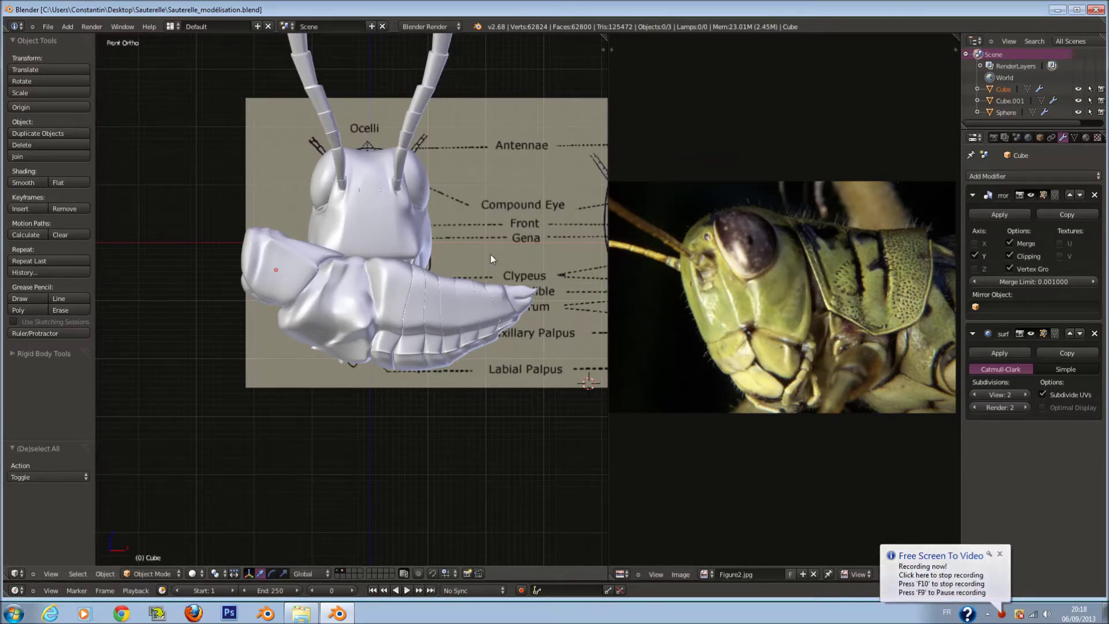
Orbit around the head and body, then select and frame all three objects
{"action": "middle_click_drag", "start_coordinate": [494, 254], "coordinate": [483, 279]}
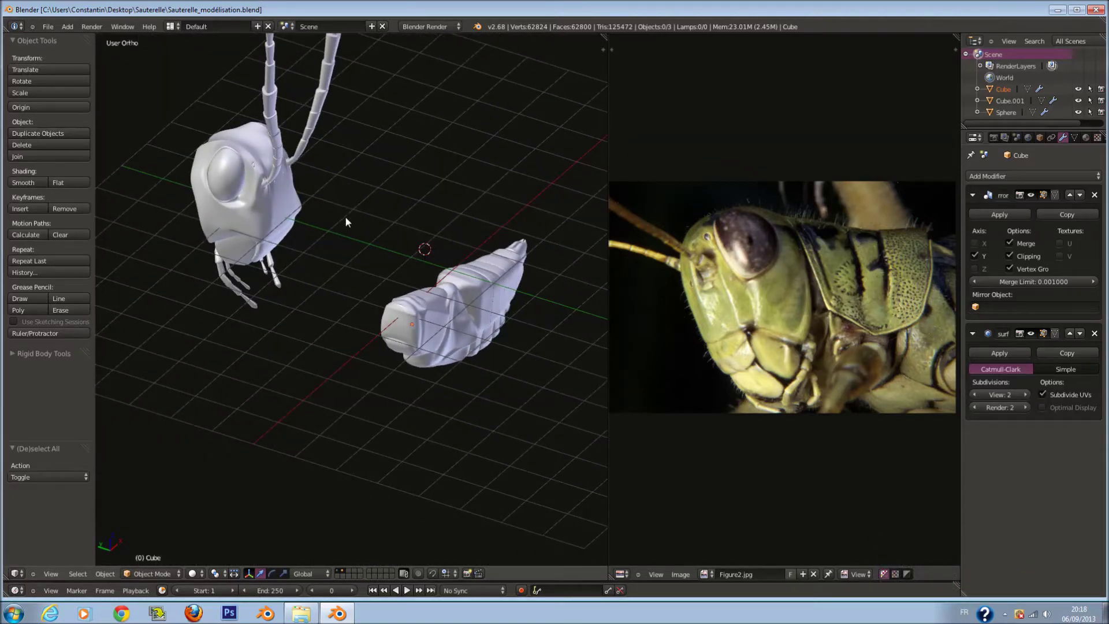
{"action": "key", "text": "KP_3"}
{"action": "mouse_move", "coordinate": [392, 289]}
{"action": "middle_mouse_down"}
{"action": "mouse_move", "coordinate": [485, 287]}
{"action": "mouse_move", "coordinate": [402, 289]}
{"action": "mouse_move", "coordinate": [460, 255]}
{"action": "middle_mouse_up"}
{"action": "mouse_move", "coordinate": [465, 167]}
{"action": "middle_mouse_down"}
{"action": "mouse_move", "coordinate": [499, 133]}
{"action": "mouse_move", "coordinate": [466, 134]}
{"action": "mouse_move", "coordinate": [497, 181]}
{"action": "middle_mouse_up"}
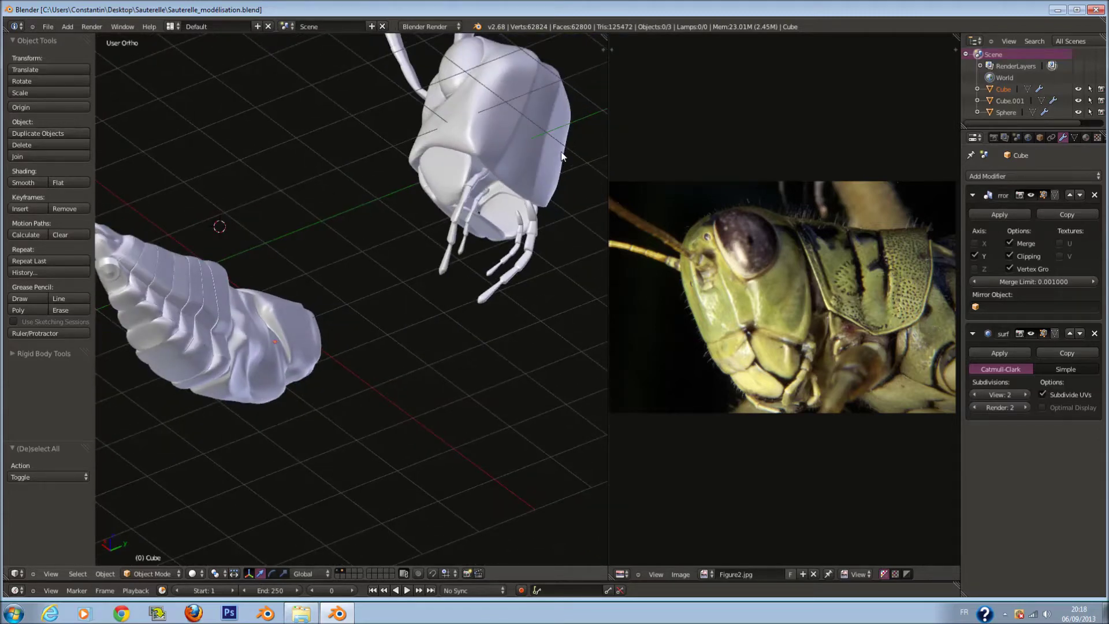
{"action": "key", "text": "a"}
{"action": "key", "text": "Home"}
{"action": "scroll", "coordinate": [462, 222], "scroll_direction": "up", "scroll_amount": 2}
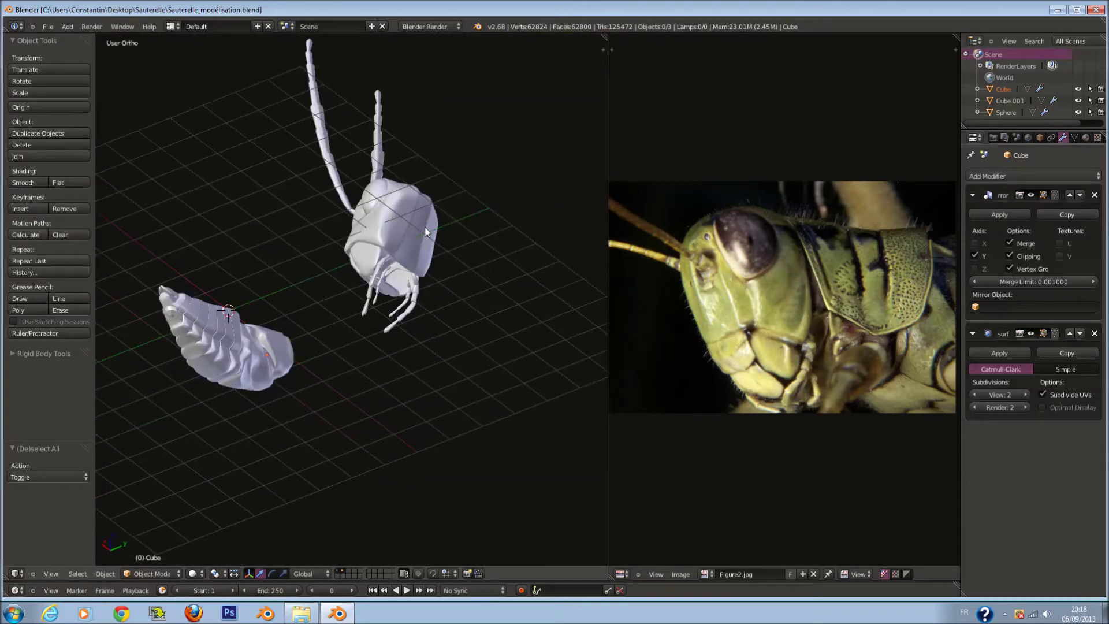
{"action": "scroll", "coordinate": [424, 228], "scroll_direction": "up", "scroll_amount": 2}
Deselect everything and orbit round to face the head and legs
{"action": "key", "text": "a"}
{"action": "scroll", "coordinate": [424, 228], "scroll_direction": "up", "scroll_amount": 2}
{"action": "scroll", "coordinate": [440, 237], "scroll_direction": "up", "scroll_amount": 2}
{"action": "middle_click_drag", "start_coordinate": [457, 245], "coordinate": [474, 216]}
{"action": "scroll", "coordinate": [480, 143], "scroll_direction": "up", "scroll_amount": 2}
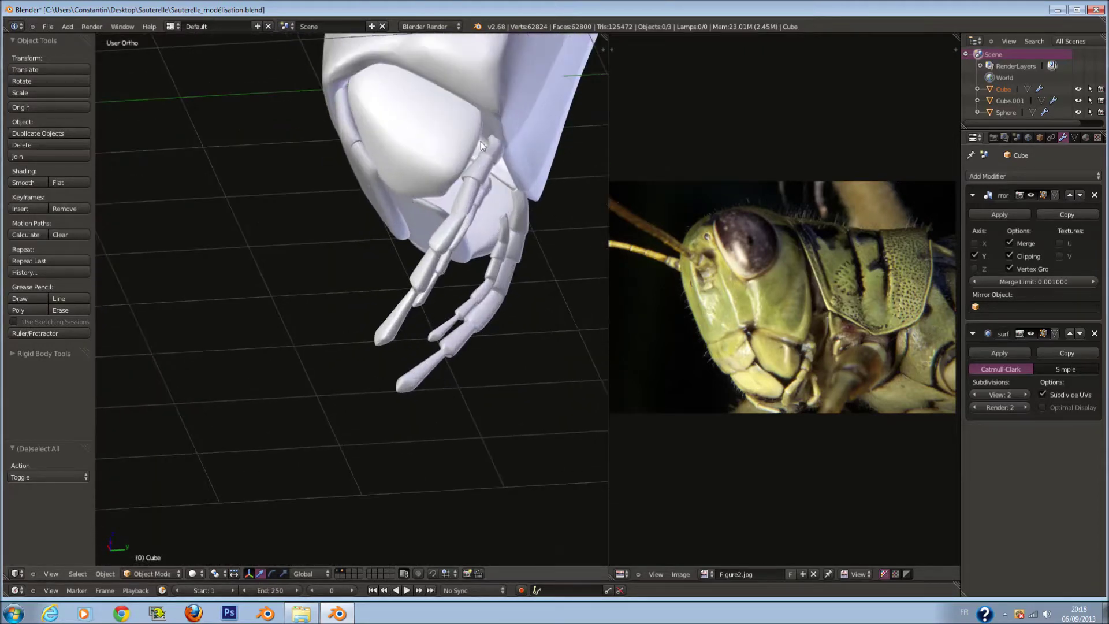
{"action": "scroll", "coordinate": [494, 180], "scroll_direction": "down", "scroll_amount": 3}
{"action": "middle_click_drag", "start_coordinate": [494, 180], "coordinate": [337, 185]}
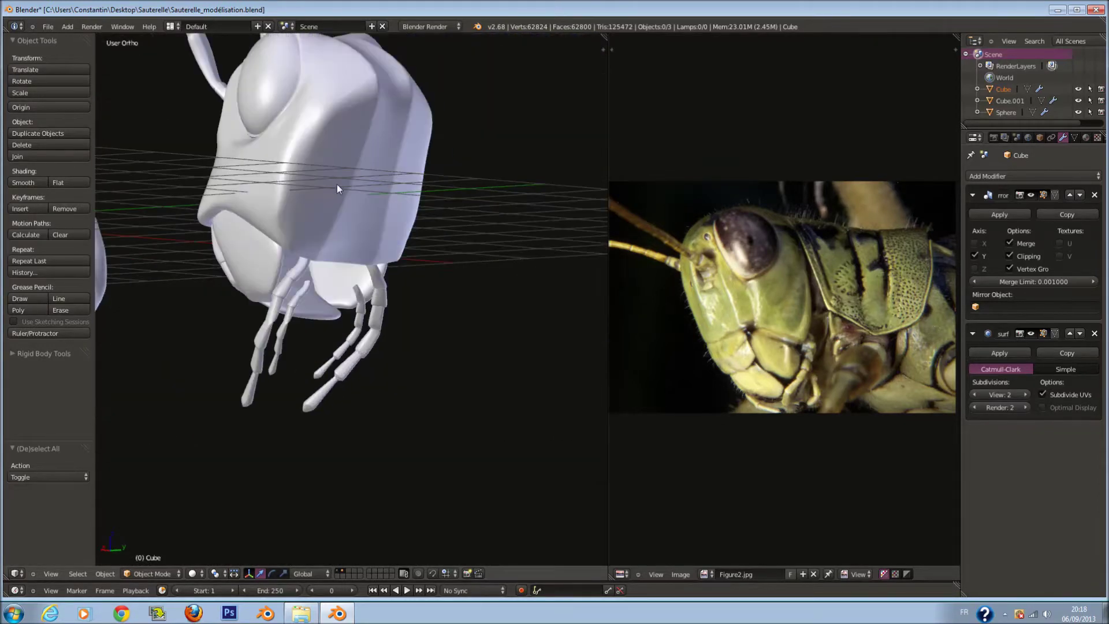
{"action": "scroll", "coordinate": [313, 151], "scroll_direction": "up", "scroll_amount": 3}
{"action": "mouse_move", "coordinate": [364, 126]}
{"action": "middle_mouse_down"}
{"action": "mouse_move", "coordinate": [313, 151]}
{"action": "mouse_move", "coordinate": [226, 140]}
{"action": "mouse_move", "coordinate": [233, 163]}
{"action": "mouse_move", "coordinate": [204, 223]}
{"action": "mouse_move", "coordinate": [325, 200]}
{"action": "mouse_move", "coordinate": [328, 242]}
{"action": "mouse_move", "coordinate": [501, 221]}
{"action": "middle_mouse_up"}
Toggle edit mode on the body, select the head, and compare it in front view
{"action": "key", "text": "Tab"}
{"action": "key", "text": "Tab"}
{"action": "right_click", "coordinate": [216, 204]}
{"action": "key", "text": "Tab"}
{"action": "key", "text": "Tab"}
{"action": "scroll", "coordinate": [419, 259], "scroll_direction": "down", "scroll_amount": 4, "text": "shift"}
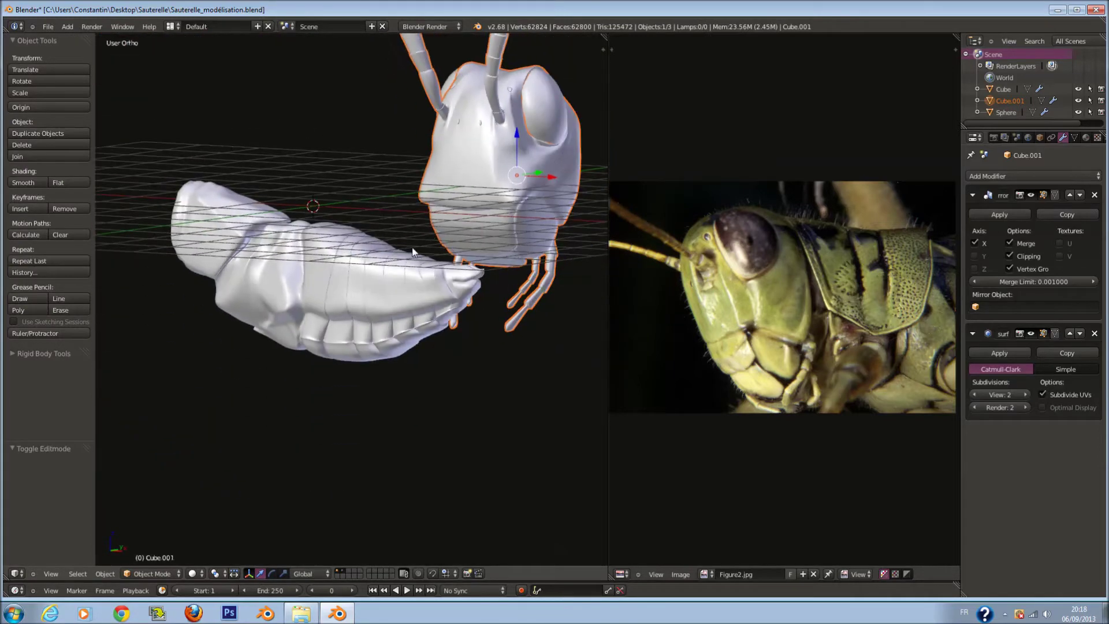
{"action": "key", "text": "KP_1"}
{"action": "scroll", "coordinate": [489, 244], "scroll_direction": "down", "scroll_amount": 3, "text": "ctrl"}
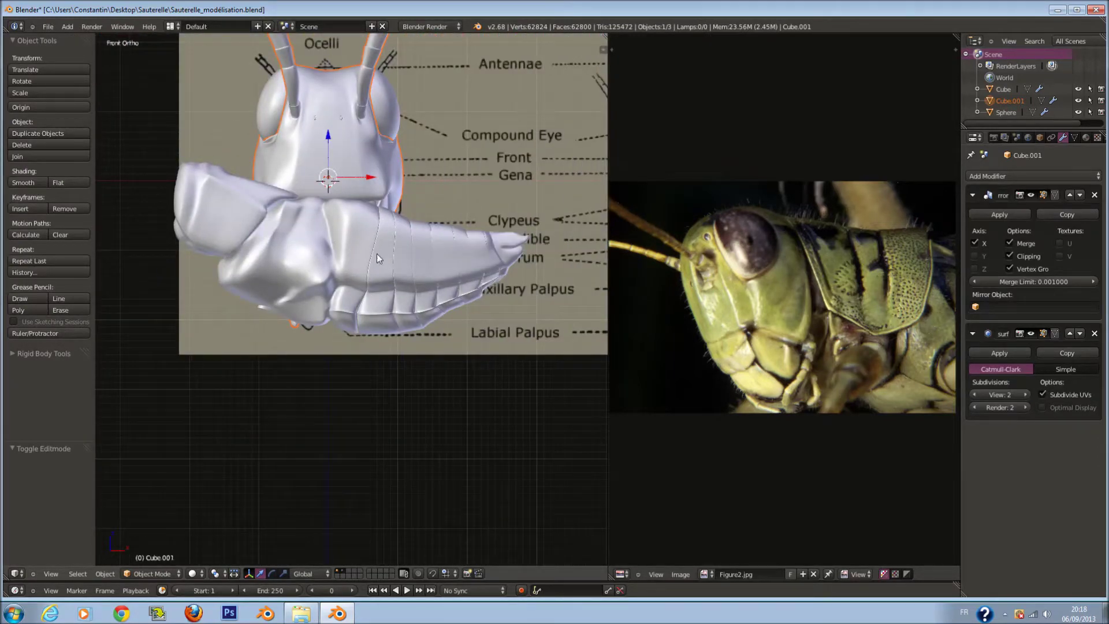
{"action": "scroll", "coordinate": [236, 260], "scroll_direction": "up", "scroll_amount": 3}
{"action": "mouse_move", "coordinate": [241, 260]}
{"action": "middle_mouse_down"}
{"action": "mouse_move", "coordinate": [466, 171]}
{"action": "mouse_move", "coordinate": [445, 172]}
{"action": "middle_mouse_up"}
Check the model against the diagram in right-side and front views, then deselect all
{"action": "key", "text": "KP_3"}
{"action": "scroll", "coordinate": [341, 210], "scroll_direction": "down", "scroll_amount": 3}
{"action": "scroll", "coordinate": [296, 255], "scroll_direction": "up", "scroll_amount": 3}
{"action": "scroll", "coordinate": [335, 238], "scroll_direction": "up", "scroll_amount": 2}
{"action": "scroll", "coordinate": [347, 238], "scroll_direction": "down", "scroll_amount": 2}
{"action": "scroll", "coordinate": [373, 234], "scroll_direction": "up", "scroll_amount": 1}
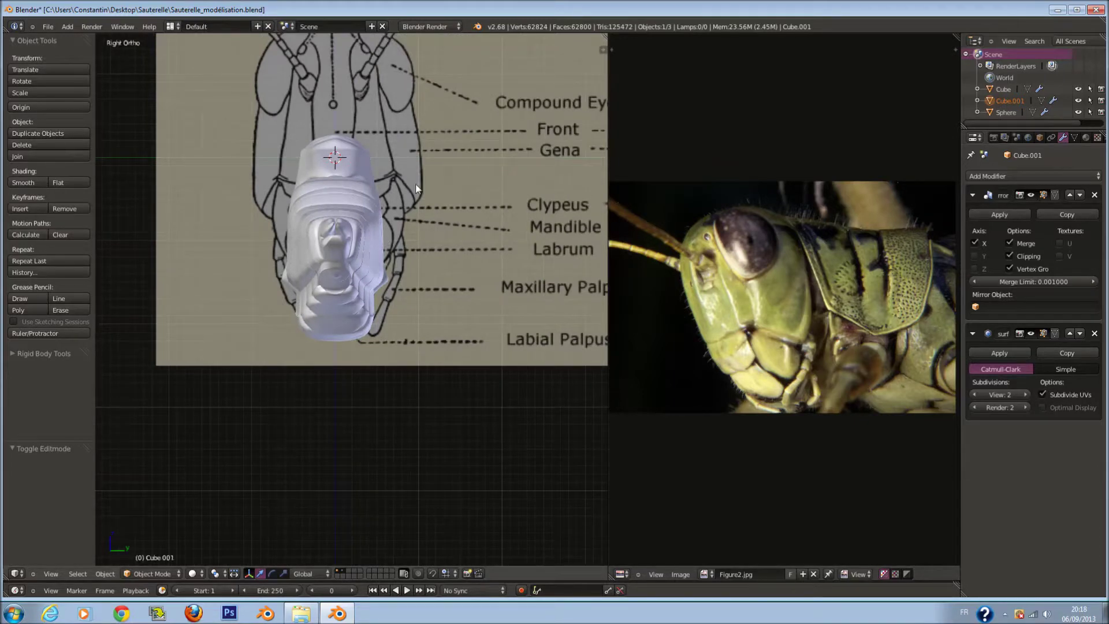
{"action": "scroll", "coordinate": [470, 171], "scroll_direction": "down", "scroll_amount": 1}
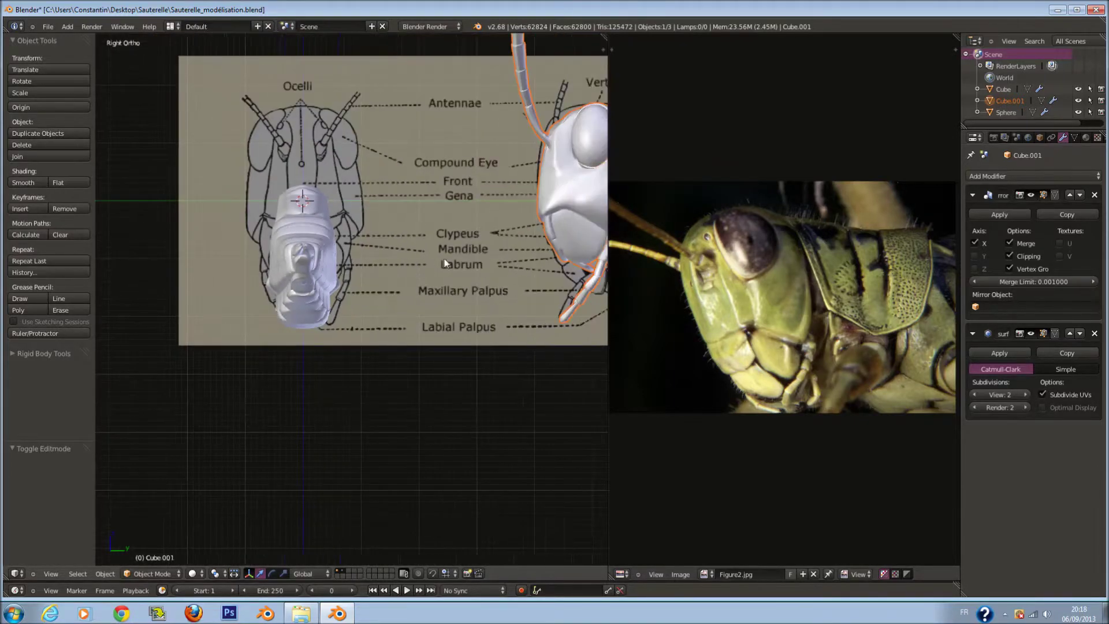
{"action": "key", "text": "KP_1"}
{"action": "key", "text": "a"}
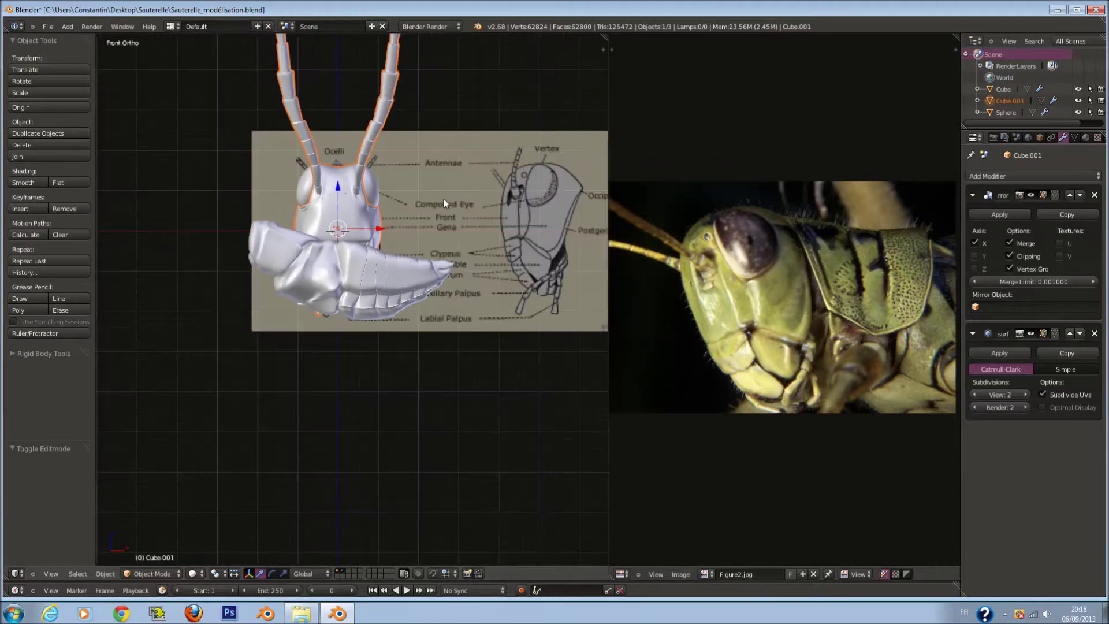
Select the thorax body and head together, starting then cancelling a move
{"action": "mouse_move", "coordinate": [390, 215]}
{"action": "middle_mouse_down"}
{"action": "mouse_move", "coordinate": [427, 225]}
{"action": "mouse_move", "coordinate": [453, 252]}
{"action": "middle_mouse_up"}
{"action": "right_click", "coordinate": [443, 256]}
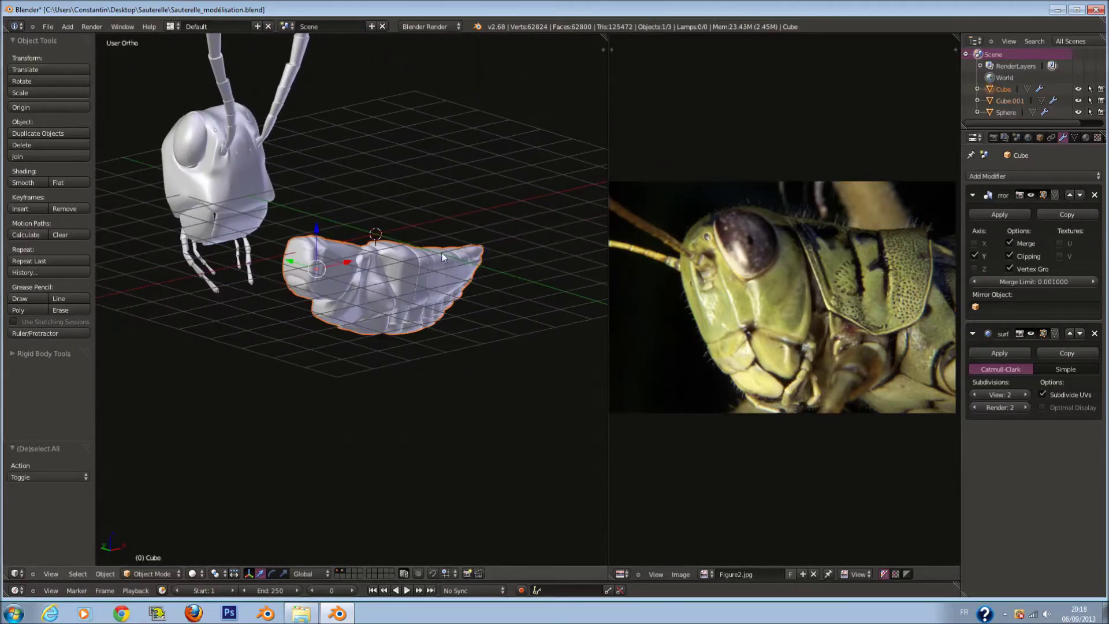
{"action": "right_click", "coordinate": [249, 177], "text": "shift"}
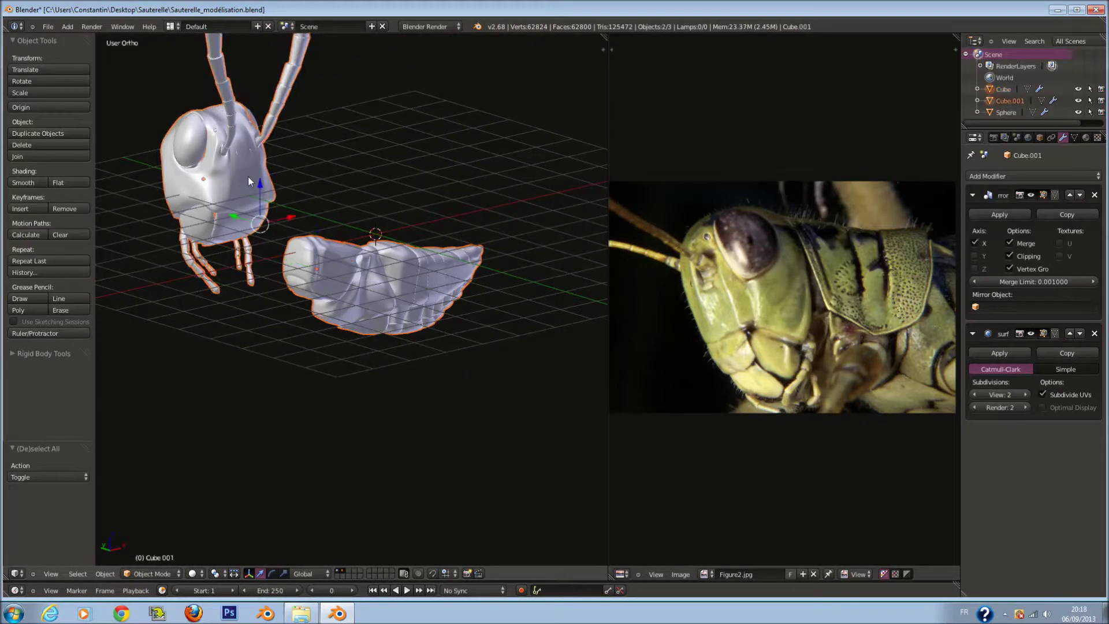
{"action": "key", "text": "g"}
{"action": "key", "text": "Escape"}
Zoom in, select only the head and toggle its edit mode
{"action": "scroll", "coordinate": [351, 237], "scroll_direction": "up", "scroll_amount": 2}
{"action": "scroll", "coordinate": [351, 238], "scroll_direction": "up", "scroll_amount": 1}
{"action": "scroll", "coordinate": [297, 246], "scroll_direction": "up", "scroll_amount": 1}
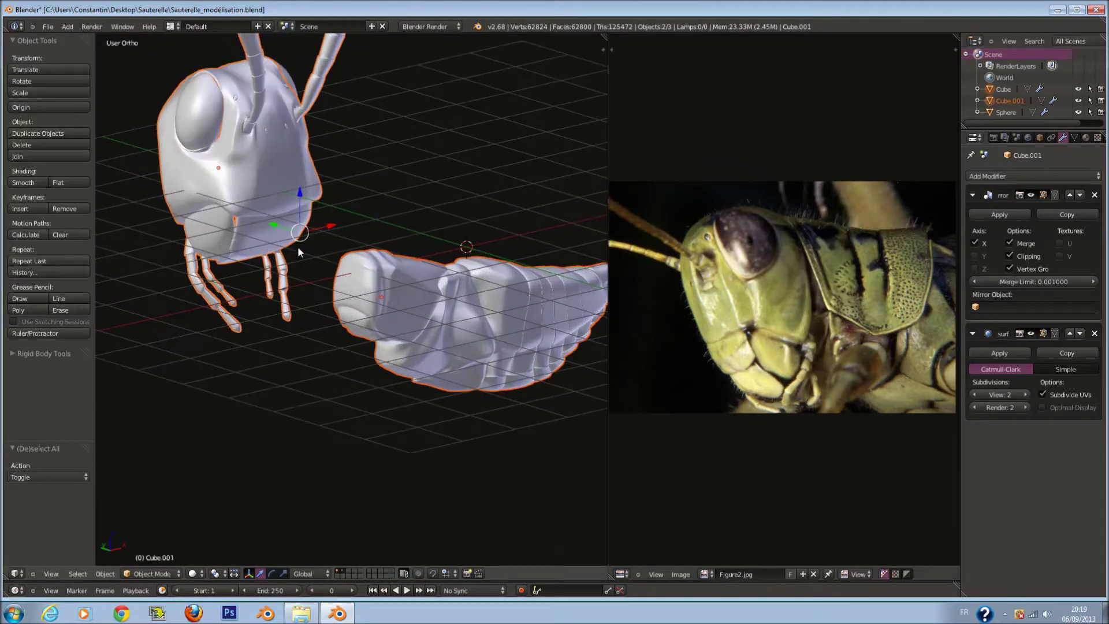
{"action": "right_click", "coordinate": [271, 243]}
{"action": "scroll", "coordinate": [272, 243], "scroll_direction": "up", "scroll_amount": 1}
{"action": "scroll", "coordinate": [249, 231], "scroll_direction": "up", "scroll_amount": 1}
{"action": "key", "text": "Tab"}
{"action": "key", "text": "Tab"}
Orbit the model so the body faces front and check it against the front reference
{"action": "mouse_move", "coordinate": [240, 200]}
{"action": "middle_mouse_down"}
{"action": "mouse_move", "coordinate": [246, 230]}
{"action": "mouse_move", "coordinate": [542, 218]}
{"action": "mouse_move", "coordinate": [528, 204]}
{"action": "middle_mouse_up"}
{"action": "mouse_move", "coordinate": [457, 171]}
{"action": "middle_mouse_down"}
{"action": "mouse_move", "coordinate": [261, 310]}
{"action": "mouse_move", "coordinate": [342, 301]}
{"action": "middle_mouse_up"}
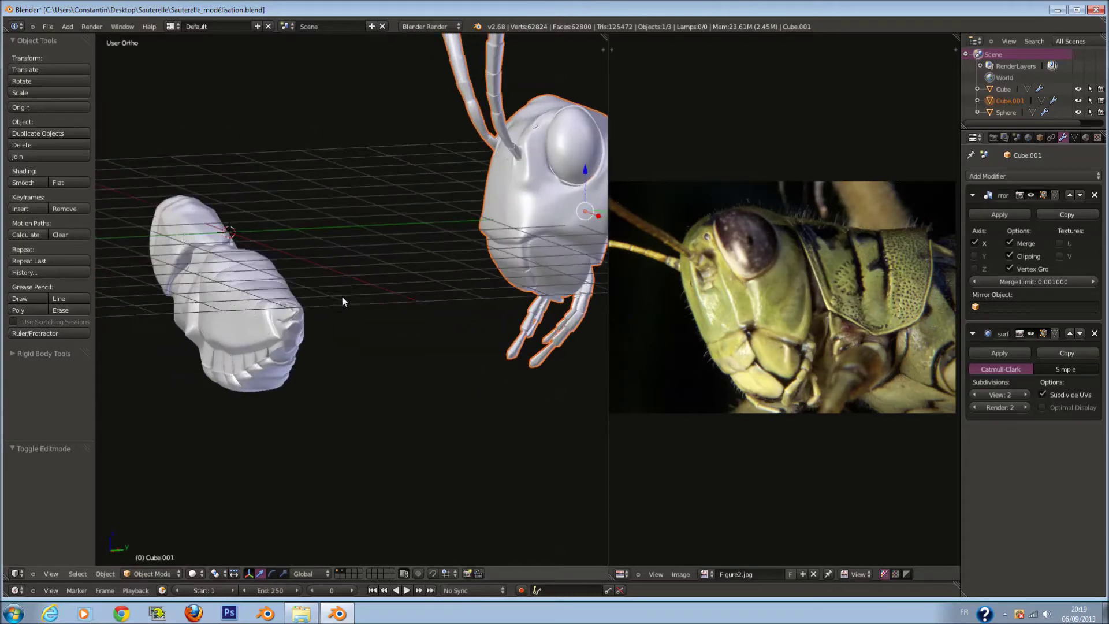
{"action": "mouse_move", "coordinate": [173, 238]}
{"action": "middle_mouse_down"}
{"action": "mouse_move", "coordinate": [179, 271]}
{"action": "mouse_move", "coordinate": [190, 269]}
{"action": "middle_mouse_up"}
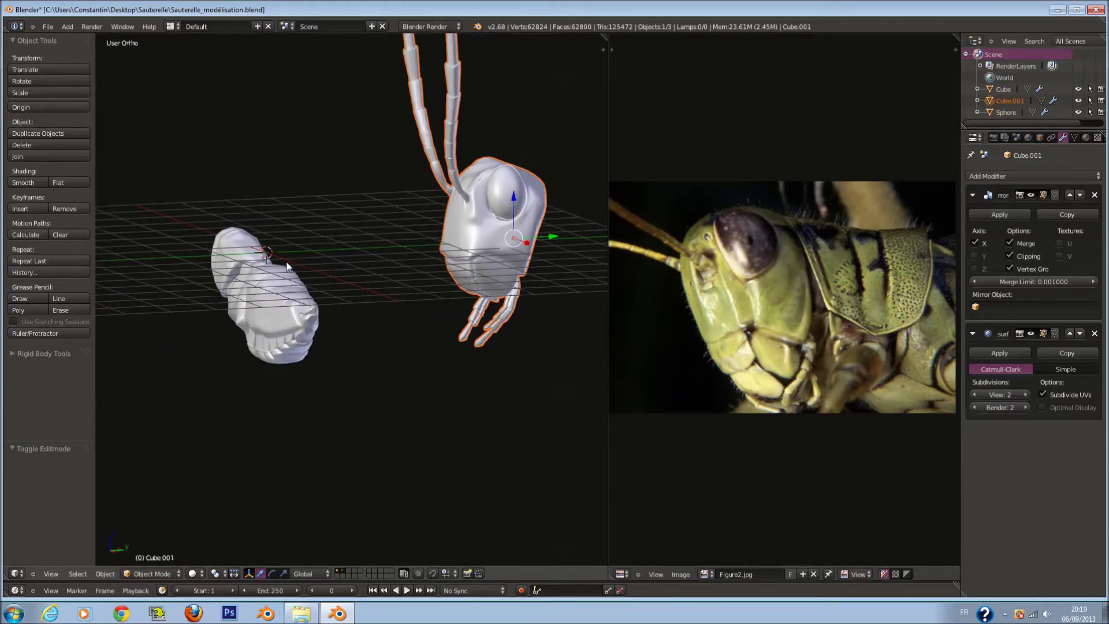
{"action": "key", "text": "KP_1"}
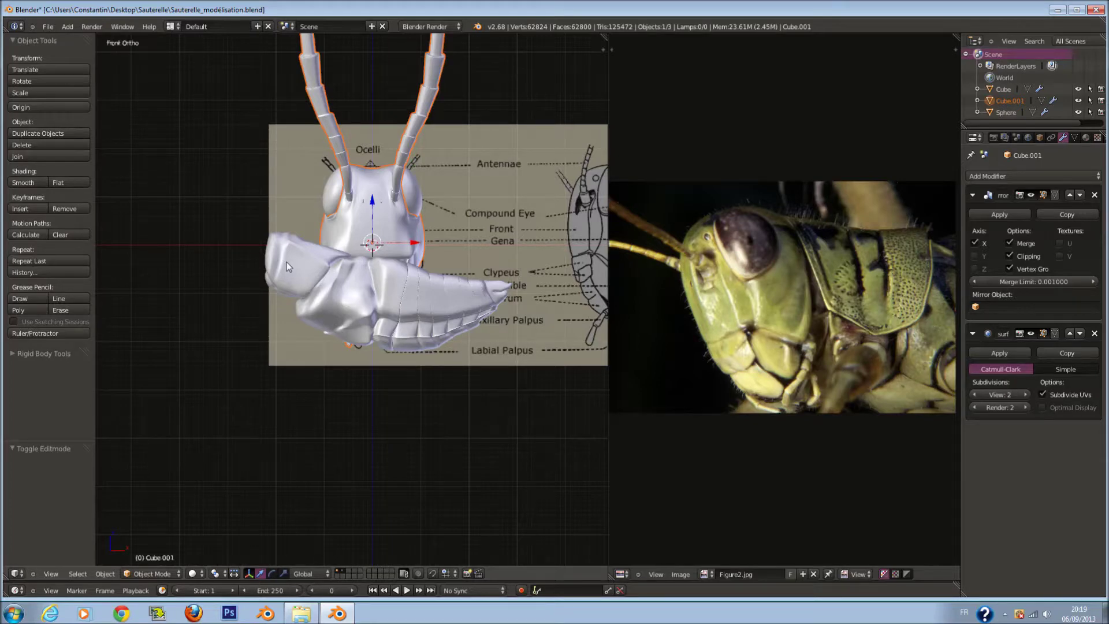
{"action": "scroll", "coordinate": [286, 262], "scroll_direction": "up", "scroll_amount": 2}
{"action": "scroll", "coordinate": [413, 310], "scroll_direction": "up", "scroll_amount": 1}
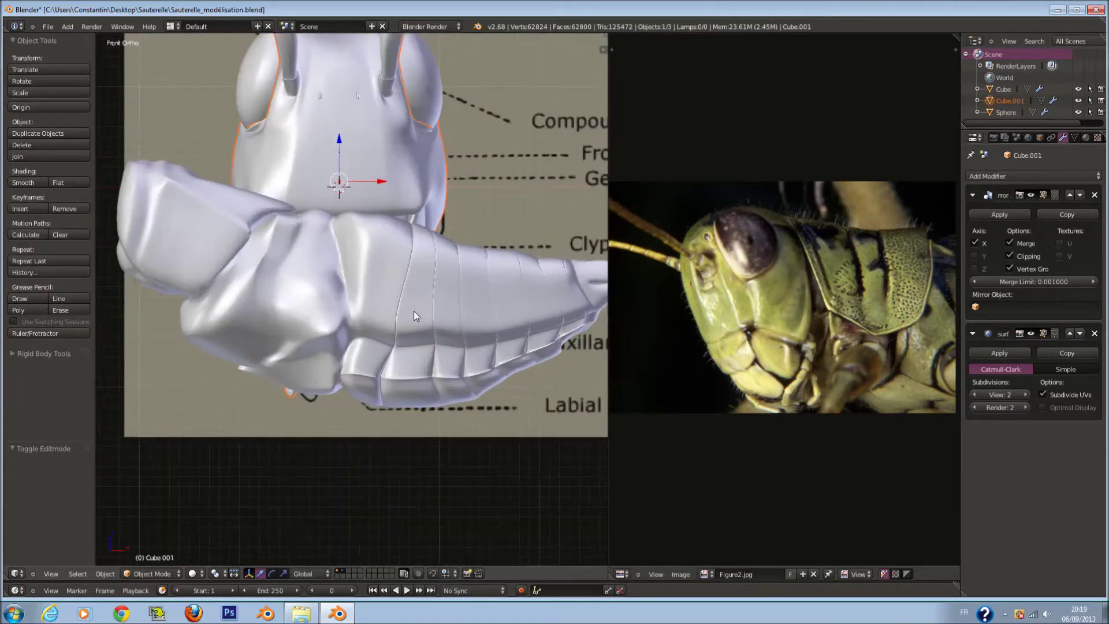
{"action": "scroll", "coordinate": [382, 252], "scroll_direction": "down", "scroll_amount": 1}
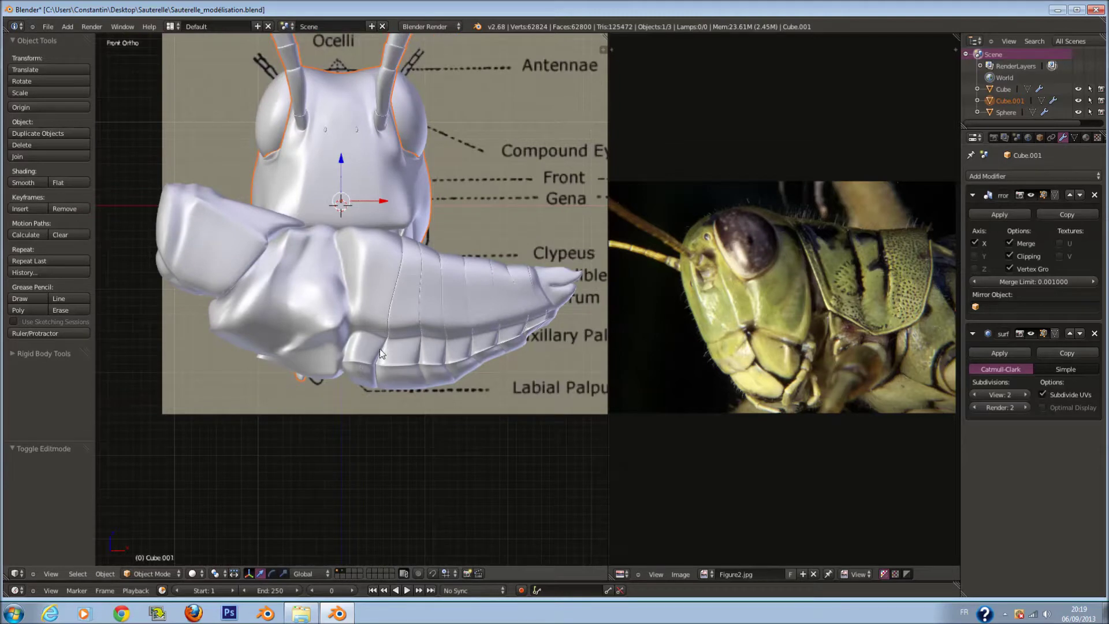
{"action": "mouse_move", "coordinate": [407, 351]}
{"action": "middle_mouse_down"}
{"action": "mouse_move", "coordinate": [487, 366]}
{"action": "mouse_move", "coordinate": [498, 349]}
{"action": "middle_mouse_up"}
Select the thorax body, then zoom and pan the reference photo onto its thorax
{"action": "right_click", "coordinate": [427, 307]}
{"action": "scroll", "coordinate": [854, 338], "scroll_direction": "down", "scroll_amount": 1}
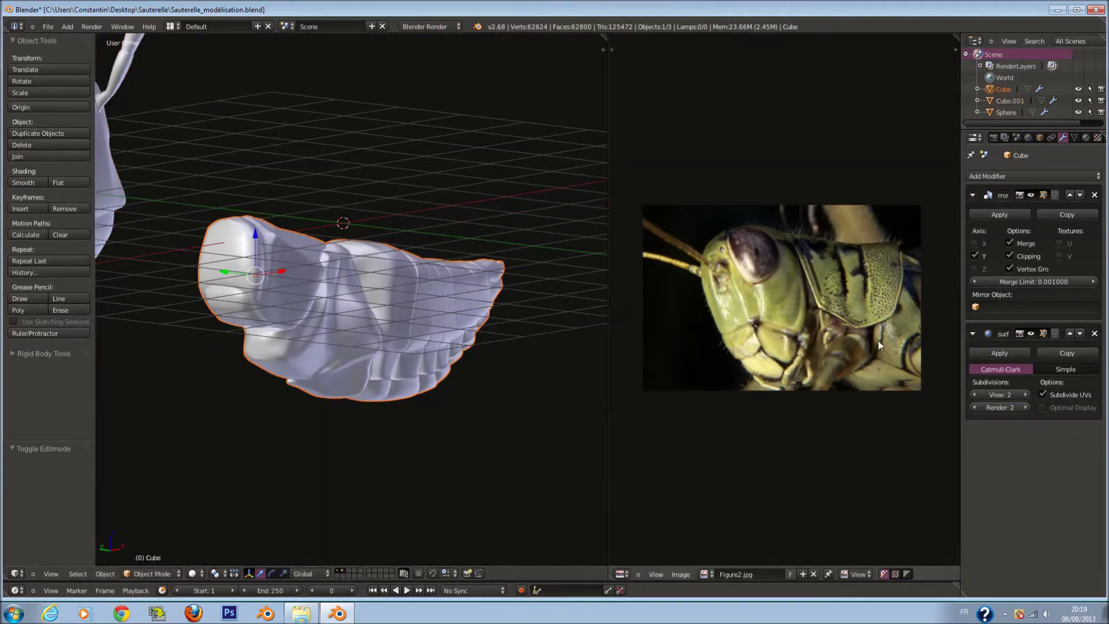
{"action": "middle_click_drag", "start_coordinate": [878, 341], "coordinate": [787, 325]}
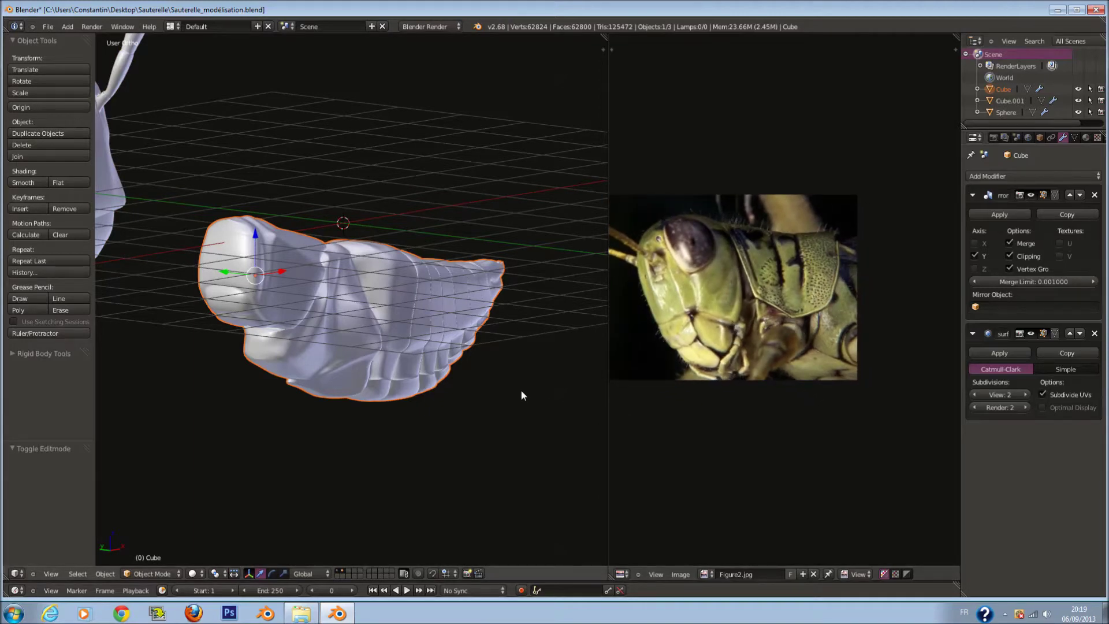
{"action": "scroll", "coordinate": [464, 403], "scroll_direction": "up", "scroll_amount": 1}
{"action": "scroll", "coordinate": [465, 403], "scroll_direction": "up", "scroll_amount": 2}
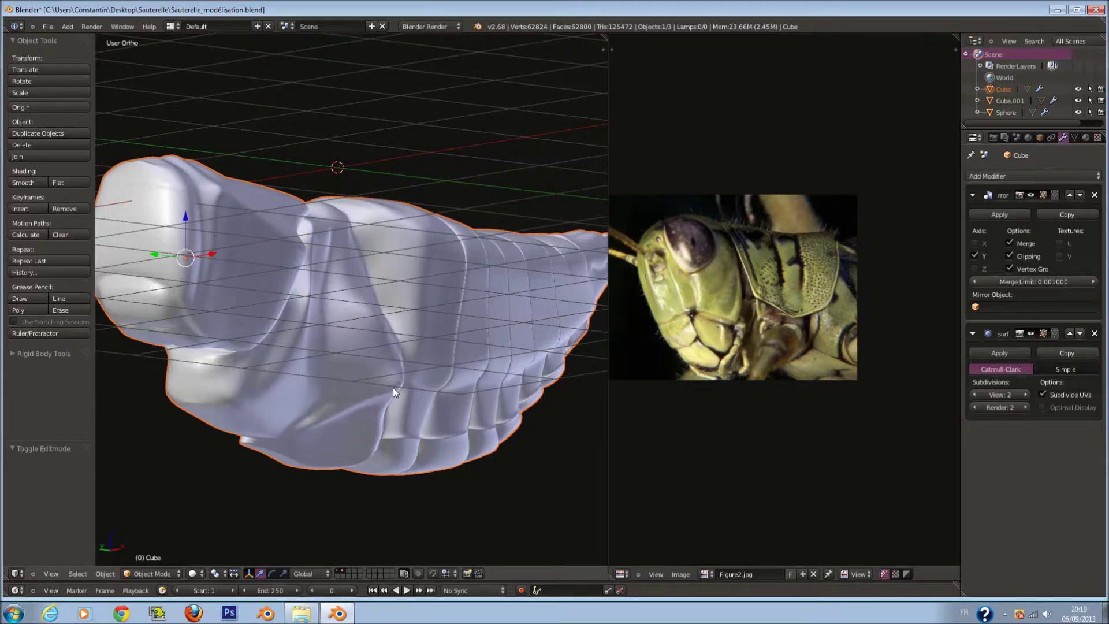
{"action": "scroll", "coordinate": [391, 388], "scroll_direction": "up", "scroll_amount": 1}
{"action": "scroll", "coordinate": [386, 388], "scroll_direction": "down", "scroll_amount": 2}
{"action": "scroll", "coordinate": [386, 387], "scroll_direction": "up", "scroll_amount": 2}
{"action": "scroll", "coordinate": [381, 370], "scroll_direction": "up", "scroll_amount": 2}
{"action": "scroll", "coordinate": [355, 315], "scroll_direction": "up", "scroll_amount": 1}
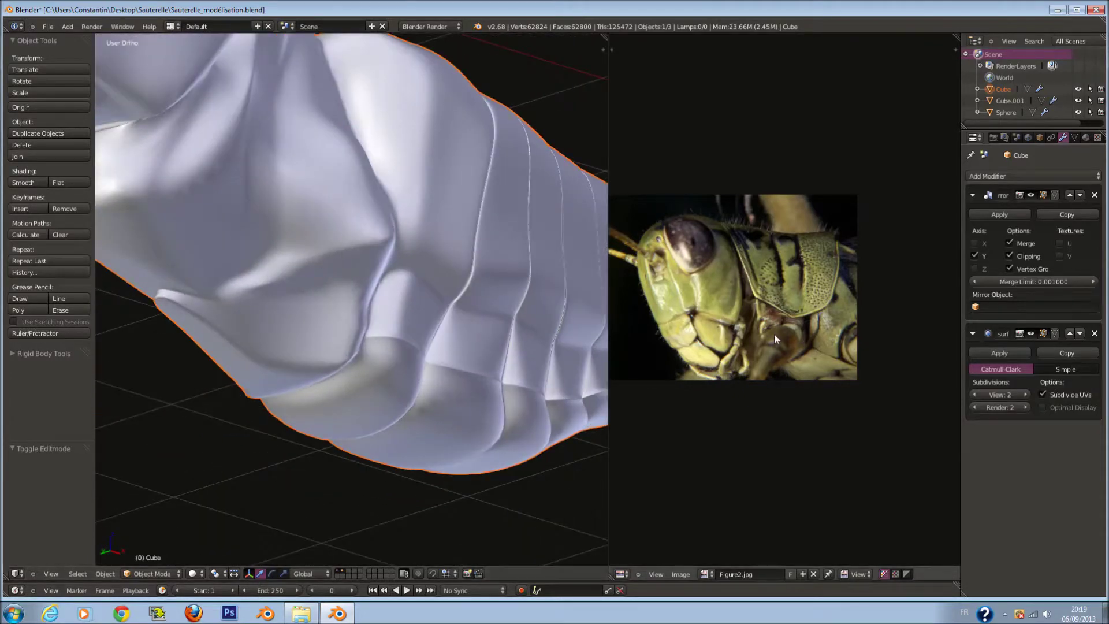
{"action": "scroll", "coordinate": [761, 334], "scroll_direction": "up", "scroll_amount": 5}
{"action": "middle_click_drag", "start_coordinate": [782, 387], "coordinate": [793, 316]}
Orbit to show the whole insect, toggle the selection, and view it from the top
{"action": "scroll", "coordinate": [296, 324], "scroll_direction": "down", "scroll_amount": 2}
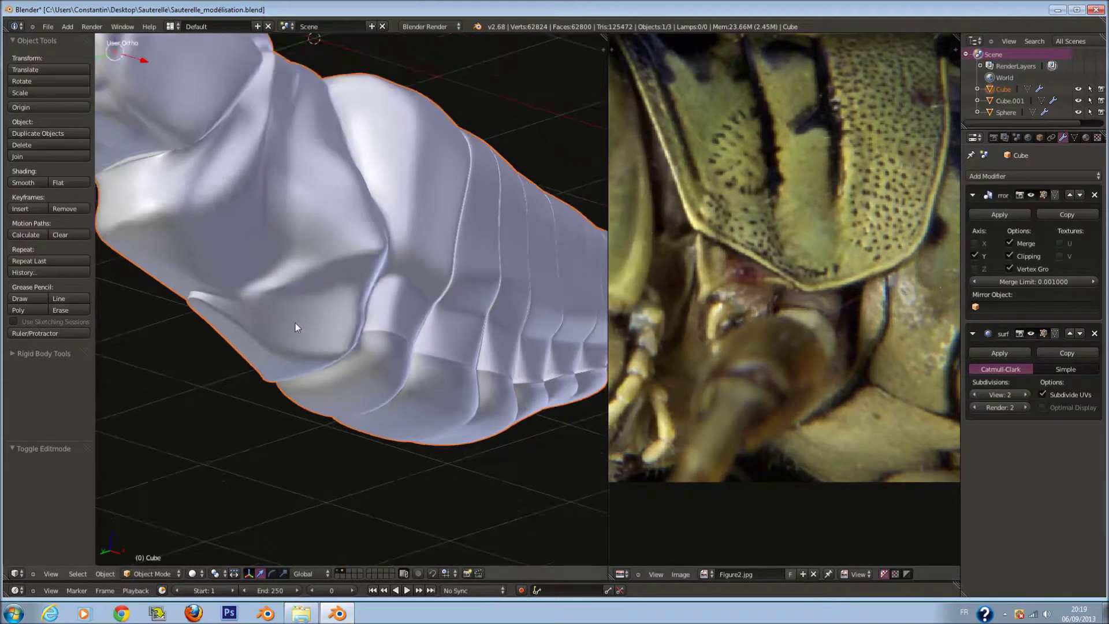
{"action": "scroll", "coordinate": [474, 268], "scroll_direction": "down", "scroll_amount": 3}
{"action": "scroll", "coordinate": [334, 312], "scroll_direction": "down", "scroll_amount": 1}
{"action": "mouse_move", "coordinate": [327, 309]}
{"action": "middle_mouse_down"}
{"action": "mouse_move", "coordinate": [397, 337]}
{"action": "mouse_move", "coordinate": [400, 371]}
{"action": "mouse_move", "coordinate": [381, 376]}
{"action": "middle_mouse_up"}
{"action": "scroll", "coordinate": [473, 365], "scroll_direction": "down", "scroll_amount": 3}
{"action": "scroll", "coordinate": [477, 366], "scroll_direction": "up", "scroll_amount": 1}
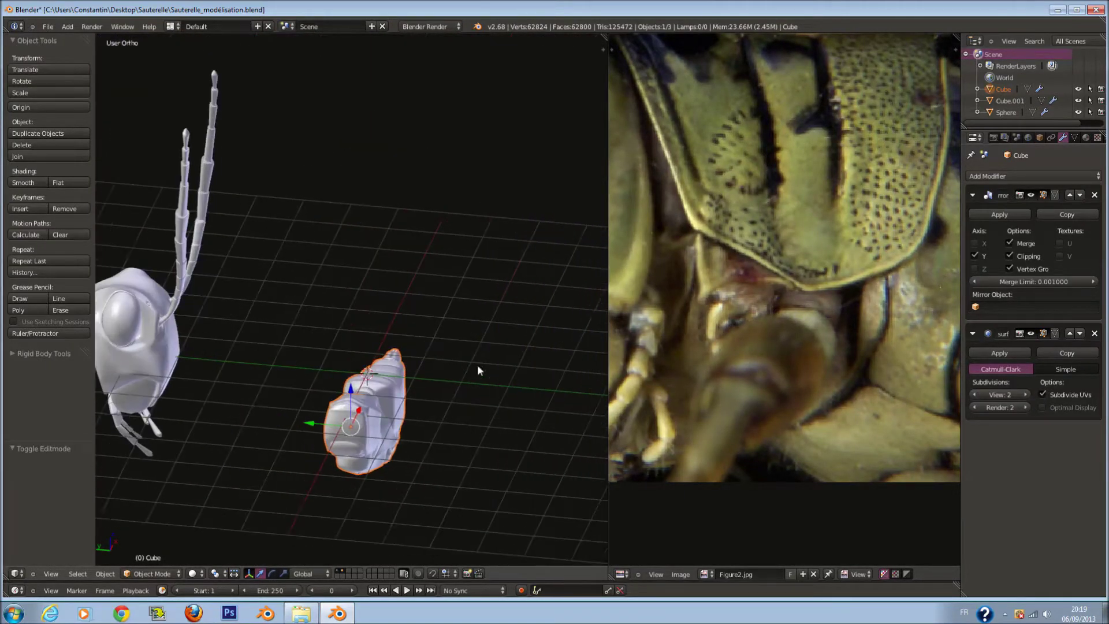
{"action": "middle_click_drag", "start_coordinate": [477, 365], "coordinate": [447, 356], "text": "shift"}
{"action": "key", "text": "a"}
{"action": "key", "text": "a"}
{"action": "key", "text": "a"}
{"action": "key", "text": "ctrl+KP_4"}
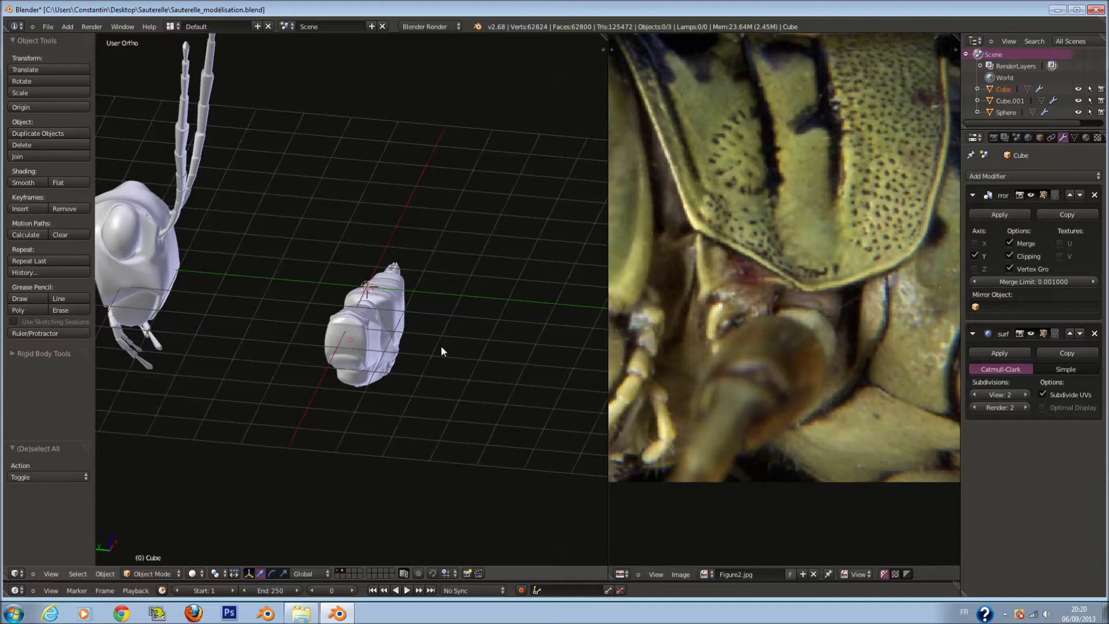
{"action": "key", "text": "KP_7"}
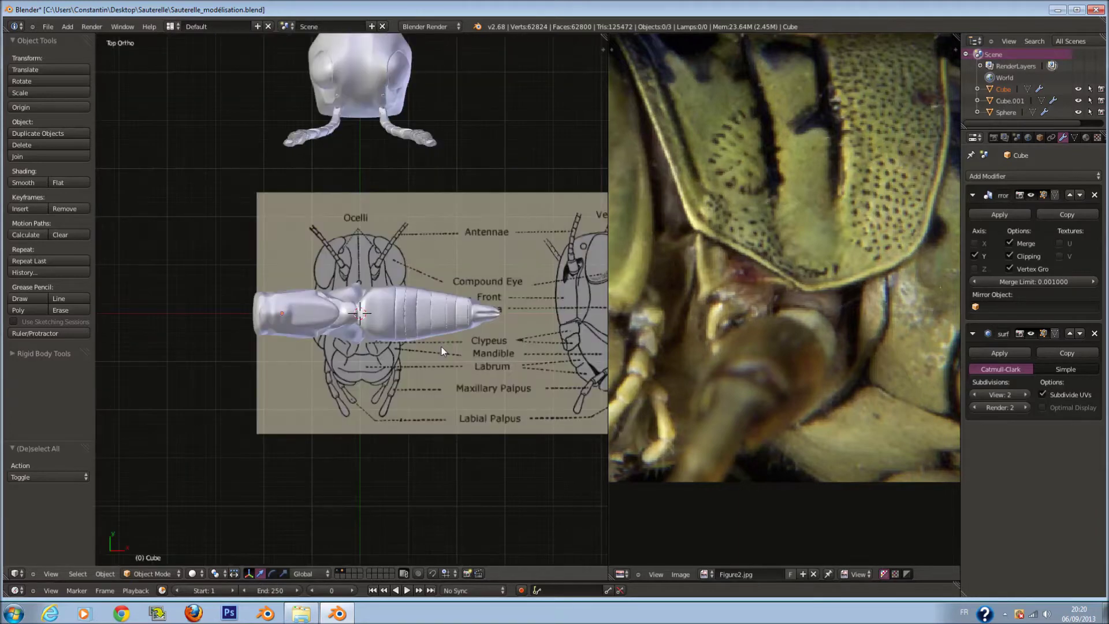
Select the thorax body in front view and orbit to an angled side view
{"action": "key", "text": "KP_1"}
{"action": "right_click", "coordinate": [442, 346]}
{"action": "scroll", "coordinate": [435, 314], "scroll_direction": "up", "scroll_amount": 2}
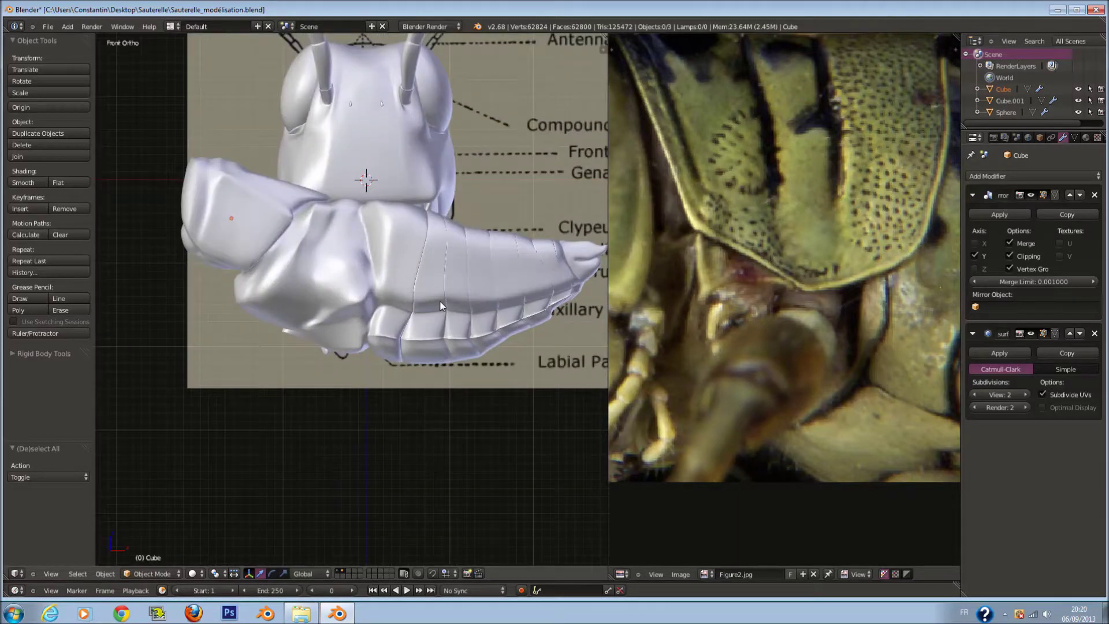
{"action": "scroll", "coordinate": [456, 304], "scroll_direction": "up", "scroll_amount": 1}
{"action": "scroll", "coordinate": [455, 303], "scroll_direction": "down", "scroll_amount": 1}
{"action": "scroll", "coordinate": [395, 259], "scroll_direction": "down", "scroll_amount": 2}
{"action": "scroll", "coordinate": [394, 254], "scroll_direction": "down", "scroll_amount": 1}
{"action": "mouse_move", "coordinate": [393, 255]}
{"action": "middle_mouse_down"}
{"action": "mouse_move", "coordinate": [414, 235]}
{"action": "mouse_move", "coordinate": [347, 255]}
{"action": "middle_mouse_up"}
{"action": "scroll", "coordinate": [345, 249], "scroll_direction": "up", "scroll_amount": 2}
Select the head, toggle its edit mode and orbit to check its sides
{"action": "right_click", "coordinate": [331, 220]}
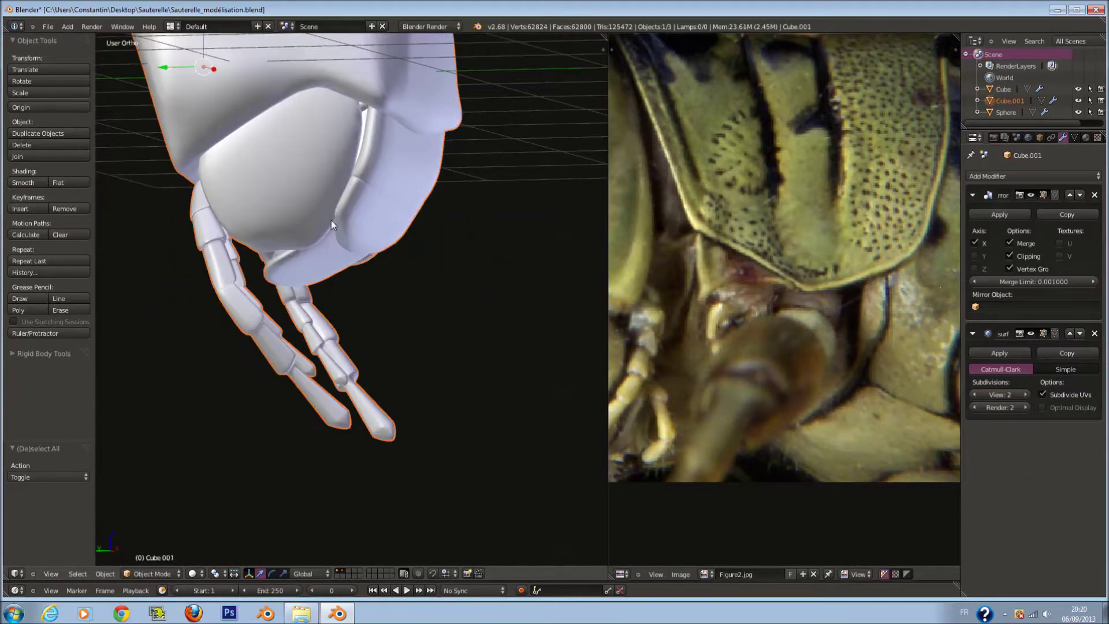
{"action": "scroll", "coordinate": [331, 220], "scroll_direction": "up", "scroll_amount": 2}
{"action": "key", "text": "Tab"}
{"action": "key", "text": "Tab"}
{"action": "mouse_move", "coordinate": [336, 228]}
{"action": "middle_mouse_down"}
{"action": "mouse_move", "coordinate": [146, 247]}
{"action": "mouse_move", "coordinate": [323, 253]}
{"action": "mouse_move", "coordinate": [233, 192]}
{"action": "mouse_move", "coordinate": [325, 247]}
{"action": "mouse_move", "coordinate": [343, 193]}
{"action": "mouse_move", "coordinate": [303, 199]}
{"action": "mouse_move", "coordinate": [339, 192]}
{"action": "middle_mouse_up"}
{"action": "scroll", "coordinate": [325, 248], "scroll_direction": "up", "scroll_amount": 2}
{"action": "scroll", "coordinate": [337, 196], "scroll_direction": "up", "scroll_amount": 2}
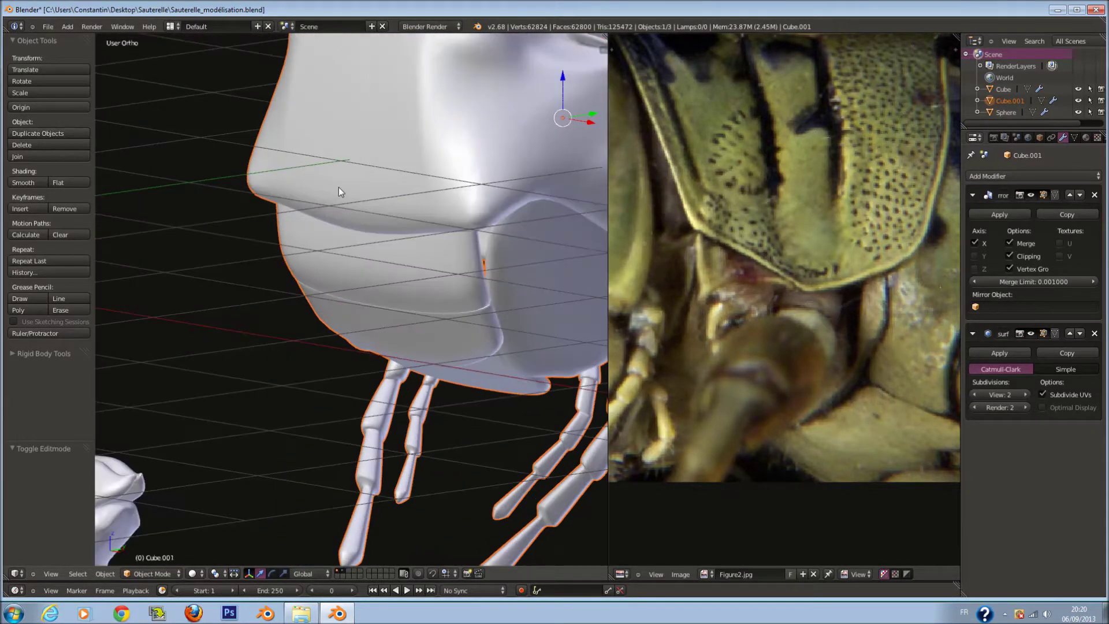
{"action": "scroll", "coordinate": [456, 230], "scroll_direction": "down", "scroll_amount": 3}
{"action": "mouse_move", "coordinate": [458, 230]}
{"action": "middle_mouse_down"}
{"action": "mouse_move", "coordinate": [464, 238]}
{"action": "mouse_move", "coordinate": [395, 216]}
{"action": "mouse_move", "coordinate": [368, 280]}
{"action": "mouse_move", "coordinate": [431, 310]}
{"action": "mouse_move", "coordinate": [431, 321]}
{"action": "middle_mouse_up"}
Deselect all, save the file, and enter edit mode on the head in front view
{"action": "key", "text": "a"}
{"action": "key", "text": "ctrl+s"}
{"action": "key", "text": "KP_1"}
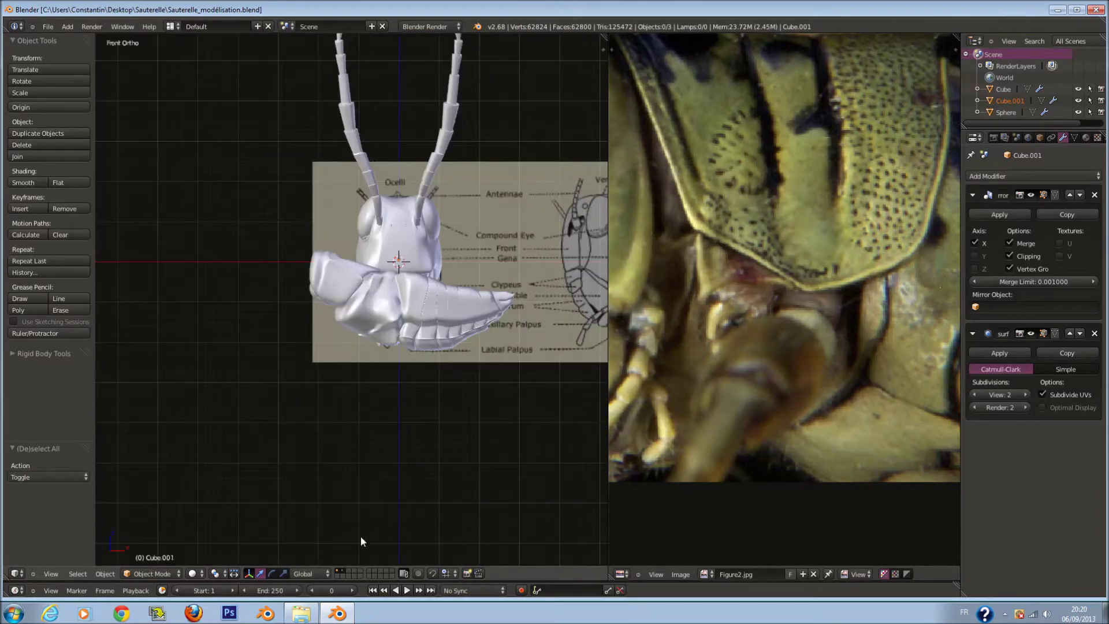
{"action": "key", "text": "Tab"}
Zoom in and orbit to inspect the head's face mesh
{"action": "scroll", "coordinate": [384, 328], "scroll_direction": "up", "scroll_amount": 2}
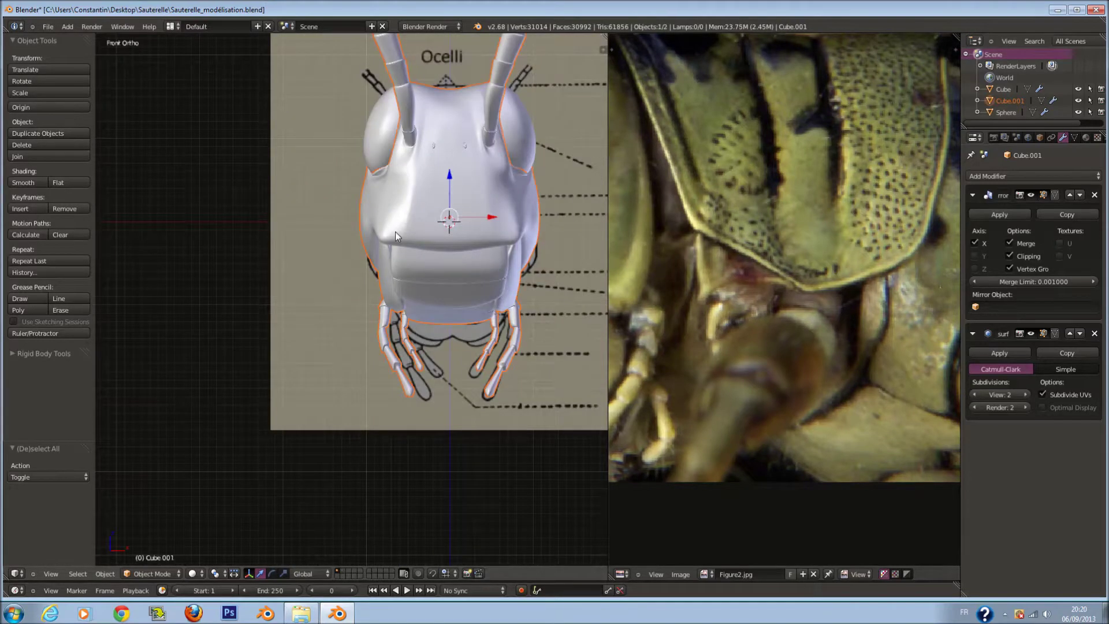
{"action": "scroll", "coordinate": [397, 228], "scroll_direction": "up", "scroll_amount": 1}
{"action": "scroll", "coordinate": [404, 222], "scroll_direction": "up", "scroll_amount": 2}
{"action": "scroll", "coordinate": [448, 199], "scroll_direction": "up", "scroll_amount": 2}
{"action": "middle_click_drag", "start_coordinate": [447, 199], "coordinate": [528, 242]}
{"action": "scroll", "coordinate": [265, 233], "scroll_direction": "up", "scroll_amount": 3}
{"action": "scroll", "coordinate": [332, 243], "scroll_direction": "down", "scroll_amount": 5}
Select a vertical strip of faces on the head
{"action": "key", "text": "a"}
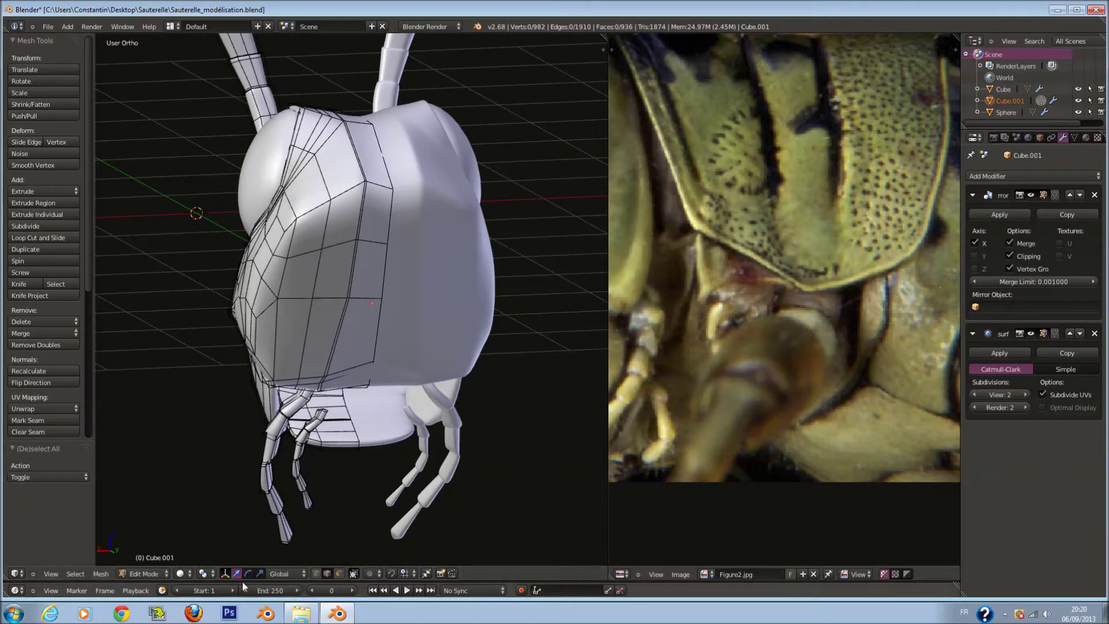
{"action": "scroll", "coordinate": [346, 471], "scroll_direction": "up", "scroll_amount": 5}
{"action": "key", "text": "a"}
{"action": "key", "text": "a"}
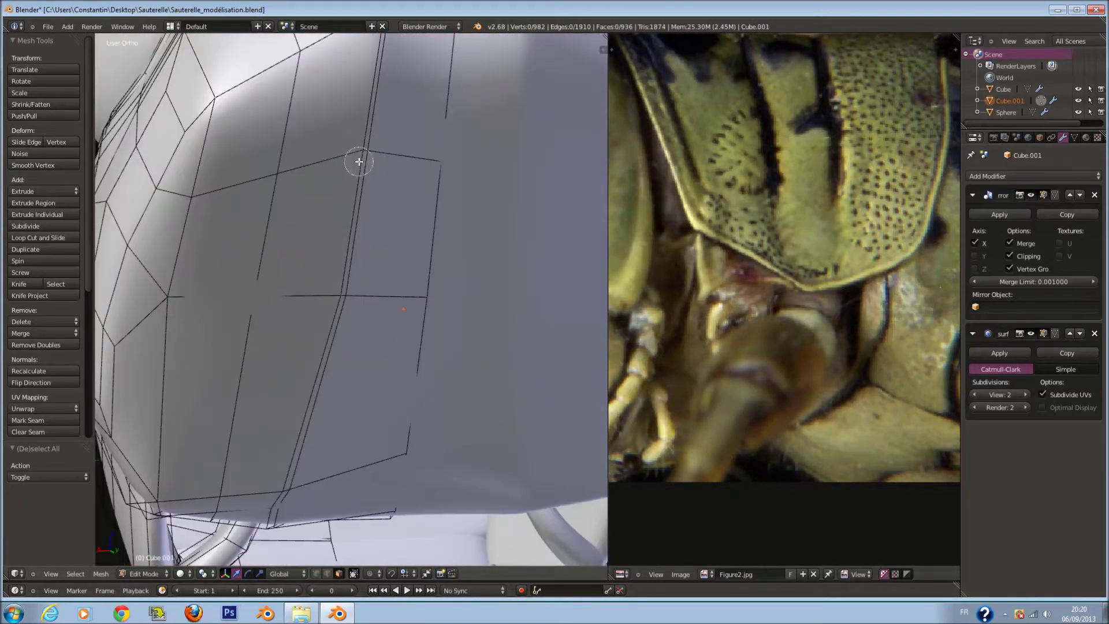
{"action": "left_click", "coordinate": [360, 165], "text": "alt"}
{"action": "left_click", "coordinate": [304, 432], "text": "alt+shift"}
{"action": "scroll", "coordinate": [359, 206], "scroll_direction": "down", "scroll_amount": 5}
{"action": "middle_click_drag", "start_coordinate": [360, 206], "coordinate": [359, 173]}
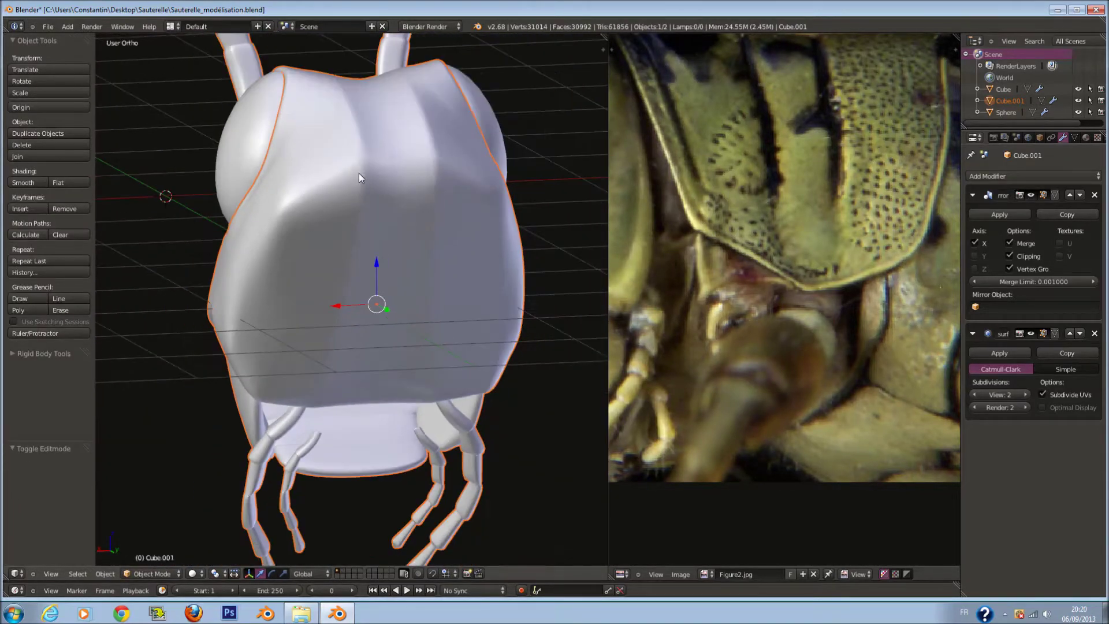
{"action": "scroll", "coordinate": [359, 173], "scroll_direction": "up", "scroll_amount": 6}
Smooth a vertical face strip on the head side and nudge it into place
{"action": "key", "text": "a"}
{"action": "left_click", "coordinate": [361, 146]}
{"action": "left_click", "coordinate": [346, 322], "text": "alt+shift"}
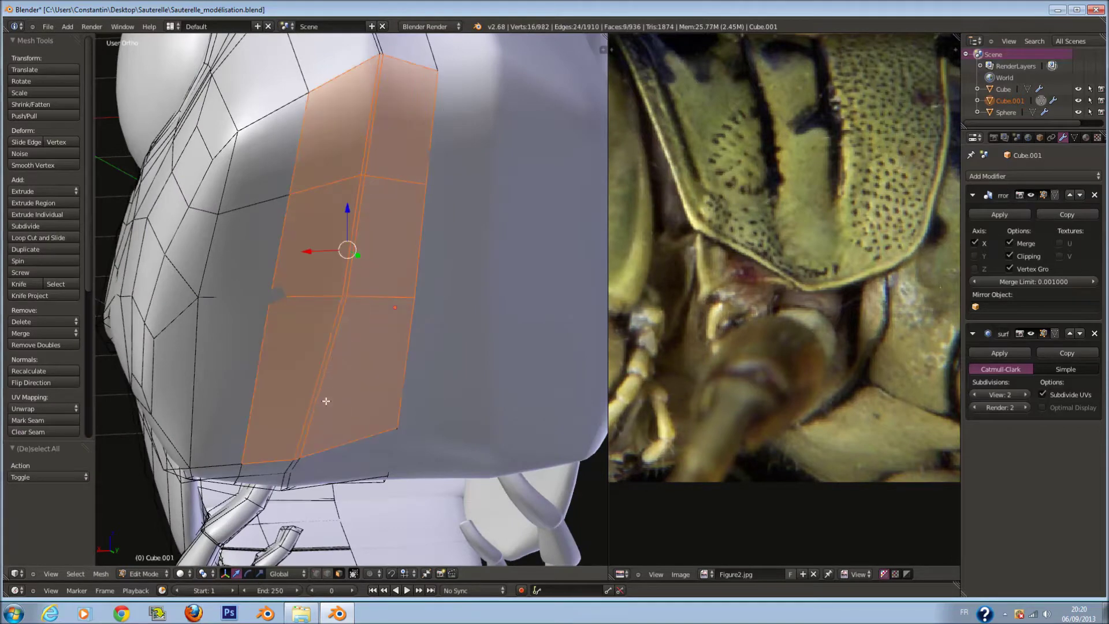
{"action": "left_click", "coordinate": [63, 166]}
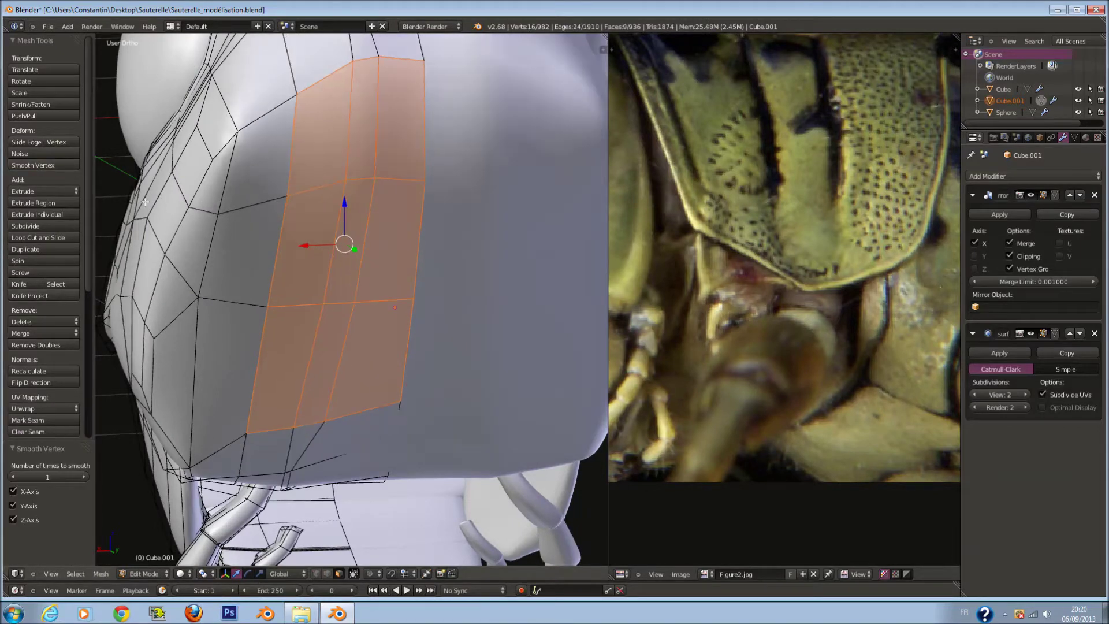
{"action": "middle_click_drag", "start_coordinate": [347, 289], "coordinate": [475, 292]}
{"action": "key", "text": "g"}
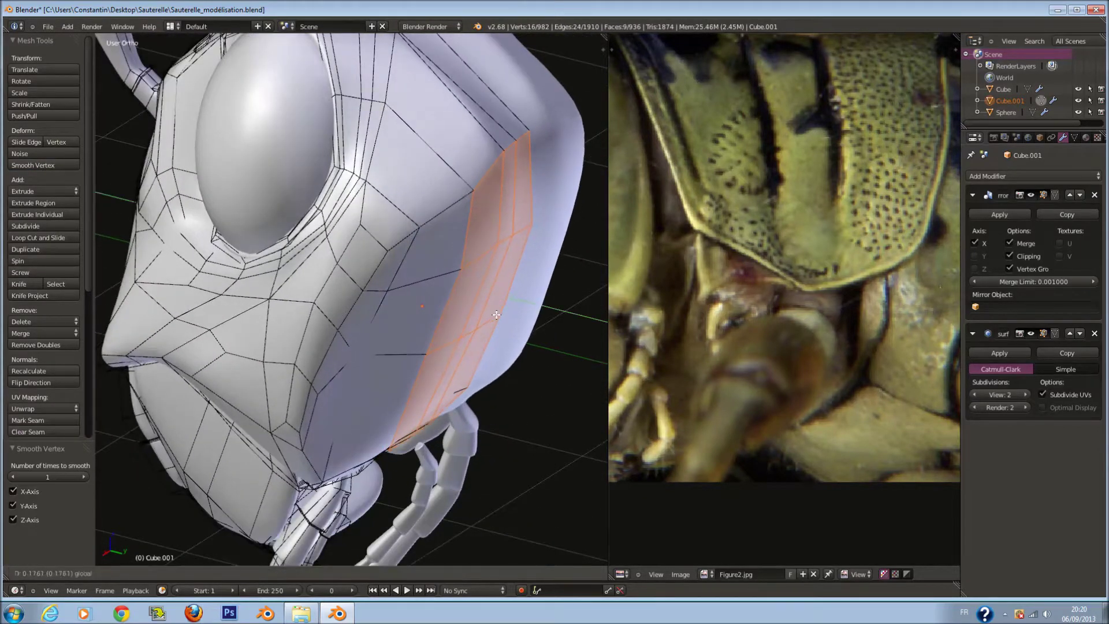
{"action": "left_click", "coordinate": [475, 292]}
Circle-select the face strip behind the eye and smooth it
{"action": "key", "text": "a"}
{"action": "key", "text": "c"}
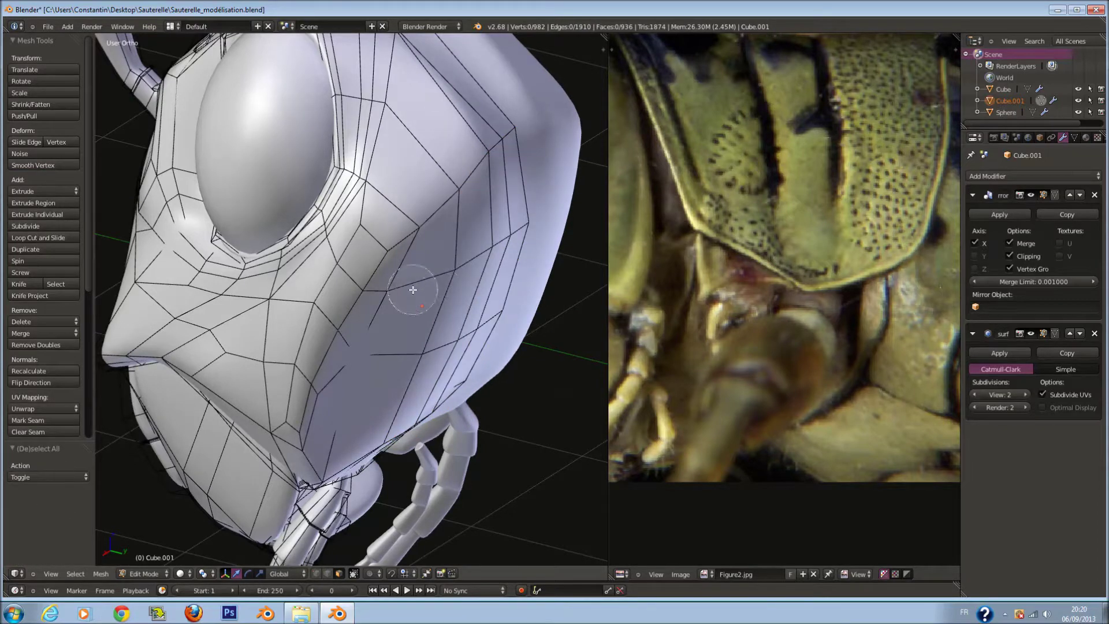
{"action": "left_click_drag", "start_coordinate": [412, 289], "coordinate": [359, 399]}
{"action": "right_click", "coordinate": [340, 406]}
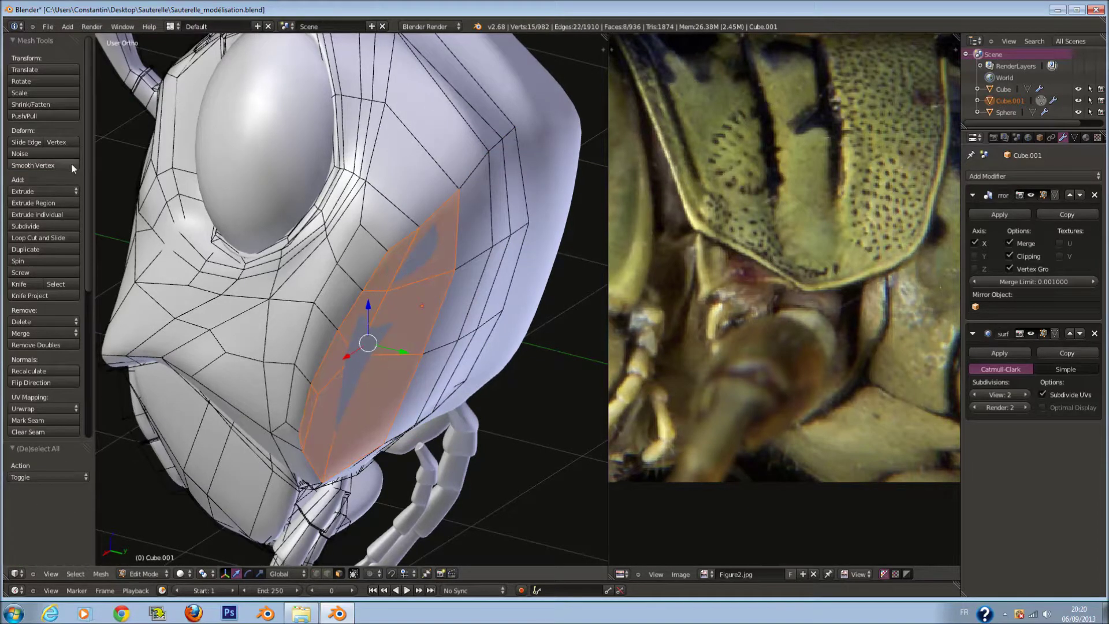
{"action": "left_click", "coordinate": [60, 163]}
{"action": "middle_click_drag", "start_coordinate": [404, 289], "coordinate": [509, 278]}
{"action": "scroll", "coordinate": [522, 278], "scroll_direction": "down", "scroll_amount": 2}
View the head in Right Ortho over the side reference drawing, editing in wireframe
{"action": "key", "text": "Tab"}
{"action": "key", "text": "KP_1"}
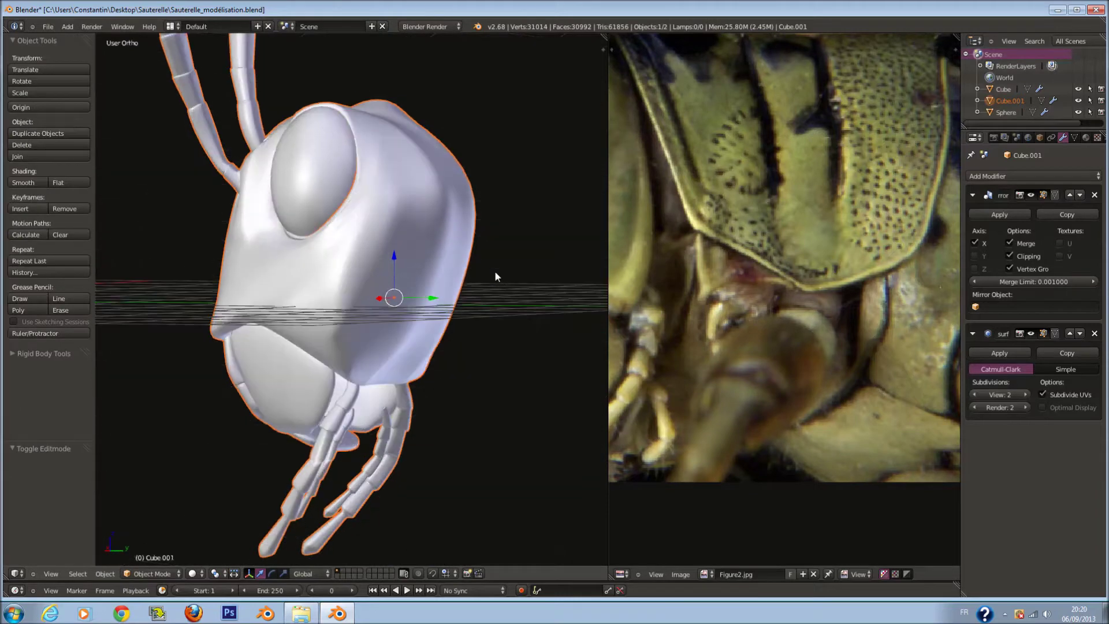
{"action": "key", "text": "KP_5"}
{"action": "scroll", "coordinate": [481, 237], "scroll_direction": "down", "scroll_amount": 3}
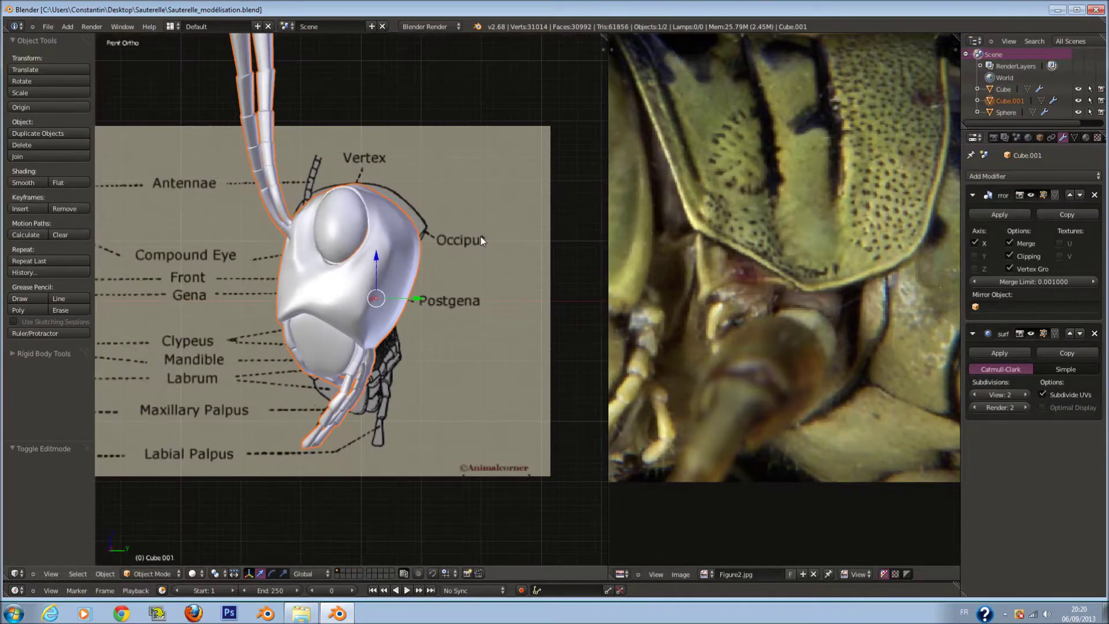
{"action": "key", "text": "KP_1"}
{"action": "key", "text": "KP_3"}
{"action": "key", "text": "Tab"}
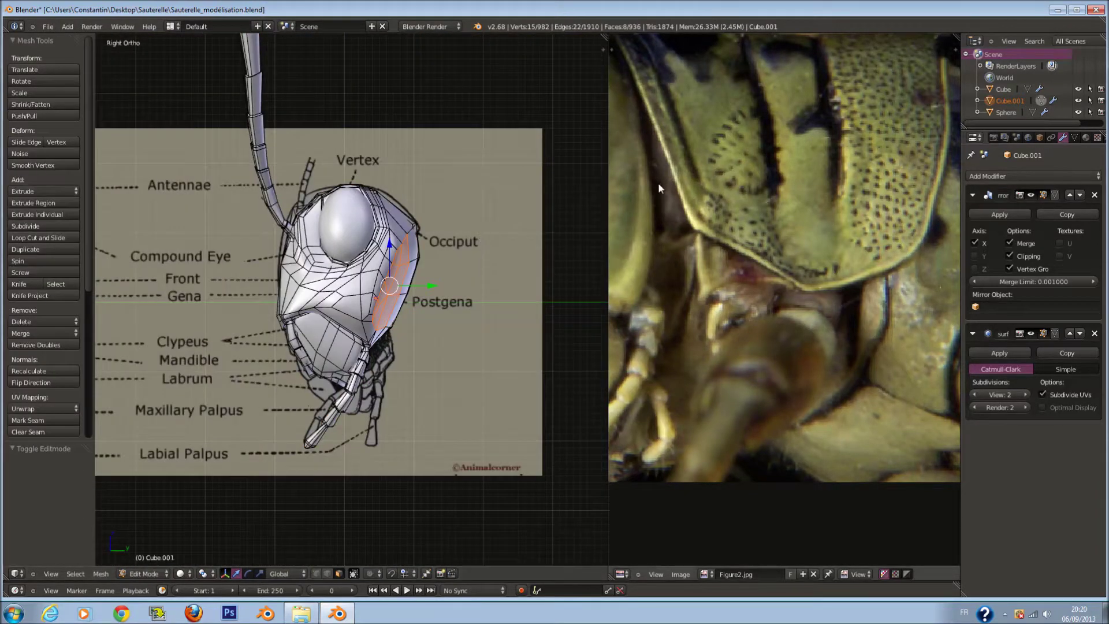
{"action": "scroll", "coordinate": [482, 237], "scroll_direction": "up", "scroll_amount": 2}
{"action": "scroll", "coordinate": [482, 237], "scroll_direction": "up", "scroll_amount": 2}
{"action": "key", "text": "z"}
{"action": "scroll", "coordinate": [234, 125], "scroll_direction": "up", "scroll_amount": 1}
Move and slightly rotate the antenna-base faces by the eye to match the drawing outline
{"action": "key", "text": "a"}
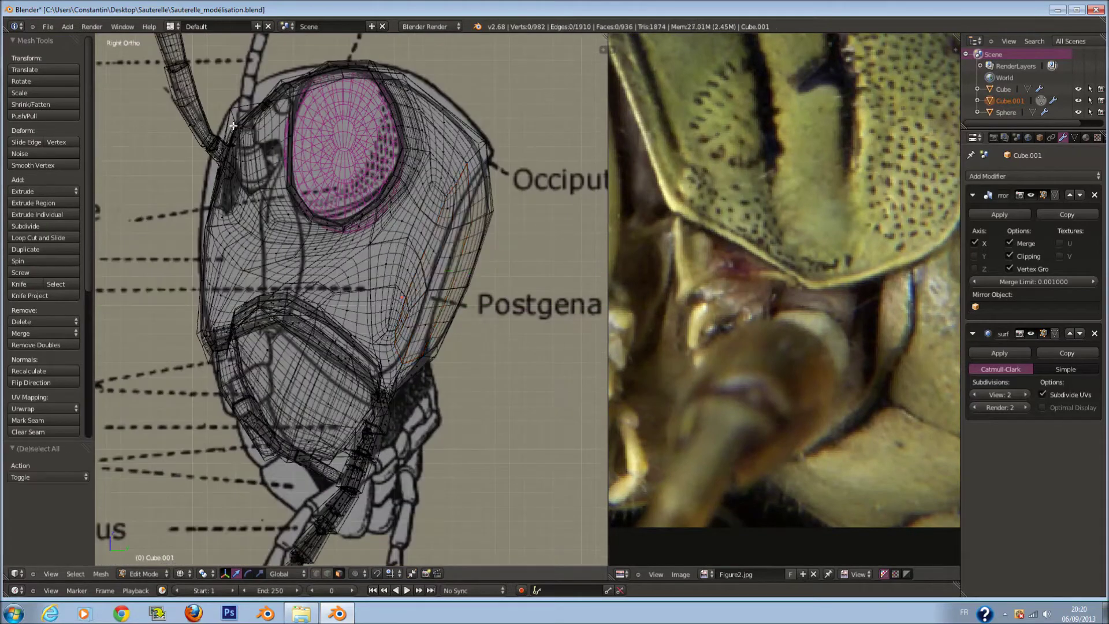
{"action": "key", "text": "a"}
{"action": "key", "text": "a"}
{"action": "key", "text": "c"}
{"action": "left_click_drag", "start_coordinate": [236, 125], "coordinate": [255, 174]}
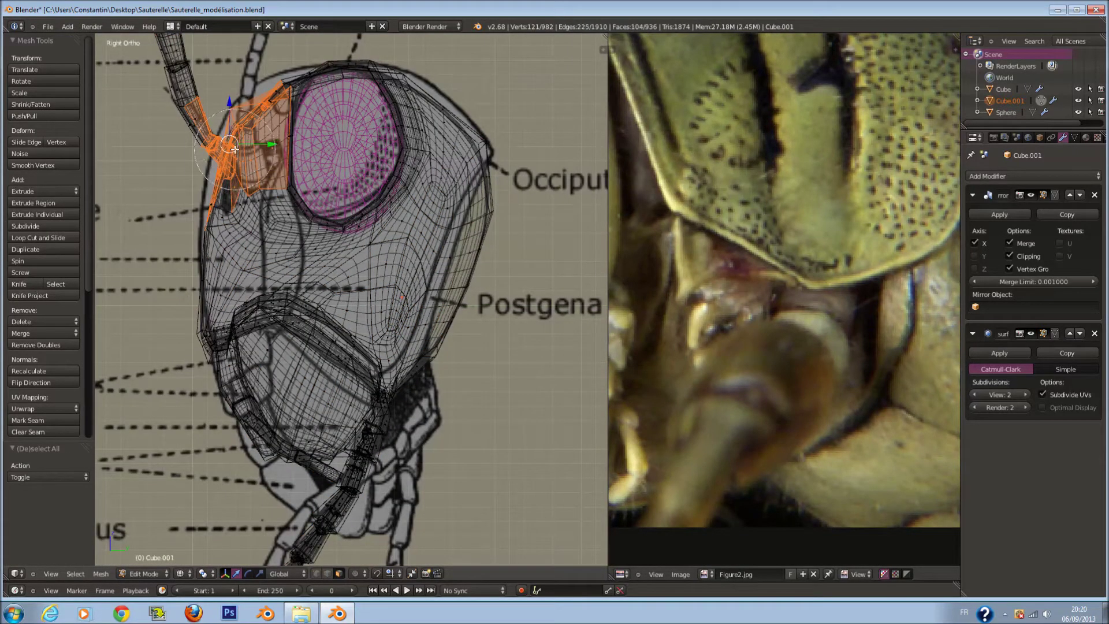
{"action": "key", "text": "Escape"}
{"action": "key", "text": "z"}
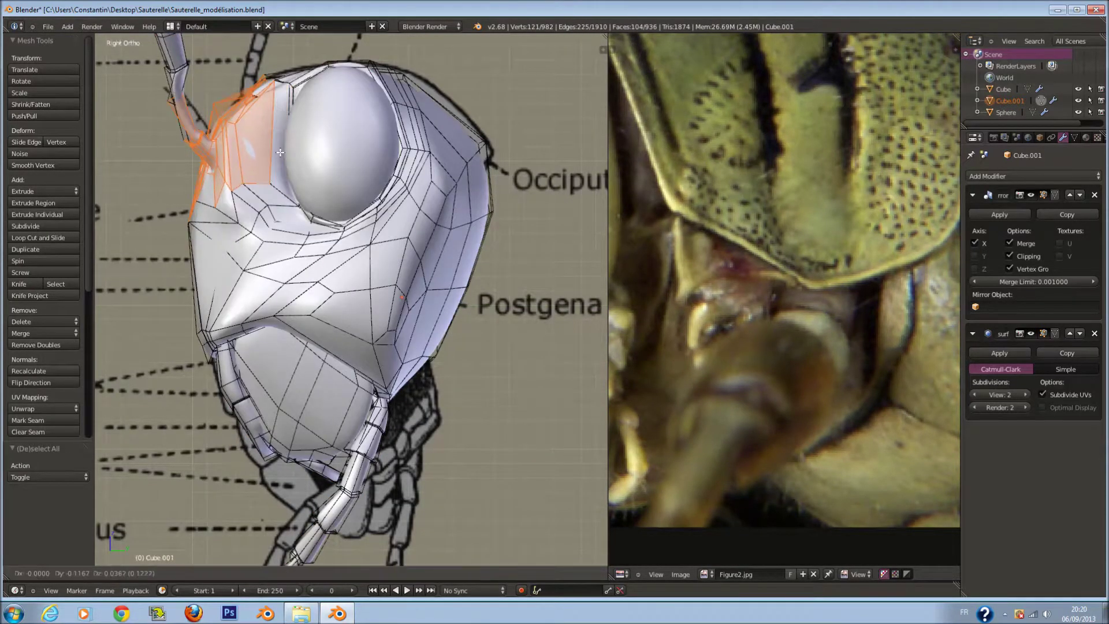
{"action": "key", "text": "g"}
{"action": "left_click", "coordinate": [314, 271]}
{"action": "key", "text": "r"}
{"action": "left_click", "coordinate": [377, 258]}
{"action": "key", "text": "g"}
{"action": "left_click", "coordinate": [377, 258]}
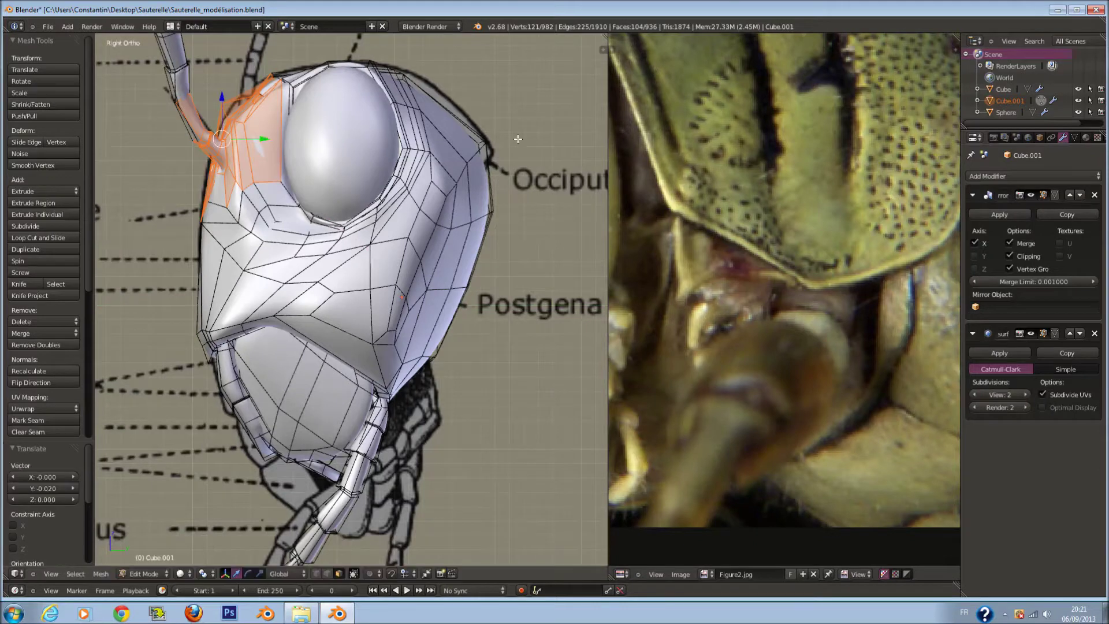
Move the faces on the head's top rim to match the drawing
{"action": "key", "text": "a"}
{"action": "key", "text": "a"}
{"action": "right_click", "coordinate": [479, 121]}
{"action": "key", "text": "g"}
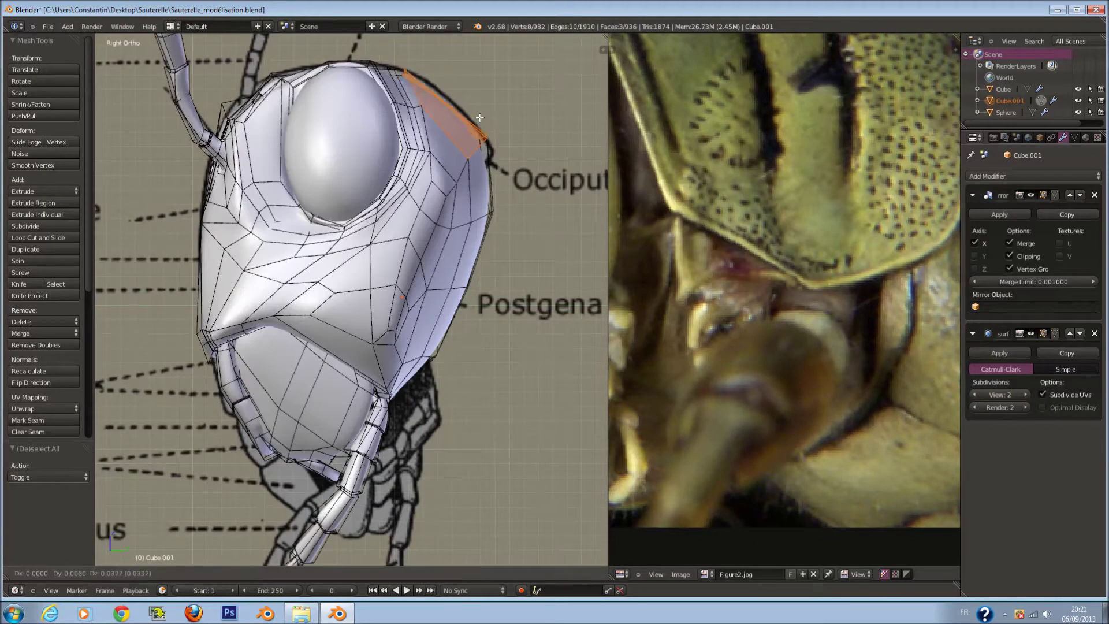
{"action": "left_click", "coordinate": [480, 124]}
{"action": "mouse_move", "coordinate": [479, 123]}
{"action": "middle_mouse_down"}
{"action": "mouse_move", "coordinate": [358, 190]}
{"action": "mouse_move", "coordinate": [386, 132]}
{"action": "middle_mouse_up"}
Raise a face near the top of the head vertically
{"action": "key", "text": "Tab"}
{"action": "key", "text": "Tab"}
{"action": "right_click", "coordinate": [352, 197]}
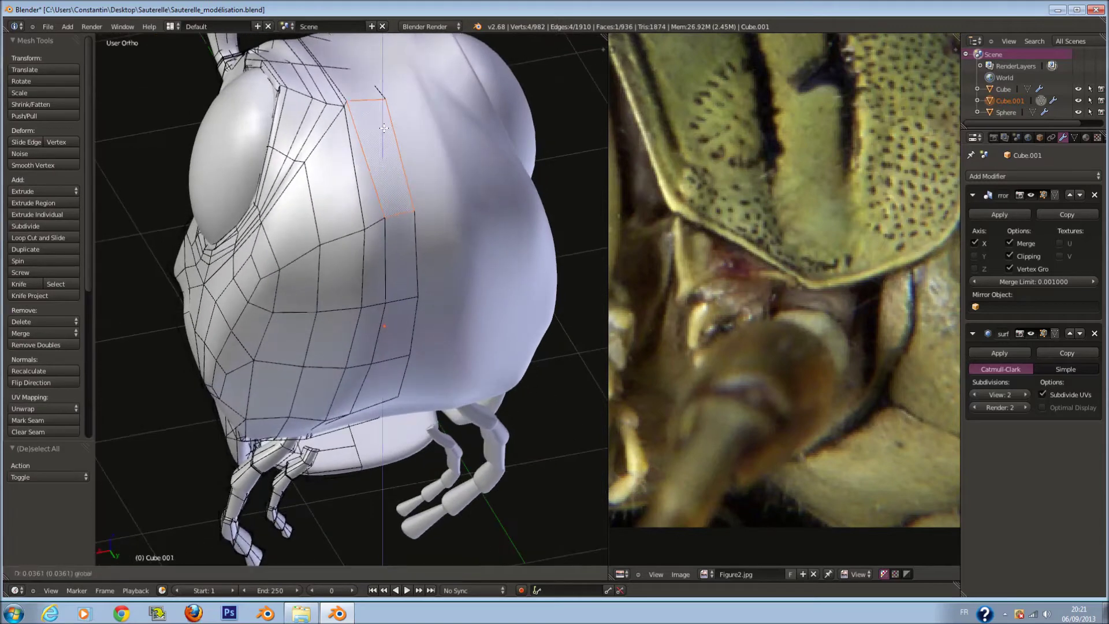
{"action": "left_click_drag", "start_coordinate": [386, 133], "coordinate": [384, 116]}
{"action": "mouse_move", "coordinate": [384, 115]}
{"action": "middle_mouse_down"}
{"action": "mouse_move", "coordinate": [455, 85]}
{"action": "mouse_move", "coordinate": [457, 191]}
{"action": "middle_mouse_up"}
{"action": "key", "text": "r"}
{"action": "key", "text": "Escape"}
{"action": "key", "text": "Tab"}
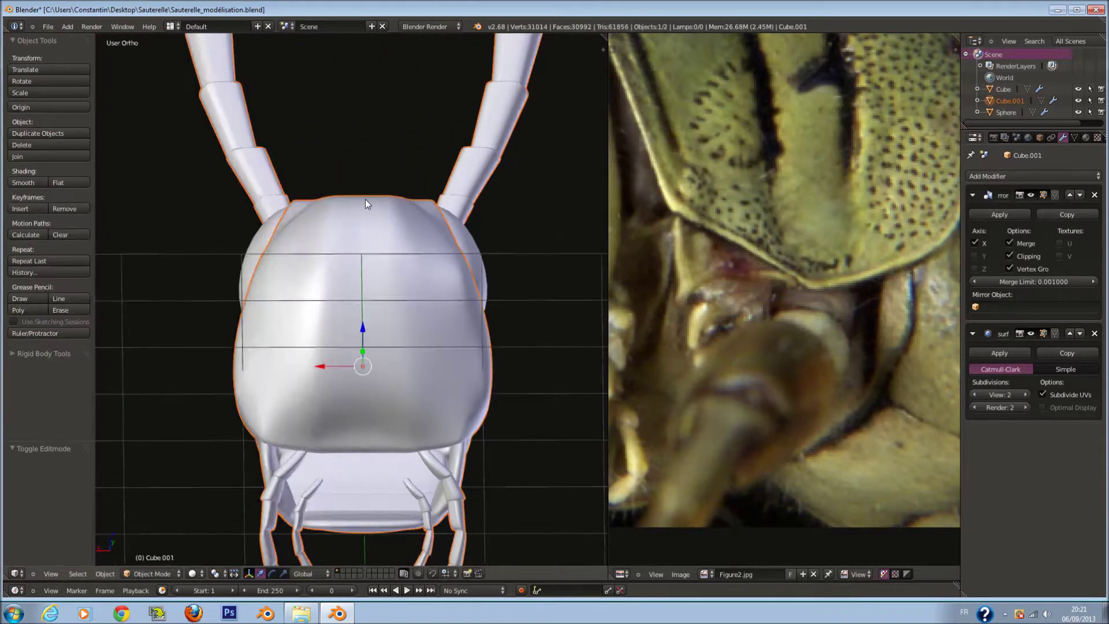
Save the file and orbit the view to look under the head
{"action": "middle_click_drag", "start_coordinate": [365, 199], "coordinate": [410, 207]}
{"action": "key", "text": "ctrl+s"}
{"action": "left_click", "coordinate": [410, 207]}
{"action": "key", "text": "KP_1"}
{"action": "key", "text": "KP_5"}
{"action": "scroll", "coordinate": [454, 256], "scroll_direction": "up", "scroll_amount": 3}
{"action": "mouse_move", "coordinate": [453, 256]}
{"action": "middle_mouse_down"}
{"action": "mouse_move", "coordinate": [411, 295]}
{"action": "mouse_move", "coordinate": [337, 317]}
{"action": "mouse_move", "coordinate": [306, 269]}
{"action": "mouse_move", "coordinate": [357, 245]}
{"action": "mouse_move", "coordinate": [354, 265]}
{"action": "mouse_move", "coordinate": [354, 216]}
{"action": "mouse_move", "coordinate": [395, 255]}
{"action": "mouse_move", "coordinate": [345, 337]}
{"action": "mouse_move", "coordinate": [324, 277]}
{"action": "mouse_move", "coordinate": [383, 288]}
{"action": "mouse_move", "coordinate": [425, 277]}
{"action": "mouse_move", "coordinate": [305, 293]}
{"action": "middle_mouse_up"}
Hide the selected head geometry and zoom in on the leg joint beneath it
{"action": "key", "text": "Tab"}
{"action": "scroll", "coordinate": [292, 237], "scroll_direction": "down", "scroll_amount": 3}
{"action": "scroll", "coordinate": [382, 288], "scroll_direction": "up", "scroll_amount": 3}
{"action": "scroll", "coordinate": [347, 286], "scroll_direction": "up", "scroll_amount": 2}
{"action": "scroll", "coordinate": [345, 287], "scroll_direction": "up", "scroll_amount": 2}
{"action": "scroll", "coordinate": [345, 288], "scroll_direction": "up", "scroll_amount": 2}
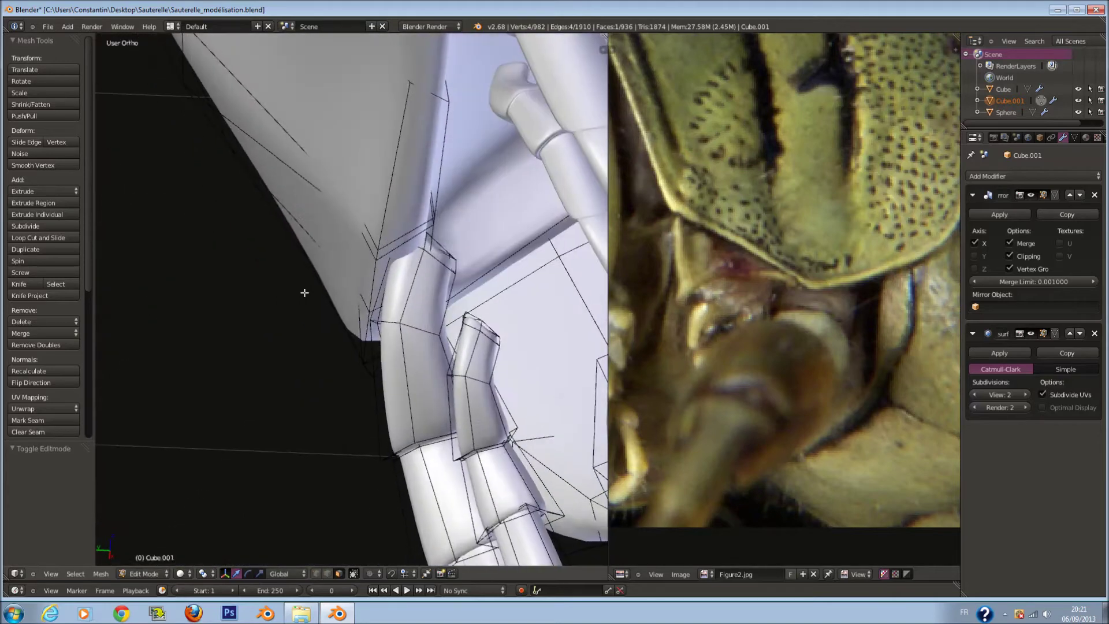
{"action": "key", "text": "h"}
{"action": "scroll", "coordinate": [366, 208], "scroll_direction": "down", "scroll_amount": 3}
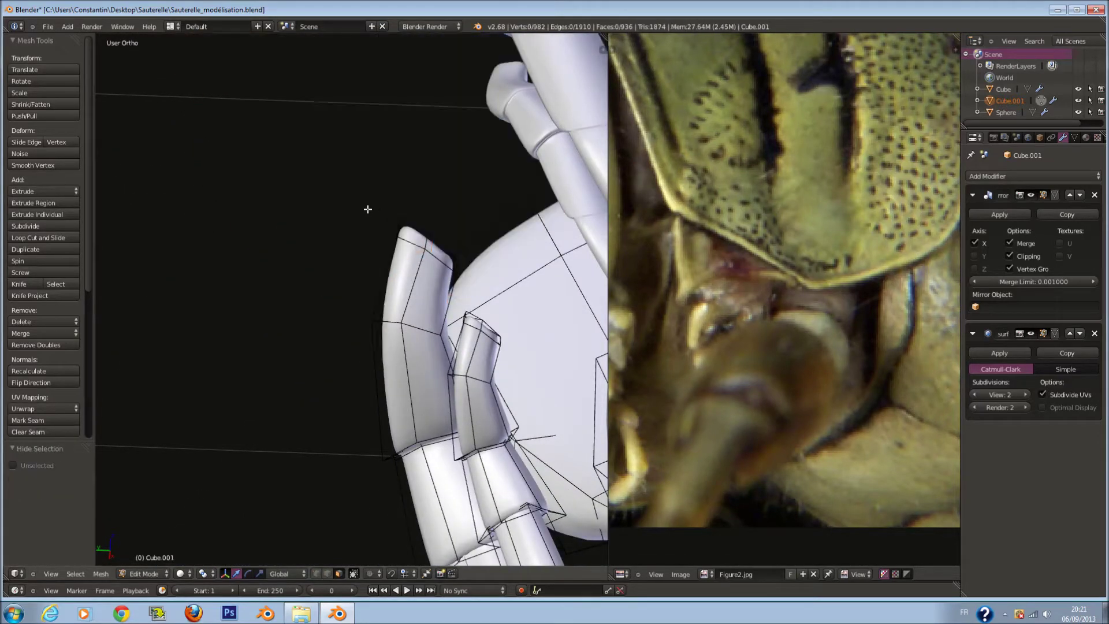
{"action": "mouse_move", "coordinate": [366, 208]}
{"action": "middle_mouse_down"}
{"action": "mouse_move", "coordinate": [254, 252]}
{"action": "mouse_move", "coordinate": [290, 280]}
{"action": "mouse_move", "coordinate": [319, 556]}
{"action": "middle_mouse_up"}
{"action": "scroll", "coordinate": [303, 445], "scroll_direction": "up", "scroll_amount": 3}
{"action": "scroll", "coordinate": [337, 349], "scroll_direction": "up", "scroll_amount": 2}
{"action": "middle_click_drag", "start_coordinate": [337, 349], "coordinate": [262, 132]}
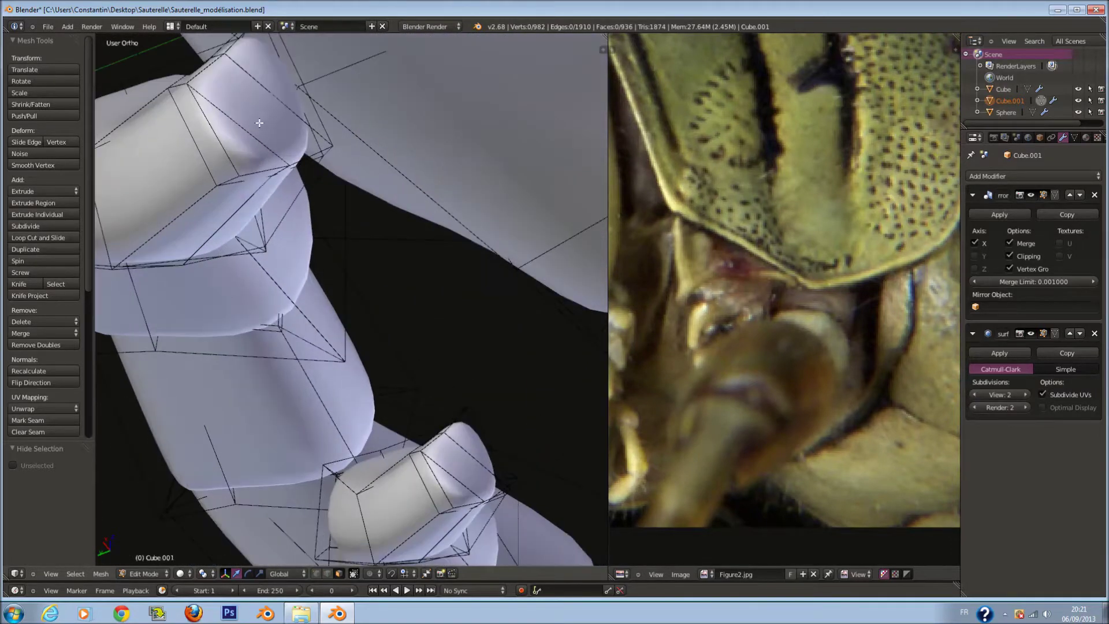
Delete the selected faces at the leg joint and merge duplicate vertices
{"action": "key", "text": "x"}
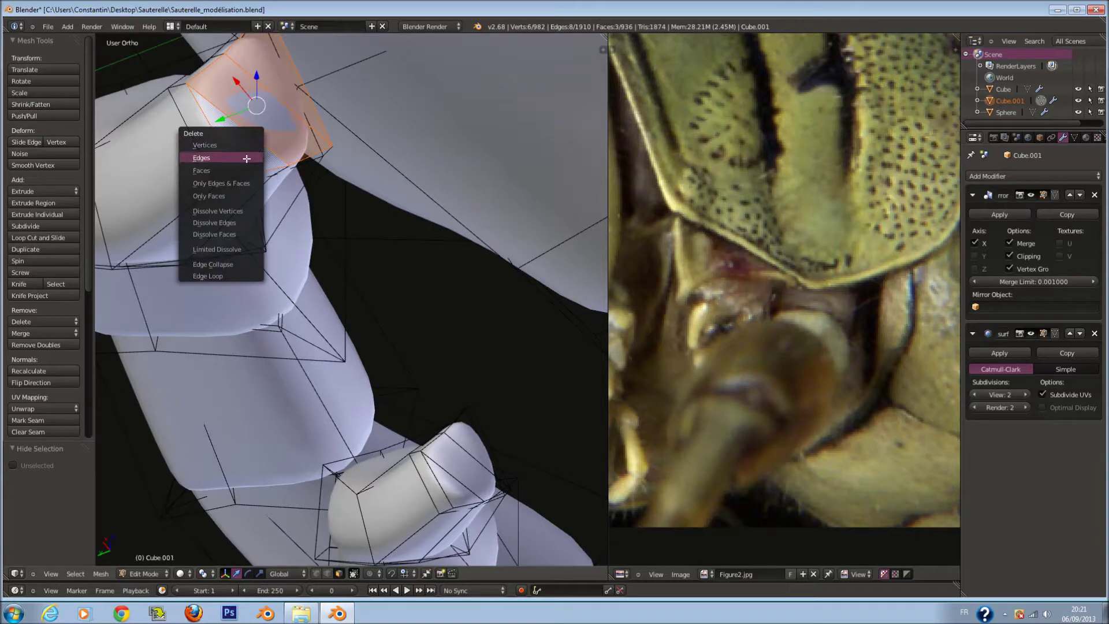
{"action": "left_click", "coordinate": [247, 171]}
{"action": "scroll", "coordinate": [457, 489], "scroll_direction": "down", "scroll_amount": 2, "text": "shift"}
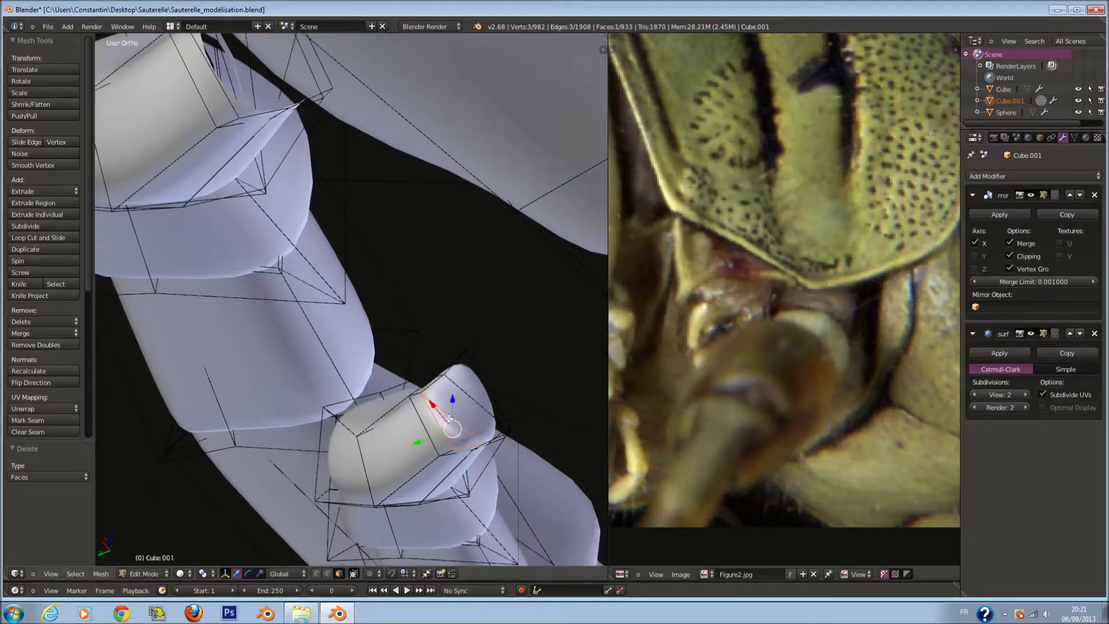
{"action": "key", "text": "x"}
{"action": "left_click", "coordinate": [475, 385]}
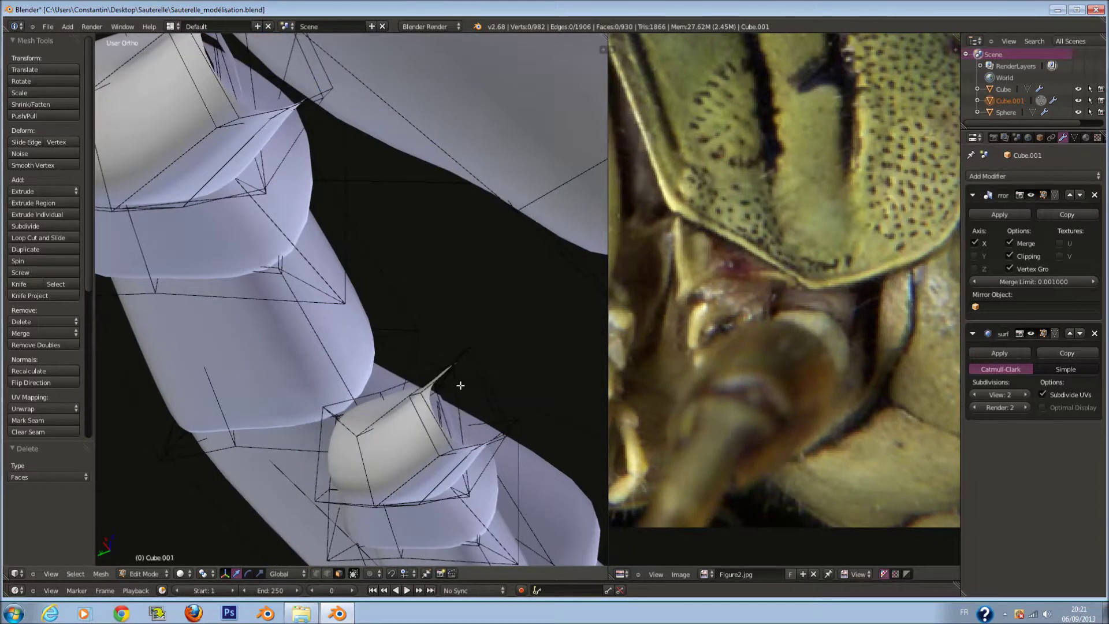
{"action": "key", "text": "a"}
{"action": "key", "text": "a"}
{"action": "key", "text": "a"}
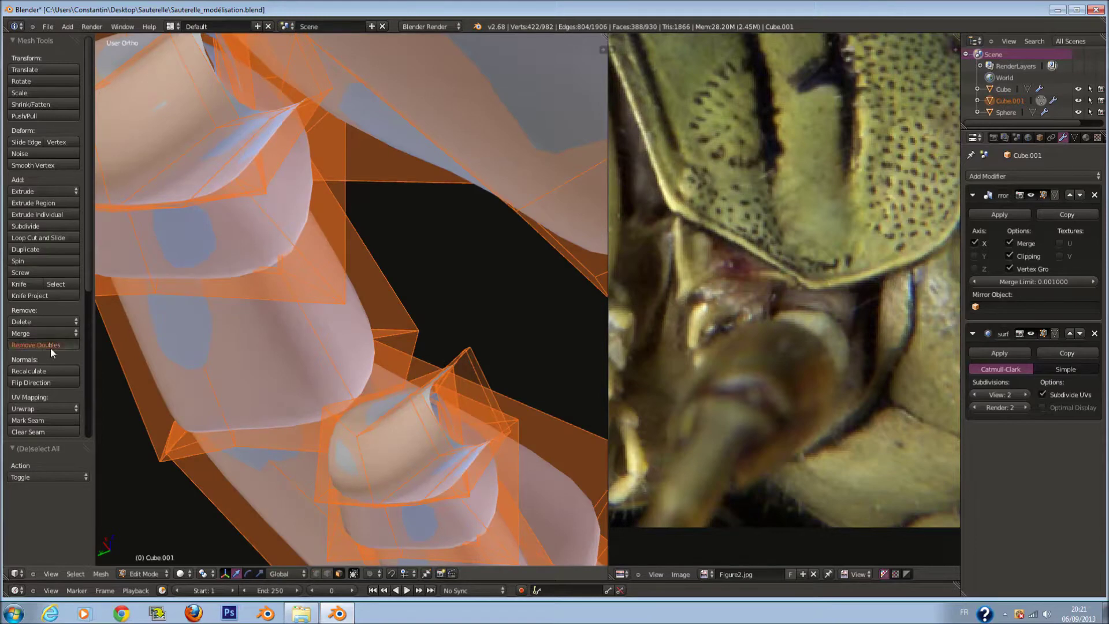
{"action": "left_click", "coordinate": [50, 346]}
Fill two new faces between edges at the leg joint
{"action": "key", "text": "a"}
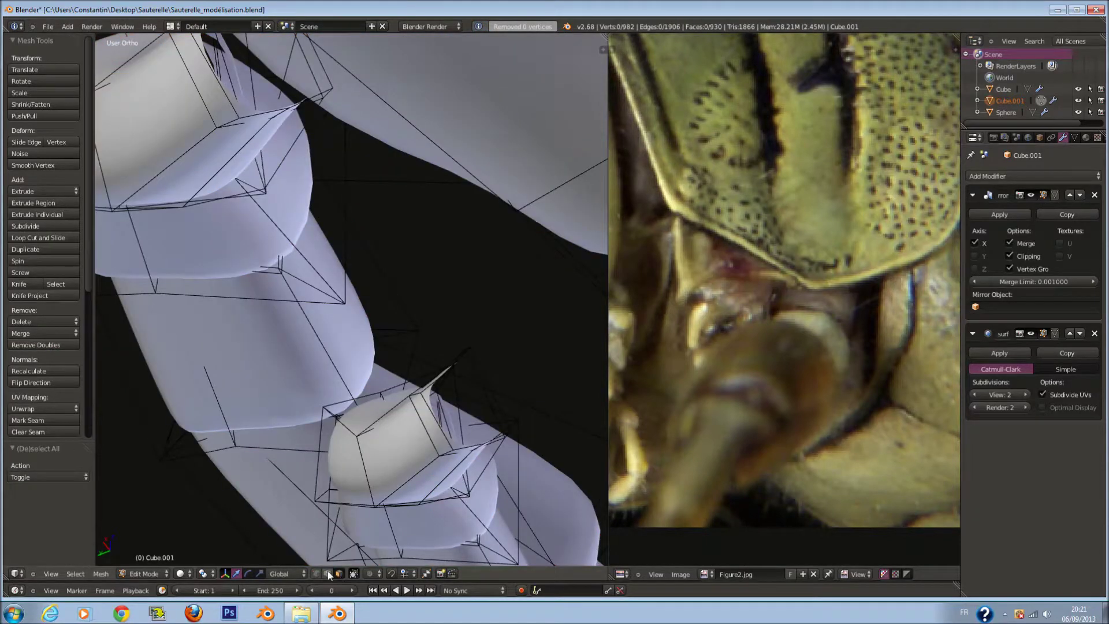
{"action": "right_click", "coordinate": [425, 362]}
{"action": "middle_click_drag", "start_coordinate": [425, 362], "coordinate": [328, 157]}
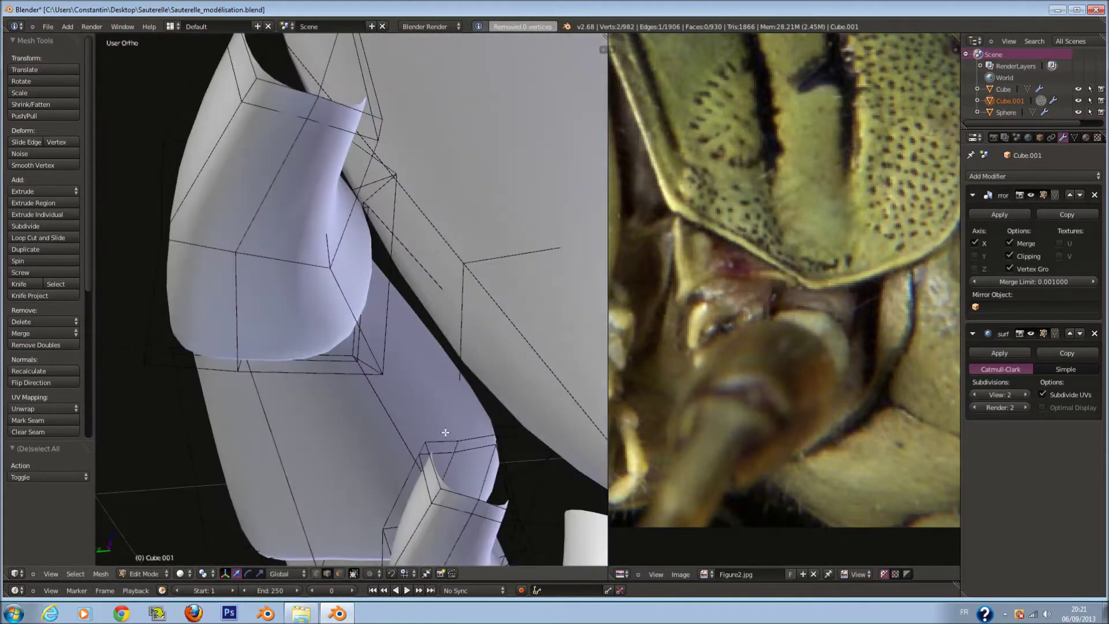
{"action": "key", "text": "f"}
{"action": "middle_click_drag", "start_coordinate": [293, 123], "coordinate": [376, 173]}
{"action": "right_click", "coordinate": [376, 119]}
{"action": "scroll", "coordinate": [530, 440], "scroll_direction": "up", "scroll_amount": 2}
{"action": "middle_click_drag", "start_coordinate": [530, 441], "coordinate": [475, 459]}
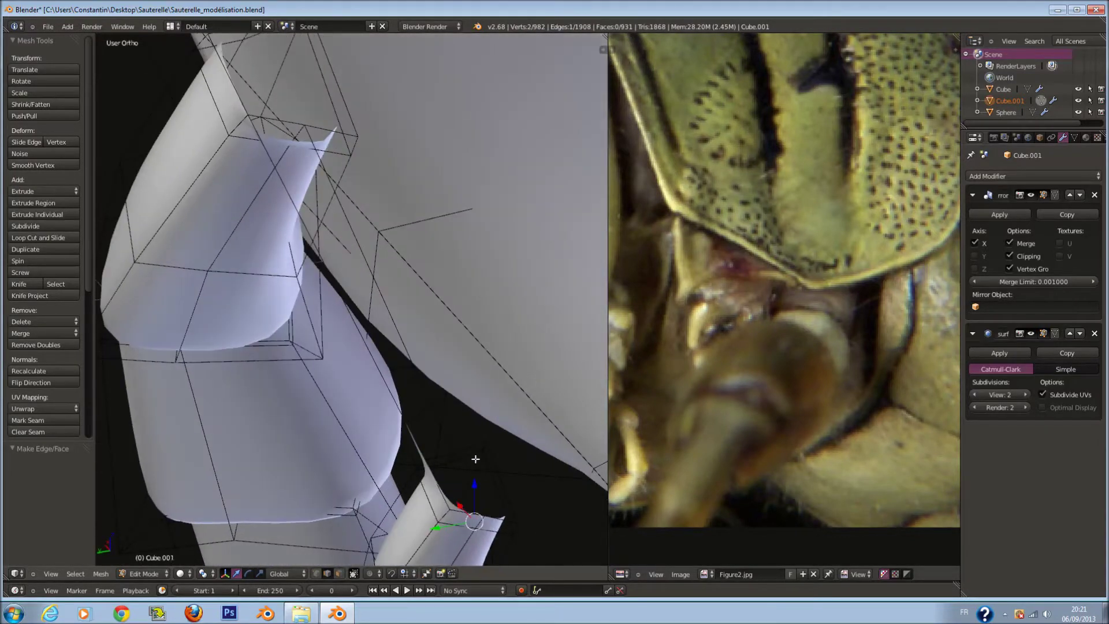
{"action": "mouse_move", "coordinate": [405, 279]}
{"action": "middle_mouse_down"}
{"action": "mouse_move", "coordinate": [393, 289]}
{"action": "mouse_move", "coordinate": [437, 288]}
{"action": "middle_mouse_up"}
{"action": "key", "text": "f"}
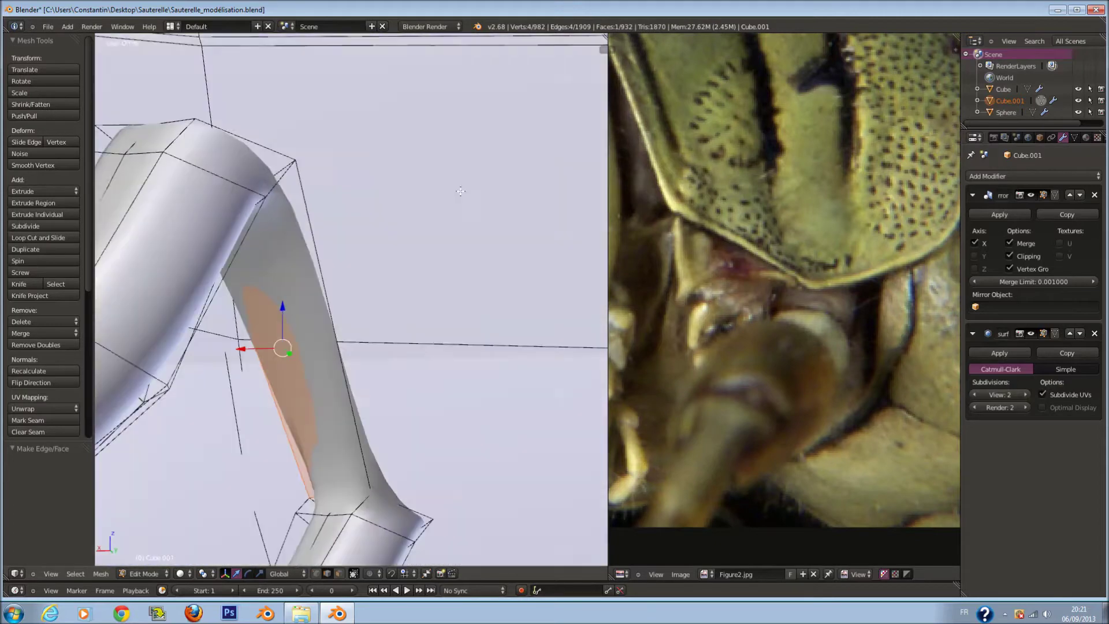
Add a loop cut around the leg, nudge its vertices, and return to Object Mode
{"action": "key", "text": "a"}
{"action": "left_click", "coordinate": [349, 331]}
{"action": "mouse_move", "coordinate": [349, 331]}
{"action": "middle_mouse_down"}
{"action": "mouse_move", "coordinate": [372, 335]}
{"action": "mouse_move", "coordinate": [324, 295]}
{"action": "mouse_move", "coordinate": [475, 314]}
{"action": "middle_mouse_up"}
{"action": "key", "text": "g"}
{"action": "left_click", "coordinate": [379, 337]}
{"action": "scroll", "coordinate": [322, 293], "scroll_direction": "down", "scroll_amount": 3}
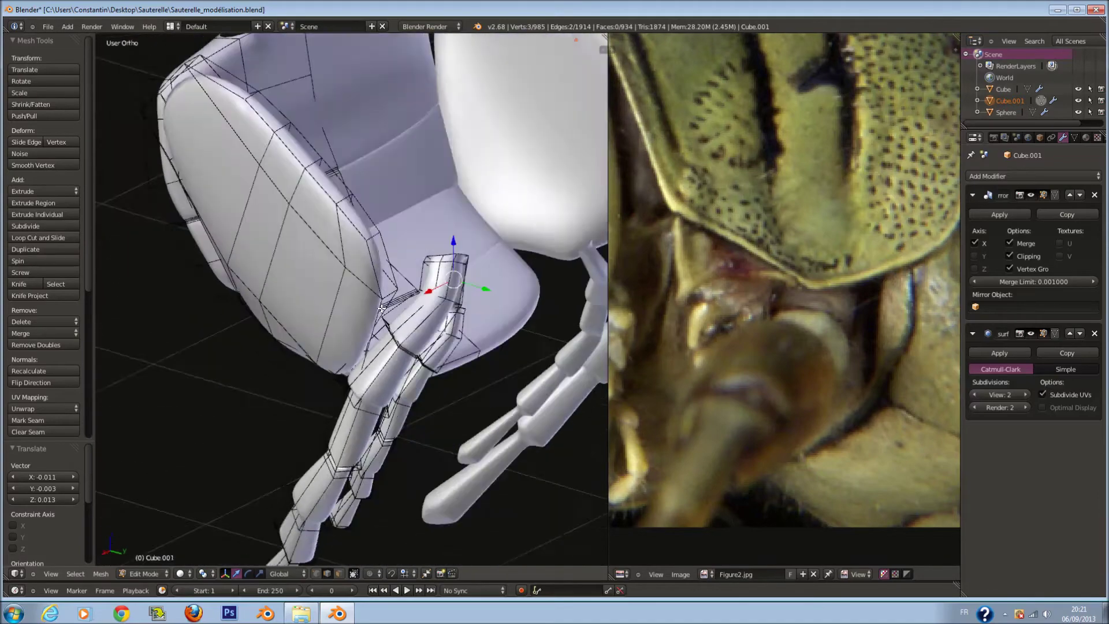
{"action": "mouse_move", "coordinate": [475, 314]}
{"action": "middle_mouse_down"}
{"action": "mouse_move", "coordinate": [304, 264]}
{"action": "mouse_move", "coordinate": [347, 300]}
{"action": "middle_mouse_up"}
{"action": "scroll", "coordinate": [372, 336], "scroll_direction": "up", "scroll_amount": 3}
{"action": "key", "text": "Tab"}
{"action": "scroll", "coordinate": [369, 338], "scroll_direction": "down", "scroll_amount": 3}
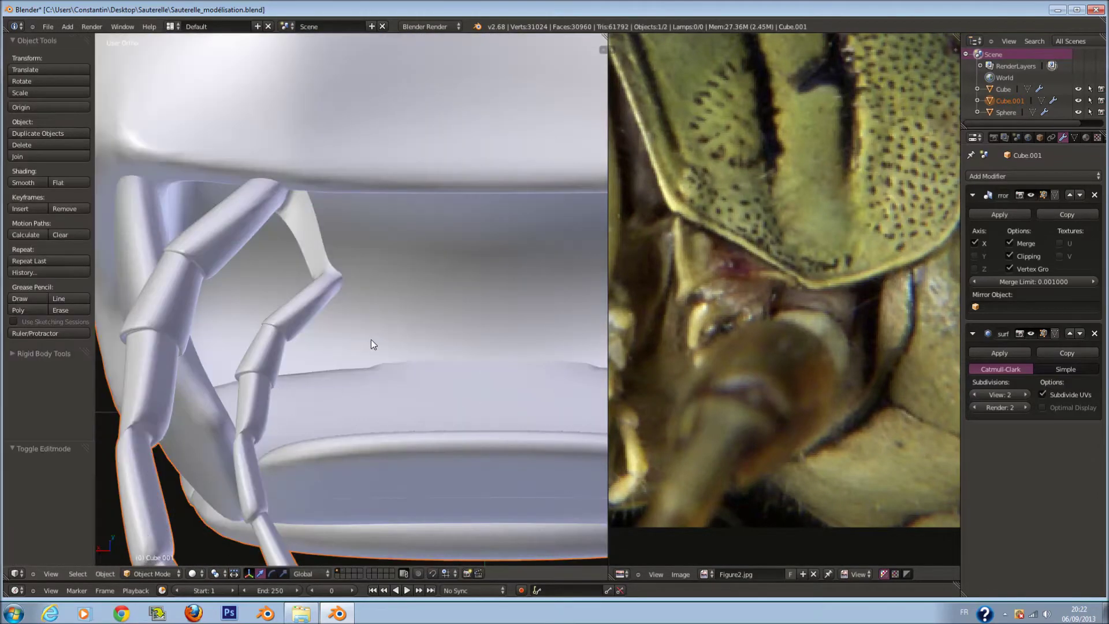
Select the whole front leg piece with L and move it up to meet the body
{"action": "middle_click_drag", "start_coordinate": [379, 345], "coordinate": [371, 316]}
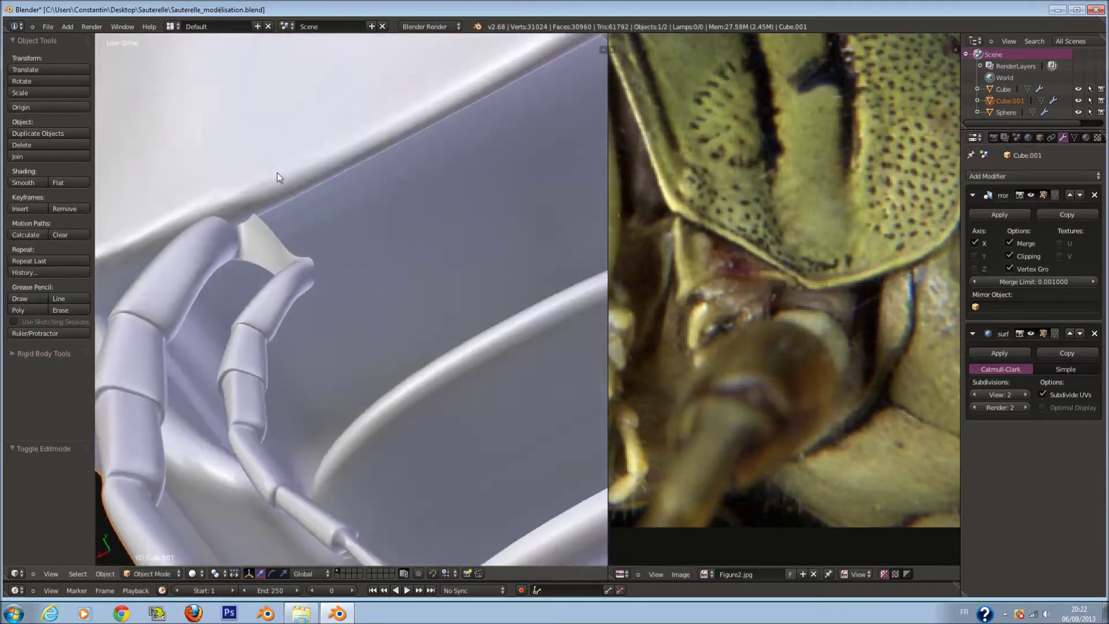
{"action": "key", "text": "Tab"}
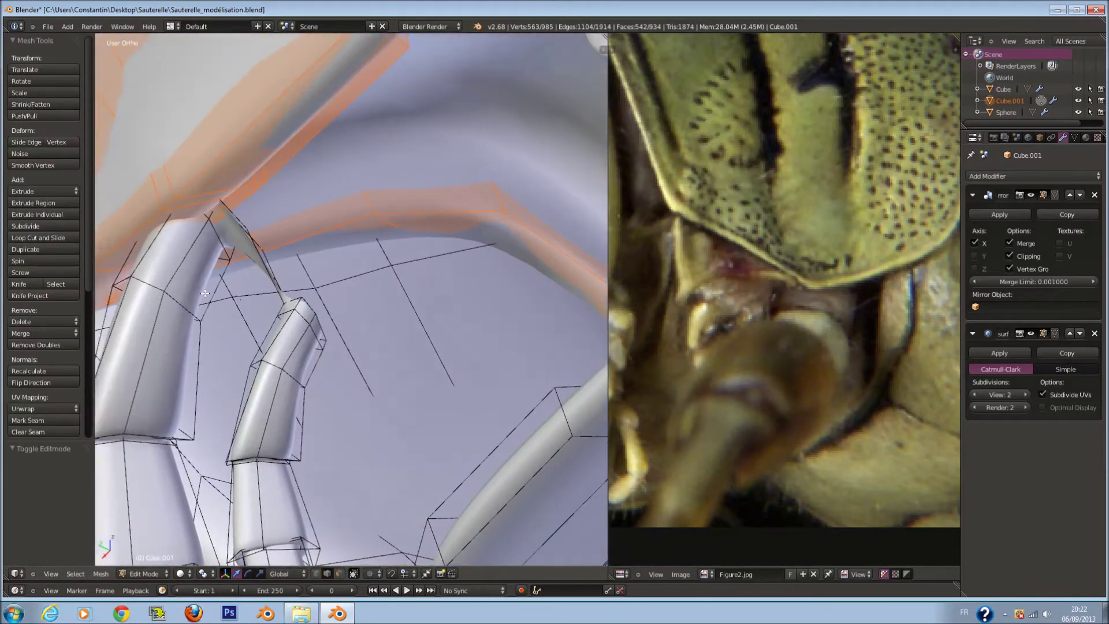
{"action": "middle_click_drag", "start_coordinate": [277, 176], "coordinate": [400, 228]}
{"action": "key", "text": "z"}
{"action": "key", "text": "a"}
{"action": "key", "text": "z"}
{"action": "key", "text": "l"}
{"action": "scroll", "coordinate": [426, 234], "scroll_direction": "down", "scroll_amount": 2}
{"action": "key", "text": "g"}
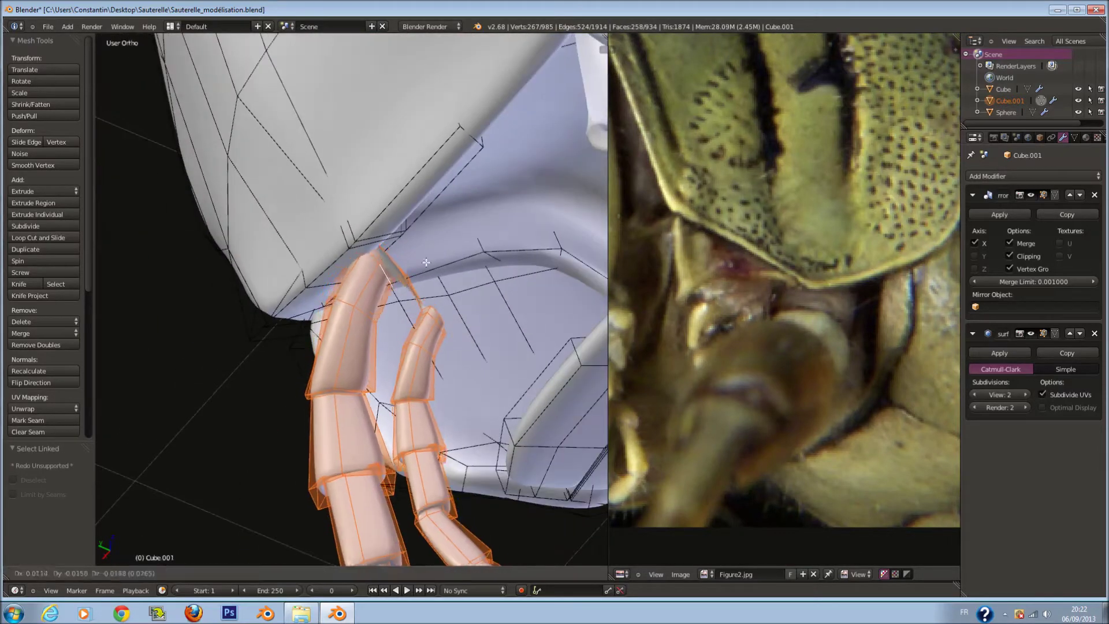
{"action": "left_click", "coordinate": [433, 287]}
{"action": "scroll", "coordinate": [434, 287], "scroll_direction": "up", "scroll_amount": 3}
Fill a face between the vertices at the top of the leg
{"action": "middle_click_drag", "start_coordinate": [405, 260], "coordinate": [370, 243]}
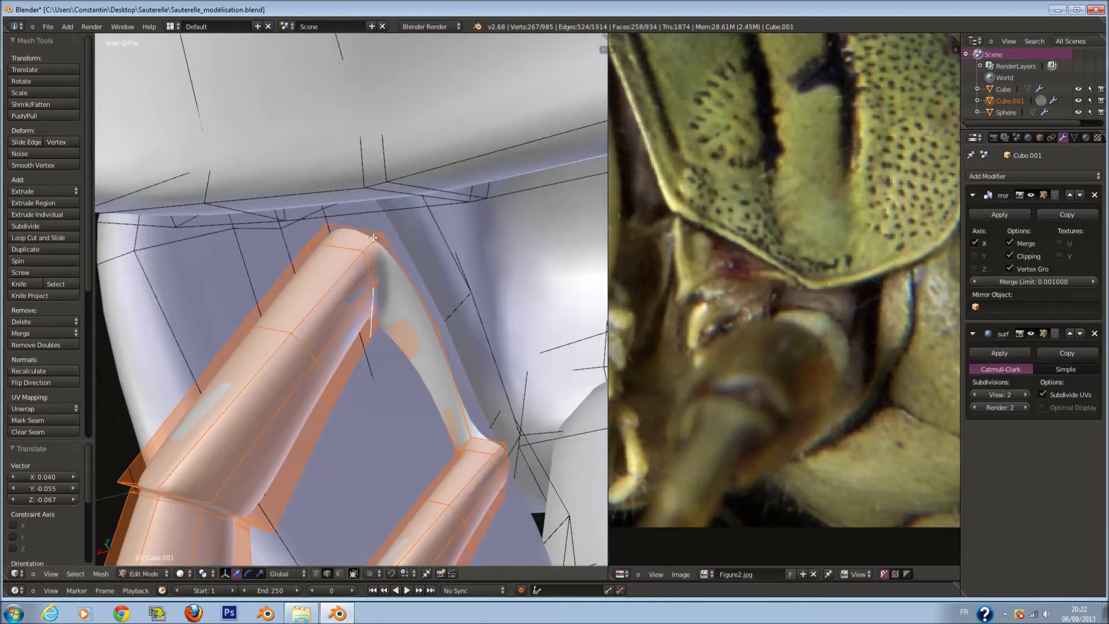
{"action": "right_click", "coordinate": [340, 229]}
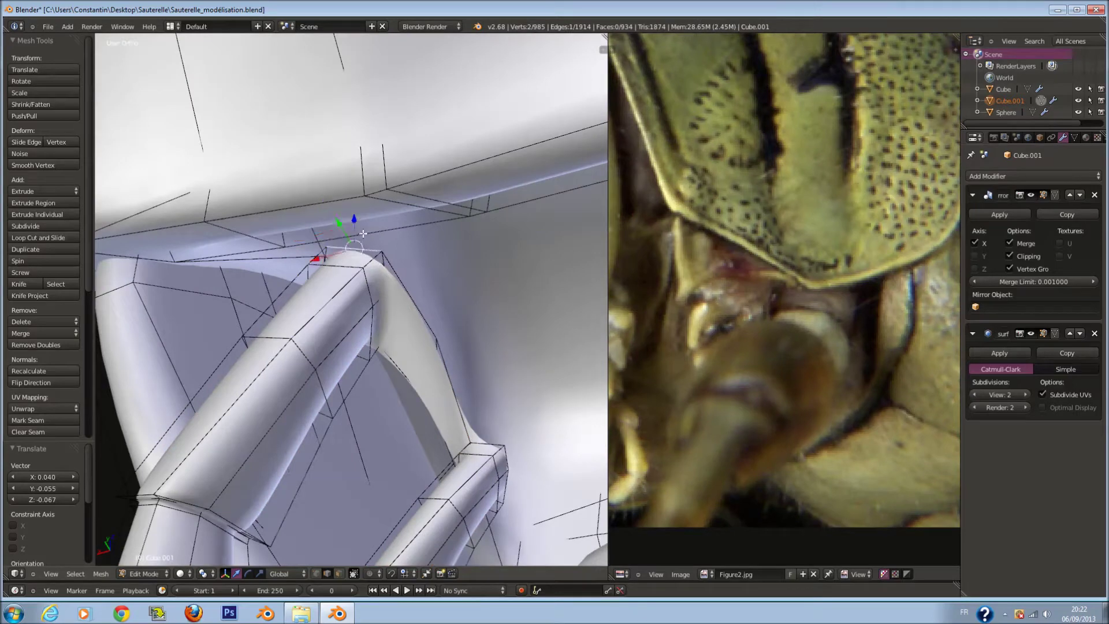
{"action": "key", "text": "f"}
{"action": "middle_click_drag", "start_coordinate": [361, 237], "coordinate": [490, 242]}
{"action": "middle_click_drag", "start_coordinate": [350, 237], "coordinate": [343, 285]}
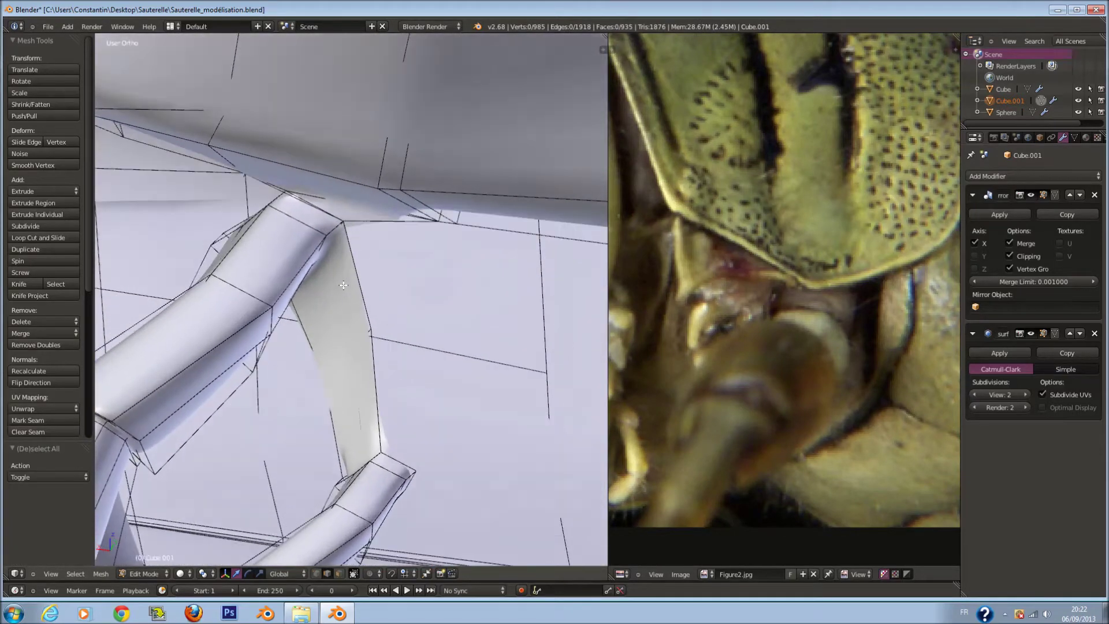
{"action": "middle_click_drag", "start_coordinate": [325, 183], "coordinate": [43, 122]}
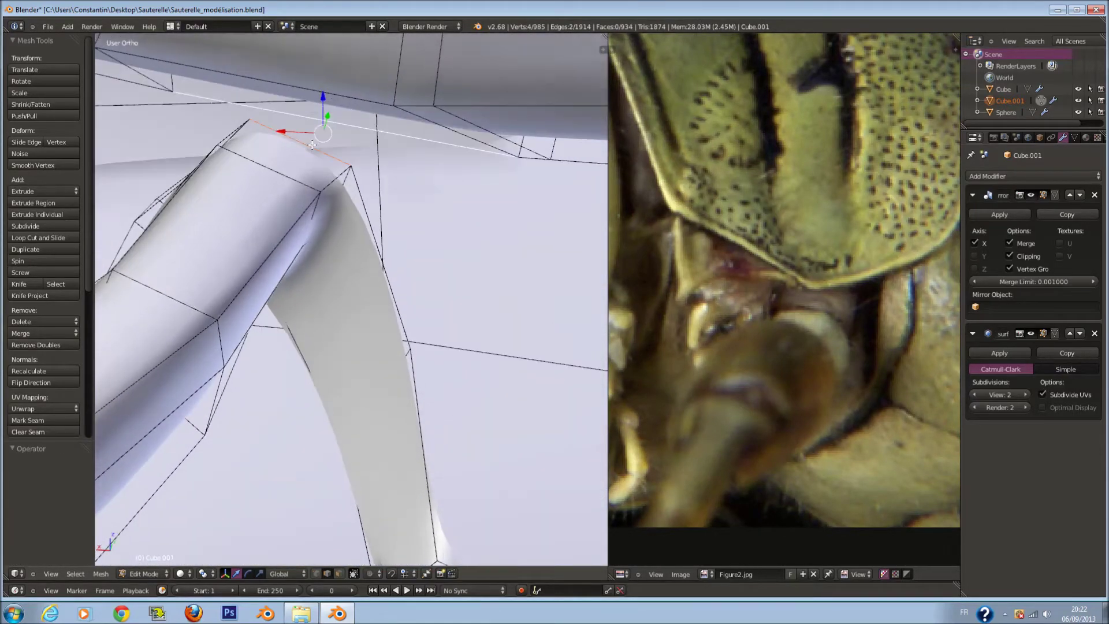
Smooth the selected joint vertices and inspect the body underside
{"action": "left_click", "coordinate": [33, 165]}
{"action": "mouse_move", "coordinate": [324, 248]}
{"action": "middle_mouse_down"}
{"action": "mouse_move", "coordinate": [431, 269]}
{"action": "mouse_move", "coordinate": [307, 320]}
{"action": "middle_mouse_up"}
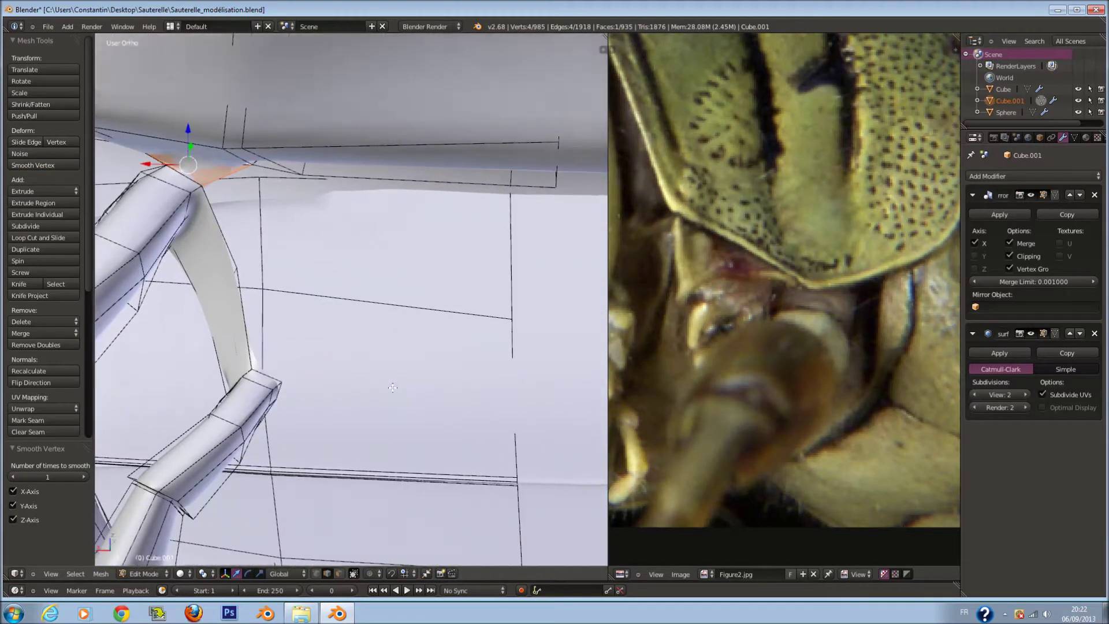
{"action": "scroll", "coordinate": [294, 316], "scroll_direction": "down", "scroll_amount": 3}
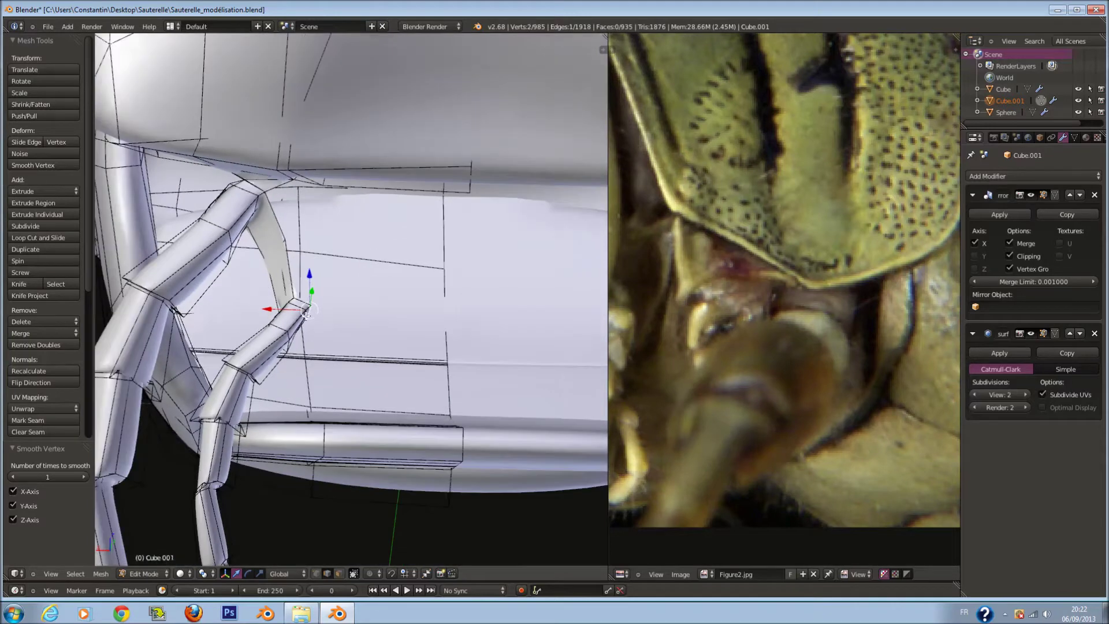
{"action": "middle_click_drag", "start_coordinate": [294, 317], "coordinate": [131, 301]}
{"action": "scroll", "coordinate": [132, 300], "scroll_direction": "up", "scroll_amount": 3}
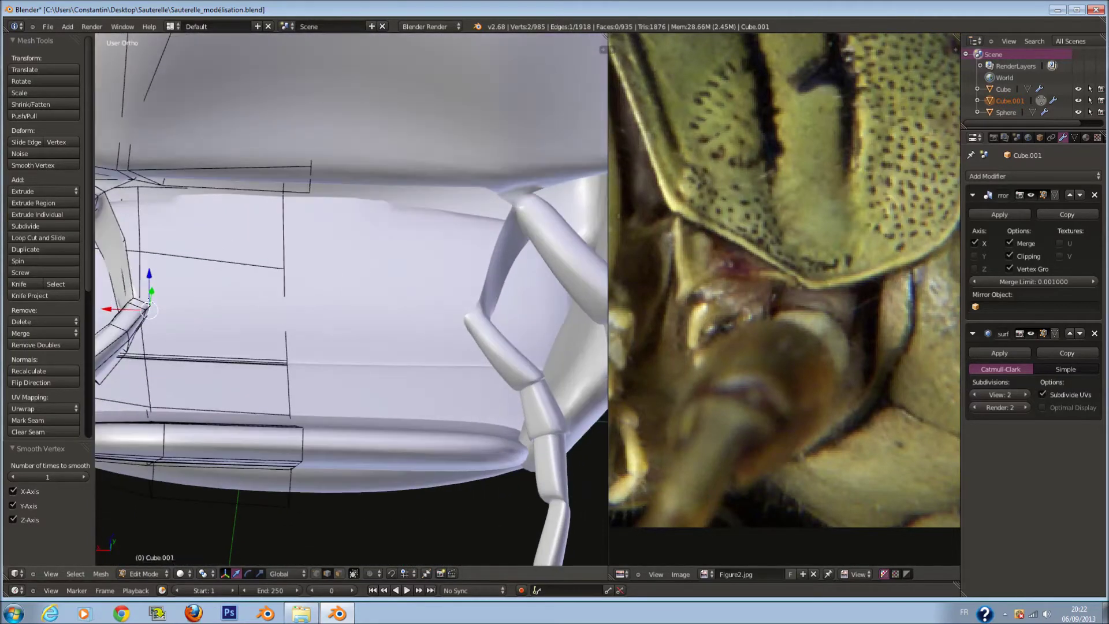
Extrude the leg-joint edge, slide it into place, and fill a face to a second edge
{"action": "key", "text": "e"}
{"action": "left_click", "coordinate": [454, 348]}
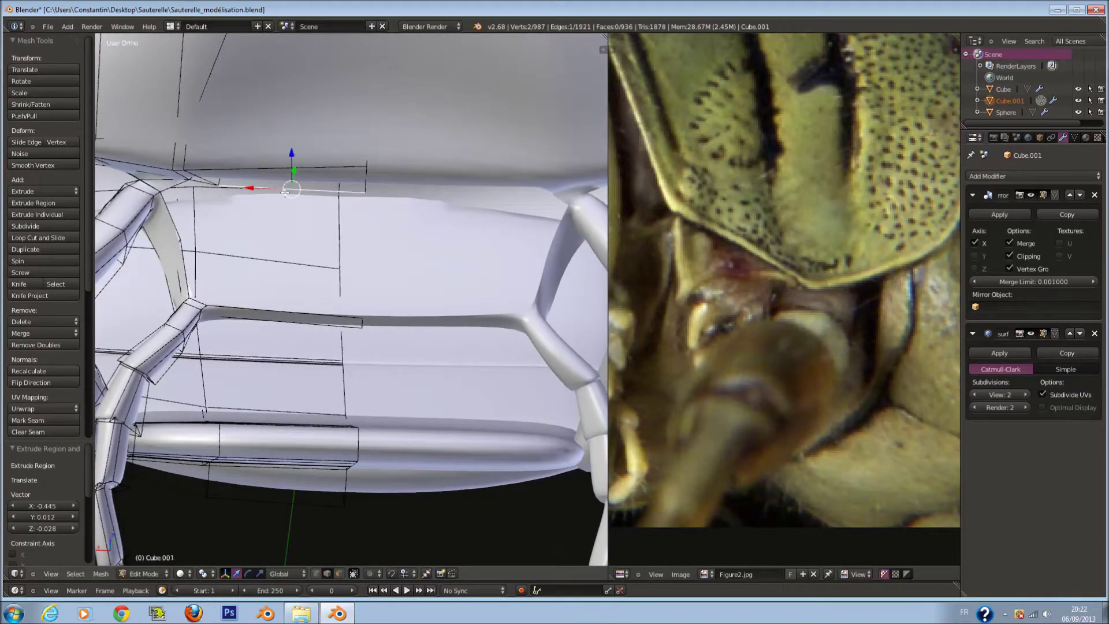
{"action": "middle_click_drag", "start_coordinate": [285, 192], "coordinate": [350, 195]}
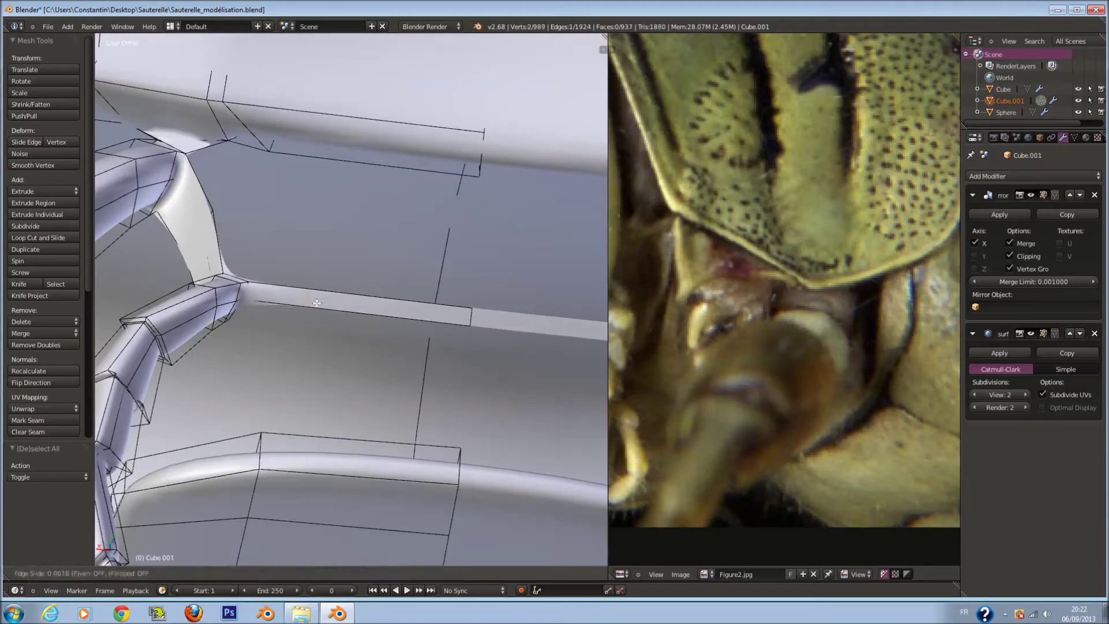
{"action": "left_click", "coordinate": [254, 293]}
{"action": "right_click", "coordinate": [385, 181], "text": "shift"}
{"action": "key", "text": "f"}
{"action": "middle_click_drag", "start_coordinate": [384, 181], "coordinate": [263, 120]}
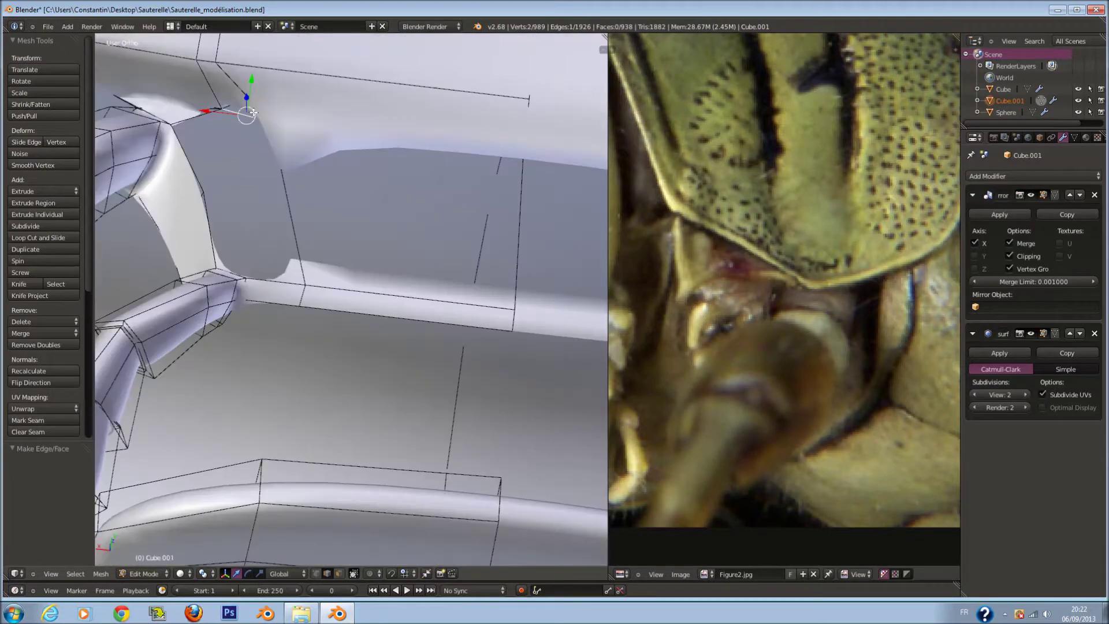
{"action": "mouse_move", "coordinate": [255, 115]}
{"action": "middle_mouse_down"}
{"action": "mouse_move", "coordinate": [211, 92]}
{"action": "mouse_move", "coordinate": [390, 164]}
{"action": "mouse_move", "coordinate": [470, 138]}
{"action": "mouse_move", "coordinate": [336, 104]}
{"action": "middle_mouse_up"}
Inspect the joint in wireframe and delete two stray faces
{"action": "key", "text": "z"}
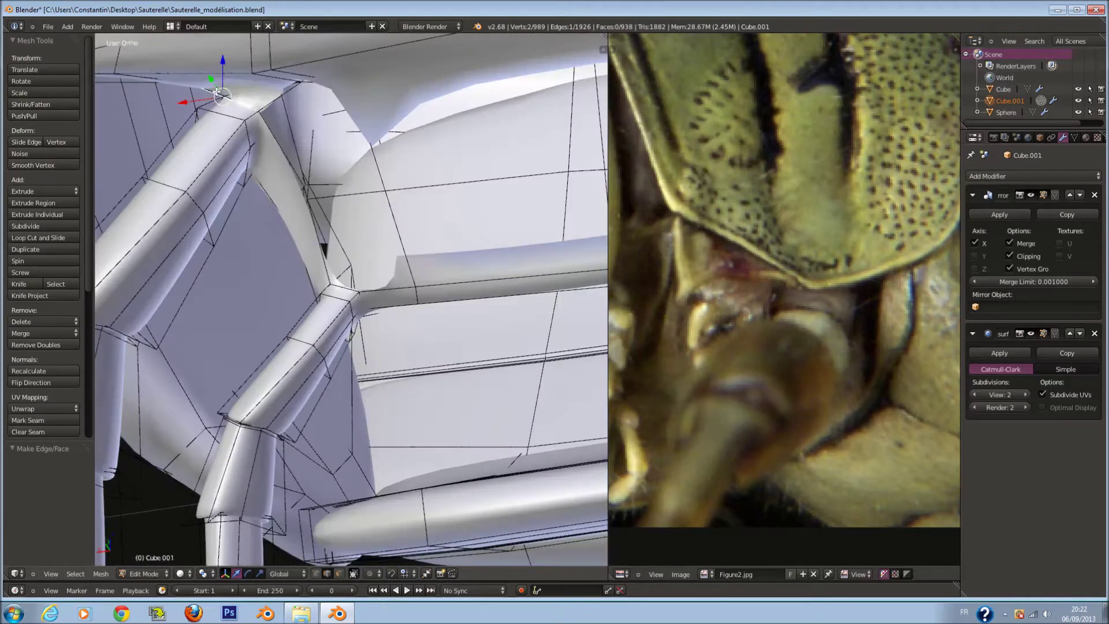
{"action": "key", "text": "KP_Decimal"}
{"action": "scroll", "coordinate": [457, 324], "scroll_direction": "up", "scroll_amount": 3}
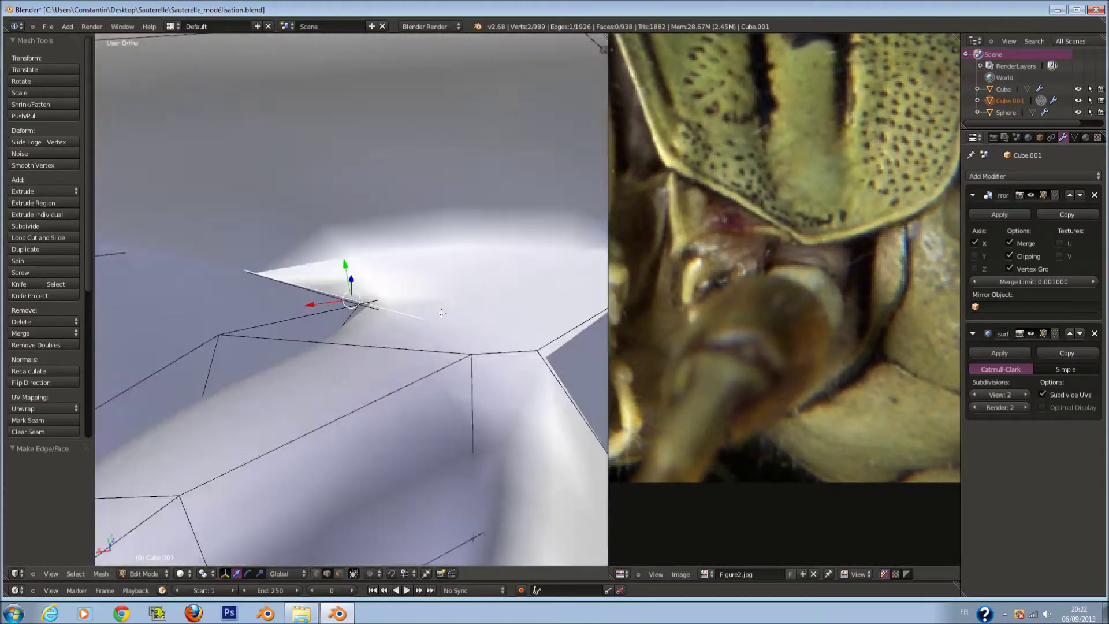
{"action": "key", "text": "z"}
{"action": "middle_click_drag", "start_coordinate": [447, 362], "coordinate": [436, 352]}
{"action": "key", "text": "z"}
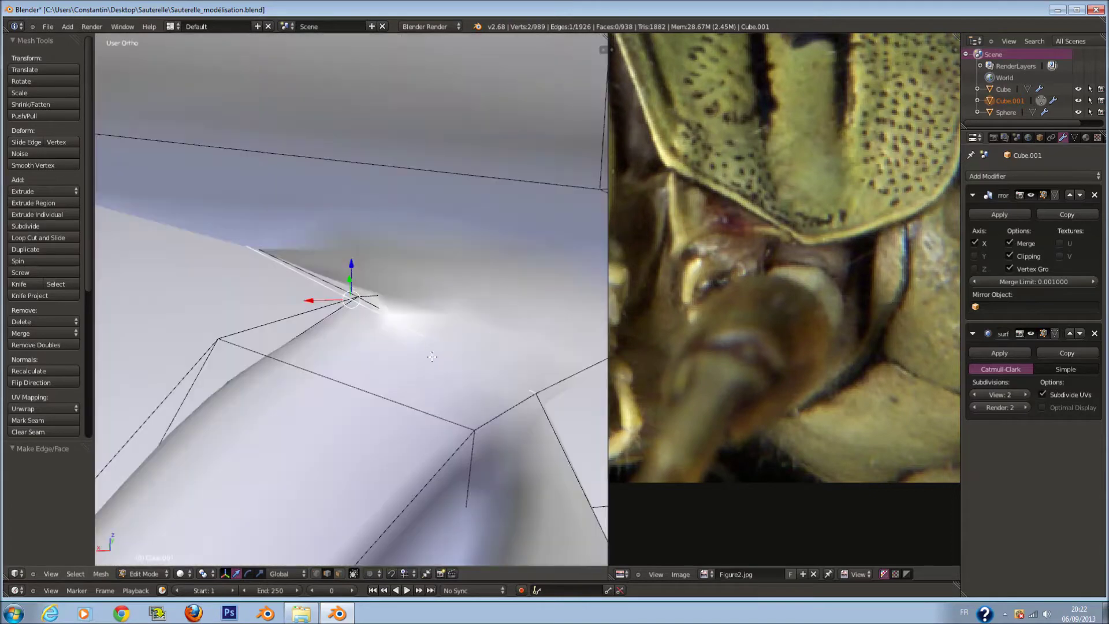
{"action": "key", "text": "x"}
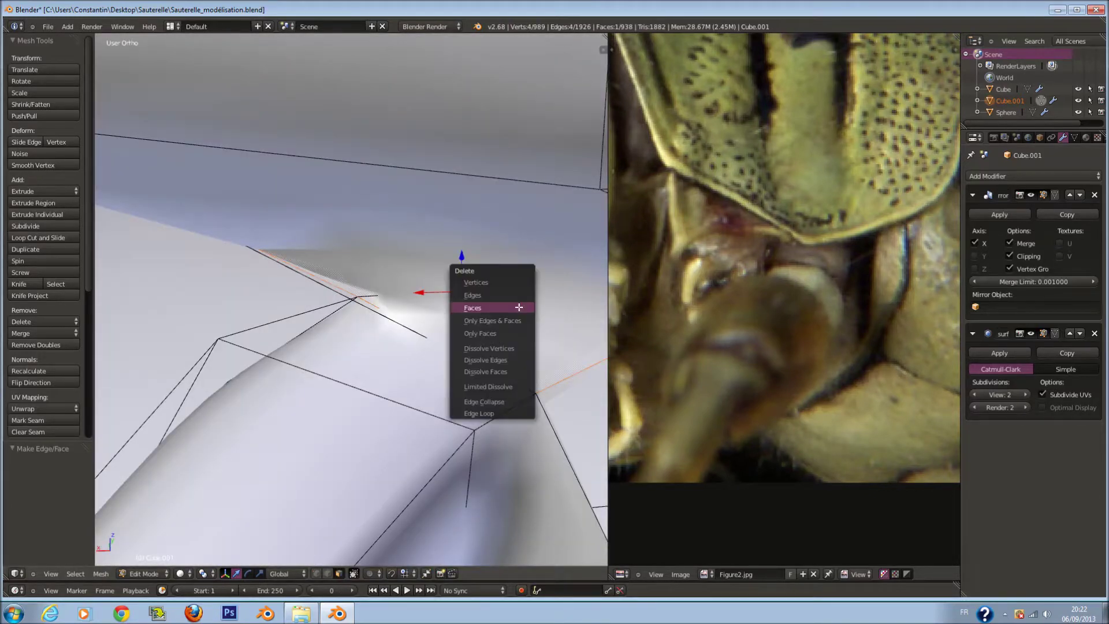
{"action": "left_click", "coordinate": [519, 307]}
{"action": "mouse_move", "coordinate": [519, 307]}
{"action": "middle_mouse_down"}
{"action": "mouse_move", "coordinate": [448, 348]}
{"action": "mouse_move", "coordinate": [420, 277]}
{"action": "middle_mouse_up"}
{"action": "right_click", "coordinate": [255, 248]}
{"action": "key", "text": "x"}
{"action": "left_click", "coordinate": [255, 258]}
Delete a stray edge's vertices, then delete another stray edge only
{"action": "mouse_move", "coordinate": [255, 258]}
{"action": "middle_mouse_down"}
{"action": "mouse_move", "coordinate": [413, 267]}
{"action": "mouse_move", "coordinate": [386, 334]}
{"action": "mouse_move", "coordinate": [377, 299]}
{"action": "mouse_move", "coordinate": [343, 311]}
{"action": "mouse_move", "coordinate": [369, 295]}
{"action": "mouse_move", "coordinate": [352, 301]}
{"action": "middle_mouse_up"}
{"action": "right_click", "coordinate": [377, 299]}
{"action": "key", "text": "x"}
{"action": "left_click", "coordinate": [372, 276]}
{"action": "right_click", "coordinate": [343, 312]}
{"action": "key", "text": "x"}
{"action": "left_click", "coordinate": [324, 325]}
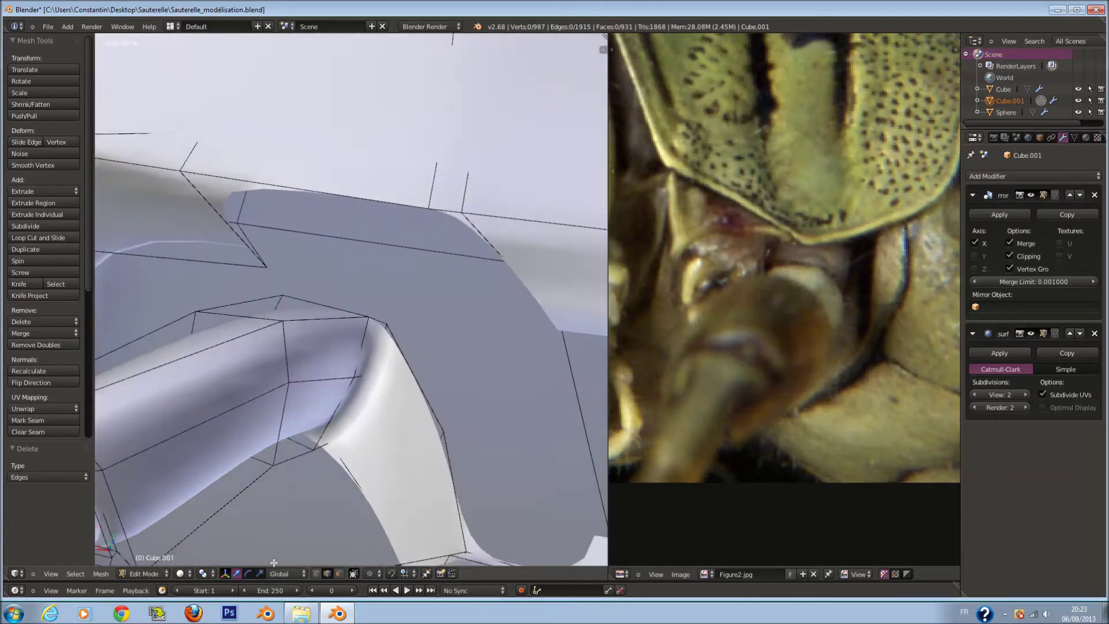
Fill two new faces between selected edges on the thorax front
{"action": "mouse_move", "coordinate": [426, 389]}
{"action": "middle_mouse_down"}
{"action": "mouse_move", "coordinate": [376, 315]}
{"action": "mouse_move", "coordinate": [359, 309]}
{"action": "mouse_move", "coordinate": [466, 263]}
{"action": "middle_mouse_up"}
{"action": "scroll", "coordinate": [411, 209], "scroll_direction": "up", "scroll_amount": 3}
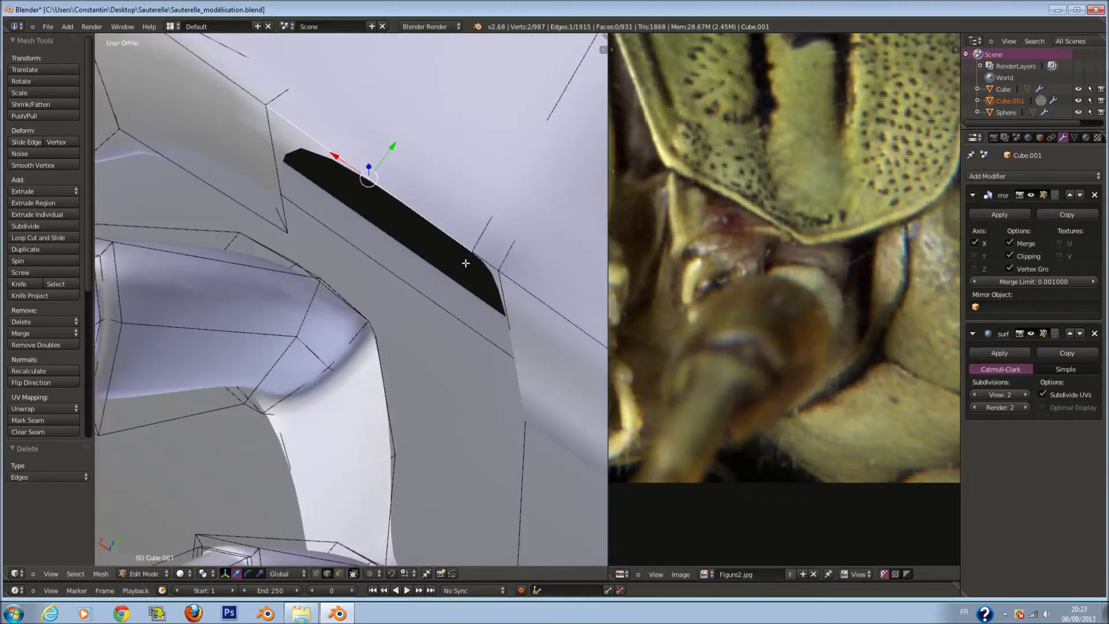
{"action": "middle_click_drag", "start_coordinate": [350, 294], "coordinate": [346, 317]}
{"action": "right_click", "coordinate": [346, 318], "text": "alt+shift"}
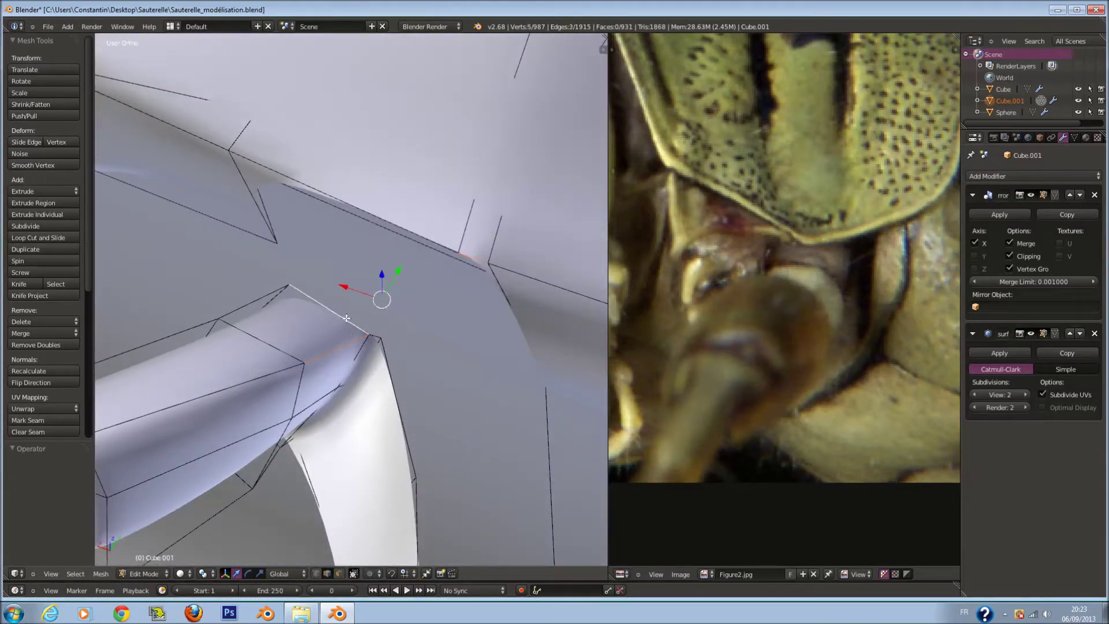
{"action": "key", "text": "f"}
{"action": "key", "text": "a"}
{"action": "middle_click_drag", "start_coordinate": [399, 272], "coordinate": [382, 208]}
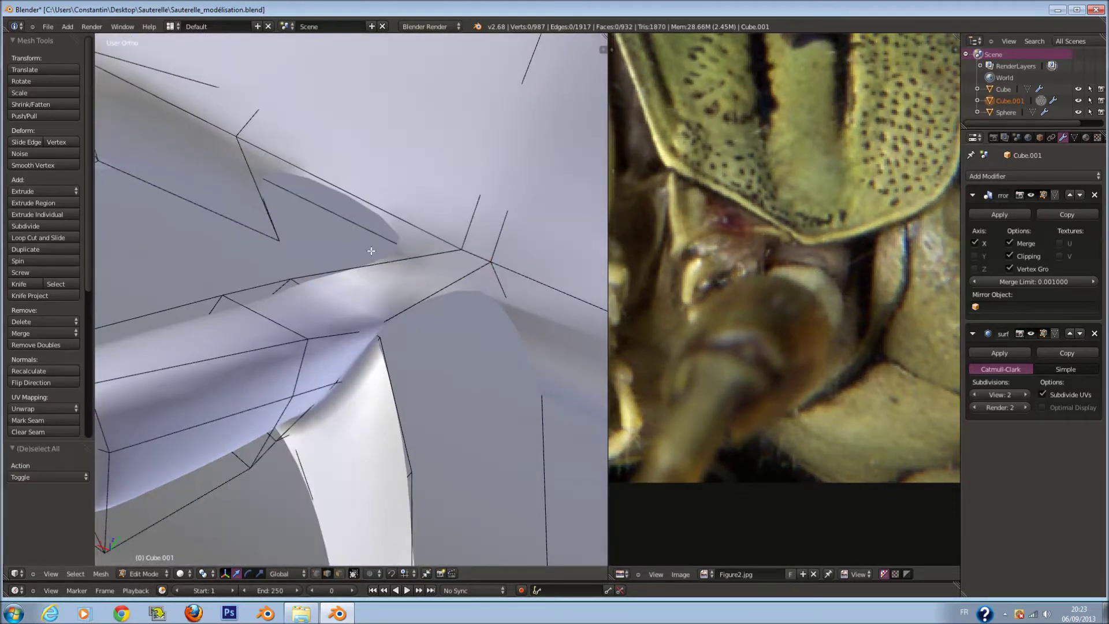
{"action": "right_click", "coordinate": [255, 192], "text": "alt+shift"}
{"action": "key", "text": "f"}
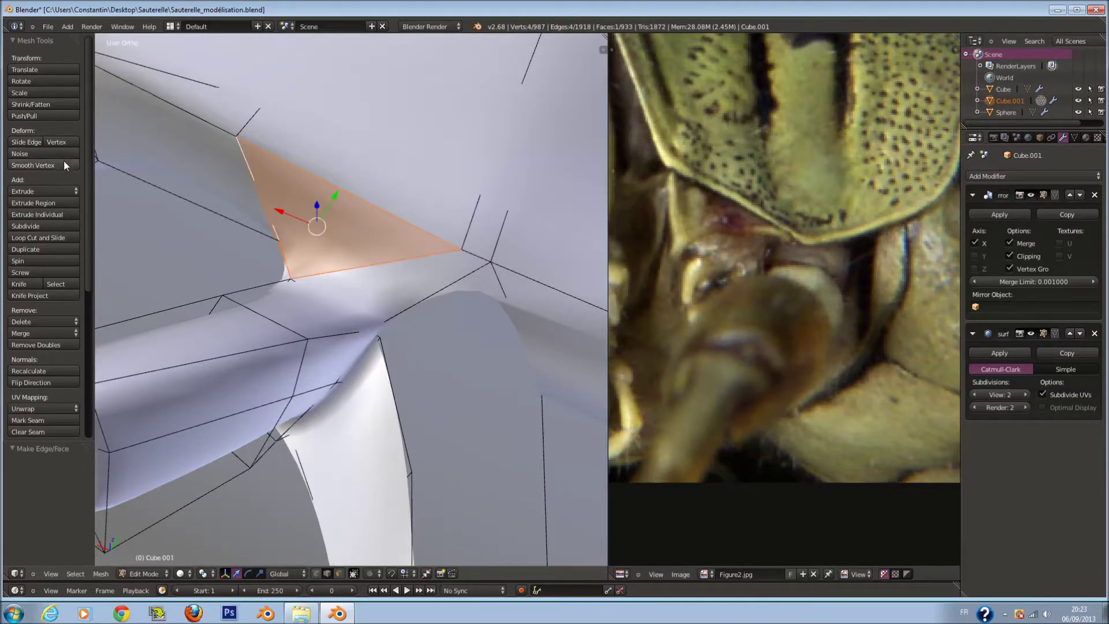
{"action": "key", "text": "a"}
{"action": "middle_click_drag", "start_coordinate": [375, 260], "coordinate": [437, 333]}
Attempt an edge loop cut near the leg joint, cancel it, and inspect from below
{"action": "key", "text": "z"}
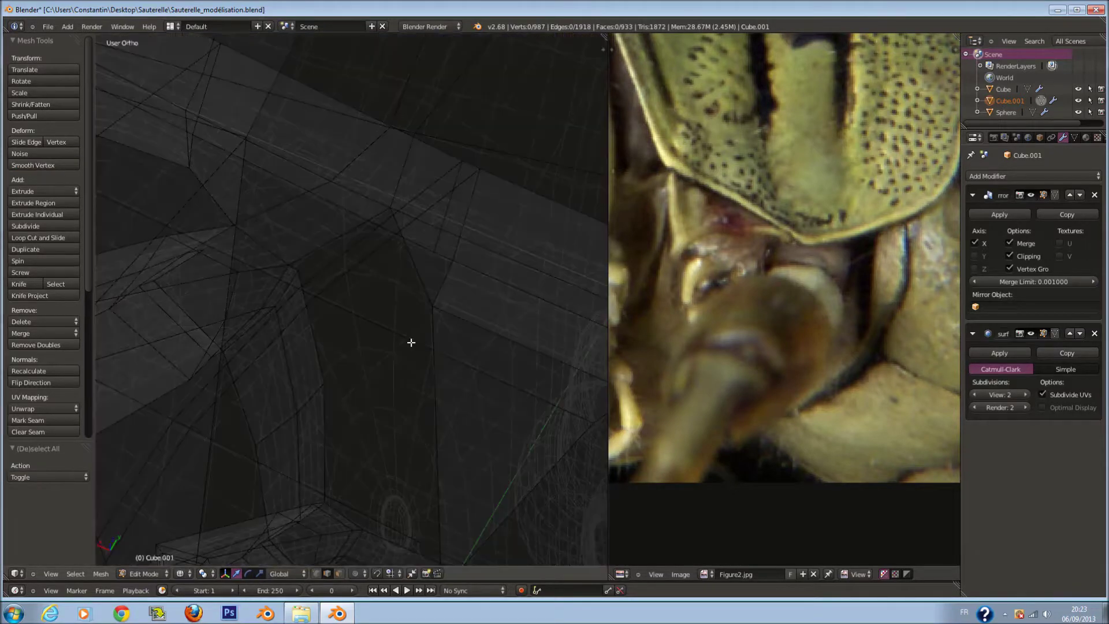
{"action": "scroll", "coordinate": [325, 318], "scroll_direction": "up", "scroll_amount": 2}
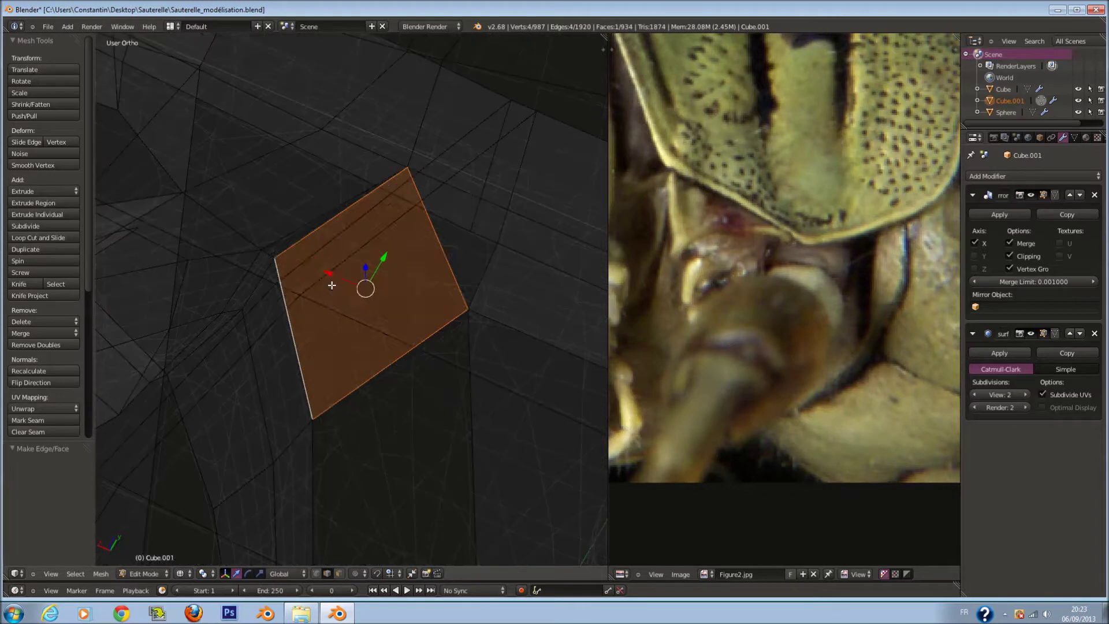
{"action": "key", "text": "ctrl+r"}
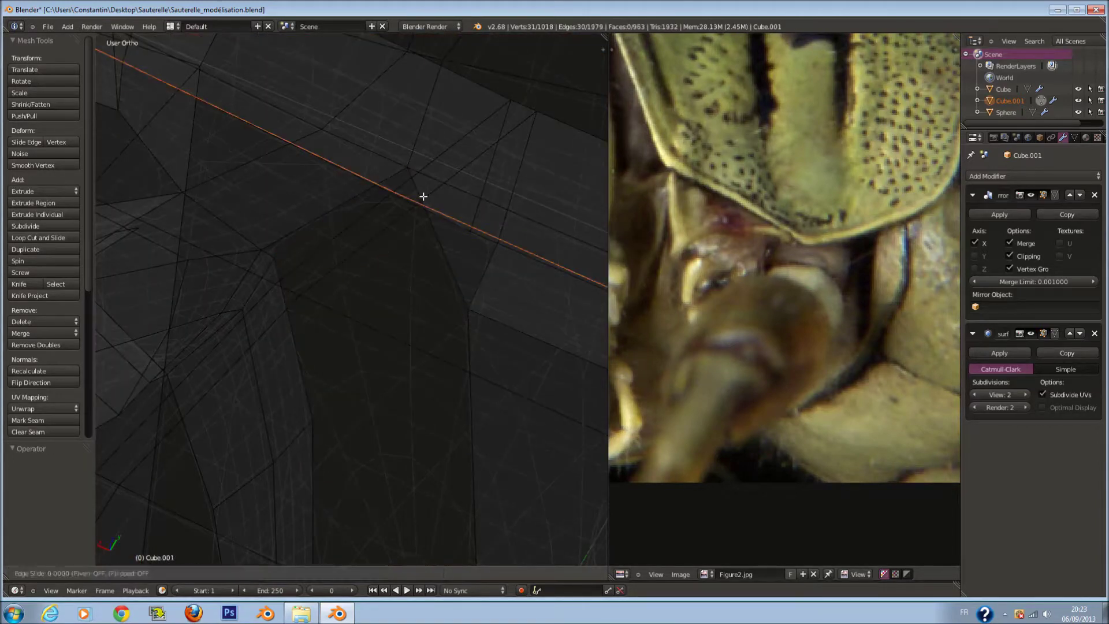
{"action": "key", "text": "z"}
{"action": "key", "text": "Escape"}
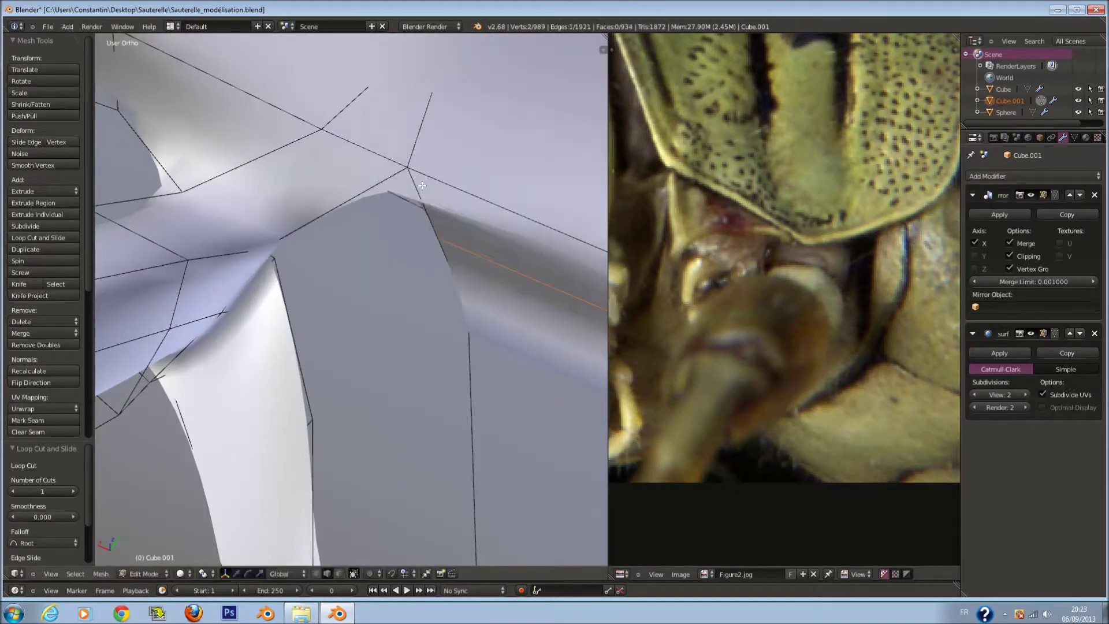
{"action": "scroll", "coordinate": [413, 231], "scroll_direction": "down", "scroll_amount": 3}
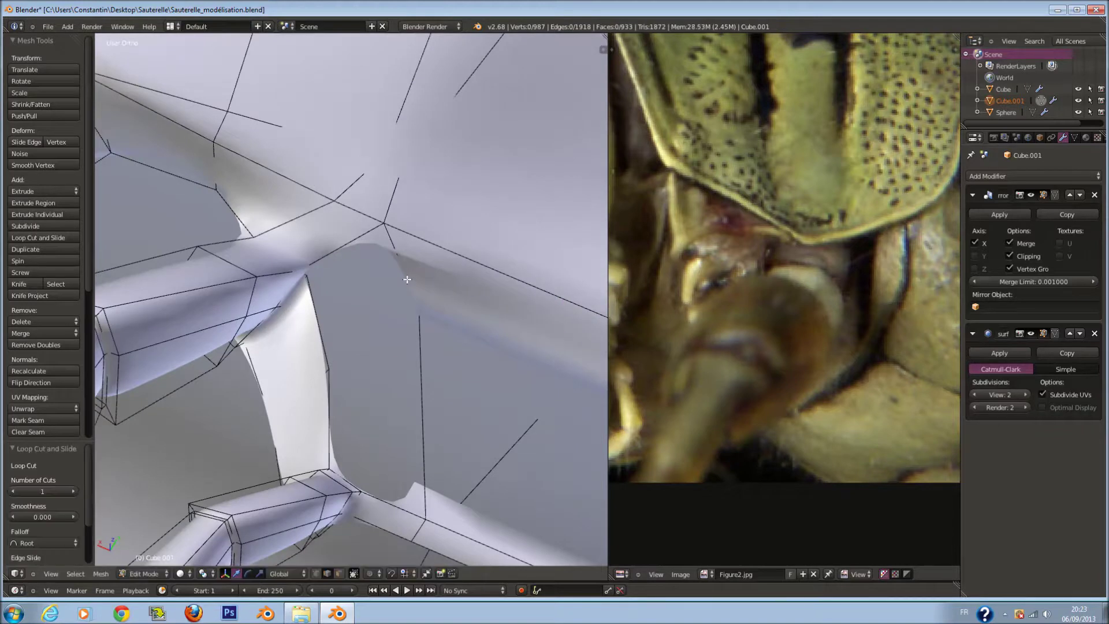
{"action": "key", "text": "Escape"}
{"action": "key", "text": "w"}
{"action": "key", "text": "Escape"}
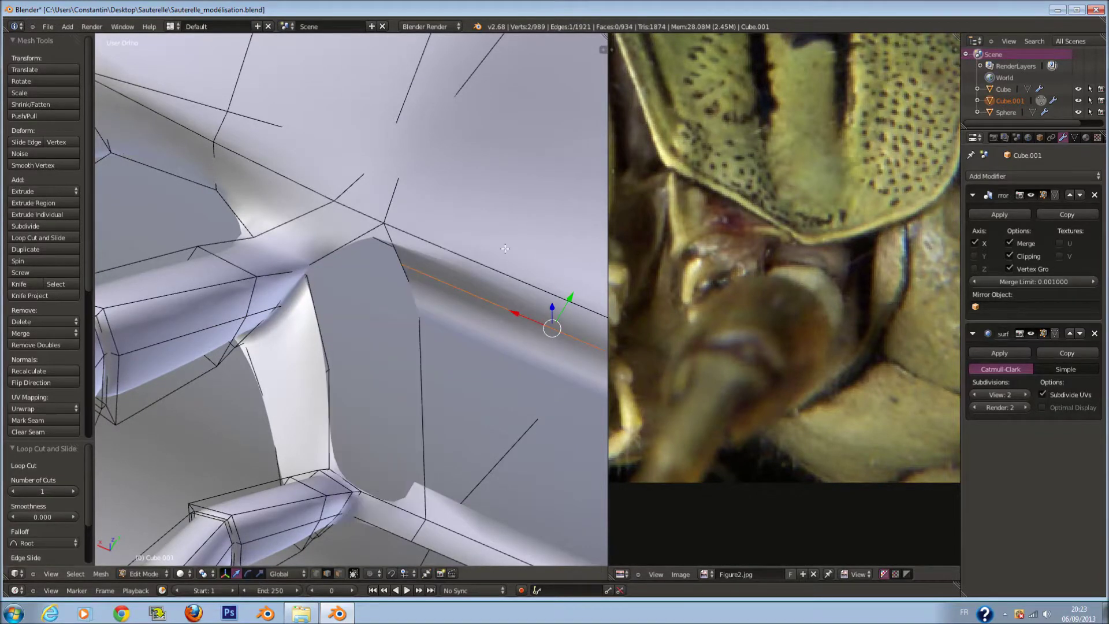
{"action": "mouse_move", "coordinate": [414, 262]}
{"action": "middle_mouse_down"}
{"action": "mouse_move", "coordinate": [480, 313]}
{"action": "mouse_move", "coordinate": [433, 345]}
{"action": "middle_mouse_up"}
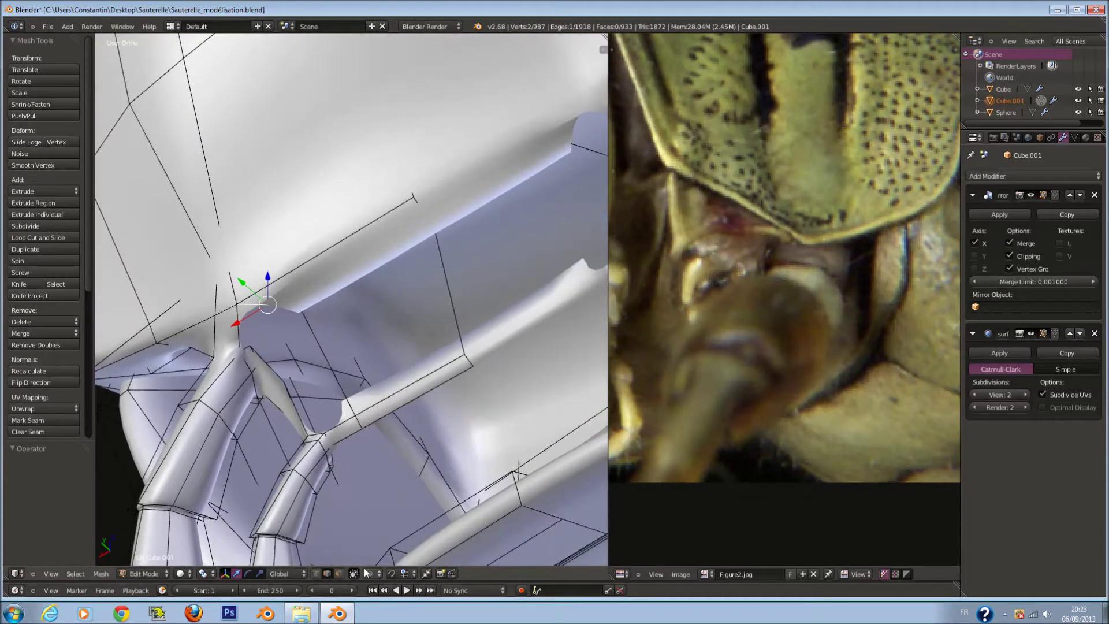
{"action": "middle_click_drag", "start_coordinate": [400, 377], "coordinate": [437, 401]}
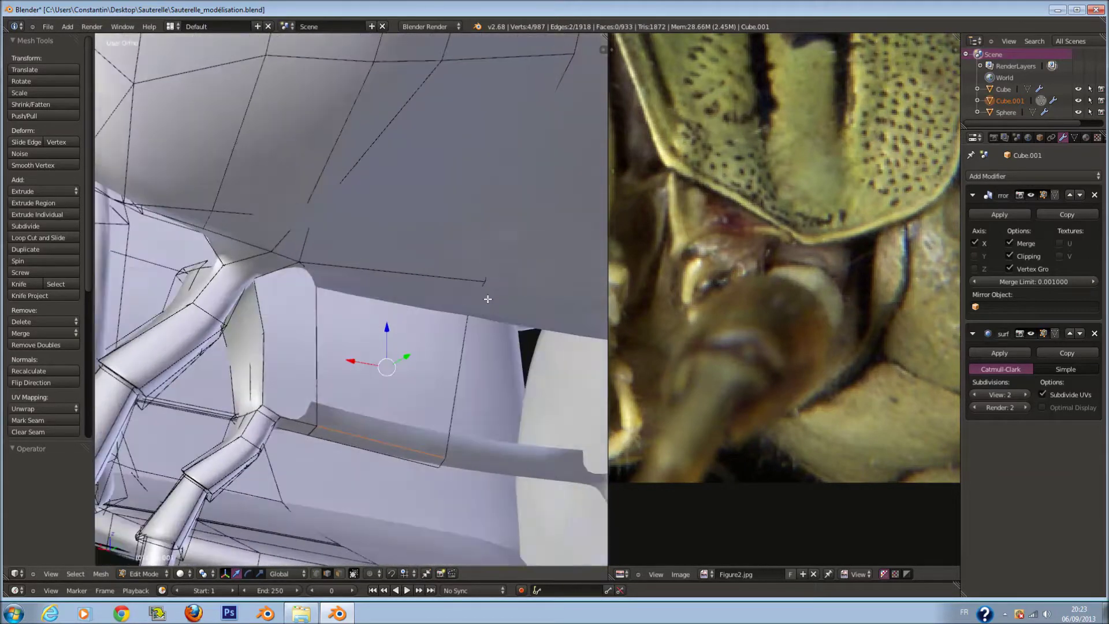
Recalculate normals on the thorax-front quad face so they point consistently
{"action": "key", "text": "z"}
{"action": "middle_click_drag", "start_coordinate": [446, 280], "coordinate": [454, 281]}
{"action": "key", "text": "a"}
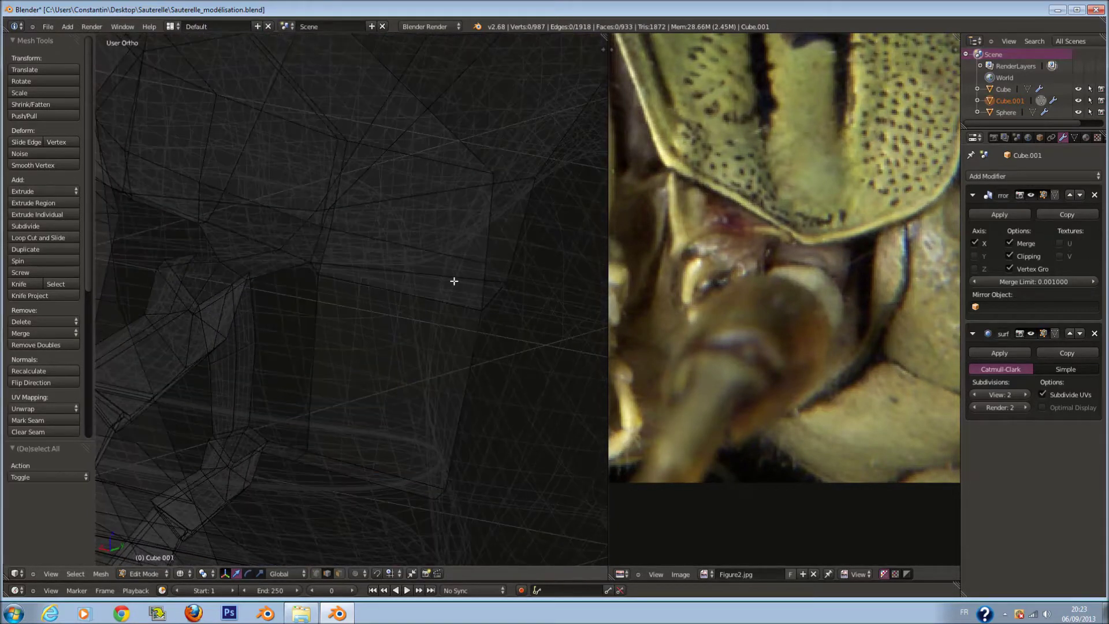
{"action": "key", "text": "z"}
{"action": "right_click", "coordinate": [406, 289]}
{"action": "right_click", "coordinate": [400, 350]}
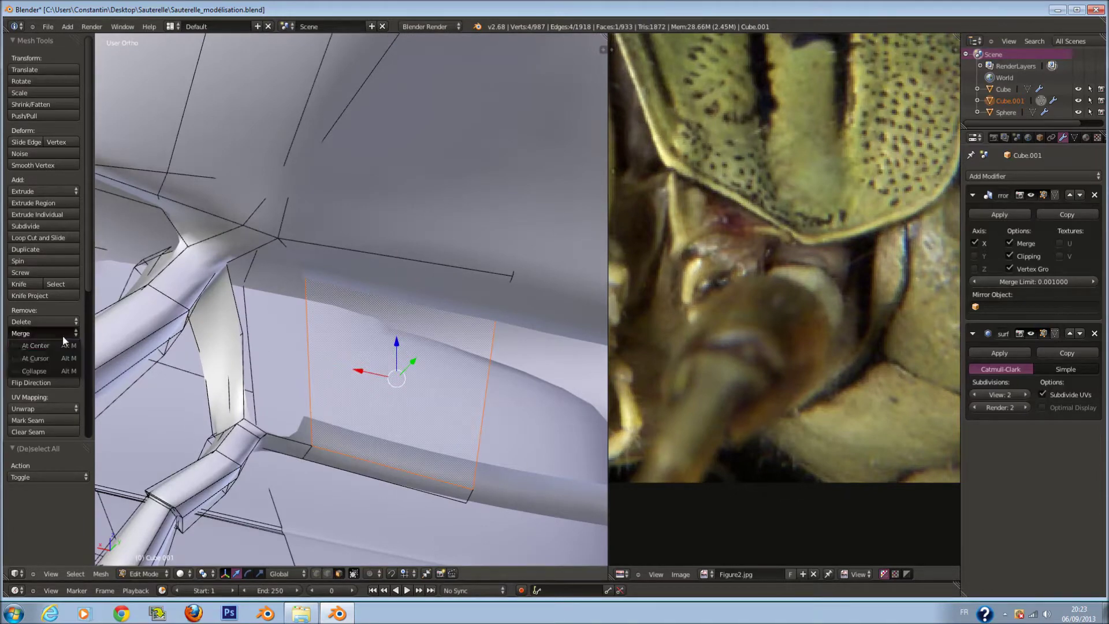
{"action": "left_click", "coordinate": [58, 365]}
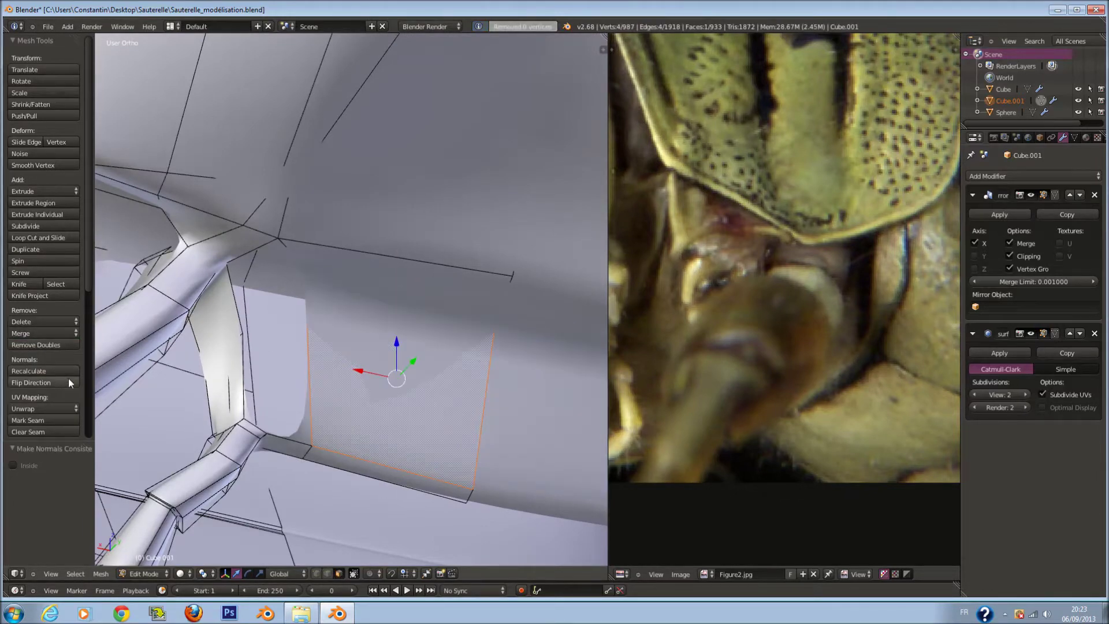
{"action": "middle_click_drag", "start_coordinate": [358, 324], "coordinate": [382, 310]}
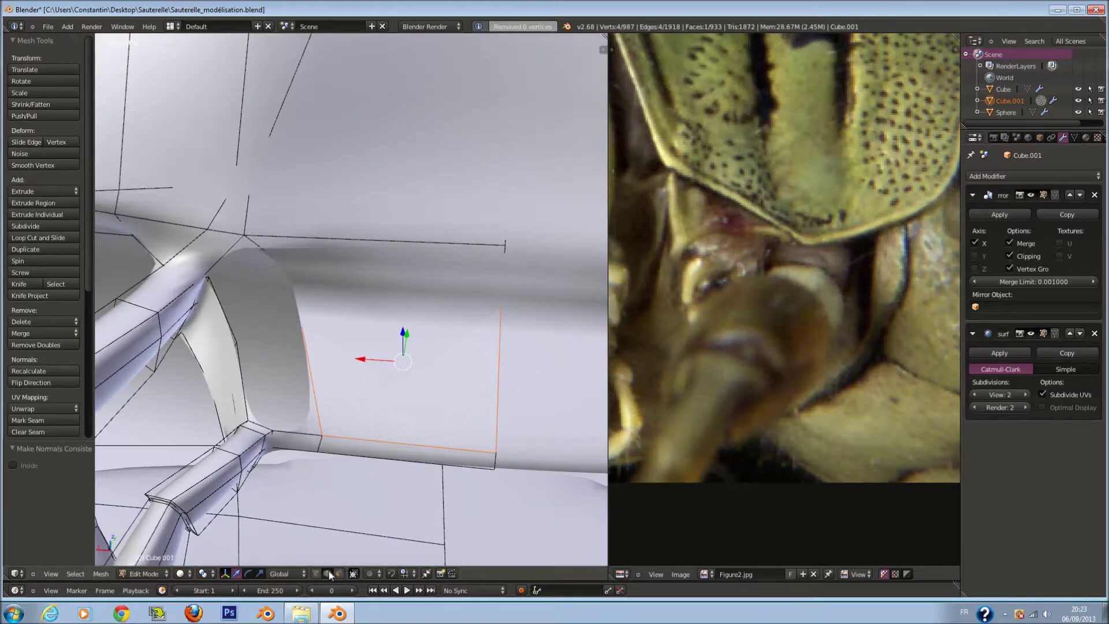
Add a centred edge loop across the new face at the palp joint
{"action": "key", "text": "z"}
{"action": "key", "text": "ctrl+r"}
{"action": "left_click", "coordinate": [414, 314]}
{"action": "right_click", "coordinate": [415, 314]}
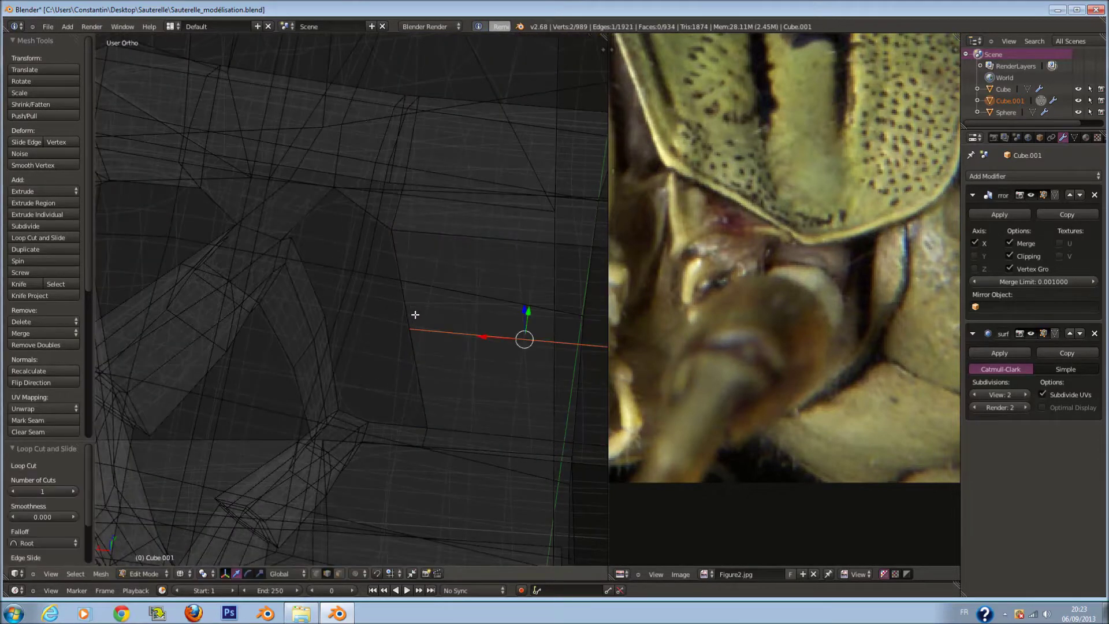
Select edges bordering the thorax-front gap and try filling a face, undoing the attempts
{"action": "key", "text": "a"}
{"action": "key", "text": "a"}
{"action": "middle_click_drag", "start_coordinate": [465, 354], "coordinate": [446, 310]}
{"action": "key", "text": "a"}
{"action": "key", "text": "a"}
{"action": "mouse_move", "coordinate": [423, 352]}
{"action": "middle_mouse_down"}
{"action": "mouse_move", "coordinate": [411, 461]}
{"action": "mouse_move", "coordinate": [396, 421]}
{"action": "mouse_move", "coordinate": [376, 431]}
{"action": "middle_mouse_up"}
{"action": "right_click", "coordinate": [328, 436]}
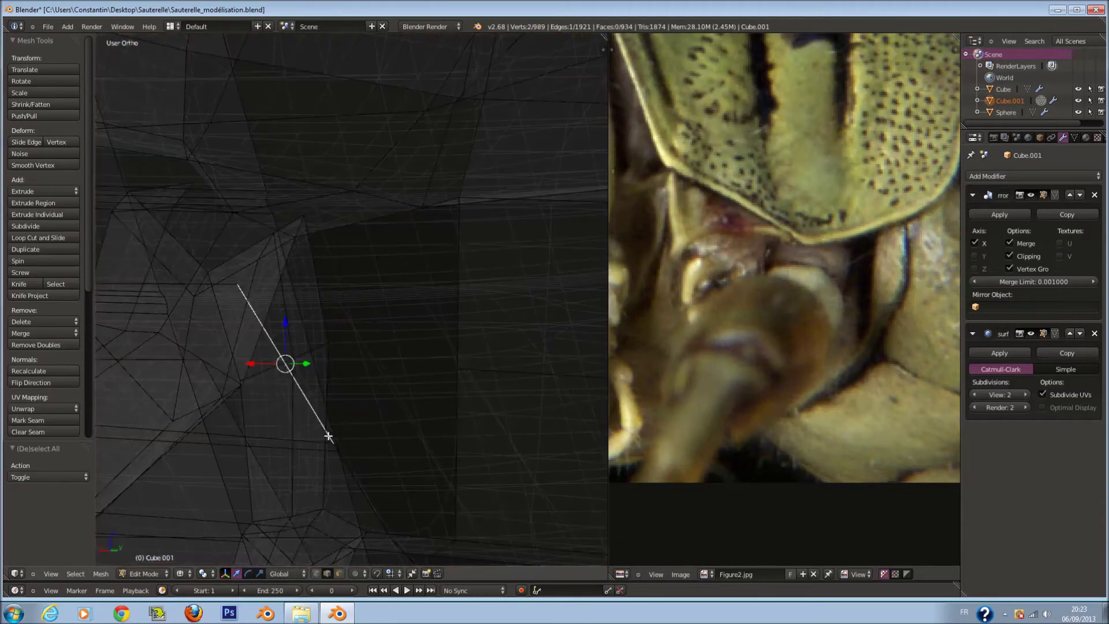
{"action": "mouse_move", "coordinate": [344, 402]}
{"action": "middle_mouse_down"}
{"action": "mouse_move", "coordinate": [329, 428]}
{"action": "mouse_move", "coordinate": [370, 422]}
{"action": "middle_mouse_up"}
{"action": "key", "text": "f"}
{"action": "key", "text": "ctrl+z"}
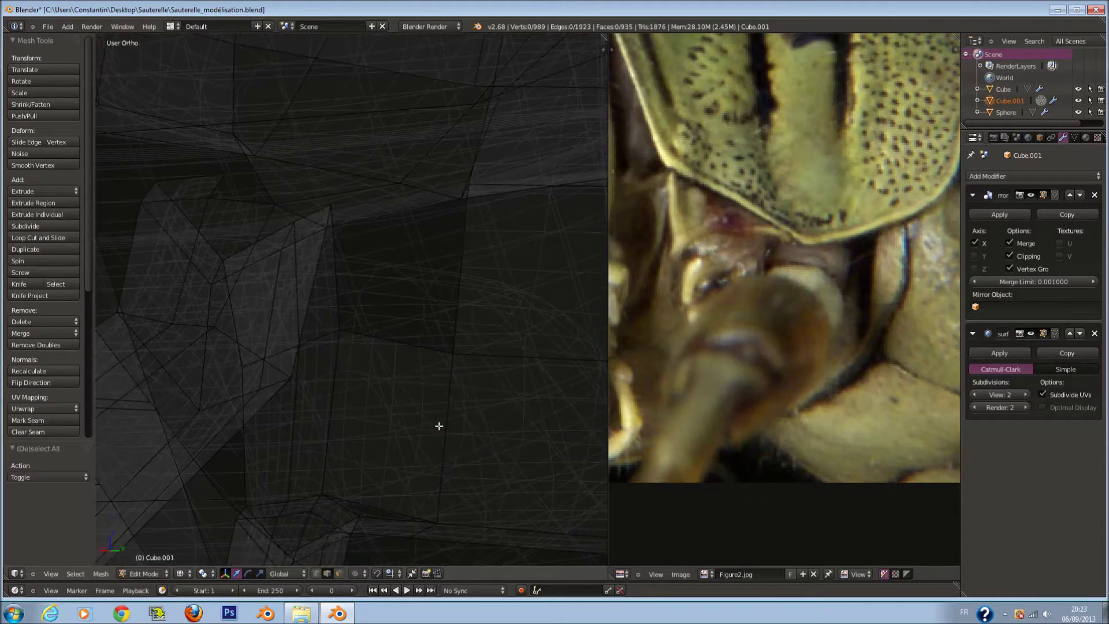
{"action": "key", "text": "ctrl+z"}
{"action": "middle_click_drag", "start_coordinate": [451, 288], "coordinate": [422, 271]}
{"action": "key", "text": "f"}
{"action": "key", "text": "ctrl+z"}
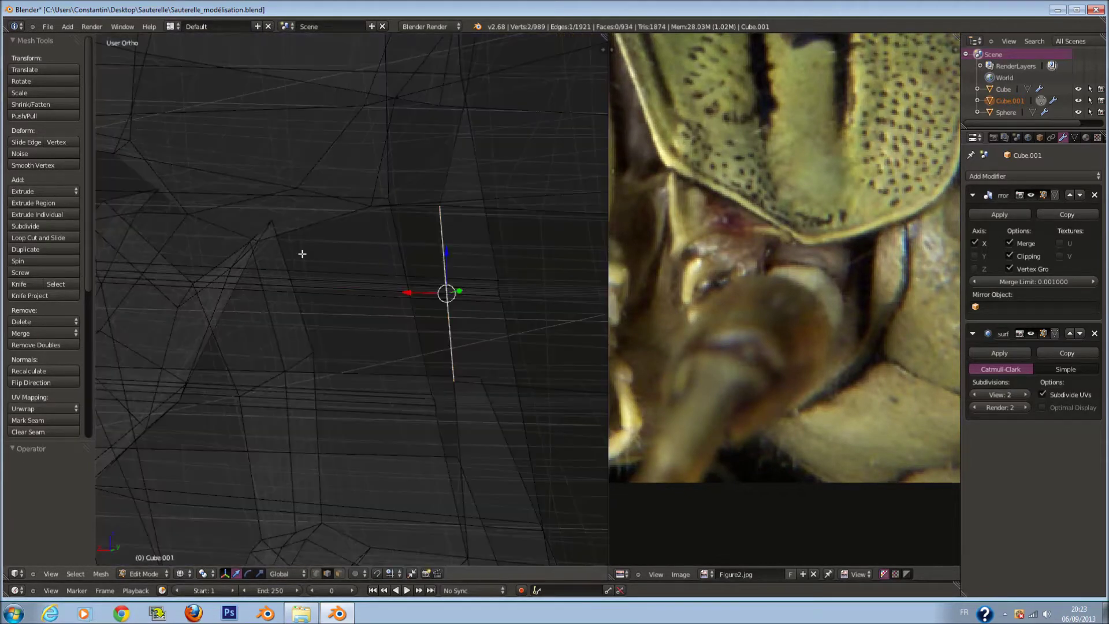
Move and shrink the gap edge into place, then smooth its vertices
{"action": "left_click", "coordinate": [376, 311]}
{"action": "key", "text": "s"}
{"action": "left_click", "coordinate": [349, 311]}
{"action": "key", "text": "z"}
{"action": "middle_click_drag", "start_coordinate": [349, 312], "coordinate": [213, 220]}
{"action": "key", "text": "z"}
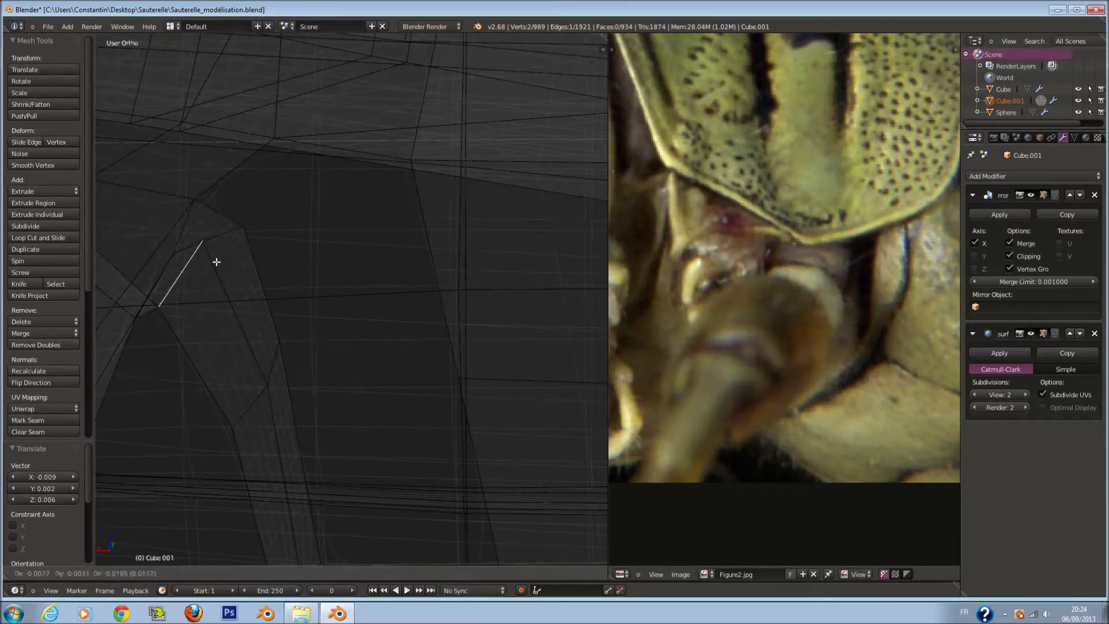
{"action": "left_click", "coordinate": [232, 285]}
{"action": "key", "text": "z"}
{"action": "mouse_move", "coordinate": [193, 284]}
{"action": "middle_mouse_down"}
{"action": "mouse_move", "coordinate": [186, 248]}
{"action": "mouse_move", "coordinate": [213, 267]}
{"action": "mouse_move", "coordinate": [167, 231]}
{"action": "mouse_move", "coordinate": [168, 181]}
{"action": "middle_mouse_up"}
{"action": "key", "text": "a"}
{"action": "key", "text": "z"}
{"action": "key", "text": "z"}
{"action": "key", "text": "z"}
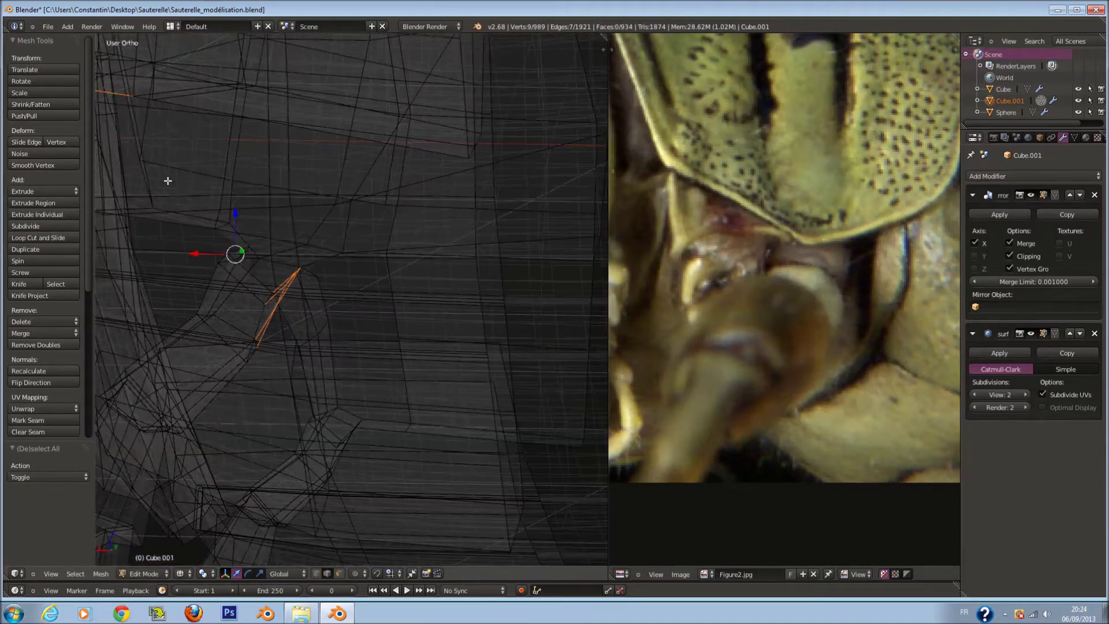
{"action": "left_click", "coordinate": [57, 166]}
{"action": "key", "text": "z"}
{"action": "key", "text": "z"}
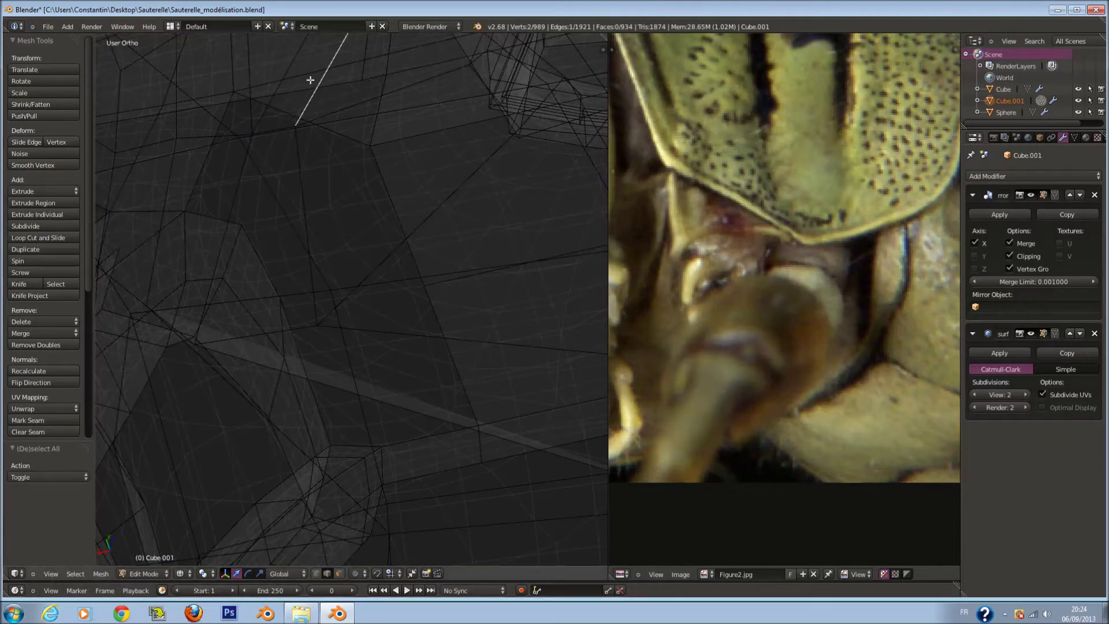
Fill a face between two edges to close the first gap
{"action": "right_click", "coordinate": [231, 216], "text": "shift"}
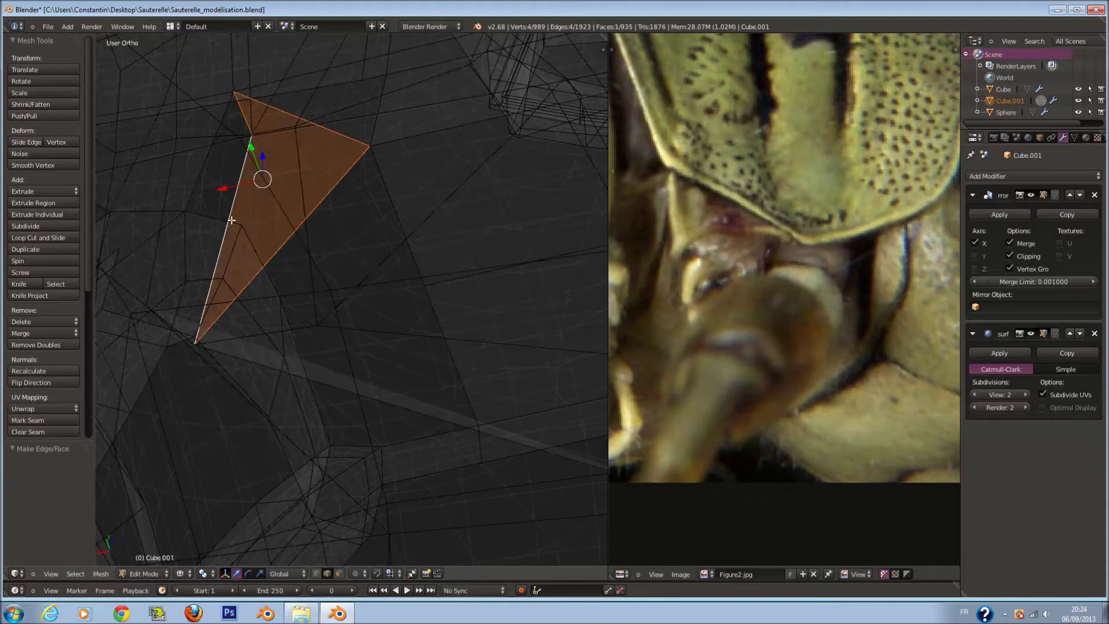
{"action": "key", "text": "z"}
{"action": "key", "text": "f"}
{"action": "key", "text": "z"}
{"action": "key", "text": "a"}
{"action": "key", "text": "a"}
{"action": "scroll", "coordinate": [326, 293], "scroll_direction": "up", "scroll_amount": 2}
Fill faces across the next two gaps and smooth the new vertices
{"action": "right_click", "coordinate": [426, 250]}
{"action": "key", "text": "z"}
{"action": "key", "text": "f"}
{"action": "key", "text": "ctrl+z"}
{"action": "right_click", "coordinate": [432, 246], "text": "shift"}
{"action": "key", "text": "f"}
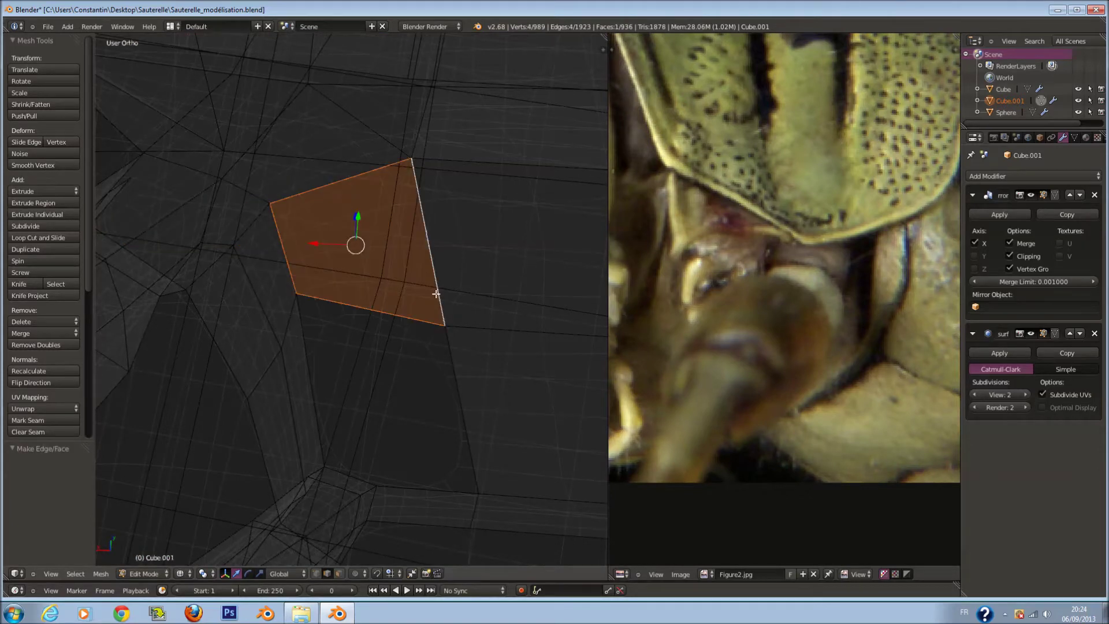
{"action": "middle_click_drag", "start_coordinate": [432, 246], "coordinate": [431, 183], "text": "shift"}
{"action": "left_click", "coordinate": [37, 166]}
{"action": "right_click", "coordinate": [483, 329]}
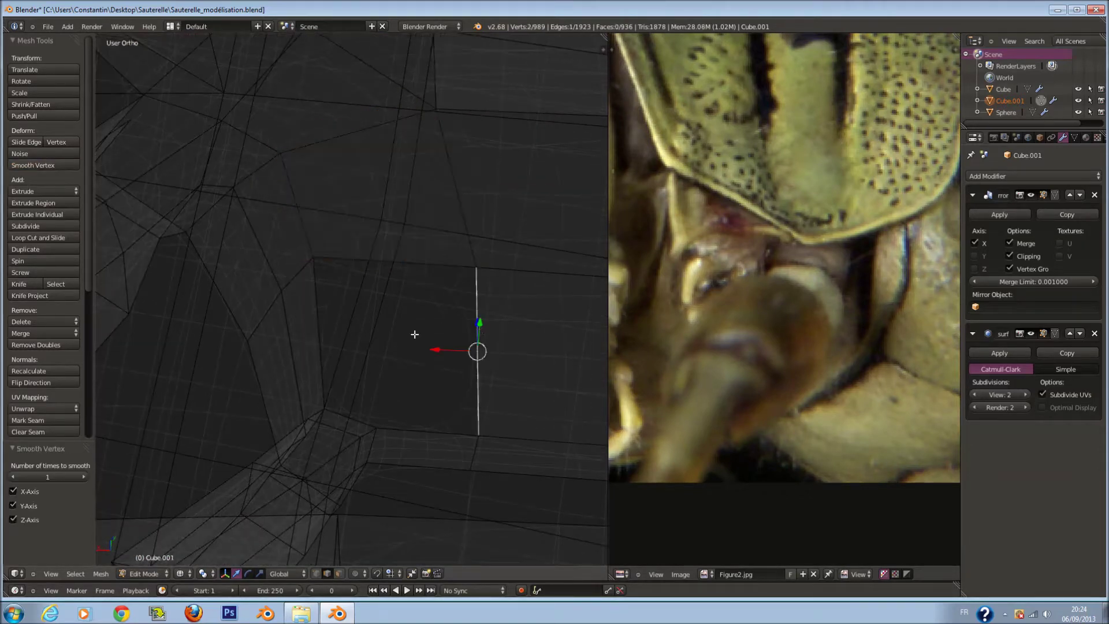
{"action": "key", "text": "f"}
{"action": "scroll", "coordinate": [319, 323], "scroll_direction": "down", "scroll_amount": 5}
Exit edit mode to view the smoothed grasshopper and save the file
{"action": "key", "text": "Tab"}
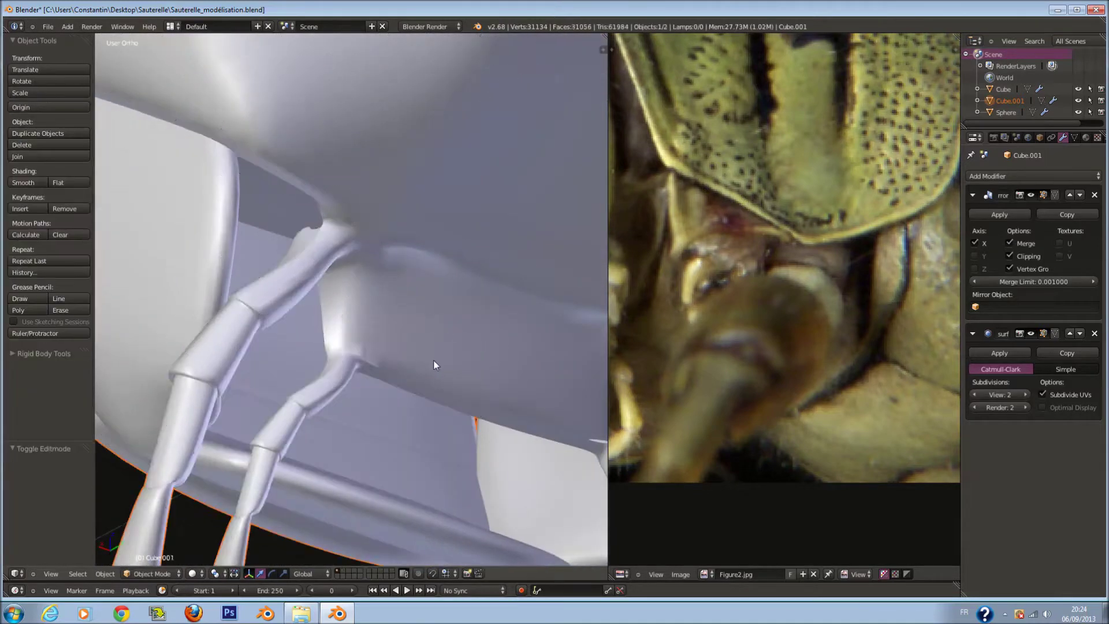
{"action": "key", "text": "ctrl+s"}
{"action": "left_click", "coordinate": [453, 353]}
{"action": "scroll", "coordinate": [453, 307], "scroll_direction": "up", "scroll_amount": 4}
Return to edit mode and extrude the leg-joint edge downward
{"action": "key", "text": "Tab"}
{"action": "mouse_move", "coordinate": [382, 358]}
{"action": "middle_mouse_down", "text": "shift"}
{"action": "mouse_move", "coordinate": [326, 358]}
{"action": "mouse_move", "coordinate": [446, 247]}
{"action": "middle_mouse_up", "text": "shift"}
{"action": "scroll", "coordinate": [327, 358], "scroll_direction": "up", "scroll_amount": 2}
{"action": "scroll", "coordinate": [446, 247], "scroll_direction": "up", "scroll_amount": 2}
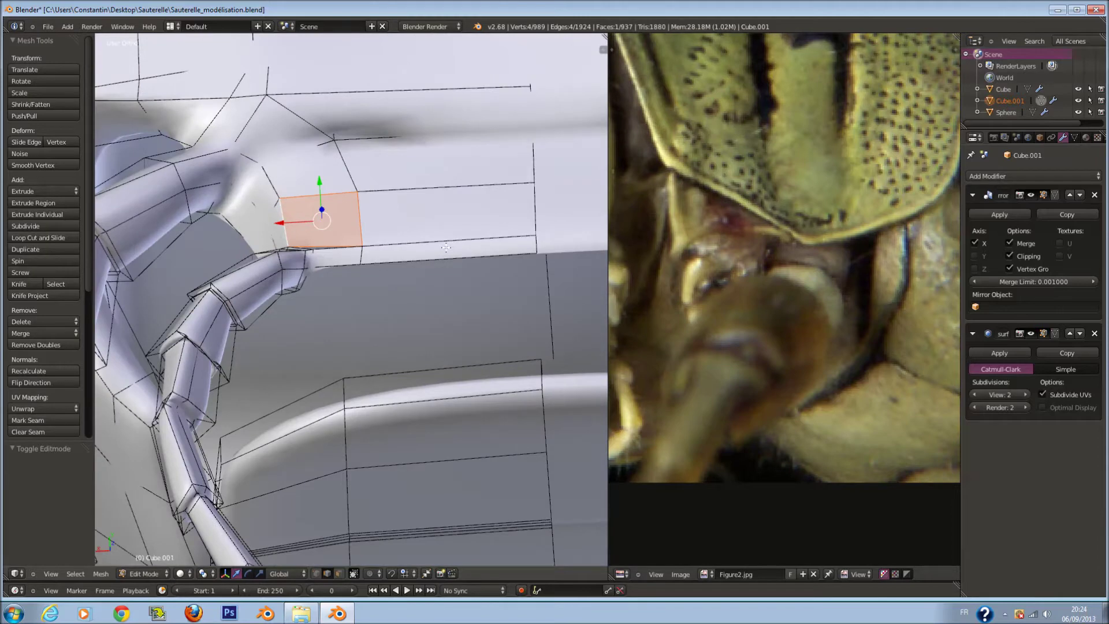
{"action": "key", "text": "KP_8"}
{"action": "key", "text": "KP_8"}
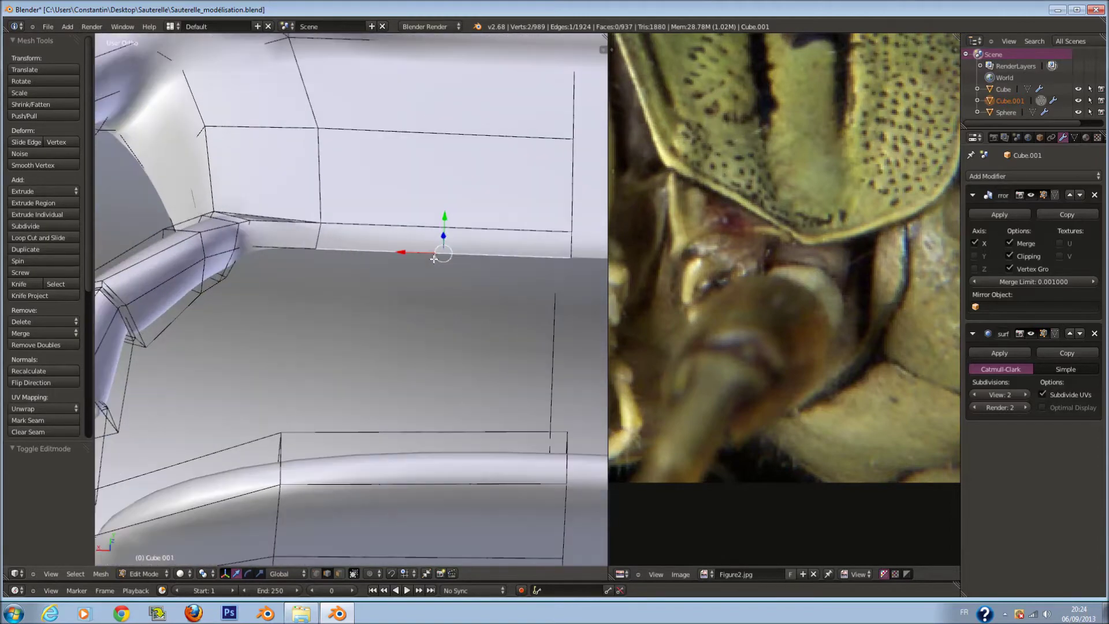
{"action": "key", "text": "e"}
{"action": "left_click", "coordinate": [416, 426]}
{"action": "mouse_move", "coordinate": [416, 426]}
{"action": "middle_mouse_down"}
{"action": "mouse_move", "coordinate": [269, 278]}
{"action": "mouse_move", "coordinate": [288, 264]}
{"action": "middle_mouse_up"}
Add an edge loop near the leg joint and smooth the selected vertices
{"action": "key", "text": "z"}
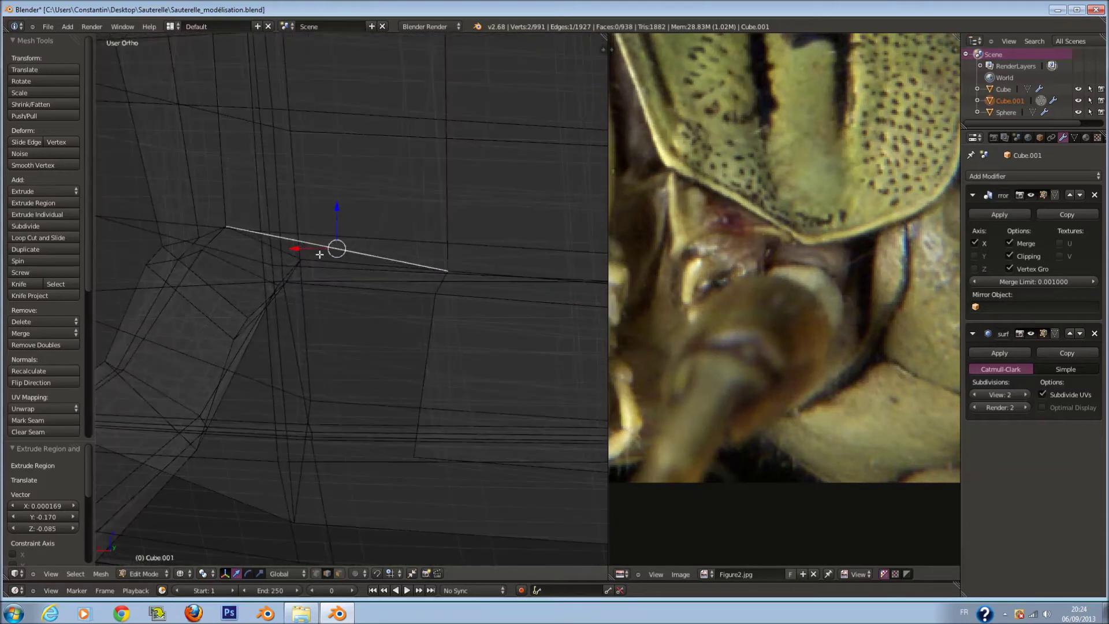
{"action": "key", "text": "ctrl+r"}
{"action": "left_click", "coordinate": [314, 242]}
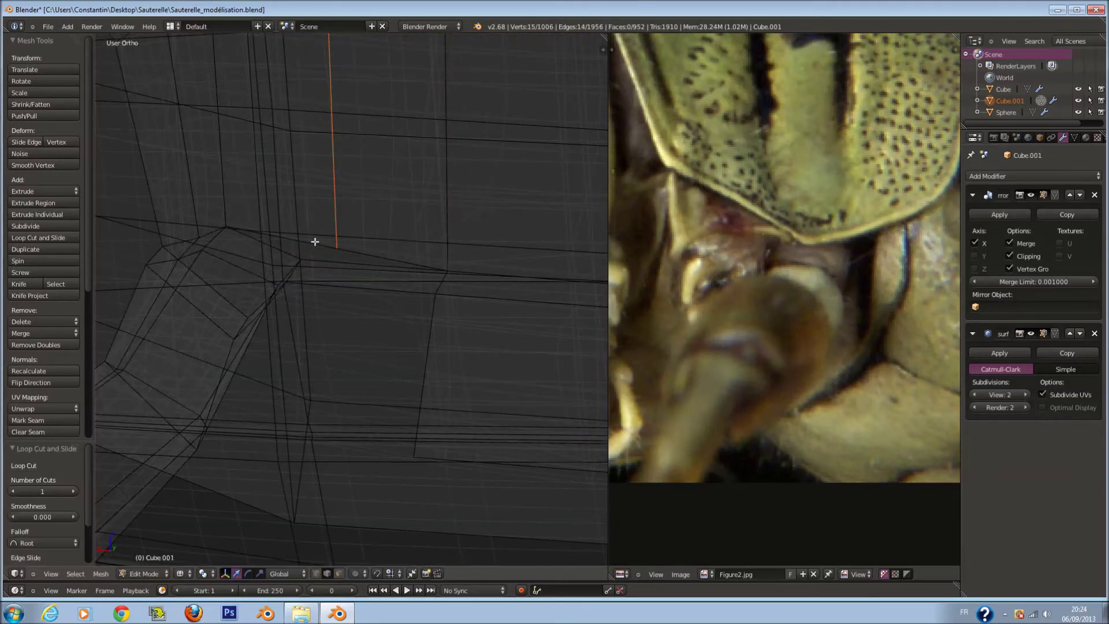
{"action": "scroll", "coordinate": [324, 239], "scroll_direction": "down", "scroll_amount": 3}
{"action": "mouse_move", "coordinate": [325, 238]}
{"action": "middle_mouse_down"}
{"action": "mouse_move", "coordinate": [377, 236]}
{"action": "mouse_move", "coordinate": [397, 194]}
{"action": "middle_mouse_up"}
{"action": "key", "text": "z"}
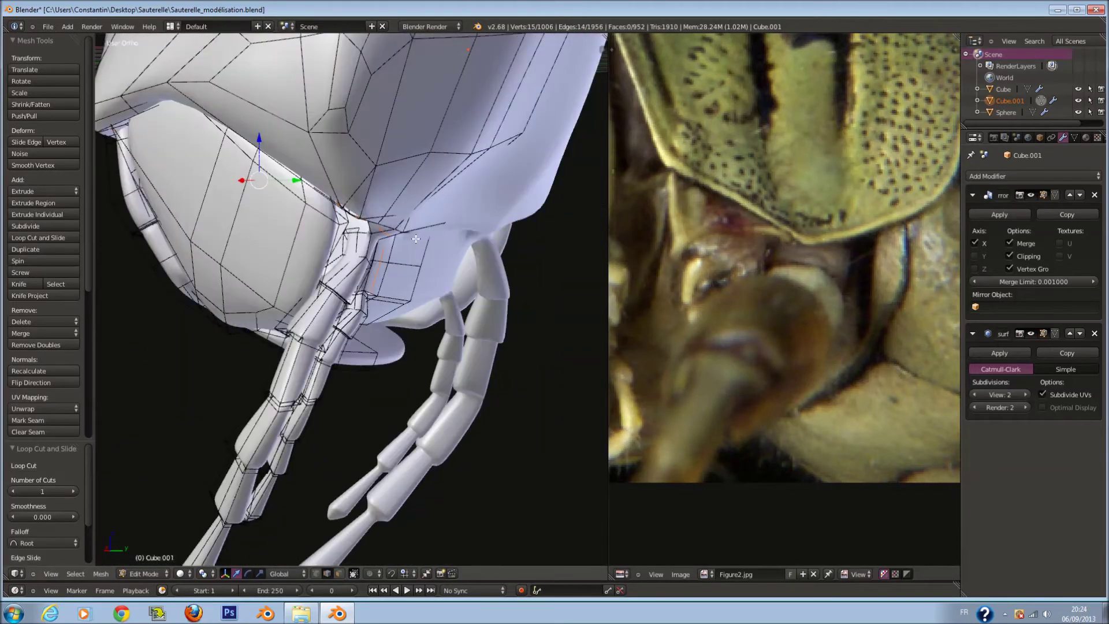
{"action": "key", "text": "z"}
{"action": "scroll", "coordinate": [323, 226], "scroll_direction": "up", "scroll_amount": 5}
{"action": "key", "text": "z"}
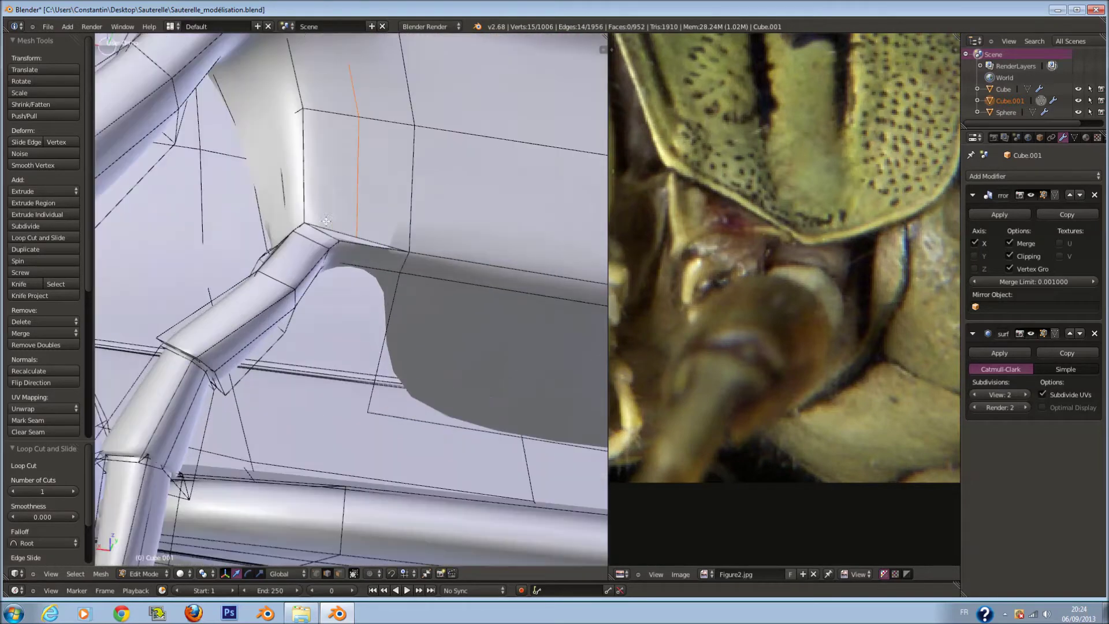
{"action": "key", "text": "z"}
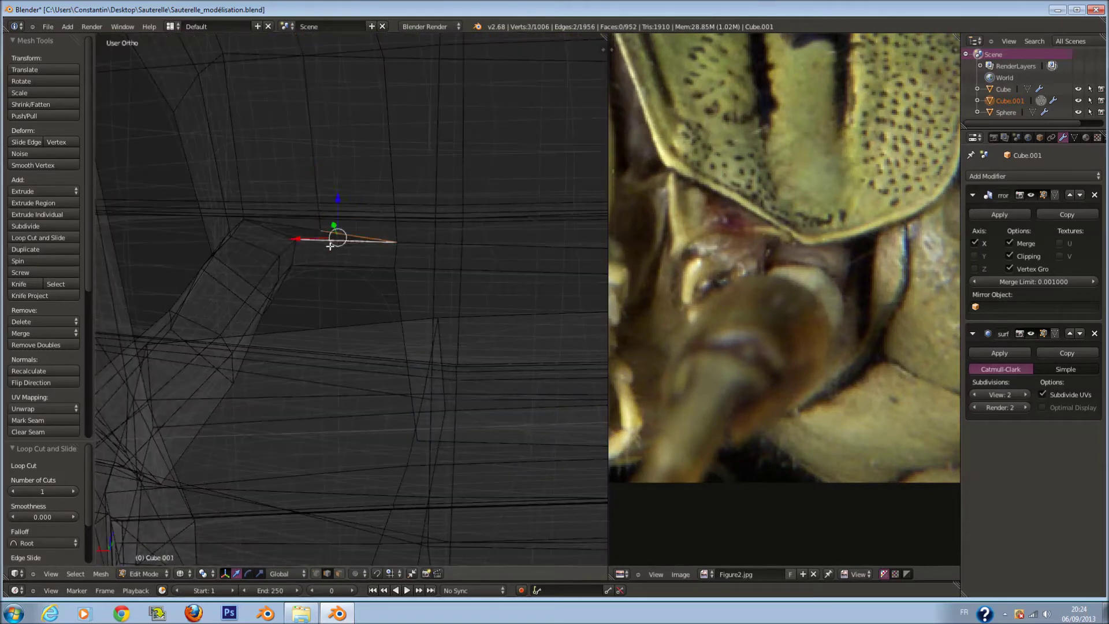
{"action": "left_click", "coordinate": [48, 165]}
{"action": "key", "text": "z"}
{"action": "scroll", "coordinate": [347, 289], "scroll_direction": "down", "scroll_amount": 3}
Select the edge chain along the thorax bottom and reposition its vertices
{"action": "mouse_move", "coordinate": [347, 289]}
{"action": "middle_mouse_down"}
{"action": "mouse_move", "coordinate": [510, 264]}
{"action": "mouse_move", "coordinate": [421, 303]}
{"action": "mouse_move", "coordinate": [445, 304]}
{"action": "middle_mouse_up"}
{"action": "scroll", "coordinate": [421, 304], "scroll_direction": "up", "scroll_amount": 4}
{"action": "right_click", "coordinate": [464, 307], "text": "ctrl"}
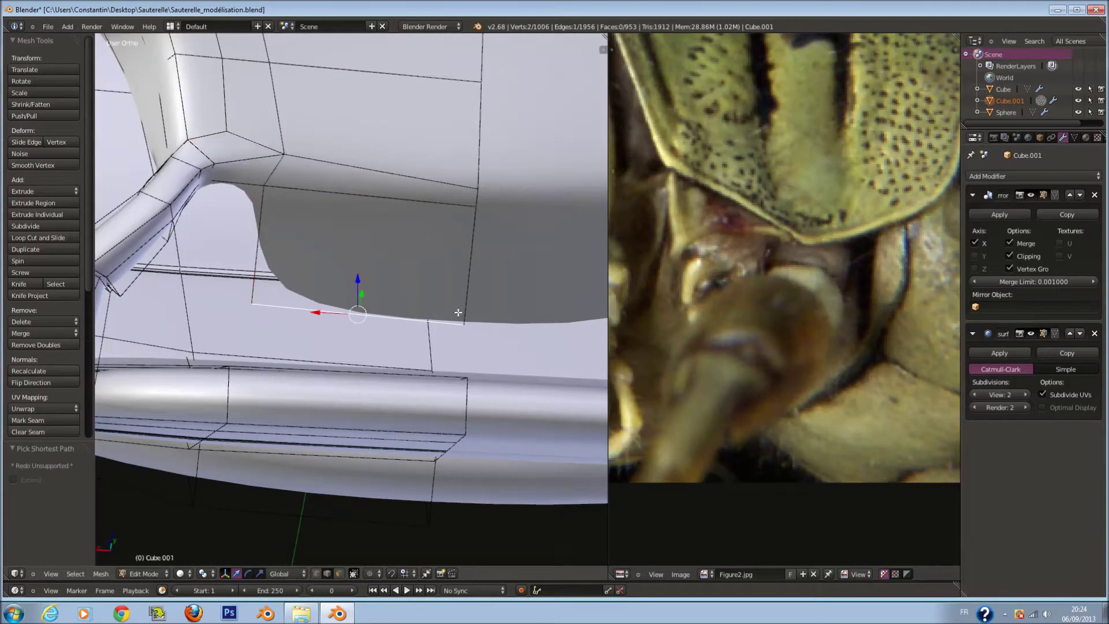
{"action": "left_click", "coordinate": [432, 311]}
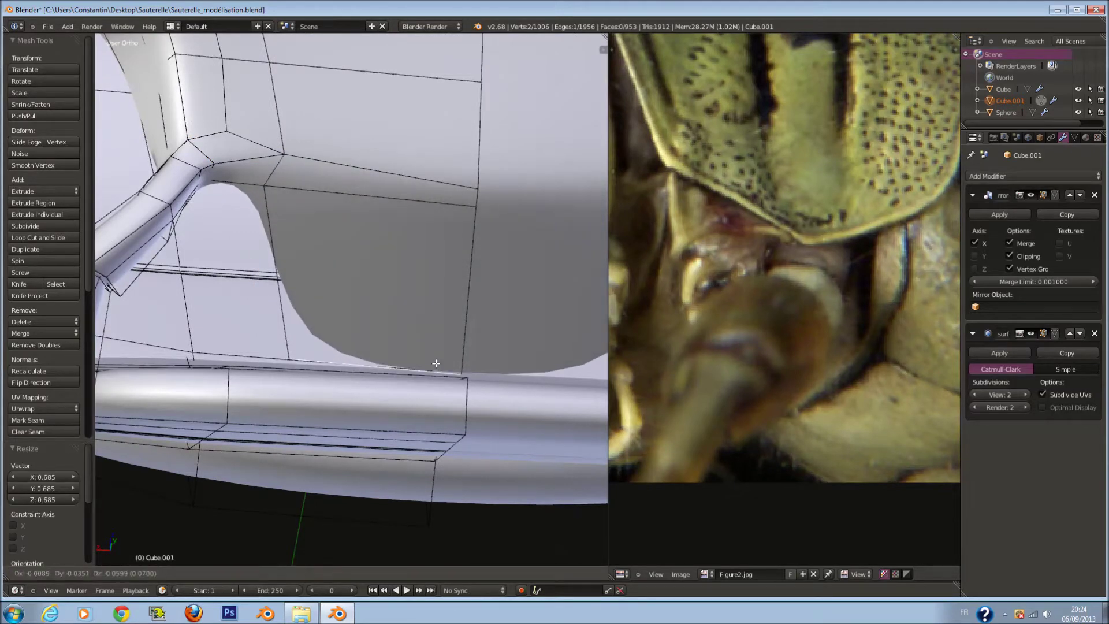
{"action": "left_click", "coordinate": [437, 364]}
Hide the connected leg piece that blocks the view of the joint
{"action": "mouse_move", "coordinate": [426, 347]}
{"action": "middle_mouse_down"}
{"action": "mouse_move", "coordinate": [483, 372]}
{"action": "mouse_move", "coordinate": [451, 322]}
{"action": "mouse_move", "coordinate": [383, 308]}
{"action": "mouse_move", "coordinate": [361, 217]}
{"action": "middle_mouse_up"}
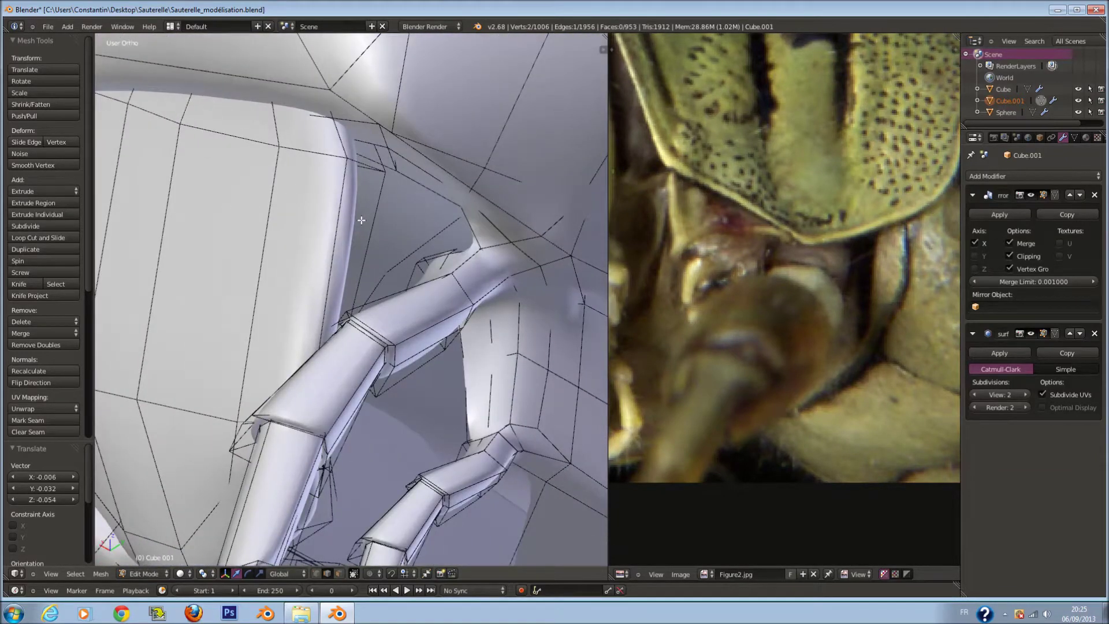
{"action": "middle_click_drag", "start_coordinate": [361, 220], "coordinate": [316, 243]}
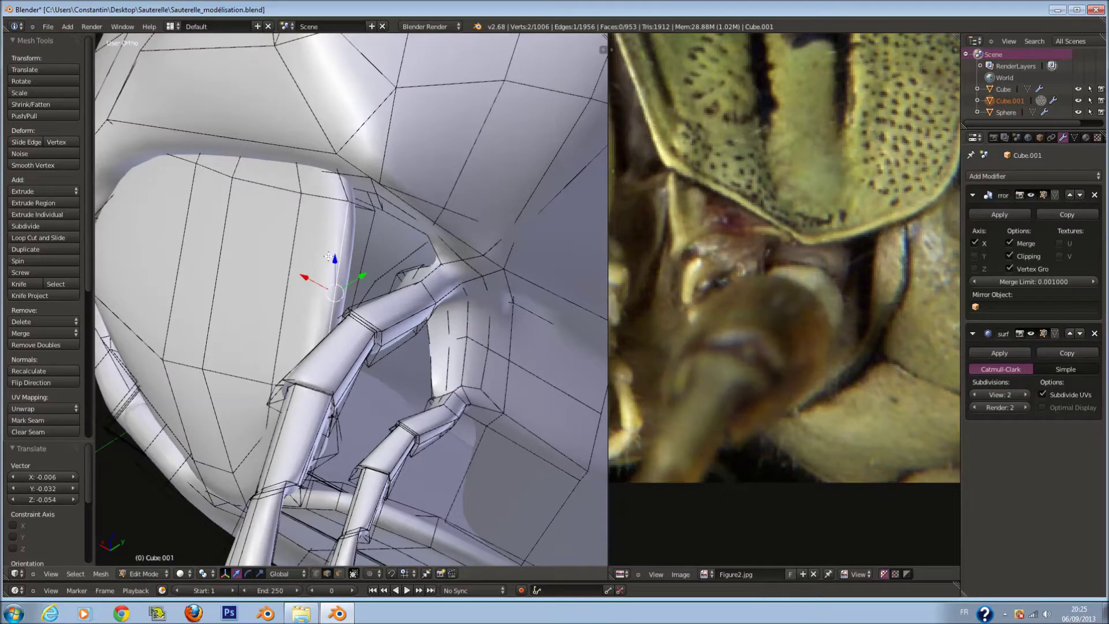
{"action": "key", "text": "l"}
{"action": "key", "text": "h"}
{"action": "mouse_move", "coordinate": [324, 260]}
{"action": "middle_mouse_down"}
{"action": "mouse_move", "coordinate": [395, 313]}
{"action": "mouse_move", "coordinate": [483, 315]}
{"action": "mouse_move", "coordinate": [470, 267]}
{"action": "mouse_move", "coordinate": [436, 293]}
{"action": "mouse_move", "coordinate": [363, 318]}
{"action": "mouse_move", "coordinate": [346, 312]}
{"action": "mouse_move", "coordinate": [340, 441]}
{"action": "mouse_move", "coordinate": [310, 445]}
{"action": "mouse_move", "coordinate": [376, 387]}
{"action": "mouse_move", "coordinate": [368, 354]}
{"action": "mouse_move", "coordinate": [417, 312]}
{"action": "middle_mouse_up"}
Extrude and scale the edge beside the leg, raise it 0.030 on Z, and fill a face
{"action": "key", "text": "e"}
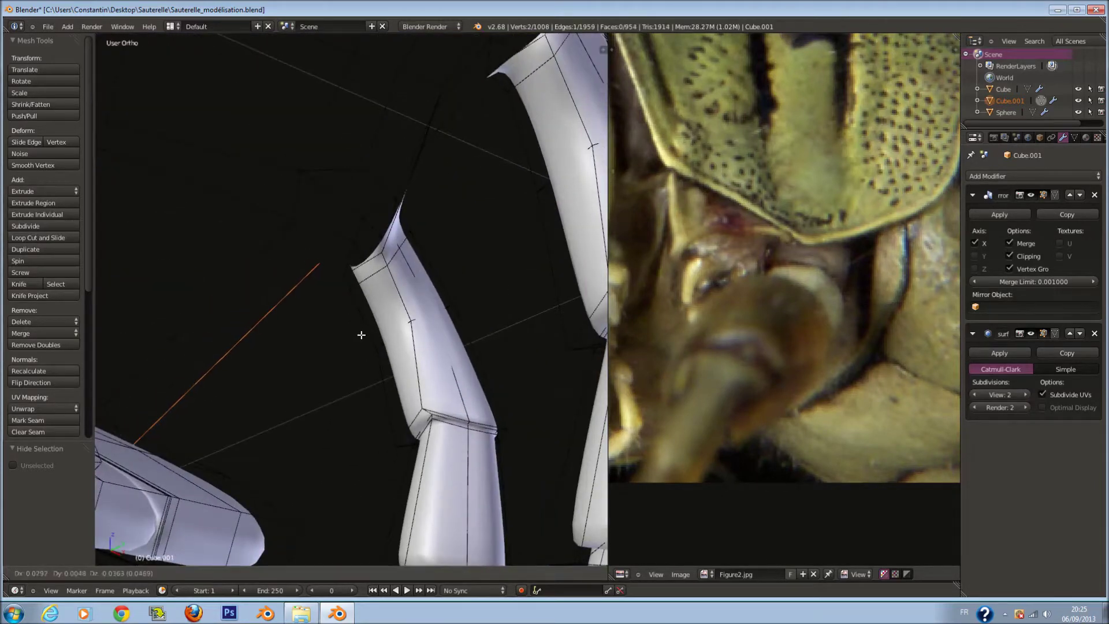
{"action": "left_click", "coordinate": [364, 330]}
{"action": "key", "text": "s"}
{"action": "left_click", "coordinate": [330, 329]}
{"action": "mouse_move", "coordinate": [329, 329]}
{"action": "middle_mouse_down"}
{"action": "mouse_move", "coordinate": [308, 322]}
{"action": "mouse_move", "coordinate": [398, 393]}
{"action": "mouse_move", "coordinate": [367, 270]}
{"action": "mouse_move", "coordinate": [335, 226]}
{"action": "middle_mouse_up"}
{"action": "key", "text": "g"}
{"action": "key", "text": "z"}
{"action": "left_click", "coordinate": [399, 392]}
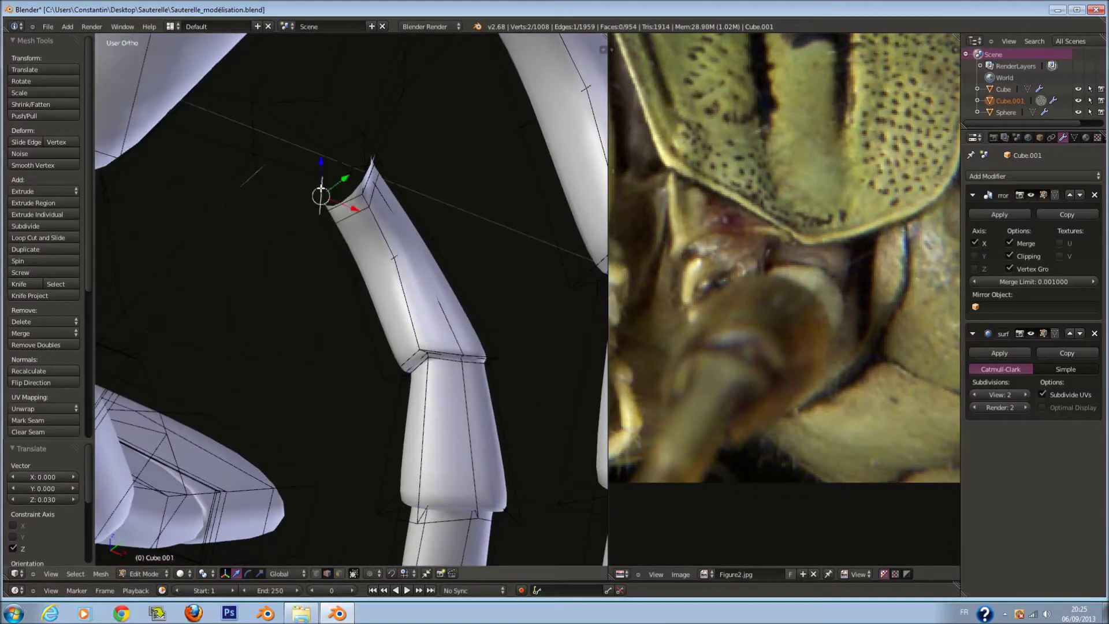
{"action": "key", "text": "f"}
Enlarge the new face's free edge to 2.236, rotate it about -24.5°, and reposition it
{"action": "middle_click_drag", "start_coordinate": [257, 179], "coordinate": [394, 260]}
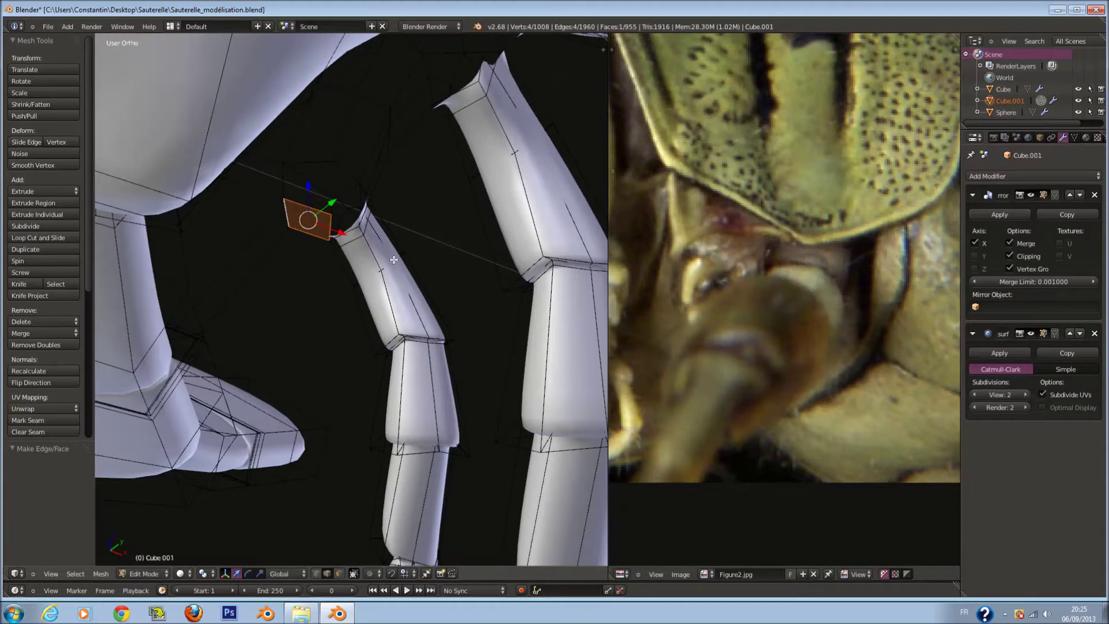
{"action": "key", "text": "g"}
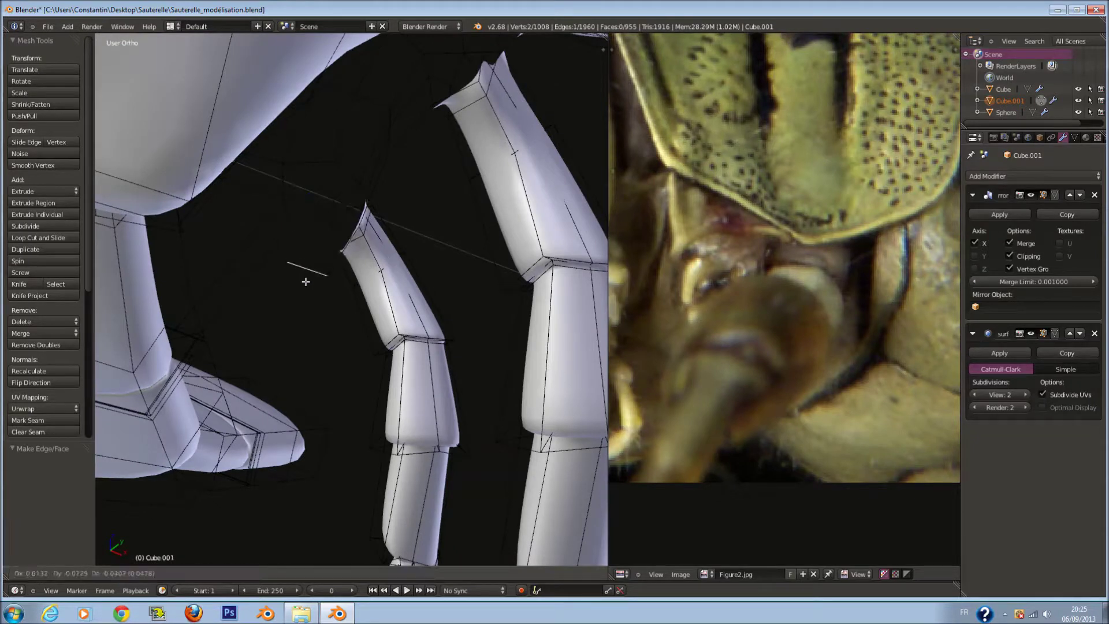
{"action": "left_click", "coordinate": [273, 316]}
{"action": "key", "text": "s"}
{"action": "left_click", "coordinate": [324, 301]}
{"action": "key", "text": "g"}
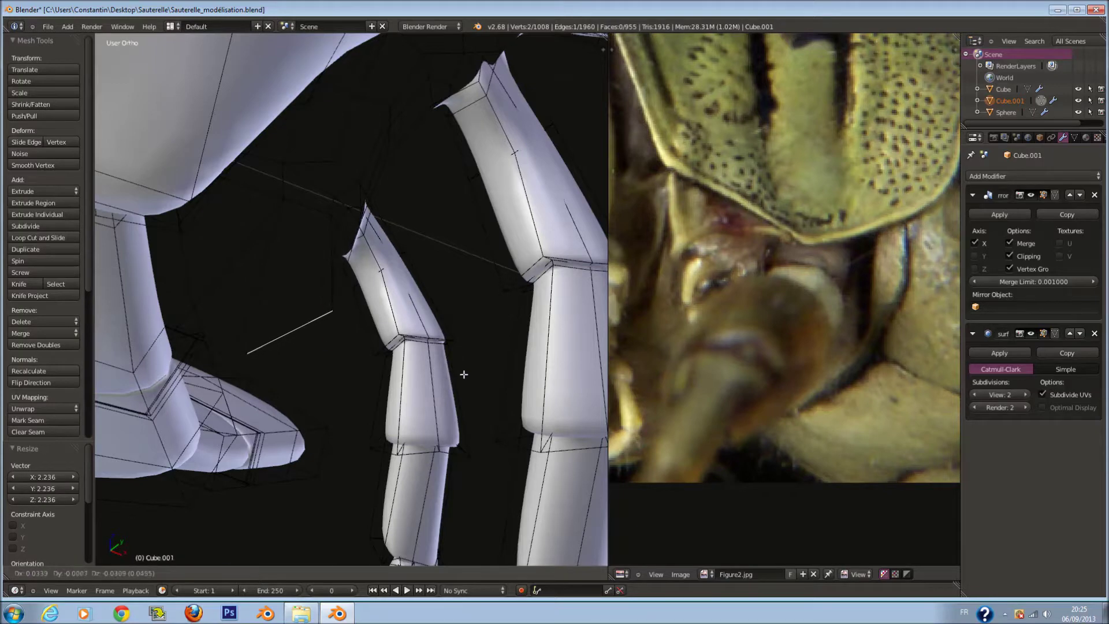
{"action": "left_click", "coordinate": [463, 375]}
{"action": "middle_click_drag", "start_coordinate": [464, 375], "coordinate": [262, 315]}
{"action": "left_click", "coordinate": [437, 263]}
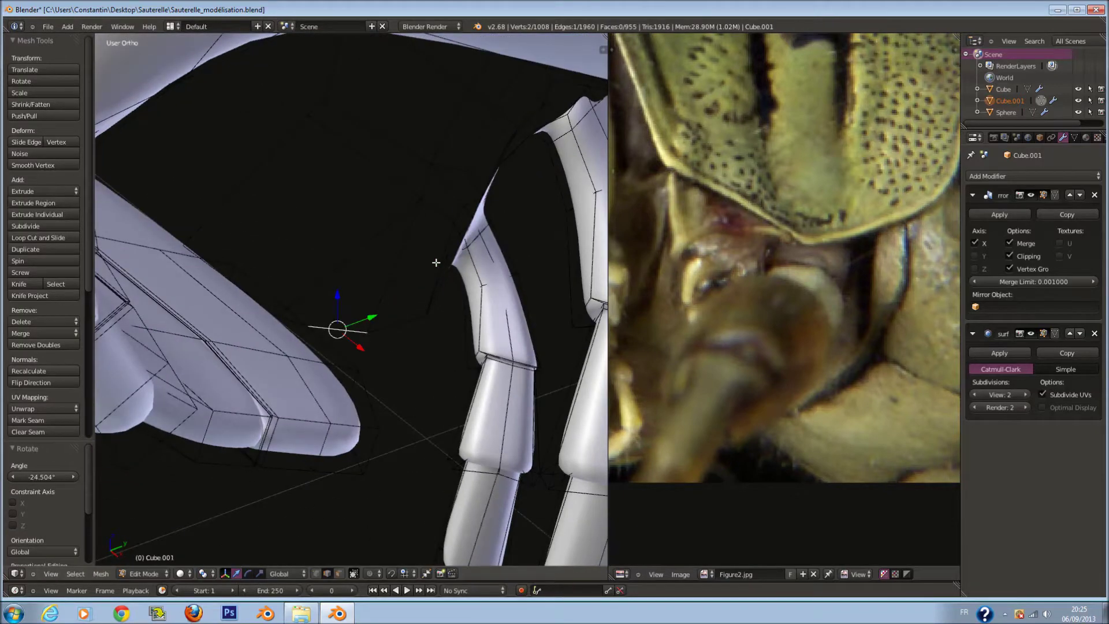
{"action": "left_click", "coordinate": [438, 284]}
{"action": "mouse_move", "coordinate": [439, 285]}
{"action": "middle_mouse_down"}
{"action": "mouse_move", "coordinate": [495, 354]}
{"action": "mouse_move", "coordinate": [518, 362]}
{"action": "middle_mouse_up"}
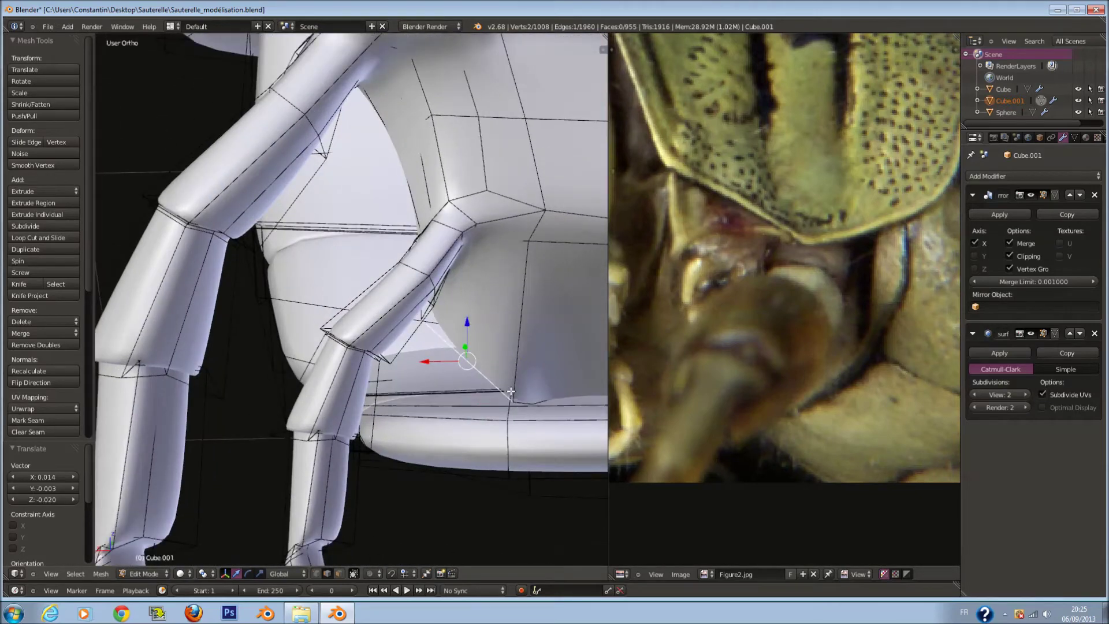
Shrink the selected edge to 0.738 and zoom in on the leg joint
{"action": "key", "text": "s"}
{"action": "left_click", "coordinate": [484, 375]}
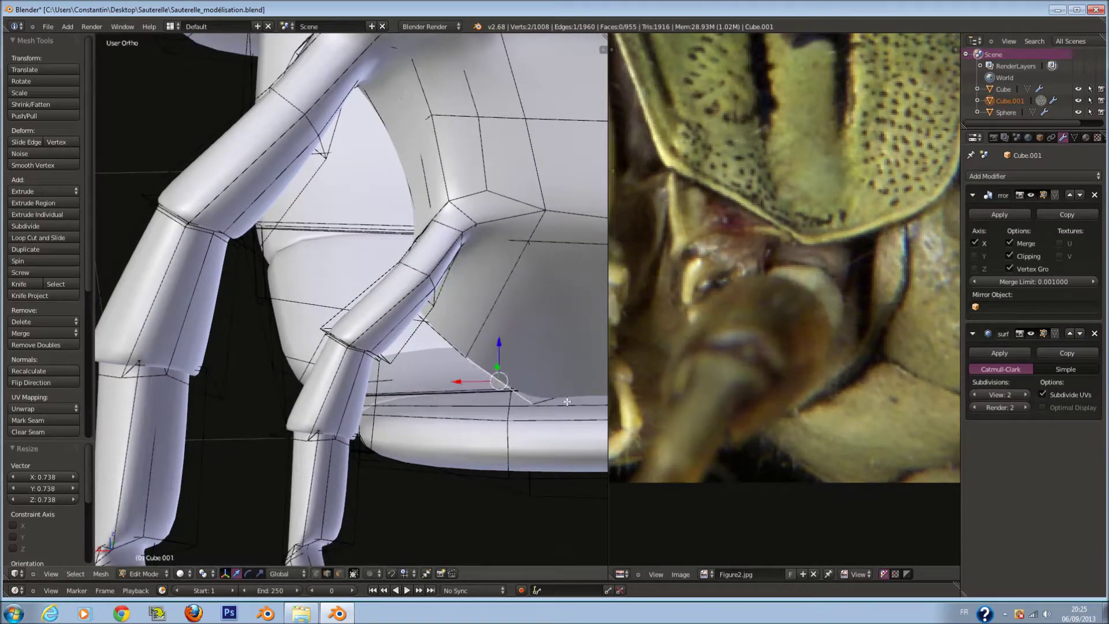
{"action": "middle_click_drag", "start_coordinate": [567, 406], "coordinate": [435, 338]}
{"action": "key", "text": "Tab"}
{"action": "key", "text": "Tab"}
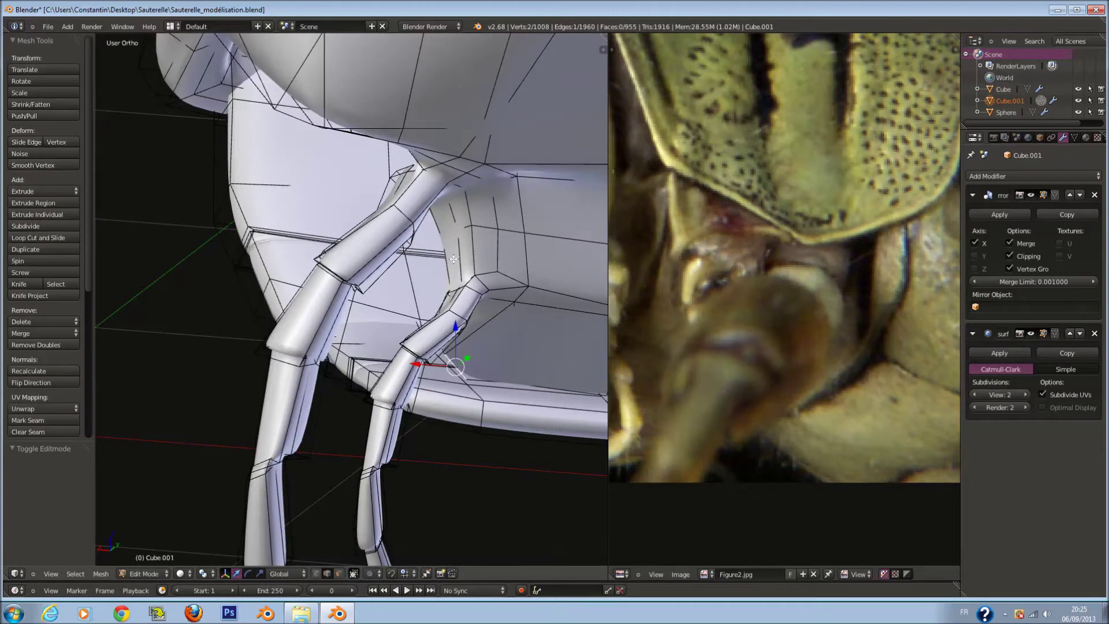
{"action": "middle_click_drag", "start_coordinate": [454, 259], "coordinate": [486, 270]}
{"action": "scroll", "coordinate": [510, 255], "scroll_direction": "up", "scroll_amount": 2}
{"action": "scroll", "coordinate": [505, 231], "scroll_direction": "up", "scroll_amount": 2}
{"action": "mouse_move", "coordinate": [505, 231]}
{"action": "middle_mouse_down"}
{"action": "mouse_move", "coordinate": [459, 235]}
{"action": "mouse_move", "coordinate": [537, 213]}
{"action": "middle_mouse_up"}
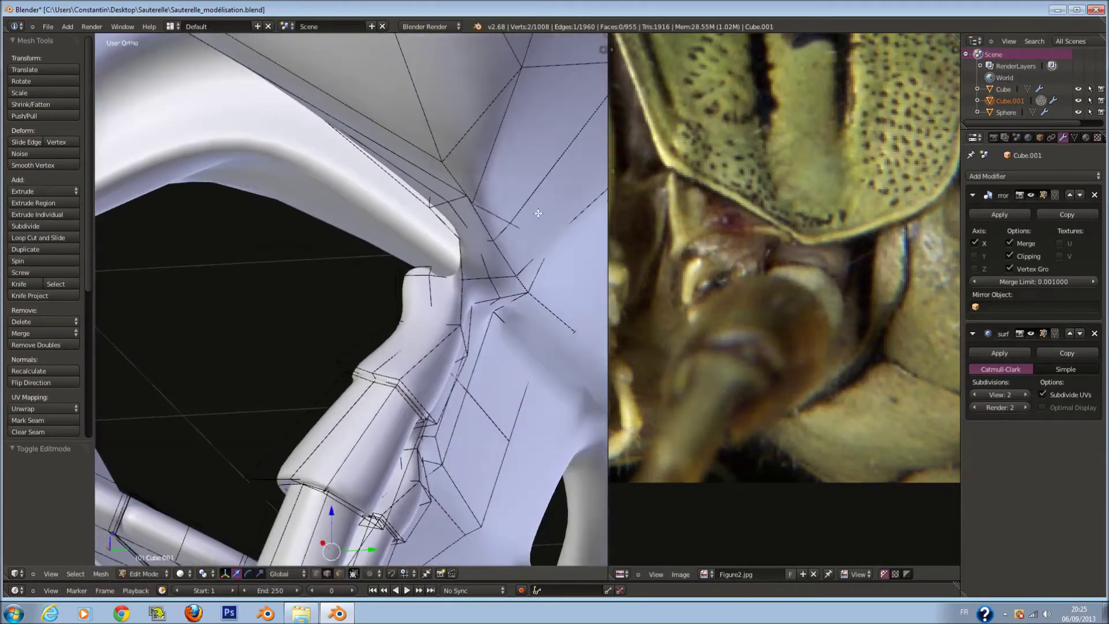
{"action": "scroll", "coordinate": [538, 213], "scroll_direction": "up", "scroll_amount": 3}
Select three vertices at the thorax front corner and extrude them up and left
{"action": "key", "text": "z"}
{"action": "key", "text": "a"}
{"action": "key", "text": "a"}
{"action": "key", "text": "a"}
{"action": "right_click", "coordinate": [491, 241], "text": "ctrl"}
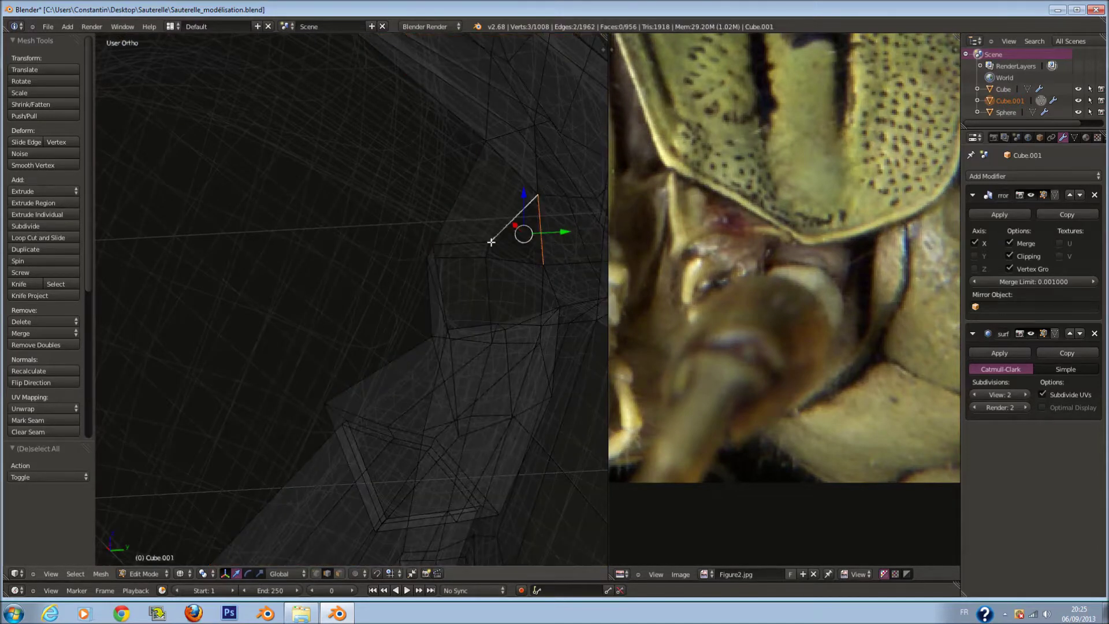
{"action": "key", "text": "z"}
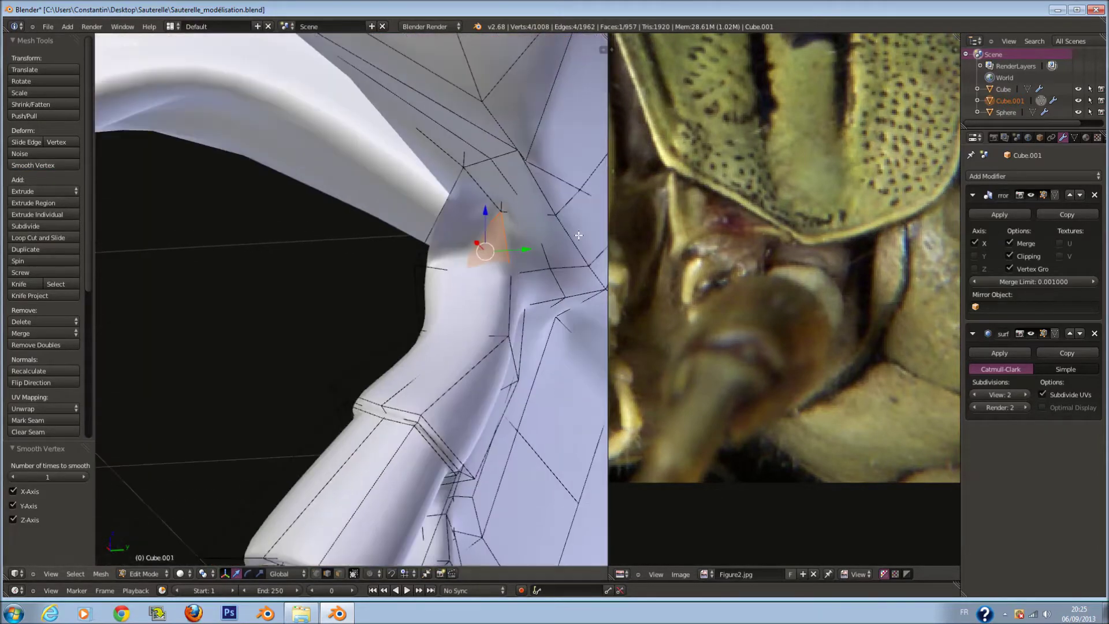
{"action": "middle_click_drag", "start_coordinate": [470, 223], "coordinate": [429, 240]}
{"action": "key", "text": "Tab"}
{"action": "key", "text": "Tab"}
{"action": "mouse_move", "coordinate": [355, 246]}
{"action": "middle_mouse_down"}
{"action": "mouse_move", "coordinate": [367, 167]}
{"action": "mouse_move", "coordinate": [389, 143]}
{"action": "middle_mouse_up"}
{"action": "key", "text": "Tab"}
{"action": "key", "text": "Tab"}
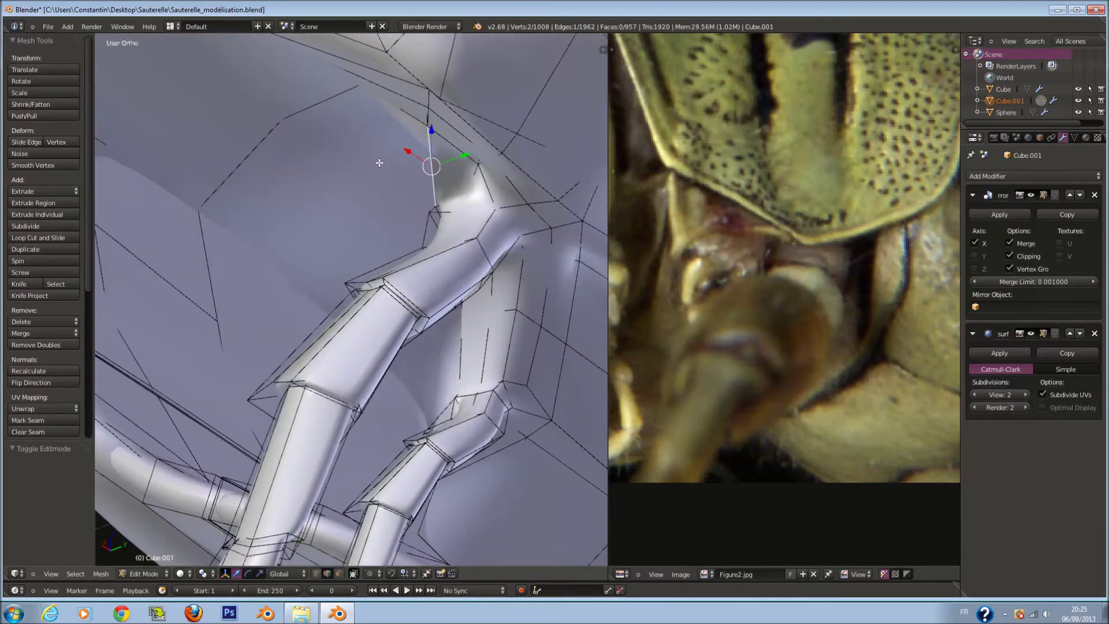
{"action": "key", "text": "z"}
{"action": "key", "text": "z"}
{"action": "left_click", "coordinate": [430, 234], "text": "shift"}
{"action": "middle_click_drag", "start_coordinate": [430, 234], "coordinate": [420, 207]}
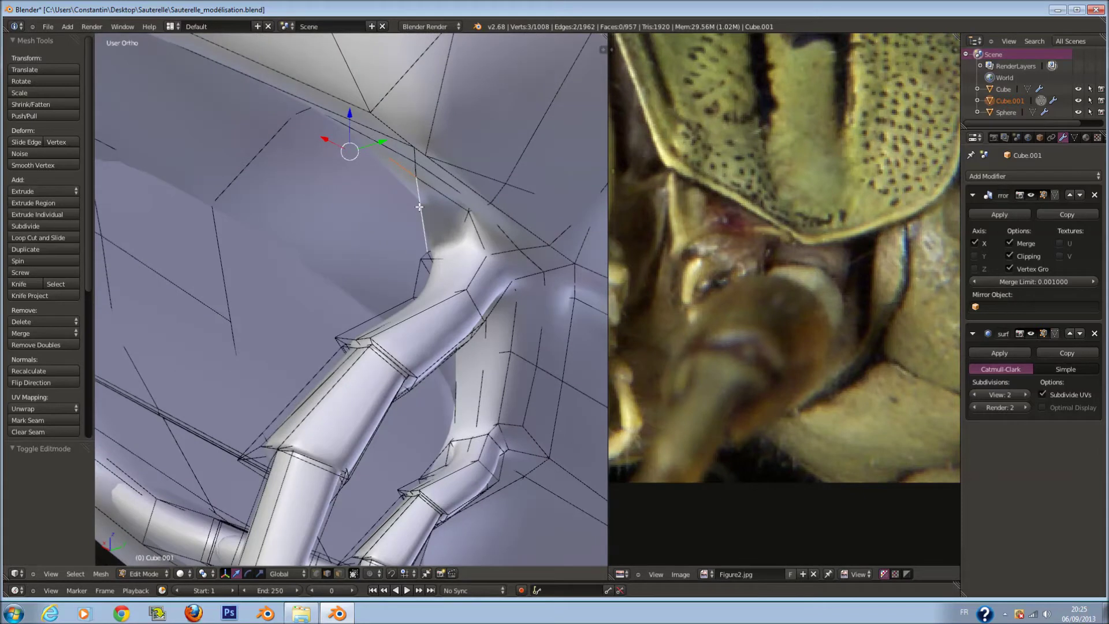
{"action": "key", "text": "e"}
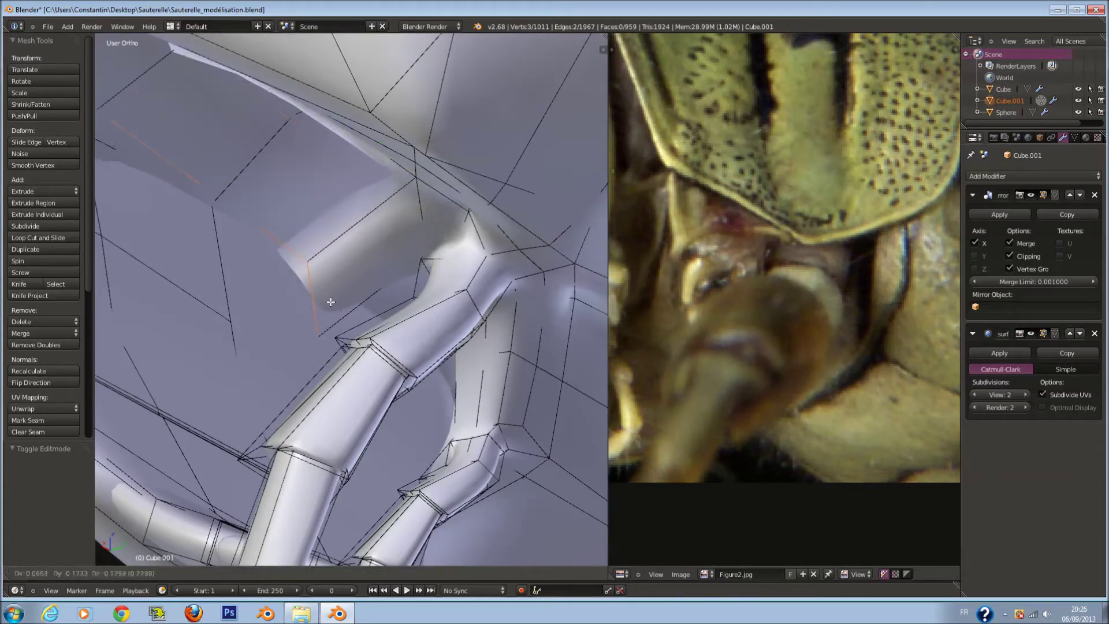
{"action": "left_click", "coordinate": [291, 208]}
Recalculate the normals of the newly created large face and check the smoothed shape
{"action": "right_click", "coordinate": [249, 128]}
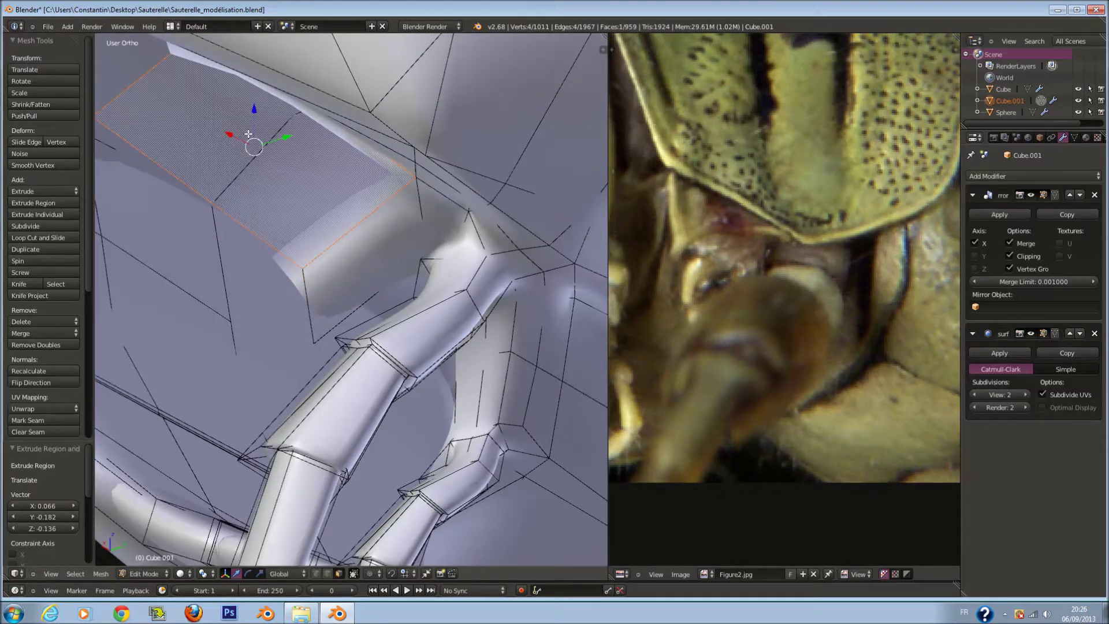
{"action": "left_click", "coordinate": [58, 369]}
{"action": "key", "text": "Tab"}
{"action": "middle_click_drag", "start_coordinate": [376, 248], "coordinate": [289, 220]}
{"action": "key", "text": "Tab"}
{"action": "middle_click_drag", "start_coordinate": [312, 260], "coordinate": [481, 306]}
Smooth the vertices of the face beside the leg joint
{"action": "right_click", "coordinate": [481, 306]}
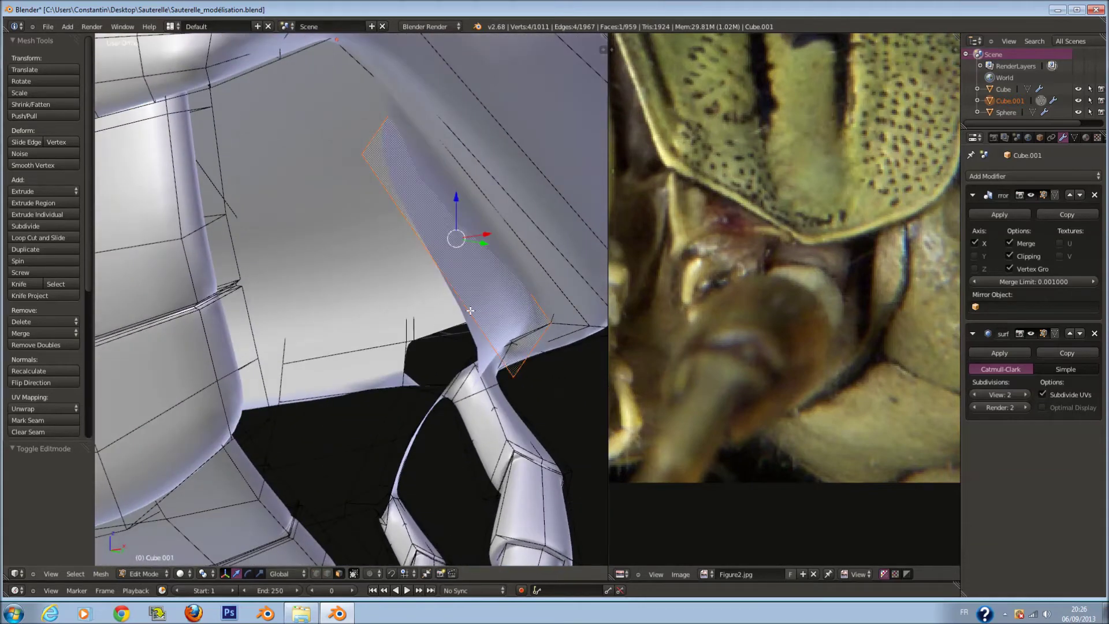
{"action": "left_click", "coordinate": [18, 168]}
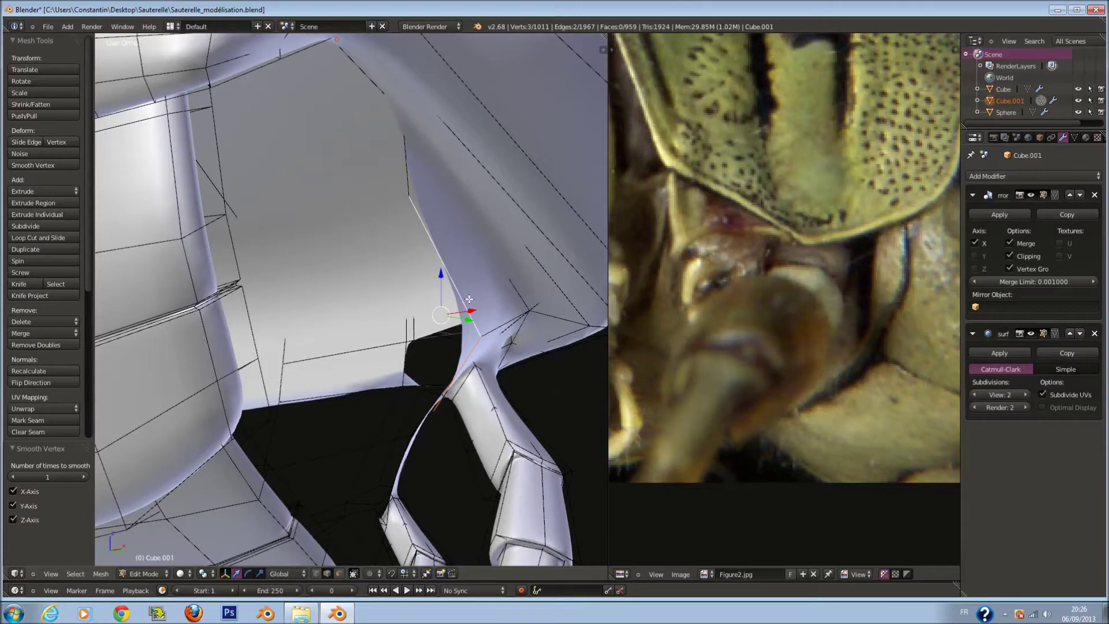
{"action": "middle_click_drag", "start_coordinate": [469, 299], "coordinate": [497, 317]}
{"action": "left_click_drag", "start_coordinate": [479, 321], "coordinate": [456, 322]}
{"action": "scroll", "coordinate": [404, 289], "scroll_direction": "up", "scroll_amount": 3}
{"action": "mouse_move", "coordinate": [381, 277]}
{"action": "middle_mouse_down"}
{"action": "mouse_move", "coordinate": [359, 304]}
{"action": "mouse_move", "coordinate": [399, 347]}
{"action": "mouse_move", "coordinate": [426, 411]}
{"action": "middle_mouse_up"}
Extrude the edges, fill a face, and add a two-cut loop at the joint
{"action": "key", "text": "e"}
{"action": "left_click", "coordinate": [376, 351]}
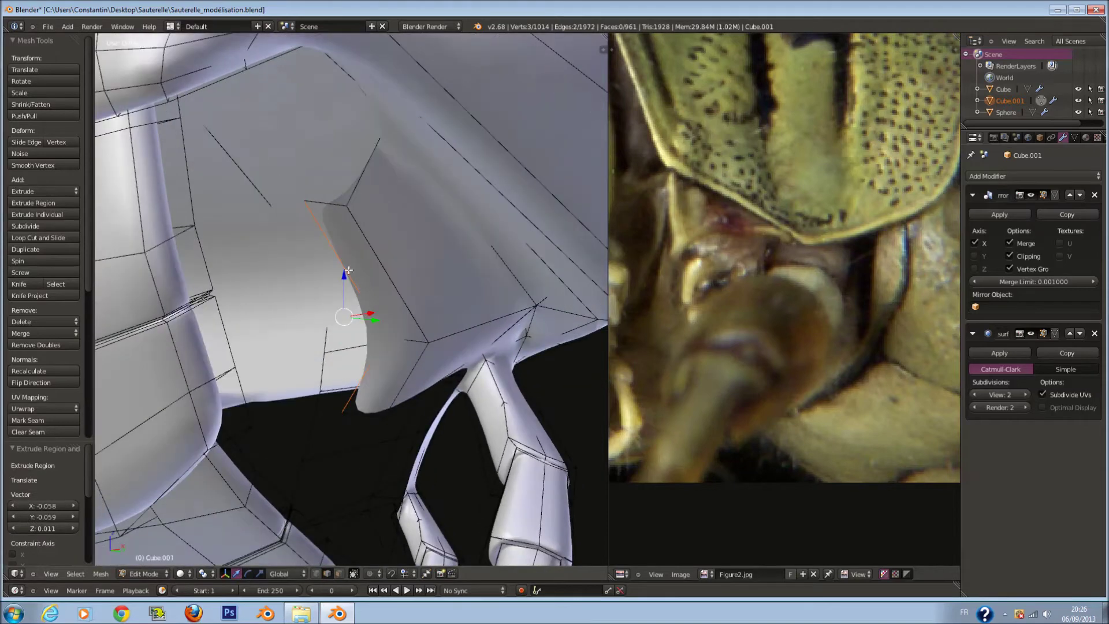
{"action": "mouse_move", "coordinate": [425, 411]}
{"action": "middle_mouse_down"}
{"action": "mouse_move", "coordinate": [349, 342]}
{"action": "mouse_move", "coordinate": [407, 368]}
{"action": "mouse_move", "coordinate": [385, 390]}
{"action": "mouse_move", "coordinate": [342, 333]}
{"action": "middle_mouse_up"}
{"action": "key", "text": "f"}
{"action": "left_click", "coordinate": [394, 385]}
{"action": "left_click", "coordinate": [398, 411]}
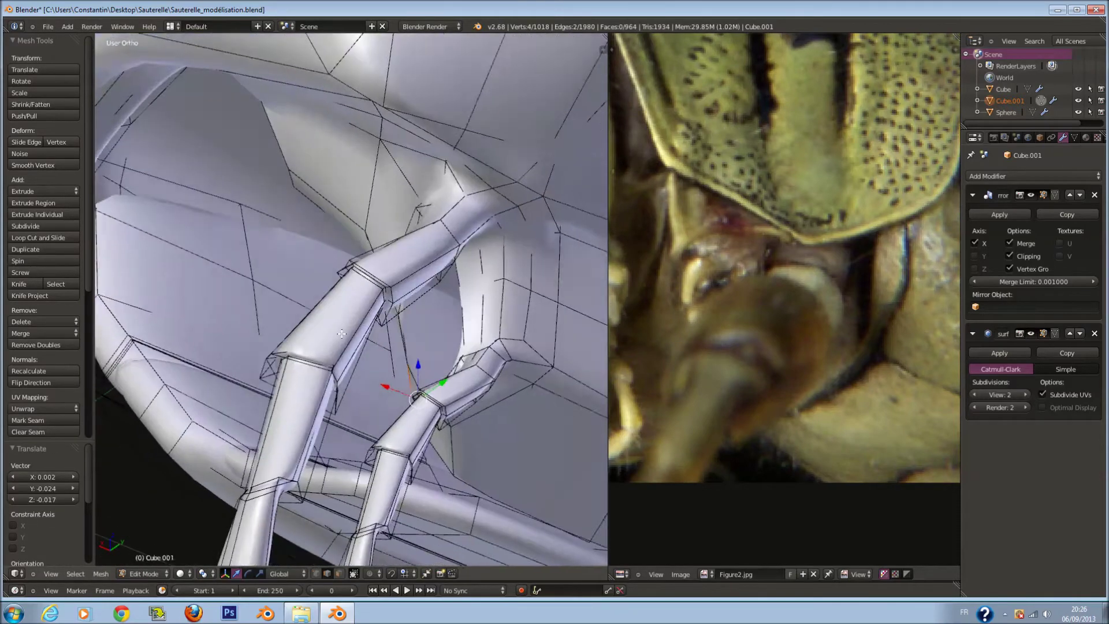
{"action": "key", "text": "z"}
{"action": "key", "text": "a"}
{"action": "mouse_move", "coordinate": [520, 317]}
{"action": "middle_mouse_down"}
{"action": "mouse_move", "coordinate": [588, 366]}
{"action": "mouse_move", "coordinate": [480, 324]}
{"action": "mouse_move", "coordinate": [437, 384]}
{"action": "middle_mouse_up"}
{"action": "right_click", "coordinate": [471, 327]}
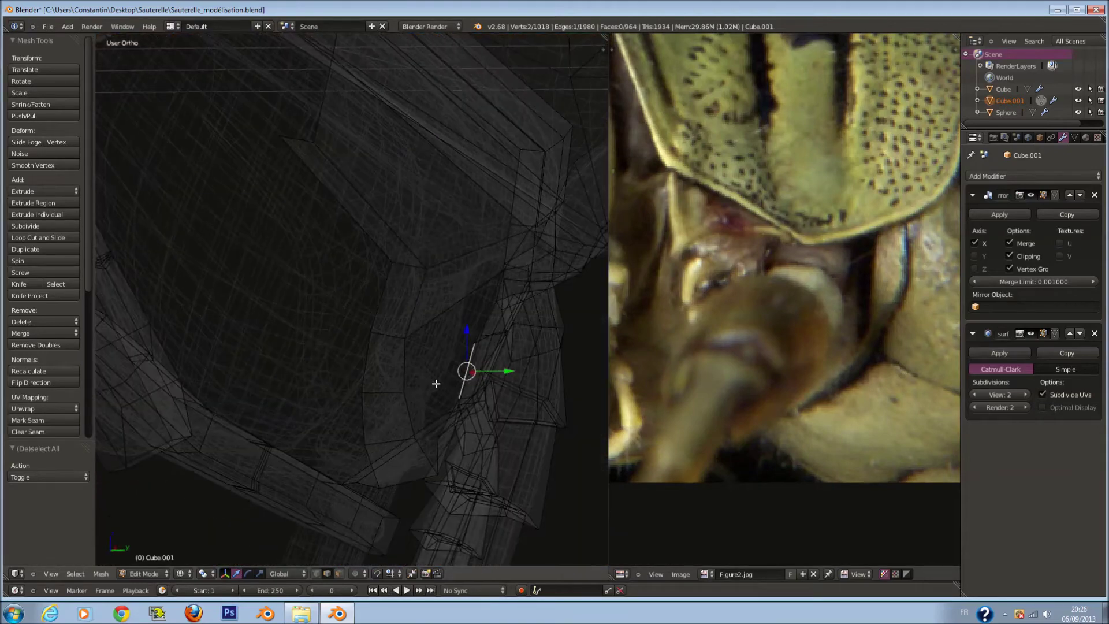
Inspect the thorax front around the leg, toggling edge selections and display modes
{"action": "key", "text": "a"}
{"action": "key", "text": "a"}
{"action": "right_click", "coordinate": [451, 318]}
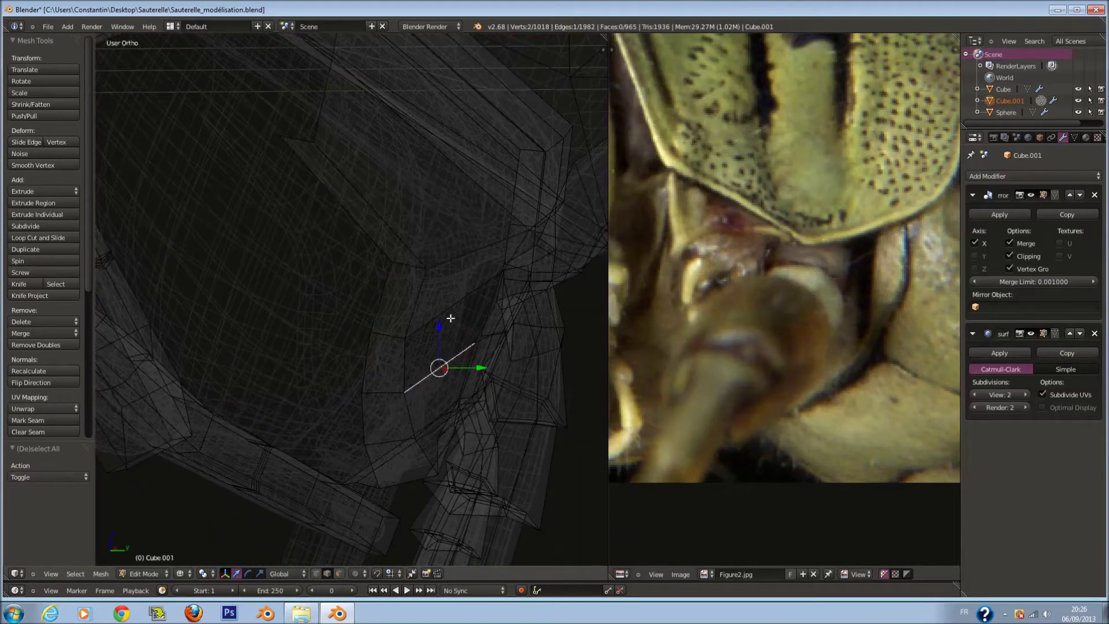
{"action": "mouse_move", "coordinate": [449, 310]}
{"action": "middle_mouse_down"}
{"action": "mouse_move", "coordinate": [347, 277]}
{"action": "mouse_move", "coordinate": [529, 449]}
{"action": "mouse_move", "coordinate": [486, 362]}
{"action": "mouse_move", "coordinate": [421, 319]}
{"action": "mouse_move", "coordinate": [473, 334]}
{"action": "mouse_move", "coordinate": [541, 323]}
{"action": "mouse_move", "coordinate": [511, 300]}
{"action": "middle_mouse_up"}
{"action": "key", "text": "a"}
{"action": "right_click", "coordinate": [394, 293]}
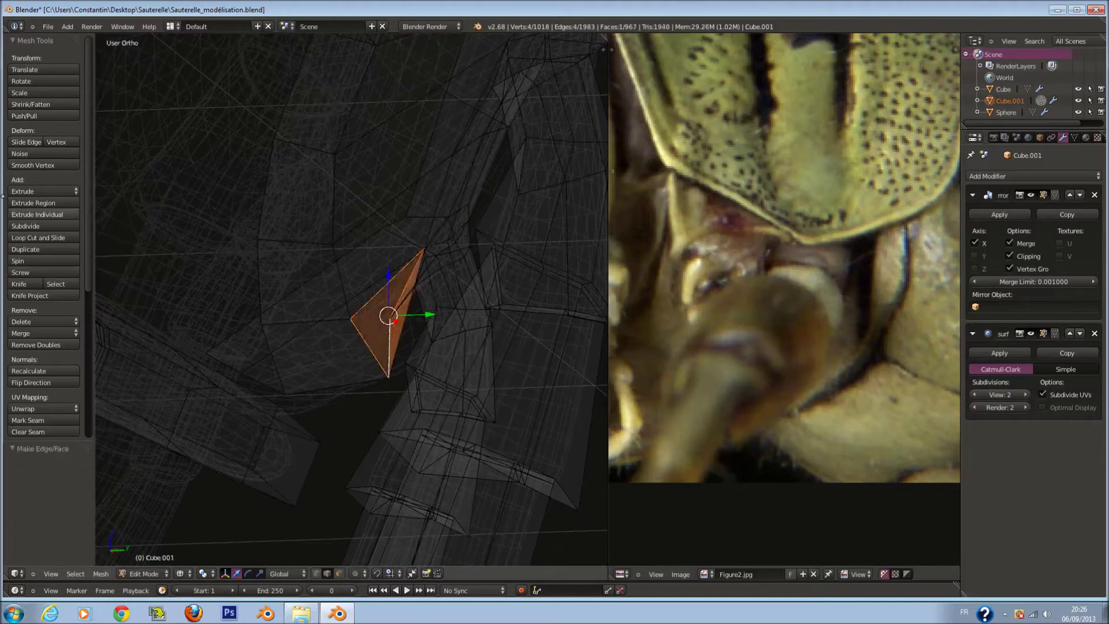
{"action": "key", "text": "a"}
{"action": "key", "text": "z"}
{"action": "scroll", "coordinate": [404, 274], "scroll_direction": "down", "scroll_amount": 3}
{"action": "key", "text": "Tab"}
{"action": "key", "text": "Tab"}
{"action": "mouse_move", "coordinate": [413, 268]}
{"action": "middle_mouse_down"}
{"action": "mouse_move", "coordinate": [411, 178]}
{"action": "mouse_move", "coordinate": [238, 238]}
{"action": "mouse_move", "coordinate": [488, 182]}
{"action": "mouse_move", "coordinate": [389, 185]}
{"action": "middle_mouse_up"}
{"action": "scroll", "coordinate": [411, 177], "scroll_direction": "up", "scroll_amount": 3}
{"action": "scroll", "coordinate": [238, 239], "scroll_direction": "up", "scroll_amount": 2}
{"action": "scroll", "coordinate": [238, 239], "scroll_direction": "down", "scroll_amount": 4}
{"action": "scroll", "coordinate": [238, 239], "scroll_direction": "up", "scroll_amount": 3}
{"action": "scroll", "coordinate": [489, 181], "scroll_direction": "up", "scroll_amount": 1}
Smooth a short chain of thorax edges, then undo the change
{"action": "key", "text": "z"}
{"action": "right_click", "coordinate": [384, 215], "text": "alt"}
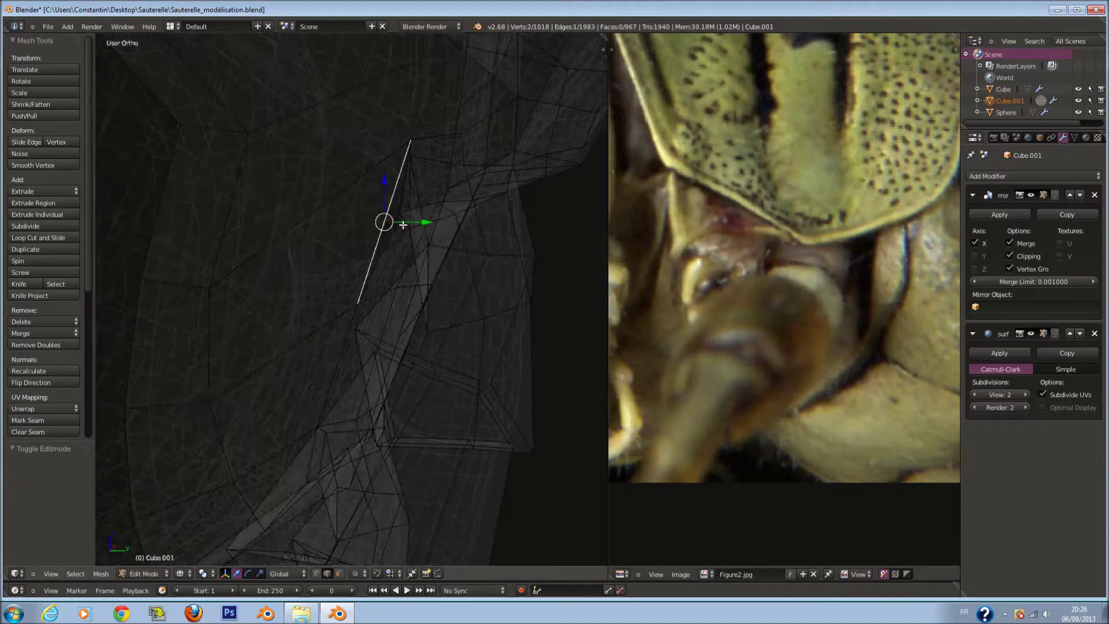
{"action": "key", "text": "z"}
{"action": "key", "text": "z"}
{"action": "left_click", "coordinate": [35, 165]}
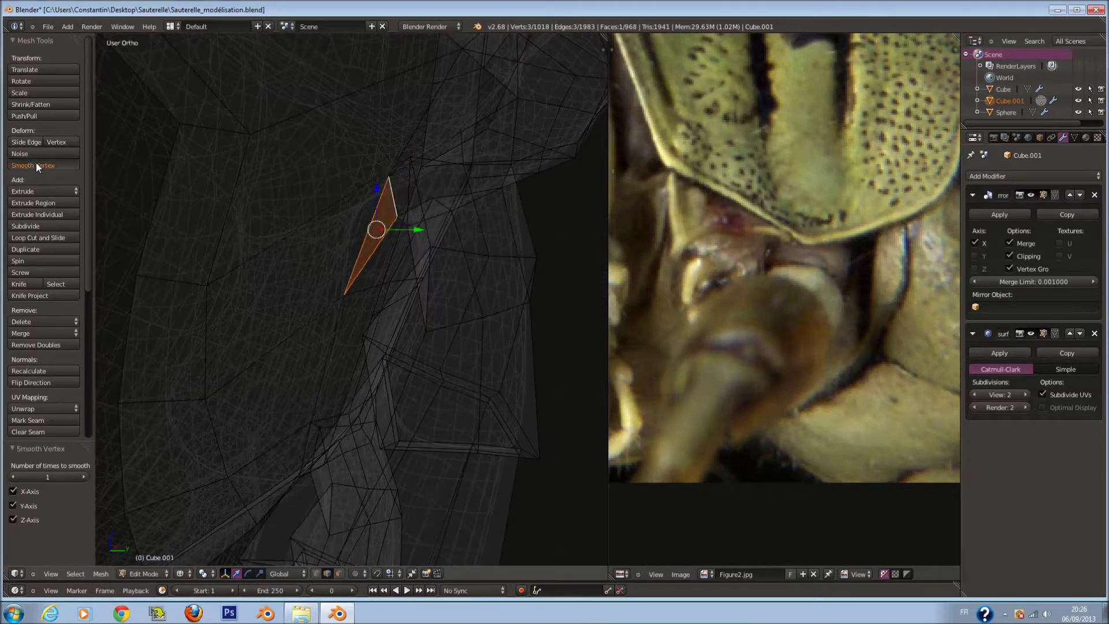
{"action": "key", "text": "z"}
{"action": "key", "text": "ctrl+v"}
{"action": "left_click", "coordinate": [433, 246]}
{"action": "key", "text": "ctrl+z"}
{"action": "key", "text": "w"}
{"action": "key", "text": "Escape"}
{"action": "key", "text": "w"}
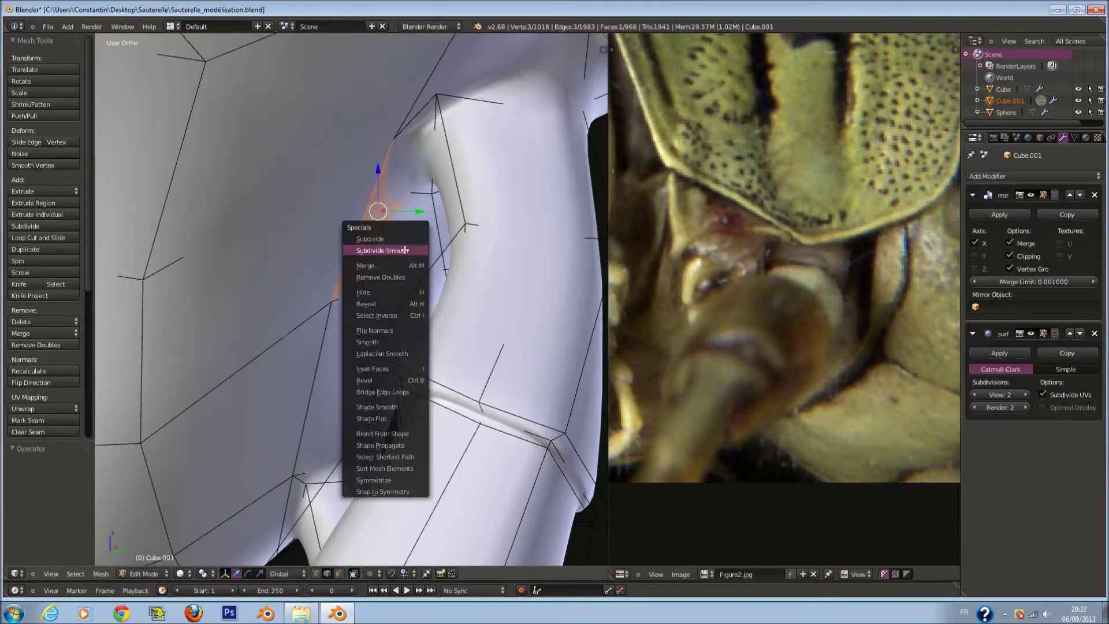
{"action": "key", "text": "Escape"}
Delete the selected face and add a new edge loop at the thorax front
{"action": "key", "text": "x"}
{"action": "left_click", "coordinate": [436, 255]}
{"action": "key", "text": "z"}
{"action": "key", "text": "a"}
{"action": "key", "text": "a"}
{"action": "key", "text": "ctrl+r"}
{"action": "left_click", "coordinate": [384, 230]}
{"action": "mouse_move", "coordinate": [388, 232]}
{"action": "middle_mouse_down"}
{"action": "mouse_move", "coordinate": [409, 214]}
{"action": "mouse_move", "coordinate": [366, 198]}
{"action": "mouse_move", "coordinate": [421, 250]}
{"action": "mouse_move", "coordinate": [497, 272]}
{"action": "middle_mouse_up"}
{"action": "scroll", "coordinate": [751, 260], "scroll_direction": "down", "scroll_amount": 1}
{"action": "key", "text": "z"}
{"action": "key", "text": "z"}
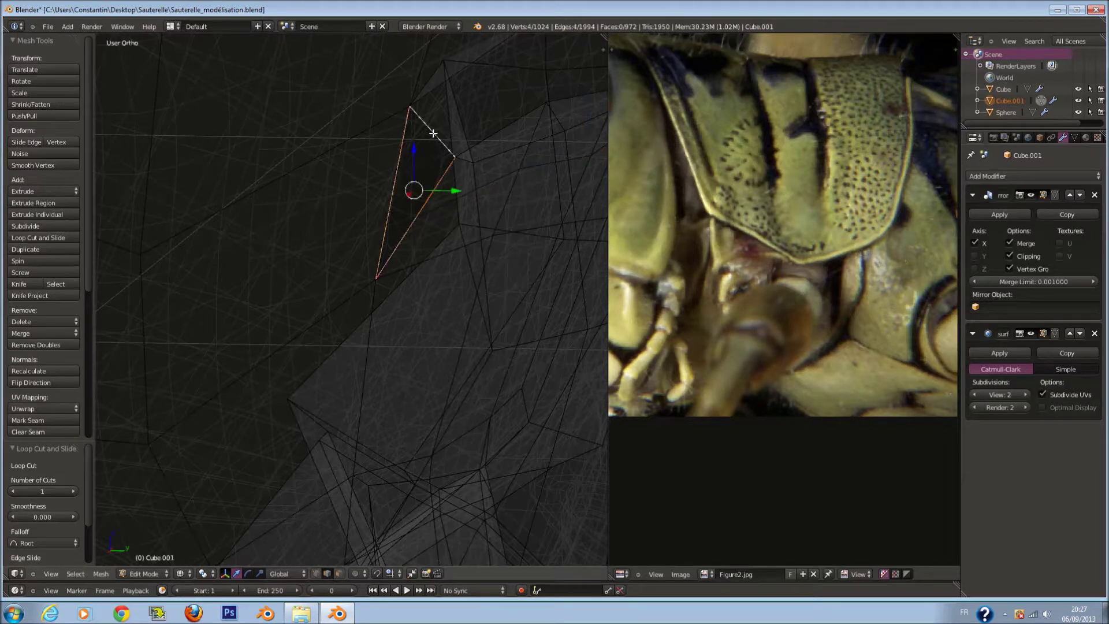
Fill the thorax gap with a smoothed face and raise its lower corner vertex
{"action": "key", "text": "f"}
{"action": "left_click", "coordinate": [56, 165]}
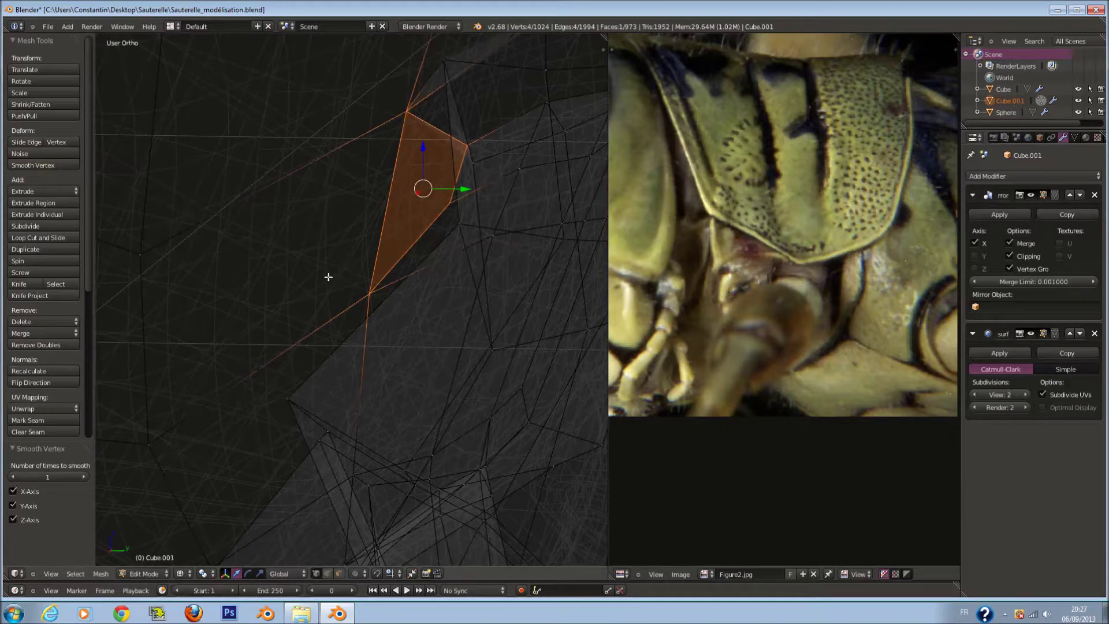
{"action": "right_click", "coordinate": [369, 293]}
{"action": "key", "text": "g"}
{"action": "left_click", "coordinate": [363, 213]}
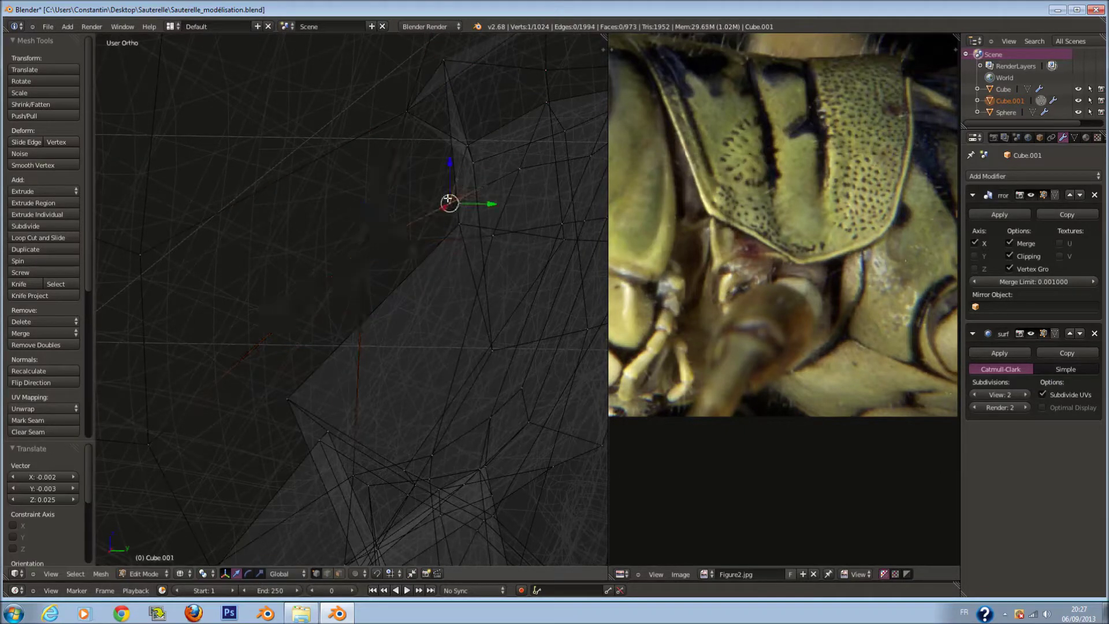
Exit Edit Mode, inspect the smoothed body and legs, and save the file
{"action": "key", "text": "Tab"}
{"action": "scroll", "coordinate": [385, 301], "scroll_direction": "down", "scroll_amount": 5}
{"action": "mouse_move", "coordinate": [386, 301]}
{"action": "middle_mouse_down"}
{"action": "mouse_move", "coordinate": [310, 284]}
{"action": "mouse_move", "coordinate": [341, 269]}
{"action": "mouse_move", "coordinate": [333, 251]}
{"action": "mouse_move", "coordinate": [462, 296]}
{"action": "mouse_move", "coordinate": [342, 196]}
{"action": "mouse_move", "coordinate": [469, 241]}
{"action": "mouse_move", "coordinate": [526, 173]}
{"action": "mouse_move", "coordinate": [517, 50]}
{"action": "mouse_move", "coordinate": [275, 78]}
{"action": "mouse_move", "coordinate": [220, 188]}
{"action": "mouse_move", "coordinate": [369, 192]}
{"action": "mouse_move", "coordinate": [310, 177]}
{"action": "mouse_move", "coordinate": [347, 190]}
{"action": "mouse_move", "coordinate": [244, 189]}
{"action": "mouse_move", "coordinate": [344, 224]}
{"action": "mouse_move", "coordinate": [449, 227]}
{"action": "mouse_move", "coordinate": [441, 293]}
{"action": "middle_mouse_up"}
{"action": "key", "text": "ctrl+s"}
In front view, show the body layer and the head-with-antennae layer
{"action": "scroll", "coordinate": [321, 192], "scroll_direction": "up", "scroll_amount": 3}
{"action": "scroll", "coordinate": [321, 192], "scroll_direction": "down", "scroll_amount": 3}
{"action": "scroll", "coordinate": [244, 192], "scroll_direction": "down", "scroll_amount": 3}
{"action": "key", "text": "a"}
{"action": "key", "text": "KP_1"}
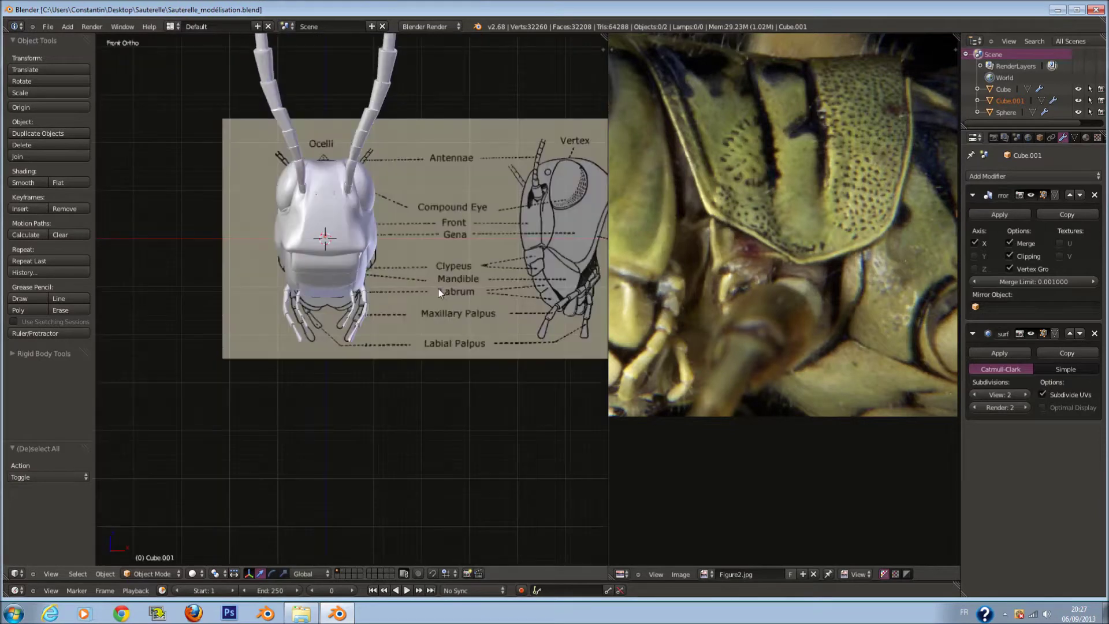
{"action": "scroll", "coordinate": [363, 319], "scroll_direction": "up", "scroll_amount": 2, "text": "shift"}
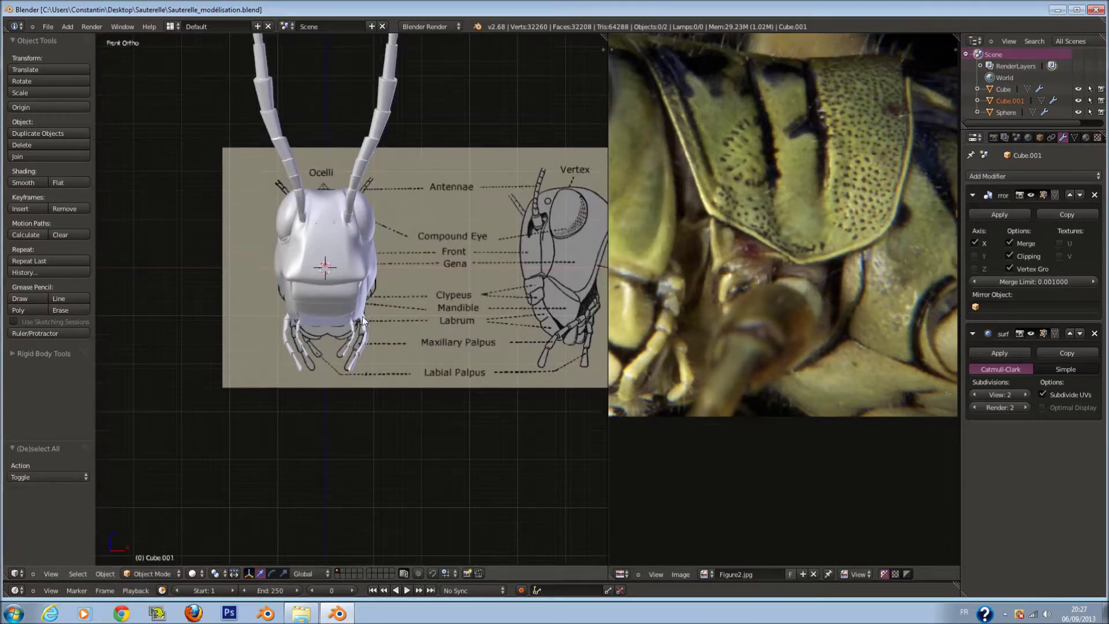
{"action": "left_click", "coordinate": [344, 570]}
{"action": "left_click", "coordinate": [341, 574], "text": "shift"}
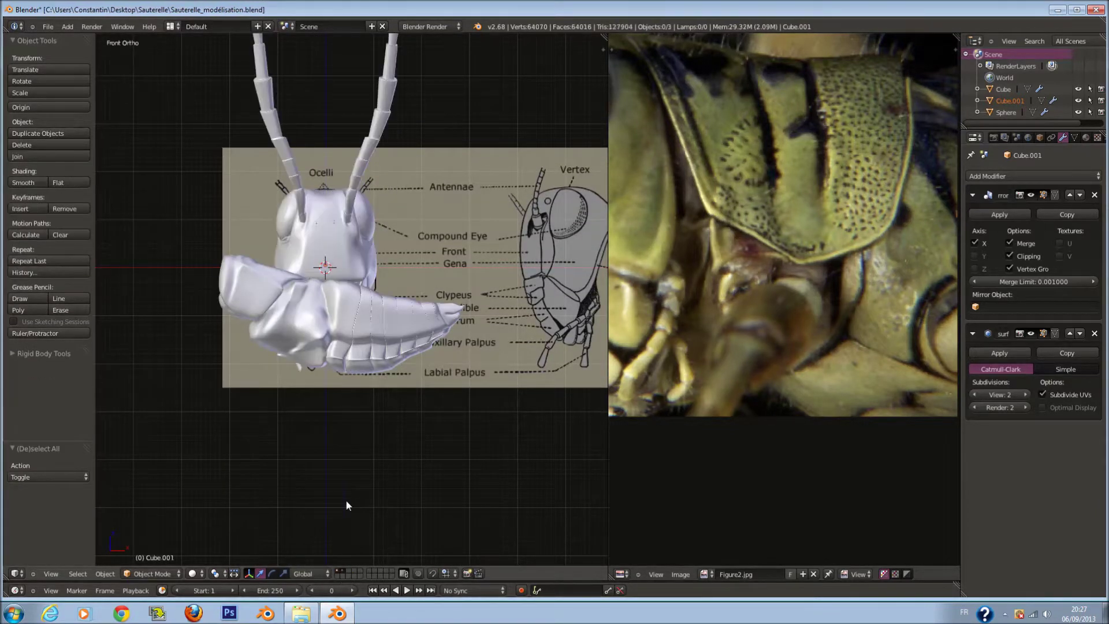
{"action": "scroll", "coordinate": [358, 439], "scroll_direction": "up", "scroll_amount": 2, "text": "shift"}
Circle-select the head mesh in top wireframe view
{"action": "key", "text": "KP_7"}
{"action": "key", "text": "alt+z"}
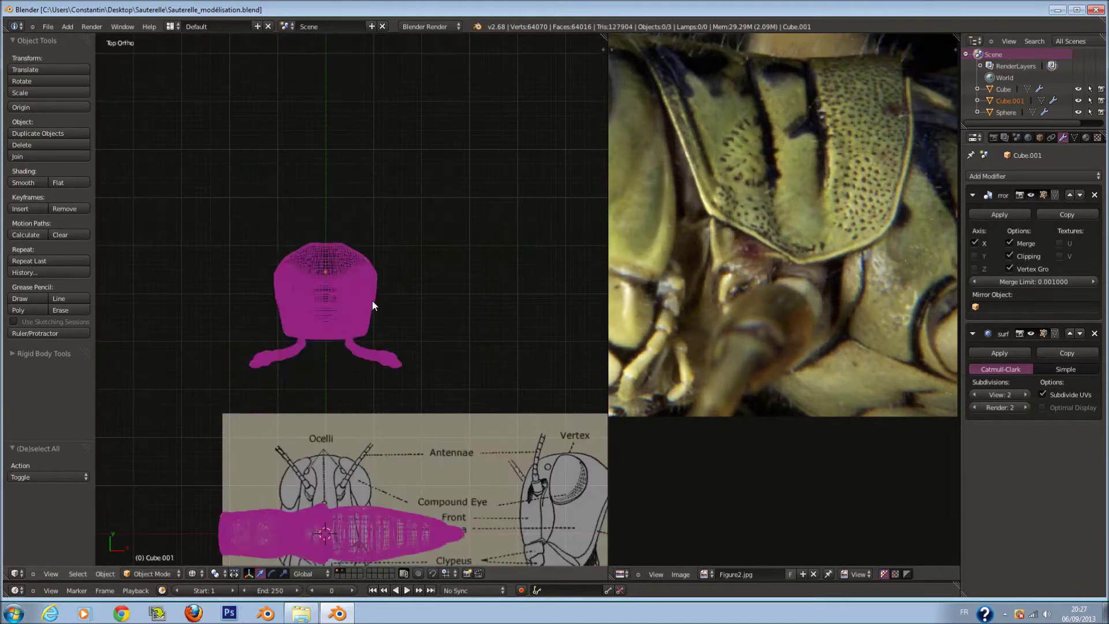
{"action": "key", "text": "a"}
{"action": "key", "text": "a"}
{"action": "key", "text": "c"}
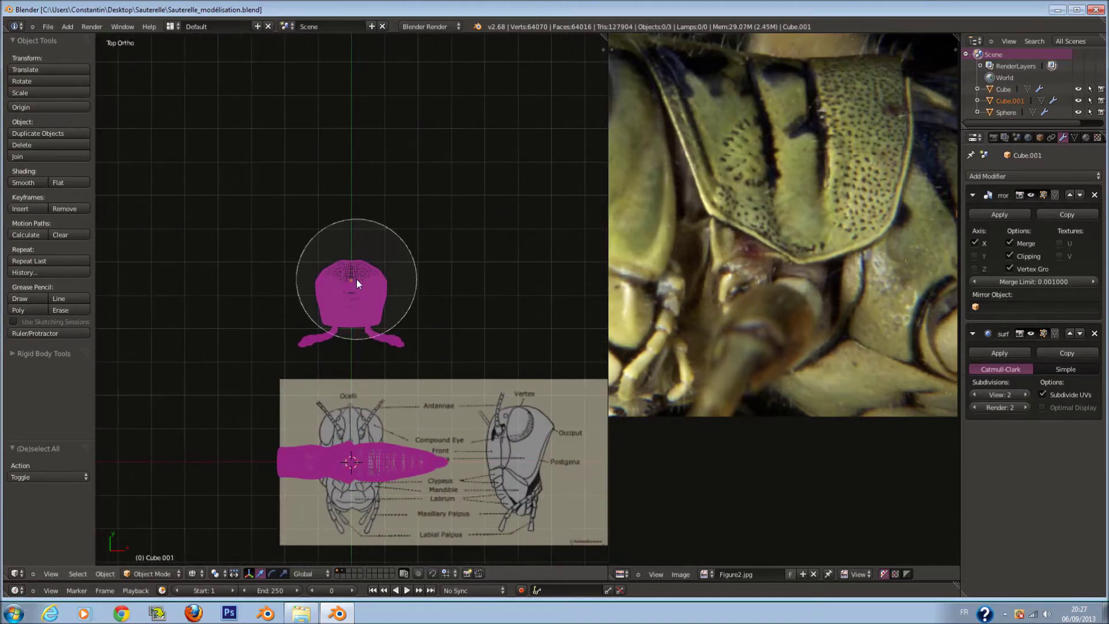
{"action": "left_click", "coordinate": [356, 280]}
{"action": "key", "text": "Escape"}
Select the eyes object together with the head mesh
{"action": "mouse_move", "coordinate": [358, 289]}
{"action": "middle_mouse_down"}
{"action": "mouse_move", "coordinate": [347, 251]}
{"action": "mouse_move", "coordinate": [377, 239]}
{"action": "middle_mouse_up"}
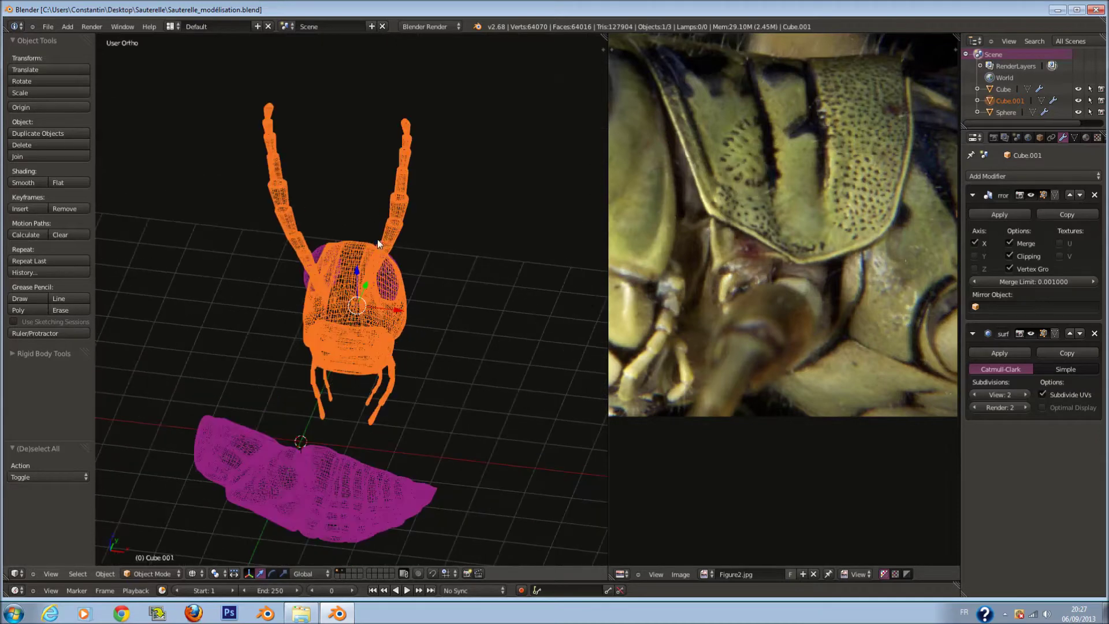
{"action": "key", "text": "alt+z"}
{"action": "scroll", "coordinate": [397, 272], "scroll_direction": "up", "scroll_amount": 2}
{"action": "right_click", "coordinate": [398, 273]}
{"action": "scroll", "coordinate": [397, 273], "scroll_direction": "up", "scroll_amount": 3}
{"action": "key", "text": "z"}
{"action": "key", "text": "c"}
{"action": "left_click", "coordinate": [397, 276]}
{"action": "key", "text": "Escape"}
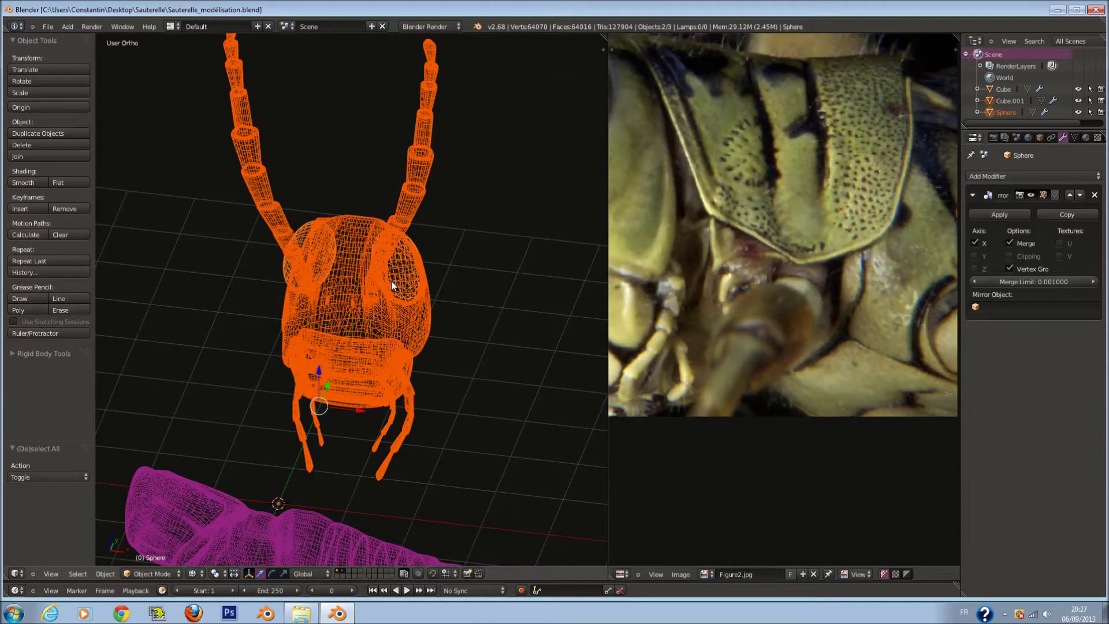
Join the eyes and head into one object with a level-1 Subdivision Surface
{"action": "key", "text": "ctrl+j"}
{"action": "scroll", "coordinate": [391, 282], "scroll_direction": "down", "scroll_amount": 1}
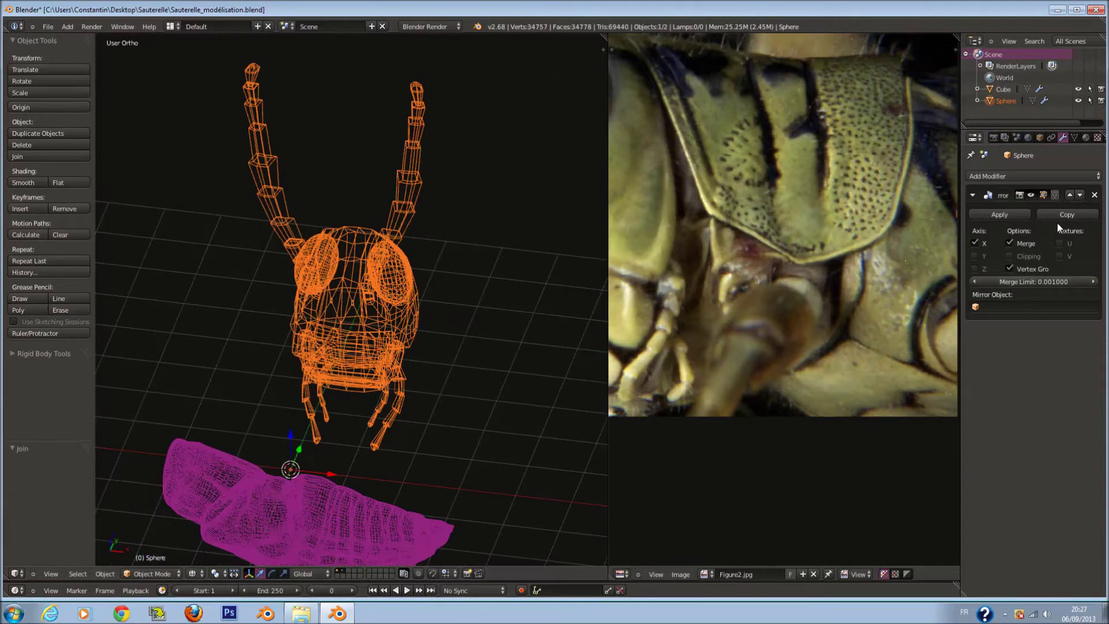
{"action": "key", "text": "z"}
{"action": "key", "text": "ctrl+1"}
{"action": "key", "text": "KP_7"}
{"action": "key", "text": "z"}
{"action": "scroll", "coordinate": [397, 305], "scroll_direction": "down", "scroll_amount": 2}
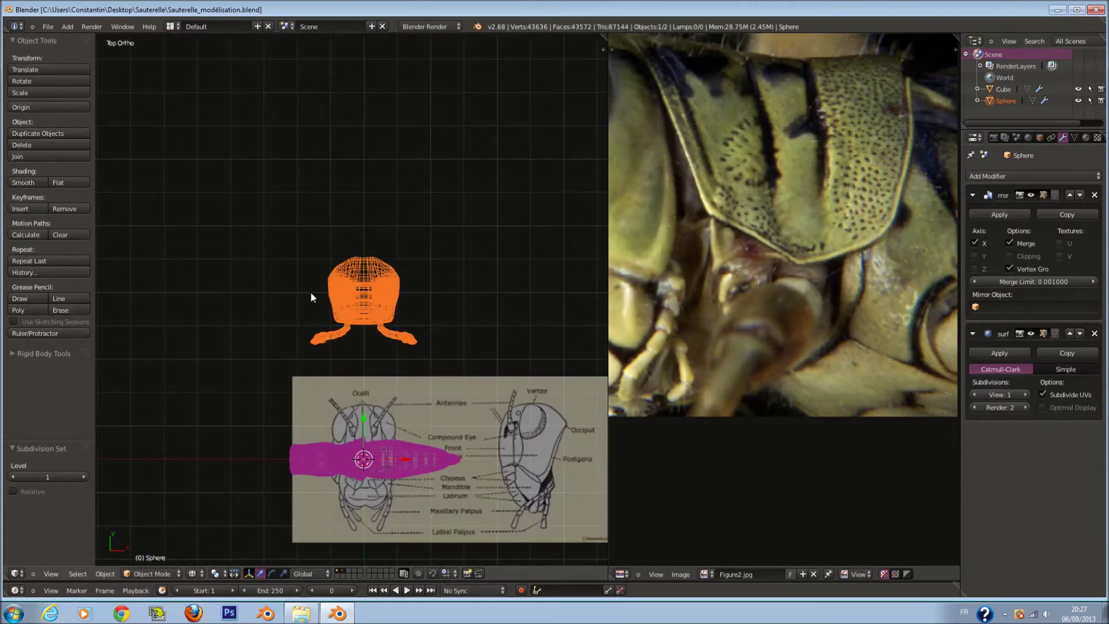
Set the head's origin to its geometry and enter Edit Mode
{"action": "left_click", "coordinate": [29, 106]}
{"action": "left_click", "coordinate": [39, 120]}
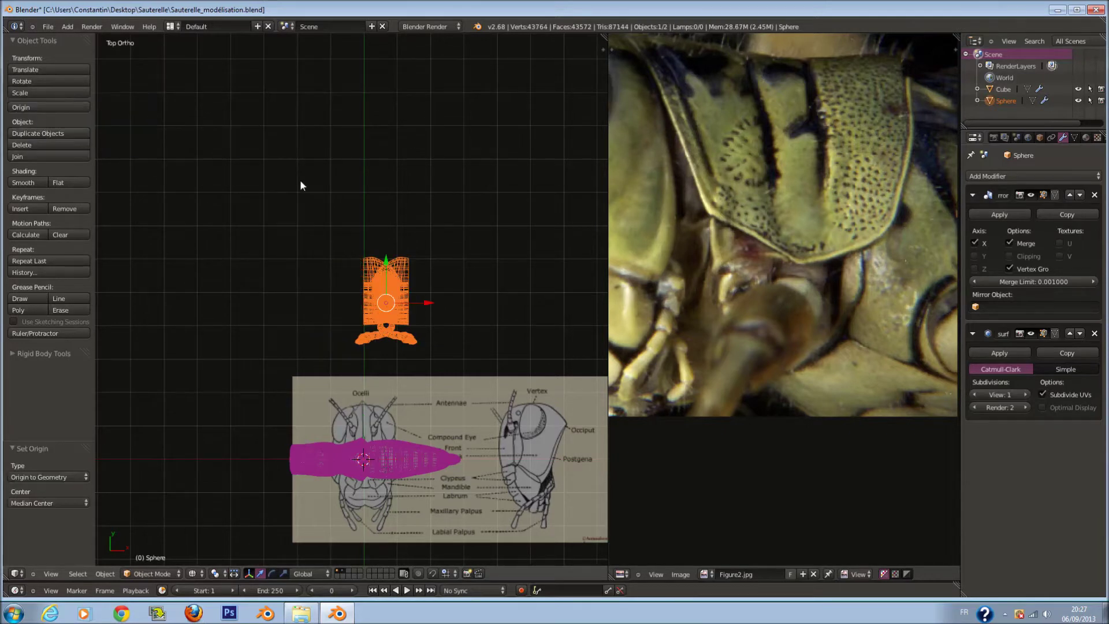
{"action": "key", "text": "ctrl+z"}
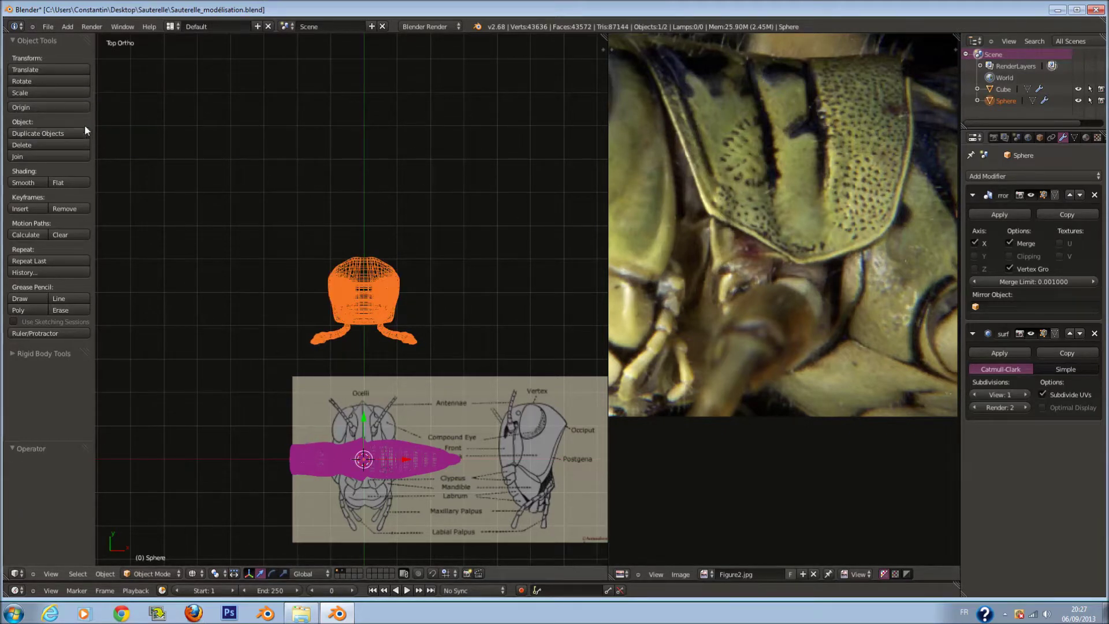
{"action": "left_click", "coordinate": [64, 122]}
{"action": "left_click", "coordinate": [52, 107]}
{"action": "key", "text": "Tab"}
{"action": "scroll", "coordinate": [397, 288], "scroll_direction": "up", "scroll_amount": 7}
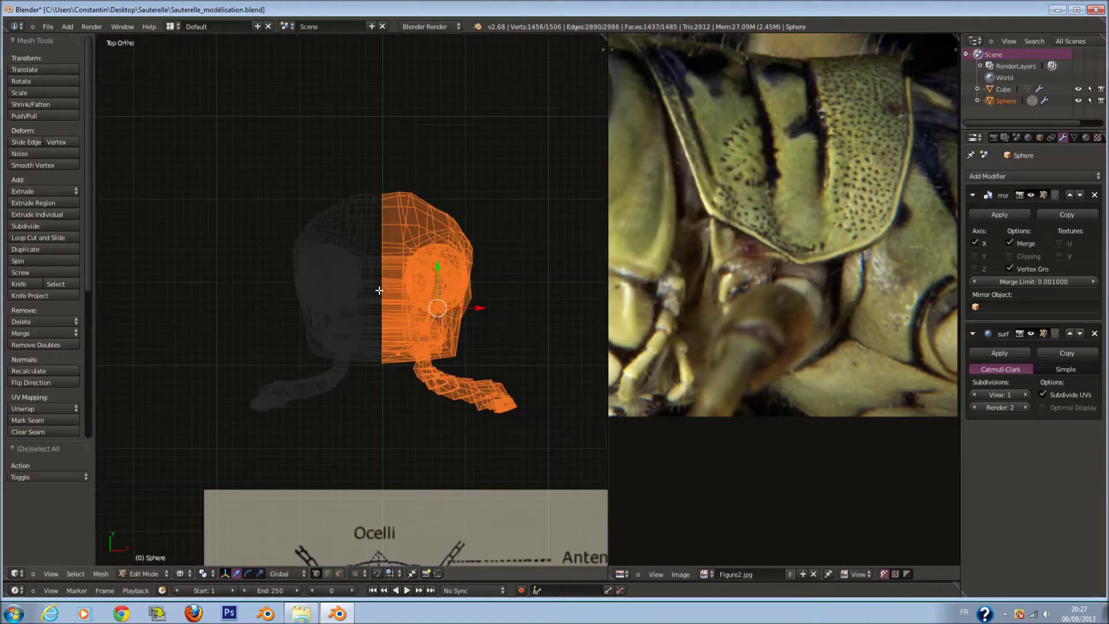
View the head mesh as wireframe, then return to Object Mode
{"action": "key", "text": "z"}
{"action": "key", "text": "a"}
{"action": "key", "text": "c"}
{"action": "scroll", "coordinate": [414, 265], "scroll_direction": "up", "scroll_amount": 5}
{"action": "scroll", "coordinate": [409, 262], "scroll_direction": "up", "scroll_amount": 4}
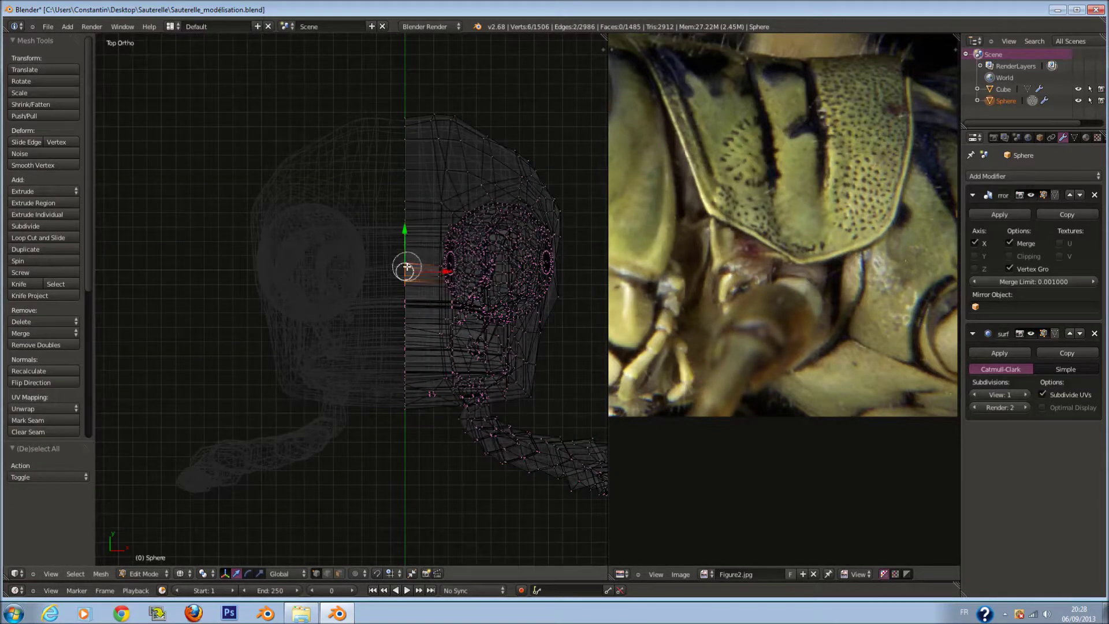
{"action": "key", "text": "Tab"}
{"action": "key", "text": "Tab"}
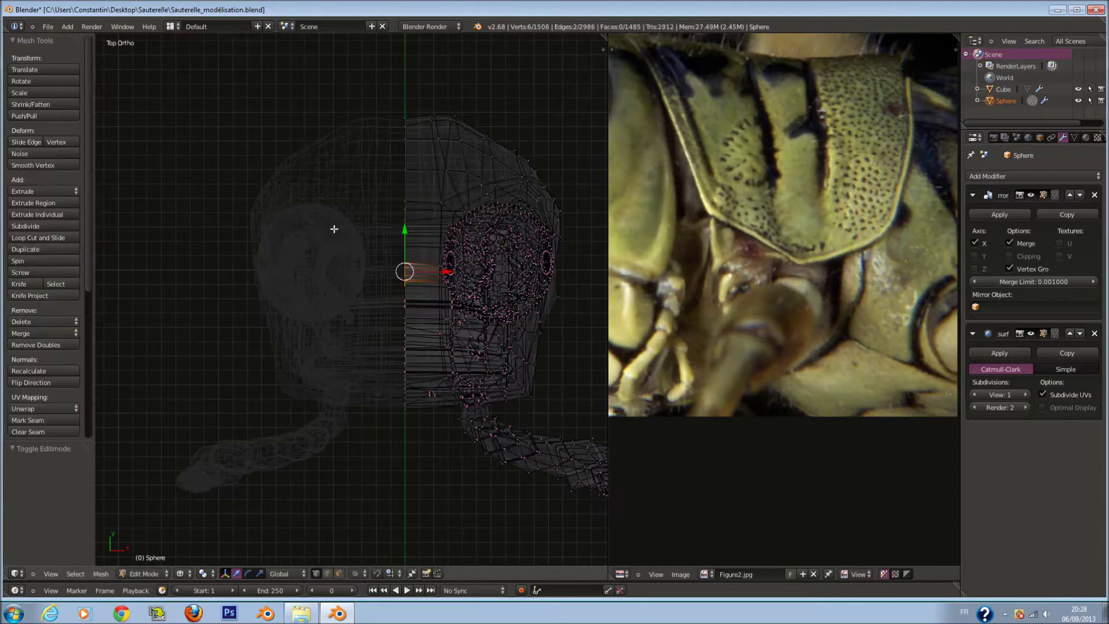
{"action": "scroll", "coordinate": [102, 173], "scroll_direction": "down", "scroll_amount": 1}
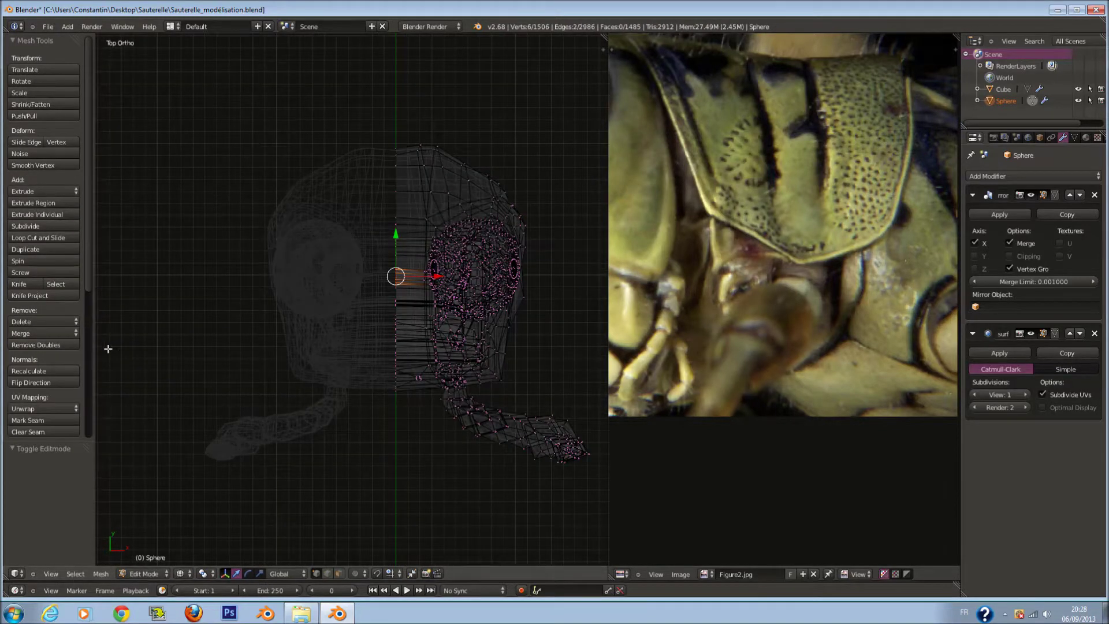
{"action": "key", "text": "Tab"}
{"action": "scroll", "coordinate": [298, 326], "scroll_direction": "down", "scroll_amount": 2}
{"action": "scroll", "coordinate": [230, 327], "scroll_direction": "down", "scroll_amount": 3}
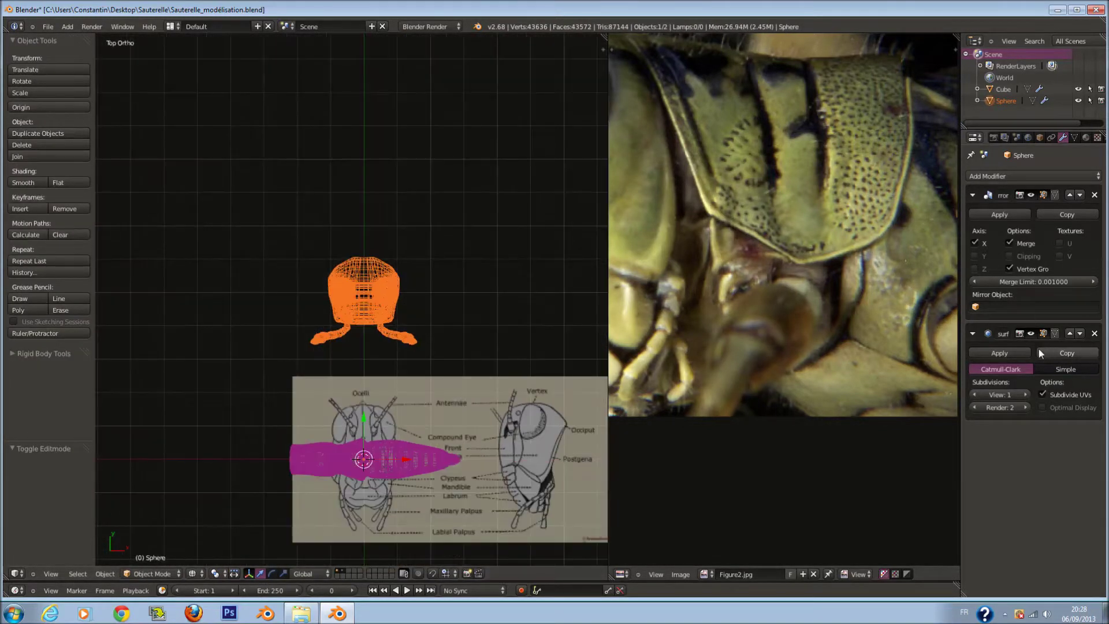
Apply the Mirror modifier and remove the 132 duplicate centre vertices
{"action": "left_click", "coordinate": [999, 214]}
{"action": "scroll", "coordinate": [386, 247], "scroll_direction": "up", "scroll_amount": 3}
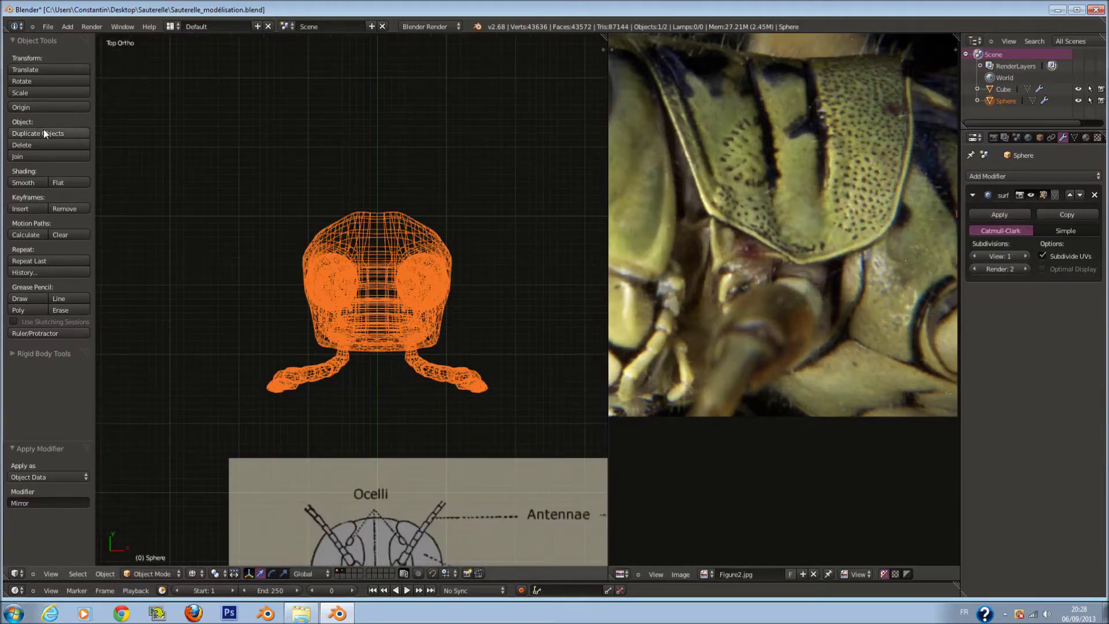
{"action": "key", "text": "Tab"}
{"action": "key", "text": "a"}
{"action": "left_click", "coordinate": [59, 345]}
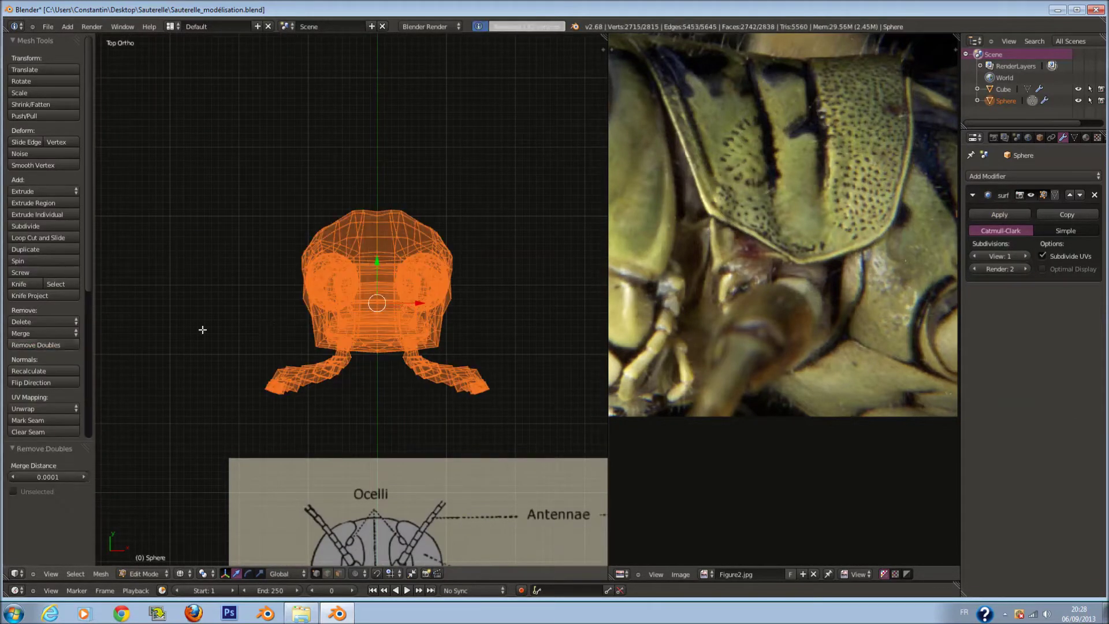
{"action": "key", "text": "z"}
{"action": "middle_click_drag", "start_coordinate": [300, 310], "coordinate": [363, 203]}
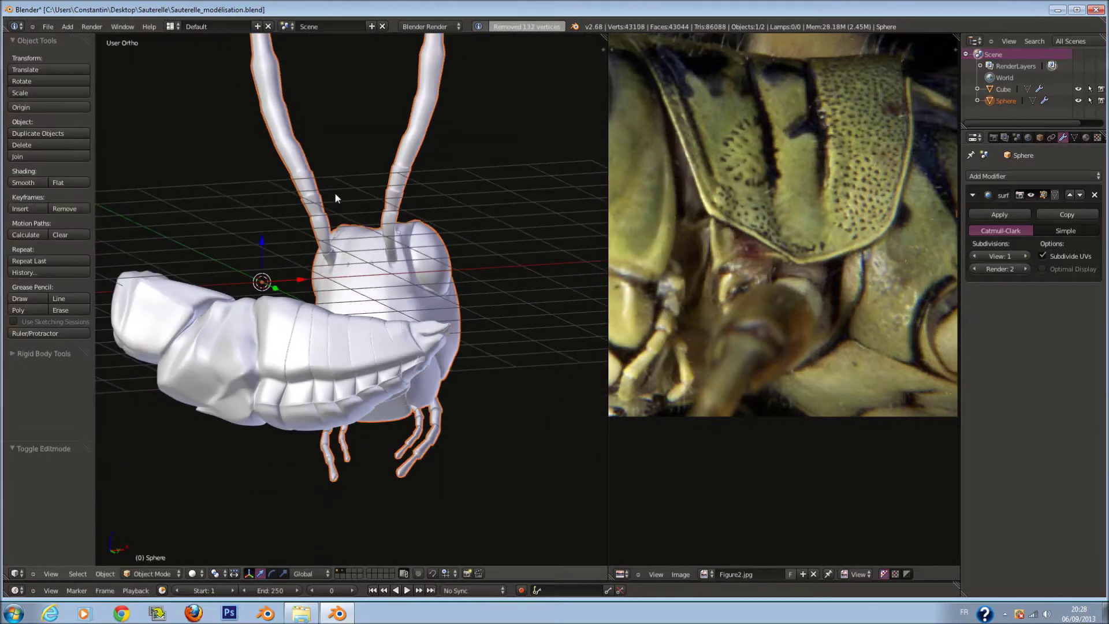
{"action": "middle_click_drag", "start_coordinate": [315, 111], "coordinate": [342, 171], "text": "shift"}
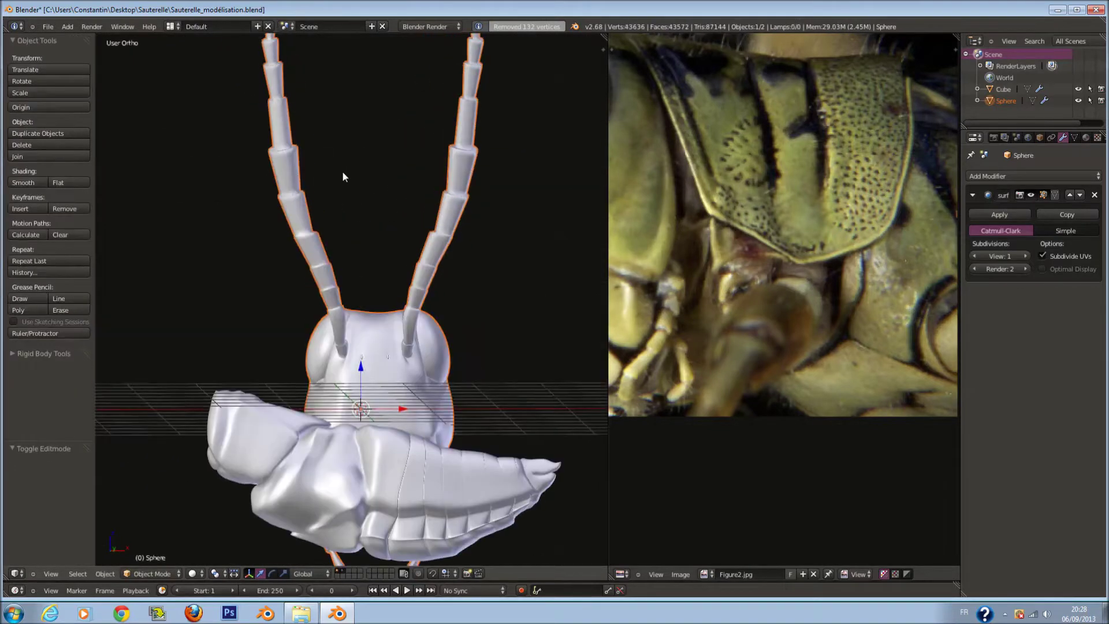
Set the head's origin to its geometry and view it from the top in wireframe
{"action": "key", "text": "Tab"}
{"action": "scroll", "coordinate": [323, 242], "scroll_direction": "down", "scroll_amount": 1}
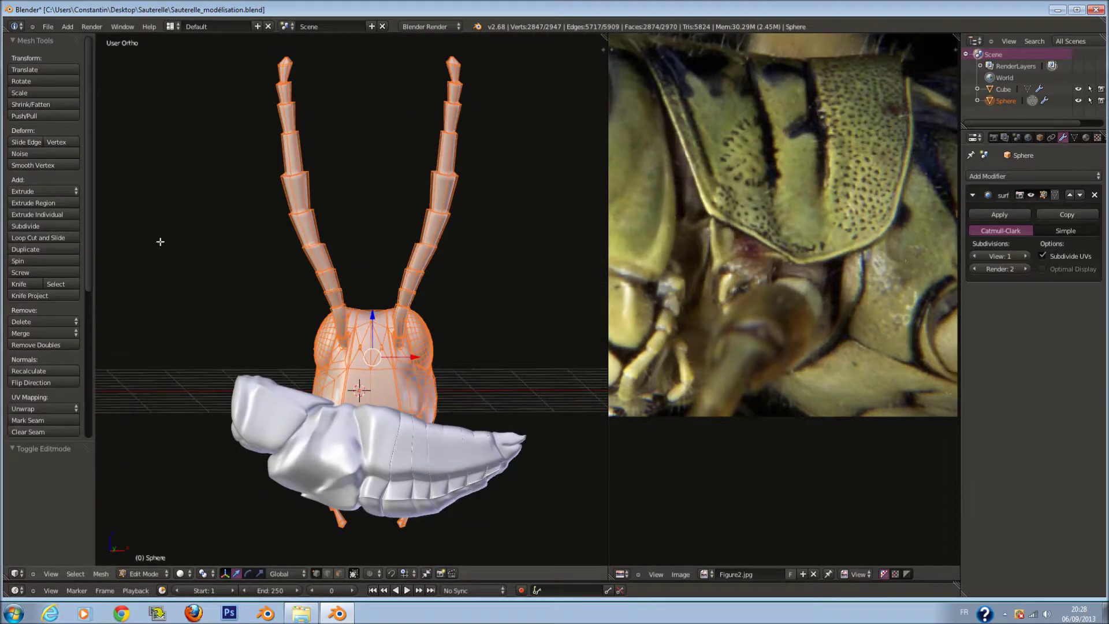
{"action": "key", "text": "Tab"}
{"action": "left_click", "coordinate": [55, 106]}
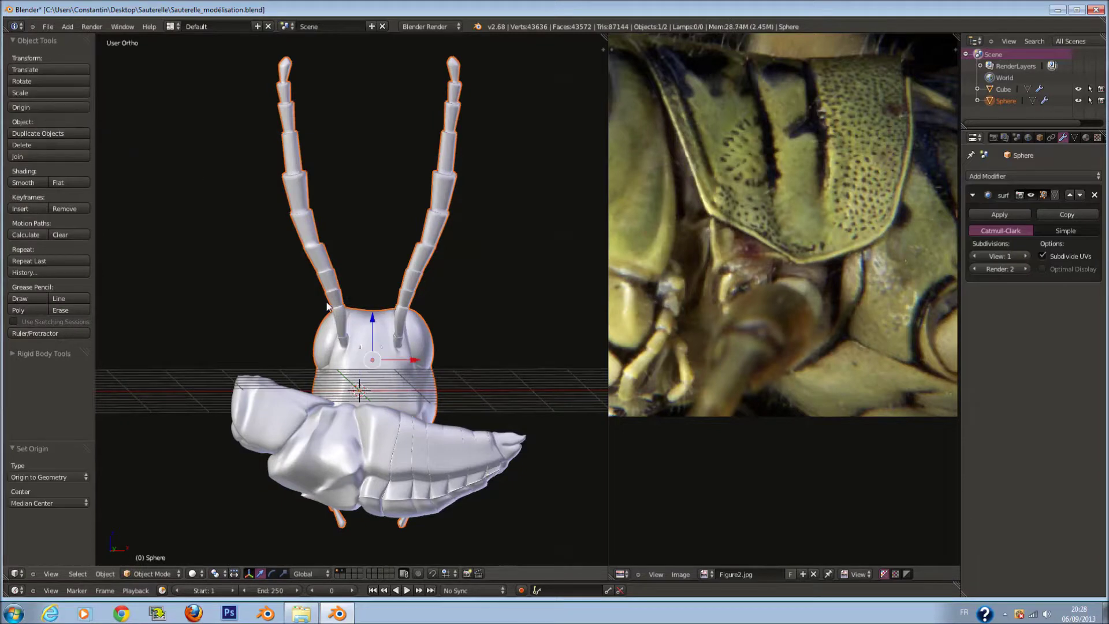
{"action": "key", "text": "KP_7"}
{"action": "key", "text": "z"}
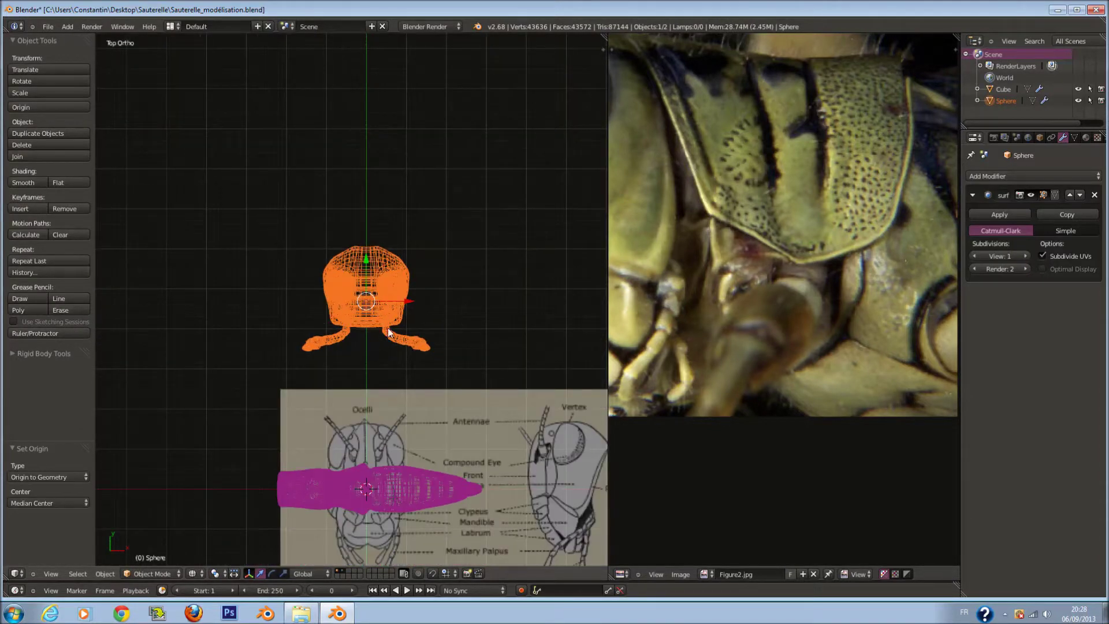
Snap the head sphere to the 3D cursor and rotate it 90 degrees
{"action": "key", "text": "g"}
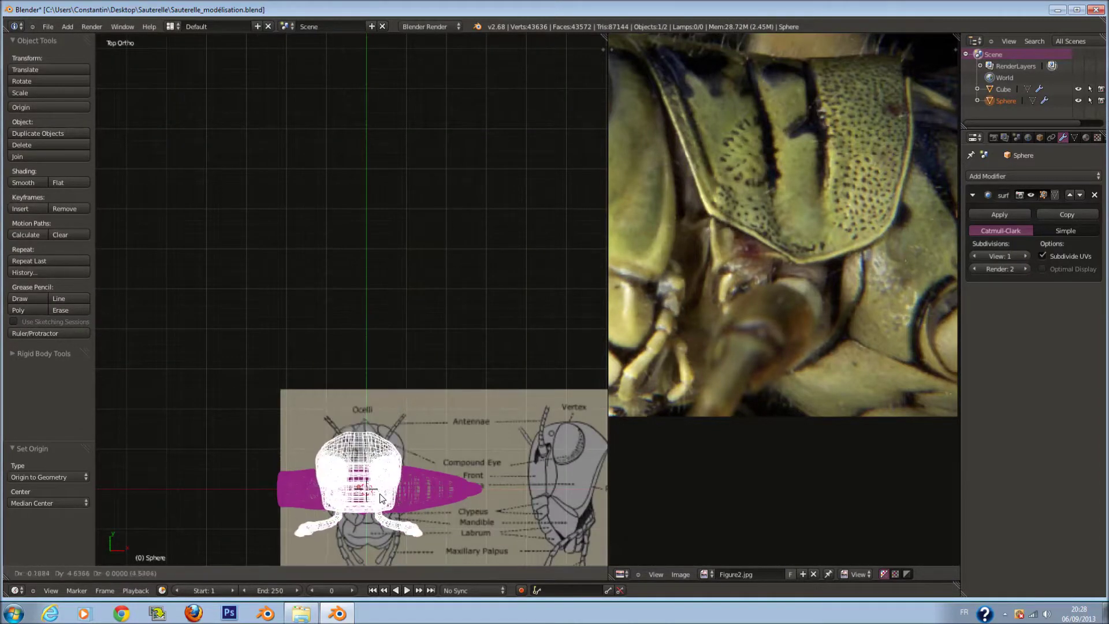
{"action": "key", "text": "Escape"}
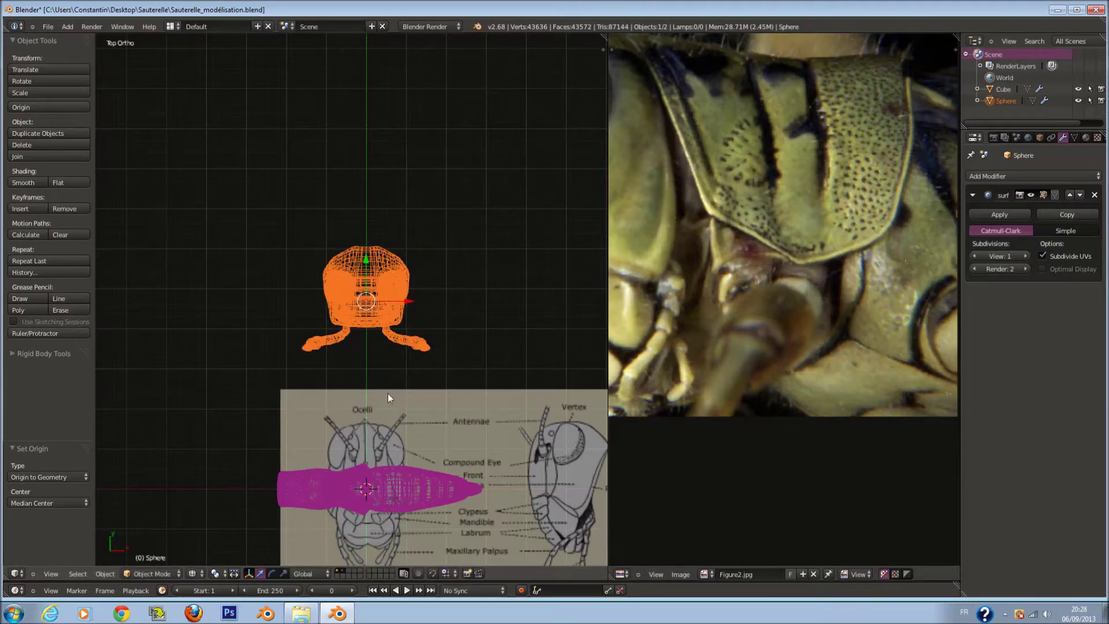
{"action": "key", "text": "shift+s"}
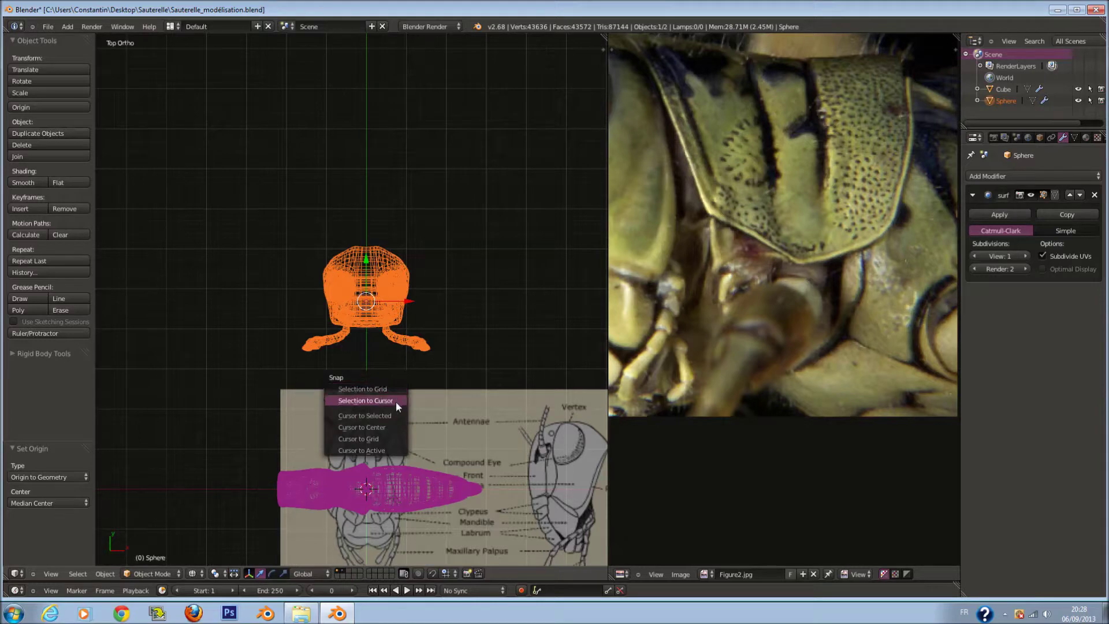
{"action": "left_click", "coordinate": [390, 401]}
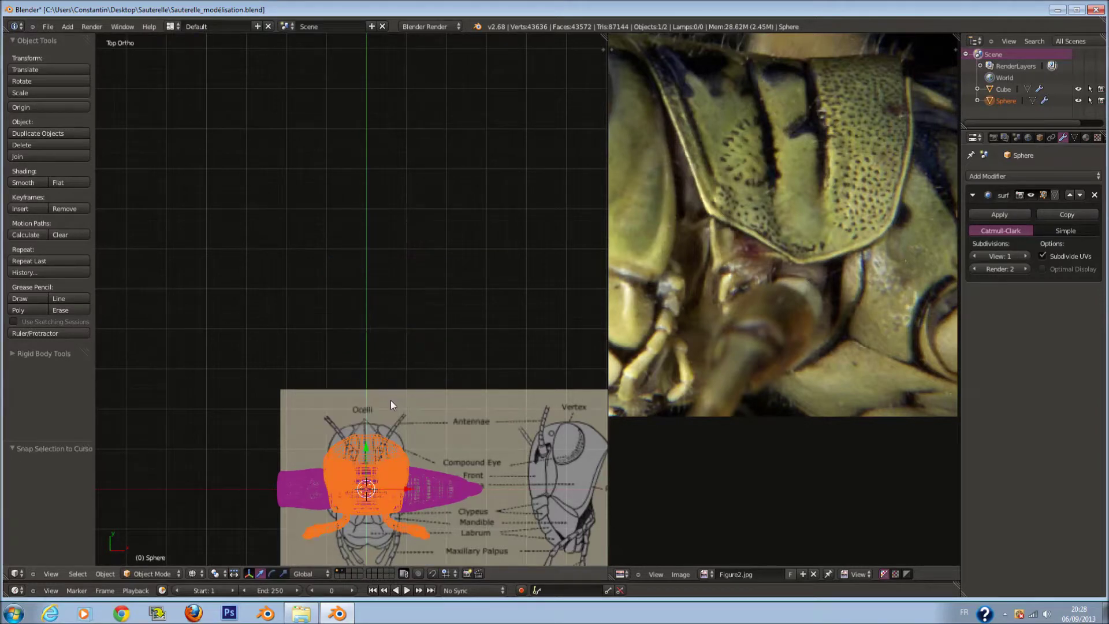
{"action": "key", "text": "r"}
{"action": "key", "text": "9"}
{"action": "key", "text": "0"}
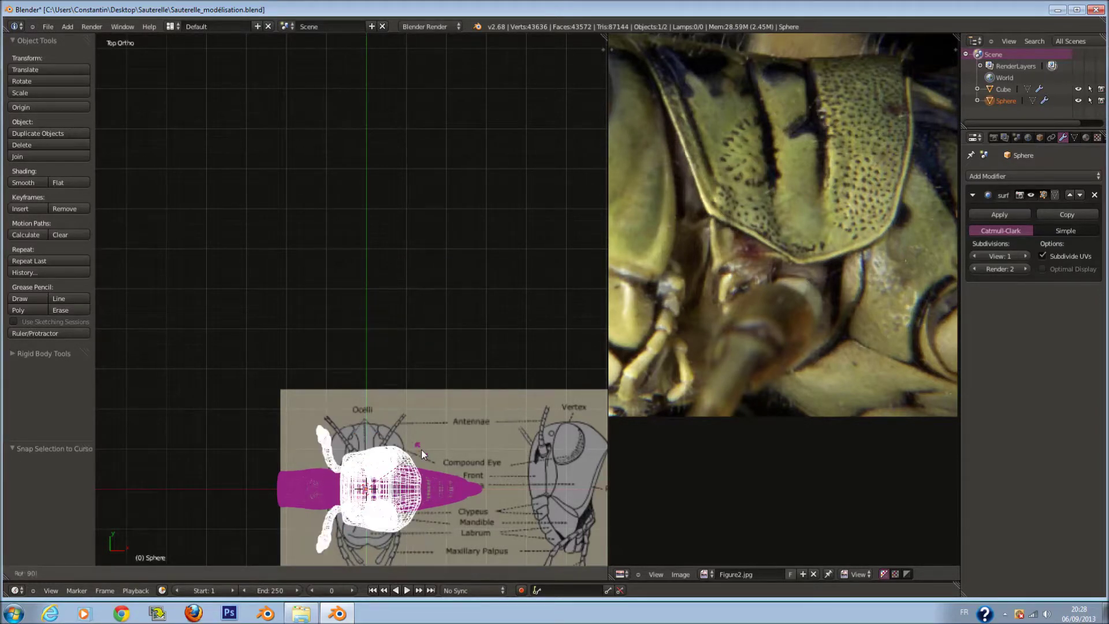
{"action": "key", "text": "Return"}
Enter Edit Mode on the sphere in wireframe with nothing selected
{"action": "key", "text": "alt+Home"}
{"action": "scroll", "coordinate": [370, 346], "scroll_direction": "up", "scroll_amount": 4}
{"action": "scroll", "coordinate": [370, 346], "scroll_direction": "up", "scroll_amount": 2}
{"action": "key", "text": "Tab"}
{"action": "key", "text": "z"}
{"action": "key", "text": "a"}
{"action": "key", "text": "z"}
{"action": "key", "text": "a"}
{"action": "key", "text": "a"}
{"action": "key", "text": "a"}
{"action": "key", "text": "a"}
Box-select one half of the sphere's vertices and delete them
{"action": "scroll", "coordinate": [345, 241], "scroll_direction": "down", "scroll_amount": 1}
{"action": "key", "text": "b"}
{"action": "left_click_drag", "start_coordinate": [293, 212], "coordinate": [573, 295]}
{"action": "key", "text": "x"}
{"action": "left_click", "coordinate": [566, 292]}
Add a Subdivision Surface modifier to the half sphere
{"action": "key", "text": "Tab"}
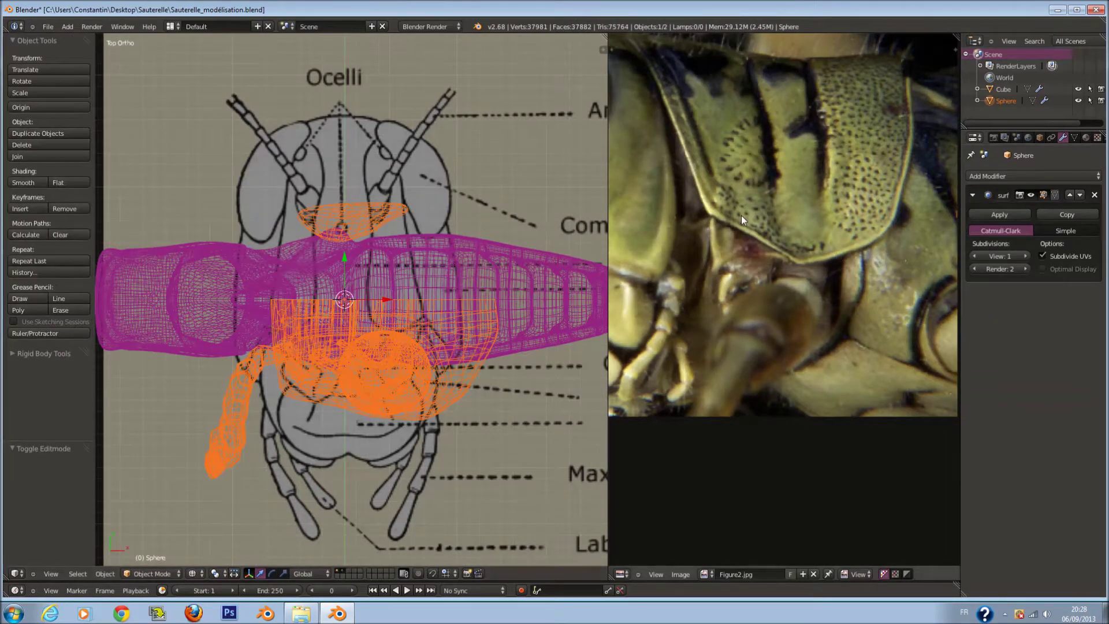
{"action": "key", "text": "Tab"}
{"action": "mouse_move", "coordinate": [405, 289]}
{"action": "middle_mouse_down"}
{"action": "mouse_move", "coordinate": [421, 129]}
{"action": "mouse_move", "coordinate": [402, 230]}
{"action": "middle_mouse_up"}
{"action": "key", "text": "z"}
{"action": "middle_click_drag", "start_coordinate": [285, 400], "coordinate": [300, 340]}
{"action": "key", "text": "Tab"}
{"action": "left_click", "coordinate": [1018, 177]}
{"action": "left_click", "coordinate": [853, 367]}
Reveal hidden geometry and delete one face of the head mesh
{"action": "mouse_move", "coordinate": [311, 386]}
{"action": "middle_mouse_down"}
{"action": "mouse_move", "coordinate": [391, 391]}
{"action": "mouse_move", "coordinate": [313, 421]}
{"action": "mouse_move", "coordinate": [296, 415]}
{"action": "middle_mouse_up"}
{"action": "key", "text": "Tab"}
{"action": "key", "text": "alt+h"}
{"action": "right_click", "coordinate": [296, 415]}
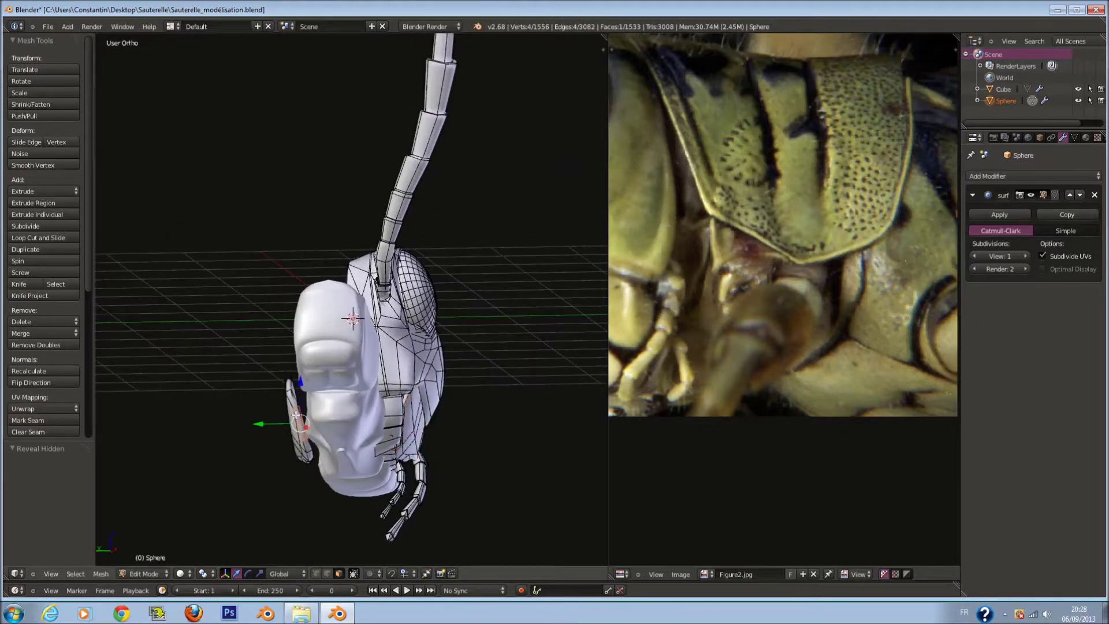
{"action": "key", "text": "x"}
{"action": "left_click", "coordinate": [303, 433]}
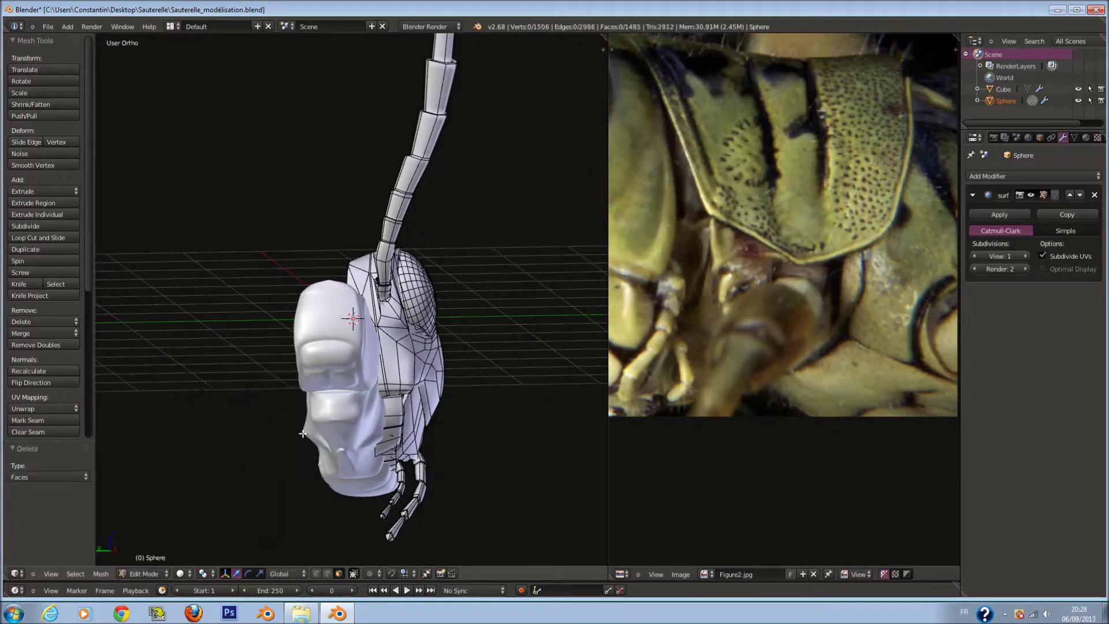
{"action": "middle_click_drag", "start_coordinate": [405, 422], "coordinate": [370, 404]}
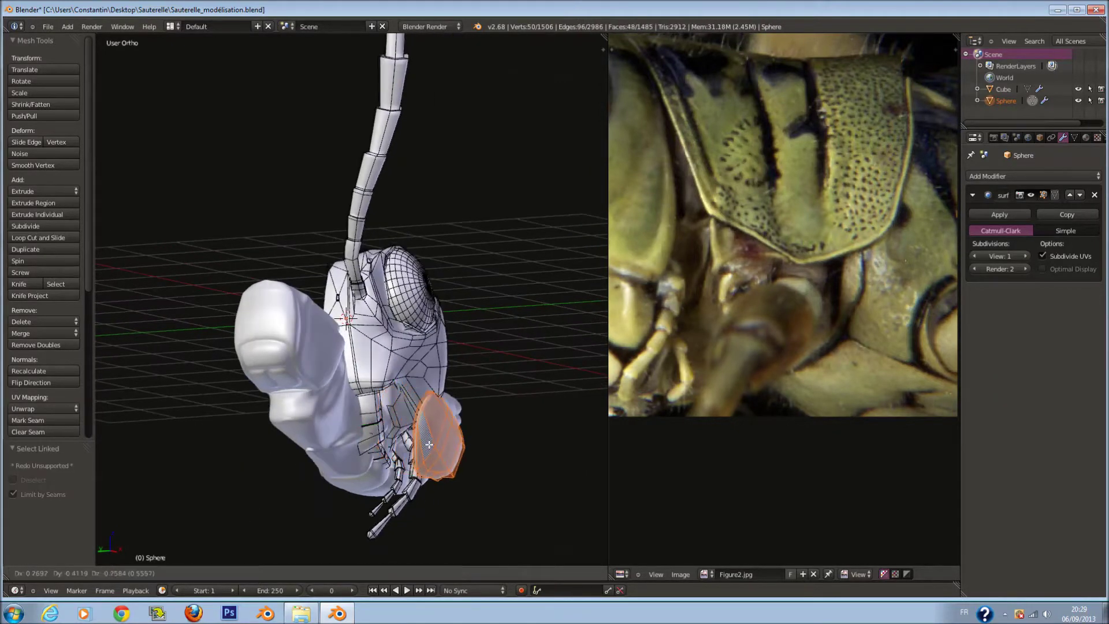
{"action": "key", "text": "Tab"}
Add an X-axis Mirror modifier to make the head symmetric
{"action": "left_click", "coordinate": [1047, 177]}
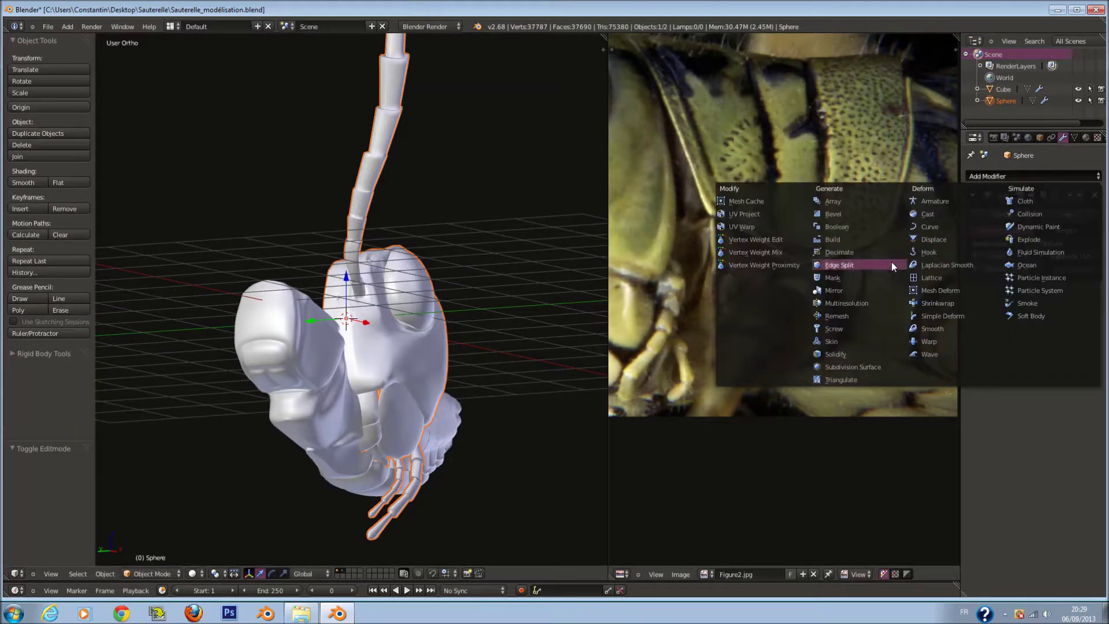
{"action": "left_click", "coordinate": [869, 289]}
{"action": "key", "text": "KP_1"}
{"action": "key", "text": "z"}
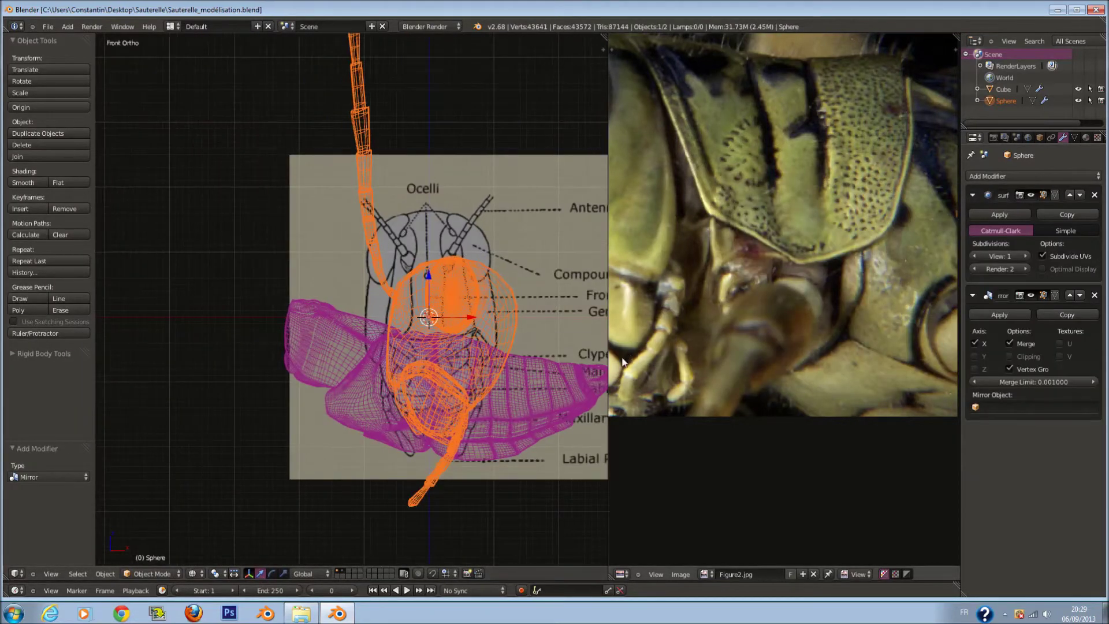
{"action": "scroll", "coordinate": [567, 345], "scroll_direction": "up", "scroll_amount": 2}
Scale the head down to 0.559 and expand the B.jpg background image settings
{"action": "key", "text": "s"}
{"action": "left_click", "coordinate": [514, 335]}
{"action": "key", "text": "Home"}
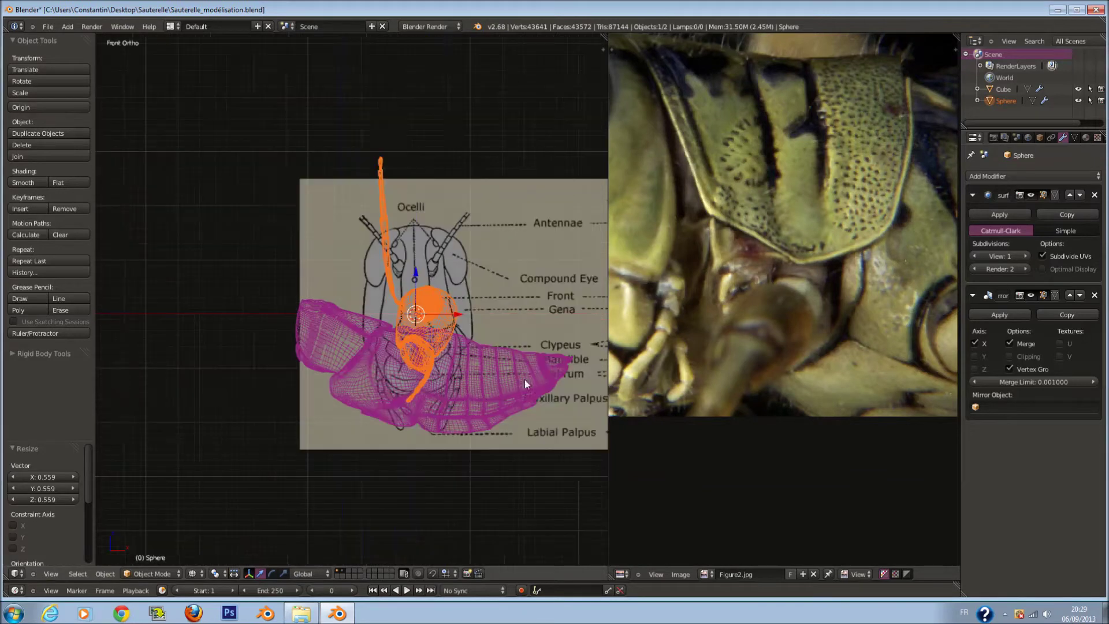
{"action": "key", "text": "n"}
{"action": "left_click", "coordinate": [480, 452]}
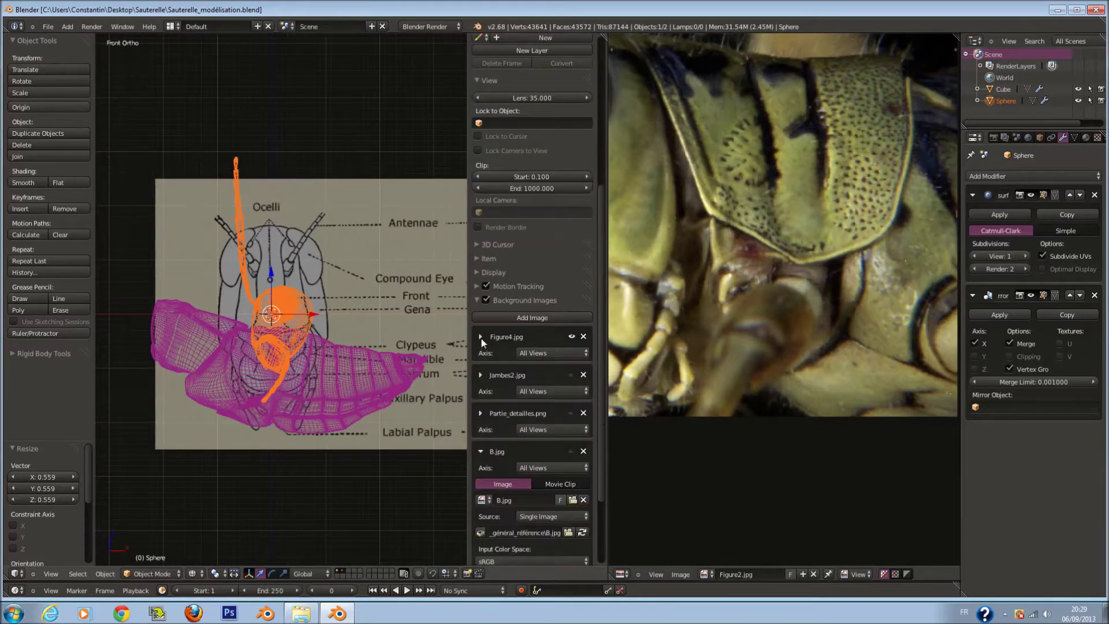
Show the B.jpg grasshopper photo as background and hide the Figure4.jpg head diagram
{"action": "left_click", "coordinate": [572, 452]}
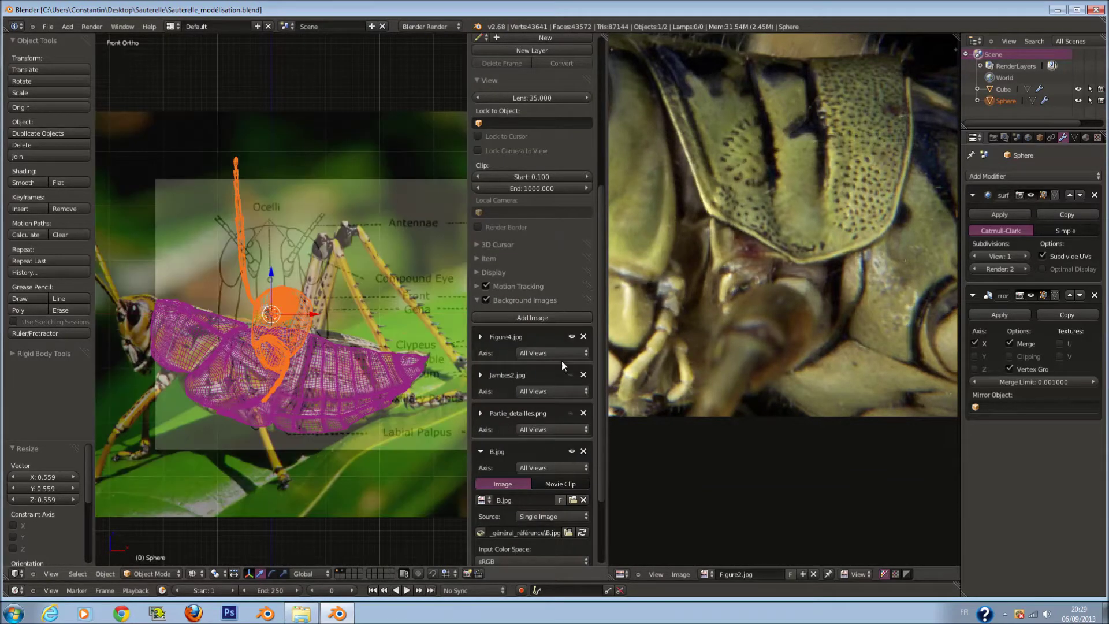
{"action": "left_click", "coordinate": [571, 337]}
{"action": "middle_click_drag", "start_coordinate": [191, 338], "coordinate": [293, 338], "text": "shift"}
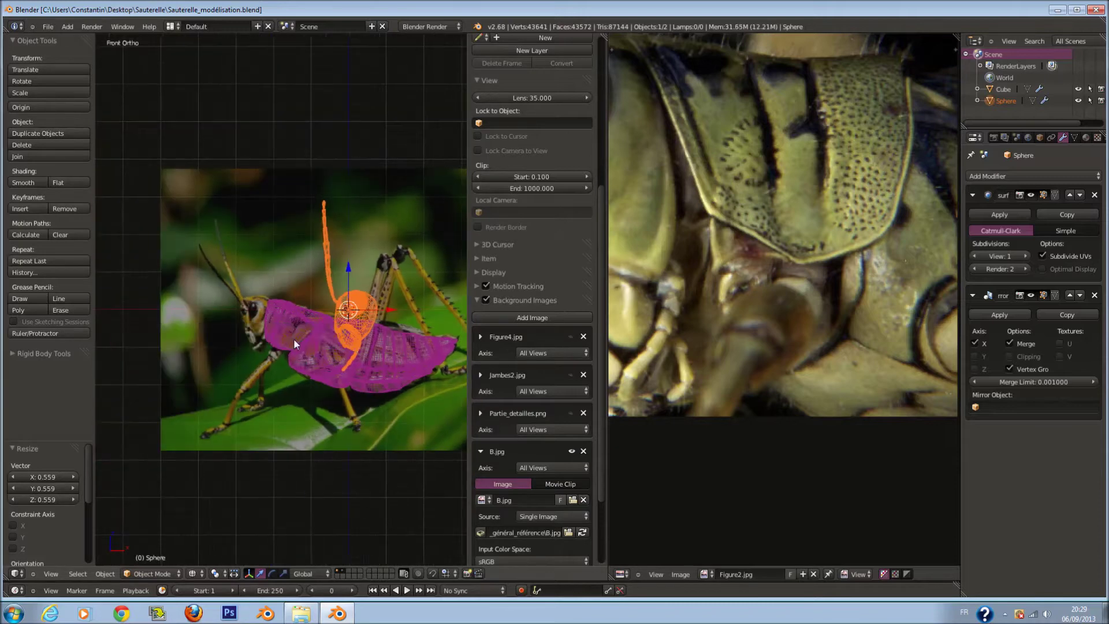
Scale, move and tilt the head -13 degrees over the photographed head, then enlarge it
{"action": "key", "text": "s"}
{"action": "left_click", "coordinate": [404, 321]}
{"action": "key", "text": "g"}
{"action": "left_click", "coordinate": [286, 315]}
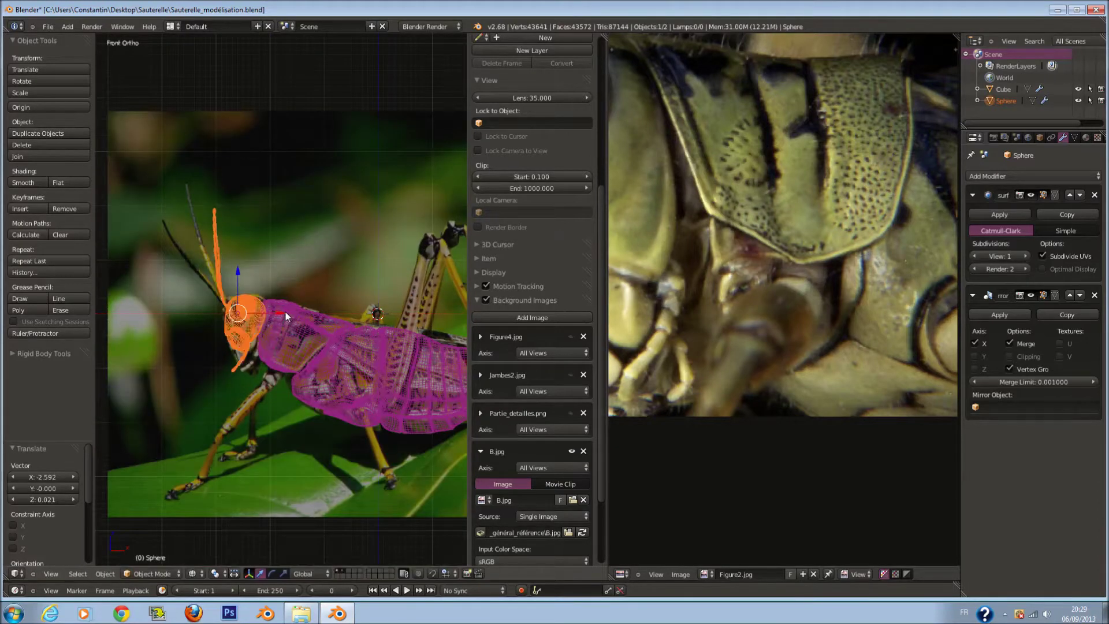
{"action": "scroll", "coordinate": [285, 310], "scroll_direction": "up", "scroll_amount": 2}
{"action": "key", "text": "r"}
{"action": "left_click", "coordinate": [314, 304]}
{"action": "scroll", "coordinate": [316, 309], "scroll_direction": "up", "scroll_amount": 2}
{"action": "scroll", "coordinate": [326, 324], "scroll_direction": "up", "scroll_amount": 2}
{"action": "key", "text": "s"}
{"action": "left_click", "coordinate": [341, 357]}
Stretch the head vertically along Z, resize it, and save the file
{"action": "key", "text": "s"}
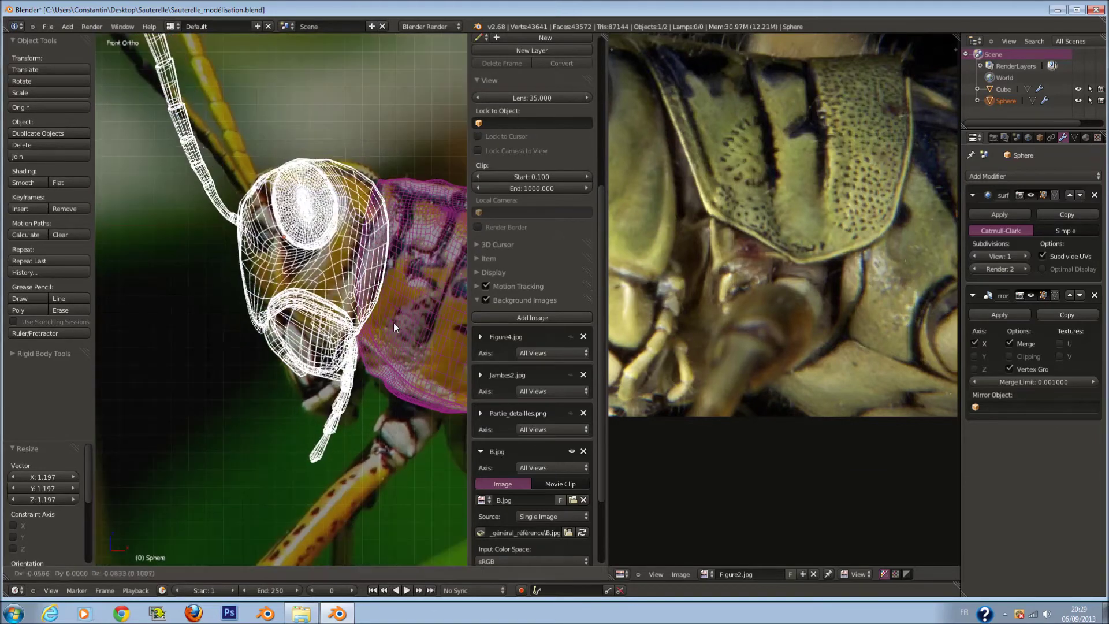
{"action": "key", "text": "z"}
{"action": "left_click", "coordinate": [386, 347]}
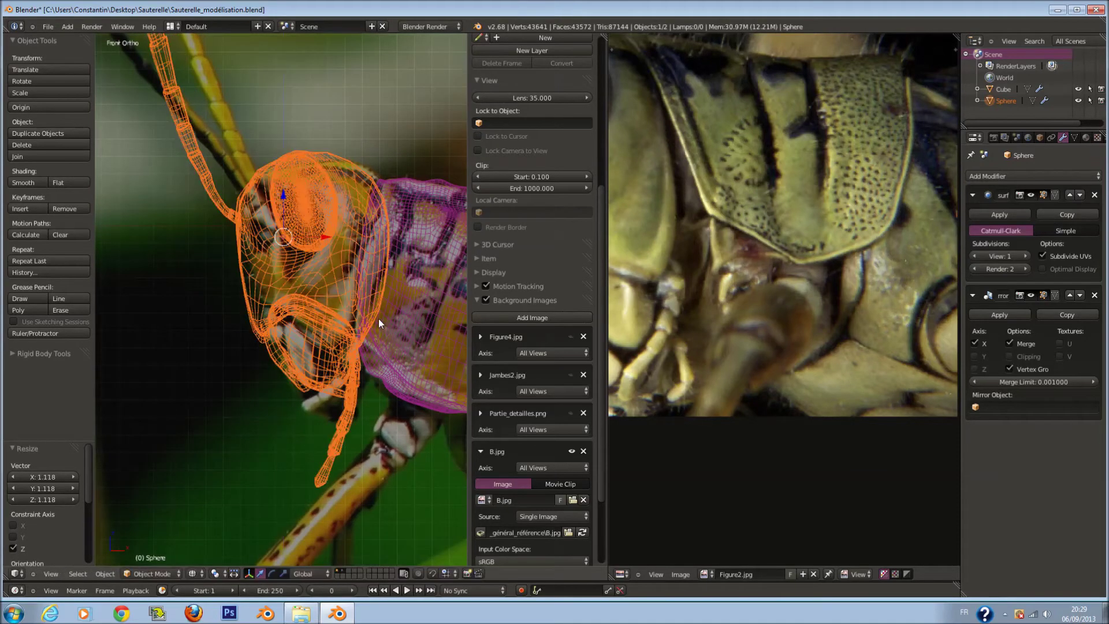
{"action": "key", "text": "s"}
{"action": "left_click", "coordinate": [372, 292]}
{"action": "key", "text": "z"}
{"action": "key", "text": "ctrl+s"}
{"action": "left_click", "coordinate": [320, 267]}
{"action": "key", "text": "z"}
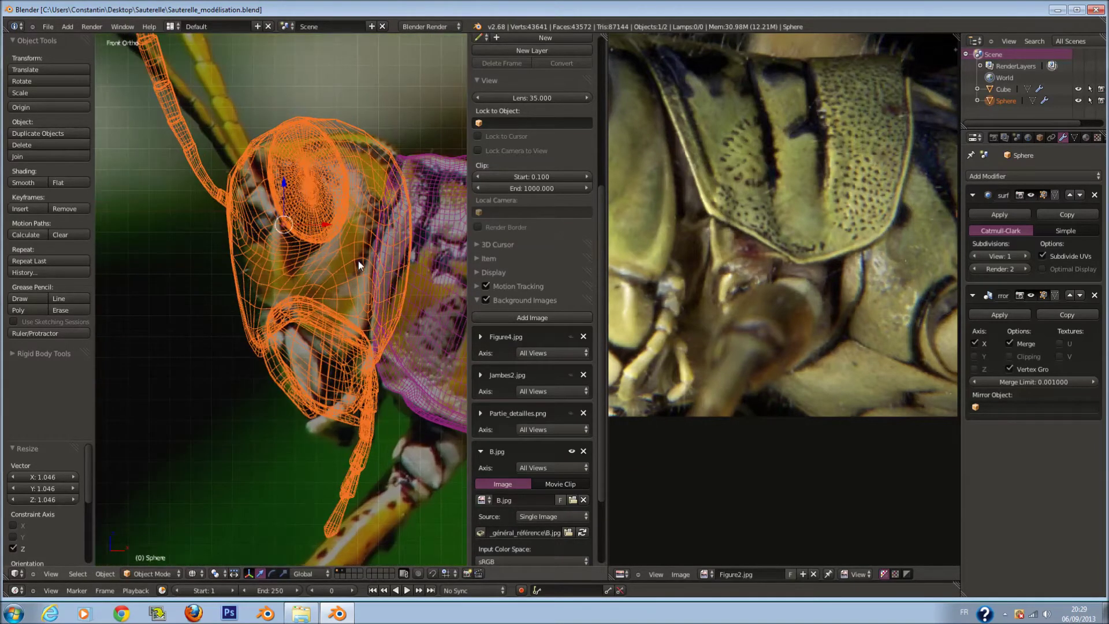
Nudge the head, shrink it slightly to 0.842 and tilt it 5 degrees
{"action": "key", "text": "g"}
{"action": "left_click", "coordinate": [409, 246]}
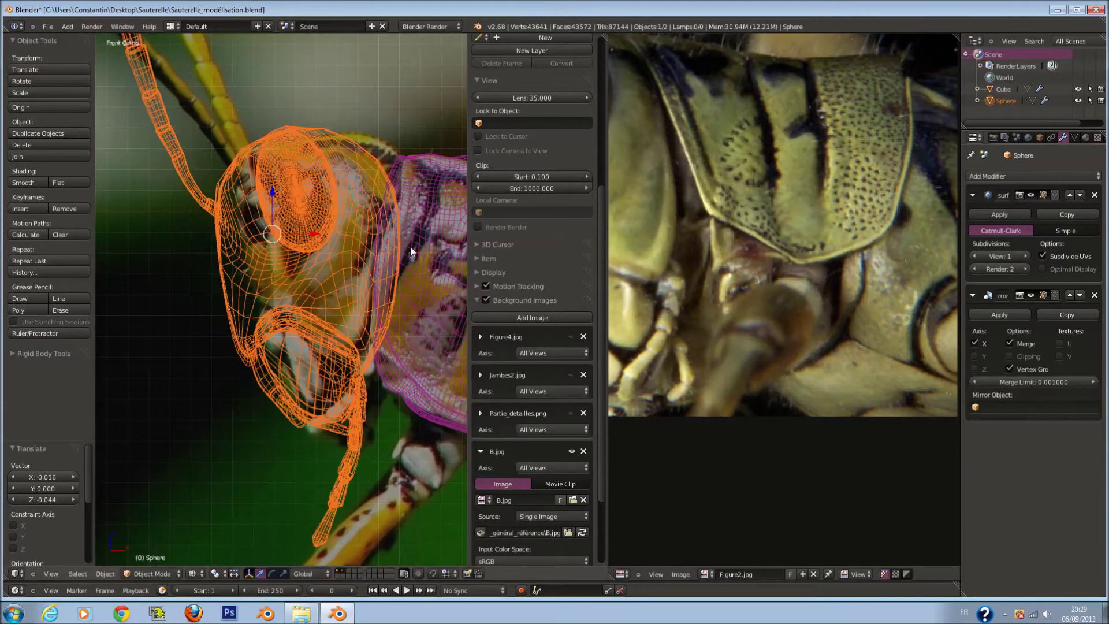
{"action": "key", "text": "s"}
{"action": "left_click", "coordinate": [410, 231]}
{"action": "key", "text": "r"}
{"action": "left_click", "coordinate": [420, 234]}
{"action": "scroll", "coordinate": [372, 226], "scroll_direction": "up", "scroll_amount": 2, "text": "shift"}
{"action": "key", "text": "Tab"}
{"action": "scroll", "coordinate": [372, 226], "scroll_direction": "up", "scroll_amount": 3}
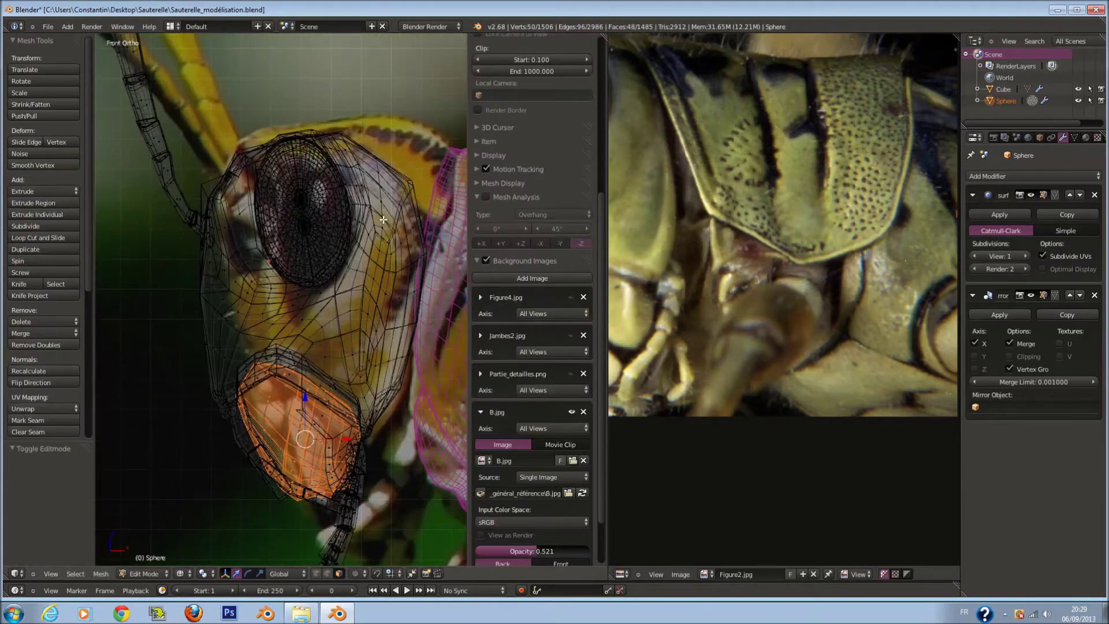
Select the head's upper vertices and move them to follow the photo's outline
{"action": "scroll", "coordinate": [372, 227], "scroll_direction": "up", "scroll_amount": 2}
{"action": "key", "text": "a"}
{"action": "scroll", "coordinate": [531, 289], "scroll_direction": "down", "scroll_amount": 3}
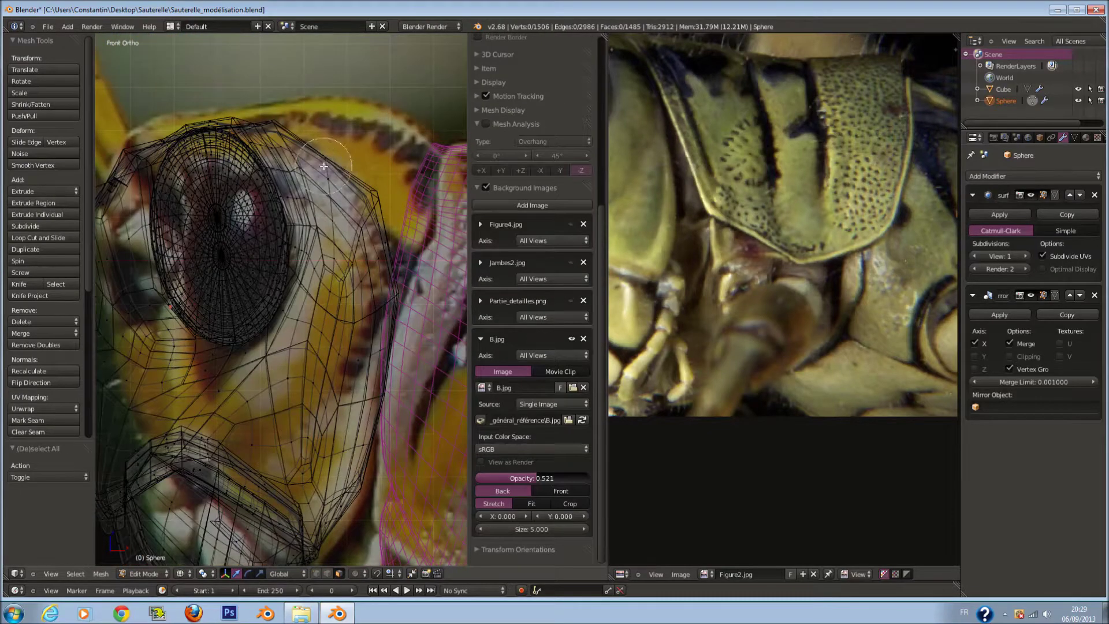
{"action": "left_click_drag", "start_coordinate": [324, 166], "coordinate": [347, 173]}
{"action": "scroll", "coordinate": [532, 289], "scroll_direction": "up", "scroll_amount": 3}
{"action": "scroll", "coordinate": [347, 203], "scroll_direction": "down", "scroll_amount": 2}
{"action": "key", "text": "g"}
{"action": "left_click", "coordinate": [408, 181]}
{"action": "key", "text": "g"}
{"action": "left_click", "coordinate": [405, 176]}
Check the reshaped head in solid shading and return to Object Mode
{"action": "key", "text": "z"}
{"action": "mouse_move", "coordinate": [404, 176]}
{"action": "middle_mouse_down"}
{"action": "mouse_move", "coordinate": [273, 223]}
{"action": "mouse_move", "coordinate": [304, 247]}
{"action": "middle_mouse_up"}
{"action": "scroll", "coordinate": [289, 231], "scroll_direction": "up", "scroll_amount": 3}
{"action": "scroll", "coordinate": [532, 347], "scroll_direction": "down", "scroll_amount": 3}
{"action": "key", "text": "a"}
{"action": "key", "text": "Tab"}
Set the head's Subdivision Surface viewport level to 2 and save the file
{"action": "scroll", "coordinate": [304, 247], "scroll_direction": "up", "scroll_amount": 2}
{"action": "left_click", "coordinate": [1025, 256]}
{"action": "scroll", "coordinate": [252, 288], "scroll_direction": "down", "scroll_amount": 3}
{"action": "key", "text": "z"}
{"action": "scroll", "coordinate": [276, 314], "scroll_direction": "down", "scroll_amount": 2}
{"action": "key", "text": "ctrl+s"}
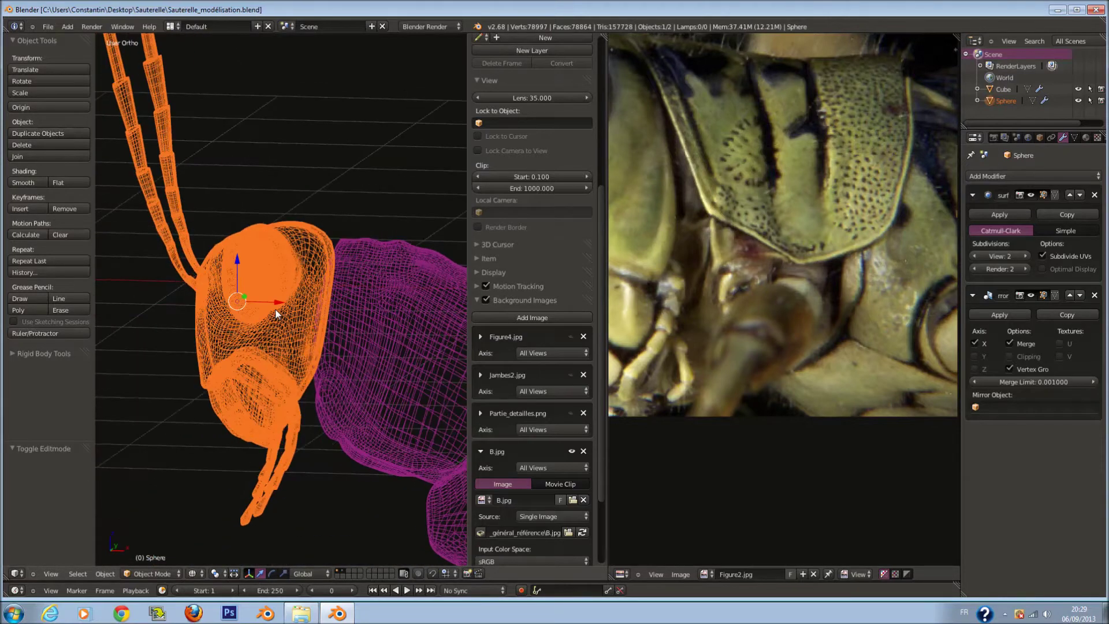
Inspect the smoothed head from the front and at an angle, with its mesh reopened for editing
{"action": "key", "text": "KP_1"}
{"action": "scroll", "coordinate": [374, 272], "scroll_direction": "up", "scroll_amount": 2}
{"action": "scroll", "coordinate": [324, 276], "scroll_direction": "down", "scroll_amount": 2}
{"action": "key", "text": "z"}
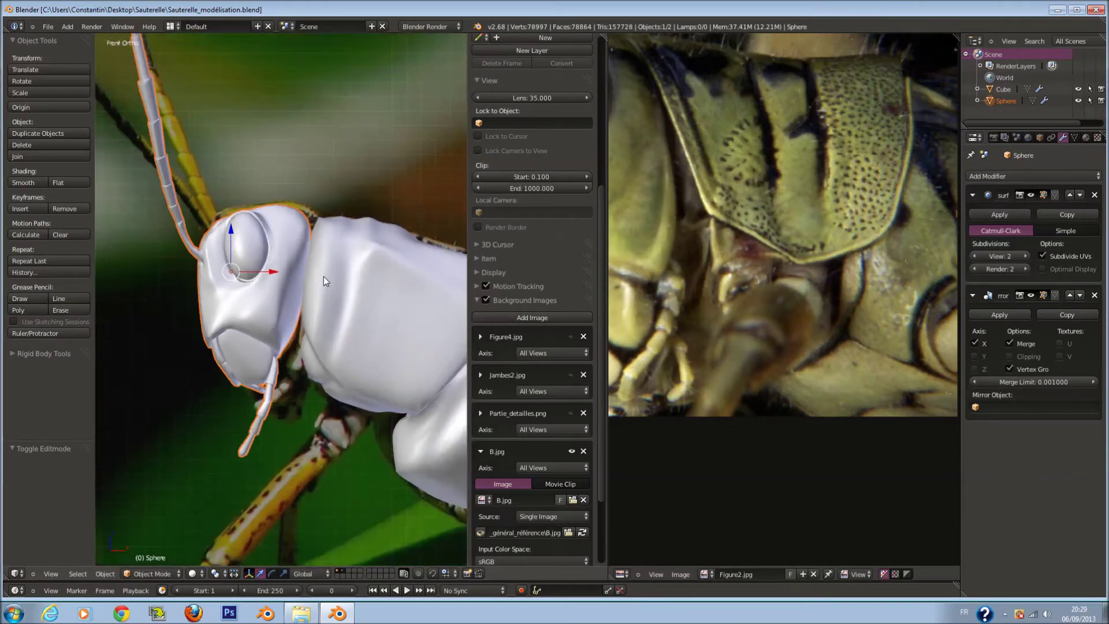
{"action": "scroll", "coordinate": [292, 251], "scroll_direction": "down", "scroll_amount": 2}
{"action": "mouse_move", "coordinate": [292, 252]}
{"action": "middle_mouse_down"}
{"action": "mouse_move", "coordinate": [282, 273]}
{"action": "mouse_move", "coordinate": [348, 273]}
{"action": "mouse_move", "coordinate": [312, 266]}
{"action": "mouse_move", "coordinate": [315, 282]}
{"action": "mouse_move", "coordinate": [391, 317]}
{"action": "mouse_move", "coordinate": [283, 248]}
{"action": "middle_mouse_up"}
{"action": "key", "text": "KP_1"}
{"action": "key", "text": "z"}
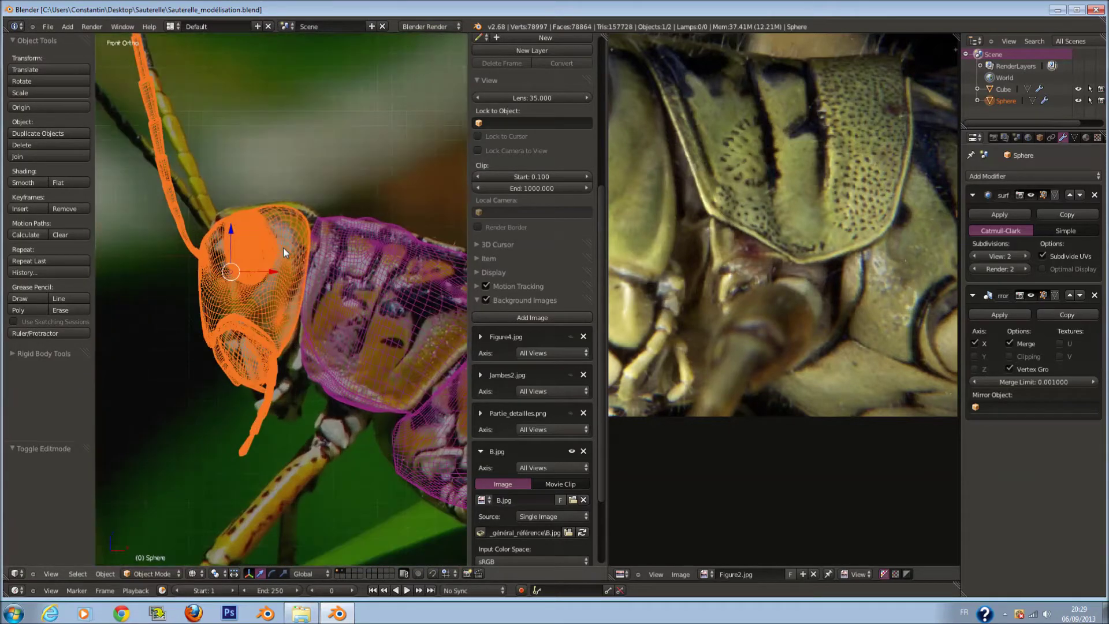
{"action": "key", "text": "Tab"}
{"action": "mouse_move", "coordinate": [289, 191]}
{"action": "middle_mouse_down"}
{"action": "mouse_move", "coordinate": [351, 233]}
{"action": "mouse_move", "coordinate": [364, 211]}
{"action": "mouse_move", "coordinate": [318, 203]}
{"action": "middle_mouse_up"}
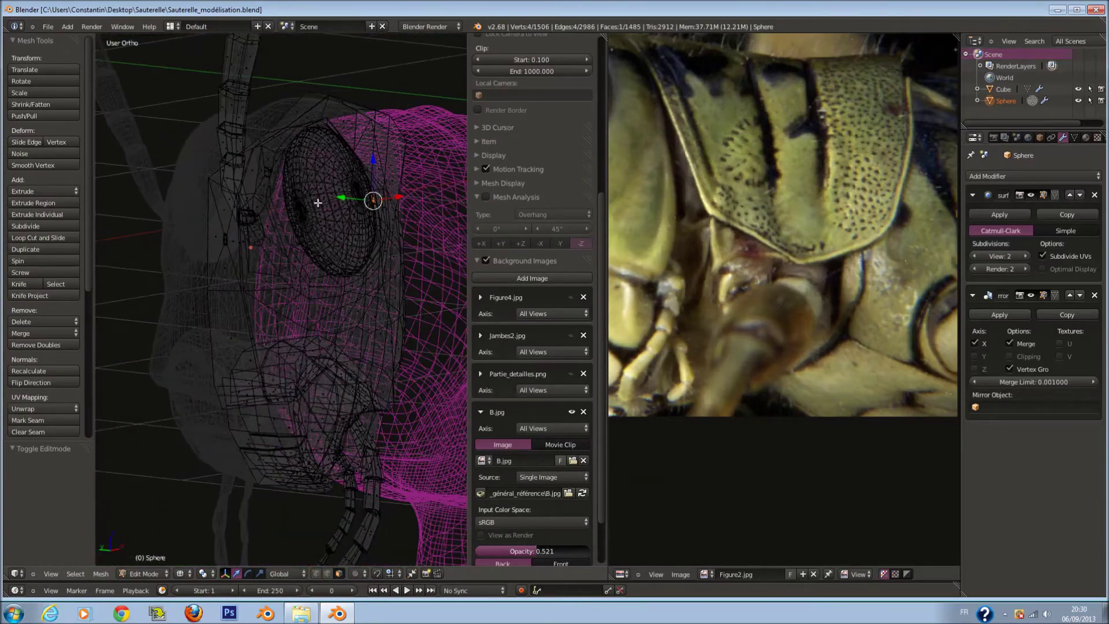
Zoom the reference photo out and back in to frame the head and thorax
{"action": "scroll", "coordinate": [317, 203], "scroll_direction": "down", "scroll_amount": 2}
{"action": "scroll", "coordinate": [306, 214], "scroll_direction": "down", "scroll_amount": 2}
{"action": "scroll", "coordinate": [775, 237], "scroll_direction": "down", "scroll_amount": 3}
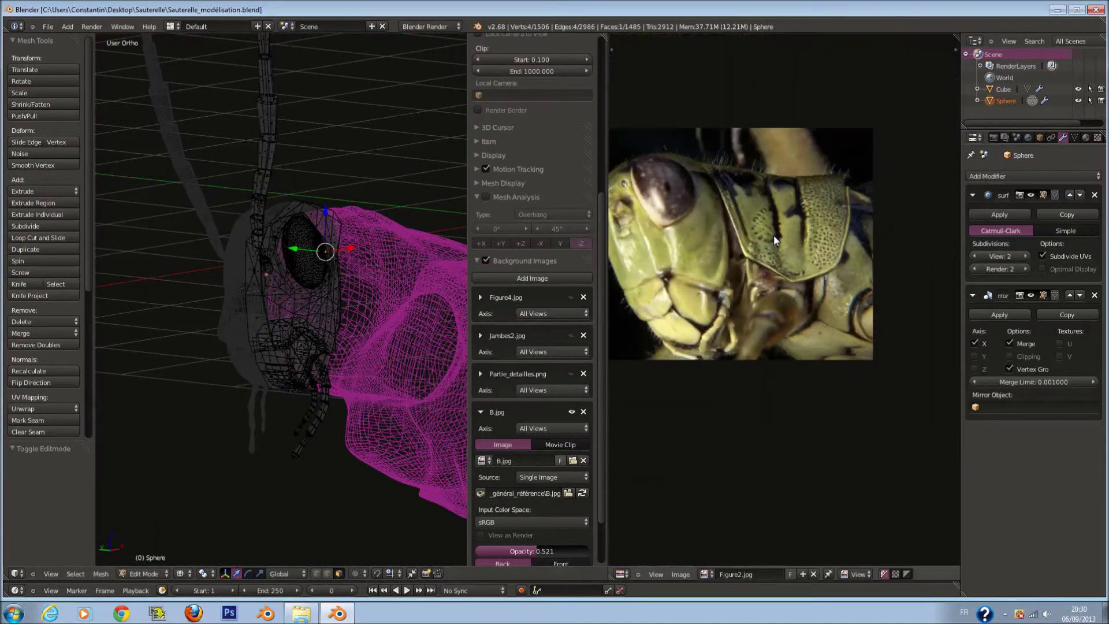
{"action": "scroll", "coordinate": [774, 238], "scroll_direction": "down", "scroll_amount": 1}
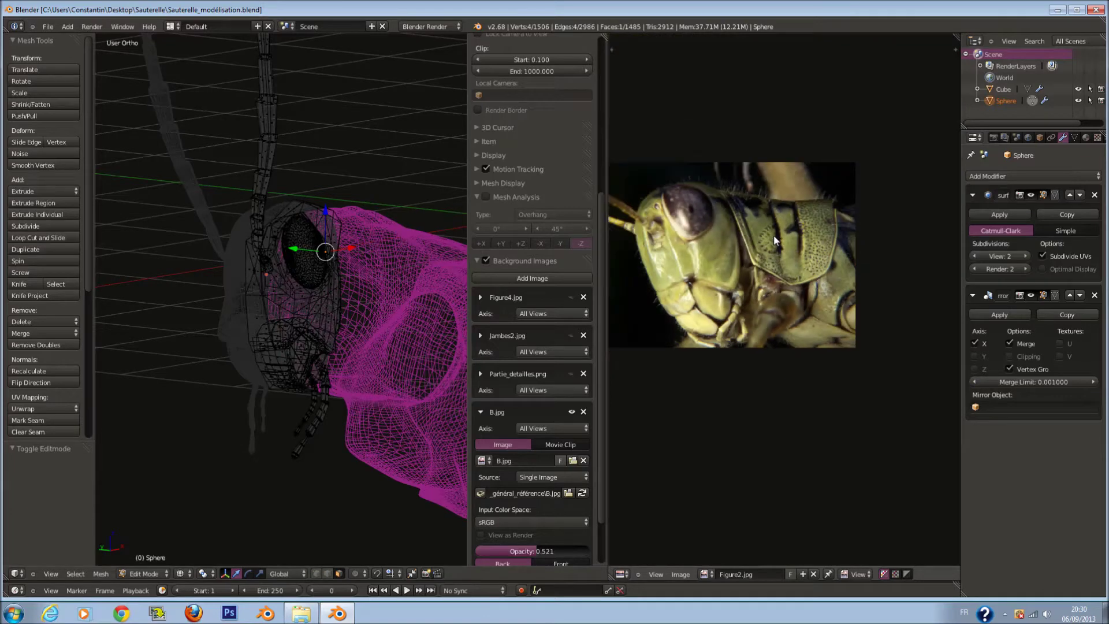
{"action": "scroll", "coordinate": [775, 235], "scroll_direction": "up", "scroll_amount": 2}
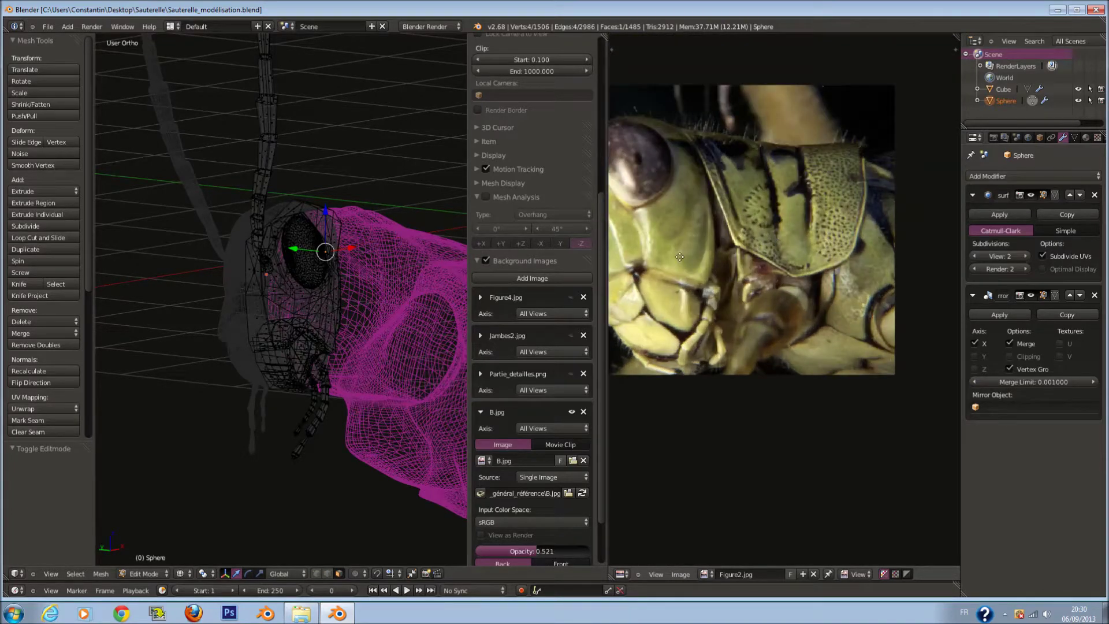
{"action": "scroll", "coordinate": [700, 276], "scroll_direction": "down", "scroll_amount": 1}
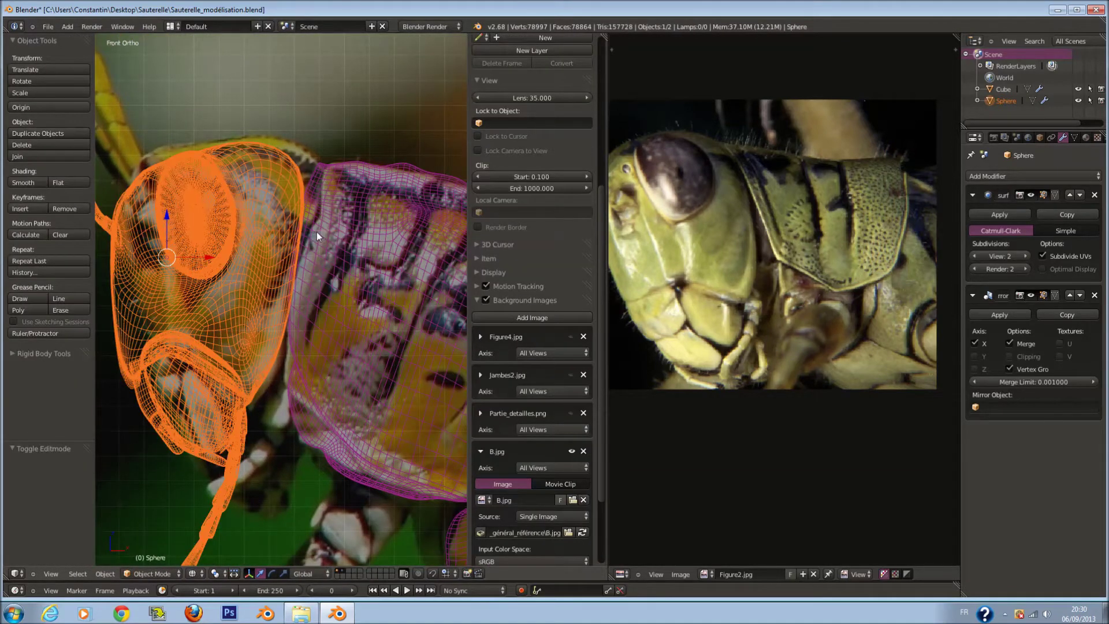
{"action": "middle_click_drag", "start_coordinate": [311, 236], "coordinate": [352, 268]}
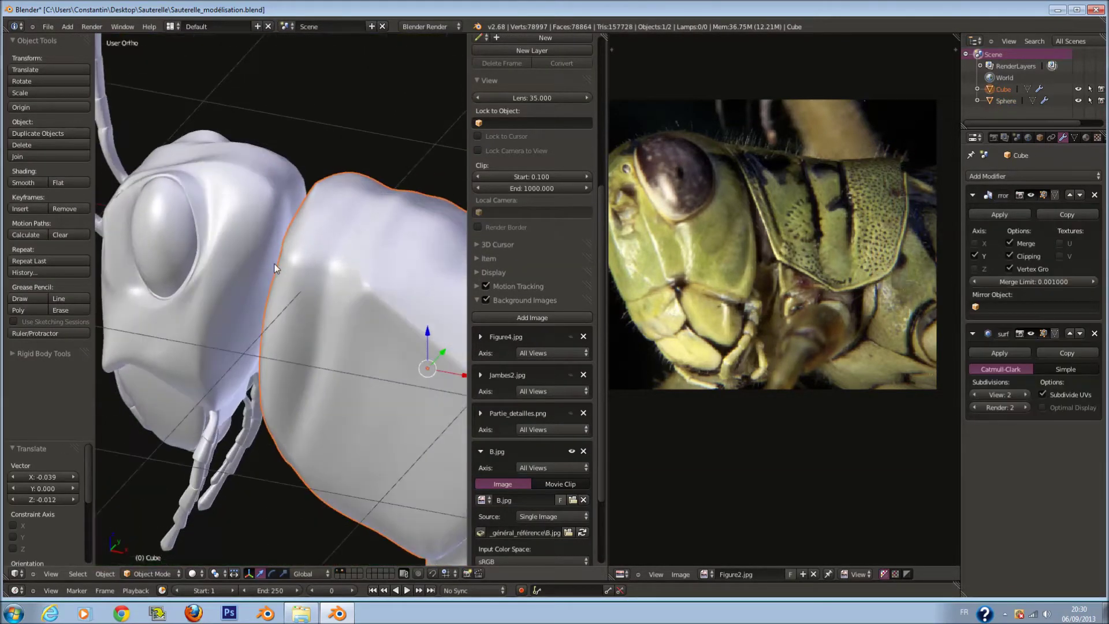
Hide the head and lower the thorax's preview subdivision to 1
{"action": "right_click", "coordinate": [292, 263]}
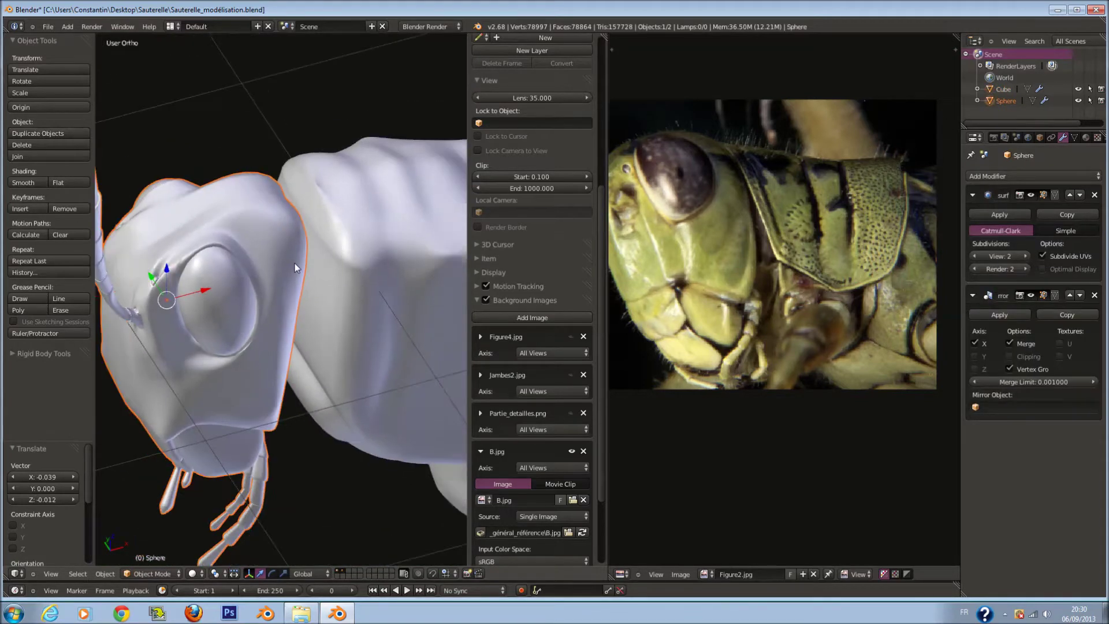
{"action": "key", "text": "h"}
{"action": "right_click", "coordinate": [327, 276]}
{"action": "mouse_move", "coordinate": [327, 276]}
{"action": "middle_mouse_down"}
{"action": "mouse_move", "coordinate": [343, 285]}
{"action": "mouse_move", "coordinate": [353, 329]}
{"action": "middle_mouse_up"}
{"action": "left_click", "coordinate": [975, 395]}
{"action": "key", "text": "Tab"}
Select a column of thorax front faces, trying a delete and undoing it
{"action": "key", "text": "a"}
{"action": "mouse_move", "coordinate": [326, 191]}
{"action": "left_mouse_down"}
{"action": "mouse_move", "coordinate": [339, 193]}
{"action": "mouse_move", "coordinate": [340, 359]}
{"action": "left_mouse_up"}
{"action": "right_click", "coordinate": [340, 359]}
{"action": "key", "text": "x"}
{"action": "left_click", "coordinate": [339, 361]}
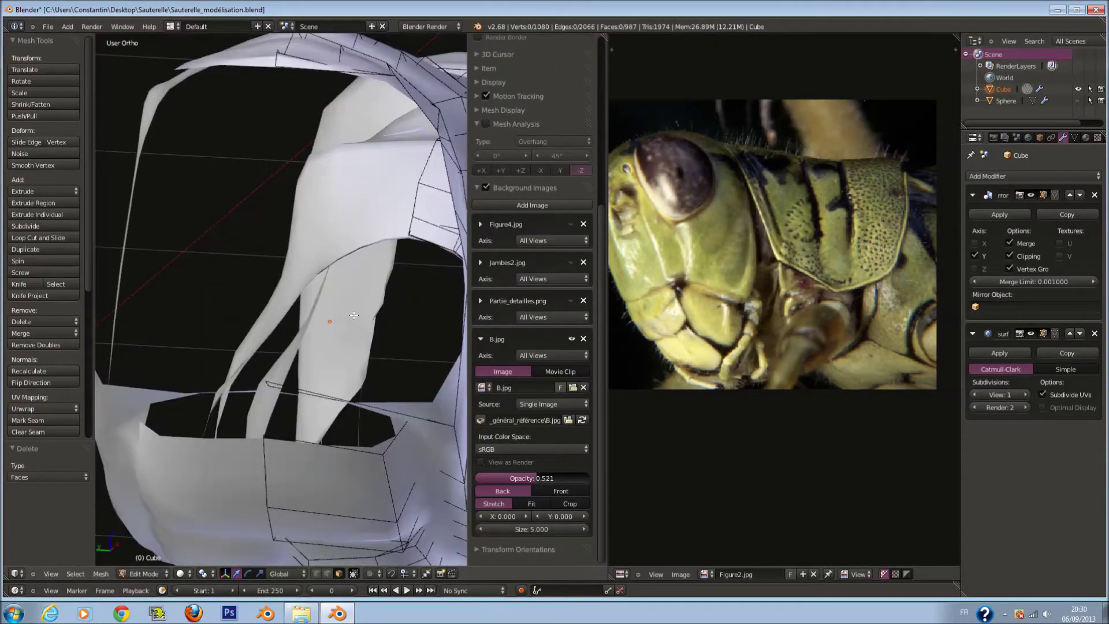
{"action": "middle_click_drag", "start_coordinate": [354, 315], "coordinate": [354, 339]}
{"action": "key", "text": "ctrl+z"}
Delete the front faces to inspect the hole, restore them, and save the file
{"action": "right_click", "coordinate": [354, 355]}
{"action": "key", "text": "x"}
{"action": "left_click", "coordinate": [353, 358]}
{"action": "key", "text": "Tab"}
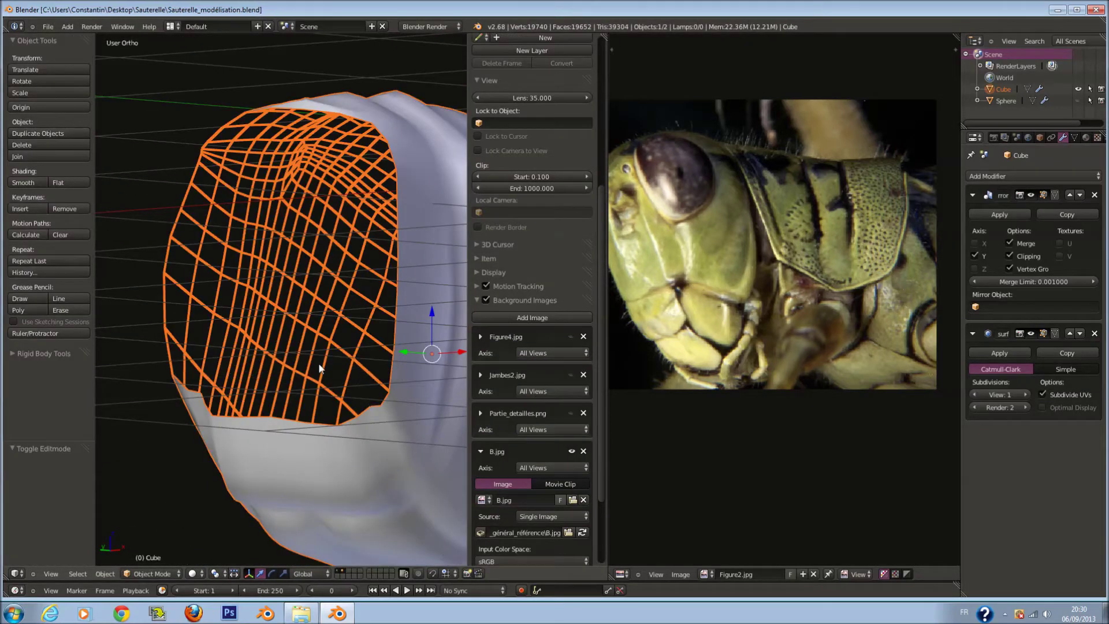
{"action": "key", "text": "Tab"}
{"action": "key", "text": "ctrl+z"}
{"action": "middle_click_drag", "start_coordinate": [341, 354], "coordinate": [375, 339]}
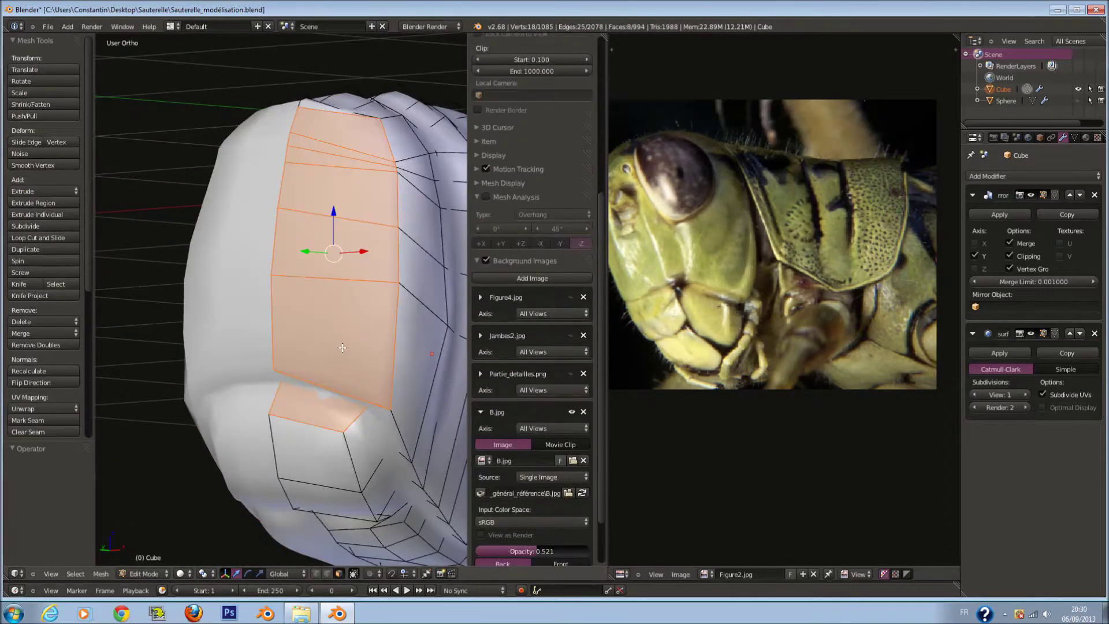
{"action": "key", "text": "ctrl+s"}
{"action": "left_click", "coordinate": [375, 338]}
Extrude the thorax front faces in place, narrow them along Y and smooth them
{"action": "key", "text": "e"}
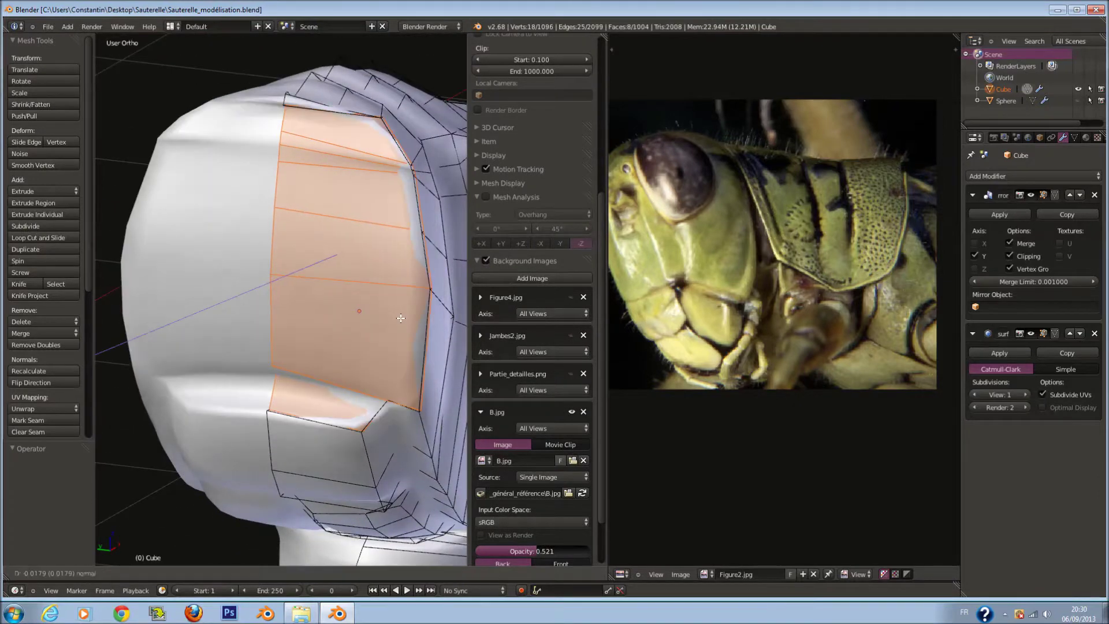
{"action": "right_click", "coordinate": [375, 338]}
{"action": "key", "text": "s"}
{"action": "left_click", "coordinate": [372, 314]}
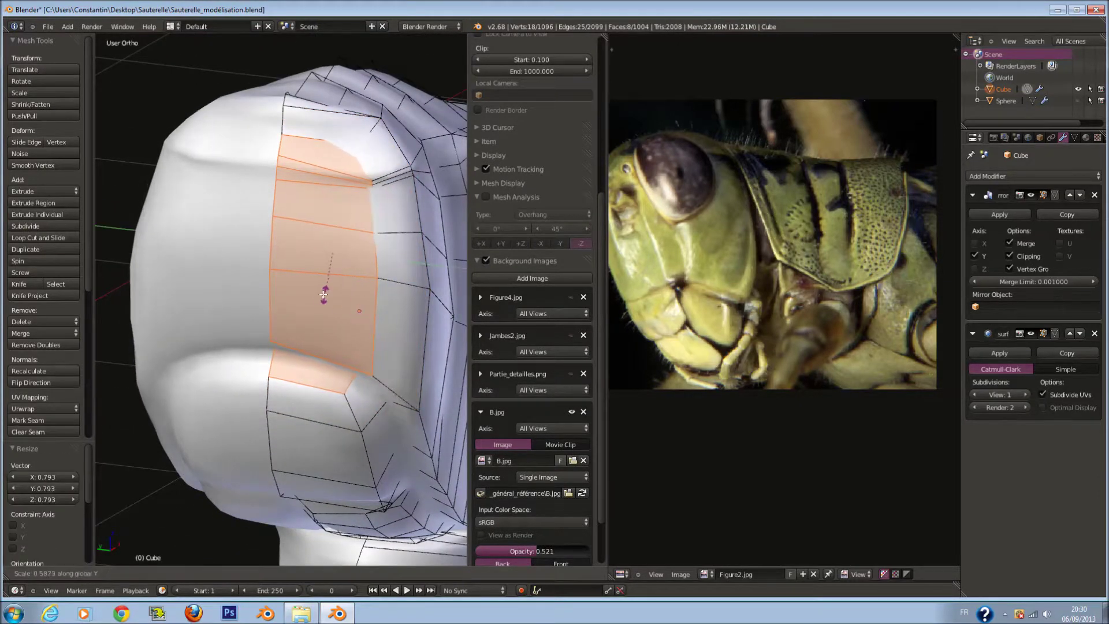
{"action": "left_click", "coordinate": [296, 285]}
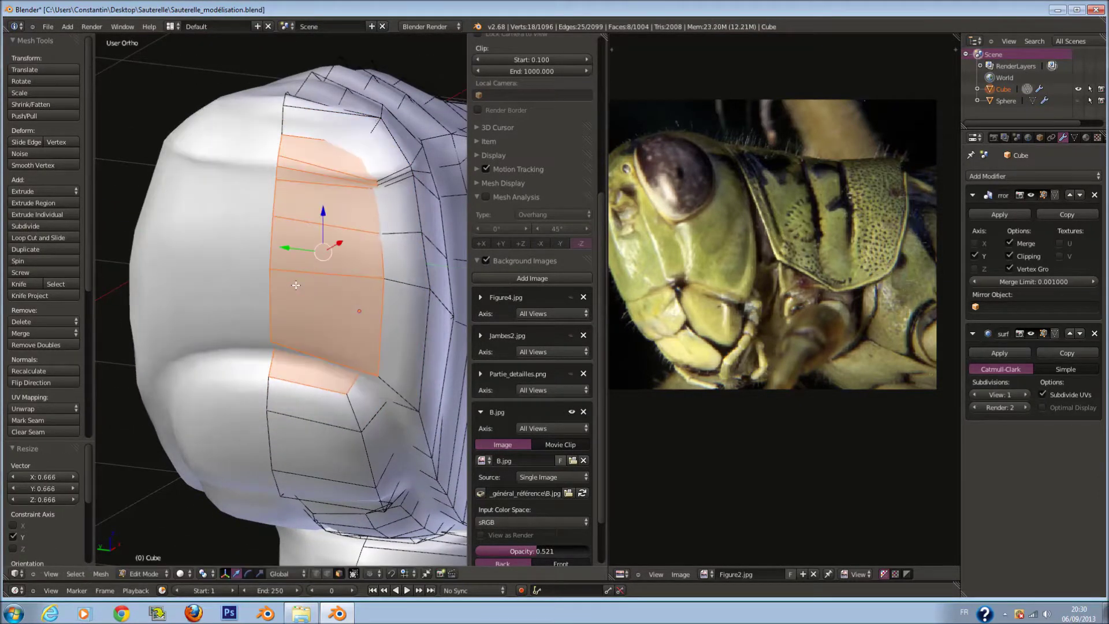
{"action": "left_click", "coordinate": [345, 302]}
{"action": "left_click", "coordinate": [24, 165]}
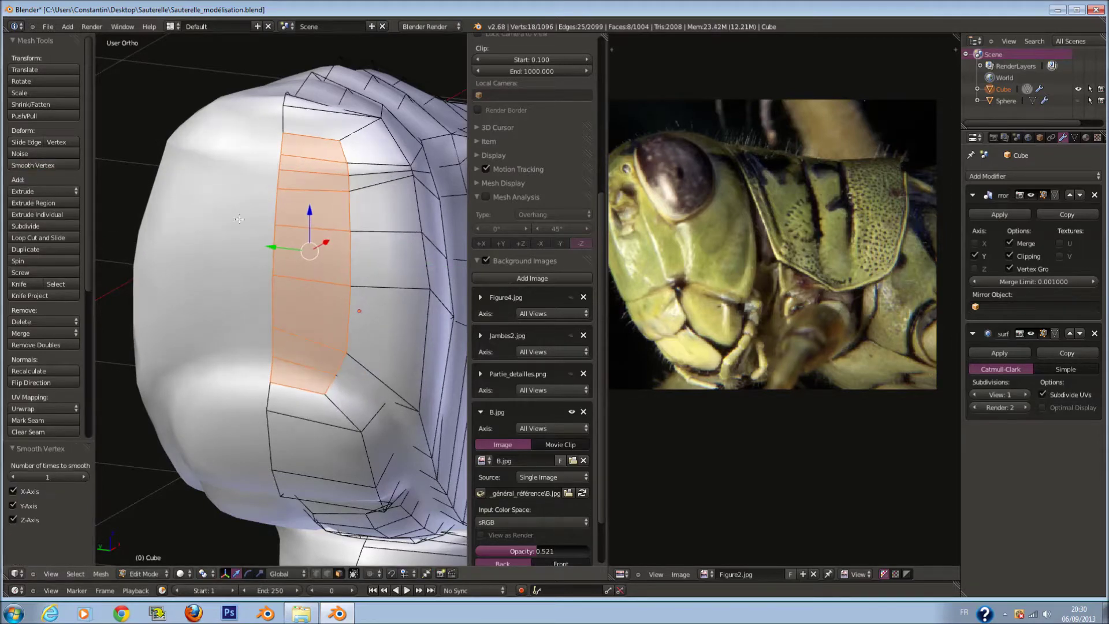
Scale the extruded faces along X and Z, shift them along X and smooth again
{"action": "key", "text": "s"}
{"action": "key", "text": "x"}
{"action": "left_click", "coordinate": [324, 226]}
{"action": "key", "text": "s"}
{"action": "key", "text": "z"}
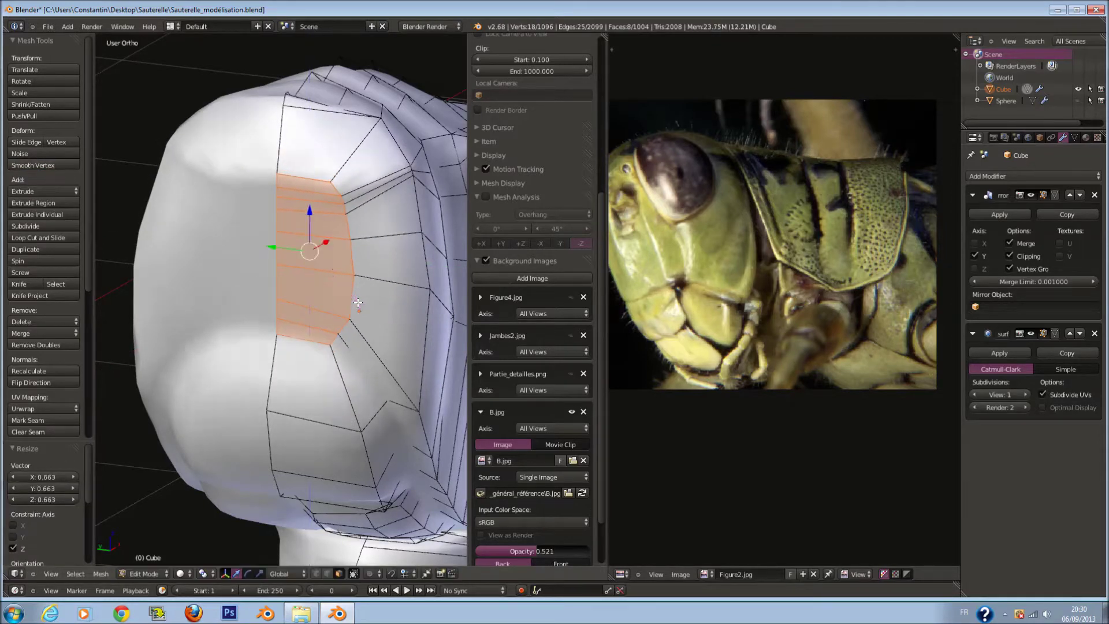
{"action": "left_click", "coordinate": [358, 303]}
{"action": "middle_click_drag", "start_coordinate": [357, 303], "coordinate": [323, 254]}
{"action": "key", "text": "g"}
{"action": "key", "text": "x"}
{"action": "left_click", "coordinate": [290, 259]}
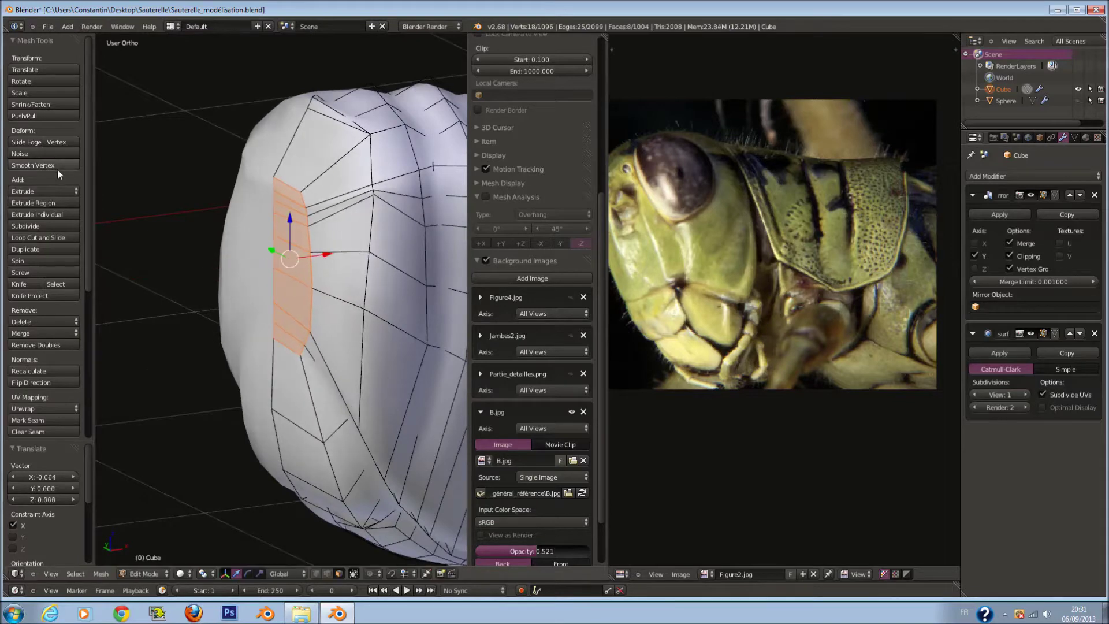
{"action": "left_click", "coordinate": [57, 171]}
Flatten the faces along Z, reposition them and tilt them -2.115 degrees
{"action": "key", "text": "s"}
{"action": "key", "text": "z"}
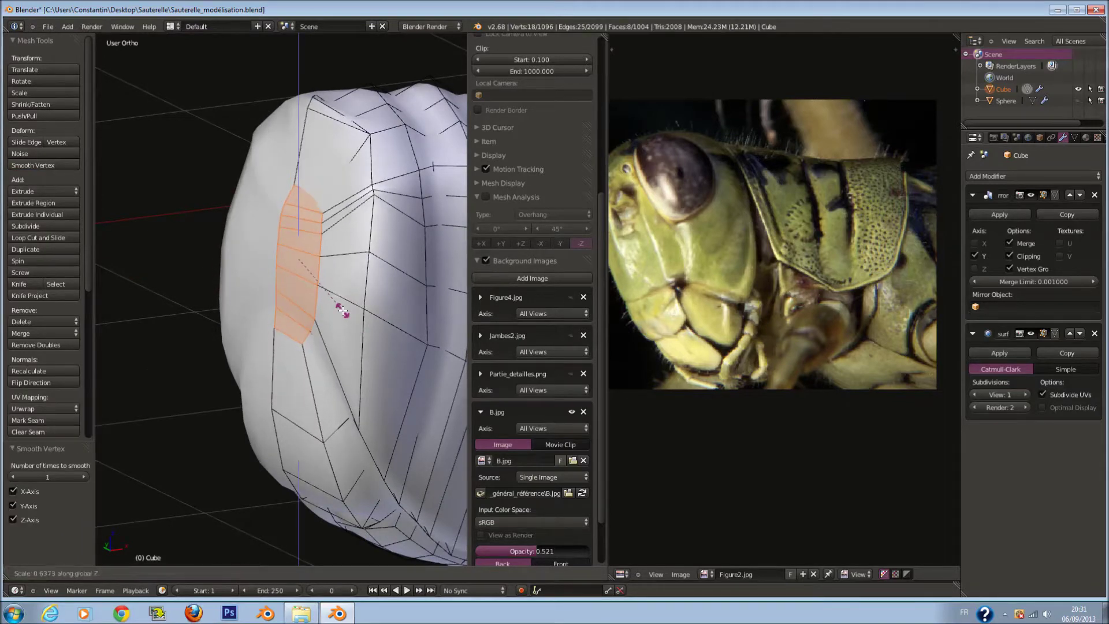
{"action": "left_click", "coordinate": [342, 311]}
{"action": "key", "text": "g"}
{"action": "key", "text": "KP_1"}
{"action": "key", "text": "r"}
{"action": "left_click", "coordinate": [323, 297]}
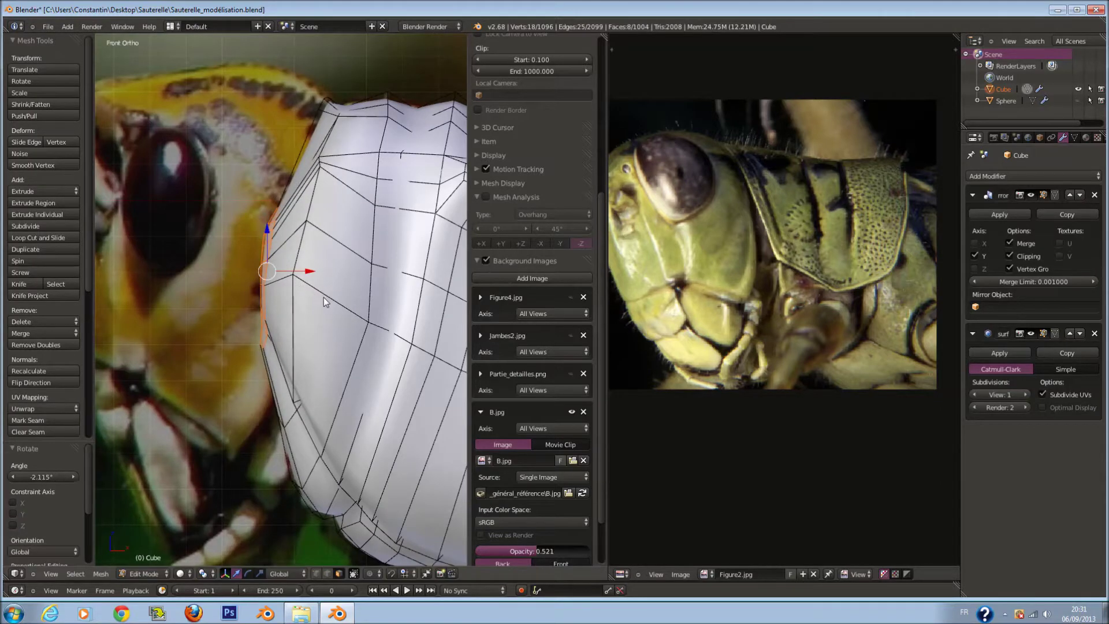
{"action": "key", "text": "Tab"}
{"action": "scroll", "coordinate": [324, 297], "scroll_direction": "down", "scroll_amount": 3}
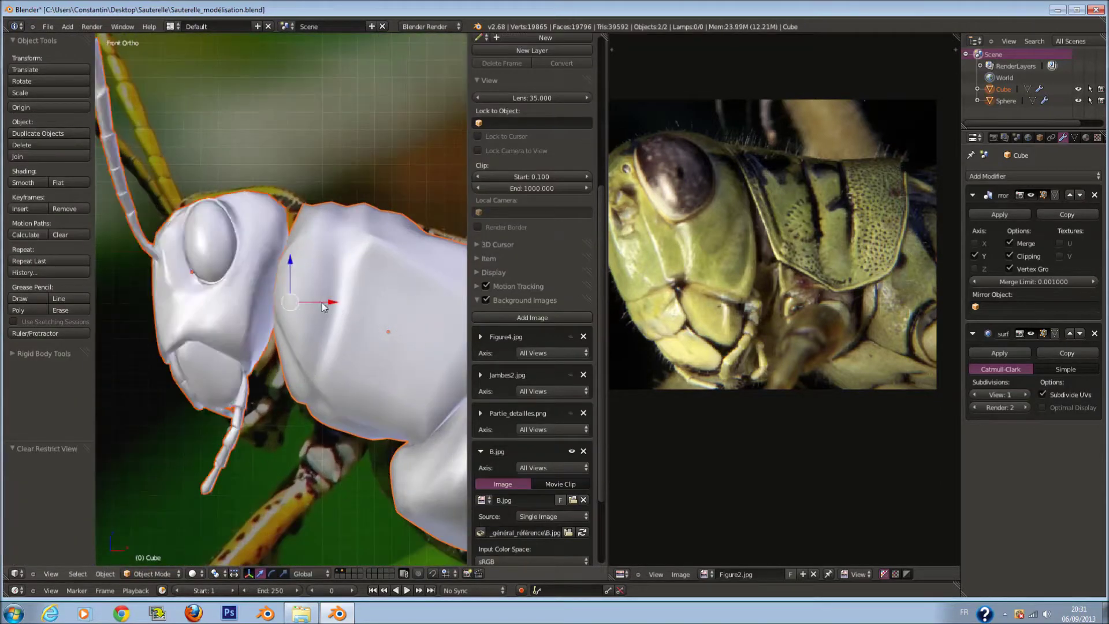
Pull the thorax front into shape in Edit Mode using proportional (soft falloff) editing
{"action": "scroll", "coordinate": [321, 303], "scroll_direction": "up", "scroll_amount": 2}
{"action": "key", "text": "Tab"}
{"action": "key", "text": "Tab"}
{"action": "key", "text": "Tab"}
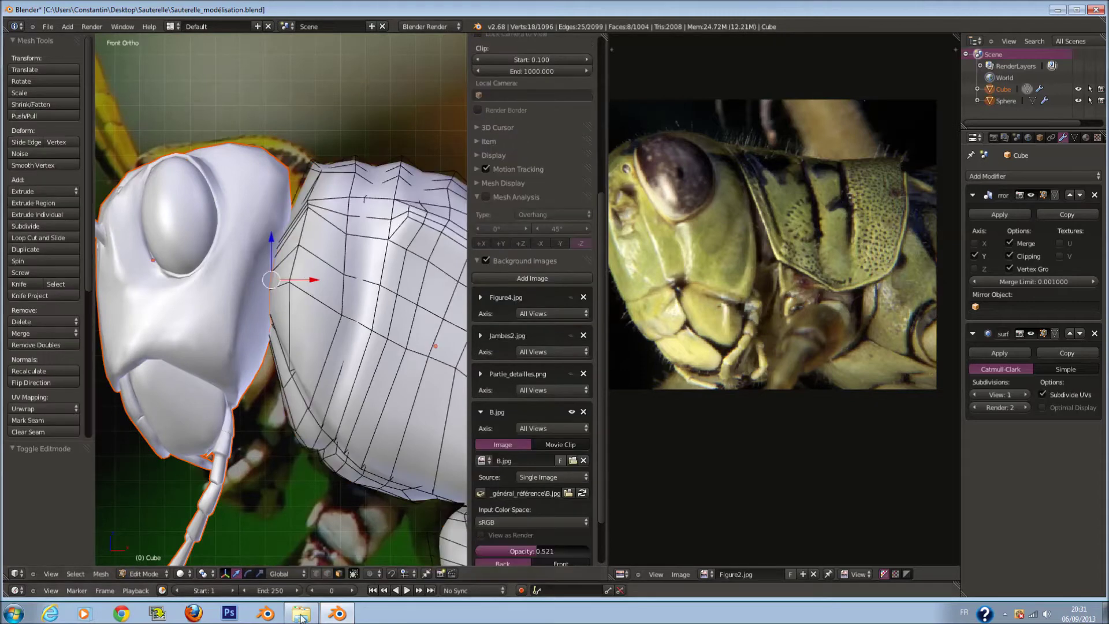
{"action": "key", "text": "g"}
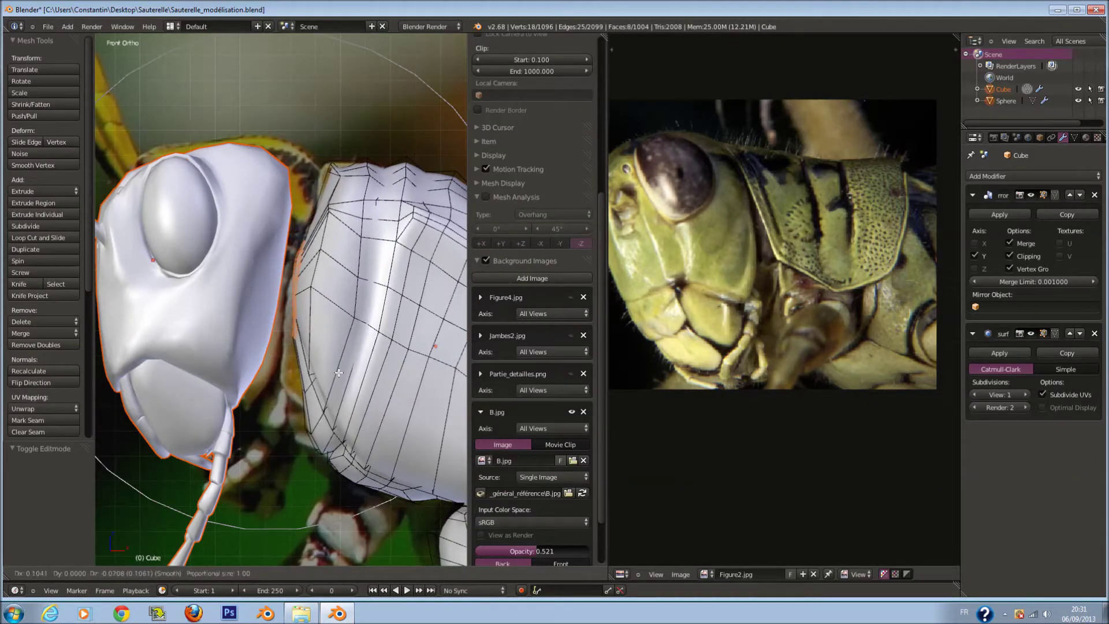
{"action": "left_click", "coordinate": [339, 372]}
{"action": "key", "text": "Tab"}
In wireframe shading, nudge the head sphere slightly to line up with the thorax
{"action": "key", "text": "z"}
{"action": "scroll", "coordinate": [280, 300], "scroll_direction": "up", "scroll_amount": 2}
{"action": "scroll", "coordinate": [281, 300], "scroll_direction": "down", "scroll_amount": 2}
{"action": "right_click", "coordinate": [265, 315]}
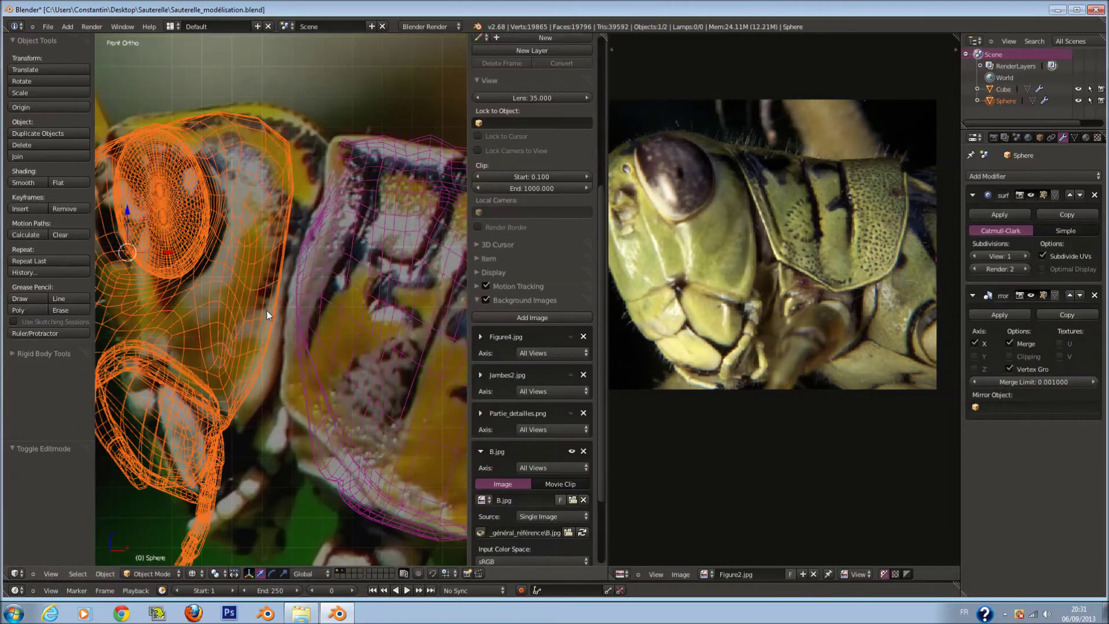
{"action": "key", "text": "g"}
{"action": "left_click", "coordinate": [284, 314]}
{"action": "scroll", "coordinate": [276, 248], "scroll_direction": "down", "scroll_amount": 1}
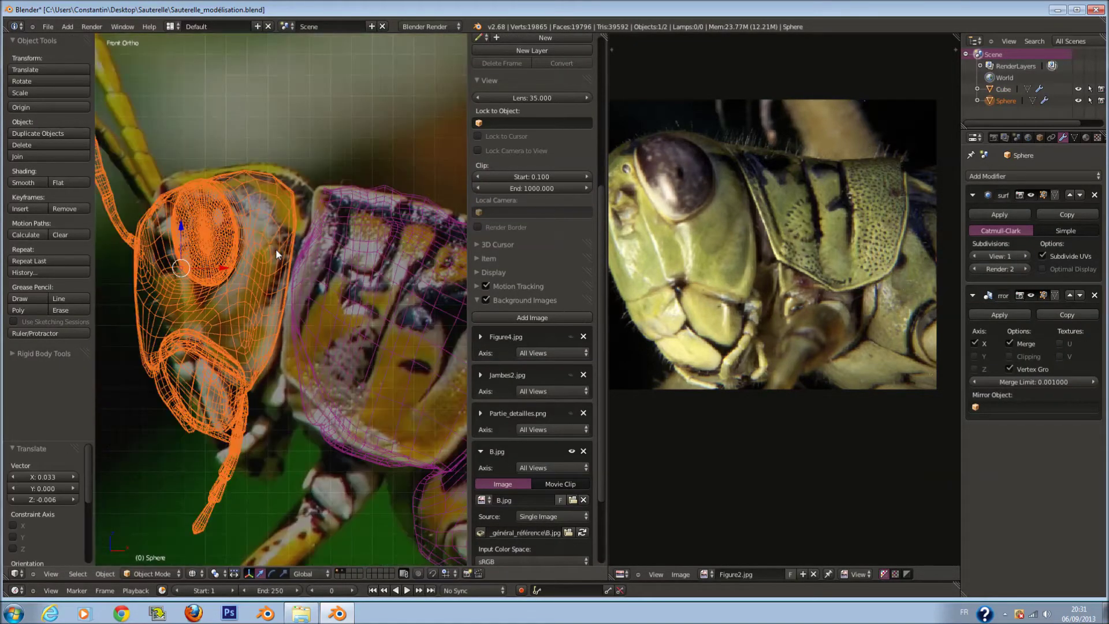
Toggle wireframe shading and orbit around the head to check its alignment
{"action": "key", "text": "z"}
{"action": "scroll", "coordinate": [275, 248], "scroll_direction": "up", "scroll_amount": 2}
{"action": "scroll", "coordinate": [291, 217], "scroll_direction": "up", "scroll_amount": 2}
{"action": "key", "text": "z"}
{"action": "scroll", "coordinate": [331, 252], "scroll_direction": "up", "scroll_amount": 2}
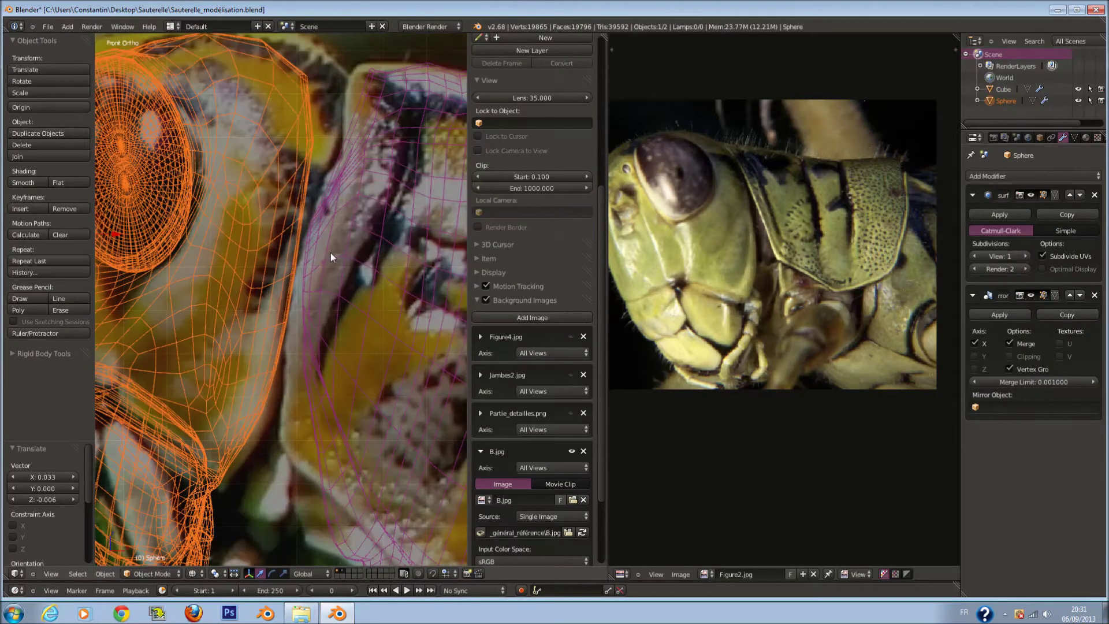
{"action": "middle_click_drag", "start_coordinate": [306, 262], "coordinate": [282, 270]}
Inspect the head mesh in Edit Mode with solid shading, then leave editing
{"action": "key", "text": "Tab"}
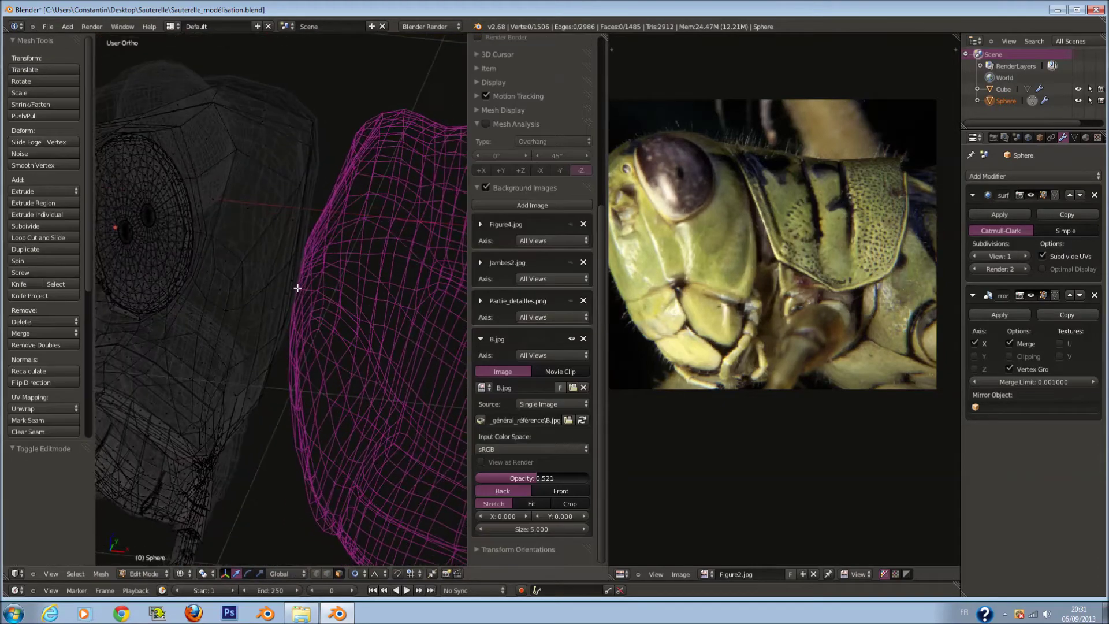
{"action": "key", "text": "z"}
{"action": "scroll", "coordinate": [283, 270], "scroll_direction": "down", "scroll_amount": 2}
{"action": "scroll", "coordinate": [284, 266], "scroll_direction": "up", "scroll_amount": 2}
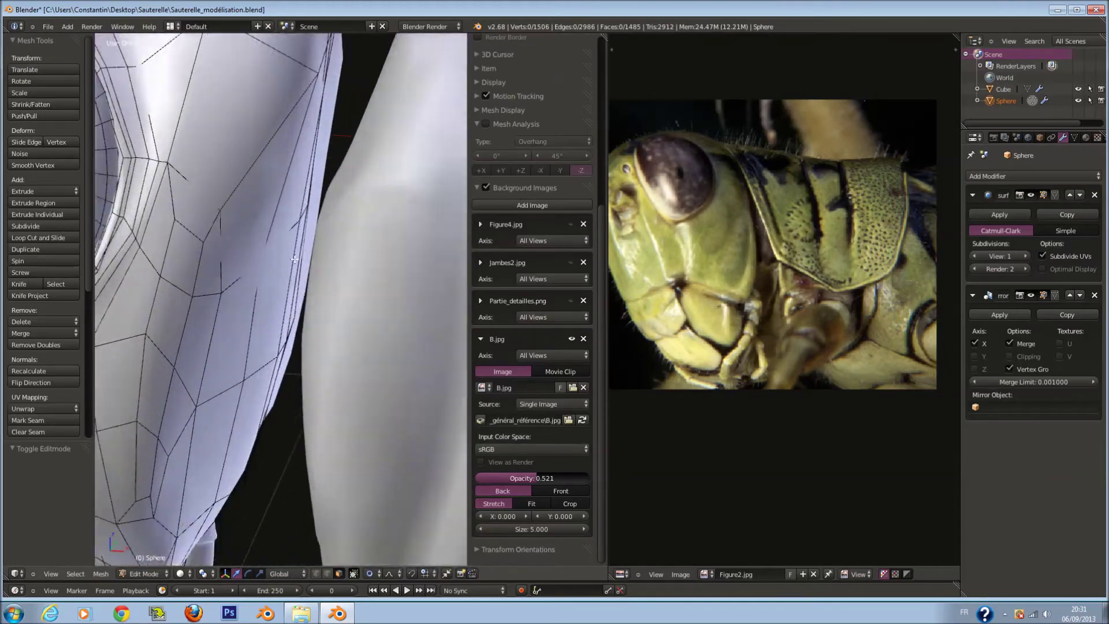
{"action": "scroll", "coordinate": [288, 261], "scroll_direction": "down", "scroll_amount": 3}
{"action": "scroll", "coordinate": [287, 261], "scroll_direction": "up", "scroll_amount": 2}
{"action": "key", "text": "Tab"}
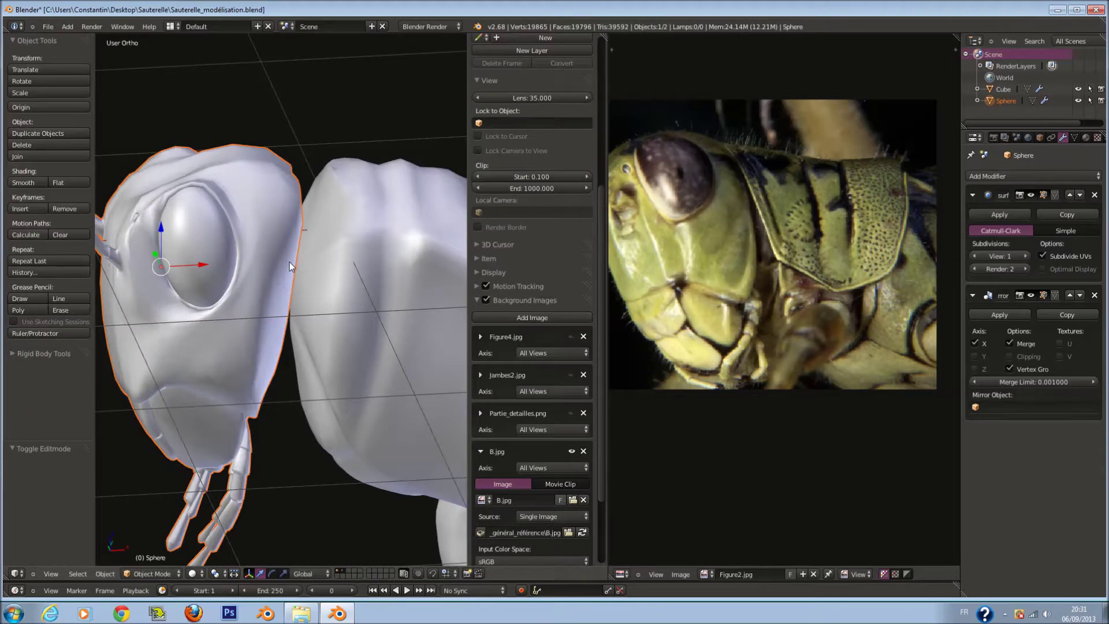
Check the head against the reference photo in front view, then select the thorax
{"action": "key", "text": "KP_1"}
{"action": "mouse_move", "coordinate": [245, 276]}
{"action": "middle_mouse_down", "text": "shift"}
{"action": "mouse_move", "coordinate": [183, 271]}
{"action": "mouse_move", "coordinate": [322, 269]}
{"action": "mouse_move", "coordinate": [223, 285]}
{"action": "mouse_move", "coordinate": [332, 488]}
{"action": "middle_mouse_up", "text": "shift"}
{"action": "key", "text": "Tab"}
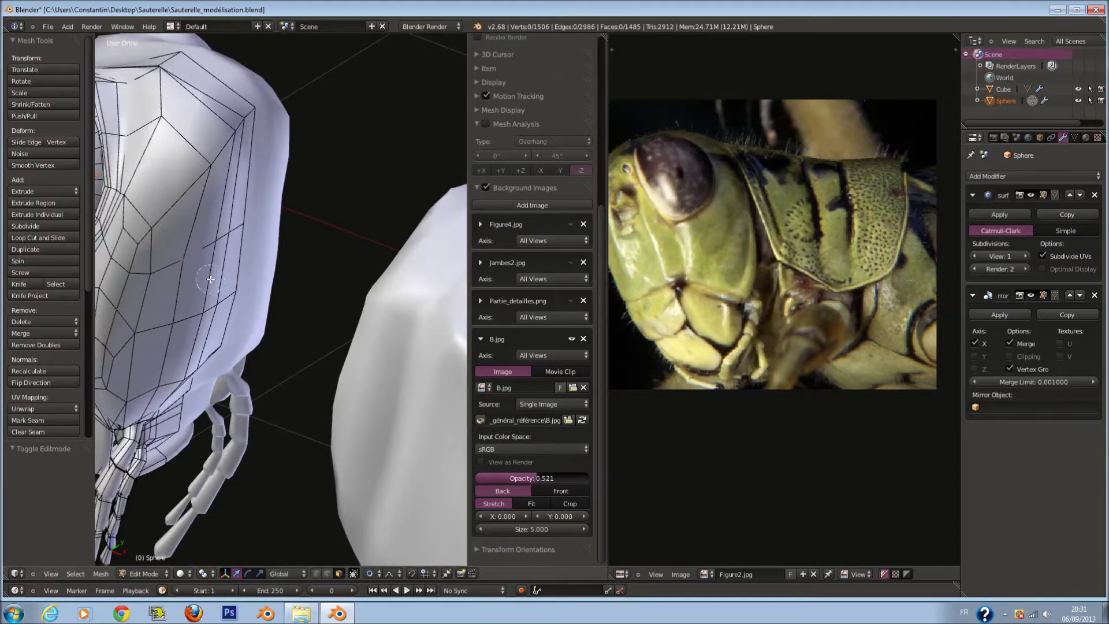
{"action": "key", "text": "Tab"}
{"action": "scroll", "coordinate": [277, 289], "scroll_direction": "down", "scroll_amount": 4}
{"action": "right_click", "coordinate": [377, 303], "text": "shift"}
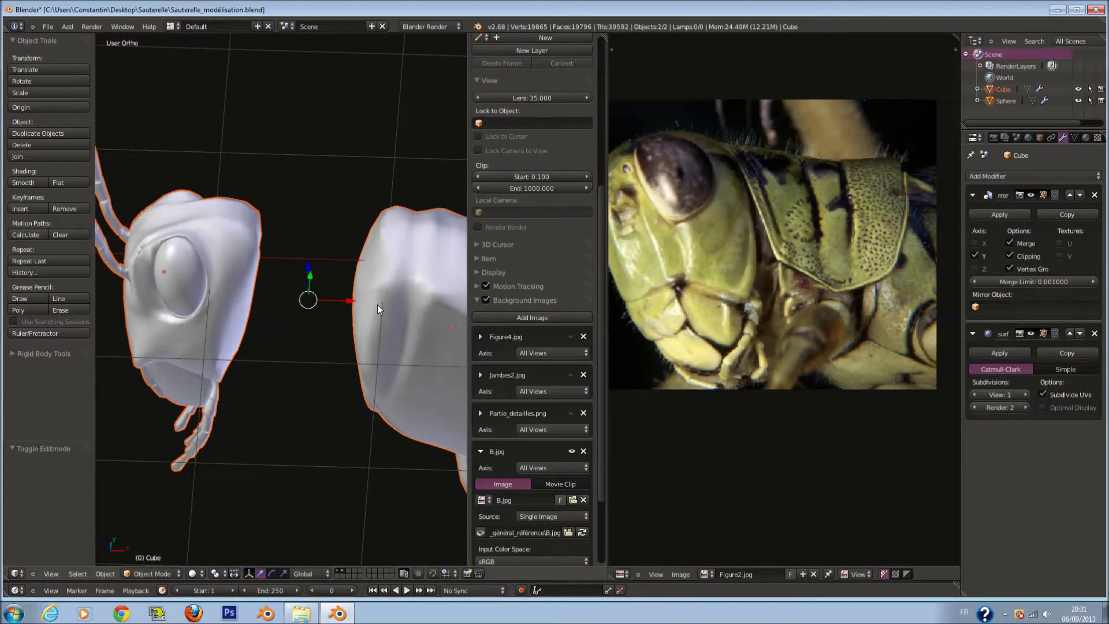
Remove the body's Mirror modifier and join the head sphere into the body cube
{"action": "left_click", "coordinate": [1094, 195]}
{"action": "middle_click_drag", "start_coordinate": [334, 302], "coordinate": [331, 352]}
{"action": "right_click", "coordinate": [231, 269]}
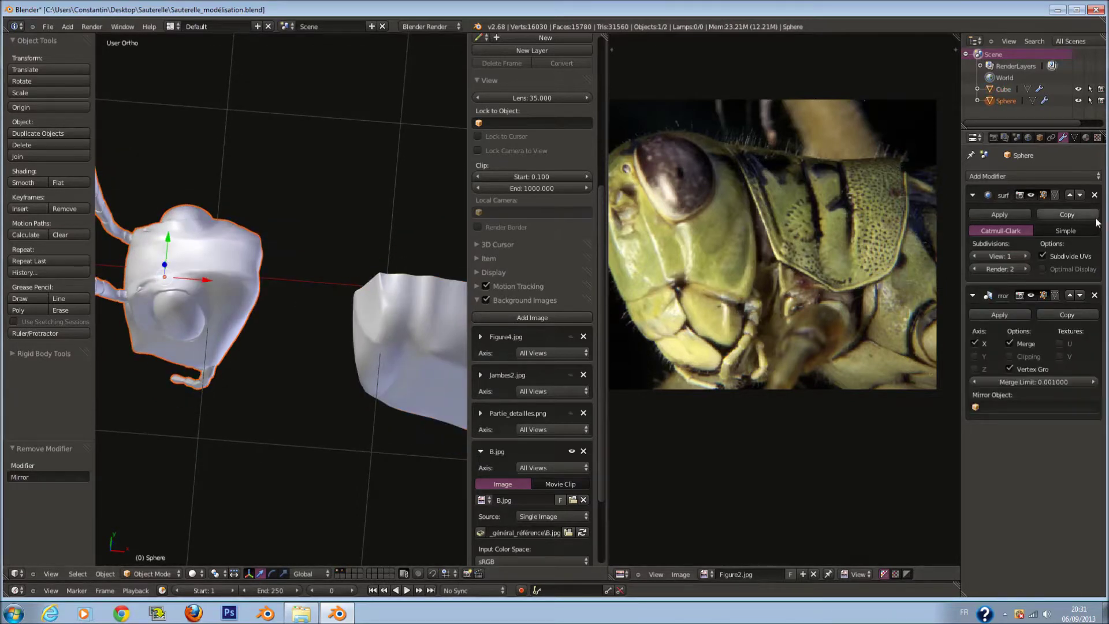
{"action": "right_click", "coordinate": [365, 314], "text": "shift"}
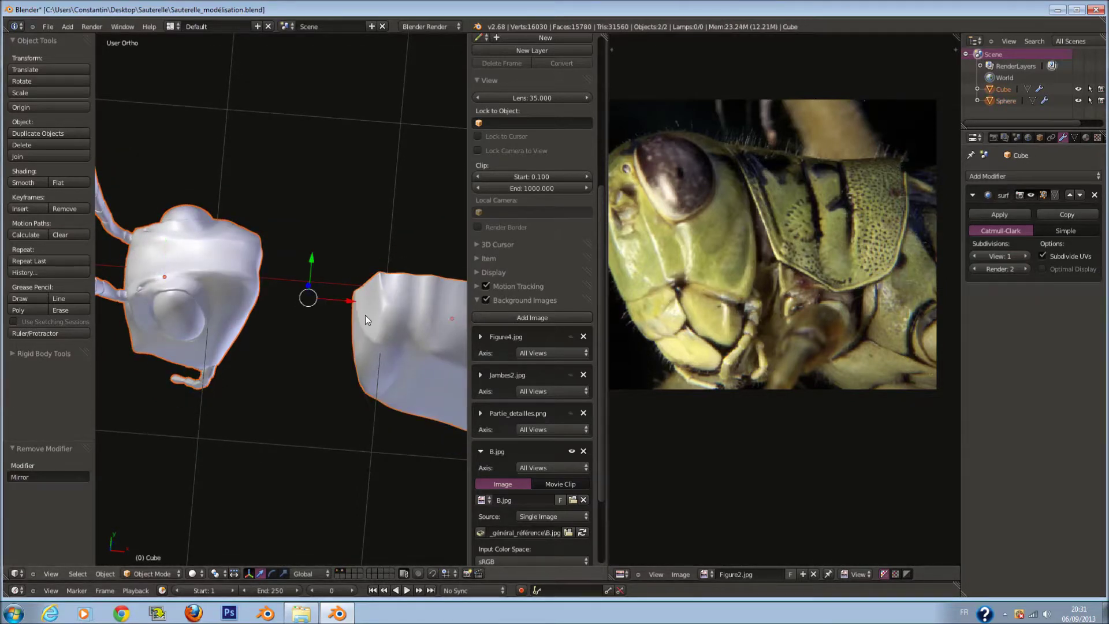
{"action": "key", "text": "ctrl+j"}
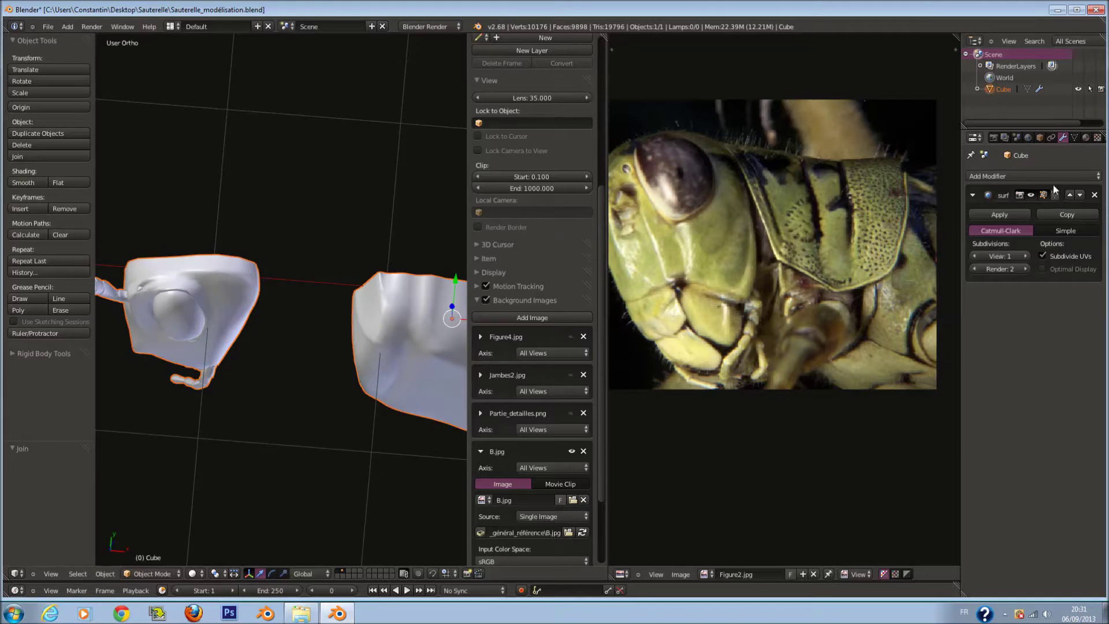
Give the joined mesh a Mirror modifier on the Y axis instead of X, and enter Edit Mode
{"action": "left_click", "coordinate": [1040, 180]}
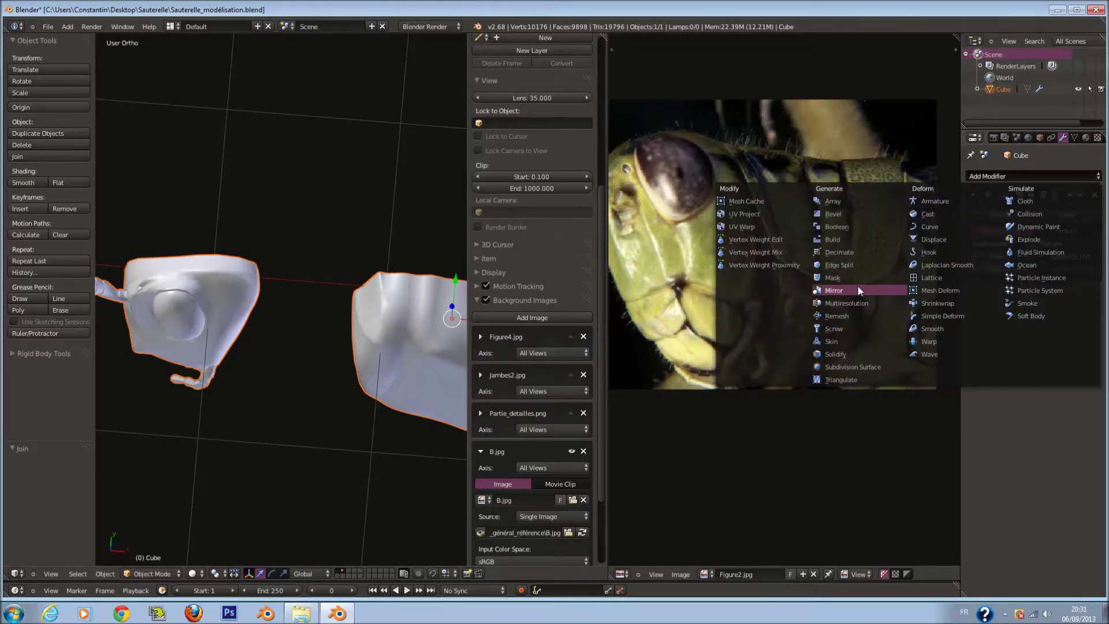
{"action": "left_click", "coordinate": [860, 291]}
{"action": "left_click", "coordinate": [976, 356]}
{"action": "left_click", "coordinate": [976, 343]}
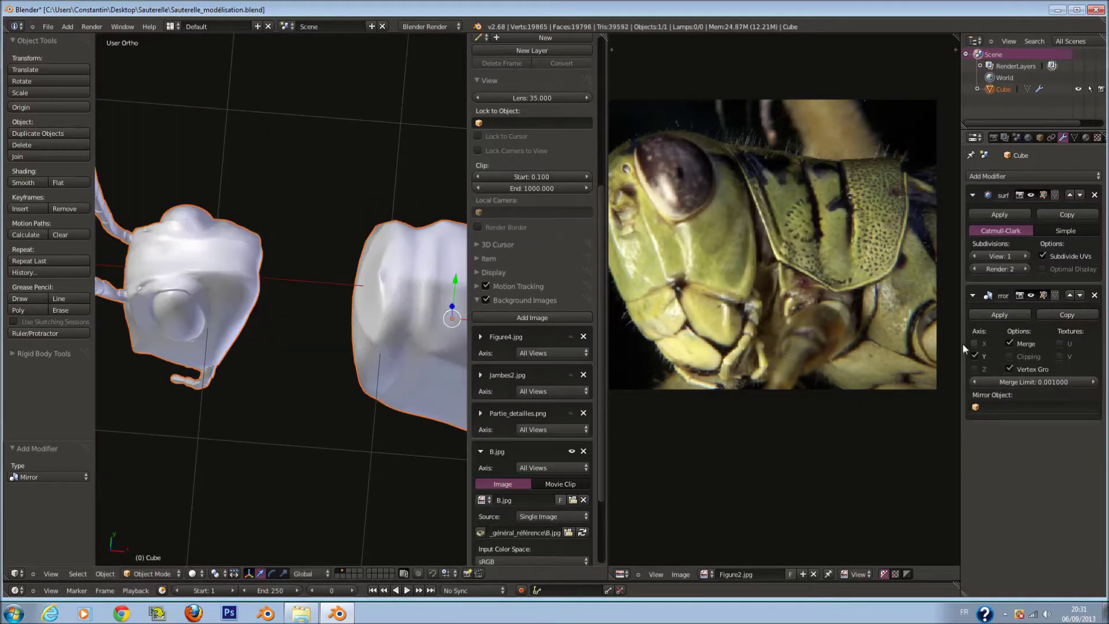
{"action": "scroll", "coordinate": [341, 268], "scroll_direction": "up", "scroll_amount": 2}
{"action": "key", "text": "Tab"}
{"action": "scroll", "coordinate": [358, 263], "scroll_direction": "up", "scroll_amount": 2}
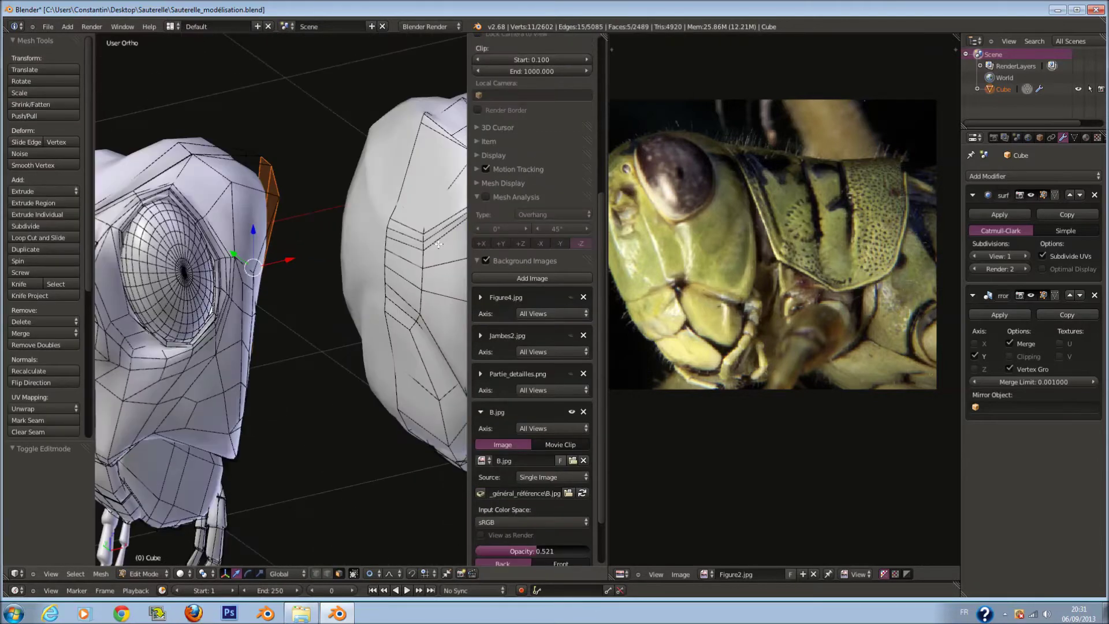
Select a face on the head's rear edge and view it from the front
{"action": "scroll", "coordinate": [376, 258], "scroll_direction": "up", "scroll_amount": 1}
{"action": "scroll", "coordinate": [370, 219], "scroll_direction": "up", "scroll_amount": 3}
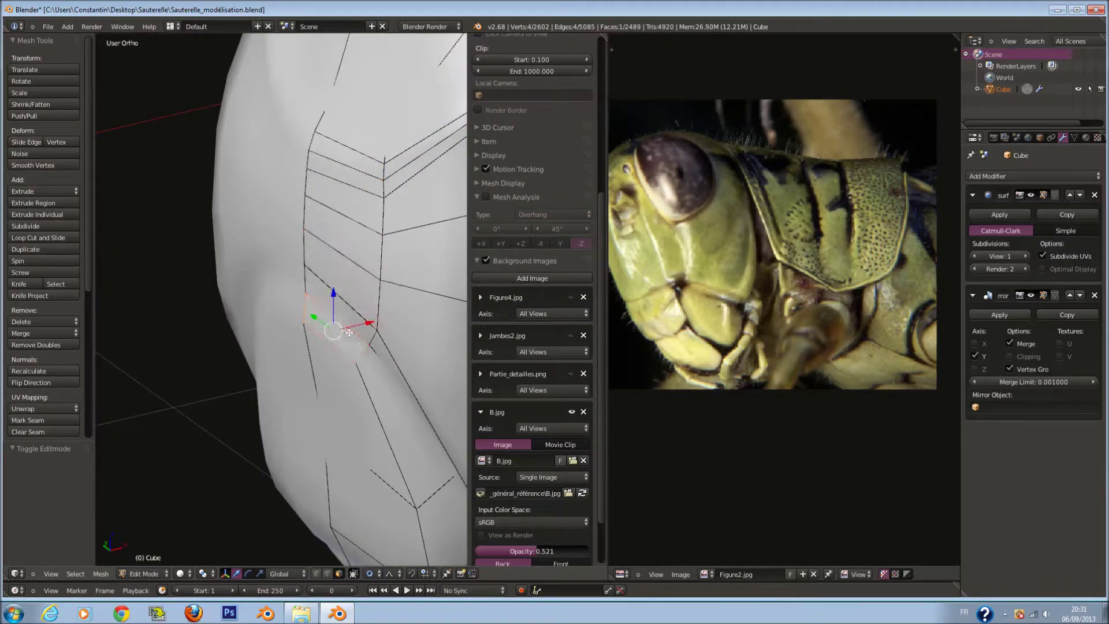
{"action": "mouse_move", "coordinate": [349, 332]}
{"action": "middle_mouse_down"}
{"action": "mouse_move", "coordinate": [280, 317]}
{"action": "mouse_move", "coordinate": [207, 214]}
{"action": "mouse_move", "coordinate": [274, 167]}
{"action": "middle_mouse_up"}
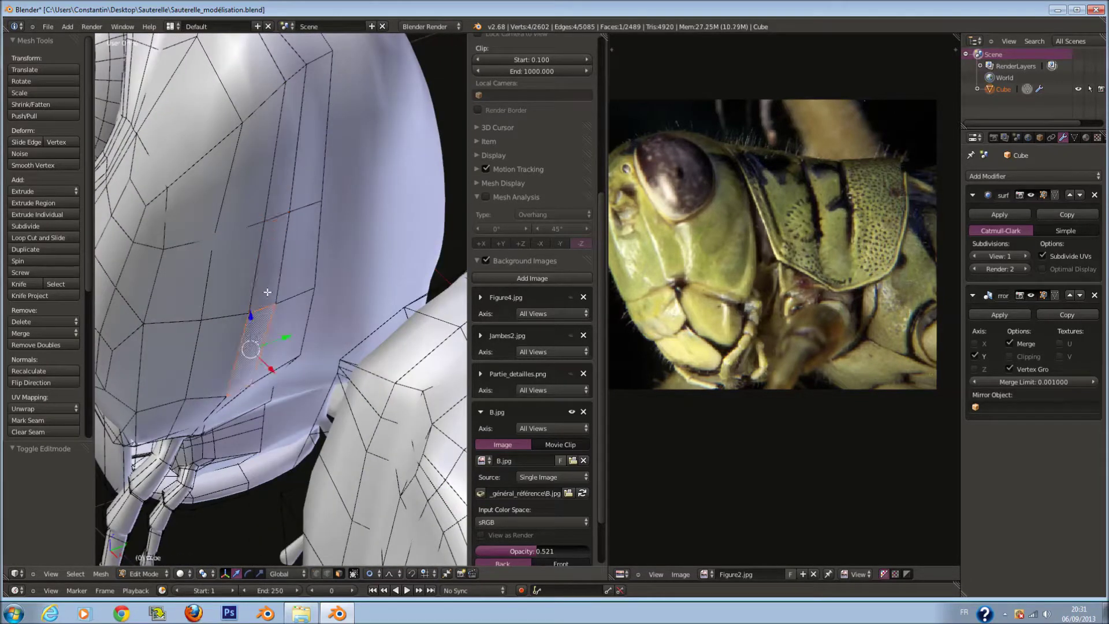
{"action": "middle_click_drag", "start_coordinate": [277, 183], "coordinate": [294, 222]}
{"action": "key", "text": "a"}
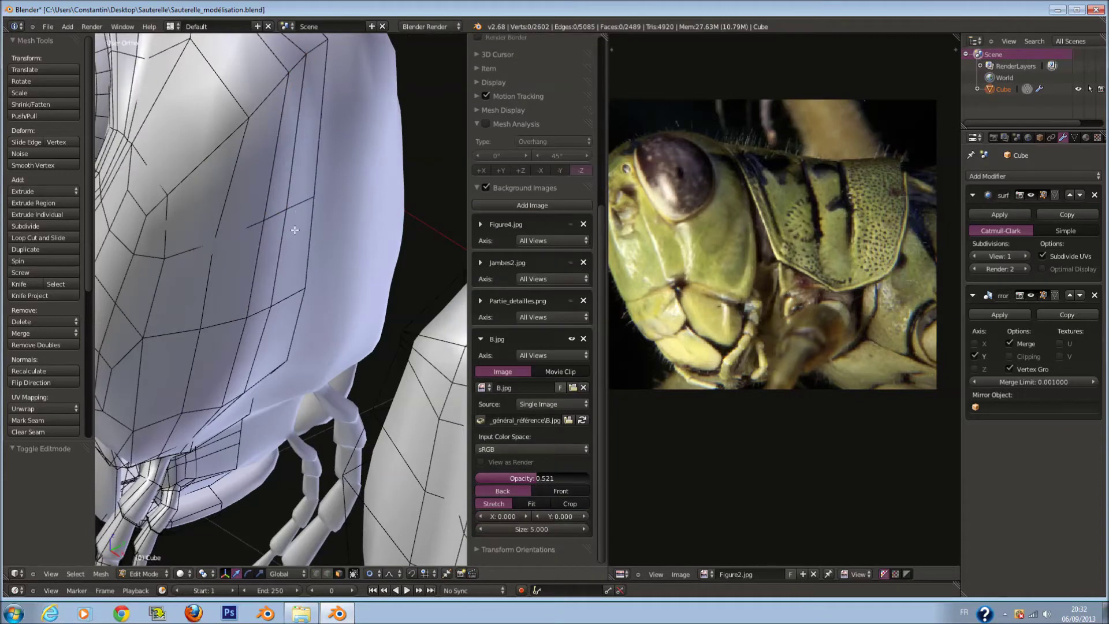
{"action": "right_click", "coordinate": [298, 174]}
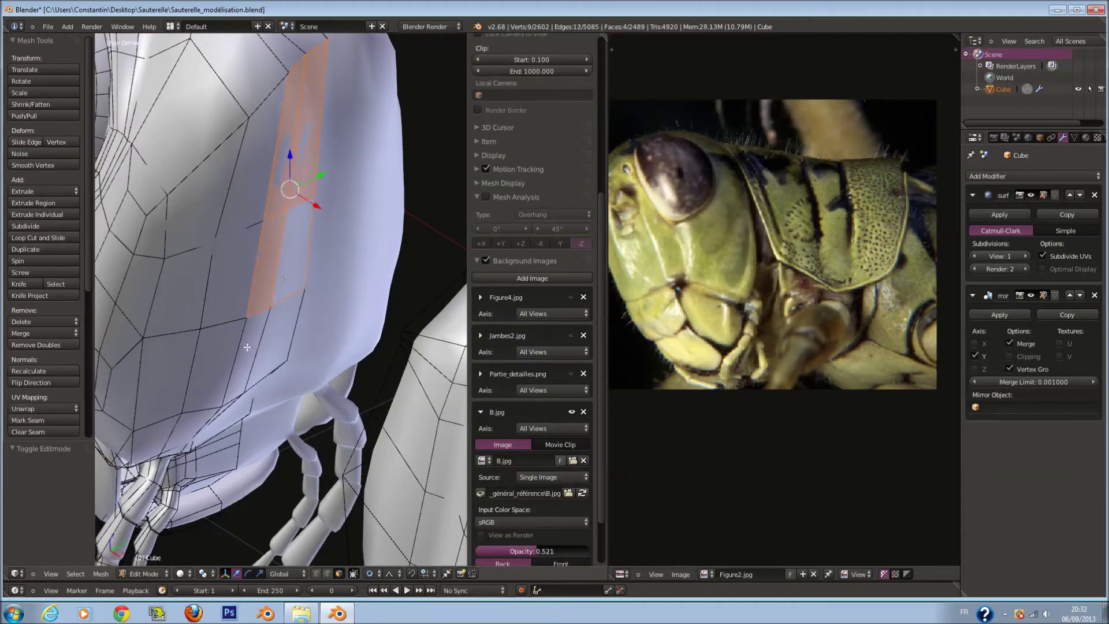
{"action": "key", "text": "KP_1"}
{"action": "scroll", "coordinate": [317, 289], "scroll_direction": "down", "scroll_amount": 3}
{"action": "middle_click_drag", "start_coordinate": [318, 246], "coordinate": [317, 290], "text": "shift"}
Extrude the rear-edge faces, squash them vertically, tilt them about -12° and reposition them
{"action": "key", "text": "e"}
{"action": "left_click", "coordinate": [317, 289]}
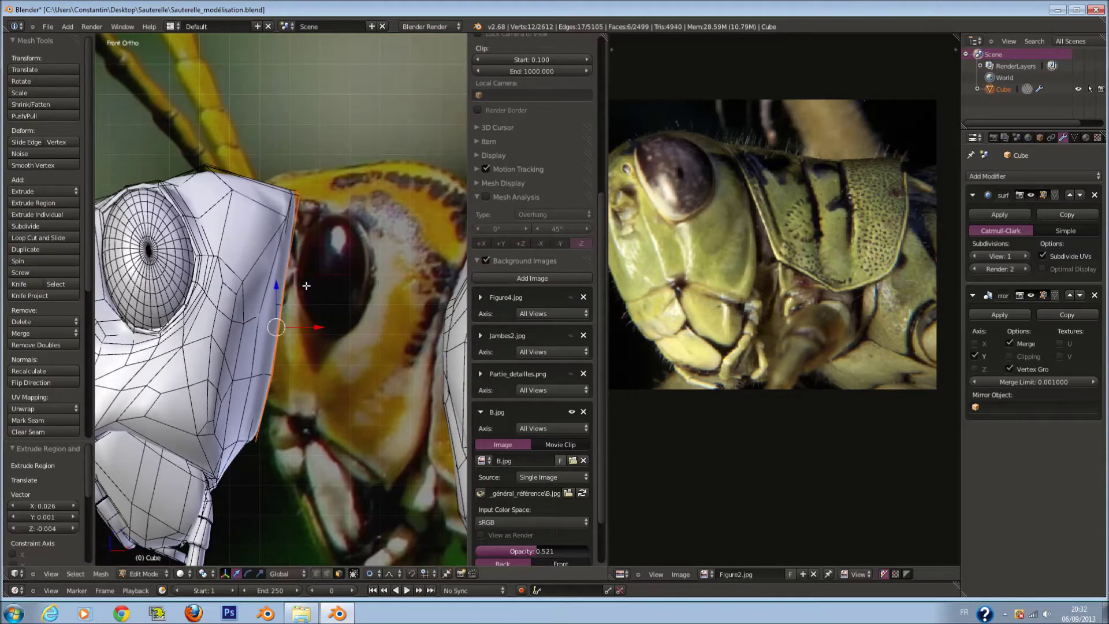
{"action": "key", "text": "s"}
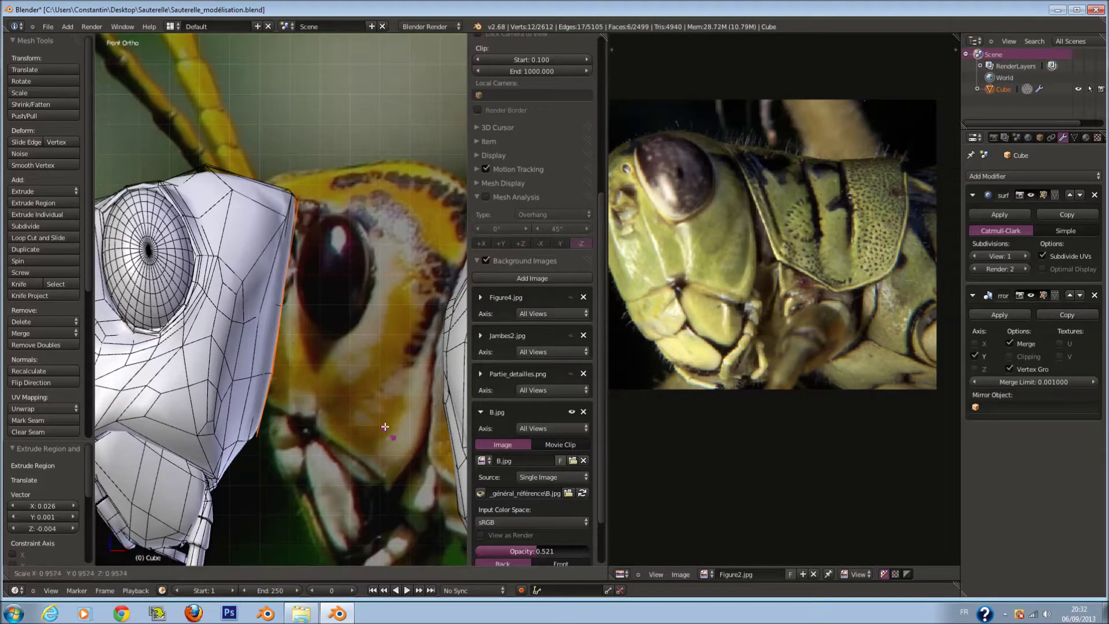
{"action": "key", "text": "z"}
{"action": "left_click", "coordinate": [329, 351]}
{"action": "key", "text": "r"}
{"action": "left_click", "coordinate": [347, 330]}
{"action": "key", "text": "g"}
{"action": "left_click", "coordinate": [346, 341]}
Delete the extruded faces to leave an open rim at the head's rear
{"action": "mouse_move", "coordinate": [346, 341]}
{"action": "middle_mouse_down"}
{"action": "mouse_move", "coordinate": [348, 316]}
{"action": "mouse_move", "coordinate": [331, 313]}
{"action": "middle_mouse_up"}
{"action": "scroll", "coordinate": [348, 316], "scroll_direction": "up", "scroll_amount": 3}
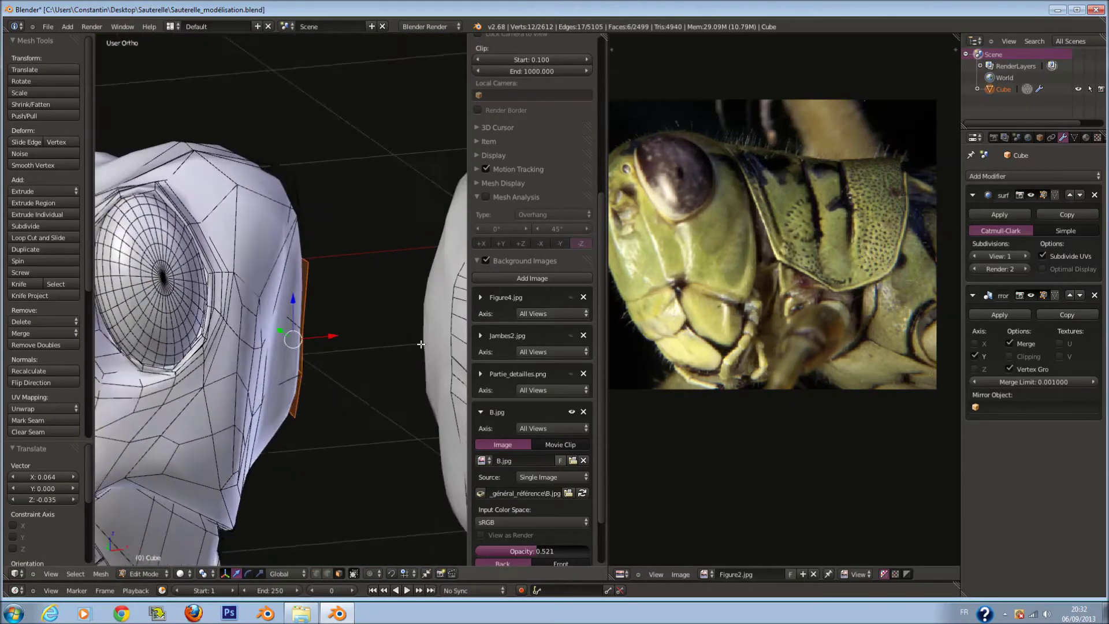
{"action": "key", "text": "x"}
{"action": "left_click", "coordinate": [331, 314]}
{"action": "mouse_move", "coordinate": [270, 322]}
{"action": "middle_mouse_down"}
{"action": "mouse_move", "coordinate": [243, 322]}
{"action": "mouse_move", "coordinate": [332, 324]}
{"action": "mouse_move", "coordinate": [264, 274]}
{"action": "middle_mouse_up"}
Delete a face beside the new rim and seven faces on the body front to open a hole
{"action": "right_click", "coordinate": [265, 275]}
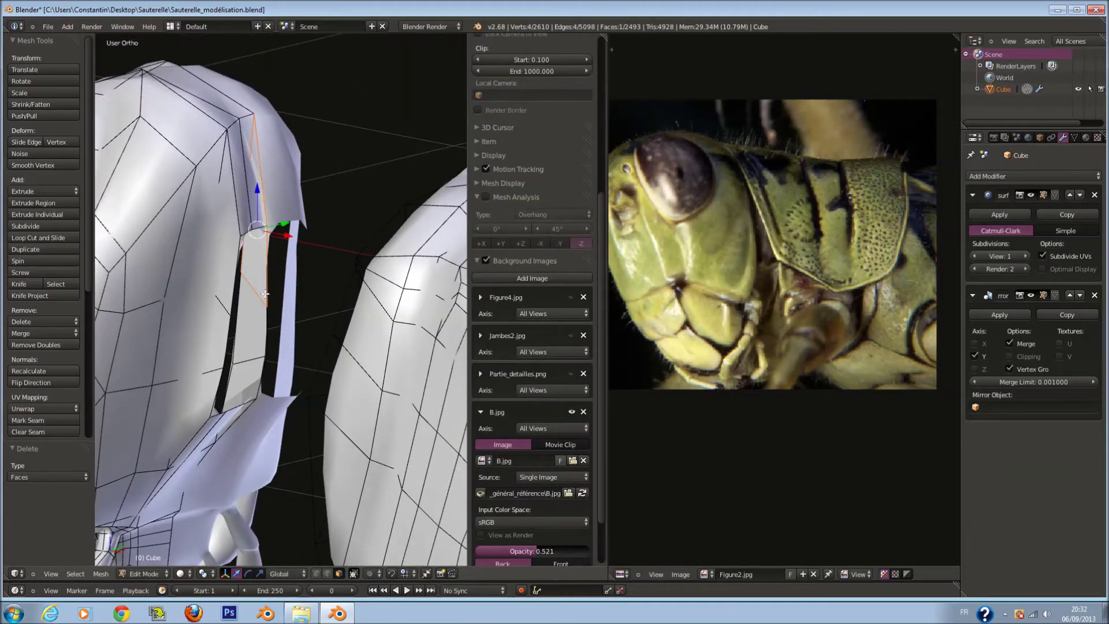
{"action": "key", "text": "x"}
{"action": "left_click", "coordinate": [248, 449]}
{"action": "mouse_move", "coordinate": [248, 450]}
{"action": "middle_mouse_down"}
{"action": "mouse_move", "coordinate": [322, 384]}
{"action": "mouse_move", "coordinate": [378, 280]}
{"action": "middle_mouse_up"}
{"action": "right_click", "coordinate": [378, 279]}
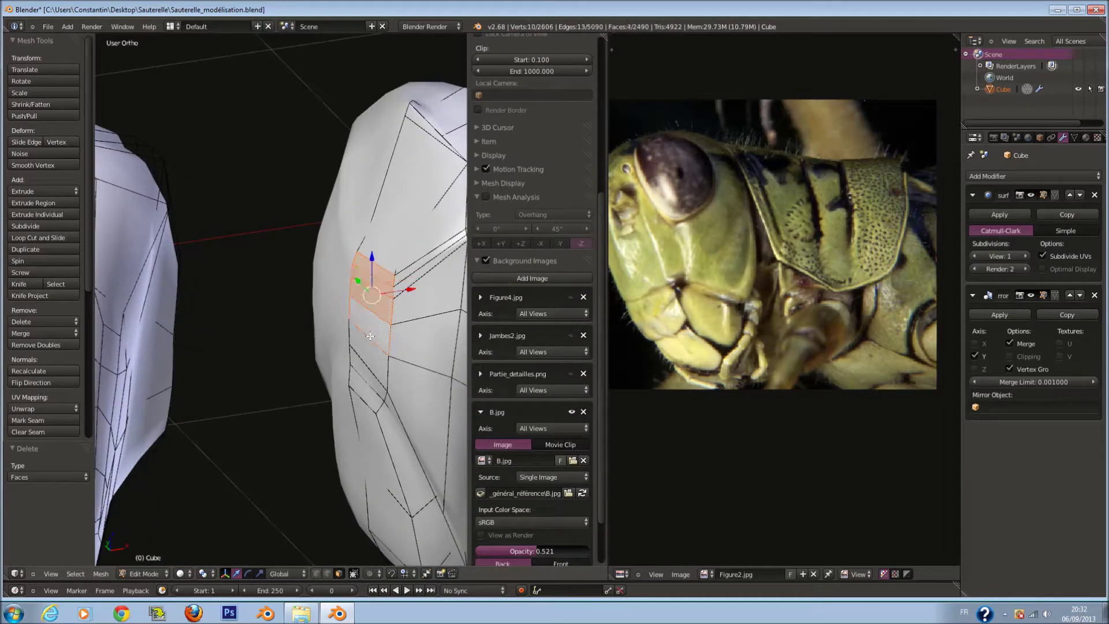
{"action": "key", "text": "x"}
{"action": "left_click", "coordinate": [365, 384]}
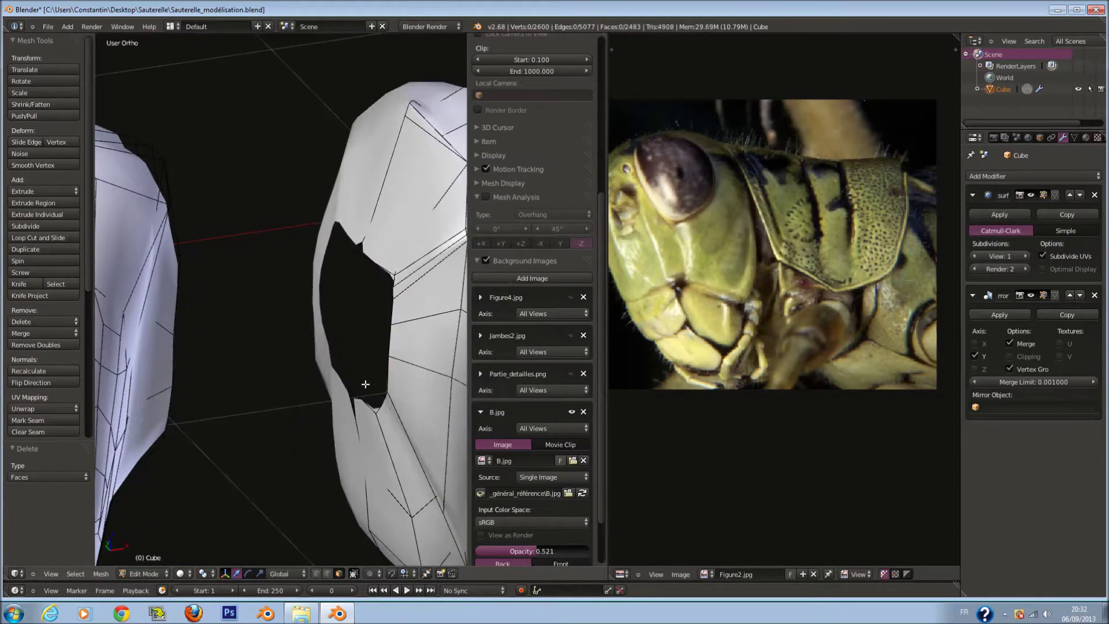
{"action": "middle_click_drag", "start_coordinate": [365, 384], "coordinate": [395, 370]}
{"action": "middle_click_drag", "start_coordinate": [324, 555], "coordinate": [257, 402]}
{"action": "mouse_move", "coordinate": [209, 376]}
{"action": "middle_mouse_down"}
{"action": "mouse_move", "coordinate": [330, 381]}
{"action": "mouse_move", "coordinate": [121, 414]}
{"action": "mouse_move", "coordinate": [167, 281]}
{"action": "mouse_move", "coordinate": [183, 417]}
{"action": "mouse_move", "coordinate": [245, 425]}
{"action": "mouse_move", "coordinate": [226, 423]}
{"action": "mouse_move", "coordinate": [224, 470]}
{"action": "mouse_move", "coordinate": [382, 415]}
{"action": "middle_mouse_up"}
Fill new faces from the hole's rim edges toward the head, toggling wireframe view
{"action": "right_click", "coordinate": [362, 368]}
{"action": "scroll", "coordinate": [119, 414], "scroll_direction": "up", "scroll_amount": 2}
{"action": "key", "text": "f"}
{"action": "mouse_move", "coordinate": [301, 412]}
{"action": "middle_mouse_down"}
{"action": "mouse_move", "coordinate": [193, 410]}
{"action": "mouse_move", "coordinate": [300, 419]}
{"action": "mouse_move", "coordinate": [166, 453]}
{"action": "mouse_move", "coordinate": [367, 439]}
{"action": "middle_mouse_up"}
{"action": "key", "text": "f"}
{"action": "key", "text": "z"}
{"action": "right_click", "coordinate": [324, 442]}
{"action": "key", "text": "f"}
{"action": "key", "text": "z"}
{"action": "mouse_move", "coordinate": [302, 416]}
{"action": "middle_mouse_down"}
{"action": "mouse_move", "coordinate": [238, 389]}
{"action": "mouse_move", "coordinate": [376, 416]}
{"action": "mouse_move", "coordinate": [325, 367]}
{"action": "mouse_move", "coordinate": [116, 433]}
{"action": "middle_mouse_up"}
{"action": "key", "text": "z"}
{"action": "key", "text": "a"}
{"action": "key", "text": "a"}
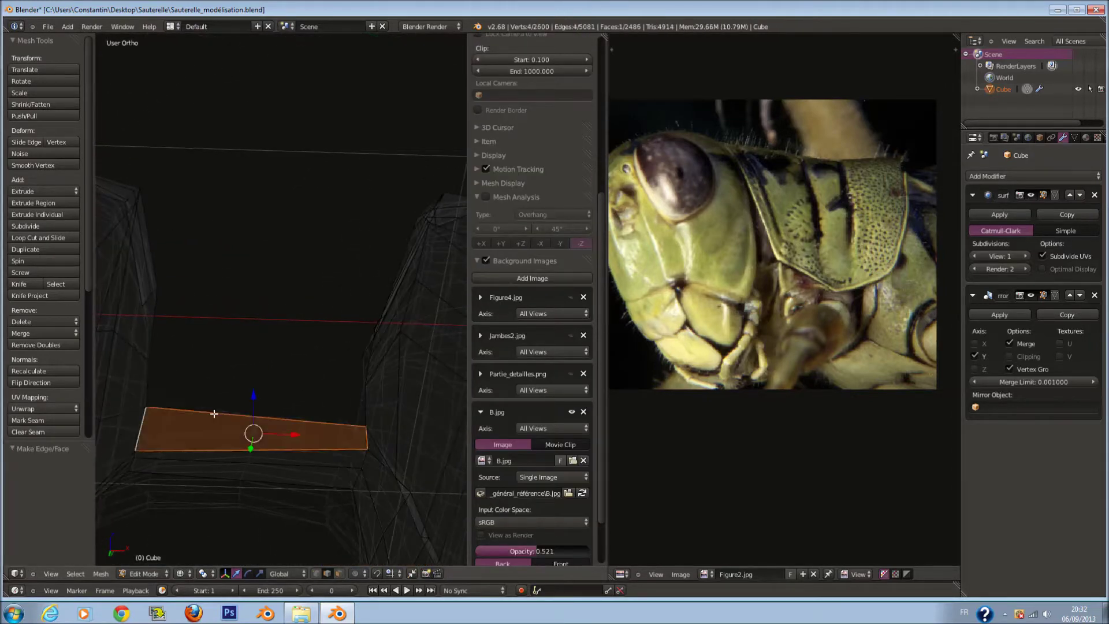
Fill three more faces across the neck gap, checking them in wireframe and solid views
{"action": "middle_click_drag", "start_coordinate": [214, 414], "coordinate": [335, 409]}
{"action": "key", "text": "a"}
{"action": "key", "text": "f"}
{"action": "mouse_move", "coordinate": [290, 369]}
{"action": "middle_mouse_down"}
{"action": "mouse_move", "coordinate": [280, 394]}
{"action": "mouse_move", "coordinate": [349, 372]}
{"action": "mouse_move", "coordinate": [234, 364]}
{"action": "mouse_move", "coordinate": [277, 382]}
{"action": "mouse_move", "coordinate": [253, 386]}
{"action": "mouse_move", "coordinate": [265, 315]}
{"action": "mouse_move", "coordinate": [329, 351]}
{"action": "mouse_move", "coordinate": [379, 347]}
{"action": "mouse_move", "coordinate": [397, 329]}
{"action": "mouse_move", "coordinate": [284, 329]}
{"action": "middle_mouse_up"}
{"action": "key", "text": "f"}
{"action": "key", "text": "z"}
{"action": "left_click", "coordinate": [304, 392], "text": "shift"}
{"action": "key", "text": "z"}
{"action": "key", "text": "f"}
{"action": "key", "text": "z"}
Select edges along the gap's border, switching between wireframe and solid views
{"action": "right_click", "coordinate": [375, 329]}
{"action": "key", "text": "z"}
{"action": "key", "text": "z"}
{"action": "right_click", "coordinate": [246, 247], "text": "shift"}
{"action": "right_click", "coordinate": [261, 268]}
{"action": "middle_click_drag", "start_coordinate": [261, 268], "coordinate": [279, 520]}
{"action": "key", "text": "z"}
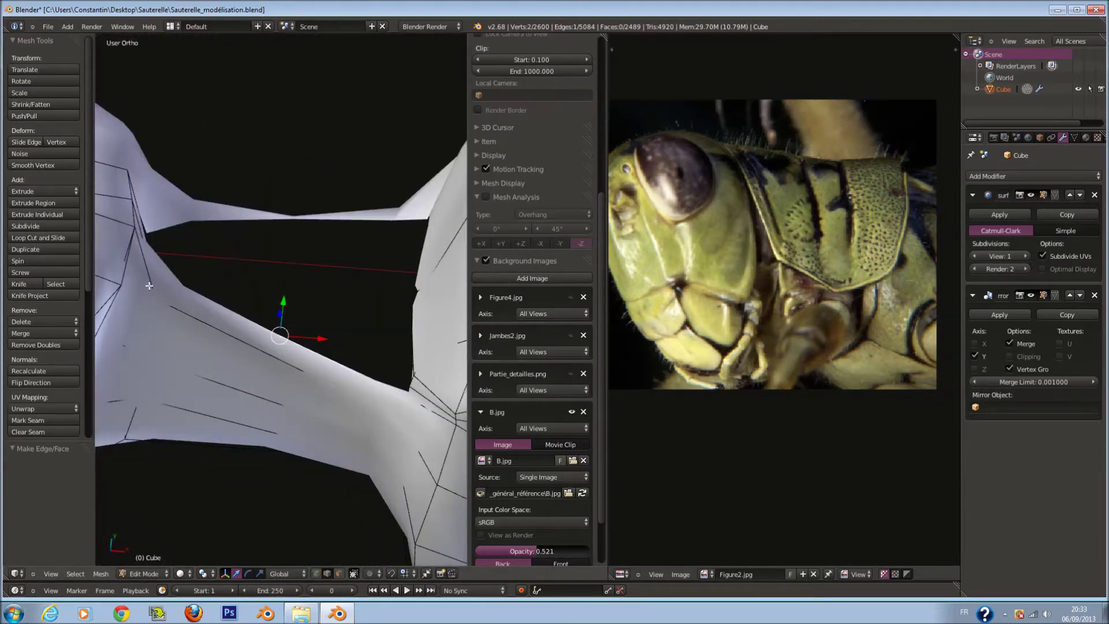
{"action": "middle_click_drag", "start_coordinate": [308, 294], "coordinate": [284, 268]}
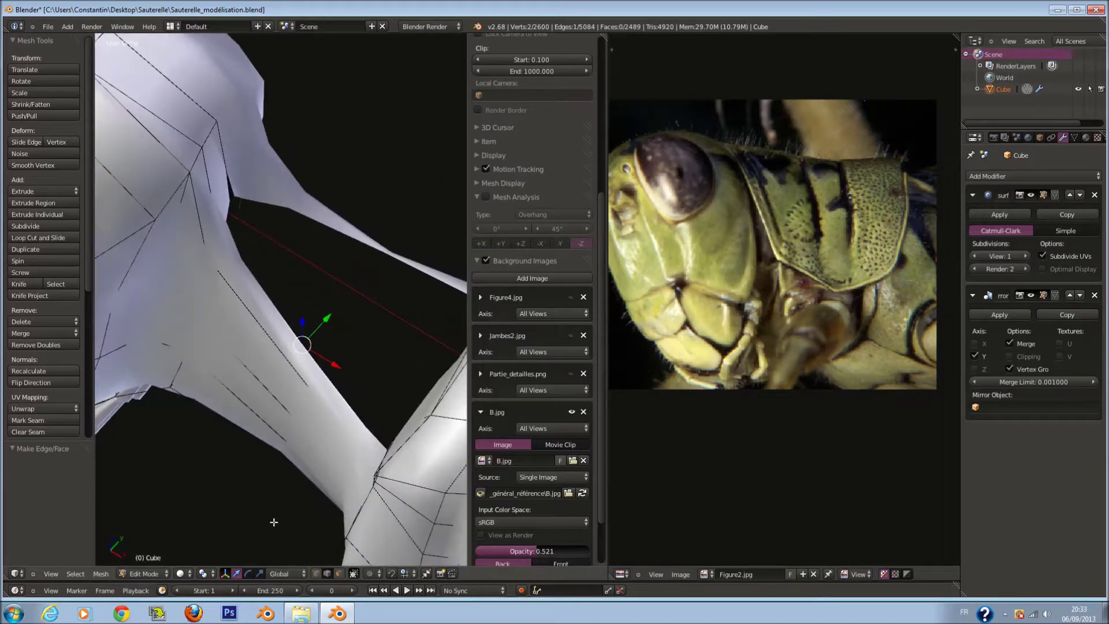
{"action": "key", "text": "z"}
{"action": "key", "text": "z"}
{"action": "middle_click_drag", "start_coordinate": [233, 223], "coordinate": [317, 260]}
Extrude a new vertex from the gap's border and join it with an edge
{"action": "right_click", "coordinate": [246, 248]}
{"action": "key", "text": "e"}
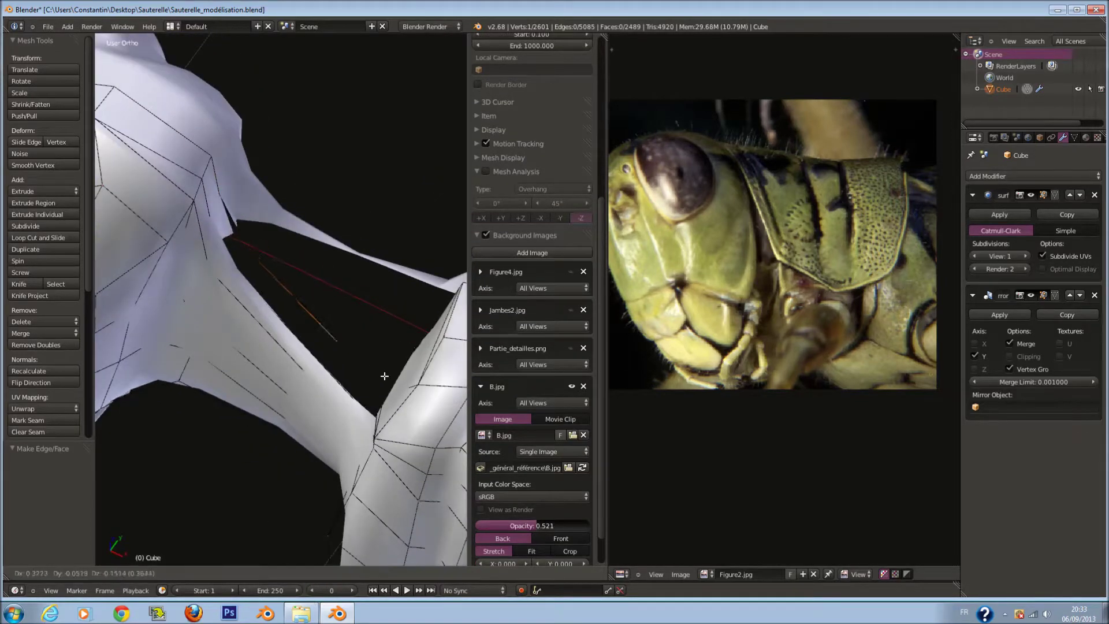
{"action": "left_click", "coordinate": [394, 381]}
{"action": "middle_click_drag", "start_coordinate": [394, 382], "coordinate": [409, 317]}
{"action": "key", "text": "z"}
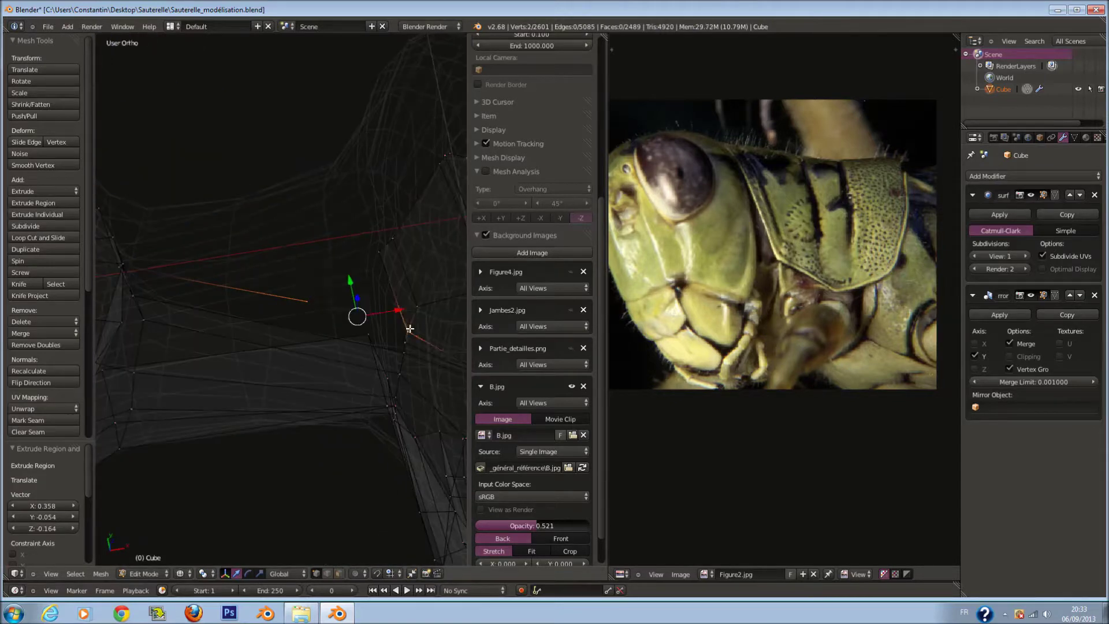
{"action": "key", "text": "f"}
{"action": "key", "text": "a"}
Connect gap vertices with edges and subdivide one edge to add a vertex
{"action": "right_click", "coordinate": [314, 334]}
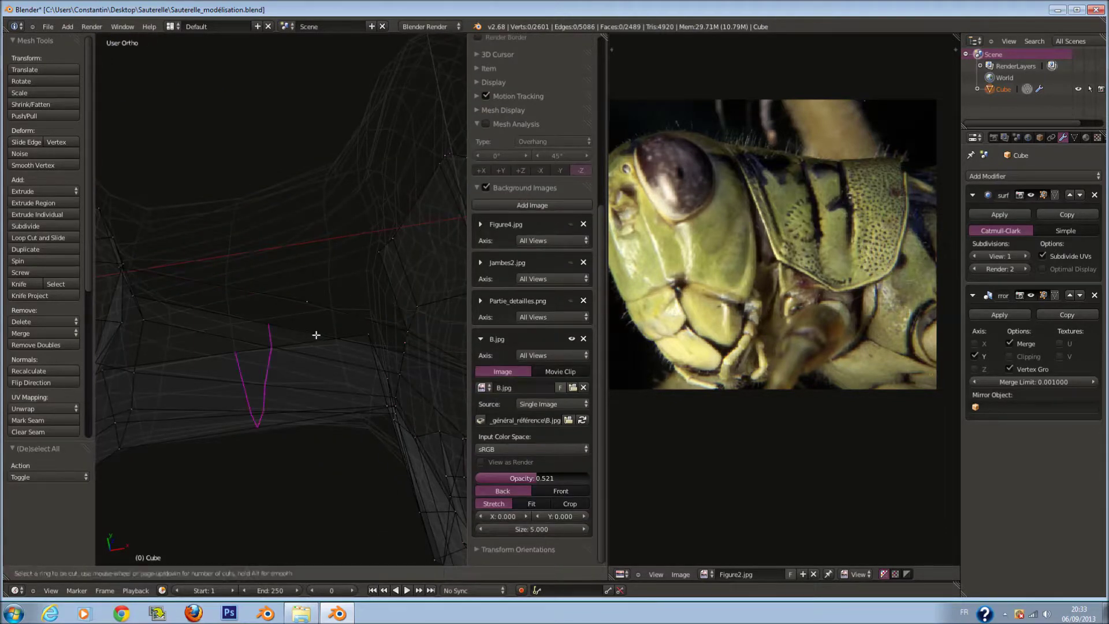
{"action": "right_click", "coordinate": [367, 343], "text": "shift"}
{"action": "key", "text": "f"}
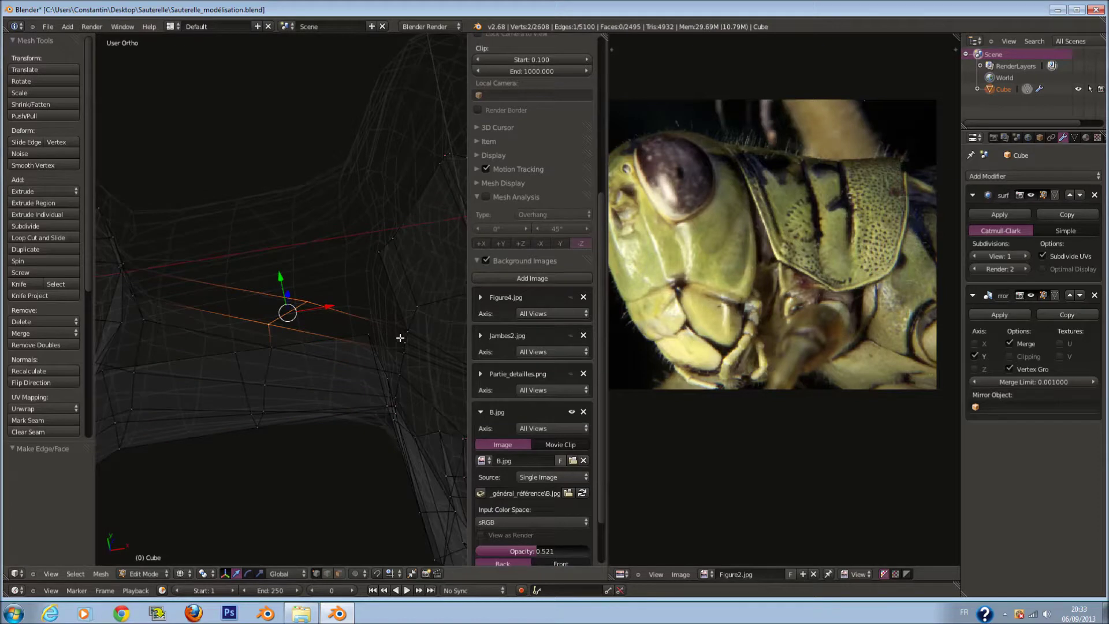
{"action": "right_click", "coordinate": [404, 342]}
{"action": "key", "text": "w"}
{"action": "left_click", "coordinate": [277, 315]}
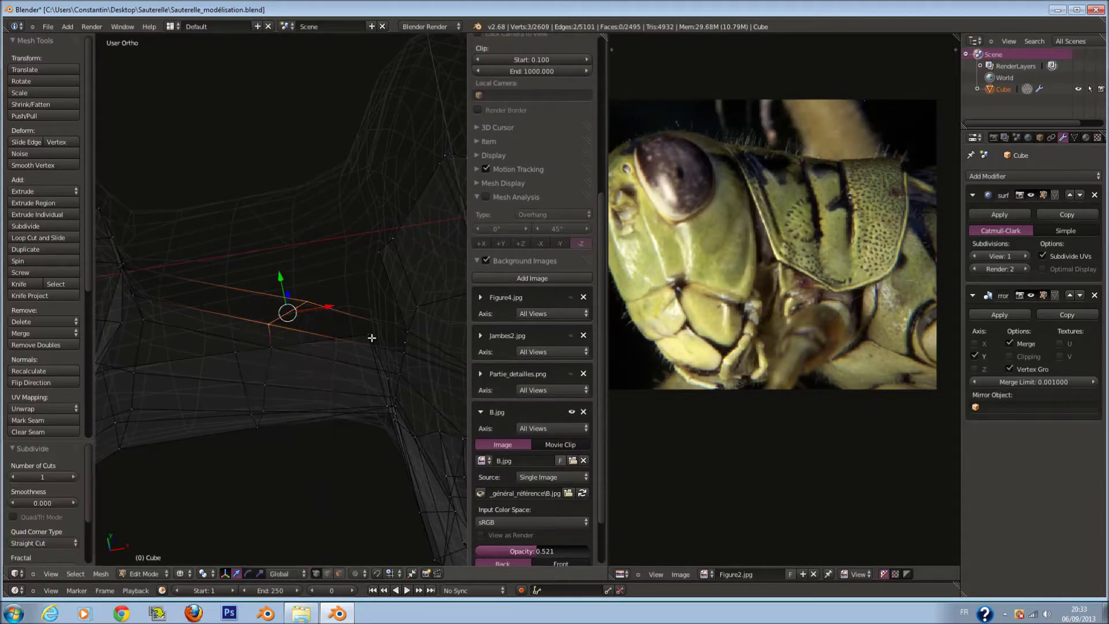
{"action": "right_click", "coordinate": [404, 342]}
{"action": "right_click", "coordinate": [306, 312], "text": "shift"}
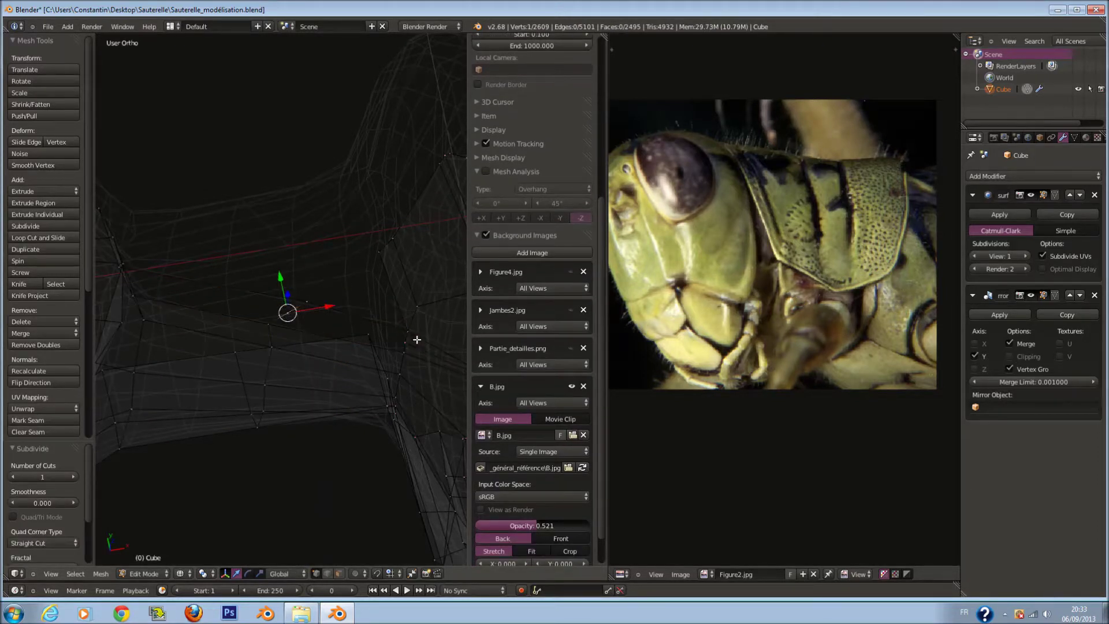
{"action": "key", "text": "f"}
{"action": "mouse_move", "coordinate": [406, 342]}
{"action": "middle_mouse_down"}
{"action": "mouse_move", "coordinate": [260, 302]}
{"action": "mouse_move", "coordinate": [268, 272]}
{"action": "middle_mouse_up"}
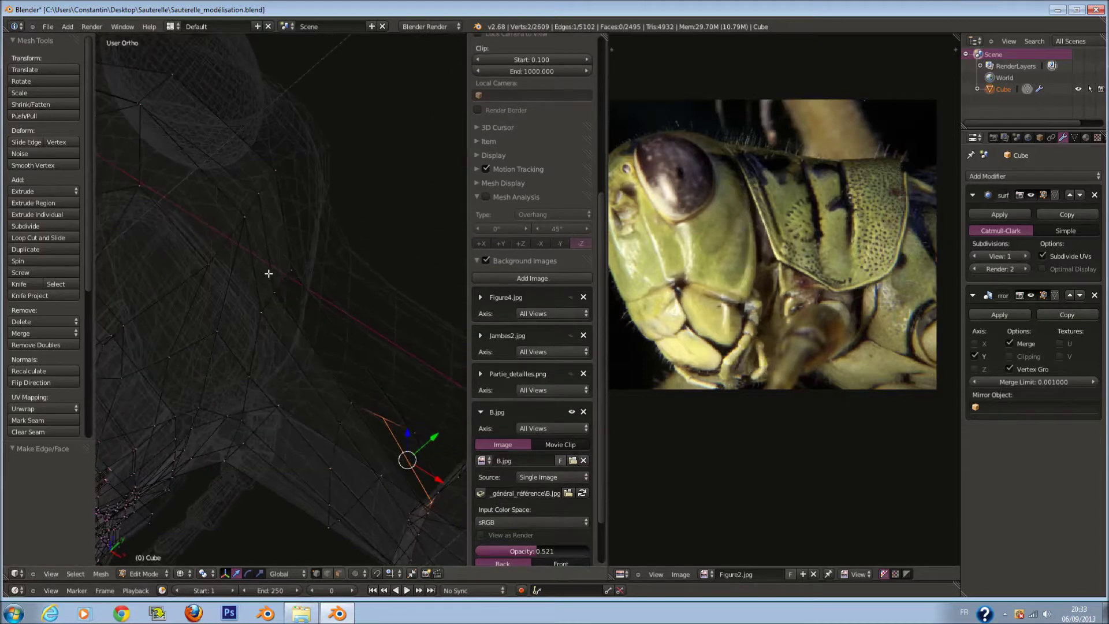
Add an edge loop cut near the gap and join its vertex with an edge
{"action": "right_click", "coordinate": [293, 275]}
{"action": "key", "text": "a"}
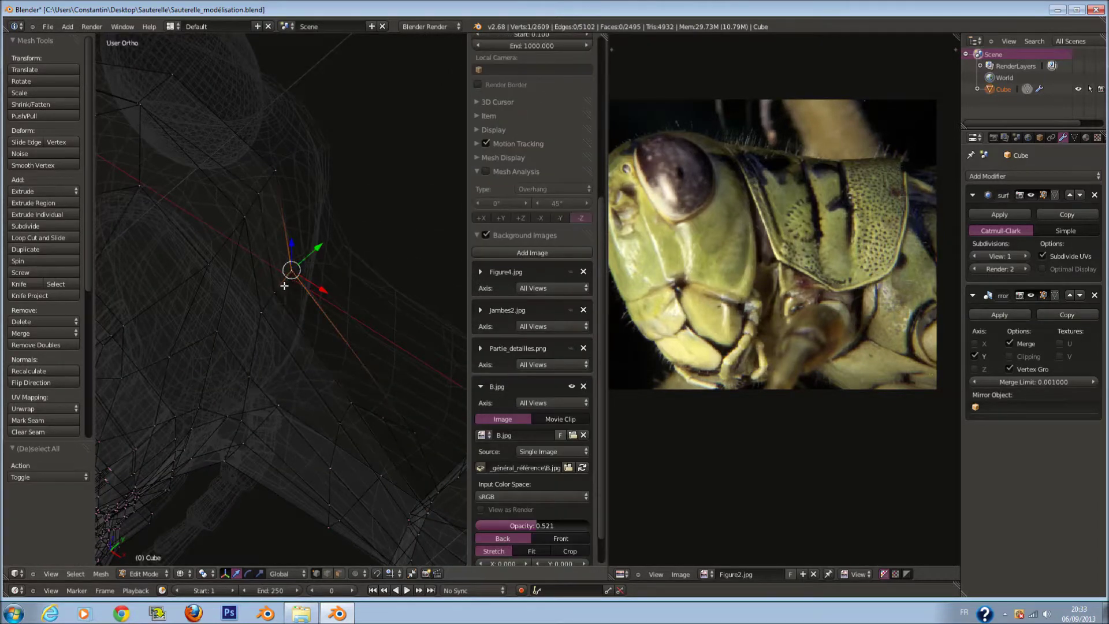
{"action": "key", "text": "ctrl+r"}
{"action": "left_click", "coordinate": [284, 279]}
{"action": "right_click", "coordinate": [283, 279]}
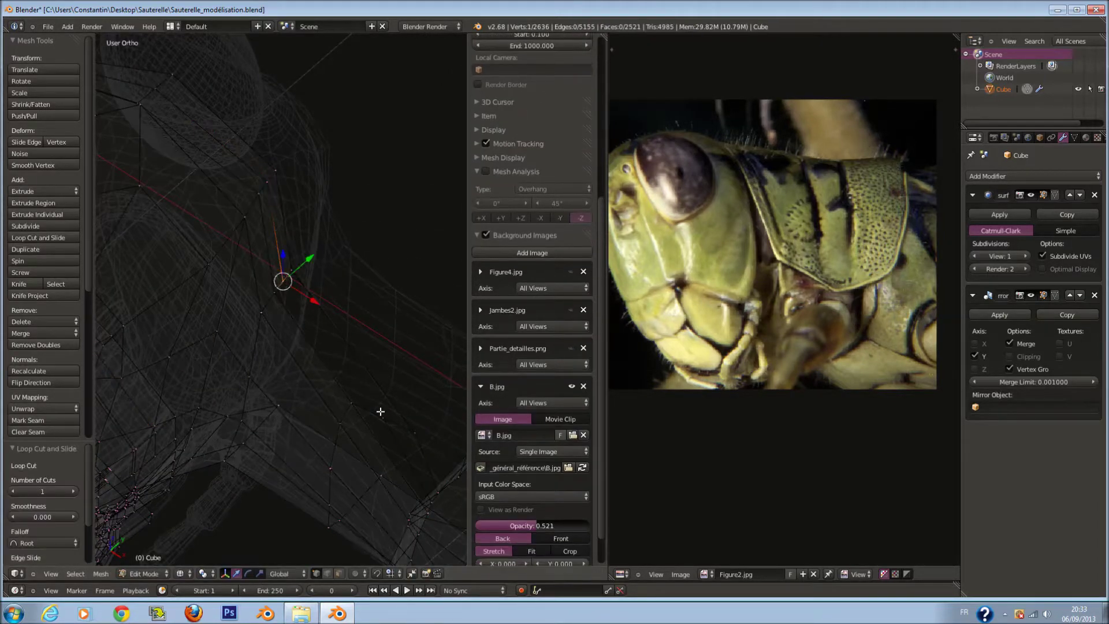
{"action": "middle_click_drag", "start_coordinate": [379, 409], "coordinate": [433, 419]}
{"action": "key", "text": "f"}
Fill another face across the gap, then start a move and cancel it
{"action": "key", "text": "z"}
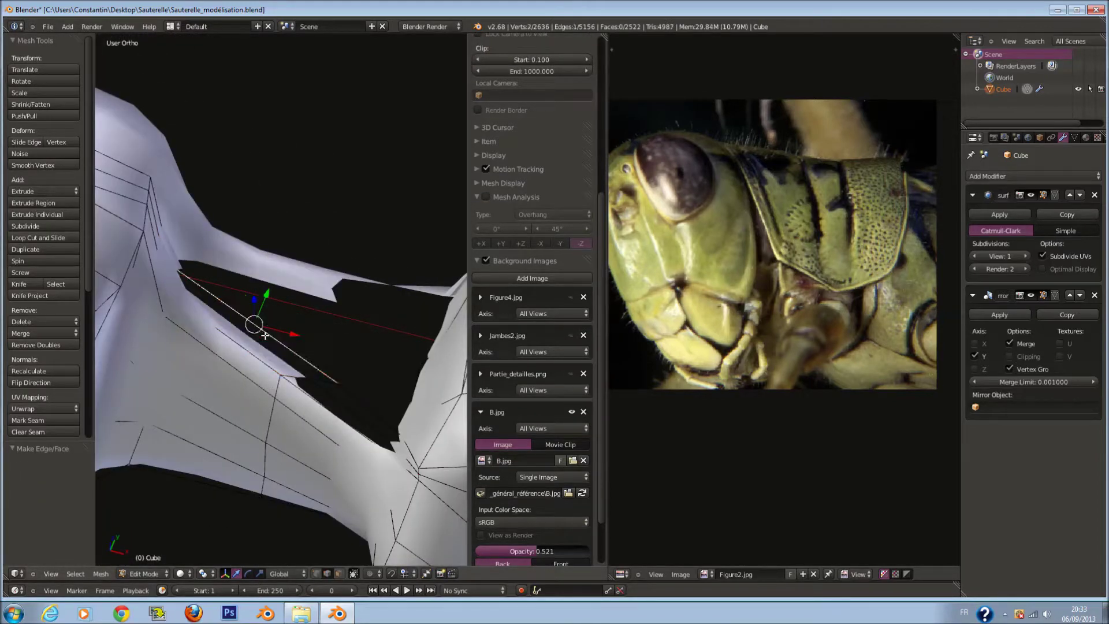
{"action": "key", "text": "f"}
{"action": "key", "text": "z"}
{"action": "middle_click_drag", "start_coordinate": [273, 301], "coordinate": [362, 302]}
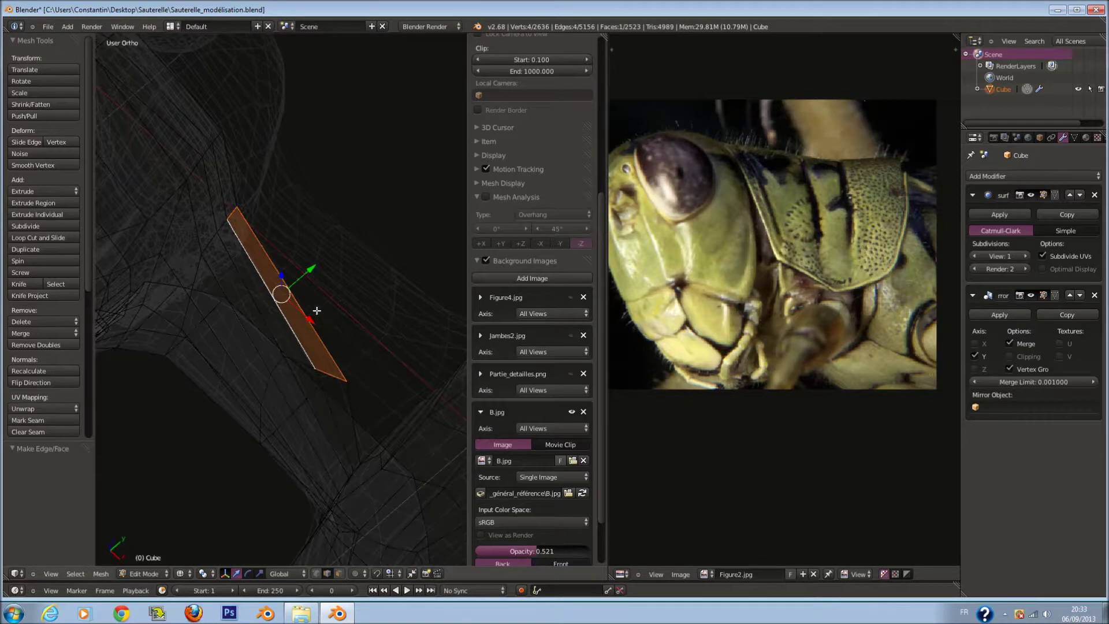
{"action": "key", "text": "z"}
{"action": "key", "text": "g"}
{"action": "key", "text": "Escape"}
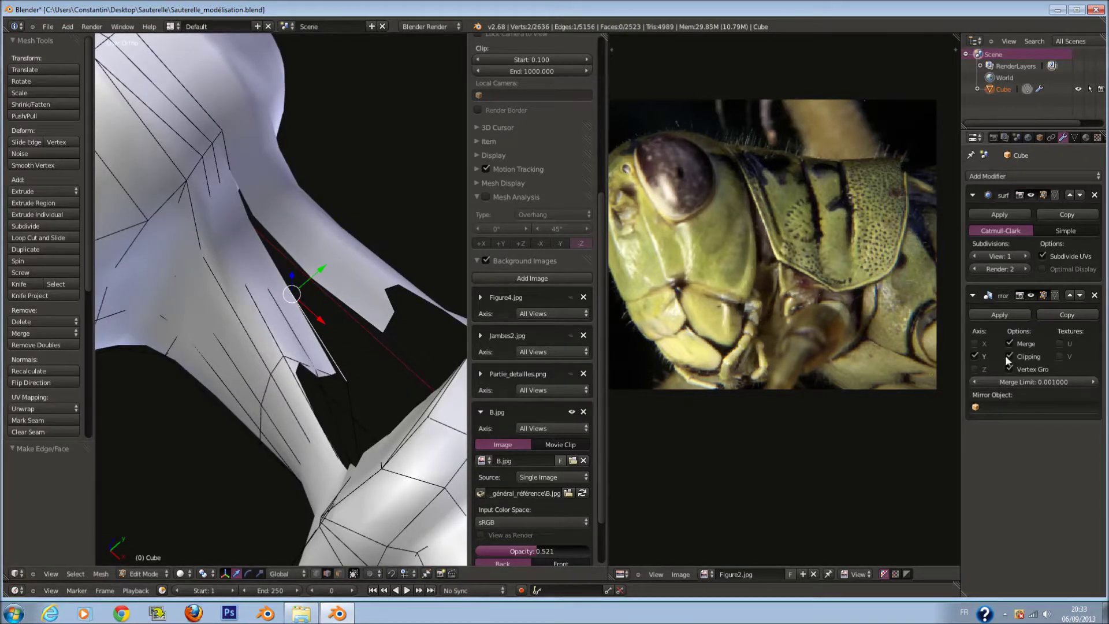
Reposition the edge flap and enable Mirror Clipping to keep centre vertices on the mirror plane
{"action": "key", "text": "g"}
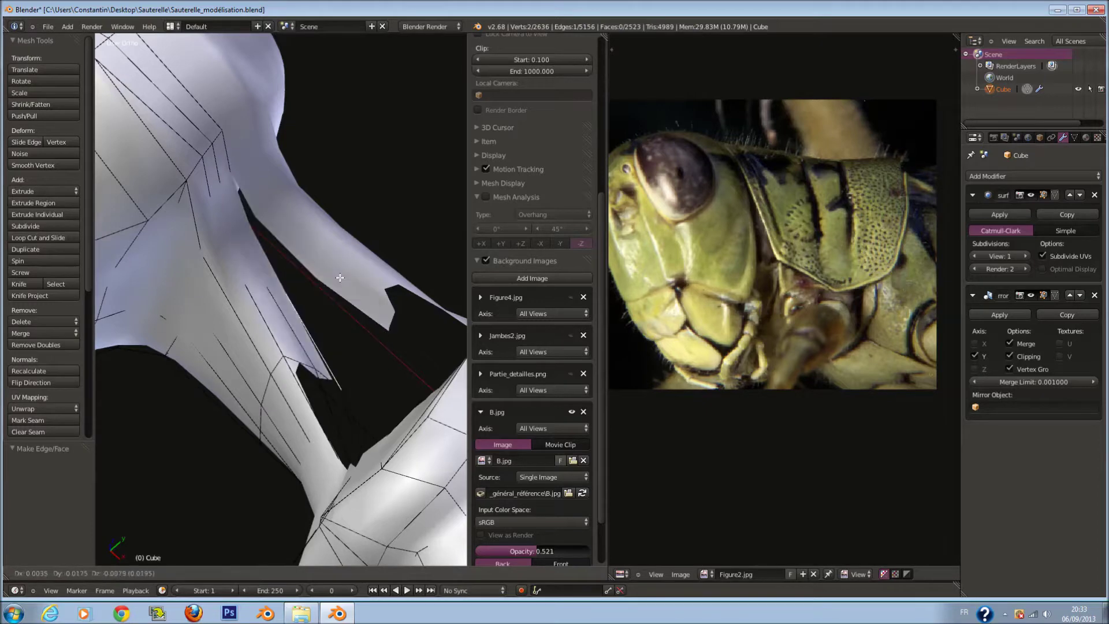
{"action": "left_click", "coordinate": [450, 296]}
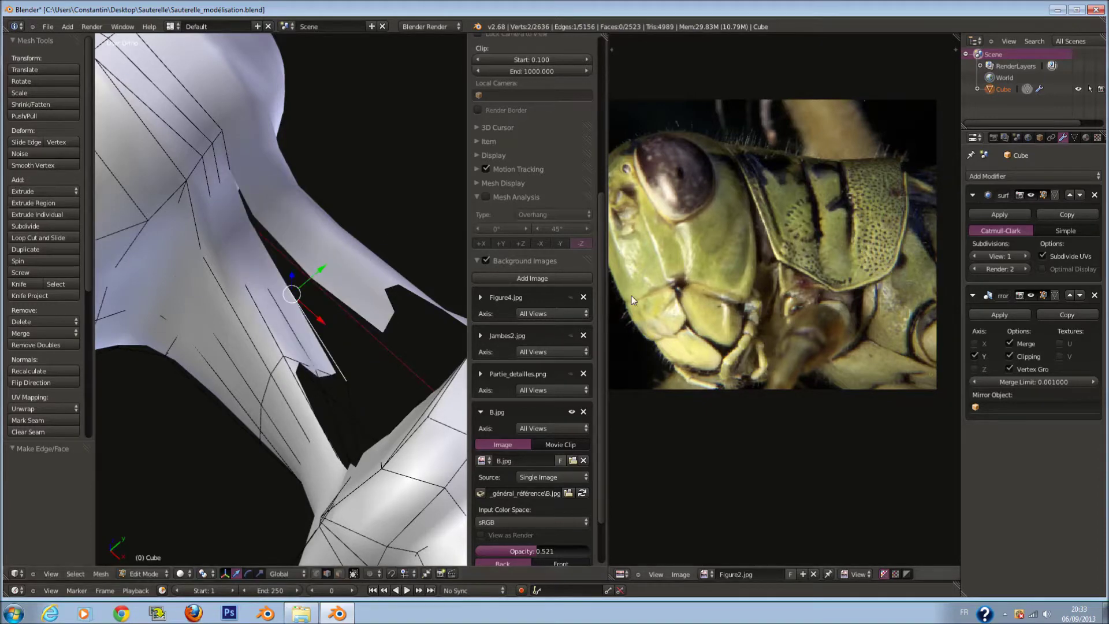
{"action": "middle_click_drag", "start_coordinate": [348, 221], "coordinate": [284, 196]}
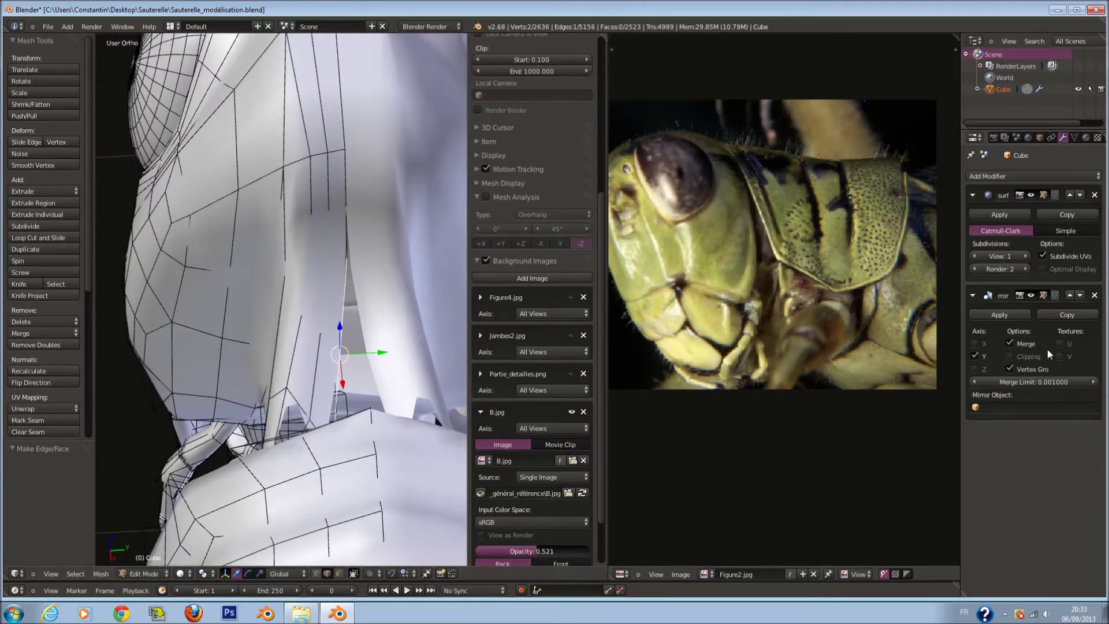
{"action": "left_click", "coordinate": [1012, 356]}
{"action": "scroll", "coordinate": [347, 289], "scroll_direction": "up", "scroll_amount": 2}
Slide the selected vertices along the Y axis
{"action": "key", "text": "g"}
{"action": "key", "text": "y"}
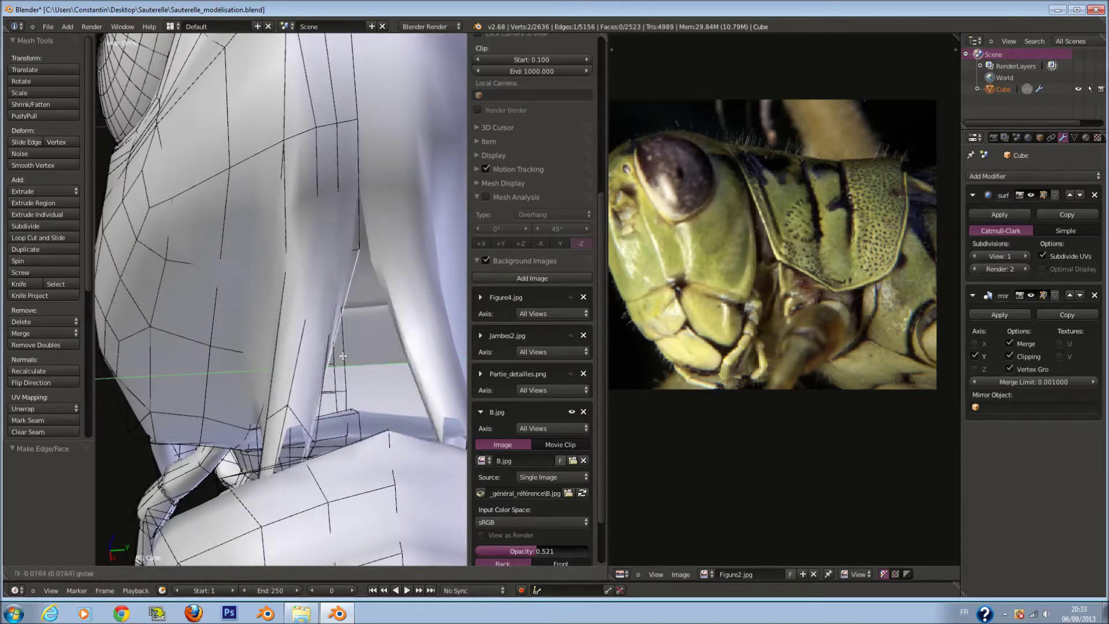
{"action": "left_click", "coordinate": [399, 372]}
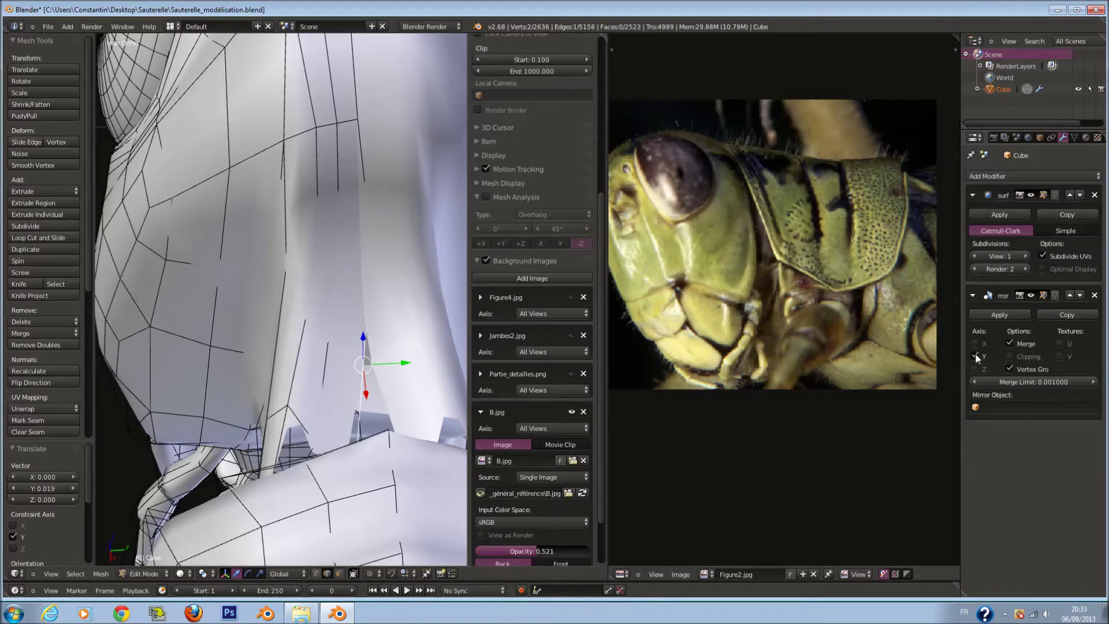
{"action": "mouse_move", "coordinate": [407, 361]}
{"action": "left_mouse_down"}
{"action": "mouse_move", "coordinate": [372, 363]}
{"action": "mouse_move", "coordinate": [406, 364]}
{"action": "left_mouse_up"}
{"action": "mouse_move", "coordinate": [406, 364]}
{"action": "middle_mouse_down"}
{"action": "mouse_move", "coordinate": [370, 379]}
{"action": "mouse_move", "coordinate": [409, 316]}
{"action": "middle_mouse_up"}
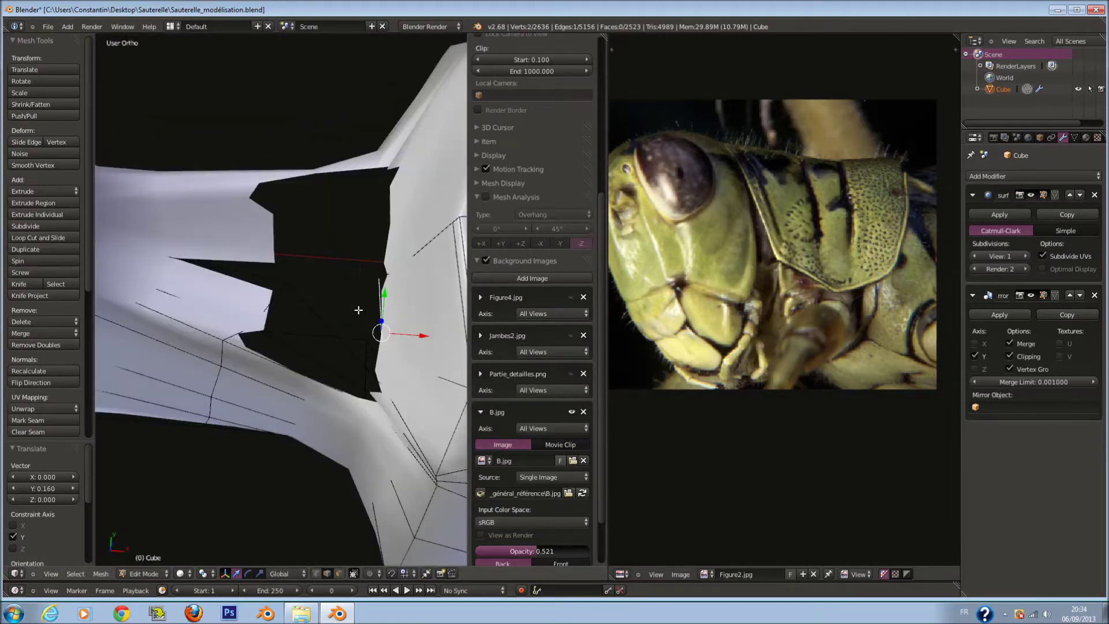
Fill a new face across the hole between head and thorax
{"action": "key", "text": "a"}
{"action": "middle_click_drag", "start_coordinate": [369, 312], "coordinate": [397, 295]}
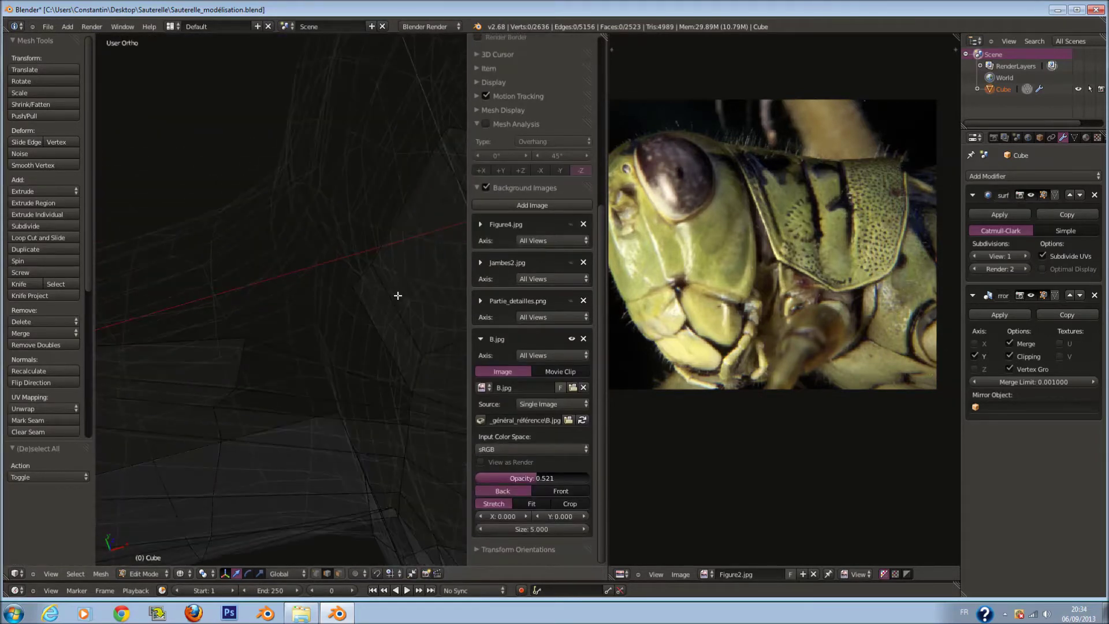
{"action": "right_click", "coordinate": [372, 399]}
{"action": "key", "text": "f"}
{"action": "key", "text": "z"}
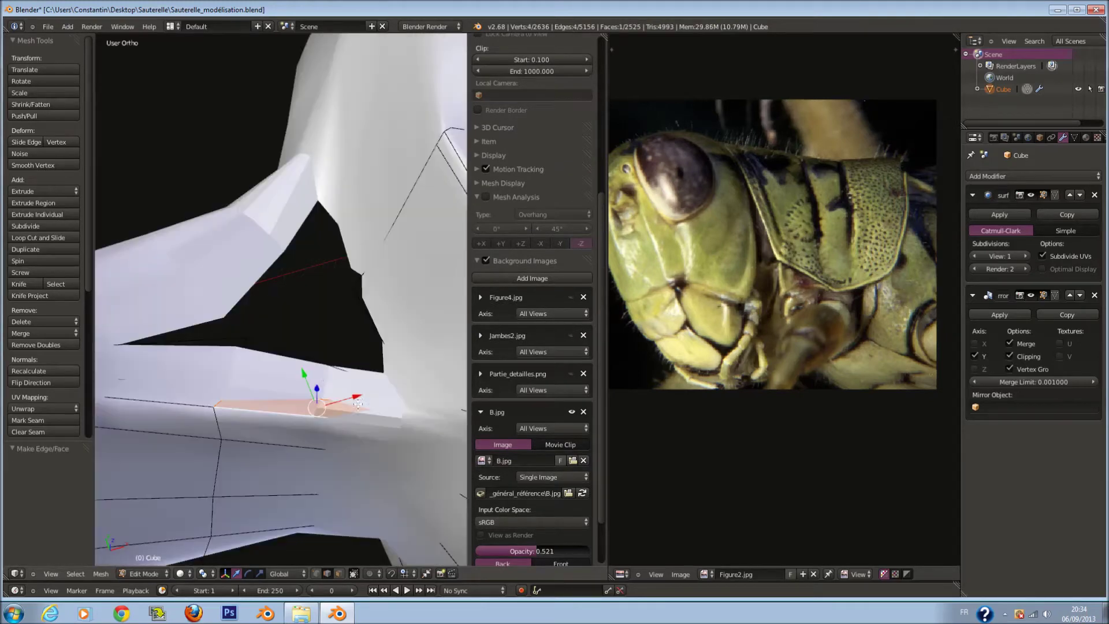
{"action": "key", "text": "z"}
Try filling a face at the edge gap, inspect it in solid view, then undo it
{"action": "key", "text": "a"}
{"action": "key", "text": "a"}
{"action": "key", "text": "a"}
{"action": "right_click", "coordinate": [324, 308]}
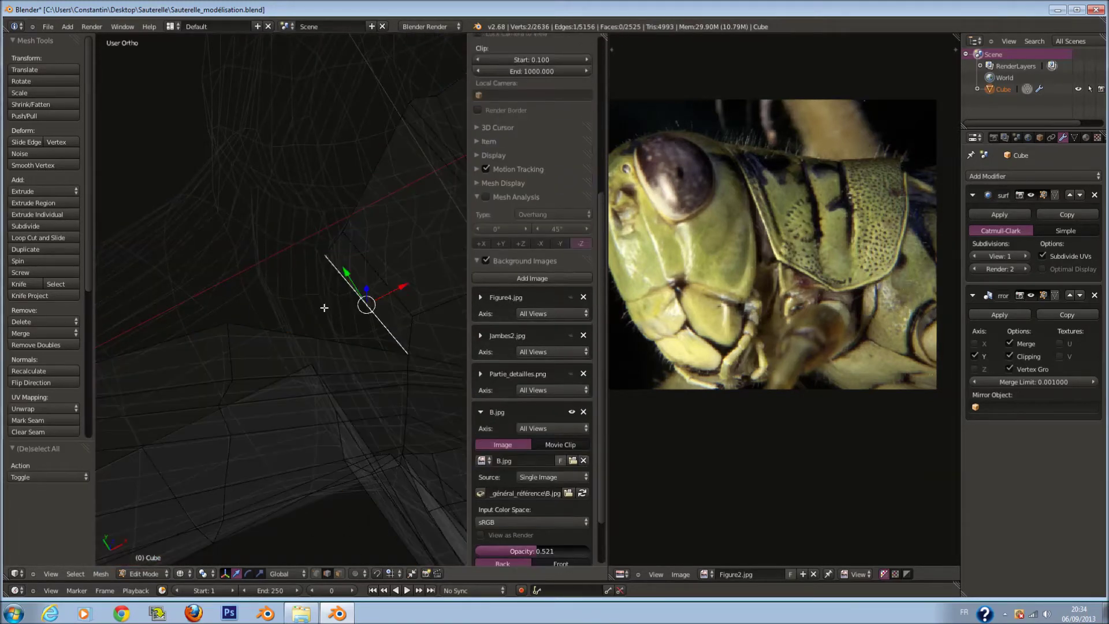
{"action": "key", "text": "f"}
{"action": "key", "text": "z"}
{"action": "middle_click_drag", "start_coordinate": [295, 298], "coordinate": [333, 294], "text": "shift"}
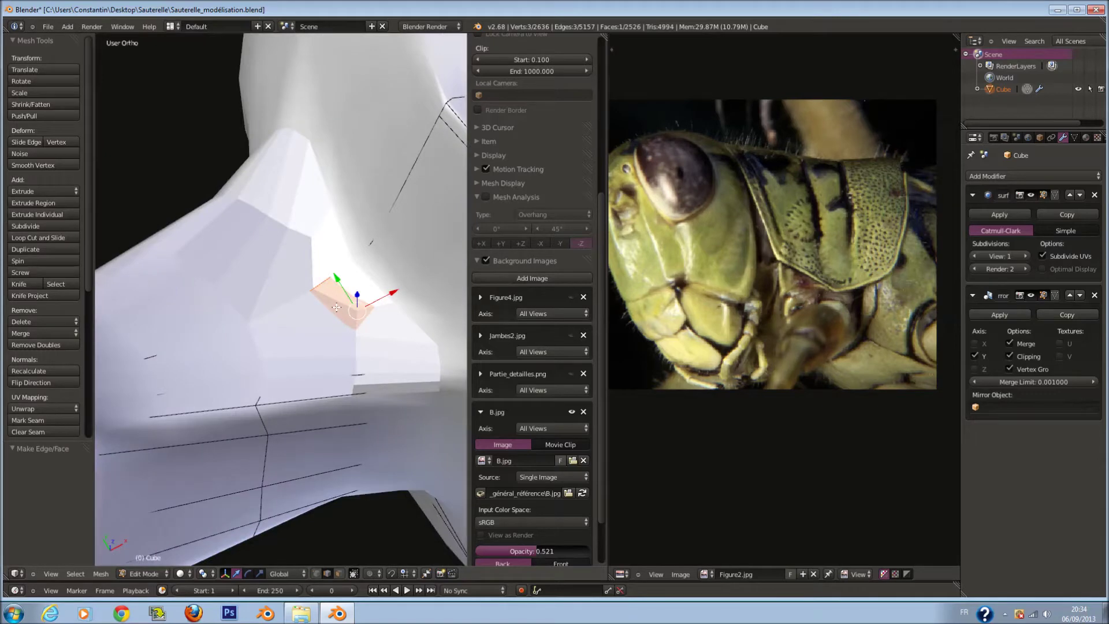
{"action": "key", "text": "ctrl+z"}
{"action": "key", "text": "z"}
Add a loop cut, fill the remaining triangular gap, and smooth its vertices
{"action": "key", "text": "ctrl+r"}
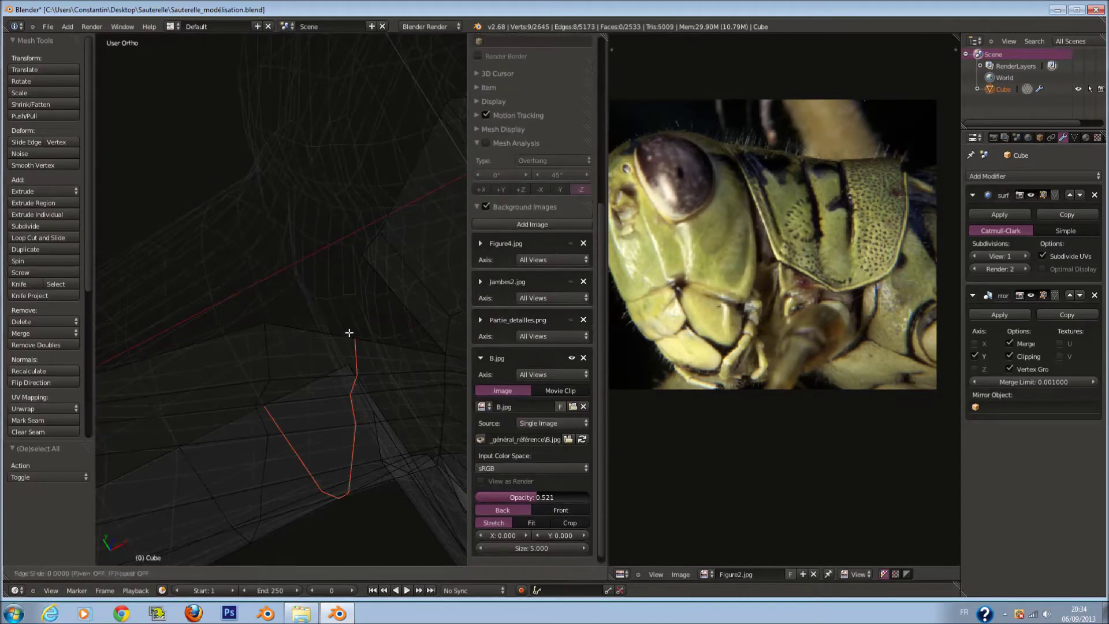
{"action": "left_click", "coordinate": [347, 332]}
{"action": "right_click", "coordinate": [336, 332]}
{"action": "key", "text": "f"}
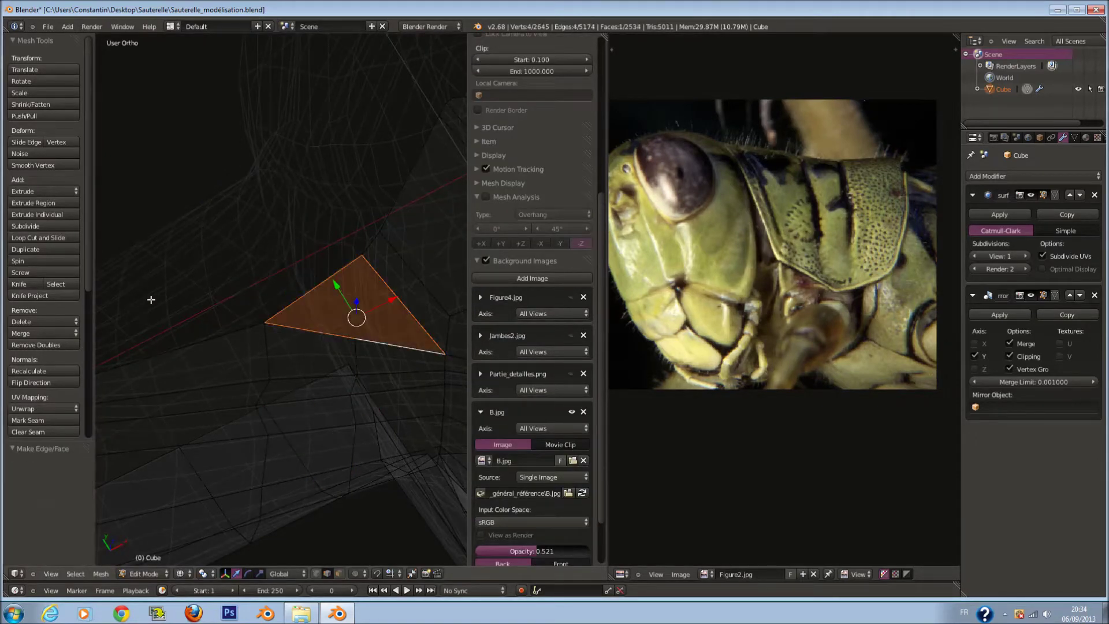
{"action": "left_click", "coordinate": [52, 164]}
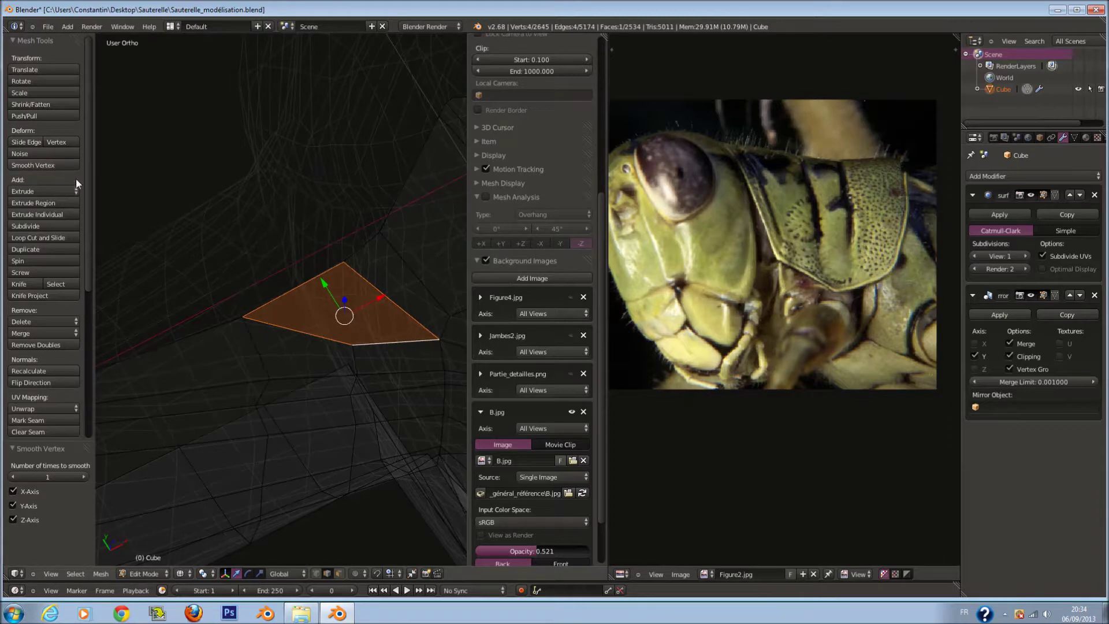
Show the model smooth-shaded in Object Mode from the front view
{"action": "key", "text": "z"}
{"action": "scroll", "coordinate": [322, 286], "scroll_direction": "down", "scroll_amount": 2}
{"action": "scroll", "coordinate": [322, 286], "scroll_direction": "down", "scroll_amount": 2}
{"action": "key", "text": "Tab"}
{"action": "key", "text": "KP_1"}
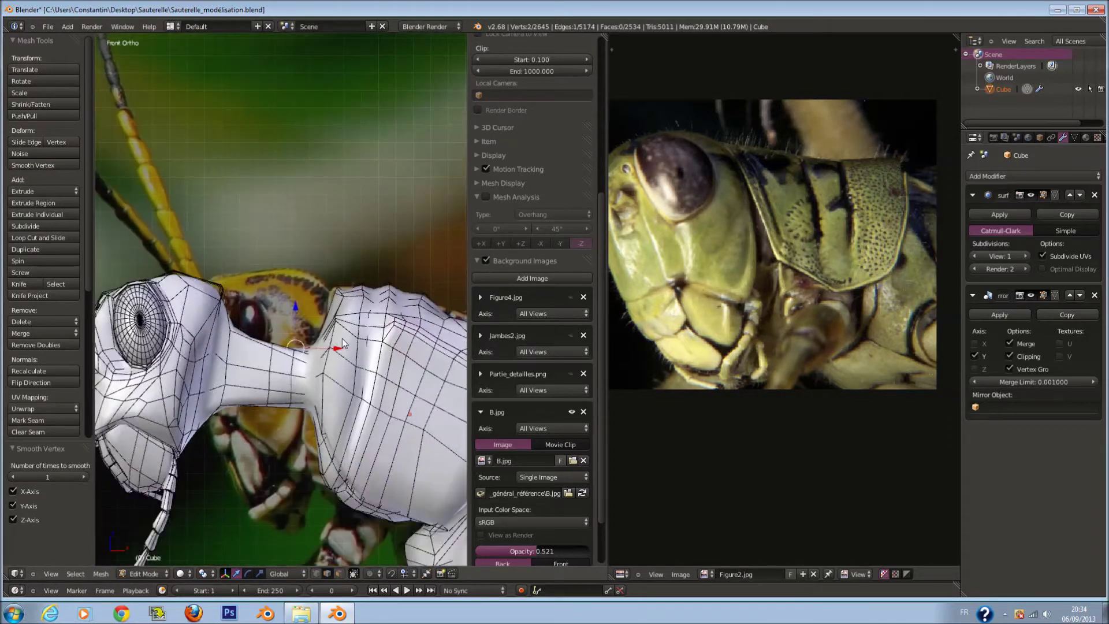
{"action": "left_click", "coordinate": [31, 183]}
{"action": "scroll", "coordinate": [311, 339], "scroll_direction": "down", "scroll_amount": 3}
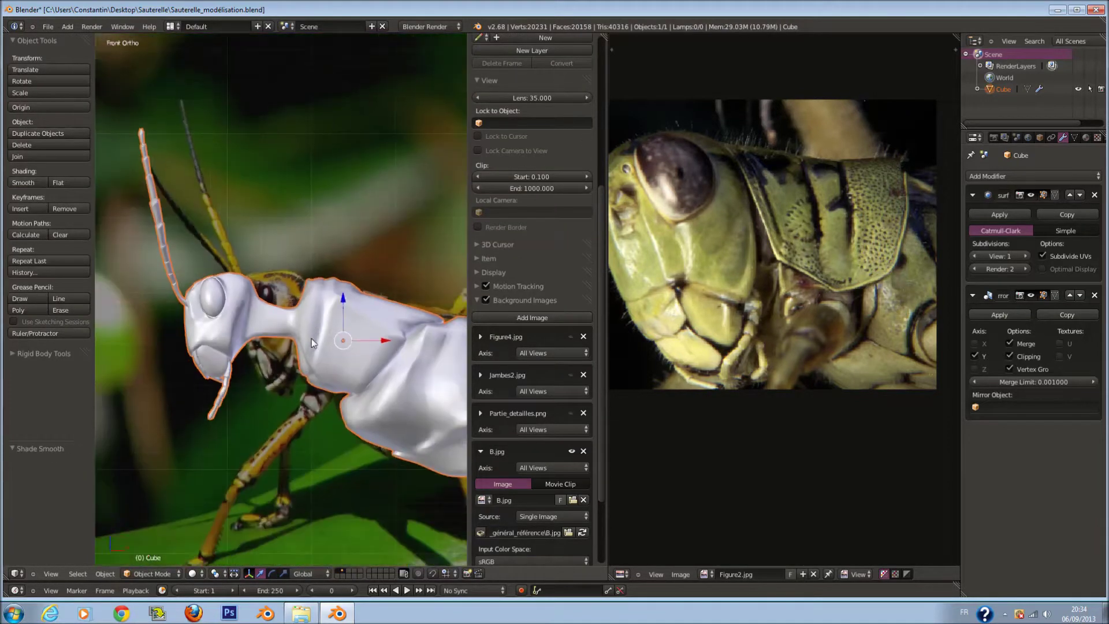
Return to Edit Mode in wireframe and save the file
{"action": "scroll", "coordinate": [311, 339], "scroll_direction": "up", "scroll_amount": 5}
{"action": "key", "text": "Tab"}
{"action": "key", "text": "z"}
{"action": "scroll", "coordinate": [316, 294], "scroll_direction": "up", "scroll_amount": 1}
{"action": "key", "text": "ctrl+s"}
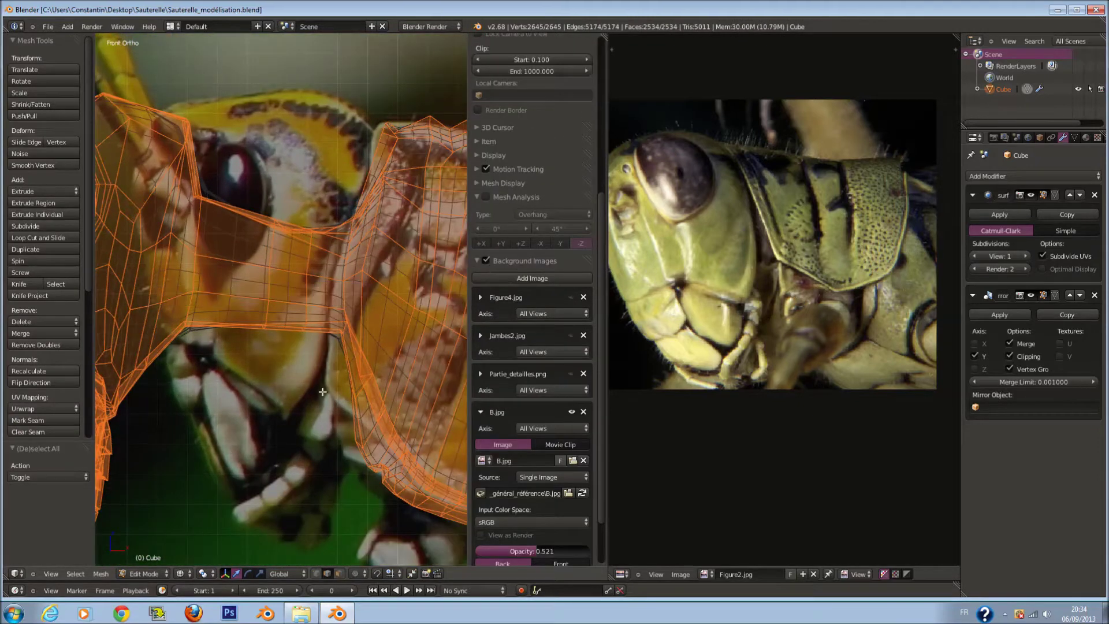
Brush-select a small group of neck vertices, grow the selection, then clear it
{"action": "key", "text": "a"}
{"action": "scroll", "coordinate": [301, 243], "scroll_direction": "up", "scroll_amount": 2}
{"action": "key", "text": "c"}
{"action": "mouse_move", "coordinate": [301, 278]}
{"action": "left_mouse_down"}
{"action": "mouse_move", "coordinate": [301, 217]}
{"action": "mouse_move", "coordinate": [358, 248]}
{"action": "left_mouse_up"}
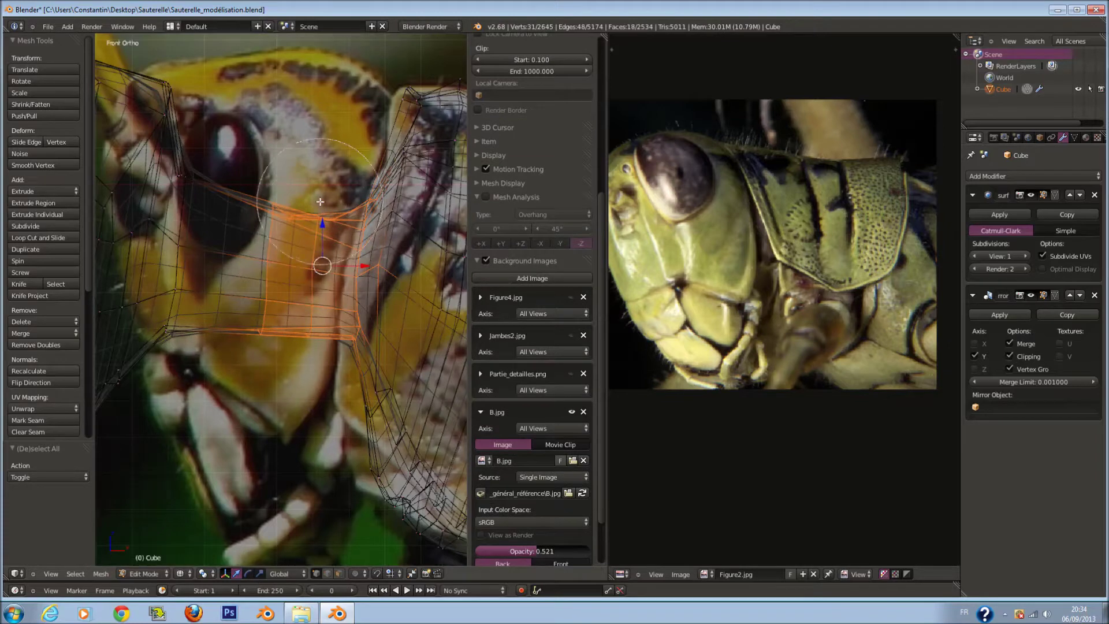
{"action": "key", "text": "ctrl+KP_Add"}
{"action": "key", "text": "ctrl+KP_Add"}
{"action": "key", "text": "ctrl+KP_Add"}
{"action": "key", "text": "ctrl+KP_Add"}
{"action": "key", "text": "a"}
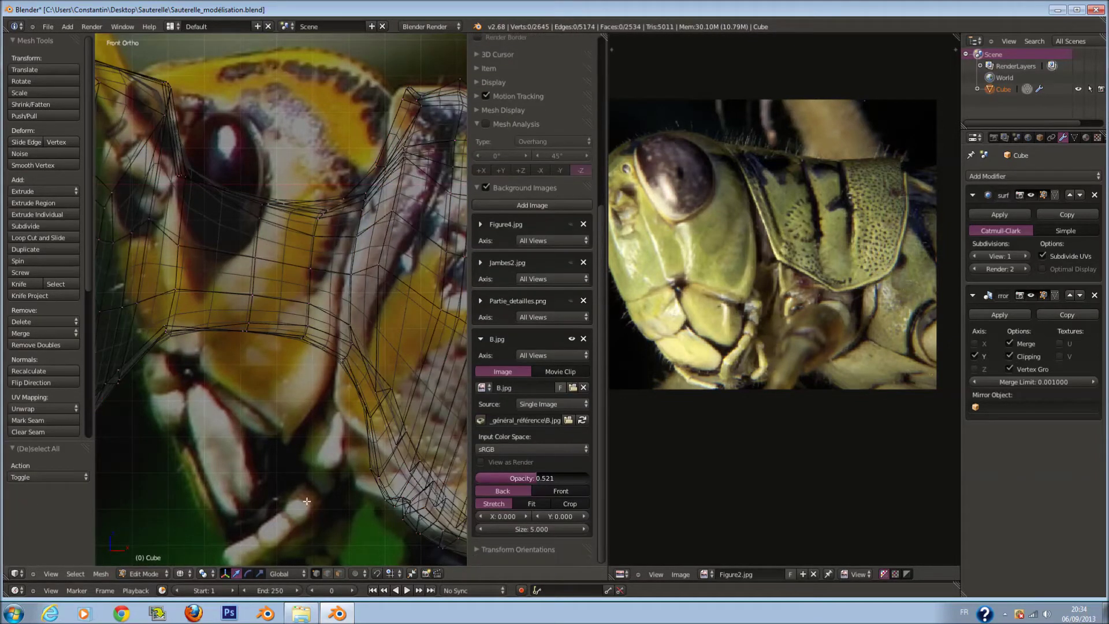
Select a vertical column of neck vertices and try moving it, undoing the move
{"action": "mouse_move", "coordinate": [356, 169]}
{"action": "left_mouse_down"}
{"action": "mouse_move", "coordinate": [359, 263]}
{"action": "mouse_move", "coordinate": [334, 364]}
{"action": "left_mouse_up"}
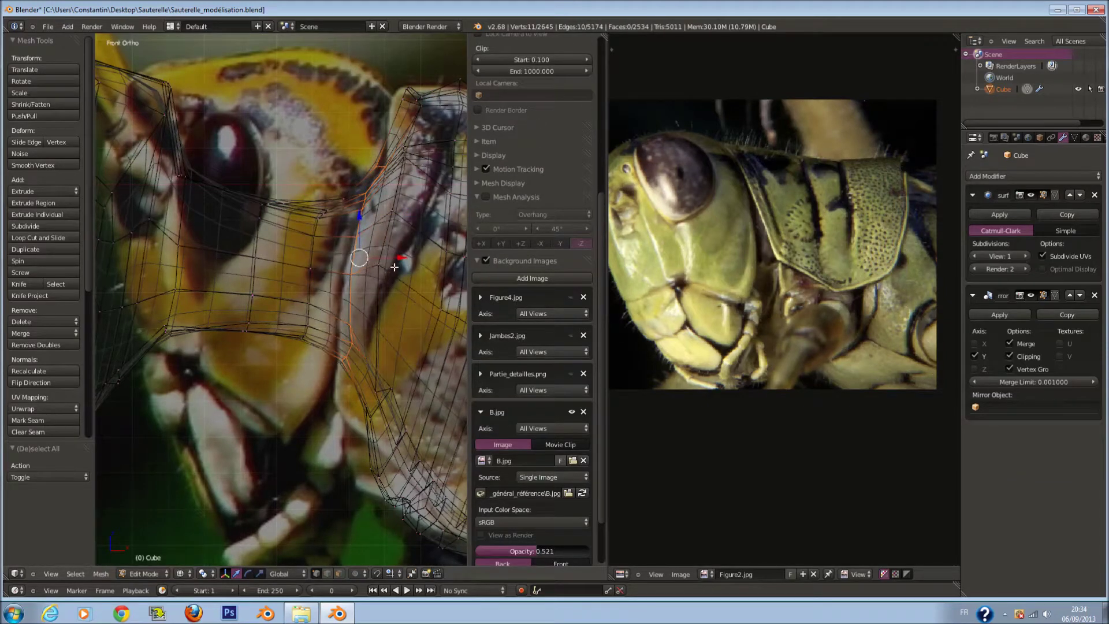
{"action": "key", "text": "g"}
{"action": "left_click", "coordinate": [425, 267]}
{"action": "key", "text": "r"}
{"action": "key", "text": "Escape"}
{"action": "key", "text": "ctrl+z"}
Straighten the neck column into a vertical line and move it right
{"action": "key", "text": "r"}
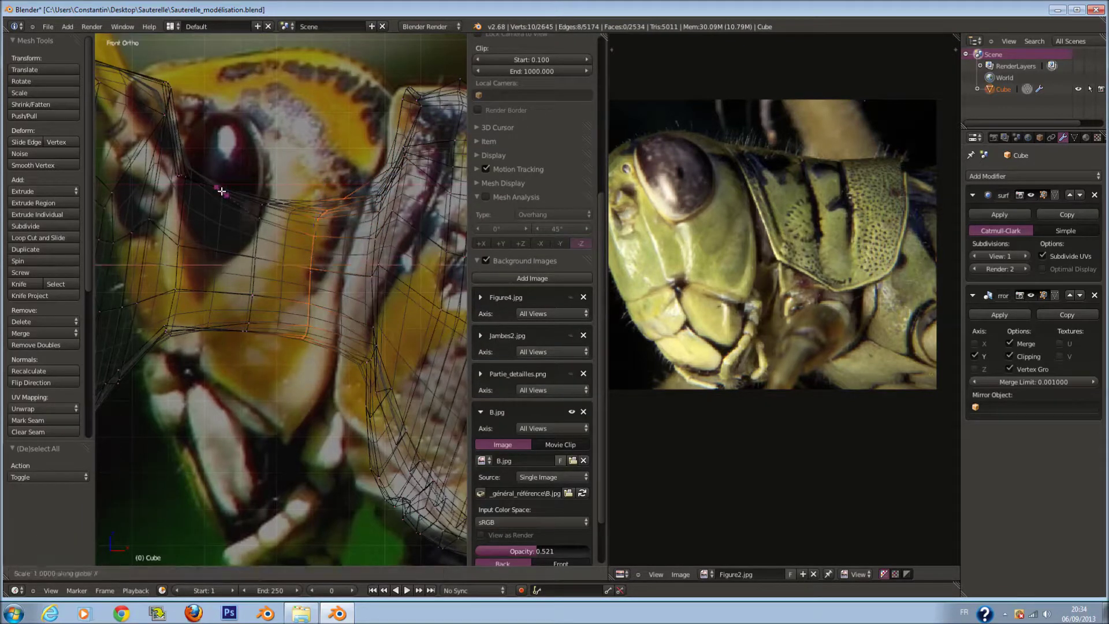
{"action": "key", "text": "Return"}
{"action": "key", "text": "g"}
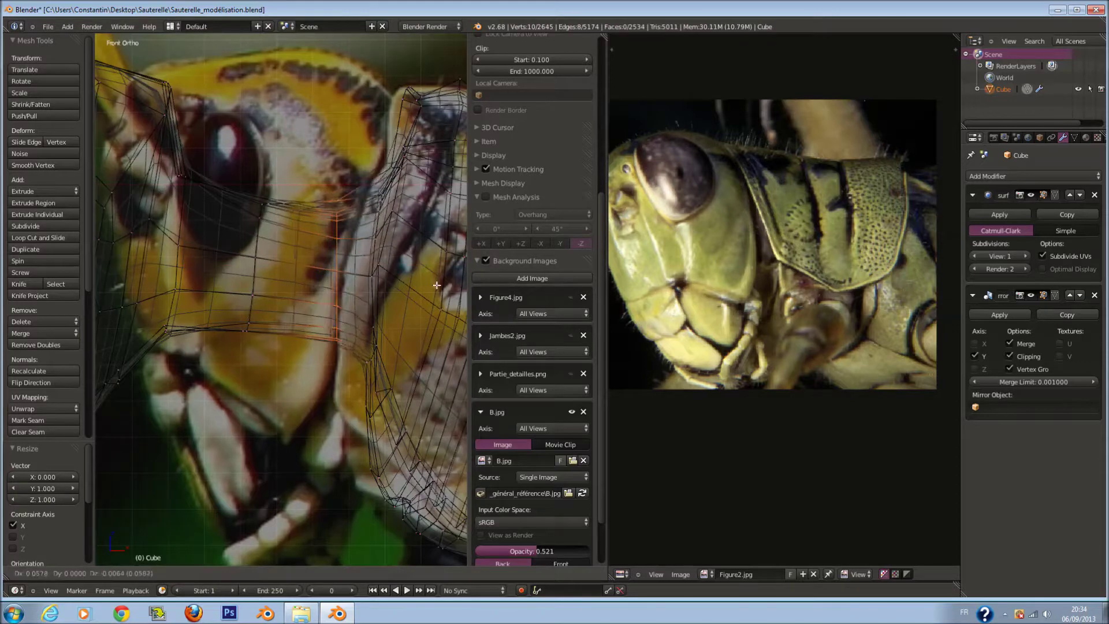
{"action": "left_click", "coordinate": [450, 287]}
{"action": "key", "text": "r"}
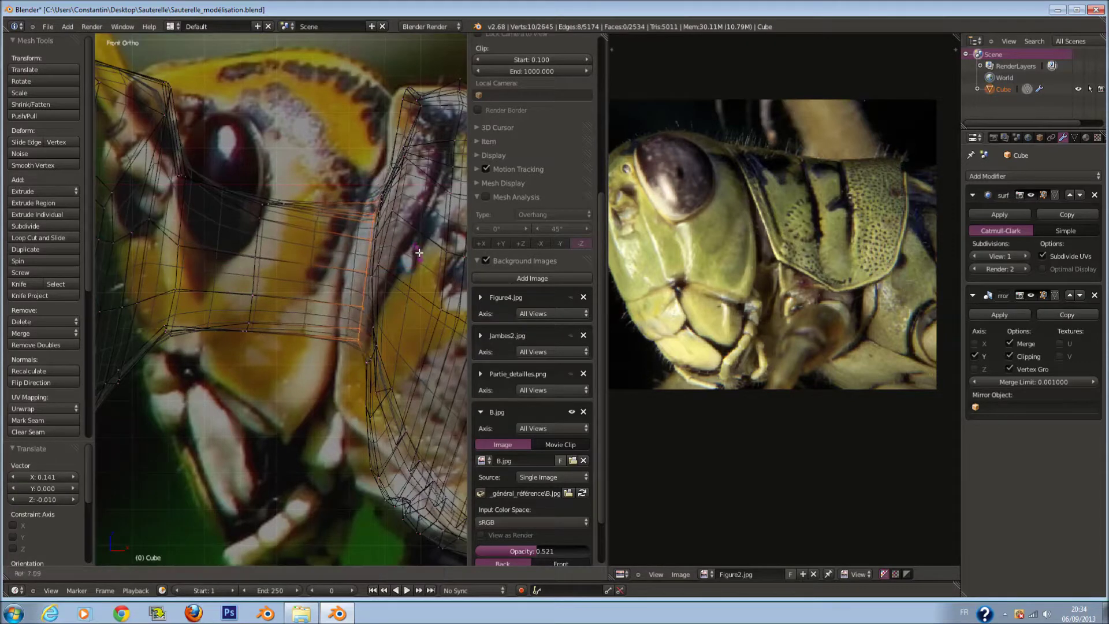
{"action": "key", "text": "Return"}
Select the next vertex column and flatten it to zero width
{"action": "key", "text": "a"}
{"action": "key", "text": "c"}
{"action": "left_click_drag", "start_coordinate": [260, 168], "coordinate": [249, 380]}
{"action": "key", "text": "s"}
{"action": "key", "text": "z"}
{"action": "key", "text": "Return"}
{"action": "key", "text": "r"}
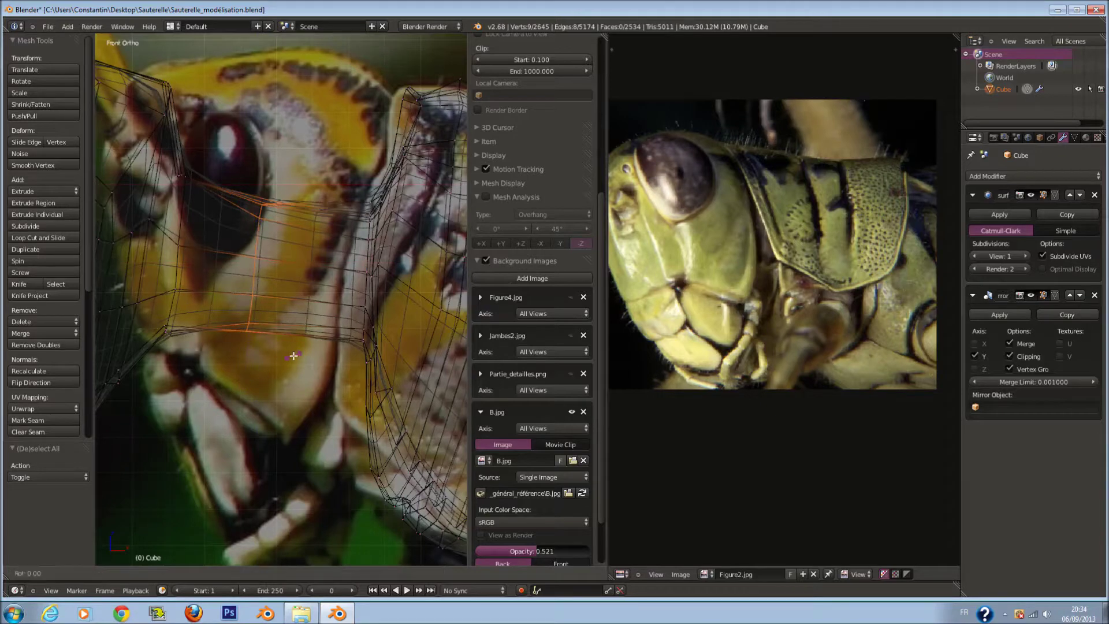
{"action": "key", "text": "Return"}
{"action": "key", "text": "z"}
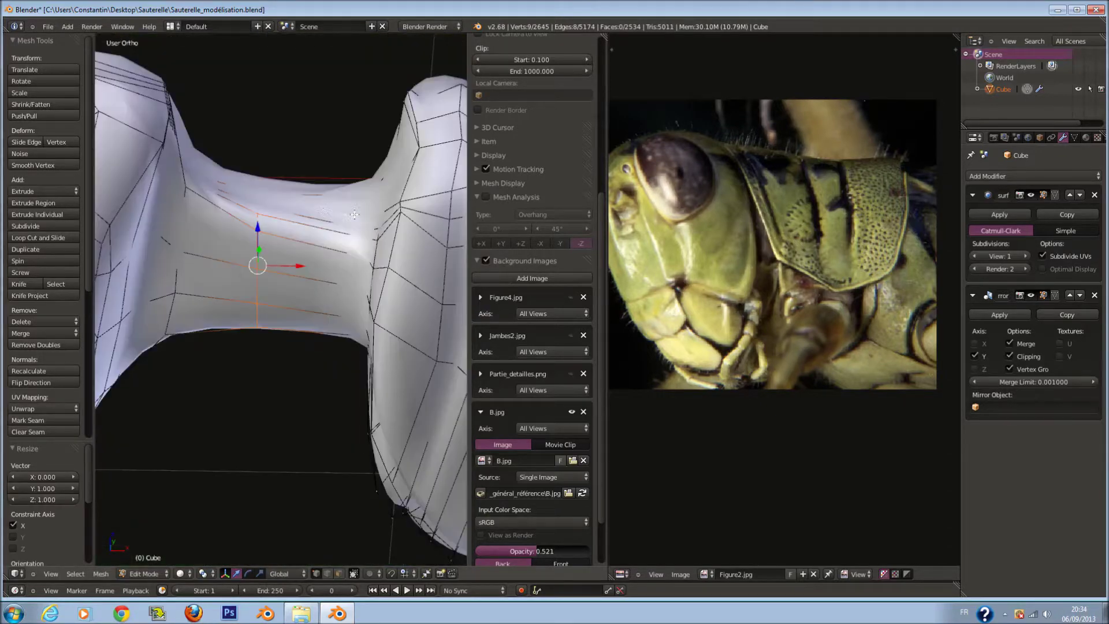
{"action": "key", "text": "z"}
Move that column right, tilt it 5.657°, and nudge it along X
{"action": "key", "text": "g"}
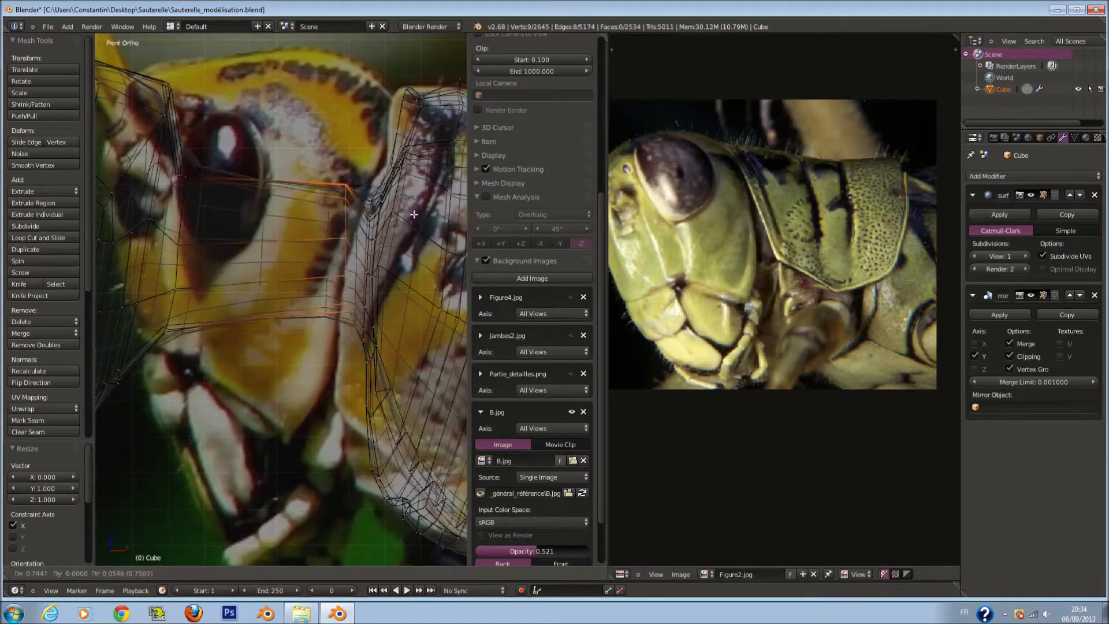
{"action": "left_click", "coordinate": [430, 244]}
{"action": "key", "text": "r"}
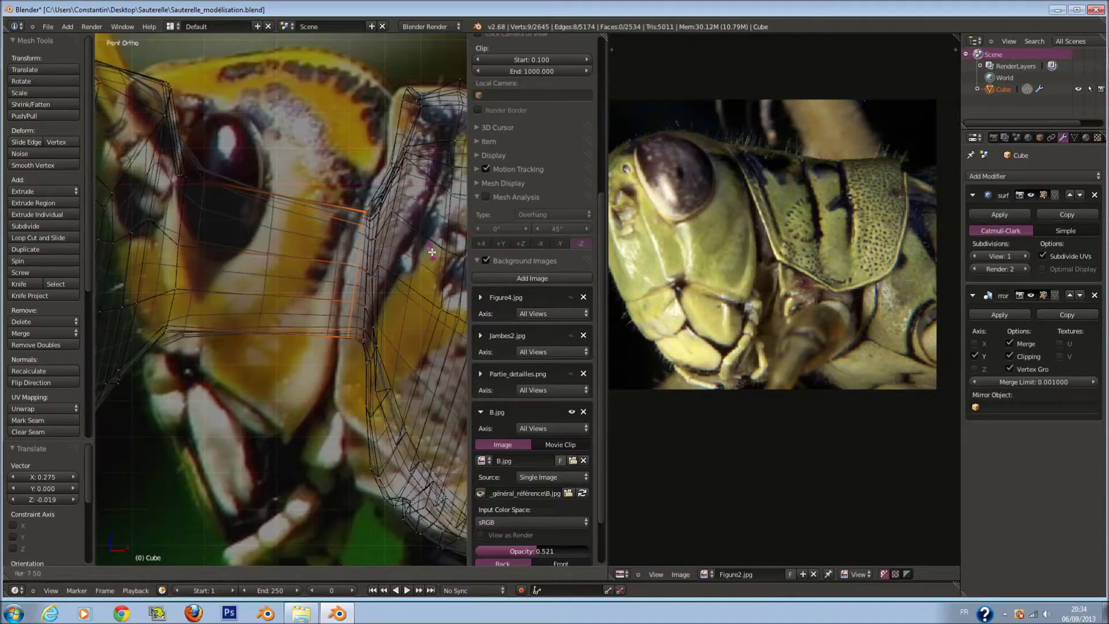
{"action": "left_click", "coordinate": [434, 249]}
{"action": "key", "text": "g"}
{"action": "left_click", "coordinate": [436, 248]}
Shrink the neck ring to 0.936, shift it along X, scale it smaller, and exit Edit Mode
{"action": "mouse_move", "coordinate": [435, 248]}
{"action": "middle_mouse_down"}
{"action": "mouse_move", "coordinate": [379, 245]}
{"action": "mouse_move", "coordinate": [373, 263]}
{"action": "middle_mouse_up"}
{"action": "key", "text": "s"}
{"action": "left_click", "coordinate": [374, 242]}
{"action": "left_click_drag", "start_coordinate": [368, 250], "coordinate": [373, 251]}
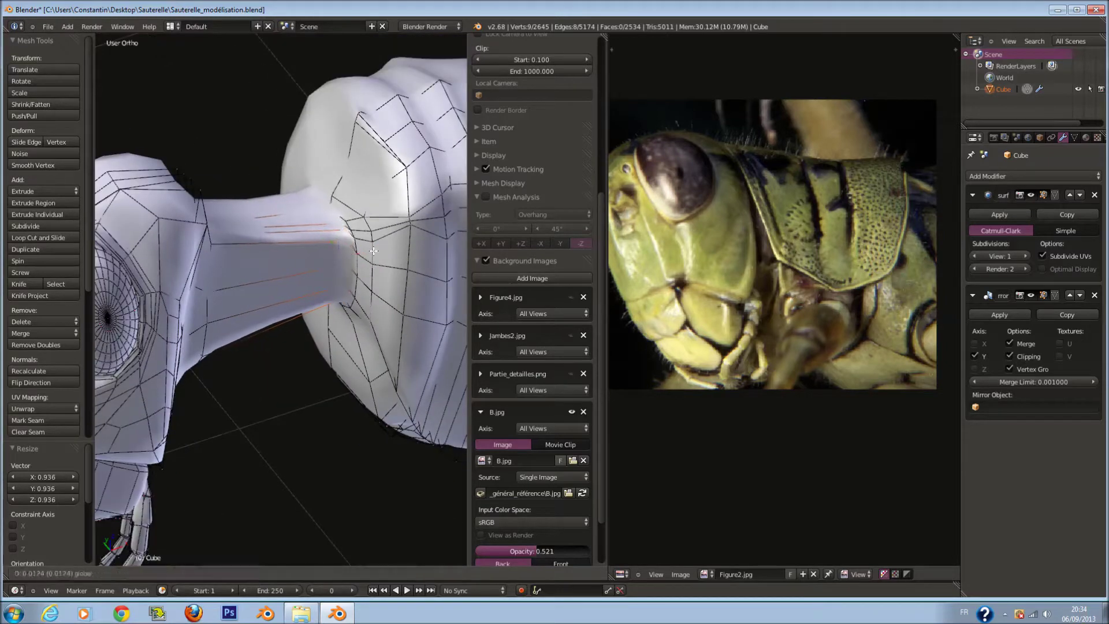
{"action": "left_click", "coordinate": [381, 254]}
{"action": "mouse_move", "coordinate": [381, 254]}
{"action": "middle_mouse_down"}
{"action": "mouse_move", "coordinate": [364, 242]}
{"action": "mouse_move", "coordinate": [409, 246]}
{"action": "middle_mouse_up"}
{"action": "key", "text": "s"}
{"action": "left_click", "coordinate": [407, 244]}
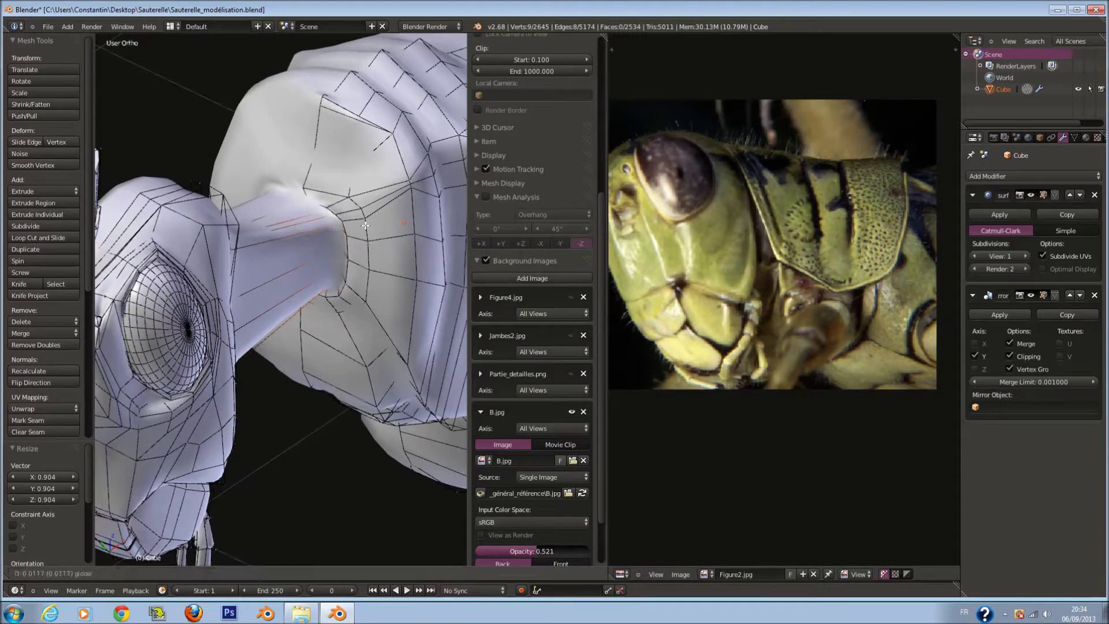
{"action": "key", "text": "Tab"}
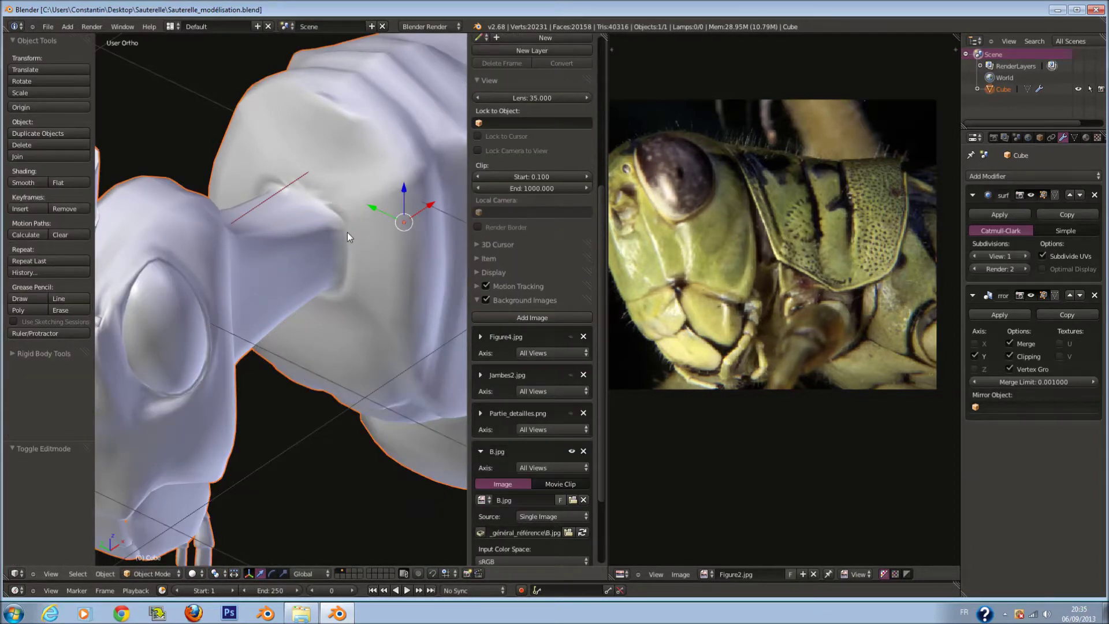
In front wireframe Edit Mode, circle-select the whole head mesh
{"action": "key", "text": "Tab"}
{"action": "key", "text": "KP_1"}
{"action": "key", "text": "z"}
{"action": "scroll", "coordinate": [532, 347], "scroll_direction": "down", "scroll_amount": 3}
{"action": "scroll", "coordinate": [232, 208], "scroll_direction": "down", "scroll_amount": 4, "text": "ctrl"}
{"action": "key", "text": "a"}
{"action": "key", "text": "a"}
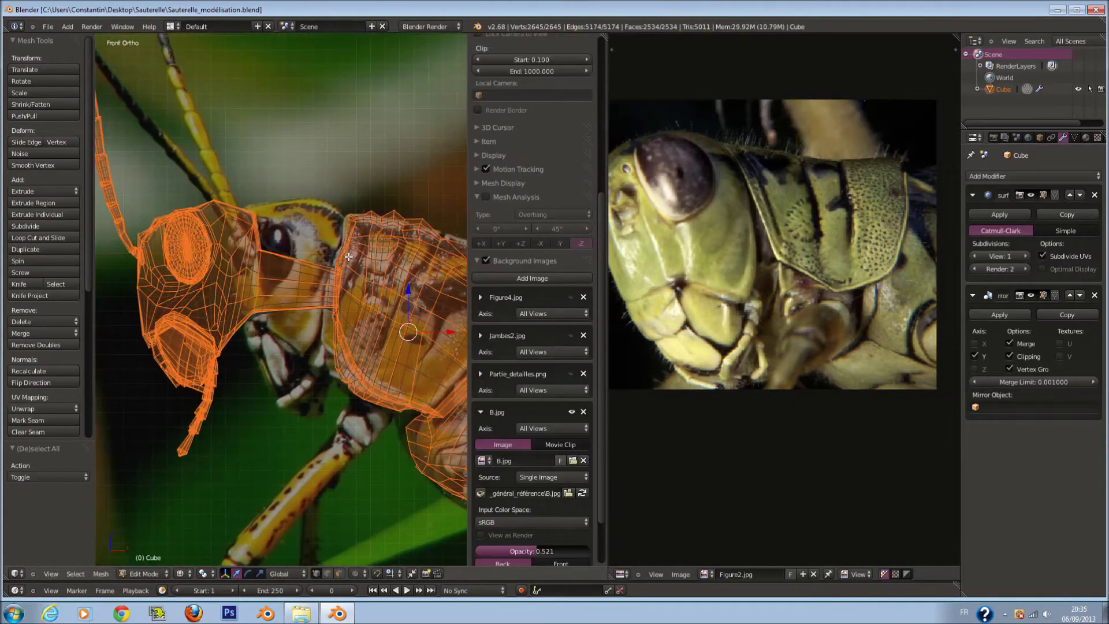
{"action": "key", "text": "a"}
{"action": "key", "text": "c"}
{"action": "scroll", "coordinate": [163, 186], "scroll_direction": "down", "scroll_amount": 3}
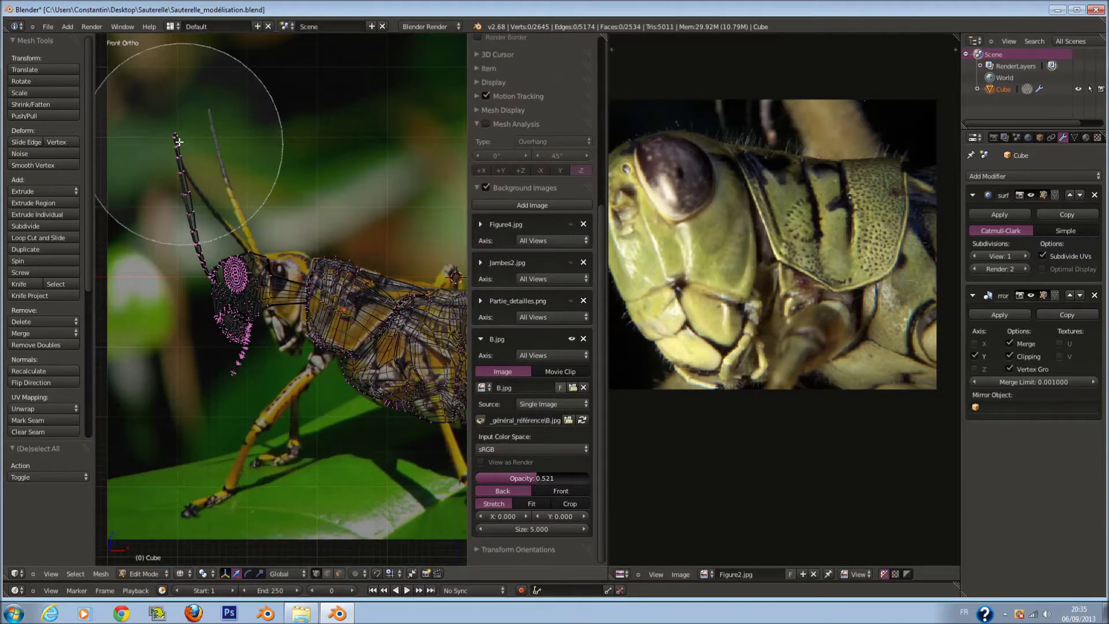
{"action": "left_click_drag", "start_coordinate": [173, 136], "coordinate": [148, 335]}
Save the blend file over the existing one
{"action": "scroll", "coordinate": [174, 260], "scroll_direction": "up", "scroll_amount": 3}
{"action": "key", "text": "ctrl+s"}
{"action": "left_click", "coordinate": [256, 282]}
{"action": "scroll", "coordinate": [301, 266], "scroll_direction": "up", "scroll_amount": 2}
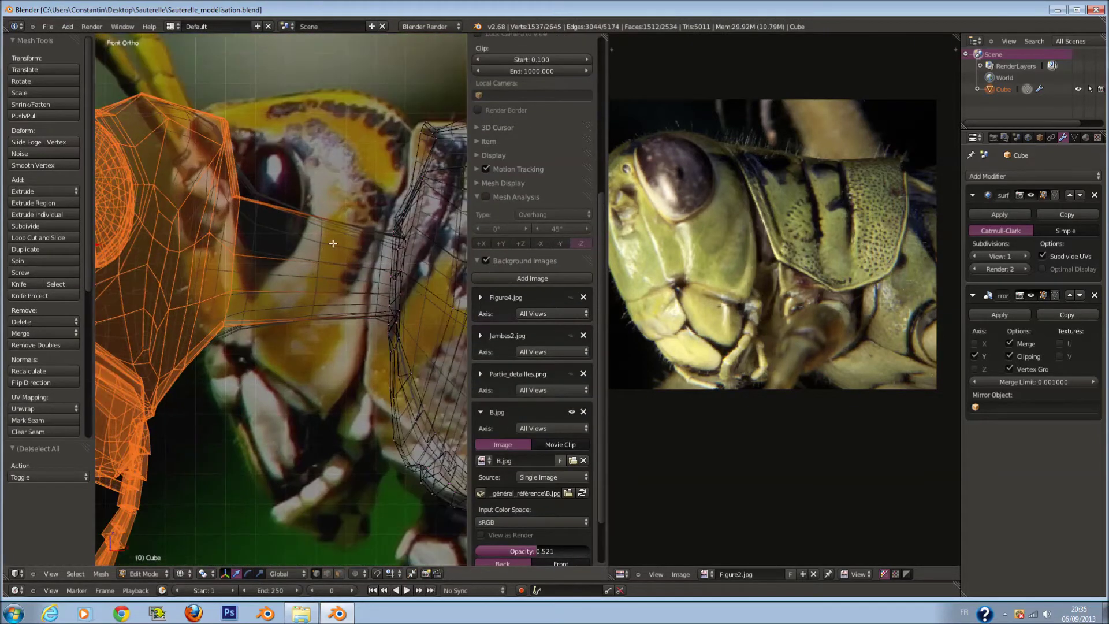
Shift the head mesh right and inspect it against the reference
{"action": "key", "text": "g"}
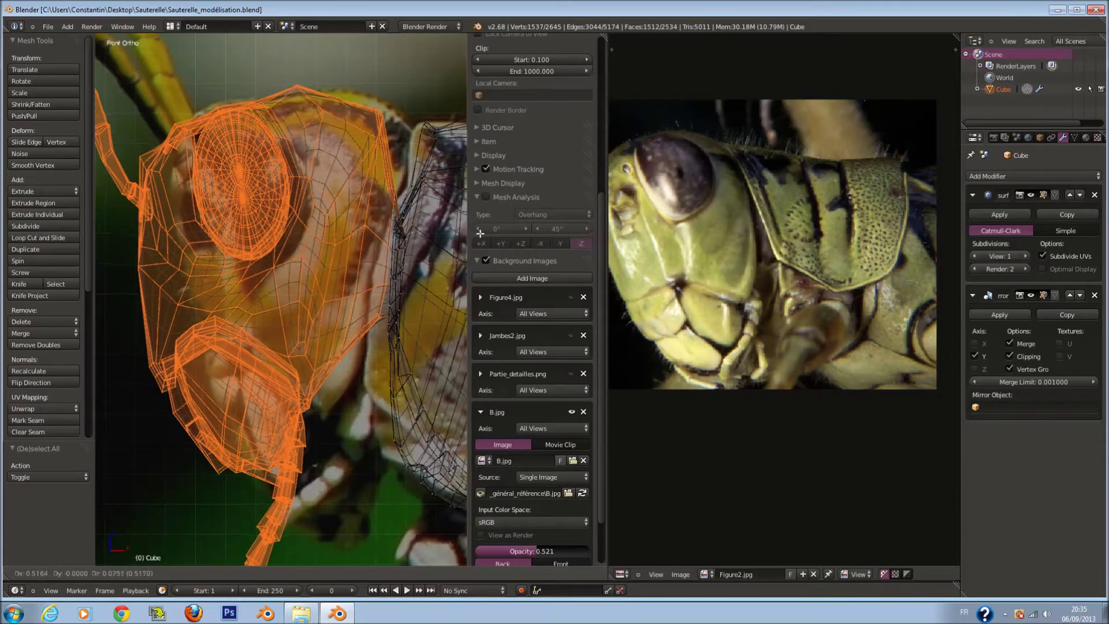
{"action": "key", "text": "z"}
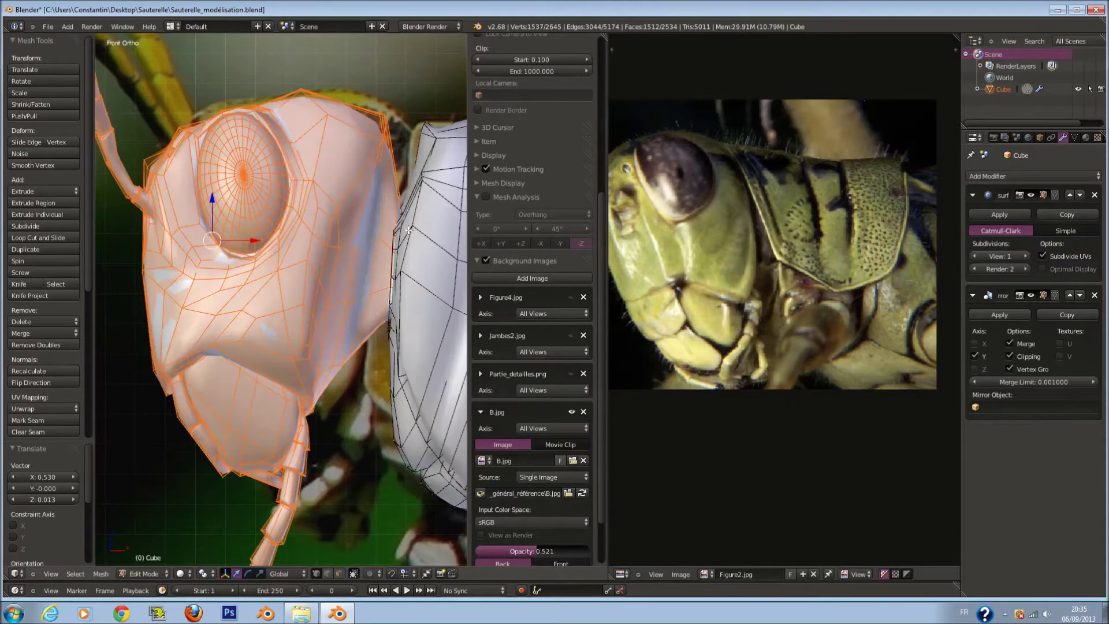
{"action": "middle_click_drag", "start_coordinate": [409, 231], "coordinate": [411, 255]}
{"action": "key", "text": "KP_1"}
{"action": "key", "text": "z"}
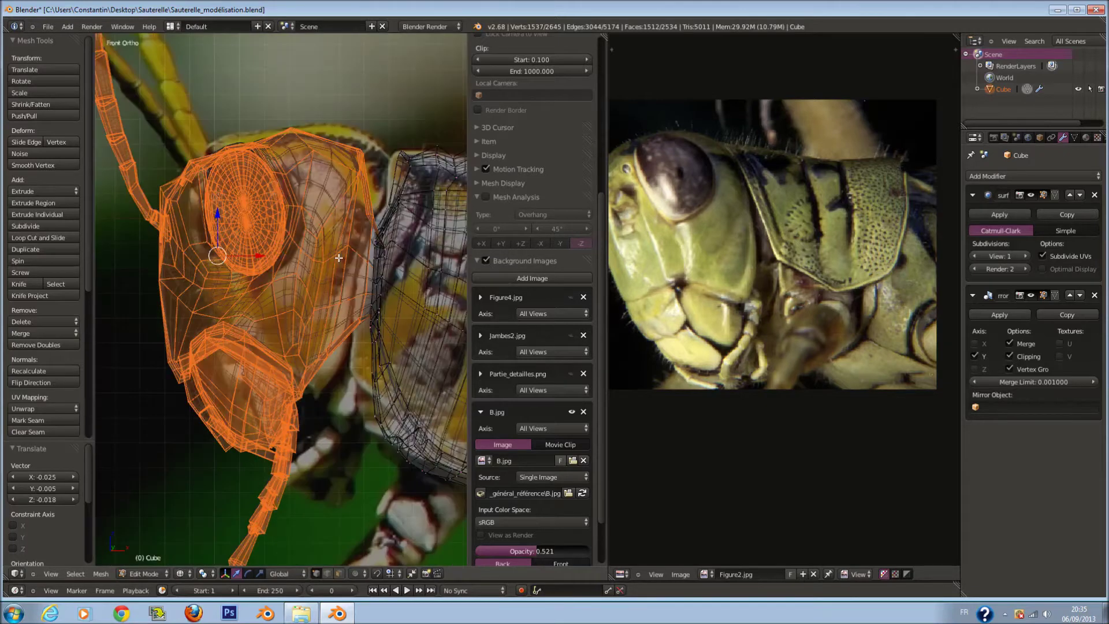
{"action": "scroll", "coordinate": [339, 258], "scroll_direction": "down", "scroll_amount": 1}
Tilt the head about -3.9° and nudge it a little further right
{"action": "key", "text": "r"}
{"action": "left_click", "coordinate": [363, 252]}
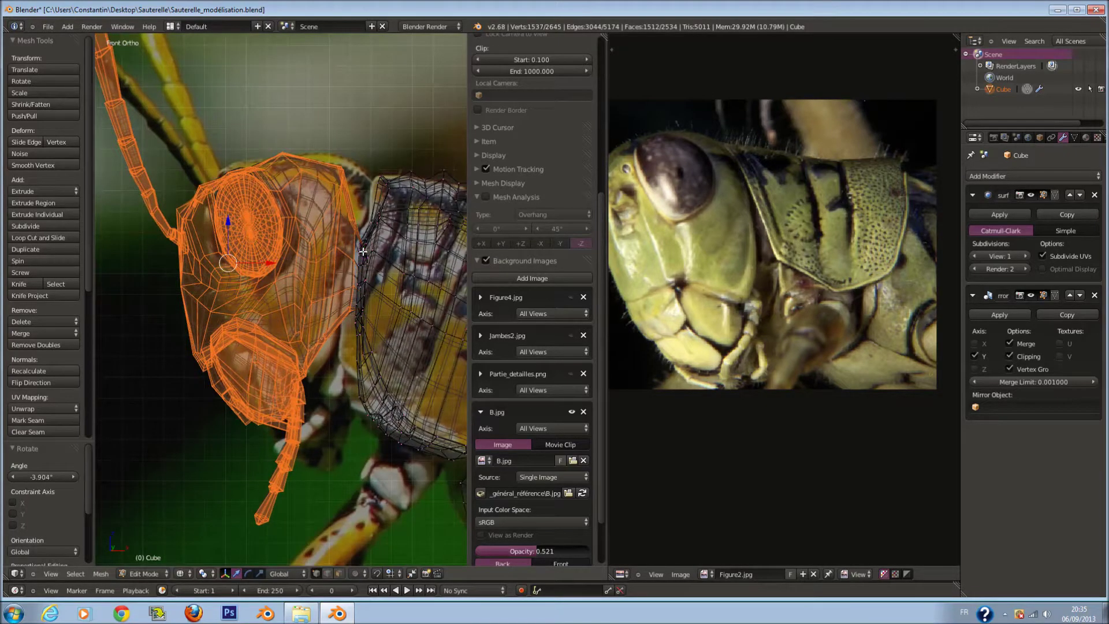
{"action": "key", "text": "g"}
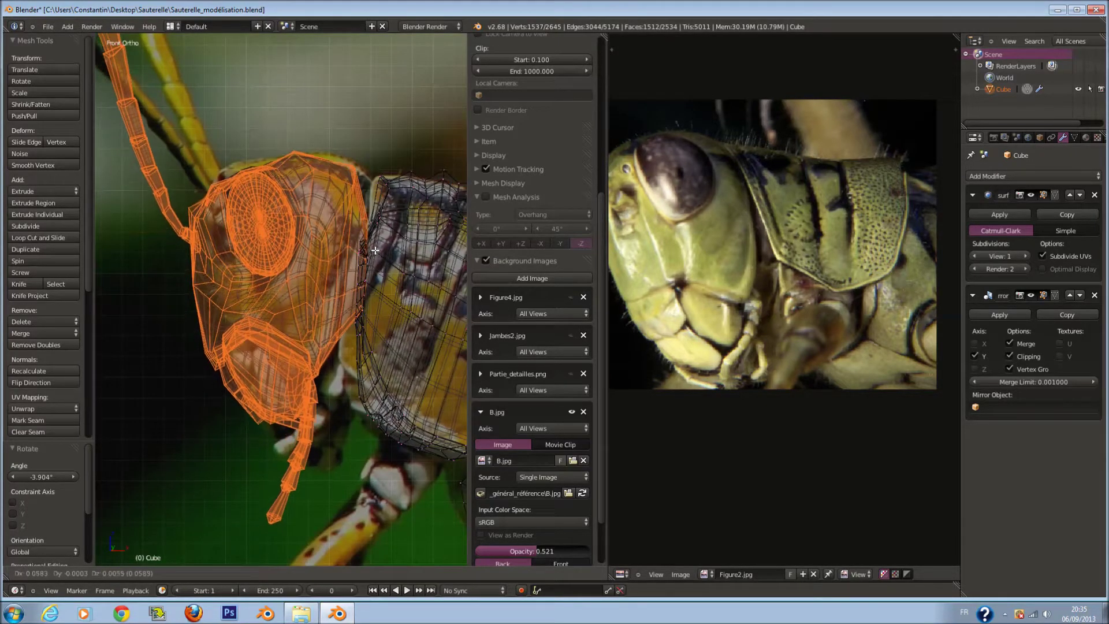
Confirm the head position, select the thorax's front-edge vertices and enable proportional editing
{"action": "left_click", "coordinate": [369, 252]}
{"action": "scroll", "coordinate": [347, 174], "scroll_direction": "up", "scroll_amount": 5}
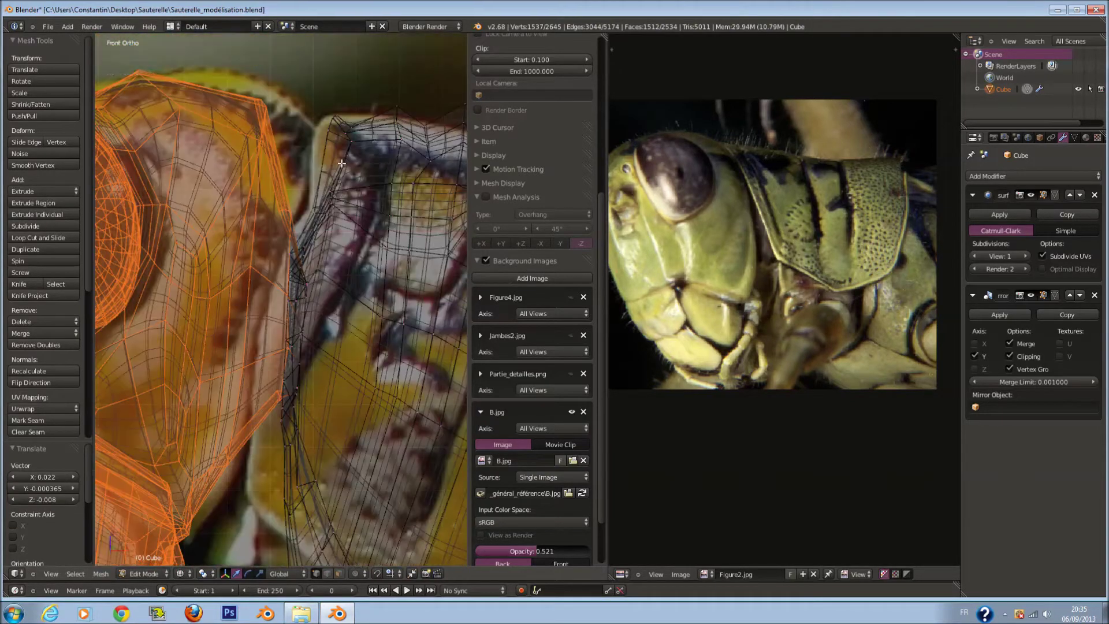
{"action": "key", "text": "a"}
{"action": "key", "text": "c"}
{"action": "left_click", "coordinate": [341, 174]}
{"action": "scroll", "coordinate": [341, 174], "scroll_direction": "down", "scroll_amount": 2}
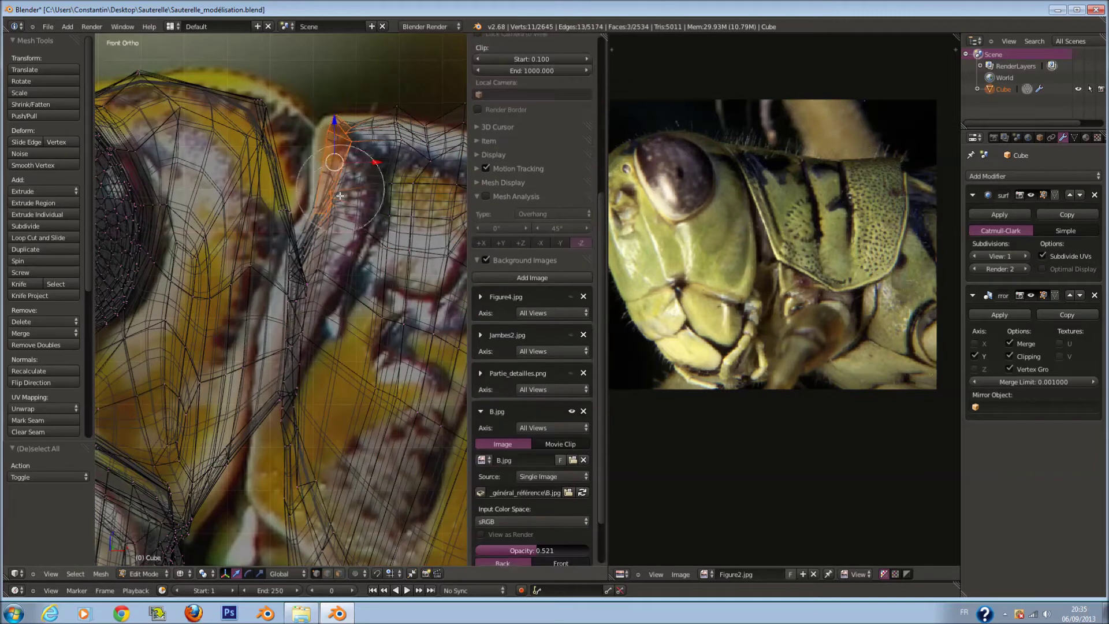
{"action": "left_click", "coordinate": [353, 573]}
{"action": "left_click", "coordinate": [371, 528]}
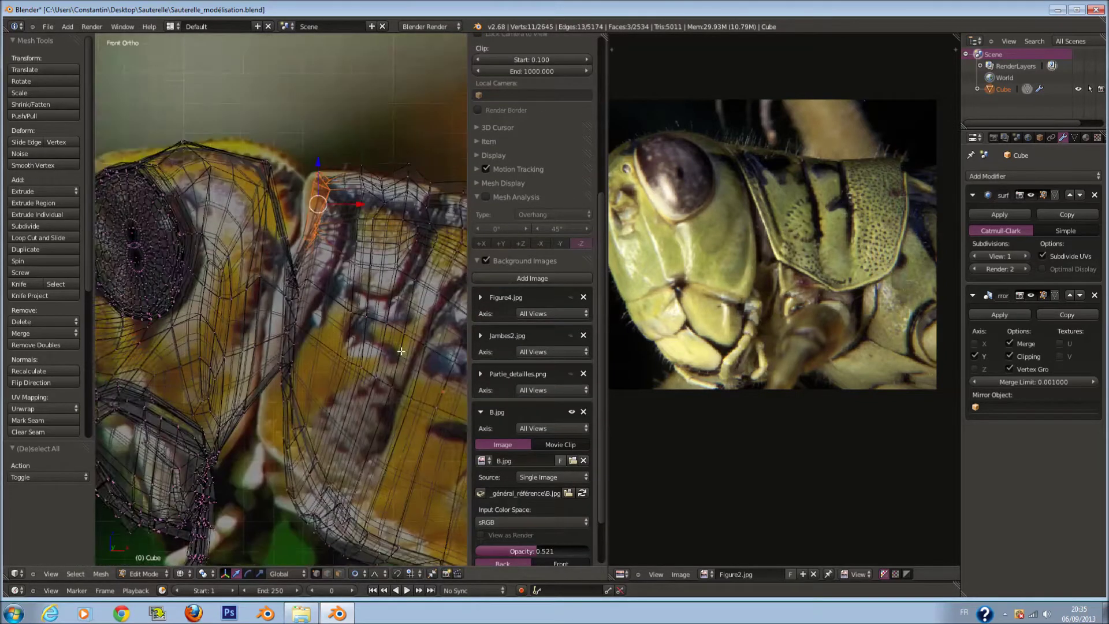
{"action": "scroll", "coordinate": [401, 352], "scroll_direction": "down", "scroll_amount": 1}
Softly tilt the front-edge vertices about 11.6° and nudge them into place
{"action": "key", "text": "g"}
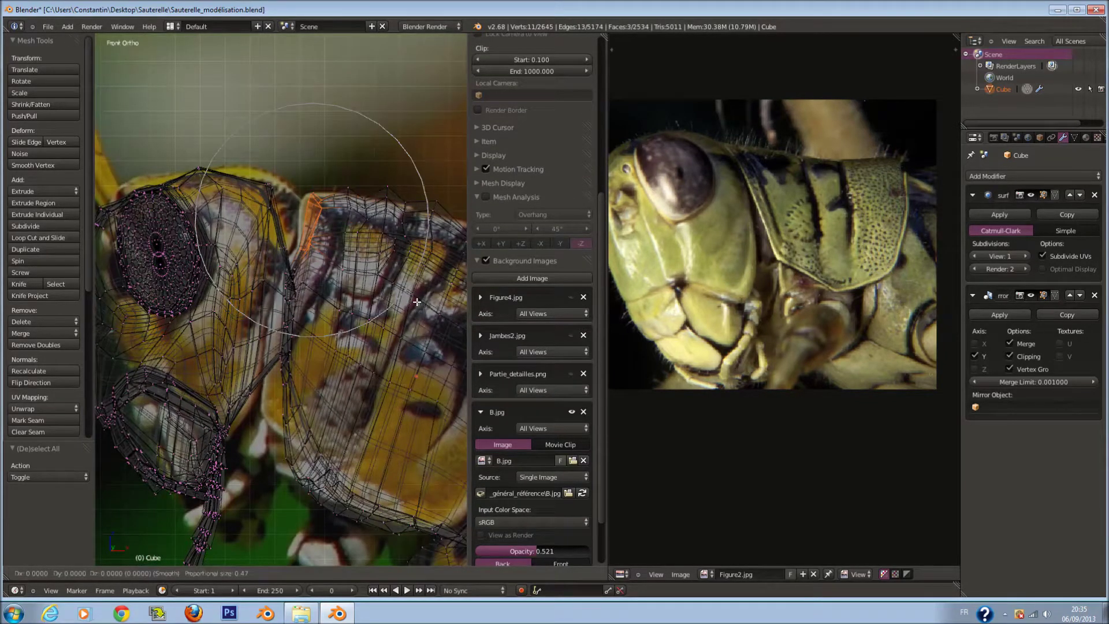
{"action": "left_click", "coordinate": [418, 302]}
{"action": "key", "text": "g"}
{"action": "right_click", "coordinate": [364, 198]}
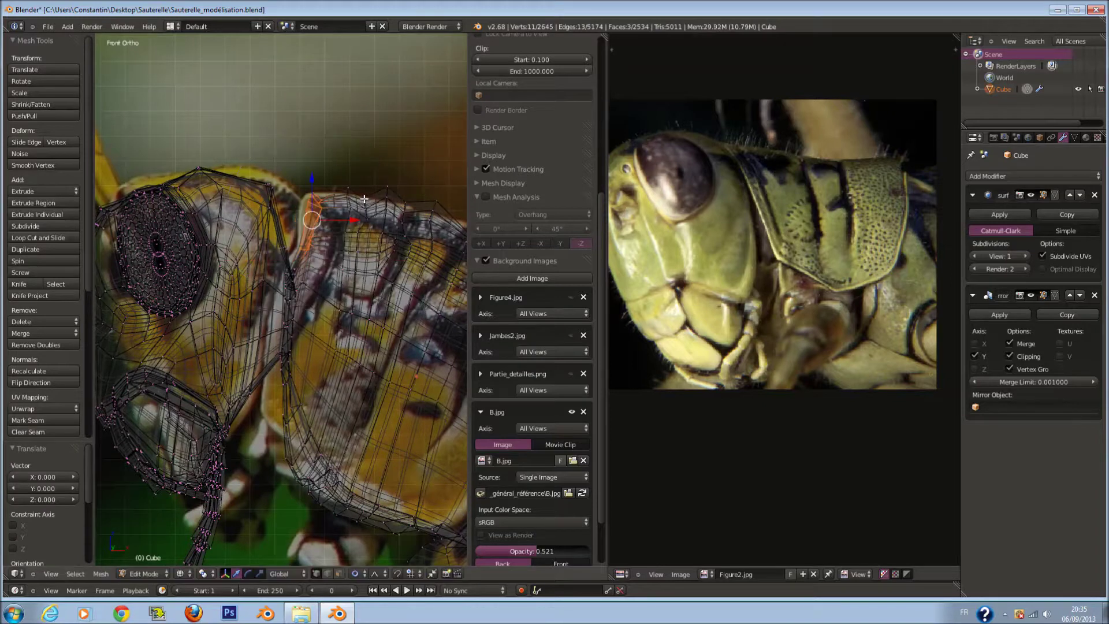
{"action": "key", "text": "r"}
{"action": "left_click", "coordinate": [359, 200]}
{"action": "key", "text": "g"}
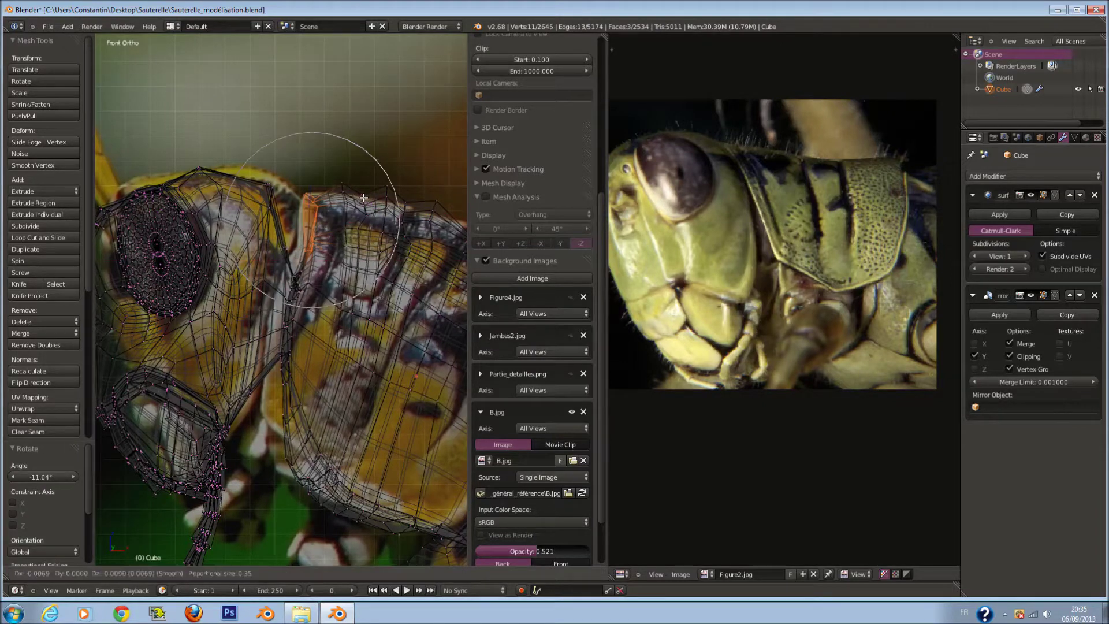
{"action": "left_click", "coordinate": [356, 195]}
{"action": "key", "text": "a"}
{"action": "scroll", "coordinate": [278, 187], "scroll_direction": "up", "scroll_amount": 2}
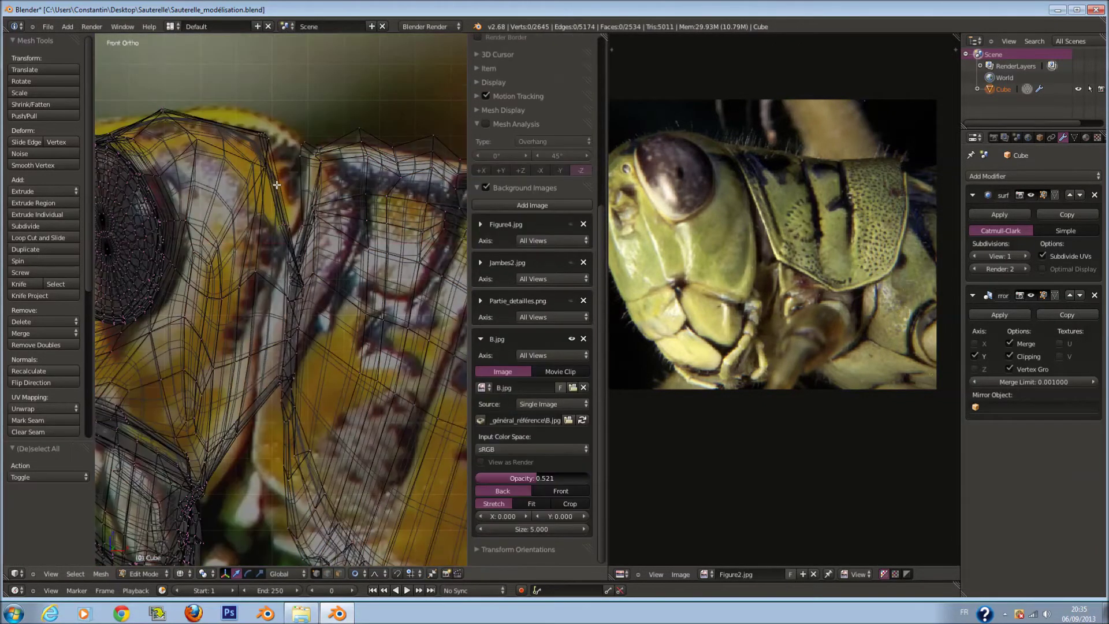
Select the thorax's top-edge vertices and softly move them to follow the reference
{"action": "left_click", "coordinate": [276, 211]}
{"action": "key", "text": "g"}
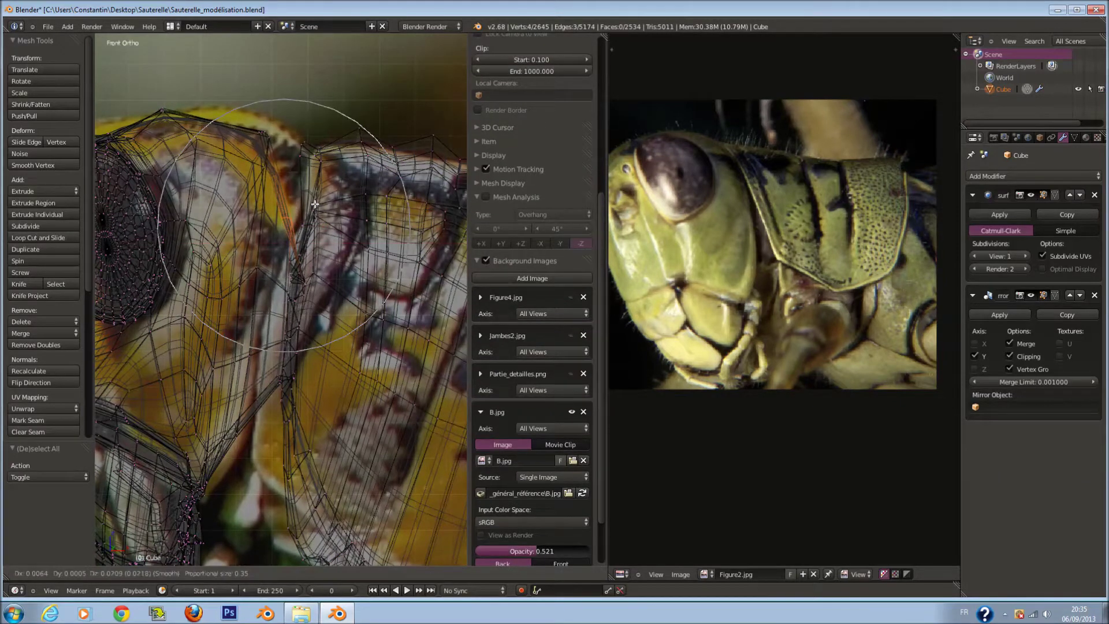
{"action": "key", "text": "Escape"}
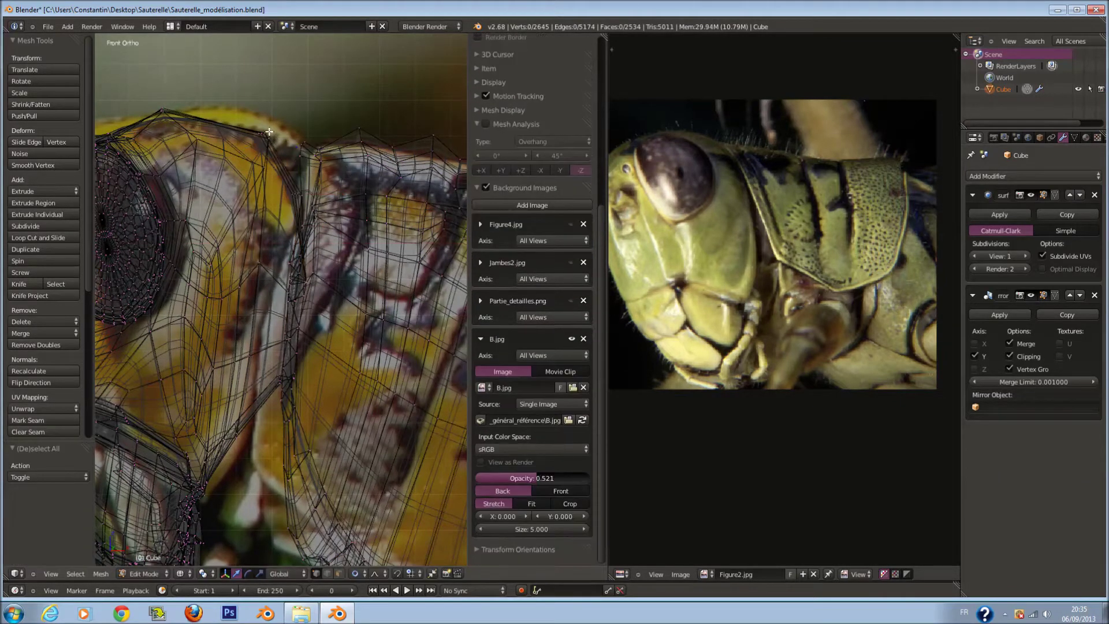
{"action": "key", "text": "g"}
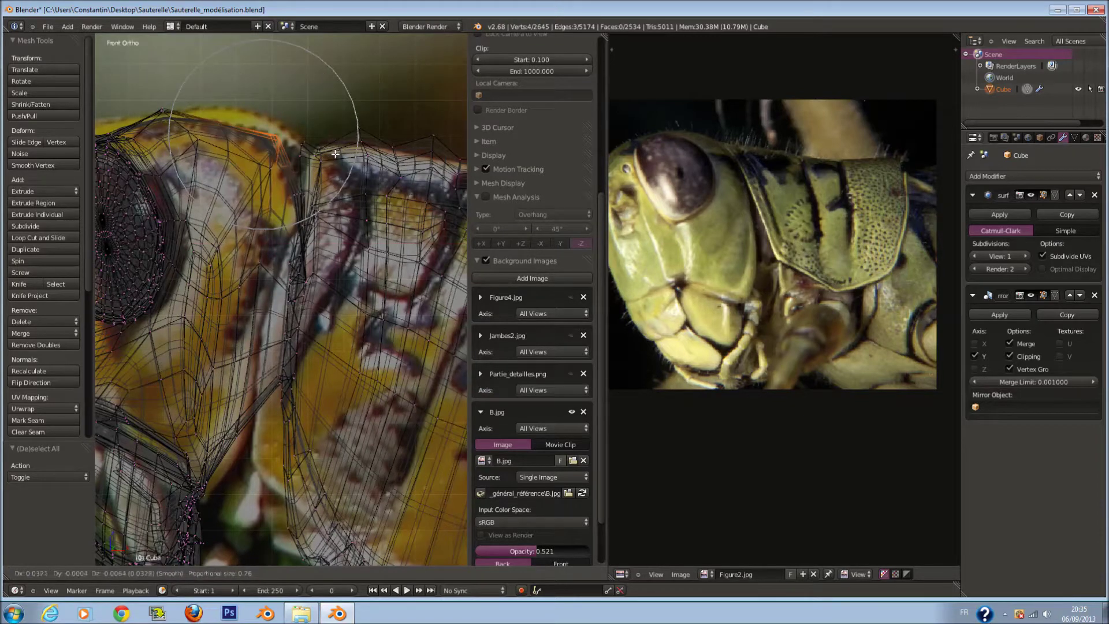
{"action": "left_click", "coordinate": [336, 155]}
Softly reposition a single outline vertex of the thorax
{"action": "right_click", "coordinate": [271, 136]}
{"action": "scroll", "coordinate": [532, 347], "scroll_direction": "down", "scroll_amount": 2}
{"action": "key", "text": "g"}
{"action": "right_click", "coordinate": [298, 145]}
{"action": "key", "text": "g"}
{"action": "left_click", "coordinate": [267, 136]}
{"action": "key", "text": "ctrl+z"}
{"action": "key", "text": "ctrl+z"}
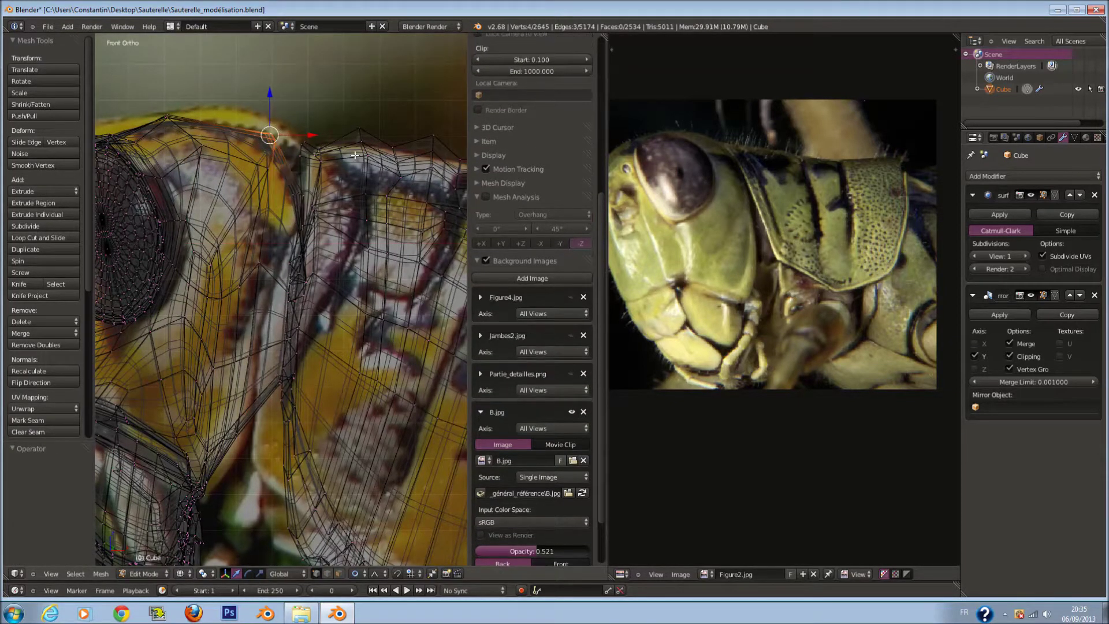
{"action": "key", "text": "g"}
{"action": "left_click", "coordinate": [355, 144]}
Review the reshaped mesh around the head and save the file
{"action": "key", "text": "Tab"}
{"action": "scroll", "coordinate": [289, 231], "scroll_direction": "down", "scroll_amount": 3}
{"action": "key", "text": "Tab"}
{"action": "middle_click_drag", "start_coordinate": [271, 231], "coordinate": [321, 240]}
{"action": "key", "text": "ctrl+s"}
{"action": "scroll", "coordinate": [321, 239], "scroll_direction": "up", "scroll_amount": 2}
{"action": "scroll", "coordinate": [322, 239], "scroll_direction": "up", "scroll_amount": 1}
{"action": "scroll", "coordinate": [347, 260], "scroll_direction": "up", "scroll_amount": 1}
{"action": "key", "text": "a"}
{"action": "middle_click_drag", "start_coordinate": [358, 269], "coordinate": [364, 221]}
{"action": "scroll", "coordinate": [532, 289], "scroll_direction": "down", "scroll_amount": 3}
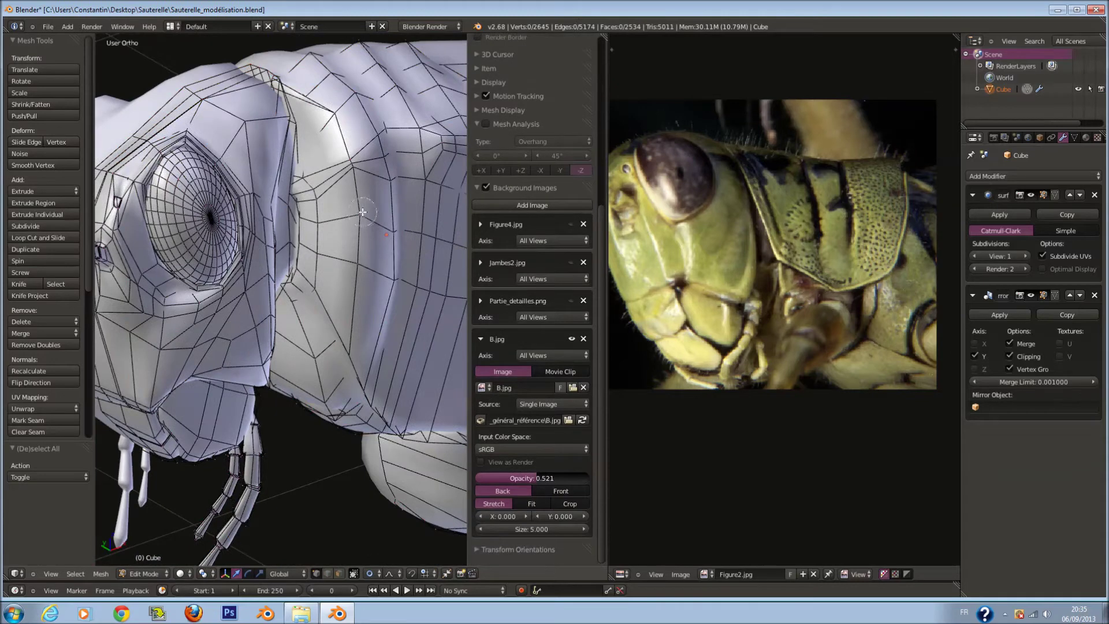
Select the vertical edge loop behind the head and slide it left along X
{"action": "left_click_drag", "start_coordinate": [349, 178], "coordinate": [347, 319]}
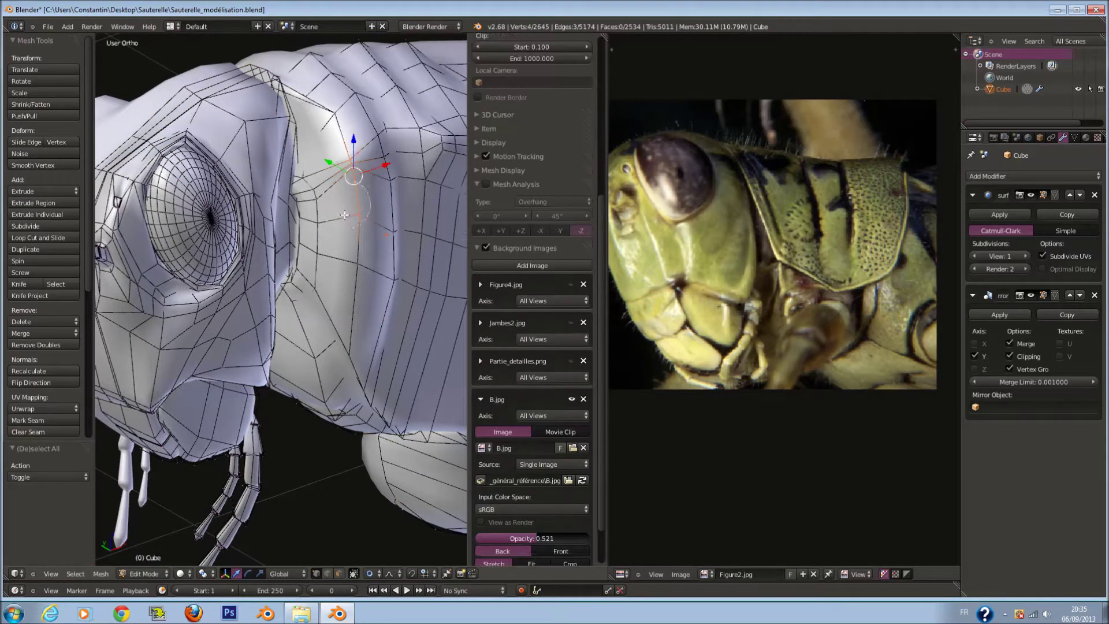
{"action": "right_click", "coordinate": [343, 334]}
{"action": "middle_click_drag", "start_coordinate": [343, 334], "coordinate": [320, 298]}
{"action": "left_click_drag", "start_coordinate": [349, 261], "coordinate": [326, 270]}
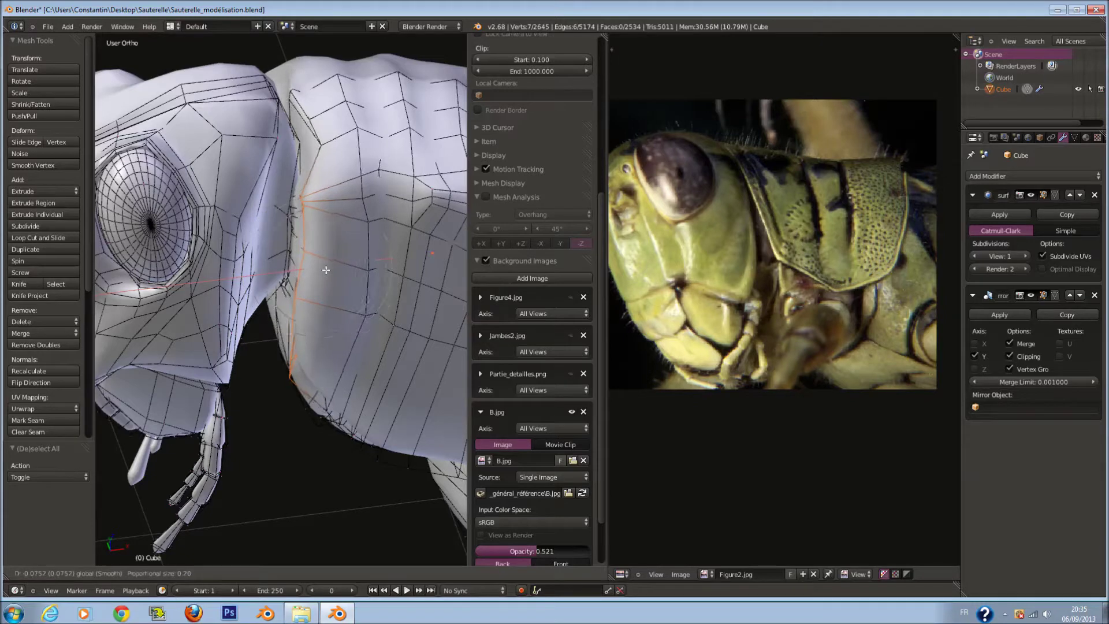
{"action": "left_click", "coordinate": [325, 270]}
{"action": "mouse_move", "coordinate": [325, 270]}
{"action": "middle_mouse_down"}
{"action": "mouse_move", "coordinate": [355, 280]}
{"action": "mouse_move", "coordinate": [314, 278]}
{"action": "middle_mouse_up"}
{"action": "key", "text": "c"}
{"action": "key", "text": "Escape"}
{"action": "left_click_drag", "start_coordinate": [349, 264], "coordinate": [336, 266]}
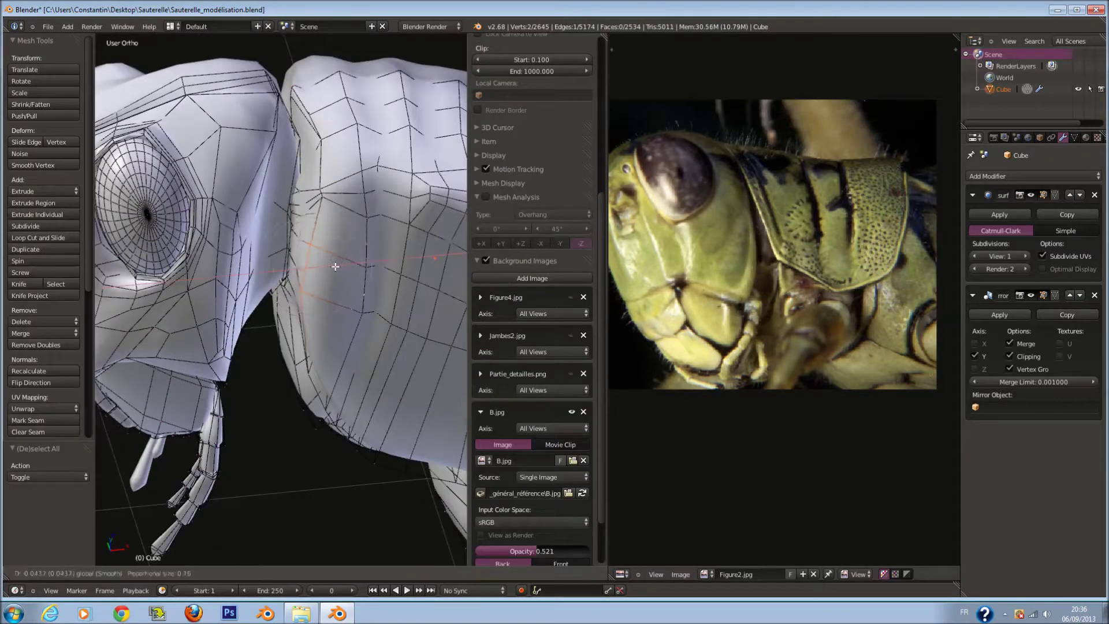
{"action": "left_click", "coordinate": [332, 266]}
Smooth a face on the thorax side with Smooth Vertex and softly move it along X
{"action": "key", "text": "a"}
{"action": "mouse_move", "coordinate": [331, 267]}
{"action": "middle_mouse_down"}
{"action": "mouse_move", "coordinate": [374, 284]}
{"action": "mouse_move", "coordinate": [359, 369]}
{"action": "middle_mouse_up"}
{"action": "right_click", "coordinate": [359, 370]}
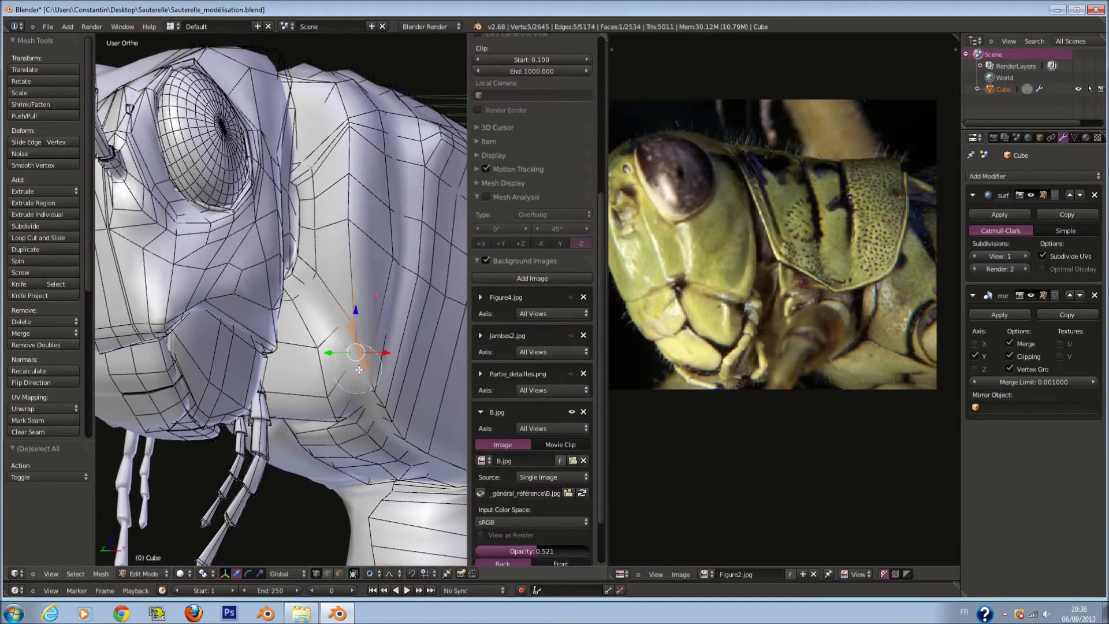
{"action": "left_click", "coordinate": [30, 166]}
{"action": "middle_click_drag", "start_coordinate": [323, 324], "coordinate": [358, 340]}
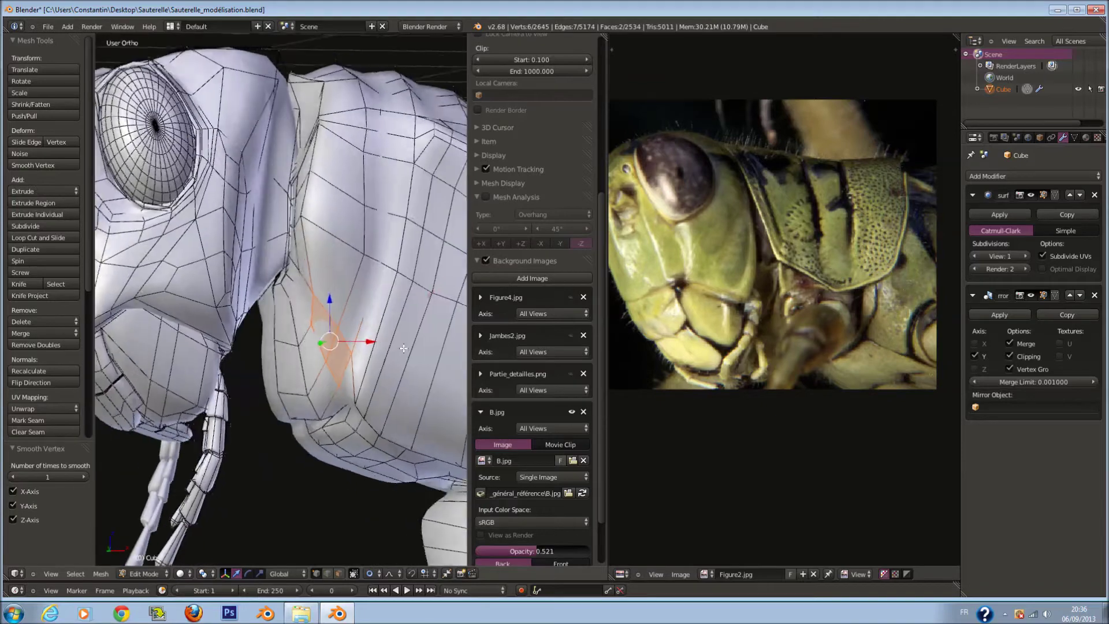
{"action": "left_click_drag", "start_coordinate": [366, 340], "coordinate": [367, 342]}
{"action": "scroll", "coordinate": [367, 342], "scroll_direction": "down", "scroll_amount": 3}
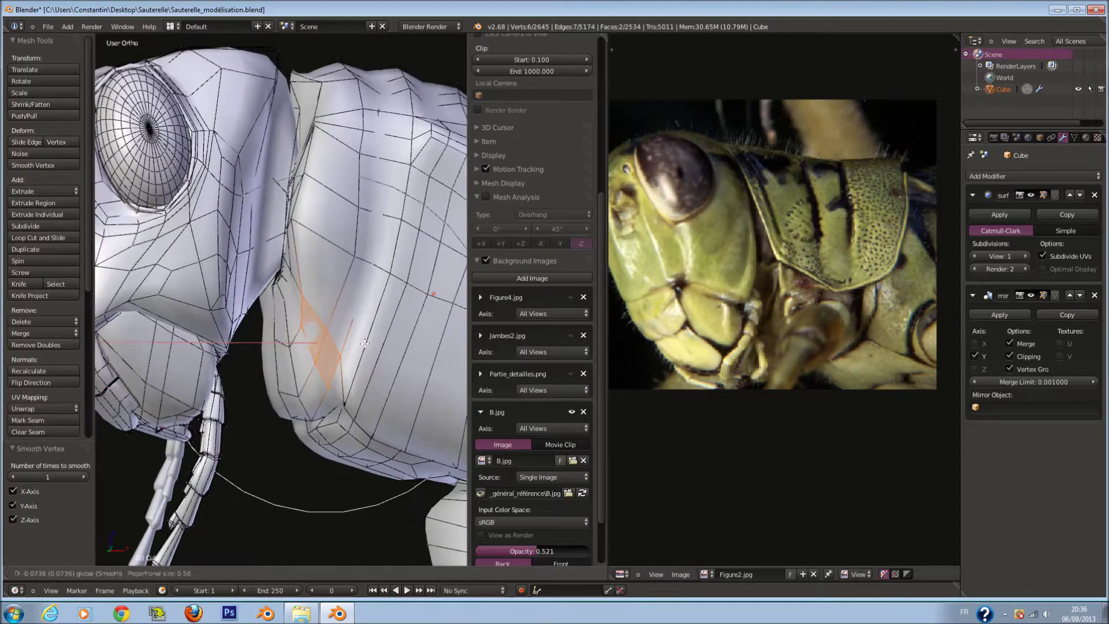
{"action": "left_click", "coordinate": [365, 343]}
{"action": "middle_click_drag", "start_coordinate": [366, 343], "coordinate": [408, 234]}
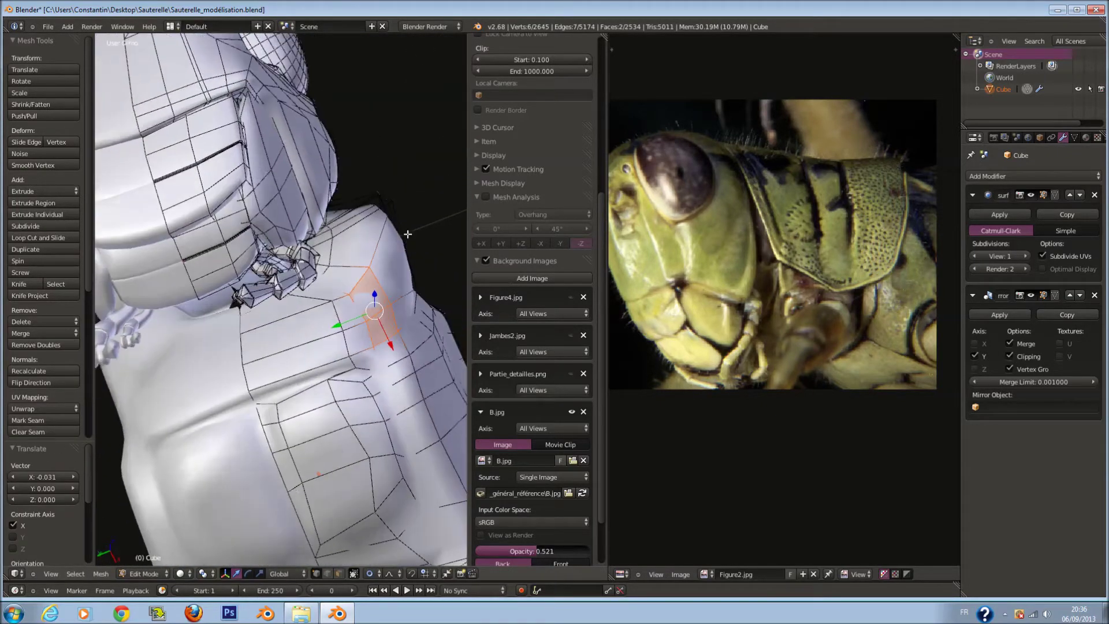
Check the smoothed model in Object Mode, then select a single vertex in wireframe
{"action": "key", "text": "Tab"}
{"action": "scroll", "coordinate": [311, 307], "scroll_direction": "up", "scroll_amount": 3}
{"action": "scroll", "coordinate": [400, 273], "scroll_direction": "up", "scroll_amount": 2}
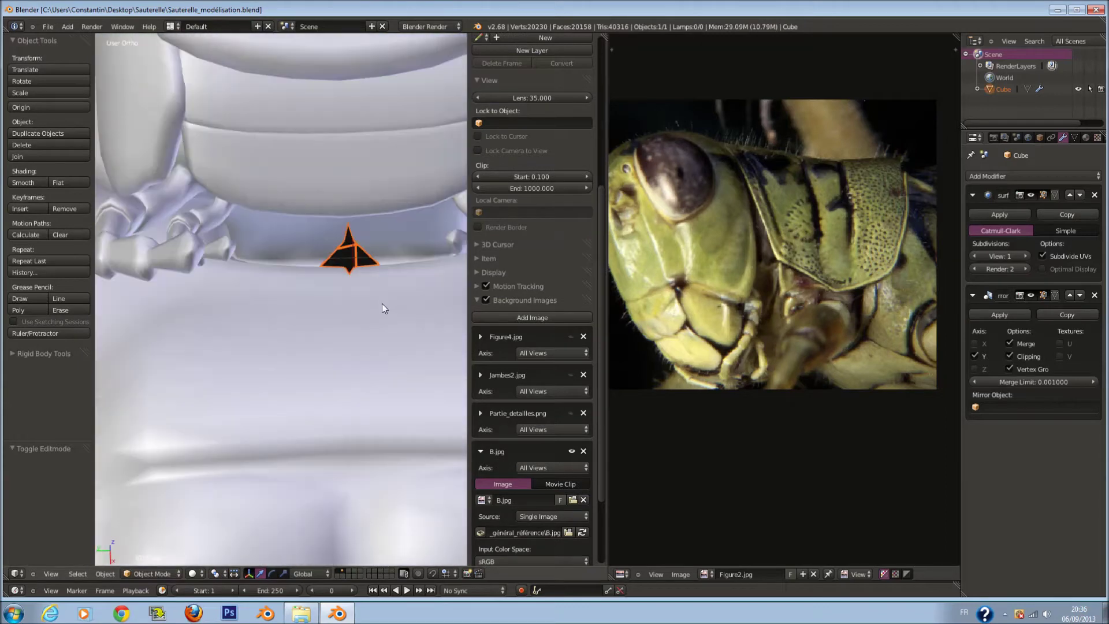
{"action": "key", "text": "Tab"}
{"action": "key", "text": "z"}
{"action": "key", "text": "a"}
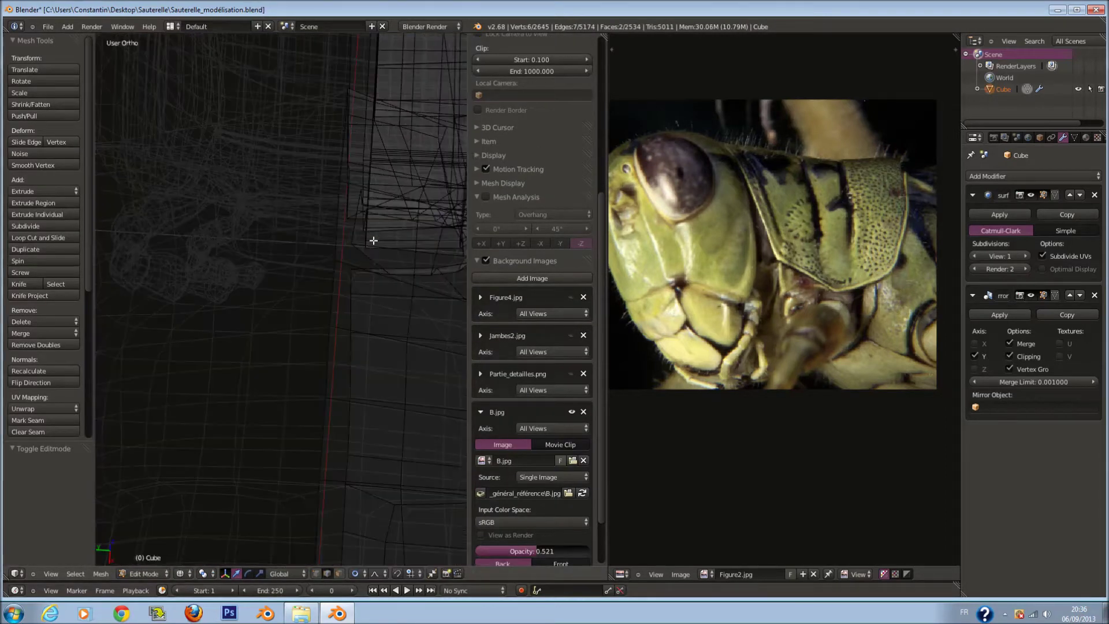
{"action": "right_click", "coordinate": [363, 260]}
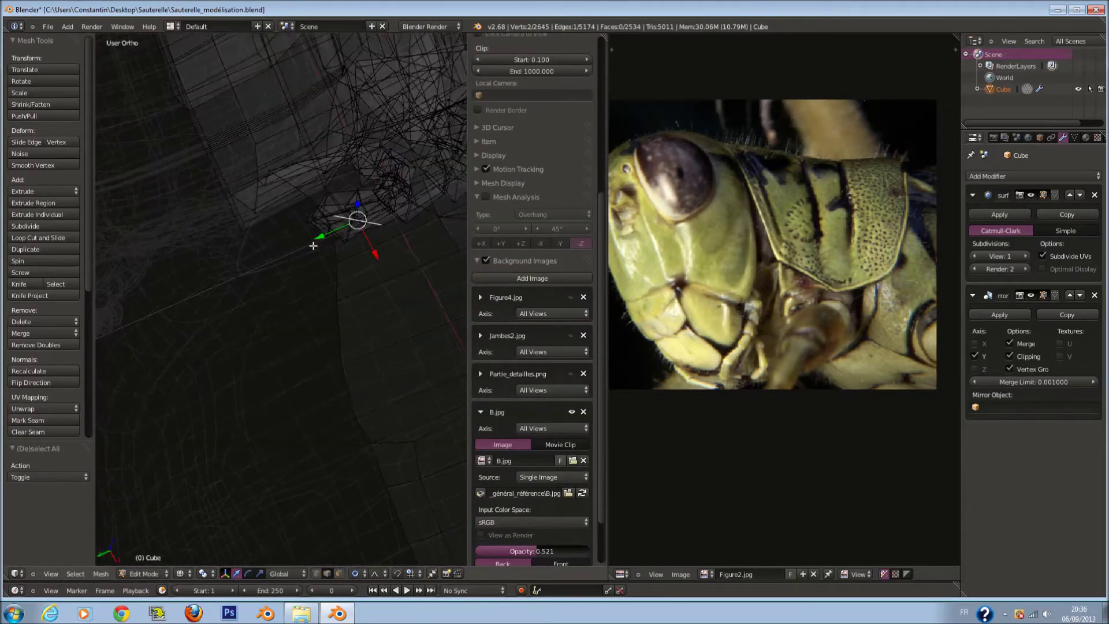
Softly move the selected vertex into place and leave Edit Mode
{"action": "key", "text": "z"}
{"action": "mouse_move", "coordinate": [358, 270]}
{"action": "middle_mouse_down"}
{"action": "mouse_move", "coordinate": [349, 226]}
{"action": "mouse_move", "coordinate": [207, 310]}
{"action": "middle_mouse_up"}
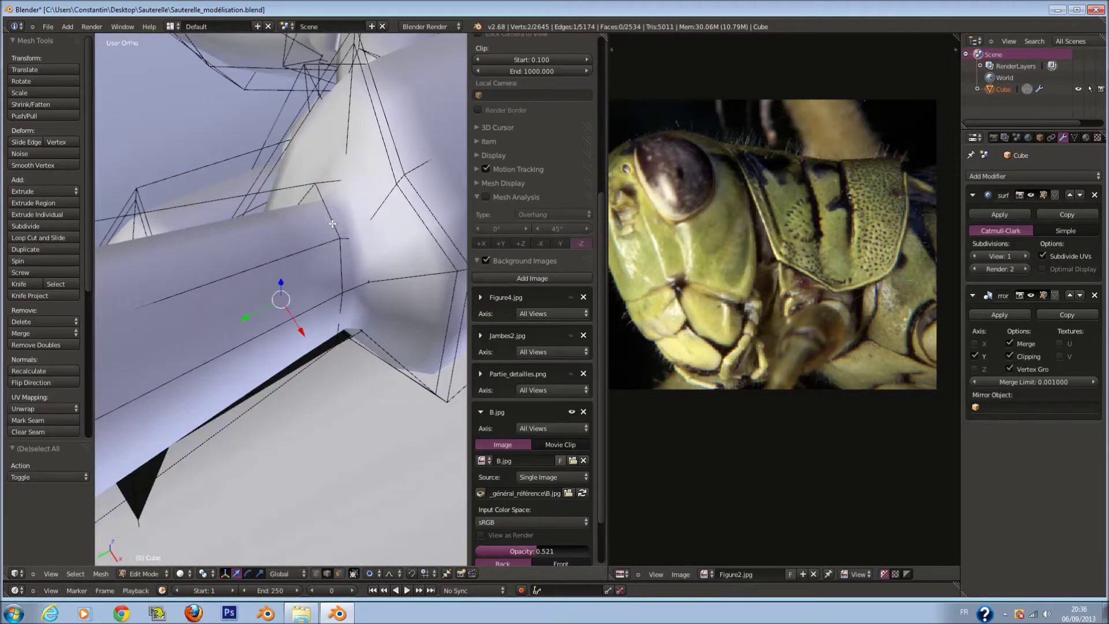
{"action": "key", "text": "z"}
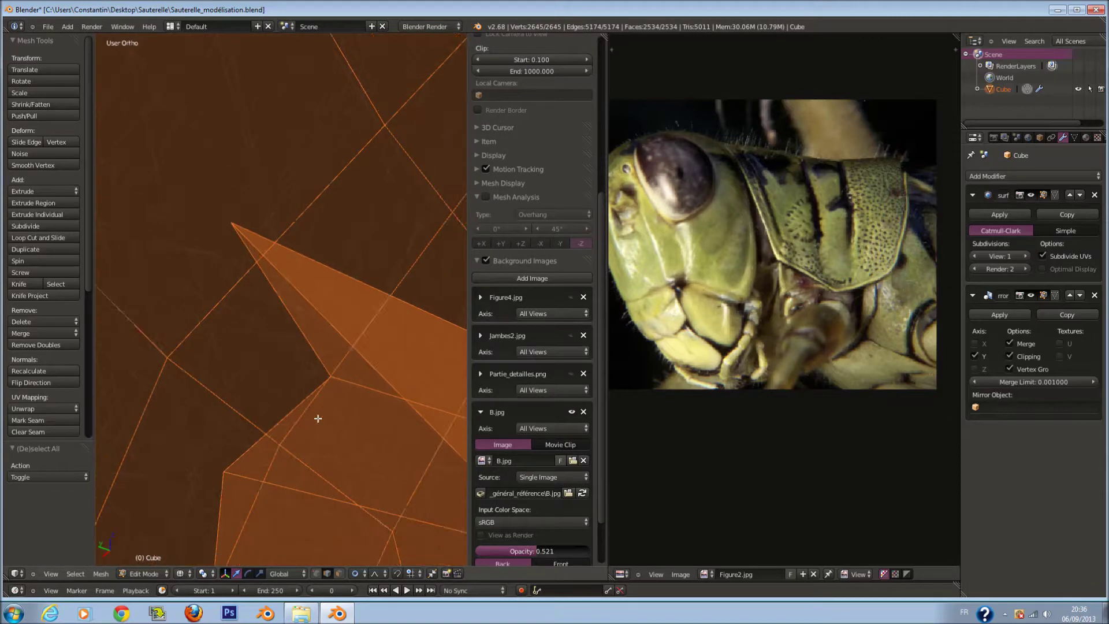
{"action": "key", "text": "g"}
{"action": "left_click", "coordinate": [303, 327]}
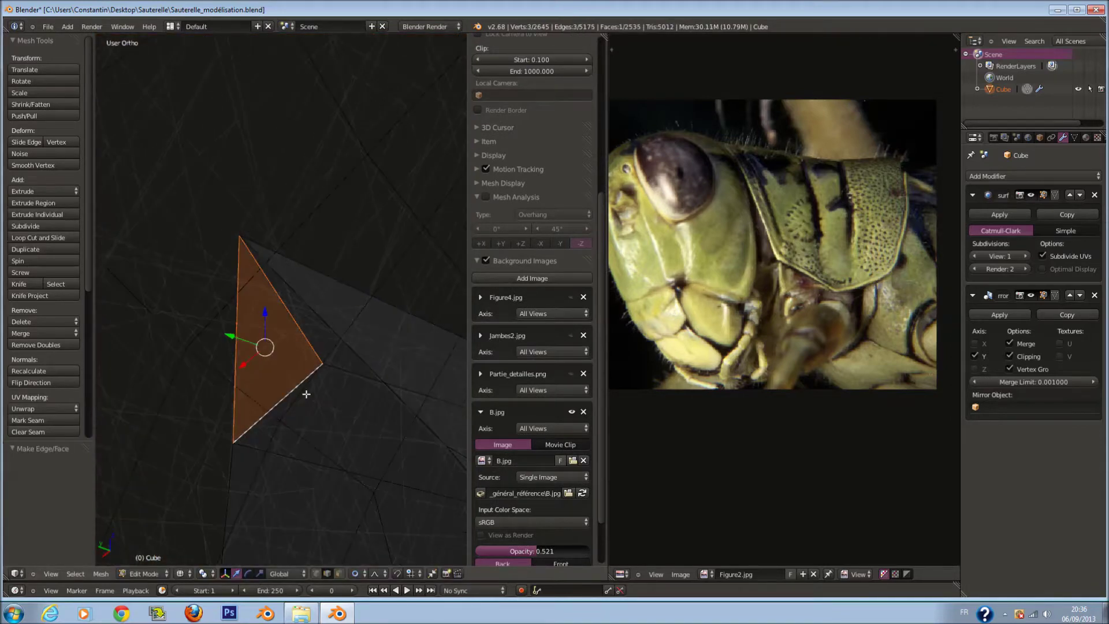
{"action": "key", "text": "z"}
{"action": "key", "text": "Tab"}
Inspect the leg faces from several angles, return to Object Mode and save the .blend file
{"action": "scroll", "coordinate": [260, 376], "scroll_direction": "down", "scroll_amount": 5}
{"action": "middle_click_drag", "start_coordinate": [234, 406], "coordinate": [292, 397]}
{"action": "scroll", "coordinate": [289, 347], "scroll_direction": "up", "scroll_amount": 3}
{"action": "key", "text": "Tab"}
{"action": "scroll", "coordinate": [287, 315], "scroll_direction": "up", "scroll_amount": 3}
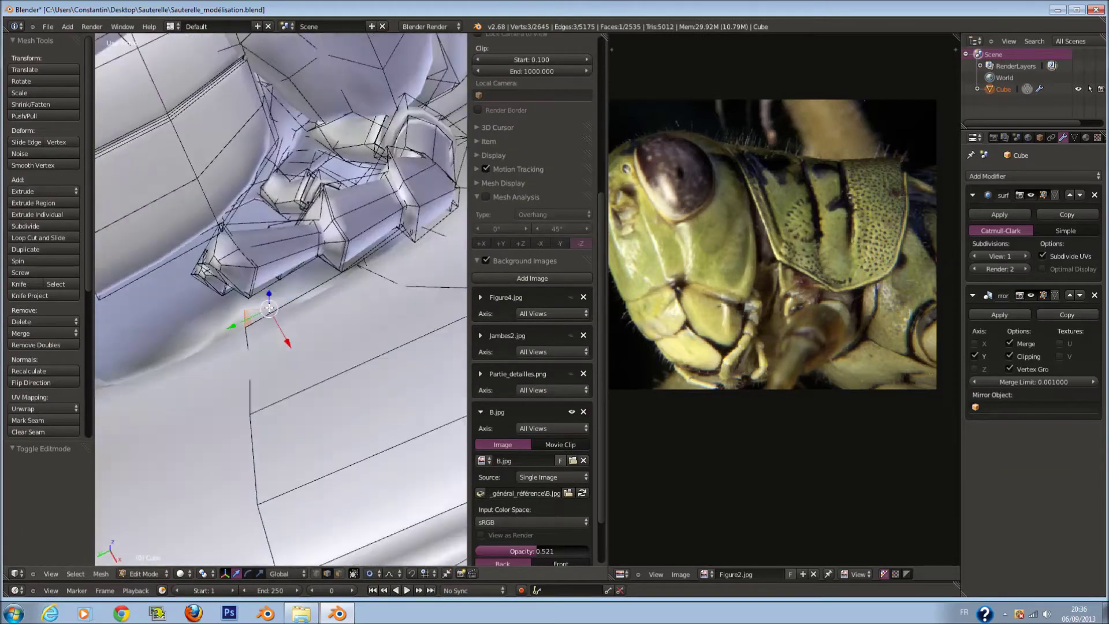
{"action": "scroll", "coordinate": [288, 315], "scroll_direction": "up", "scroll_amount": 3}
{"action": "mouse_move", "coordinate": [355, 315]}
{"action": "middle_mouse_down"}
{"action": "mouse_move", "coordinate": [354, 347]}
{"action": "mouse_move", "coordinate": [308, 346]}
{"action": "mouse_move", "coordinate": [313, 286]}
{"action": "middle_mouse_up"}
{"action": "scroll", "coordinate": [310, 301], "scroll_direction": "down", "scroll_amount": 2}
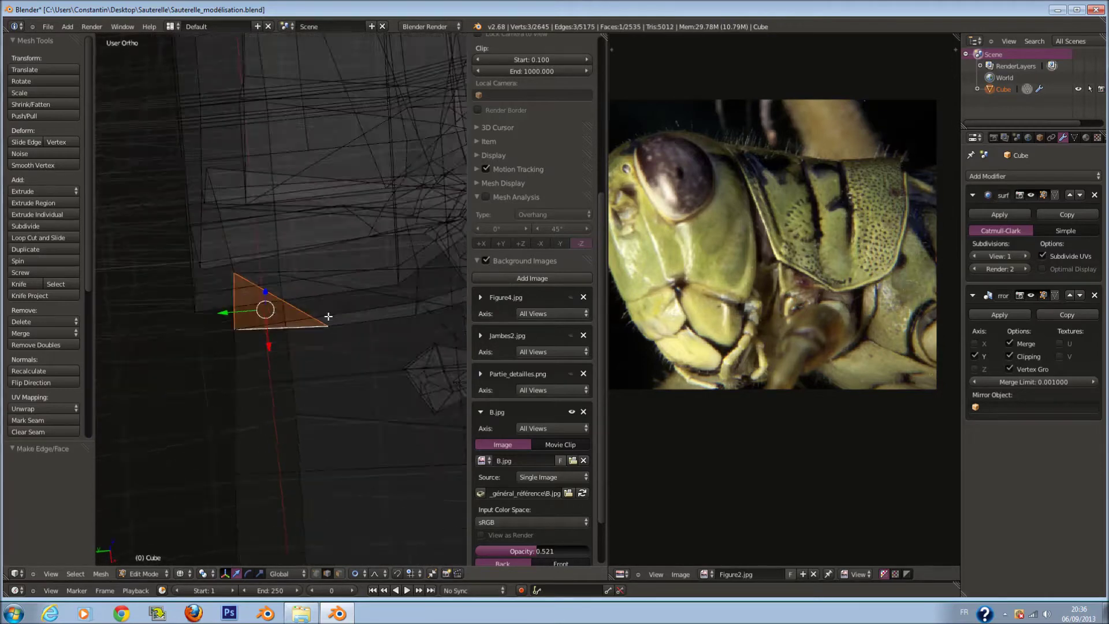
{"action": "scroll", "coordinate": [312, 306], "scroll_direction": "down", "scroll_amount": 3}
{"action": "scroll", "coordinate": [341, 323], "scroll_direction": "down", "scroll_amount": 2}
{"action": "key", "text": "Tab"}
{"action": "middle_click_drag", "start_coordinate": [345, 324], "coordinate": [220, 326]}
{"action": "key", "text": "ctrl+s"}
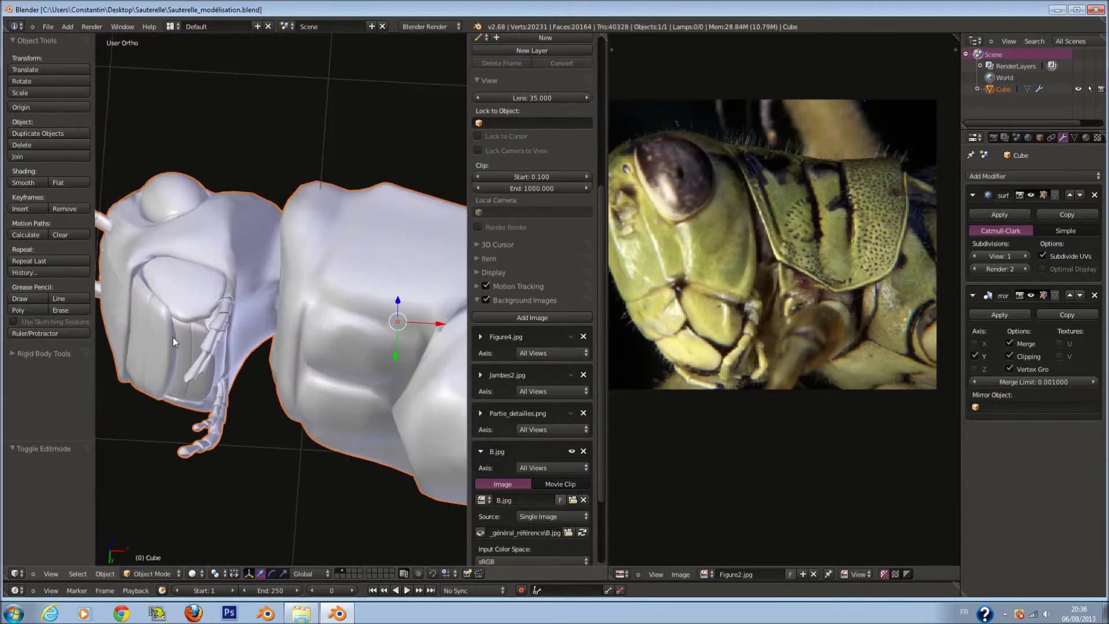
From the front view, enter Edit Mode and brush-select the strip of faces beside the eye
{"action": "key", "text": "KP_1"}
{"action": "key", "text": "Tab"}
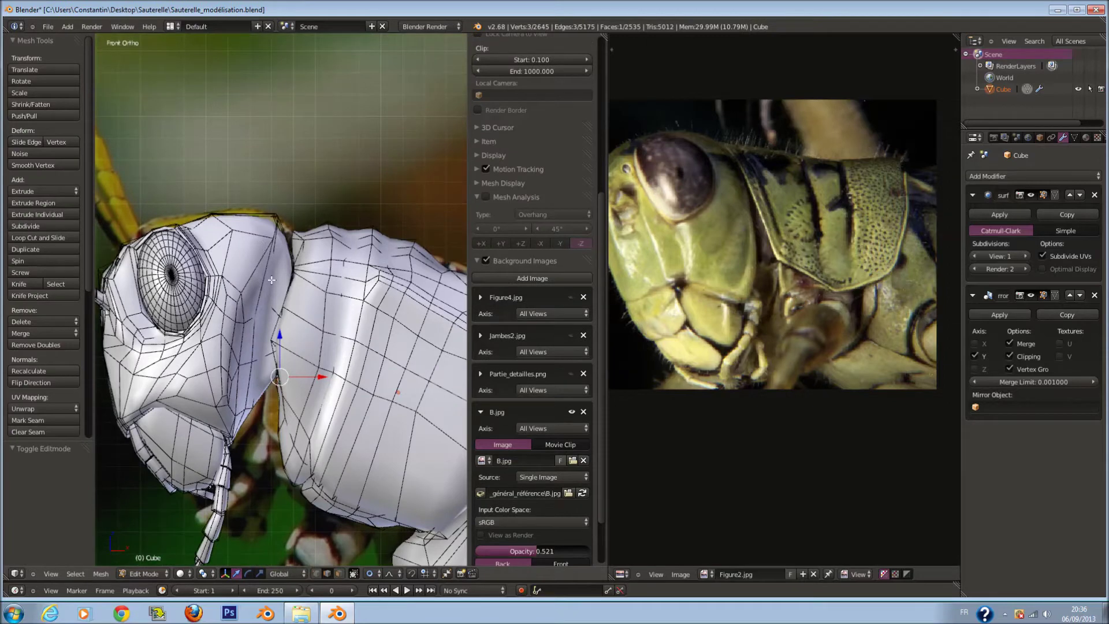
{"action": "mouse_move", "coordinate": [243, 358]}
{"action": "middle_mouse_down"}
{"action": "mouse_move", "coordinate": [275, 315]}
{"action": "mouse_move", "coordinate": [301, 320]}
{"action": "middle_mouse_up"}
{"action": "scroll", "coordinate": [306, 321], "scroll_direction": "up", "scroll_amount": 2}
{"action": "key", "text": "a"}
{"action": "key", "text": "a"}
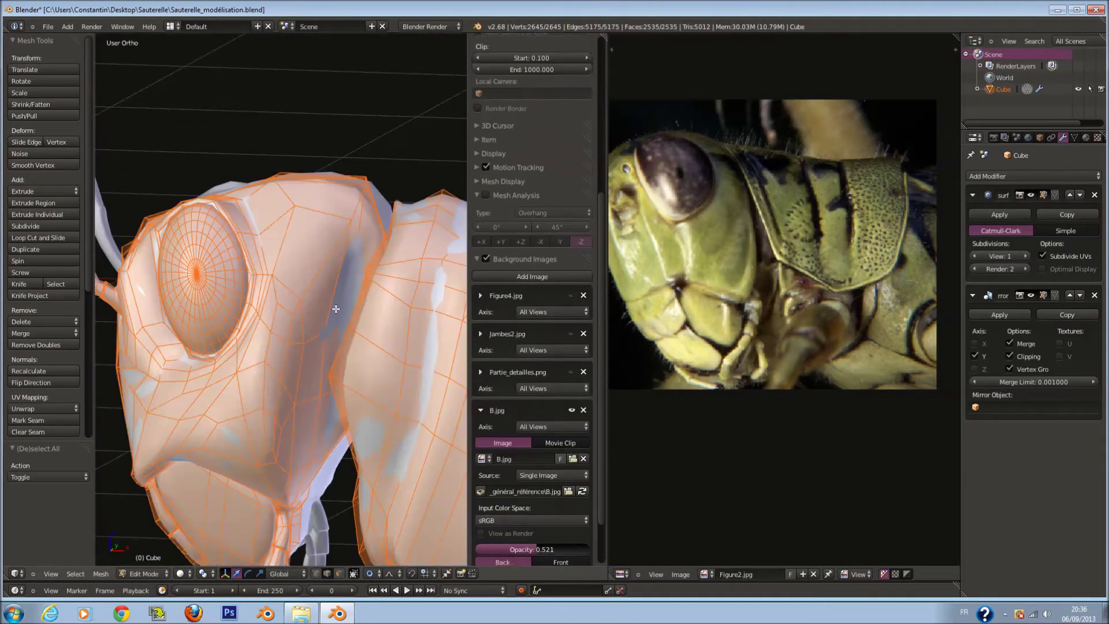
{"action": "key", "text": "a"}
{"action": "key", "text": "c"}
{"action": "left_click_drag", "start_coordinate": [315, 307], "coordinate": [308, 392]}
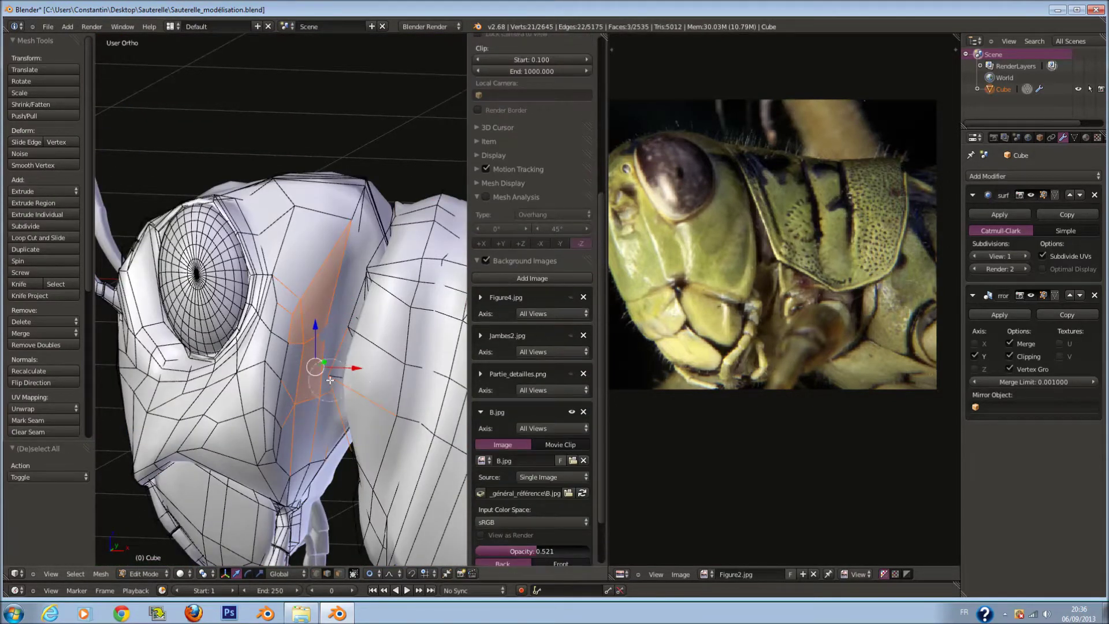
{"action": "middle_click_drag", "start_coordinate": [359, 366], "coordinate": [333, 390]}
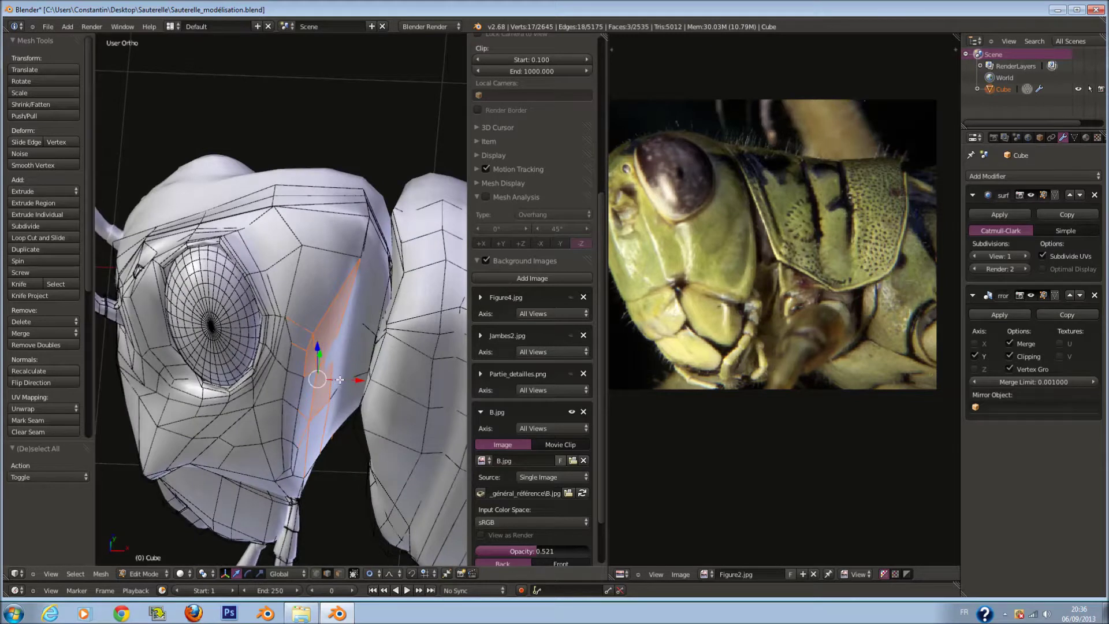
Turn off proportional editing and shift the selected faces along X
{"action": "left_click_drag", "start_coordinate": [340, 379], "coordinate": [395, 527]}
{"action": "left_click", "coordinate": [370, 572]}
{"action": "left_click", "coordinate": [386, 526]}
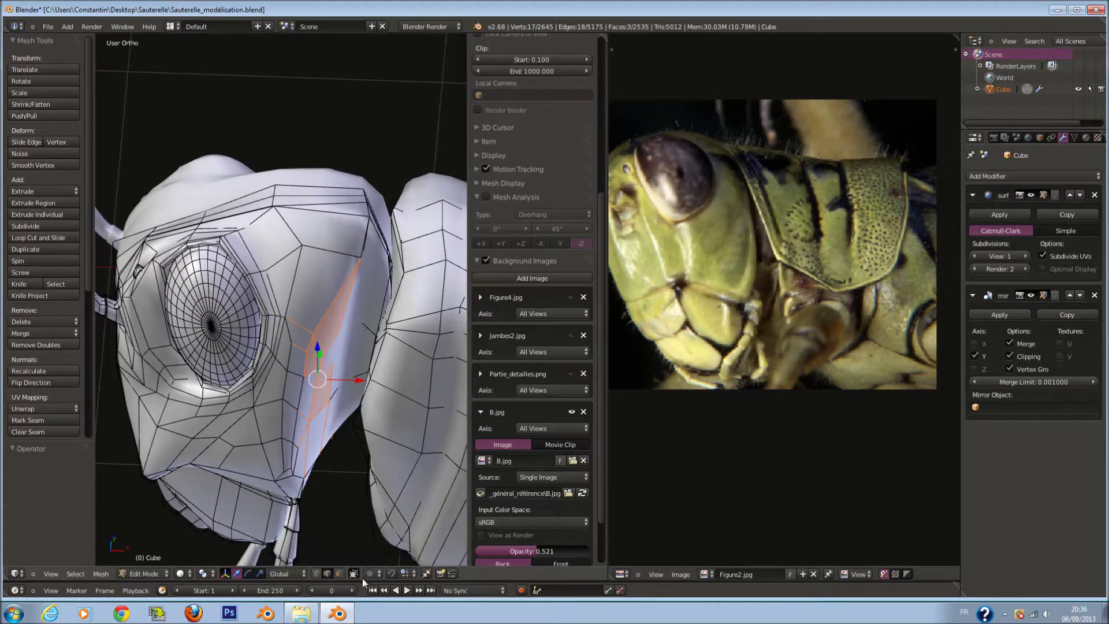
{"action": "key", "text": "g"}
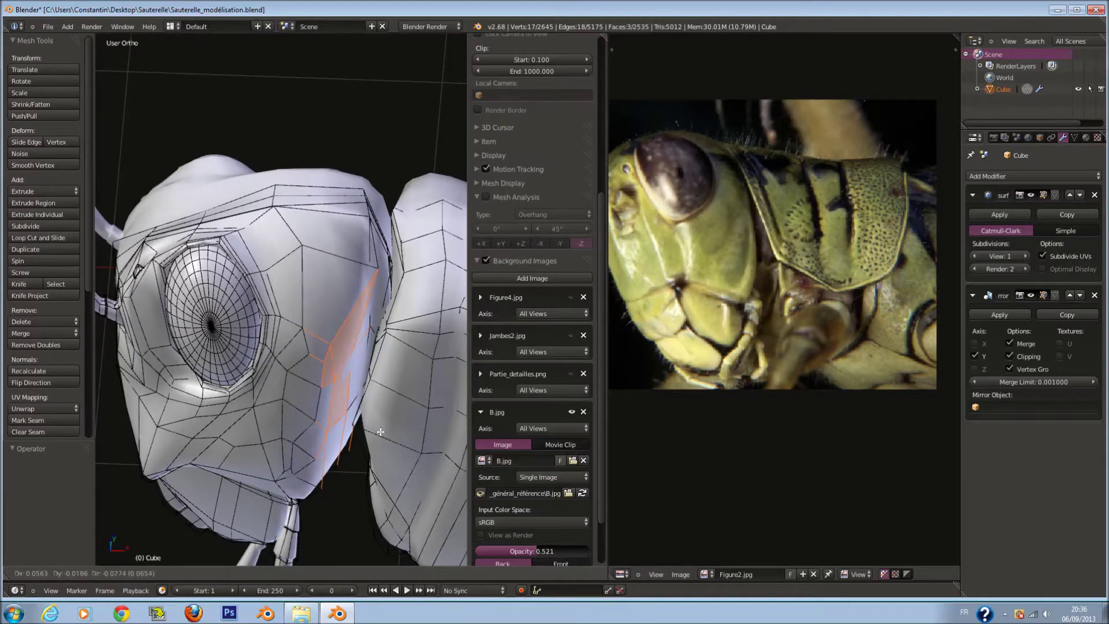
{"action": "left_click", "coordinate": [347, 370]}
{"action": "middle_click_drag", "start_coordinate": [346, 370], "coordinate": [383, 404]}
{"action": "left_click_drag", "start_coordinate": [381, 367], "coordinate": [392, 363]}
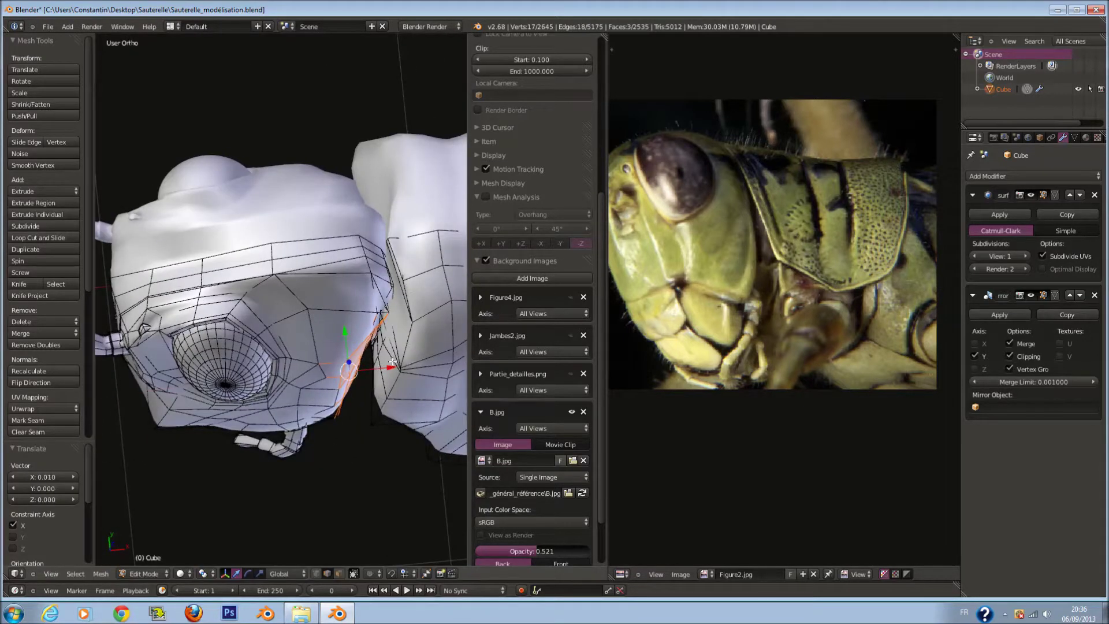
Rotate the faces 16° about Z, reposition them, then return to Object Mode in front view
{"action": "key", "text": "r"}
{"action": "key", "text": "z"}
{"action": "left_click", "coordinate": [393, 347]}
{"action": "key", "text": "g"}
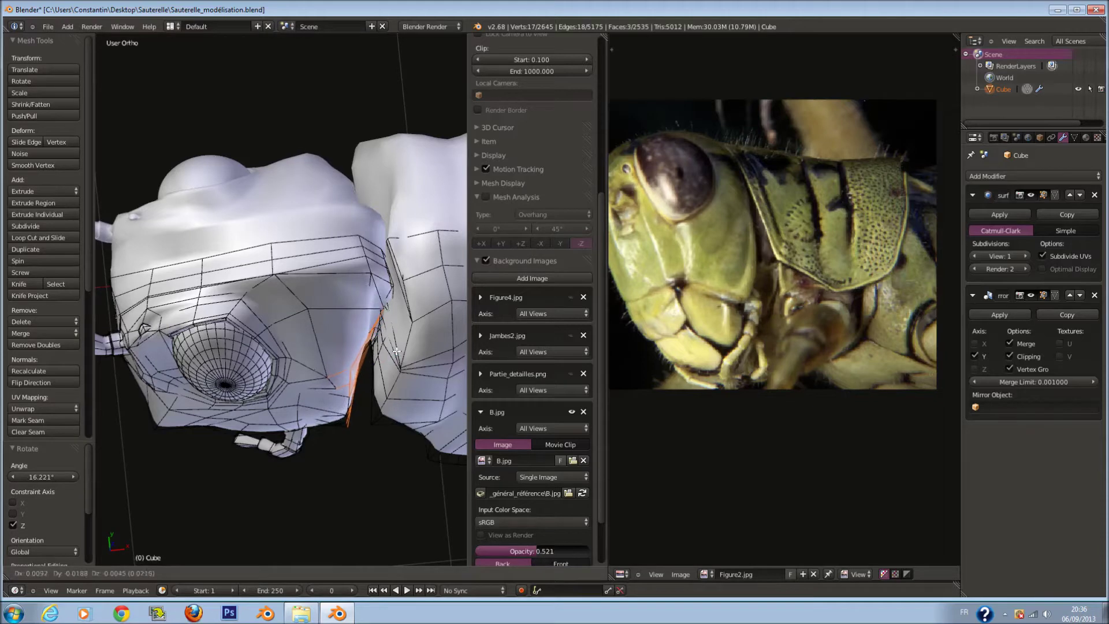
{"action": "left_click", "coordinate": [398, 352]}
{"action": "middle_click_drag", "start_coordinate": [398, 352], "coordinate": [379, 325]}
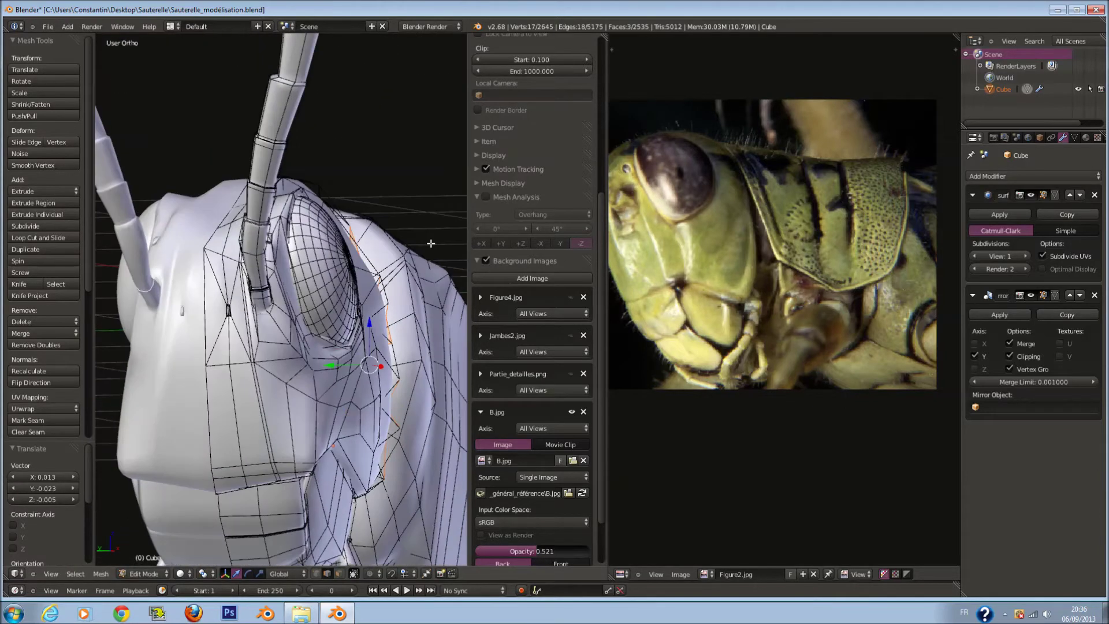
{"action": "key", "text": "Tab"}
{"action": "key", "text": "KP_1"}
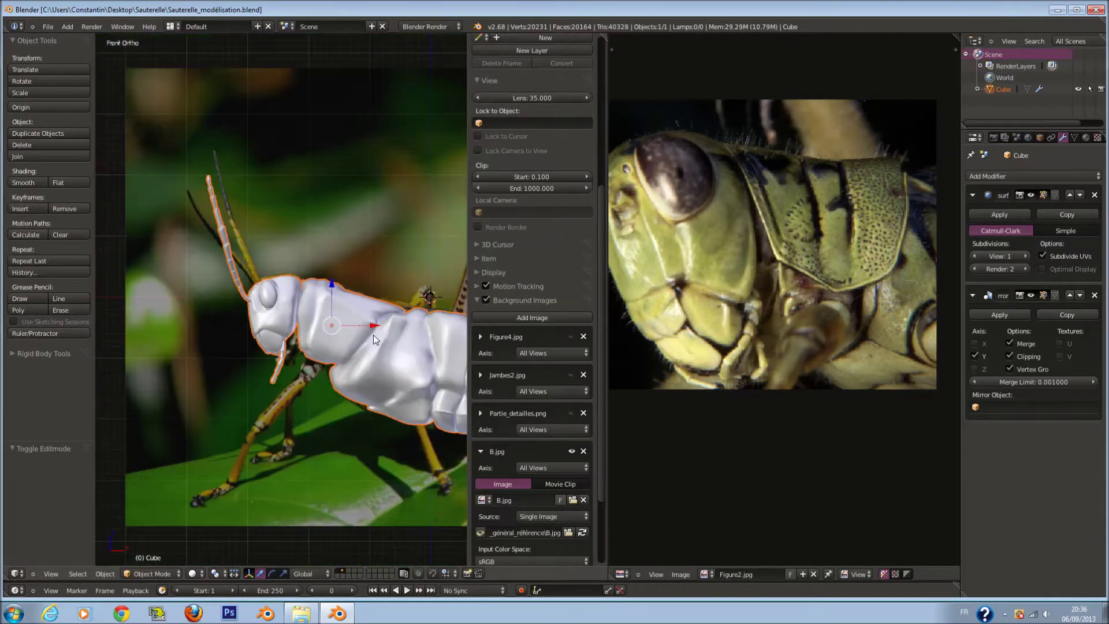
Enter Edit Mode on the body and turn on proportional editing with a set falloff
{"action": "scroll", "coordinate": [230, 310], "scroll_direction": "up", "scroll_amount": 2}
{"action": "scroll", "coordinate": [311, 267], "scroll_direction": "up", "scroll_amount": 3}
{"action": "scroll", "coordinate": [310, 267], "scroll_direction": "up", "scroll_amount": 3}
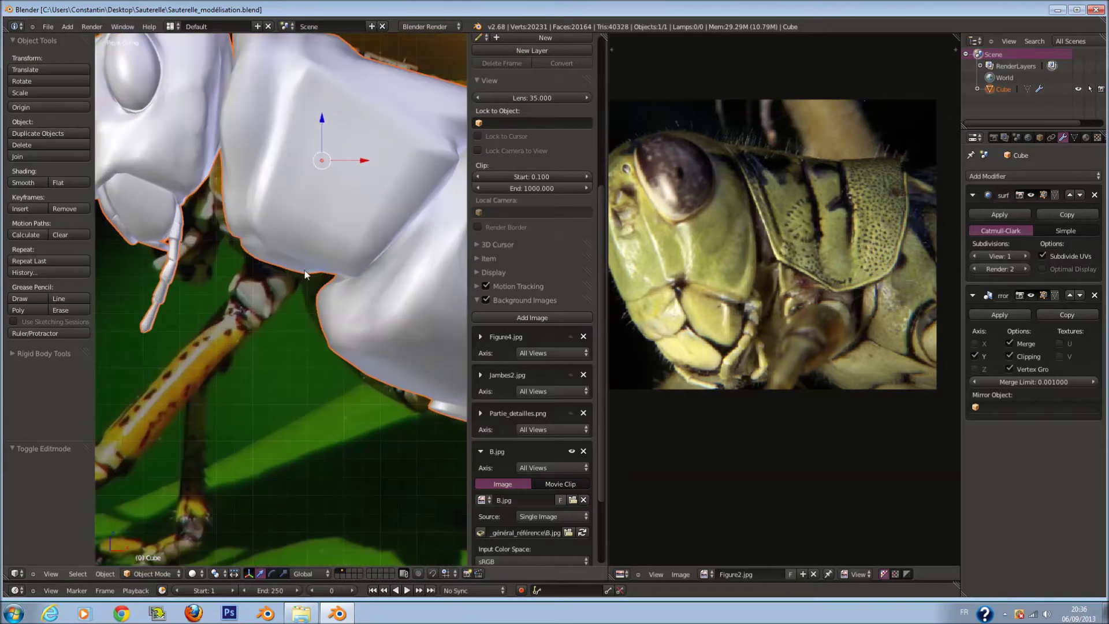
{"action": "scroll", "coordinate": [311, 267], "scroll_direction": "up", "scroll_amount": 3}
{"action": "key", "text": "Tab"}
{"action": "mouse_move", "coordinate": [311, 267]}
{"action": "middle_mouse_down"}
{"action": "mouse_move", "coordinate": [371, 369]}
{"action": "mouse_move", "coordinate": [364, 317]}
{"action": "mouse_move", "coordinate": [396, 199]}
{"action": "middle_mouse_up"}
{"action": "key", "text": "a"}
{"action": "key", "text": "a"}
{"action": "scroll", "coordinate": [532, 347], "scroll_direction": "down", "scroll_amount": 3}
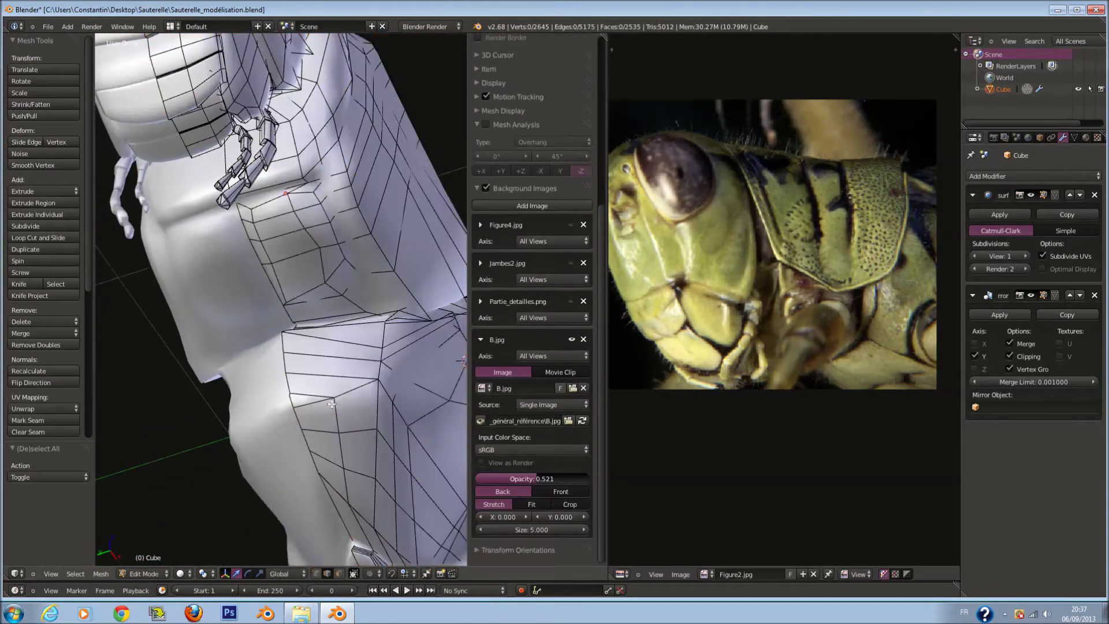
{"action": "left_click", "coordinate": [371, 575]}
{"action": "left_click", "coordinate": [390, 522]}
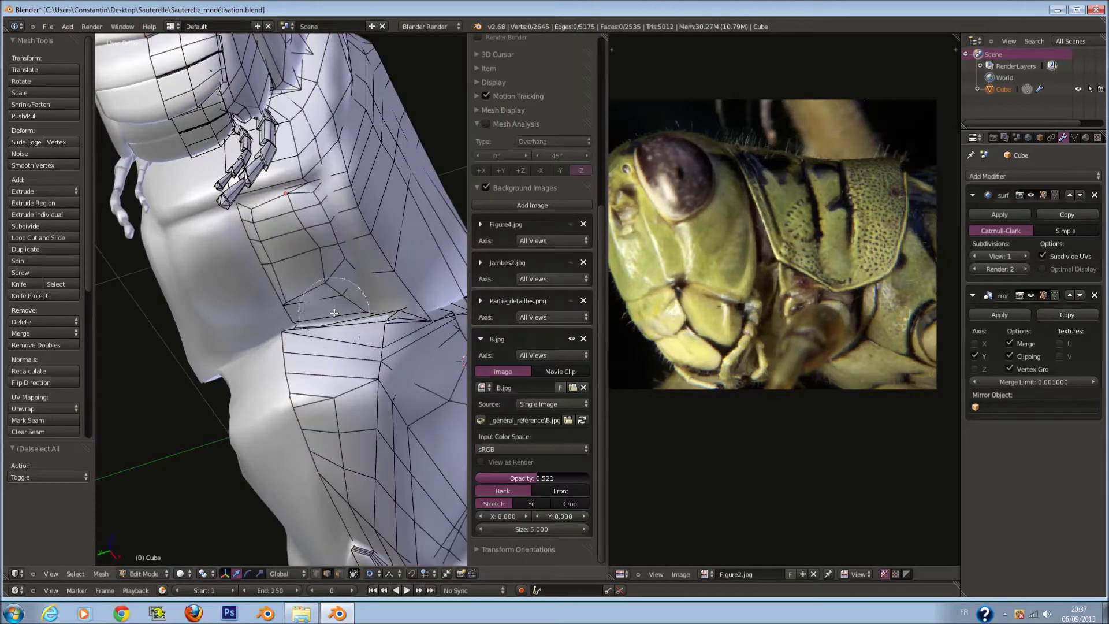
Brush-select the faces at the leg joint under the body, trimming part of the selection
{"action": "left_click", "coordinate": [338, 306]}
{"action": "scroll", "coordinate": [531, 289], "scroll_direction": "up", "scroll_amount": 3}
{"action": "middle_click_drag", "start_coordinate": [338, 306], "coordinate": [319, 308]}
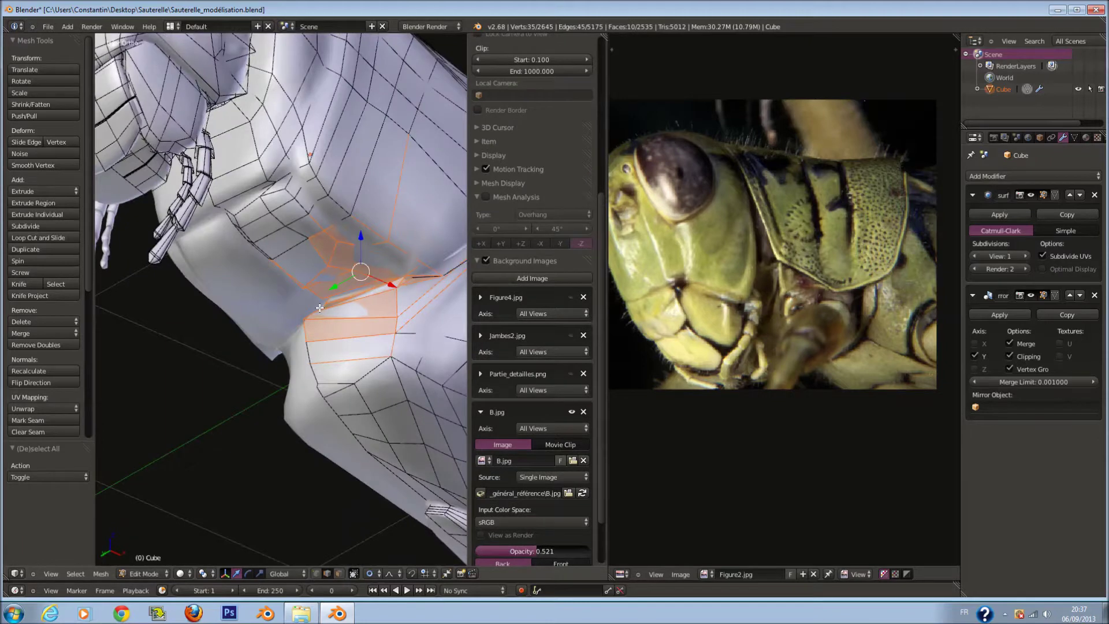
{"action": "middle_click_drag", "start_coordinate": [418, 208], "coordinate": [396, 285]}
{"action": "right_click", "coordinate": [396, 285]}
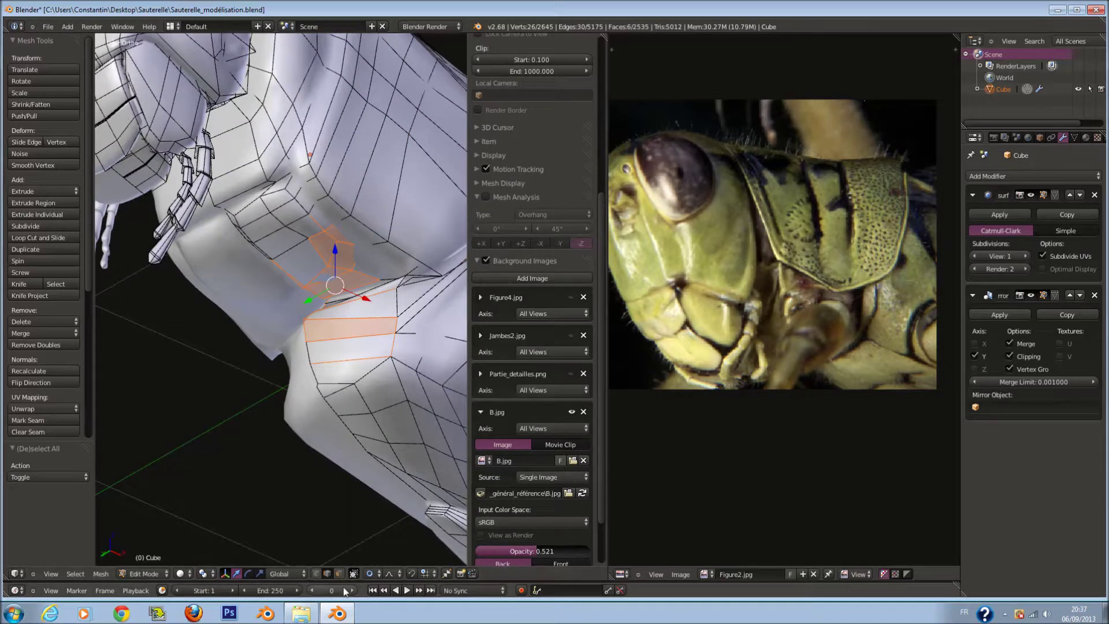
{"action": "scroll", "coordinate": [531, 289], "scroll_direction": "down", "scroll_amount": 3}
Reselect the leg-joint faces with brush selection, excluding the tip vertex
{"action": "key", "text": "a"}
{"action": "key", "text": "a"}
{"action": "key", "text": "c"}
{"action": "left_click", "coordinate": [361, 288]}
{"action": "mouse_move", "coordinate": [362, 289]}
{"action": "middle_mouse_down"}
{"action": "mouse_move", "coordinate": [396, 254]}
{"action": "mouse_move", "coordinate": [338, 226]}
{"action": "middle_mouse_up"}
{"action": "key", "text": "z"}
{"action": "key", "text": "c"}
{"action": "key", "text": "z"}
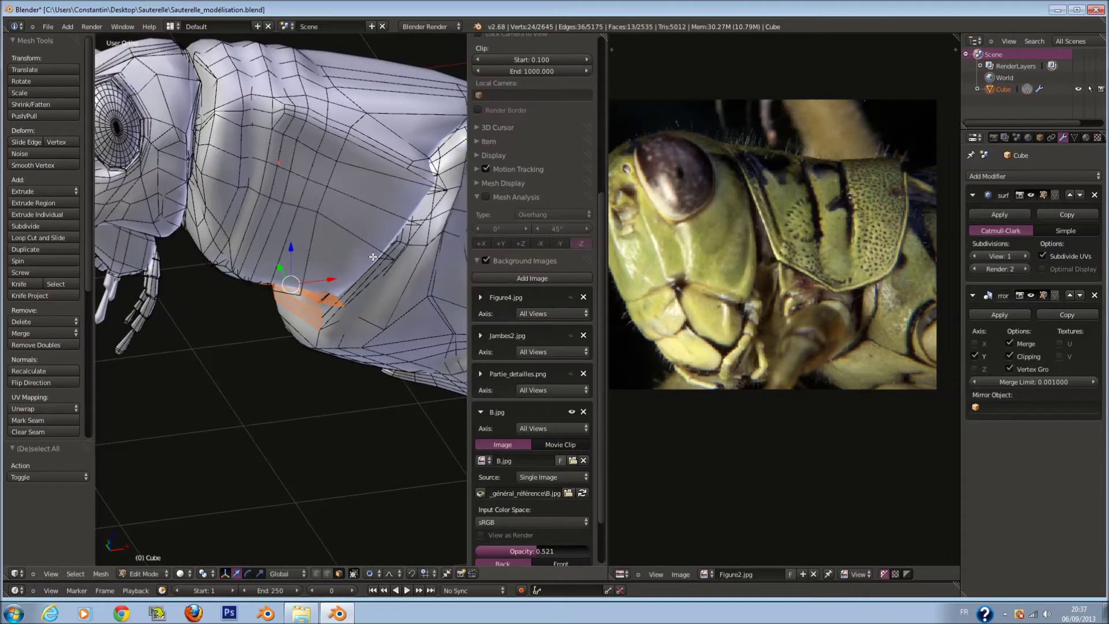
Move the leg-joint faces with soft falloff to match the side-view reference
{"action": "key", "text": "g"}
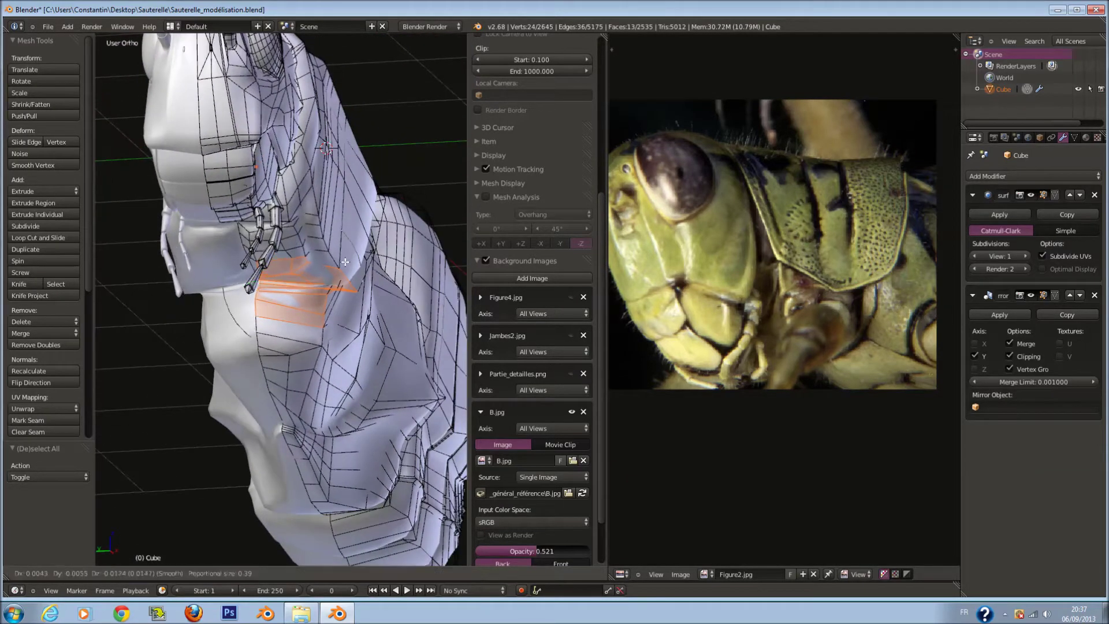
{"action": "left_click", "coordinate": [345, 264]}
{"action": "key", "text": "KP_3"}
{"action": "scroll", "coordinate": [292, 285], "scroll_direction": "up", "scroll_amount": 2}
{"action": "key", "text": "g"}
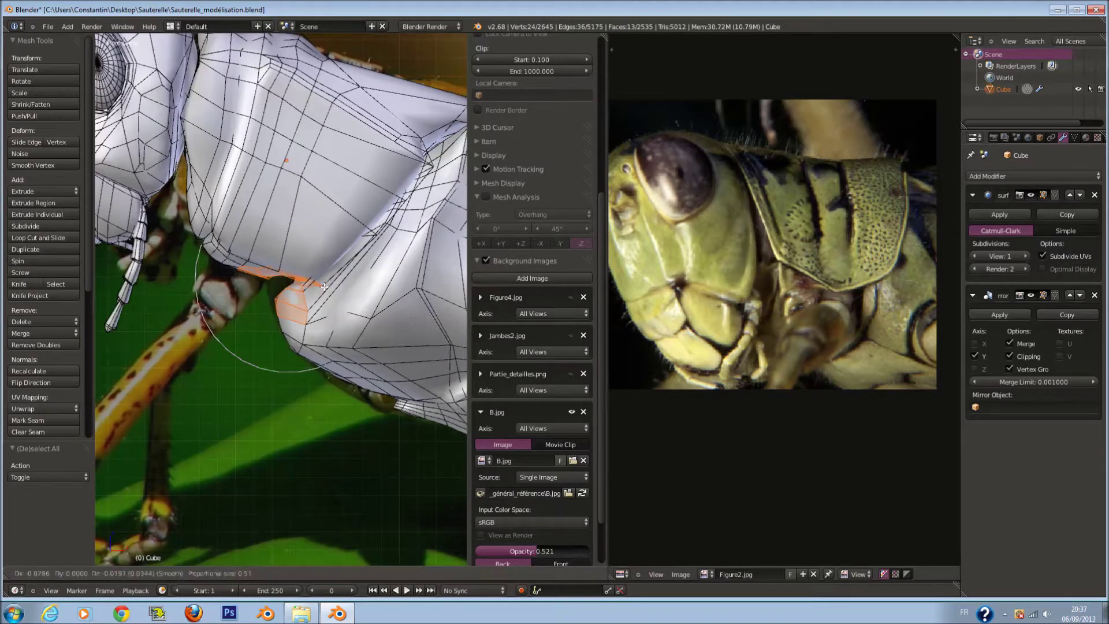
{"action": "left_click", "coordinate": [318, 295]}
{"action": "middle_click_drag", "start_coordinate": [318, 295], "coordinate": [410, 271]}
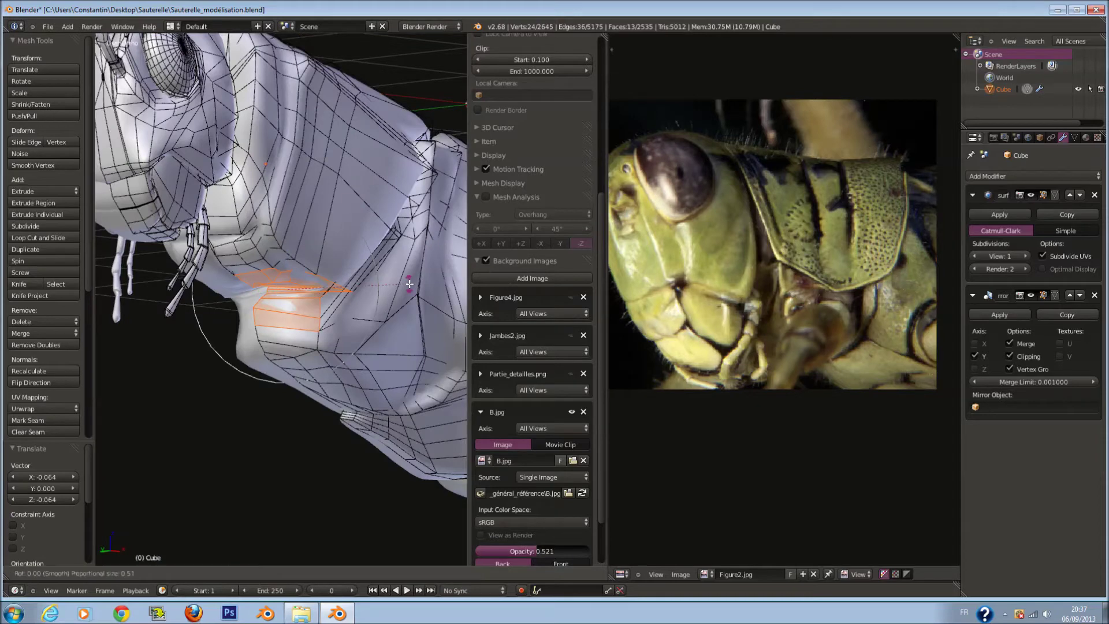
Tilt the leg-joint faces -6.897° around the X axis
{"action": "key", "text": "r"}
{"action": "key", "text": "y"}
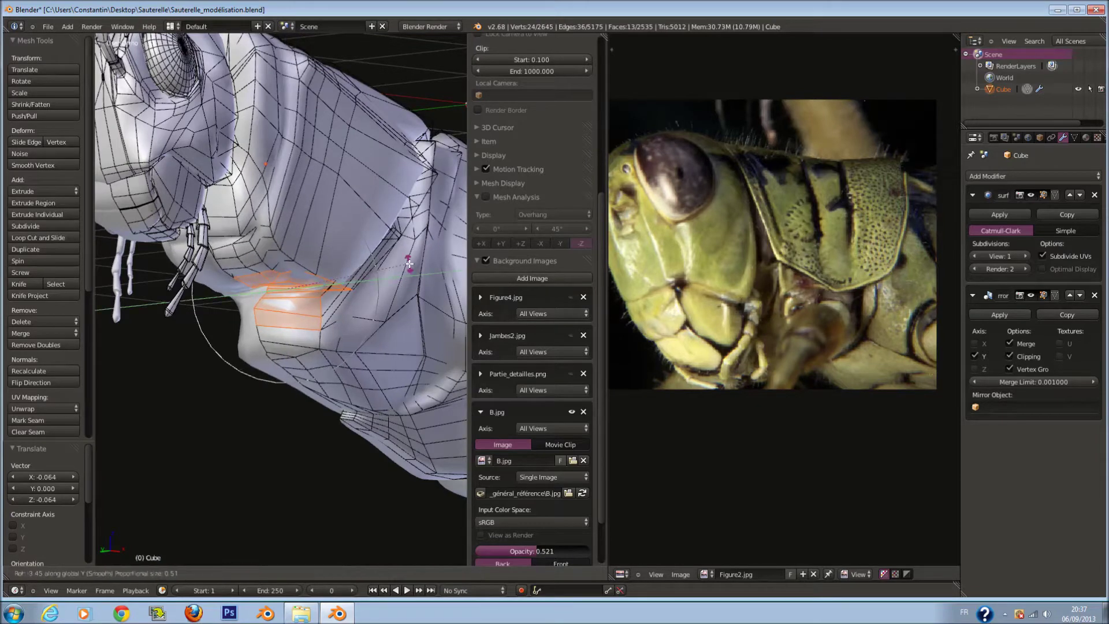
{"action": "key", "text": "Escape"}
{"action": "key", "text": "r"}
{"action": "key", "text": "x"}
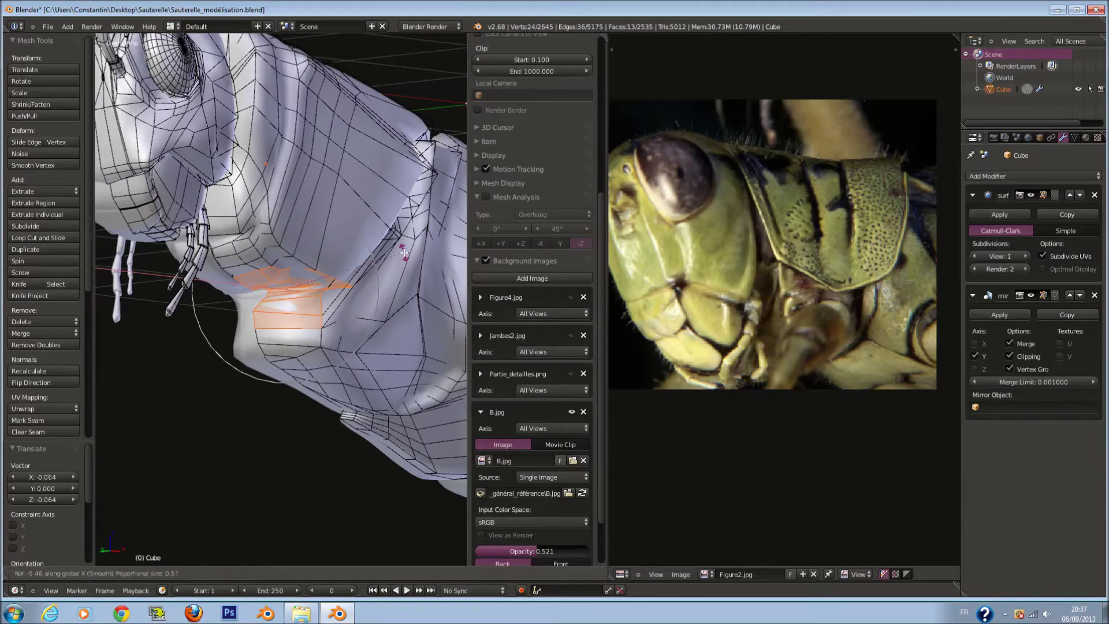
{"action": "left_click", "coordinate": [404, 254]}
{"action": "middle_click_drag", "start_coordinate": [405, 254], "coordinate": [334, 226]}
Reposition the leg-joint faces once more, then deselect everything
{"action": "key", "text": "g"}
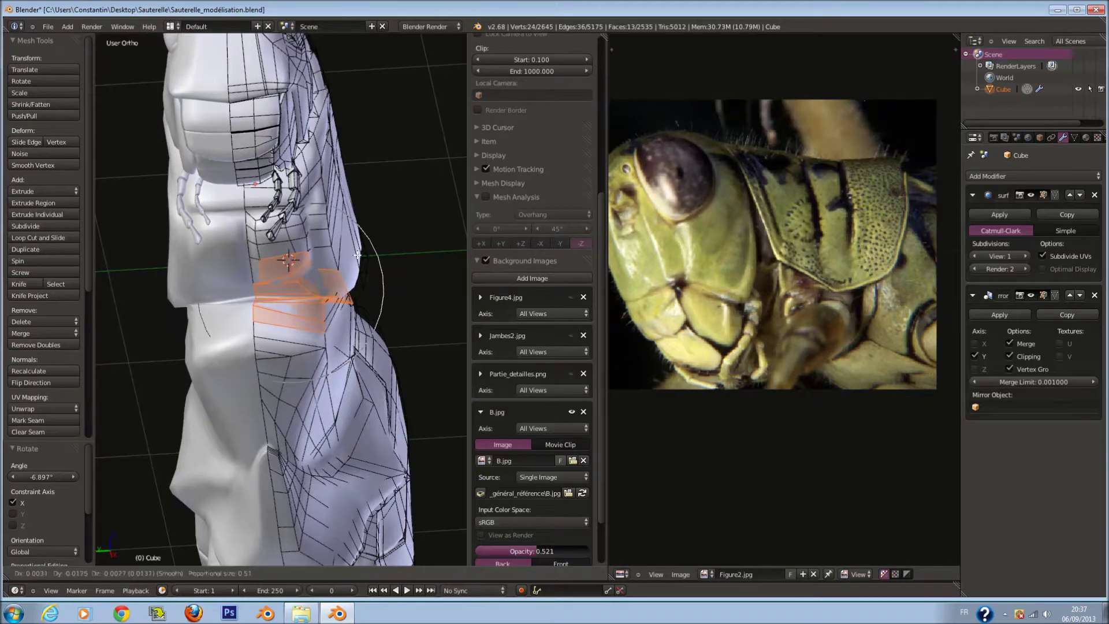
{"action": "scroll", "coordinate": [360, 255], "scroll_direction": "down", "scroll_amount": 2}
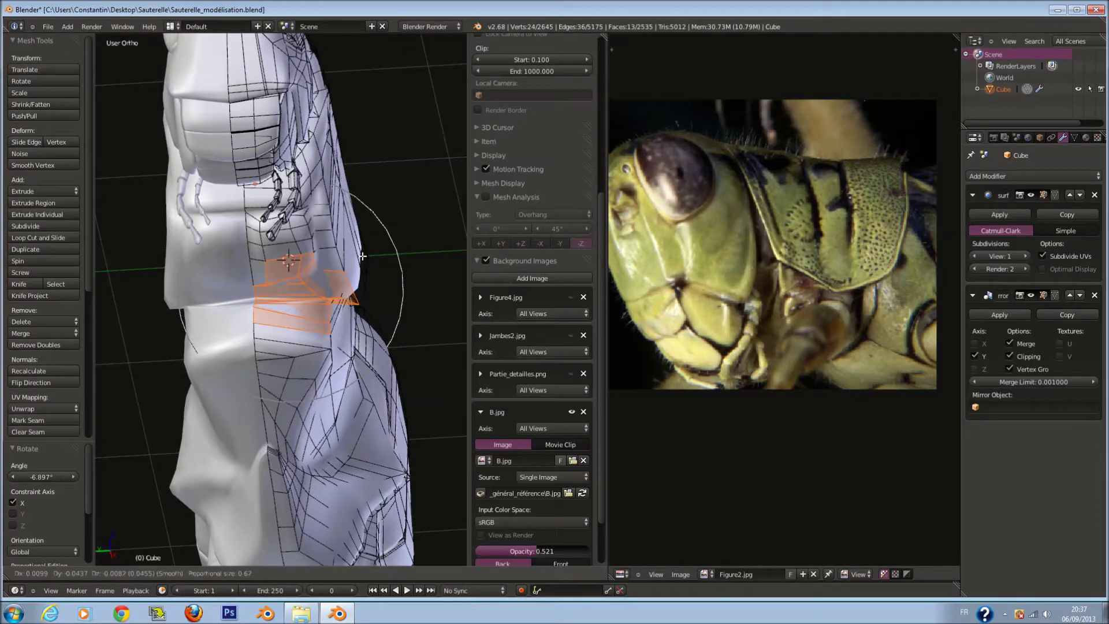
{"action": "left_click", "coordinate": [363, 256]}
{"action": "middle_click_drag", "start_coordinate": [363, 256], "coordinate": [327, 194]}
{"action": "scroll", "coordinate": [531, 288], "scroll_direction": "down", "scroll_amount": 3}
{"action": "key", "text": "a"}
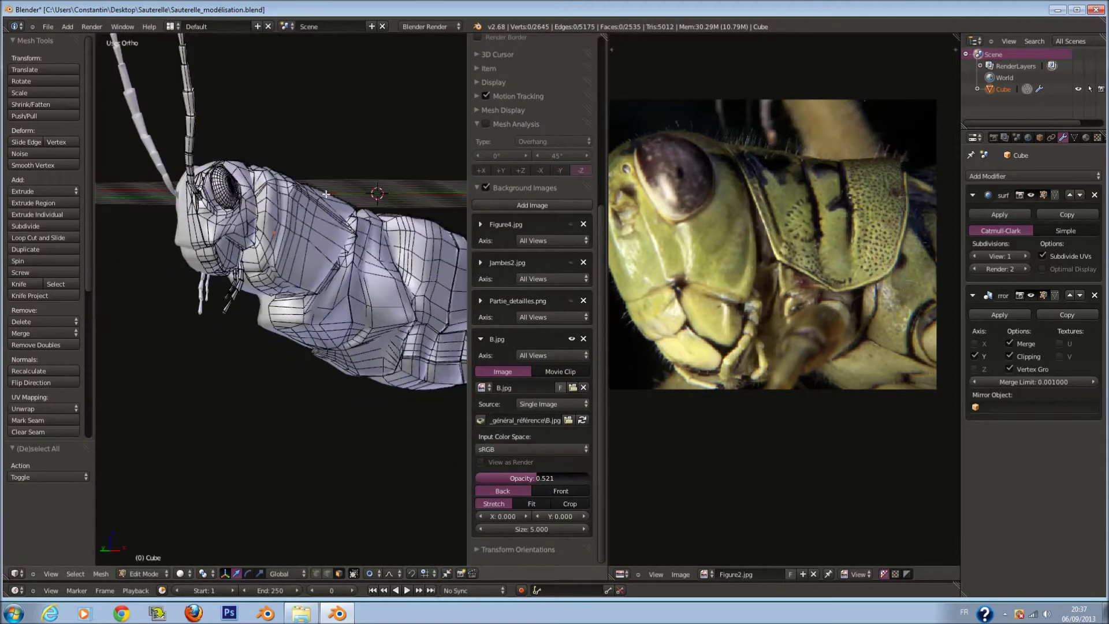
In front view, select a band of abdomen faces and slide it sideways with smooth falloff
{"action": "key", "text": "KP_1"}
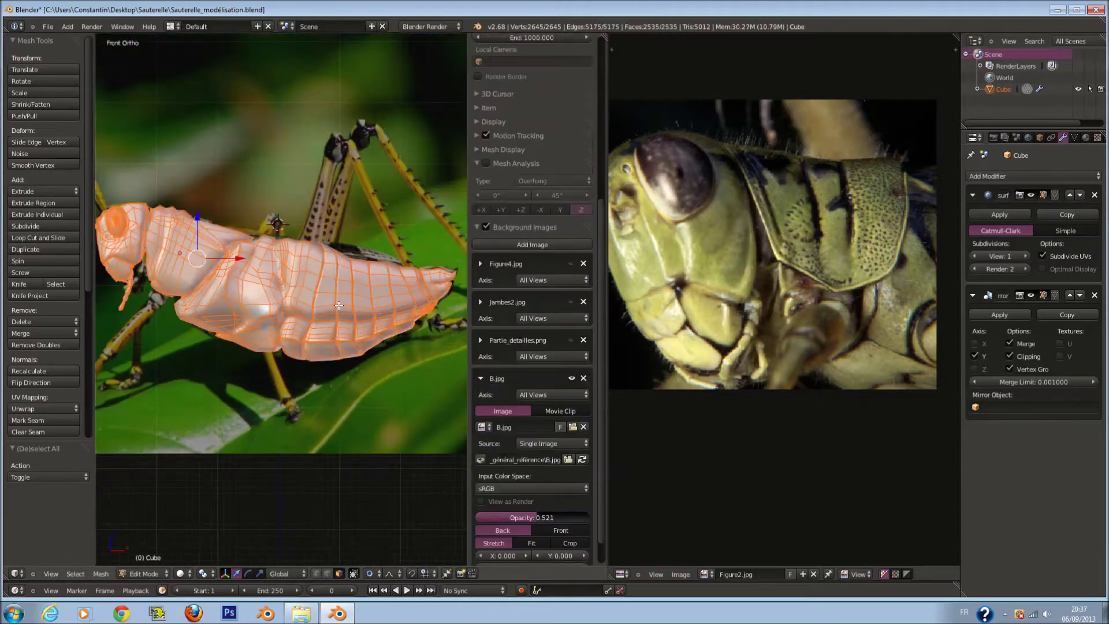
{"action": "scroll", "coordinate": [338, 302], "scroll_direction": "up", "scroll_amount": 1}
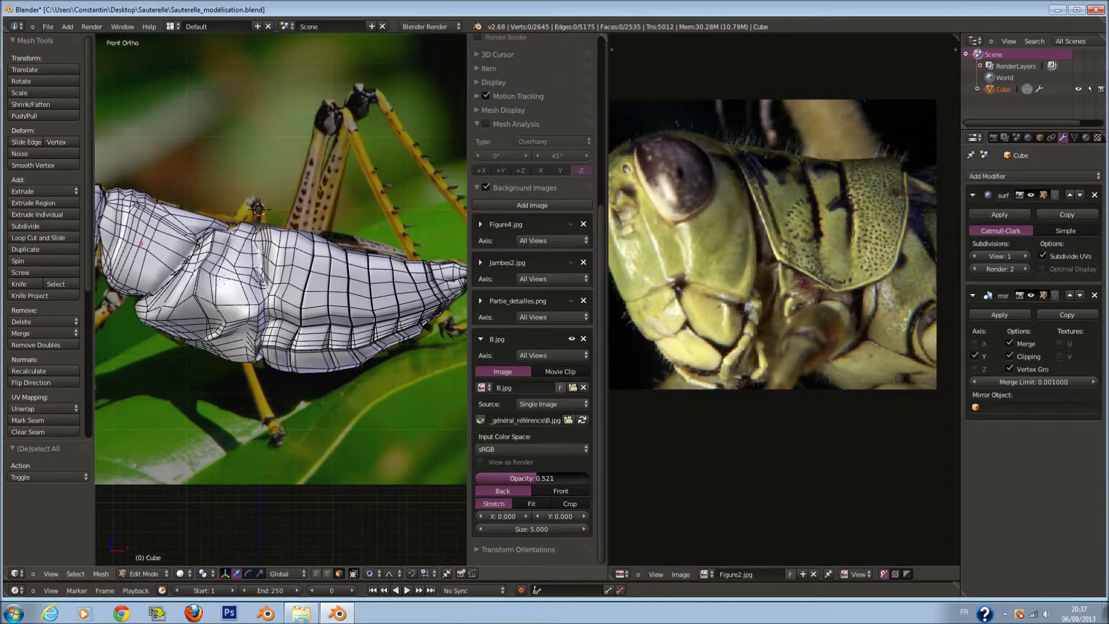
{"action": "left_click_drag", "start_coordinate": [215, 282], "coordinate": [358, 299]}
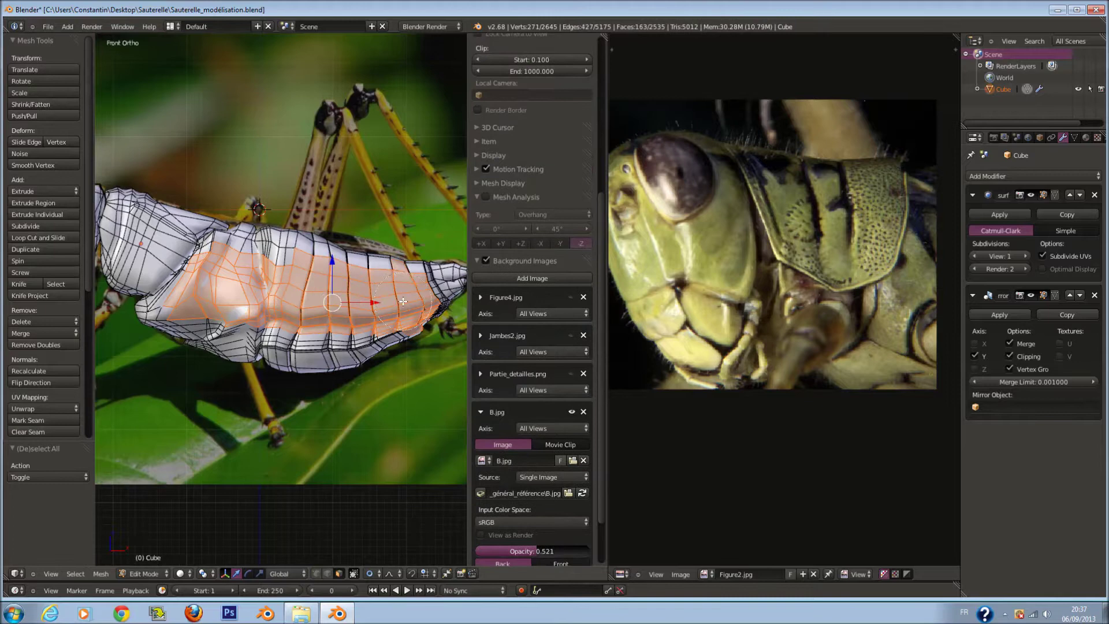
{"action": "key", "text": "a"}
{"action": "left_click_drag", "start_coordinate": [218, 278], "coordinate": [325, 298]}
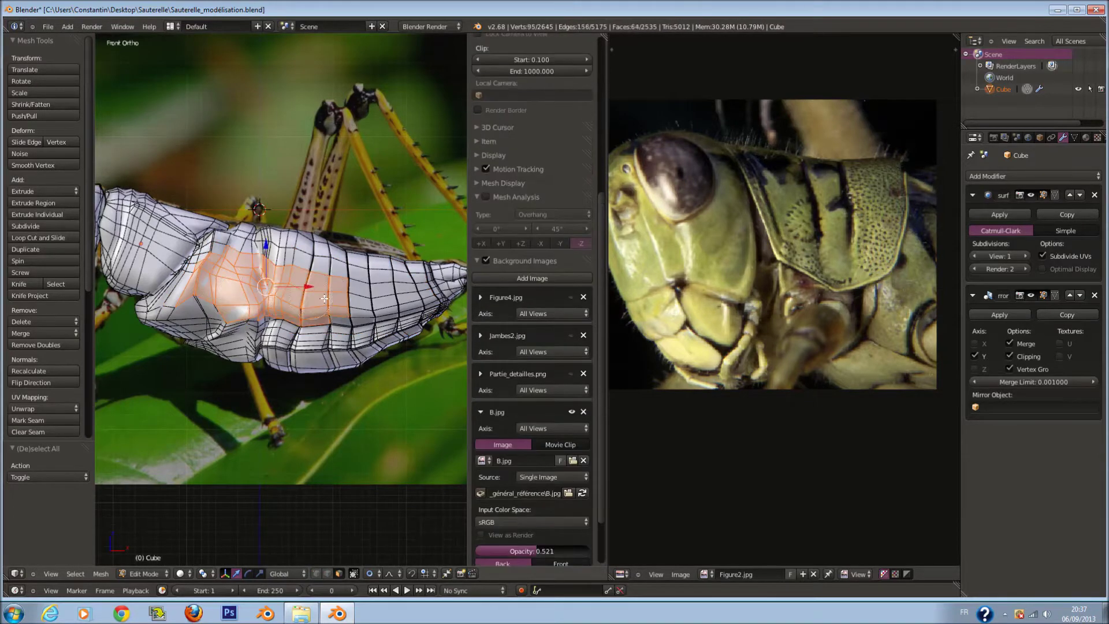
{"action": "middle_click_drag", "start_coordinate": [387, 293], "coordinate": [304, 282]}
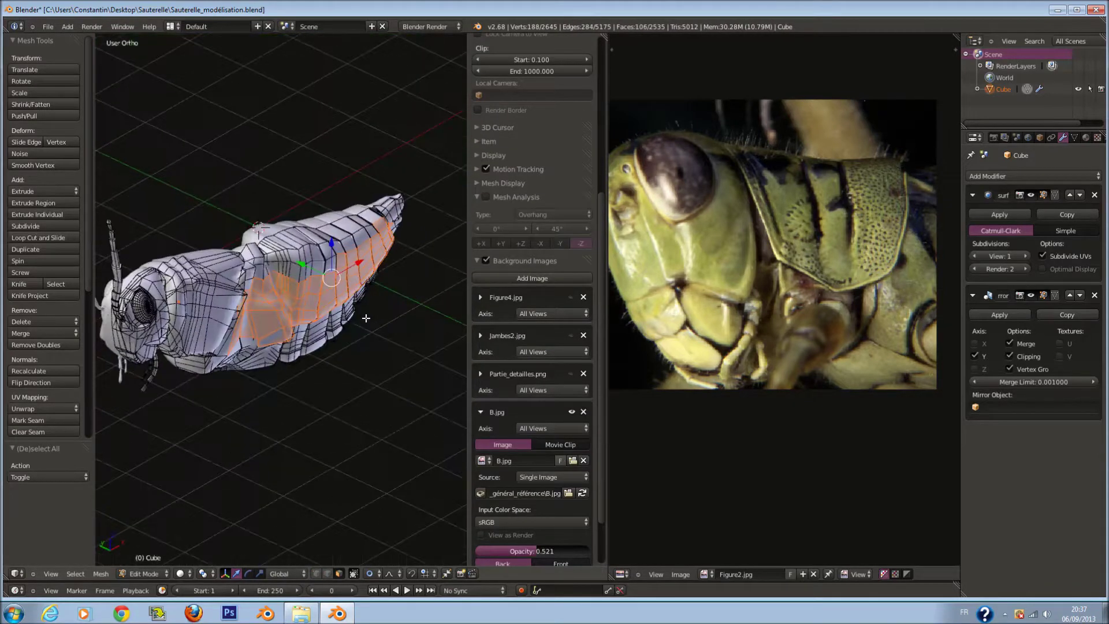
{"action": "left_click_drag", "start_coordinate": [296, 270], "coordinate": [299, 272]}
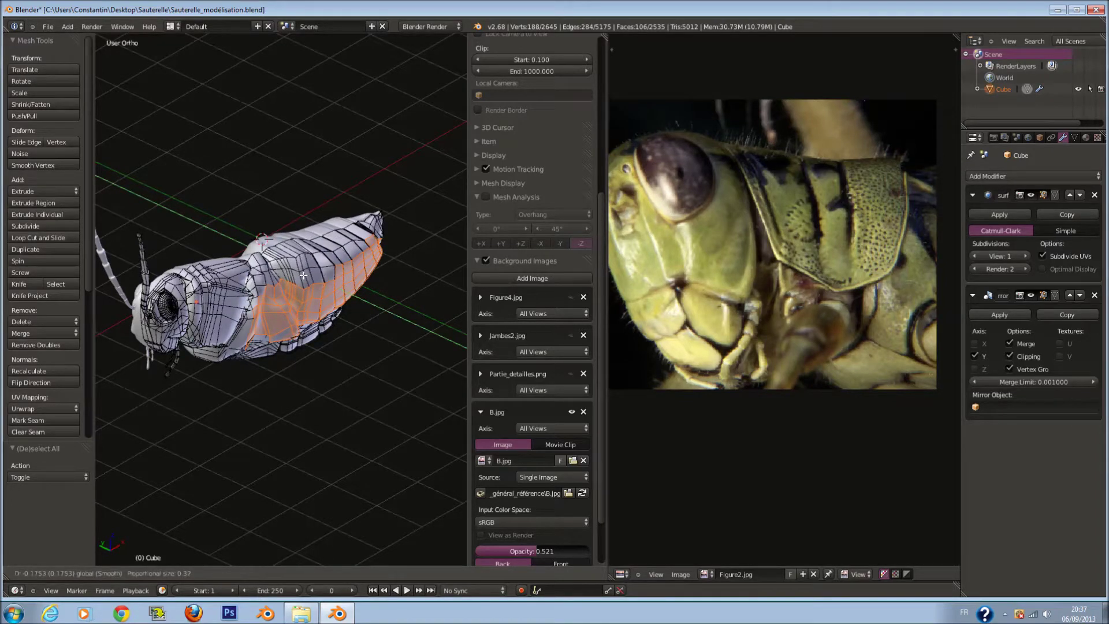
{"action": "left_click", "coordinate": [300, 274]}
Pull the side faces in by -0.089 along Y with proportional falloff
{"action": "middle_click_drag", "start_coordinate": [300, 274], "coordinate": [324, 286]}
{"action": "scroll", "coordinate": [326, 288], "scroll_direction": "up", "scroll_amount": 3}
{"action": "scroll", "coordinate": [326, 288], "scroll_direction": "down", "scroll_amount": 3}
{"action": "middle_click_drag", "start_coordinate": [327, 288], "coordinate": [232, 254]}
{"action": "key", "text": "g"}
{"action": "key", "text": "y"}
{"action": "left_click", "coordinate": [292, 293]}
{"action": "key", "text": "a"}
Select a loop of faces around the body and shift it with proportional falloff
{"action": "right_click", "coordinate": [205, 253], "text": "alt"}
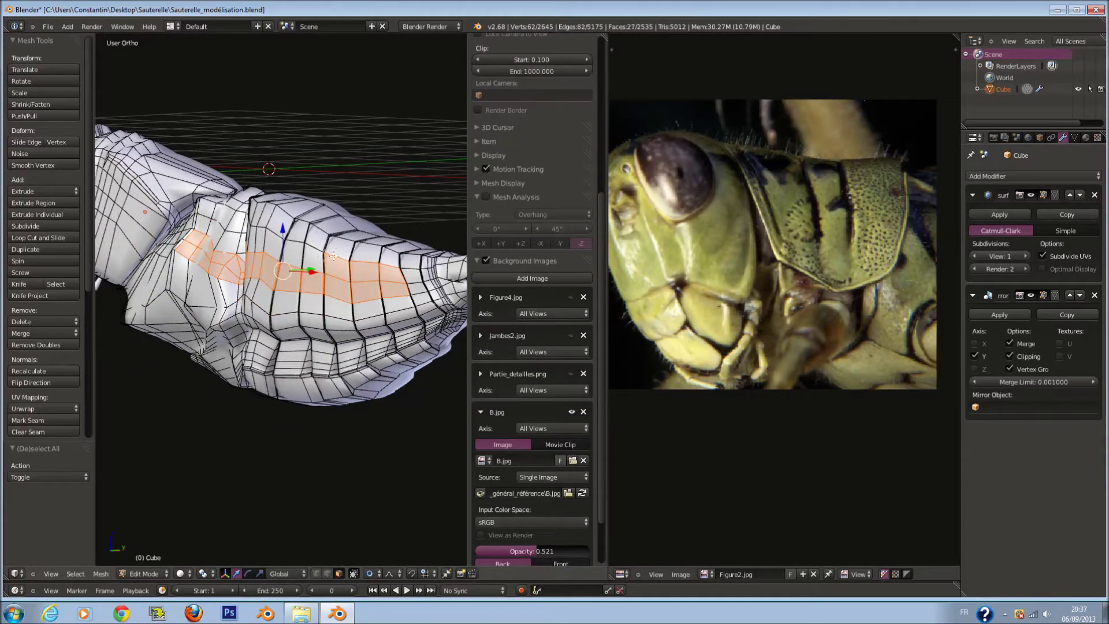
{"action": "middle_click_drag", "start_coordinate": [402, 263], "coordinate": [326, 296]}
{"action": "key", "text": "g"}
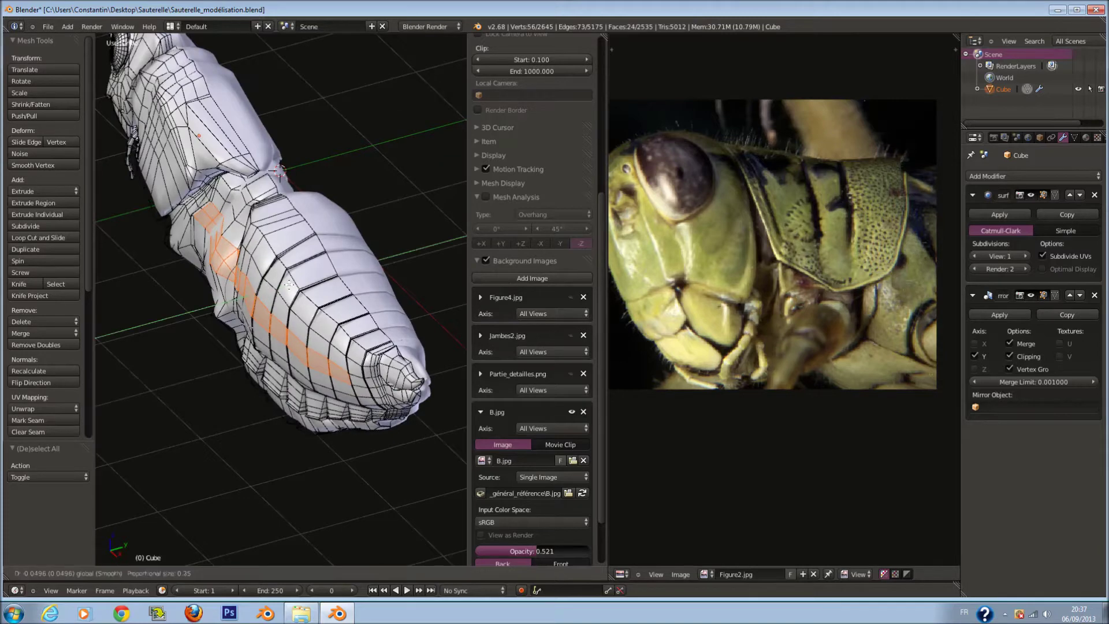
{"action": "left_click", "coordinate": [277, 286]}
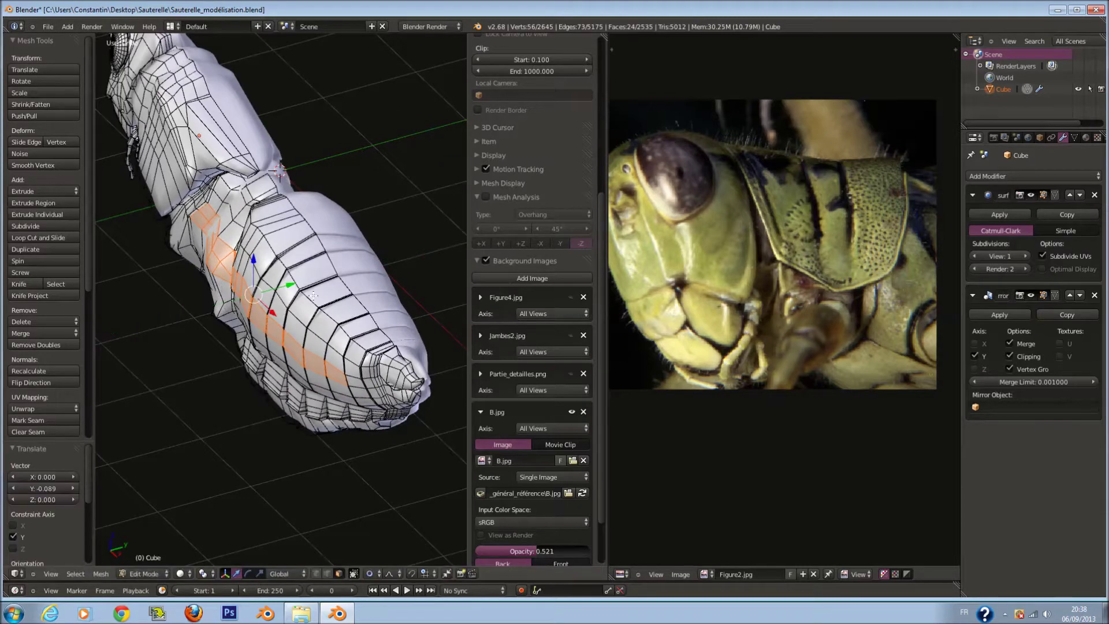
{"action": "middle_click_drag", "start_coordinate": [278, 286], "coordinate": [243, 284]}
{"action": "key", "text": "KP_7"}
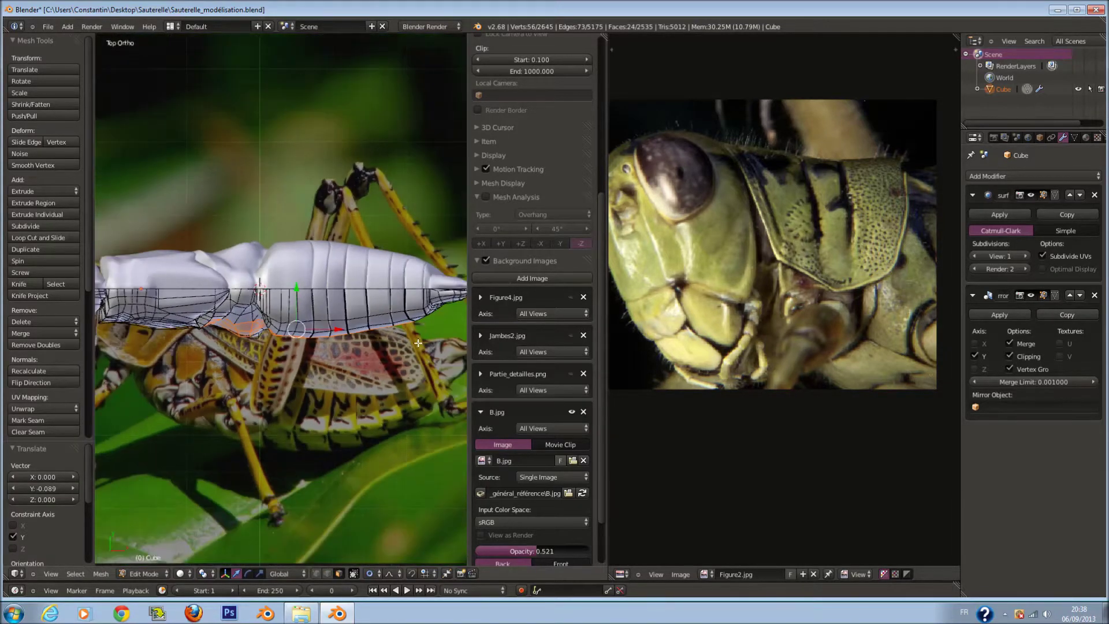
{"action": "key", "text": "r"}
Confirm the face-loop rotation and return to Object Mode in front view
{"action": "left_click", "coordinate": [418, 340]}
{"action": "key", "text": "Tab"}
{"action": "key", "text": "KP_1"}
{"action": "scroll", "coordinate": [308, 345], "scroll_direction": "down", "scroll_amount": 1}
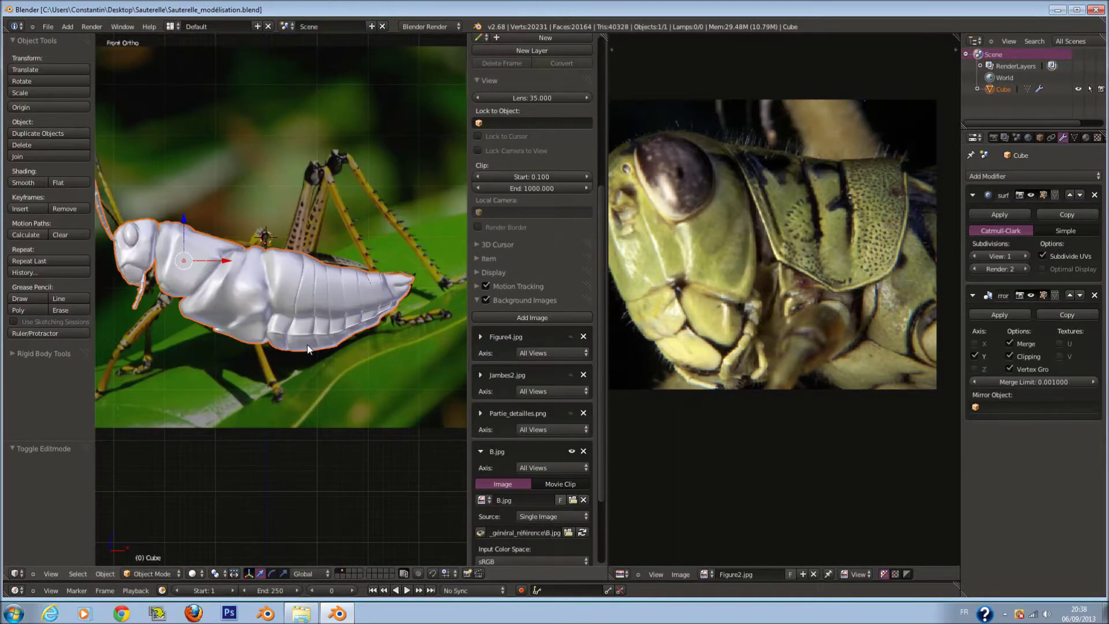
{"action": "scroll", "coordinate": [304, 336], "scroll_direction": "down", "scroll_amount": 1}
{"action": "mouse_move", "coordinate": [304, 335]}
{"action": "middle_mouse_down"}
{"action": "mouse_move", "coordinate": [328, 302]}
{"action": "mouse_move", "coordinate": [176, 336]}
{"action": "middle_mouse_up"}
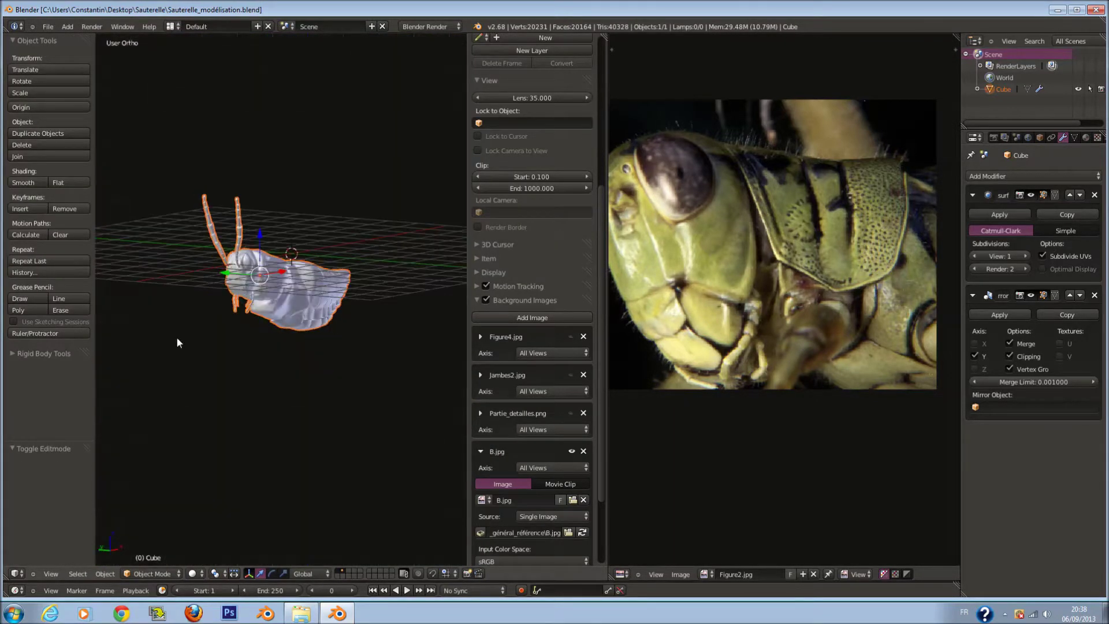
{"action": "key", "text": "KP_1"}
{"action": "scroll", "coordinate": [257, 331], "scroll_direction": "up", "scroll_amount": 2}
{"action": "scroll", "coordinate": [277, 318], "scroll_direction": "up", "scroll_amount": 1}
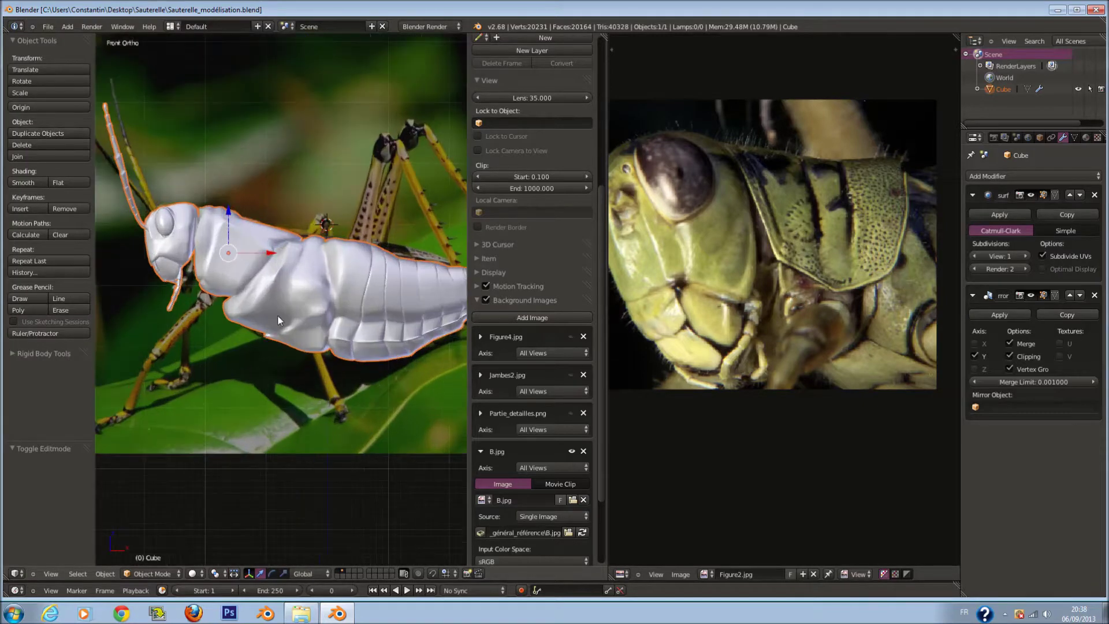
{"action": "scroll", "coordinate": [278, 316], "scroll_direction": "up", "scroll_amount": 1}
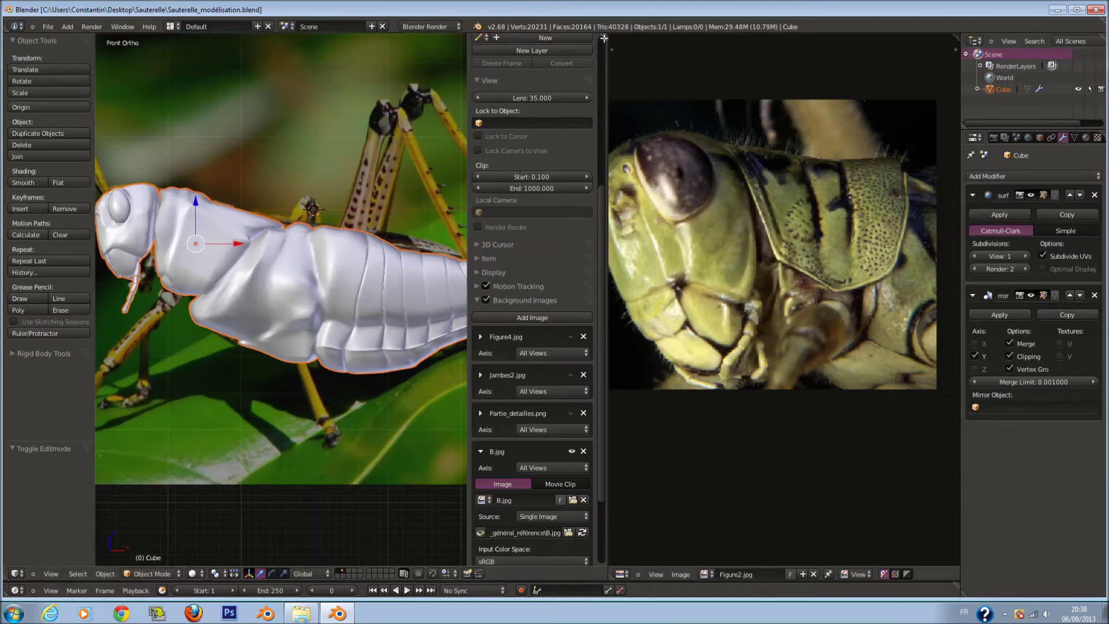
Merge the image panel into the 3D view and select the grasshopper body mesh
{"action": "left_click_drag", "start_coordinate": [613, 41], "coordinate": [632, 57]}
{"action": "key", "text": "a"}
{"action": "scroll", "coordinate": [404, 324], "scroll_direction": "down", "scroll_amount": 1}
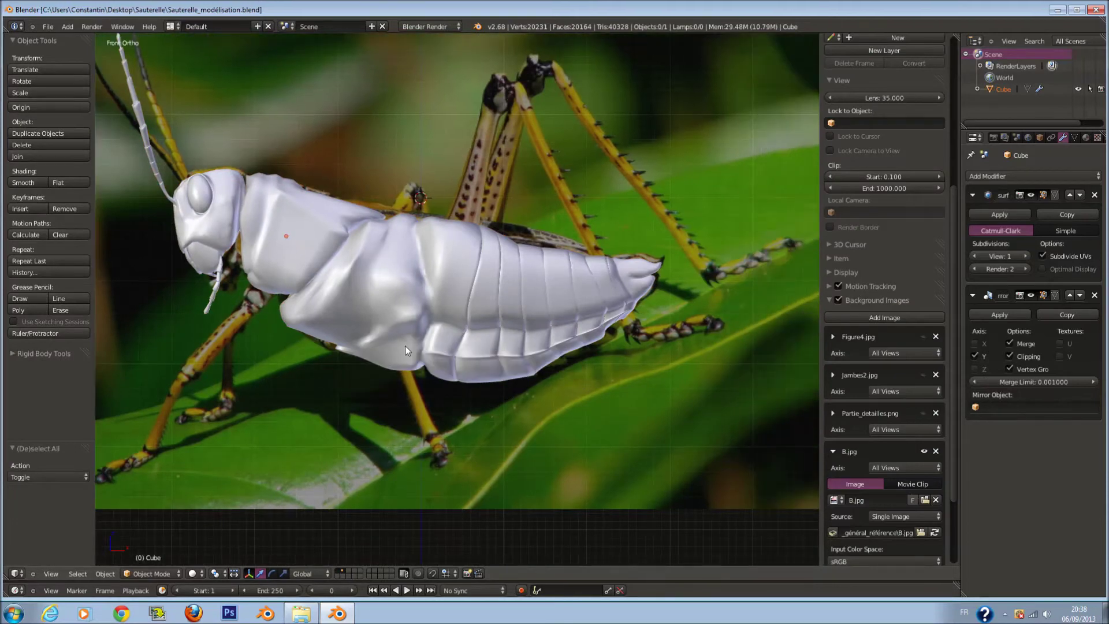
{"action": "middle_click_drag", "start_coordinate": [405, 345], "coordinate": [488, 305]}
{"action": "scroll", "coordinate": [451, 321], "scroll_direction": "up", "scroll_amount": 2}
{"action": "right_click", "coordinate": [442, 349]}
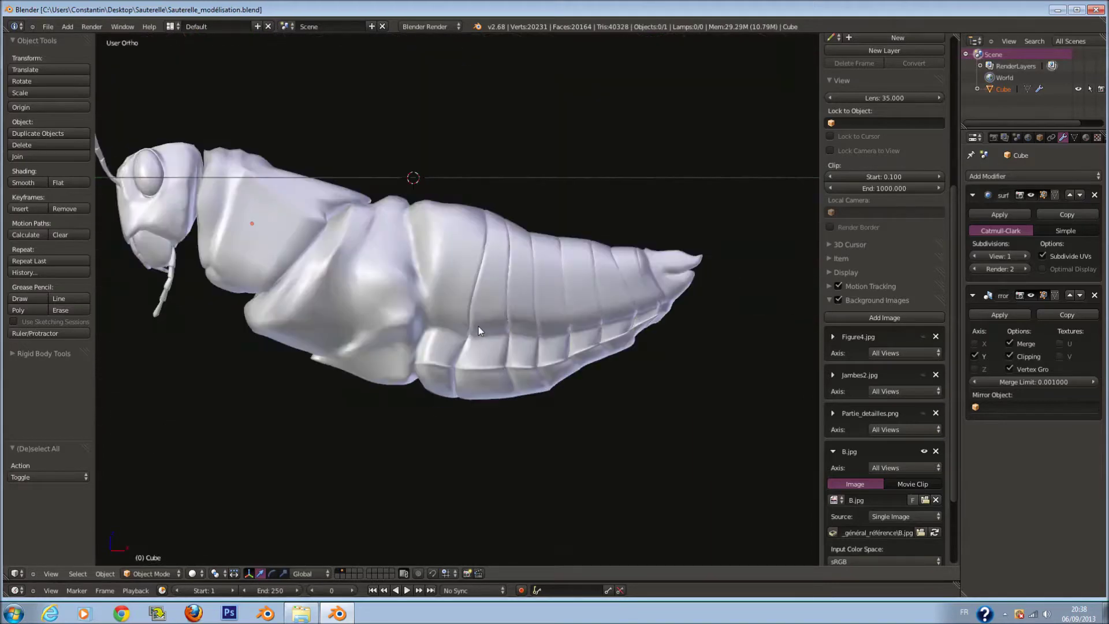
Move the grasshopper body to another layer and display a different layer to hide it
{"action": "key", "text": "KP_1"}
{"action": "key", "text": "z"}
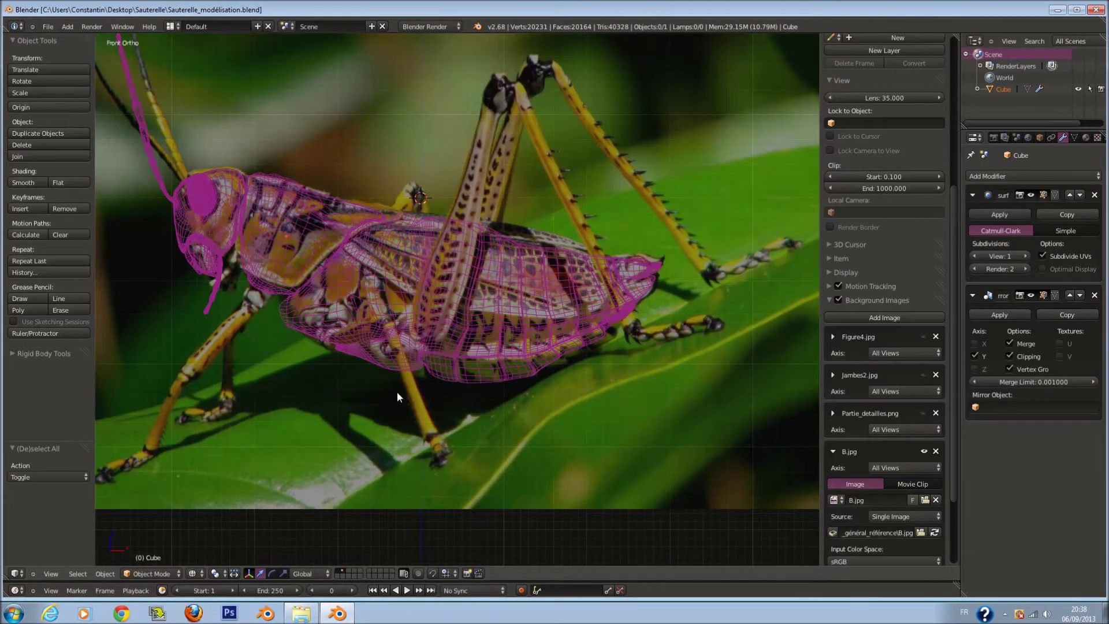
{"action": "key", "text": "a"}
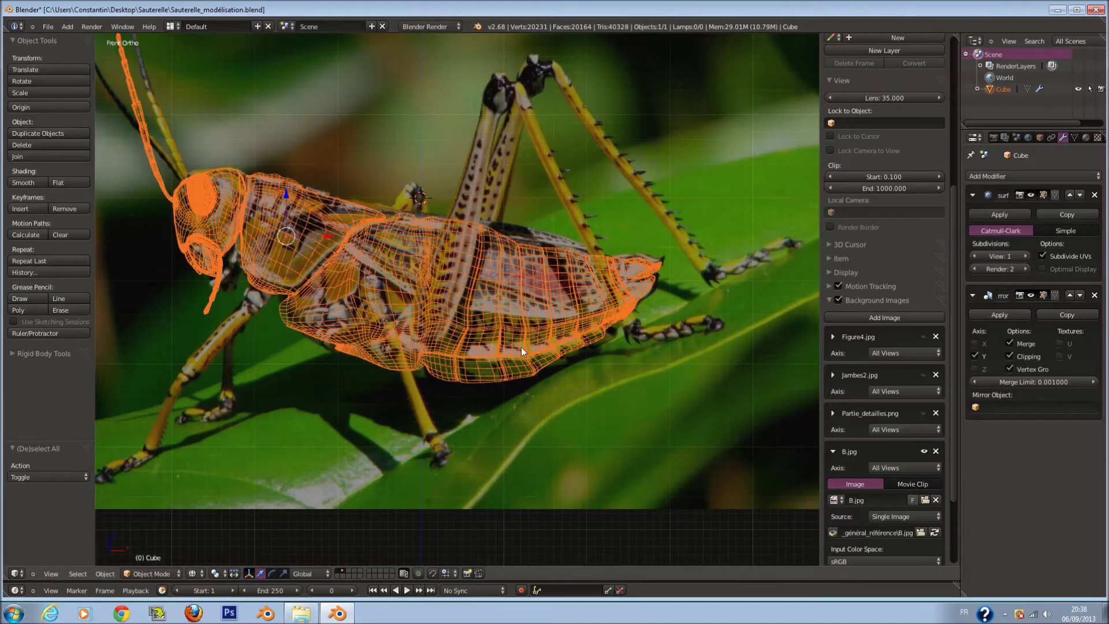
{"action": "key", "text": "m"}
{"action": "left_click", "coordinate": [636, 373]}
{"action": "left_click", "coordinate": [340, 570]}
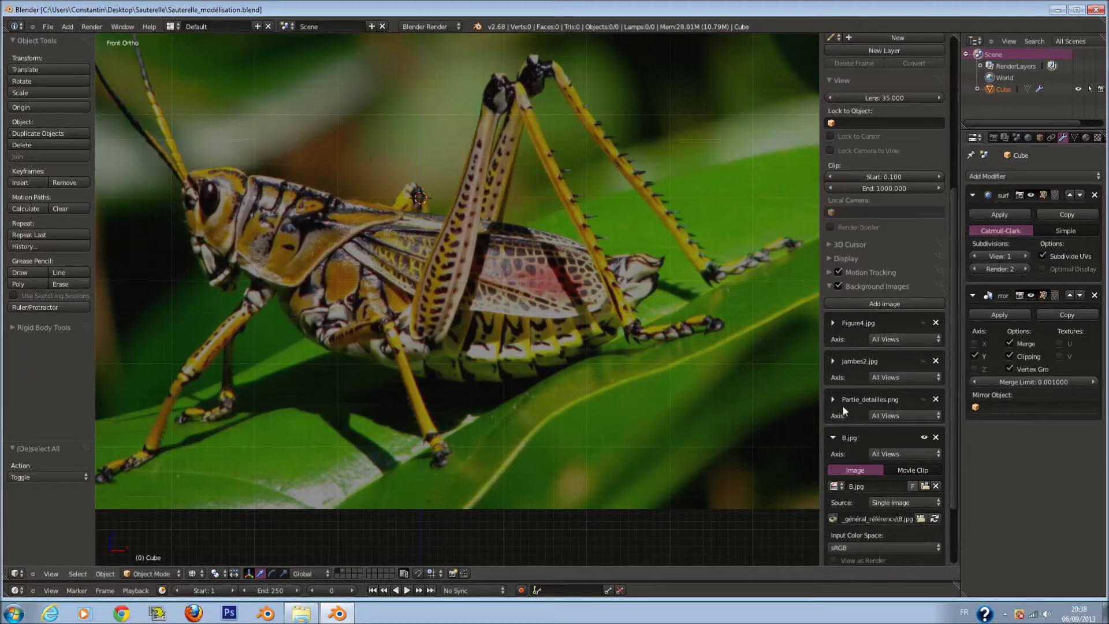
Hide the B.jpg background reference image and bring the file browser forward
{"action": "left_click", "coordinate": [833, 438]}
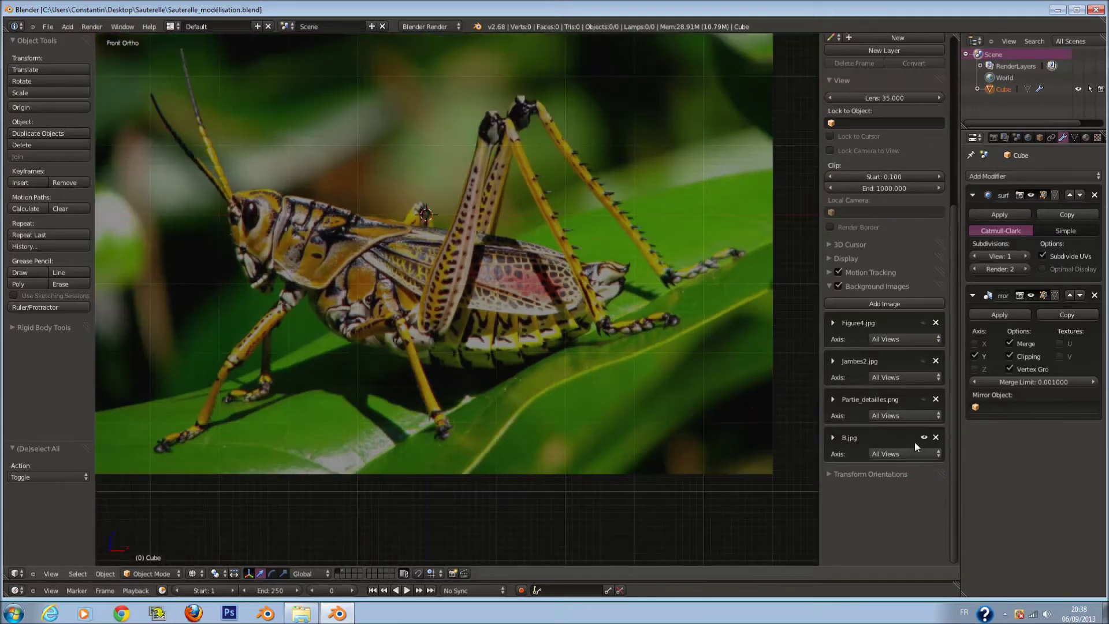
{"action": "left_click", "coordinate": [921, 439]}
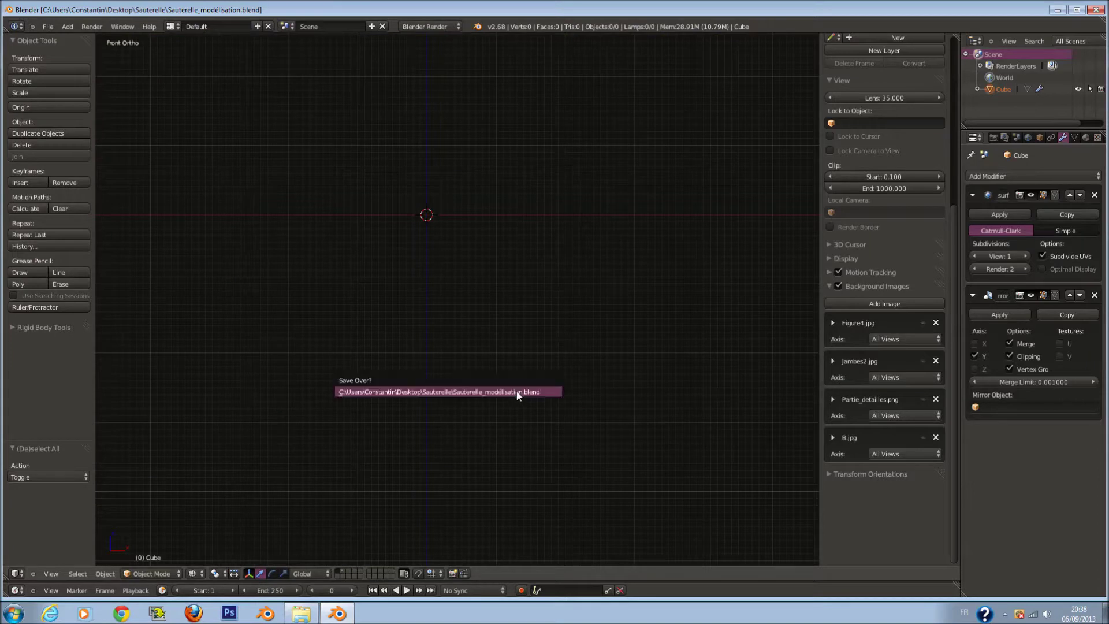
{"action": "left_click", "coordinate": [301, 611]}
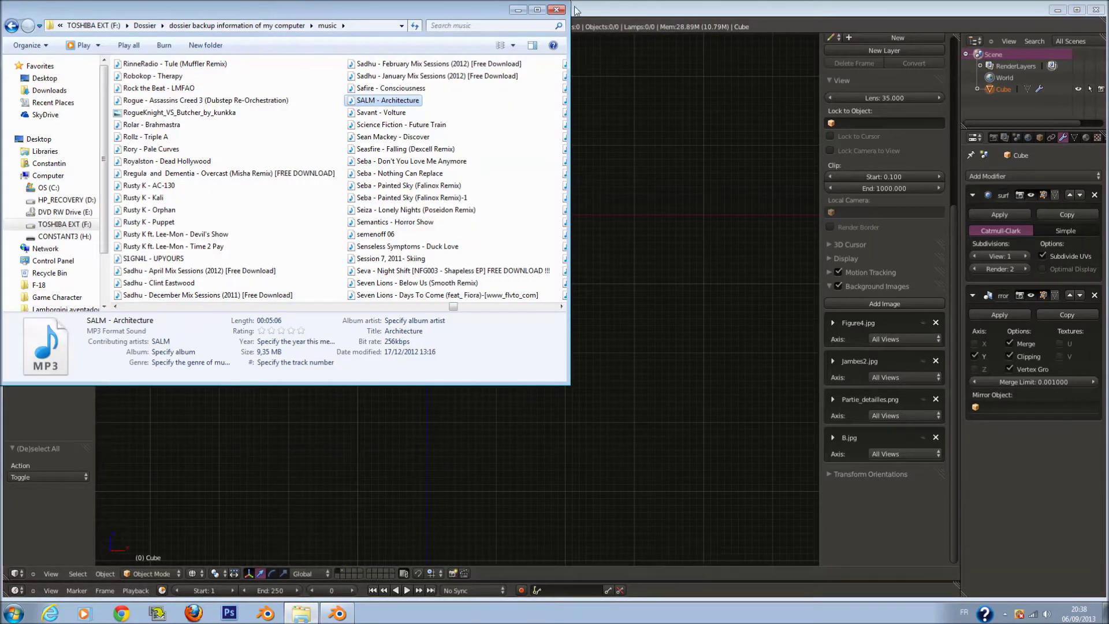
Browse to Sauterelle\Jambes in Explorer and open the Jambes1 leg reference image
{"action": "left_click", "coordinate": [513, 12]}
{"action": "left_click", "coordinate": [1058, 9]}
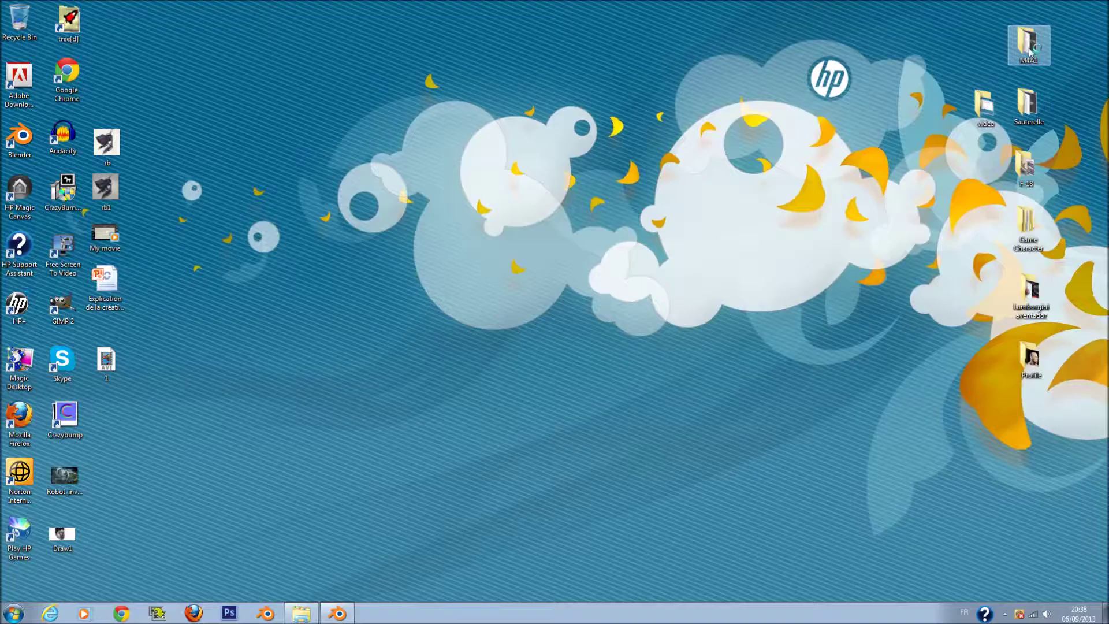
{"action": "double_click", "coordinate": [1028, 105]}
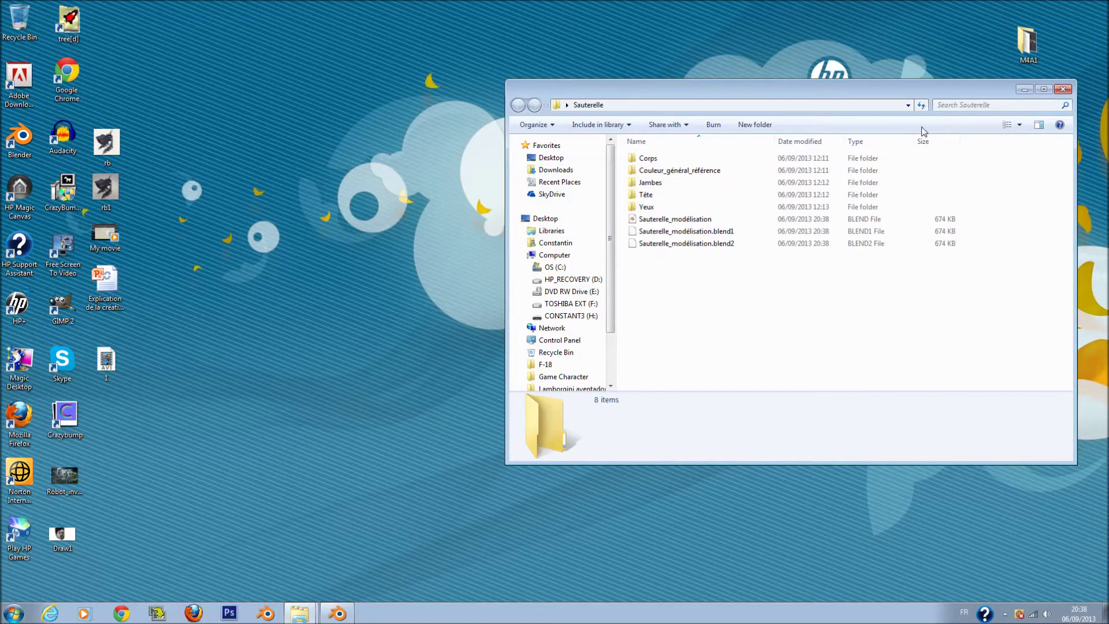
{"action": "double_click", "coordinate": [684, 158]}
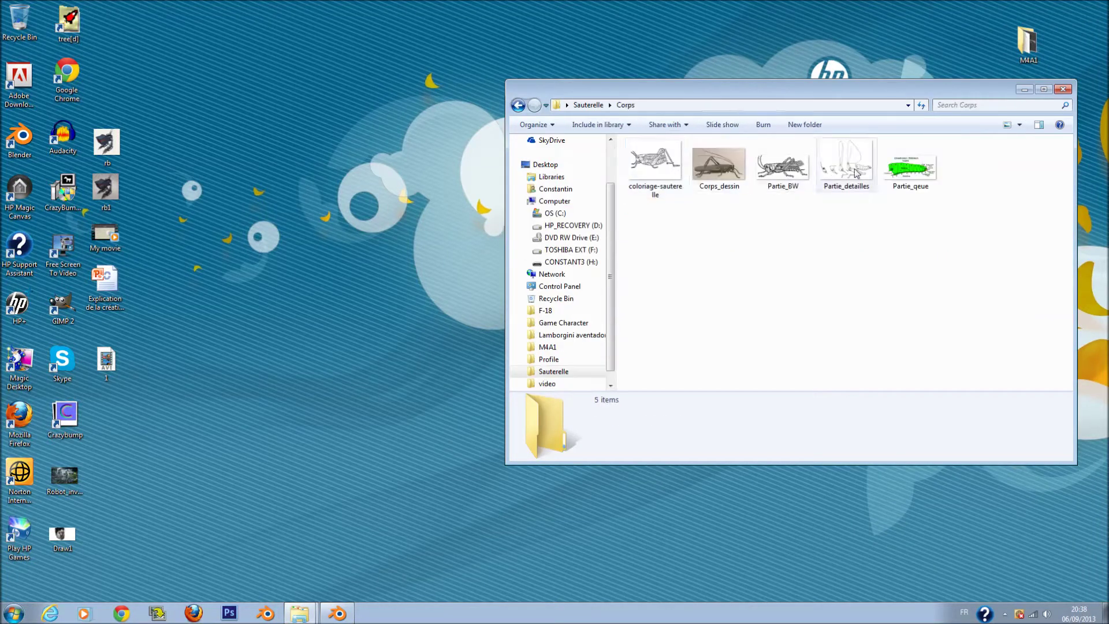
{"action": "left_click", "coordinate": [518, 105]}
{"action": "double_click", "coordinate": [706, 181]}
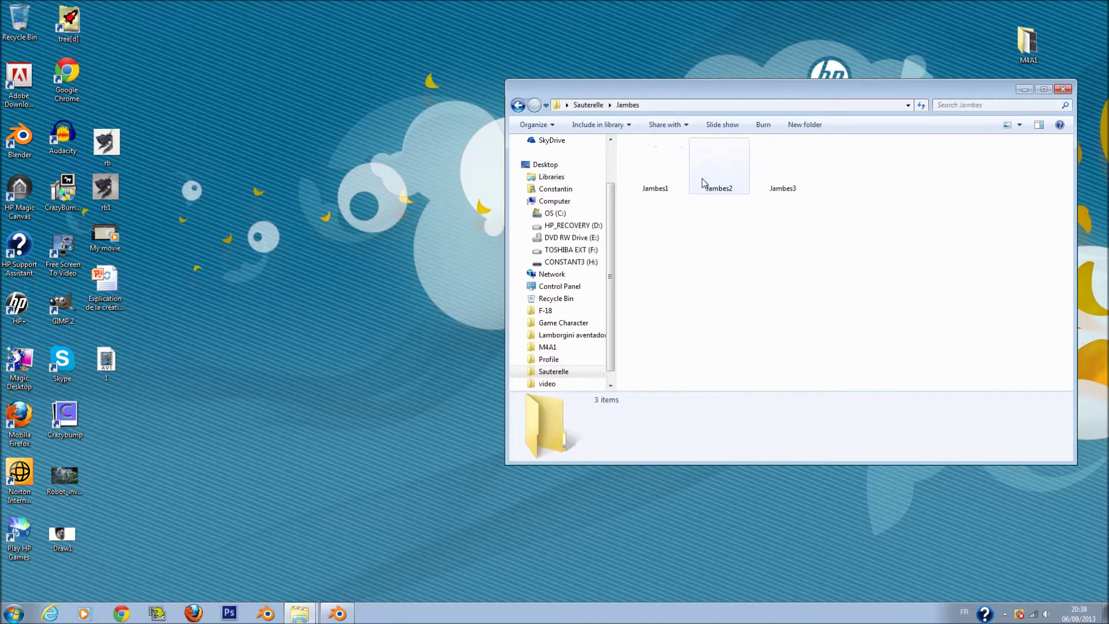
{"action": "double_click", "coordinate": [662, 183]}
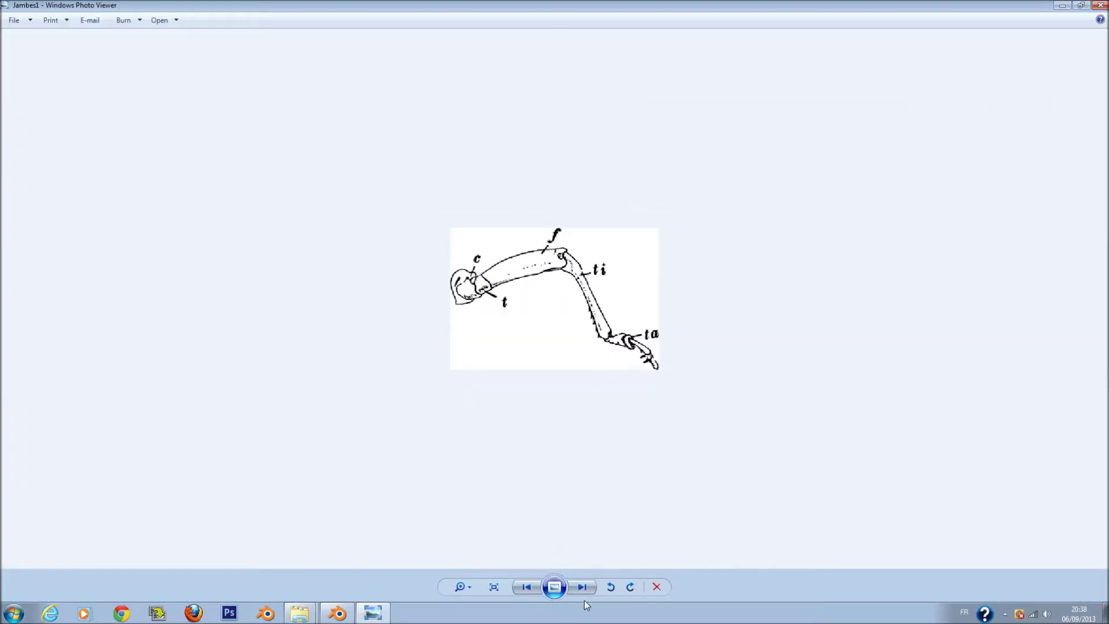
Compare Jambes2 and Jambes3 with zooming, ending on the Jambes2 leg diagram
{"action": "left_click", "coordinate": [584, 587]}
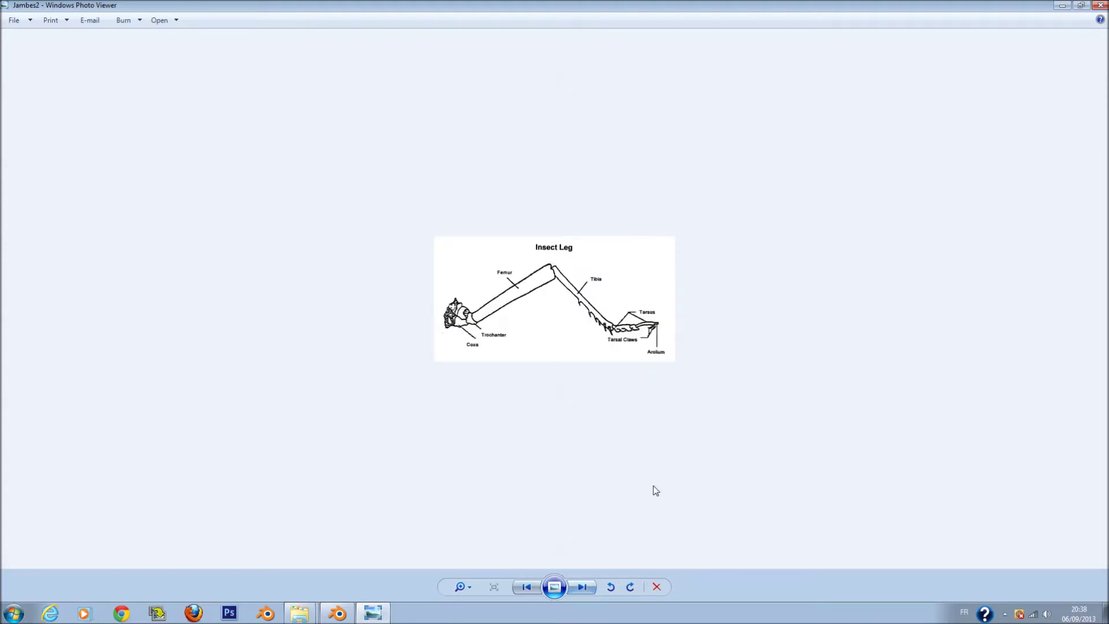
{"action": "scroll", "coordinate": [671, 457], "scroll_direction": "up", "scroll_amount": 2}
{"action": "scroll", "coordinate": [649, 462], "scroll_direction": "down", "scroll_amount": 1}
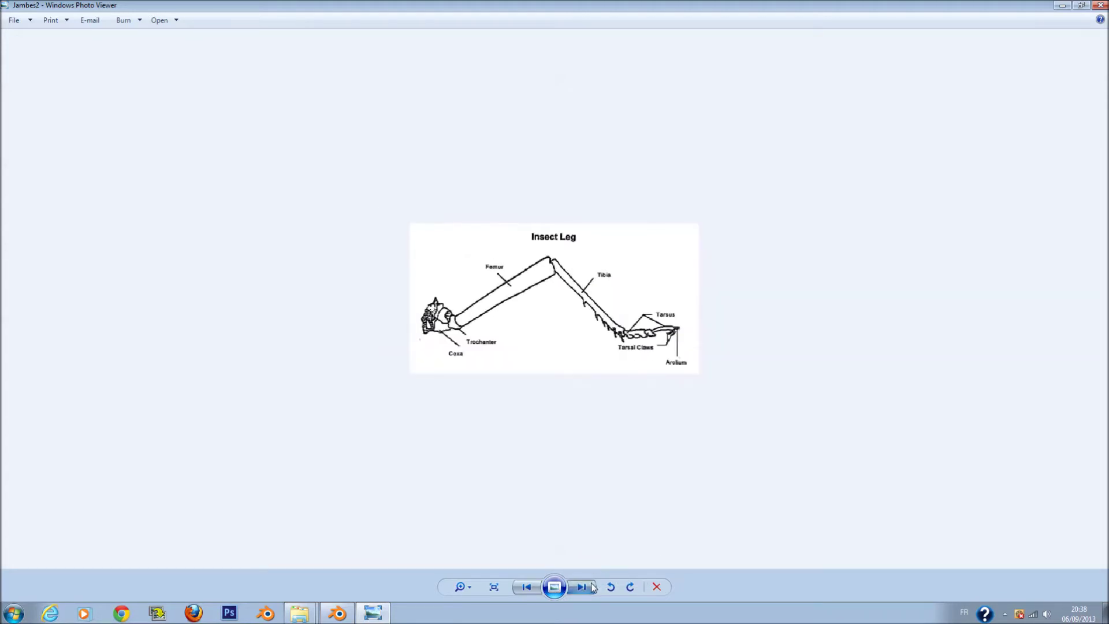
{"action": "left_click", "coordinate": [592, 585]}
{"action": "scroll", "coordinate": [664, 361], "scroll_direction": "up", "scroll_amount": 3}
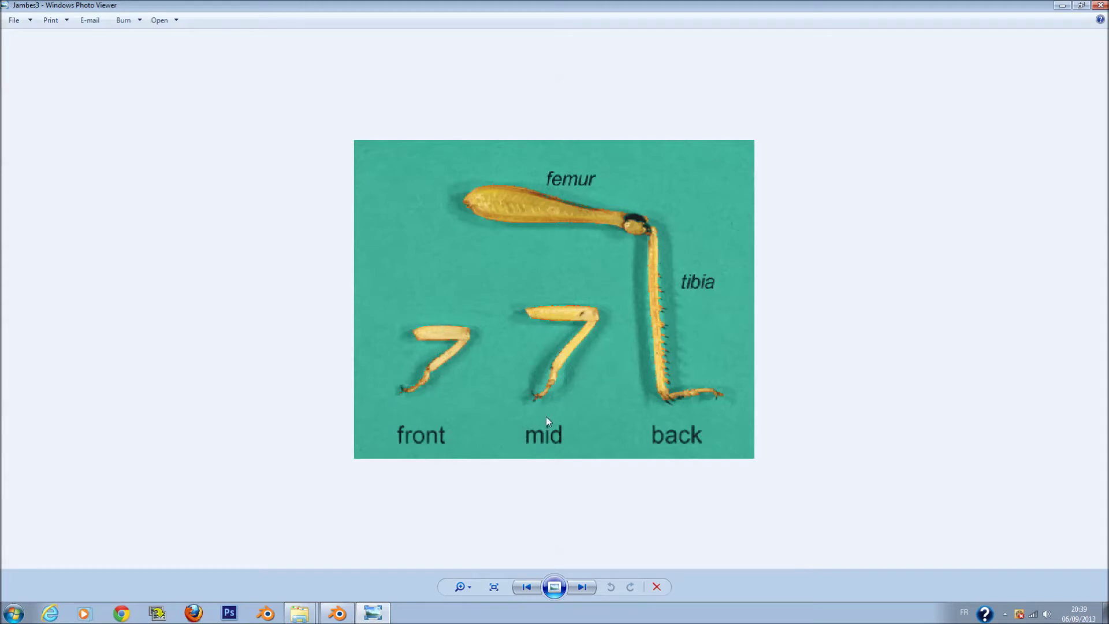
{"action": "left_click", "coordinate": [527, 587]}
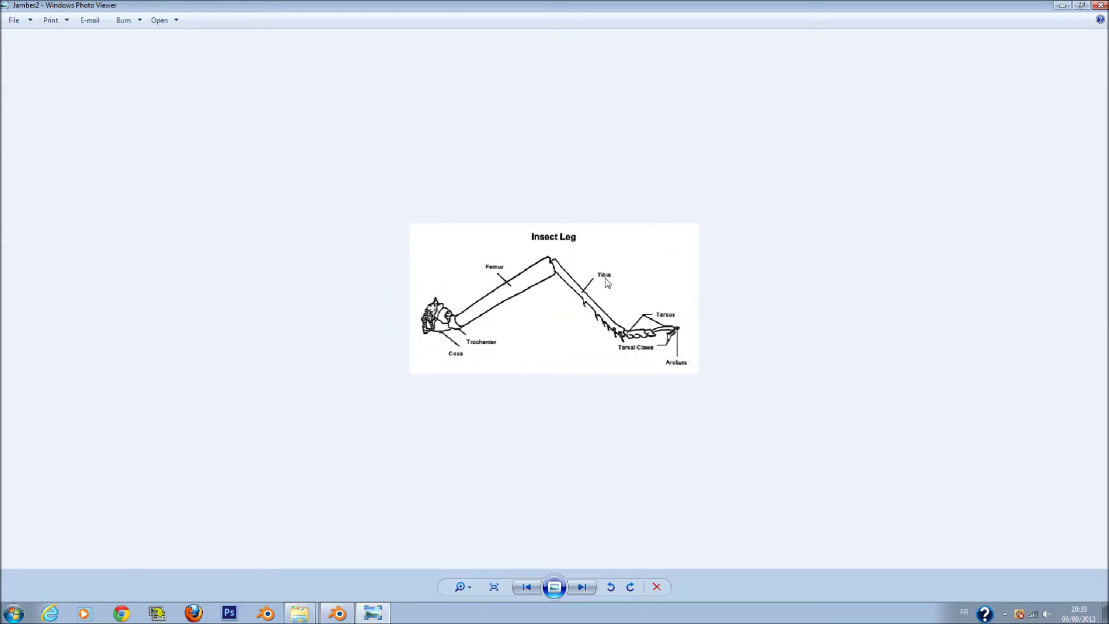
{"action": "scroll", "coordinate": [572, 301], "scroll_direction": "down", "scroll_amount": 1}
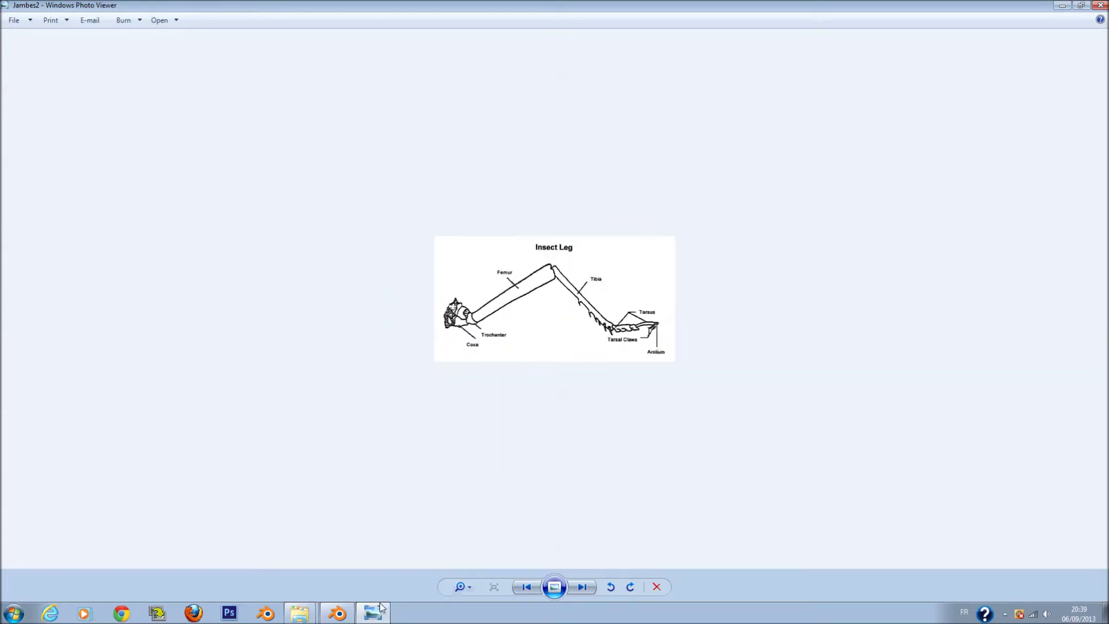
Reopen the Jambes folder window and drag Jambes1 toward Blender
{"action": "left_click", "coordinate": [308, 616]}
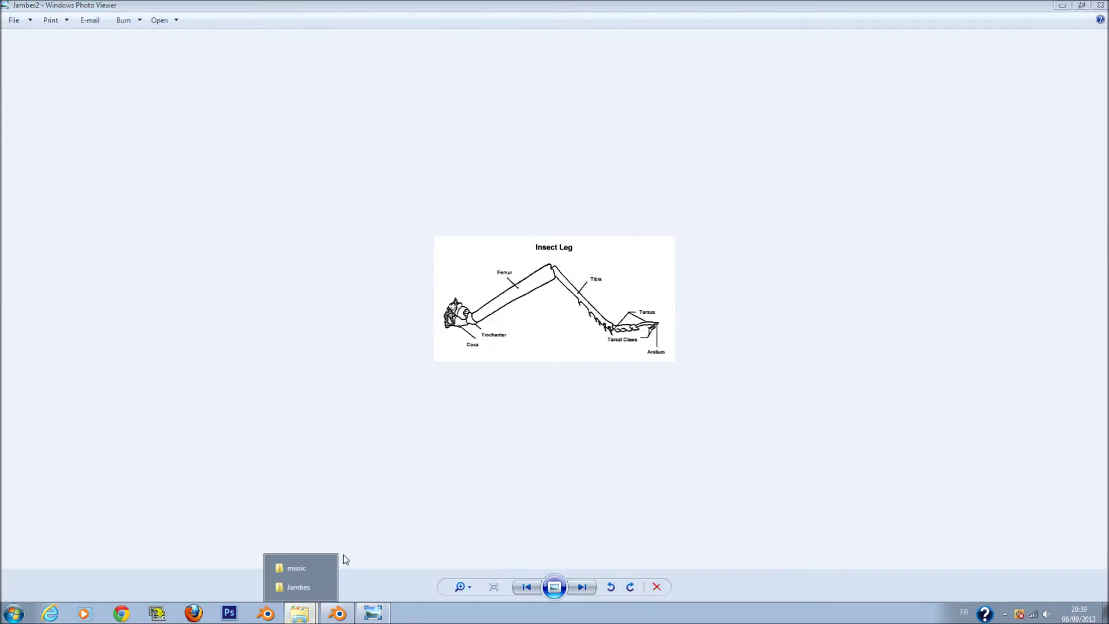
{"action": "left_click", "coordinate": [299, 586]}
{"action": "left_click_drag", "start_coordinate": [670, 175], "coordinate": [354, 283]}
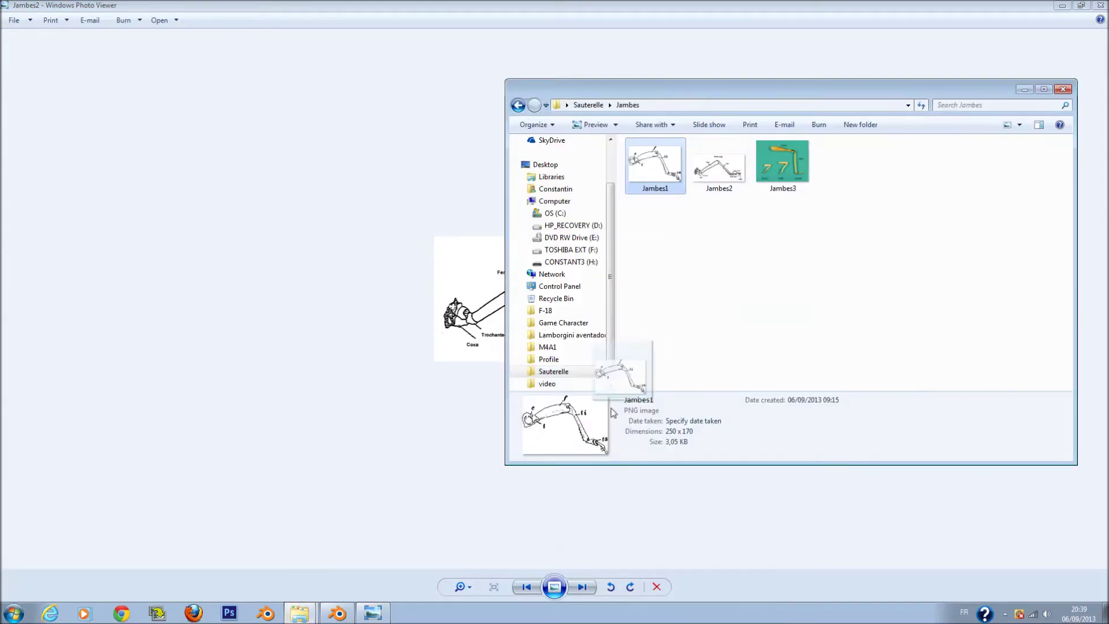
Add a new cube to the scene and save the file, overwriting it
{"action": "scroll", "coordinate": [431, 326], "scroll_direction": "down", "scroll_amount": 3}
{"action": "scroll", "coordinate": [435, 326], "scroll_direction": "down", "scroll_amount": 1}
{"action": "scroll", "coordinate": [435, 326], "scroll_direction": "down", "scroll_amount": 1}
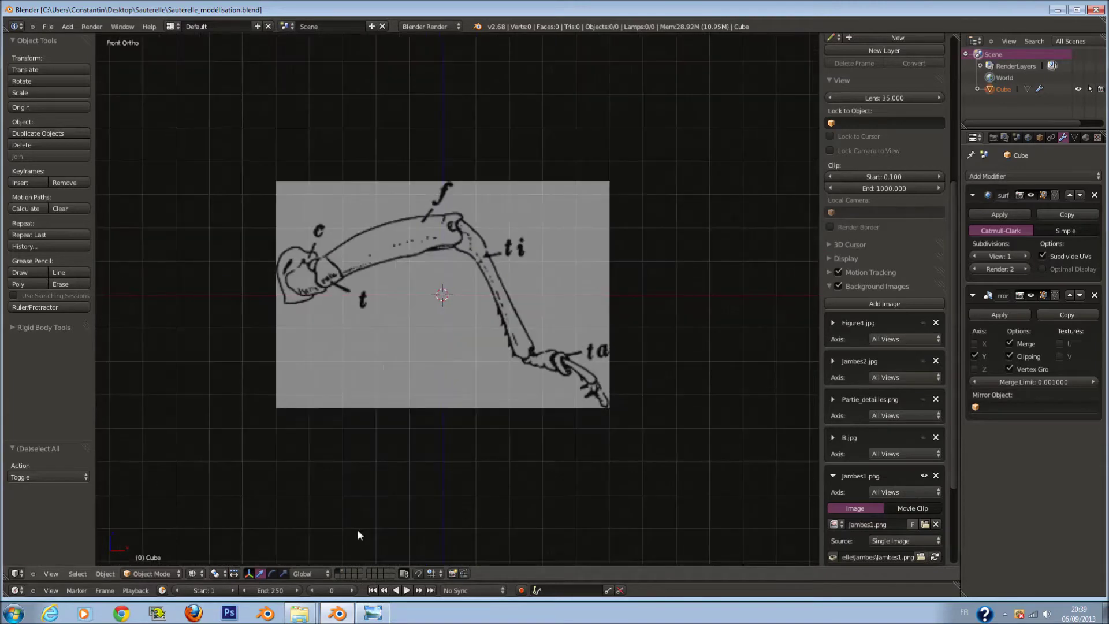
{"action": "scroll", "coordinate": [403, 310], "scroll_direction": "up", "scroll_amount": 3}
{"action": "key", "text": "shift+a"}
{"action": "left_click", "coordinate": [463, 301]}
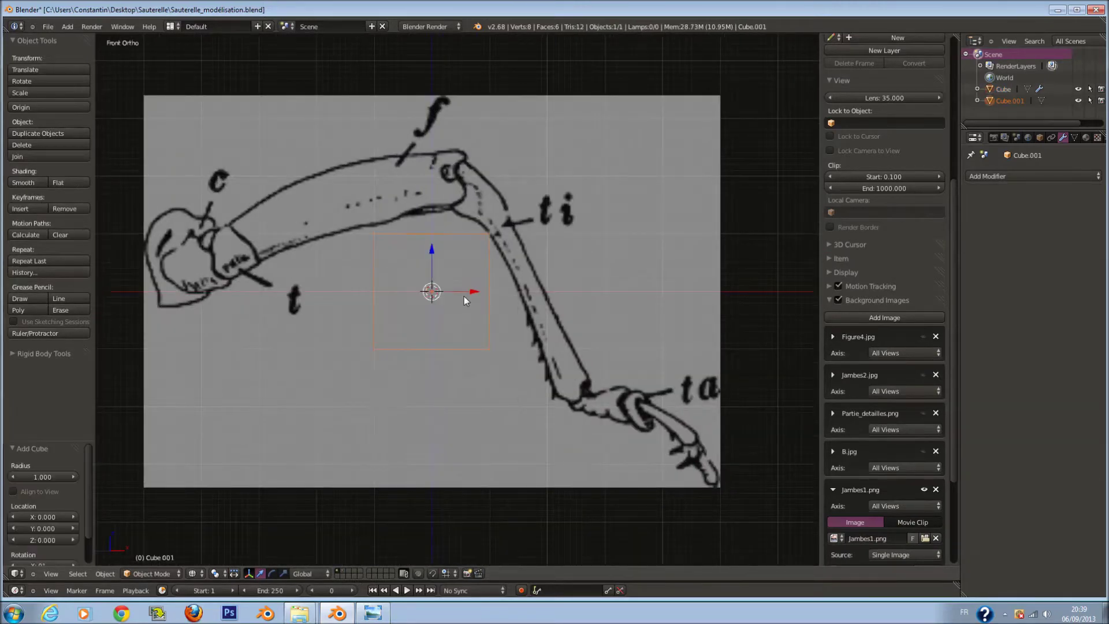
{"action": "key", "text": "ctrl+s"}
{"action": "left_click", "coordinate": [496, 289]}
Shrink the cube, move it to the base of the femur drawing, and save
{"action": "scroll", "coordinate": [496, 289], "scroll_direction": "up", "scroll_amount": 2}
{"action": "key", "text": "s"}
{"action": "left_click", "coordinate": [526, 287]}
{"action": "key", "text": "g"}
{"action": "left_click", "coordinate": [238, 254]}
{"action": "scroll", "coordinate": [315, 218], "scroll_direction": "up", "scroll_amount": 5, "text": "ctrl"}
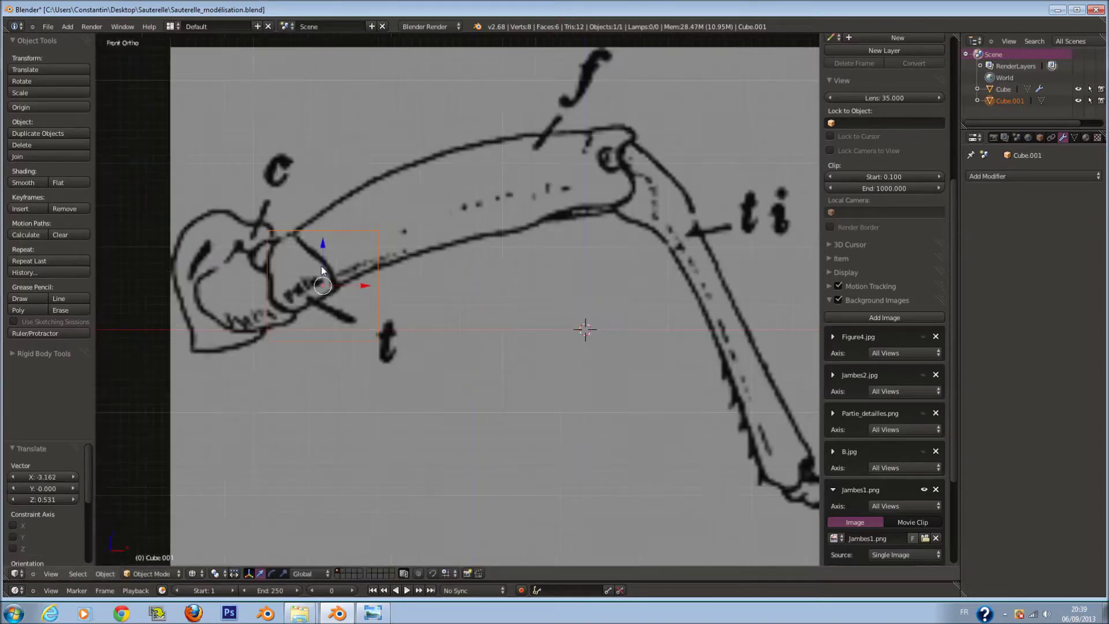
{"action": "key", "text": "ctrl+s"}
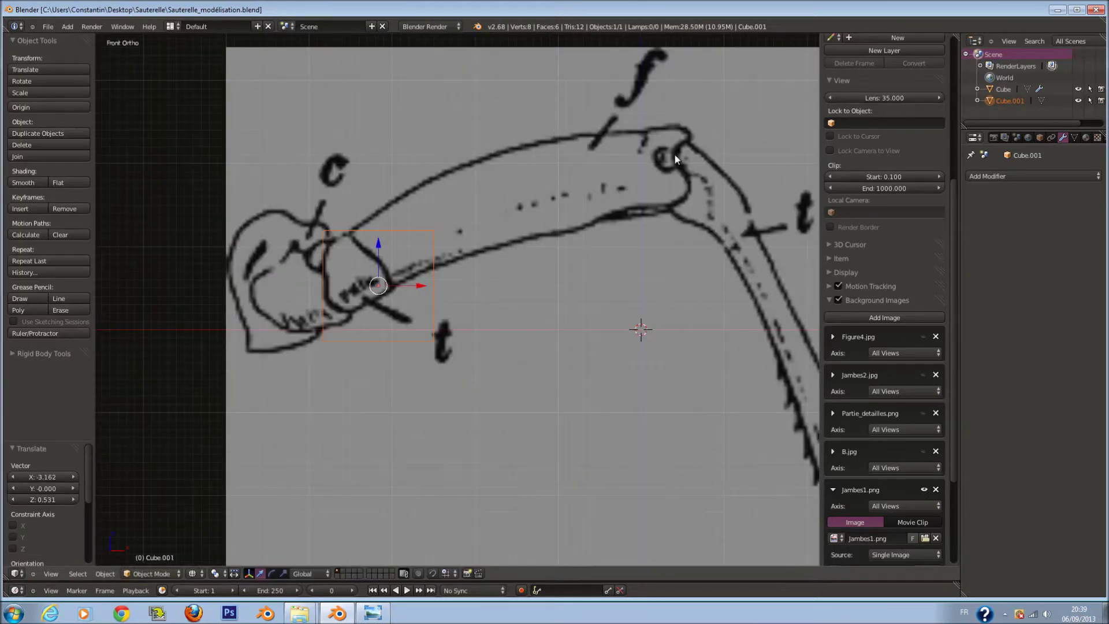
Shrink the cube further and tilt it to follow the femur
{"action": "scroll", "coordinate": [260, 311], "scroll_direction": "down", "scroll_amount": 2}
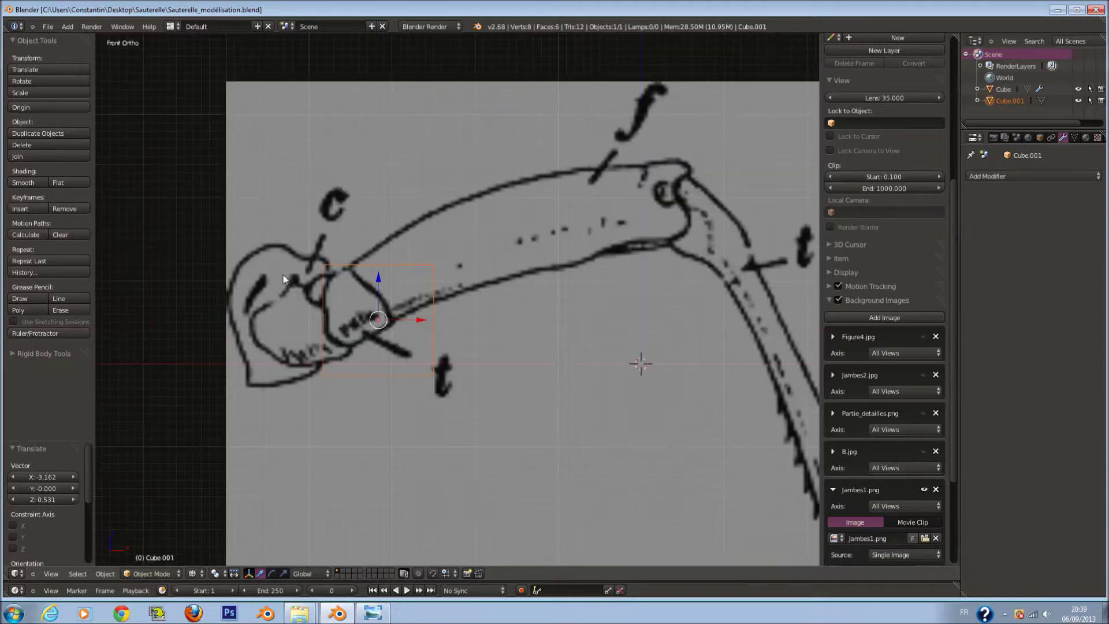
{"action": "scroll", "coordinate": [304, 294], "scroll_direction": "up", "scroll_amount": 3}
{"action": "scroll", "coordinate": [303, 293], "scroll_direction": "up", "scroll_amount": 1}
{"action": "key", "text": "s"}
{"action": "left_click", "coordinate": [418, 294]}
{"action": "scroll", "coordinate": [418, 286], "scroll_direction": "up", "scroll_amount": 2}
{"action": "key", "text": "r"}
{"action": "key", "text": "Escape"}
{"action": "key", "text": "r"}
{"action": "left_click", "coordinate": [465, 262]}
In Edit Mode, add a centred edge loop and turn proportional editing off
{"action": "key", "text": "Tab"}
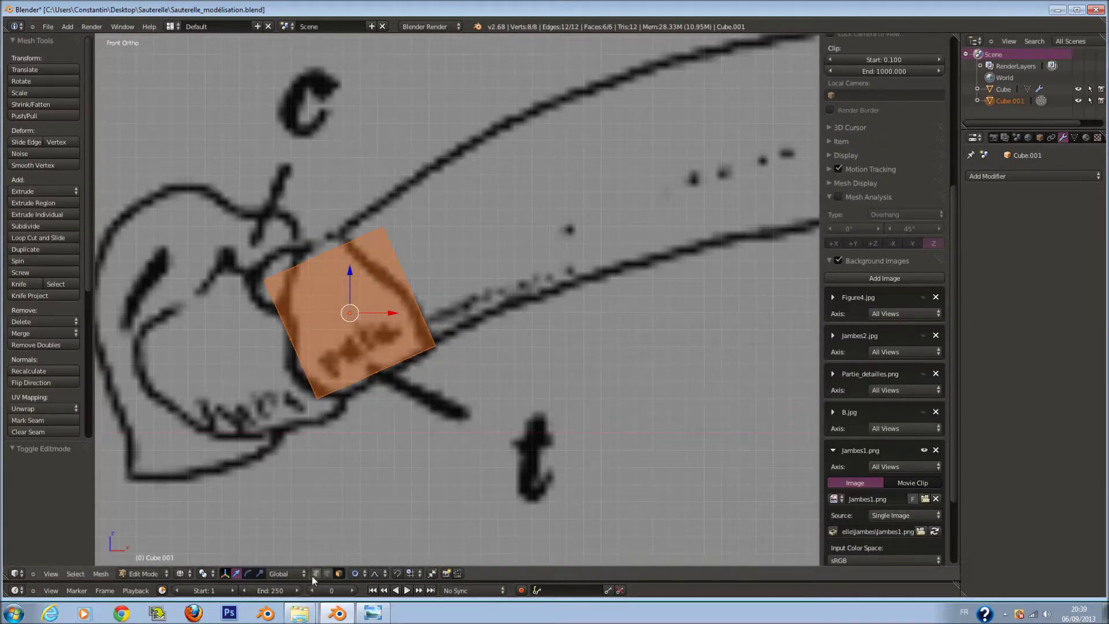
{"action": "key", "text": "ctrl+r"}
{"action": "left_click", "coordinate": [394, 246]}
{"action": "right_click", "coordinate": [395, 245]}
{"action": "key", "text": "a"}
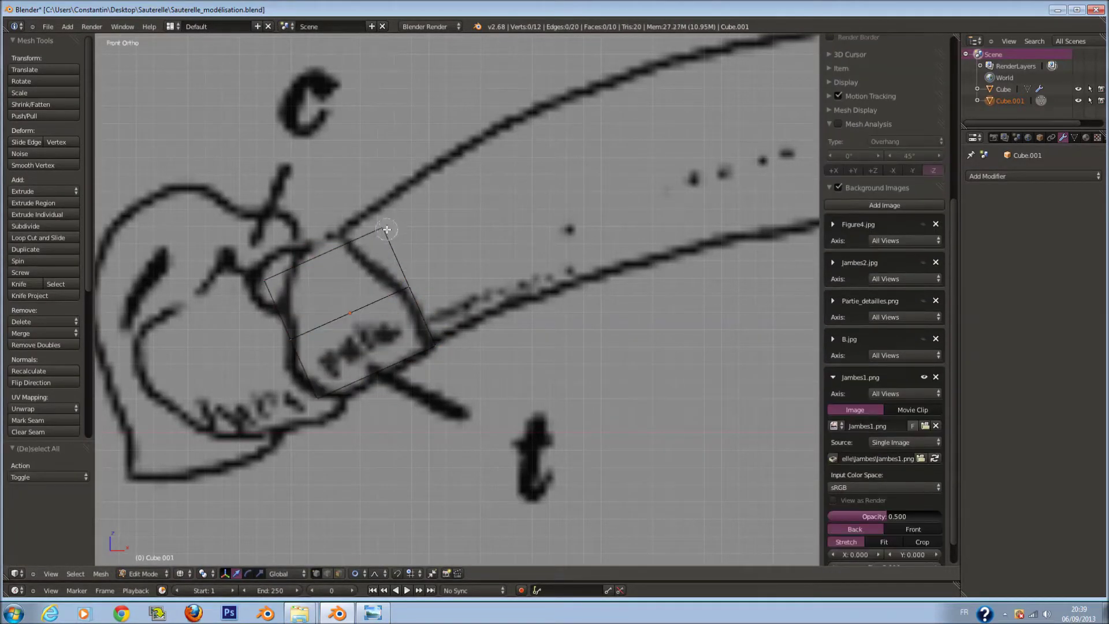
{"action": "left_click", "coordinate": [387, 230]}
{"action": "key", "text": "Escape"}
{"action": "key", "text": "g"}
{"action": "key", "text": "Escape"}
{"action": "scroll", "coordinate": [884, 404], "scroll_direction": "down", "scroll_amount": 3}
{"action": "left_click", "coordinate": [355, 573]}
{"action": "left_click", "coordinate": [370, 520]}
Move two corner vertices onto the leg outline, add another edge loop, and drop the left-edge vertices onto the lower outline
{"action": "key", "text": "a"}
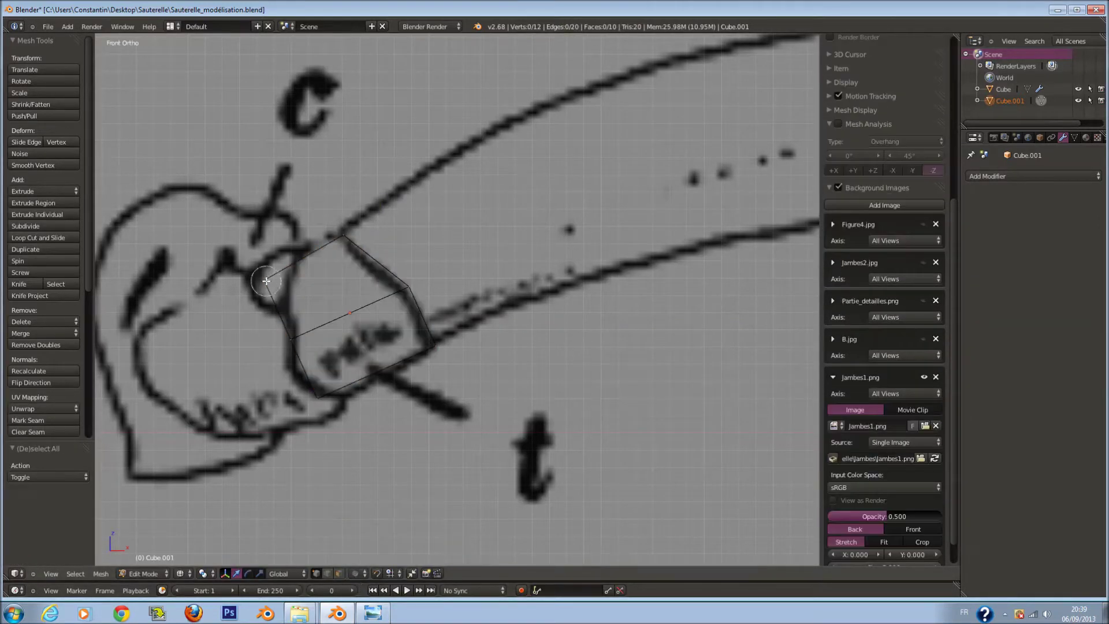
{"action": "left_click_drag", "start_coordinate": [266, 282], "coordinate": [312, 249]}
{"action": "key", "text": "g"}
{"action": "left_click", "coordinate": [338, 238]}
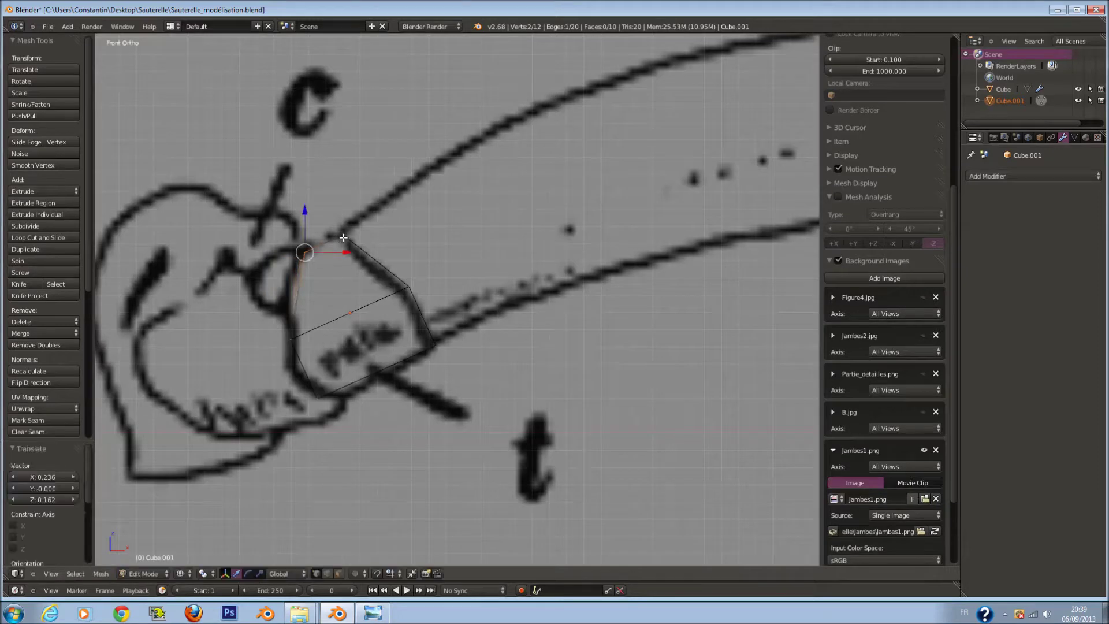
{"action": "key", "text": "a"}
{"action": "key", "text": "a"}
{"action": "key", "text": "ctrl+r"}
{"action": "left_click", "coordinate": [346, 283]}
{"action": "right_click", "coordinate": [292, 339]}
{"action": "key", "text": "g"}
{"action": "left_click", "coordinate": [319, 398]}
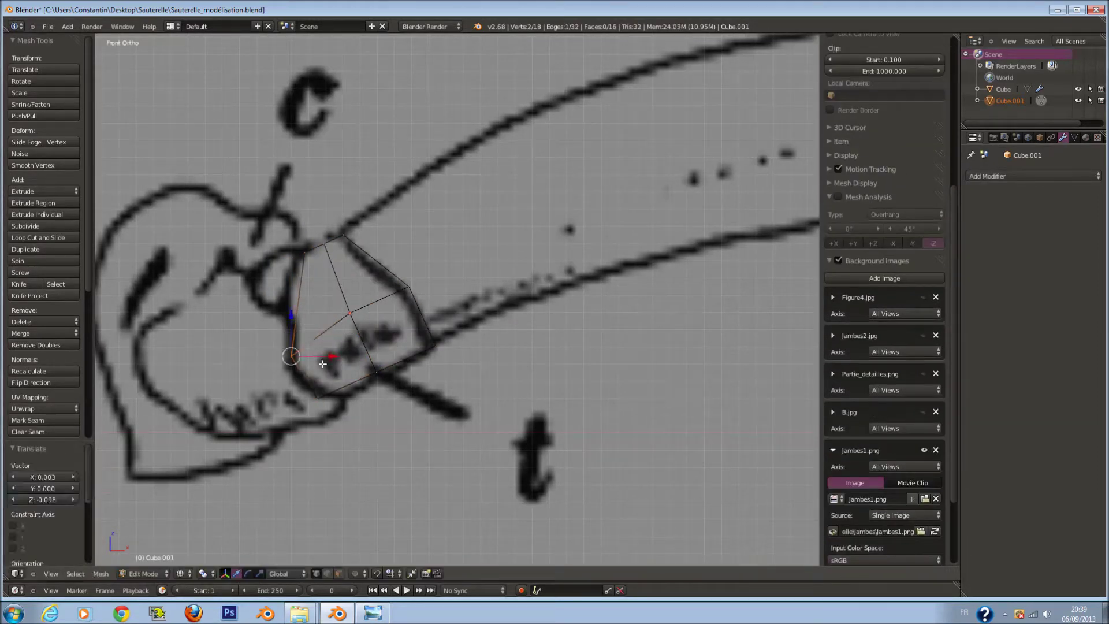
Fit the lower and right vertices to the femur outline, then apply Catmull-Clark subdivision level 1
{"action": "right_click", "coordinate": [377, 373]}
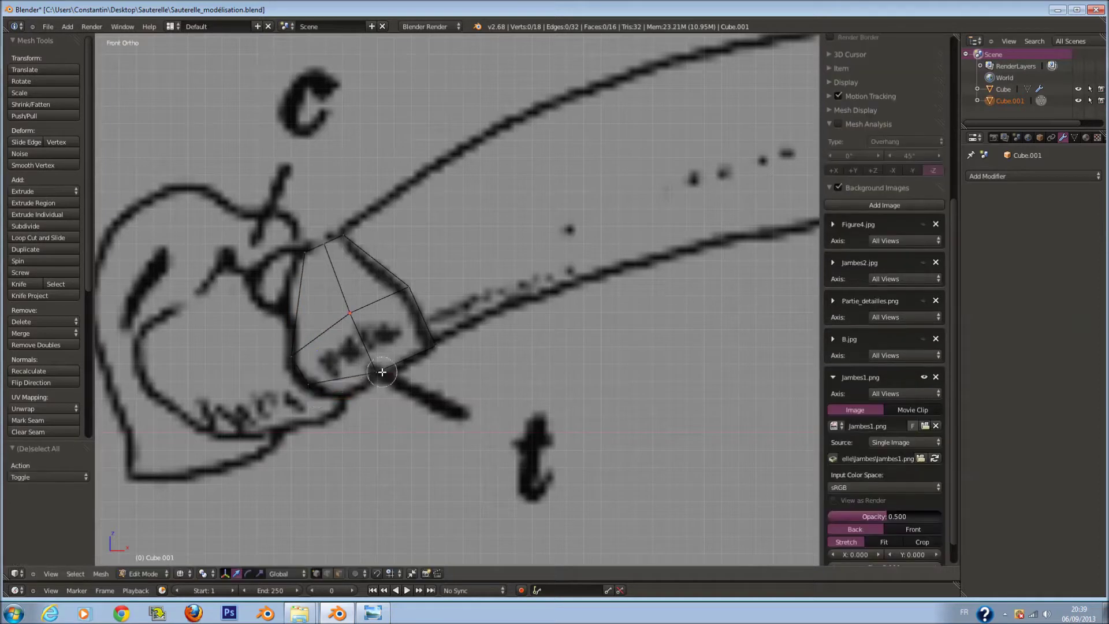
{"action": "key", "text": "g"}
{"action": "left_click", "coordinate": [355, 398]}
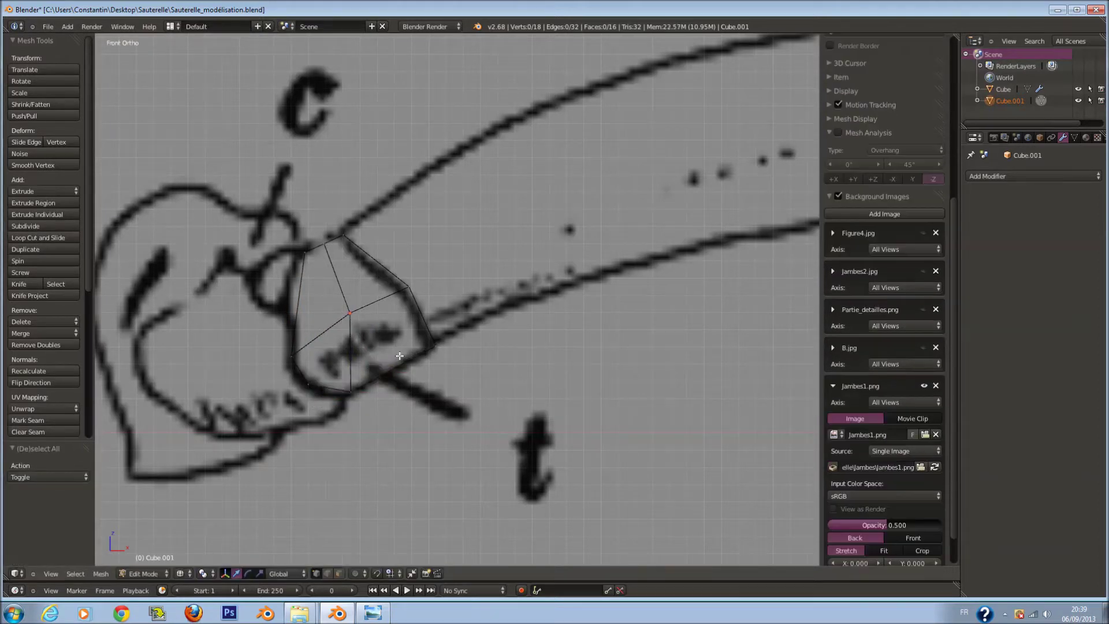
{"action": "key", "text": "v"}
{"action": "right_click", "coordinate": [407, 294]}
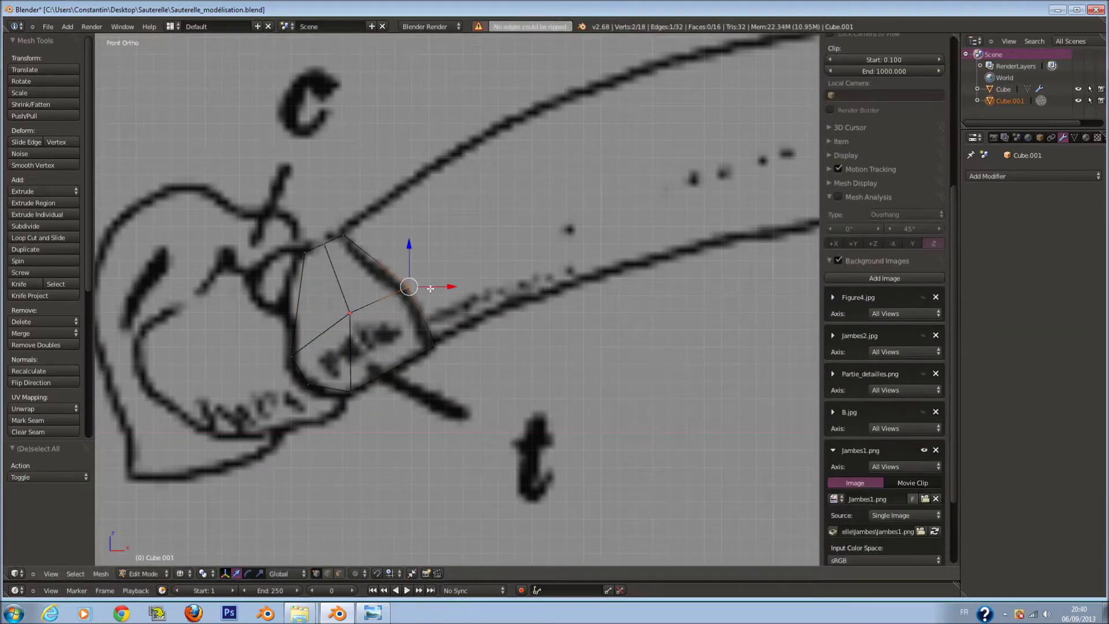
{"action": "right_click", "coordinate": [433, 347], "text": "shift"}
{"action": "key", "text": "g"}
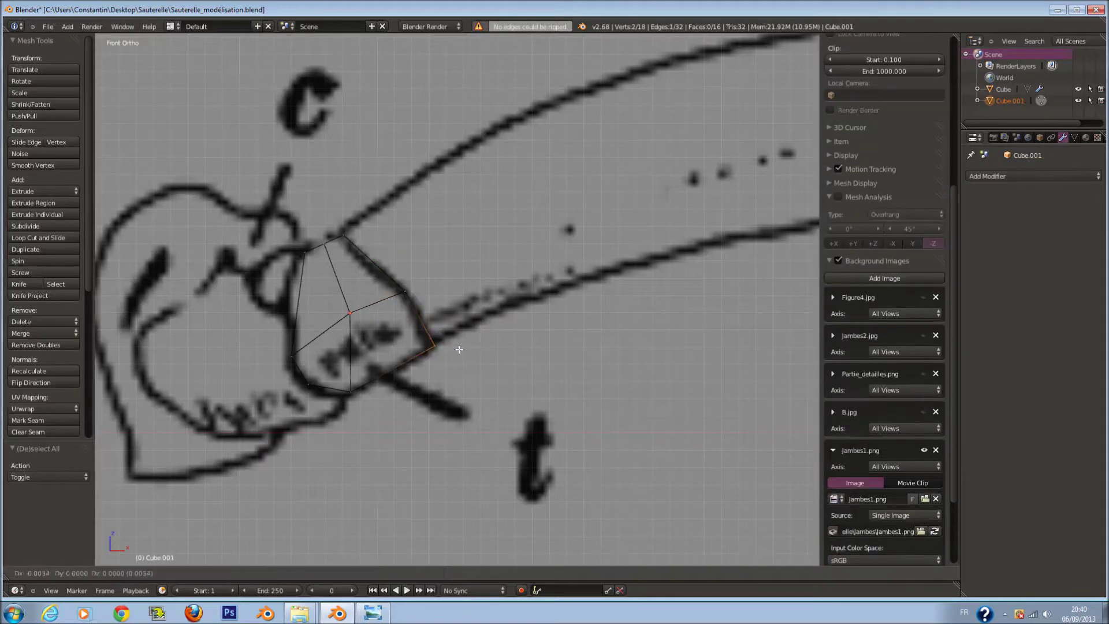
{"action": "left_click", "coordinate": [458, 350]}
{"action": "key", "text": "Tab"}
{"action": "scroll", "coordinate": [438, 327], "scroll_direction": "down", "scroll_amount": 1}
{"action": "key", "text": "ctrl+1"}
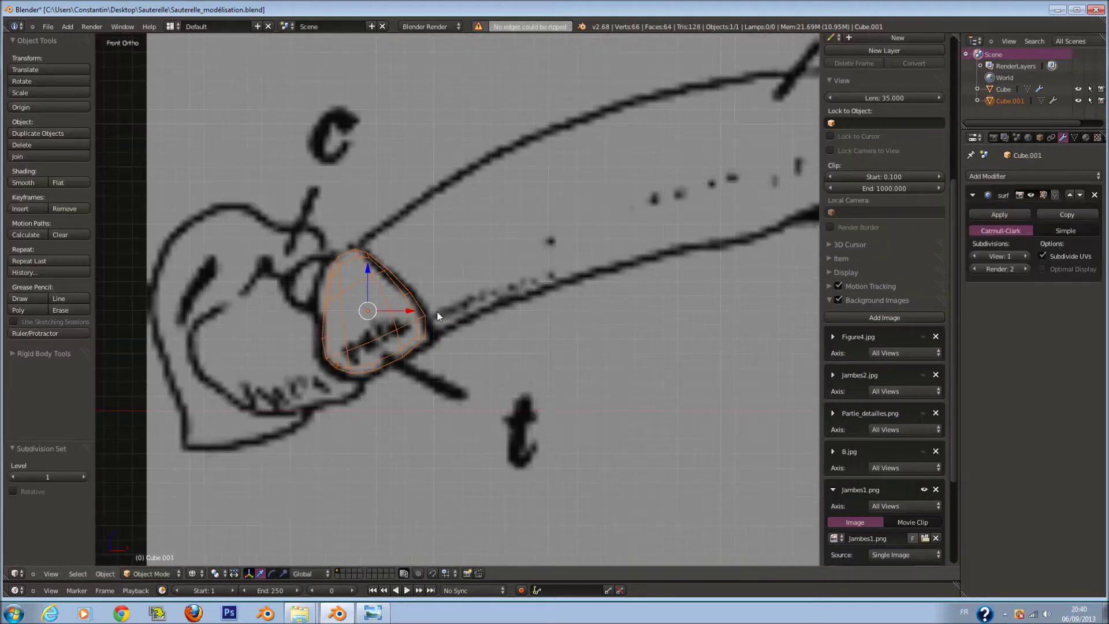
In Edit Mode, select two faces on the femur side of the mesh and save
{"action": "key", "text": "Tab"}
{"action": "key", "text": "a"}
{"action": "mouse_move", "coordinate": [404, 286]}
{"action": "middle_mouse_down"}
{"action": "mouse_move", "coordinate": [383, 334]}
{"action": "mouse_move", "coordinate": [436, 373]}
{"action": "middle_mouse_up"}
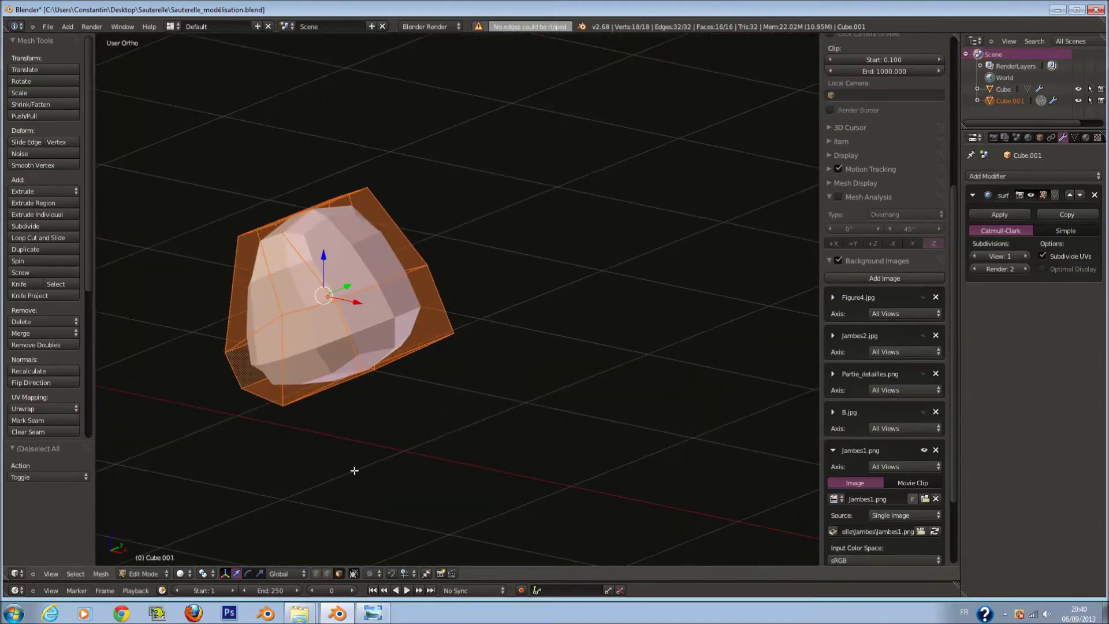
{"action": "right_click", "coordinate": [356, 321]}
{"action": "right_click", "coordinate": [403, 290], "text": "shift"}
{"action": "key", "text": "ctrl+s"}
{"action": "key", "text": "KP_1"}
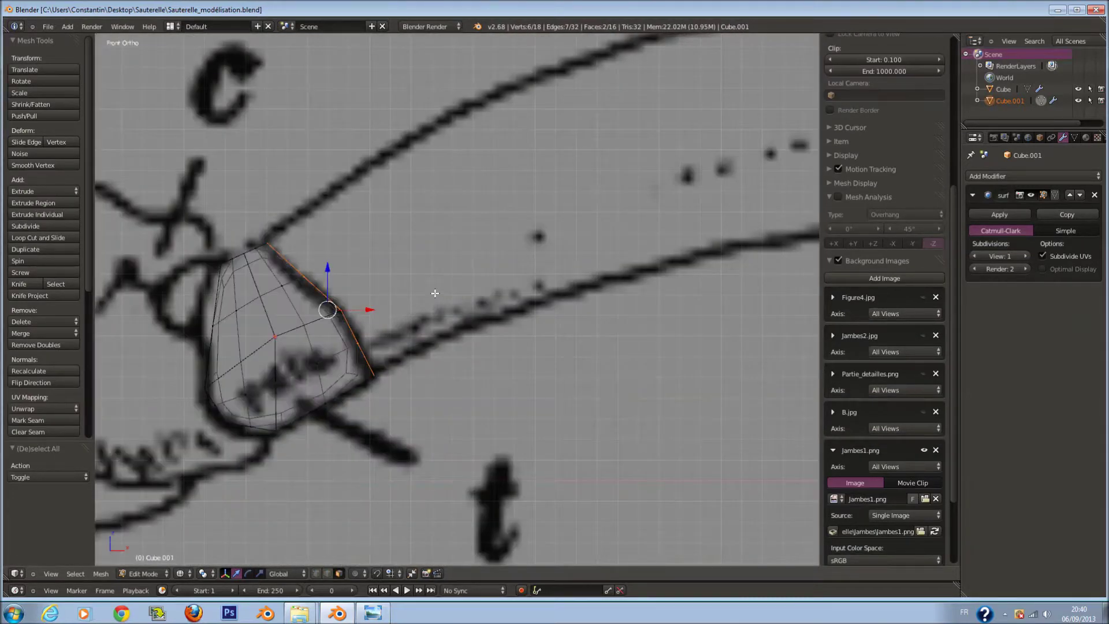
{"action": "scroll", "coordinate": [435, 293], "scroll_direction": "down", "scroll_amount": 3}
{"action": "scroll", "coordinate": [713, 387], "scroll_direction": "up", "scroll_amount": 3}
{"action": "key", "text": "z"}
{"action": "middle_click_drag", "start_coordinate": [713, 386], "coordinate": [393, 269]}
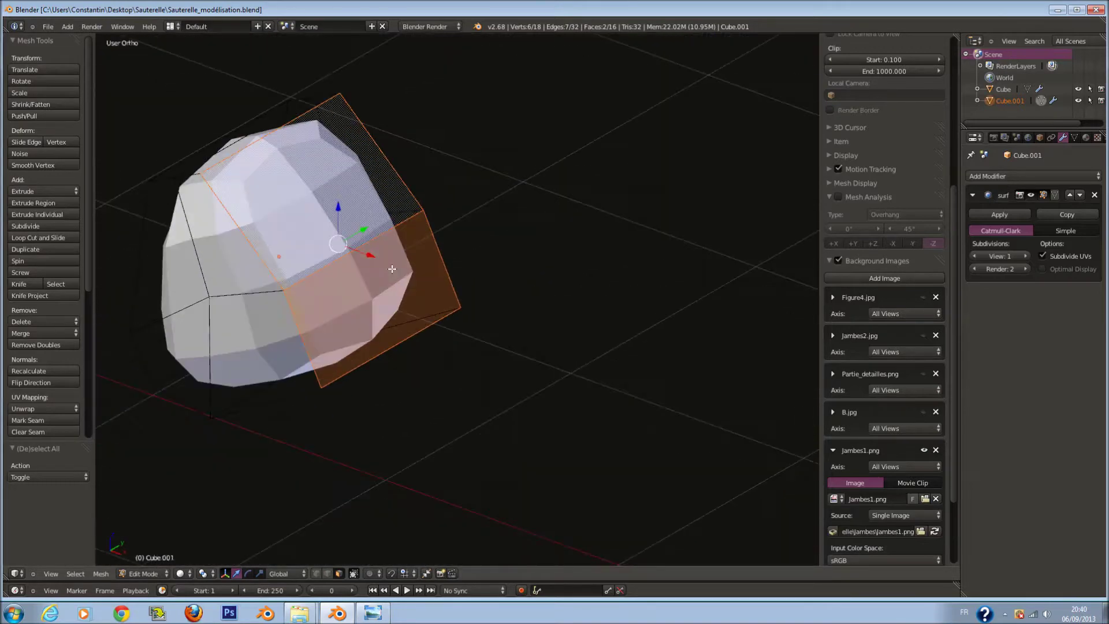
Extrude the two faces several times along the leg, tapering the end smaller
{"action": "key", "text": "e"}
{"action": "right_click", "coordinate": [392, 269]}
{"action": "key", "text": "s"}
{"action": "left_click", "coordinate": [449, 226]}
{"action": "mouse_move", "coordinate": [449, 226]}
{"action": "middle_mouse_down"}
{"action": "mouse_move", "coordinate": [478, 230]}
{"action": "mouse_move", "coordinate": [428, 242]}
{"action": "middle_mouse_up"}
{"action": "key", "text": "e"}
{"action": "left_click", "coordinate": [453, 241]}
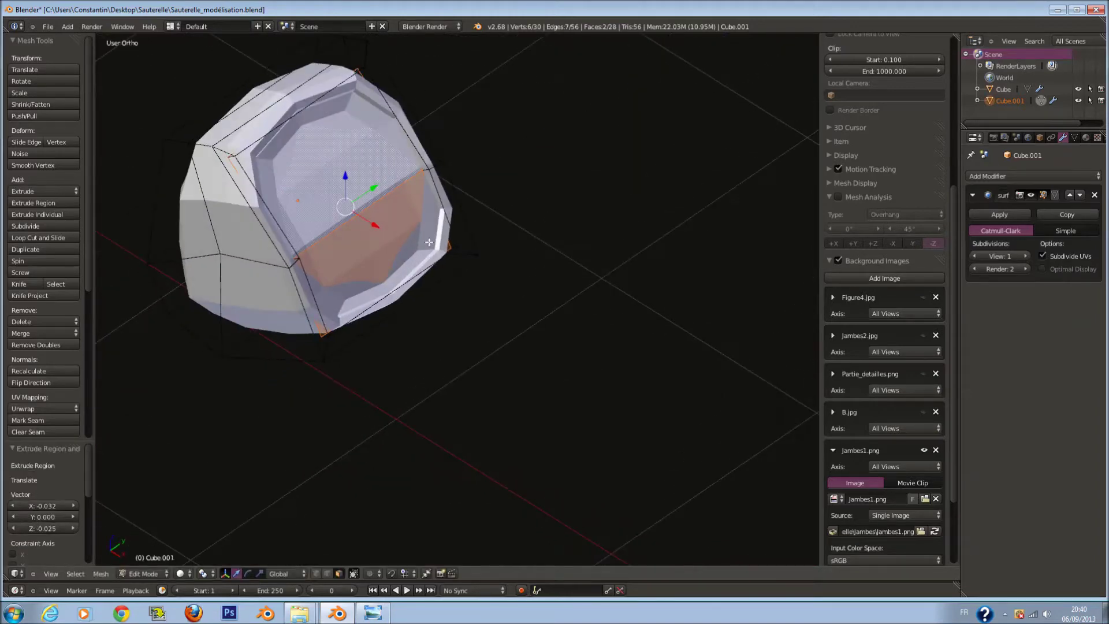
{"action": "key", "text": "e"}
{"action": "right_click", "coordinate": [429, 242]}
{"action": "key", "text": "s"}
{"action": "left_click", "coordinate": [429, 203]}
{"action": "key", "text": "e"}
Scale the newest extruded section to match the drawing in front view
{"action": "key", "text": "KP_1"}
{"action": "scroll", "coordinate": [396, 312], "scroll_direction": "up", "scroll_amount": 2}
{"action": "key", "text": "s"}
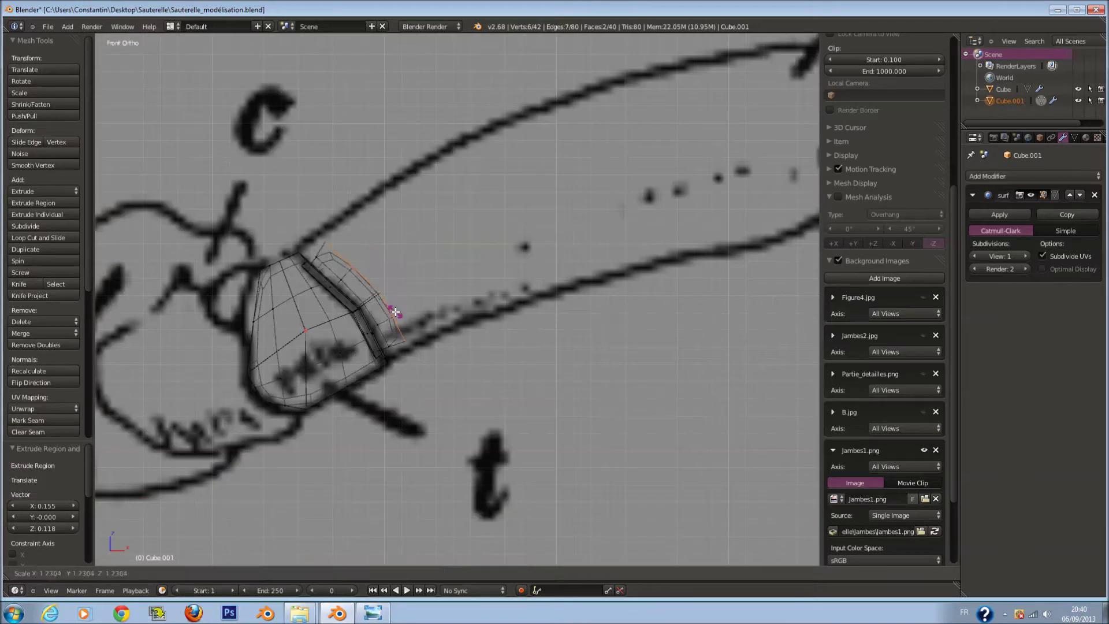
{"action": "left_click", "coordinate": [398, 317]}
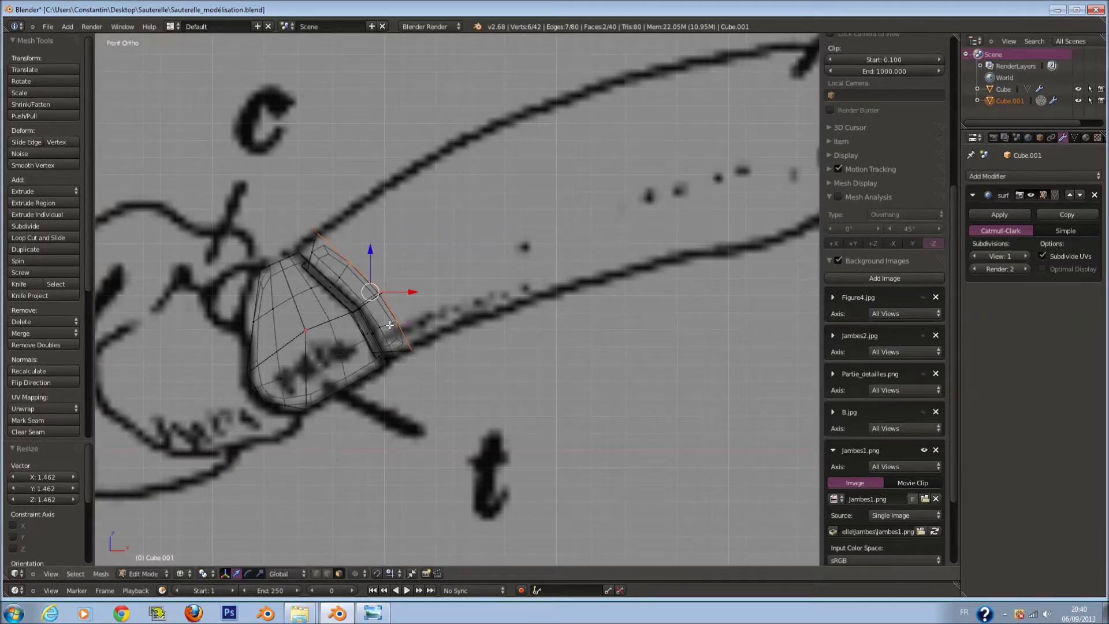
Circle-select the new strip of faces and stretch it taller along Z
{"action": "key", "text": "a"}
{"action": "left_click_drag", "start_coordinate": [317, 265], "coordinate": [370, 339]}
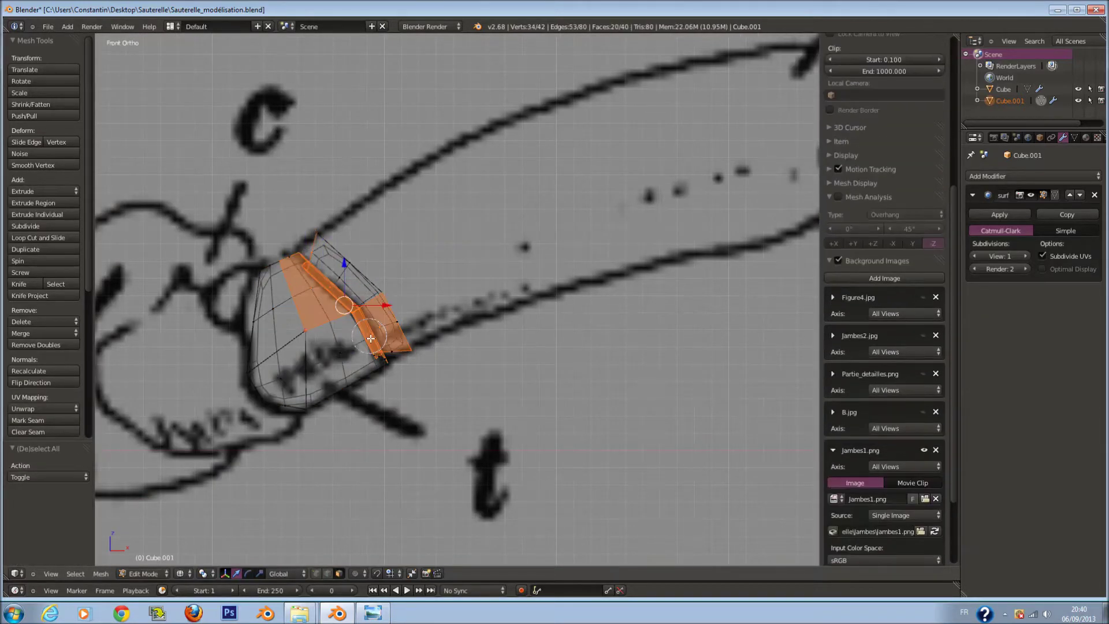
{"action": "middle_click_drag", "start_coordinate": [398, 318], "coordinate": [390, 341]}
{"action": "key", "text": "Escape"}
{"action": "key", "text": "s"}
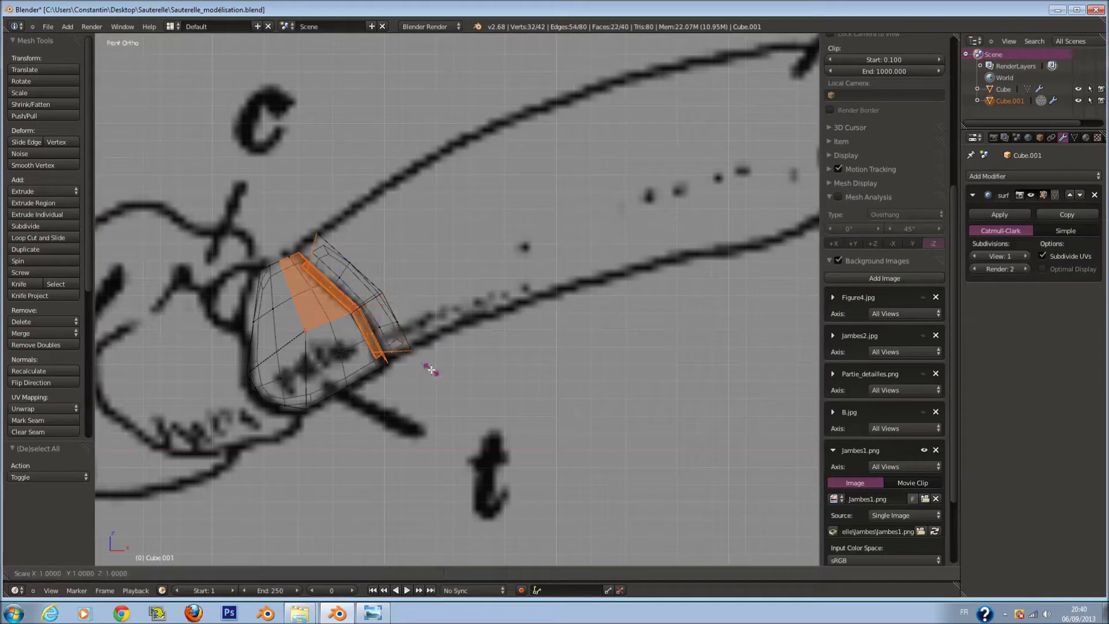
{"action": "key", "text": "z"}
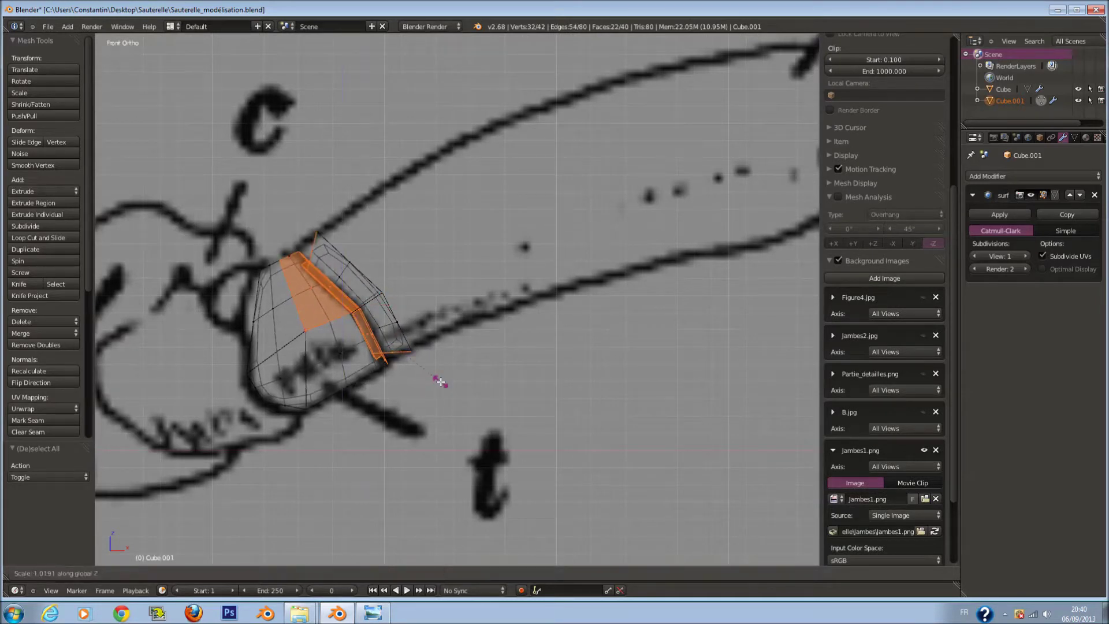
{"action": "left_click", "coordinate": [447, 399]}
{"action": "scroll", "coordinate": [447, 399], "scroll_direction": "down", "scroll_amount": 3}
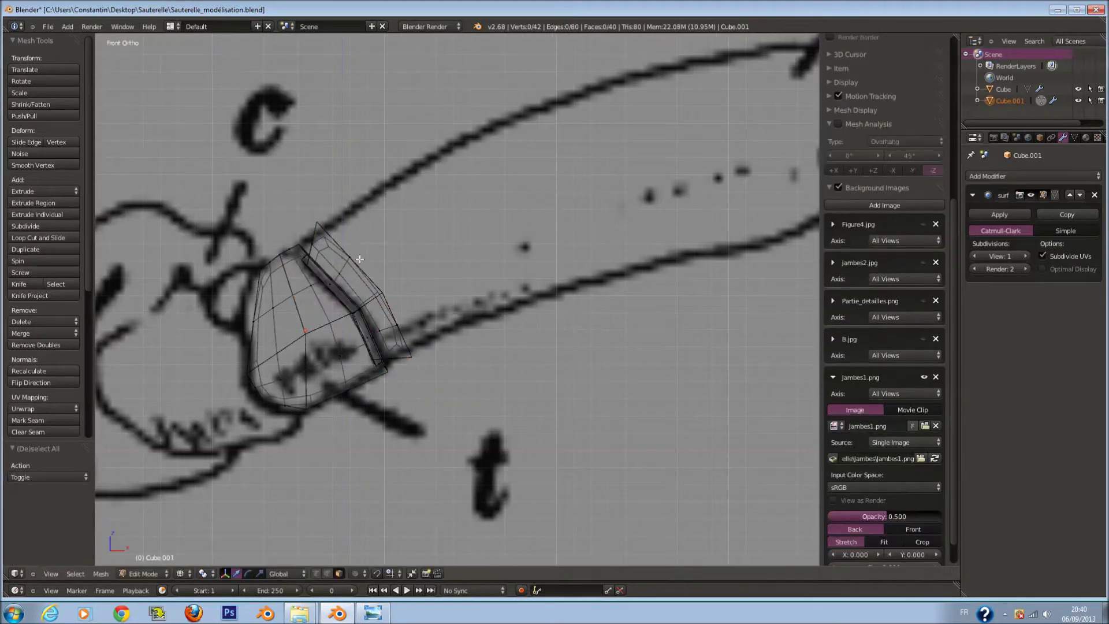
Save the file, overwriting the existing saved version
{"action": "key", "text": "ctrl+space"}
{"action": "key", "text": "ctrl+s"}
{"action": "left_click", "coordinate": [425, 317]}
Extrude the femur's end face toward the knee and rotate it to follow the leg
{"action": "key", "text": "e"}
{"action": "left_click", "coordinate": [718, 182]}
{"action": "key", "text": "r"}
{"action": "left_click", "coordinate": [745, 213]}
{"action": "key", "text": "g"}
{"action": "left_click", "coordinate": [747, 214]}
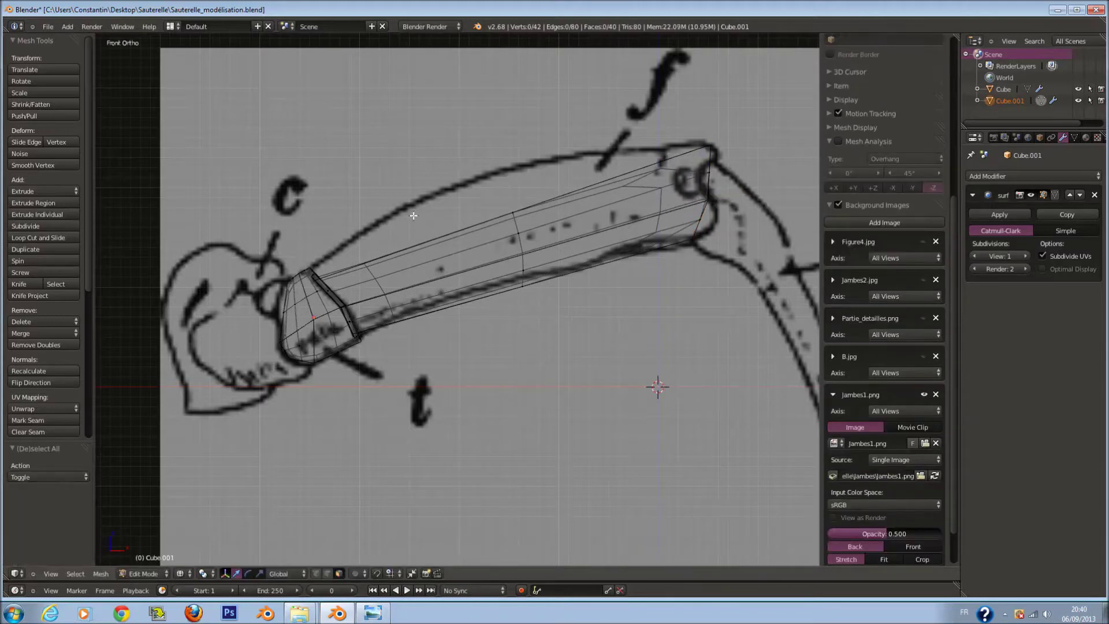
{"action": "scroll", "coordinate": [636, 289], "scroll_direction": "up", "scroll_amount": 1}
Add two edge loops along the femur, scaling each vertically to fit the outline
{"action": "key", "text": "ctrl+r"}
{"action": "left_click", "coordinate": [559, 272]}
{"action": "key", "text": "s"}
{"action": "key", "text": "z"}
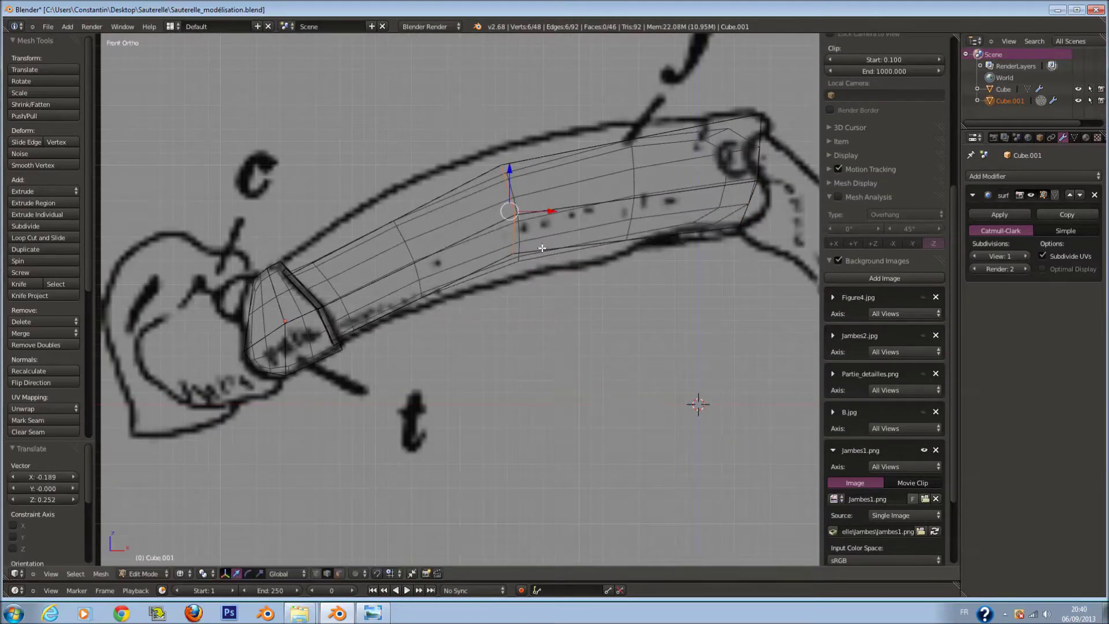
{"action": "key", "text": "ctrl+r"}
{"action": "left_click", "coordinate": [376, 227]}
{"action": "left_click", "coordinate": [488, 244]}
{"action": "key", "text": "s"}
{"action": "key", "text": "z"}
{"action": "left_click", "coordinate": [492, 271]}
{"action": "key", "text": "g"}
{"action": "left_click", "coordinate": [495, 282]}
Inspect the mesh in solid shading, then select the femur except the hip-end loops in top view
{"action": "key", "text": "z"}
{"action": "mouse_move", "coordinate": [491, 283]}
{"action": "middle_mouse_down"}
{"action": "mouse_move", "coordinate": [352, 297]}
{"action": "mouse_move", "coordinate": [391, 322]}
{"action": "mouse_move", "coordinate": [366, 328]}
{"action": "middle_mouse_up"}
{"action": "key", "text": "KP_7"}
{"action": "key", "text": "z"}
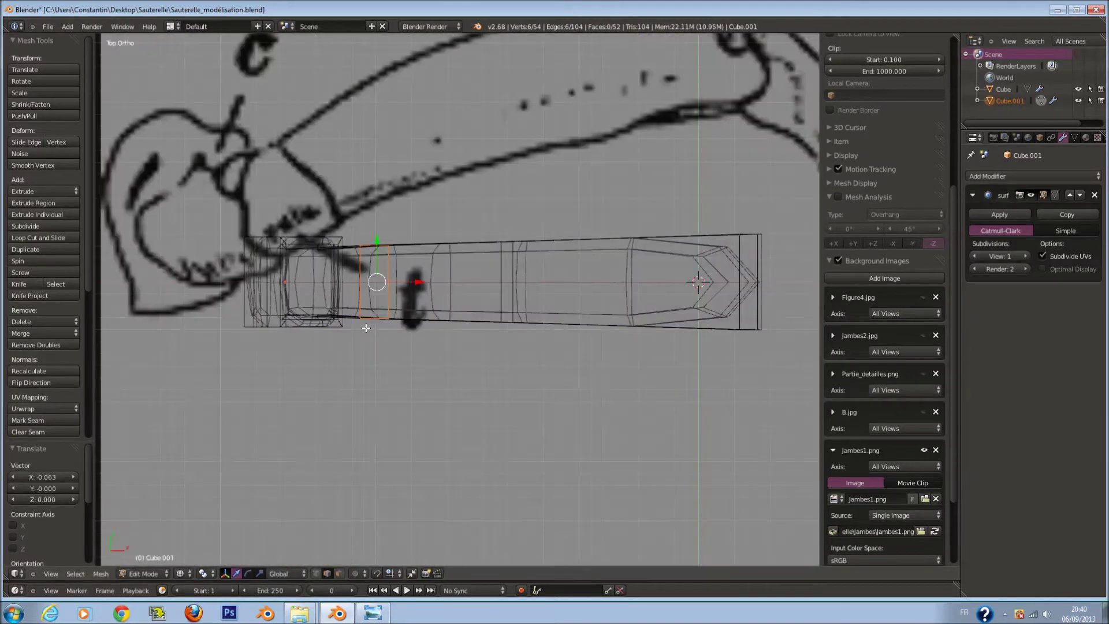
{"action": "key", "text": "a"}
{"action": "key", "text": "a"}
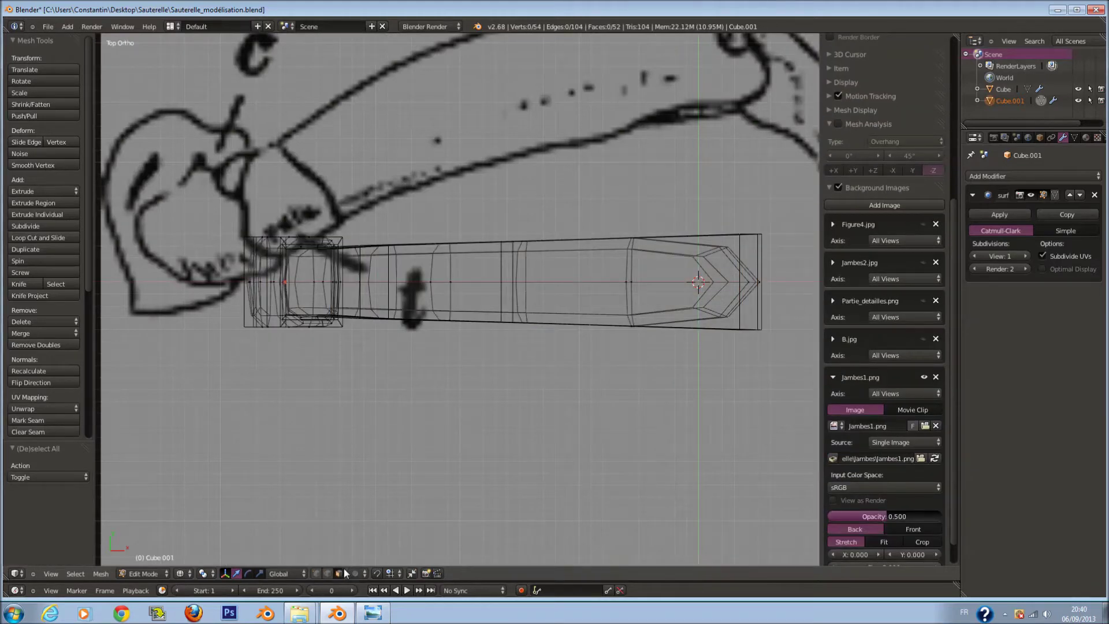
{"action": "left_click_drag", "start_coordinate": [676, 290], "coordinate": [324, 287]}
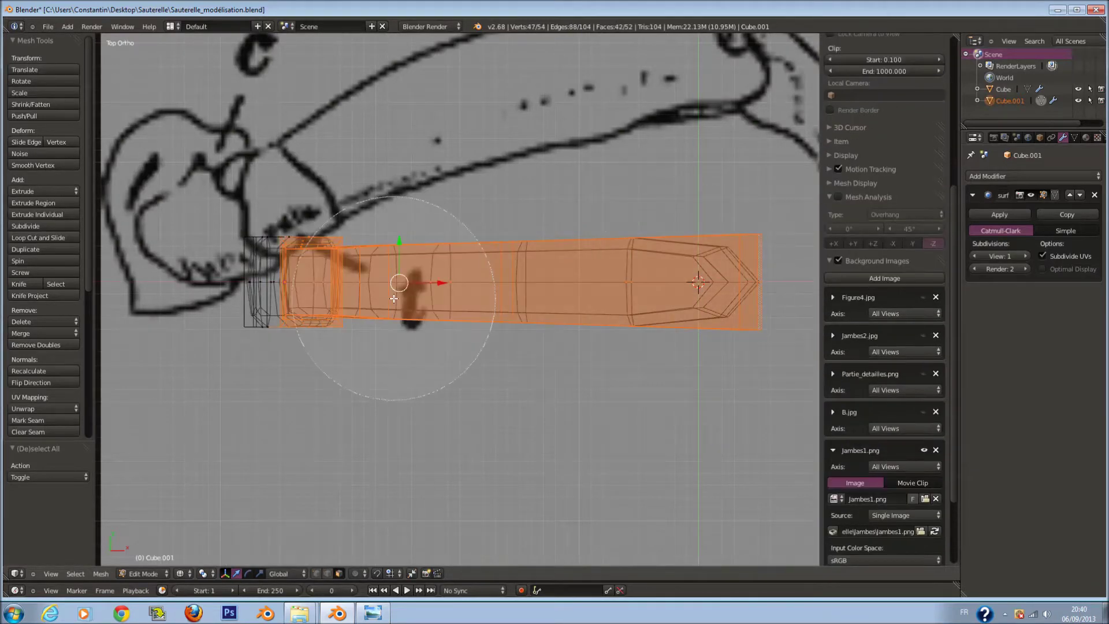
{"action": "mouse_move", "coordinate": [324, 287]}
{"action": "middle_mouse_down"}
{"action": "mouse_move", "coordinate": [338, 290]}
{"action": "mouse_move", "coordinate": [312, 323]}
{"action": "middle_mouse_up"}
{"action": "scroll", "coordinate": [338, 290], "scroll_direction": "down", "scroll_amount": 2}
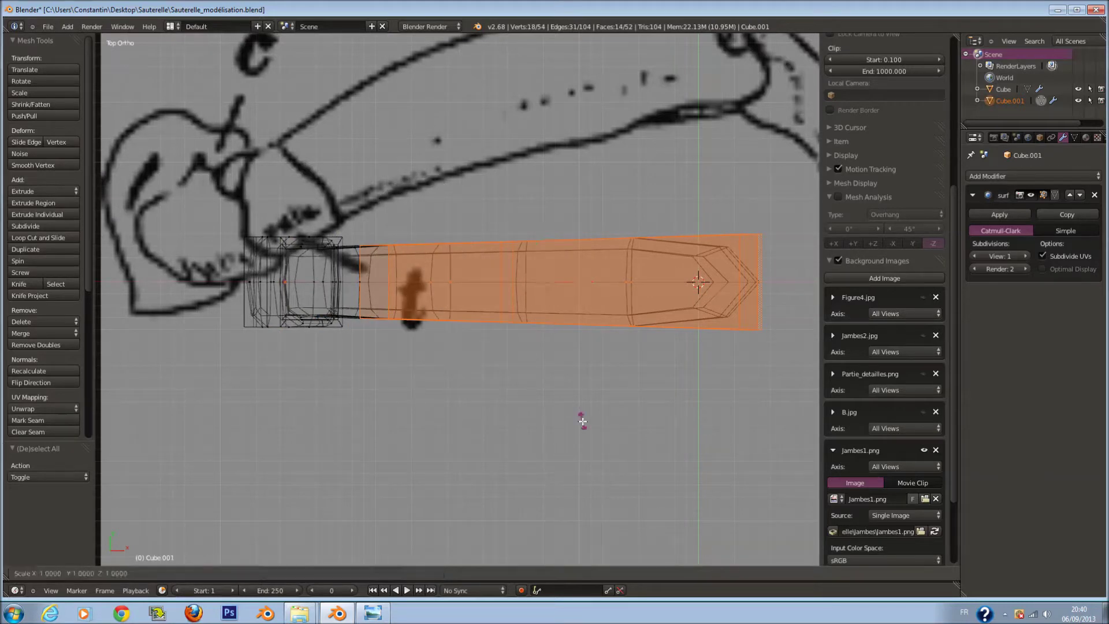
Circle-select the right half of the femur mesh and narrow it along Y
{"action": "key", "text": "a"}
{"action": "key", "text": "c"}
{"action": "left_click_drag", "start_coordinate": [652, 264], "coordinate": [563, 277]}
{"action": "key", "text": "Escape"}
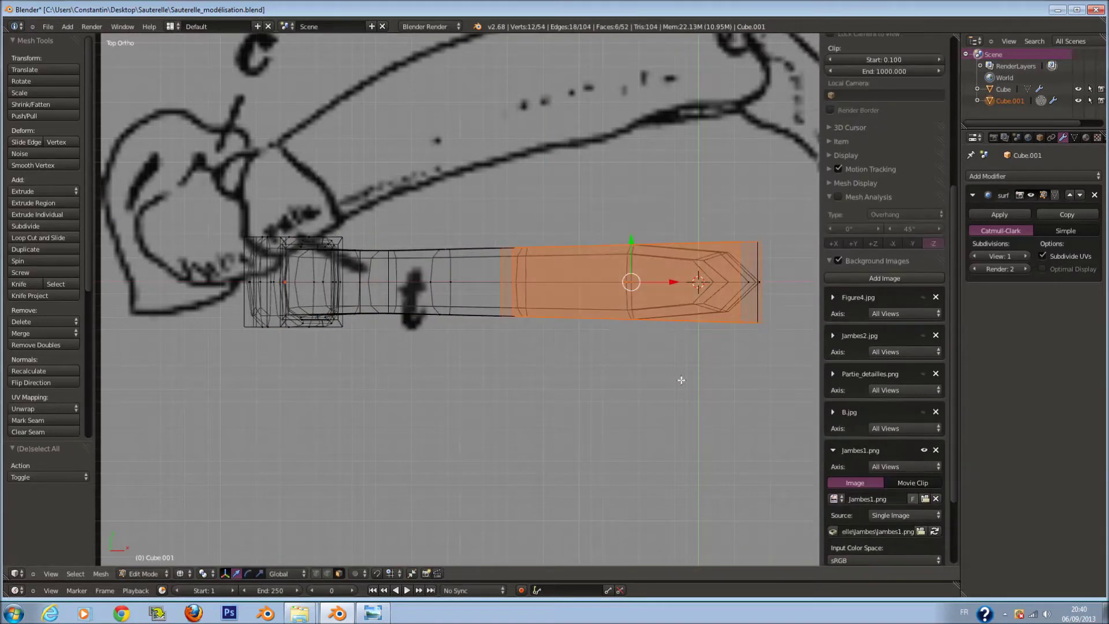
{"action": "key", "text": "s"}
{"action": "key", "text": "y"}
{"action": "left_click", "coordinate": [678, 362]}
Select the tip vertices and narrow the tip along Y
{"action": "key", "text": "a"}
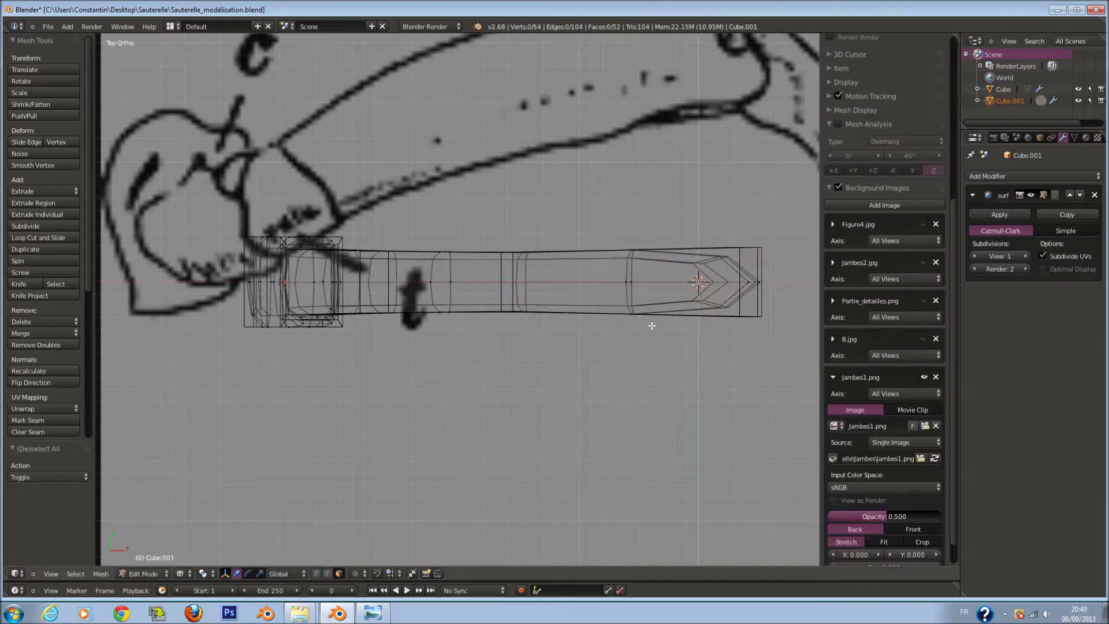
{"action": "left_click", "coordinate": [770, 261]}
{"action": "key", "text": "Escape"}
{"action": "key", "text": "s"}
{"action": "key", "text": "y"}
{"action": "left_click", "coordinate": [761, 350]}
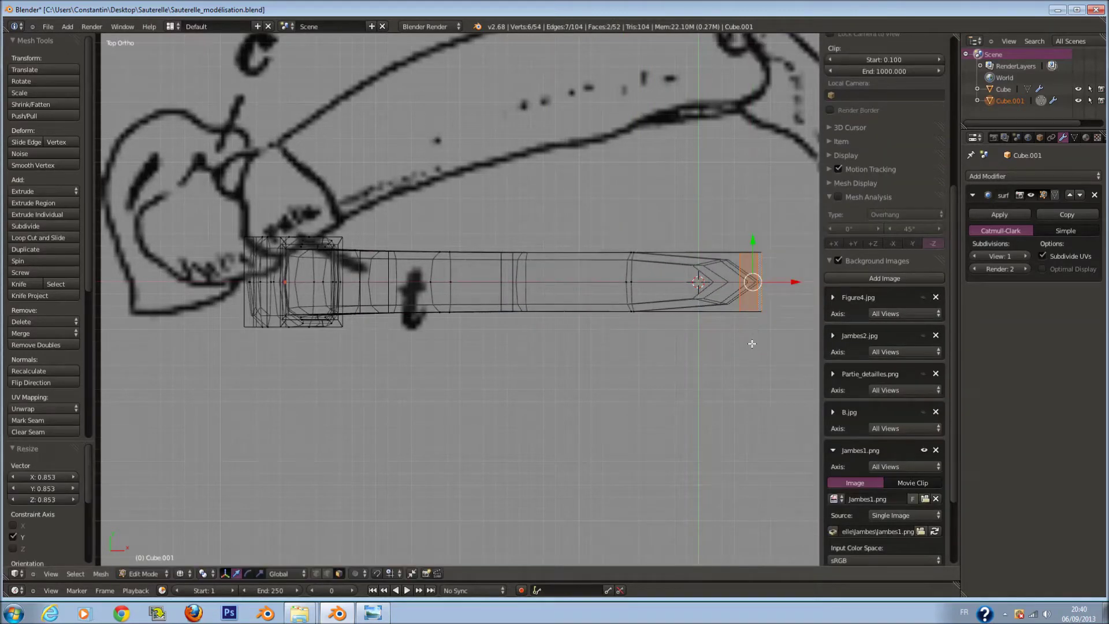
Circle-select a middle section and an edge loop near the tapered end
{"action": "key", "text": "a"}
{"action": "key", "text": "c"}
{"action": "left_click_drag", "start_coordinate": [470, 278], "coordinate": [520, 284]}
{"action": "middle_click_drag", "start_coordinate": [520, 283], "coordinate": [435, 265]}
{"action": "left_click_drag", "start_coordinate": [435, 265], "coordinate": [509, 282]}
{"action": "key", "text": "Escape"}
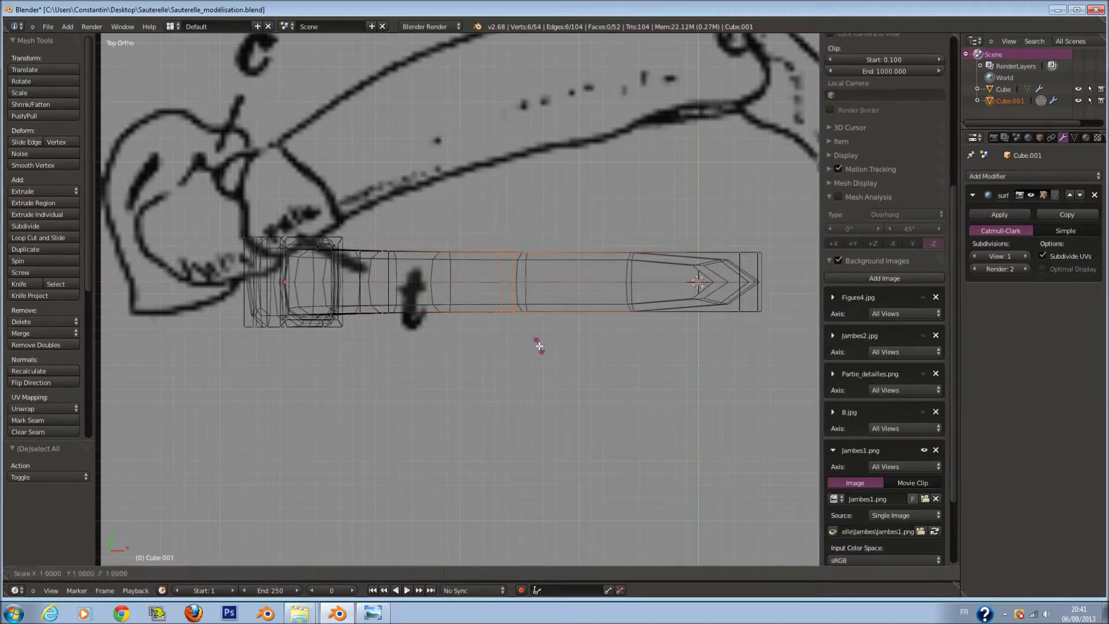
Circle-select the edge loops along the tapered section and narrow them along Y
{"action": "key", "text": "a"}
{"action": "key", "text": "c"}
{"action": "scroll", "coordinate": [364, 257], "scroll_direction": "up", "scroll_amount": 2}
{"action": "left_click_drag", "start_coordinate": [365, 273], "coordinate": [352, 306]}
{"action": "key", "text": "Escape"}
{"action": "key", "text": "s"}
{"action": "key", "text": "y"}
{"action": "left_click", "coordinate": [411, 392]}
Switch to front wireframe view in Object Mode, centred on the femur
{"action": "key", "text": "KP_1"}
{"action": "key", "text": "z"}
{"action": "key", "text": "z"}
{"action": "key", "text": "Tab"}
{"action": "middle_click_drag", "start_coordinate": [484, 302], "coordinate": [411, 302], "text": "shift"}
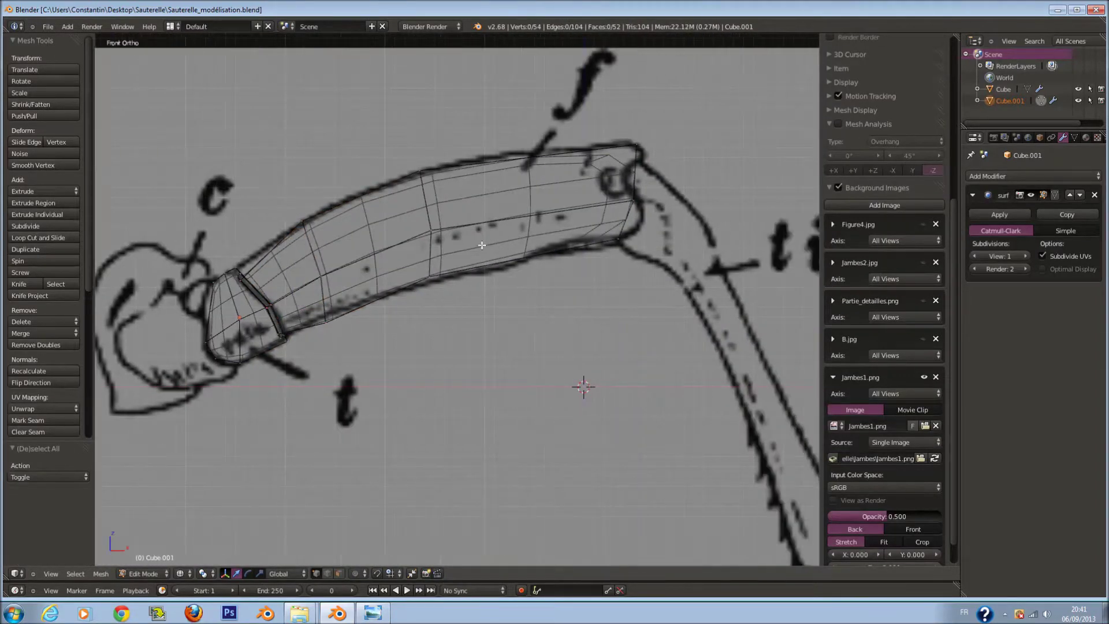
Preview the femur shaded, then return to wireframe Edit Mode zoomed on the knee end
{"action": "key", "text": "z"}
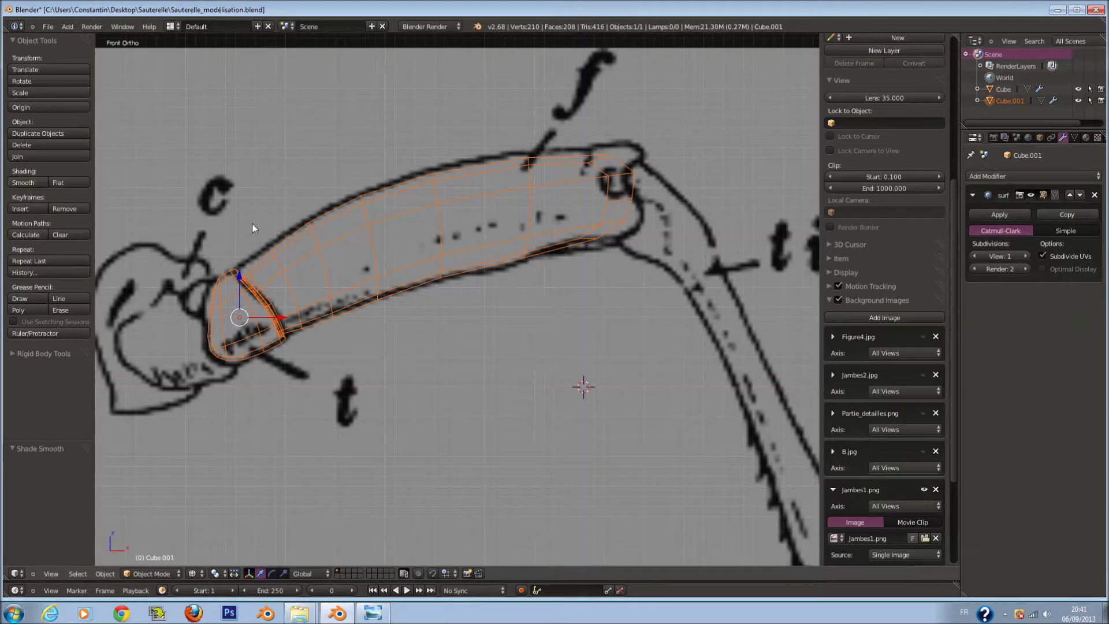
{"action": "key", "text": "Tab"}
{"action": "key", "text": "z"}
{"action": "scroll", "coordinate": [578, 208], "scroll_direction": "up", "scroll_amount": 2}
{"action": "scroll", "coordinate": [621, 192], "scroll_direction": "up", "scroll_amount": 3}
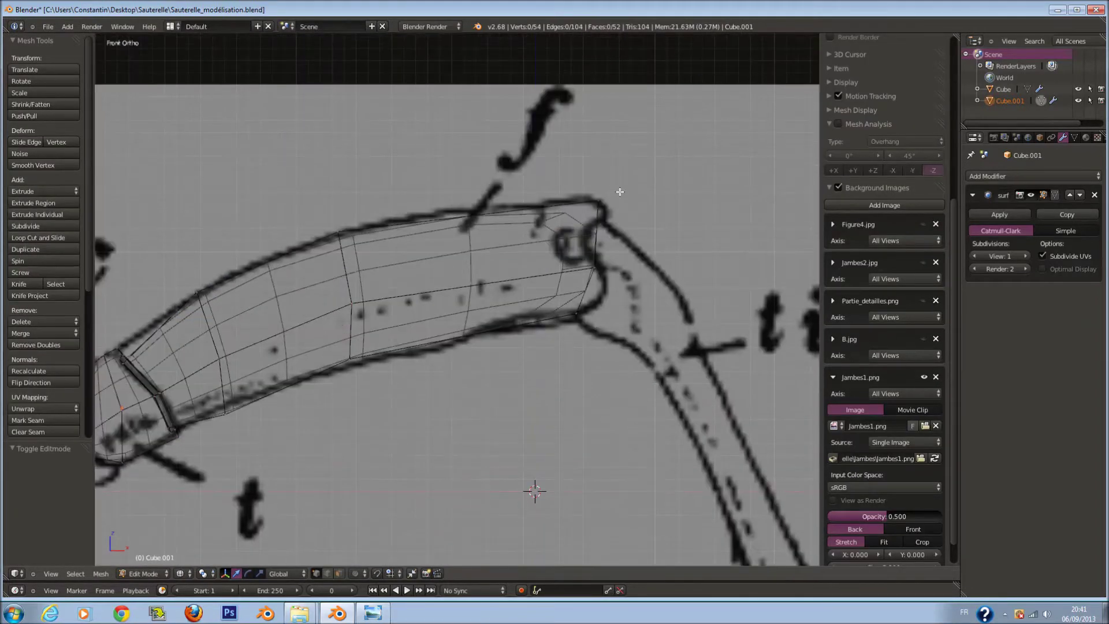
{"action": "scroll", "coordinate": [670, 165], "scroll_direction": "up", "scroll_amount": 2}
{"action": "right_click", "coordinate": [660, 156]}
Cut a new edge loop and move the end face onto the knee outline
{"action": "key", "text": "ctrl+r"}
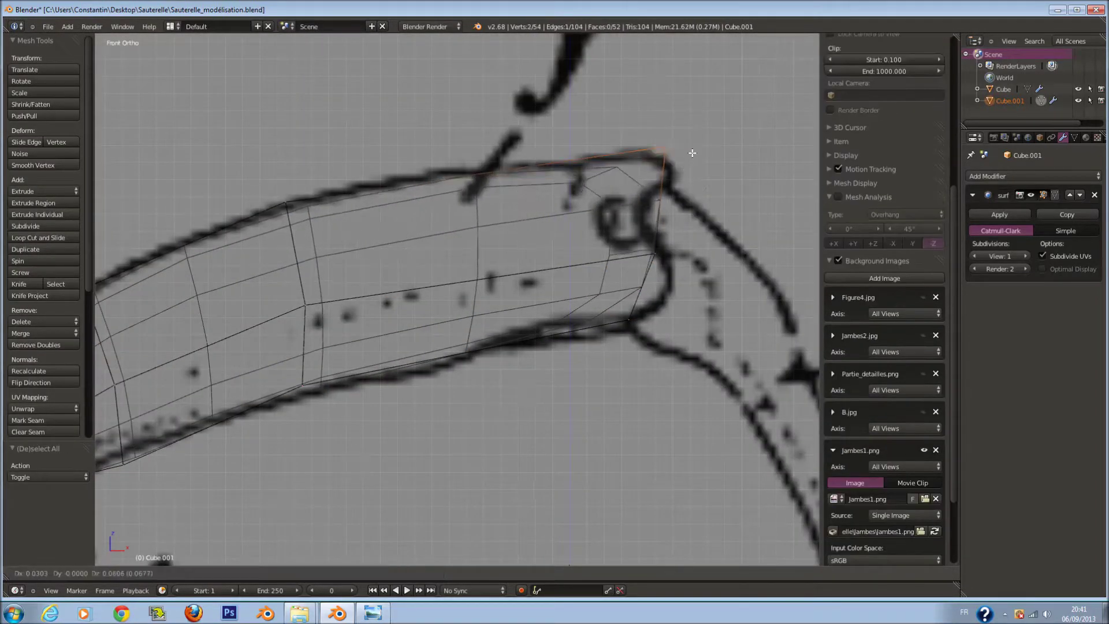
{"action": "left_click", "coordinate": [670, 171]}
{"action": "right_click", "coordinate": [671, 171]}
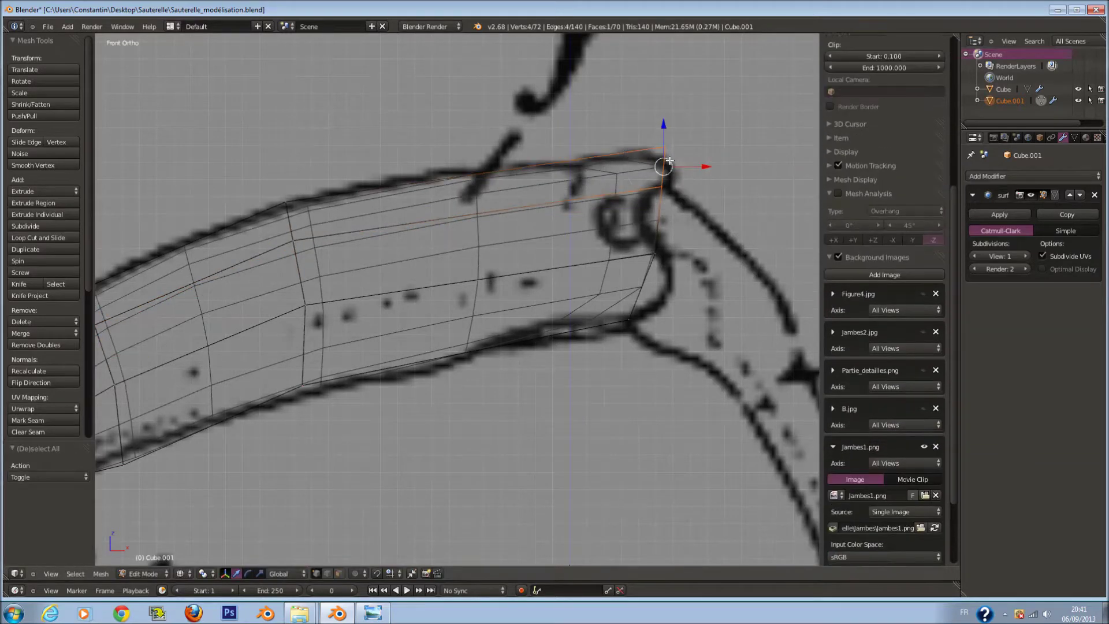
{"action": "key", "text": "g"}
{"action": "left_click", "coordinate": [694, 176]}
Cut another loop near the knee end and move an edge along the knee outline
{"action": "key", "text": "ctrl+r"}
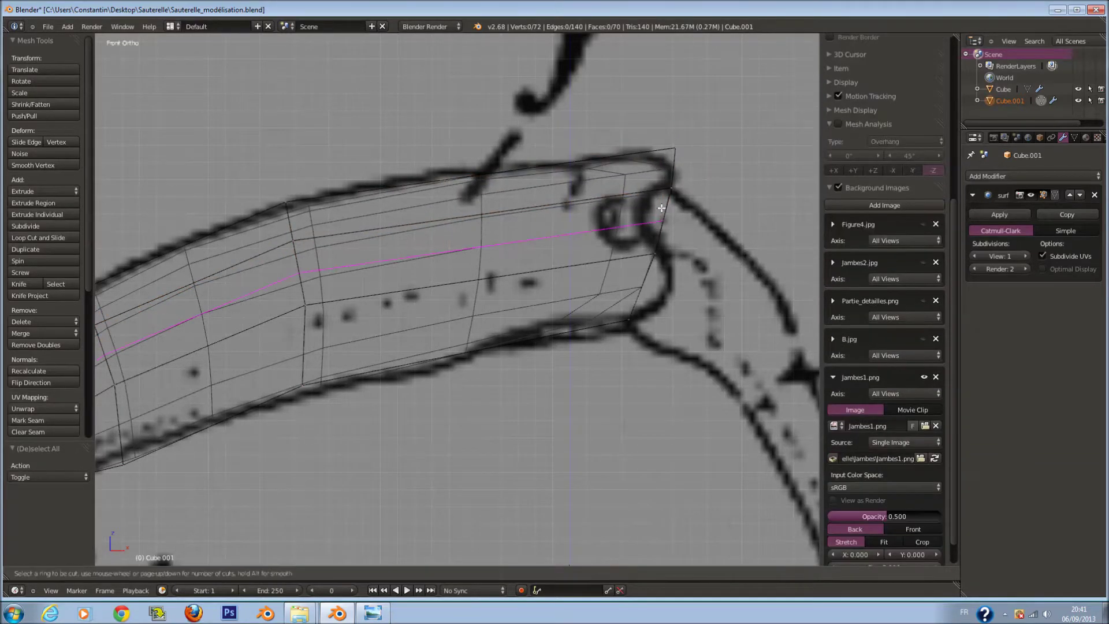
{"action": "left_click", "coordinate": [665, 179]}
{"action": "key", "text": "a"}
{"action": "key", "text": "c"}
{"action": "left_click", "coordinate": [670, 210]}
{"action": "key", "text": "Escape"}
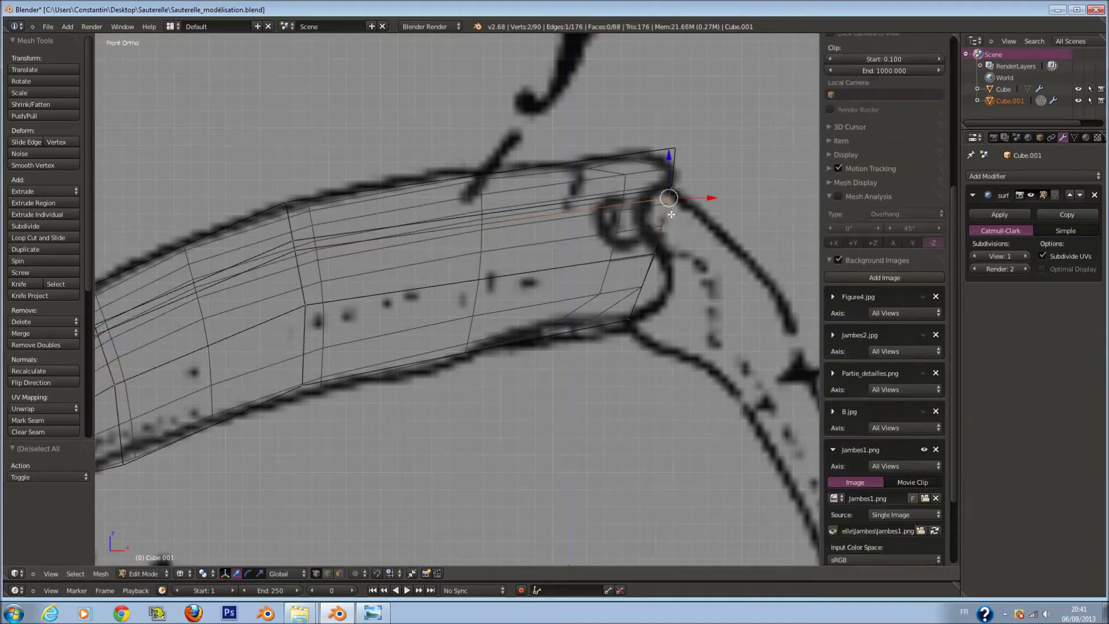
{"action": "key", "text": "g"}
{"action": "left_click", "coordinate": [664, 217]}
Cut another loop near the knee and pull the end vertex into the outline
{"action": "key", "text": "ctrl+r"}
{"action": "left_click", "coordinate": [663, 225]}
{"action": "key", "text": "a"}
{"action": "key", "text": "c"}
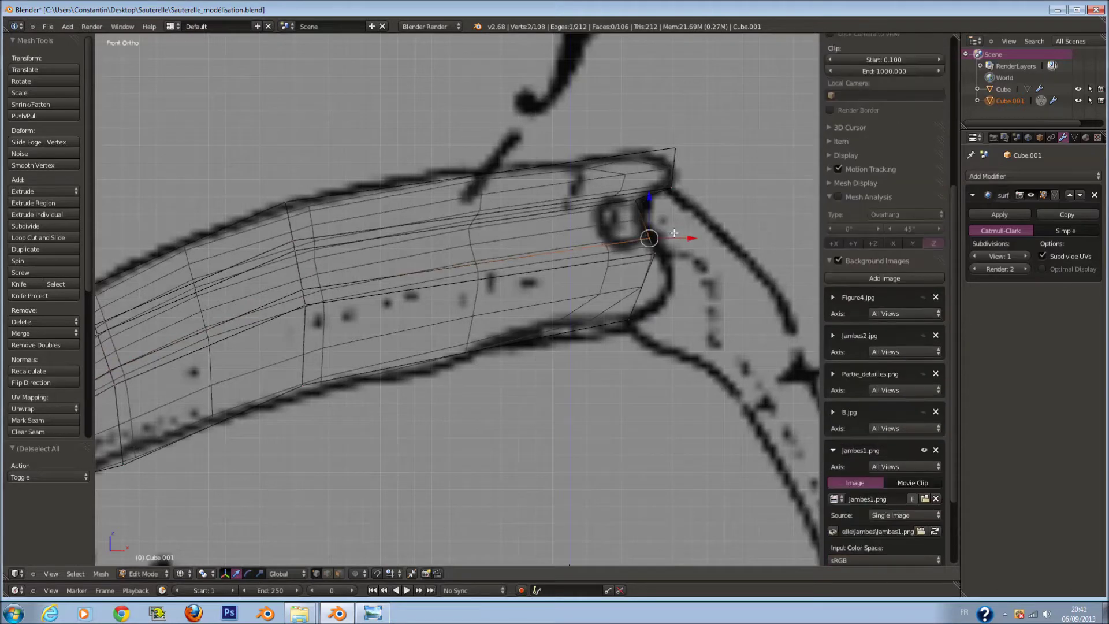
{"action": "right_click_drag", "start_coordinate": [654, 252], "coordinate": [665, 258]}
Add one more edge loop and reposition an edge at the knee end
{"action": "key", "text": "a"}
{"action": "key", "text": "ctrl+r"}
{"action": "left_click", "coordinate": [649, 285]}
{"action": "right_click", "coordinate": [647, 286]}
{"action": "key", "text": "g"}
{"action": "left_click", "coordinate": [692, 296]}
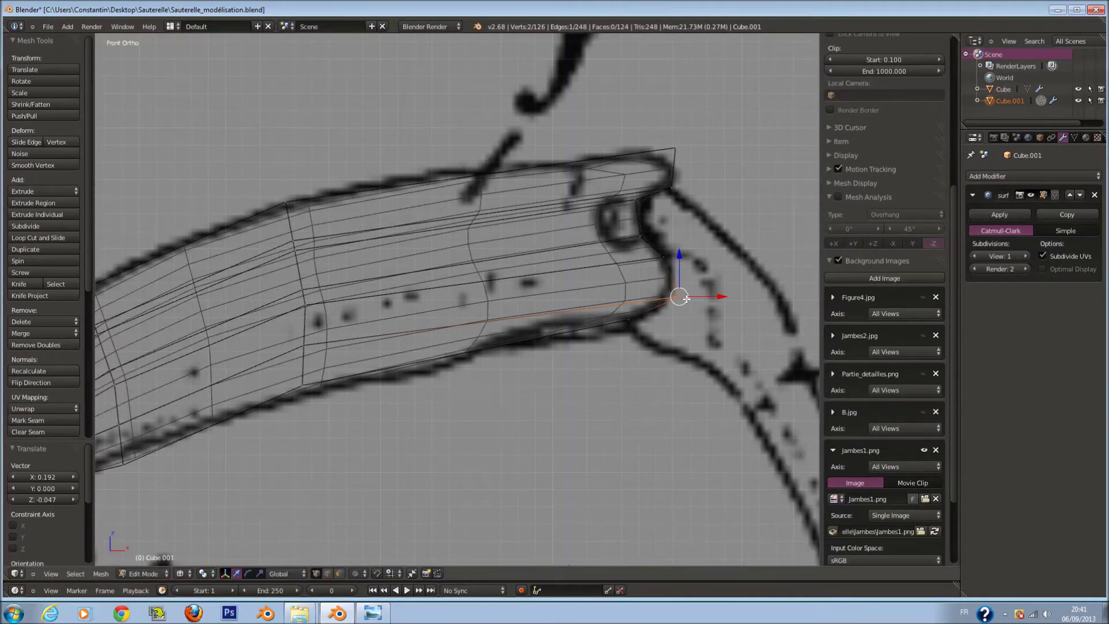
Return to Object Mode and orbit to view the smoothed femur in 3D
{"action": "key", "text": "Tab"}
{"action": "scroll", "coordinate": [594, 269], "scroll_direction": "down", "scroll_amount": 5}
{"action": "middle_click_drag", "start_coordinate": [595, 268], "coordinate": [485, 289]}
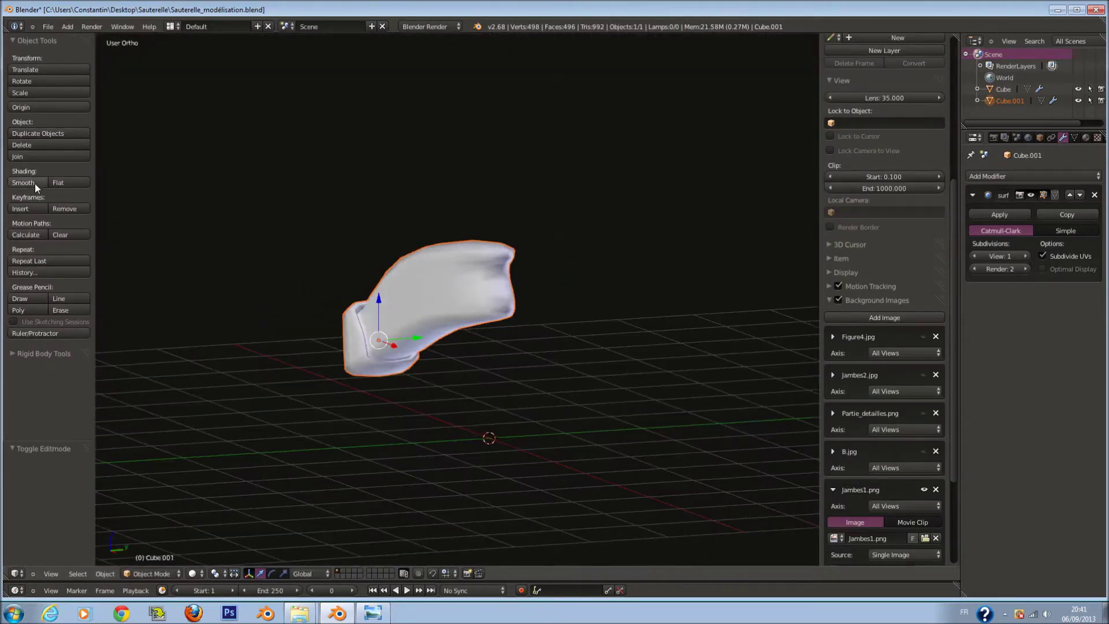
In Edit Mode, select three faces at the femur's knee end
{"action": "mouse_move", "coordinate": [382, 234]}
{"action": "middle_mouse_down"}
{"action": "mouse_move", "coordinate": [436, 365]}
{"action": "mouse_move", "coordinate": [290, 252]}
{"action": "mouse_move", "coordinate": [450, 267]}
{"action": "mouse_move", "coordinate": [501, 325]}
{"action": "mouse_move", "coordinate": [451, 351]}
{"action": "middle_mouse_up"}
{"action": "key", "text": "Tab"}
{"action": "key", "text": "KP_1"}
{"action": "scroll", "coordinate": [497, 320], "scroll_direction": "up", "scroll_amount": 3}
{"action": "scroll", "coordinate": [459, 529], "scroll_direction": "down", "scroll_amount": 2}
{"action": "key", "text": "z"}
{"action": "mouse_move", "coordinate": [458, 529]}
{"action": "middle_mouse_down"}
{"action": "mouse_move", "coordinate": [626, 310]}
{"action": "mouse_move", "coordinate": [537, 137]}
{"action": "mouse_move", "coordinate": [503, 155]}
{"action": "middle_mouse_up"}
{"action": "right_click", "coordinate": [538, 137]}
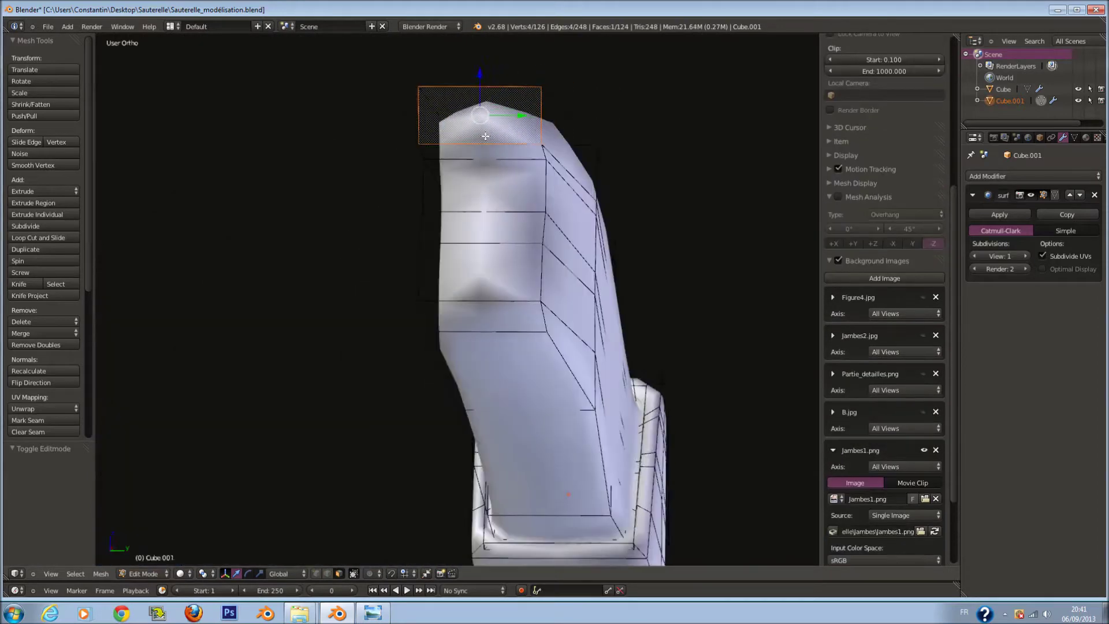
{"action": "right_click", "coordinate": [479, 174], "text": "shift"}
{"action": "right_click", "coordinate": [497, 240], "text": "shift"}
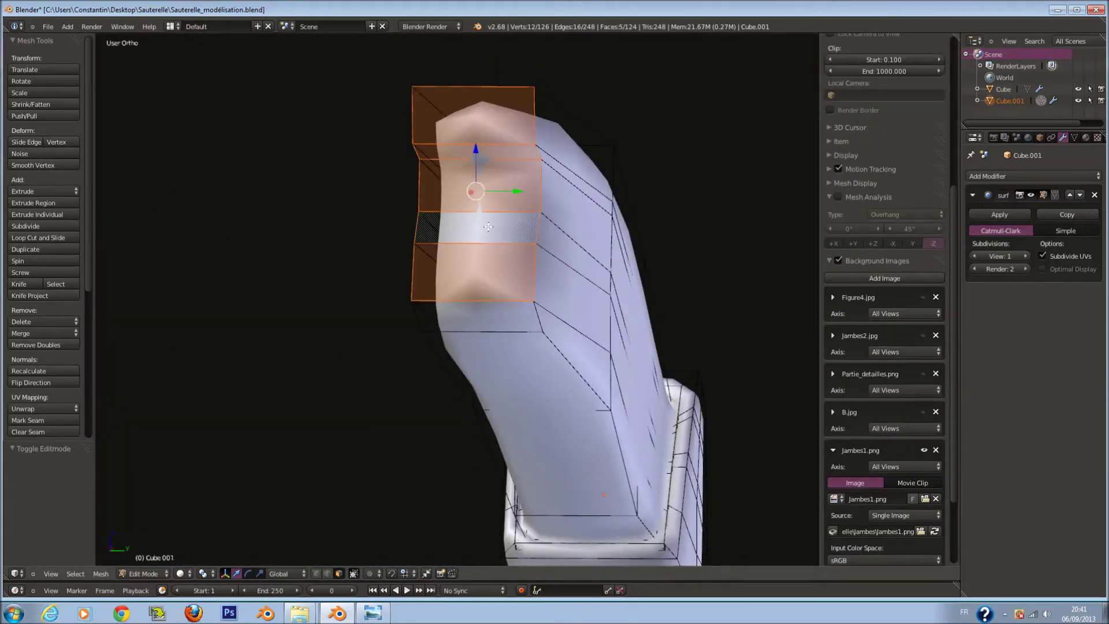
{"action": "key", "text": "KP_1"}
{"action": "middle_click_drag", "start_coordinate": [653, 207], "coordinate": [564, 193]}
Extrude the knee faces, shrink them to 0.805, and extrude twice inward to form a socket
{"action": "key", "text": "e"}
{"action": "left_click", "coordinate": [571, 208]}
{"action": "key", "text": "s"}
{"action": "left_click", "coordinate": [559, 216]}
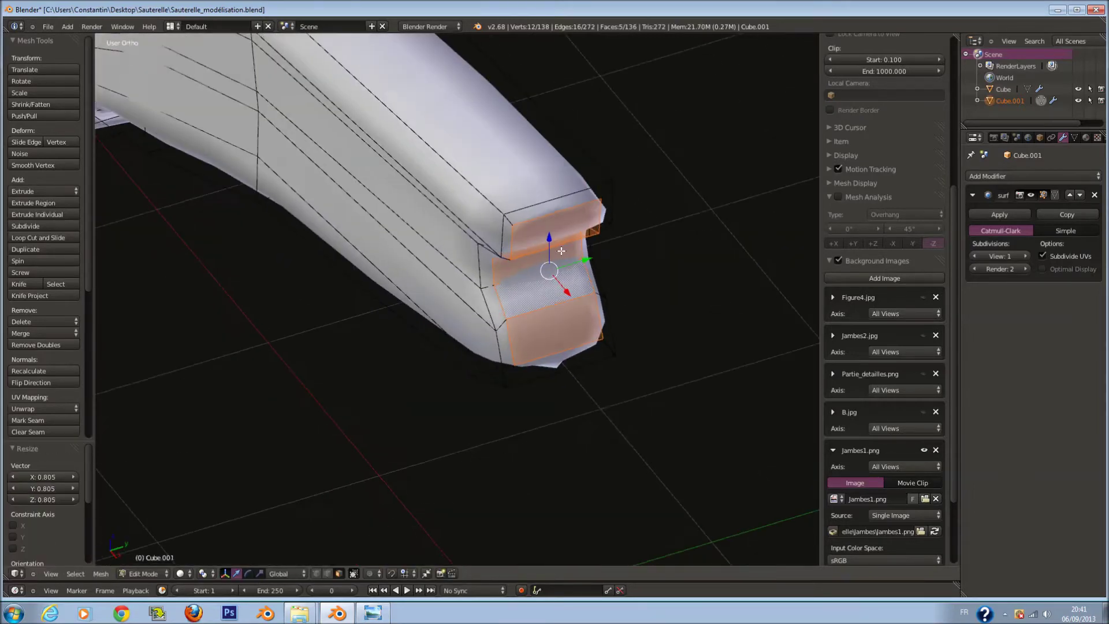
{"action": "middle_click_drag", "start_coordinate": [560, 216], "coordinate": [579, 268]}
{"action": "key", "text": "e"}
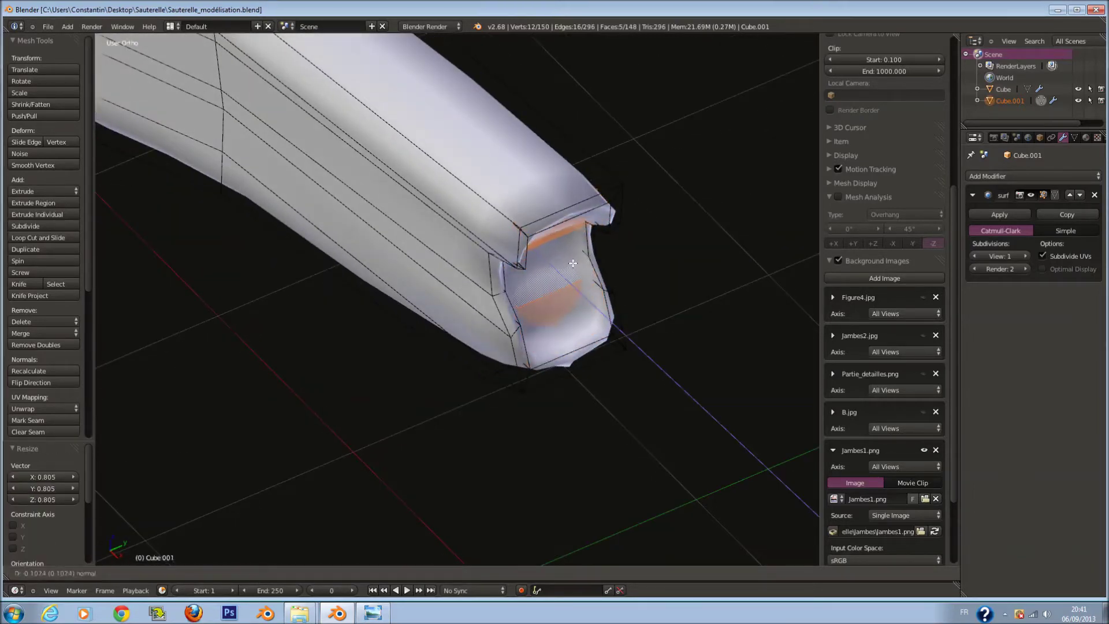
{"action": "left_click", "coordinate": [570, 263]}
{"action": "key", "text": "e"}
{"action": "left_click", "coordinate": [562, 262]}
{"action": "middle_click_drag", "start_coordinate": [563, 261], "coordinate": [578, 287]}
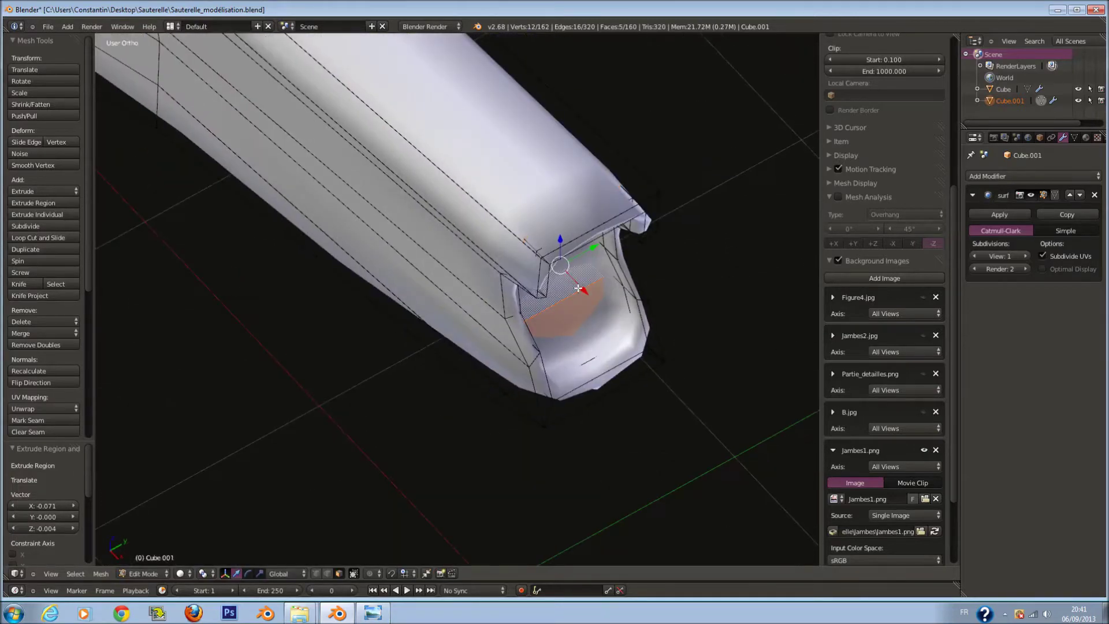
{"action": "left_click", "coordinate": [548, 276]}
Slightly move and rotate the socket faces against the front-view leg drawing
{"action": "key", "text": "KP_1"}
{"action": "key", "text": "z"}
{"action": "key", "text": "g"}
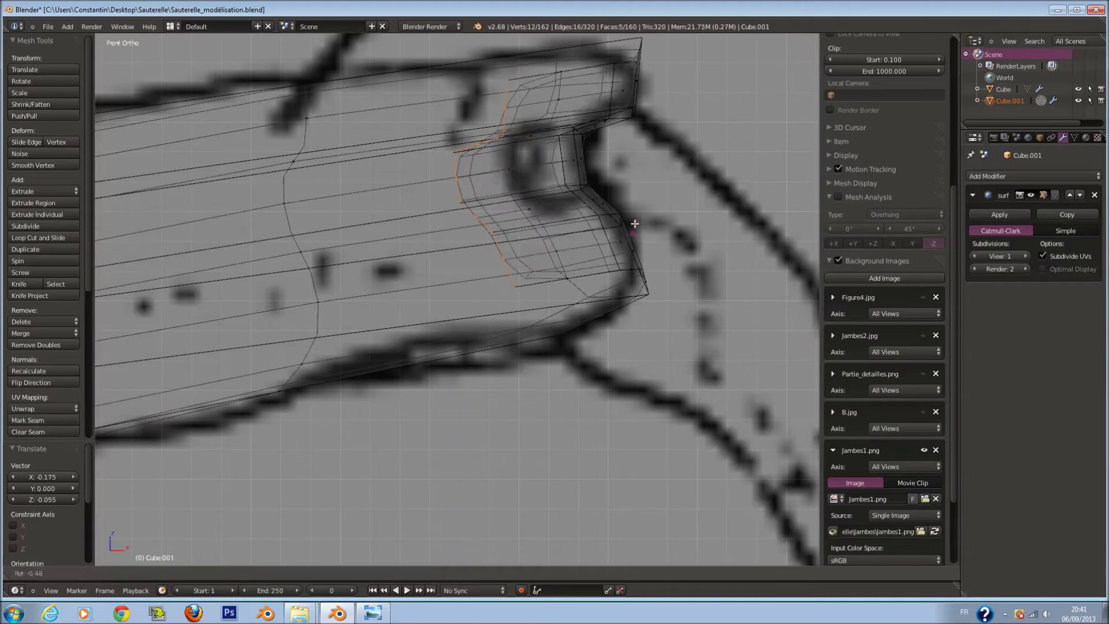
{"action": "key", "text": "r"}
{"action": "left_click", "coordinate": [634, 223]}
{"action": "key", "text": "z"}
{"action": "middle_click_drag", "start_coordinate": [495, 143], "coordinate": [499, 250]}
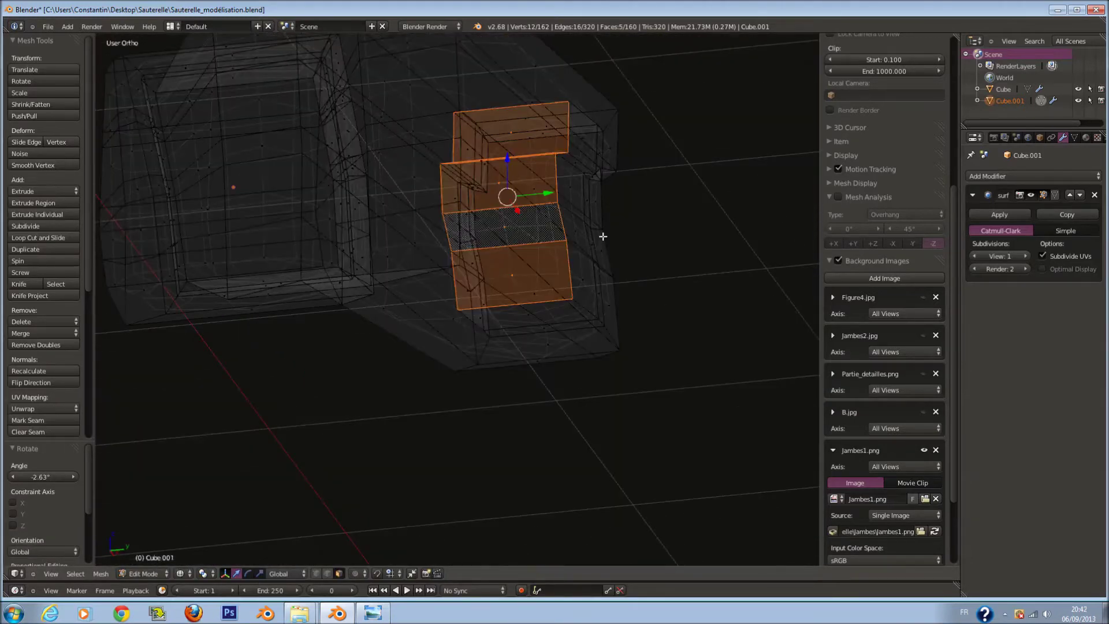
Back in Object Mode, raise the femur's smoothing subdivision level to 2
{"action": "key", "text": "z"}
{"action": "key", "text": "Tab"}
{"action": "scroll", "coordinate": [516, 251], "scroll_direction": "down", "scroll_amount": 3}
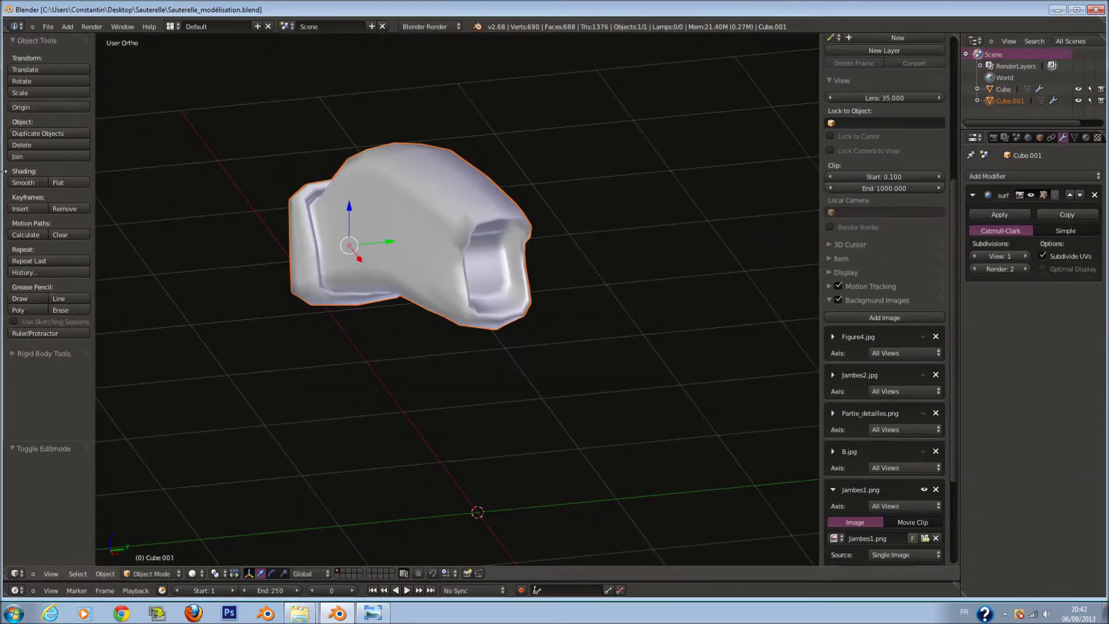
{"action": "key", "text": "ctrl+2"}
{"action": "scroll", "coordinate": [629, 300], "scroll_direction": "down", "scroll_amount": 2}
{"action": "middle_click_drag", "start_coordinate": [629, 299], "coordinate": [525, 317]}
Slim the whole femur along the Y axis in top view
{"action": "key", "text": "KP_7"}
{"action": "key", "text": "ctrl+KP_4"}
{"action": "key", "text": "Tab"}
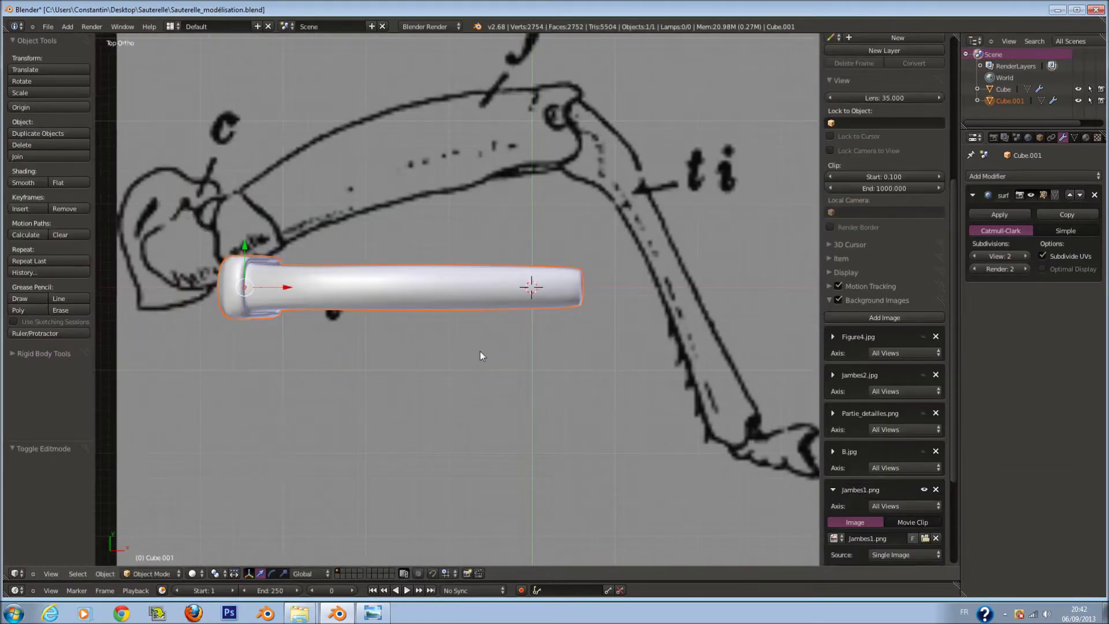
{"action": "key", "text": "s"}
{"action": "key", "text": "y"}
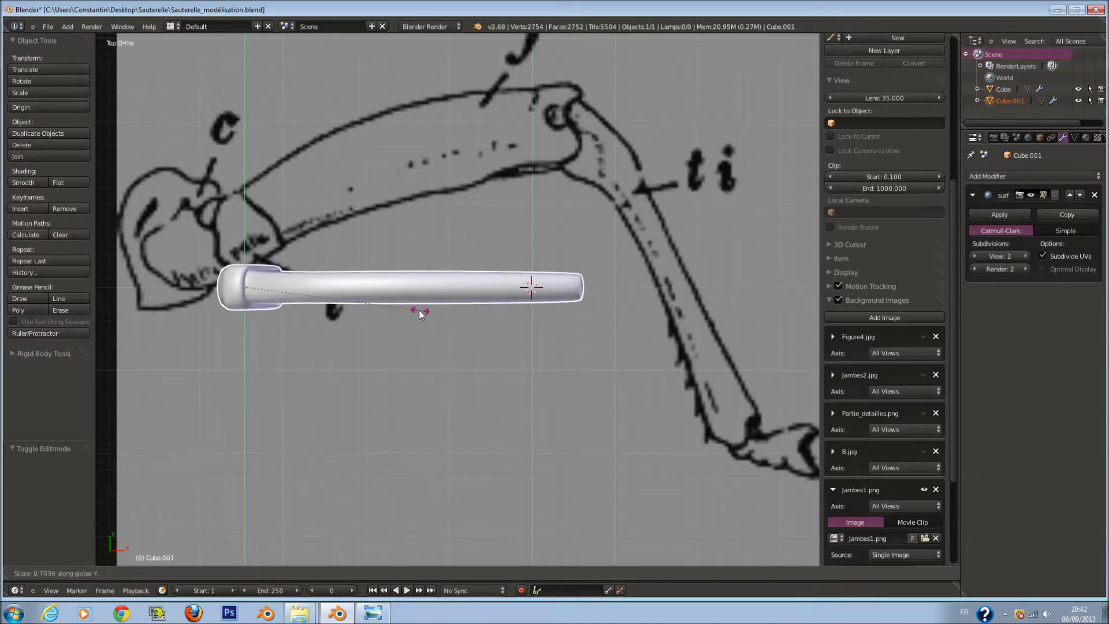
{"action": "left_click", "coordinate": [380, 292]}
Move a linked patch at the femur's base onto the joint outline
{"action": "key", "text": "Tab"}
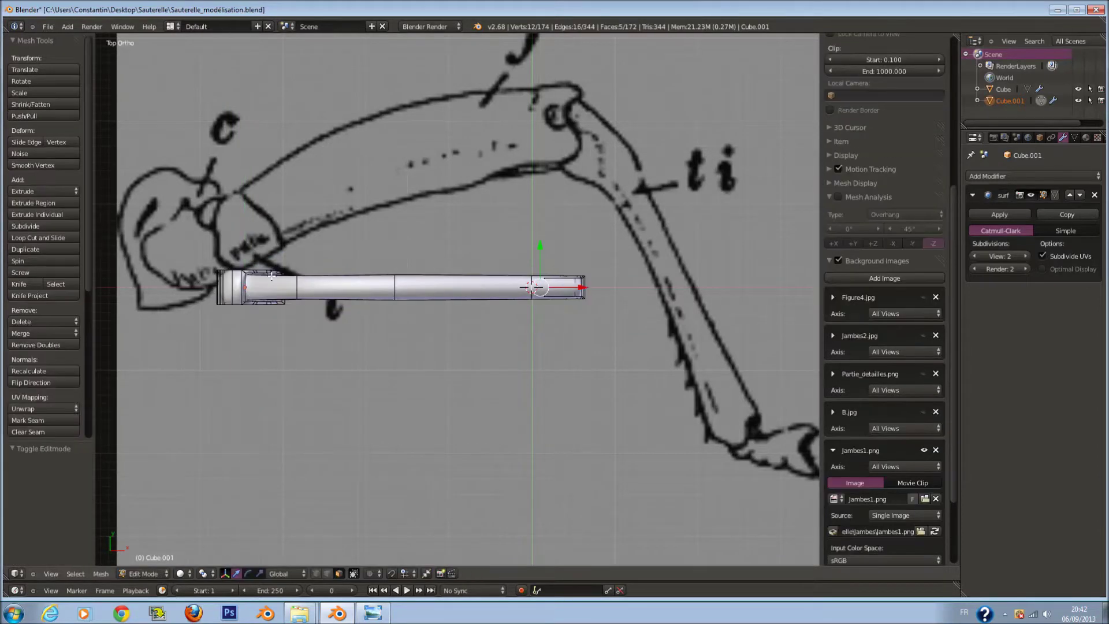
{"action": "scroll", "coordinate": [260, 267], "scroll_direction": "up", "scroll_amount": 1}
{"action": "key", "text": "a"}
{"action": "key", "text": "a"}
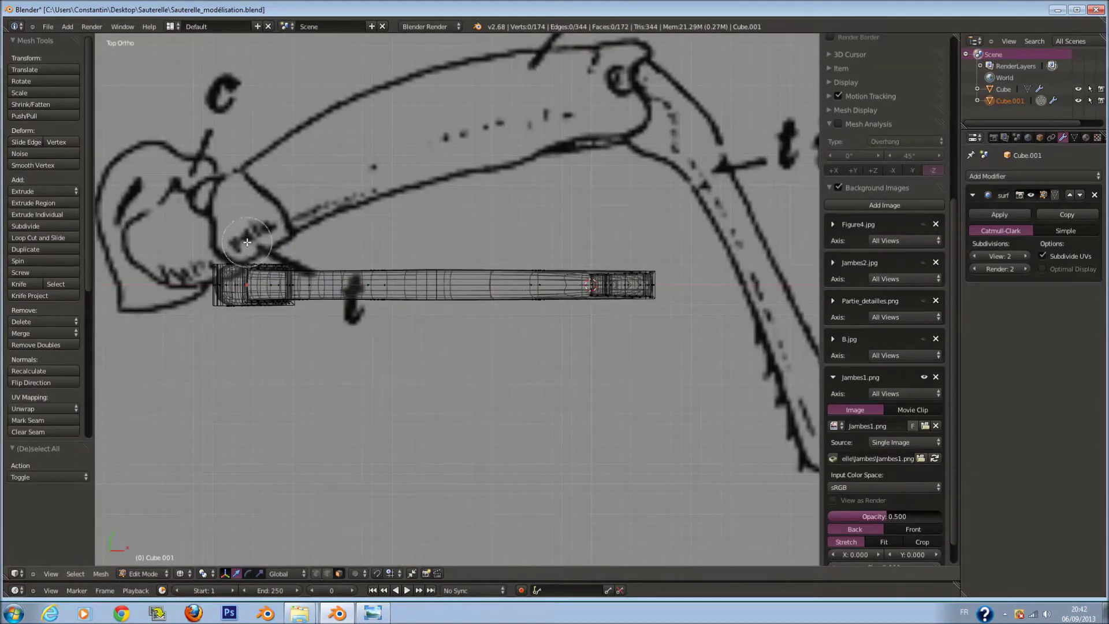
{"action": "key", "text": "KP_1"}
{"action": "key", "text": "z"}
{"action": "key", "text": "z"}
{"action": "key", "text": "a"}
{"action": "key", "text": "z"}
{"action": "key", "text": "z"}
{"action": "key", "text": "a"}
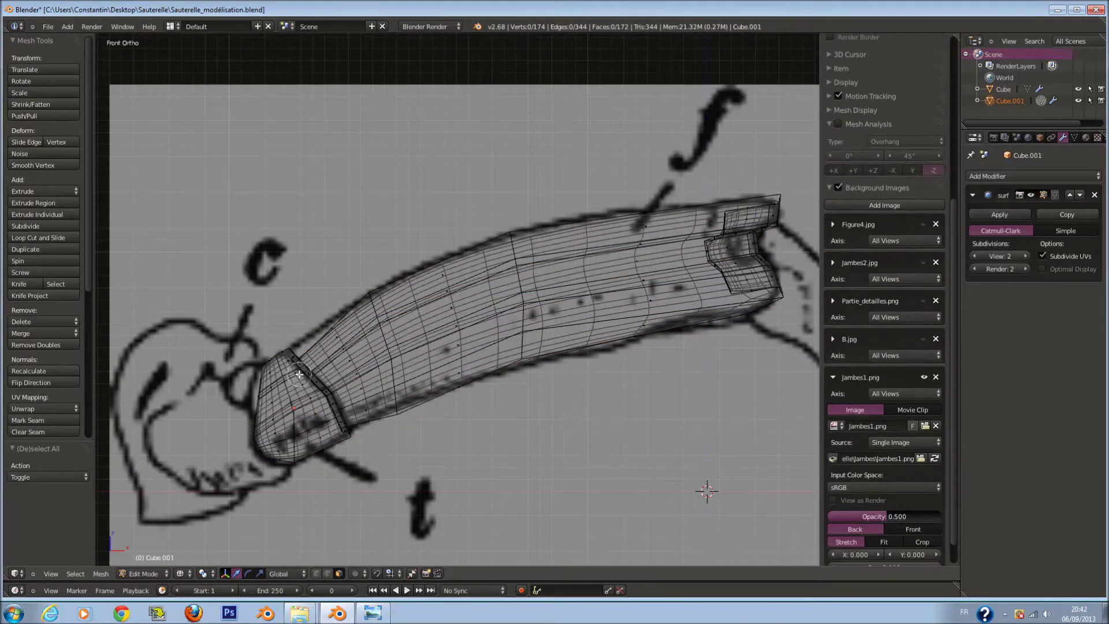
{"action": "key", "text": "l"}
{"action": "key", "text": "g"}
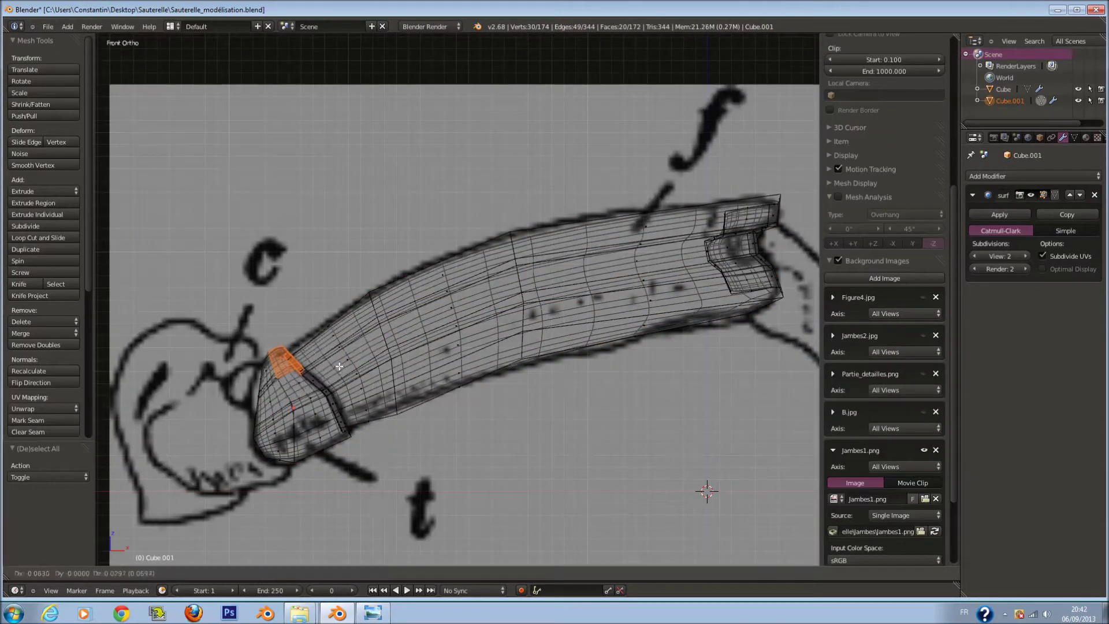
{"action": "left_click", "coordinate": [343, 363]}
Reposition vertices at the femur's base to follow the drawing
{"action": "key", "text": "a"}
{"action": "key", "text": "a"}
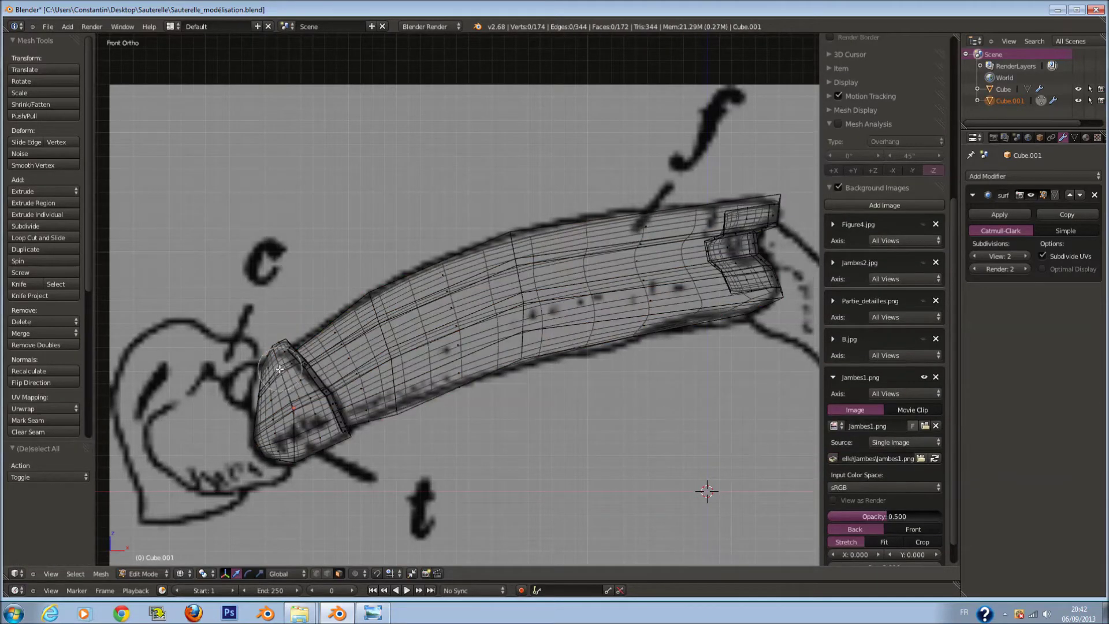
{"action": "left_click", "coordinate": [252, 376]}
{"action": "key", "text": "Escape"}
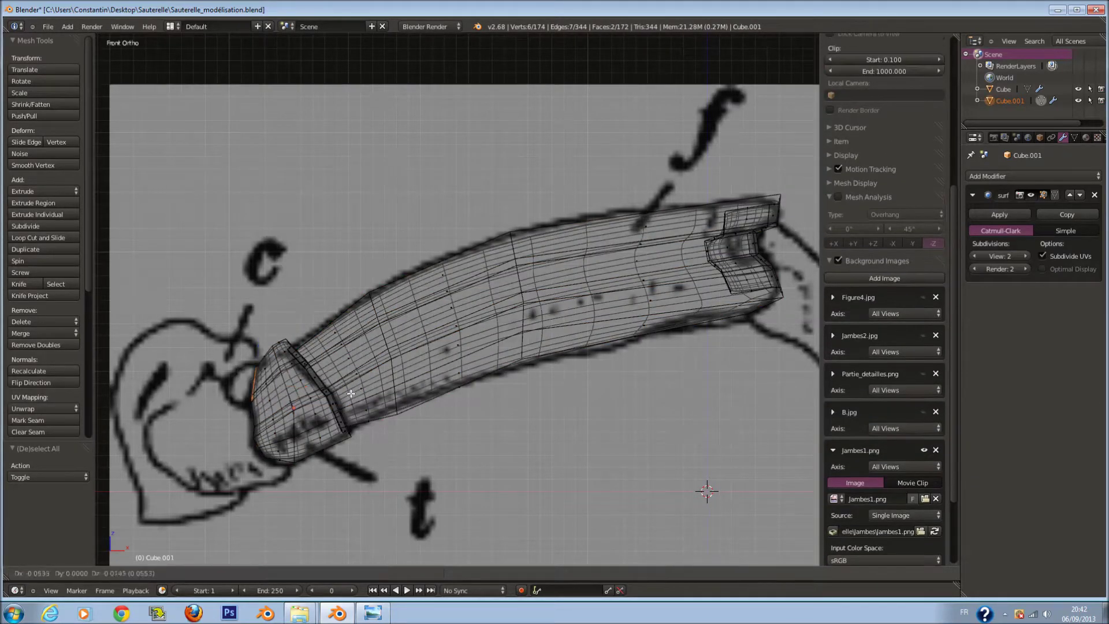
{"action": "left_click", "coordinate": [351, 393]}
{"action": "key", "text": "a"}
{"action": "scroll", "coordinate": [560, 308], "scroll_direction": "down", "scroll_amount": 3}
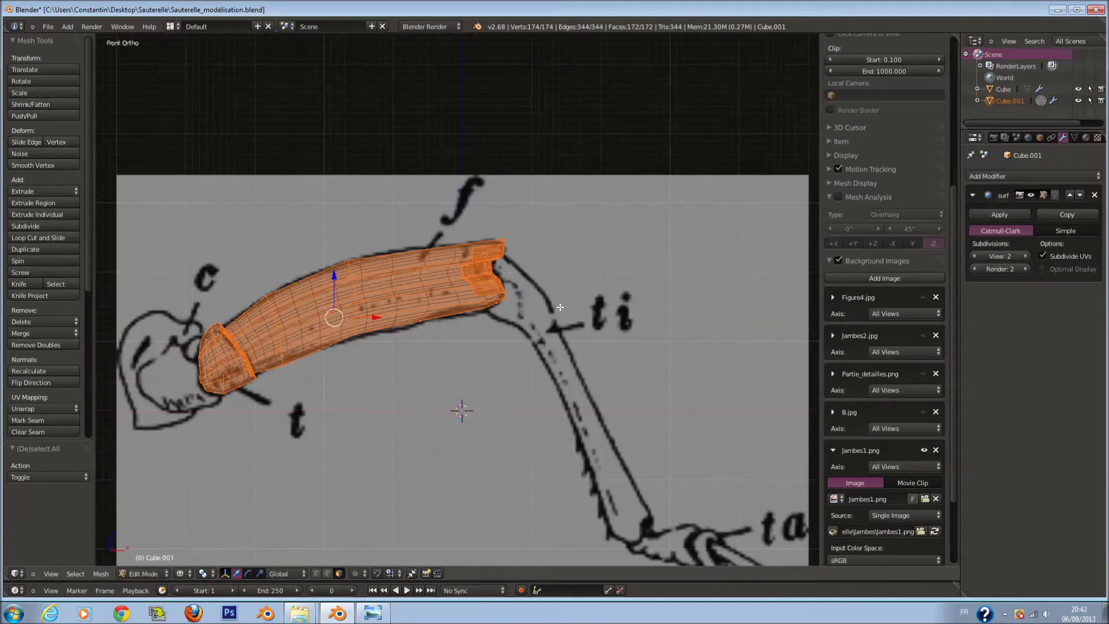
Rotate the whole femur object to its new angle over the drawing, then deselect it
{"action": "key", "text": "Tab"}
{"action": "scroll", "coordinate": [525, 269], "scroll_direction": "up", "scroll_amount": 2}
{"action": "scroll", "coordinate": [460, 299], "scroll_direction": "down", "scroll_amount": 3}
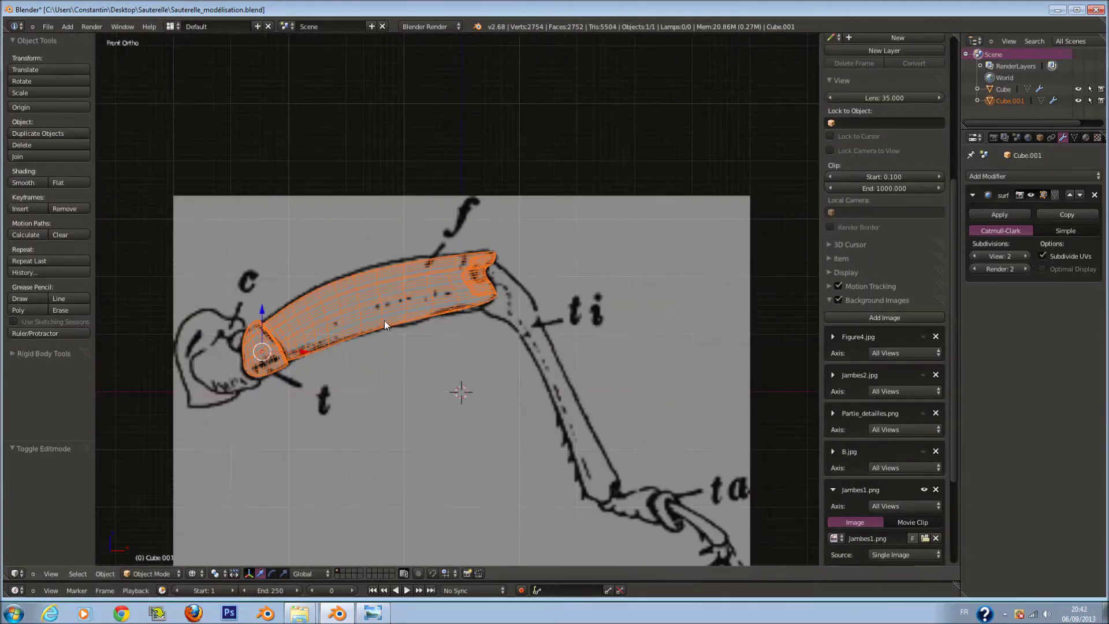
{"action": "key", "text": "r"}
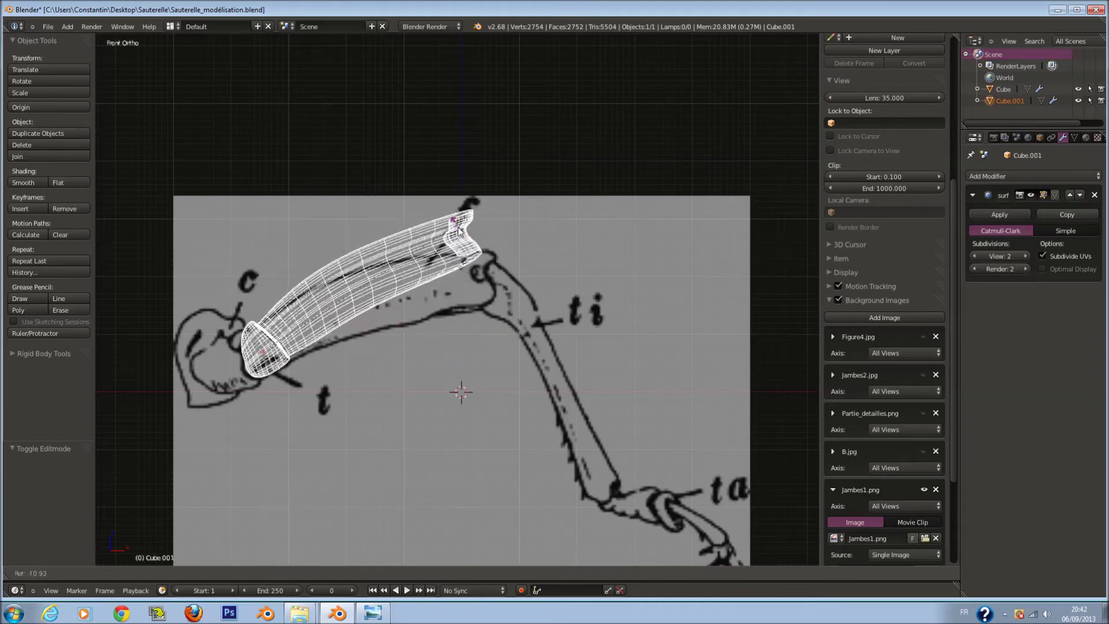
{"action": "left_click", "coordinate": [470, 223]}
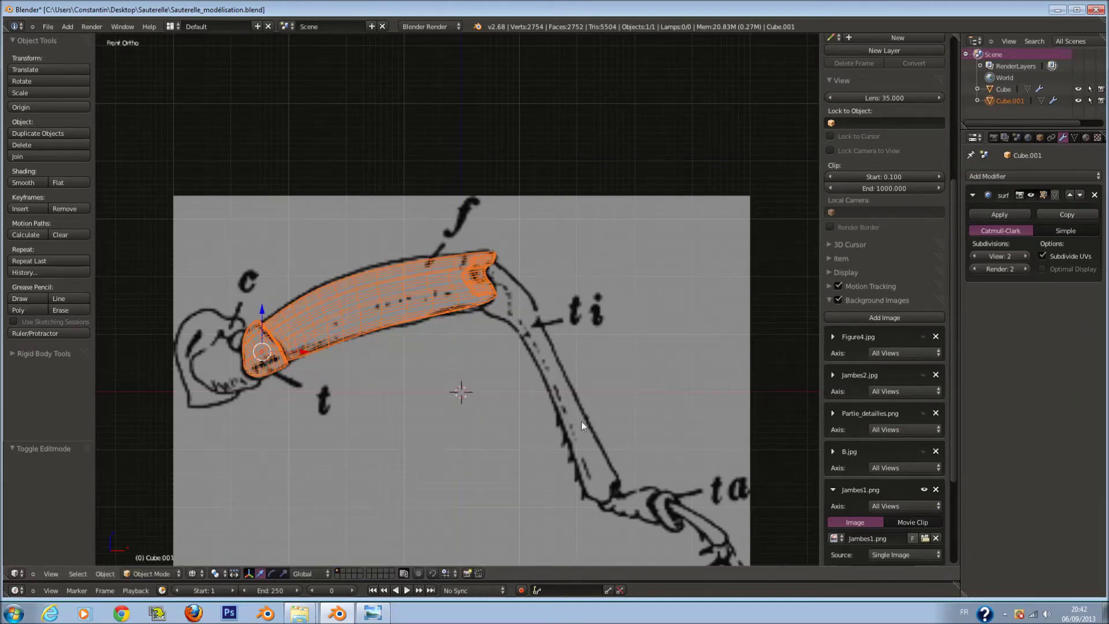
{"action": "key", "text": "a"}
{"action": "key", "text": "shift+a"}
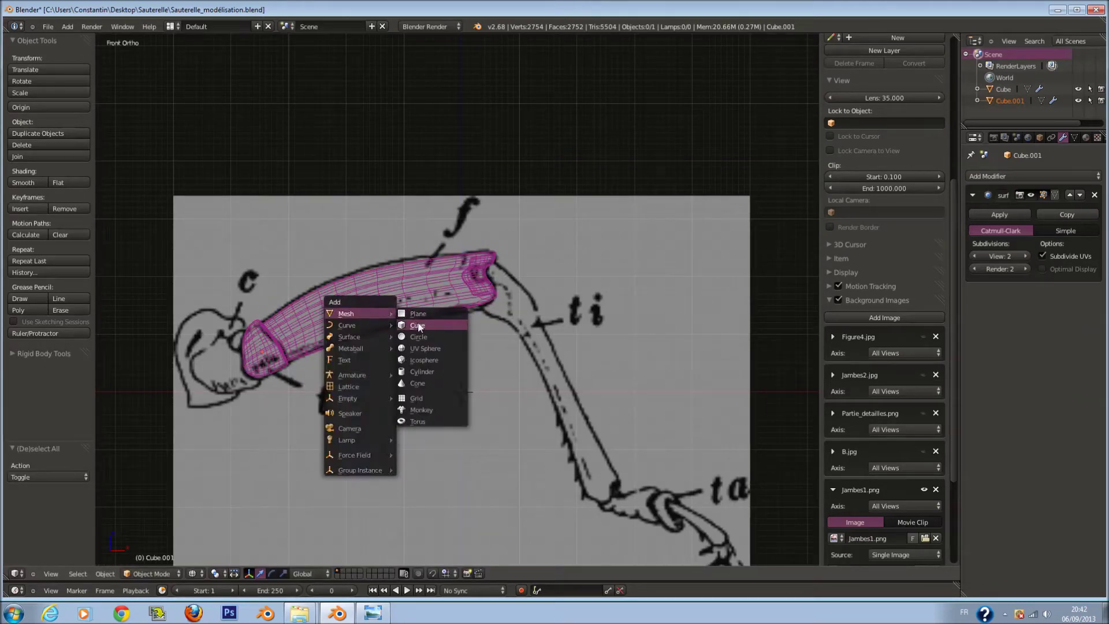
Add a cube at the femur's tip and scale it to 0.674, thinner along Y
{"action": "left_click", "coordinate": [442, 325]}
{"action": "mouse_move", "coordinate": [347, 313]}
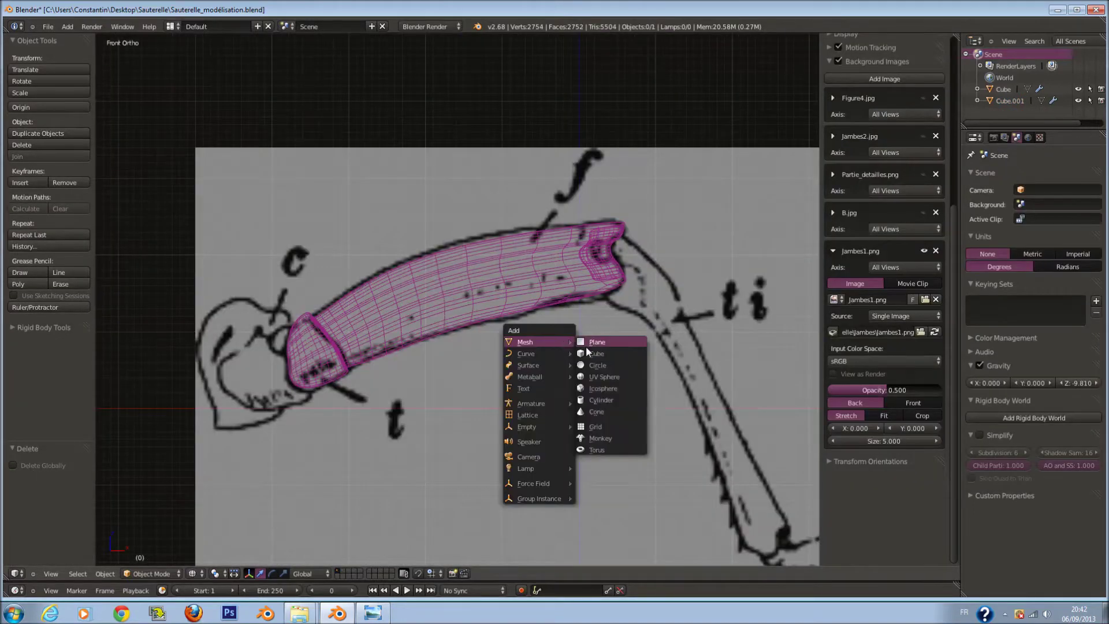
{"action": "key", "text": "g"}
{"action": "left_click", "coordinate": [700, 224]}
{"action": "key", "text": "s"}
{"action": "left_click", "coordinate": [664, 234]}
{"action": "key", "text": "g"}
{"action": "left_click", "coordinate": [660, 253]}
{"action": "middle_click_drag", "start_coordinate": [660, 253], "coordinate": [611, 303]}
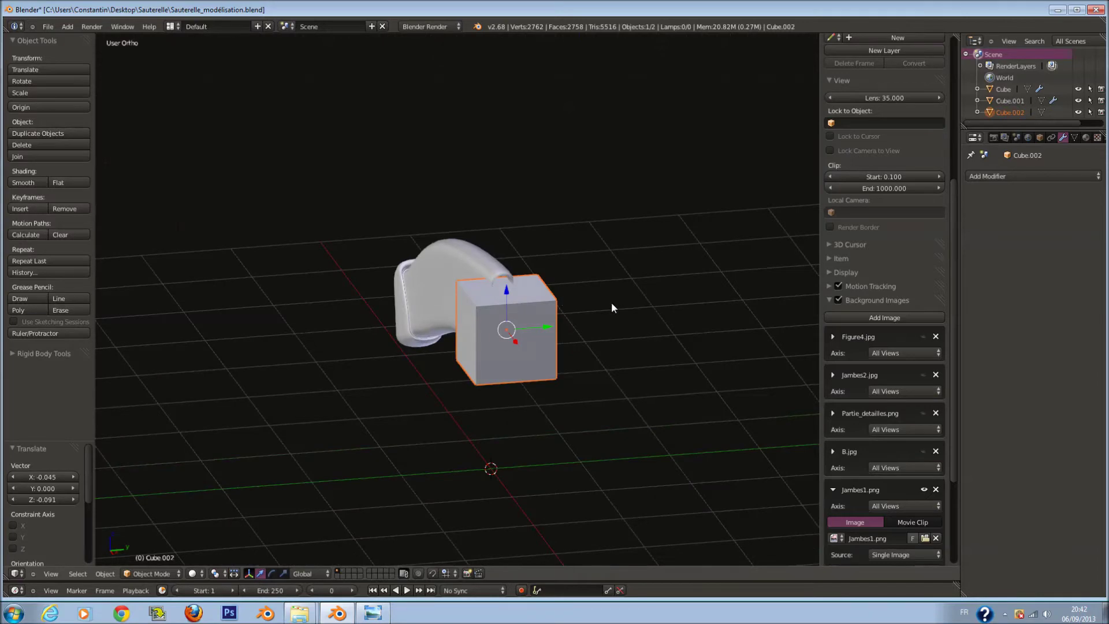
{"action": "key", "text": "s"}
{"action": "key", "text": "y"}
{"action": "left_click", "coordinate": [550, 328]}
{"action": "key", "text": "s"}
{"action": "left_click", "coordinate": [541, 327]}
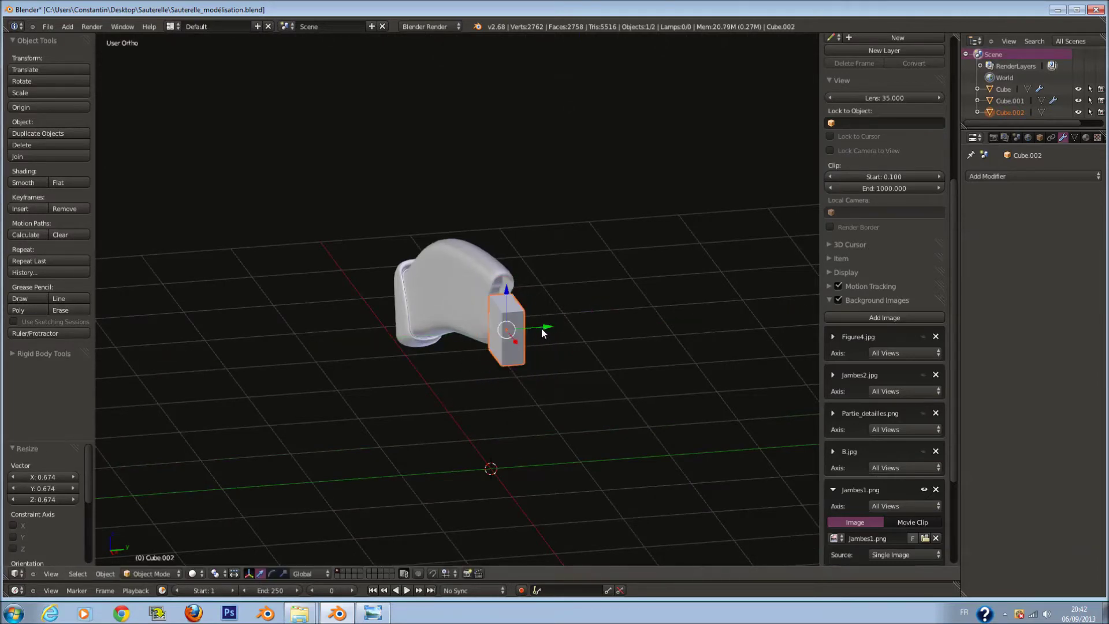
Raise the cube slightly and flatten it further along the Y axis
{"action": "key", "text": "KP_1"}
{"action": "key", "text": "KP_Decimal"}
{"action": "scroll", "coordinate": [890, 496], "scroll_direction": "down", "scroll_amount": 5}
{"action": "scroll", "coordinate": [598, 303], "scroll_direction": "down", "scroll_amount": 3}
{"action": "mouse_move", "coordinate": [598, 303]}
{"action": "middle_mouse_down"}
{"action": "mouse_move", "coordinate": [525, 317]}
{"action": "mouse_move", "coordinate": [585, 337]}
{"action": "middle_mouse_up"}
{"action": "left_click_drag", "start_coordinate": [450, 265], "coordinate": [460, 224]}
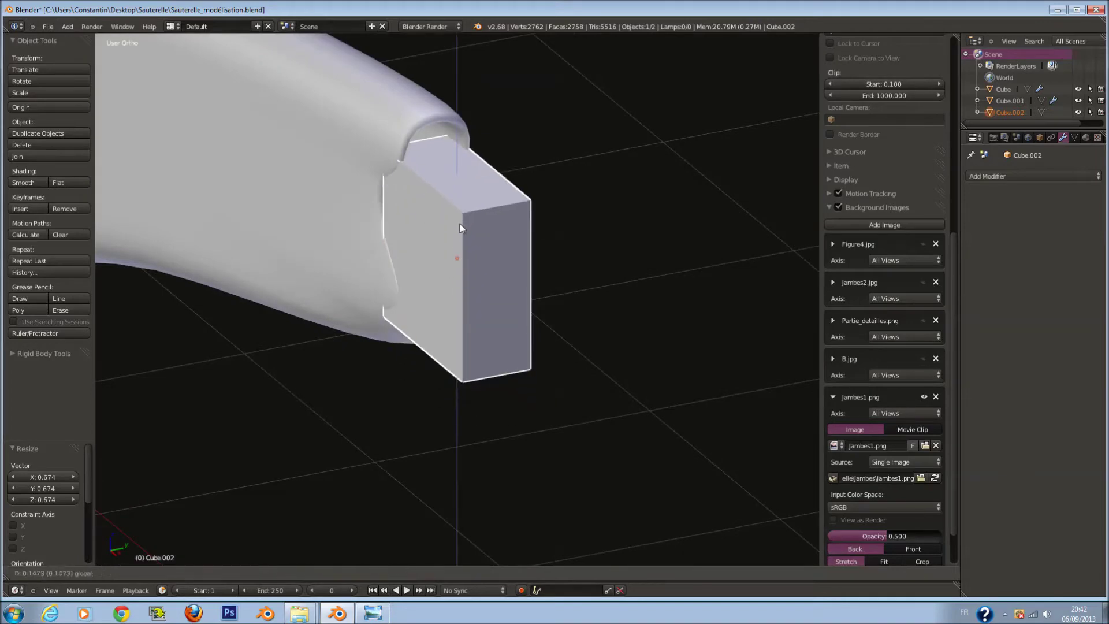
{"action": "key", "text": "s"}
{"action": "key", "text": "y"}
{"action": "left_click", "coordinate": [524, 253]}
In front wireframe view, select the femur and enter Edit Mode with nothing selected
{"action": "middle_click_drag", "start_coordinate": [523, 253], "coordinate": [455, 208]}
{"action": "key", "text": "KP_1"}
{"action": "key", "text": "z"}
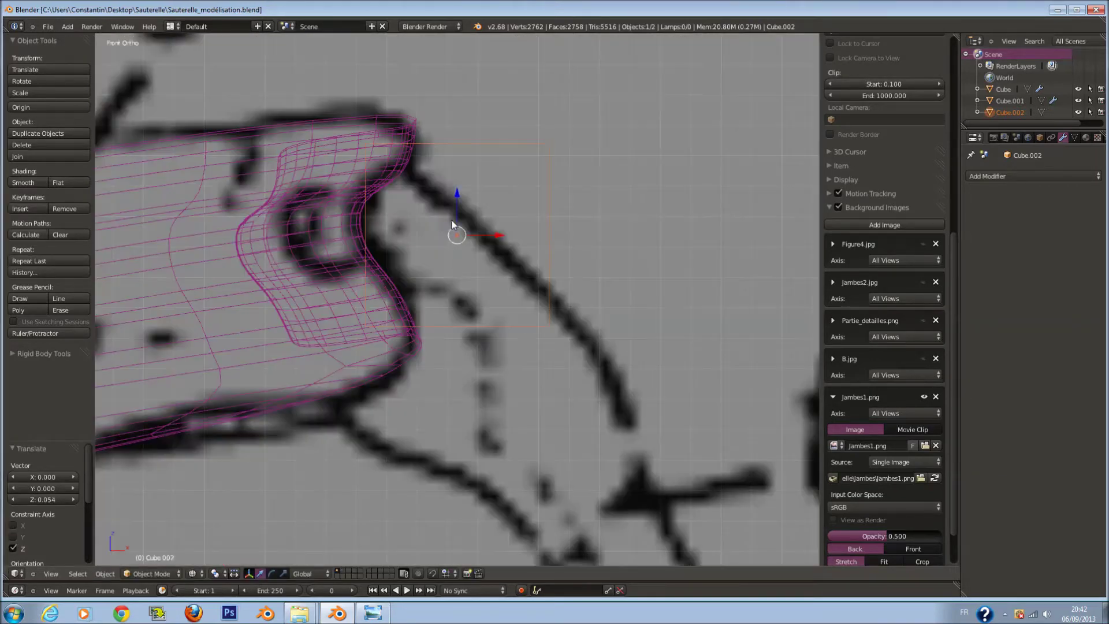
{"action": "scroll", "coordinate": [480, 245], "scroll_direction": "up", "scroll_amount": 2}
{"action": "scroll", "coordinate": [476, 234], "scroll_direction": "up", "scroll_amount": 1}
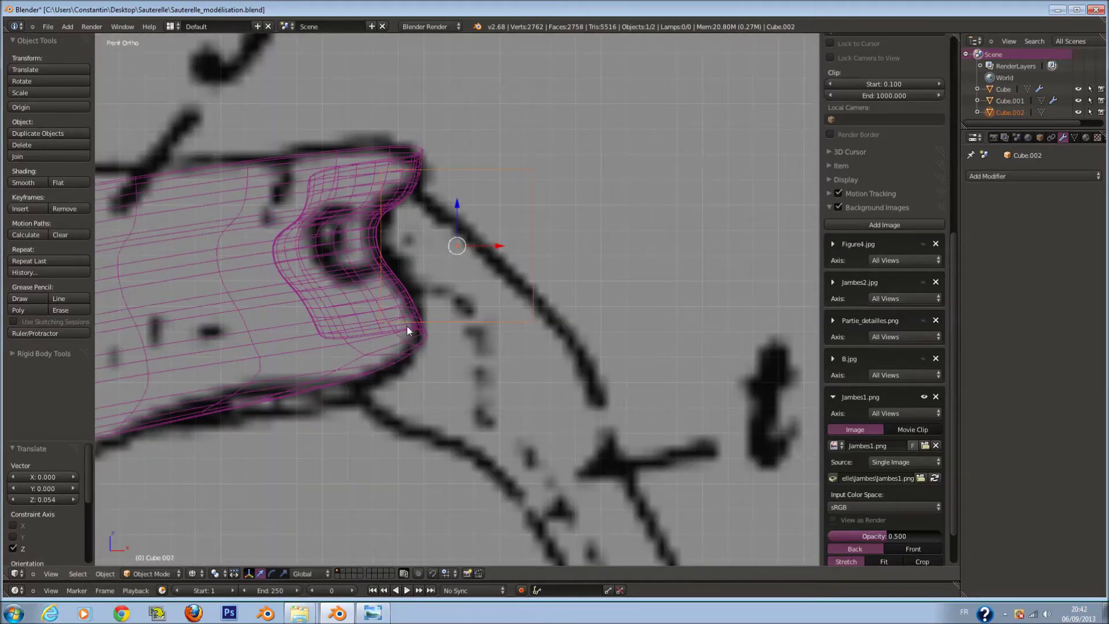
{"action": "right_click", "coordinate": [408, 331]}
{"action": "key", "text": "Tab"}
{"action": "key", "text": "a"}
{"action": "scroll", "coordinate": [491, 318], "scroll_direction": "up", "scroll_amount": 2}
Circle-select the femur's knee-end edge loop, then rotate and move it into place
{"action": "key", "text": "c"}
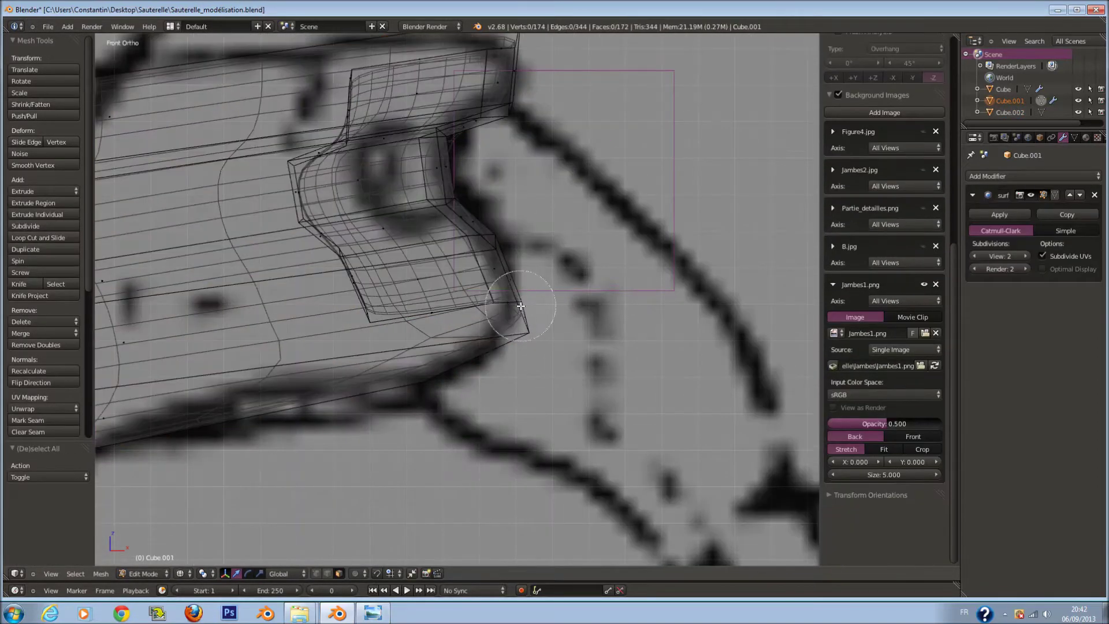
{"action": "left_click_drag", "start_coordinate": [521, 307], "coordinate": [473, 385]}
{"action": "key", "text": "r"}
{"action": "left_click", "coordinate": [601, 312]}
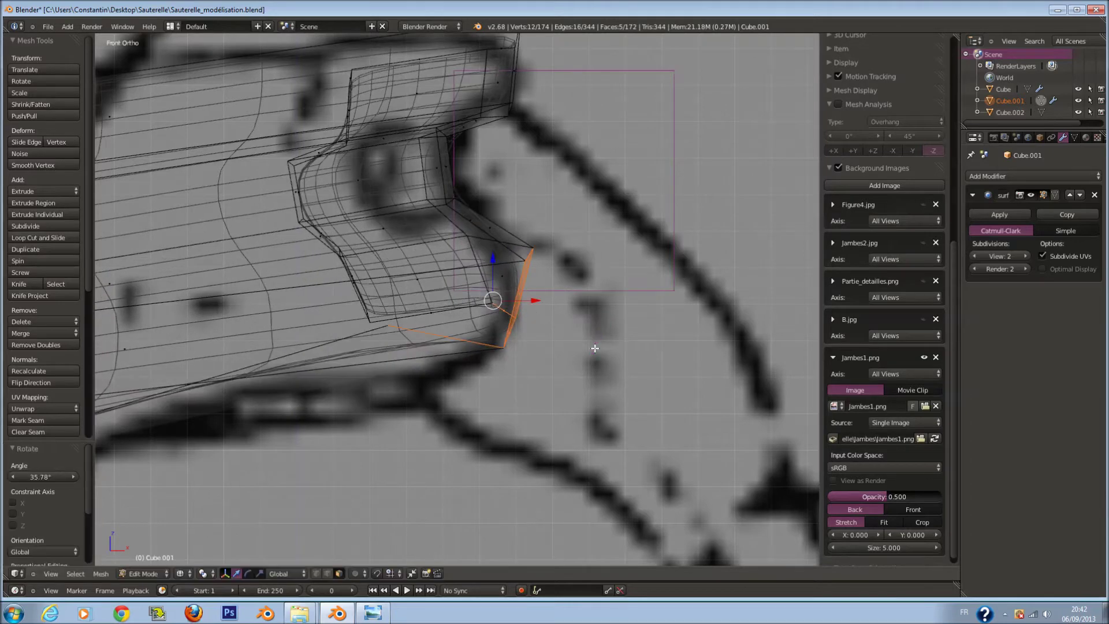
{"action": "key", "text": "g"}
{"action": "left_click", "coordinate": [523, 384]}
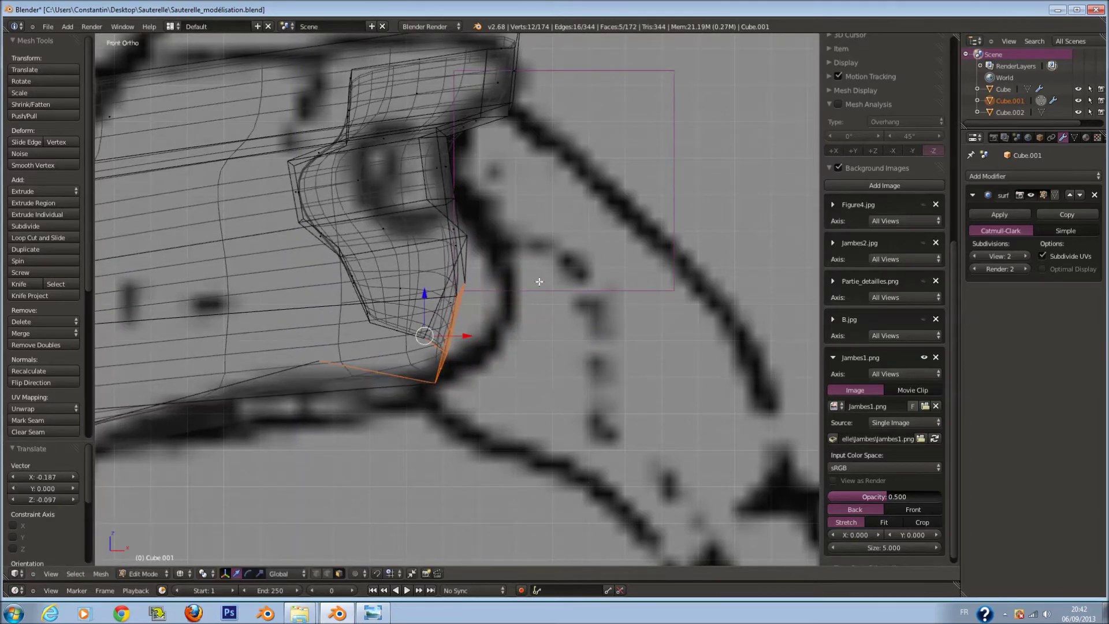
{"action": "key", "text": "r"}
{"action": "left_click", "coordinate": [568, 301]}
Circle-select the knee end's bottom vertices and lower them into place
{"action": "key", "text": "a"}
{"action": "key", "text": "c"}
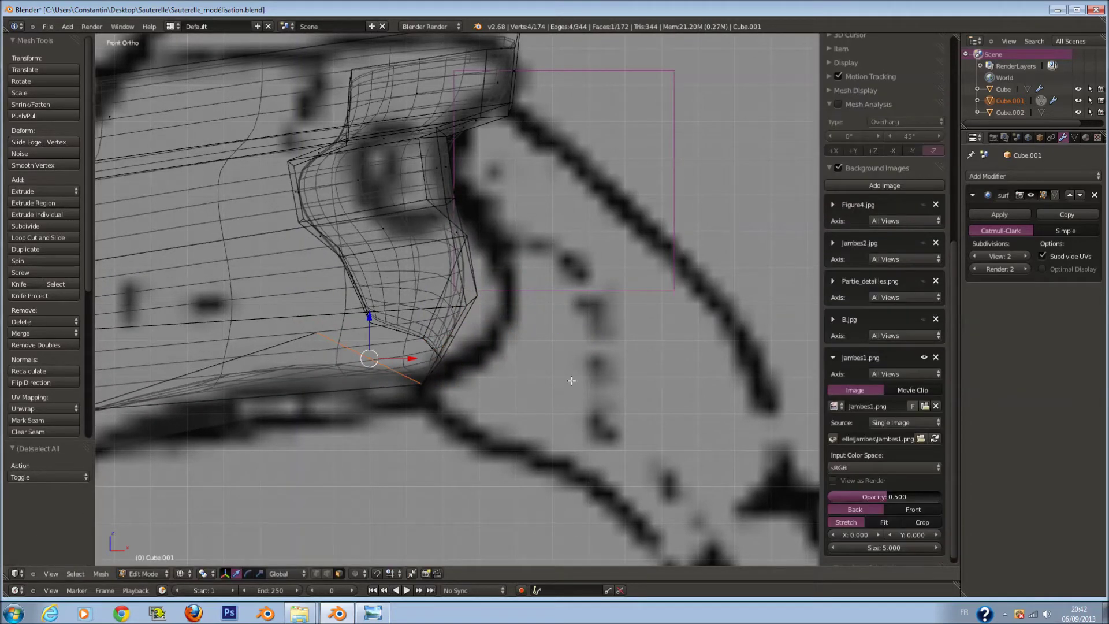
{"action": "left_click_drag", "start_coordinate": [371, 359], "coordinate": [323, 364]}
{"action": "key", "text": "g"}
{"action": "left_click", "coordinate": [465, 332]}
{"action": "key", "text": "z"}
{"action": "mouse_move", "coordinate": [483, 334]}
{"action": "middle_mouse_down"}
{"action": "mouse_move", "coordinate": [396, 327]}
{"action": "mouse_move", "coordinate": [475, 357]}
{"action": "middle_mouse_up"}
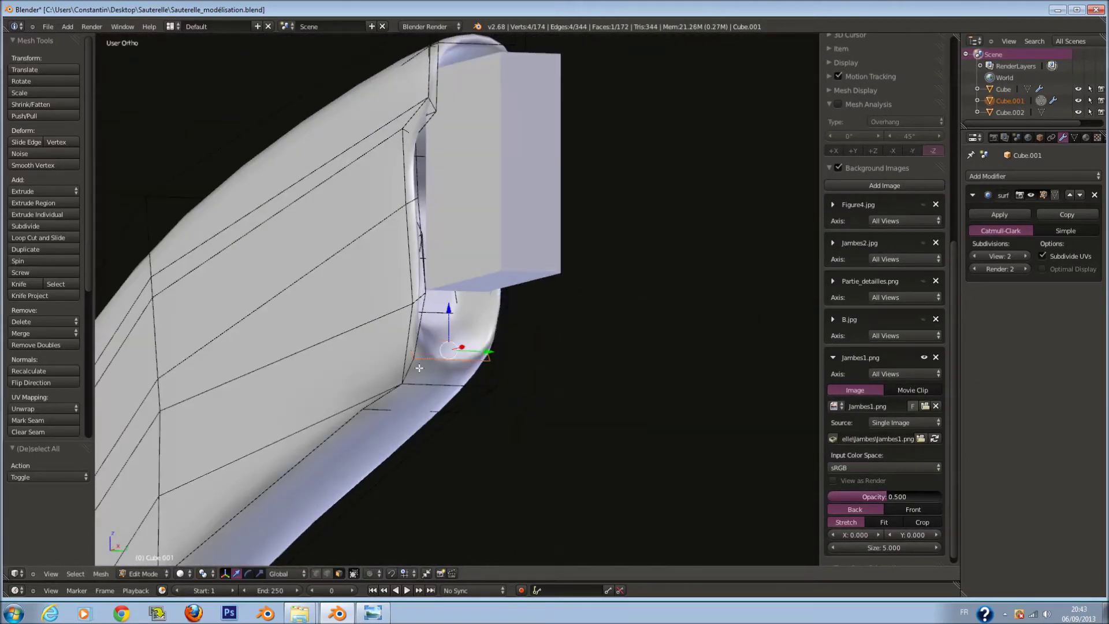
{"action": "key", "text": "KP_1"}
{"action": "key", "text": "z"}
Shift the knee-end edge right, tilt it about 18°, and settle it onto the drawing's outline
{"action": "key", "text": "a"}
{"action": "key", "text": "ctrl+z"}
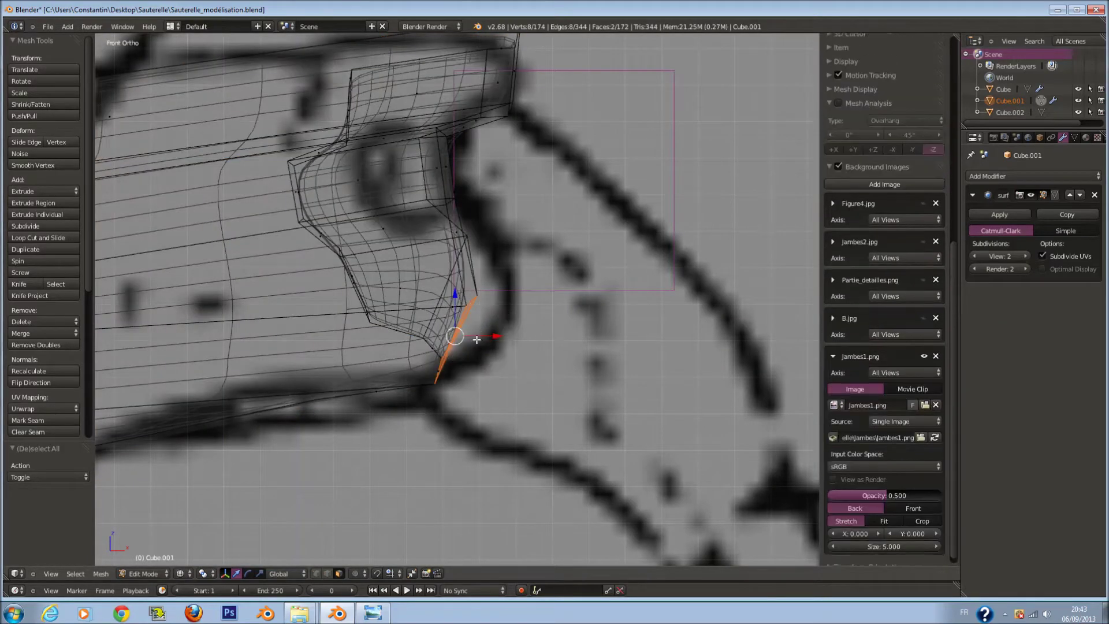
{"action": "key", "text": "g"}
{"action": "left_click", "coordinate": [546, 352]}
{"action": "key", "text": "r"}
{"action": "left_click", "coordinate": [515, 326]}
{"action": "key", "text": "g"}
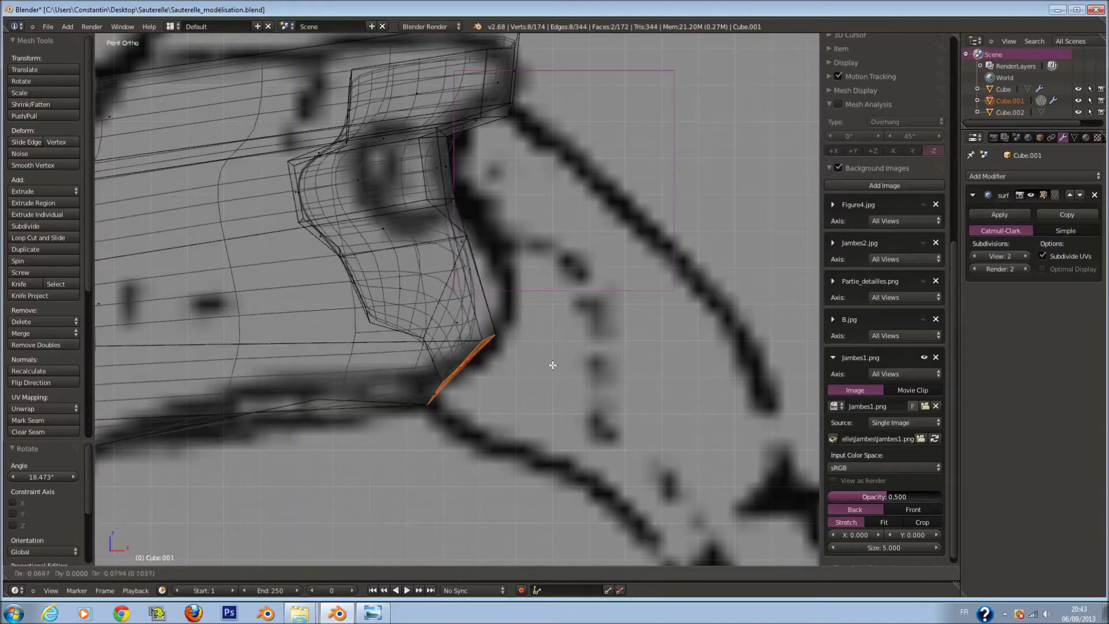
{"action": "left_click", "coordinate": [553, 365]}
Return to Object Mode and select Cube.002
{"action": "key", "text": "Tab"}
{"action": "scroll", "coordinate": [517, 292], "scroll_direction": "down", "scroll_amount": 2}
{"action": "right_click", "coordinate": [565, 289]}
{"action": "scroll", "coordinate": [566, 272], "scroll_direction": "down", "scroll_amount": 2}
{"action": "scroll", "coordinate": [567, 252], "scroll_direction": "up", "scroll_amount": 2}
{"action": "scroll", "coordinate": [578, 225], "scroll_direction": "up", "scroll_amount": 1}
Place Cube.002 at the femur's knee end and add Subdivision Surface smoothing (Ctrl+1)
{"action": "key", "text": "g"}
{"action": "left_click", "coordinate": [517, 252]}
{"action": "key", "text": "ctrl+1"}
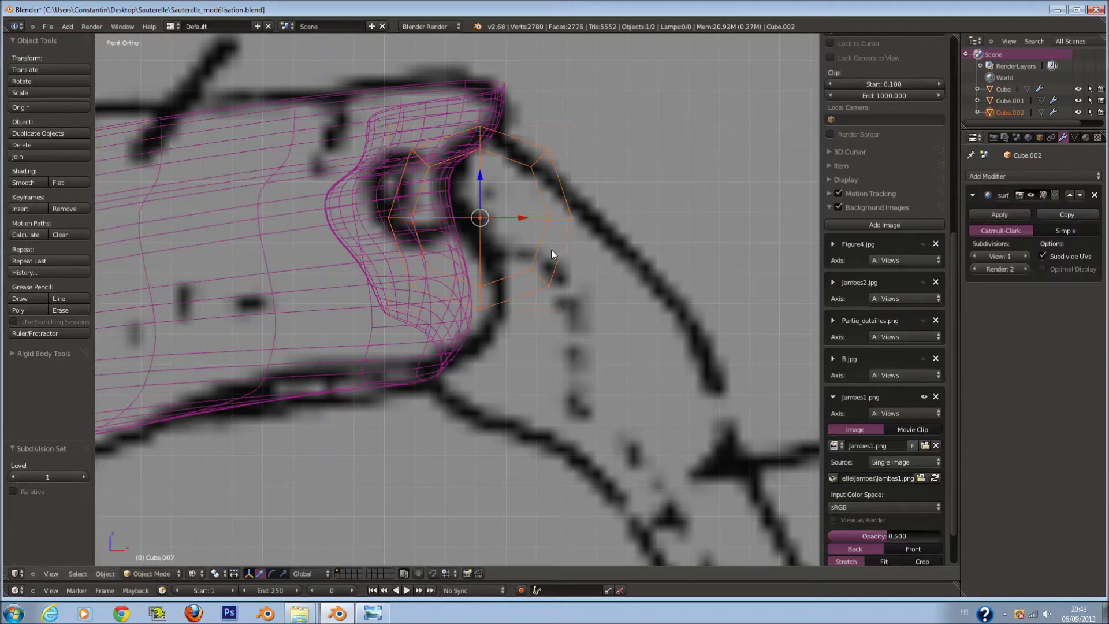
{"action": "key", "text": "Tab"}
Nudge the cube's right face and cut a new edge loop through the cube
{"action": "right_click", "coordinate": [557, 245]}
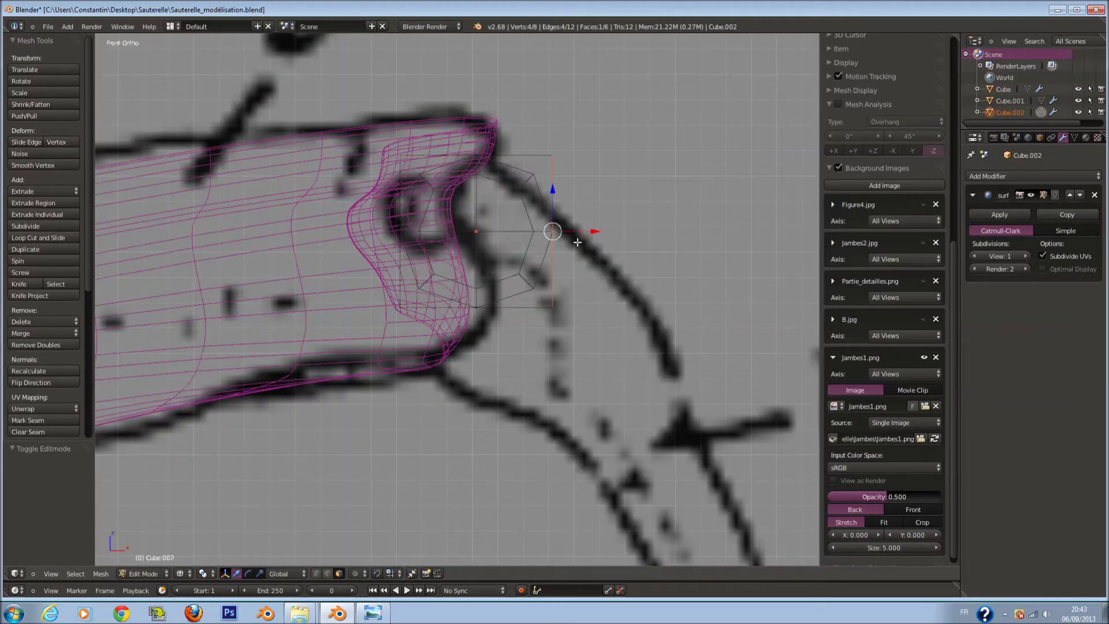
{"action": "key", "text": "g"}
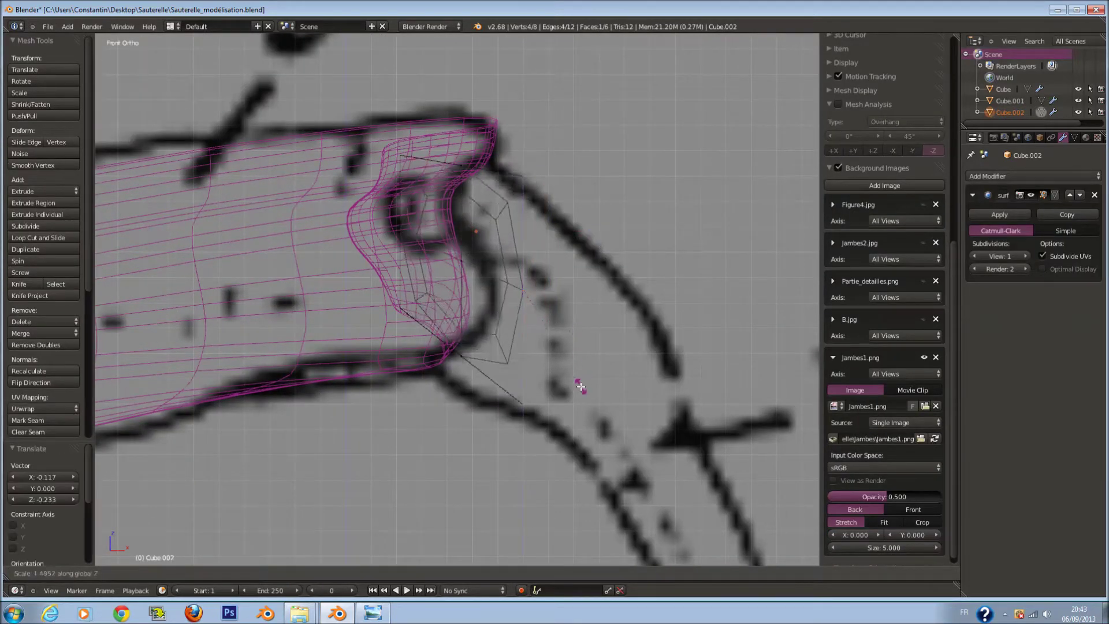
{"action": "key", "text": "g"}
{"action": "key", "text": "ctrl+r"}
{"action": "left_click", "coordinate": [523, 288]}
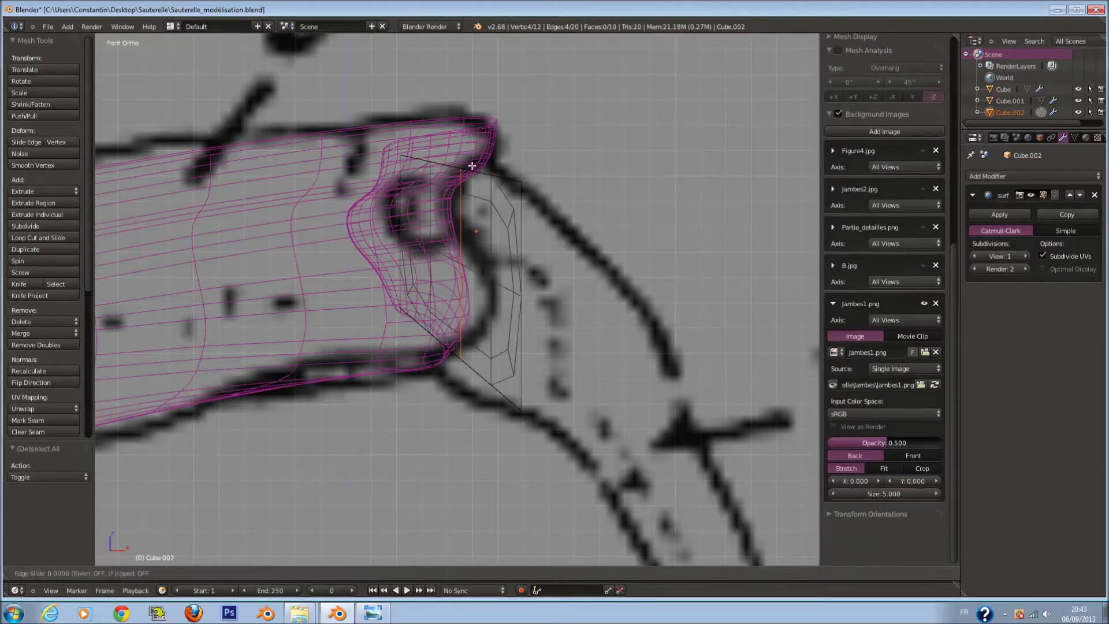
Stretch the cube vertically along the Z axis
{"action": "left_click", "coordinate": [529, 307]}
{"action": "key", "text": "s"}
{"action": "key", "text": "z"}
{"action": "left_click", "coordinate": [533, 314]}
{"action": "key", "text": "z"}
{"action": "key", "text": "z"}
Extrude the cube's right end face down along the tibia in the drawing
{"action": "right_click", "coordinate": [530, 287]}
{"action": "right_click", "coordinate": [520, 289], "text": "alt"}
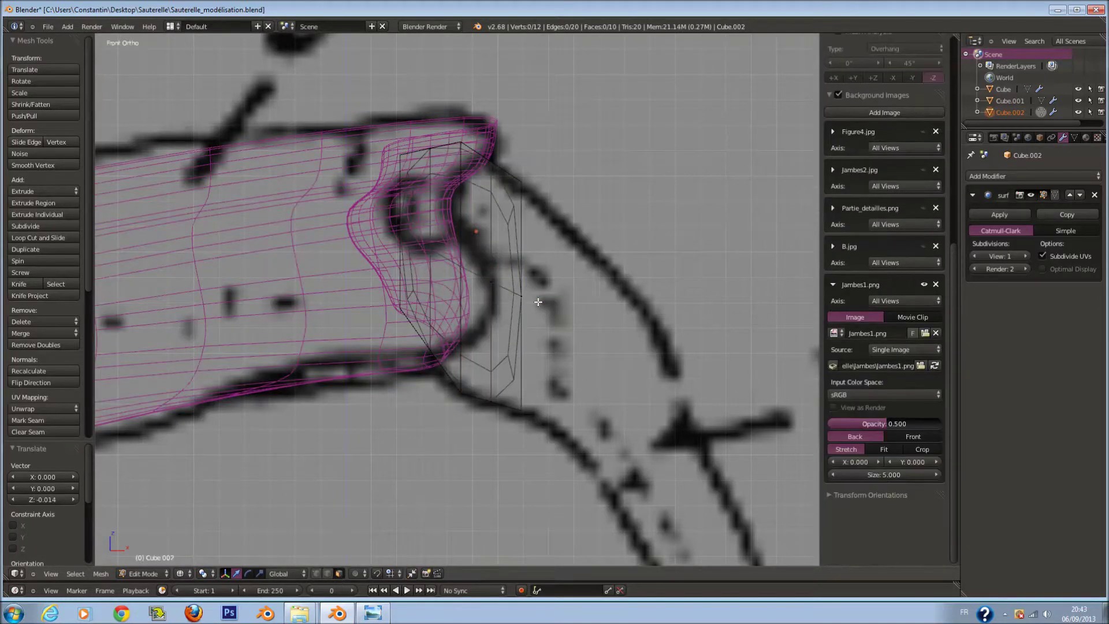
{"action": "middle_click_drag", "start_coordinate": [549, 302], "coordinate": [559, 260], "text": "shift"}
{"action": "key", "text": "e"}
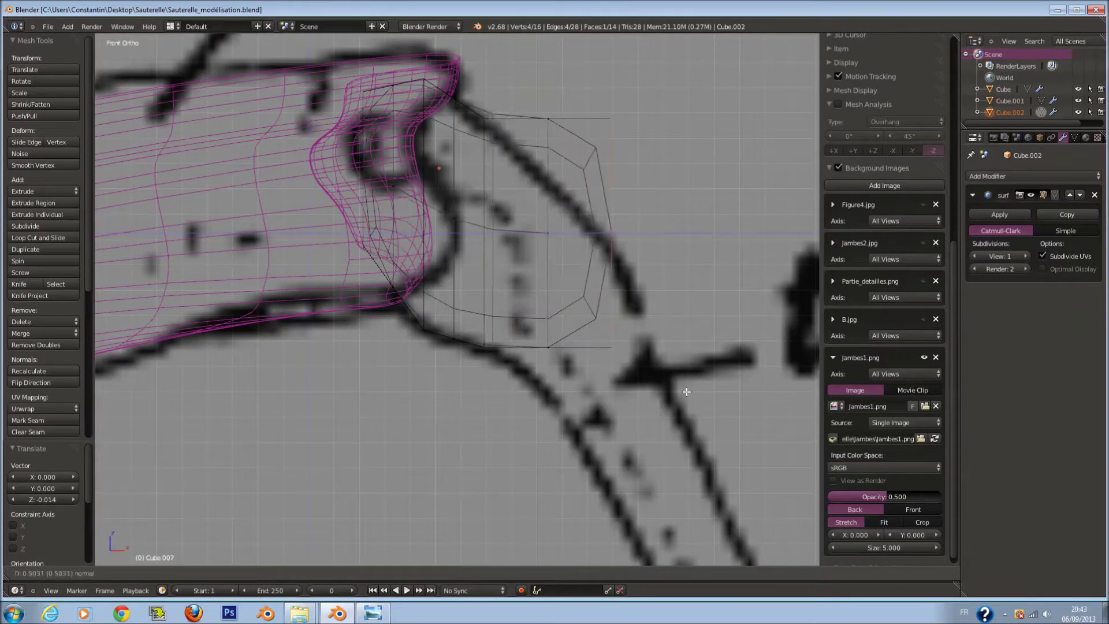
{"action": "left_click", "coordinate": [601, 273]}
Rotate the extruded end face to follow the tibia's angle
{"action": "scroll", "coordinate": [598, 267], "scroll_direction": "down", "scroll_amount": 3}
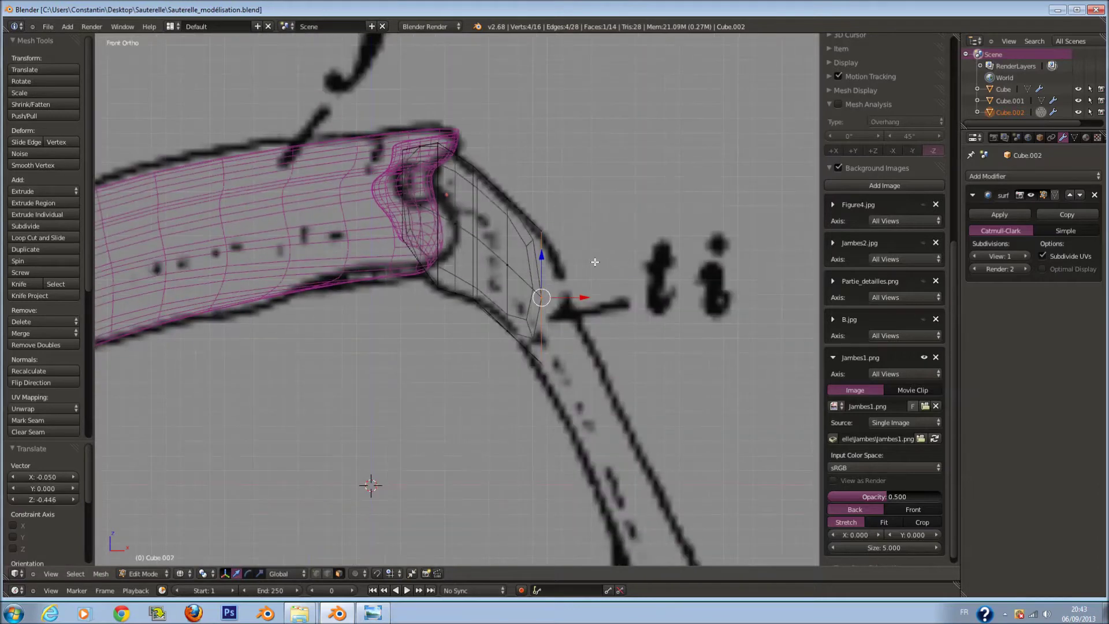
{"action": "scroll", "coordinate": [594, 254], "scroll_direction": "down", "scroll_amount": 3, "text": "shift"}
{"action": "scroll", "coordinate": [553, 234], "scroll_direction": "down", "scroll_amount": 5, "text": "ctrl"}
{"action": "key", "text": "r"}
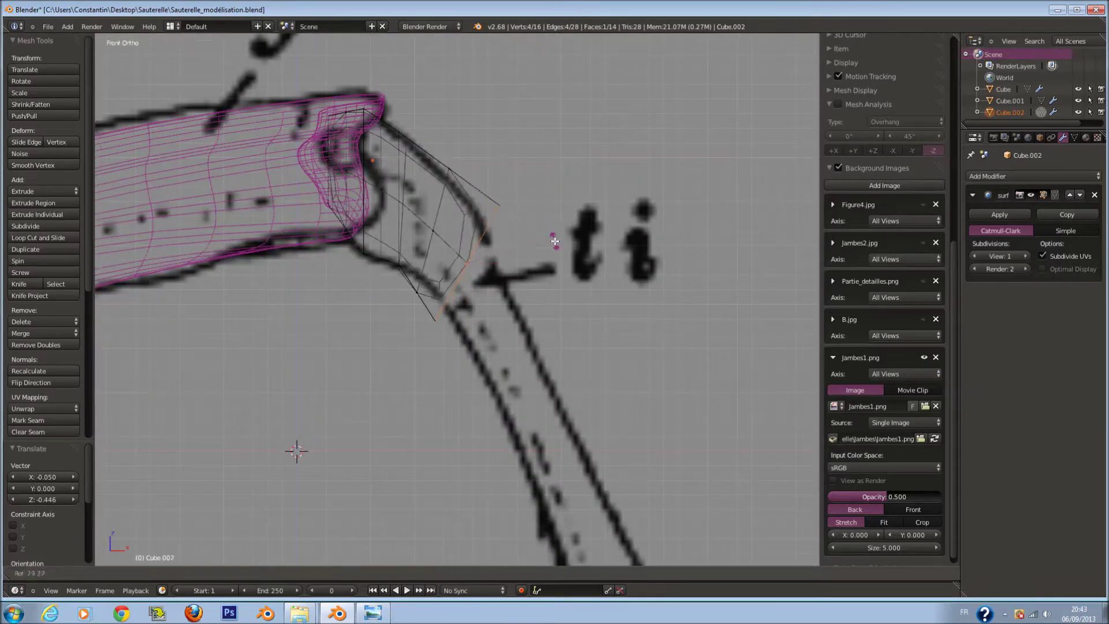
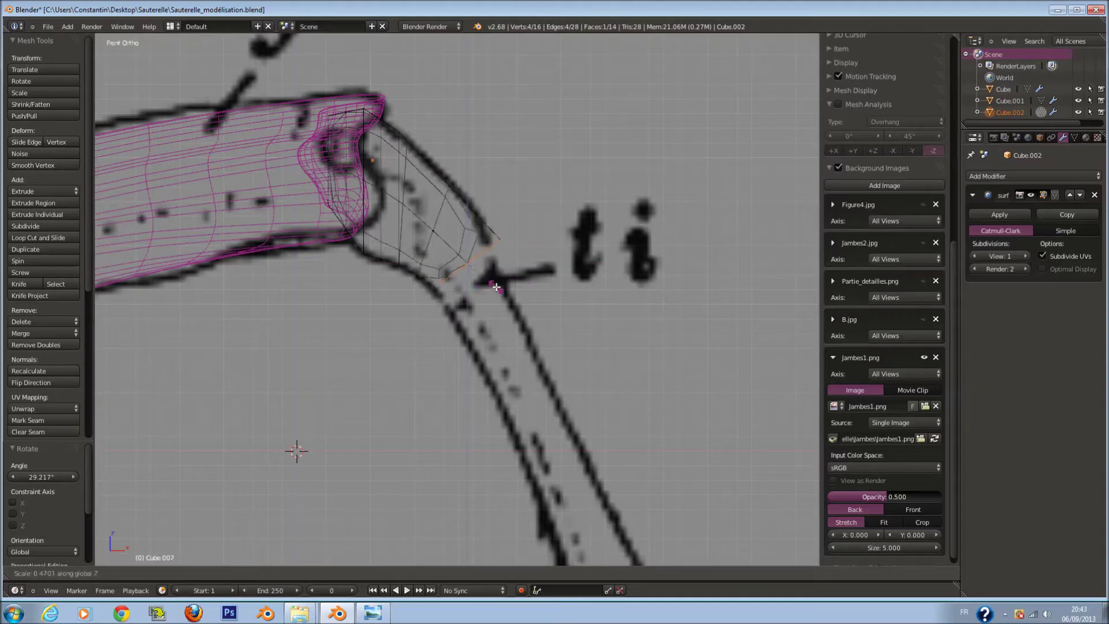
Extrude the tibia's end face down the leg and scale it along Y to match the drawing
{"action": "left_click", "coordinate": [487, 290]}
{"action": "scroll", "coordinate": [508, 174], "scroll_direction": "down", "scroll_amount": 3, "text": "shift"}
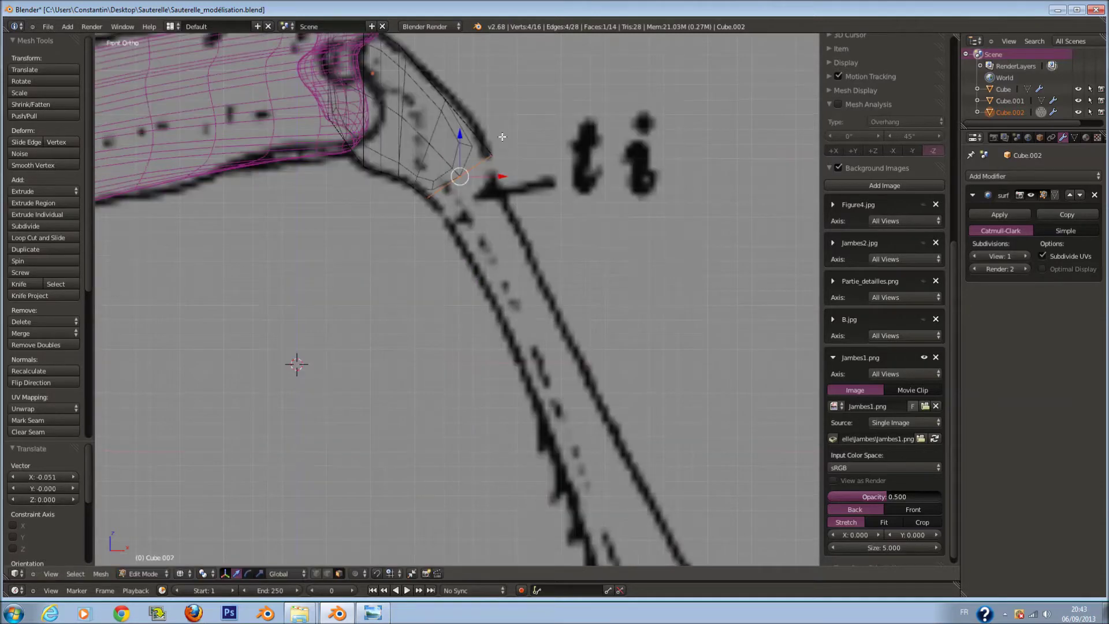
{"action": "scroll", "coordinate": [504, 139], "scroll_direction": "down", "scroll_amount": 3}
{"action": "key", "text": "e"}
{"action": "left_click", "coordinate": [603, 378]}
{"action": "key", "text": "g"}
{"action": "left_click", "coordinate": [610, 353]}
{"action": "middle_click_drag", "start_coordinate": [609, 353], "coordinate": [511, 379]}
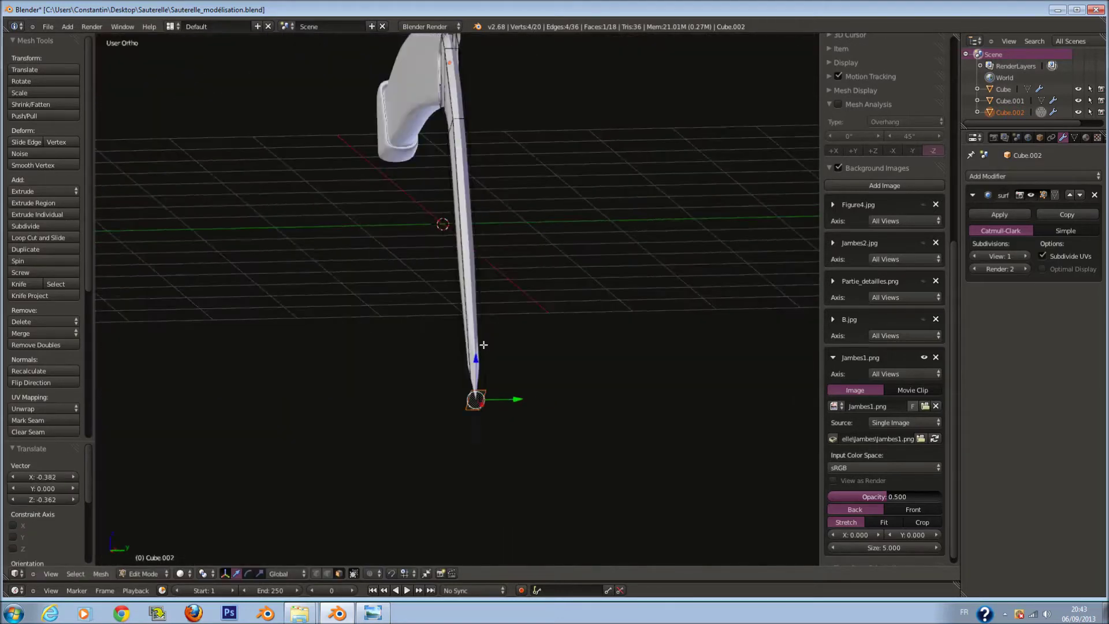
{"action": "key", "text": "y"}
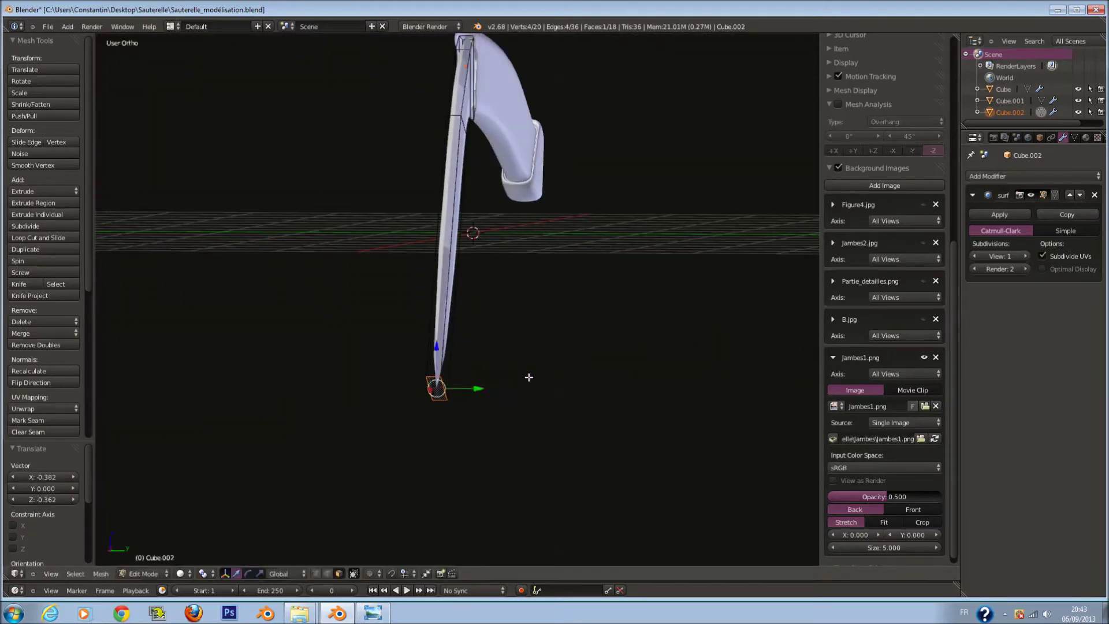
{"action": "left_click", "coordinate": [550, 324]}
{"action": "key", "text": "KP_1"}
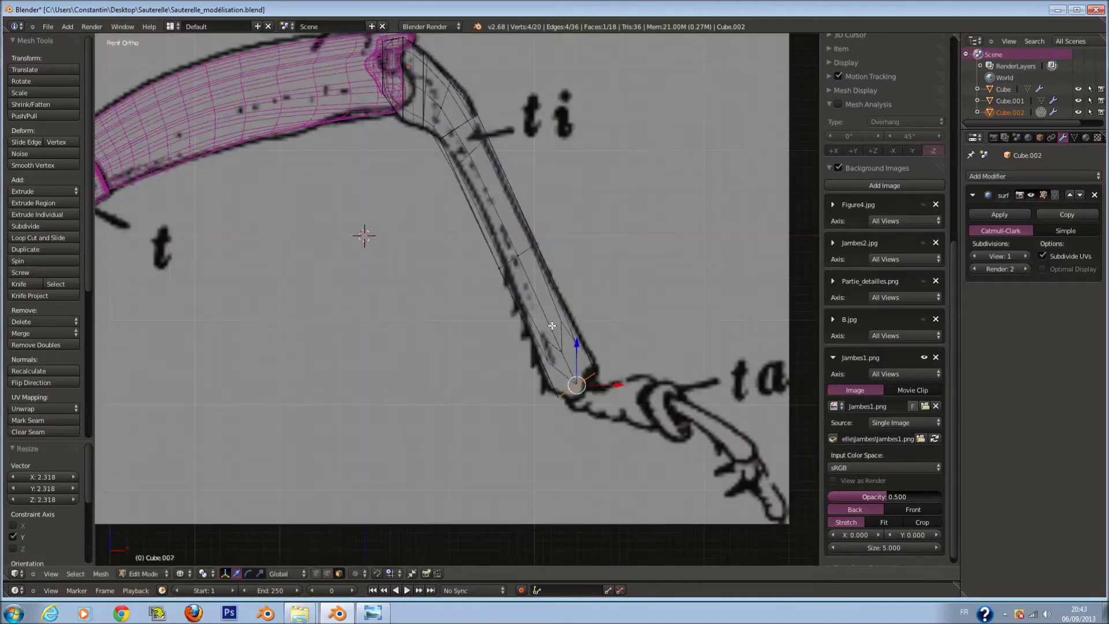
{"action": "key", "text": "a"}
Add an edge loop across the tibia and scale it to the drawing's outline
{"action": "key", "text": "ctrl+r"}
{"action": "left_click", "coordinate": [577, 278]}
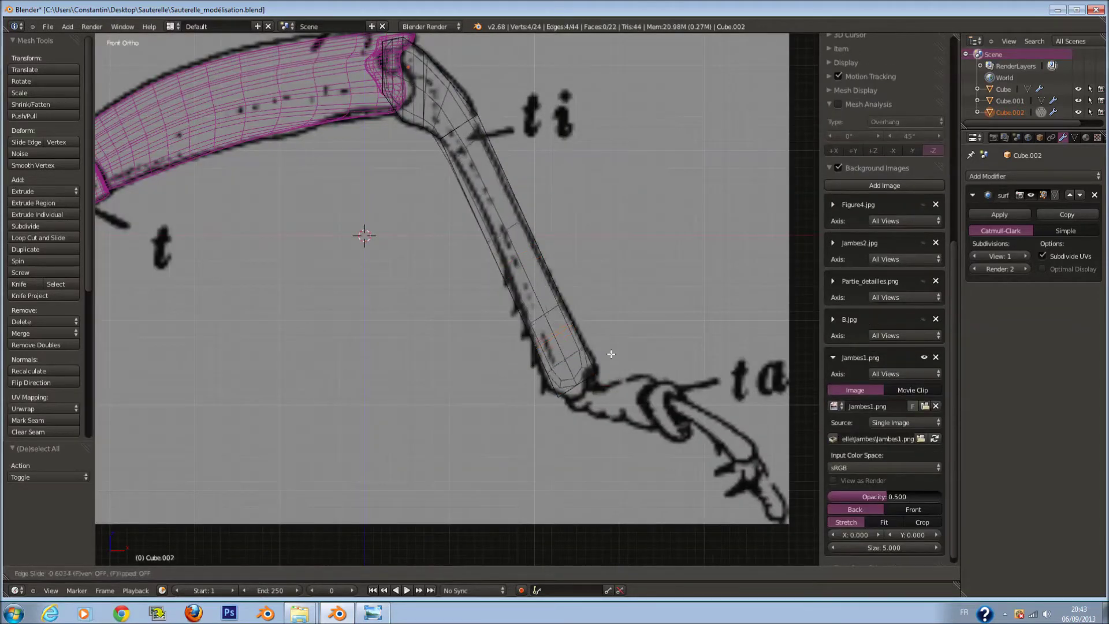
{"action": "left_click", "coordinate": [611, 359]}
{"action": "key", "text": "s"}
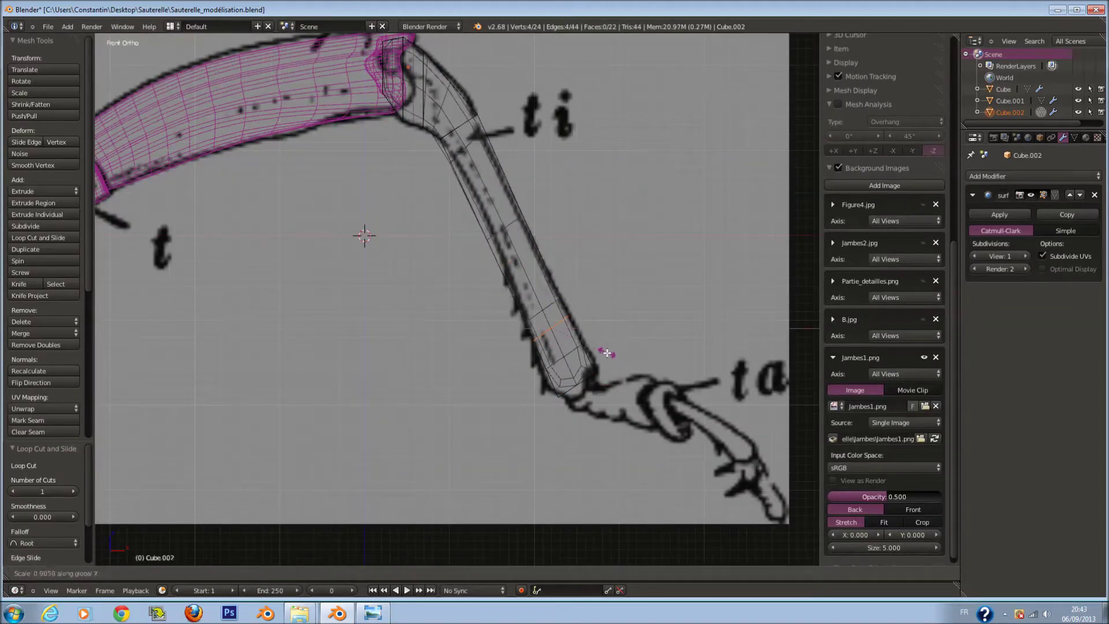
{"action": "left_click", "coordinate": [605, 353]}
{"action": "key", "text": "a"}
Extrude the tibia's tip edge toward the tarsus joint, tilting and widening it
{"action": "right_click", "coordinate": [578, 384]}
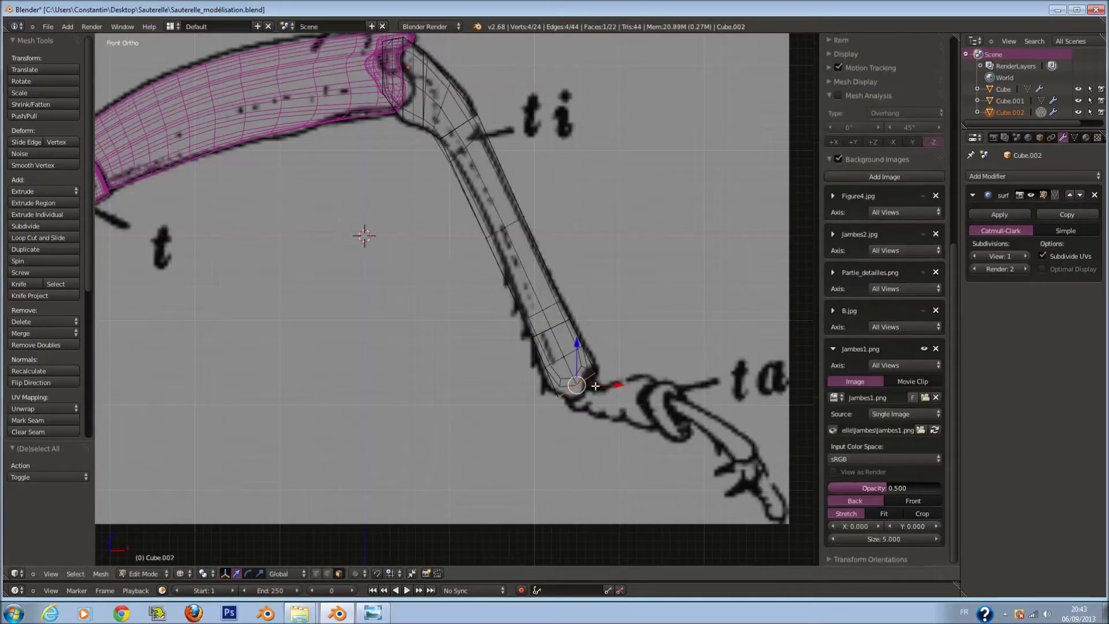
{"action": "scroll", "coordinate": [659, 384], "scroll_direction": "up", "scroll_amount": 2}
{"action": "key", "text": "e"}
{"action": "left_click", "coordinate": [665, 390]}
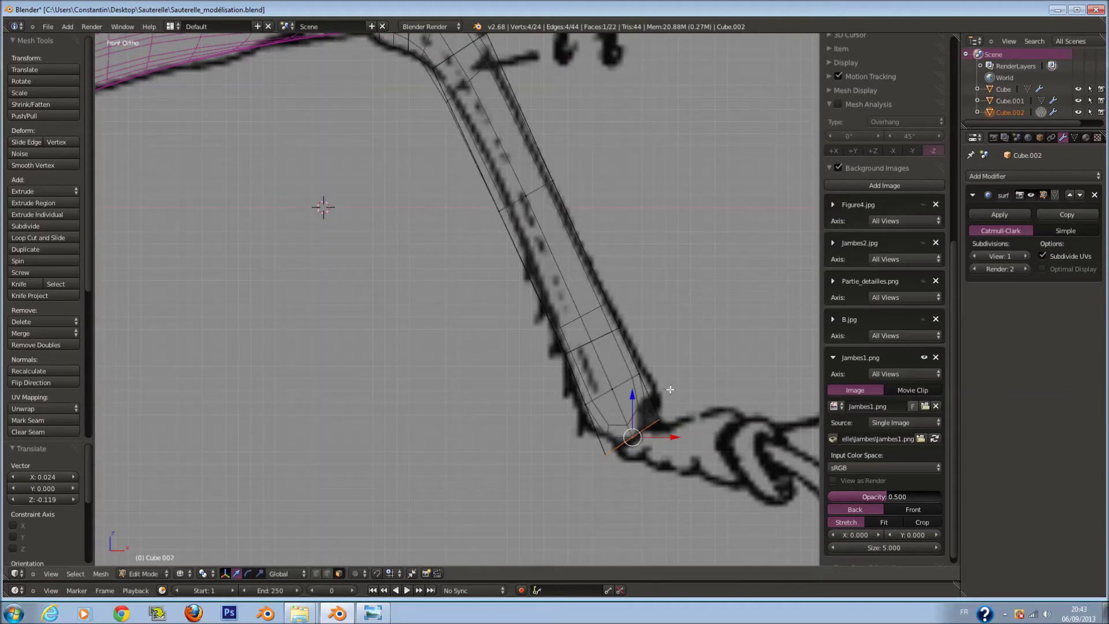
{"action": "left_click", "coordinate": [684, 404]}
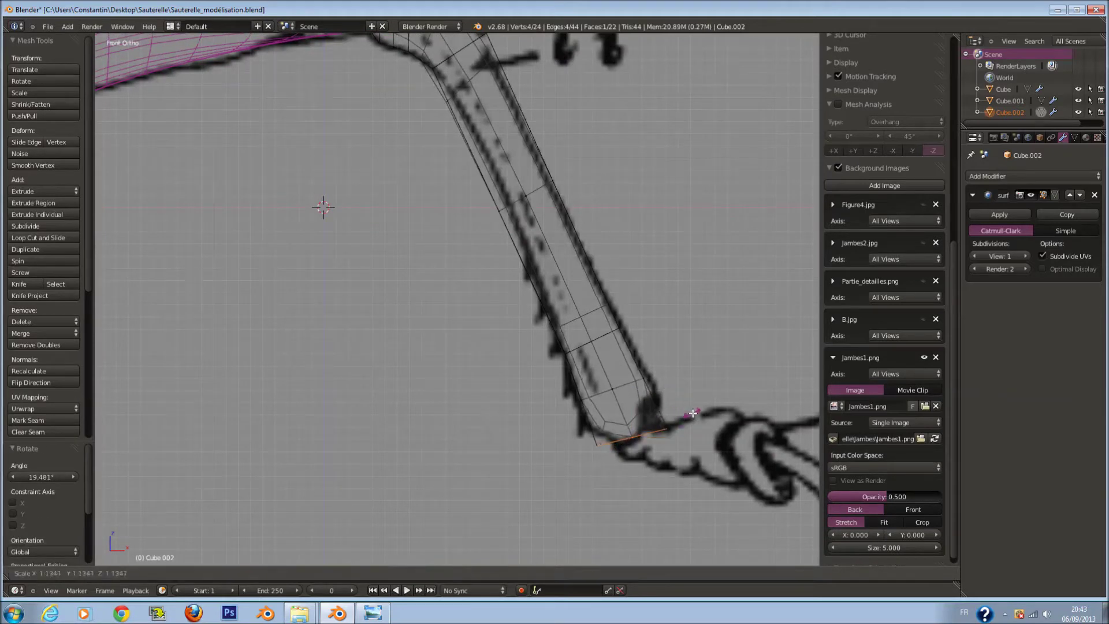
{"action": "left_click", "coordinate": [725, 422]}
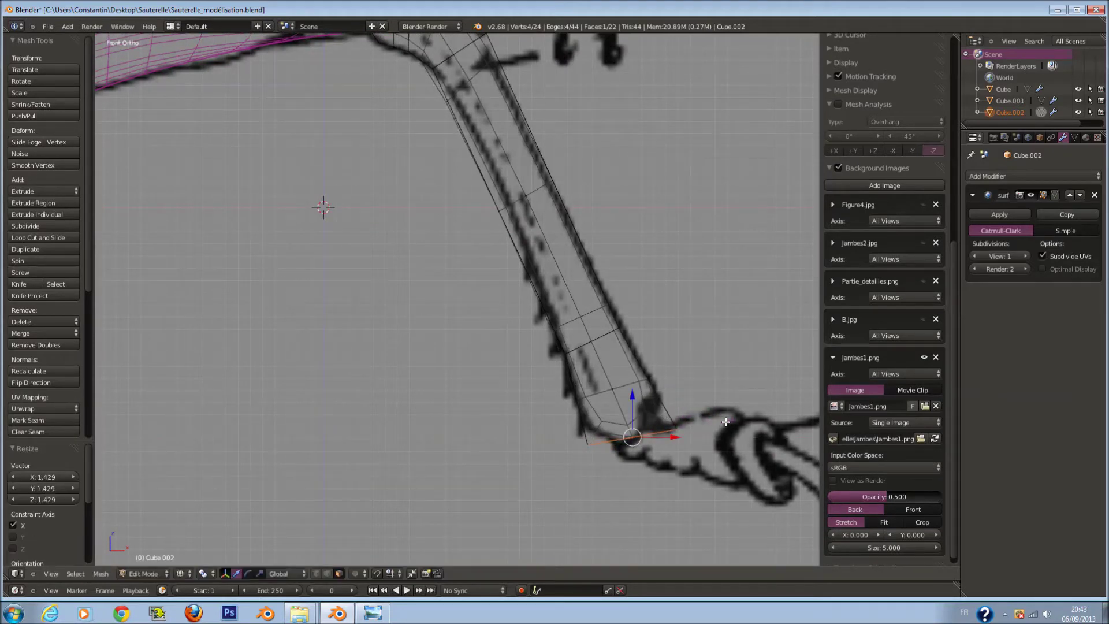
{"action": "scroll", "coordinate": [601, 299], "scroll_direction": "down", "scroll_amount": 2}
{"action": "key", "text": "a"}
{"action": "scroll", "coordinate": [520, 220], "scroll_direction": "up", "scroll_amount": 2}
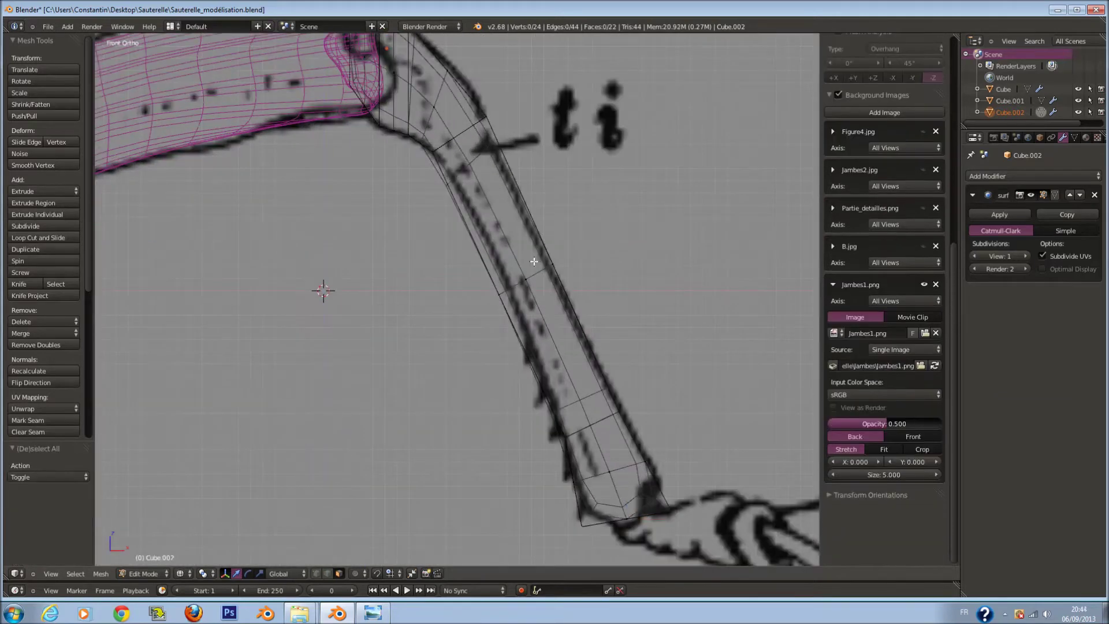
Cut another edge loop and move the bend vertices onto the drawing's outline
{"action": "left_click", "coordinate": [516, 267]}
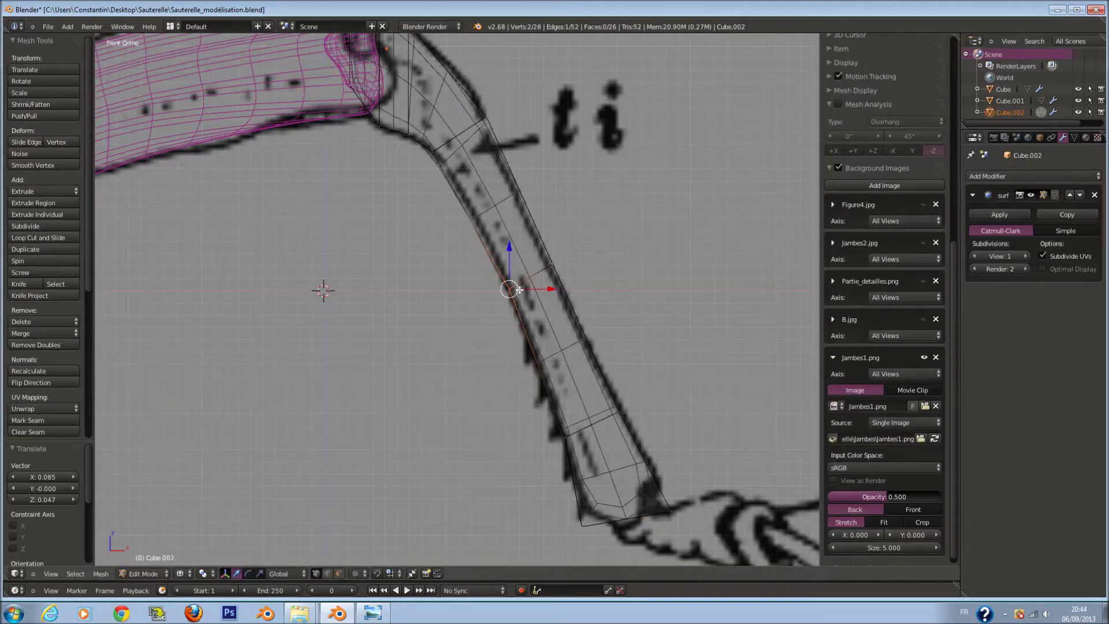
{"action": "key", "text": "Escape"}
{"action": "middle_click_drag", "start_coordinate": [441, 110], "coordinate": [442, 154], "text": "shift"}
{"action": "left_click_drag", "start_coordinate": [425, 185], "coordinate": [448, 203]}
{"action": "key", "text": "g"}
{"action": "left_click", "coordinate": [442, 199]}
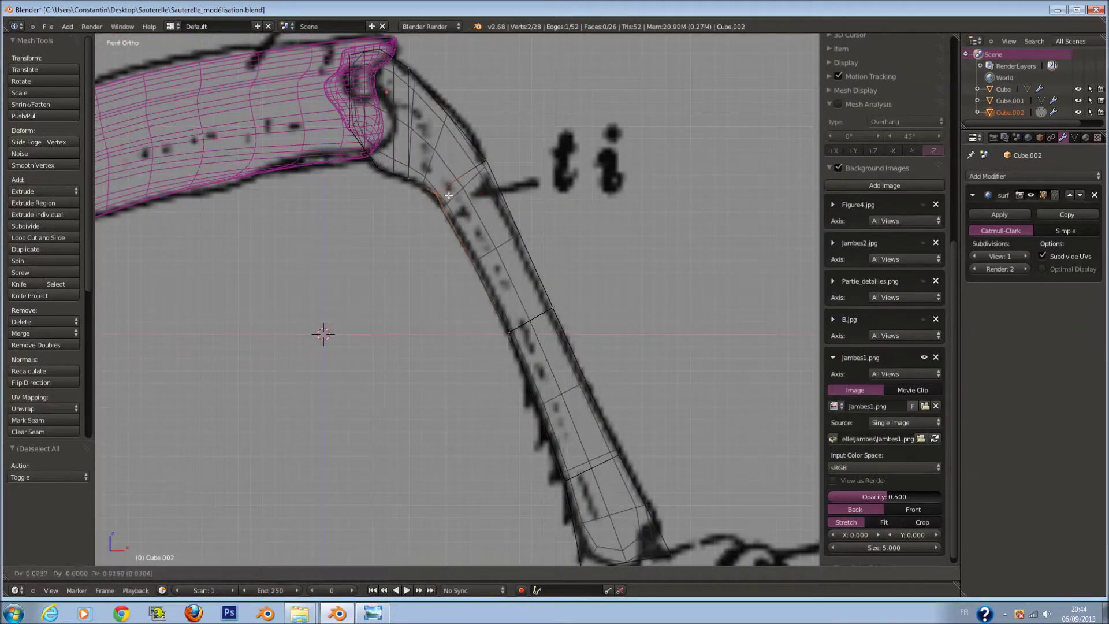
Check the bend around the knee joint, then return to the wireframe front view and exit Edit Mode
{"action": "key", "text": "z"}
{"action": "scroll", "coordinate": [455, 114], "scroll_direction": "up", "scroll_amount": 2}
{"action": "scroll", "coordinate": [454, 113], "scroll_direction": "down", "scroll_amount": 1}
{"action": "middle_click_drag", "start_coordinate": [488, 168], "coordinate": [409, 172]}
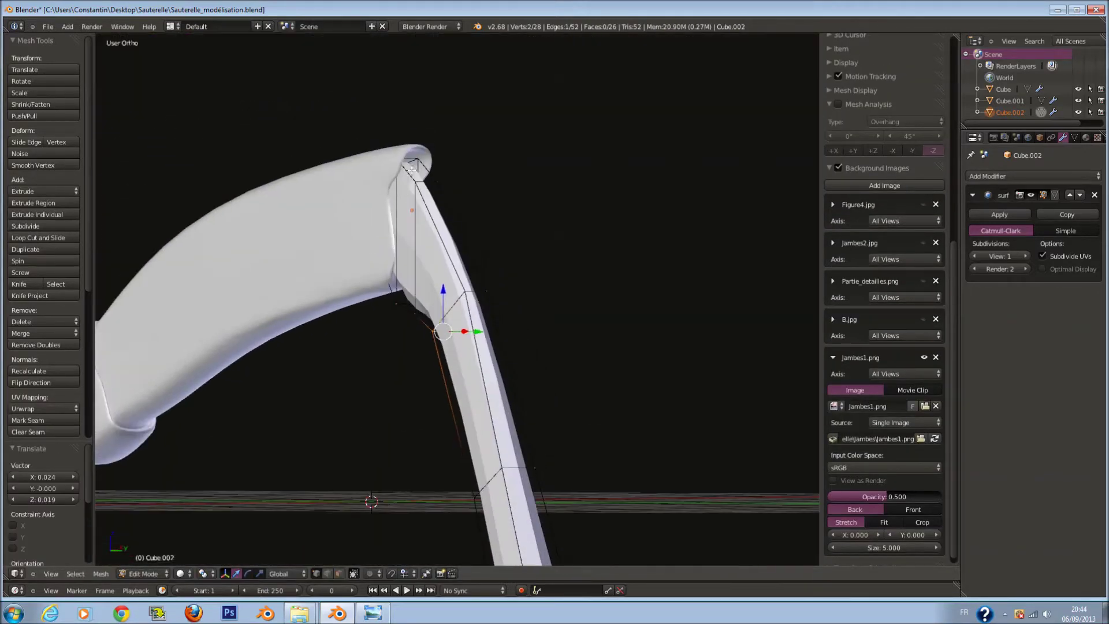
{"action": "key", "text": "KP_1"}
{"action": "key", "text": "z"}
{"action": "scroll", "coordinate": [545, 280], "scroll_direction": "up", "scroll_amount": 2}
{"action": "scroll", "coordinate": [496, 228], "scroll_direction": "up", "scroll_amount": 2}
{"action": "key", "text": "a"}
{"action": "key", "text": "c"}
{"action": "key", "text": "Escape"}
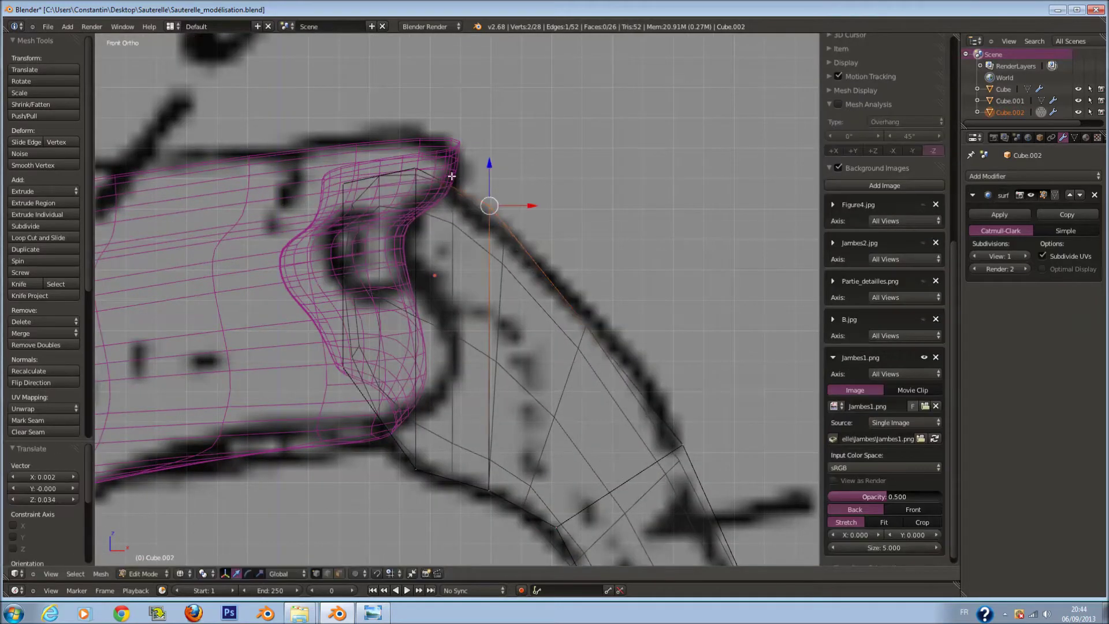
Select the femur and add an edge loop near its knee end
{"action": "key", "text": "Tab"}
{"action": "right_click", "coordinate": [456, 159]}
{"action": "key", "text": "Tab"}
{"action": "key", "text": "c"}
{"action": "left_click", "coordinate": [474, 162]}
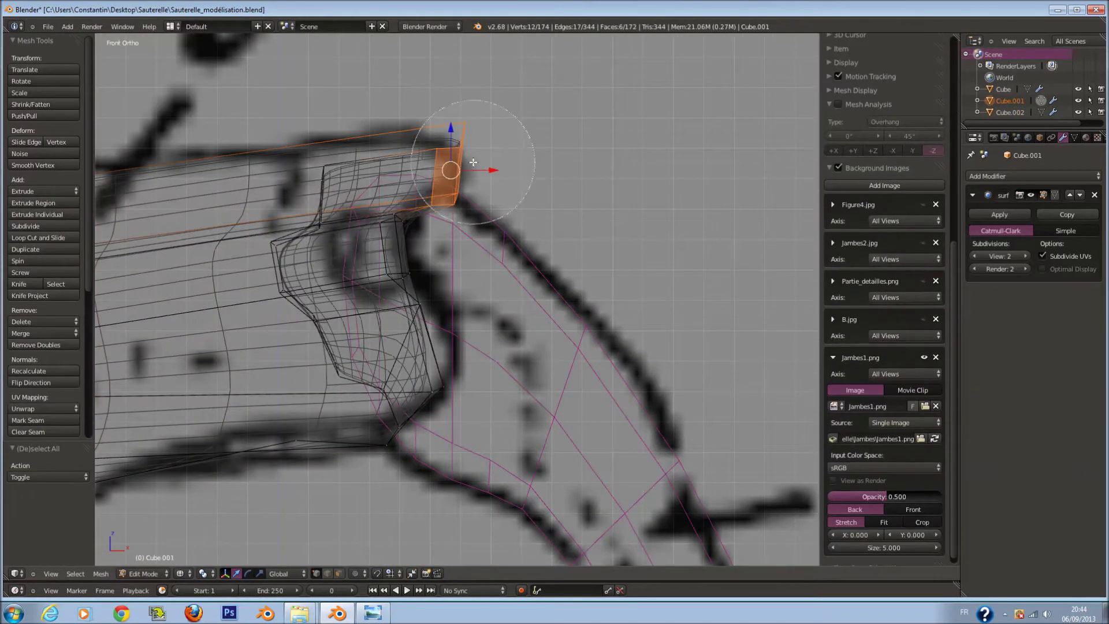
{"action": "scroll", "coordinate": [329, 154], "scroll_direction": "down", "scroll_amount": 2}
{"action": "key", "text": "ctrl+r"}
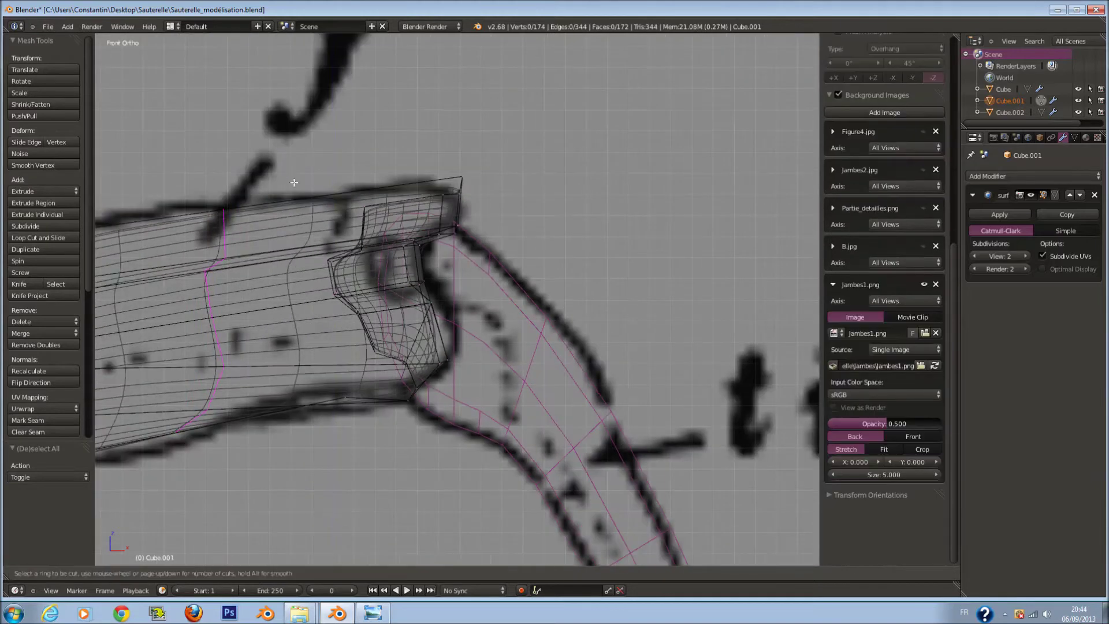
{"action": "left_click", "coordinate": [292, 181]}
{"action": "left_click", "coordinate": [478, 198]}
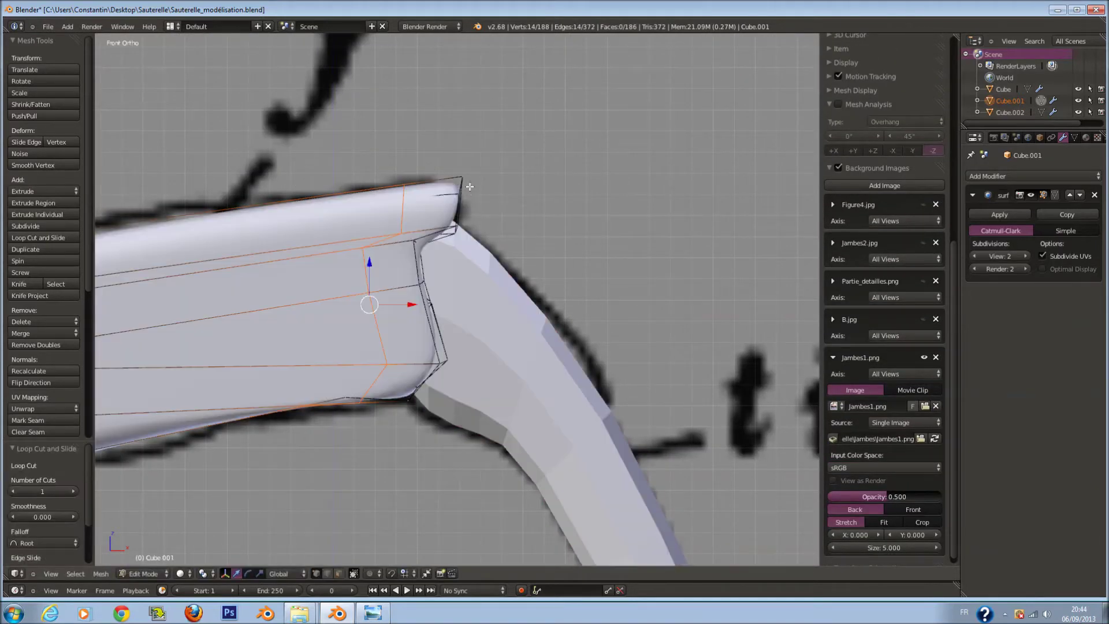
Move the femur's tip vertices and flatten them along Y by 0.574 against the tibia
{"action": "key", "text": "a"}
{"action": "left_click", "coordinate": [484, 191]}
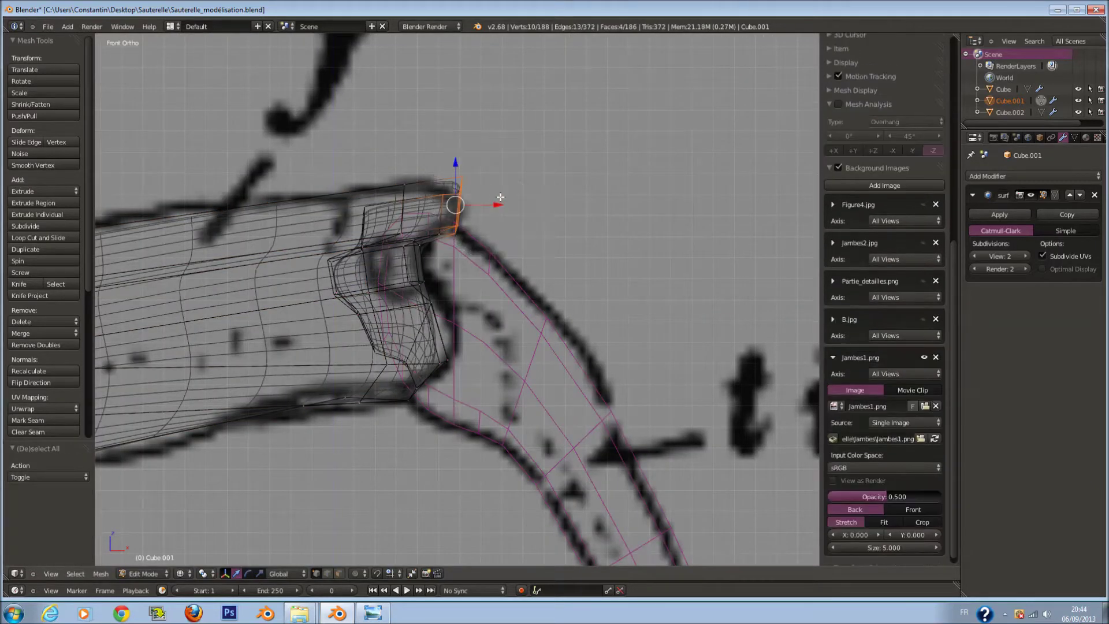
{"action": "key", "text": "Escape"}
{"action": "scroll", "coordinate": [508, 214], "scroll_direction": "up", "scroll_amount": 1}
{"action": "key", "text": "g"}
{"action": "left_click", "coordinate": [506, 227]}
{"action": "key", "text": "z"}
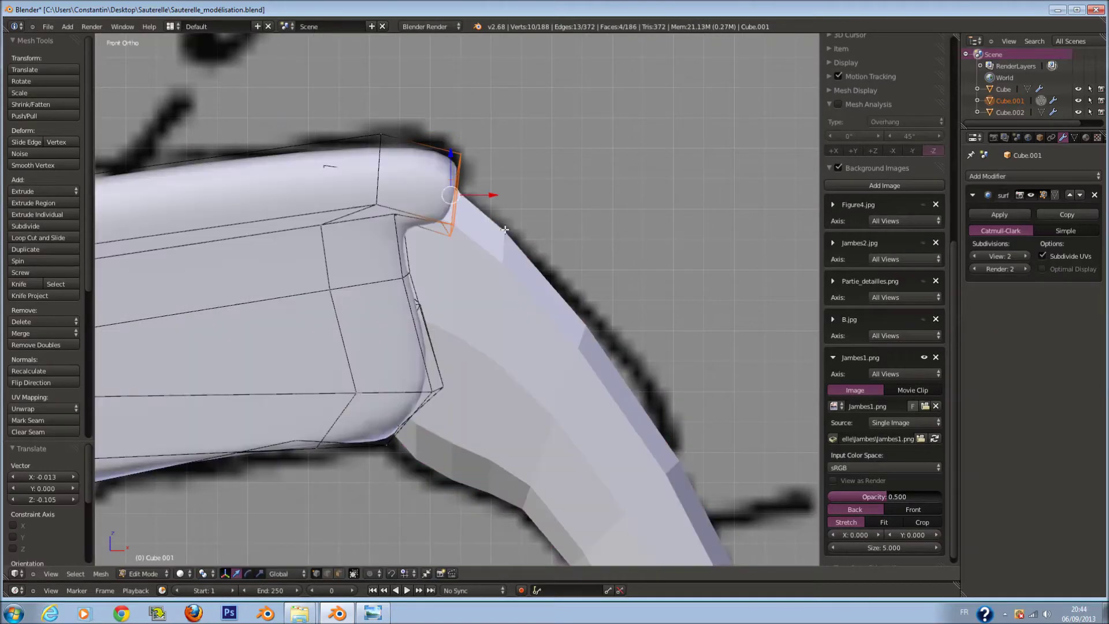
{"action": "middle_click_drag", "start_coordinate": [507, 228], "coordinate": [533, 186]}
{"action": "key", "text": "s"}
{"action": "right_click", "coordinate": [519, 192]}
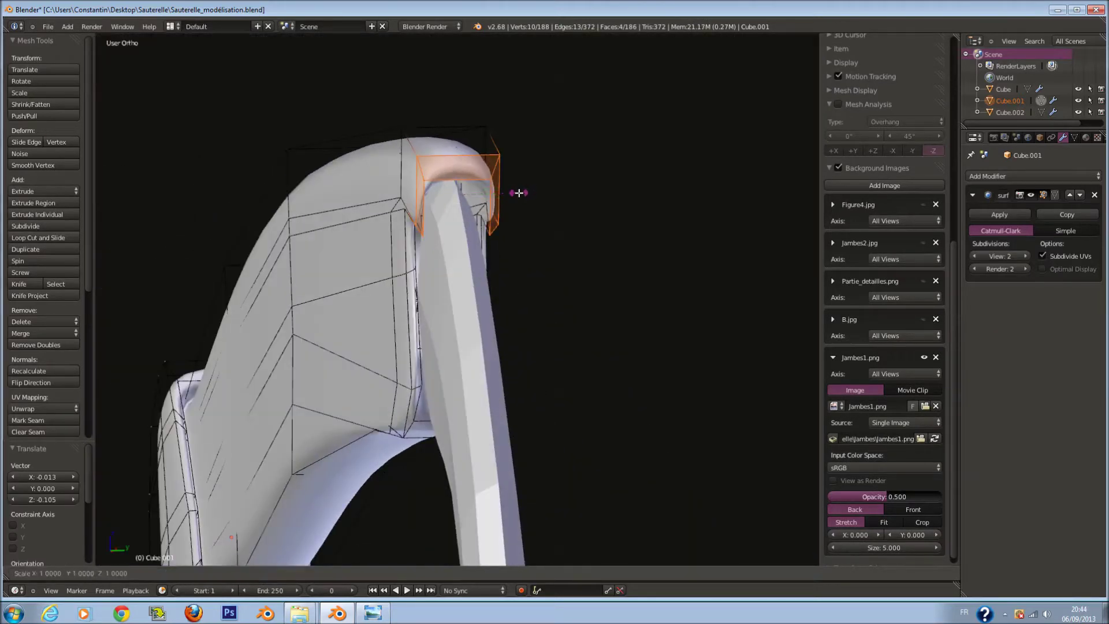
{"action": "left_click", "coordinate": [486, 182]}
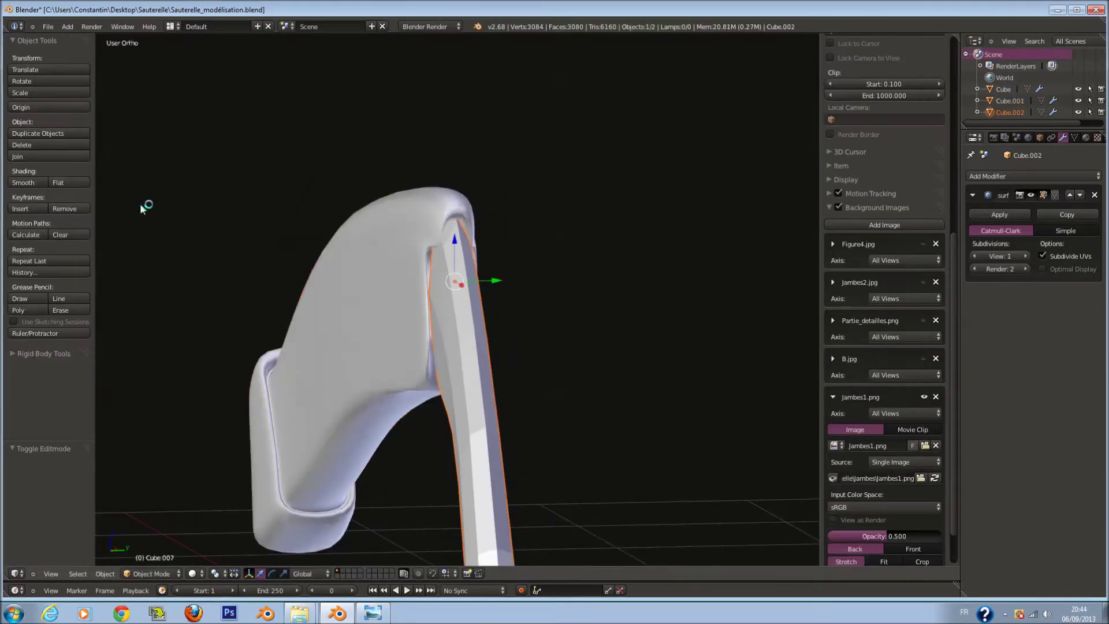
Shade the femur smooth and save over the existing file
{"action": "left_click", "coordinate": [23, 183]}
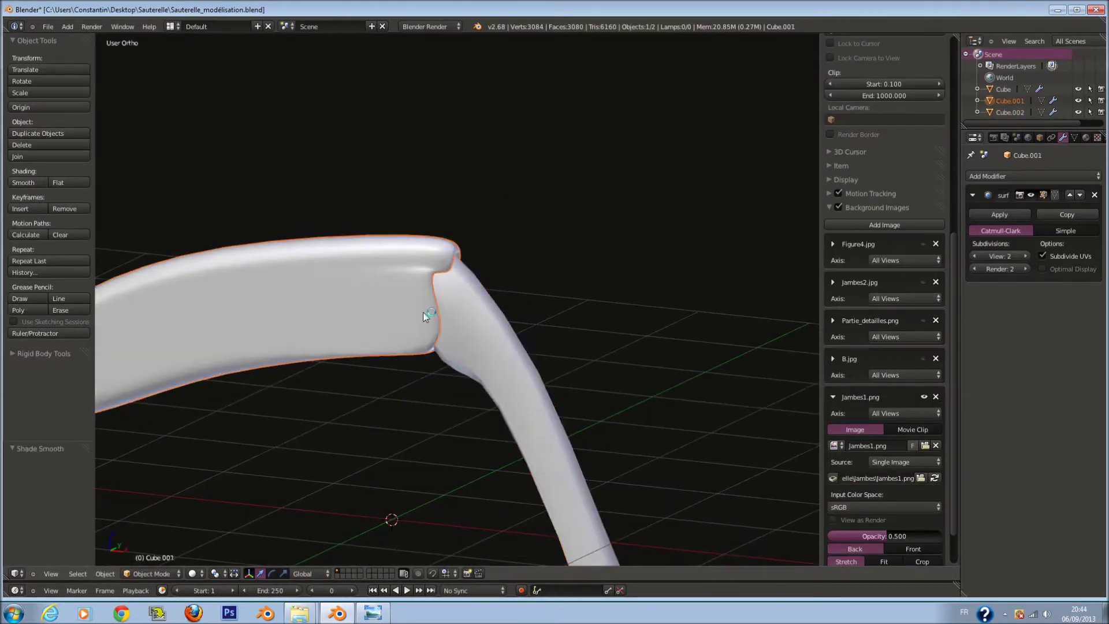
{"action": "key", "text": "ctrl+s"}
{"action": "left_click", "coordinate": [425, 313]}
Inspect the leg in front view and select the tibia
{"action": "key", "text": "KP_1"}
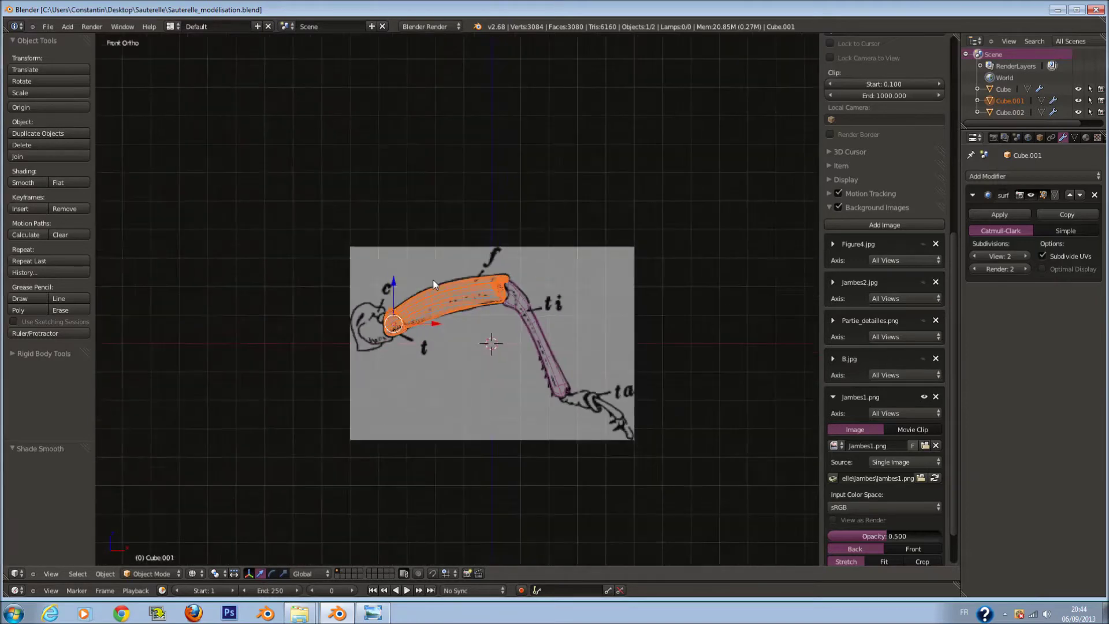
{"action": "scroll", "coordinate": [446, 277], "scroll_direction": "up", "scroll_amount": 3}
{"action": "scroll", "coordinate": [447, 277], "scroll_direction": "up", "scroll_amount": 2}
{"action": "scroll", "coordinate": [438, 346], "scroll_direction": "down", "scroll_amount": 4}
{"action": "scroll", "coordinate": [439, 345], "scroll_direction": "up", "scroll_amount": 2}
{"action": "key", "text": "z"}
{"action": "scroll", "coordinate": [462, 332], "scroll_direction": "up", "scroll_amount": 1}
{"action": "key", "text": "z"}
{"action": "scroll", "coordinate": [476, 323], "scroll_direction": "down", "scroll_amount": 2}
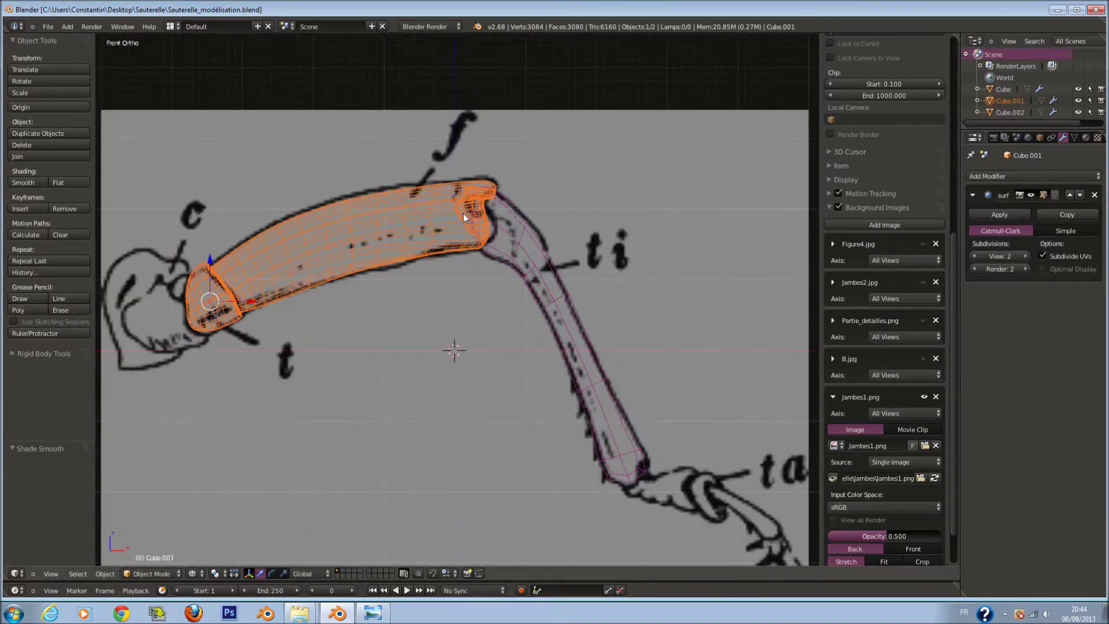
{"action": "scroll", "coordinate": [505, 239], "scroll_direction": "up", "scroll_amount": 2}
{"action": "right_click", "coordinate": [516, 244]}
Add a new cube, Cube.003, at the 3D cursor beside the leg
{"action": "scroll", "coordinate": [555, 321], "scroll_direction": "down", "scroll_amount": 1}
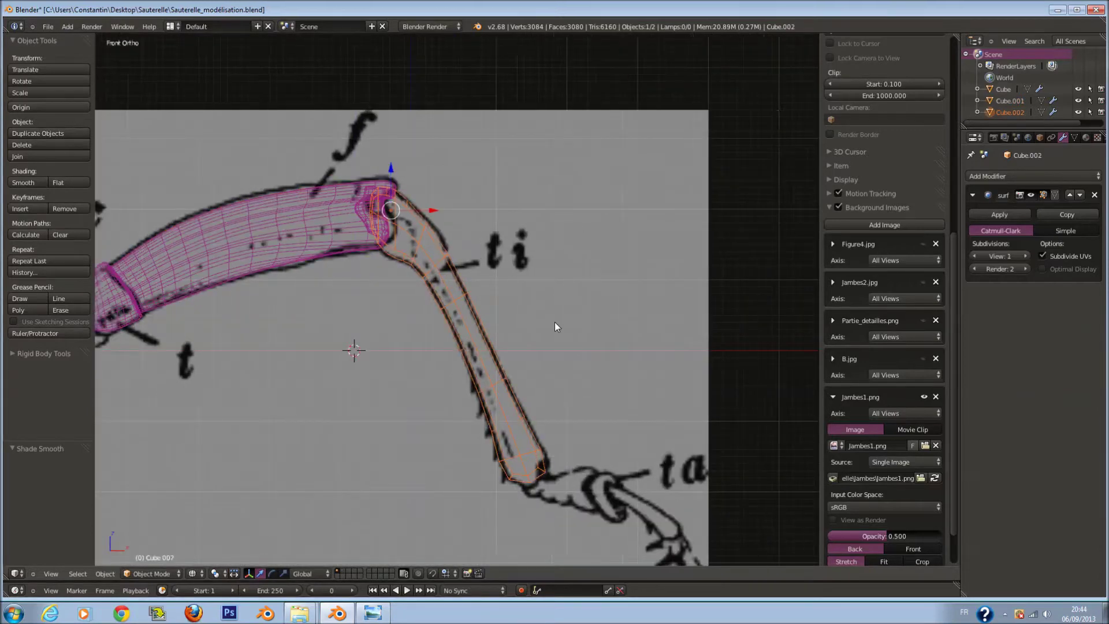
{"action": "scroll", "coordinate": [499, 348], "scroll_direction": "down", "scroll_amount": 1}
{"action": "scroll", "coordinate": [436, 308], "scroll_direction": "down", "scroll_amount": 2}
{"action": "scroll", "coordinate": [451, 272], "scroll_direction": "up", "scroll_amount": 3}
{"action": "key", "text": "shift+a"}
{"action": "left_click", "coordinate": [552, 279]}
Shrink the new cube into a small joint block and place it below the tibia's tip
{"action": "key", "text": "s"}
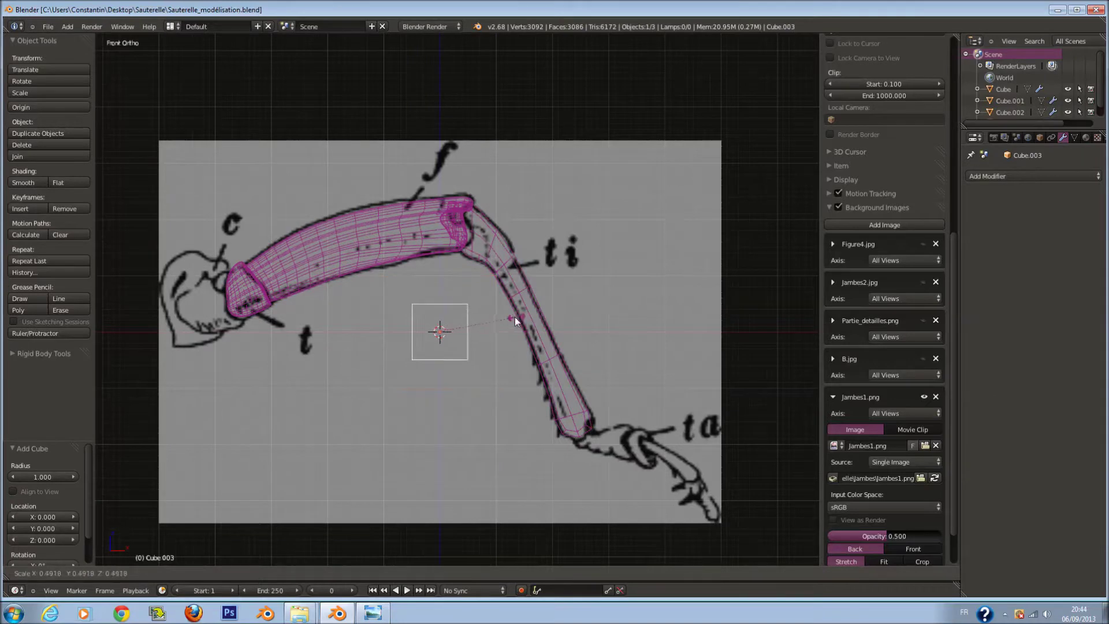
{"action": "left_click", "coordinate": [492, 322]}
{"action": "key", "text": "g"}
{"action": "key", "text": "KP_Decimal"}
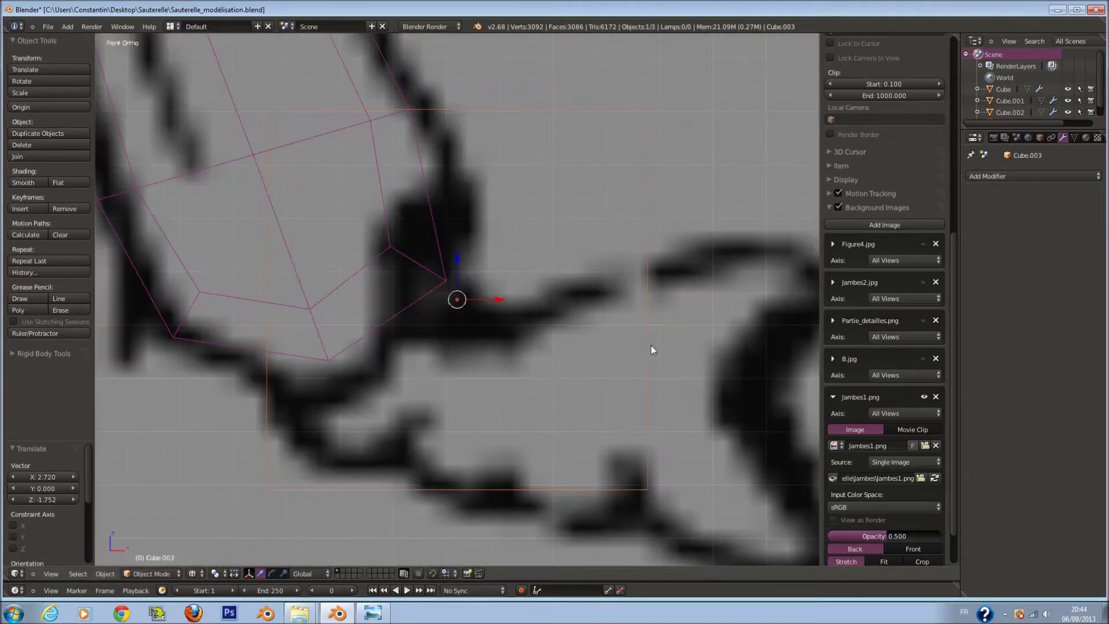
{"action": "scroll", "coordinate": [567, 344], "scroll_direction": "down", "scroll_amount": 3}
{"action": "key", "text": "s"}
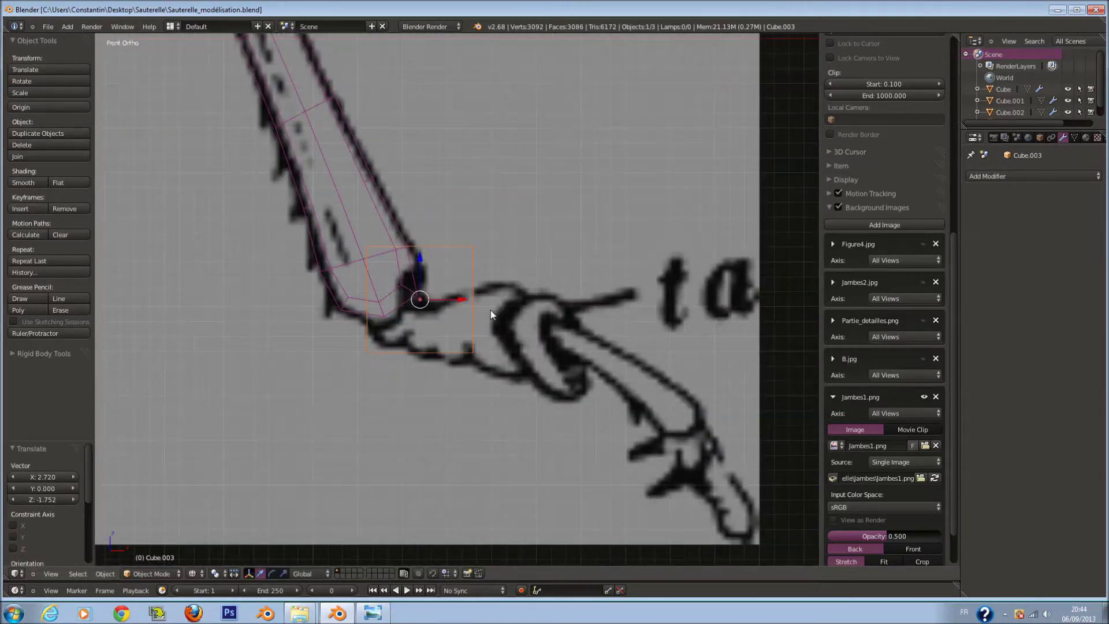
{"action": "scroll", "coordinate": [490, 310], "scroll_direction": "up", "scroll_amount": 2}
{"action": "left_click", "coordinate": [433, 290]}
{"action": "scroll", "coordinate": [434, 290], "scroll_direction": "up", "scroll_amount": 1}
{"action": "key", "text": "g"}
{"action": "left_click", "coordinate": [434, 359]}
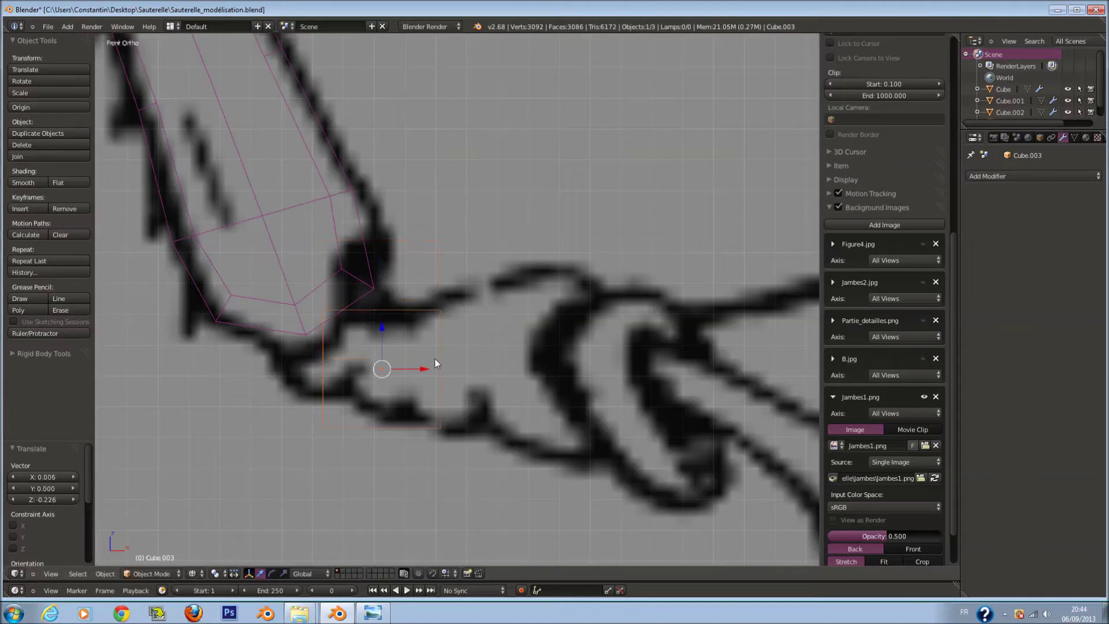
{"action": "scroll", "coordinate": [479, 320], "scroll_direction": "down", "scroll_amount": 4}
{"action": "scroll", "coordinate": [466, 310], "scroll_direction": "down", "scroll_amount": 2}
{"action": "scroll", "coordinate": [442, 306], "scroll_direction": "down", "scroll_amount": 2}
Save over the existing leg file
{"action": "key", "text": "ctrl+s"}
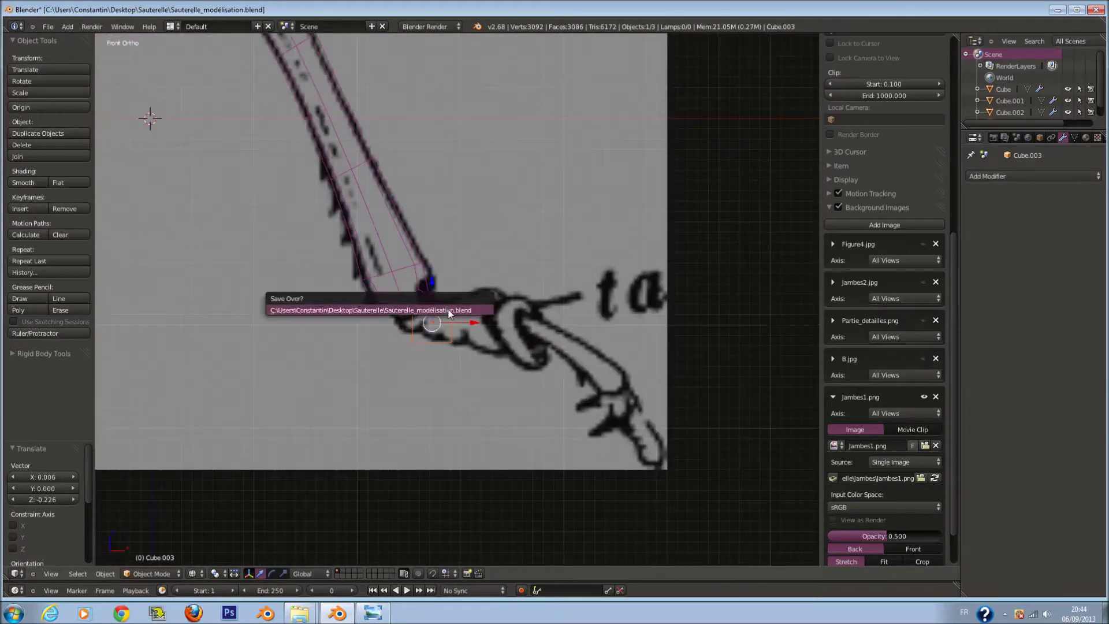
{"action": "left_click", "coordinate": [448, 312]}
{"action": "scroll", "coordinate": [448, 310], "scroll_direction": "up", "scroll_amount": 2}
{"action": "scroll", "coordinate": [448, 310], "scroll_direction": "up", "scroll_amount": 1}
{"action": "scroll", "coordinate": [474, 315], "scroll_direction": "up", "scroll_amount": 2}
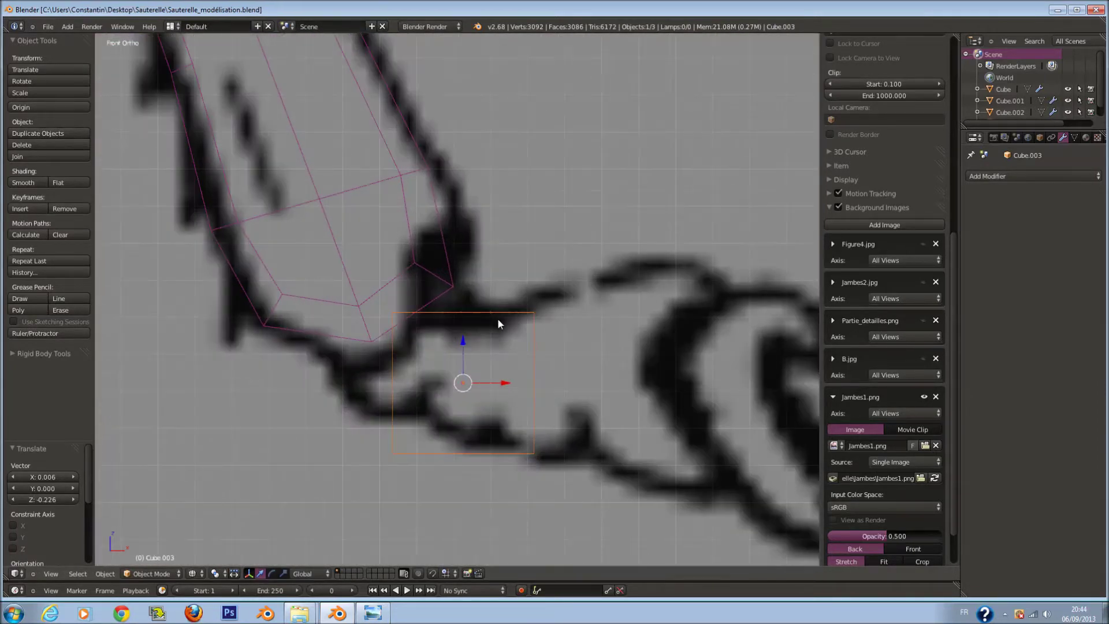
Round the joint block with a Subdivision Surface modifier and move it up against the tibia's end
{"action": "key", "text": "ctrl+1"}
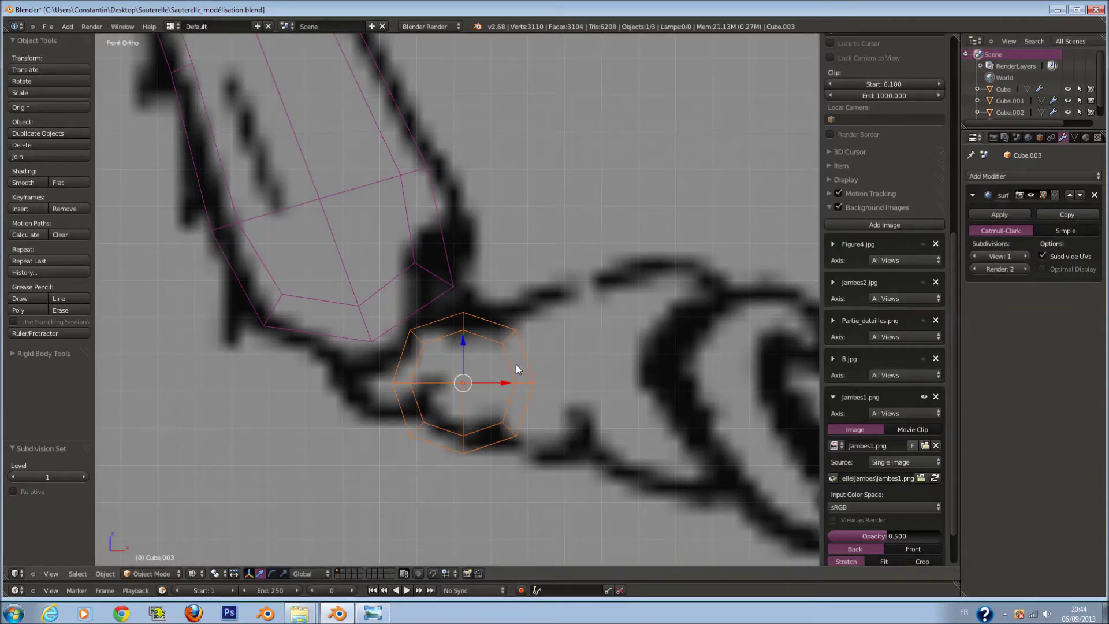
{"action": "key", "text": "g"}
{"action": "left_click", "coordinate": [486, 324]}
Select the tibia, raise its subdivision level to 2, and enter Edit Mode
{"action": "right_click", "coordinate": [448, 302]}
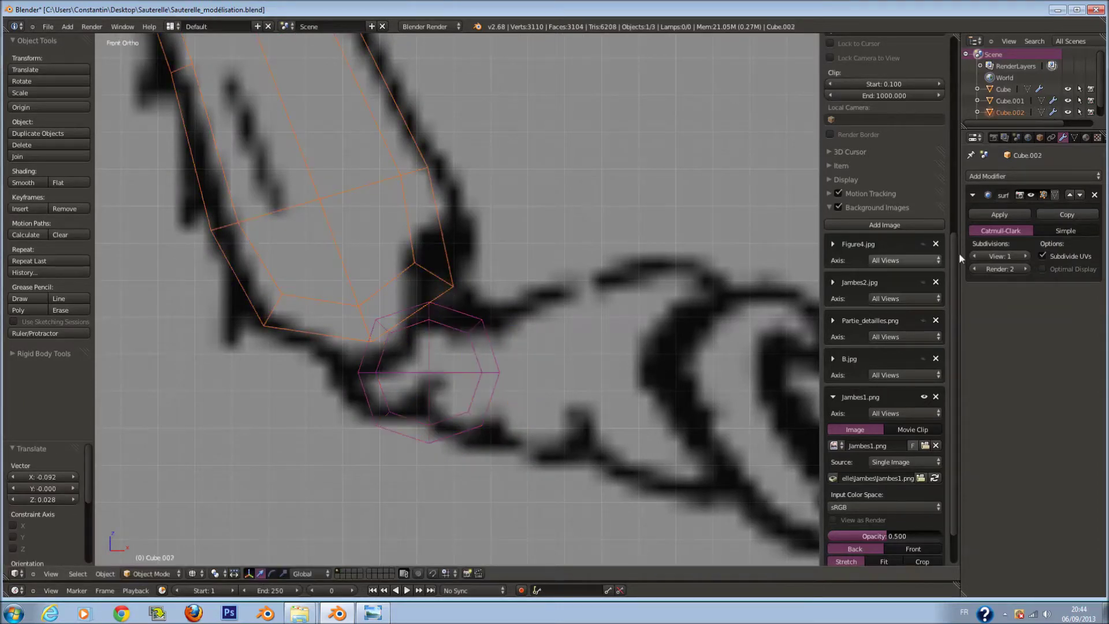
{"action": "key", "text": "ctrl+2"}
{"action": "key", "text": "Tab"}
Extrude the tibia's end face, shrinking it and then enlarging it
{"action": "middle_click_drag", "start_coordinate": [442, 242], "coordinate": [500, 243], "text": "shift"}
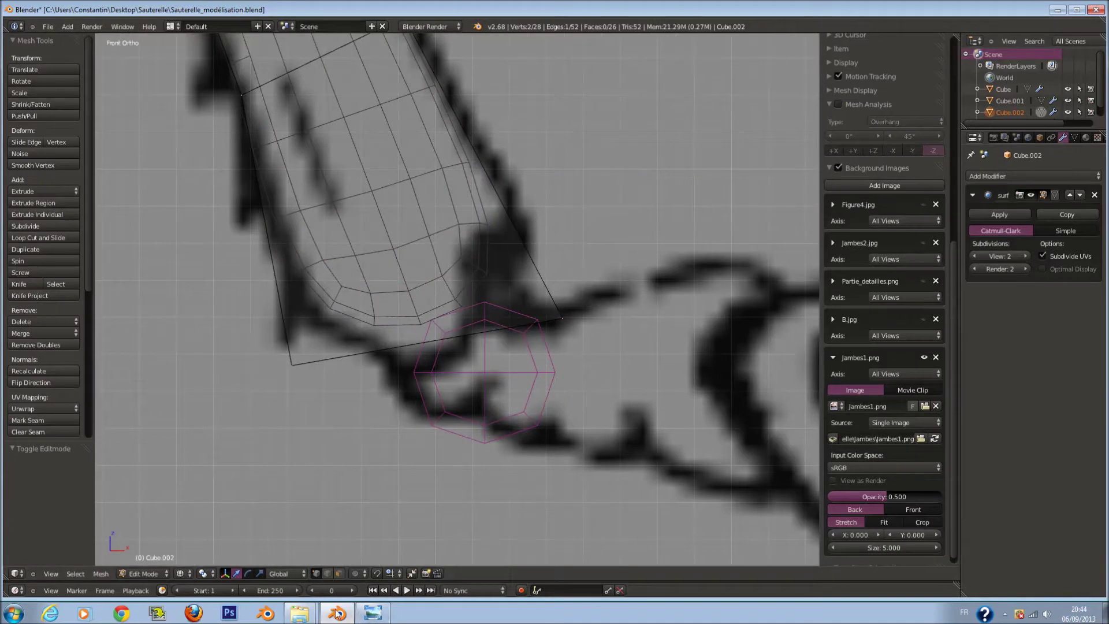
{"action": "key", "text": "z"}
{"action": "middle_click_drag", "start_coordinate": [428, 350], "coordinate": [397, 355]}
{"action": "right_click", "coordinate": [396, 355]}
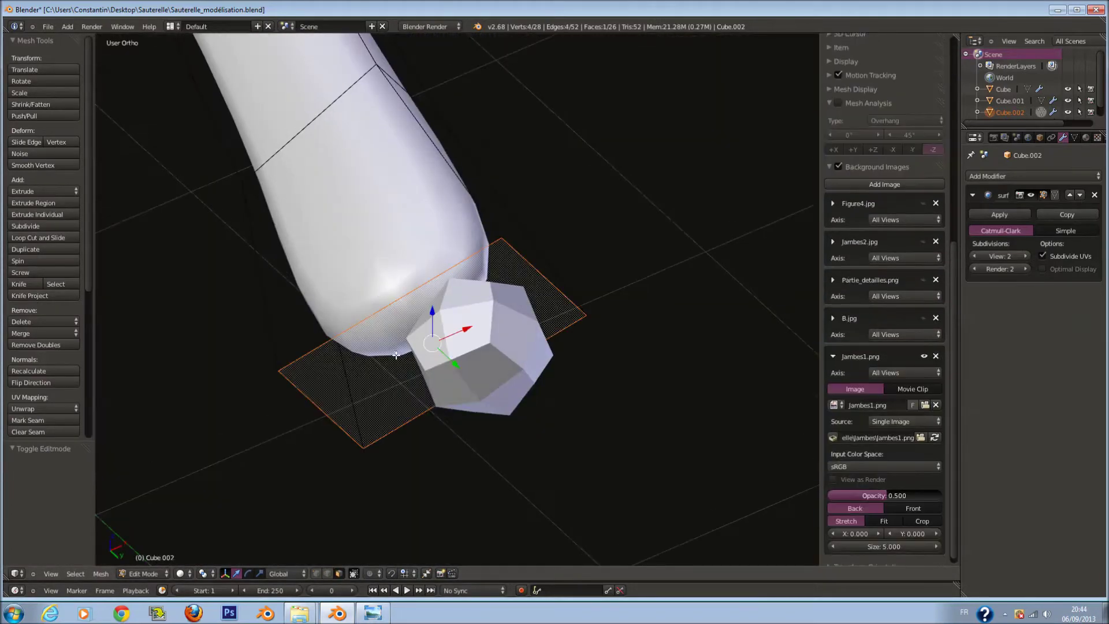
{"action": "key", "text": "e"}
{"action": "left_click", "coordinate": [497, 359]}
{"action": "key", "text": "s"}
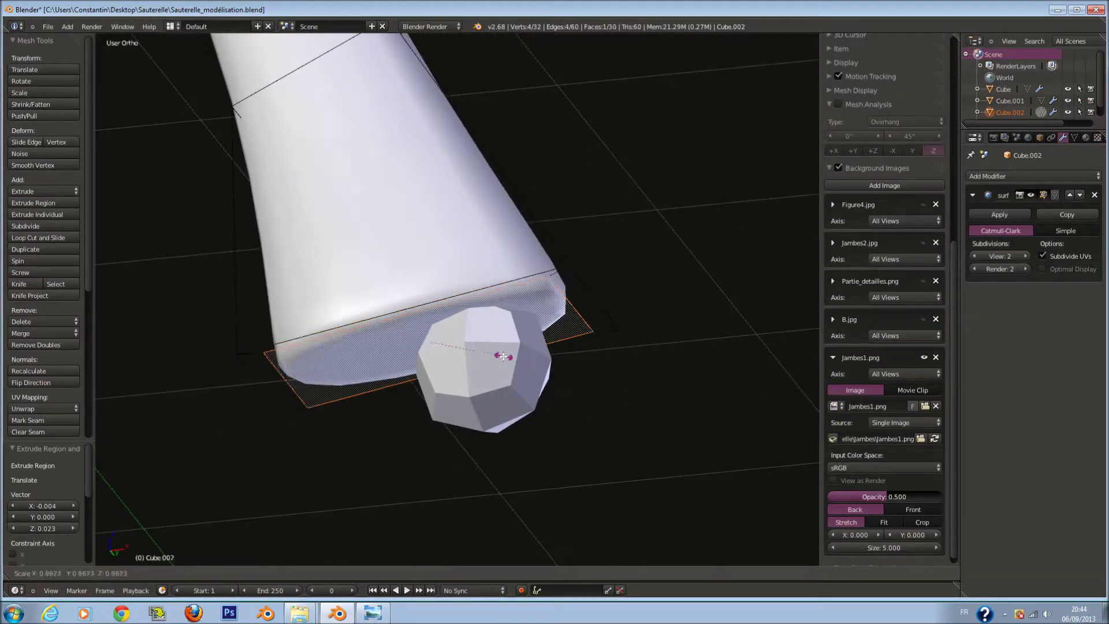
{"action": "left_click", "coordinate": [457, 361]}
{"action": "key", "text": "s"}
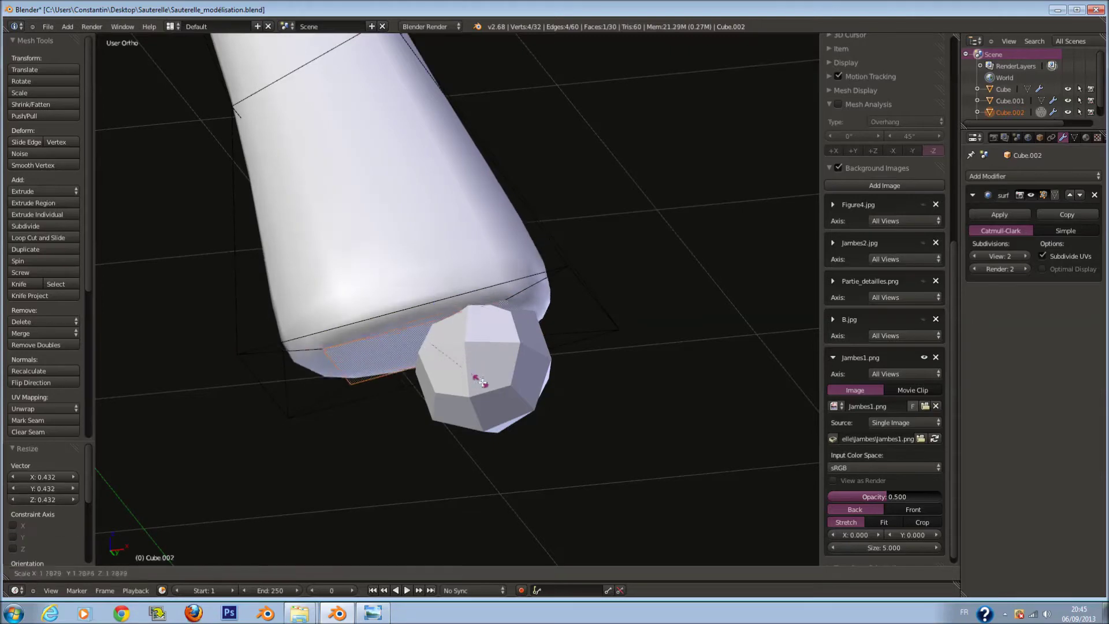
{"action": "left_click", "coordinate": [482, 382]}
Extrude further segments from the tibia's end, moving the end face down toward the joint
{"action": "key", "text": "e"}
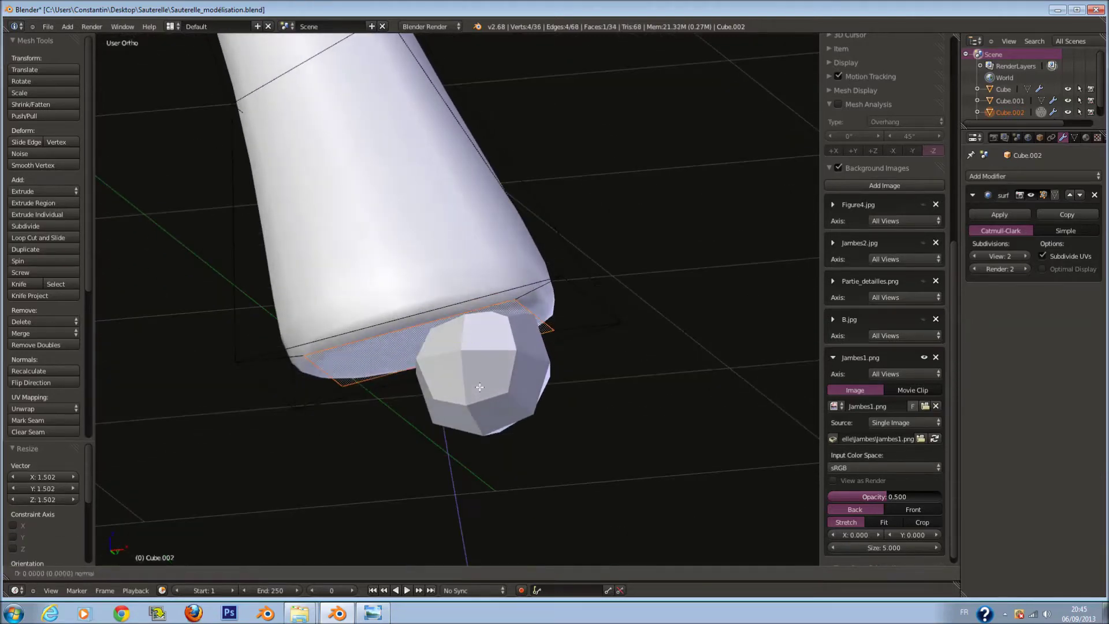
{"action": "left_click", "coordinate": [480, 387]}
{"action": "key", "text": "z"}
{"action": "key", "text": "e"}
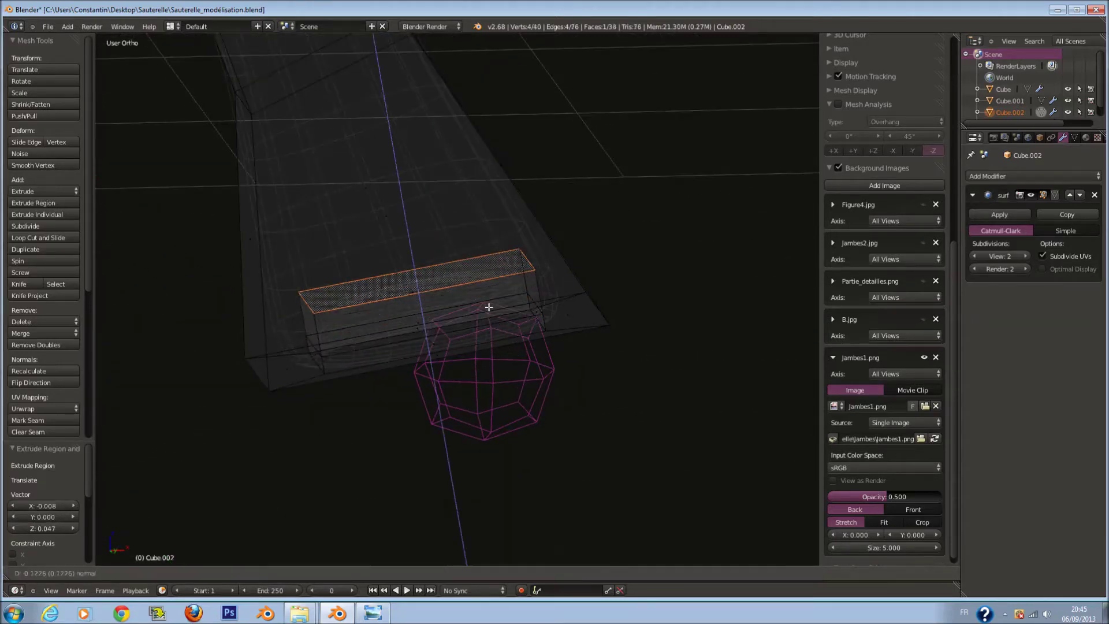
{"action": "left_click", "coordinate": [488, 307]}
{"action": "key", "text": "g"}
{"action": "left_click", "coordinate": [503, 285]}
{"action": "key", "text": "e"}
{"action": "left_click", "coordinate": [537, 254]}
Add an edge loop across the tibia in front view and scale it slightly larger
{"action": "key", "text": "Tab"}
{"action": "key", "text": "KP_1"}
{"action": "key", "text": "z"}
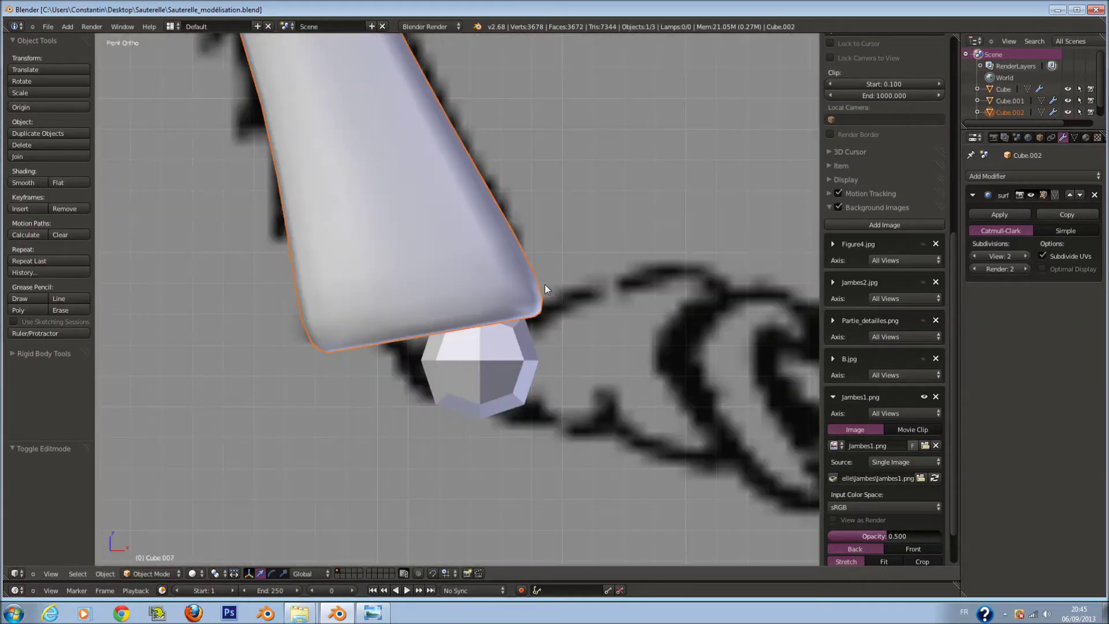
{"action": "key", "text": "z"}
{"action": "key", "text": "Tab"}
{"action": "key", "text": "z"}
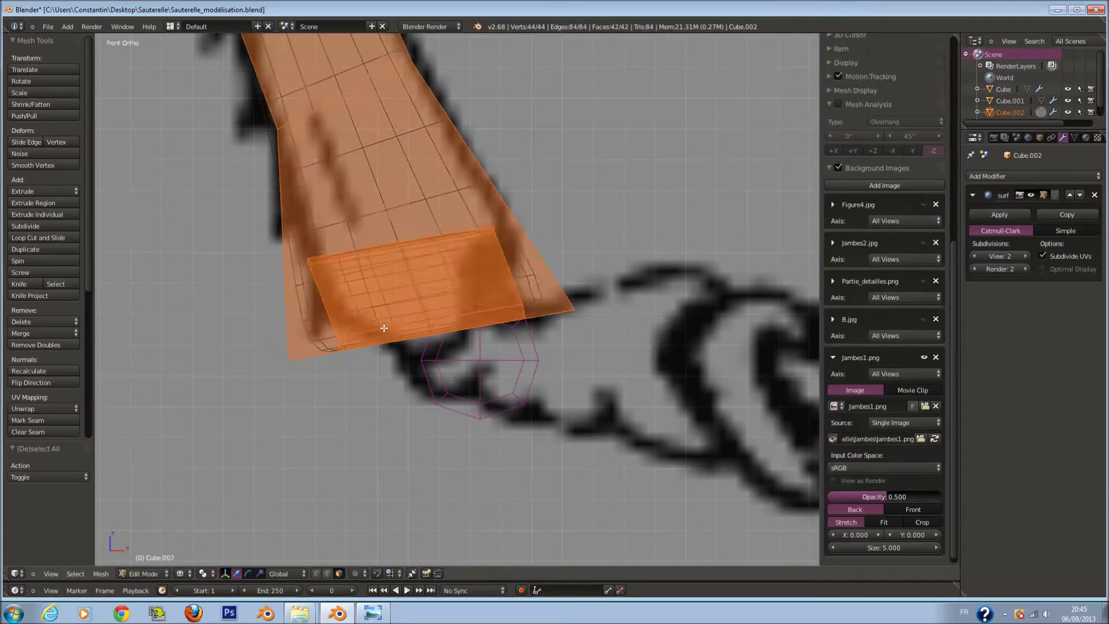
{"action": "key", "text": "z"}
{"action": "key", "text": "a"}
{"action": "left_click", "coordinate": [464, 133]}
{"action": "left_click", "coordinate": [527, 164]}
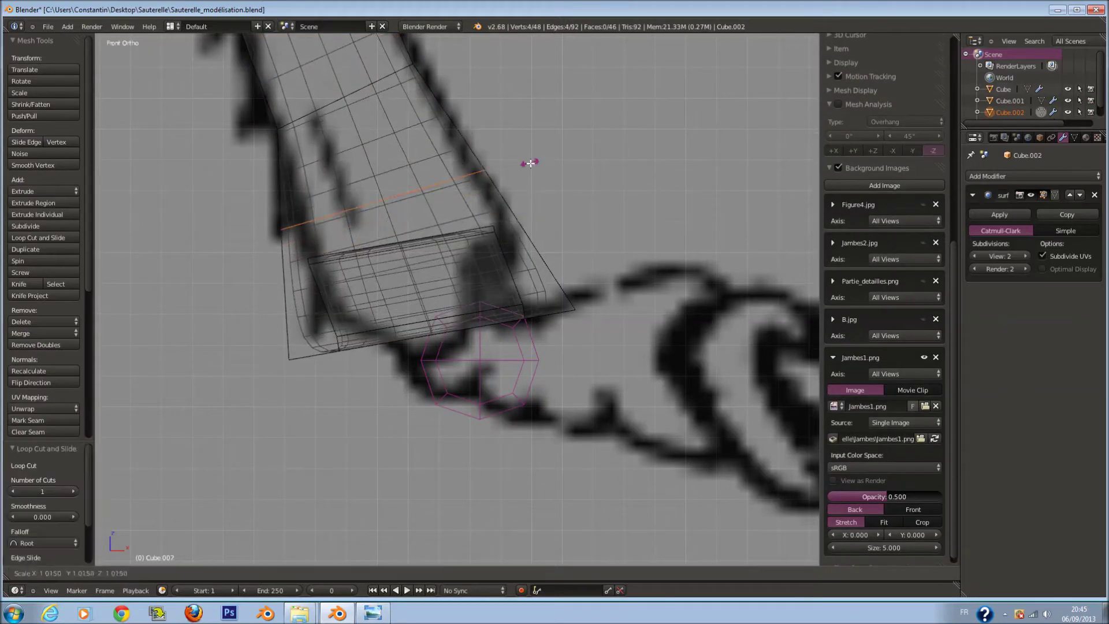
{"action": "key", "text": "s"}
{"action": "key", "text": "a"}
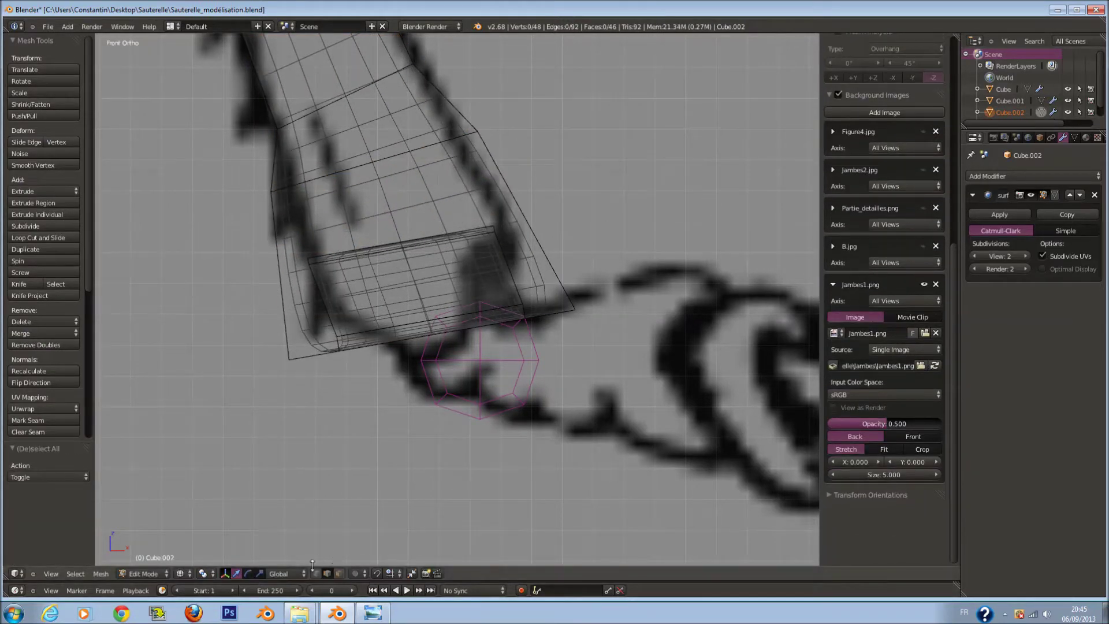
Move six vertices at the tibia's lower-left corner into a new position
{"action": "key", "text": "g"}
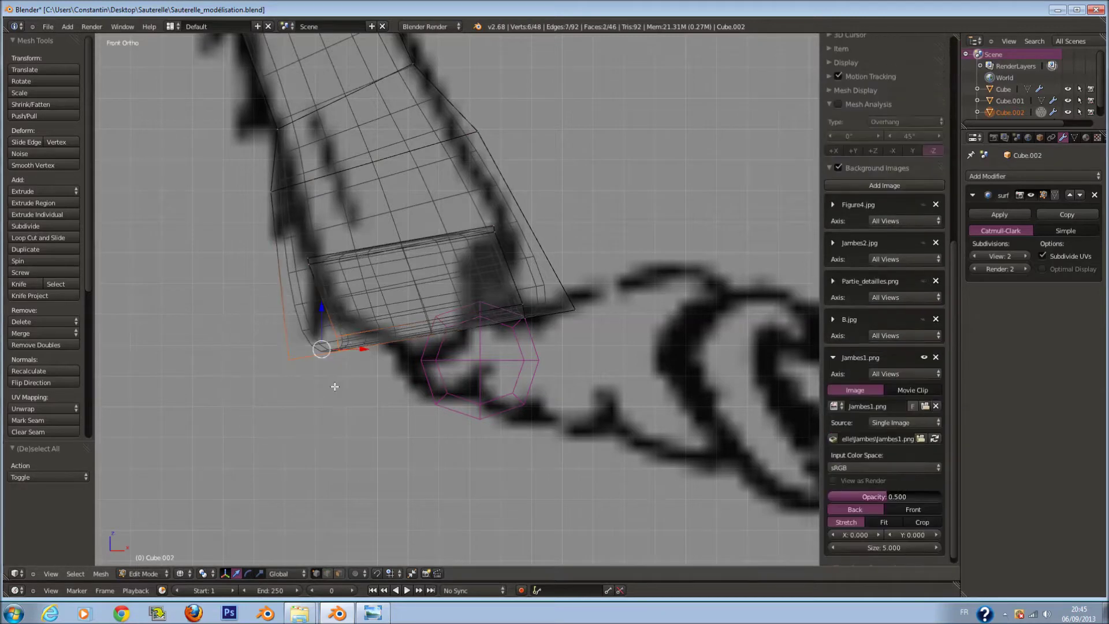
{"action": "left_click", "coordinate": [369, 376]}
{"action": "key", "text": "a"}
{"action": "key", "text": "c"}
{"action": "left_click", "coordinate": [529, 315]}
{"action": "key", "text": "Escape"}
{"action": "key", "text": "g"}
{"action": "left_click", "coordinate": [570, 324]}
{"action": "key", "text": "z"}
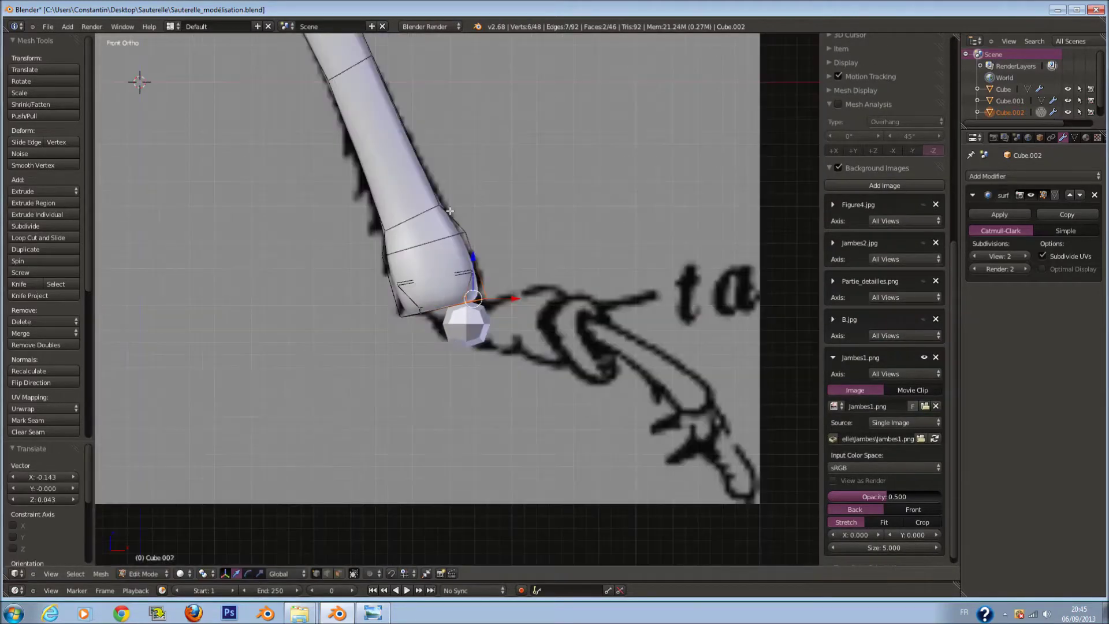
{"action": "middle_click_drag", "start_coordinate": [571, 325], "coordinate": [439, 231]}
Cut another edge loop near the tibia's lower end and widen it along Y
{"action": "key", "text": "ctrl+r"}
{"action": "left_click", "coordinate": [420, 210]}
{"action": "middle_click_drag", "start_coordinate": [504, 210], "coordinate": [507, 224]}
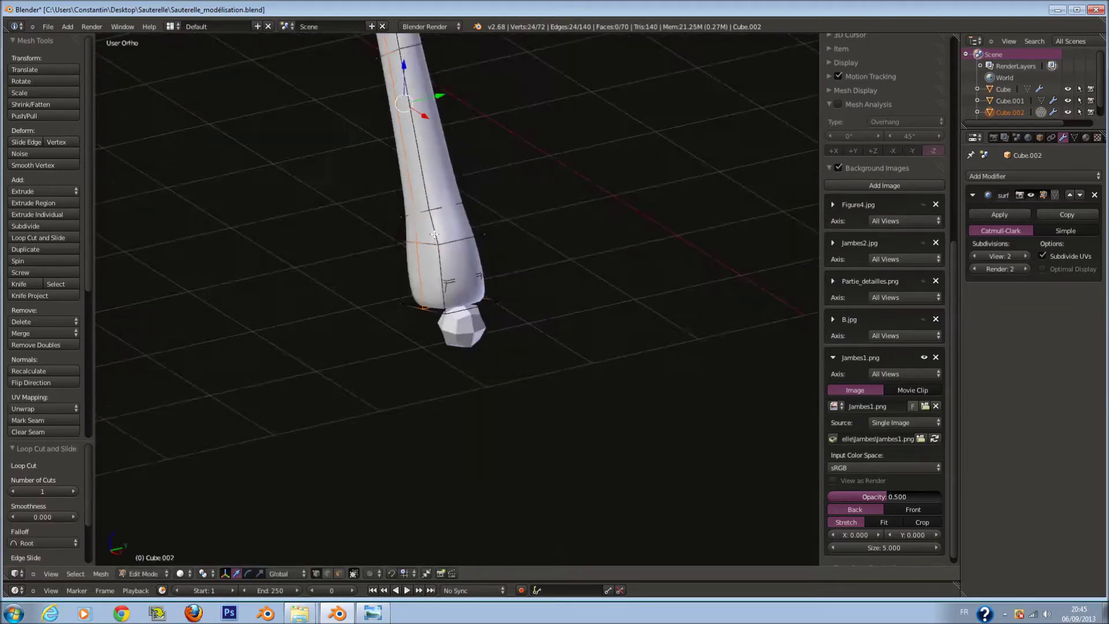
{"action": "key", "text": "s"}
{"action": "key", "text": "y"}
{"action": "left_click", "coordinate": [523, 221]}
{"action": "scroll", "coordinate": [513, 198], "scroll_direction": "down", "scroll_amount": 3}
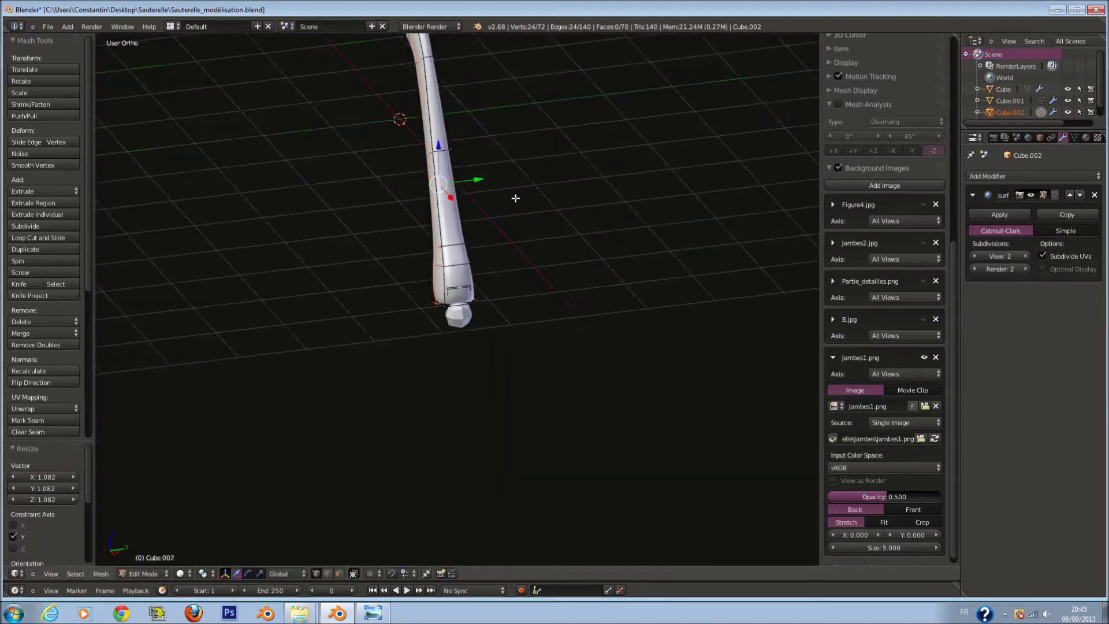
Leave Edit Mode, select the femur piece and begin editing its mesh
{"action": "key", "text": "Tab"}
{"action": "scroll", "coordinate": [512, 159], "scroll_direction": "down", "scroll_amount": 2}
{"action": "right_click", "coordinate": [390, 210]}
{"action": "scroll", "coordinate": [390, 209], "scroll_direction": "up", "scroll_amount": 5}
{"action": "key", "text": "Tab"}
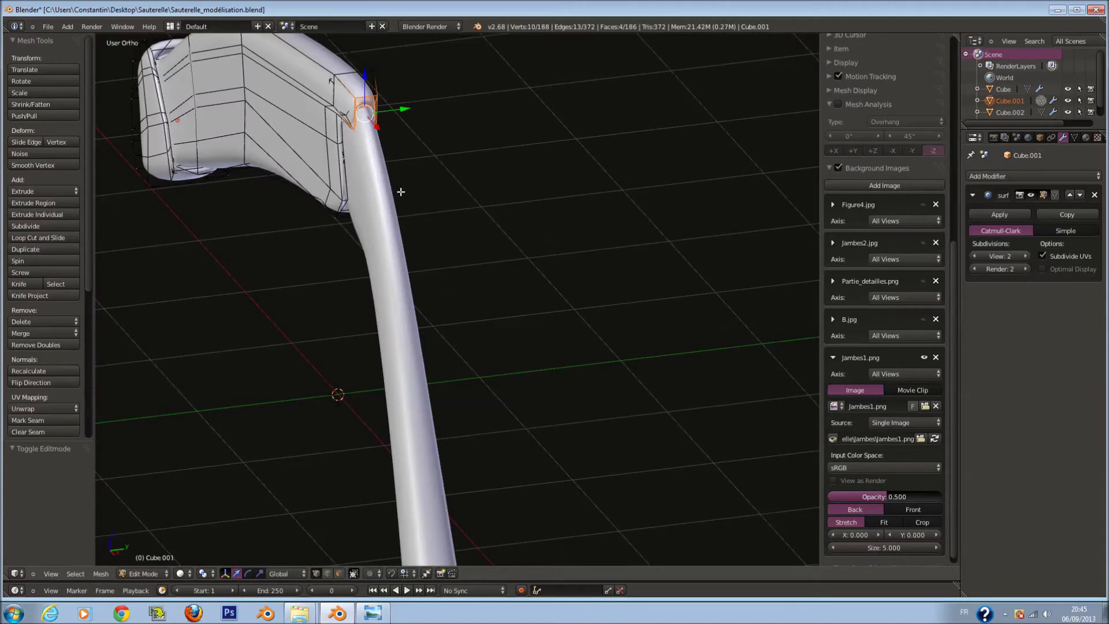
Circle-select faces along the femur from its left end to the middle and scale them
{"action": "key", "text": "KP_1"}
{"action": "key", "text": "z"}
{"action": "scroll", "coordinate": [415, 215], "scroll_direction": "down", "scroll_amount": 4, "text": "ctrl"}
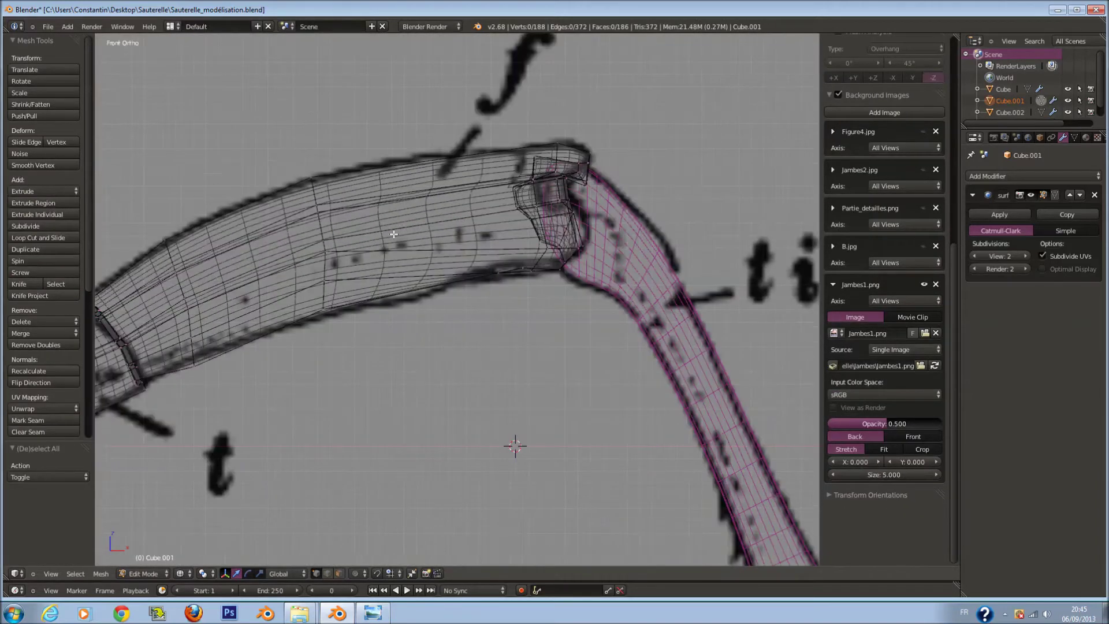
{"action": "scroll", "coordinate": [373, 377], "scroll_direction": "down", "scroll_amount": 4, "text": "ctrl"}
{"action": "key", "text": "a"}
{"action": "key", "text": "a"}
{"action": "key", "text": "c"}
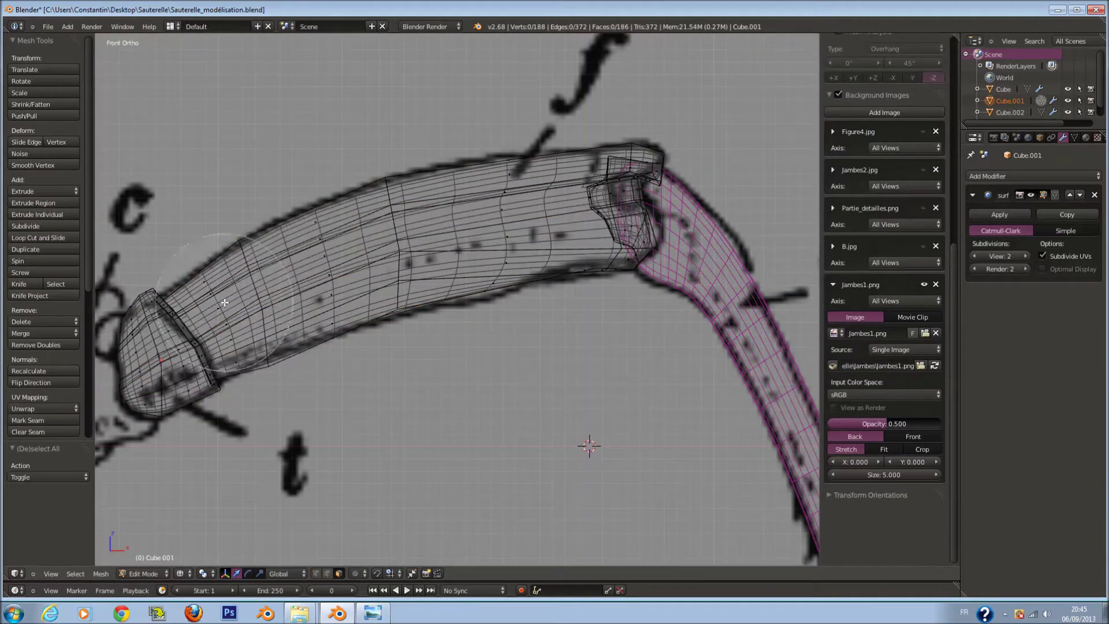
{"action": "left_click_drag", "start_coordinate": [148, 361], "coordinate": [506, 230]}
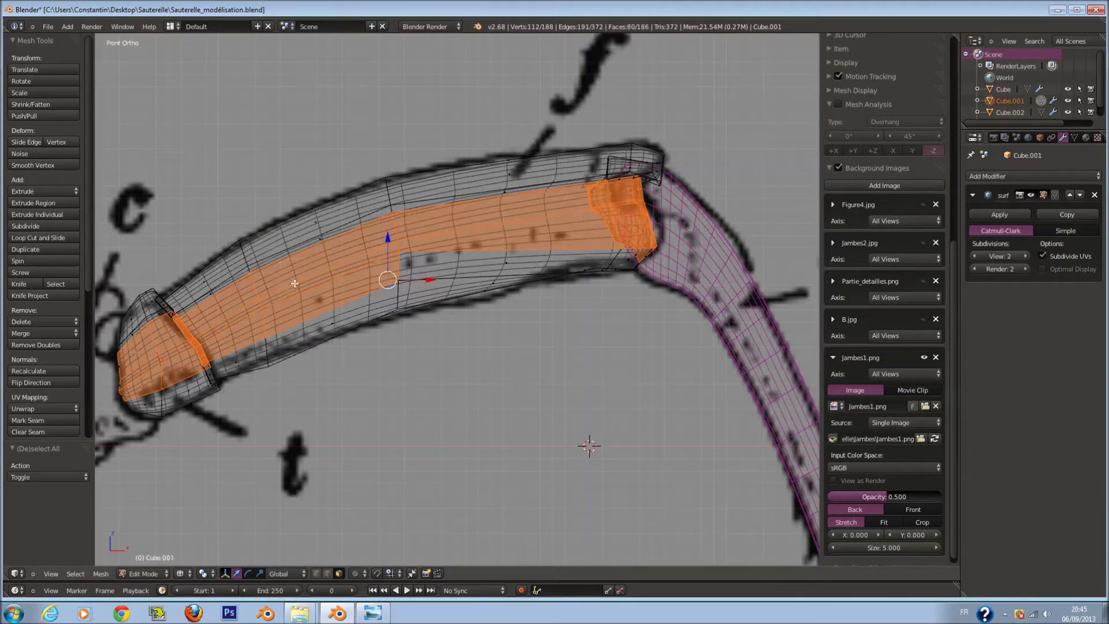
{"action": "key", "text": "z"}
{"action": "middle_click_drag", "start_coordinate": [440, 254], "coordinate": [527, 312]}
{"action": "key", "text": "s"}
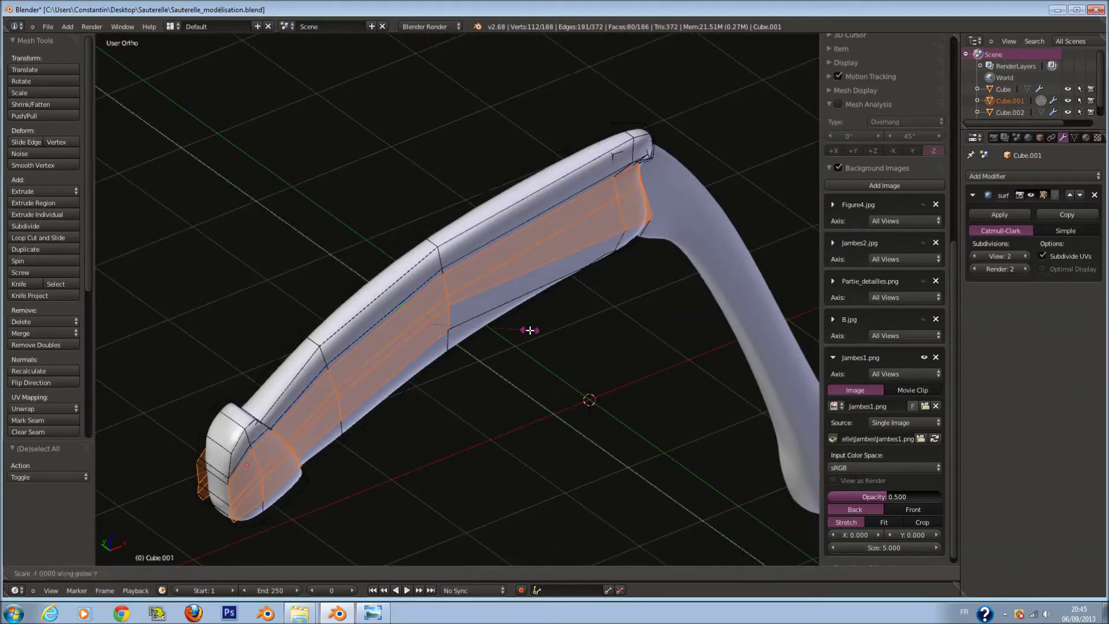
{"action": "left_click", "coordinate": [541, 342]}
Return to Object Mode in front view and save over the leg model file
{"action": "key", "text": "Tab"}
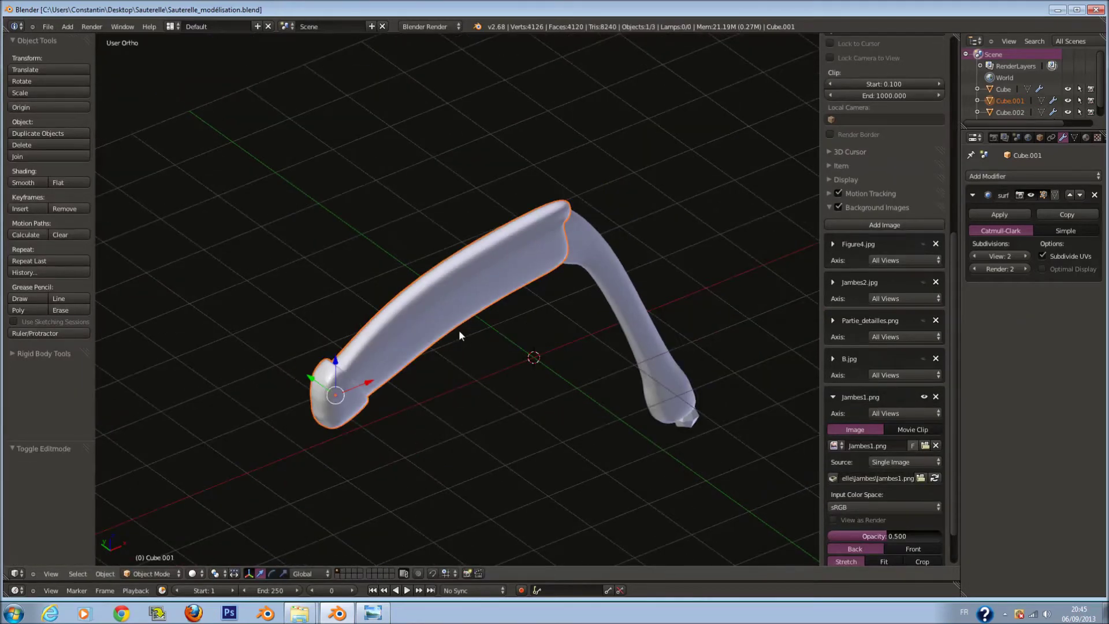
{"action": "key", "text": "KP_1"}
{"action": "key", "text": "z"}
{"action": "key", "text": "ctrl+s"}
{"action": "left_click", "coordinate": [504, 254]}
Select the small joint block at the leg tip and centre the view on it
{"action": "key", "text": "a"}
{"action": "scroll", "coordinate": [637, 427], "scroll_direction": "up", "scroll_amount": 3}
{"action": "right_click", "coordinate": [598, 453]}
{"action": "key", "text": "KP_Decimal"}
Extrude the joint block's left face outward and scale it to about half size
{"action": "scroll", "coordinate": [515, 254], "scroll_direction": "down", "scroll_amount": 5}
{"action": "key", "text": "Tab"}
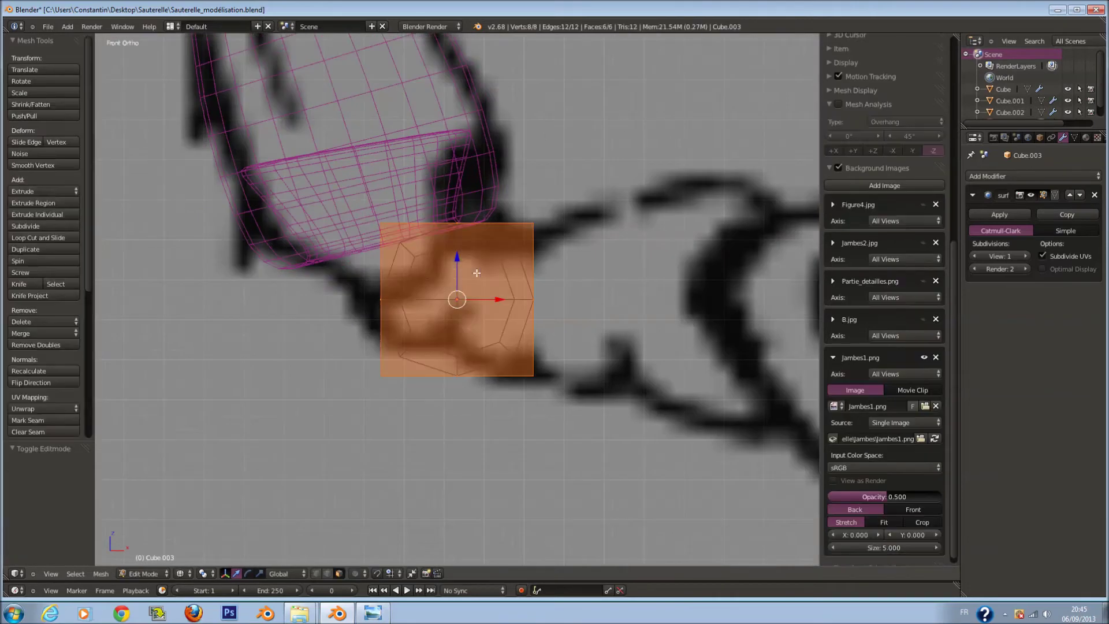
{"action": "key", "text": "a"}
{"action": "right_click", "coordinate": [386, 285], "text": "alt"}
{"action": "key", "text": "e"}
{"action": "left_click", "coordinate": [399, 318]}
{"action": "key", "text": "s"}
{"action": "left_click", "coordinate": [370, 308]}
Rotate the joint block to follow the tarsus, then resize and tilt its end face about 17°
{"action": "key", "text": "Tab"}
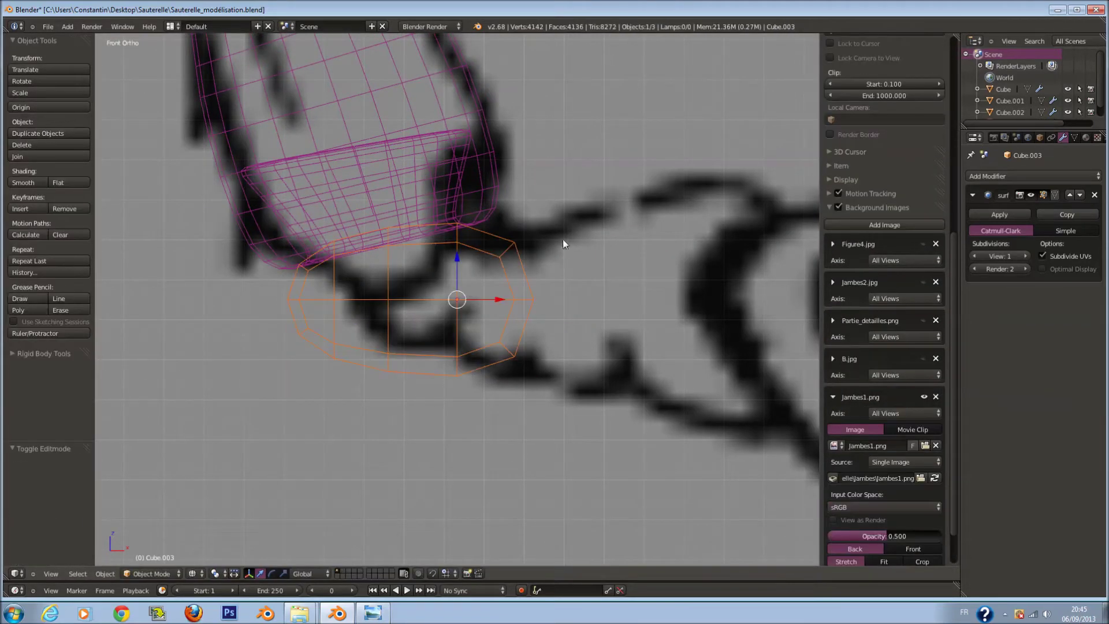
{"action": "key", "text": "r"}
{"action": "left_click", "coordinate": [599, 299]}
{"action": "key", "text": "Tab"}
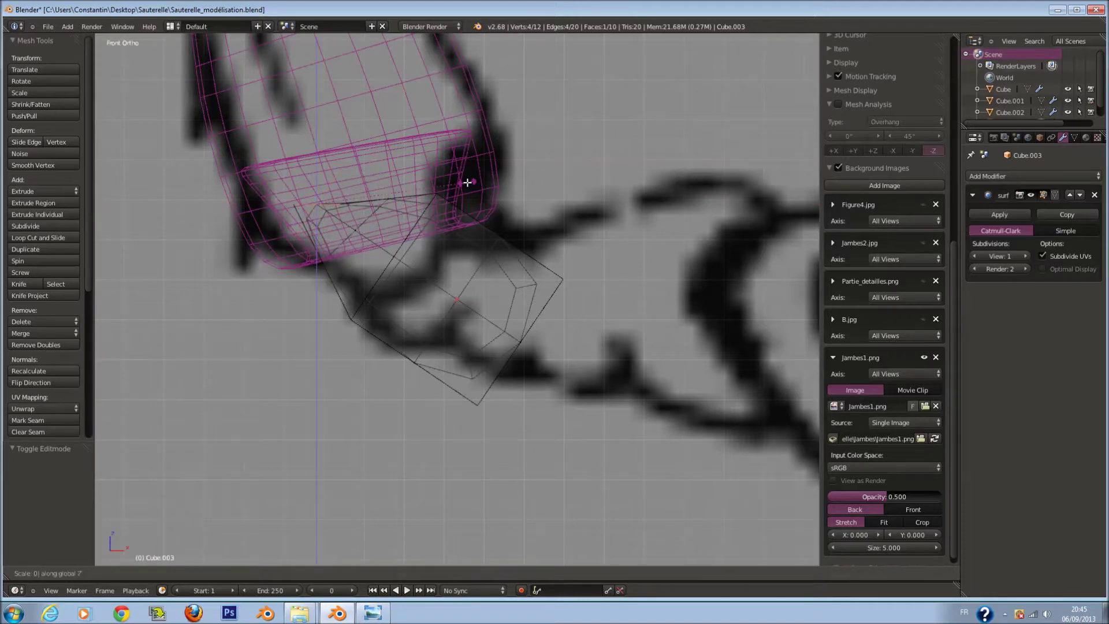
{"action": "left_click", "coordinate": [467, 183]}
{"action": "key", "text": "g"}
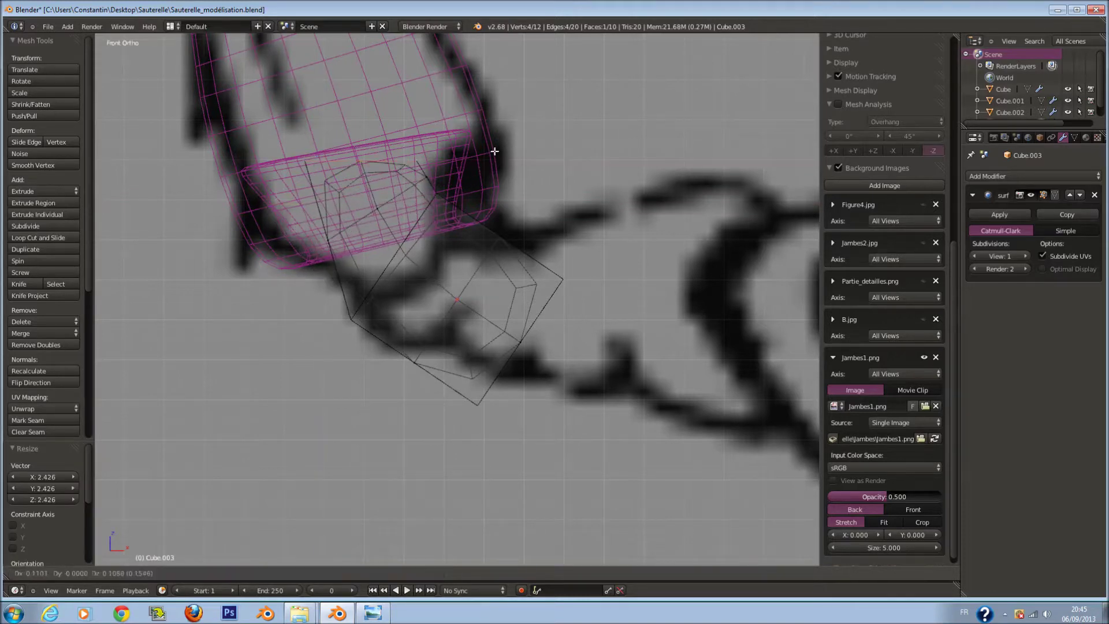
{"action": "left_click", "coordinate": [481, 119]}
Cut an edge loop into the joint block and resize it
{"action": "key", "text": "ctrl+r"}
{"action": "left_click", "coordinate": [436, 253]}
{"action": "key", "text": "z"}
{"action": "middle_click_drag", "start_coordinate": [428, 251], "coordinate": [593, 238]}
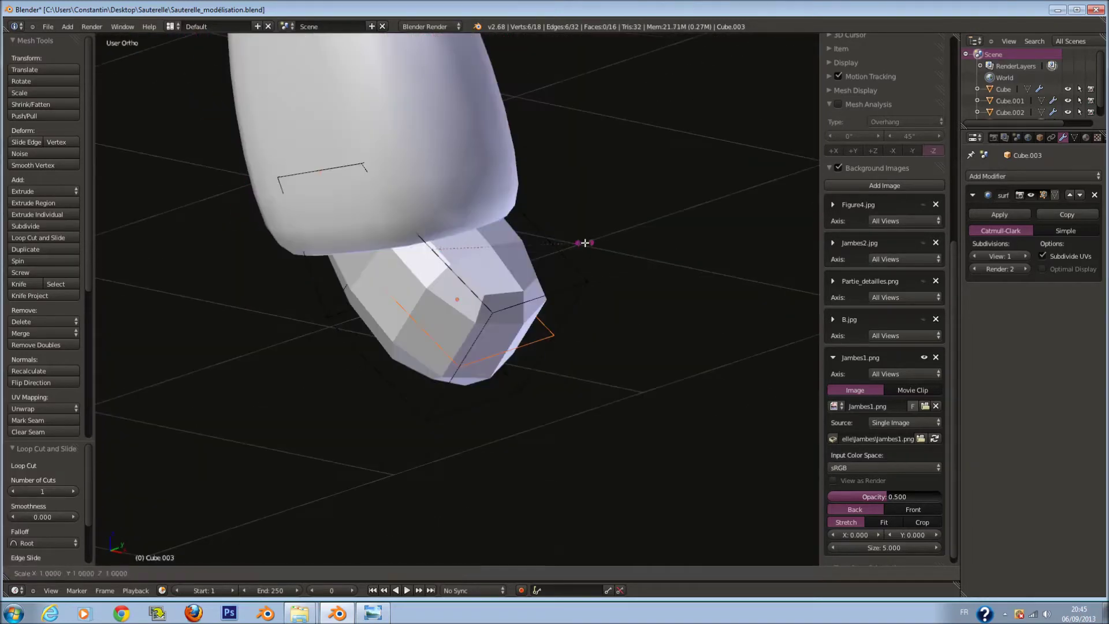
{"action": "left_click", "coordinate": [613, 244]}
{"action": "key", "text": "KP_1"}
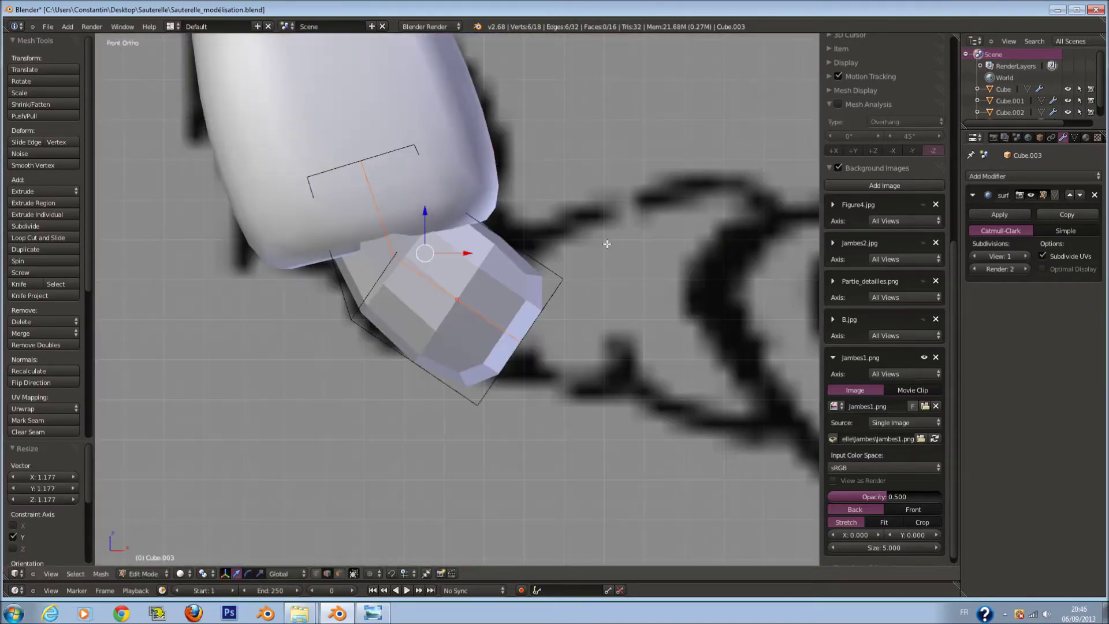
{"action": "key", "text": "Tab"}
Shrink the joint block along the Y axis
{"action": "middle_click_drag", "start_coordinate": [515, 210], "coordinate": [532, 124]}
{"action": "key", "text": "s"}
{"action": "key", "text": "y"}
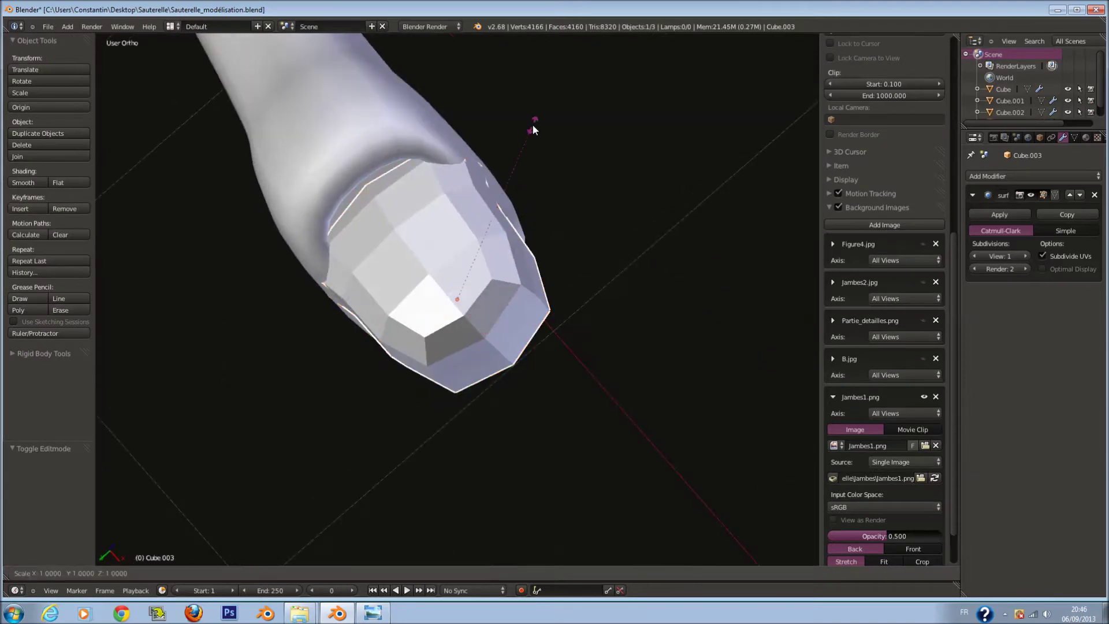
{"action": "left_click", "coordinate": [488, 155]}
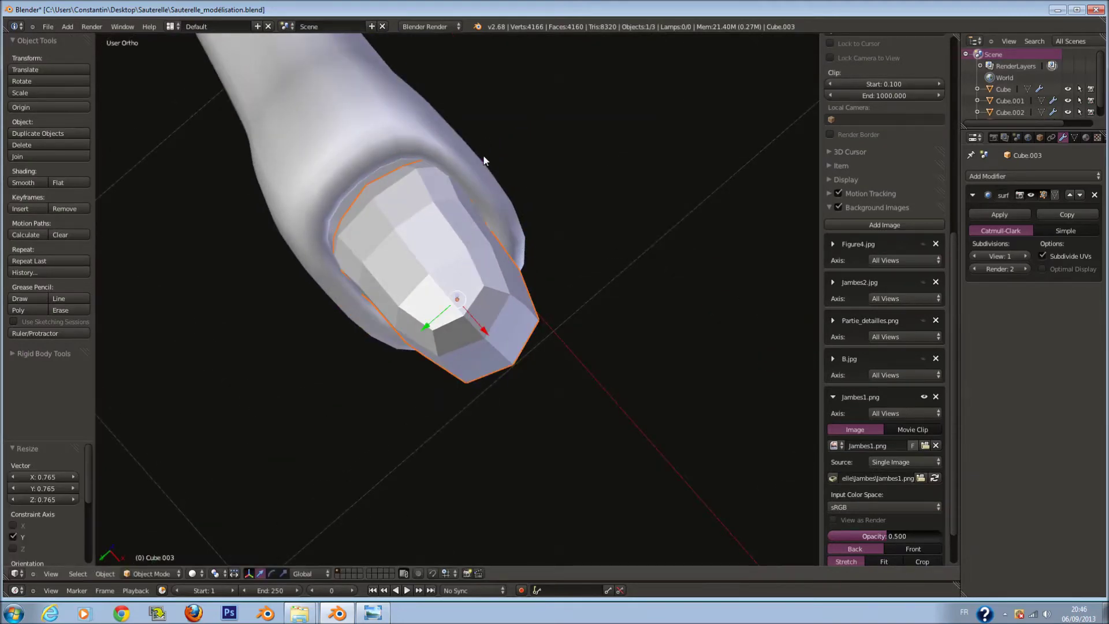
{"action": "key", "text": "KP_1"}
{"action": "key", "text": "z"}
Widen the block along X and move it onto the leg's end
{"action": "key", "text": "s"}
{"action": "right_click", "coordinate": [493, 250]}
{"action": "key", "text": "s"}
{"action": "key", "text": "x"}
{"action": "left_click", "coordinate": [522, 270]}
{"action": "key", "text": "g"}
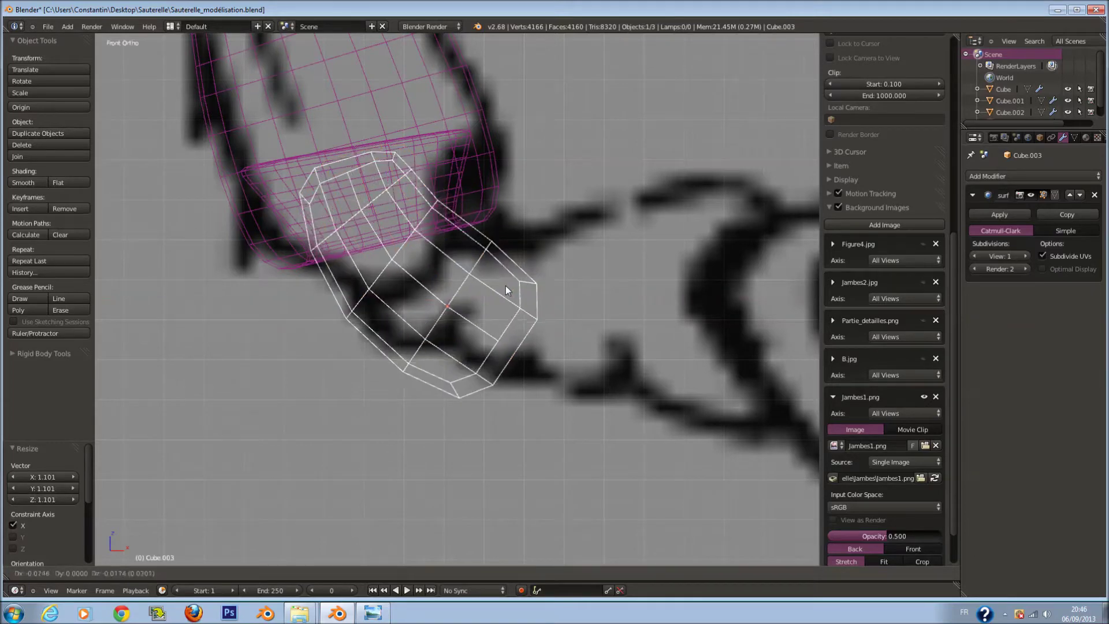
{"action": "left_click", "coordinate": [498, 279]}
Rotate and reposition the block's far ring of vertices
{"action": "key", "text": "Tab"}
{"action": "key", "text": "a"}
{"action": "scroll", "coordinate": [461, 391], "scroll_direction": "up", "scroll_amount": 2}
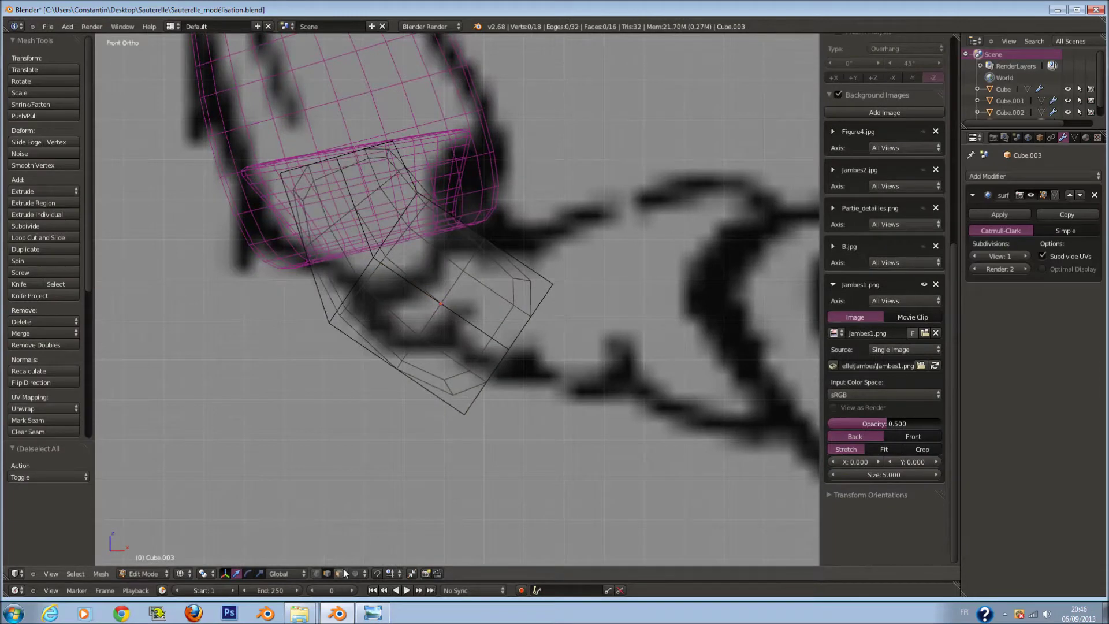
{"action": "left_click_drag", "start_coordinate": [529, 352], "coordinate": [509, 381]}
{"action": "key", "text": "r"}
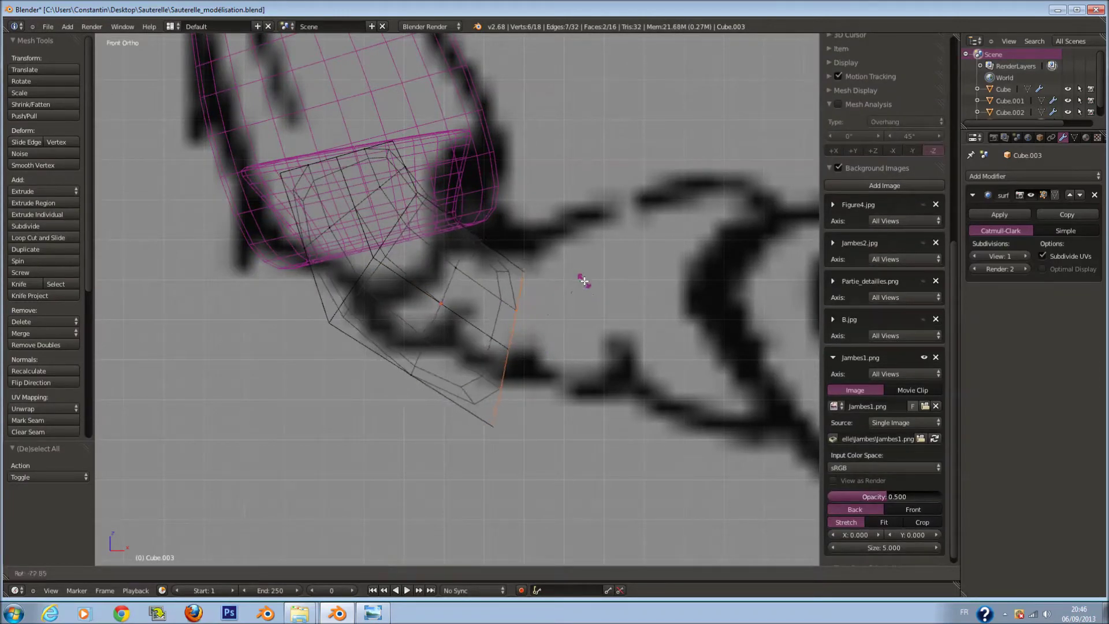
{"action": "left_click", "coordinate": [601, 267]}
{"action": "key", "text": "g"}
{"action": "left_click", "coordinate": [606, 247]}
Add a centred edge loop, tilt it, narrow it along Z and move it
{"action": "key", "text": "ctrl+r"}
{"action": "left_click", "coordinate": [493, 245]}
{"action": "right_click", "coordinate": [494, 245]}
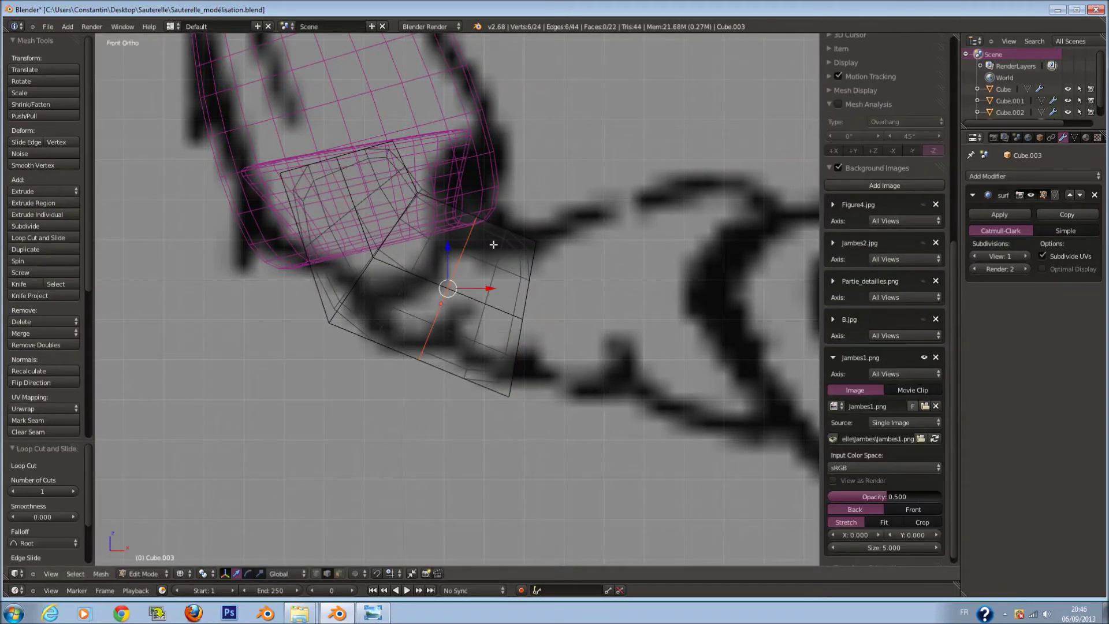
{"action": "left_click", "coordinate": [596, 224]}
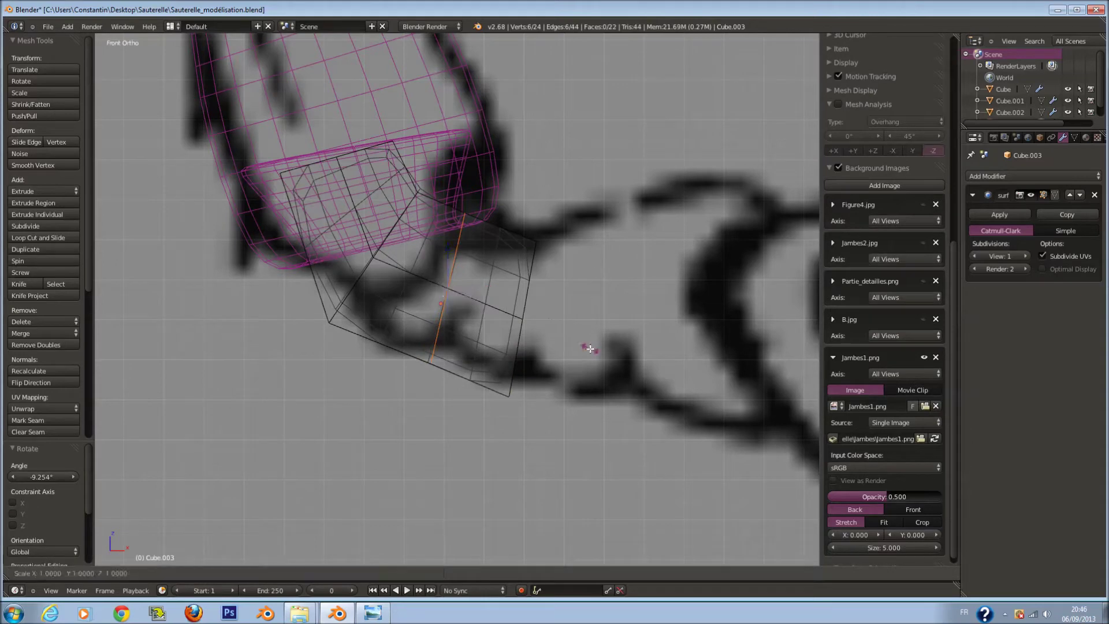
{"action": "left_click", "coordinate": [573, 325]}
{"action": "key", "text": "g"}
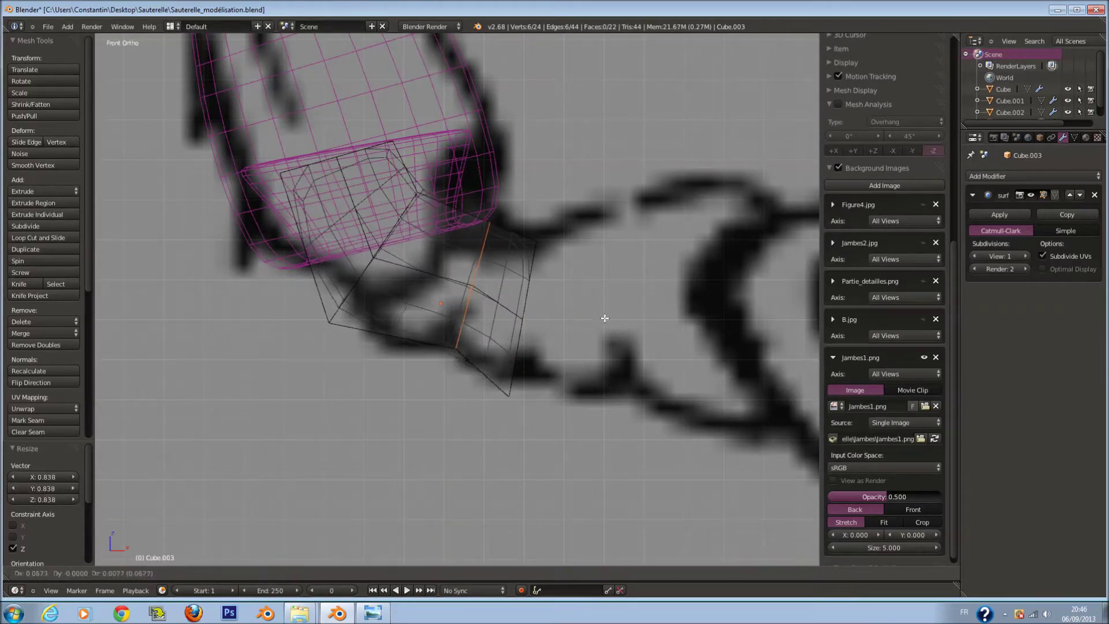
{"action": "left_click", "coordinate": [605, 318]}
Add a second centred edge loop, resize and nudge it, then select an edge of the block
{"action": "key", "text": "ctrl+r"}
{"action": "left_click", "coordinate": [463, 223]}
{"action": "right_click", "coordinate": [463, 223]}
{"action": "left_click", "coordinate": [518, 314]}
{"action": "key", "text": "g"}
{"action": "left_click", "coordinate": [520, 339]}
{"action": "key", "text": "r"}
{"action": "right_click", "coordinate": [568, 284]}
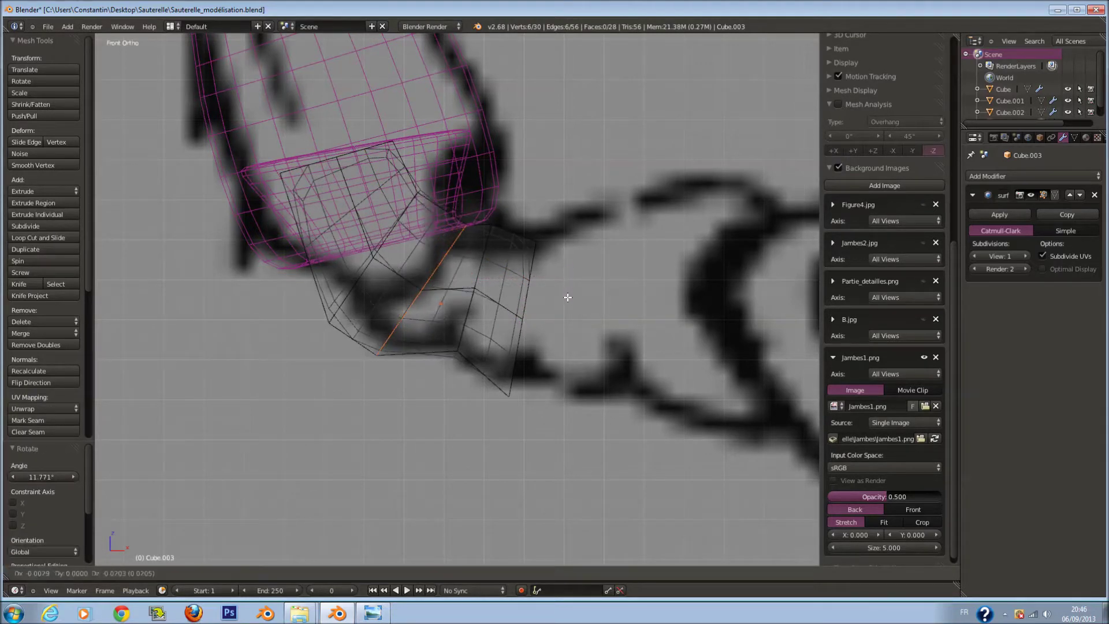
{"action": "middle_click_drag", "start_coordinate": [543, 300], "coordinate": [488, 300], "text": "shift"}
Select the tarsus block's end face and nudge it slightly into place
{"action": "key", "text": "a"}
{"action": "right_click", "coordinate": [478, 289]}
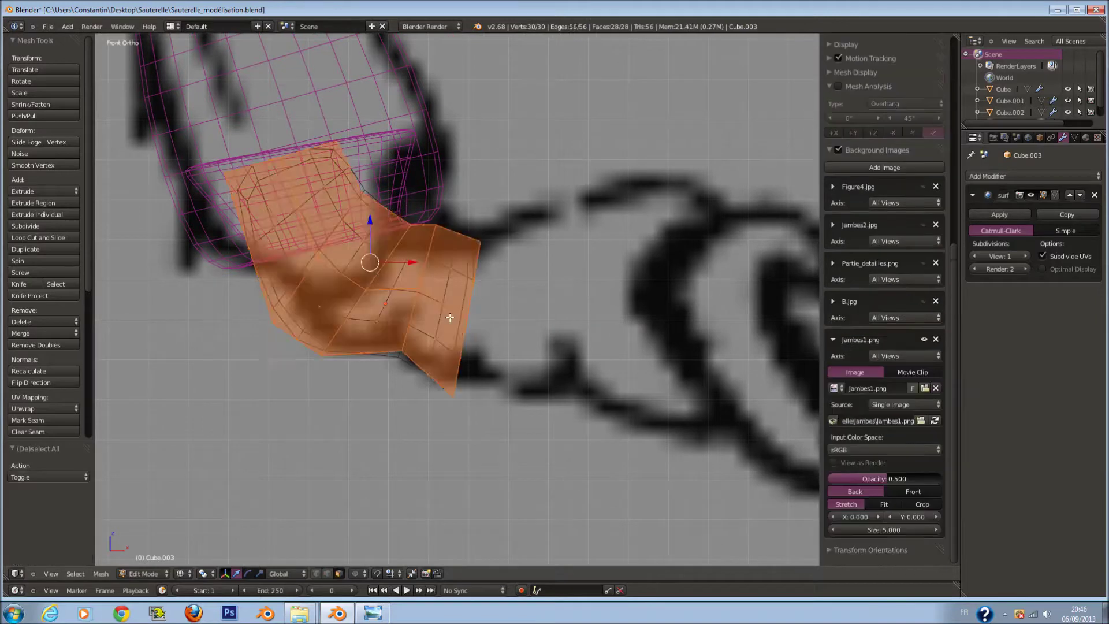
{"action": "middle_click_drag", "start_coordinate": [584, 310], "coordinate": [509, 310], "text": "shift"}
{"action": "key", "text": "g"}
{"action": "left_click", "coordinate": [486, 260]}
{"action": "key", "text": "g"}
{"action": "left_click", "coordinate": [491, 255]}
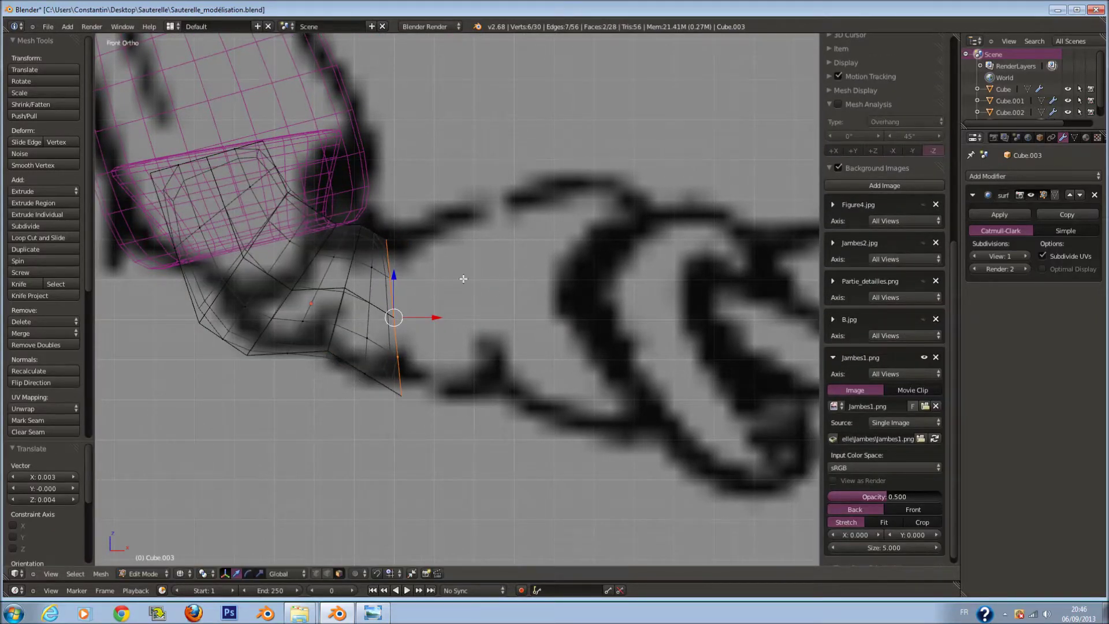
Extrude the end face into a new section along the drawing, enlarging and tilting its end
{"action": "scroll", "coordinate": [464, 279], "scroll_direction": "down", "scroll_amount": 2}
{"action": "key", "text": "e"}
{"action": "left_click", "coordinate": [523, 289]}
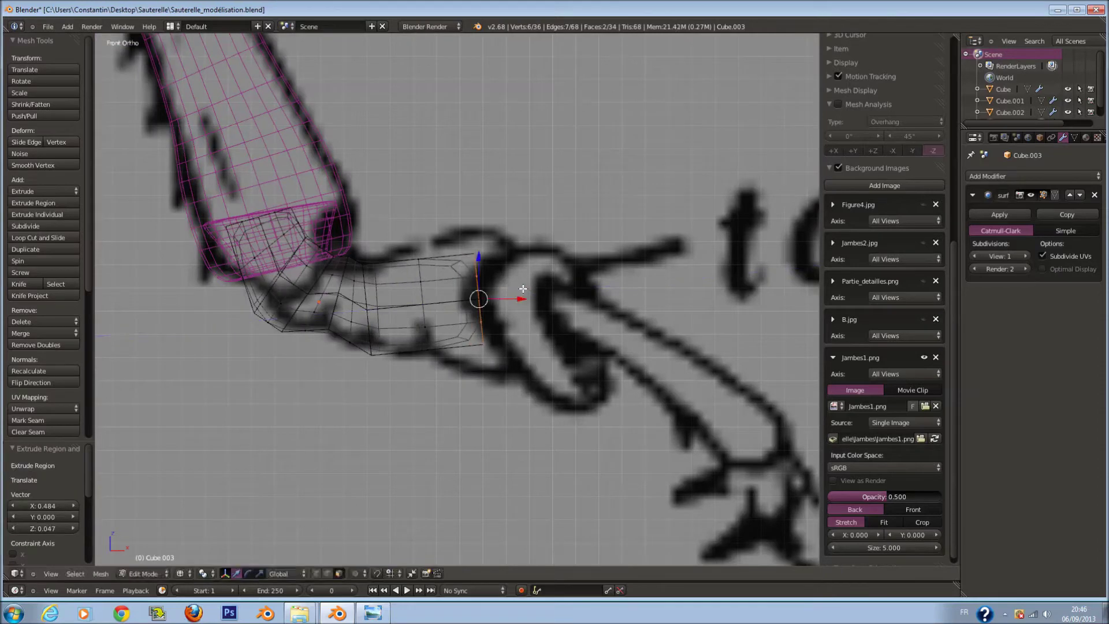
{"action": "left_click", "coordinate": [538, 350]}
{"action": "key", "text": "g"}
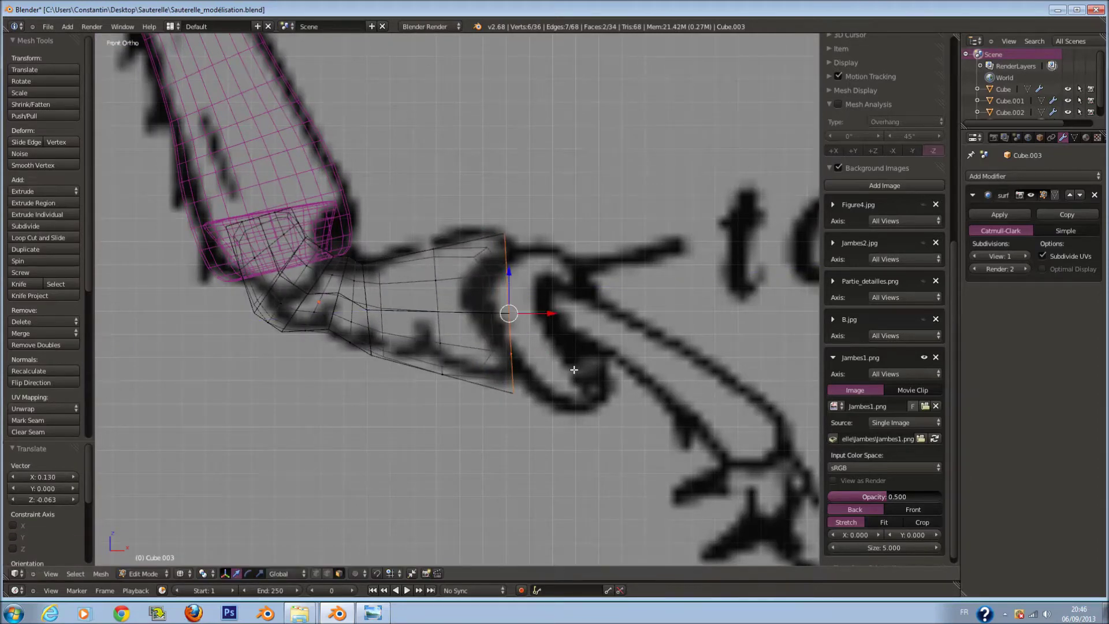
{"action": "scroll", "coordinate": [575, 370], "scroll_direction": "up", "scroll_amount": 1}
{"action": "key", "text": "z"}
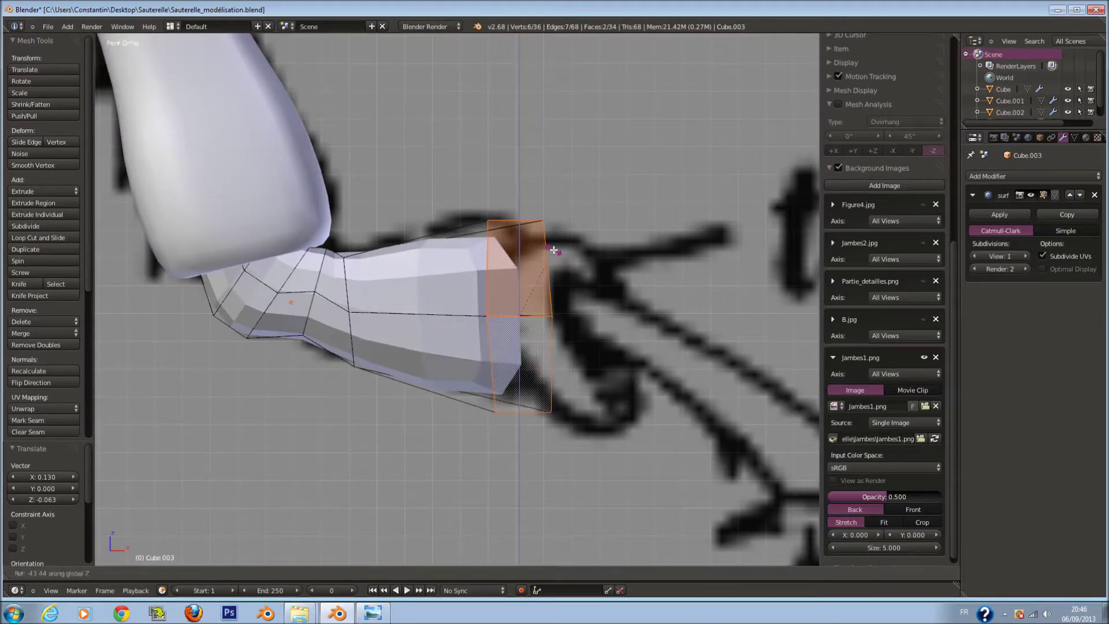
{"action": "left_click", "coordinate": [563, 257]}
{"action": "key", "text": "z"}
Slightly enlarge an edge loop of the new section, then smooth the whole mesh's vertices
{"action": "key", "text": "a"}
{"action": "right_click", "coordinate": [472, 234], "text": "alt"}
{"action": "key", "text": "s"}
{"action": "left_click", "coordinate": [564, 309]}
{"action": "key", "text": "a"}
{"action": "key", "text": "z"}
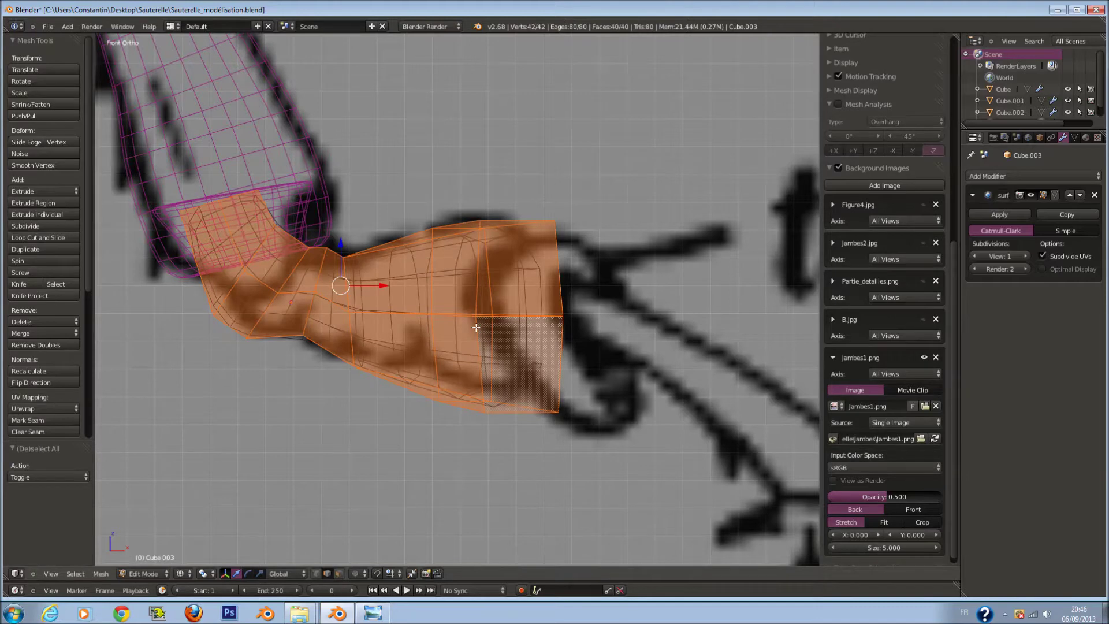
{"action": "left_click", "coordinate": [53, 167]}
Rotate the tip face about the Z axis, with selection limited to visible faces
{"action": "mouse_move", "coordinate": [508, 289]}
{"action": "middle_mouse_down"}
{"action": "mouse_move", "coordinate": [540, 300]}
{"action": "mouse_move", "coordinate": [405, 507]}
{"action": "middle_mouse_up"}
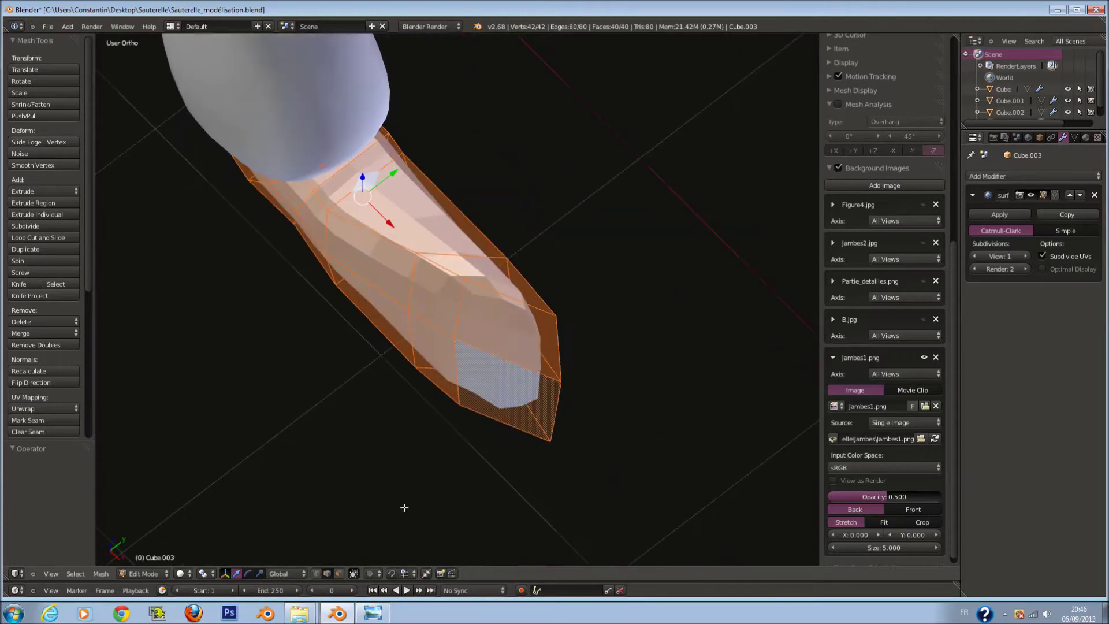
{"action": "left_click", "coordinate": [339, 573]}
{"action": "right_click", "coordinate": [433, 307]}
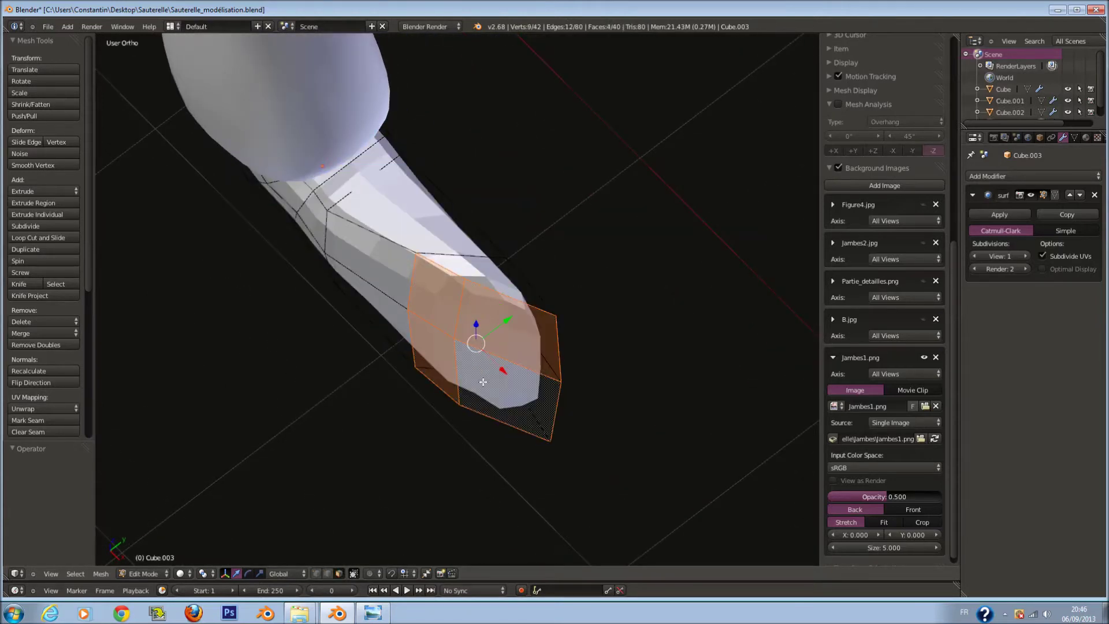
{"action": "key", "text": "r"}
{"action": "key", "text": "z"}
{"action": "left_click", "coordinate": [636, 258]}
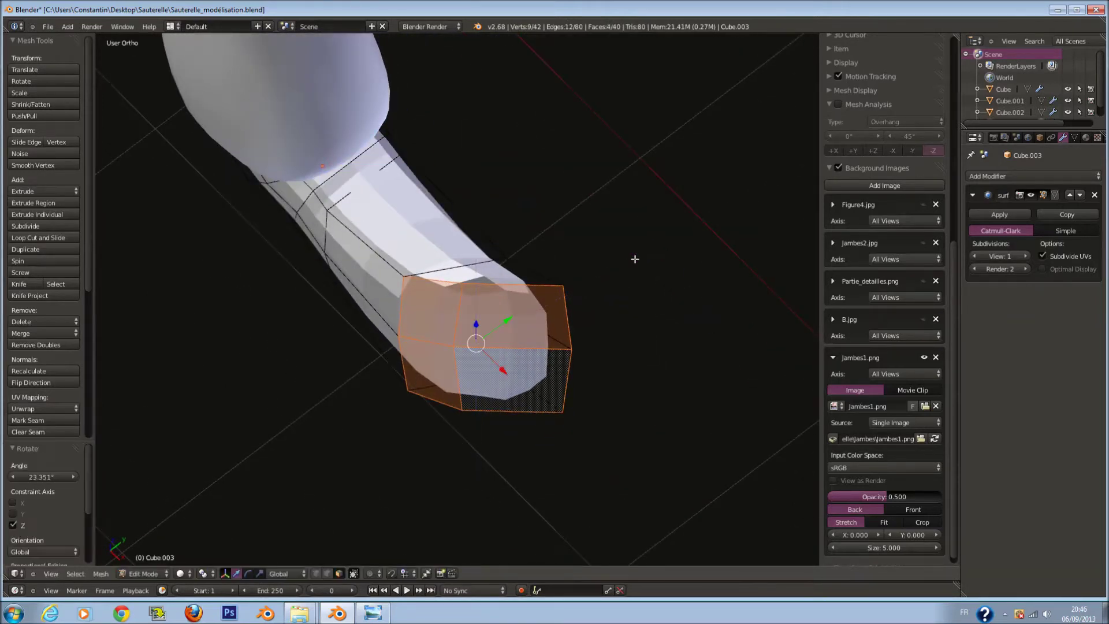
{"action": "mouse_move", "coordinate": [636, 258]}
{"action": "middle_mouse_down"}
{"action": "mouse_move", "coordinate": [532, 351]}
{"action": "mouse_move", "coordinate": [578, 297]}
{"action": "mouse_move", "coordinate": [721, 218]}
{"action": "mouse_move", "coordinate": [602, 326]}
{"action": "mouse_move", "coordinate": [565, 307]}
{"action": "mouse_move", "coordinate": [578, 314]}
{"action": "middle_mouse_up"}
Add a new loop cut along the leg, replacing an undone one
{"action": "key", "text": "a"}
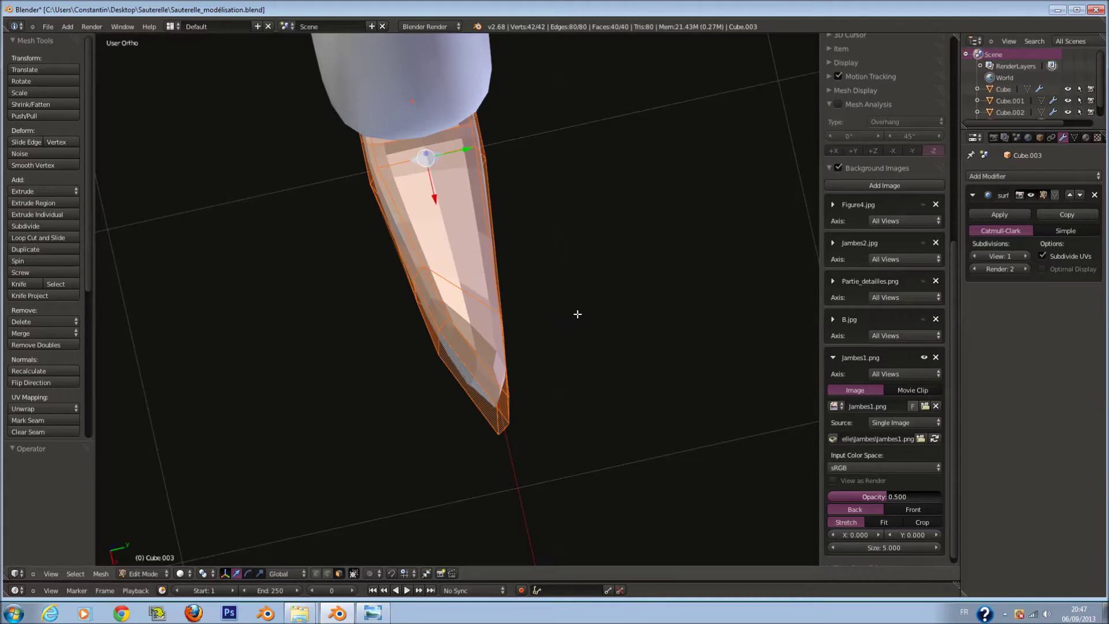
{"action": "key", "text": "a"}
{"action": "right_click", "coordinate": [468, 353], "text": "alt"}
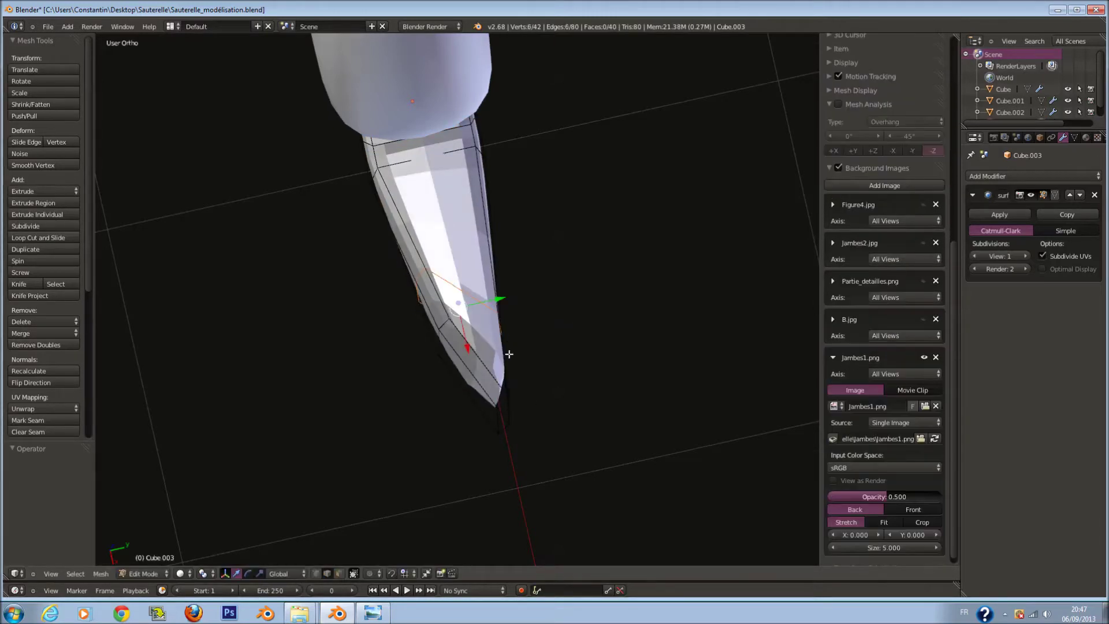
{"action": "key", "text": "ctrl+z"}
{"action": "mouse_move", "coordinate": [509, 354]}
{"action": "middle_mouse_down"}
{"action": "mouse_move", "coordinate": [561, 309]}
{"action": "mouse_move", "coordinate": [504, 277]}
{"action": "middle_mouse_up"}
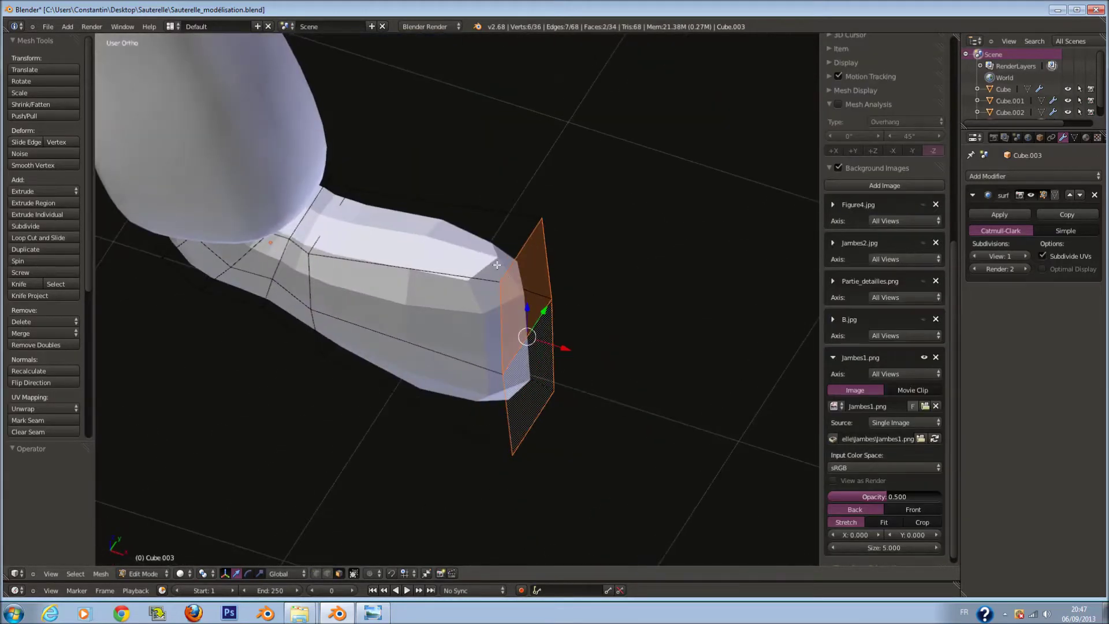
{"action": "key", "text": "a"}
{"action": "left_click", "coordinate": [455, 234]}
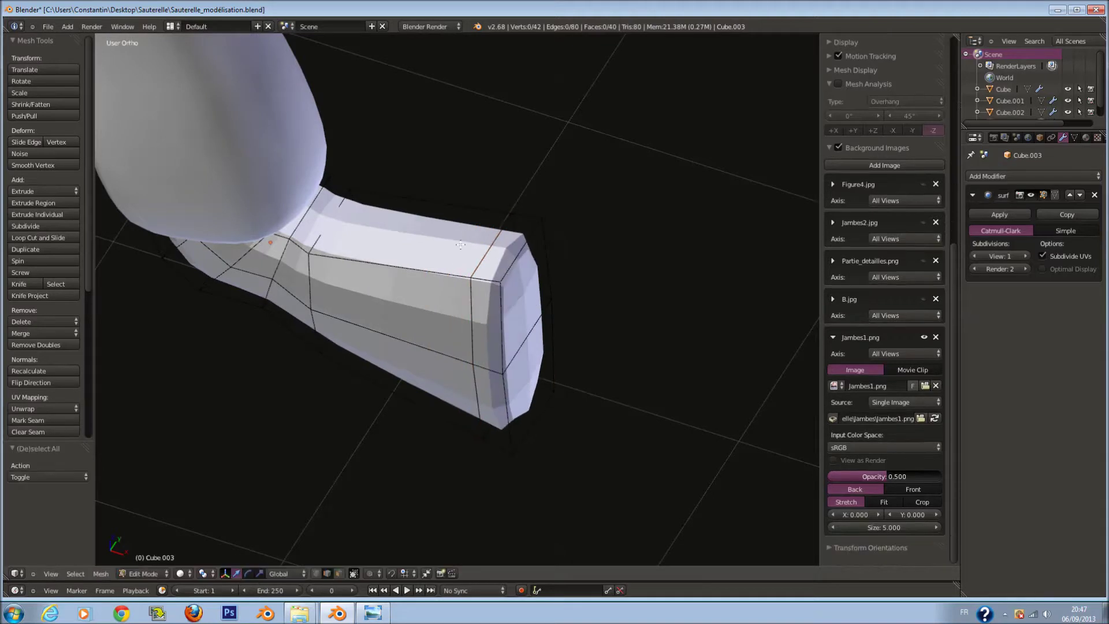
{"action": "left_click", "coordinate": [432, 211]}
Reposition the two tip faces with a small move, then along the Y and X axes
{"action": "key", "text": "a"}
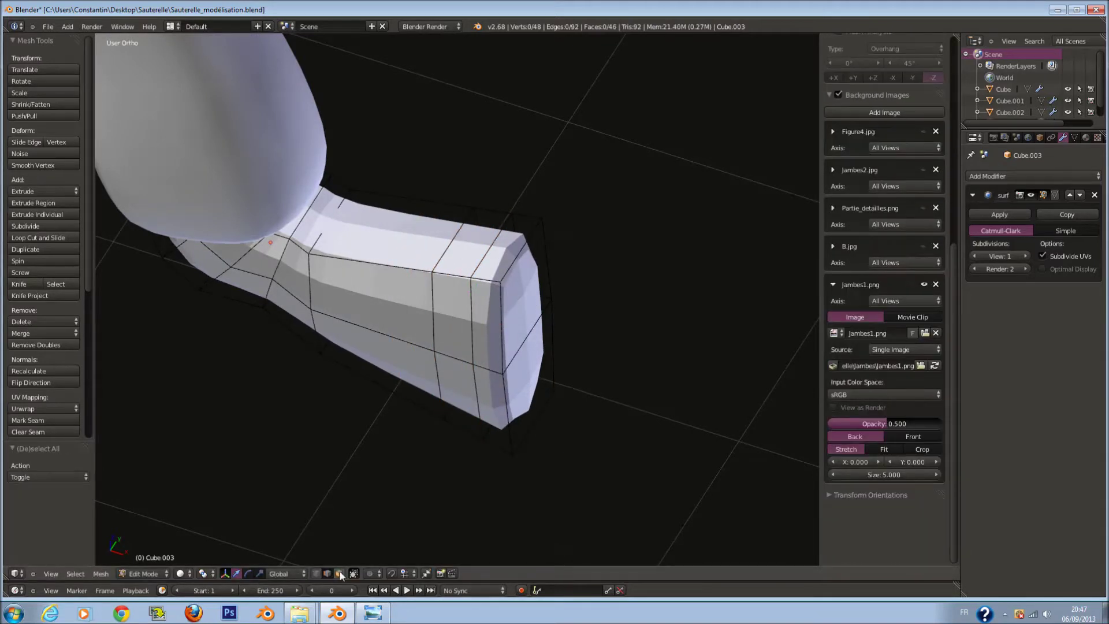
{"action": "right_click", "coordinate": [507, 322]}
{"action": "right_click", "coordinate": [528, 364], "text": "shift"}
{"action": "key", "text": "g"}
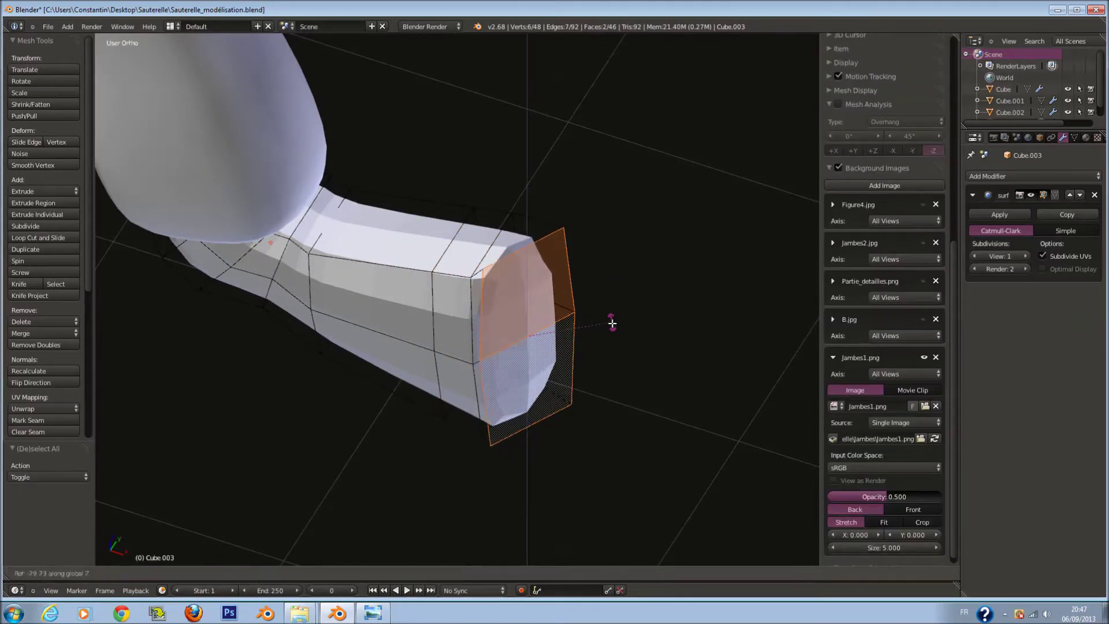
{"action": "left_click", "coordinate": [604, 329]}
{"action": "middle_click_drag", "start_coordinate": [604, 327], "coordinate": [512, 345]}
{"action": "key", "text": "g"}
{"action": "key", "text": "y"}
{"action": "left_click", "coordinate": [508, 401]}
{"action": "key", "text": "g"}
{"action": "key", "text": "x"}
{"action": "left_click", "coordinate": [489, 409]}
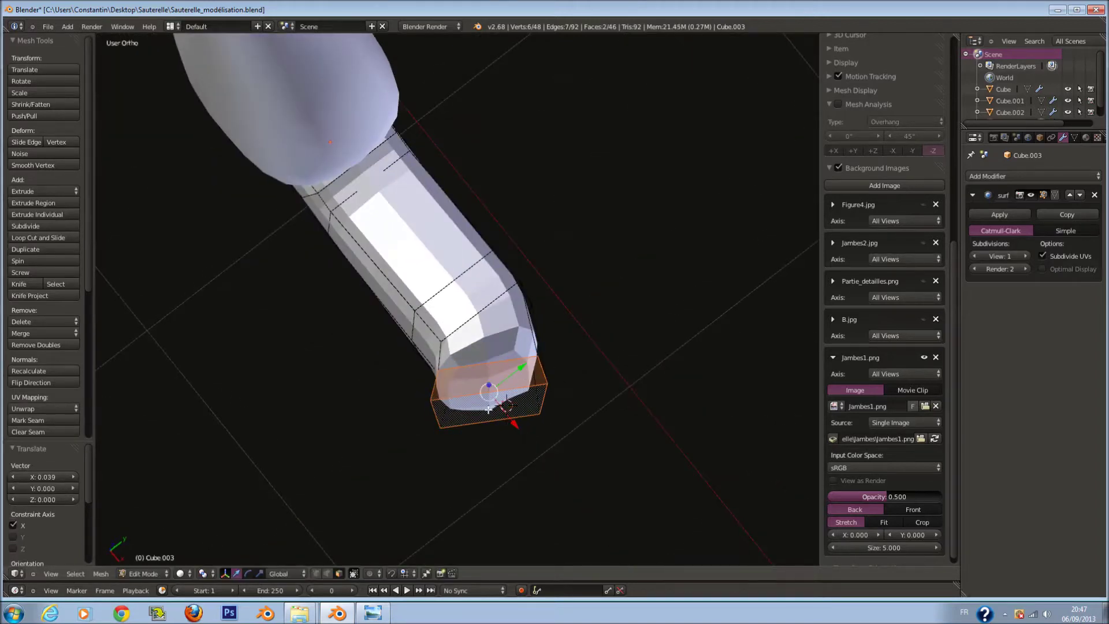
In the top view, rotate the whole leg piece about 12.6 degrees in Object Mode
{"action": "key", "text": "KP_7"}
{"action": "scroll", "coordinate": [526, 316], "scroll_direction": "down", "scroll_amount": 6}
{"action": "key", "text": "Tab"}
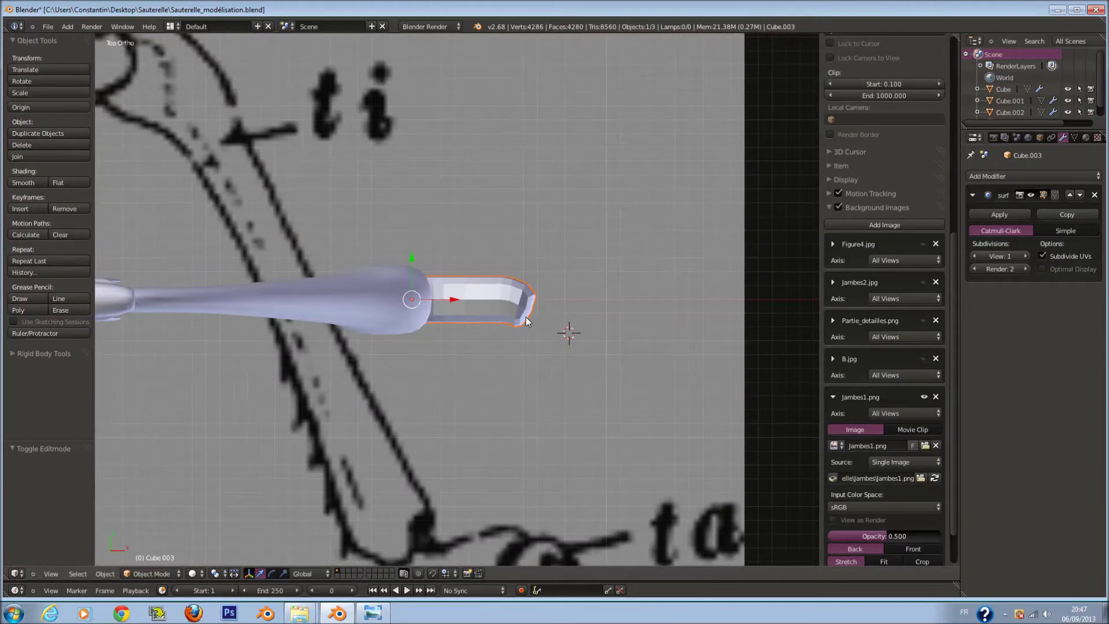
{"action": "scroll", "coordinate": [526, 317], "scroll_direction": "up", "scroll_amount": 3}
{"action": "key", "text": "z"}
{"action": "key", "text": "r"}
{"action": "left_click", "coordinate": [497, 307]}
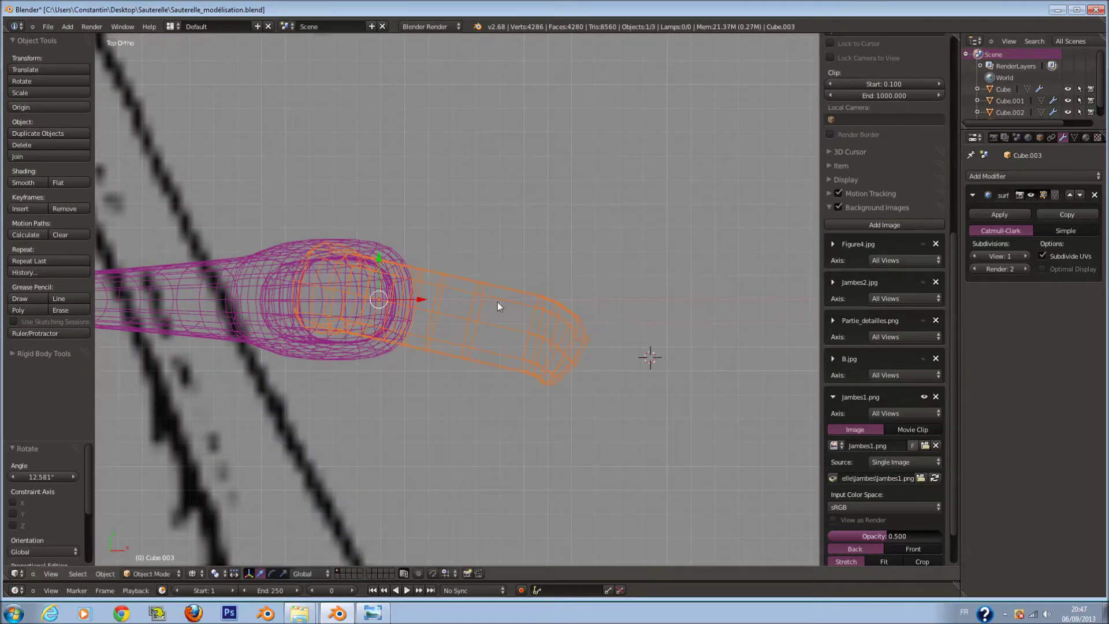
Select the tip vertices and rotate them to bend the tip downward
{"action": "key", "text": "z"}
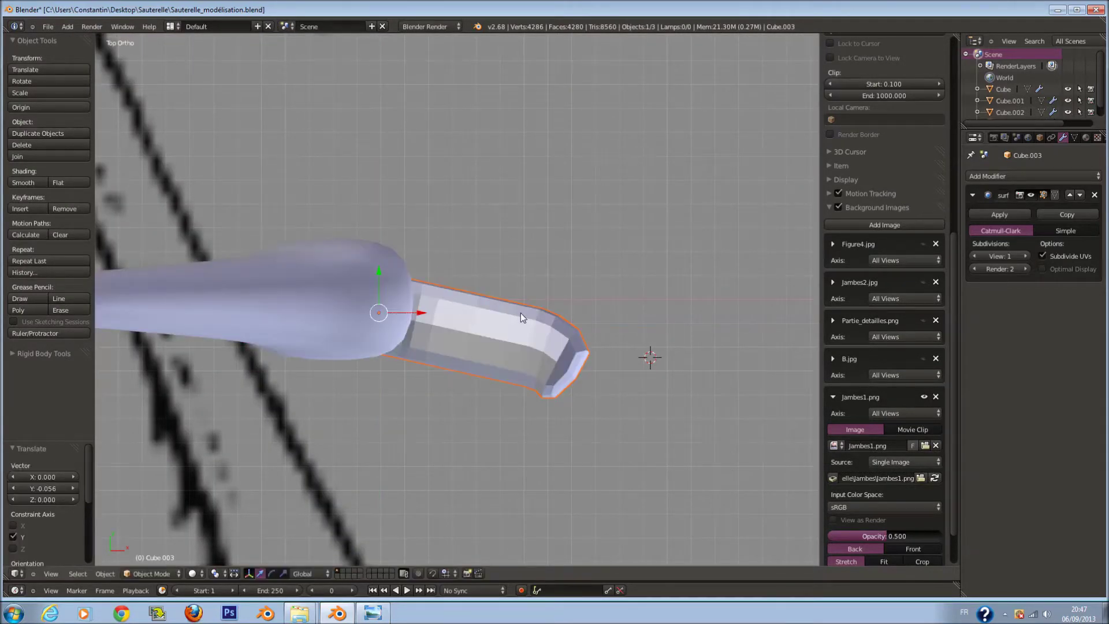
{"action": "key", "text": "z"}
{"action": "scroll", "coordinate": [526, 313], "scroll_direction": "up", "scroll_amount": 1}
{"action": "key", "text": "a"}
{"action": "key", "text": "Tab"}
{"action": "key", "text": "a"}
{"action": "key", "text": "a"}
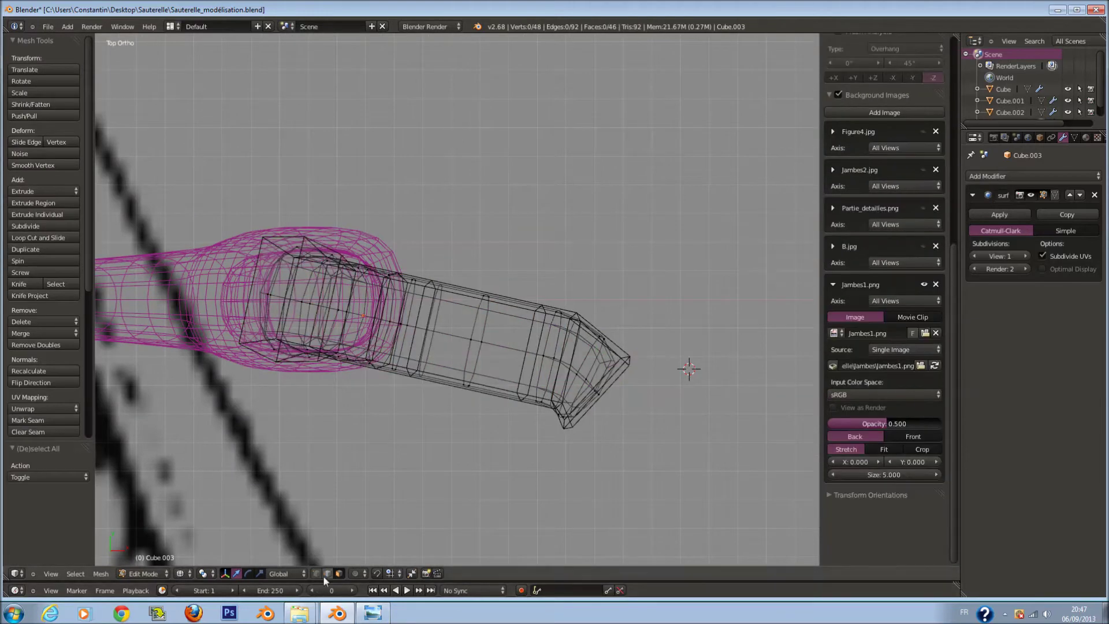
{"action": "left_click", "coordinate": [551, 426]}
{"action": "key", "text": "r"}
{"action": "left_click", "coordinate": [604, 467]}
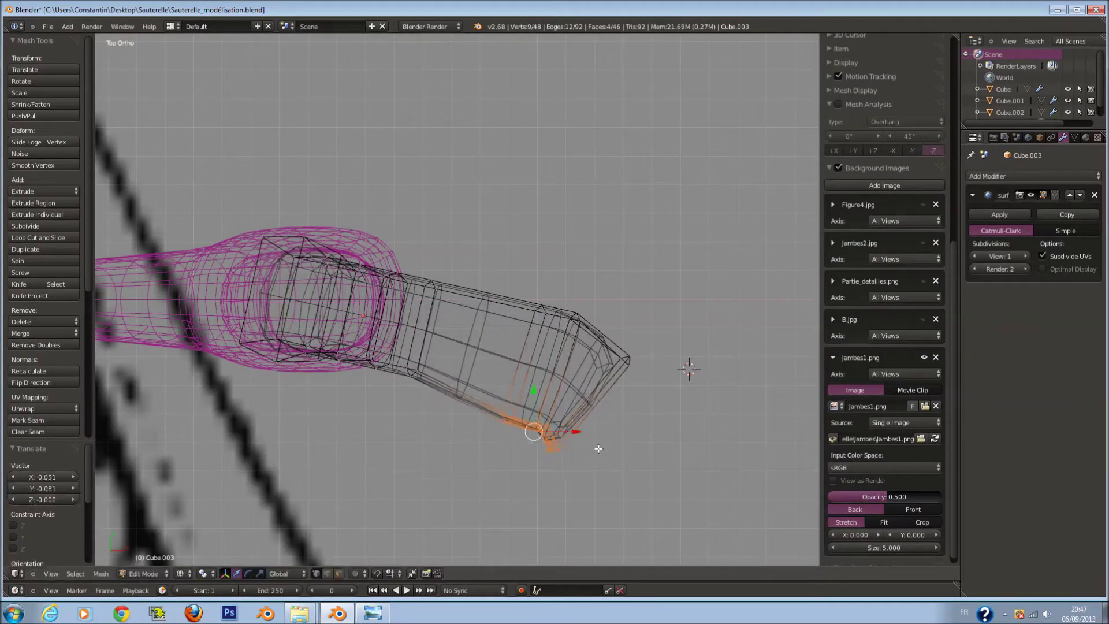
Paint-select the top-edge vertices and vertex rings along the tip section, cancelling one move
{"action": "key", "text": "a"}
{"action": "key", "text": "c"}
{"action": "left_click_drag", "start_coordinate": [594, 342], "coordinate": [627, 361]}
{"action": "key", "text": "Escape"}
{"action": "key", "text": "a"}
{"action": "key", "text": "c"}
{"action": "left_click_drag", "start_coordinate": [439, 315], "coordinate": [448, 309]}
{"action": "key", "text": "g"}
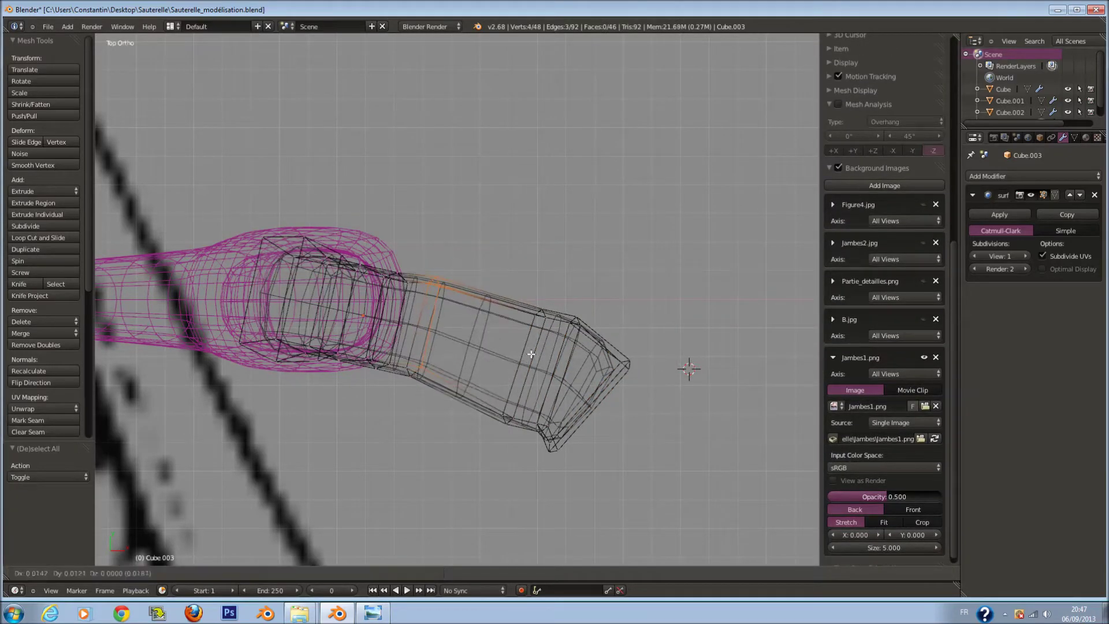
{"action": "key", "text": "Escape"}
{"action": "key", "text": "c"}
{"action": "key", "text": "a"}
{"action": "left_click_drag", "start_coordinate": [486, 417], "coordinate": [518, 320]}
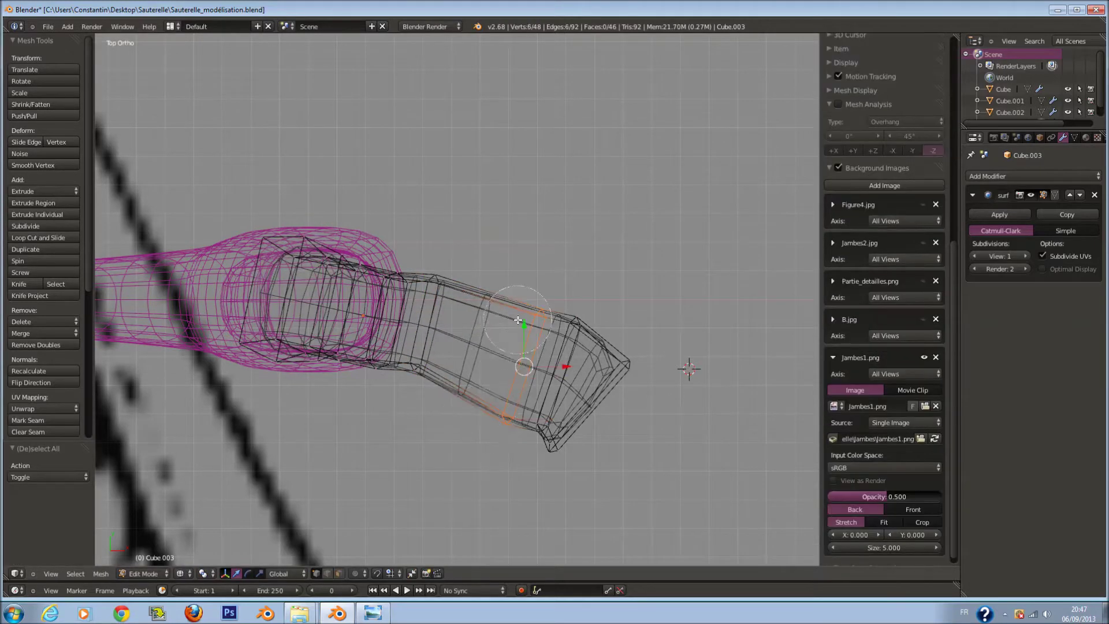
Return to Object Mode in the front reference view with solid shading and select the foot piece
{"action": "key", "text": "z"}
{"action": "key", "text": "KP_1"}
{"action": "key", "text": "Tab"}
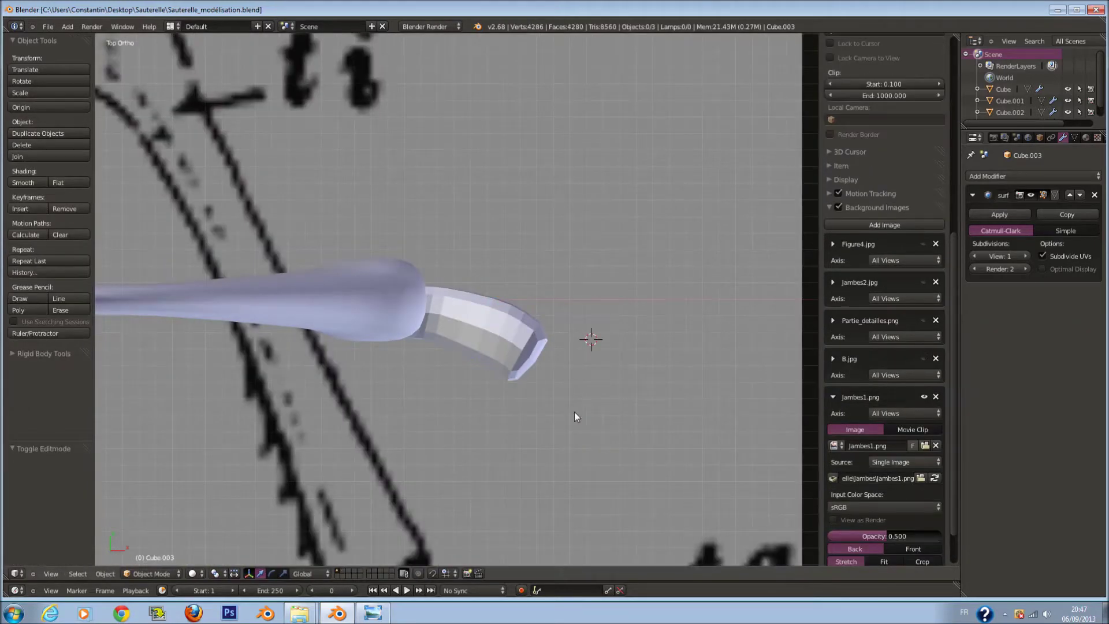
{"action": "middle_click_drag", "start_coordinate": [383, 197], "coordinate": [345, 197], "text": "shift"}
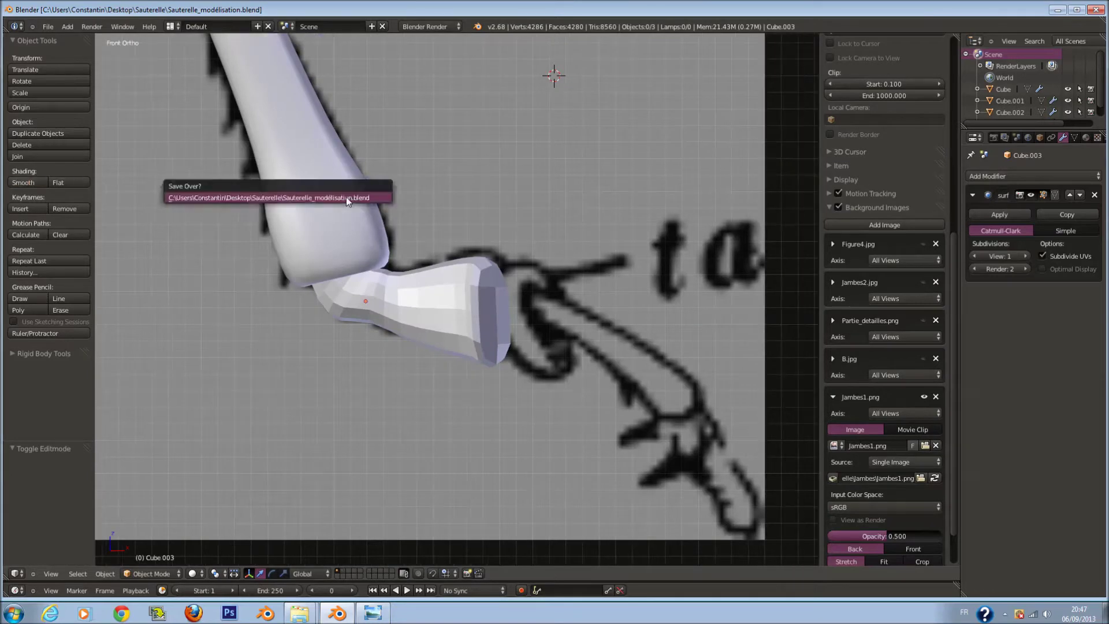
{"action": "right_click", "coordinate": [412, 286]}
Smooth-shade the foot and reposition its top corner vertices in Edit Mode
{"action": "left_click", "coordinate": [26, 183]}
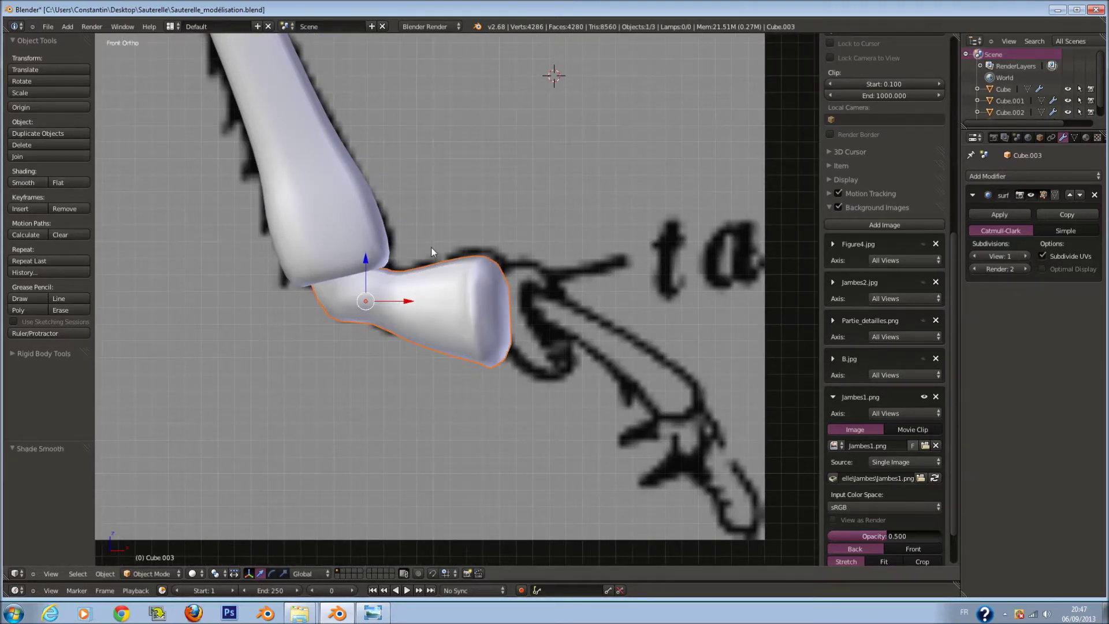
{"action": "key", "text": "Tab"}
{"action": "scroll", "coordinate": [502, 292], "scroll_direction": "up", "scroll_amount": 2}
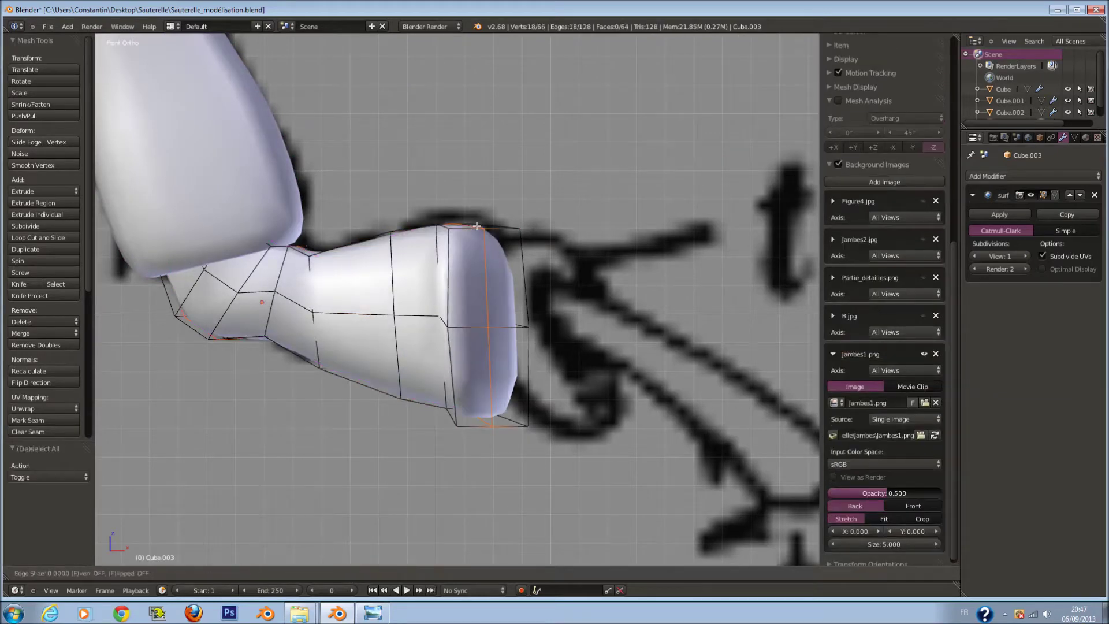
{"action": "middle_click_drag", "start_coordinate": [477, 226], "coordinate": [520, 248]}
{"action": "key", "text": "c"}
{"action": "left_click", "coordinate": [503, 295]}
{"action": "left_click_drag", "start_coordinate": [552, 254], "coordinate": [492, 257]}
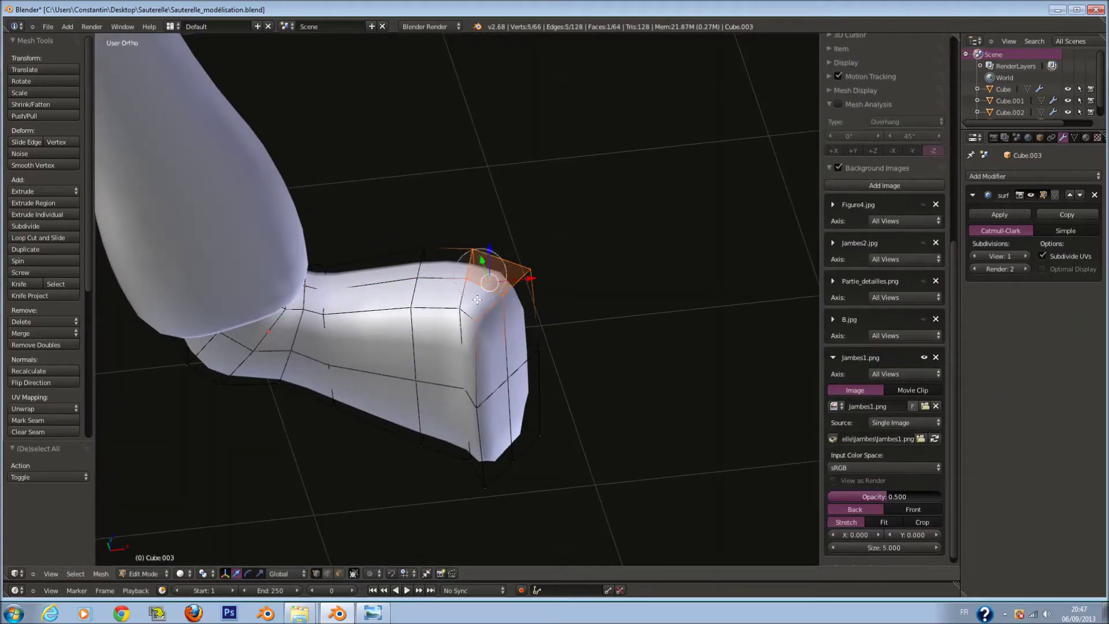
{"action": "middle_click_drag", "start_coordinate": [491, 257], "coordinate": [517, 265]}
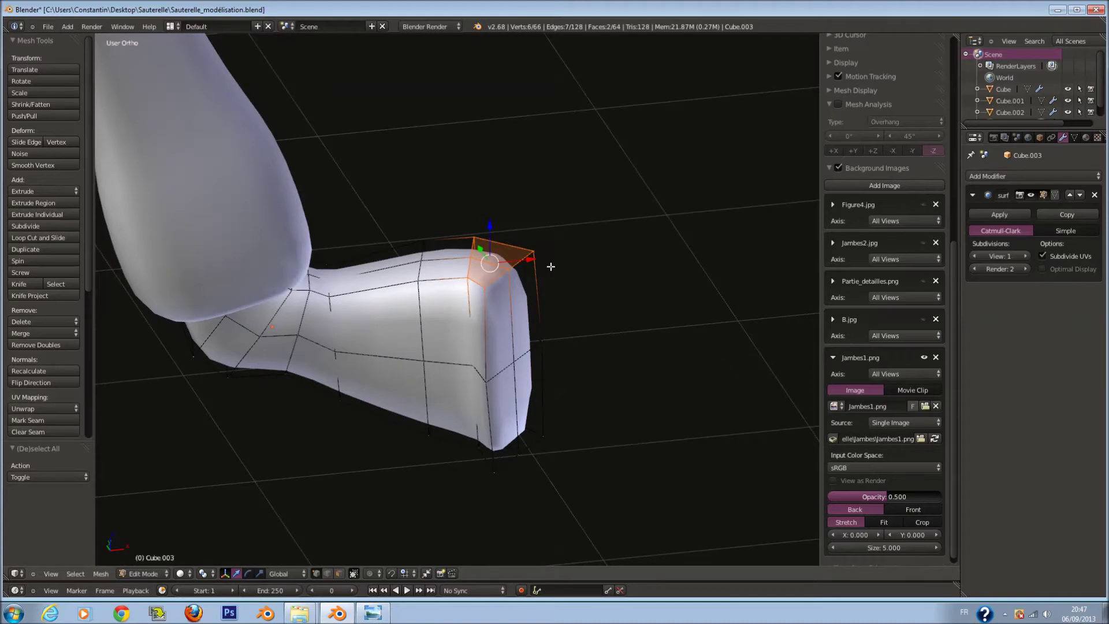
{"action": "key", "text": "g"}
{"action": "left_click", "coordinate": [520, 254]}
{"action": "key", "text": "Tab"}
Select the two lower front faces at the foot's tip in front view
{"action": "key", "text": "KP_1"}
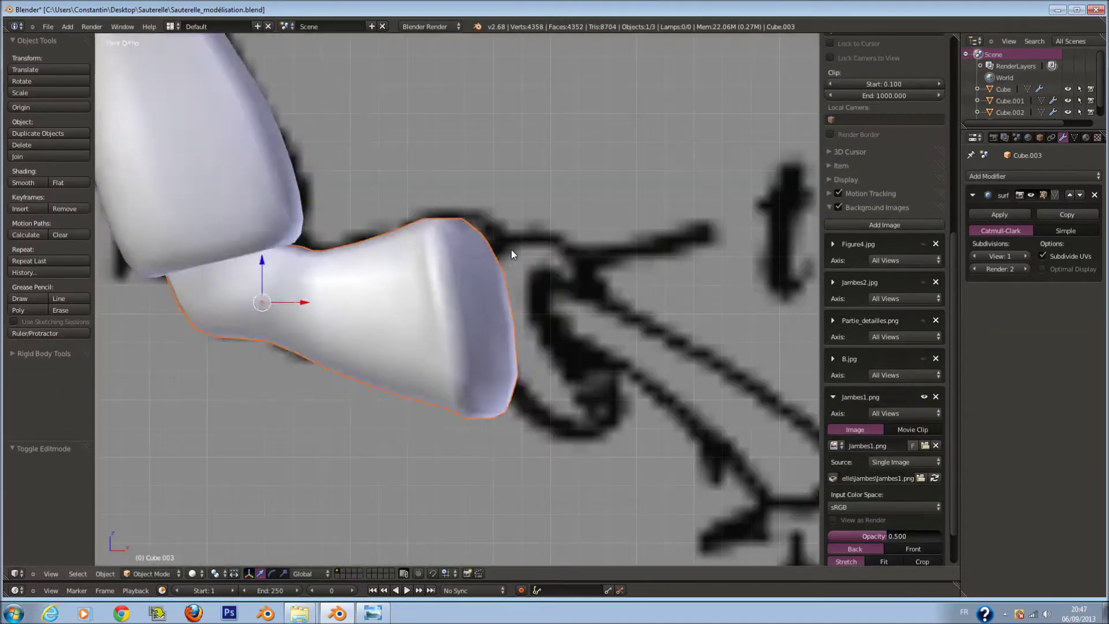
{"action": "key", "text": "Tab"}
{"action": "key", "text": "z"}
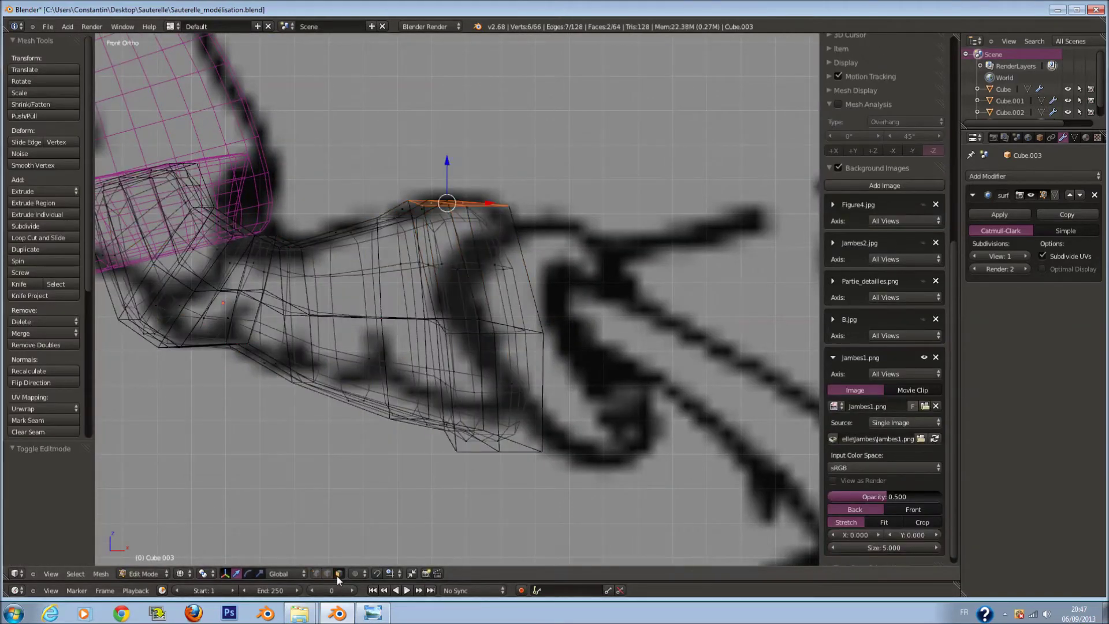
{"action": "key", "text": "z"}
{"action": "left_click", "coordinate": [484, 361], "text": "shift"}
{"action": "left_click", "coordinate": [517, 393], "text": "shift"}
{"action": "key", "text": "z"}
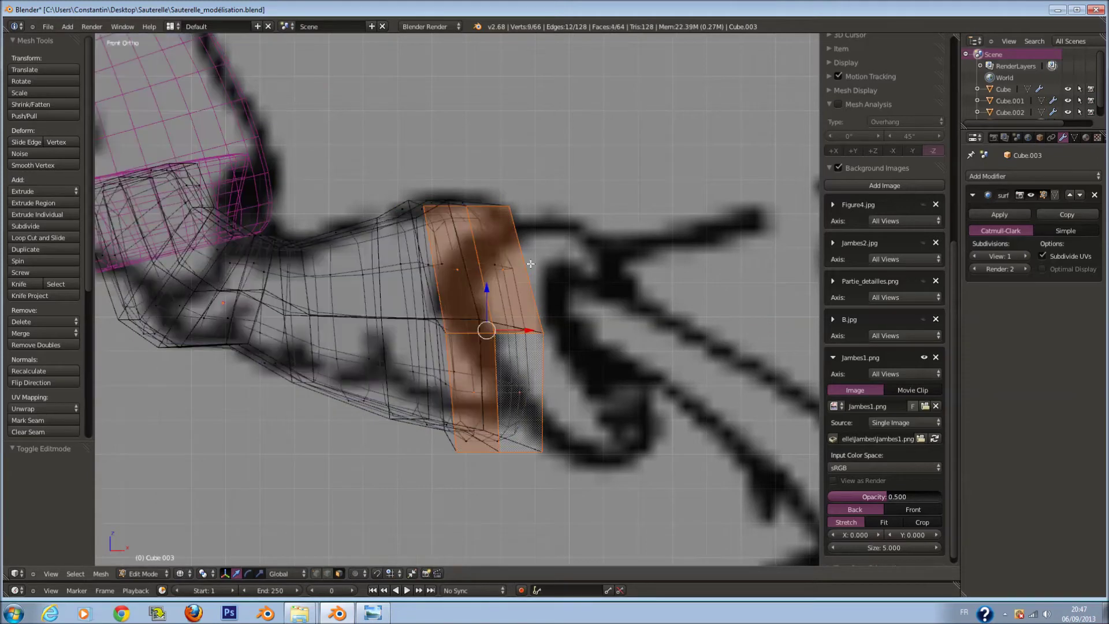
Extrude the tip faces, shrink them to about 0.43 and move them outward
{"action": "key", "text": "e"}
{"action": "left_click", "coordinate": [563, 298]}
{"action": "key", "text": "z"}
{"action": "key", "text": "s"}
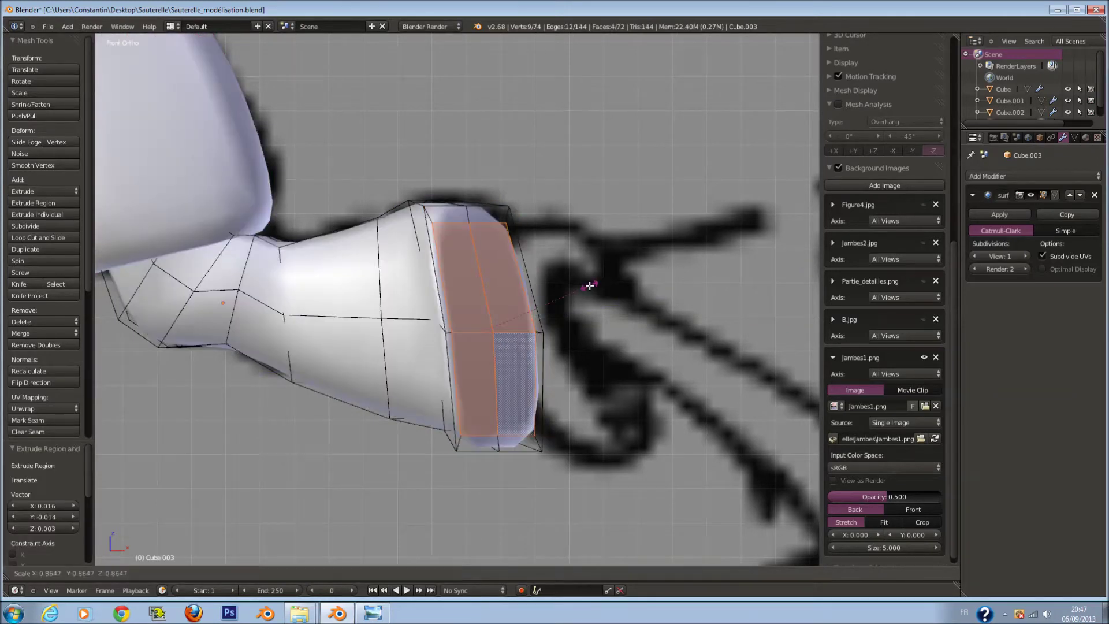
{"action": "left_click", "coordinate": [531, 300]}
{"action": "key", "text": "g"}
{"action": "left_click", "coordinate": [539, 301]}
{"action": "middle_click_drag", "start_coordinate": [539, 301], "coordinate": [570, 360]}
Extrude the tip faces a second time and enlarge them
{"action": "key", "text": "KP_1"}
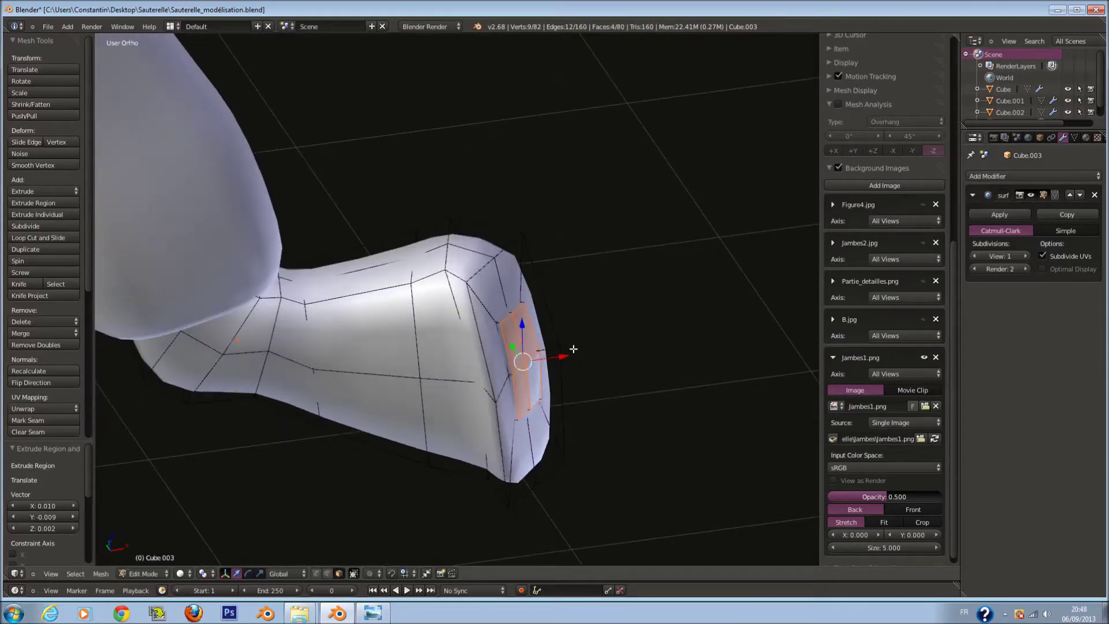
{"action": "key", "text": "z"}
{"action": "key", "text": "z"}
{"action": "key", "text": "e"}
{"action": "left_click", "coordinate": [595, 322]}
{"action": "key", "text": "s"}
{"action": "left_click", "coordinate": [683, 423]}
{"action": "middle_click_drag", "start_coordinate": [636, 370], "coordinate": [507, 294]}
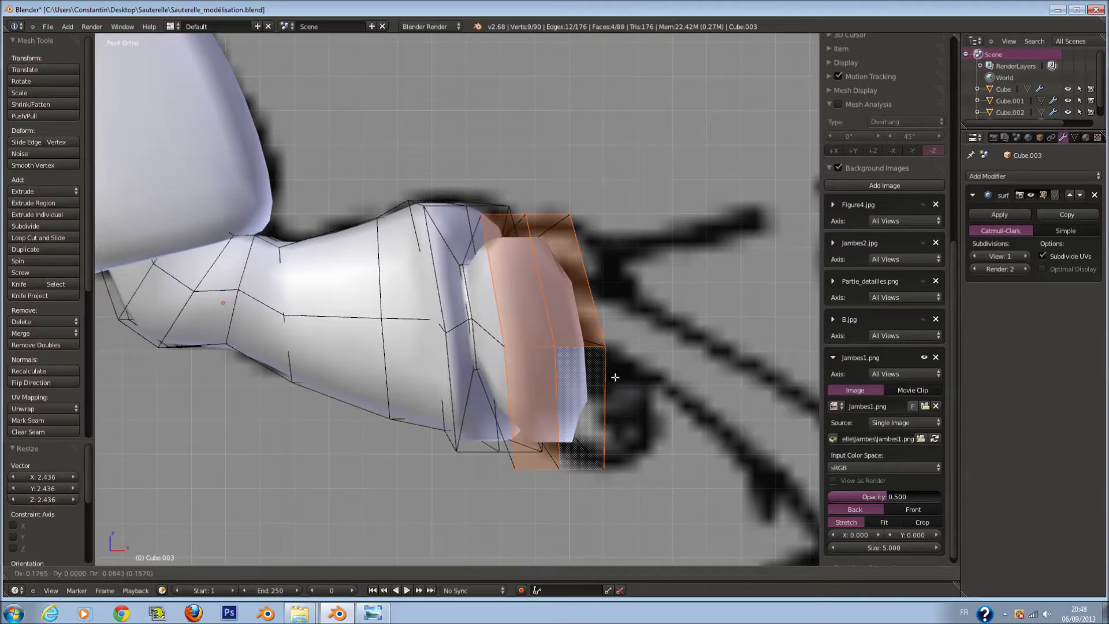
Cut a centred edge loop in the tip segment and enlarge it slightly
{"action": "key", "text": "a"}
{"action": "key", "text": "ctrl+r"}
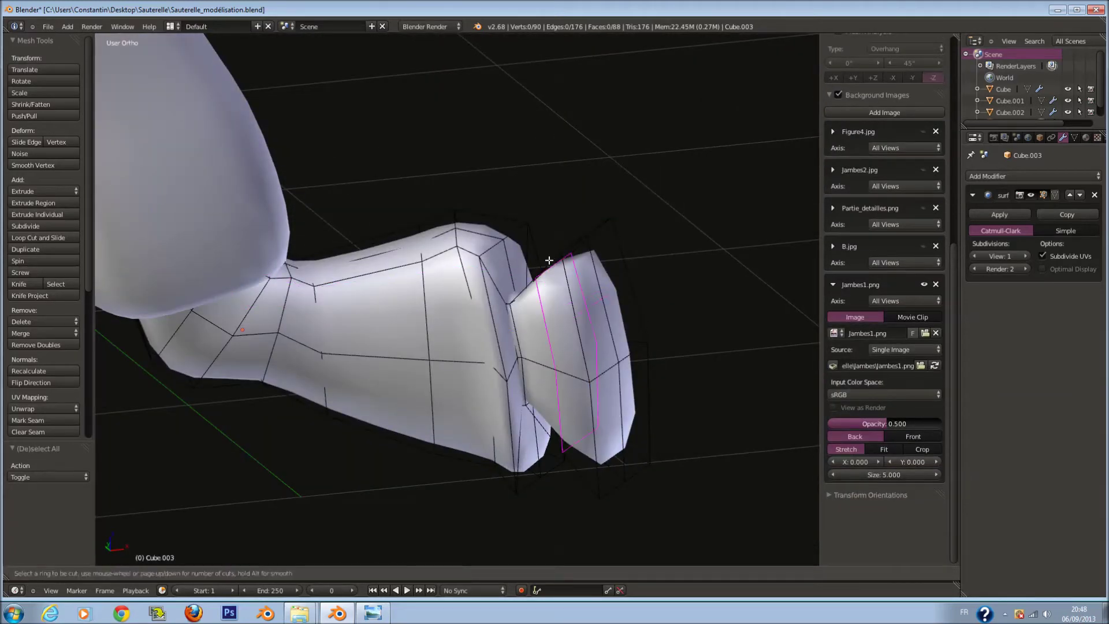
{"action": "left_click", "coordinate": [549, 261]}
{"action": "right_click", "coordinate": [549, 261]}
{"action": "key", "text": "s"}
{"action": "left_click", "coordinate": [652, 361]}
{"action": "key", "text": "KP_1"}
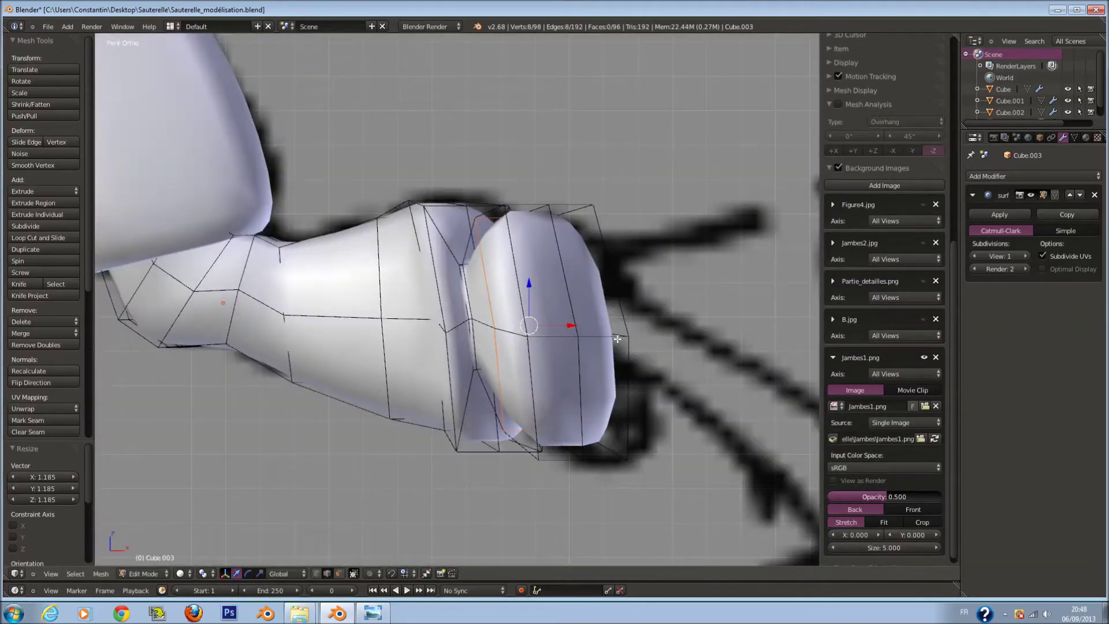
In top view, move the new end segment's vertices down and left
{"action": "key", "text": "KP_7"}
{"action": "key", "text": "z"}
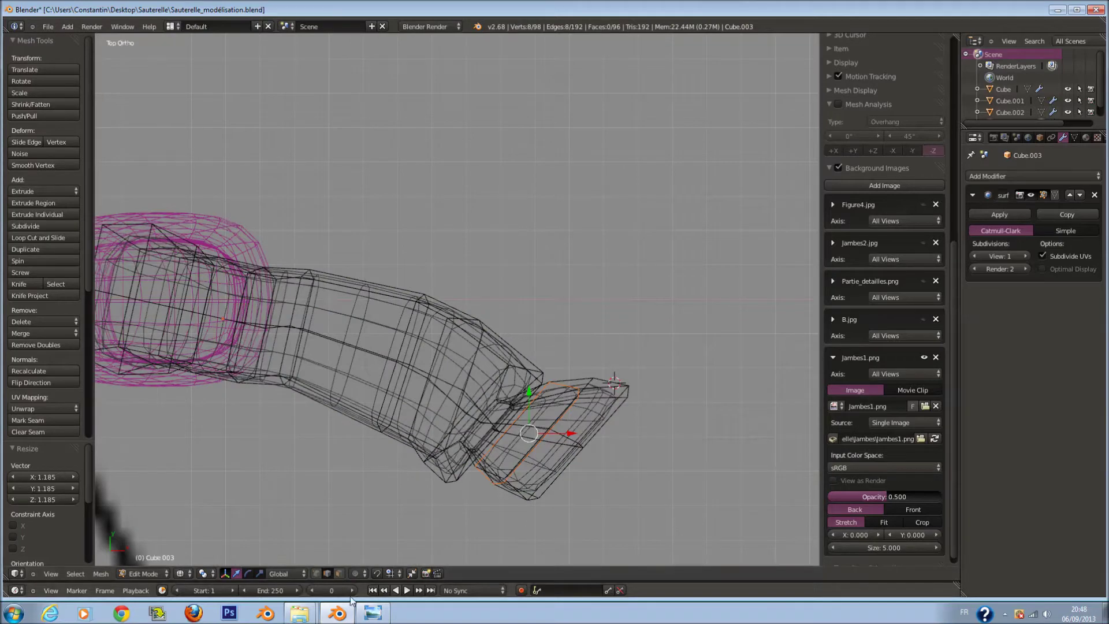
{"action": "key", "text": "a"}
{"action": "left_click_drag", "start_coordinate": [591, 391], "coordinate": [556, 470]}
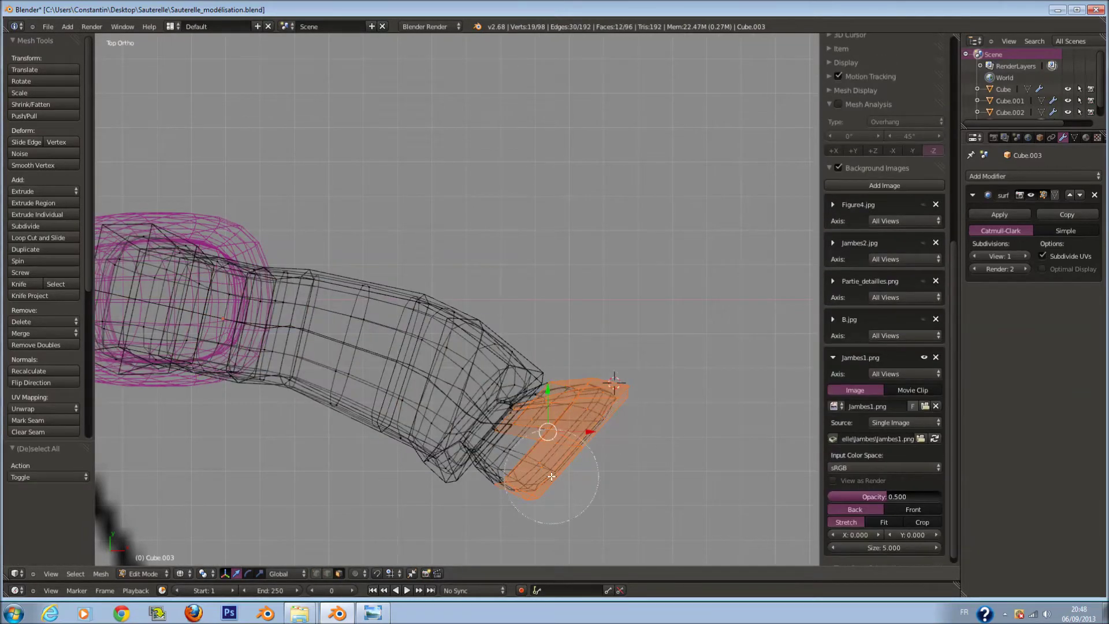
{"action": "key", "text": "g"}
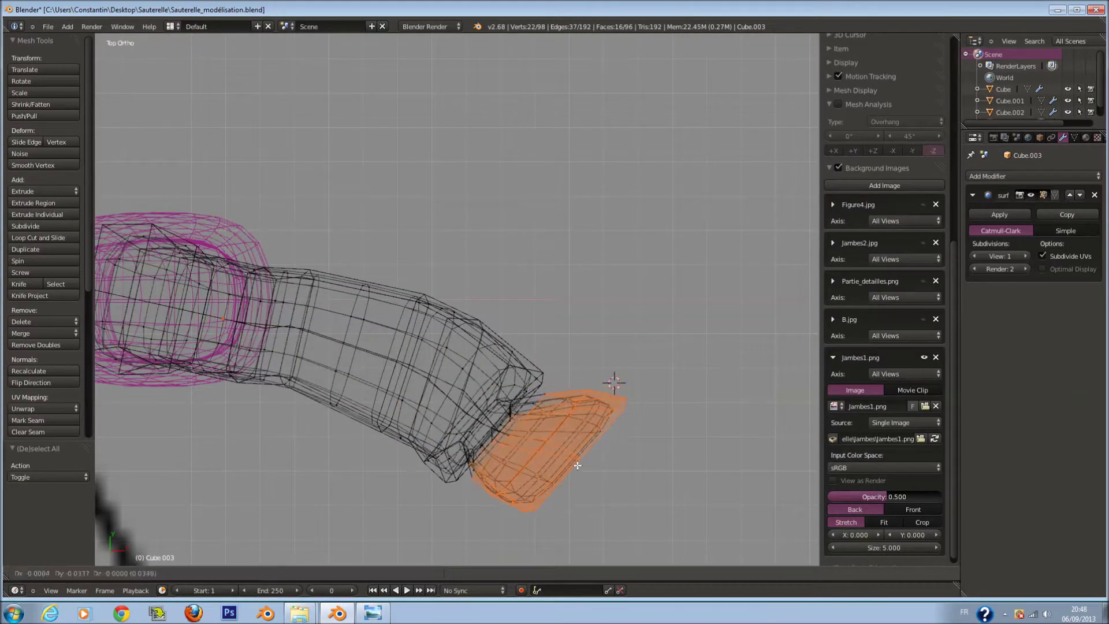
{"action": "left_click", "coordinate": [574, 472]}
Reposition the toe's tip face and flatten it vertically
{"action": "key", "text": "a"}
{"action": "key", "text": "z"}
{"action": "key", "text": "z"}
{"action": "right_click", "coordinate": [569, 442]}
{"action": "key", "text": "z"}
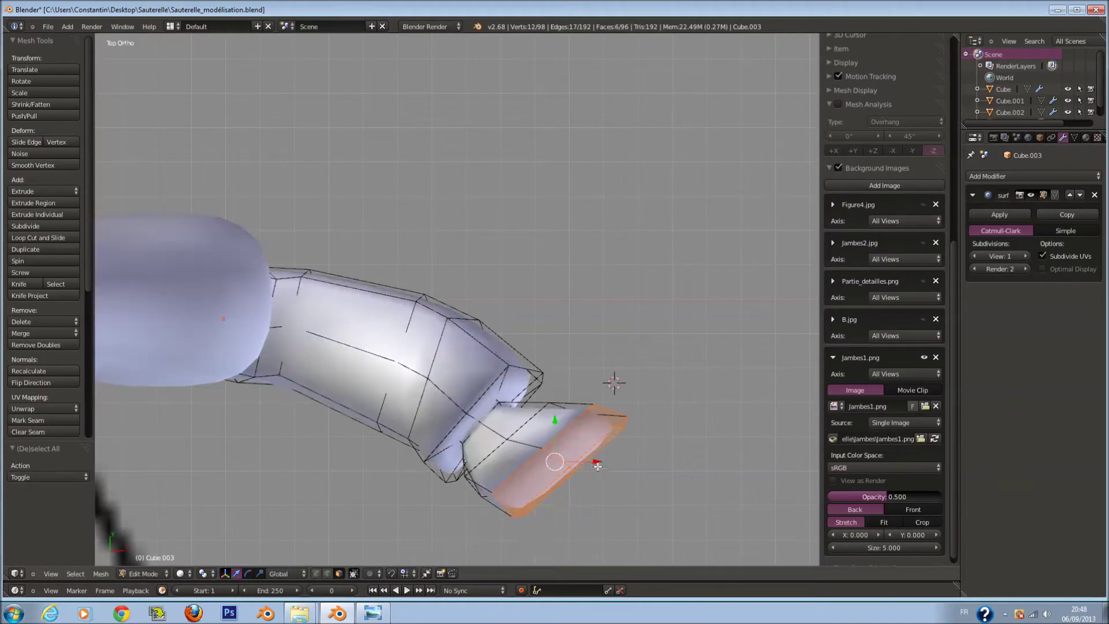
{"action": "left_click", "coordinate": [595, 480]}
{"action": "mouse_move", "coordinate": [595, 480]}
{"action": "middle_mouse_down"}
{"action": "mouse_move", "coordinate": [629, 462]}
{"action": "mouse_move", "coordinate": [665, 405]}
{"action": "middle_mouse_up"}
{"action": "key", "text": "s"}
{"action": "key", "text": "z"}
{"action": "left_click", "coordinate": [630, 481]}
{"action": "key", "text": "g"}
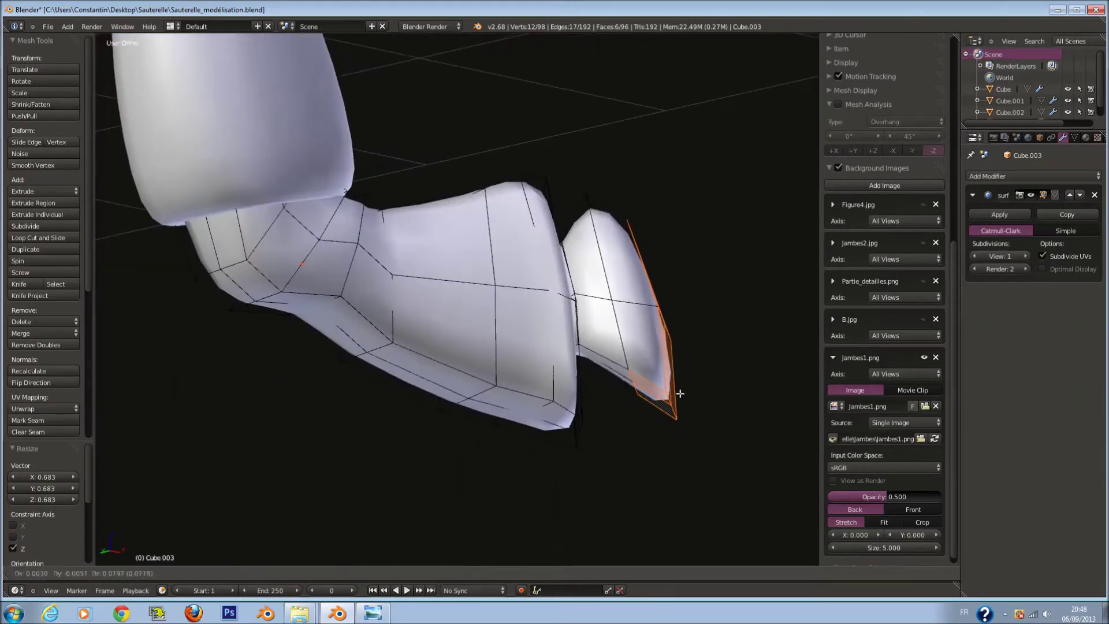
Smooth the vertices around the tip with Smooth Vertex and nudge the tip face
{"action": "left_click", "coordinate": [43, 169]}
{"action": "mouse_move", "coordinate": [664, 320]}
{"action": "middle_mouse_down"}
{"action": "mouse_move", "coordinate": [617, 364]}
{"action": "mouse_move", "coordinate": [664, 377]}
{"action": "middle_mouse_up"}
{"action": "key", "text": "s"}
{"action": "key", "text": "z"}
{"action": "key", "text": "g"}
{"action": "left_click", "coordinate": [639, 387]}
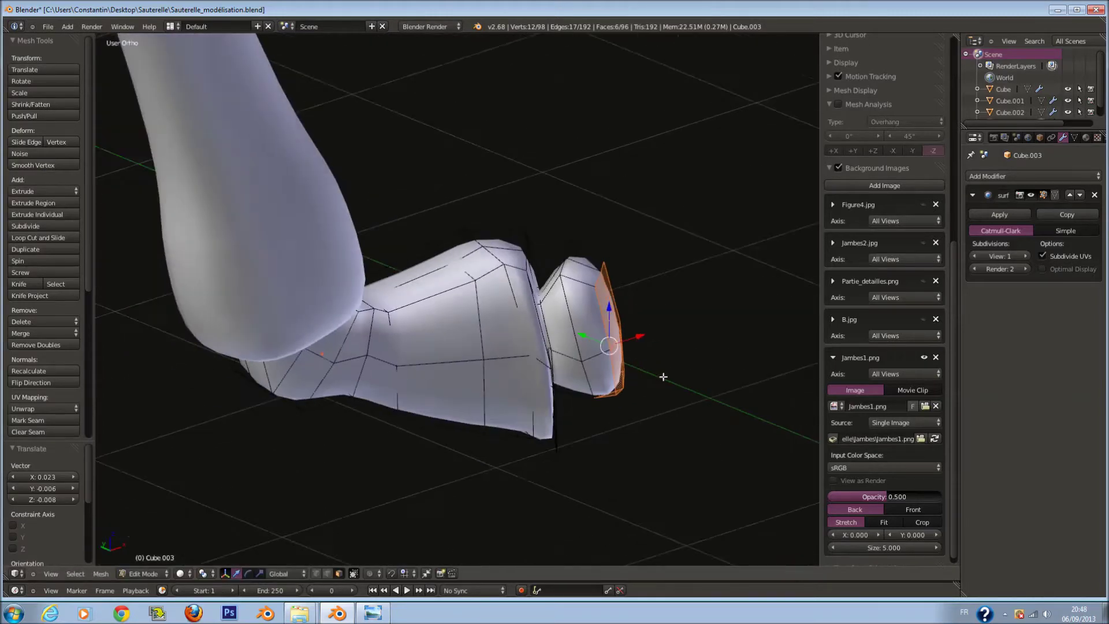
Move a single face under the toe tip to match the front reference drawing
{"action": "key", "text": "Tab"}
{"action": "key", "text": "KP_1"}
{"action": "key", "text": "z"}
{"action": "key", "text": "Tab"}
{"action": "scroll", "coordinate": [640, 386], "scroll_direction": "up", "scroll_amount": 2}
{"action": "scroll", "coordinate": [620, 366], "scroll_direction": "up", "scroll_amount": 2}
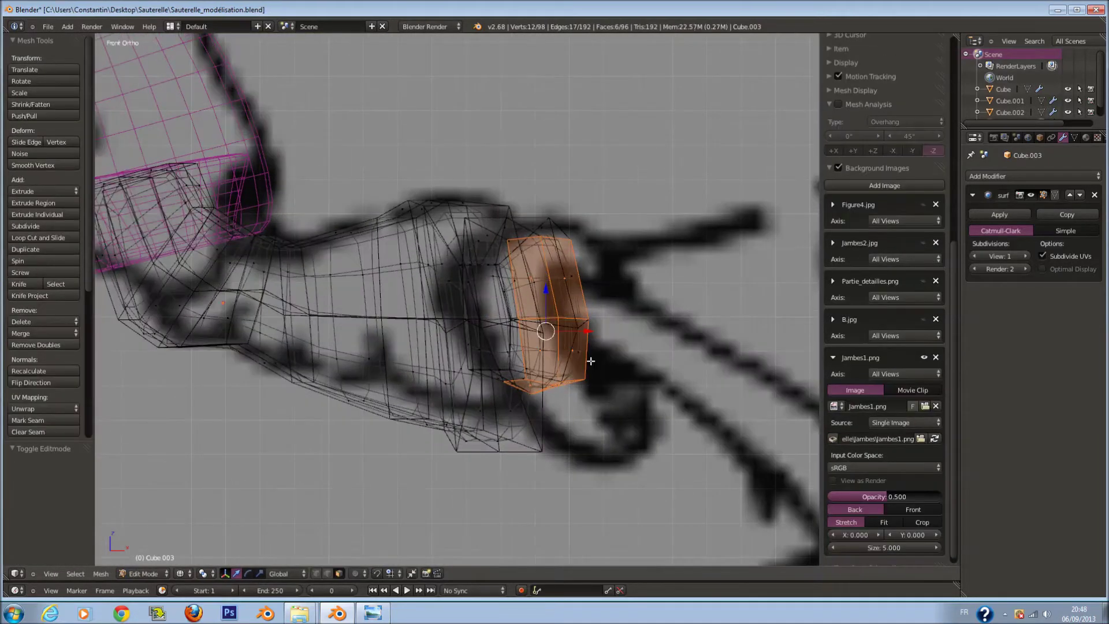
{"action": "key", "text": "z"}
{"action": "middle_click_drag", "start_coordinate": [591, 360], "coordinate": [617, 372]}
{"action": "right_click", "coordinate": [581, 332]}
{"action": "middle_click_drag", "start_coordinate": [573, 319], "coordinate": [597, 303]}
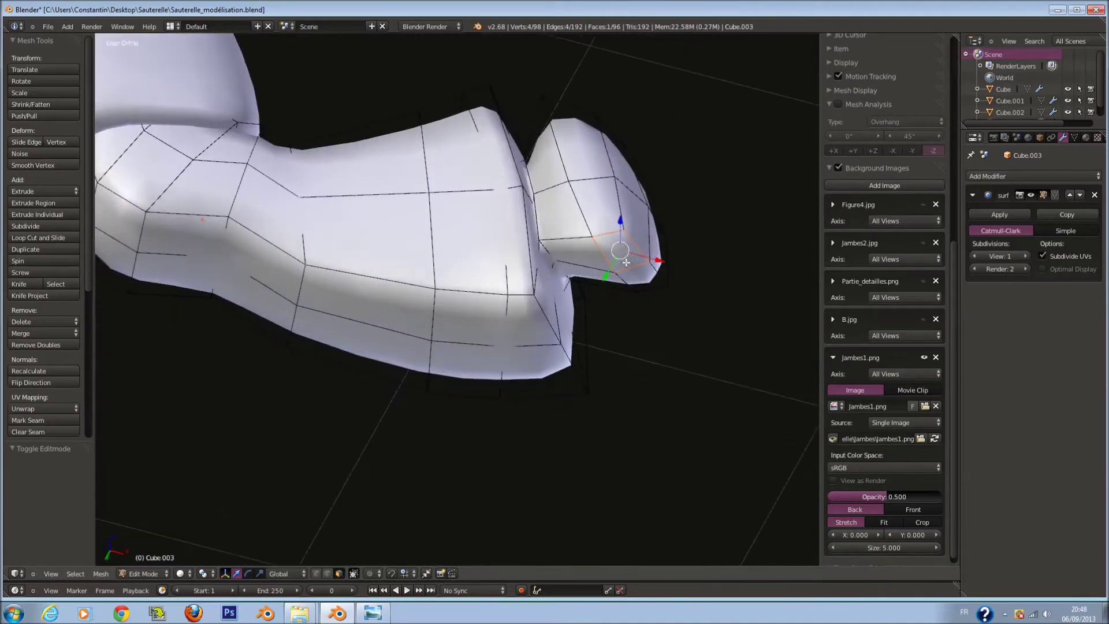
{"action": "key", "text": "KP_1"}
{"action": "key", "text": "z"}
{"action": "key", "text": "g"}
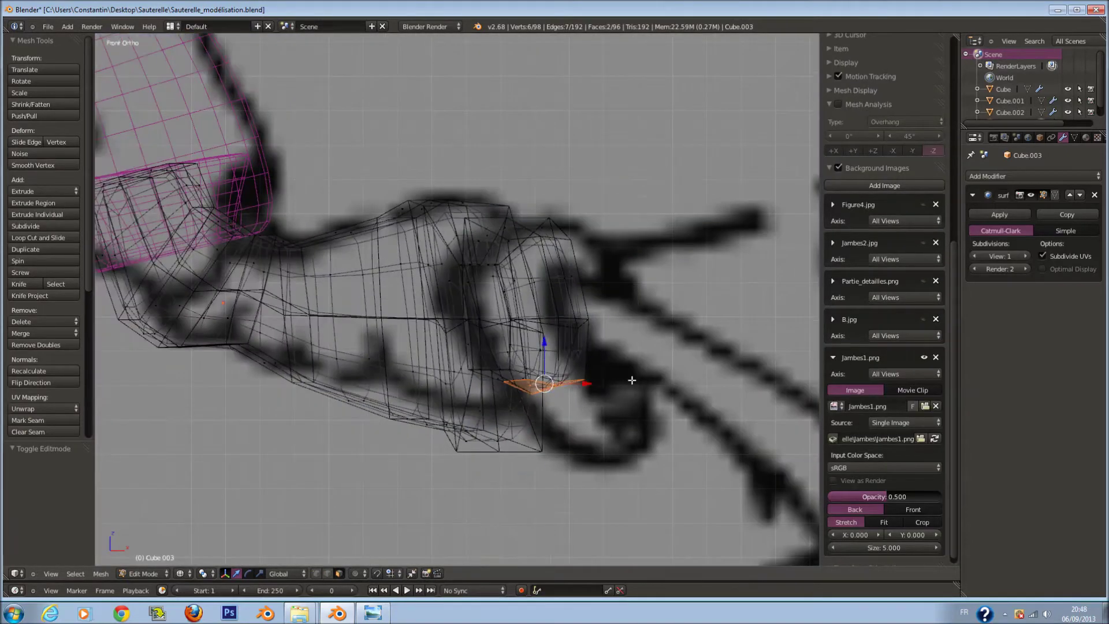
{"action": "left_click", "coordinate": [701, 459]}
Start a lengthwise loop cut along the foot
{"action": "key", "text": "z"}
{"action": "key", "text": "a"}
{"action": "key", "text": "ctrl+r"}
{"action": "left_click", "coordinate": [603, 391]}
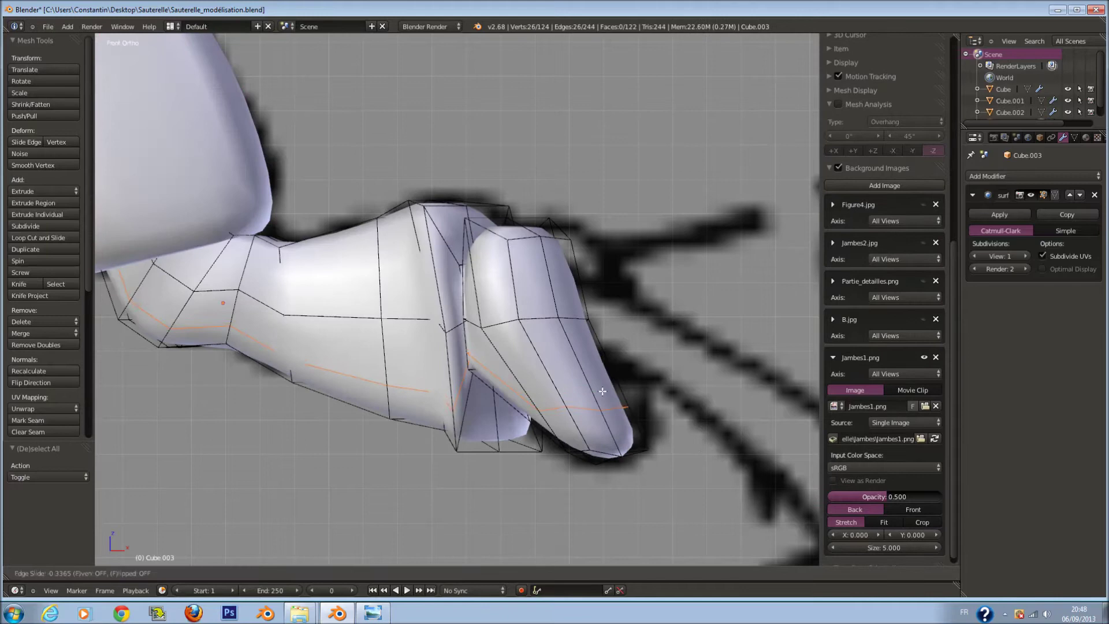
Confirm the lengthwise loop and apply Smooth Vertex to it and the upper edge loop
{"action": "left_click", "coordinate": [595, 378]}
{"action": "middle_click_drag", "start_coordinate": [595, 378], "coordinate": [556, 415]}
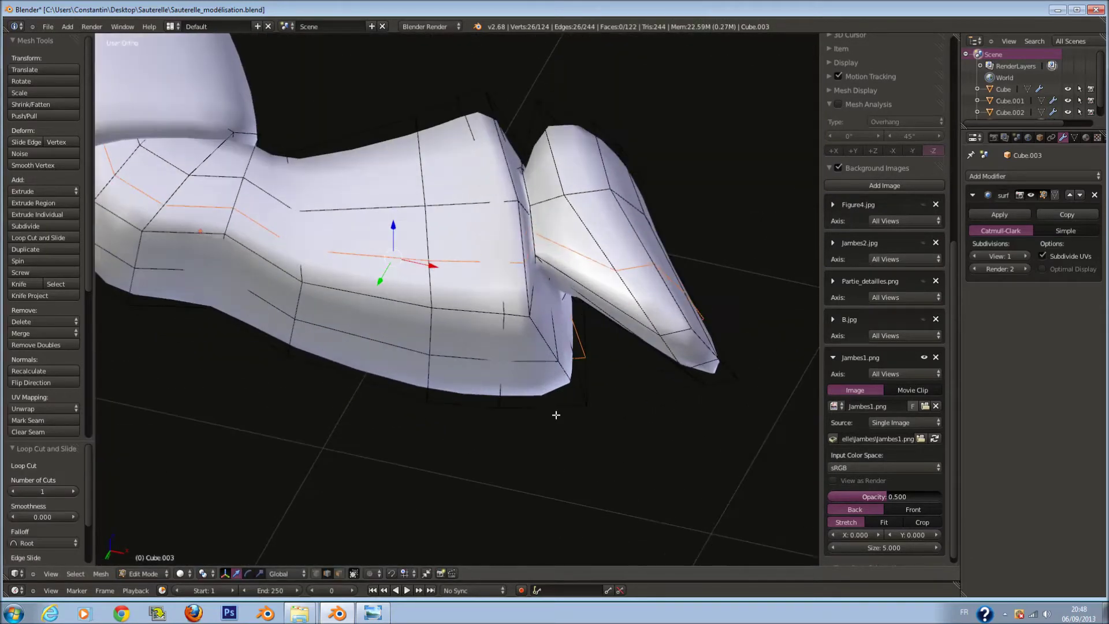
{"action": "left_click", "coordinate": [32, 165]}
{"action": "middle_click_drag", "start_coordinate": [428, 272], "coordinate": [446, 321]}
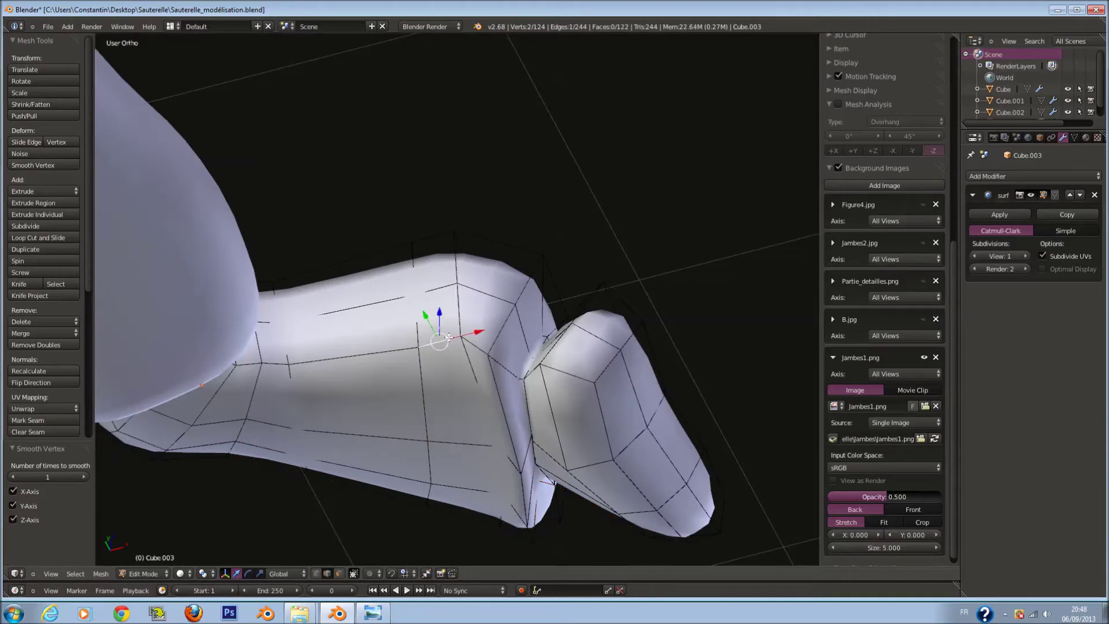
{"action": "right_click", "coordinate": [448, 337], "text": "alt"}
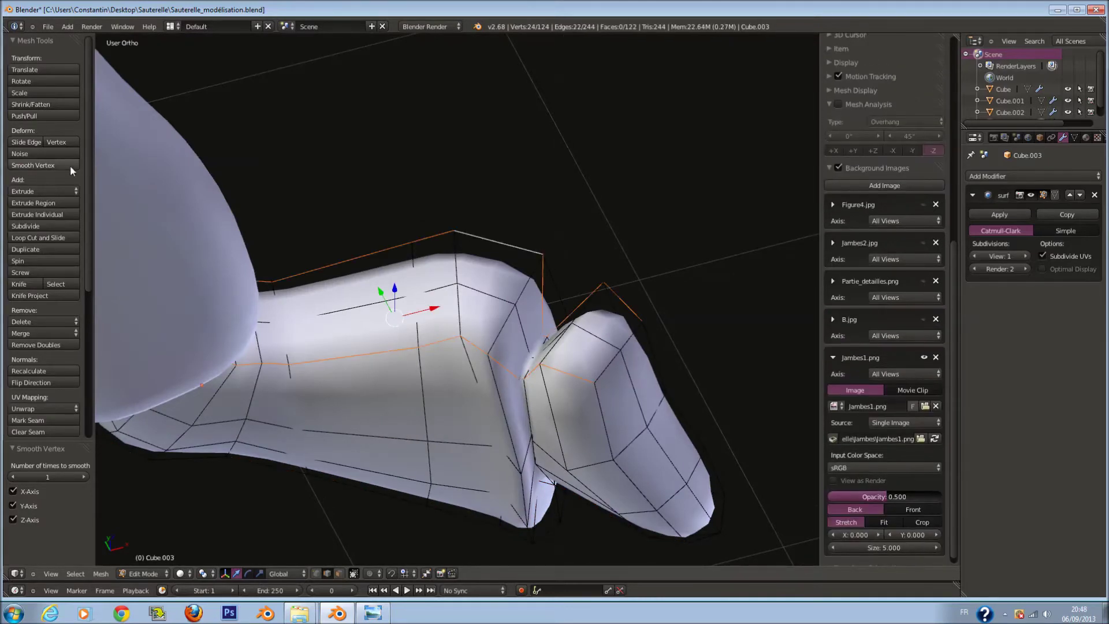
{"action": "left_click", "coordinate": [50, 162]}
{"action": "mouse_move", "coordinate": [277, 173]}
{"action": "middle_mouse_down"}
{"action": "mouse_move", "coordinate": [298, 186]}
{"action": "mouse_move", "coordinate": [287, 228]}
{"action": "mouse_move", "coordinate": [313, 176]}
{"action": "mouse_move", "coordinate": [421, 188]}
{"action": "mouse_move", "coordinate": [488, 232]}
{"action": "mouse_move", "coordinate": [420, 214]}
{"action": "mouse_move", "coordinate": [405, 171]}
{"action": "mouse_move", "coordinate": [386, 168]}
{"action": "mouse_move", "coordinate": [501, 290]}
{"action": "mouse_move", "coordinate": [487, 289]}
{"action": "middle_mouse_up"}
Look over the whole leg in Object Mode from the front reference view
{"action": "key", "text": "Tab"}
{"action": "right_click", "coordinate": [298, 186]}
{"action": "key", "text": "Tab"}
{"action": "key", "text": "Tab"}
{"action": "key", "text": "a"}
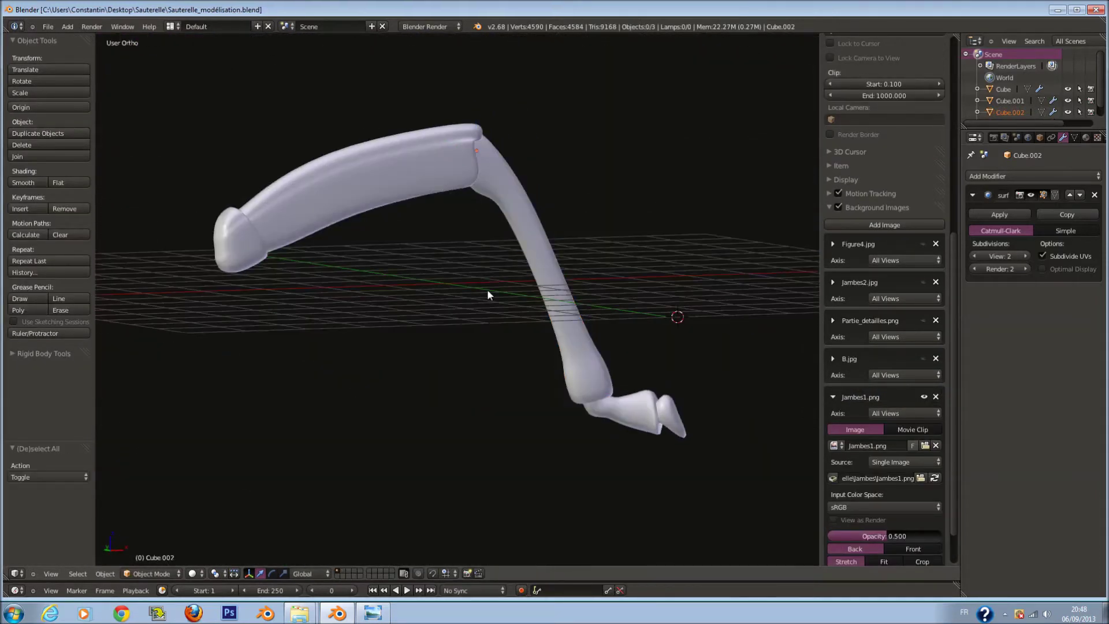
{"action": "key", "text": "KP_1"}
{"action": "scroll", "coordinate": [514, 283], "scroll_direction": "up", "scroll_amount": 3}
{"action": "scroll", "coordinate": [578, 231], "scroll_direction": "up", "scroll_amount": 2}
{"action": "key", "text": "z"}
{"action": "right_click", "coordinate": [528, 262]}
{"action": "middle_click_drag", "start_coordinate": [528, 262], "coordinate": [542, 138], "text": "shift"}
Re-enter Edit Mode on the foot and select a face on the toe's side
{"action": "right_click", "coordinate": [550, 249]}
{"action": "key", "text": "Tab"}
{"action": "scroll", "coordinate": [502, 254], "scroll_direction": "up", "scroll_amount": 3}
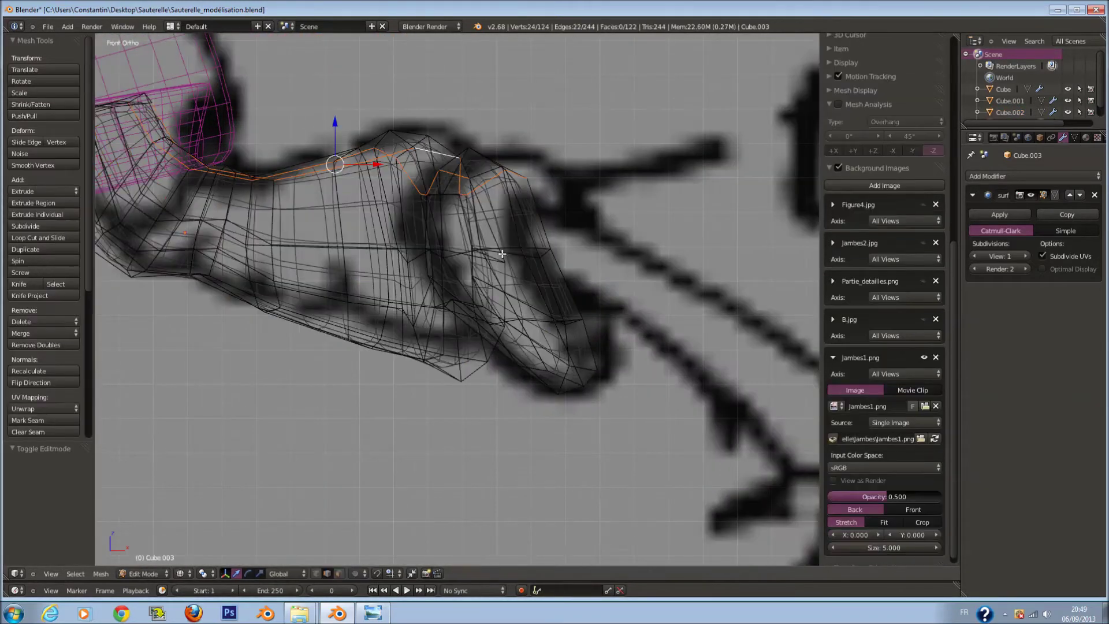
{"action": "key", "text": "z"}
{"action": "mouse_move", "coordinate": [502, 255]}
{"action": "middle_mouse_down"}
{"action": "mouse_move", "coordinate": [565, 251]}
{"action": "mouse_move", "coordinate": [555, 231]}
{"action": "middle_mouse_up"}
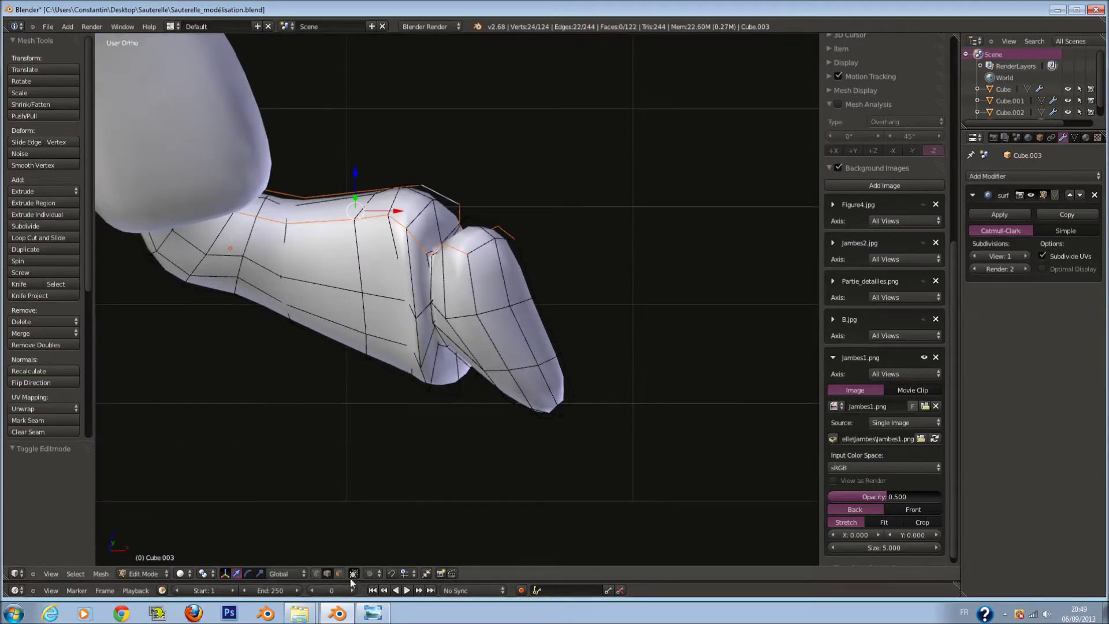
{"action": "scroll", "coordinate": [503, 300], "scroll_direction": "up", "scroll_amount": 2}
{"action": "right_click", "coordinate": [513, 295]}
{"action": "middle_click_drag", "start_coordinate": [512, 295], "coordinate": [470, 302]}
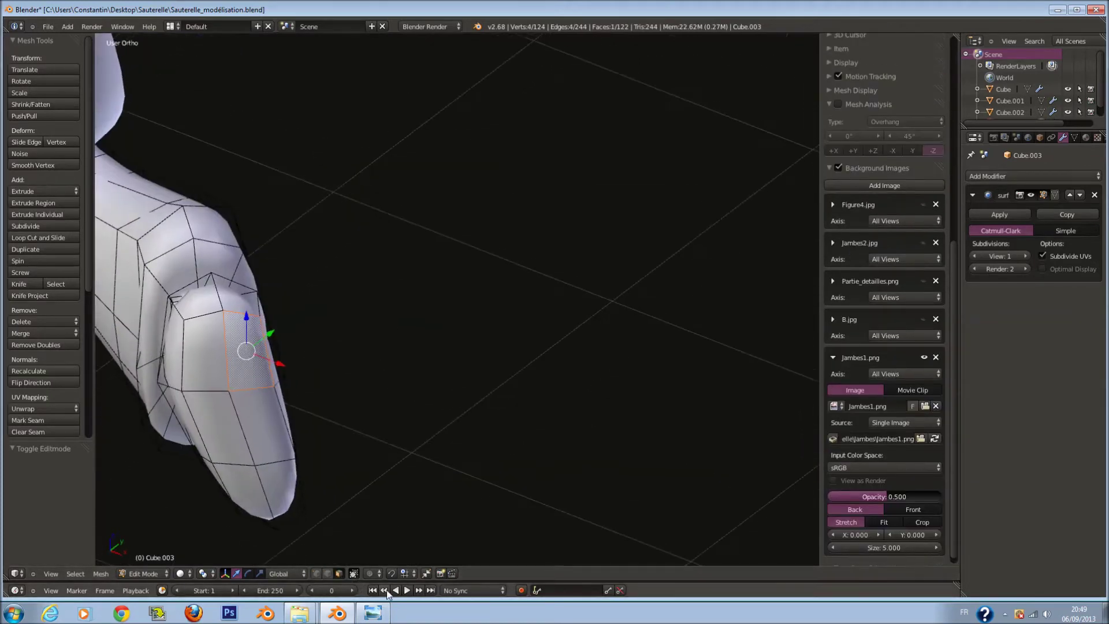
With connected proportional editing on, move the leg-end face and scale it along Y and X
{"action": "left_click", "coordinate": [385, 524]}
{"action": "key", "text": "g"}
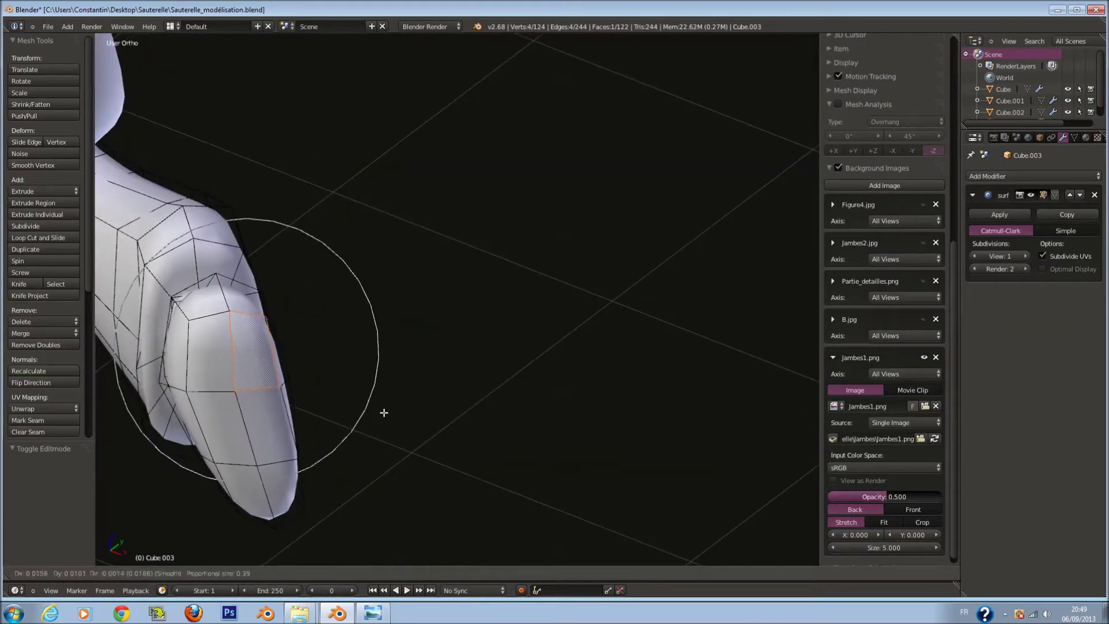
{"action": "left_click", "coordinate": [390, 413]}
{"action": "key", "text": "s"}
{"action": "key", "text": "y"}
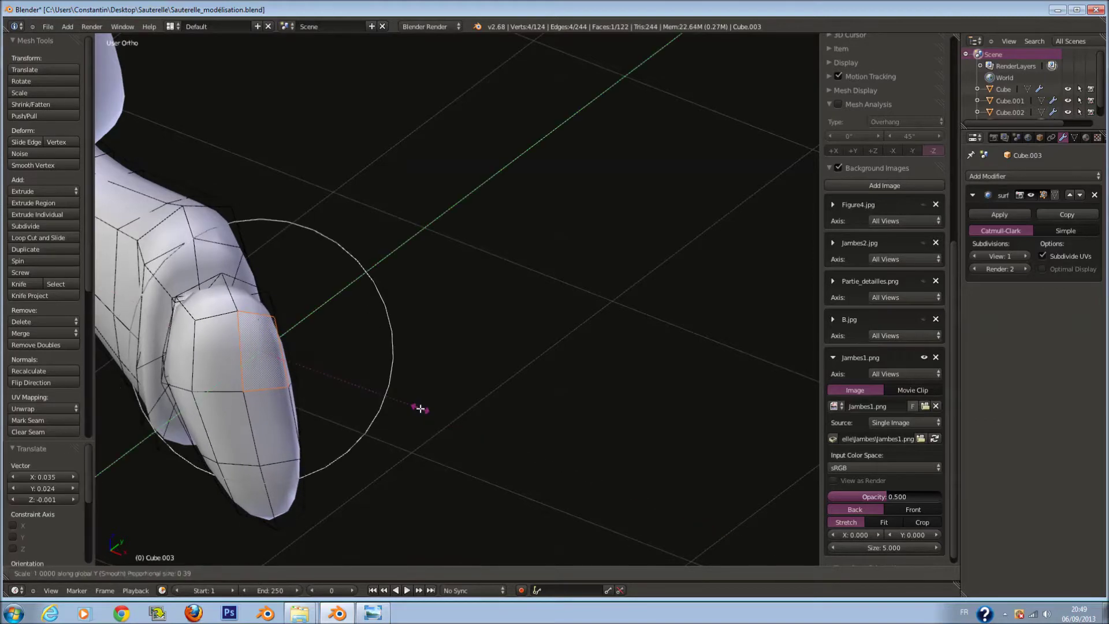
{"action": "left_click", "coordinate": [535, 381]}
{"action": "key", "text": "s"}
{"action": "key", "text": "x"}
{"action": "left_click", "coordinate": [529, 419]}
Check the leg against the front drawing, then add the lower face and extrude both faces
{"action": "key", "text": "KP_1"}
{"action": "key", "text": "Tab"}
{"action": "scroll", "coordinate": [588, 352], "scroll_direction": "up", "scroll_amount": 3}
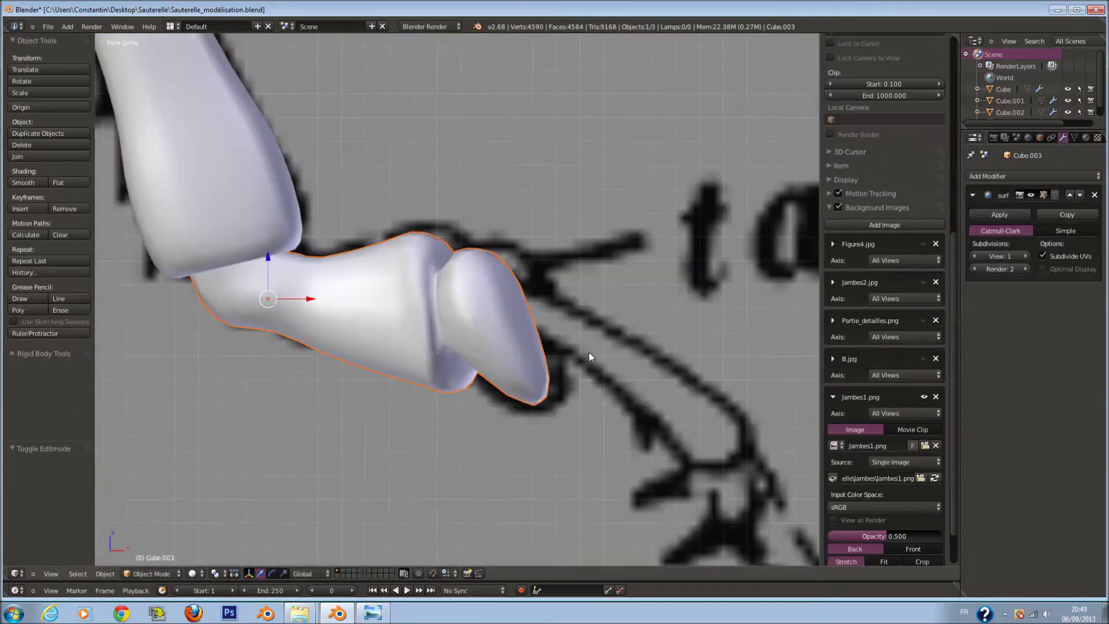
{"action": "key", "text": "z"}
{"action": "scroll", "coordinate": [588, 352], "scroll_direction": "up", "scroll_amount": 2}
{"action": "key", "text": "Tab"}
{"action": "key", "text": "z"}
{"action": "middle_click_drag", "start_coordinate": [577, 341], "coordinate": [544, 314]}
{"action": "left_click", "coordinate": [404, 420], "text": "shift"}
{"action": "key", "text": "e"}
{"action": "left_click", "coordinate": [495, 397]}
Select the surrounding faces and shrink the patch to about a third, with proportional editing off
{"action": "key", "text": "c"}
{"action": "left_click", "coordinate": [478, 389]}
{"action": "key", "text": "Escape"}
{"action": "left_click", "coordinate": [377, 564]}
{"action": "key", "text": "s"}
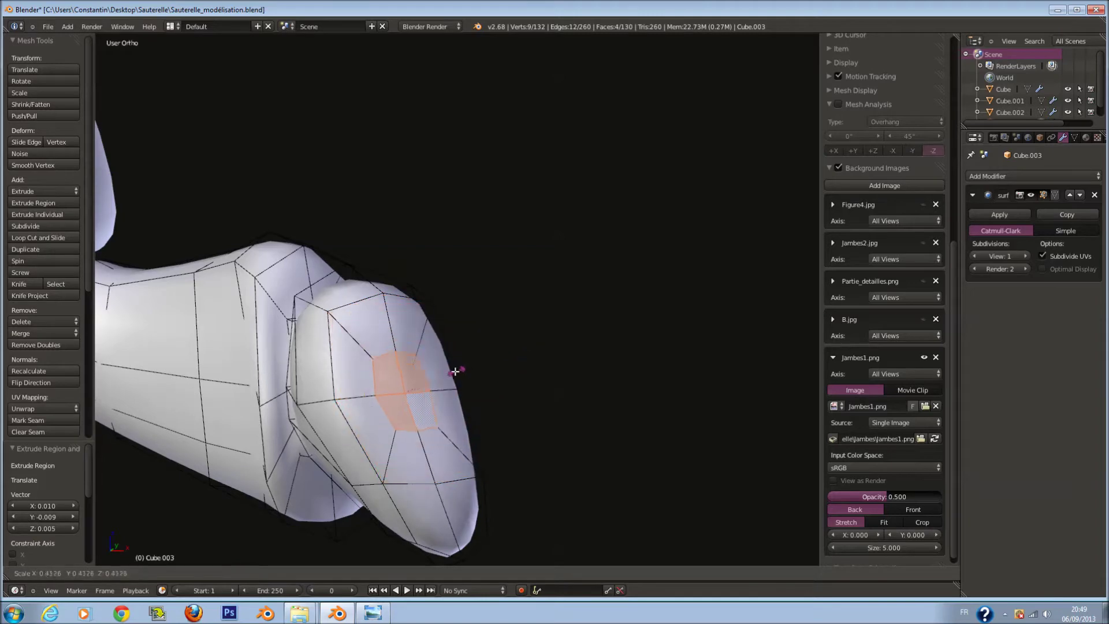
{"action": "left_click", "coordinate": [453, 377]}
{"action": "middle_click_drag", "start_coordinate": [454, 377], "coordinate": [548, 404]}
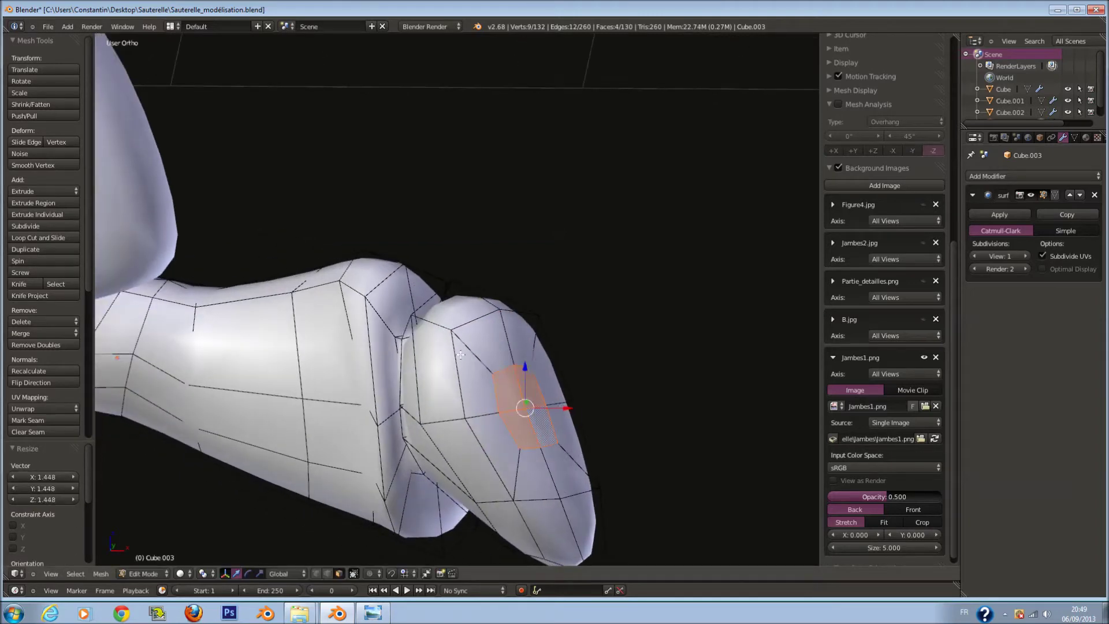
{"action": "key", "text": "KP_1"}
Extrude the small patch outward several times into a tube and save the file
{"action": "key", "text": "e"}
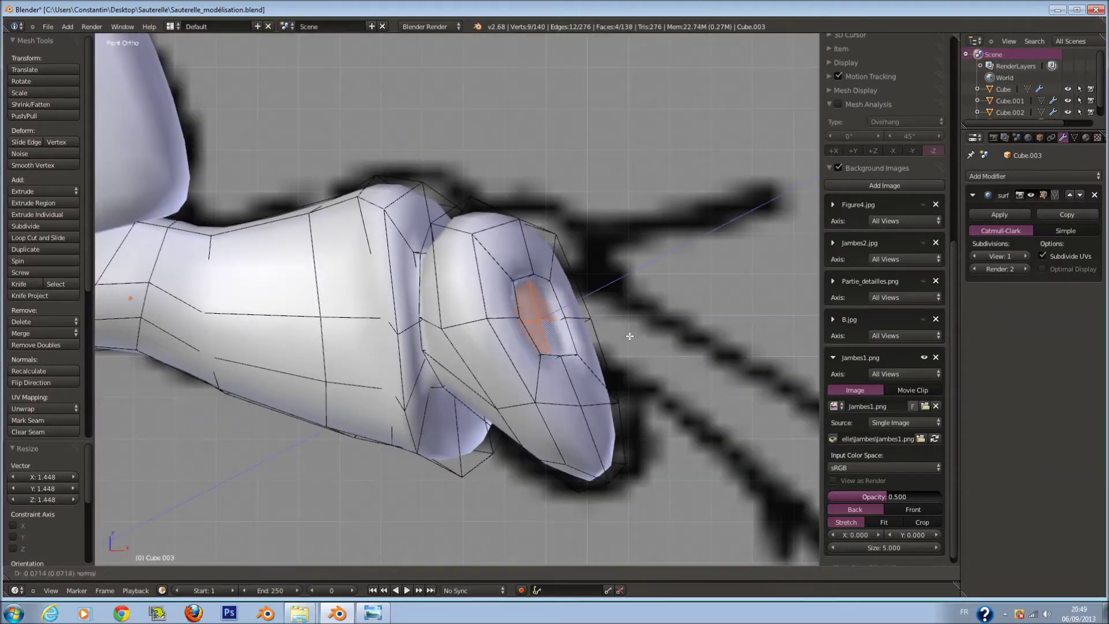
{"action": "key", "text": "e"}
{"action": "left_click", "coordinate": [624, 337]}
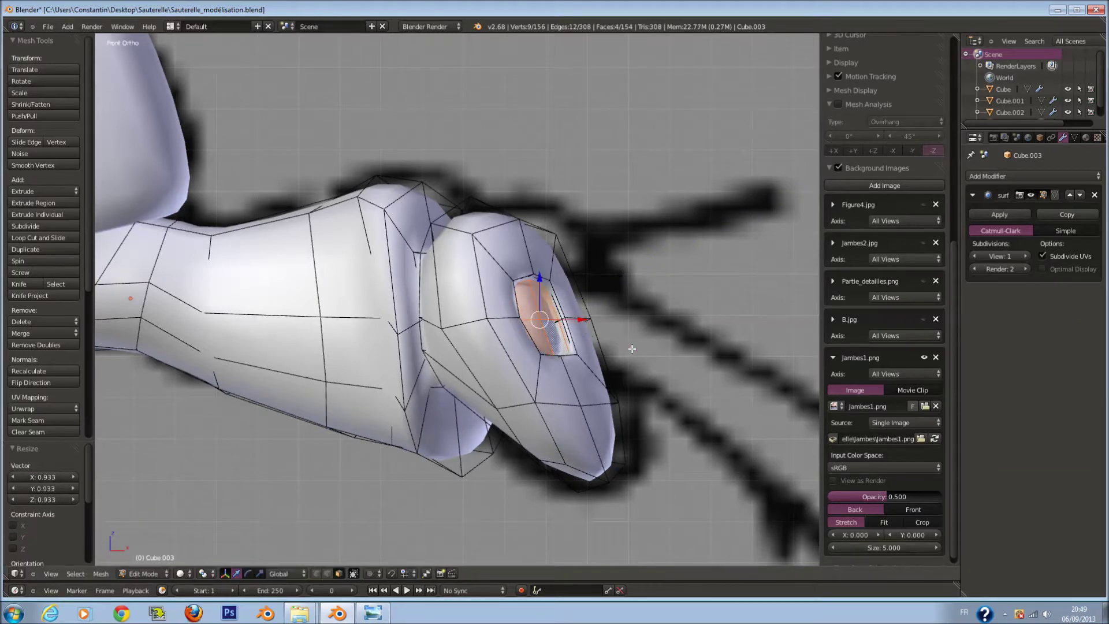
{"action": "scroll", "coordinate": [635, 347], "scroll_direction": "down", "scroll_amount": 2}
{"action": "key", "text": "e"}
{"action": "left_click", "coordinate": [674, 344]}
{"action": "key", "text": "z"}
{"action": "scroll", "coordinate": [675, 345], "scroll_direction": "down", "scroll_amount": 3}
{"action": "key", "text": "ctrl+s"}
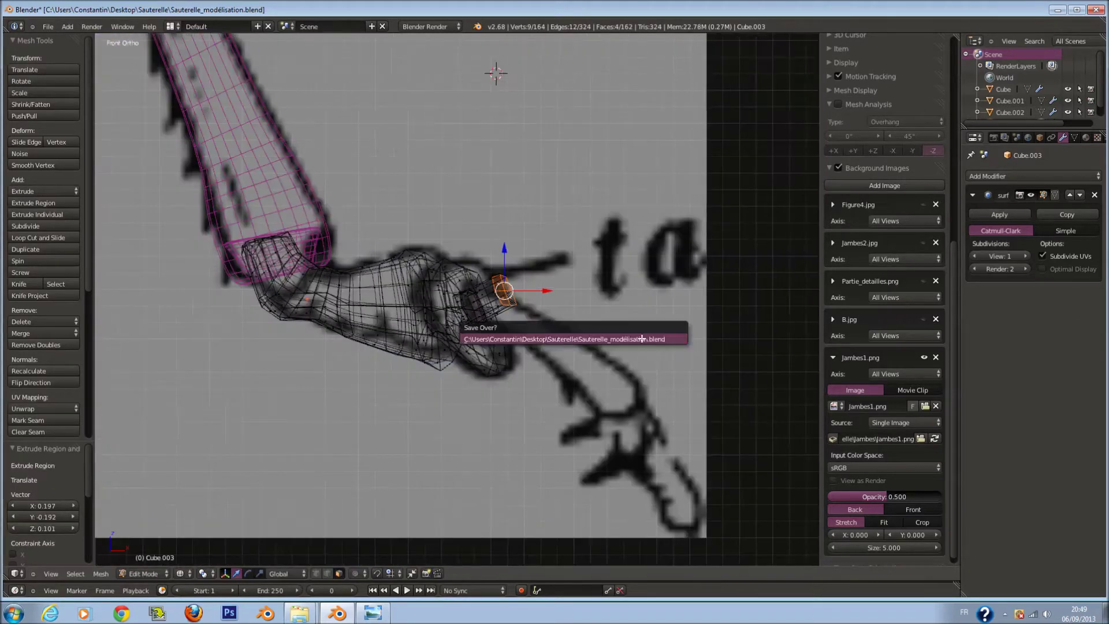
Move and rotate the tube's end face into position
{"action": "key", "text": "g"}
{"action": "left_click", "coordinate": [693, 412]}
{"action": "key", "text": "r"}
{"action": "left_click", "coordinate": [658, 466]}
{"action": "key", "text": "z"}
{"action": "key", "text": "z"}
{"action": "scroll", "coordinate": [578, 346], "scroll_direction": "up", "scroll_amount": 2}
Add two loop cuts across the new tube
{"action": "key", "text": "ctrl+r"}
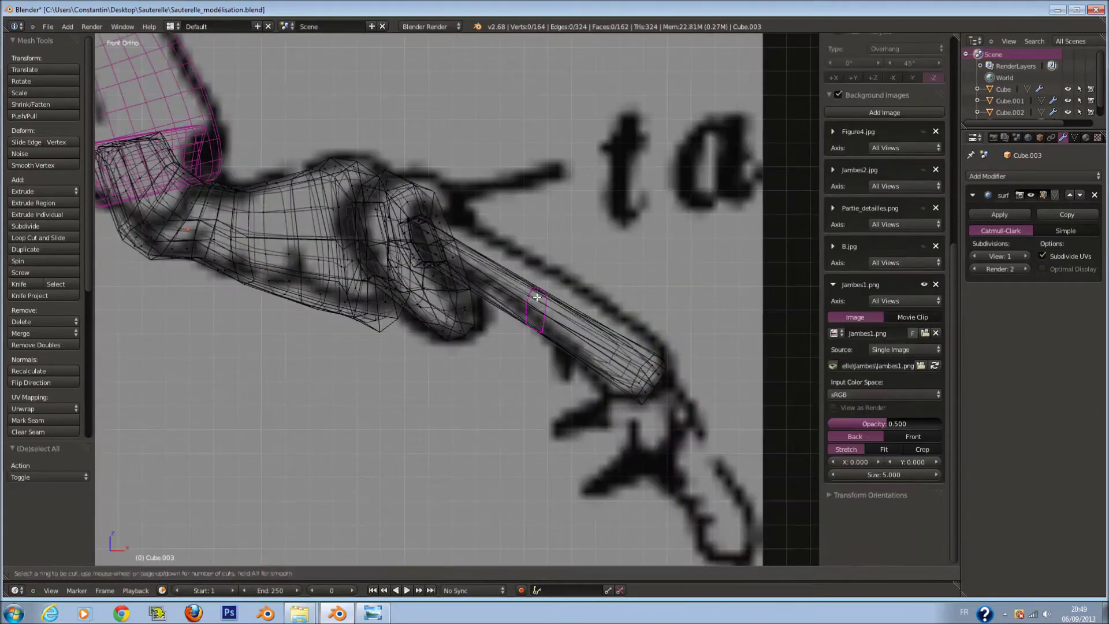
{"action": "left_click", "coordinate": [546, 292]}
{"action": "key", "text": "a"}
{"action": "key", "text": "ctrl+r"}
{"action": "left_click", "coordinate": [615, 331]}
{"action": "key", "text": "s"}
{"action": "key", "text": "a"}
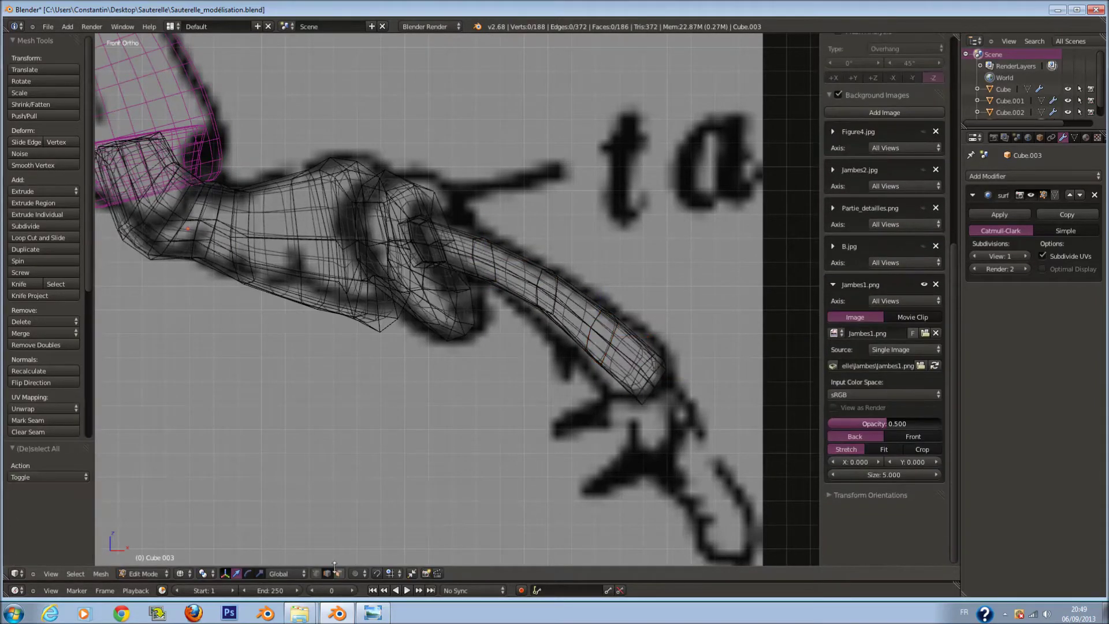
{"action": "scroll", "coordinate": [383, 554], "scroll_direction": "up", "scroll_amount": 1}
Flatten the tube's end cap along Z, then move and smooth the tip
{"action": "right_click", "coordinate": [690, 399]}
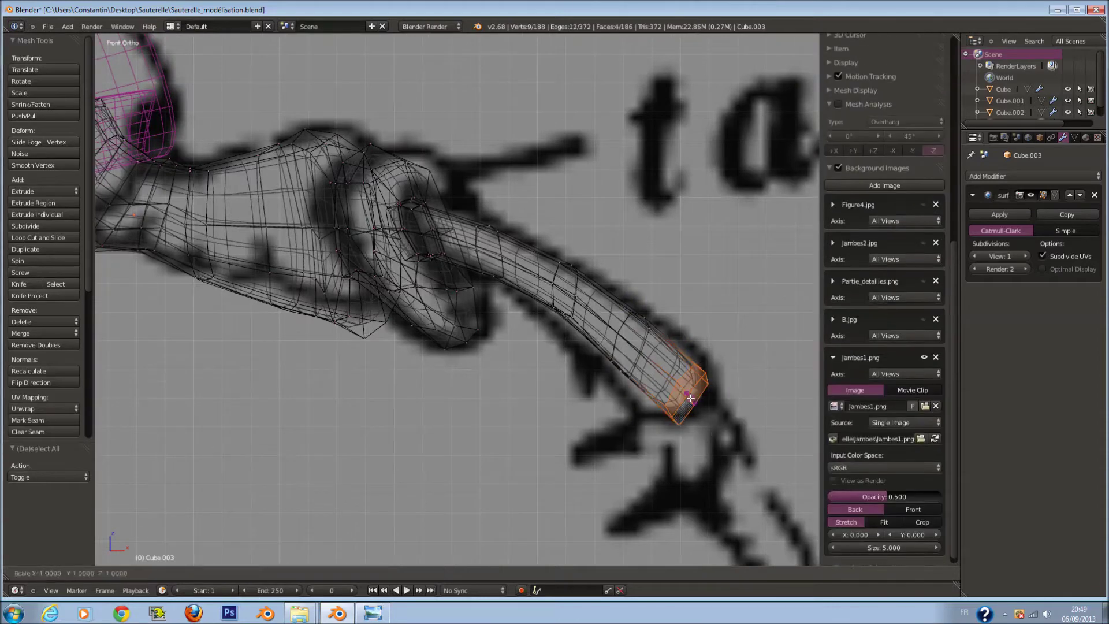
{"action": "key", "text": "Return"}
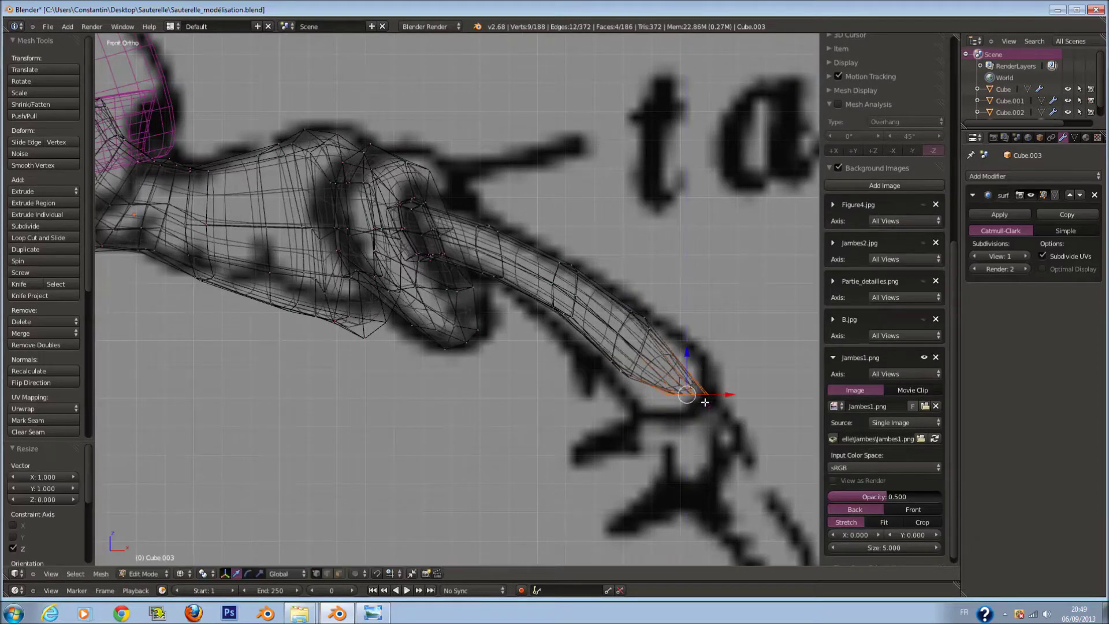
{"action": "middle_click_drag", "start_coordinate": [705, 401], "coordinate": [650, 327]}
{"action": "key", "text": "z"}
{"action": "key", "text": "KP_Decimal"}
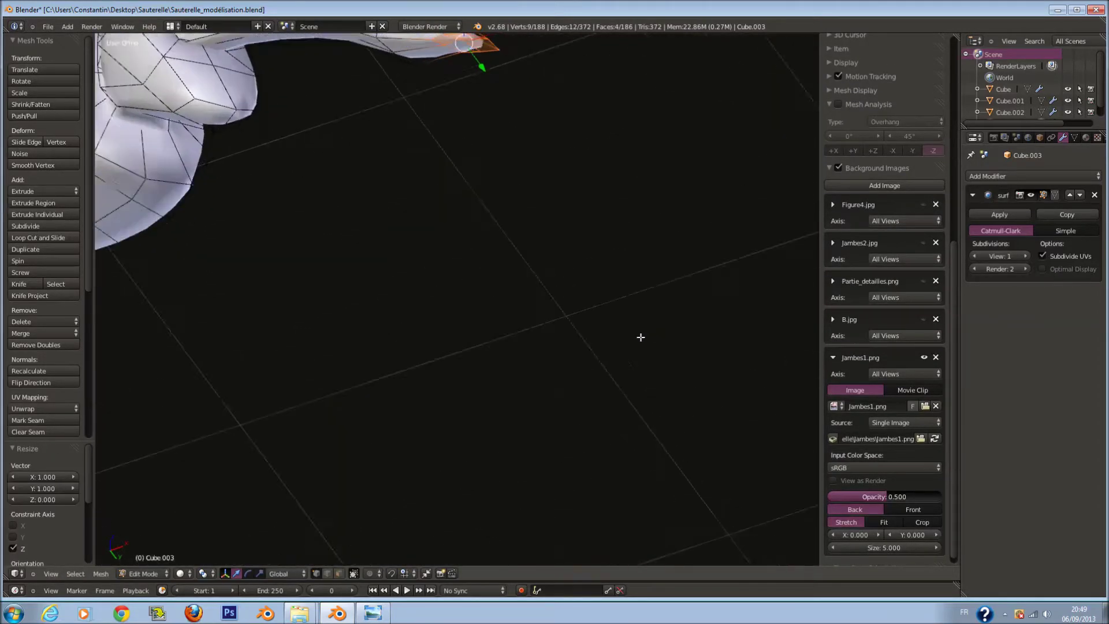
{"action": "middle_click_drag", "start_coordinate": [631, 361], "coordinate": [546, 376]}
{"action": "key", "text": "g"}
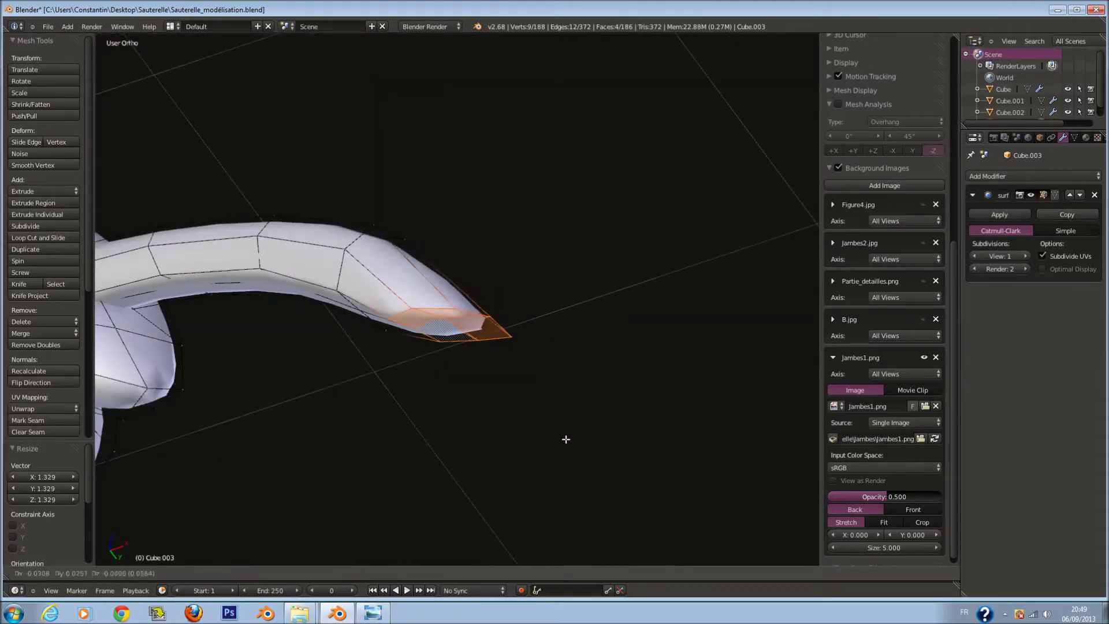
{"action": "left_click", "coordinate": [41, 165]}
{"action": "key", "text": "KP_1"}
{"action": "key", "text": "z"}
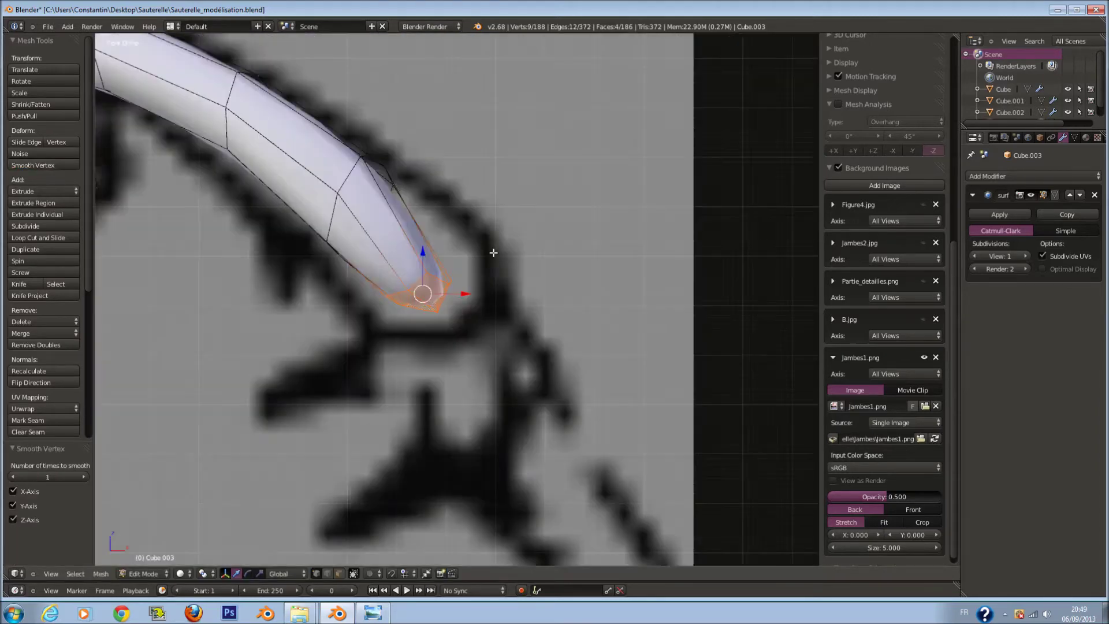
{"action": "scroll", "coordinate": [548, 276], "scroll_direction": "down", "scroll_amount": 2}
Enlarge the tip, then select the tube's end section, scale it and smooth it
{"action": "key", "text": "s"}
{"action": "left_click", "coordinate": [523, 292]}
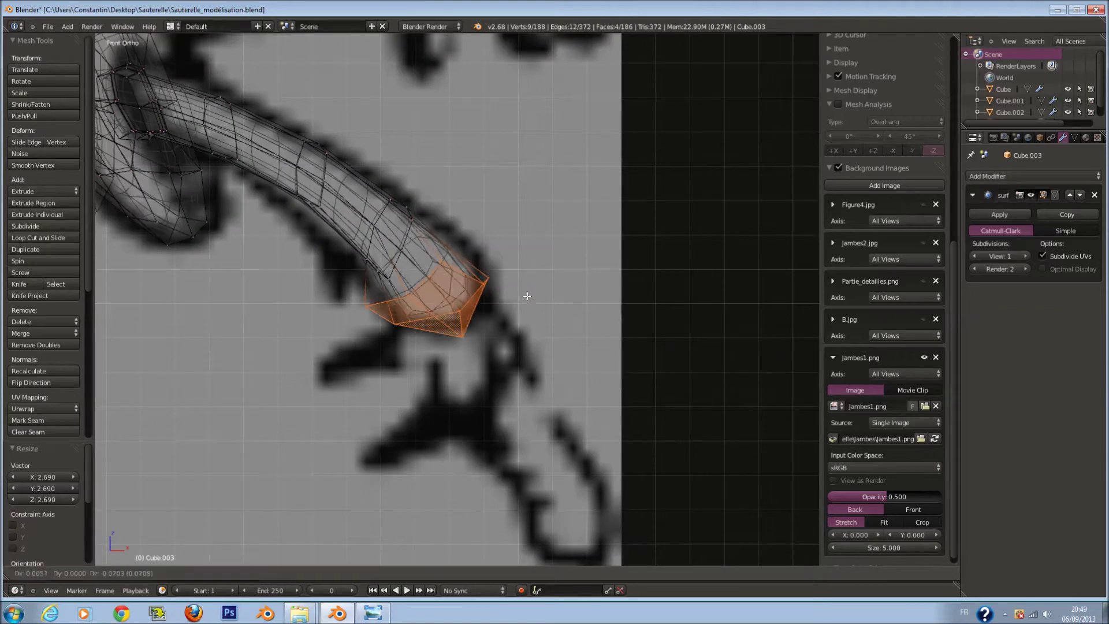
{"action": "scroll", "coordinate": [525, 297], "scroll_direction": "down", "scroll_amount": 2}
{"action": "key", "text": "z"}
{"action": "key", "text": "z"}
{"action": "key", "text": "a"}
{"action": "key", "text": "c"}
{"action": "left_click_drag", "start_coordinate": [442, 247], "coordinate": [384, 211]}
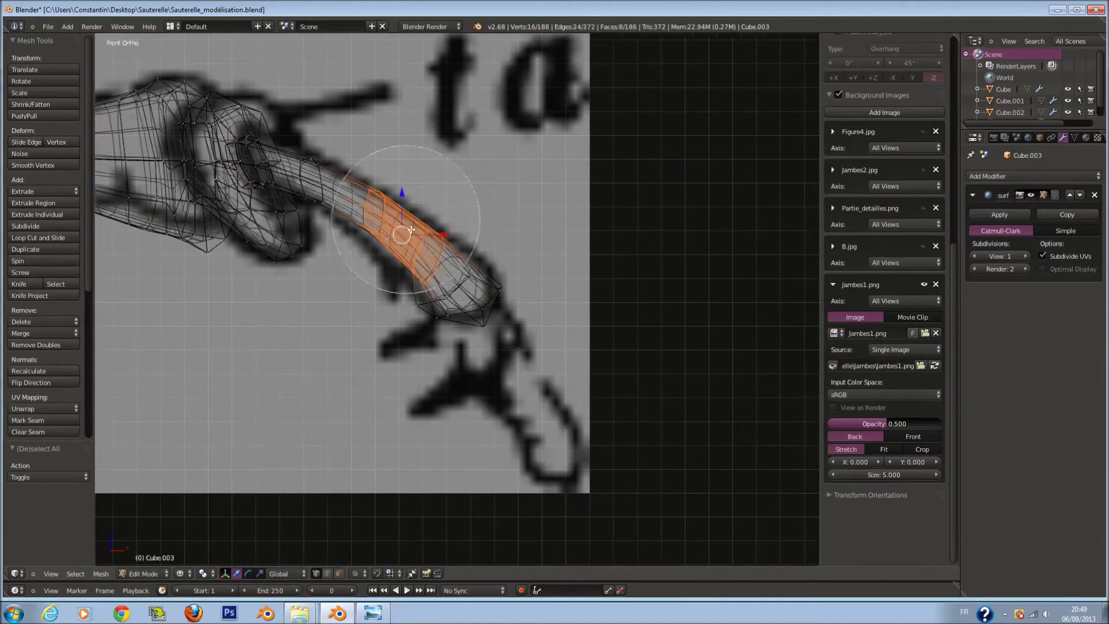
{"action": "key", "text": "Escape"}
{"action": "key", "text": "s"}
{"action": "left_click", "coordinate": [509, 351]}
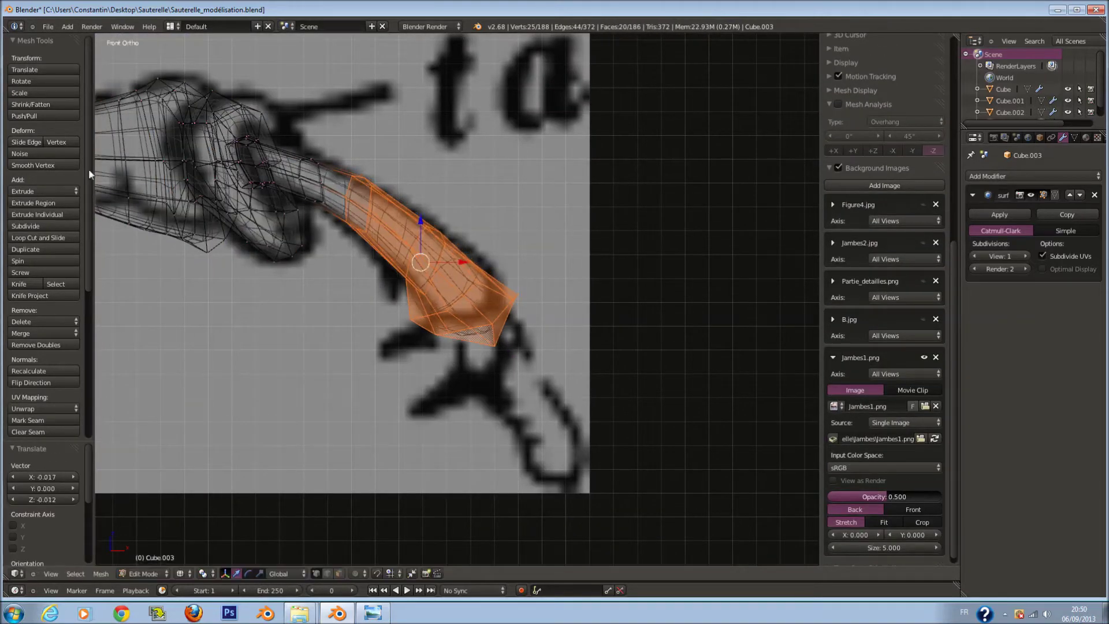
{"action": "left_click", "coordinate": [33, 165]}
Slightly enlarge and reposition the end section, then save, overwriting Sauterelle_modélisation.blend
{"action": "key", "text": "z"}
{"action": "key", "text": "s"}
{"action": "left_click", "coordinate": [552, 266]}
{"action": "key", "text": "z"}
{"action": "key", "text": "g"}
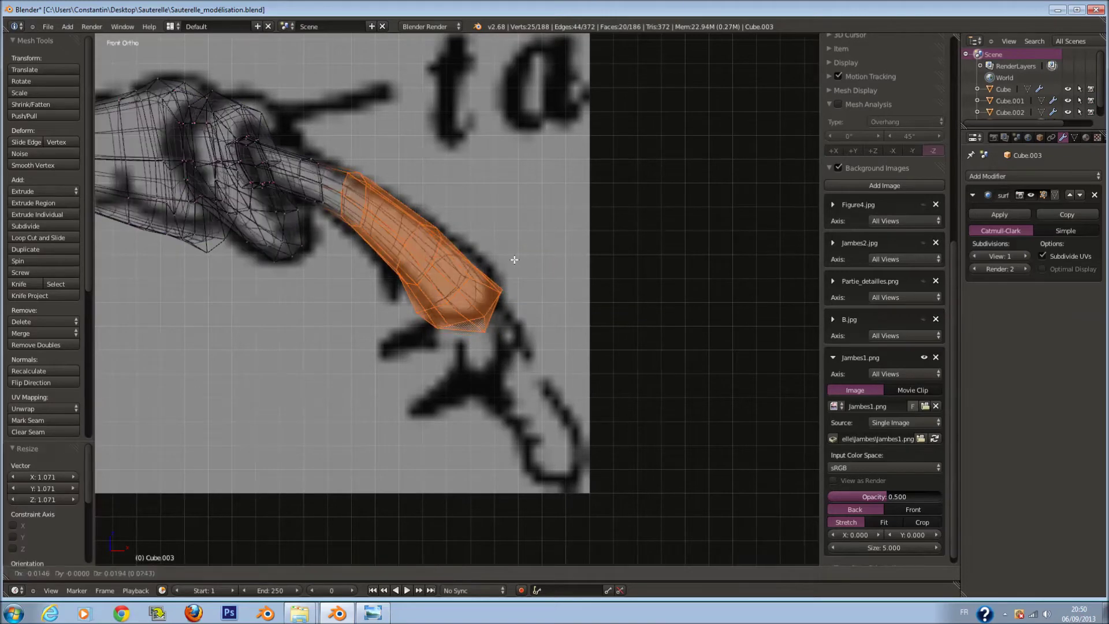
{"action": "left_click", "coordinate": [512, 255]}
{"action": "key", "text": "z"}
{"action": "key", "text": "Tab"}
{"action": "scroll", "coordinate": [383, 161], "scroll_direction": "down", "scroll_amount": 3}
{"action": "key", "text": "ctrl+s"}
{"action": "left_click", "coordinate": [450, 186]}
Back in mesh editing, move one tube-tip face and select a second tip face
{"action": "key", "text": "Tab"}
{"action": "scroll", "coordinate": [515, 333], "scroll_direction": "up", "scroll_amount": 3}
{"action": "key", "text": "z"}
{"action": "scroll", "coordinate": [515, 334], "scroll_direction": "up", "scroll_amount": 2}
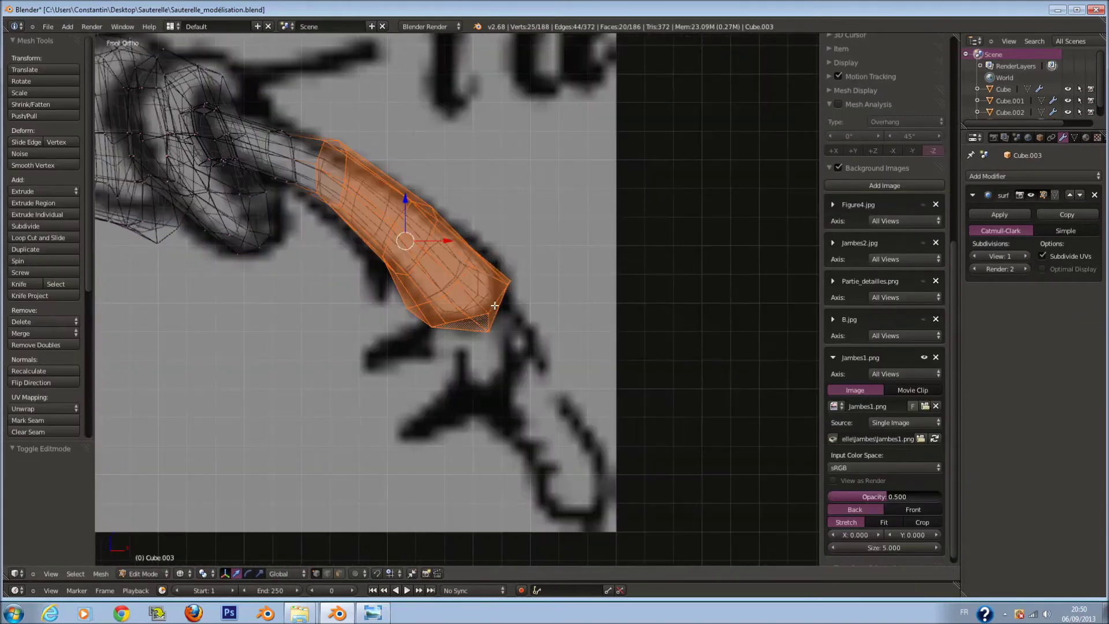
{"action": "scroll", "coordinate": [515, 334], "scroll_direction": "down", "scroll_amount": 1}
{"action": "scroll", "coordinate": [535, 306], "scroll_direction": "down", "scroll_amount": 1, "text": "shift"}
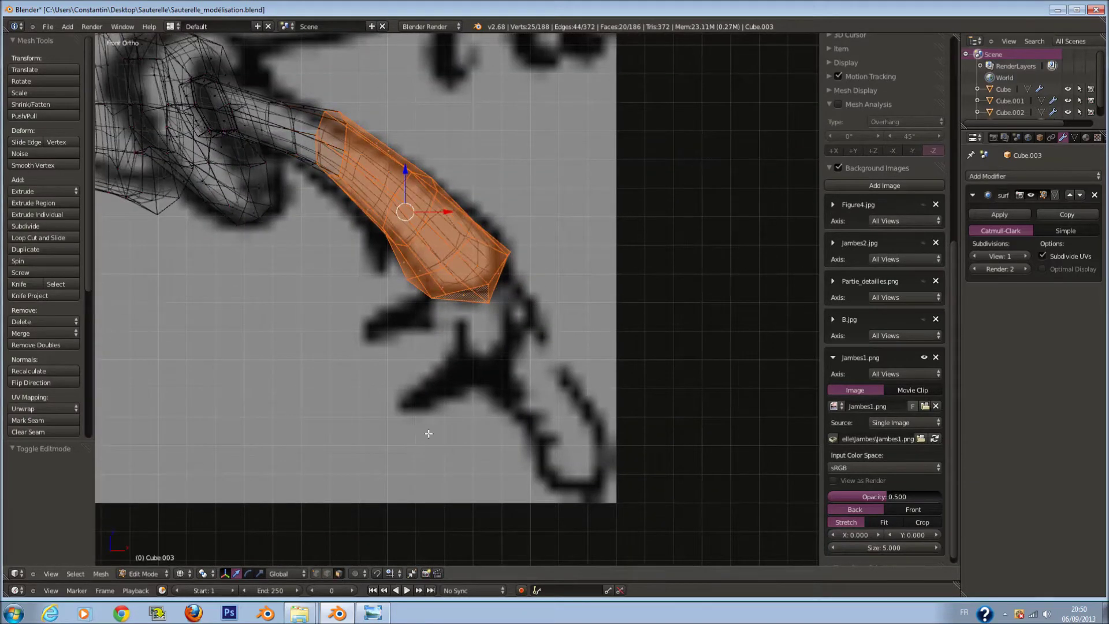
{"action": "key", "text": "z"}
{"action": "mouse_move", "coordinate": [404, 323]}
{"action": "middle_mouse_down"}
{"action": "mouse_move", "coordinate": [458, 236]}
{"action": "mouse_move", "coordinate": [484, 240]}
{"action": "middle_mouse_up"}
{"action": "right_click", "coordinate": [459, 236]}
{"action": "key", "text": "g"}
{"action": "left_click", "coordinate": [485, 240]}
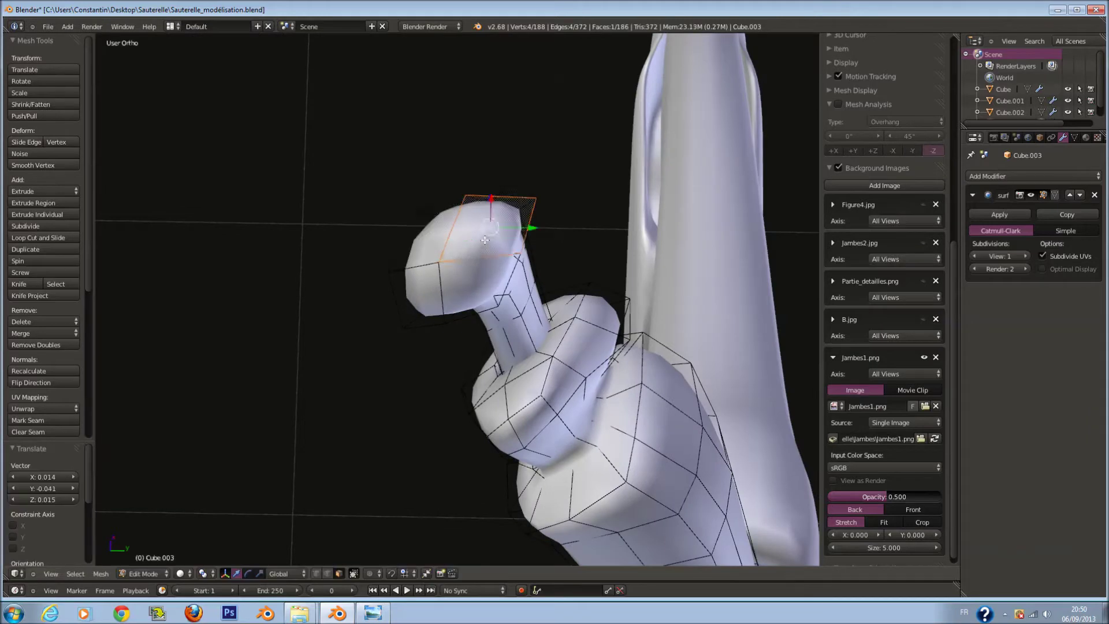
{"action": "right_click", "coordinate": [432, 217], "text": "shift"}
Extrude the tip faces along the front drawing, scaling slightly, down to the drawn leg's end
{"action": "key", "text": "KP_1"}
{"action": "key", "text": "z"}
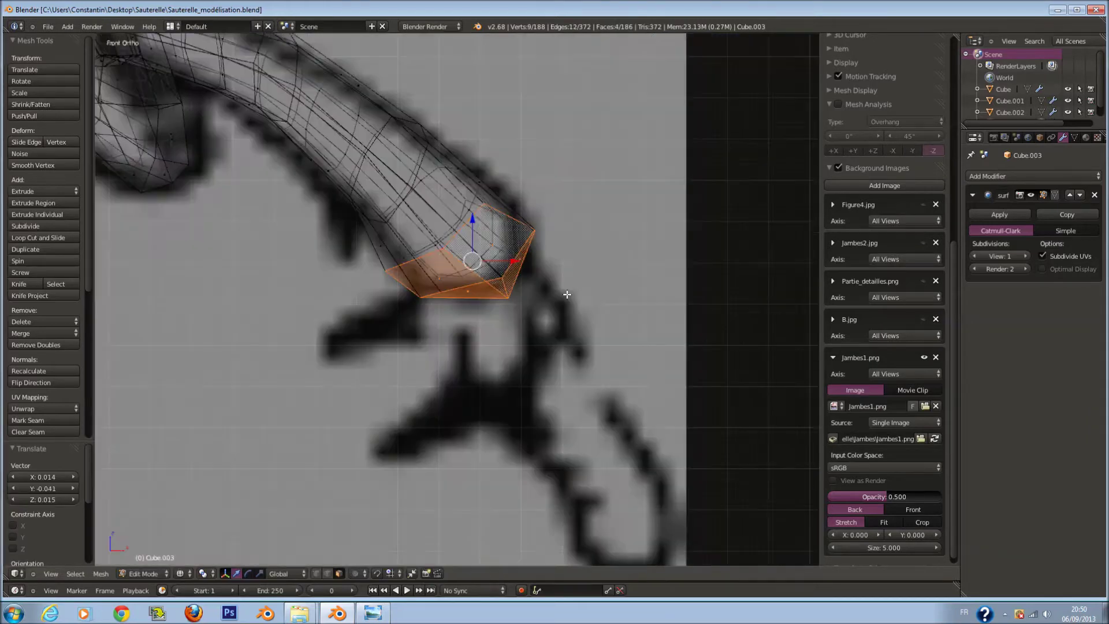
{"action": "key", "text": "e"}
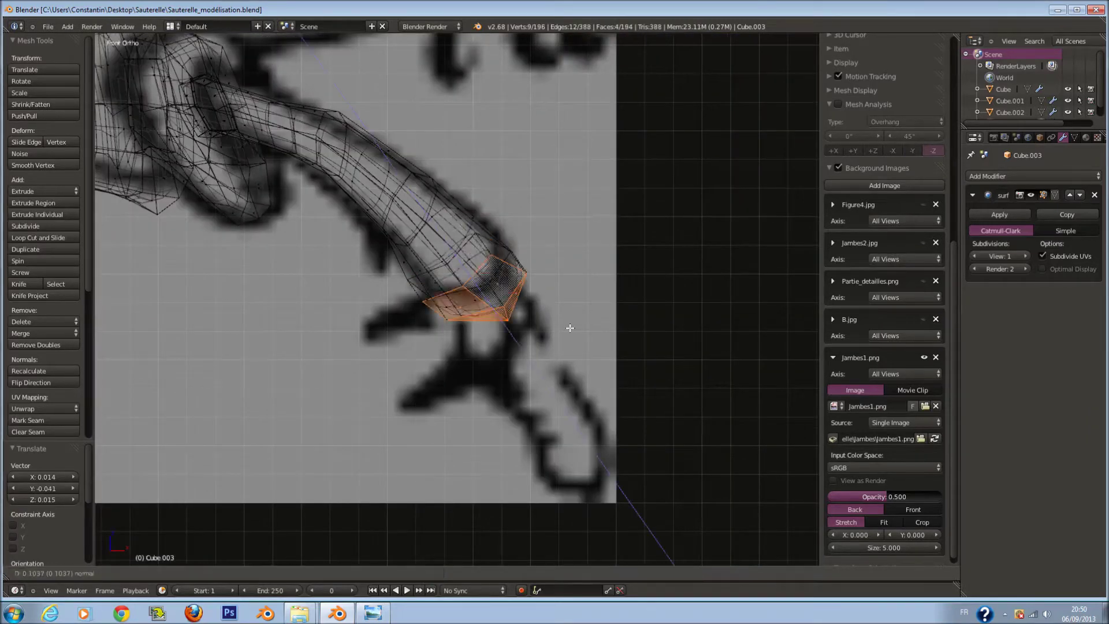
{"action": "left_click", "coordinate": [563, 341]}
{"action": "key", "text": "g"}
{"action": "left_click", "coordinate": [555, 321]}
{"action": "key", "text": "e"}
{"action": "left_click", "coordinate": [571, 373]}
{"action": "key", "text": "s"}
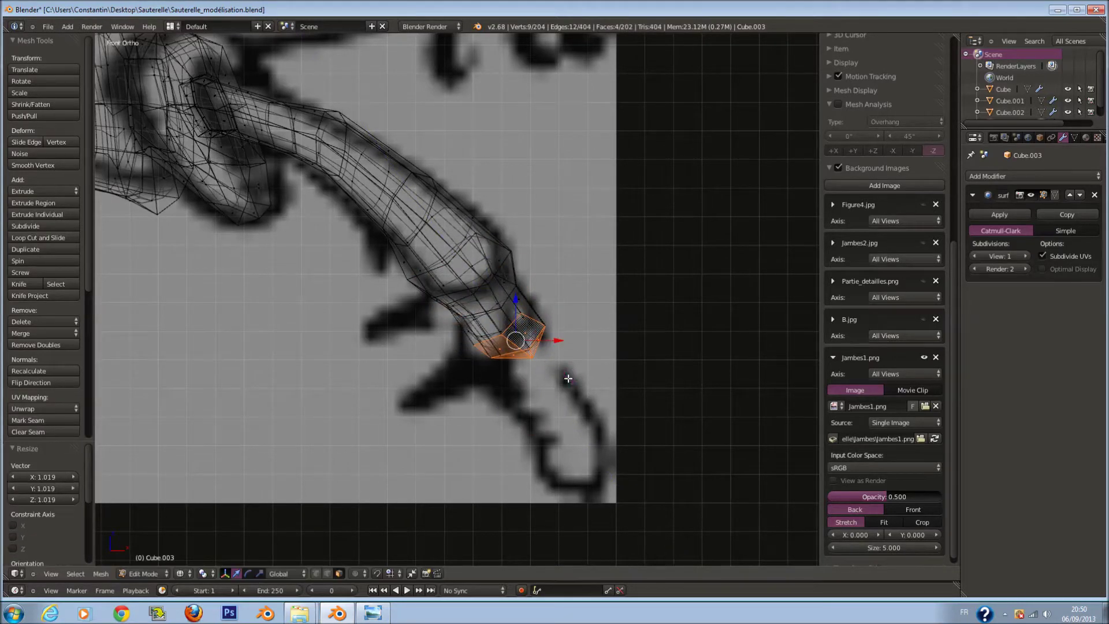
{"action": "key", "text": "e"}
{"action": "right_click", "coordinate": [632, 495]}
{"action": "key", "text": "g"}
{"action": "left_click", "coordinate": [642, 489]}
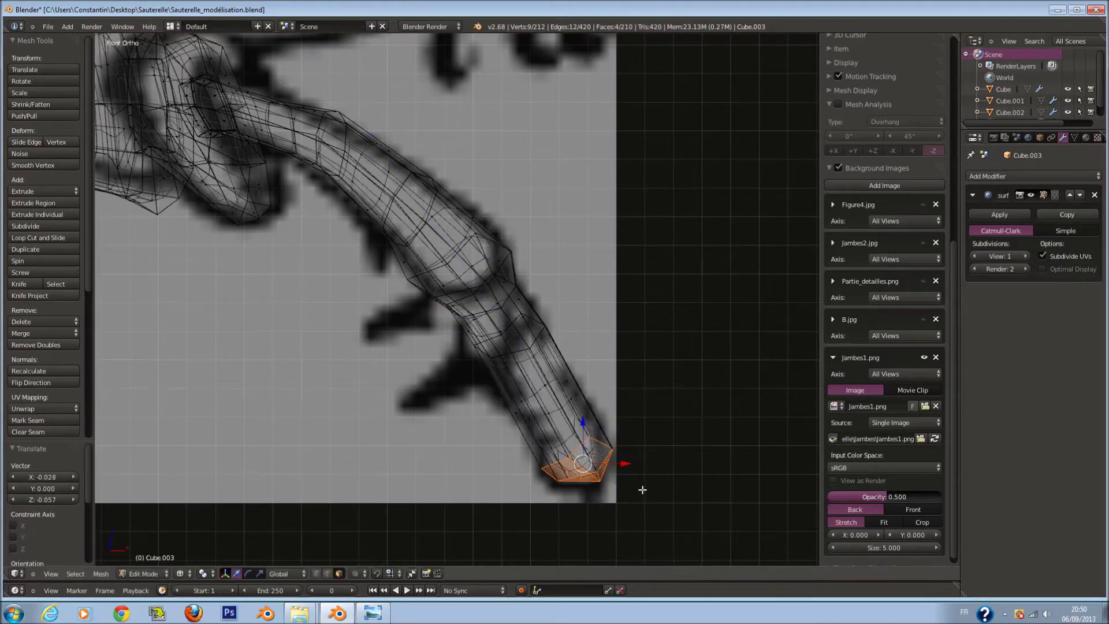
Add a loop cut near the tip, leave mesh editing and save
{"action": "key", "text": "ctrl+r"}
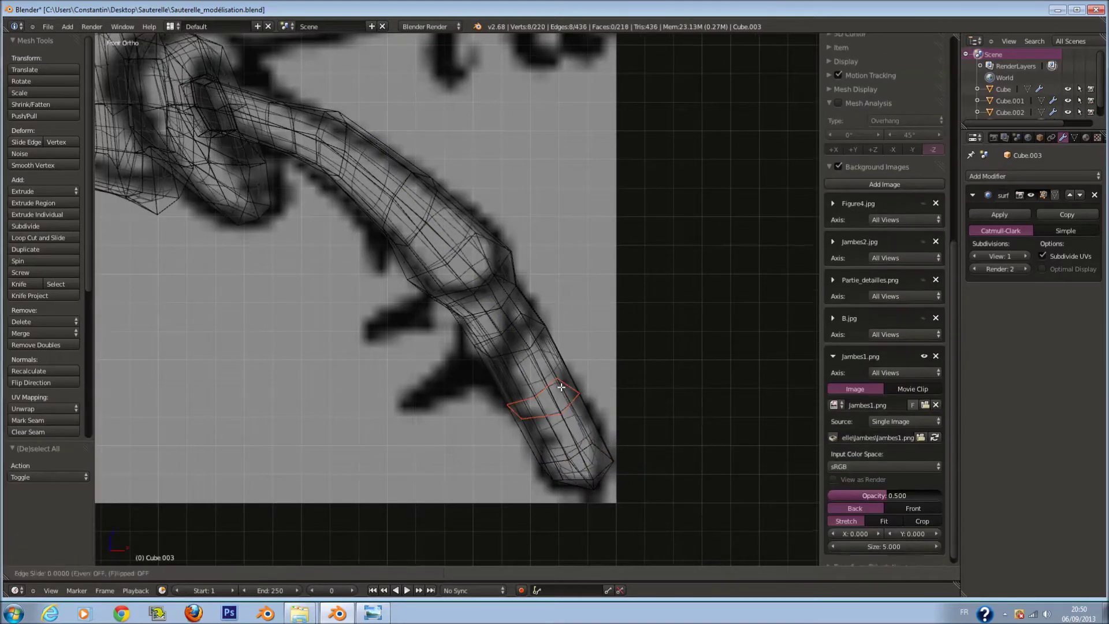
{"action": "left_click", "coordinate": [567, 388]}
{"action": "scroll", "coordinate": [567, 388], "scroll_direction": "down", "scroll_amount": 2}
{"action": "key", "text": "Tab"}
{"action": "scroll", "coordinate": [520, 289], "scroll_direction": "down", "scroll_amount": 3}
{"action": "key", "text": "ctrl+s"}
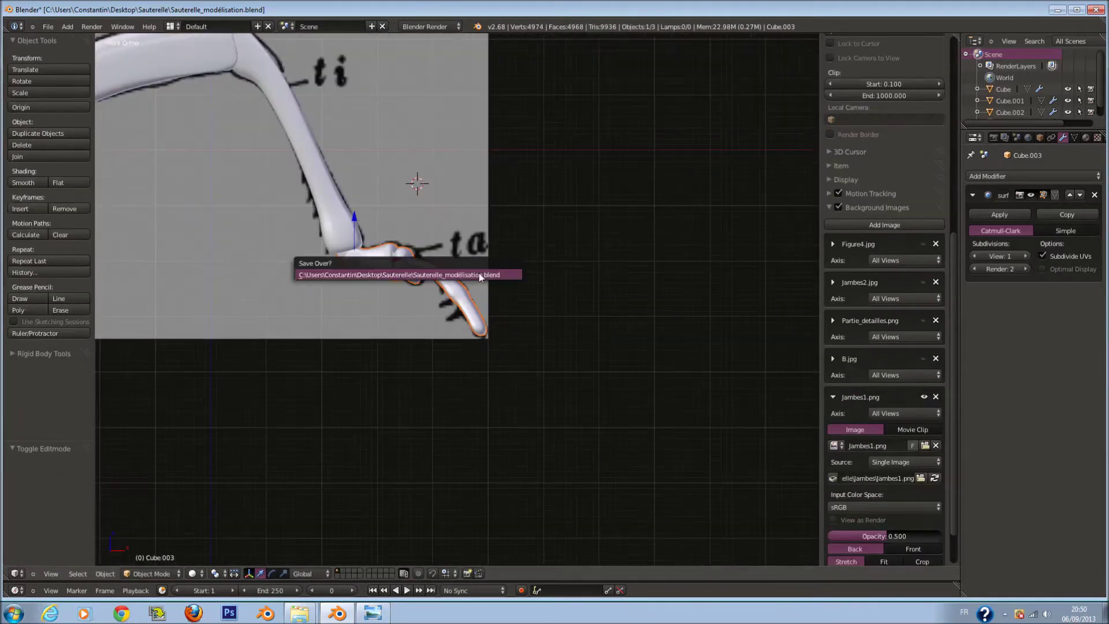
Select the tibia piece in wireframe, cancelling an accidental move, and briefly enter its mesh
{"action": "scroll", "coordinate": [501, 203], "scroll_direction": "down", "scroll_amount": 2}
{"action": "scroll", "coordinate": [478, 313], "scroll_direction": "up", "scroll_amount": 4}
{"action": "key", "text": "z"}
{"action": "right_click", "coordinate": [417, 333]}
{"action": "key", "text": "g"}
{"action": "key", "text": "Escape"}
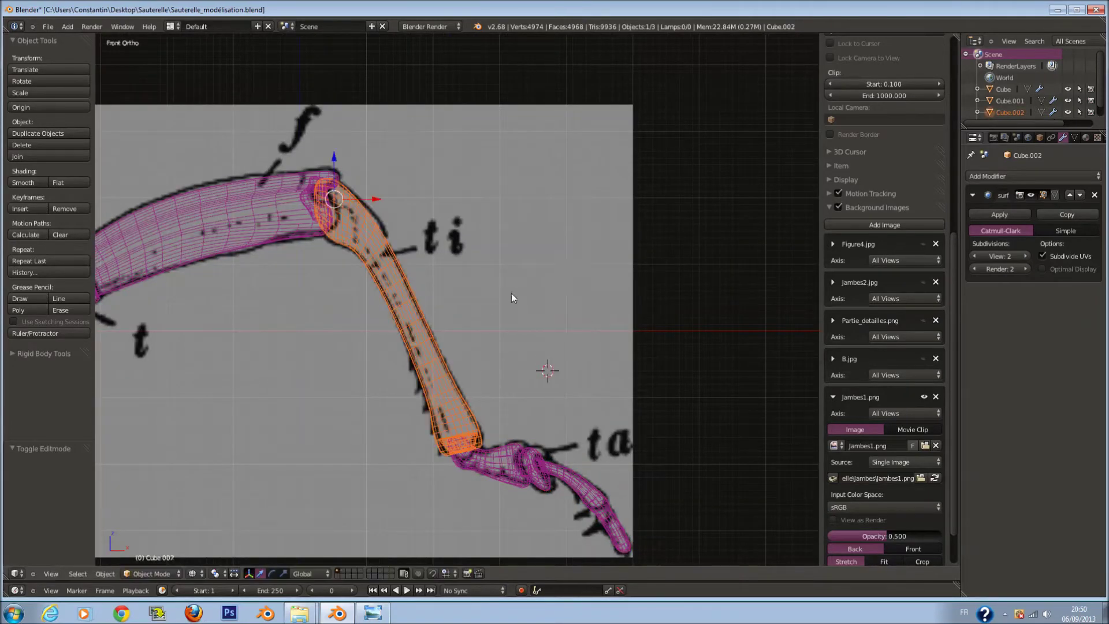
{"action": "scroll", "coordinate": [491, 282], "scroll_direction": "down", "scroll_amount": 2, "text": "ctrl"}
{"action": "key", "text": "Tab"}
{"action": "scroll", "coordinate": [492, 281], "scroll_direction": "up", "scroll_amount": 2, "text": "ctrl"}
{"action": "key", "text": "Tab"}
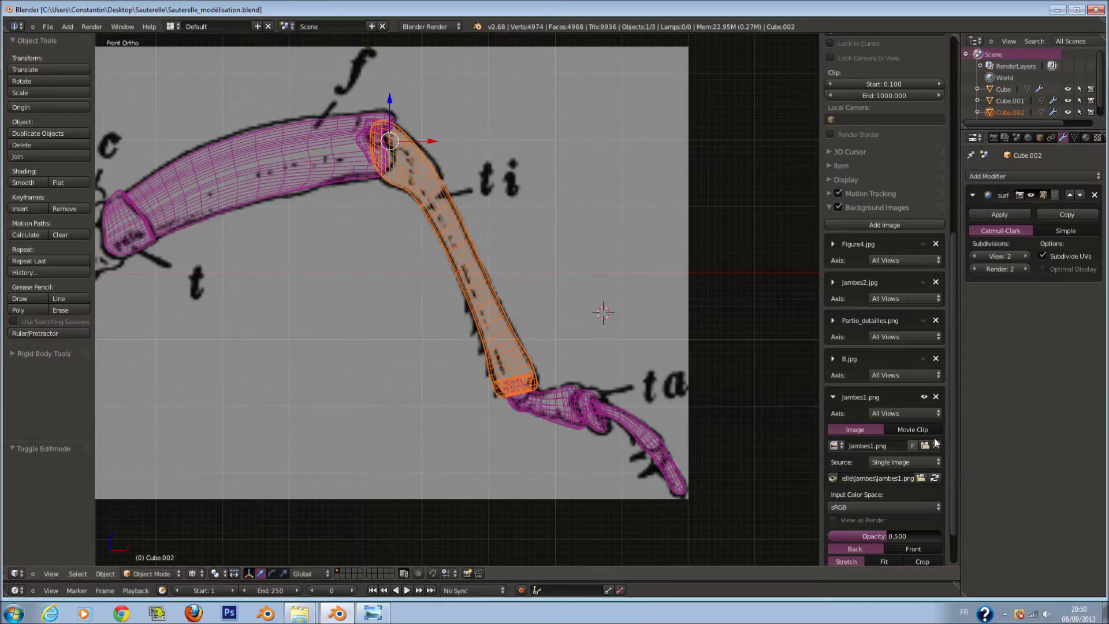
Hide Jambes1 and preview Figure4, Jambes2, Partie_detailles and the grasshopper photo, then hide the photo
{"action": "left_click", "coordinate": [924, 399]}
{"action": "left_click", "coordinate": [924, 242]}
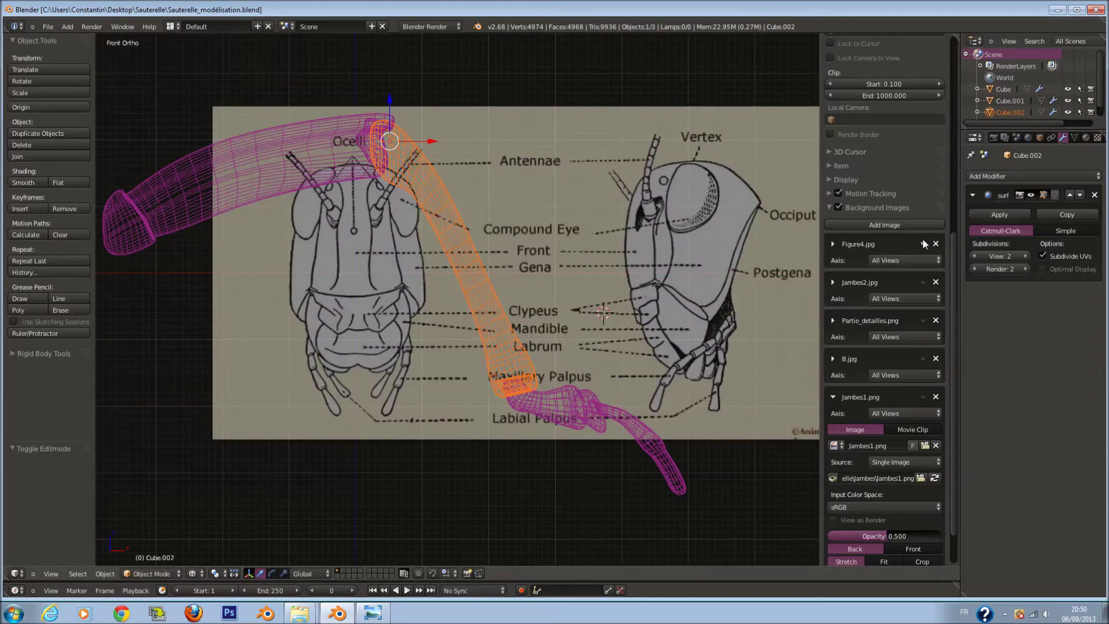
{"action": "left_click", "coordinate": [925, 282]}
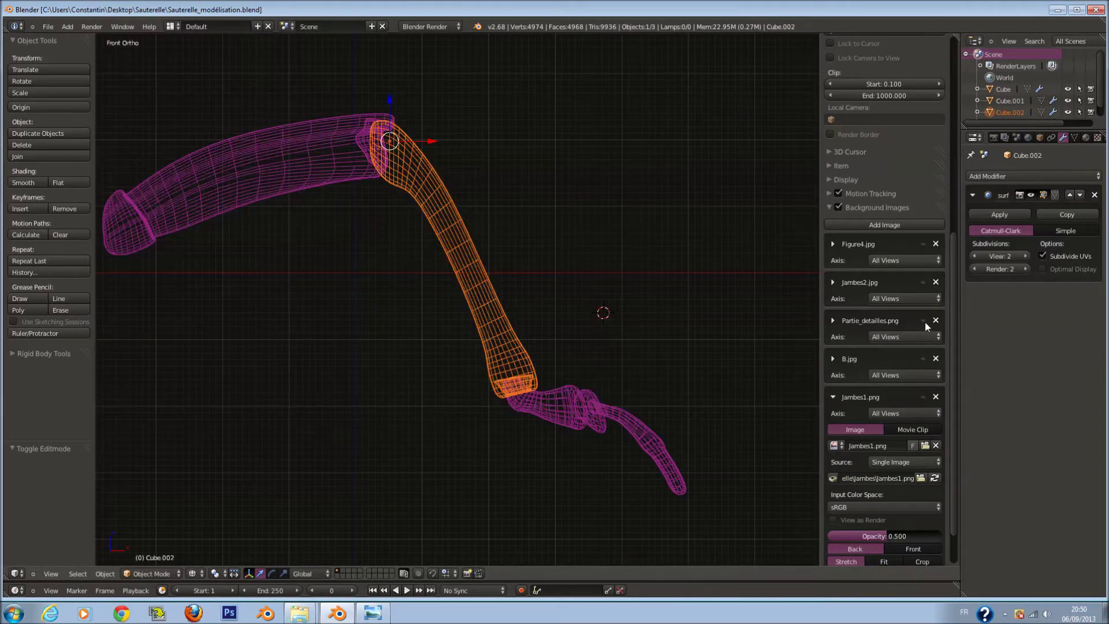
{"action": "left_click", "coordinate": [924, 321]}
{"action": "left_click", "coordinate": [921, 320]}
{"action": "left_click", "coordinate": [924, 358]}
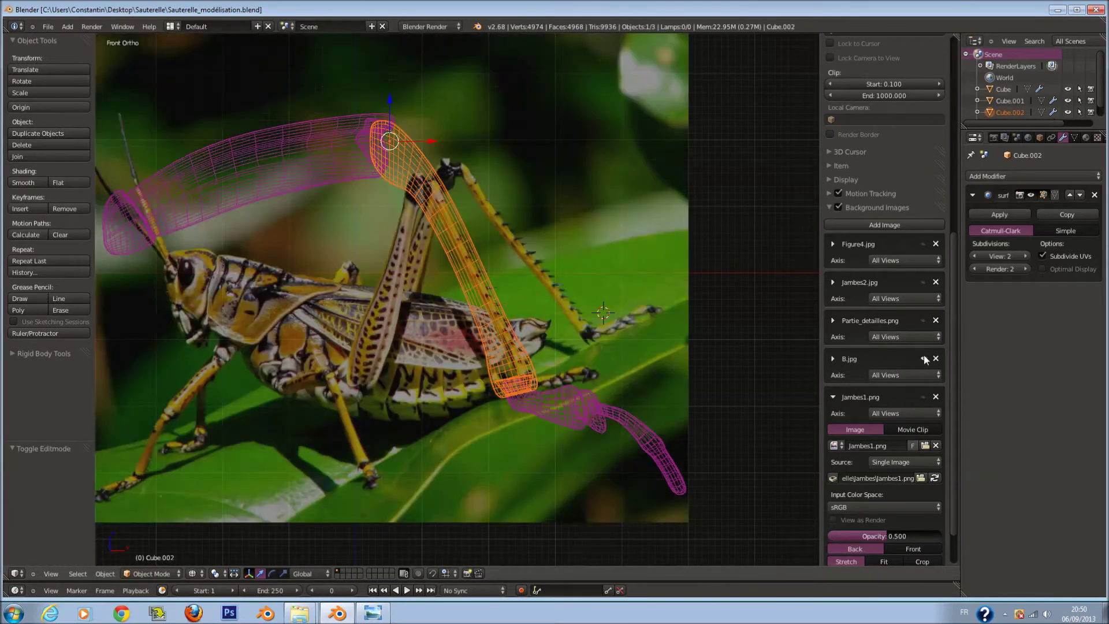
{"action": "scroll", "coordinate": [577, 279], "scroll_direction": "up", "scroll_amount": 4}
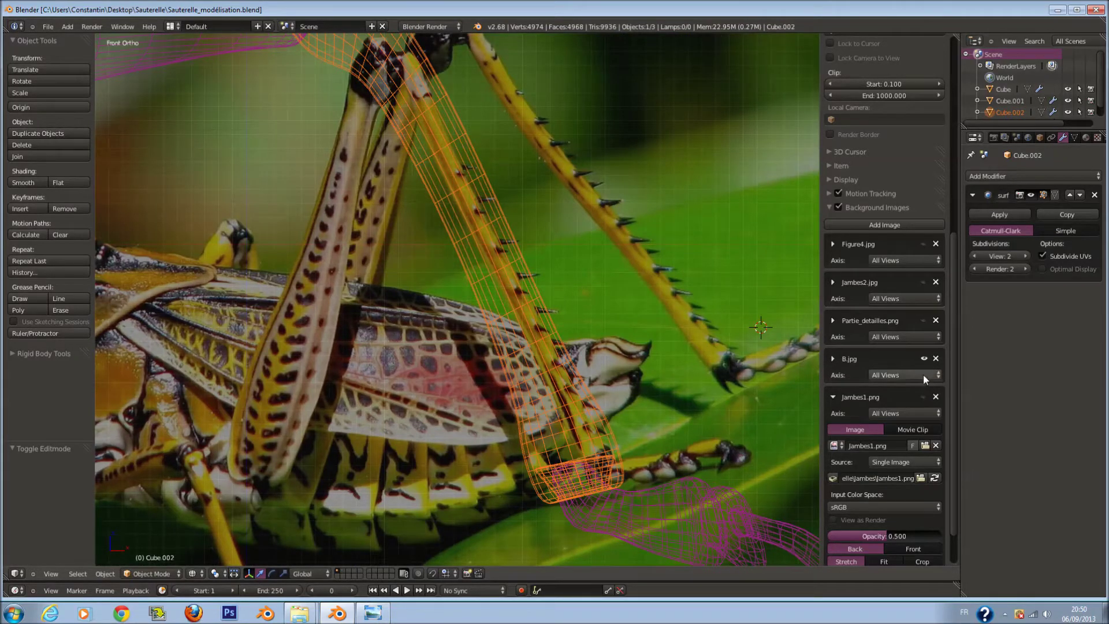
{"action": "left_click", "coordinate": [923, 359]}
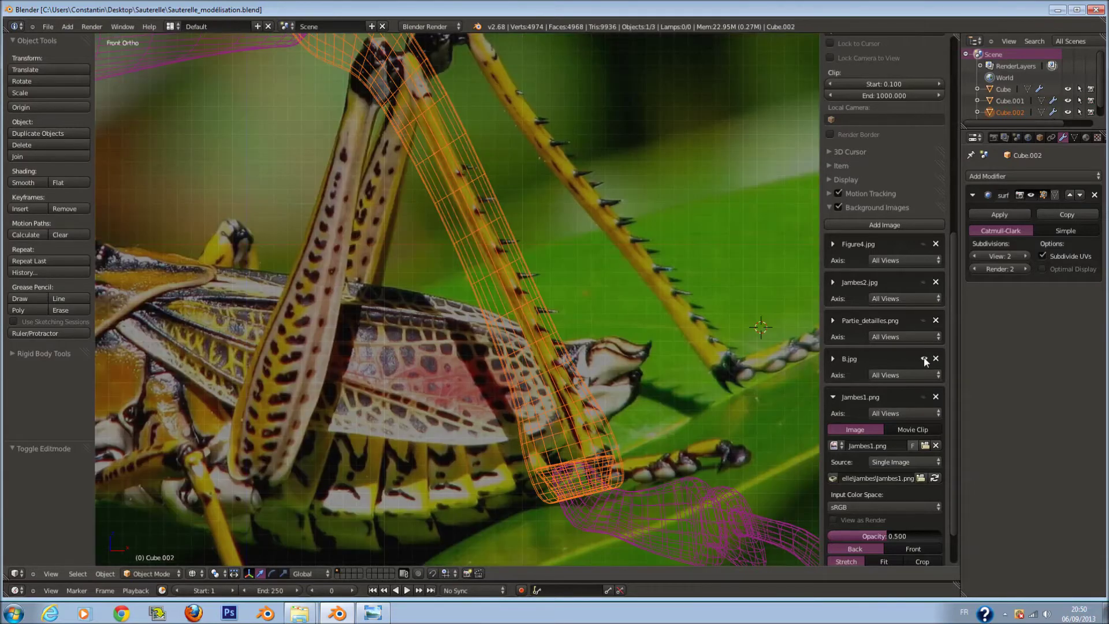
{"action": "left_click", "coordinate": [923, 359]}
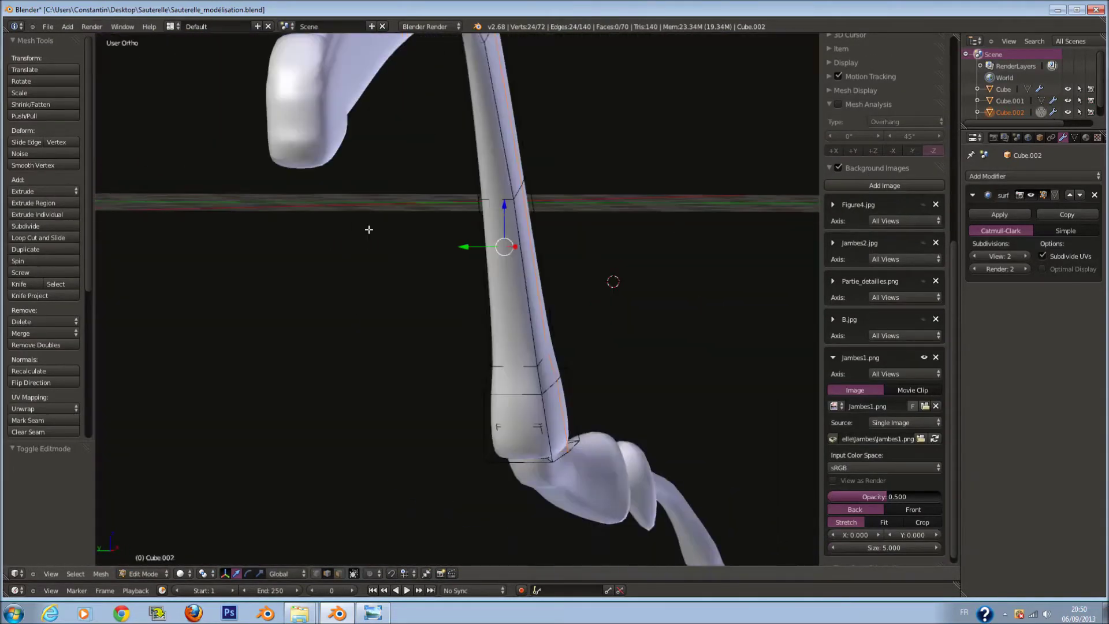
Add seven evenly spaced edge loops along the tibia's shaft
{"action": "middle_click_drag", "start_coordinate": [599, 233], "coordinate": [522, 215]}
{"action": "key", "text": "a"}
{"action": "key", "text": "ctrl+r"}
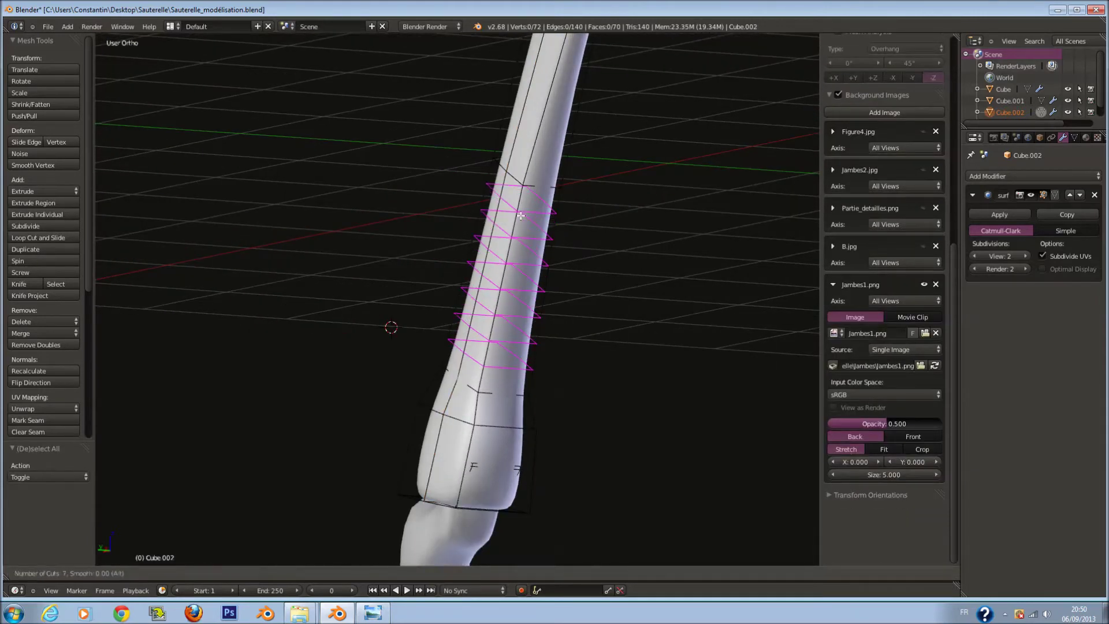
{"action": "left_click", "coordinate": [521, 215]}
{"action": "right_click", "coordinate": [521, 215]}
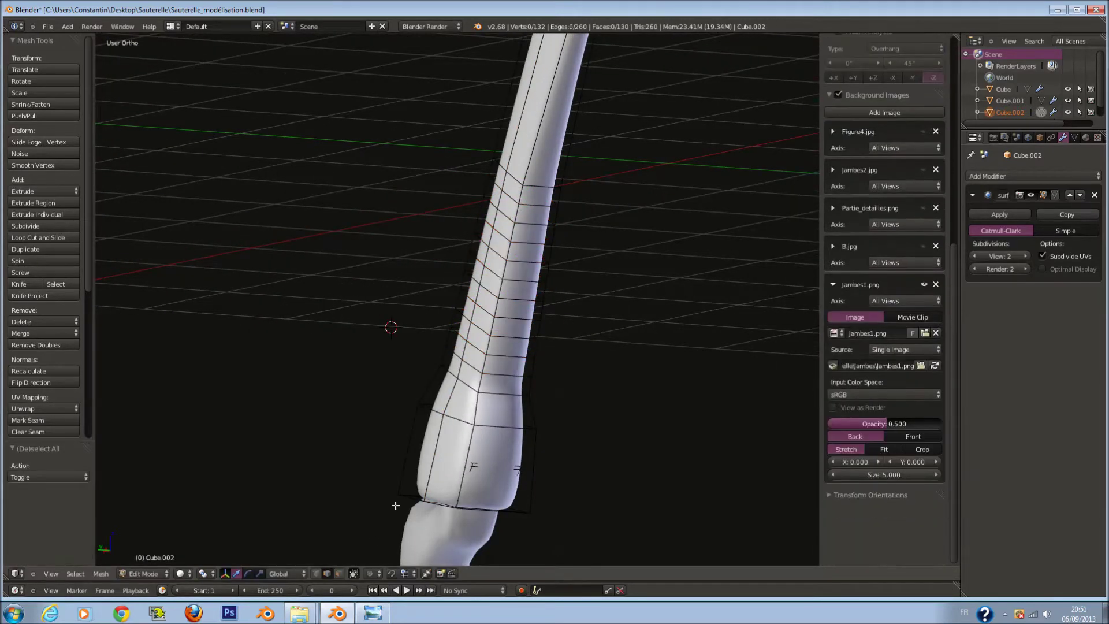
{"action": "scroll", "coordinate": [520, 289], "scroll_direction": "up", "scroll_amount": 2}
Extrude three faces on one side of the tibia into small bumps
{"action": "right_click", "coordinate": [575, 163]}
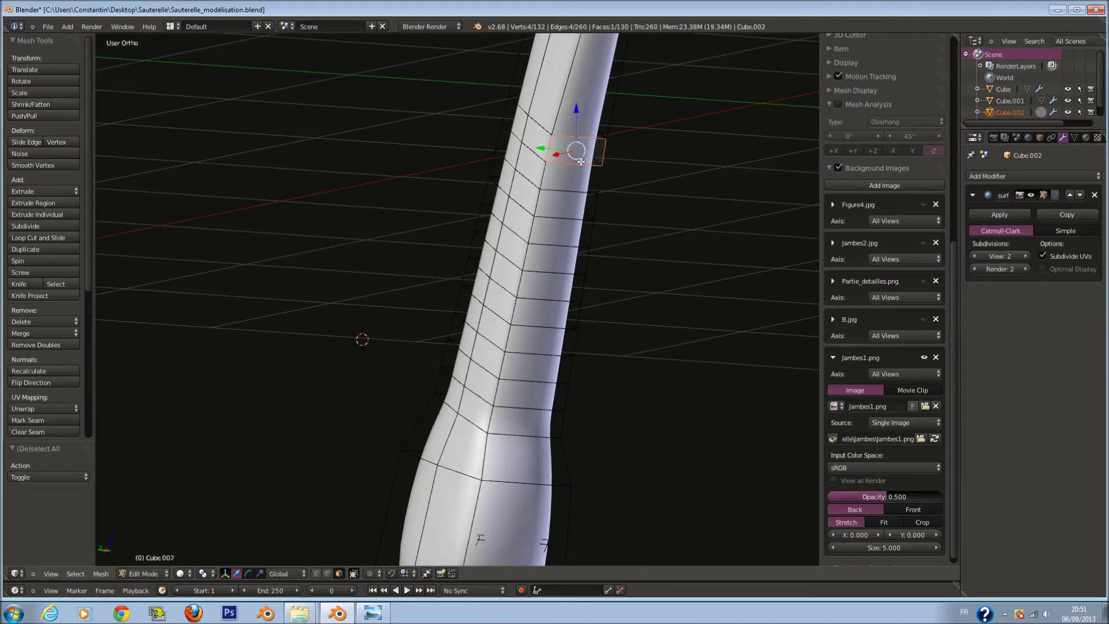
{"action": "key", "text": "e"}
{"action": "right_click", "coordinate": [628, 187]}
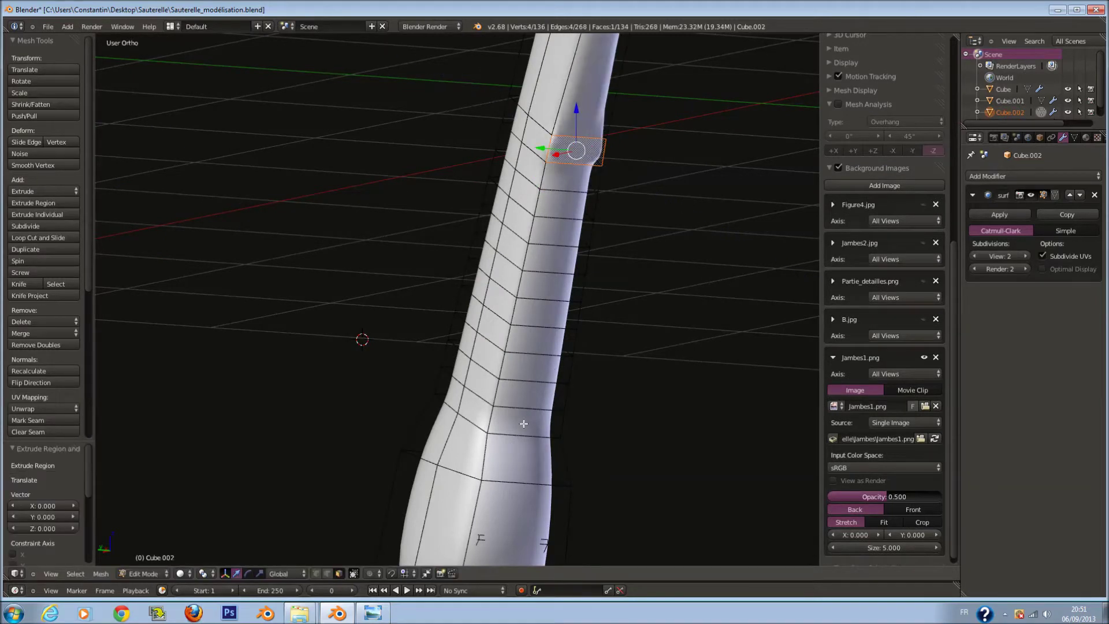
{"action": "right_click", "coordinate": [523, 425]}
{"action": "key", "text": "e"}
{"action": "left_click", "coordinate": [569, 408]}
{"action": "right_click", "coordinate": [520, 396]}
{"action": "key", "text": "e"}
{"action": "left_click", "coordinate": [537, 376]}
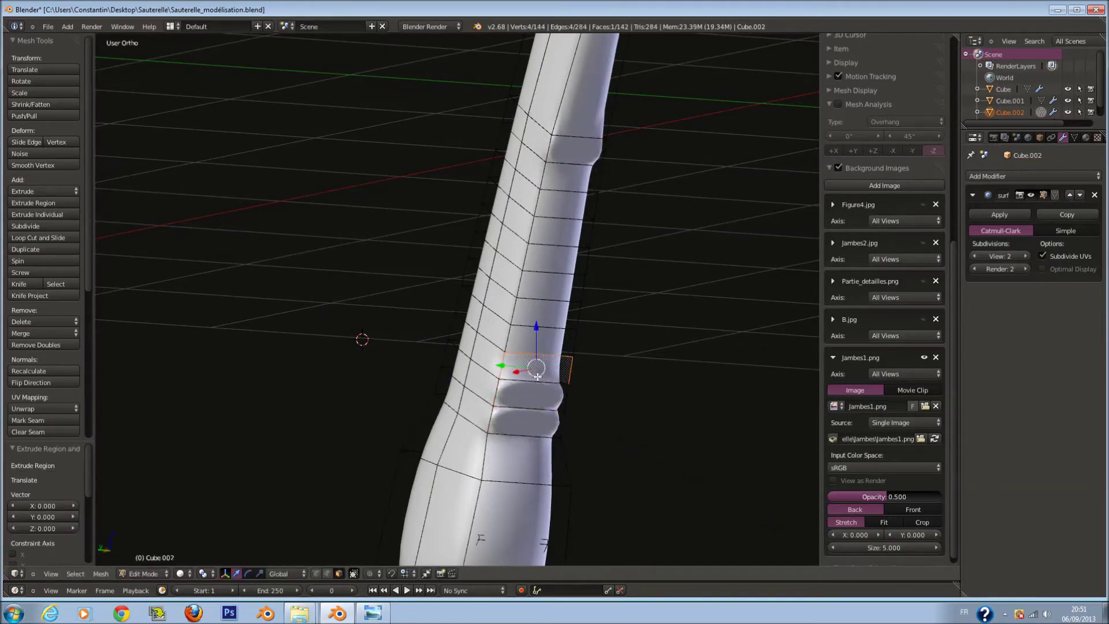
Extrude bumps from the next three faces up the tibia
{"action": "key", "text": "e"}
{"action": "right_click", "coordinate": [540, 342]}
{"action": "key", "text": "e"}
{"action": "left_click", "coordinate": [535, 346]}
{"action": "key", "text": "e"}
{"action": "left_click", "coordinate": [537, 318]}
{"action": "right_click", "coordinate": [559, 254]}
{"action": "key", "text": "e"}
{"action": "left_click", "coordinate": [562, 251]}
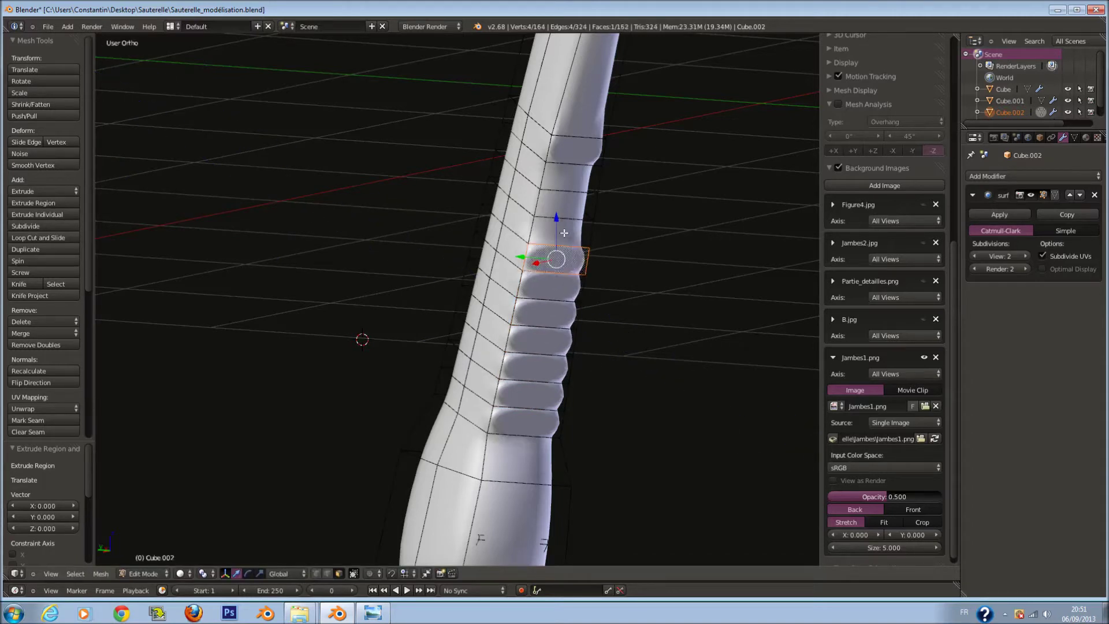
Add two more bumps at the top of the row and push them outward with Alt+S
{"action": "right_click", "coordinate": [564, 205]}
{"action": "key", "text": "e"}
{"action": "left_click", "coordinate": [564, 202]}
{"action": "right_click", "coordinate": [565, 180]}
{"action": "key", "text": "e"}
{"action": "left_click", "coordinate": [564, 180]}
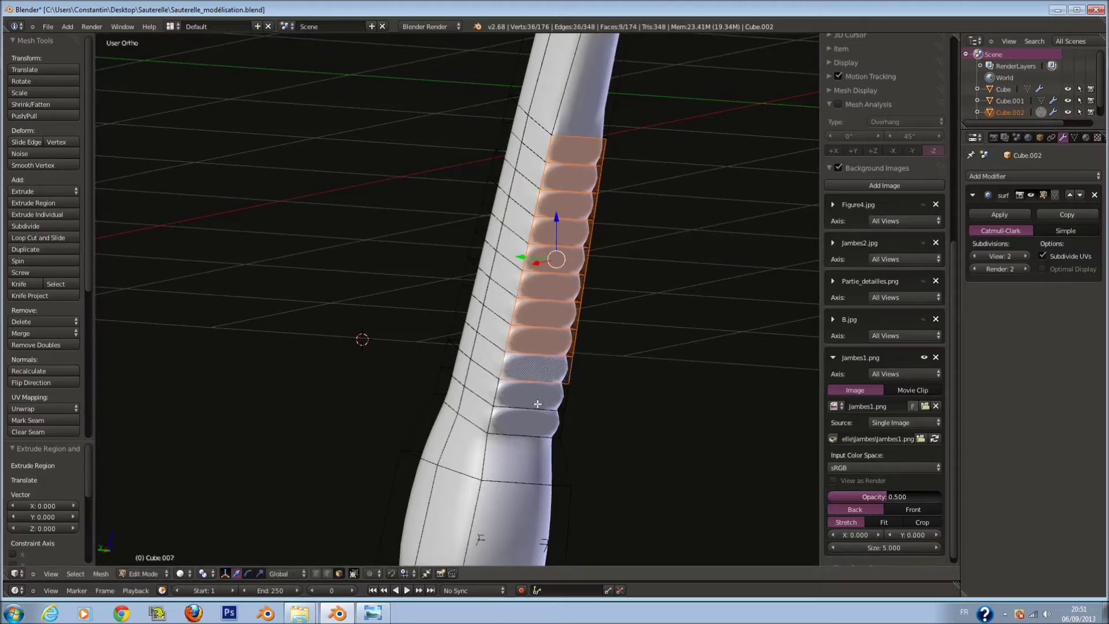
{"action": "middle_click_drag", "start_coordinate": [530, 403], "coordinate": [574, 370]}
{"action": "key", "text": "alt+s"}
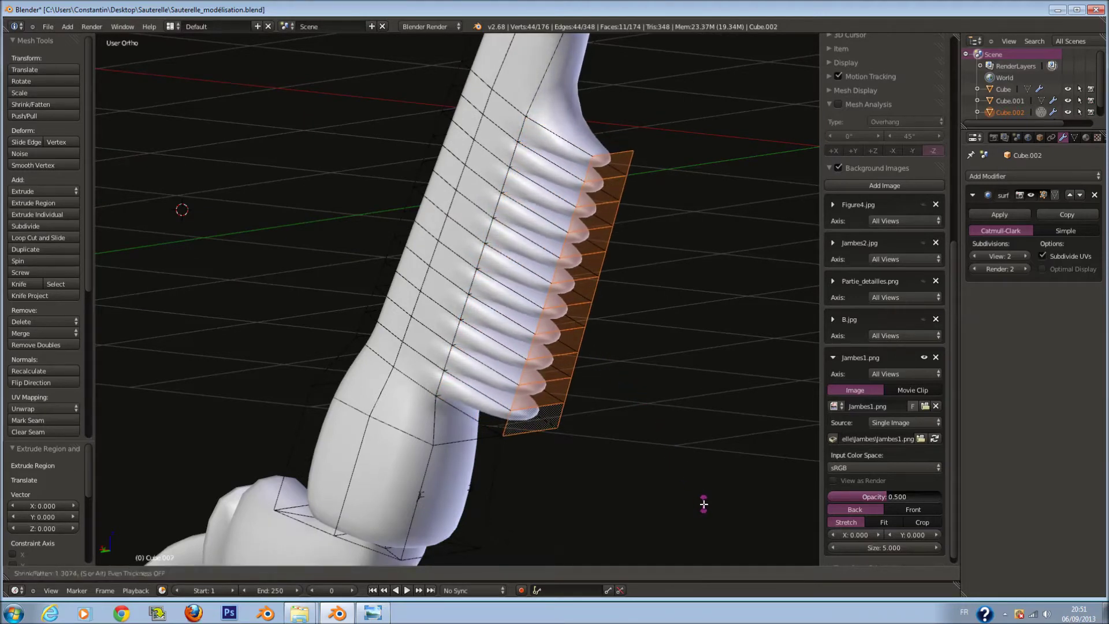
Set the pivot to Individual Origins and shrink each prong tip to 0.461
{"action": "left_click", "coordinate": [704, 505]}
{"action": "left_click", "coordinate": [206, 573]}
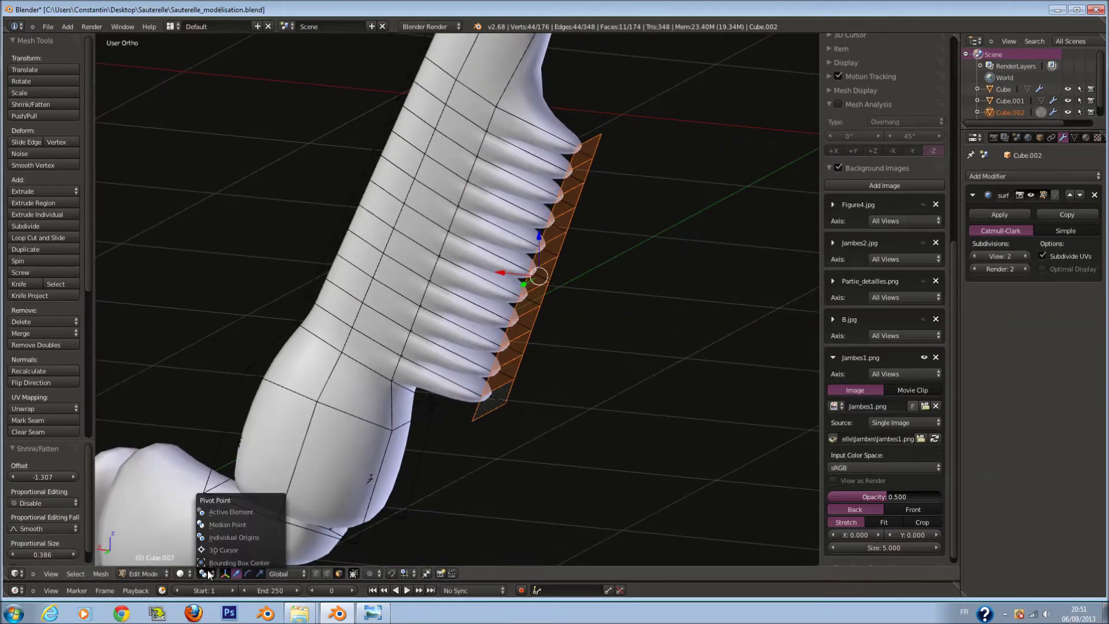
{"action": "left_click", "coordinate": [244, 542]}
{"action": "key", "text": "s"}
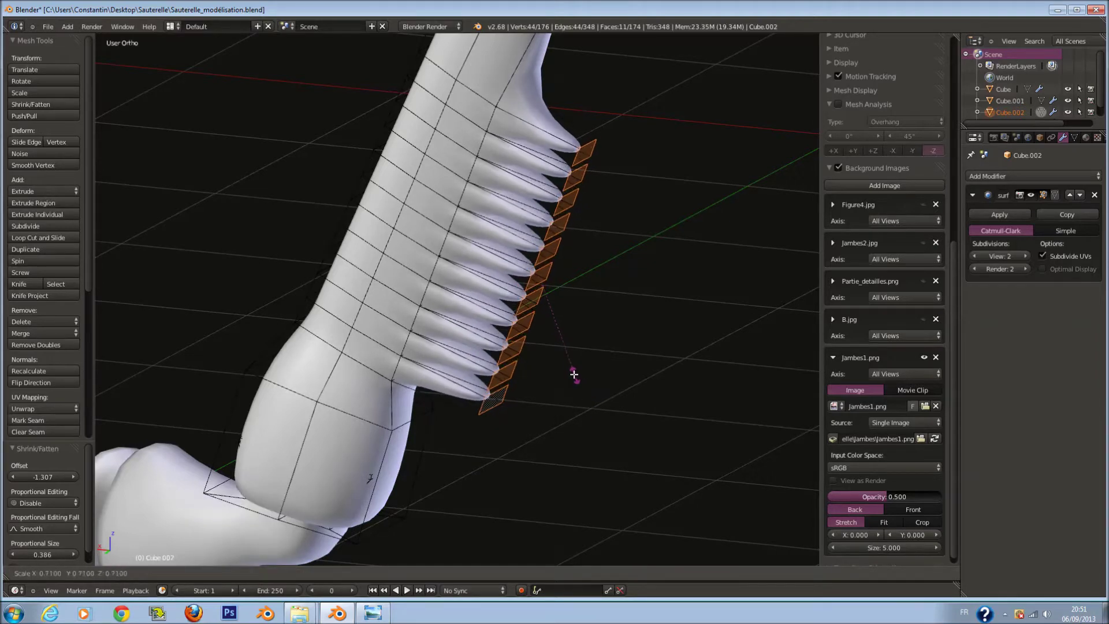
{"action": "left_click", "coordinate": [559, 343]}
Try rescaling the spine tips along X from side and front views, then cancel
{"action": "key", "text": "KP_3"}
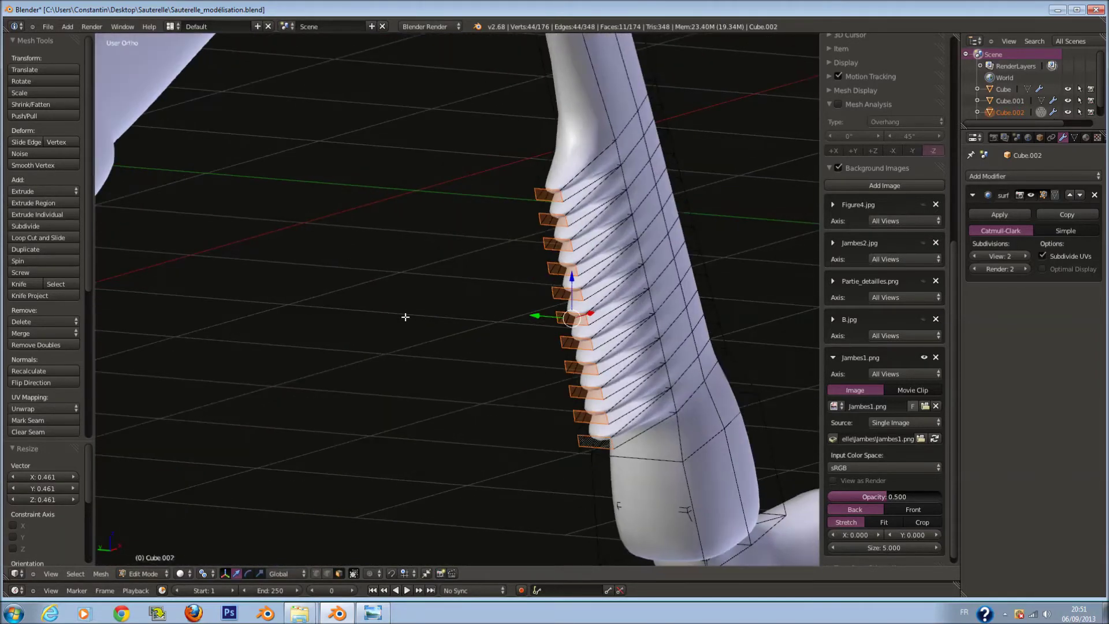
{"action": "scroll", "coordinate": [404, 316], "scroll_direction": "up", "scroll_amount": 3}
{"action": "key", "text": "KP_1"}
{"action": "scroll", "coordinate": [410, 374], "scroll_direction": "up", "scroll_amount": 2}
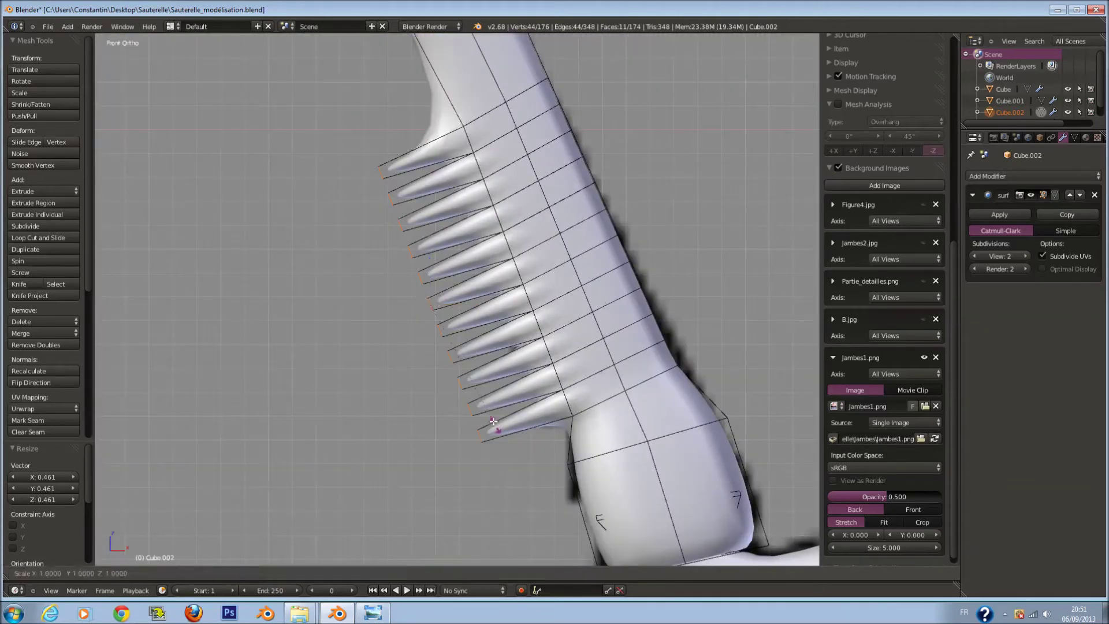
{"action": "left_click", "coordinate": [493, 421]}
{"action": "middle_click_drag", "start_coordinate": [493, 421], "coordinate": [565, 414]}
{"action": "scroll", "coordinate": [565, 413], "scroll_direction": "up", "scroll_amount": 2}
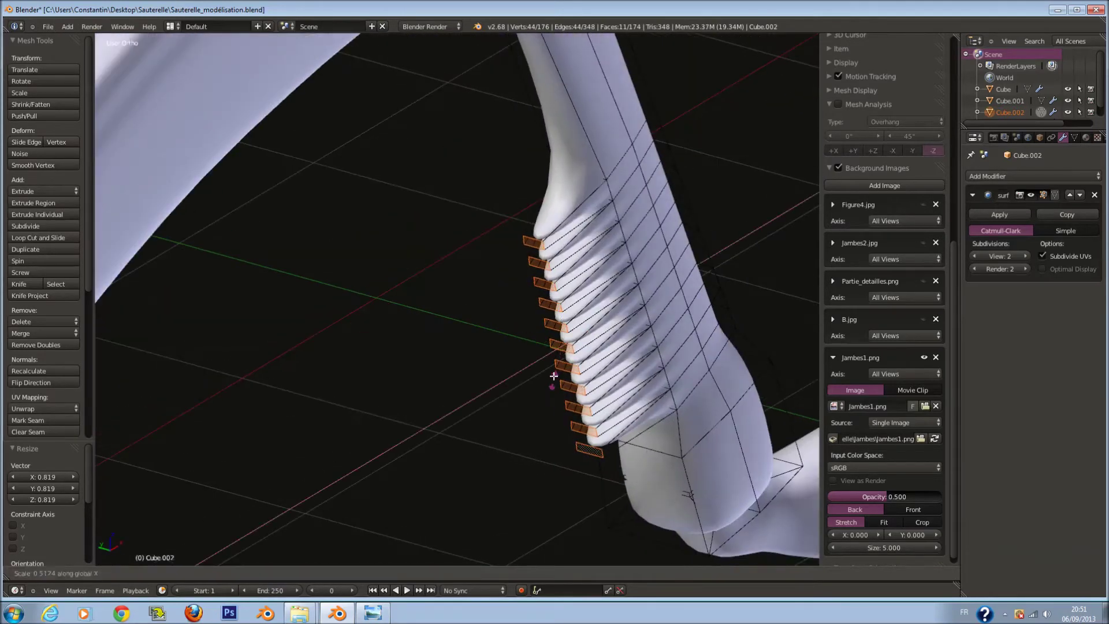
{"action": "key", "text": "Escape"}
Flatten the spine tips along Y to 0.421
{"action": "left_click", "coordinate": [230, 528]}
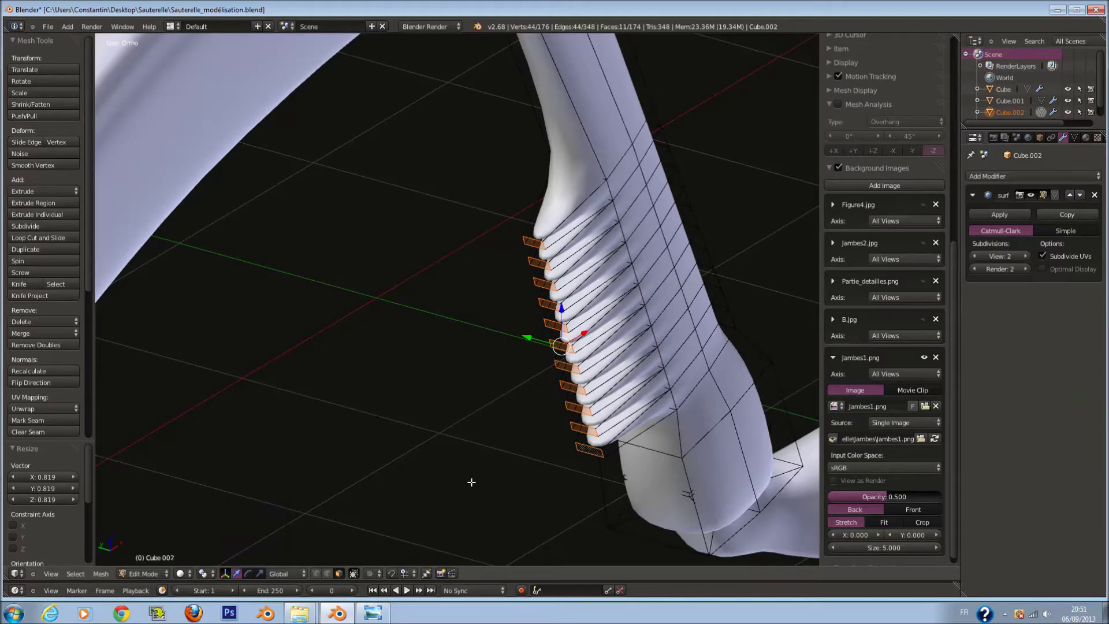
{"action": "middle_click_drag", "start_coordinate": [235, 520], "coordinate": [470, 466]}
{"action": "key", "text": "s"}
{"action": "key", "text": "x"}
{"action": "key", "text": "y"}
{"action": "left_click", "coordinate": [587, 360]}
Move the spine tips to match the drawn spines in the front wireframe view
{"action": "key", "text": "KP_1"}
{"action": "key", "text": "z"}
{"action": "key", "text": "g"}
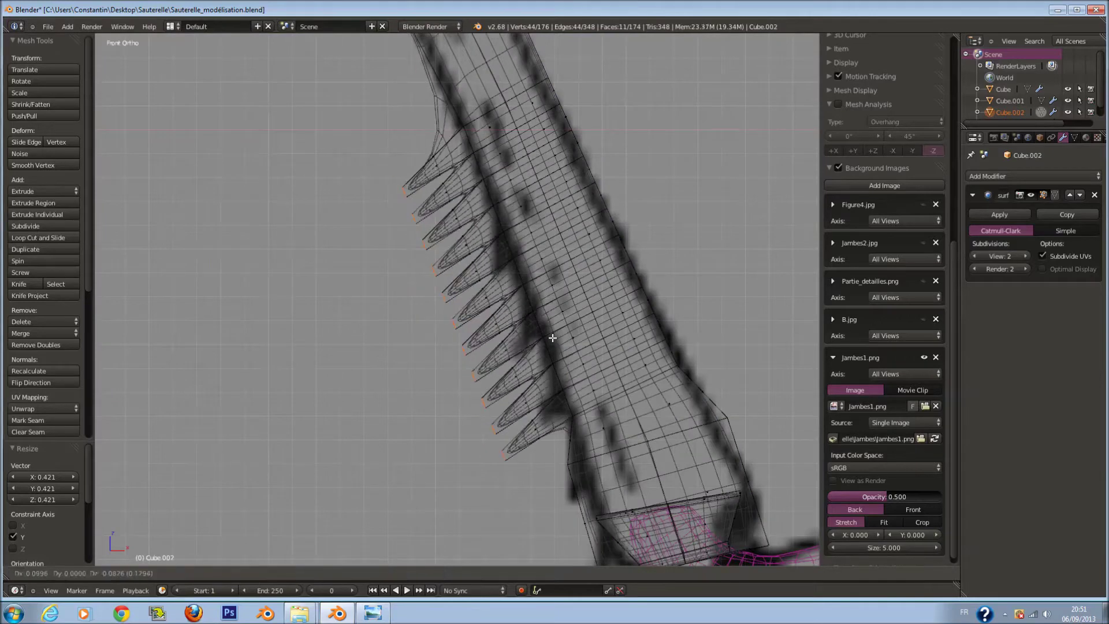
{"action": "left_click", "coordinate": [594, 365]}
{"action": "key", "text": "z"}
Extrude the spine tips further, reposition them, and thin them with Alt+S
{"action": "key", "text": "e"}
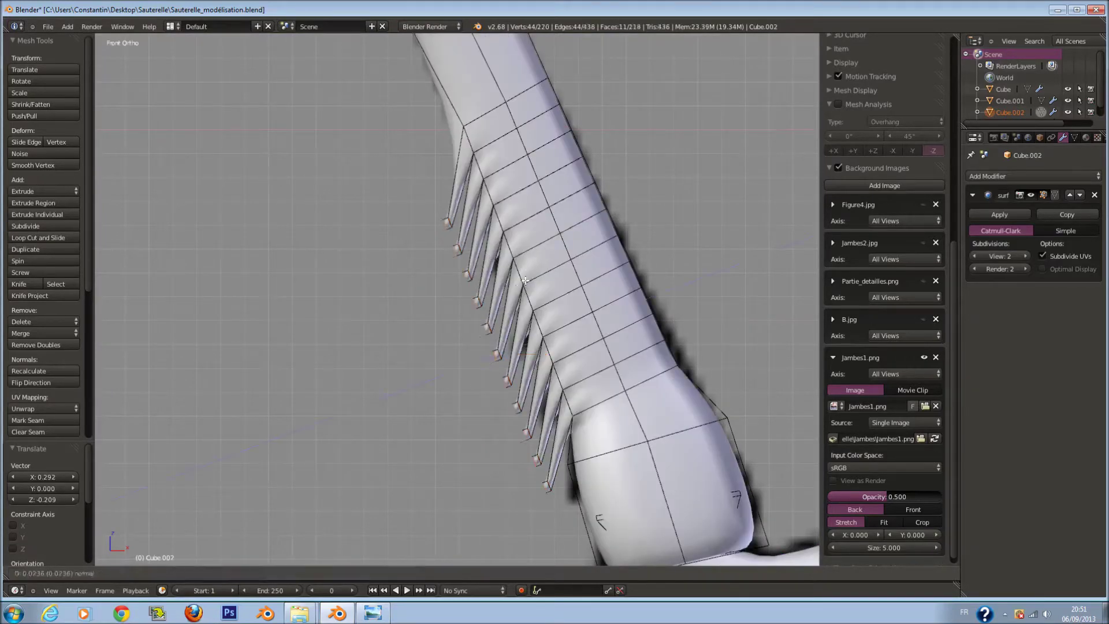
{"action": "left_click", "coordinate": [523, 292]}
{"action": "key", "text": "g"}
{"action": "left_click", "coordinate": [526, 318]}
{"action": "middle_click_drag", "start_coordinate": [527, 317], "coordinate": [598, 392]}
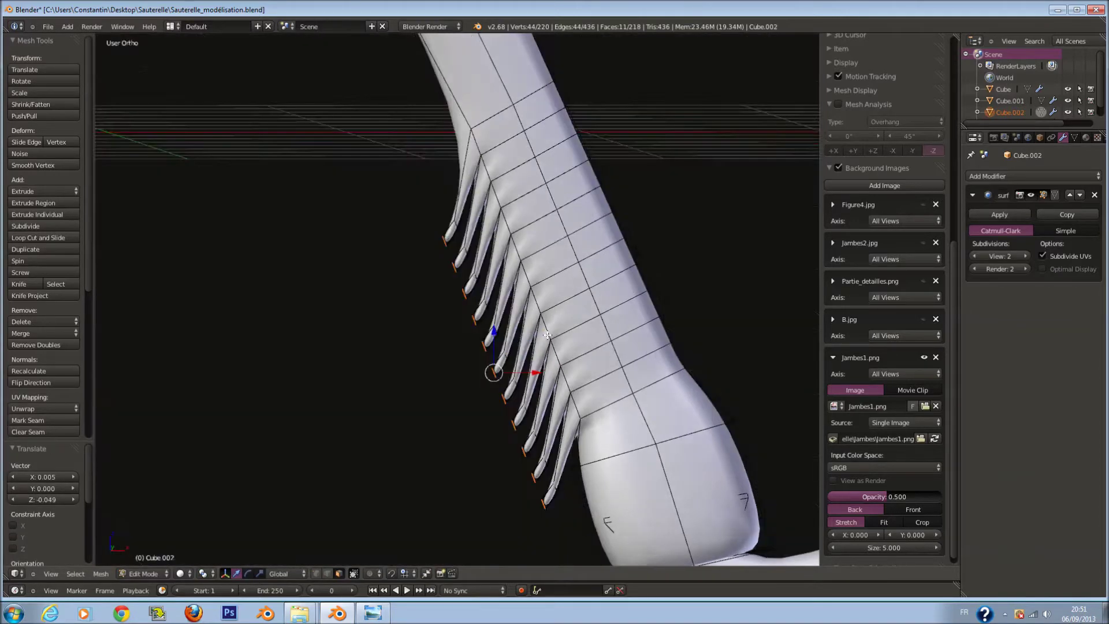
{"action": "key", "text": "alt+s"}
{"action": "left_click", "coordinate": [602, 399]}
Add two loop cuts around the spine bases
{"action": "key", "text": "a"}
{"action": "key", "text": "ctrl+r"}
{"action": "left_click", "coordinate": [550, 246]}
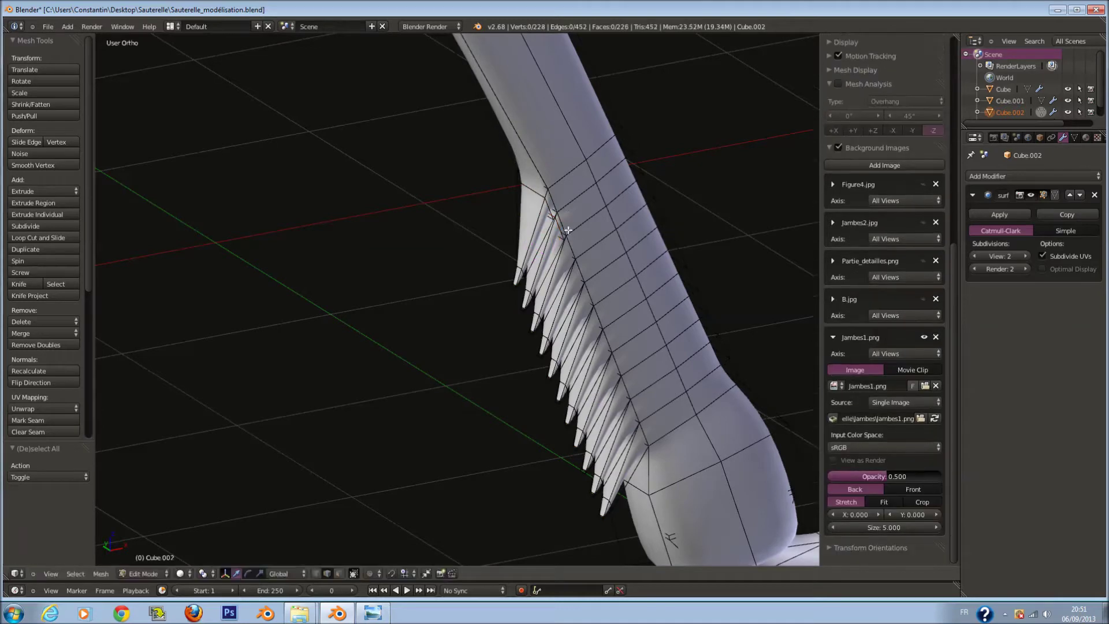
{"action": "left_click", "coordinate": [585, 262]}
{"action": "key", "text": "ctrl+r"}
{"action": "left_click", "coordinate": [598, 287]}
{"action": "left_click", "coordinate": [609, 317]}
Add three more loop cuts tightening the lower spine bases
{"action": "key", "text": "ctrl+r"}
{"action": "left_click", "coordinate": [607, 346]}
{"action": "left_click", "coordinate": [608, 365]}
{"action": "key", "text": "ctrl+r"}
{"action": "middle_click_drag", "start_coordinate": [621, 344], "coordinate": [629, 355]}
{"action": "left_click", "coordinate": [630, 358]}
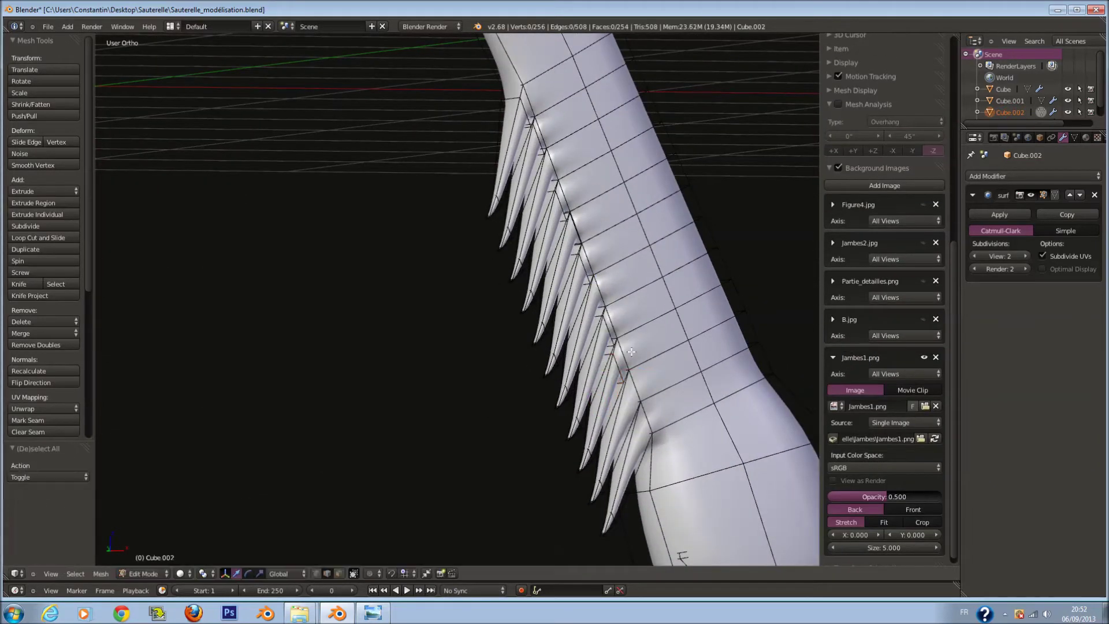
{"action": "key", "text": "ctrl+r"}
{"action": "left_click", "coordinate": [647, 399]}
{"action": "left_click", "coordinate": [657, 421]}
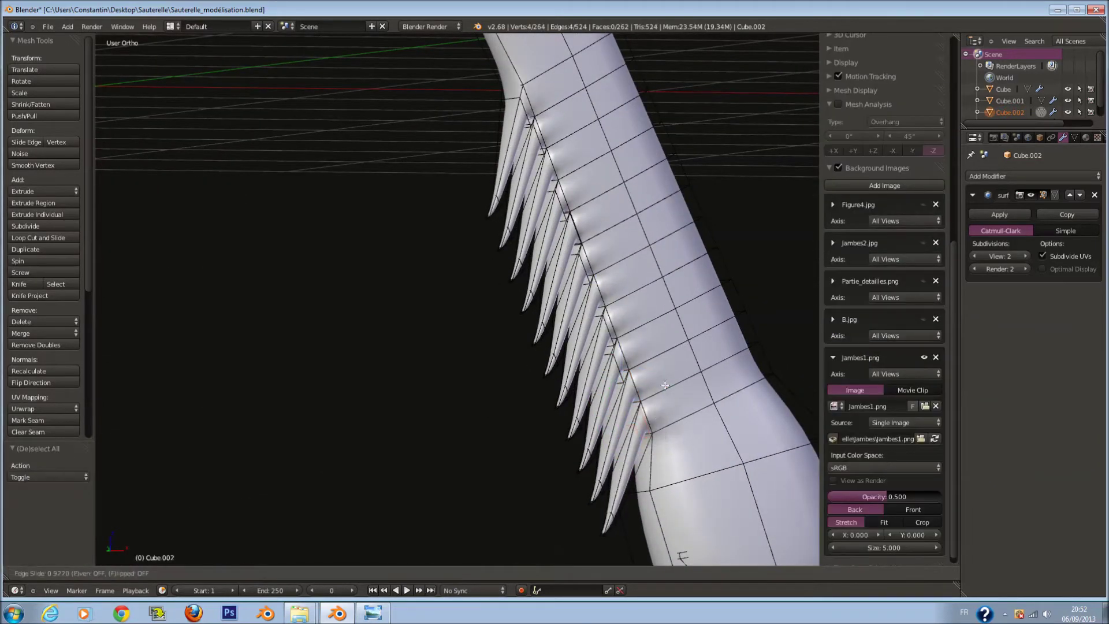
Check the smoothed leg in front view, then select the whole tibia mesh in Edit Mode
{"action": "key", "text": "Tab"}
{"action": "scroll", "coordinate": [670, 353], "scroll_direction": "down", "scroll_amount": 4}
{"action": "mouse_move", "coordinate": [647, 325]}
{"action": "middle_mouse_down"}
{"action": "mouse_move", "coordinate": [403, 347]}
{"action": "mouse_move", "coordinate": [594, 317]}
{"action": "mouse_move", "coordinate": [686, 322]}
{"action": "mouse_move", "coordinate": [552, 241]}
{"action": "mouse_move", "coordinate": [604, 250]}
{"action": "mouse_move", "coordinate": [554, 213]}
{"action": "middle_mouse_up"}
{"action": "key", "text": "KP_1"}
{"action": "scroll", "coordinate": [567, 327], "scroll_direction": "up", "scroll_amount": 2}
{"action": "key", "text": "Tab"}
{"action": "key", "text": "a"}
{"action": "scroll", "coordinate": [495, 183], "scroll_direction": "up", "scroll_amount": 3}
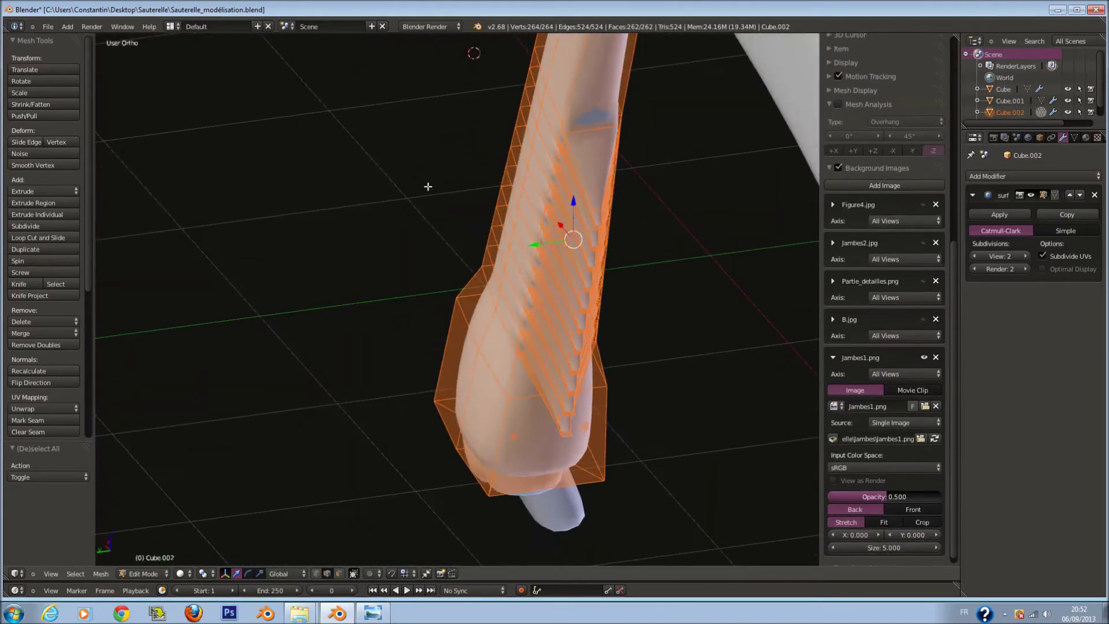
Frame the tibia in front wireframe view over the reference drawing
{"action": "key", "text": "KP_1"}
{"action": "scroll", "coordinate": [428, 185], "scroll_direction": "down", "scroll_amount": 1}
{"action": "scroll", "coordinate": [669, 290], "scroll_direction": "down", "scroll_amount": 2}
{"action": "scroll", "coordinate": [474, 282], "scroll_direction": "down", "scroll_amount": 2}
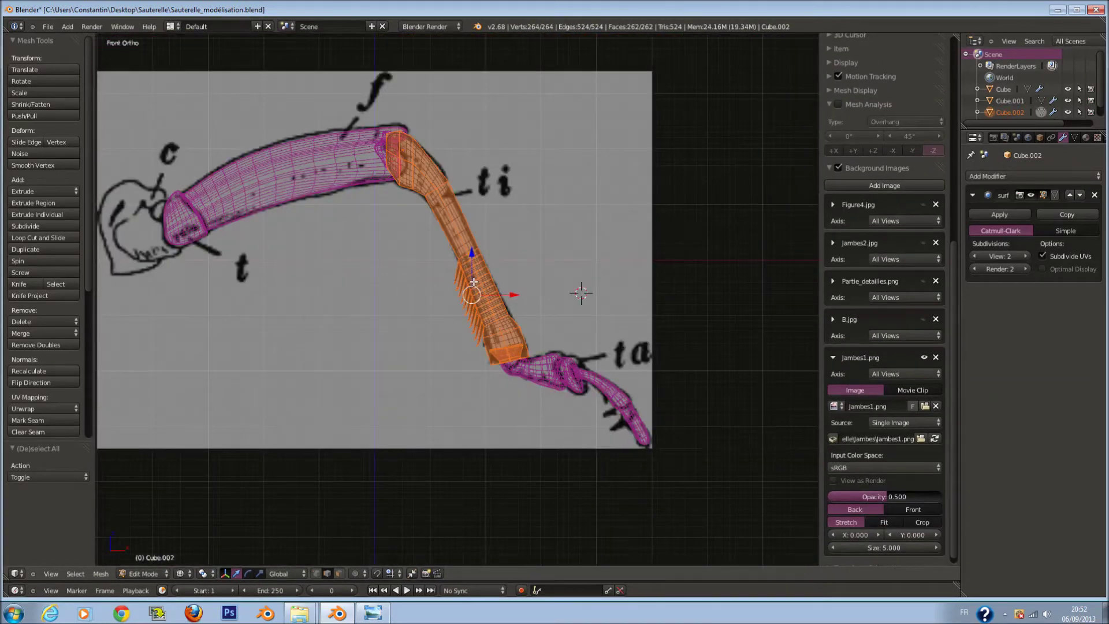
{"action": "scroll", "coordinate": [473, 282], "scroll_direction": "up", "scroll_amount": 3}
{"action": "scroll", "coordinate": [473, 282], "scroll_direction": "up", "scroll_amount": 2}
{"action": "middle_click_drag", "start_coordinate": [473, 282], "coordinate": [586, 382]}
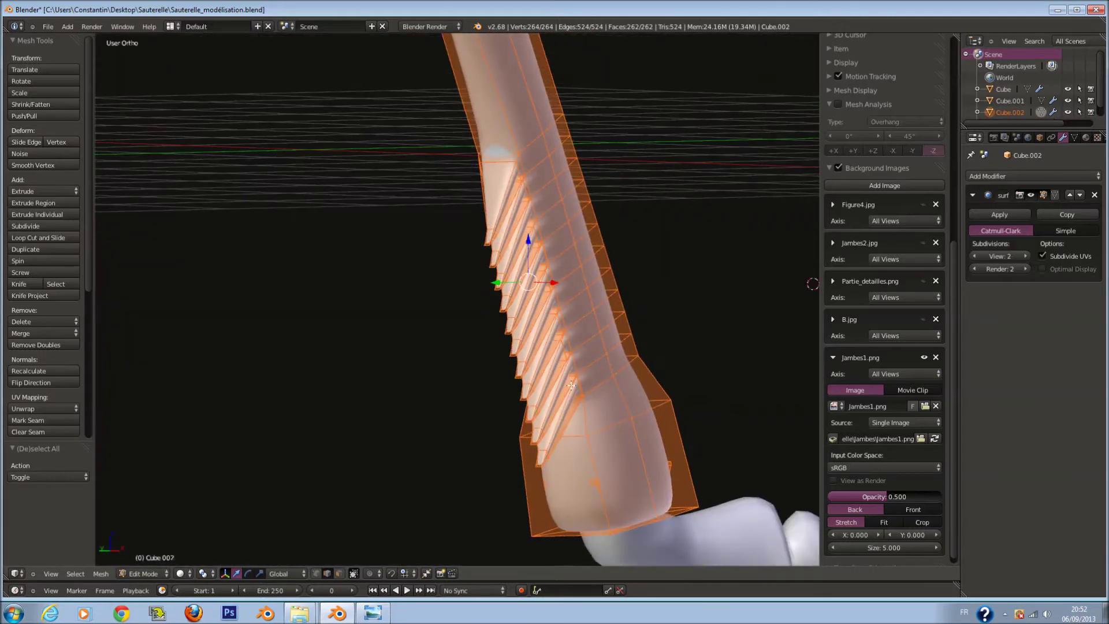
{"action": "key", "text": "KP_1"}
{"action": "key", "text": "z"}
Brush-select the spine vertices and smooth them
{"action": "key", "text": "a"}
{"action": "key", "text": "c"}
{"action": "mouse_move", "coordinate": [396, 202]}
{"action": "left_mouse_down"}
{"action": "mouse_move", "coordinate": [446, 335]}
{"action": "mouse_move", "coordinate": [446, 440]}
{"action": "left_mouse_up"}
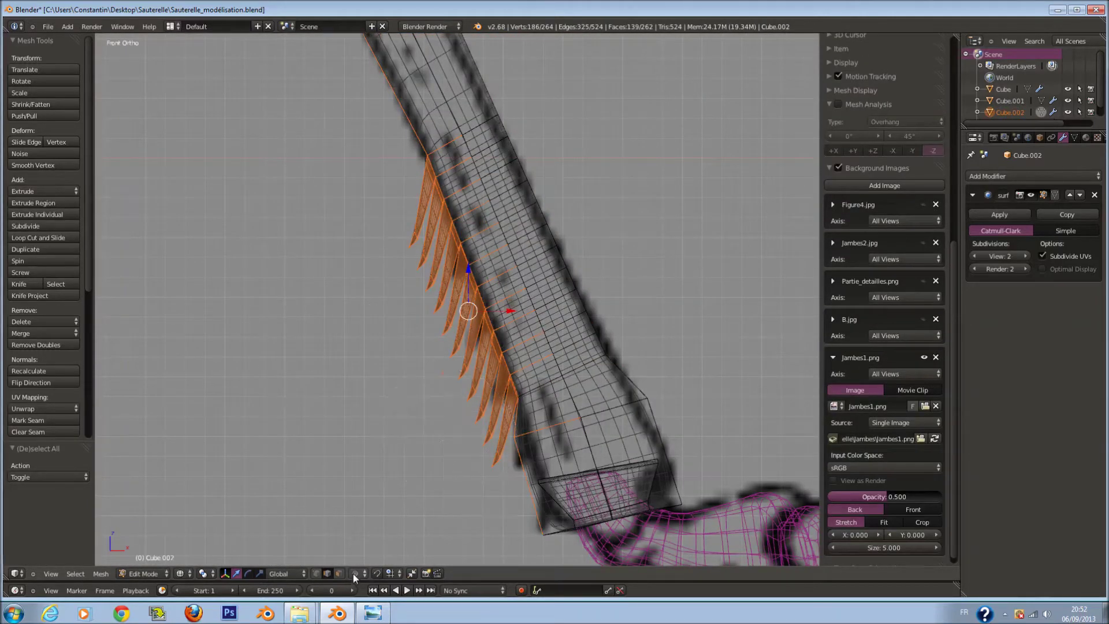
{"action": "key", "text": "a"}
{"action": "key", "text": "c"}
{"action": "left_click_drag", "start_coordinate": [399, 173], "coordinate": [457, 435]}
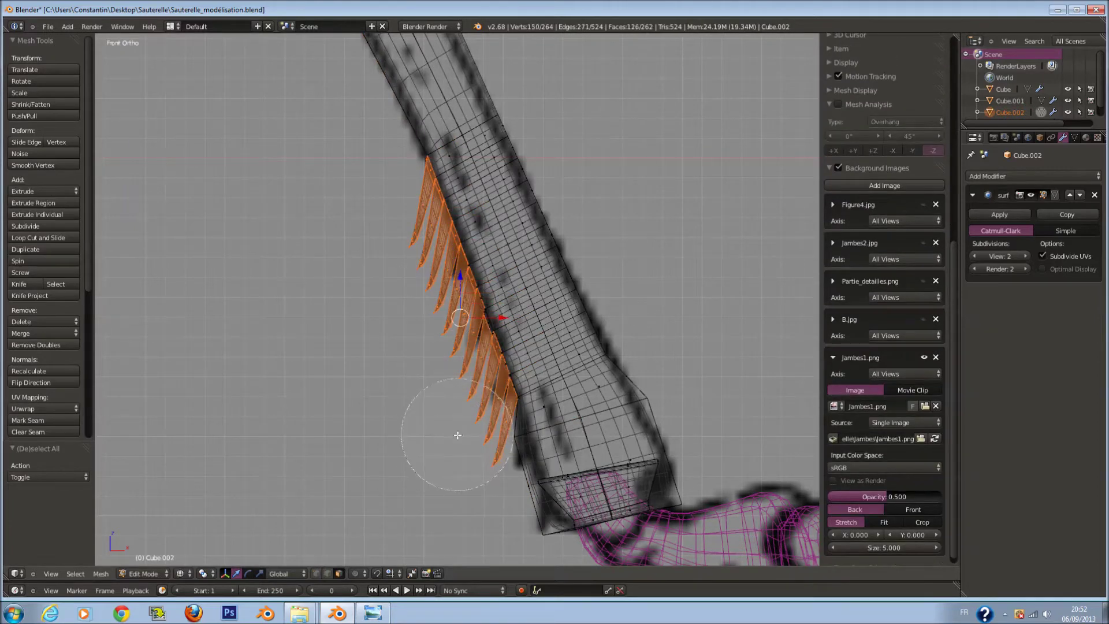
{"action": "key", "text": "z"}
{"action": "left_click", "coordinate": [48, 166]}
Select edge loops along both sides of the tibia
{"action": "mouse_move", "coordinate": [548, 301]}
{"action": "middle_mouse_down"}
{"action": "mouse_move", "coordinate": [582, 254]}
{"action": "mouse_move", "coordinate": [532, 289]}
{"action": "middle_mouse_up"}
{"action": "key", "text": "a"}
{"action": "right_click", "coordinate": [532, 285]}
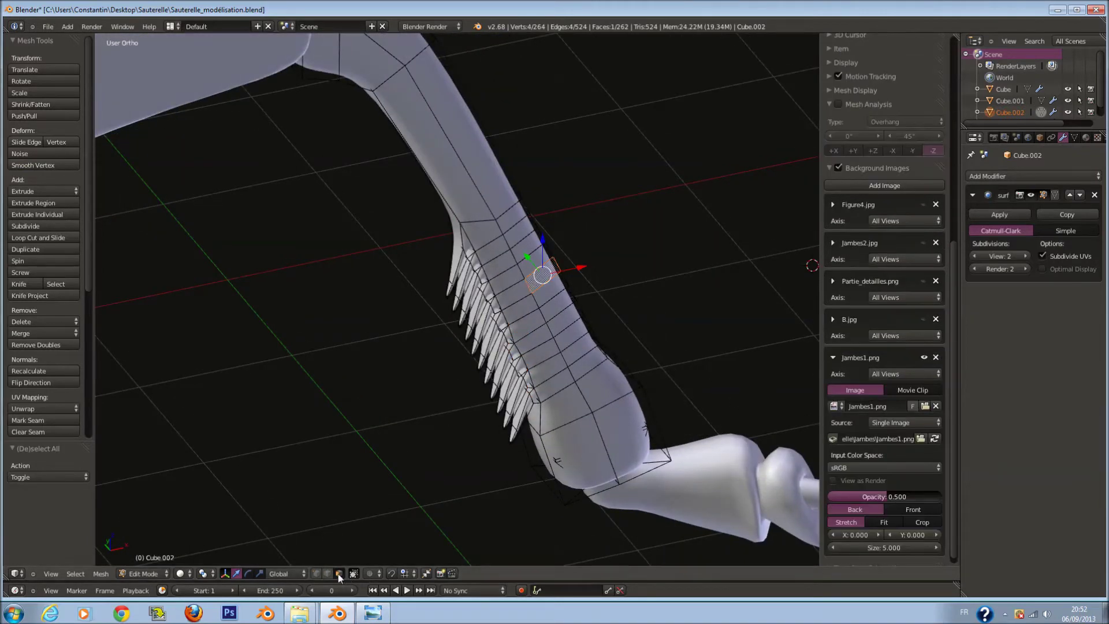
{"action": "scroll", "coordinate": [514, 390], "scroll_direction": "up", "scroll_amount": 2}
{"action": "right_click", "coordinate": [570, 302], "text": "alt"}
{"action": "right_click", "coordinate": [607, 265], "text": "alt"}
{"action": "right_click", "coordinate": [588, 241], "text": "alt"}
{"action": "scroll", "coordinate": [346, 238], "scroll_direction": "down", "scroll_amount": 2}
{"action": "mouse_move", "coordinate": [346, 238]}
{"action": "middle_mouse_down"}
{"action": "mouse_move", "coordinate": [444, 284]}
{"action": "mouse_move", "coordinate": [411, 249]}
{"action": "middle_mouse_up"}
{"action": "right_click", "coordinate": [445, 284], "text": "alt+shift"}
{"action": "left_click", "coordinate": [68, 168]}
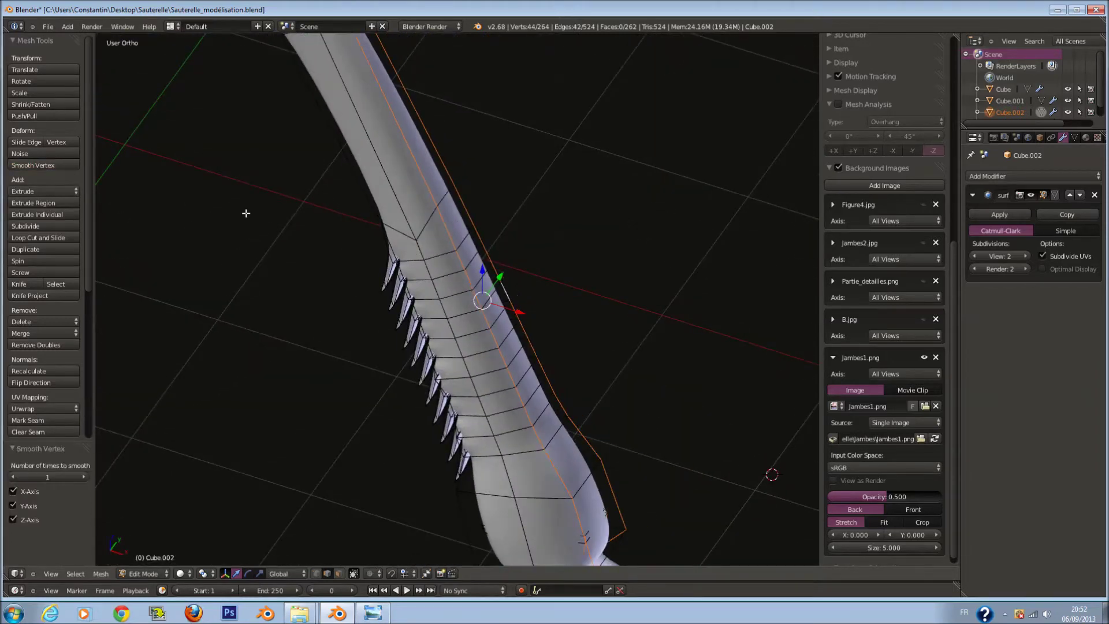
Extend the edge selection down the leg along the spine row
{"action": "middle_click_drag", "start_coordinate": [245, 214], "coordinate": [468, 231]}
{"action": "right_click", "coordinate": [472, 230]}
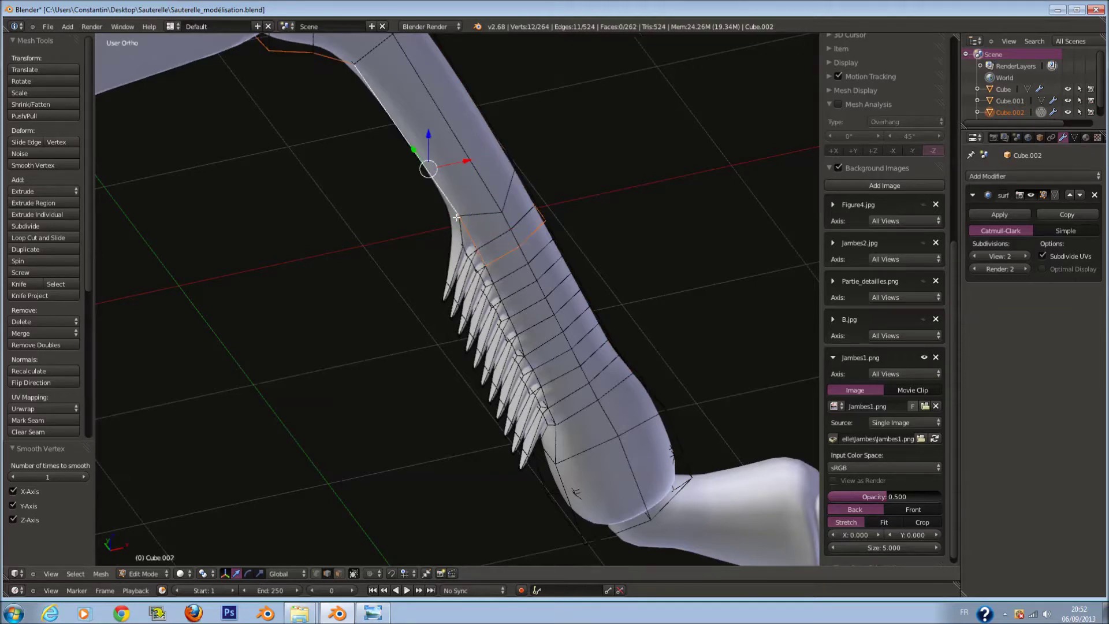
{"action": "middle_click_drag", "start_coordinate": [471, 216], "coordinate": [514, 243]}
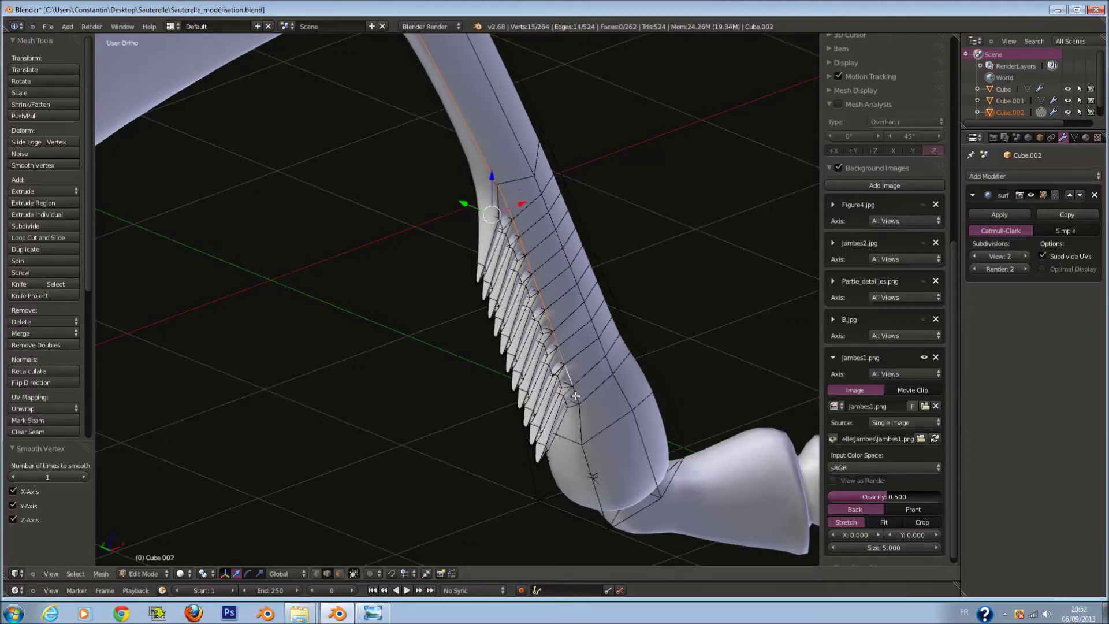
{"action": "right_click", "coordinate": [607, 520], "text": "ctrl"}
{"action": "middle_click_drag", "start_coordinate": [607, 520], "coordinate": [644, 338]}
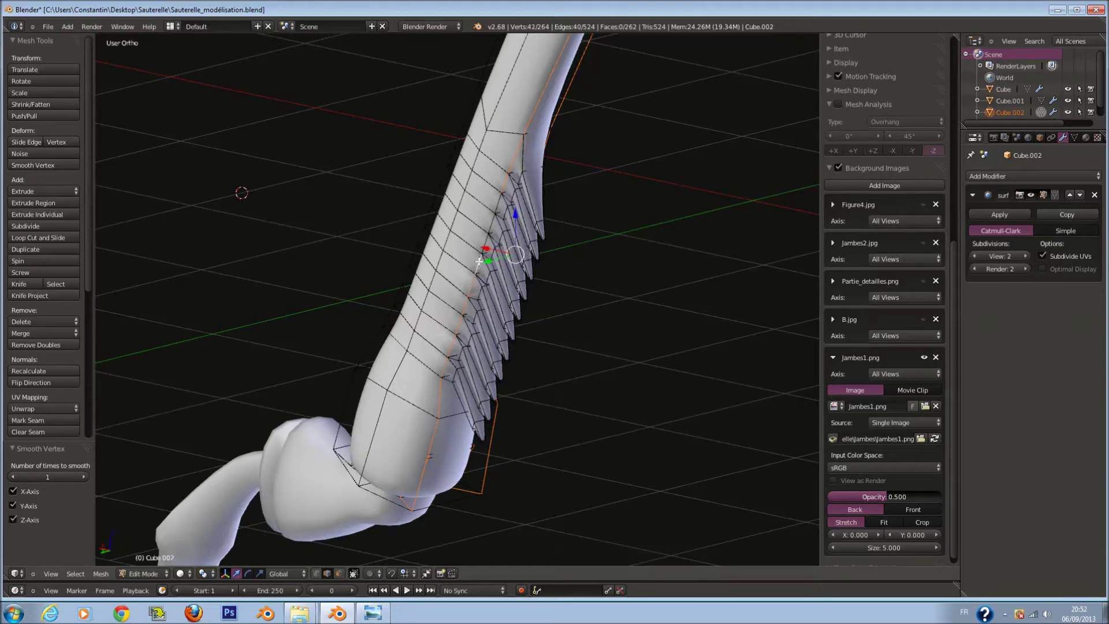
{"action": "scroll", "coordinate": [497, 205], "scroll_direction": "up", "scroll_amount": 2}
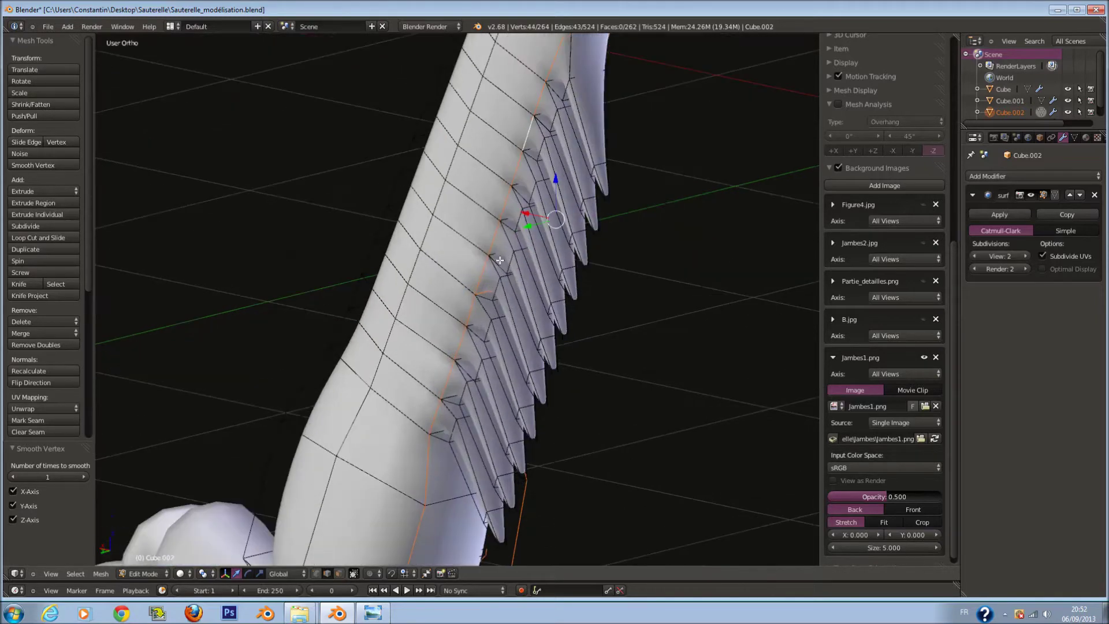
{"action": "scroll", "coordinate": [518, 277], "scroll_direction": "up", "scroll_amount": 3}
Brush-select the spine vertices and scale them about 1.49 along Y
{"action": "key", "text": "c"}
{"action": "right_click", "coordinate": [529, 283]}
{"action": "key", "text": "z"}
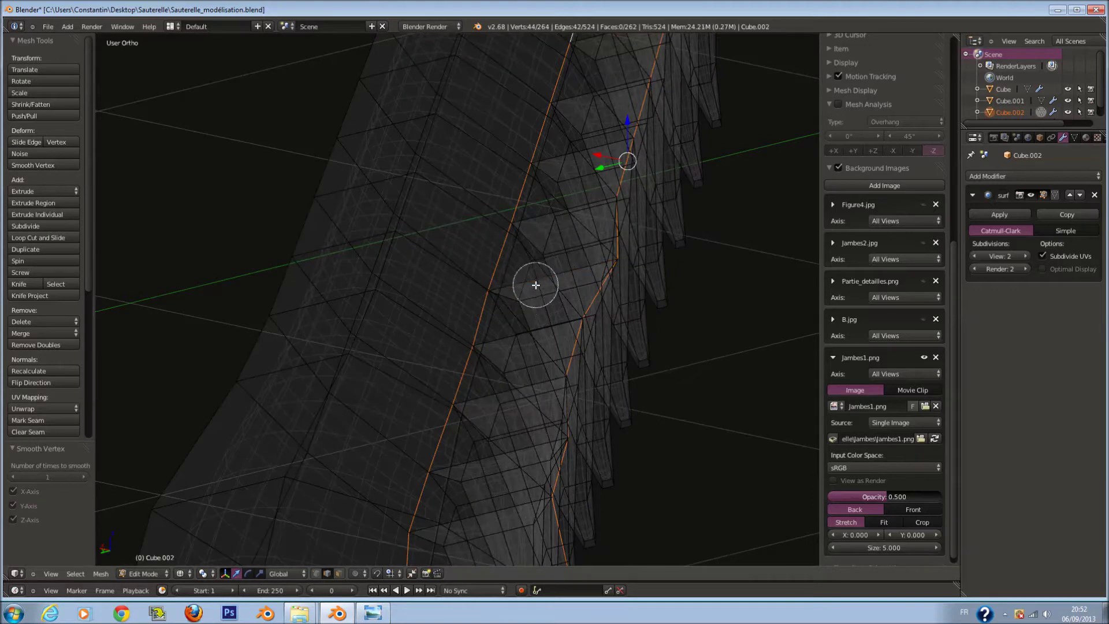
{"action": "right_click", "coordinate": [535, 285]}
{"action": "key", "text": "z"}
{"action": "scroll", "coordinate": [404, 289], "scroll_direction": "down", "scroll_amount": 5}
{"action": "mouse_move", "coordinate": [404, 289]}
{"action": "middle_mouse_down"}
{"action": "mouse_move", "coordinate": [619, 277]}
{"action": "mouse_move", "coordinate": [625, 292]}
{"action": "middle_mouse_up"}
{"action": "key", "text": "s"}
{"action": "key", "text": "y"}
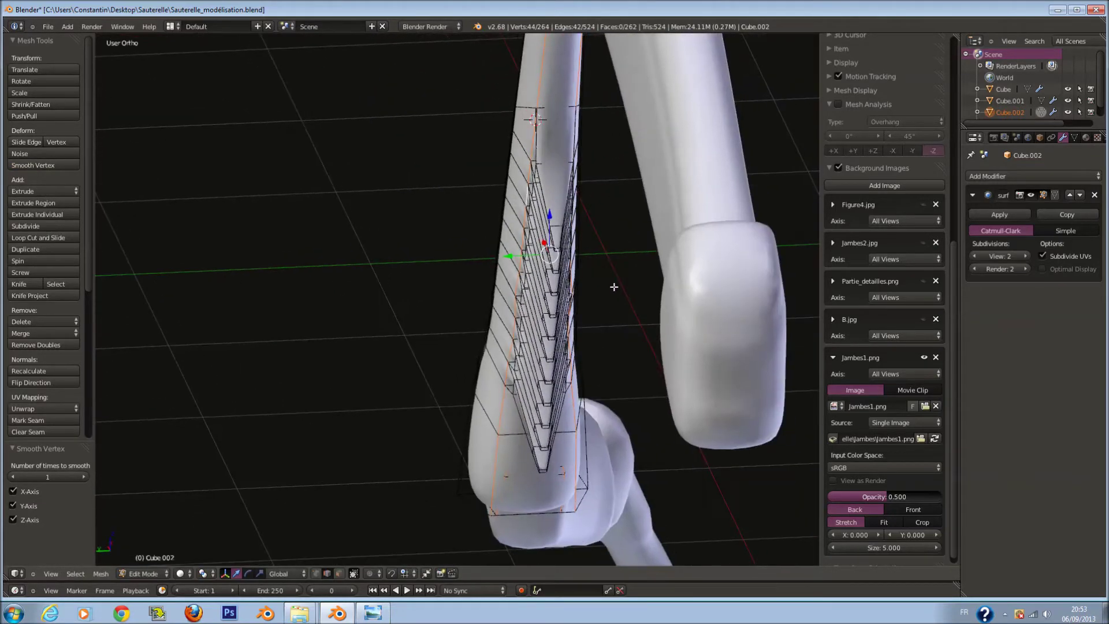
{"action": "left_click", "coordinate": [642, 307]}
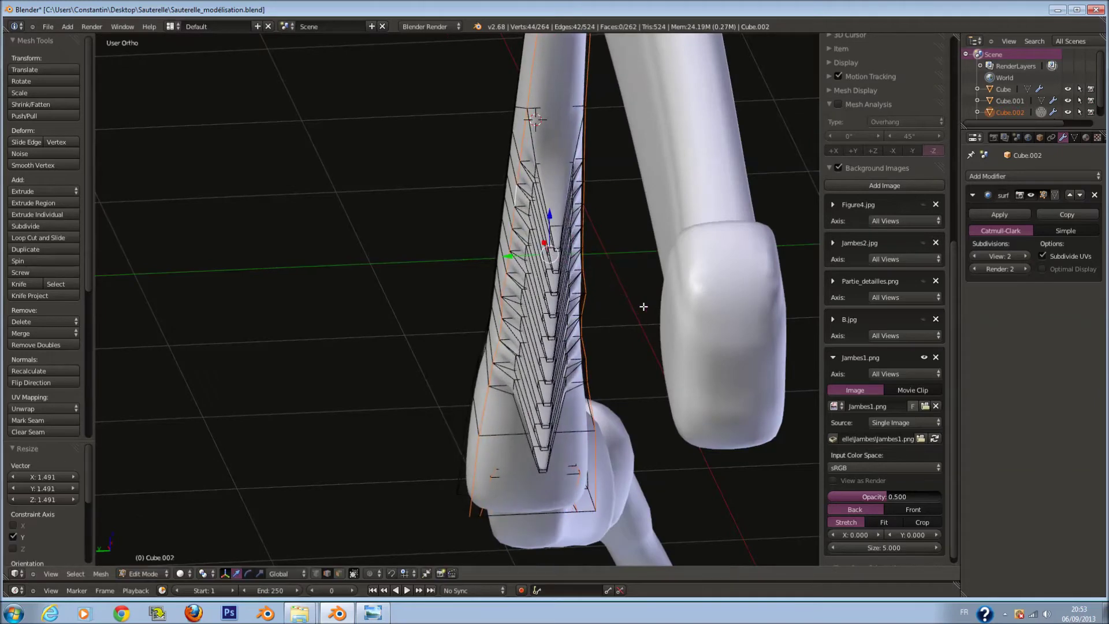
Return to Object Mode and compare the leg with the front reference drawing
{"action": "middle_click_drag", "start_coordinate": [644, 310], "coordinate": [632, 295]}
{"action": "mouse_move", "coordinate": [243, 247]}
{"action": "middle_mouse_down"}
{"action": "mouse_move", "coordinate": [595, 317]}
{"action": "mouse_move", "coordinate": [527, 307]}
{"action": "middle_mouse_up"}
{"action": "key", "text": "Tab"}
{"action": "key", "text": "KP_1"}
{"action": "scroll", "coordinate": [432, 307], "scroll_direction": "down", "scroll_amount": 3}
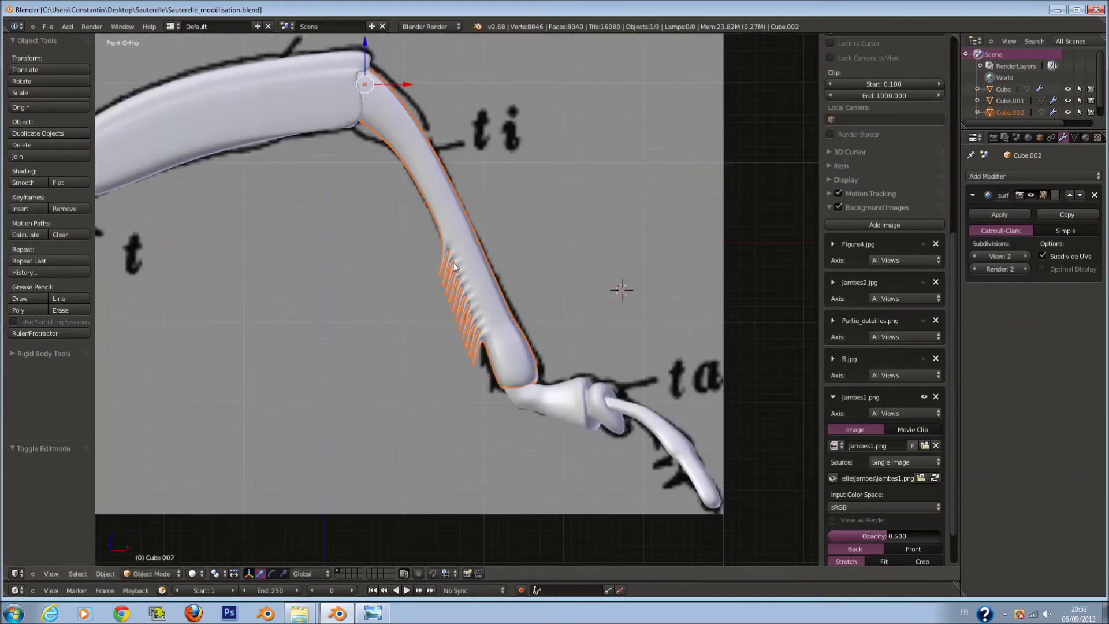
Save the grasshopper leg file
{"action": "scroll", "coordinate": [462, 273], "scroll_direction": "down", "scroll_amount": 3}
{"action": "key", "text": "a"}
{"action": "mouse_move", "coordinate": [463, 272]}
{"action": "middle_mouse_down"}
{"action": "mouse_move", "coordinate": [459, 296]}
{"action": "mouse_move", "coordinate": [651, 252]}
{"action": "mouse_move", "coordinate": [378, 258]}
{"action": "middle_mouse_up"}
{"action": "key", "text": "ctrl+s"}
Return to the front view and move all objects over the reference drawing
{"action": "scroll", "coordinate": [506, 274], "scroll_direction": "up", "scroll_amount": 3}
{"action": "key", "text": "KP_1"}
{"action": "key", "text": "a"}
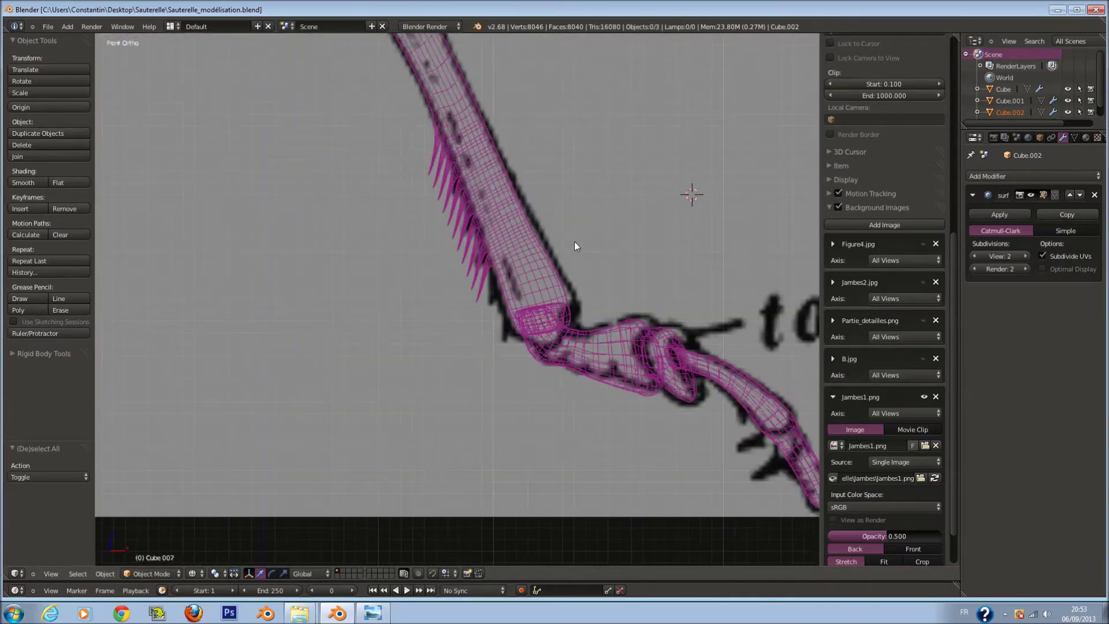
{"action": "key", "text": "g"}
{"action": "left_click", "coordinate": [713, 154]}
{"action": "scroll", "coordinate": [709, 143], "scroll_direction": "down", "scroll_amount": 2}
{"action": "scroll", "coordinate": [504, 293], "scroll_direction": "up", "scroll_amount": 2}
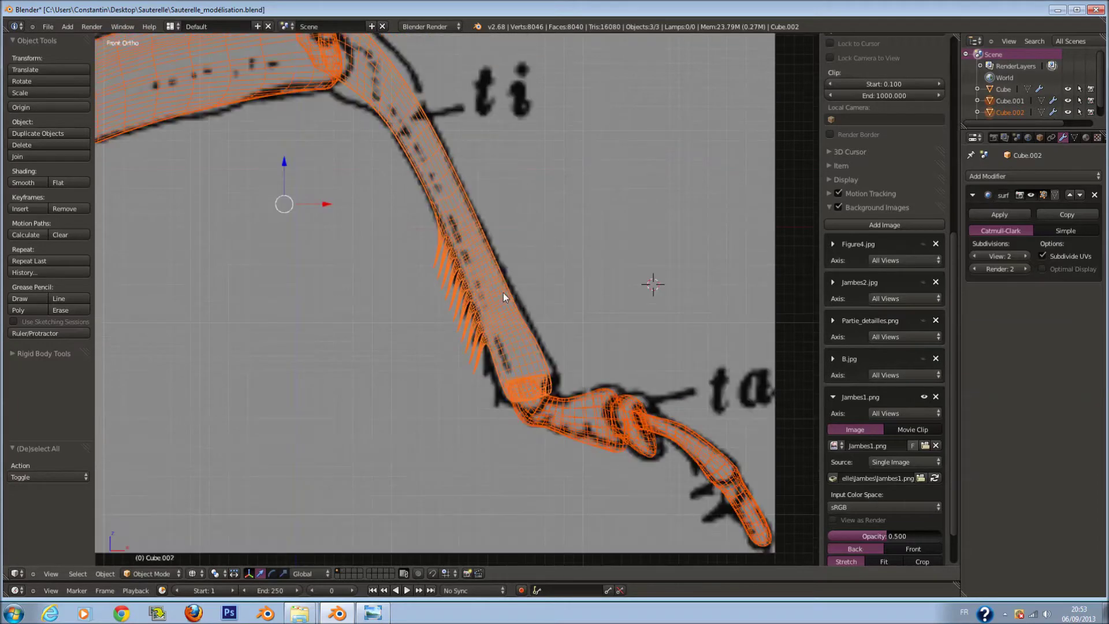
Undo the tibia spines back to the plain 72-vertex cage and reopen Edit Mode
{"action": "key", "text": "Tab"}
{"action": "scroll", "coordinate": [482, 264], "scroll_direction": "up", "scroll_amount": 3}
{"action": "key", "text": "Tab"}
{"action": "scroll", "coordinate": [492, 278], "scroll_direction": "down", "scroll_amount": 3}
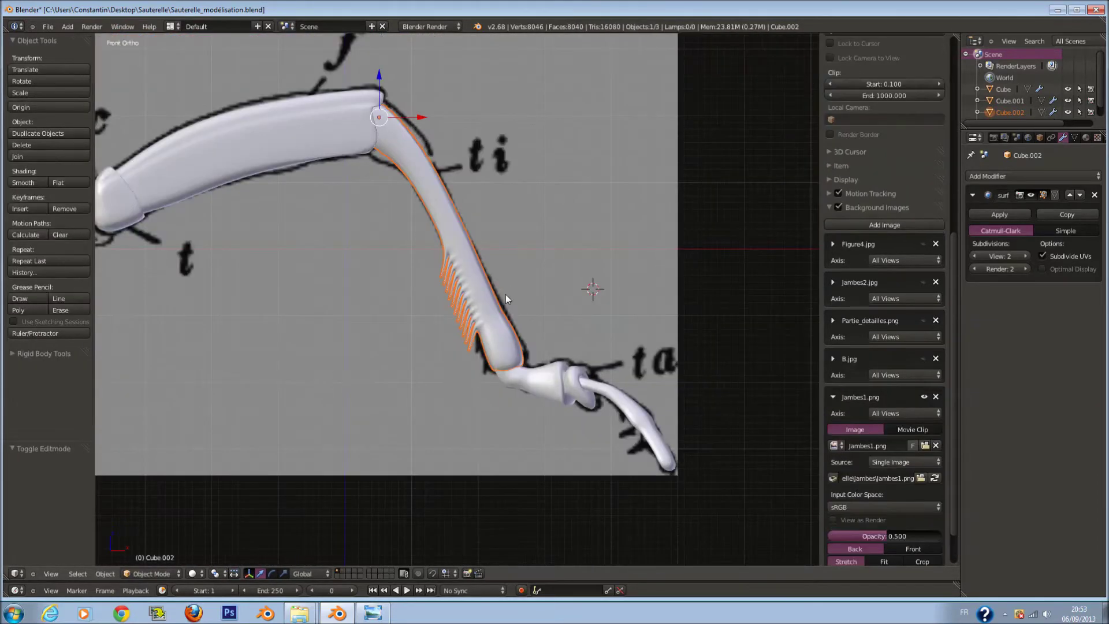
{"action": "key", "text": "ctrl+z"}
{"action": "key", "text": "ctrl+shift+z"}
{"action": "key", "text": "ctrl+z"}
{"action": "scroll", "coordinate": [506, 295], "scroll_direction": "up", "scroll_amount": 2}
{"action": "scroll", "coordinate": [501, 296], "scroll_direction": "down", "scroll_amount": 2}
{"action": "key", "text": "Tab"}
Add three edge loops across the lower tibia
{"action": "key", "text": "a"}
{"action": "scroll", "coordinate": [521, 307], "scroll_direction": "up", "scroll_amount": 5}
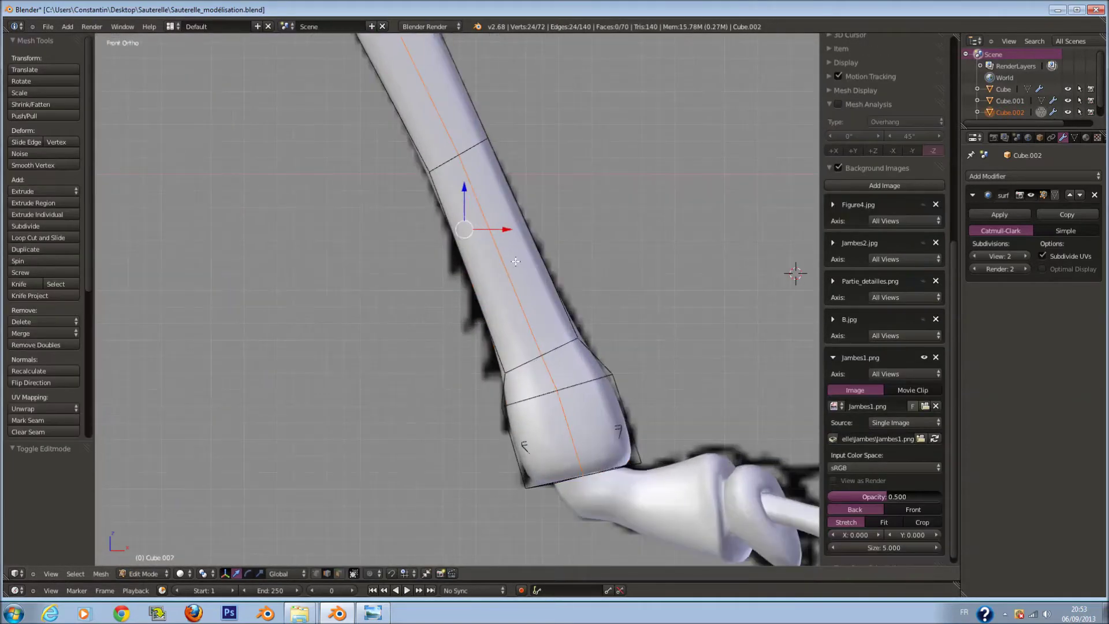
{"action": "key", "text": "ctrl+r"}
{"action": "scroll", "coordinate": [485, 271], "scroll_direction": "up", "scroll_amount": 1}
{"action": "left_click", "coordinate": [474, 265]}
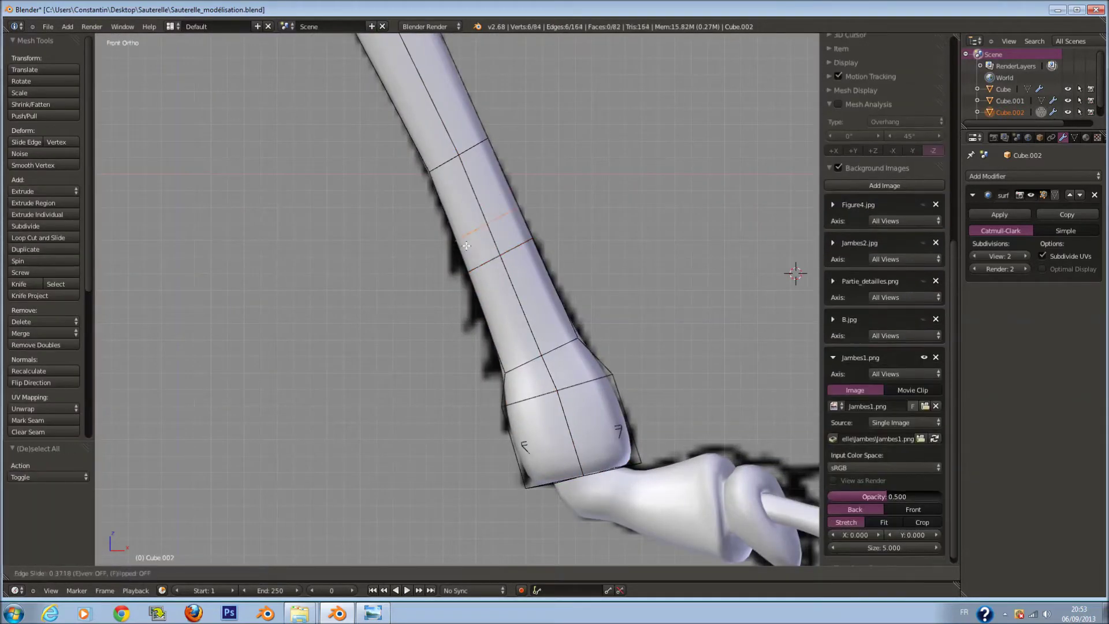
{"action": "key", "text": "ctrl+r"}
{"action": "left_click", "coordinate": [508, 235]}
{"action": "left_click", "coordinate": [507, 289]}
{"action": "key", "text": "ctrl+r"}
{"action": "left_click", "coordinate": [506, 351]}
{"action": "right_click", "coordinate": [512, 367]}
{"action": "left_click", "coordinate": [339, 574]}
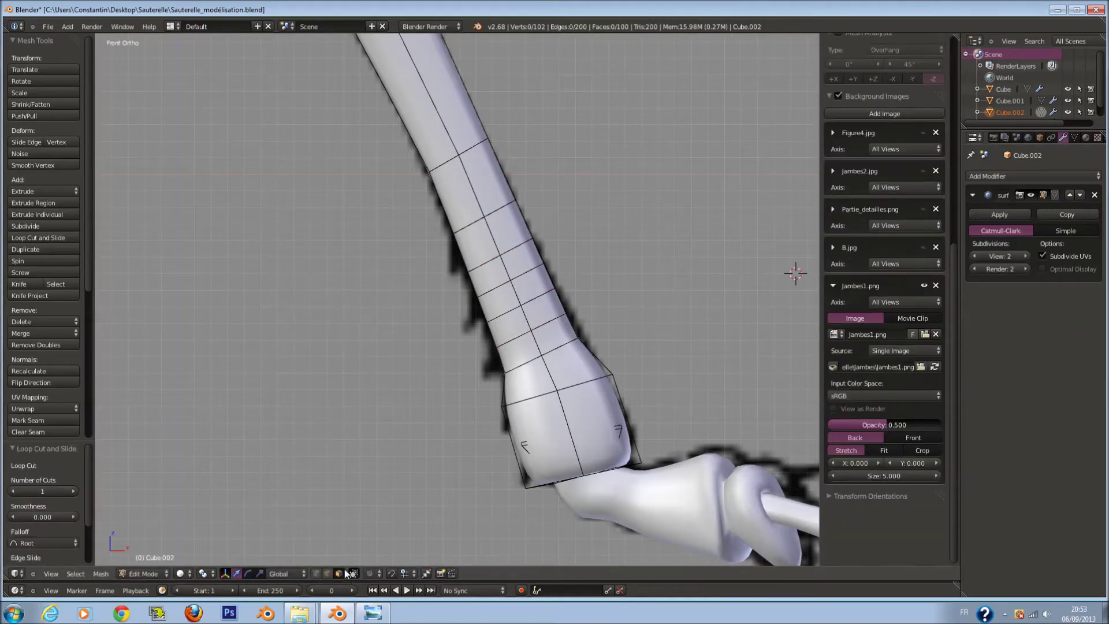
Extrude three faces on the tibia's inner edge into long spines in wireframe front view
{"action": "right_click", "coordinate": [456, 191]}
{"action": "middle_click_drag", "start_coordinate": [520, 289], "coordinate": [576, 334]}
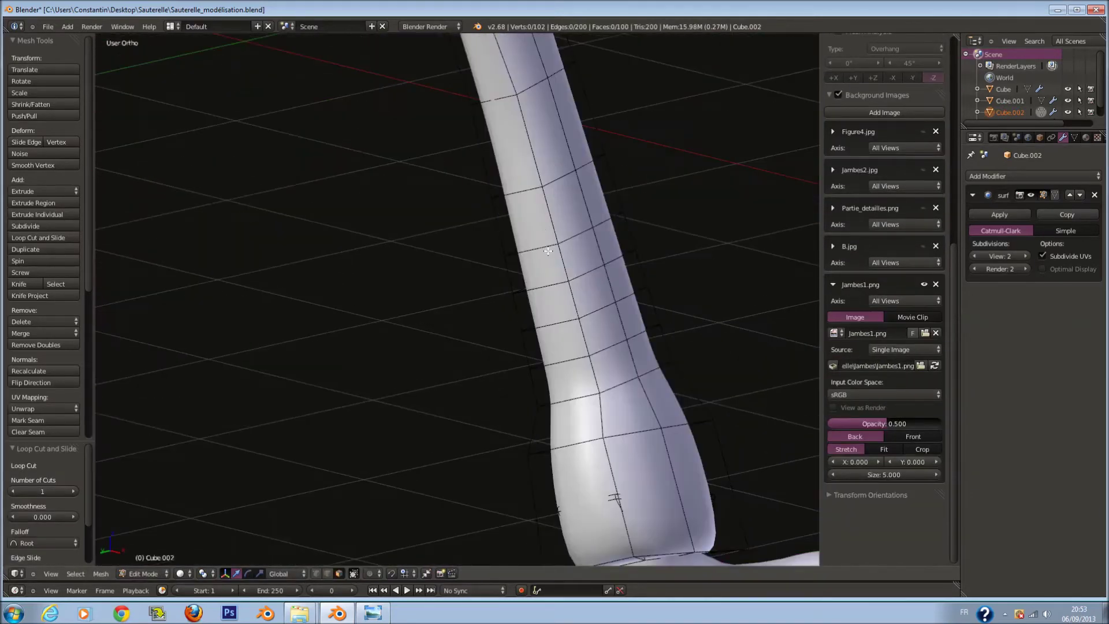
{"action": "right_click", "coordinate": [574, 395], "text": "shift"}
{"action": "right_click", "coordinate": [554, 307], "text": "shift"}
{"action": "key", "text": "e"}
{"action": "left_click", "coordinate": [569, 350]}
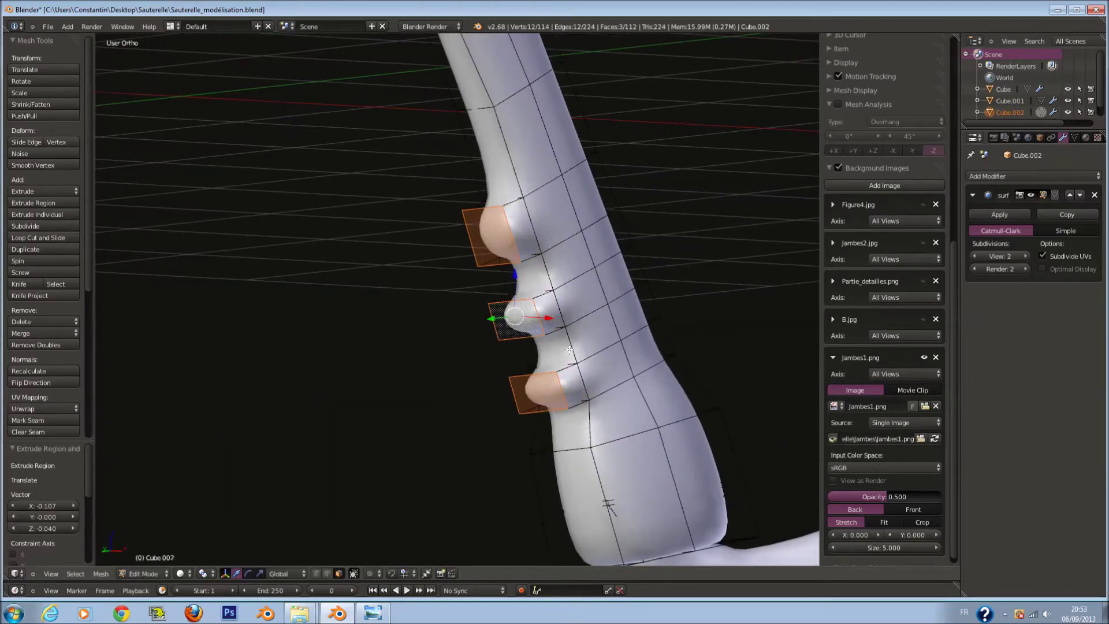
{"action": "key", "text": "KP_1"}
{"action": "key", "text": "z"}
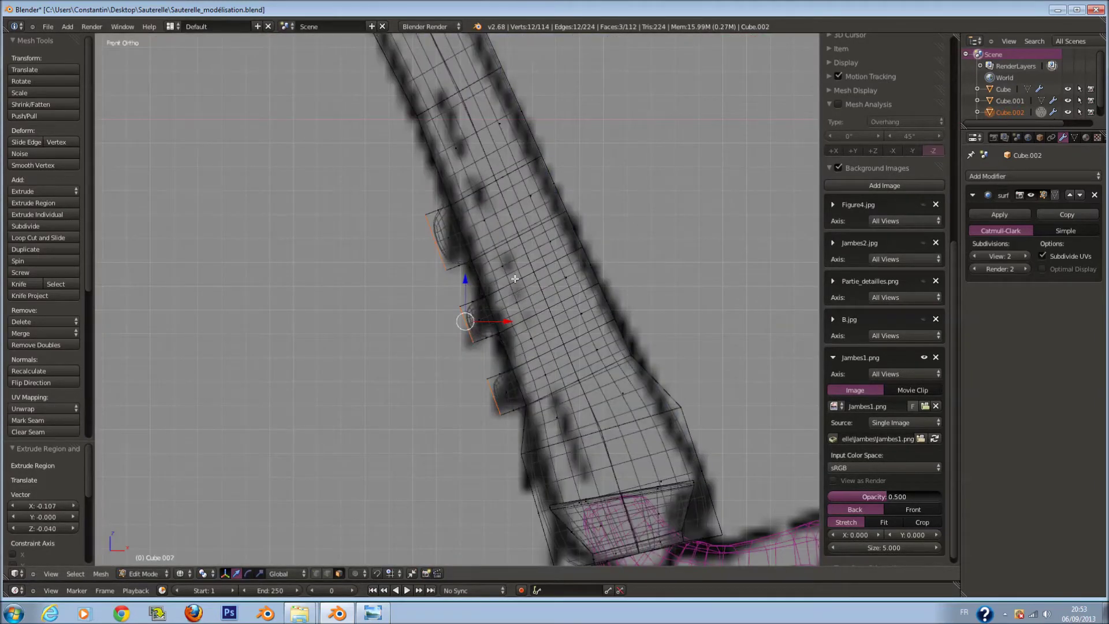
{"action": "key", "text": "g"}
{"action": "left_click", "coordinate": [485, 359]}
Taper one spine's tip face to a point
{"action": "key", "text": "a"}
{"action": "right_click", "coordinate": [428, 370]}
{"action": "key", "text": "s"}
{"action": "left_click", "coordinate": [471, 457]}
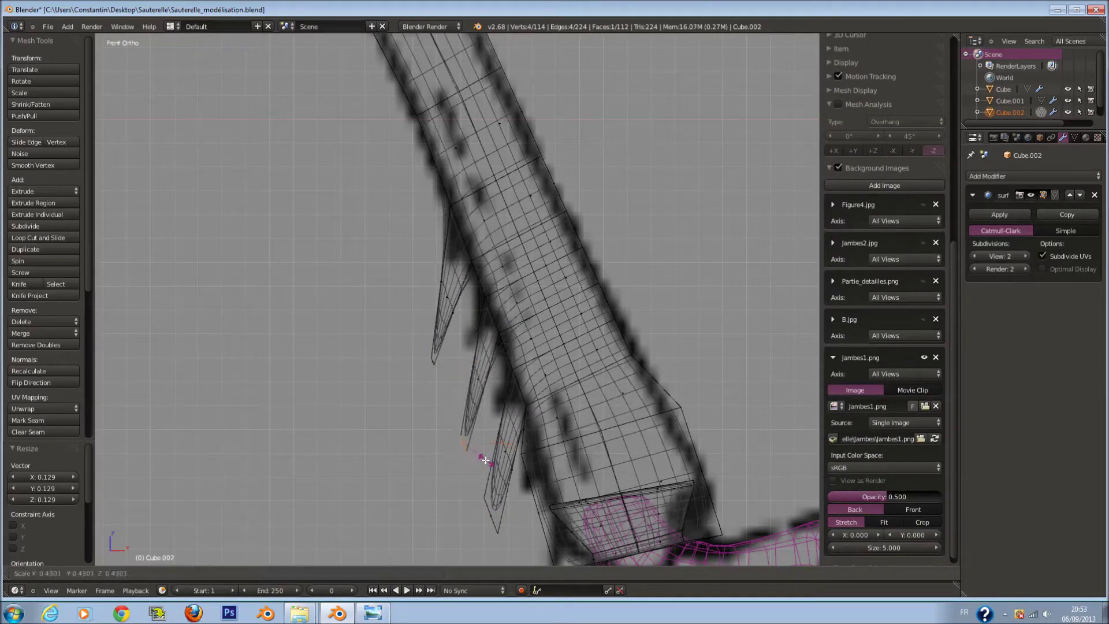
Add two centred edge loops across the spines
{"action": "key", "text": "ctrl+r"}
{"action": "left_click", "coordinate": [494, 270]}
{"action": "right_click", "coordinate": [494, 271]}
{"action": "key", "text": "ctrl+r"}
{"action": "left_click", "coordinate": [482, 411]}
{"action": "right_click", "coordinate": [482, 411]}
Bend the spine tips down and left and shrink them
{"action": "key", "text": "a"}
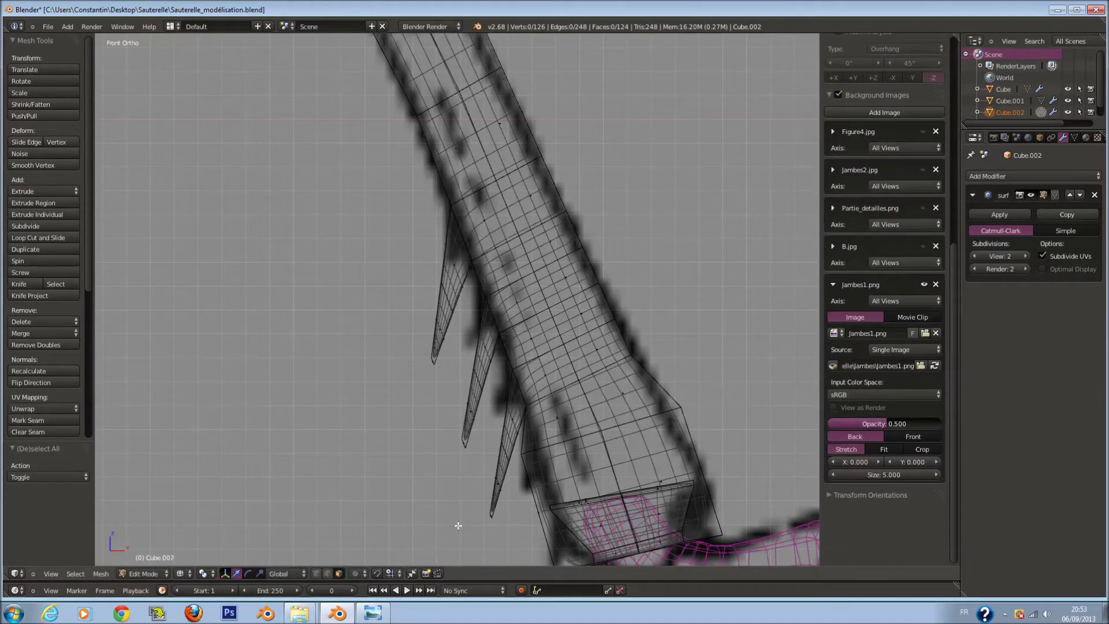
{"action": "left_click", "coordinate": [493, 510]}
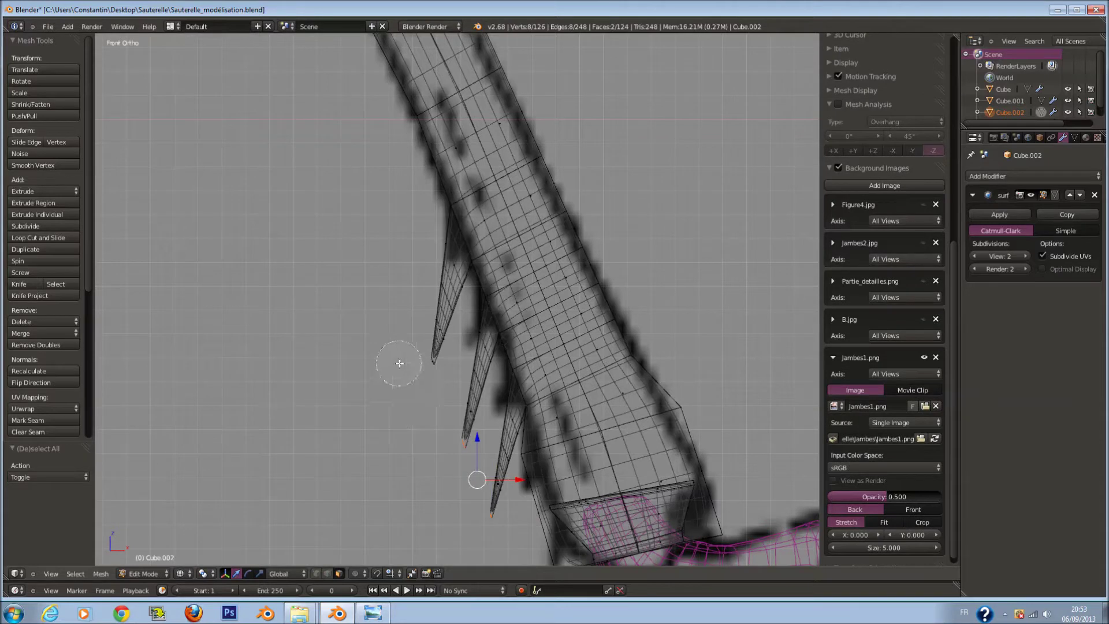
{"action": "key", "text": "Escape"}
{"action": "key", "text": "g"}
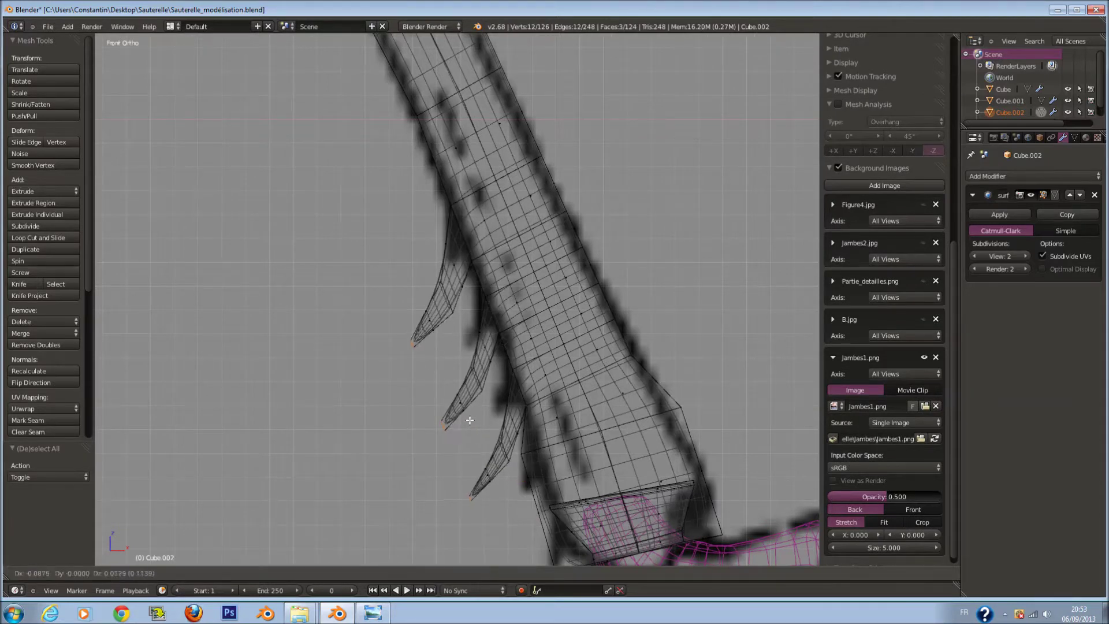
{"action": "left_click", "coordinate": [470, 420]}
{"action": "key", "text": "s"}
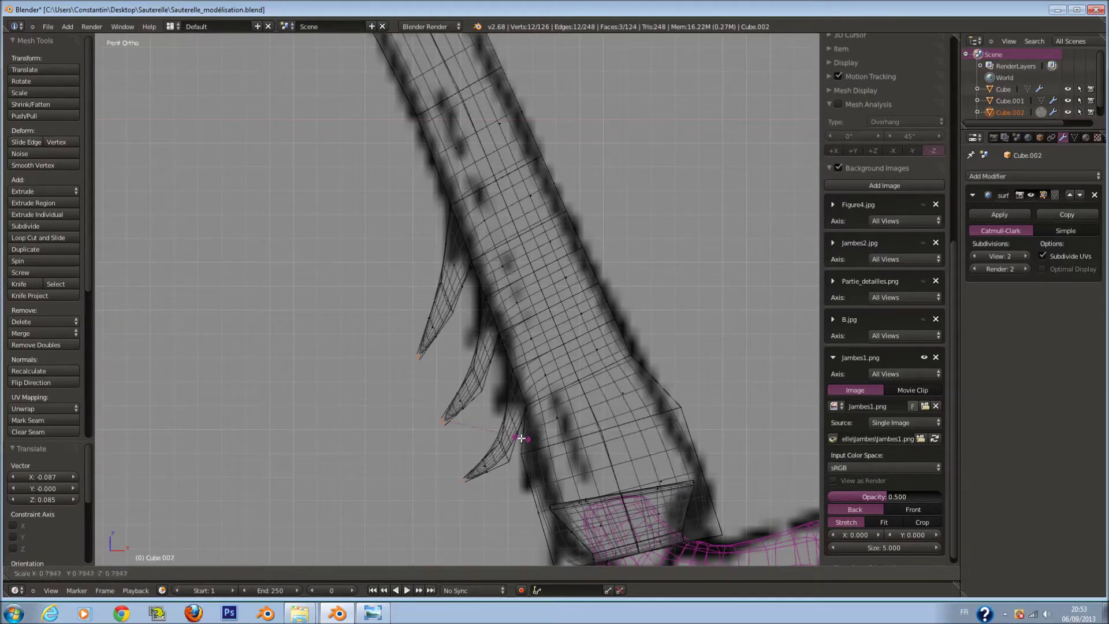
{"action": "left_click", "coordinate": [516, 436]}
Adjust the position and size of another spine's tip
{"action": "key", "text": "a"}
{"action": "key", "text": "c"}
{"action": "left_click", "coordinate": [404, 346]}
{"action": "key", "text": "g"}
{"action": "key", "text": "s"}
{"action": "left_click", "coordinate": [473, 329]}
{"action": "key", "text": "g"}
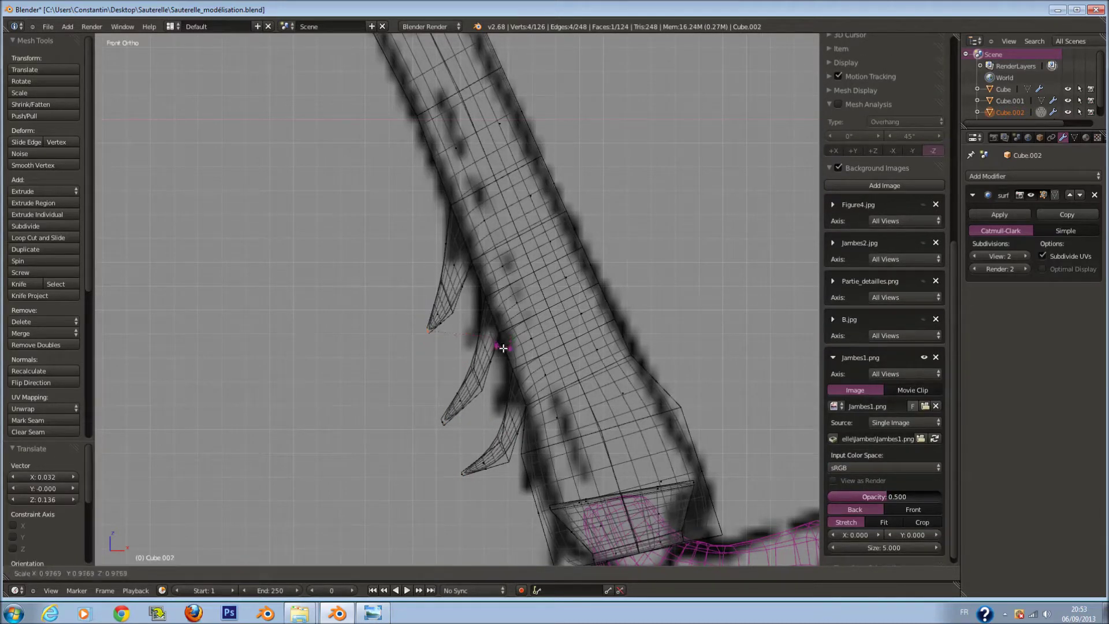
{"action": "left_click", "coordinate": [492, 373]}
Reposition the top spine's tip to curve it
{"action": "key", "text": "a"}
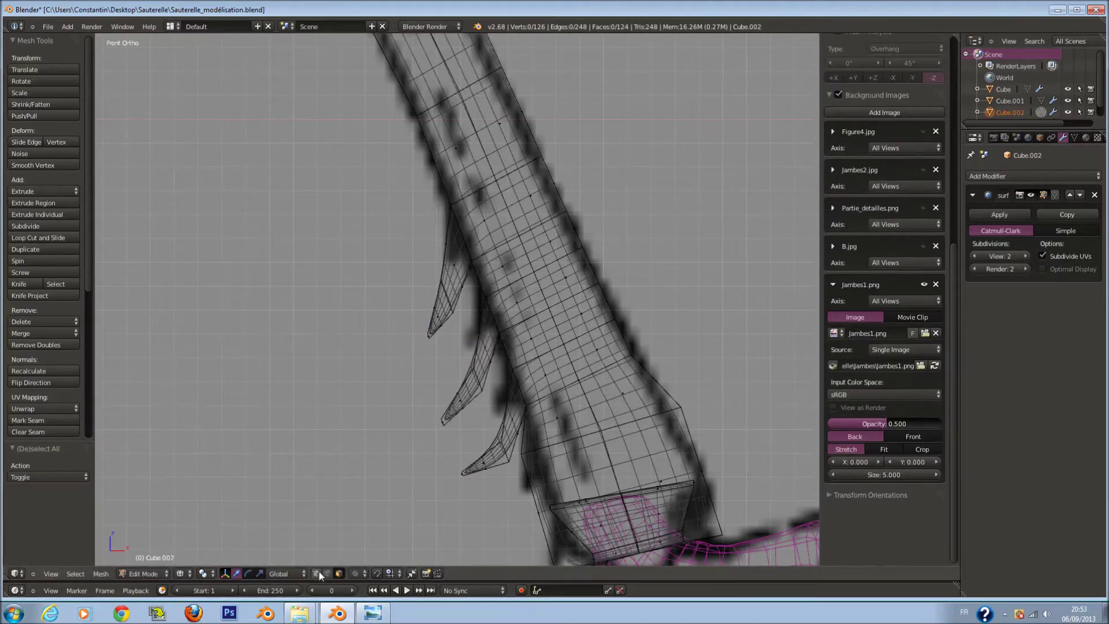
{"action": "left_click_drag", "start_coordinate": [428, 278], "coordinate": [448, 292]}
{"action": "key", "text": "Escape"}
{"action": "key", "text": "g"}
{"action": "left_click", "coordinate": [465, 289]}
Try a loop cut on the top spine, then undo it
{"action": "key", "text": "a"}
{"action": "key", "text": "ctrl+r"}
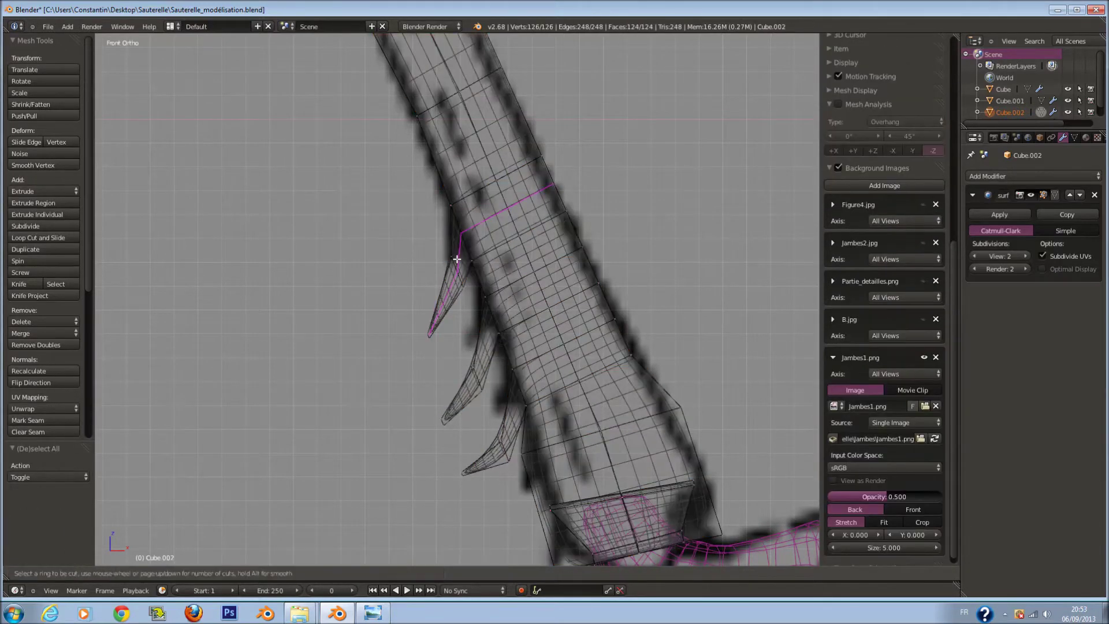
{"action": "left_click", "coordinate": [462, 244]}
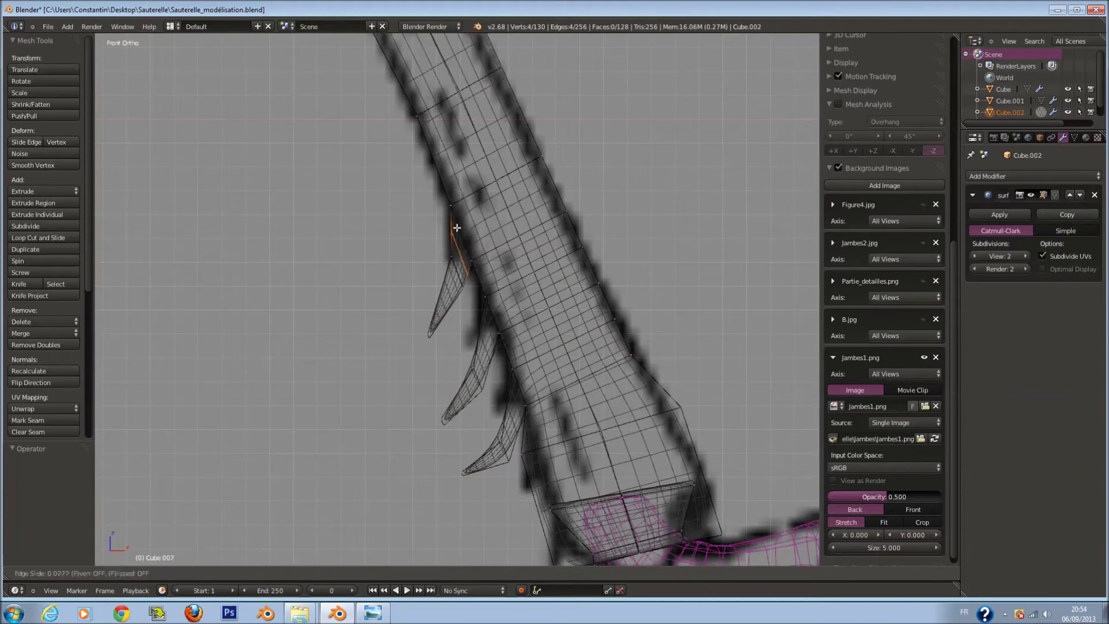
{"action": "key", "text": "Escape"}
{"action": "key", "text": "ctrl+z"}
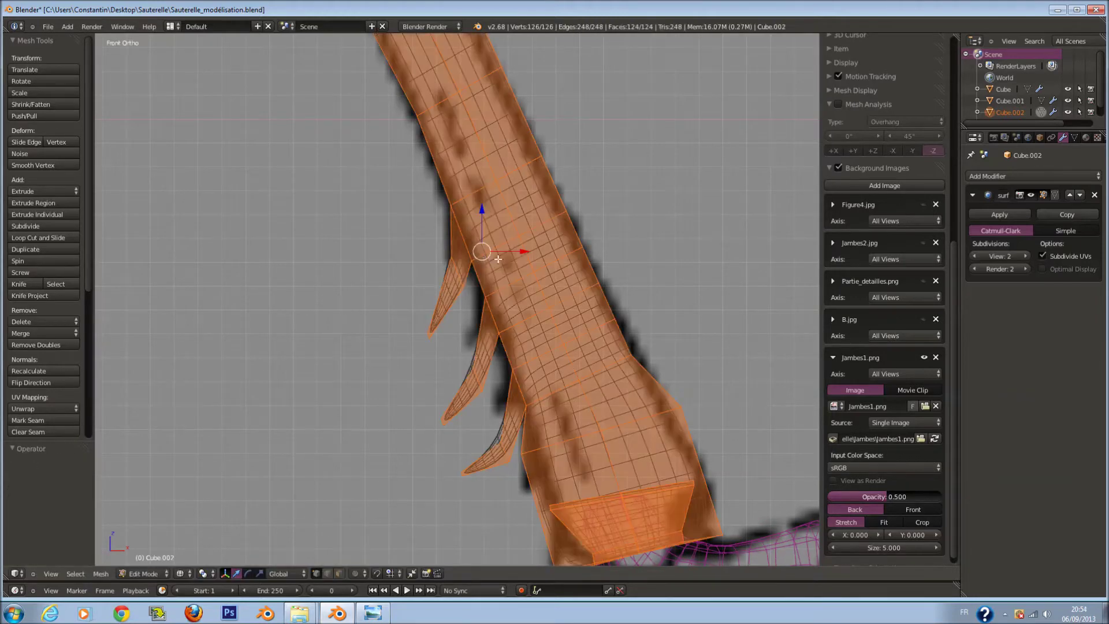
In solid shading, add a centred edge loop to the tibia and scale the selection
{"action": "key", "text": "a"}
{"action": "key", "text": "alt+z"}
{"action": "mouse_move", "coordinate": [668, 211]}
{"action": "middle_mouse_down"}
{"action": "mouse_move", "coordinate": [529, 246]}
{"action": "mouse_move", "coordinate": [536, 214]}
{"action": "middle_mouse_up"}
{"action": "key", "text": "a"}
{"action": "key", "text": "ctrl+r"}
{"action": "left_click", "coordinate": [548, 196]}
{"action": "right_click", "coordinate": [549, 194]}
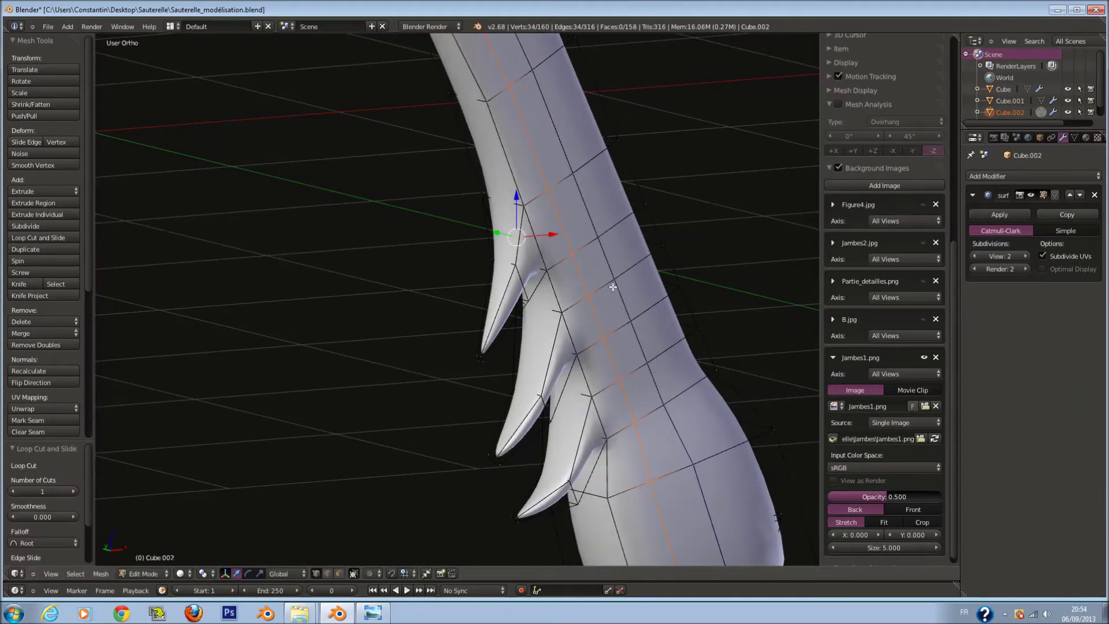
{"action": "scroll", "coordinate": [614, 288], "scroll_direction": "down", "scroll_amount": 2}
{"action": "middle_click_drag", "start_coordinate": [614, 288], "coordinate": [578, 323]}
{"action": "key", "text": "s"}
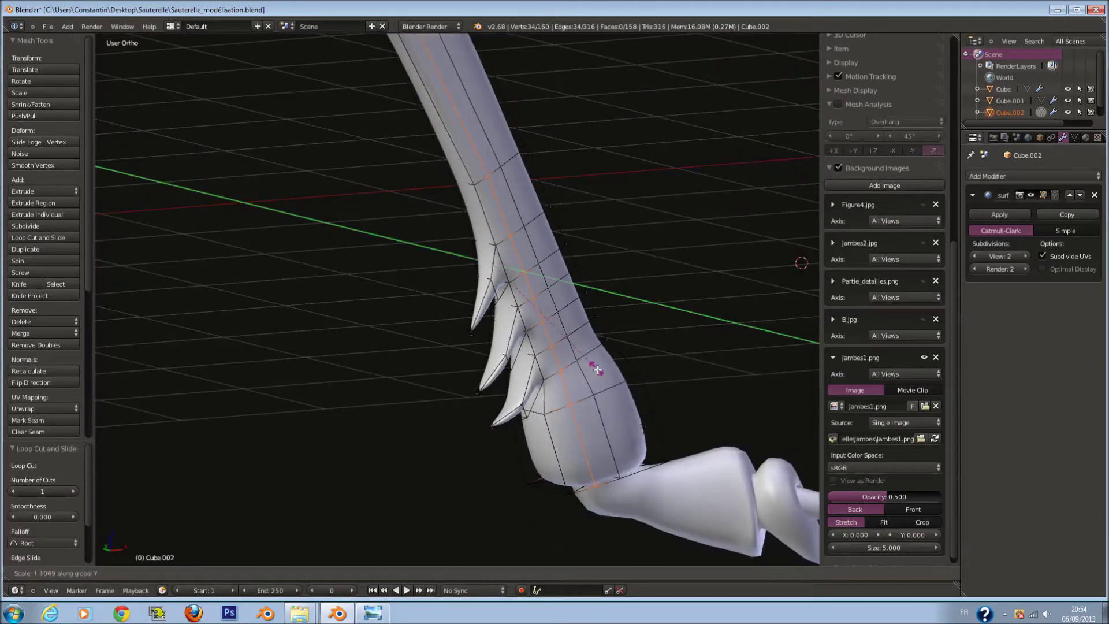
{"action": "left_click", "coordinate": [614, 399]}
{"action": "mouse_move", "coordinate": [614, 399]}
{"action": "middle_mouse_down"}
{"action": "mouse_move", "coordinate": [641, 341]}
{"action": "mouse_move", "coordinate": [559, 335]}
{"action": "mouse_move", "coordinate": [516, 314]}
{"action": "mouse_move", "coordinate": [549, 310]}
{"action": "middle_mouse_up"}
Select the vertices around the spine bases, orbiting to reach each side
{"action": "key", "text": "Tab"}
{"action": "key", "text": "Tab"}
{"action": "scroll", "coordinate": [550, 309], "scroll_direction": "up", "scroll_amount": 2}
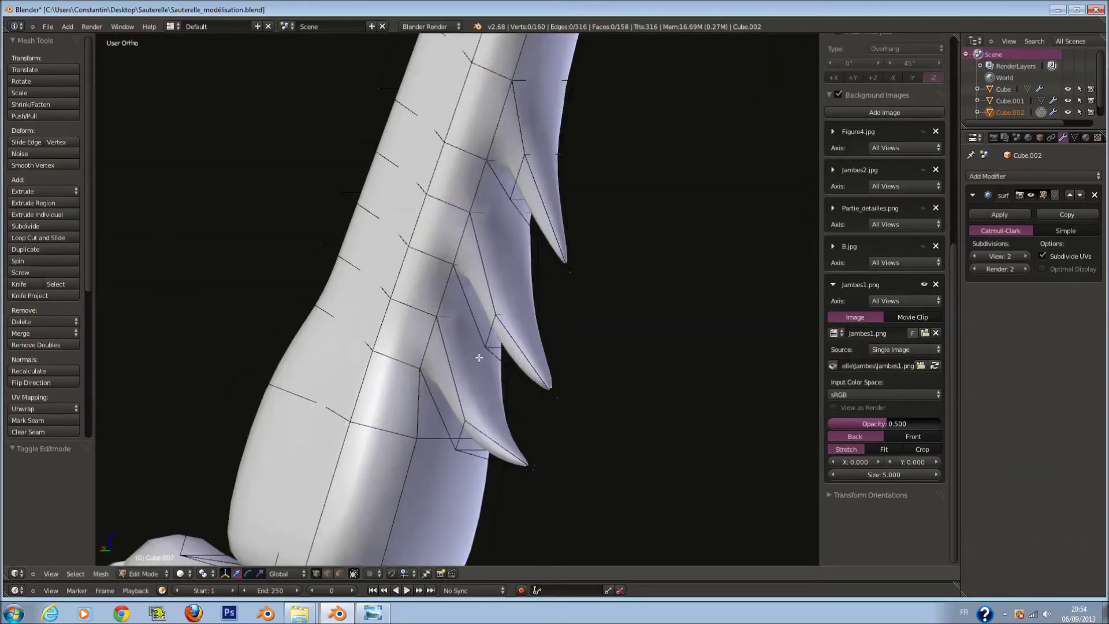
{"action": "right_click", "coordinate": [439, 319]}
{"action": "key", "text": "alt+space"}
{"action": "left_click", "coordinate": [442, 324]}
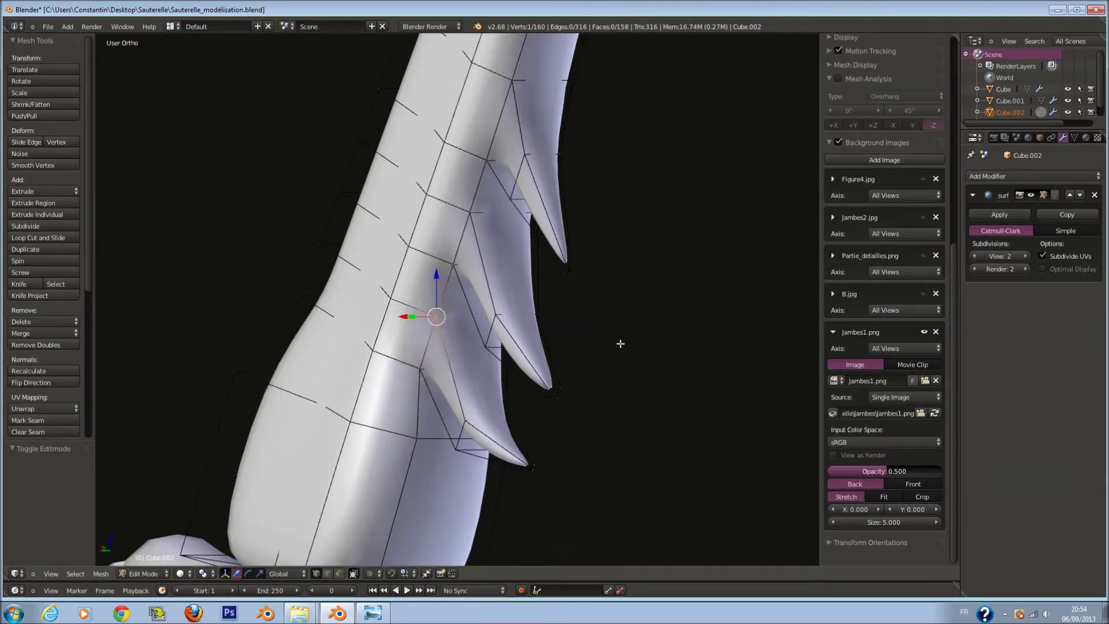
{"action": "right_click", "coordinate": [428, 361], "text": "shift"}
{"action": "middle_click_drag", "start_coordinate": [427, 362], "coordinate": [627, 322]}
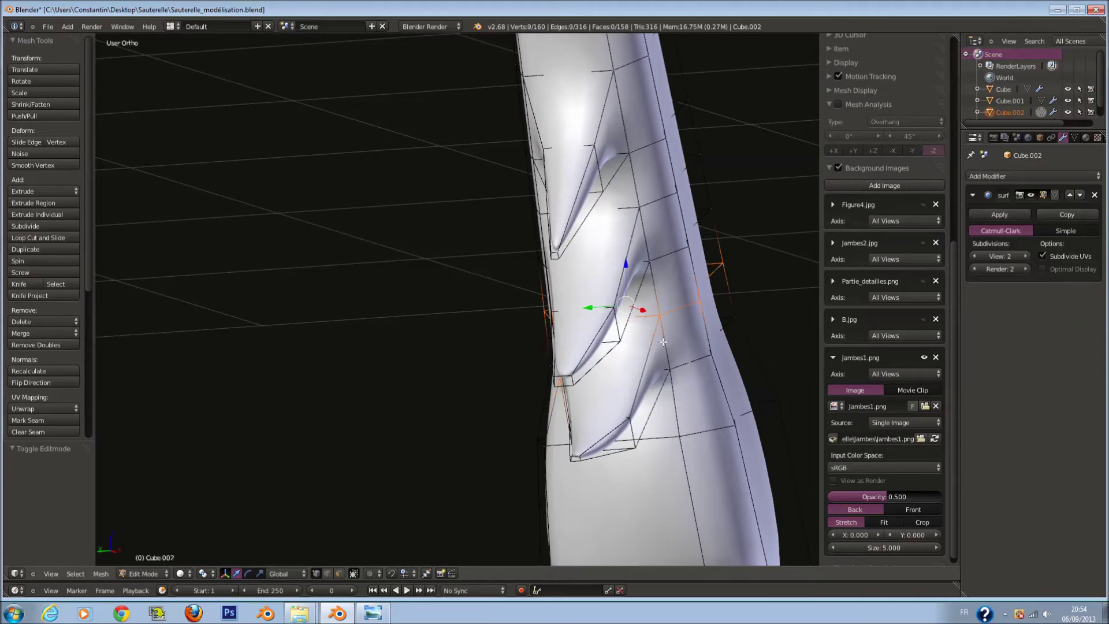
{"action": "middle_click_drag", "start_coordinate": [646, 330], "coordinate": [664, 329]}
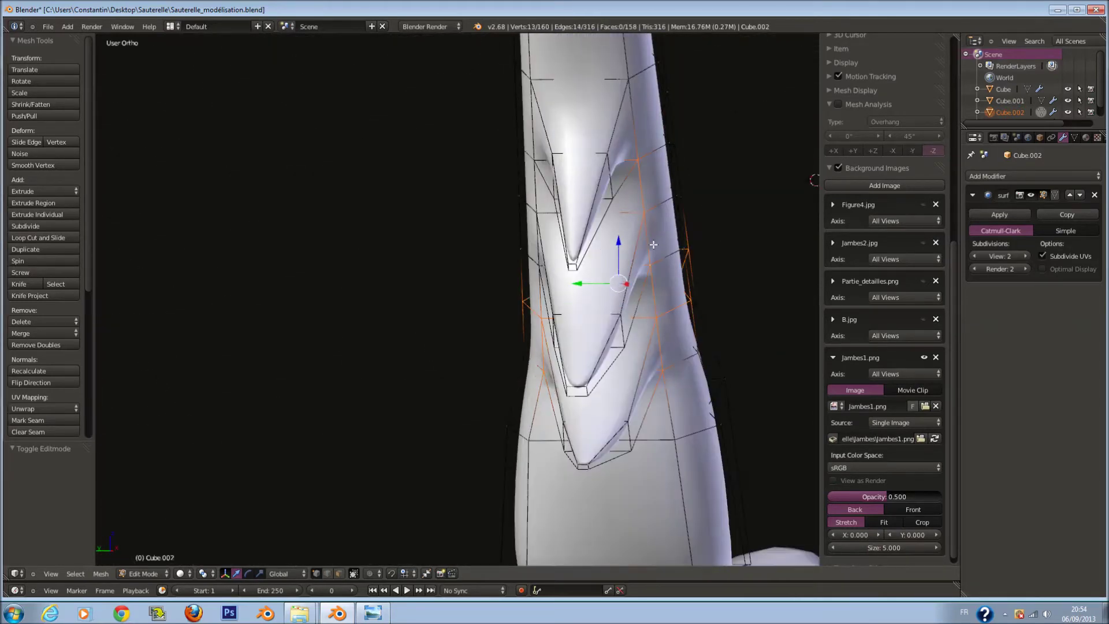
{"action": "middle_click_drag", "start_coordinate": [653, 244], "coordinate": [563, 220]}
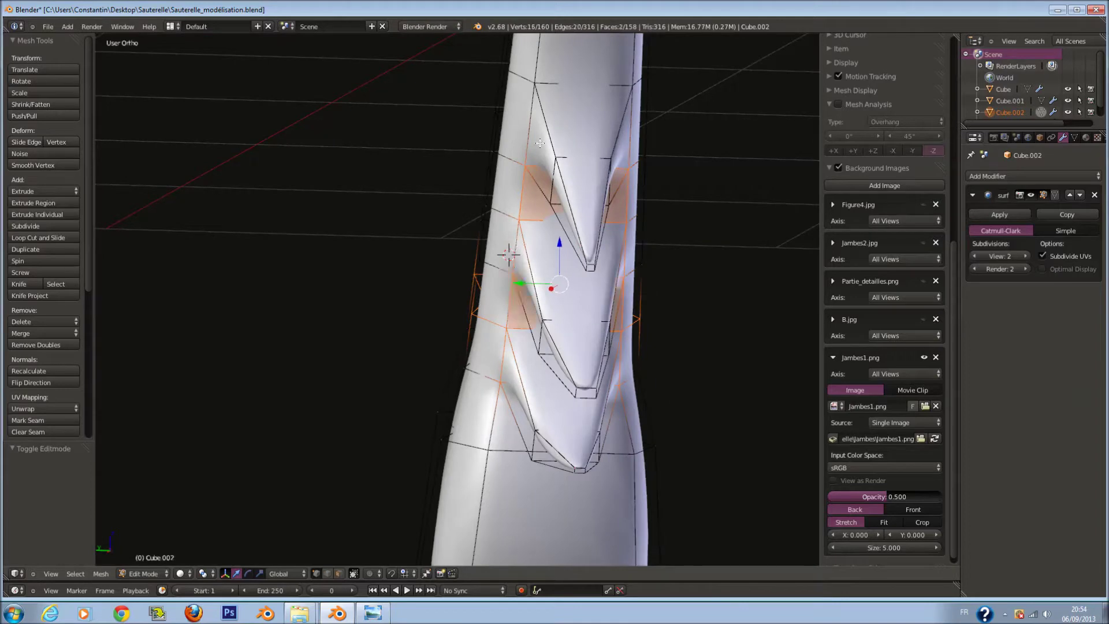
{"action": "right_click", "coordinate": [630, 168], "text": "shift"}
{"action": "mouse_move", "coordinate": [630, 168]}
{"action": "middle_mouse_down"}
{"action": "mouse_move", "coordinate": [411, 269]}
{"action": "mouse_move", "coordinate": [371, 257]}
{"action": "mouse_move", "coordinate": [379, 266]}
{"action": "middle_mouse_up"}
Refine the selection in wireframe, then smooth and scale the vertices around the spines
{"action": "key", "text": "z"}
{"action": "key", "text": "Escape"}
{"action": "key", "text": "z"}
{"action": "left_click", "coordinate": [46, 162]}
{"action": "middle_click_drag", "start_coordinate": [563, 225], "coordinate": [578, 230]}
{"action": "key", "text": "s"}
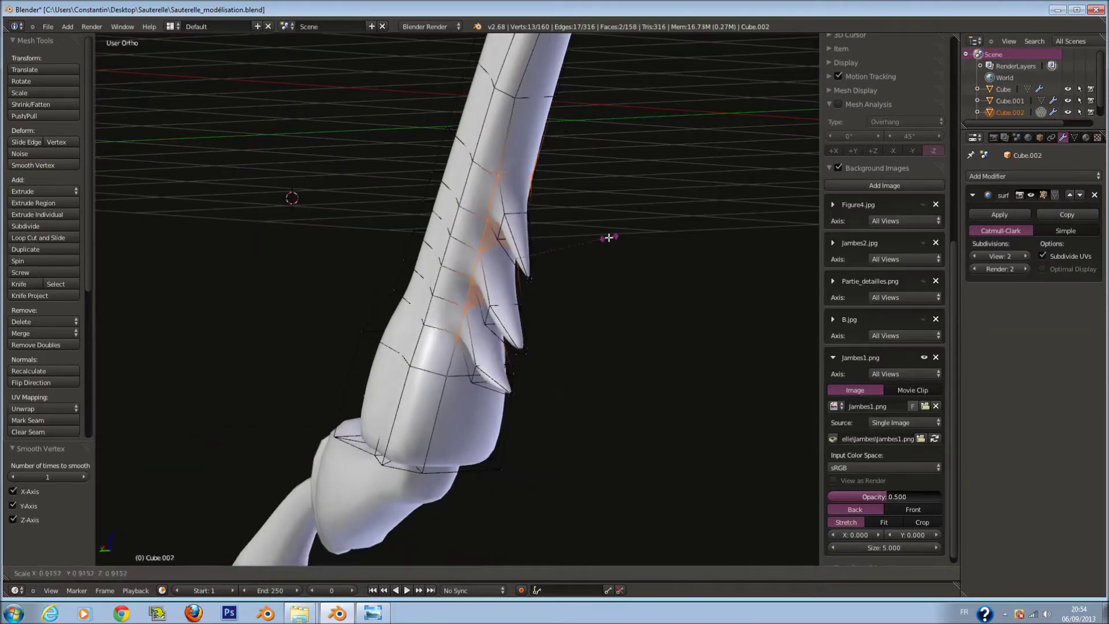
{"action": "left_click", "coordinate": [613, 238]}
Return to Object Mode, deselect the tibia, and show the whole leg in front view
{"action": "key", "text": "Tab"}
{"action": "scroll", "coordinate": [622, 236], "scroll_direction": "down", "scroll_amount": 5}
{"action": "mouse_move", "coordinate": [597, 237]}
{"action": "middle_mouse_down"}
{"action": "mouse_move", "coordinate": [611, 246]}
{"action": "mouse_move", "coordinate": [474, 272]}
{"action": "mouse_move", "coordinate": [616, 268]}
{"action": "mouse_move", "coordinate": [622, 299]}
{"action": "mouse_move", "coordinate": [641, 293]}
{"action": "middle_mouse_up"}
{"action": "key", "text": "a"}
{"action": "key", "text": "KP_1"}
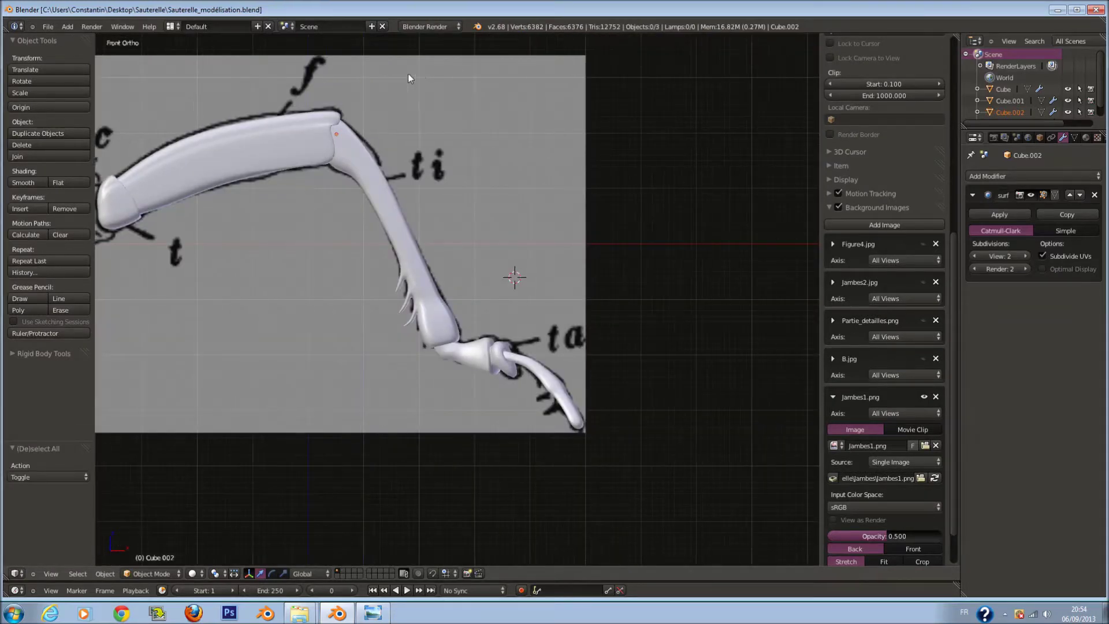
Select the tarsus (Cube.003) and enter Edit Mode with all its vertices selected
{"action": "scroll", "coordinate": [562, 414], "scroll_direction": "up", "scroll_amount": 2}
{"action": "right_click", "coordinate": [540, 351]}
{"action": "key", "text": "Tab"}
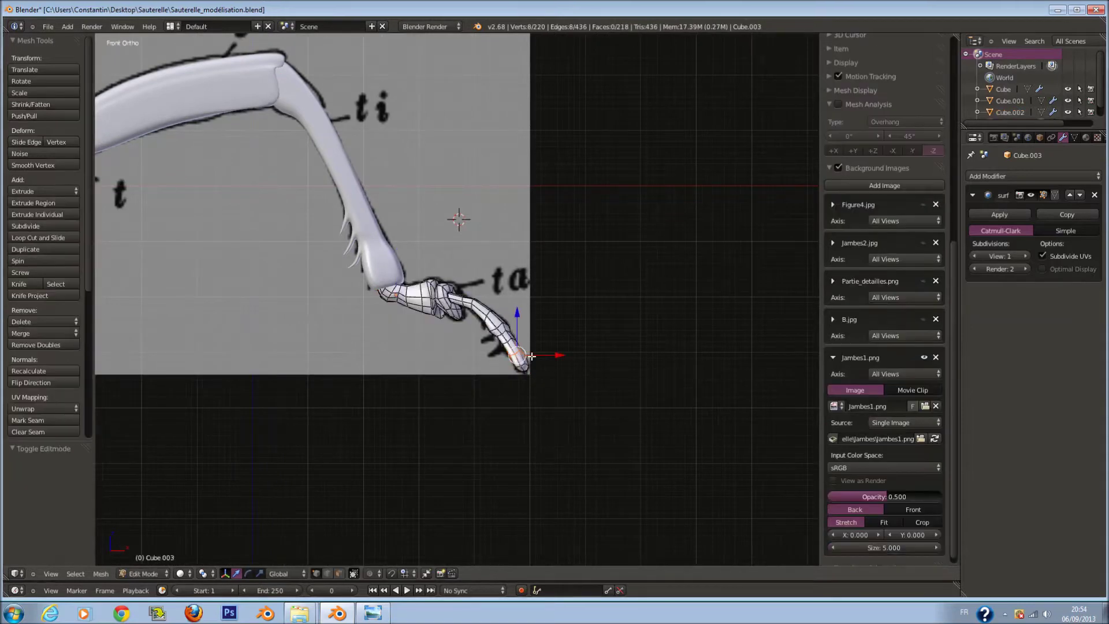
{"action": "scroll", "coordinate": [523, 346], "scroll_direction": "up", "scroll_amount": 1}
{"action": "scroll", "coordinate": [520, 318], "scroll_direction": "up", "scroll_amount": 1}
{"action": "scroll", "coordinate": [520, 314], "scroll_direction": "up", "scroll_amount": 2}
{"action": "key", "text": "a"}
{"action": "scroll", "coordinate": [526, 292], "scroll_direction": "up", "scroll_amount": 2}
{"action": "middle_click_drag", "start_coordinate": [526, 291], "coordinate": [686, 292]}
{"action": "key", "text": "z"}
{"action": "scroll", "coordinate": [687, 292], "scroll_direction": "up", "scroll_amount": 2}
{"action": "scroll", "coordinate": [668, 272], "scroll_direction": "up", "scroll_amount": 3}
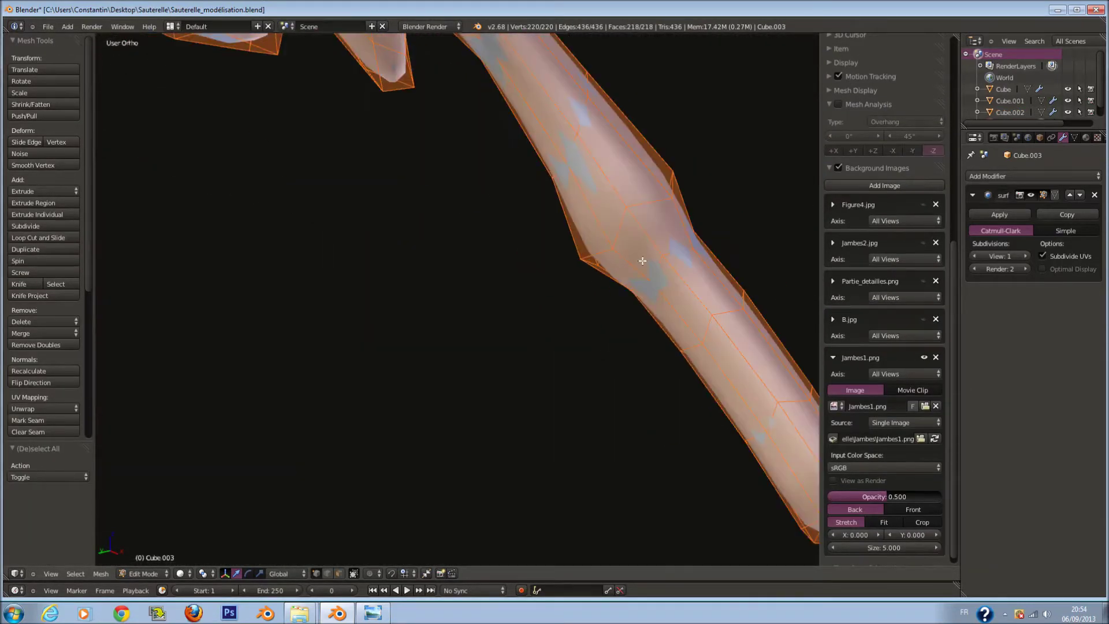
Add an edge loop across the tarsus and select a face for the first spine
{"action": "key", "text": "ctrl+r"}
{"action": "left_click", "coordinate": [588, 193]}
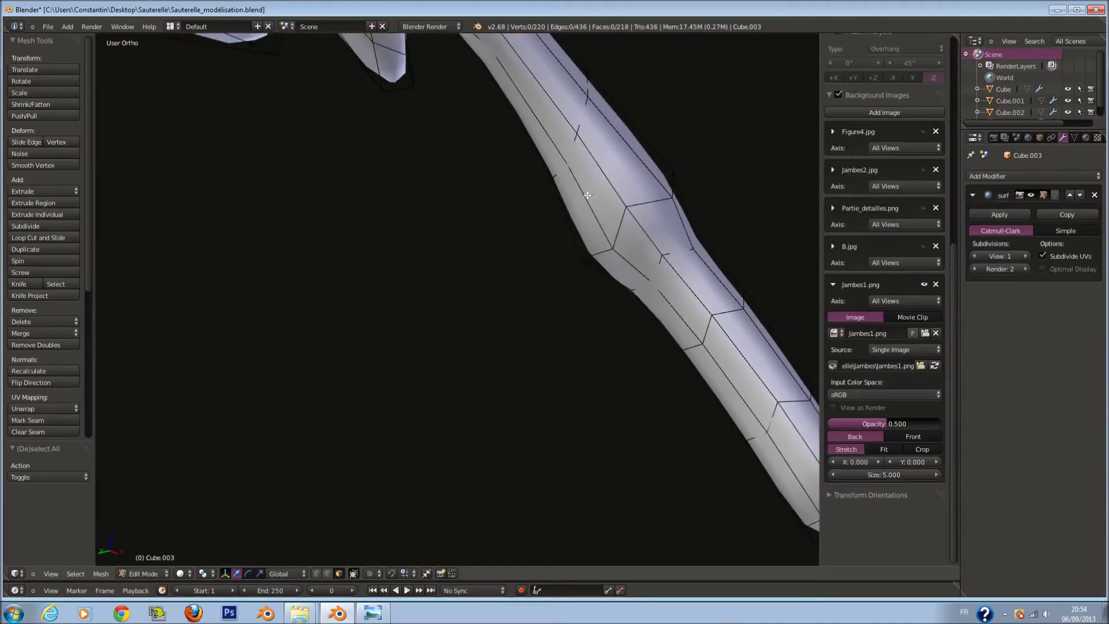
{"action": "left_click", "coordinate": [589, 194]}
{"action": "key", "text": "a"}
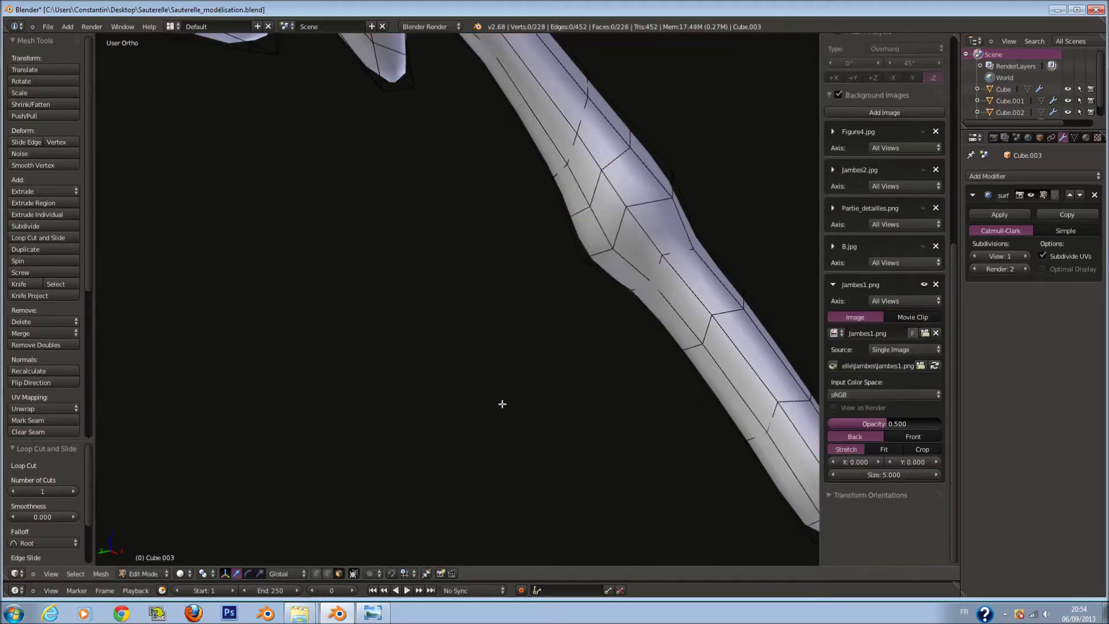
{"action": "right_click", "coordinate": [596, 234], "text": "shift"}
Try extruding and tapering a first spine in front view, then undo it
{"action": "key", "text": "KP_1"}
{"action": "key", "text": "z"}
{"action": "key", "text": "z"}
{"action": "key", "text": "e"}
{"action": "left_click", "coordinate": [489, 329]}
{"action": "key", "text": "s"}
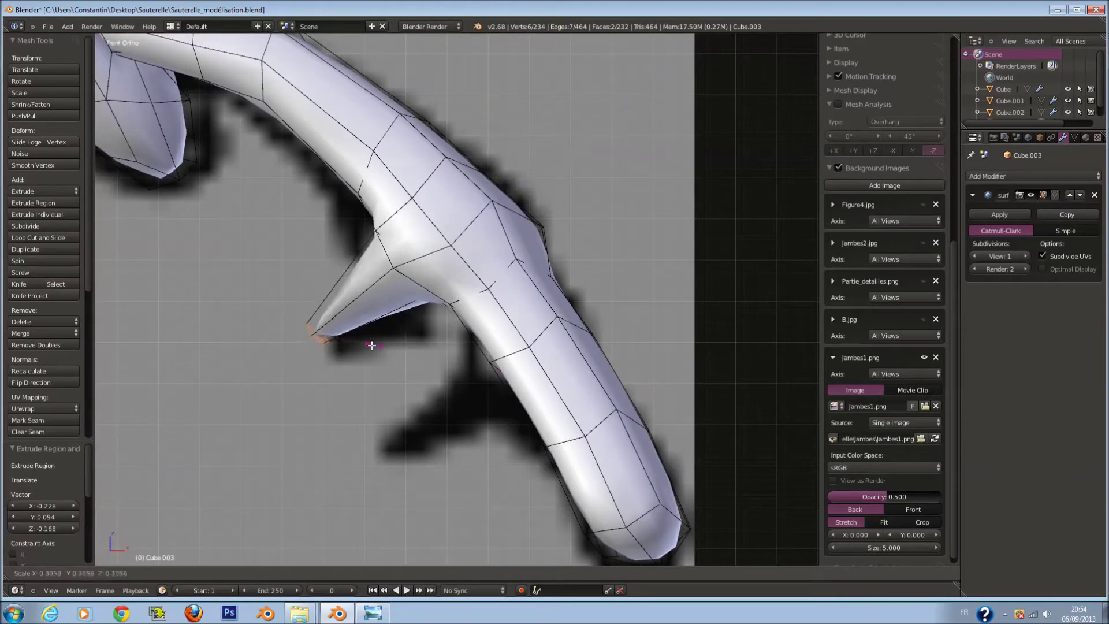
{"action": "left_click", "coordinate": [335, 343]}
{"action": "middle_click_drag", "start_coordinate": [335, 343], "coordinate": [635, 282]}
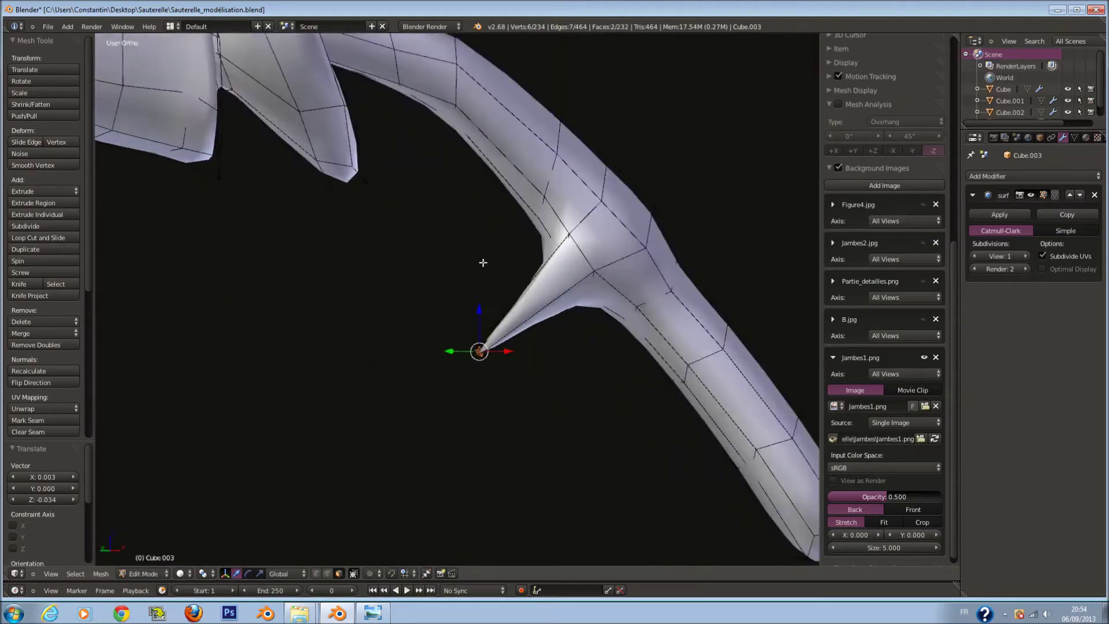
{"action": "key", "text": "ctrl+z"}
{"action": "key", "text": "ctrl+z"}
Shrink the selected faces to about half, then extrude and taper them into a sharp spine
{"action": "middle_click_drag", "start_coordinate": [684, 280], "coordinate": [720, 266]}
{"action": "key", "text": "s"}
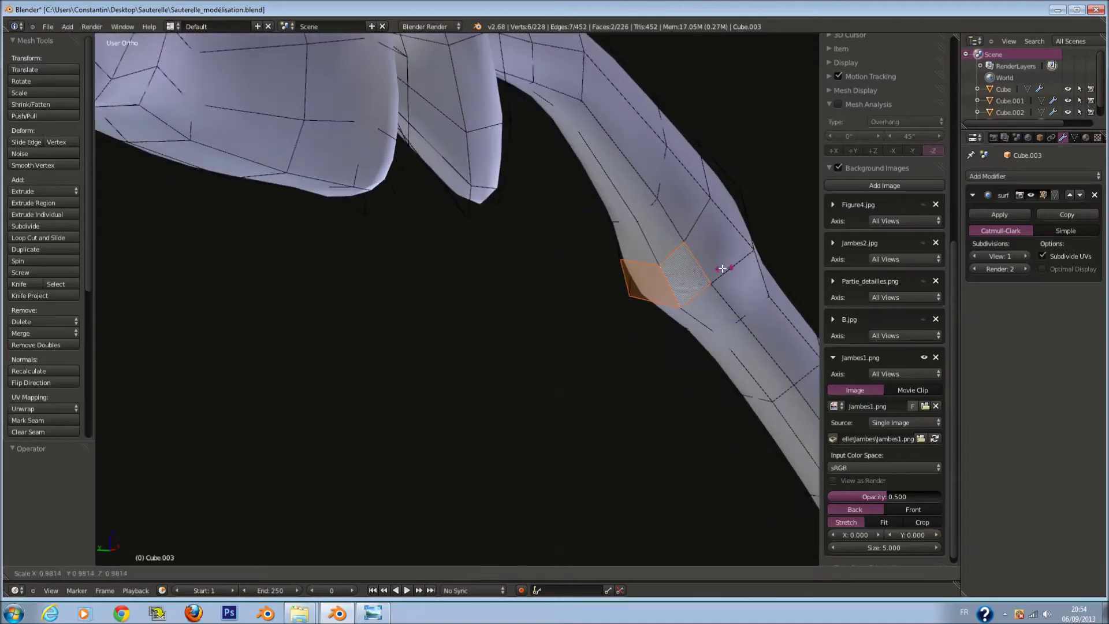
{"action": "left_click", "coordinate": [705, 279]}
{"action": "key", "text": "e"}
{"action": "key", "text": "s"}
{"action": "left_click", "coordinate": [574, 389]}
{"action": "key", "text": "a"}
Add another edge loop near the spine and check it against the reference
{"action": "key", "text": "ctrl+r"}
{"action": "left_click", "coordinate": [644, 271]}
{"action": "left_click", "coordinate": [687, 318]}
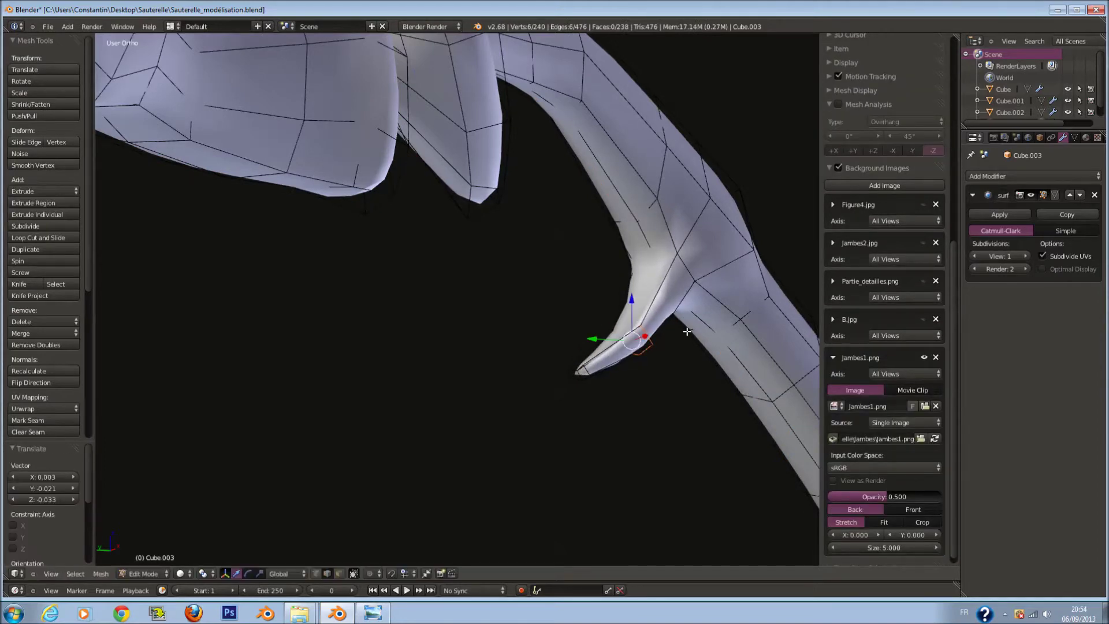
{"action": "middle_click_drag", "start_coordinate": [593, 339], "coordinate": [462, 322]}
{"action": "key", "text": "KP_1"}
{"action": "key", "text": "z"}
{"action": "key", "text": "a"}
{"action": "key", "text": "z"}
{"action": "middle_click_drag", "start_coordinate": [476, 444], "coordinate": [658, 423]}
{"action": "middle_click_drag", "start_coordinate": [481, 527], "coordinate": [439, 538]}
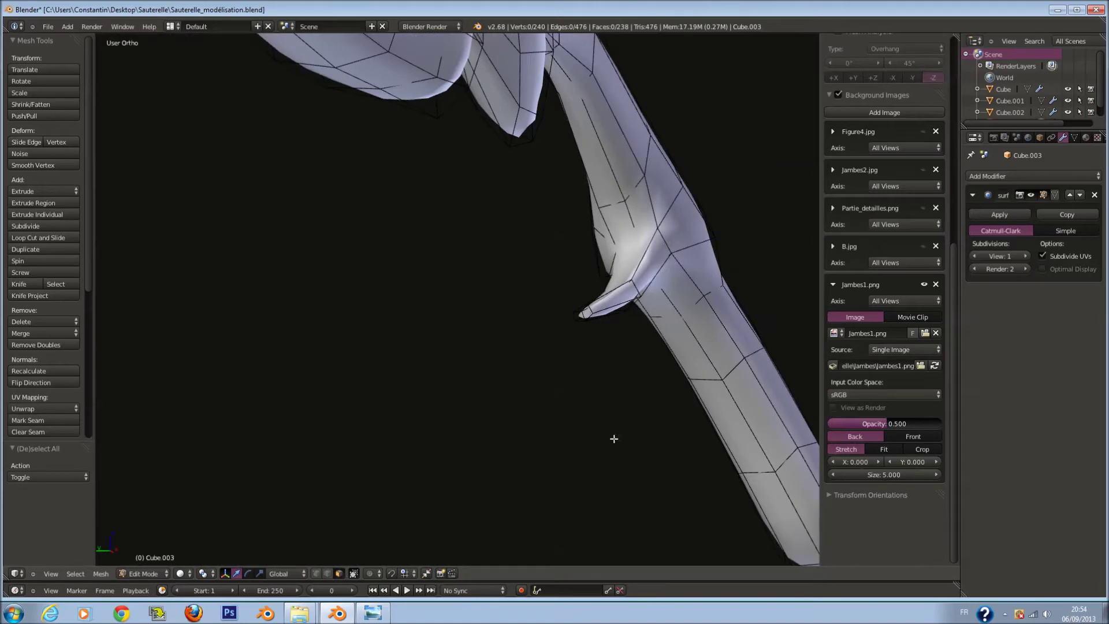
Select two faces for the next spine and merge them into one face
{"action": "right_click", "coordinate": [690, 373]}
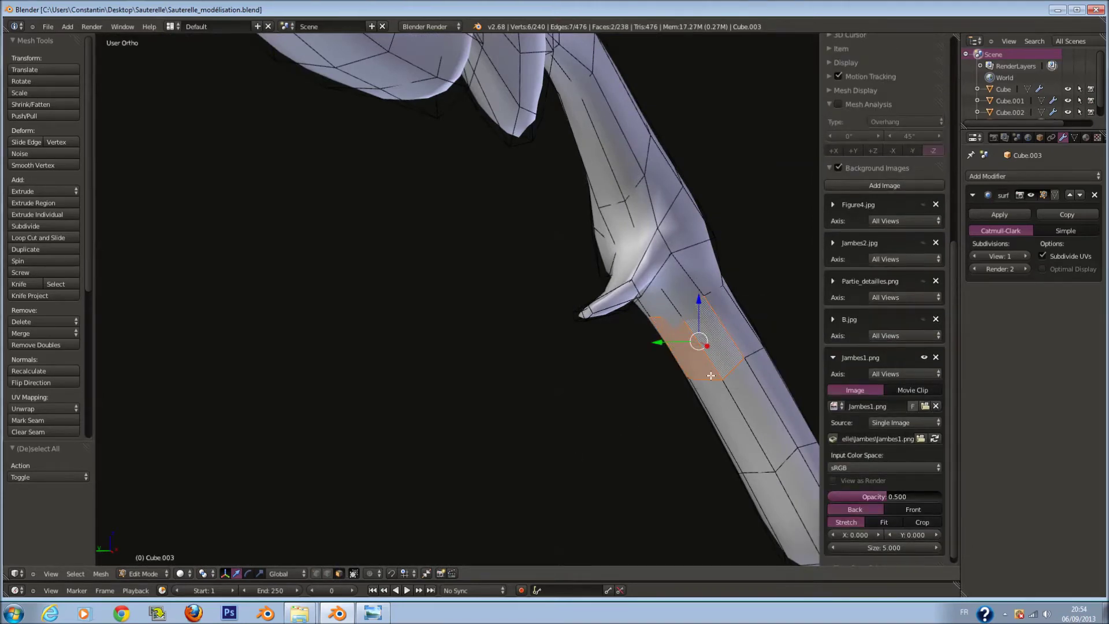
{"action": "key", "text": "KP_1"}
{"action": "key", "text": "z"}
{"action": "scroll", "coordinate": [655, 390], "scroll_direction": "up", "scroll_amount": 1}
{"action": "key", "text": "f"}
Shrink the merged face, move it up the leg, then enlarge it to 1.357
{"action": "middle_click_drag", "start_coordinate": [624, 467], "coordinate": [607, 433]}
{"action": "key", "text": "z"}
{"action": "key", "text": "s"}
{"action": "left_click", "coordinate": [747, 405]}
{"action": "key", "text": "g"}
{"action": "left_click", "coordinate": [774, 361]}
{"action": "key", "text": "s"}
{"action": "left_click", "coordinate": [779, 383]}
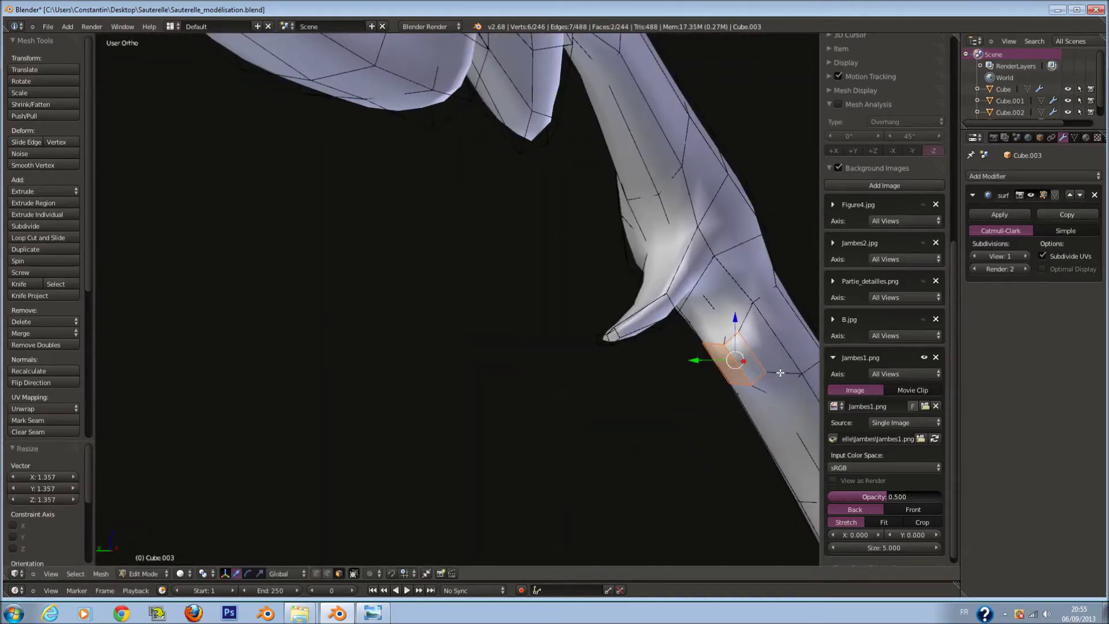
Extrude the face into a new spine with its tip scaled to 0.415
{"action": "key", "text": "e"}
{"action": "left_click", "coordinate": [725, 449]}
{"action": "key", "text": "s"}
{"action": "left_click", "coordinate": [683, 456]}
{"action": "key", "text": "KP_1"}
{"action": "key", "text": "z"}
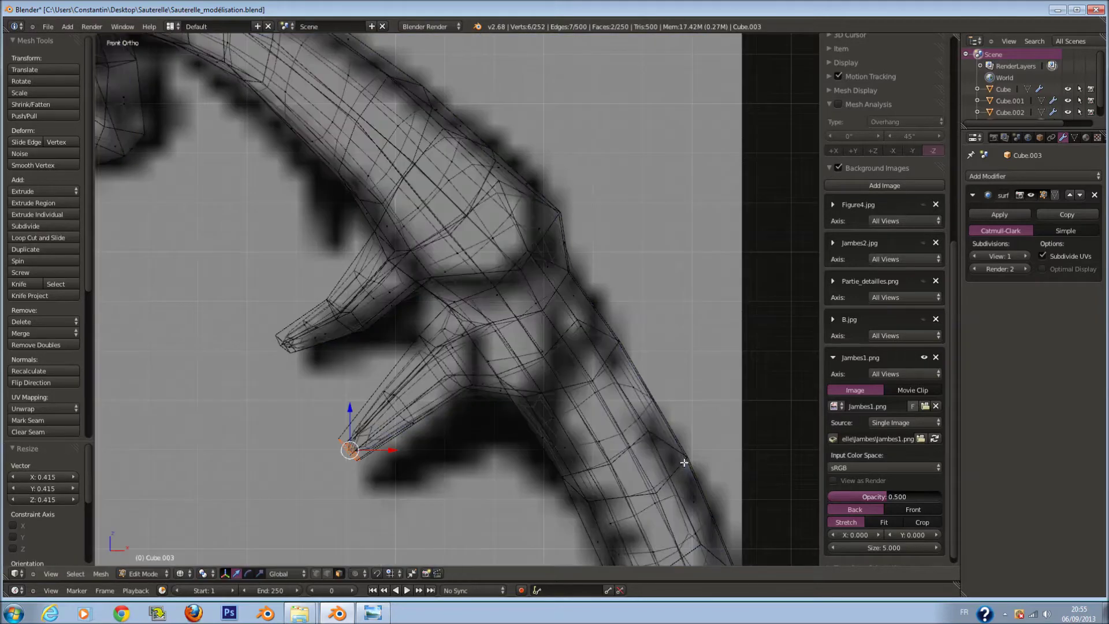
{"action": "key", "text": "a"}
Paint-select faces at the leg joint, then cancel and undo back to the two spine faces
{"action": "key", "text": "c"}
{"action": "left_click_drag", "start_coordinate": [445, 347], "coordinate": [492, 404]}
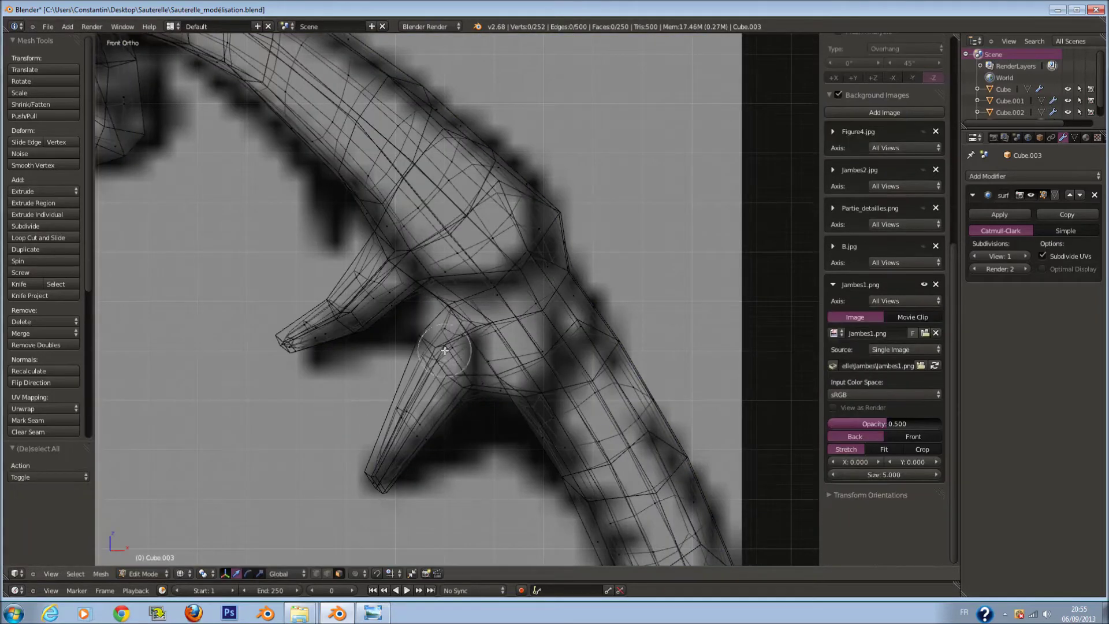
{"action": "key", "text": "g"}
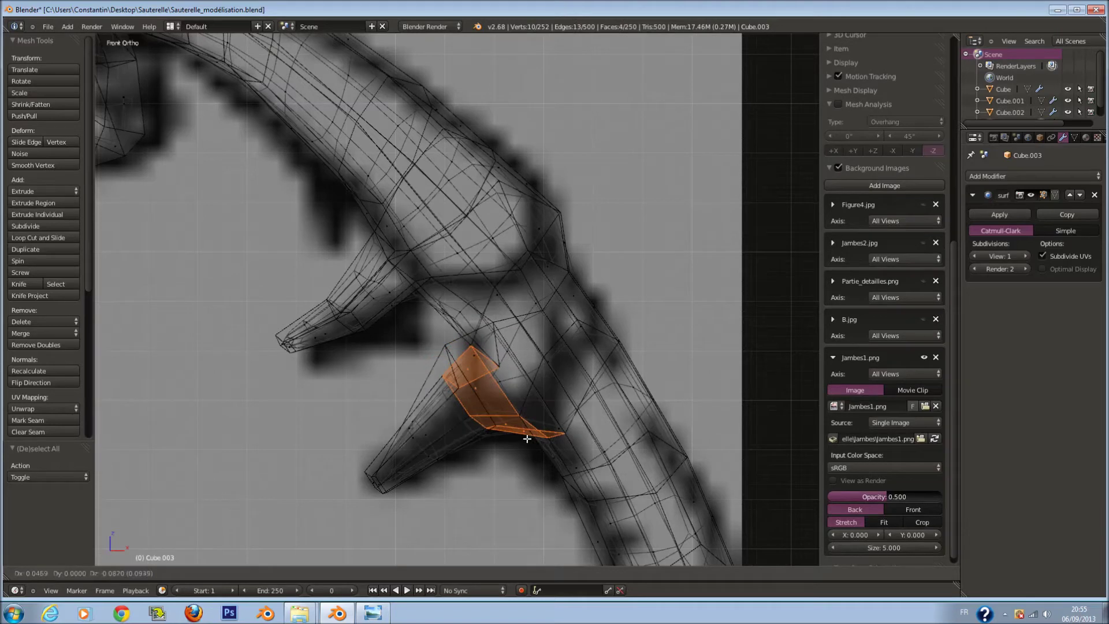
{"action": "key", "text": "Escape"}
{"action": "key", "text": "c"}
{"action": "left_click_drag", "start_coordinate": [455, 358], "coordinate": [475, 375]}
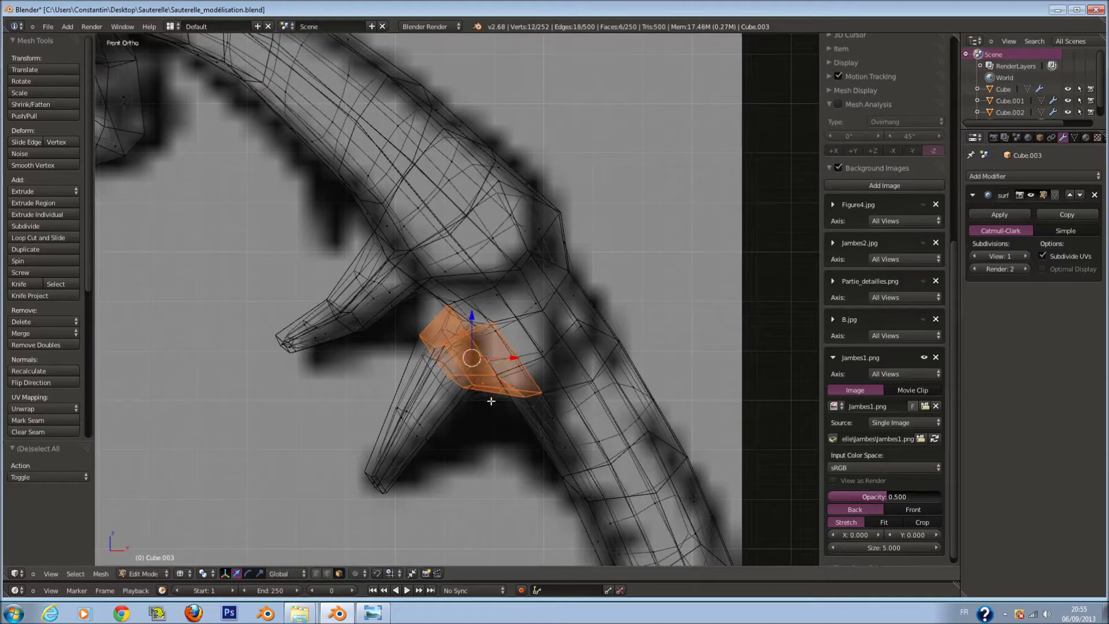
{"action": "key", "text": "ctrl+z"}
{"action": "key", "text": "ctrl+z"}
{"action": "key", "text": "ctrl+z"}
{"action": "key", "text": "ctrl+z"}
Cut an edge loop across the spine, slide it toward the tip, and exit Edit Mode
{"action": "key", "text": "ctrl+r"}
{"action": "left_click", "coordinate": [444, 456]}
{"action": "key", "text": "g"}
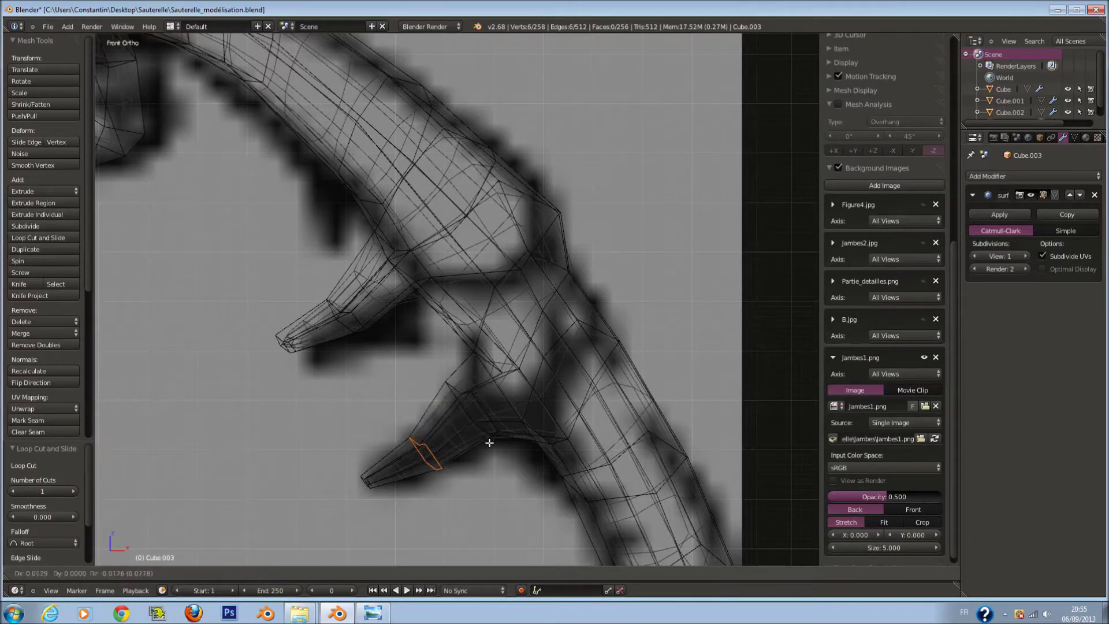
{"action": "left_click", "coordinate": [489, 443]}
{"action": "key", "text": "z"}
{"action": "key", "text": "Tab"}
Orbit to inspect the spined leg, then deselect it and return to front view
{"action": "mouse_move", "coordinate": [490, 443]}
{"action": "middle_mouse_down"}
{"action": "mouse_move", "coordinate": [521, 386]}
{"action": "mouse_move", "coordinate": [597, 380]}
{"action": "middle_mouse_up"}
{"action": "scroll", "coordinate": [688, 379], "scroll_direction": "up", "scroll_amount": 3}
{"action": "mouse_move", "coordinate": [688, 379]}
{"action": "middle_mouse_down"}
{"action": "mouse_move", "coordinate": [739, 368]}
{"action": "mouse_move", "coordinate": [594, 352]}
{"action": "mouse_move", "coordinate": [435, 372]}
{"action": "mouse_move", "coordinate": [467, 341]}
{"action": "middle_mouse_up"}
{"action": "key", "text": "a"}
{"action": "key", "text": "KP_1"}
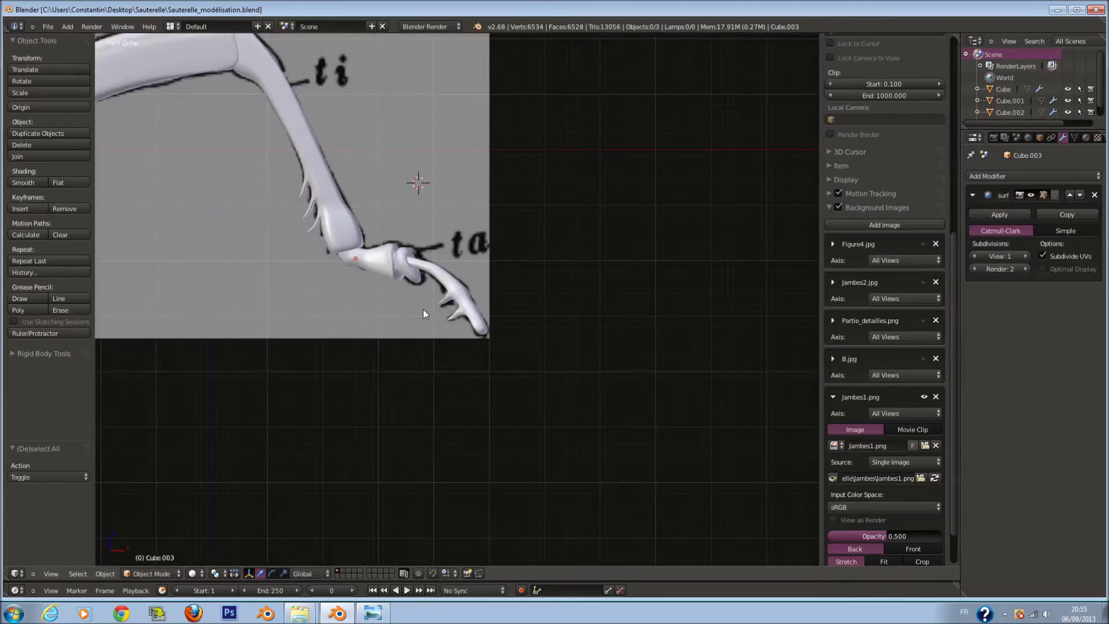
Zoom and orbit to check the fully spined leg from an angle
{"action": "scroll", "coordinate": [431, 293], "scroll_direction": "down", "scroll_amount": 2}
{"action": "scroll", "coordinate": [431, 293], "scroll_direction": "down", "scroll_amount": 1}
{"action": "scroll", "coordinate": [431, 292], "scroll_direction": "up", "scroll_amount": 1}
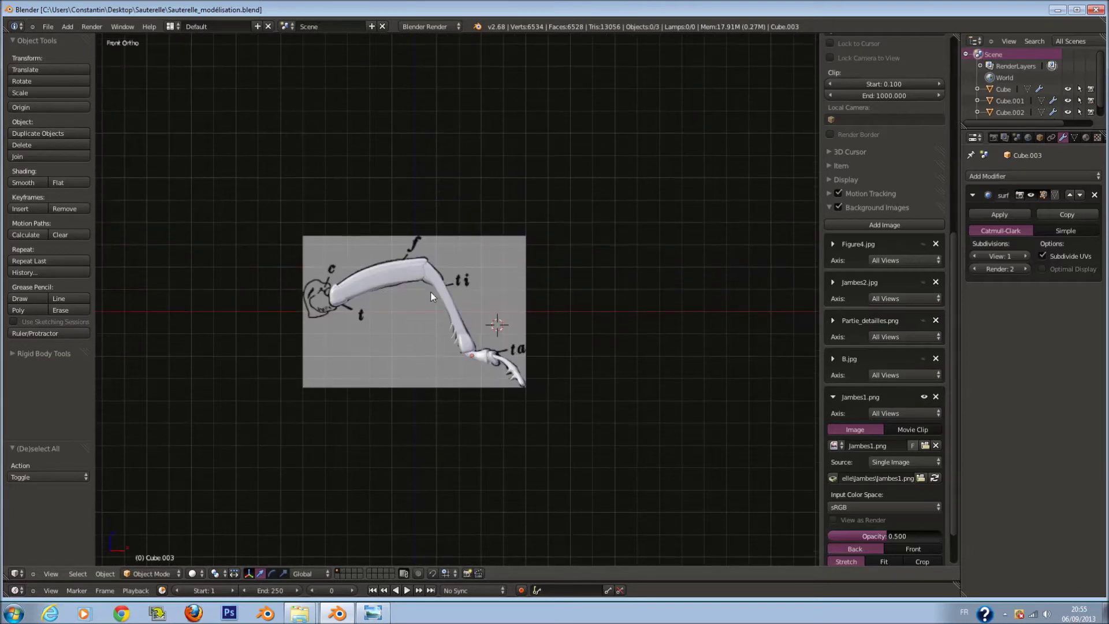
{"action": "scroll", "coordinate": [431, 292], "scroll_direction": "up", "scroll_amount": 1}
{"action": "scroll", "coordinate": [401, 304], "scroll_direction": "up", "scroll_amount": 1}
{"action": "middle_click_drag", "start_coordinate": [403, 301], "coordinate": [578, 310]}
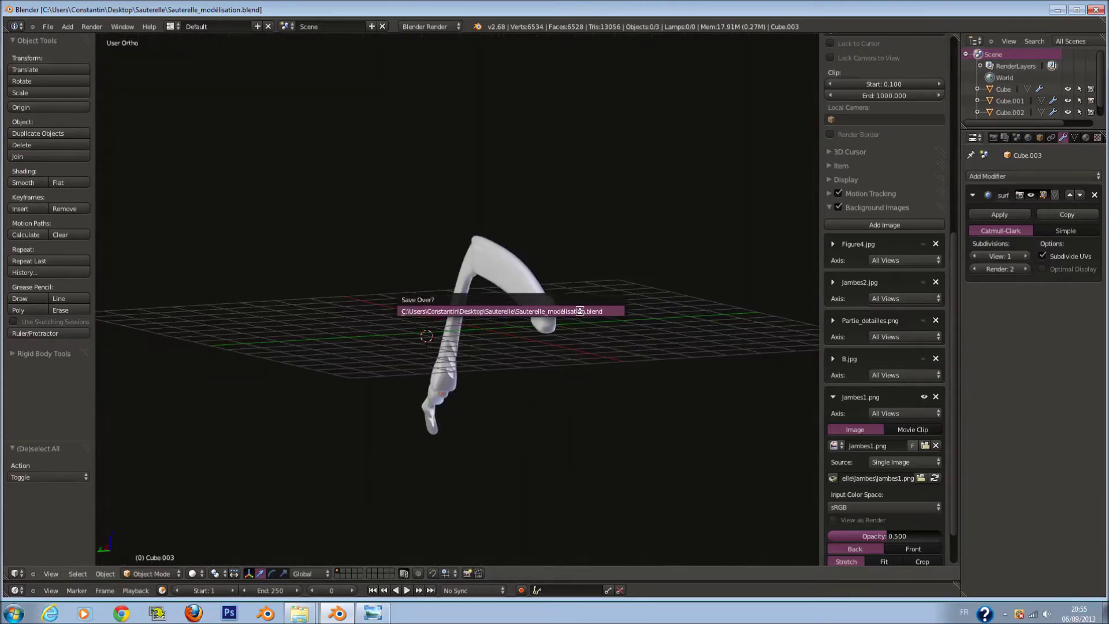
Review the Jambes folder reference images, then select the tibia and femur together in Blender
{"action": "left_click", "coordinate": [1056, 11]}
{"action": "left_click", "coordinate": [1062, 5]}
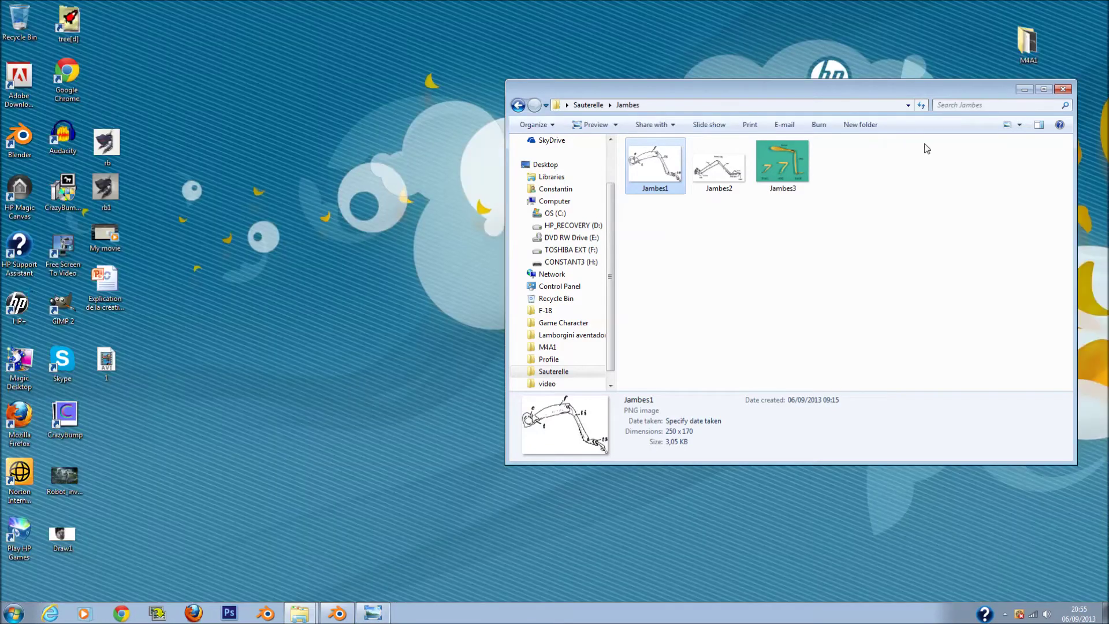
{"action": "left_click", "coordinate": [437, 287]}
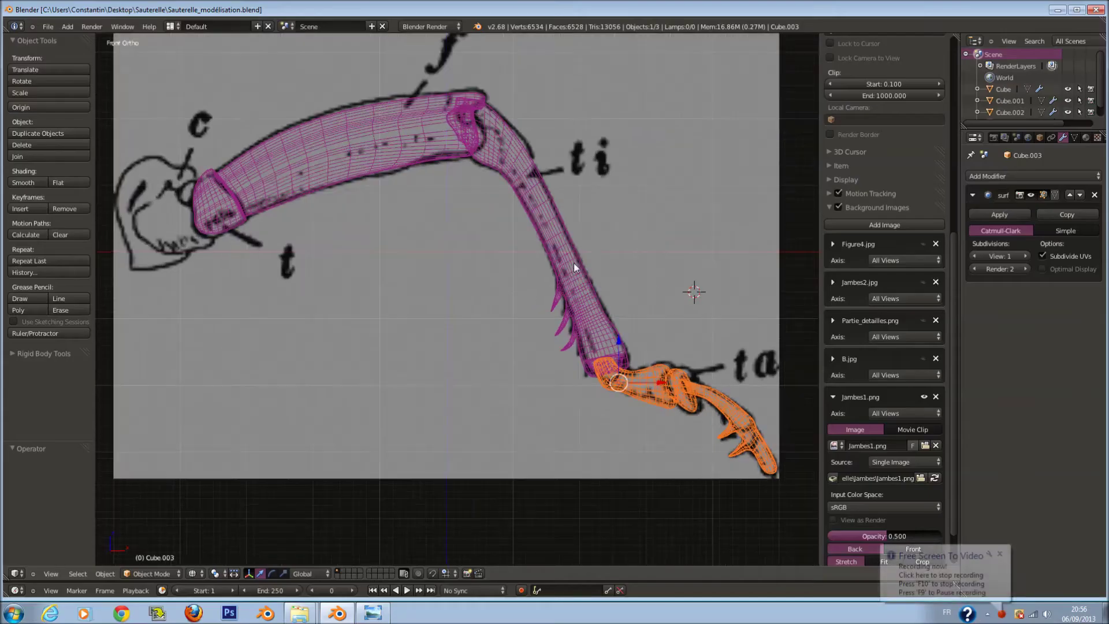
{"action": "right_click", "coordinate": [574, 262], "text": "shift"}
{"action": "right_click", "coordinate": [404, 164], "text": "shift"}
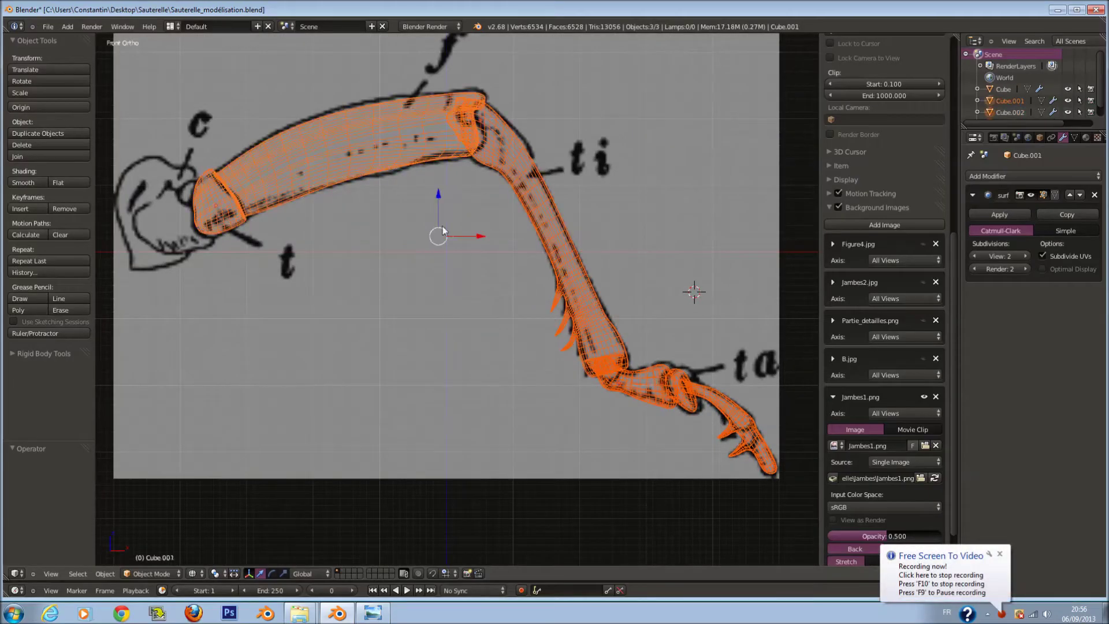
Join the tibia and femur into one object with its origin at the femur end
{"action": "scroll", "coordinate": [442, 230], "scroll_direction": "down", "scroll_amount": 1}
{"action": "key", "text": "ctrl+j"}
{"action": "scroll", "coordinate": [457, 237], "scroll_direction": "down", "scroll_amount": 1}
{"action": "key", "text": "Tab"}
{"action": "key", "text": "a"}
{"action": "key", "text": "a"}
{"action": "key", "text": "Tab"}
{"action": "key", "text": "shift+ctrl+alt+c"}
{"action": "left_click", "coordinate": [466, 252]}
Select the linked tibia piece in edit mode, then switch to top view
{"action": "scroll", "coordinate": [505, 200], "scroll_direction": "up", "scroll_amount": 2}
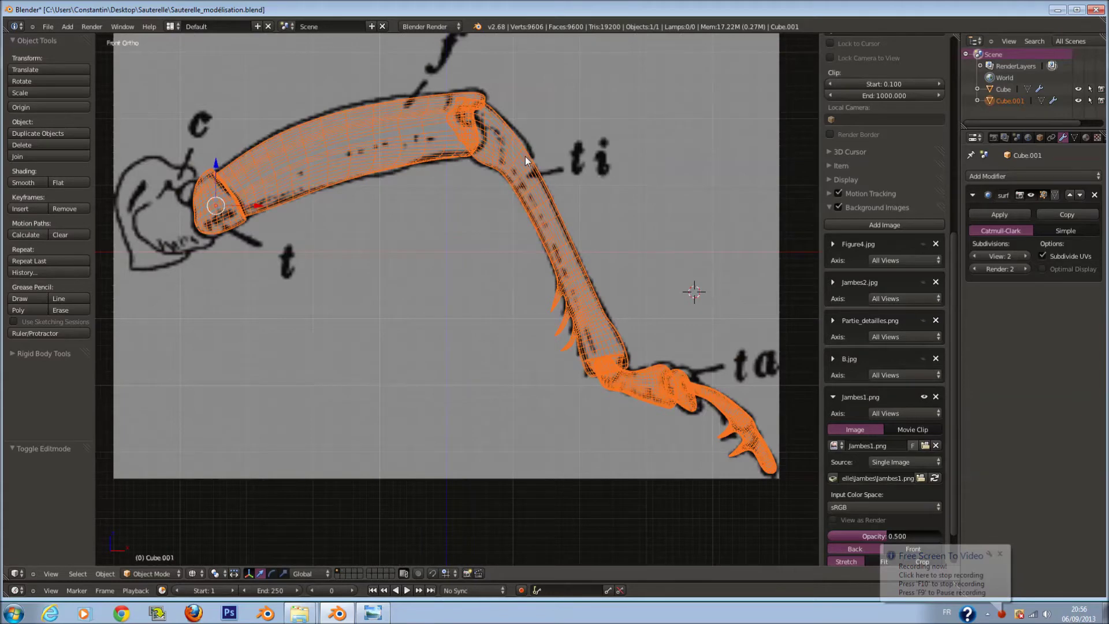
{"action": "key", "text": "Tab"}
{"action": "right_click", "coordinate": [553, 197]}
{"action": "key", "text": "k"}
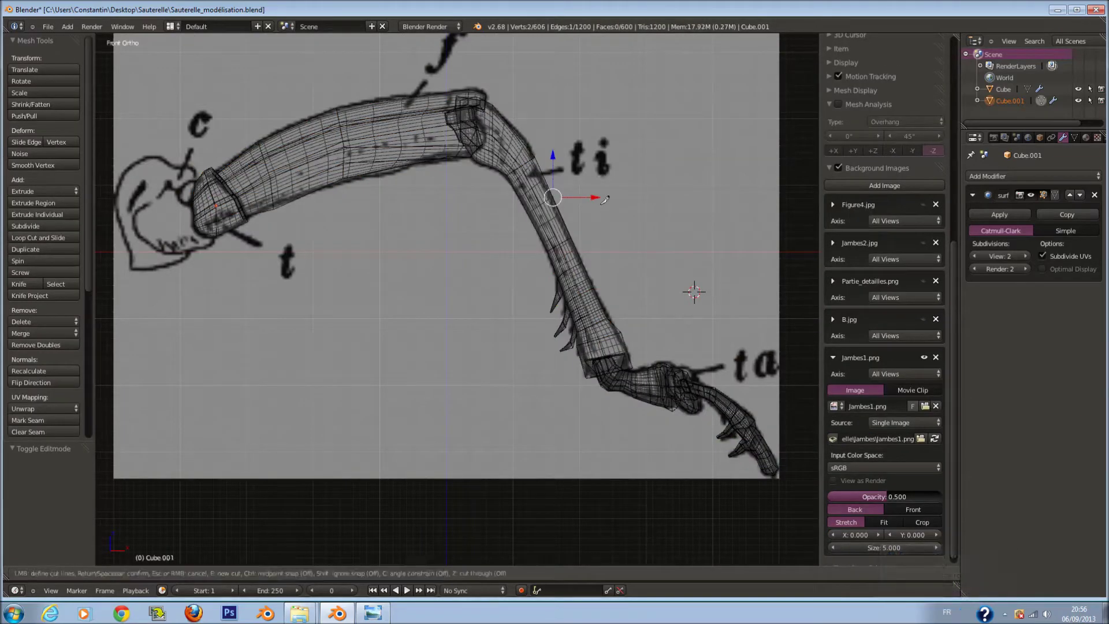
{"action": "key", "text": "Escape"}
{"action": "key", "text": "l"}
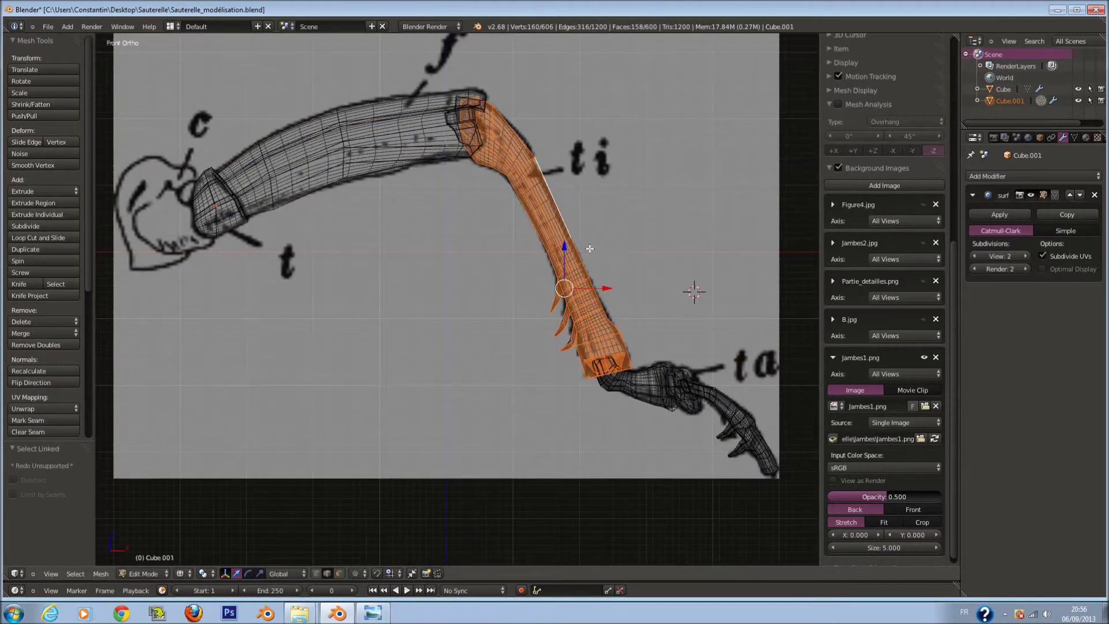
{"action": "key", "text": "t"}
{"action": "key", "text": "t"}
{"action": "key", "text": "Tab"}
{"action": "scroll", "coordinate": [508, 169], "scroll_direction": "down", "scroll_amount": 3}
{"action": "mouse_move", "coordinate": [507, 169]}
{"action": "middle_mouse_down"}
{"action": "mouse_move", "coordinate": [508, 200]}
{"action": "mouse_move", "coordinate": [369, 203]}
{"action": "middle_mouse_up"}
{"action": "key", "text": "KP_7"}
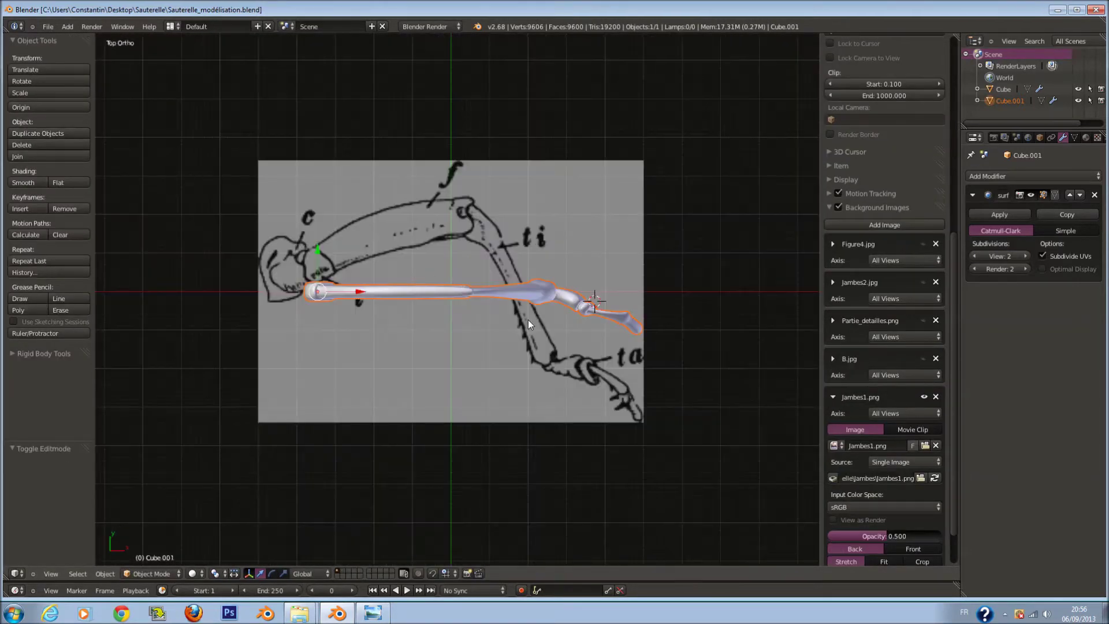
{"action": "scroll", "coordinate": [630, 327], "scroll_direction": "up", "scroll_amount": 1}
Move the body mesh onto the leg's layer, show both, select the body and save
{"action": "key", "text": "m"}
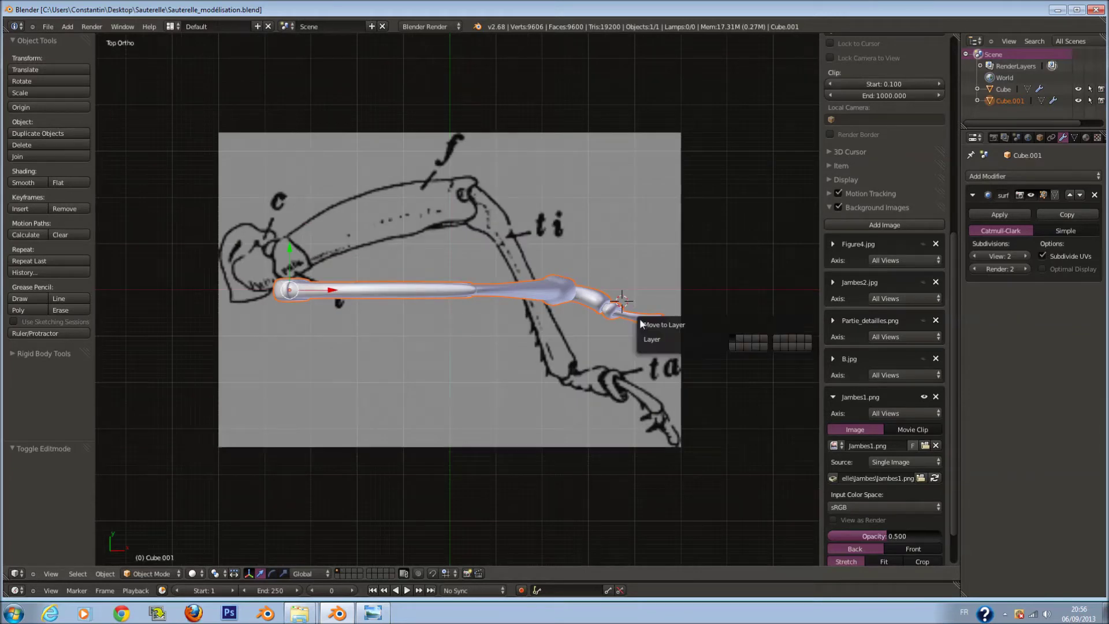
{"action": "left_click", "coordinate": [345, 574]}
{"action": "key", "text": "a"}
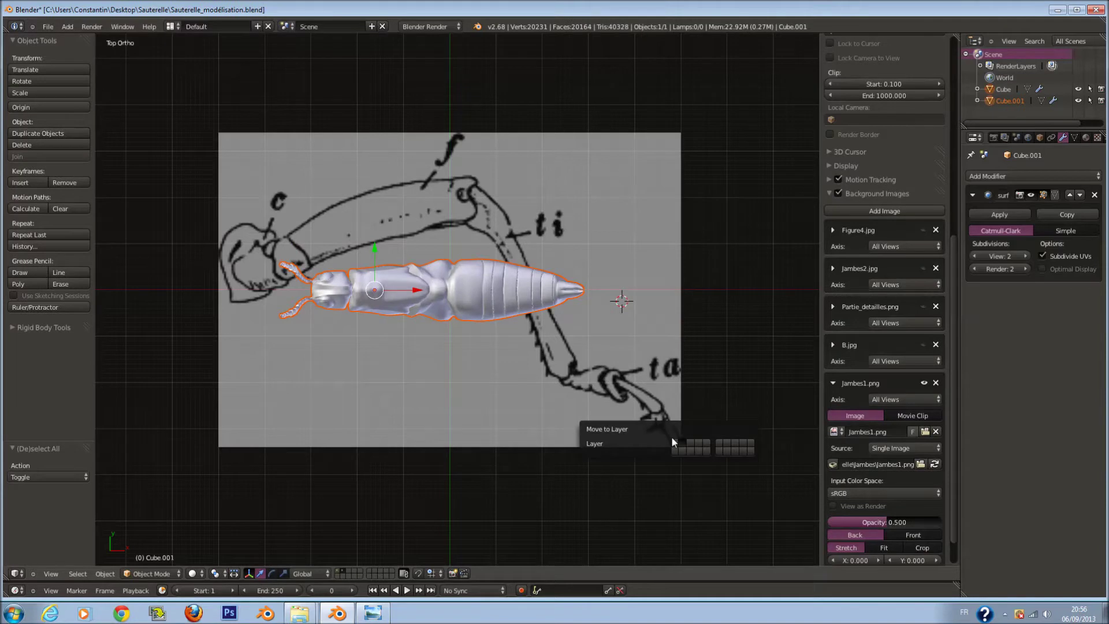
{"action": "left_click", "coordinate": [674, 443]}
{"action": "left_click", "coordinate": [338, 570], "text": "shift"}
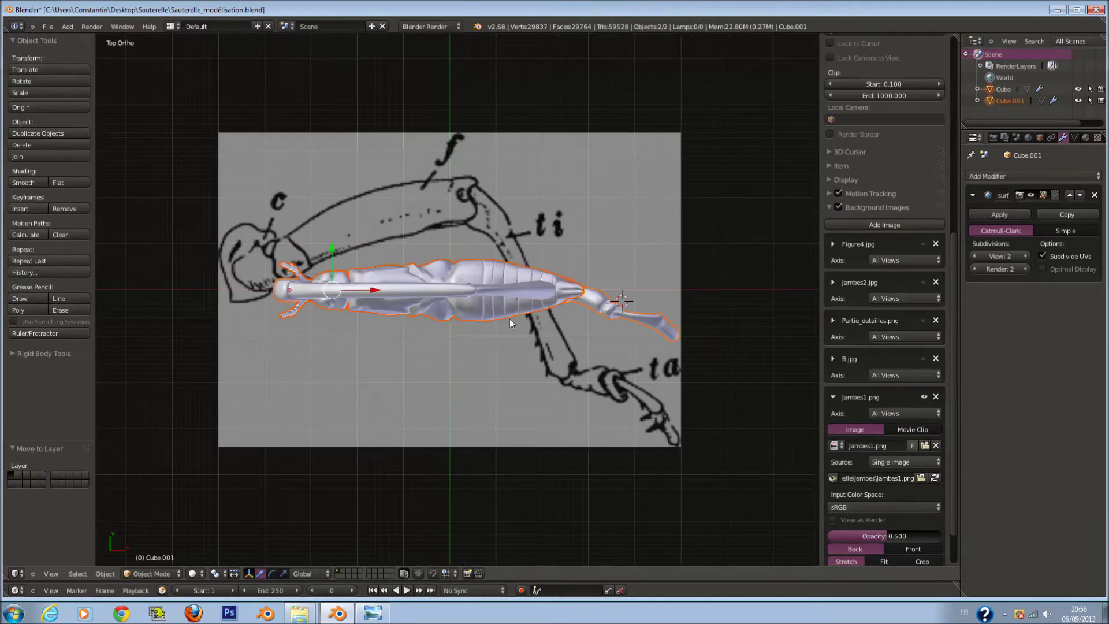
{"action": "right_click", "coordinate": [498, 292]}
{"action": "scroll", "coordinate": [498, 292], "scroll_direction": "up", "scroll_amount": 2}
{"action": "key", "text": "ctrl+s"}
{"action": "left_click", "coordinate": [497, 292]}
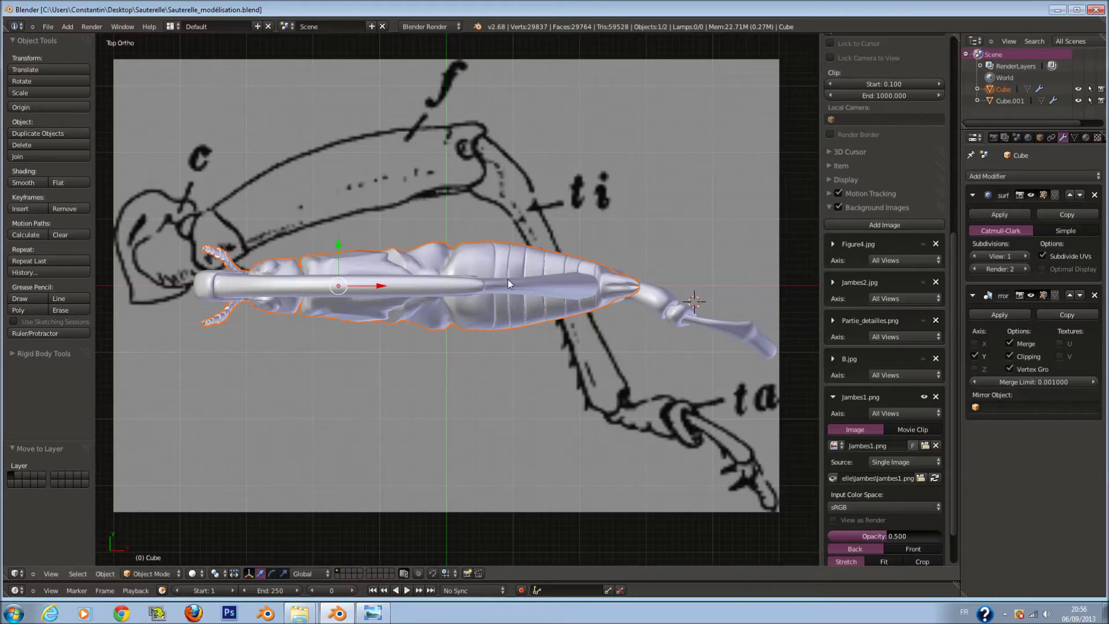
Snap the 3D cursor to the body's centre and the body onto the cursor
{"action": "key", "text": "shift+s"}
{"action": "left_click", "coordinate": [500, 304]}
{"action": "scroll", "coordinate": [538, 302], "scroll_direction": "down", "scroll_amount": 3}
{"action": "key", "text": "shift+s"}
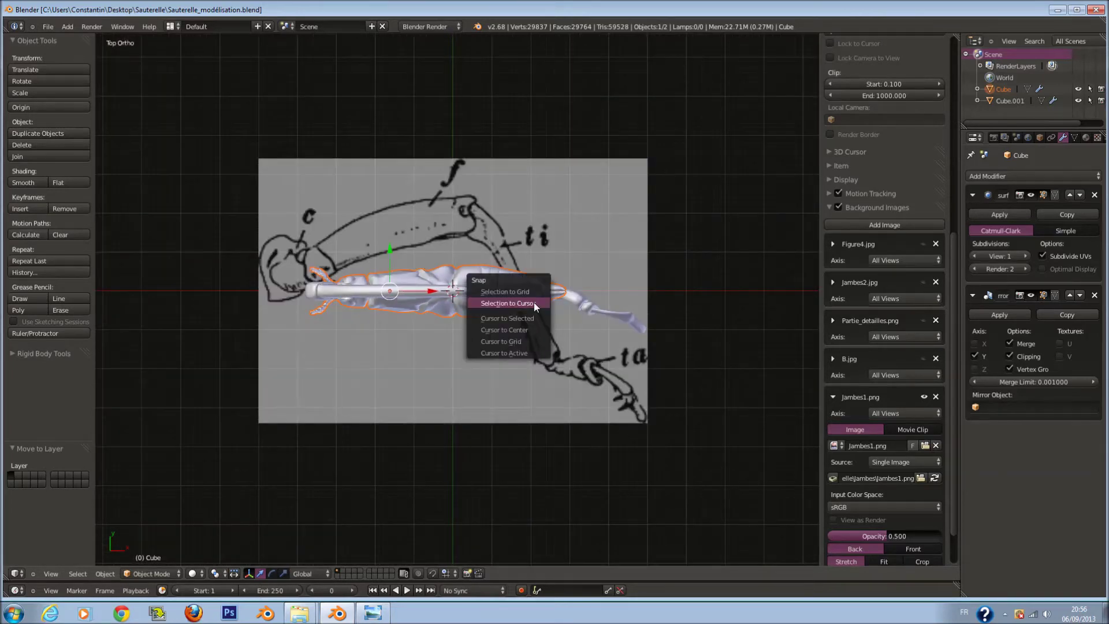
{"action": "left_click", "coordinate": [532, 316]}
{"action": "key", "text": "shift+s"}
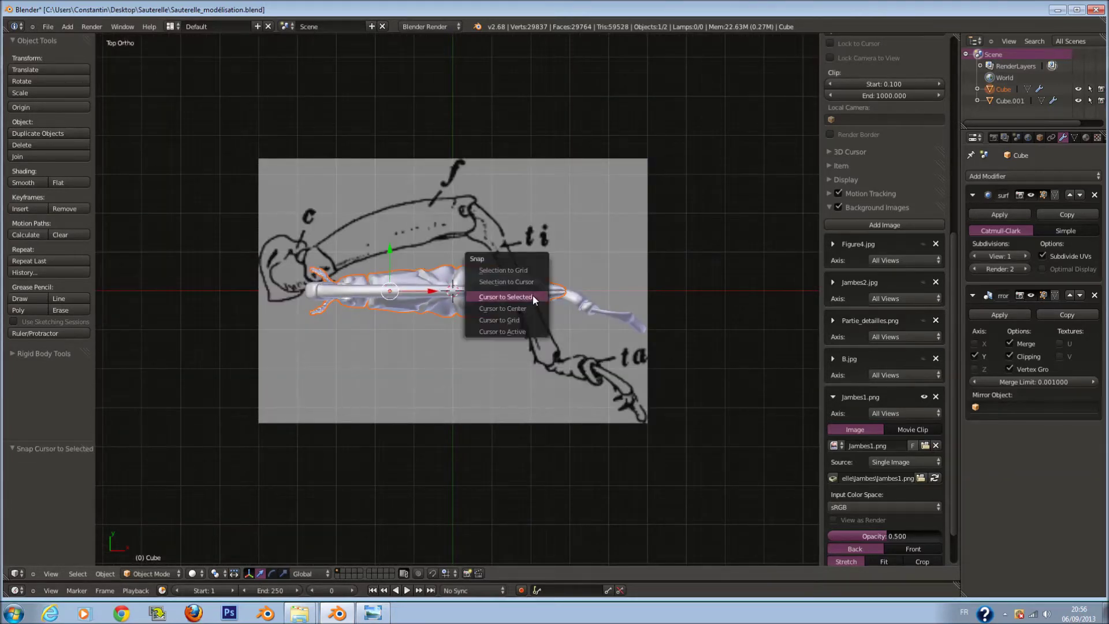
{"action": "left_click", "coordinate": [532, 284]}
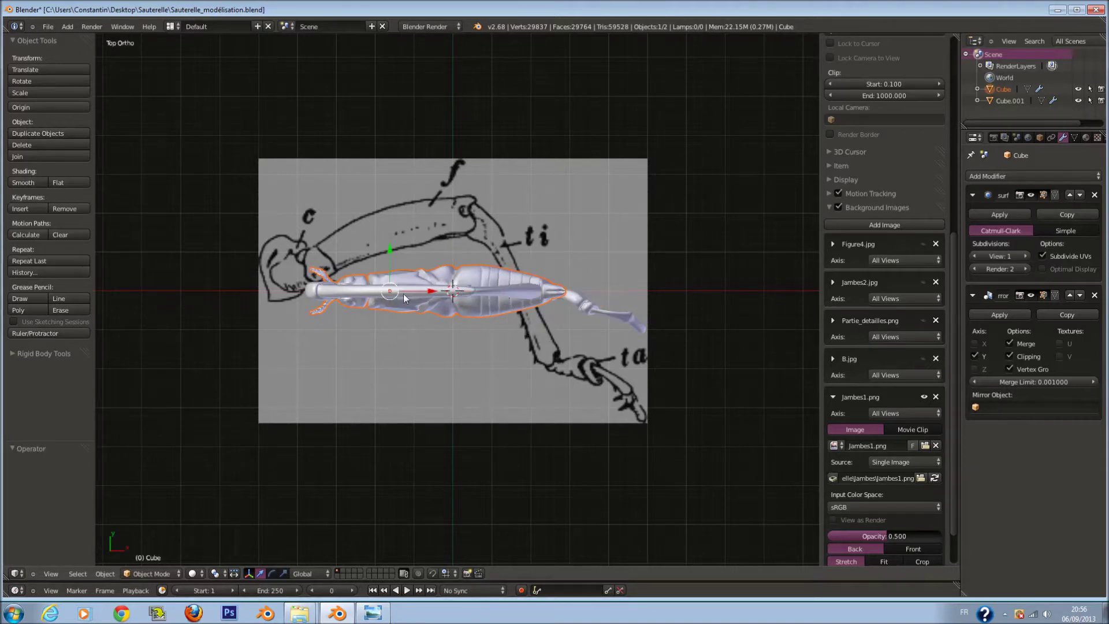
Snap the leg to the body's centre and rotate it 180° then 90° about Z
{"action": "right_click", "coordinate": [367, 289]}
{"action": "scroll", "coordinate": [366, 290], "scroll_direction": "up", "scroll_amount": 1}
{"action": "key", "text": "shift+s"}
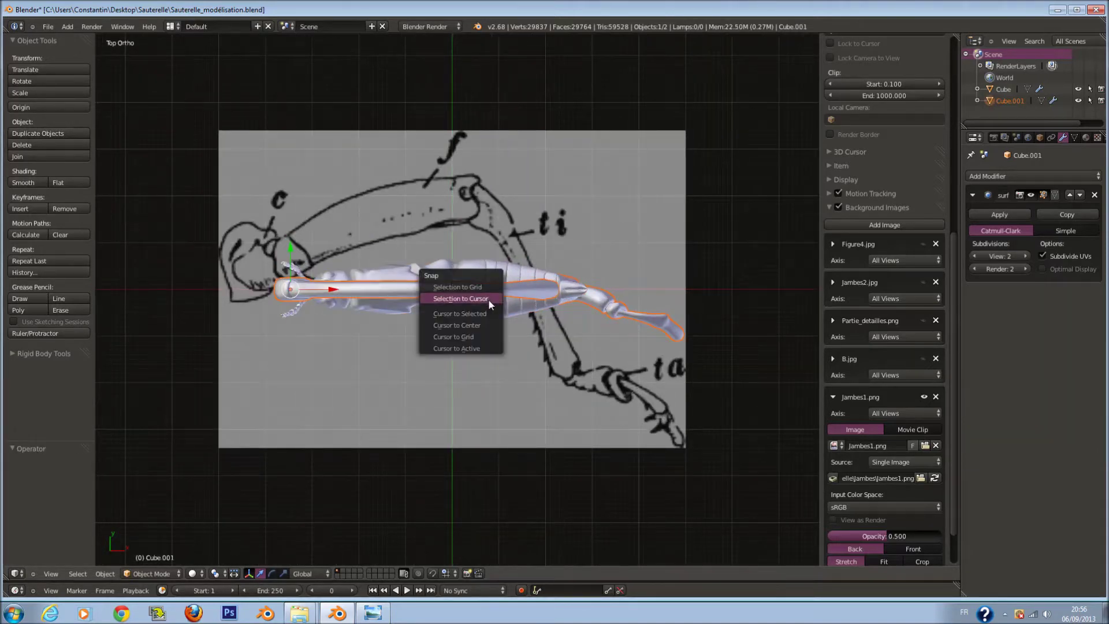
{"action": "left_click", "coordinate": [489, 299]}
{"action": "type", "text": "rz"}
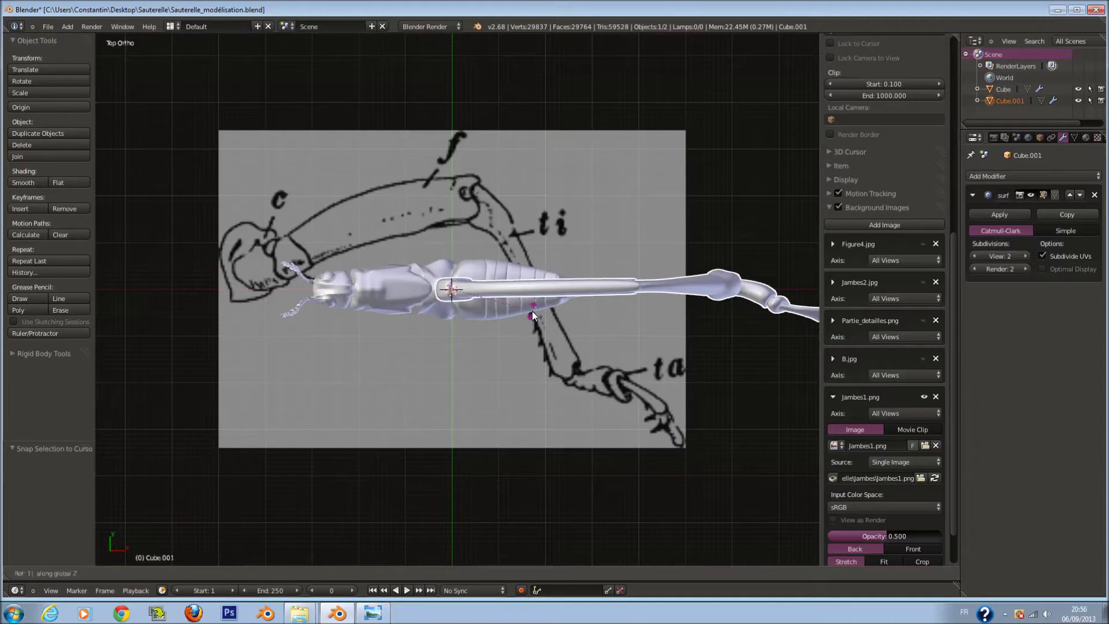
{"action": "type", "text": "180"}
{"action": "key", "text": "Return"}
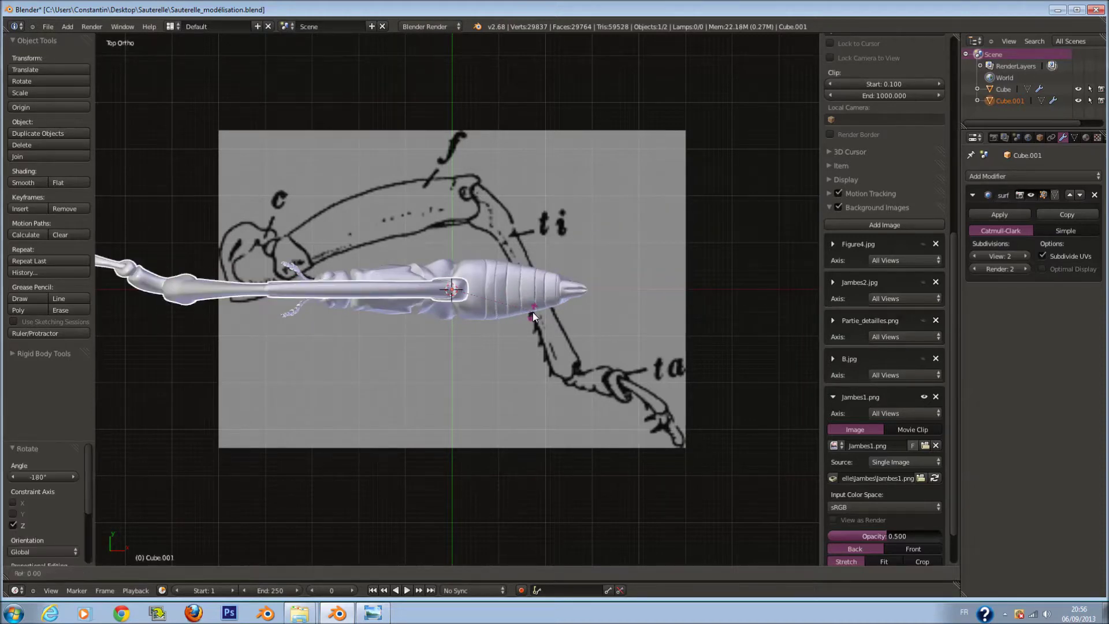
{"action": "type", "text": "rz90"}
{"action": "key", "text": "Return"}
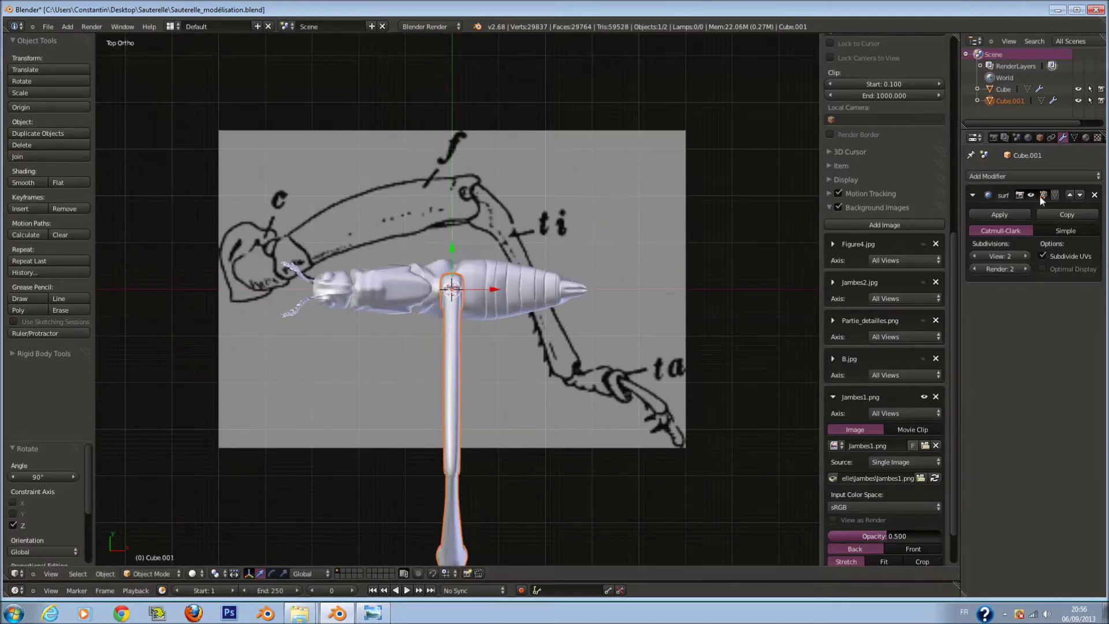
Add a Mirror modifier to the leg, save, and scale the mesh to about 0.43 and move it
{"action": "left_click", "coordinate": [1037, 176]}
{"action": "left_click", "coordinate": [859, 290]}
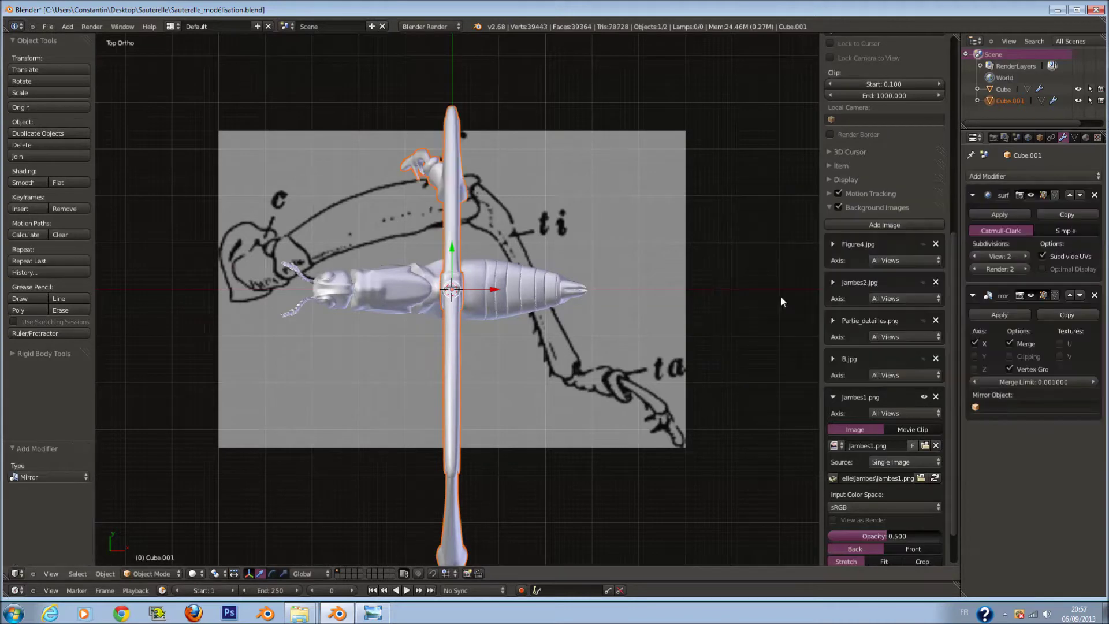
{"action": "key", "text": "Tab"}
{"action": "key", "text": "a"}
{"action": "key", "text": "a"}
{"action": "key", "text": "ctrl+s"}
{"action": "left_click", "coordinate": [604, 359]}
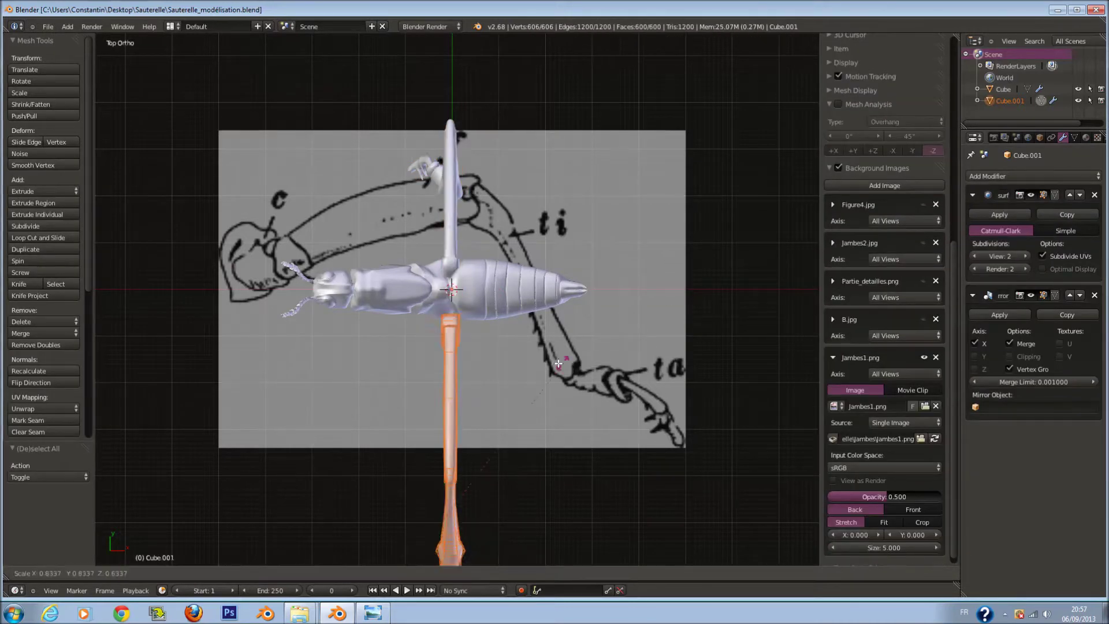
{"action": "key", "text": "s"}
{"action": "key", "text": "Return"}
{"action": "key", "text": "g"}
{"action": "left_click", "coordinate": [429, 309]}
Undo the leg's move, scale-down and mirrored copy
{"action": "mouse_move", "coordinate": [429, 308]}
{"action": "middle_mouse_down"}
{"action": "mouse_move", "coordinate": [557, 272]}
{"action": "mouse_move", "coordinate": [619, 228]}
{"action": "middle_mouse_up"}
{"action": "key", "text": "ctrl+z"}
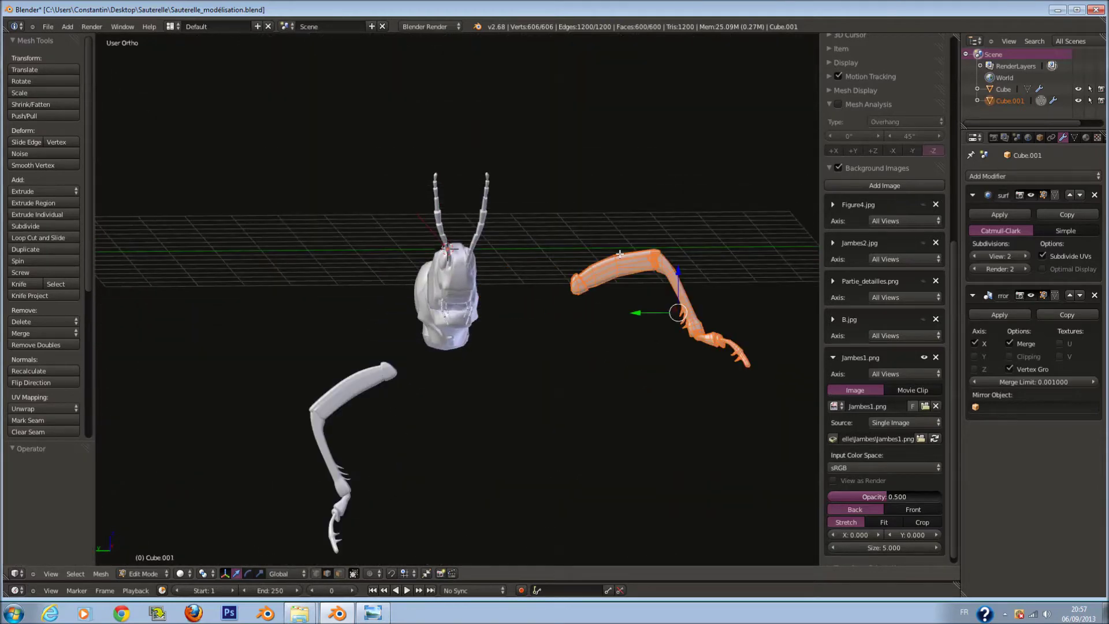
{"action": "key", "text": "ctrl+z"}
{"action": "key", "text": "ctrl+z"}
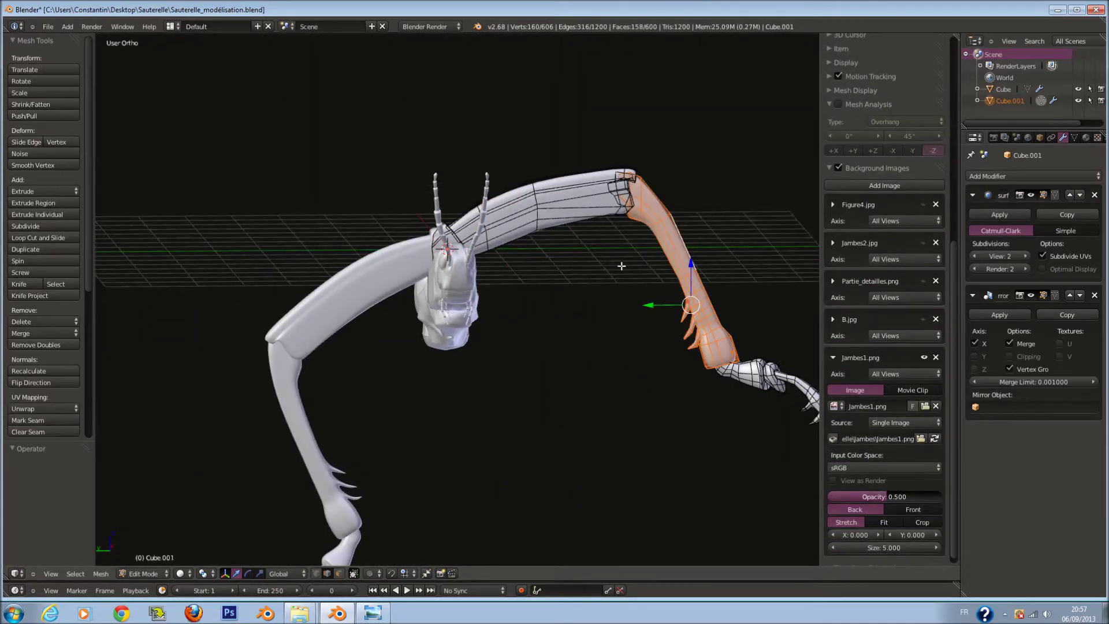
{"action": "key", "text": "Tab"}
{"action": "key", "text": "ctrl+z"}
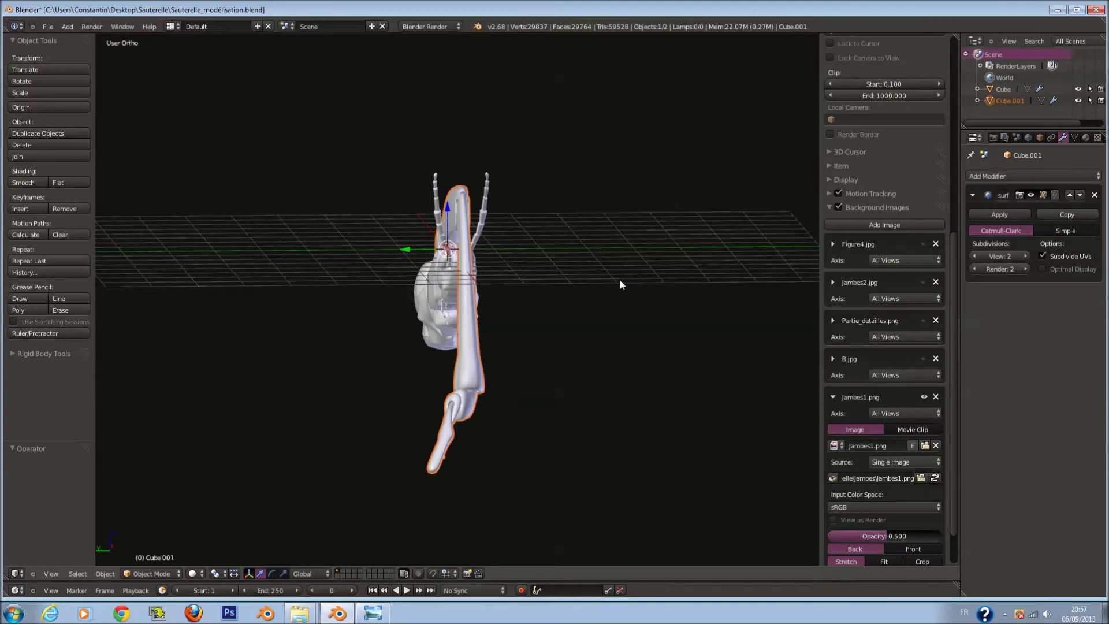
Rotate the leg 180° about Z
{"action": "middle_click_drag", "start_coordinate": [611, 275], "coordinate": [650, 287]}
{"action": "type", "text": "rz"}
{"action": "type", "text": "180"}
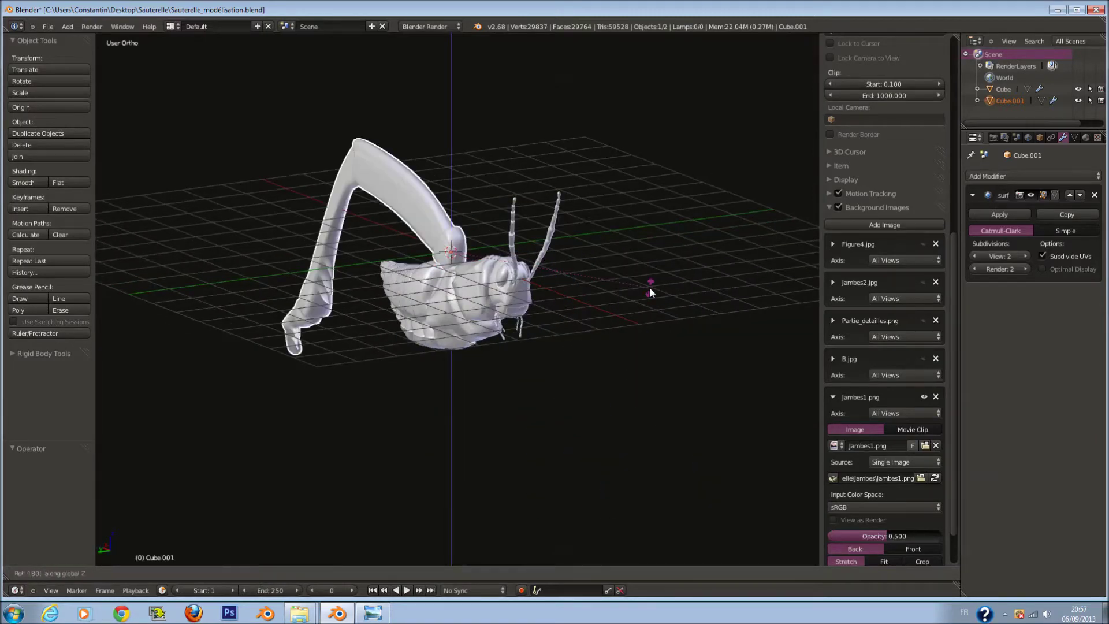
{"action": "key", "text": "Return"}
{"action": "middle_click_drag", "start_coordinate": [646, 278], "coordinate": [703, 281]}
{"action": "key", "text": "ctrl+z"}
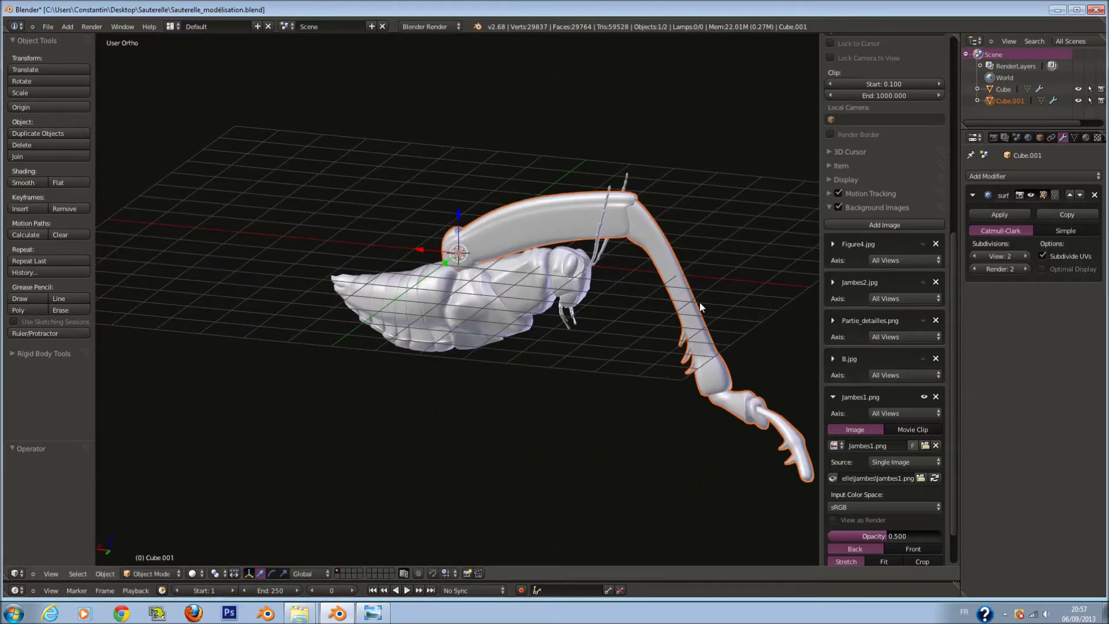
In front view, turn the leg a further 90° about Z
{"action": "key", "text": "KP_1"}
{"action": "scroll", "coordinate": [697, 295], "scroll_direction": "down", "scroll_amount": 1}
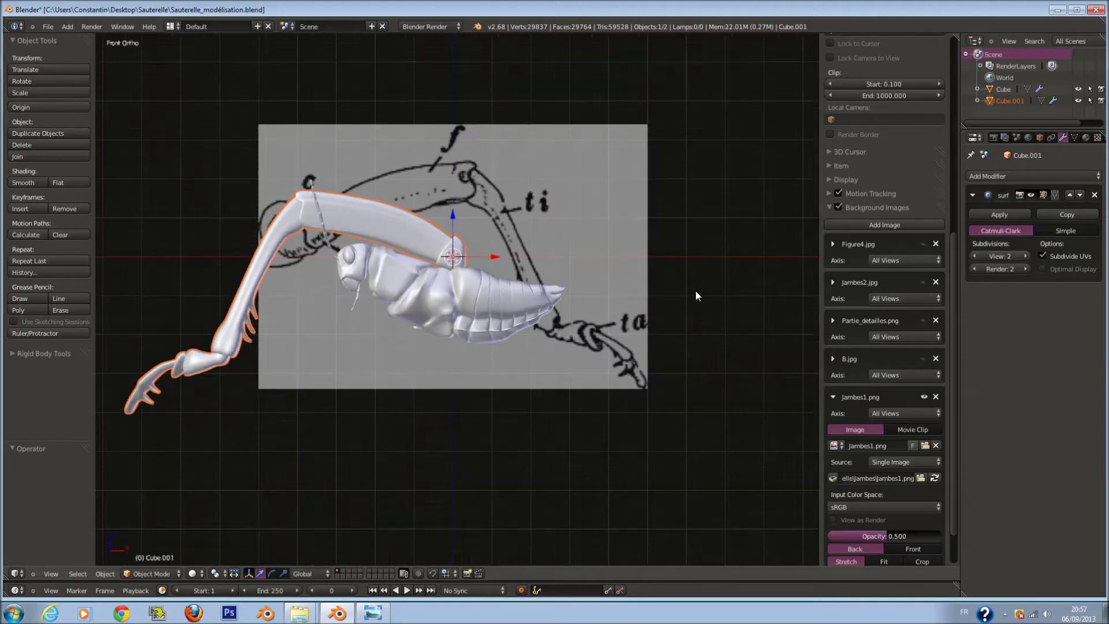
{"action": "type", "text": "rz180"}
{"action": "key", "text": "Escape"}
{"action": "type", "text": "rz90"}
{"action": "key", "text": "Return"}
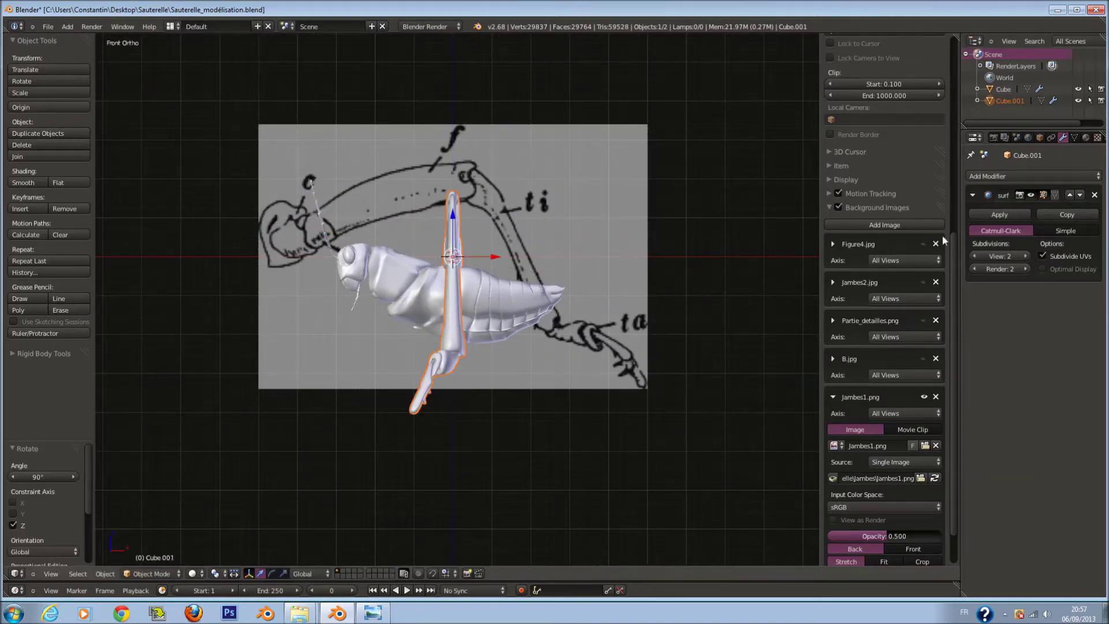
{"action": "left_click", "coordinate": [995, 176]}
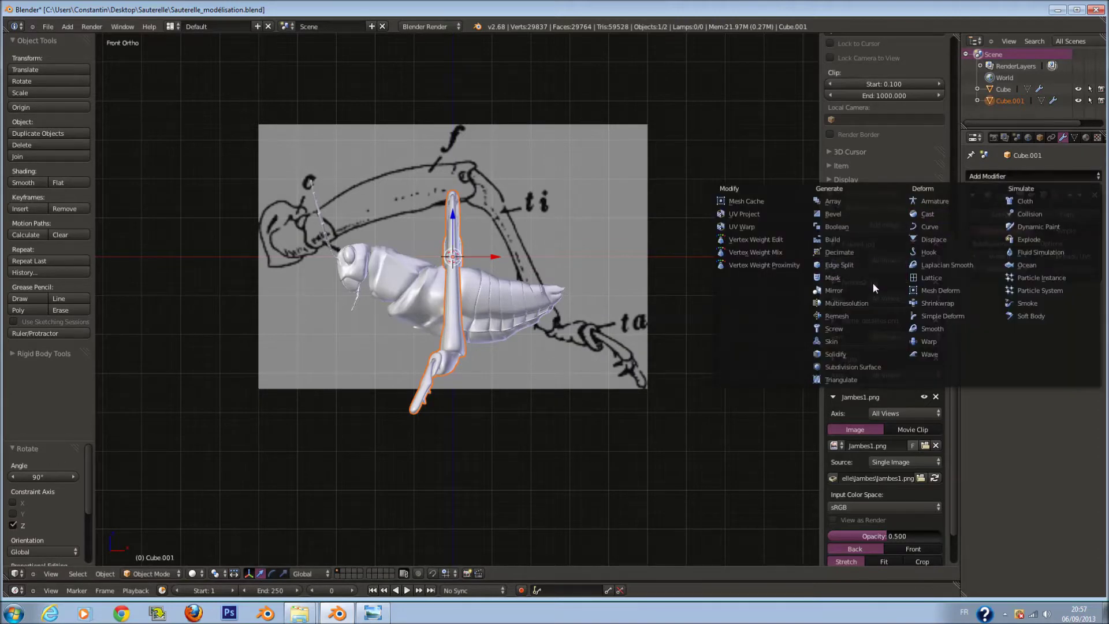
Add a Mirror modifier on X and check it in front and side views
{"action": "left_click", "coordinate": [873, 290]}
{"action": "mouse_move", "coordinate": [752, 290]}
{"action": "middle_mouse_down"}
{"action": "mouse_move", "coordinate": [567, 310]}
{"action": "mouse_move", "coordinate": [632, 315]}
{"action": "middle_mouse_up"}
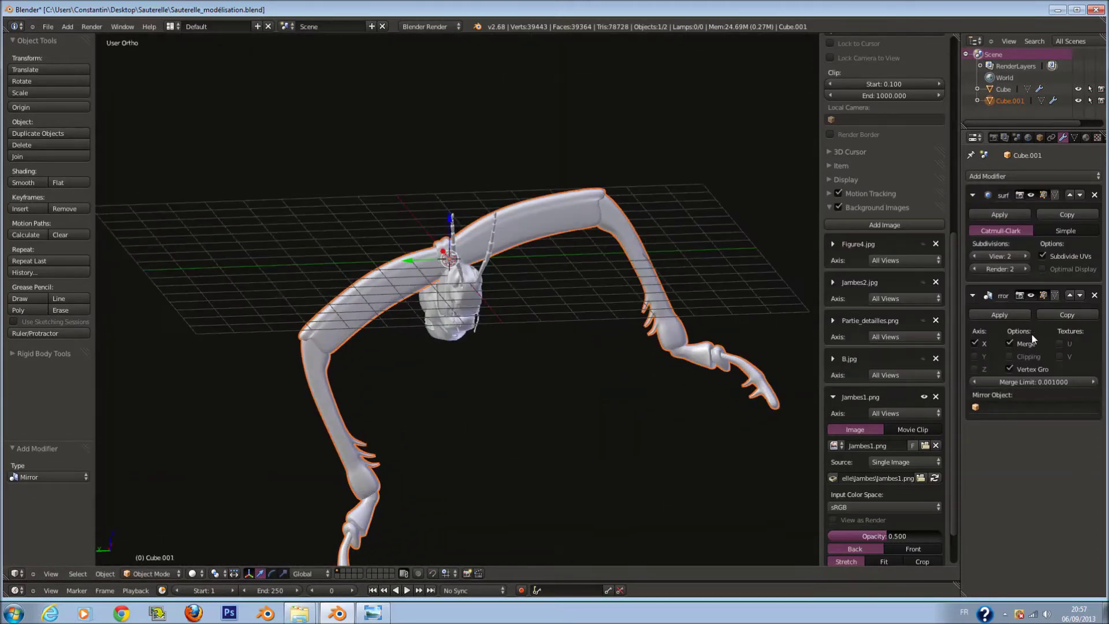
{"action": "left_click", "coordinate": [976, 343]}
{"action": "left_click", "coordinate": [976, 356]}
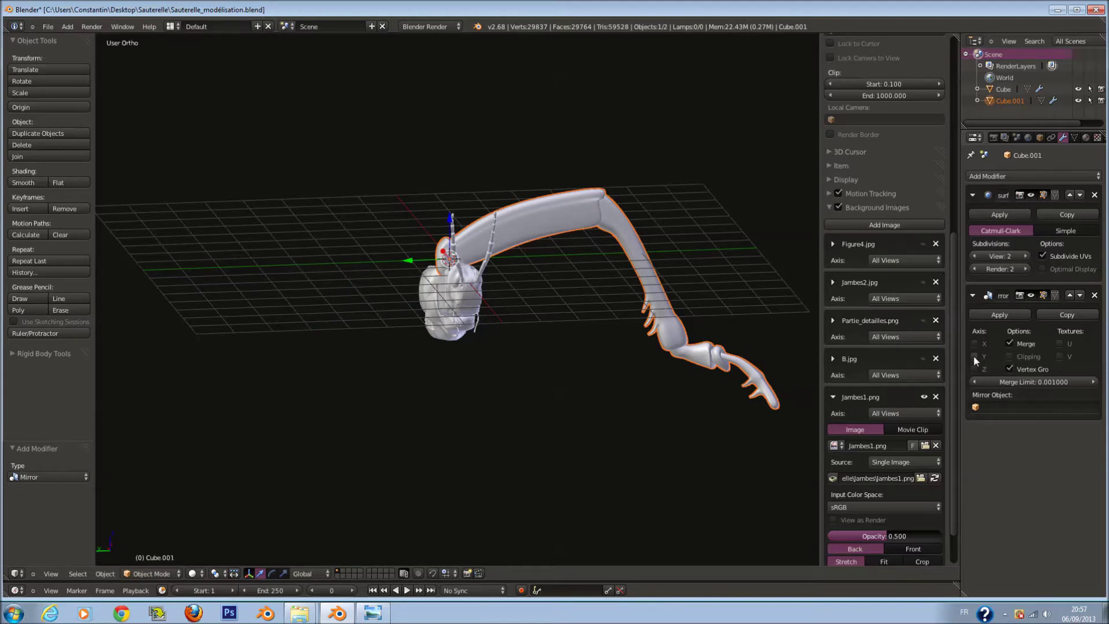
{"action": "left_click", "coordinate": [975, 344]}
{"action": "key", "text": "Tab"}
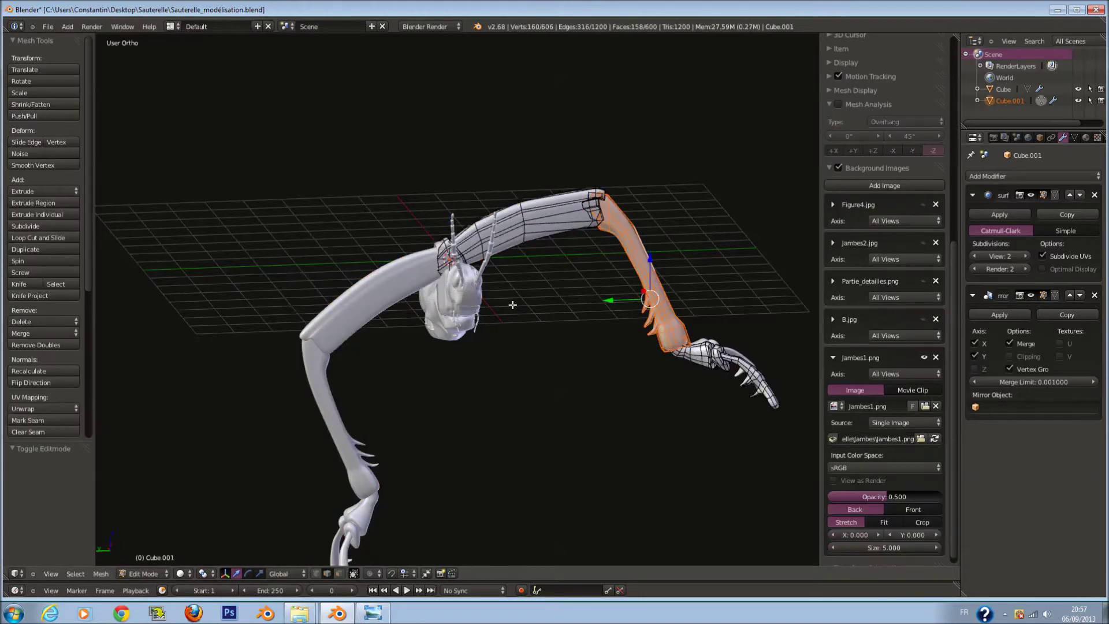
{"action": "key", "text": "KP_1"}
{"action": "key", "text": "KP_3"}
{"action": "key", "text": "Tab"}
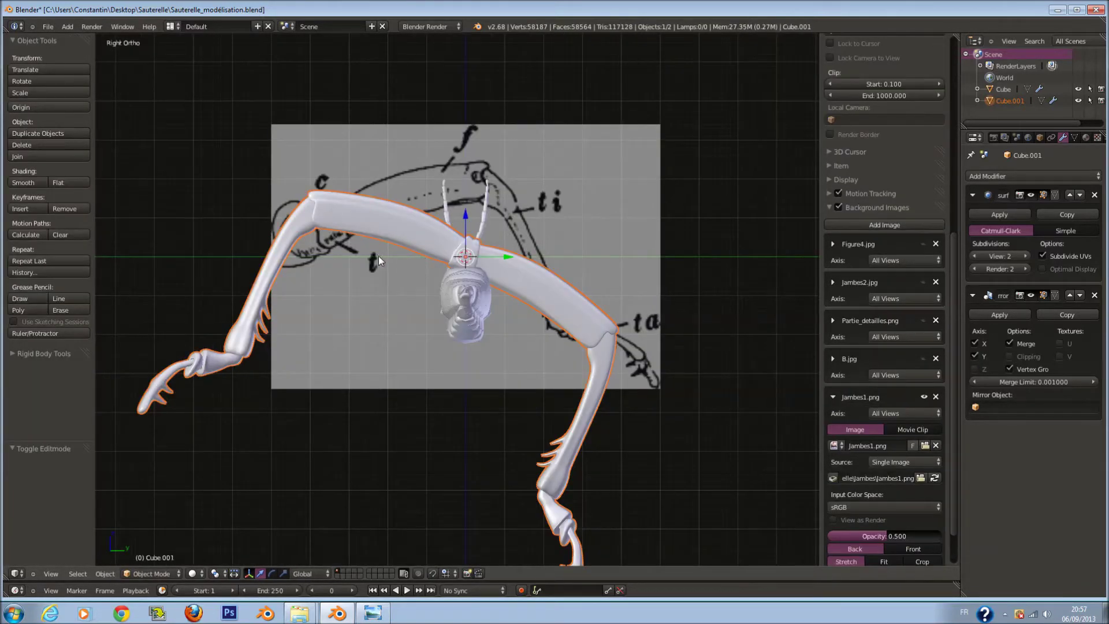
Set the leg's origin to the 3D cursor and apply its rotation
{"action": "left_click", "coordinate": [50, 109]}
{"action": "left_click", "coordinate": [37, 116]}
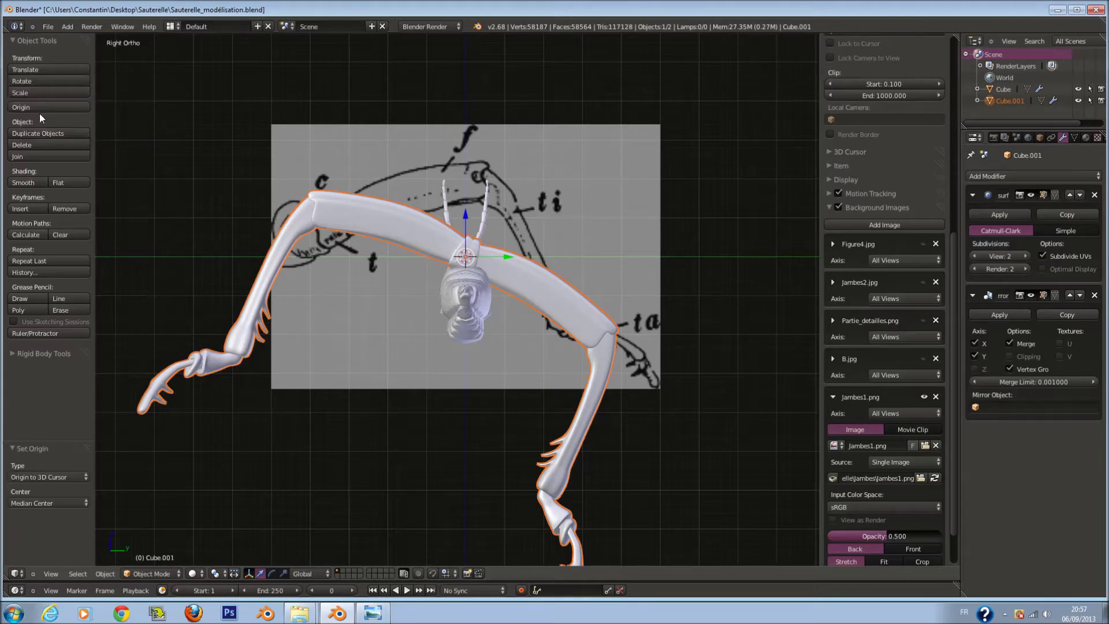
{"action": "scroll", "coordinate": [872, 179], "scroll_direction": "up", "scroll_amount": 3}
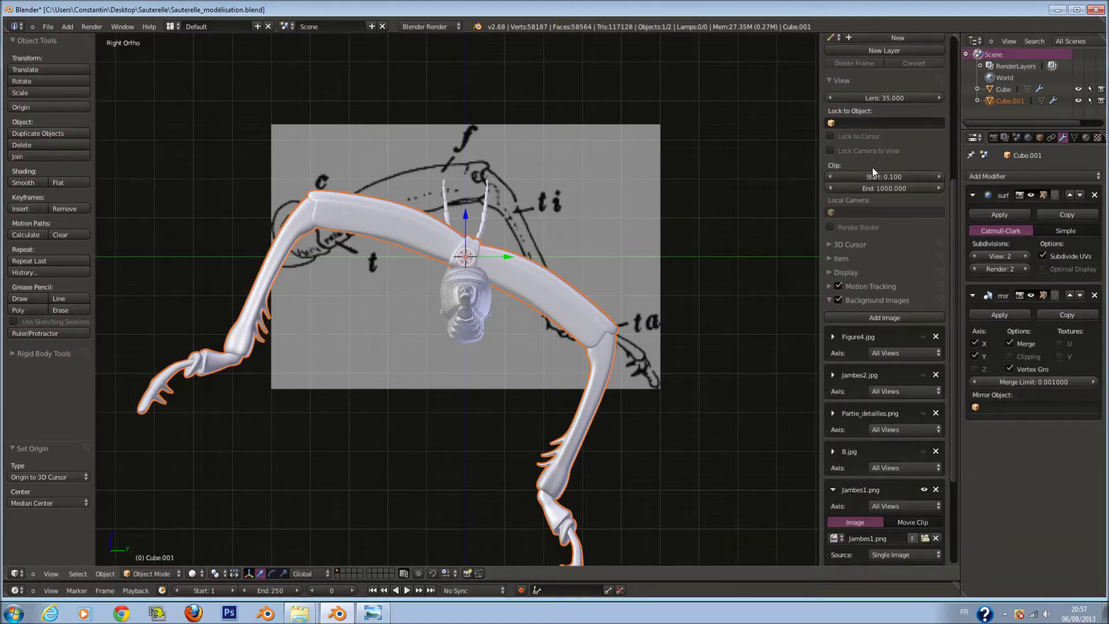
{"action": "scroll", "coordinate": [873, 173], "scroll_direction": "up", "scroll_amount": 3}
{"action": "scroll", "coordinate": [884, 232], "scroll_direction": "up", "scroll_amount": 4}
{"action": "scroll", "coordinate": [892, 173], "scroll_direction": "up", "scroll_amount": 5}
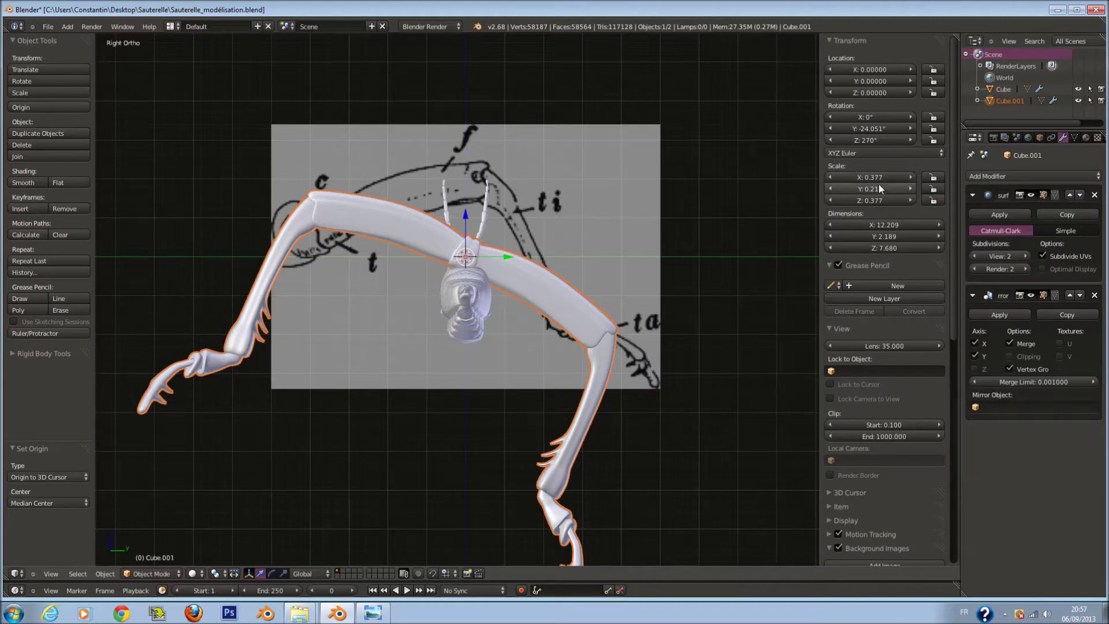
{"action": "key", "text": "ctrl+a"}
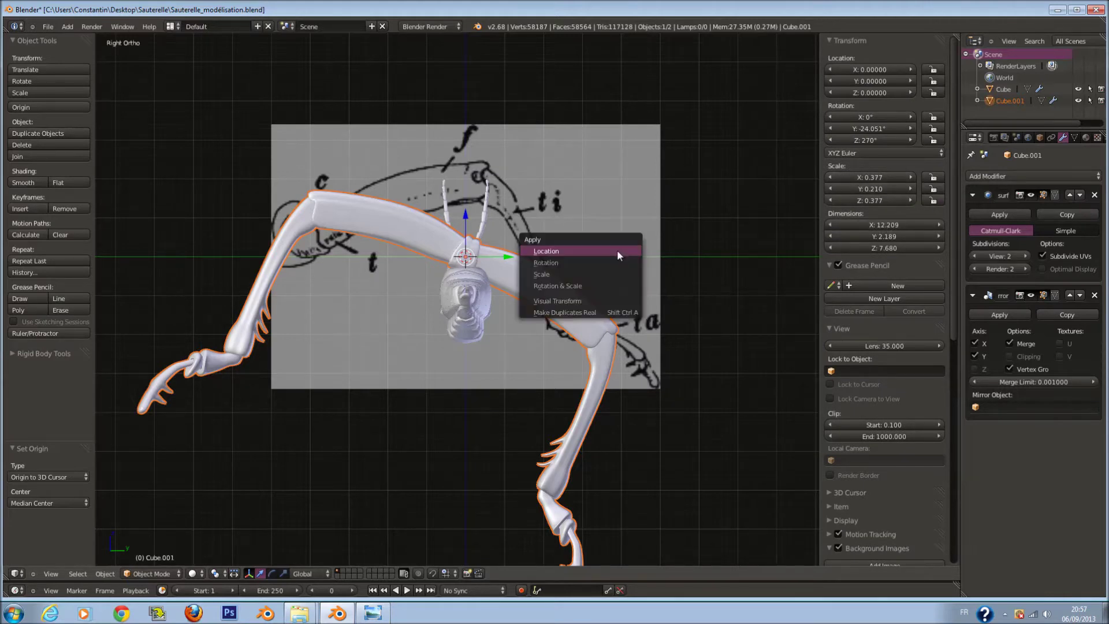
{"action": "left_click", "coordinate": [619, 263]}
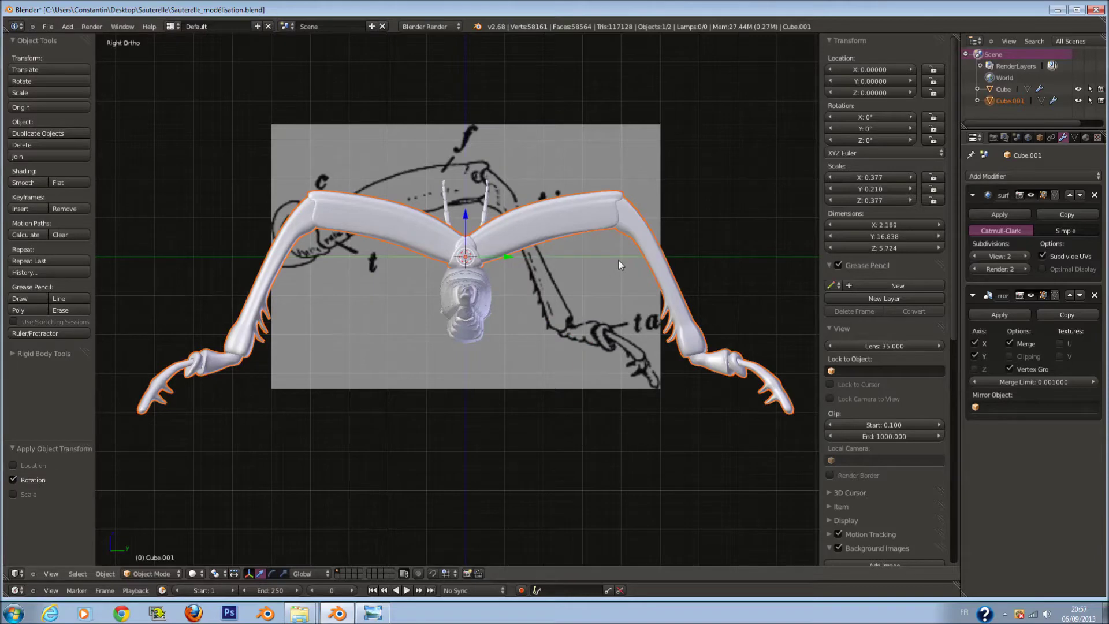
{"action": "key", "text": "ctrl+a"}
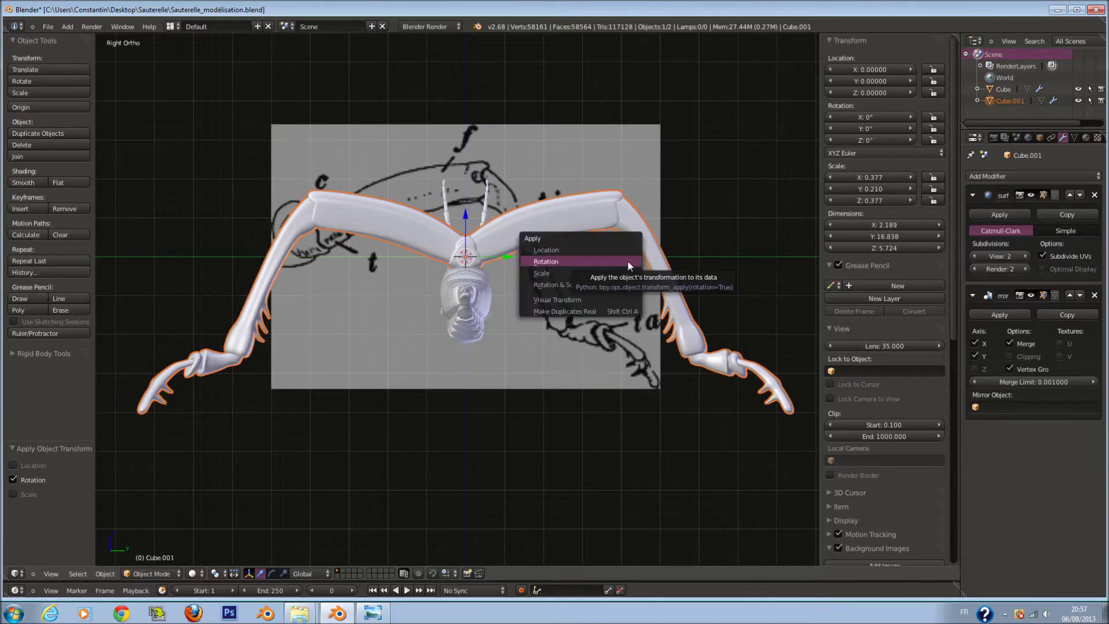
{"action": "scroll", "coordinate": [681, 242], "scroll_direction": "up", "scroll_amount": 1}
{"action": "scroll", "coordinate": [619, 243], "scroll_direction": "up", "scroll_amount": 1}
{"action": "scroll", "coordinate": [590, 243], "scroll_direction": "down", "scroll_amount": 1}
Shrink the leg mesh to 0.421 and move it under the body
{"action": "key", "text": "Tab"}
{"action": "key", "text": "a"}
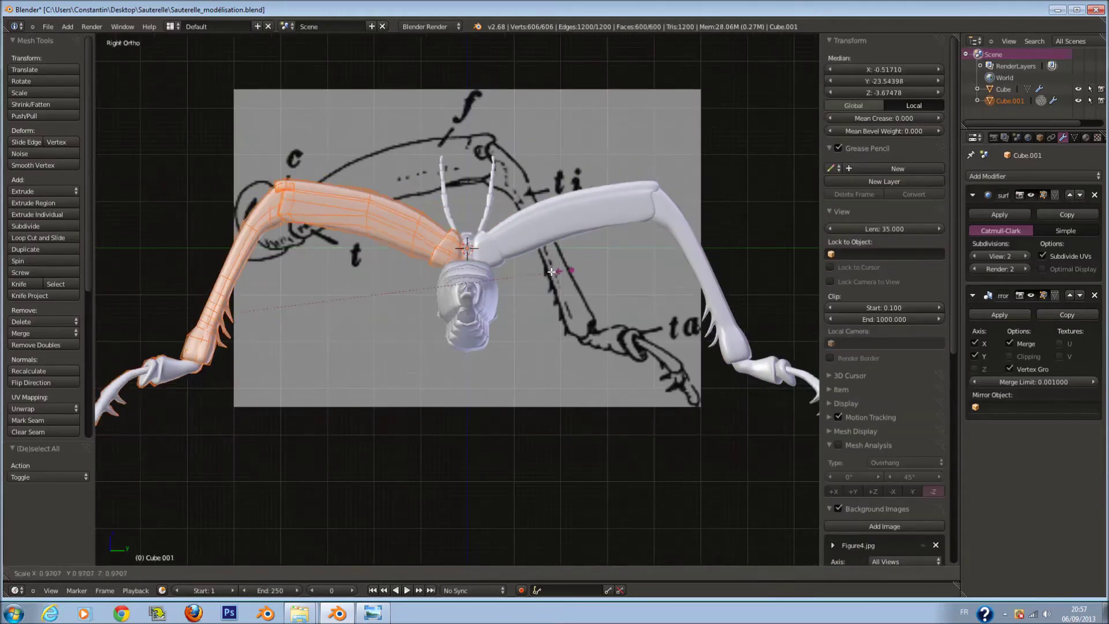
{"action": "key", "text": "s"}
{"action": "left_click", "coordinate": [416, 297]}
{"action": "key", "text": "g"}
{"action": "left_click", "coordinate": [479, 299]}
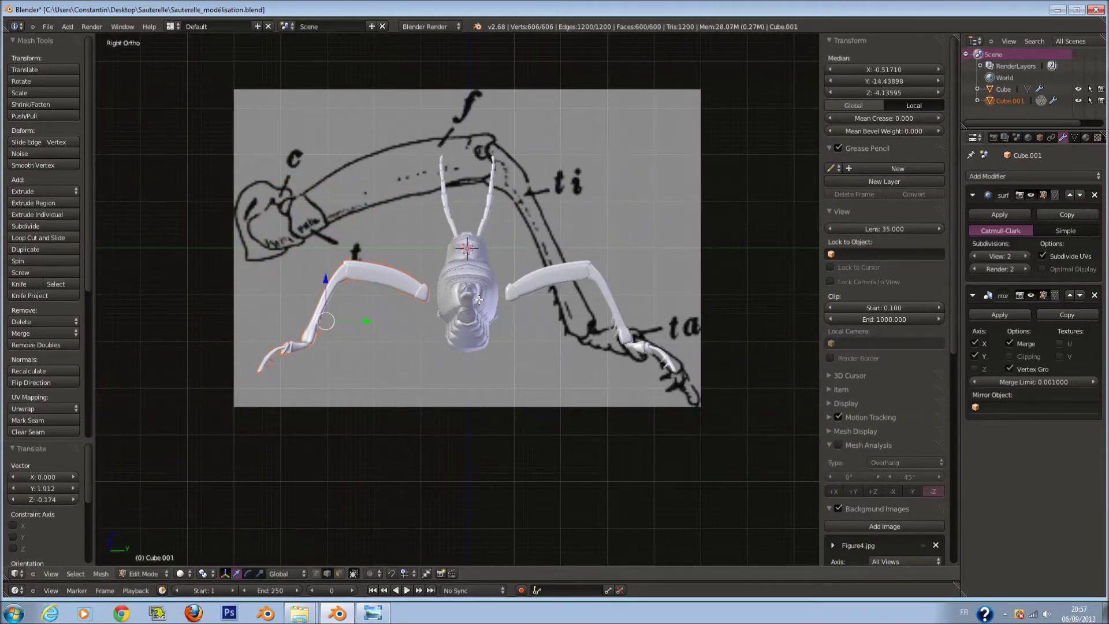
{"action": "key", "text": "KP_7"}
{"action": "scroll", "coordinate": [476, 300], "scroll_direction": "up", "scroll_amount": 2}
Mirror the leg on Y instead of X, scale it to 0.541, rotate it, and place it against the body
{"action": "left_click", "coordinate": [976, 356]}
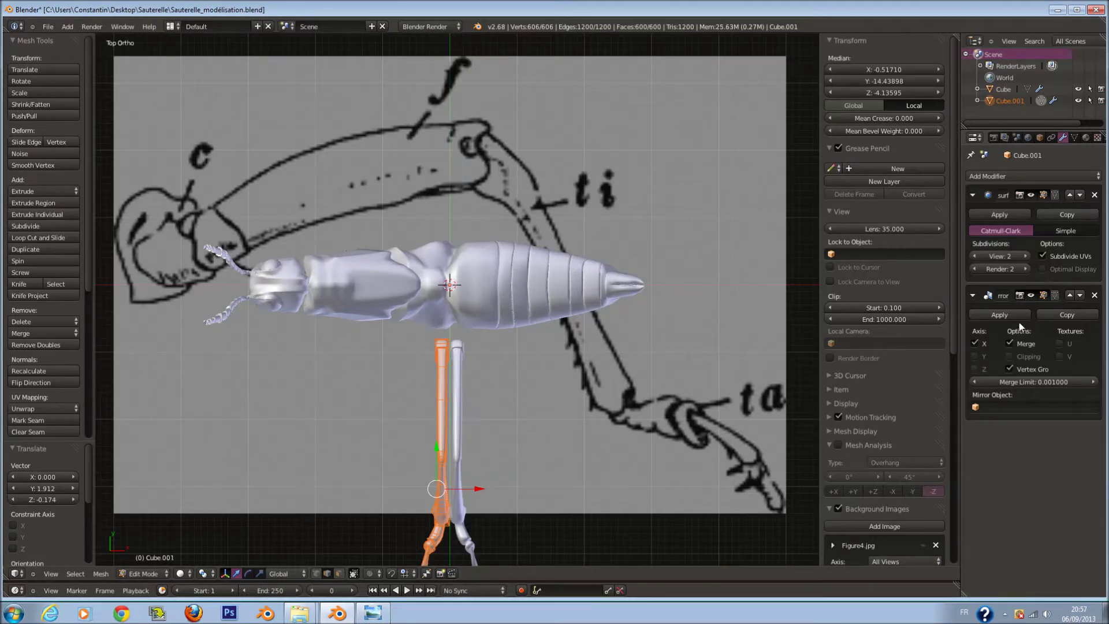
{"action": "left_click", "coordinate": [976, 356]}
{"action": "left_click", "coordinate": [976, 343]}
{"action": "key", "text": "g"}
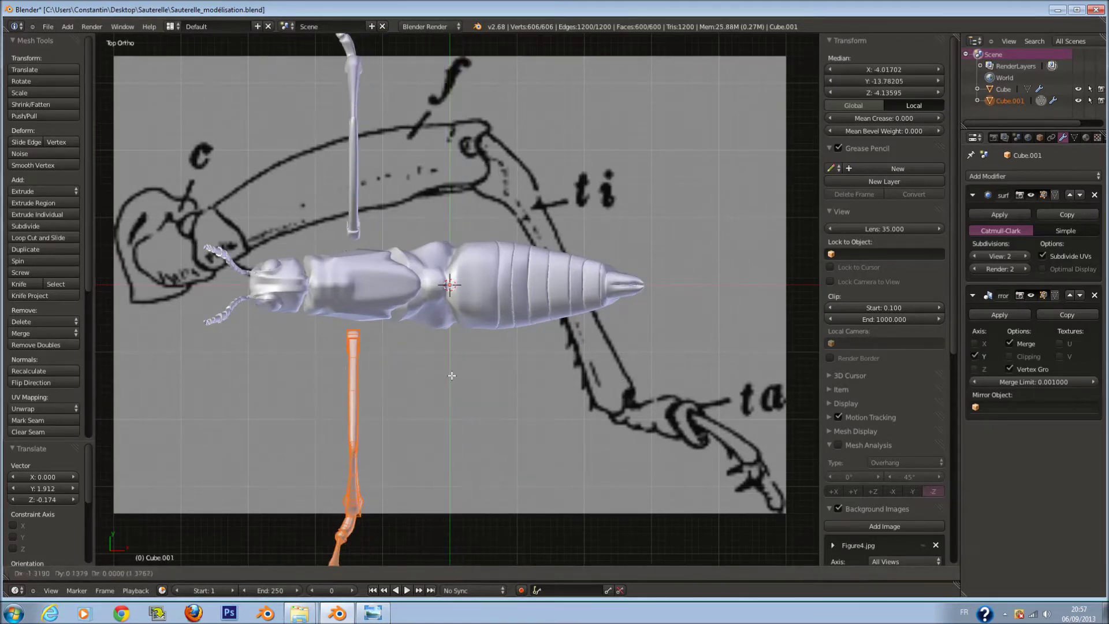
{"action": "left_click", "coordinate": [412, 369]}
{"action": "key", "text": "s"}
{"action": "left_click", "coordinate": [425, 379]}
{"action": "key", "text": "r"}
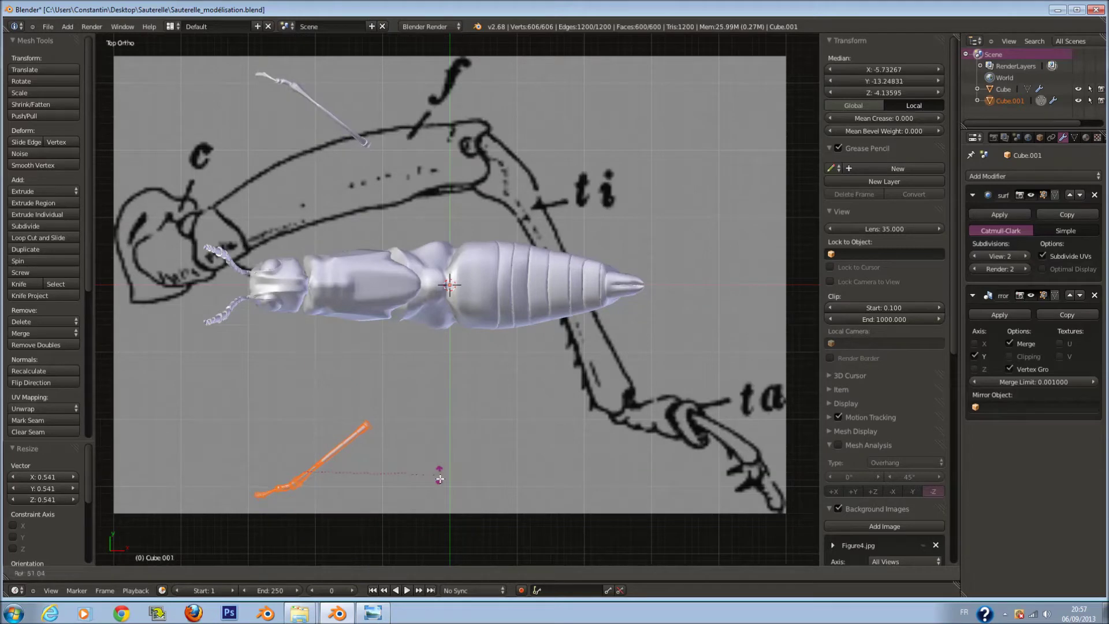
{"action": "left_click", "coordinate": [440, 478]}
{"action": "key", "text": "g"}
{"action": "left_click", "coordinate": [389, 364]}
{"action": "middle_click_drag", "start_coordinate": [389, 364], "coordinate": [399, 305]}
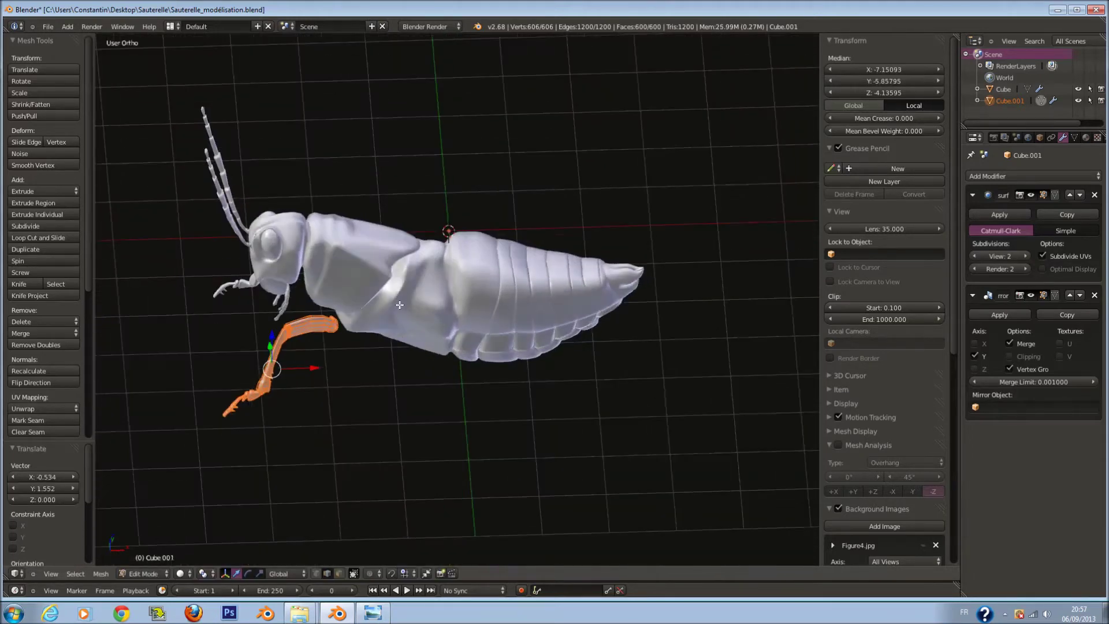
In front view, hide the Jambes1 reference and show the B.jpg grasshopper photo as background
{"action": "key", "text": "Tab"}
{"action": "middle_click_drag", "start_coordinate": [429, 373], "coordinate": [522, 318]}
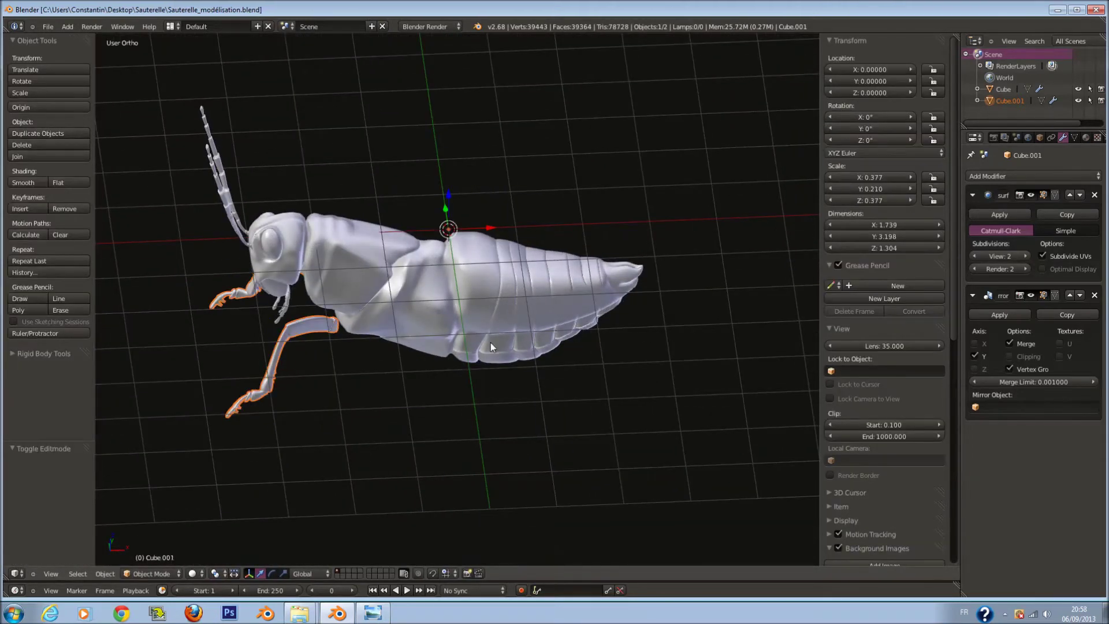
{"action": "left_click", "coordinate": [855, 47]}
{"action": "left_click", "coordinate": [860, 71]}
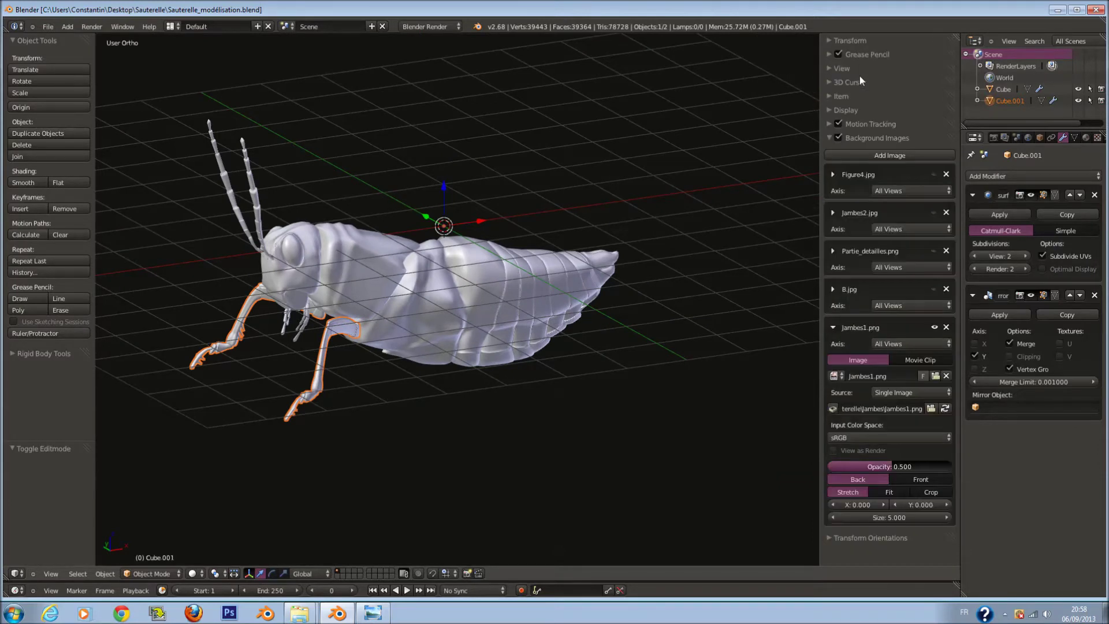
{"action": "key", "text": "KP_1"}
{"action": "left_click", "coordinate": [933, 328]}
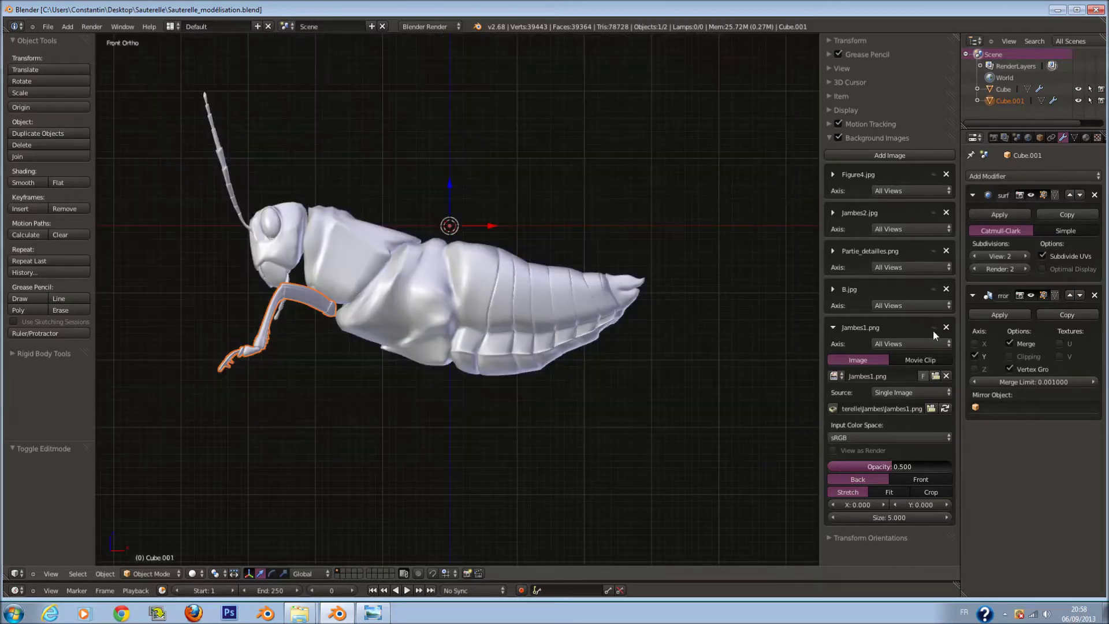
{"action": "left_click", "coordinate": [934, 289]}
Select the leg object instead of the grasshopper body, leaving the body in place
{"action": "scroll", "coordinate": [501, 305], "scroll_direction": "up", "scroll_amount": 1}
{"action": "right_click", "coordinate": [493, 317]}
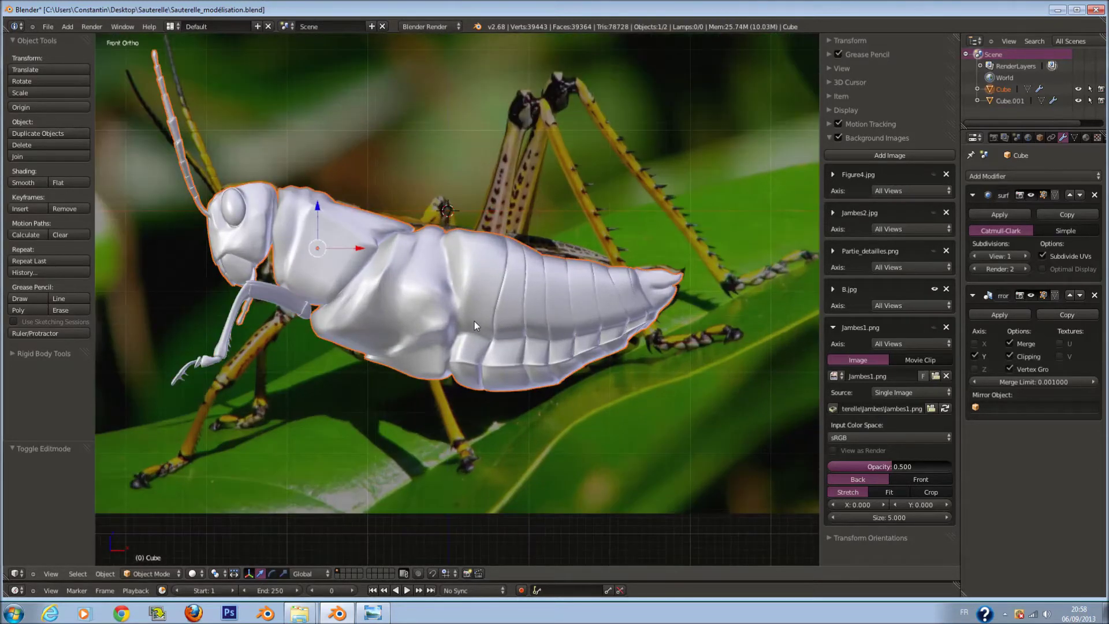
{"action": "key", "text": "g"}
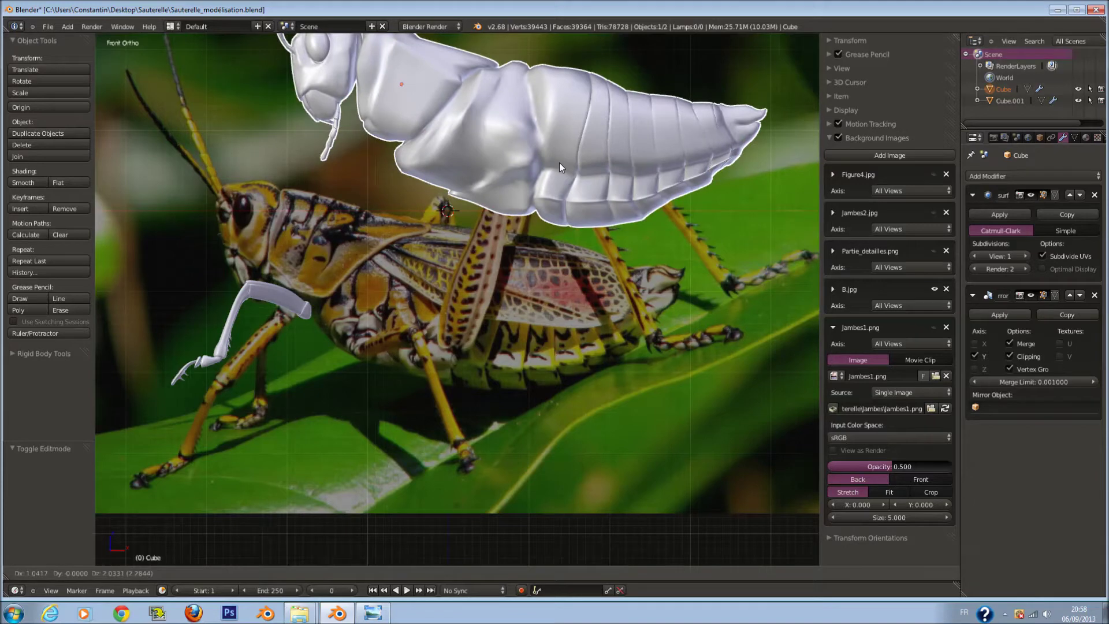
{"action": "right_click", "coordinate": [559, 163]}
{"action": "right_click", "coordinate": [294, 315]}
{"action": "scroll", "coordinate": [314, 317], "scroll_direction": "up", "scroll_amount": 1}
{"action": "scroll", "coordinate": [315, 317], "scroll_direction": "down", "scroll_amount": 1}
Scale the whole leg mesh by 1.624, place it over the photo's front leg and rotate it about -37°
{"action": "key", "text": "Tab"}
{"action": "key", "text": "a"}
{"action": "key", "text": "s"}
{"action": "left_click", "coordinate": [327, 288]}
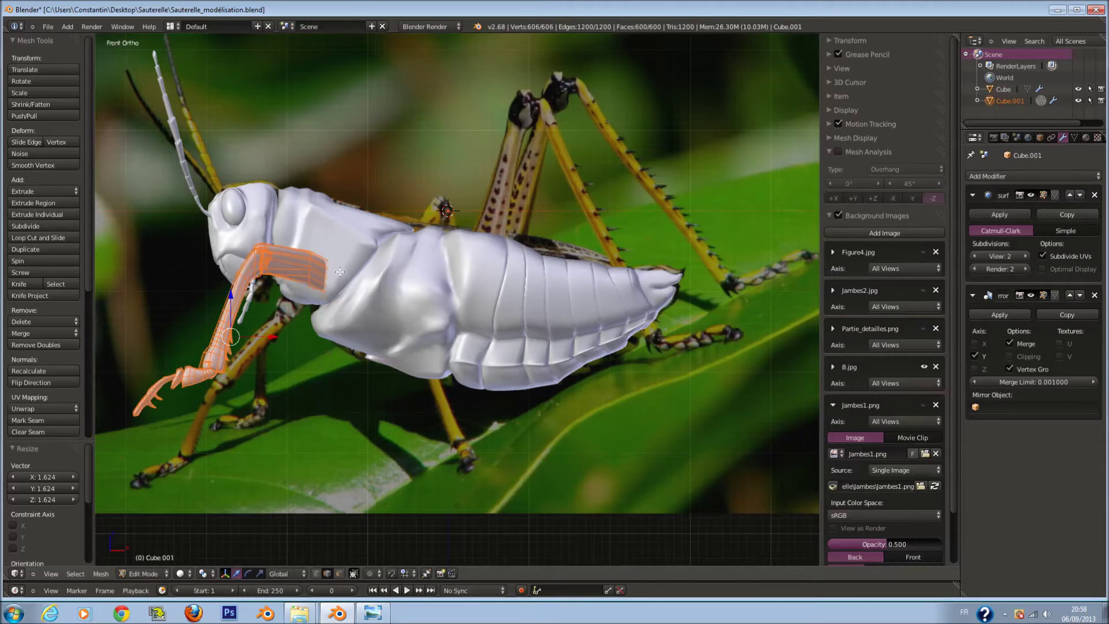
{"action": "key", "text": "g"}
{"action": "left_click", "coordinate": [300, 351]}
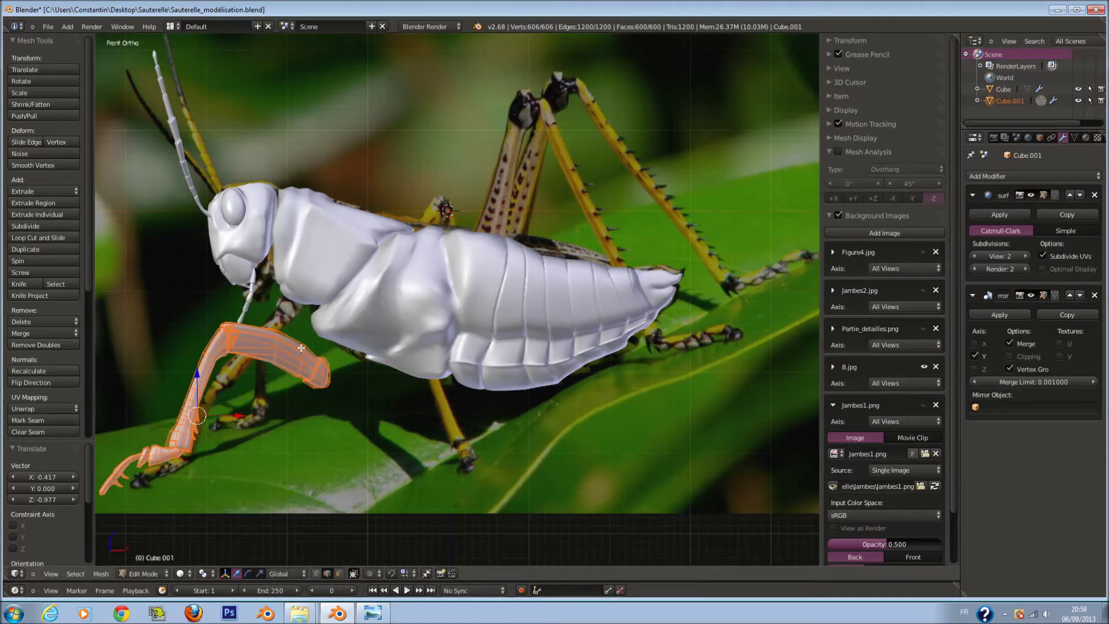
{"action": "key", "text": "r"}
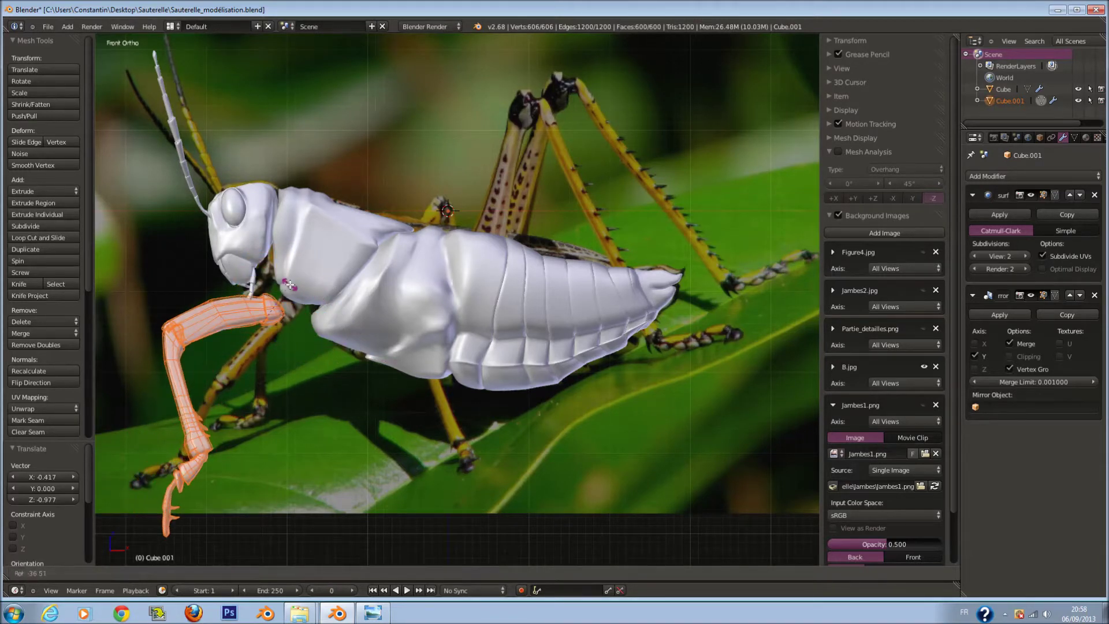
{"action": "left_click", "coordinate": [289, 283]}
{"action": "key", "text": "g"}
{"action": "left_click", "coordinate": [313, 288]}
Smooth the whole leg mesh with repeated Smooth Vertex passes
{"action": "mouse_move", "coordinate": [313, 289]}
{"action": "middle_mouse_down"}
{"action": "mouse_move", "coordinate": [457, 335]}
{"action": "mouse_move", "coordinate": [462, 324]}
{"action": "middle_mouse_up"}
{"action": "scroll", "coordinate": [462, 324], "scroll_direction": "up", "scroll_amount": 5}
{"action": "key", "text": "a"}
{"action": "right_click", "coordinate": [526, 340]}
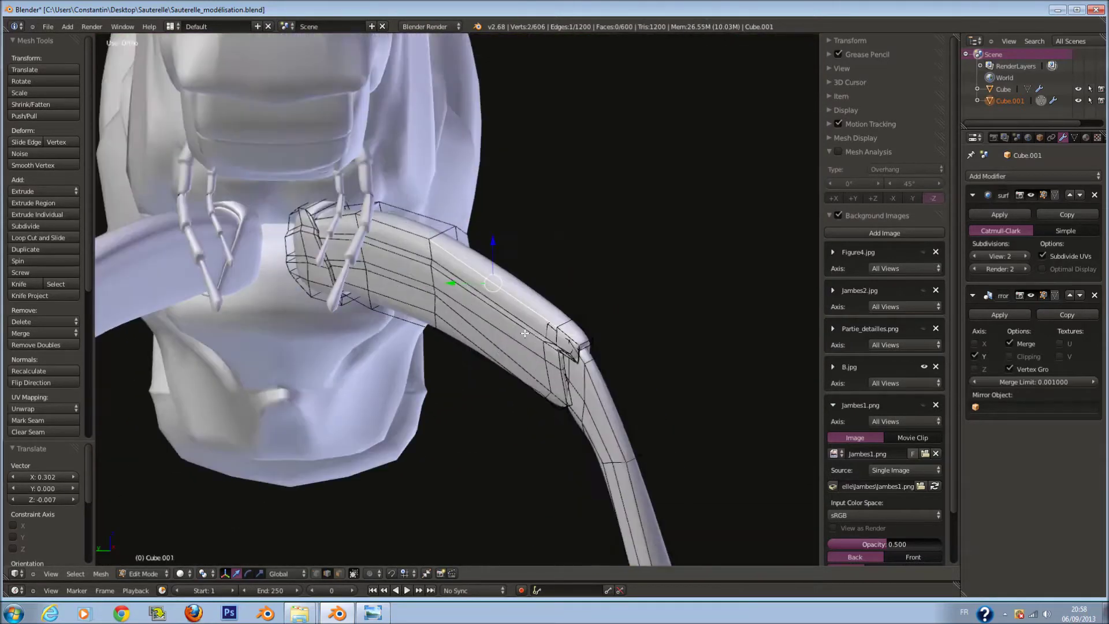
{"action": "scroll", "coordinate": [526, 340], "scroll_direction": "down", "scroll_amount": 3}
{"action": "key", "text": "a"}
{"action": "mouse_move", "coordinate": [526, 340]}
{"action": "middle_mouse_down"}
{"action": "mouse_move", "coordinate": [404, 289]}
{"action": "mouse_move", "coordinate": [448, 302]}
{"action": "middle_mouse_up"}
{"action": "left_click", "coordinate": [33, 166]}
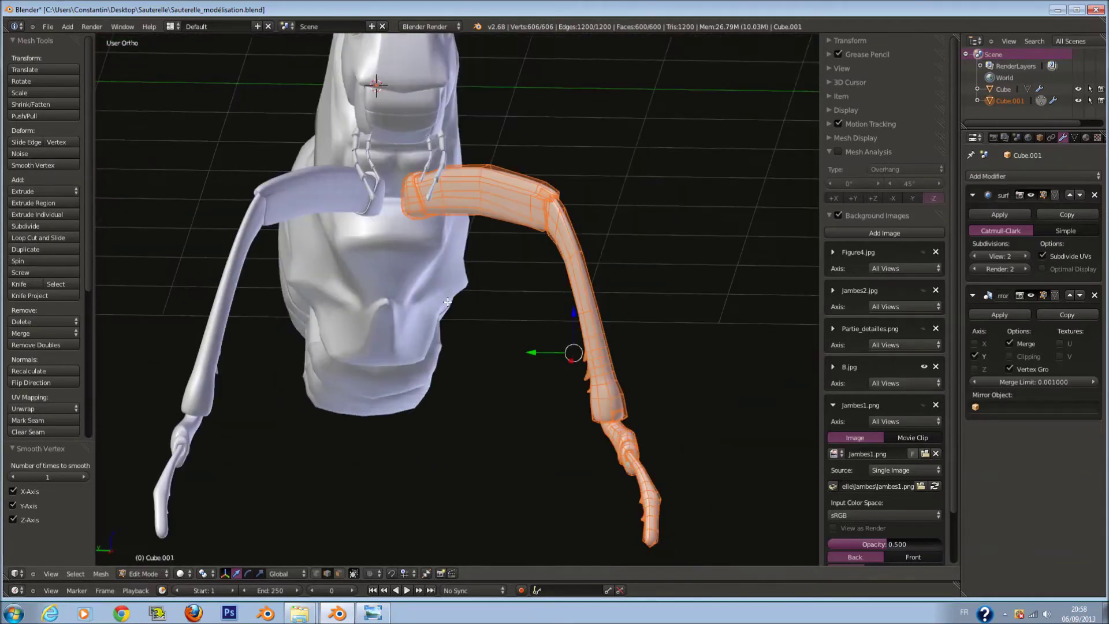
{"action": "left_click", "coordinate": [54, 164]}
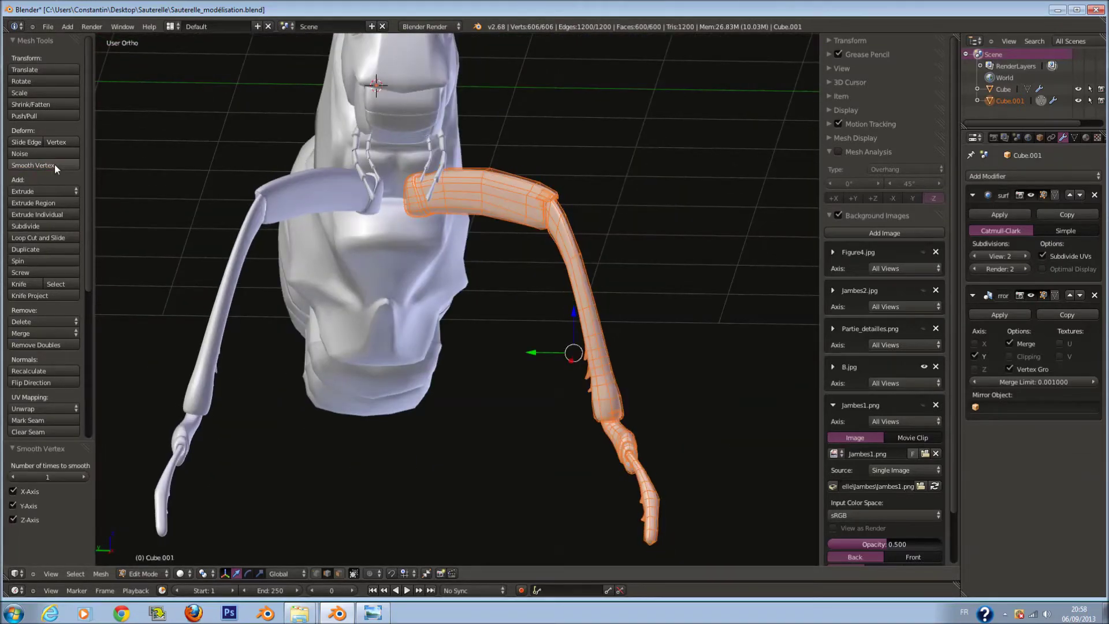
{"action": "left_click", "coordinate": [59, 162]}
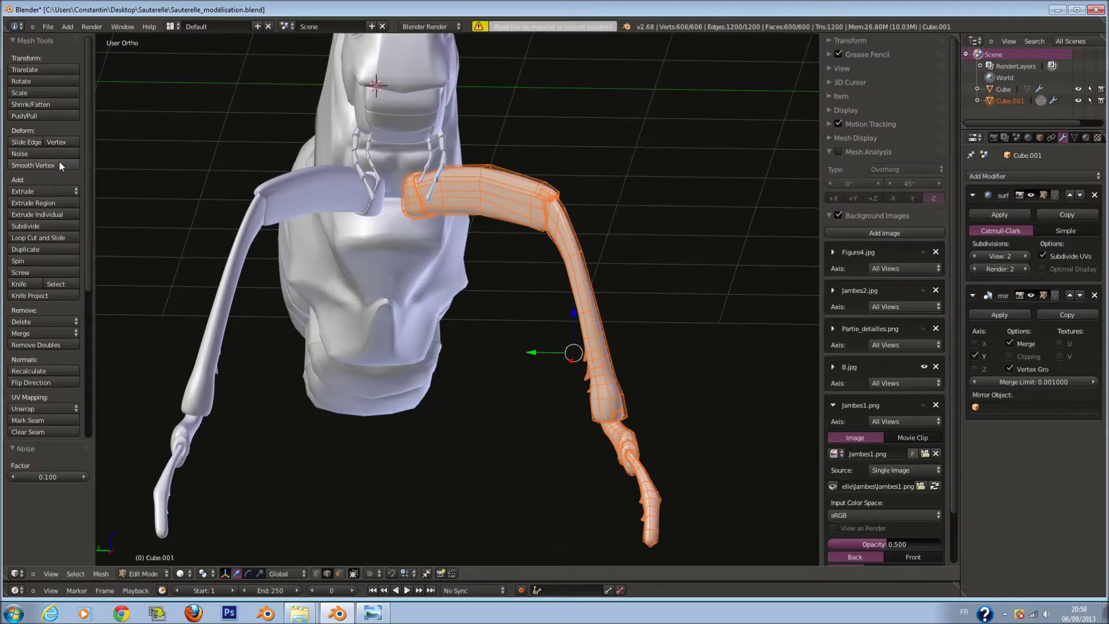
{"action": "mouse_move", "coordinate": [465, 325]}
{"action": "middle_mouse_down"}
{"action": "mouse_move", "coordinate": [486, 325]}
{"action": "mouse_move", "coordinate": [512, 348]}
{"action": "middle_mouse_up"}
In front view, reposition the leg and rotate it about -14° to match the photo
{"action": "key", "text": "Tab"}
{"action": "key", "text": "KP_1"}
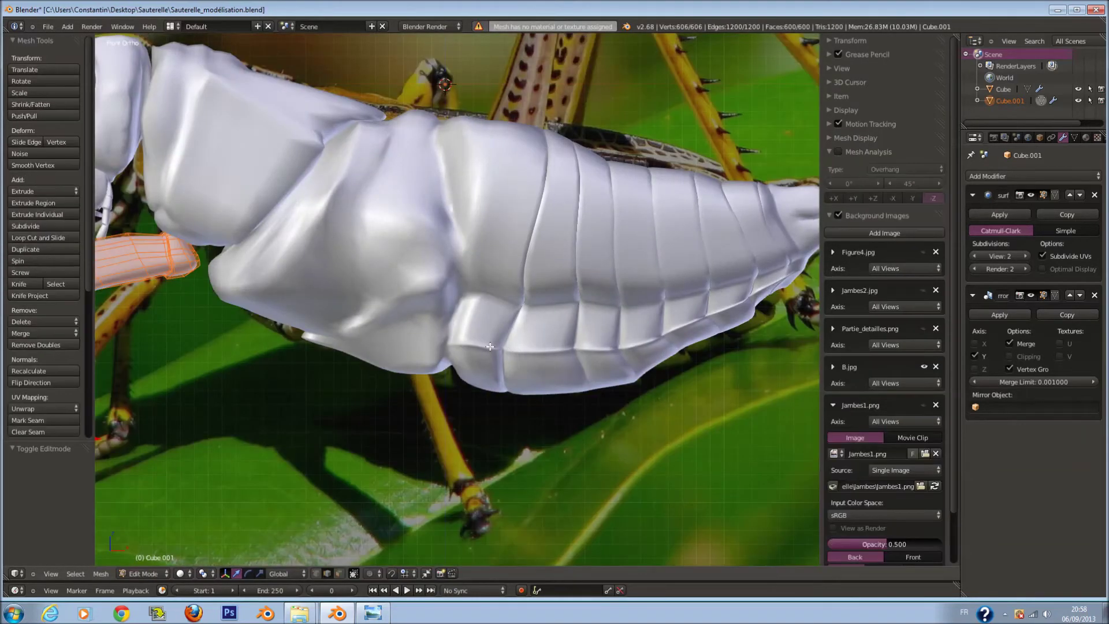
{"action": "scroll", "coordinate": [512, 348], "scroll_direction": "down", "scroll_amount": 3}
{"action": "key", "text": "Tab"}
{"action": "scroll", "coordinate": [421, 345], "scroll_direction": "up", "scroll_amount": 4}
{"action": "key", "text": "g"}
{"action": "left_click", "coordinate": [422, 341]}
{"action": "key", "text": "r"}
{"action": "left_click", "coordinate": [410, 286]}
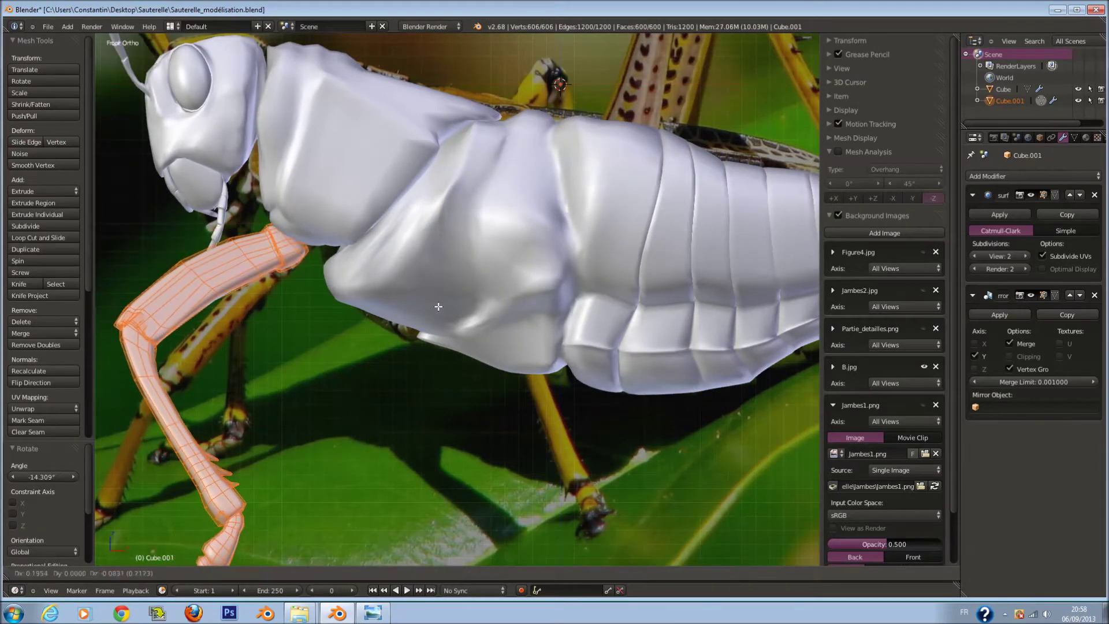
{"action": "left_click", "coordinate": [441, 314]}
{"action": "scroll", "coordinate": [384, 357], "scroll_direction": "down", "scroll_amount": 2}
{"action": "scroll", "coordinate": [386, 359], "scroll_direction": "down", "scroll_amount": 3, "text": "shift"}
{"action": "scroll", "coordinate": [386, 360], "scroll_direction": "up", "scroll_amount": 2, "text": "ctrl"}
{"action": "scroll", "coordinate": [386, 359], "scroll_direction": "up", "scroll_amount": 1, "text": "ctrl"}
In wireframe with proportional editing on, select the lower part of the leg
{"action": "key", "text": "z"}
{"action": "key", "text": "a"}
{"action": "key", "text": "a"}
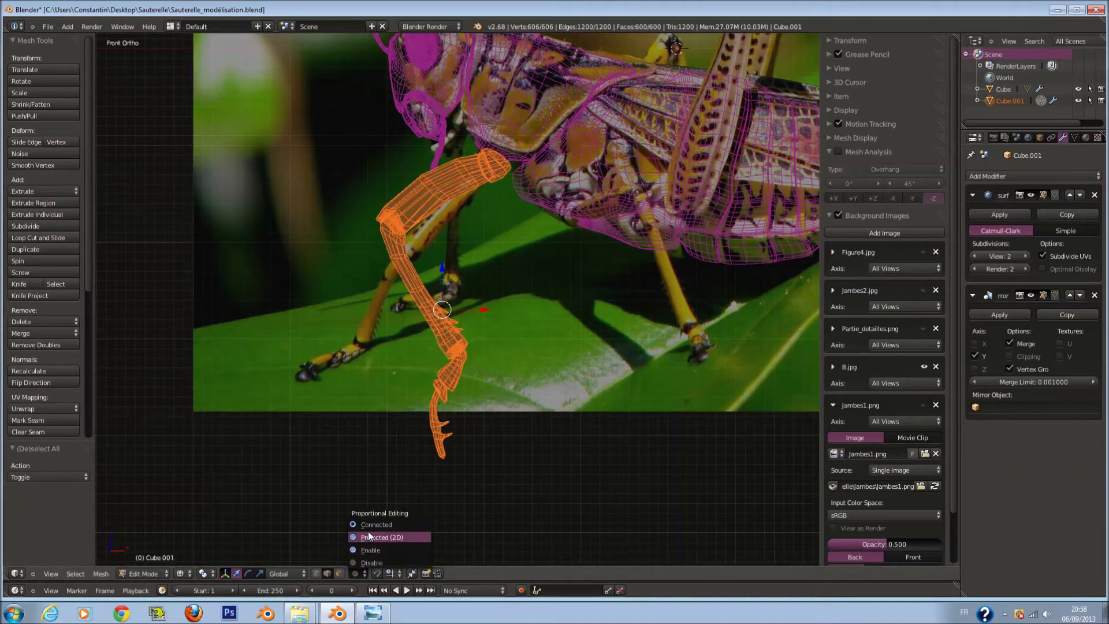
{"action": "left_click", "coordinate": [369, 536]}
{"action": "scroll", "coordinate": [480, 388], "scroll_direction": "up", "scroll_amount": 2}
{"action": "key", "text": "a"}
{"action": "mouse_move", "coordinate": [445, 321]}
{"action": "left_mouse_down"}
{"action": "mouse_move", "coordinate": [421, 483]}
{"action": "mouse_move", "coordinate": [496, 396]}
{"action": "left_mouse_up"}
{"action": "key", "text": "Escape"}
Move the lower leg left and rotate it about 45° to follow the photo
{"action": "key", "text": "g"}
{"action": "left_click", "coordinate": [447, 476]}
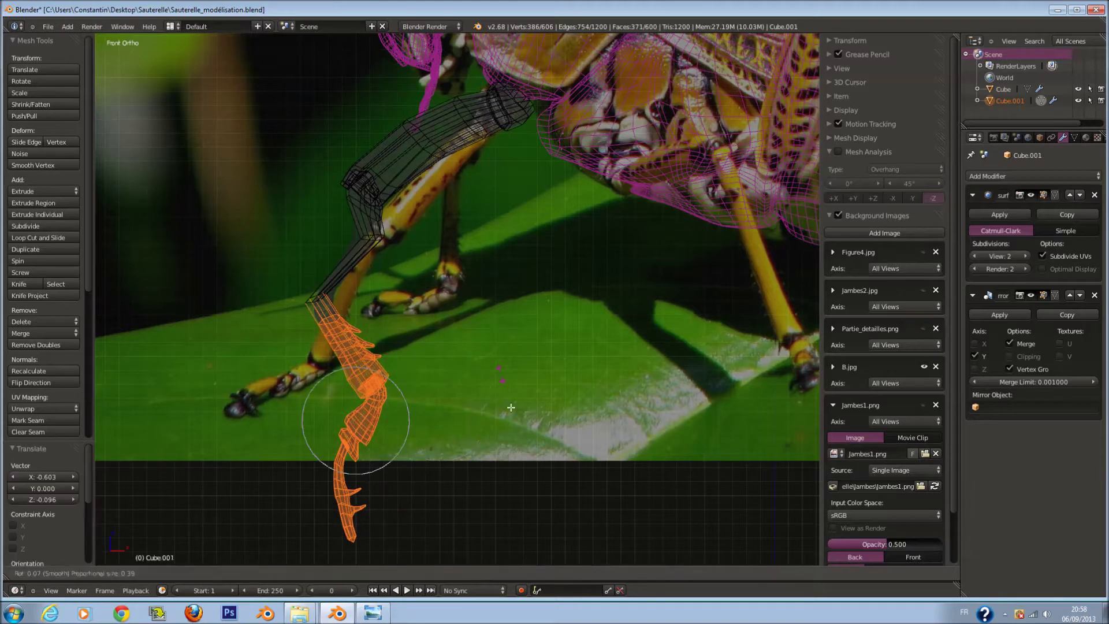
{"action": "key", "text": "r"}
{"action": "left_click", "coordinate": [463, 466]}
{"action": "key", "text": "g"}
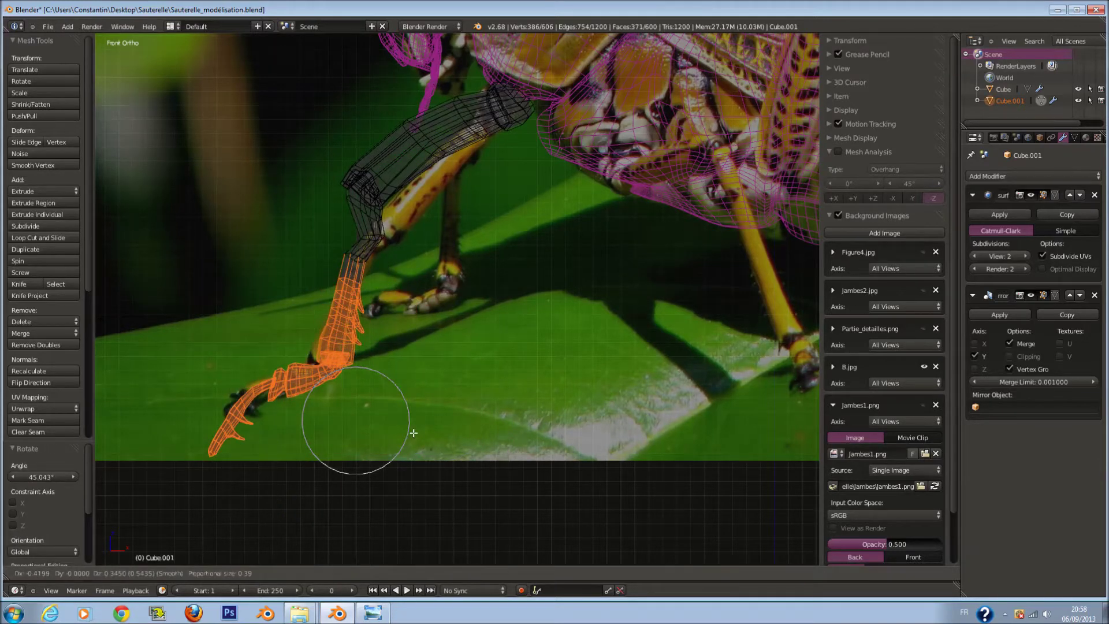
{"action": "left_click", "coordinate": [405, 441]}
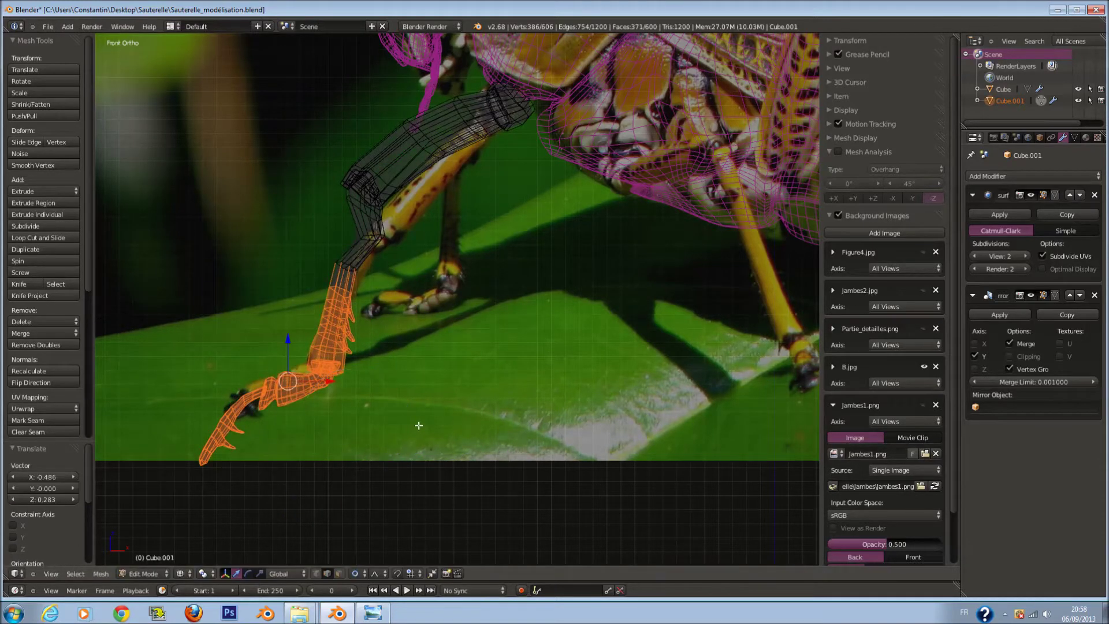
Move and rotate the foot to trace the photographed leg
{"action": "key", "text": "g"}
{"action": "left_click", "coordinate": [447, 441]}
{"action": "key", "text": "r"}
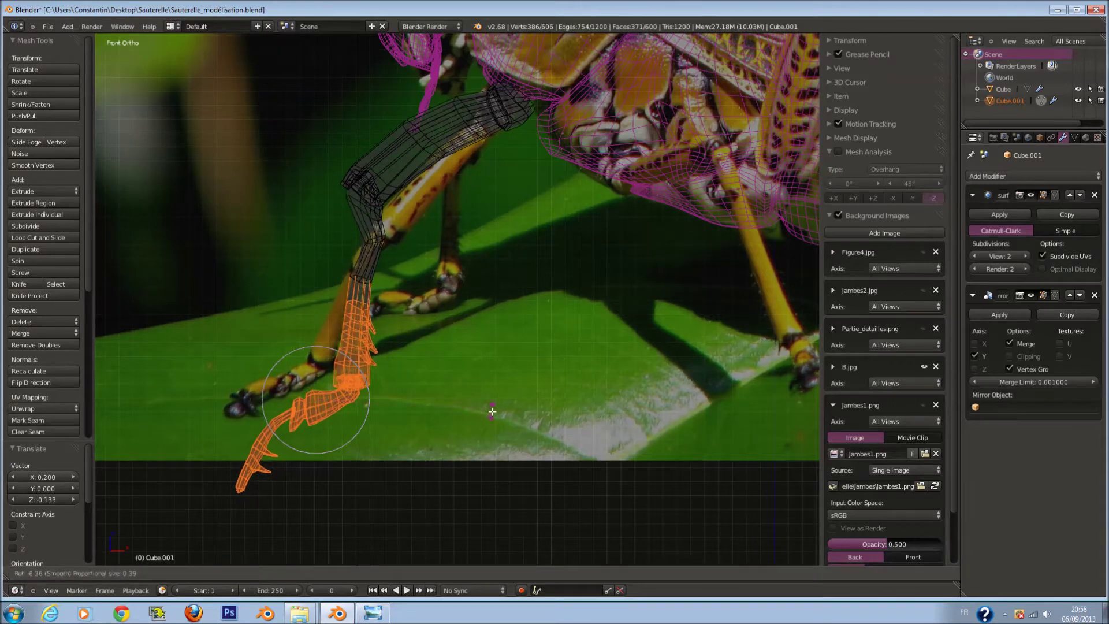
{"action": "left_click", "coordinate": [496, 410]}
Select the upper part of the leg and shift it to line up with the photo
{"action": "key", "text": "a"}
{"action": "key", "text": "c"}
{"action": "mouse_move", "coordinate": [372, 161]}
{"action": "left_mouse_down"}
{"action": "mouse_move", "coordinate": [362, 281]}
{"action": "mouse_move", "coordinate": [268, 471]}
{"action": "left_mouse_up"}
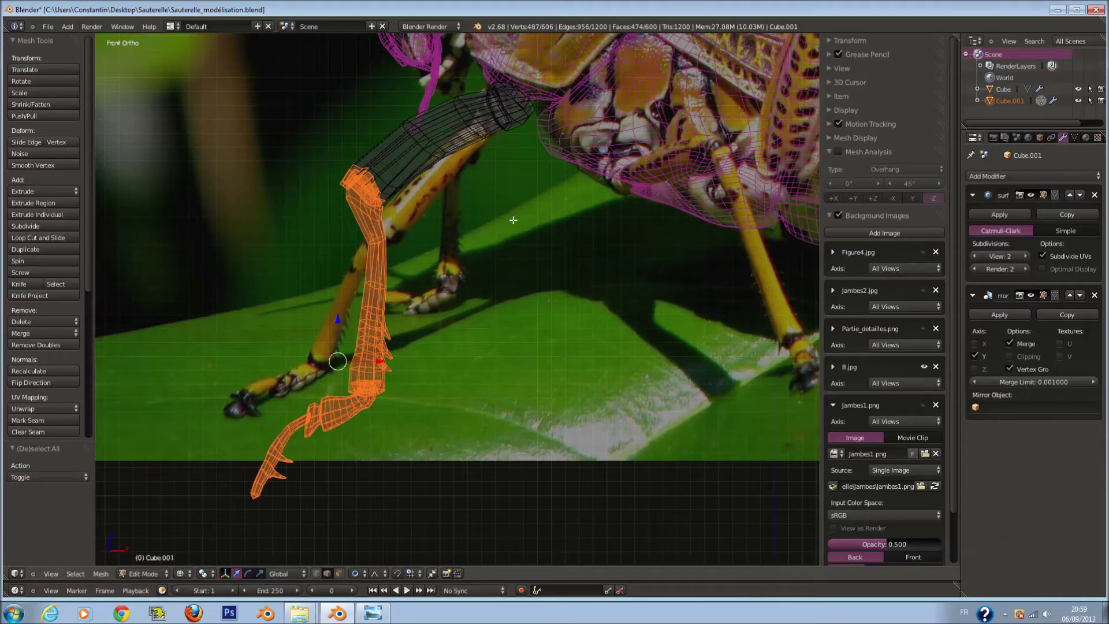
{"action": "key", "text": "g"}
{"action": "left_click", "coordinate": [505, 271]}
{"action": "key", "text": "r"}
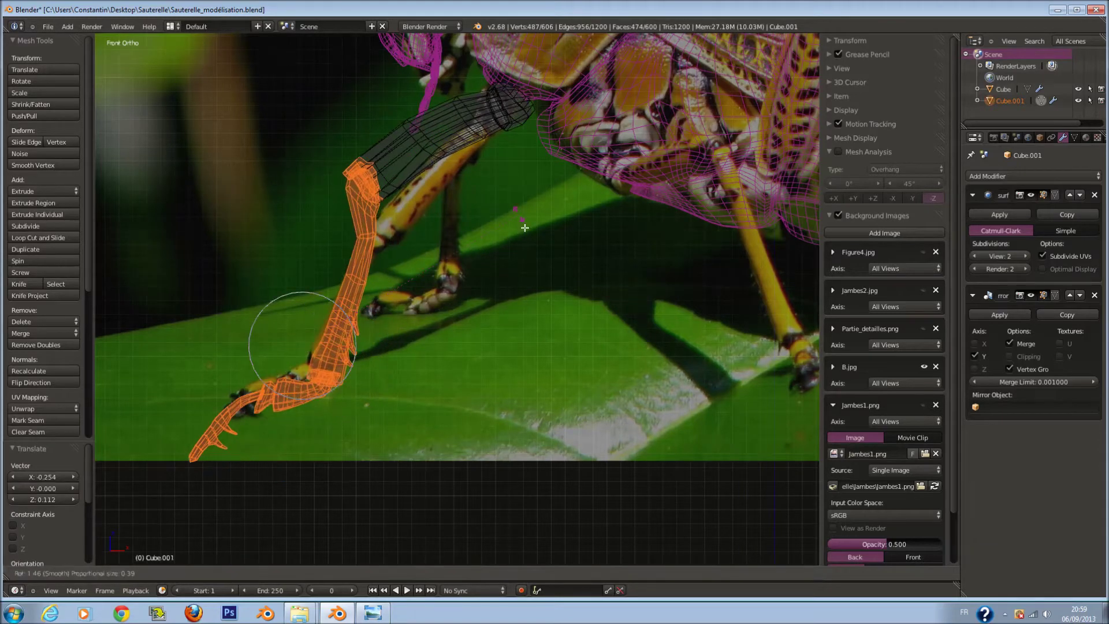
{"action": "key", "text": "g"}
{"action": "left_click", "coordinate": [495, 237]}
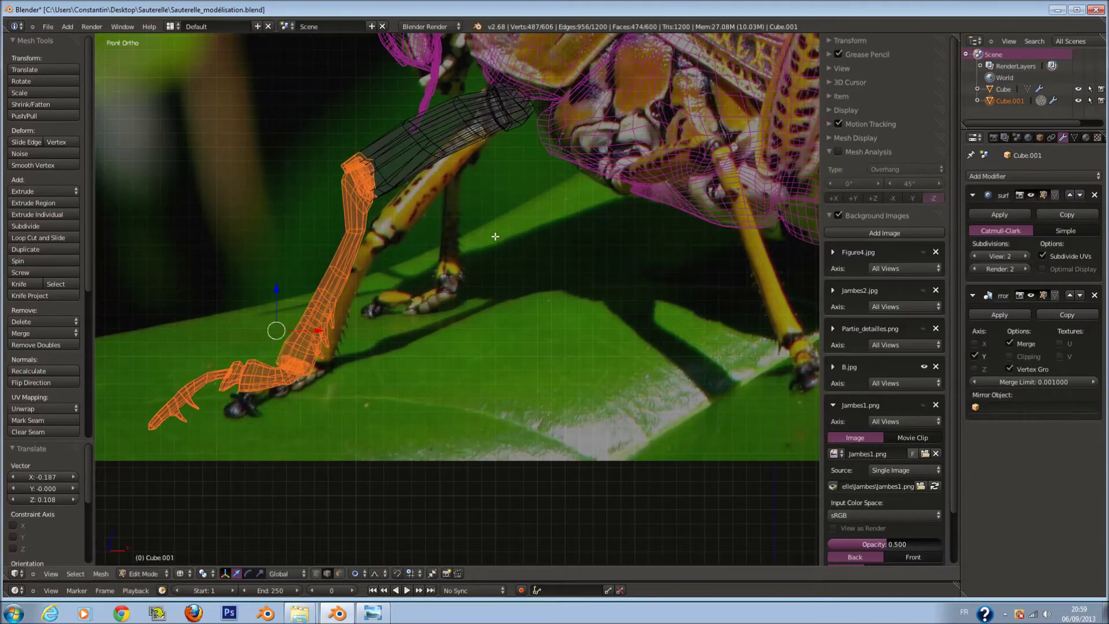
{"action": "scroll", "coordinate": [495, 237], "scroll_direction": "up", "scroll_amount": 2}
{"action": "scroll", "coordinate": [407, 167], "scroll_direction": "up", "scroll_amount": 3}
Circle-select the upper femur section's vertices in solid shading
{"action": "key", "text": "a"}
{"action": "key", "text": "a"}
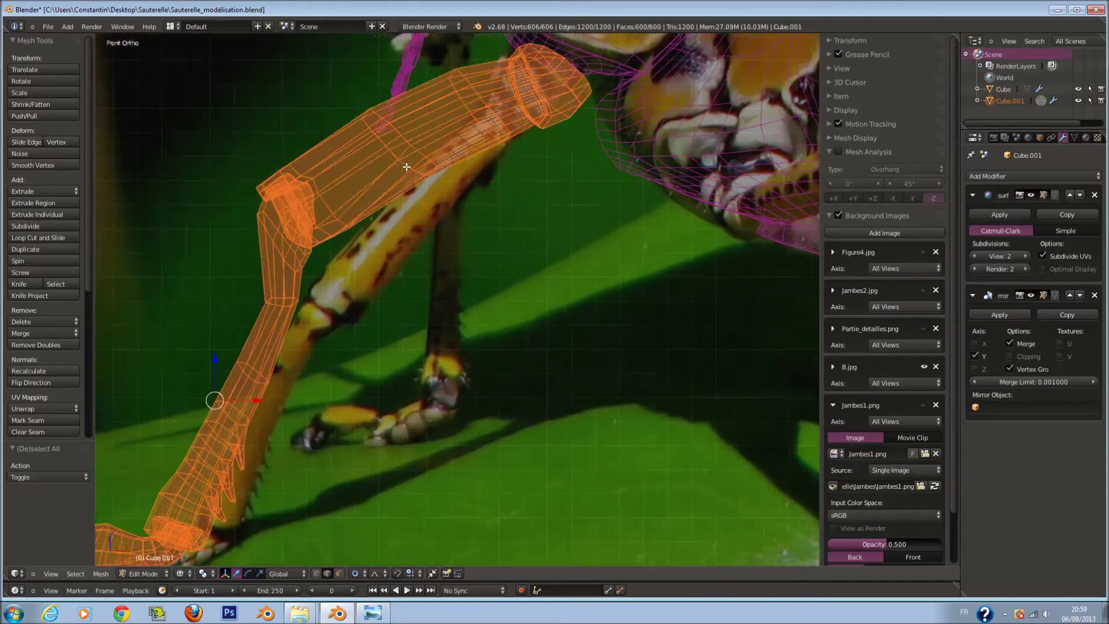
{"action": "key", "text": "a"}
{"action": "key", "text": "c"}
{"action": "left_click_drag", "start_coordinate": [315, 159], "coordinate": [467, 71]}
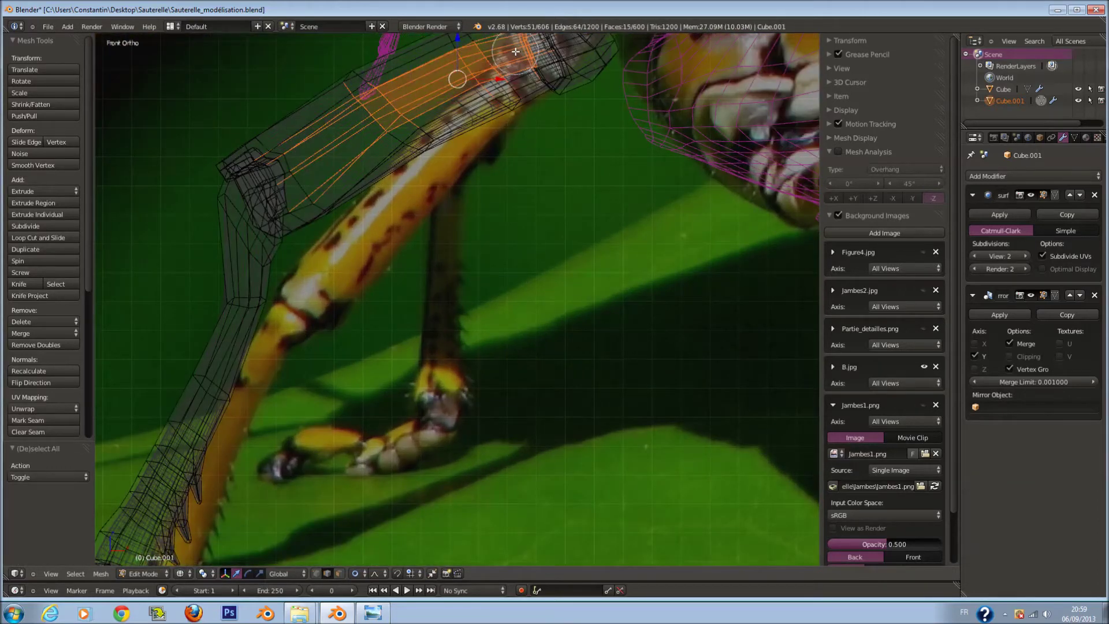
{"action": "key", "text": "Escape"}
{"action": "key", "text": "z"}
{"action": "middle_click_drag", "start_coordinate": [557, 295], "coordinate": [594, 278]}
Widen the femur section by scaling it along Y, then along X
{"action": "key", "text": "s"}
{"action": "key", "text": "y"}
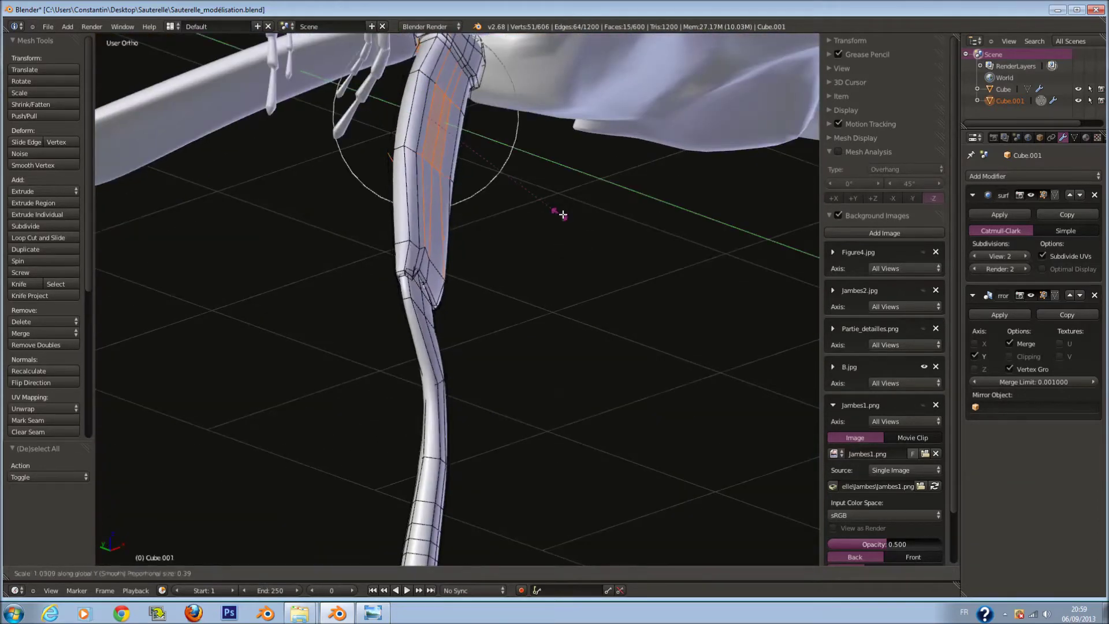
{"action": "left_click", "coordinate": [573, 214]}
{"action": "middle_click_drag", "start_coordinate": [573, 214], "coordinate": [515, 494]}
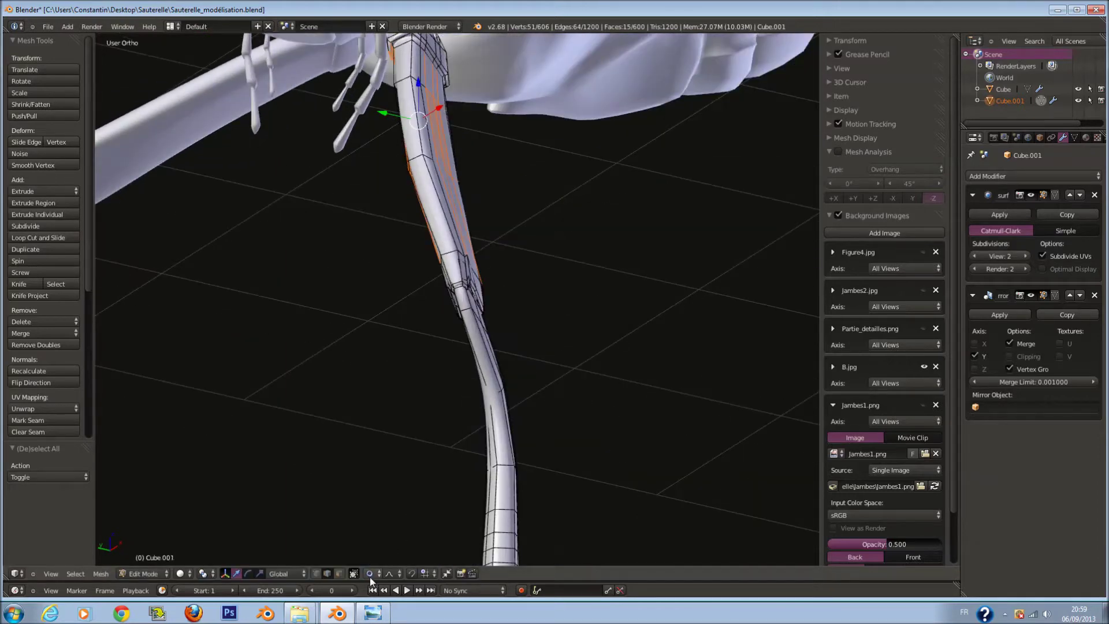
{"action": "middle_click_drag", "start_coordinate": [548, 282], "coordinate": [618, 200]}
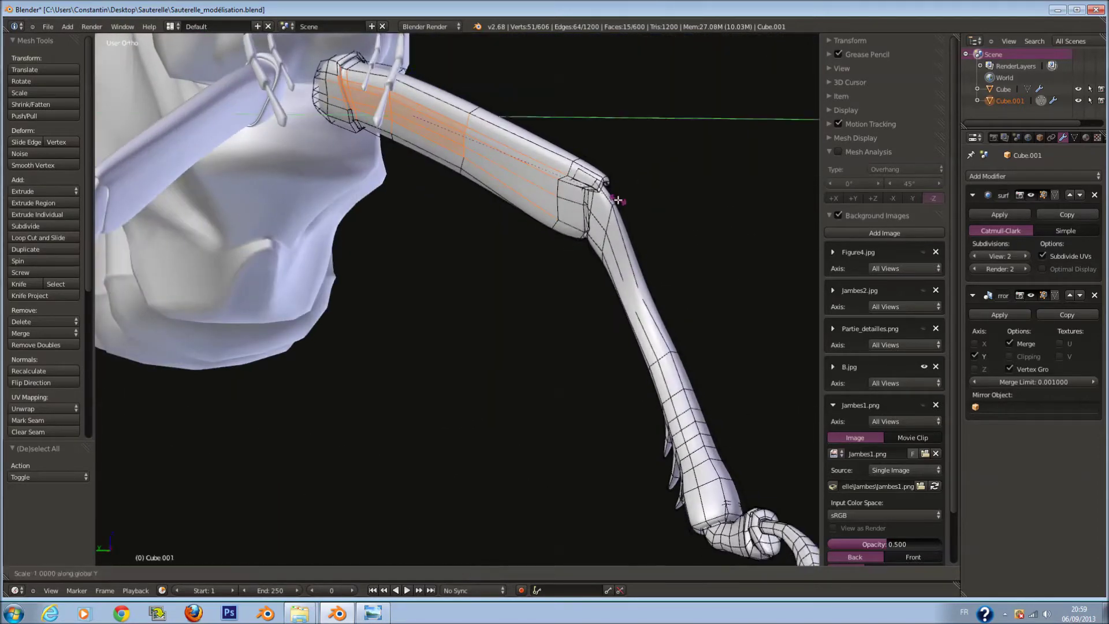
{"action": "middle_click", "coordinate": [623, 197]}
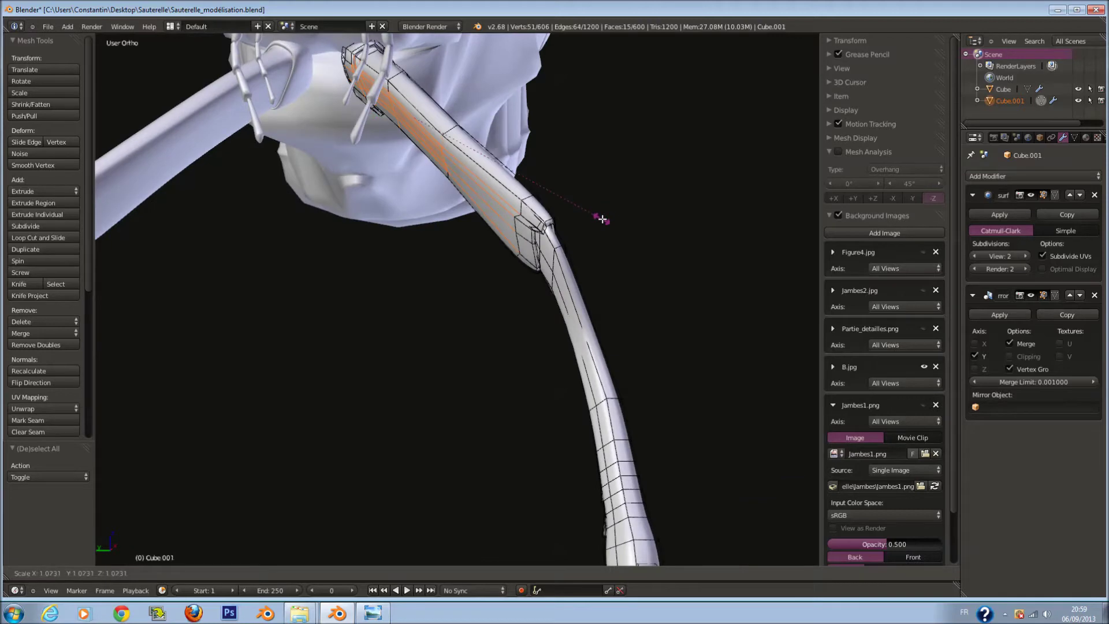
{"action": "key", "text": "x"}
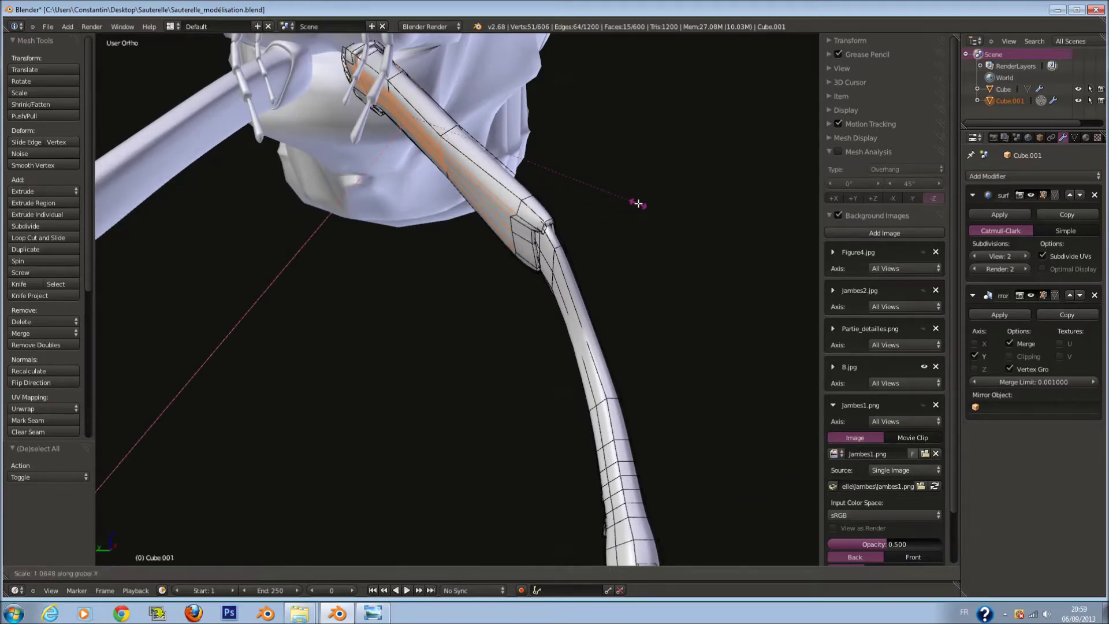
{"action": "left_click", "coordinate": [649, 196]}
Scale the femur section along Y again, then enlarge it slightly uniformly
{"action": "middle_click_drag", "start_coordinate": [649, 196], "coordinate": [568, 196]}
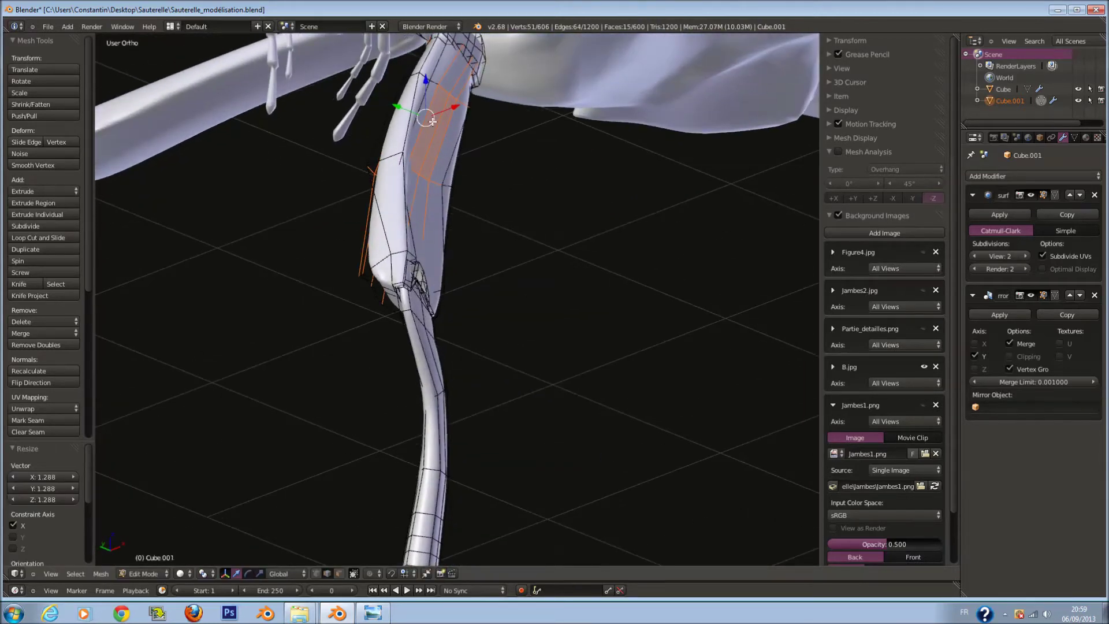
{"action": "key", "text": "y"}
{"action": "left_click", "coordinate": [549, 214]}
{"action": "middle_click_drag", "start_coordinate": [549, 214], "coordinate": [579, 220]}
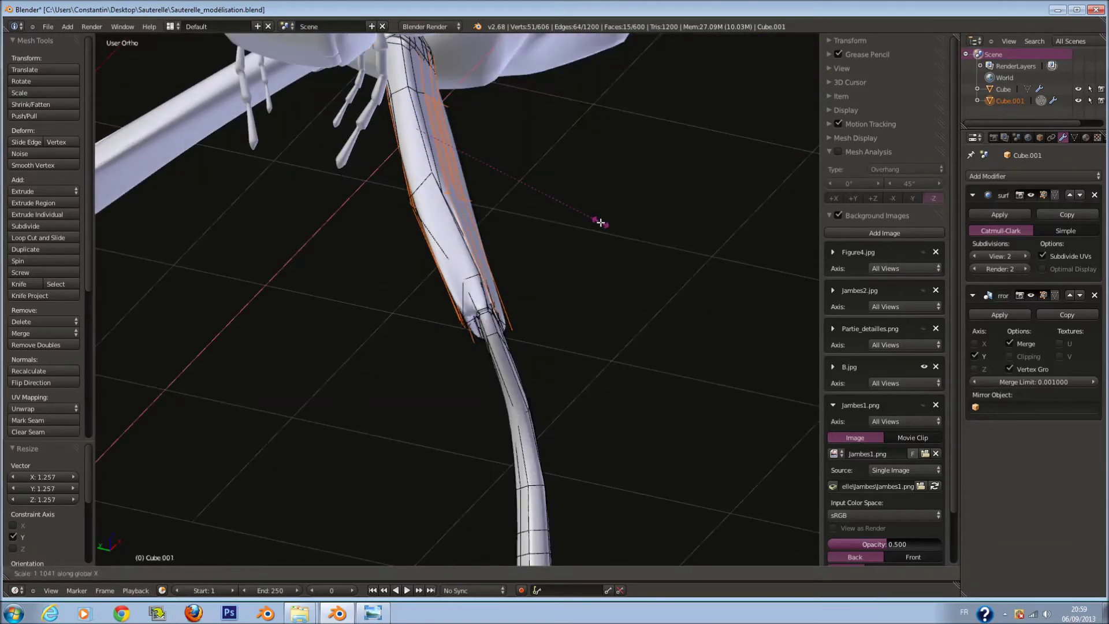
{"action": "key", "text": "s"}
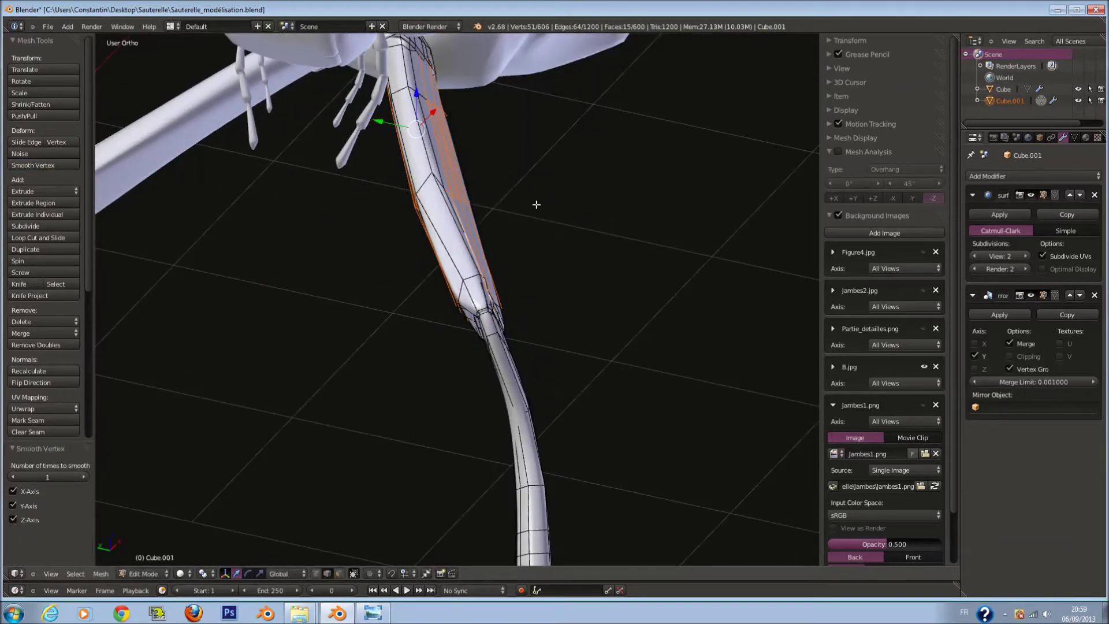
{"action": "left_click", "coordinate": [546, 203]}
{"action": "middle_click_drag", "start_coordinate": [547, 203], "coordinate": [271, 182]}
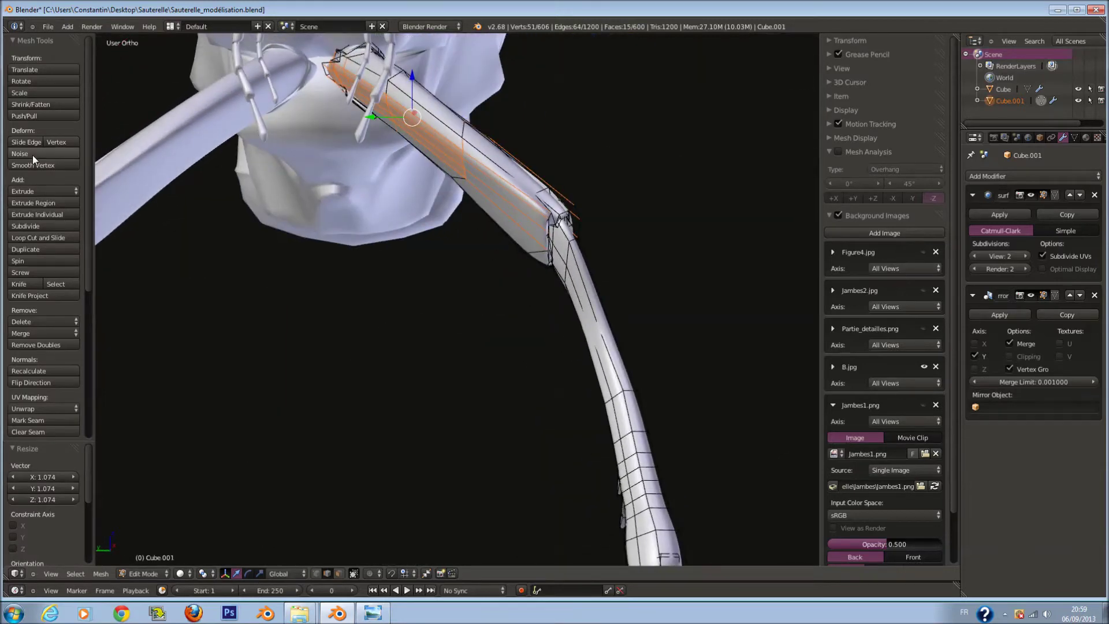
Save the blend file with the thickened femur
{"action": "key", "text": "Tab"}
{"action": "scroll", "coordinate": [454, 236], "scroll_direction": "up", "scroll_amount": 2}
{"action": "key", "text": "ctrl+s"}
{"action": "left_click", "coordinate": [507, 212]}
{"action": "mouse_move", "coordinate": [506, 212]}
{"action": "middle_mouse_down"}
{"action": "mouse_move", "coordinate": [538, 164]}
{"action": "mouse_move", "coordinate": [511, 160]}
{"action": "mouse_move", "coordinate": [440, 195]}
{"action": "mouse_move", "coordinate": [513, 159]}
{"action": "middle_mouse_up"}
{"action": "key", "text": "Tab"}
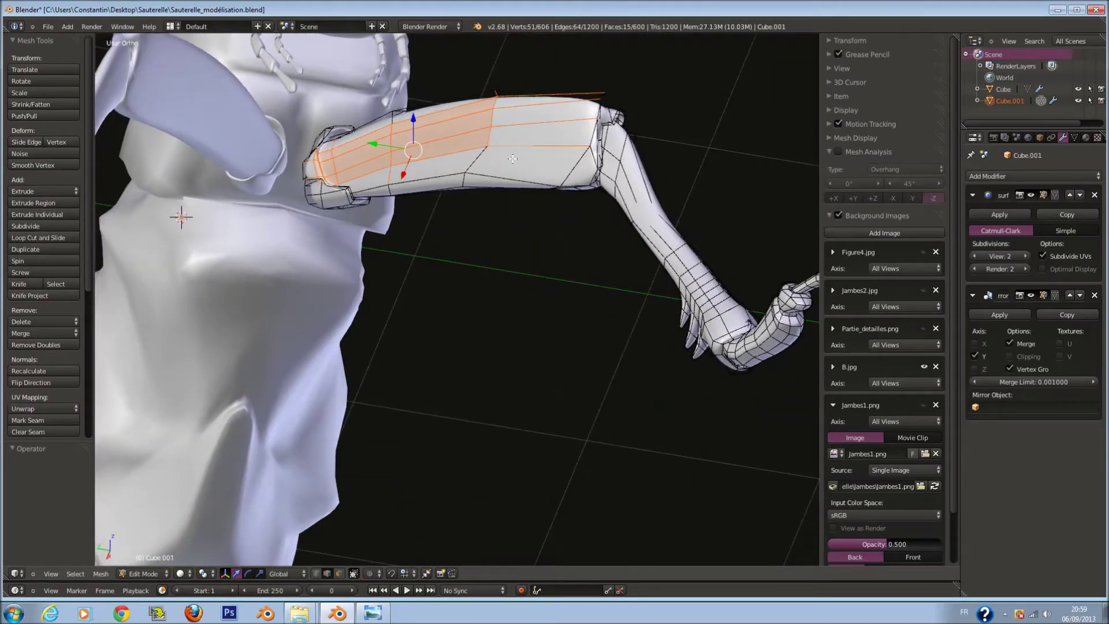
{"action": "middle_click_drag", "start_coordinate": [512, 158], "coordinate": [578, 217]}
{"action": "key", "text": "Tab"}
{"action": "key", "text": "ctrl+s"}
In front view, move the whole leg and shrink it to 0.95
{"action": "key", "text": "KP_1"}
{"action": "key", "text": "Tab"}
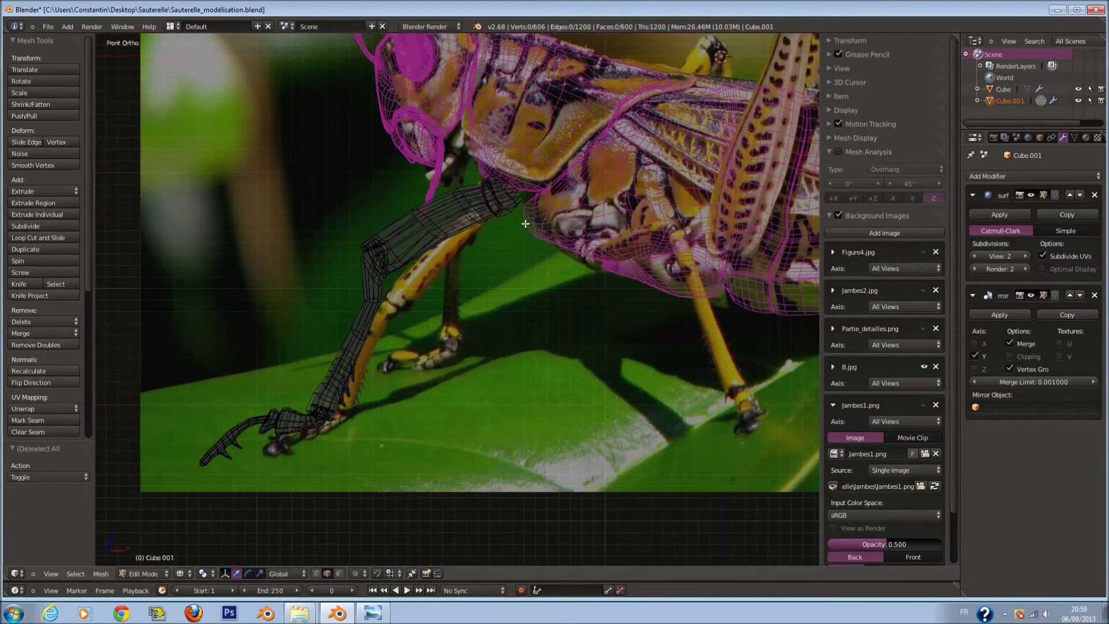
{"action": "key", "text": "a"}
{"action": "key", "text": "g"}
{"action": "left_click", "coordinate": [524, 238]}
{"action": "key", "text": "z"}
{"action": "key", "text": "s"}
{"action": "left_click", "coordinate": [517, 235]}
{"action": "key", "text": "g"}
{"action": "key", "text": "Tab"}
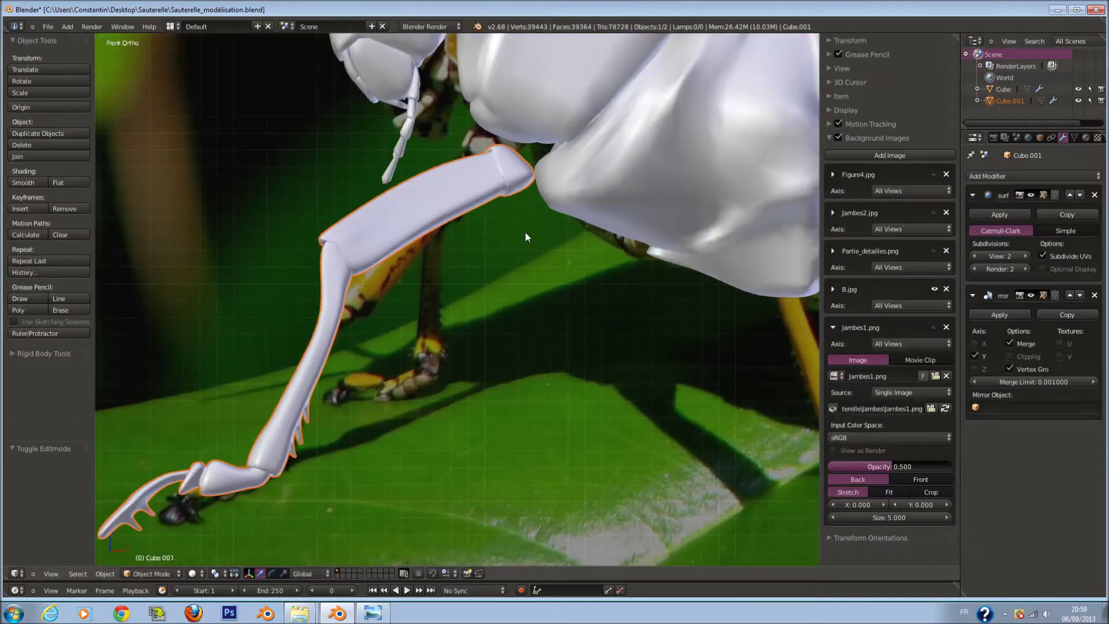
Shift the leg into place (X 0.042, Z 0.133) and save, overwriting the file
{"action": "scroll", "coordinate": [506, 224], "scroll_direction": "down", "scroll_amount": 3}
{"action": "key", "text": "Tab"}
{"action": "middle_click_drag", "start_coordinate": [506, 223], "coordinate": [511, 231]}
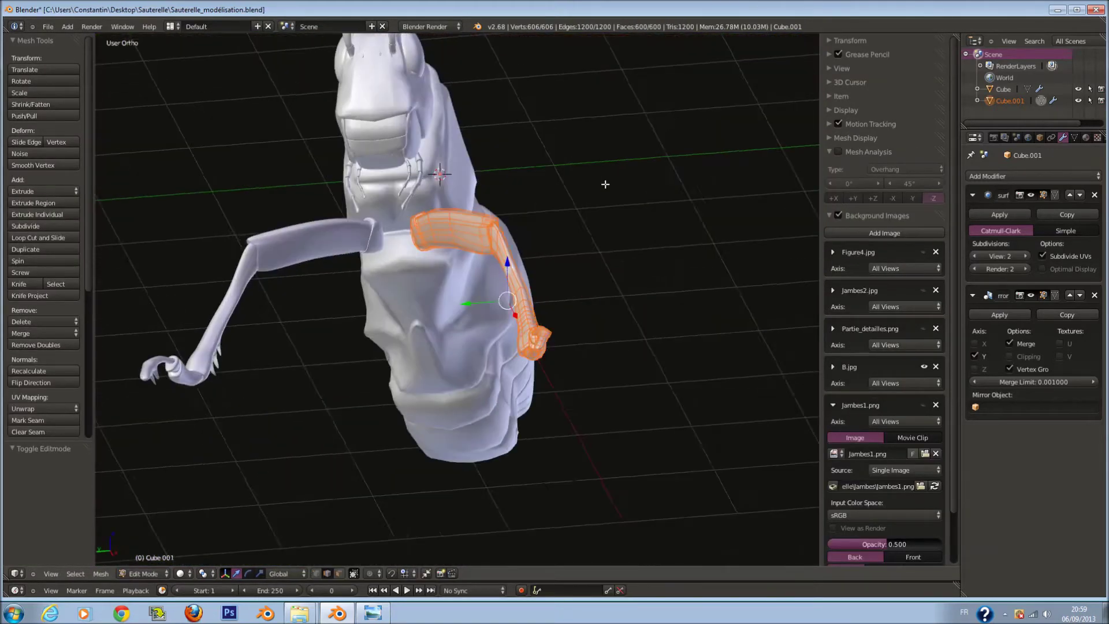
{"action": "key", "text": "g"}
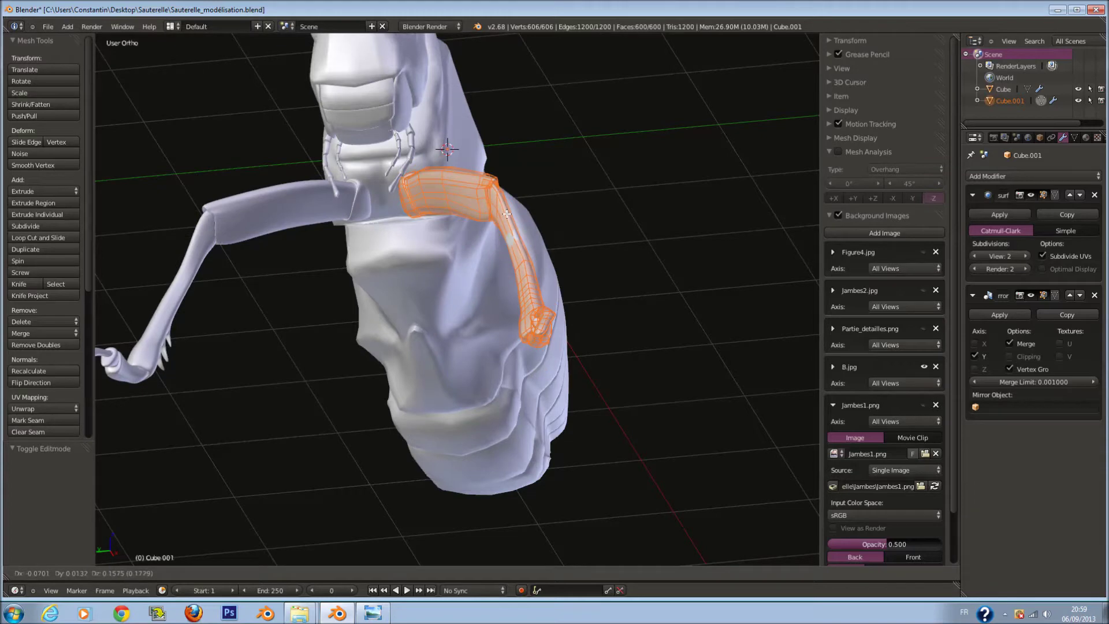
{"action": "left_click", "coordinate": [509, 256]}
{"action": "key", "text": "KP_1"}
{"action": "key", "text": "s"}
{"action": "key", "text": "g"}
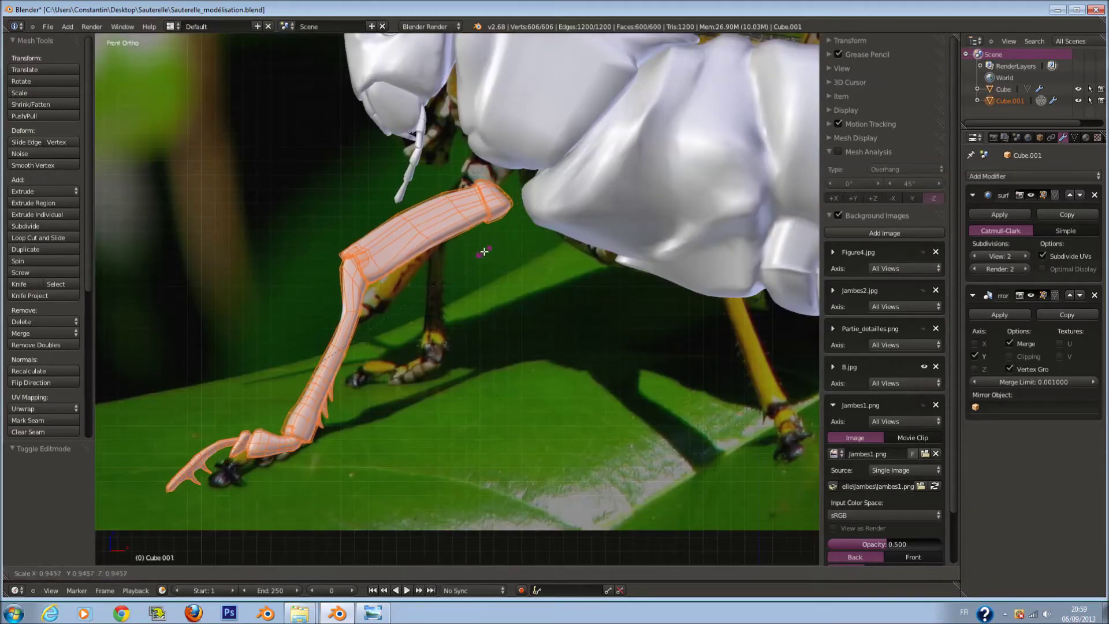
{"action": "left_click", "coordinate": [487, 245]}
{"action": "scroll", "coordinate": [488, 253], "scroll_direction": "down", "scroll_amount": 2}
{"action": "scroll", "coordinate": [474, 266], "scroll_direction": "down", "scroll_amount": 2}
{"action": "key", "text": "ctrl+s"}
{"action": "left_click", "coordinate": [459, 280]}
Switch to wireframe display and save the blend file again
{"action": "scroll", "coordinate": [460, 280], "scroll_direction": "down", "scroll_amount": 1}
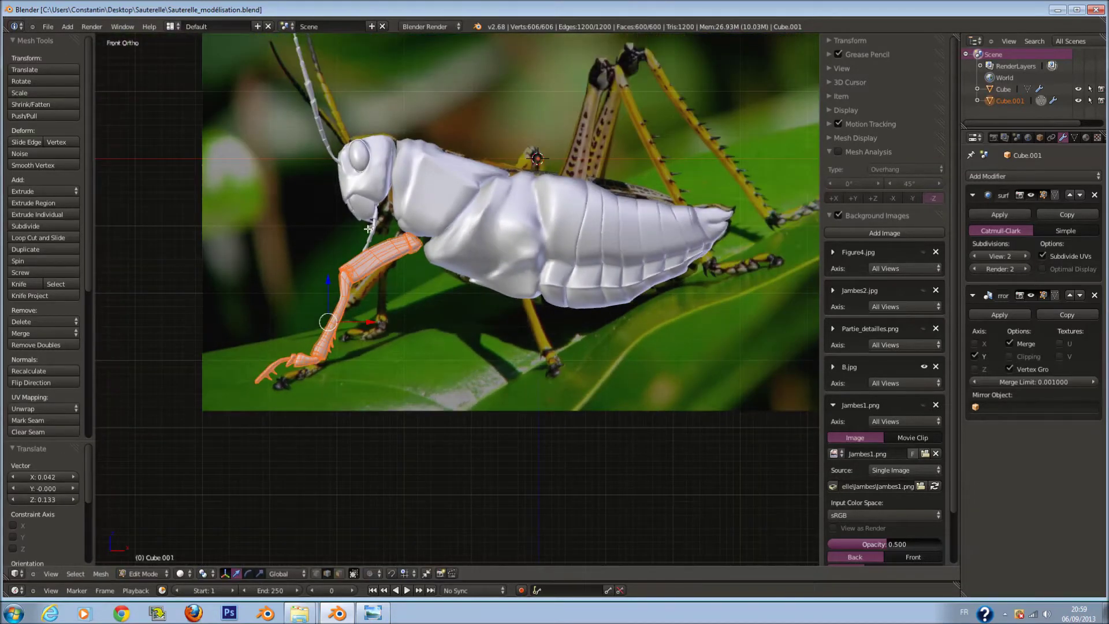
{"action": "scroll", "coordinate": [491, 266], "scroll_direction": "up", "scroll_amount": 1}
{"action": "key", "text": "z"}
{"action": "key", "text": "Tab"}
{"action": "scroll", "coordinate": [529, 251], "scroll_direction": "up", "scroll_amount": 3}
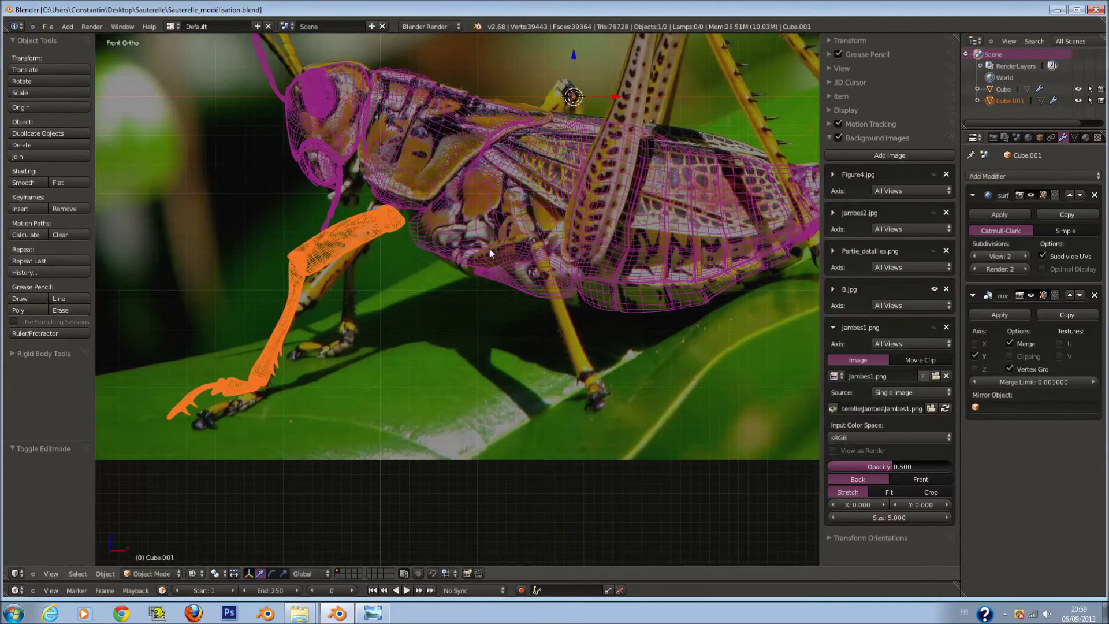
{"action": "key", "text": "Tab"}
{"action": "scroll", "coordinate": [359, 150], "scroll_direction": "up", "scroll_amount": 2}
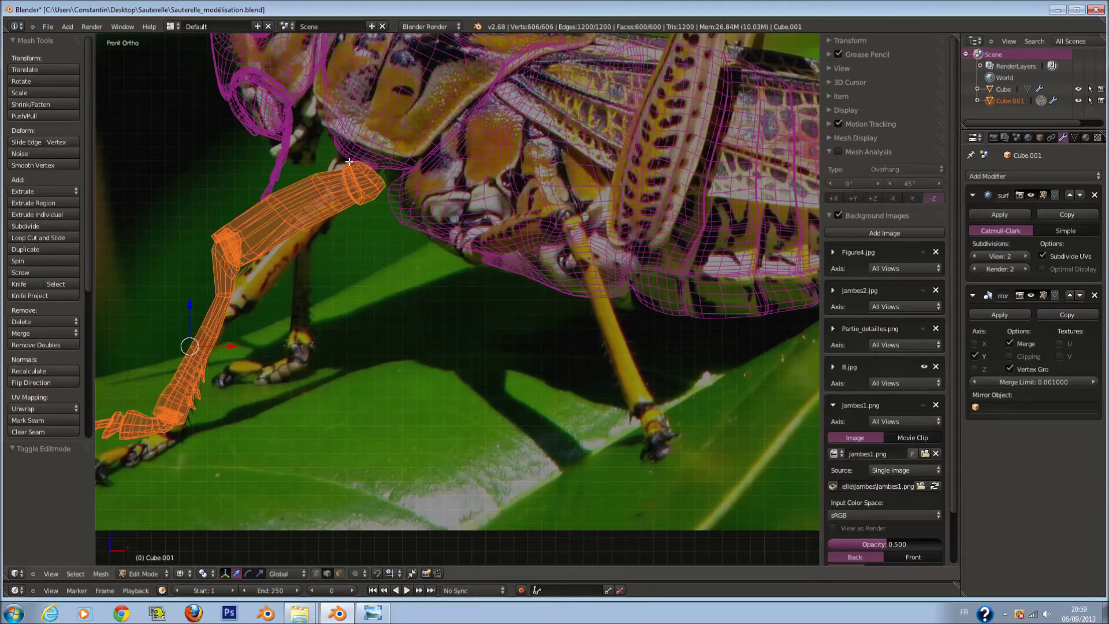
{"action": "key", "text": "Tab"}
{"action": "scroll", "coordinate": [311, 260], "scroll_direction": "down", "scroll_amount": 3}
{"action": "key", "text": "ctrl+s"}
{"action": "left_click", "coordinate": [312, 248]}
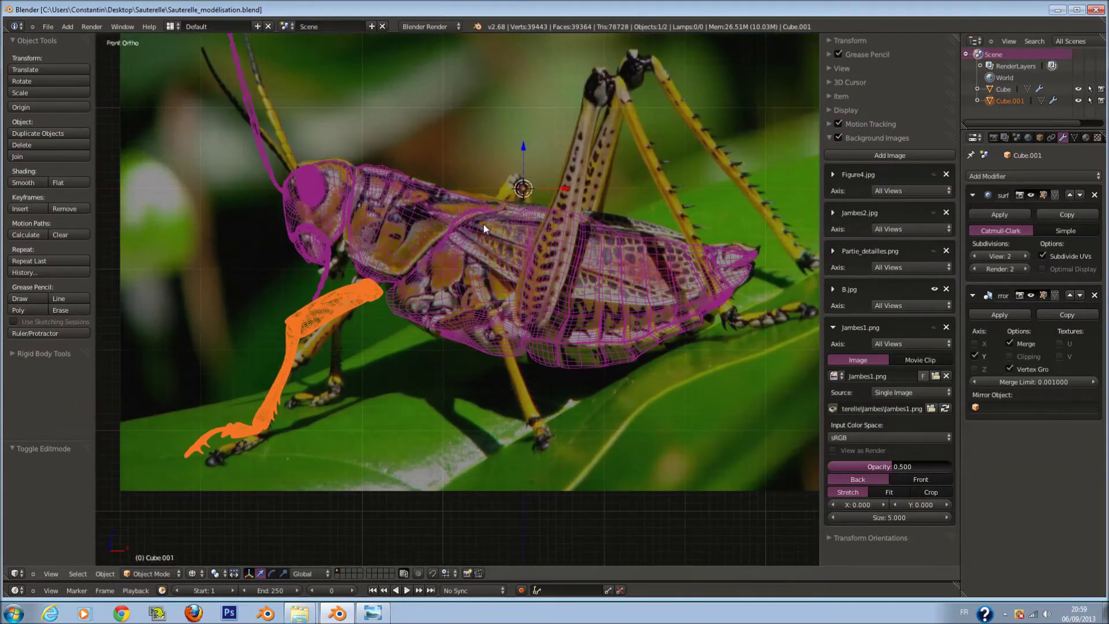
{"action": "scroll", "coordinate": [455, 270], "scroll_direction": "up", "scroll_amount": 1}
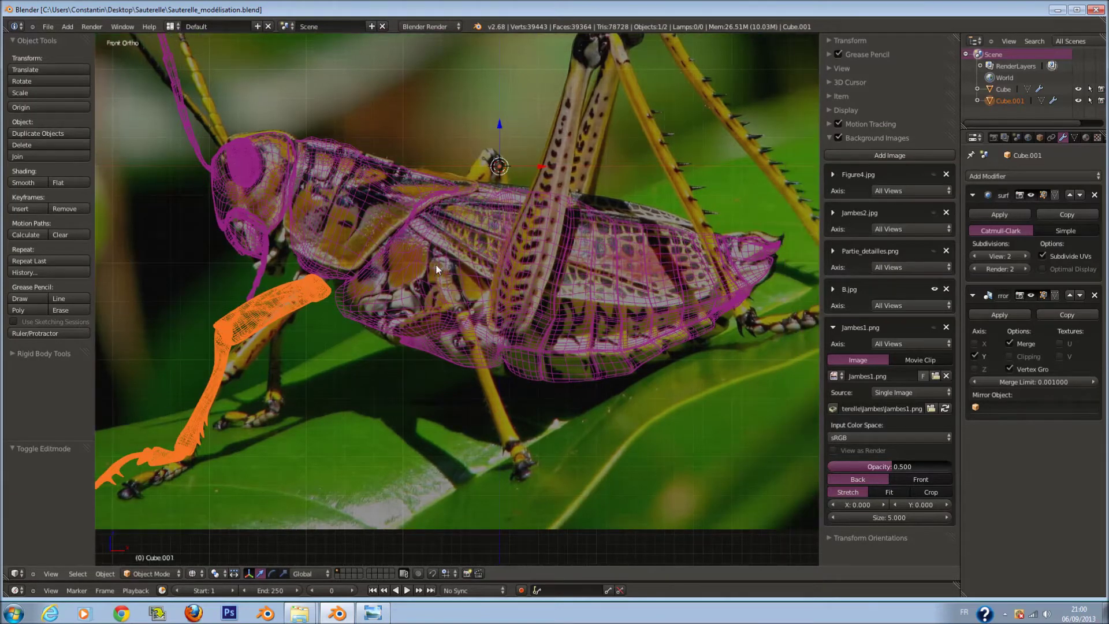
{"action": "key", "text": "KP_7"}
Re-enter Edit Mode on the leg and zoom in on the lower leg in wireframe
{"action": "key", "text": "z"}
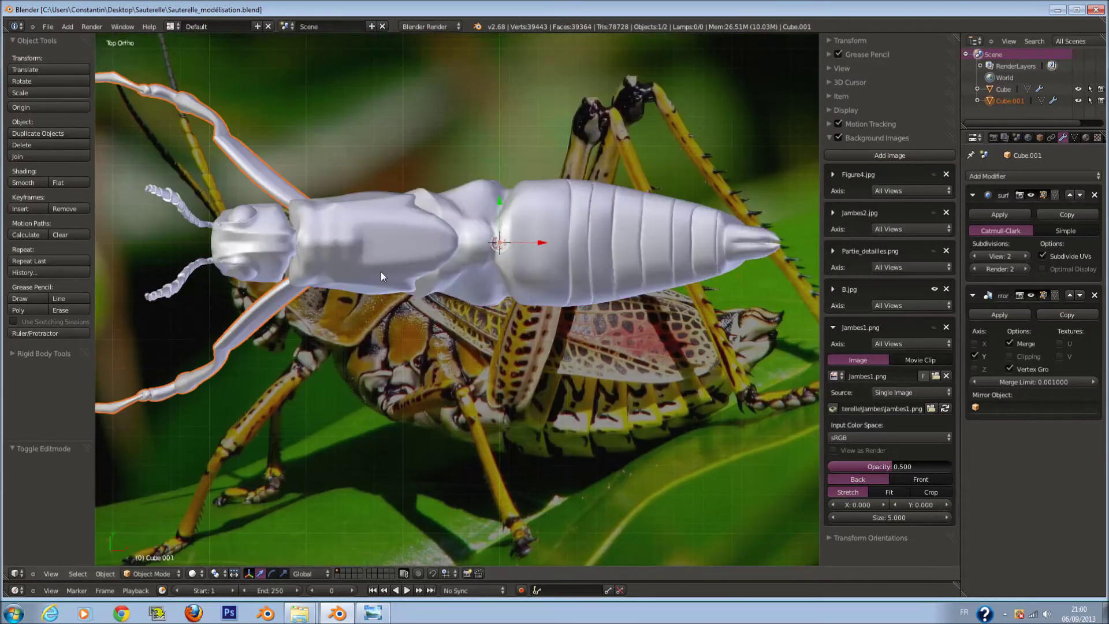
{"action": "scroll", "coordinate": [380, 272], "scroll_direction": "down", "scroll_amount": 1}
{"action": "key", "text": "Tab"}
{"action": "scroll", "coordinate": [311, 343], "scroll_direction": "up", "scroll_amount": 1}
{"action": "scroll", "coordinate": [347, 323], "scroll_direction": "up", "scroll_amount": 1}
{"action": "scroll", "coordinate": [366, 310], "scroll_direction": "up", "scroll_amount": 2}
{"action": "scroll", "coordinate": [376, 315], "scroll_direction": "up", "scroll_amount": 1}
{"action": "key", "text": "z"}
{"action": "scroll", "coordinate": [370, 277], "scroll_direction": "up", "scroll_amount": 1}
Circle-select the lower leg vertices and set proportional editing falloff to Smooth
{"action": "key", "text": "a"}
{"action": "key", "text": "c"}
{"action": "left_click_drag", "start_coordinate": [371, 293], "coordinate": [321, 302]}
{"action": "key", "text": "Escape"}
{"action": "left_click", "coordinate": [355, 573]}
{"action": "left_click", "coordinate": [380, 528]}
{"action": "key", "text": "r"}
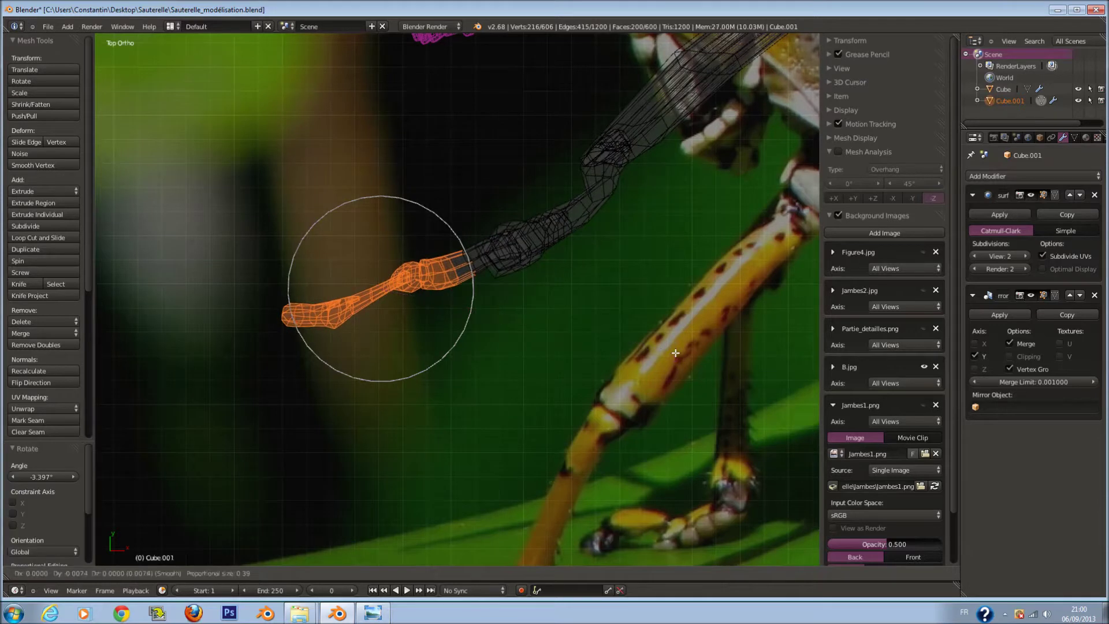
{"action": "key", "text": "Escape"}
Reselect the lower leg, then rotate and move it to follow the photographed leg
{"action": "key", "text": "a"}
{"action": "key", "text": "c"}
{"action": "left_click_drag", "start_coordinate": [482, 260], "coordinate": [361, 331]}
{"action": "key", "text": "Escape"}
{"action": "key", "text": "r"}
{"action": "left_click", "coordinate": [679, 278]}
{"action": "key", "text": "g"}
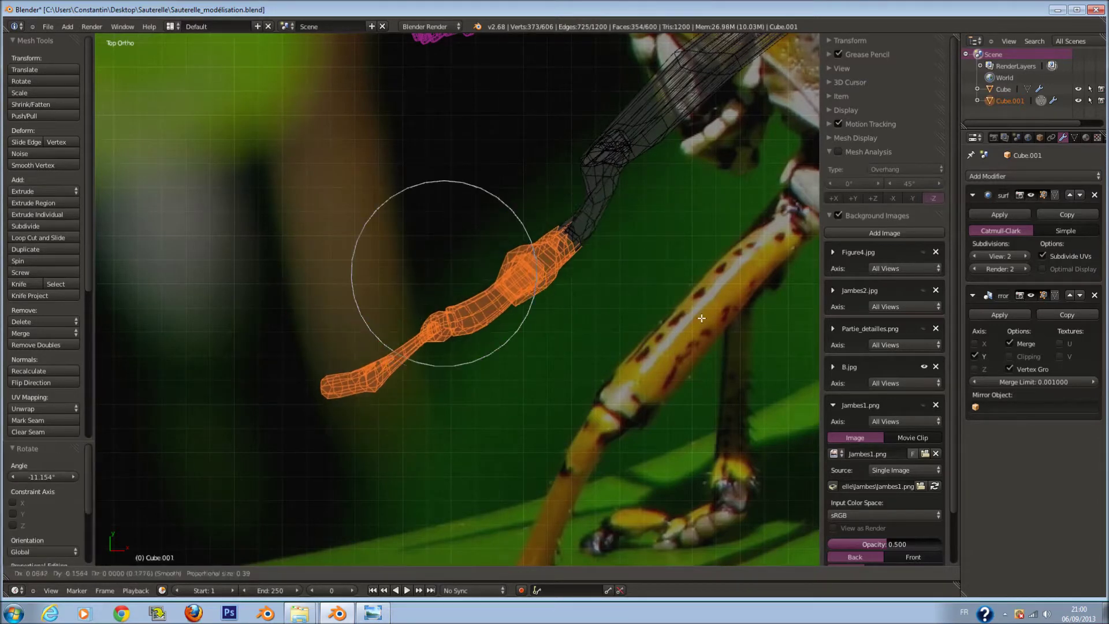
{"action": "left_click", "coordinate": [699, 286]}
{"action": "key", "text": "r"}
{"action": "left_click", "coordinate": [724, 294]}
{"action": "key", "text": "Tab"}
{"action": "key", "text": "Tab"}
Give the reselected lower leg a final slight bend with smooth falloff and leave Edit Mode
{"action": "key", "text": "a"}
{"action": "key", "text": "c"}
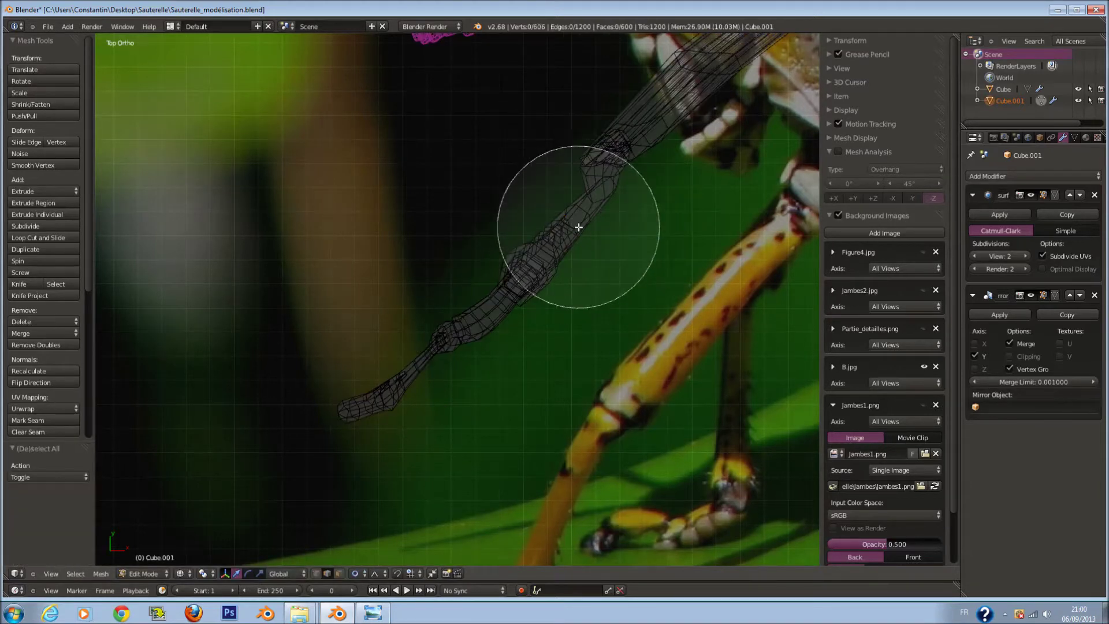
{"action": "left_click_drag", "start_coordinate": [577, 218], "coordinate": [416, 404]}
{"action": "key", "text": "Escape"}
{"action": "key", "text": "r"}
{"action": "left_click", "coordinate": [576, 377]}
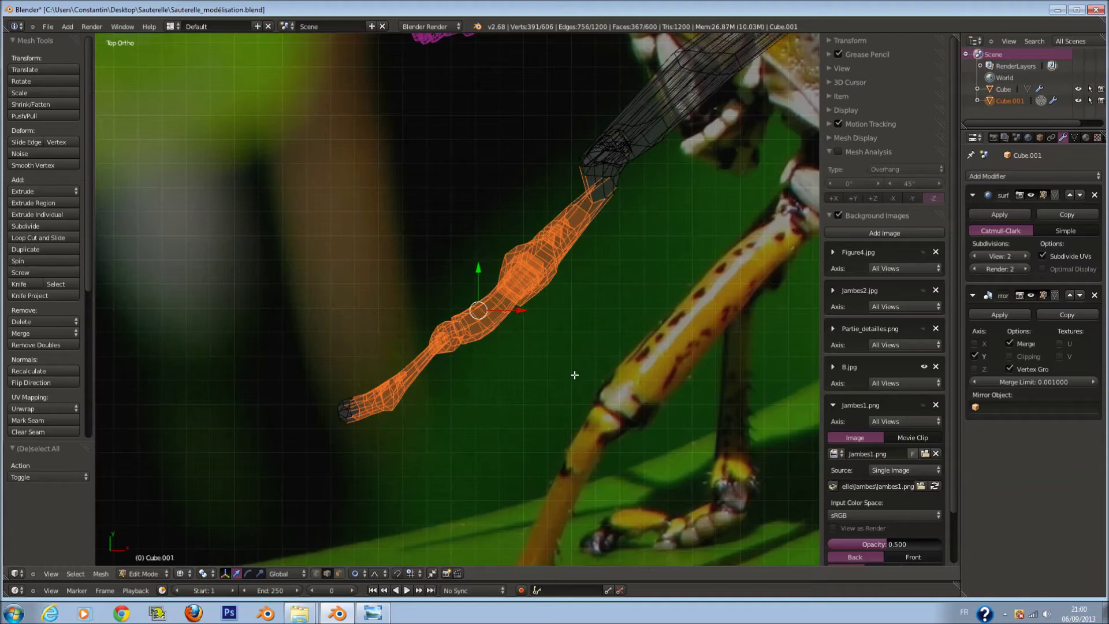
{"action": "left_click", "coordinate": [579, 387]}
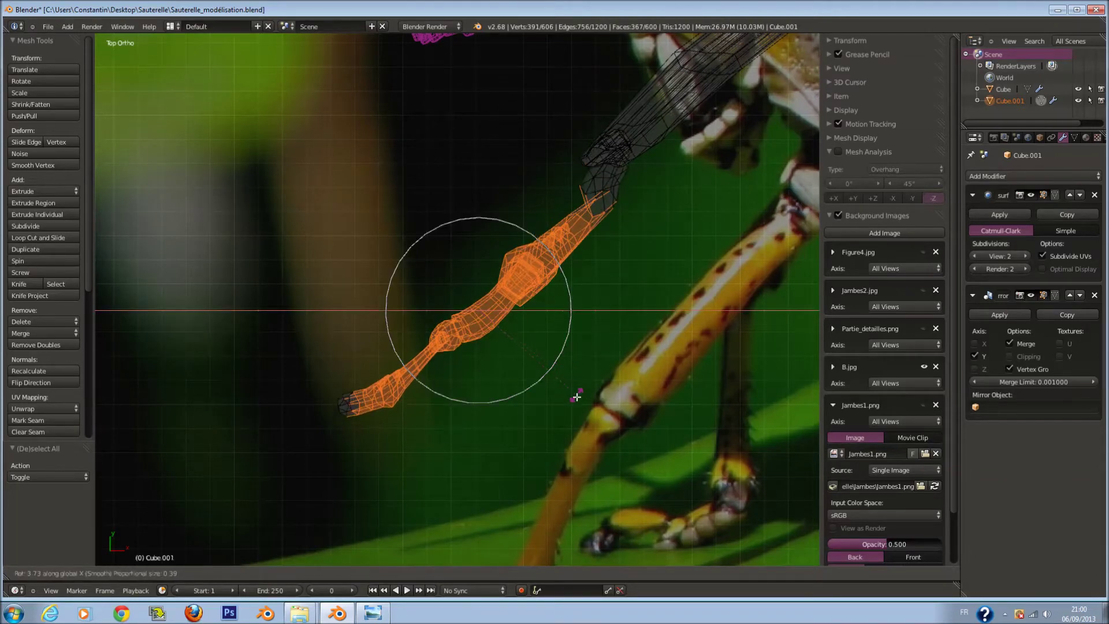
{"action": "left_click", "coordinate": [577, 398]}
{"action": "mouse_move", "coordinate": [577, 399]}
{"action": "middle_mouse_down"}
{"action": "mouse_move", "coordinate": [553, 337]}
{"action": "mouse_move", "coordinate": [535, 373]}
{"action": "mouse_move", "coordinate": [602, 320]}
{"action": "mouse_move", "coordinate": [601, 332]}
{"action": "middle_mouse_up"}
{"action": "key", "text": "Tab"}
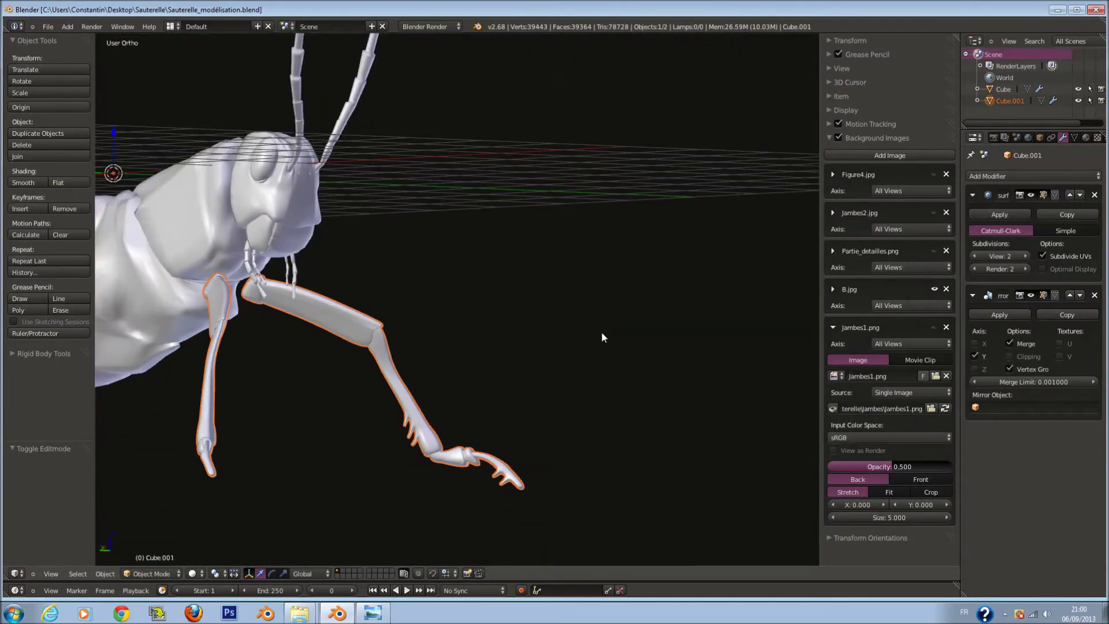
{"action": "key", "text": "KP_7"}
Duplicate the leg, stand the copy upright, and move it over the photo
{"action": "key", "text": "Tab"}
{"action": "scroll", "coordinate": [479, 286], "scroll_direction": "down", "scroll_amount": 2}
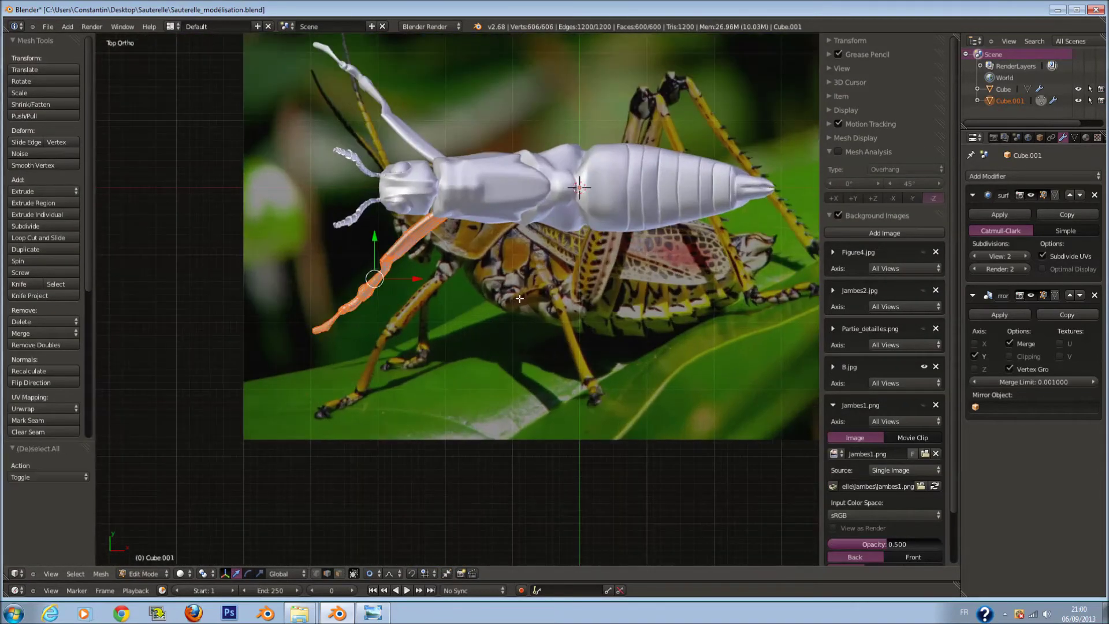
{"action": "scroll", "coordinate": [479, 286], "scroll_direction": "up", "scroll_amount": 3}
{"action": "key", "text": "shift+d"}
{"action": "left_click", "coordinate": [589, 368]}
{"action": "key", "text": "r"}
{"action": "left_click", "coordinate": [568, 212]}
{"action": "key", "text": "g"}
{"action": "left_click", "coordinate": [656, 260]}
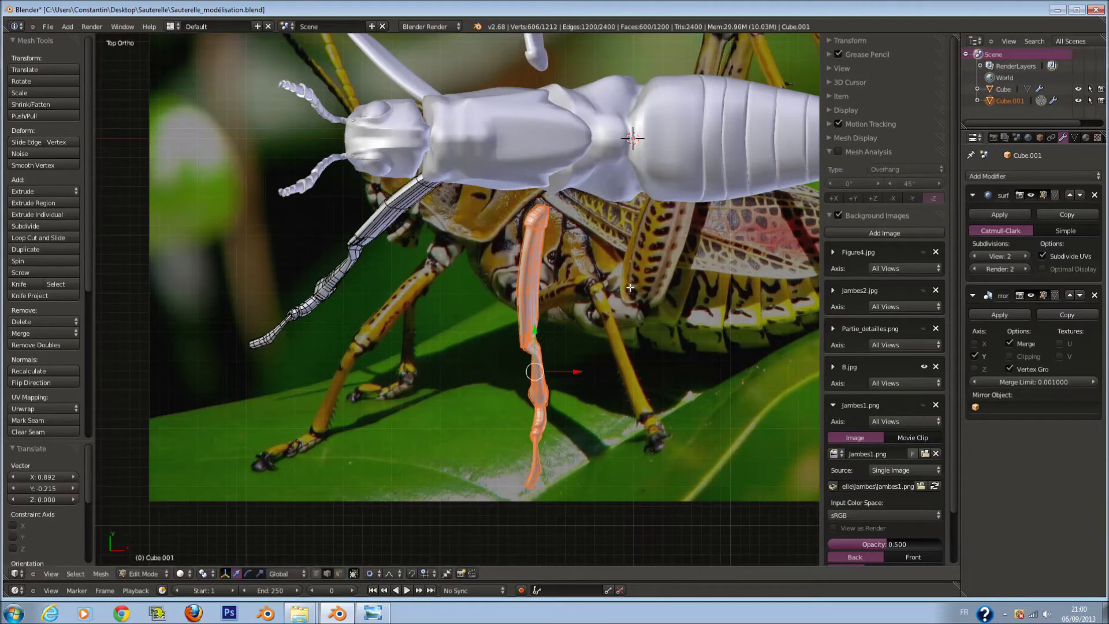
{"action": "middle_click_drag", "start_coordinate": [626, 283], "coordinate": [684, 222]}
{"action": "key", "text": "KP_7"}
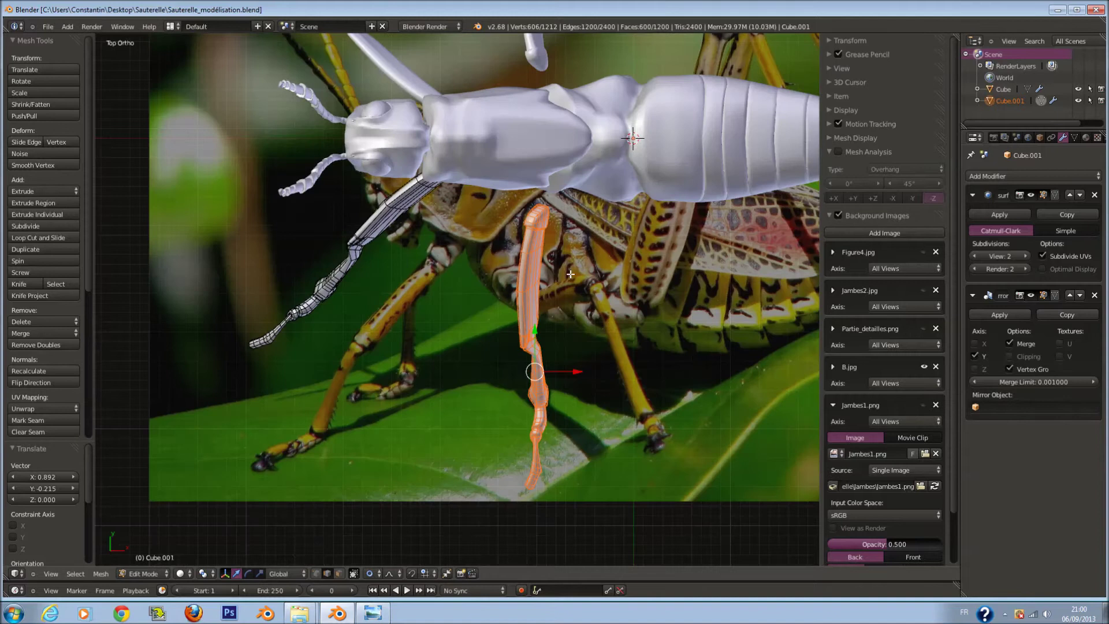
Move the leg copy under the body and tilt its top about 34°
{"action": "key", "text": "g"}
{"action": "left_click", "coordinate": [511, 171]}
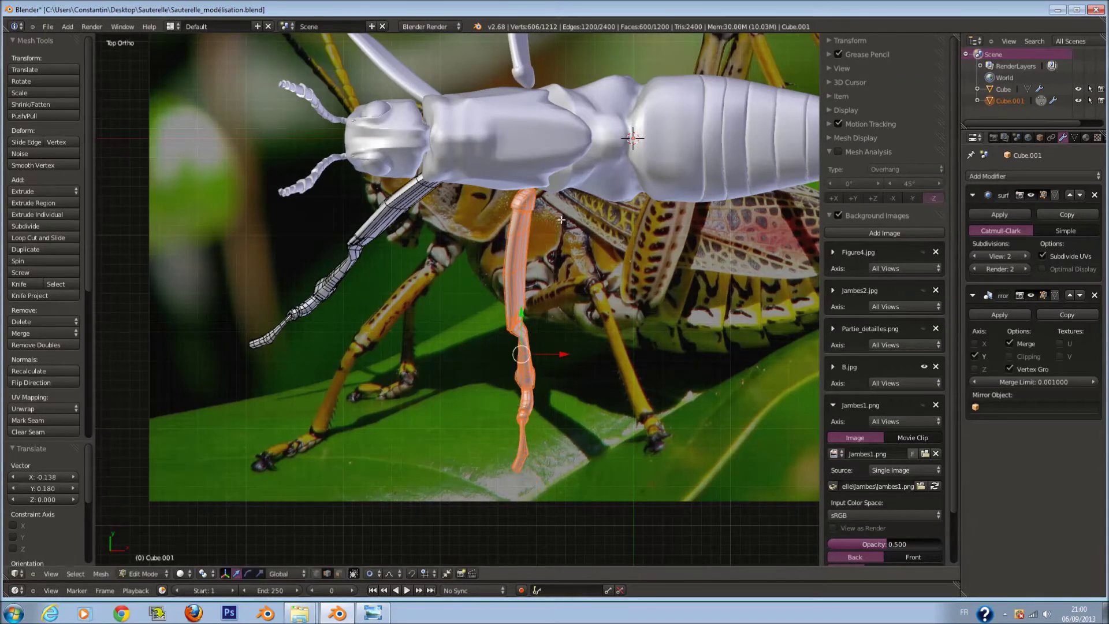
{"action": "key", "text": "a"}
{"action": "key", "text": "c"}
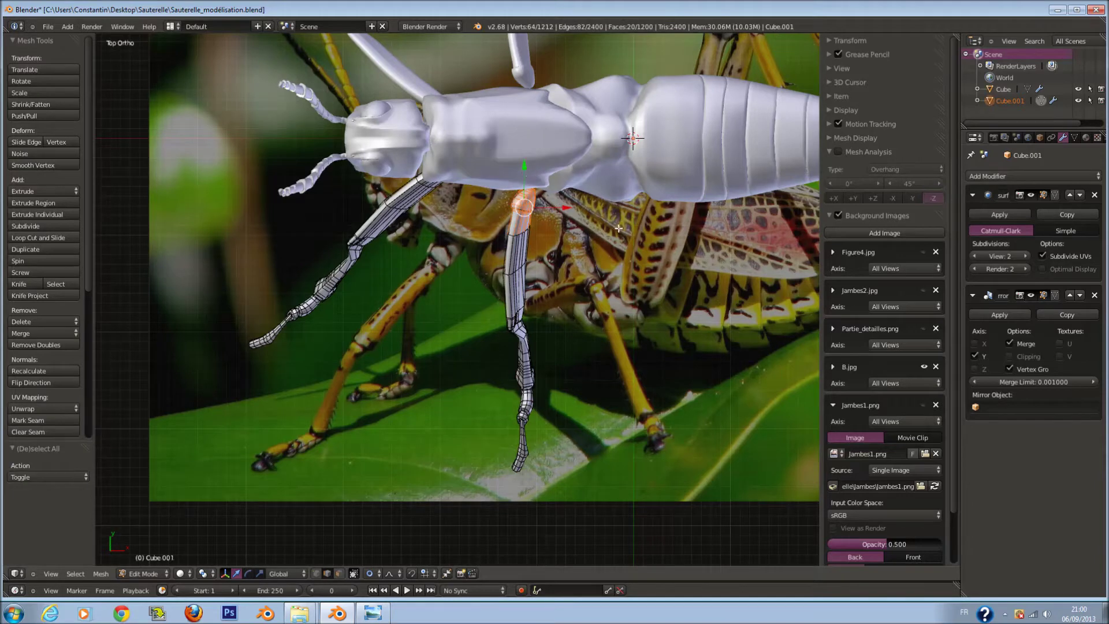
{"action": "key", "text": "z"}
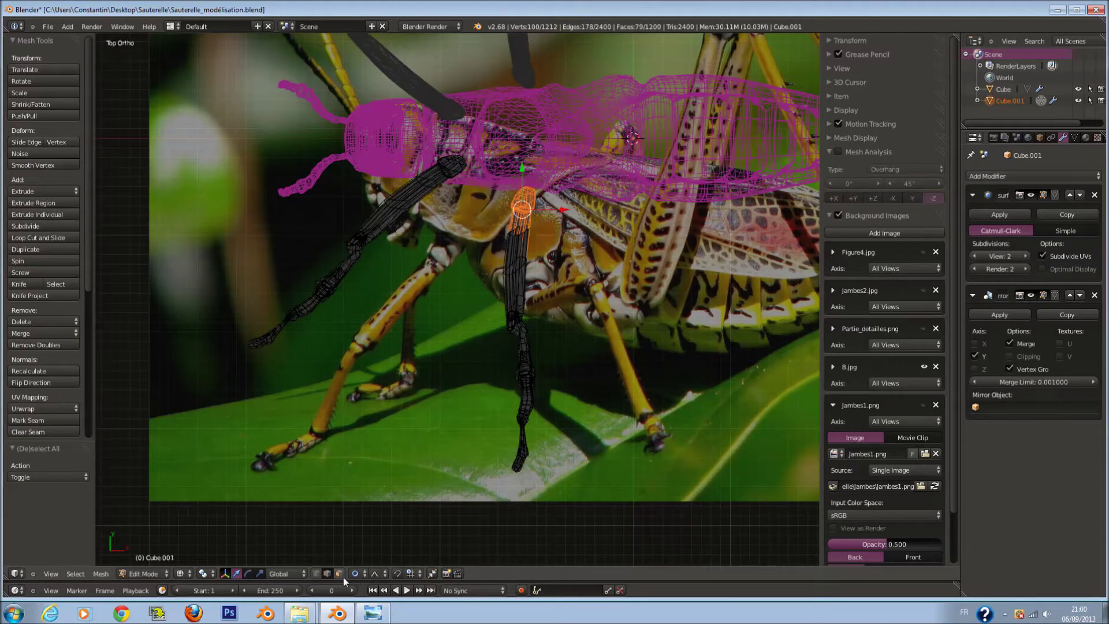
{"action": "left_click", "coordinate": [527, 179]}
{"action": "key", "text": "Escape"}
{"action": "key", "text": "z"}
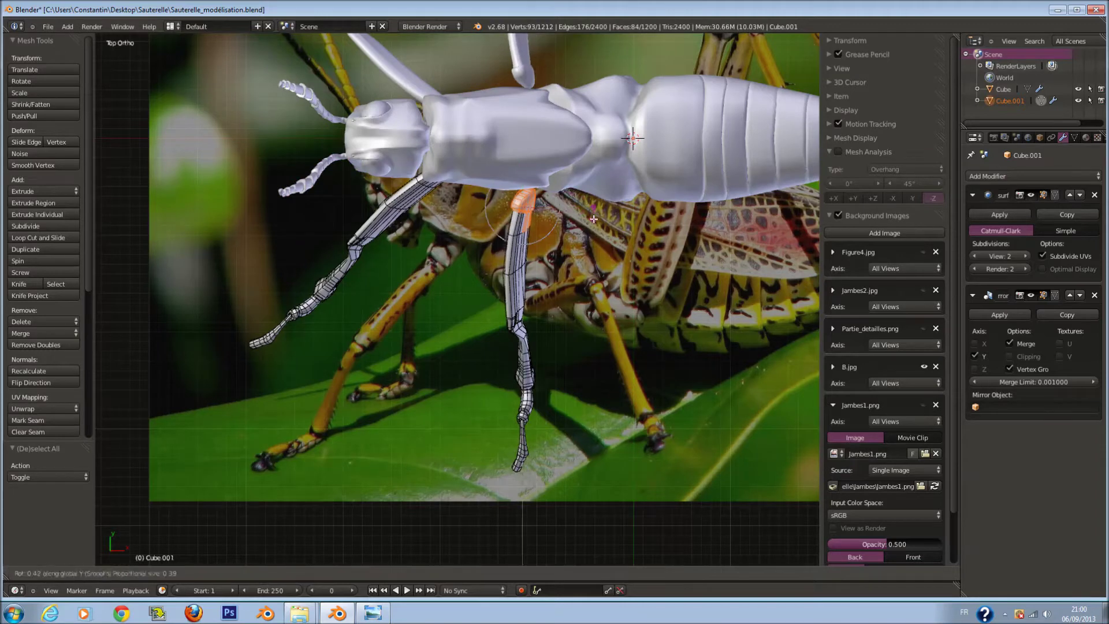
{"action": "left_click", "coordinate": [572, 247]}
{"action": "key", "text": "r"}
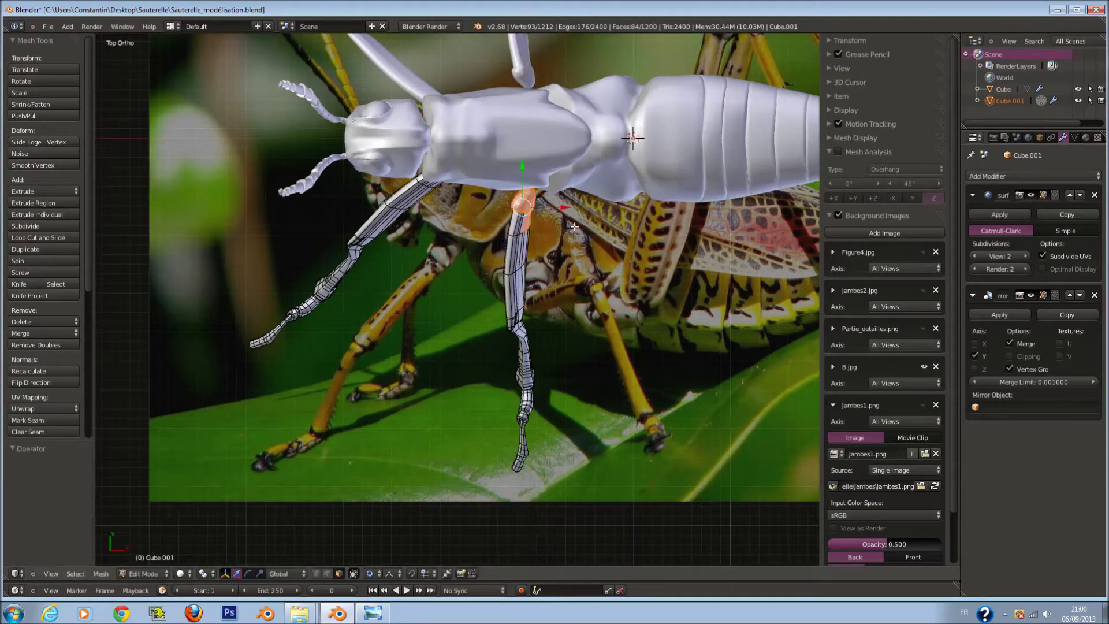
Select the upper leg, grow the selection, and bend it about 16.7° to match the photo
{"action": "key", "text": "a"}
{"action": "key", "text": "z"}
{"action": "left_click_drag", "start_coordinate": [521, 181], "coordinate": [525, 260]}
{"action": "key", "text": "Escape"}
{"action": "key", "text": "z"}
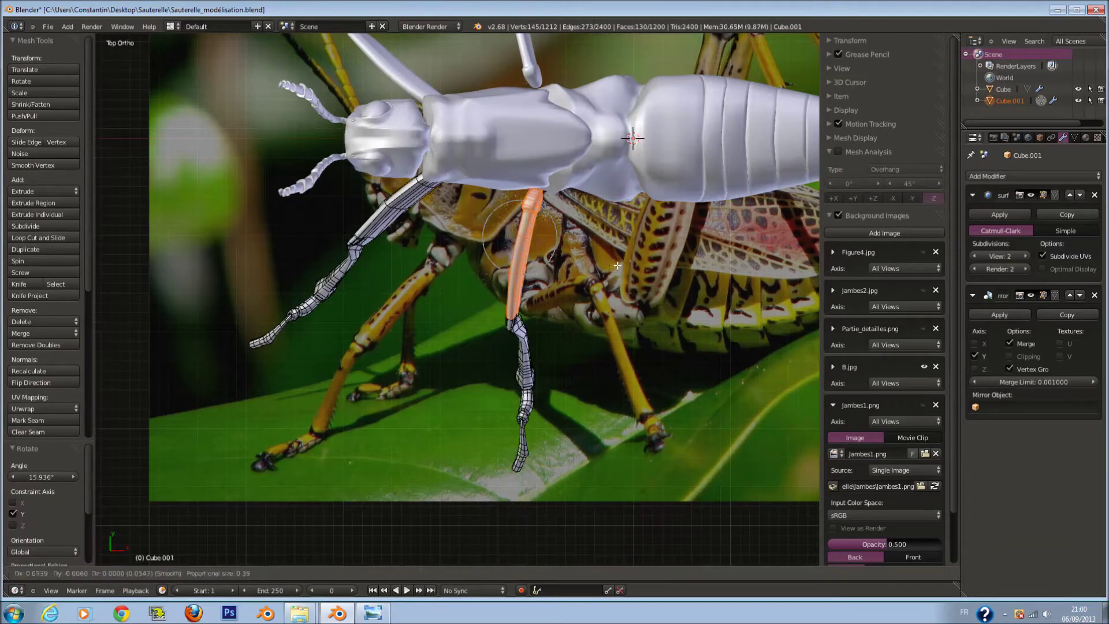
{"action": "key", "text": "Escape"}
{"action": "key", "text": "z"}
{"action": "key", "text": "ctrl+KP_Add"}
{"action": "key", "text": "z"}
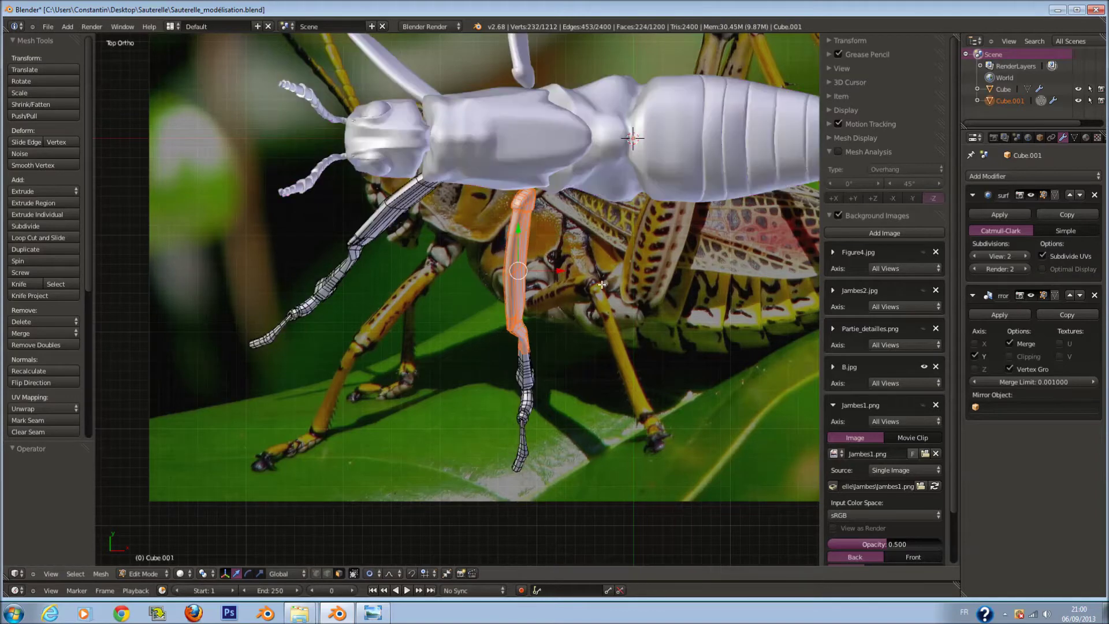
{"action": "left_click", "coordinate": [616, 300]}
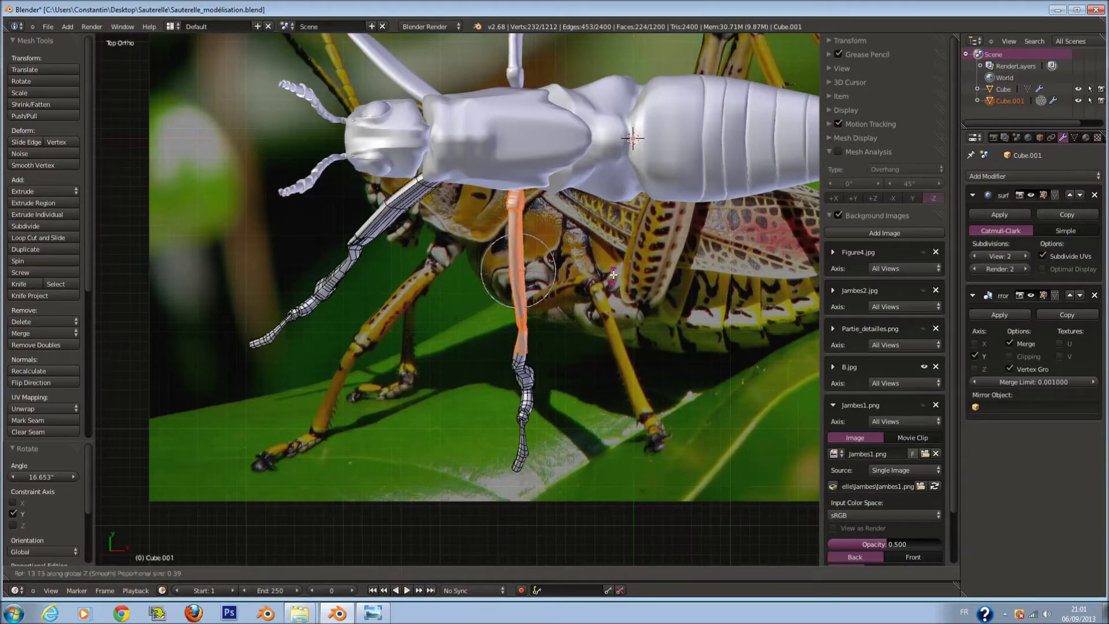
{"action": "left_click", "coordinate": [604, 270]}
{"action": "mouse_move", "coordinate": [603, 270]}
{"action": "middle_mouse_down"}
{"action": "mouse_move", "coordinate": [603, 245]}
{"action": "mouse_move", "coordinate": [604, 317]}
{"action": "middle_mouse_up"}
Circle-select the lower part of the leg in wireframe
{"action": "key", "text": "a"}
{"action": "key", "text": "z"}
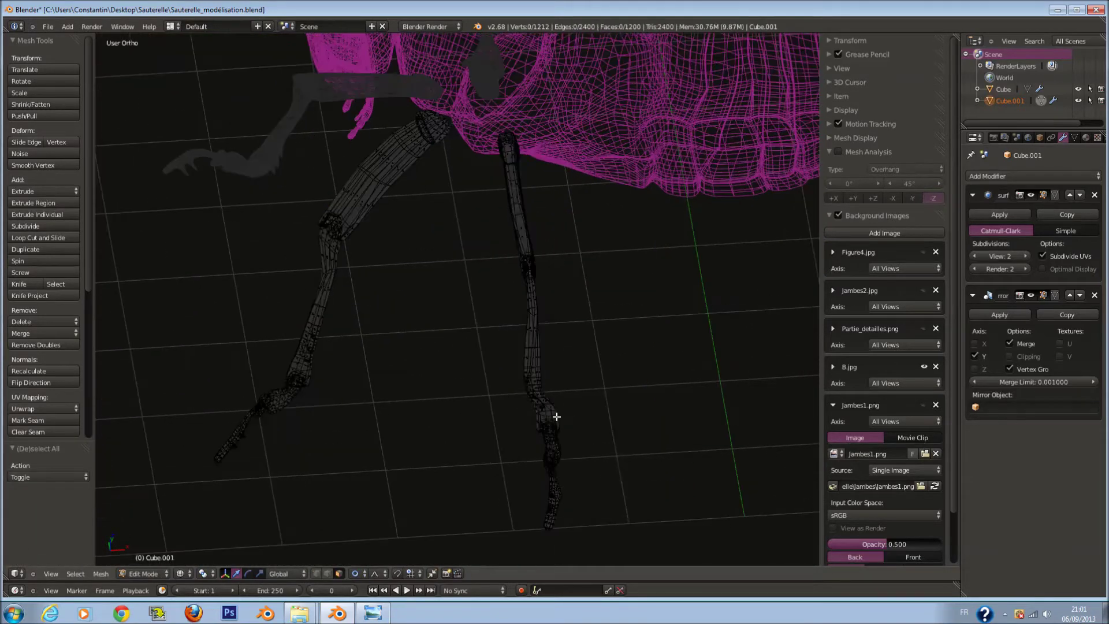
{"action": "key", "text": "c"}
{"action": "left_click_drag", "start_coordinate": [556, 416], "coordinate": [546, 497]}
{"action": "key", "text": "Escape"}
{"action": "key", "text": "r"}
{"action": "key", "text": "z"}
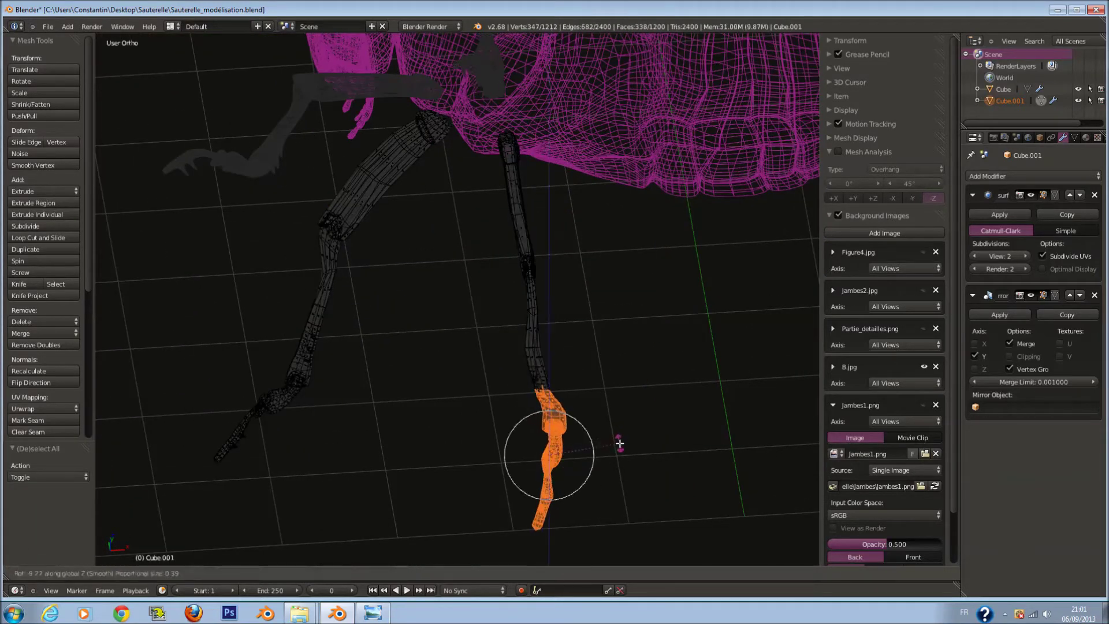
{"action": "key", "text": "Escape"}
Shift the lower leg left and turn it about 13° around Z to trace the photo
{"action": "key", "text": "g"}
{"action": "left_click", "coordinate": [602, 448]}
{"action": "key", "text": "r"}
{"action": "key", "text": "z"}
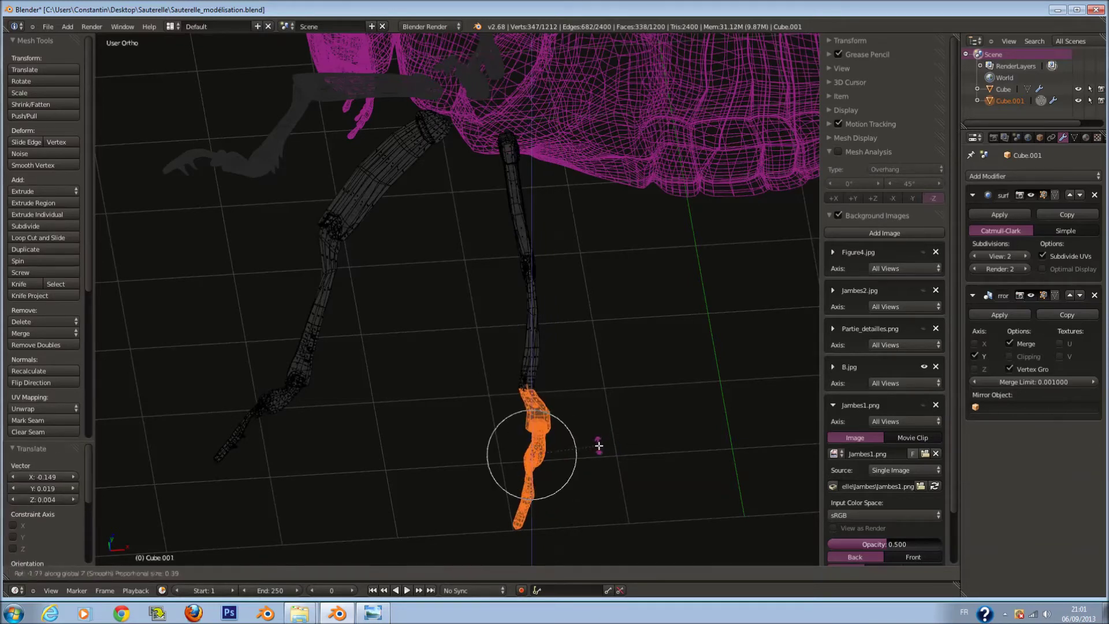
{"action": "key", "text": "Escape"}
{"action": "key", "text": "r"}
{"action": "key", "text": "Escape"}
{"action": "key", "text": "z"}
{"action": "mouse_move", "coordinate": [584, 458]}
{"action": "middle_mouse_down"}
{"action": "mouse_move", "coordinate": [585, 382]}
{"action": "mouse_move", "coordinate": [635, 435]}
{"action": "mouse_move", "coordinate": [725, 434]}
{"action": "middle_mouse_up"}
Leave Edit Mode and save the file over the existing one
{"action": "key", "text": "Tab"}
{"action": "key", "text": "ctrl+s"}
{"action": "left_click", "coordinate": [636, 435]}
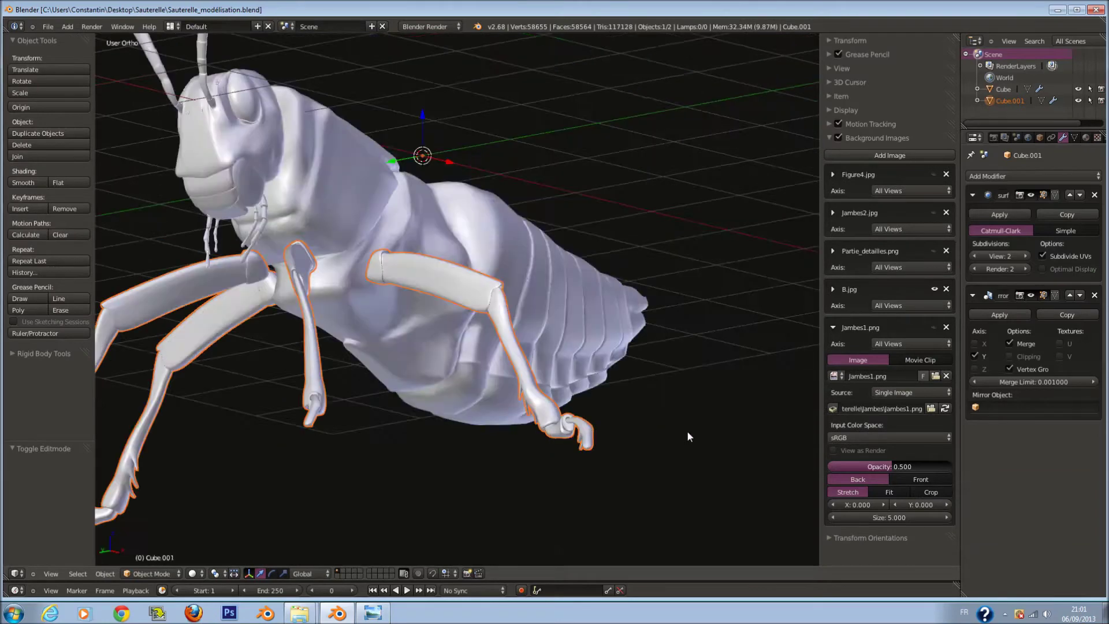
{"action": "key", "text": "ctrl+s"}
{"action": "left_click", "coordinate": [725, 433]}
{"action": "key", "text": "KP_7"}
In side wireframe view, brush-select the left-reaching leg and nudge it slightly upward
{"action": "scroll", "coordinate": [614, 387], "scroll_direction": "down", "scroll_amount": 2}
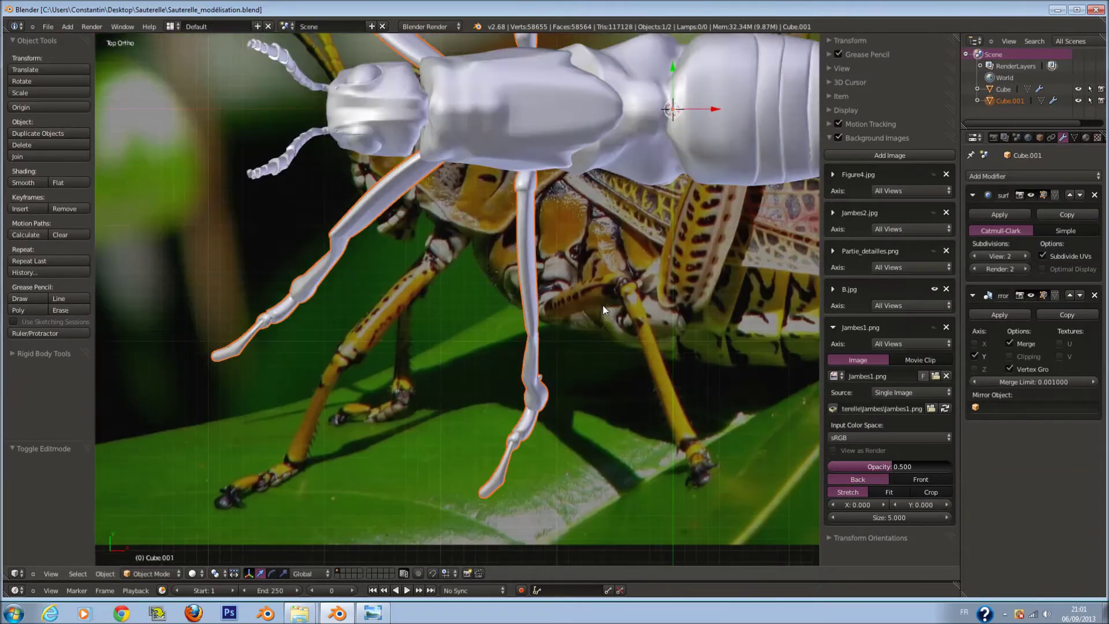
{"action": "key", "text": "Tab"}
{"action": "middle_click_drag", "start_coordinate": [599, 317], "coordinate": [520, 279]}
{"action": "key", "text": "KP_3"}
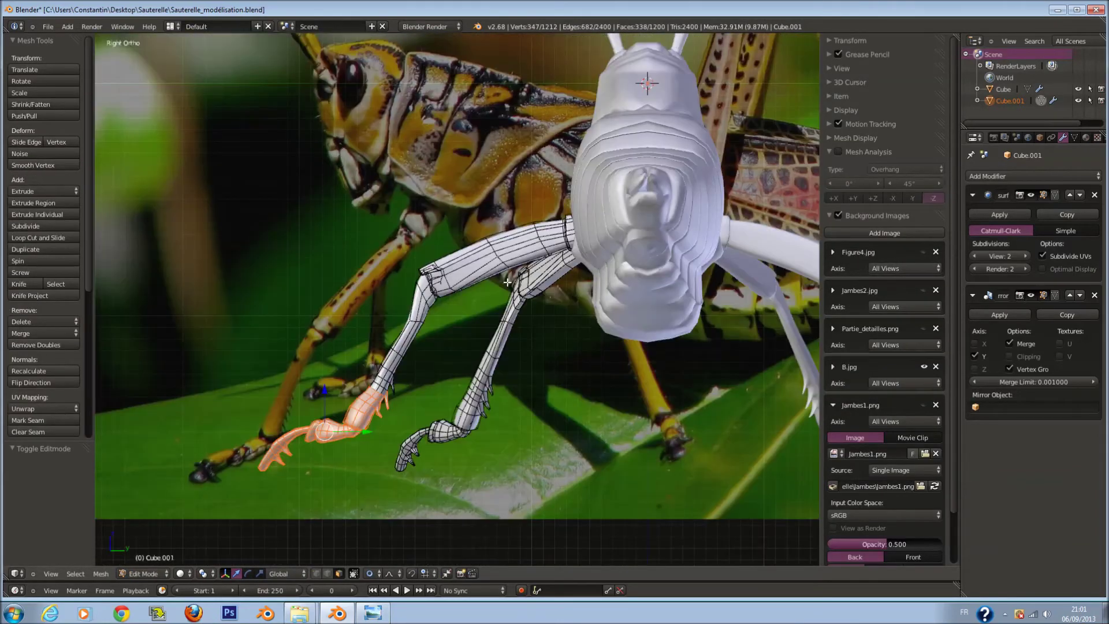
{"action": "key", "text": "z"}
{"action": "key", "text": "a"}
{"action": "scroll", "coordinate": [358, 374], "scroll_direction": "up", "scroll_amount": 1}
{"action": "key", "text": "c"}
{"action": "mouse_move", "coordinate": [247, 445]}
{"action": "left_mouse_down"}
{"action": "mouse_move", "coordinate": [397, 310]}
{"action": "mouse_move", "coordinate": [396, 260]}
{"action": "left_mouse_up"}
{"action": "key", "text": "Escape"}
{"action": "key", "text": "g"}
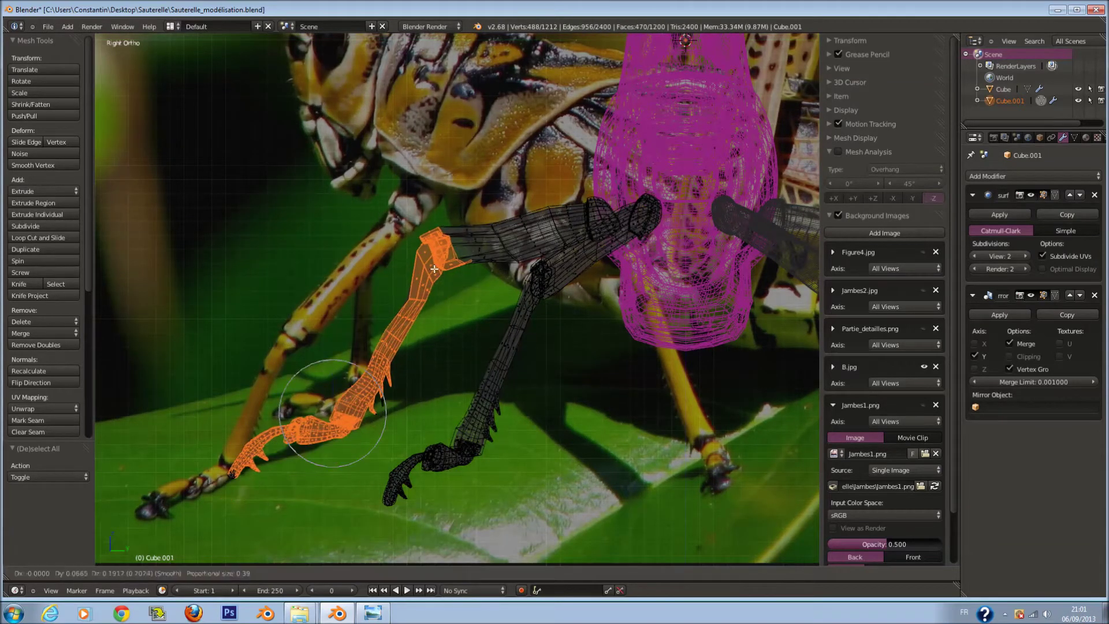
{"action": "left_click", "coordinate": [433, 277]}
Add more of the upper leg to the selection and bend it with a smooth-falloff move
{"action": "key", "text": "c"}
{"action": "left_click_drag", "start_coordinate": [432, 250], "coordinate": [457, 240]}
{"action": "key", "text": "Escape"}
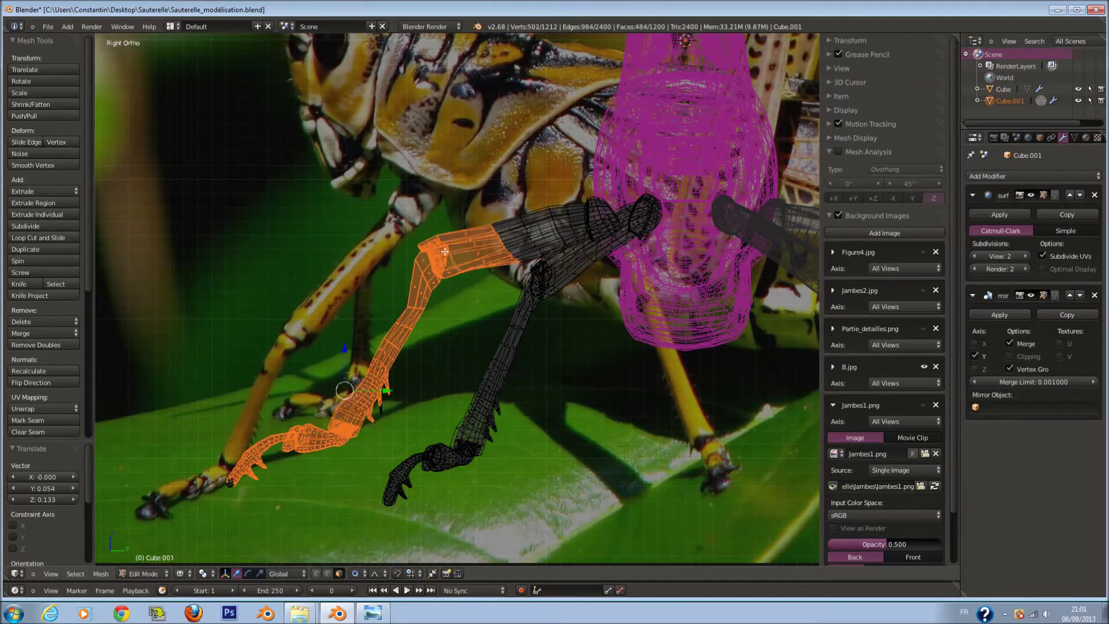
{"action": "key", "text": "g"}
{"action": "scroll", "coordinate": [442, 239], "scroll_direction": "down", "scroll_amount": 2}
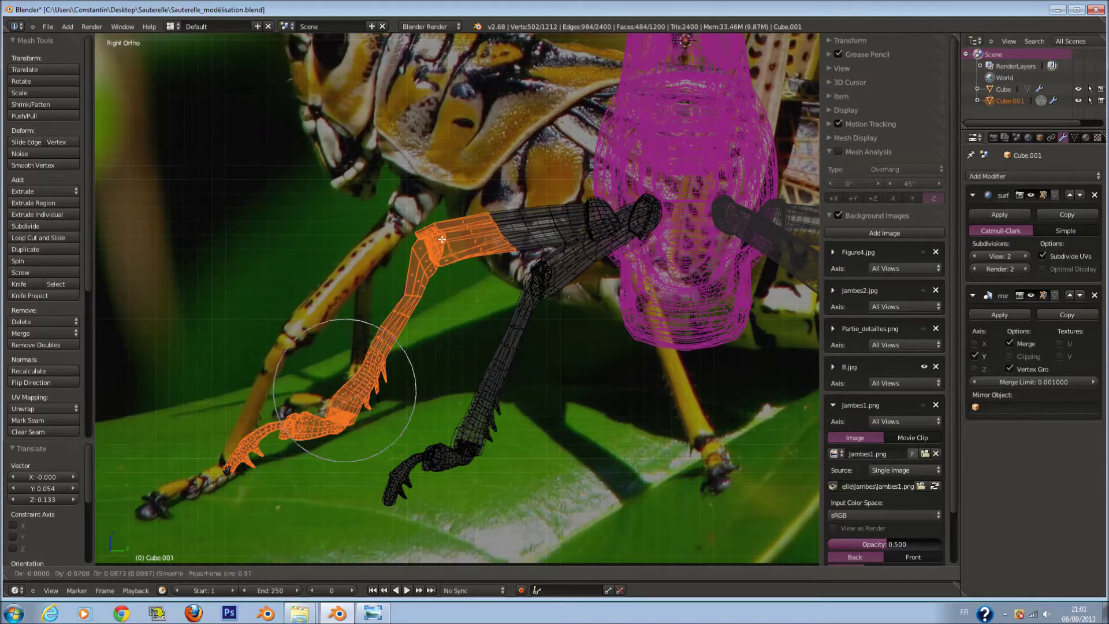
{"action": "scroll", "coordinate": [440, 231], "scroll_direction": "down", "scroll_amount": 2}
{"action": "scroll", "coordinate": [439, 220], "scroll_direction": "down", "scroll_amount": 2}
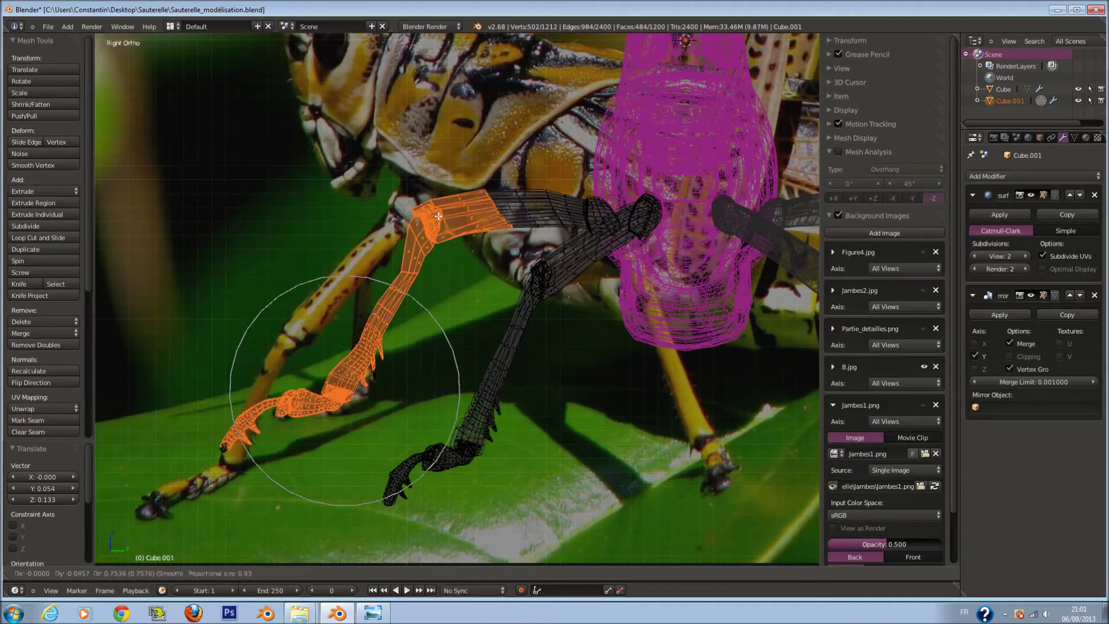
{"action": "scroll", "coordinate": [438, 218], "scroll_direction": "up", "scroll_amount": 2}
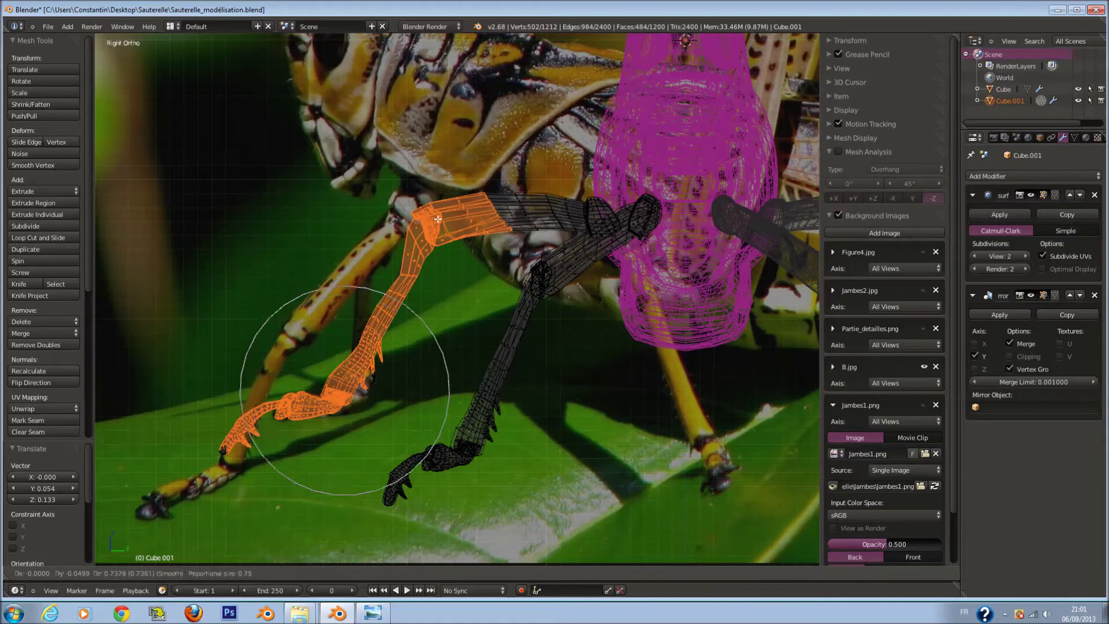
{"action": "left_click", "coordinate": [437, 221]}
{"action": "scroll", "coordinate": [437, 220], "scroll_direction": "down", "scroll_amount": 3}
{"action": "scroll", "coordinate": [514, 283], "scroll_direction": "down", "scroll_amount": 2}
Save the file and review the legs from front and side wireframe views
{"action": "key", "text": "z"}
{"action": "middle_click_drag", "start_coordinate": [514, 283], "coordinate": [549, 289]}
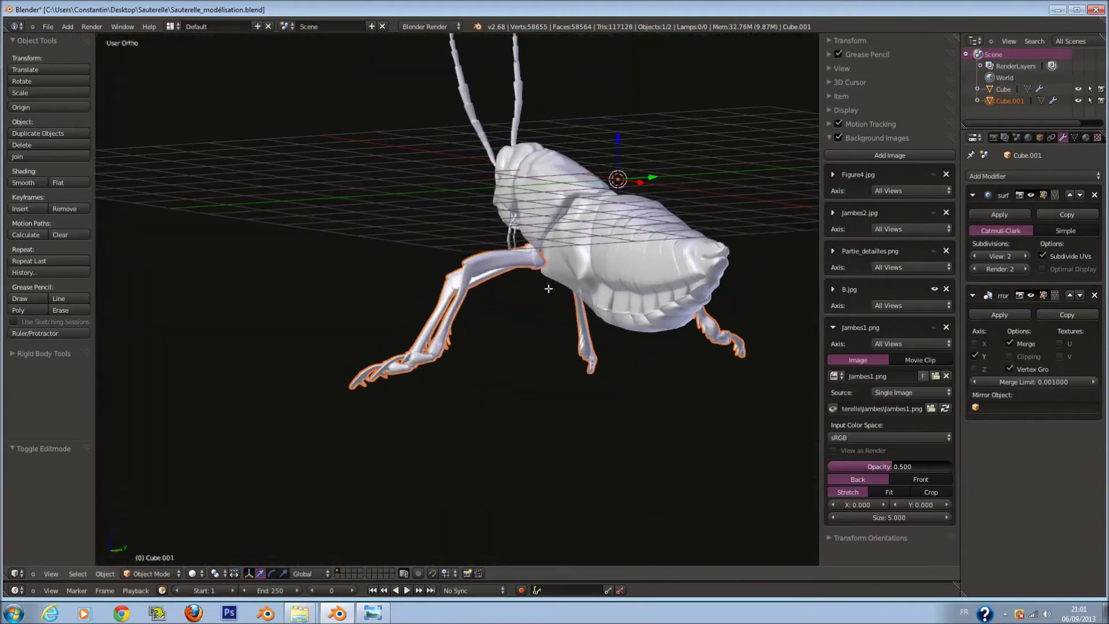
{"action": "key", "text": "ctrl+s"}
{"action": "key", "text": "KP_1"}
{"action": "key", "text": "KP_3"}
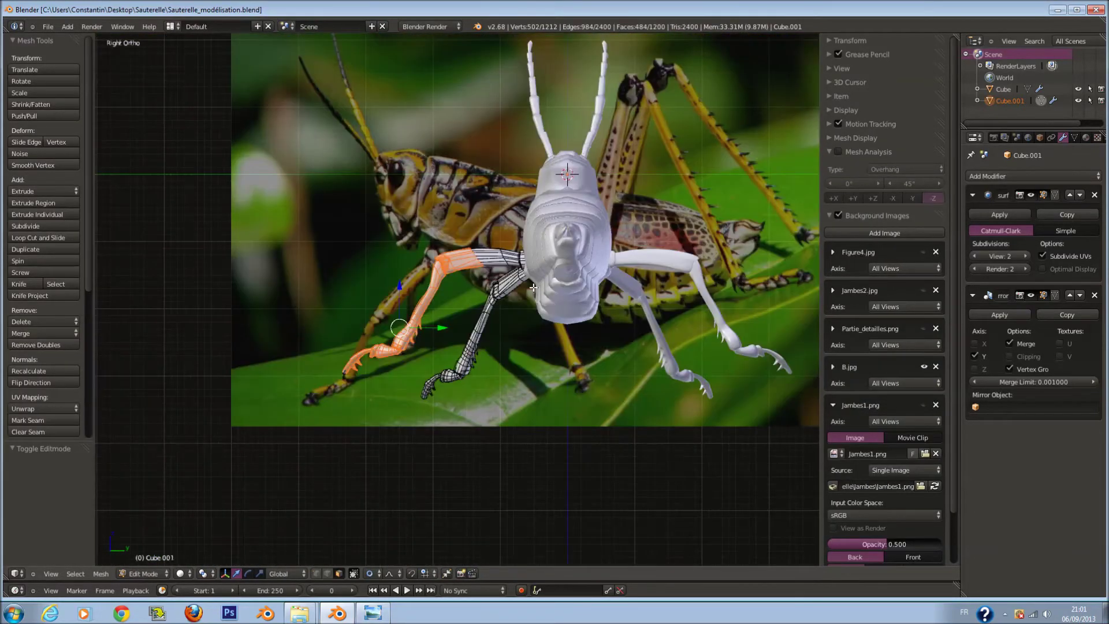
{"action": "scroll", "coordinate": [461, 258], "scroll_direction": "up", "scroll_amount": 3}
{"action": "key", "text": "z"}
{"action": "key", "text": "a"}
{"action": "key", "text": "l"}
{"action": "key", "text": "a"}
{"action": "mouse_move", "coordinate": [470, 265]}
{"action": "middle_mouse_down"}
{"action": "mouse_move", "coordinate": [565, 307]}
{"action": "mouse_move", "coordinate": [524, 191]}
{"action": "middle_mouse_up"}
Select the foot segment and tilt it about 7.7° with smooth proportional falloff
{"action": "key", "text": "c"}
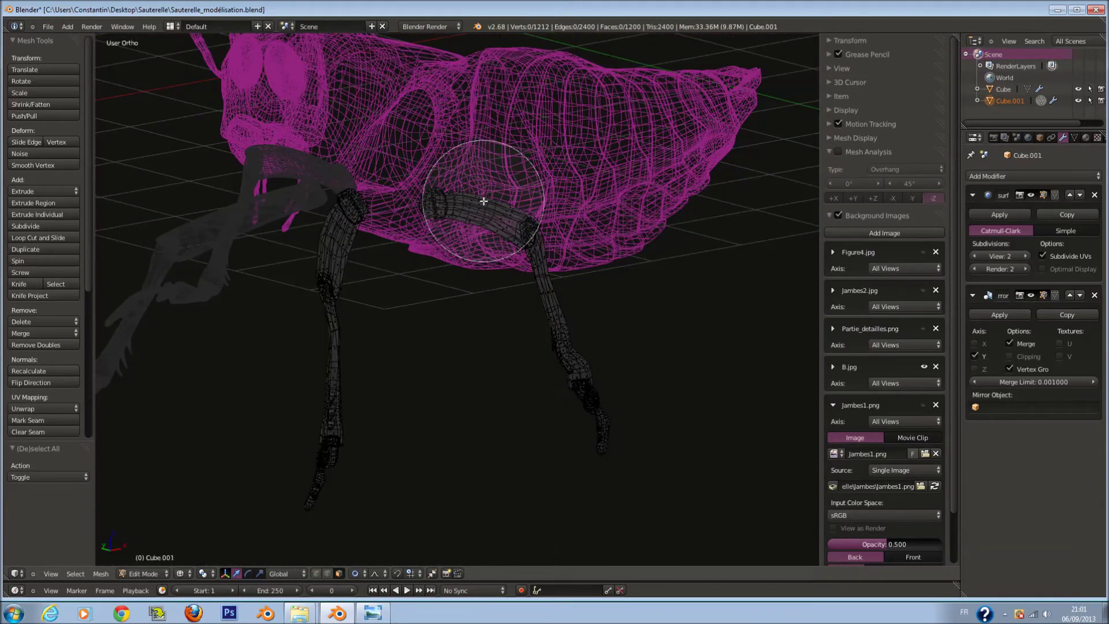
{"action": "left_click_drag", "start_coordinate": [484, 200], "coordinate": [582, 396]}
{"action": "key", "text": "Escape"}
{"action": "key", "text": "KP_1"}
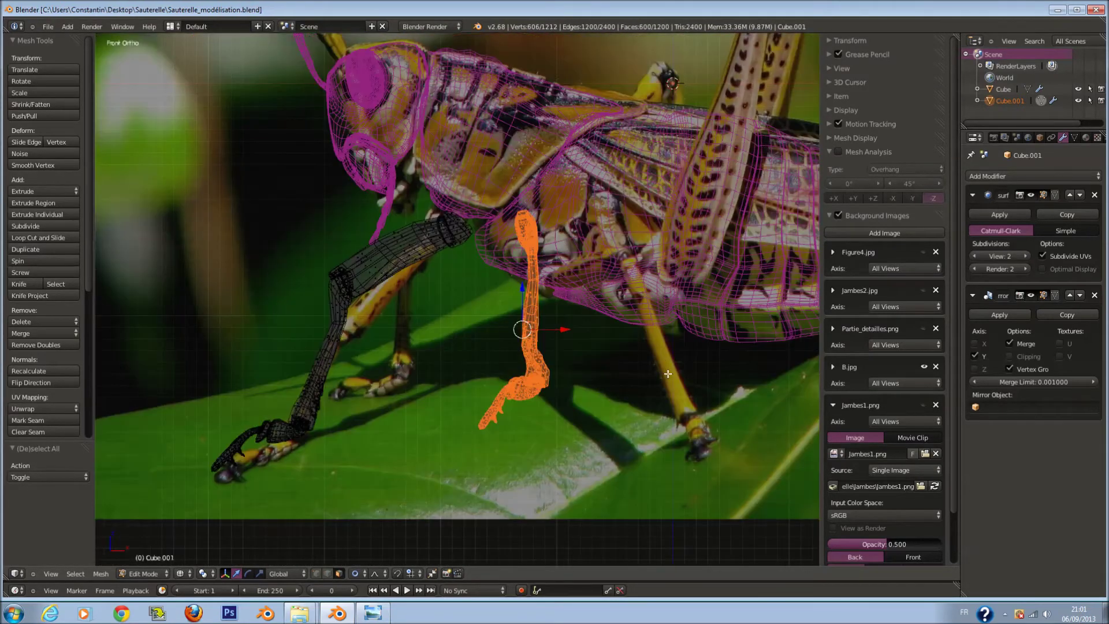
{"action": "key", "text": "KP_3"}
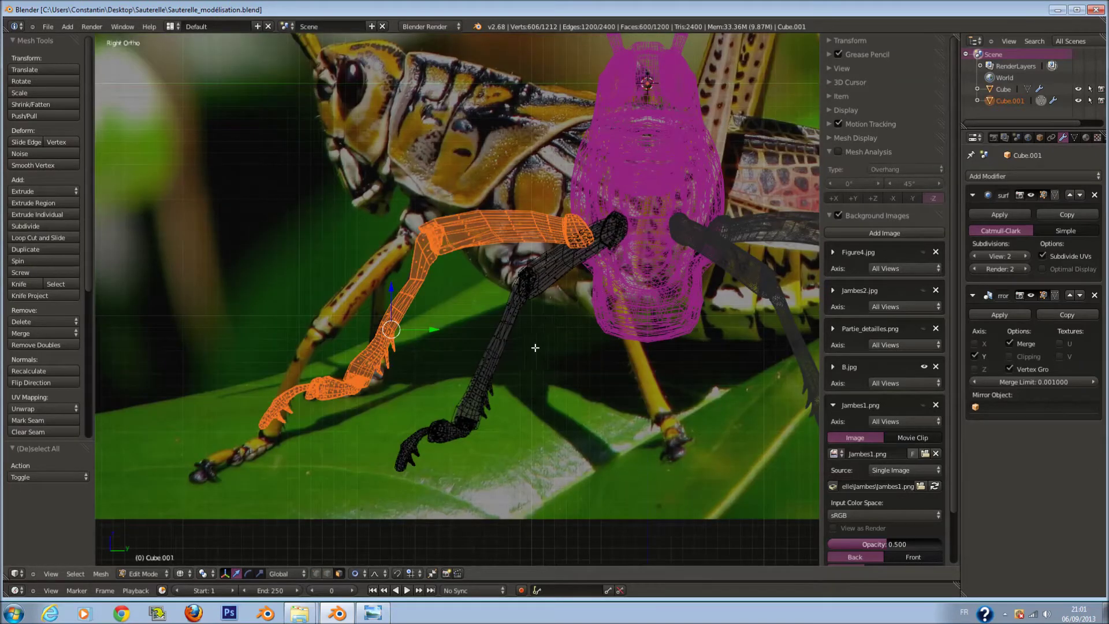
{"action": "key", "text": "a"}
{"action": "key", "text": "c"}
{"action": "left_click_drag", "start_coordinate": [426, 424], "coordinate": [468, 428]}
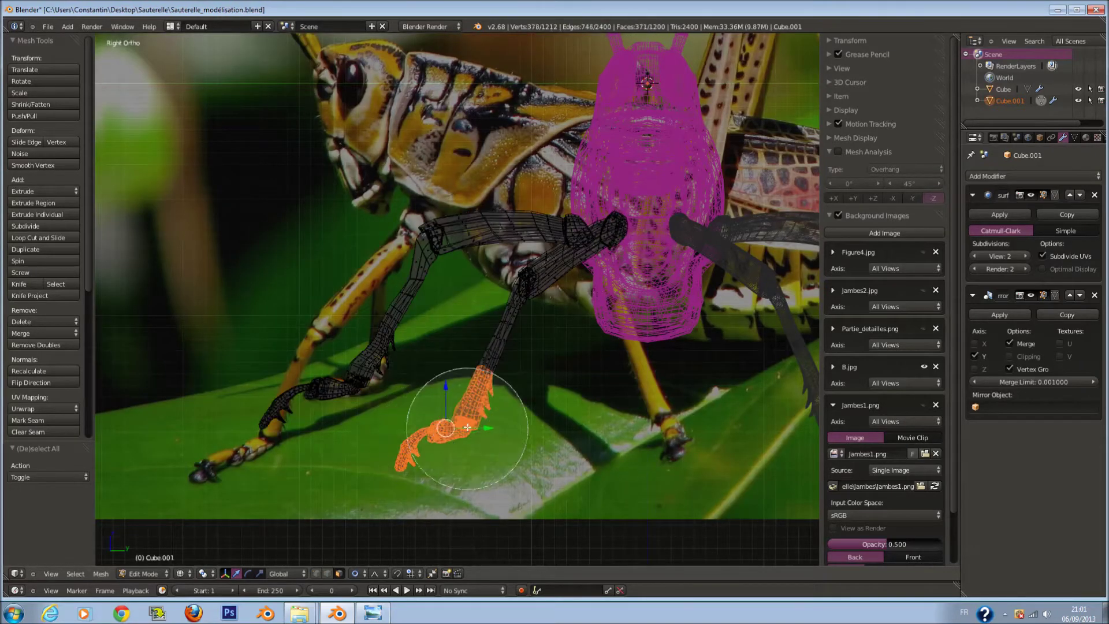
{"action": "key", "text": "Escape"}
{"action": "key", "text": "r"}
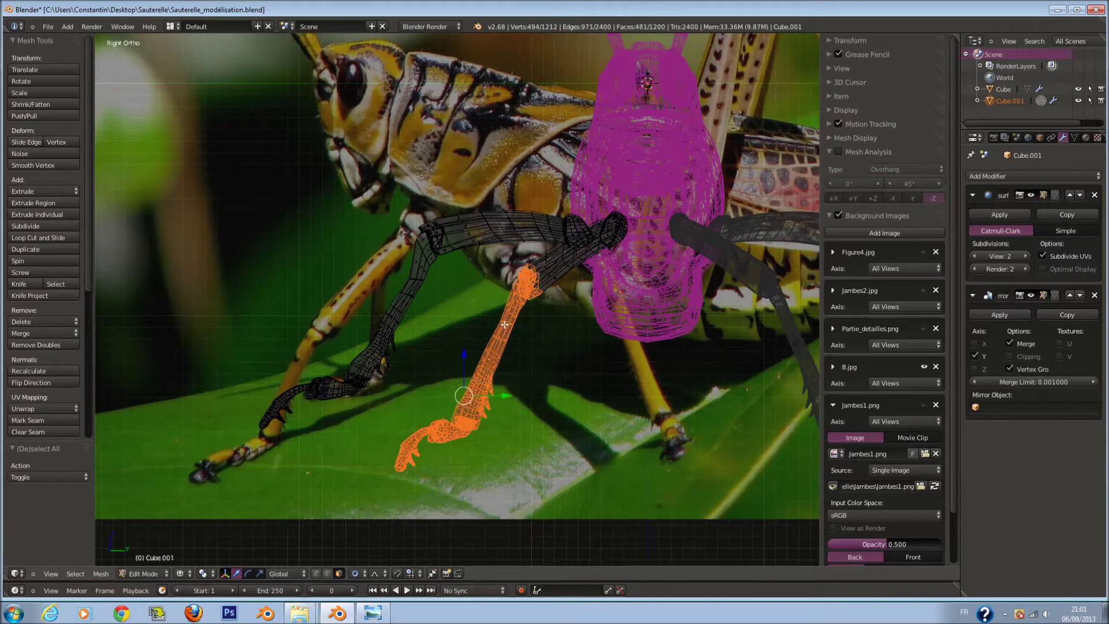
{"action": "left_click", "coordinate": [611, 376]}
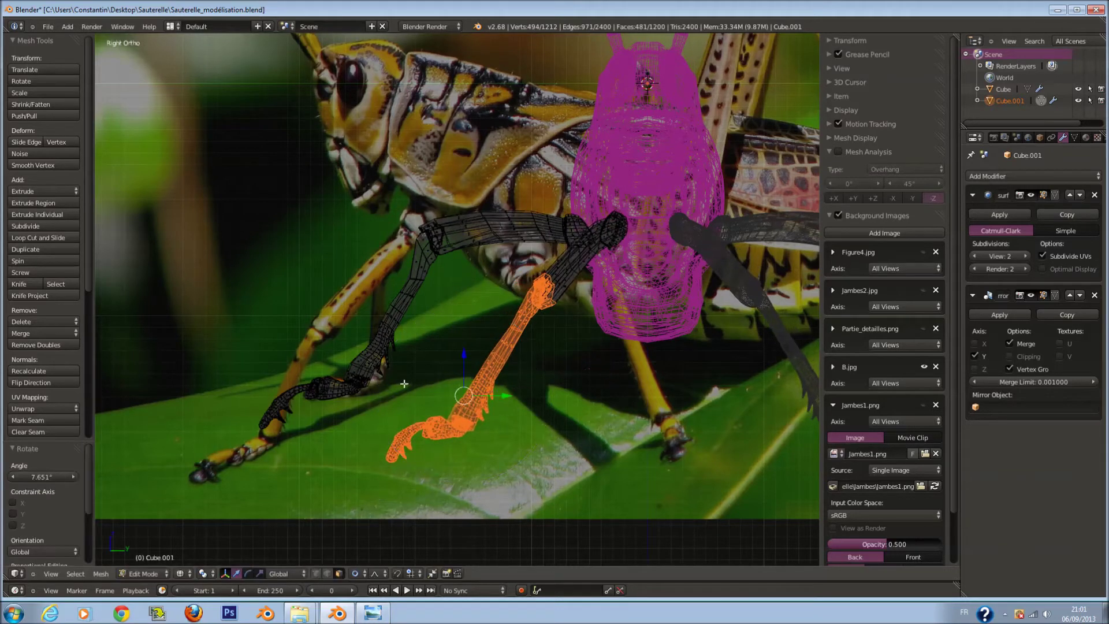
Reposition the leg with smooth falloff, then rotate both feet toward the photo
{"action": "key", "text": "g"}
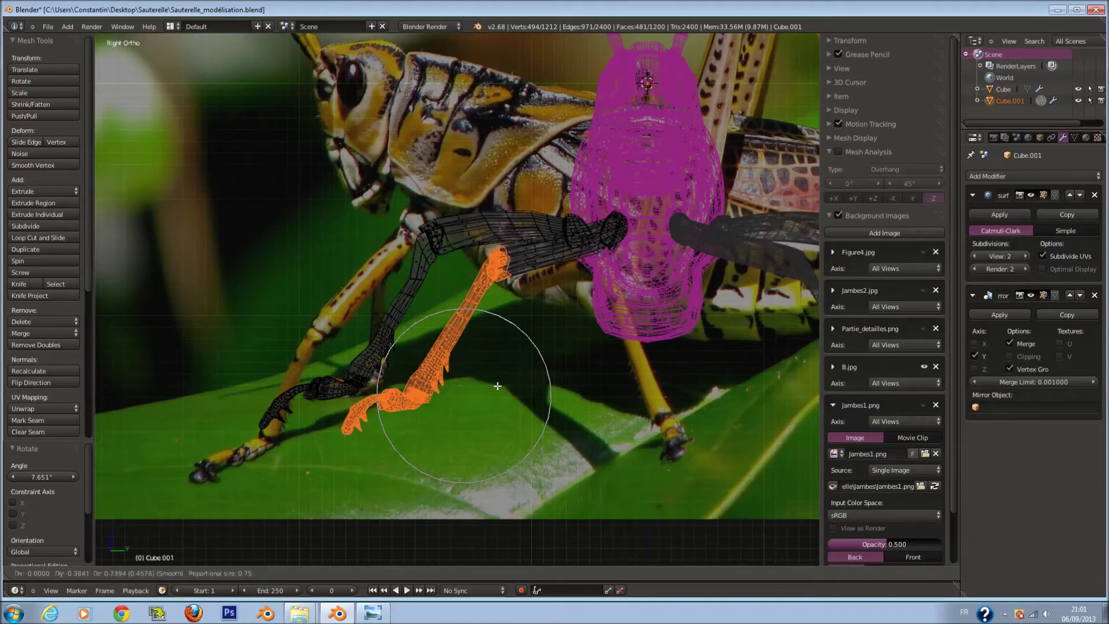
{"action": "left_click", "coordinate": [498, 387]}
{"action": "key", "text": "a"}
{"action": "key", "text": "c"}
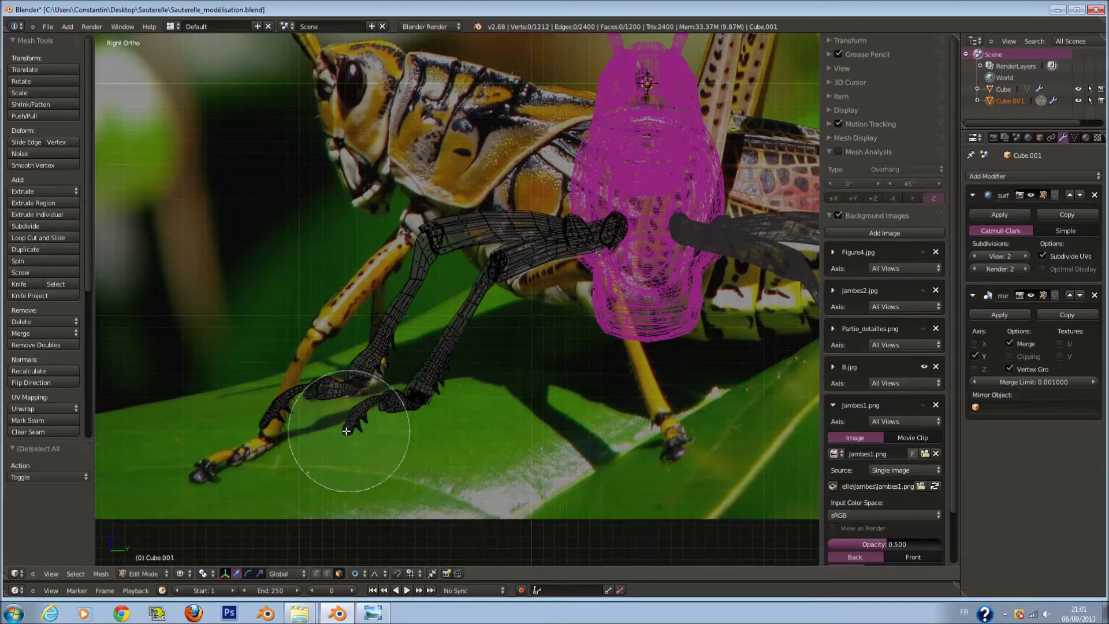
{"action": "left_click_drag", "start_coordinate": [347, 445], "coordinate": [410, 426]}
{"action": "key", "text": "Escape"}
{"action": "key", "text": "r"}
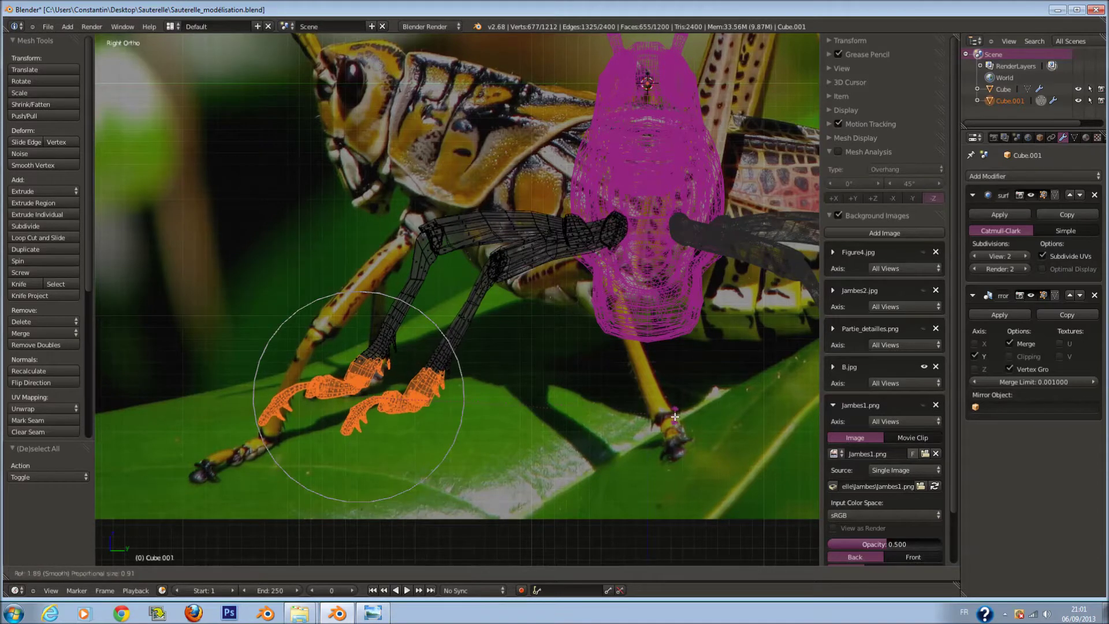
{"action": "left_click", "coordinate": [678, 428]}
Rotate the foot again with proportional falloff to trace the reference photo
{"action": "key", "text": "a"}
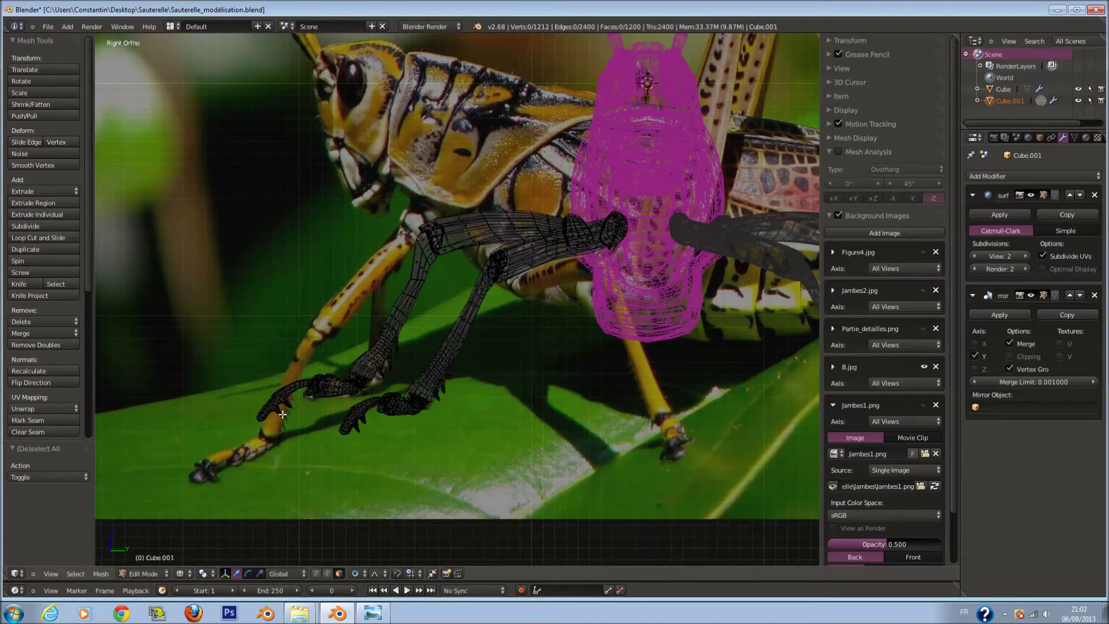
{"action": "scroll", "coordinate": [227, 443], "scroll_direction": "up", "scroll_amount": 1}
{"action": "key", "text": "c"}
{"action": "key", "text": "r"}
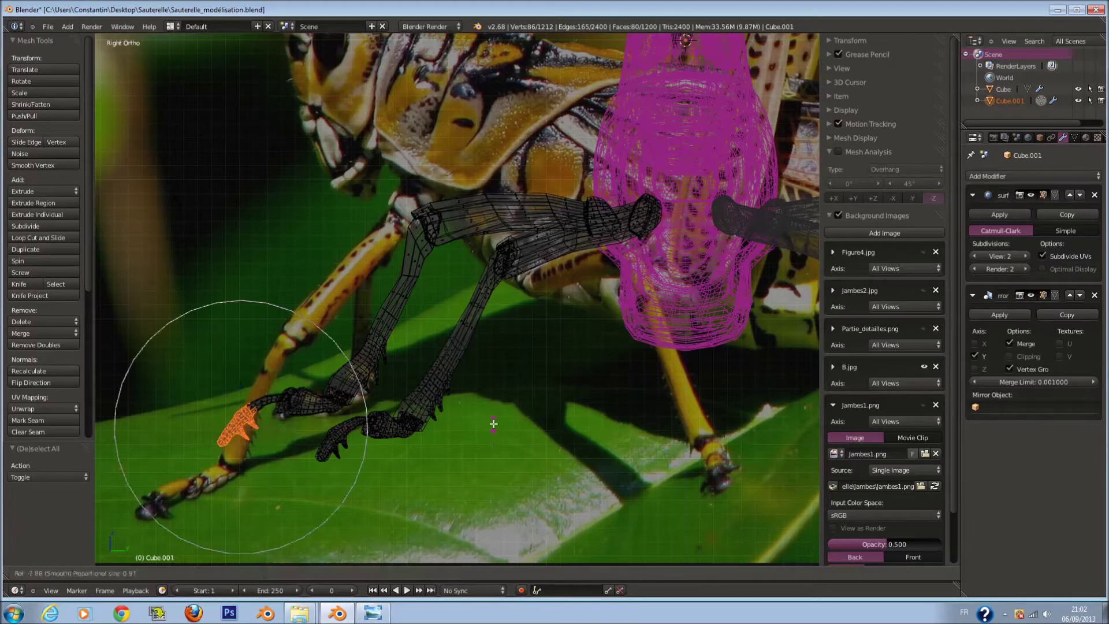
{"action": "scroll", "coordinate": [494, 423], "scroll_direction": "up", "scroll_amount": 3}
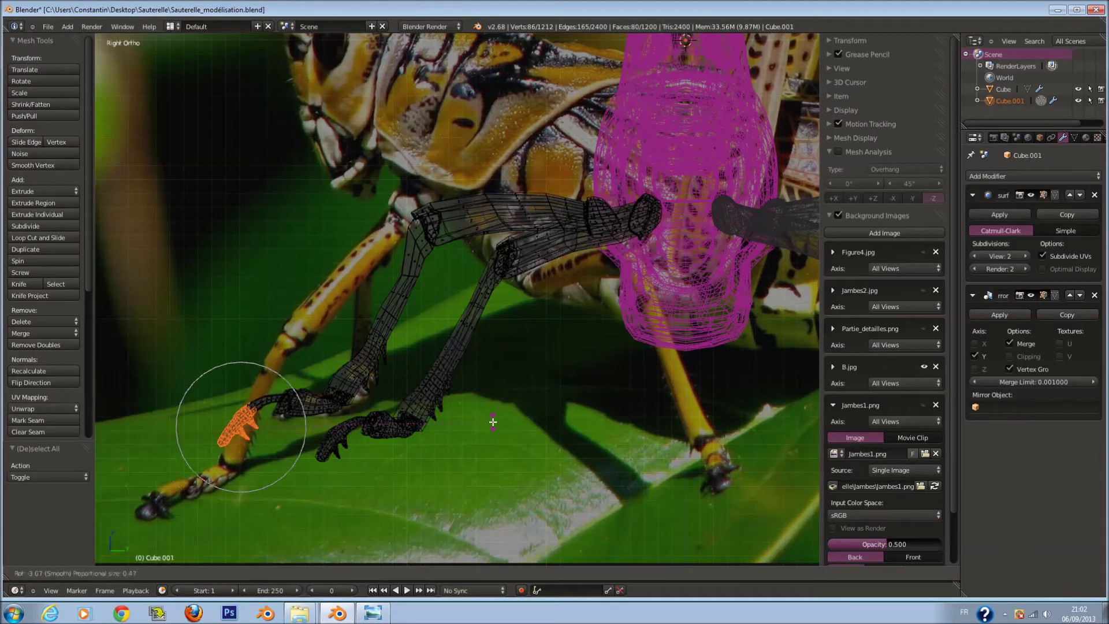
{"action": "left_click", "coordinate": [493, 422]}
Exit Edit Mode and orbit the solid-shaded grasshopper to review both leg pairs
{"action": "key", "text": "a"}
{"action": "key", "text": "c"}
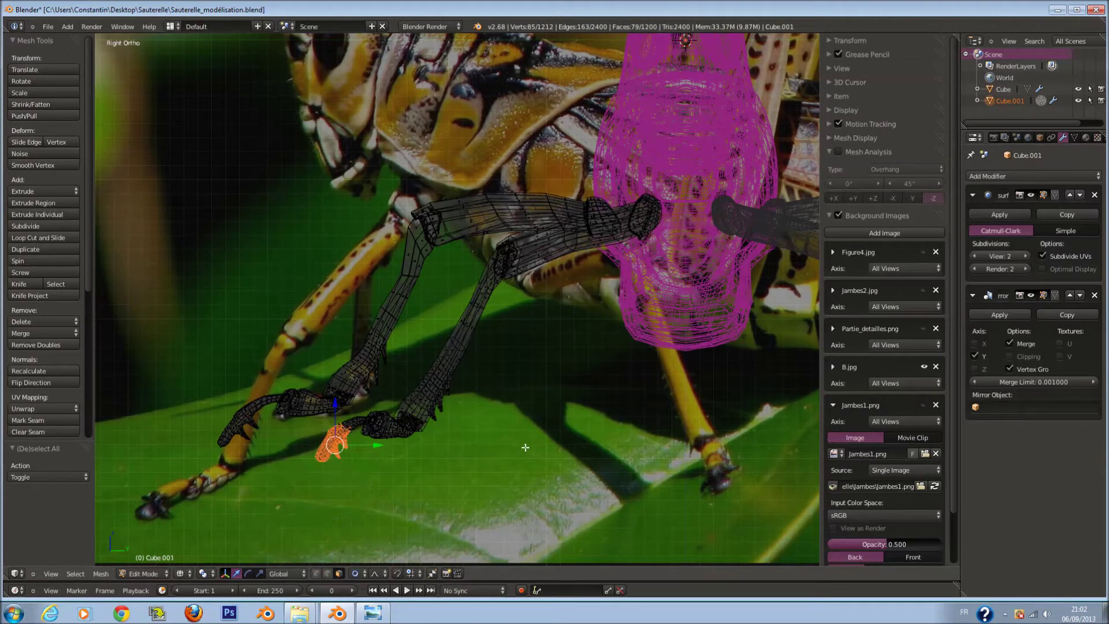
{"action": "key", "text": "Tab"}
{"action": "scroll", "coordinate": [297, 427], "scroll_direction": "down", "scroll_amount": 3}
{"action": "key", "text": "z"}
{"action": "mouse_move", "coordinate": [359, 400]}
{"action": "middle_mouse_down"}
{"action": "mouse_move", "coordinate": [669, 373]}
{"action": "mouse_move", "coordinate": [653, 290]}
{"action": "mouse_move", "coordinate": [541, 341]}
{"action": "mouse_move", "coordinate": [443, 406]}
{"action": "middle_mouse_up"}
From the front view, move the leg object onto a separate layer
{"action": "key", "text": "a"}
{"action": "key", "text": "KP_1"}
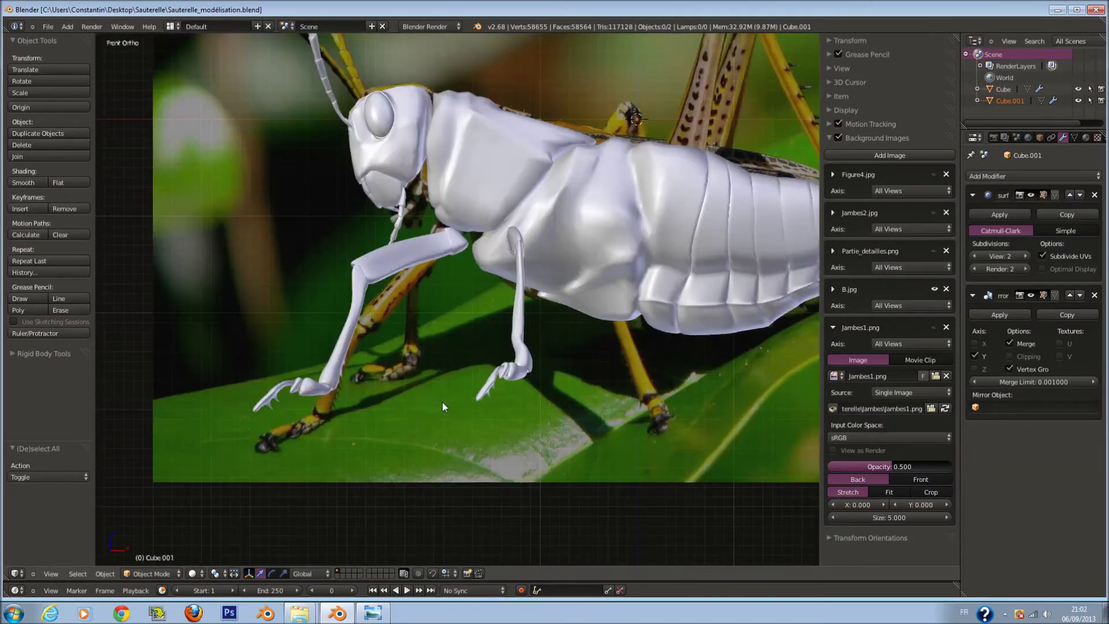
{"action": "key", "text": "z"}
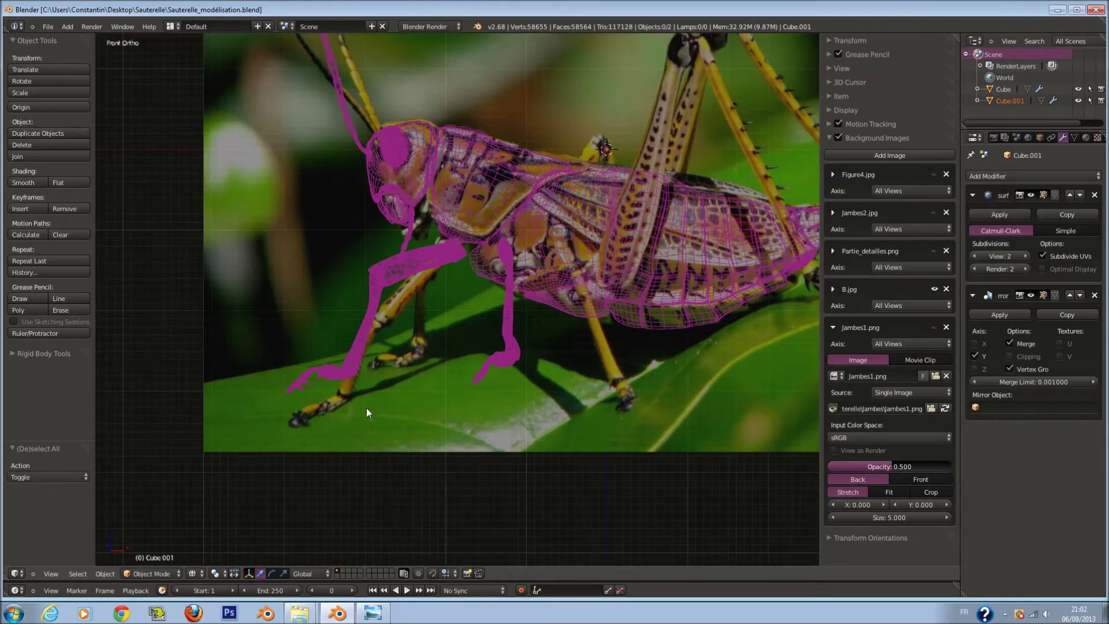
{"action": "scroll", "coordinate": [367, 408], "scroll_direction": "up", "scroll_amount": 2}
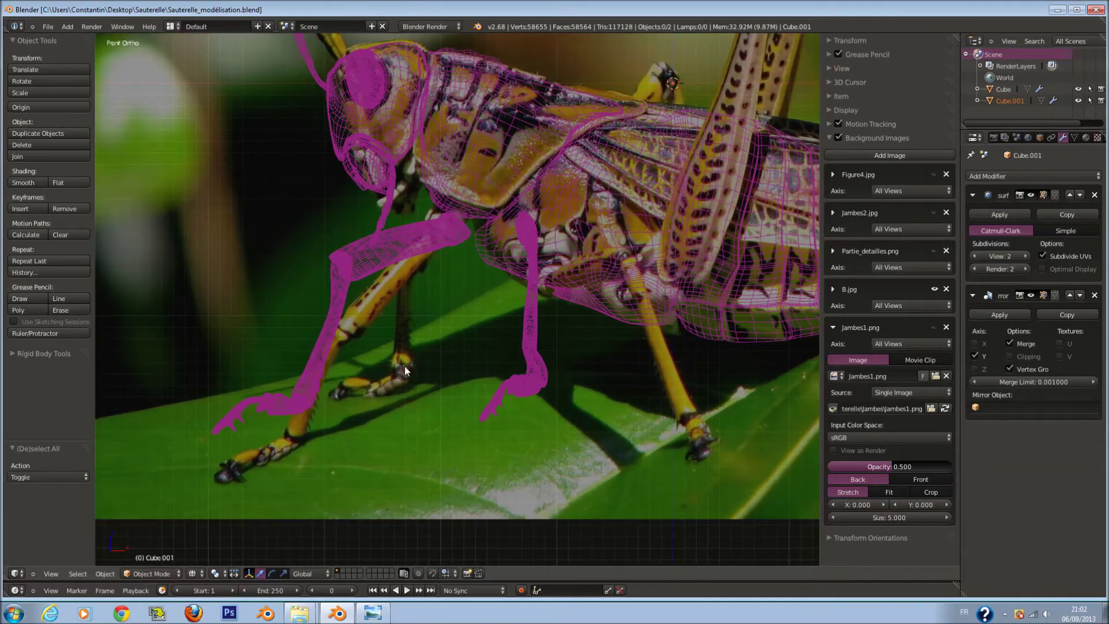
{"action": "scroll", "coordinate": [420, 460], "scroll_direction": "up", "scroll_amount": 1}
{"action": "scroll", "coordinate": [243, 488], "scroll_direction": "down", "scroll_amount": 2}
{"action": "scroll", "coordinate": [404, 428], "scroll_direction": "down", "scroll_amount": 1}
{"action": "scroll", "coordinate": [503, 381], "scroll_direction": "down", "scroll_amount": 2}
{"action": "key", "text": "z"}
{"action": "scroll", "coordinate": [494, 349], "scroll_direction": "up", "scroll_amount": 1}
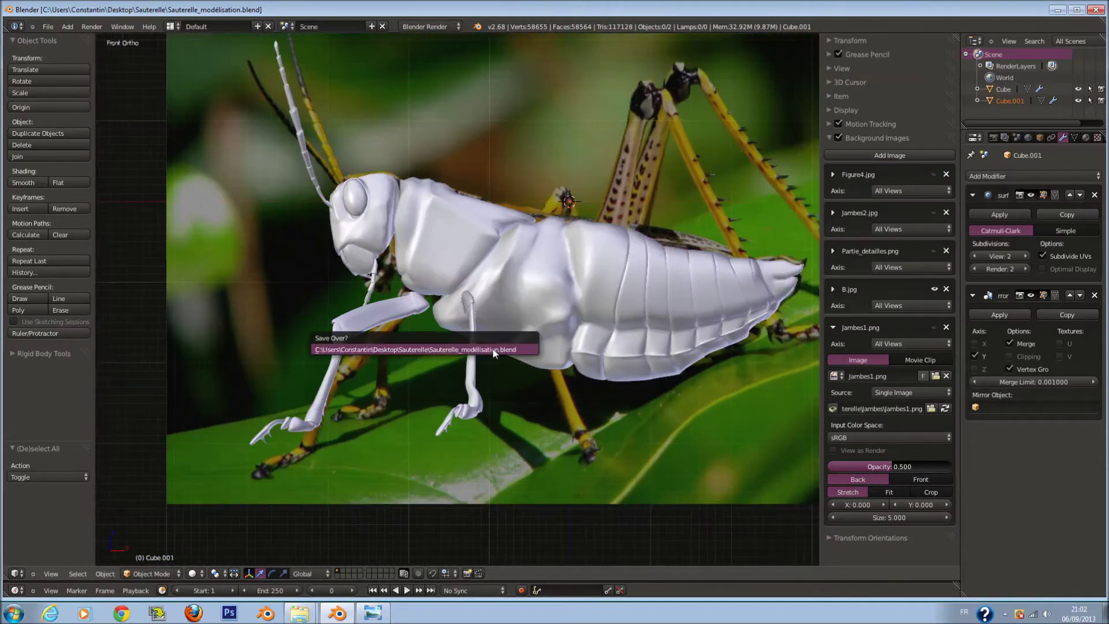
{"action": "right_click", "coordinate": [481, 380]}
{"action": "key", "text": "m"}
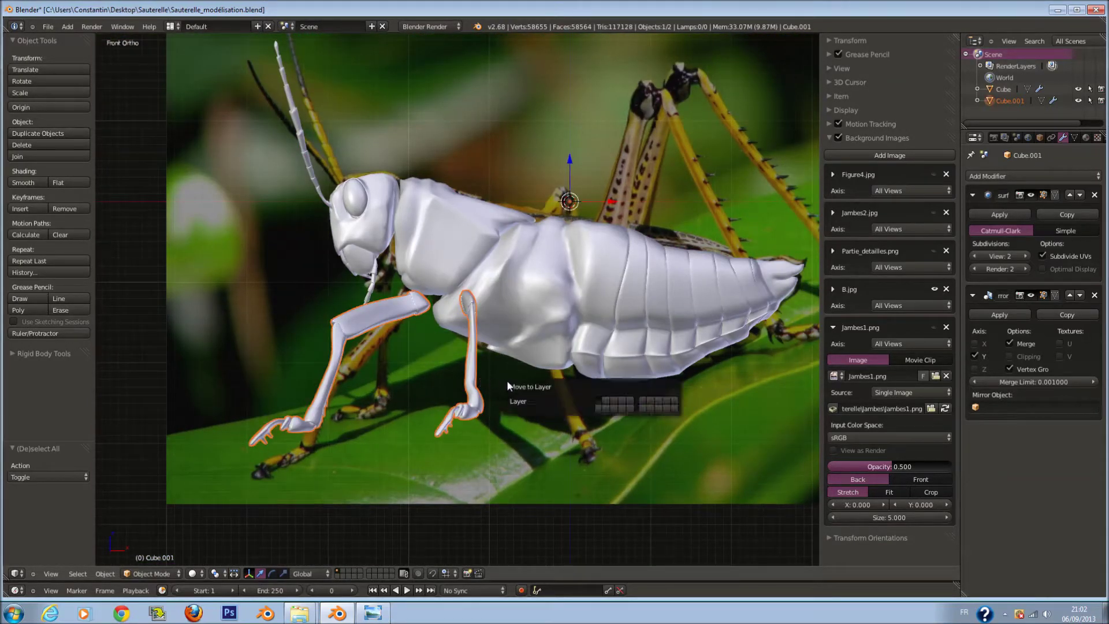
{"action": "left_click", "coordinate": [607, 400]}
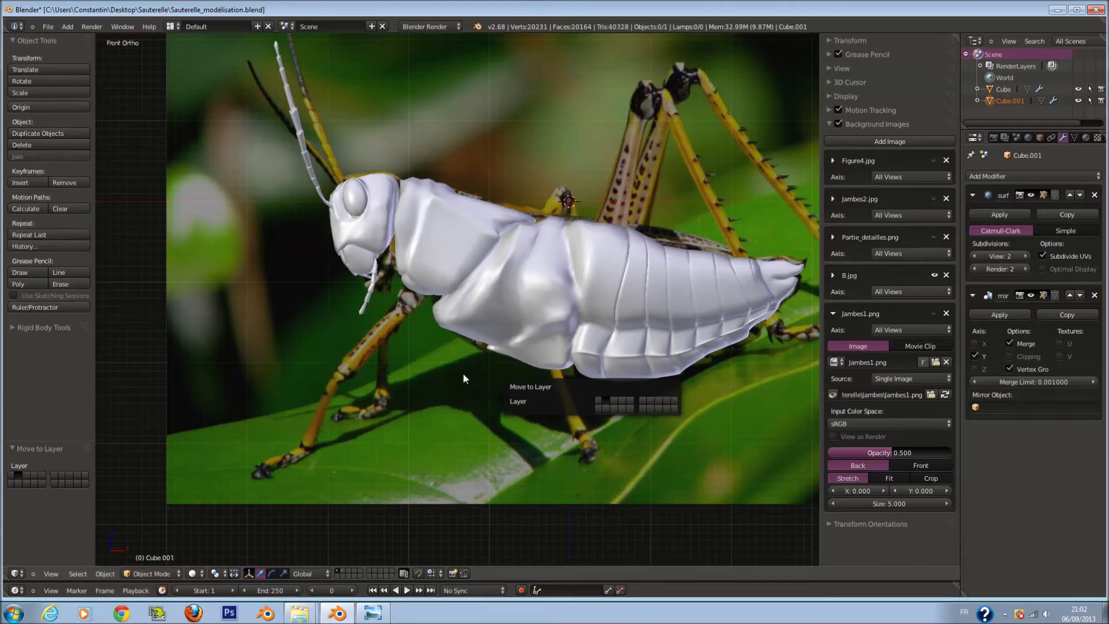
Move the grasshopper body onto another layer as well
{"action": "right_click", "coordinate": [445, 324]}
{"action": "scroll", "coordinate": [456, 312], "scroll_direction": "down", "scroll_amount": 2, "text": "shift"}
{"action": "scroll", "coordinate": [487, 300], "scroll_direction": "up", "scroll_amount": 1}
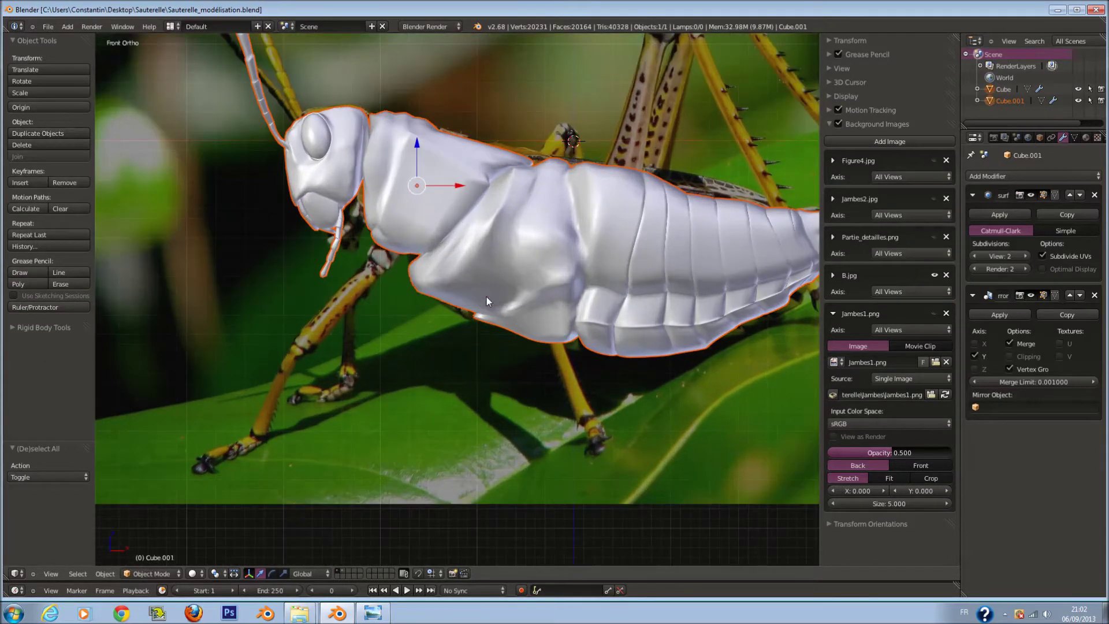
{"action": "left_click", "coordinate": [341, 571]}
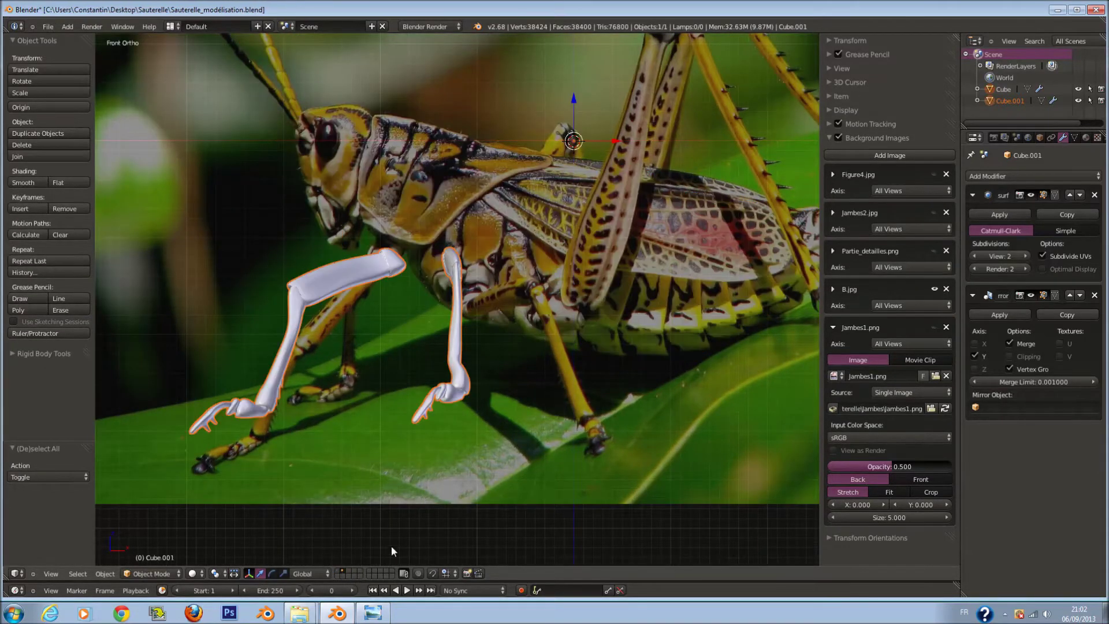
{"action": "key", "text": "1"}
{"action": "key", "text": "m"}
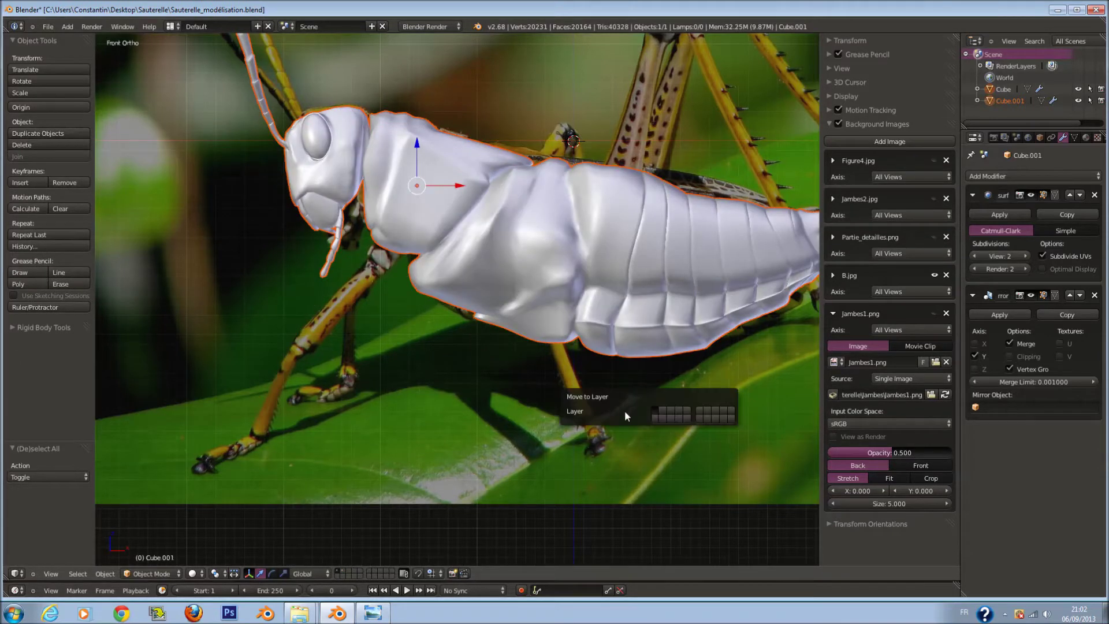
{"action": "left_click", "coordinate": [665, 410]}
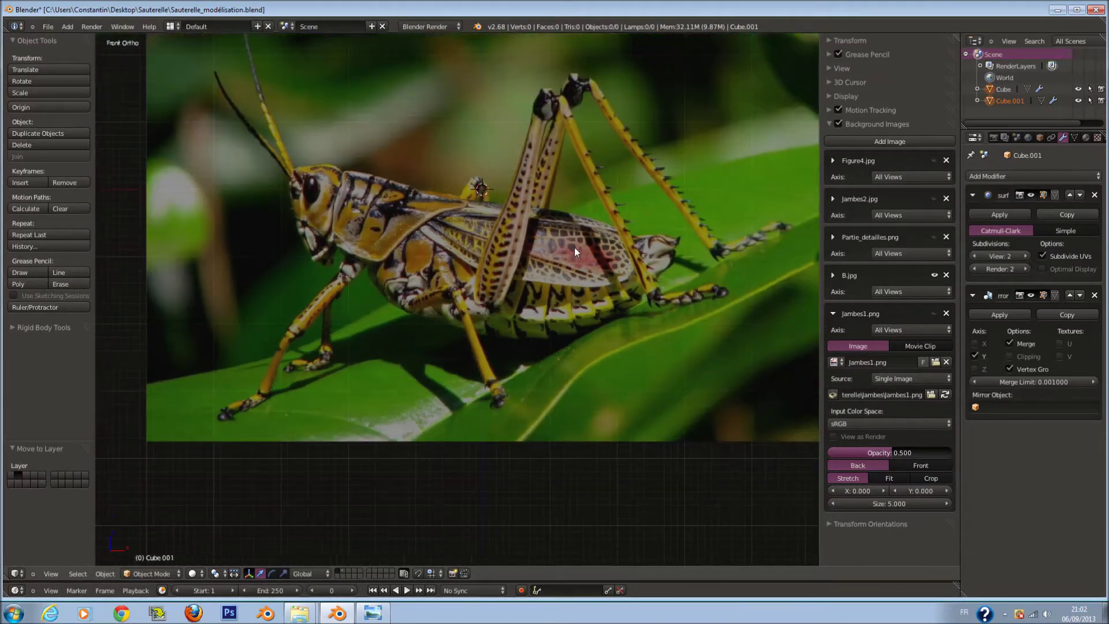
Save over Sauterelle_modélisation.blend
{"action": "scroll", "coordinate": [516, 362], "scroll_direction": "down", "scroll_amount": 3, "text": "ctrl"}
{"action": "key", "text": "ctrl+s"}
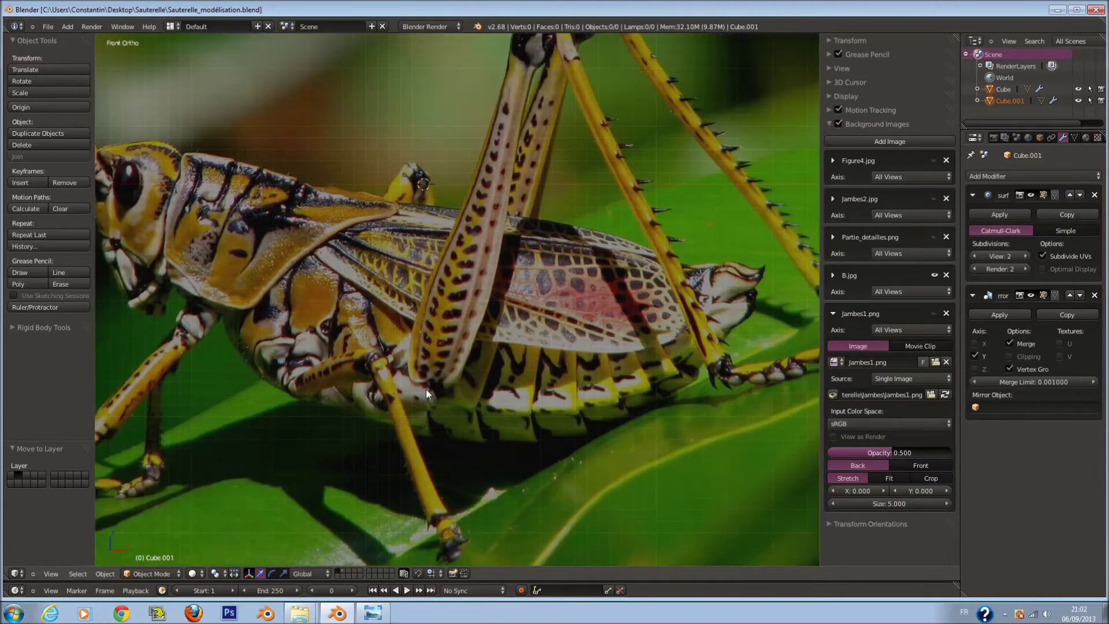
{"action": "scroll", "coordinate": [553, 215], "scroll_direction": "down", "scroll_amount": 2}
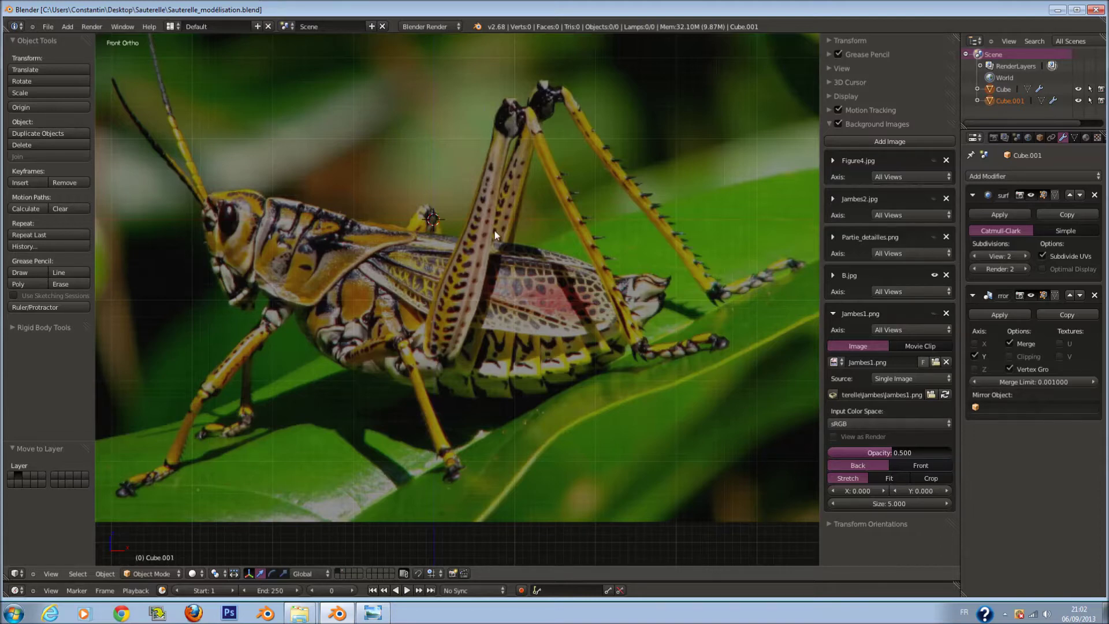
{"action": "scroll", "coordinate": [495, 231], "scroll_direction": "up", "scroll_amount": 1}
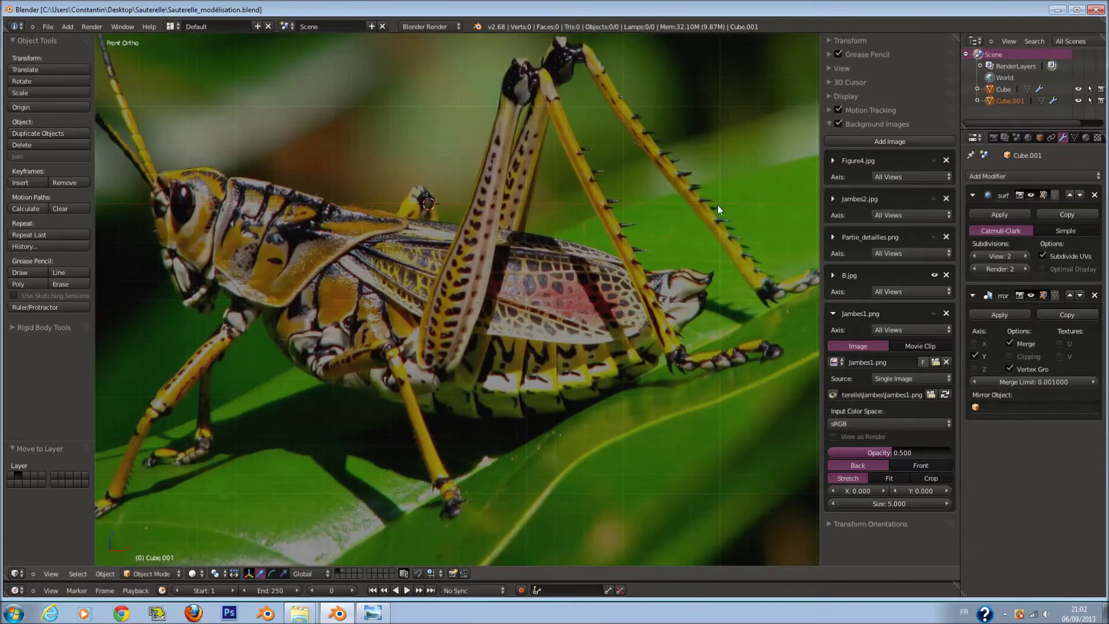
{"action": "key", "text": "shift+a"}
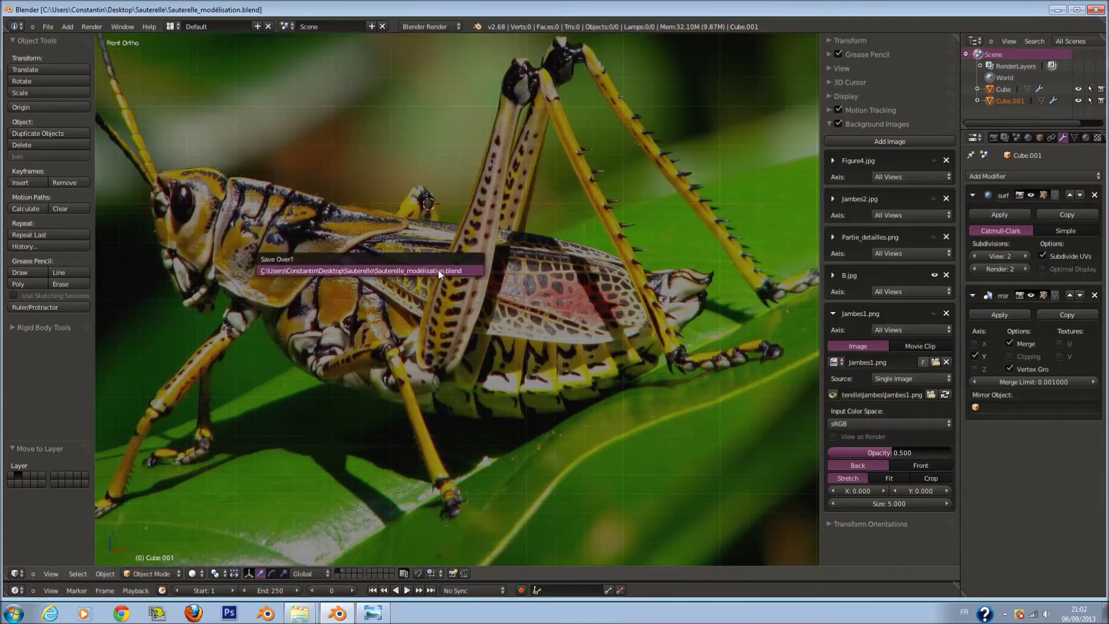
Shrink the new cube to about 0.273 scale and move it down onto the femur
{"action": "left_click", "coordinate": [467, 265]}
{"action": "scroll", "coordinate": [526, 259], "scroll_direction": "up", "scroll_amount": 1}
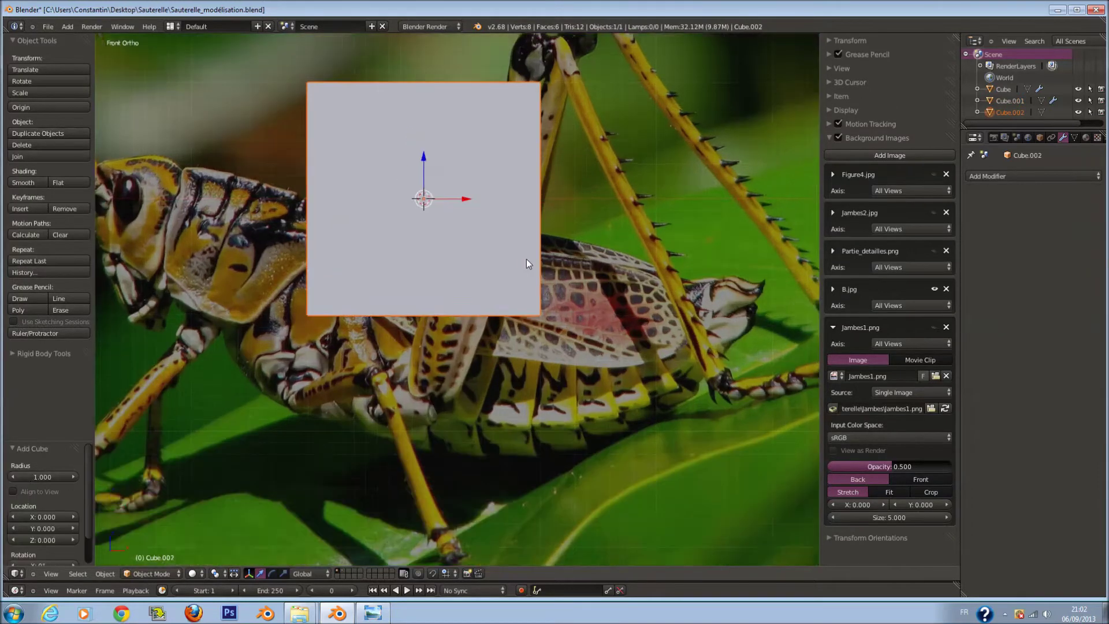
{"action": "scroll", "coordinate": [527, 258], "scroll_direction": "up", "scroll_amount": 2, "text": "shift"}
{"action": "scroll", "coordinate": [528, 258], "scroll_direction": "up", "scroll_amount": 2}
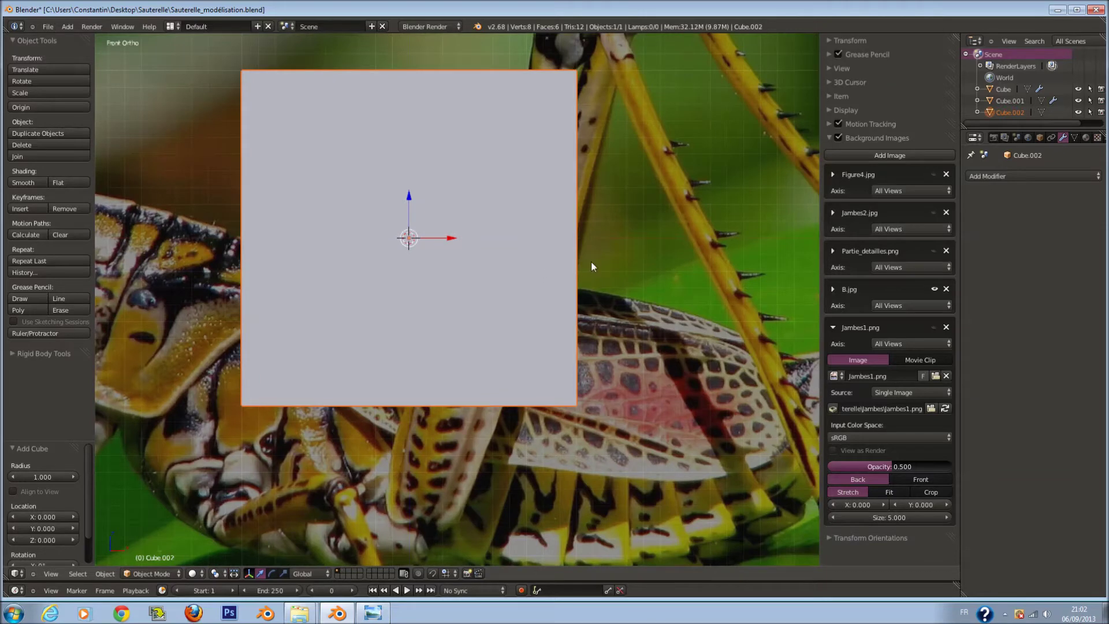
{"action": "key", "text": "s"}
{"action": "left_click", "coordinate": [456, 251]}
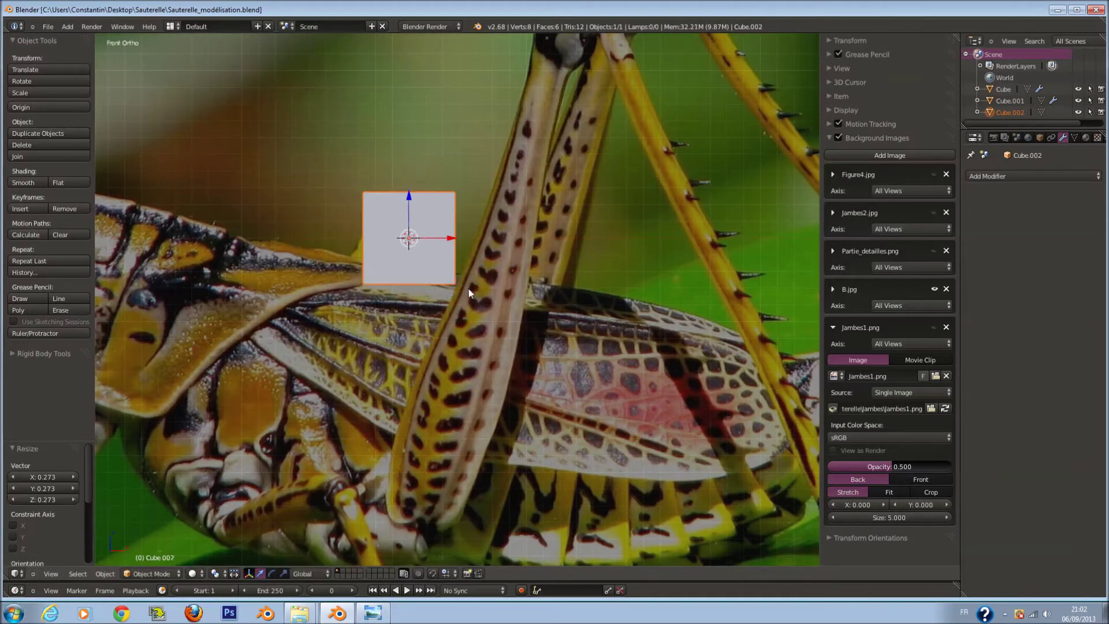
{"action": "scroll", "coordinate": [469, 292], "scroll_direction": "up", "scroll_amount": 1, "text": "shift"}
{"action": "scroll", "coordinate": [468, 292], "scroll_direction": "up", "scroll_amount": 1, "text": "shift"}
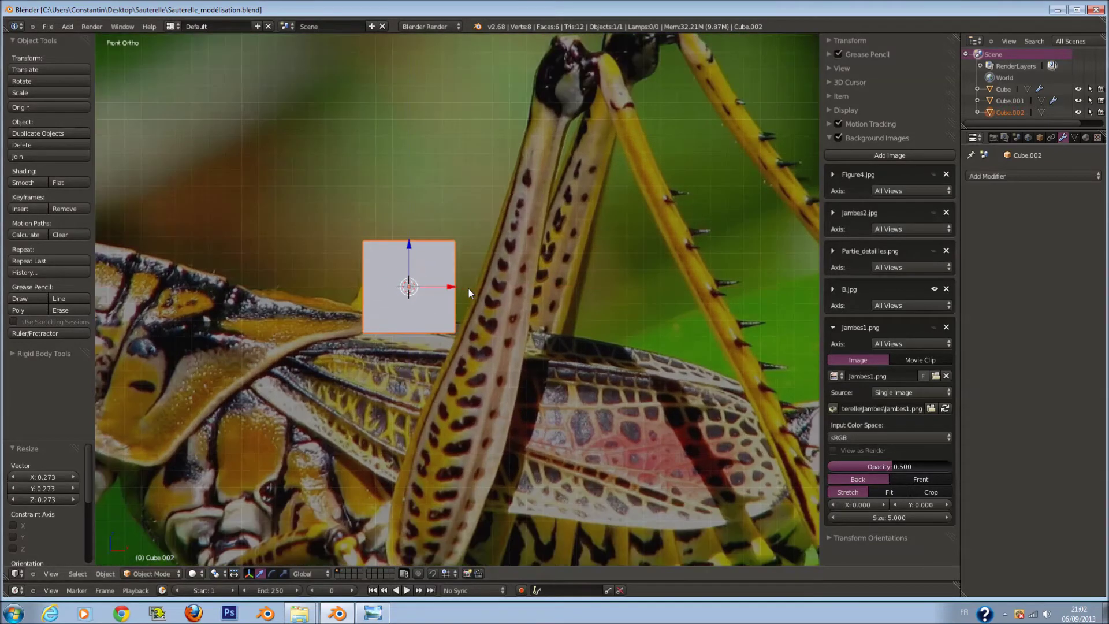
{"action": "scroll", "coordinate": [468, 293], "scroll_direction": "down", "scroll_amount": 2, "text": "shift"}
{"action": "key", "text": "g"}
{"action": "left_click", "coordinate": [511, 495]}
In wireframe Edit Mode, stretch the cube's top toward the knee and narrow it
{"action": "key", "text": "z"}
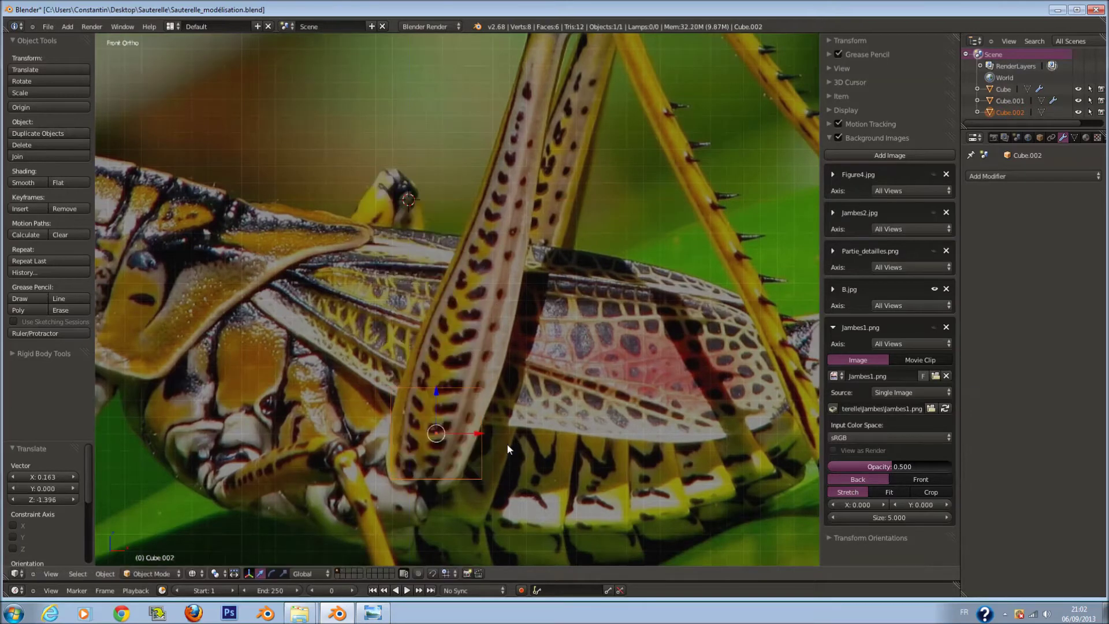
{"action": "scroll", "coordinate": [507, 443], "scroll_direction": "up", "scroll_amount": 1}
{"action": "key", "text": "Tab"}
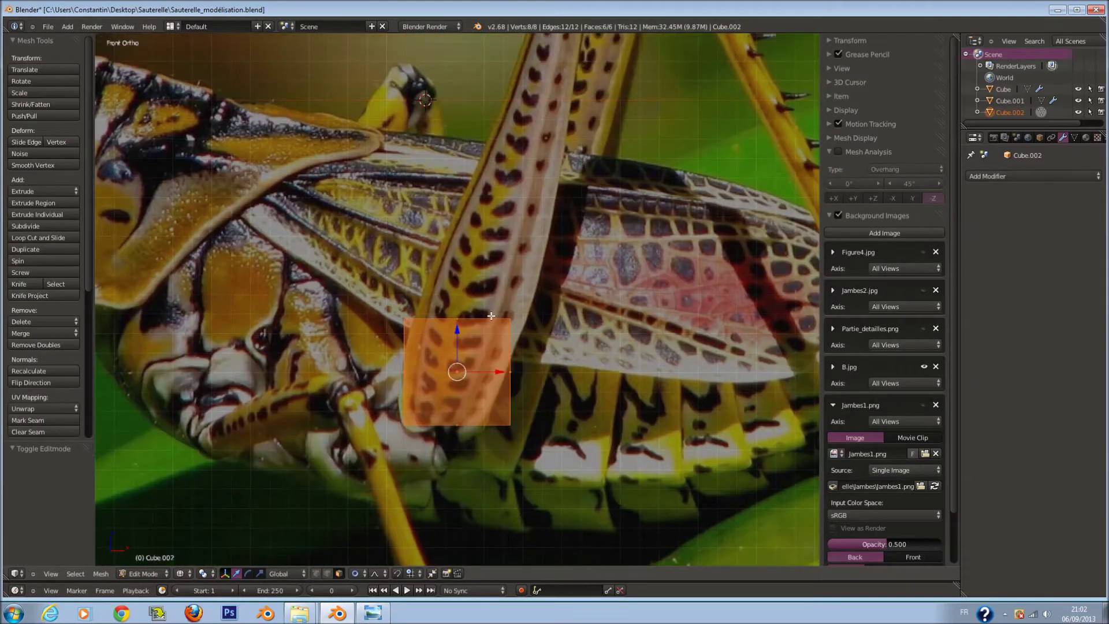
{"action": "scroll", "coordinate": [491, 316], "scroll_direction": "down", "scroll_amount": 3}
{"action": "scroll", "coordinate": [491, 316], "scroll_direction": "down", "scroll_amount": 2}
{"action": "key", "text": "g"}
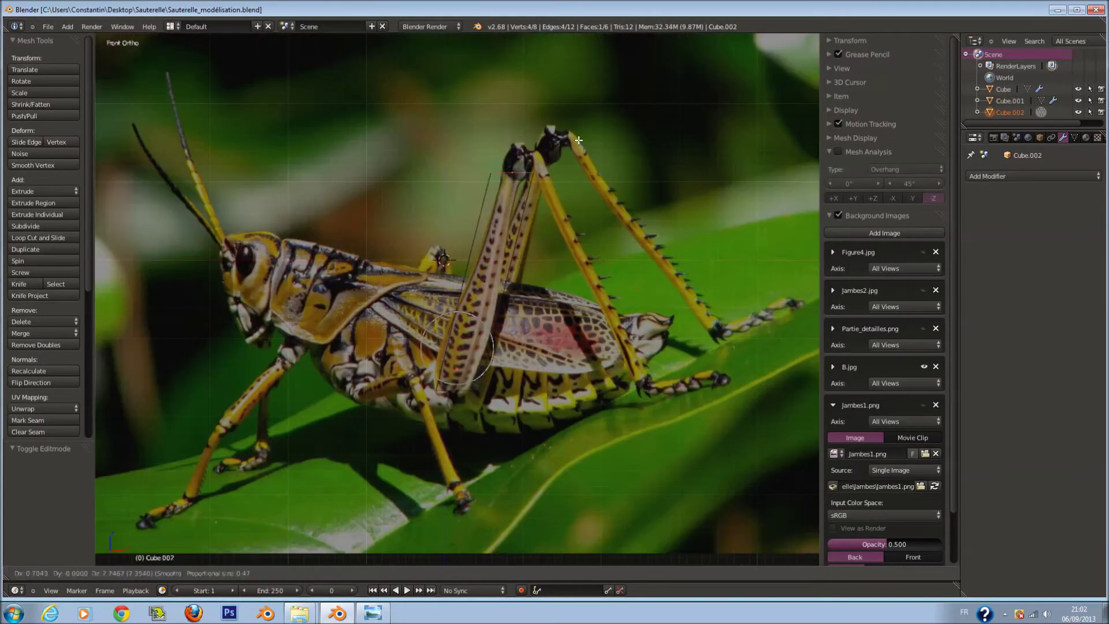
{"action": "key", "text": "s"}
{"action": "left_click", "coordinate": [581, 131]}
Position the femur's top end and widen its lower end to 1.185 scale
{"action": "key", "text": "g"}
{"action": "scroll", "coordinate": [583, 145], "scroll_direction": "up", "scroll_amount": 2}
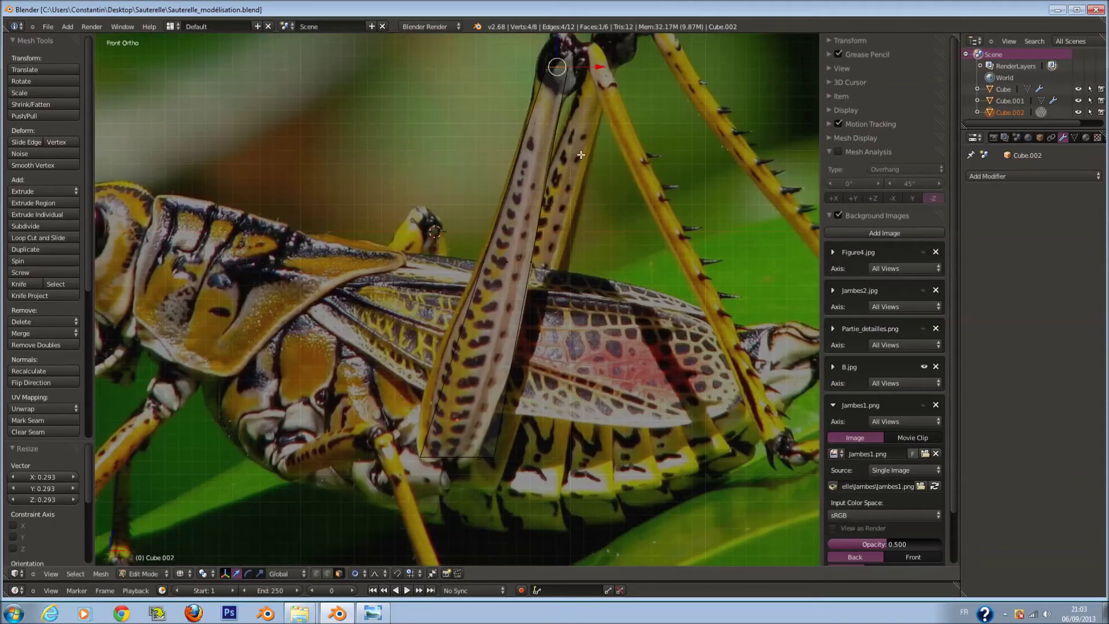
{"action": "left_click", "coordinate": [578, 151]}
{"action": "key", "text": "s"}
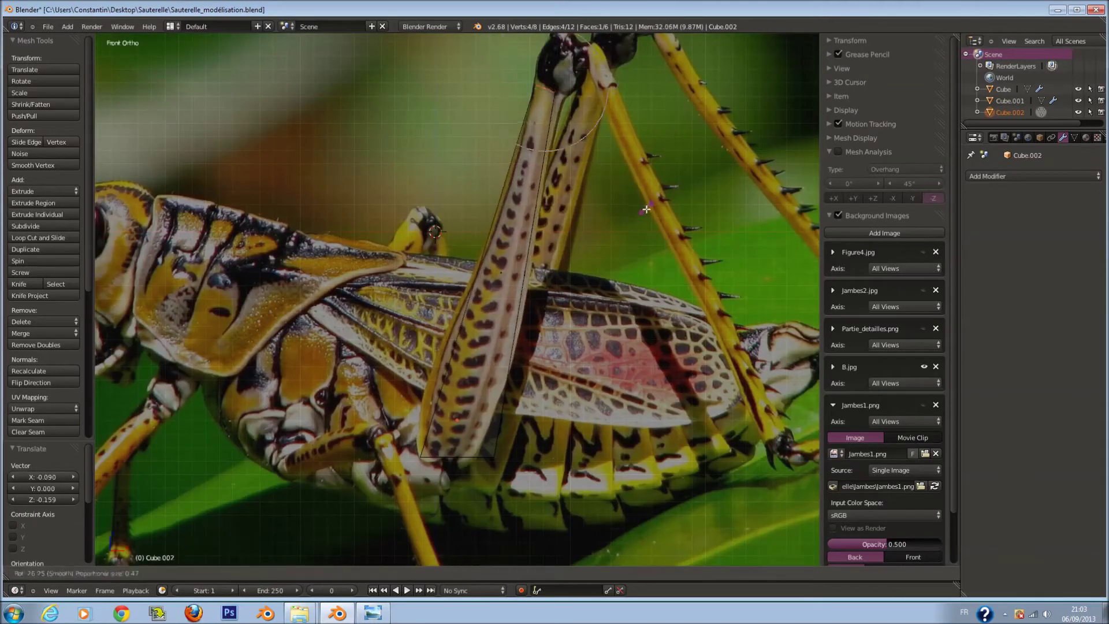
{"action": "left_click", "coordinate": [633, 268]}
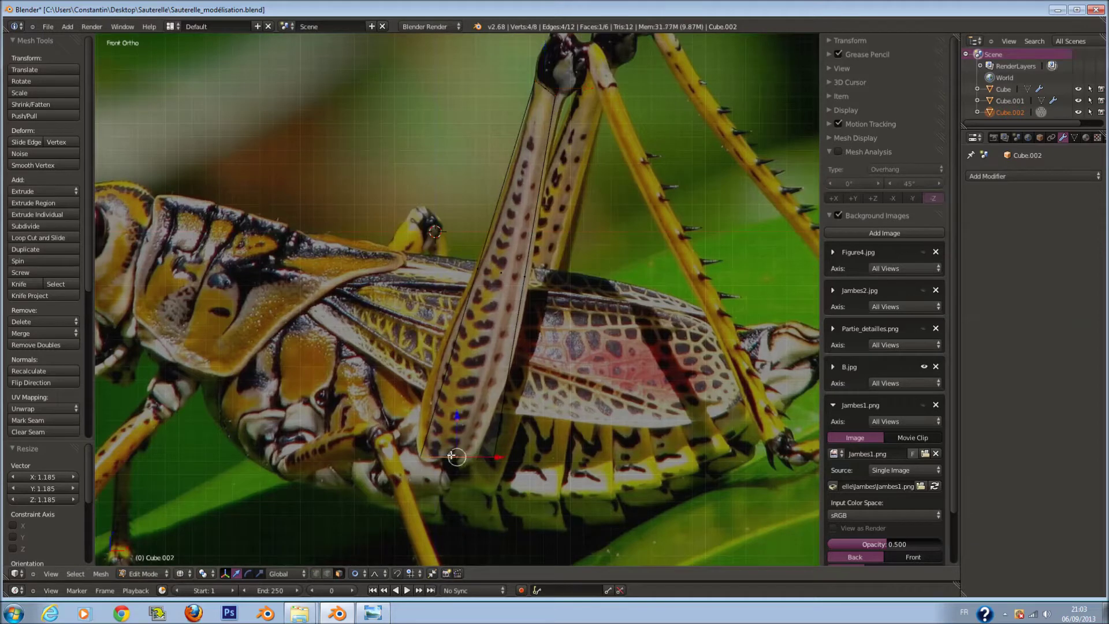
{"action": "key", "text": "Tab"}
Smooth the femur with level-2 subdivision and add edge loops across it
{"action": "key", "text": "ctrl+1"}
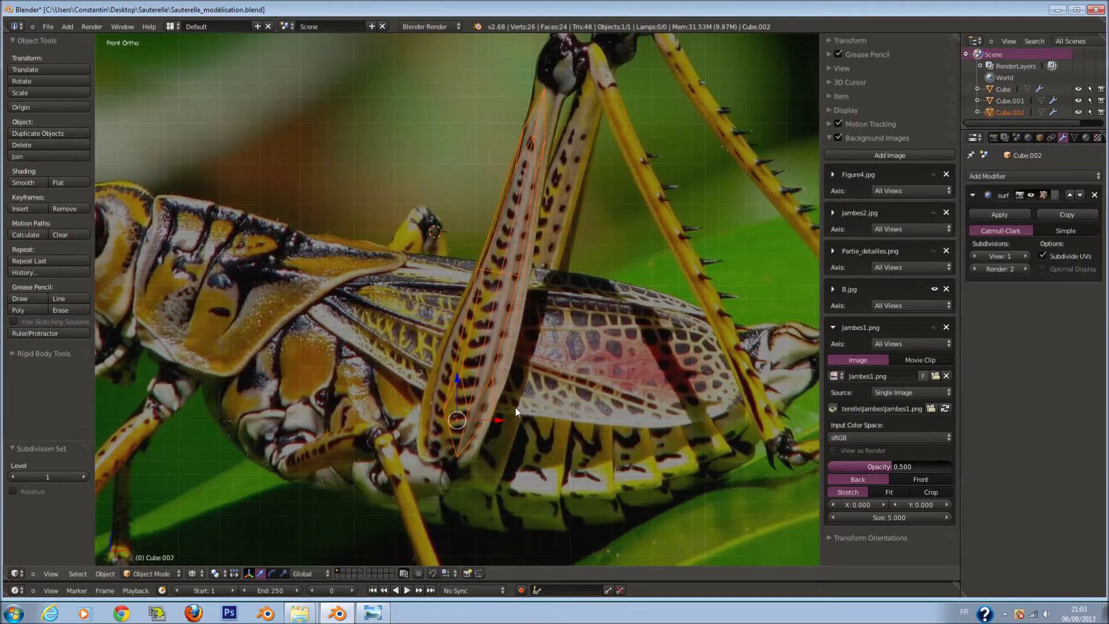
{"action": "key", "text": "ctrl+2"}
{"action": "key", "text": "Tab"}
{"action": "key", "text": "a"}
{"action": "key", "text": "ctrl+r"}
{"action": "scroll", "coordinate": [518, 314], "scroll_direction": "up", "scroll_amount": 3}
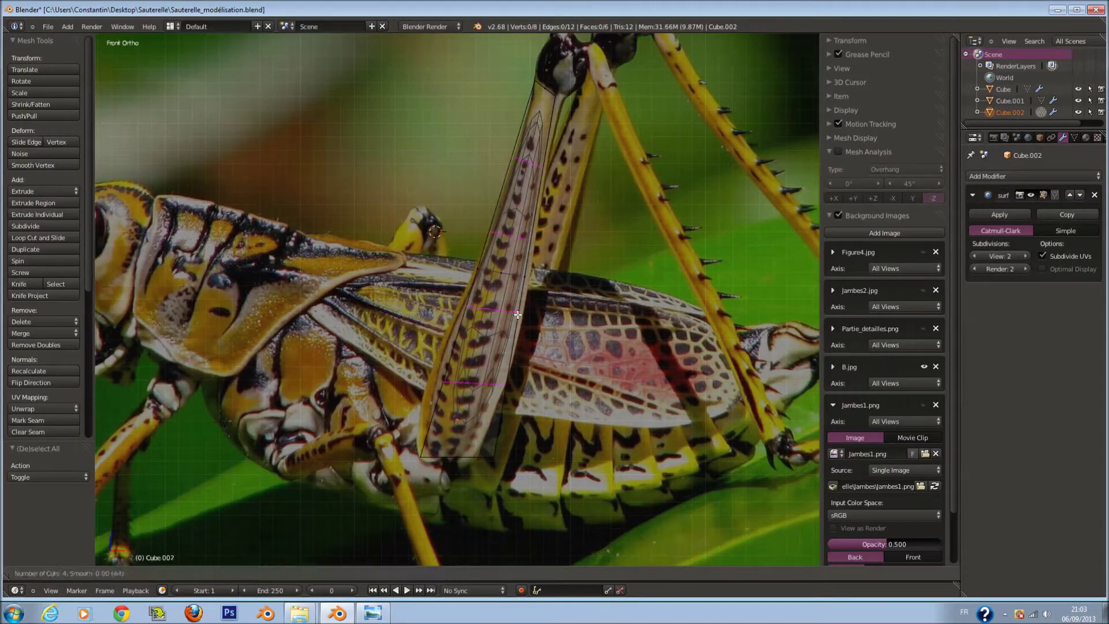
{"action": "left_click", "coordinate": [518, 314]}
{"action": "key", "text": "a"}
{"action": "key", "text": "ctrl+r"}
{"action": "left_click", "coordinate": [484, 364]}
Reshape the femur's lower end by moving edges with proportional falloff
{"action": "key", "text": "a"}
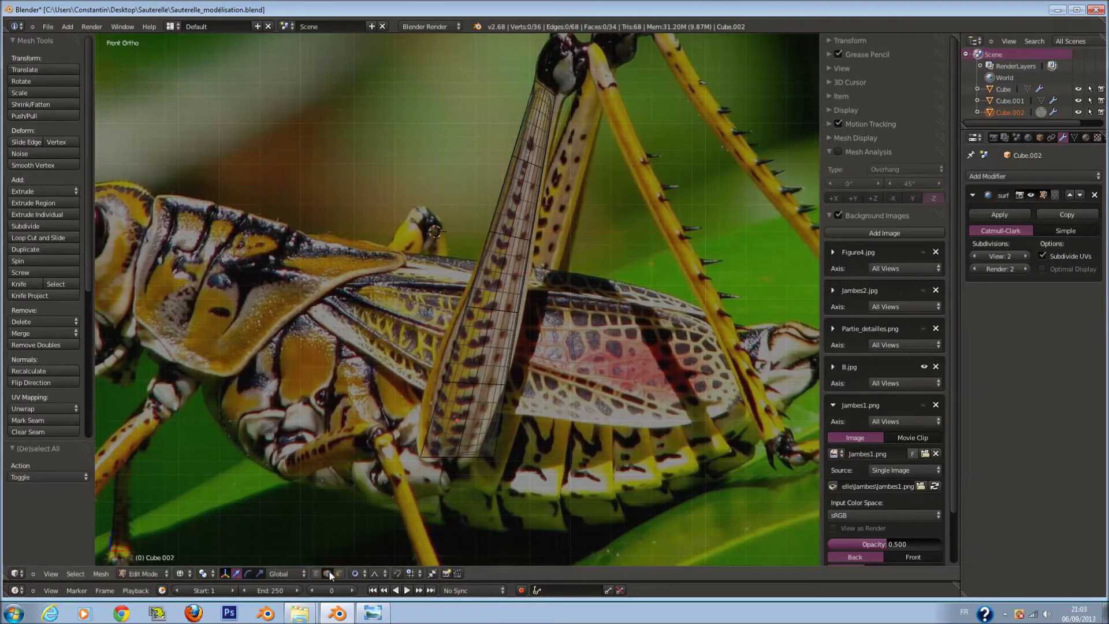
{"action": "scroll", "coordinate": [397, 463], "scroll_direction": "up", "scroll_amount": 2}
{"action": "right_click", "coordinate": [397, 463]}
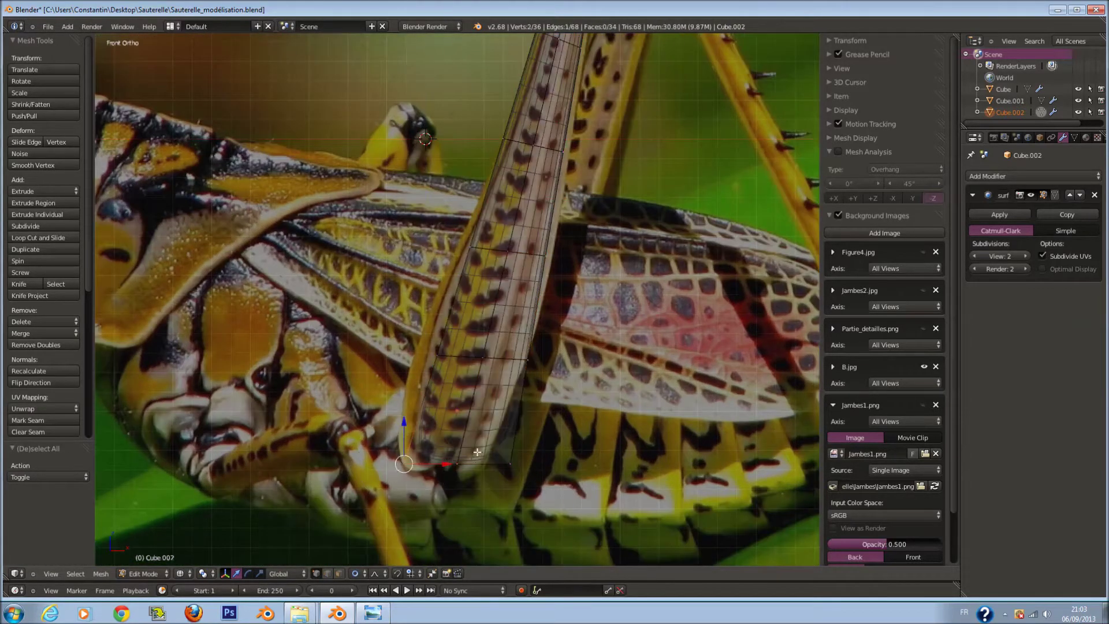
{"action": "key", "text": "g"}
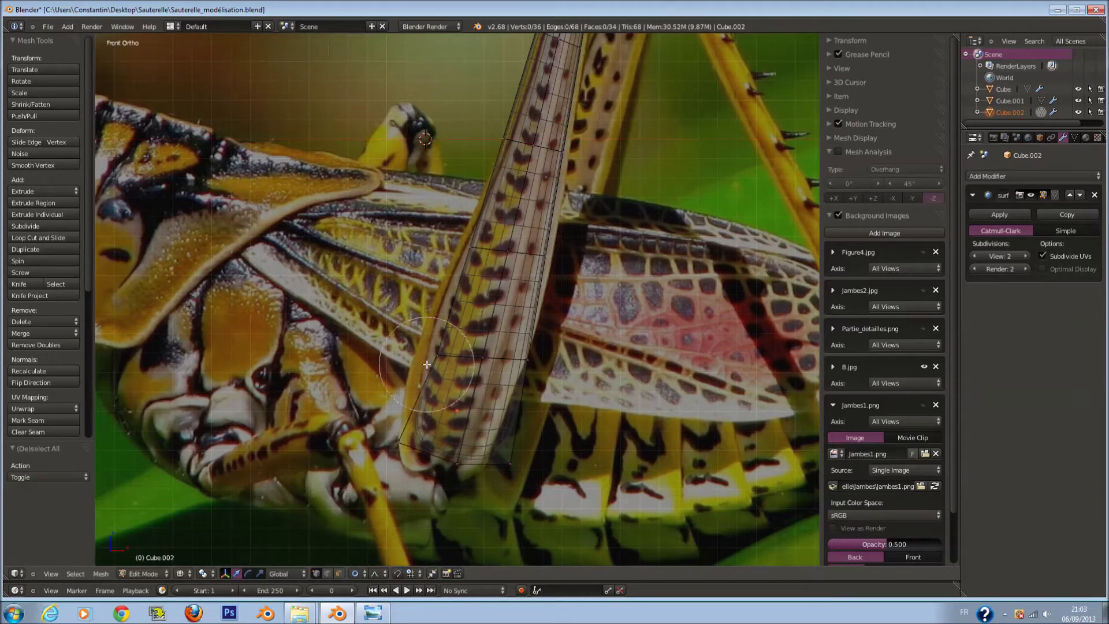
{"action": "left_click", "coordinate": [521, 367]}
{"action": "key", "text": "a"}
{"action": "key", "text": "c"}
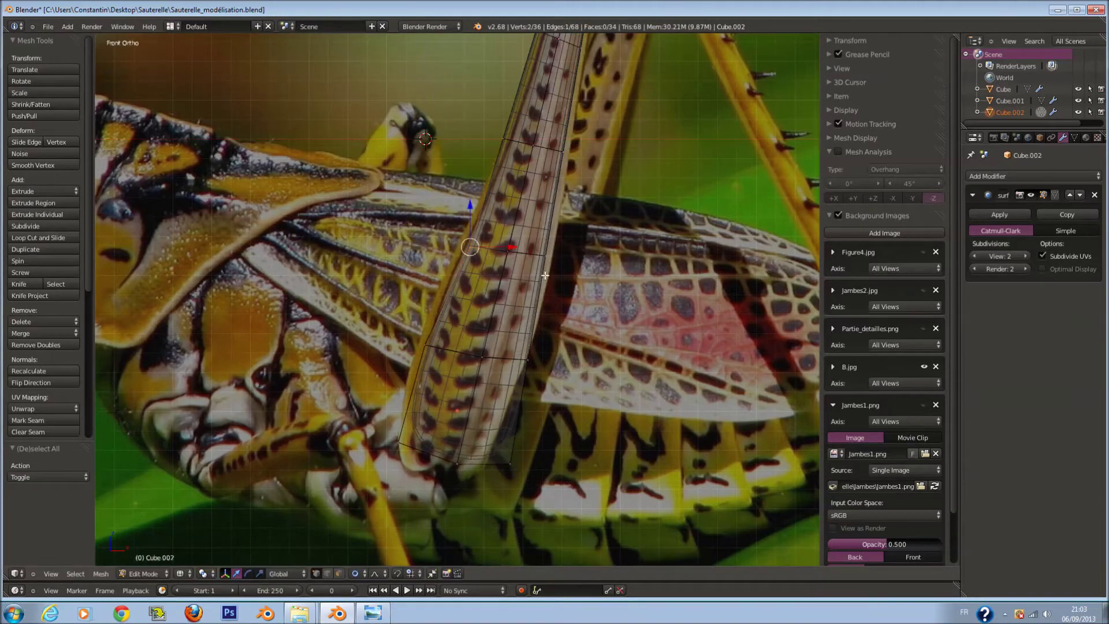
{"action": "right_click", "coordinate": [507, 454]}
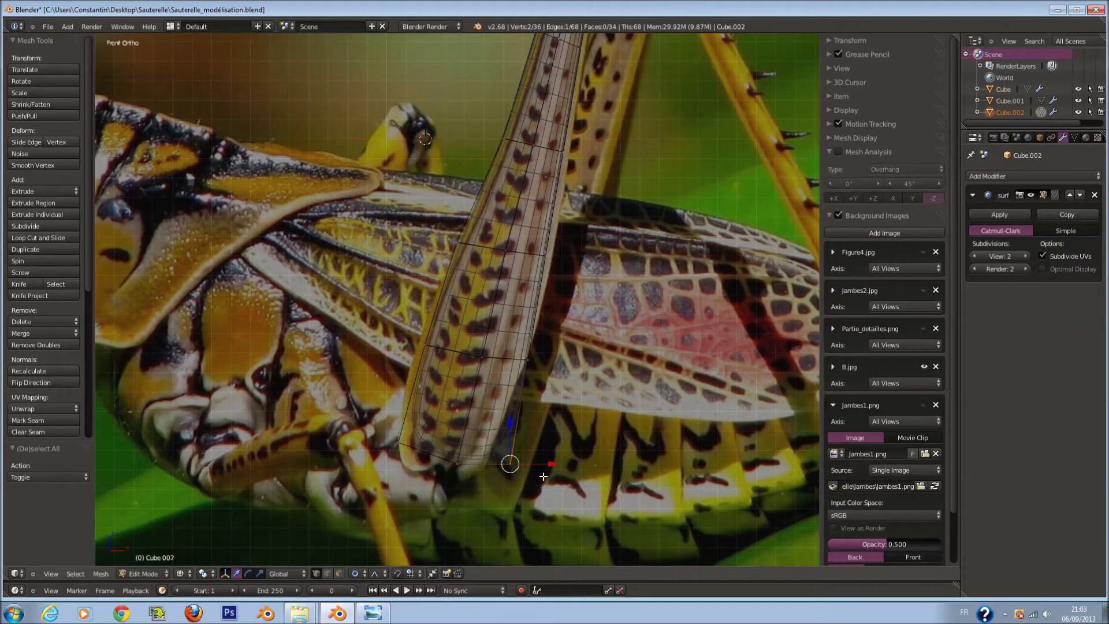
{"action": "key", "text": "a"}
{"action": "key", "text": "c"}
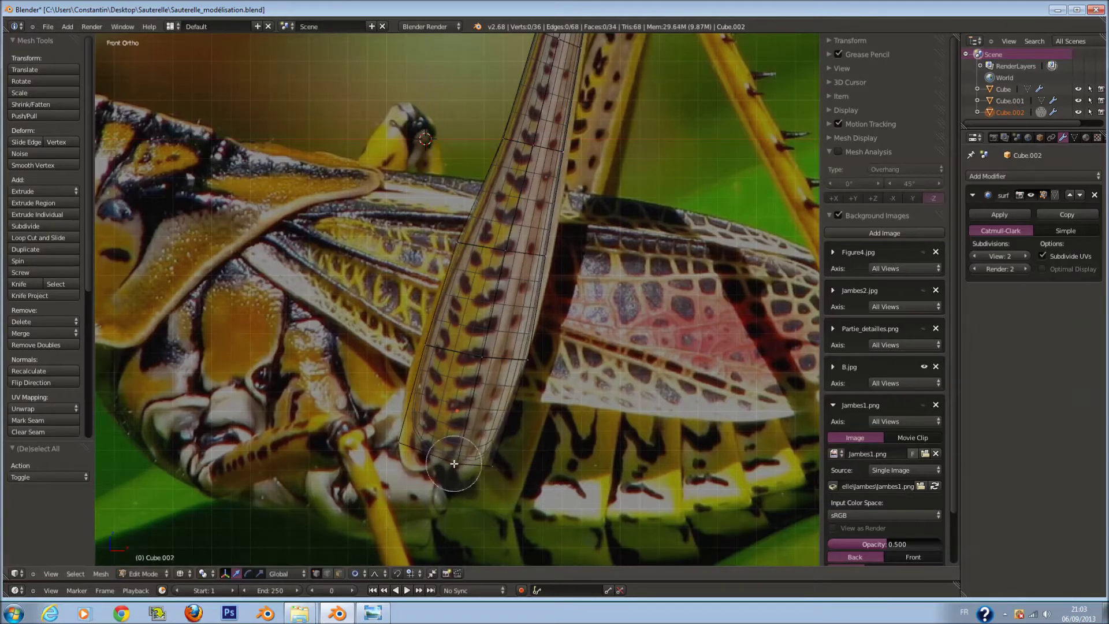
{"action": "key", "text": "a"}
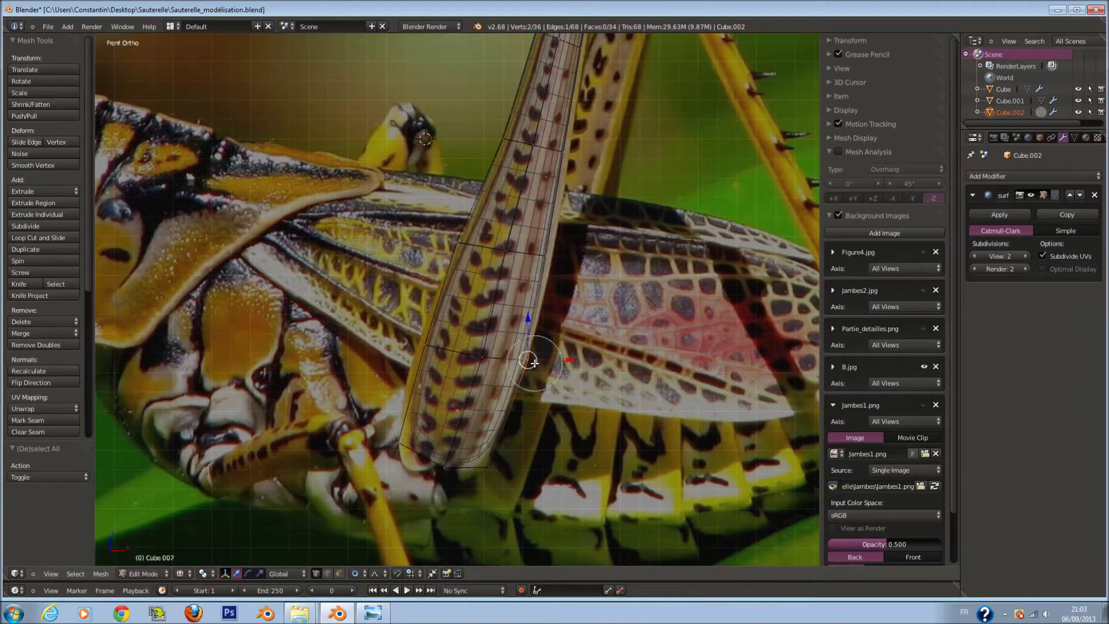
Pan and orbit along the leg to inspect its top joint
{"action": "key", "text": "Escape"}
{"action": "scroll", "coordinate": [535, 363], "scroll_direction": "up", "scroll_amount": 1, "text": "shift"}
{"action": "scroll", "coordinate": [549, 358], "scroll_direction": "up", "scroll_amount": 1, "text": "shift"}
{"action": "key", "text": "a"}
{"action": "key", "text": "a"}
{"action": "key", "text": "a"}
{"action": "scroll", "coordinate": [572, 277], "scroll_direction": "up", "scroll_amount": 1, "text": "shift"}
{"action": "key", "text": "a"}
{"action": "key", "text": "a"}
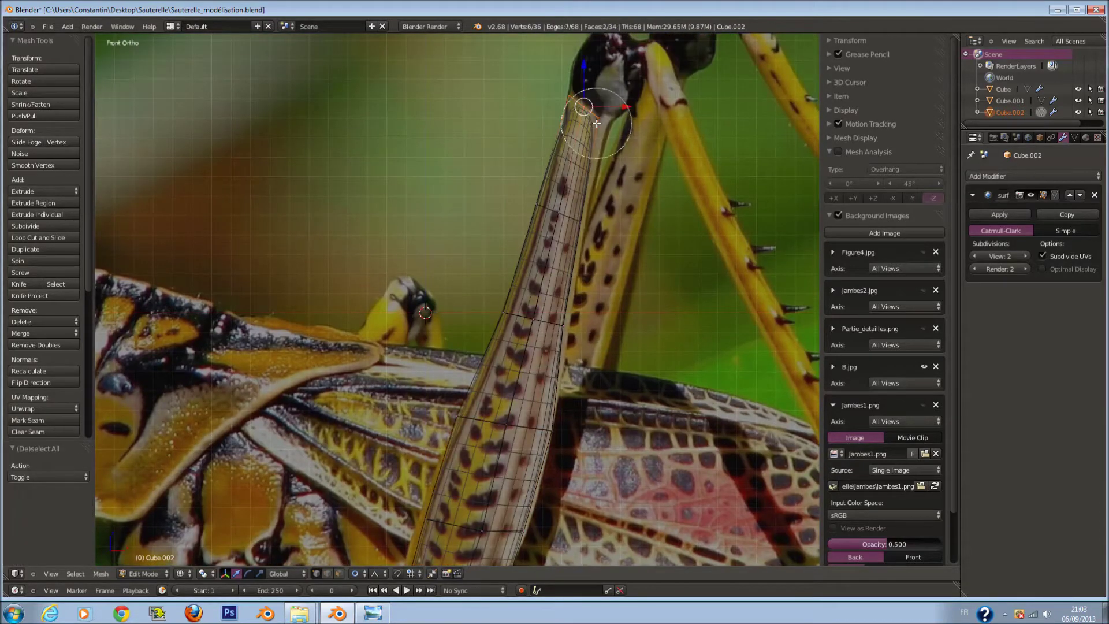
{"action": "key", "text": "Escape"}
{"action": "scroll", "coordinate": [597, 123], "scroll_direction": "up", "scroll_amount": 1}
{"action": "scroll", "coordinate": [578, 174], "scroll_direction": "up", "scroll_amount": 1}
{"action": "scroll", "coordinate": [542, 253], "scroll_direction": "up", "scroll_amount": 2}
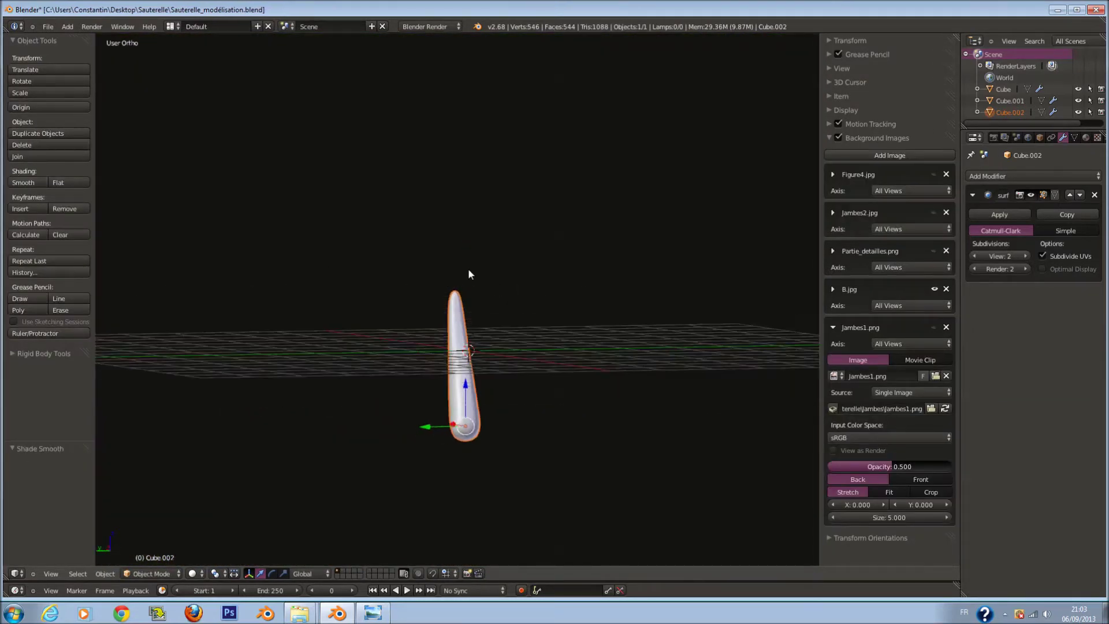
{"action": "mouse_move", "coordinate": [468, 268]}
{"action": "middle_mouse_down"}
{"action": "mouse_move", "coordinate": [483, 330]}
{"action": "mouse_move", "coordinate": [514, 308]}
{"action": "mouse_move", "coordinate": [338, 359]}
{"action": "middle_mouse_up"}
Save the file, then flatten the leg along Y to 0.376
{"action": "key", "text": "ctrl+s"}
{"action": "key", "text": "Return"}
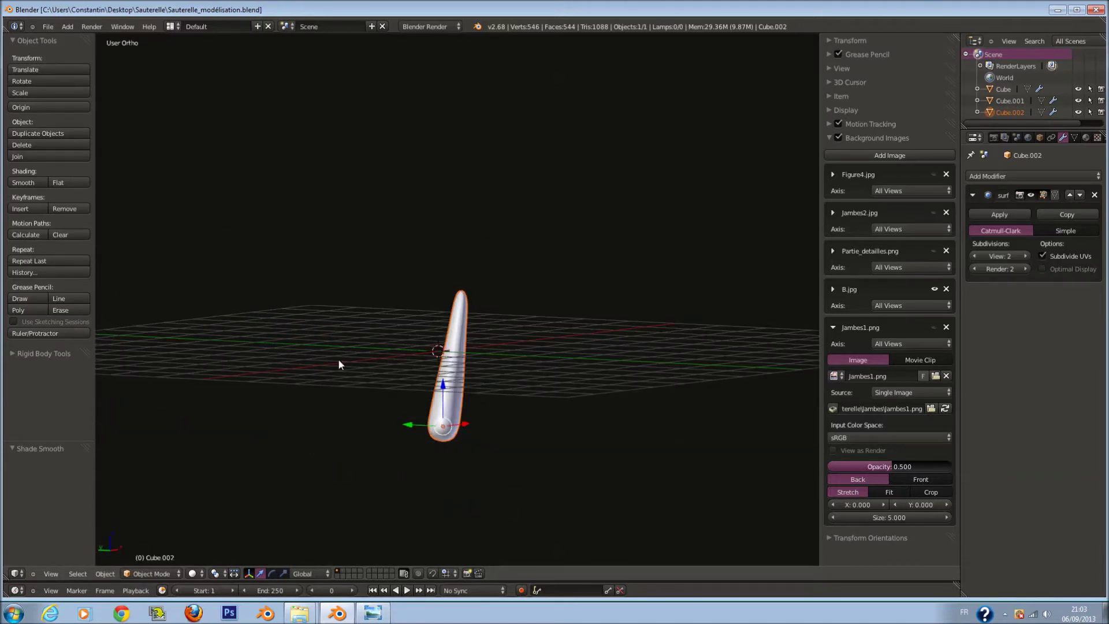
{"action": "key", "text": "KP_1"}
{"action": "key", "text": "KP_1"}
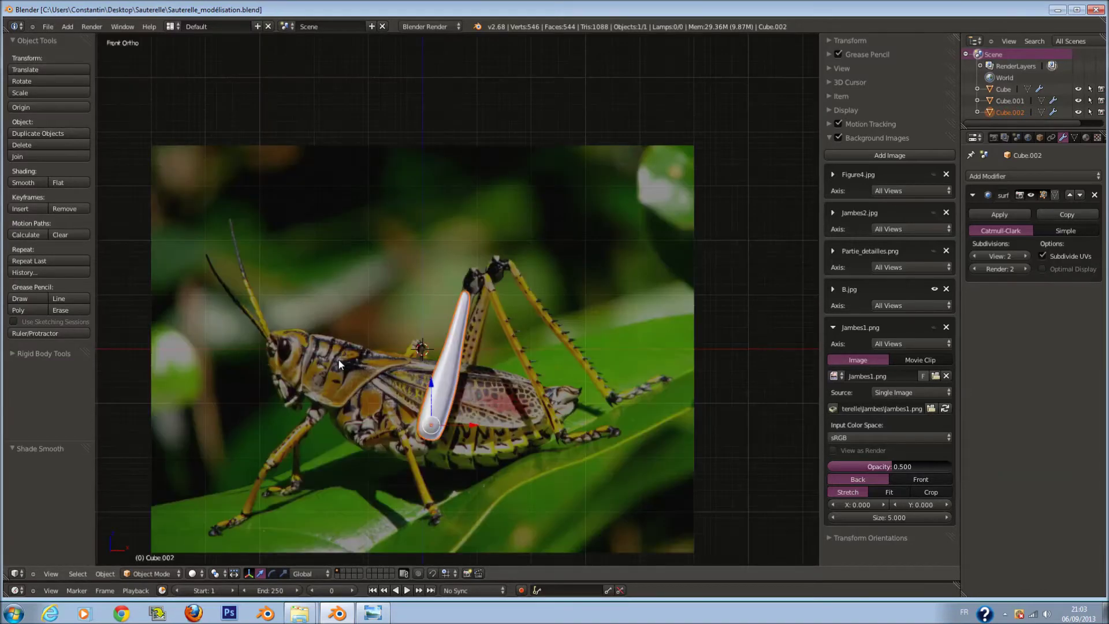
{"action": "scroll", "coordinate": [463, 313], "scroll_direction": "up", "scroll_amount": 4}
{"action": "scroll", "coordinate": [490, 293], "scroll_direction": "up", "scroll_amount": 2}
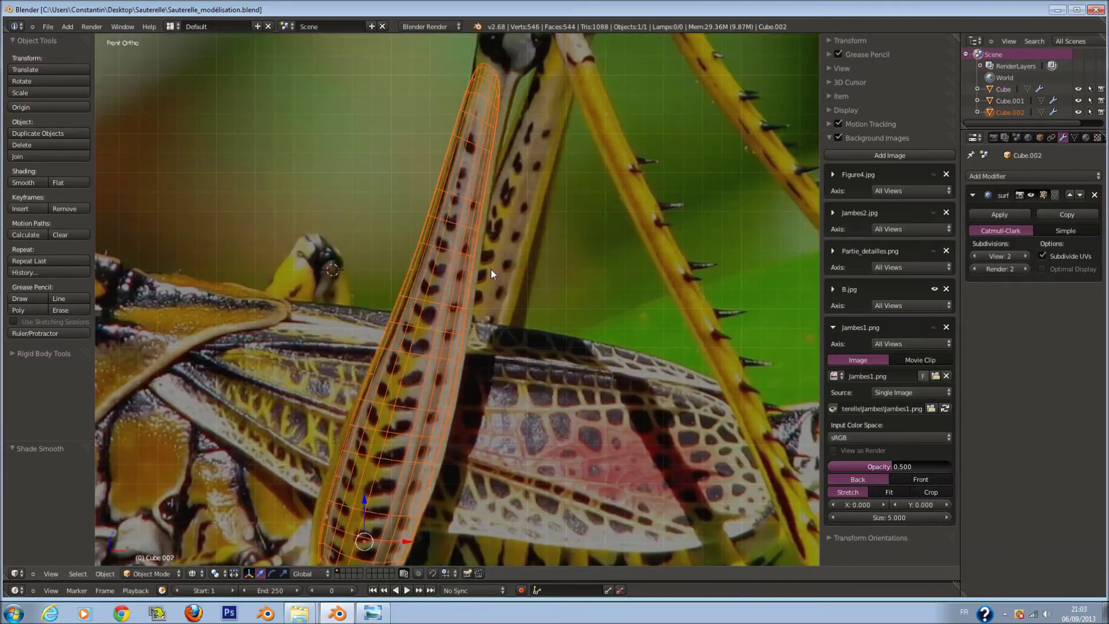
{"action": "key", "text": "z"}
{"action": "key", "text": "z"}
{"action": "mouse_move", "coordinate": [501, 242]}
{"action": "middle_mouse_down"}
{"action": "mouse_move", "coordinate": [573, 274]}
{"action": "mouse_move", "coordinate": [576, 304]}
{"action": "middle_mouse_up"}
{"action": "key", "text": "s"}
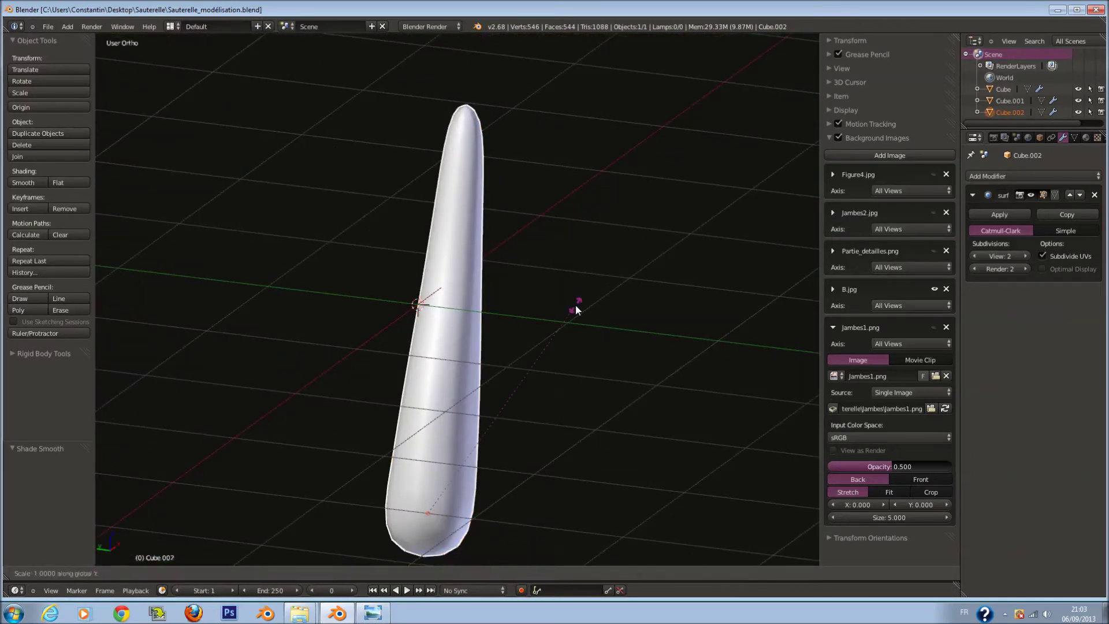
{"action": "key", "text": "y"}
{"action": "left_click", "coordinate": [419, 428]}
Enter Edit Mode on the leg in front wireframe view
{"action": "key", "text": "KP_1"}
{"action": "key", "text": "z"}
{"action": "key", "text": "Tab"}
{"action": "scroll", "coordinate": [491, 253], "scroll_direction": "up", "scroll_amount": 2}
{"action": "scroll", "coordinate": [503, 243], "scroll_direction": "up", "scroll_amount": 2}
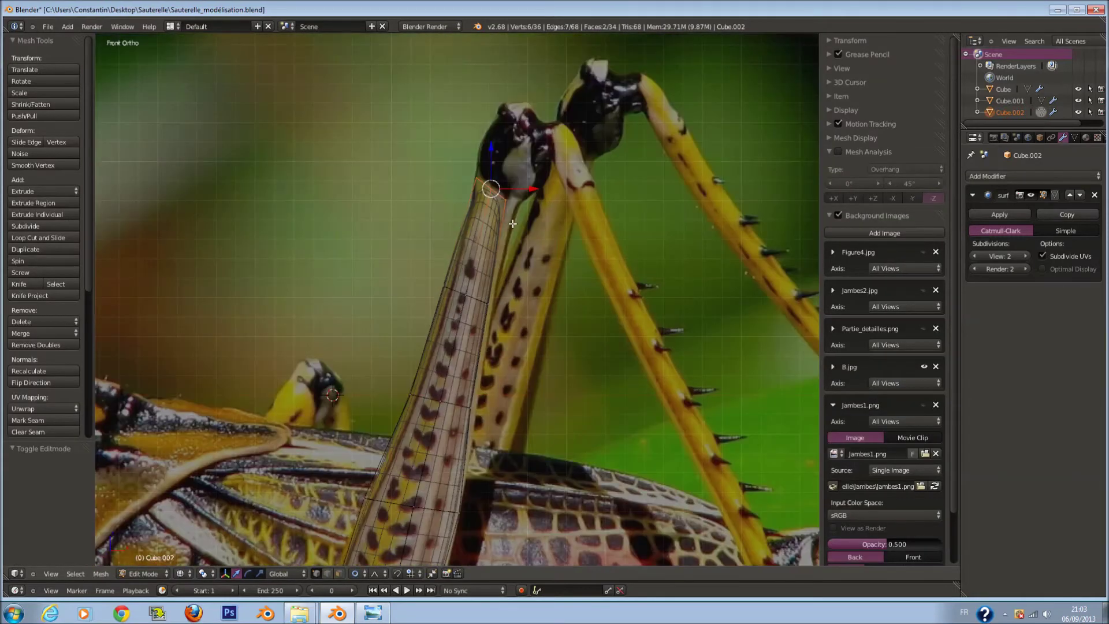
Move, enlarge and slightly rotate the femur's top ring with proportional falloff
{"action": "key", "text": "g"}
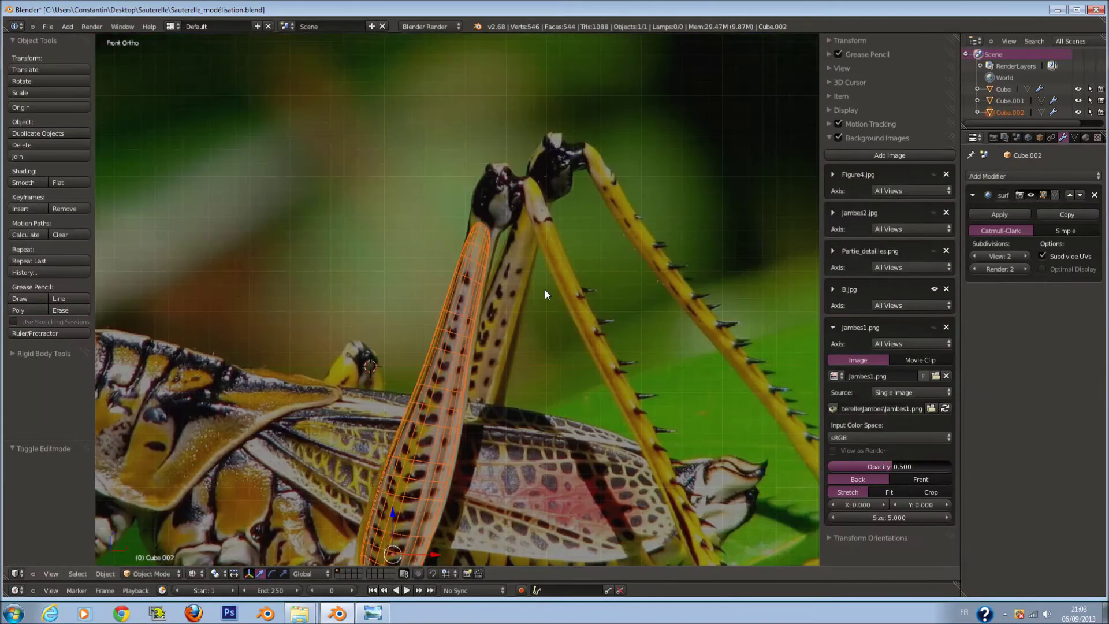
{"action": "scroll", "coordinate": [520, 336], "scroll_direction": "up", "scroll_amount": 2}
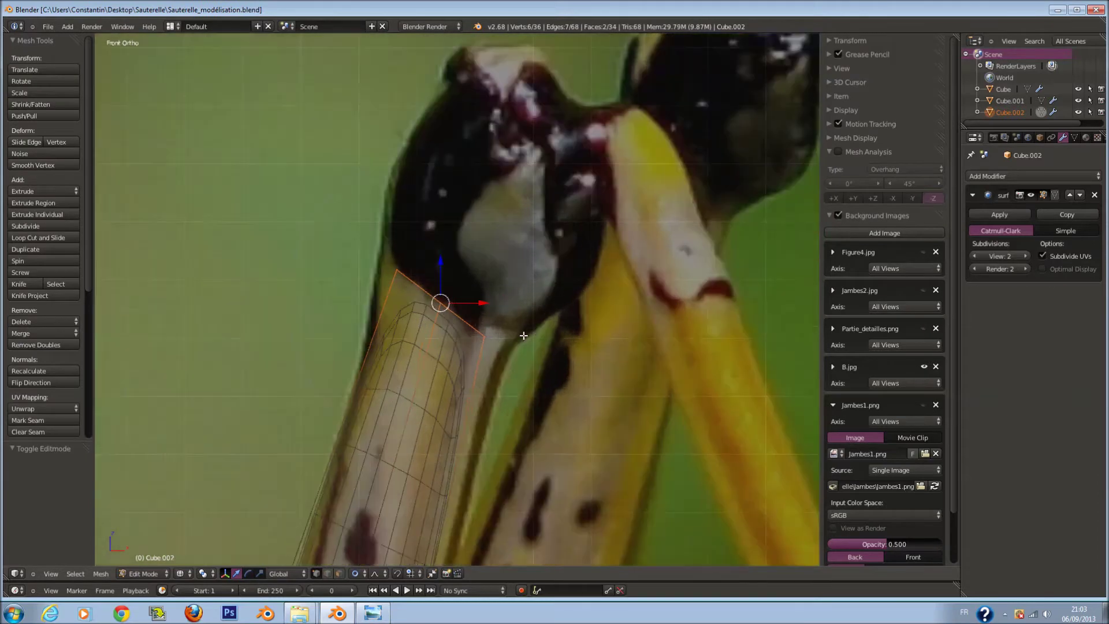
{"action": "key", "text": "s"}
{"action": "left_click", "coordinate": [524, 344]}
{"action": "key", "text": "r"}
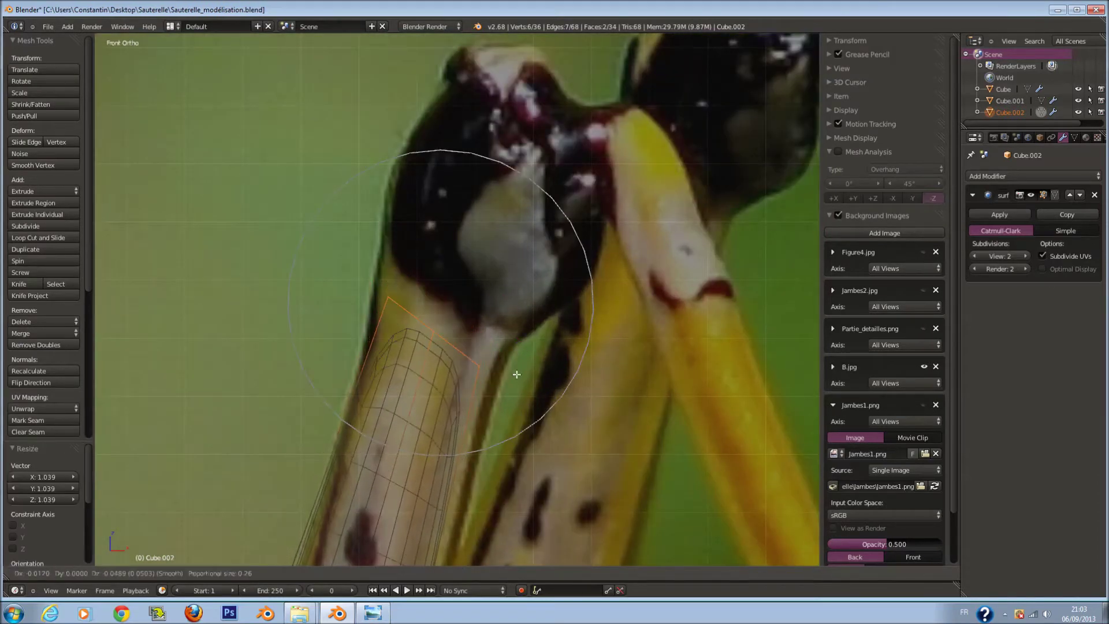
{"action": "left_click", "coordinate": [512, 419]}
Extrude a new ring upward, widen it to 1.267, and rotate it into place
{"action": "key", "text": "e"}
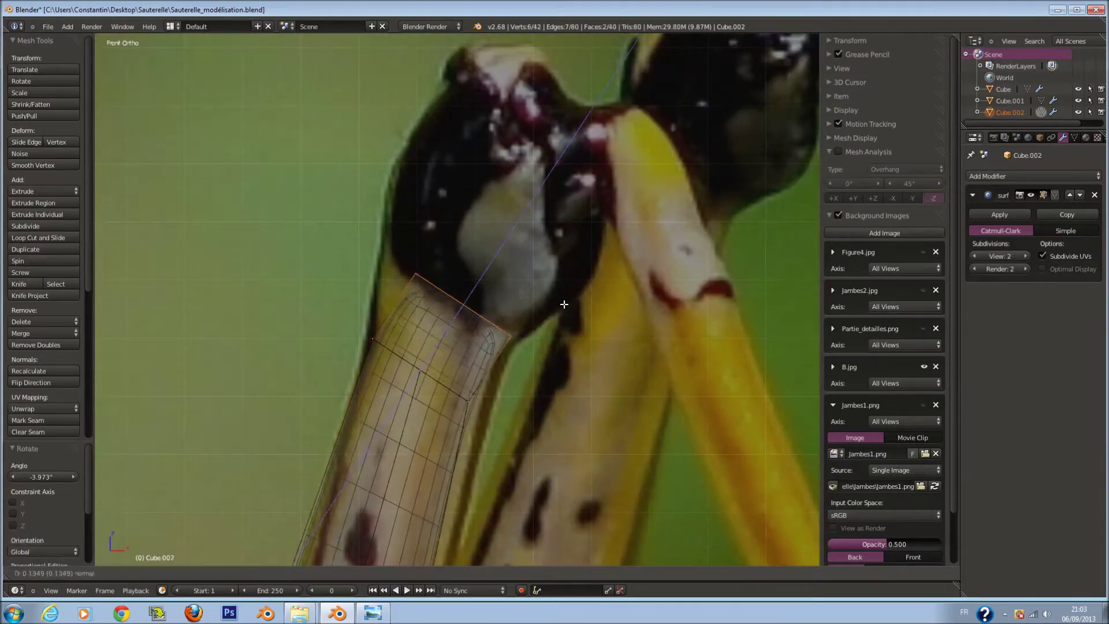
{"action": "left_click", "coordinate": [561, 355]}
{"action": "key", "text": "s"}
{"action": "left_click", "coordinate": [592, 375]}
{"action": "key", "text": "g"}
{"action": "left_click", "coordinate": [567, 364]}
{"action": "key", "text": "s"}
{"action": "left_click", "coordinate": [538, 355]}
{"action": "key", "text": "r"}
{"action": "left_click", "coordinate": [574, 475]}
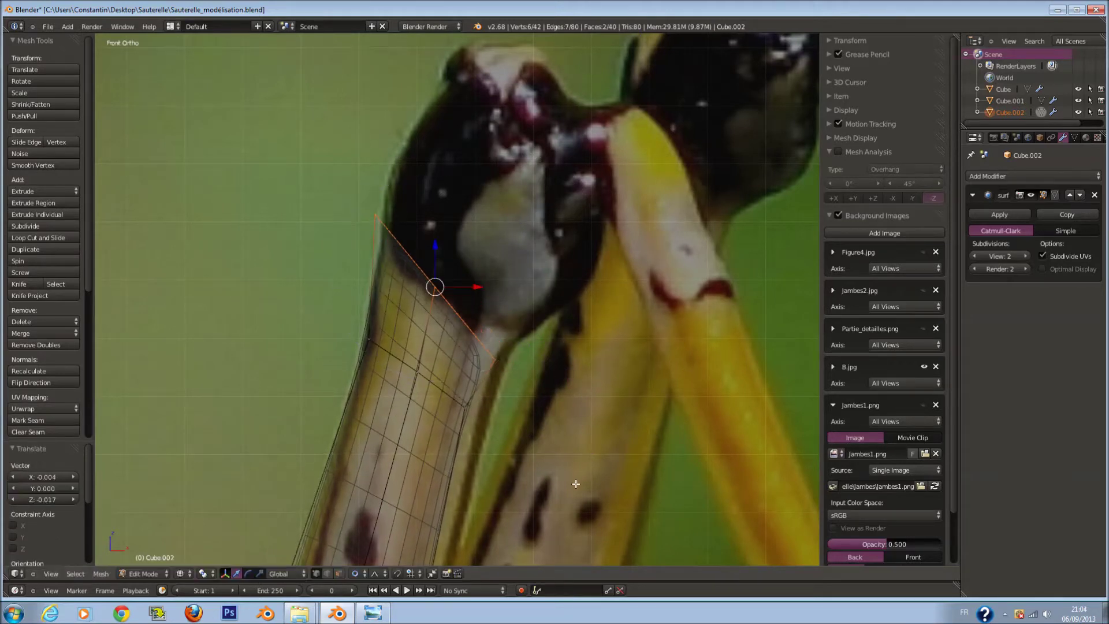
Extrude two more rings toward the joint, moving and scaling each one
{"action": "key", "text": "e"}
{"action": "left_click", "coordinate": [701, 349]}
{"action": "key", "text": "g"}
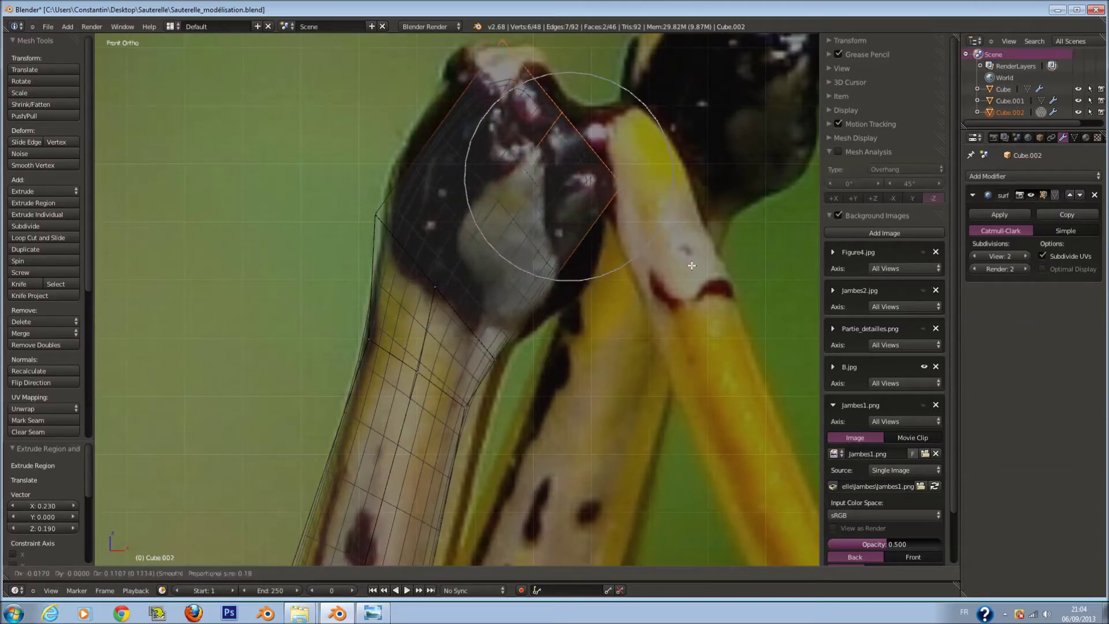
{"action": "left_click", "coordinate": [691, 267]}
{"action": "key", "text": "s"}
{"action": "left_click", "coordinate": [779, 390]}
{"action": "key", "text": "e"}
{"action": "left_click", "coordinate": [607, 249]}
{"action": "key", "text": "s"}
{"action": "left_click", "coordinate": [603, 219]}
Brush-select the joint's top faces and apply Smooth Vertex to them
{"action": "key", "text": "a"}
{"action": "key", "text": "c"}
{"action": "scroll", "coordinate": [483, 94], "scroll_direction": "down", "scroll_amount": 3}
{"action": "left_click_drag", "start_coordinate": [483, 94], "coordinate": [545, 193]}
{"action": "right_click", "coordinate": [130, 138]}
{"action": "scroll", "coordinate": [494, 48], "scroll_direction": "down", "scroll_amount": 1}
{"action": "key", "text": "c"}
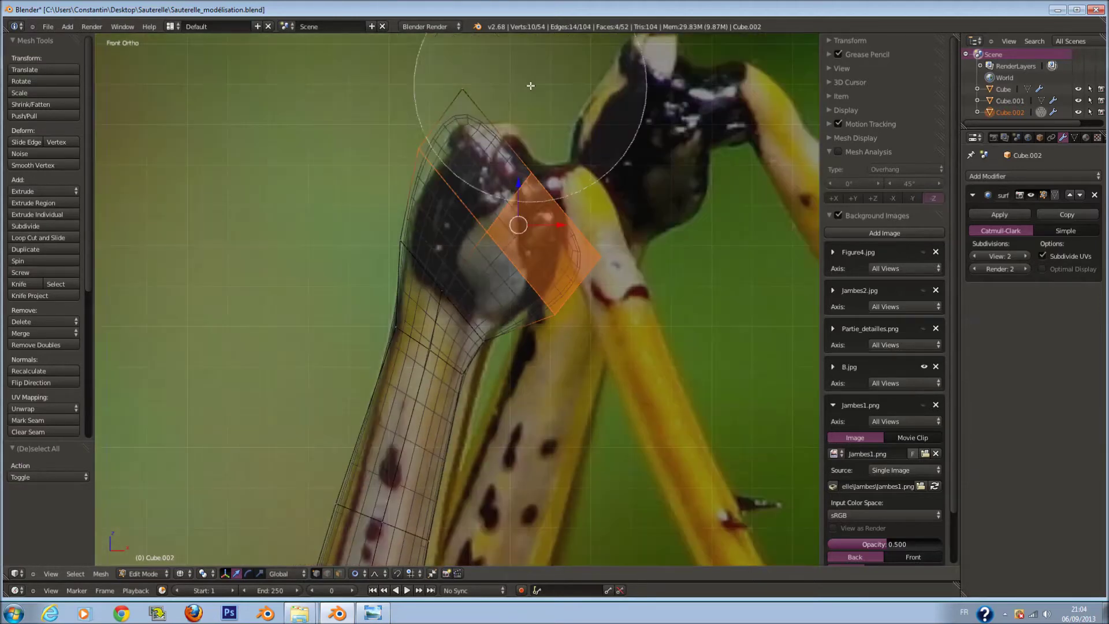
{"action": "left_click_drag", "start_coordinate": [570, 75], "coordinate": [474, 110]}
{"action": "right_click", "coordinate": [99, 144]}
{"action": "left_click", "coordinate": [62, 163]}
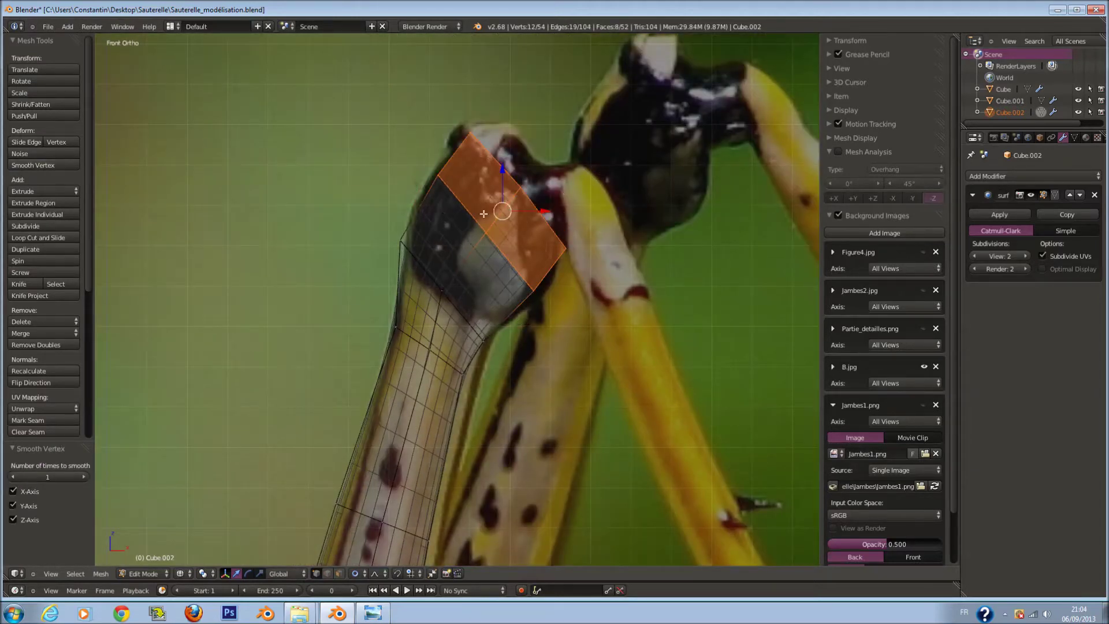
Reshape the joint top by moving two edges with proportional falloff
{"action": "key", "text": "a"}
{"action": "scroll", "coordinate": [370, 462], "scroll_direction": "up", "scroll_amount": 2}
{"action": "right_click", "coordinate": [578, 151]}
{"action": "key", "text": "g"}
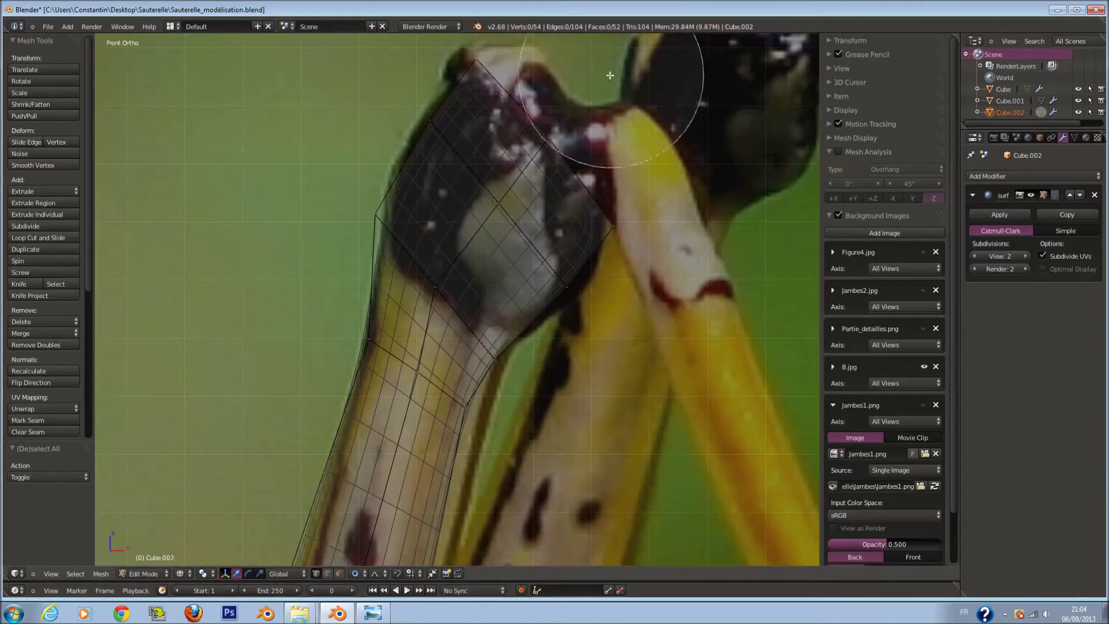
{"action": "left_click", "coordinate": [607, 104]}
{"action": "right_click", "coordinate": [508, 63]}
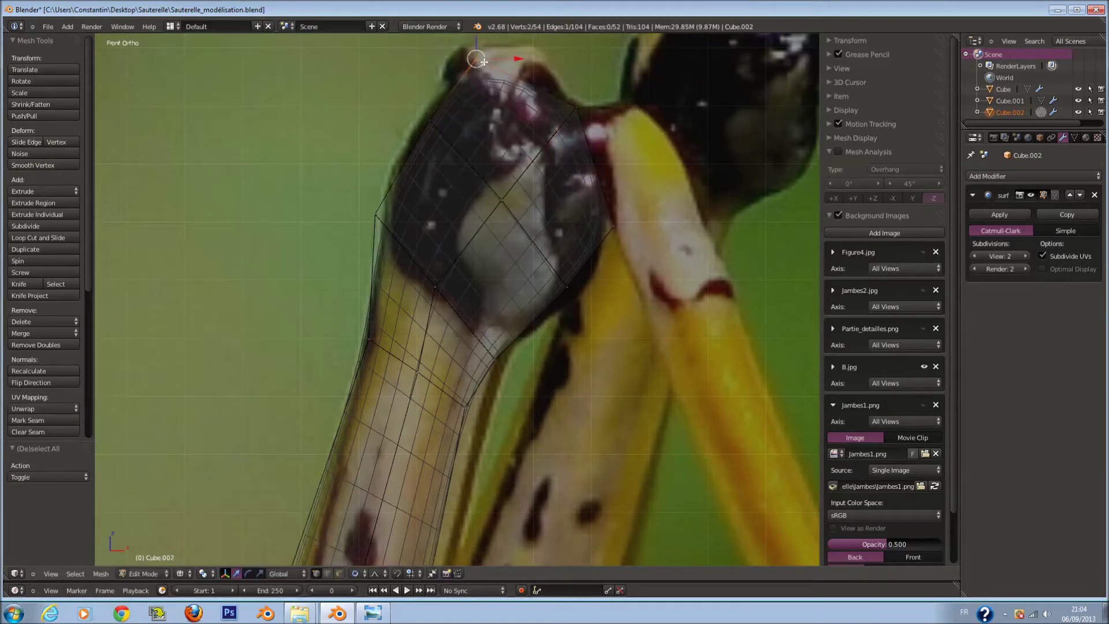
{"action": "key", "text": "g"}
{"action": "left_click", "coordinate": [565, 62]}
Add an edge loop near the joint top and adjust an edge there
{"action": "key", "text": "a"}
{"action": "key", "text": "ctrl+r"}
{"action": "left_click", "coordinate": [491, 72]}
{"action": "key", "text": "a"}
{"action": "key", "text": "c"}
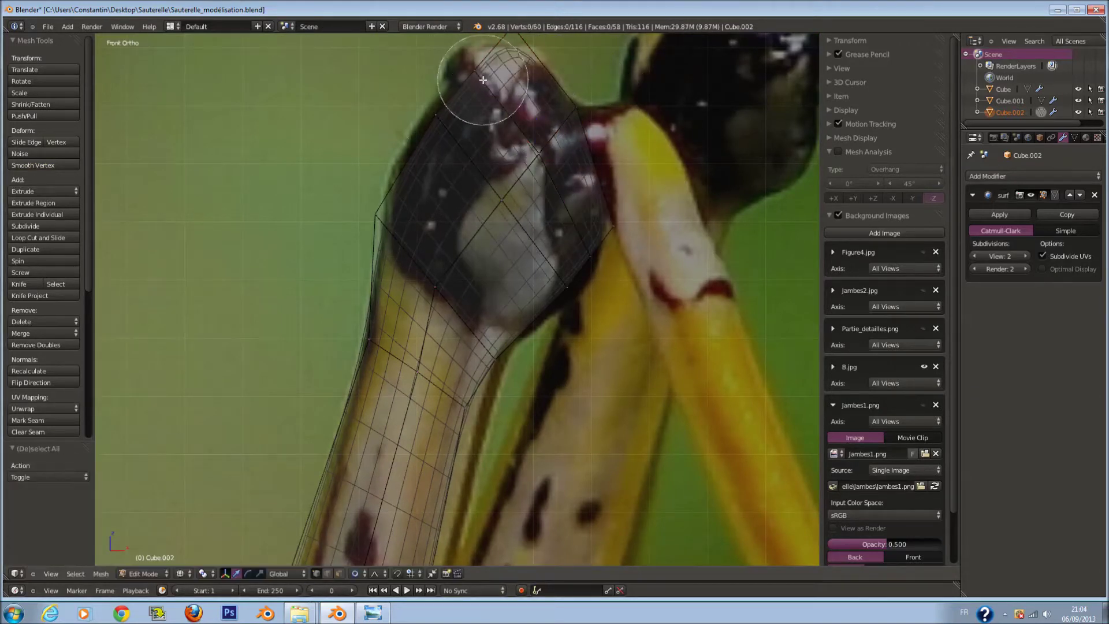
{"action": "key", "text": "g"}
{"action": "left_click", "coordinate": [488, 79]}
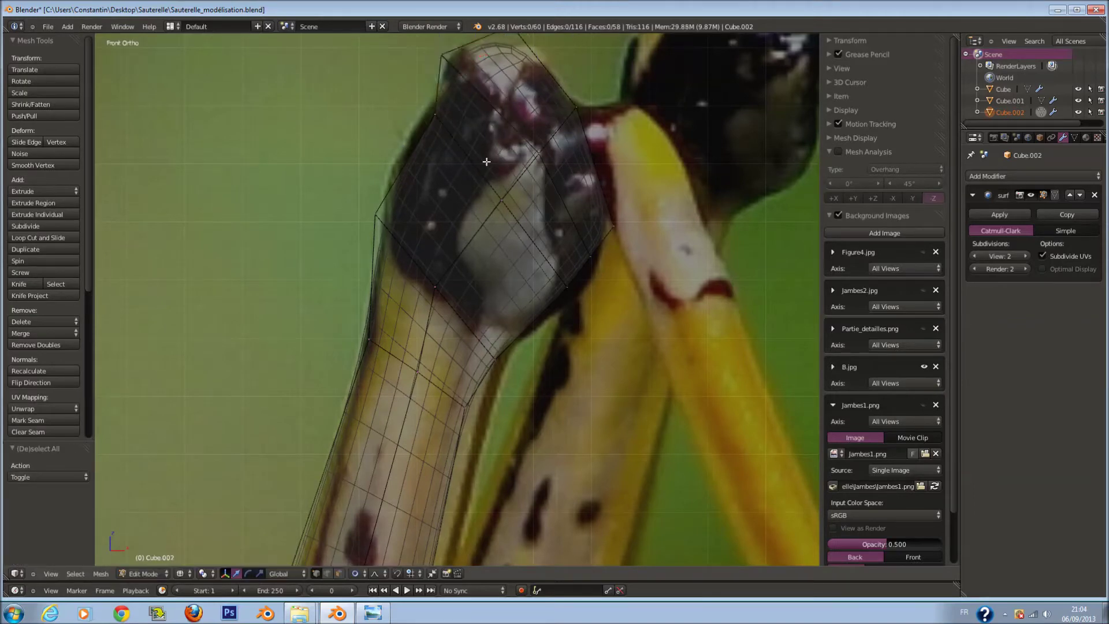
{"action": "key", "text": "a"}
{"action": "key", "text": "a"}
Orbit and toggle wireframe to check the knee joint's shape
{"action": "mouse_move", "coordinate": [488, 79]}
{"action": "middle_mouse_down"}
{"action": "mouse_move", "coordinate": [568, 236]}
{"action": "mouse_move", "coordinate": [587, 231]}
{"action": "middle_mouse_up"}
{"action": "key", "text": "KP_1"}
{"action": "key", "text": "z"}
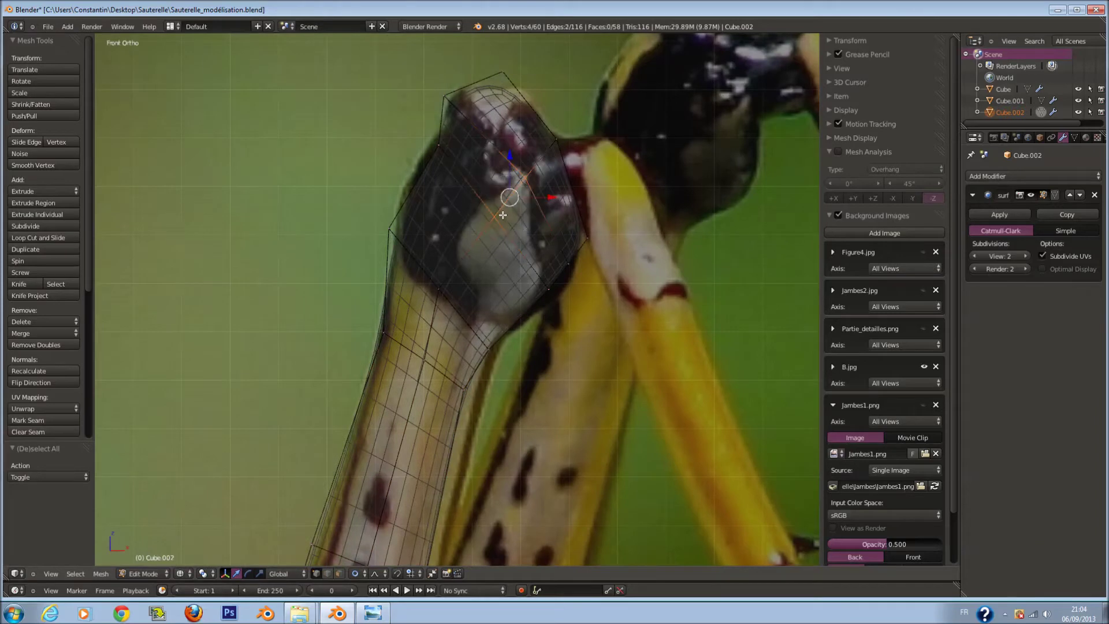
{"action": "key", "text": "z"}
{"action": "middle_click_drag", "start_coordinate": [505, 214], "coordinate": [604, 273]}
{"action": "key", "text": "s"}
{"action": "scroll", "coordinate": [643, 349], "scroll_direction": "down", "scroll_amount": 2}
{"action": "scroll", "coordinate": [651, 369], "scroll_direction": "down", "scroll_amount": 5}
{"action": "scroll", "coordinate": [657, 384], "scroll_direction": "down", "scroll_amount": 3}
{"action": "scroll", "coordinate": [660, 386], "scroll_direction": "down", "scroll_amount": 4}
{"action": "key", "text": "Escape"}
Add an extra edge loop across the lower femur shaft
{"action": "key", "text": "ctrl+r"}
{"action": "left_click", "coordinate": [468, 400]}
{"action": "left_click", "coordinate": [493, 349]}
Save the blend file, overwriting it, and return to front-view mesh editing
{"action": "key", "text": "s"}
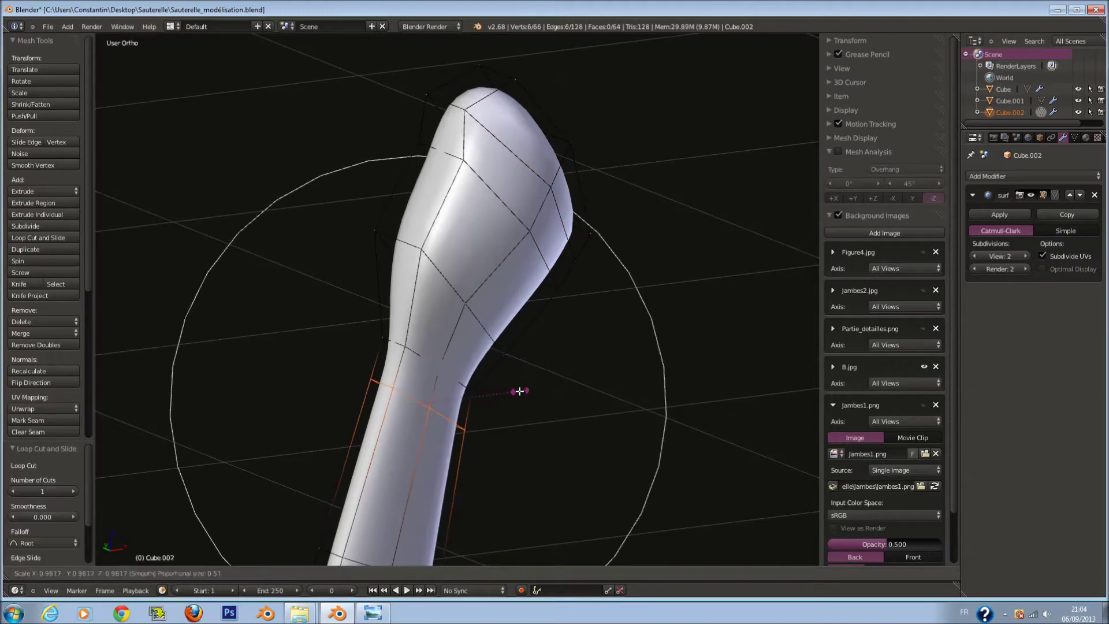
{"action": "left_click", "coordinate": [518, 389]}
{"action": "key", "text": "Tab"}
{"action": "middle_click_drag", "start_coordinate": [520, 387], "coordinate": [560, 366]}
{"action": "key", "text": "ctrl+s"}
{"action": "left_click", "coordinate": [560, 366]}
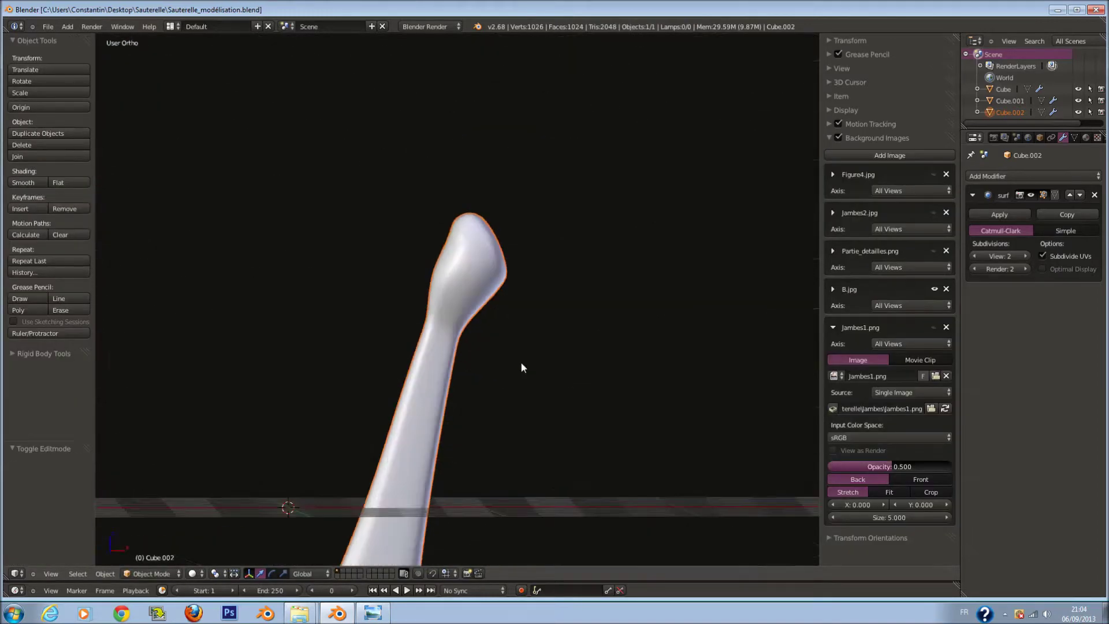
{"action": "key", "text": "KP_1"}
{"action": "key", "text": "Tab"}
{"action": "scroll", "coordinate": [486, 327], "scroll_direction": "up", "scroll_amount": 3}
{"action": "scroll", "coordinate": [551, 283], "scroll_direction": "up", "scroll_amount": 3}
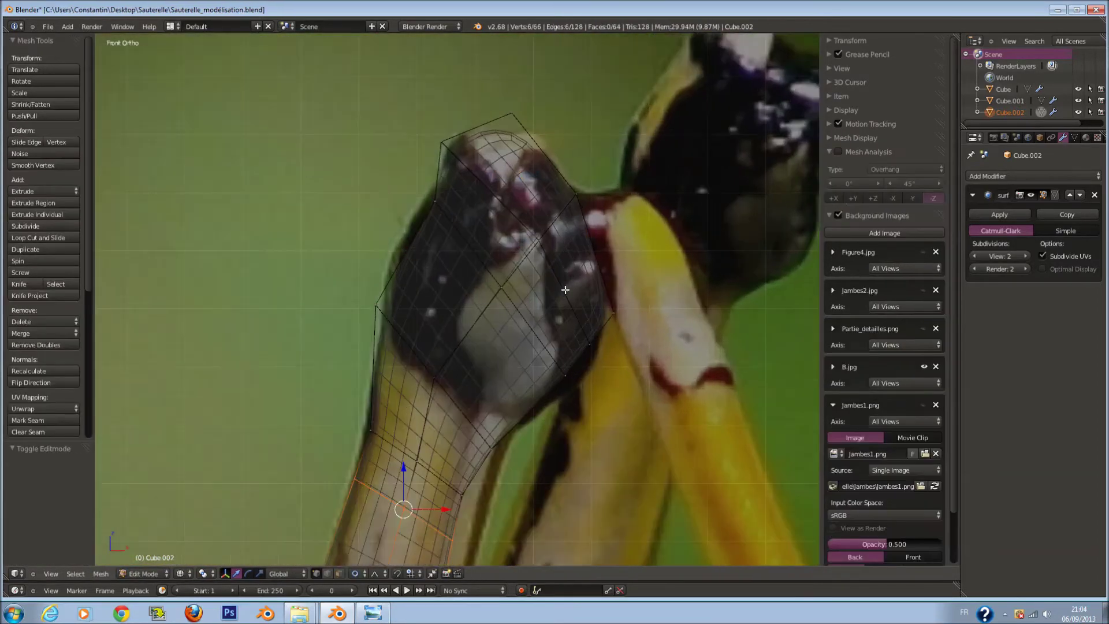
Select a joint vertex and nudge it with proportional falloff
{"action": "key", "text": "ctrl+s"}
{"action": "left_click", "coordinate": [520, 299]}
{"action": "scroll", "coordinate": [557, 297], "scroll_direction": "up", "scroll_amount": 3}
{"action": "key", "text": "c"}
{"action": "left_click", "coordinate": [588, 314]}
{"action": "right_click", "coordinate": [588, 314]}
{"action": "scroll", "coordinate": [588, 314], "scroll_direction": "down", "scroll_amount": 2}
{"action": "key", "text": "g"}
{"action": "scroll", "coordinate": [595, 317], "scroll_direction": "up", "scroll_amount": 3}
{"action": "left_click", "coordinate": [559, 350]}
Move another joint vertex with falloff and orbit to inspect the joint
{"action": "key", "text": "a"}
{"action": "scroll", "coordinate": [546, 322], "scroll_direction": "up", "scroll_amount": 1}
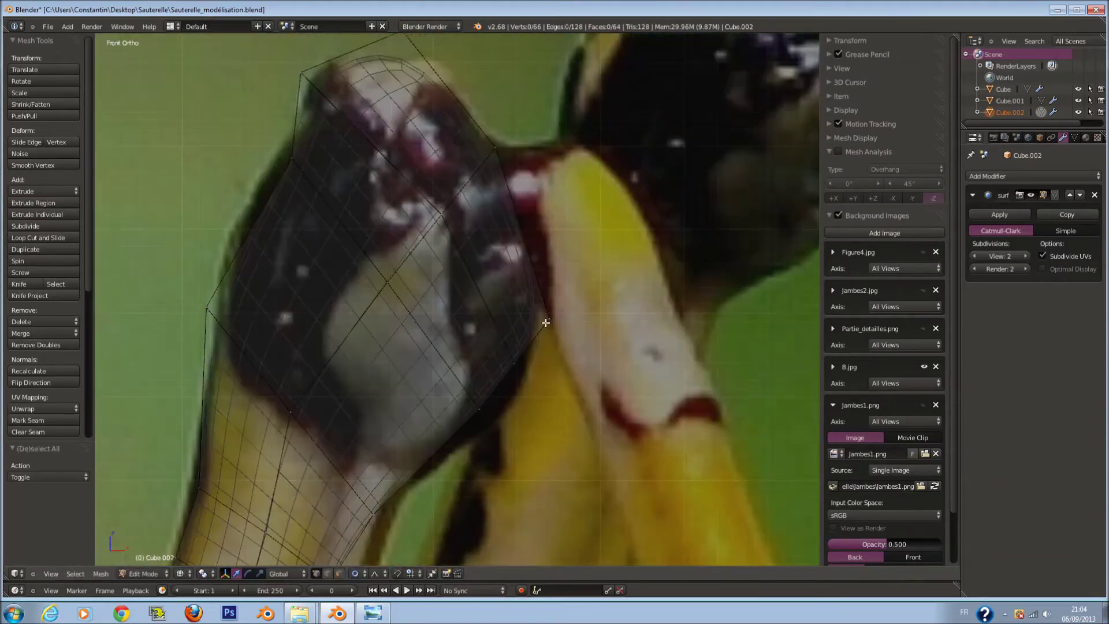
{"action": "key", "text": "g"}
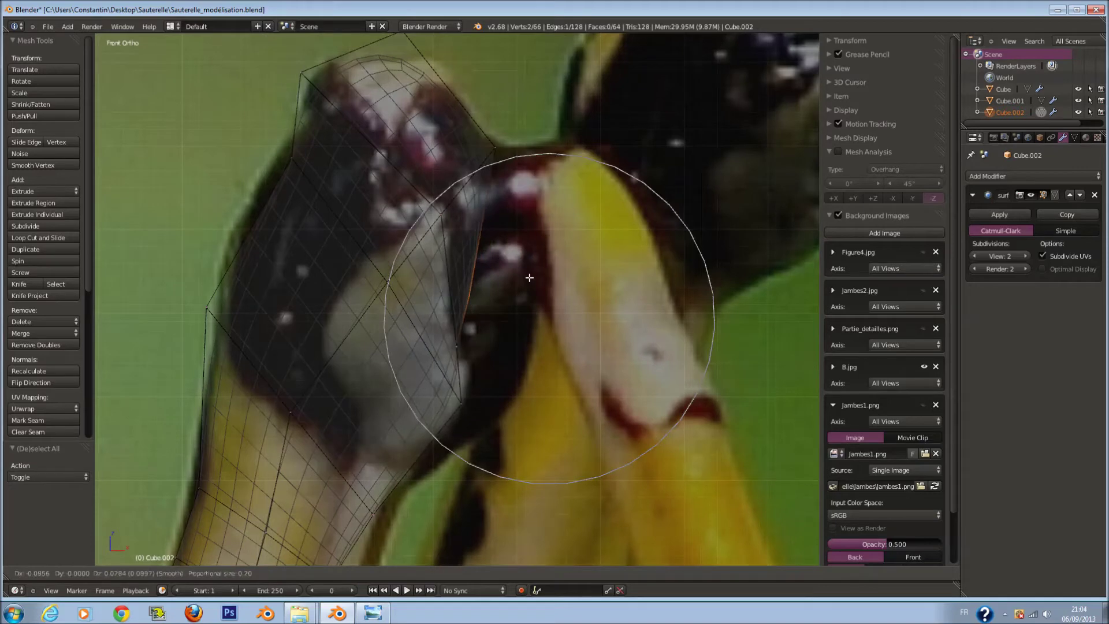
{"action": "left_click", "coordinate": [544, 272]}
{"action": "middle_click_drag", "start_coordinate": [545, 272], "coordinate": [474, 384]}
{"action": "key", "text": "Tab"}
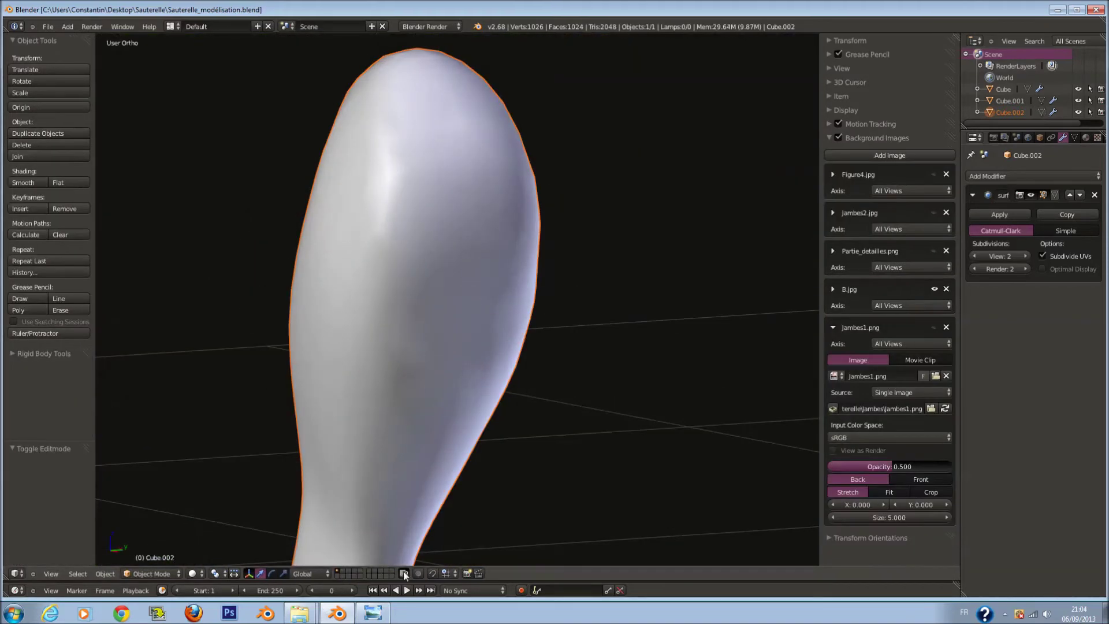
{"action": "key", "text": "Tab"}
Turn off proportional editing, select the joint's top and front faces, and save
{"action": "left_click", "coordinate": [369, 573]}
{"action": "middle_click_drag", "start_coordinate": [471, 399], "coordinate": [462, 428]}
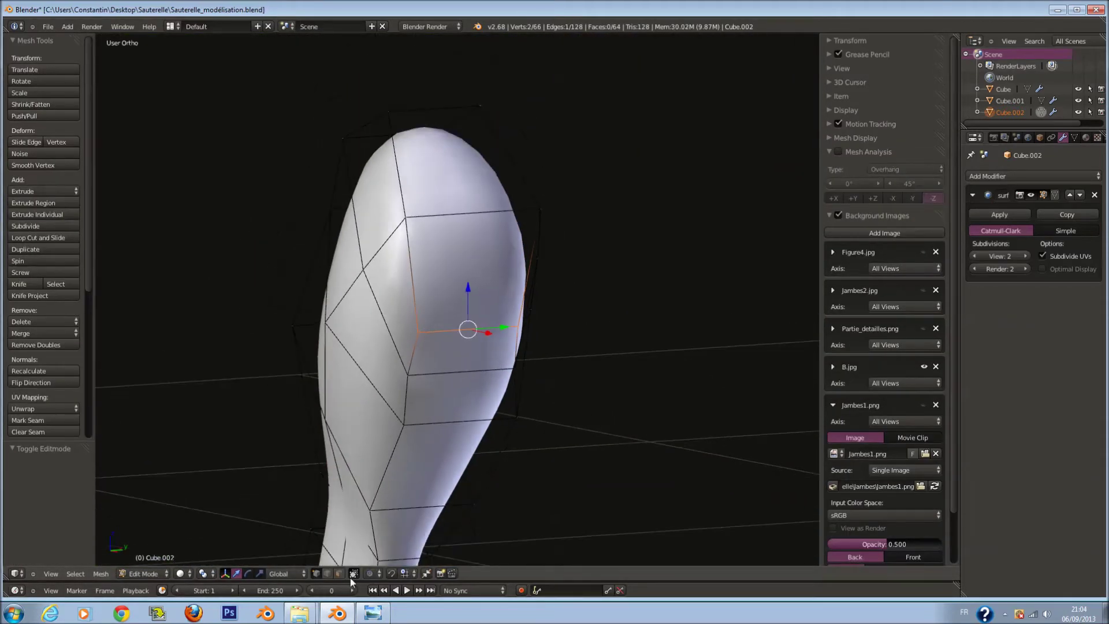
{"action": "key", "text": "a"}
{"action": "left_click", "coordinate": [343, 574]}
{"action": "right_click", "coordinate": [439, 162]}
{"action": "right_click", "coordinate": [465, 272], "text": "shift"}
{"action": "right_click", "coordinate": [462, 398], "text": "shift"}
{"action": "key", "text": "ctrl+s"}
{"action": "key", "text": "KP_1"}
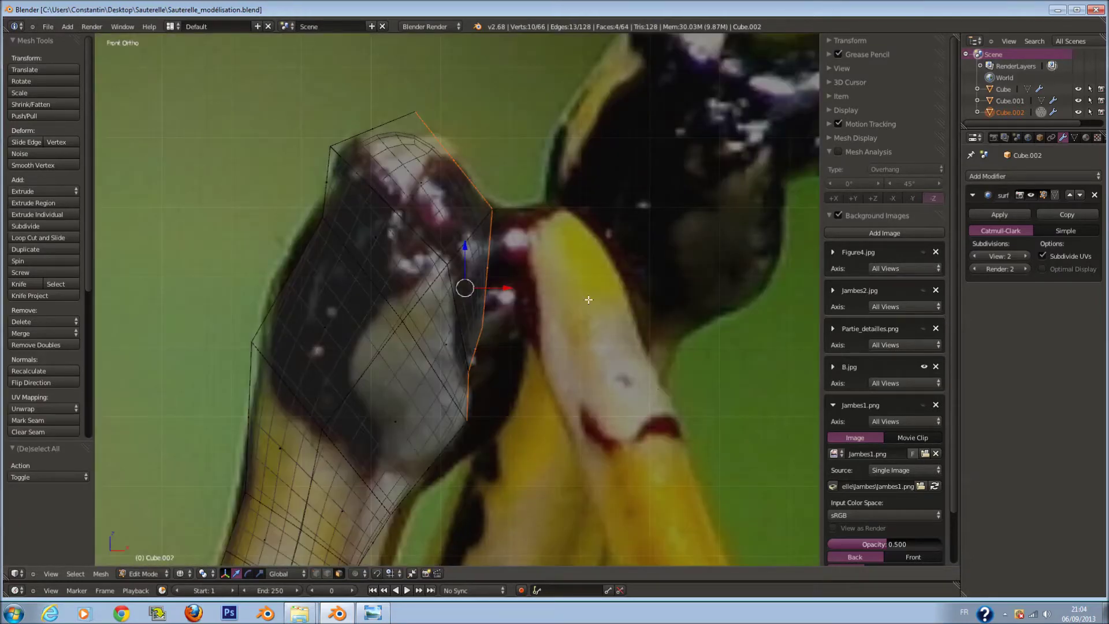
In solid shading, add five more knee faces to the selection
{"action": "key", "text": "z"}
{"action": "key", "text": "z"}
{"action": "scroll", "coordinate": [574, 280], "scroll_direction": "up", "scroll_amount": 1}
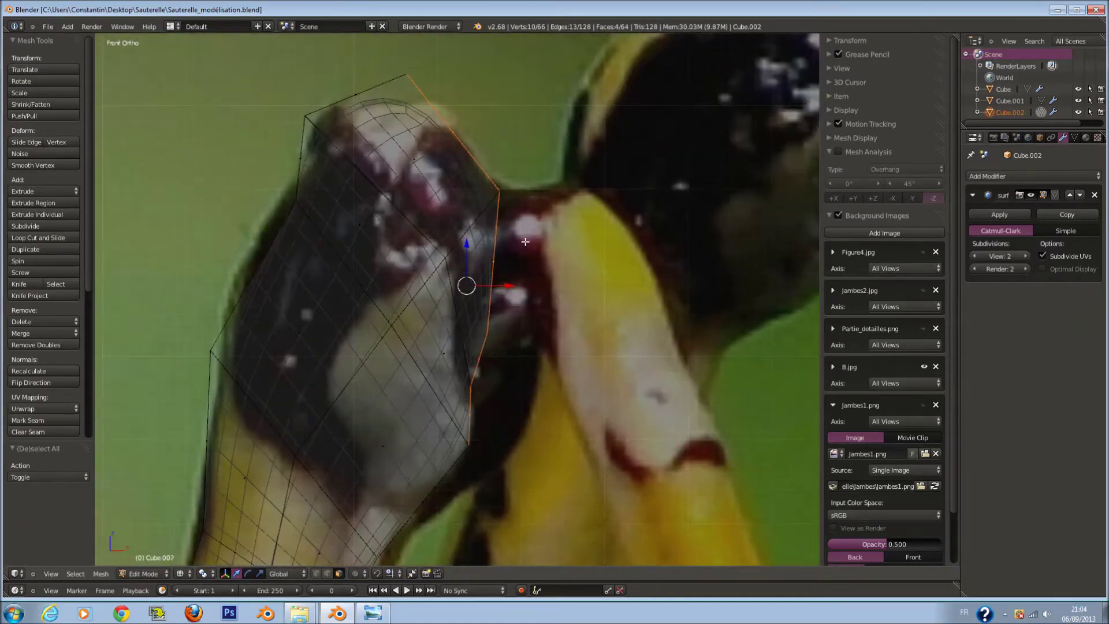
{"action": "key", "text": "z"}
{"action": "mouse_move", "coordinate": [480, 189]}
{"action": "middle_mouse_down"}
{"action": "mouse_move", "coordinate": [506, 234]}
{"action": "mouse_move", "coordinate": [470, 268]}
{"action": "mouse_move", "coordinate": [553, 263]}
{"action": "middle_mouse_up"}
{"action": "right_click", "coordinate": [470, 268], "text": "shift"}
{"action": "right_click", "coordinate": [399, 277], "text": "shift"}
{"action": "right_click", "coordinate": [428, 346], "text": "shift"}
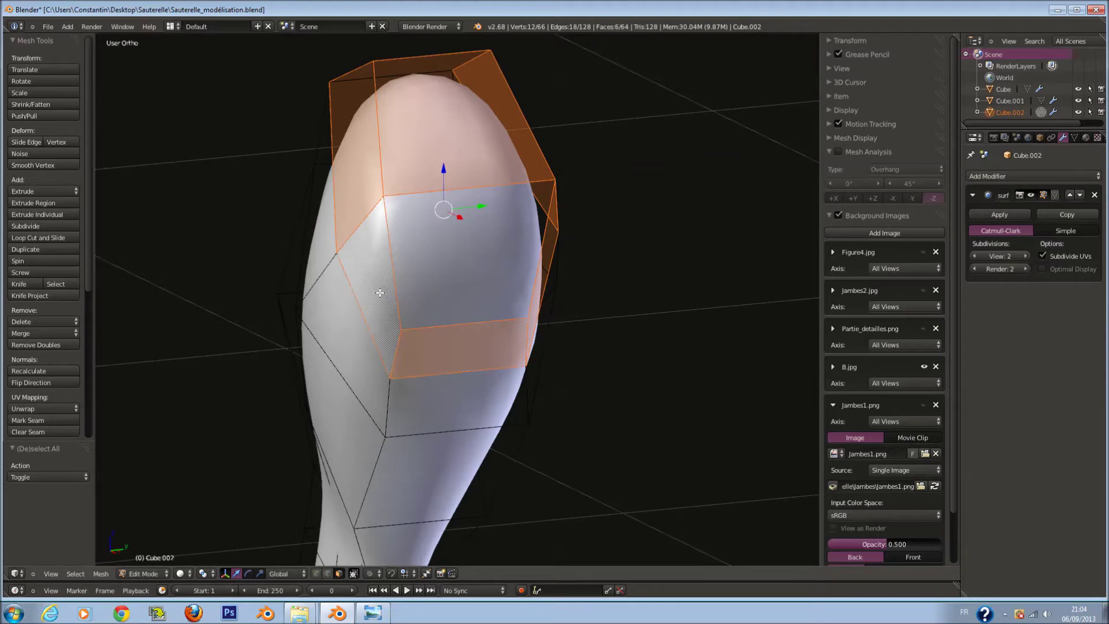
{"action": "right_click", "coordinate": [367, 289], "text": "shift"}
{"action": "right_click", "coordinate": [438, 266], "text": "shift"}
Extrude the knee faces, scale them inward, and move them over the front-view photo
{"action": "key", "text": "e"}
{"action": "key", "text": "s"}
{"action": "left_click", "coordinate": [578, 266]}
{"action": "middle_click_drag", "start_coordinate": [570, 265], "coordinate": [540, 266]}
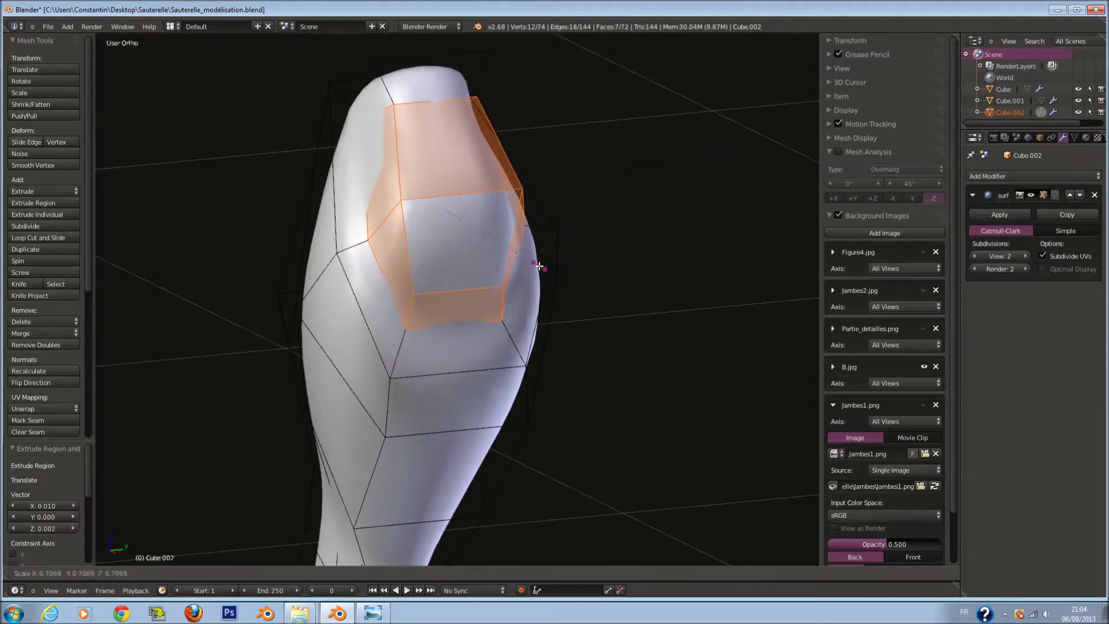
{"action": "key", "text": "KP_1"}
{"action": "key", "text": "z"}
{"action": "scroll", "coordinate": [529, 253], "scroll_direction": "up", "scroll_amount": 2}
{"action": "key", "text": "g"}
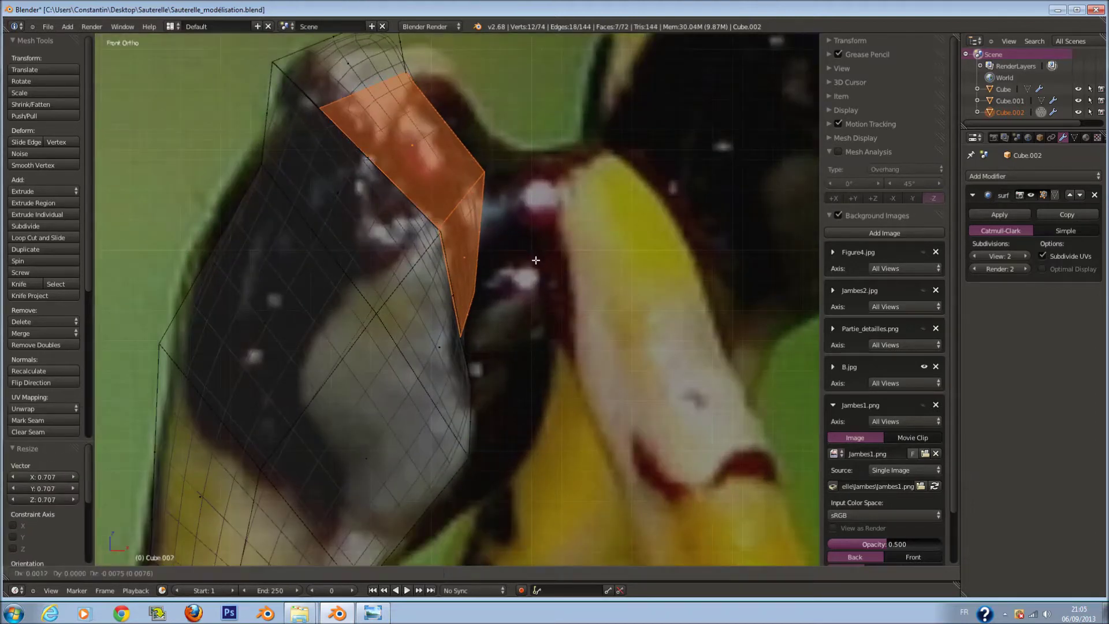
{"action": "left_click", "coordinate": [528, 251]}
Extrude the knee faces again and tilt them onto the knee outline
{"action": "key", "text": "e"}
{"action": "left_click", "coordinate": [467, 286]}
{"action": "key", "text": "r"}
{"action": "left_click", "coordinate": [526, 239]}
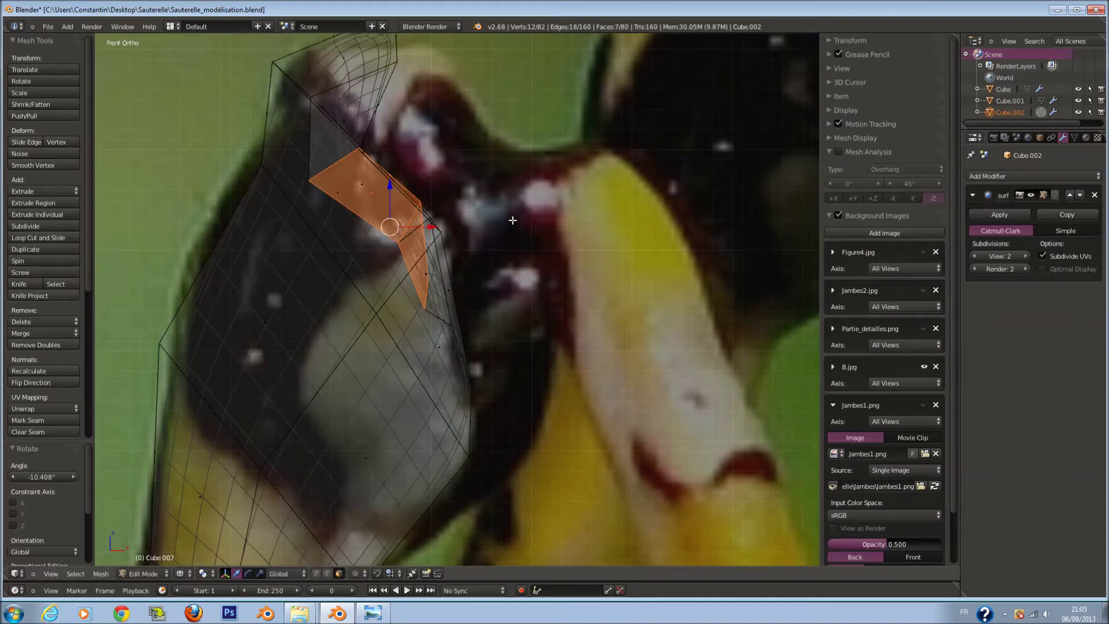
{"action": "key", "text": "r"}
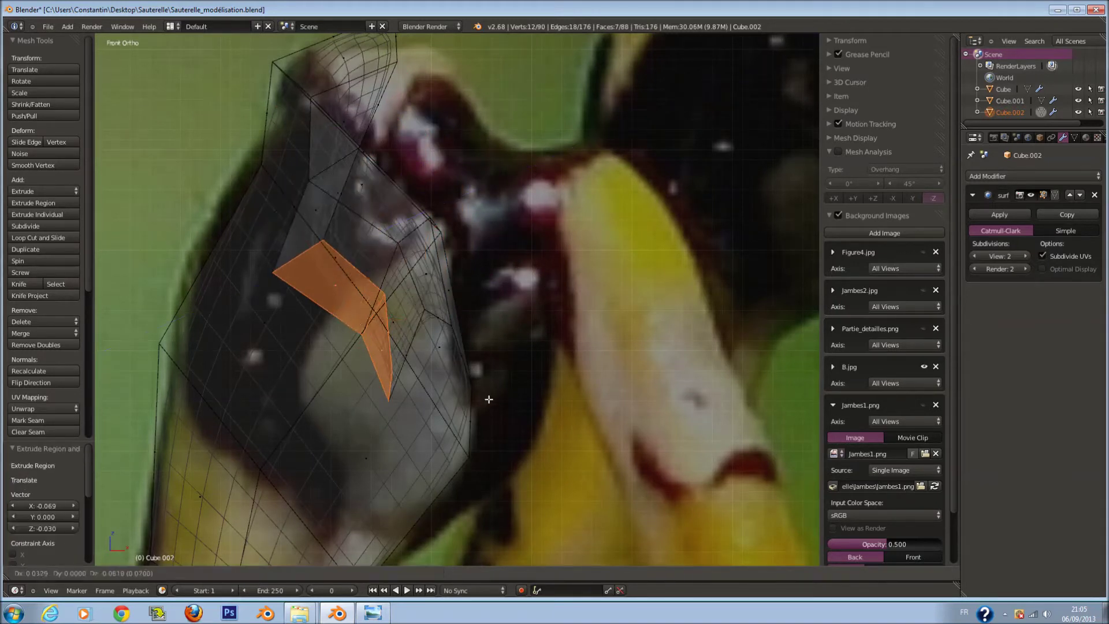
{"action": "left_click", "coordinate": [481, 329]}
Move circle-selected femur vertices onto the photo outline and add an edge loop near the top
{"action": "key", "text": "a"}
{"action": "key", "text": "a"}
{"action": "key", "text": "c"}
{"action": "middle_click_drag", "start_coordinate": [398, 67], "coordinate": [397, 139], "text": "shift"}
{"action": "key", "text": "g"}
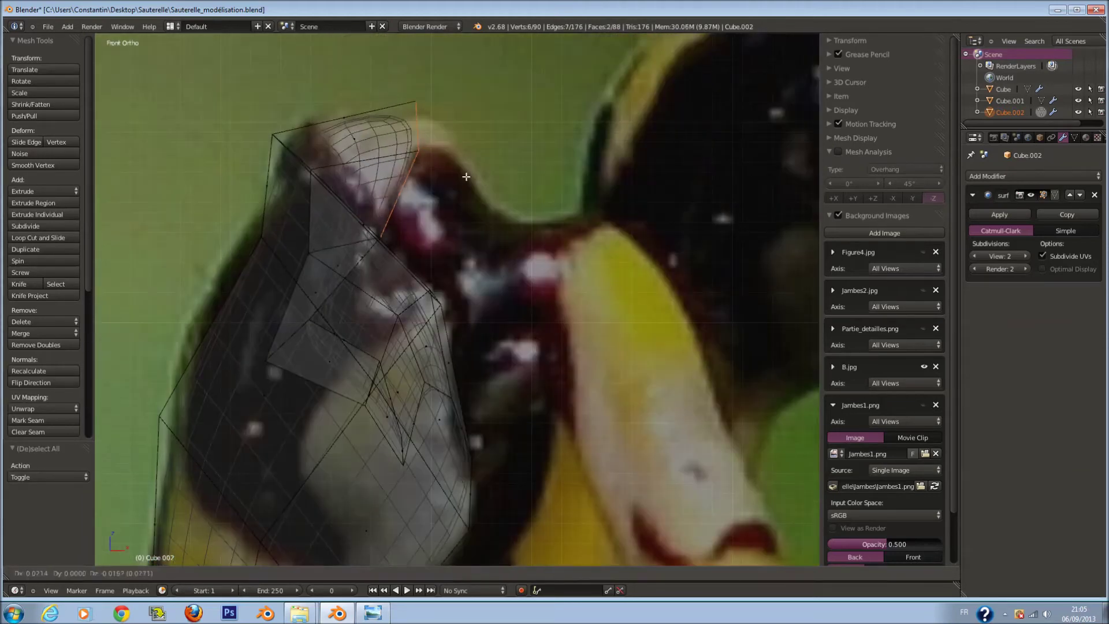
{"action": "left_click", "coordinate": [500, 211]}
{"action": "key", "text": "ctrl+r"}
{"action": "left_click", "coordinate": [374, 169]}
{"action": "right_click", "coordinate": [374, 169]}
Move the top and top-left vertices to trace the photographed knee outline
{"action": "key", "text": "a"}
{"action": "key", "text": "c"}
{"action": "key", "text": "g"}
{"action": "left_click", "coordinate": [471, 119]}
{"action": "key", "text": "c"}
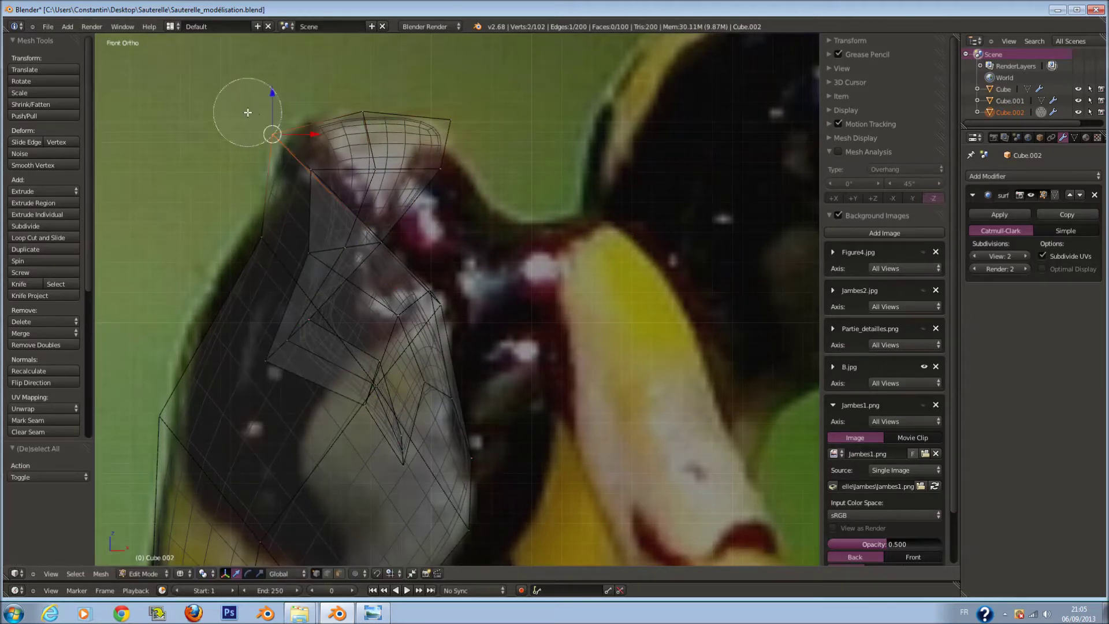
{"action": "key", "text": "g"}
{"action": "left_click", "coordinate": [336, 120]}
Refine the remaining top vertices against the photo outline
{"action": "key", "text": "a"}
{"action": "key", "text": "a"}
{"action": "key", "text": "c"}
{"action": "left_click", "coordinate": [435, 137]}
{"action": "key", "text": "a"}
{"action": "key", "text": "a"}
{"action": "key", "text": "a"}
{"action": "key", "text": "c"}
{"action": "scroll", "coordinate": [472, 176], "scroll_direction": "up", "scroll_amount": 1}
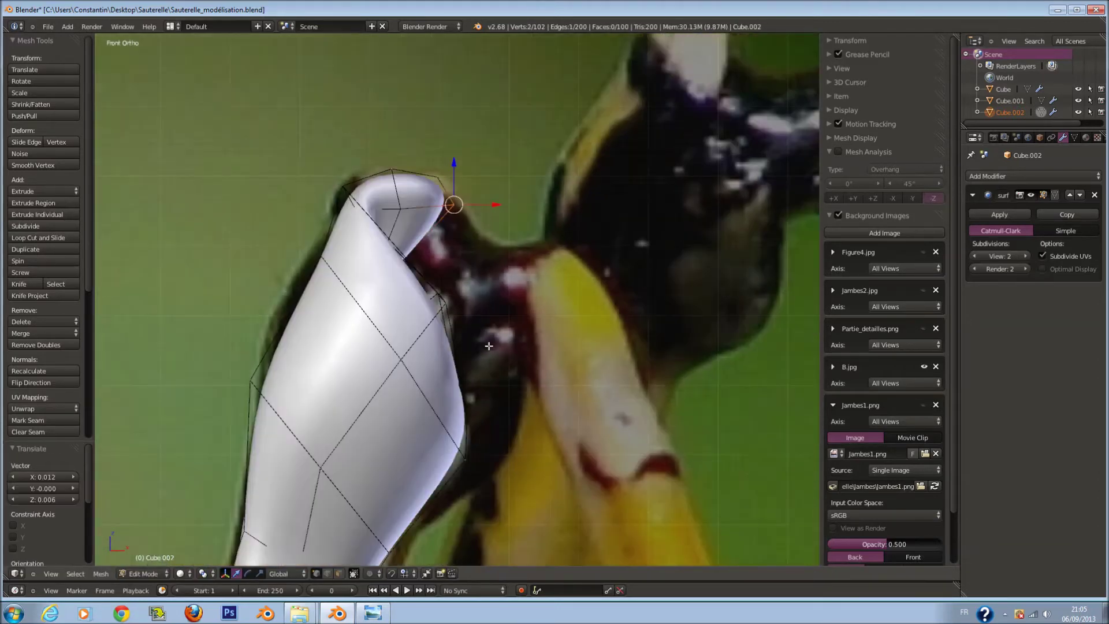
{"action": "key", "text": "a"}
{"action": "key", "text": "c"}
{"action": "key", "text": "Escape"}
{"action": "scroll", "coordinate": [485, 357], "scroll_direction": "down", "scroll_amount": 2}
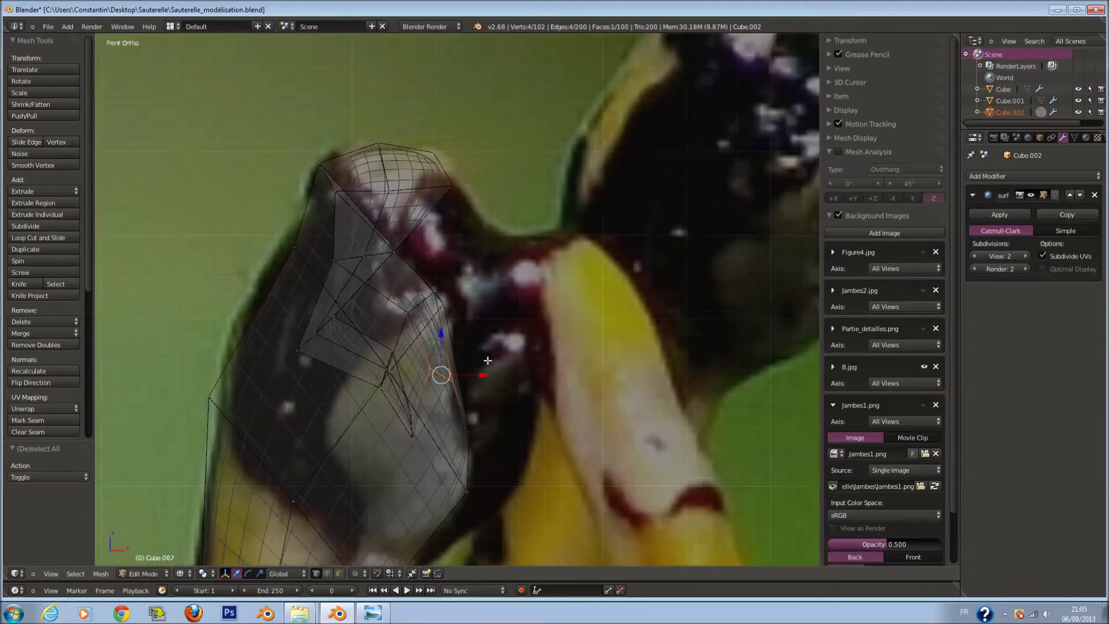
Shrink the new cube to about a third and place it at the femur's knee
{"action": "key", "text": "g"}
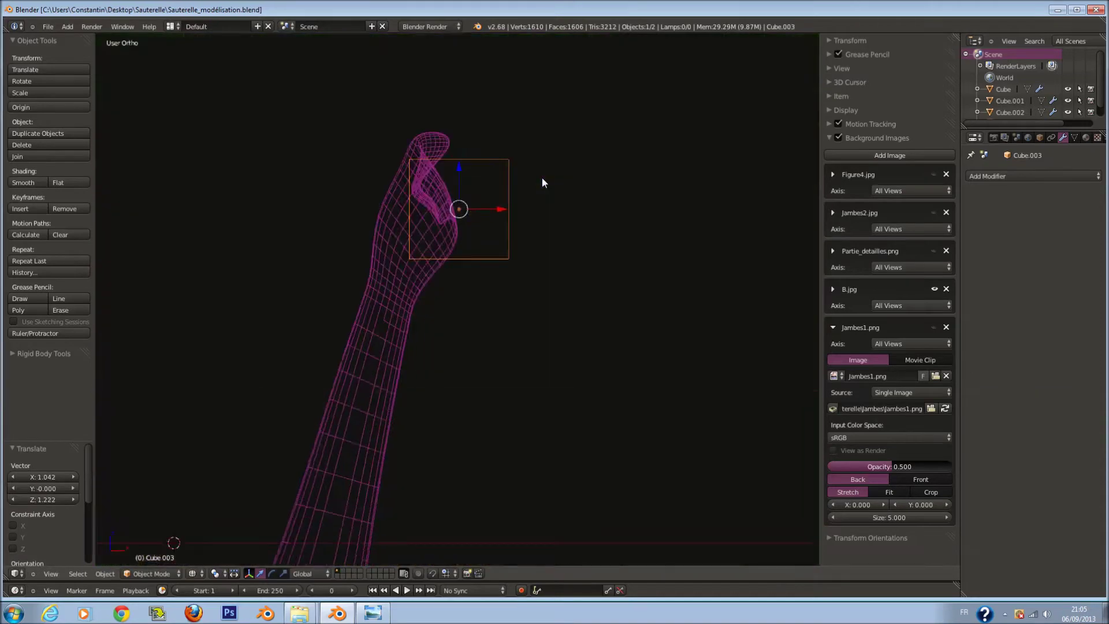
{"action": "scroll", "coordinate": [532, 237], "scroll_direction": "up", "scroll_amount": 6}
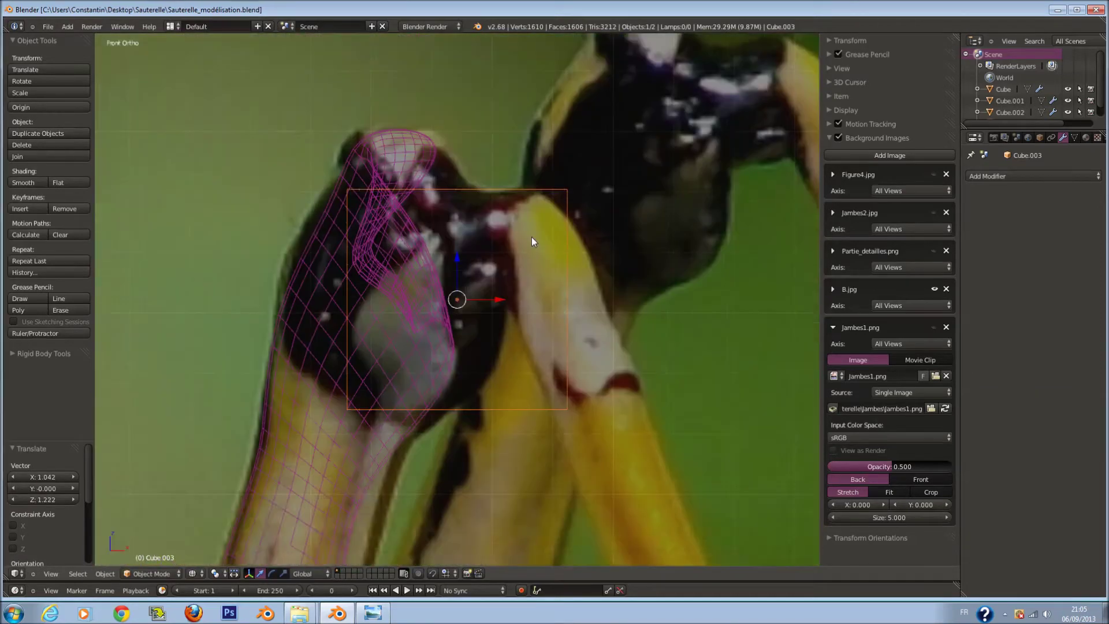
{"action": "key", "text": "s"}
{"action": "left_click", "coordinate": [505, 343]}
{"action": "key", "text": "g"}
{"action": "left_click", "coordinate": [480, 289]}
Give the cube a level-1 Subdivision Surface, enlarge it, and pull its right face inward along X
{"action": "key", "text": "ctrl+1"}
{"action": "key", "text": "s"}
{"action": "left_click", "coordinate": [497, 363]}
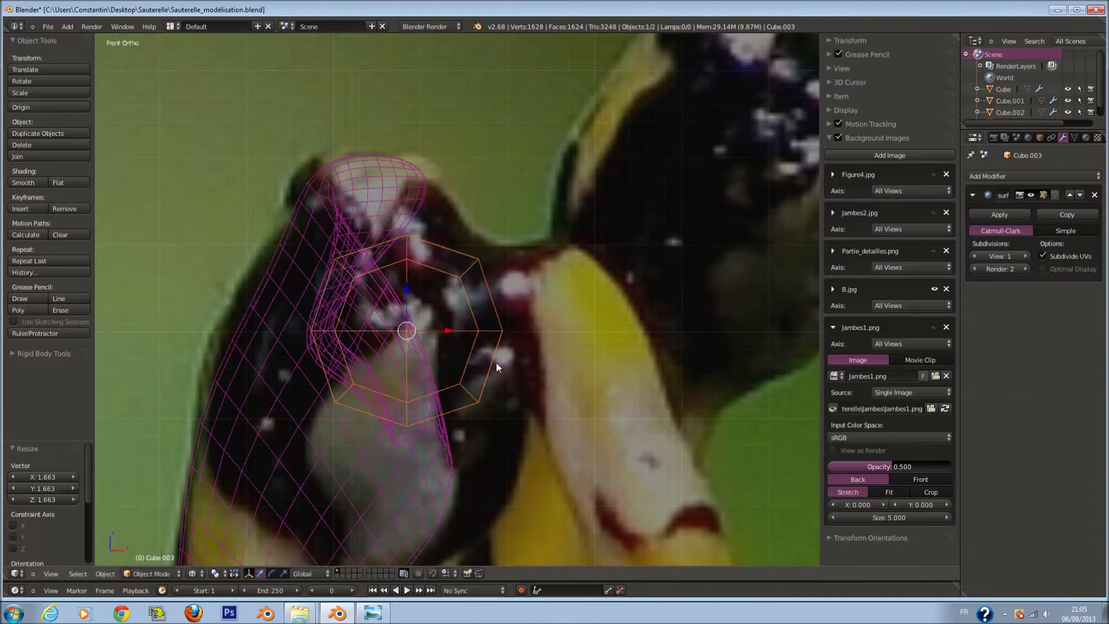
{"action": "key", "text": "Tab"}
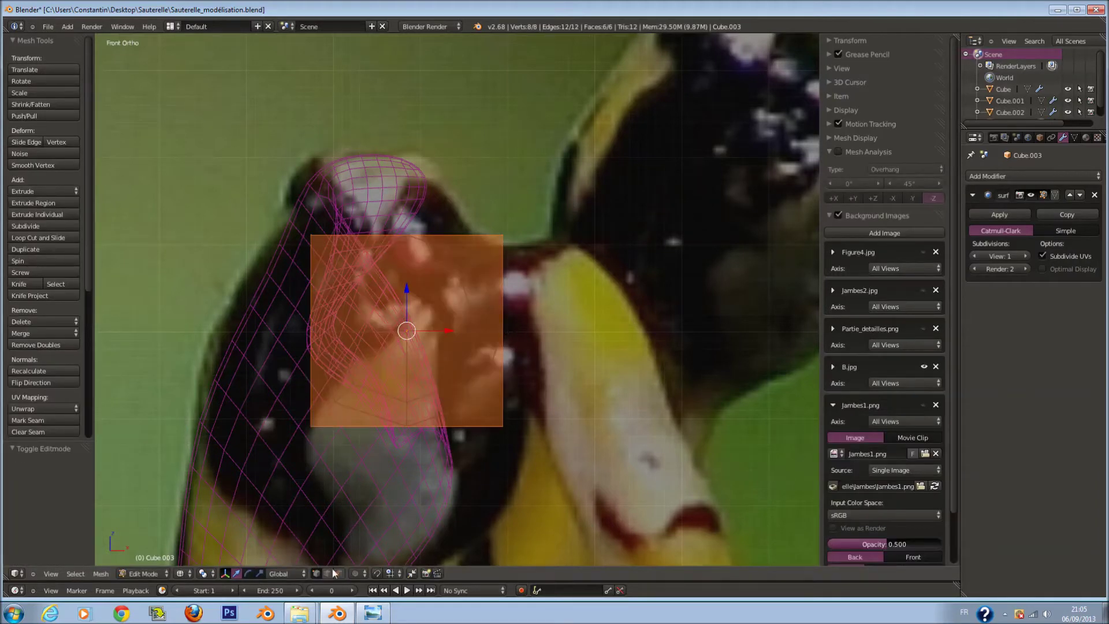
{"action": "right_click", "coordinate": [503, 330]}
{"action": "key", "text": "g"}
{"action": "key", "text": "x"}
{"action": "left_click", "coordinate": [448, 329]}
{"action": "key", "text": "s"}
{"action": "left_click", "coordinate": [495, 328]}
Extrude the right face outward several times, resizing and shifting each to form the joint
{"action": "key", "text": "e"}
{"action": "key", "text": "s"}
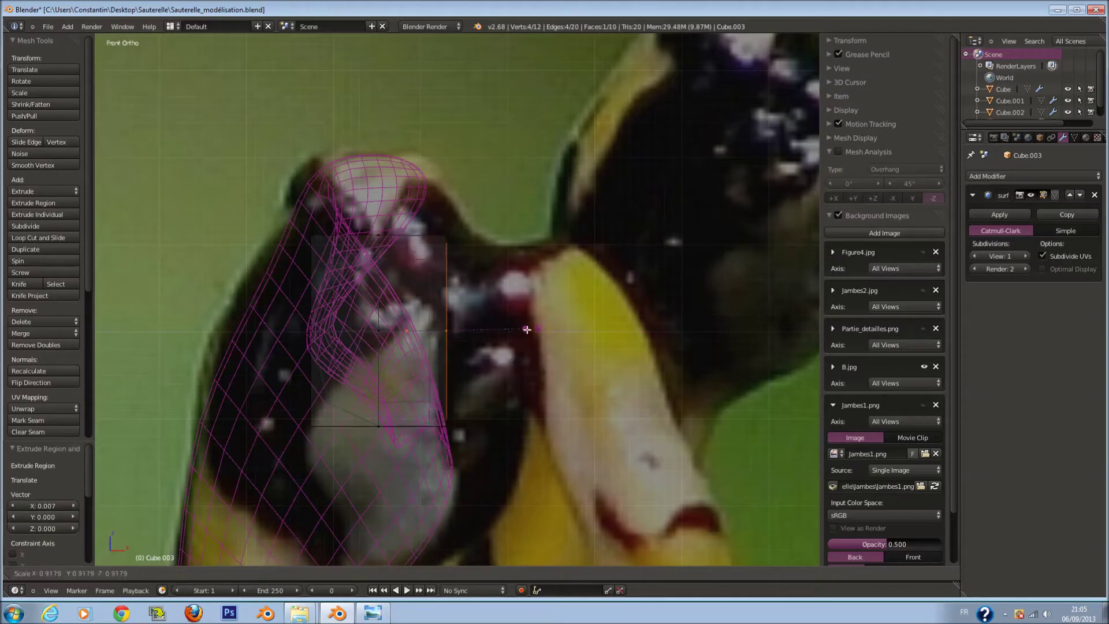
{"action": "left_click", "coordinate": [496, 330]}
{"action": "key", "text": "e"}
{"action": "left_click", "coordinate": [554, 341]}
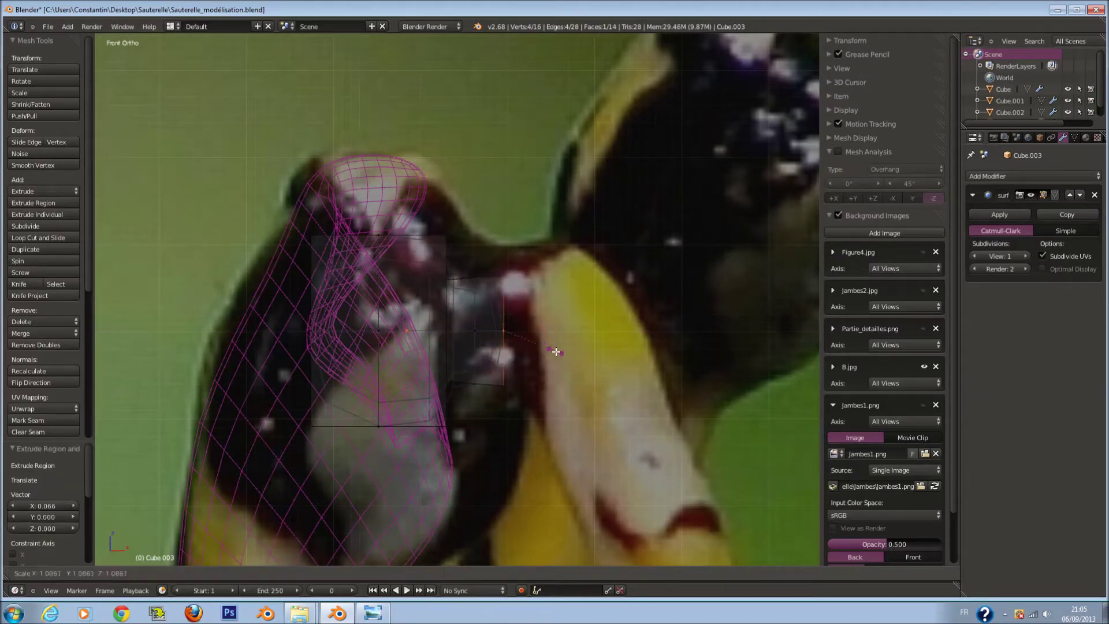
{"action": "left_click", "coordinate": [555, 352]}
{"action": "key", "text": "e"}
{"action": "left_click", "coordinate": [572, 370]}
{"action": "key", "text": "s"}
{"action": "left_click", "coordinate": [591, 407]}
{"action": "key", "text": "g"}
{"action": "left_click", "coordinate": [618, 405]}
Tilt the joint's tip by 6° and again, then save the file in top view
{"action": "key", "text": "r"}
{"action": "left_click", "coordinate": [696, 380]}
{"action": "key", "text": "z"}
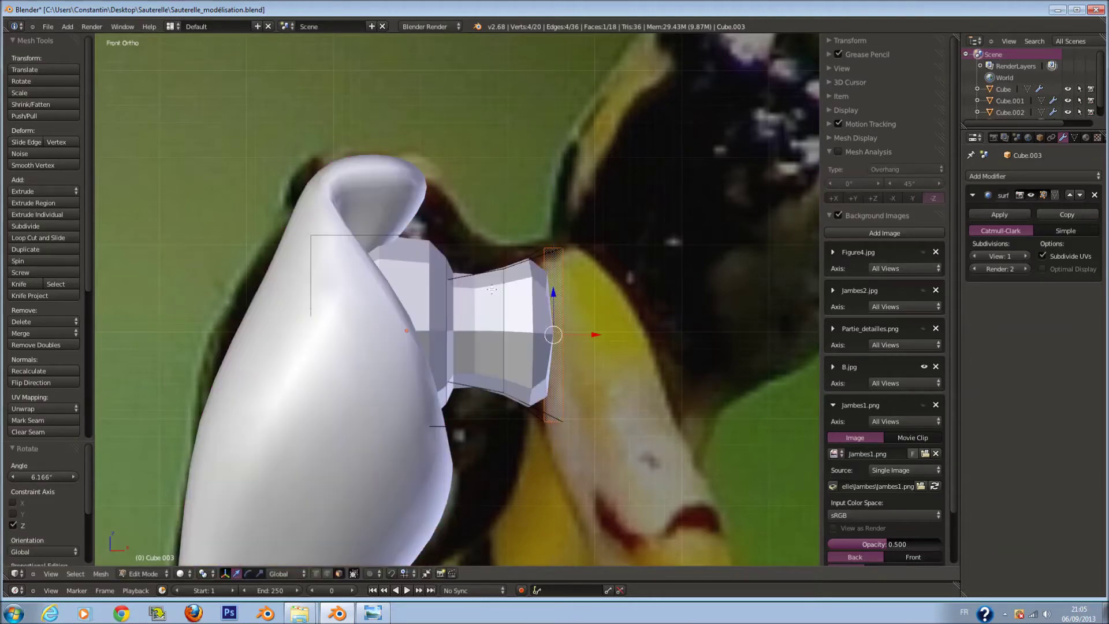
{"action": "middle_click_drag", "start_coordinate": [696, 380], "coordinate": [557, 317]}
{"action": "key", "text": "r"}
{"action": "left_click", "coordinate": [634, 342]}
{"action": "key", "text": "KP_7"}
{"action": "key", "text": "ctrl+s"}
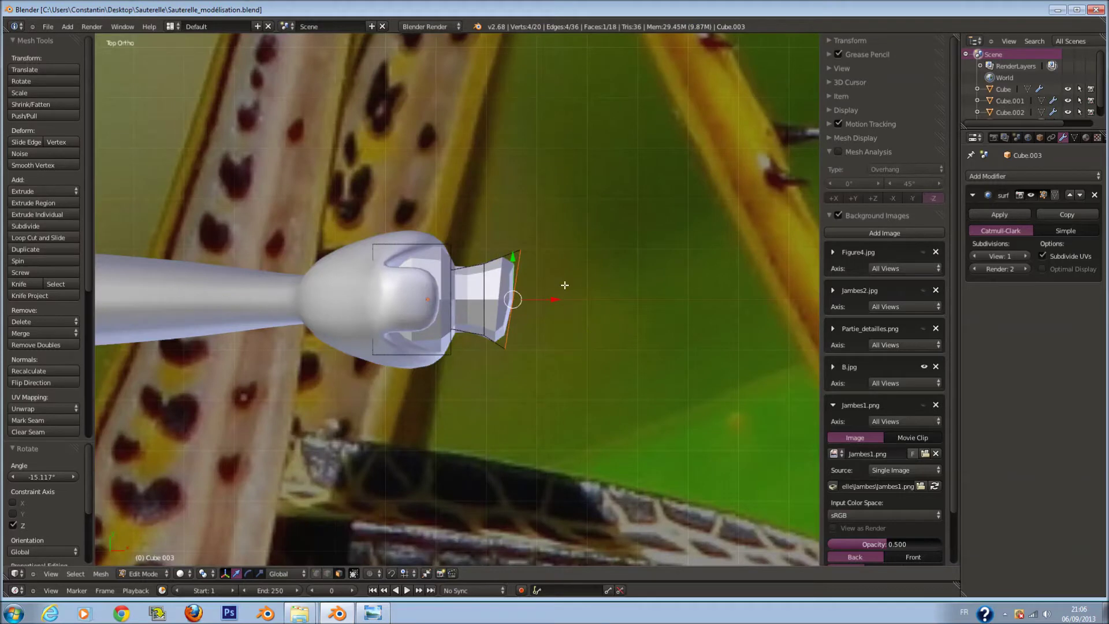
Rotate the whole joint piece 33° in top view
{"action": "key", "text": "z"}
{"action": "scroll", "coordinate": [565, 285], "scroll_direction": "up", "scroll_amount": 2}
{"action": "key", "text": "a"}
{"action": "key", "text": "r"}
{"action": "left_click", "coordinate": [571, 353]}
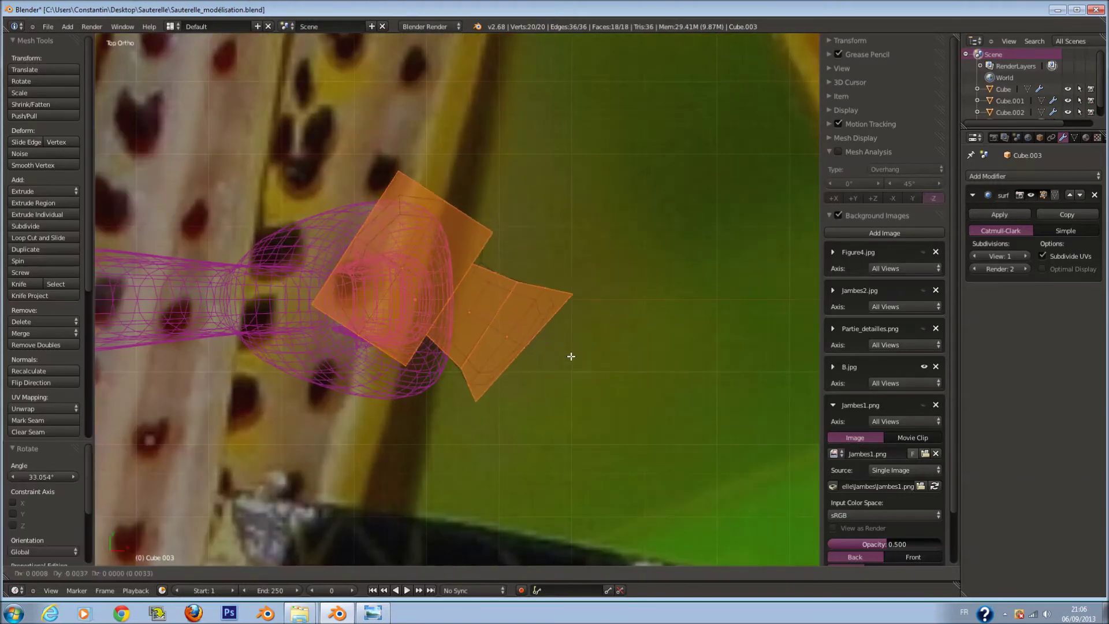
{"action": "key", "text": "Tab"}
Select the femur's knee-end vertices in Edit Mode
{"action": "right_click", "coordinate": [373, 234]}
{"action": "key", "text": "Tab"}
{"action": "key", "text": "a"}
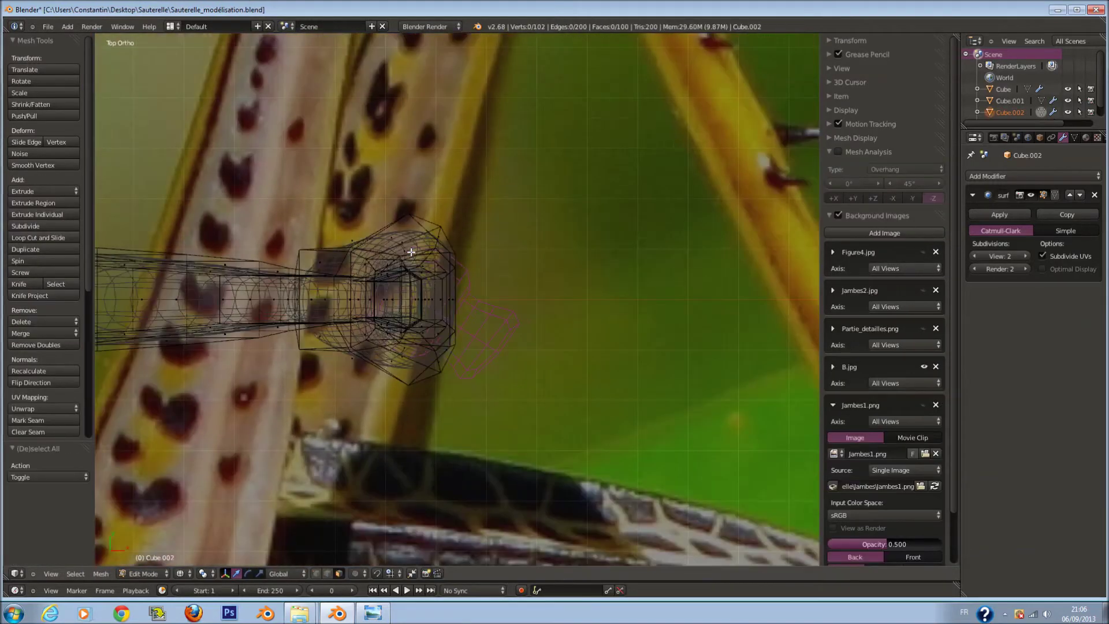
{"action": "key", "text": "c"}
{"action": "left_click", "coordinate": [386, 293]}
{"action": "key", "text": "Escape"}
{"action": "key", "text": "a"}
{"action": "key", "text": "c"}
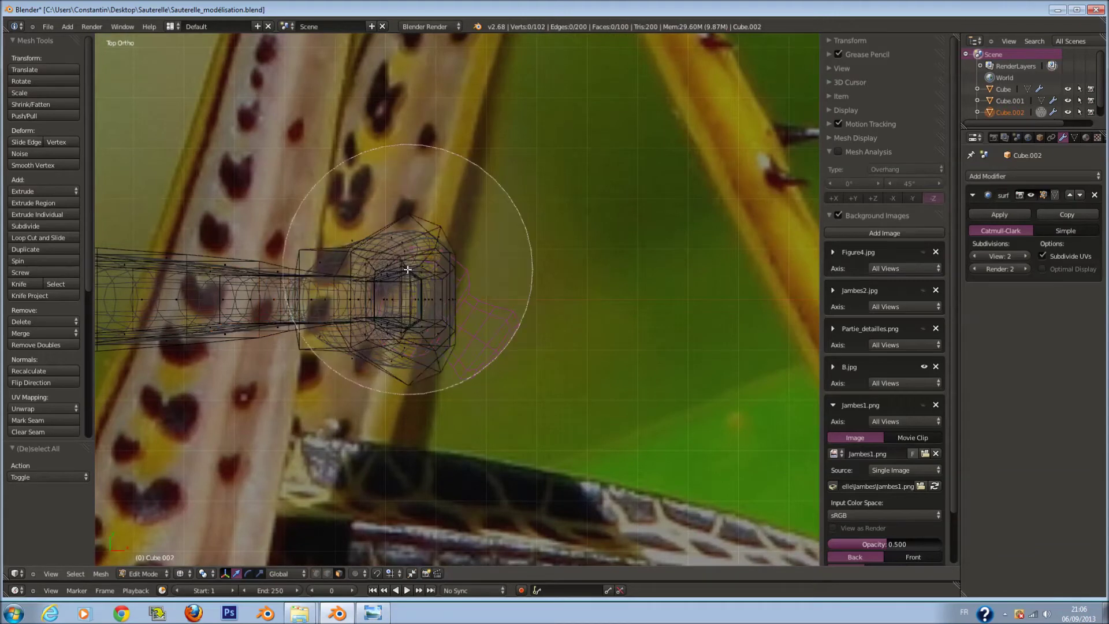
{"action": "left_click", "coordinate": [408, 269]}
Rotate the femur's knee end by -8° in top view
{"action": "key", "text": "Escape"}
{"action": "key", "text": "r"}
{"action": "key", "text": "z"}
{"action": "left_click", "coordinate": [520, 274]}
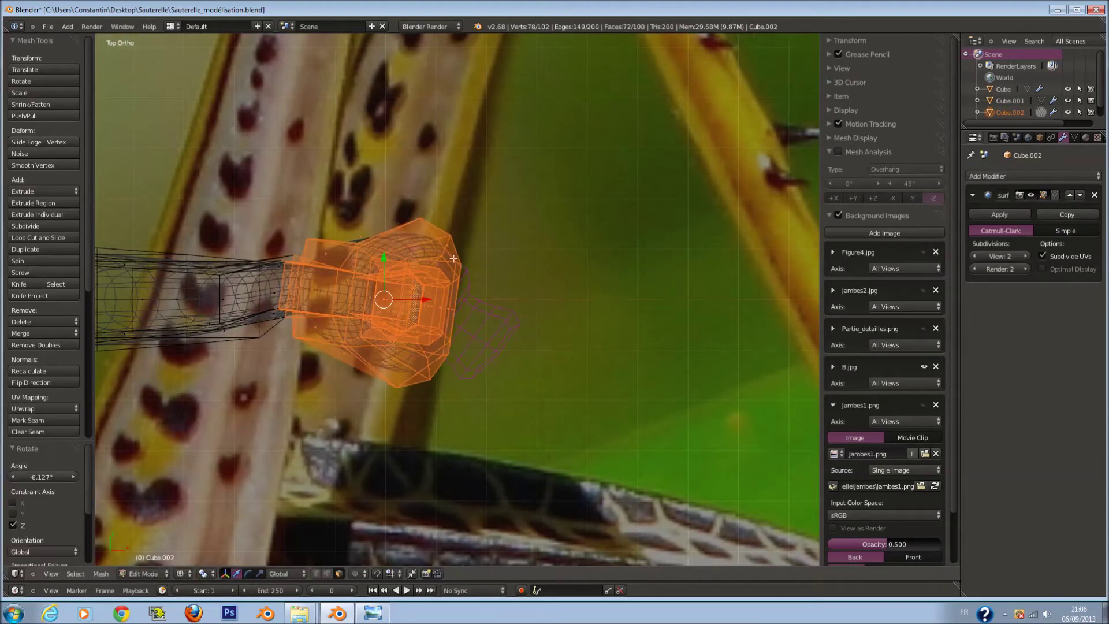
{"action": "key", "text": "Tab"}
Select the joint piece's inner vertices beside the femur
{"action": "right_click", "coordinate": [431, 259]}
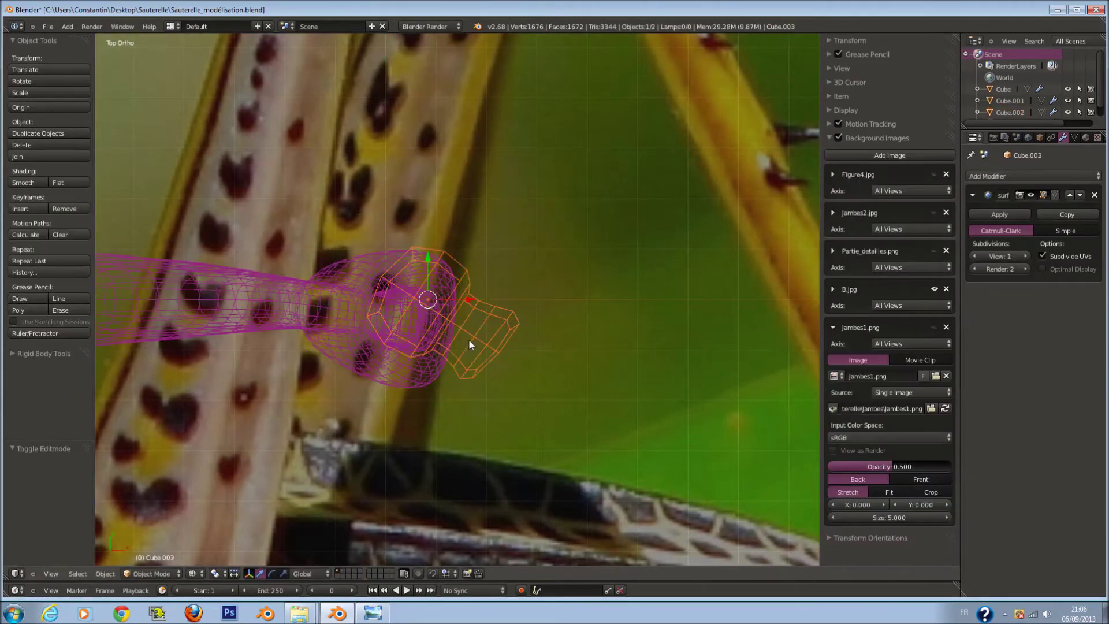
{"action": "key", "text": "Tab"}
{"action": "scroll", "coordinate": [404, 289], "scroll_direction": "up", "scroll_amount": 2}
{"action": "scroll", "coordinate": [376, 289], "scroll_direction": "up", "scroll_amount": 1}
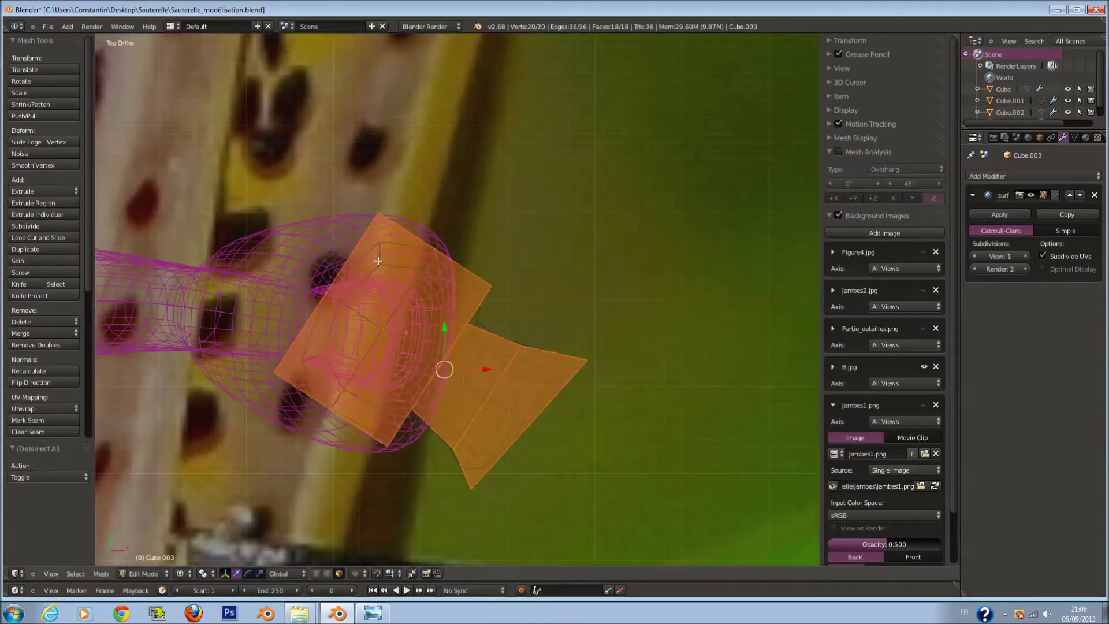
{"action": "scroll", "coordinate": [358, 286], "scroll_direction": "up", "scroll_amount": 1}
{"action": "key", "text": "c"}
{"action": "left_click", "coordinate": [358, 286]}
{"action": "key", "text": "Escape"}
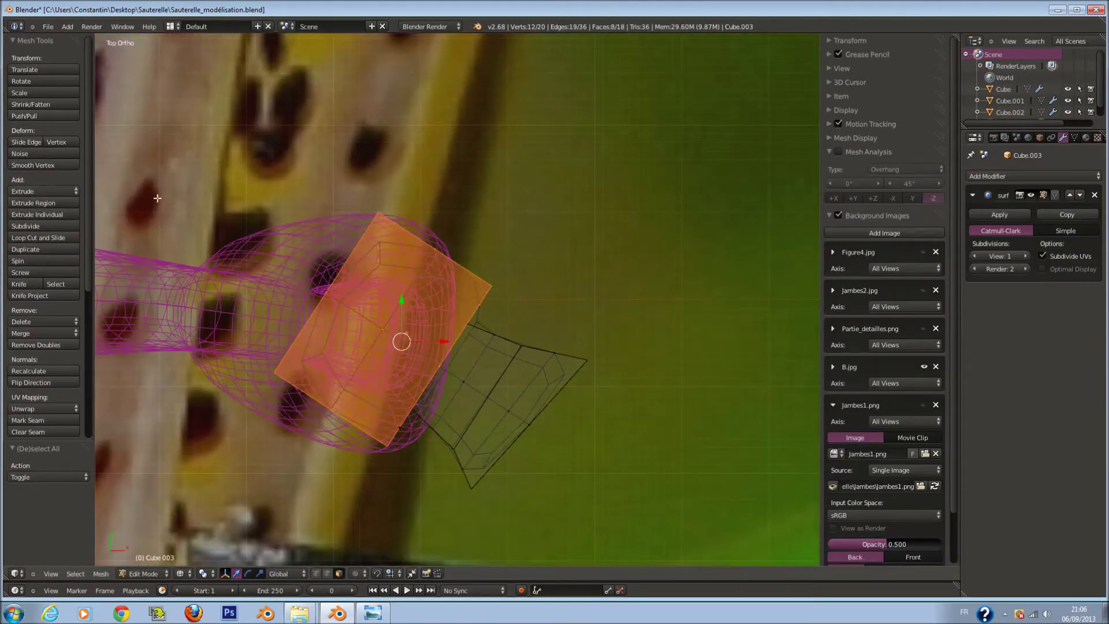
Smooth those joint vertices with Smooth Vertex, nudge them left and resize them
{"action": "left_click", "coordinate": [60, 164]}
{"action": "key", "text": "g"}
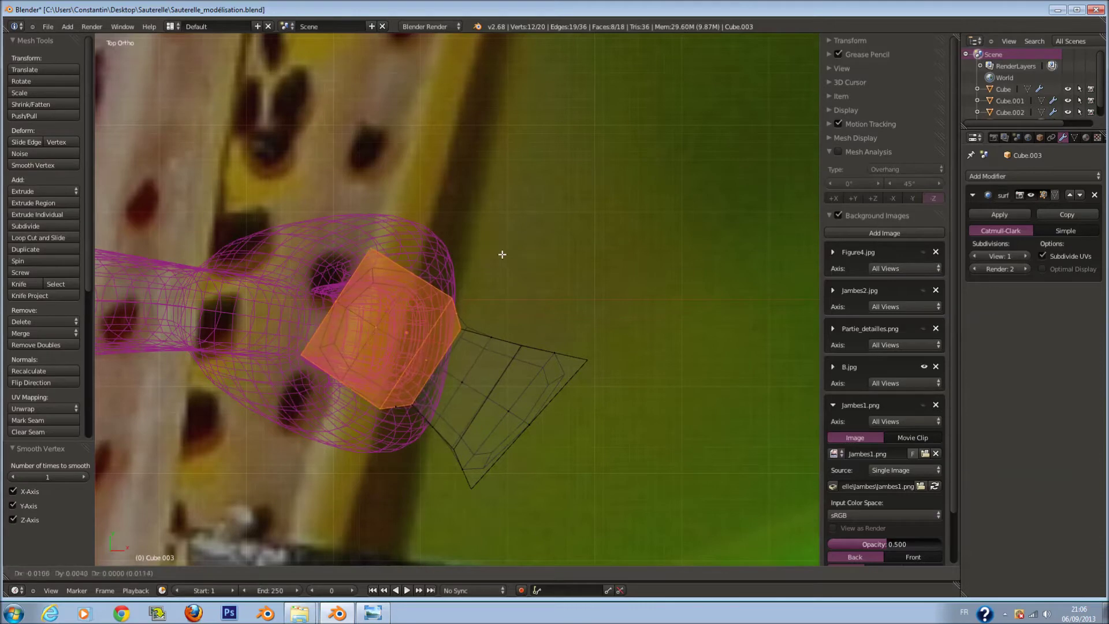
{"action": "left_click", "coordinate": [502, 253]}
{"action": "key", "text": "z"}
{"action": "mouse_move", "coordinate": [495, 240]}
{"action": "middle_mouse_down"}
{"action": "mouse_move", "coordinate": [466, 231]}
{"action": "mouse_move", "coordinate": [471, 312]}
{"action": "middle_mouse_up"}
{"action": "key", "text": "s"}
{"action": "left_click", "coordinate": [498, 333]}
{"action": "key", "text": "Tab"}
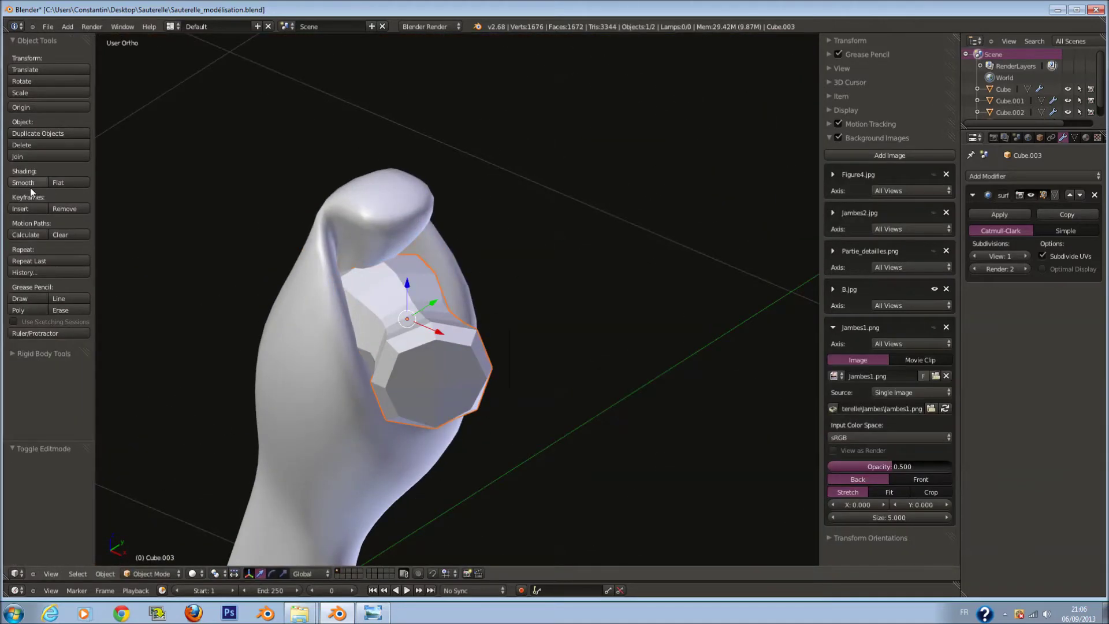
Shade the joint piece smooth, raise its subdivision to level 2, and save
{"action": "left_click", "coordinate": [29, 184]}
{"action": "key", "text": "ctrl+2"}
{"action": "key", "text": "Tab"}
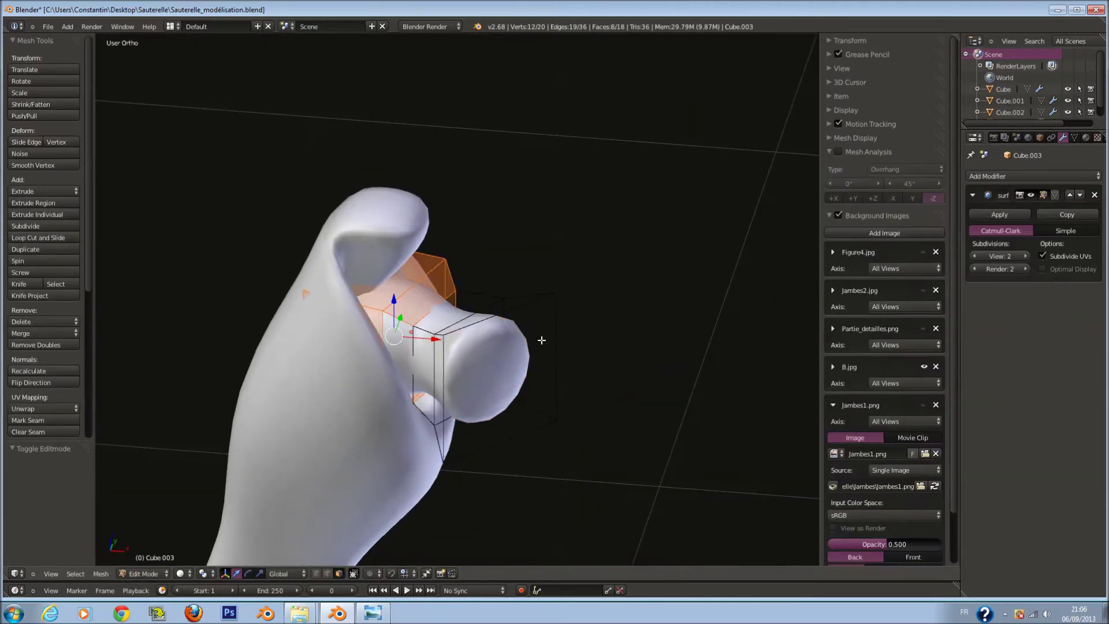
{"action": "key", "text": "z"}
{"action": "key", "text": "z"}
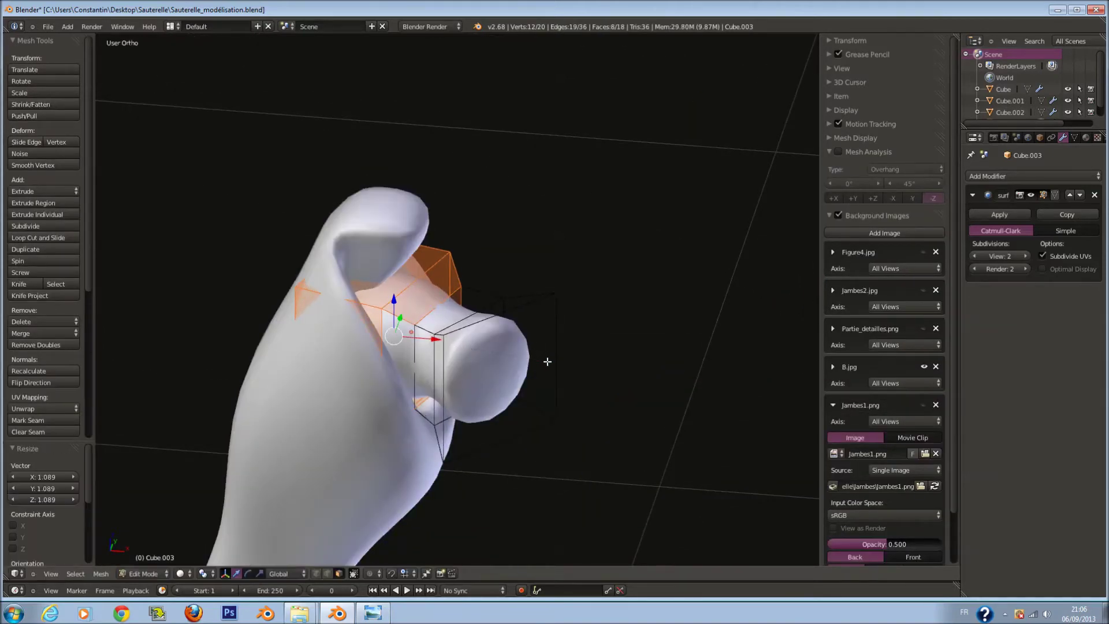
{"action": "key", "text": "Tab"}
{"action": "key", "text": "ctrl+s"}
{"action": "key", "text": "Return"}
Raise the femur's two top vertices, selected in front view
{"action": "right_click", "coordinate": [389, 255]}
{"action": "key", "text": "Tab"}
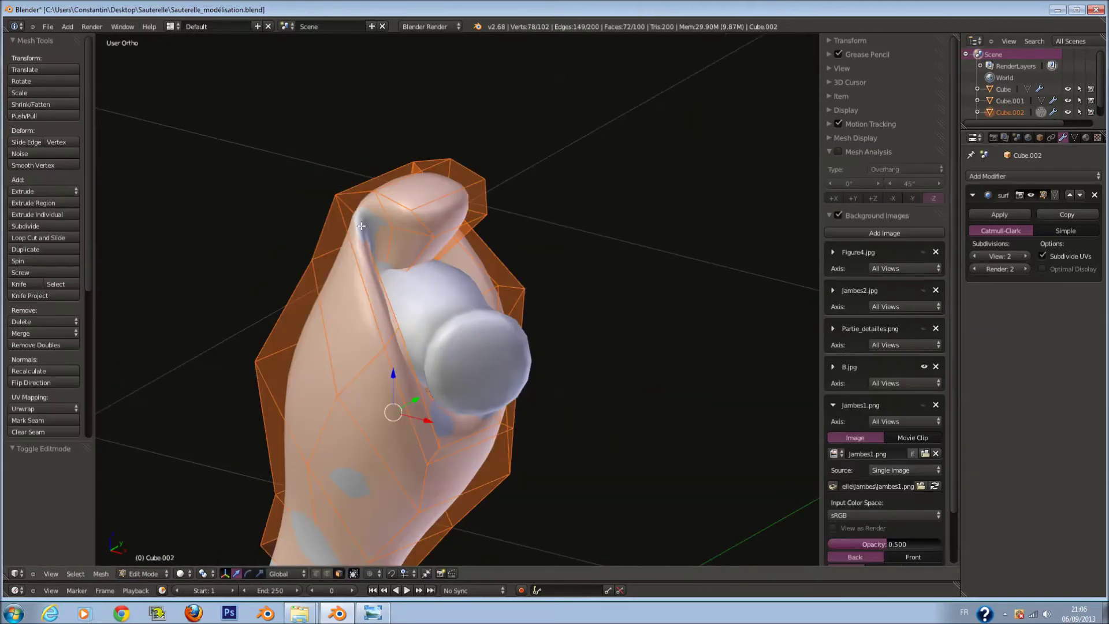
{"action": "key", "text": "KP_1"}
{"action": "key", "text": "z"}
{"action": "scroll", "coordinate": [422, 229], "scroll_direction": "up", "scroll_amount": 3}
{"action": "key", "text": "a"}
{"action": "key", "text": "c"}
{"action": "left_click", "coordinate": [281, 108]}
{"action": "key", "text": "z"}
{"action": "middle_click_drag", "start_coordinate": [281, 109], "coordinate": [419, 266]}
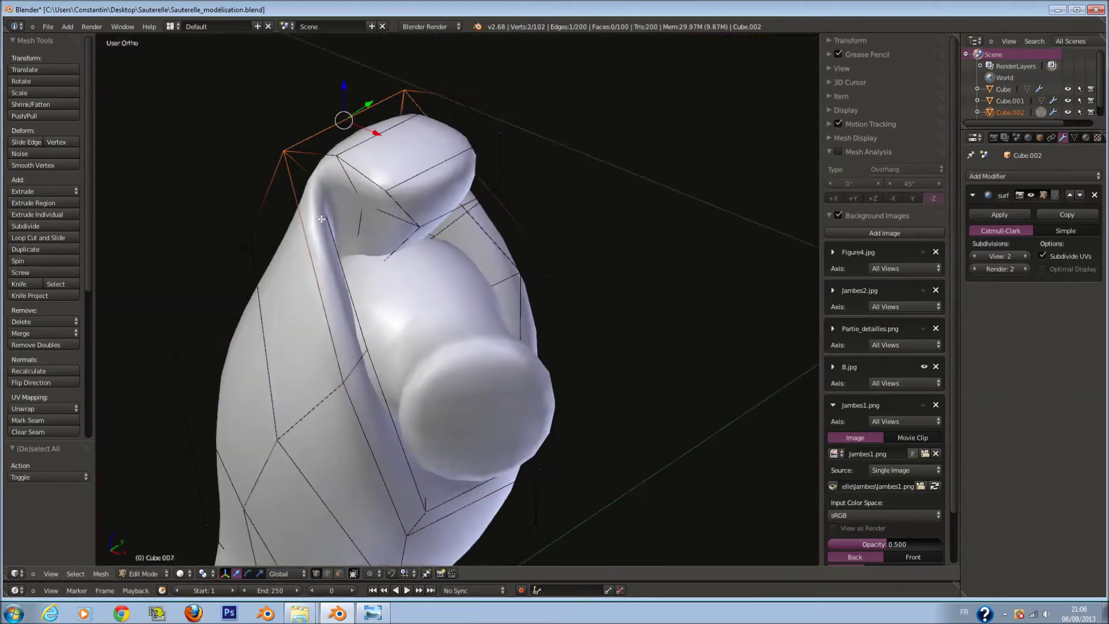
{"action": "key", "text": "g"}
{"action": "left_click", "coordinate": [403, 225]}
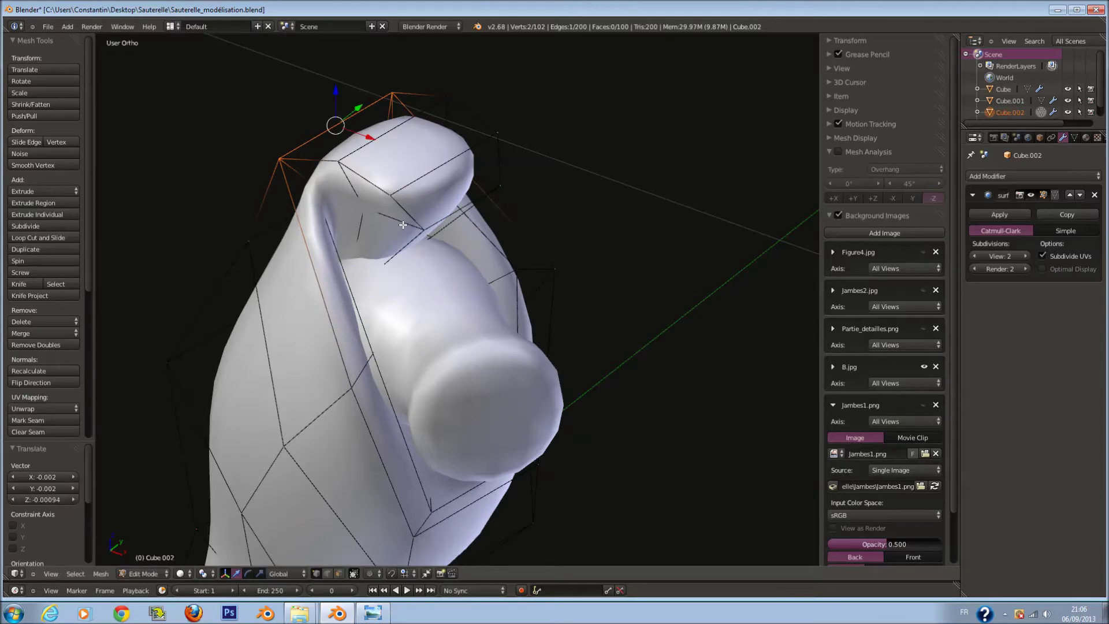
Move vertices on the bulge edge along X so they hug the joint
{"action": "right_click", "coordinate": [345, 165]}
{"action": "mouse_move", "coordinate": [347, 165]}
{"action": "middle_mouse_down"}
{"action": "mouse_move", "coordinate": [512, 141]}
{"action": "mouse_move", "coordinate": [547, 165]}
{"action": "mouse_move", "coordinate": [347, 208]}
{"action": "mouse_move", "coordinate": [427, 196]}
{"action": "mouse_move", "coordinate": [371, 198]}
{"action": "middle_mouse_up"}
{"action": "key", "text": "z"}
{"action": "key", "text": "z"}
{"action": "key", "text": "z"}
{"action": "right_click", "coordinate": [366, 183], "text": "shift"}
Pull more vertices around the joint closer to the bulge
{"action": "key", "text": "z"}
{"action": "key", "text": "g"}
{"action": "key", "text": "x"}
{"action": "left_click", "coordinate": [444, 209]}
{"action": "right_click_drag", "start_coordinate": [372, 198], "coordinate": [373, 200]}
{"action": "mouse_move", "coordinate": [372, 200]}
{"action": "middle_mouse_down"}
{"action": "mouse_move", "coordinate": [354, 189]}
{"action": "mouse_move", "coordinate": [359, 211]}
{"action": "mouse_move", "coordinate": [560, 193]}
{"action": "mouse_move", "coordinate": [513, 183]}
{"action": "mouse_move", "coordinate": [577, 195]}
{"action": "mouse_move", "coordinate": [543, 183]}
{"action": "mouse_move", "coordinate": [486, 201]}
{"action": "middle_mouse_up"}
{"action": "key", "text": "z"}
{"action": "key", "text": "c"}
{"action": "left_click", "coordinate": [360, 211]}
{"action": "right_click", "coordinate": [360, 211]}
{"action": "right_click", "coordinate": [543, 183], "text": "shift"}
{"action": "key", "text": "z"}
{"action": "key", "text": "g"}
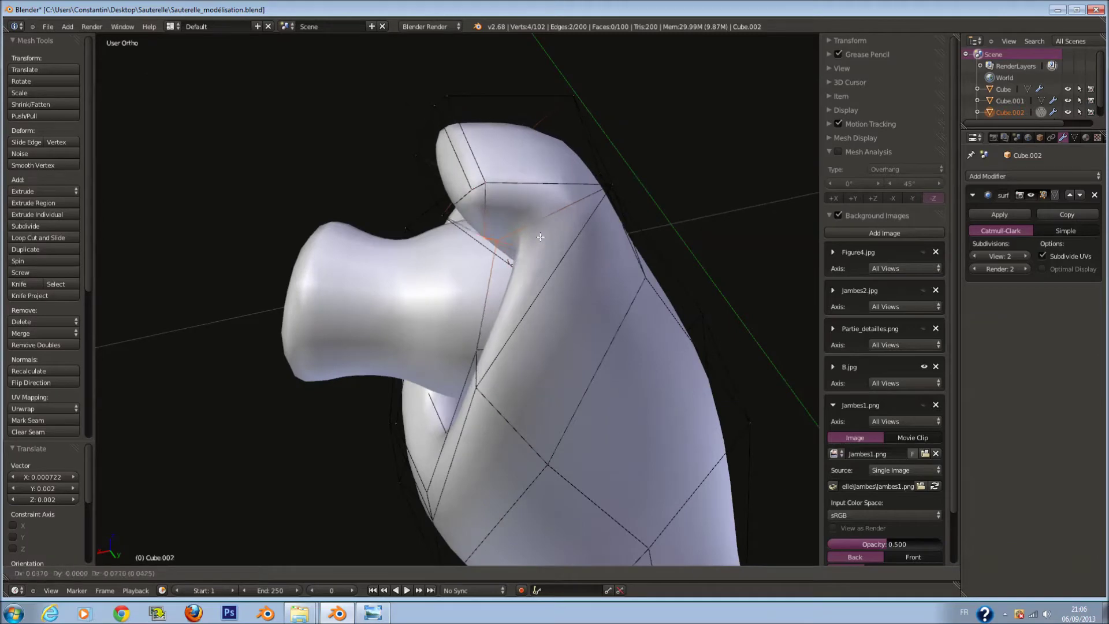
{"action": "left_click", "coordinate": [505, 275]}
{"action": "middle_click_drag", "start_coordinate": [505, 275], "coordinate": [552, 281]}
{"action": "middle_click_drag", "start_coordinate": [424, 234], "coordinate": [490, 233]}
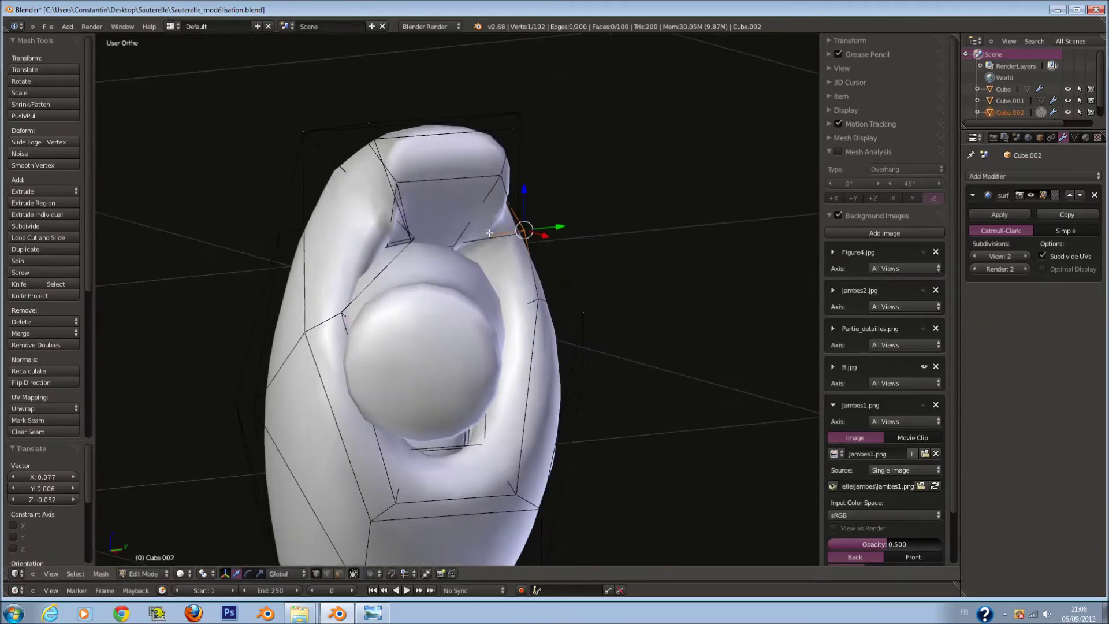
{"action": "middle_click_drag", "start_coordinate": [411, 249], "coordinate": [571, 293]}
{"action": "scroll", "coordinate": [492, 272], "scroll_direction": "up", "scroll_amount": 3}
{"action": "scroll", "coordinate": [491, 271], "scroll_direction": "up", "scroll_amount": 2}
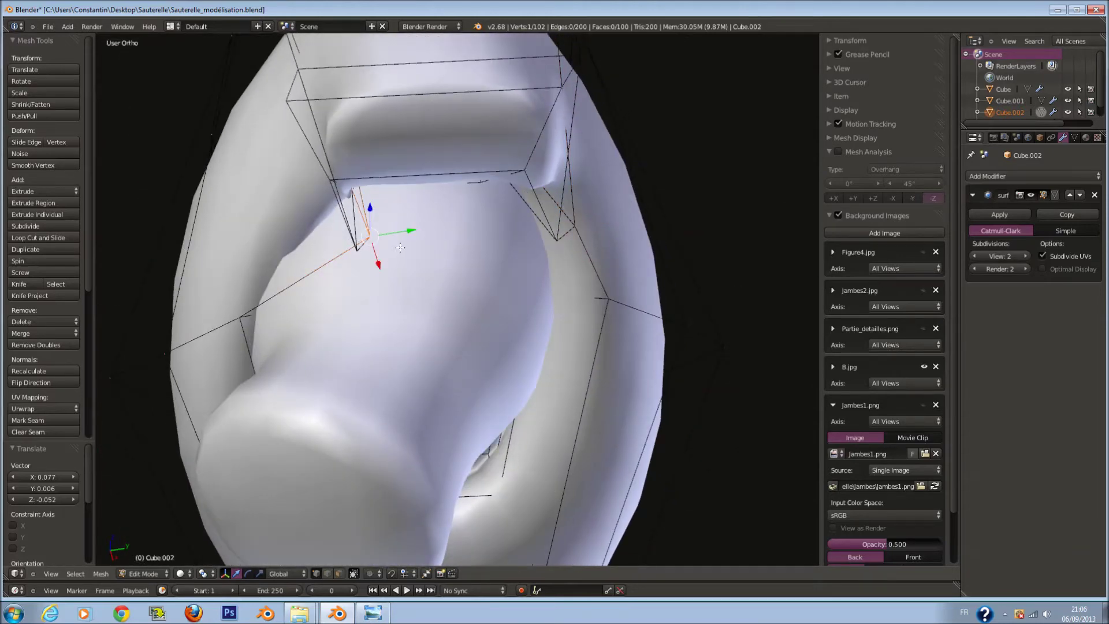
Nudge single vertices at the bulge's upper right and side into place
{"action": "key", "text": "g"}
{"action": "left_click", "coordinate": [360, 262]}
{"action": "middle_click_drag", "start_coordinate": [360, 262], "coordinate": [410, 199]}
{"action": "right_click", "coordinate": [553, 199]}
{"action": "key", "text": "g"}
{"action": "left_click", "coordinate": [626, 292]}
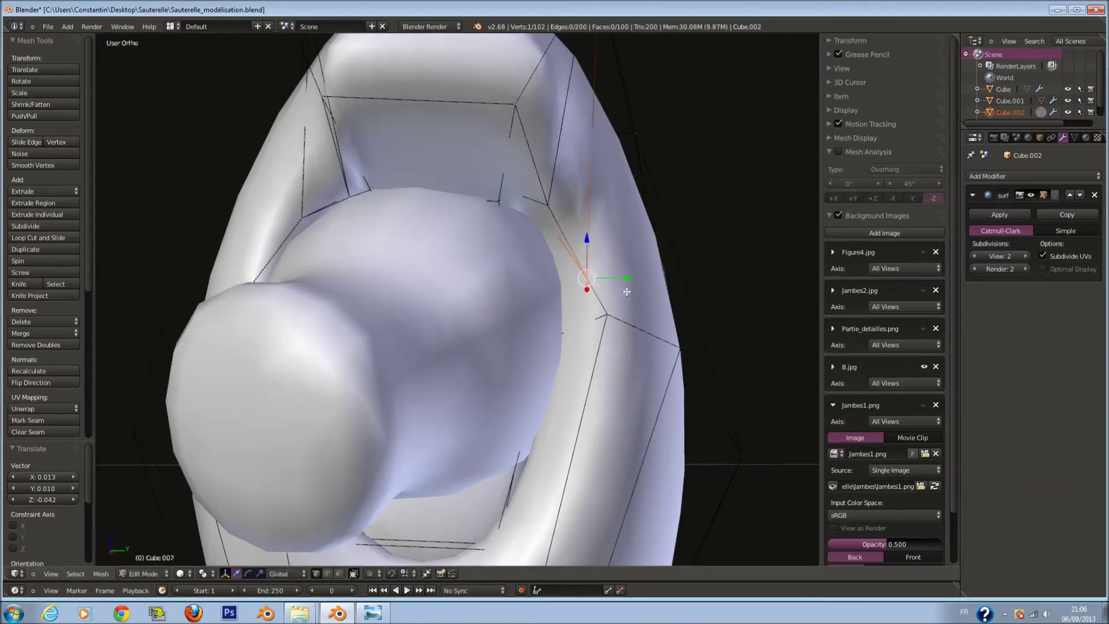
{"action": "middle_click_drag", "start_coordinate": [627, 292], "coordinate": [572, 271]}
{"action": "key", "text": "g"}
{"action": "left_click", "coordinate": [317, 141]}
{"action": "right_click", "coordinate": [350, 165]}
{"action": "key", "text": "g"}
{"action": "left_click", "coordinate": [352, 168]}
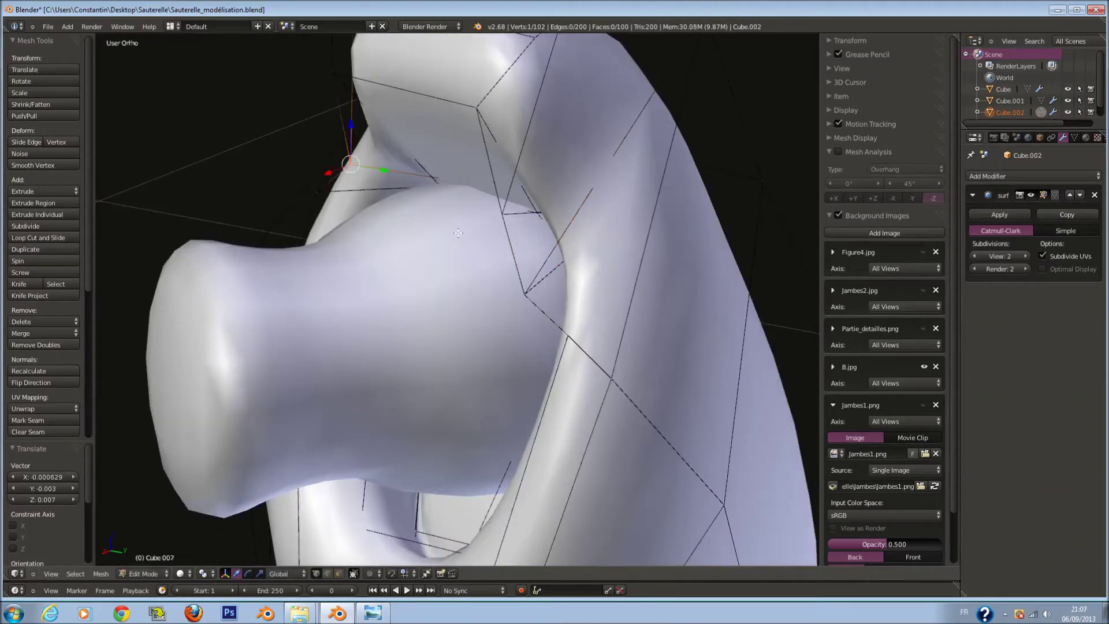
Check the smoothed femur shape outside Edit Mode, then deselect all vertices in wireframe
{"action": "key", "text": "Tab"}
{"action": "mouse_move", "coordinate": [458, 233]}
{"action": "middle_mouse_down"}
{"action": "mouse_move", "coordinate": [441, 226]}
{"action": "mouse_move", "coordinate": [478, 329]}
{"action": "mouse_move", "coordinate": [473, 368]}
{"action": "mouse_move", "coordinate": [514, 402]}
{"action": "middle_mouse_up"}
{"action": "key", "text": "Tab"}
{"action": "key", "text": "z"}
{"action": "key", "text": "a"}
{"action": "key", "text": "a"}
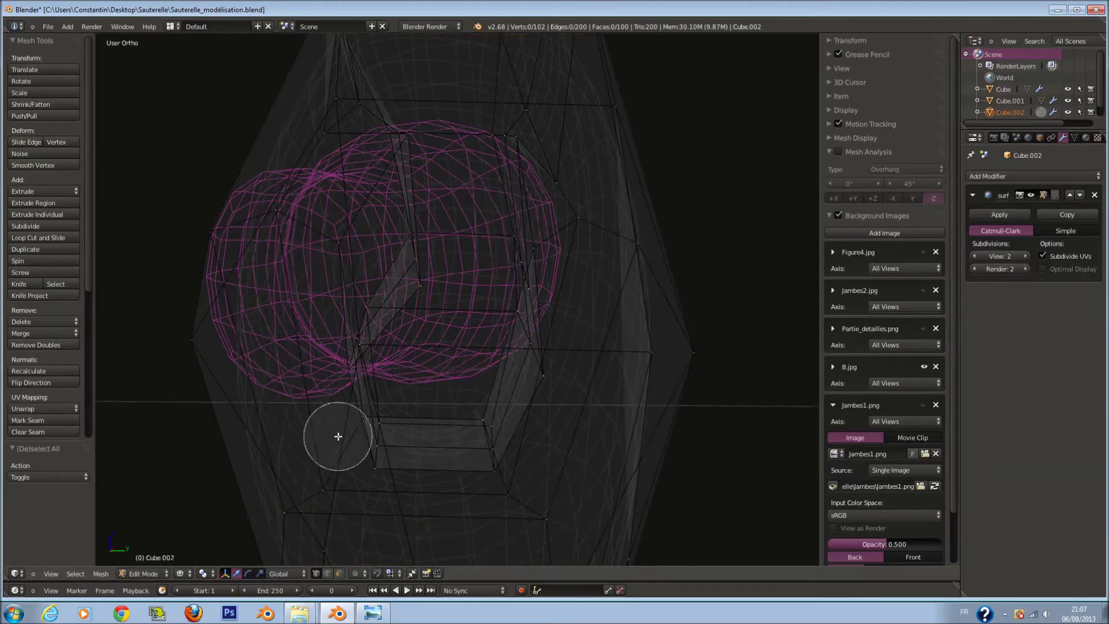
Raise the faces beneath the joint bulge
{"action": "left_click_drag", "start_coordinate": [372, 431], "coordinate": [483, 446]}
{"action": "key", "text": "Escape"}
{"action": "key", "text": "z"}
{"action": "key", "text": "g"}
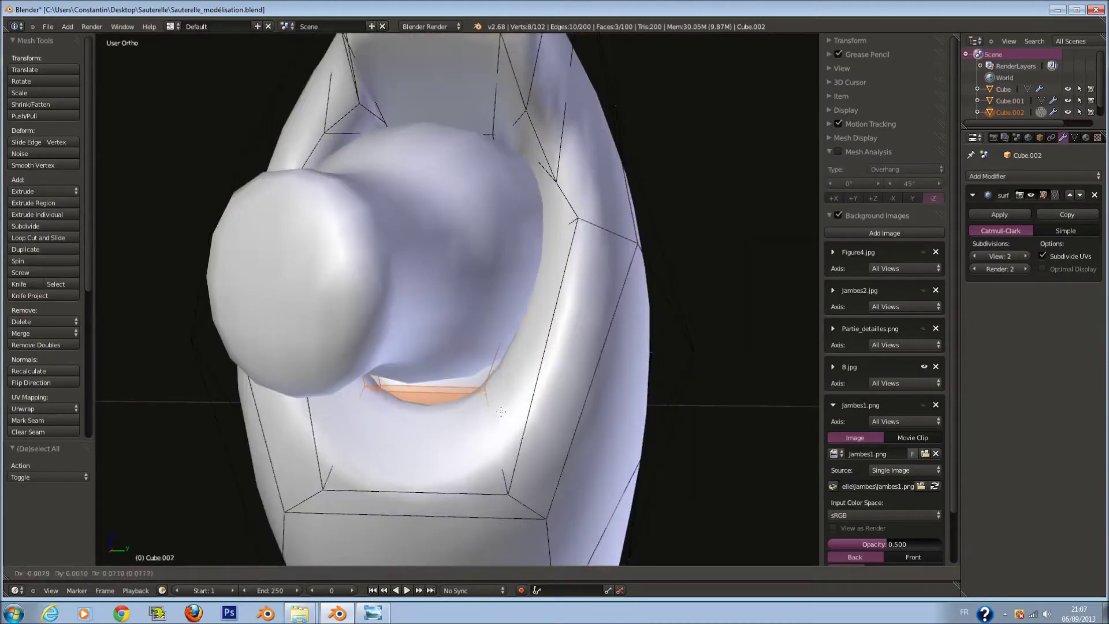
{"action": "left_click", "coordinate": [499, 395]}
{"action": "middle_click_drag", "start_coordinate": [500, 395], "coordinate": [480, 379]}
Cut a lengthwise edge loop down the femur and smooth its vertices
{"action": "key", "text": "ctrl+r"}
{"action": "left_click", "coordinate": [452, 360]}
{"action": "scroll", "coordinate": [452, 360], "scroll_direction": "down", "scroll_amount": 5}
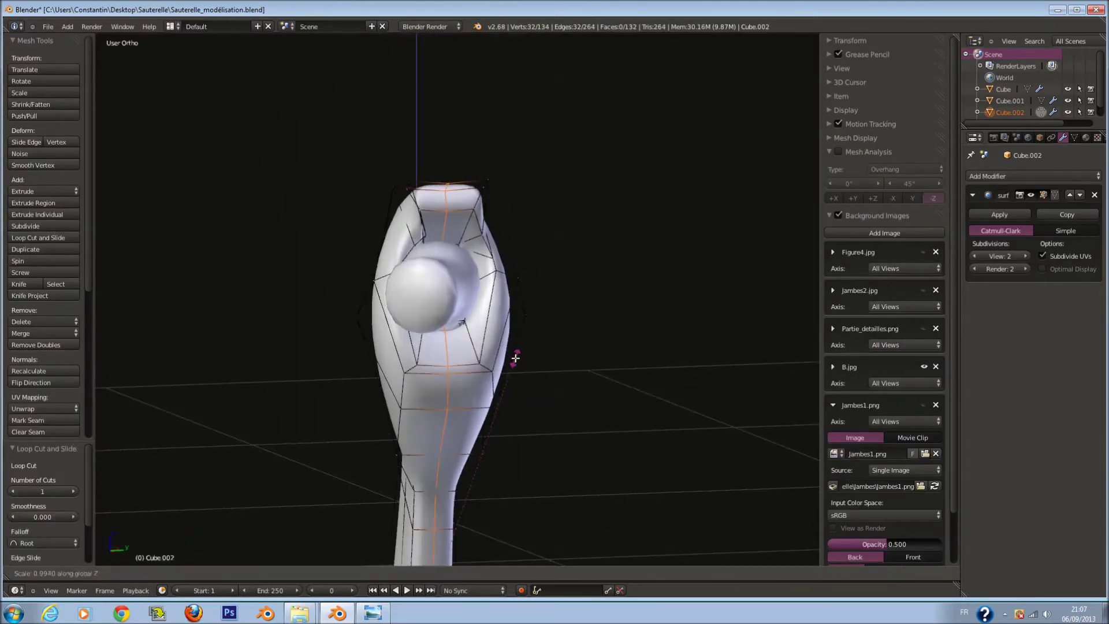
{"action": "left_click", "coordinate": [572, 411]}
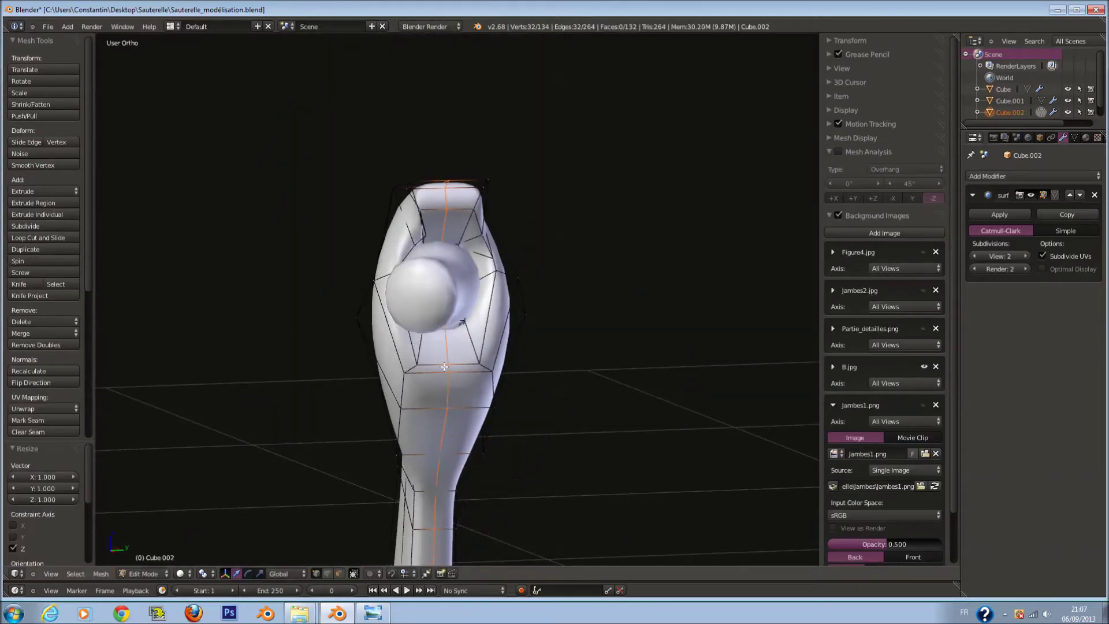
{"action": "left_click", "coordinate": [45, 167]}
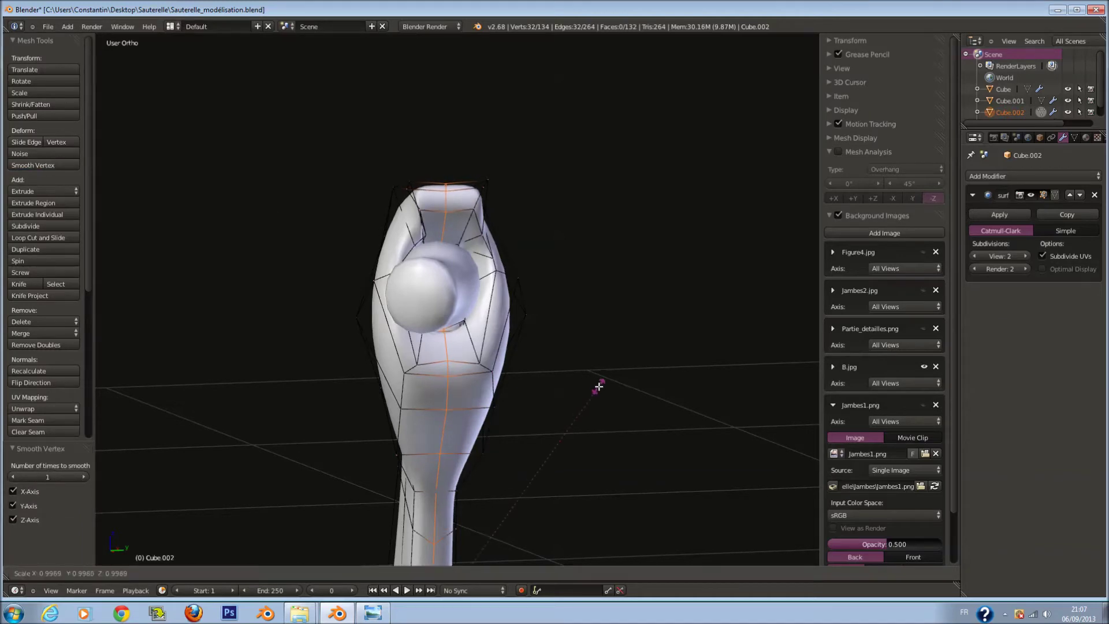
{"action": "right_click", "coordinate": [606, 390]}
{"action": "mouse_move", "coordinate": [605, 391]}
{"action": "middle_mouse_down"}
{"action": "mouse_move", "coordinate": [587, 377]}
{"action": "mouse_move", "coordinate": [640, 384]}
{"action": "middle_mouse_up"}
{"action": "mouse_move", "coordinate": [518, 341]}
{"action": "middle_mouse_down"}
{"action": "mouse_move", "coordinate": [572, 355]}
{"action": "mouse_move", "coordinate": [548, 337]}
{"action": "mouse_move", "coordinate": [541, 379]}
{"action": "middle_mouse_up"}
Leave Edit Mode and save the file over the existing version
{"action": "key", "text": "Tab"}
{"action": "key", "text": "ctrl+s"}
{"action": "left_click", "coordinate": [540, 379]}
{"action": "key", "text": "a"}
{"action": "key", "text": "KP_1"}
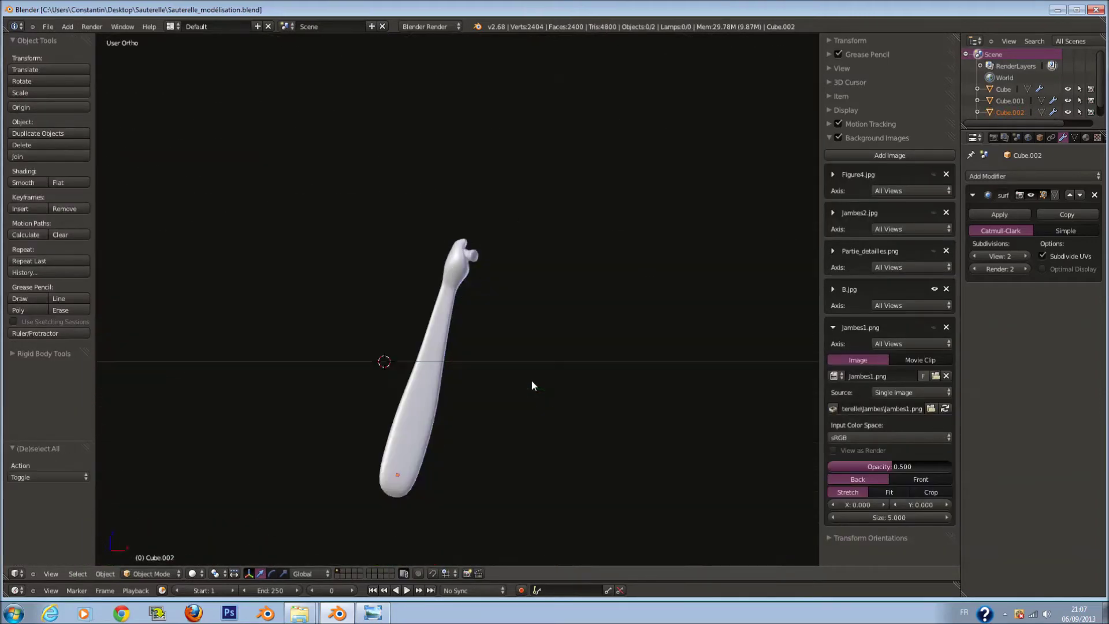
Show the femur as wireframe over the reference photo and enter Edit Mode
{"action": "scroll", "coordinate": [544, 352], "scroll_direction": "up", "scroll_amount": 2}
{"action": "right_click", "coordinate": [440, 387]}
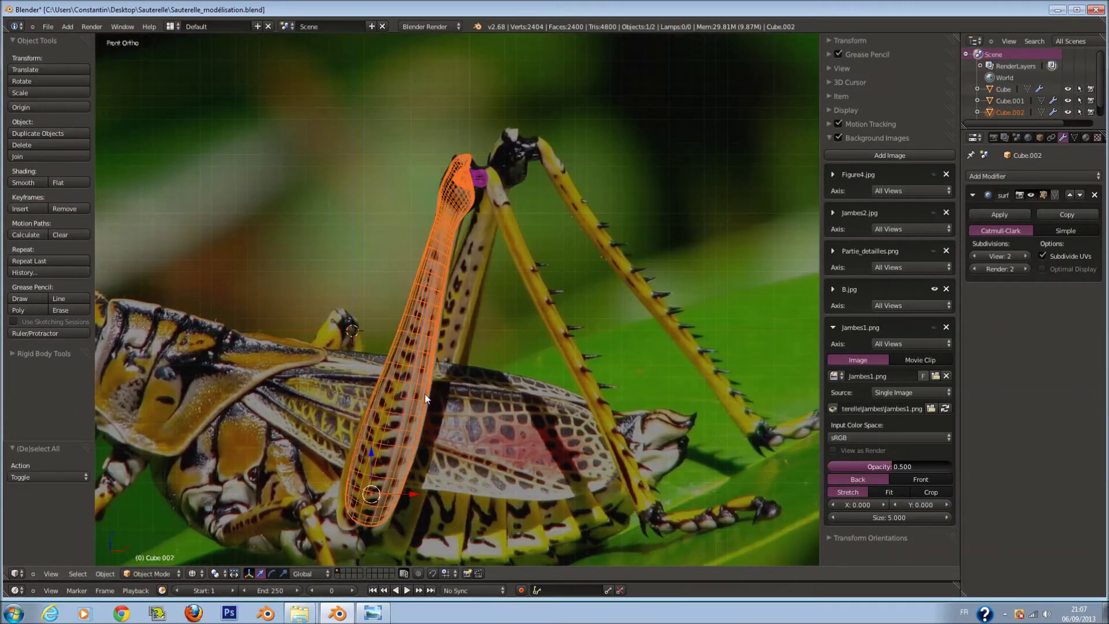
{"action": "key", "text": "z"}
{"action": "key", "text": "g"}
{"action": "right_click", "coordinate": [310, 391]}
{"action": "scroll", "coordinate": [409, 442], "scroll_direction": "up", "scroll_amount": 2}
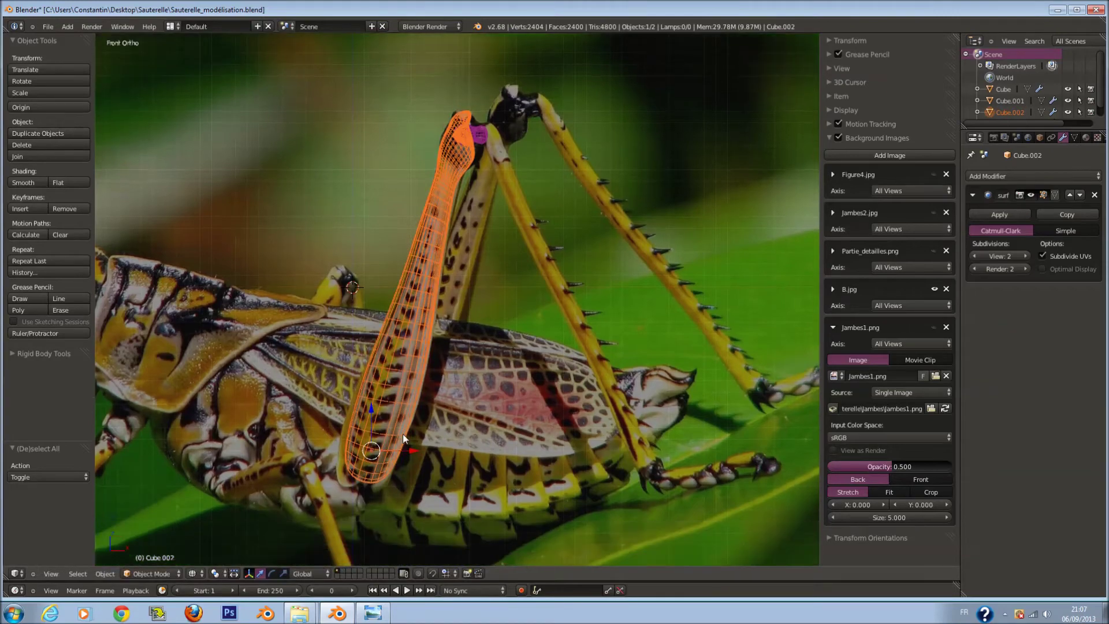
{"action": "key", "text": "Tab"}
{"action": "scroll", "coordinate": [419, 431], "scroll_direction": "up", "scroll_amount": 3}
{"action": "scroll", "coordinate": [419, 430], "scroll_direction": "down", "scroll_amount": 1}
{"action": "key", "text": "a"}
Save the file over the existing version and deselect all vertices
{"action": "key", "text": "ctrl+s"}
{"action": "left_click", "coordinate": [456, 413]}
{"action": "key", "text": "a"}
{"action": "scroll", "coordinate": [511, 370], "scroll_direction": "up", "scroll_amount": 1}
{"action": "scroll", "coordinate": [480, 347], "scroll_direction": "up", "scroll_amount": 1}
Move the femur's left-edge vertices out to match the photo outline
{"action": "key", "text": "b"}
{"action": "left_click_drag", "start_coordinate": [393, 341], "coordinate": [439, 474]}
{"action": "key", "text": "g"}
{"action": "left_click", "coordinate": [499, 424]}
Add two edge loops across the lower femur
{"action": "key", "text": "ctrl+r"}
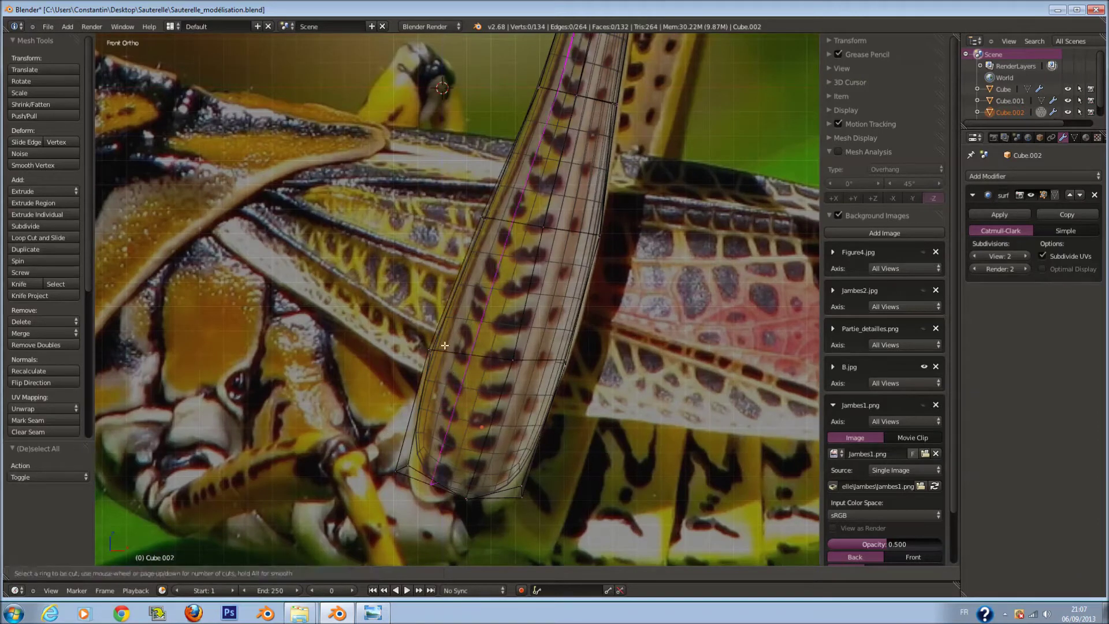
{"action": "left_click", "coordinate": [442, 346]}
{"action": "left_click", "coordinate": [439, 357]}
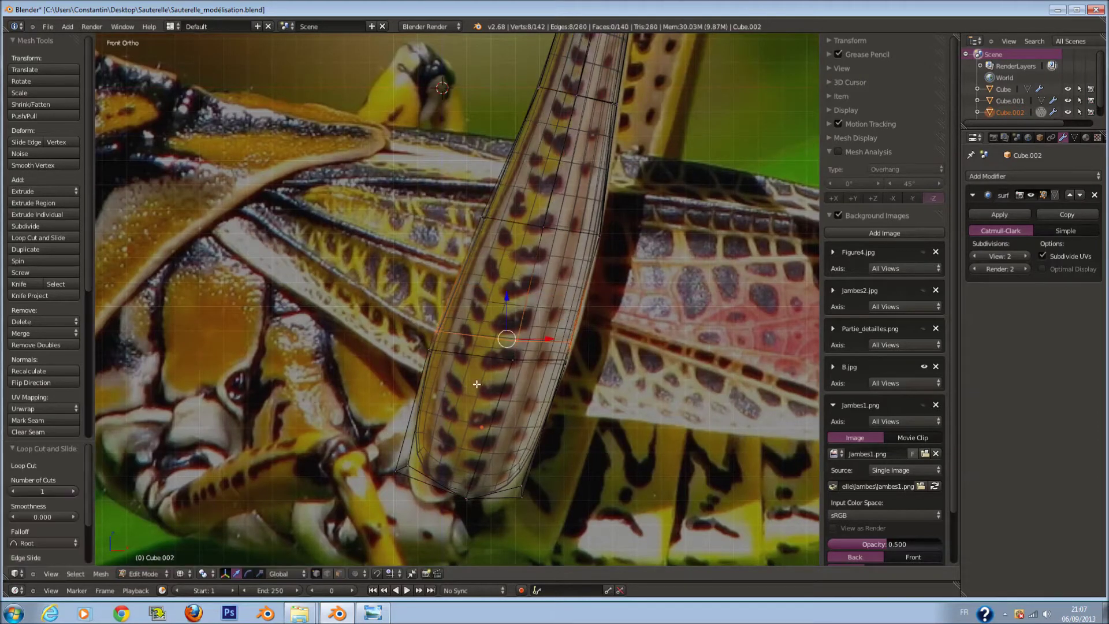
{"action": "key", "text": "a"}
{"action": "key", "text": "c"}
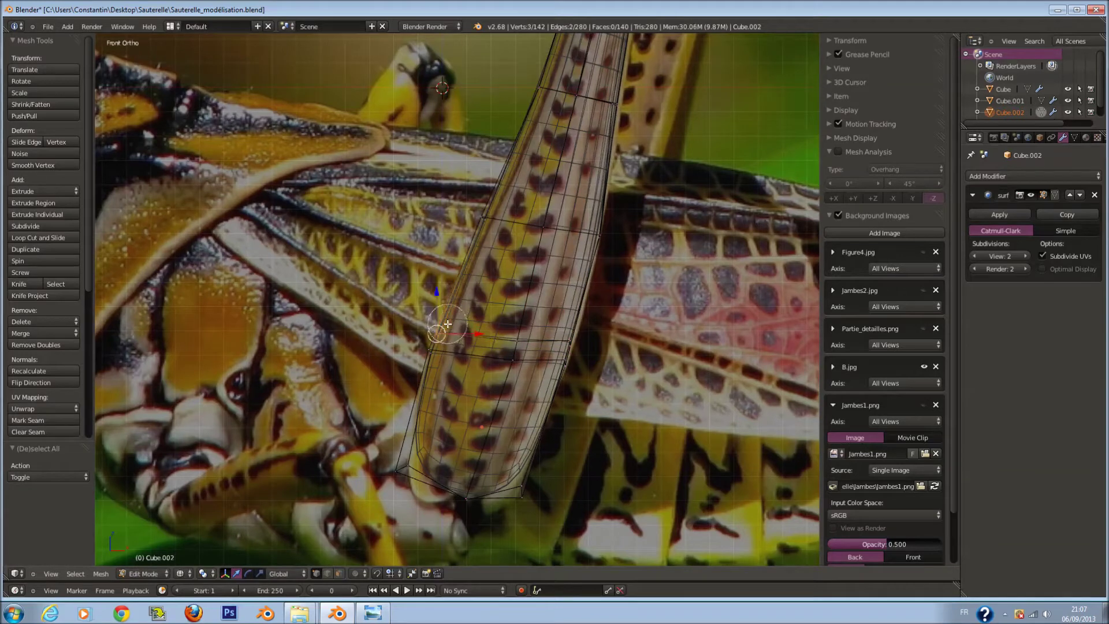
{"action": "key", "text": "ctrl+r"}
{"action": "left_click", "coordinate": [440, 485]}
{"action": "left_click", "coordinate": [440, 488]}
{"action": "key", "text": "a"}
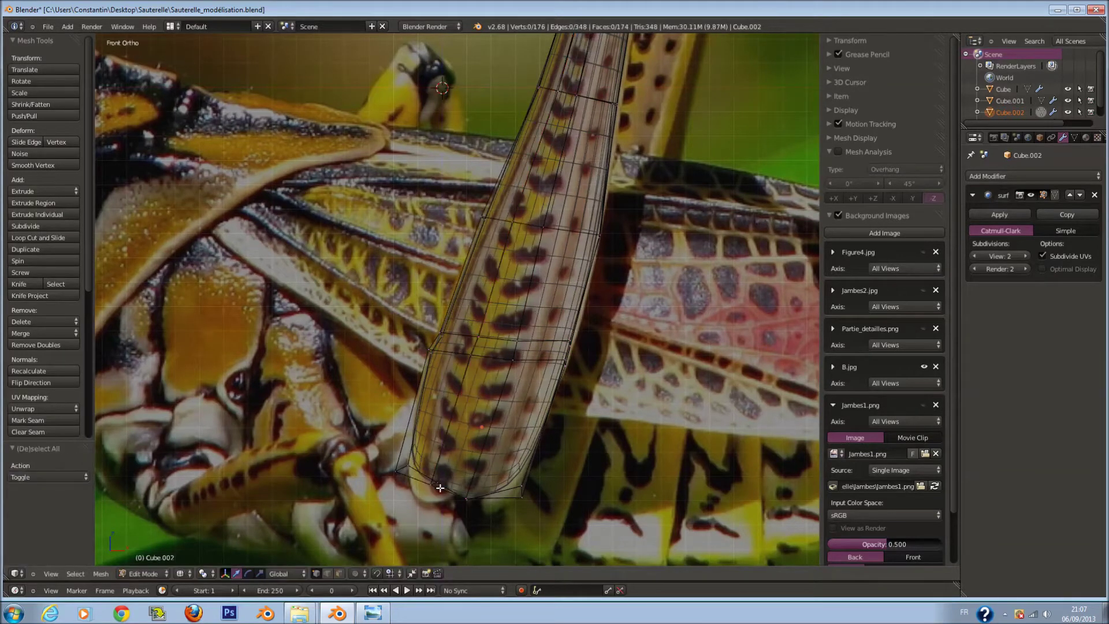
Move the femur's lower-tip vertices to fit the photographed leg
{"action": "key", "text": "g"}
{"action": "left_click", "coordinate": [399, 468]}
{"action": "key", "text": "c"}
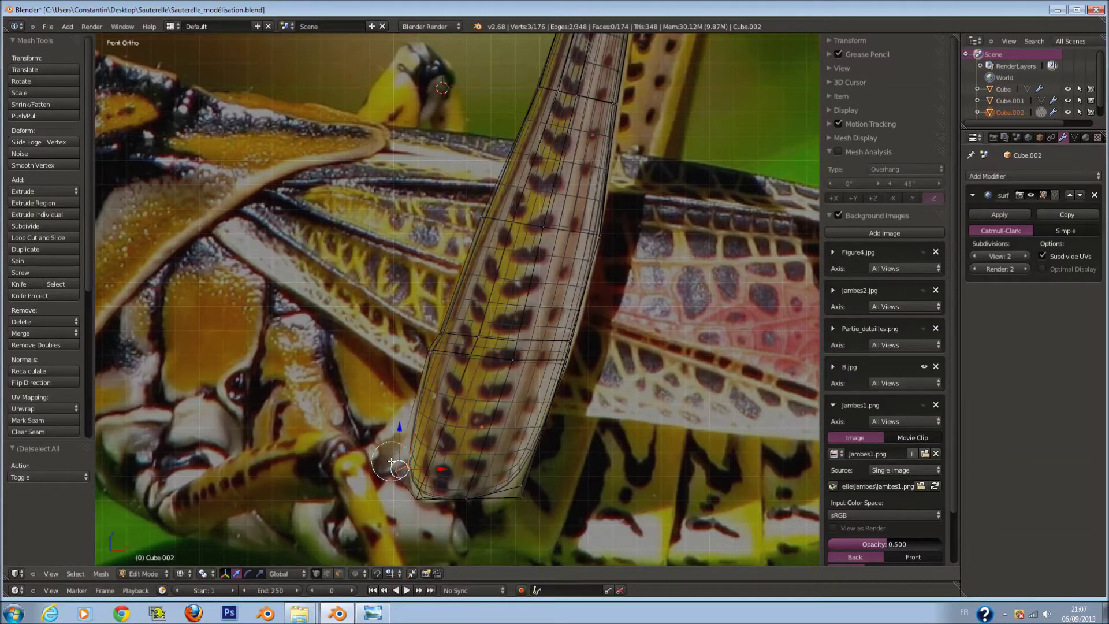
{"action": "left_click", "coordinate": [422, 455]}
{"action": "scroll", "coordinate": [487, 442], "scroll_direction": "down", "scroll_amount": 1}
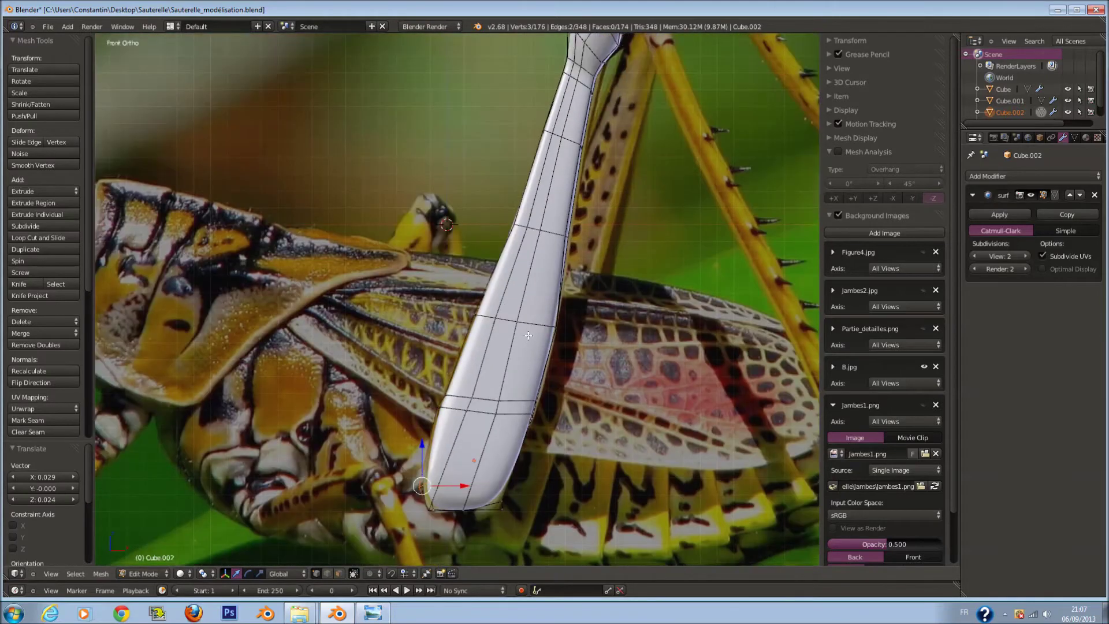
{"action": "scroll", "coordinate": [488, 442], "scroll_direction": "down", "scroll_amount": 1}
Select the faces on the lower femur, excluding the right column
{"action": "key", "text": "a"}
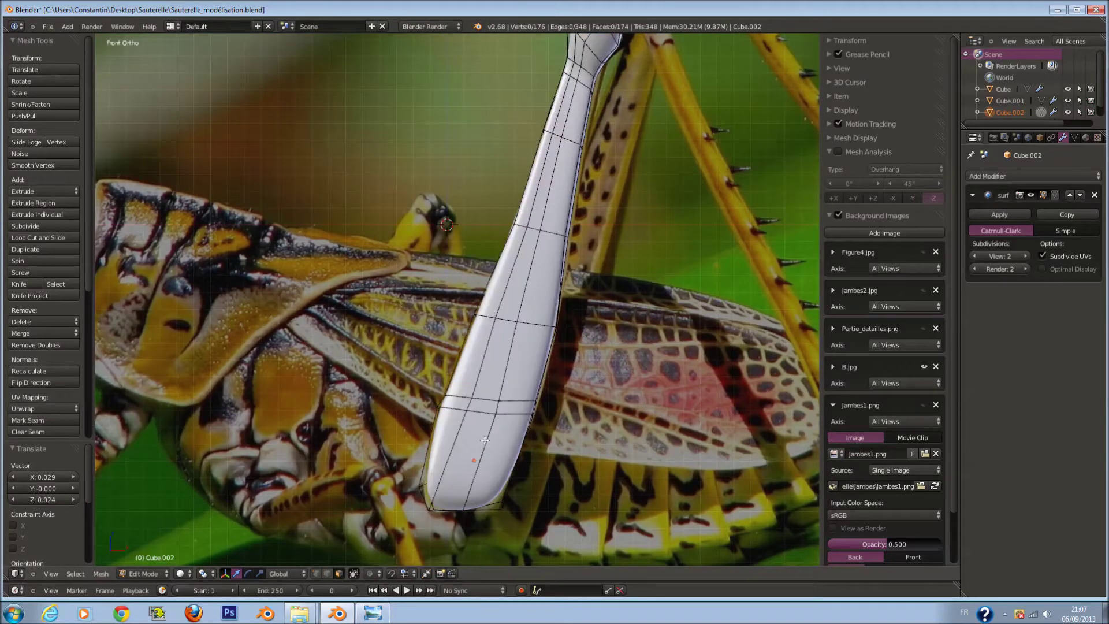
{"action": "key", "text": "a"}
{"action": "key", "text": "c"}
{"action": "mouse_move", "coordinate": [512, 345]}
{"action": "left_mouse_down"}
{"action": "mouse_move", "coordinate": [555, 214]}
{"action": "mouse_move", "coordinate": [561, 108]}
{"action": "left_mouse_up"}
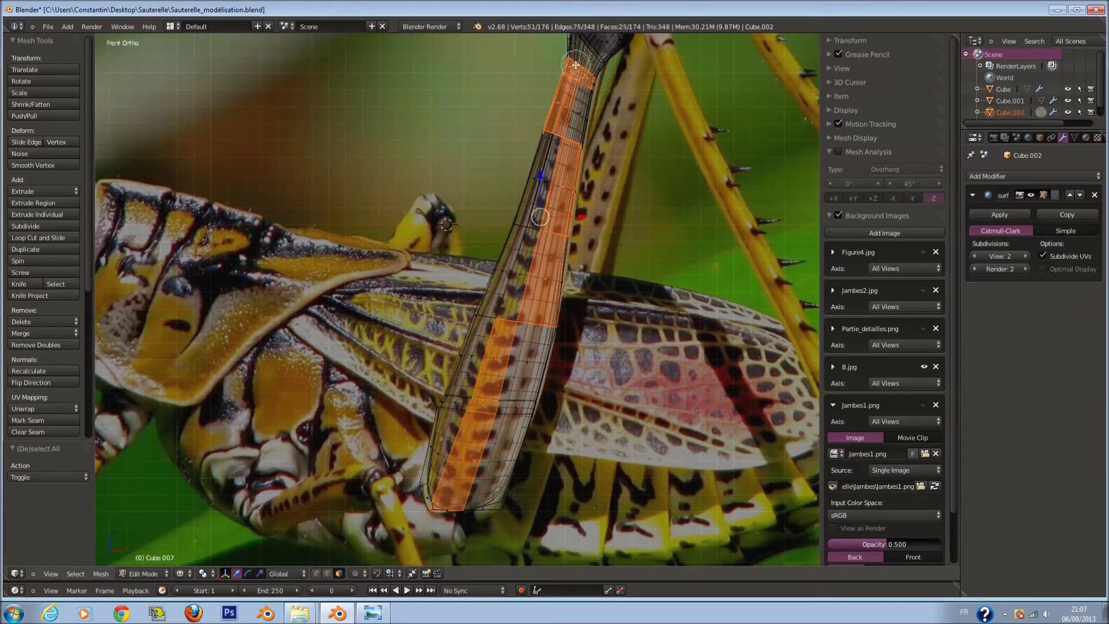
{"action": "key", "text": "Escape"}
{"action": "key", "text": "a"}
{"action": "left_click_drag", "start_coordinate": [474, 452], "coordinate": [480, 444]}
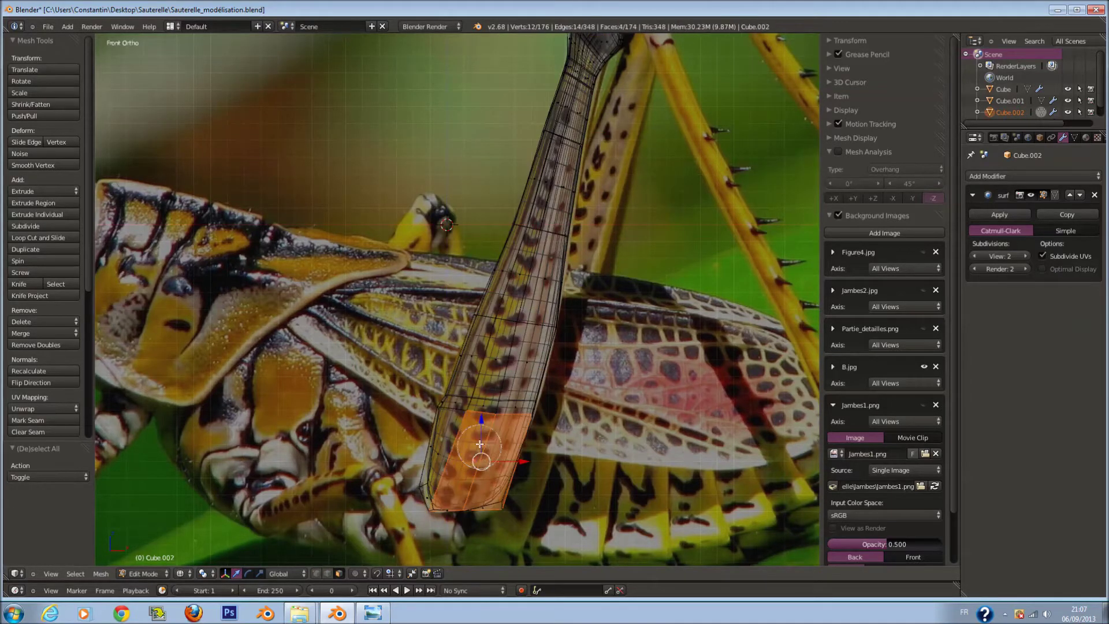
{"action": "middle_click_drag", "start_coordinate": [501, 455], "coordinate": [509, 474]}
Widen the selected lower faces 1.16× along X
{"action": "key", "text": "s"}
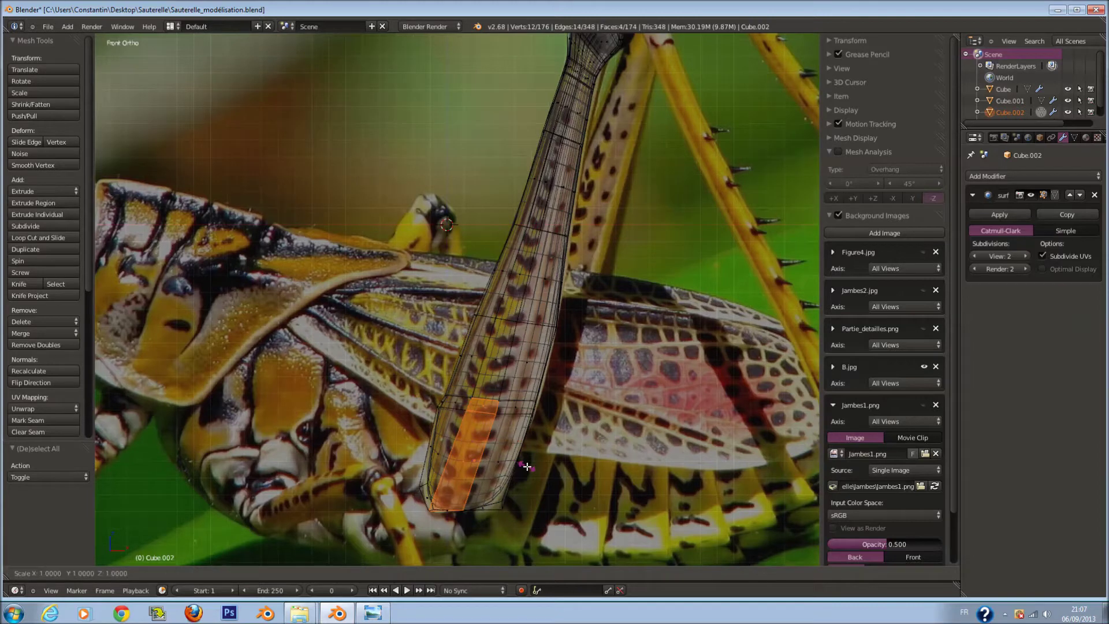
{"action": "key", "text": "s"}
{"action": "key", "text": "x"}
{"action": "left_click", "coordinate": [553, 473]}
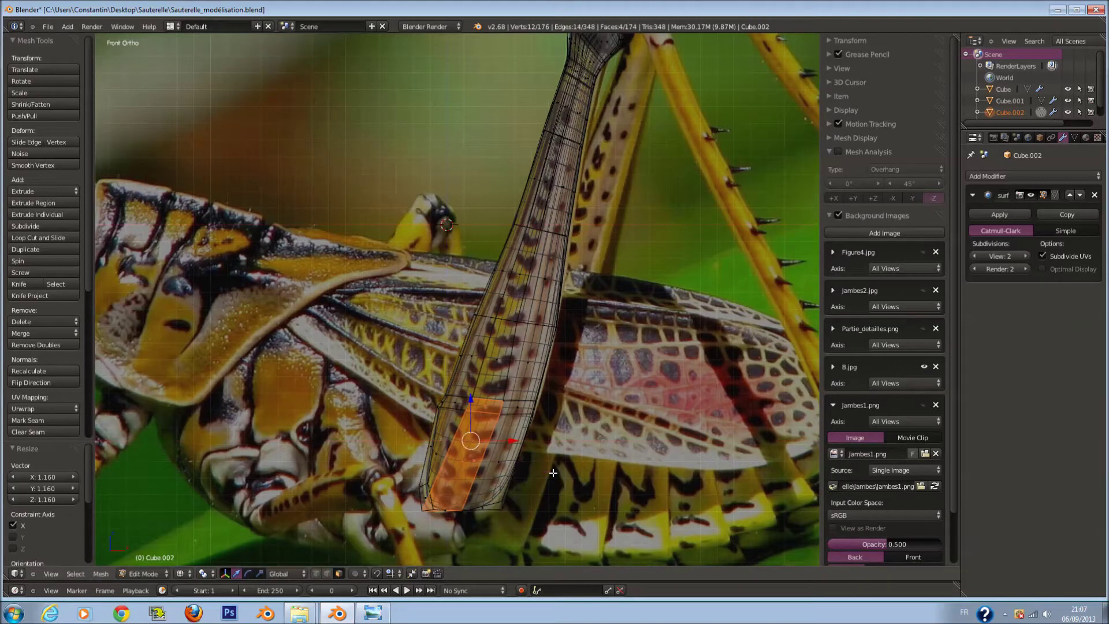
{"action": "key", "text": "a"}
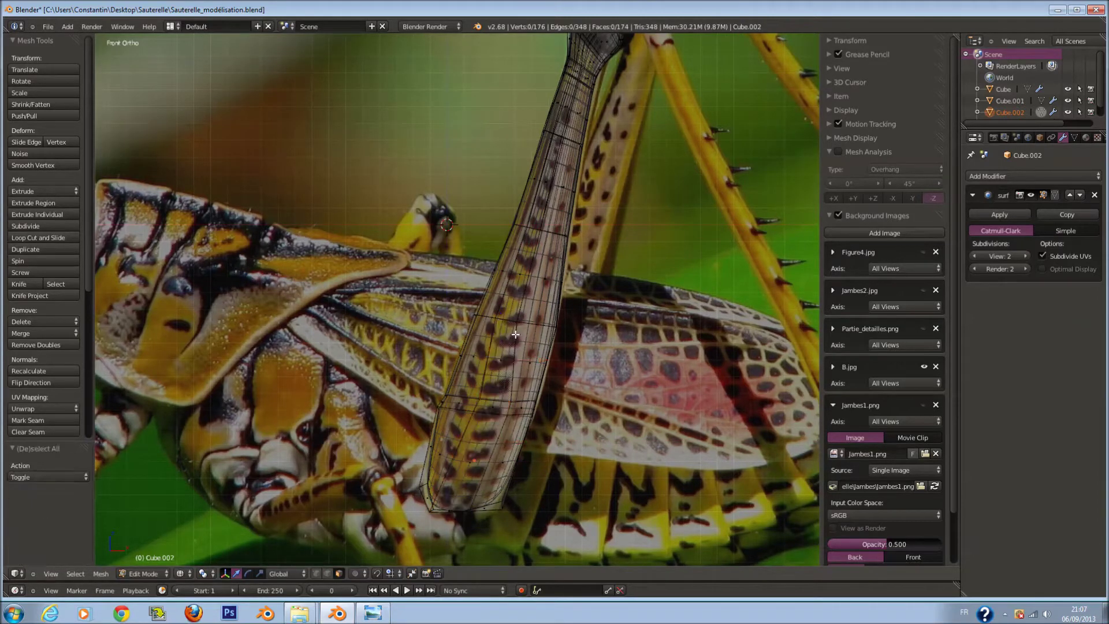
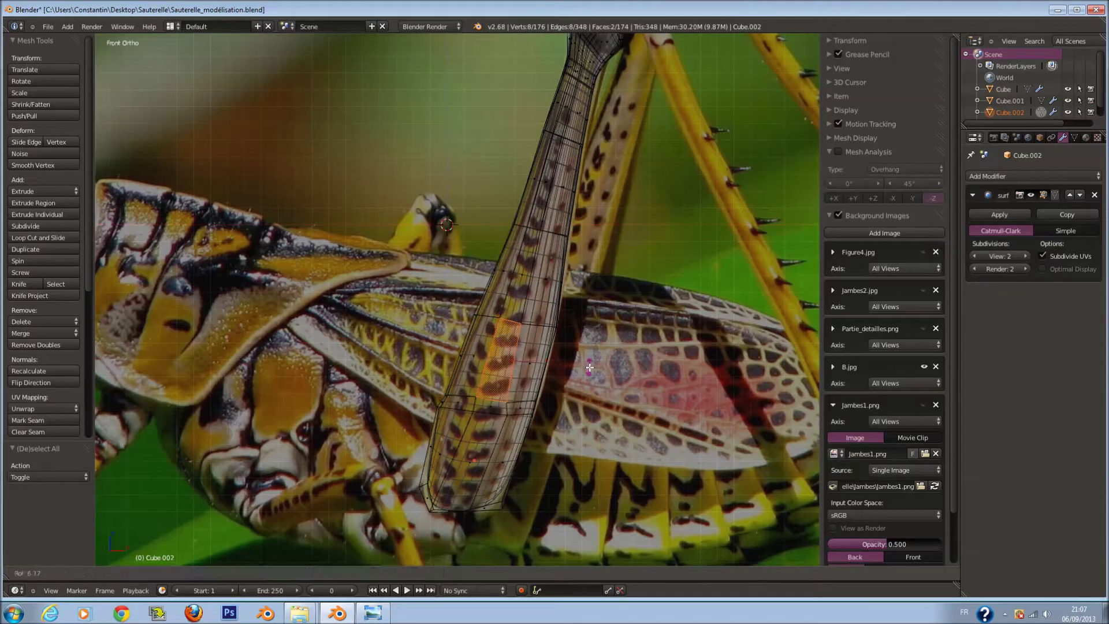
Brush-select a strip of faces on the leg and nudge it slightly
{"action": "scroll", "coordinate": [549, 300], "scroll_direction": "up", "scroll_amount": 2, "text": "shift"}
{"action": "key", "text": "a"}
{"action": "key", "text": "a"}
{"action": "key", "text": "c"}
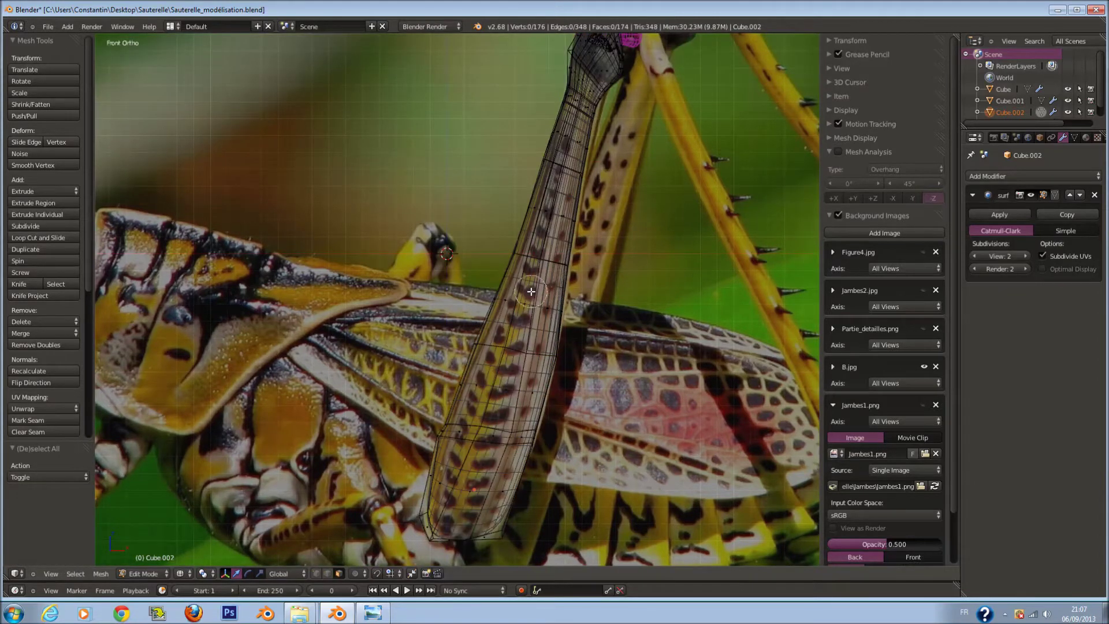
{"action": "key", "text": "g"}
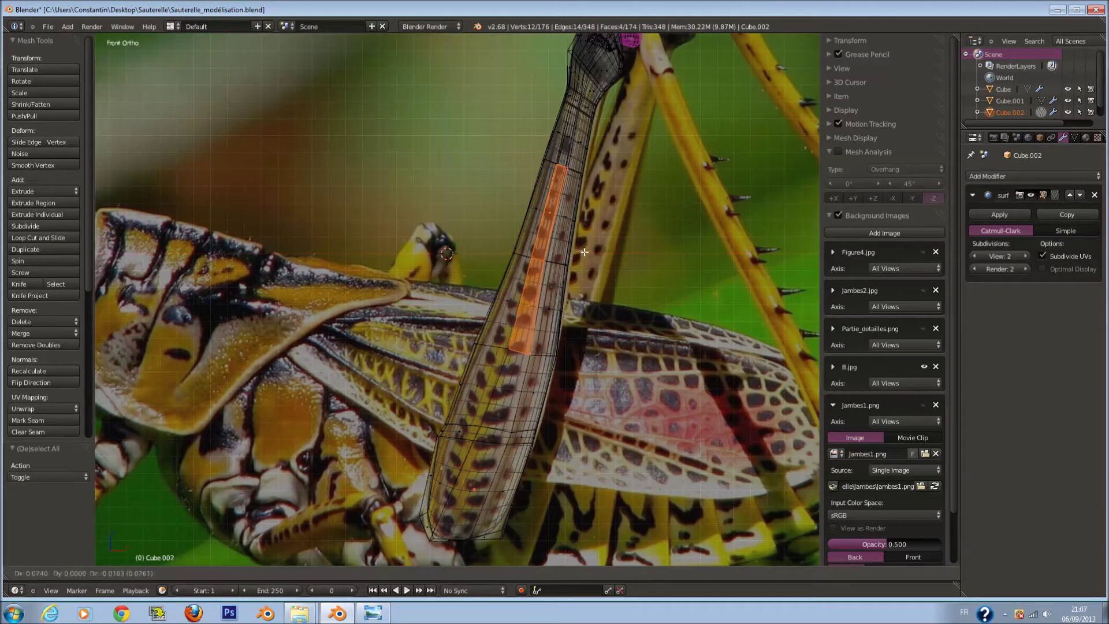
{"action": "left_click", "coordinate": [586, 253]}
{"action": "scroll", "coordinate": [580, 208], "scroll_direction": "up", "scroll_amount": 2, "text": "shift"}
{"action": "key", "text": "a"}
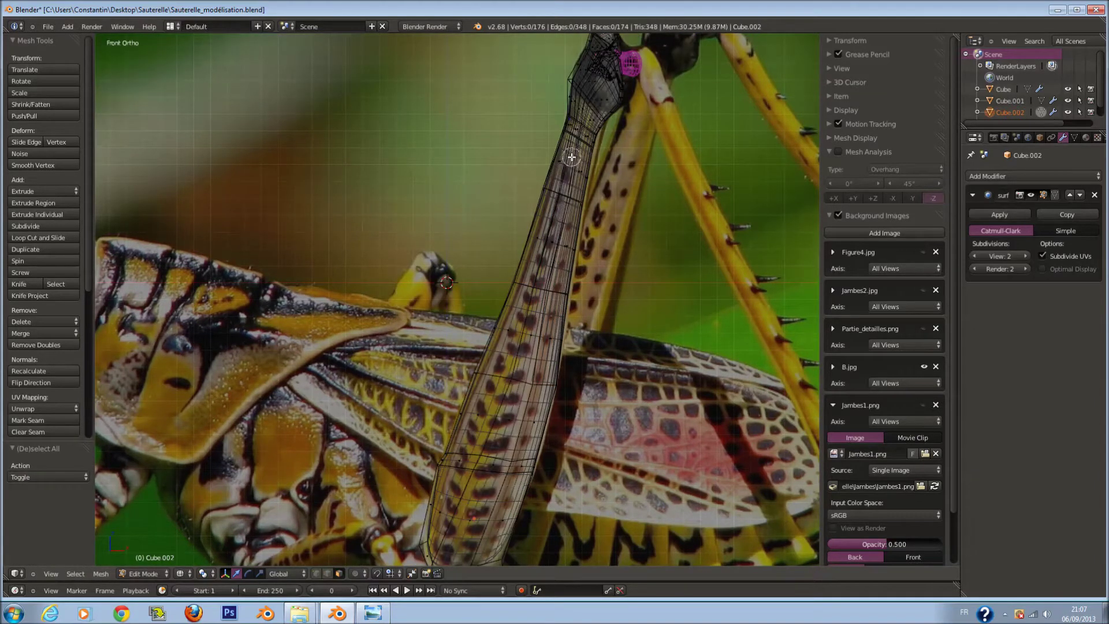
{"action": "key", "text": "Escape"}
Reselect a face strip up the leg, adding faces at the leg bottom
{"action": "scroll", "coordinate": [578, 288], "scroll_direction": "down", "scroll_amount": 3, "text": "shift"}
{"action": "key", "text": "a"}
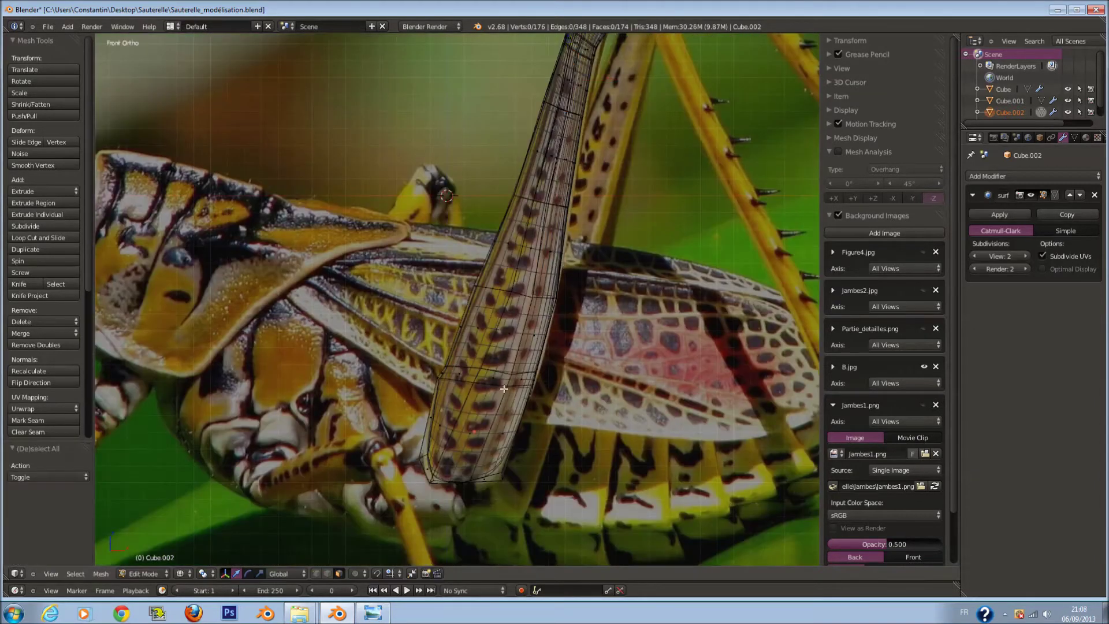
{"action": "left_click_drag", "start_coordinate": [472, 433], "coordinate": [570, 139]}
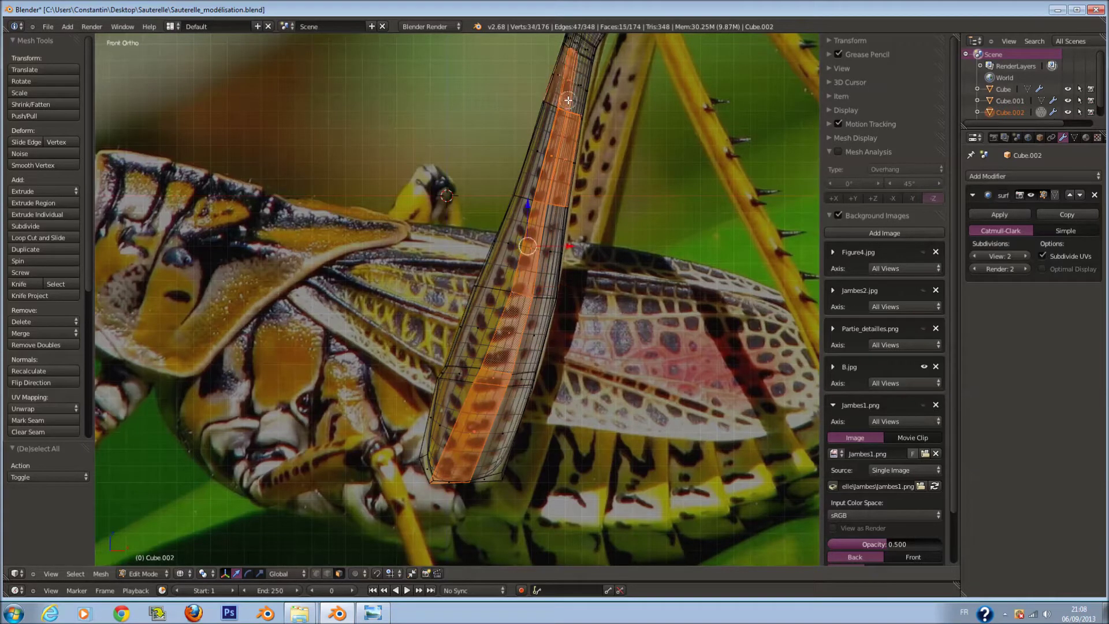
{"action": "key", "text": "Escape"}
{"action": "scroll", "coordinate": [555, 173], "scroll_direction": "up", "scroll_amount": 3, "text": "shift"}
{"action": "key", "text": "a"}
{"action": "key", "text": "a"}
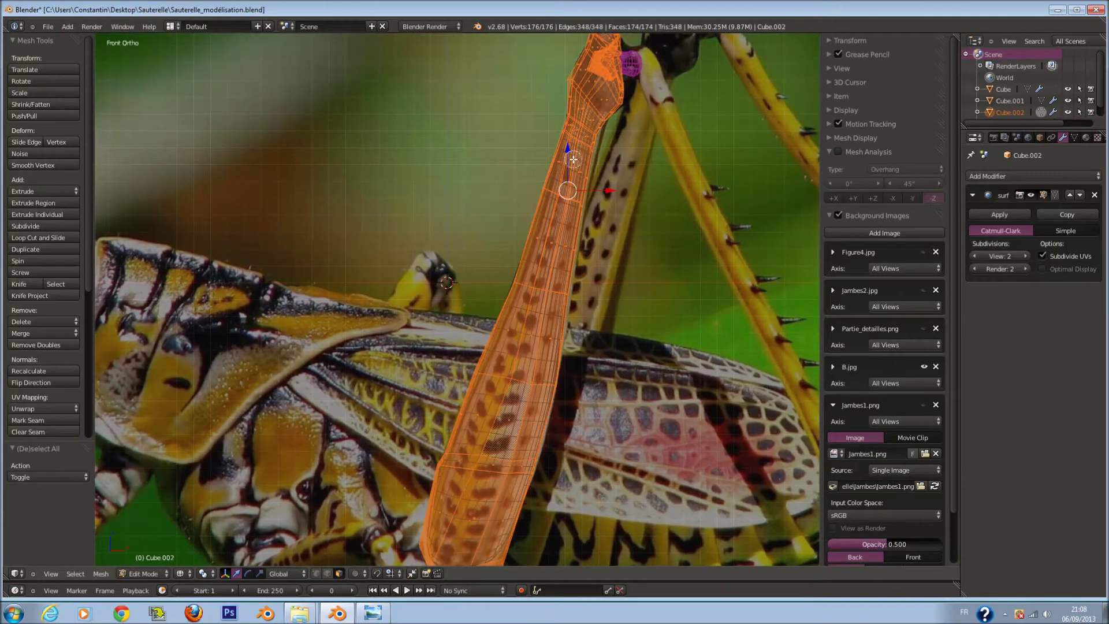
{"action": "key", "text": "a"}
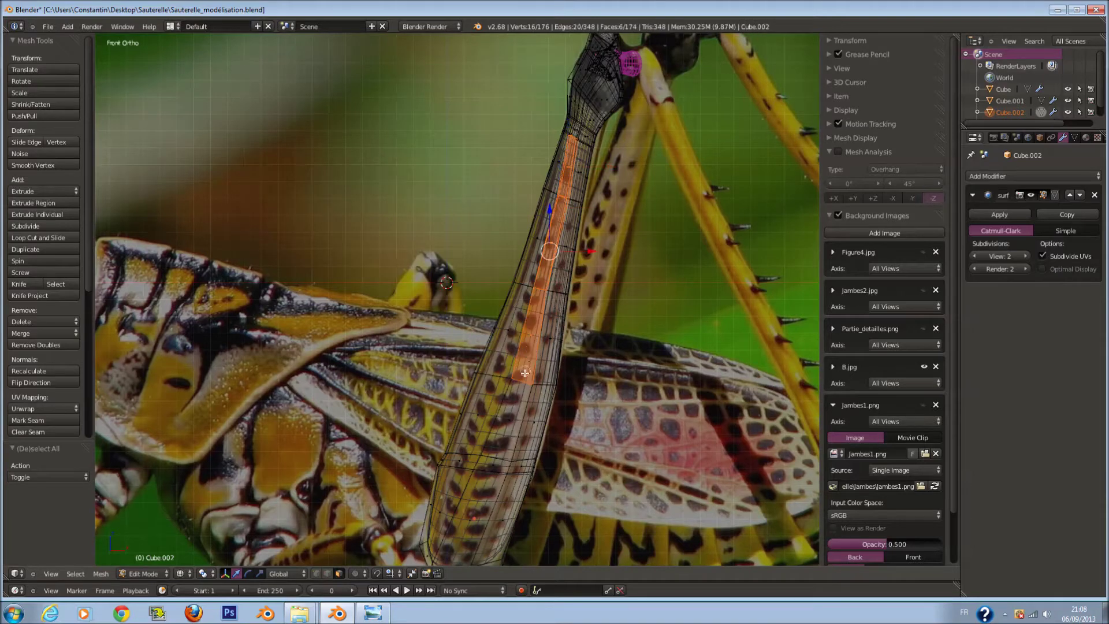
{"action": "right_click", "coordinate": [475, 516], "text": "shift"}
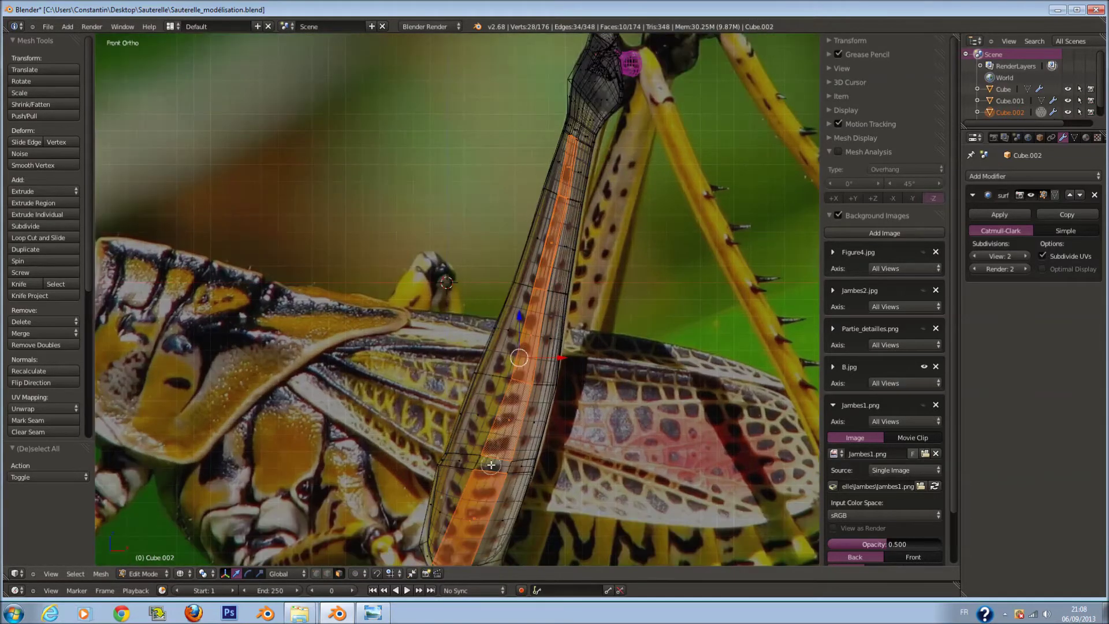
{"action": "right_click", "coordinate": [491, 465], "text": "shift"}
{"action": "key", "text": "z"}
{"action": "middle_click_drag", "start_coordinate": [492, 465], "coordinate": [549, 402]}
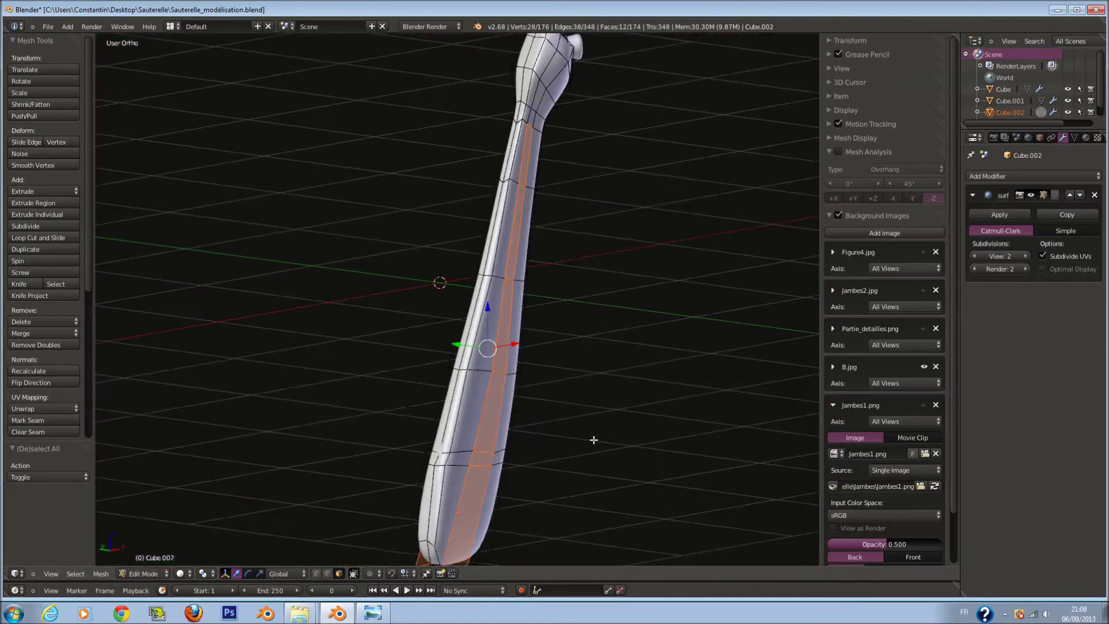
Extrude the selected faces and stretch the strip along the Y axis
{"action": "key", "text": "s"}
{"action": "key", "text": "y"}
{"action": "left_click", "coordinate": [577, 426]}
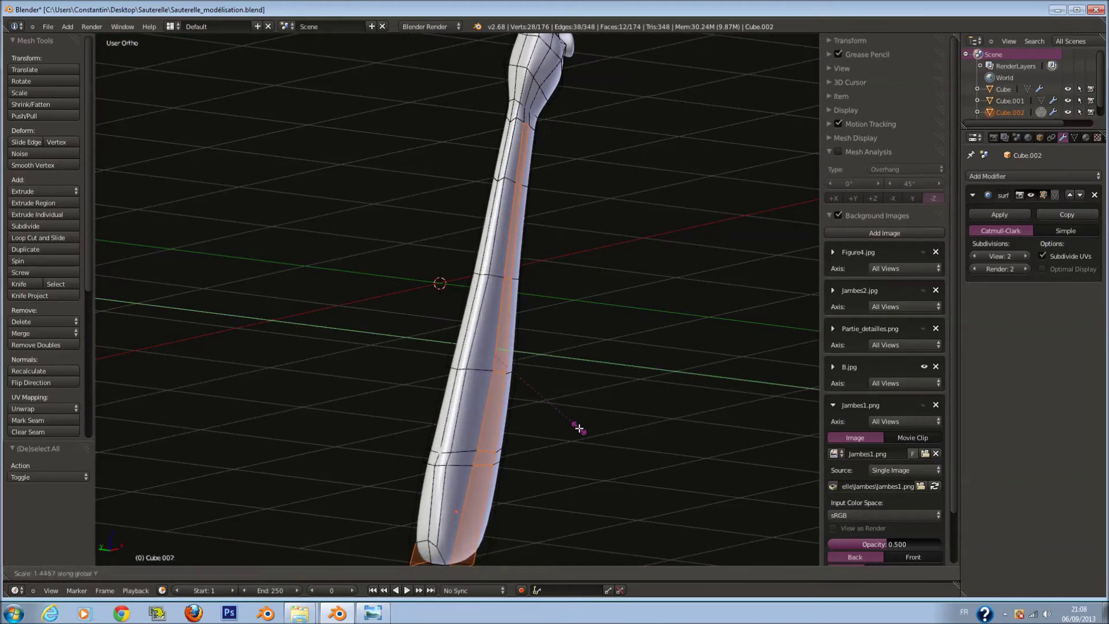
{"action": "key", "text": "e"}
{"action": "key", "text": "s"}
{"action": "key", "text": "y"}
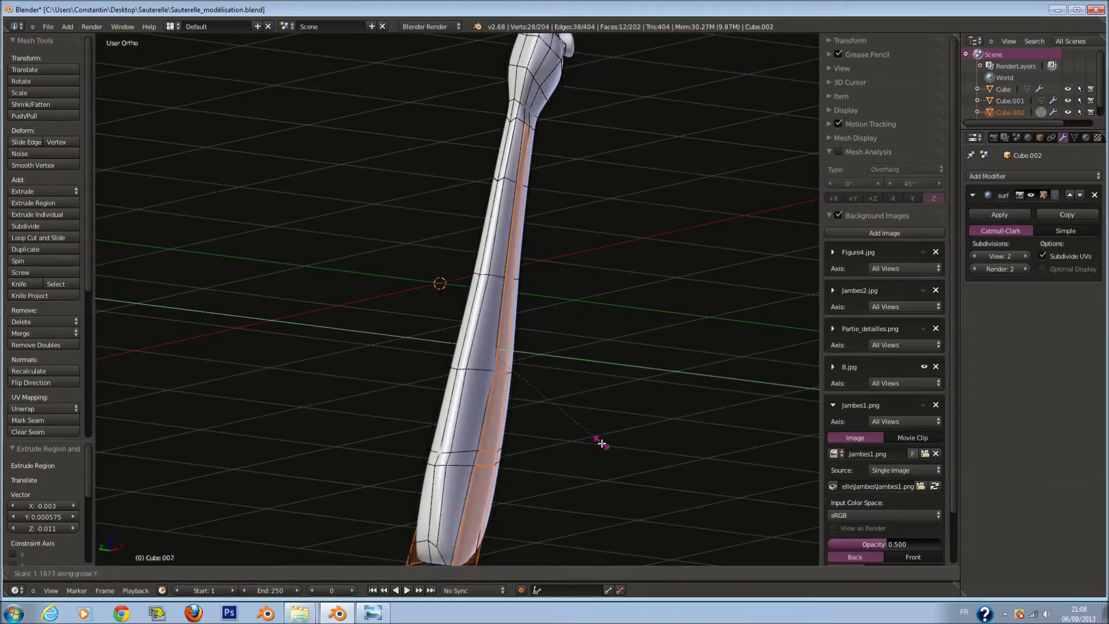
{"action": "left_click", "coordinate": [628, 460]}
{"action": "mouse_move", "coordinate": [603, 397]}
{"action": "middle_mouse_down"}
{"action": "mouse_move", "coordinate": [614, 345]}
{"action": "mouse_move", "coordinate": [618, 369]}
{"action": "middle_mouse_up"}
Smooth the selected vertices and return to Object Mode
{"action": "left_click", "coordinate": [55, 166]}
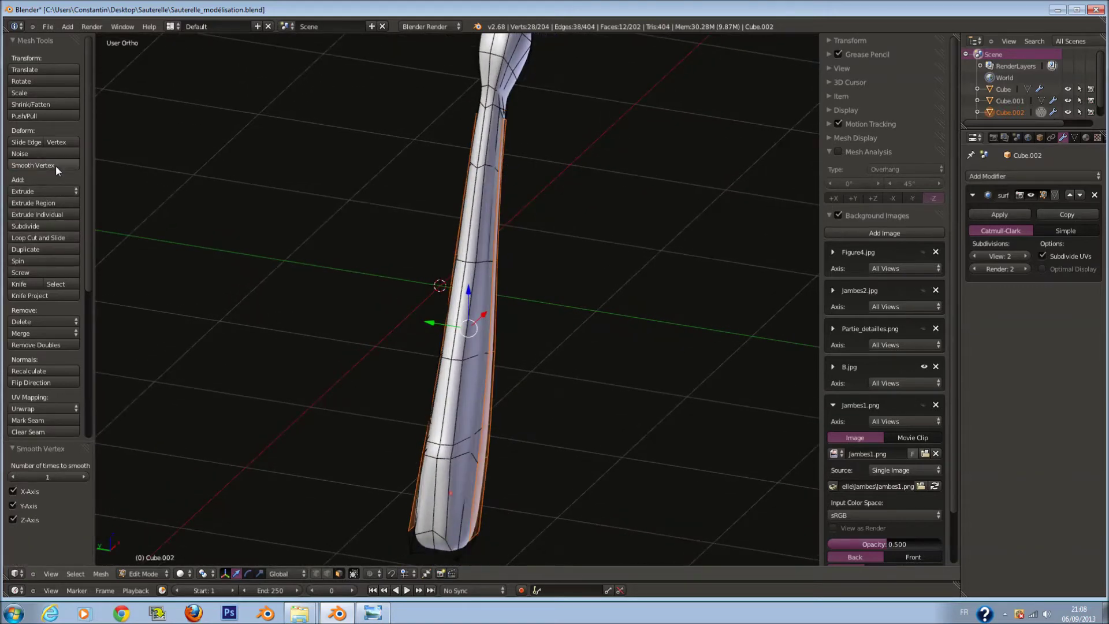
{"action": "middle_click_drag", "start_coordinate": [562, 382], "coordinate": [568, 411]}
{"action": "key", "text": "Tab"}
{"action": "scroll", "coordinate": [578, 404], "scroll_direction": "down", "scroll_amount": 3}
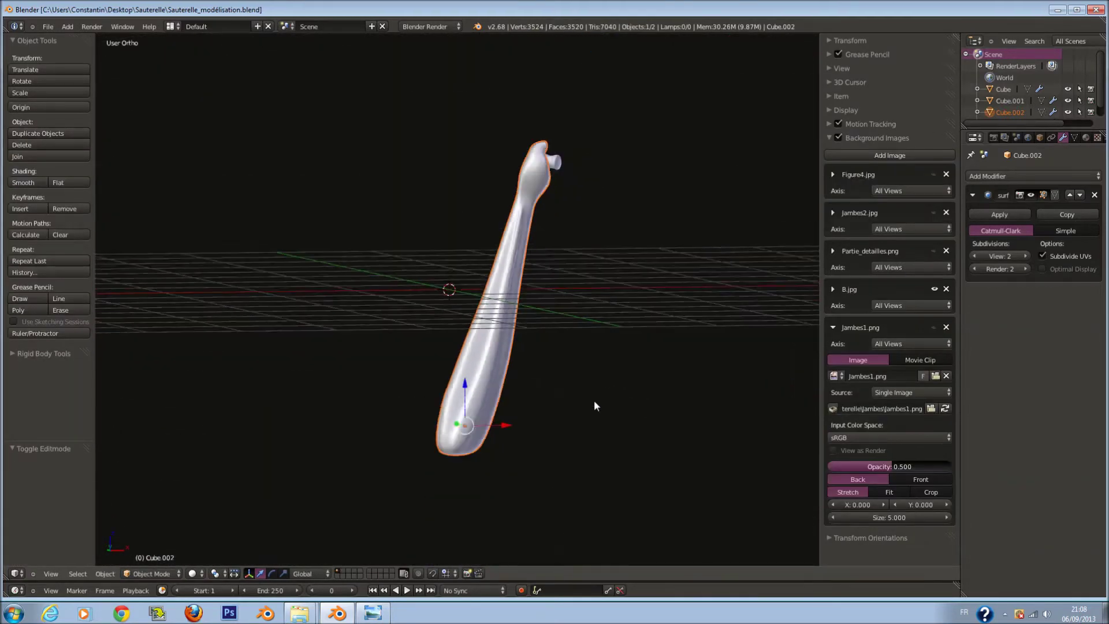
From the front view, enter Edit Mode and select a strip of faces up the leg
{"action": "key", "text": "KP_1"}
{"action": "key", "text": "Tab"}
{"action": "scroll", "coordinate": [670, 249], "scroll_direction": "up", "scroll_amount": 3}
{"action": "key", "text": "a"}
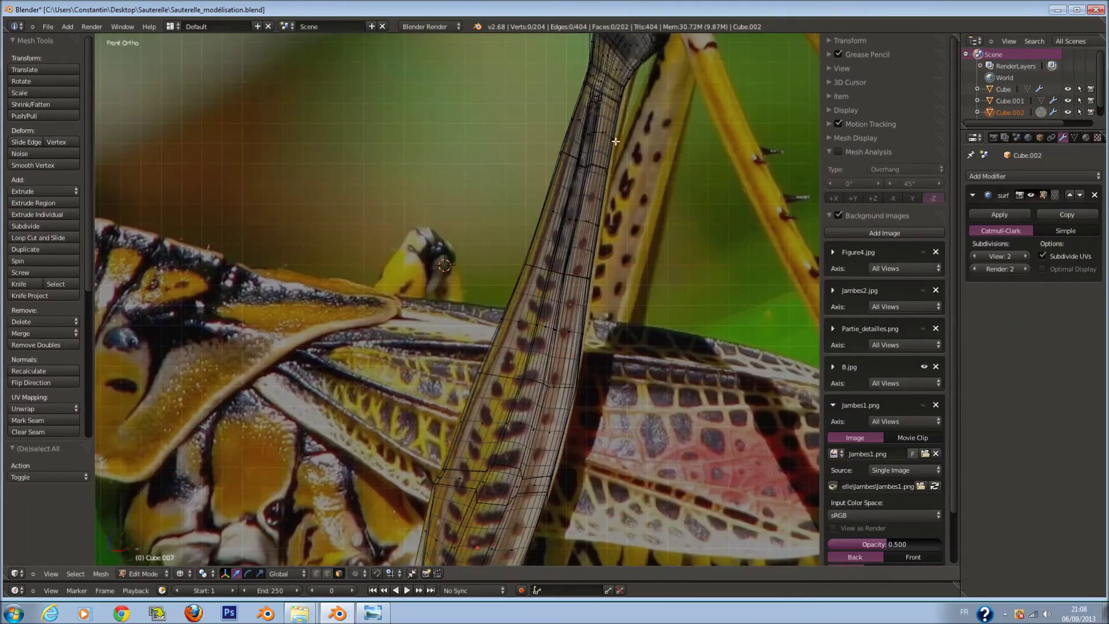
{"action": "scroll", "coordinate": [636, 174], "scroll_direction": "down", "scroll_amount": 2, "text": "shift"}
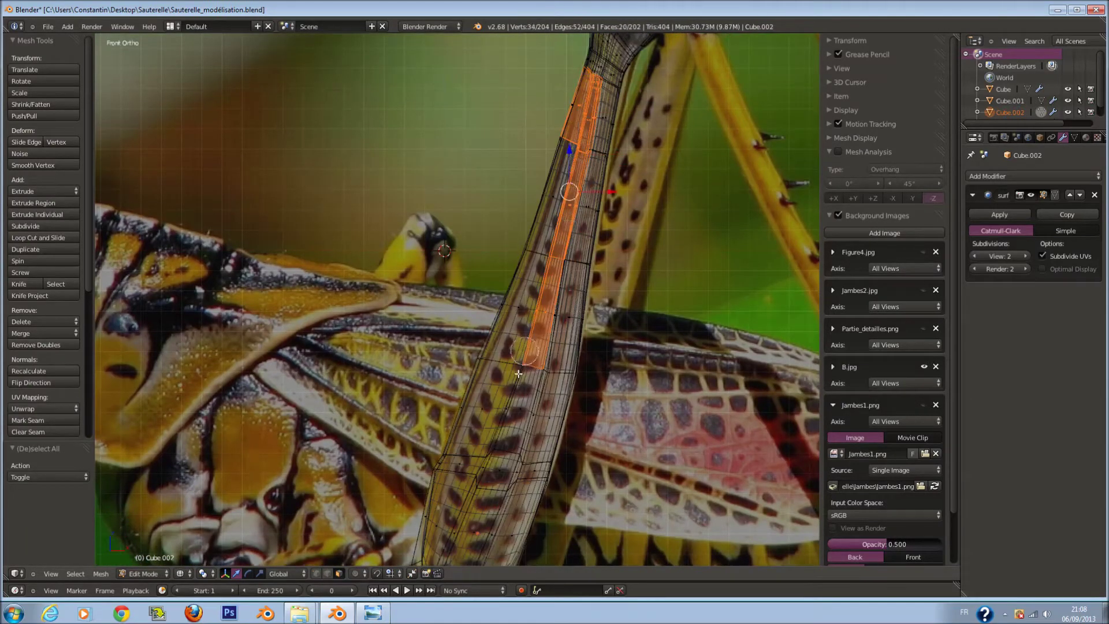
{"action": "scroll", "coordinate": [500, 476], "scroll_direction": "down", "scroll_amount": 5, "text": "shift"}
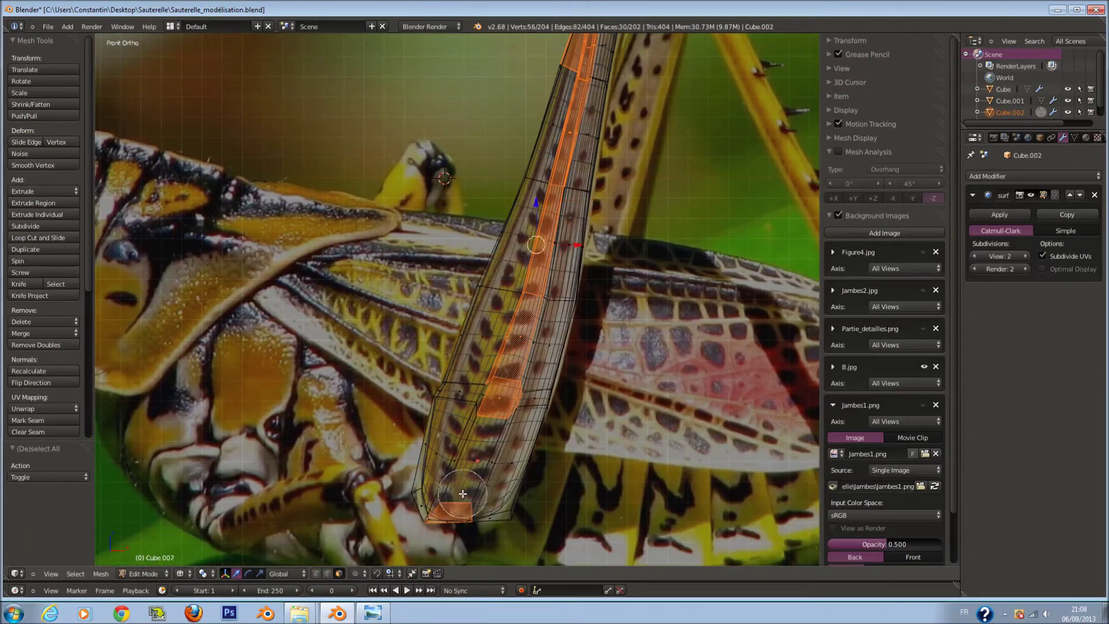
{"action": "left_click_drag", "start_coordinate": [463, 494], "coordinate": [505, 383]}
{"action": "left_click_drag", "start_coordinate": [532, 290], "coordinate": [544, 260]}
{"action": "scroll", "coordinate": [543, 260], "scroll_direction": "up", "scroll_amount": 4, "text": "shift"}
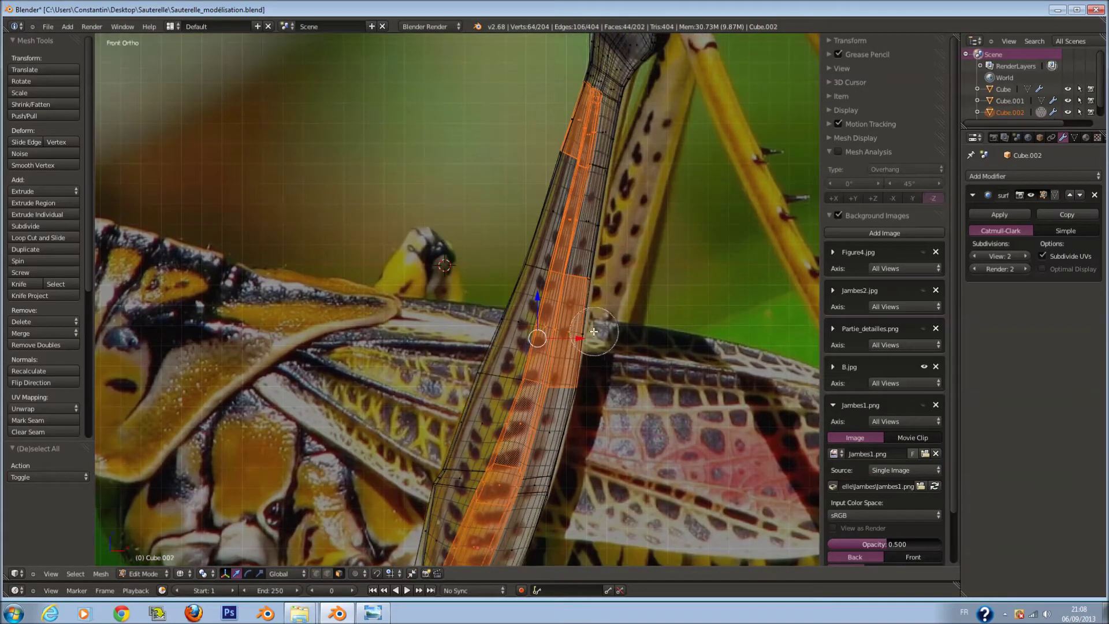
{"action": "scroll", "coordinate": [556, 222], "scroll_direction": "up", "scroll_amount": 8, "text": "shift"}
{"action": "middle_click_drag", "start_coordinate": [556, 223], "coordinate": [565, 206]}
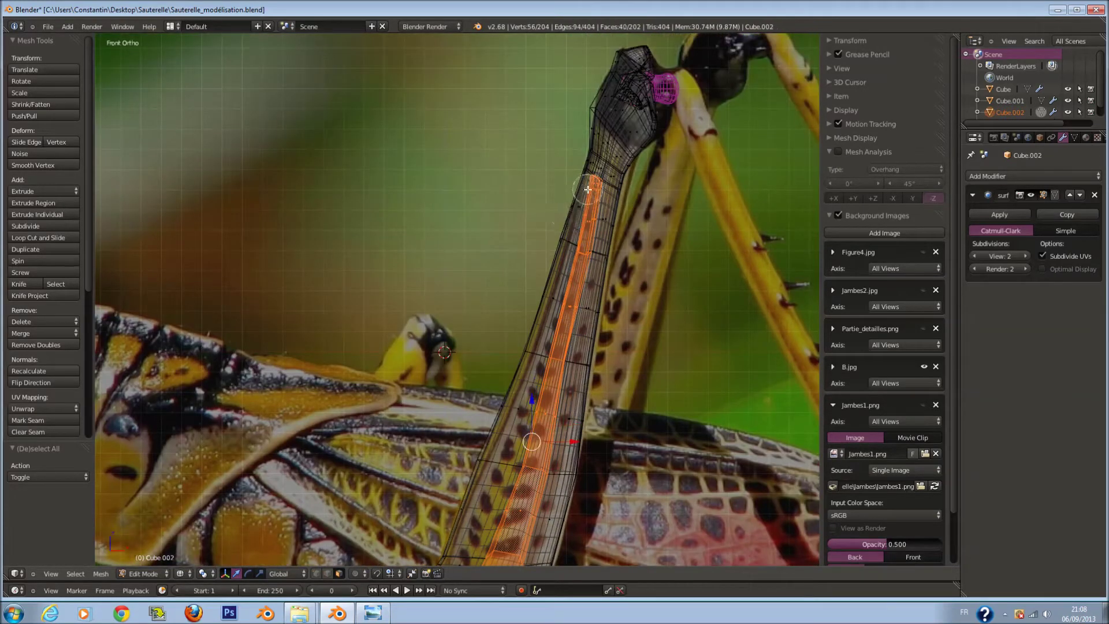
Smooth the selected vertices, scale them slightly and exit Edit Mode
{"action": "key", "text": "z"}
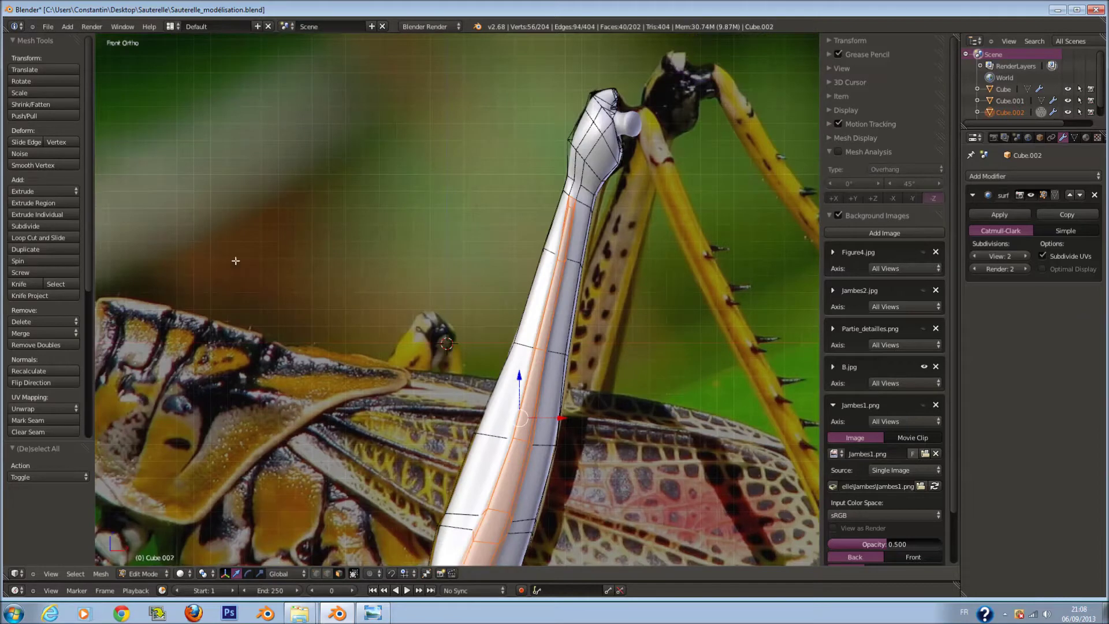
{"action": "left_click", "coordinate": [58, 165]}
{"action": "mouse_move", "coordinate": [404, 289]}
{"action": "middle_mouse_down"}
{"action": "mouse_move", "coordinate": [605, 414]}
{"action": "mouse_move", "coordinate": [512, 383]}
{"action": "mouse_move", "coordinate": [538, 240]}
{"action": "middle_mouse_up"}
{"action": "key", "text": "s"}
{"action": "left_click", "coordinate": [609, 417]}
{"action": "key", "text": "Tab"}
{"action": "key", "text": "Tab"}
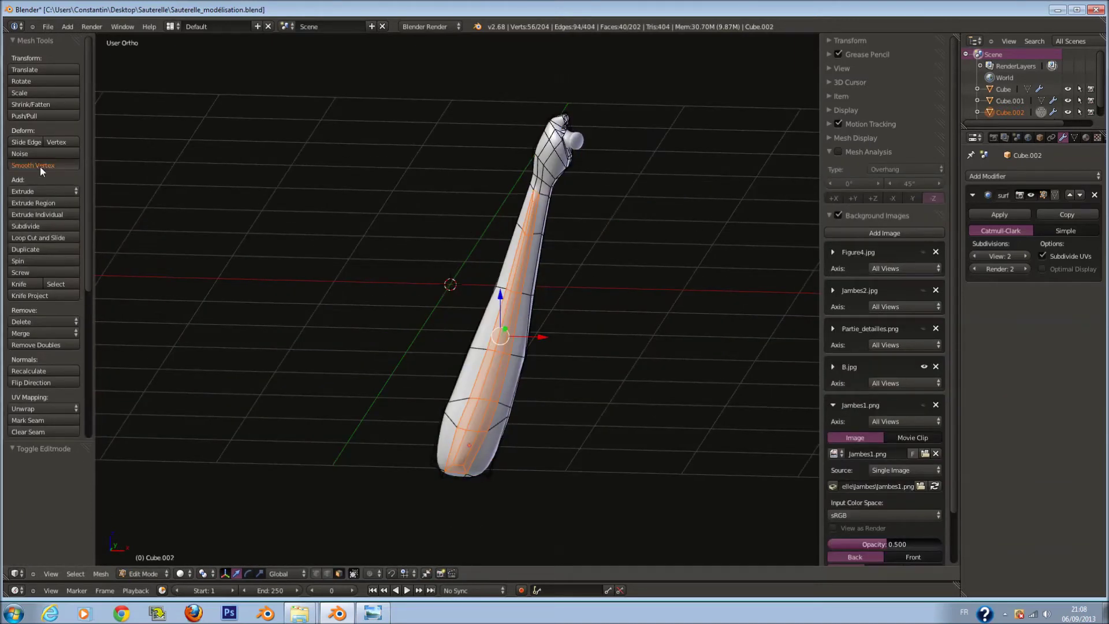
Smooth the vertices again, apply a slight rescale and leave mesh editing
{"action": "left_click", "coordinate": [40, 167]}
{"action": "middle_click_drag", "start_coordinate": [520, 346], "coordinate": [555, 370]}
{"action": "key", "text": "s"}
{"action": "left_click", "coordinate": [583, 395]}
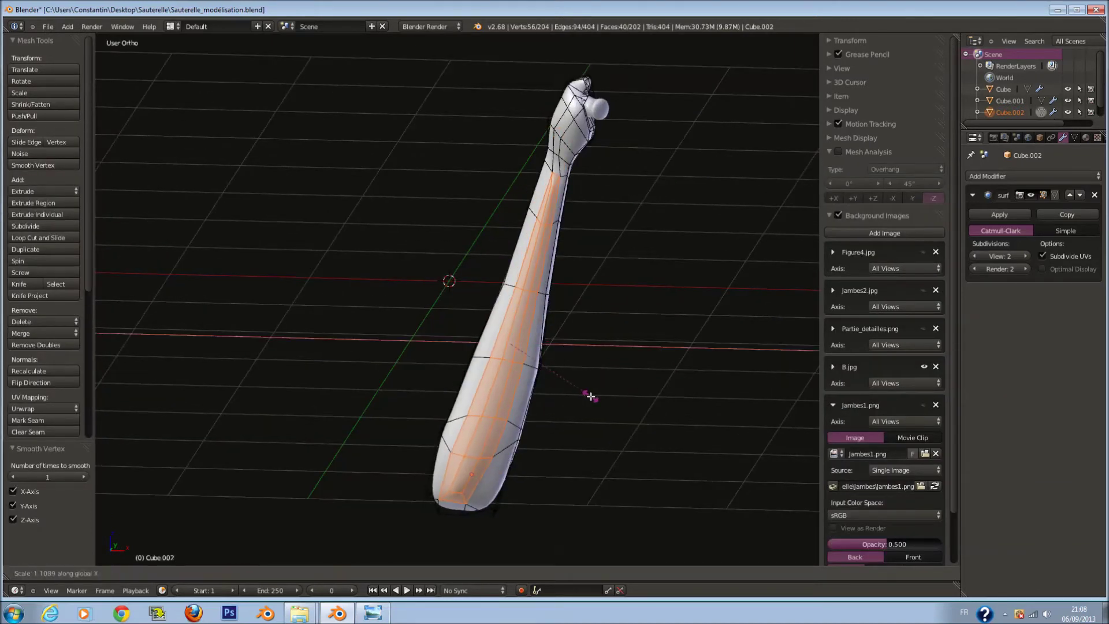
{"action": "left_click", "coordinate": [588, 394]}
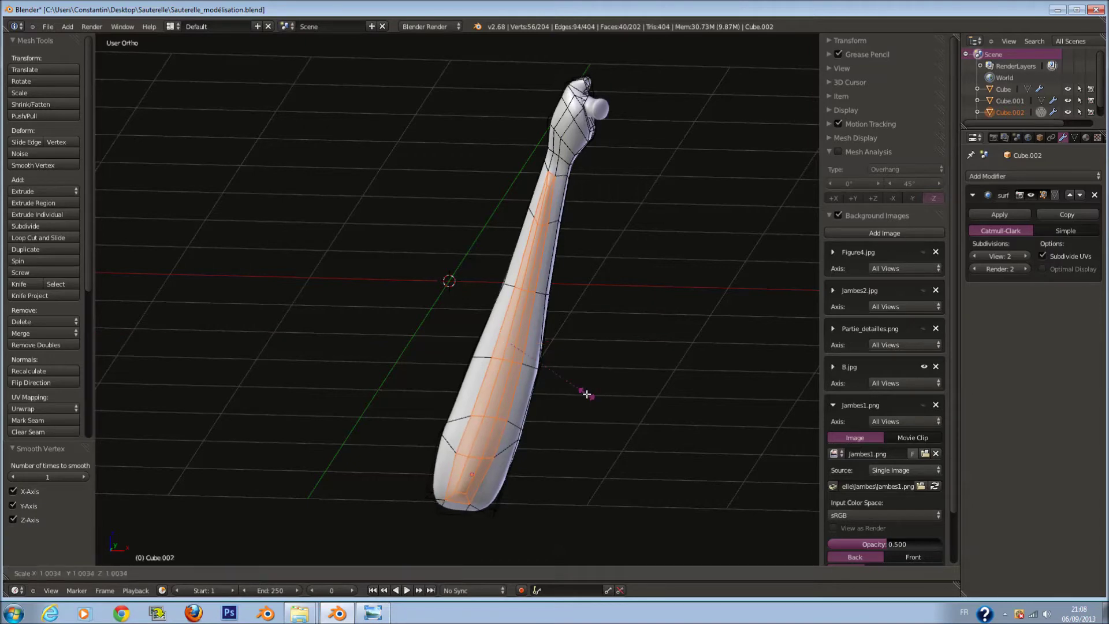
{"action": "left_click", "coordinate": [592, 399]}
{"action": "key", "text": "Tab"}
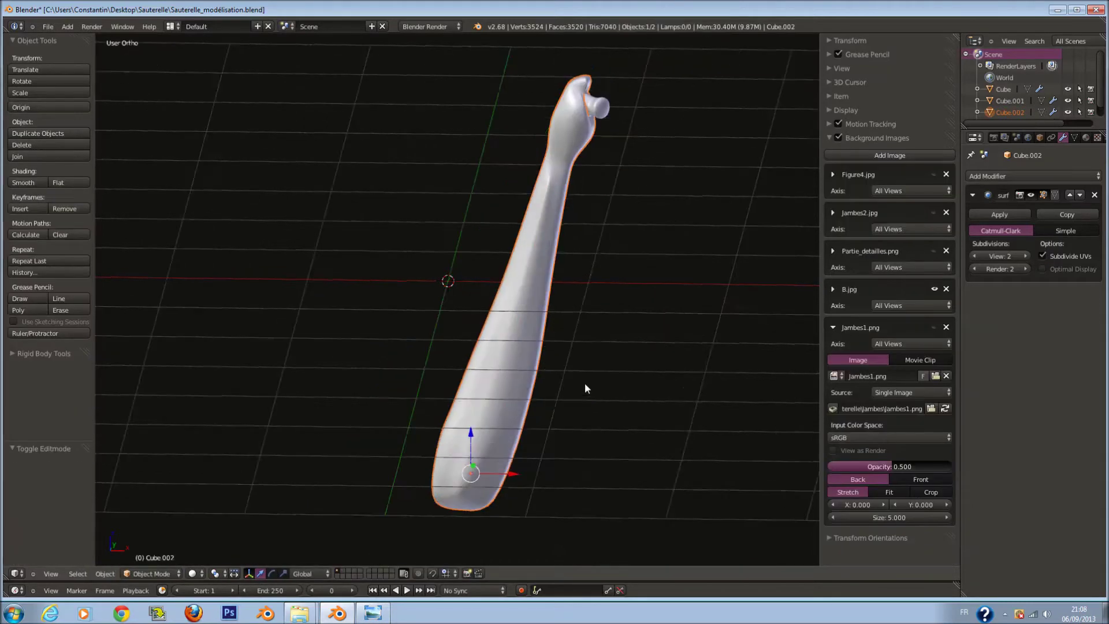
{"action": "middle_click_drag", "start_coordinate": [592, 399], "coordinate": [664, 349]}
Save the file, overwriting it, and return to the front reference view
{"action": "key", "text": "ctrl+s"}
{"action": "left_click", "coordinate": [545, 345]}
{"action": "key", "text": "z"}
{"action": "key", "text": "KP_3"}
{"action": "key", "text": "KP_1"}
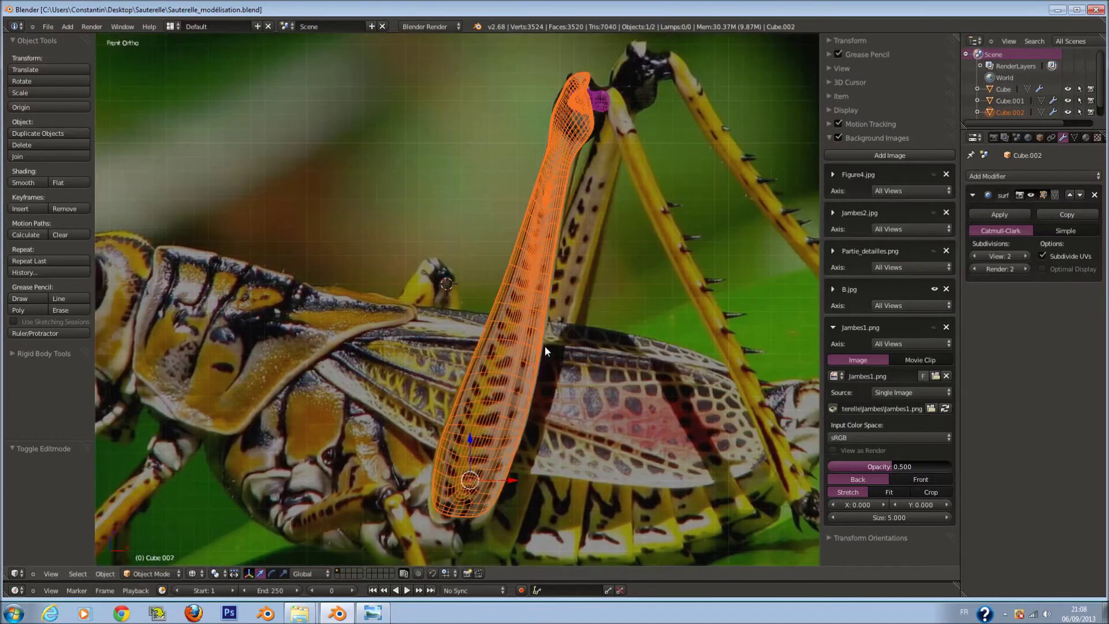
Select Cube.003 at the leg tip, frame it and enter Edit Mode
{"action": "key", "text": "shift+d"}
{"action": "scroll", "coordinate": [558, 172], "scroll_direction": "up", "scroll_amount": 3}
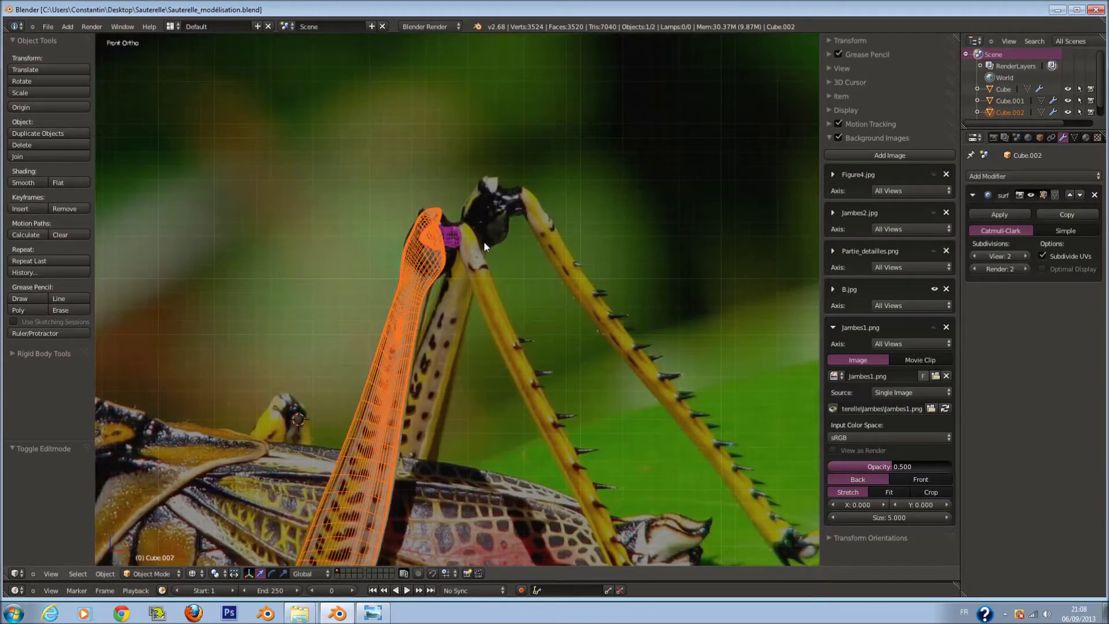
{"action": "right_click", "coordinate": [448, 244]}
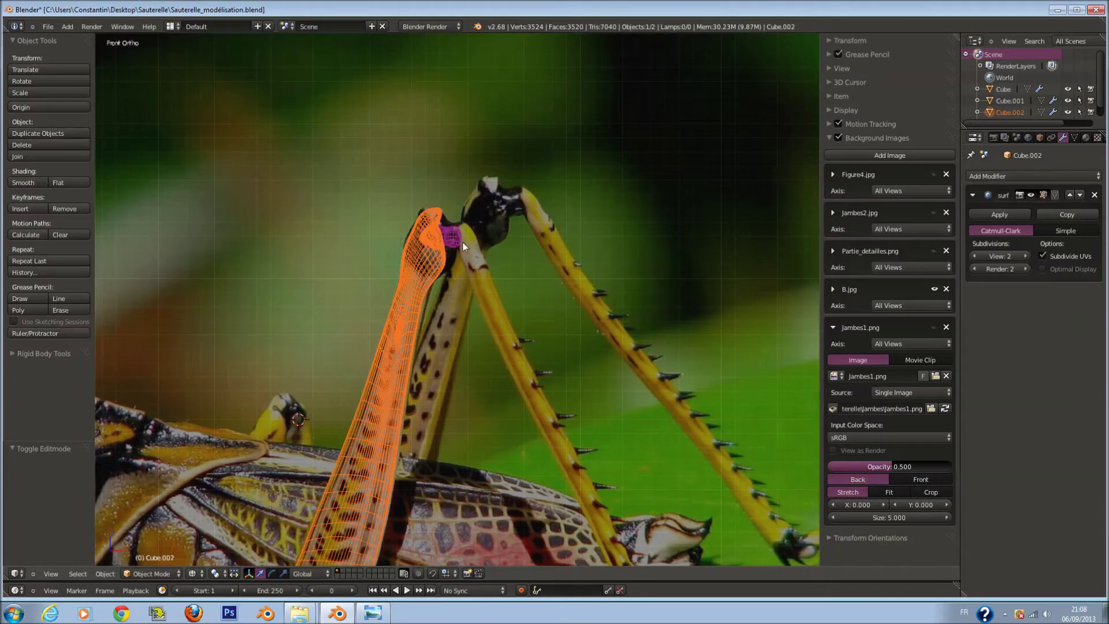
{"action": "right_click", "coordinate": [463, 246], "text": "alt"}
{"action": "left_click", "coordinate": [460, 241]}
{"action": "key", "text": "KP_Decimal"}
{"action": "key", "text": "Tab"}
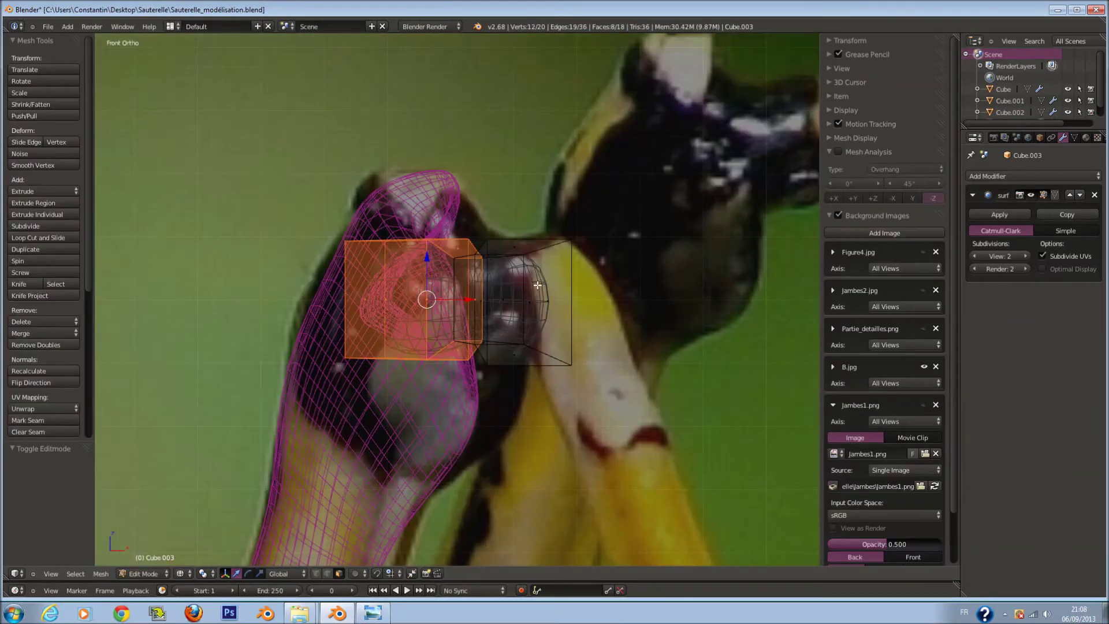
{"action": "scroll", "coordinate": [537, 285], "scroll_direction": "up", "scroll_amount": 2}
{"action": "key", "text": "a"}
{"action": "key", "text": "a"}
Rotate, move and enlarge the outer half of the joint knob
{"action": "left_click_drag", "start_coordinate": [562, 238], "coordinate": [513, 302]}
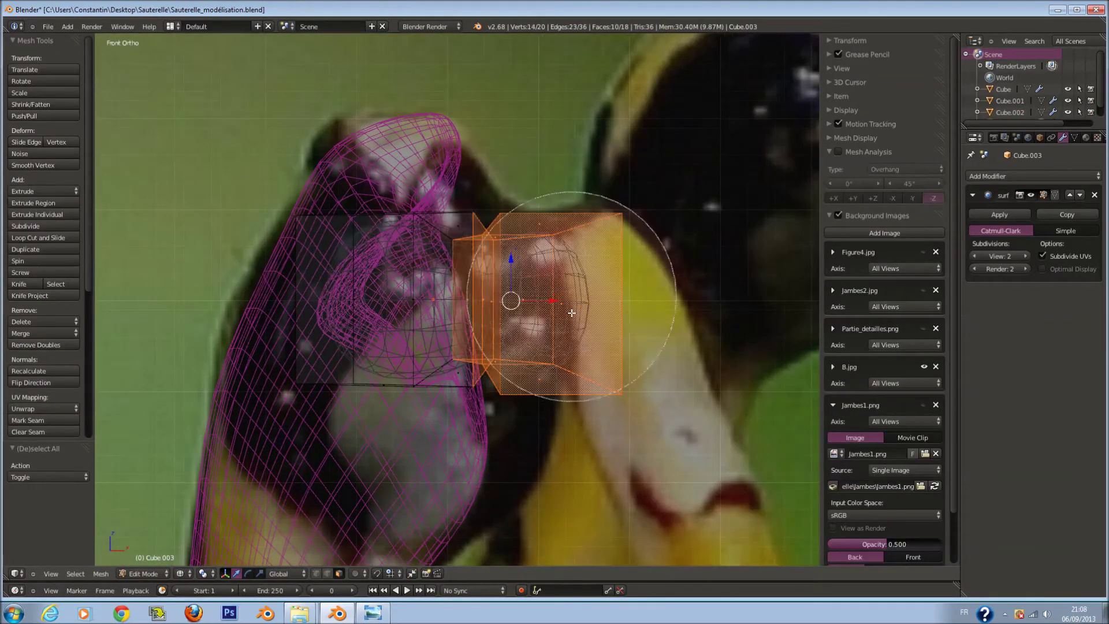
{"action": "middle_click_drag", "start_coordinate": [512, 302], "coordinate": [587, 250]}
{"action": "scroll", "coordinate": [587, 251], "scroll_direction": "down", "scroll_amount": 3}
{"action": "left_click_drag", "start_coordinate": [587, 251], "coordinate": [609, 354]}
{"action": "right_click", "coordinate": [609, 354]}
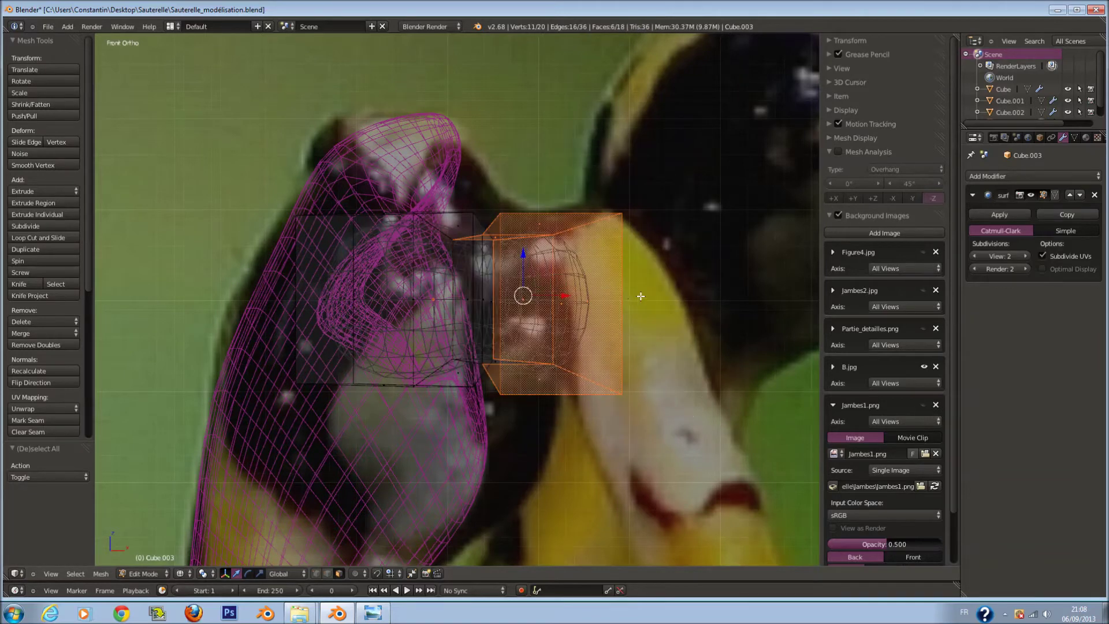
{"action": "key", "text": "r"}
{"action": "left_click", "coordinate": [637, 322]}
{"action": "key", "text": "g"}
{"action": "key", "text": "s"}
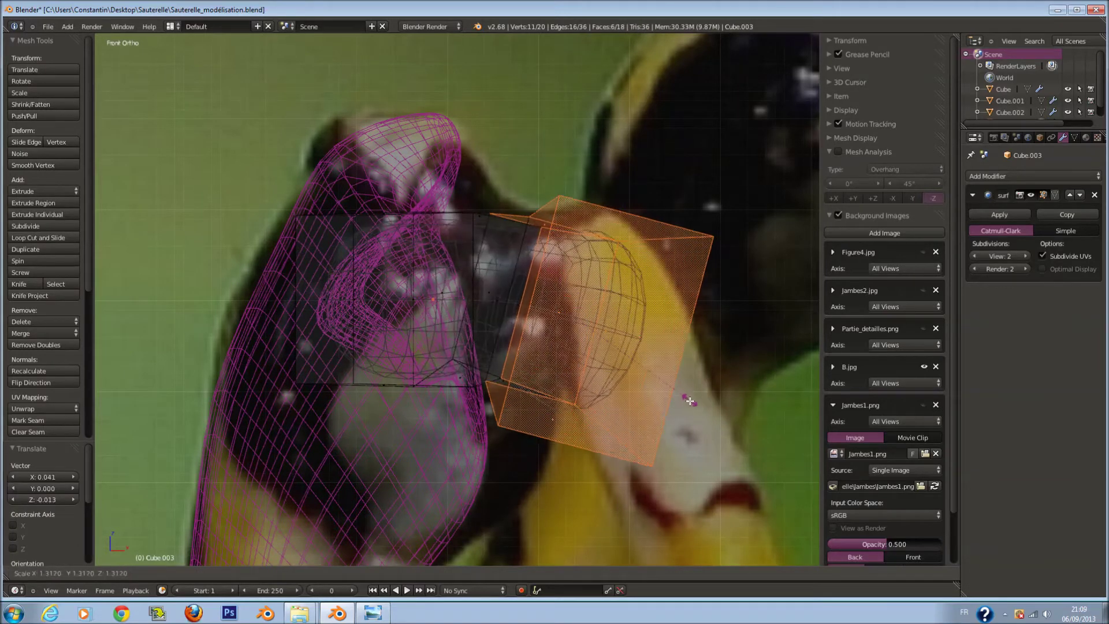
{"action": "left_click", "coordinate": [557, 310]}
Move the knob's top edge up and left and rotate it
{"action": "key", "text": "a"}
{"action": "key", "text": "c"}
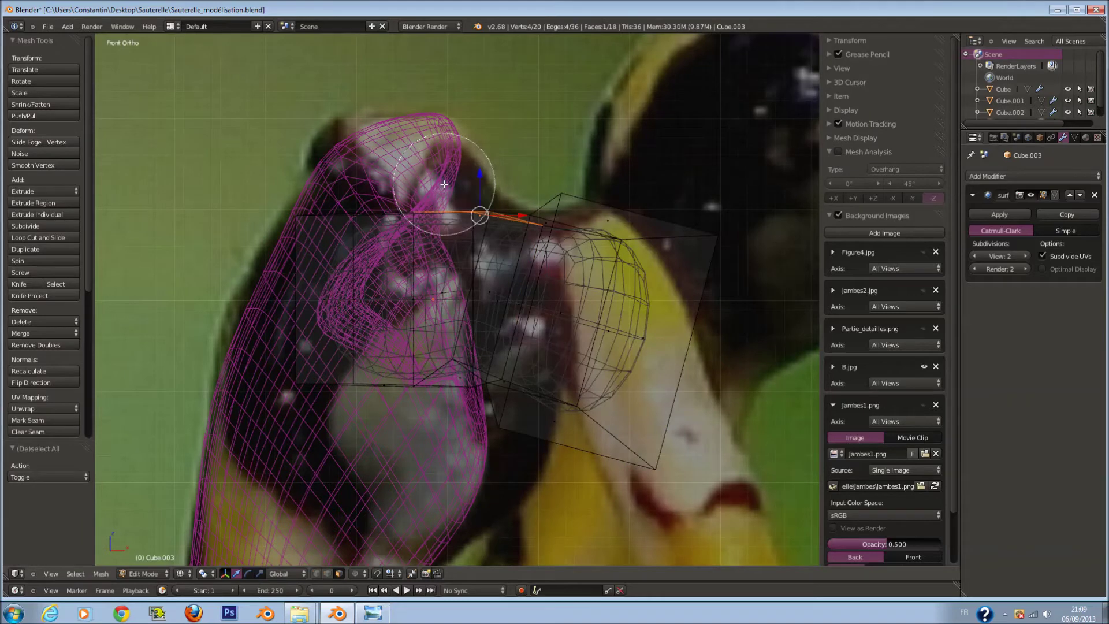
{"action": "key", "text": "g"}
{"action": "left_click", "coordinate": [468, 185]}
{"action": "key", "text": "r"}
{"action": "left_click", "coordinate": [569, 250]}
{"action": "key", "text": "z"}
{"action": "middle_click_drag", "start_coordinate": [569, 251], "coordinate": [516, 220]}
Add an edge loop across the knob's neck, shift it left and rotate it about Z
{"action": "key", "text": "a"}
{"action": "key", "text": "ctrl+r"}
{"action": "left_click", "coordinate": [516, 220]}
{"action": "key", "text": "g"}
{"action": "left_click", "coordinate": [539, 217]}
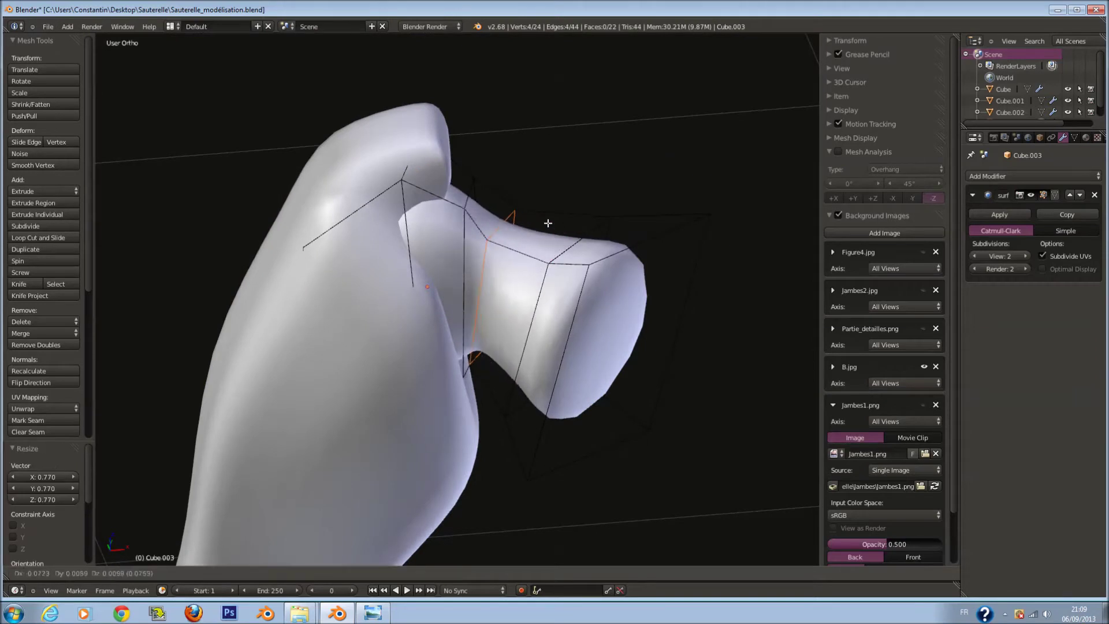
{"action": "key", "text": "r"}
{"action": "key", "text": "z"}
{"action": "left_click", "coordinate": [569, 212]}
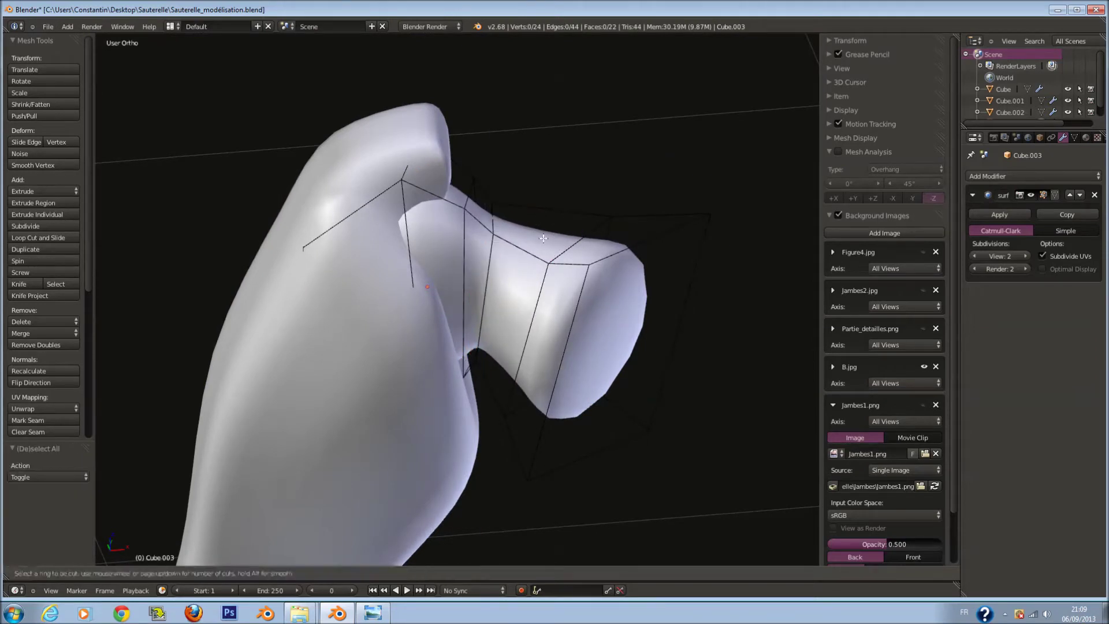
{"action": "left_click", "coordinate": [552, 226]}
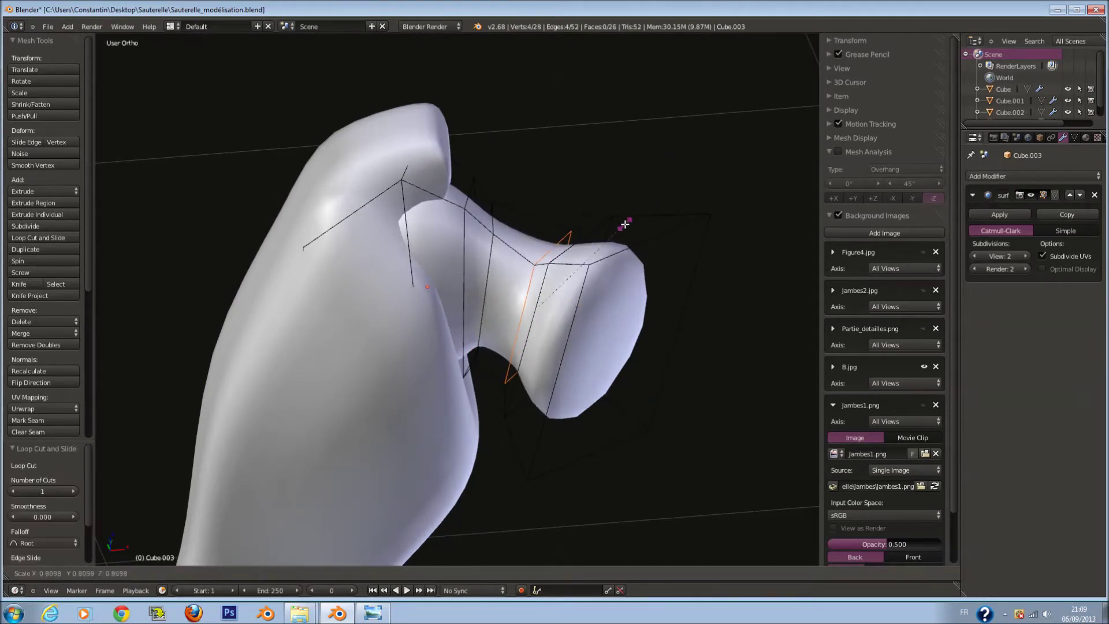
Leave the knob, check front and side views, then start editing the femur mesh
{"action": "key", "text": "Tab"}
{"action": "key", "text": "z"}
{"action": "key", "text": "KP_1"}
{"action": "key", "text": "KP_3"}
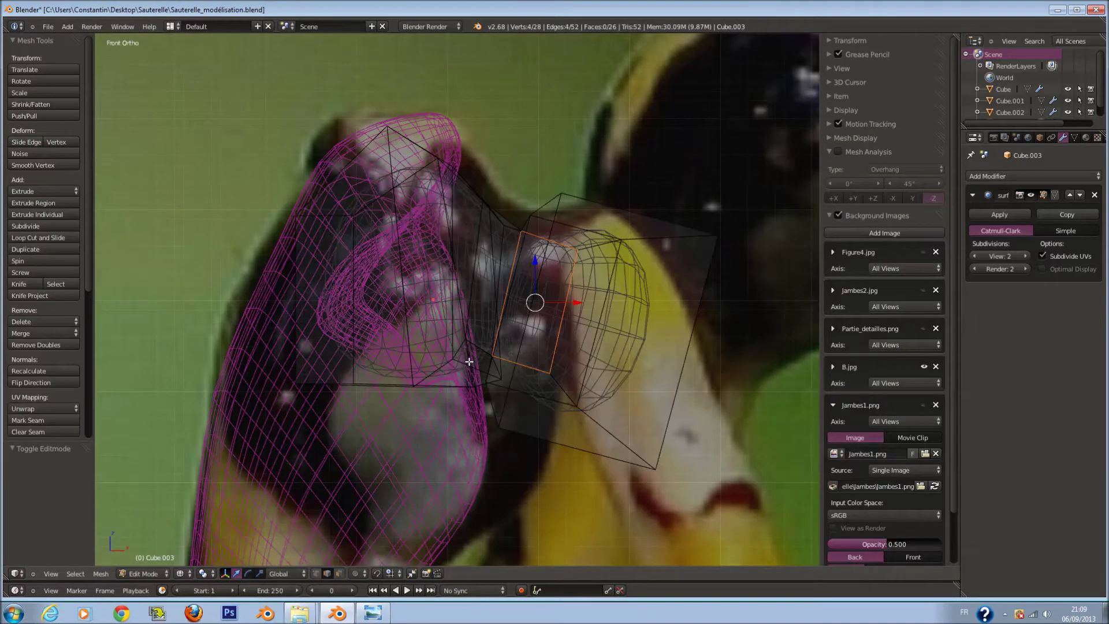
{"action": "key", "text": "KP_1"}
{"action": "right_click", "coordinate": [471, 410]}
{"action": "key", "text": "Tab"}
Select a few faces on the femur's lower side and pull them out into a bump
{"action": "key", "text": "a"}
{"action": "key", "text": "a"}
{"action": "key", "text": "c"}
{"action": "left_click", "coordinate": [495, 384]}
{"action": "key", "text": "Escape"}
{"action": "left_click", "coordinate": [340, 573]}
{"action": "key", "text": "c"}
{"action": "left_click", "coordinate": [500, 395]}
{"action": "key", "text": "Escape"}
{"action": "key", "text": "g"}
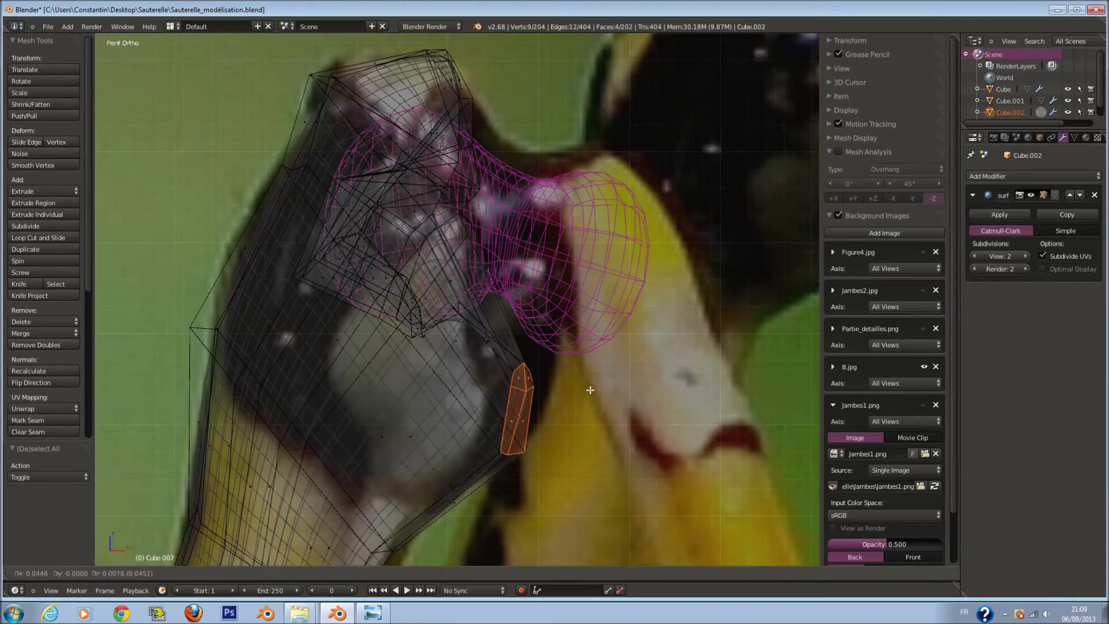
{"action": "left_click", "coordinate": [595, 371]}
{"action": "key", "text": "z"}
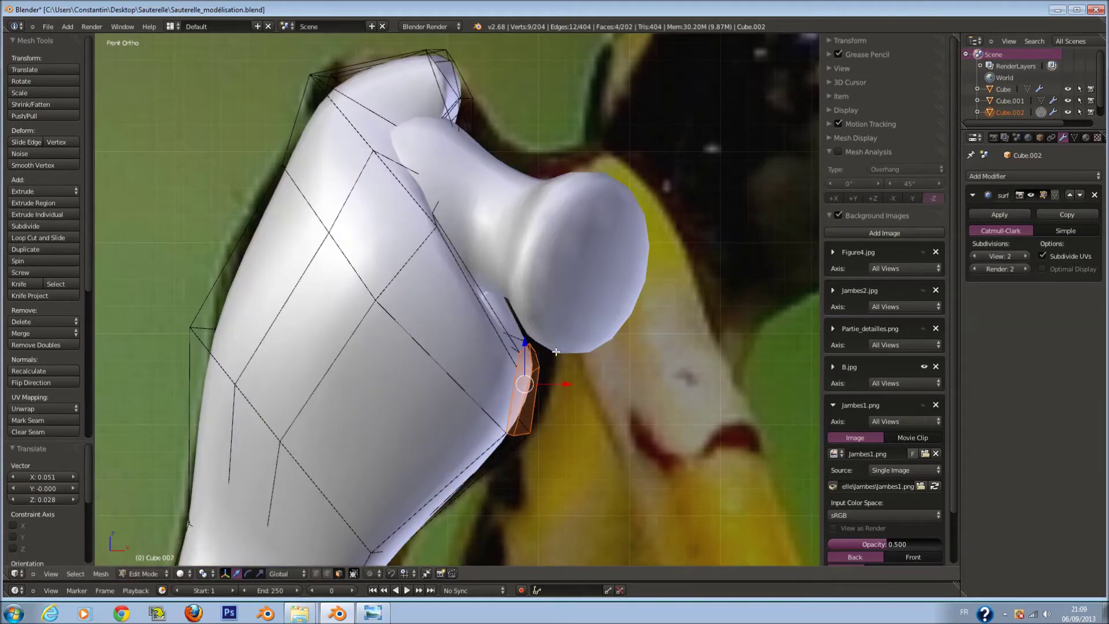
Add a centred edge loop across the femur, then leave mesh editing
{"action": "key", "text": "ctrl+r"}
{"action": "left_click", "coordinate": [481, 327]}
{"action": "right_click", "coordinate": [480, 328]}
{"action": "middle_click_drag", "start_coordinate": [487, 308], "coordinate": [571, 365]}
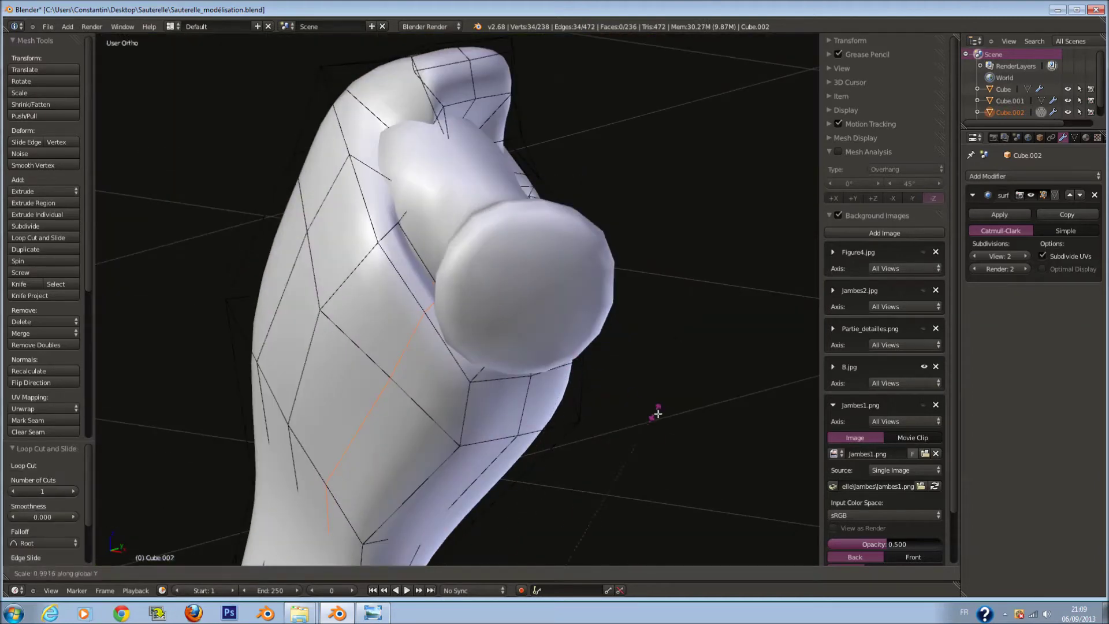
{"action": "right_click", "coordinate": [784, 465]}
{"action": "scroll", "coordinate": [615, 386], "scroll_direction": "down", "scroll_amount": 3}
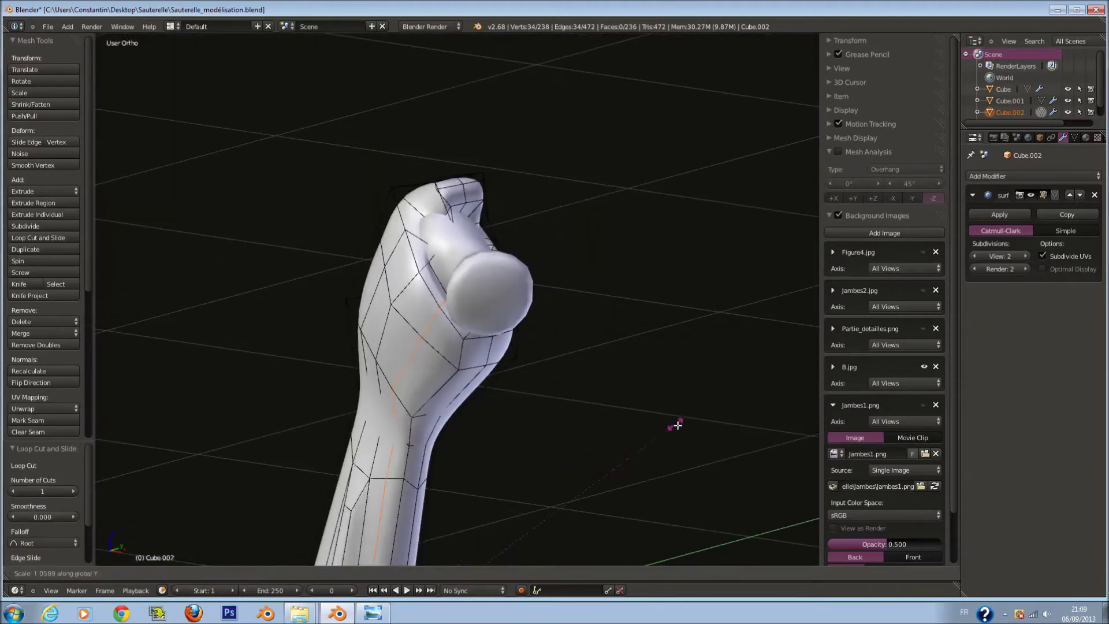
{"action": "key", "text": "Tab"}
Select the joint knob (Cube.003) in front view and select its outer end
{"action": "key", "text": "KP_1"}
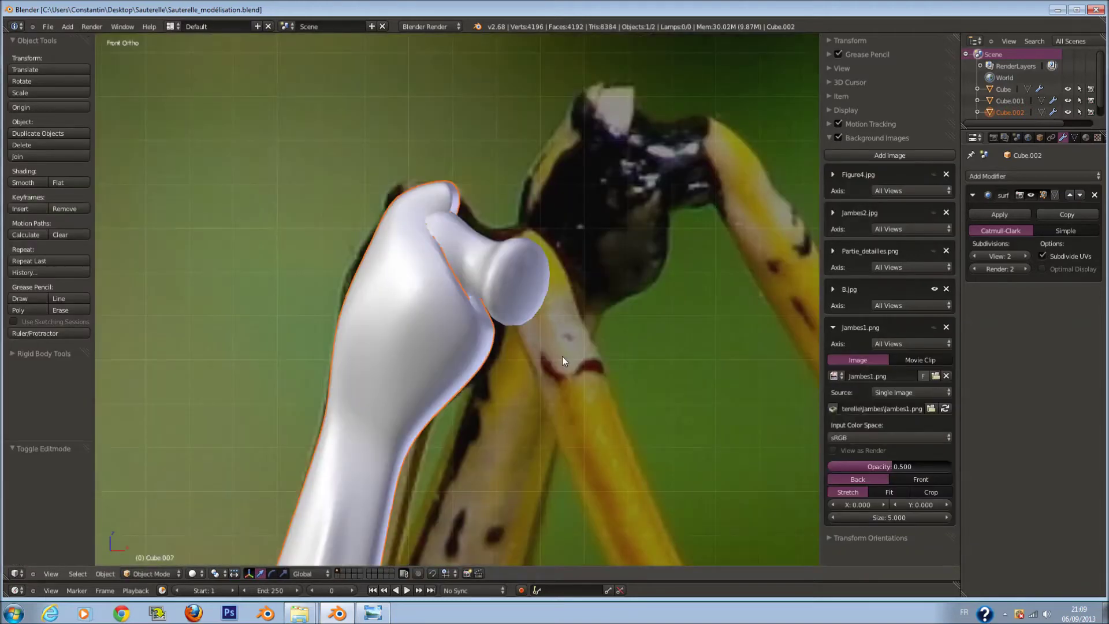
{"action": "key", "text": "z"}
{"action": "right_click", "coordinate": [521, 279]}
{"action": "scroll", "coordinate": [522, 279], "scroll_direction": "up", "scroll_amount": 3}
{"action": "key", "text": "Tab"}
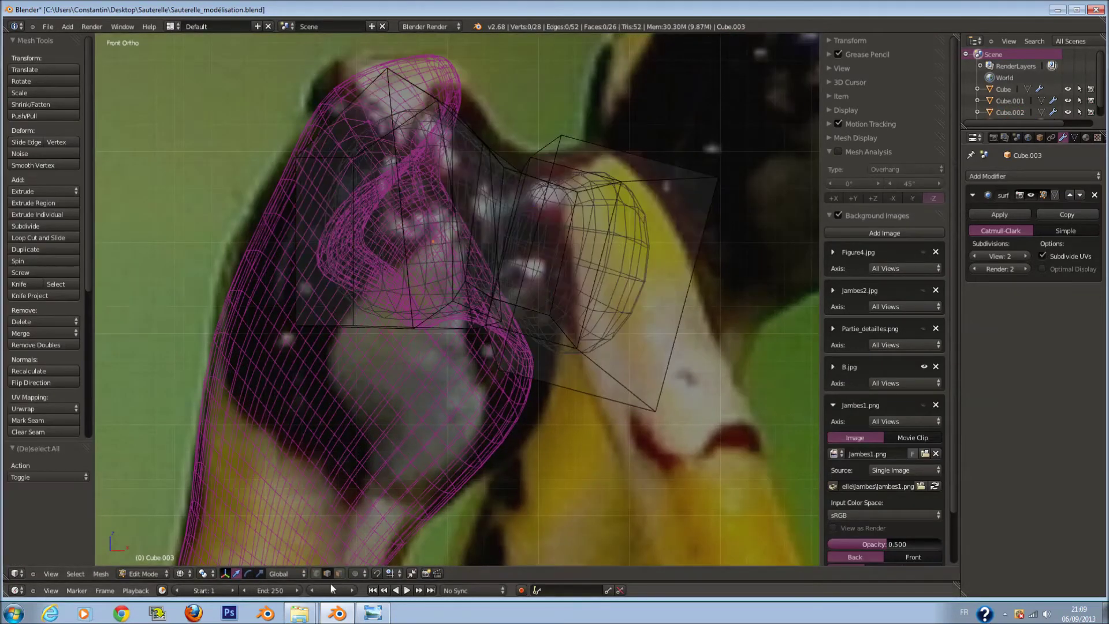
{"action": "key", "text": "c"}
{"action": "left_click_drag", "start_coordinate": [564, 257], "coordinate": [615, 313]}
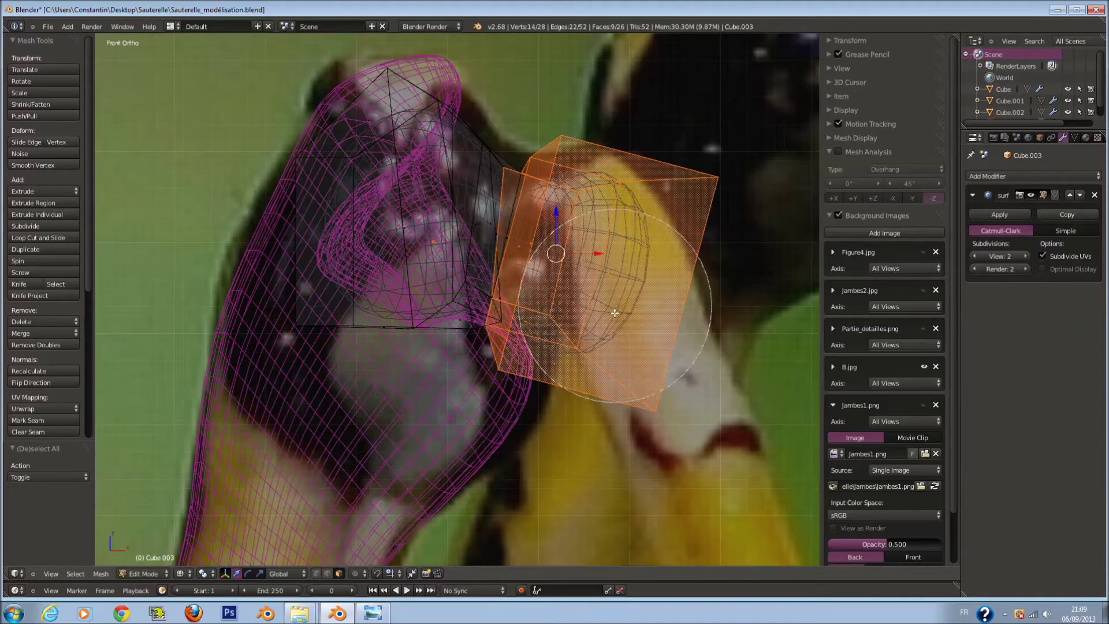
Move, rotate and slightly shrink the knob's outer end faces
{"action": "key", "text": "g"}
{"action": "left_click", "coordinate": [656, 327]}
{"action": "key", "text": "r"}
{"action": "left_click", "coordinate": [655, 284]}
{"action": "key", "text": "s"}
{"action": "left_click", "coordinate": [647, 280]}
Shrink the knob's single end face and shift it slightly up
{"action": "right_click", "coordinate": [596, 273]}
{"action": "key", "text": "z"}
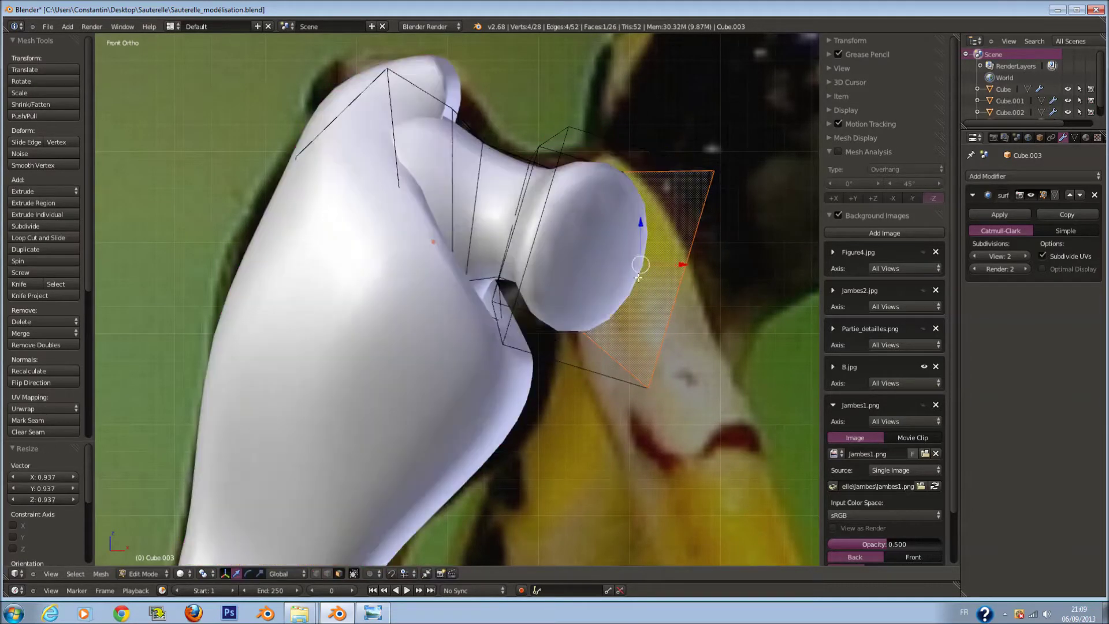
{"action": "key", "text": "s"}
{"action": "left_click", "coordinate": [638, 292]}
{"action": "key", "text": "z"}
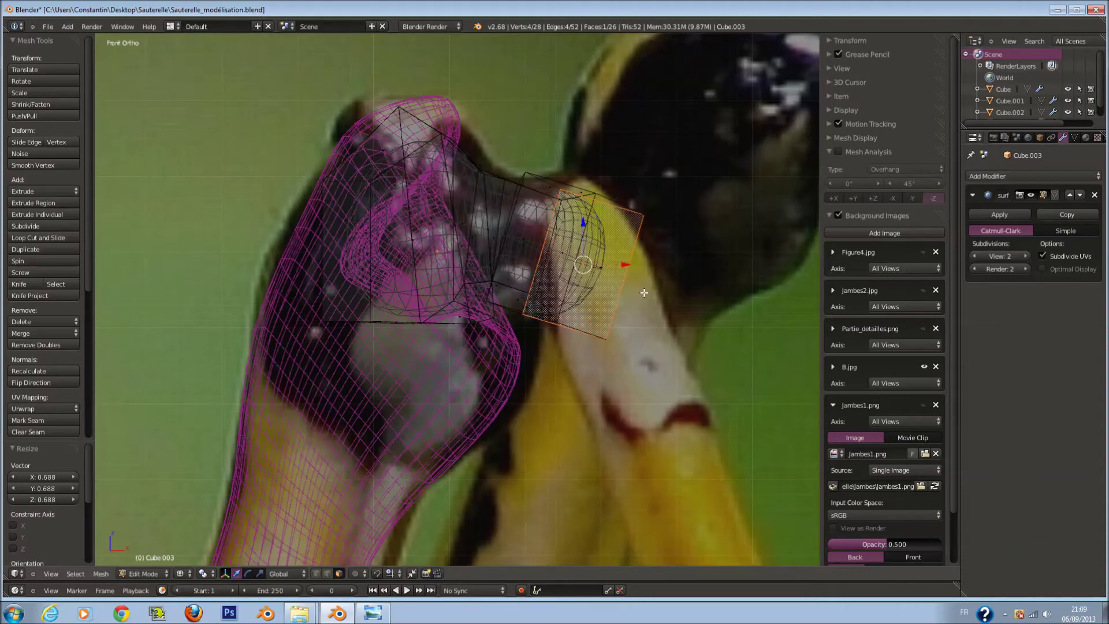
{"action": "scroll", "coordinate": [644, 293], "scroll_direction": "up", "scroll_amount": 1}
{"action": "key", "text": "g"}
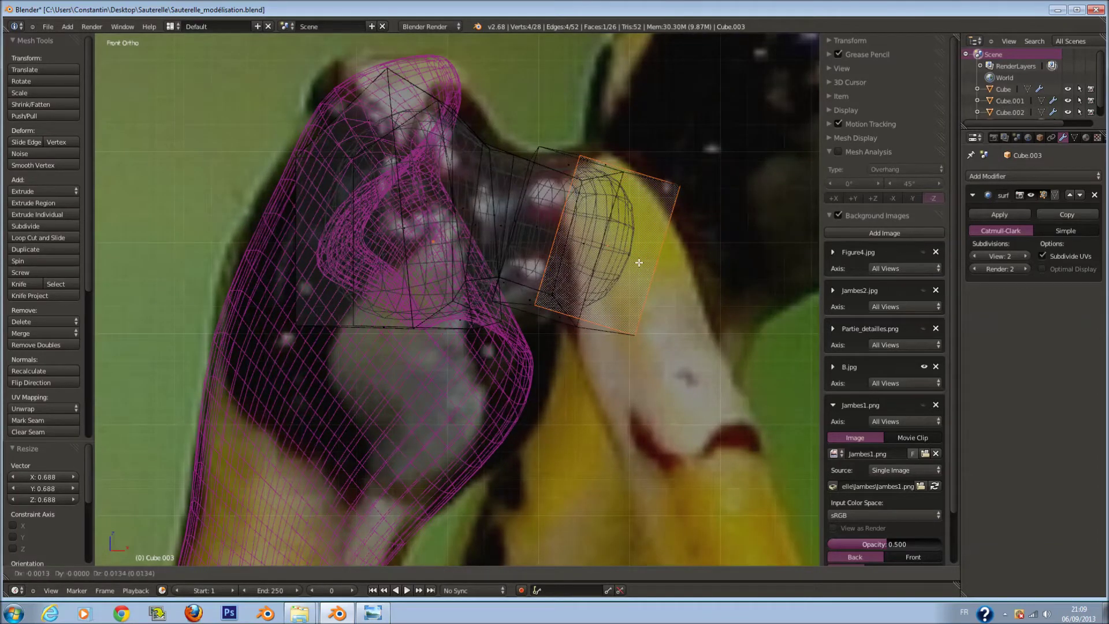
{"action": "left_click", "coordinate": [637, 258]}
Delete the faces around the knob tip and extrude the open tip outward
{"action": "key", "text": "c"}
{"action": "left_click_drag", "start_coordinate": [629, 202], "coordinate": [569, 218]}
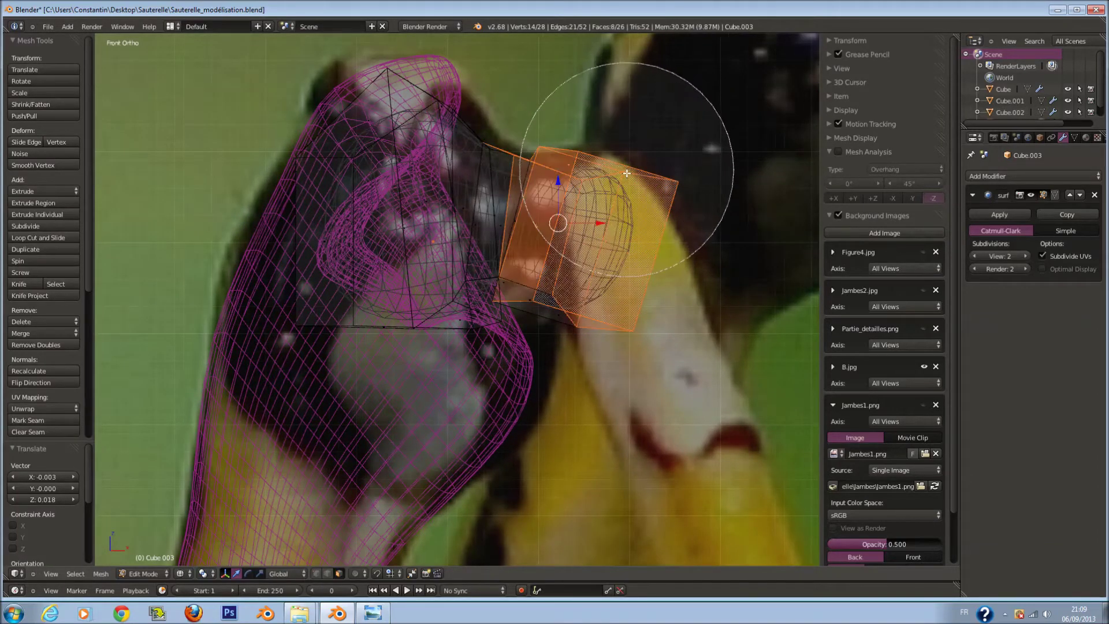
{"action": "key", "text": "Escape"}
{"action": "key", "text": "x"}
{"action": "left_click", "coordinate": [594, 280]}
{"action": "mouse_move", "coordinate": [595, 280]}
{"action": "middle_mouse_down"}
{"action": "mouse_move", "coordinate": [598, 307]}
{"action": "mouse_move", "coordinate": [614, 287]}
{"action": "middle_mouse_up"}
{"action": "key", "text": "z"}
{"action": "key", "text": "e"}
{"action": "left_click", "coordinate": [598, 307]}
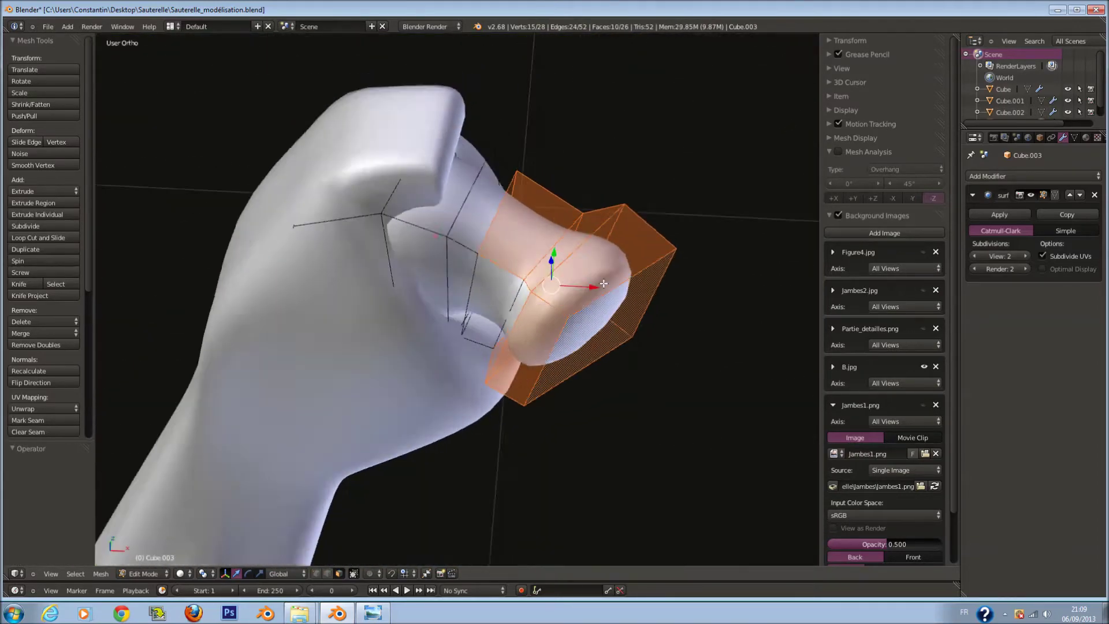
In top wireframe view, select the extruded end of the knob
{"action": "key", "text": "KP_7"}
{"action": "key", "text": "a"}
{"action": "key", "text": "z"}
{"action": "key", "text": "a"}
{"action": "key", "text": "a"}
{"action": "key", "text": "c"}
{"action": "mouse_move", "coordinate": [624, 293]}
{"action": "left_mouse_down"}
{"action": "mouse_move", "coordinate": [612, 377]}
{"action": "mouse_move", "coordinate": [574, 366]}
{"action": "left_mouse_up"}
{"action": "right_click", "coordinate": [571, 308]}
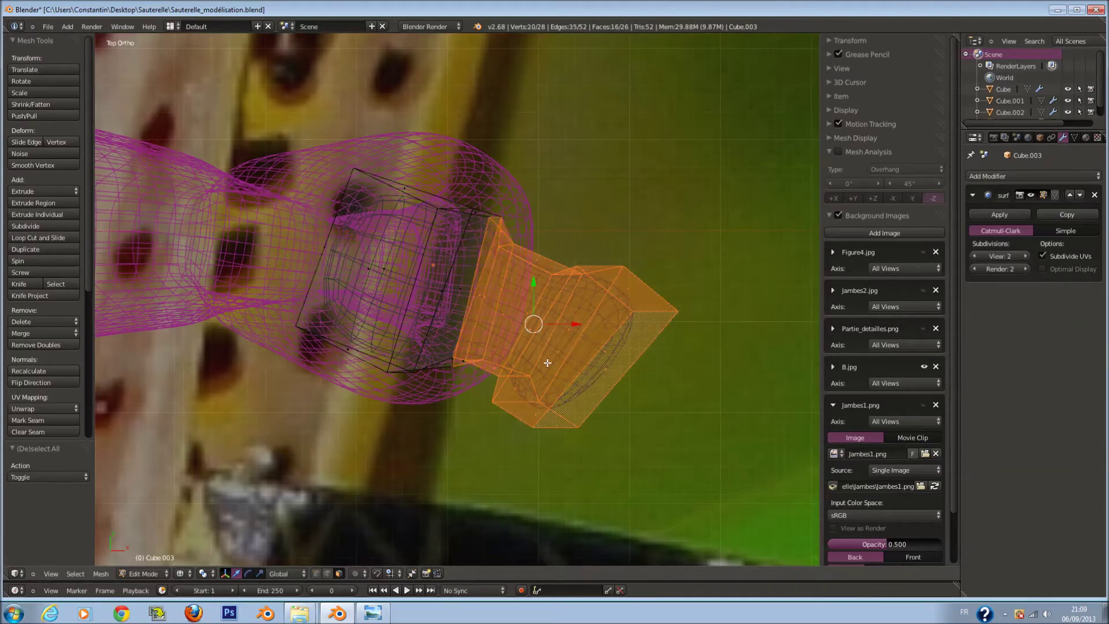
Smooth the extruded end's vertices and narrow it along X and Y
{"action": "left_click", "coordinate": [68, 167]}
{"action": "key", "text": "s"}
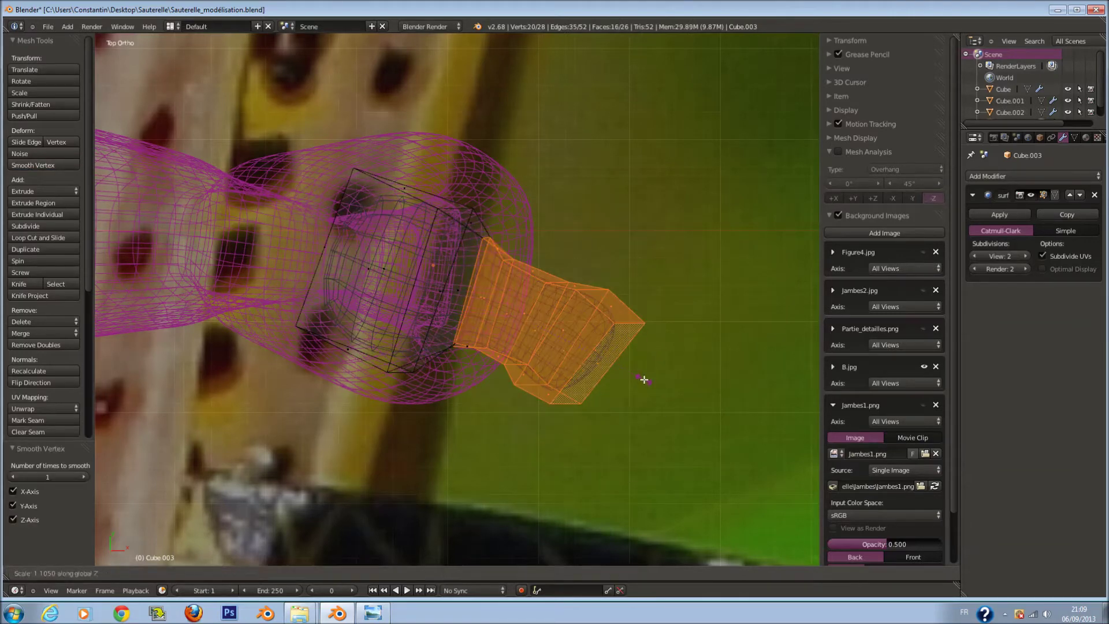
{"action": "key", "text": "x"}
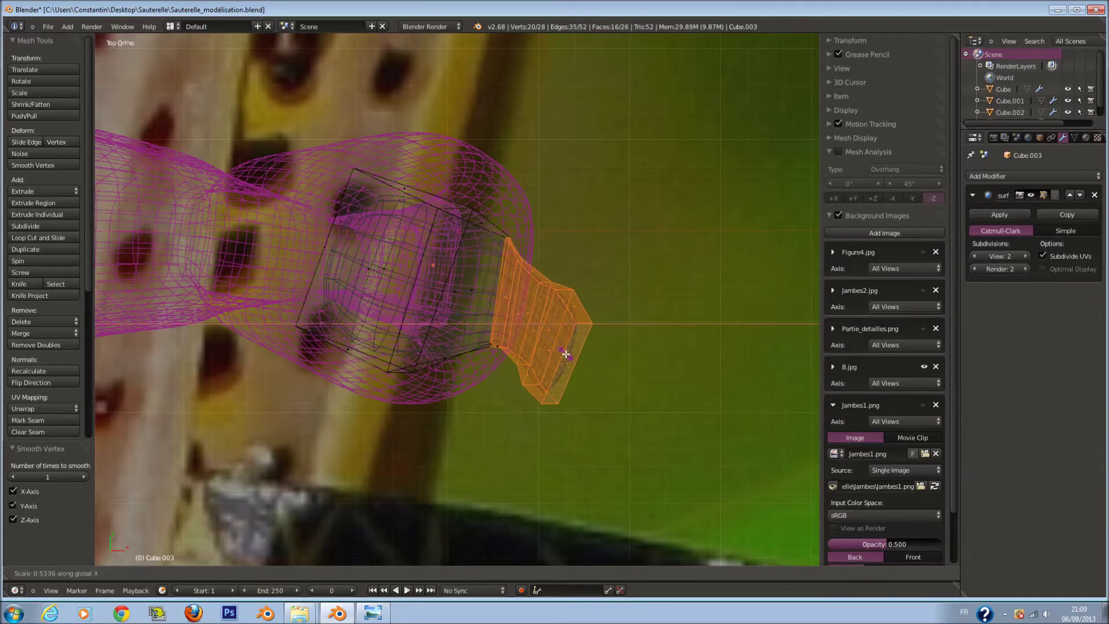
{"action": "left_click", "coordinate": [577, 358]}
{"action": "left_click", "coordinate": [607, 335]}
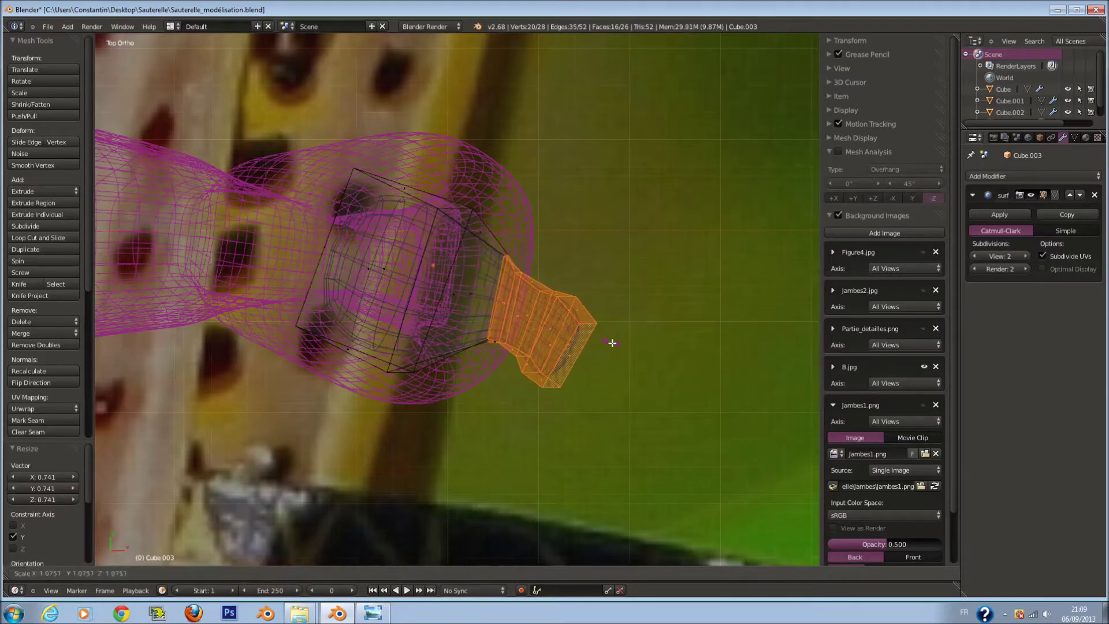
Select the segment's very tip and shift it slightly with proportional falloff
{"action": "key", "text": "Escape"}
{"action": "key", "text": "a"}
{"action": "key", "text": "c"}
{"action": "left_click", "coordinate": [627, 361]}
{"action": "right_click", "coordinate": [627, 362]}
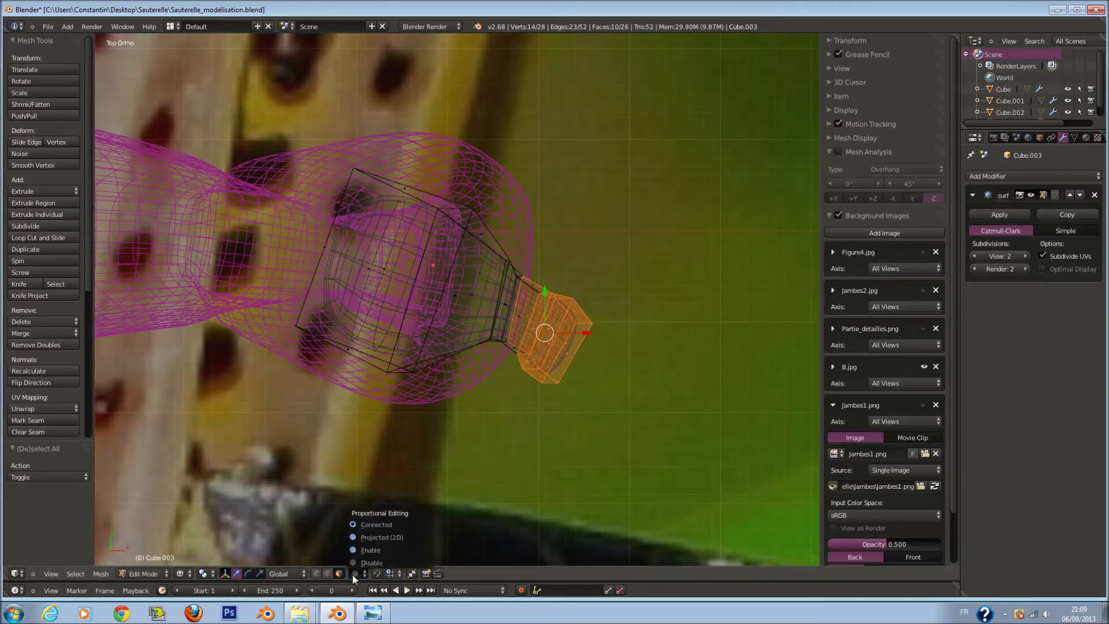
{"action": "key", "text": "g"}
{"action": "scroll", "coordinate": [576, 407], "scroll_direction": "up", "scroll_amount": 4}
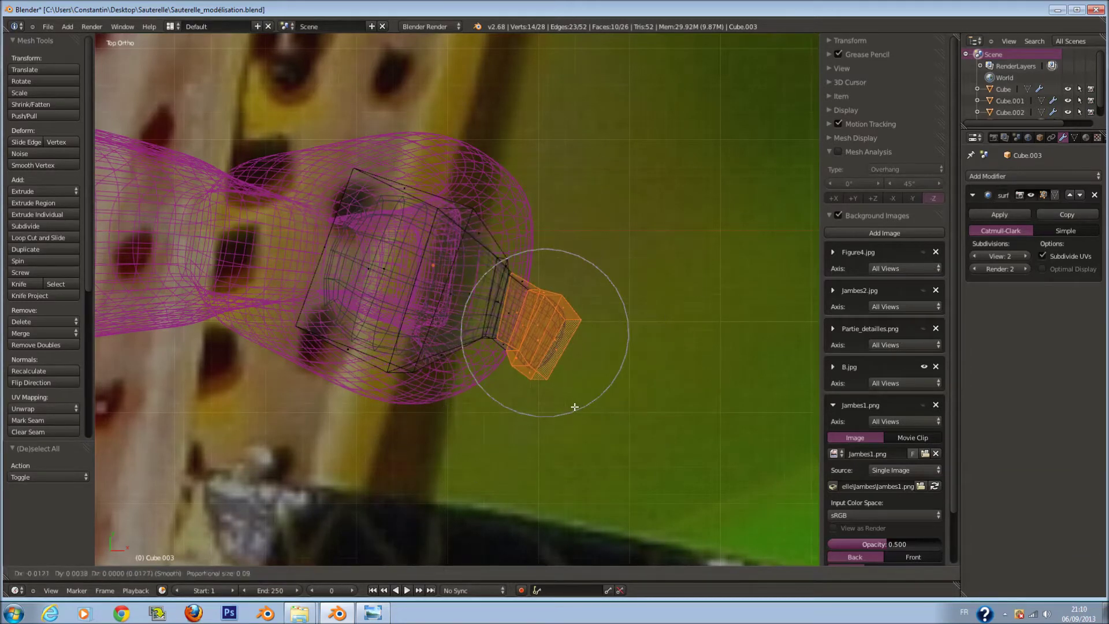
{"action": "left_click", "coordinate": [558, 405]}
Extrude the tip outward, then undo the extrusion
{"action": "key", "text": "e"}
{"action": "left_click", "coordinate": [552, 323]}
{"action": "key", "text": "ctrl+z"}
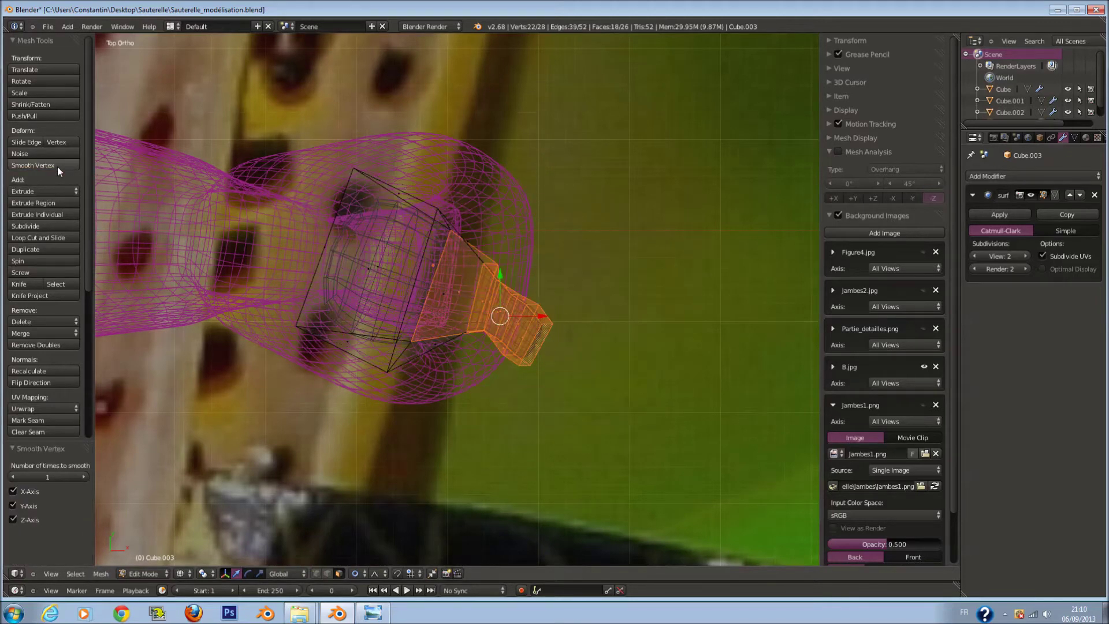
{"action": "key", "text": "ctrl+z"}
{"action": "key", "text": "ctrl+z"}
Select the faces behind the tip and shift them with soft falloff
{"action": "key", "text": "a"}
{"action": "key", "text": "c"}
{"action": "scroll", "coordinate": [508, 283], "scroll_direction": "down", "scroll_amount": 5}
{"action": "scroll", "coordinate": [491, 249], "scroll_direction": "down", "scroll_amount": 4}
{"action": "left_click_drag", "start_coordinate": [492, 249], "coordinate": [495, 322]}
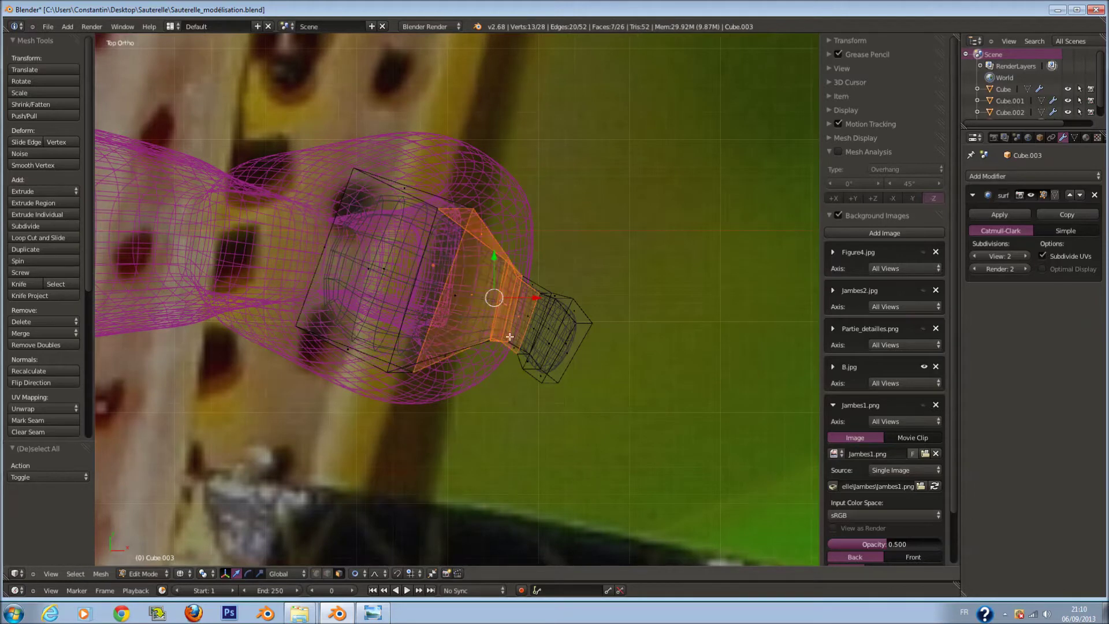
{"action": "key", "text": "g"}
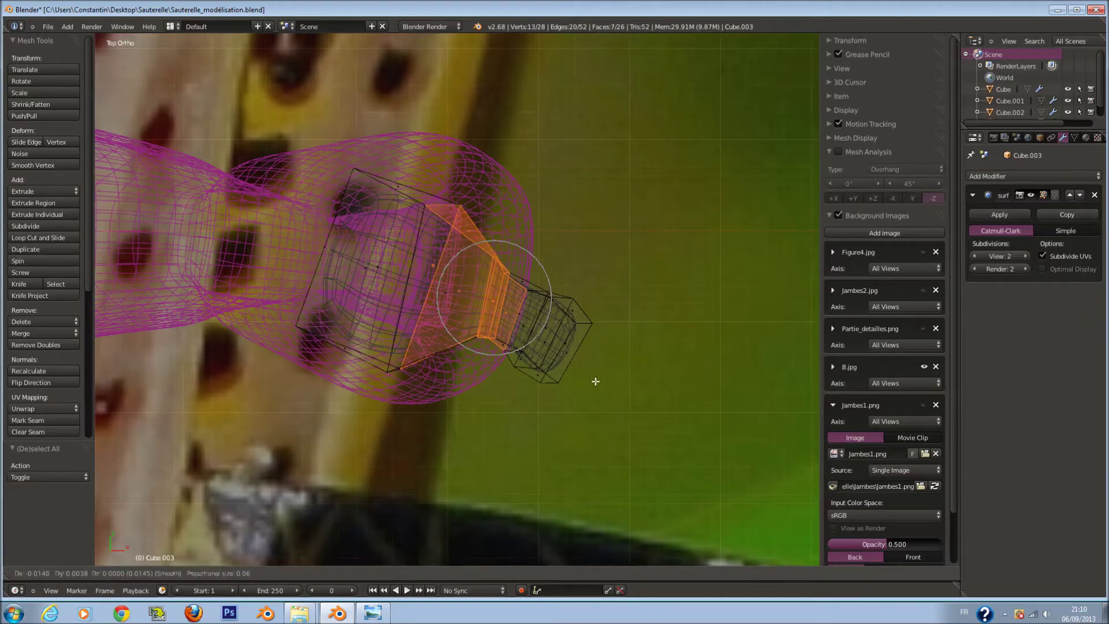
{"action": "left_click", "coordinate": [592, 377]}
Scale the tip faces up to 1.339 with proportional editing so the end flares
{"action": "key", "text": "a"}
{"action": "key", "text": "c"}
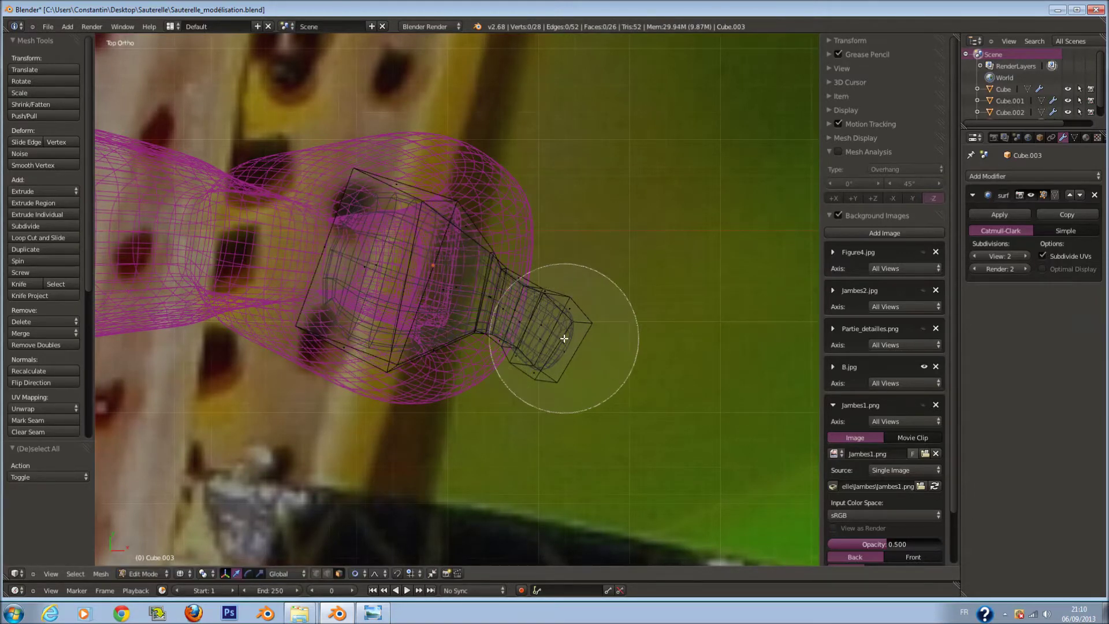
{"action": "left_click", "coordinate": [560, 335]}
{"action": "key", "text": "Escape"}
{"action": "key", "text": "s"}
{"action": "scroll", "coordinate": [600, 380], "scroll_direction": "down", "scroll_amount": 3}
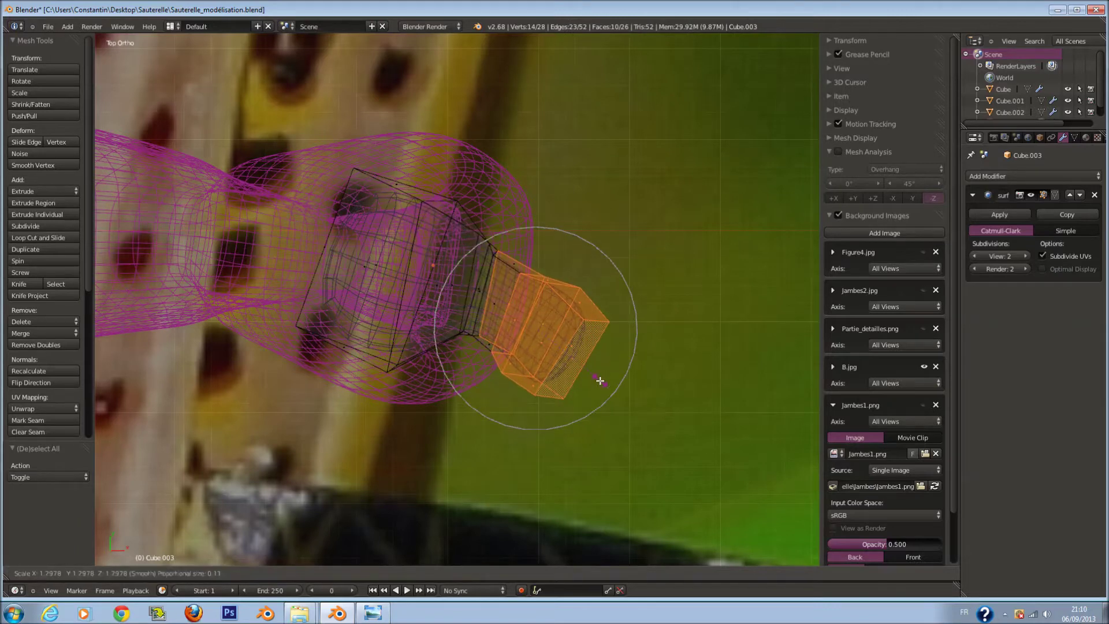
{"action": "left_click", "coordinate": [599, 383]}
{"action": "key", "text": "KP_1"}
Select the tip vertices of Cube.003 and nudge them upward
{"action": "key", "text": "z"}
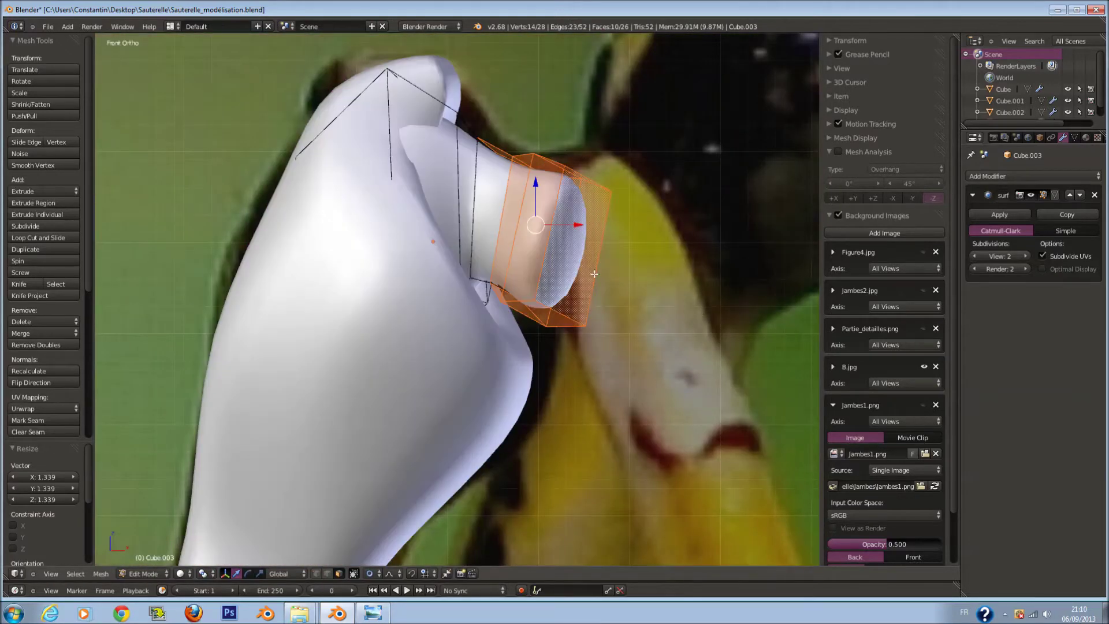
{"action": "key", "text": "z"}
{"action": "key", "text": "a"}
{"action": "key", "text": "c"}
{"action": "left_click_drag", "start_coordinate": [590, 249], "coordinate": [586, 243]}
{"action": "key", "text": "Escape"}
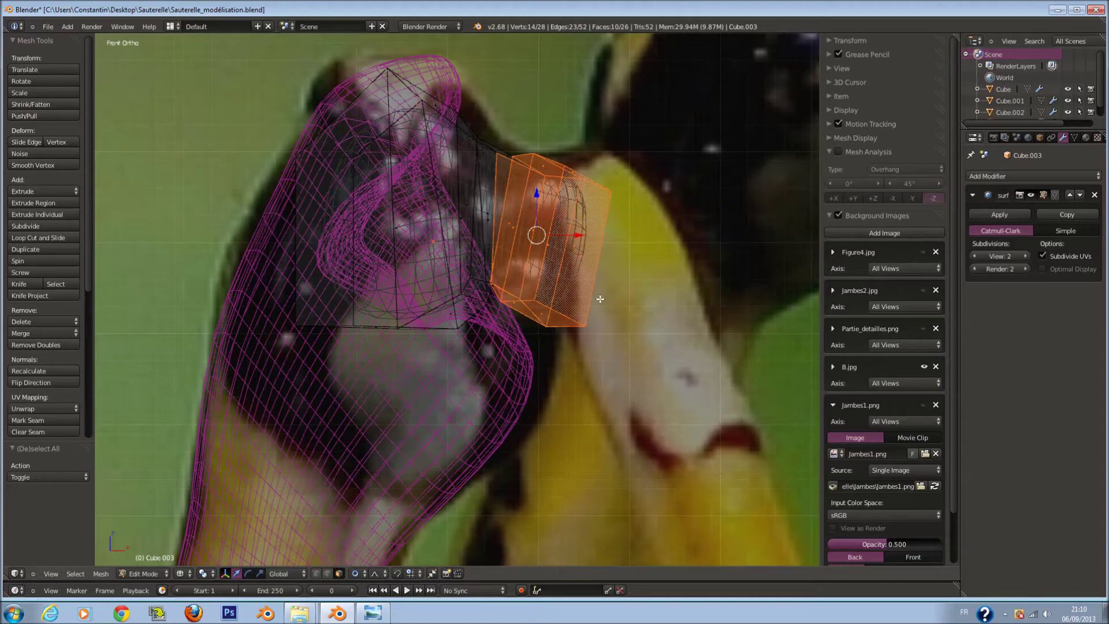
{"action": "key", "text": "g"}
{"action": "left_click", "coordinate": [607, 285]}
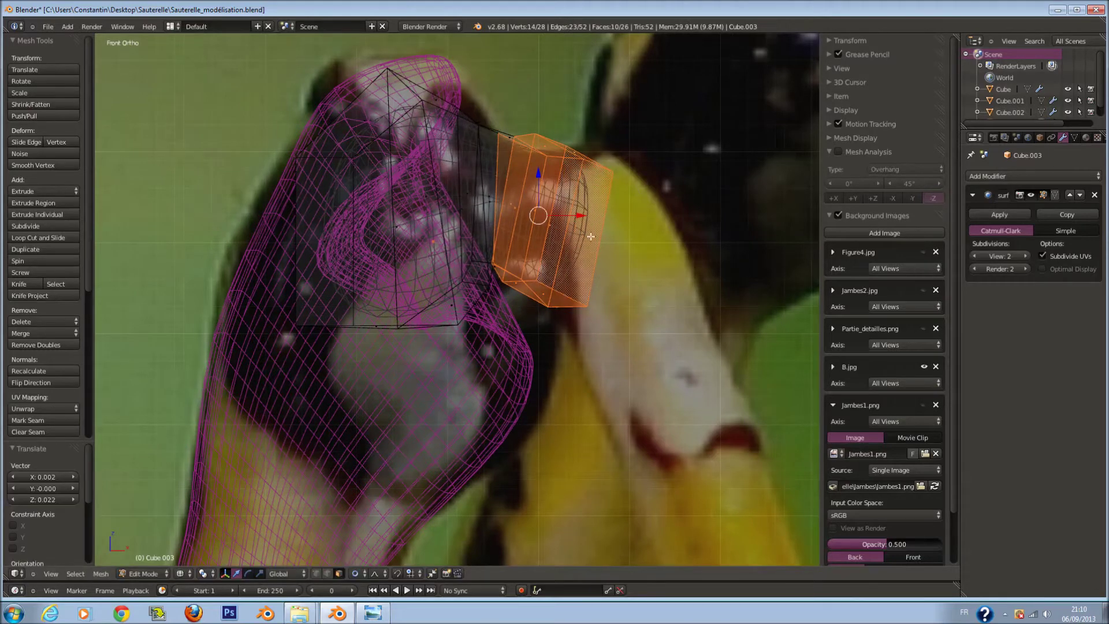
Extrude a new section from the tip's end face and save the file
{"action": "key", "text": "z"}
{"action": "right_click", "coordinate": [609, 239]}
{"action": "key", "text": "z"}
{"action": "key", "text": "e"}
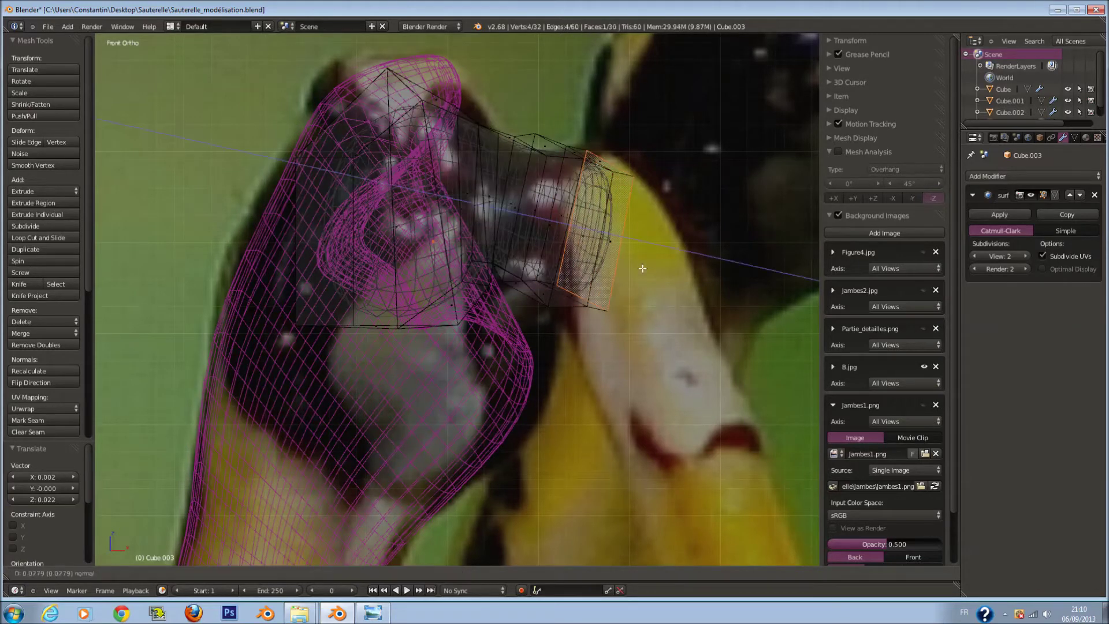
{"action": "left_click", "coordinate": [674, 271]}
{"action": "scroll", "coordinate": [664, 260], "scroll_direction": "down", "scroll_amount": 2}
{"action": "key", "text": "ctrl+s"}
Move the new end face down and right along the leg in the reference photo
{"action": "key", "text": "g"}
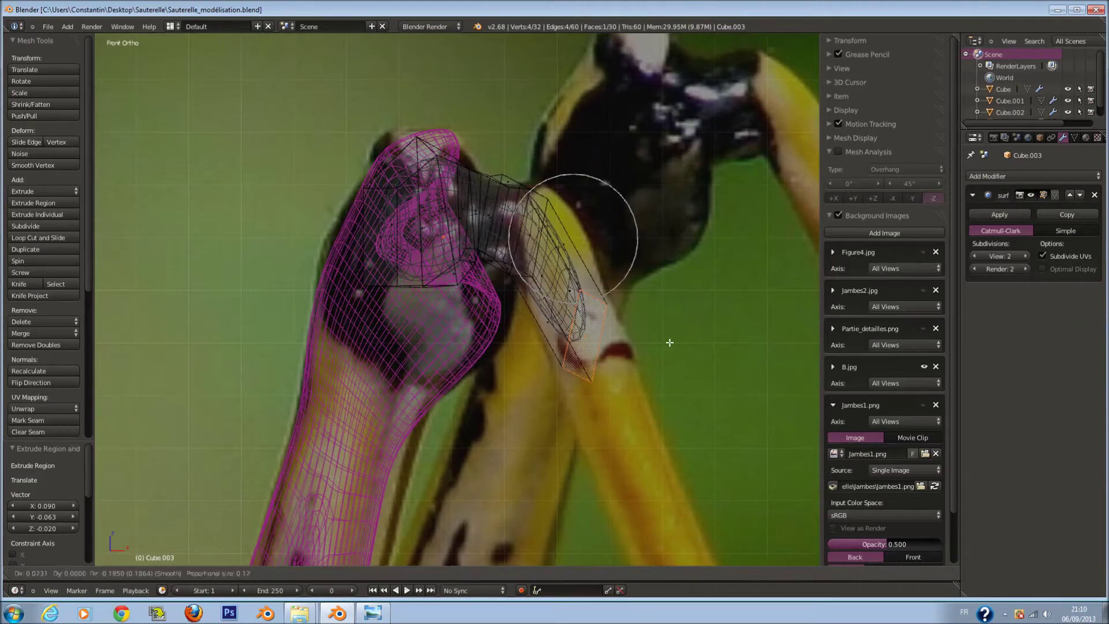
{"action": "left_click", "coordinate": [670, 341]}
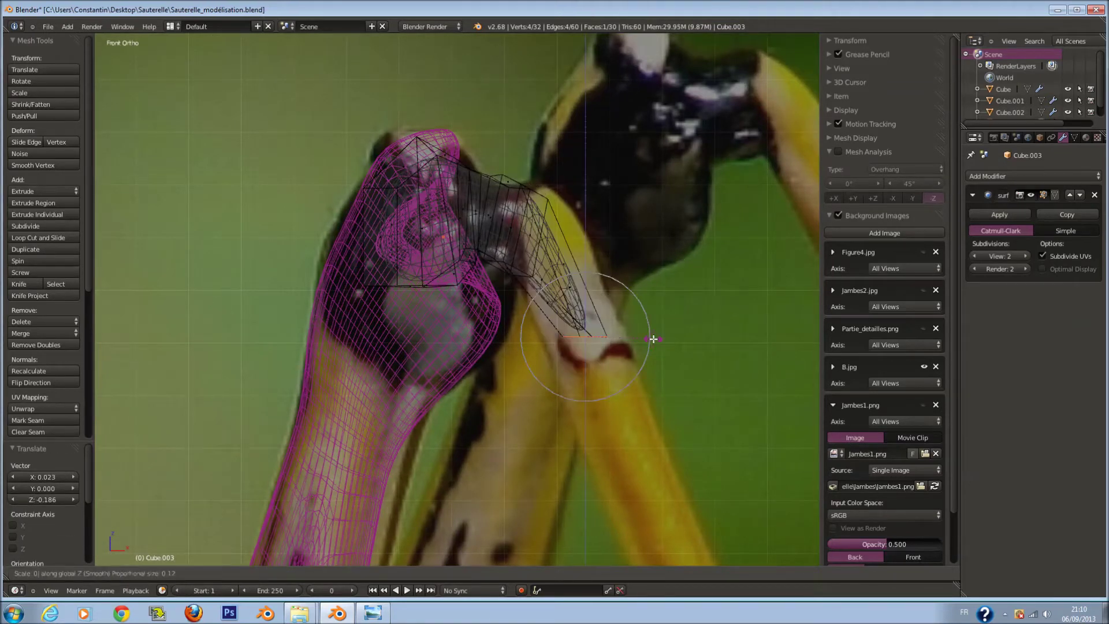
{"action": "right_click", "coordinate": [654, 339]}
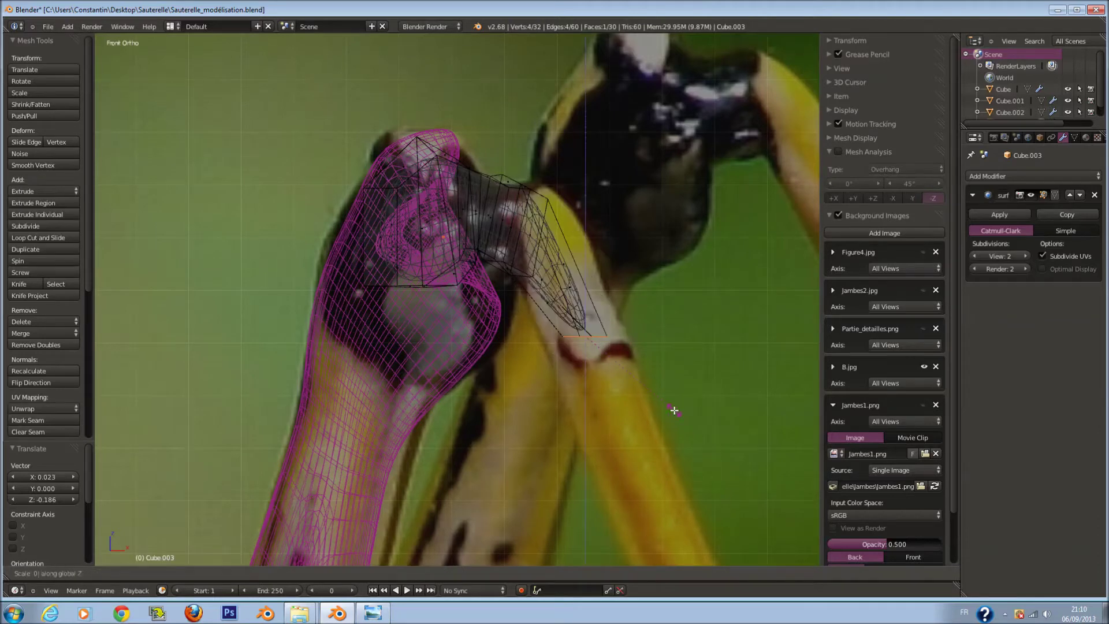
{"action": "key", "text": "g"}
{"action": "left_click", "coordinate": [699, 415]}
{"action": "middle_click_drag", "start_coordinate": [726, 363], "coordinate": [644, 386]}
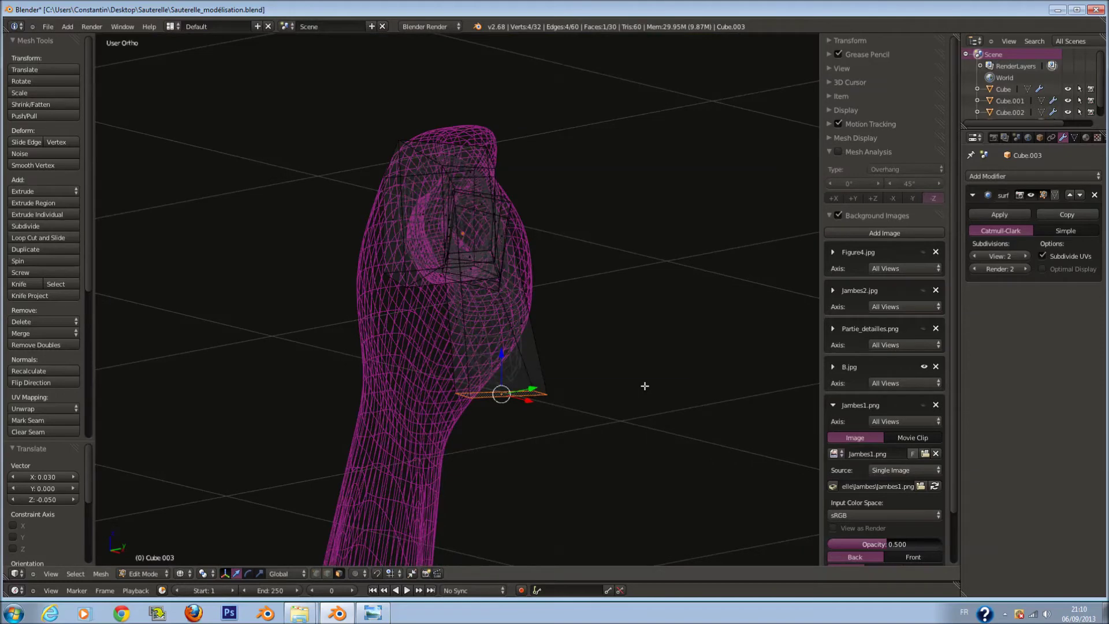
{"action": "key", "text": "KP_1"}
Add an edge loop across the extended section, enlarging and repositioning it
{"action": "scroll", "coordinate": [741, 280], "scroll_direction": "up", "scroll_amount": 2}
{"action": "key", "text": "a"}
{"action": "key", "text": "ctrl+r"}
{"action": "left_click", "coordinate": [624, 212]}
{"action": "left_click", "coordinate": [630, 119]}
{"action": "key", "text": "s"}
{"action": "left_click", "coordinate": [665, 271]}
{"action": "key", "text": "g"}
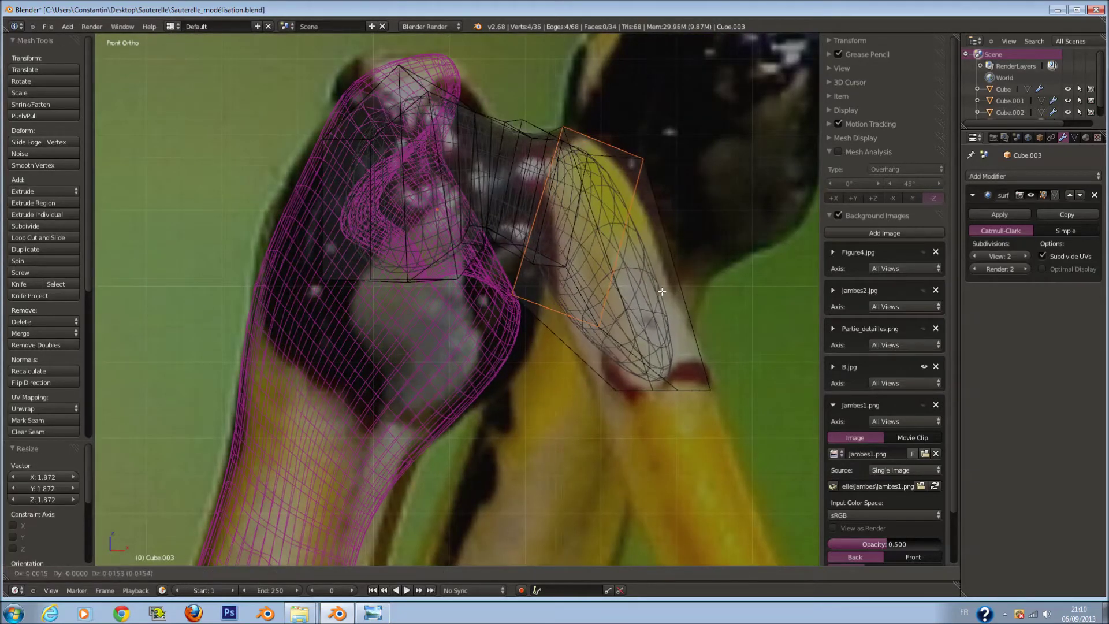
{"action": "left_click", "coordinate": [670, 277]}
Extrude the loop into a new lower section, then resize and position its end loop
{"action": "key", "text": "e"}
{"action": "left_click", "coordinate": [691, 347]}
{"action": "key", "text": "s"}
{"action": "left_click", "coordinate": [702, 376]}
{"action": "key", "text": "g"}
{"action": "left_click", "coordinate": [705, 380]}
Bend the end loop by rotating it about 29.6° and moving it into place
{"action": "key", "text": "z"}
{"action": "mouse_move", "coordinate": [705, 380]}
{"action": "middle_mouse_down"}
{"action": "mouse_move", "coordinate": [704, 354]}
{"action": "mouse_move", "coordinate": [750, 307]}
{"action": "mouse_move", "coordinate": [695, 356]}
{"action": "mouse_move", "coordinate": [684, 310]}
{"action": "middle_mouse_up"}
{"action": "key", "text": "r"}
{"action": "left_click", "coordinate": [745, 346]}
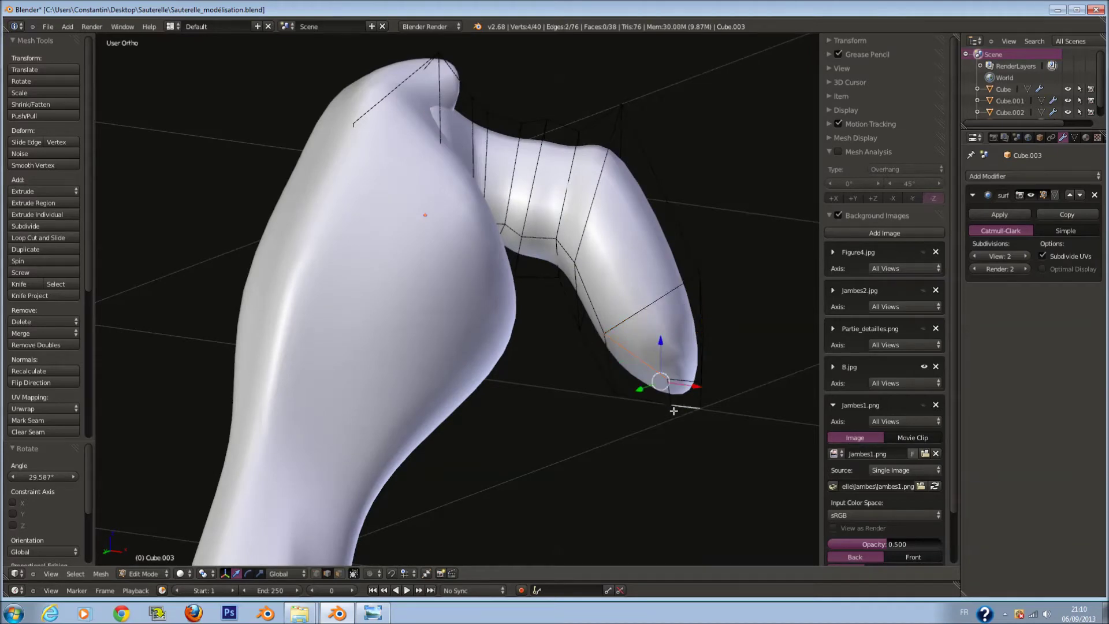
{"action": "key", "text": "g"}
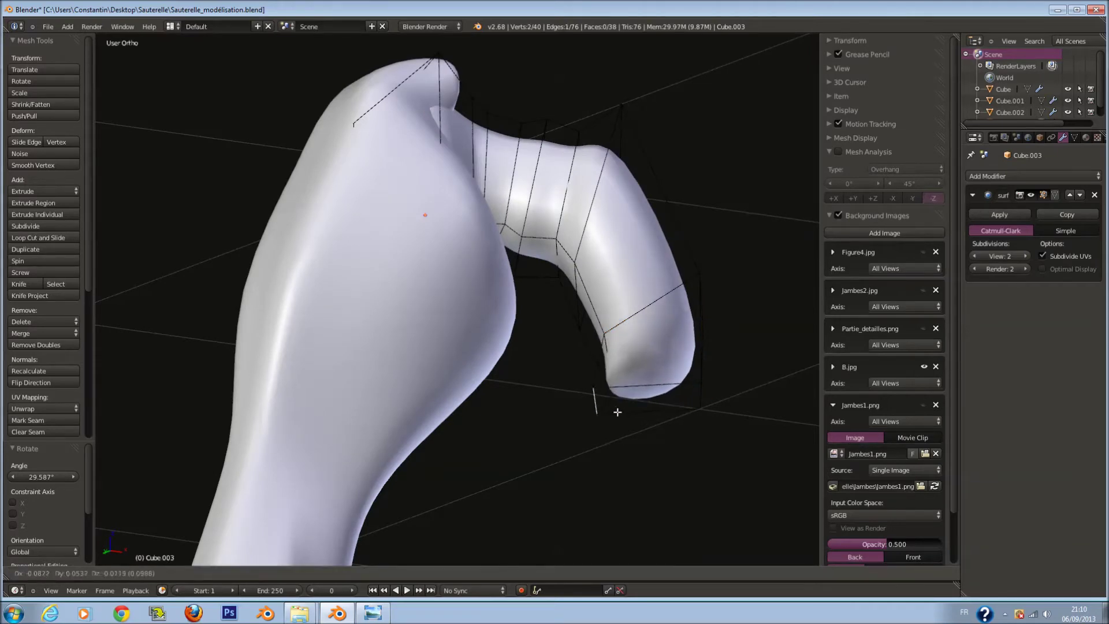
{"action": "left_click", "coordinate": [618, 412]}
{"action": "mouse_move", "coordinate": [617, 412]}
{"action": "middle_mouse_down"}
{"action": "mouse_move", "coordinate": [662, 294]}
{"action": "mouse_move", "coordinate": [606, 356]}
{"action": "middle_mouse_up"}
Add another edge loop in the bent section and flatten it along Y
{"action": "key", "text": "ctrl+r"}
{"action": "left_click", "coordinate": [662, 294]}
{"action": "key", "text": "s"}
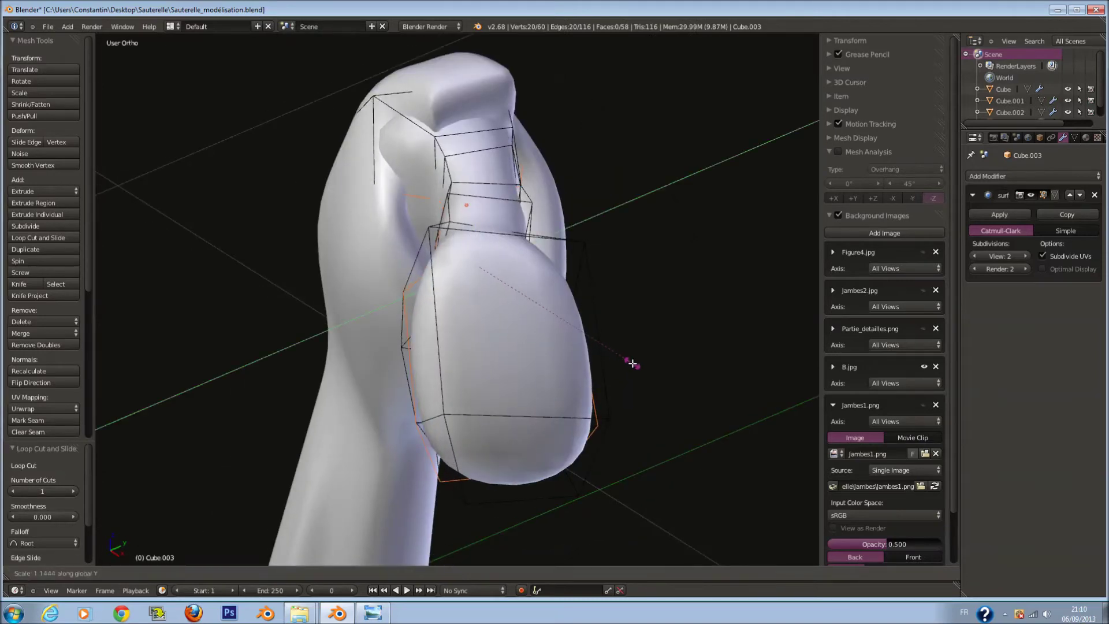
{"action": "left_click", "coordinate": [632, 365]}
{"action": "mouse_move", "coordinate": [632, 366]}
{"action": "middle_mouse_down"}
{"action": "mouse_move", "coordinate": [574, 363]}
{"action": "mouse_move", "coordinate": [543, 330]}
{"action": "middle_mouse_up"}
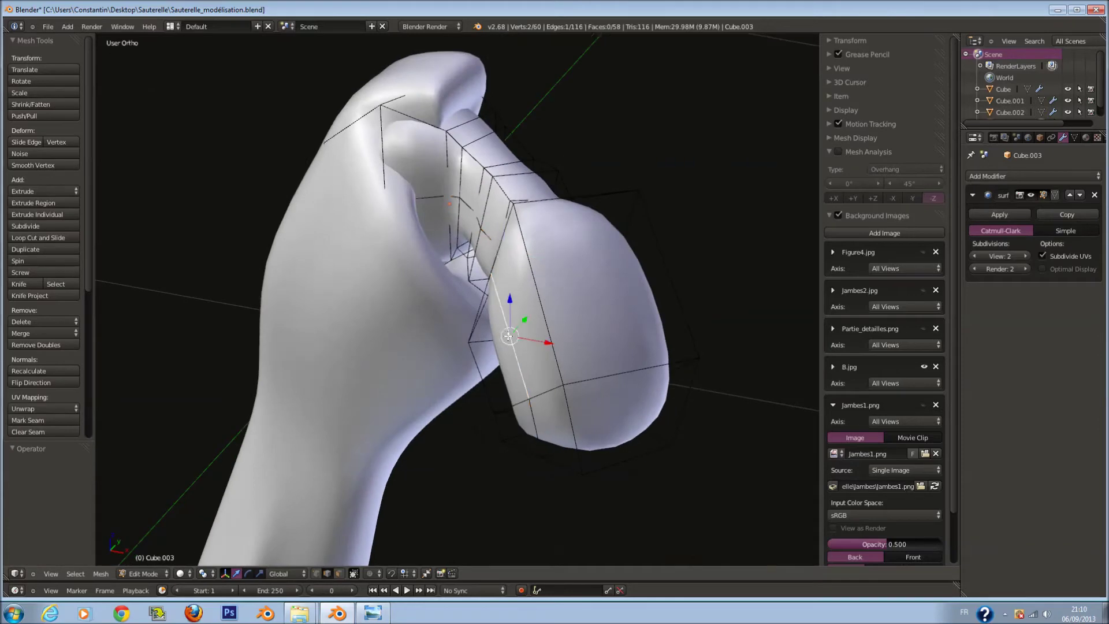
{"action": "middle_click_drag", "start_coordinate": [521, 339], "coordinate": [618, 327]}
{"action": "middle_click_drag", "start_coordinate": [603, 268], "coordinate": [587, 364]}
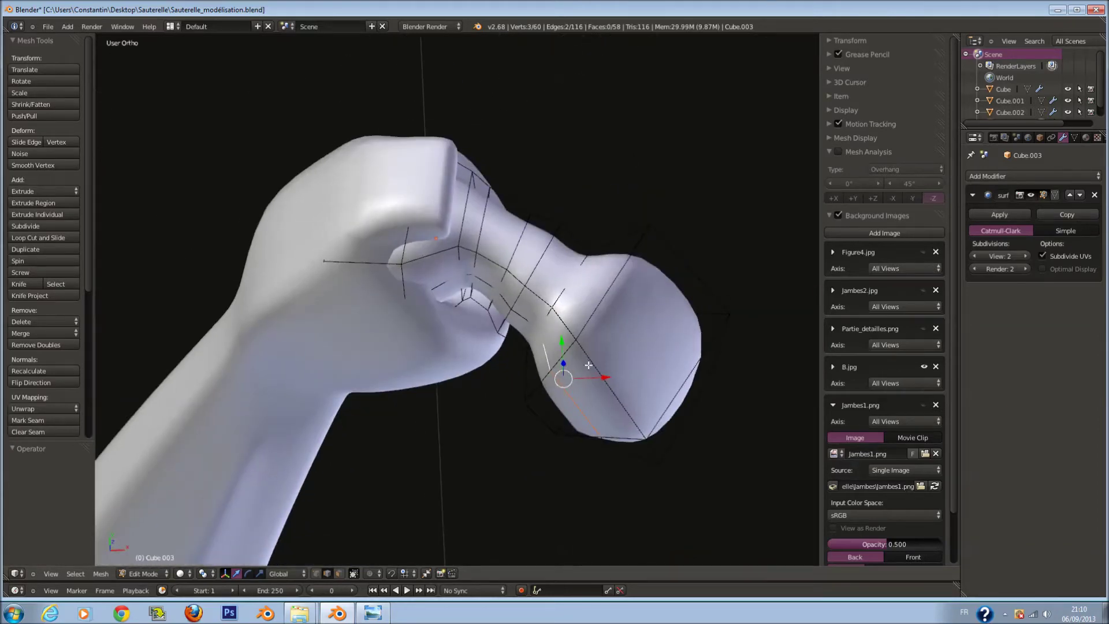
Nudge the joint vertices with proportional editing and apply one Smooth Vertex pass
{"action": "key", "text": "g"}
{"action": "left_click", "coordinate": [571, 384]}
{"action": "key", "text": "g"}
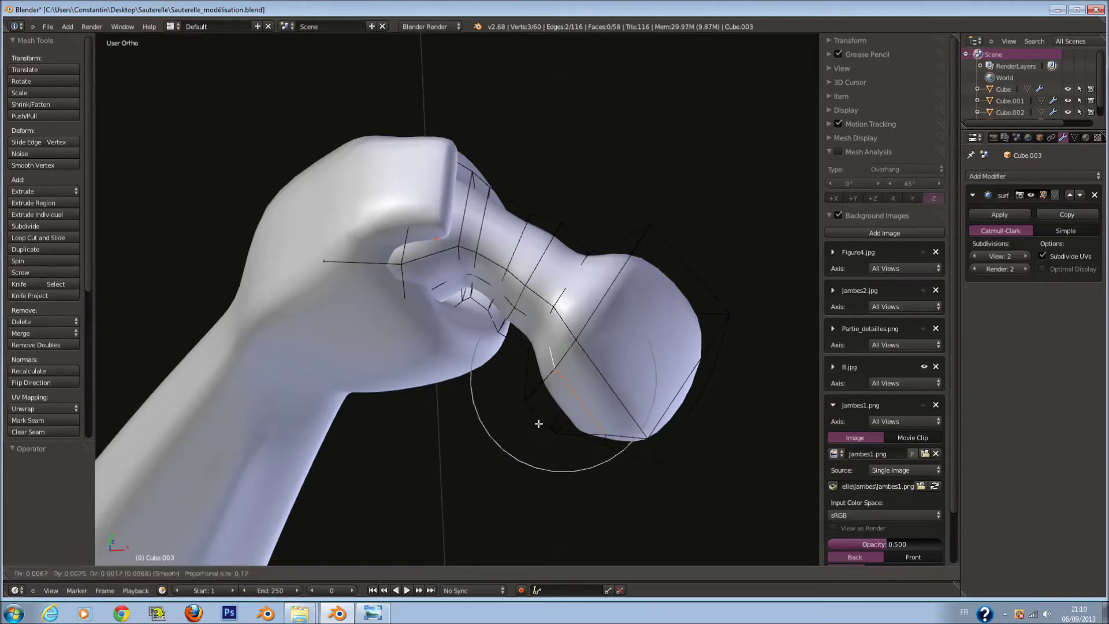
{"action": "left_click", "coordinate": [586, 416]}
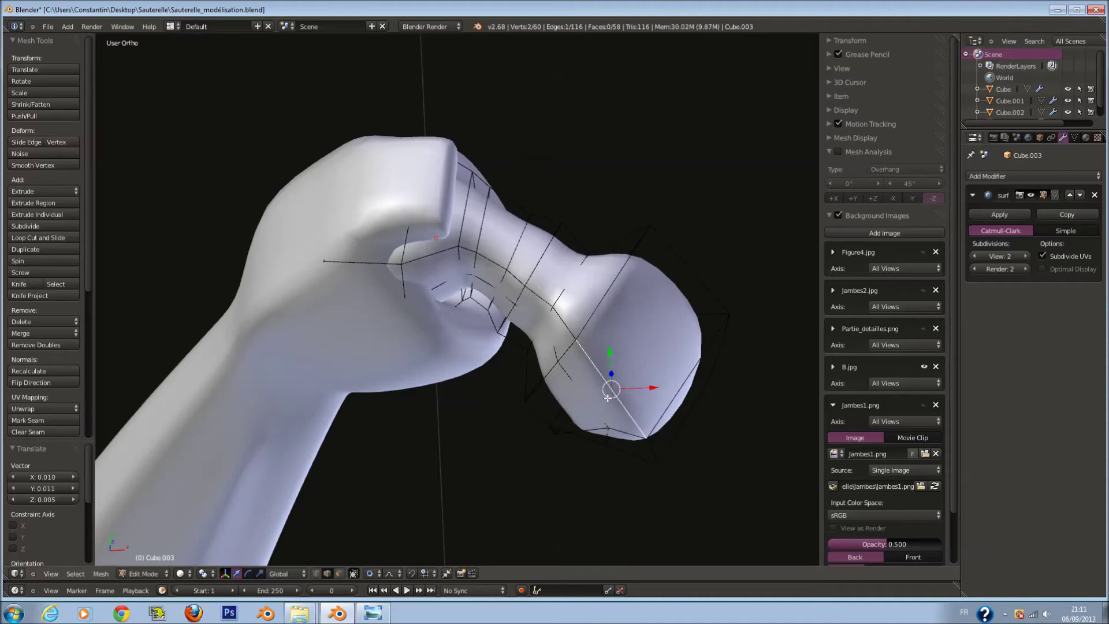
{"action": "middle_click_drag", "start_coordinate": [607, 318], "coordinate": [612, 299]}
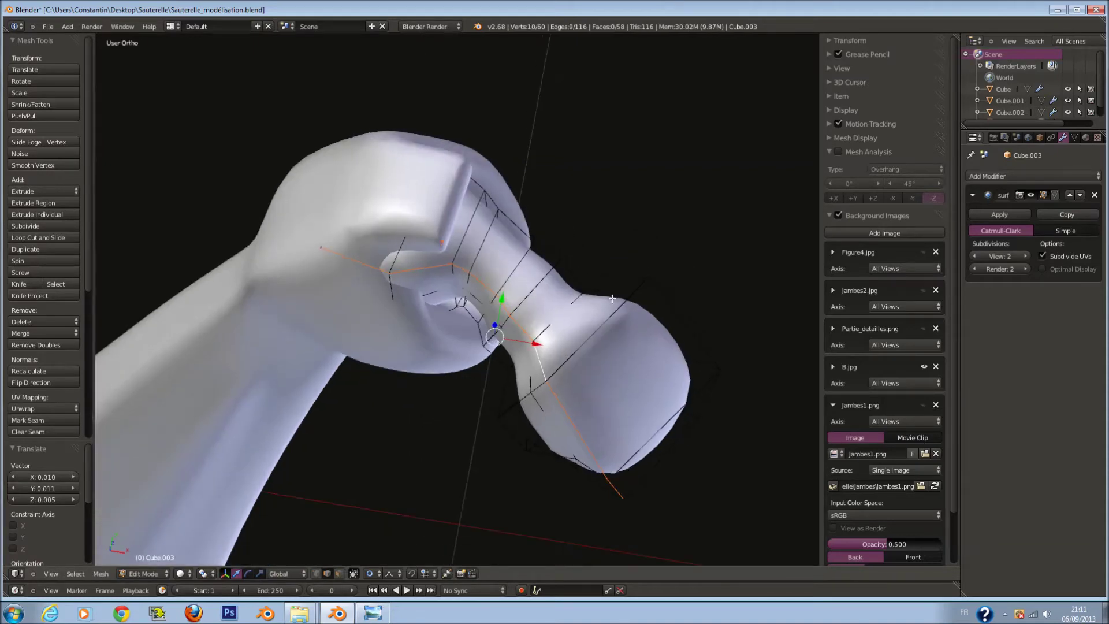
{"action": "middle_click_drag", "start_coordinate": [587, 358], "coordinate": [680, 252]}
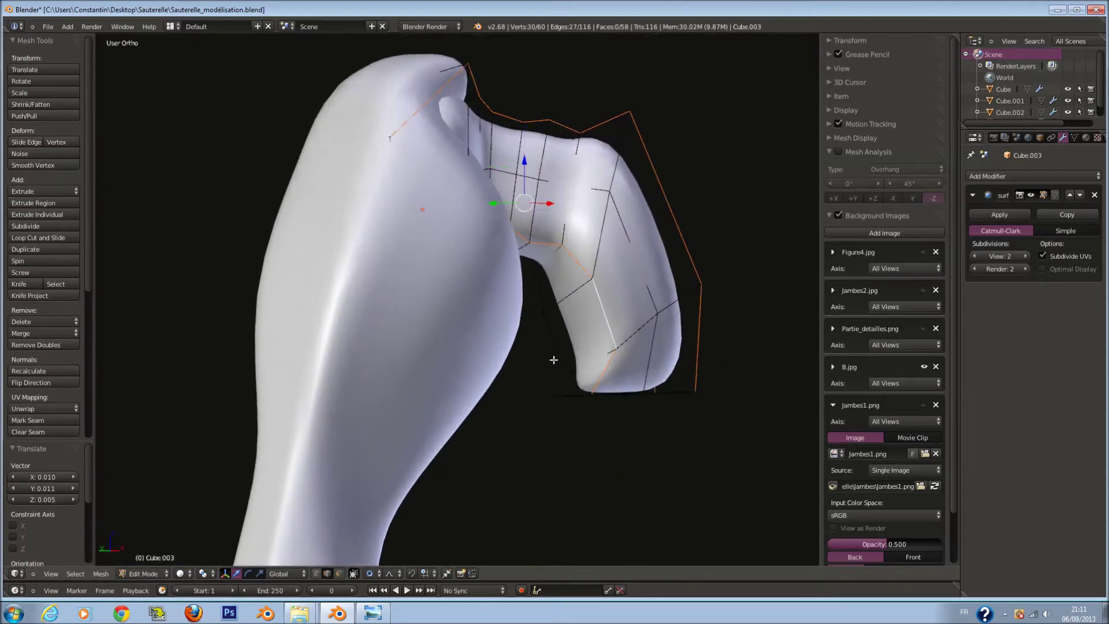
{"action": "left_click", "coordinate": [65, 163]}
{"action": "middle_click_drag", "start_coordinate": [439, 301], "coordinate": [514, 267]}
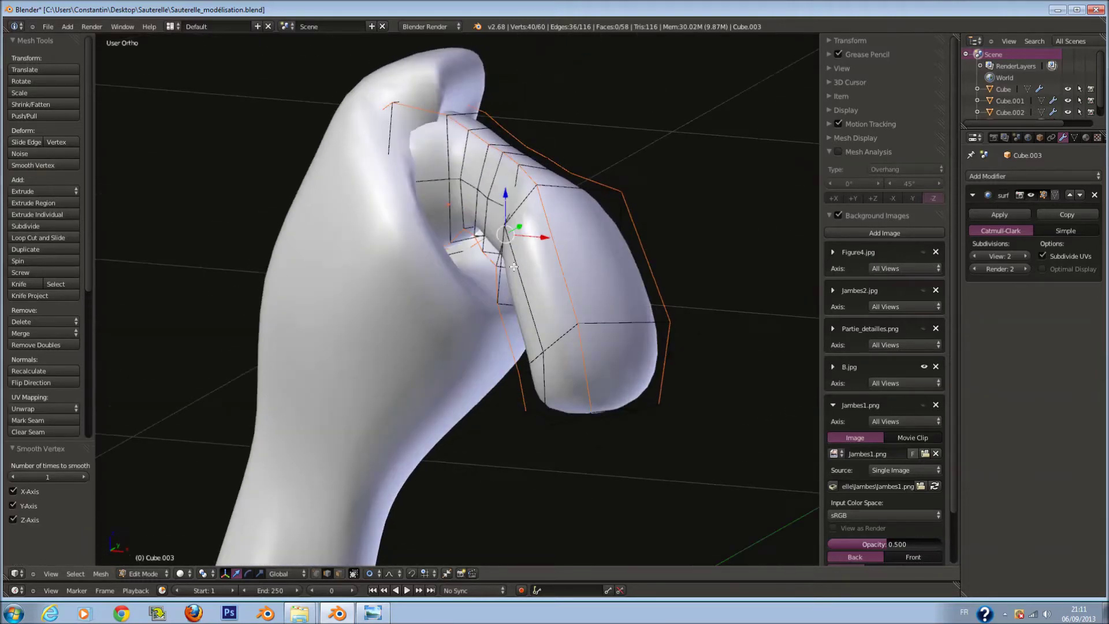
{"action": "key", "text": "KP_1"}
Circle-select the lower section and move it softly over the photo's leg
{"action": "key", "text": "a"}
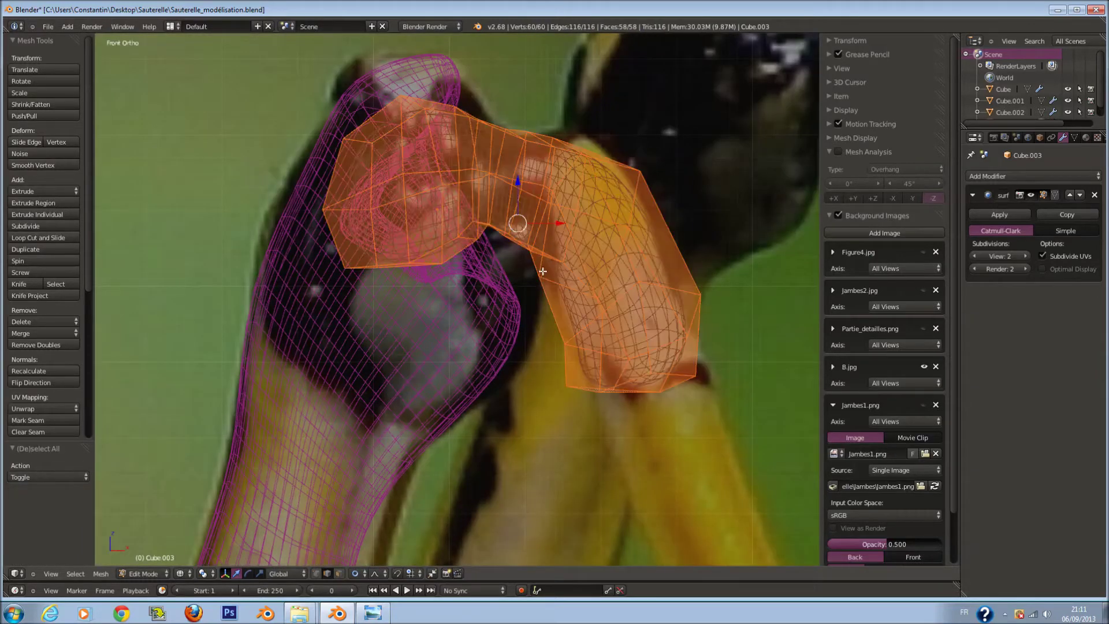
{"action": "key", "text": "a"}
{"action": "key", "text": "c"}
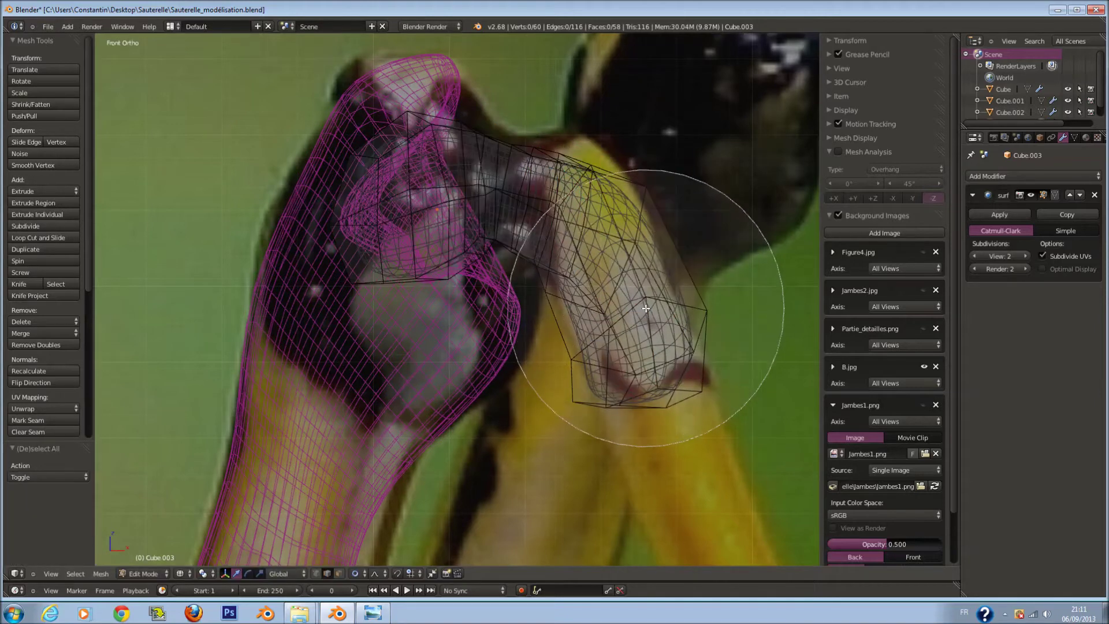
{"action": "left_click", "coordinate": [646, 309]}
{"action": "key", "text": "Escape"}
{"action": "key", "text": "g"}
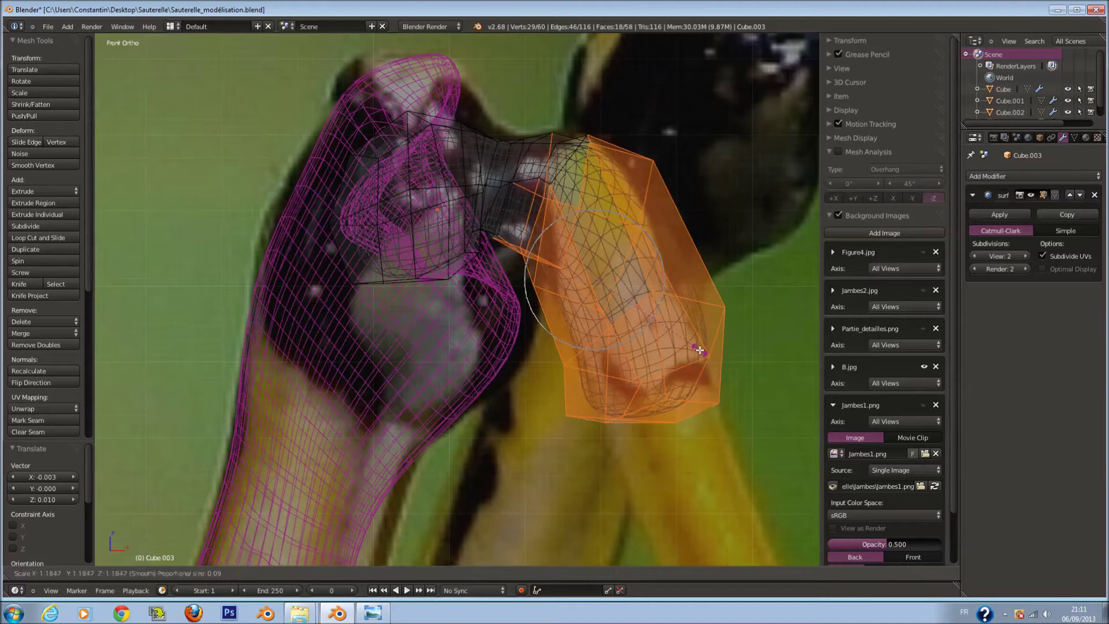
{"action": "left_click", "coordinate": [674, 376]}
Circle-select the lowest vertices, then move and scale them with proportional editing
{"action": "key", "text": "a"}
{"action": "key", "text": "c"}
{"action": "scroll", "coordinate": [675, 377], "scroll_direction": "up", "scroll_amount": 3}
{"action": "left_click", "coordinate": [670, 387]}
{"action": "key", "text": "Escape"}
{"action": "key", "text": "g"}
{"action": "left_click", "coordinate": [699, 353]}
{"action": "key", "text": "s"}
{"action": "left_click", "coordinate": [701, 352]}
Circle-select the upper vertices of the bend and rotate them slightly
{"action": "key", "text": "a"}
{"action": "key", "text": "c"}
{"action": "left_click", "coordinate": [514, 191]}
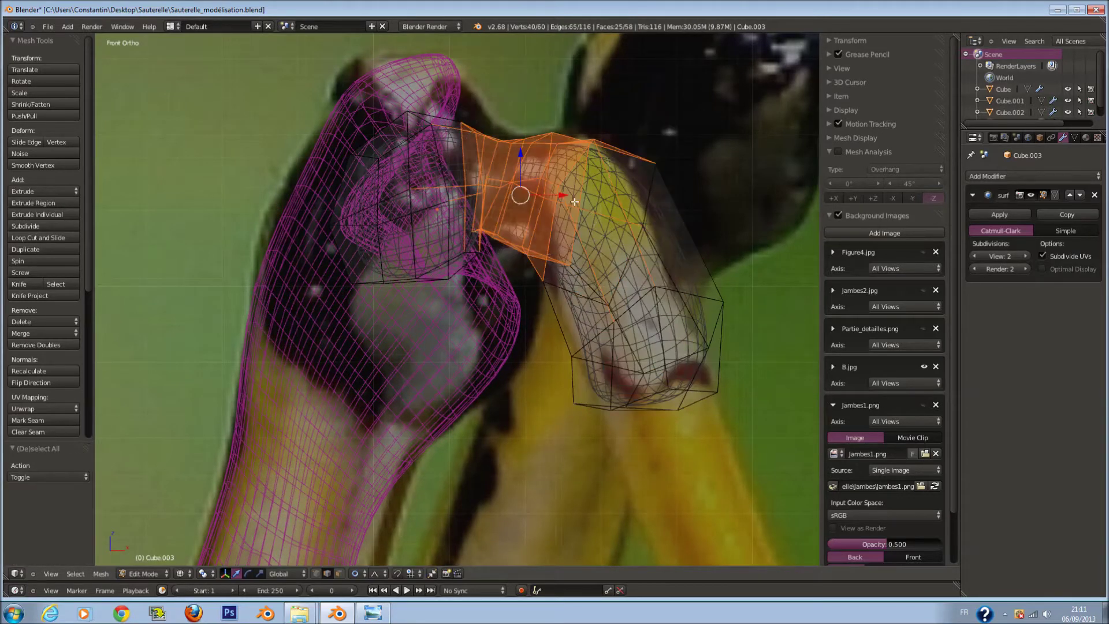
{"action": "key", "text": "Escape"}
{"action": "key", "text": "r"}
{"action": "left_click", "coordinate": [637, 206]}
Re-enter Edit Mode and select the end faces of the bent section
{"action": "key", "text": "z"}
{"action": "key", "text": "Tab"}
{"action": "key", "text": "Tab"}
{"action": "key", "text": "z"}
{"action": "key", "text": "z"}
{"action": "mouse_move", "coordinate": [520, 300]}
{"action": "middle_mouse_down"}
{"action": "mouse_move", "coordinate": [565, 260]}
{"action": "mouse_move", "coordinate": [572, 289]}
{"action": "middle_mouse_up"}
{"action": "key", "text": "a"}
{"action": "right_click", "coordinate": [570, 286]}
Save over Sauterelle_modélisation.blend and return to the wireframe front view
{"action": "key", "text": "ctrl+s"}
{"action": "left_click", "coordinate": [567, 306]}
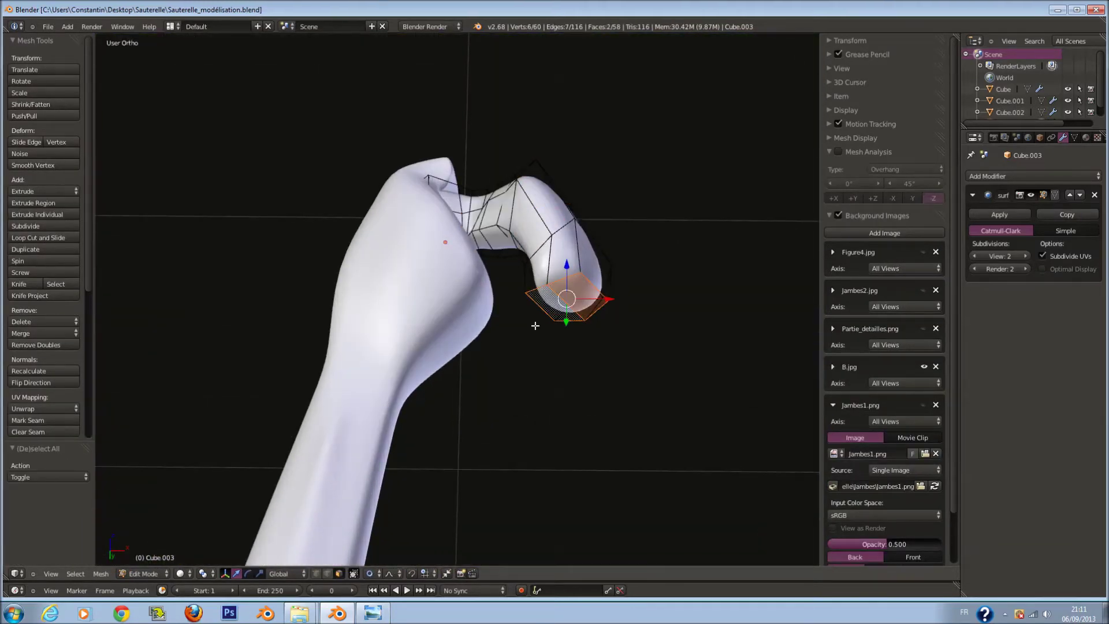
{"action": "key", "text": "KP_1"}
{"action": "key", "text": "z"}
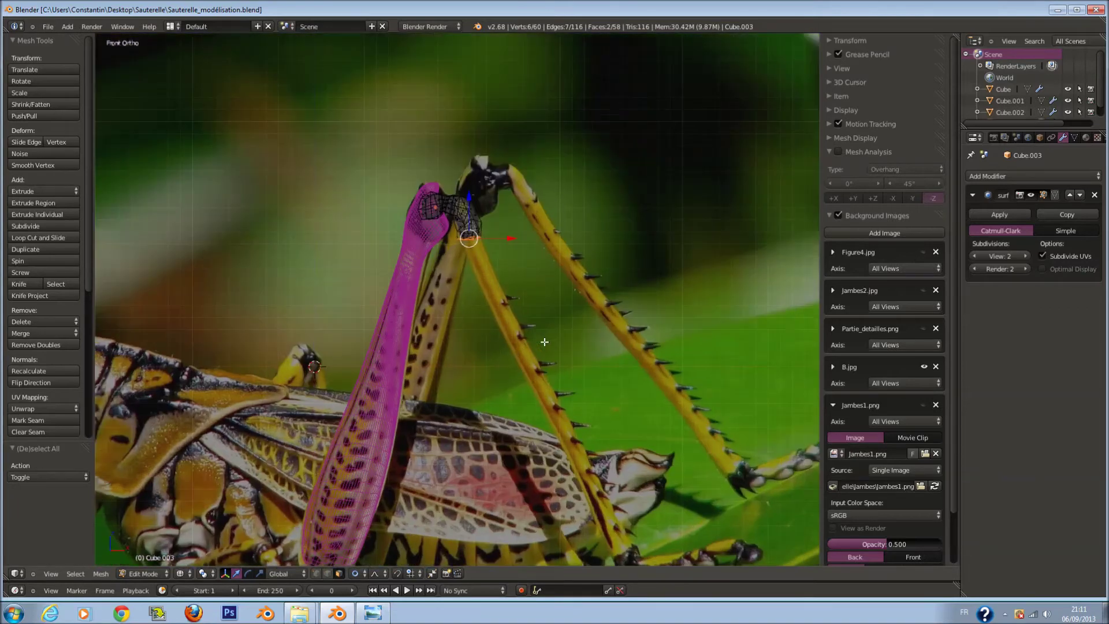
{"action": "middle_click_drag", "start_coordinate": [545, 342], "coordinate": [521, 321], "text": "shift"}
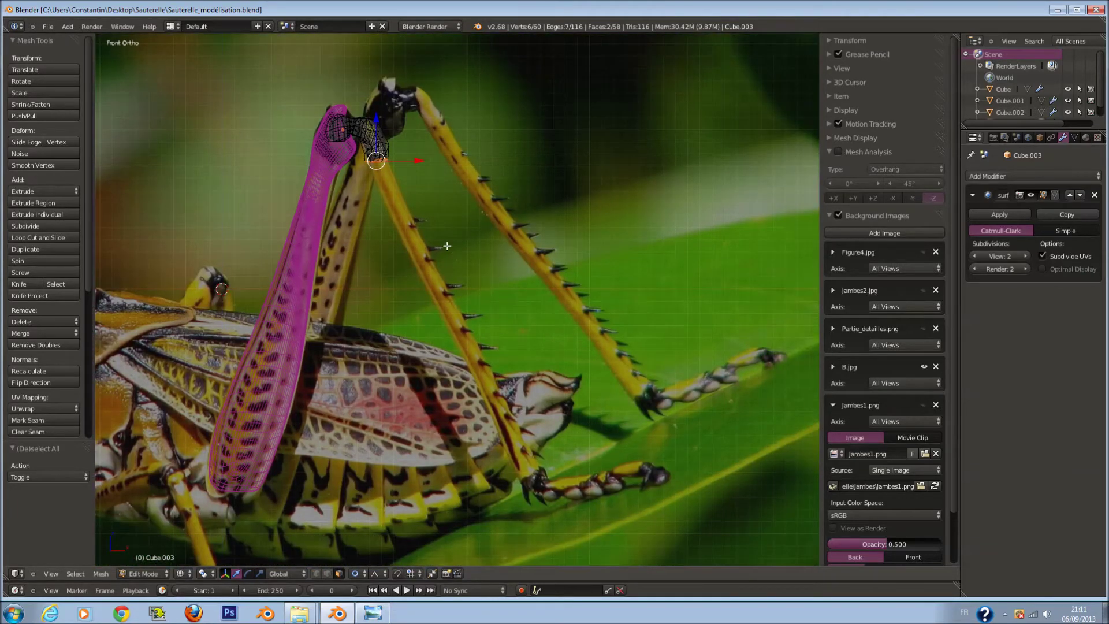
Move the end faces and extrude a new segment down along the tibia
{"action": "key", "text": "g"}
{"action": "left_click", "coordinate": [451, 252]}
{"action": "key", "text": "e"}
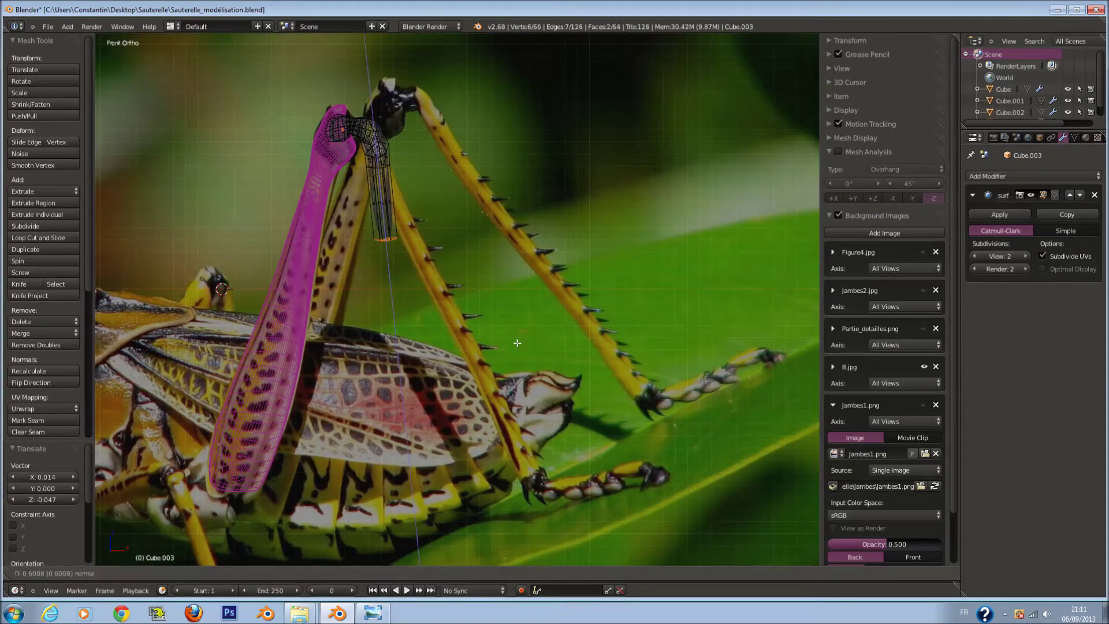
{"action": "left_click", "coordinate": [647, 506]}
{"action": "key", "text": "KP_Decimal"}
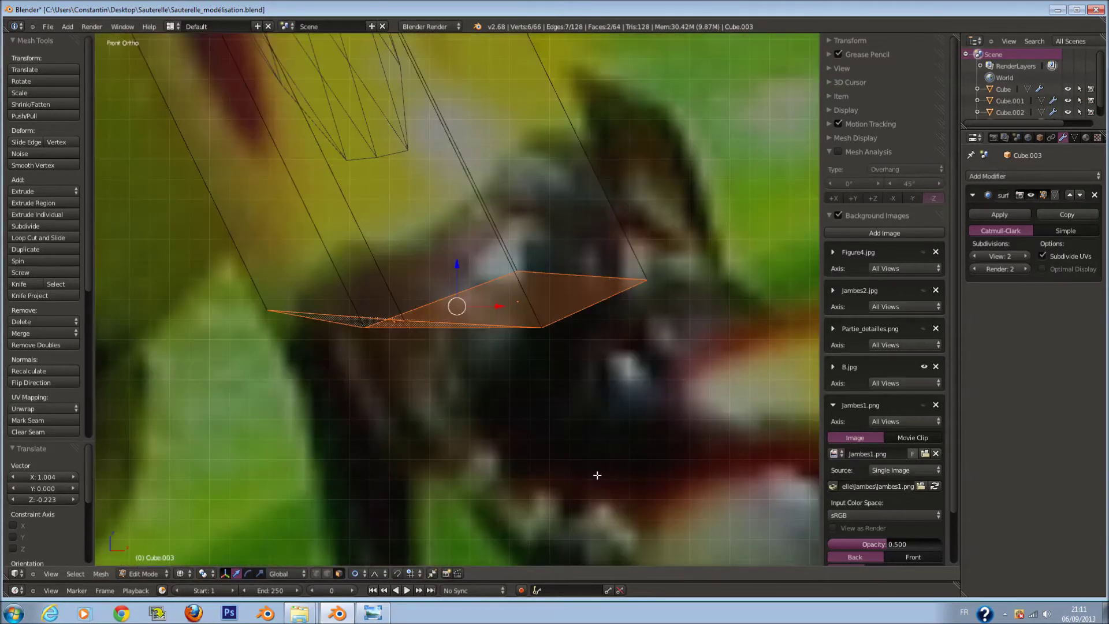
Align the end face with the tibia tip and extrude a short resized end
{"action": "key", "text": "g"}
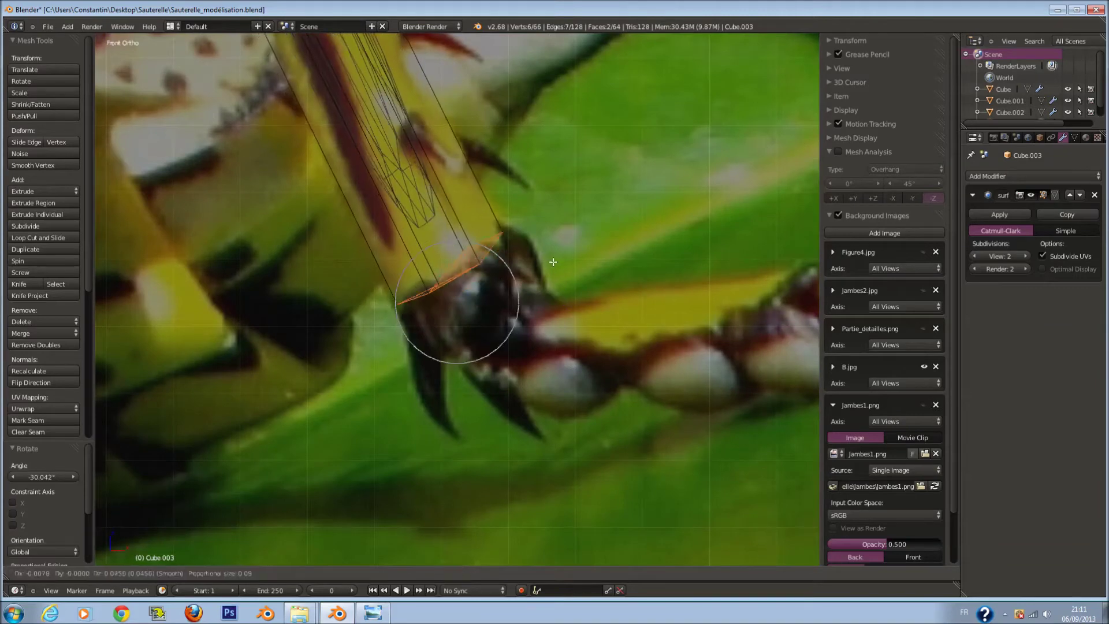
{"action": "left_click", "coordinate": [549, 257]}
{"action": "key", "text": "e"}
{"action": "left_click", "coordinate": [526, 271]}
{"action": "key", "text": "s"}
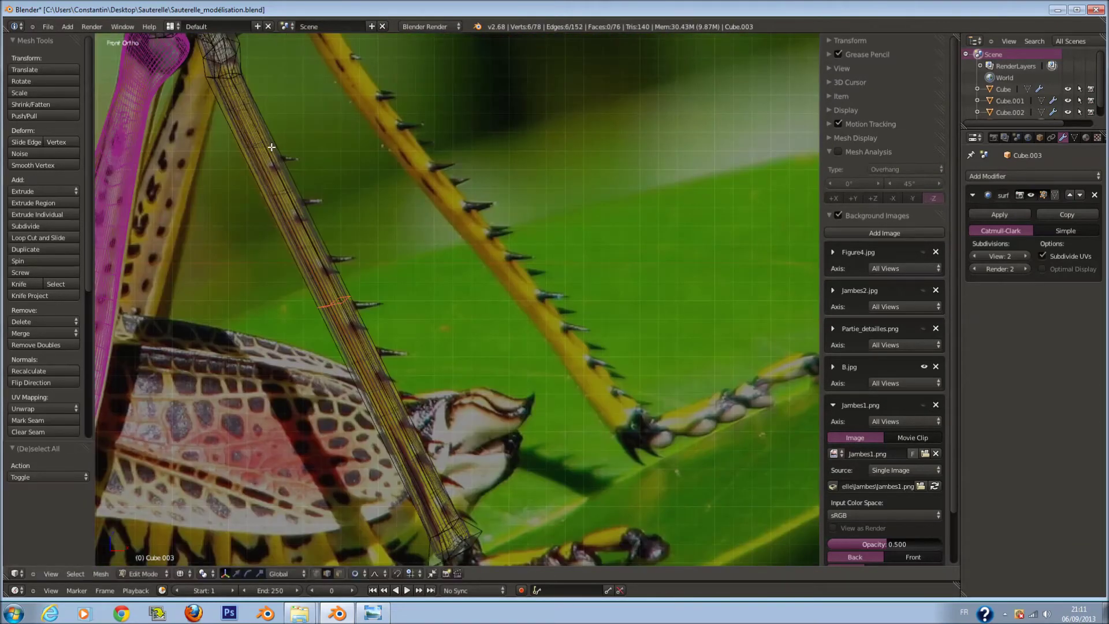
Cut a new edge loop into the tibia, scale it, and select the bottom loop
{"action": "left_click", "coordinate": [271, 147]}
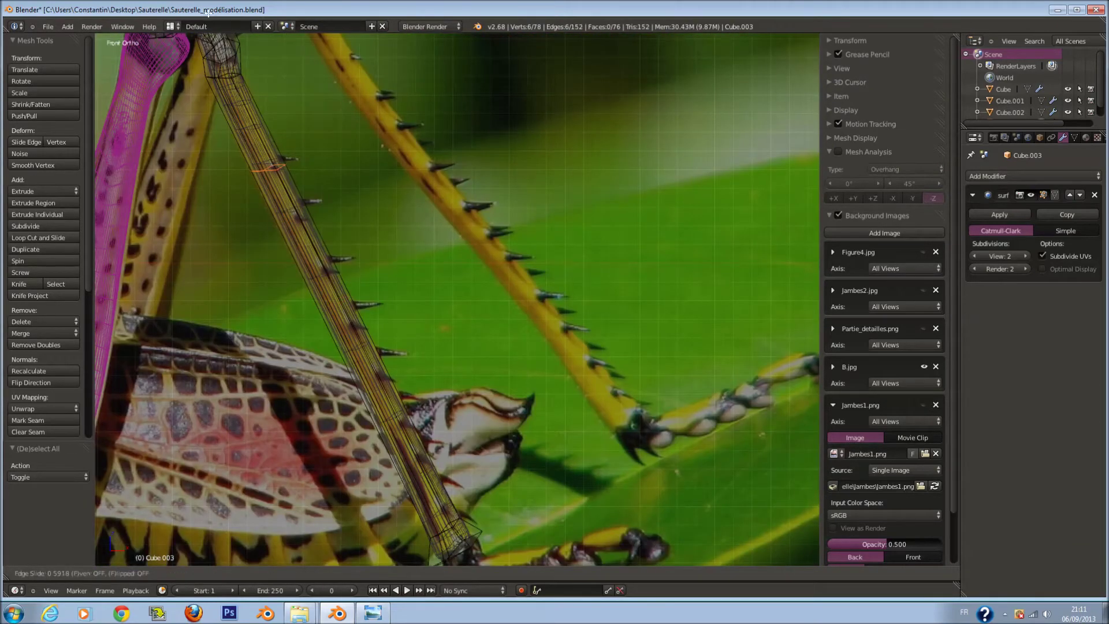
{"action": "key", "text": "Return"}
{"action": "key", "text": "s"}
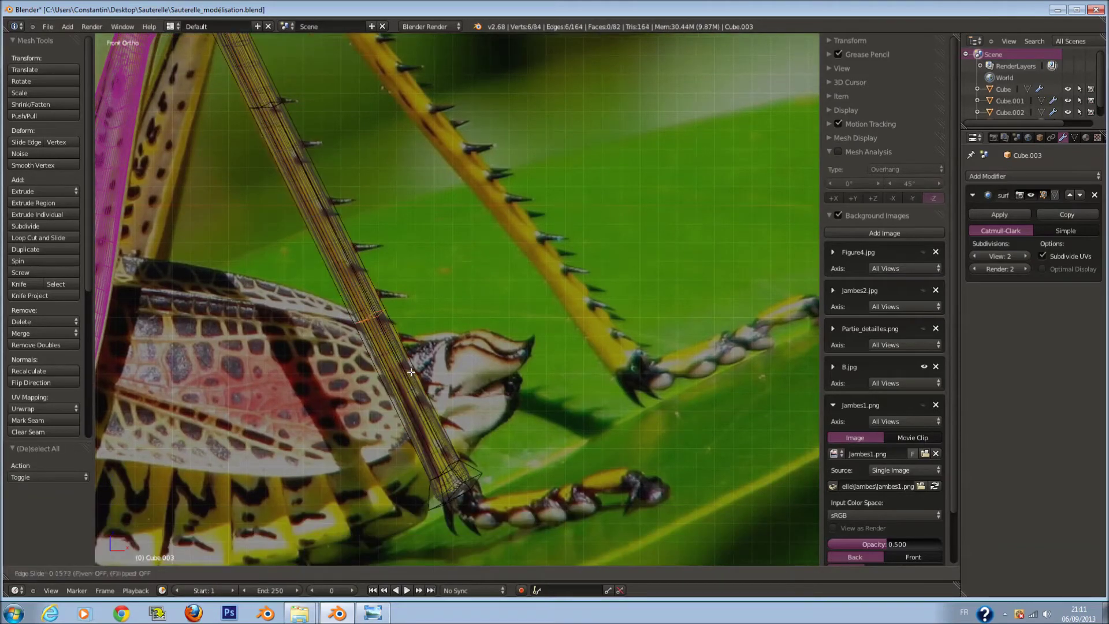
{"action": "left_click", "coordinate": [445, 370]}
{"action": "key", "text": "a"}
{"action": "right_click", "coordinate": [454, 465], "text": "alt"}
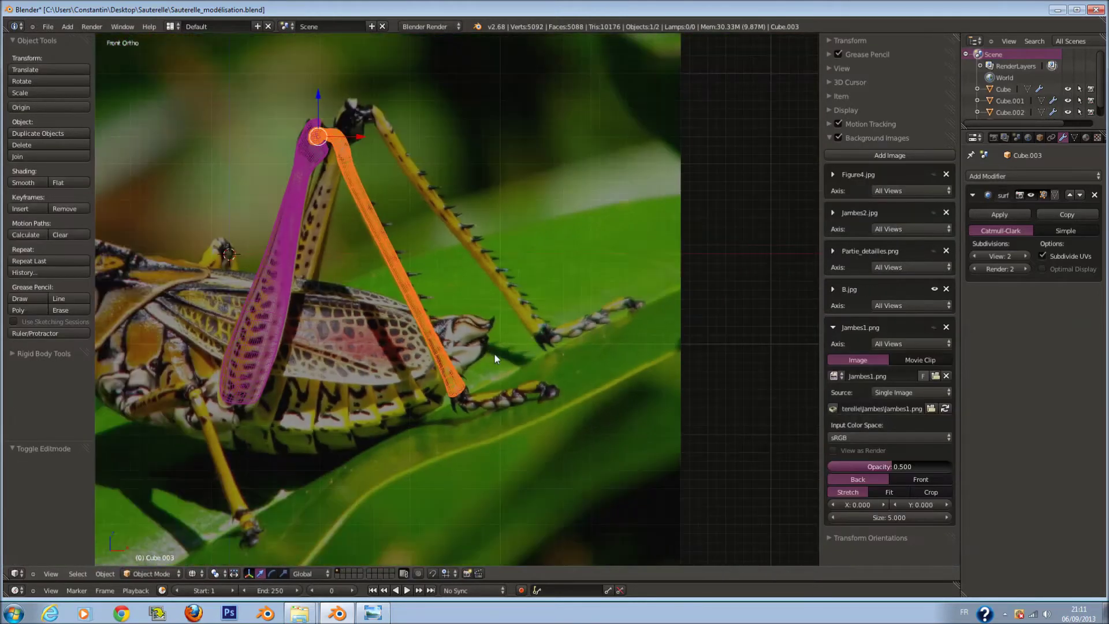
Leave mesh editing and view the legs as wireframe in front view
{"action": "key", "text": "a"}
{"action": "middle_click_drag", "start_coordinate": [458, 293], "coordinate": [522, 301]}
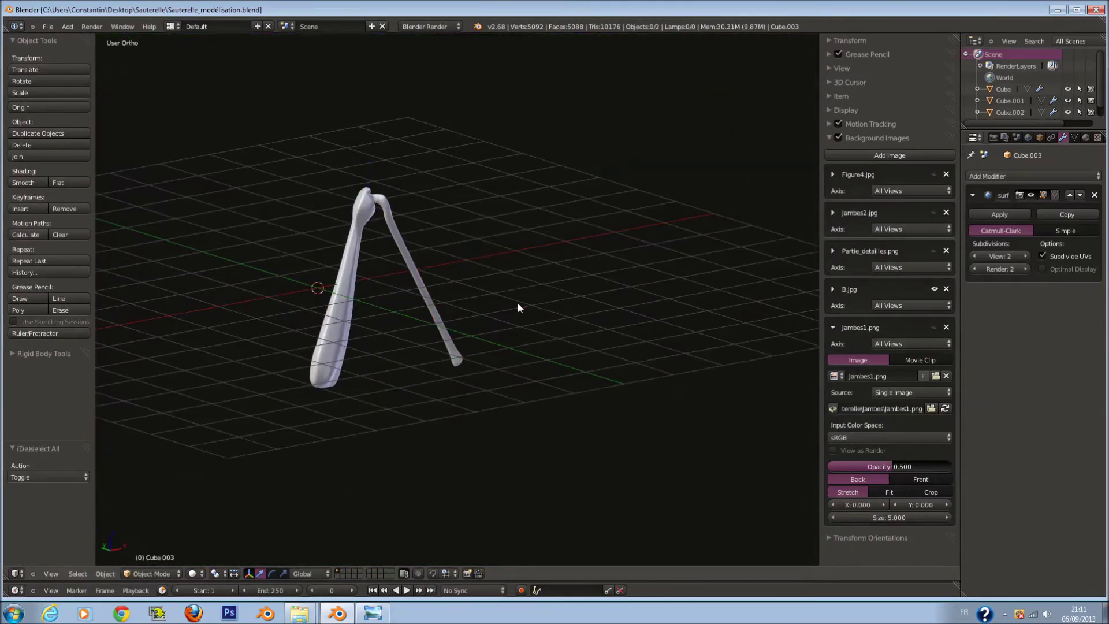
{"action": "key", "text": "KP_1"}
{"action": "key", "text": "z"}
{"action": "scroll", "coordinate": [317, 202], "scroll_direction": "up", "scroll_amount": 2}
{"action": "scroll", "coordinate": [366, 182], "scroll_direction": "up", "scroll_amount": 2}
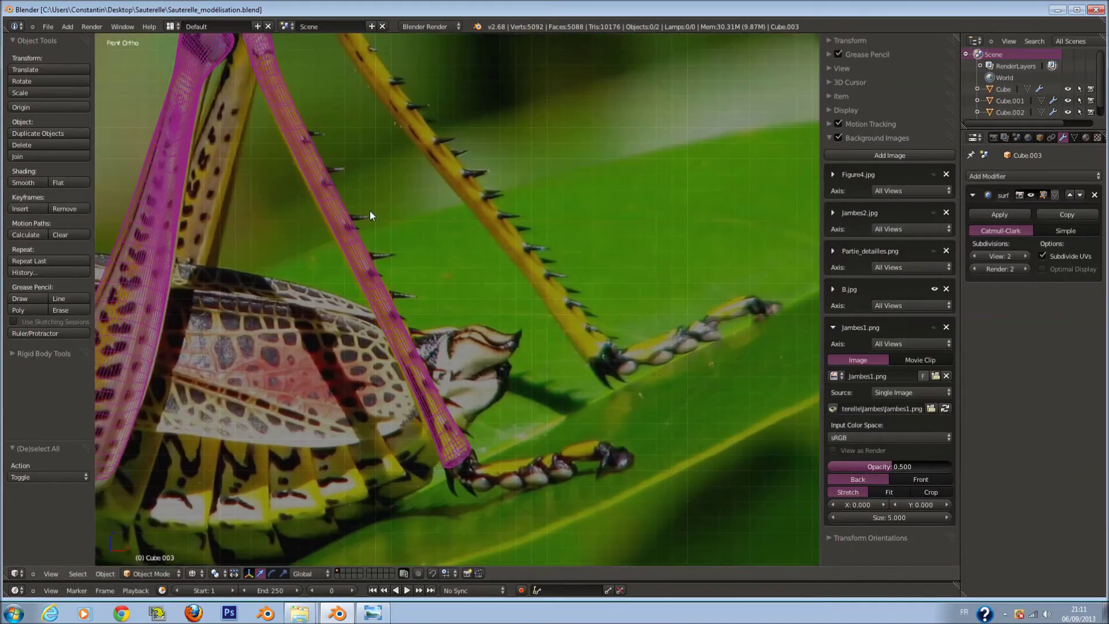
Select the tibia and move it back over the reference leg
{"action": "scroll", "coordinate": [370, 210], "scroll_direction": "down", "scroll_amount": 2}
{"action": "right_click", "coordinate": [397, 283]}
{"action": "key", "text": "g"}
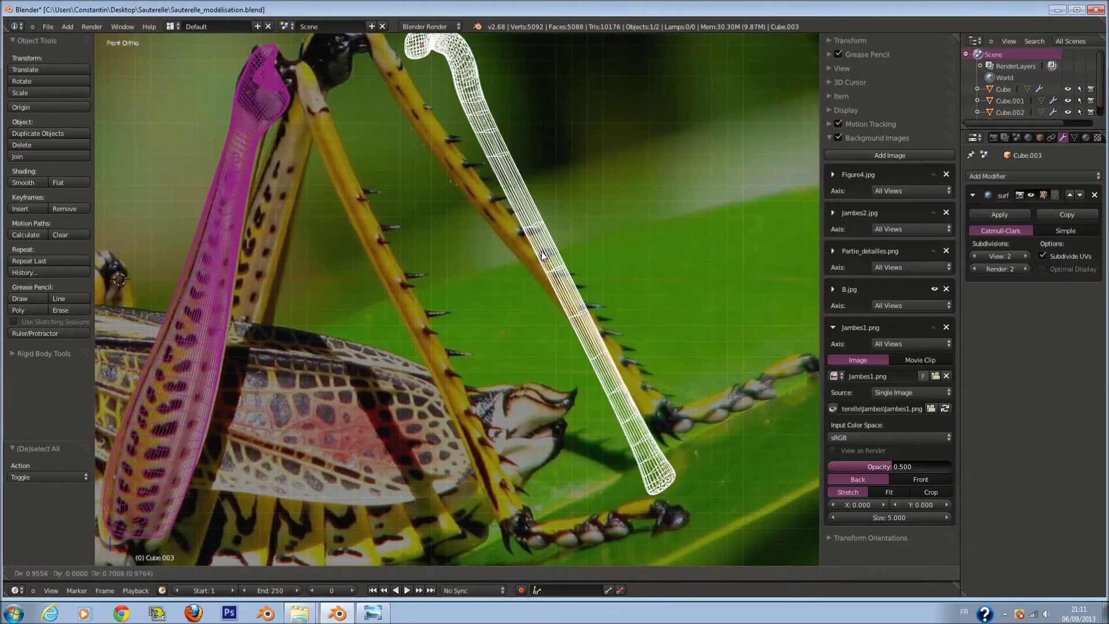
{"action": "left_click", "coordinate": [446, 285]}
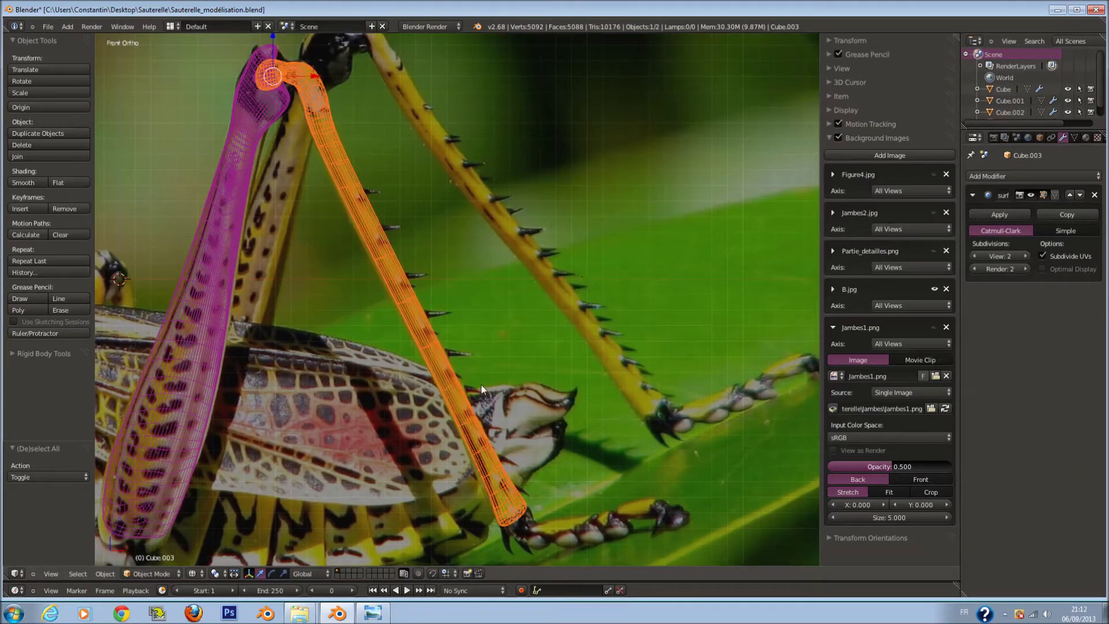
{"action": "key", "text": "z"}
{"action": "middle_click_drag", "start_coordinate": [481, 389], "coordinate": [418, 341]}
{"action": "scroll", "coordinate": [418, 341], "scroll_direction": "up", "scroll_amount": 3}
In Edit Mode, add an edge loop near the tibia's top and scale it
{"action": "key", "text": "Tab"}
{"action": "key", "text": "ctrl+r"}
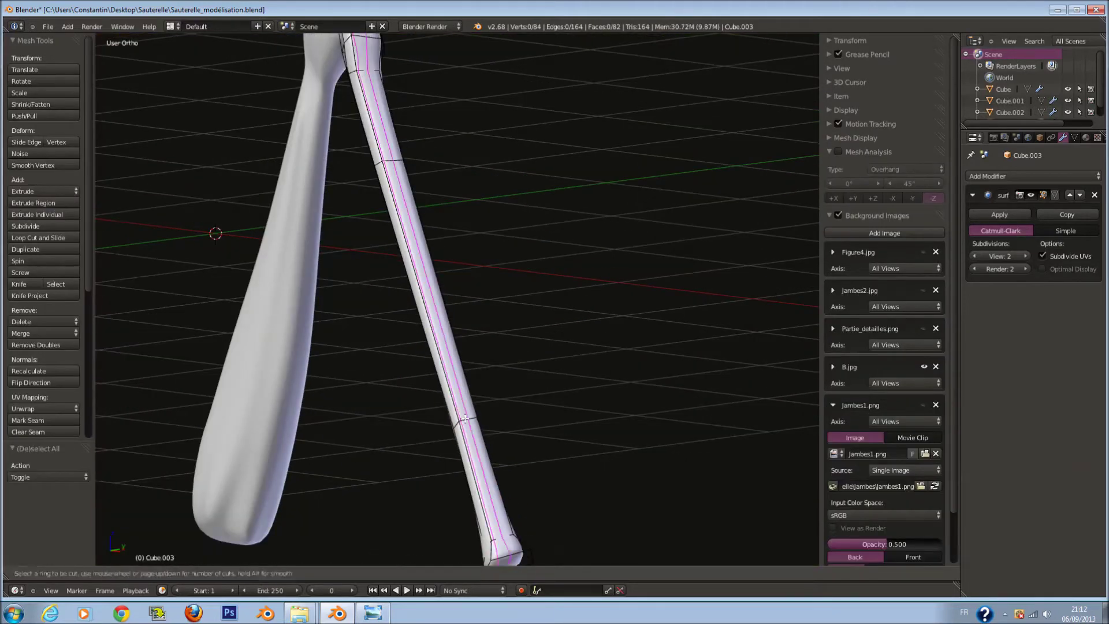
{"action": "left_click", "coordinate": [465, 418]}
{"action": "middle_click_drag", "start_coordinate": [538, 414], "coordinate": [601, 414]}
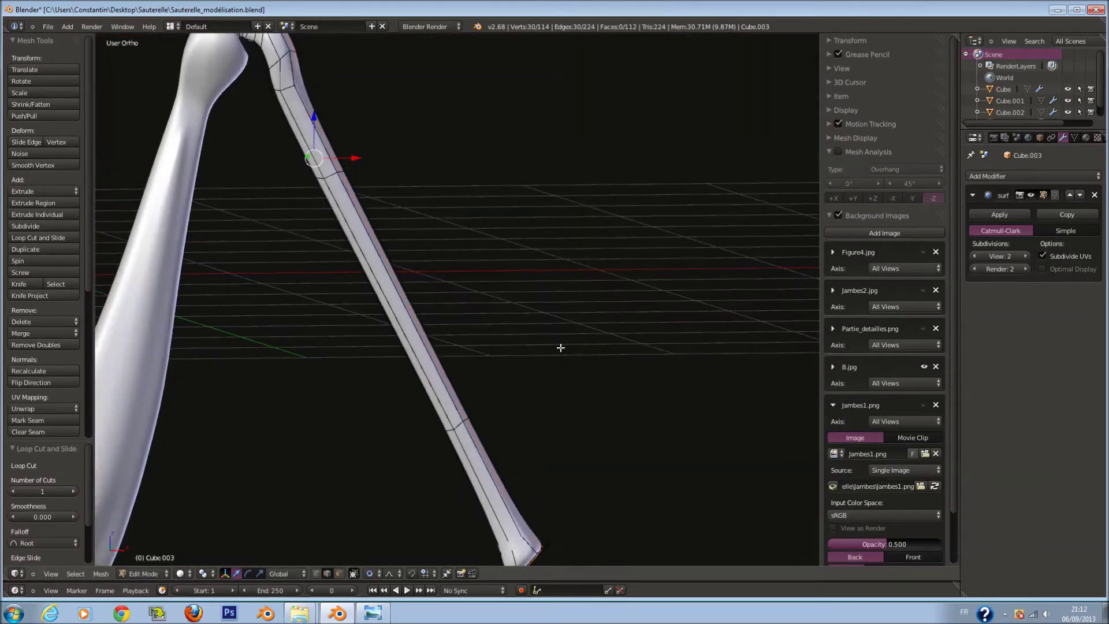
{"action": "key", "text": "s"}
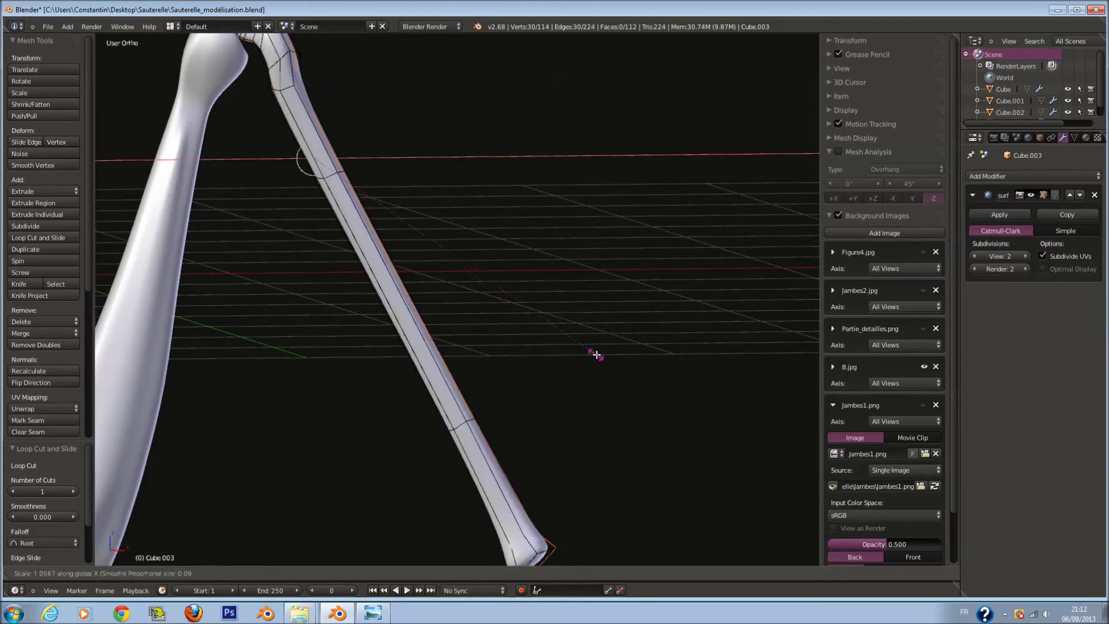
{"action": "left_click", "coordinate": [598, 354]}
{"action": "key", "text": "s"}
{"action": "key", "text": "y"}
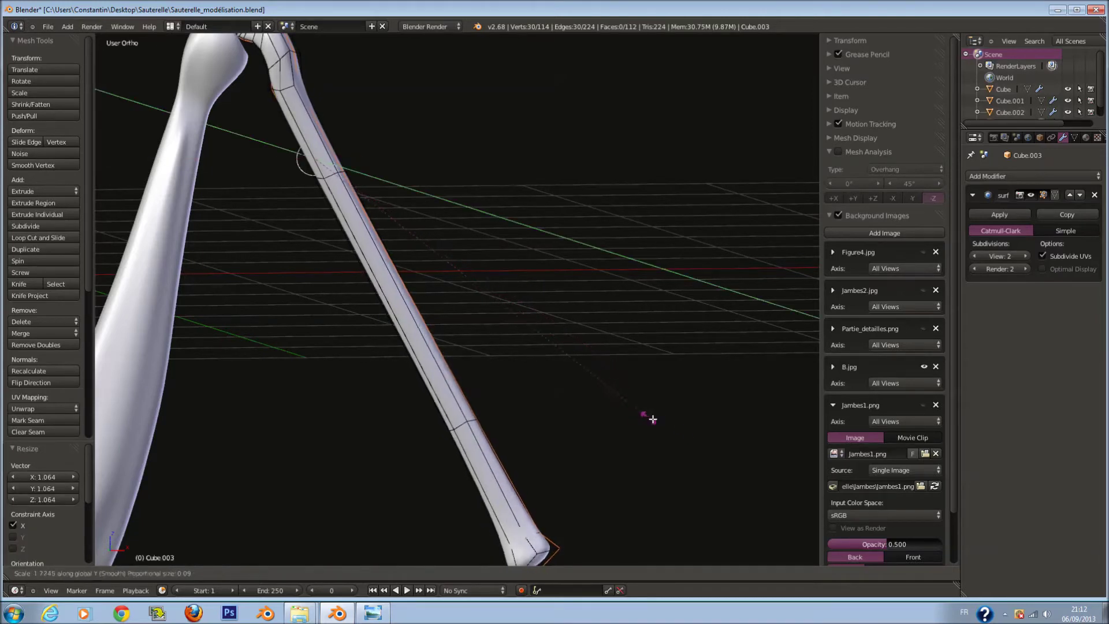
{"action": "right_click", "coordinate": [743, 488]}
{"action": "middle_click_drag", "start_coordinate": [743, 488], "coordinate": [616, 415]}
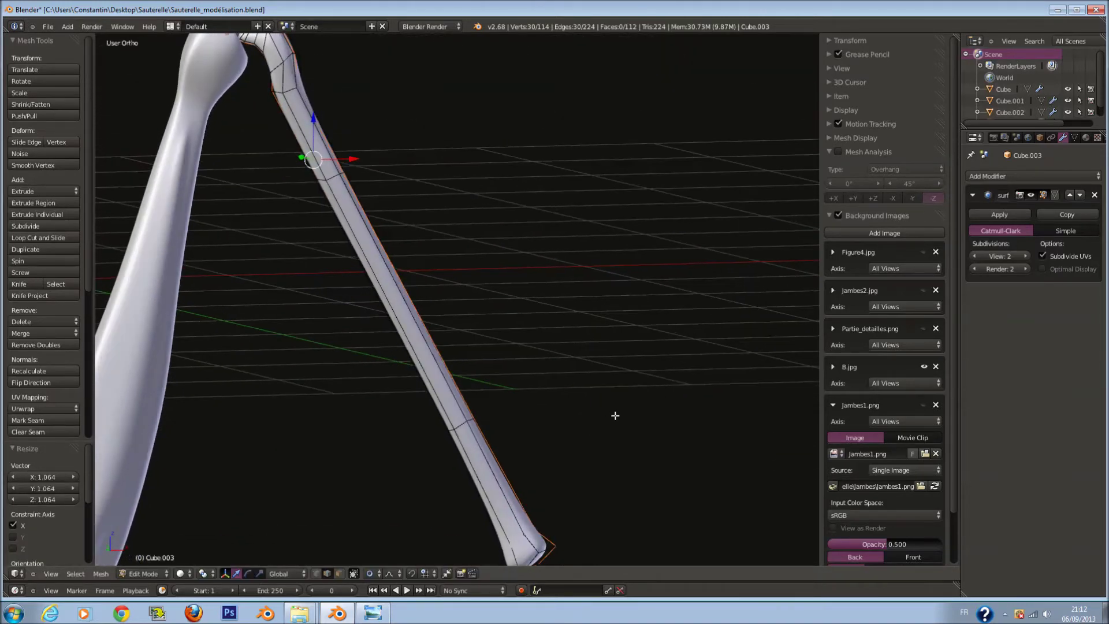
Rotate the new loop by 0.791° and return to front view
{"action": "key", "text": "r"}
{"action": "left_click", "coordinate": [620, 418]}
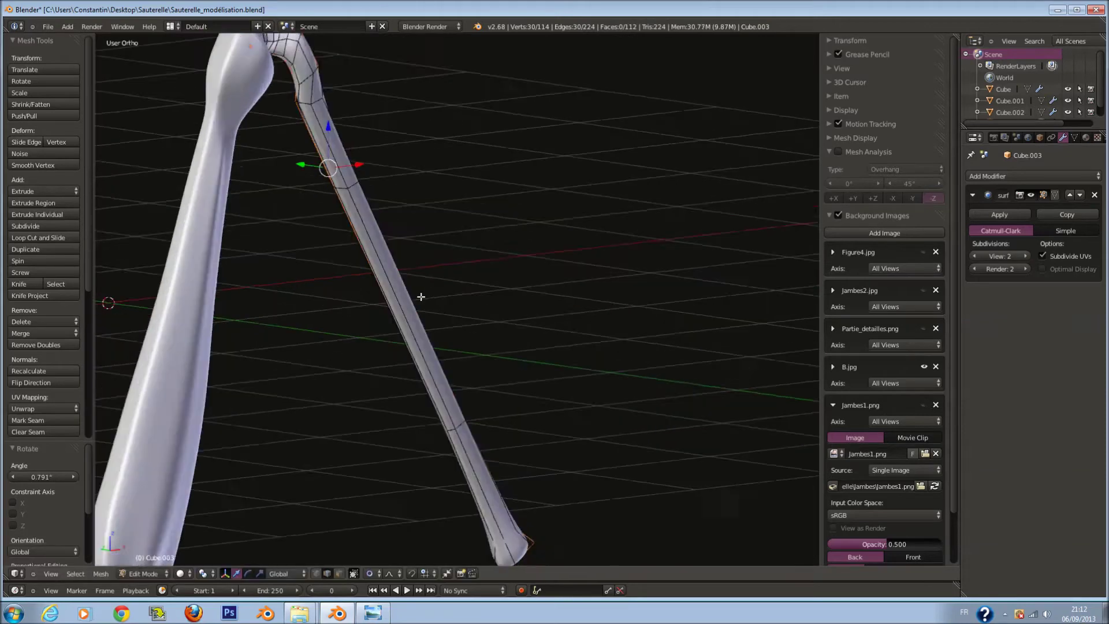
{"action": "middle_click_drag", "start_coordinate": [375, 286], "coordinate": [291, 312]}
{"action": "key", "text": "KP_1"}
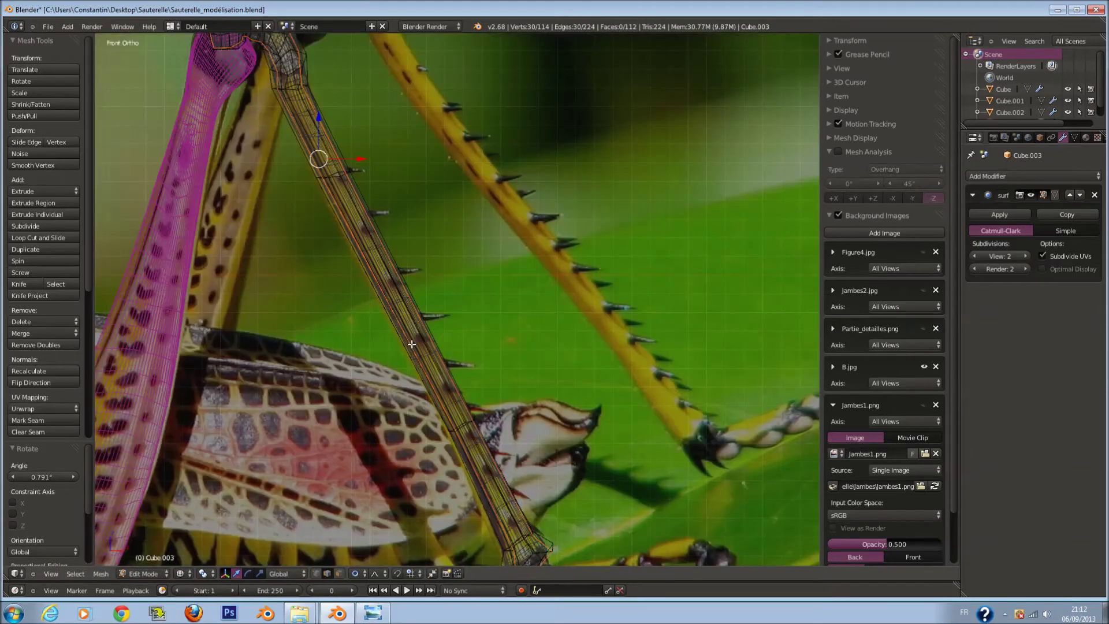
Compare the tibia with the reference photo, switching between solid and wireframe shading
{"action": "key", "text": "z"}
{"action": "scroll", "coordinate": [416, 288], "scroll_direction": "down", "scroll_amount": 1, "text": "shift"}
{"action": "key", "text": "z"}
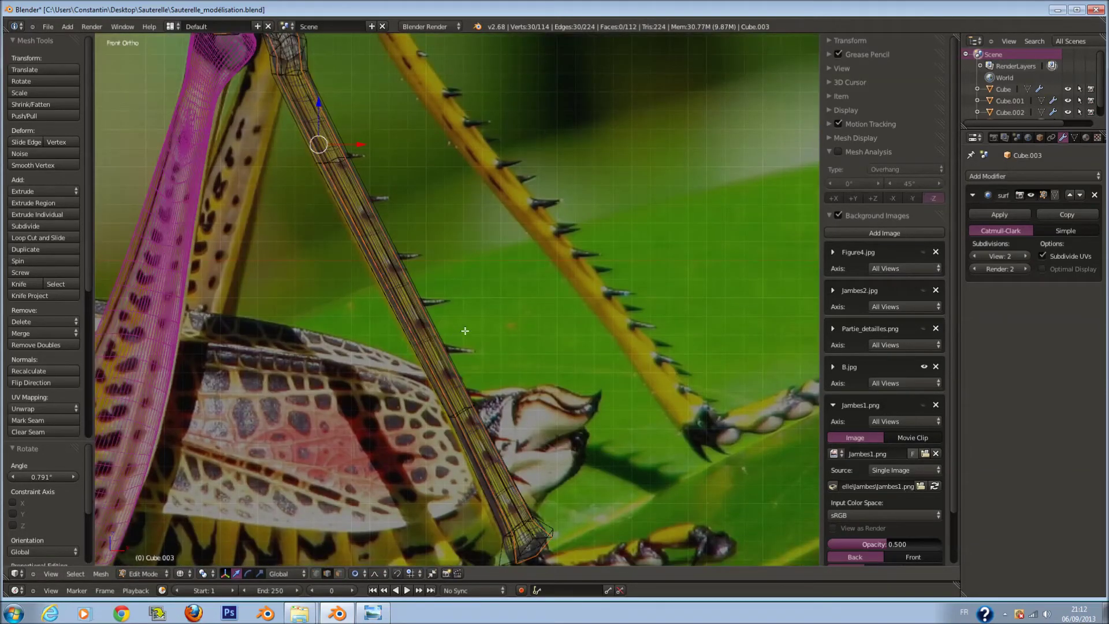
{"action": "scroll", "coordinate": [465, 330], "scroll_direction": "down", "scroll_amount": 1}
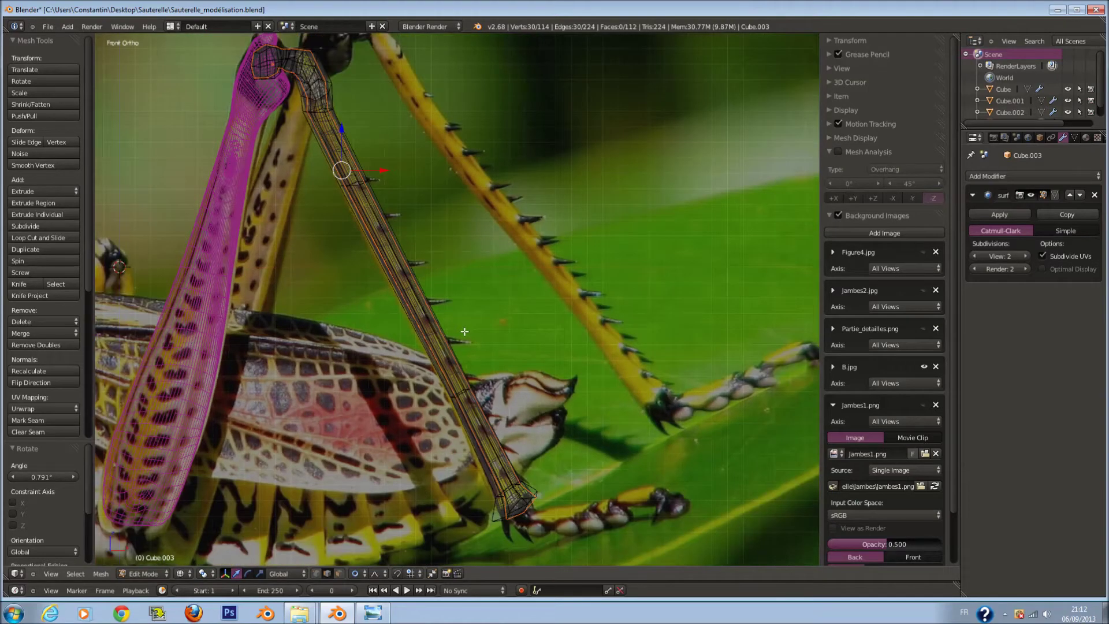
{"action": "scroll", "coordinate": [464, 331], "scroll_direction": "down", "scroll_amount": 1, "text": "shift"}
{"action": "scroll", "coordinate": [462, 328], "scroll_direction": "down", "scroll_amount": 2, "text": "shift"}
{"action": "scroll", "coordinate": [461, 327], "scroll_direction": "up", "scroll_amount": 1, "text": "ctrl"}
{"action": "key", "text": "z"}
{"action": "scroll", "coordinate": [461, 327], "scroll_direction": "up", "scroll_amount": 1}
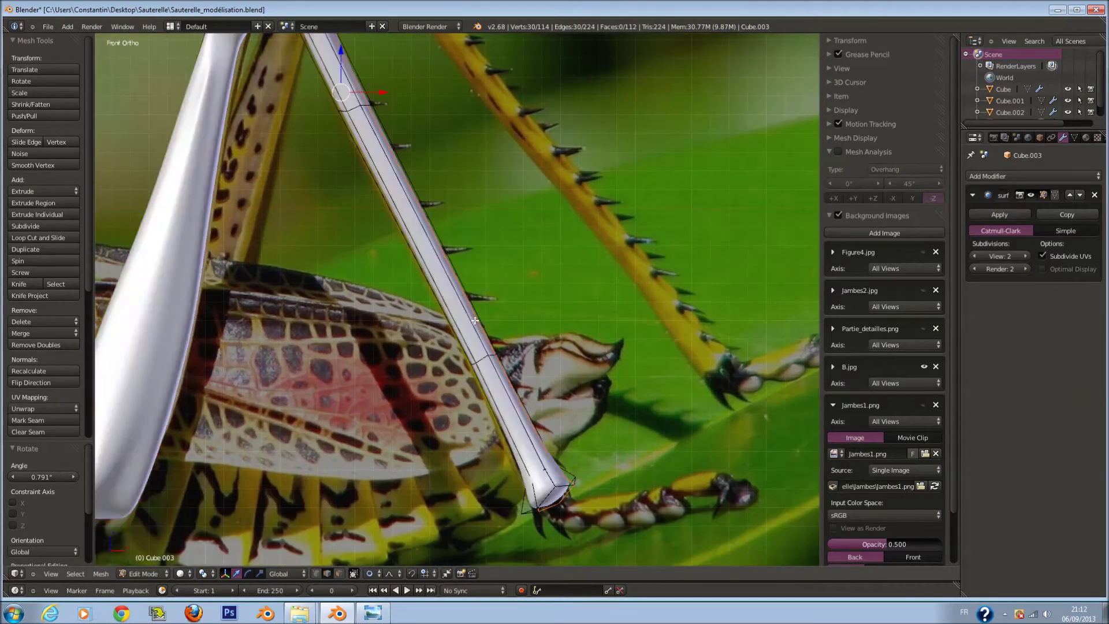
{"action": "key", "text": "KP_5"}
{"action": "key", "text": "KP_5"}
Cut the first edge loops across the upper tibia, sliding each into place
{"action": "key", "text": "z"}
{"action": "key", "text": "a"}
{"action": "key", "text": "ctrl+r"}
{"action": "left_click", "coordinate": [380, 201]}
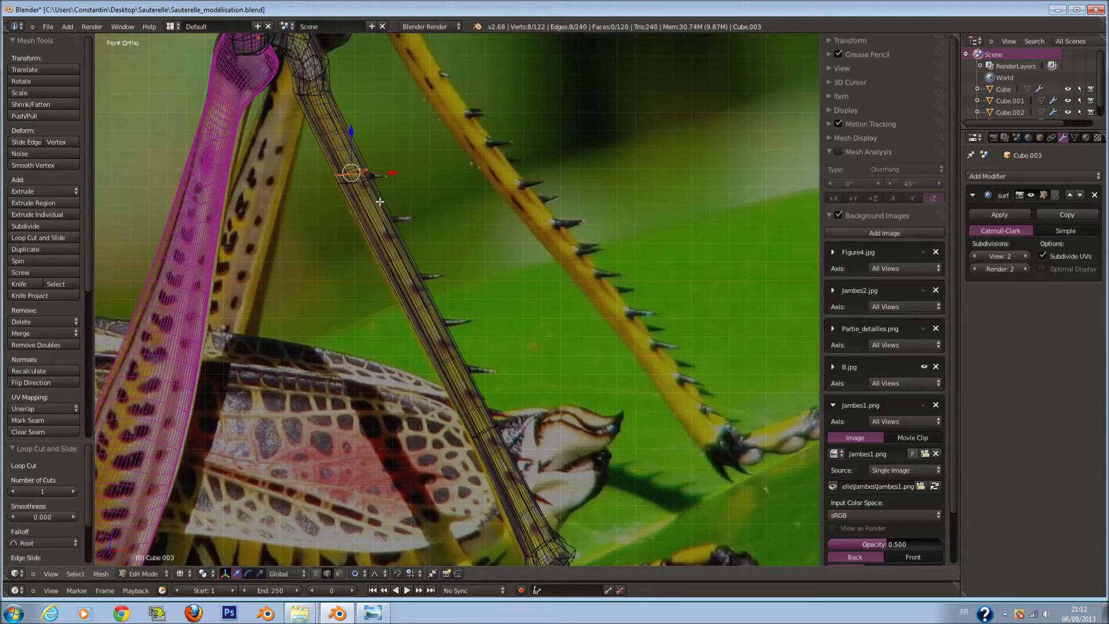
{"action": "left_click", "coordinate": [348, 113]}
{"action": "key", "text": "z"}
{"action": "key", "text": "ctrl+r"}
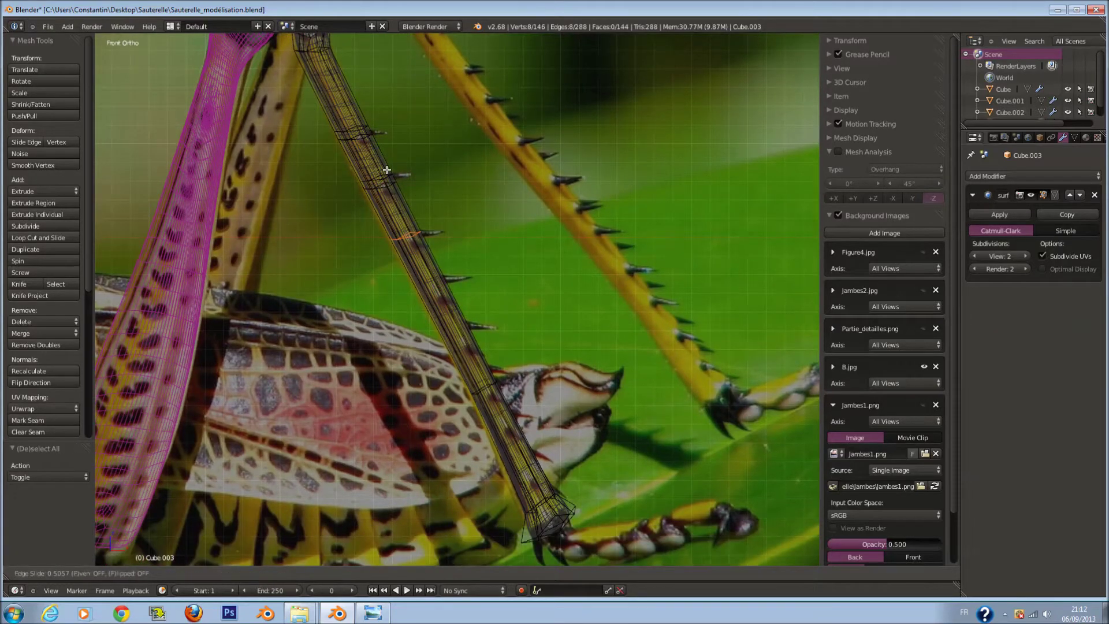
{"action": "left_click", "coordinate": [387, 170]}
{"action": "key", "text": "z"}
{"action": "right_click", "coordinate": [423, 240]}
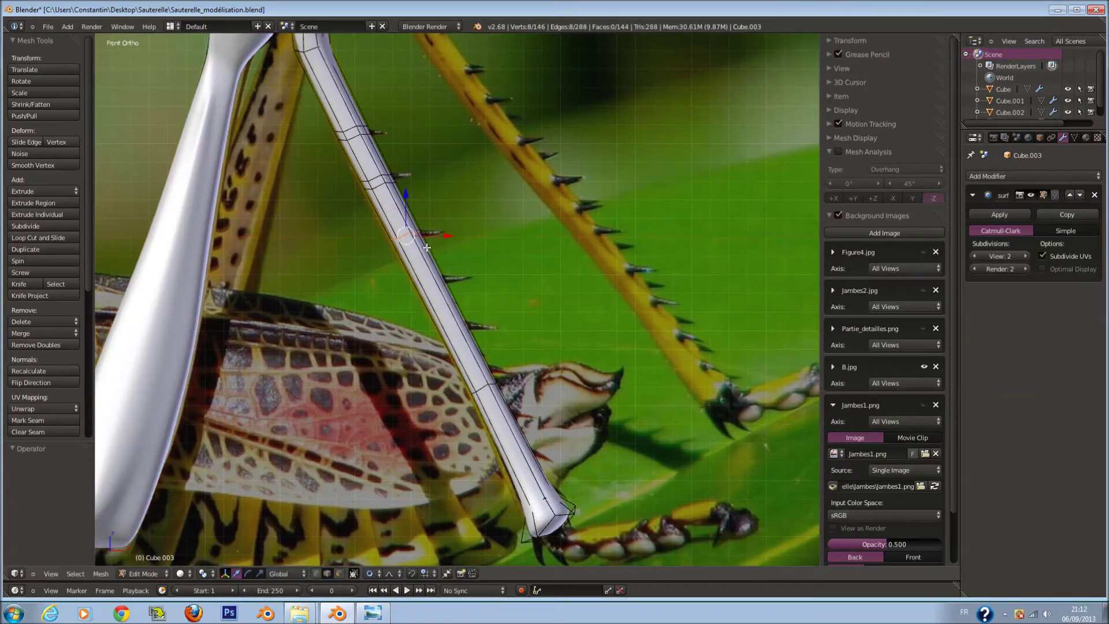
{"action": "left_click", "coordinate": [426, 271]}
{"action": "key", "text": "z"}
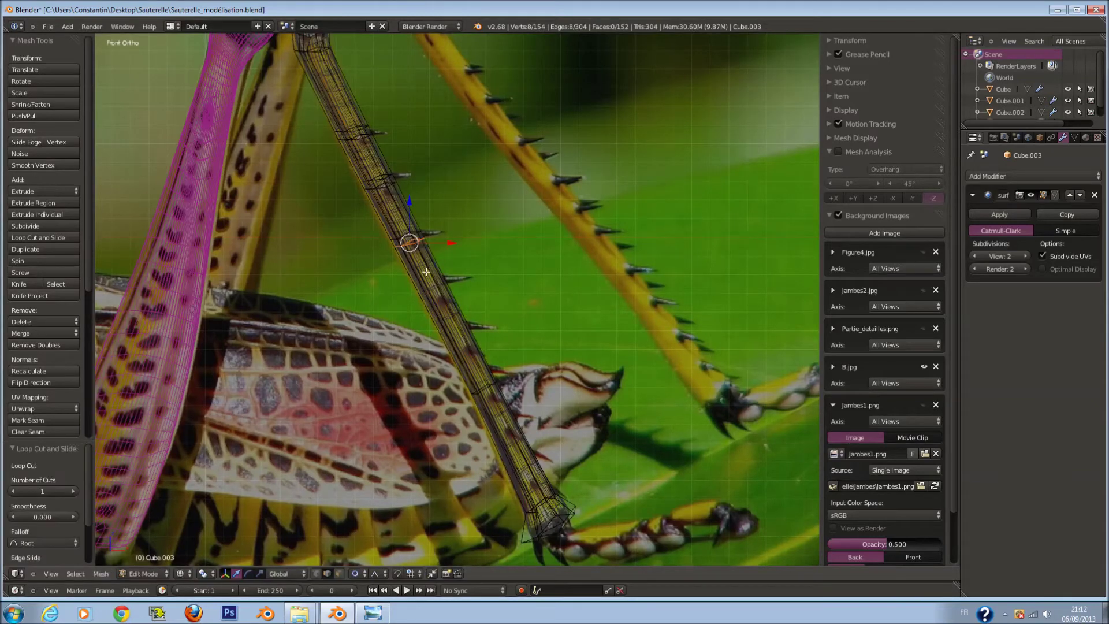
Add more edge loops spaced partway down the tibia
{"action": "key", "text": "z"}
{"action": "key", "text": "ctrl+r"}
{"action": "left_click", "coordinate": [446, 287]}
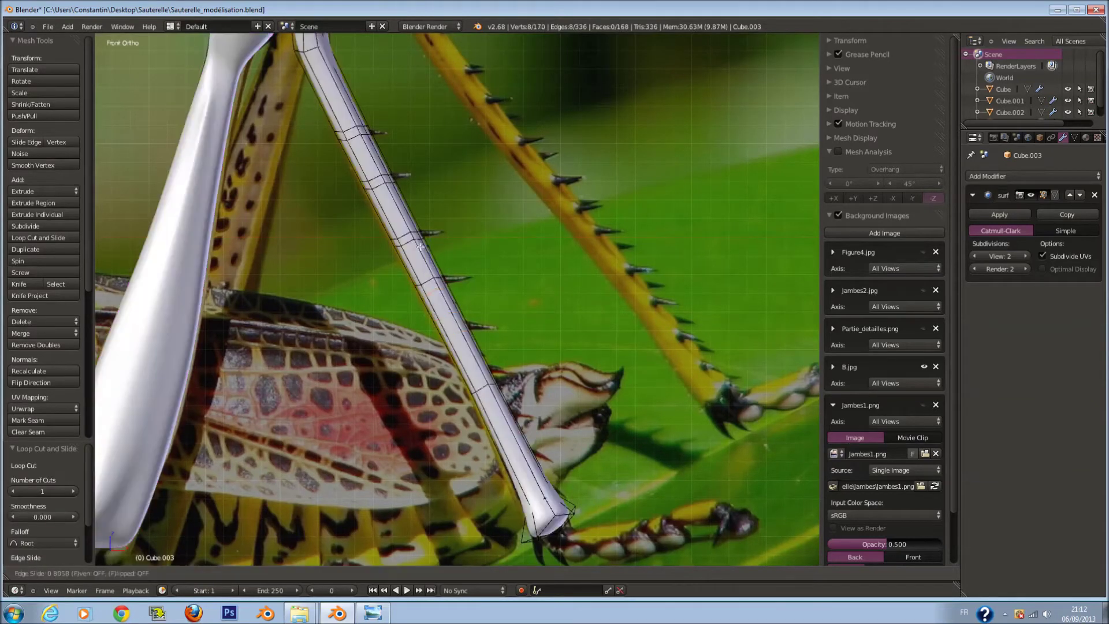
{"action": "scroll", "coordinate": [418, 247], "scroll_direction": "down", "scroll_amount": 3, "text": "ctrl"}
{"action": "key", "text": "ctrl+r"}
{"action": "left_click", "coordinate": [466, 297]}
{"action": "key", "text": "z"}
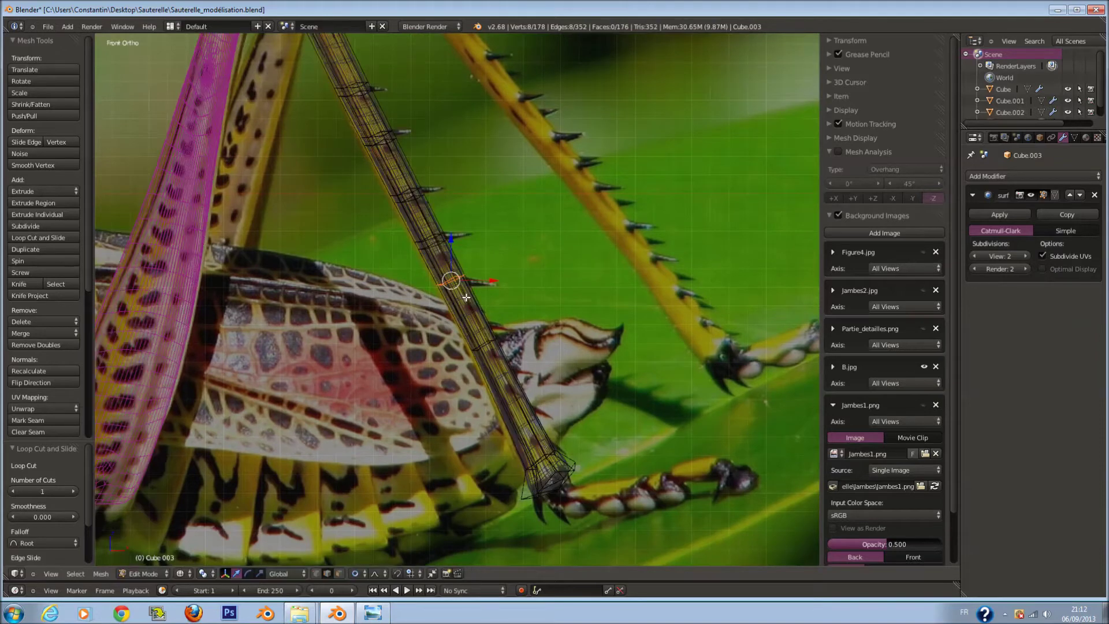
{"action": "left_click", "coordinate": [460, 274]}
{"action": "scroll", "coordinate": [460, 274], "scroll_direction": "down", "scroll_amount": 3, "text": "ctrl"}
{"action": "key", "text": "ctrl+r"}
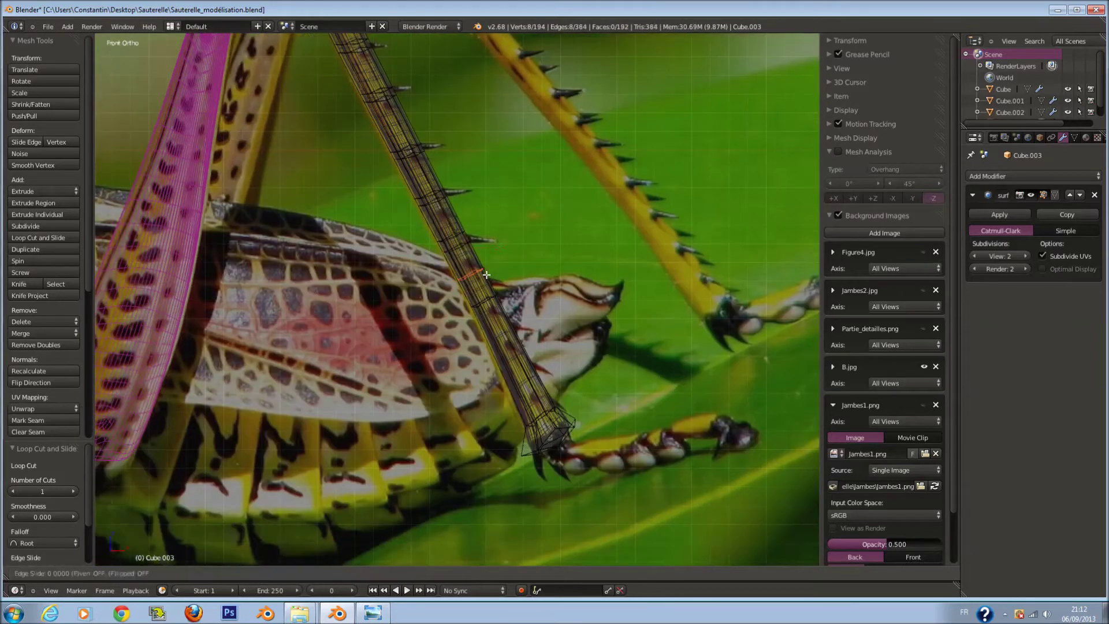
{"action": "key", "text": "ctrl+r"}
{"action": "left_click", "coordinate": [485, 282]}
Add the final edge loops toward the tibia's lower end, bringing the mesh to 232 faces
{"action": "scroll", "coordinate": [485, 282], "scroll_direction": "down", "scroll_amount": 3, "text": "ctrl"}
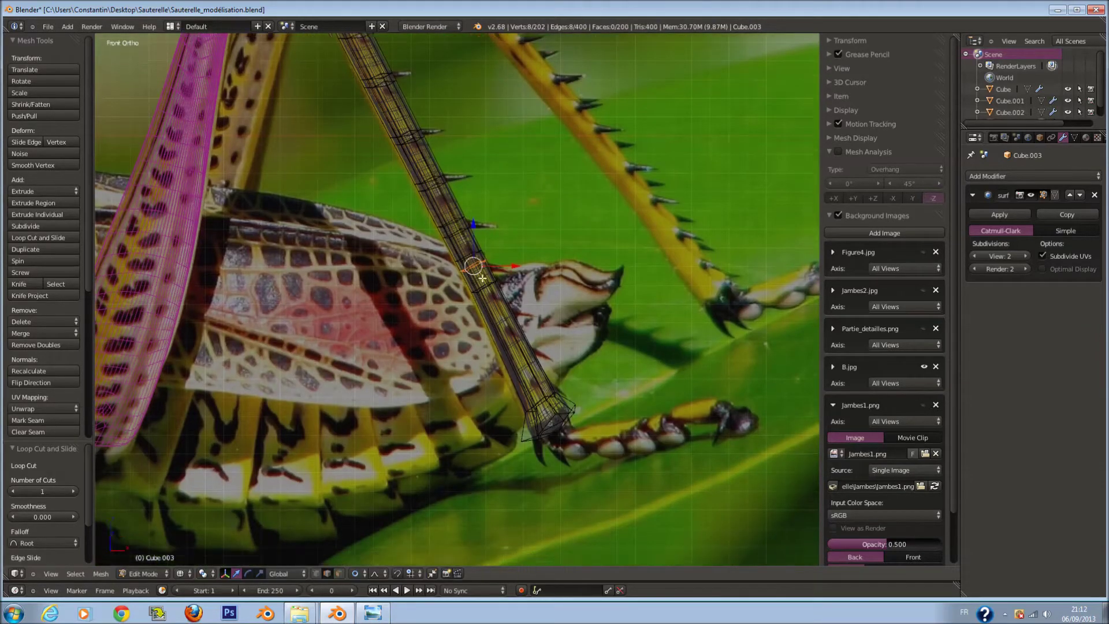
{"action": "key", "text": "z"}
{"action": "key", "text": "ctrl+r"}
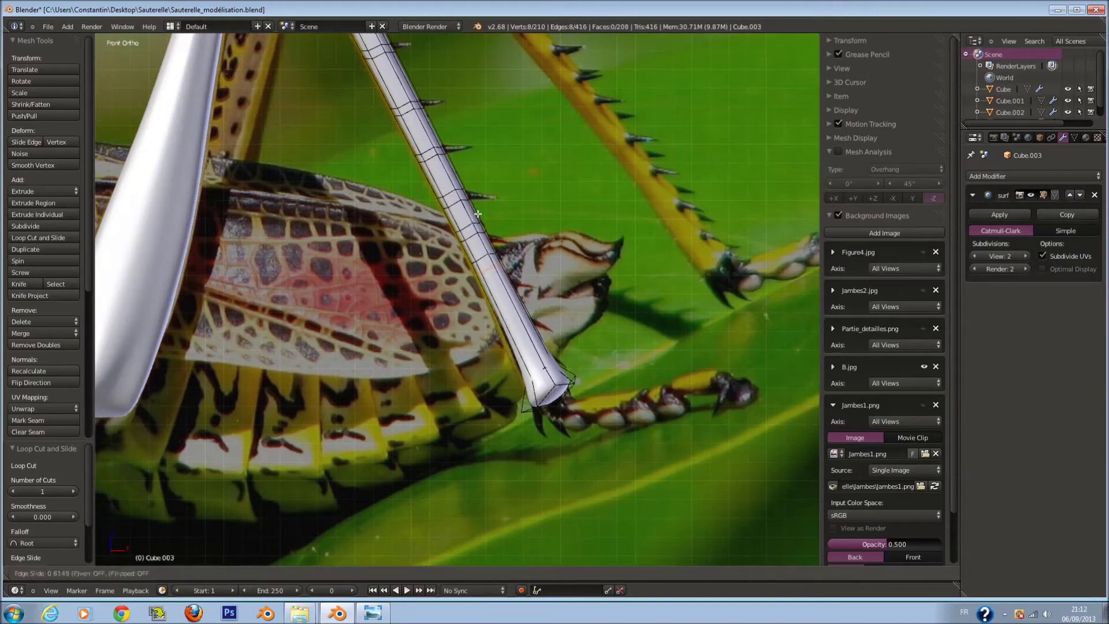
{"action": "left_click", "coordinate": [478, 214]}
{"action": "key", "text": "z"}
{"action": "key", "text": "ctrl+r"}
{"action": "key", "text": "z"}
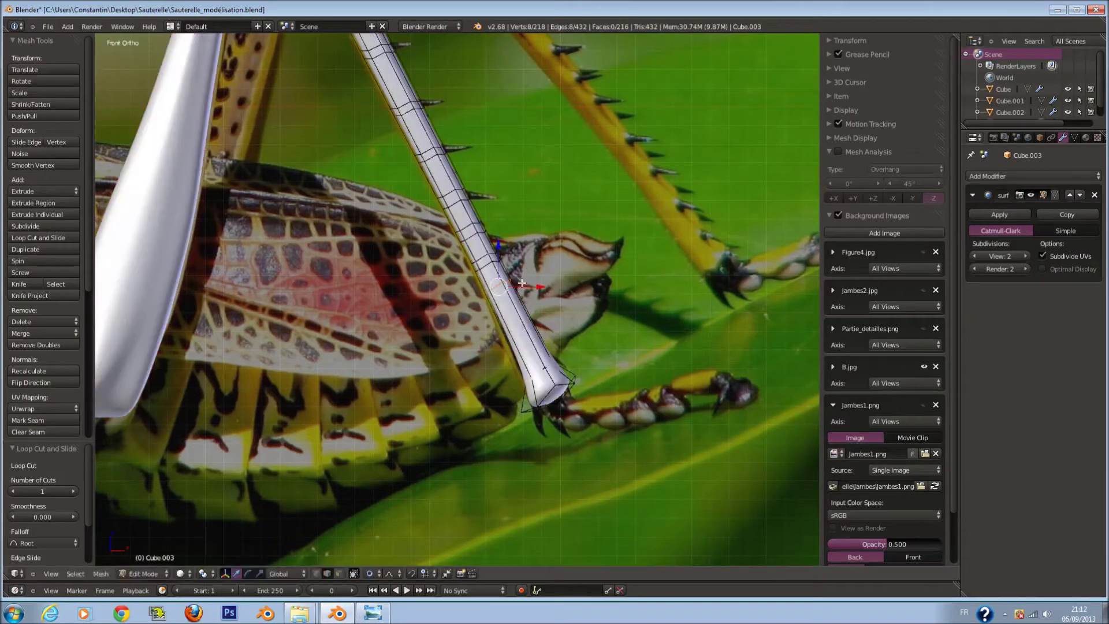
{"action": "left_click", "coordinate": [531, 314]}
{"action": "key", "text": "z"}
{"action": "left_click", "coordinate": [537, 331]}
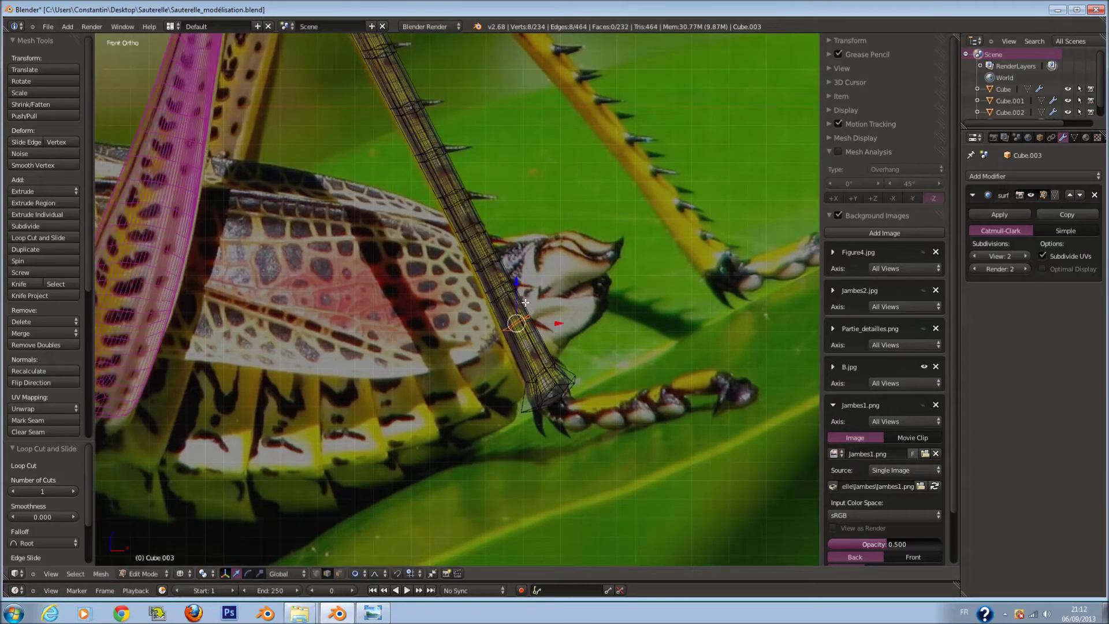
{"action": "key", "text": "z"}
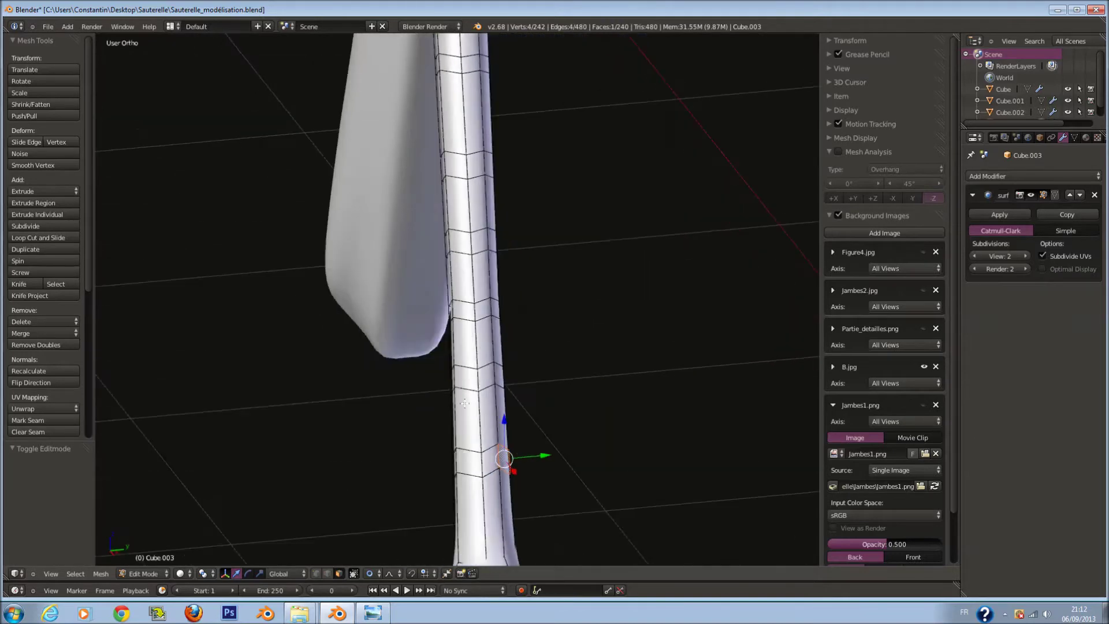
Select the first spine-base faces along the upper part of the tibia
{"action": "right_click", "coordinate": [456, 380], "text": "shift"}
{"action": "middle_click_drag", "start_coordinate": [456, 380], "coordinate": [457, 373]}
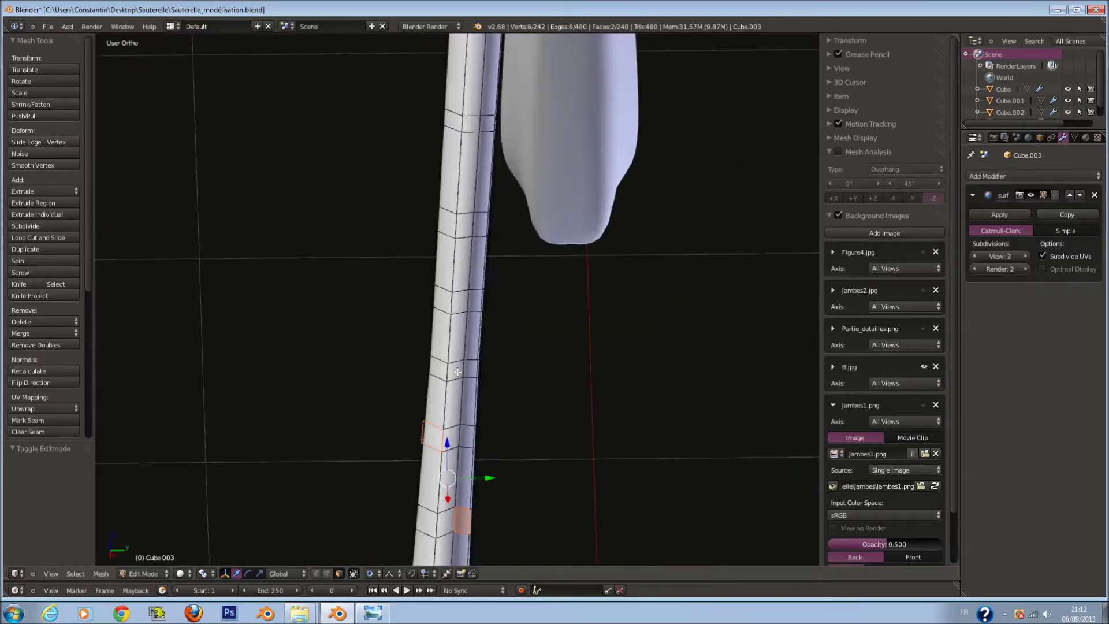
{"action": "scroll", "coordinate": [445, 352], "scroll_direction": "up", "scroll_amount": 3, "text": "shift"}
{"action": "right_click", "coordinate": [470, 264], "text": "shift"}
{"action": "scroll", "coordinate": [463, 212], "scroll_direction": "up", "scroll_amount": 3, "text": "shift"}
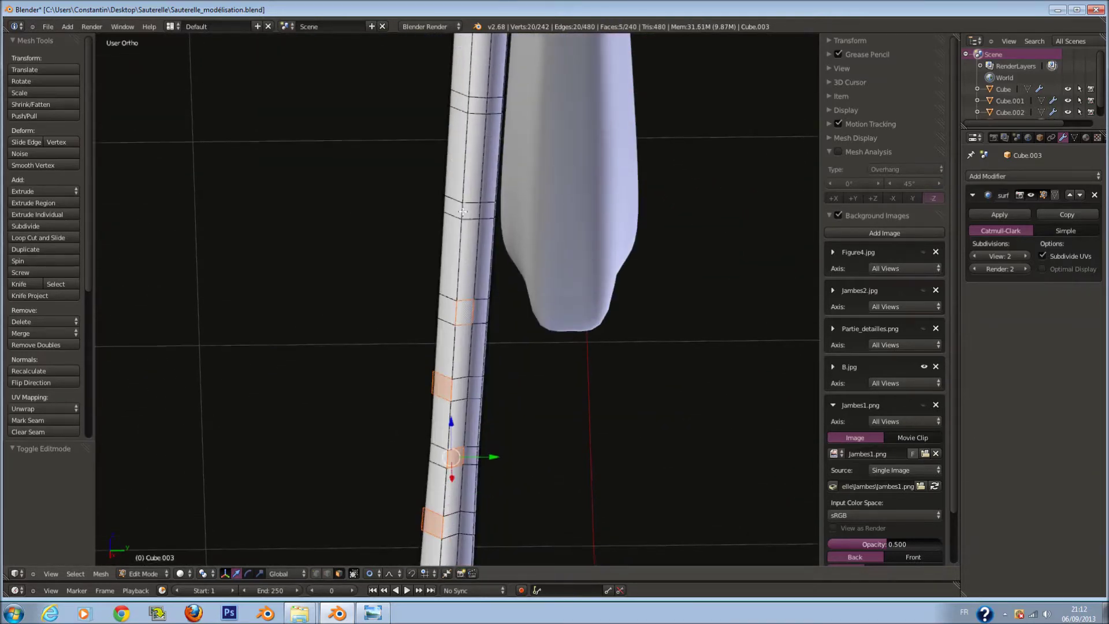
{"action": "mouse_move", "coordinate": [474, 194]}
{"action": "middle_mouse_down"}
{"action": "mouse_move", "coordinate": [487, 228]}
{"action": "mouse_move", "coordinate": [522, 248]}
{"action": "mouse_move", "coordinate": [466, 221]}
{"action": "middle_mouse_up"}
{"action": "right_click", "coordinate": [462, 248], "text": "shift"}
{"action": "scroll", "coordinate": [465, 221], "scroll_direction": "up", "scroll_amount": 3, "text": "shift"}
{"action": "right_click", "coordinate": [437, 171], "text": "shift"}
{"action": "scroll", "coordinate": [437, 170], "scroll_direction": "down", "scroll_amount": 4, "text": "shift"}
{"action": "scroll", "coordinate": [540, 346], "scroll_direction": "down", "scroll_amount": 4, "text": "shift"}
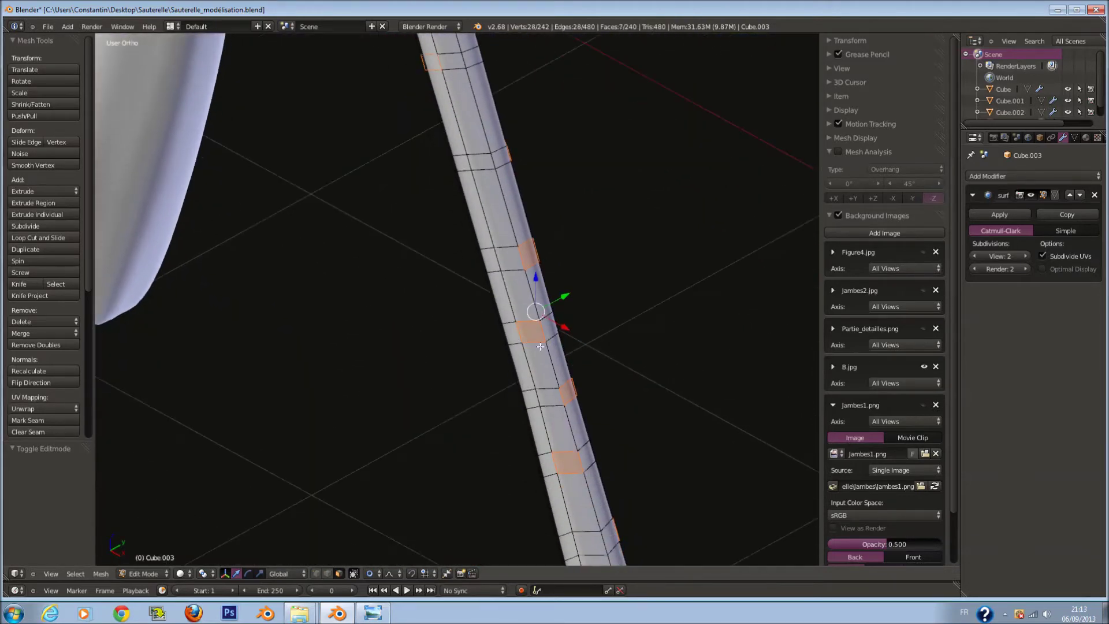
{"action": "middle_click_drag", "start_coordinate": [547, 316], "coordinate": [604, 285]}
{"action": "right_click", "coordinate": [532, 289], "text": "shift"}
Add more spaced faces down the tibia to complete the spine-base row
{"action": "scroll", "coordinate": [621, 411], "scroll_direction": "down", "scroll_amount": 2, "text": "shift"}
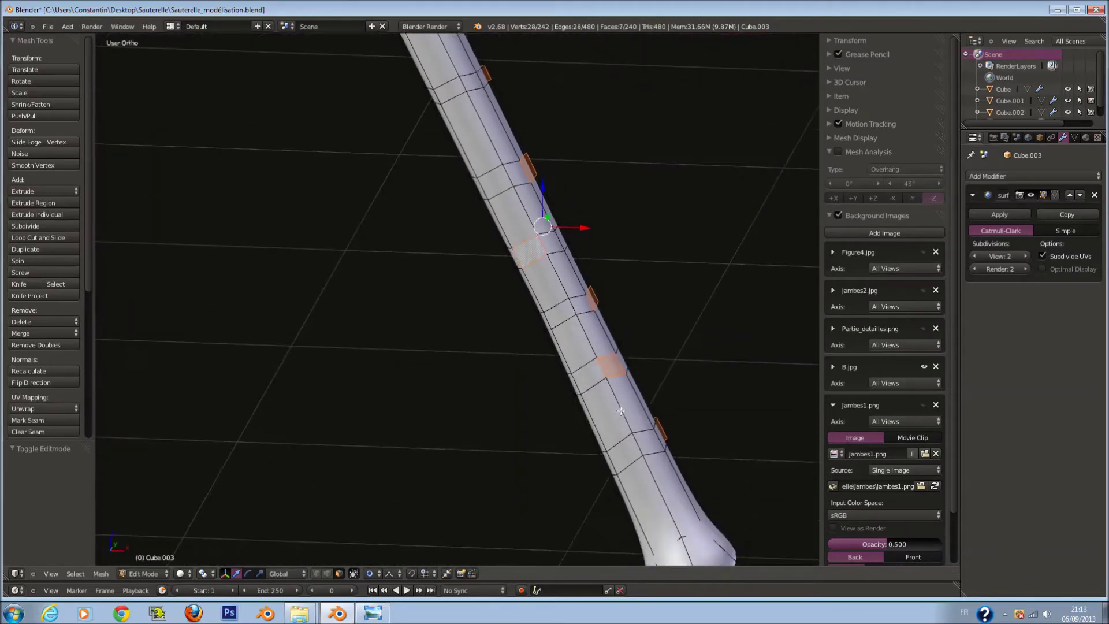
{"action": "mouse_move", "coordinate": [644, 367]}
{"action": "middle_mouse_down"}
{"action": "mouse_move", "coordinate": [592, 465]}
{"action": "mouse_move", "coordinate": [532, 354]}
{"action": "middle_mouse_up"}
{"action": "scroll", "coordinate": [592, 465], "scroll_direction": "down", "scroll_amount": 2}
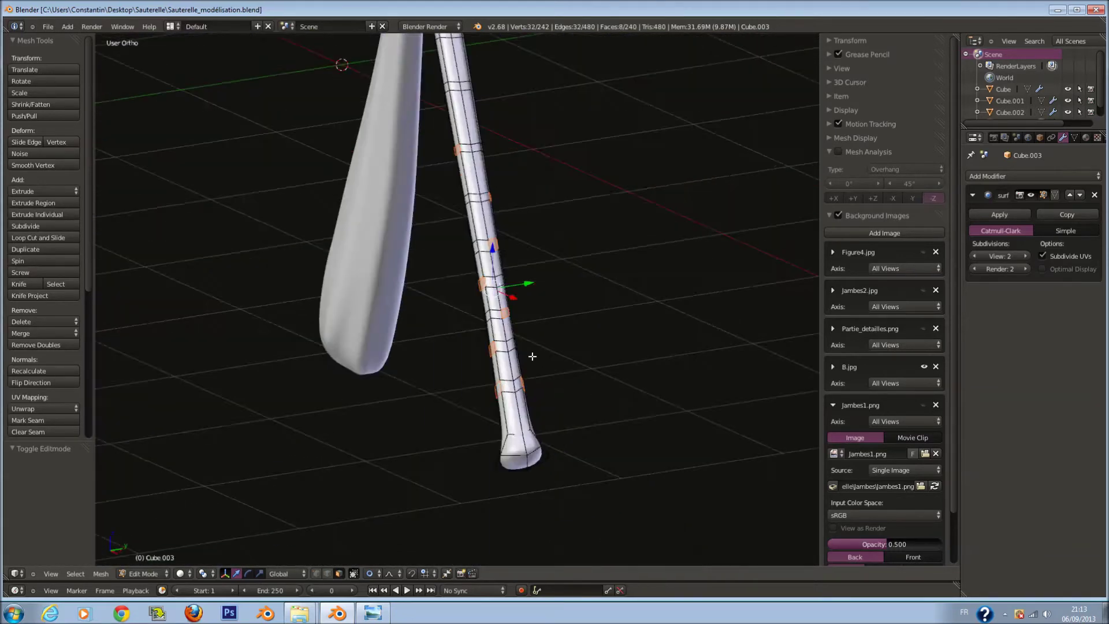
{"action": "scroll", "coordinate": [490, 168], "scroll_direction": "up", "scroll_amount": 3}
{"action": "right_click", "coordinate": [472, 154], "text": "shift"}
{"action": "middle_click_drag", "start_coordinate": [472, 154], "coordinate": [395, 179]}
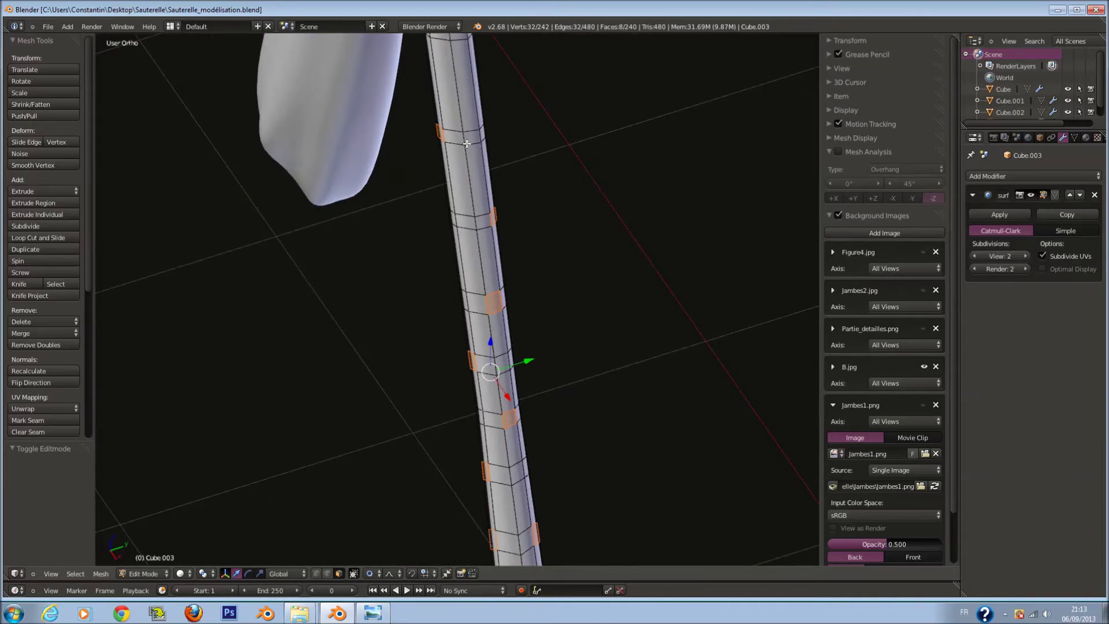
{"action": "middle_click_drag", "start_coordinate": [471, 168], "coordinate": [515, 199]}
{"action": "right_click", "coordinate": [514, 199], "text": "shift"}
{"action": "middle_click_drag", "start_coordinate": [491, 278], "coordinate": [446, 287]}
{"action": "right_click", "coordinate": [446, 287], "text": "shift"}
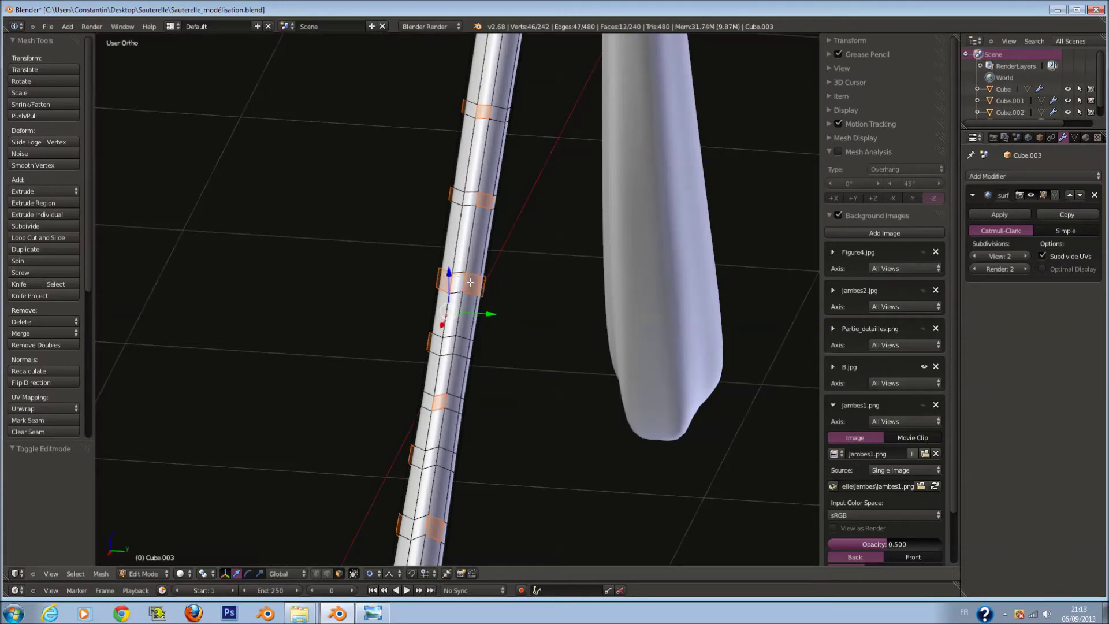
{"action": "mouse_move", "coordinate": [494, 299]}
{"action": "middle_mouse_down"}
{"action": "mouse_move", "coordinate": [456, 372]}
{"action": "mouse_move", "coordinate": [513, 360]}
{"action": "mouse_move", "coordinate": [502, 342]}
{"action": "mouse_move", "coordinate": [588, 336]}
{"action": "middle_mouse_up"}
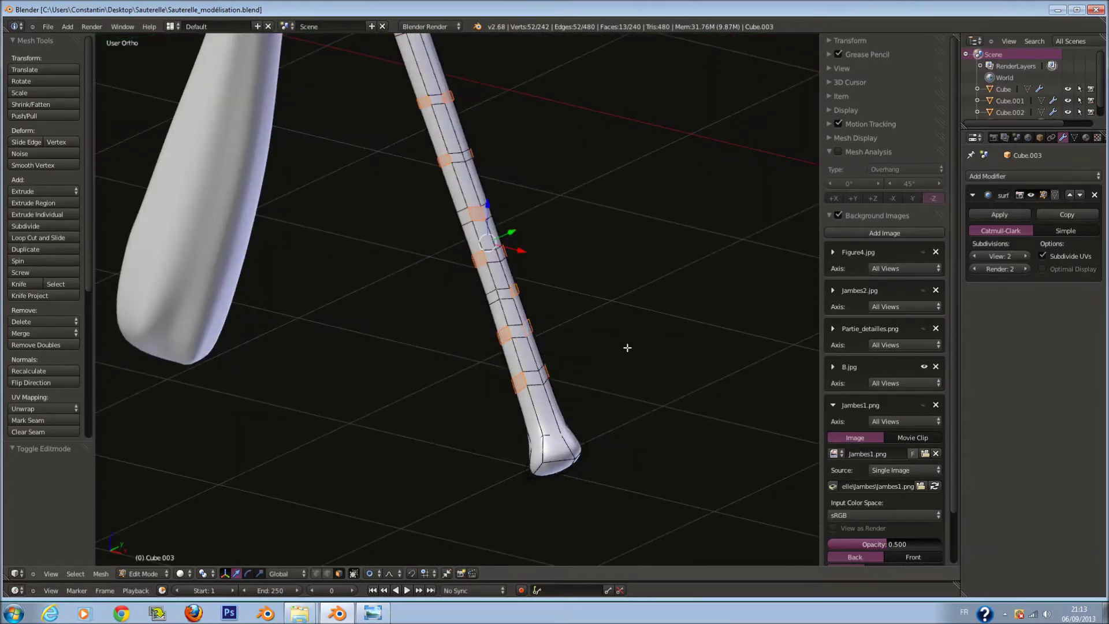
Extrude the selected faces and fatten them into spines with Proportional Editing off
{"action": "key", "text": "e"}
{"action": "left_click", "coordinate": [630, 325]}
{"action": "key", "text": "alt+s"}
{"action": "key", "text": "Escape"}
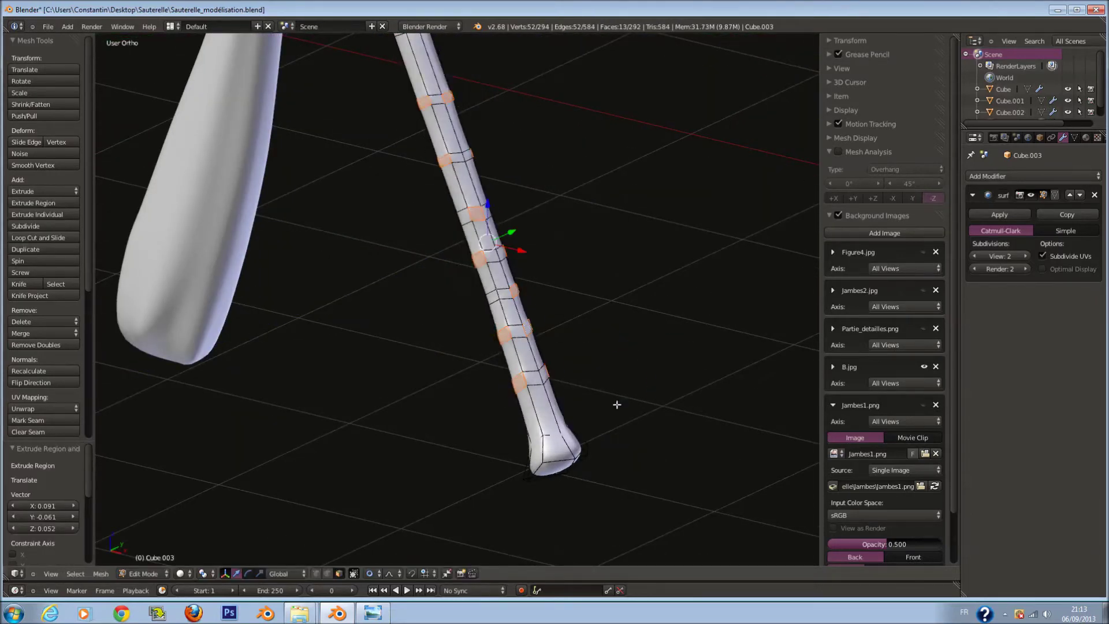
{"action": "left_click", "coordinate": [373, 564]}
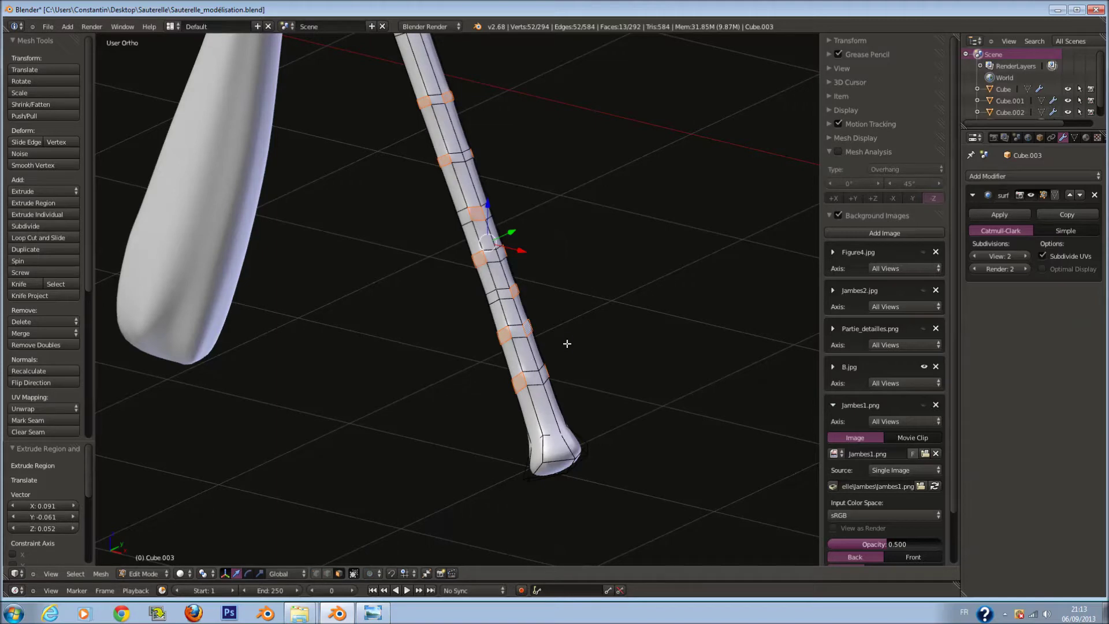
{"action": "key", "text": "alt+s"}
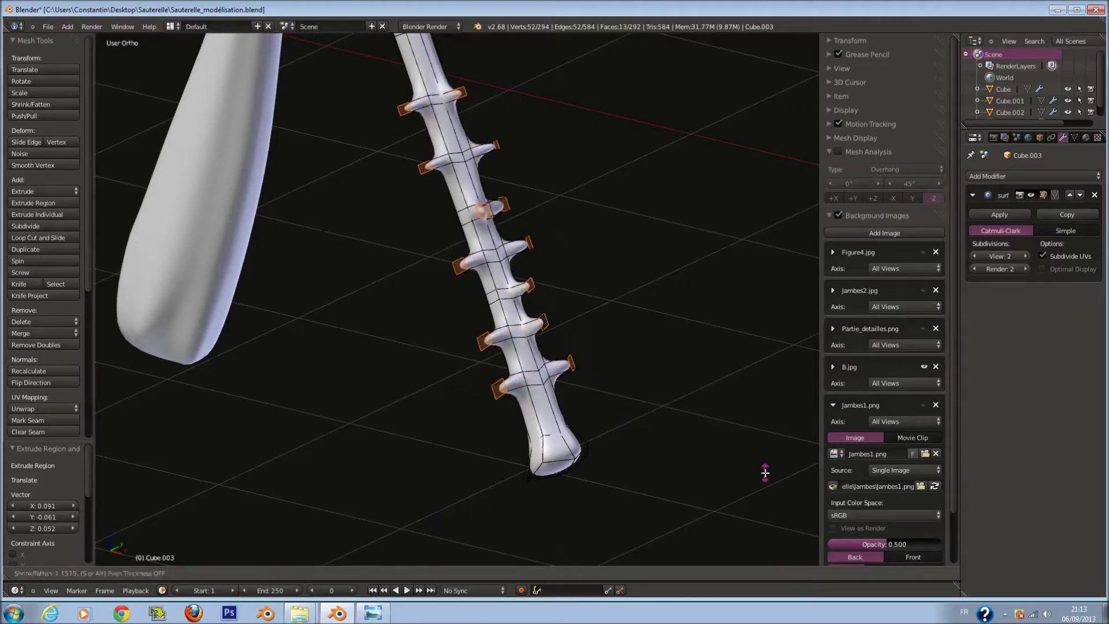
{"action": "left_click", "coordinate": [642, 433]}
Scale and reposition the spines to match the reference photo in front view
{"action": "key", "text": "KP_1"}
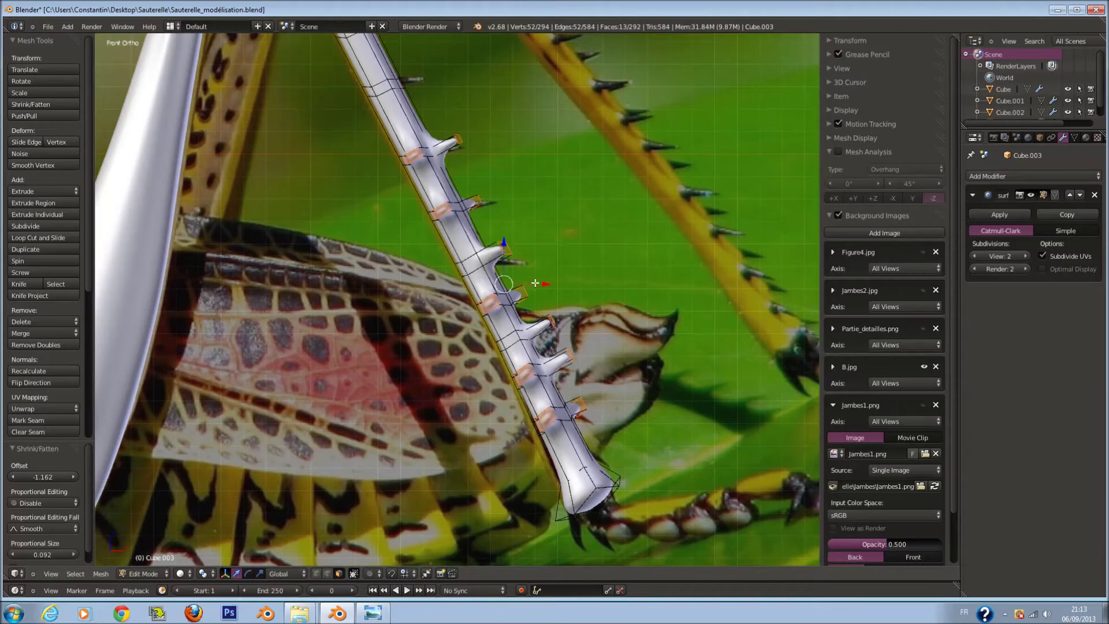
{"action": "left_click_drag", "start_coordinate": [536, 283], "coordinate": [551, 283]}
{"action": "middle_click_drag", "start_coordinate": [551, 284], "coordinate": [574, 280]}
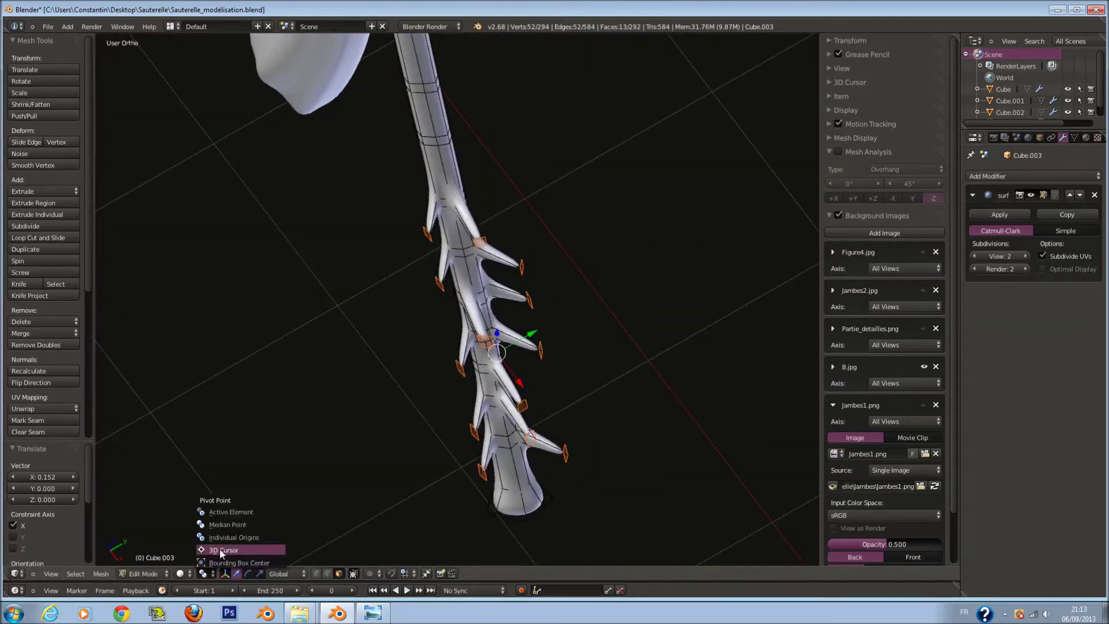
{"action": "left_click", "coordinate": [221, 538]}
{"action": "key", "text": "KP_1"}
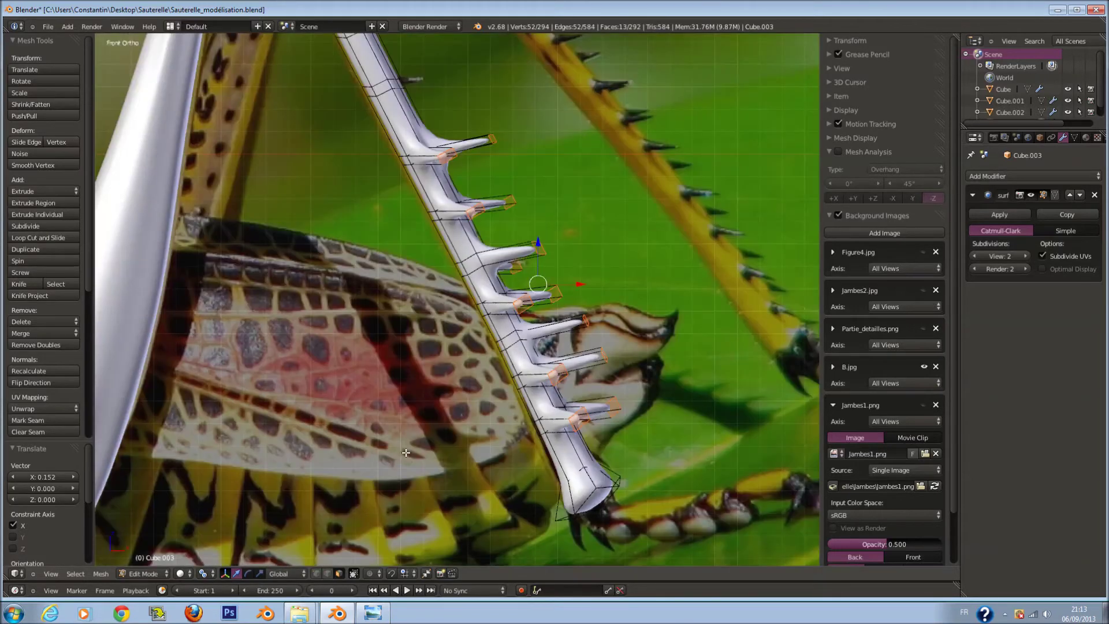
{"action": "key", "text": "s"}
{"action": "left_click", "coordinate": [602, 380]}
{"action": "key", "text": "g"}
{"action": "left_click", "coordinate": [603, 370]}
Move the spines into place against the reference photo in top view
{"action": "middle_click_drag", "start_coordinate": [603, 370], "coordinate": [595, 393]}
{"action": "key", "text": "KP_7"}
{"action": "key", "text": "g"}
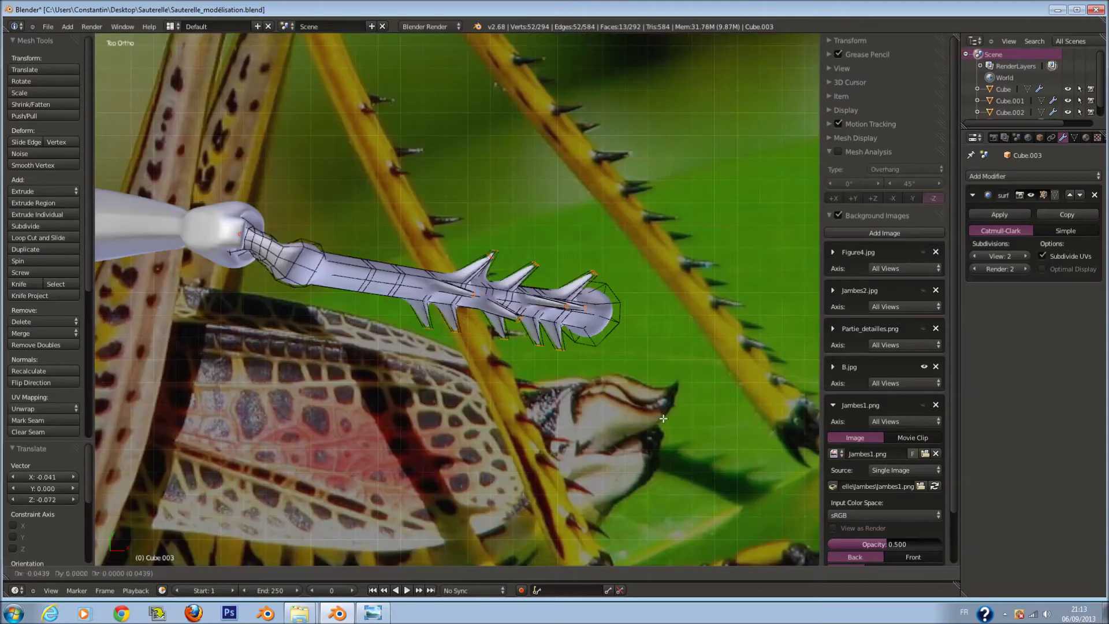
{"action": "left_click", "coordinate": [666, 414]}
{"action": "mouse_move", "coordinate": [665, 414]}
{"action": "middle_mouse_down"}
{"action": "mouse_move", "coordinate": [589, 246]}
{"action": "mouse_move", "coordinate": [350, 228]}
{"action": "mouse_move", "coordinate": [525, 237]}
{"action": "middle_mouse_up"}
Return to Object Mode and save the file, overwriting the existing copy
{"action": "key", "text": "Tab"}
{"action": "key", "text": "ctrl+s"}
{"action": "left_click", "coordinate": [589, 241]}
{"action": "key", "text": "KP_1"}
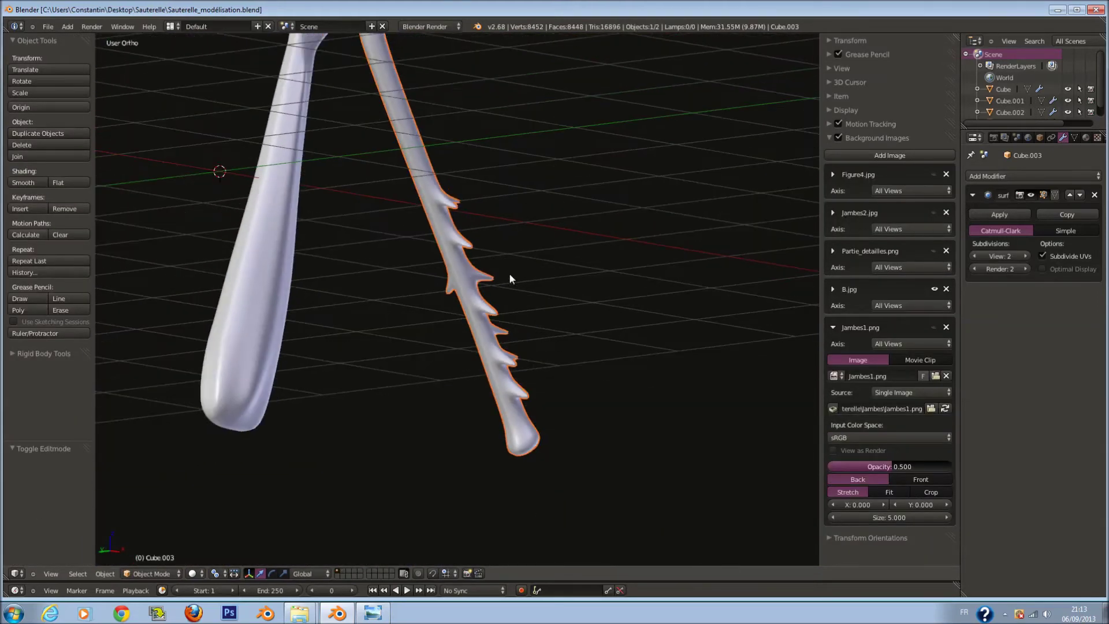
Return to editing the leg mesh and frame the tibia spines in solid shading
{"action": "key", "text": "z"}
{"action": "scroll", "coordinate": [504, 263], "scroll_direction": "up", "scroll_amount": 3}
{"action": "key", "text": "Tab"}
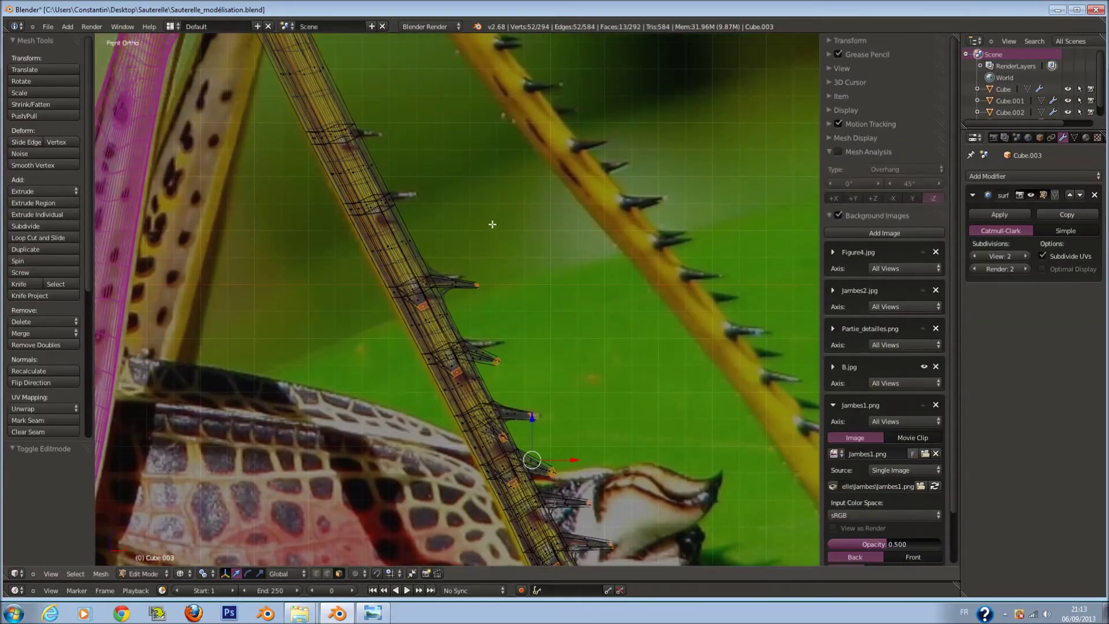
{"action": "mouse_move", "coordinate": [503, 266]}
{"action": "middle_mouse_down", "text": "shift"}
{"action": "mouse_move", "coordinate": [454, 403]}
{"action": "mouse_move", "coordinate": [607, 368]}
{"action": "mouse_move", "coordinate": [597, 430]}
{"action": "mouse_move", "coordinate": [571, 485]}
{"action": "middle_mouse_up", "text": "shift"}
{"action": "scroll", "coordinate": [484, 349], "scroll_direction": "up", "scroll_amount": 3}
{"action": "key", "text": "z"}
{"action": "scroll", "coordinate": [484, 349], "scroll_direction": "down", "scroll_amount": 4}
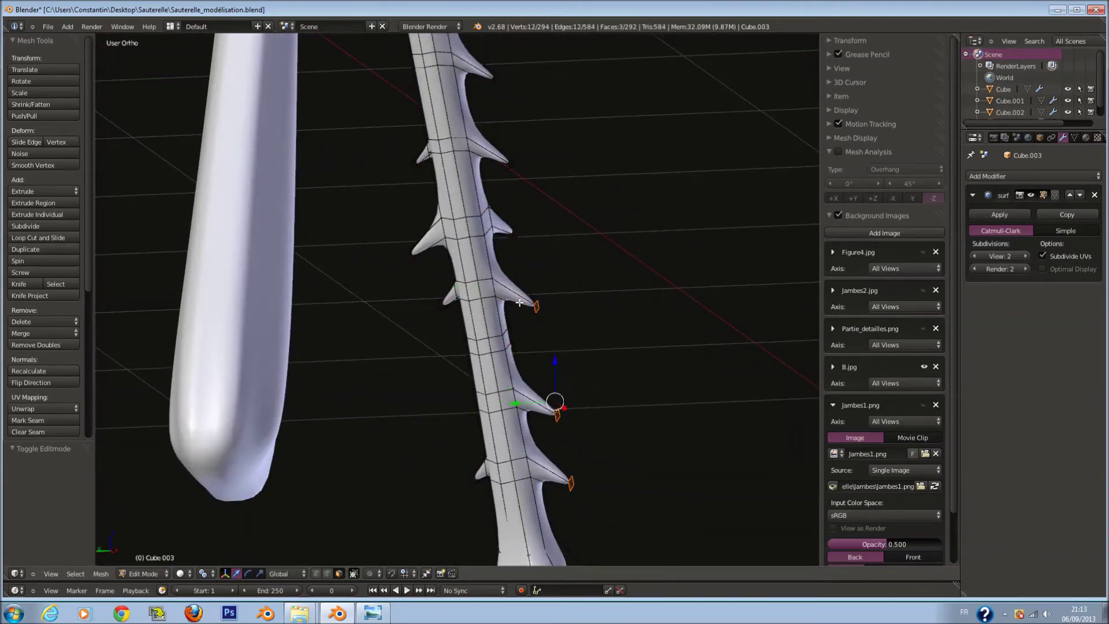
Add a spine-tip face to the selection and switch to top view
{"action": "scroll", "coordinate": [519, 303], "scroll_direction": "up", "scroll_amount": 2, "text": "shift"}
{"action": "scroll", "coordinate": [513, 267], "scroll_direction": "up", "scroll_amount": 1, "text": "shift"}
{"action": "scroll", "coordinate": [516, 277], "scroll_direction": "up", "scroll_amount": 2, "text": "shift"}
{"action": "right_click", "coordinate": [515, 249], "text": "shift"}
{"action": "middle_click_drag", "start_coordinate": [514, 249], "coordinate": [464, 244]}
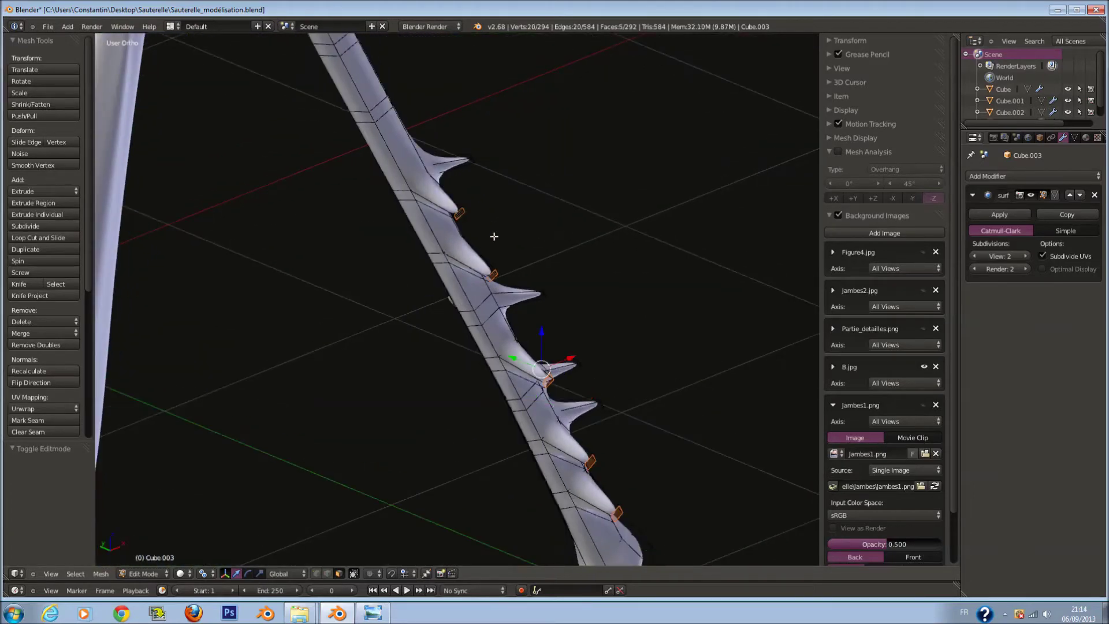
{"action": "key", "text": "KP_7"}
Move the selected spine faces, rotate them around Z, and shrink their tips
{"action": "key", "text": "g"}
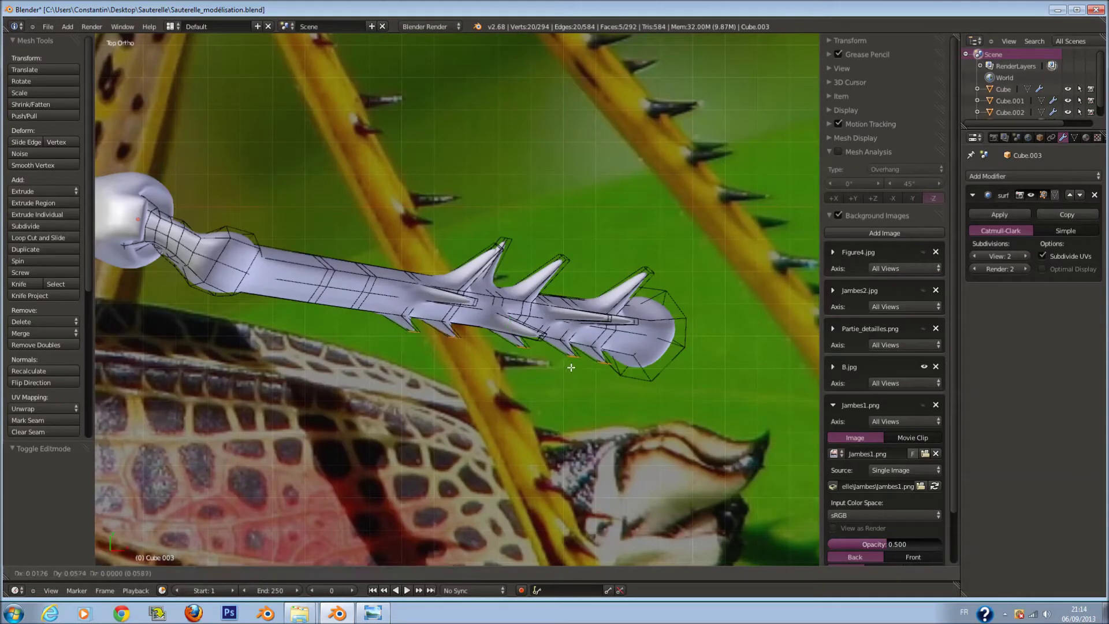
{"action": "left_click", "coordinate": [571, 368]}
{"action": "key", "text": "r"}
{"action": "key", "text": "z"}
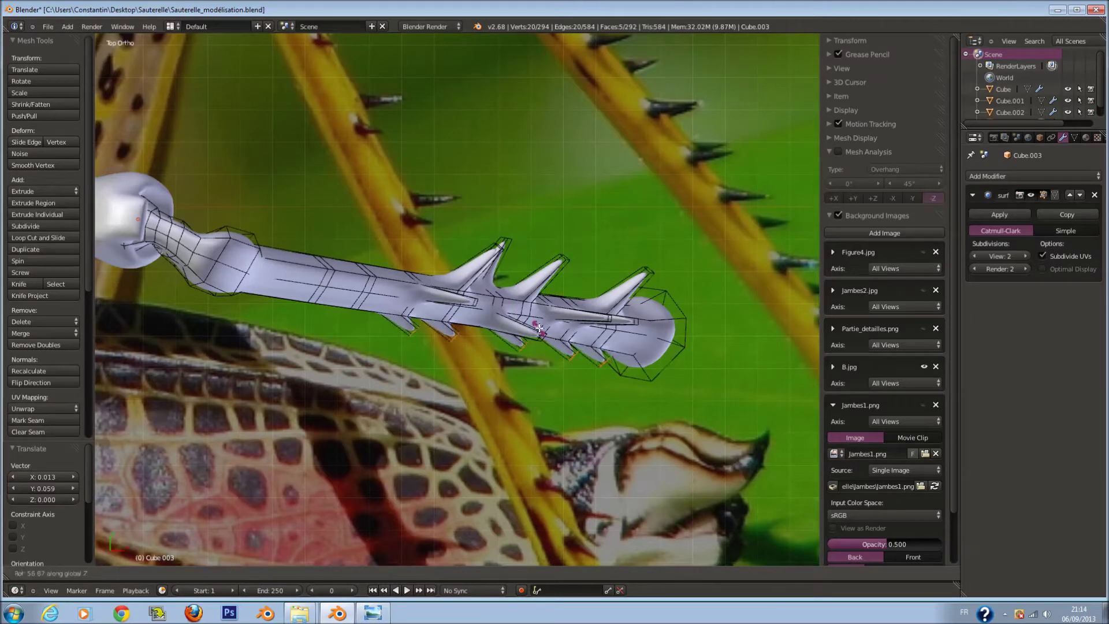
{"action": "left_click", "coordinate": [540, 331]}
{"action": "key", "text": "s"}
{"action": "left_click", "coordinate": [543, 369]}
Cut three edge loops along the tibia near the spine bases
{"action": "key", "text": "a"}
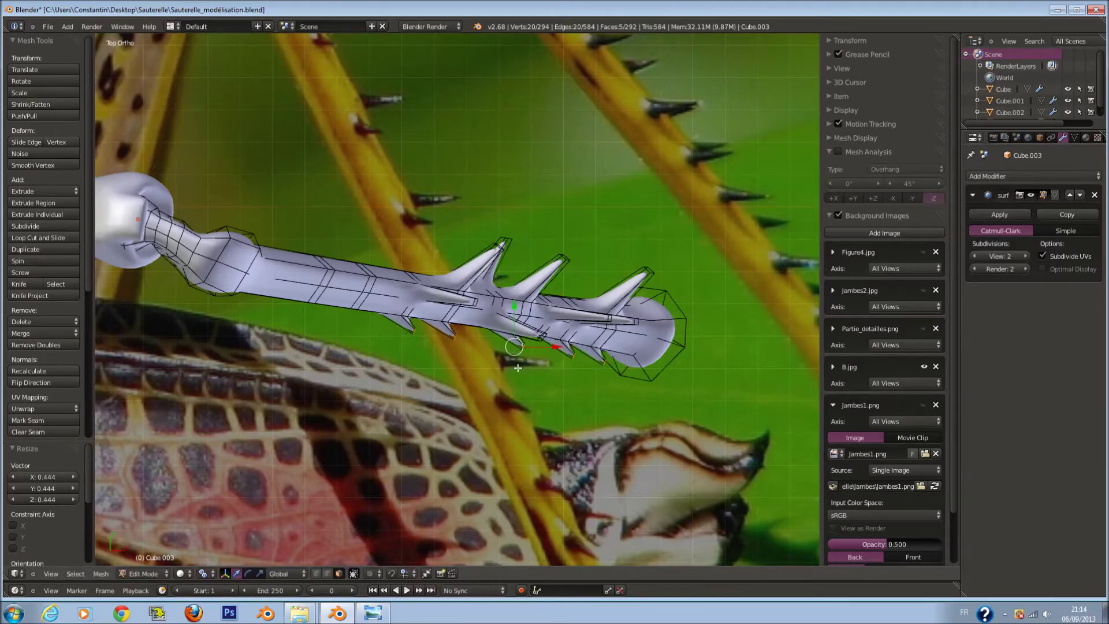
{"action": "scroll", "coordinate": [543, 370], "scroll_direction": "up", "scroll_amount": 5}
{"action": "middle_click_drag", "start_coordinate": [543, 370], "coordinate": [353, 151]}
{"action": "key", "text": "ctrl+r"}
{"action": "left_click", "coordinate": [353, 152]}
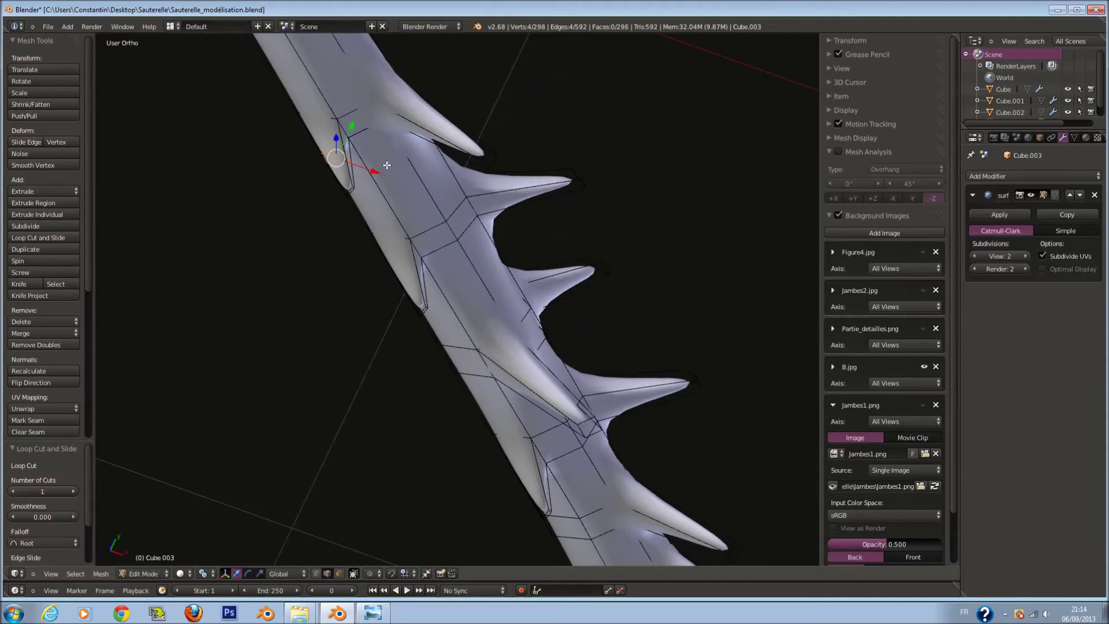
{"action": "key", "text": "ctrl+r"}
{"action": "left_click", "coordinate": [439, 279]}
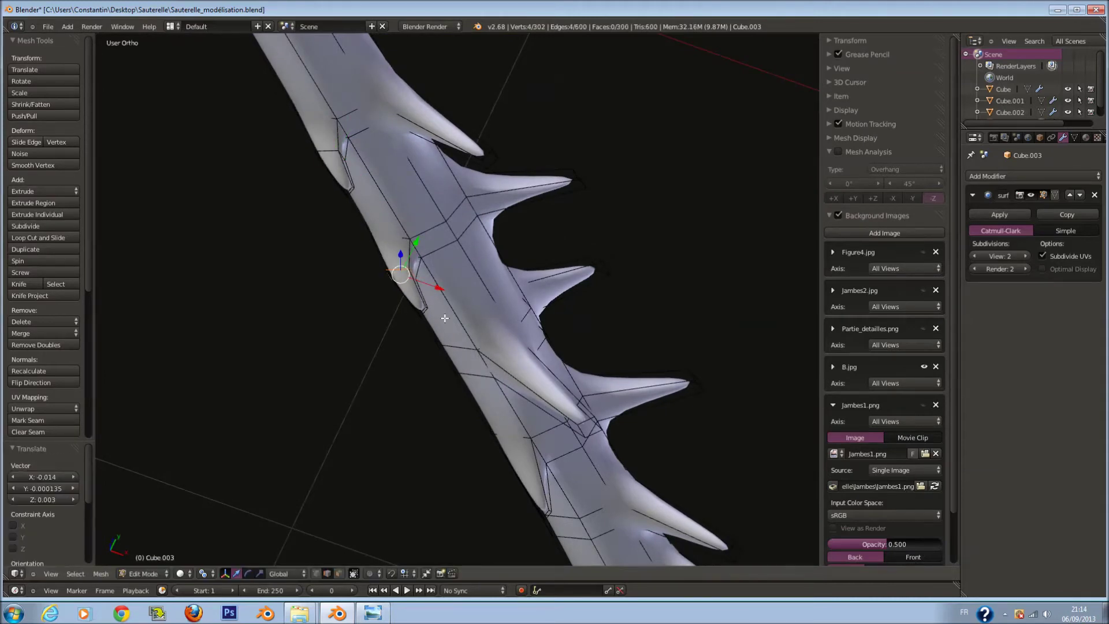
{"action": "middle_click_drag", "start_coordinate": [456, 279], "coordinate": [456, 181], "text": "shift"}
{"action": "key", "text": "ctrl+r"}
{"action": "left_click", "coordinate": [588, 416]}
Cancel the pending cut and slide a new edge loop into a spine
{"action": "key", "text": "a"}
{"action": "scroll", "coordinate": [657, 440], "scroll_direction": "down", "scroll_amount": 4, "text": "shift"}
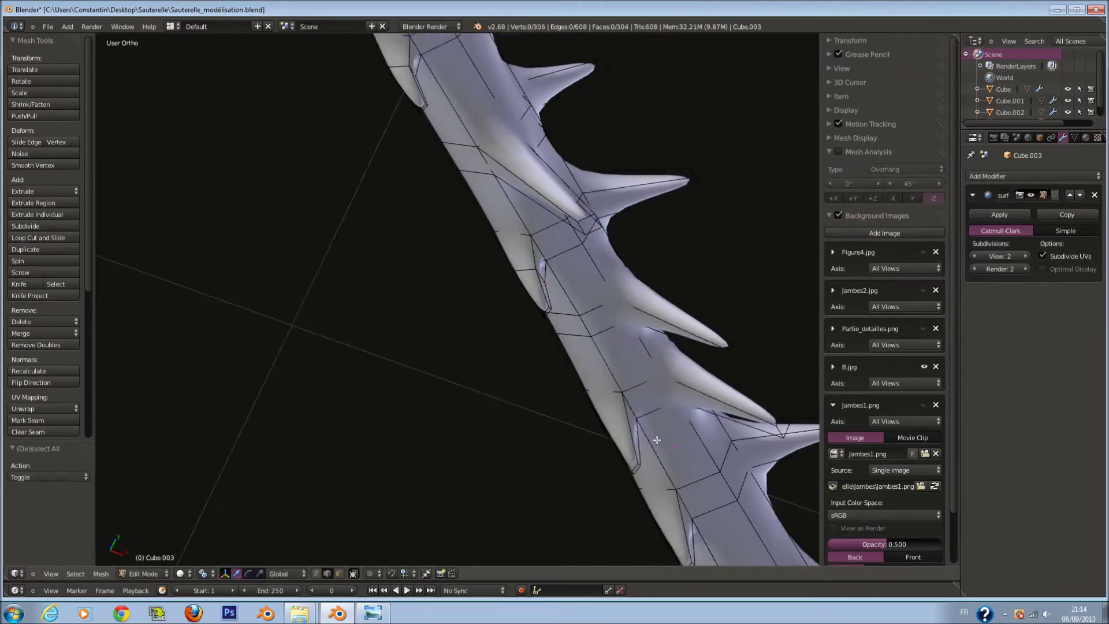
{"action": "key", "text": "Escape"}
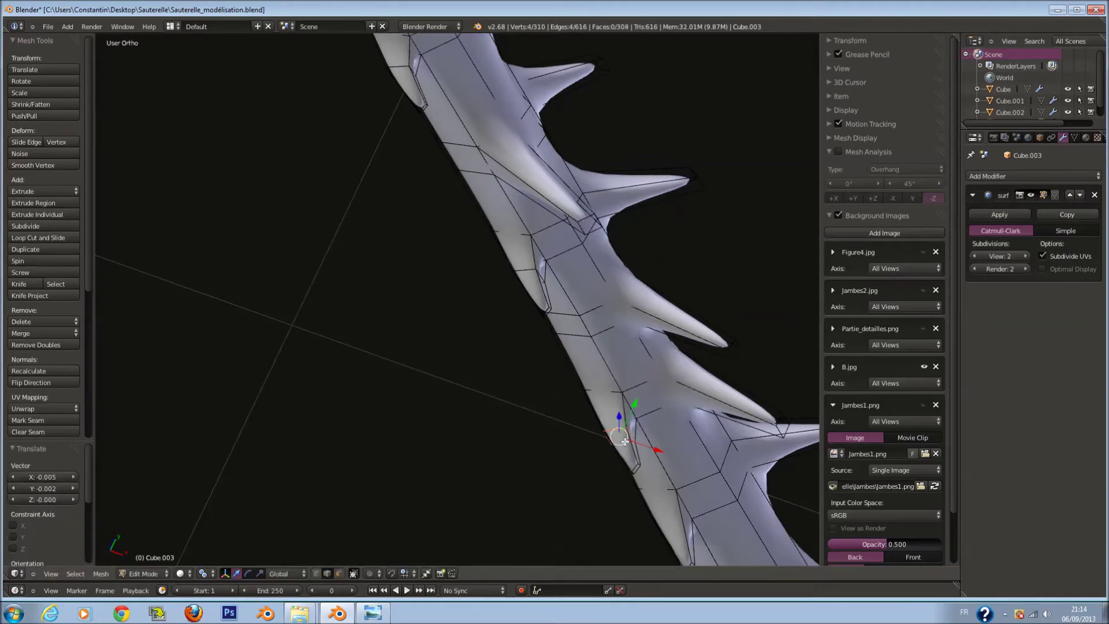
{"action": "scroll", "coordinate": [653, 437], "scroll_direction": "down", "scroll_amount": 5, "text": "shift"}
{"action": "key", "text": "ctrl+r"}
{"action": "left_click", "coordinate": [691, 408]}
{"action": "key", "text": "g"}
{"action": "left_click", "coordinate": [693, 410]}
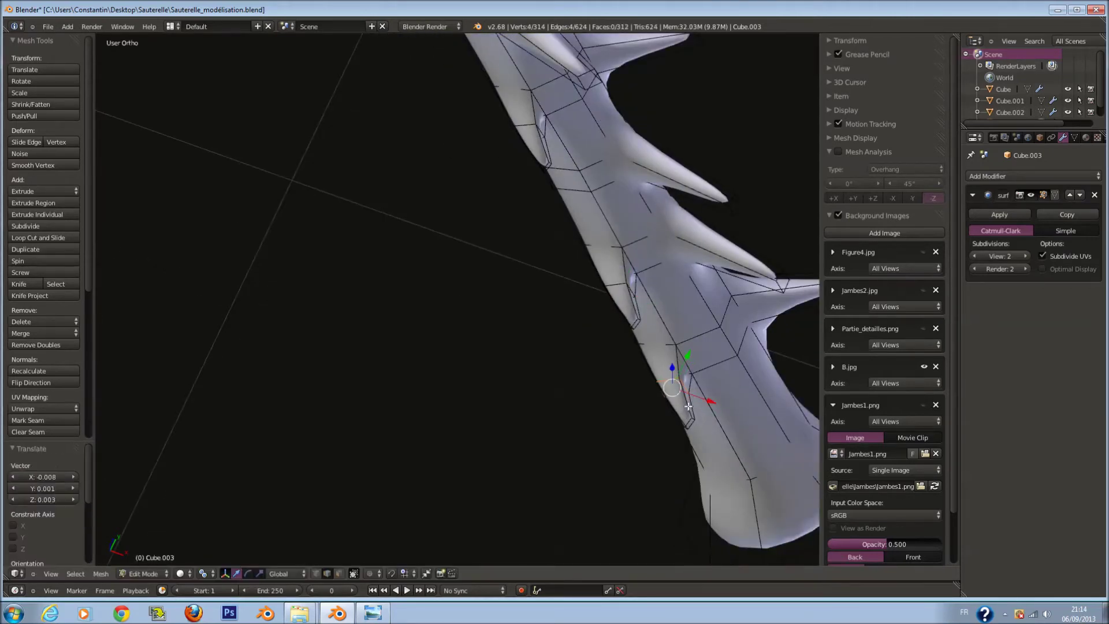
Add two more edge loops into the spines with the tibia viewed vertically
{"action": "middle_click_drag", "start_coordinate": [693, 410], "coordinate": [610, 260]}
{"action": "key", "text": "a"}
{"action": "key", "text": "ctrl+r"}
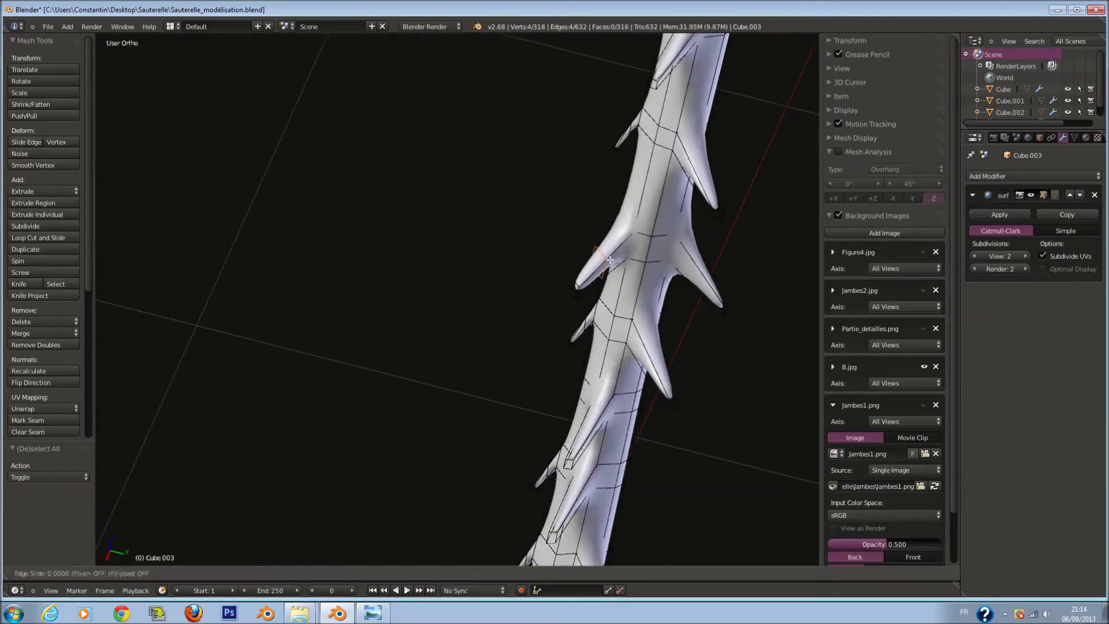
{"action": "left_click", "coordinate": [612, 263]}
{"action": "left_click", "coordinate": [636, 287]}
{"action": "key", "text": "a"}
{"action": "key", "text": "ctrl+r"}
{"action": "left_click", "coordinate": [658, 328]}
{"action": "left_click", "coordinate": [668, 326]}
Cut further loops across the tibia and shift the selected vertices along the leg
{"action": "middle_click_drag", "start_coordinate": [669, 326], "coordinate": [668, 297], "text": "shift"}
{"action": "key", "text": "ctrl+r"}
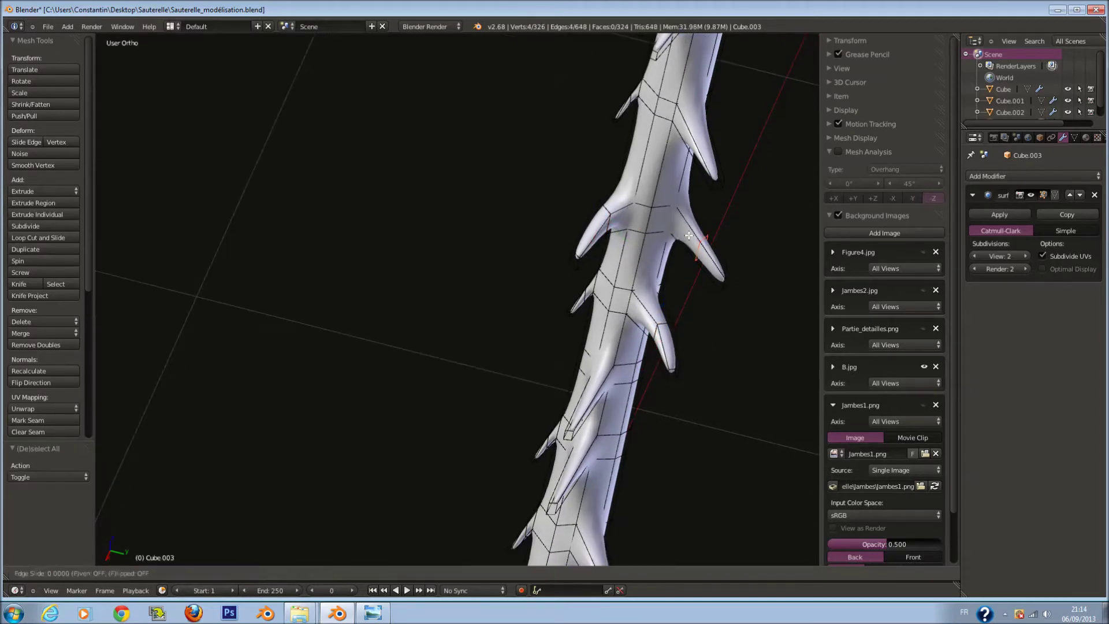
{"action": "left_click", "coordinate": [699, 226]}
{"action": "left_click", "coordinate": [699, 226]}
{"action": "middle_click_drag", "start_coordinate": [699, 226], "coordinate": [707, 297], "text": "shift"}
{"action": "key", "text": "ctrl+r"}
{"action": "key", "text": "g"}
{"action": "left_click", "coordinate": [714, 213]}
Add another tibia loop cut and reposition the selection
{"action": "middle_click_drag", "start_coordinate": [713, 213], "coordinate": [693, 144], "text": "shift"}
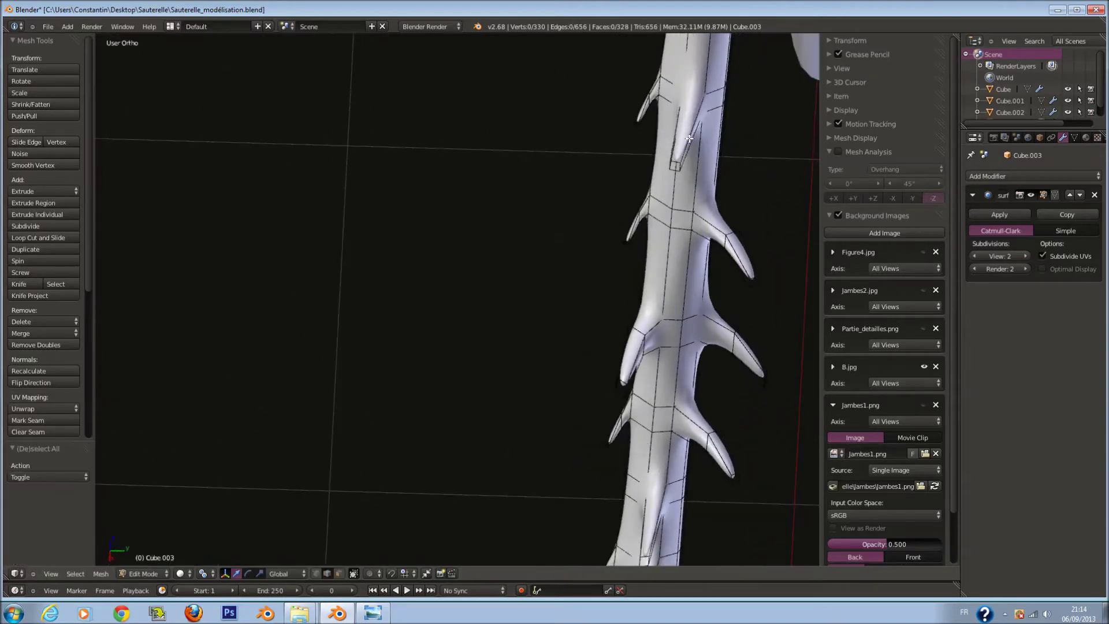
{"action": "key", "text": "ctrl+r"}
{"action": "left_click", "coordinate": [693, 144]}
{"action": "left_click", "coordinate": [694, 145]}
{"action": "scroll", "coordinate": [724, 85], "scroll_direction": "up", "scroll_amount": 3}
{"action": "scroll", "coordinate": [724, 86], "scroll_direction": "down", "scroll_amount": 2}
{"action": "key", "text": "g"}
{"action": "left_click", "coordinate": [656, 168]}
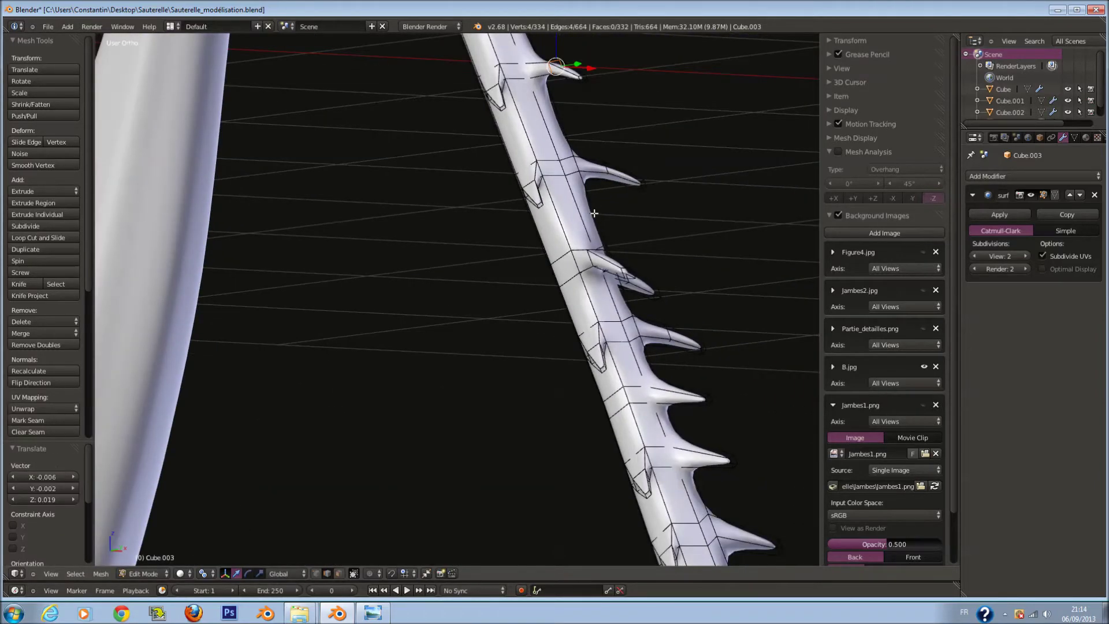
In front view, select two spike tip vertices using wireframe shading to reach hidden ones
{"action": "key", "text": "KP_1"}
{"action": "key", "text": "z"}
{"action": "key", "text": "z"}
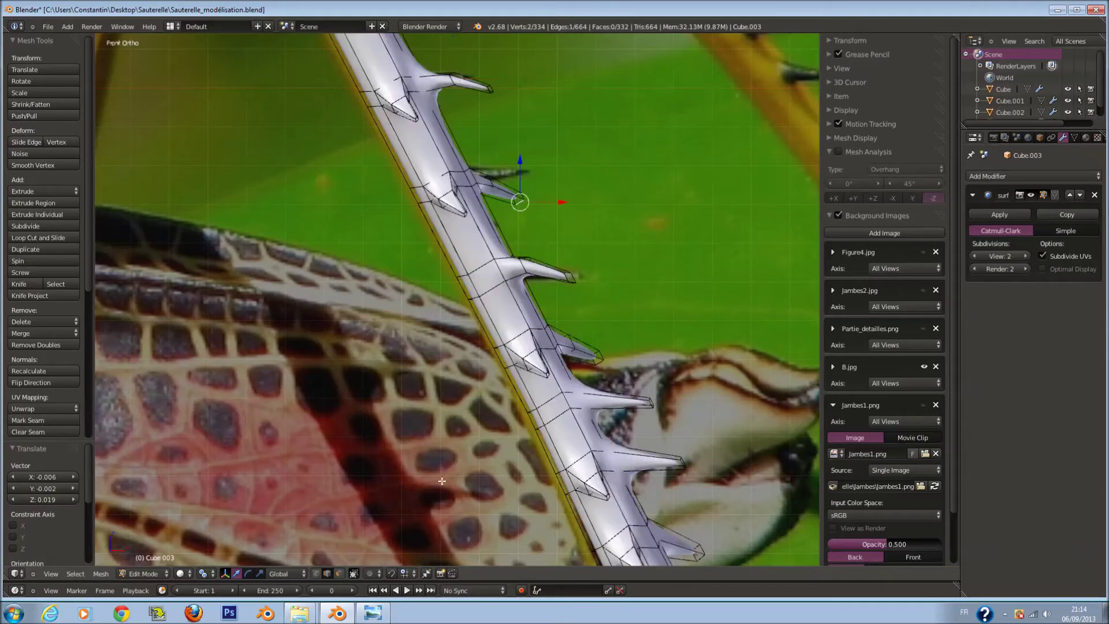
{"action": "mouse_move", "coordinate": [353, 553]}
{"action": "middle_mouse_down"}
{"action": "mouse_move", "coordinate": [421, 334]}
{"action": "mouse_move", "coordinate": [460, 351]}
{"action": "mouse_move", "coordinate": [611, 471]}
{"action": "middle_mouse_up"}
{"action": "key", "text": "z"}
{"action": "right_click", "coordinate": [610, 471]}
{"action": "key", "text": "z"}
{"action": "key", "text": "z"}
{"action": "right_click", "coordinate": [629, 335], "text": "shift"}
{"action": "key", "text": "z"}
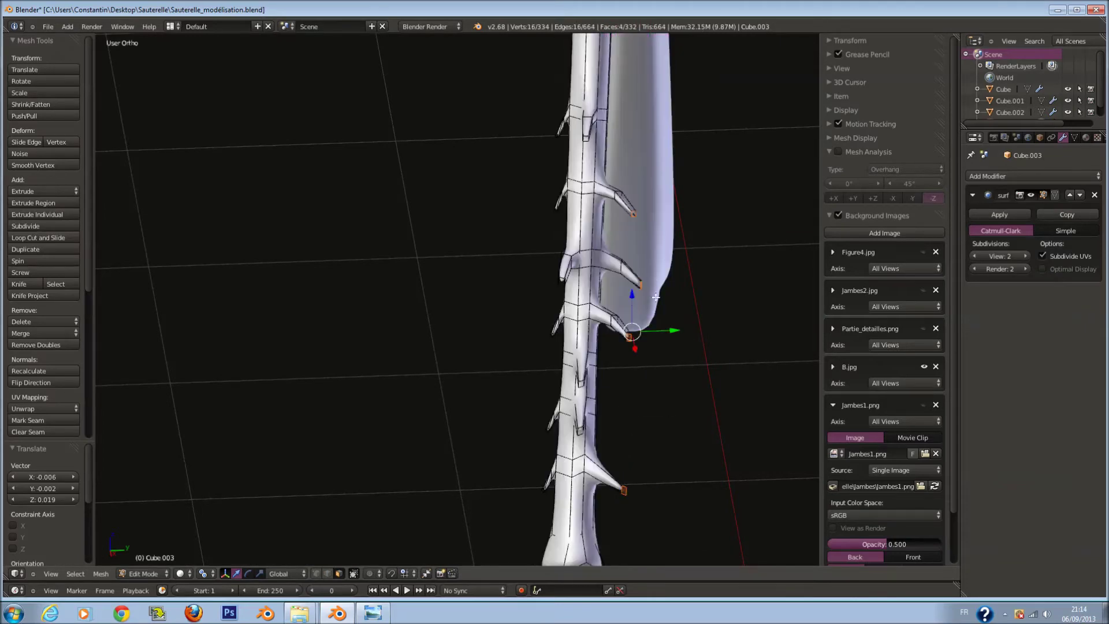
Fatten the selected spike tips with Alt+S, then switch to side view
{"action": "key", "text": "alt+s"}
{"action": "left_click", "coordinate": [676, 343]}
{"action": "mouse_move", "coordinate": [676, 343]}
{"action": "middle_mouse_down"}
{"action": "mouse_move", "coordinate": [581, 317]}
{"action": "mouse_move", "coordinate": [384, 317]}
{"action": "mouse_move", "coordinate": [624, 401]}
{"action": "mouse_move", "coordinate": [647, 318]}
{"action": "mouse_move", "coordinate": [695, 281]}
{"action": "mouse_move", "coordinate": [571, 370]}
{"action": "middle_mouse_up"}
{"action": "key", "text": "KP_3"}
Move the spike tips along X twice, then leave Edit Mode to view the smooth leg
{"action": "key", "text": "g"}
{"action": "key", "text": "x"}
{"action": "left_click", "coordinate": [384, 317]}
{"action": "key", "text": "g"}
{"action": "key", "text": "x"}
{"action": "left_click", "coordinate": [555, 381]}
{"action": "key", "text": "Tab"}
{"action": "scroll", "coordinate": [566, 367], "scroll_direction": "down", "scroll_amount": 3}
In front view, set the tibia's Subdivision Surface viewport level to 2 and re-enter Edit Mode
{"action": "key", "text": "KP_1"}
{"action": "key", "text": "a"}
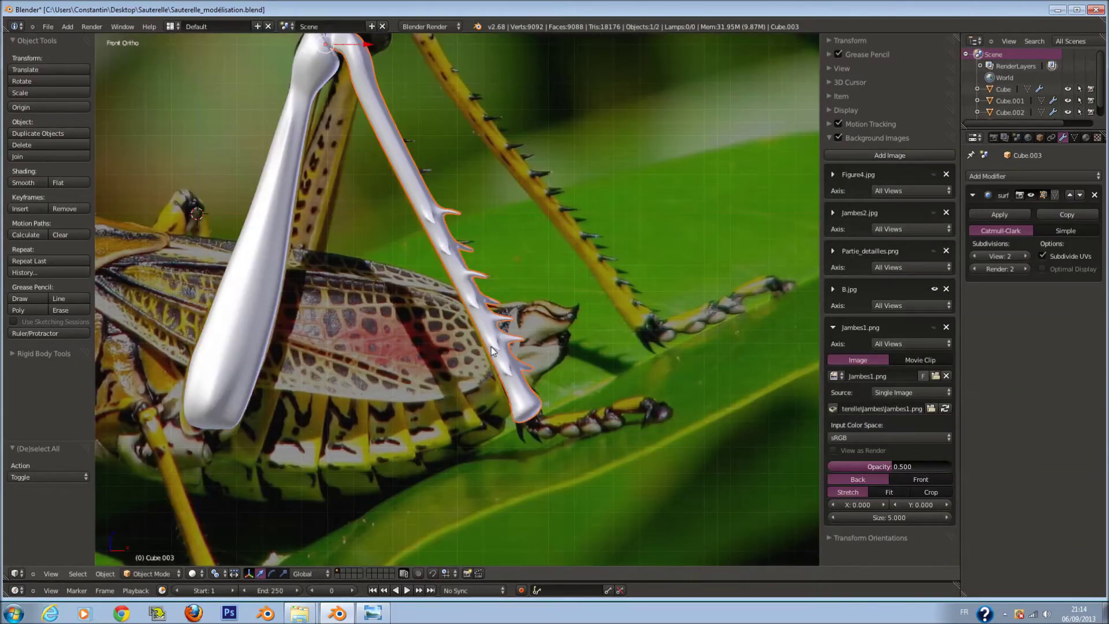
{"action": "left_click", "coordinate": [974, 256]}
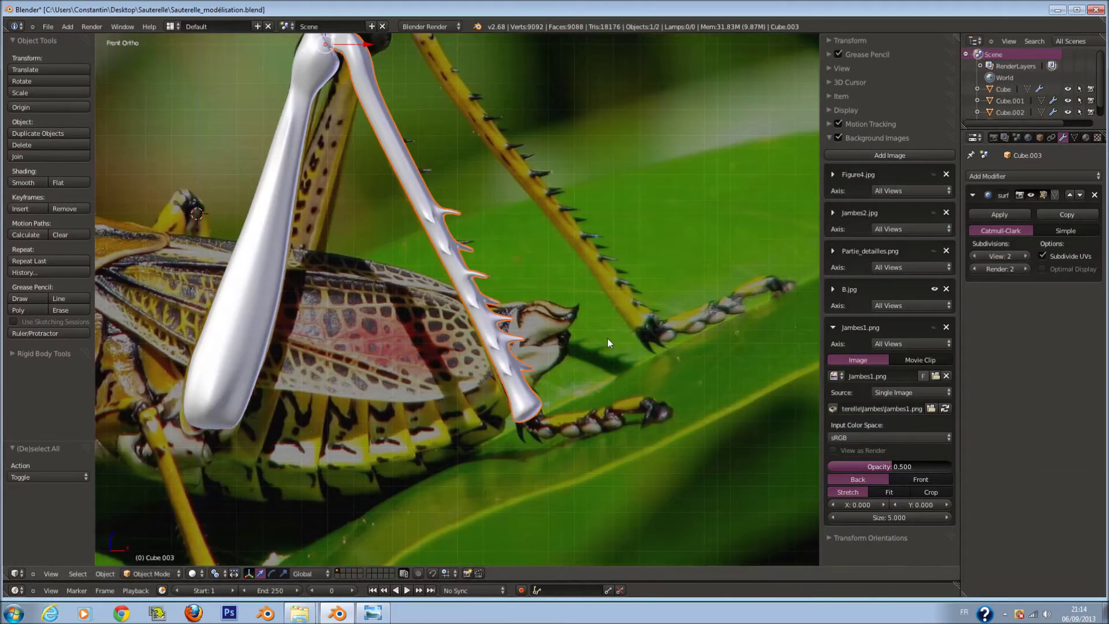
{"action": "scroll", "coordinate": [469, 319], "scroll_direction": "up", "scroll_amount": 2}
{"action": "scroll", "coordinate": [491, 315], "scroll_direction": "up", "scroll_amount": 2}
{"action": "scroll", "coordinate": [494, 313], "scroll_direction": "up", "scroll_amount": 2}
{"action": "scroll", "coordinate": [497, 162], "scroll_direction": "down", "scroll_amount": 3}
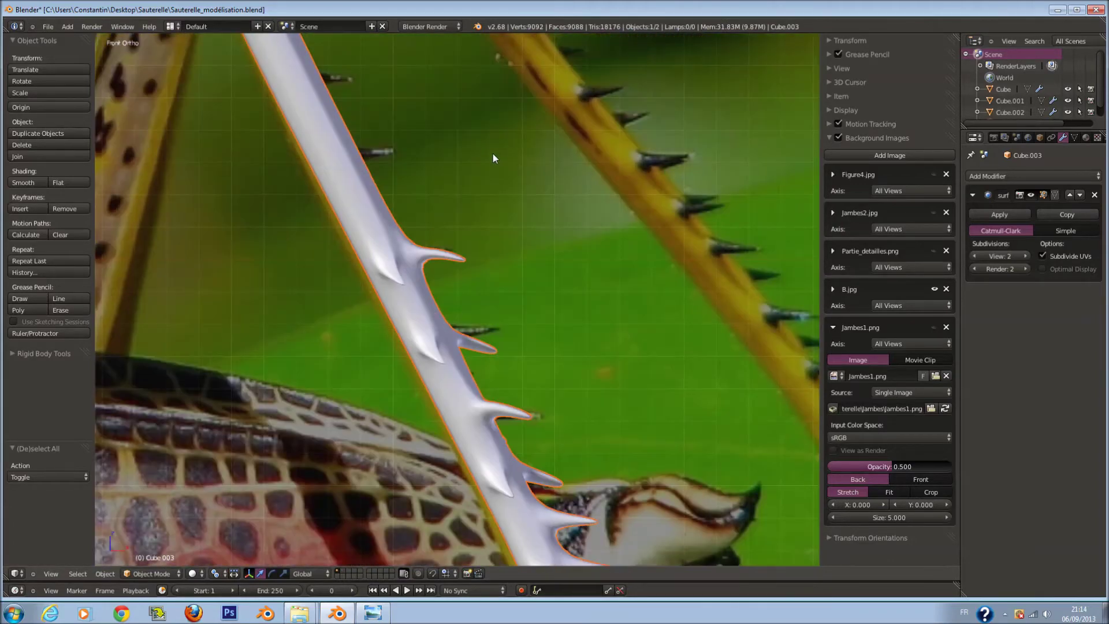
{"action": "scroll", "coordinate": [389, 170], "scroll_direction": "down", "scroll_amount": 3}
{"action": "scroll", "coordinate": [486, 328], "scroll_direction": "down", "scroll_amount": 2}
{"action": "scroll", "coordinate": [497, 333], "scroll_direction": "up", "scroll_amount": 1}
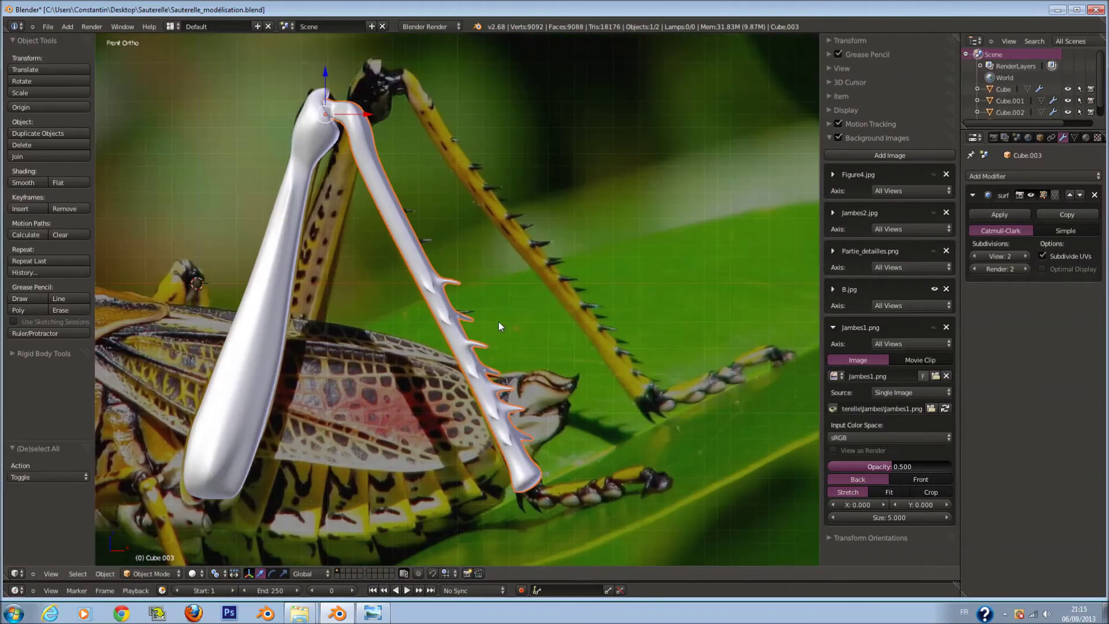
{"action": "key", "text": "Tab"}
{"action": "scroll", "coordinate": [495, 321], "scroll_direction": "up", "scroll_amount": 1}
{"action": "scroll", "coordinate": [492, 317], "scroll_direction": "up", "scroll_amount": 3}
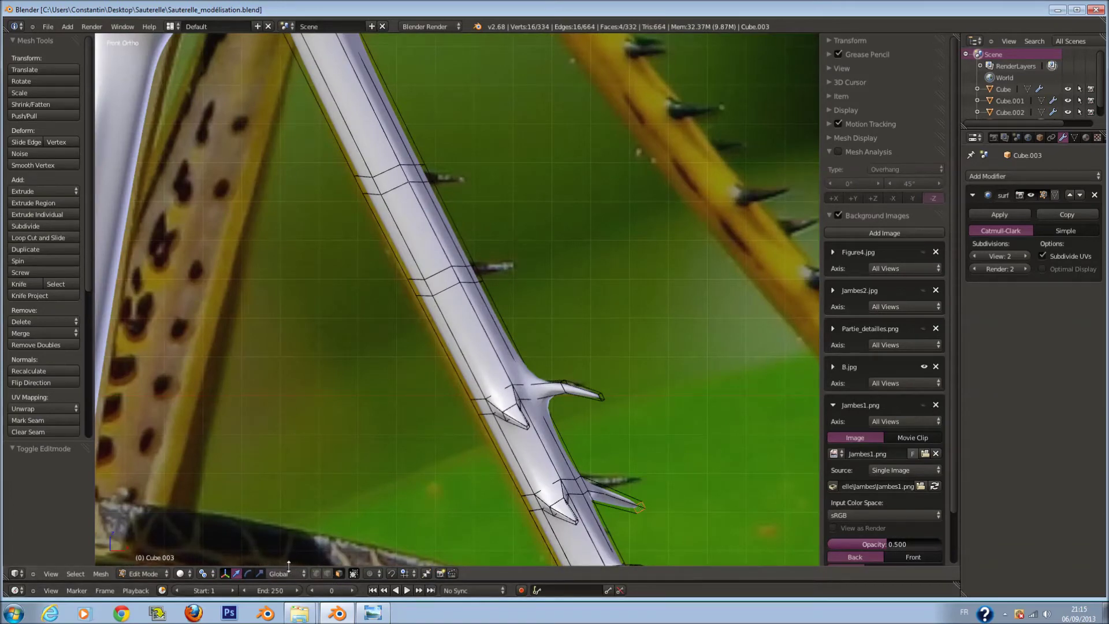
Extrude the selected tibia faces and push them outward into new spikes
{"action": "mouse_move", "coordinate": [446, 289]}
{"action": "middle_mouse_down"}
{"action": "mouse_move", "coordinate": [364, 324]}
{"action": "mouse_move", "coordinate": [614, 262]}
{"action": "middle_mouse_up"}
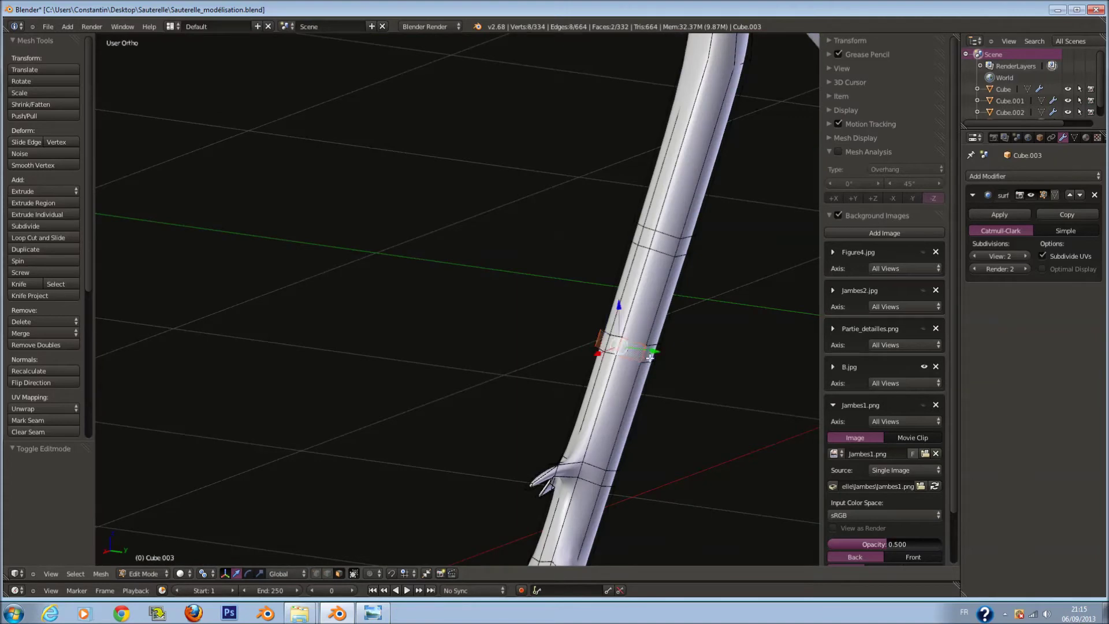
{"action": "middle_click_drag", "start_coordinate": [636, 353], "coordinate": [693, 370]}
{"action": "key", "text": "e"}
{"action": "left_click", "coordinate": [705, 381]}
{"action": "key", "text": "alt+s"}
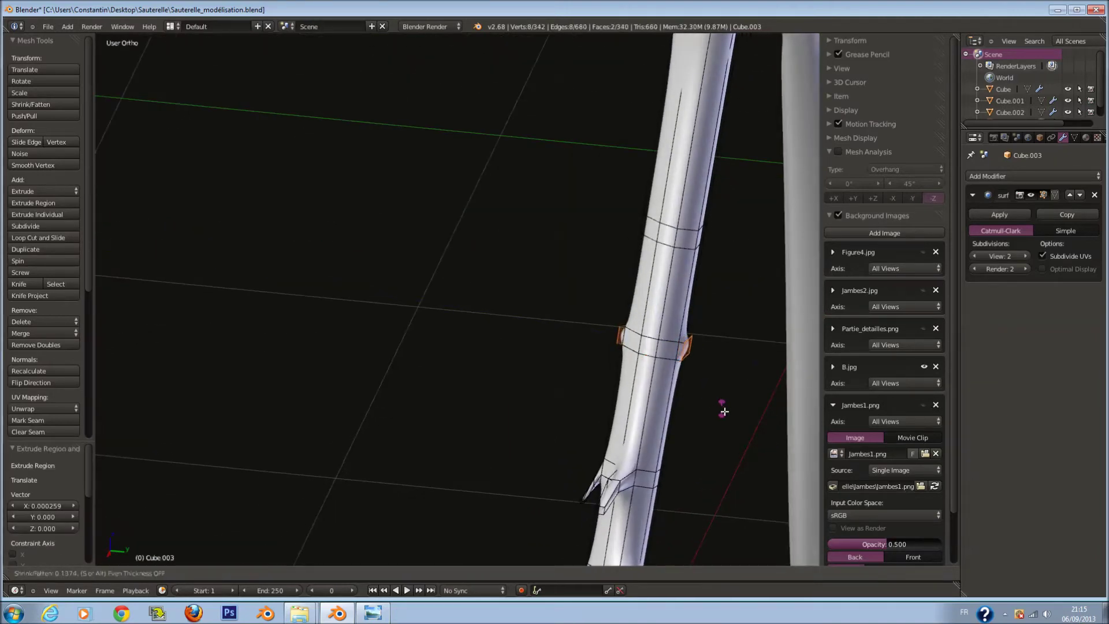
{"action": "left_click", "coordinate": [612, 370]}
Shift the new spike faces along X and shrink them
{"action": "scroll", "coordinate": [612, 366], "scroll_direction": "down", "scroll_amount": 3}
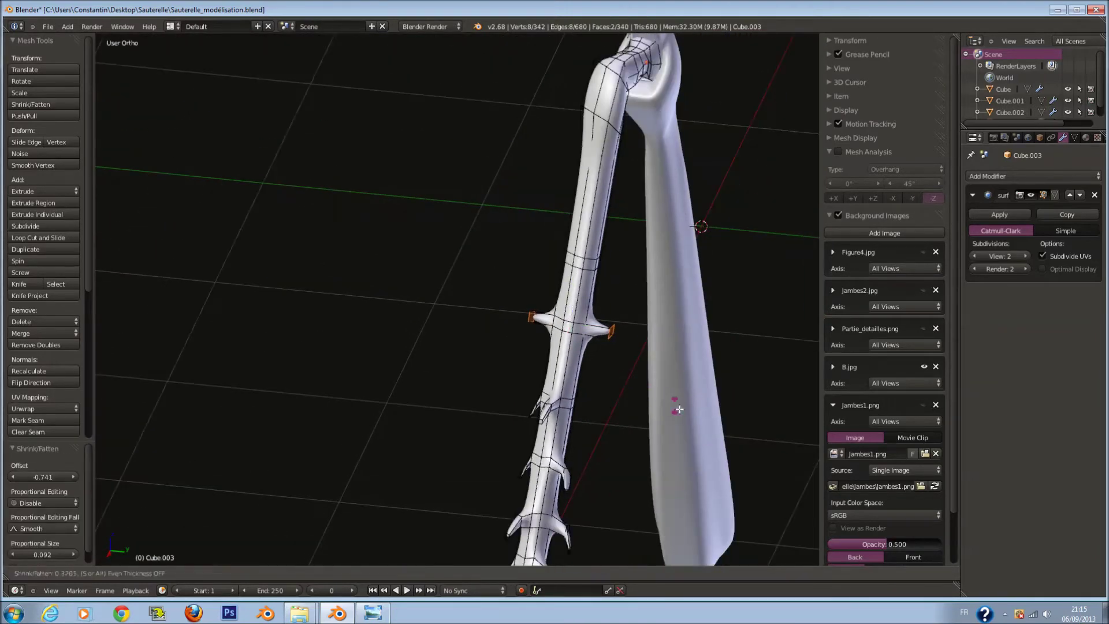
{"action": "mouse_move", "coordinate": [661, 302]}
{"action": "middle_mouse_down"}
{"action": "mouse_move", "coordinate": [578, 375]}
{"action": "mouse_move", "coordinate": [653, 420]}
{"action": "middle_mouse_up"}
{"action": "key", "text": "g"}
{"action": "key", "text": "x"}
{"action": "left_click", "coordinate": [555, 399]}
{"action": "key", "text": "s"}
{"action": "left_click", "coordinate": [595, 402]}
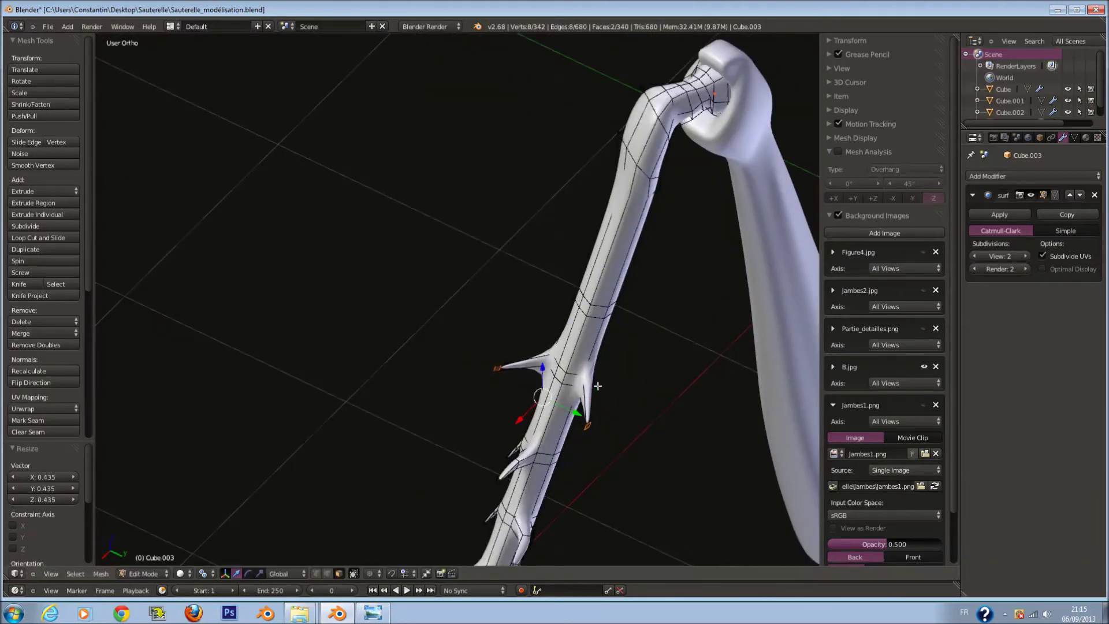
Move the spike faces further along X, abandoning a Y-axis scale
{"action": "scroll", "coordinate": [596, 401], "scroll_direction": "up", "scroll_amount": 3}
{"action": "middle_click_drag", "start_coordinate": [596, 401], "coordinate": [684, 402]}
{"action": "key", "text": "g"}
{"action": "key", "text": "x"}
{"action": "left_click", "coordinate": [699, 399]}
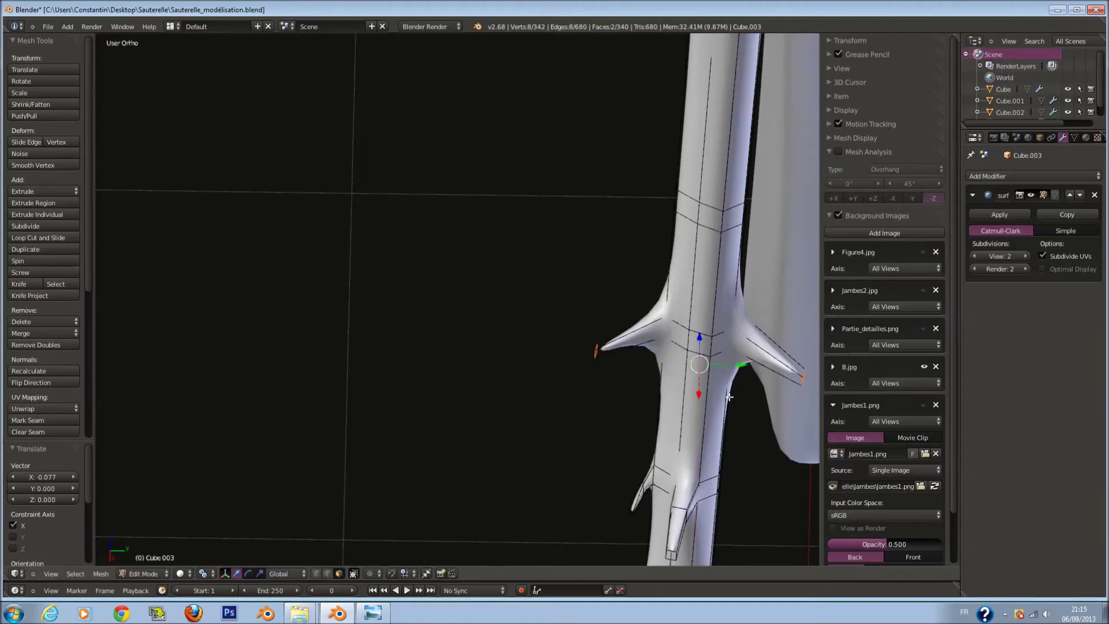
{"action": "key", "text": "s"}
{"action": "key", "text": "y"}
{"action": "right_click", "coordinate": [697, 397]}
In wireframe, move a spike-tip vertex along Y, then scale that spike down
{"action": "key", "text": "z"}
{"action": "right_click", "coordinate": [596, 349]}
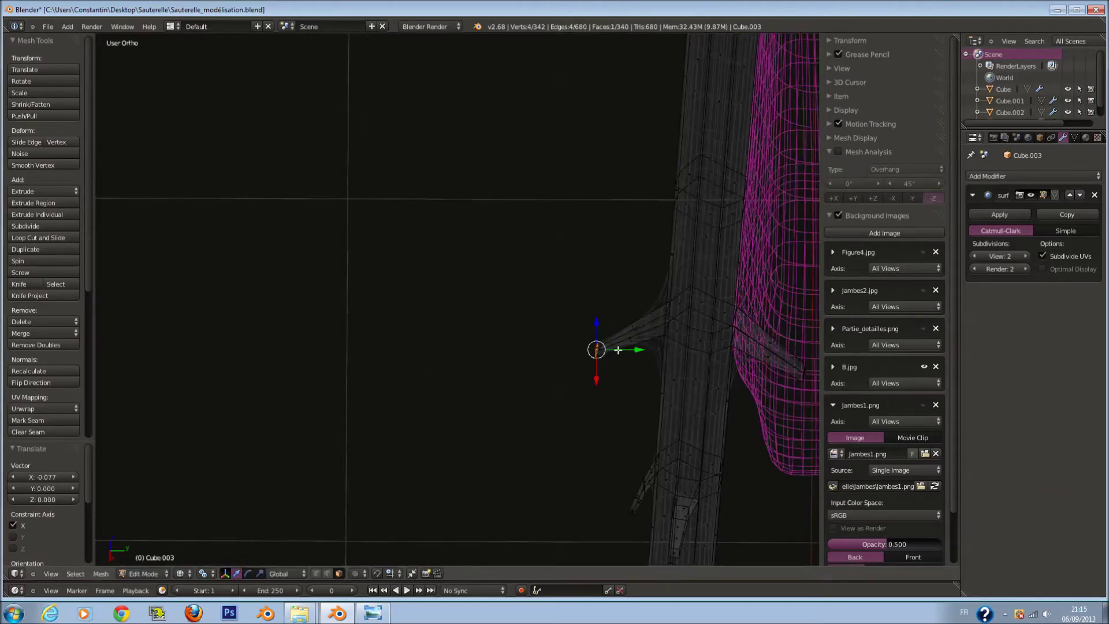
{"action": "key", "text": "g"}
{"action": "key", "text": "y"}
{"action": "left_click", "coordinate": [657, 364]}
{"action": "key", "text": "z"}
{"action": "key", "text": "z"}
{"action": "key", "text": "z"}
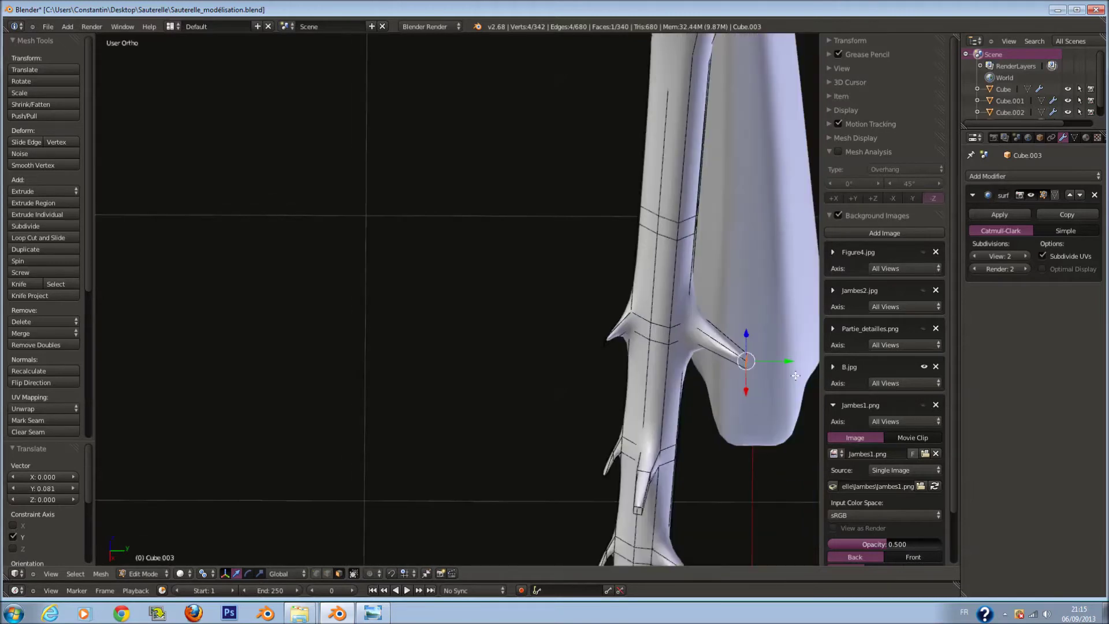
{"action": "scroll", "coordinate": [796, 375], "scroll_direction": "down", "scroll_amount": 1, "text": "shift"}
{"action": "key", "text": "s"}
{"action": "left_click", "coordinate": [762, 325]}
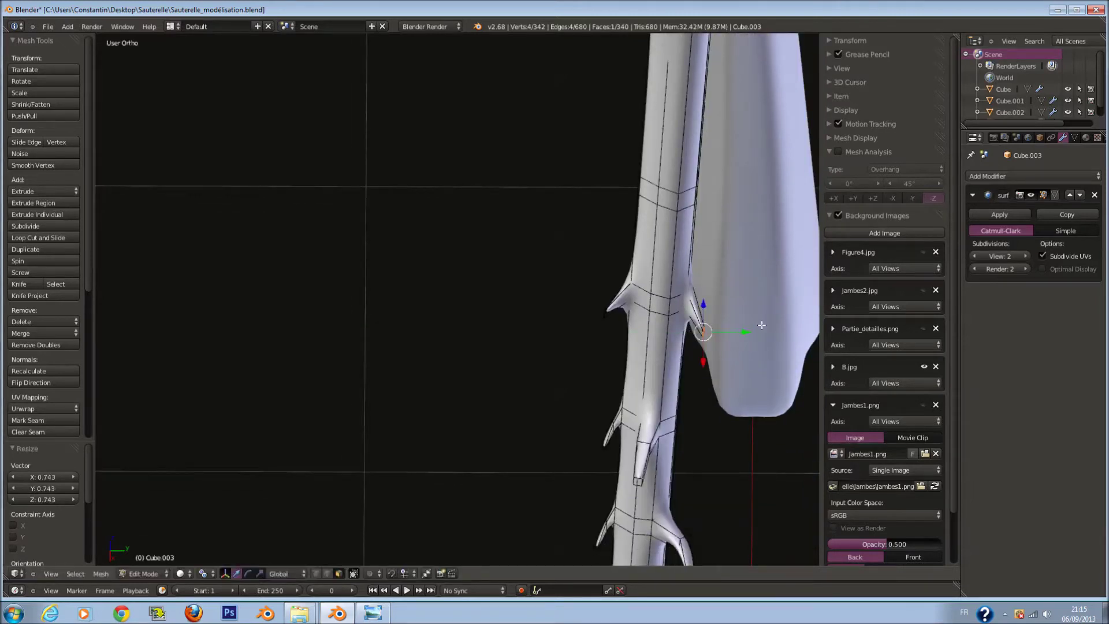
{"action": "left_click", "coordinate": [717, 373]}
Rotate the left spike tip about 43° on Z and shrink it
{"action": "key", "text": "z"}
{"action": "right_click", "coordinate": [608, 310]}
{"action": "key", "text": "z"}
{"action": "key", "text": "r"}
{"action": "key", "text": "z"}
{"action": "left_click", "coordinate": [660, 270]}
{"action": "key", "text": "s"}
{"action": "left_click", "coordinate": [636, 300]}
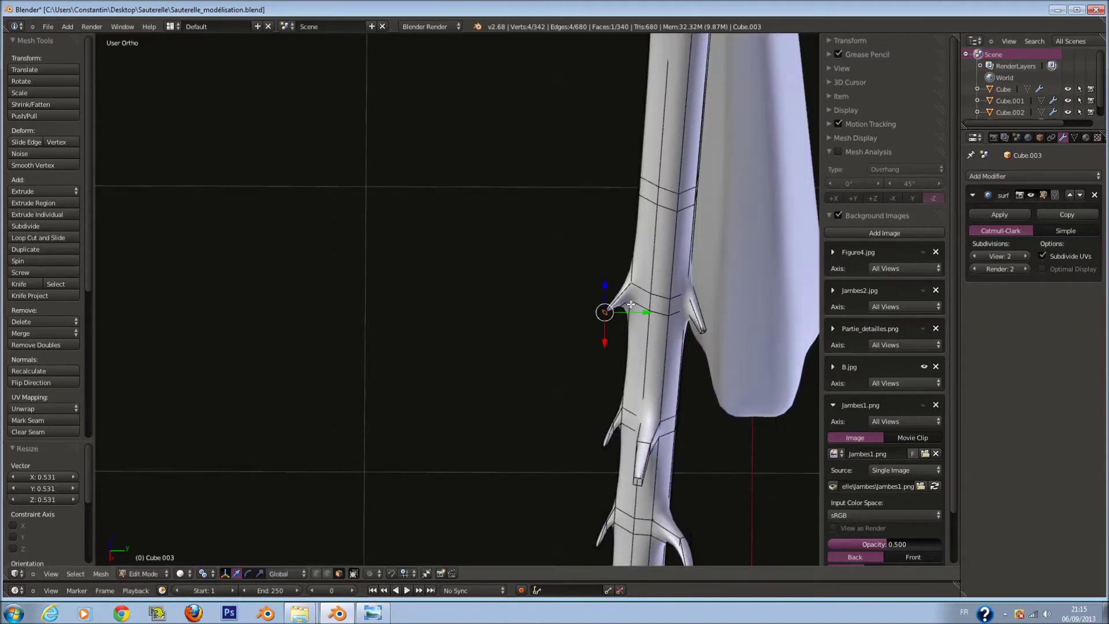
Rescale the middle spike tip twice
{"action": "scroll", "coordinate": [633, 343], "scroll_direction": "up", "scroll_amount": 3}
{"action": "key", "text": "s"}
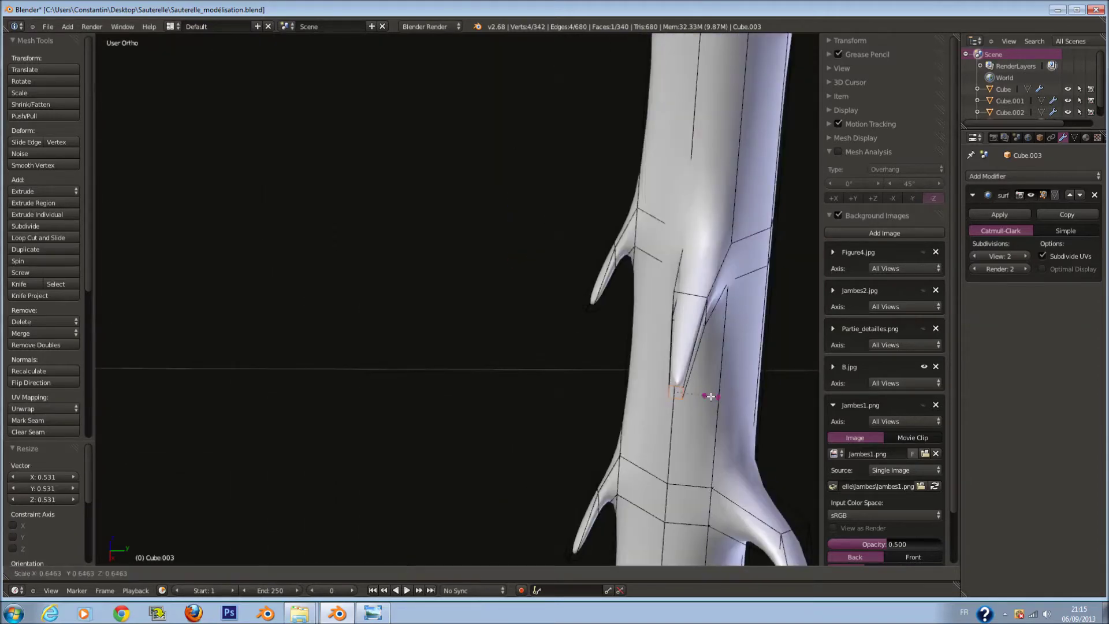
{"action": "left_click", "coordinate": [632, 322]}
{"action": "key", "text": "s"}
{"action": "left_click", "coordinate": [612, 315]}
{"action": "scroll", "coordinate": [595, 426], "scroll_direction": "down", "scroll_amount": 5, "text": "shift"}
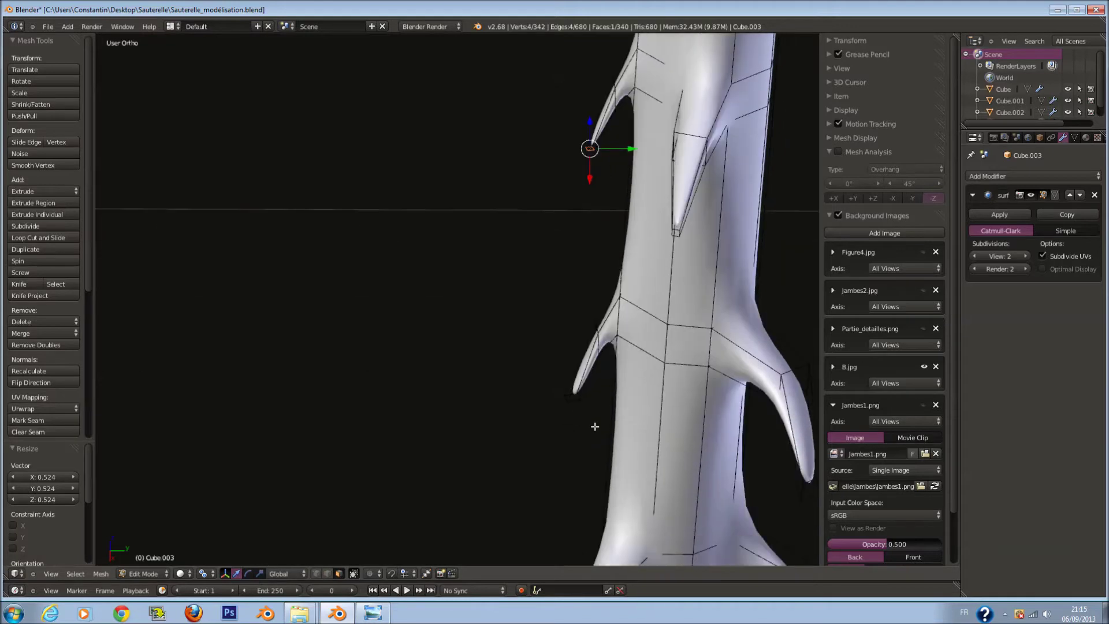
Shrink the lower-left spike tip, then rescale it and move it upward
{"action": "right_click", "coordinate": [575, 398]}
{"action": "key", "text": "s"}
{"action": "left_click", "coordinate": [575, 404]}
{"action": "key", "text": "KP_Decimal"}
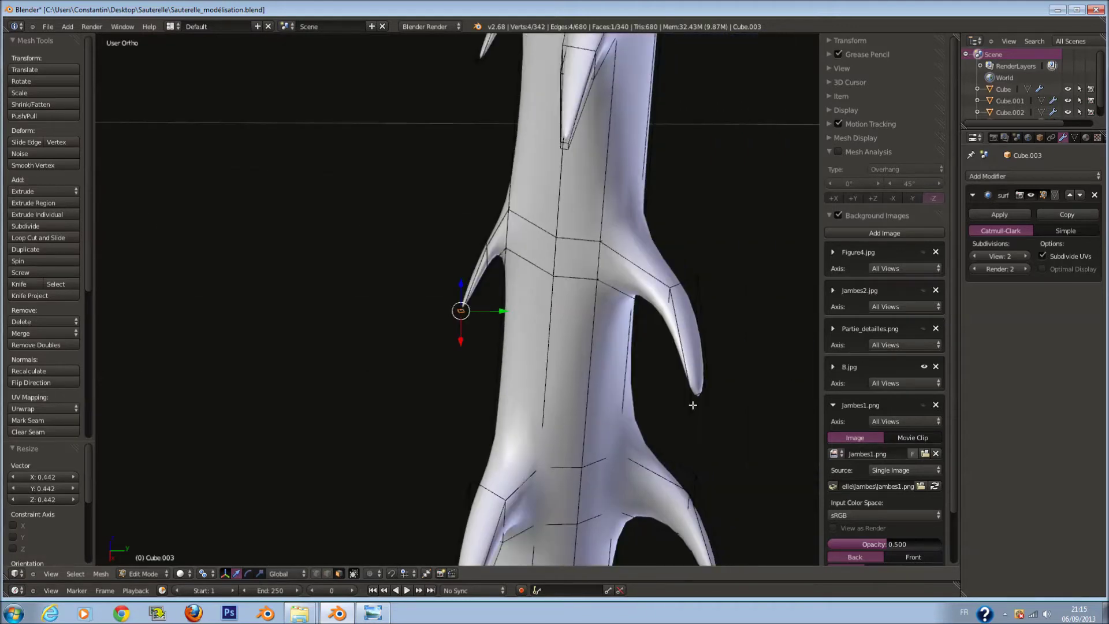
{"action": "key", "text": "s"}
{"action": "left_click", "coordinate": [719, 395]}
{"action": "key", "text": "g"}
{"action": "left_click", "coordinate": [769, 309]}
Enlarge a spike tip, rotate it about Z, and shrink it to 0.367
{"action": "key", "text": "s"}
{"action": "left_click", "coordinate": [721, 446]}
{"action": "scroll", "coordinate": [720, 445], "scroll_direction": "down", "scroll_amount": 5, "text": "shift"}
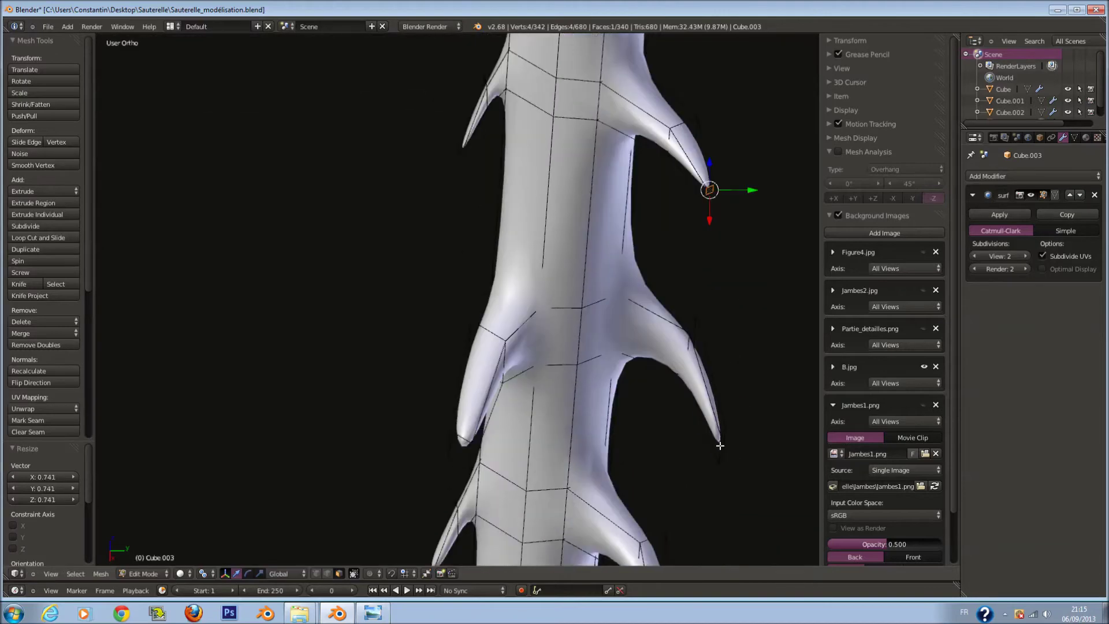
{"action": "key", "text": "z"}
{"action": "key", "text": "z"}
{"action": "key", "text": "r"}
{"action": "key", "text": "z"}
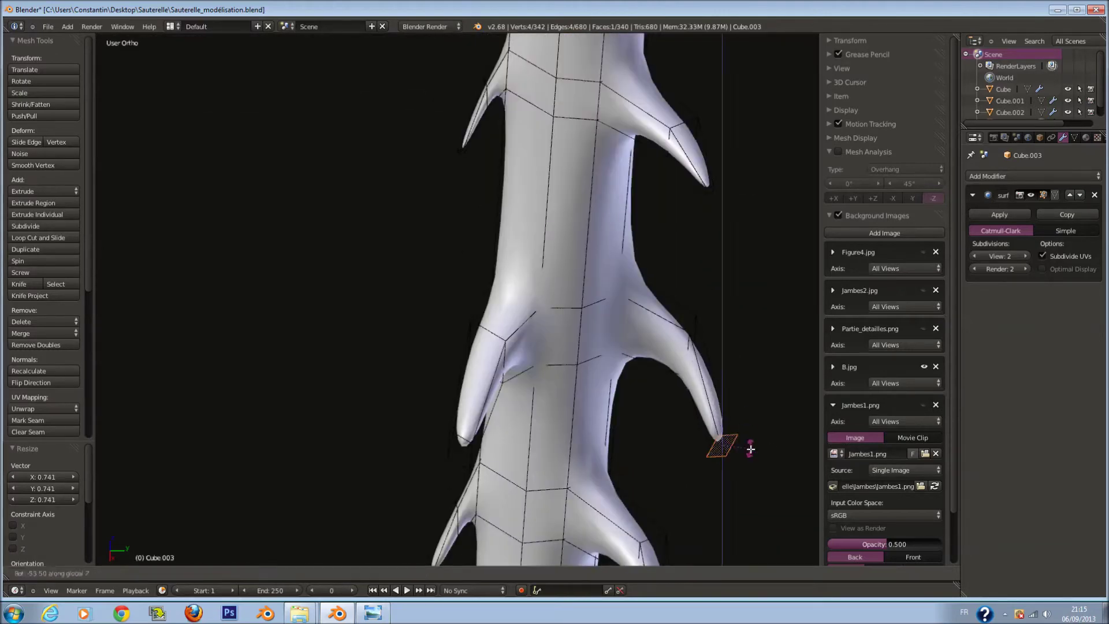
{"action": "left_click", "coordinate": [742, 448]}
{"action": "key", "text": "s"}
{"action": "left_click", "coordinate": [731, 454]}
Shrink the left spike tip and fine-tune neighbouring tips with further scales
{"action": "scroll", "coordinate": [731, 454], "scroll_direction": "down", "scroll_amount": 2, "text": "shift"}
{"action": "right_click", "coordinate": [461, 391]}
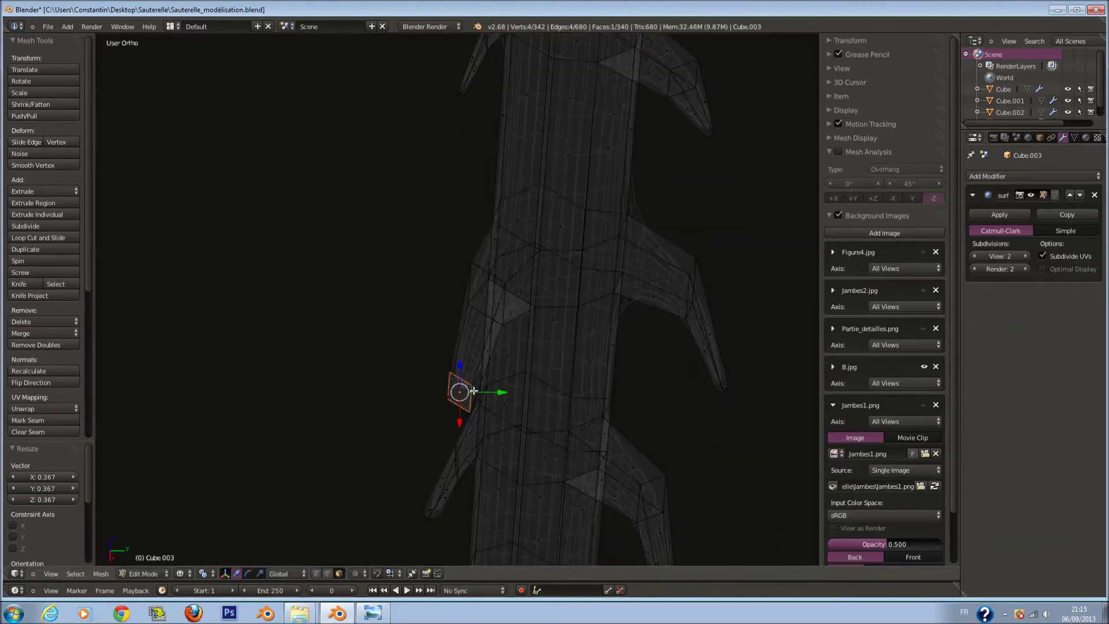
{"action": "key", "text": "s"}
{"action": "left_click", "coordinate": [523, 407]}
{"action": "scroll", "coordinate": [454, 436], "scroll_direction": "down", "scroll_amount": 4, "text": "shift"}
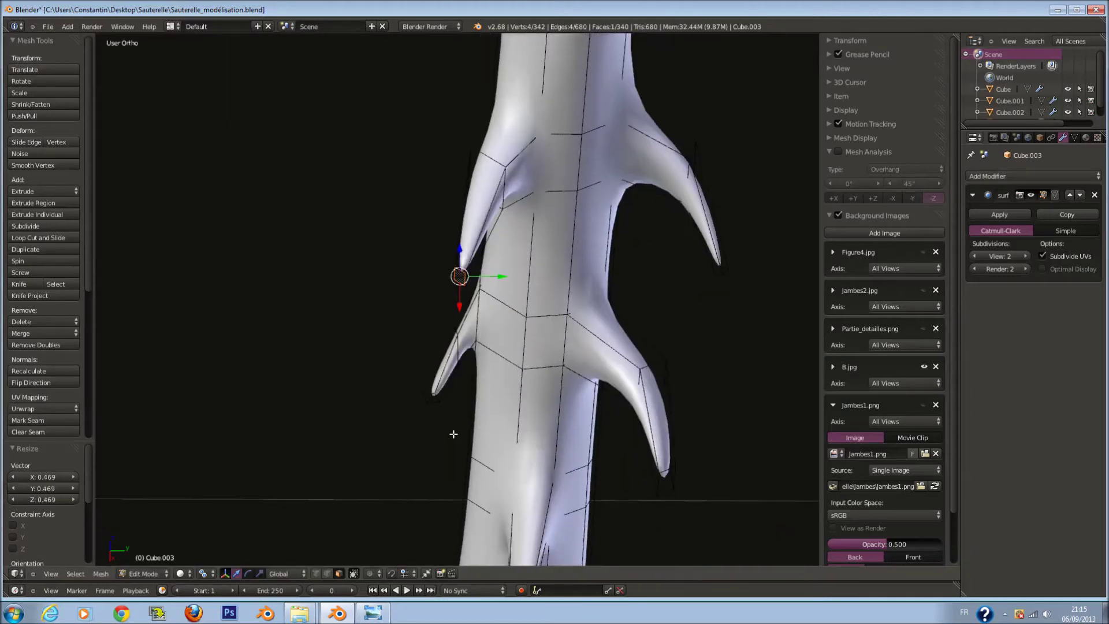
{"action": "key", "text": "s"}
{"action": "left_click", "coordinate": [435, 399]}
{"action": "scroll", "coordinate": [690, 446], "scroll_direction": "down", "scroll_amount": 2, "text": "shift"}
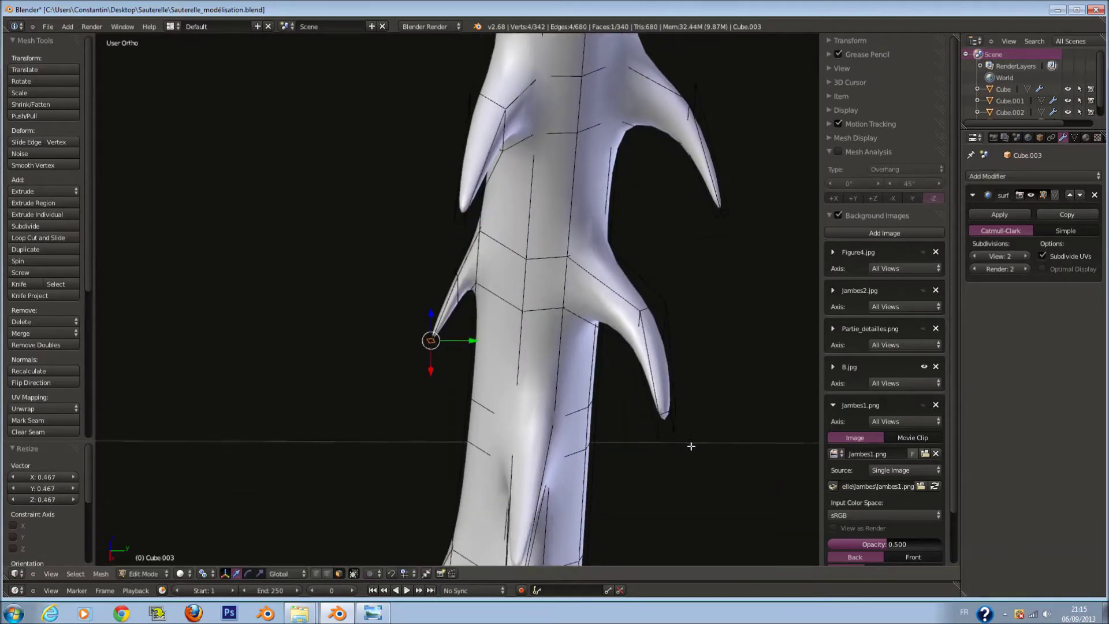
{"action": "key", "text": "s"}
{"action": "left_click", "coordinate": [681, 425]}
{"action": "scroll", "coordinate": [681, 425], "scroll_direction": "down", "scroll_amount": 3, "text": "shift"}
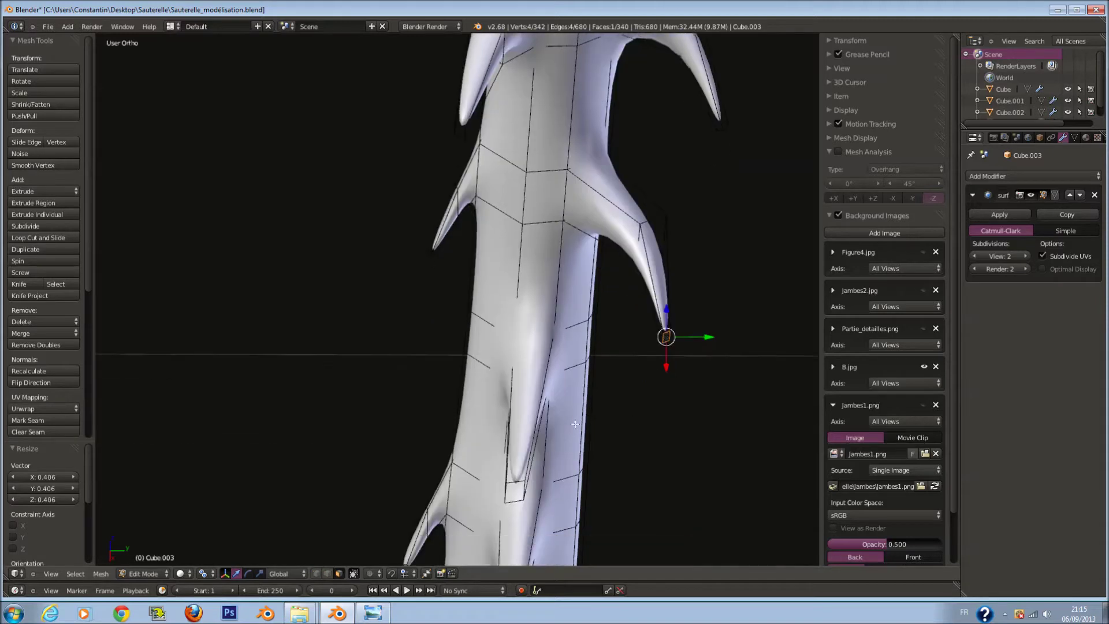
Shrink two more spike-tip vertices along the leg
{"action": "right_click", "coordinate": [530, 407]}
{"action": "key", "text": "s"}
{"action": "left_click", "coordinate": [569, 411]}
{"action": "scroll", "coordinate": [392, 439], "scroll_direction": "down", "scroll_amount": 3, "text": "shift"}
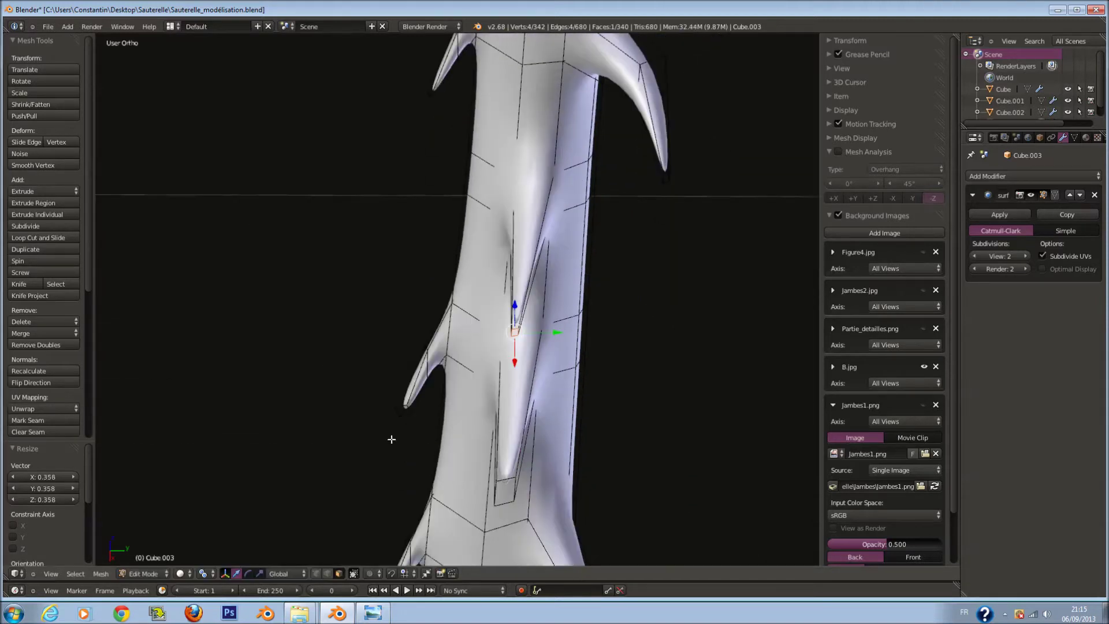
{"action": "key", "text": "s"}
{"action": "left_click", "coordinate": [421, 425]}
{"action": "scroll", "coordinate": [503, 416], "scroll_direction": "down", "scroll_amount": 3, "text": "shift"}
{"action": "right_click", "coordinate": [506, 376]}
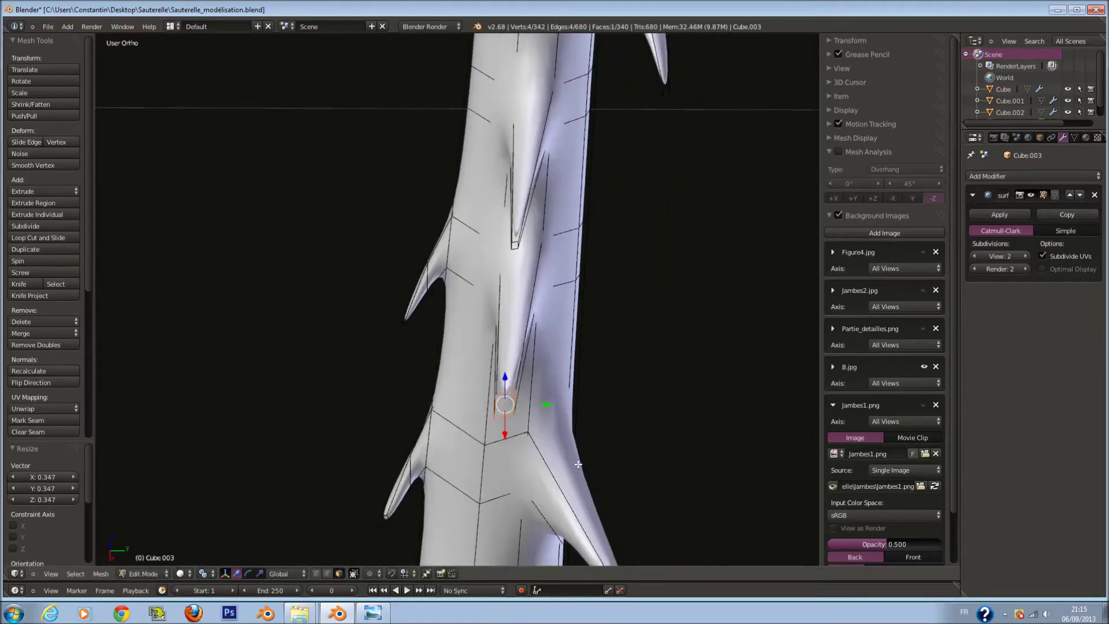
{"action": "key", "text": "s"}
{"action": "left_click", "coordinate": [562, 448]}
Move the last spike tip up and left, then return to Object Mode zoomed out
{"action": "right_click", "coordinate": [627, 532]}
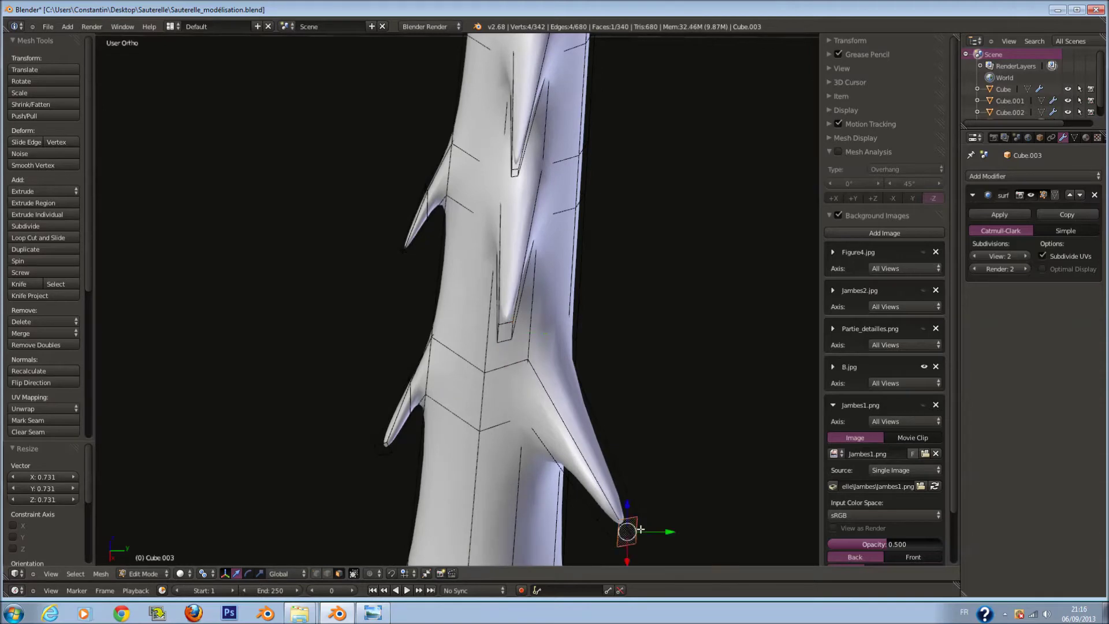
{"action": "key", "text": "g"}
{"action": "left_click", "coordinate": [638, 492]}
{"action": "scroll", "coordinate": [468, 376], "scroll_direction": "down", "scroll_amount": 3, "text": "shift"}
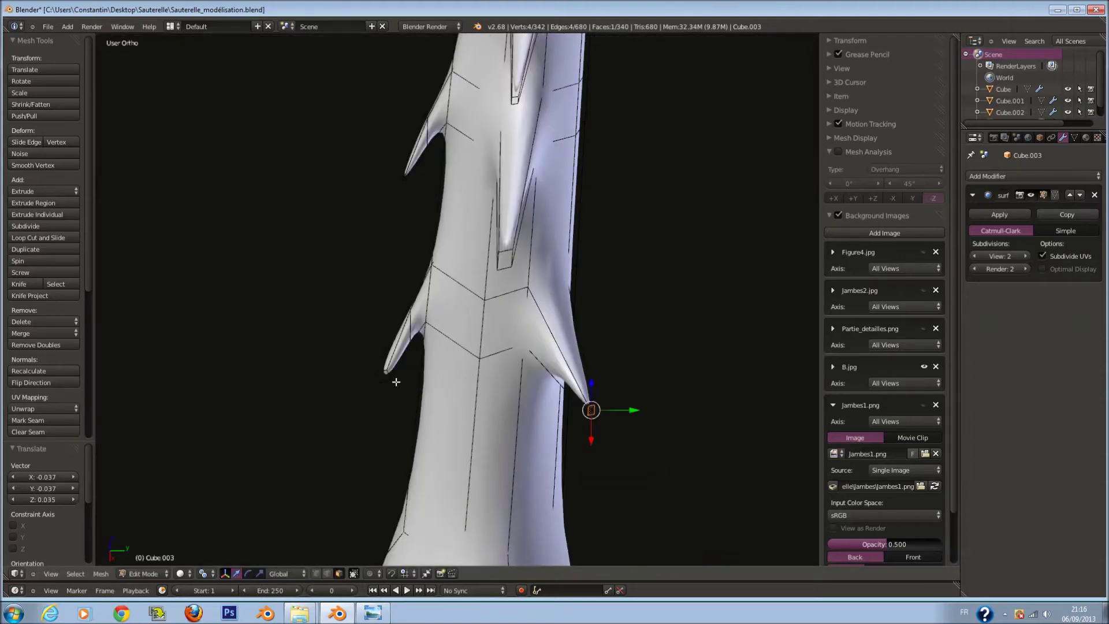
{"action": "scroll", "coordinate": [462, 376], "scroll_direction": "down", "scroll_amount": 3, "text": "shift"}
{"action": "key", "text": "Tab"}
{"action": "scroll", "coordinate": [467, 353], "scroll_direction": "down", "scroll_amount": 5}
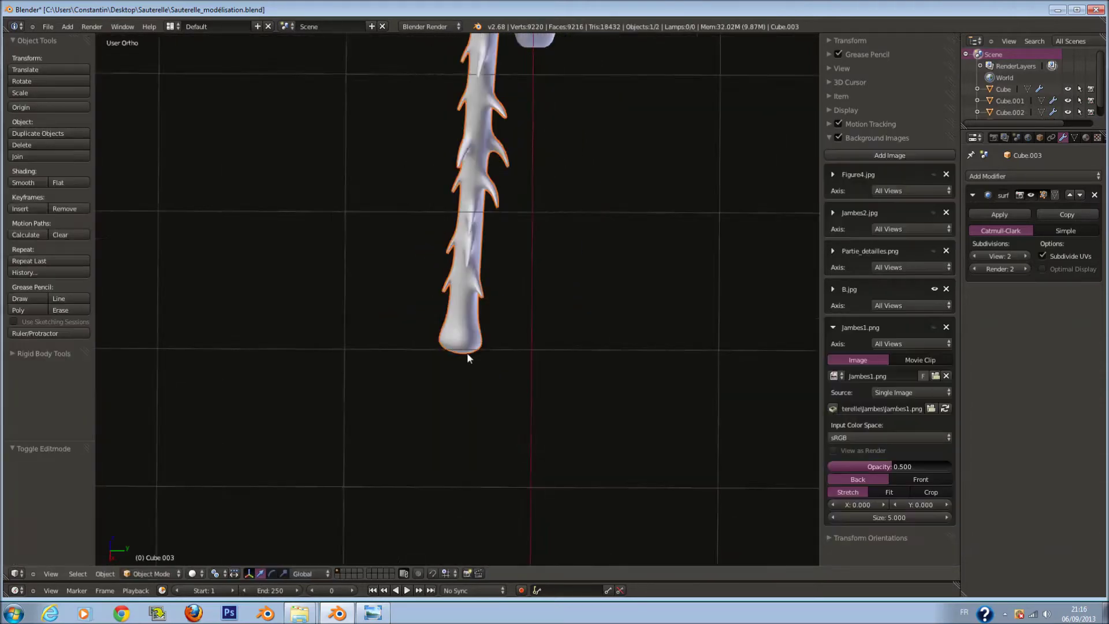
Return to Edit Mode on the tibia and add a scaled edge loop across the first spike
{"action": "middle_click_drag", "start_coordinate": [467, 352], "coordinate": [575, 321]}
{"action": "key", "text": "KP_1"}
{"action": "key", "text": "Tab"}
{"action": "scroll", "coordinate": [427, 265], "scroll_direction": "up", "scroll_amount": 2}
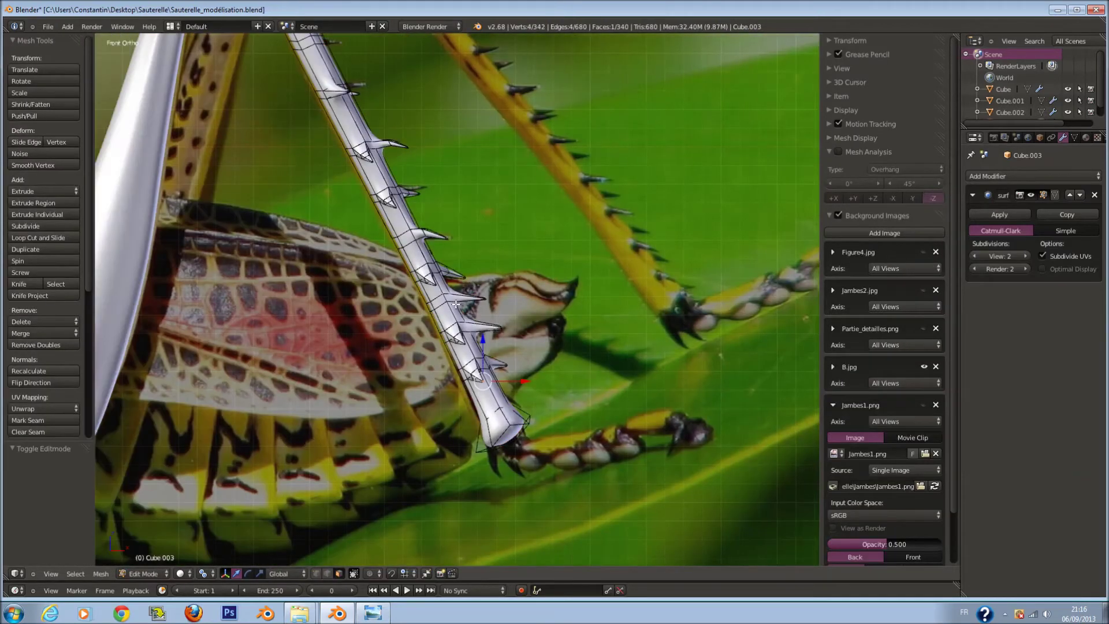
{"action": "scroll", "coordinate": [428, 265], "scroll_direction": "up", "scroll_amount": 2}
{"action": "scroll", "coordinate": [428, 266], "scroll_direction": "up", "scroll_amount": 2}
{"action": "middle_click_drag", "start_coordinate": [427, 266], "coordinate": [329, 235]}
{"action": "key", "text": "ctrl+r"}
{"action": "left_click", "coordinate": [330, 235]}
{"action": "left_click", "coordinate": [333, 237]}
{"action": "key", "text": "s"}
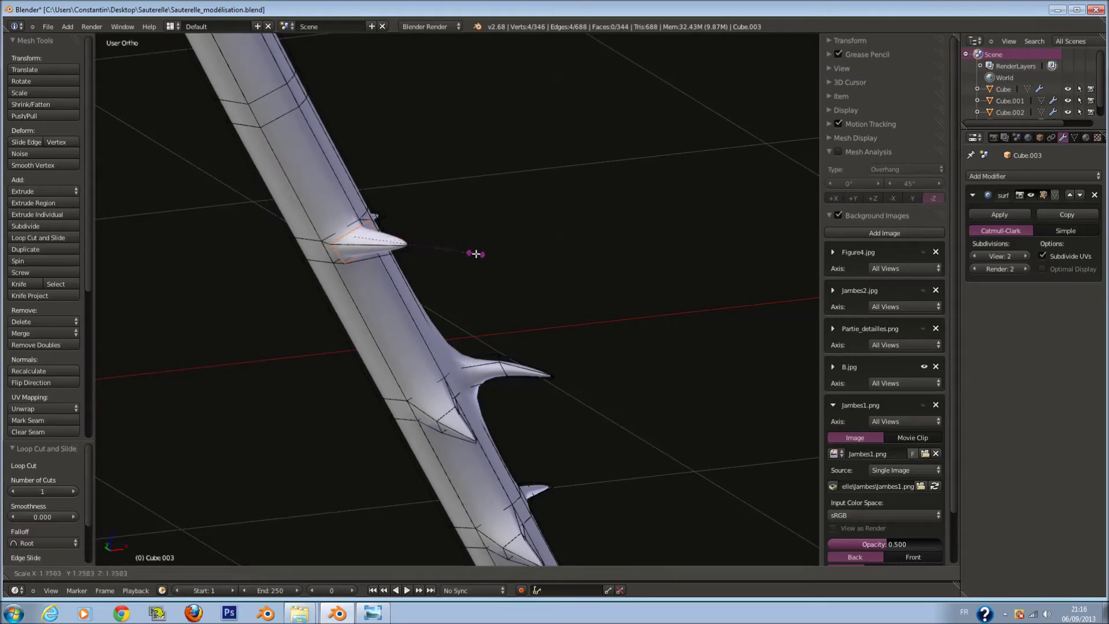
{"action": "key", "text": "a"}
Add an edge loop at the next spike's base and scale it in
{"action": "key", "text": "ctrl+r"}
{"action": "left_click", "coordinate": [360, 221]}
{"action": "mouse_move", "coordinate": [360, 221]}
{"action": "middle_mouse_down"}
{"action": "mouse_move", "coordinate": [428, 212]}
{"action": "mouse_move", "coordinate": [520, 227]}
{"action": "mouse_move", "coordinate": [587, 202]}
{"action": "middle_mouse_up"}
{"action": "key", "text": "a"}
{"action": "right_click", "coordinate": [438, 235]}
{"action": "left_click", "coordinate": [574, 201]}
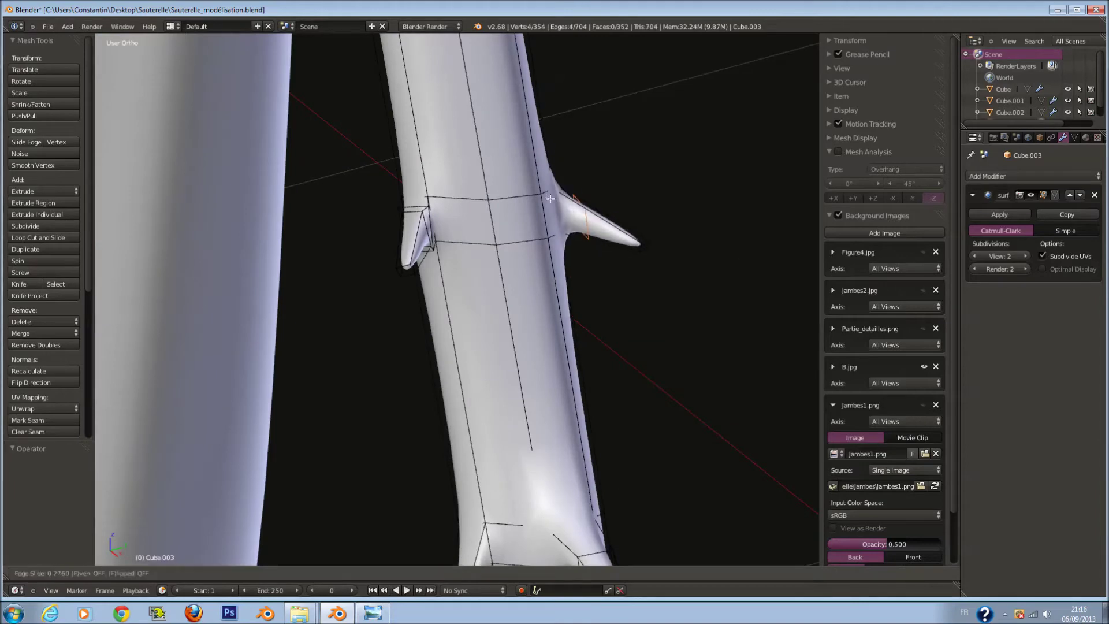
{"action": "left_click", "coordinate": [529, 197]}
{"action": "key", "text": "s"}
{"action": "left_click", "coordinate": [612, 256]}
Cut an edge loop on the right spike, shrink it, and reposition it
{"action": "mouse_move", "coordinate": [612, 256]}
{"action": "middle_mouse_down"}
{"action": "mouse_move", "coordinate": [725, 225]}
{"action": "mouse_move", "coordinate": [744, 255]}
{"action": "middle_mouse_up"}
{"action": "key", "text": "a"}
{"action": "key", "text": "ctrl+r"}
{"action": "left_click", "coordinate": [659, 221]}
{"action": "left_click", "coordinate": [639, 191]}
{"action": "key", "text": "s"}
{"action": "left_click", "coordinate": [676, 204]}
{"action": "key", "text": "g"}
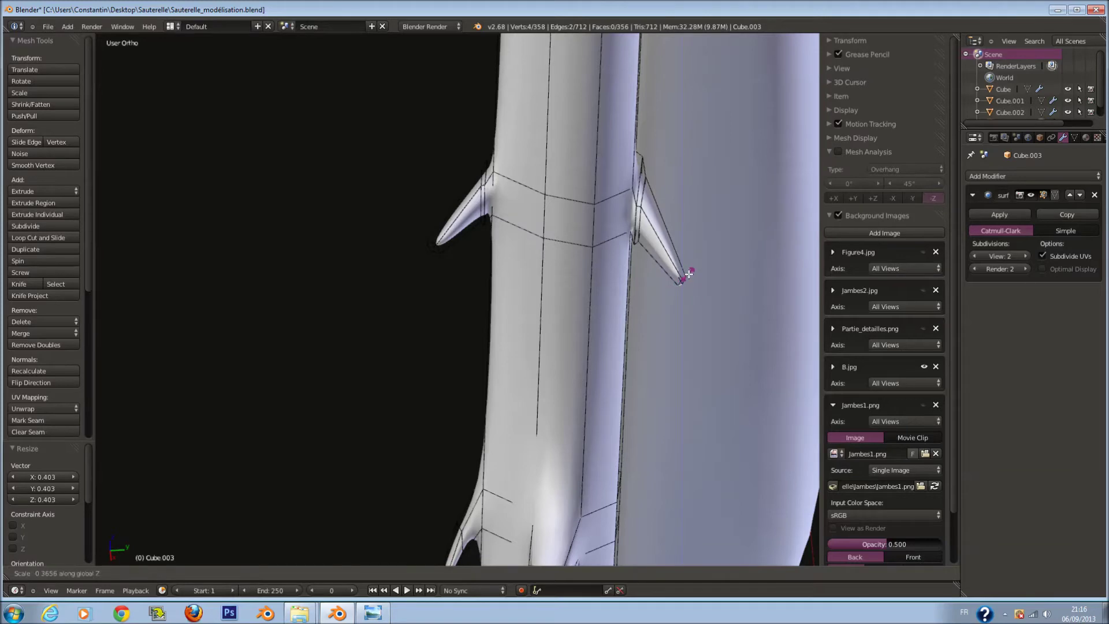
Add an edge loop on the middle spike and shrink its base vertices
{"action": "scroll", "coordinate": [557, 193], "scroll_direction": "down", "scroll_amount": 3}
{"action": "scroll", "coordinate": [557, 154], "scroll_direction": "down", "scroll_amount": 1}
{"action": "middle_click_drag", "start_coordinate": [557, 154], "coordinate": [532, 367]}
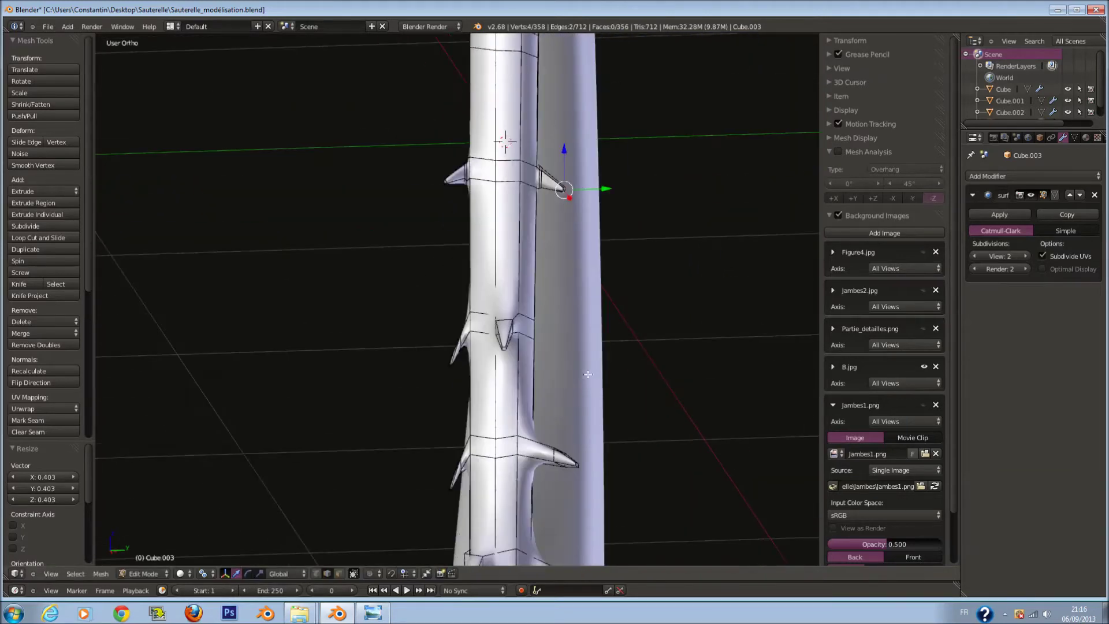
{"action": "scroll", "coordinate": [588, 375], "scroll_direction": "up", "scroll_amount": 2}
{"action": "scroll", "coordinate": [588, 375], "scroll_direction": "up", "scroll_amount": 3}
{"action": "key", "text": "ctrl+r"}
{"action": "left_click", "coordinate": [602, 319]}
{"action": "key", "text": "a"}
{"action": "key", "text": "s"}
{"action": "left_click", "coordinate": [617, 317]}
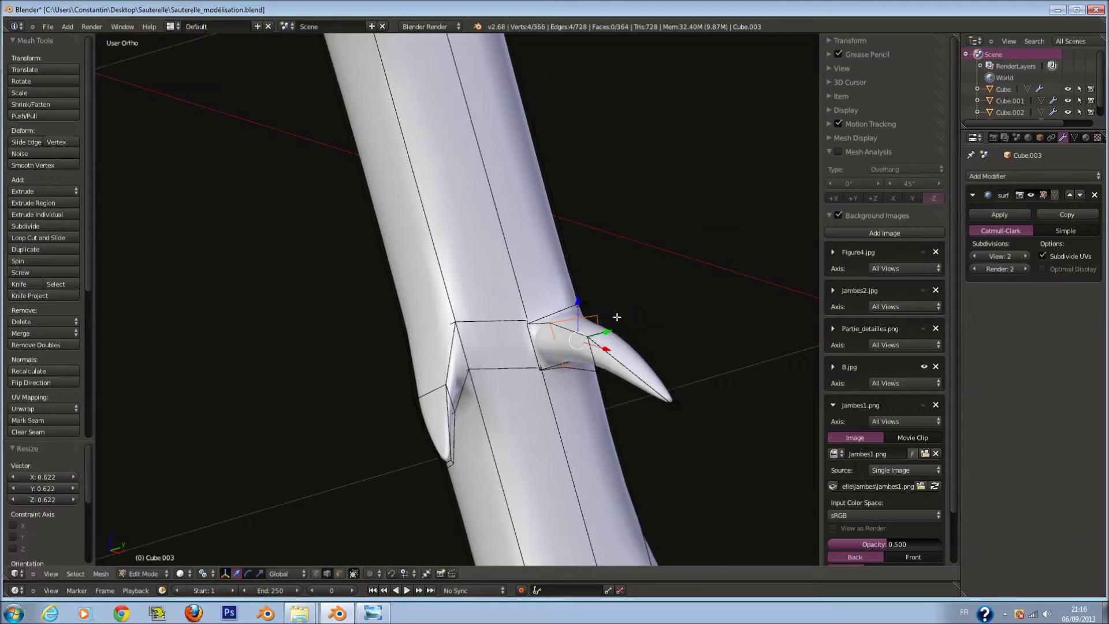
Add two more scaled-down edge loops on the middle spike
{"action": "left_click", "coordinate": [451, 362]}
{"action": "key", "text": "s"}
{"action": "left_click", "coordinate": [520, 377]}
{"action": "key", "text": "a"}
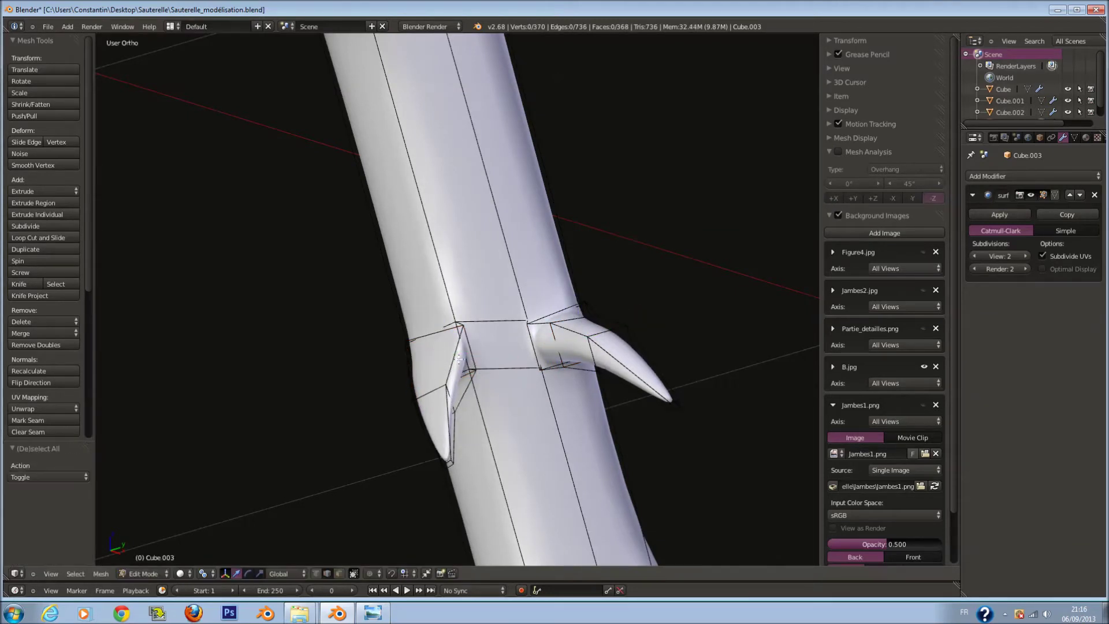
{"action": "left_click", "coordinate": [459, 342]}
{"action": "key", "text": "s"}
{"action": "left_click", "coordinate": [443, 354]}
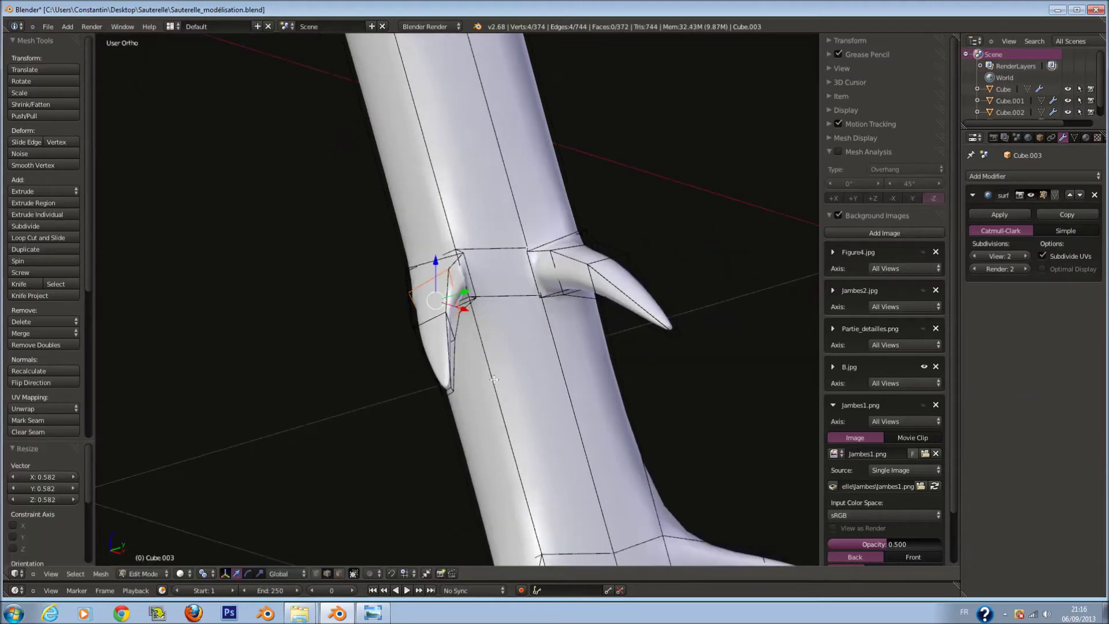
{"action": "scroll", "coordinate": [520, 346], "scroll_direction": "down", "scroll_amount": 8, "text": "shift"}
Cut two edge loops on the lower spike
{"action": "key", "text": "ctrl+r"}
{"action": "left_click", "coordinate": [686, 379]}
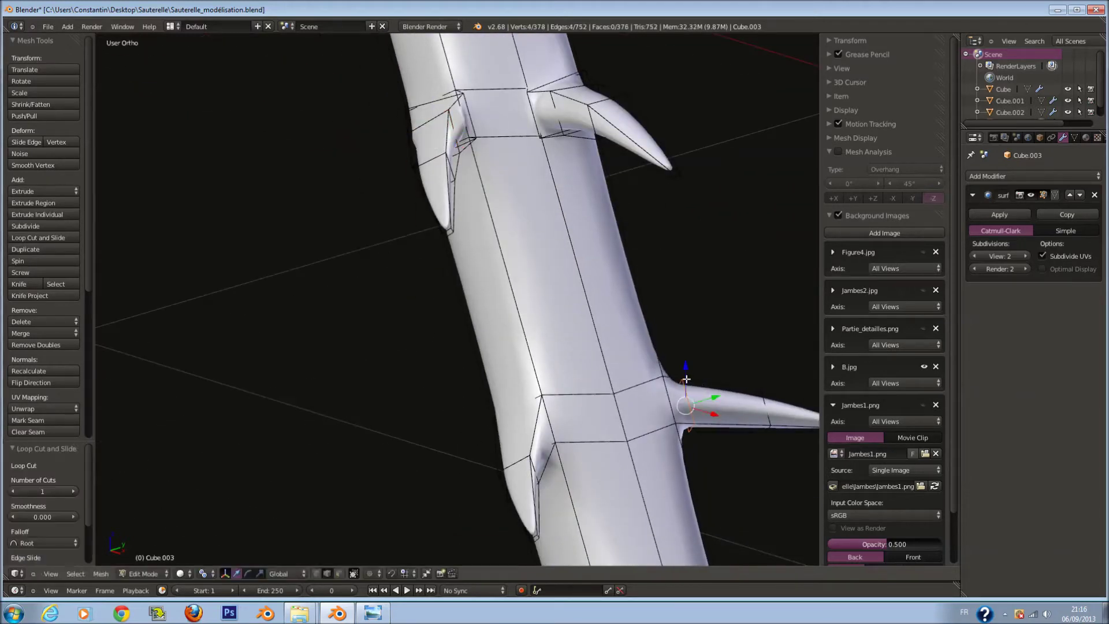
{"action": "left_click", "coordinate": [712, 433]}
{"action": "key", "text": "a"}
{"action": "key", "text": "ctrl+r"}
{"action": "left_click", "coordinate": [707, 383]}
{"action": "key", "text": "a"}
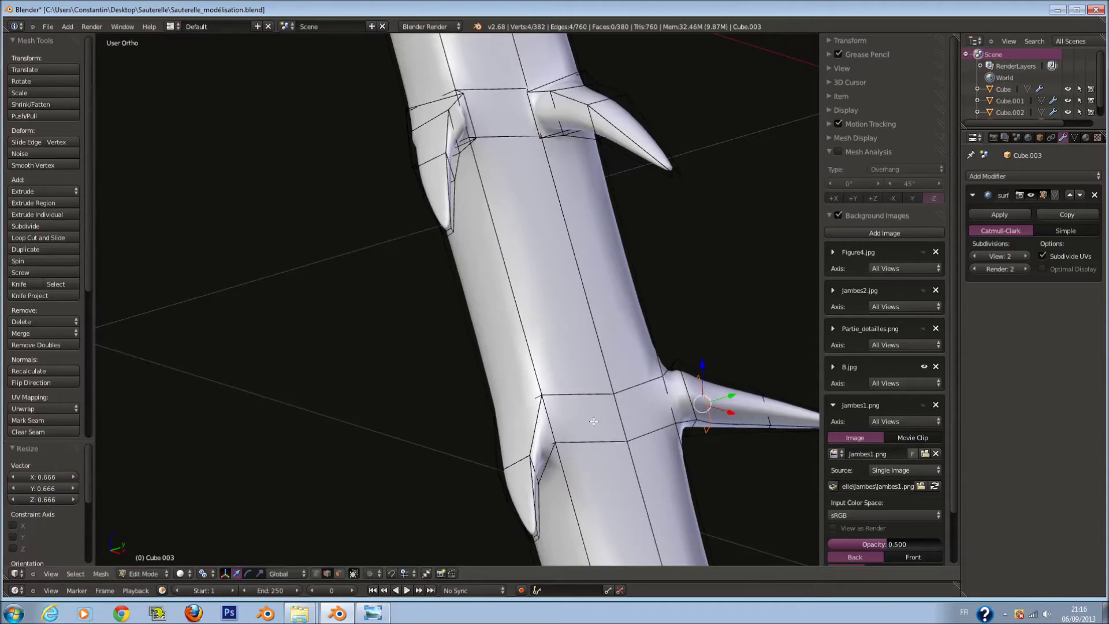
Place another edge loop at the lower spike's base
{"action": "scroll", "coordinate": [529, 345], "scroll_direction": "down", "scroll_amount": 3, "text": "shift"}
{"action": "key", "text": "ctrl+r"}
{"action": "left_click", "coordinate": [532, 335]}
{"action": "key", "text": "a"}
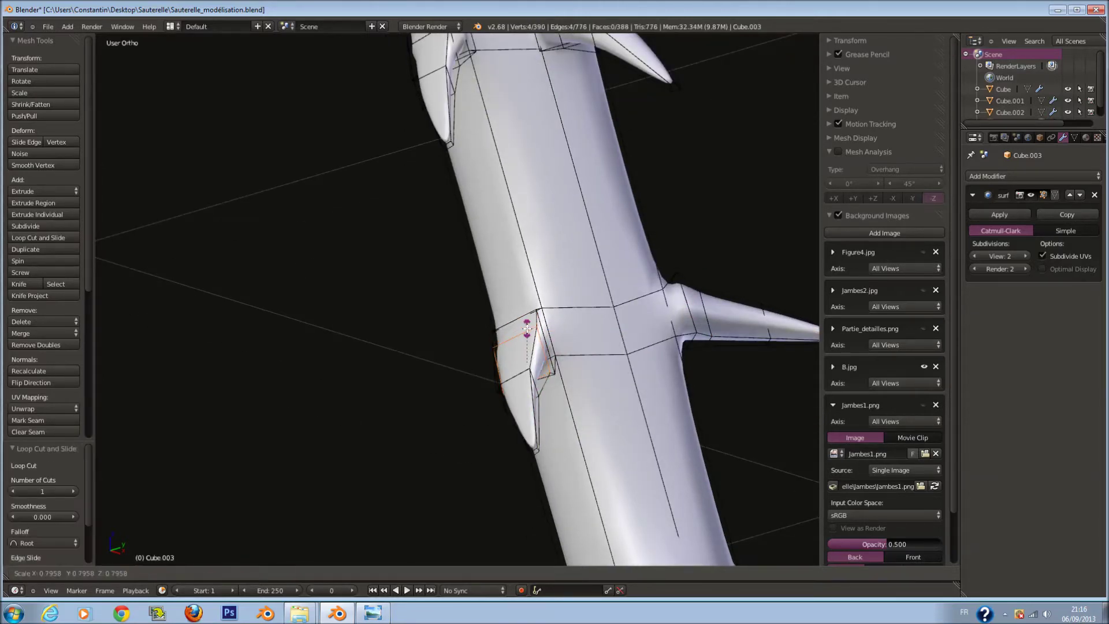
{"action": "left_click", "coordinate": [527, 329]}
{"action": "key", "text": "a"}
Add two loops at a spike base, cancelling an unwanted lengthwise loop
{"action": "scroll", "coordinate": [570, 383], "scroll_direction": "down", "scroll_amount": 5}
{"action": "scroll", "coordinate": [582, 389], "scroll_direction": "up", "scroll_amount": 6}
{"action": "key", "text": "ctrl+r"}
{"action": "left_click", "coordinate": [497, 274]}
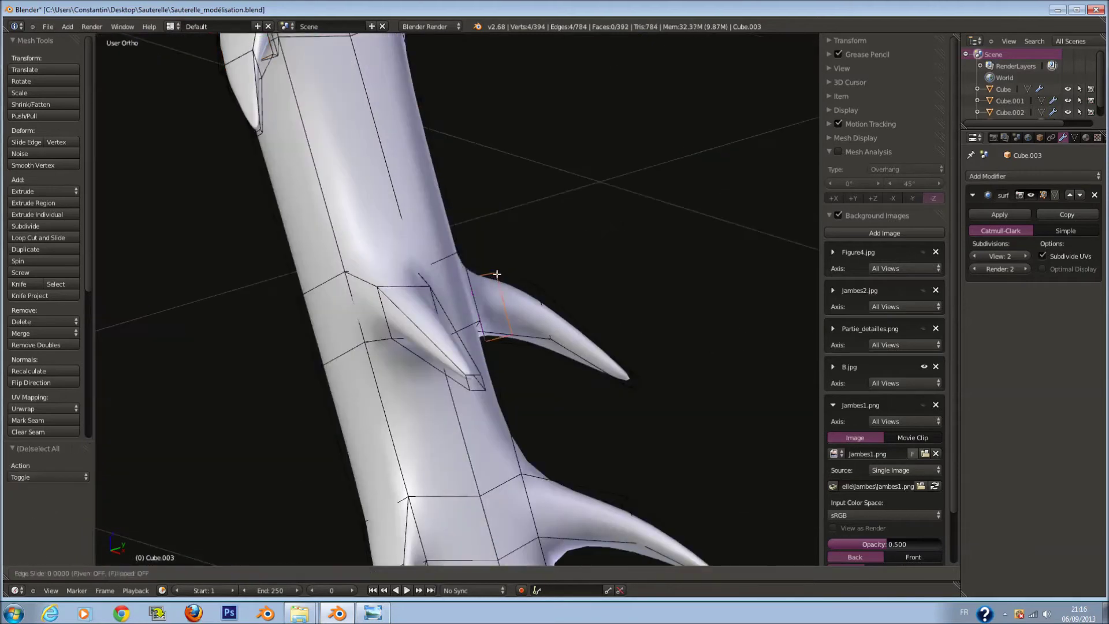
{"action": "left_click", "coordinate": [521, 333]}
{"action": "key", "text": "a"}
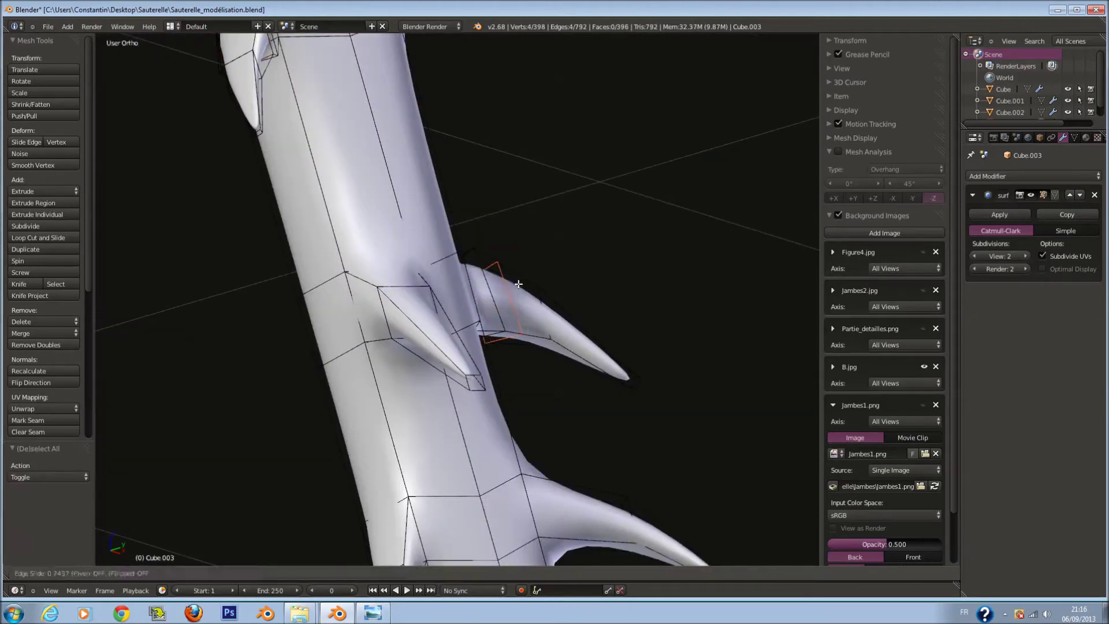
{"action": "left_click", "coordinate": [507, 280]}
{"action": "left_click", "coordinate": [501, 290]}
{"action": "key", "text": "a"}
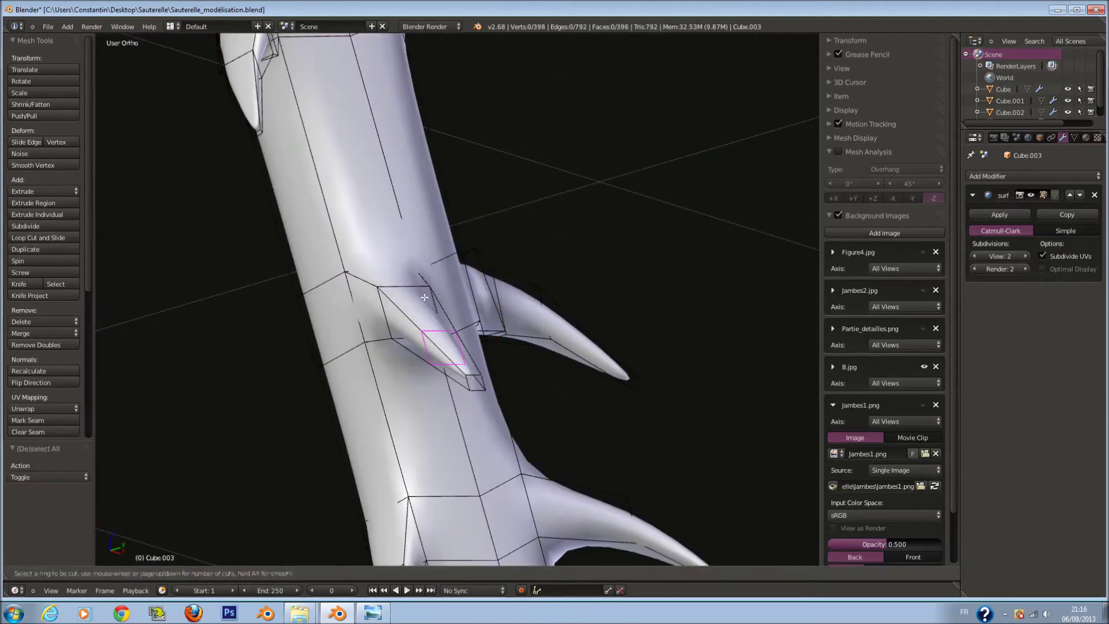
{"action": "left_click", "coordinate": [422, 274]}
{"action": "key", "text": "Escape"}
Cut two edge loops on the lower spike and shrink the newest one
{"action": "key", "text": "ctrl+r"}
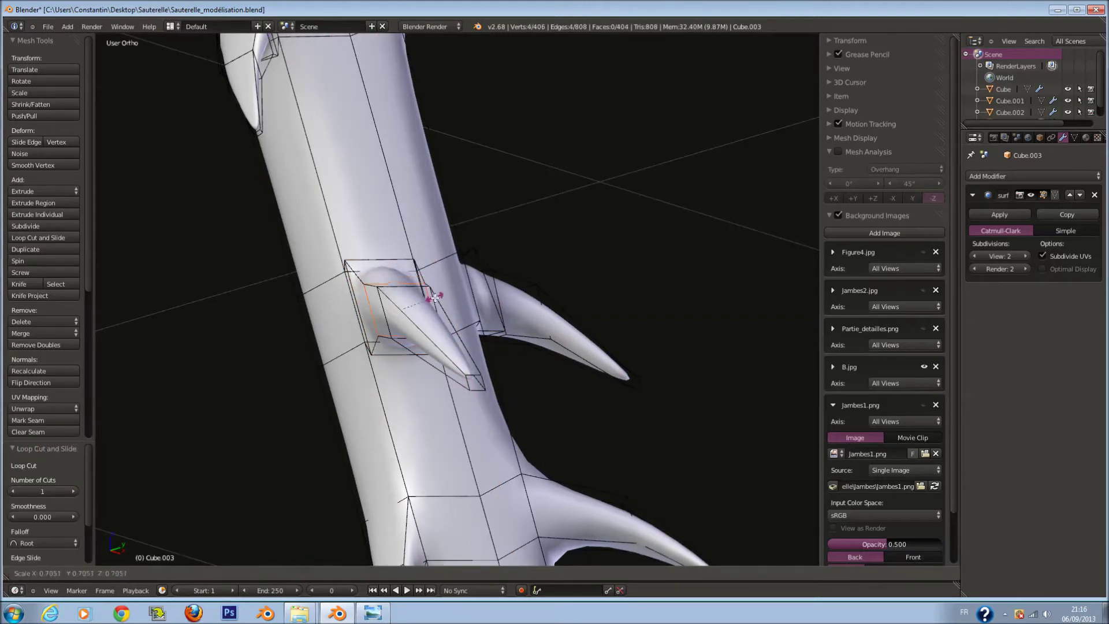
{"action": "left_click", "coordinate": [437, 297]}
{"action": "scroll", "coordinate": [502, 303], "scroll_direction": "down", "scroll_amount": 5, "text": "shift"}
{"action": "key", "text": "a"}
{"action": "key", "text": "ctrl+r"}
{"action": "left_click", "coordinate": [568, 310]}
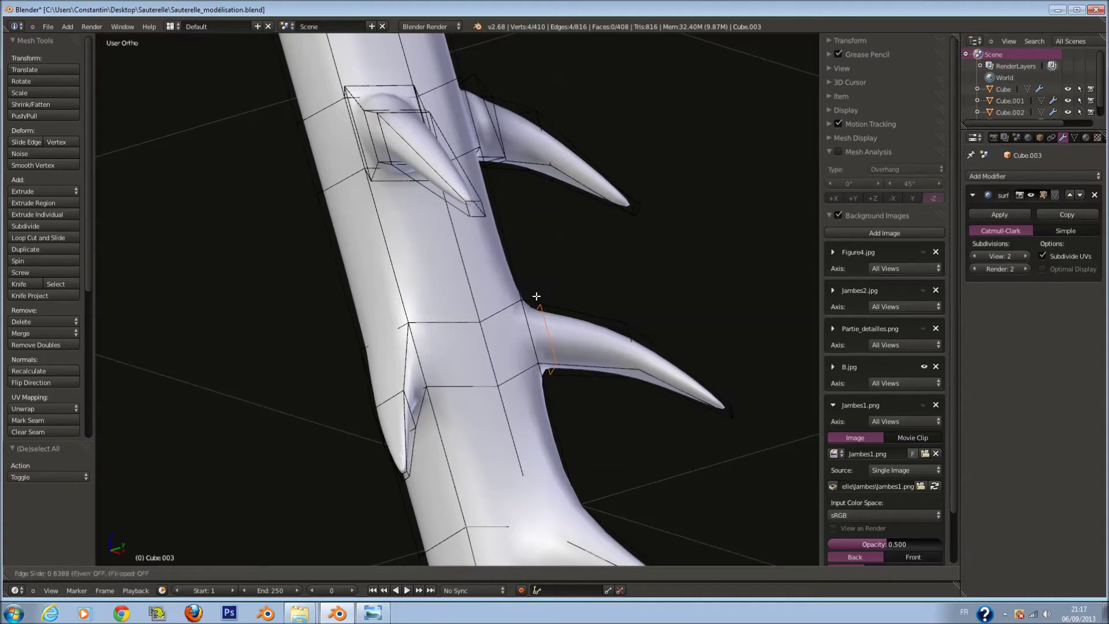
{"action": "left_click", "coordinate": [537, 297]}
{"action": "key", "text": "ctrl+r"}
{"action": "left_click", "coordinate": [589, 347]}
{"action": "left_click", "coordinate": [590, 321]}
{"action": "left_click", "coordinate": [569, 319]}
{"action": "key", "text": "s"}
Slide and scale down another loop on the lower spike
{"action": "scroll", "coordinate": [425, 274], "scroll_direction": "down", "scroll_amount": 3, "text": "shift"}
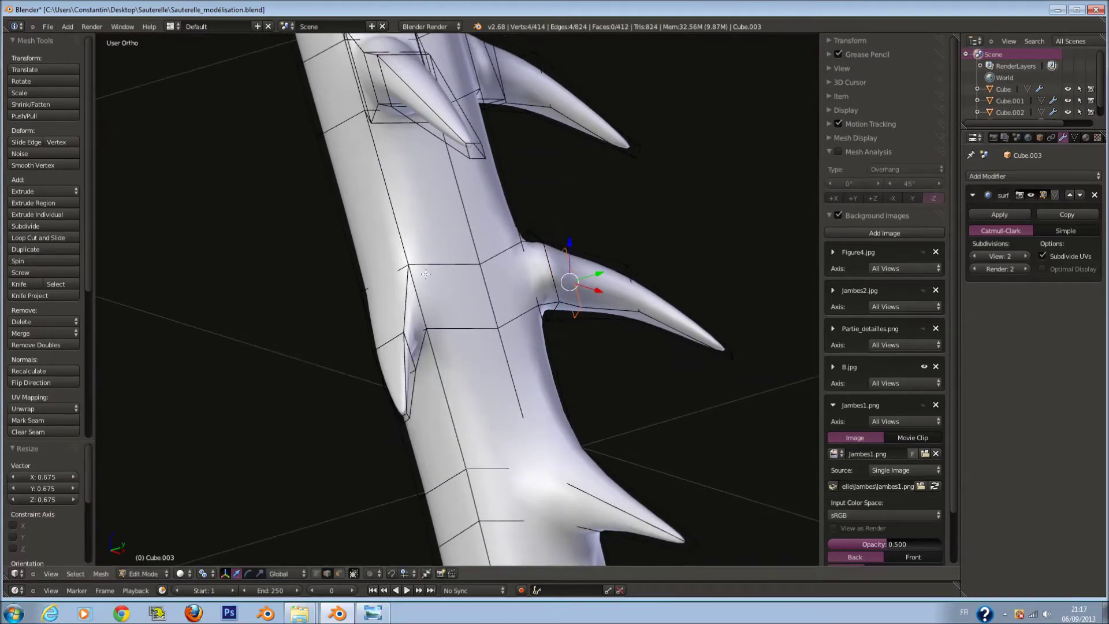
{"action": "left_click", "coordinate": [396, 295]}
{"action": "key", "text": "s"}
{"action": "left_click", "coordinate": [464, 339]}
{"action": "scroll", "coordinate": [464, 339], "scroll_direction": "down", "scroll_amount": 3, "text": "shift"}
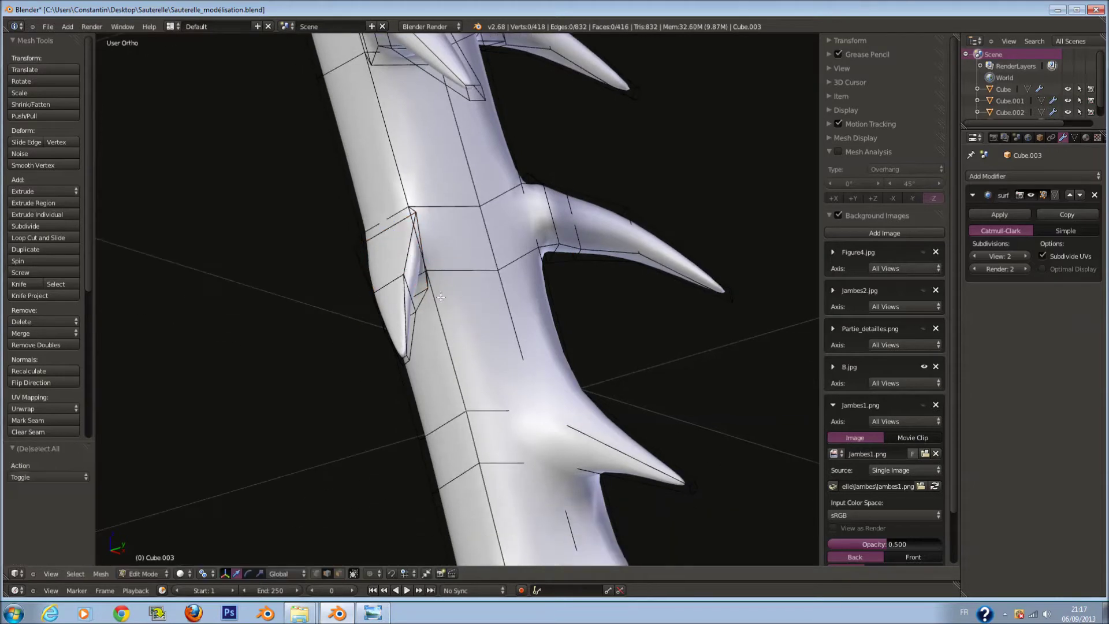
Place and shrink an edge loop at the next spike's base
{"action": "key", "text": "ctrl+r"}
{"action": "left_click", "coordinate": [409, 250]}
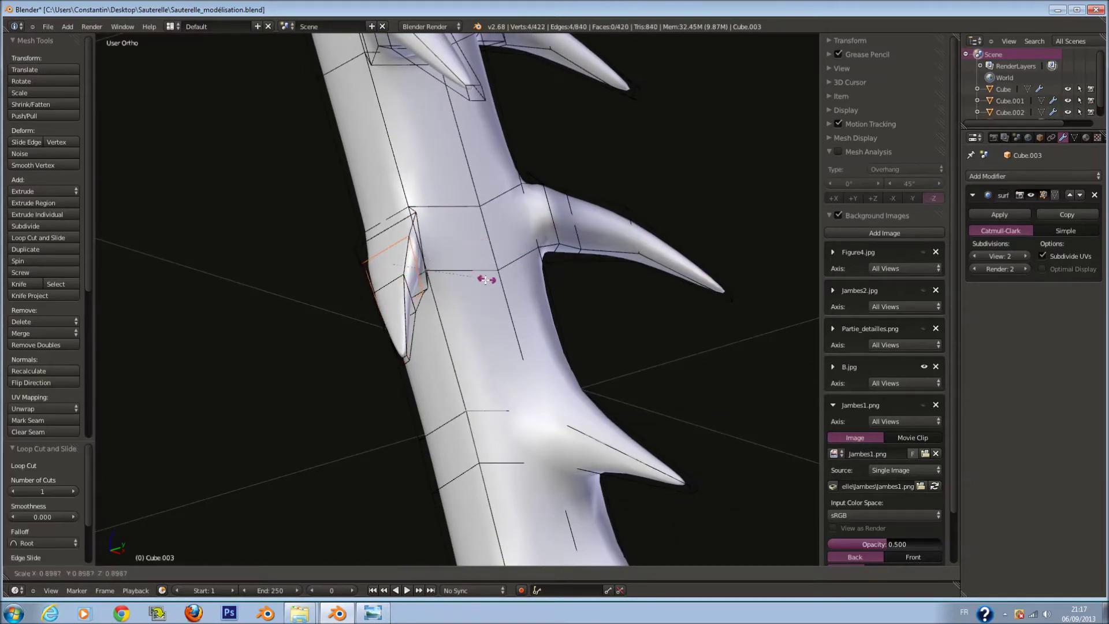
{"action": "key", "text": "s"}
{"action": "scroll", "coordinate": [520, 289], "scroll_direction": "down", "scroll_amount": 3, "text": "shift"}
{"action": "scroll", "coordinate": [597, 284], "scroll_direction": "down", "scroll_amount": 3, "text": "shift"}
Add two more edge loops around that spike's base
{"action": "key", "text": "ctrl+r"}
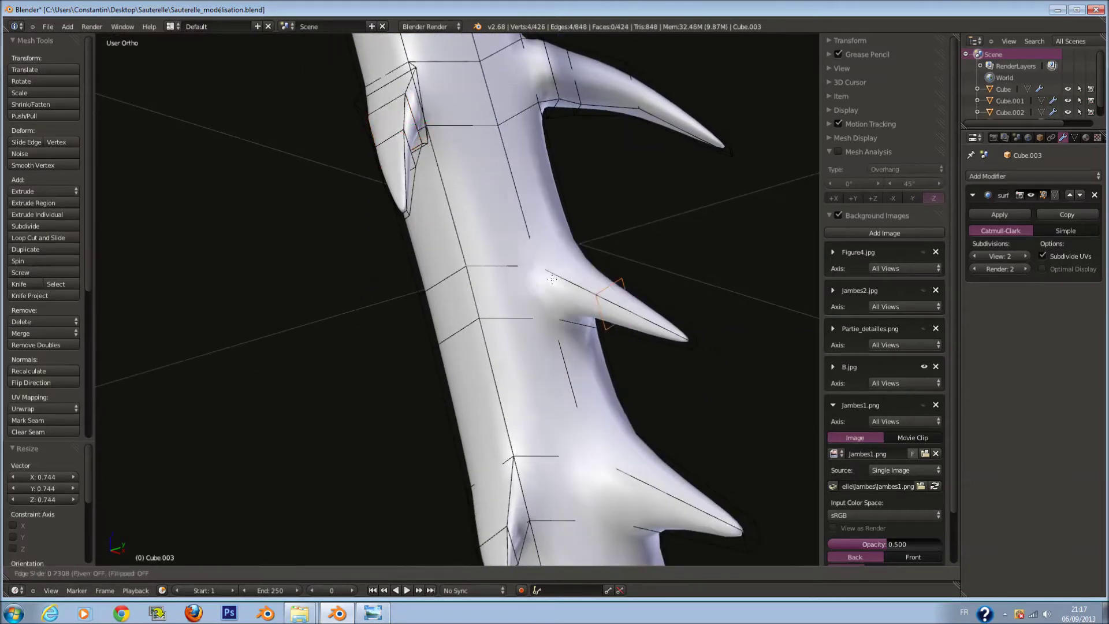
{"action": "left_click", "coordinate": [596, 285]}
{"action": "left_click", "coordinate": [516, 252]}
{"action": "left_click", "coordinate": [736, 367]}
{"action": "key", "text": "ctrl+r"}
{"action": "left_click", "coordinate": [577, 287]}
{"action": "key", "text": "s"}
{"action": "scroll", "coordinate": [562, 374], "scroll_direction": "down", "scroll_amount": 3, "text": "shift"}
{"action": "scroll", "coordinate": [562, 374], "scroll_direction": "down", "scroll_amount": 3, "text": "shift"}
Add three edge loops near the base of the following spike
{"action": "key", "text": "ctrl+r"}
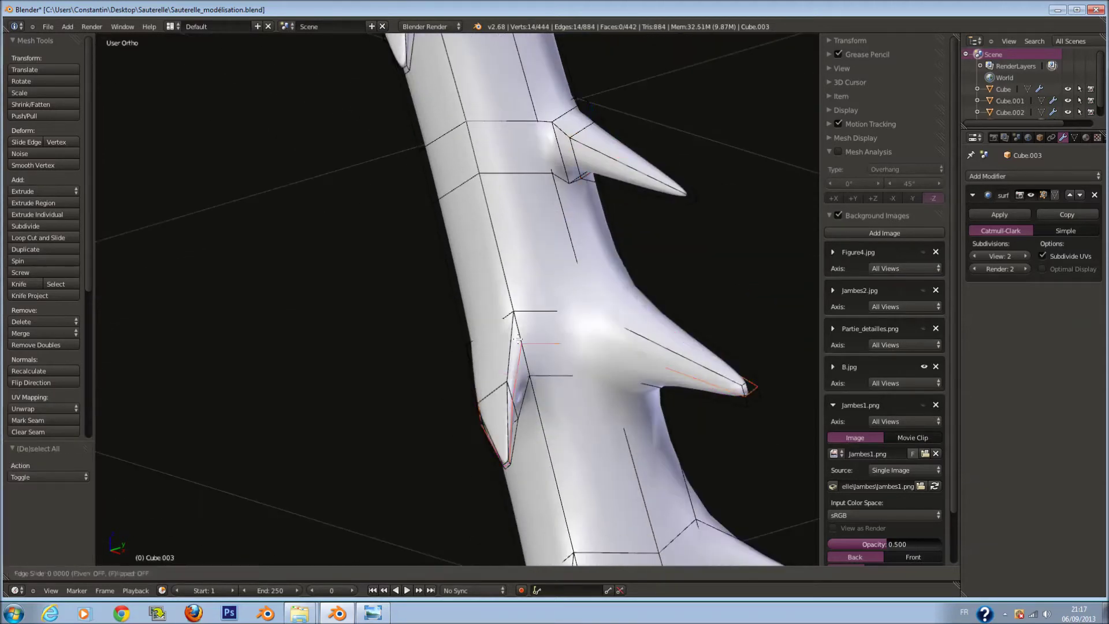
{"action": "left_click", "coordinate": [513, 339]}
{"action": "left_click", "coordinate": [514, 318]}
{"action": "key", "text": "ctrl+r"}
{"action": "left_click", "coordinate": [569, 365]}
{"action": "left_click", "coordinate": [569, 342]}
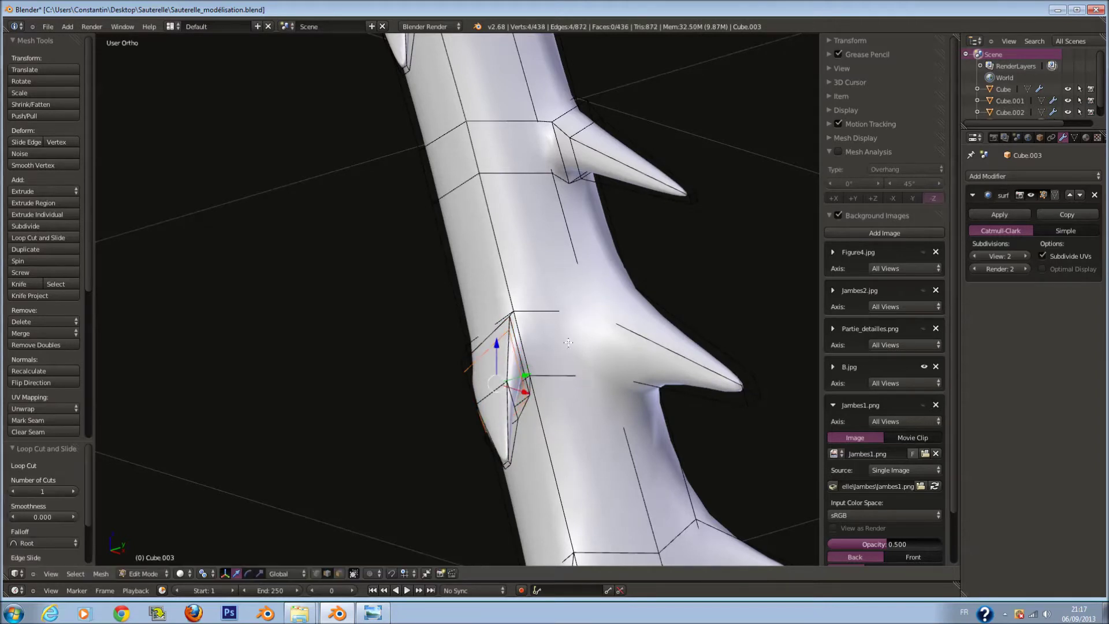
{"action": "key", "text": "a"}
{"action": "key", "text": "ctrl+r"}
{"action": "left_click", "coordinate": [568, 295]}
Cut another loop around the spike and shrink it
{"action": "key", "text": "ctrl+r"}
{"action": "left_click", "coordinate": [673, 322]}
{"action": "left_click", "coordinate": [673, 347]}
{"action": "key", "text": "s"}
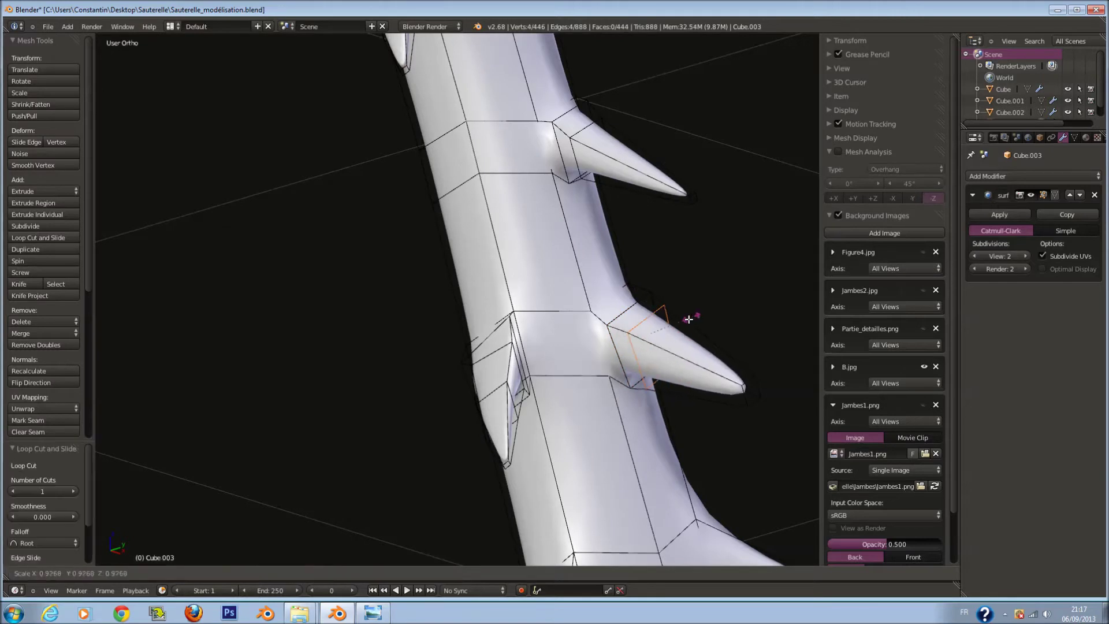
{"action": "left_click", "coordinate": [689, 319]}
{"action": "scroll", "coordinate": [690, 388], "scroll_direction": "down", "scroll_amount": 5, "text": "shift"}
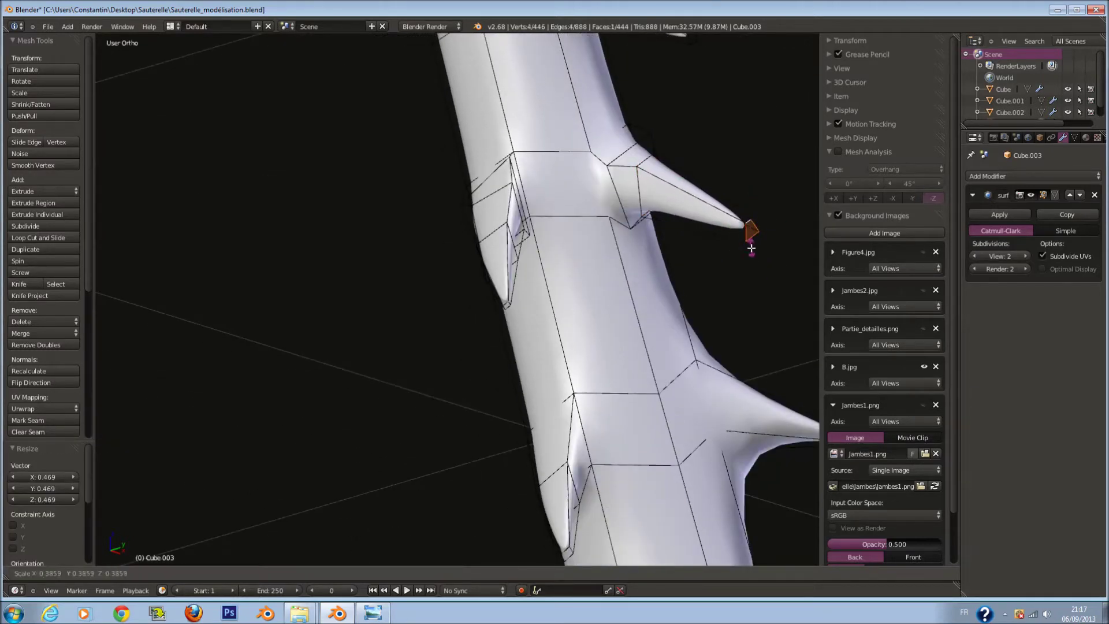
{"action": "left_click", "coordinate": [751, 249]}
Change the transform pivot point and scale the spike-tip vertex
{"action": "left_click", "coordinate": [203, 574]}
{"action": "left_click", "coordinate": [217, 522]}
{"action": "key", "text": "s"}
{"action": "left_click", "coordinate": [731, 275]}
{"action": "scroll", "coordinate": [730, 275], "scroll_direction": "down", "scroll_amount": 2}
Select a spike's edge loop and slide it into place
{"action": "key", "text": "a"}
{"action": "right_click", "coordinate": [592, 345], "text": "alt"}
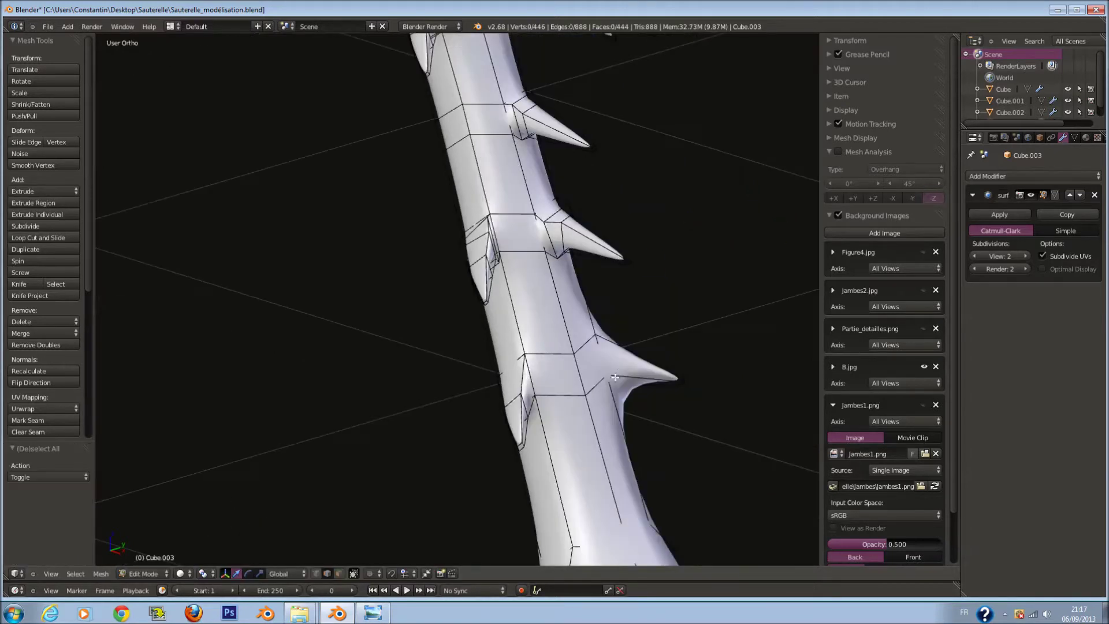
{"action": "key", "text": "g"}
{"action": "key", "text": "g"}
{"action": "left_click", "coordinate": [592, 345]}
{"action": "key", "text": "a"}
{"action": "key", "text": "ctrl+r"}
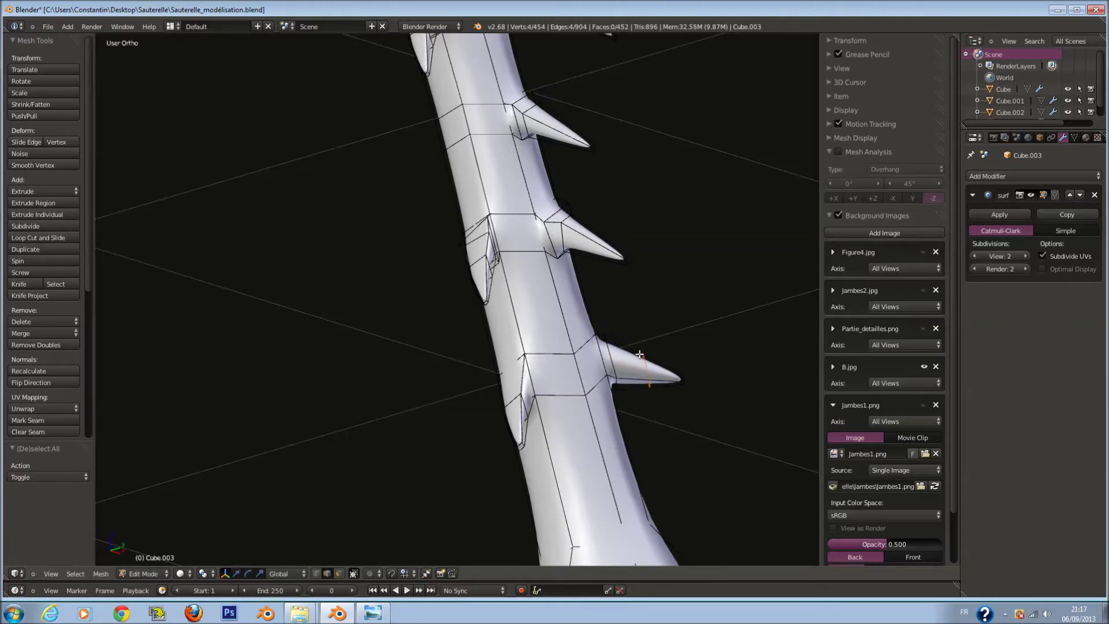
{"action": "left_click", "coordinate": [609, 350]}
Add and slide two final edge loops on the spike
{"action": "key", "text": "a"}
{"action": "key", "text": "ctrl+r"}
{"action": "left_click", "coordinate": [500, 370]}
{"action": "key", "text": "ctrl+r"}
{"action": "left_click", "coordinate": [589, 392]}
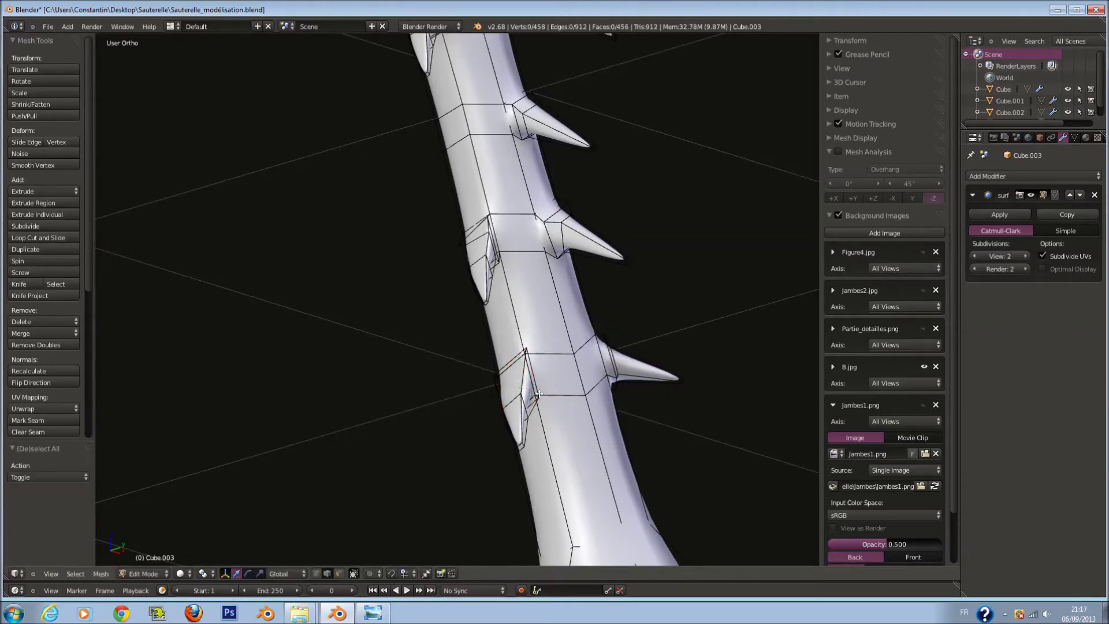
{"action": "left_click", "coordinate": [598, 392]}
{"action": "scroll", "coordinate": [597, 392], "scroll_direction": "down", "scroll_amount": 5}
Return to Object Mode, save the file, and view the leg from the front
{"action": "key", "text": "Tab"}
{"action": "middle_click_drag", "start_coordinate": [574, 419], "coordinate": [522, 410]}
{"action": "key", "text": "ctrl+s"}
{"action": "key", "text": "KP_1"}
Compare the leg mesh with the reference photo in wireframe, zooming around the tibia tip
{"action": "scroll", "coordinate": [501, 351], "scroll_direction": "up", "scroll_amount": 3}
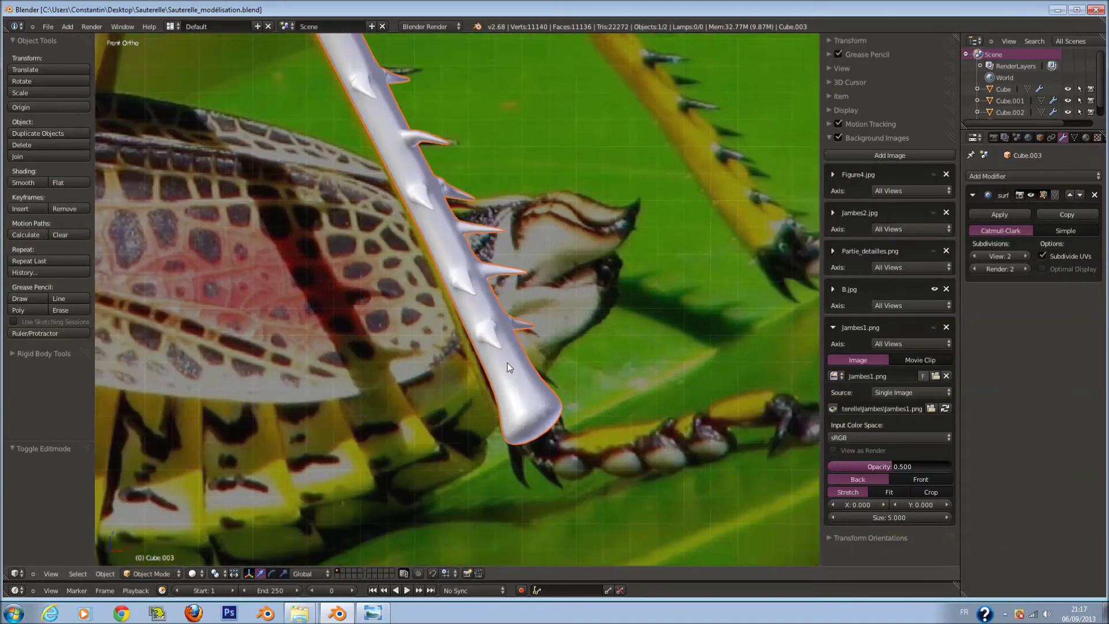
{"action": "scroll", "coordinate": [511, 363], "scroll_direction": "down", "scroll_amount": 2}
{"action": "scroll", "coordinate": [508, 361], "scroll_direction": "down", "scroll_amount": 1}
{"action": "key", "text": "z"}
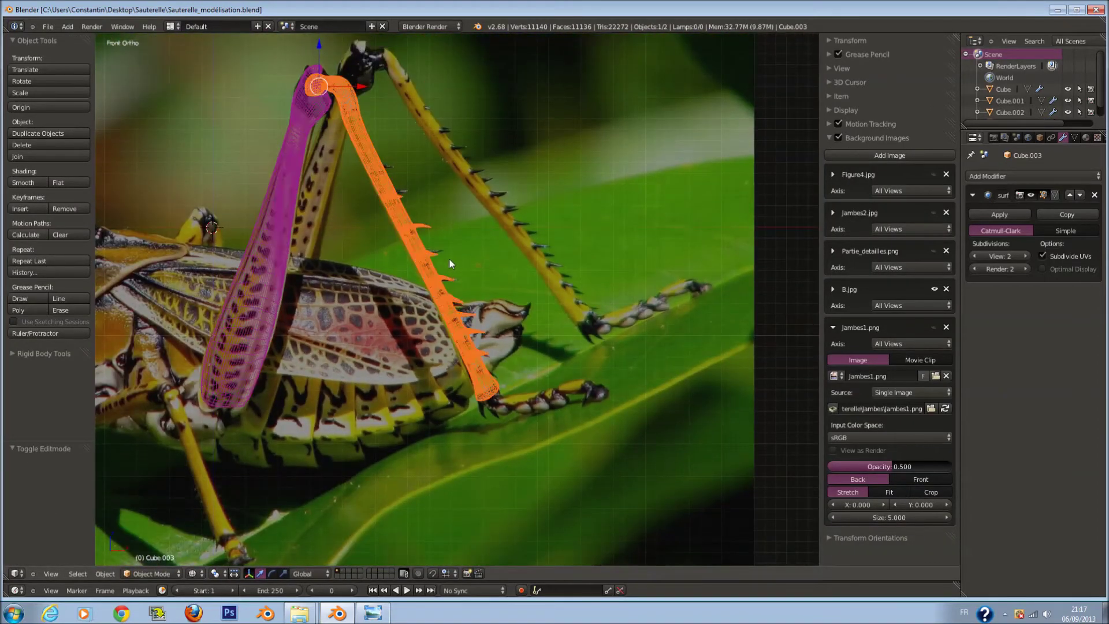
{"action": "scroll", "coordinate": [456, 272], "scroll_direction": "down", "scroll_amount": 1}
{"action": "scroll", "coordinate": [456, 255], "scroll_direction": "up", "scroll_amount": 1}
{"action": "scroll", "coordinate": [460, 356], "scroll_direction": "up", "scroll_amount": 3}
{"action": "key", "text": "z"}
{"action": "scroll", "coordinate": [460, 356], "scroll_direction": "up", "scroll_amount": 2}
{"action": "scroll", "coordinate": [460, 355], "scroll_direction": "up", "scroll_amount": 2}
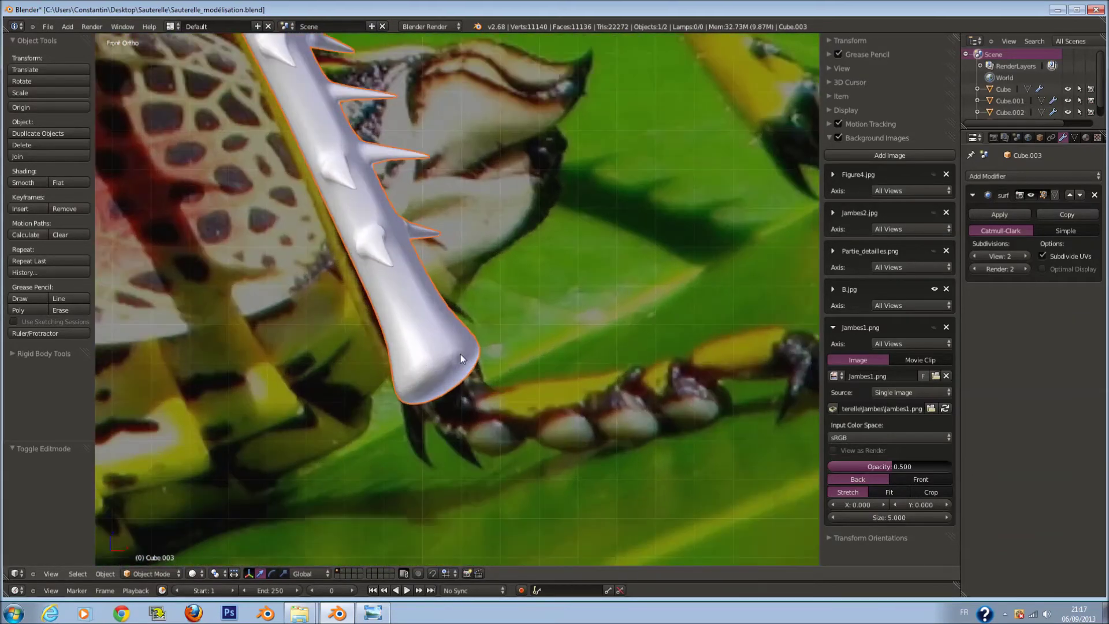
In Edit Mode, circle-select the tibia tip vertices and nudge them up-left by (-0.013, 0, 0.015)
{"action": "key", "text": "Tab"}
{"action": "key", "text": "z"}
{"action": "key", "text": "a"}
{"action": "key", "text": "a"}
{"action": "key", "text": "c"}
{"action": "left_click", "coordinate": [446, 430]}
{"action": "right_click", "coordinate": [447, 430]}
{"action": "key", "text": "c"}
{"action": "left_click", "coordinate": [457, 413]}
{"action": "right_click", "coordinate": [458, 413]}
{"action": "key", "text": "g"}
{"action": "left_click", "coordinate": [544, 427]}
Zoom in and out to check the nudged tibia tip against the photo
{"action": "scroll", "coordinate": [558, 415], "scroll_direction": "down", "scroll_amount": 3}
{"action": "scroll", "coordinate": [558, 415], "scroll_direction": "down", "scroll_amount": 2}
{"action": "scroll", "coordinate": [403, 432], "scroll_direction": "down", "scroll_amount": 2}
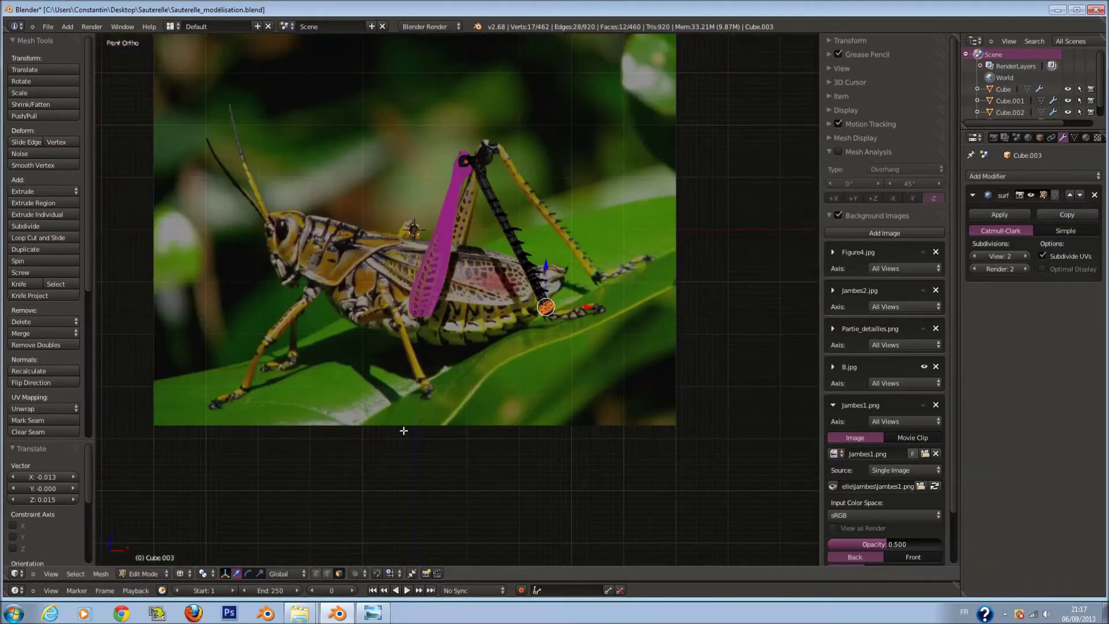
{"action": "scroll", "coordinate": [402, 429], "scroll_direction": "down", "scroll_amount": 2, "text": "shift"}
{"action": "scroll", "coordinate": [402, 430], "scroll_direction": "down", "scroll_amount": 2, "text": "shift"}
{"action": "scroll", "coordinate": [402, 430], "scroll_direction": "up", "scroll_amount": 2, "text": "ctrl"}
{"action": "scroll", "coordinate": [414, 398], "scroll_direction": "up", "scroll_amount": 5}
{"action": "scroll", "coordinate": [413, 397], "scroll_direction": "up", "scroll_amount": 2, "text": "ctrl"}
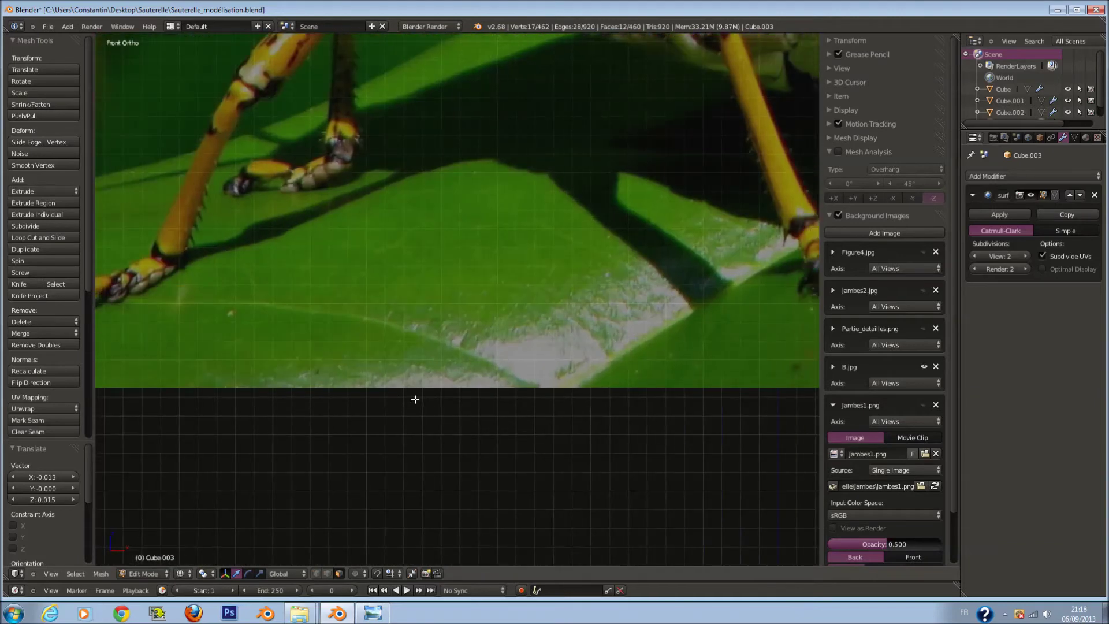
{"action": "scroll", "coordinate": [415, 400], "scroll_direction": "down", "scroll_amount": 2}
{"action": "scroll", "coordinate": [416, 400], "scroll_direction": "down", "scroll_amount": 1}
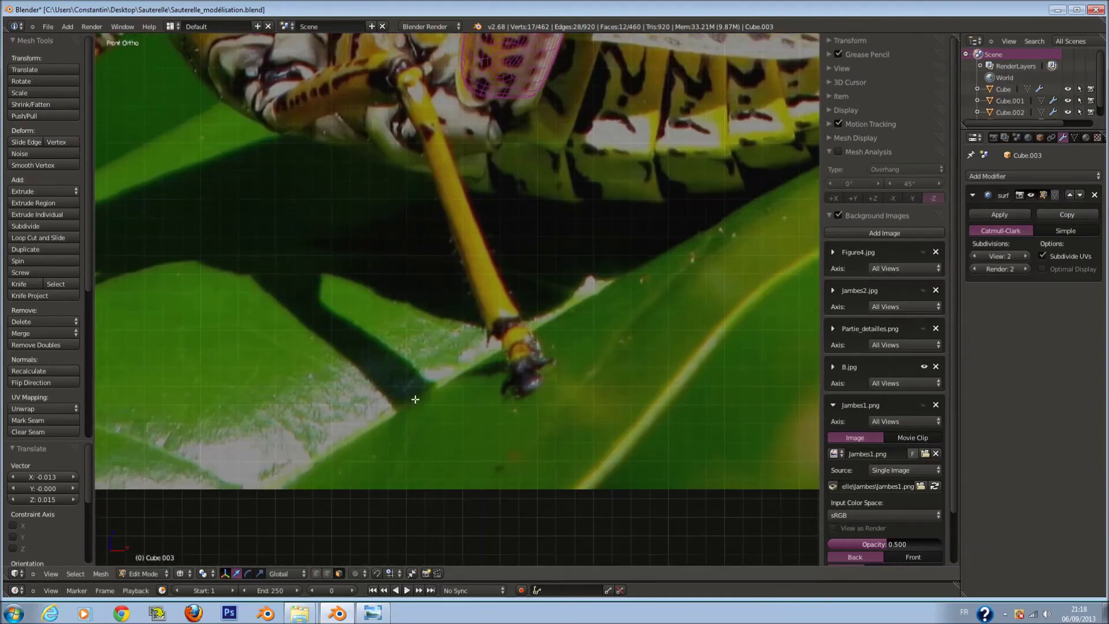
{"action": "scroll", "coordinate": [415, 399], "scroll_direction": "down", "scroll_amount": 1}
{"action": "scroll", "coordinate": [416, 399], "scroll_direction": "down", "scroll_amount": 3}
{"action": "scroll", "coordinate": [415, 400], "scroll_direction": "down", "scroll_amount": 2, "text": "ctrl"}
{"action": "scroll", "coordinate": [422, 400], "scroll_direction": "up", "scroll_amount": 2}
{"action": "scroll", "coordinate": [434, 400], "scroll_direction": "up", "scroll_amount": 2}
{"action": "scroll", "coordinate": [447, 401], "scroll_direction": "up", "scroll_amount": 2}
{"action": "scroll", "coordinate": [446, 401], "scroll_direction": "down", "scroll_amount": 3, "text": "ctrl"}
{"action": "scroll", "coordinate": [499, 413], "scroll_direction": "up", "scroll_amount": 2}
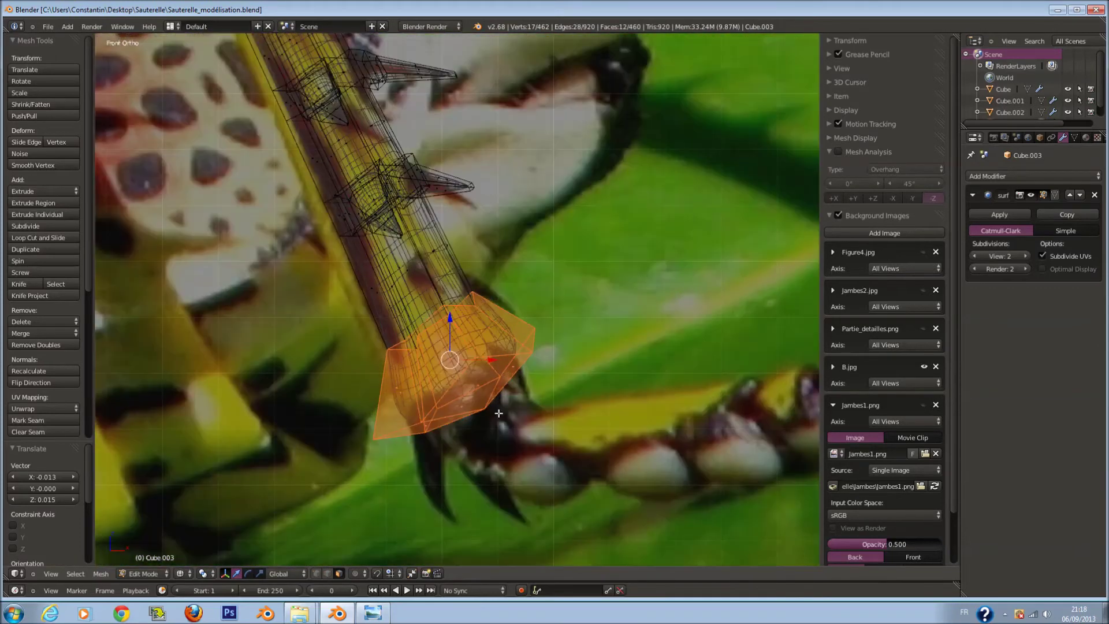
Select the tibia's end face, extrude it in place and shrink it slightly
{"action": "key", "text": "z"}
{"action": "middle_click_drag", "start_coordinate": [528, 402], "coordinate": [485, 369]}
{"action": "right_click", "coordinate": [506, 373]}
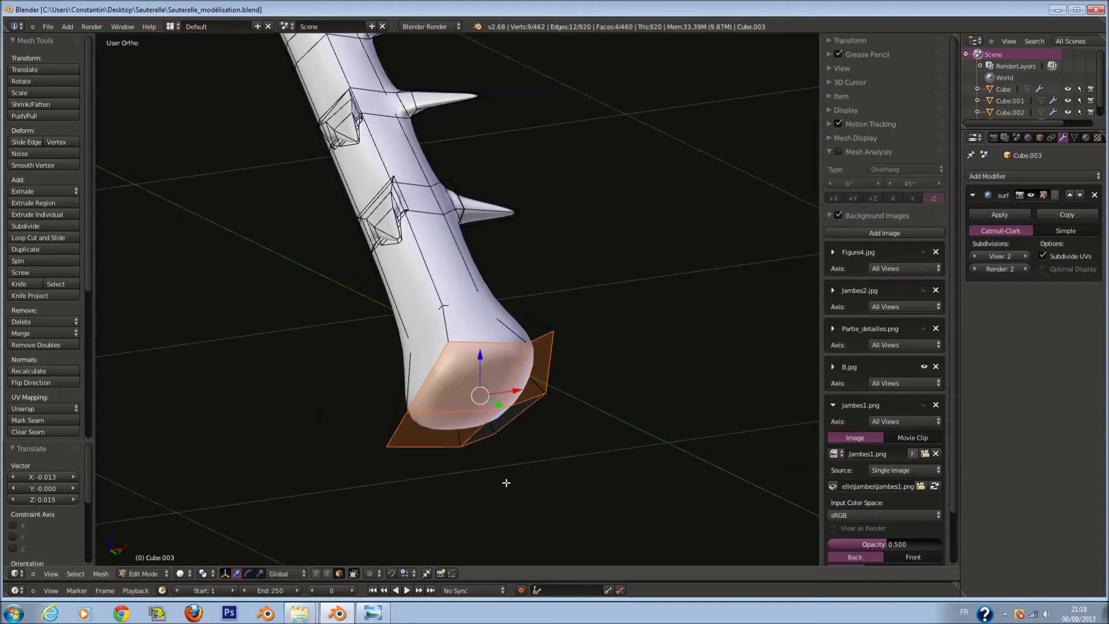
{"action": "key", "text": "KP_1"}
{"action": "key", "text": "z"}
{"action": "key", "text": "e"}
{"action": "right_click", "coordinate": [520, 462]}
{"action": "key", "text": "s"}
{"action": "left_click", "coordinate": [554, 453]}
Extrude the end face again, scale it smaller, inspect the tip and save
{"action": "key", "text": "e"}
{"action": "left_click", "coordinate": [590, 424]}
{"action": "key", "text": "s"}
{"action": "left_click", "coordinate": [556, 405]}
{"action": "left_click", "coordinate": [555, 395]}
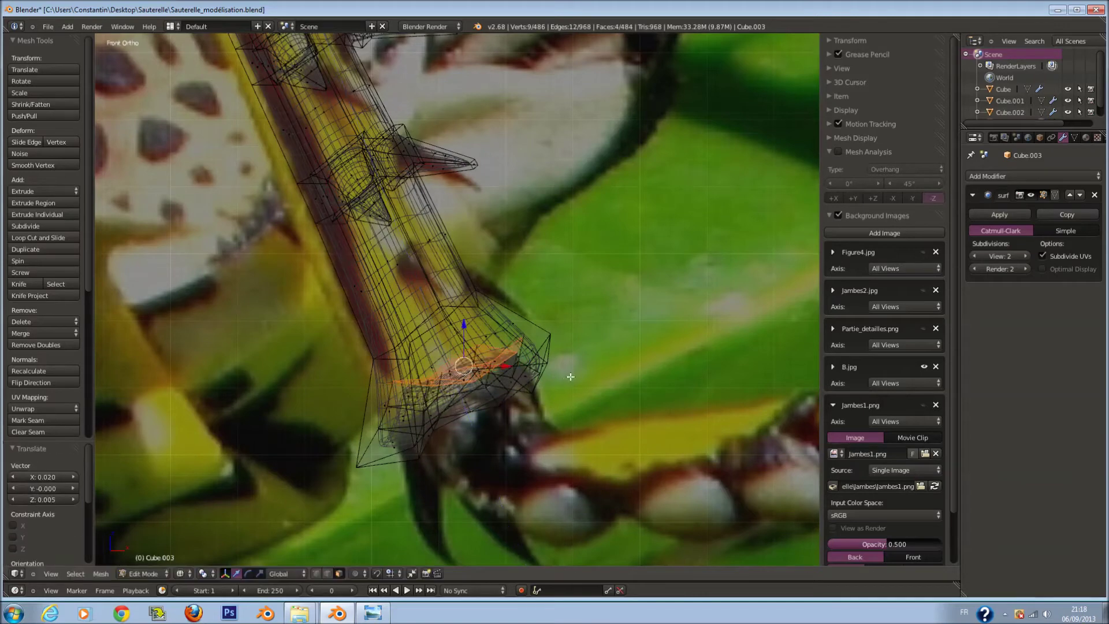
{"action": "key", "text": "z"}
{"action": "middle_click_drag", "start_coordinate": [557, 376], "coordinate": [522, 335]}
{"action": "key", "text": "z"}
{"action": "key", "text": "KP_1"}
{"action": "key", "text": "ctrl+s"}
Extrude the end face once more, check its shape and save over the file
{"action": "key", "text": "e"}
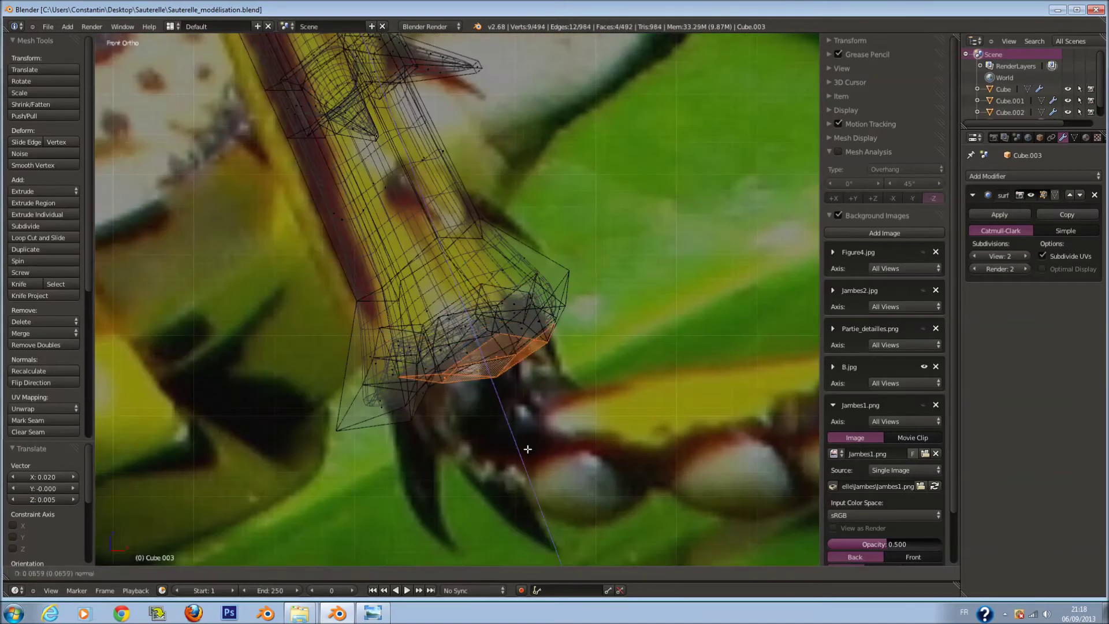
{"action": "left_click", "coordinate": [509, 412]}
{"action": "key", "text": "z"}
{"action": "middle_click_drag", "start_coordinate": [536, 484], "coordinate": [559, 420]}
{"action": "key", "text": "ctrl+s"}
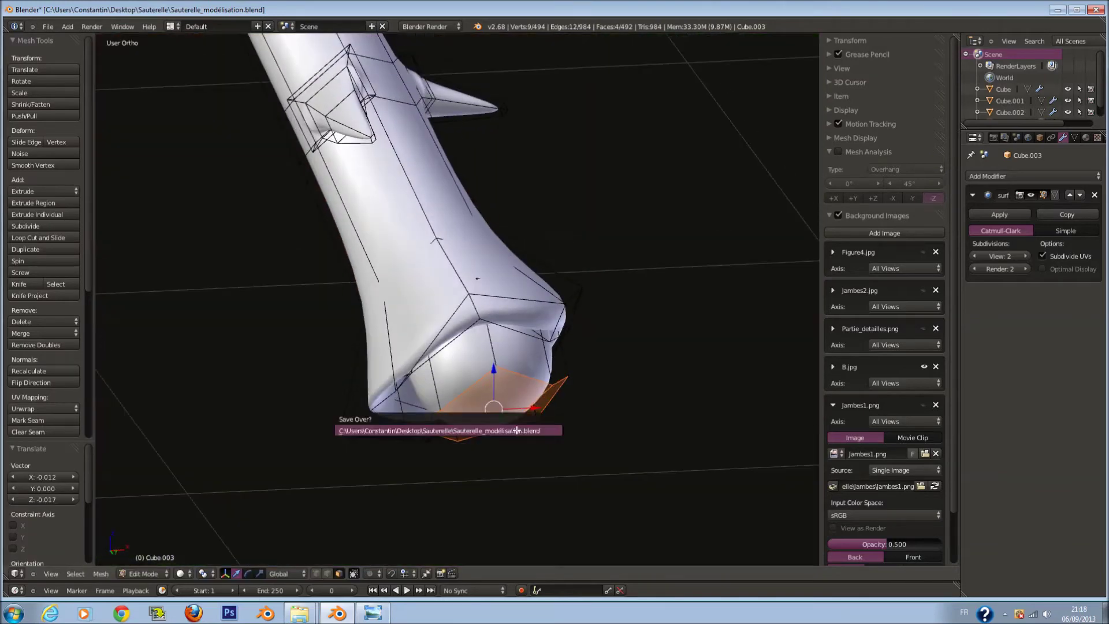
{"action": "key", "text": "Return"}
{"action": "key", "text": "z"}
{"action": "key", "text": "KP_1"}
Rotate and enlarge the end face, then extrude a smaller face placed up and right
{"action": "left_click", "coordinate": [640, 374]}
{"action": "key", "text": "s"}
{"action": "left_click", "coordinate": [627, 382]}
{"action": "key", "text": "e"}
{"action": "left_click", "coordinate": [645, 406]}
{"action": "key", "text": "s"}
{"action": "left_click", "coordinate": [607, 405]}
{"action": "left_click", "coordinate": [606, 370]}
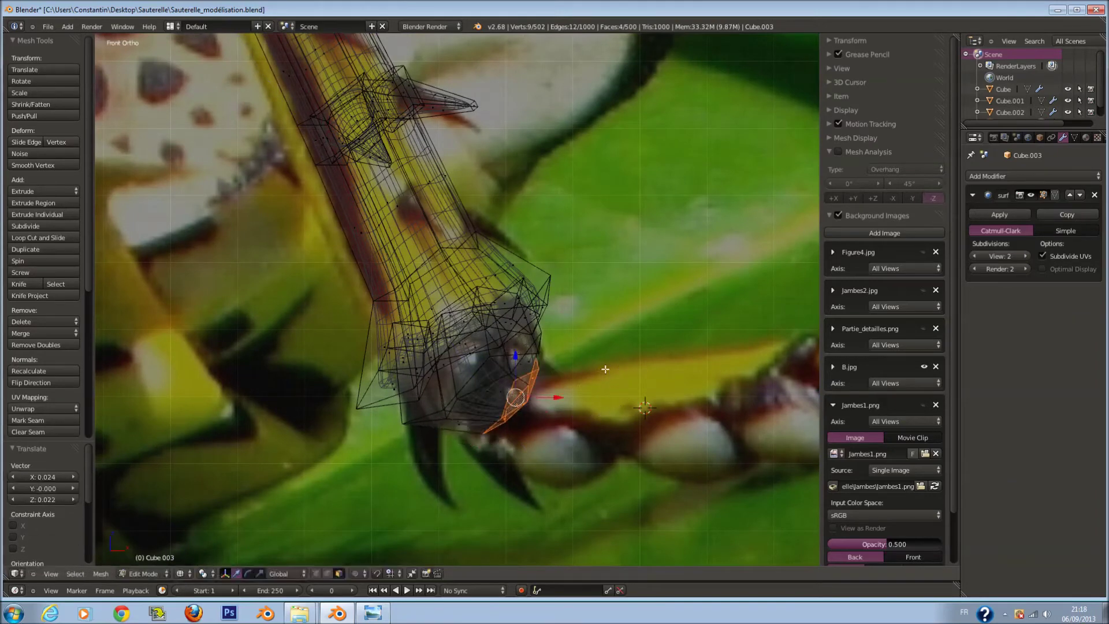
{"action": "middle_click_drag", "start_coordinate": [630, 386], "coordinate": [544, 385], "text": "shift"}
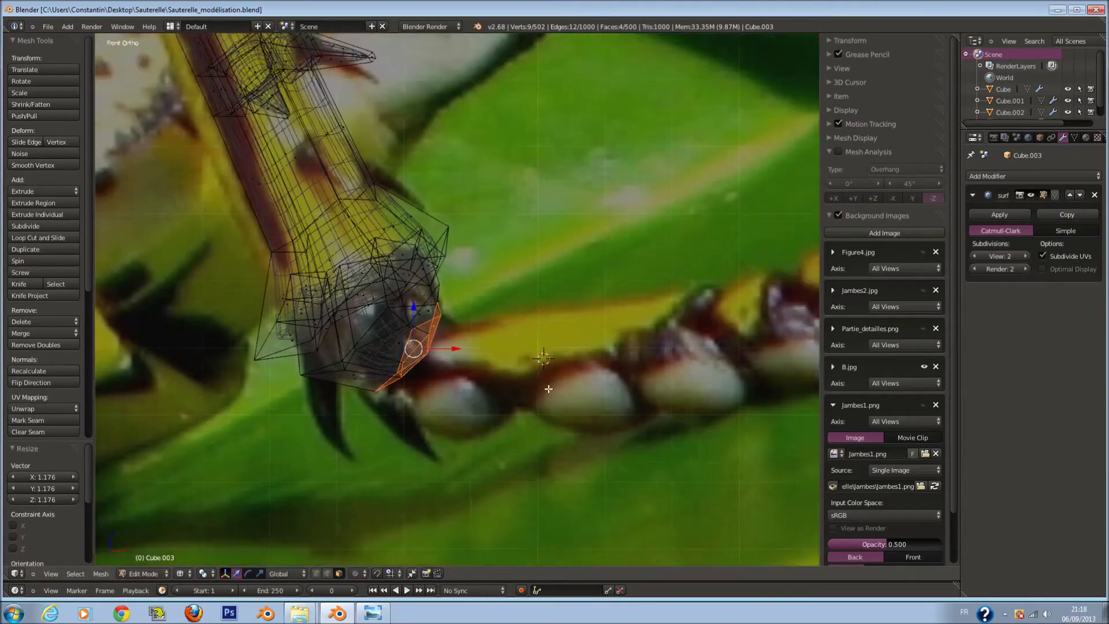
{"action": "scroll", "coordinate": [544, 384], "scroll_direction": "down", "scroll_amount": 1}
Extrude a long horizontal tarsus segment and stand its end face upright in position
{"action": "key", "text": "e"}
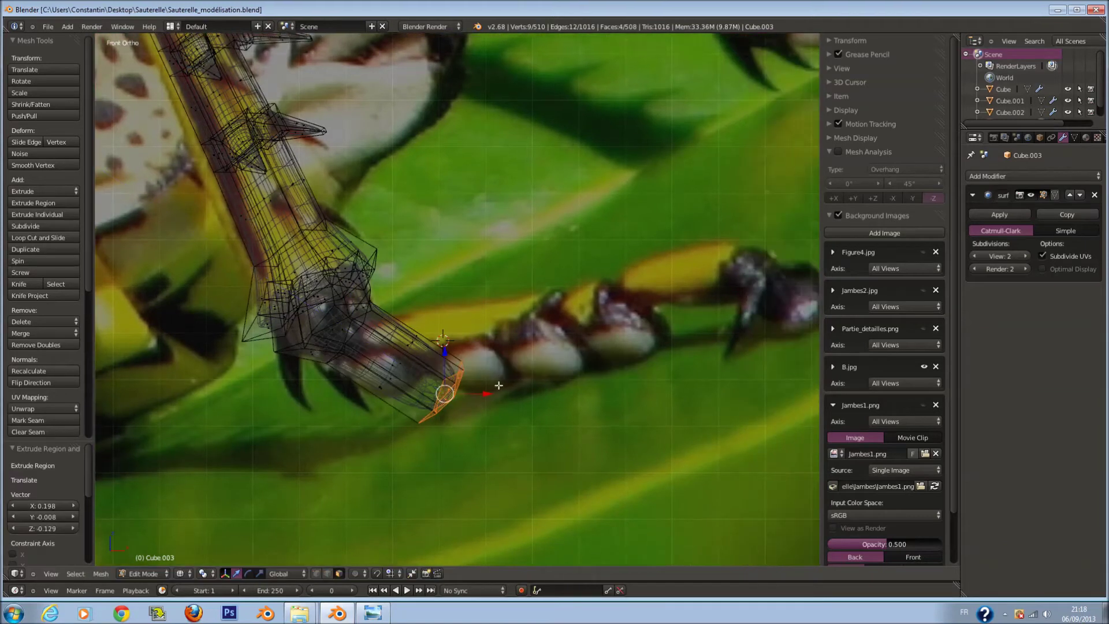
{"action": "left_click", "coordinate": [581, 368]}
{"action": "key", "text": "g"}
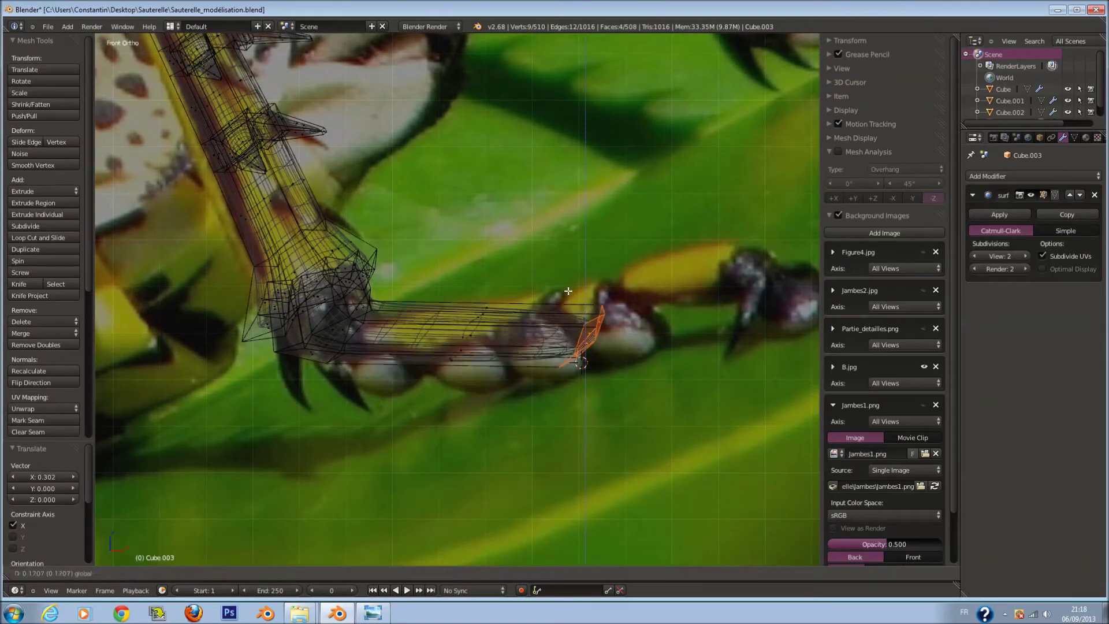
{"action": "left_click", "coordinate": [597, 314]}
{"action": "key", "text": "r"}
{"action": "left_click", "coordinate": [569, 291]}
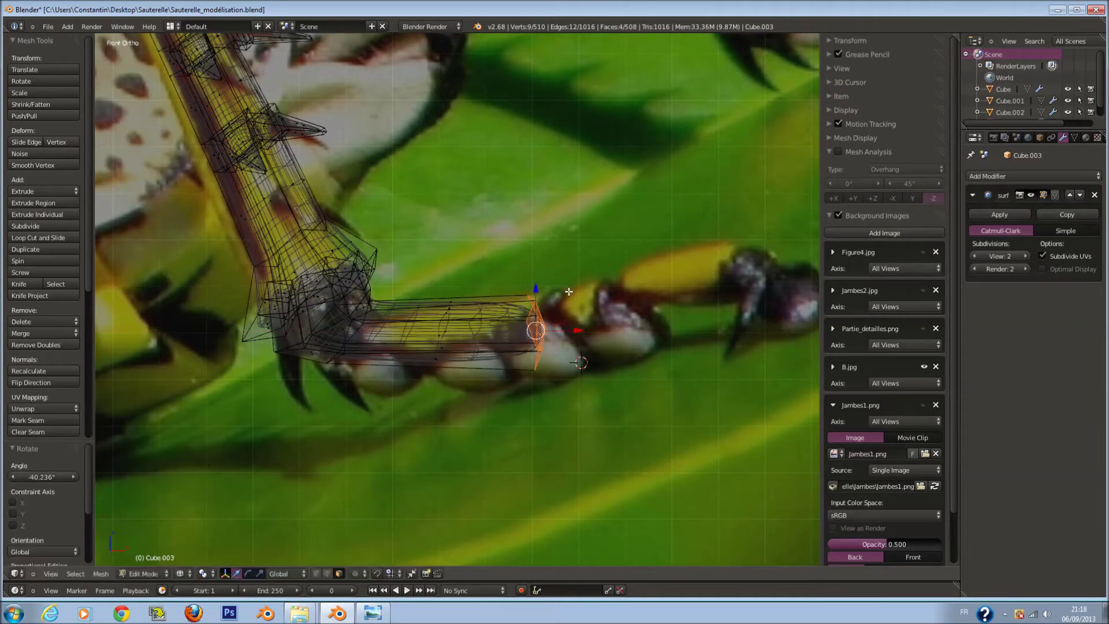
{"action": "left_click", "coordinate": [573, 322]}
{"action": "key", "text": "g"}
{"action": "left_click", "coordinate": [603, 328]}
{"action": "scroll", "coordinate": [604, 327], "scroll_direction": "up", "scroll_amount": 1}
Add an edge loop across the tarsus, deselect everything and save the file
{"action": "key", "text": "ctrl+r"}
{"action": "left_click", "coordinate": [441, 305]}
{"action": "right_click", "coordinate": [441, 305]}
{"action": "left_click", "coordinate": [472, 329]}
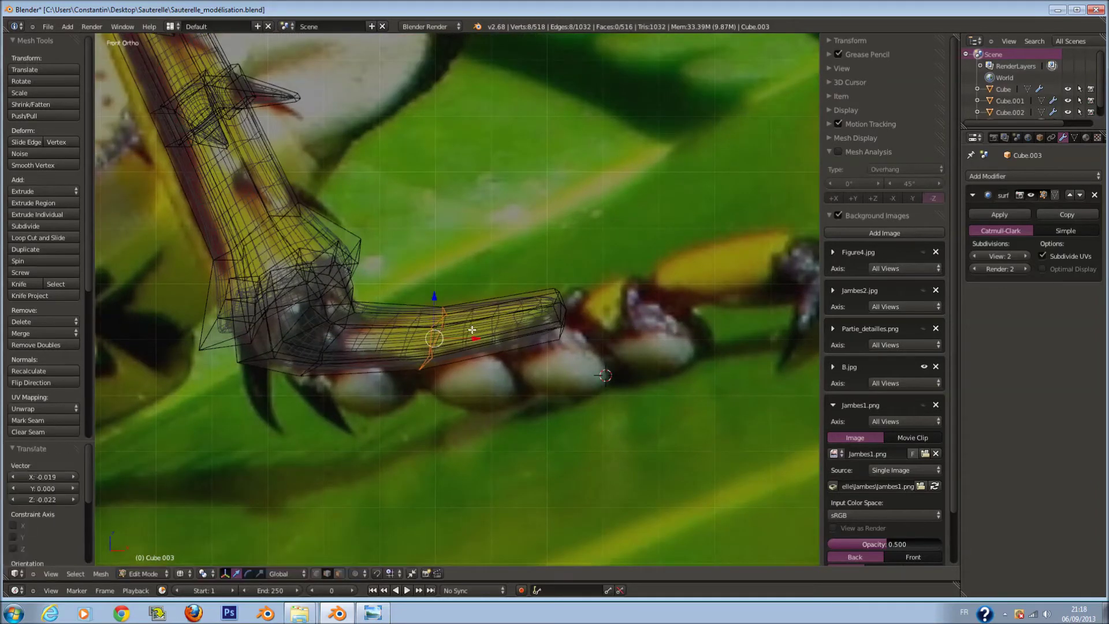
{"action": "left_click", "coordinate": [386, 303]}
{"action": "key", "text": "a"}
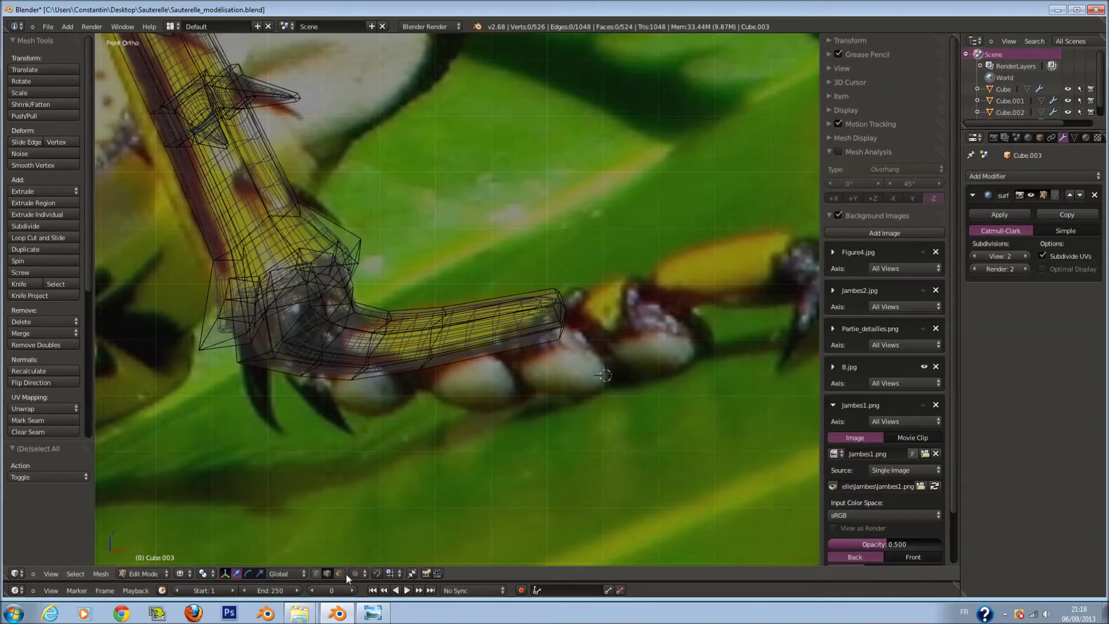
{"action": "middle_click_drag", "start_coordinate": [529, 462], "coordinate": [473, 462], "text": "shift"}
{"action": "key", "text": "ctrl+s"}
{"action": "left_click", "coordinate": [474, 462]}
Cap the tarsus end by extruding and shrinking its end ring twice into a rounded tip
{"action": "key", "text": "c"}
{"action": "left_click", "coordinate": [506, 304]}
{"action": "key", "text": "Escape"}
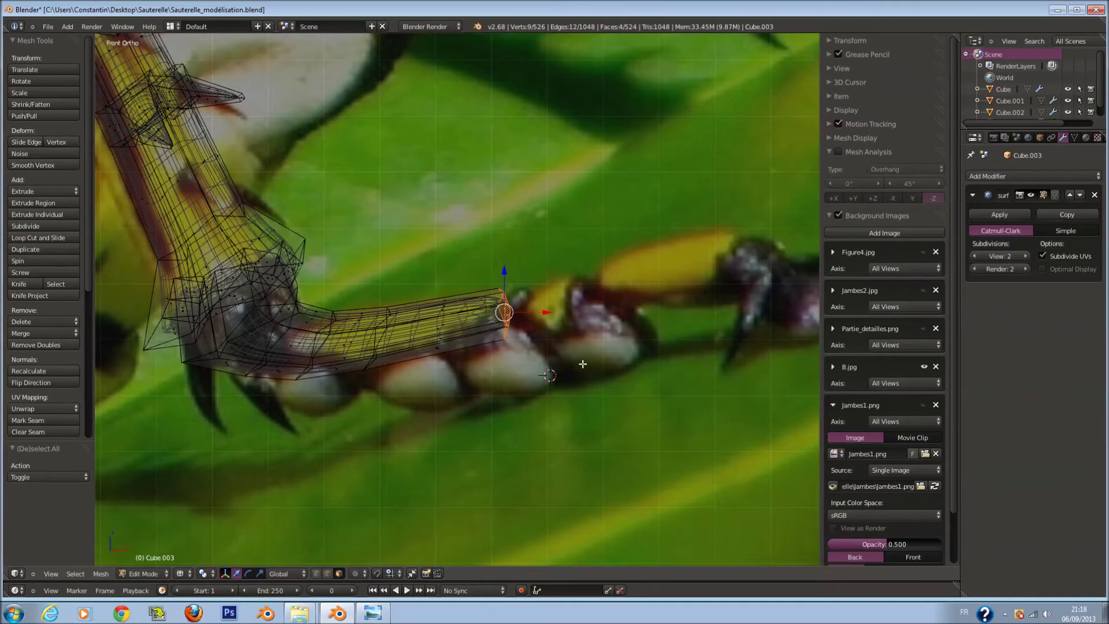
{"action": "key", "text": "KP_Decimal"}
{"action": "scroll", "coordinate": [579, 367], "scroll_direction": "up", "scroll_amount": 2}
{"action": "key", "text": "e"}
{"action": "left_click", "coordinate": [557, 332]}
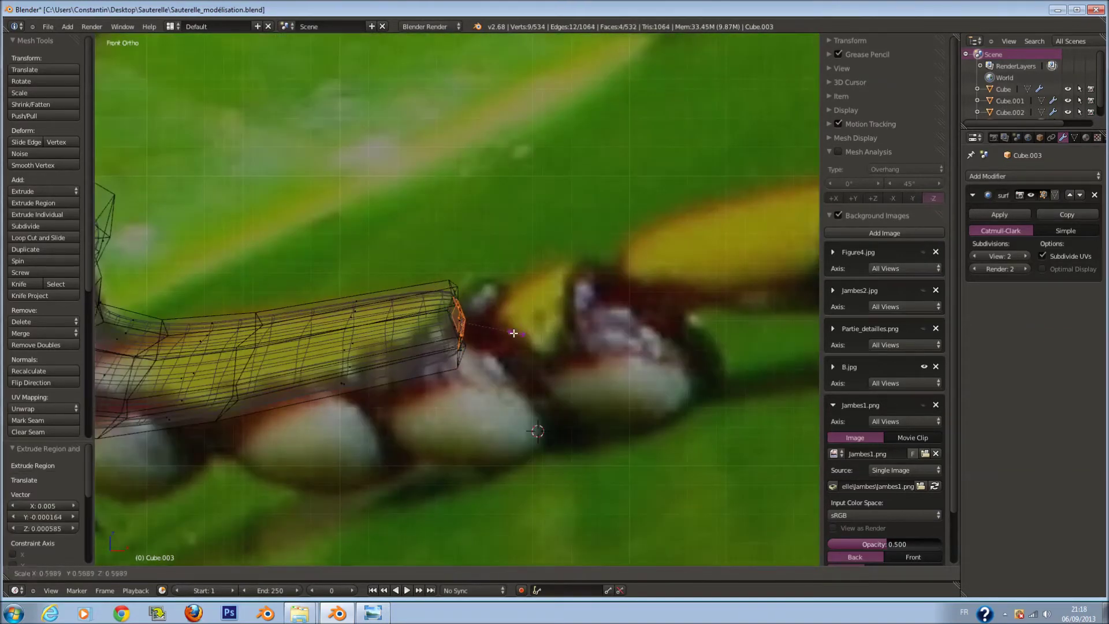
{"action": "left_click", "coordinate": [518, 335]}
{"action": "key", "text": "e"}
{"action": "left_click", "coordinate": [511, 333]}
{"action": "key", "text": "s"}
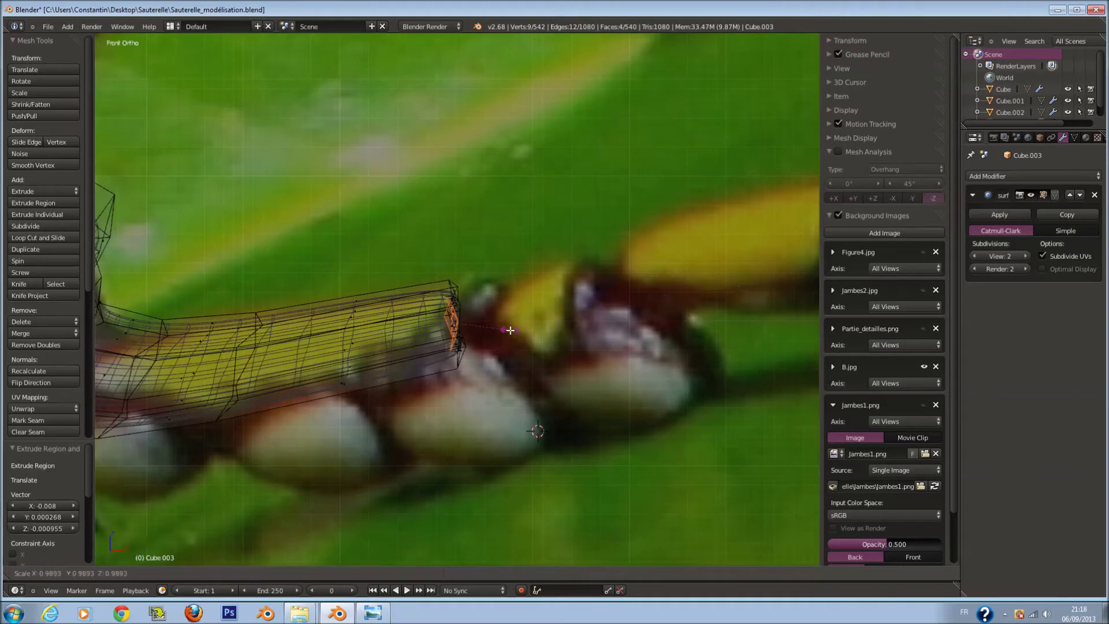
{"action": "middle_click_drag", "start_coordinate": [525, 304], "coordinate": [578, 324]}
{"action": "key", "text": "z"}
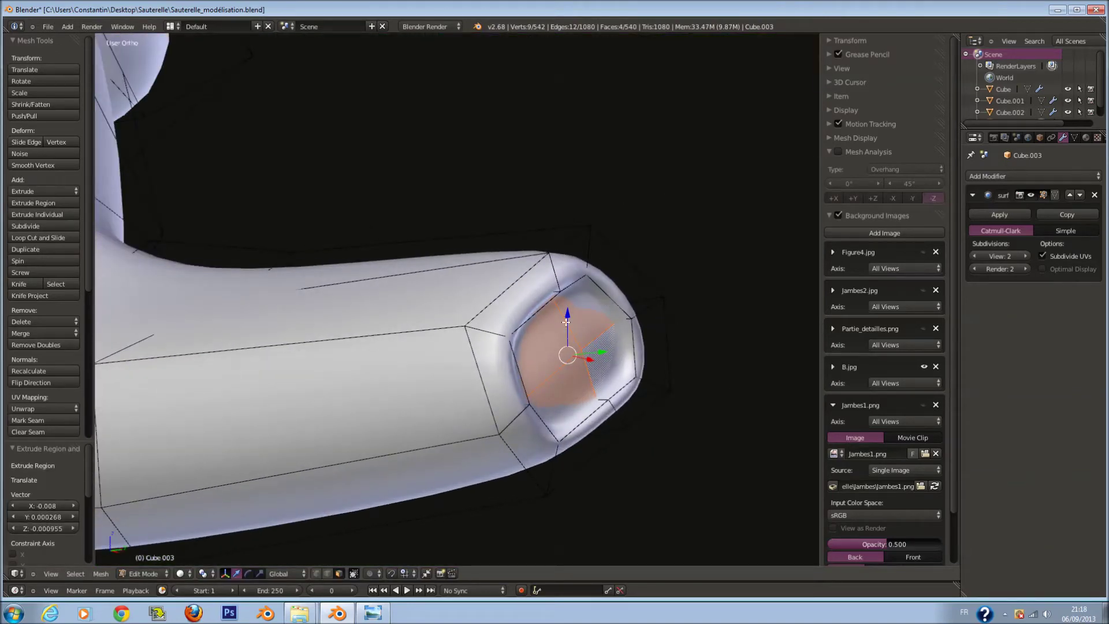
Extrude the leg's end face and scale it down slightly
{"action": "key", "text": "e"}
{"action": "left_click", "coordinate": [666, 344]}
{"action": "key", "text": "s"}
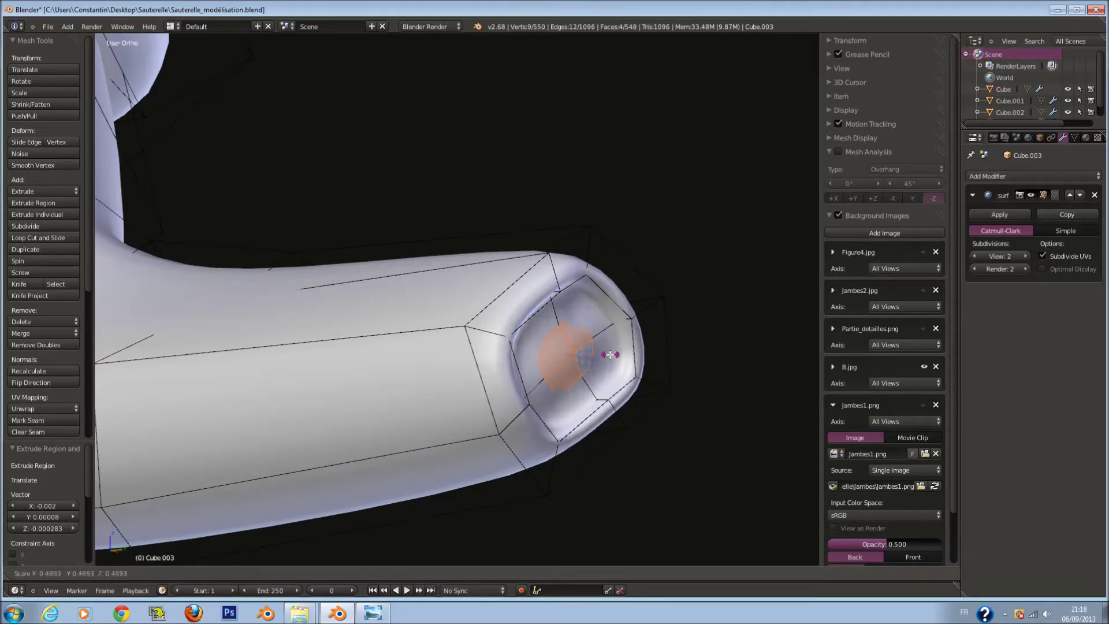
{"action": "left_click", "coordinate": [604, 359]}
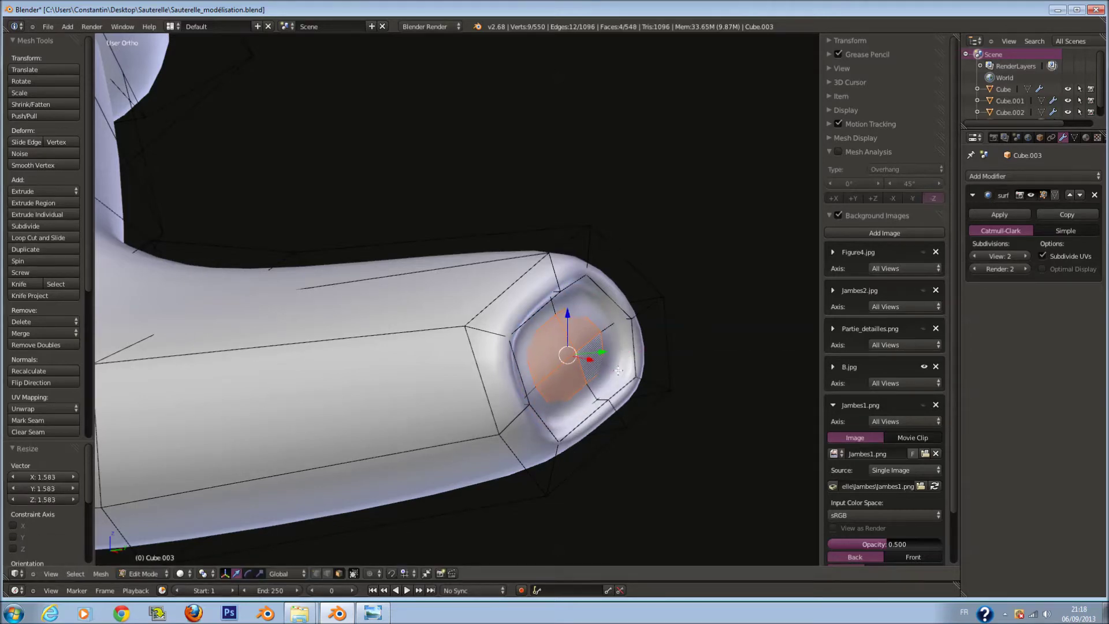
In front reference view, extrude another segment, then move and resize its end face
{"action": "key", "text": "KP_1"}
{"action": "key", "text": "e"}
{"action": "left_click", "coordinate": [598, 382]}
{"action": "key", "text": "s"}
{"action": "scroll", "coordinate": [575, 385], "scroll_direction": "down", "scroll_amount": 4}
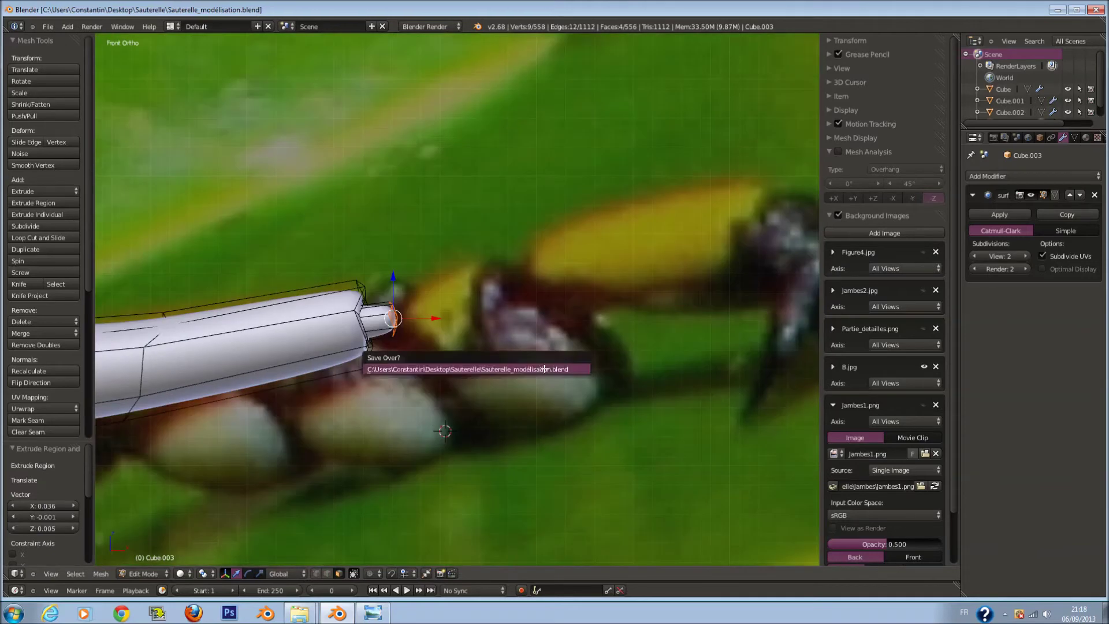
{"action": "key", "text": "g"}
{"action": "left_click", "coordinate": [618, 372]}
{"action": "key", "text": "s"}
{"action": "left_click", "coordinate": [646, 430]}
Add a joint loop along the segment and reposition the leg's end ring in wireframe
{"action": "left_click", "coordinate": [363, 311]}
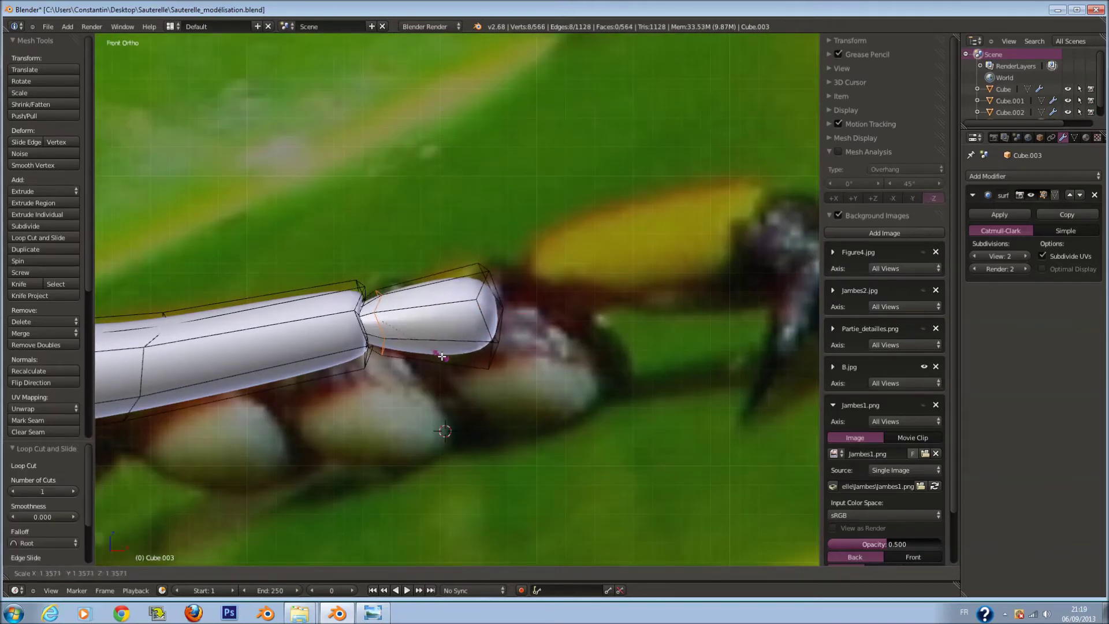
{"action": "left_click", "coordinate": [450, 371]}
{"action": "key", "text": "a"}
{"action": "key", "text": "z"}
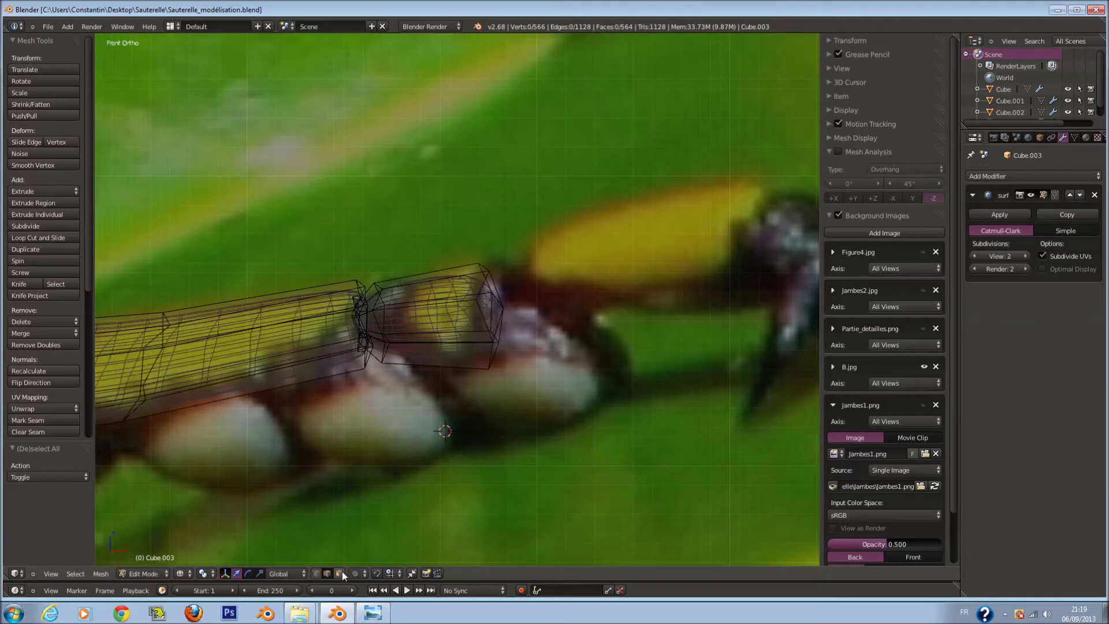
{"action": "left_click", "coordinate": [342, 571]}
{"action": "key", "text": "c"}
{"action": "key", "text": "g"}
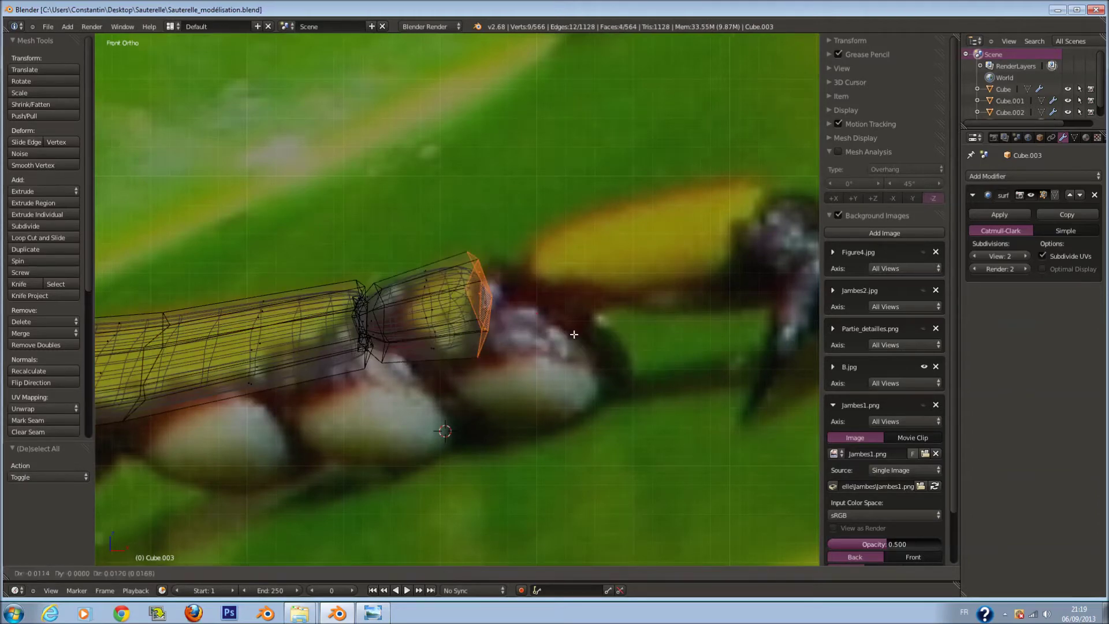
{"action": "left_click", "coordinate": [569, 320]}
Extrude the end ring into a shrunken new segment, checking it in solid and wireframe
{"action": "key", "text": "z"}
{"action": "scroll", "coordinate": [569, 320], "scroll_direction": "up", "scroll_amount": 3}
{"action": "key", "text": "z"}
{"action": "key", "text": "e"}
{"action": "left_click", "coordinate": [611, 334]}
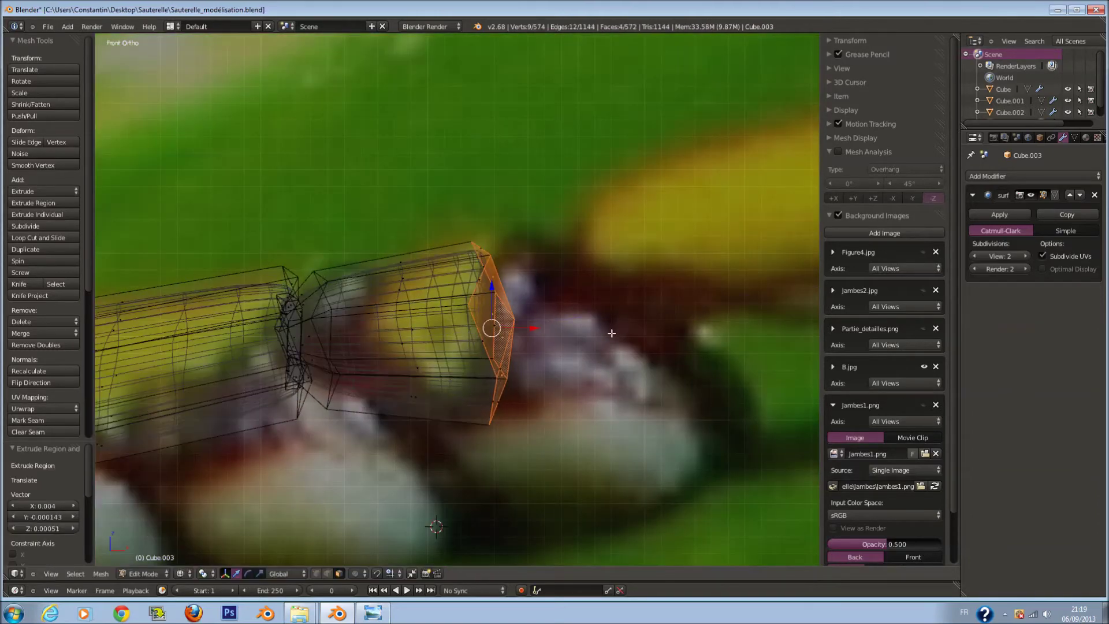
{"action": "left_click", "coordinate": [573, 337]}
{"action": "key", "text": "z"}
{"action": "middle_click_drag", "start_coordinate": [573, 337], "coordinate": [576, 328]}
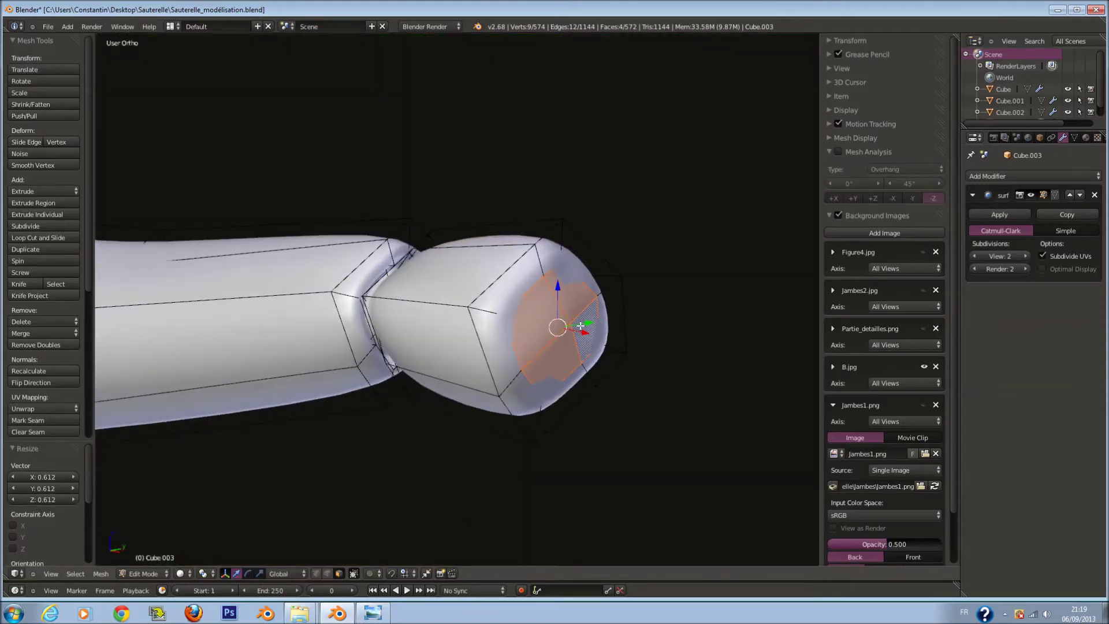
{"action": "scroll", "coordinate": [629, 305], "scroll_direction": "up", "scroll_amount": 1}
Add two more extruded, progressively smaller segments at the leg tip, matching the front reference
{"action": "key", "text": "e"}
{"action": "left_click", "coordinate": [627, 297]}
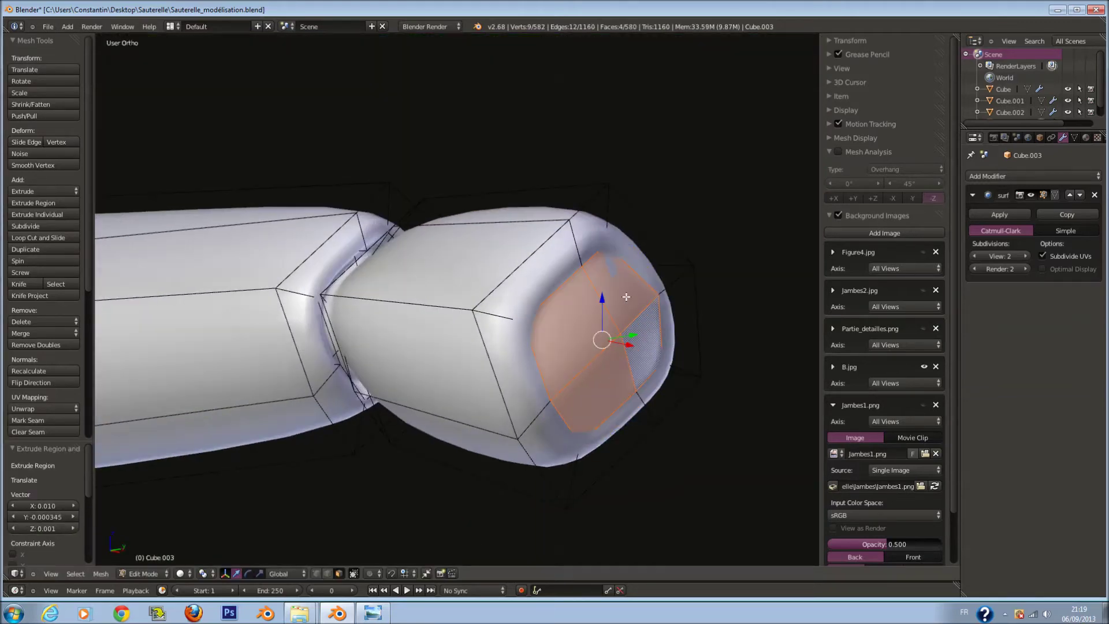
{"action": "key", "text": "s"}
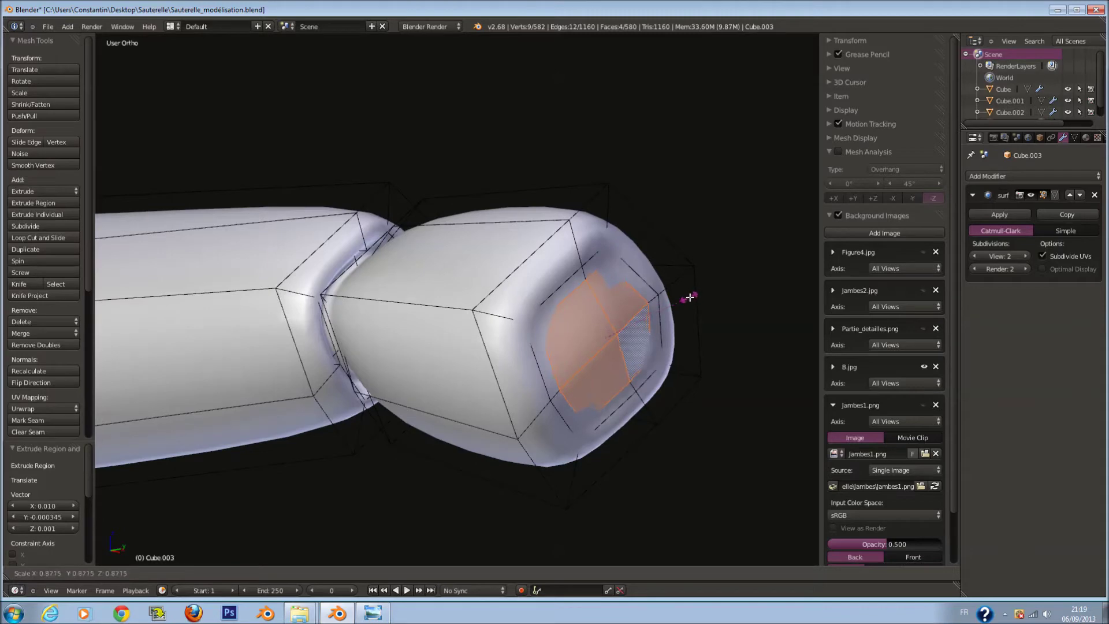
{"action": "left_click", "coordinate": [691, 297]}
{"action": "key", "text": "e"}
{"action": "left_click", "coordinate": [609, 339]}
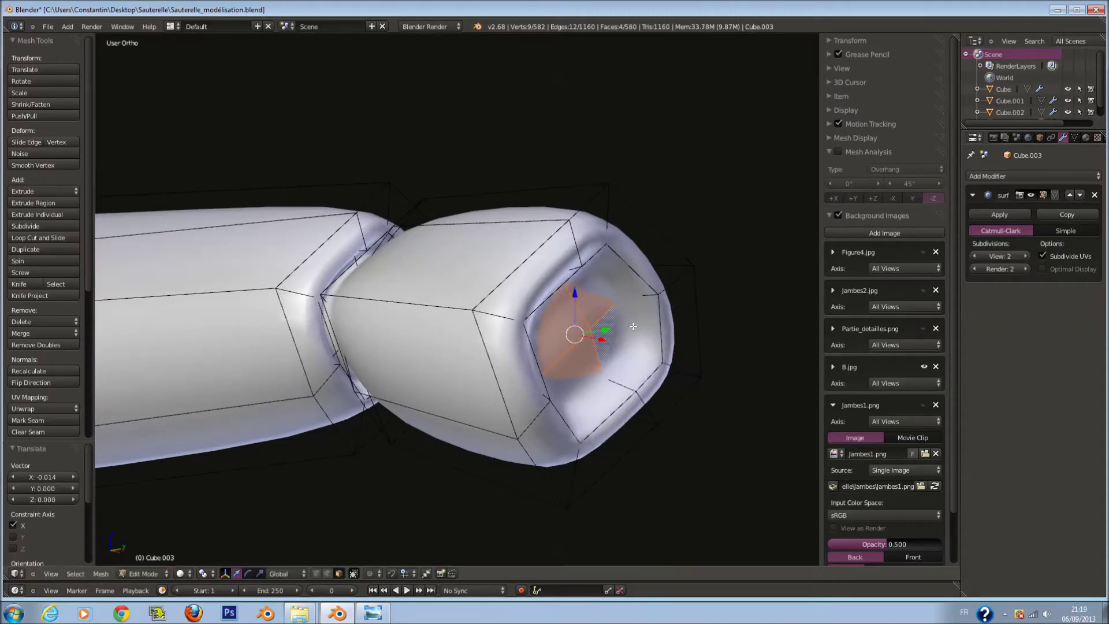
{"action": "key", "text": "s"}
{"action": "left_click", "coordinate": [653, 314]}
{"action": "key", "text": "z"}
{"action": "key", "text": "KP_1"}
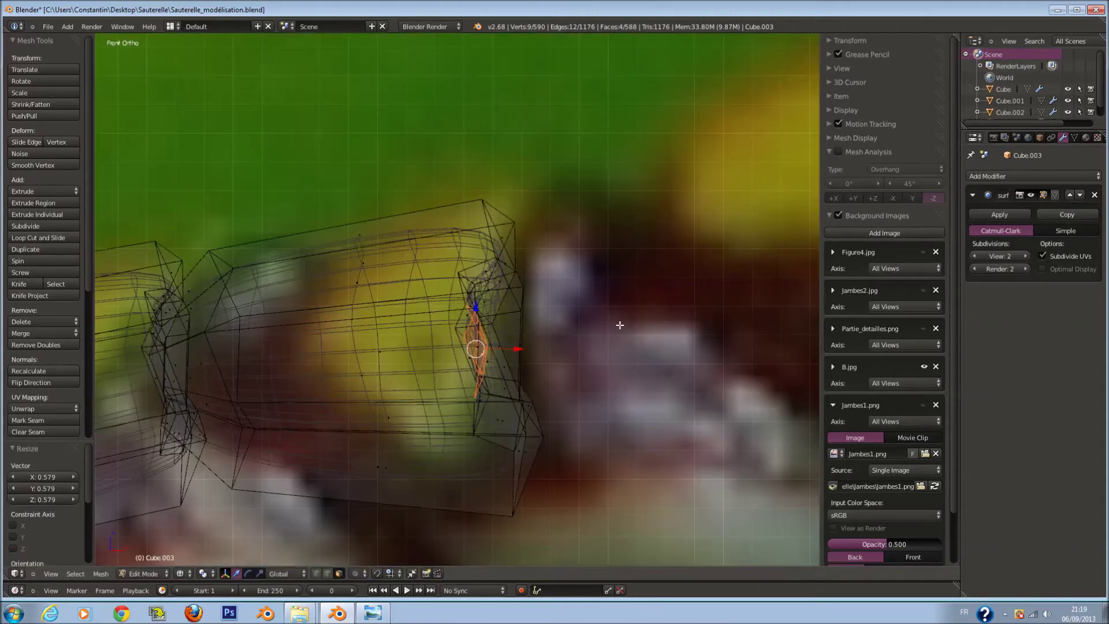
Shrink and tilt the extruded end face to follow the leg in the photo
{"action": "left_click", "coordinate": [597, 340]}
{"action": "key", "text": "s"}
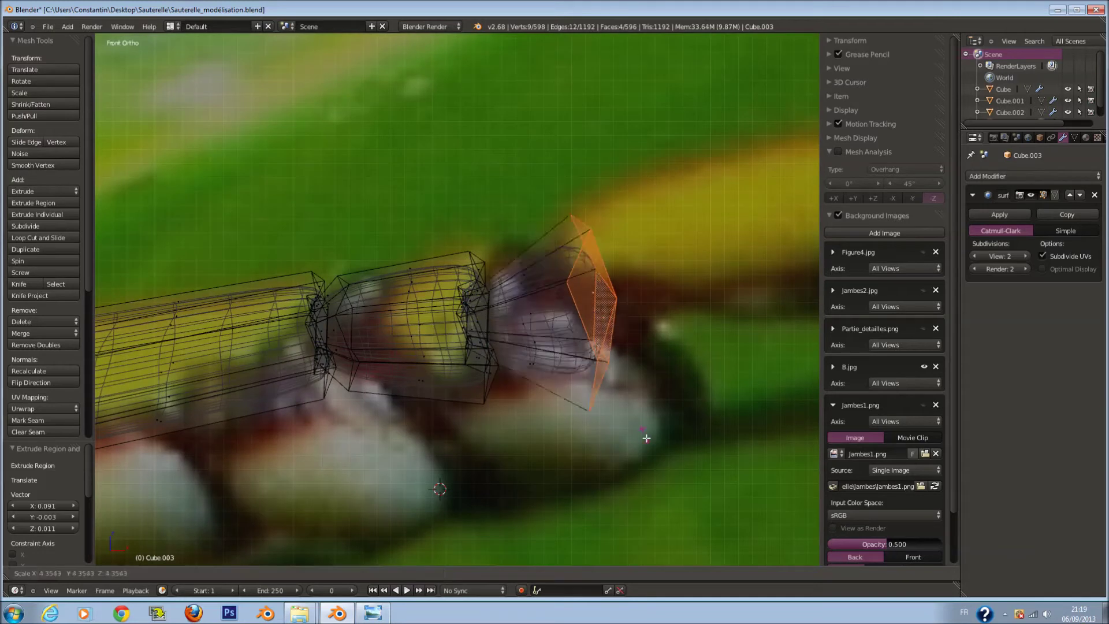
{"action": "left_click", "coordinate": [664, 347]}
{"action": "middle_click_drag", "start_coordinate": [665, 346], "coordinate": [590, 356], "text": "shift"}
{"action": "key", "text": "s"}
{"action": "left_click", "coordinate": [599, 338]}
{"action": "key", "text": "r"}
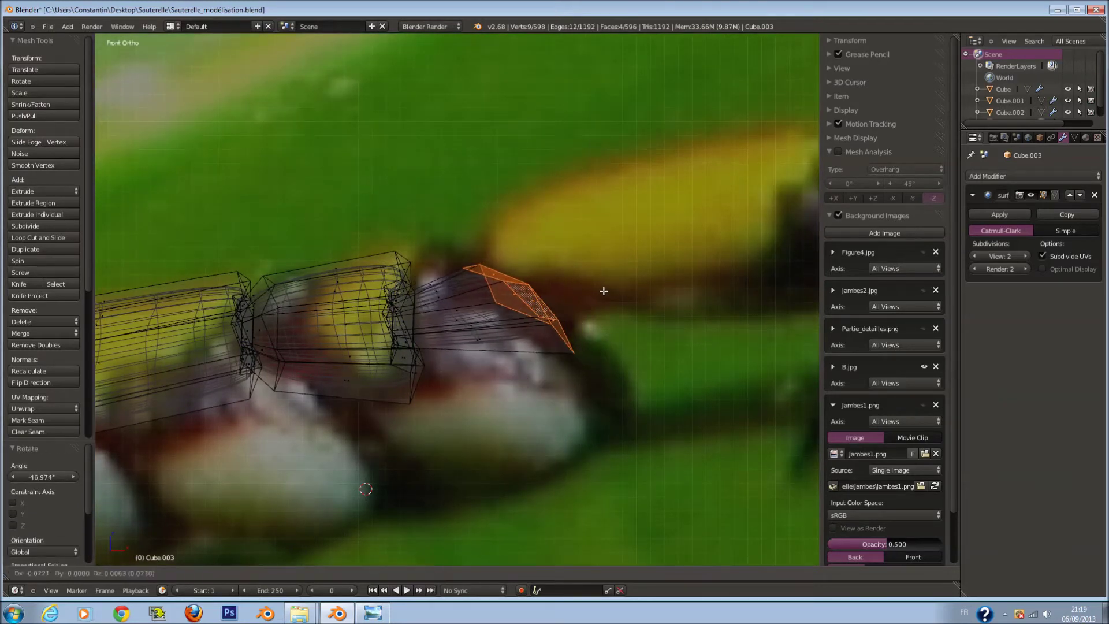
{"action": "left_click", "coordinate": [603, 291]}
Extrude a new segment angled up and right along the photo's leg
{"action": "key", "text": "e"}
{"action": "left_click", "coordinate": [626, 274]}
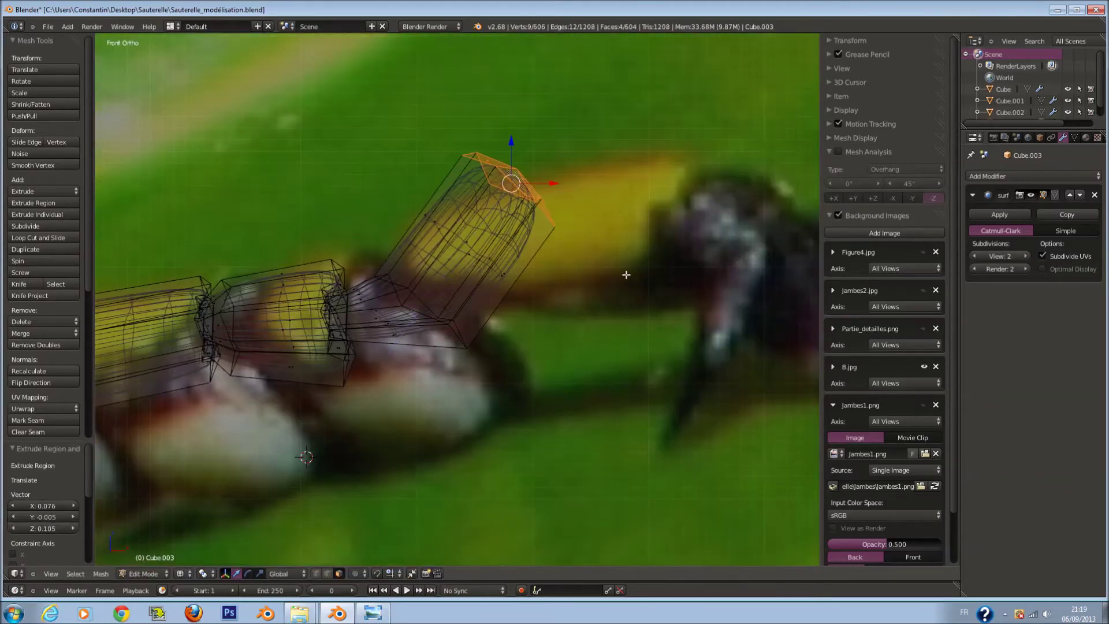
{"action": "middle_click_drag", "start_coordinate": [627, 275], "coordinate": [608, 275], "text": "shift"}
{"action": "key", "text": "g"}
{"action": "left_click", "coordinate": [653, 249]}
{"action": "key", "text": "r"}
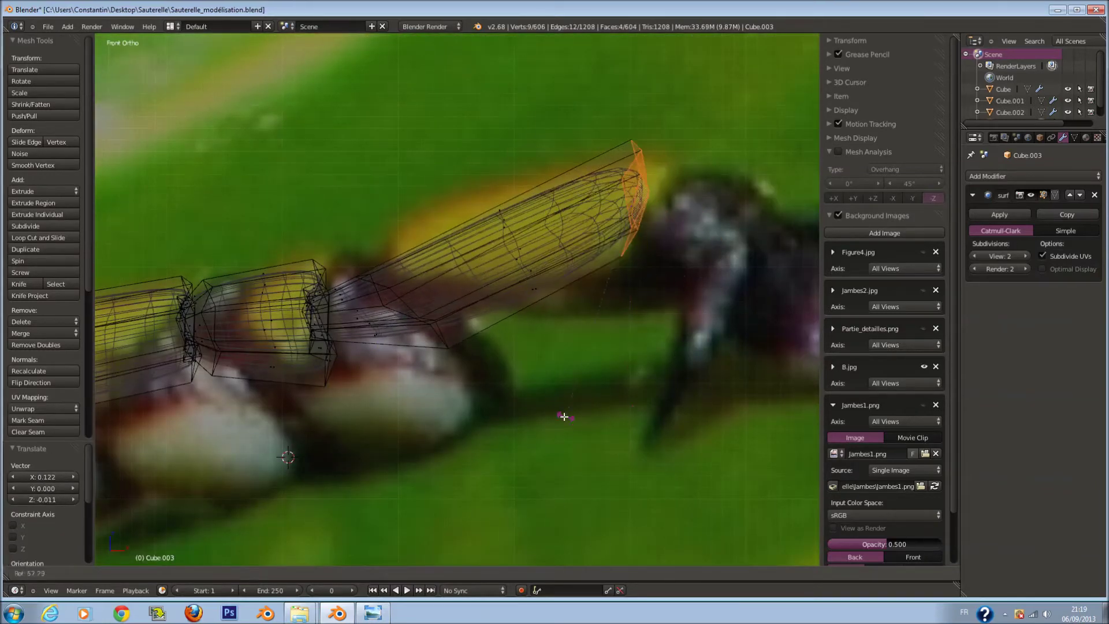
{"action": "left_click", "coordinate": [564, 416]}
Add a loop cut across the new segment and rotate it into place
{"action": "key", "text": "a"}
{"action": "key", "text": "ctrl+r"}
{"action": "left_click", "coordinate": [350, 284]}
{"action": "key", "text": "r"}
{"action": "left_click", "coordinate": [449, 402]}
{"action": "left_click", "coordinate": [470, 419]}
{"action": "key", "text": "g"}
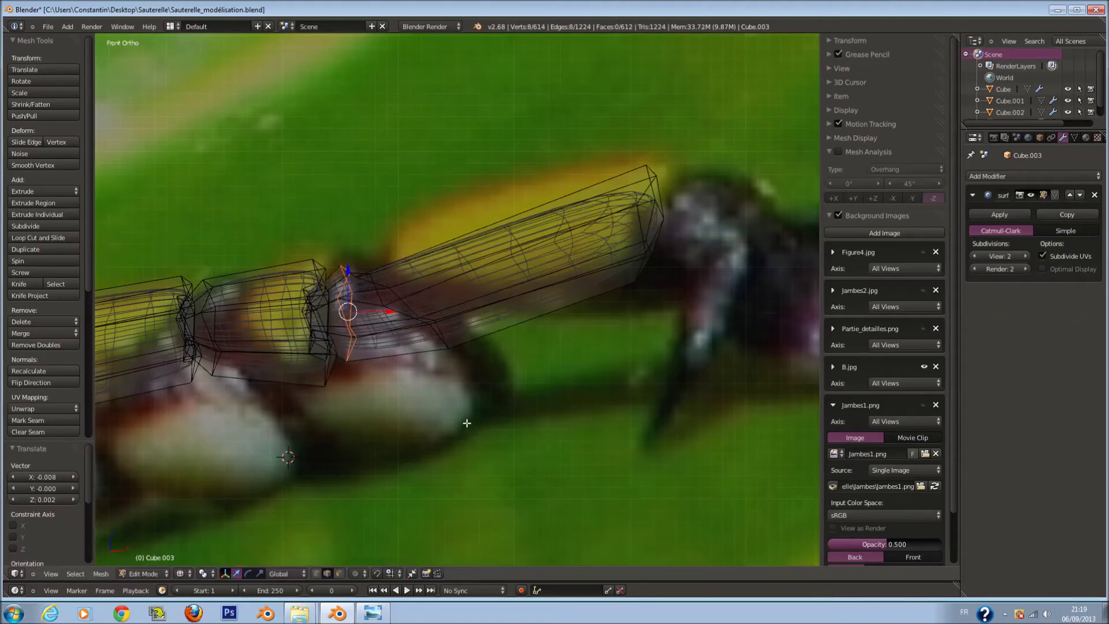
{"action": "key", "text": "Tab"}
{"action": "key", "text": "Tab"}
Add a second edge loop, then move and tilt it to shape the joint
{"action": "key", "text": "ctrl+r"}
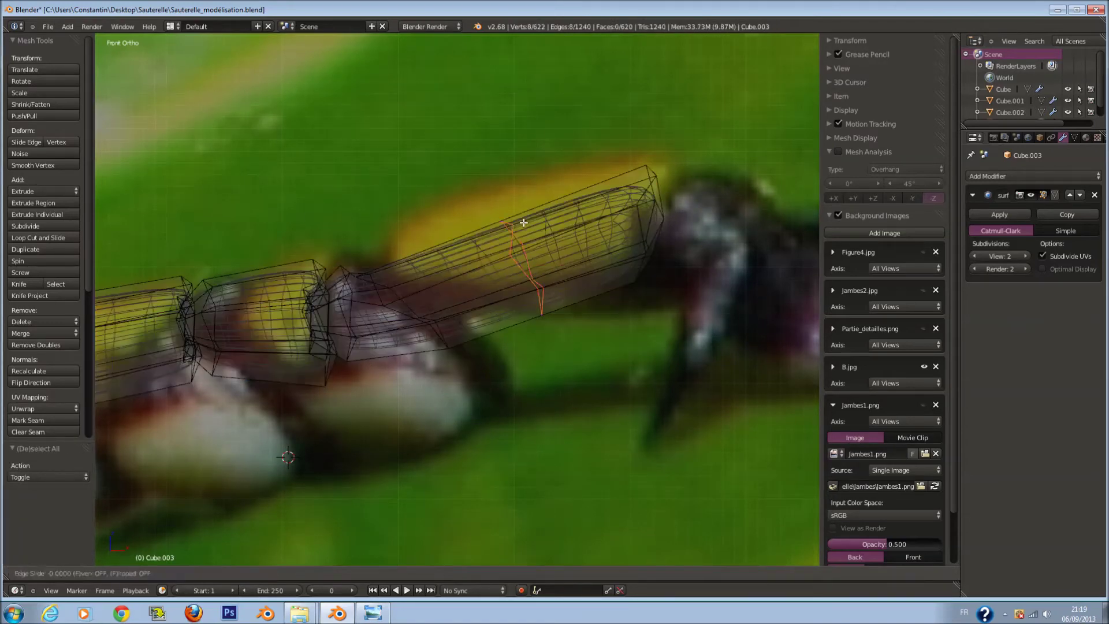
{"action": "left_click", "coordinate": [598, 256]}
{"action": "key", "text": "g"}
{"action": "left_click", "coordinate": [491, 262]}
{"action": "key", "text": "r"}
{"action": "left_click", "coordinate": [549, 297]}
{"action": "key", "text": "a"}
Cut a loop near the segment start, then move and enlarge it
{"action": "key", "text": "ctrl+r"}
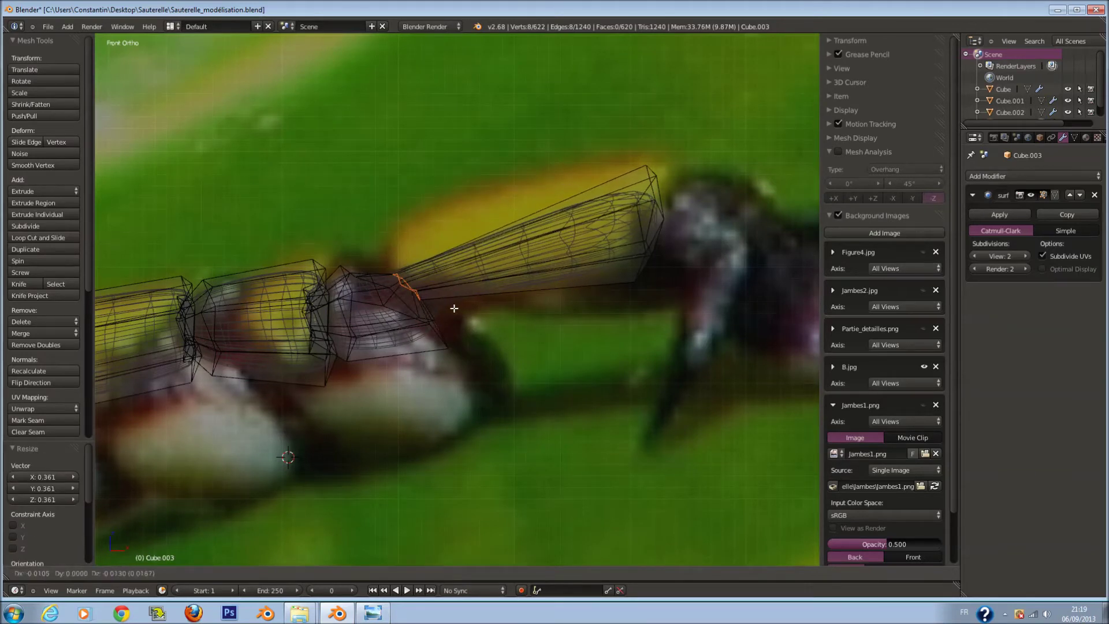
{"action": "left_click", "coordinate": [438, 264]}
{"action": "left_click", "coordinate": [356, 290]}
{"action": "key", "text": "g"}
{"action": "left_click", "coordinate": [630, 438]}
{"action": "key", "text": "s"}
{"action": "left_click", "coordinate": [659, 462]}
Add one more edge loop and view the smoothed leg in Object Mode
{"action": "left_click", "coordinate": [544, 198]}
{"action": "left_click", "coordinate": [599, 300]}
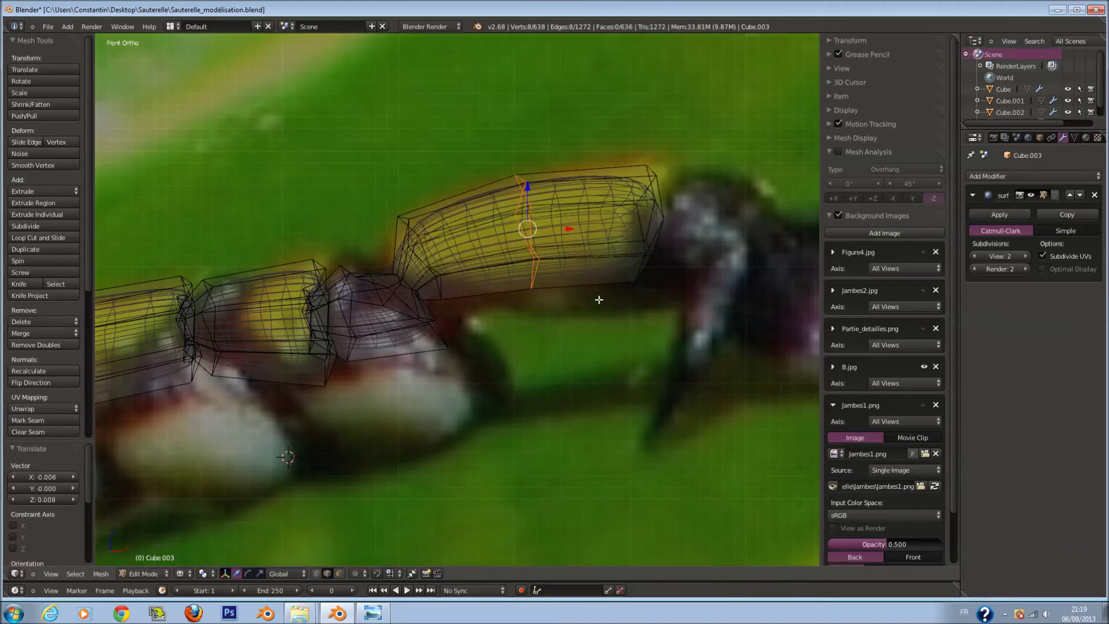
{"action": "key", "text": "Tab"}
{"action": "scroll", "coordinate": [474, 304], "scroll_direction": "down", "scroll_amount": 4}
{"action": "middle_click_drag", "start_coordinate": [473, 304], "coordinate": [383, 316]}
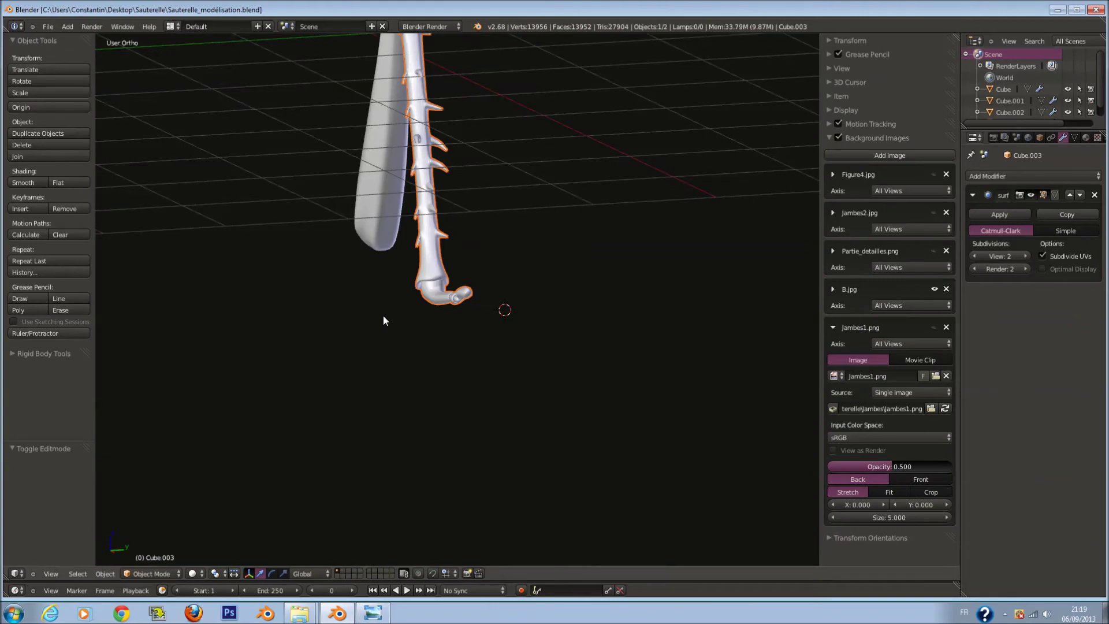
Return to the front reference view in Edit Mode and zoom in on the leg tip
{"action": "key", "text": "KP_1"}
{"action": "scroll", "coordinate": [481, 294], "scroll_direction": "up", "scroll_amount": 5}
{"action": "key", "text": "Tab"}
{"action": "scroll", "coordinate": [497, 286], "scroll_direction": "up", "scroll_amount": 3}
{"action": "scroll", "coordinate": [514, 278], "scroll_direction": "up", "scroll_amount": 2}
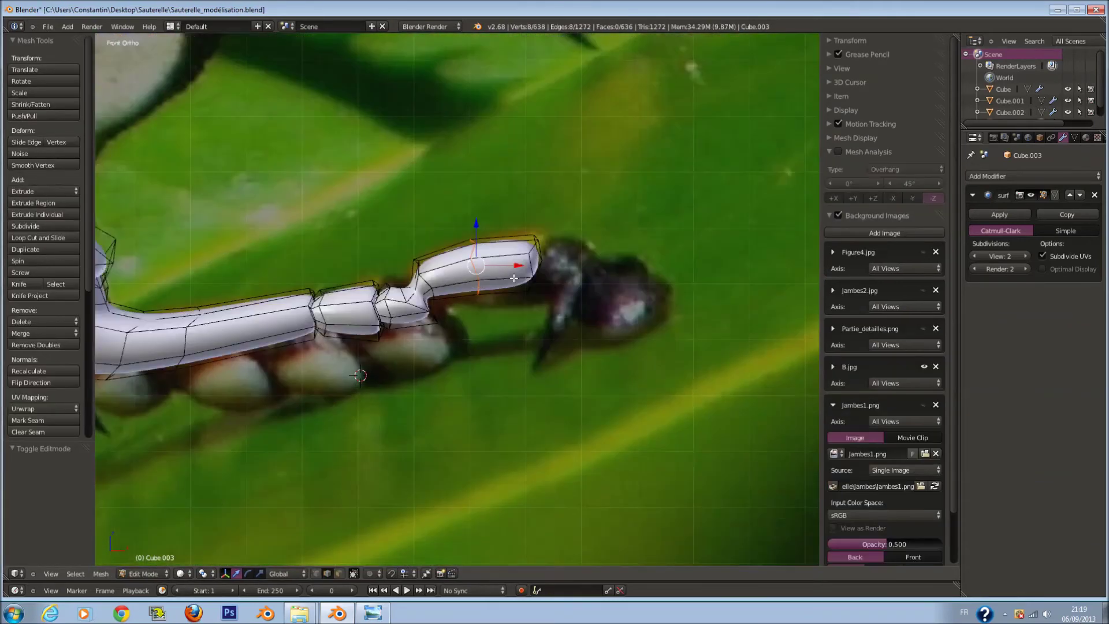
{"action": "scroll", "coordinate": [514, 277], "scroll_direction": "down", "scroll_amount": 5}
{"action": "scroll", "coordinate": [479, 286], "scroll_direction": "up", "scroll_amount": 3}
{"action": "scroll", "coordinate": [471, 287], "scroll_direction": "up", "scroll_amount": 1}
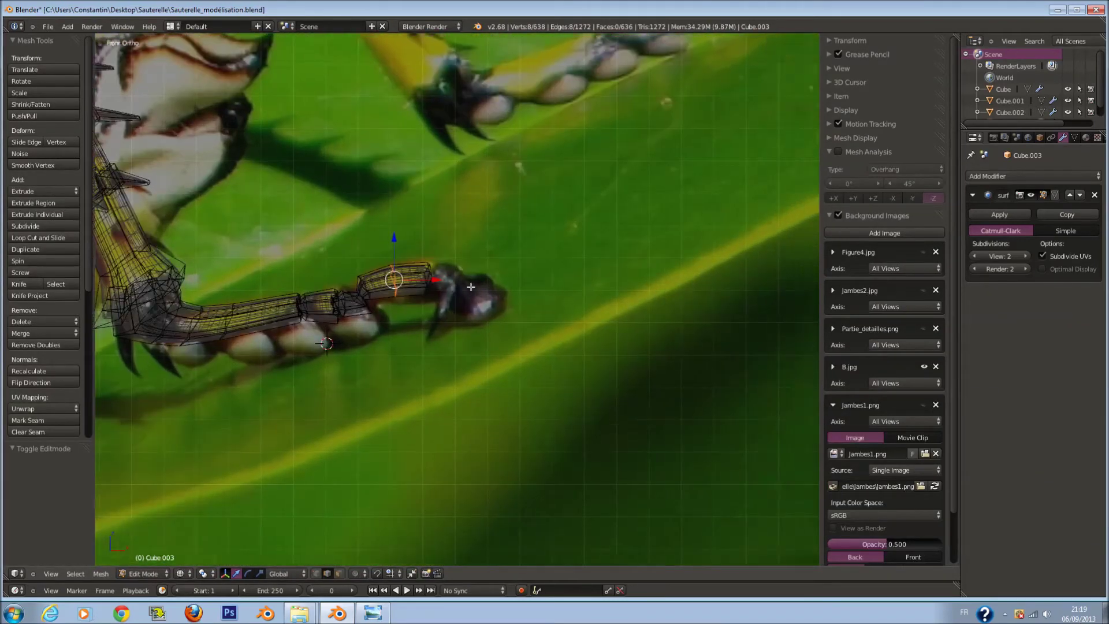
{"action": "scroll", "coordinate": [471, 287], "scroll_direction": "up", "scroll_amount": 2}
{"action": "scroll", "coordinate": [515, 237], "scroll_direction": "up", "scroll_amount": 2}
{"action": "scroll", "coordinate": [515, 237], "scroll_direction": "up", "scroll_amount": 1}
Brush-select the segment's end ring and shrink it
{"action": "key", "text": "a"}
{"action": "key", "text": "c"}
{"action": "left_click_drag", "start_coordinate": [538, 197], "coordinate": [432, 156]}
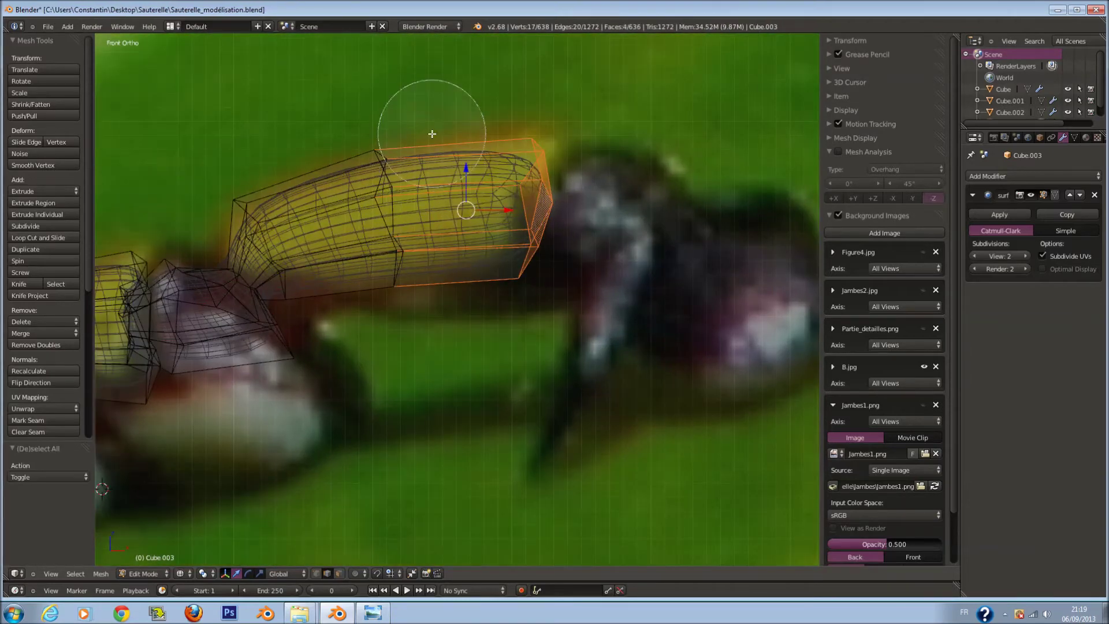
{"action": "scroll", "coordinate": [432, 262], "scroll_direction": "down", "scroll_amount": 2, "text": "ctrl"}
{"action": "key", "text": "s"}
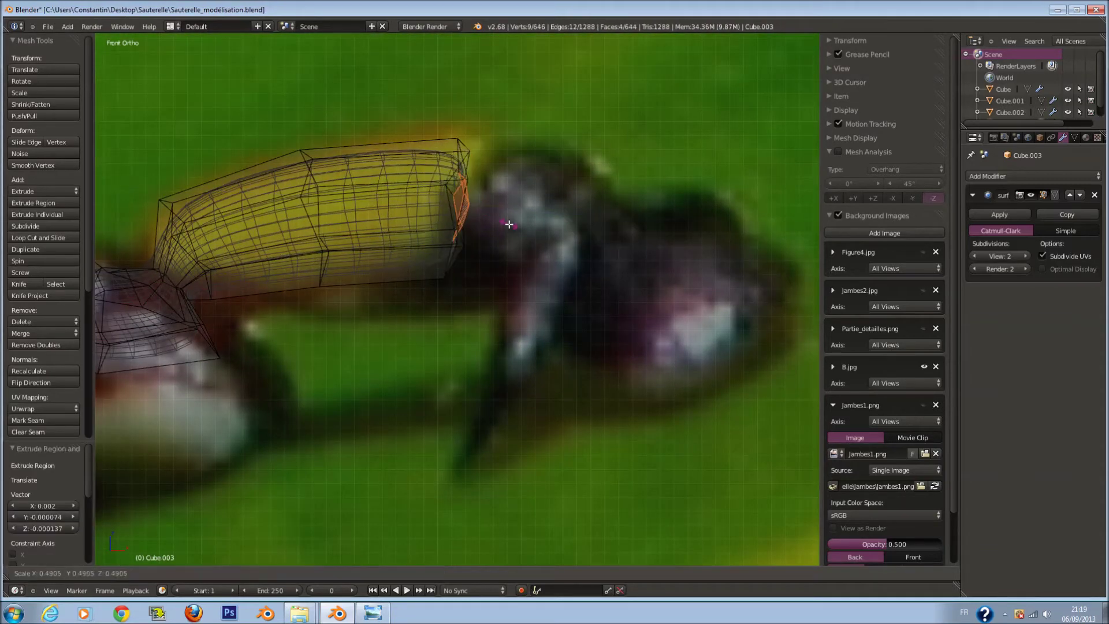
{"action": "left_click", "coordinate": [510, 224]}
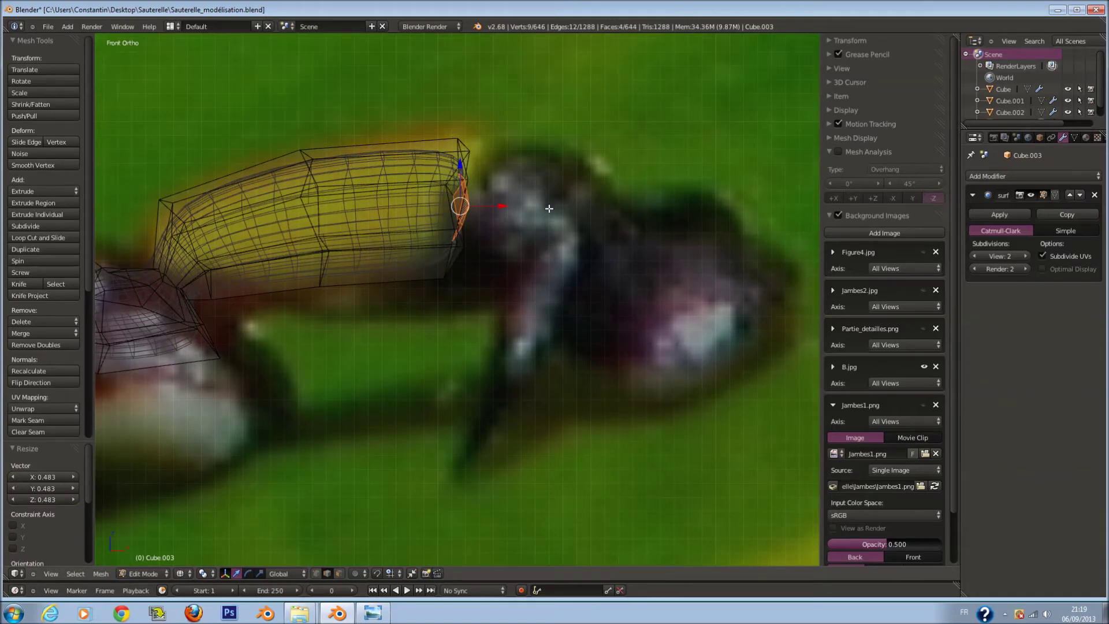
{"action": "mouse_move", "coordinate": [540, 215]}
{"action": "middle_mouse_down"}
{"action": "mouse_move", "coordinate": [525, 188]}
{"action": "mouse_move", "coordinate": [560, 180]}
{"action": "middle_mouse_up"}
Extrude two short segments from the end, shrinking the last face
{"action": "key", "text": "e"}
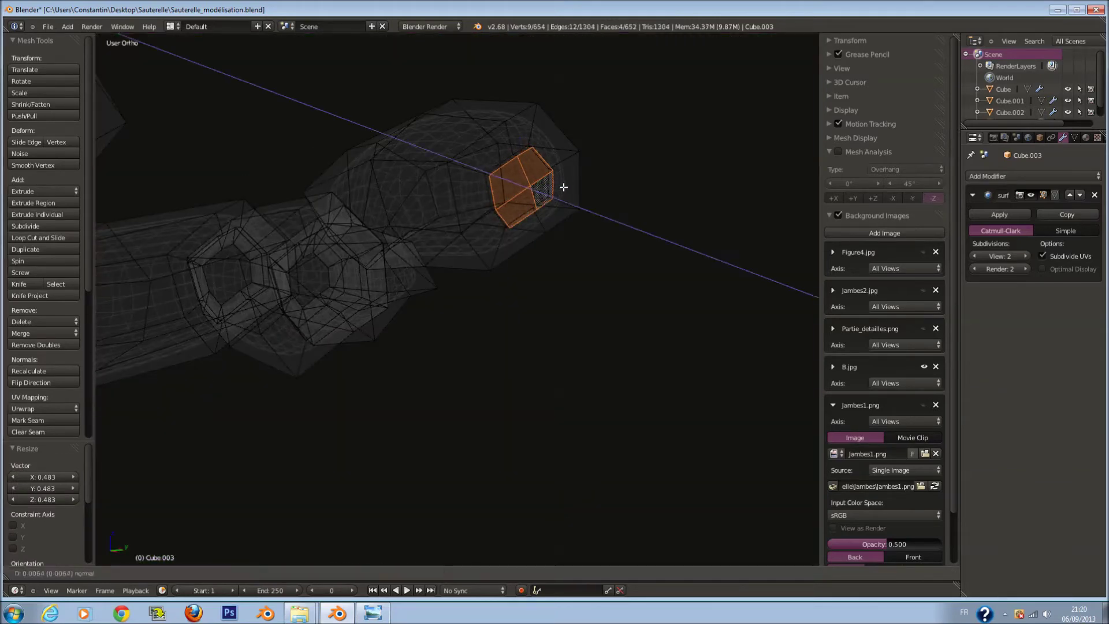
{"action": "left_click", "coordinate": [565, 186]}
{"action": "key", "text": "z"}
{"action": "key", "text": "e"}
{"action": "left_click", "coordinate": [546, 172]}
{"action": "key", "text": "s"}
{"action": "left_click", "coordinate": [543, 169]}
{"action": "key", "text": "KP_1"}
{"action": "key", "text": "z"}
Extrude an outward segment, rotate and resize its end face, and extrude again
{"action": "key", "text": "e"}
{"action": "left_click", "coordinate": [583, 252]}
{"action": "left_click", "coordinate": [609, 299]}
{"action": "key", "text": "r"}
{"action": "left_click", "coordinate": [635, 329]}
{"action": "key", "text": "g"}
{"action": "key", "text": "s"}
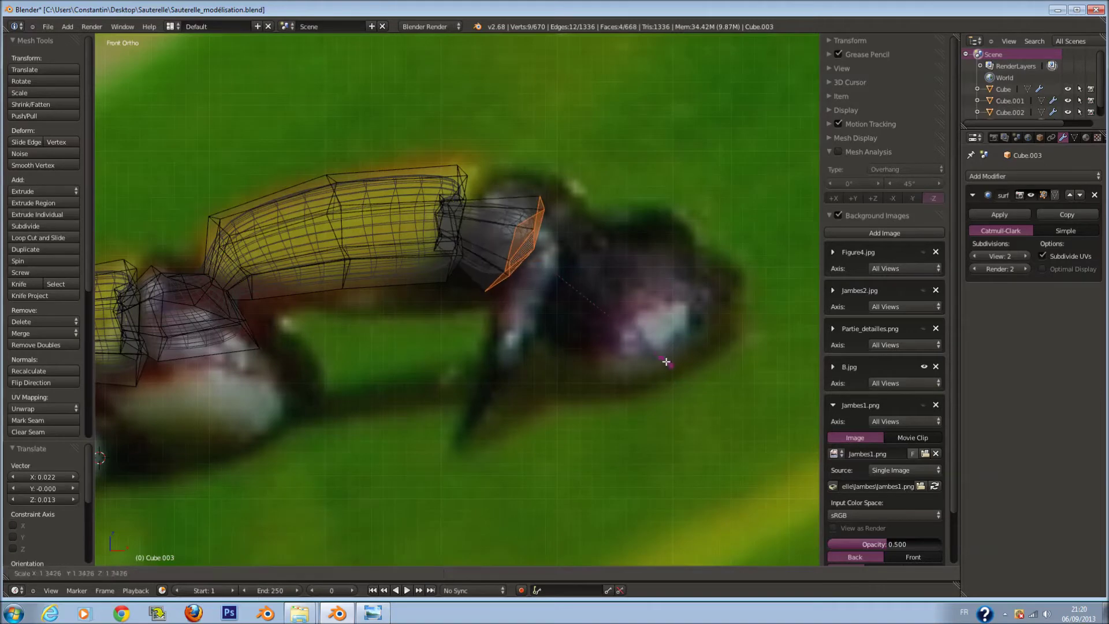
{"action": "key", "text": "e"}
{"action": "left_click", "coordinate": [718, 391]}
Move the last face down-right, rotate it along the foot, widen it slightly, then exit Edit Mode
{"action": "scroll", "coordinate": [719, 392], "scroll_direction": "down", "scroll_amount": 2}
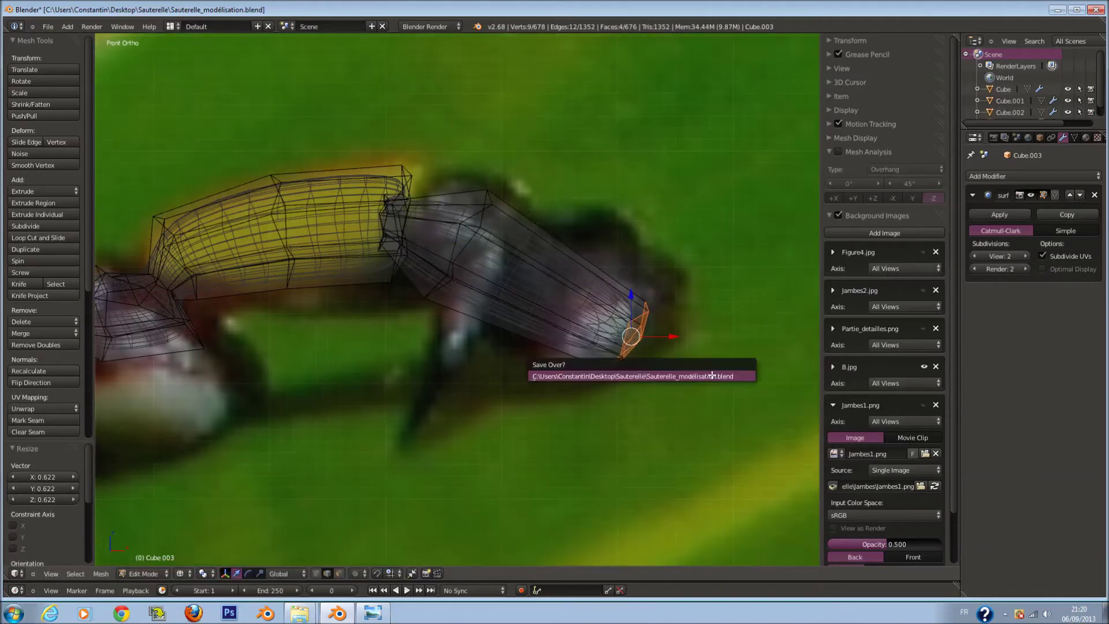
{"action": "key", "text": "s"}
{"action": "left_click", "coordinate": [613, 328]}
{"action": "key", "text": "g"}
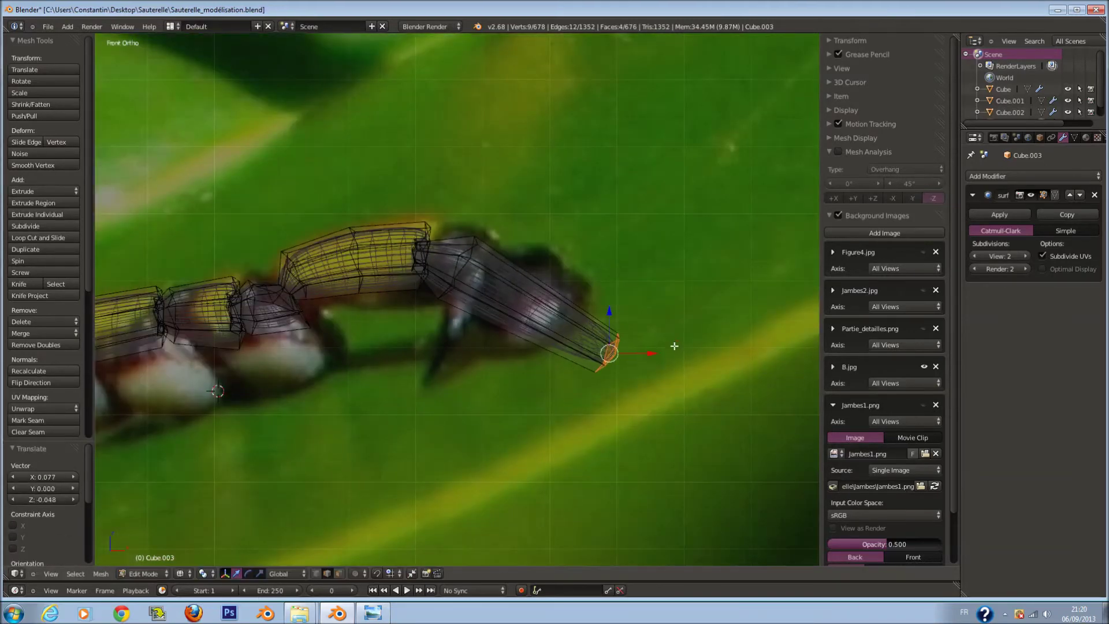
{"action": "key", "text": "r"}
{"action": "left_click", "coordinate": [649, 311]}
{"action": "left_click", "coordinate": [689, 342]}
{"action": "key", "text": "s"}
{"action": "left_click", "coordinate": [705, 359]}
{"action": "key", "text": "a"}
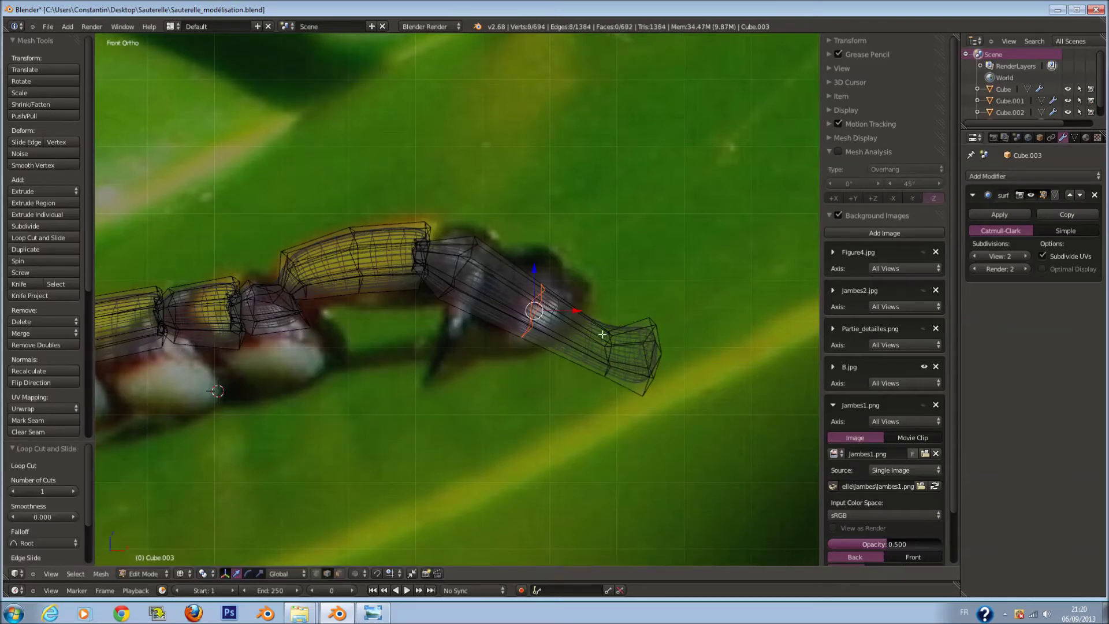
{"action": "key", "text": "Tab"}
{"action": "scroll", "coordinate": [507, 327], "scroll_direction": "down", "scroll_amount": 2}
{"action": "scroll", "coordinate": [507, 327], "scroll_direction": "down", "scroll_amount": 3}
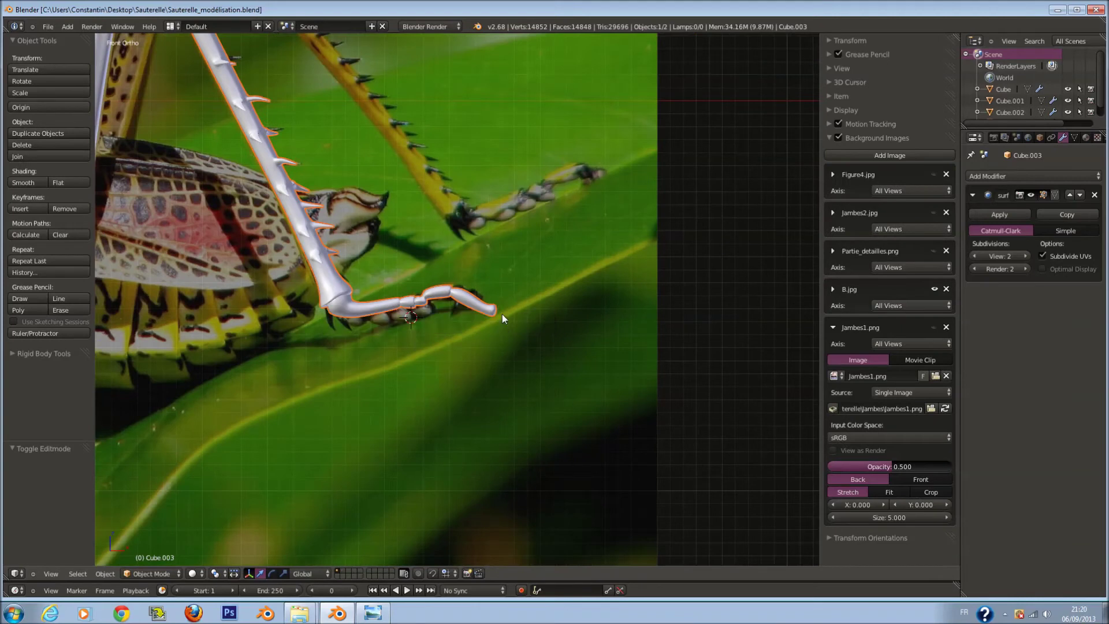
Enter Edit Mode on the leg and set up a wireframe front view over the reference photo
{"action": "scroll", "coordinate": [507, 325], "scroll_direction": "down", "scroll_amount": 3}
{"action": "scroll", "coordinate": [499, 247], "scroll_direction": "up", "scroll_amount": 3}
{"action": "scroll", "coordinate": [499, 248], "scroll_direction": "up", "scroll_amount": 2}
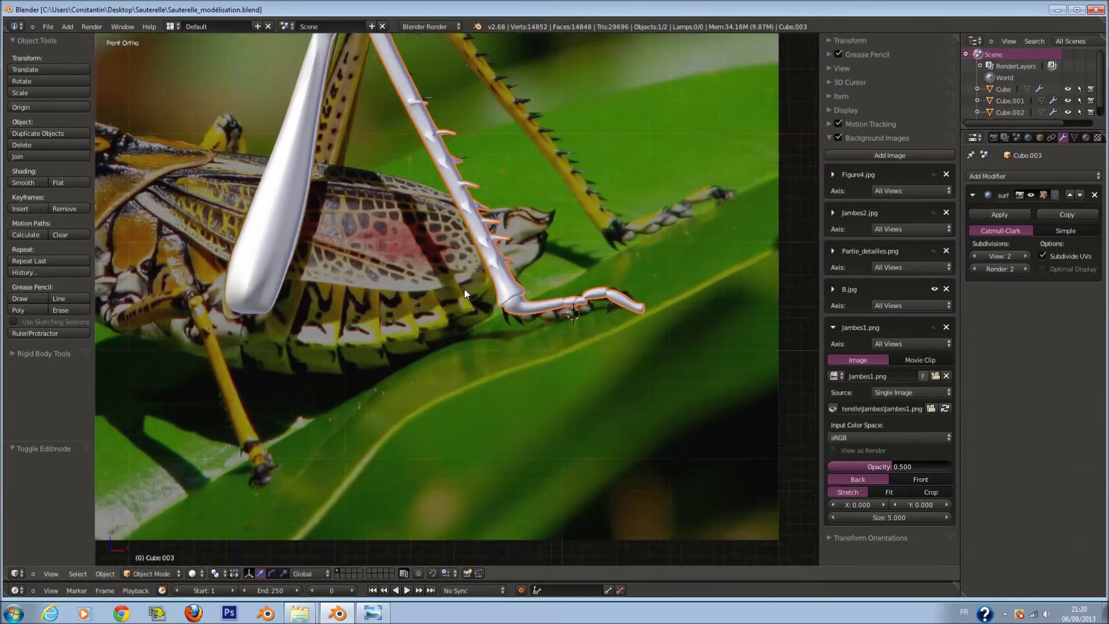
{"action": "scroll", "coordinate": [471, 300], "scroll_direction": "up", "scroll_amount": 1}
{"action": "scroll", "coordinate": [483, 314], "scroll_direction": "up", "scroll_amount": 1}
{"action": "scroll", "coordinate": [520, 313], "scroll_direction": "up", "scroll_amount": 1}
{"action": "key", "text": "z"}
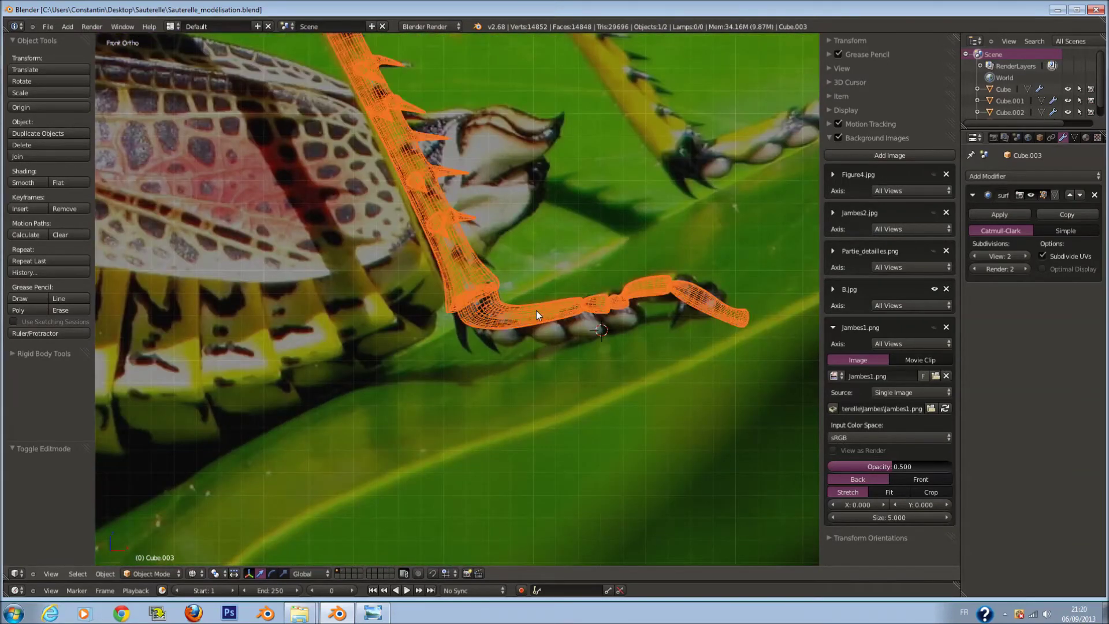
{"action": "key", "text": "Tab"}
{"action": "key", "text": "z"}
{"action": "mouse_move", "coordinate": [533, 310]}
{"action": "middle_mouse_down"}
{"action": "mouse_move", "coordinate": [463, 298]}
{"action": "mouse_move", "coordinate": [530, 235]}
{"action": "mouse_move", "coordinate": [413, 339]}
{"action": "middle_mouse_up"}
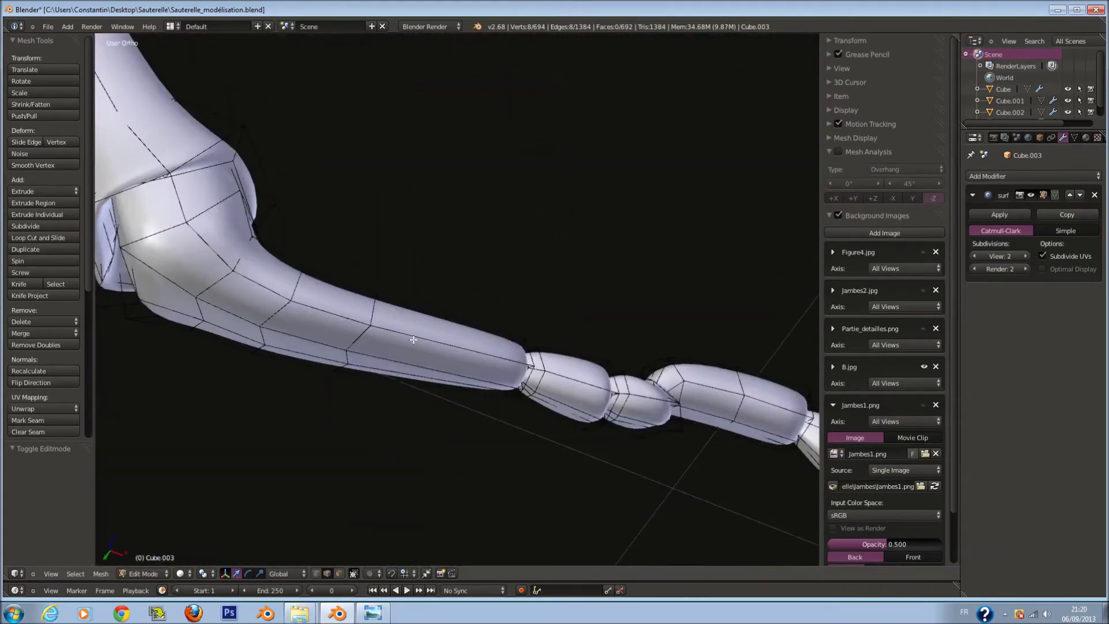
{"action": "key", "text": "KP_1"}
{"action": "key", "text": "z"}
Add a centred edge loop across the foot
{"action": "key", "text": "ctrl+r"}
{"action": "left_click", "coordinate": [509, 330]}
{"action": "right_click", "coordinate": [509, 329]}
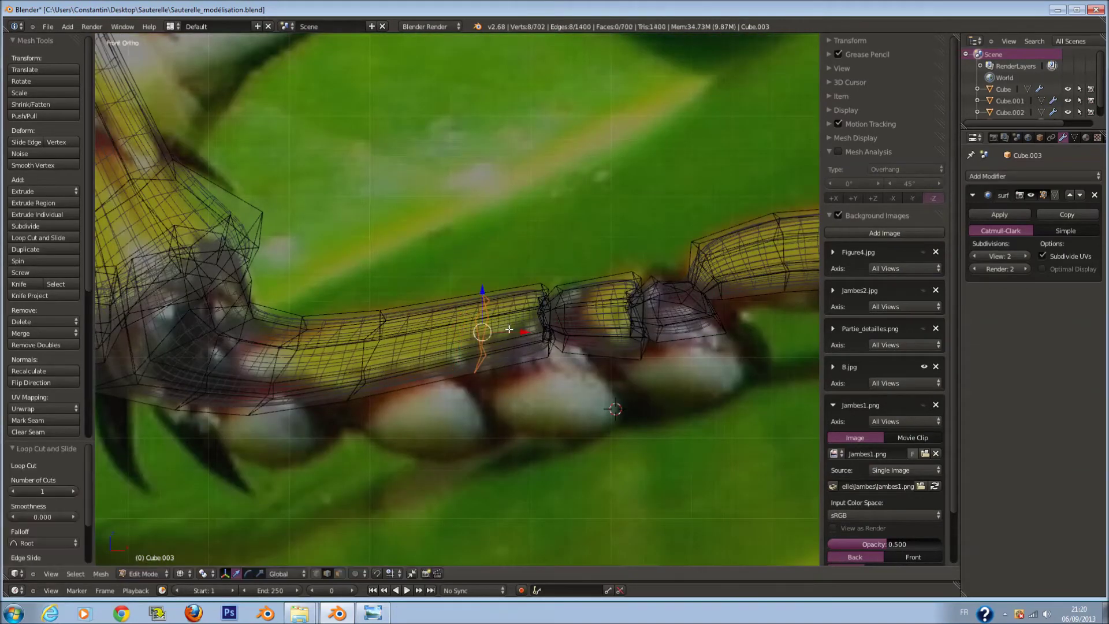
{"action": "scroll", "coordinate": [543, 361], "scroll_direction": "down", "scroll_amount": 1}
Try circle-selecting different spans of the foot segments, then clear the selection
{"action": "key", "text": "c"}
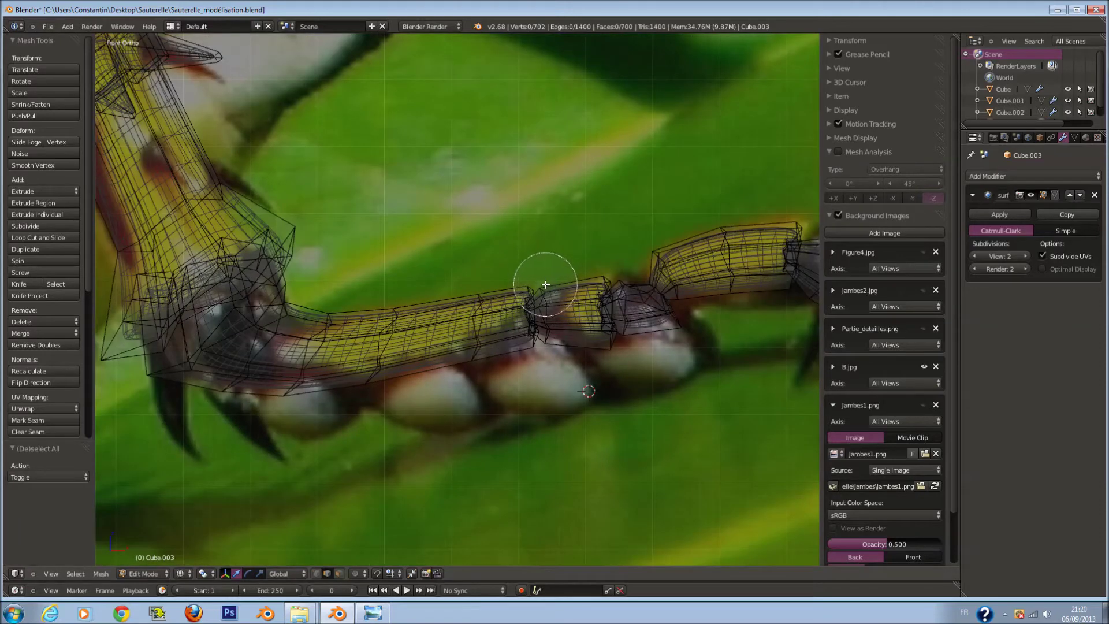
{"action": "mouse_move", "coordinate": [545, 284]}
{"action": "left_mouse_down"}
{"action": "mouse_move", "coordinate": [586, 309]}
{"action": "mouse_move", "coordinate": [616, 293]}
{"action": "left_mouse_up"}
{"action": "right_click", "coordinate": [615, 293]}
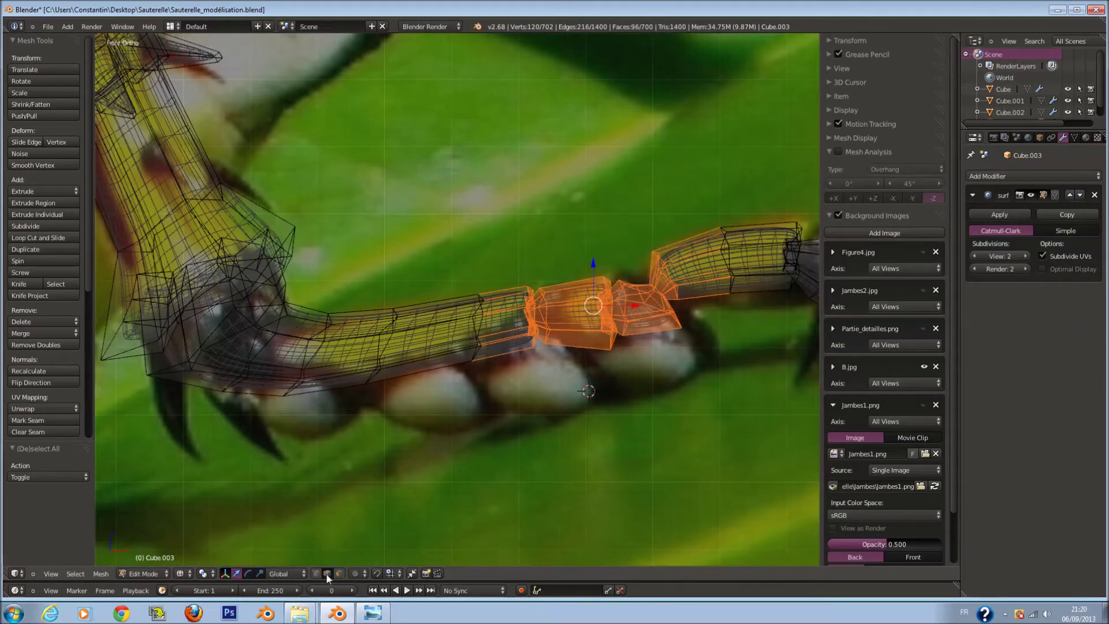
{"action": "key", "text": "a"}
{"action": "key", "text": "c"}
{"action": "left_click_drag", "start_coordinate": [508, 312], "coordinate": [648, 307]}
{"action": "right_click", "coordinate": [648, 307]}
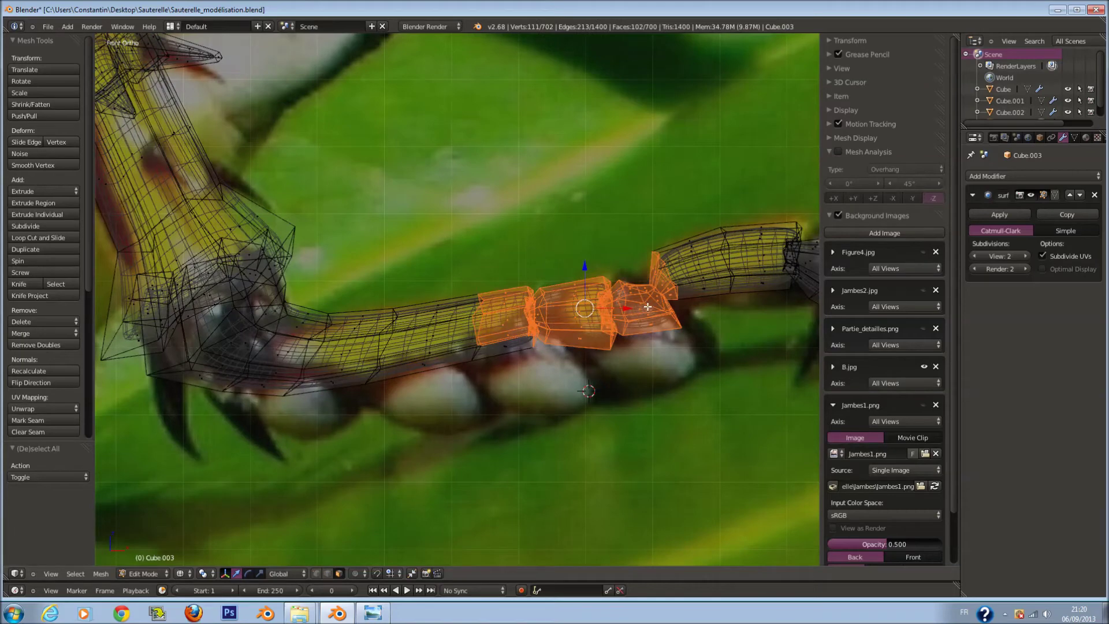
{"action": "key", "text": "s"}
{"action": "key", "text": "Escape"}
{"action": "key", "text": "a"}
Scale one small foot segment down to 0.473 and nudge it into place
{"action": "scroll", "coordinate": [624, 306], "scroll_direction": "up", "scroll_amount": 2}
{"action": "key", "text": "c"}
{"action": "left_click_drag", "start_coordinate": [513, 279], "coordinate": [525, 300]}
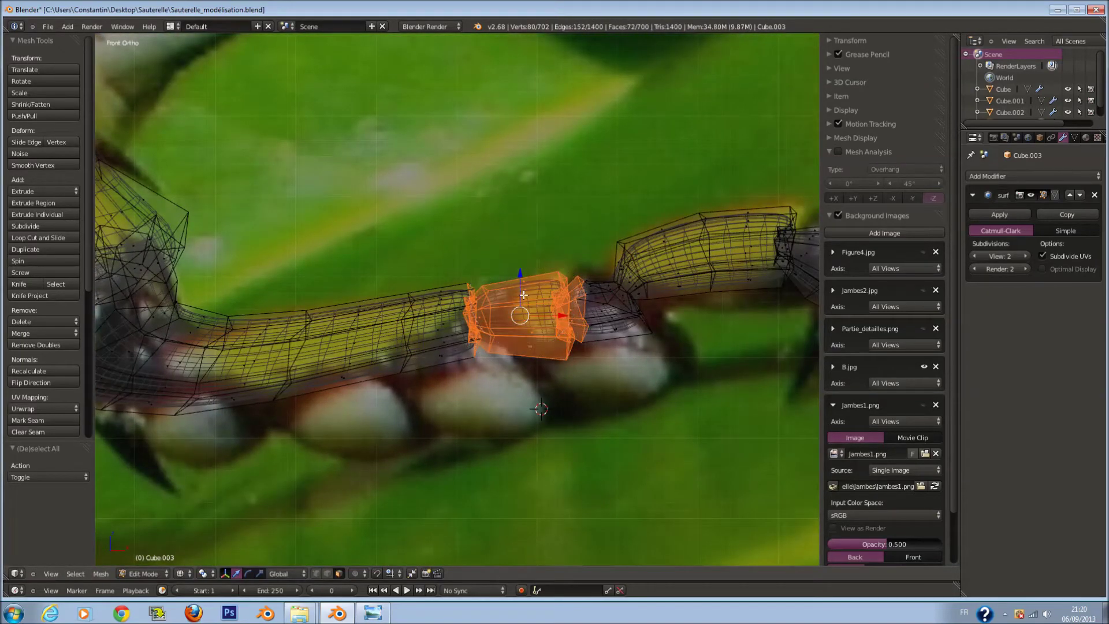
{"action": "left_click", "coordinate": [623, 325]}
{"action": "key", "text": "g"}
{"action": "left_click", "coordinate": [624, 325]}
Extrude the foot's underside faces in place, checking them from an orbited view
{"action": "mouse_move", "coordinate": [624, 324]}
{"action": "middle_mouse_down"}
{"action": "mouse_move", "coordinate": [428, 383]}
{"action": "mouse_move", "coordinate": [399, 346]}
{"action": "middle_mouse_up"}
{"action": "key", "text": "z"}
{"action": "key", "text": "a"}
{"action": "scroll", "coordinate": [384, 321], "scroll_direction": "up", "scroll_amount": 3}
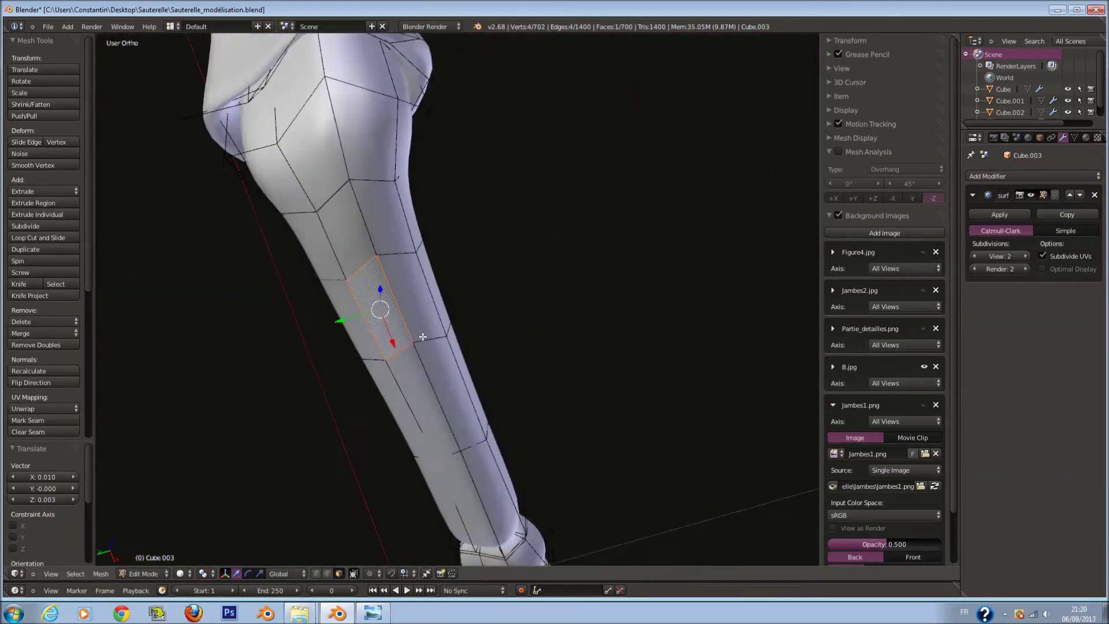
{"action": "scroll", "coordinate": [404, 346], "scroll_direction": "down", "scroll_amount": 4, "text": "shift"}
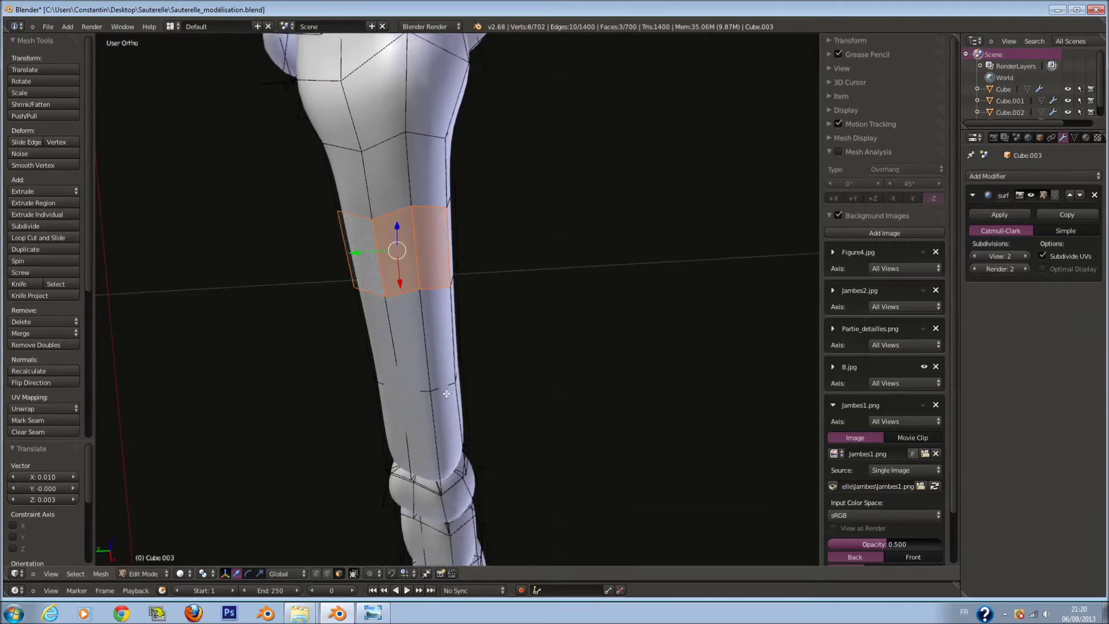
{"action": "key", "text": "e"}
{"action": "key", "text": "Escape"}
{"action": "right_click", "coordinate": [400, 338]}
{"action": "key", "text": "e"}
{"action": "key", "text": "Escape"}
{"action": "middle_click_drag", "start_coordinate": [382, 334], "coordinate": [407, 328]}
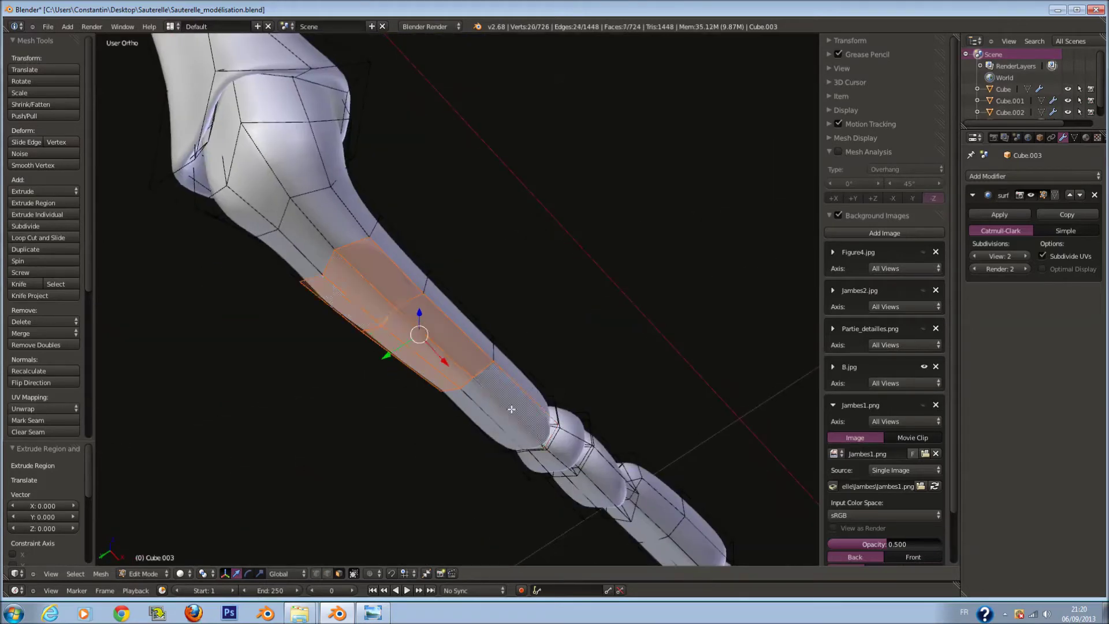
{"action": "key", "text": "KP_1"}
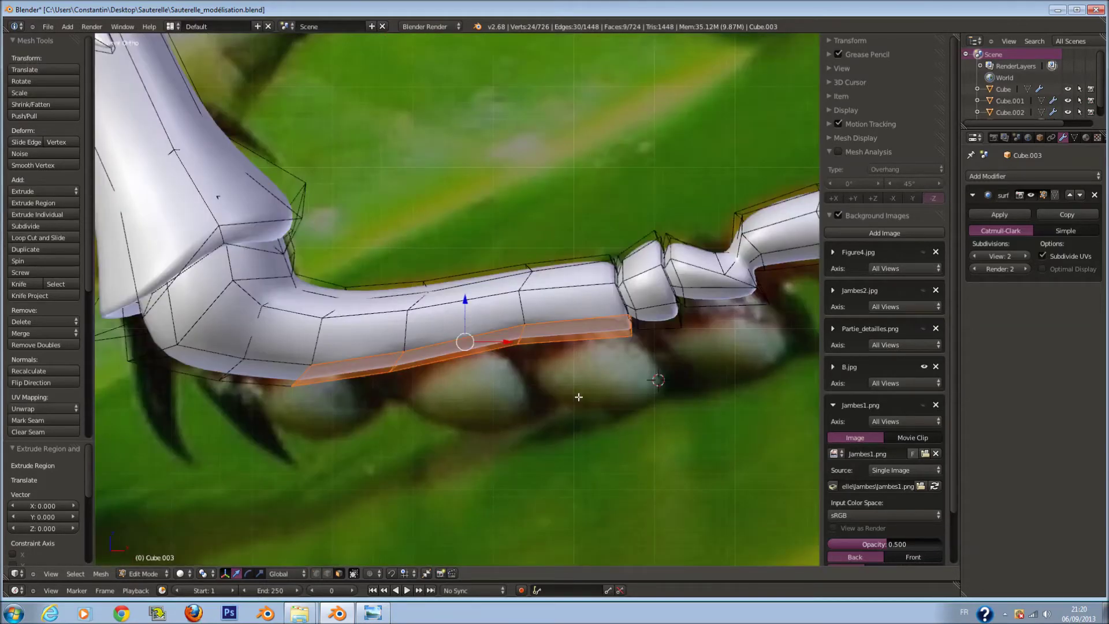
Lower, tilt and thicken the extruded underside faces, then smooth their vertices
{"action": "key", "text": "g"}
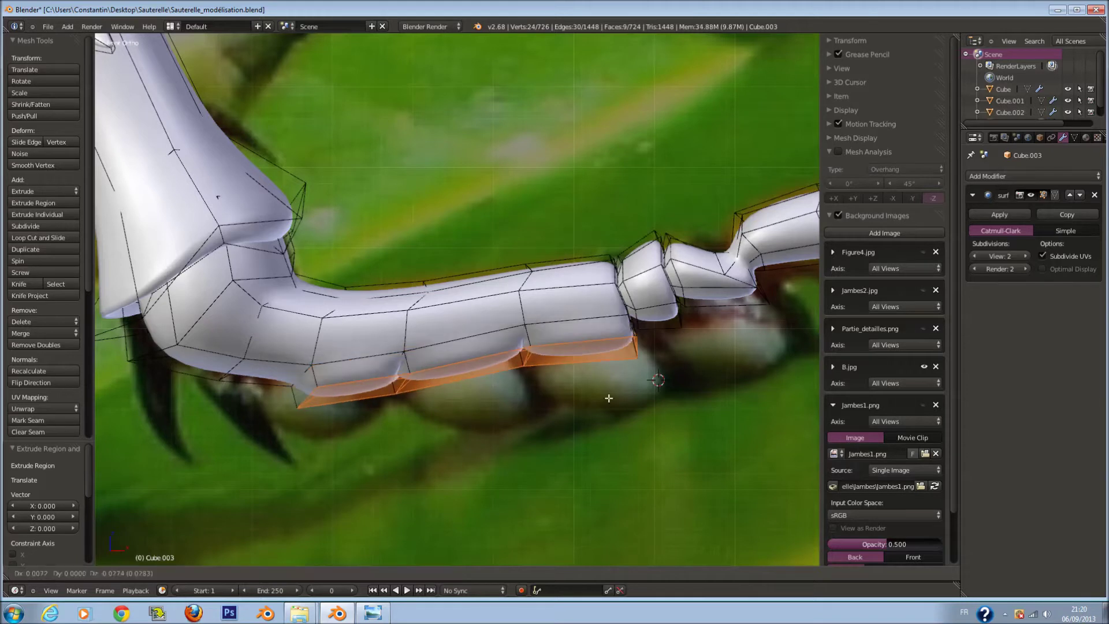
{"action": "left_click", "coordinate": [609, 418]}
{"action": "key", "text": "r"}
{"action": "left_click", "coordinate": [630, 440]}
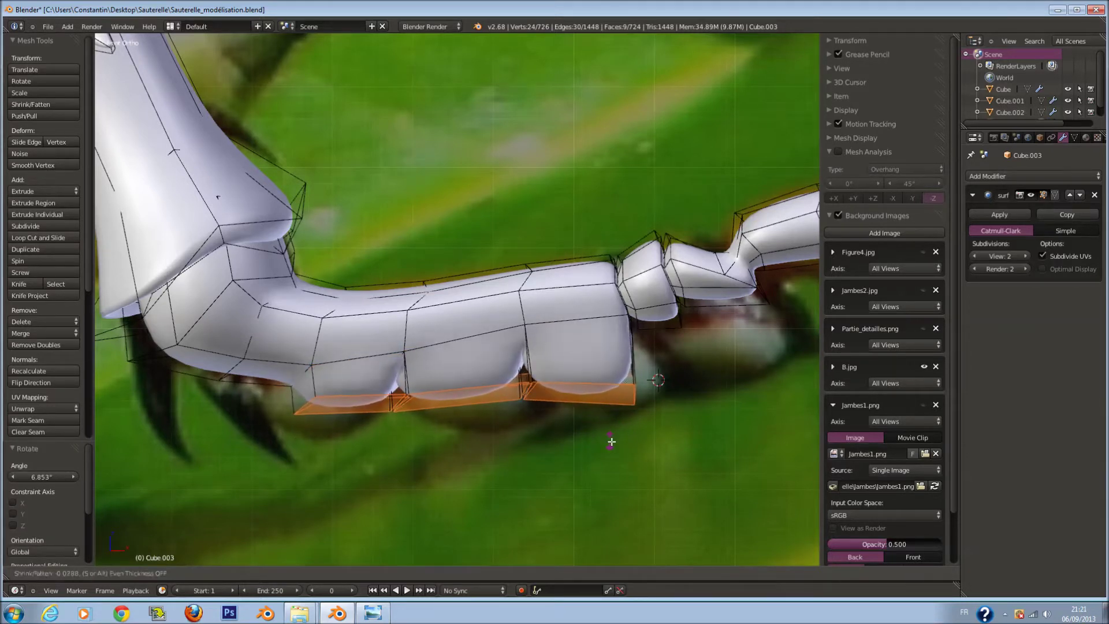
{"action": "left_click", "coordinate": [641, 479]}
{"action": "key", "text": "a"}
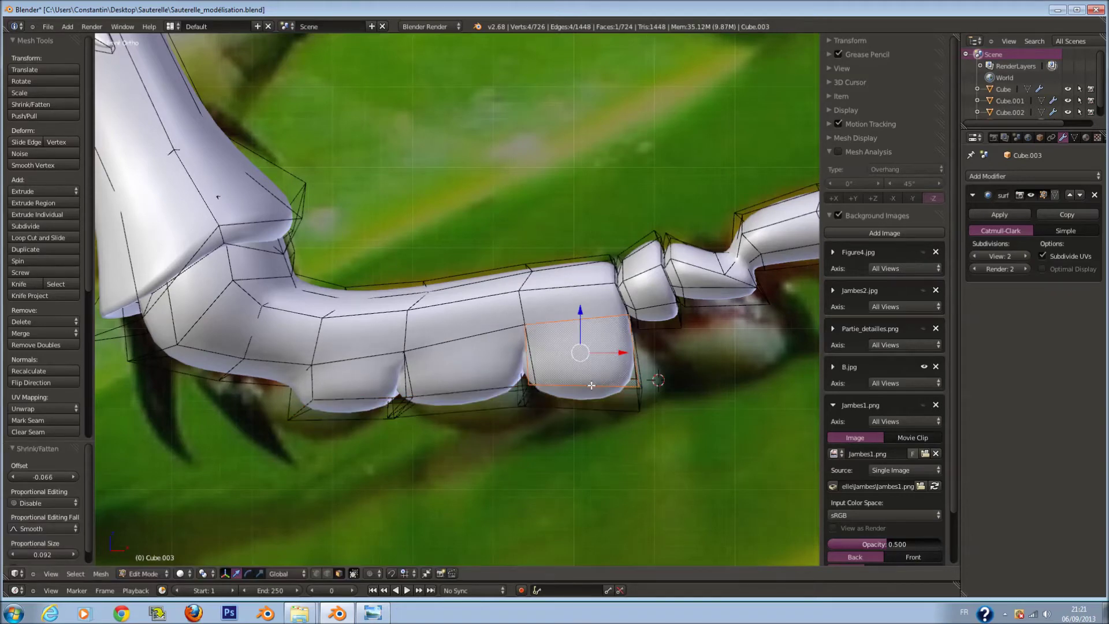
{"action": "key", "text": "z"}
{"action": "key", "text": "ctrl+z"}
{"action": "key", "text": "z"}
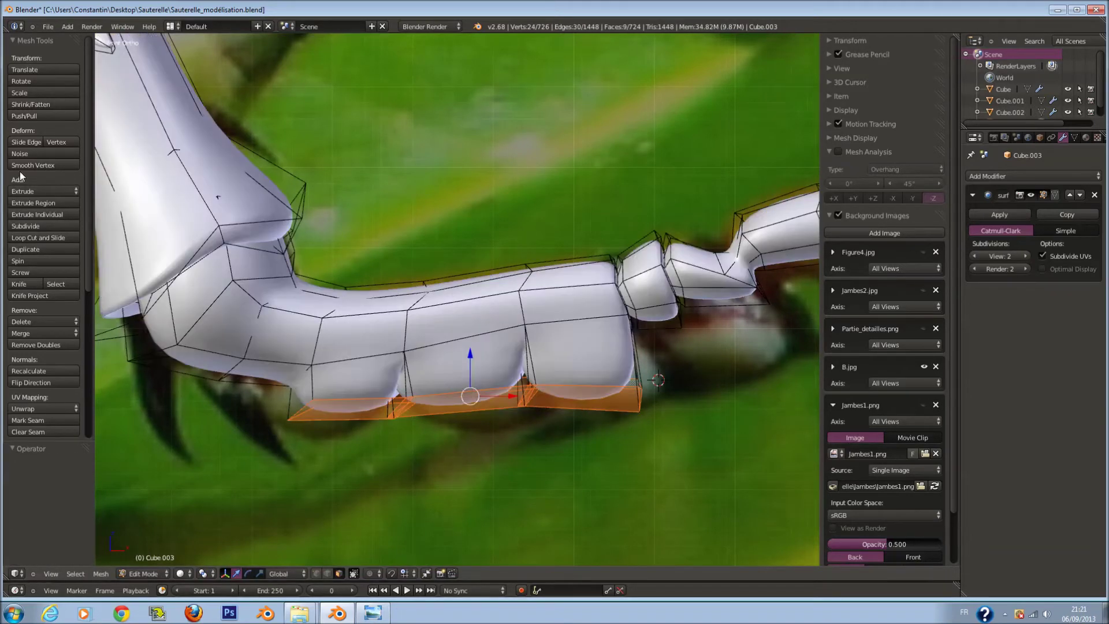
{"action": "left_click", "coordinate": [32, 166]}
Select the underside pad faces and shift them down and left into position
{"action": "key", "text": "a"}
{"action": "key", "text": "z"}
{"action": "key", "text": "a"}
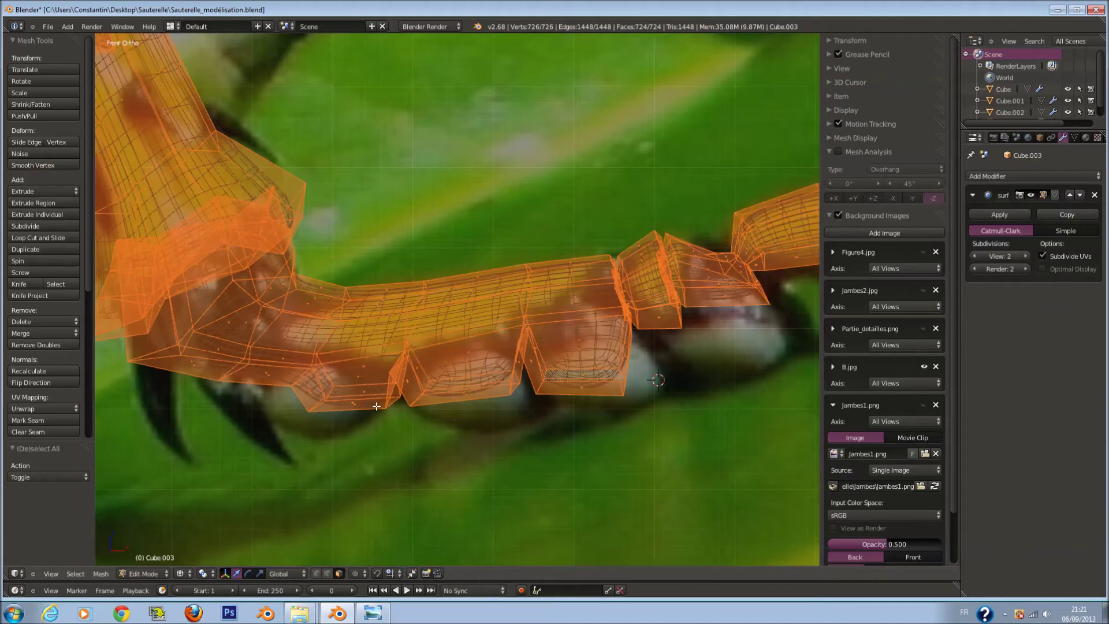
{"action": "key", "text": "a"}
{"action": "key", "text": "c"}
{"action": "left_click", "coordinate": [344, 425]}
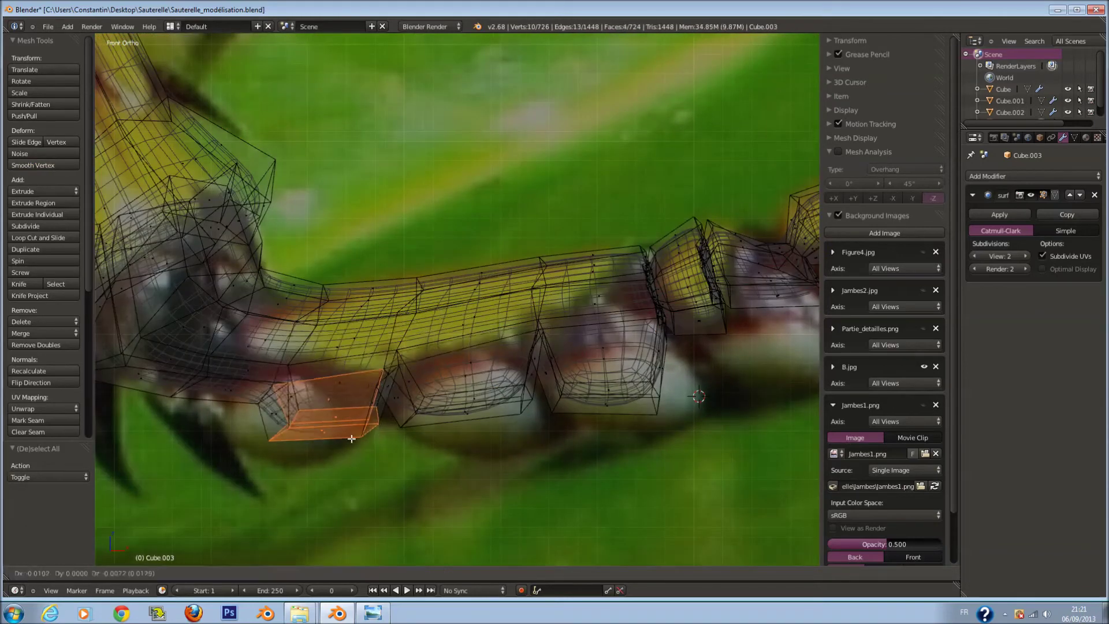
{"action": "left_click_drag", "start_coordinate": [306, 421], "coordinate": [360, 411]}
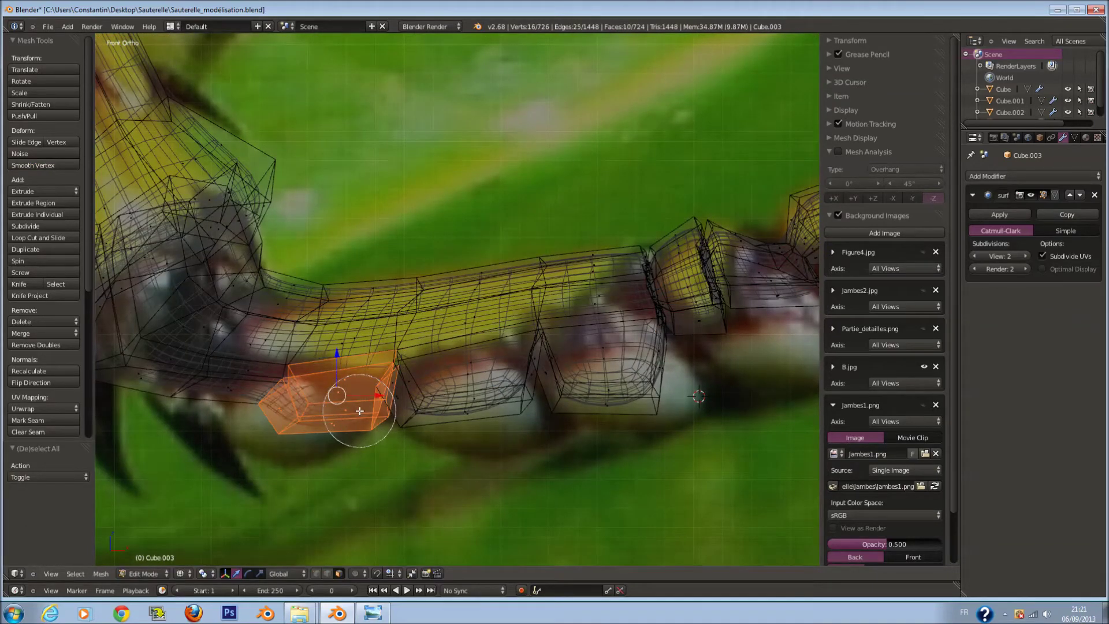
{"action": "key", "text": "g"}
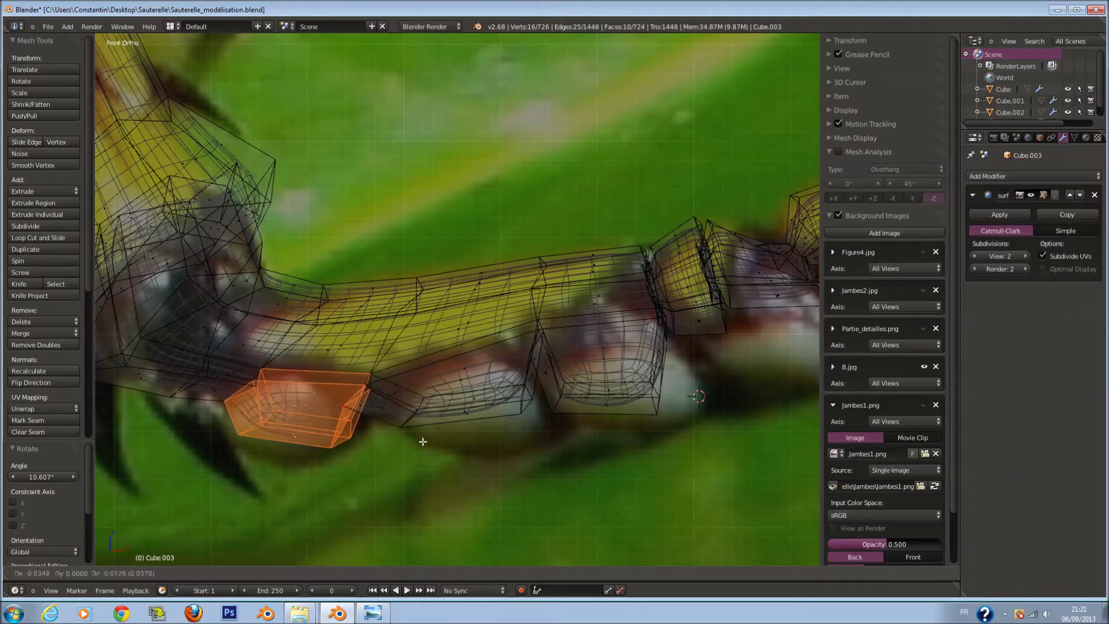
{"action": "left_click", "coordinate": [418, 441]}
{"action": "key", "text": "a"}
{"action": "key", "text": "c"}
{"action": "key", "text": "Escape"}
{"action": "key", "text": "g"}
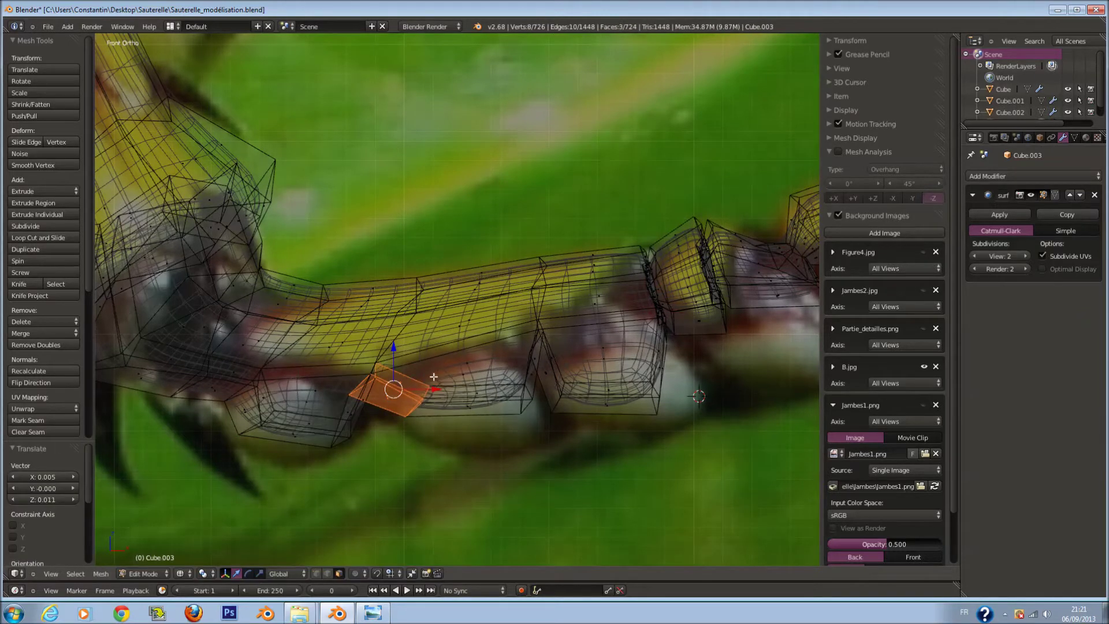
{"action": "left_click", "coordinate": [541, 386]}
Scale and rotate the next pad segment to match the photo's bulge
{"action": "key", "text": "a"}
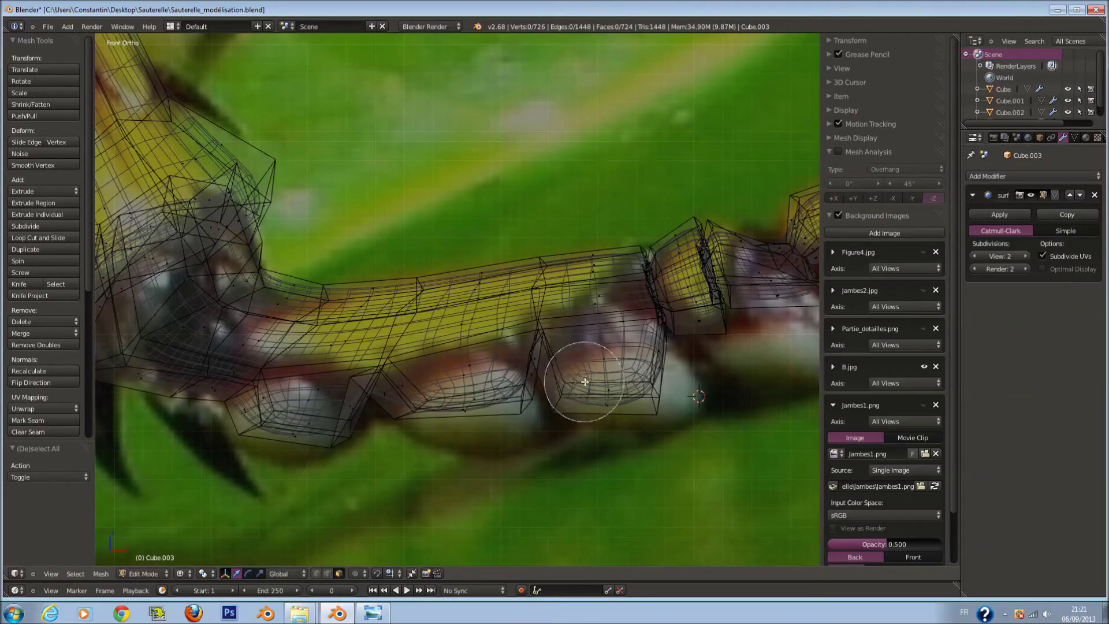
{"action": "left_click_drag", "start_coordinate": [586, 381], "coordinate": [666, 379]}
{"action": "left_click", "coordinate": [670, 390]}
{"action": "key", "text": "r"}
{"action": "left_click", "coordinate": [726, 356]}
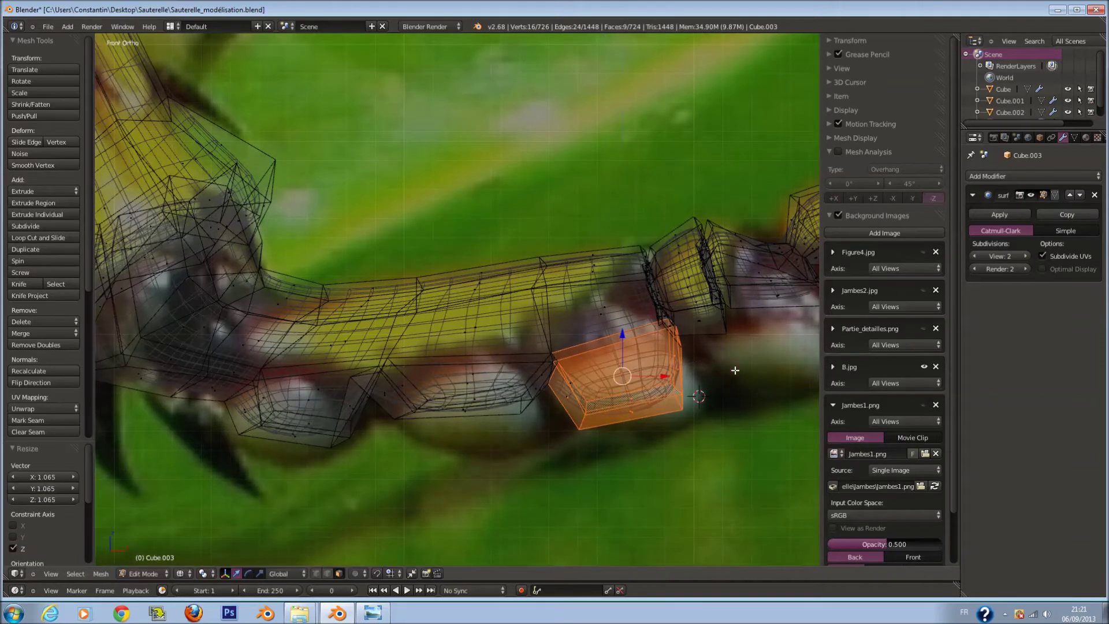
{"action": "left_click", "coordinate": [734, 370]}
{"action": "key", "text": "z"}
Add edge loops through the middle pad and the left pad
{"action": "key", "text": "ctrl+r"}
{"action": "left_click", "coordinate": [536, 367]}
{"action": "left_click", "coordinate": [540, 340]}
{"action": "key", "text": "ctrl+r"}
{"action": "left_click", "coordinate": [301, 382]}
{"action": "left_click", "coordinate": [312, 382]}
{"action": "key", "text": "z"}
{"action": "left_click", "coordinate": [552, 324]}
{"action": "key", "text": "z"}
{"action": "key", "text": "z"}
Lower the next pad's bottom face and leave Edit Mode to view the smoothed leg
{"action": "key", "text": "a"}
{"action": "key", "text": "a"}
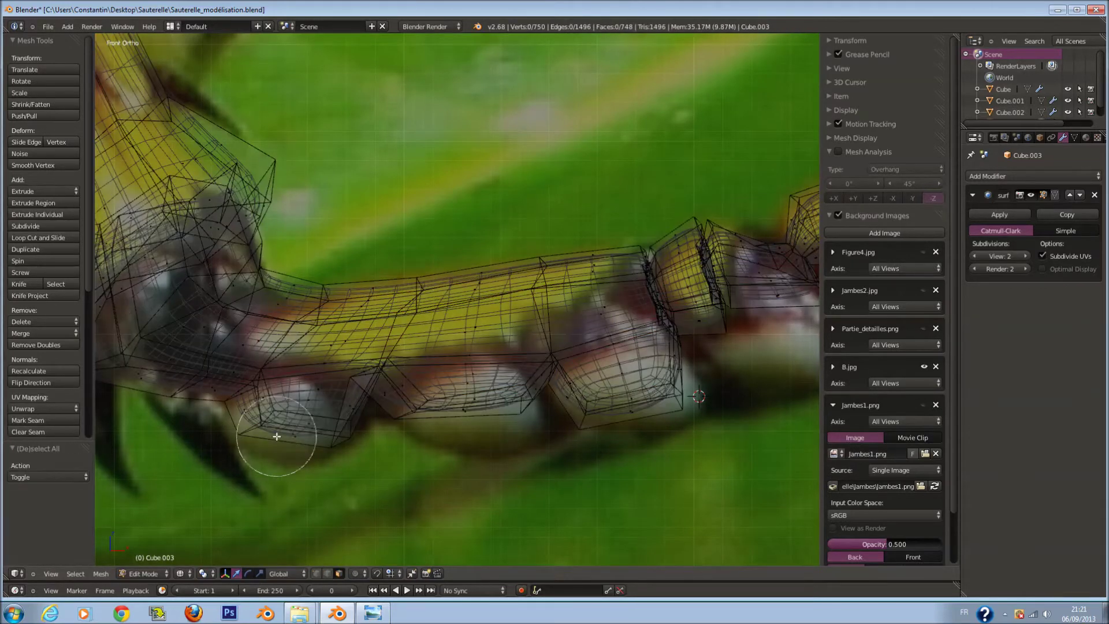
{"action": "key", "text": "c"}
{"action": "left_click_drag", "start_coordinate": [254, 411], "coordinate": [335, 443]}
{"action": "middle_click", "coordinate": [251, 379]}
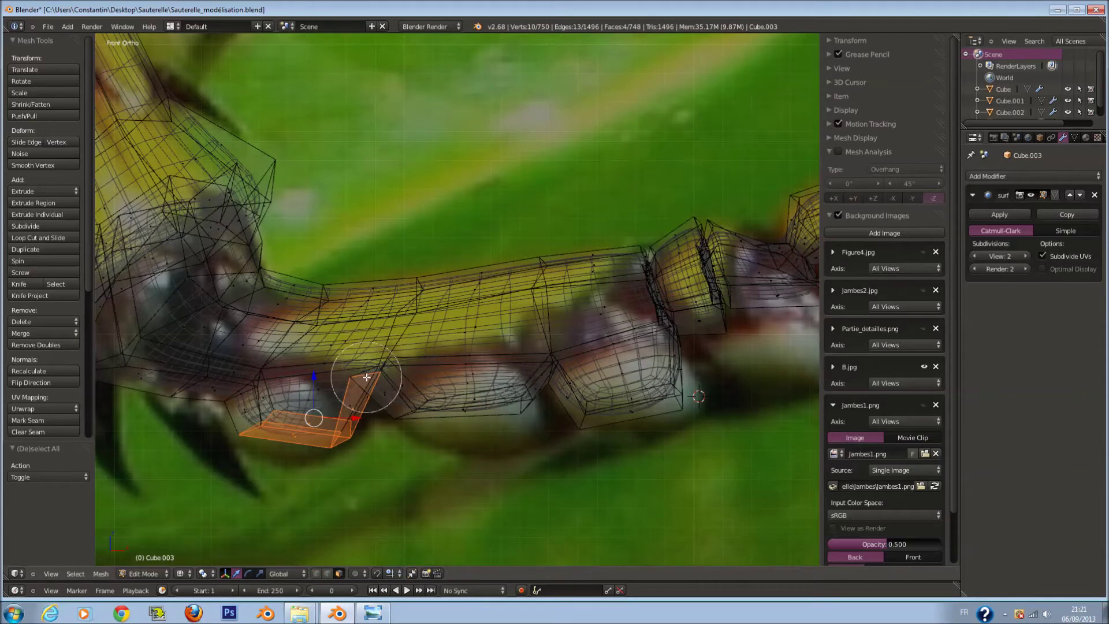
{"action": "key", "text": "a"}
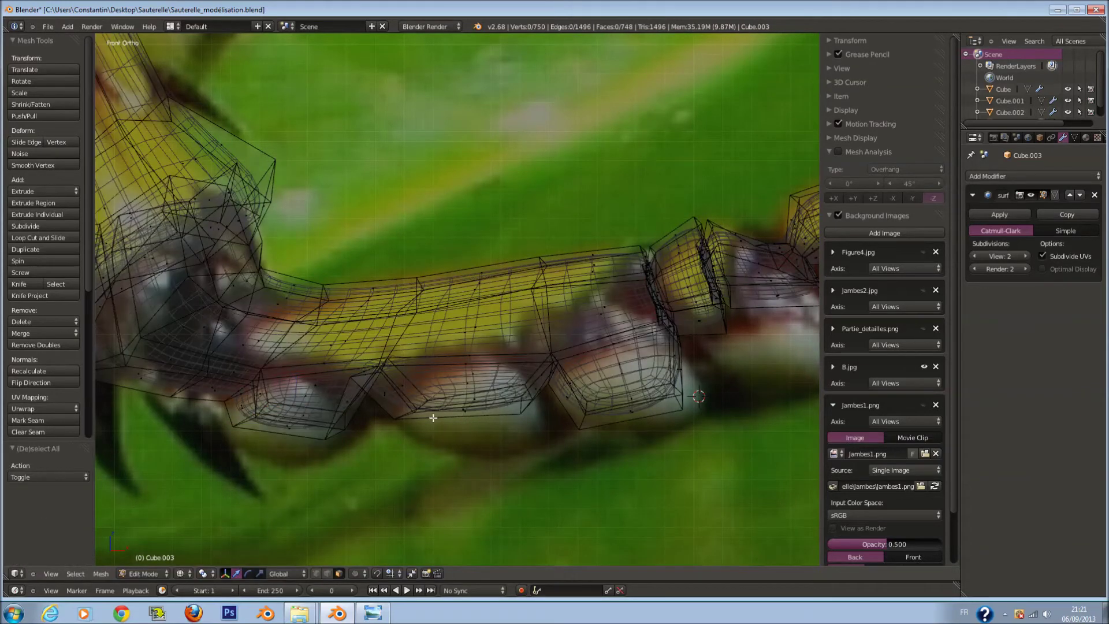
{"action": "left_click_drag", "start_coordinate": [430, 418], "coordinate": [514, 413]}
{"action": "key", "text": "g"}
{"action": "left_click", "coordinate": [569, 404]}
{"action": "key", "text": "a"}
{"action": "left_click", "coordinate": [622, 421]}
{"action": "key", "text": "Tab"}
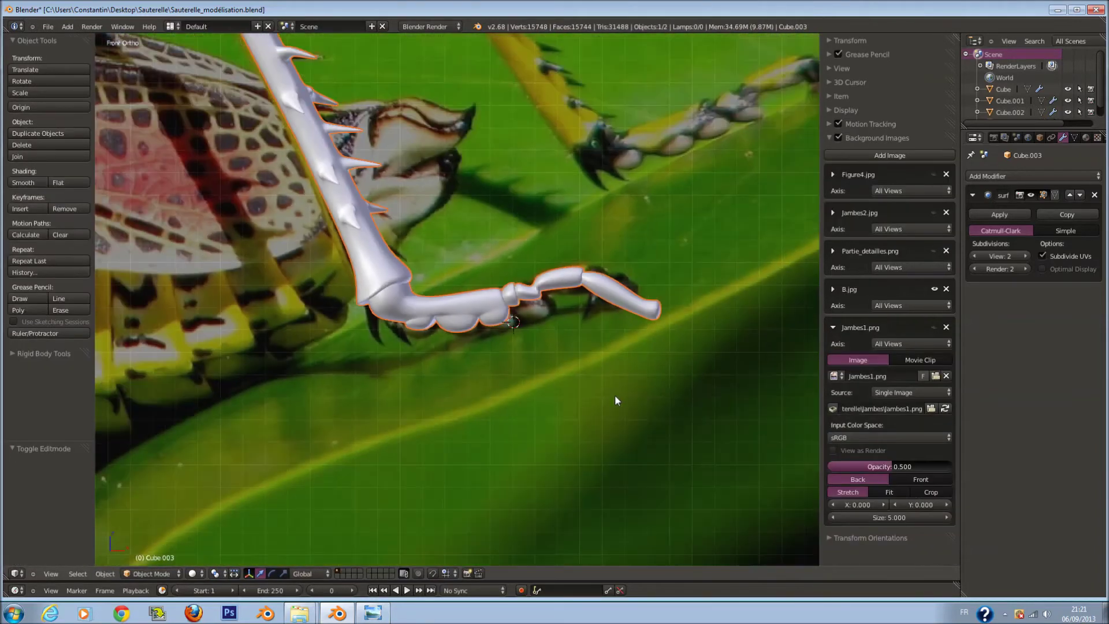
Add a new edge loop across the leg joint and resize it
{"action": "key", "text": "Tab"}
{"action": "scroll", "coordinate": [614, 400], "scroll_direction": "up", "scroll_amount": 5}
{"action": "scroll", "coordinate": [556, 356], "scroll_direction": "up", "scroll_amount": 2}
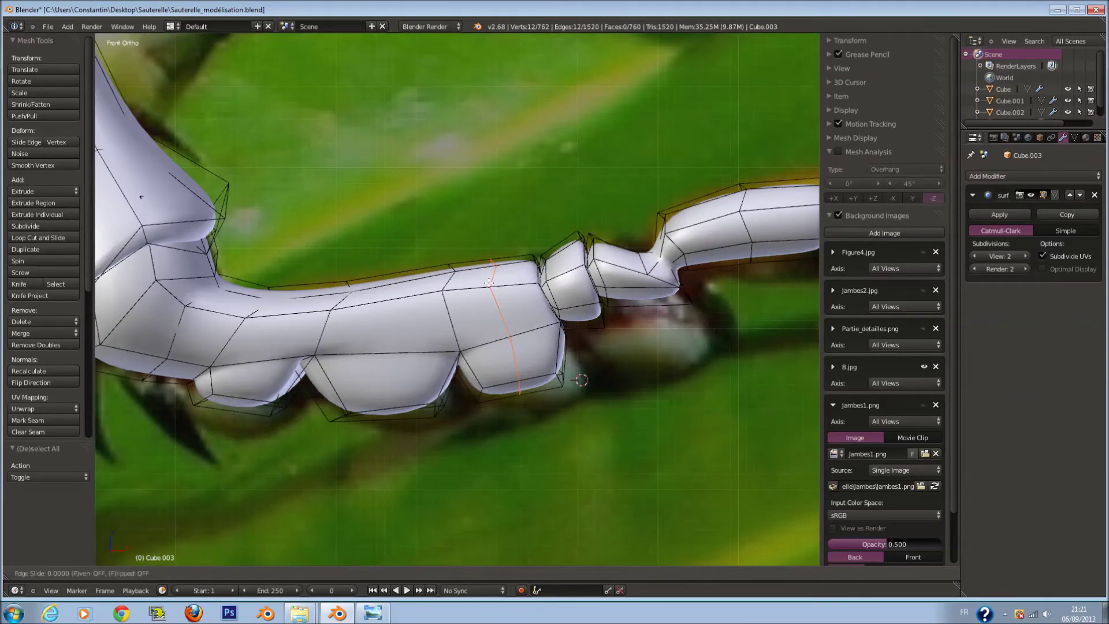
{"action": "key", "text": "Escape"}
{"action": "scroll", "coordinate": [546, 238], "scroll_direction": "up", "scroll_amount": 1}
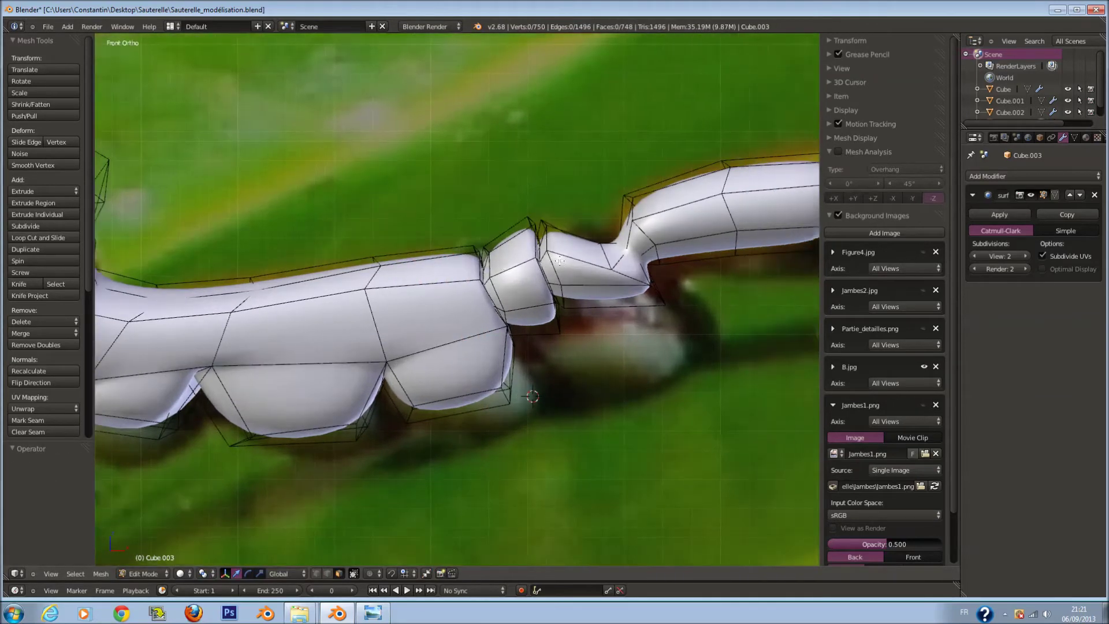
{"action": "left_click", "coordinate": [522, 220]}
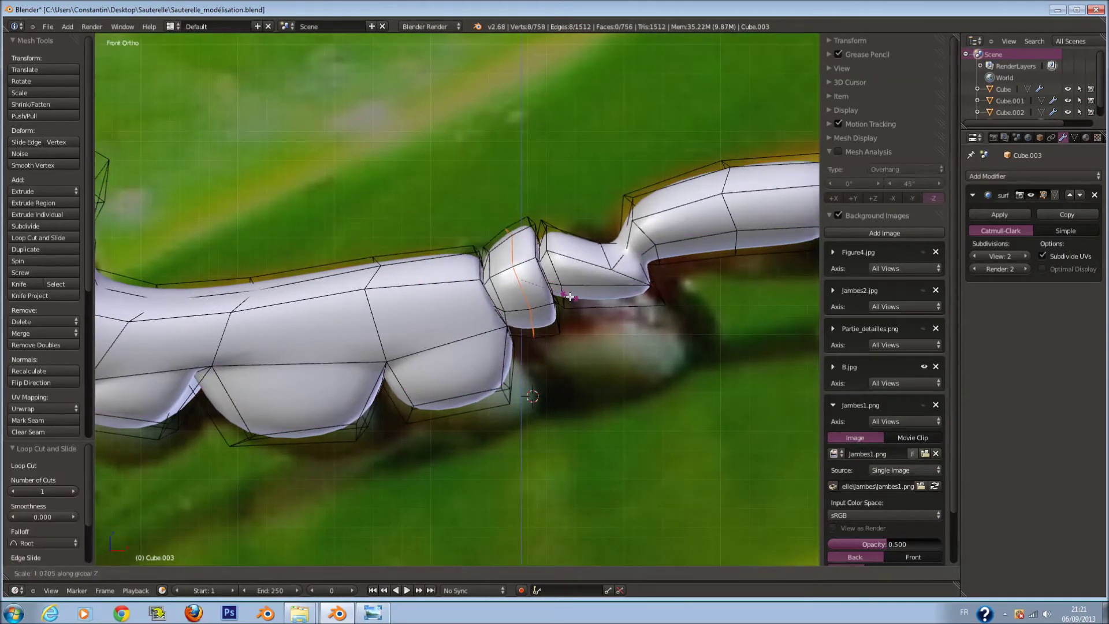
{"action": "left_click", "coordinate": [570, 297]}
{"action": "scroll", "coordinate": [570, 296], "scroll_direction": "down", "scroll_amount": 2}
{"action": "key", "text": "Tab"}
{"action": "key", "text": "Tab"}
Nudge the selected joint vertices slightly down, checking against the reference in wireframe
{"action": "key", "text": "z"}
{"action": "mouse_move", "coordinate": [585, 325]}
{"action": "middle_mouse_down"}
{"action": "mouse_move", "coordinate": [553, 259]}
{"action": "mouse_move", "coordinate": [556, 227]}
{"action": "middle_mouse_up"}
{"action": "key", "text": "z"}
{"action": "scroll", "coordinate": [557, 226], "scroll_direction": "up", "scroll_amount": 3}
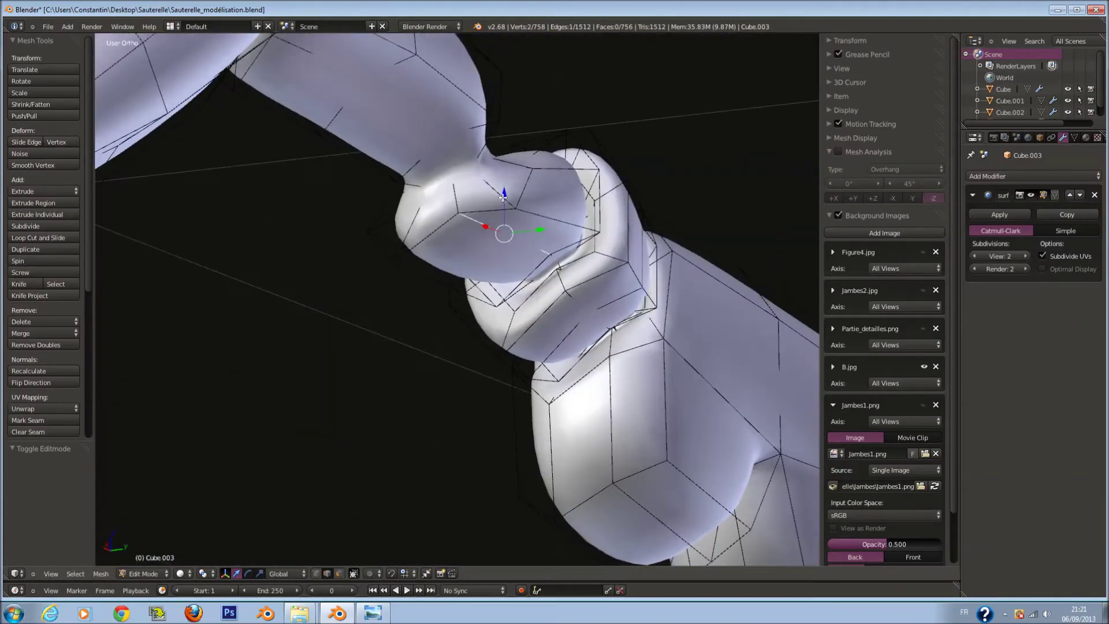
{"action": "left_click_drag", "start_coordinate": [503, 196], "coordinate": [503, 200]}
{"action": "middle_click_drag", "start_coordinate": [503, 200], "coordinate": [546, 300]}
{"action": "key", "text": "z"}
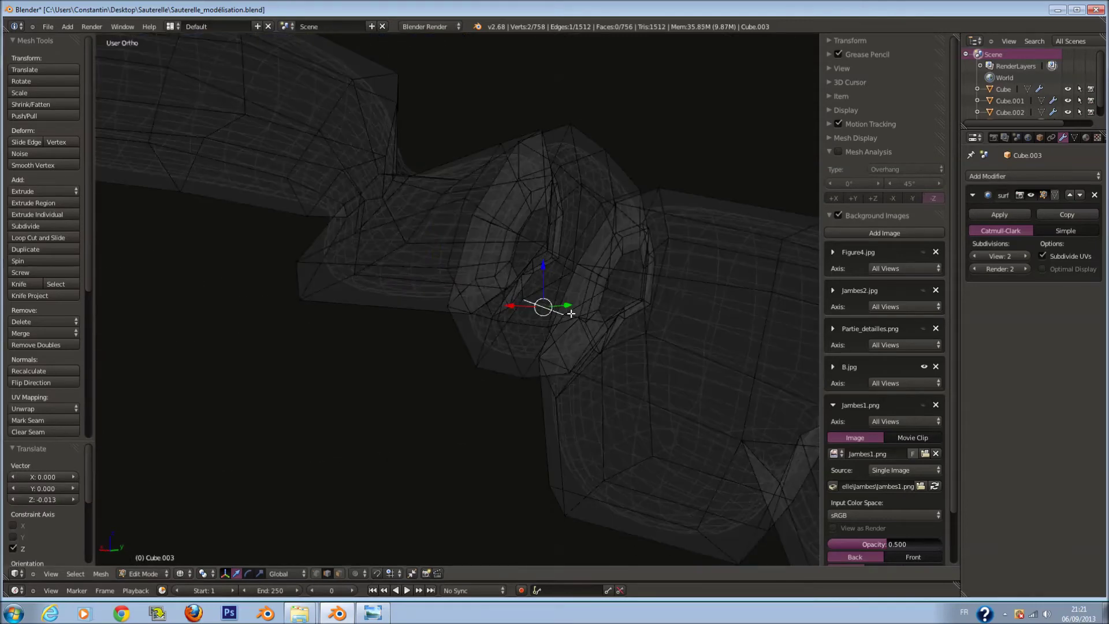
{"action": "key", "text": "z"}
Add another vertex to the selection and move the vertices slightly down along Z
{"action": "right_click", "coordinate": [555, 329], "text": "shift"}
{"action": "scroll", "coordinate": [625, 321], "scroll_direction": "up", "scroll_amount": 2}
{"action": "middle_click_drag", "start_coordinate": [625, 321], "coordinate": [632, 350]}
{"action": "key", "text": "g"}
{"action": "key", "text": "z"}
{"action": "left_click", "coordinate": [629, 446]}
{"action": "middle_click_drag", "start_coordinate": [629, 446], "coordinate": [499, 305]}
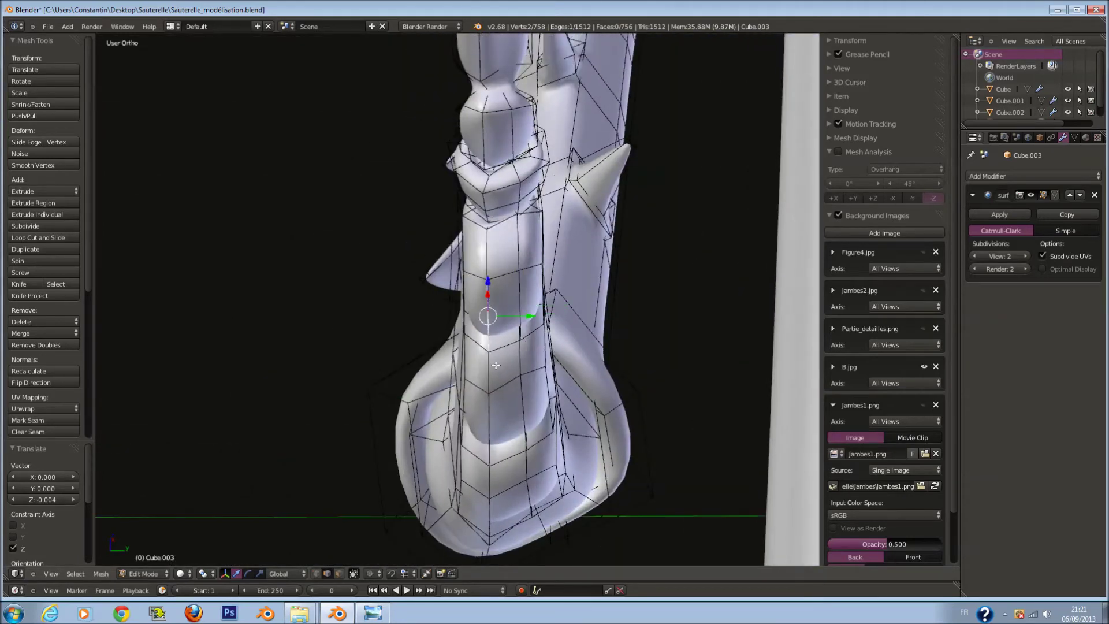
Move the selected vertices and another joint edge vertically along Z
{"action": "middle_click_drag", "start_coordinate": [495, 413], "coordinate": [495, 334]}
{"action": "key", "text": "g"}
{"action": "key", "text": "z"}
{"action": "left_click", "coordinate": [421, 227]}
{"action": "right_click", "coordinate": [358, 281]}
{"action": "key", "text": "g"}
{"action": "key", "text": "z"}
{"action": "left_click", "coordinate": [358, 272]}
{"action": "mouse_move", "coordinate": [358, 271]}
{"action": "middle_mouse_down"}
{"action": "mouse_move", "coordinate": [567, 210]}
{"action": "mouse_move", "coordinate": [508, 214]}
{"action": "mouse_move", "coordinate": [548, 170]}
{"action": "mouse_move", "coordinate": [511, 107]}
{"action": "middle_mouse_up"}
{"action": "key", "text": "Tab"}
{"action": "key", "text": "Tab"}
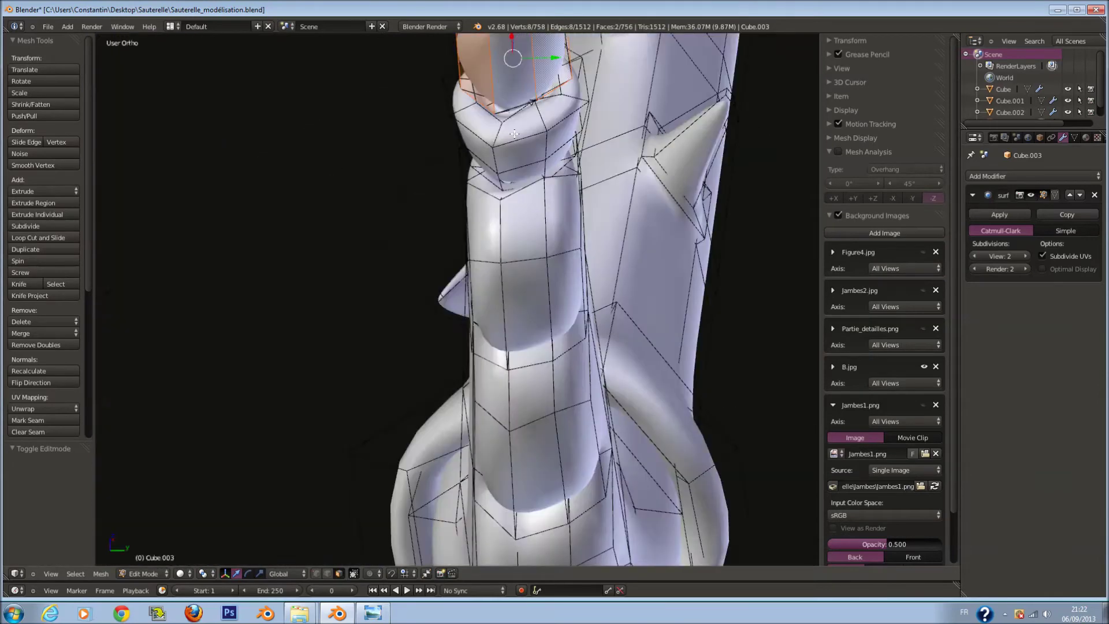
In front wireframe view, extrude the faces under the joint downward and enlarge them
{"action": "middle_click_drag", "start_coordinate": [612, 133], "coordinate": [513, 161]}
{"action": "key", "text": "KP_1"}
{"action": "key", "text": "z"}
{"action": "scroll", "coordinate": [615, 123], "scroll_direction": "down", "scroll_amount": 3}
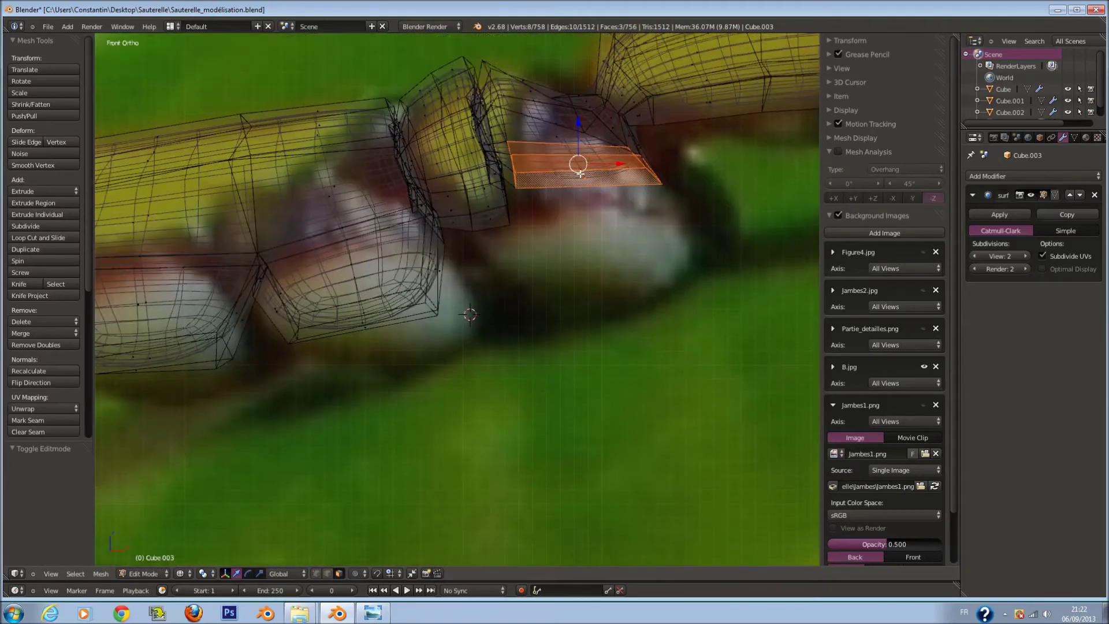
{"action": "middle_click_drag", "start_coordinate": [615, 123], "coordinate": [575, 173], "text": "shift"}
{"action": "key", "text": "e"}
{"action": "left_click", "coordinate": [607, 260]}
{"action": "key", "text": "s"}
{"action": "left_click", "coordinate": [609, 268]}
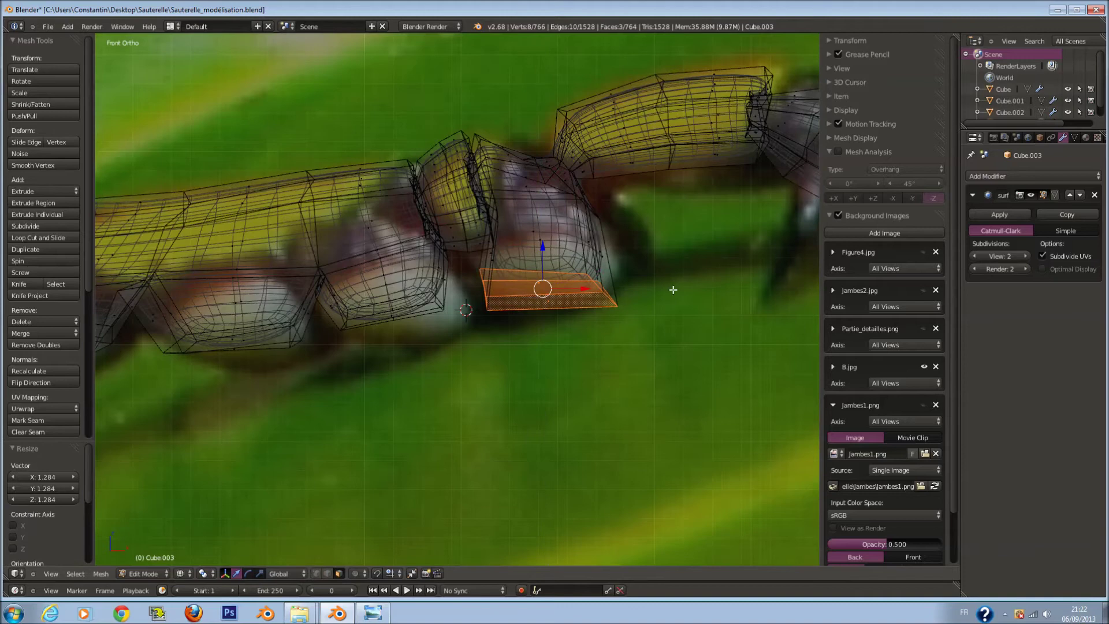
Add a centred loop cut across the joint, keeping it after an undo and redo
{"action": "key", "text": "a"}
{"action": "key", "text": "ctrl+r"}
{"action": "left_click", "coordinate": [595, 212]}
{"action": "right_click", "coordinate": [596, 212]}
{"action": "key", "text": "s"}
{"action": "right_click", "coordinate": [596, 213]}
{"action": "key", "text": "z"}
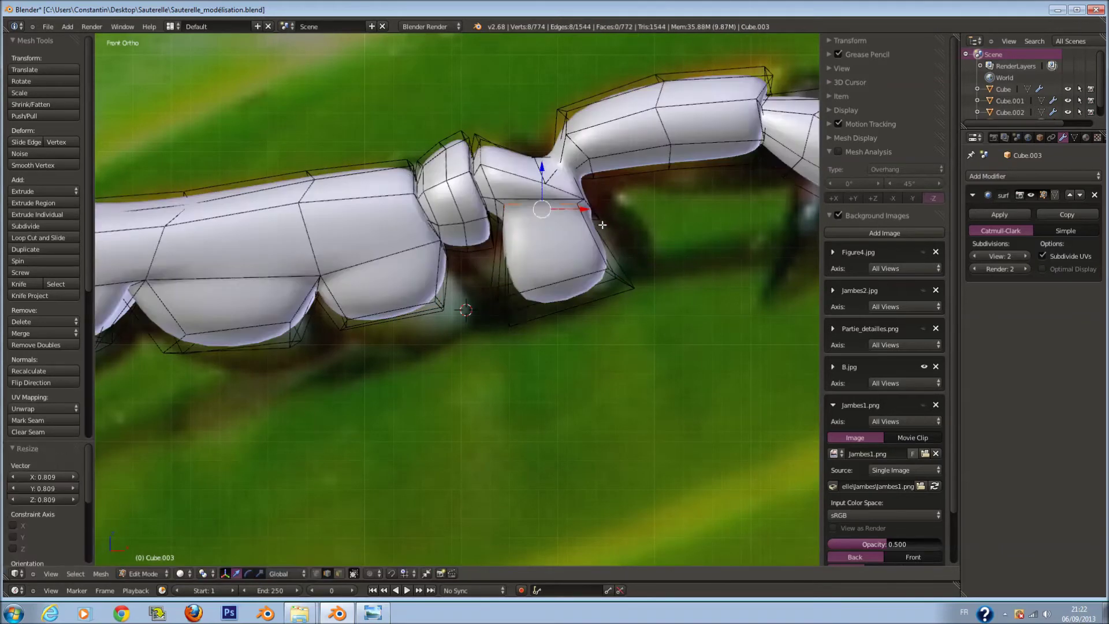
{"action": "key", "text": "ctrl+z"}
{"action": "key", "text": "ctrl+shift+z"}
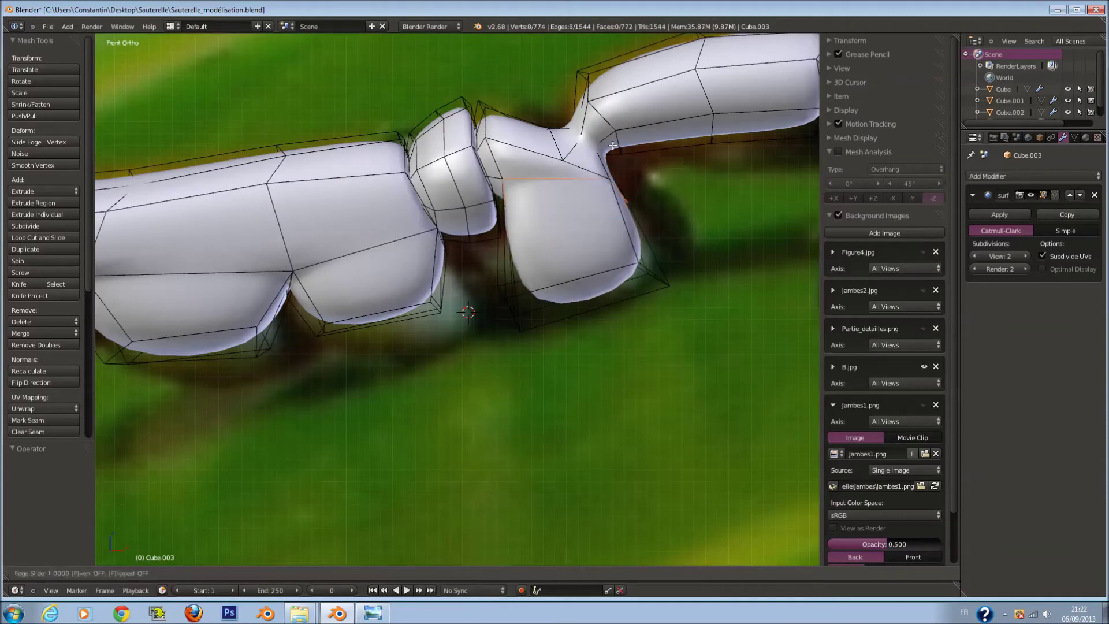
Add a centred loop on the lower joint segment, widen it, and tilt it about 12°
{"action": "key", "text": "a"}
{"action": "key", "text": "z"}
{"action": "left_click", "coordinate": [625, 212]}
{"action": "right_click", "coordinate": [624, 212]}
{"action": "key", "text": "s"}
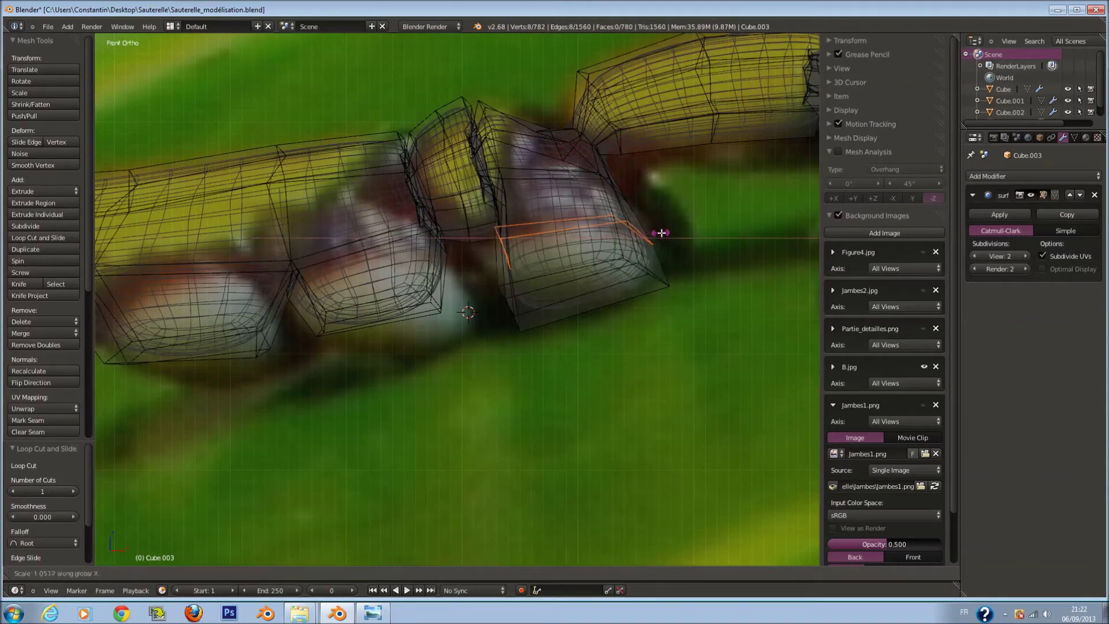
{"action": "left_click", "coordinate": [661, 232]}
{"action": "key", "text": "r"}
{"action": "left_click", "coordinate": [662, 214]}
{"action": "key", "text": "g"}
{"action": "key", "text": "a"}
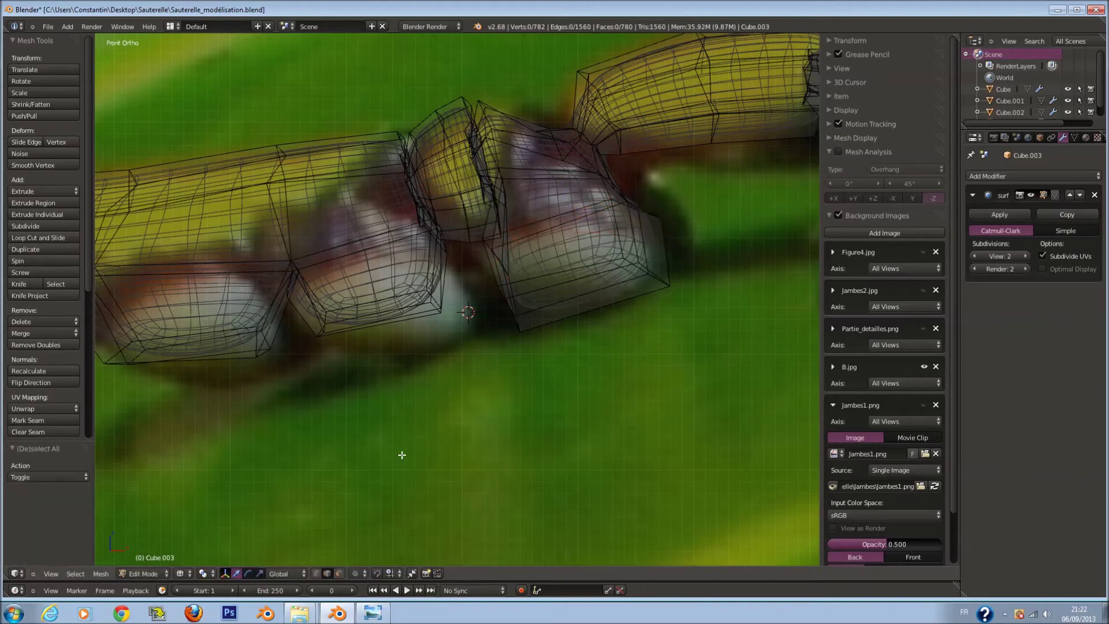
Select a strip of three faces under the joint and reposition it
{"action": "left_click", "coordinate": [341, 573]}
{"action": "key", "text": "c"}
{"action": "left_click", "coordinate": [577, 292]}
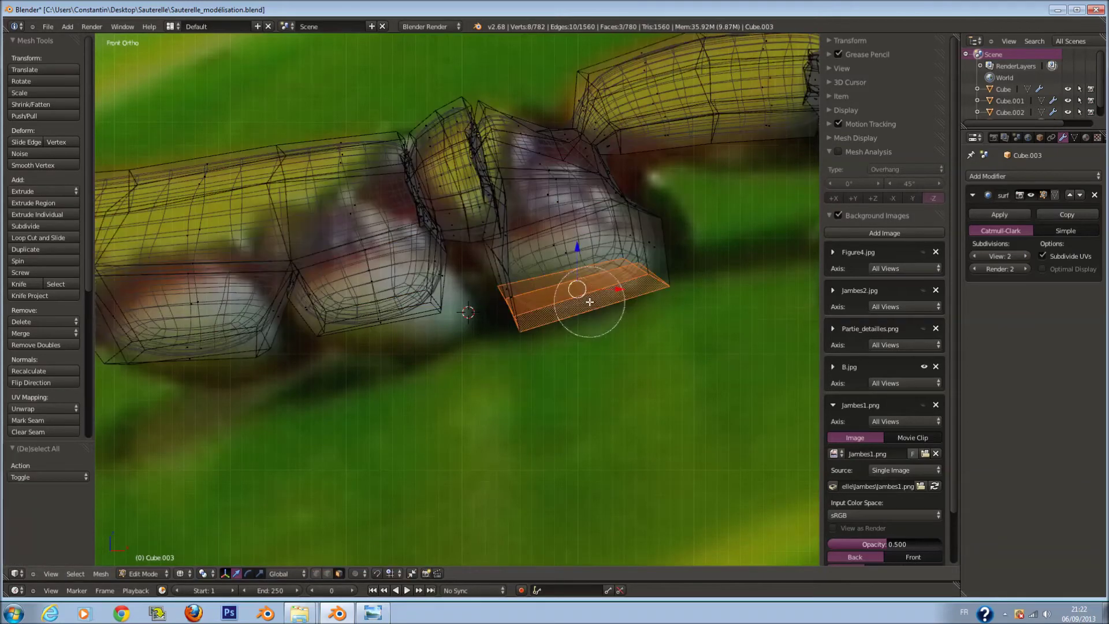
{"action": "key", "text": "Escape"}
{"action": "key", "text": "g"}
{"action": "key", "text": "Escape"}
{"action": "key", "text": "a"}
{"action": "scroll", "coordinate": [577, 313], "scroll_direction": "down", "scroll_amount": 3}
{"action": "middle_click_drag", "start_coordinate": [577, 313], "coordinate": [455, 326], "text": "shift"}
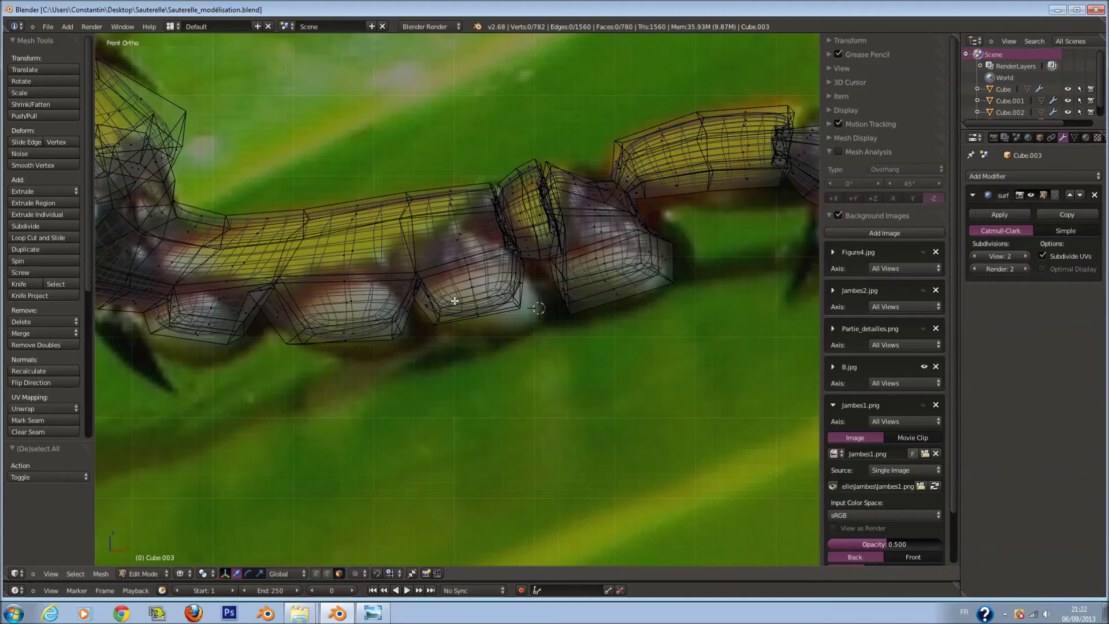
{"action": "scroll", "coordinate": [455, 326], "scroll_direction": "up", "scroll_amount": 3}
{"action": "scroll", "coordinate": [289, 300], "scroll_direction": "down", "scroll_amount": 1}
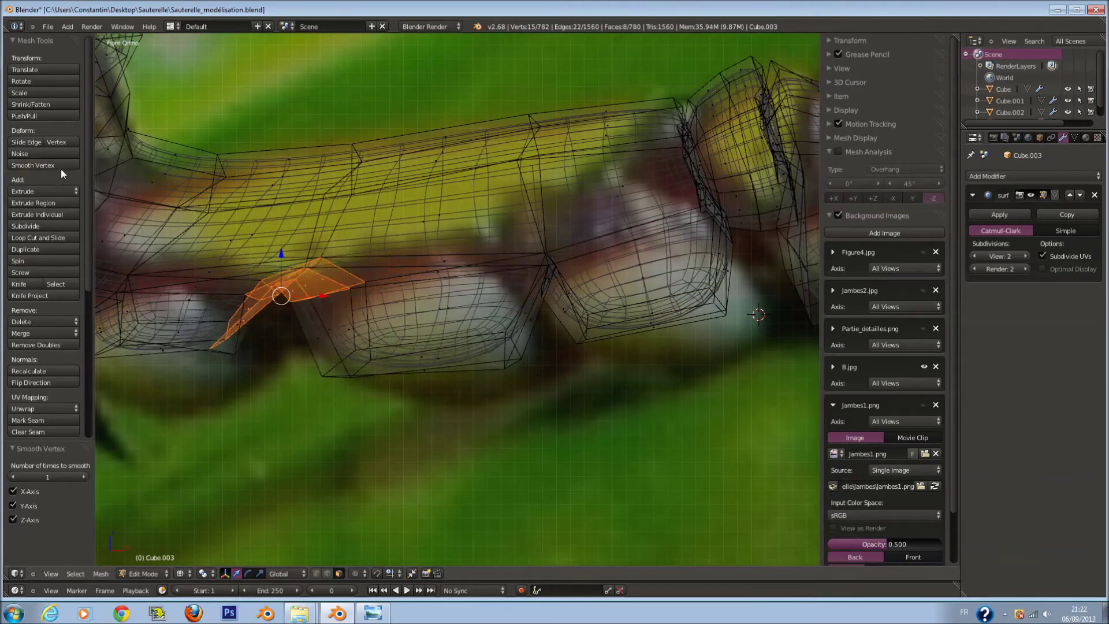
Compare the leg against the reference photo in front wireframe view
{"action": "key", "text": "z"}
{"action": "middle_click_drag", "start_coordinate": [343, 301], "coordinate": [269, 322]}
{"action": "key", "text": "z"}
{"action": "right_click", "coordinate": [270, 321]}
{"action": "key", "text": "z"}
{"action": "key", "text": "z"}
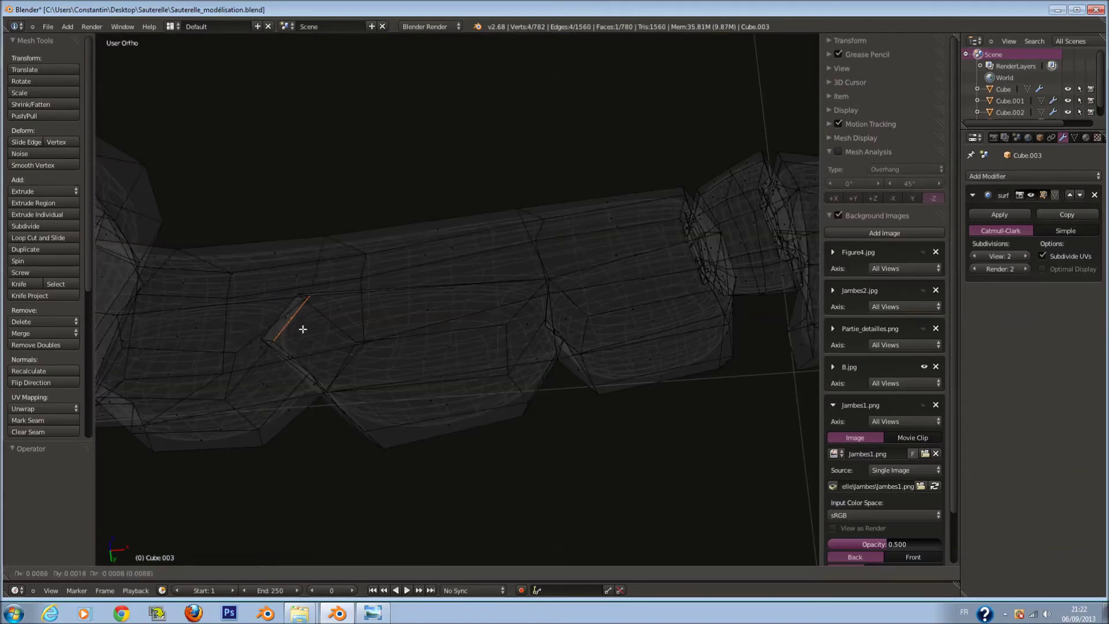
{"action": "key", "text": "z"}
{"action": "key", "text": "KP_1"}
{"action": "key", "text": "z"}
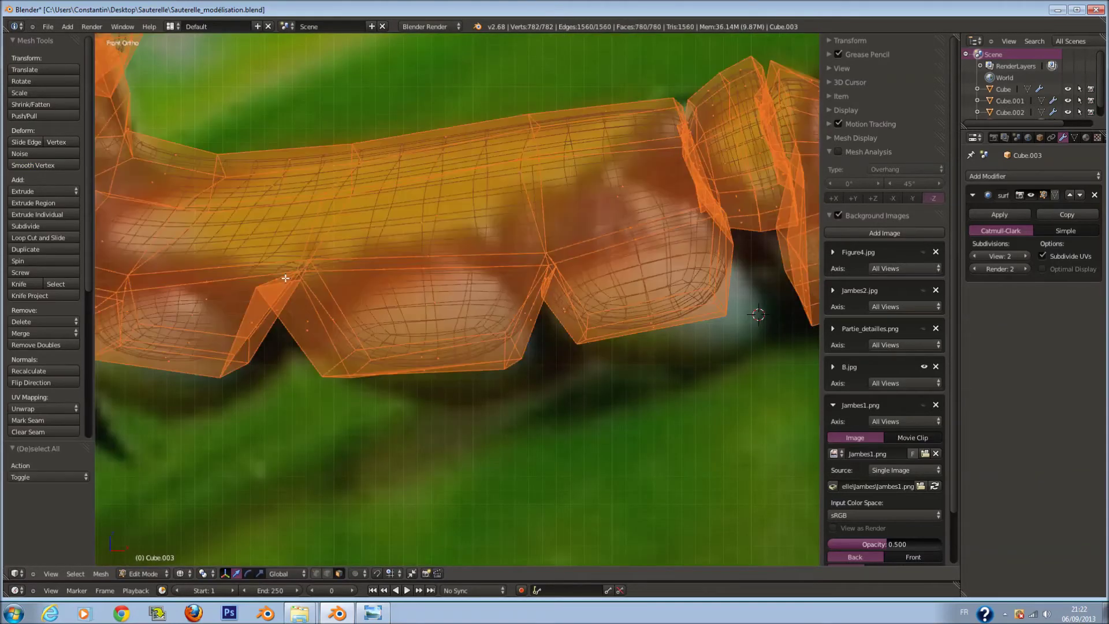
Select the notched underside vertices and smooth them with Smooth Vertex
{"action": "key", "text": "Escape"}
{"action": "key", "text": "l"}
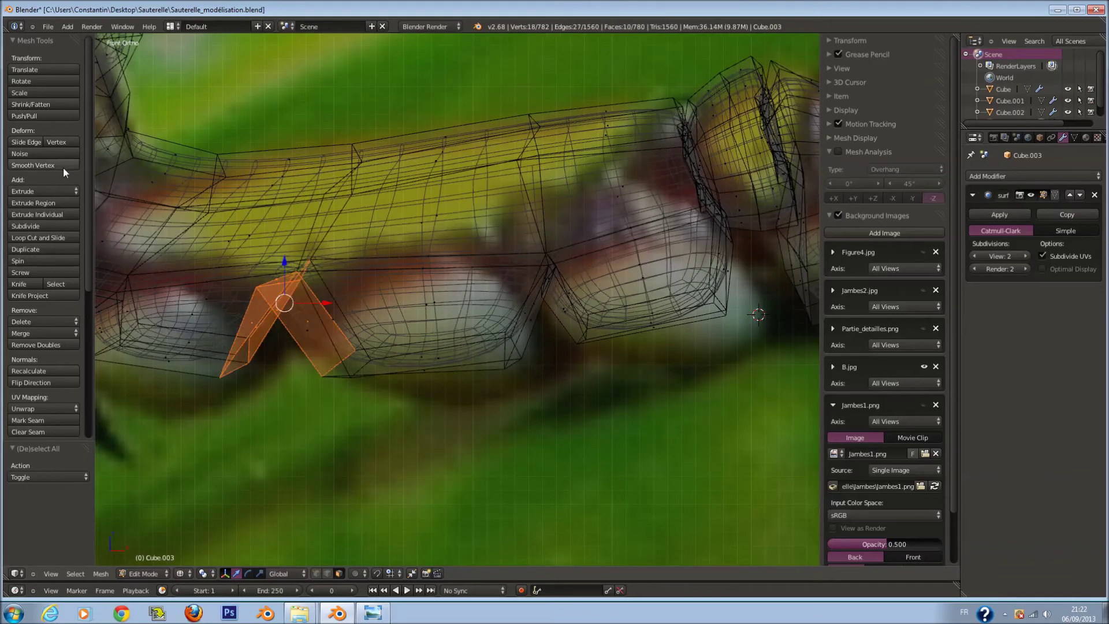
{"action": "left_click", "coordinate": [63, 167]}
{"action": "key", "text": "z"}
{"action": "middle_click_drag", "start_coordinate": [372, 254], "coordinate": [370, 254]}
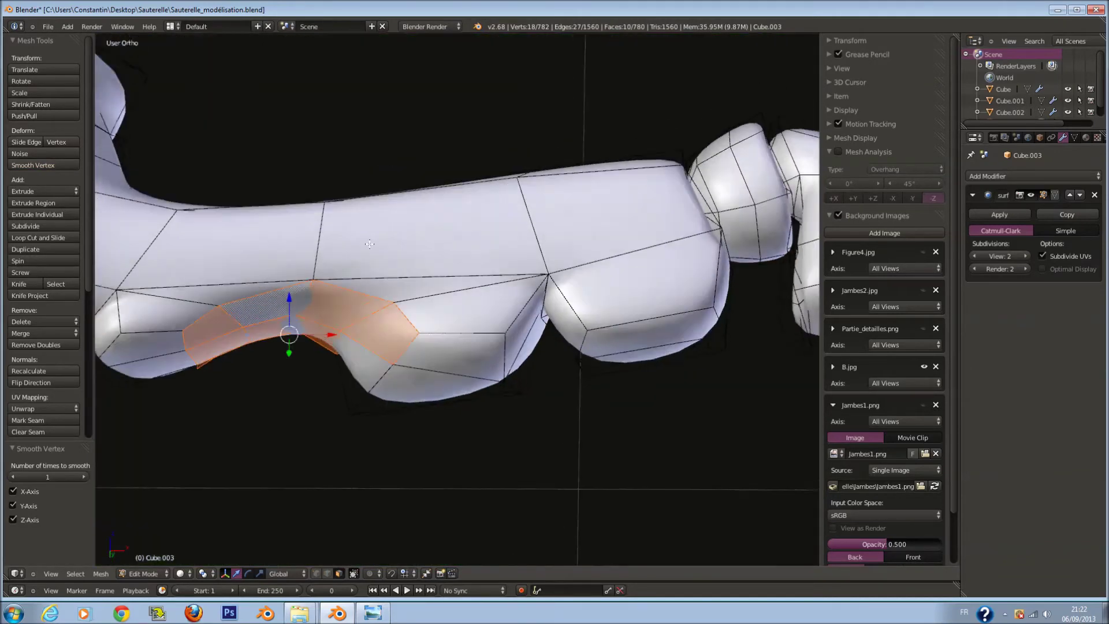
{"action": "key", "text": "a"}
Select one face on the notch and move it slightly sideways
{"action": "mouse_move", "coordinate": [372, 215]}
{"action": "middle_mouse_down"}
{"action": "mouse_move", "coordinate": [328, 316]}
{"action": "mouse_move", "coordinate": [346, 243]}
{"action": "mouse_move", "coordinate": [325, 306]}
{"action": "middle_mouse_up"}
{"action": "right_click", "coordinate": [359, 234]}
{"action": "key", "text": "g"}
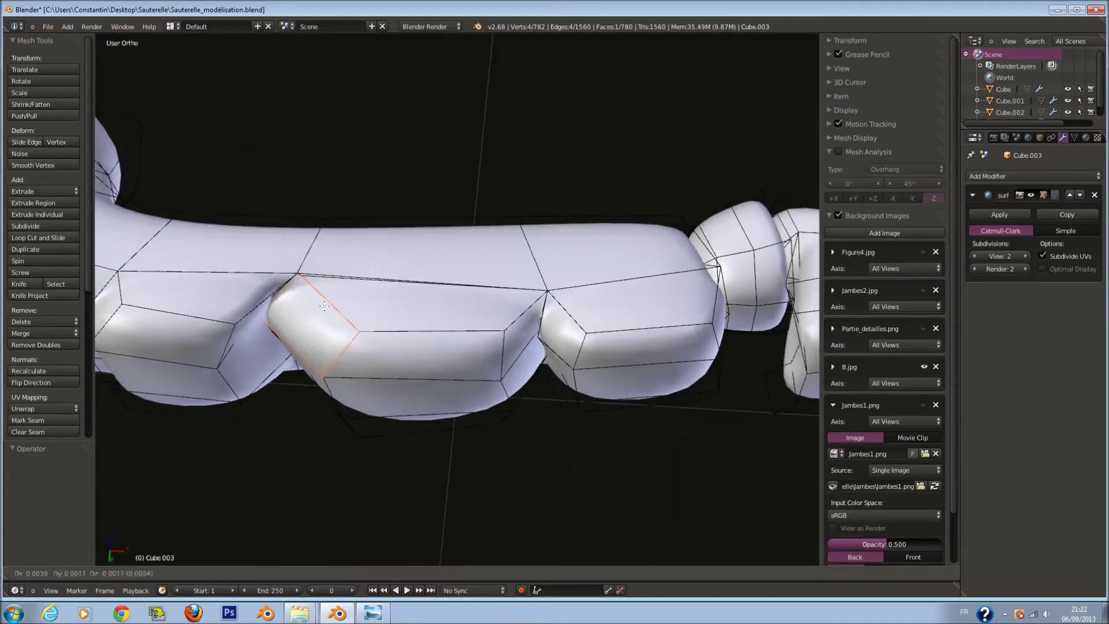
{"action": "left_click", "coordinate": [339, 307]}
{"action": "middle_click_drag", "start_coordinate": [339, 307], "coordinate": [472, 244]}
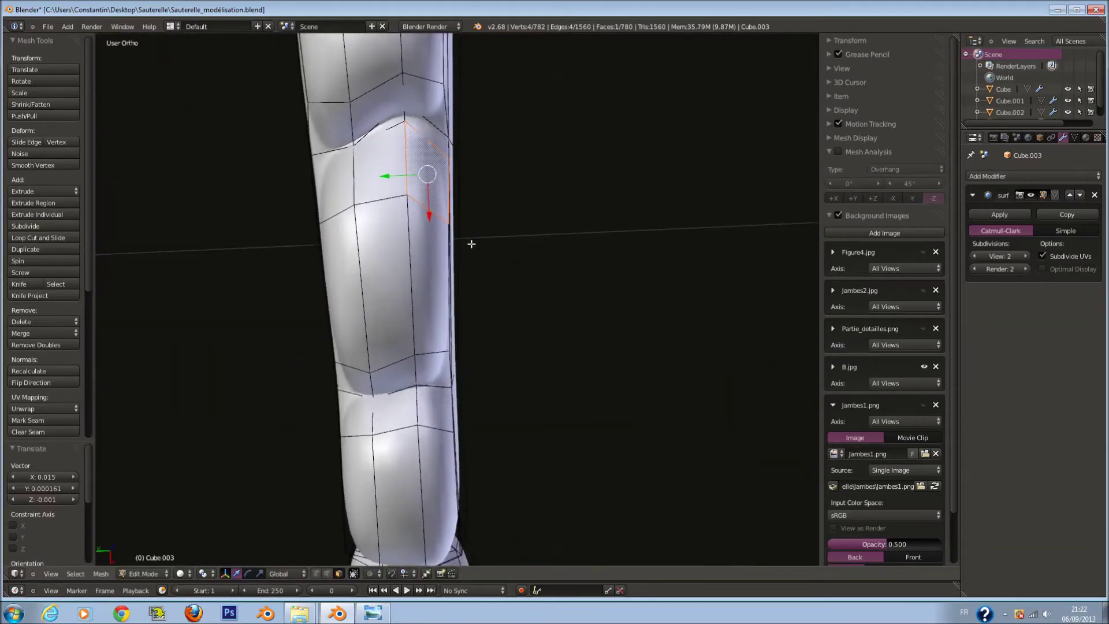
Tilt the face about 20° around Z and about 10° around Y
{"action": "key", "text": "r"}
{"action": "right_click", "coordinate": [471, 188]}
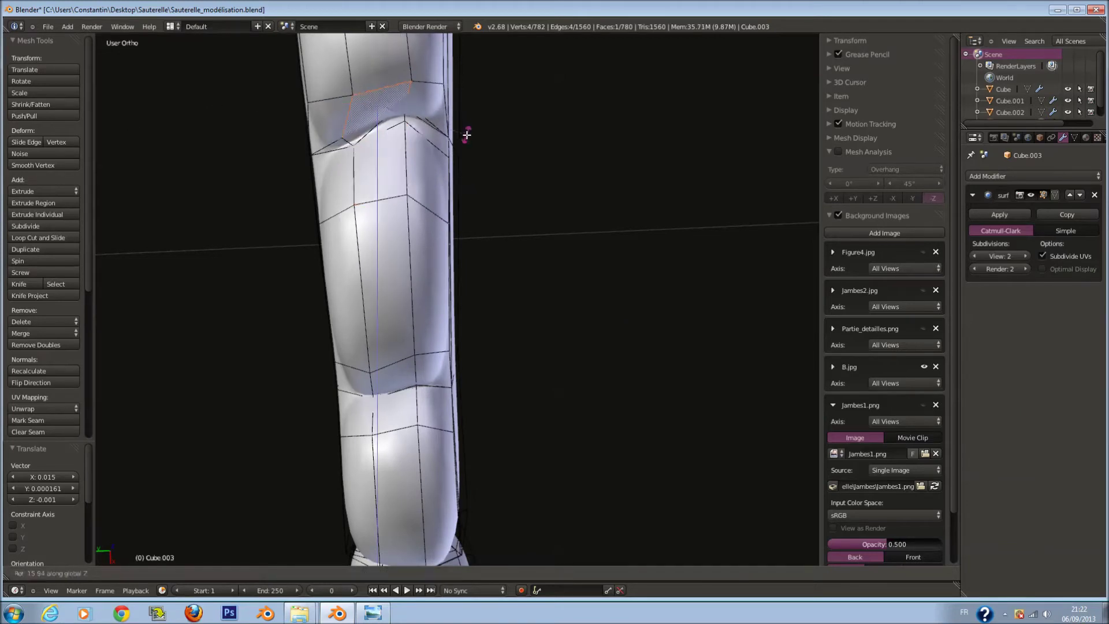
{"action": "left_click", "coordinate": [467, 142]}
{"action": "right_click", "coordinate": [448, 173]}
{"action": "right_click", "coordinate": [456, 181]}
{"action": "right_click", "coordinate": [465, 198]}
{"action": "left_click", "coordinate": [482, 229]}
{"action": "key", "text": "r"}
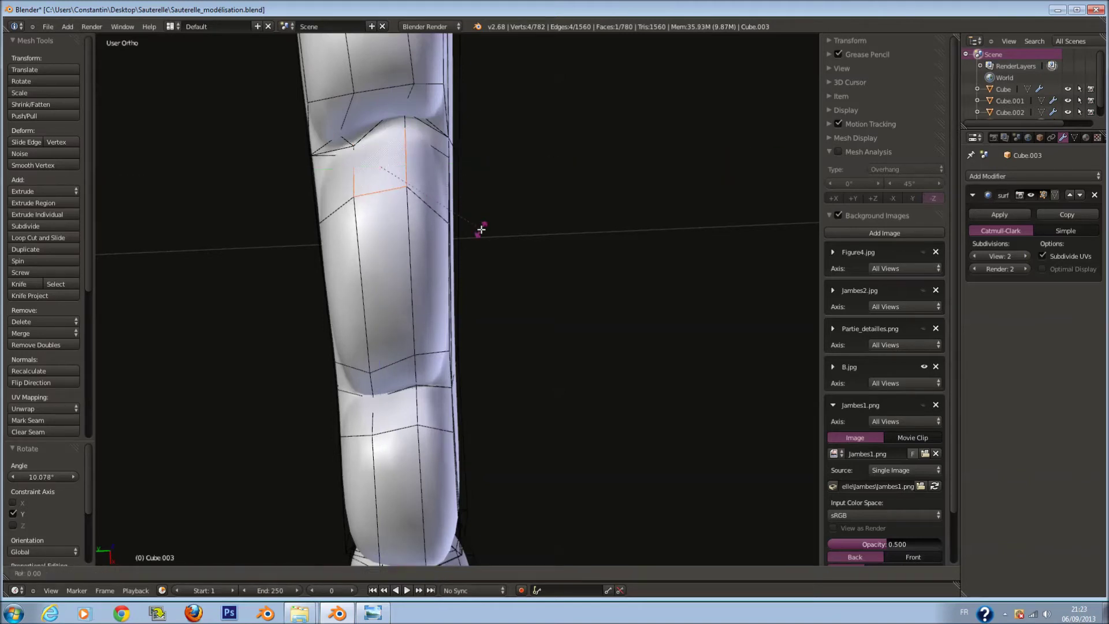
{"action": "right_click", "coordinate": [485, 246]}
Select a face on the leg joint and scale it
{"action": "middle_click_drag", "start_coordinate": [486, 246], "coordinate": [508, 223]}
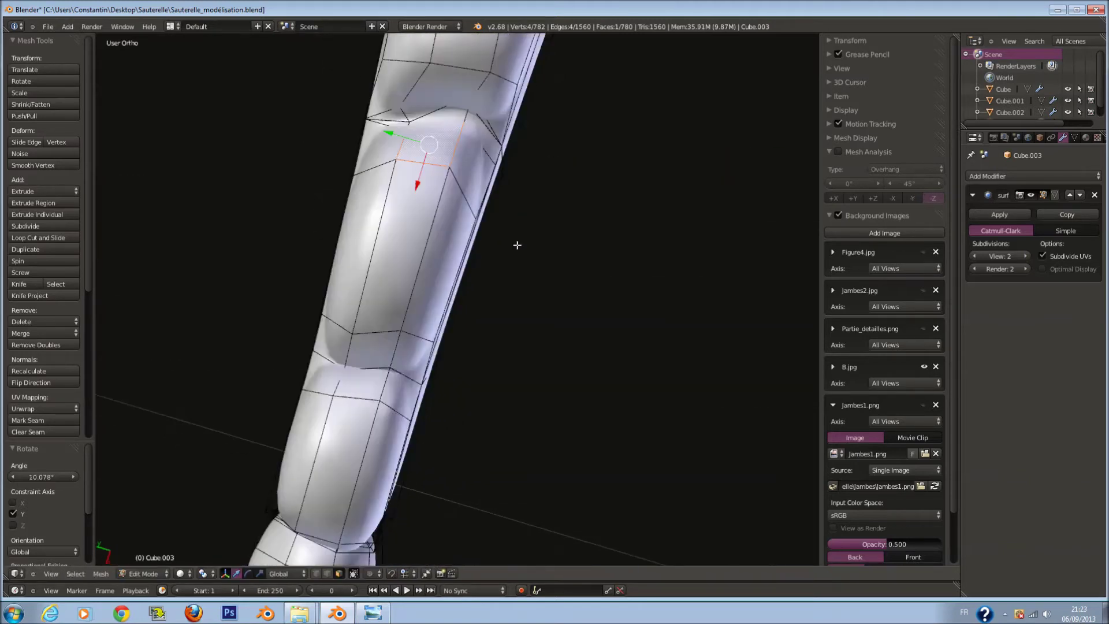
{"action": "key", "text": "r"}
{"action": "key", "text": "z"}
{"action": "right_click", "coordinate": [521, 269]}
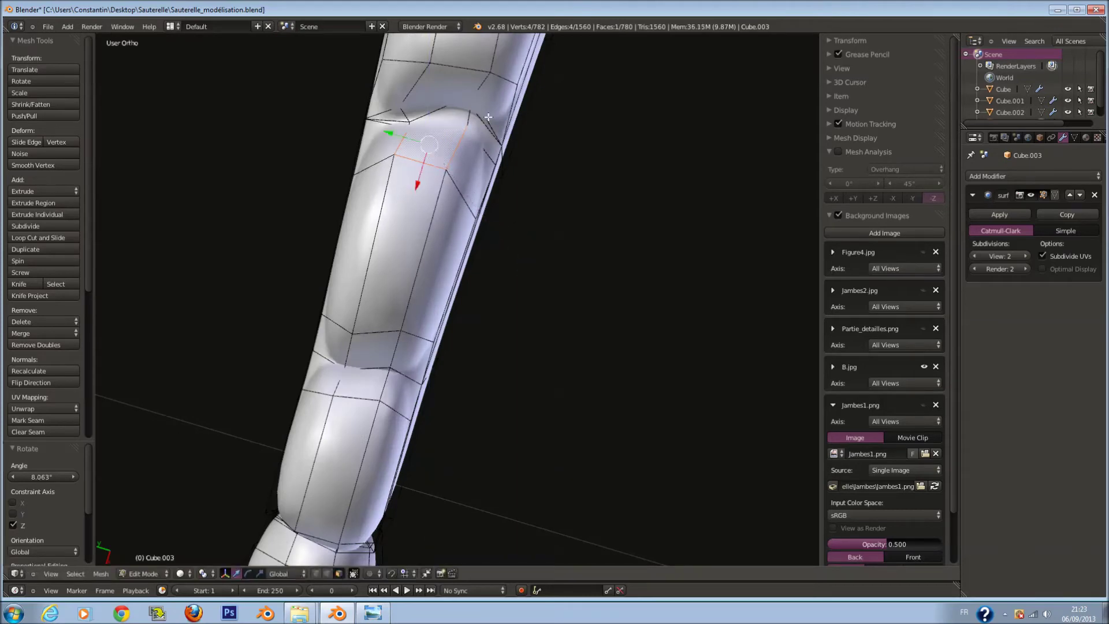
{"action": "key", "text": "z"}
{"action": "key", "text": "a"}
{"action": "key", "text": "a"}
{"action": "key", "text": "a"}
{"action": "right_click", "coordinate": [448, 107]}
{"action": "mouse_move", "coordinate": [468, 149]}
{"action": "middle_mouse_down"}
{"action": "mouse_move", "coordinate": [497, 228]}
{"action": "mouse_move", "coordinate": [520, 431]}
{"action": "mouse_move", "coordinate": [393, 390]}
{"action": "middle_mouse_up"}
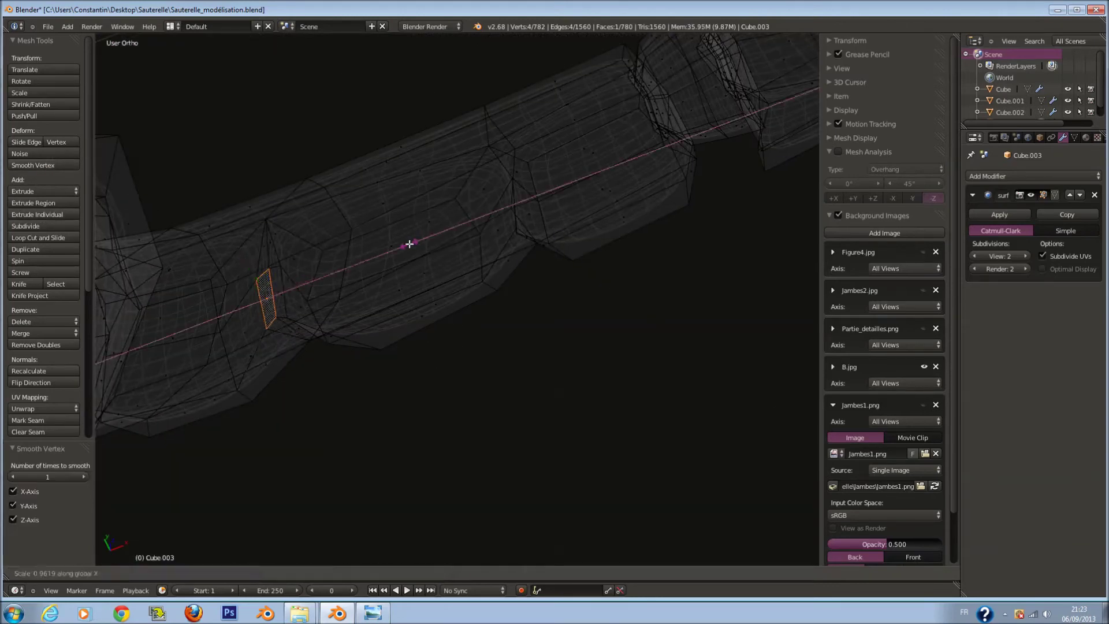
{"action": "left_click", "coordinate": [317, 306]}
Check the whole model in solid front view against the photo, then resume leg editing
{"action": "key", "text": "Tab"}
{"action": "key", "text": "z"}
{"action": "mouse_move", "coordinate": [465, 248]}
{"action": "middle_mouse_down"}
{"action": "mouse_move", "coordinate": [420, 230]}
{"action": "mouse_move", "coordinate": [270, 279]}
{"action": "mouse_move", "coordinate": [525, 246]}
{"action": "mouse_move", "coordinate": [437, 306]}
{"action": "middle_mouse_up"}
{"action": "key", "text": "KP_1"}
{"action": "key", "text": "Tab"}
{"action": "scroll", "coordinate": [270, 279], "scroll_direction": "up", "scroll_amount": 3}
{"action": "scroll", "coordinate": [525, 246], "scroll_direction": "up", "scroll_amount": 3}
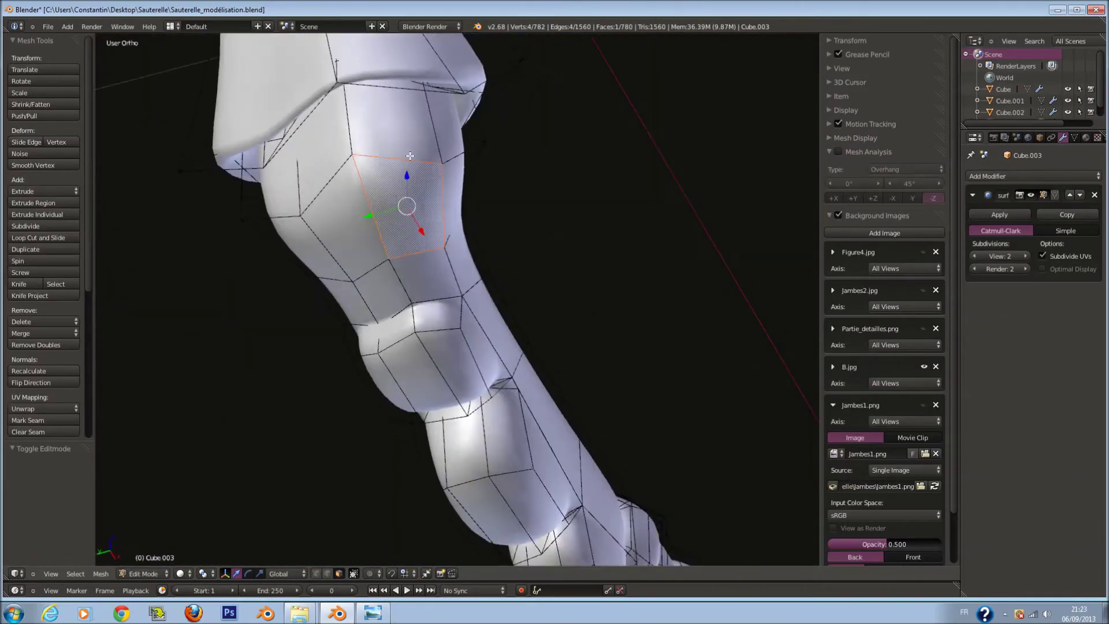
Try an extrusion at the leg tip, undo it, and return to the front wireframe view
{"action": "key", "text": "e"}
{"action": "left_click", "coordinate": [437, 306]}
{"action": "key", "text": "z"}
{"action": "key", "text": "KP_1"}
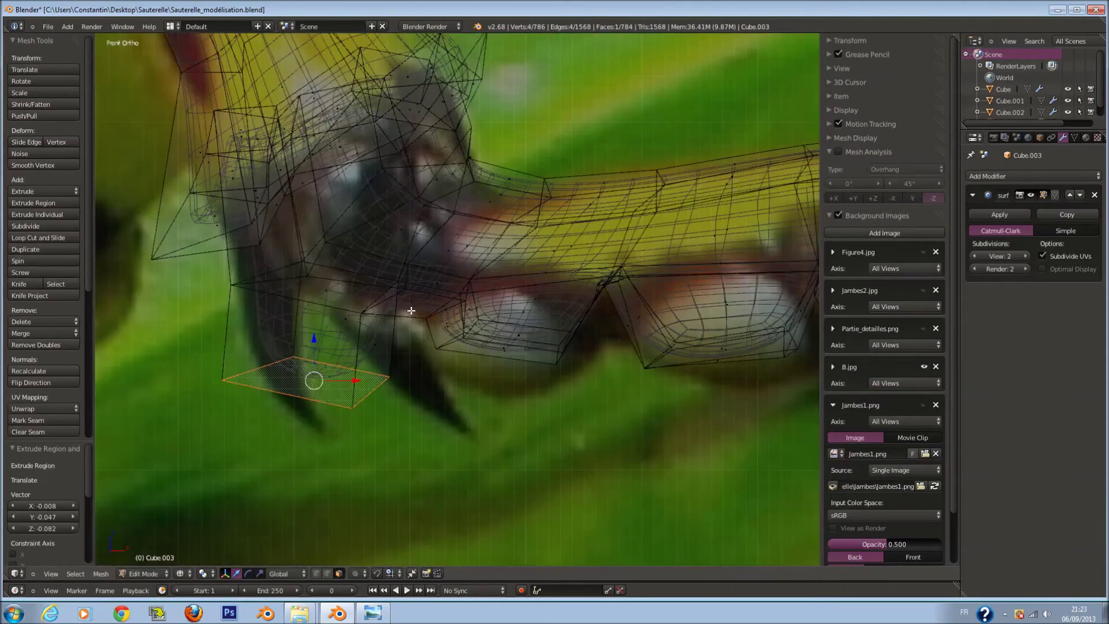
{"action": "key", "text": "g"}
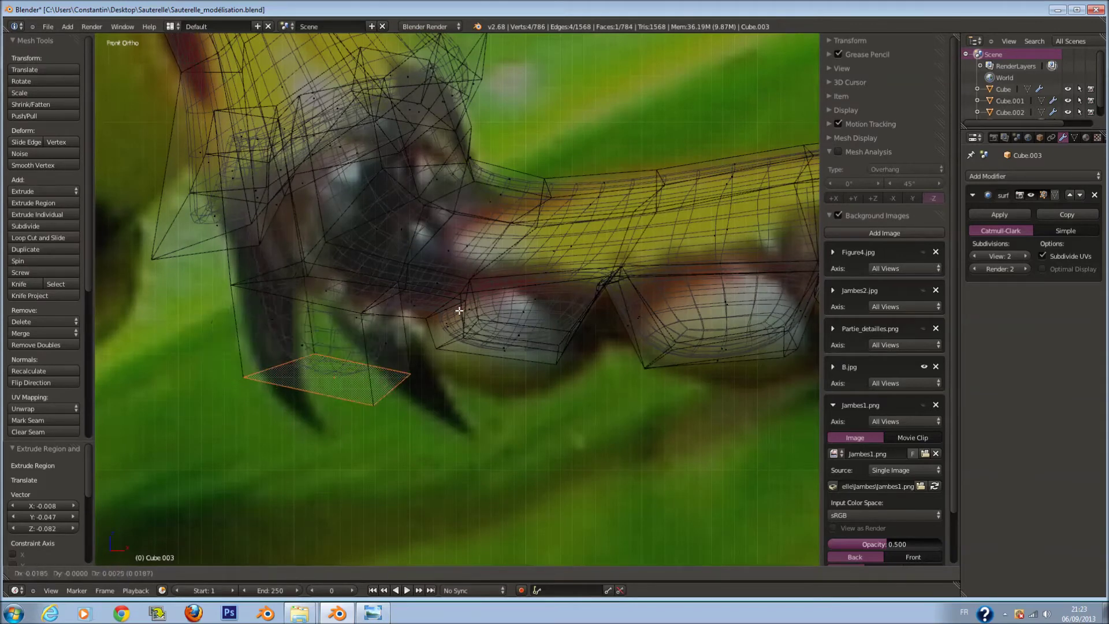
{"action": "key", "text": "Escape"}
{"action": "key", "text": "ctrl+z"}
{"action": "key", "text": "Escape"}
{"action": "key", "text": "z"}
{"action": "middle_click_drag", "start_coordinate": [285, 213], "coordinate": [328, 241]}
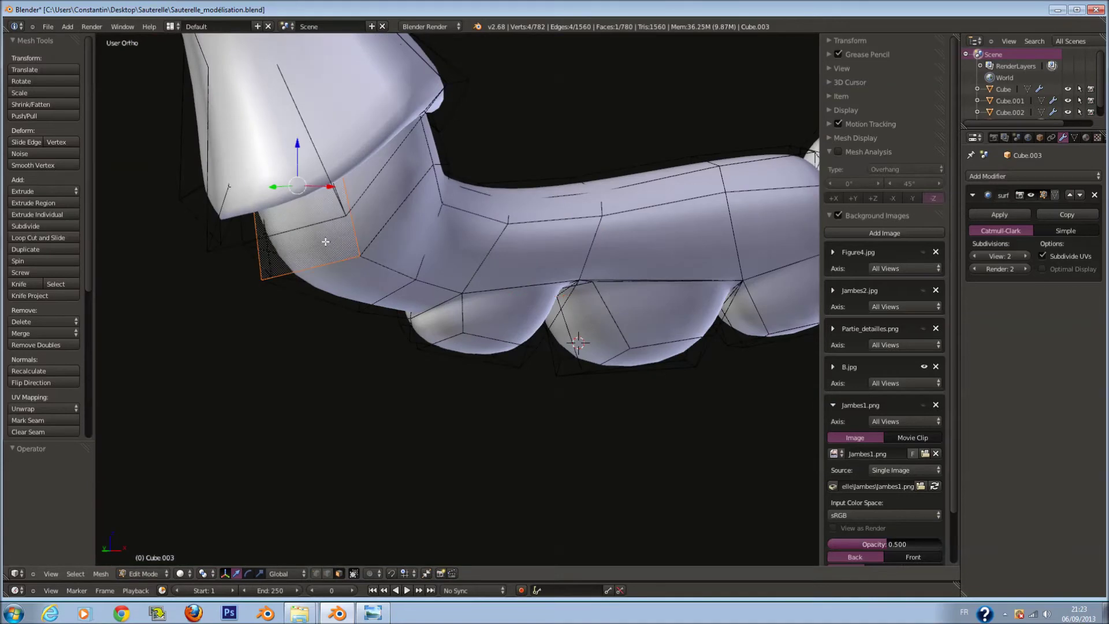
{"action": "key", "text": "z"}
{"action": "key", "text": "KP_1"}
Extrude the leg-tip face twice down-right, shrink and reposition its end face, and save
{"action": "key", "text": "e"}
{"action": "left_click", "coordinate": [337, 302]}
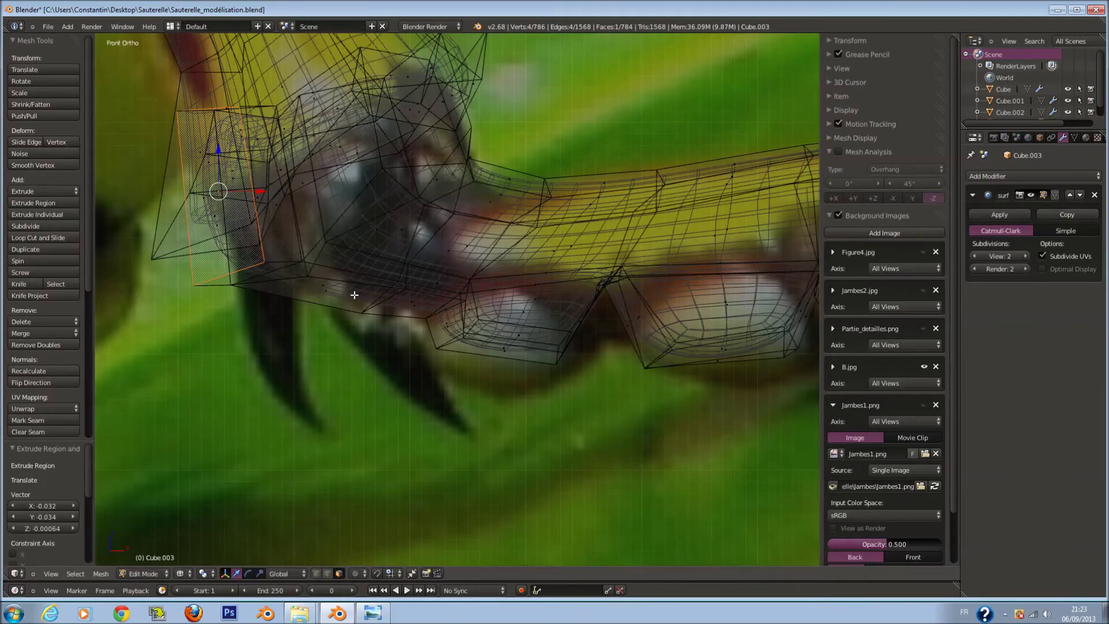
{"action": "key", "text": "e"}
{"action": "left_click", "coordinate": [375, 254]}
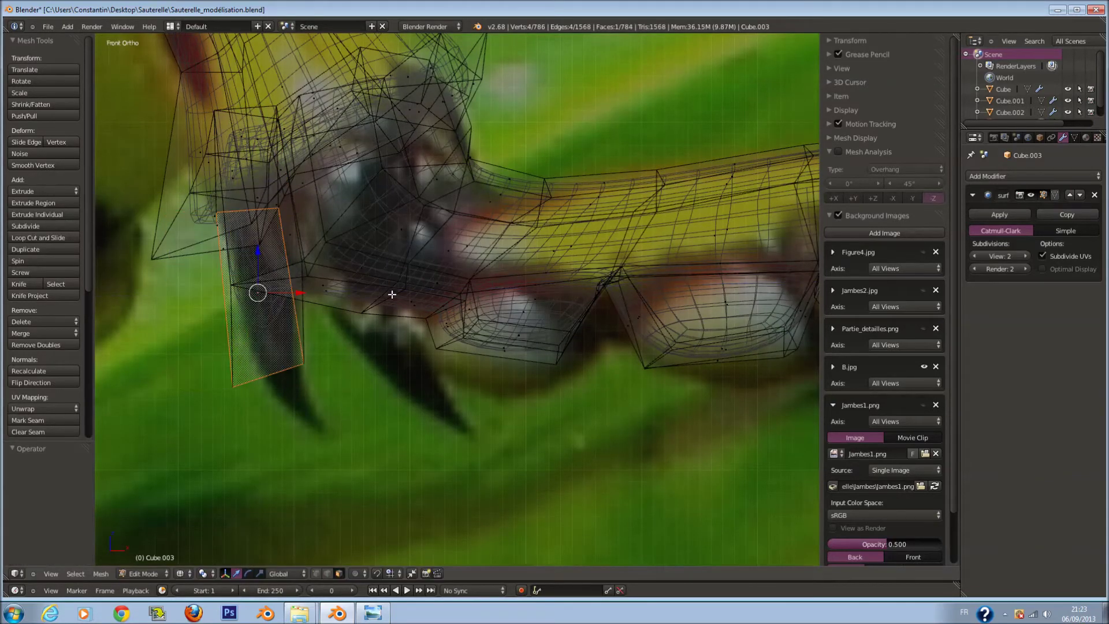
{"action": "key", "text": "s"}
{"action": "left_click", "coordinate": [312, 307]}
{"action": "key", "text": "z"}
{"action": "middle_click_drag", "start_coordinate": [312, 306], "coordinate": [377, 258]}
{"action": "key", "text": "g"}
{"action": "left_click", "coordinate": [370, 261]}
{"action": "key", "text": "g"}
{"action": "key", "text": "ctrl+s"}
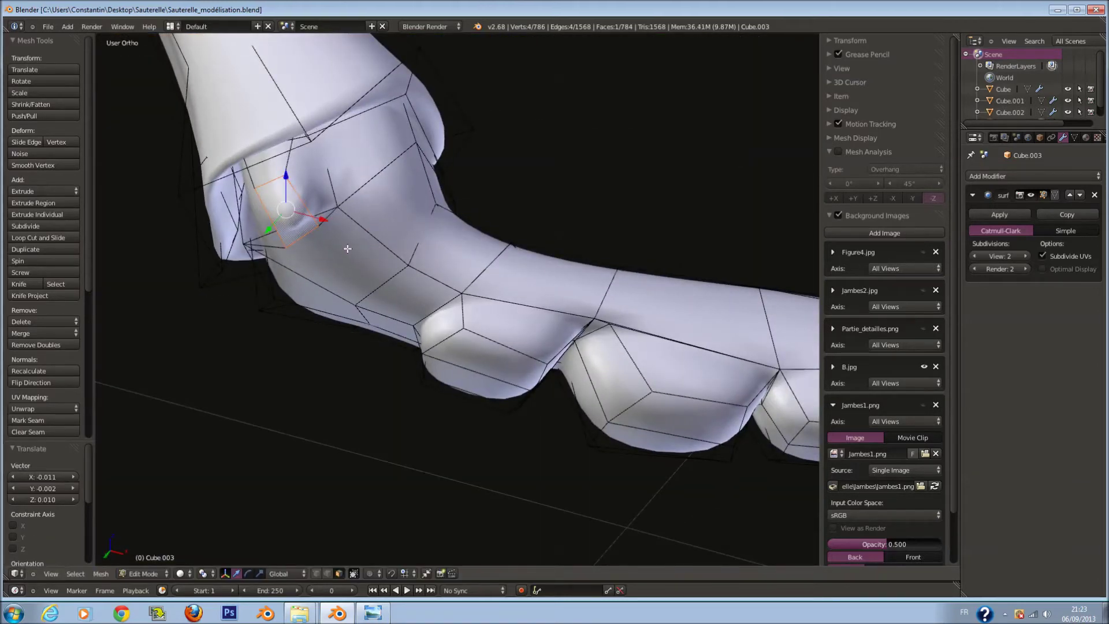
Extend the first claw downward, tapering and rotating its tip to a point matching the photo
{"action": "key", "text": "KP_1"}
{"action": "key", "text": "z"}
{"action": "key", "text": "e"}
{"action": "left_click", "coordinate": [364, 265]}
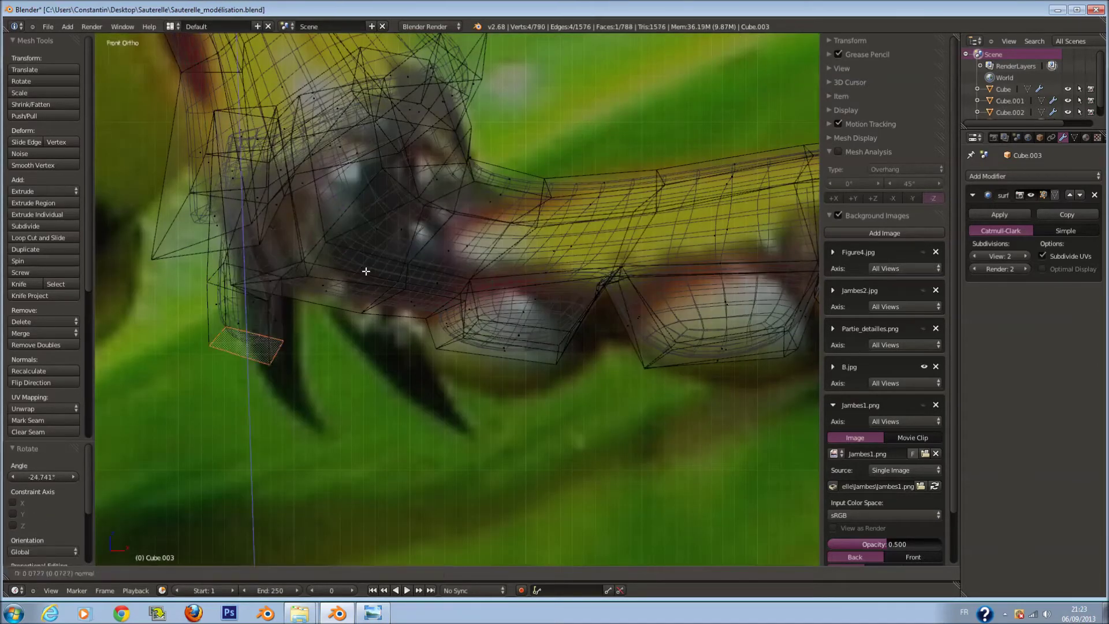
{"action": "key", "text": "g"}
{"action": "left_click", "coordinate": [414, 344]}
{"action": "key", "text": "s"}
{"action": "left_click", "coordinate": [335, 281]}
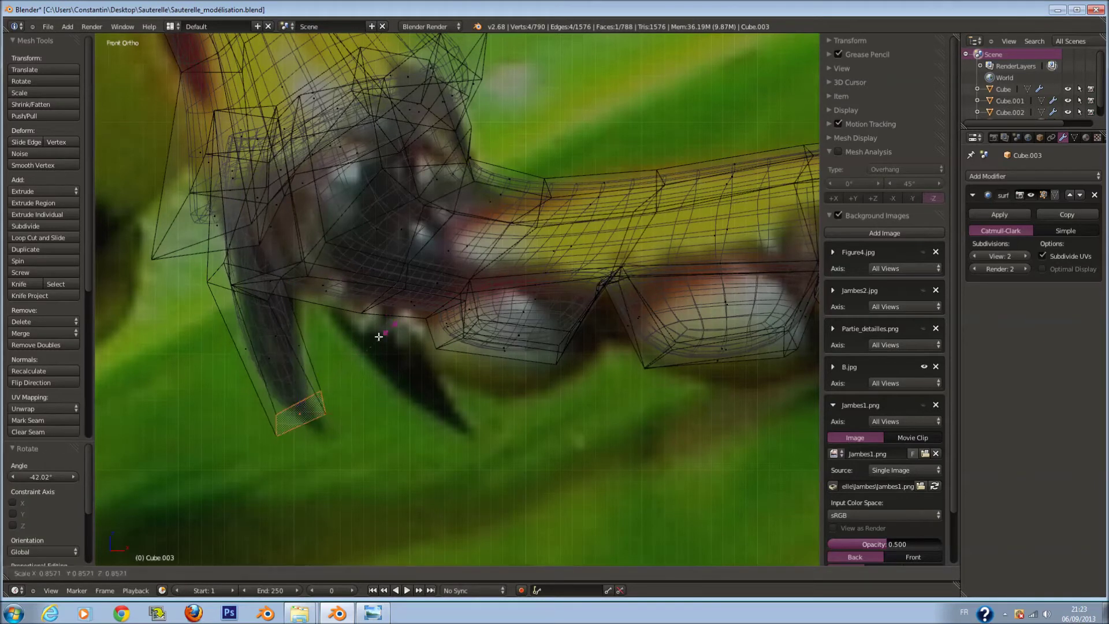
{"action": "key", "text": "s"}
{"action": "left_click", "coordinate": [321, 384]}
{"action": "key", "text": "g"}
{"action": "key", "text": "r"}
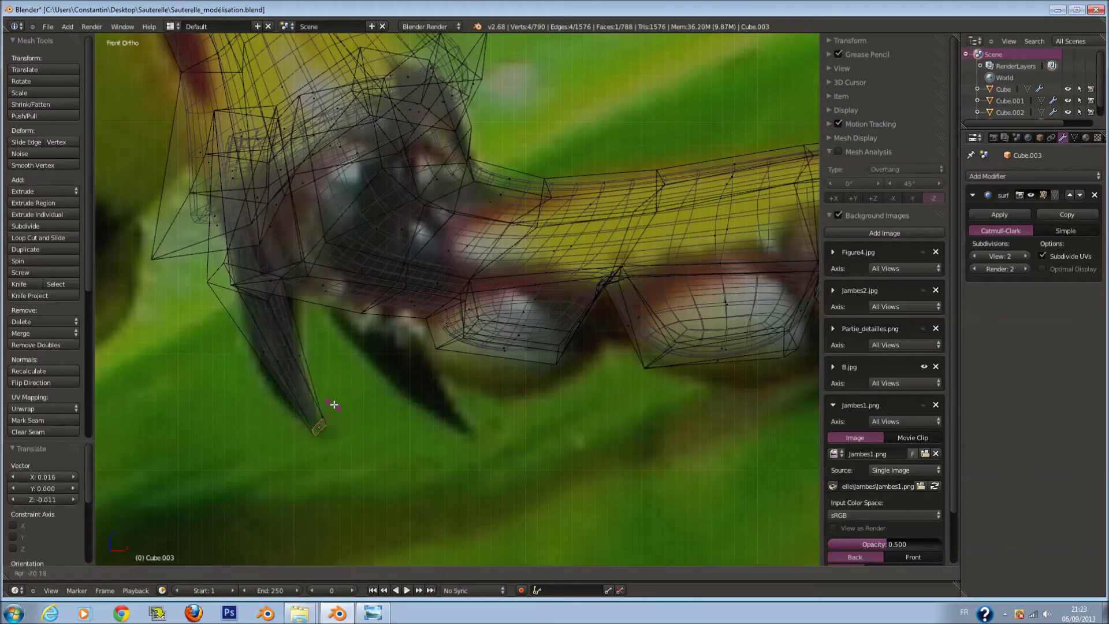
{"action": "left_click", "coordinate": [328, 411]}
Add and slide an edge loop along the first claw, then check the smoothed result
{"action": "key", "text": "ctrl+r"}
{"action": "left_click", "coordinate": [323, 358]}
{"action": "key", "text": "g"}
{"action": "left_click", "coordinate": [341, 365]}
{"action": "key", "text": "Tab"}
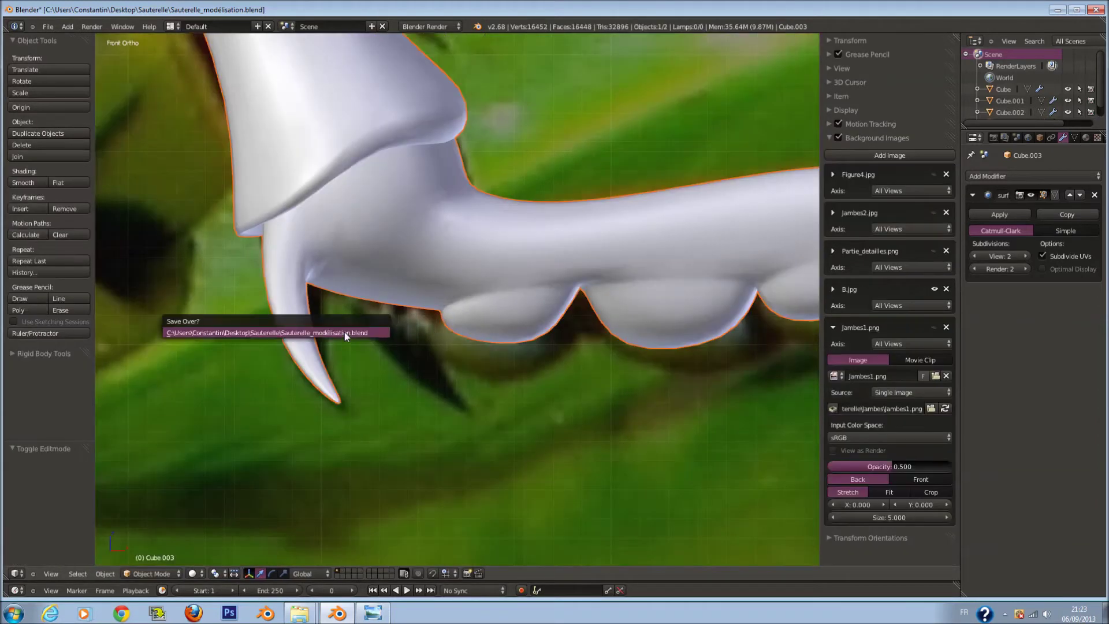
{"action": "key", "text": "Tab"}
{"action": "scroll", "coordinate": [386, 322], "scroll_direction": "up", "scroll_amount": 1}
{"action": "key", "text": "z"}
{"action": "middle_click_drag", "start_coordinate": [353, 317], "coordinate": [343, 285]}
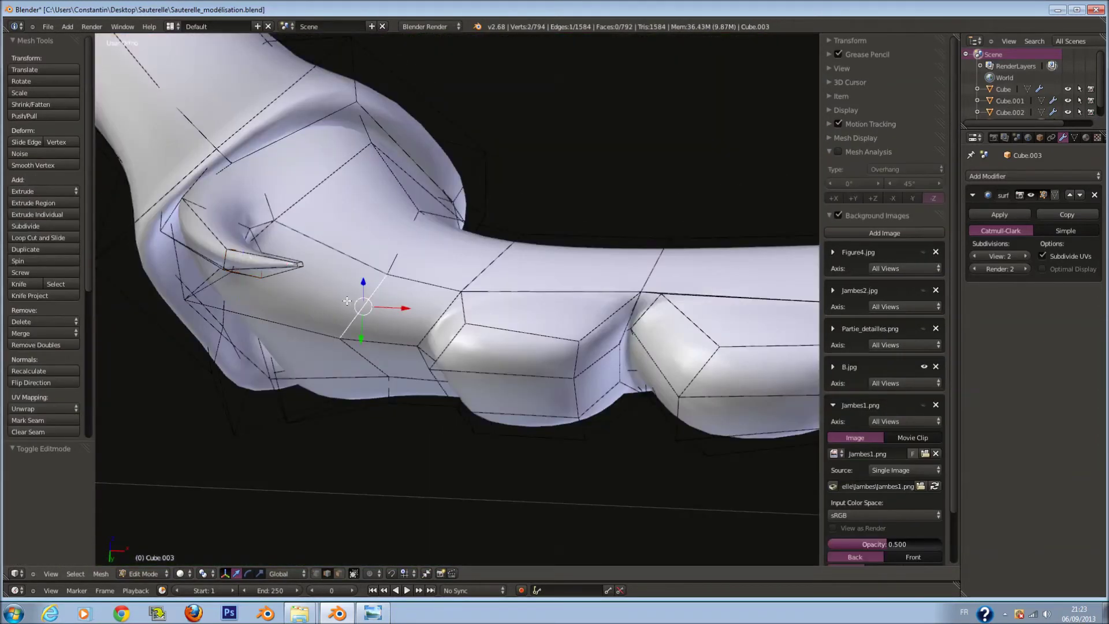
Move a side face of the leg tip right and extrude it, rotated down, to start a second claw
{"action": "right_click", "coordinate": [277, 263]}
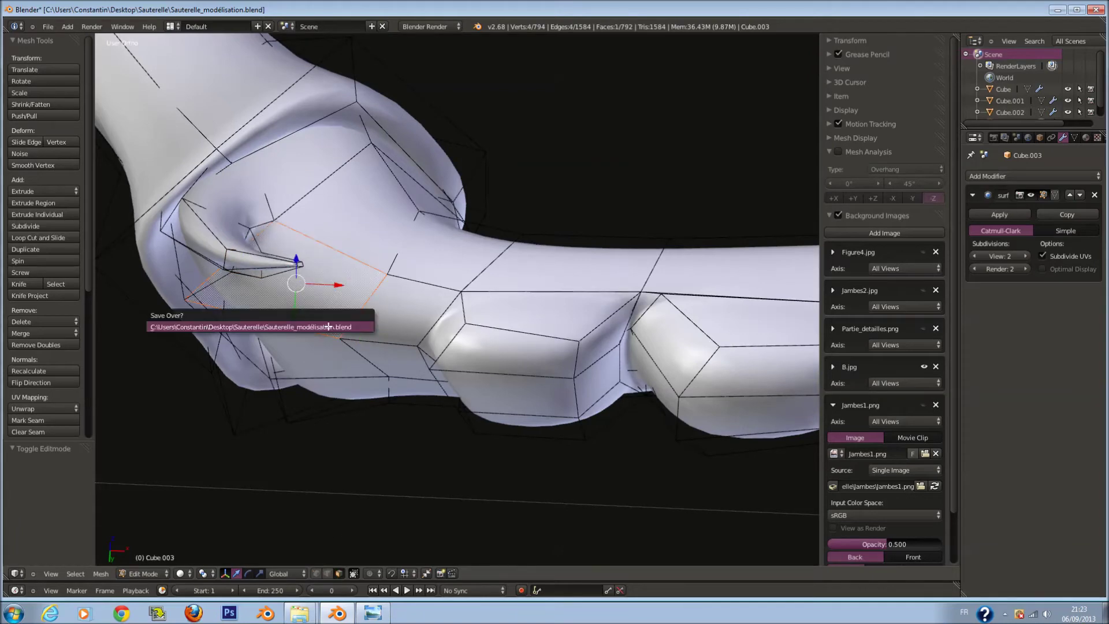
{"action": "middle_click_drag", "start_coordinate": [322, 283], "coordinate": [437, 332]}
{"action": "key", "text": "KP_1"}
{"action": "key", "text": "z"}
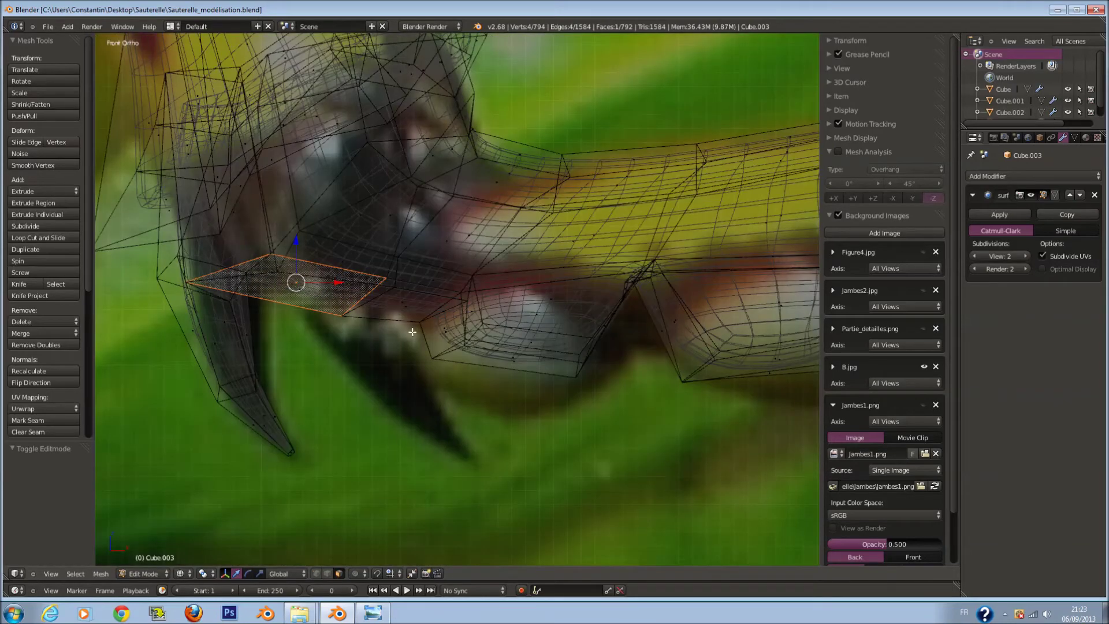
{"action": "key", "text": "g"}
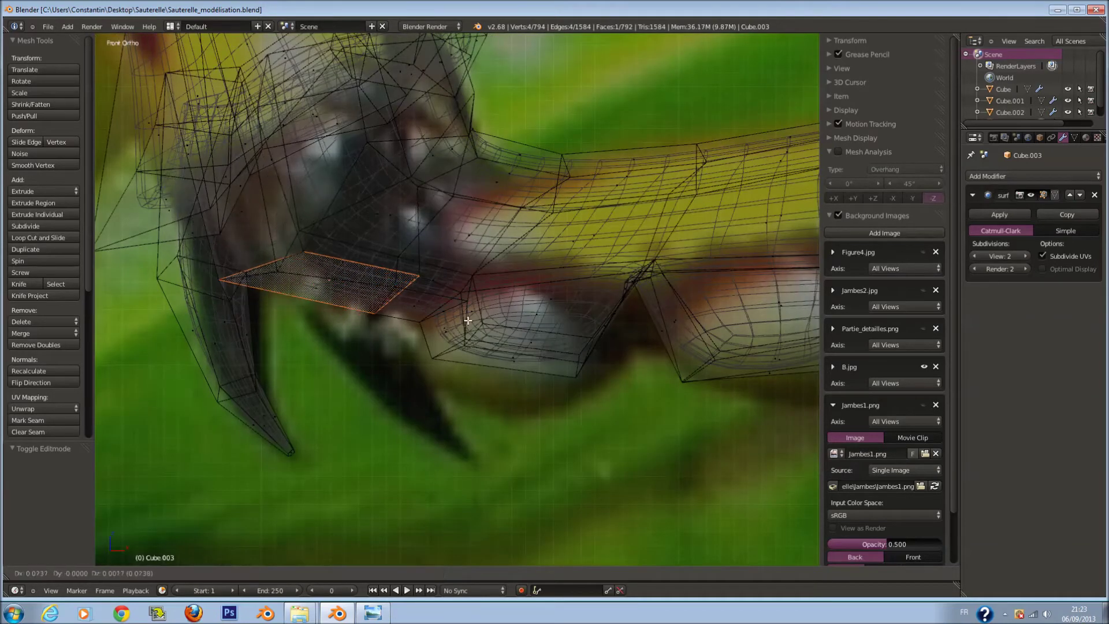
{"action": "left_click", "coordinate": [463, 323]}
{"action": "key", "text": "e"}
{"action": "left_click", "coordinate": [456, 343]}
{"action": "key", "text": "r"}
{"action": "left_click", "coordinate": [385, 294]}
{"action": "key", "text": "s"}
{"action": "left_click", "coordinate": [396, 353]}
Extend the second claw with further extrusions, shrinking and moving its end toward the photo's claw
{"action": "left_click", "coordinate": [421, 362]}
{"action": "key", "text": "e"}
{"action": "left_click", "coordinate": [462, 436]}
{"action": "key", "text": "s"}
{"action": "key", "text": "g"}
{"action": "left_click", "coordinate": [483, 472]}
{"action": "right_click", "coordinate": [390, 374], "text": "alt"}
{"action": "key", "text": "e"}
{"action": "left_click", "coordinate": [386, 378]}
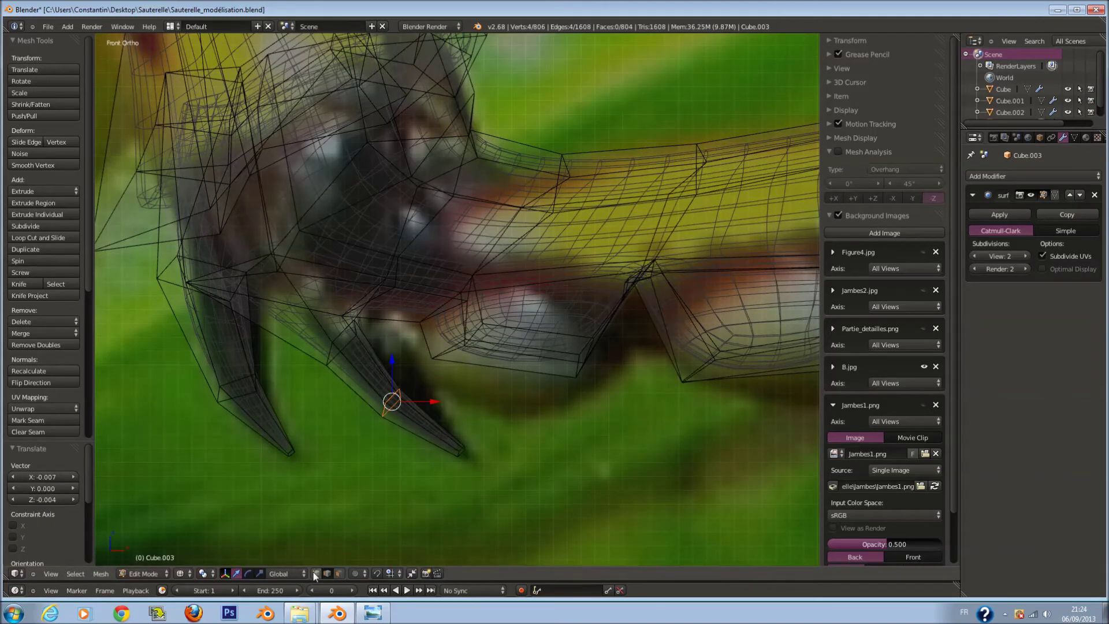
Adjust the vertices at the second claw's root and check the paired claws in Object Mode
{"action": "key", "text": "a"}
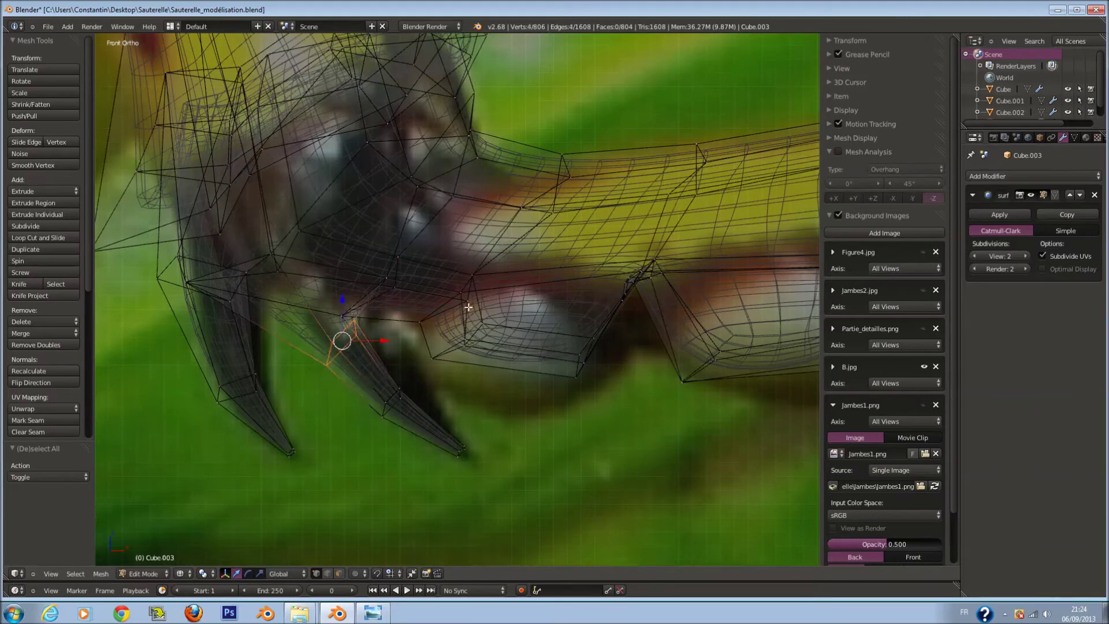
{"action": "key", "text": "r"}
{"action": "left_click", "coordinate": [478, 368]}
{"action": "left_click", "coordinate": [531, 388]}
{"action": "key", "text": "z"}
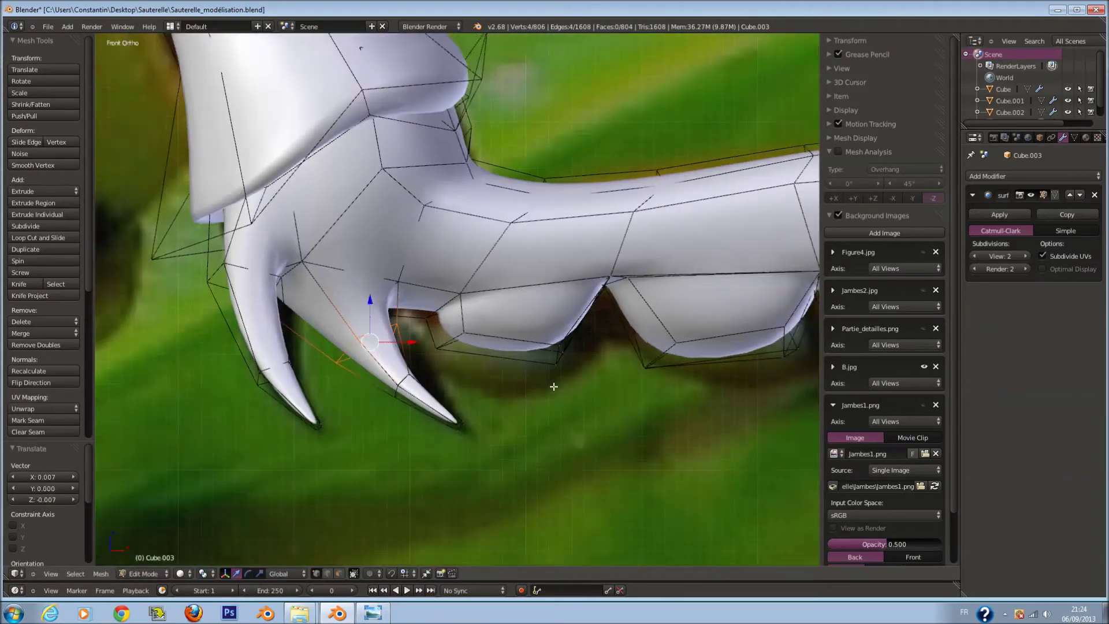
{"action": "key", "text": "Tab"}
{"action": "scroll", "coordinate": [483, 354], "scroll_direction": "down", "scroll_amount": 2}
{"action": "scroll", "coordinate": [605, 291], "scroll_direction": "down", "scroll_amount": 2}
{"action": "key", "text": "Tab"}
{"action": "scroll", "coordinate": [592, 290], "scroll_direction": "up", "scroll_amount": 3}
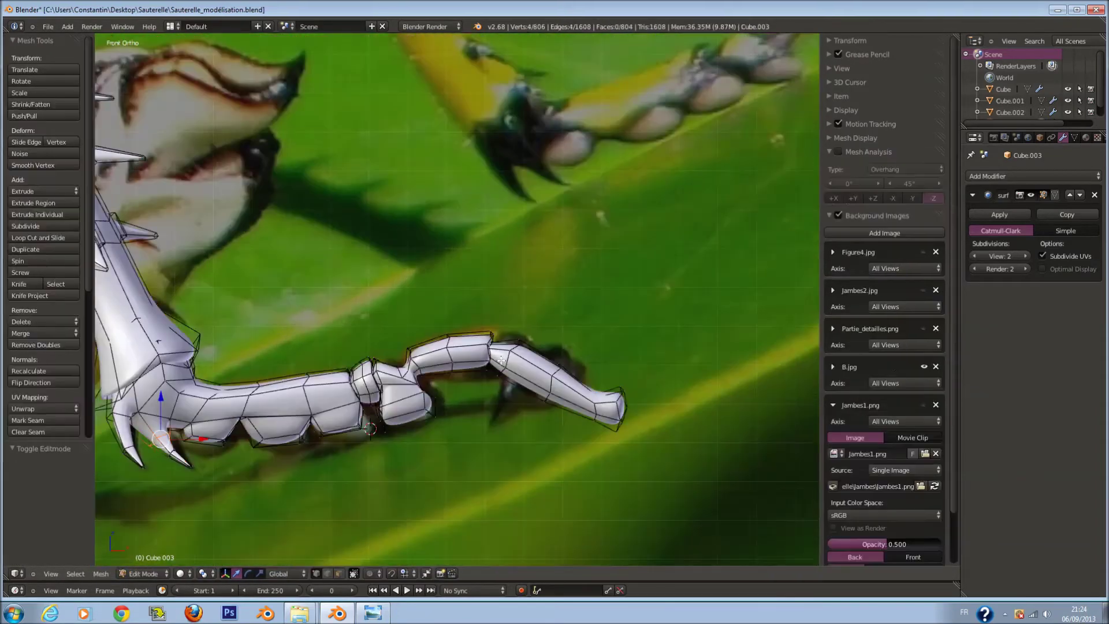
Add two centred edge loops across the next leg segment
{"action": "key", "text": "z"}
{"action": "scroll", "coordinate": [593, 290], "scroll_direction": "up", "scroll_amount": 3}
{"action": "key", "text": "a"}
{"action": "scroll", "coordinate": [641, 266], "scroll_direction": "down", "scroll_amount": 1}
{"action": "middle_click_drag", "start_coordinate": [642, 266], "coordinate": [696, 240]}
{"action": "key", "text": "z"}
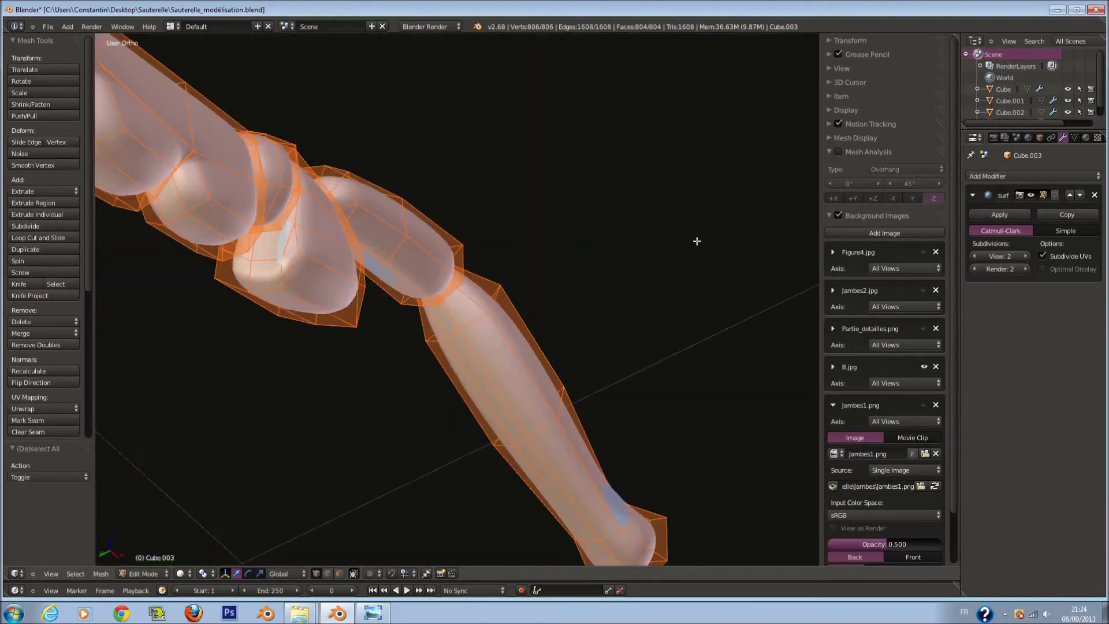
{"action": "key", "text": "a"}
{"action": "key", "text": "ctrl+r"}
{"action": "left_click", "coordinate": [532, 345]}
{"action": "right_click", "coordinate": [384, 521]}
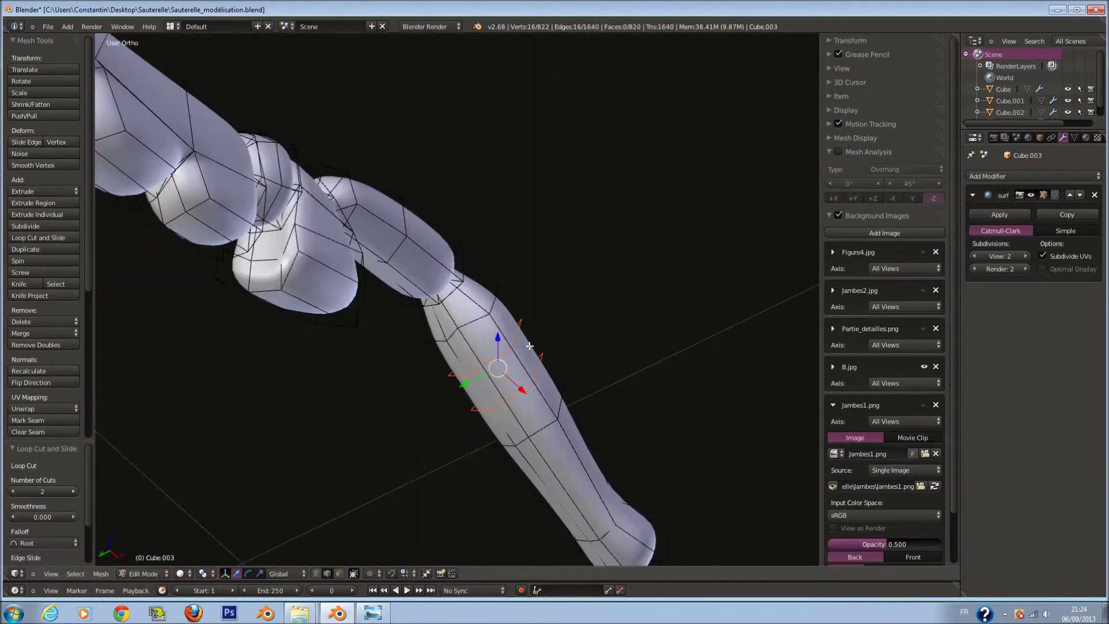
Extrude the segment's underside face downward and scale its end into a pointed spur
{"action": "key", "text": "KP_1"}
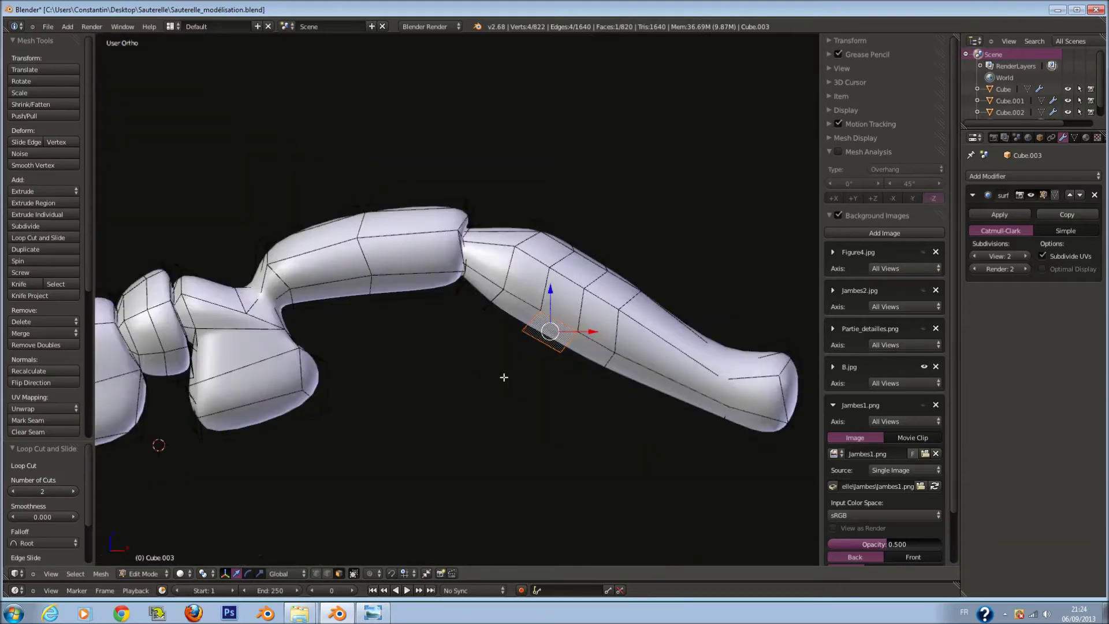
{"action": "key", "text": "z"}
{"action": "key", "text": "e"}
{"action": "left_click", "coordinate": [573, 446]}
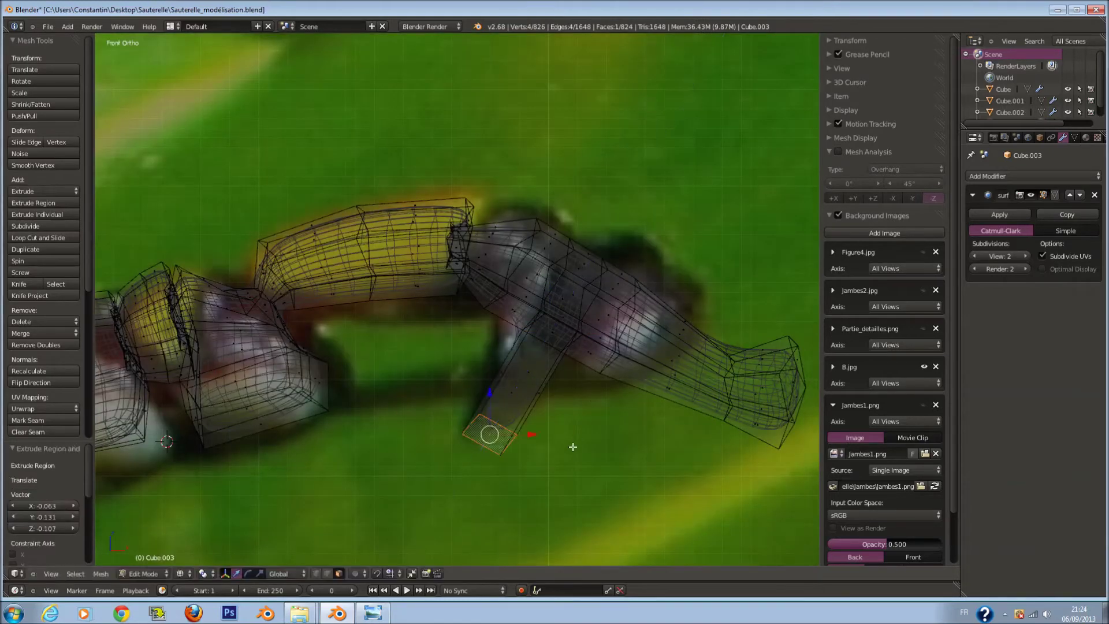
{"action": "left_click", "coordinate": [492, 450]}
{"action": "key", "text": "a"}
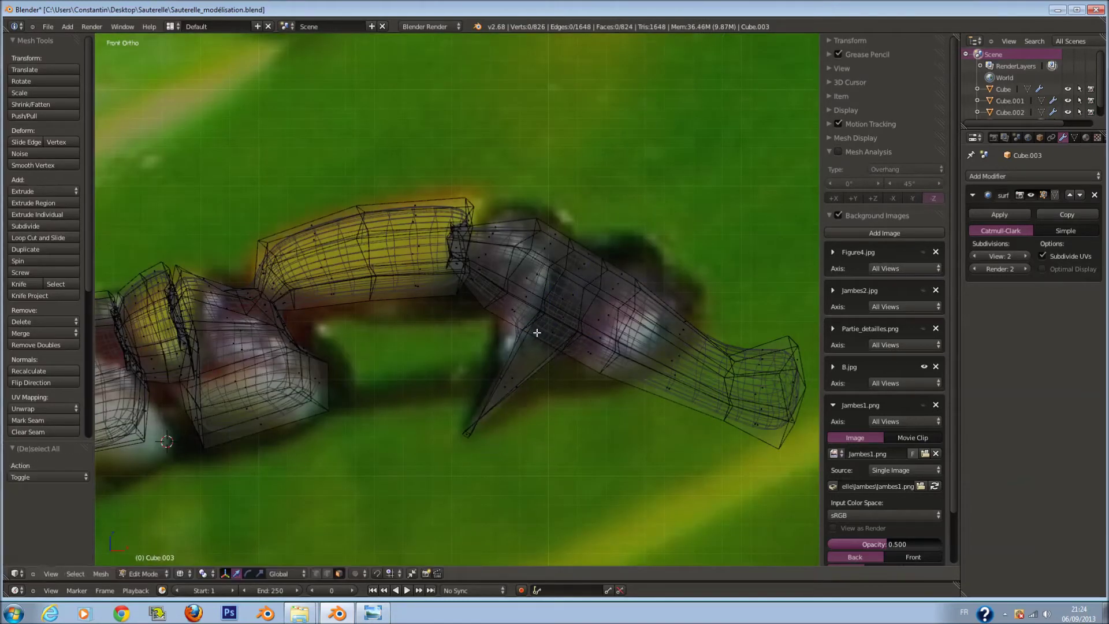
{"action": "key", "text": "ctrl+z"}
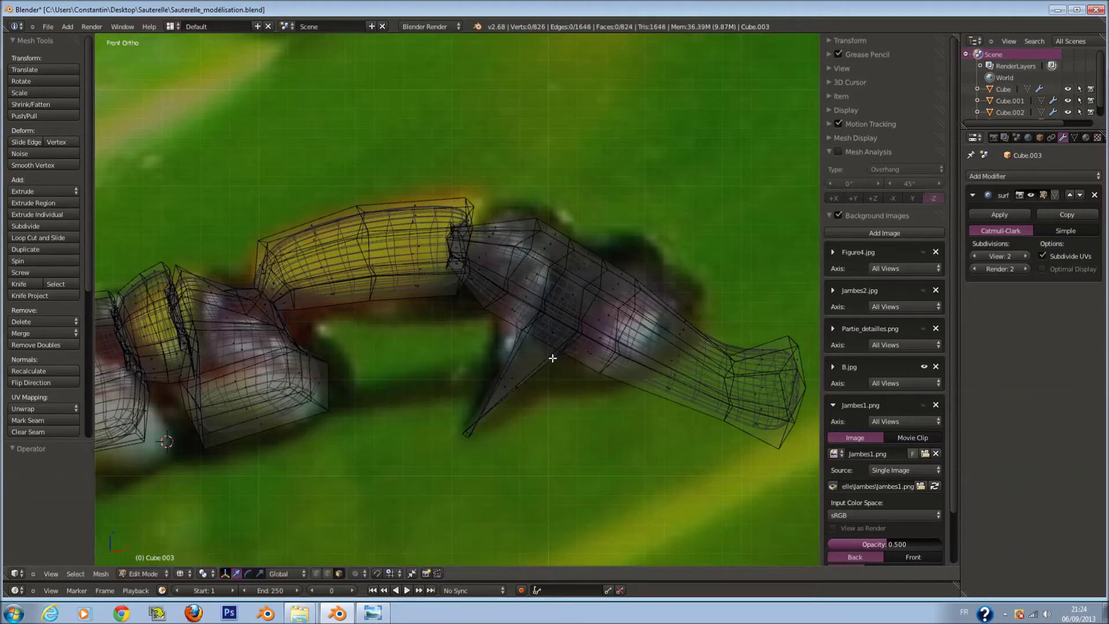
{"action": "key", "text": "s"}
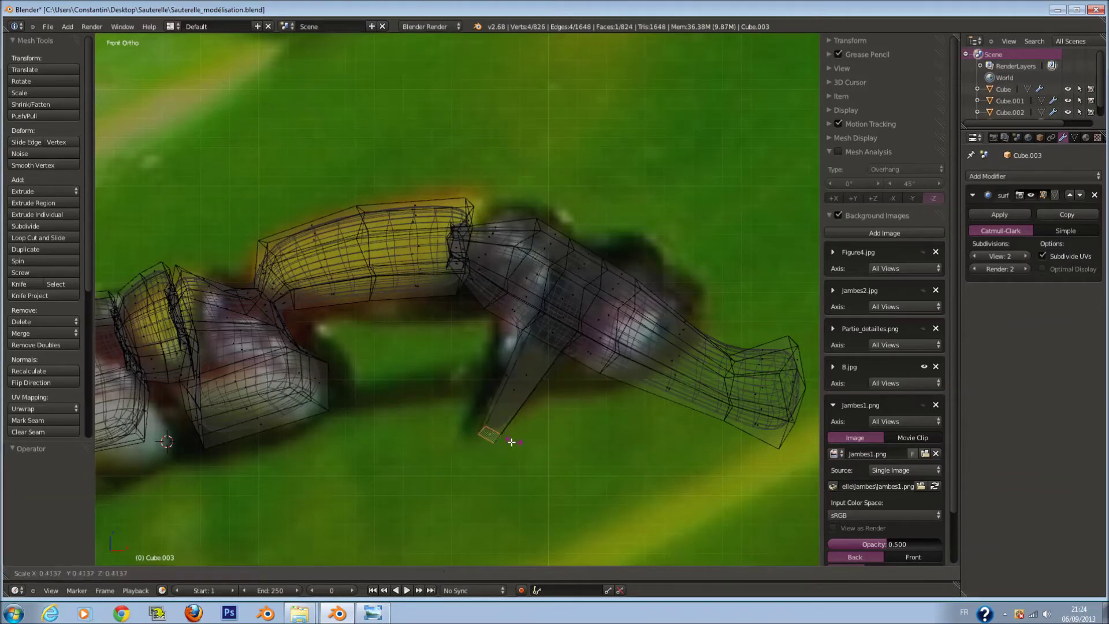
{"action": "left_click", "coordinate": [491, 449]}
Add an edge loop at the spur's base, inspect it, return to Object Mode and save
{"action": "key", "text": "ctrl+r"}
{"action": "left_click", "coordinate": [507, 364]}
{"action": "left_click", "coordinate": [555, 382]}
{"action": "key", "text": "a"}
{"action": "key", "text": "ctrl+r"}
{"action": "left_click", "coordinate": [528, 338]}
{"action": "key", "text": "z"}
{"action": "middle_click_drag", "start_coordinate": [595, 361], "coordinate": [607, 365]}
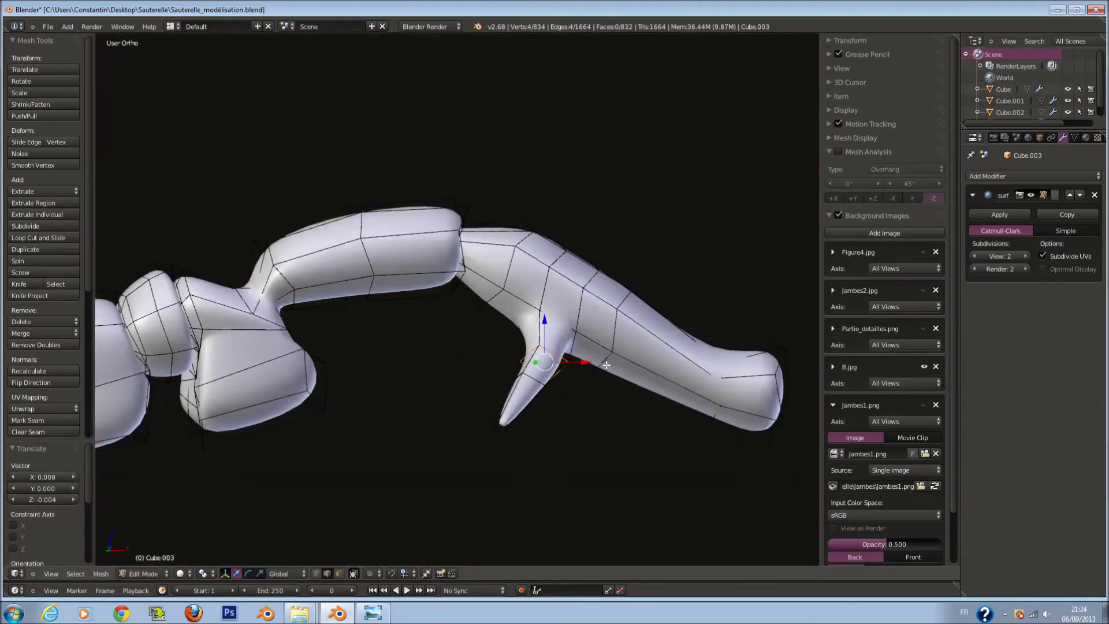
{"action": "key", "text": "z"}
{"action": "key", "text": "Tab"}
{"action": "key", "text": "KP_1"}
{"action": "key", "text": "ctrl+s"}
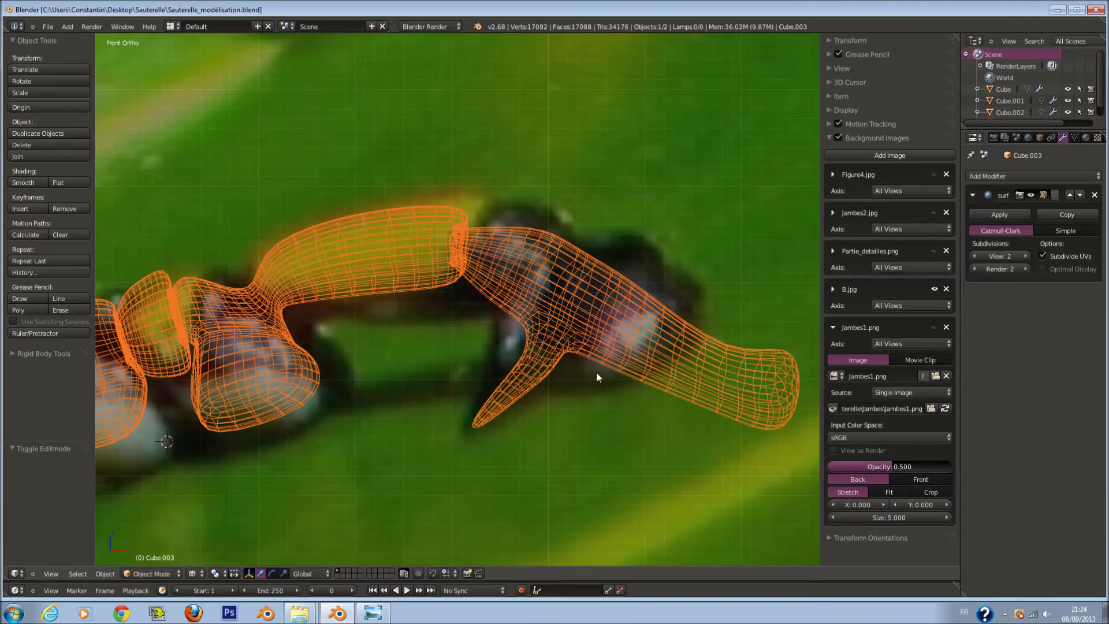
Cancel a move of the leg object and zoom and orbit around the grasshopper
{"action": "key", "text": "g"}
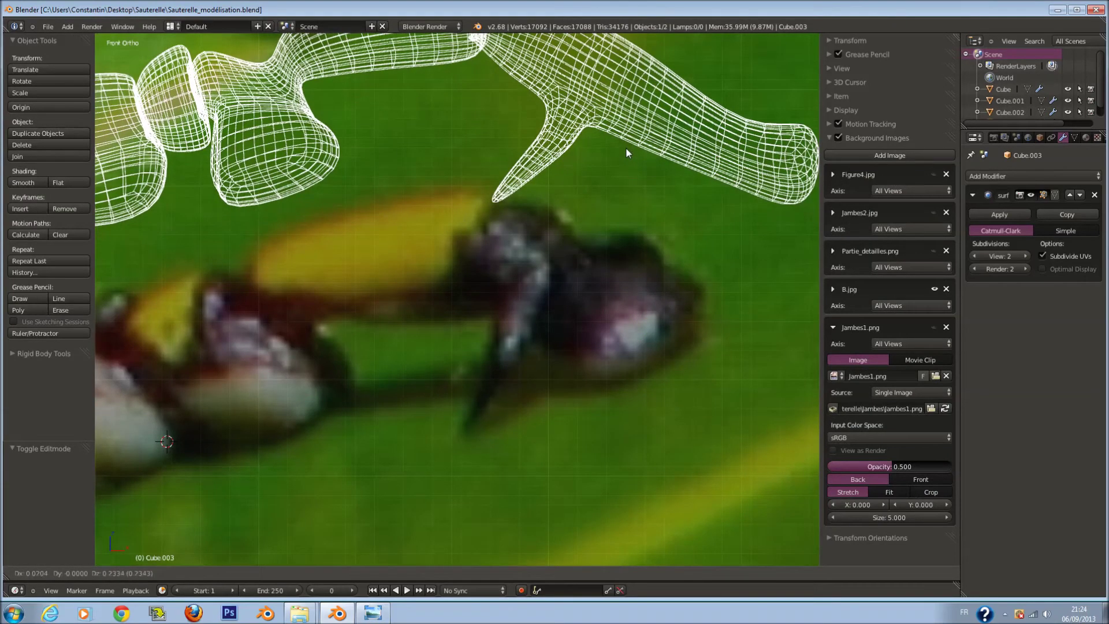
{"action": "right_click", "coordinate": [626, 147]}
{"action": "key", "text": "z"}
{"action": "scroll", "coordinate": [543, 282], "scroll_direction": "down", "scroll_amount": 3}
{"action": "scroll", "coordinate": [528, 291], "scroll_direction": "down", "scroll_amount": 2}
{"action": "scroll", "coordinate": [528, 289], "scroll_direction": "up", "scroll_amount": 2}
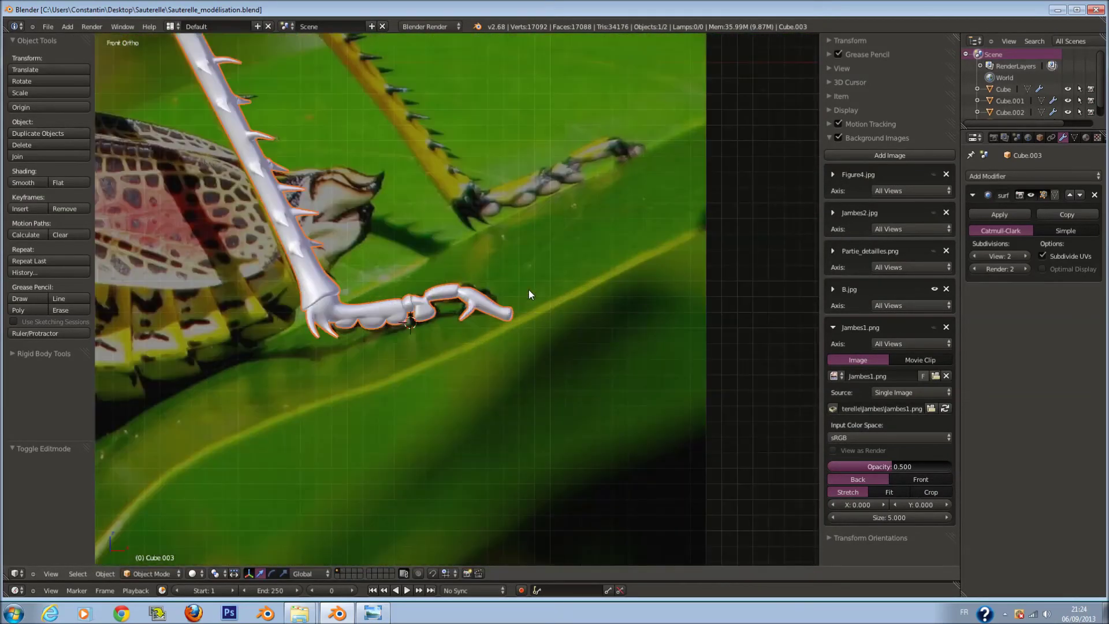
{"action": "scroll", "coordinate": [530, 293], "scroll_direction": "up", "scroll_amount": 1}
{"action": "scroll", "coordinate": [485, 217], "scroll_direction": "down", "scroll_amount": 5}
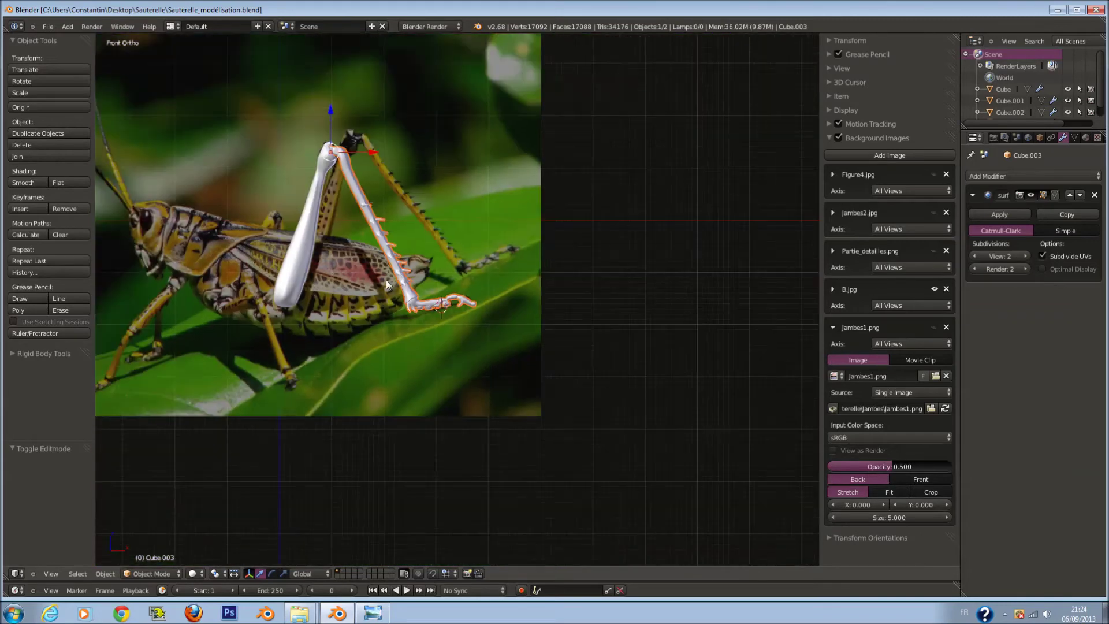
{"action": "middle_click_drag", "start_coordinate": [486, 218], "coordinate": [507, 289]}
Select the thigh together with the lower leg and join them into one object
{"action": "key", "text": "KP_1"}
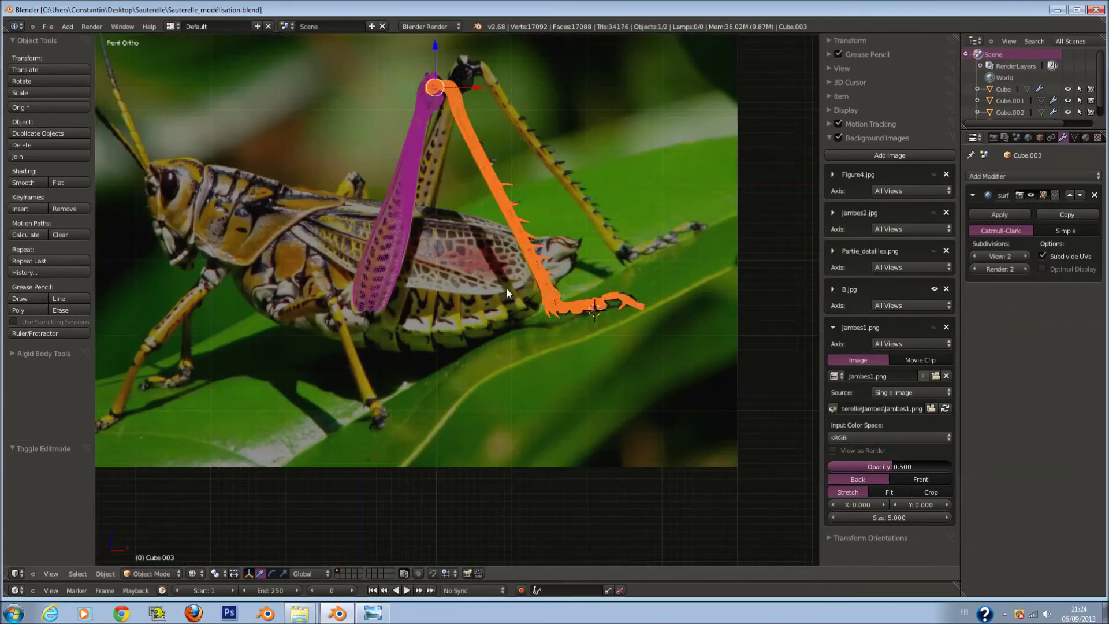
{"action": "scroll", "coordinate": [386, 252], "scroll_direction": "up", "scroll_amount": 4}
{"action": "right_click", "coordinate": [376, 254], "text": "shift"}
{"action": "key", "text": "z"}
{"action": "scroll", "coordinate": [396, 286], "scroll_direction": "down", "scroll_amount": 1}
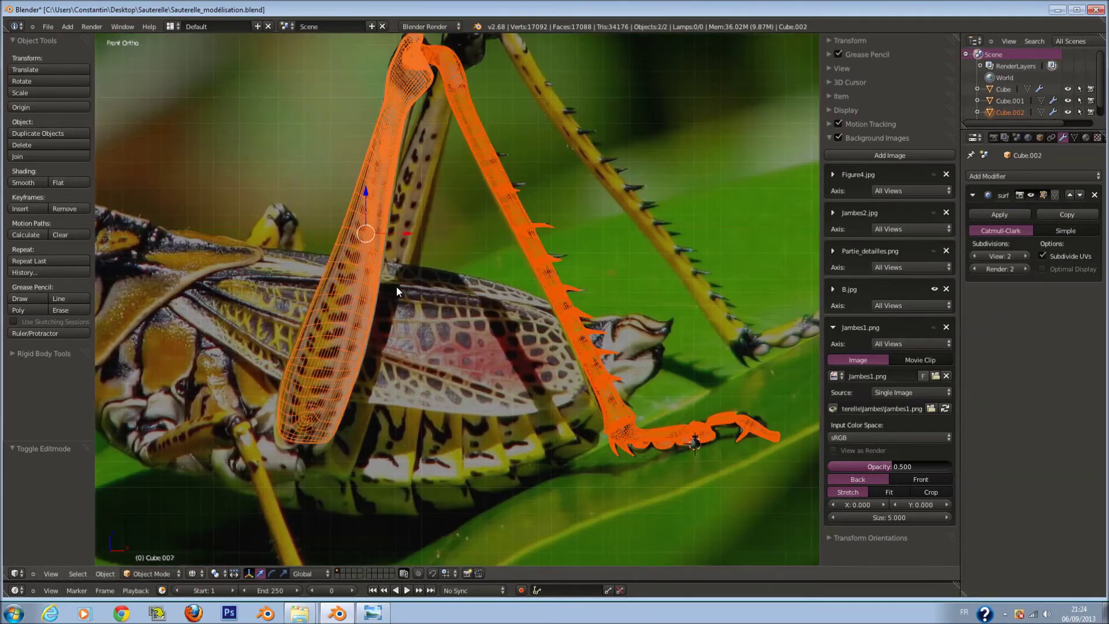
{"action": "key", "text": "ctrl+j"}
{"action": "scroll", "coordinate": [397, 286], "scroll_direction": "down", "scroll_amount": 2}
{"action": "left_click", "coordinate": [975, 256]}
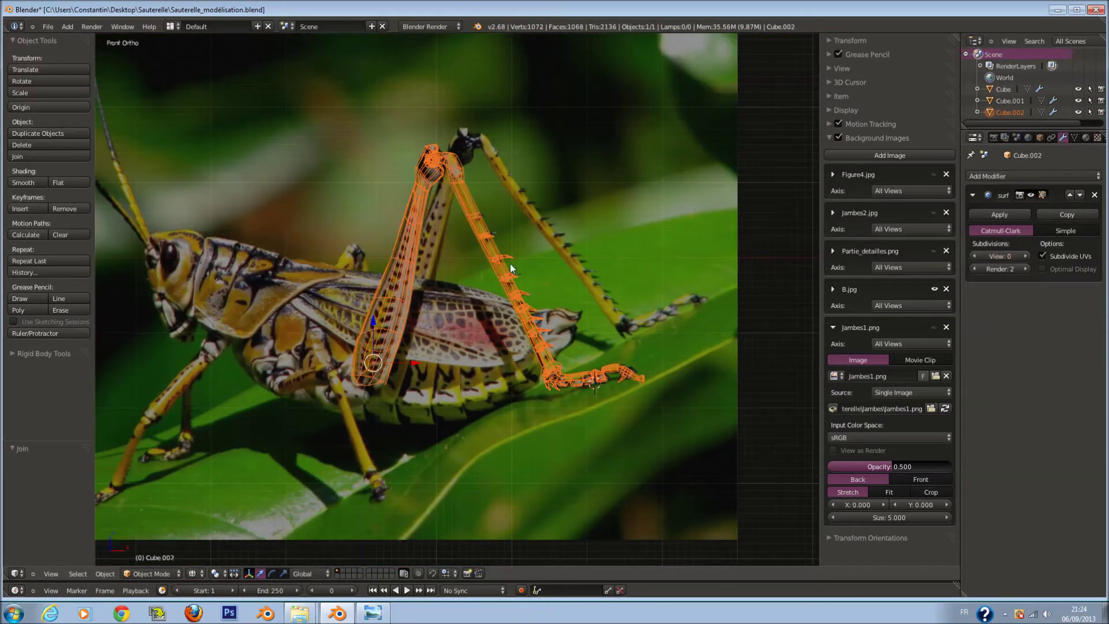
Apply Ctrl+2 subdivision to the joined leg, unhide the body parts, and save
{"action": "key", "text": "z"}
{"action": "key", "text": "ctrl+2"}
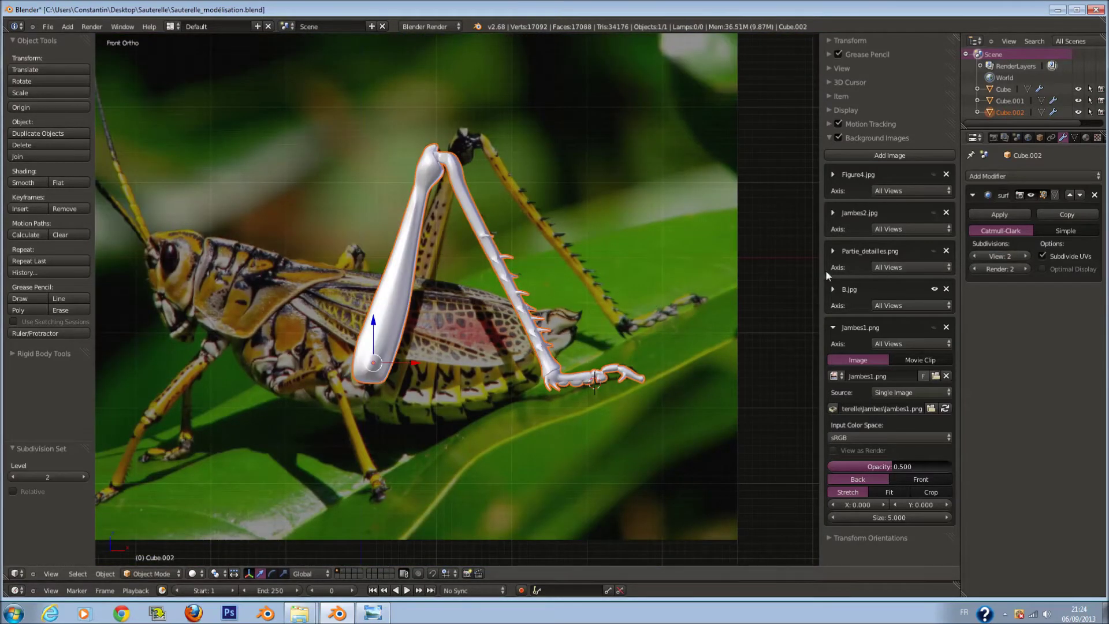
{"action": "left_click", "coordinate": [731, 263]}
{"action": "key", "text": "alt+h"}
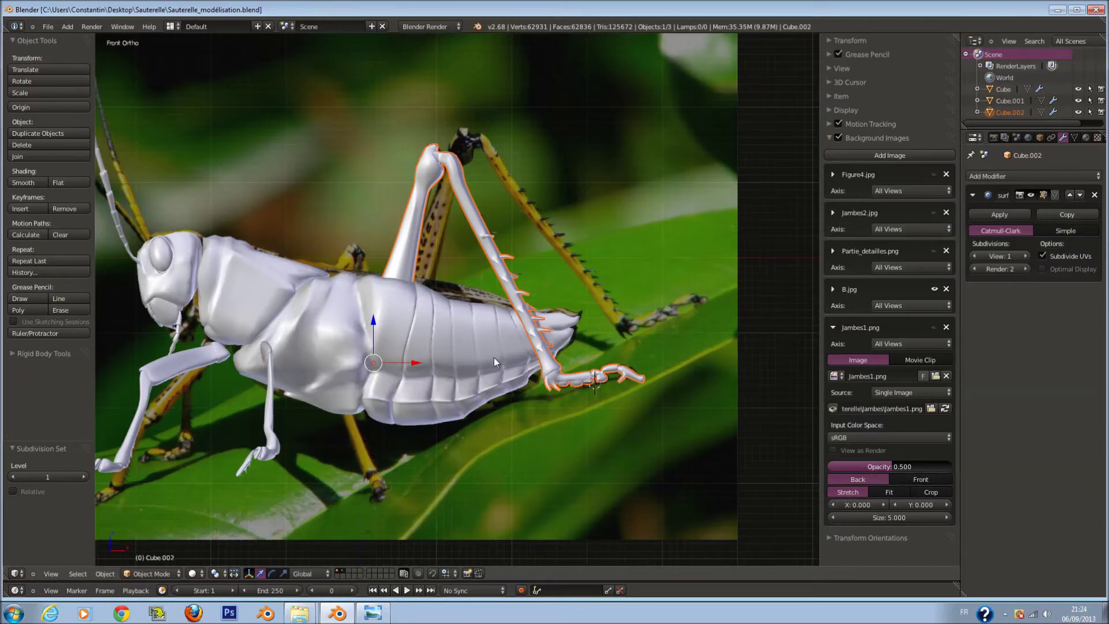
{"action": "middle_click_drag", "start_coordinate": [494, 358], "coordinate": [511, 372]}
{"action": "key", "text": "ctrl+s"}
{"action": "left_click", "coordinate": [511, 373]}
Switch to top view and open the Add Modifier list for the leg
{"action": "key", "text": "KP_7"}
{"action": "scroll", "coordinate": [536, 291], "scroll_direction": "up", "scroll_amount": 2}
{"action": "scroll", "coordinate": [535, 291], "scroll_direction": "up", "scroll_amount": 2}
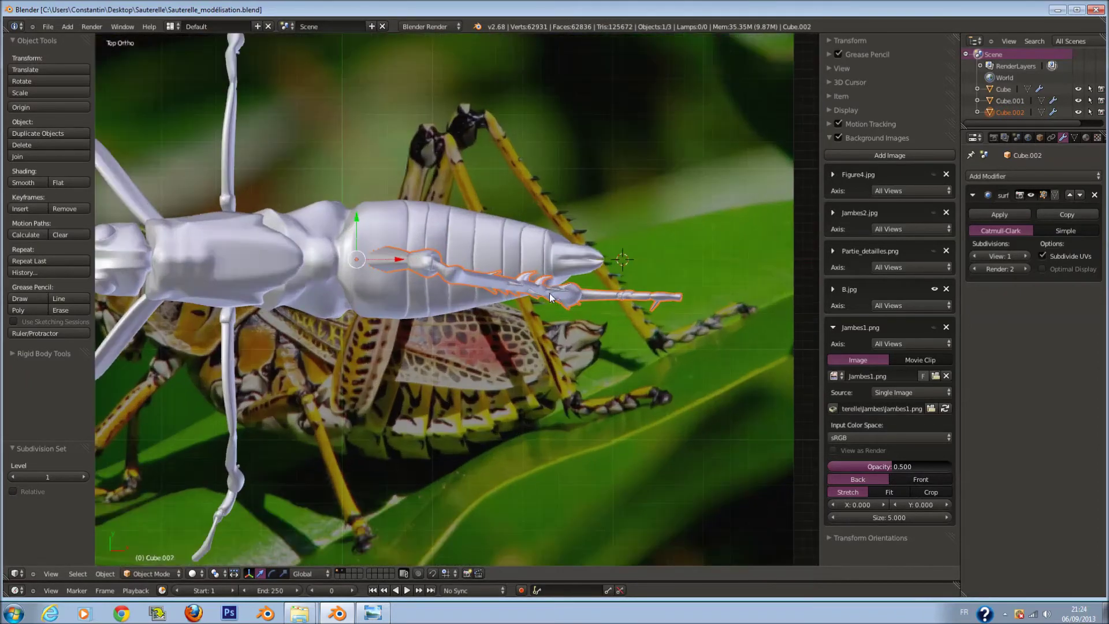
{"action": "left_click", "coordinate": [1014, 175]}
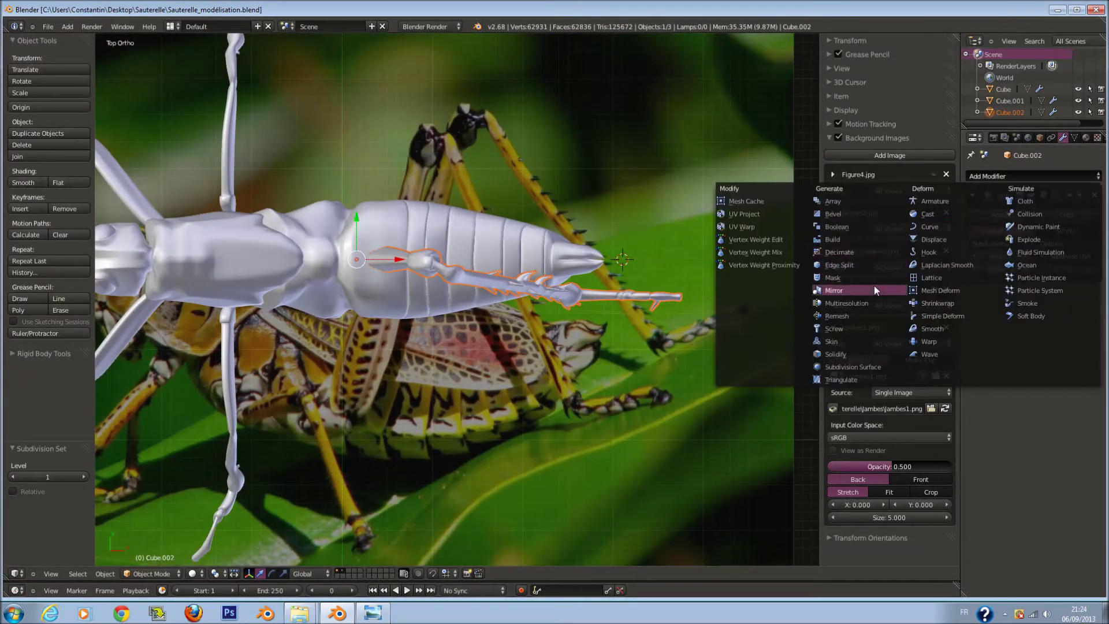
Add a Mirror modifier to the hind leg, mirroring it across the Y axis
{"action": "left_click", "coordinate": [875, 290]}
{"action": "key", "text": "Tab"}
{"action": "left_click", "coordinate": [975, 357]}
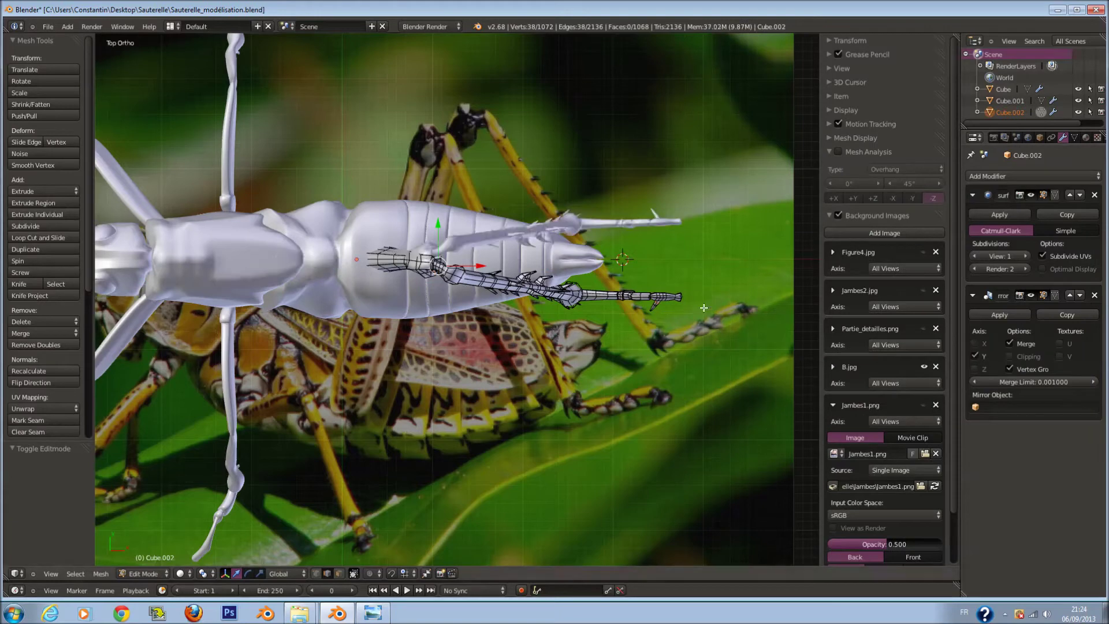
{"action": "middle_click_drag", "start_coordinate": [454, 313], "coordinate": [450, 255]}
Move the whole leg mesh along the Y axis
{"action": "key", "text": "a"}
{"action": "key", "text": "g"}
{"action": "key", "text": "y"}
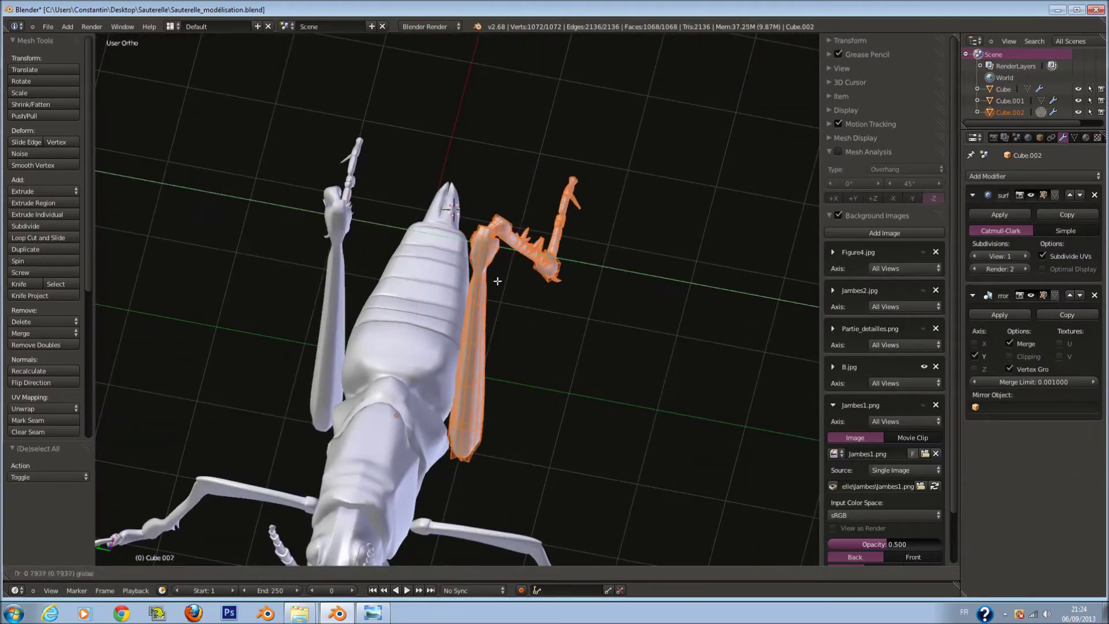
{"action": "left_click", "coordinate": [495, 279]}
{"action": "key", "text": "KP_7"}
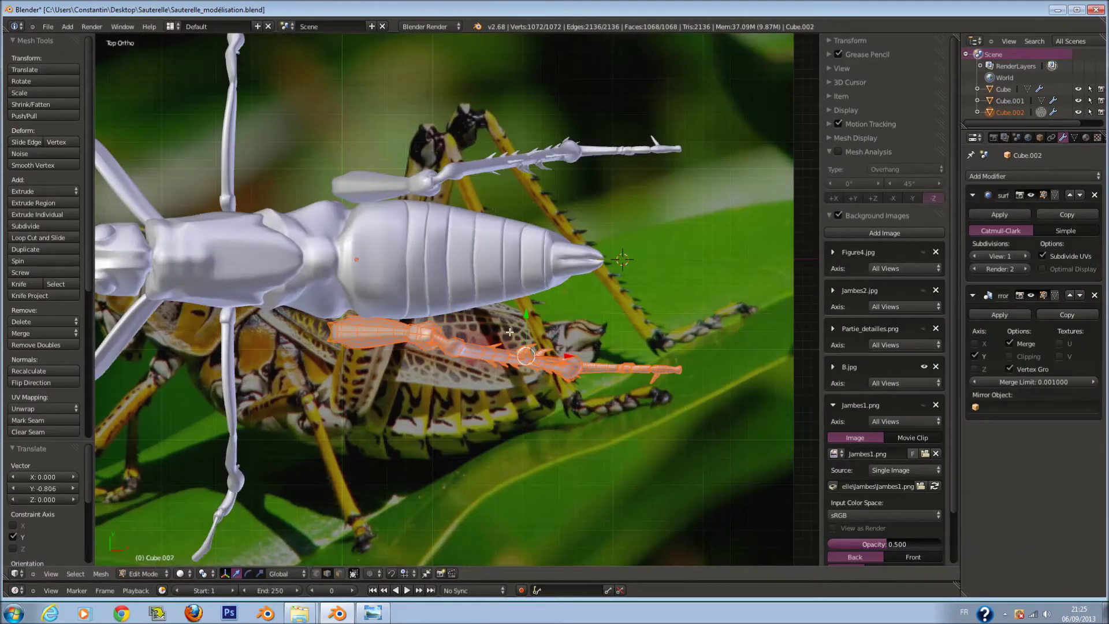
Rotate the leg slightly around Z and shift it to line up with the photo
{"action": "key", "text": "r"}
{"action": "key", "text": "z"}
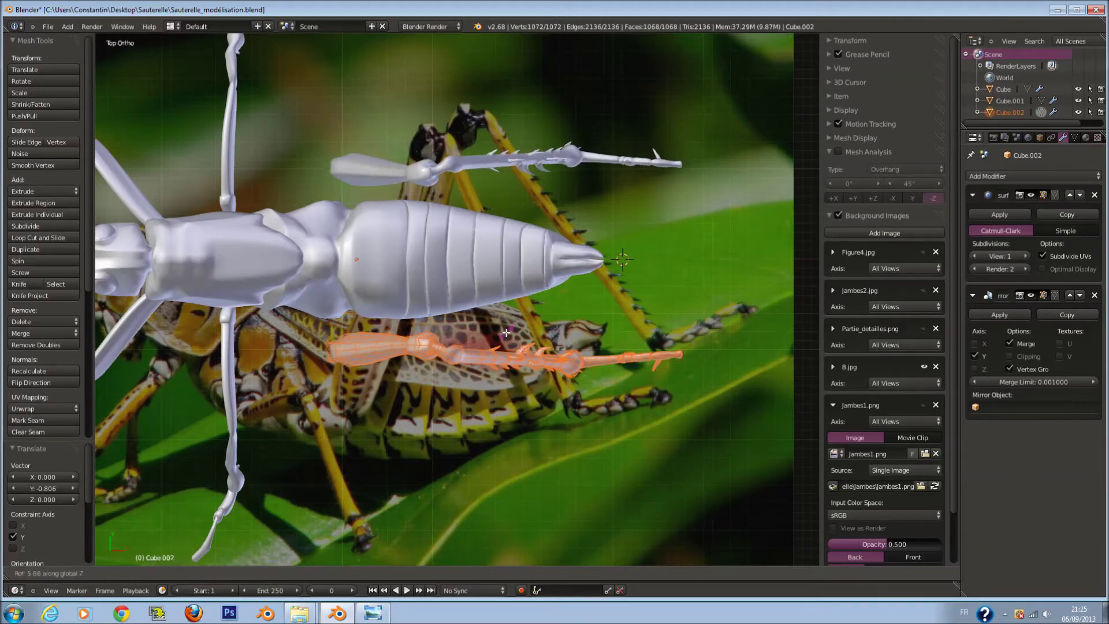
{"action": "left_click", "coordinate": [630, 330]}
{"action": "key", "text": "g"}
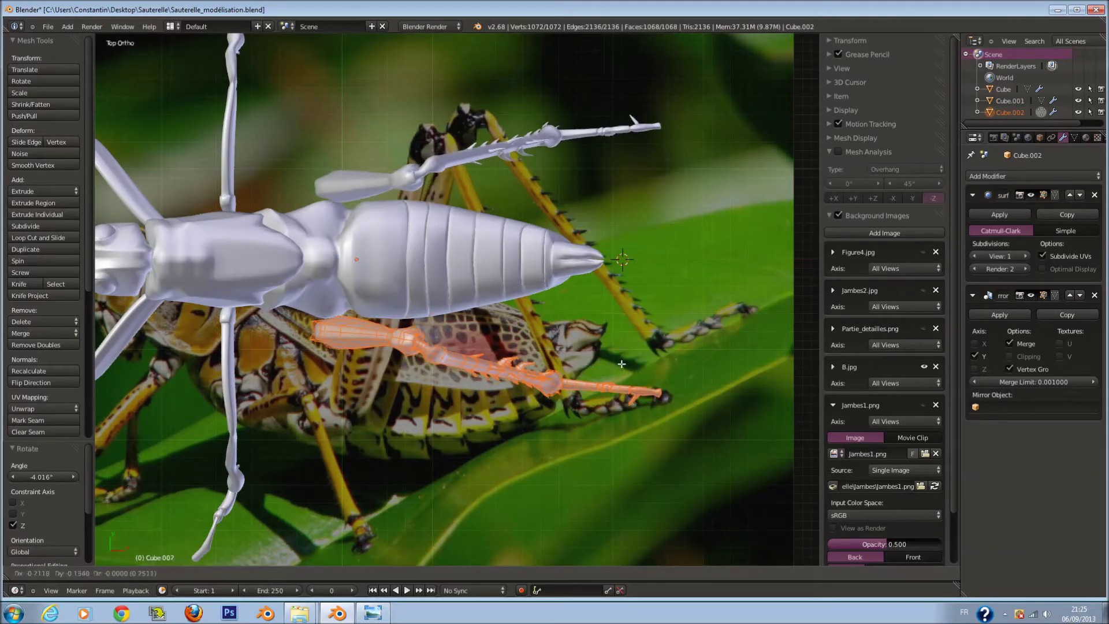
{"action": "left_click", "coordinate": [621, 365]}
{"action": "middle_click_drag", "start_coordinate": [621, 366], "coordinate": [608, 352]}
{"action": "key", "text": "KP_1"}
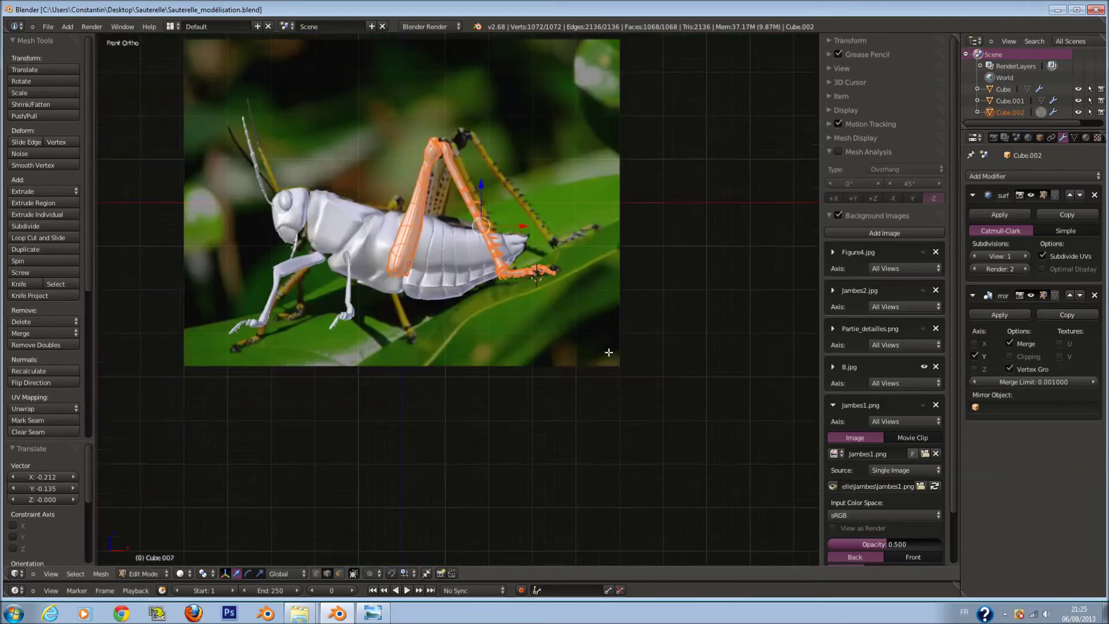
{"action": "scroll", "coordinate": [564, 335], "scroll_direction": "up", "scroll_amount": 5}
{"action": "scroll", "coordinate": [564, 336], "scroll_direction": "down", "scroll_amount": 1}
In Object Mode, try moving the whole model, cancel, and select the smaller-legs object
{"action": "key", "text": "Tab"}
{"action": "key", "text": "a"}
{"action": "key", "text": "g"}
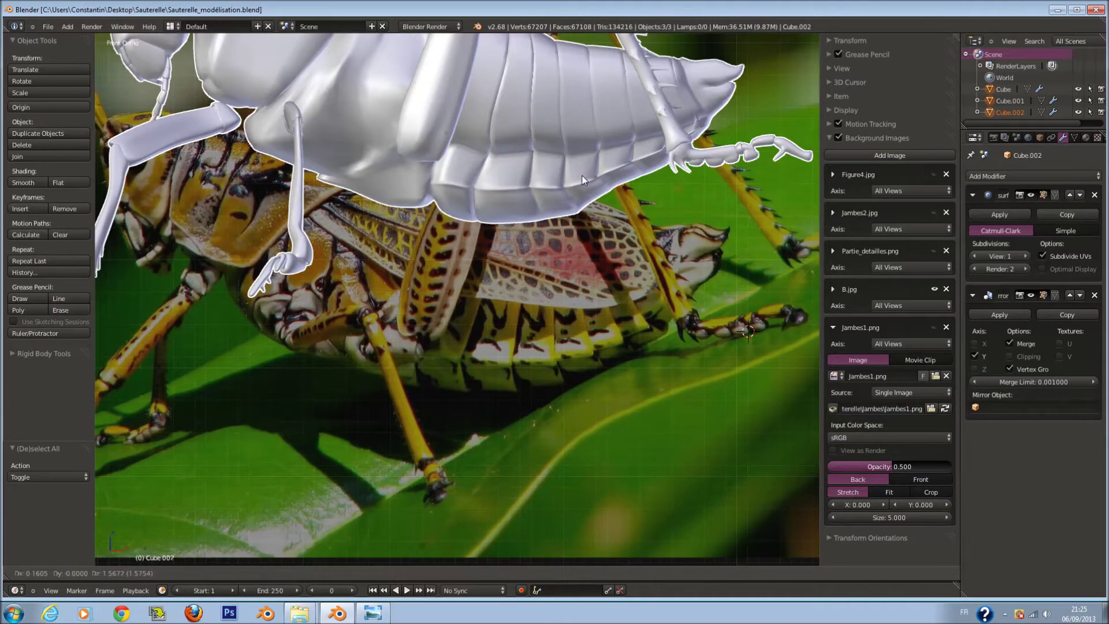
{"action": "right_click", "coordinate": [581, 175]}
{"action": "right_click", "coordinate": [417, 327]}
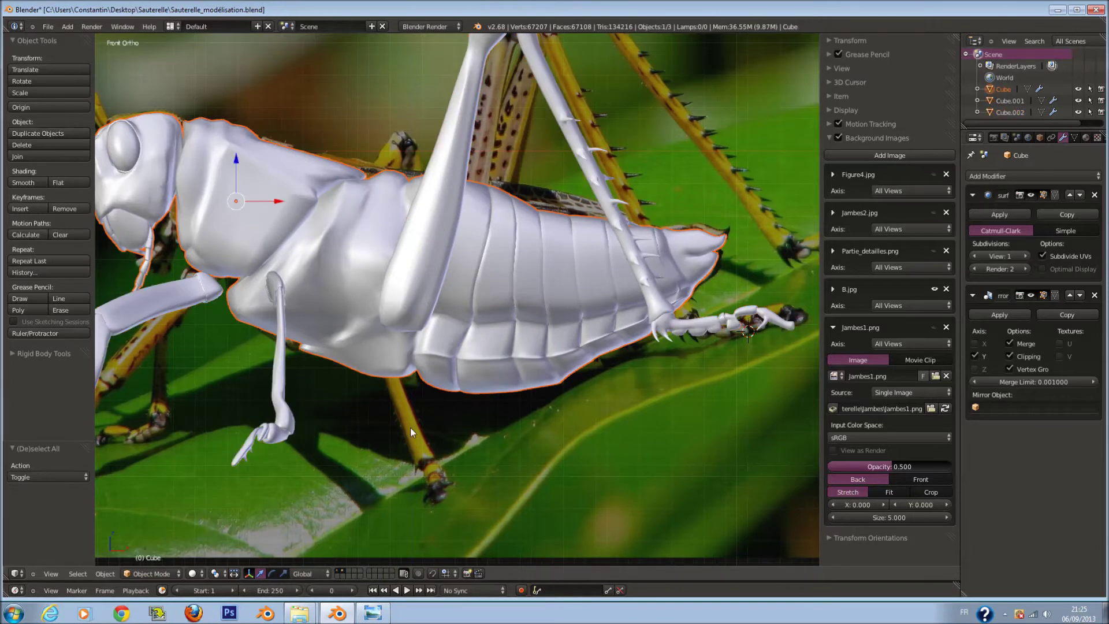
{"action": "key", "text": "a"}
{"action": "key", "text": "a"}
{"action": "key", "text": "g"}
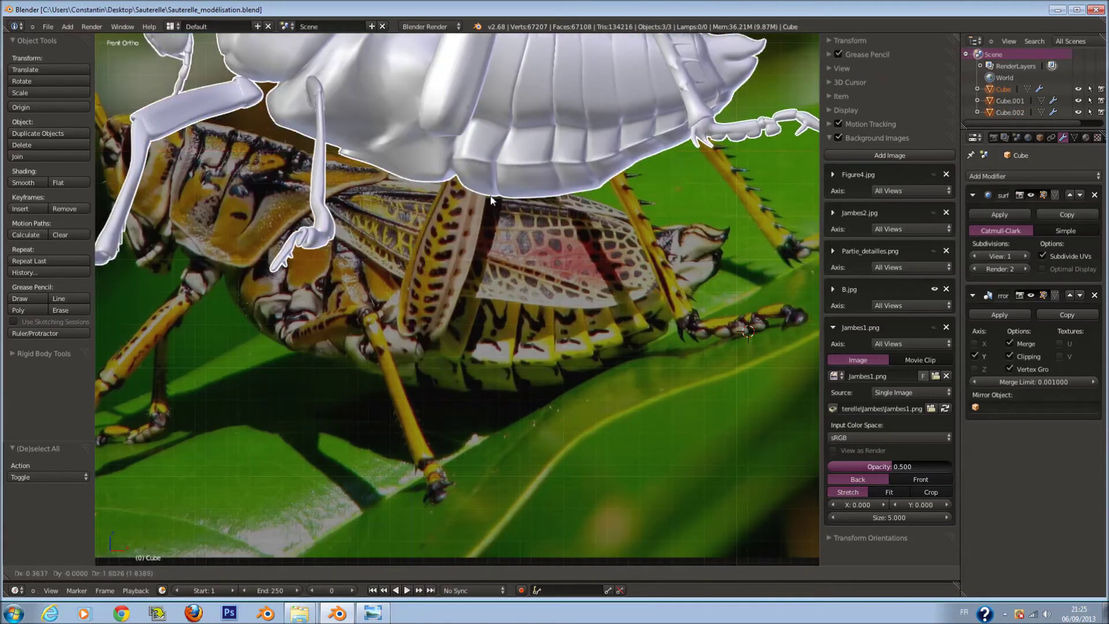
{"action": "right_click", "coordinate": [414, 140]}
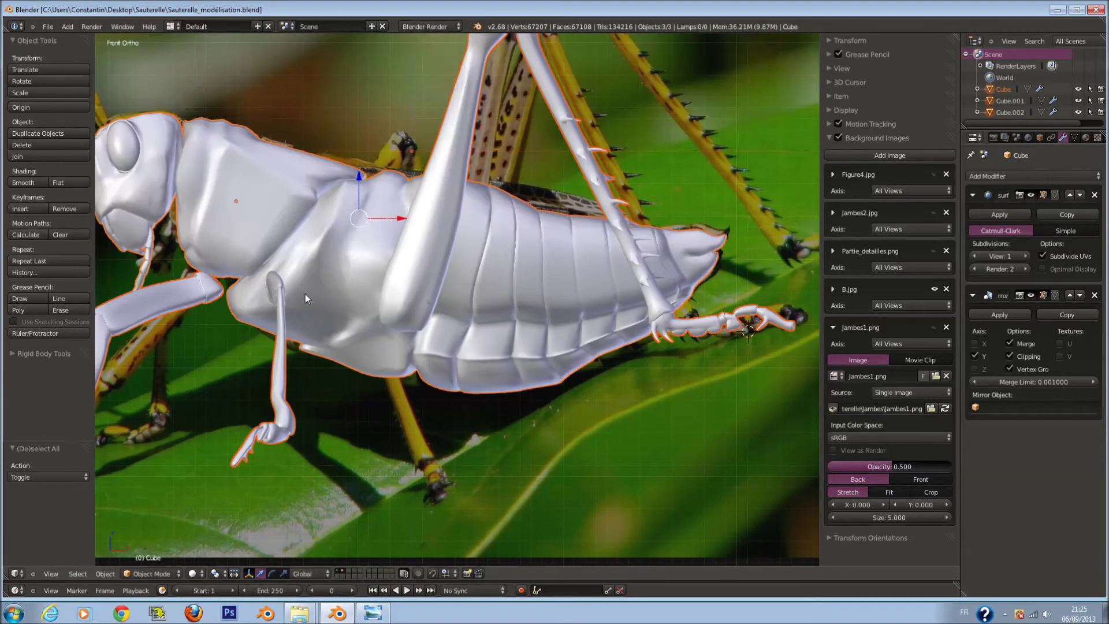
{"action": "key", "text": "g"}
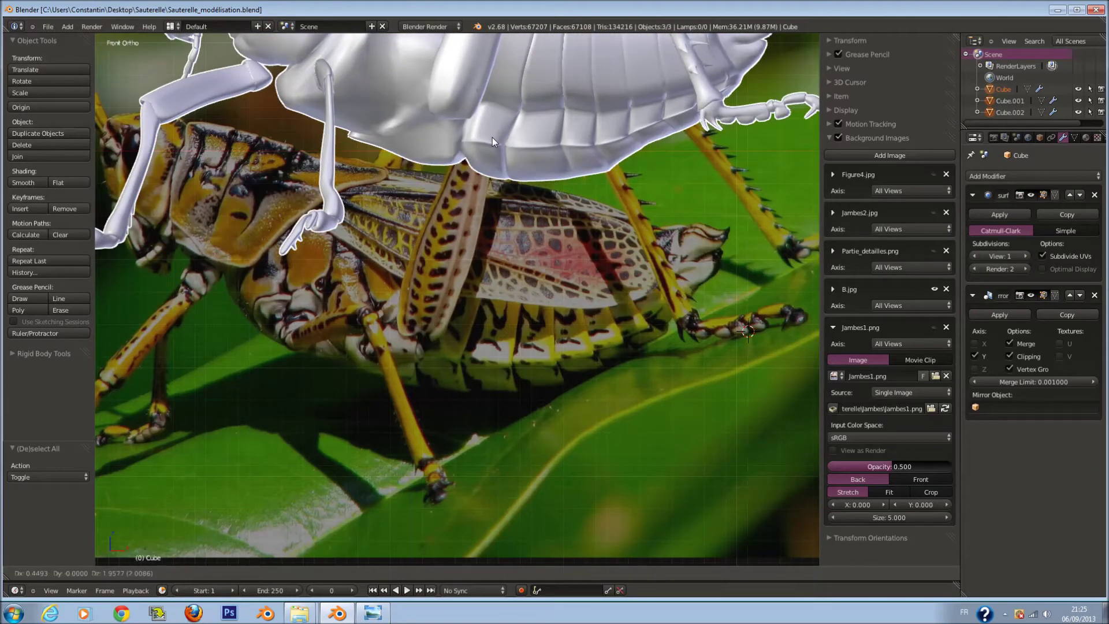
{"action": "right_click", "coordinate": [493, 137]}
{"action": "right_click", "coordinate": [291, 365]}
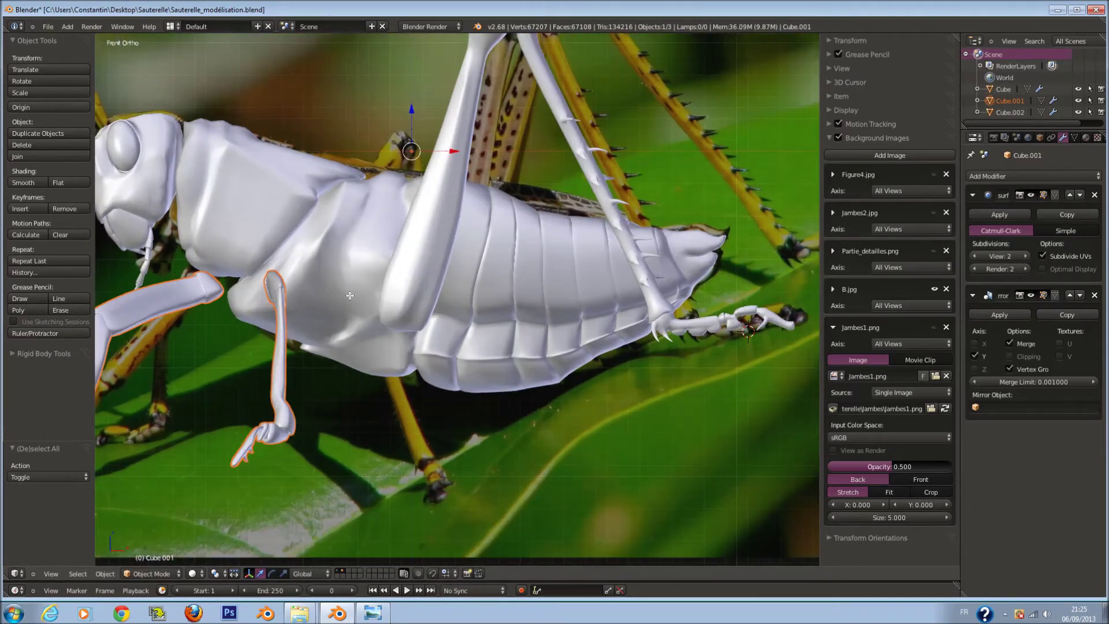
In wireframe, select the front leg segment nearest the body with connected proportional editing on
{"action": "key", "text": "Tab"}
{"action": "middle_click_drag", "start_coordinate": [371, 370], "coordinate": [427, 306]}
{"action": "key", "text": "z"}
{"action": "key", "text": "a"}
{"action": "key", "text": "a"}
{"action": "left_click", "coordinate": [387, 309]}
{"action": "key", "text": "Escape"}
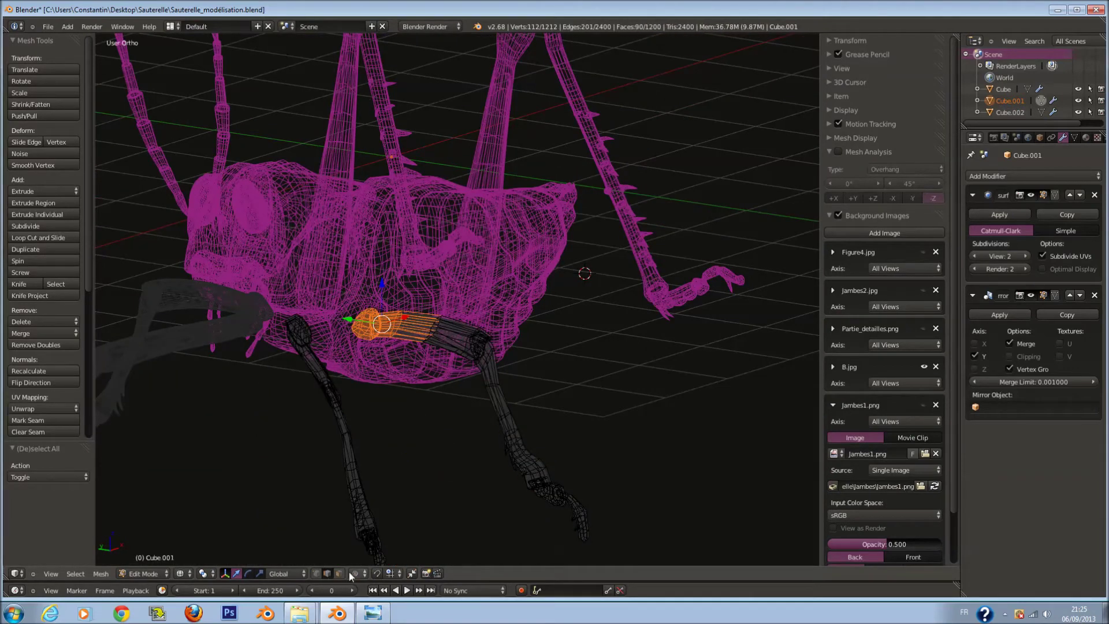
{"action": "left_click", "coordinate": [371, 525]}
{"action": "scroll", "coordinate": [416, 346], "scroll_direction": "up", "scroll_amount": 2}
{"action": "key", "text": "c"}
{"action": "left_click", "coordinate": [415, 348]}
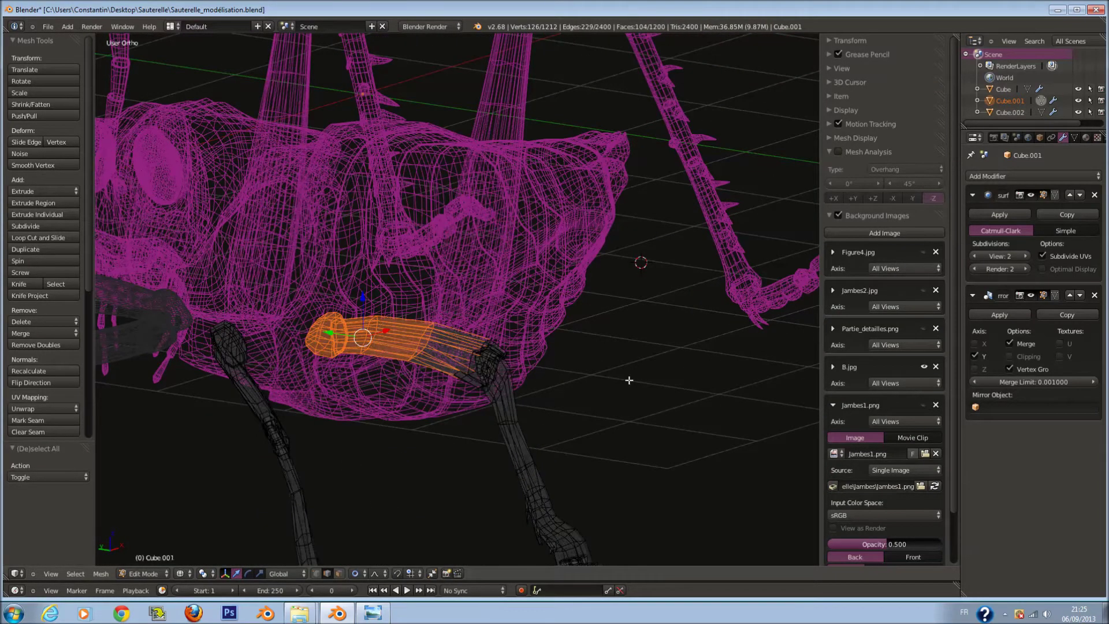
Rotate and lower that leg segment into its new placement
{"action": "key", "text": "r"}
{"action": "left_click", "coordinate": [546, 324]}
{"action": "key", "text": "g"}
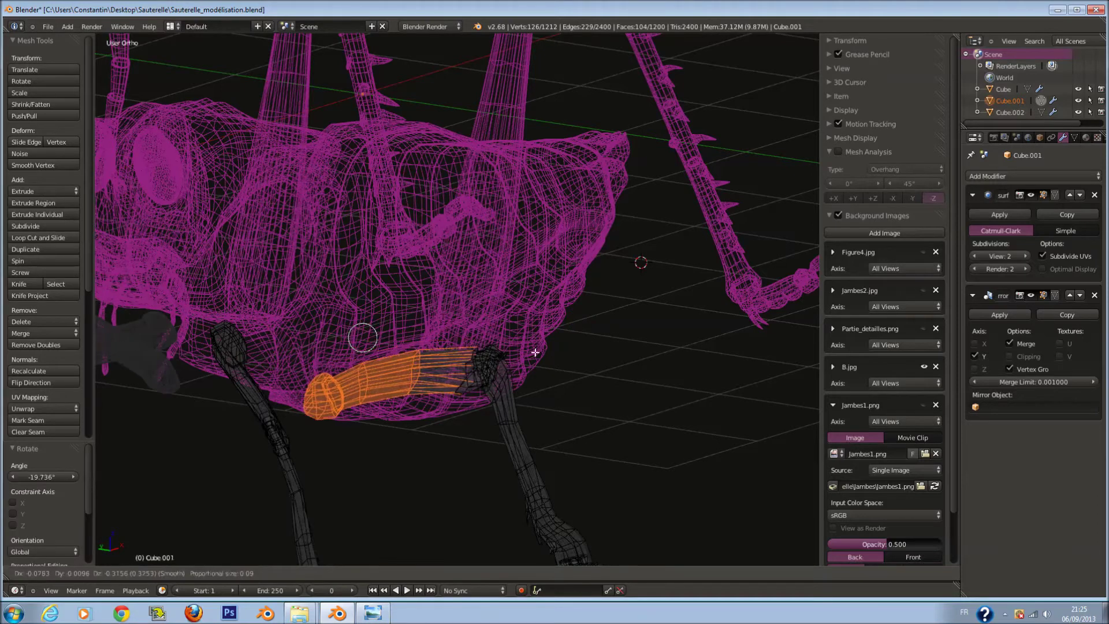
{"action": "left_click", "coordinate": [546, 332]}
{"action": "key", "text": "r"}
{"action": "left_click", "coordinate": [540, 327]}
{"action": "key", "text": "g"}
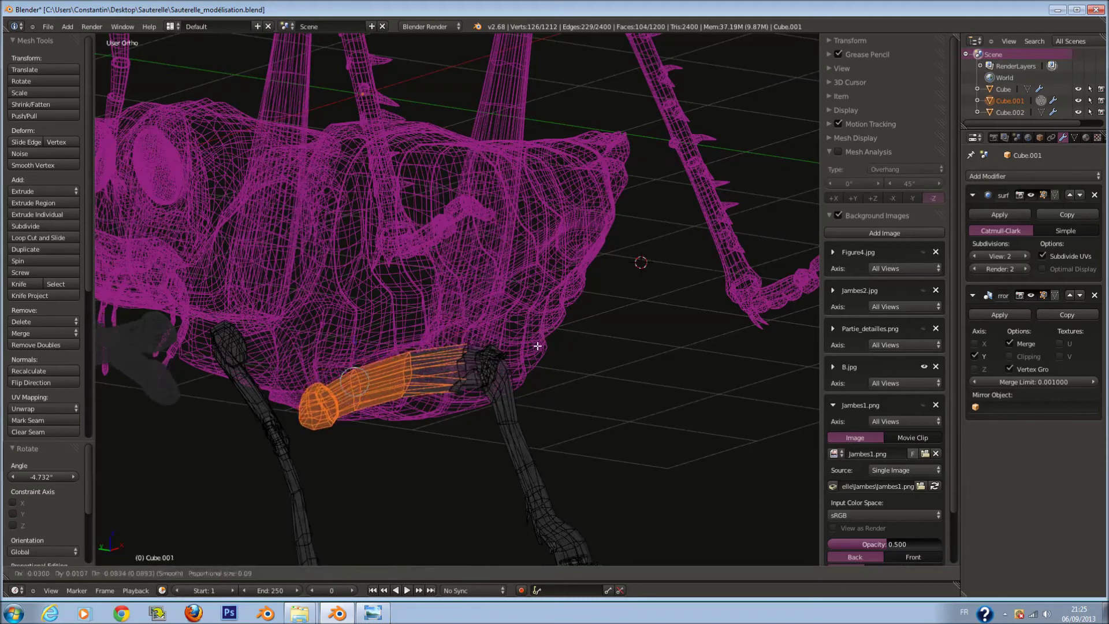
{"action": "left_click", "coordinate": [601, 340]}
Select the leg joint vertices and rotate the joint around the Z axis
{"action": "key", "text": "z"}
{"action": "key", "text": "z"}
{"action": "key", "text": "a"}
{"action": "key", "text": "c"}
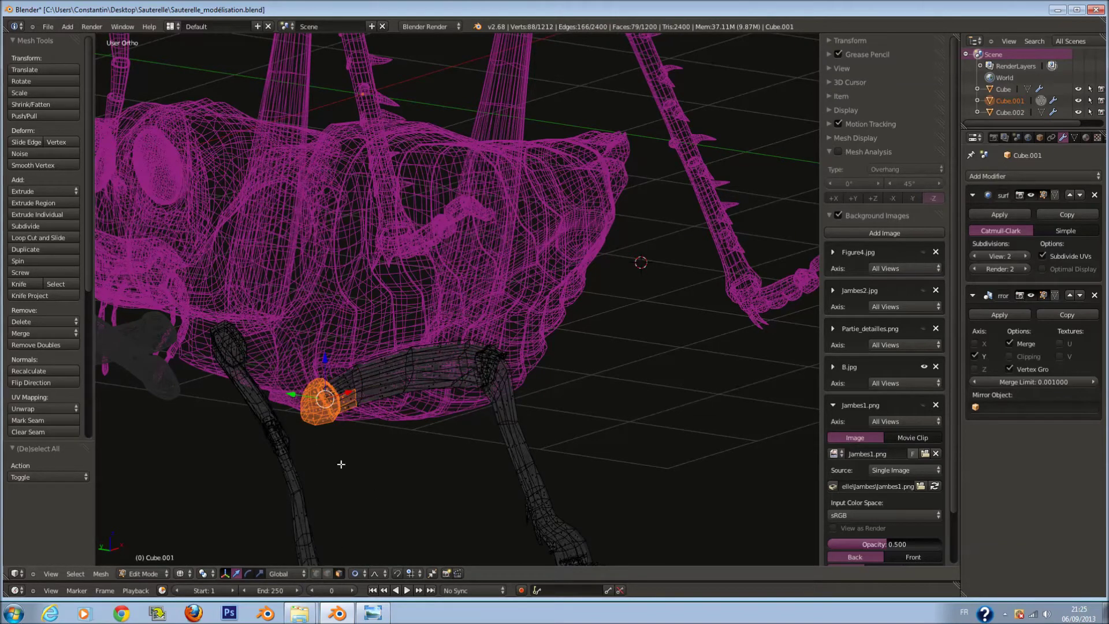
{"action": "key", "text": "z"}
{"action": "middle_click_drag", "start_coordinate": [434, 416], "coordinate": [446, 409]}
{"action": "key", "text": "r"}
{"action": "key", "text": "z"}
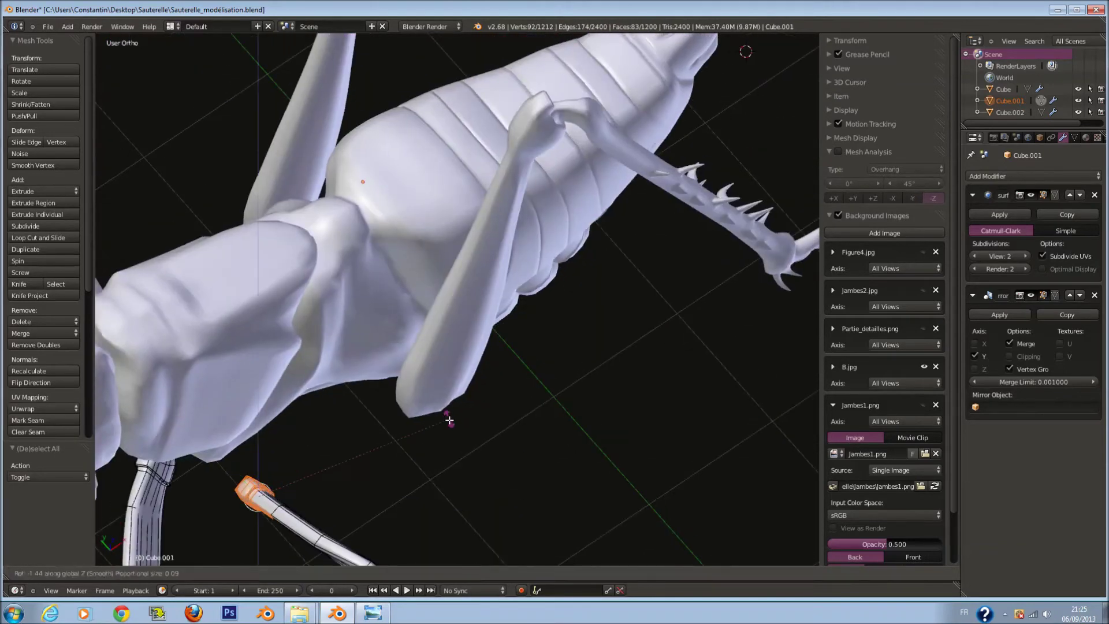
{"action": "left_click", "coordinate": [453, 469]}
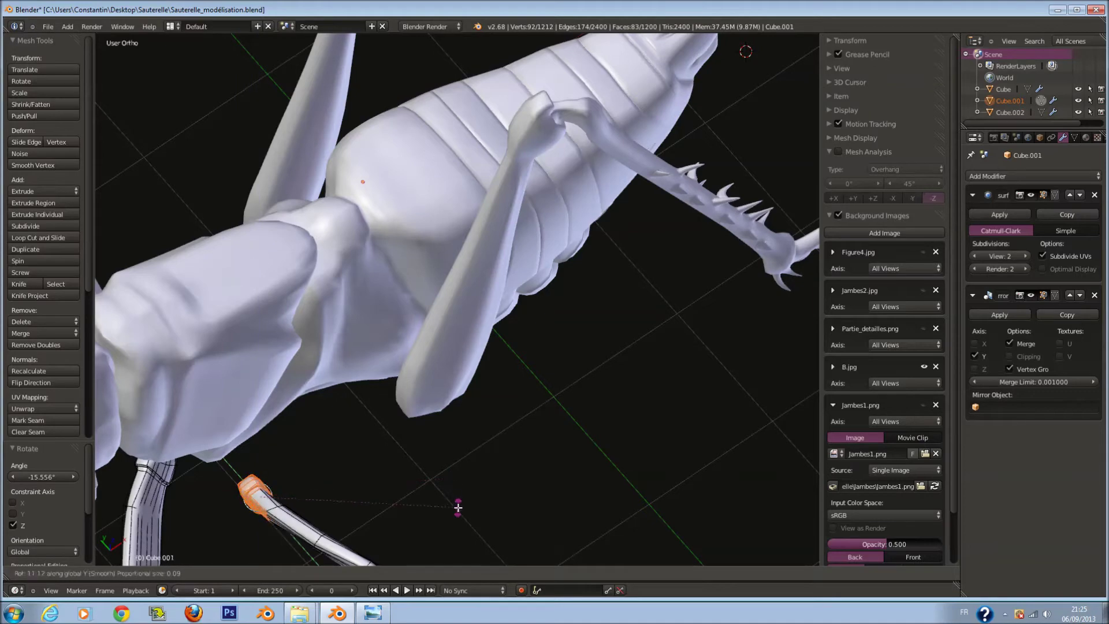
Select the whole middle leg in top wireframe view and save the file
{"action": "key", "text": "KP_7"}
{"action": "key", "text": "a"}
{"action": "scroll", "coordinate": [377, 269], "scroll_direction": "down", "scroll_amount": 2}
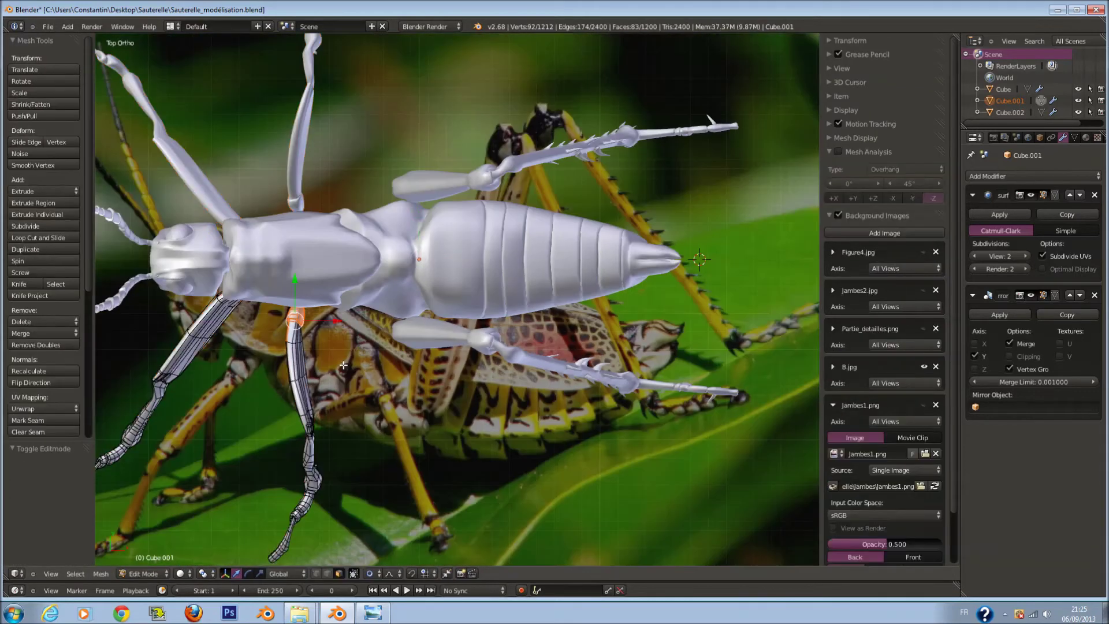
{"action": "scroll", "coordinate": [387, 344], "scroll_direction": "down", "scroll_amount": 1}
{"action": "key", "text": "z"}
{"action": "key", "text": "l"}
{"action": "key", "text": "a"}
{"action": "key", "text": "c"}
{"action": "left_click_drag", "start_coordinate": [373, 335], "coordinate": [359, 506]}
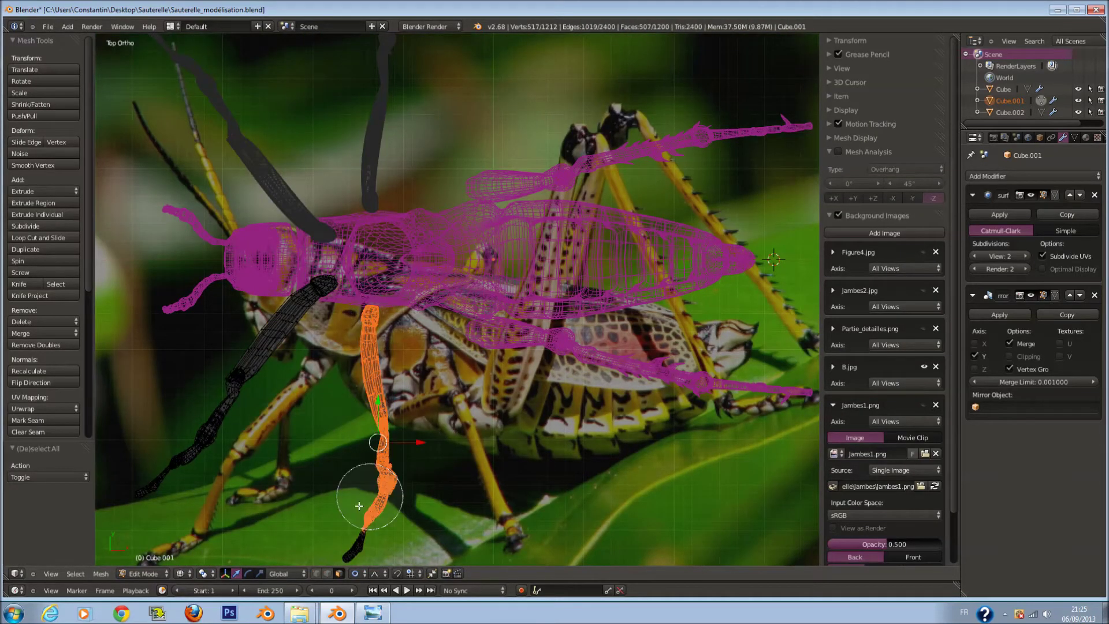
{"action": "key", "text": "ctrl+s"}
Enlarge the middle leg slightly and reposition it rightward and along Y
{"action": "key", "text": "KP_1"}
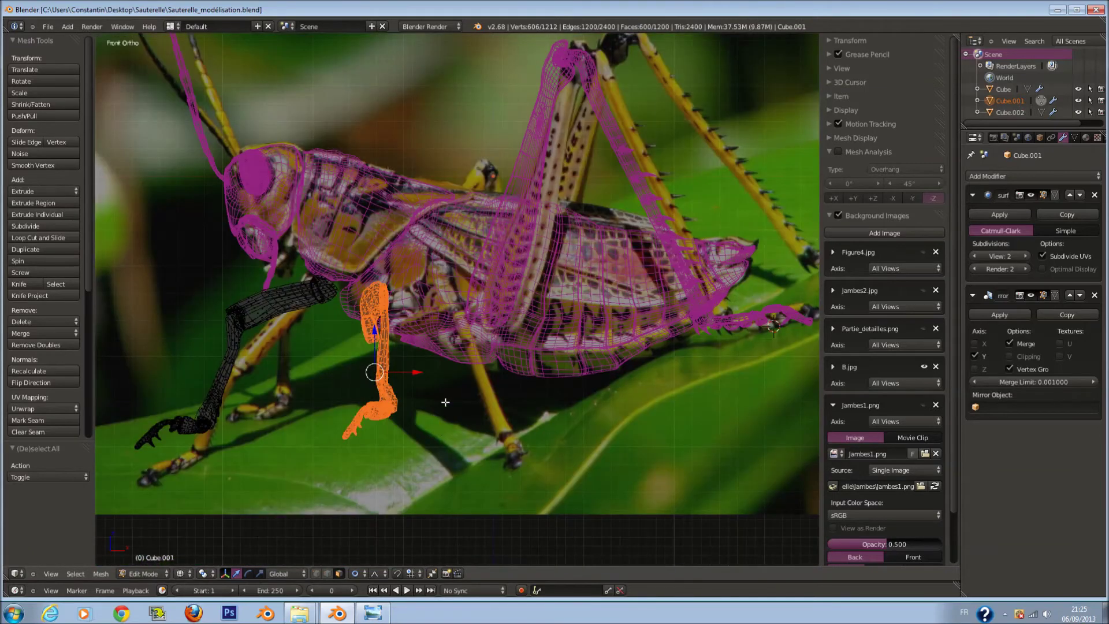
{"action": "key", "text": "s"}
{"action": "left_click", "coordinate": [461, 415]}
{"action": "key", "text": "g"}
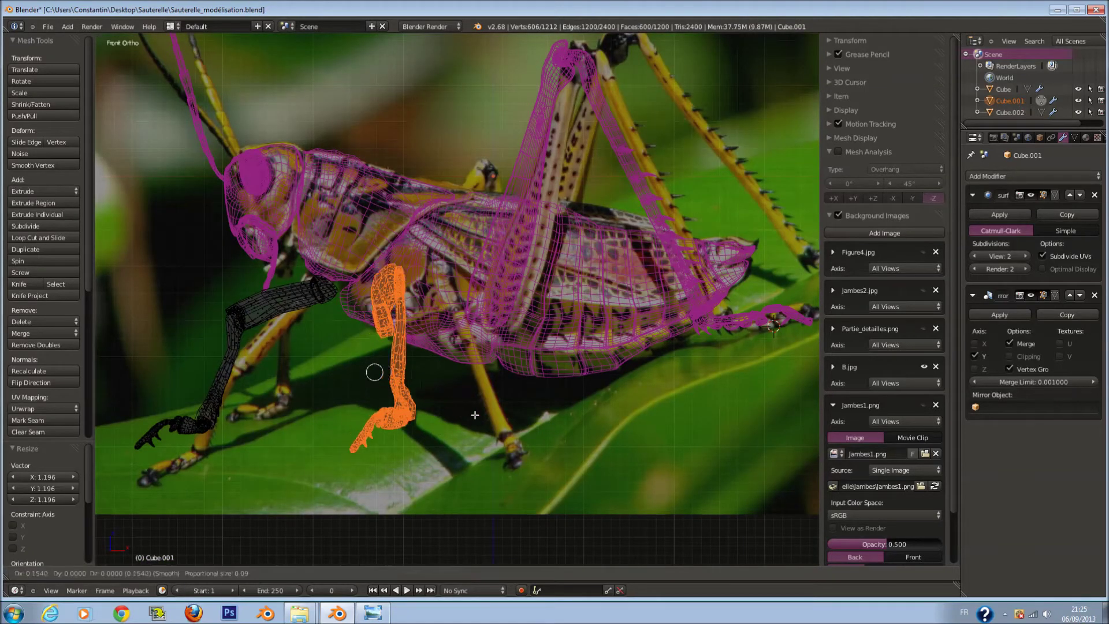
{"action": "left_click", "coordinate": [484, 417]}
{"action": "key", "text": "KP_3"}
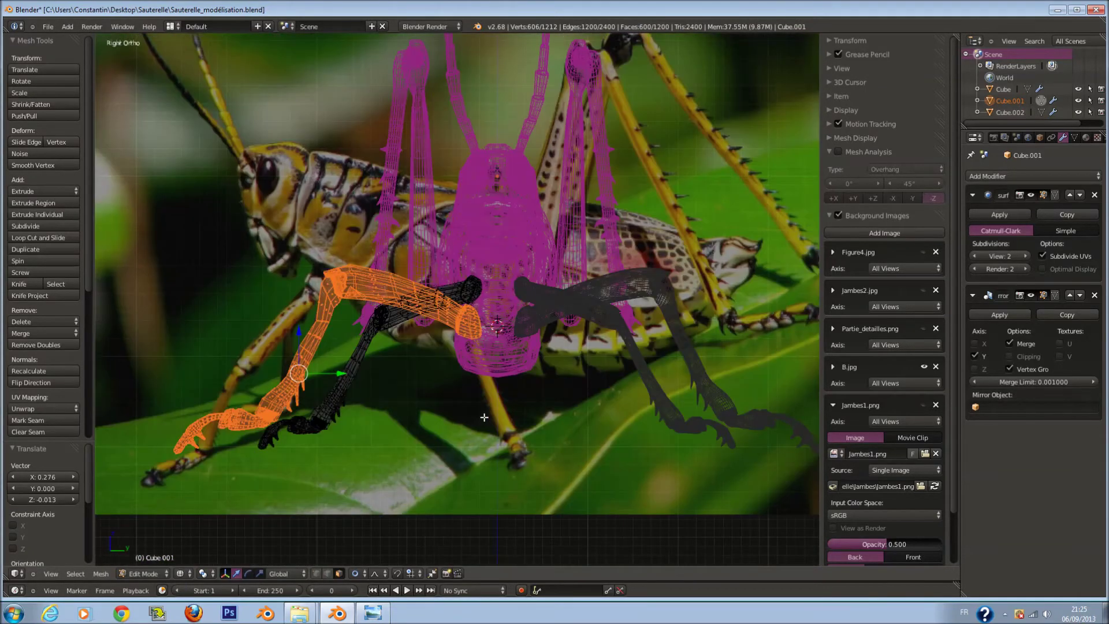
{"action": "key", "text": "g"}
{"action": "left_click", "coordinate": [358, 395]}
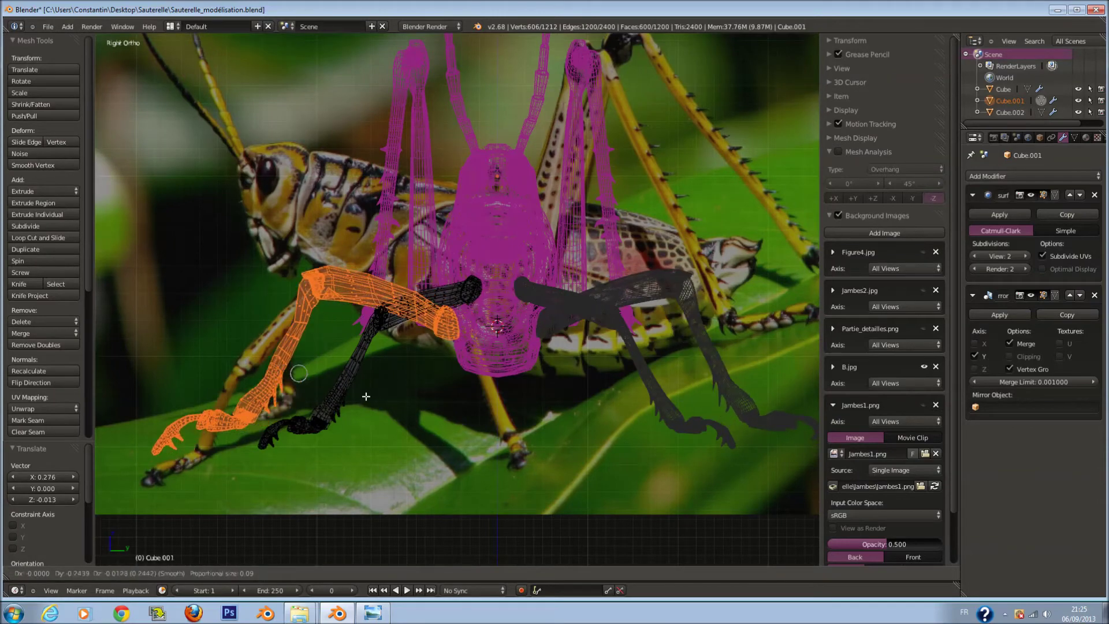
Show the model as front-view wireframe over the photo and select the hind leg object
{"action": "key", "text": "z"}
{"action": "mouse_move", "coordinate": [358, 395]}
{"action": "middle_mouse_down"}
{"action": "mouse_move", "coordinate": [498, 361]}
{"action": "mouse_move", "coordinate": [464, 389]}
{"action": "mouse_move", "coordinate": [476, 345]}
{"action": "middle_mouse_up"}
{"action": "key", "text": "Tab"}
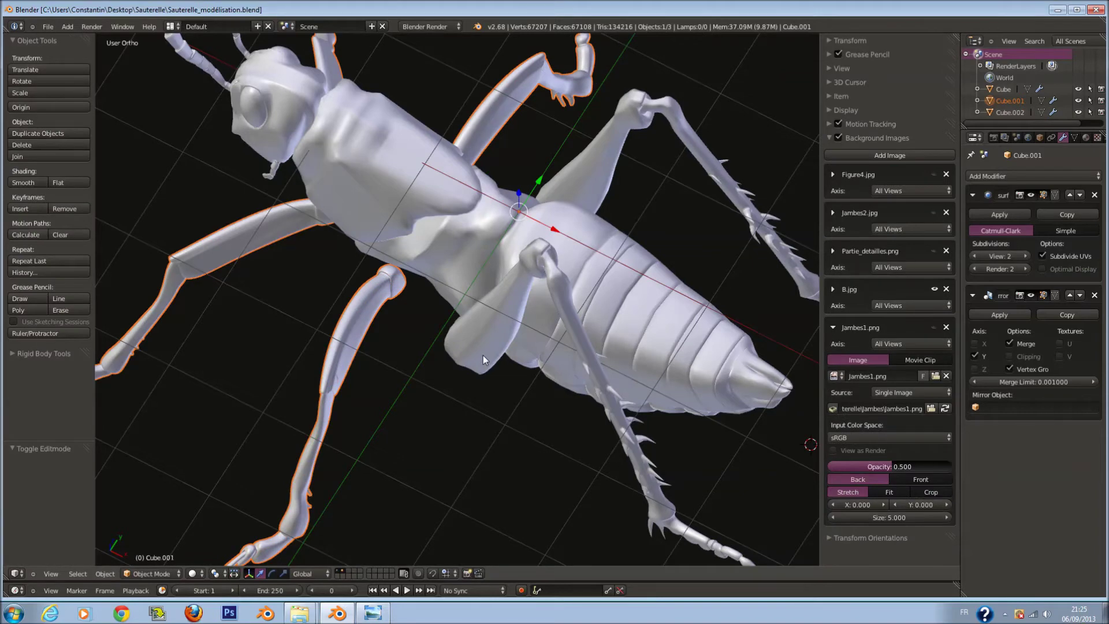
{"action": "key", "text": "KP_7"}
{"action": "key", "text": "KP_1"}
{"action": "mouse_move", "coordinate": [304, 309]}
{"action": "middle_mouse_down"}
{"action": "mouse_move", "coordinate": [465, 365]}
{"action": "mouse_move", "coordinate": [616, 339]}
{"action": "mouse_move", "coordinate": [489, 332]}
{"action": "middle_mouse_up"}
{"action": "key", "text": "a"}
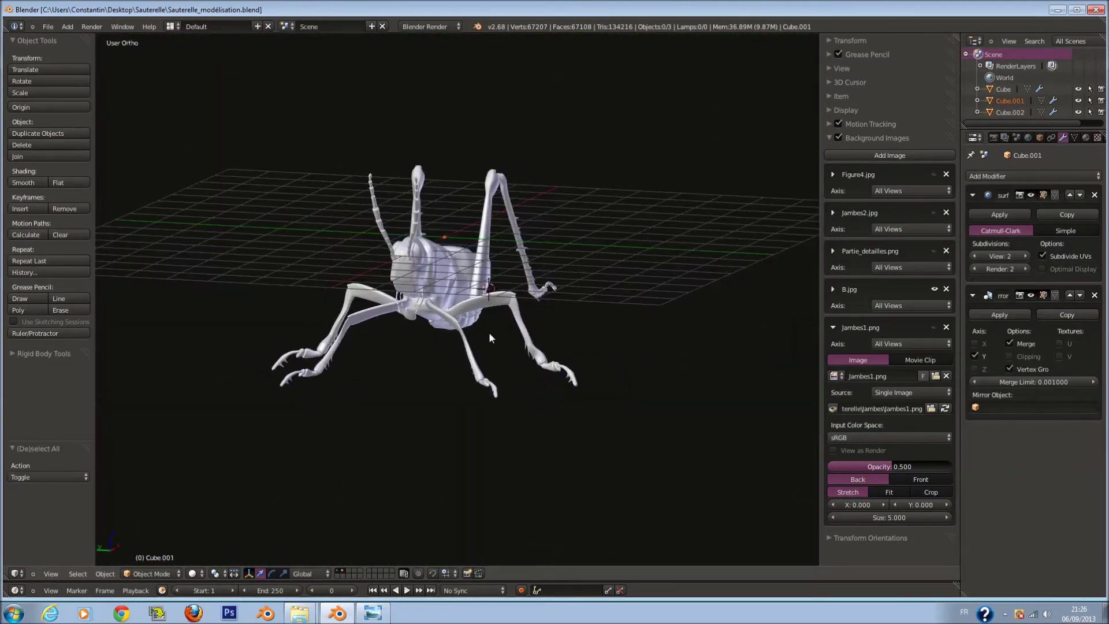
{"action": "key", "text": "KP_1"}
{"action": "key", "text": "z"}
{"action": "scroll", "coordinate": [557, 293], "scroll_direction": "up", "scroll_amount": 3}
{"action": "right_click", "coordinate": [570, 326]}
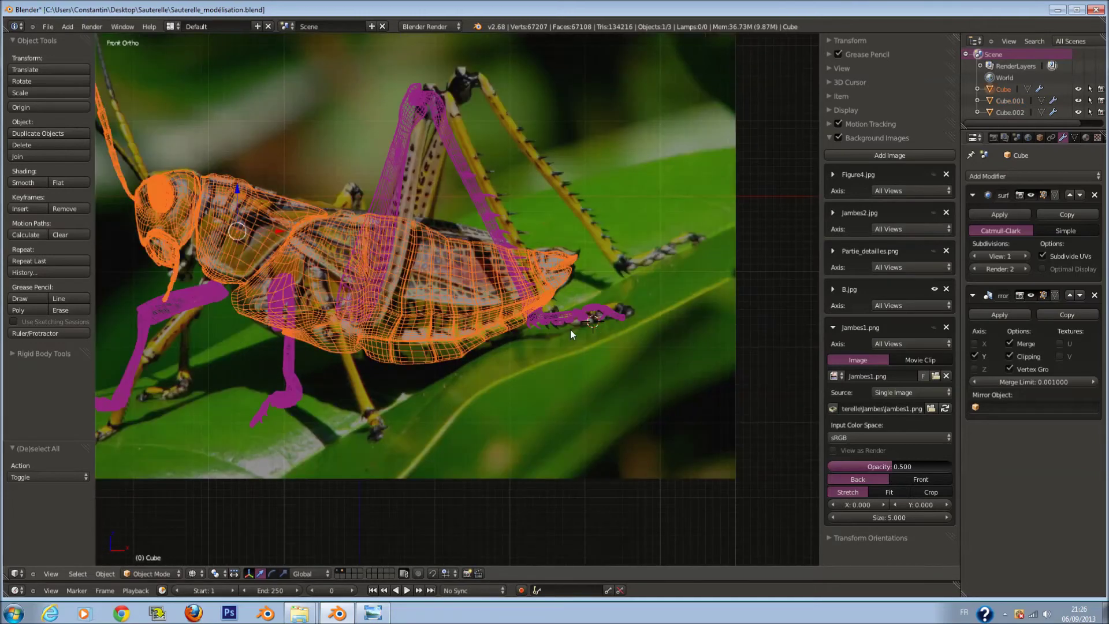
Move the hind leg's knee-to-foot vertices to a new position
{"action": "key", "text": "Tab"}
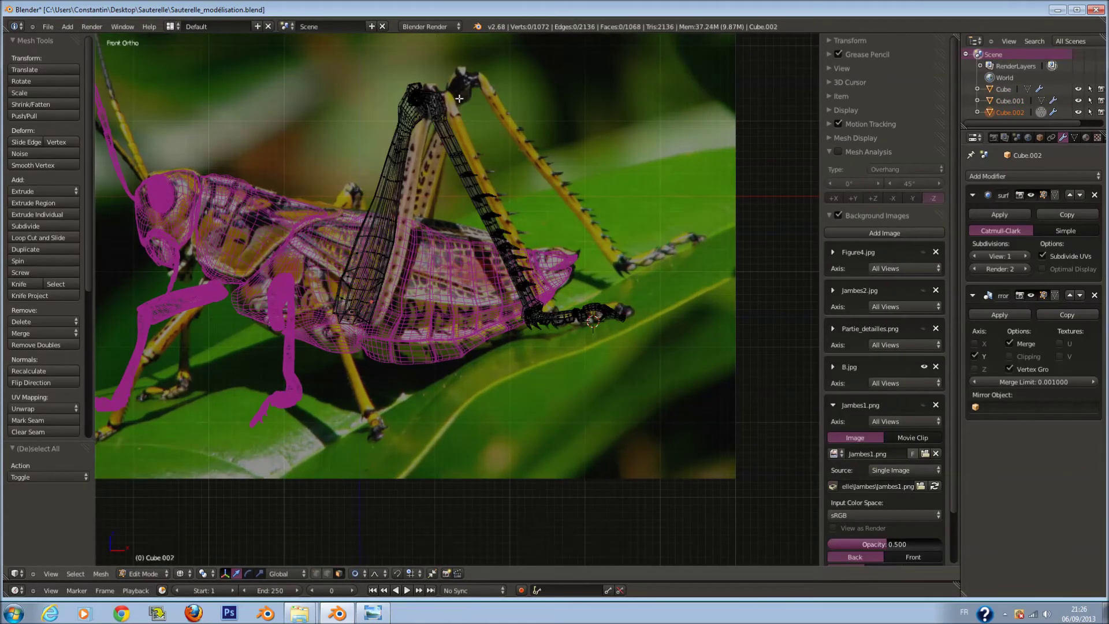
{"action": "mouse_move", "coordinate": [430, 76]}
{"action": "left_mouse_down"}
{"action": "mouse_move", "coordinate": [509, 243]}
{"action": "mouse_move", "coordinate": [608, 317]}
{"action": "left_mouse_up"}
{"action": "key", "text": "g"}
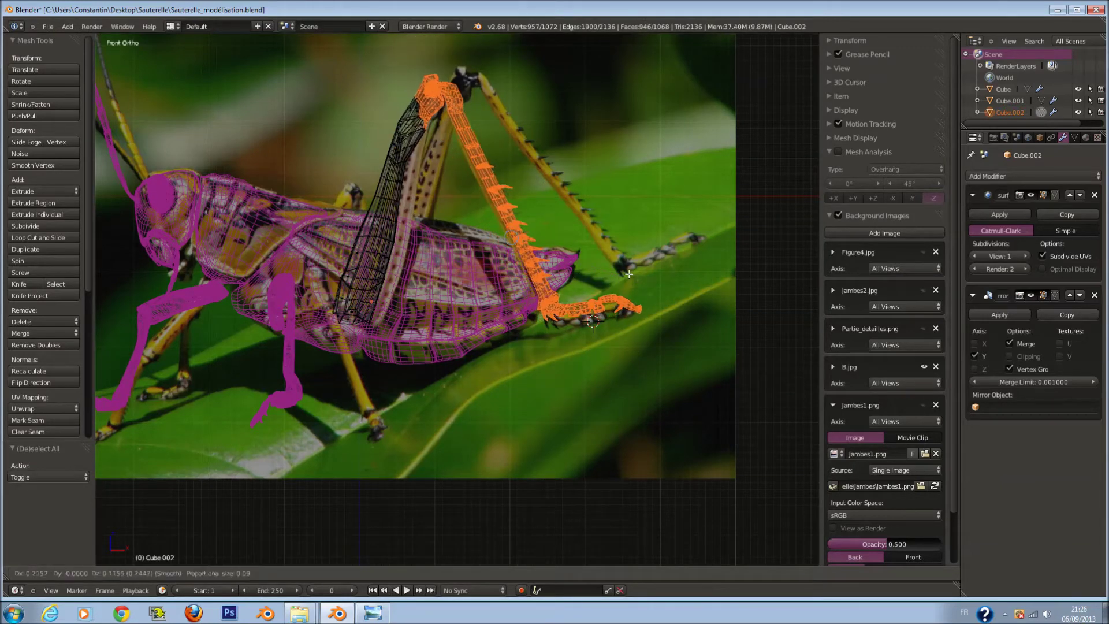
{"action": "scroll", "coordinate": [627, 264], "scroll_direction": "up", "scroll_amount": 5}
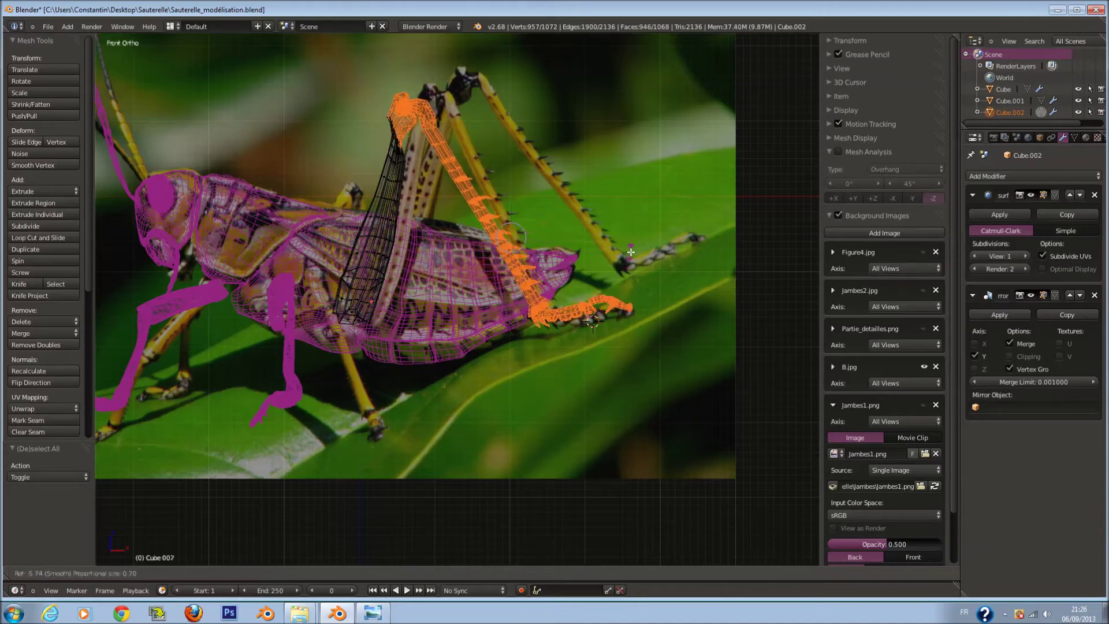
{"action": "left_click", "coordinate": [543, 160]}
Rotate the hind leg from upper leg to foot by about -15.6°
{"action": "key", "text": "a"}
{"action": "key", "text": "c"}
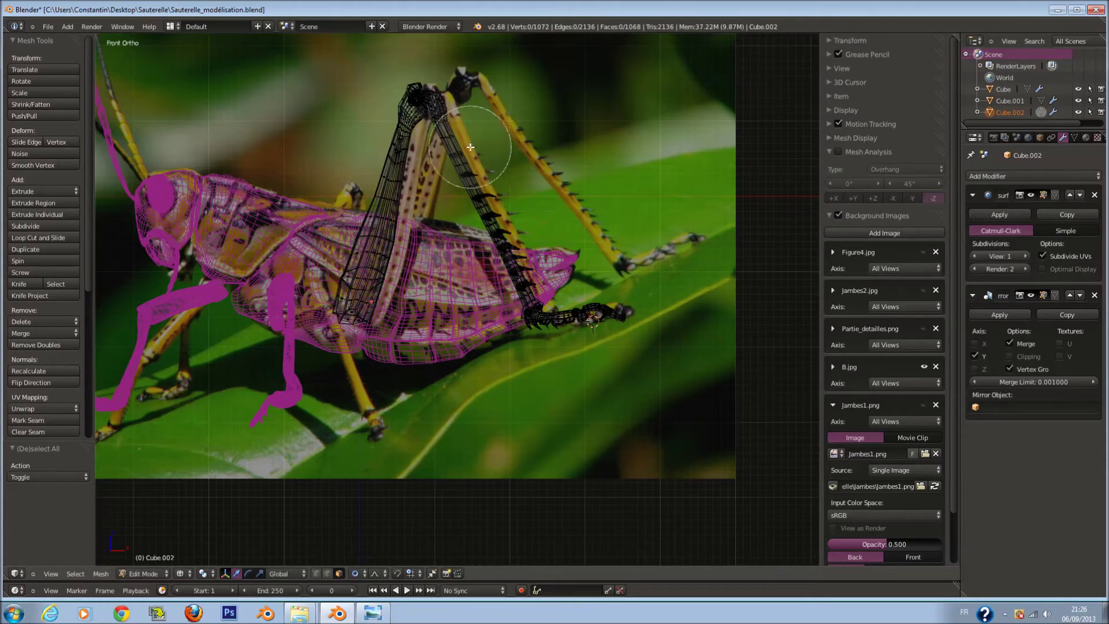
{"action": "left_click_drag", "start_coordinate": [471, 147], "coordinate": [607, 359]}
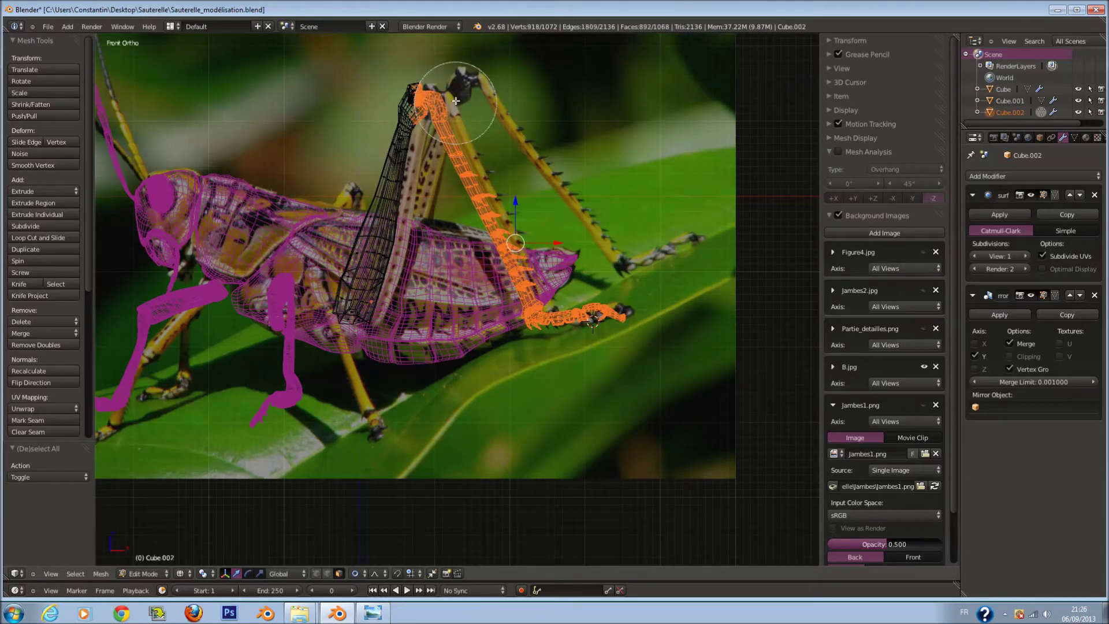
{"action": "left_click", "coordinate": [555, 137]}
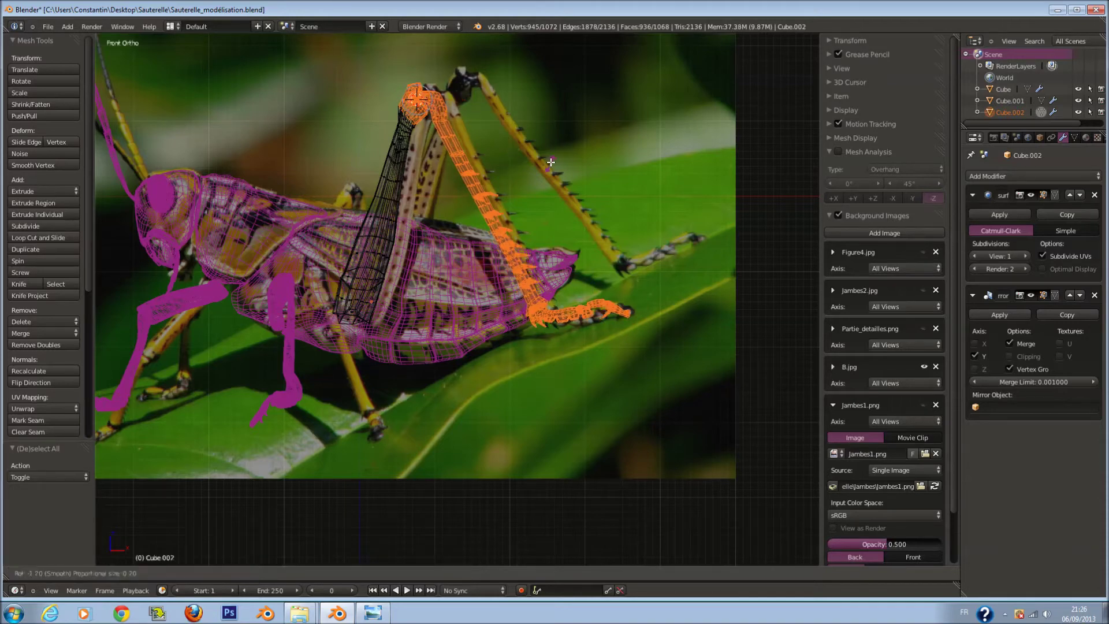
{"action": "left_click", "coordinate": [565, 130]}
Cancel a whole-leg rotation and rotate the lower leg outward to the right
{"action": "key", "text": "a"}
{"action": "key", "text": "a"}
{"action": "key", "text": "r"}
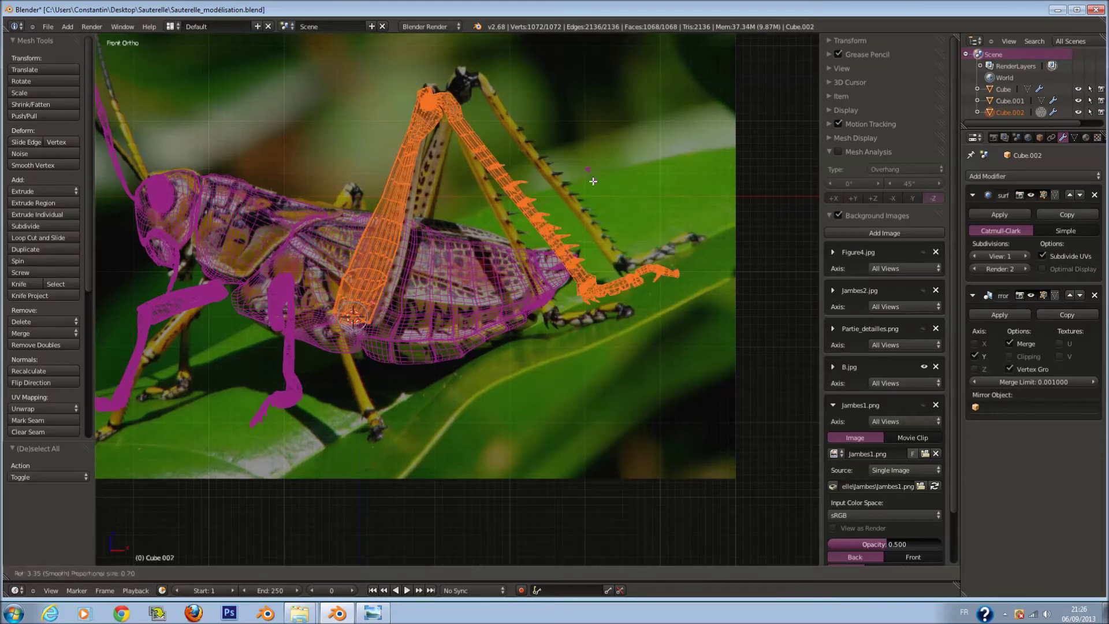
{"action": "right_click", "coordinate": [605, 276]}
{"action": "key", "text": "a"}
{"action": "key", "text": "c"}
{"action": "mouse_move", "coordinate": [556, 124]}
{"action": "left_mouse_down"}
{"action": "mouse_move", "coordinate": [556, 161]}
{"action": "mouse_move", "coordinate": [680, 396]}
{"action": "left_mouse_up"}
{"action": "key", "text": "Escape"}
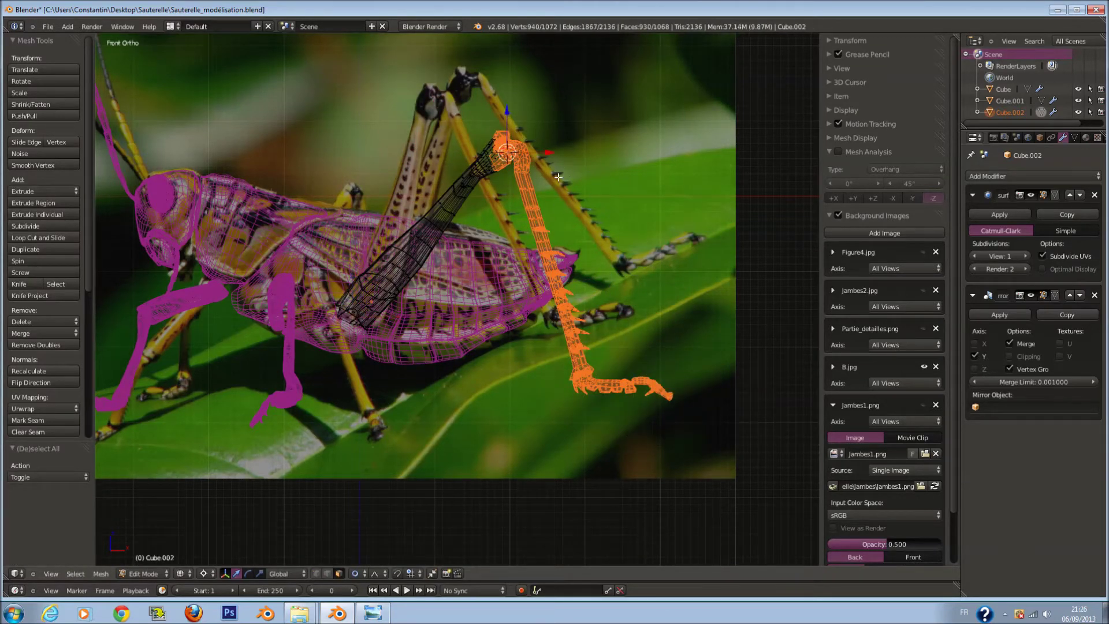
{"action": "key", "text": "r"}
{"action": "left_click", "coordinate": [539, 154]}
Reselect the lower leg and foot and rotate them to -14.5°
{"action": "key", "text": "a"}
{"action": "key", "text": "c"}
{"action": "mouse_move", "coordinate": [545, 153]}
{"action": "left_mouse_down"}
{"action": "mouse_move", "coordinate": [584, 272]}
{"action": "mouse_move", "coordinate": [701, 347]}
{"action": "mouse_move", "coordinate": [639, 367]}
{"action": "left_mouse_up"}
{"action": "key", "text": "Escape"}
{"action": "key", "text": "r"}
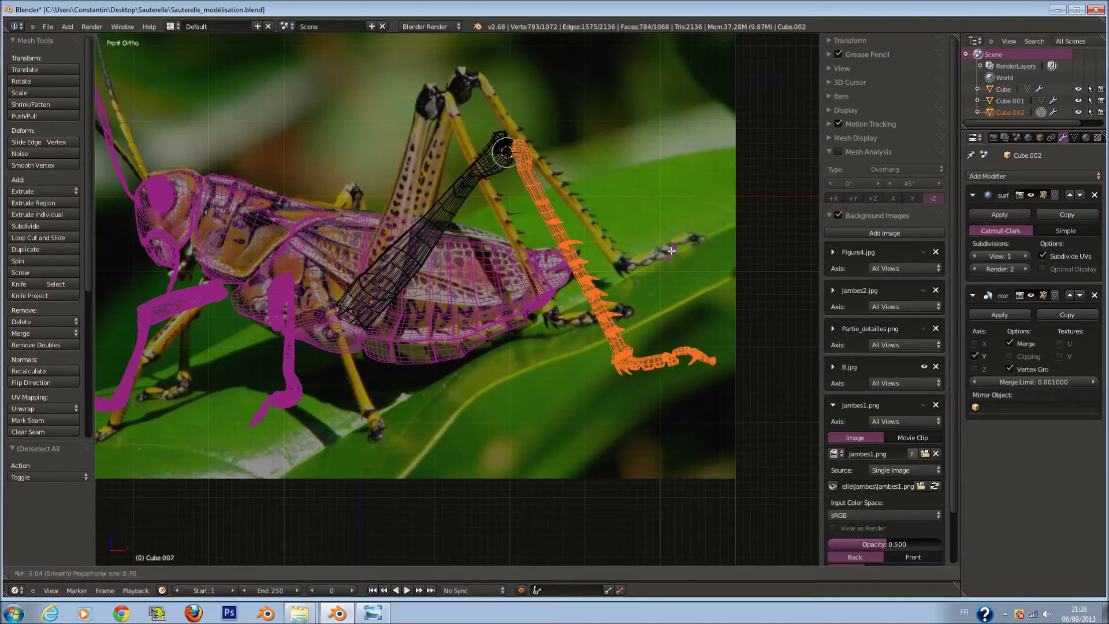
{"action": "left_click", "coordinate": [674, 215]}
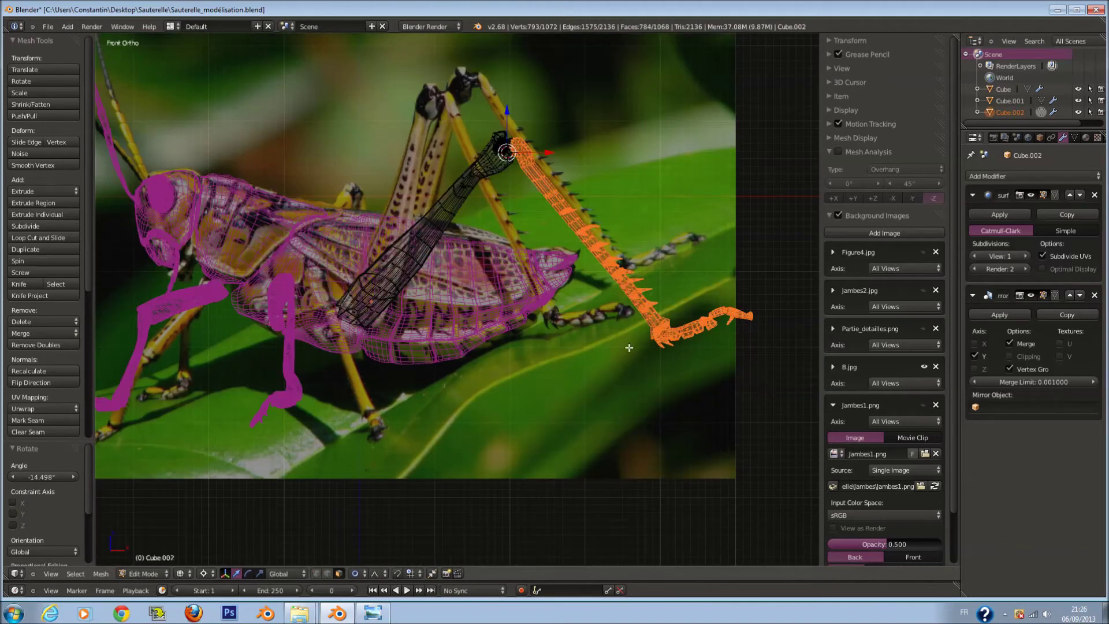
Select the foot vertices and rotate the foot
{"action": "key", "text": "a"}
{"action": "key", "text": "c"}
{"action": "left_click_drag", "start_coordinate": [676, 337], "coordinate": [731, 321]}
{"action": "key", "text": "r"}
{"action": "left_click", "coordinate": [751, 350]}
{"action": "left_click", "coordinate": [751, 352]}
Rotate the whole hind leg to about 11.061°
{"action": "key", "text": "a"}
{"action": "key", "text": "r"}
{"action": "left_click", "coordinate": [610, 232]}
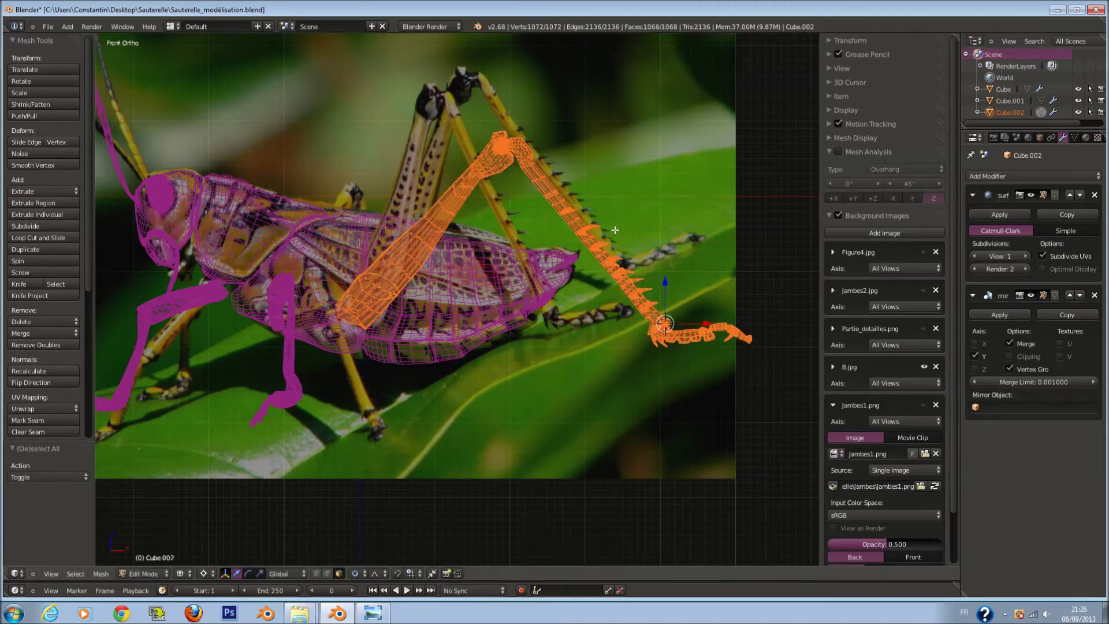
{"action": "key", "text": "r"}
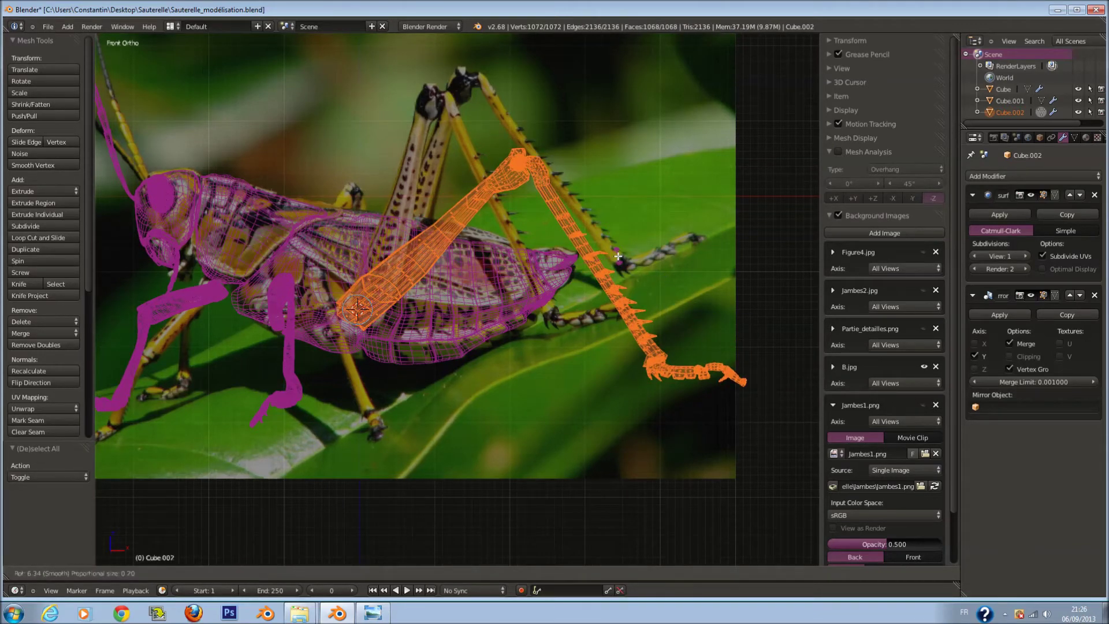
{"action": "left_click", "coordinate": [617, 262]}
{"action": "scroll", "coordinate": [404, 289], "scroll_direction": "down", "scroll_amount": 1}
{"action": "scroll", "coordinate": [154, 424], "scroll_direction": "up", "scroll_amount": 1}
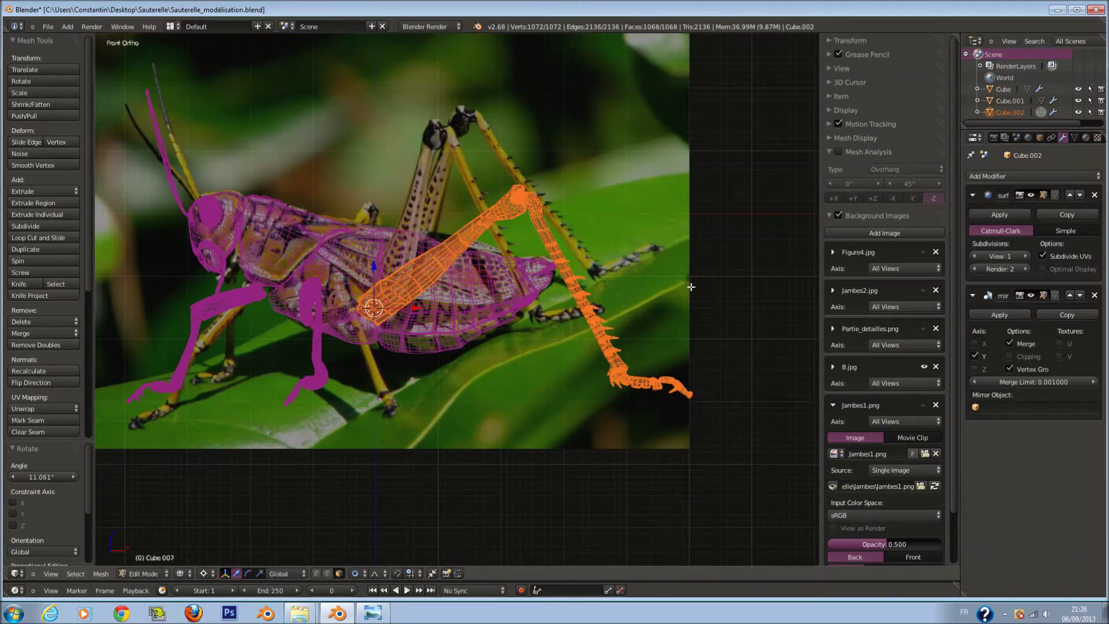
Tilt the foot tip slightly, then leave Edit Mode and check the front and top views
{"action": "key", "text": "z"}
{"action": "key", "text": "z"}
{"action": "key", "text": "a"}
{"action": "key", "text": "c"}
{"action": "left_click_drag", "start_coordinate": [633, 394], "coordinate": [686, 397]}
{"action": "key", "text": "Escape"}
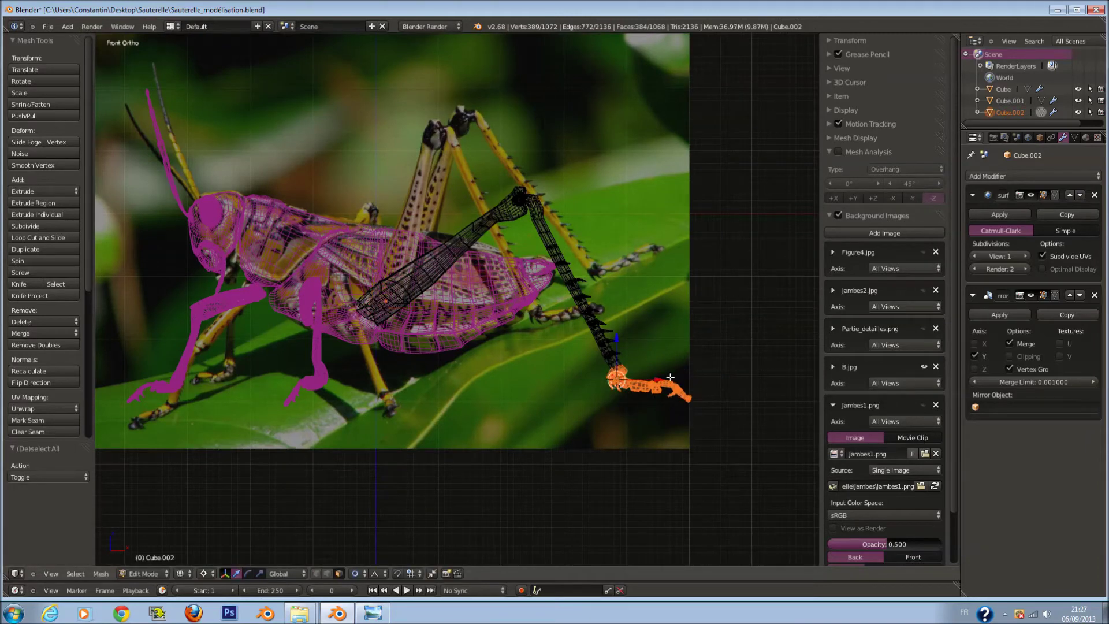
{"action": "left_click", "coordinate": [704, 359]}
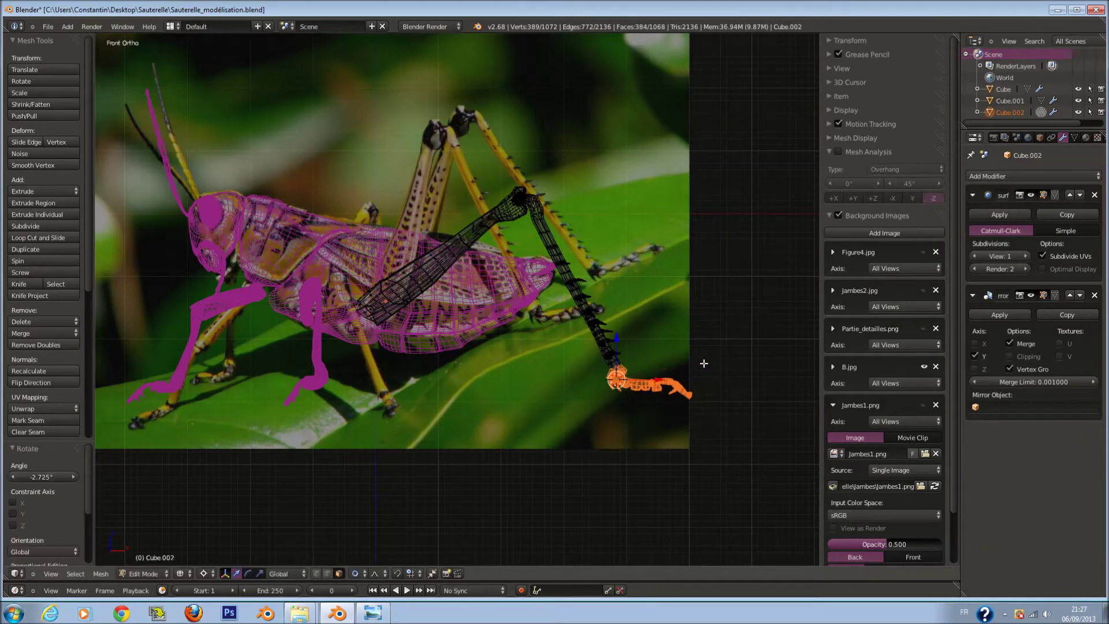
{"action": "key", "text": "Tab"}
{"action": "key", "text": "z"}
{"action": "middle_click_drag", "start_coordinate": [380, 357], "coordinate": [560, 370]}
{"action": "key", "text": "KP_7"}
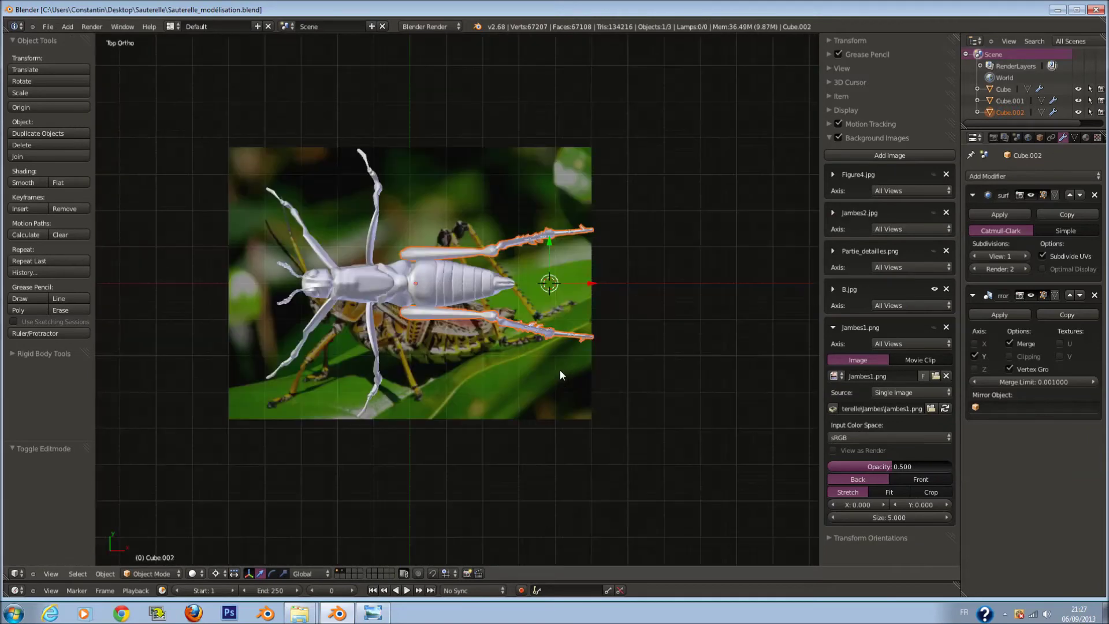
Check the reposed leg mesh in wireframe, then orbit around the whole insect
{"action": "key", "text": "Tab"}
{"action": "scroll", "coordinate": [560, 370], "scroll_direction": "up", "scroll_amount": 3}
{"action": "scroll", "coordinate": [566, 361], "scroll_direction": "up", "scroll_amount": 2}
{"action": "key", "text": "z"}
{"action": "scroll", "coordinate": [569, 356], "scroll_direction": "down", "scroll_amount": 1}
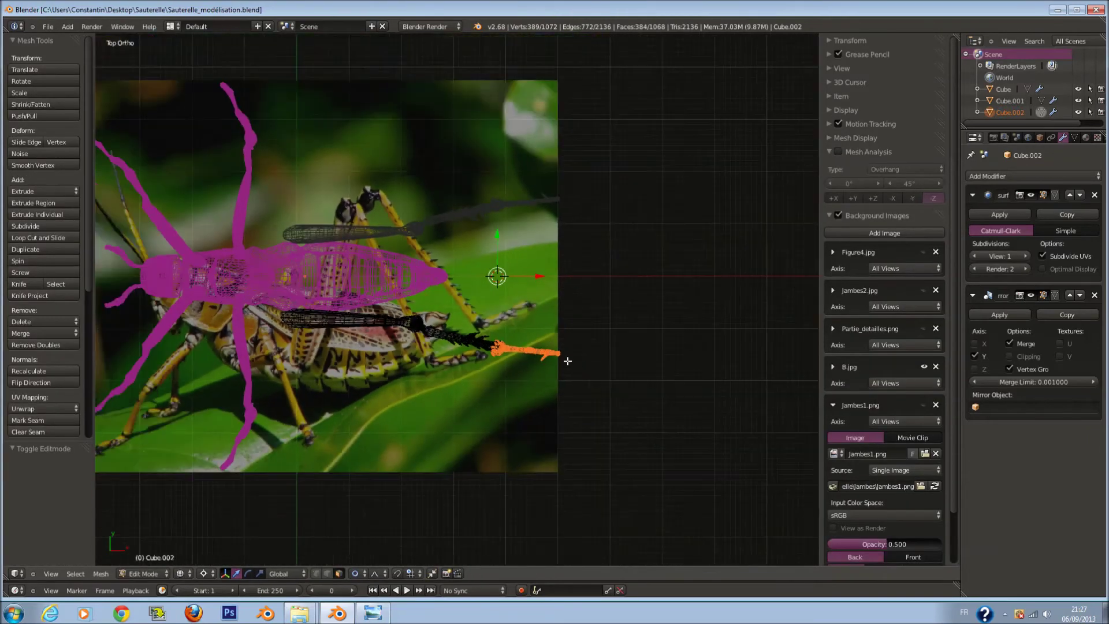
{"action": "key", "text": "Tab"}
{"action": "key", "text": "z"}
{"action": "scroll", "coordinate": [528, 376], "scroll_direction": "down", "scroll_amount": 3}
{"action": "mouse_move", "coordinate": [527, 376]}
{"action": "middle_mouse_down"}
{"action": "mouse_move", "coordinate": [527, 307]}
{"action": "mouse_move", "coordinate": [666, 296]}
{"action": "mouse_move", "coordinate": [799, 318]}
{"action": "mouse_move", "coordinate": [639, 286]}
{"action": "mouse_move", "coordinate": [605, 297]}
{"action": "middle_mouse_up"}
Select all three model parts and move the grasshopper onto the photo in front view
{"action": "key", "text": "KP_1"}
{"action": "key", "text": "z"}
{"action": "scroll", "coordinate": [604, 304], "scroll_direction": "down", "scroll_amount": 1}
{"action": "key", "text": "a"}
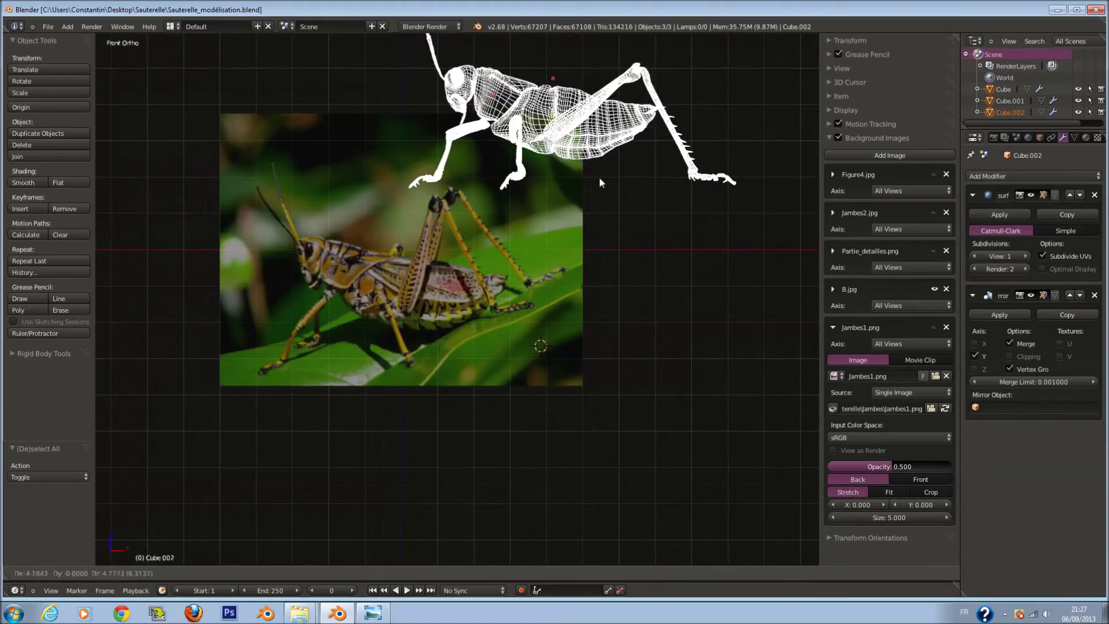
{"action": "scroll", "coordinate": [502, 257], "scroll_direction": "up", "scroll_amount": 3}
{"action": "scroll", "coordinate": [511, 280], "scroll_direction": "up", "scroll_amount": 1}
{"action": "key", "text": "z"}
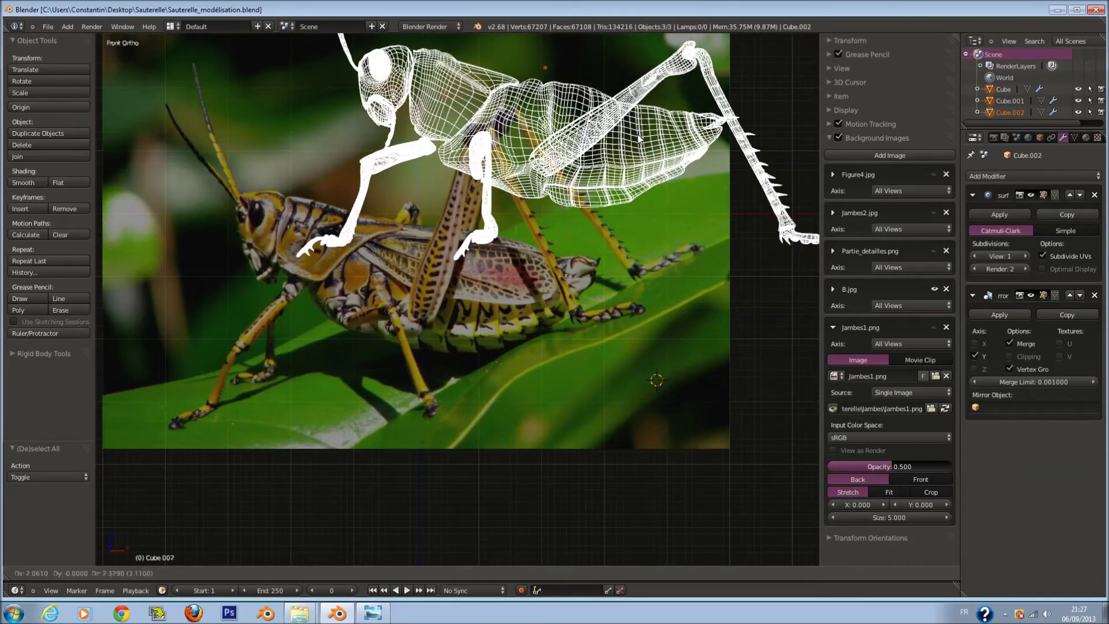
{"action": "mouse_move", "coordinate": [471, 275]}
{"action": "middle_mouse_down"}
{"action": "mouse_move", "coordinate": [675, 290]}
{"action": "mouse_move", "coordinate": [466, 286]}
{"action": "mouse_move", "coordinate": [378, 269]}
{"action": "mouse_move", "coordinate": [474, 303]}
{"action": "mouse_move", "coordinate": [523, 286]}
{"action": "mouse_move", "coordinate": [644, 286]}
{"action": "mouse_move", "coordinate": [554, 291]}
{"action": "middle_mouse_up"}
{"action": "key", "text": "KP_1"}
{"action": "key", "text": "g"}
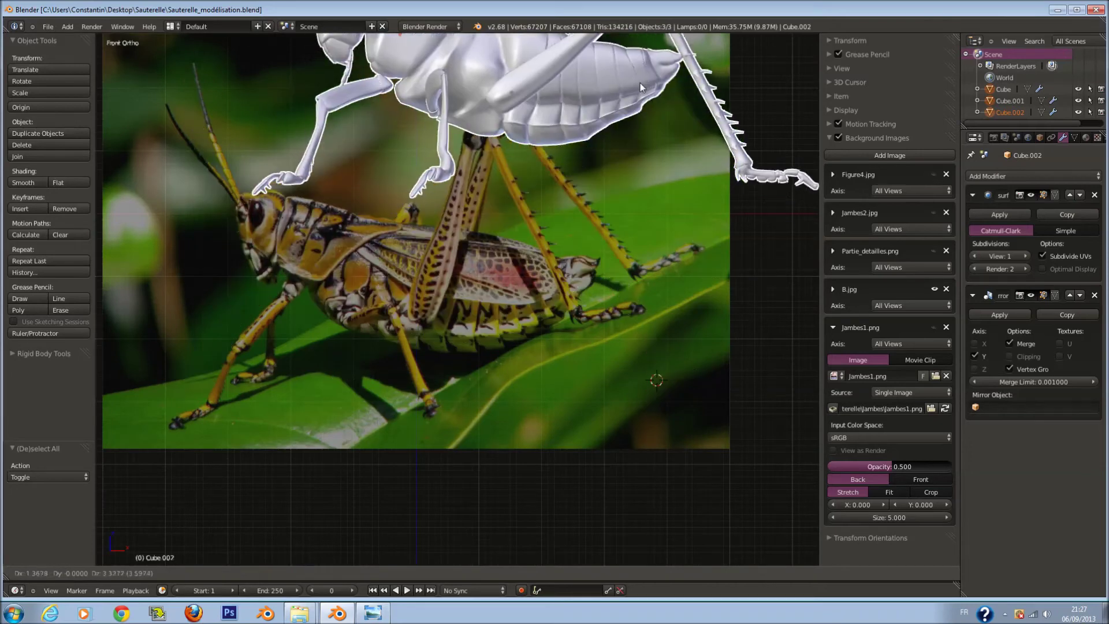
{"action": "left_click", "coordinate": [580, 227]}
Set the transform pivot to the 3D Cursor and deselect the model
{"action": "key", "text": "z"}
{"action": "mouse_move", "coordinate": [577, 254]}
{"action": "middle_mouse_down"}
{"action": "mouse_move", "coordinate": [536, 310]}
{"action": "mouse_move", "coordinate": [564, 300]}
{"action": "middle_mouse_up"}
{"action": "key", "text": "z"}
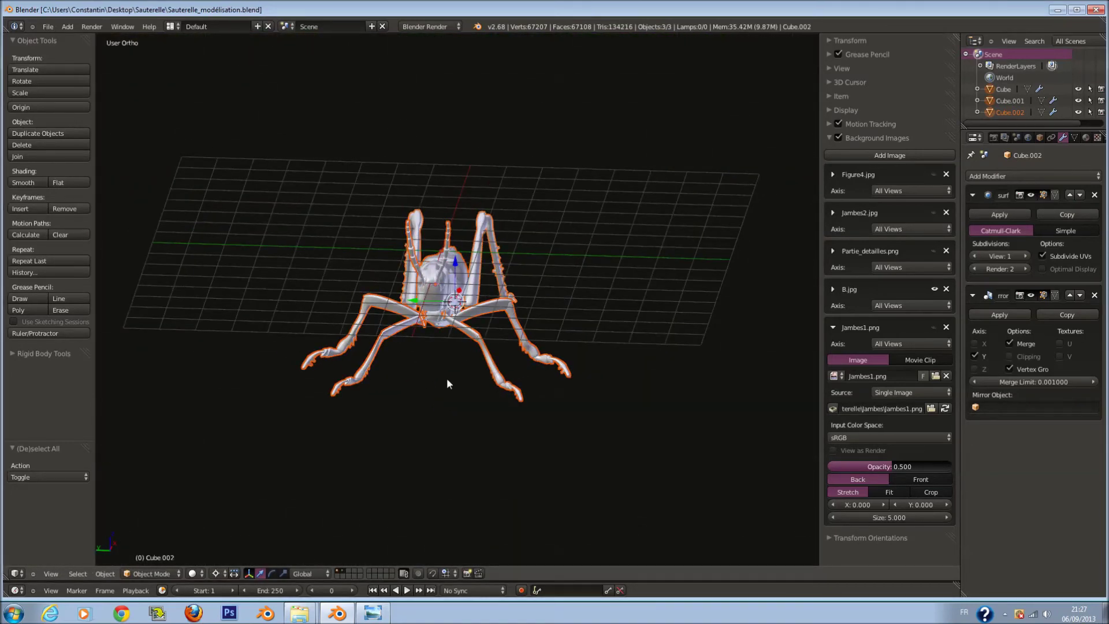
{"action": "left_click", "coordinate": [230, 550]}
{"action": "mouse_move", "coordinate": [479, 347]}
{"action": "middle_mouse_down"}
{"action": "mouse_move", "coordinate": [516, 339]}
{"action": "mouse_move", "coordinate": [487, 316]}
{"action": "mouse_move", "coordinate": [503, 267]}
{"action": "mouse_move", "coordinate": [619, 260]}
{"action": "mouse_move", "coordinate": [641, 275]}
{"action": "middle_mouse_up"}
{"action": "key", "text": "a"}
{"action": "key", "text": "KP_1"}
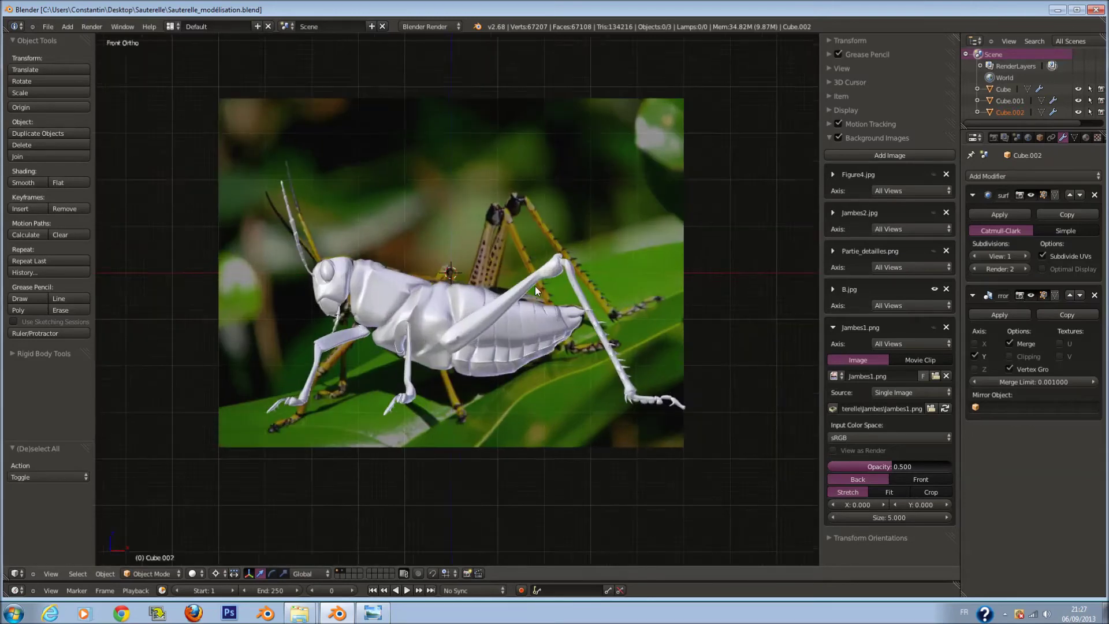
Save the blend file, confirming Save Over
{"action": "scroll", "coordinate": [522, 330], "scroll_direction": "up", "scroll_amount": 2}
{"action": "scroll", "coordinate": [492, 347], "scroll_direction": "up", "scroll_amount": 3}
{"action": "key", "text": "ctrl+s"}
{"action": "left_click", "coordinate": [461, 352]}
Review the model over the photo in wireframe, then minimize Blender
{"action": "scroll", "coordinate": [278, 368], "scroll_direction": "up", "scroll_amount": 1}
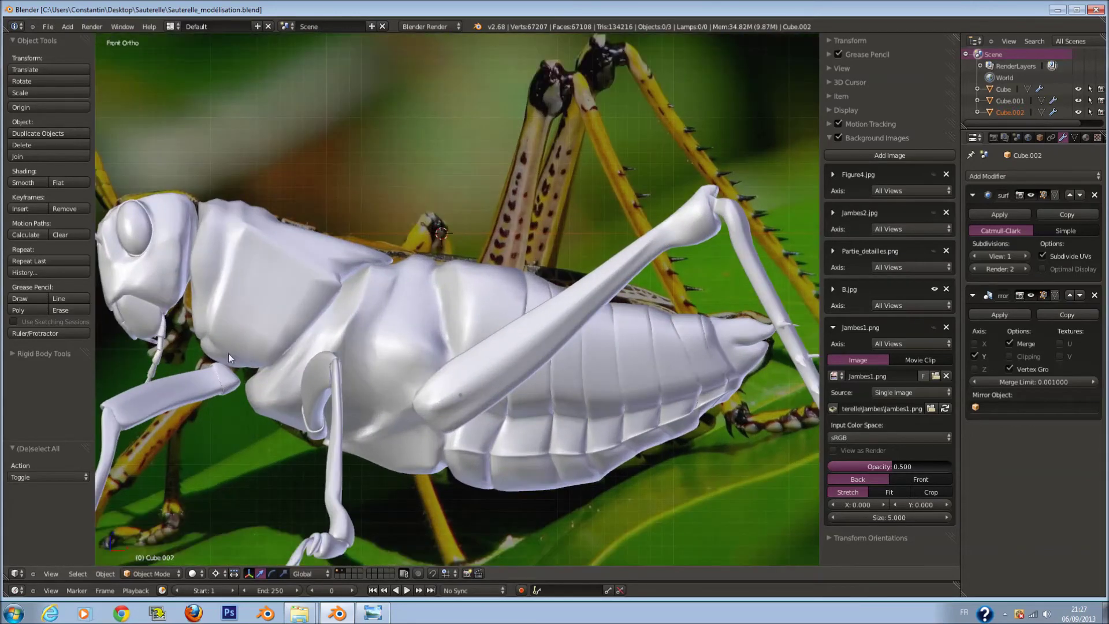
{"action": "mouse_move", "coordinate": [285, 367]}
{"action": "middle_mouse_down"}
{"action": "mouse_move", "coordinate": [339, 392]}
{"action": "mouse_move", "coordinate": [367, 377]}
{"action": "mouse_move", "coordinate": [396, 317]}
{"action": "mouse_move", "coordinate": [340, 340]}
{"action": "mouse_move", "coordinate": [324, 294]}
{"action": "middle_mouse_up"}
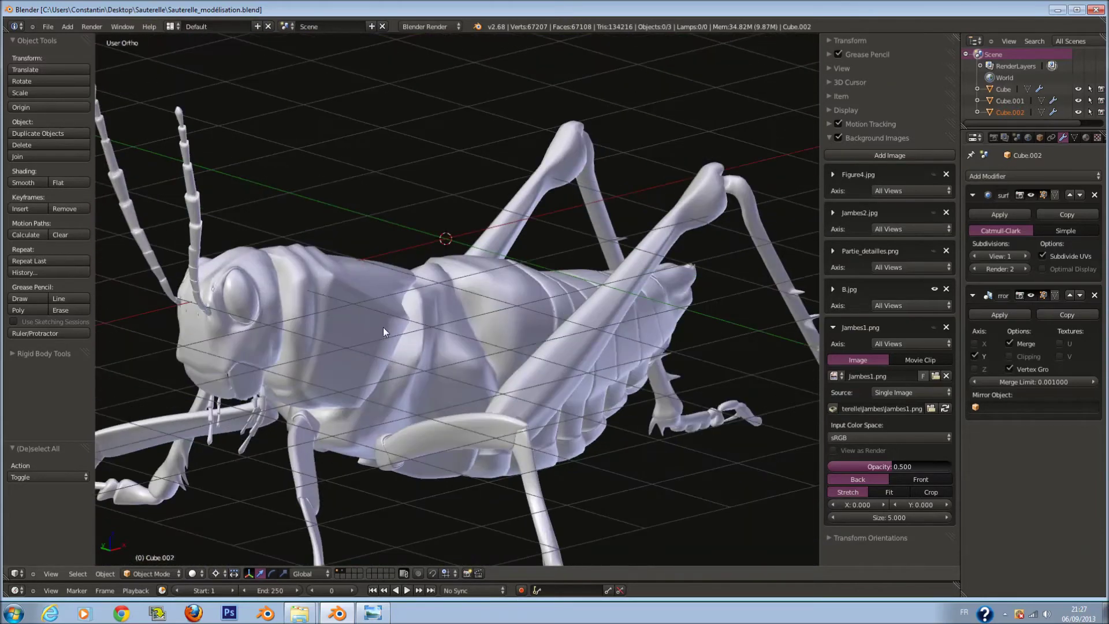
{"action": "key", "text": "KP_1"}
{"action": "key", "text": "z"}
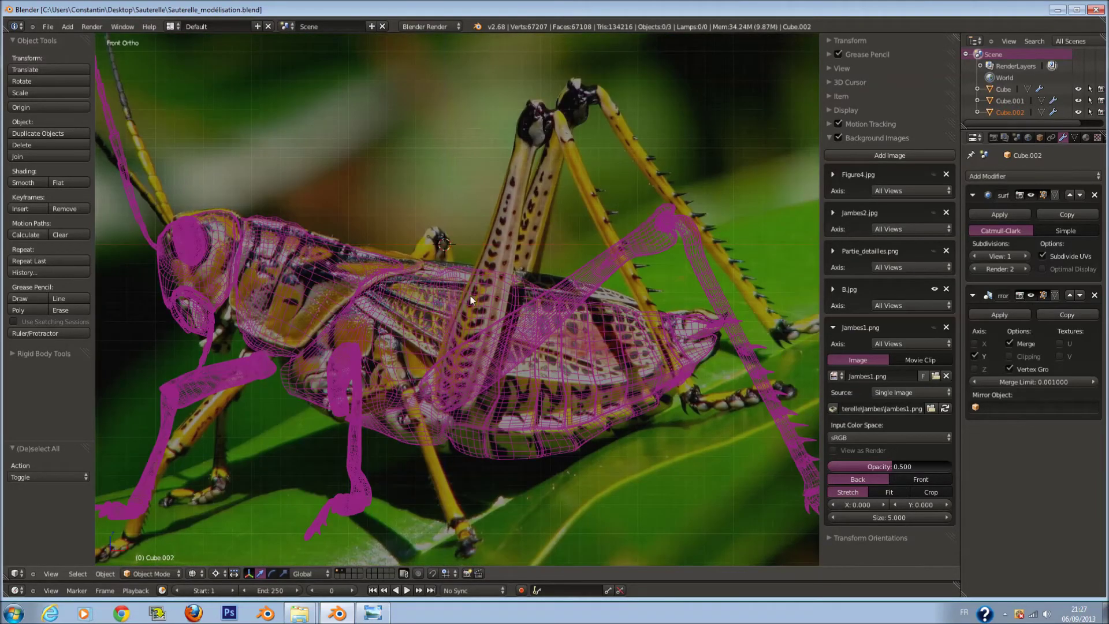
{"action": "key", "text": "a"}
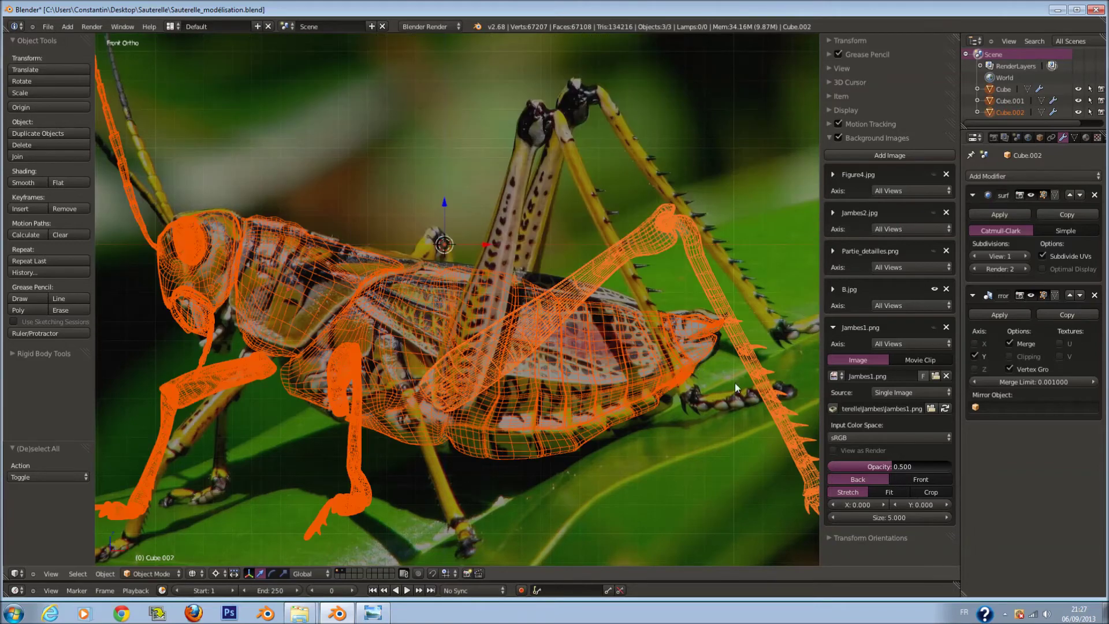
{"action": "key", "text": "a"}
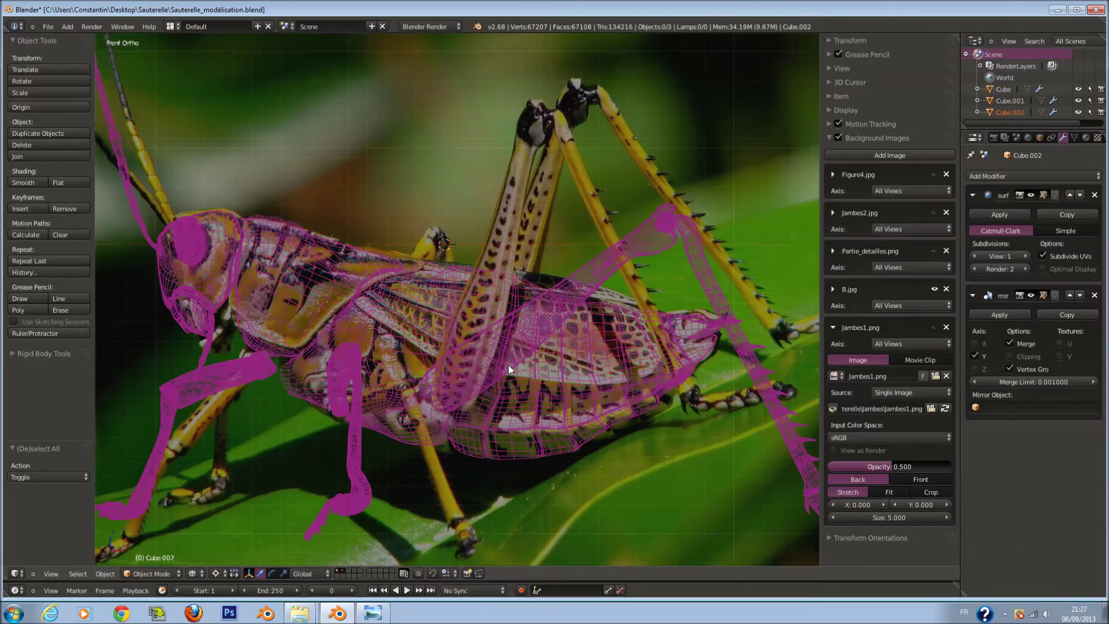
{"action": "left_click", "coordinate": [1058, 9]}
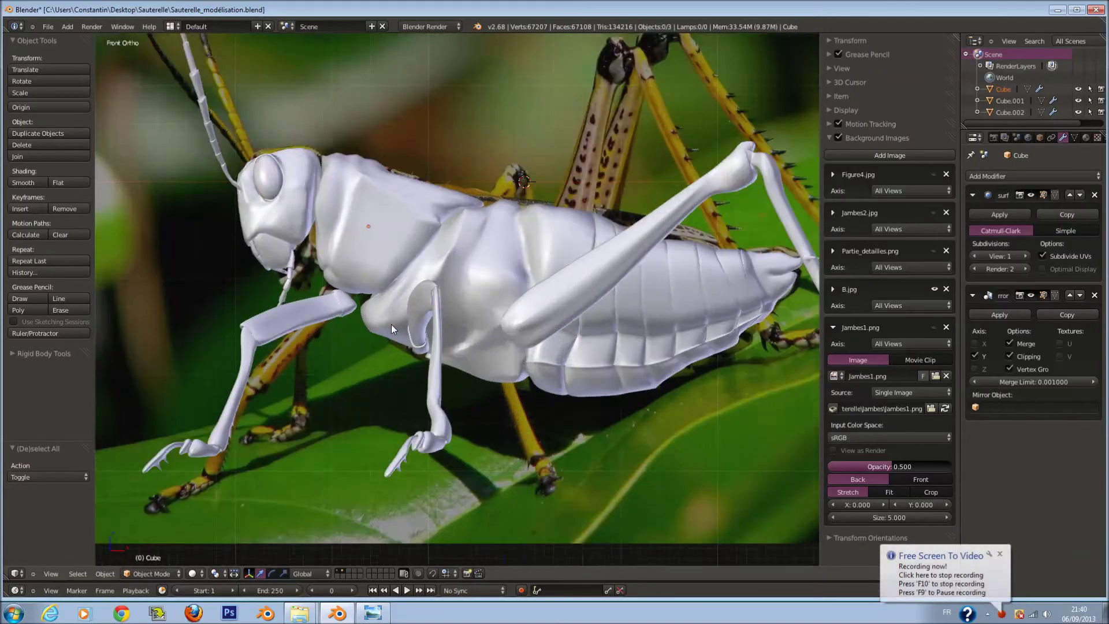
Edit the grasshopper body mesh and select the faces around the hind leg socket
{"action": "scroll", "coordinate": [391, 324], "scroll_direction": "up", "scroll_amount": 2}
{"action": "scroll", "coordinate": [379, 317], "scroll_direction": "up", "scroll_amount": 1}
{"action": "right_click", "coordinate": [370, 329]}
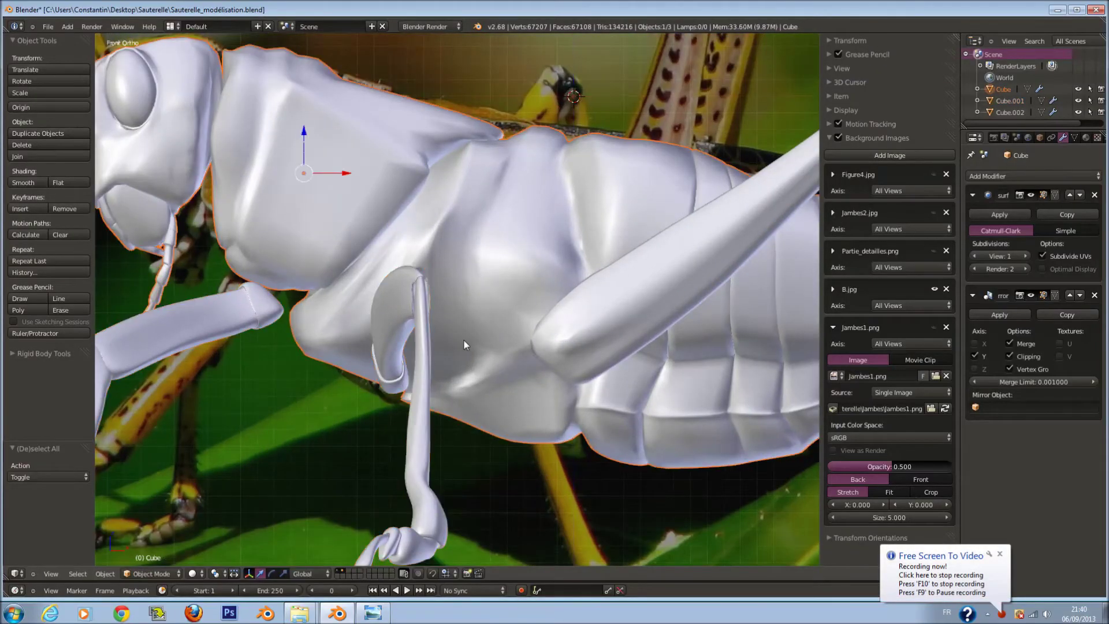
{"action": "scroll", "coordinate": [463, 340], "scroll_direction": "down", "scroll_amount": 3}
{"action": "key", "text": "Tab"}
{"action": "mouse_move", "coordinate": [498, 331]}
{"action": "middle_mouse_down"}
{"action": "mouse_move", "coordinate": [455, 187]}
{"action": "mouse_move", "coordinate": [508, 240]}
{"action": "mouse_move", "coordinate": [535, 235]}
{"action": "mouse_move", "coordinate": [525, 168]}
{"action": "mouse_move", "coordinate": [518, 311]}
{"action": "middle_mouse_up"}
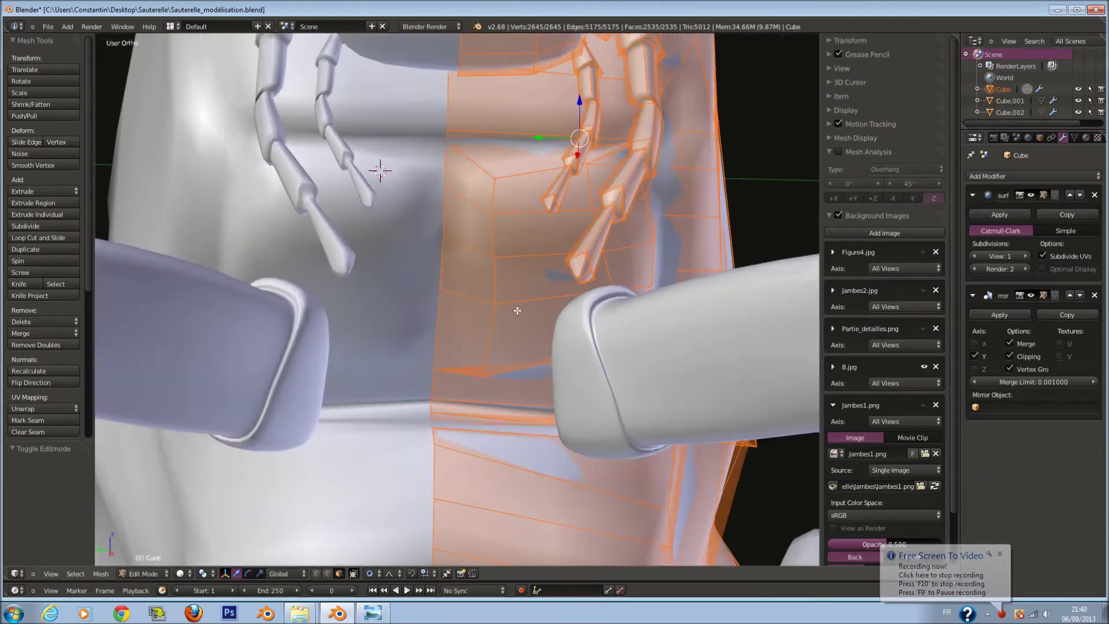
{"action": "key", "text": "a"}
{"action": "right_click", "coordinate": [517, 311]}
{"action": "right_click", "coordinate": [521, 277], "text": "shift"}
{"action": "right_click", "coordinate": [524, 233], "text": "shift"}
{"action": "right_click", "coordinate": [628, 226], "text": "shift"}
{"action": "right_click", "coordinate": [632, 272], "text": "shift"}
{"action": "right_click", "coordinate": [636, 297], "text": "shift"}
Frame the socket faces, move them, and enlarge them
{"action": "mouse_move", "coordinate": [635, 298]}
{"action": "middle_mouse_down"}
{"action": "mouse_move", "coordinate": [595, 322]}
{"action": "mouse_move", "coordinate": [508, 297]}
{"action": "mouse_move", "coordinate": [517, 252]}
{"action": "mouse_move", "coordinate": [509, 312]}
{"action": "mouse_move", "coordinate": [508, 277]}
{"action": "middle_mouse_up"}
{"action": "key", "text": "KP_Decimal"}
{"action": "key", "text": "g"}
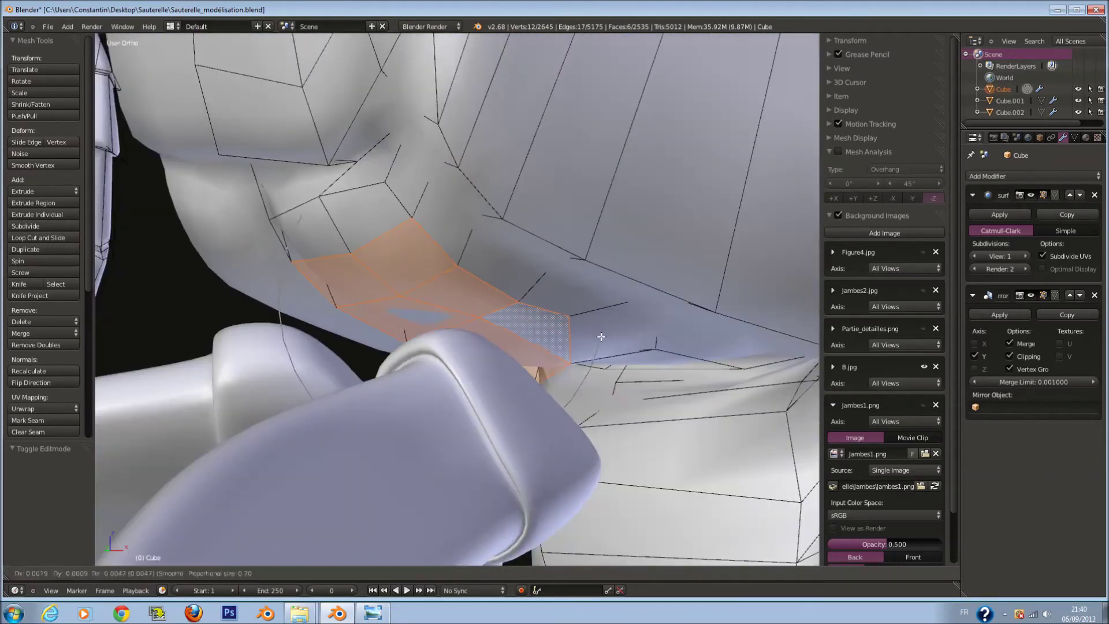
{"action": "left_click", "coordinate": [630, 347]}
{"action": "key", "text": "s"}
{"action": "left_click", "coordinate": [672, 375]}
Reposition the socket faces and rotate them twice around the global Z axis
{"action": "mouse_move", "coordinate": [672, 375]}
{"action": "middle_mouse_down"}
{"action": "mouse_move", "coordinate": [639, 341]}
{"action": "mouse_move", "coordinate": [628, 364]}
{"action": "middle_mouse_up"}
{"action": "key", "text": "g"}
{"action": "left_click", "coordinate": [639, 342]}
{"action": "key", "text": "r"}
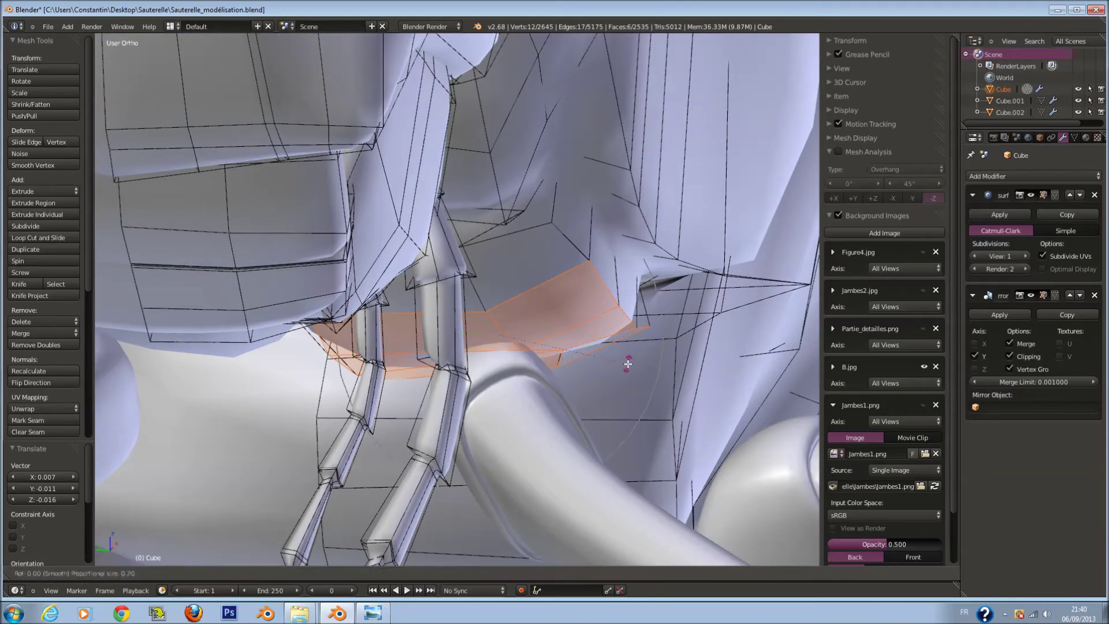
{"action": "key", "text": "z"}
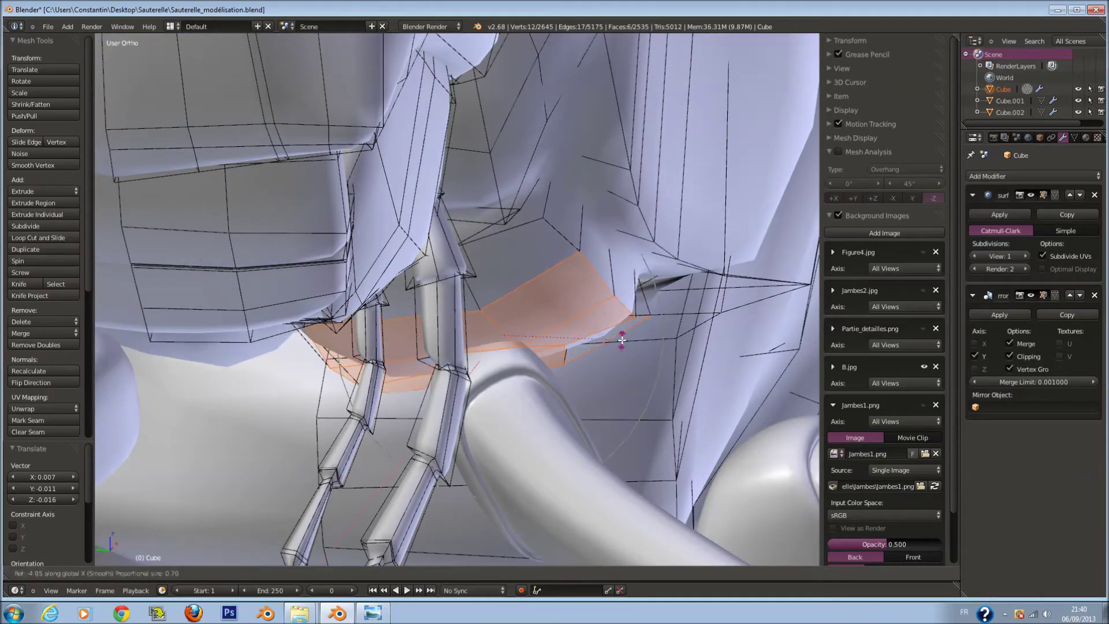
{"action": "left_click", "coordinate": [624, 341]}
{"action": "key", "text": "r"}
{"action": "key", "text": "z"}
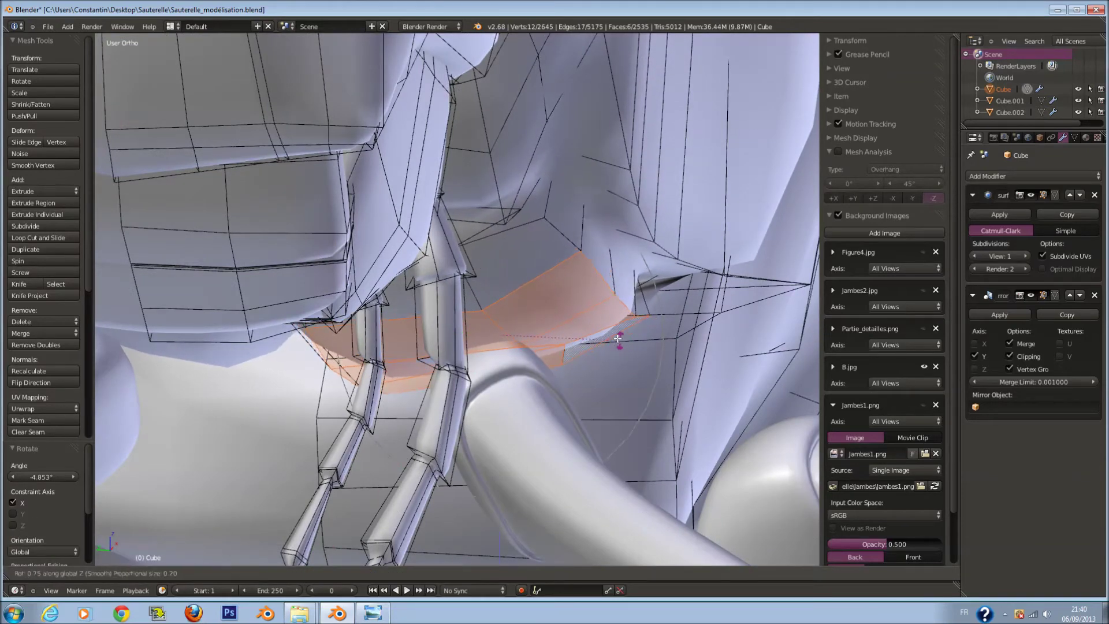
{"action": "left_click", "coordinate": [618, 338]}
Extrude the socket faces in place and shrink them slightly
{"action": "mouse_move", "coordinate": [618, 338]}
{"action": "middle_mouse_down"}
{"action": "mouse_move", "coordinate": [394, 574]}
{"action": "mouse_move", "coordinate": [624, 433]}
{"action": "mouse_move", "coordinate": [535, 506]}
{"action": "middle_mouse_up"}
{"action": "key", "text": "e"}
{"action": "right_click", "coordinate": [624, 433]}
{"action": "key", "text": "s"}
{"action": "left_click", "coordinate": [606, 430]}
{"action": "key", "text": "KP_3"}
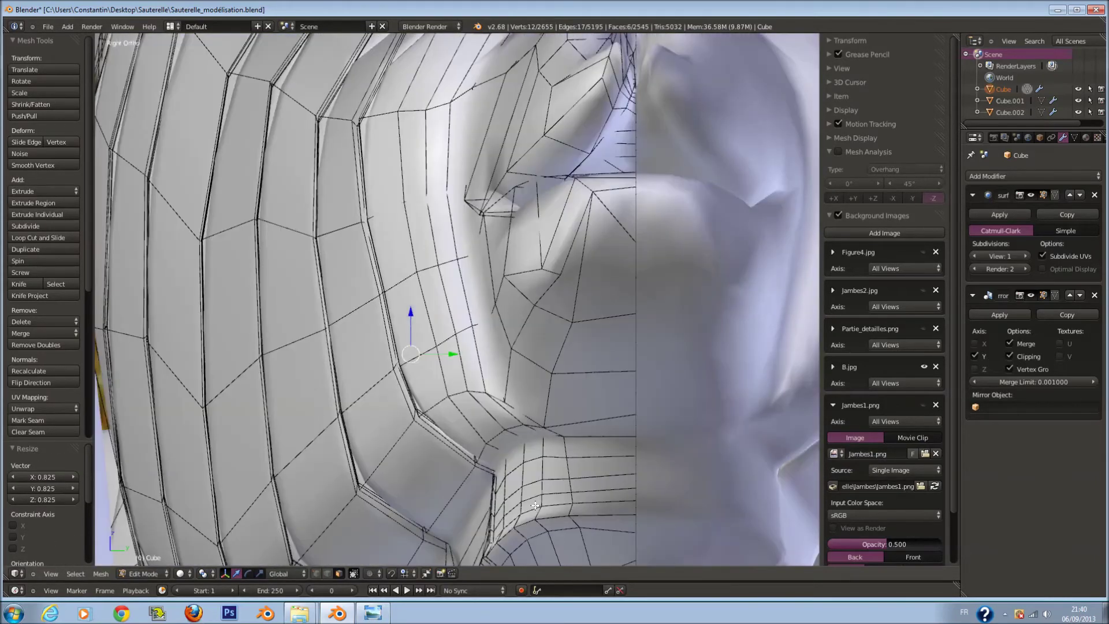
{"action": "key", "text": "KP_1"}
{"action": "middle_click_drag", "start_coordinate": [538, 512], "coordinate": [541, 469], "text": "shift"}
Rotate the extruded faces further to line up with the leg in front view
{"action": "key", "text": "r"}
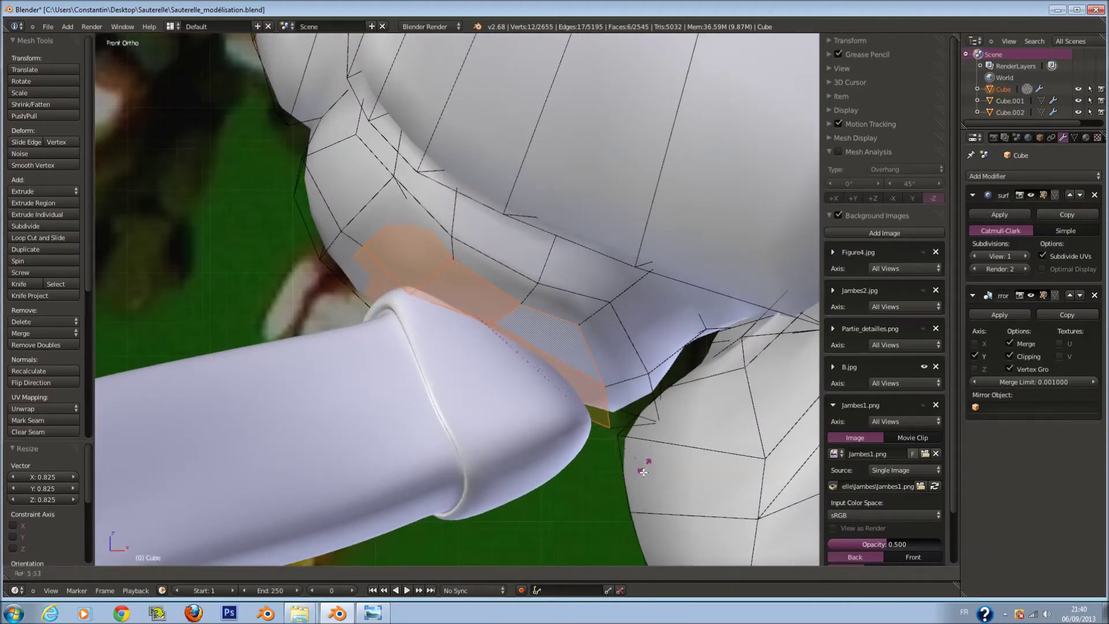
{"action": "left_click", "coordinate": [641, 463]}
{"action": "key", "text": "g"}
{"action": "right_click", "coordinate": [659, 469]}
{"action": "key", "text": "r"}
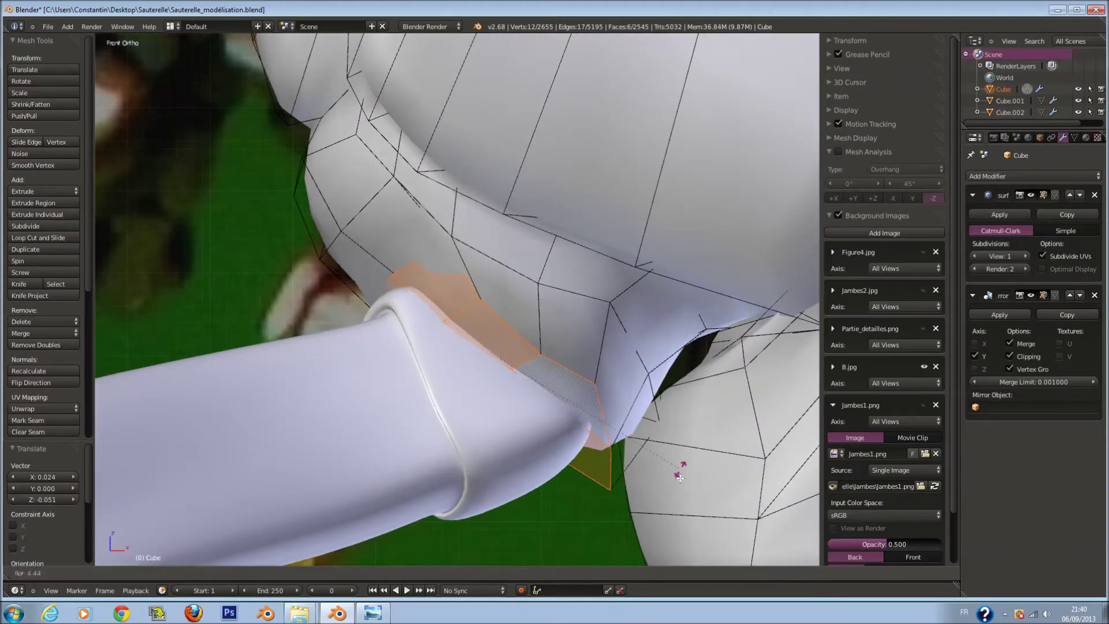
{"action": "left_click", "coordinate": [664, 480]}
{"action": "key", "text": "g"}
{"action": "middle_click_drag", "start_coordinate": [669, 479], "coordinate": [710, 482]}
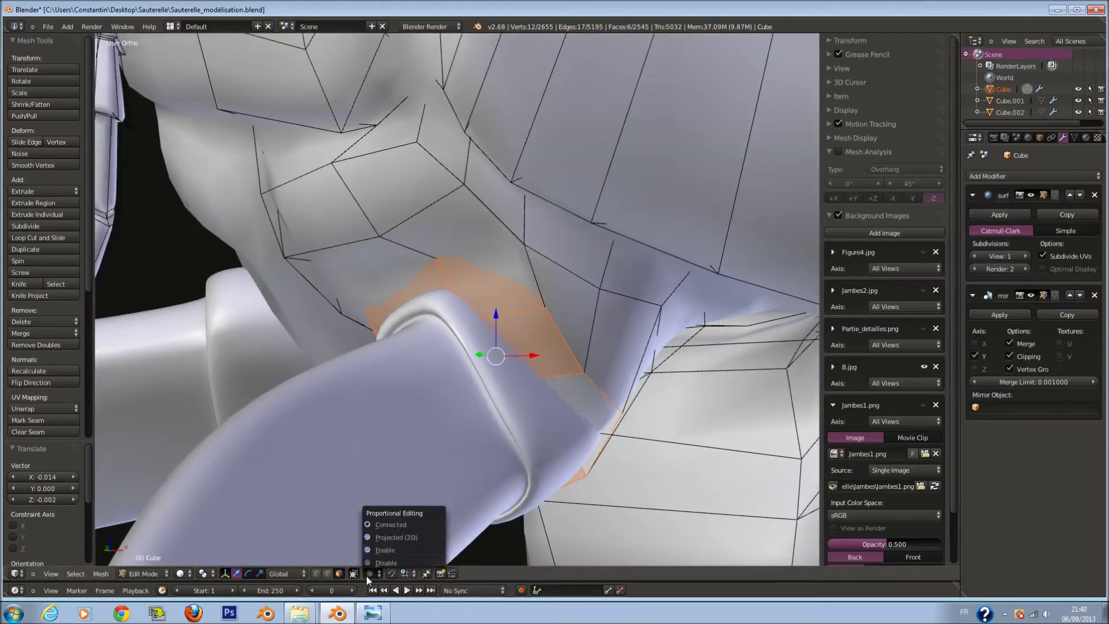
Move the faces with proportional editing on, then turn proportional editing off
{"action": "left_click", "coordinate": [390, 529]}
{"action": "key", "text": "g"}
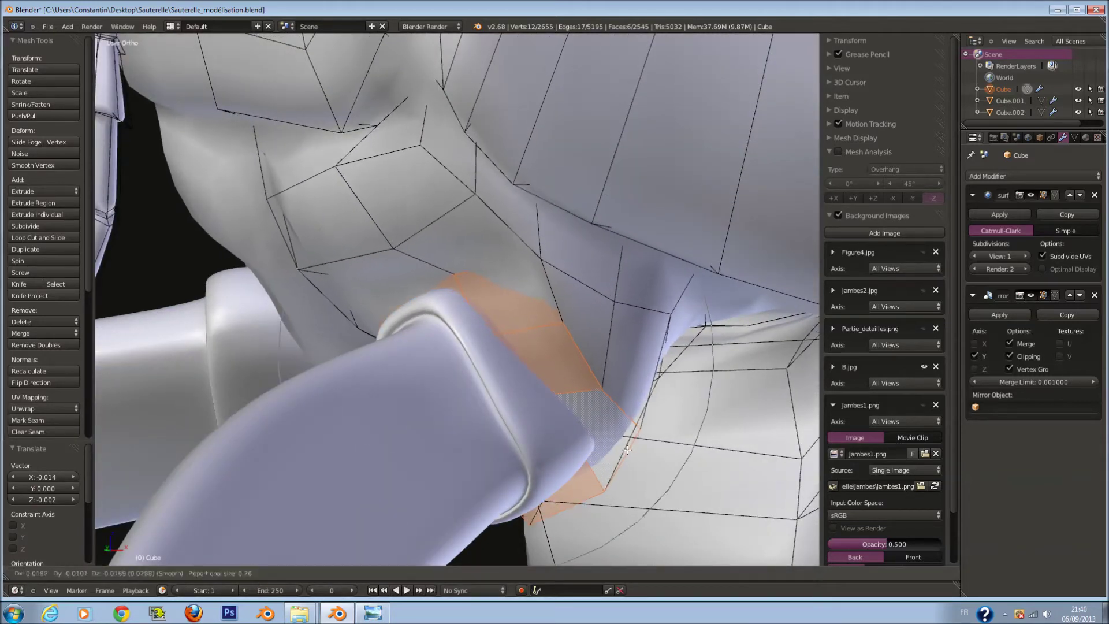
{"action": "left_click", "coordinate": [638, 455]}
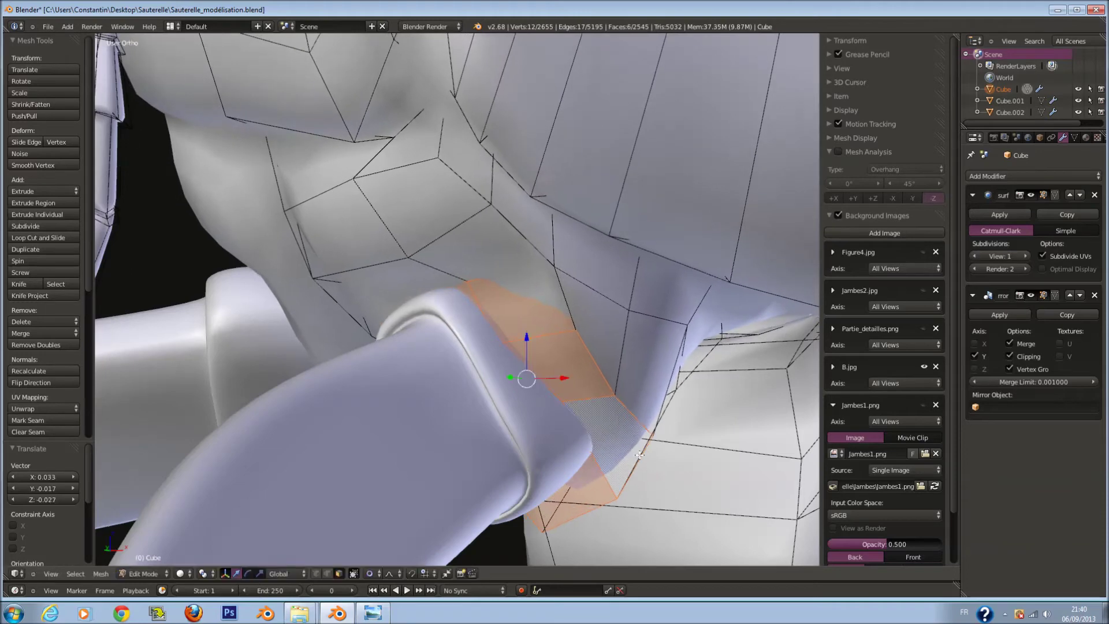
{"action": "middle_click_drag", "start_coordinate": [640, 456], "coordinate": [587, 455]}
{"action": "key", "text": "KP_1"}
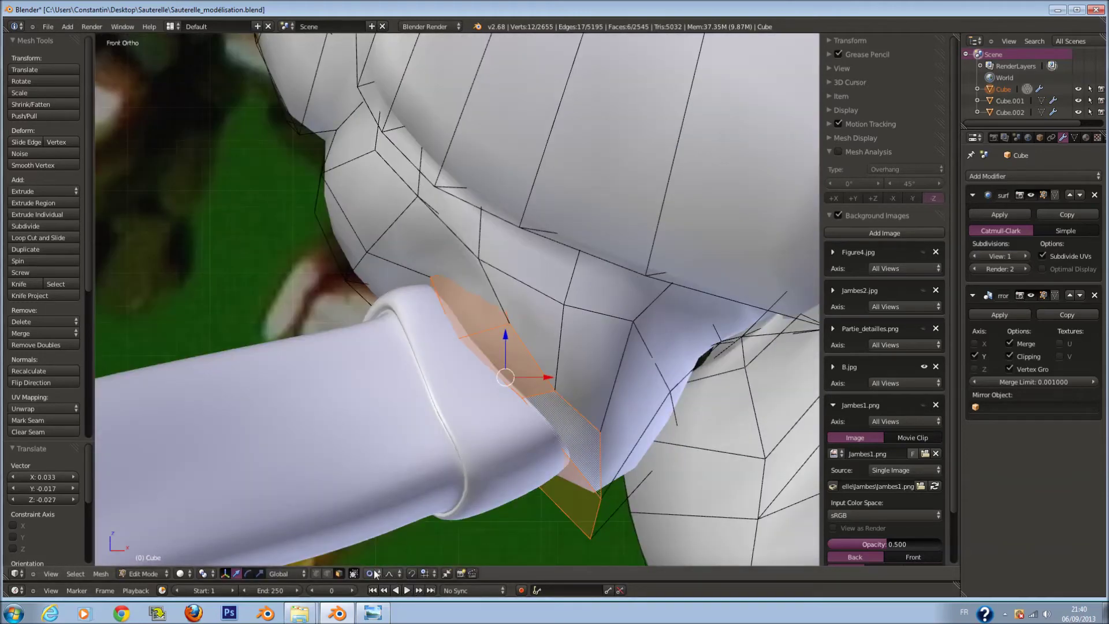
{"action": "left_click", "coordinate": [376, 573]}
{"action": "left_click", "coordinate": [377, 564]}
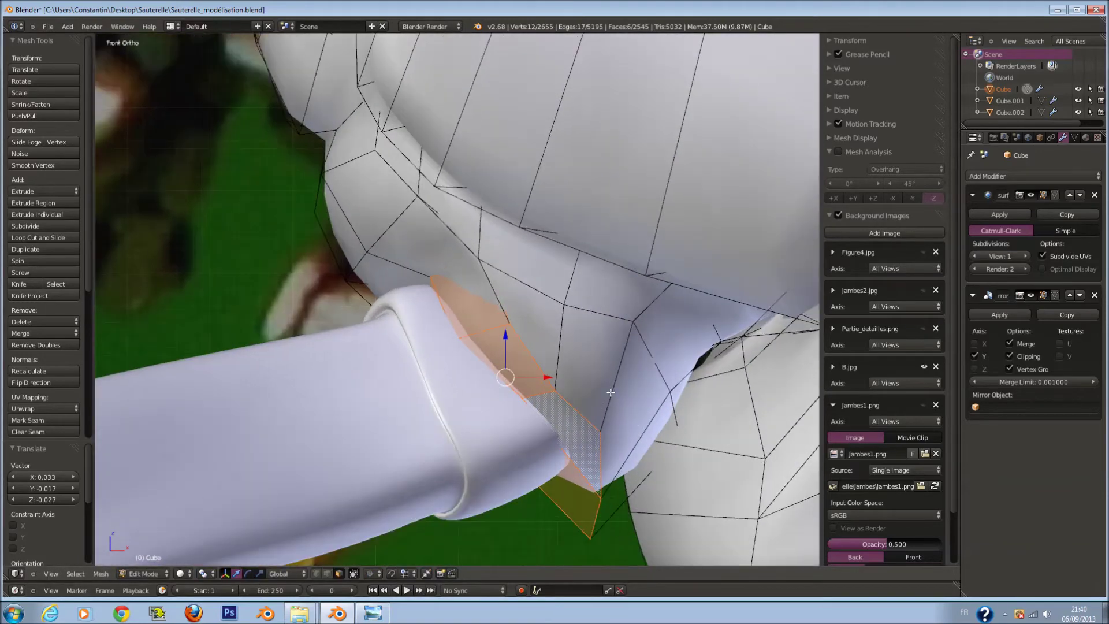
Extrude the faces outward again and shrink them along Y
{"action": "key", "text": "e"}
{"action": "left_click", "coordinate": [596, 400]}
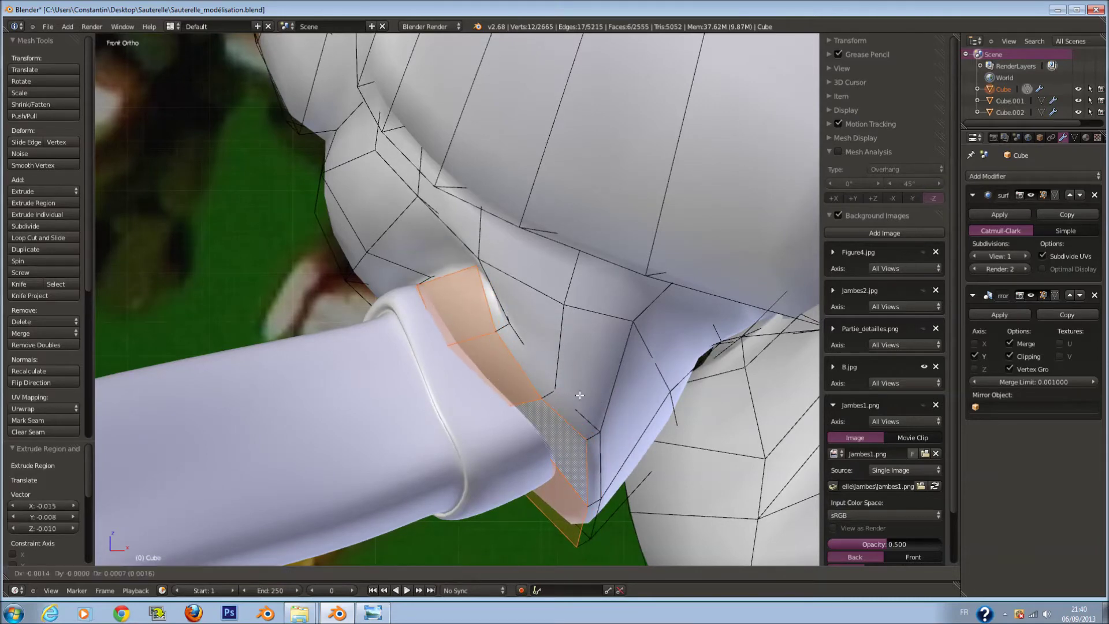
{"action": "left_click", "coordinate": [558, 388]}
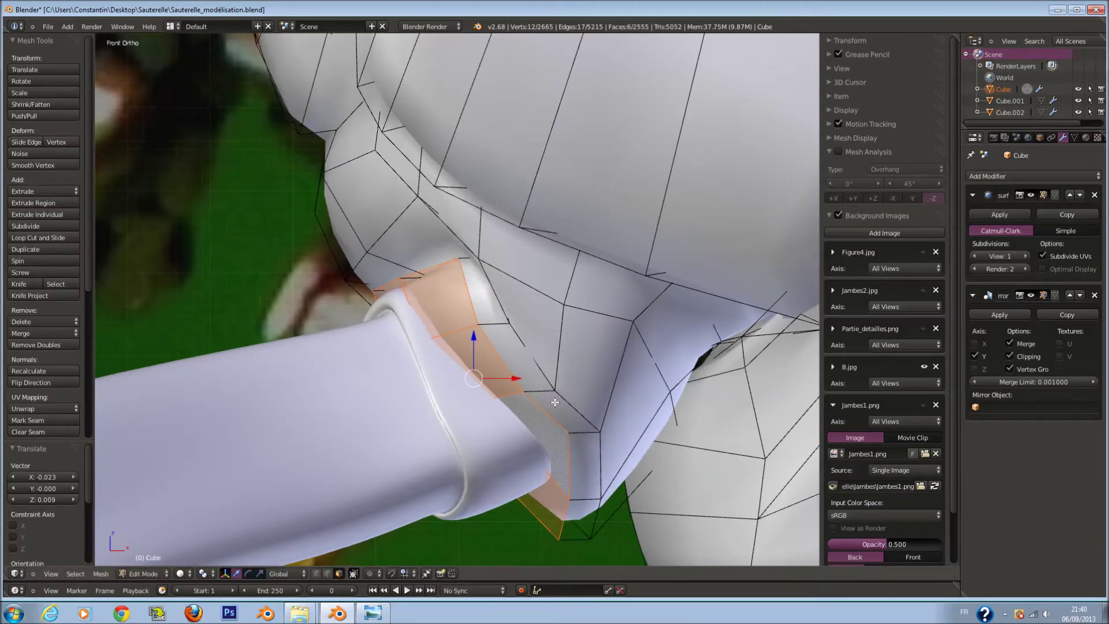
{"action": "middle_click_drag", "start_coordinate": [555, 402], "coordinate": [673, 352]}
{"action": "key", "text": "Escape"}
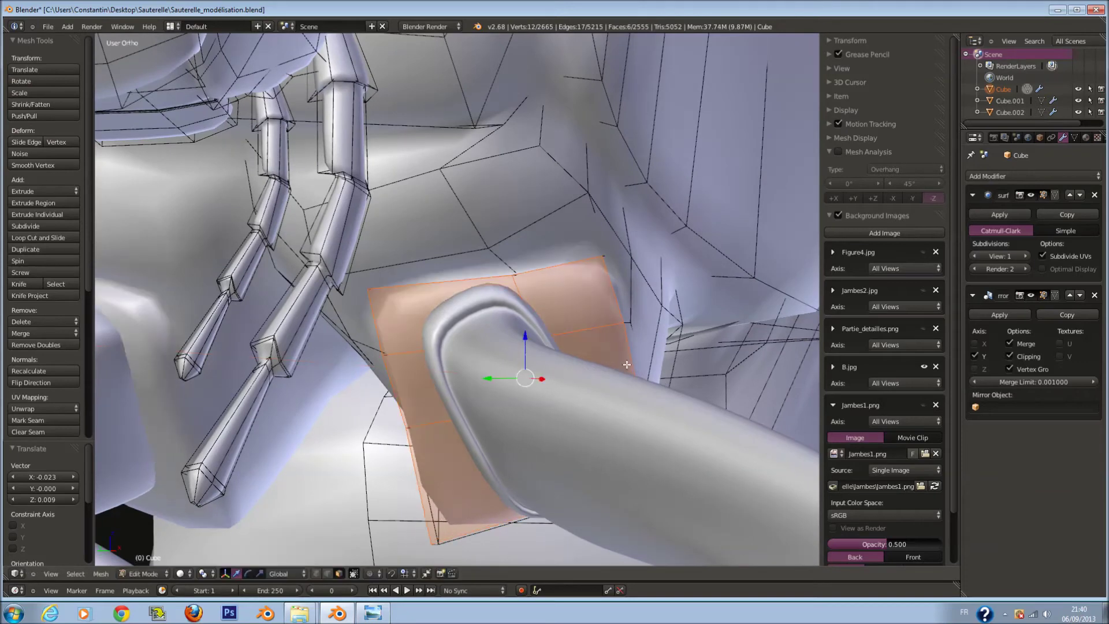
{"action": "left_click", "coordinate": [577, 371]}
{"action": "key", "text": "g"}
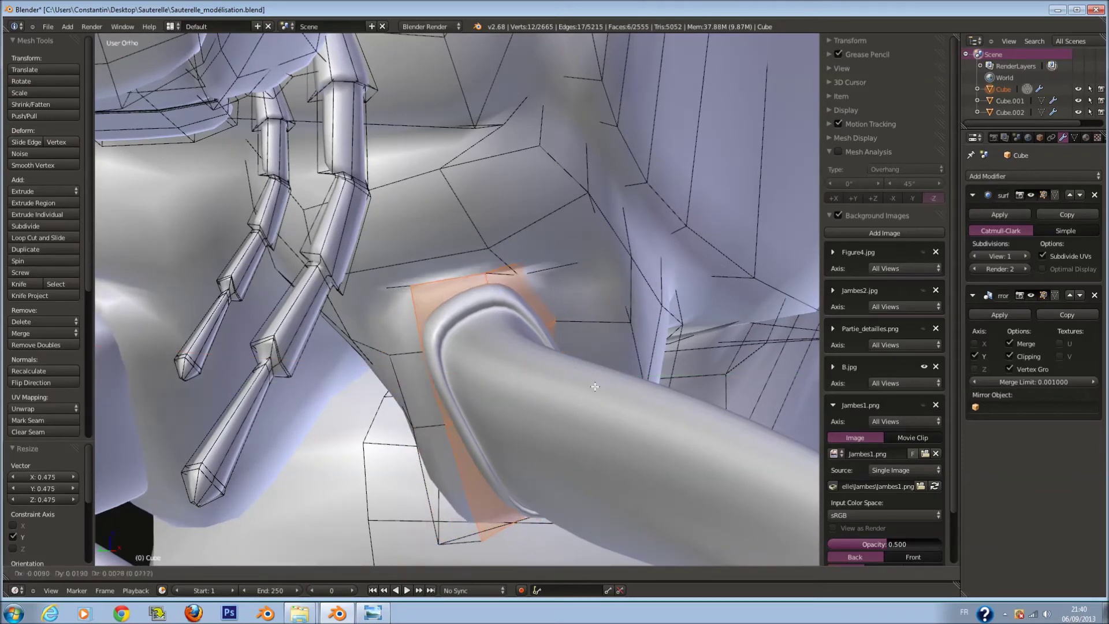
{"action": "key", "text": "r"}
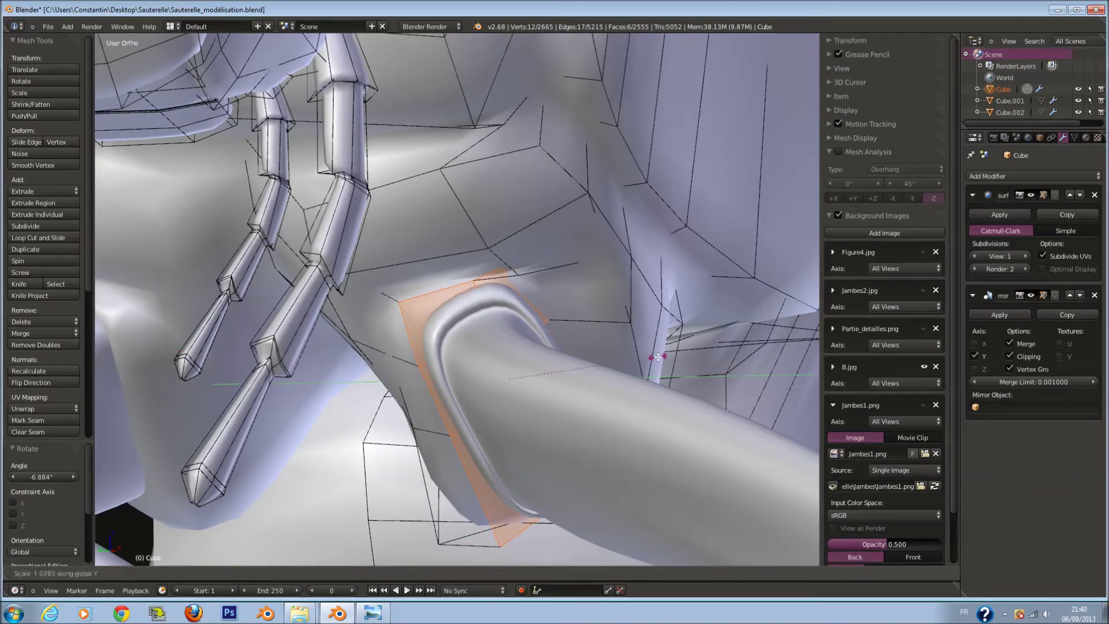
{"action": "left_click", "coordinate": [664, 359]}
{"action": "middle_click_drag", "start_coordinate": [673, 364], "coordinate": [625, 414]}
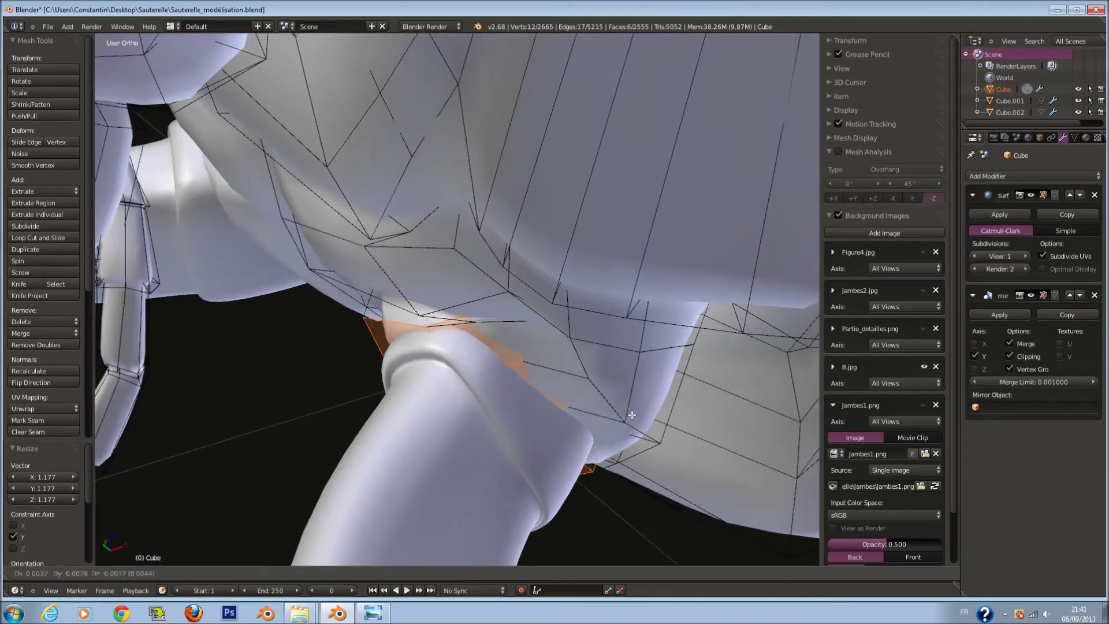
{"action": "middle_click_drag", "start_coordinate": [616, 419], "coordinate": [527, 390]}
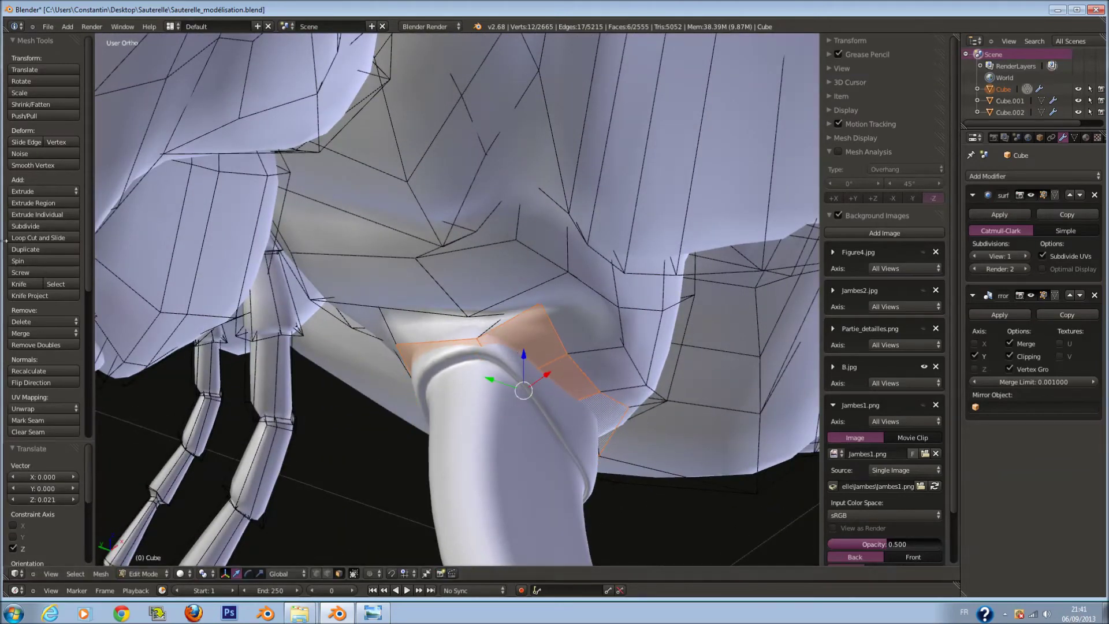
Smooth the selected vertices, enlarge the faces and shift them along X
{"action": "left_click", "coordinate": [32, 166]}
{"action": "mouse_move", "coordinate": [584, 405]}
{"action": "middle_mouse_down"}
{"action": "mouse_move", "coordinate": [610, 373]}
{"action": "mouse_move", "coordinate": [639, 391]}
{"action": "mouse_move", "coordinate": [549, 382]}
{"action": "middle_mouse_up"}
{"action": "key", "text": "s"}
{"action": "left_click", "coordinate": [643, 401]}
{"action": "left_click_drag", "start_coordinate": [549, 381], "coordinate": [535, 383]}
{"action": "middle_click_drag", "start_coordinate": [535, 382], "coordinate": [627, 390]}
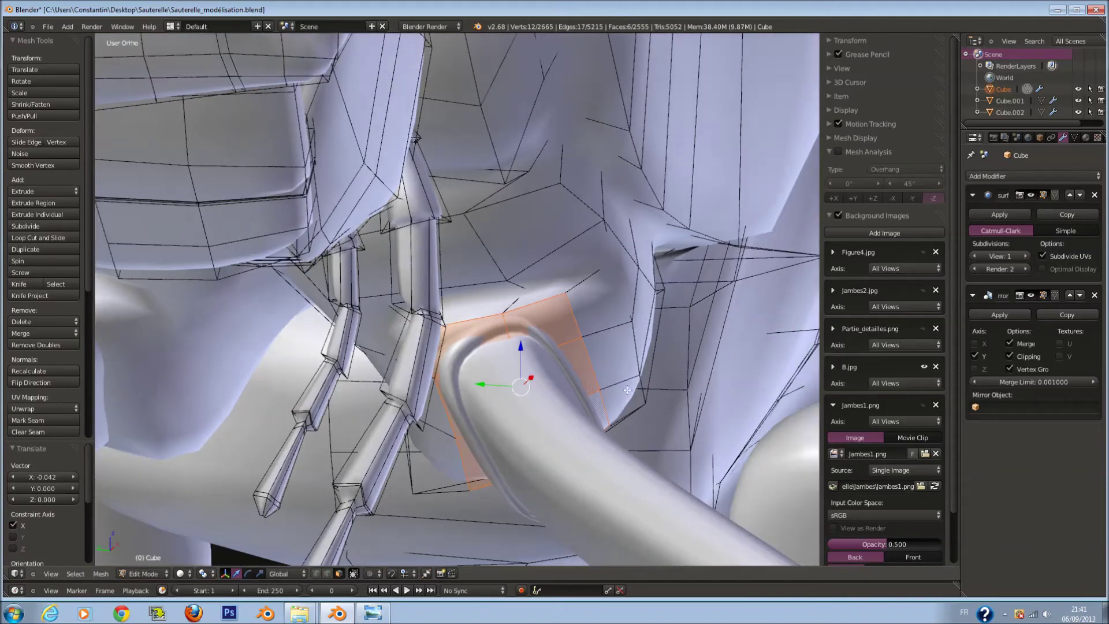
{"action": "left_click", "coordinate": [627, 377]}
{"action": "key", "text": "g"}
{"action": "left_click", "coordinate": [629, 370]}
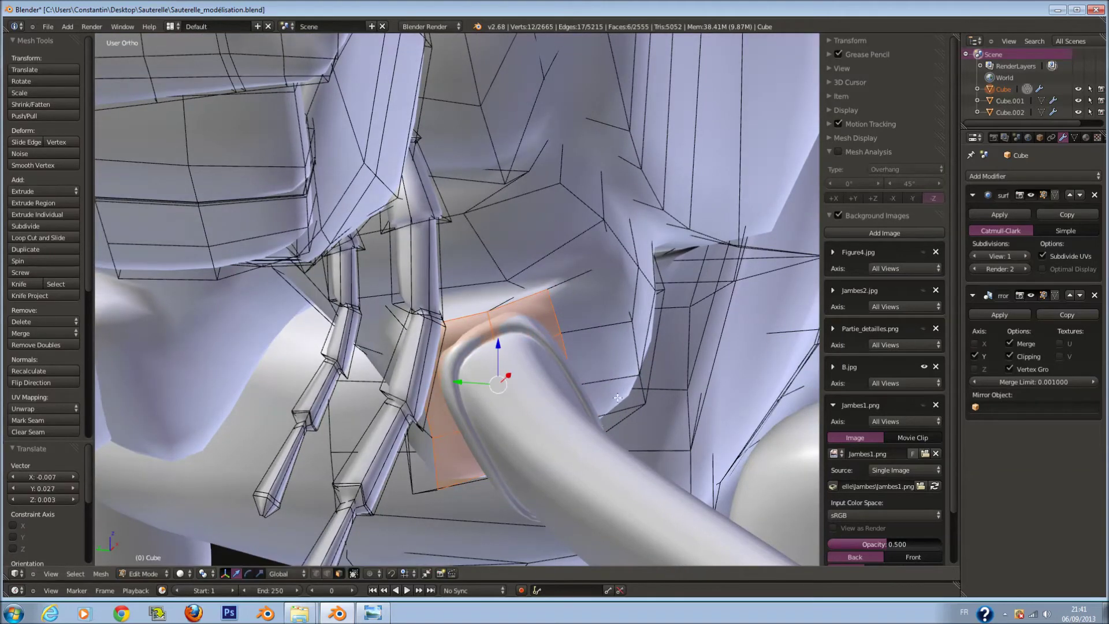
{"action": "middle_click_drag", "start_coordinate": [629, 370], "coordinate": [630, 355]}
Nudge the face band into place around the joint
{"action": "key", "text": "g"}
{"action": "left_click", "coordinate": [632, 356]}
{"action": "key", "text": "g"}
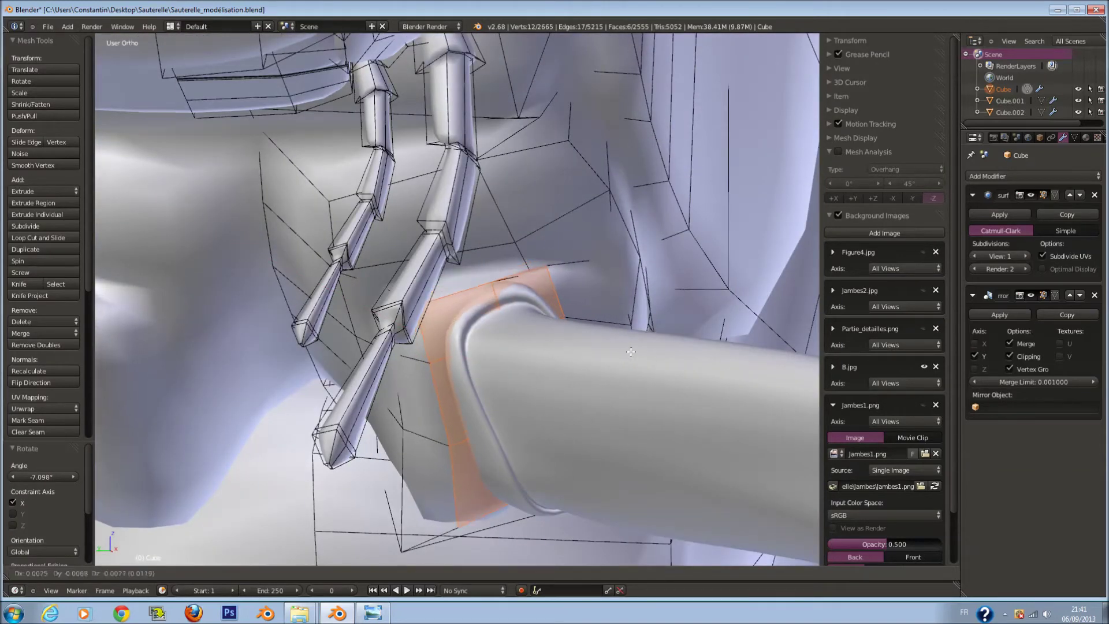
{"action": "left_click", "coordinate": [635, 359]}
{"action": "middle_click_drag", "start_coordinate": [635, 358], "coordinate": [614, 358]}
{"action": "key", "text": "g"}
{"action": "middle_click_drag", "start_coordinate": [619, 371], "coordinate": [622, 380]}
Extrude a final shrunken rim for the collar and return to Object Mode
{"action": "key", "text": "e"}
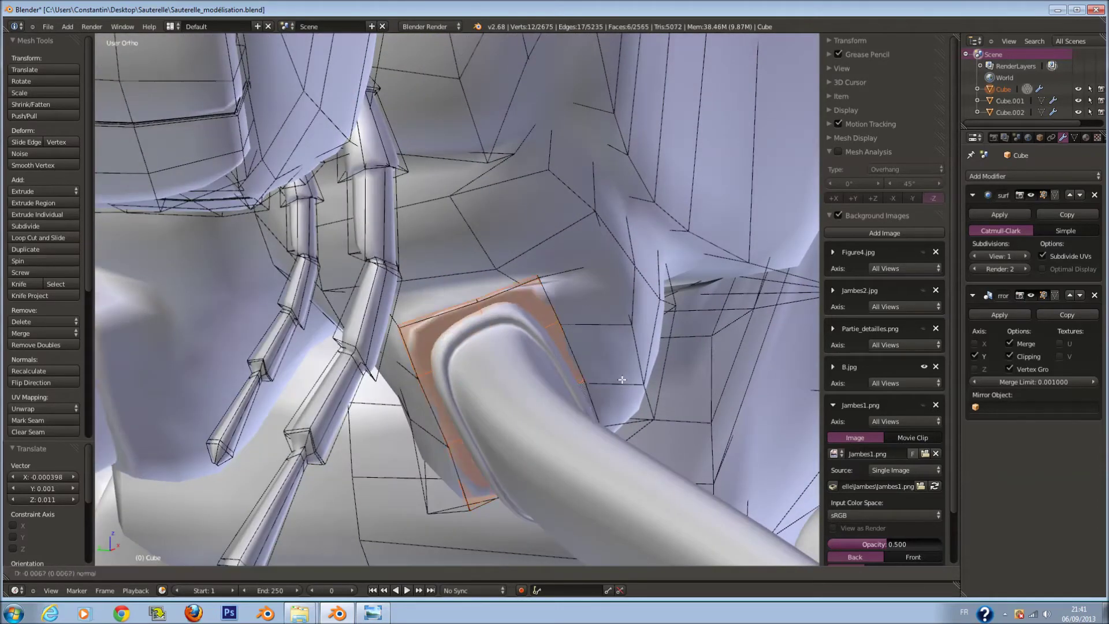
{"action": "left_click", "coordinate": [613, 372]}
{"action": "key", "text": "s"}
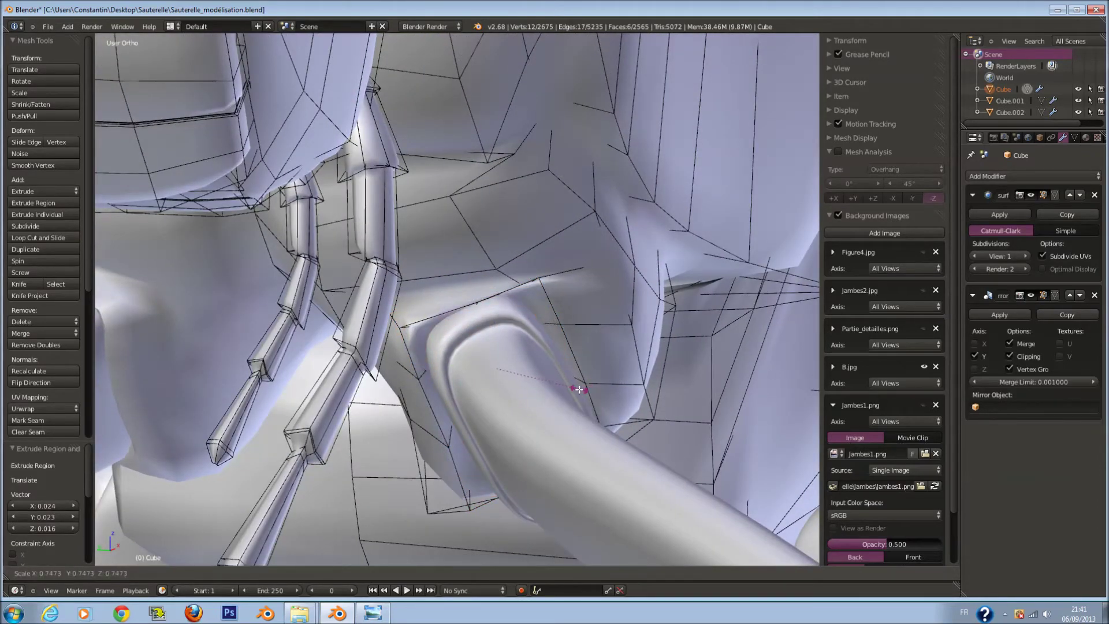
{"action": "left_click", "coordinate": [579, 389]}
{"action": "key", "text": "Tab"}
{"action": "scroll", "coordinate": [604, 383], "scroll_direction": "down", "scroll_amount": 3}
{"action": "mouse_move", "coordinate": [604, 383]}
{"action": "middle_mouse_down"}
{"action": "mouse_move", "coordinate": [596, 330]}
{"action": "mouse_move", "coordinate": [615, 275]}
{"action": "middle_mouse_up"}
{"action": "key", "text": "KP_1"}
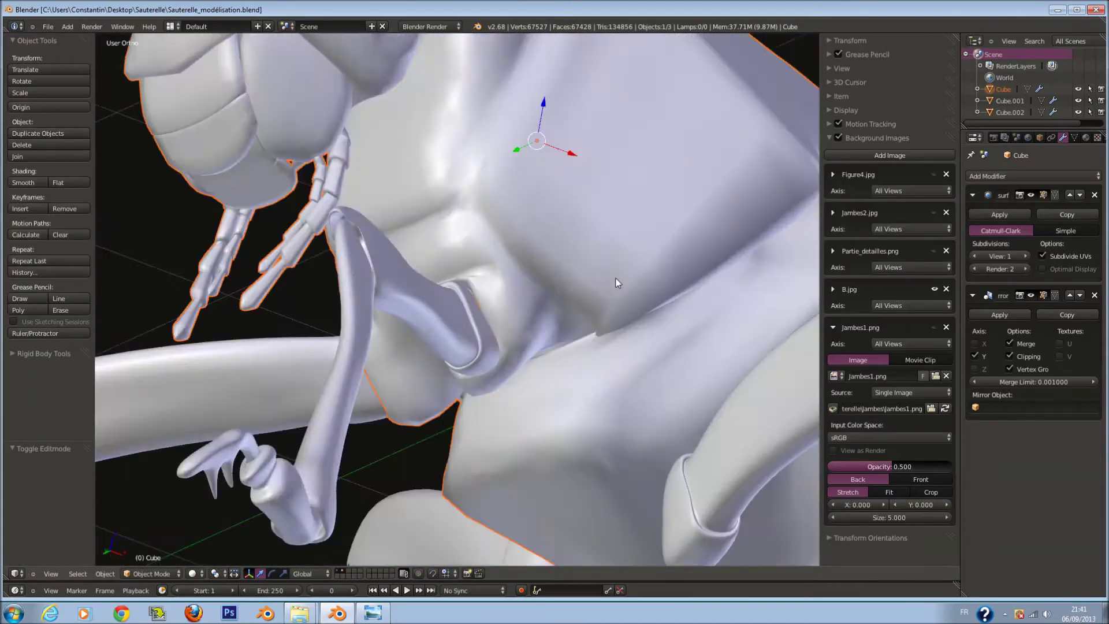
Back in Edit Mode, select a six-face patch on the body beside the leg joint
{"action": "key", "text": "Tab"}
{"action": "scroll", "coordinate": [442, 312], "scroll_direction": "down", "scroll_amount": 3}
{"action": "scroll", "coordinate": [420, 318], "scroll_direction": "up", "scroll_amount": 3}
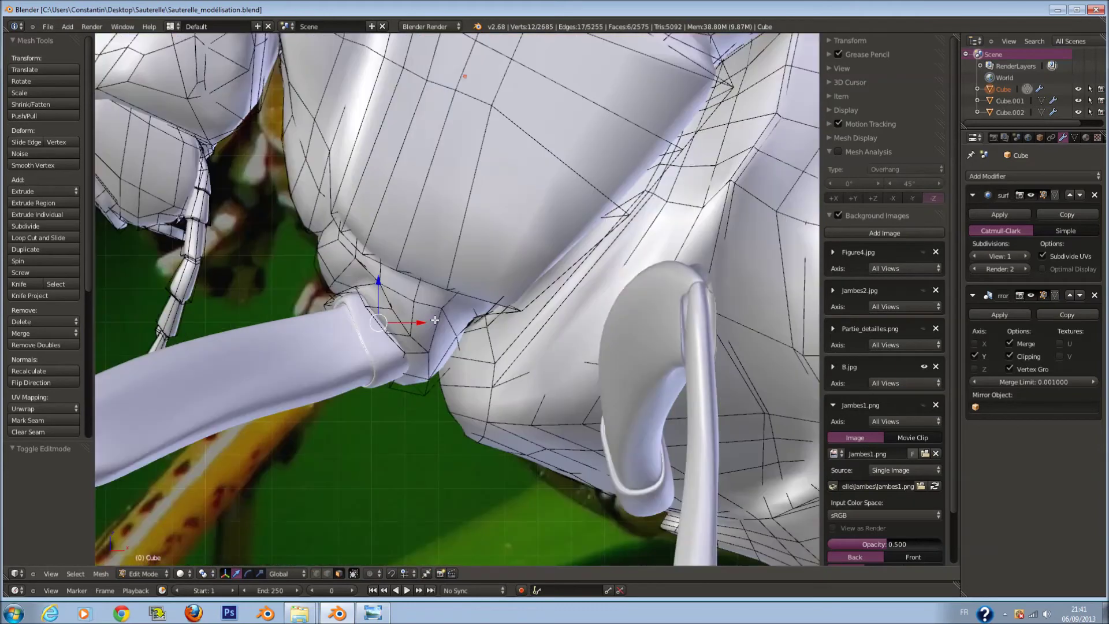
{"action": "scroll", "coordinate": [462, 289], "scroll_direction": "up", "scroll_amount": 3}
{"action": "left_click", "coordinate": [462, 270]}
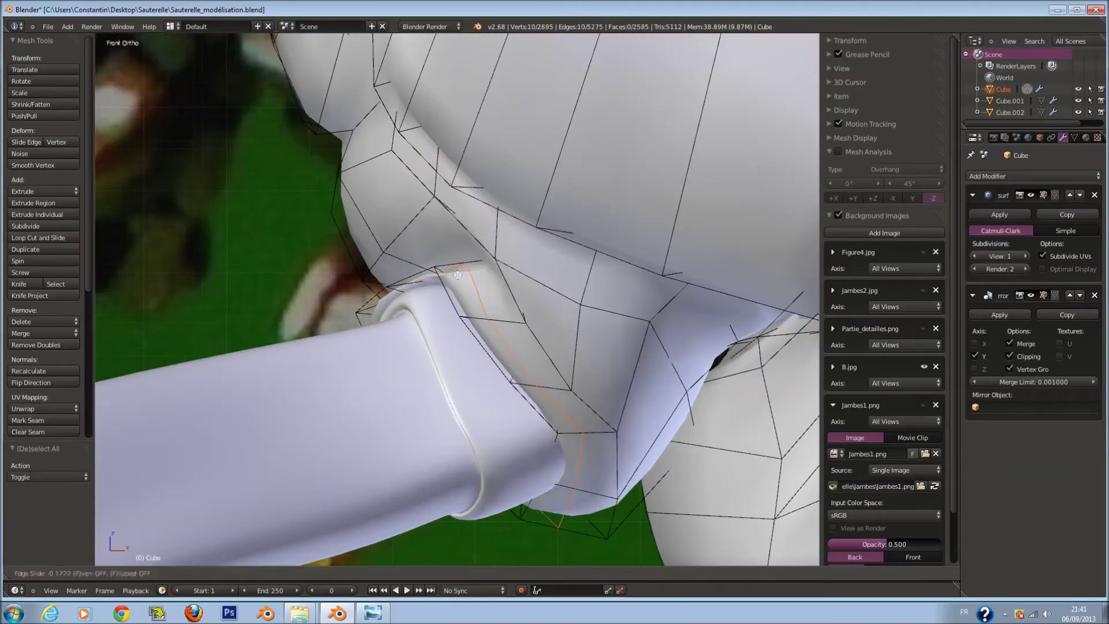
{"action": "key", "text": "ctrl+z"}
{"action": "mouse_move", "coordinate": [449, 289]}
{"action": "middle_mouse_down"}
{"action": "mouse_move", "coordinate": [520, 315]}
{"action": "mouse_move", "coordinate": [464, 290]}
{"action": "mouse_move", "coordinate": [503, 331]}
{"action": "mouse_move", "coordinate": [565, 310]}
{"action": "mouse_move", "coordinate": [525, 302]}
{"action": "mouse_move", "coordinate": [609, 330]}
{"action": "mouse_move", "coordinate": [485, 289]}
{"action": "middle_mouse_up"}
{"action": "key", "text": "z"}
{"action": "key", "text": "l"}
{"action": "key", "text": "z"}
Reposition the joint patch, then select a single face at the leg joint and move it
{"action": "key", "text": "z"}
{"action": "key", "text": "z"}
{"action": "key", "text": "g"}
{"action": "left_click", "coordinate": [553, 334]}
{"action": "key", "text": "r"}
{"action": "right_click", "coordinate": [607, 317]}
{"action": "key", "text": "g"}
{"action": "left_click", "coordinate": [482, 284]}
{"action": "key", "text": "z"}
{"action": "right_click", "coordinate": [480, 291]}
{"action": "key", "text": "z"}
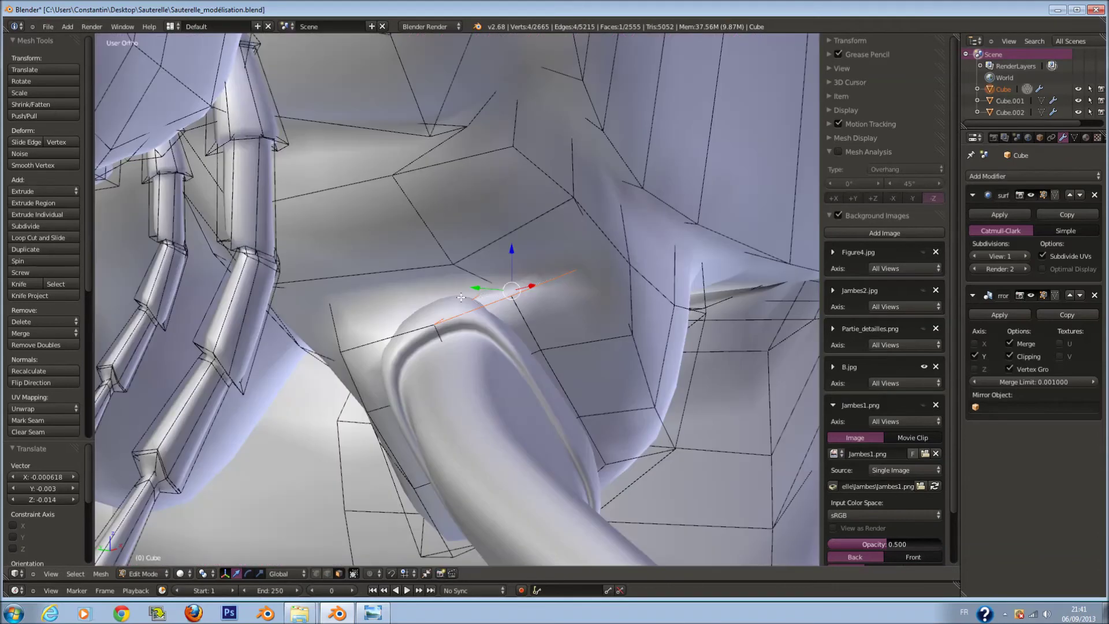
{"action": "scroll", "coordinate": [460, 301], "scroll_direction": "up", "scroll_amount": 3}
{"action": "key", "text": "g"}
{"action": "left_click", "coordinate": [115, 312]}
Smooth the joint faces, widen them along X, shift them up-left, smooth again and stretch along Y
{"action": "left_click", "coordinate": [63, 167]}
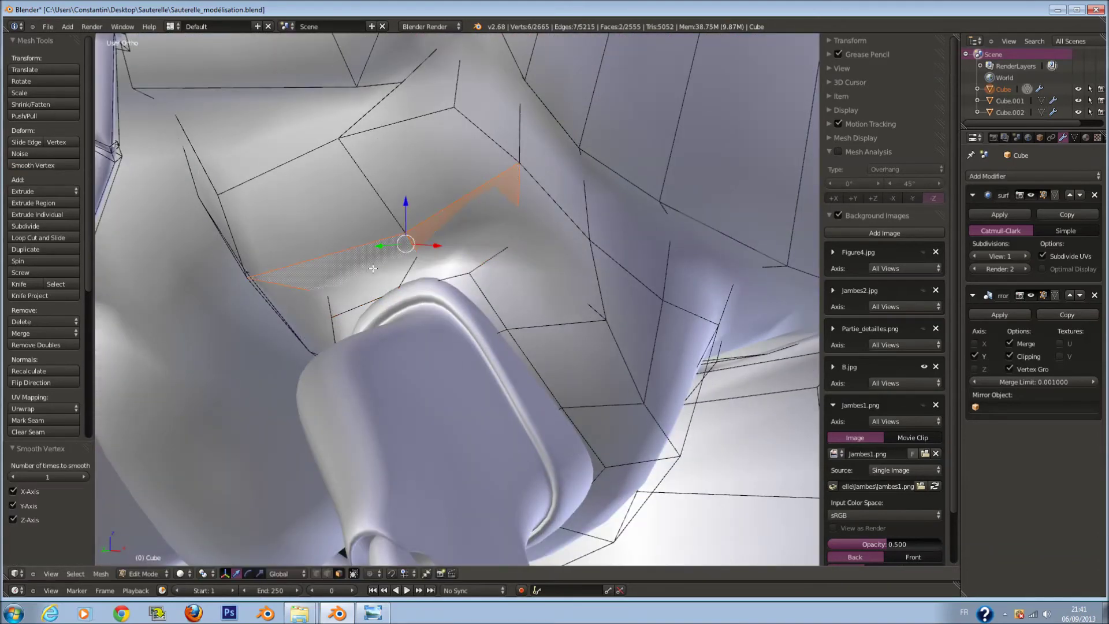
{"action": "key", "text": "s"}
{"action": "key", "text": "x"}
{"action": "left_click", "coordinate": [487, 284]}
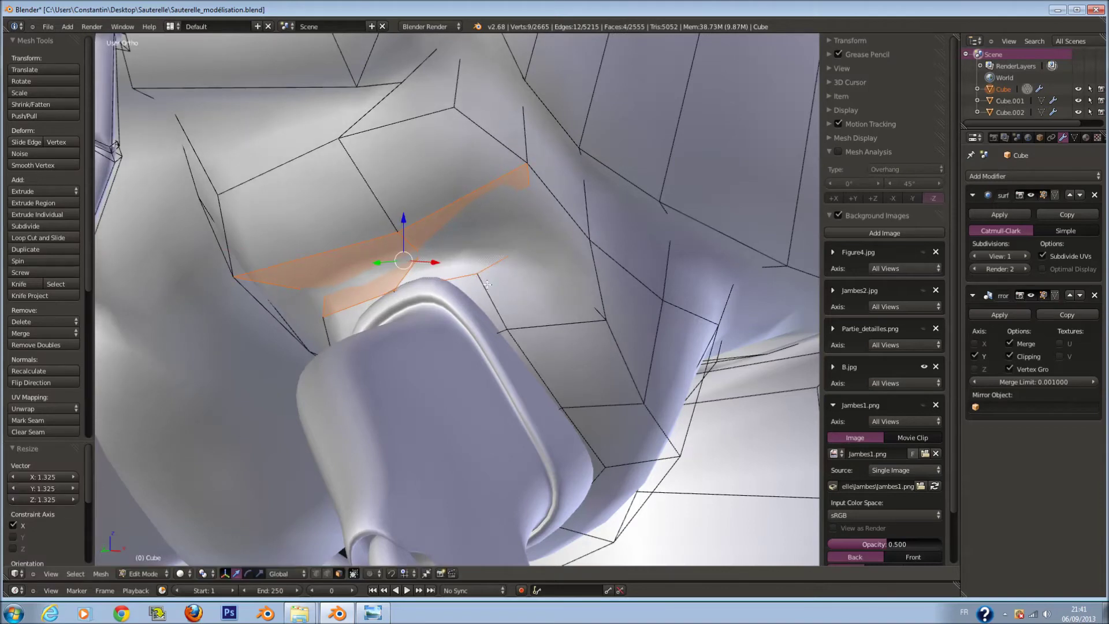
{"action": "key", "text": "g"}
{"action": "left_click", "coordinate": [227, 223]}
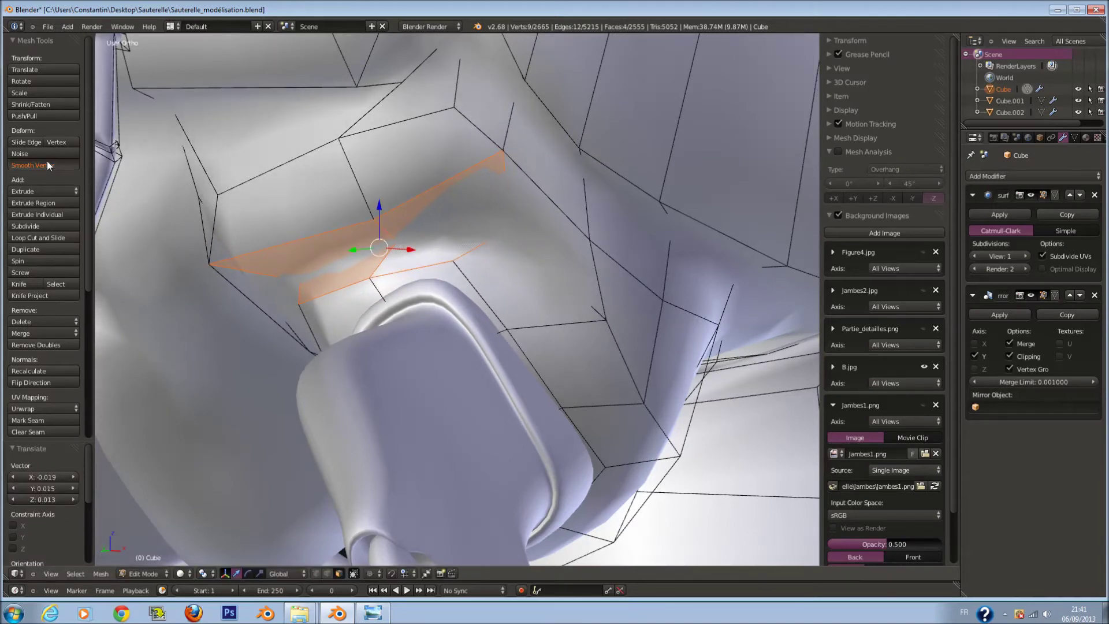
{"action": "left_click", "coordinate": [49, 167]}
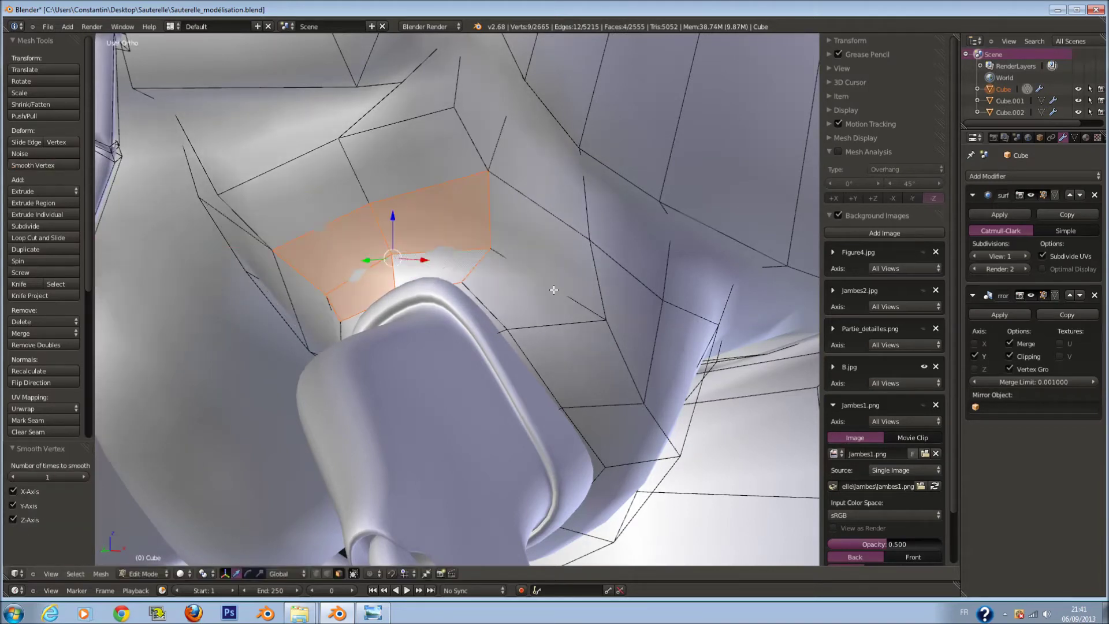
{"action": "left_click", "coordinate": [601, 297]}
Nudge the faces slightly, deselect all, and lift a vertex upward on the socket's upper rim
{"action": "key", "text": "g"}
{"action": "left_click", "coordinate": [597, 292]}
{"action": "scroll", "coordinate": [451, 301], "scroll_direction": "down", "scroll_amount": 3}
{"action": "key", "text": "a"}
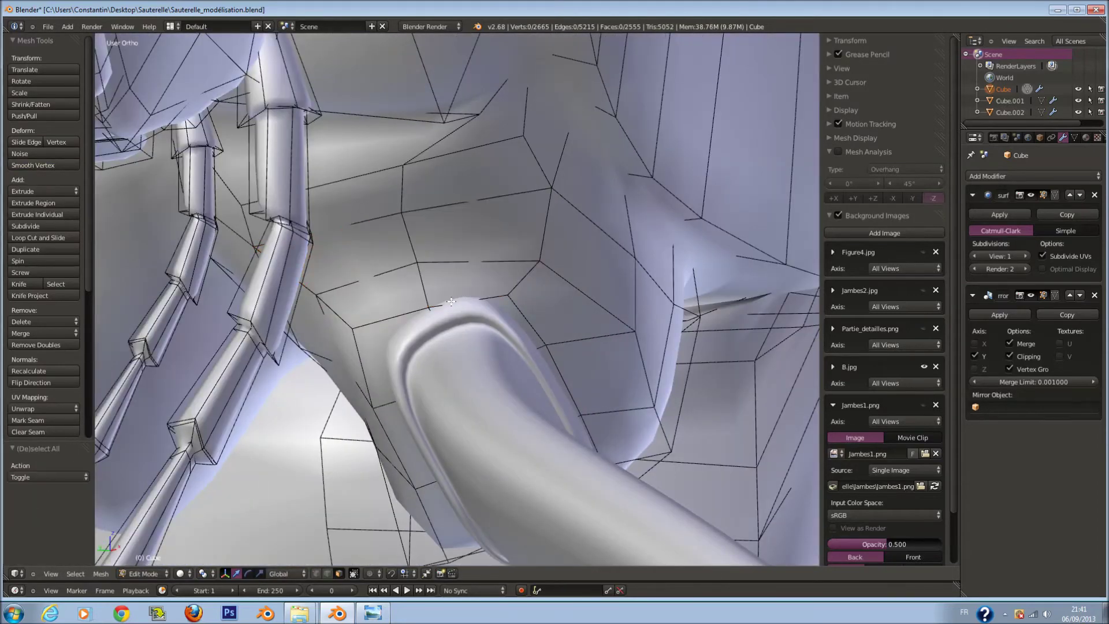
{"action": "left_click_drag", "start_coordinate": [468, 265], "coordinate": [475, 238]}
{"action": "mouse_move", "coordinate": [475, 238]}
{"action": "middle_mouse_down"}
{"action": "mouse_move", "coordinate": [382, 452]}
{"action": "mouse_move", "coordinate": [419, 451]}
{"action": "middle_mouse_up"}
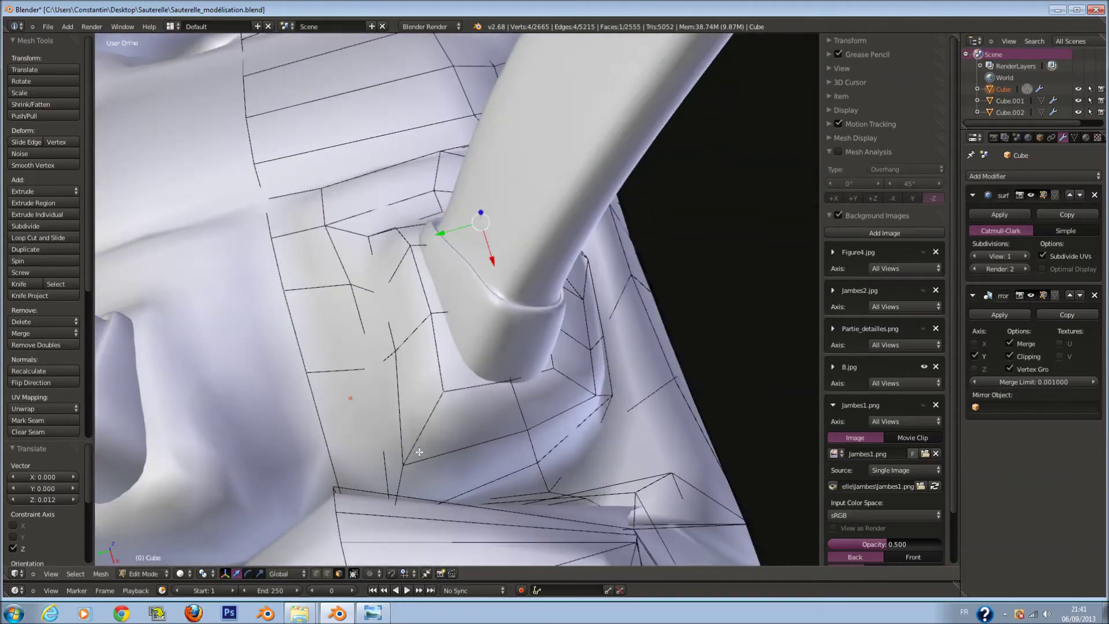
Smooth the socket faces, nudge them into place, and add surrounding joint faces to the selection
{"action": "left_click", "coordinate": [51, 164]}
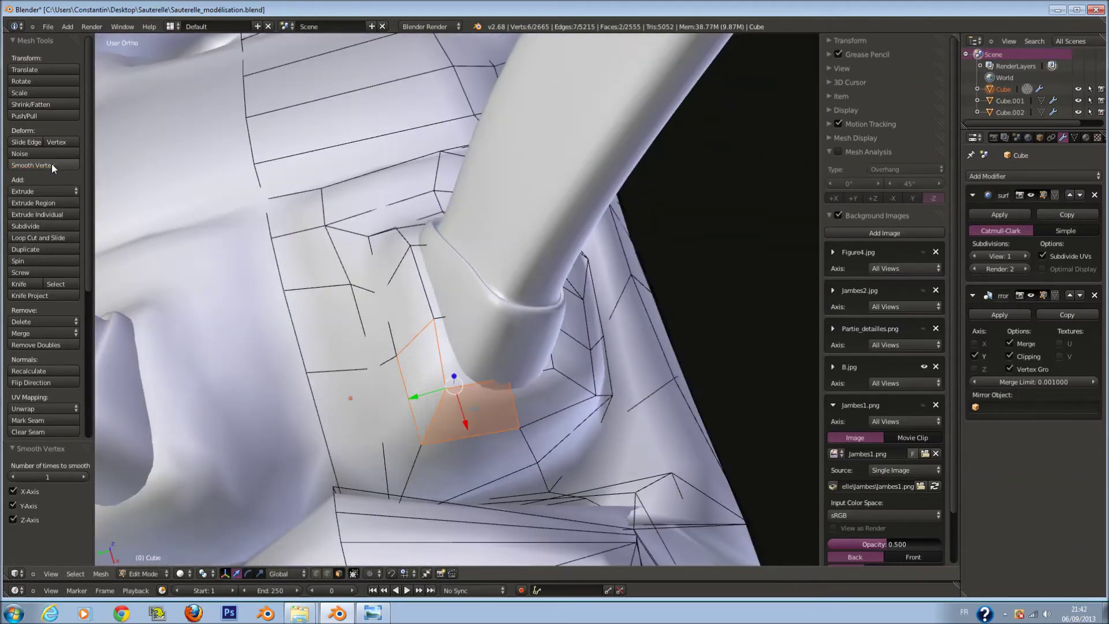
{"action": "mouse_move", "coordinate": [404, 346]}
{"action": "middle_mouse_down"}
{"action": "mouse_move", "coordinate": [502, 466]}
{"action": "mouse_move", "coordinate": [554, 400]}
{"action": "mouse_move", "coordinate": [422, 295]}
{"action": "mouse_move", "coordinate": [528, 416]}
{"action": "mouse_move", "coordinate": [518, 402]}
{"action": "middle_mouse_up"}
{"action": "key", "text": "g"}
{"action": "left_click", "coordinate": [502, 465]}
{"action": "key", "text": "g"}
{"action": "left_click", "coordinate": [546, 410]}
{"action": "key", "text": "g"}
{"action": "left_click", "coordinate": [554, 401]}
{"action": "left_click", "coordinate": [528, 416], "text": "alt+shift"}
Save the file, then extrude the socket faces in place and scale them
{"action": "key", "text": "ctrl+s"}
{"action": "scroll", "coordinate": [518, 402], "scroll_direction": "up", "scroll_amount": 2}
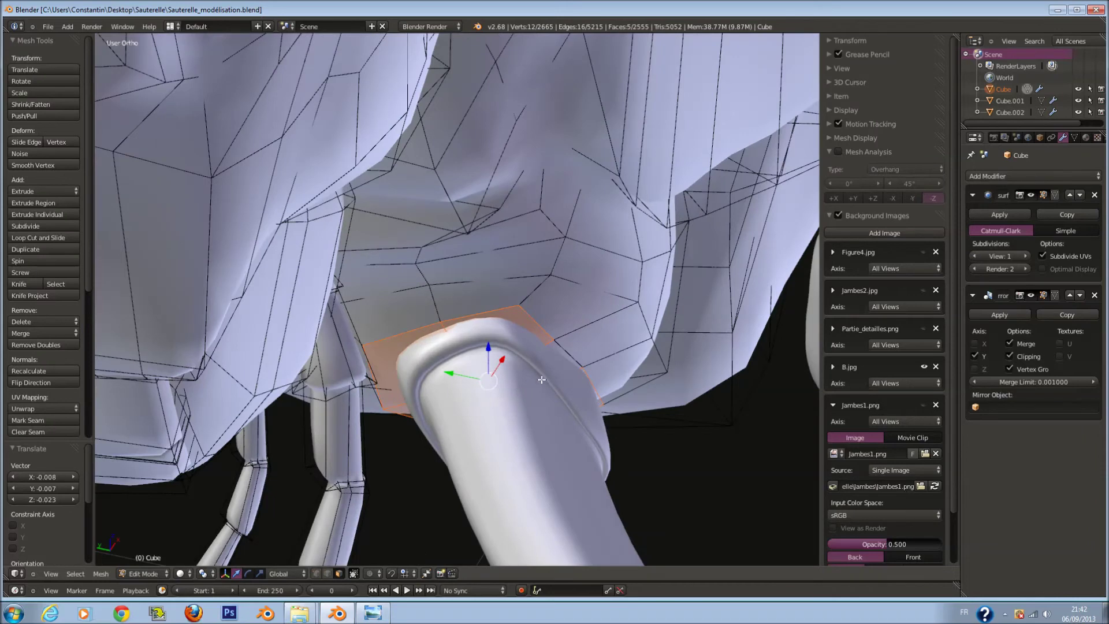
{"action": "key", "text": "e"}
{"action": "left_click", "coordinate": [595, 349]}
{"action": "key", "text": "s"}
{"action": "left_click", "coordinate": [598, 332]}
Shrink the extruded ring slightly, extrude a second ring, and return to Object Mode
{"action": "key", "text": "s"}
{"action": "key", "text": "x"}
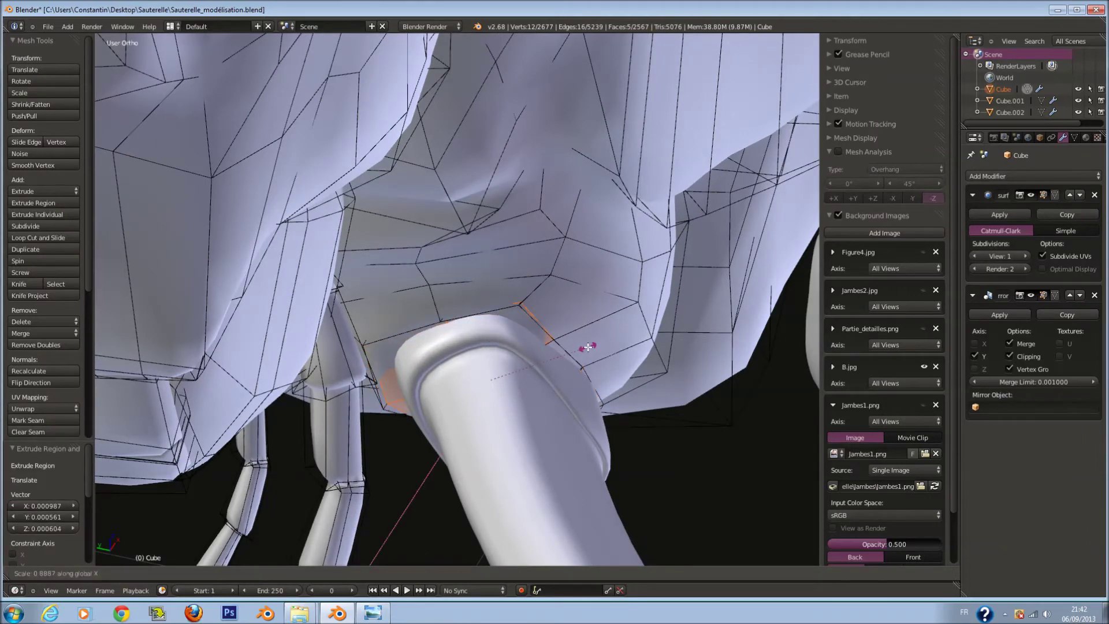
{"action": "middle_click_drag", "start_coordinate": [587, 347], "coordinate": [596, 260]}
{"action": "key", "text": "s"}
{"action": "left_click", "coordinate": [589, 268]}
{"action": "key", "text": "e"}
{"action": "left_click", "coordinate": [583, 291]}
{"action": "key", "text": "Tab"}
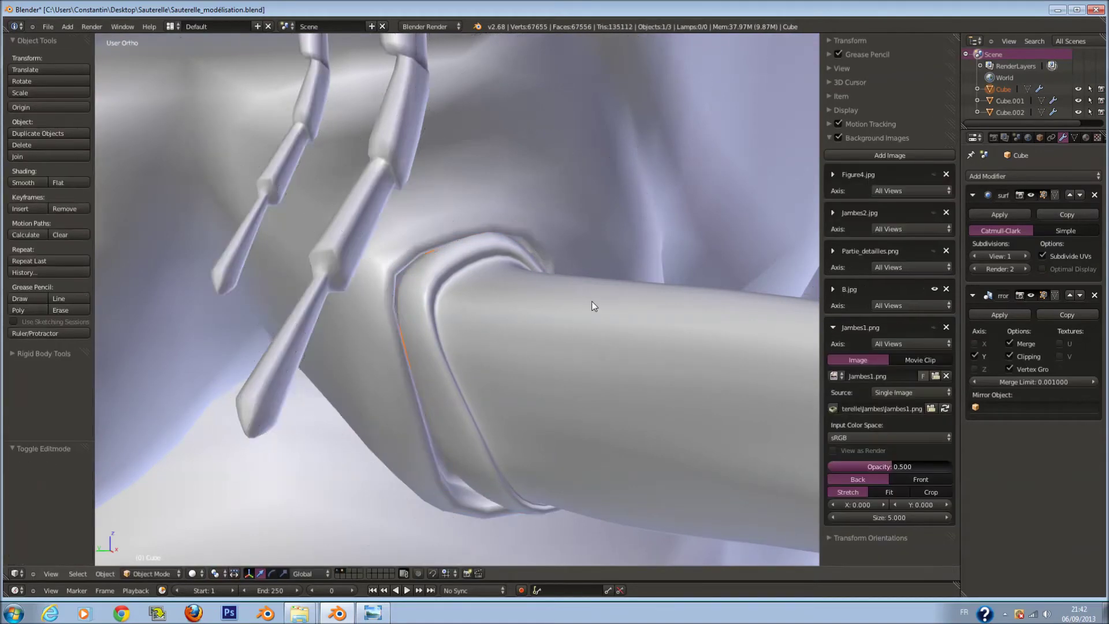
Raise the Subdivision Surface viewport level to 2 and switch to front orthographic view
{"action": "left_click", "coordinate": [1020, 255]}
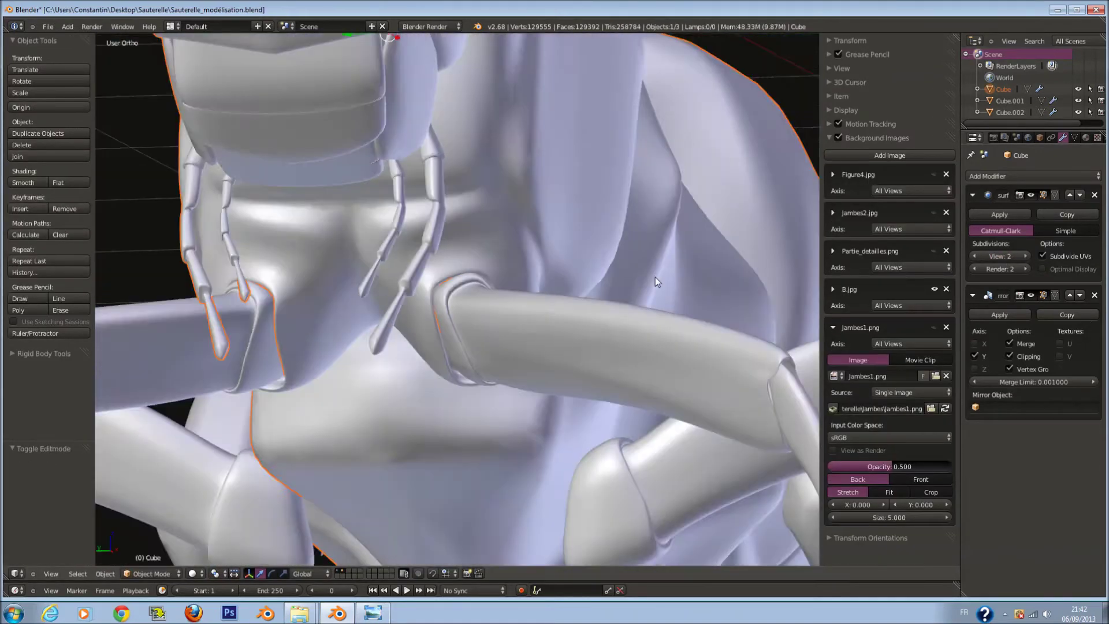
{"action": "middle_click_drag", "start_coordinate": [655, 276], "coordinate": [647, 287]}
{"action": "key", "text": "a"}
{"action": "key", "text": "KP_1"}
{"action": "scroll", "coordinate": [647, 287], "scroll_direction": "down", "scroll_amount": 4}
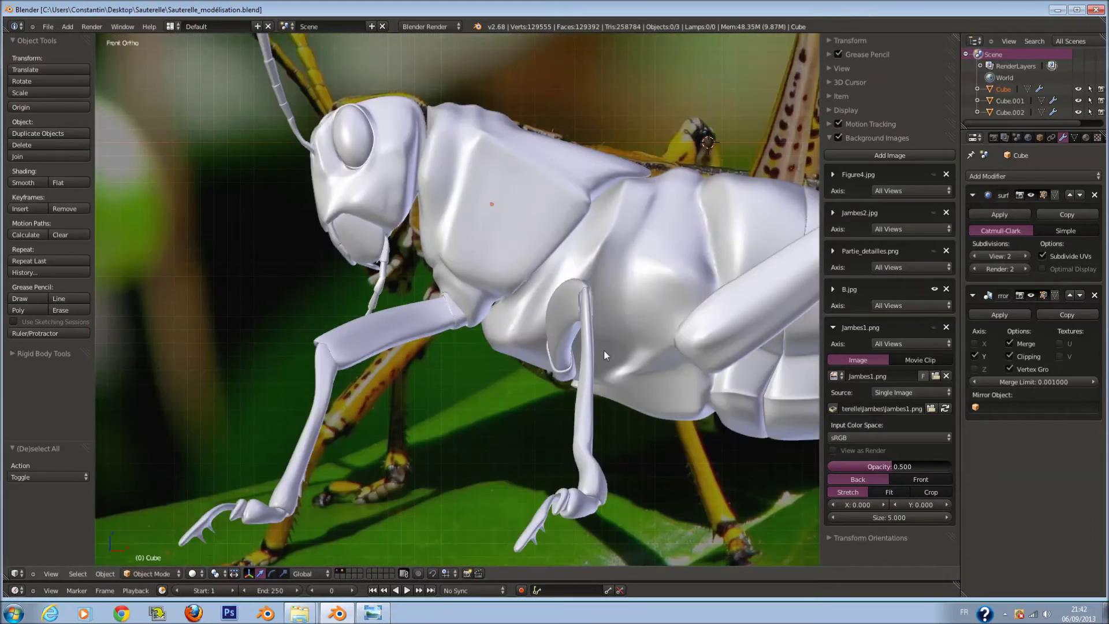
{"action": "scroll", "coordinate": [604, 349], "scroll_direction": "up", "scroll_amount": 2}
{"action": "scroll", "coordinate": [509, 321], "scroll_direction": "up", "scroll_amount": 2}
{"action": "scroll", "coordinate": [429, 269], "scroll_direction": "up", "scroll_amount": 2}
{"action": "scroll", "coordinate": [428, 265], "scroll_direction": "down", "scroll_amount": 1}
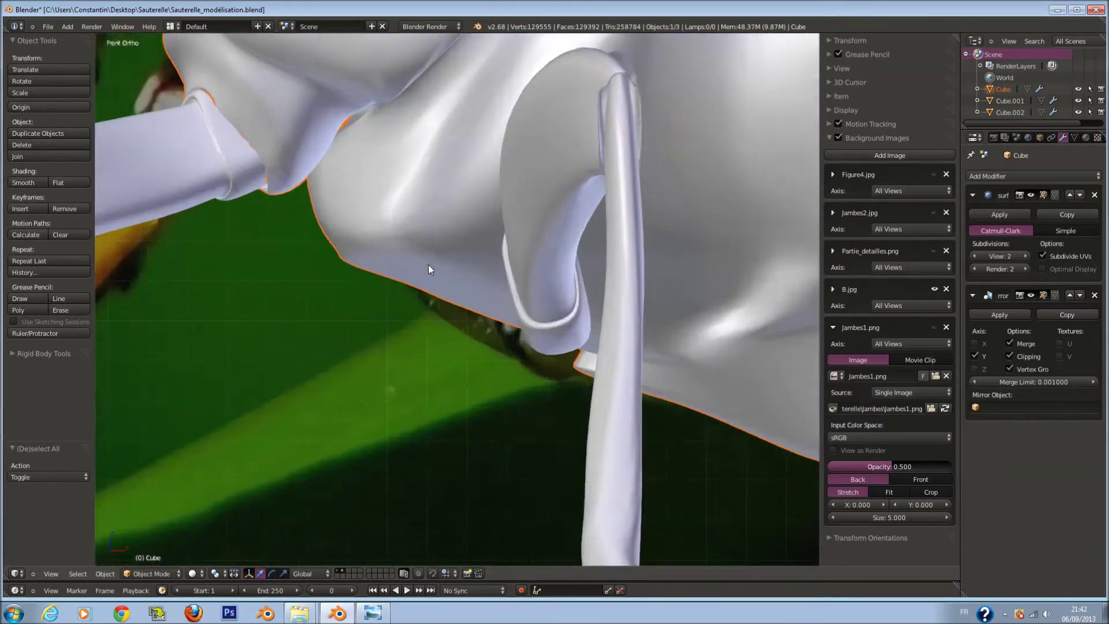
Select the grasshopper body object and enter Edit Mode on its mesh
{"action": "right_click", "coordinate": [428, 265]}
{"action": "scroll", "coordinate": [428, 265], "scroll_direction": "down", "scroll_amount": 3}
{"action": "scroll", "coordinate": [396, 265], "scroll_direction": "up", "scroll_amount": 1}
{"action": "scroll", "coordinate": [397, 265], "scroll_direction": "up", "scroll_amount": 2}
{"action": "key", "text": "Tab"}
{"action": "scroll", "coordinate": [396, 265], "scroll_direction": "up", "scroll_amount": 2}
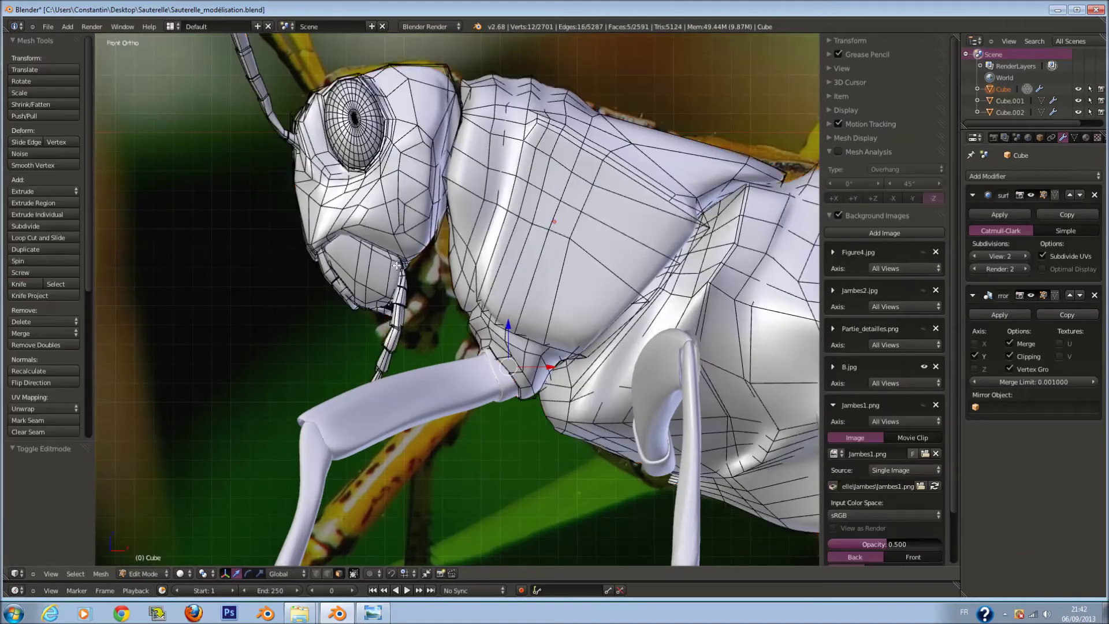
Circle-select the antenna and all head vertices of the grasshopper
{"action": "key", "text": "z"}
{"action": "key", "text": "a"}
{"action": "key", "text": "a"}
{"action": "key", "text": "c"}
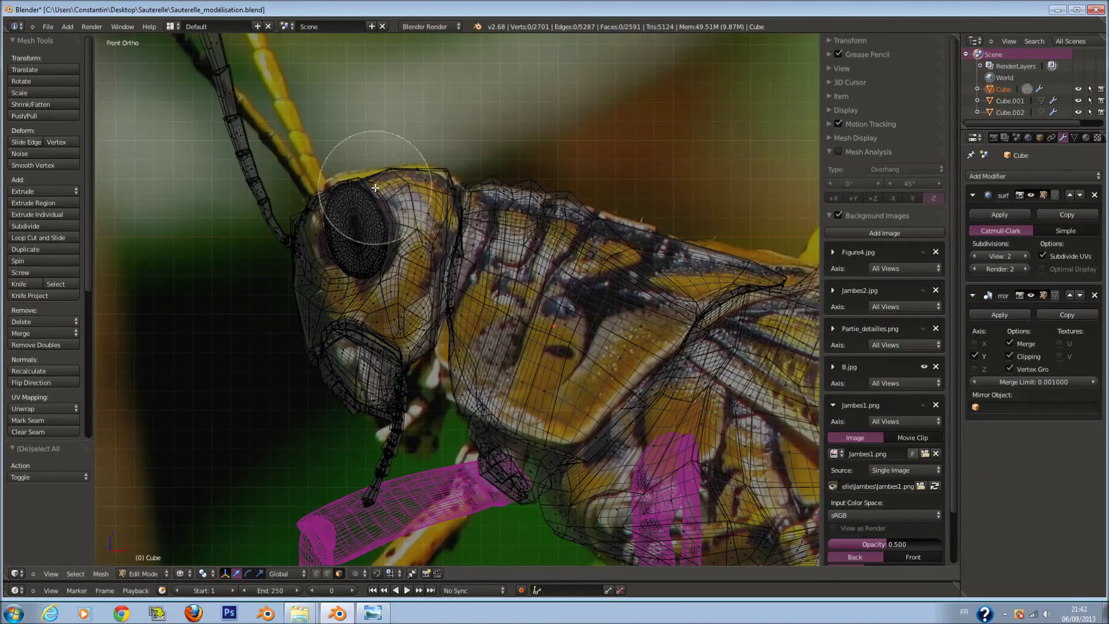
{"action": "scroll", "coordinate": [324, 173], "scroll_direction": "down", "scroll_amount": 2}
{"action": "mouse_move", "coordinate": [297, 112]}
{"action": "left_mouse_down"}
{"action": "mouse_move", "coordinate": [340, 219]}
{"action": "mouse_move", "coordinate": [367, 353]}
{"action": "left_mouse_up"}
{"action": "scroll", "coordinate": [366, 353], "scroll_direction": "up", "scroll_amount": 3}
{"action": "scroll", "coordinate": [389, 288], "scroll_direction": "up", "scroll_amount": 2}
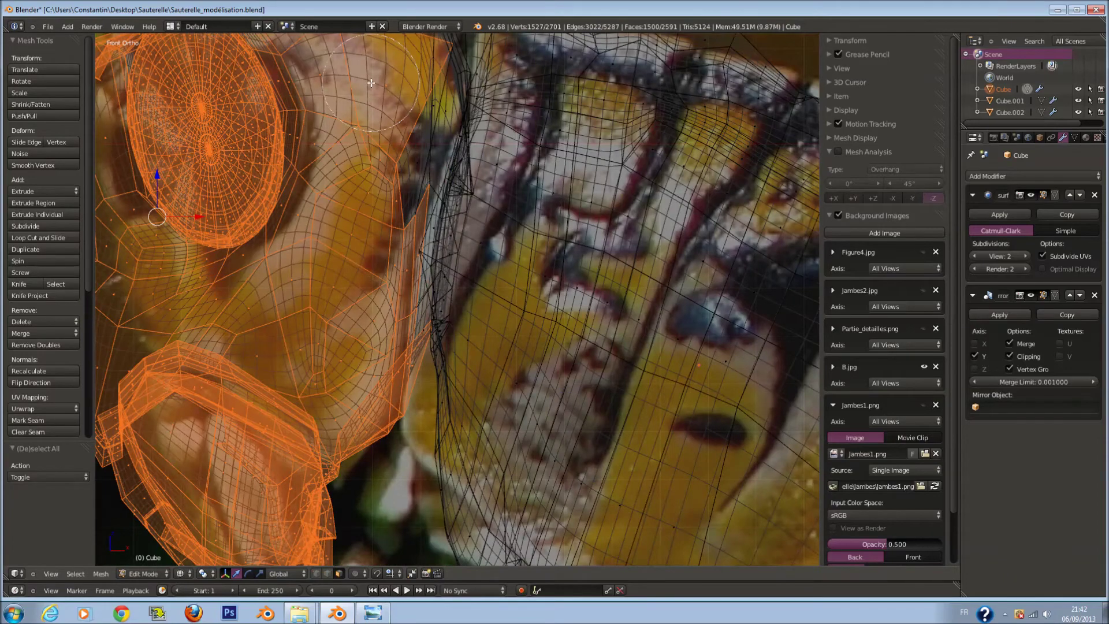
{"action": "scroll", "coordinate": [385, 144], "scroll_direction": "down", "scroll_amount": 3}
{"action": "left_click_drag", "start_coordinate": [378, 131], "coordinate": [352, 173]}
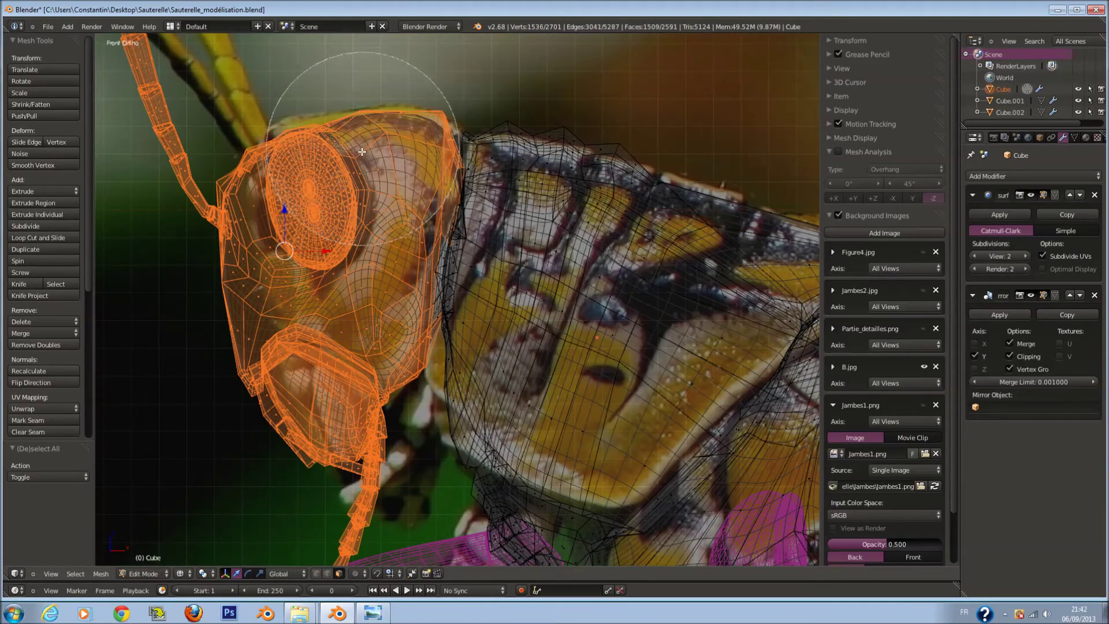
{"action": "scroll", "coordinate": [553, 226], "scroll_direction": "up", "scroll_amount": 2}
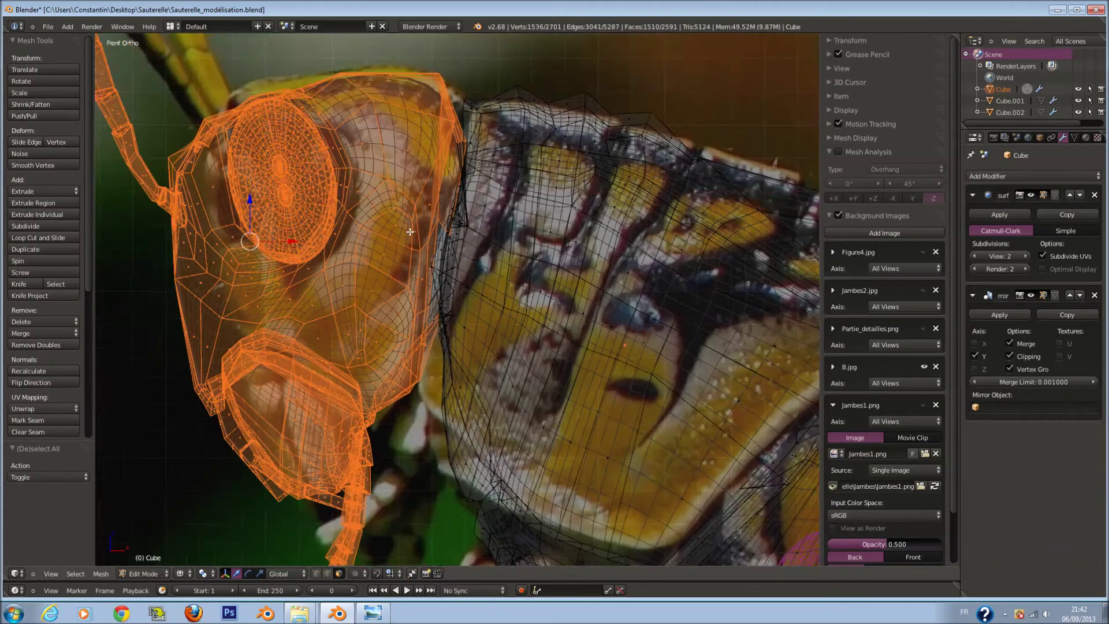
{"action": "scroll", "coordinate": [373, 194], "scroll_direction": "up", "scroll_amount": 2}
{"action": "key", "text": "c"}
{"action": "left_click_drag", "start_coordinate": [374, 214], "coordinate": [389, 248]}
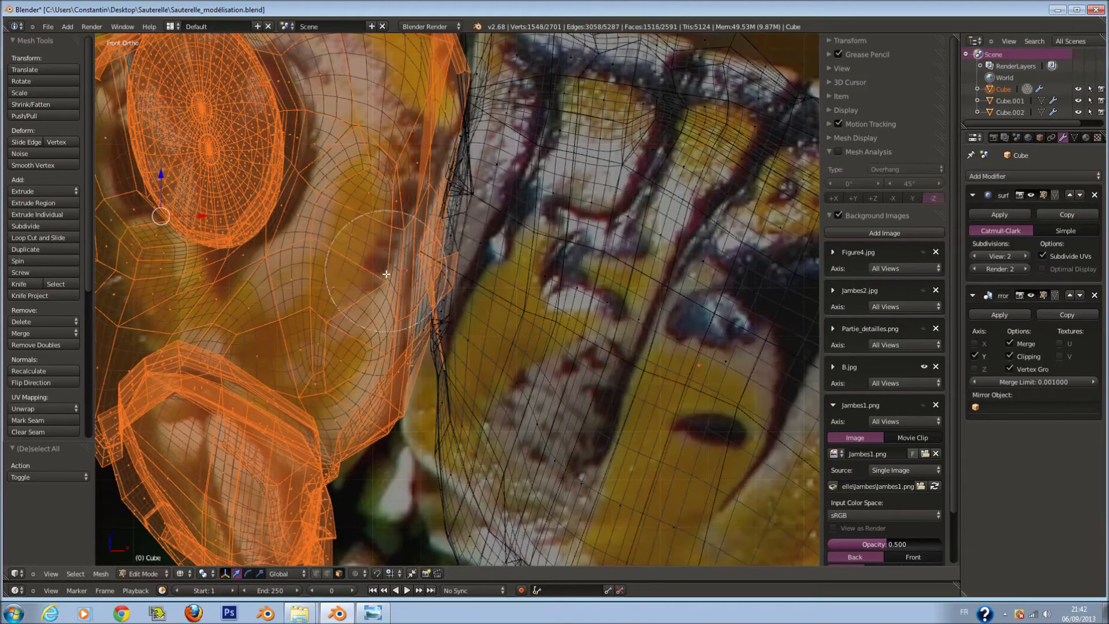
{"action": "key", "text": "Escape"}
Enable Connected proportional editing and tilt the head about -1.034° with soft falloff
{"action": "scroll", "coordinate": [491, 253], "scroll_direction": "down", "scroll_amount": 2}
{"action": "scroll", "coordinate": [529, 234], "scroll_direction": "down", "scroll_amount": 1}
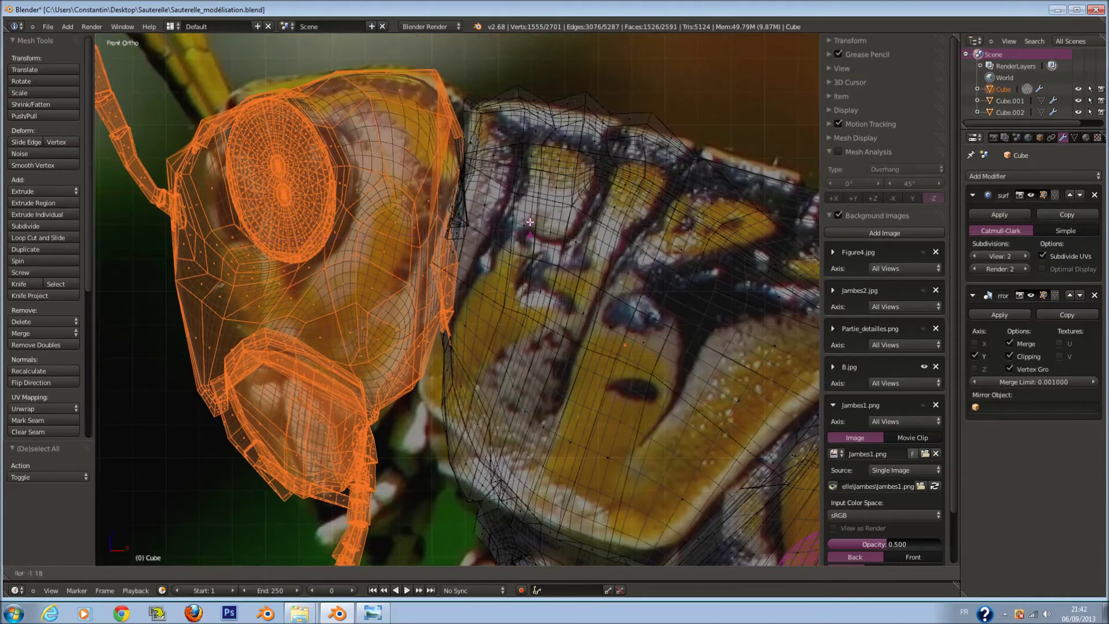
{"action": "scroll", "coordinate": [514, 283], "scroll_direction": "down", "scroll_amount": 2}
{"action": "scroll", "coordinate": [502, 337], "scroll_direction": "down", "scroll_amount": 3}
{"action": "left_click", "coordinate": [358, 574]}
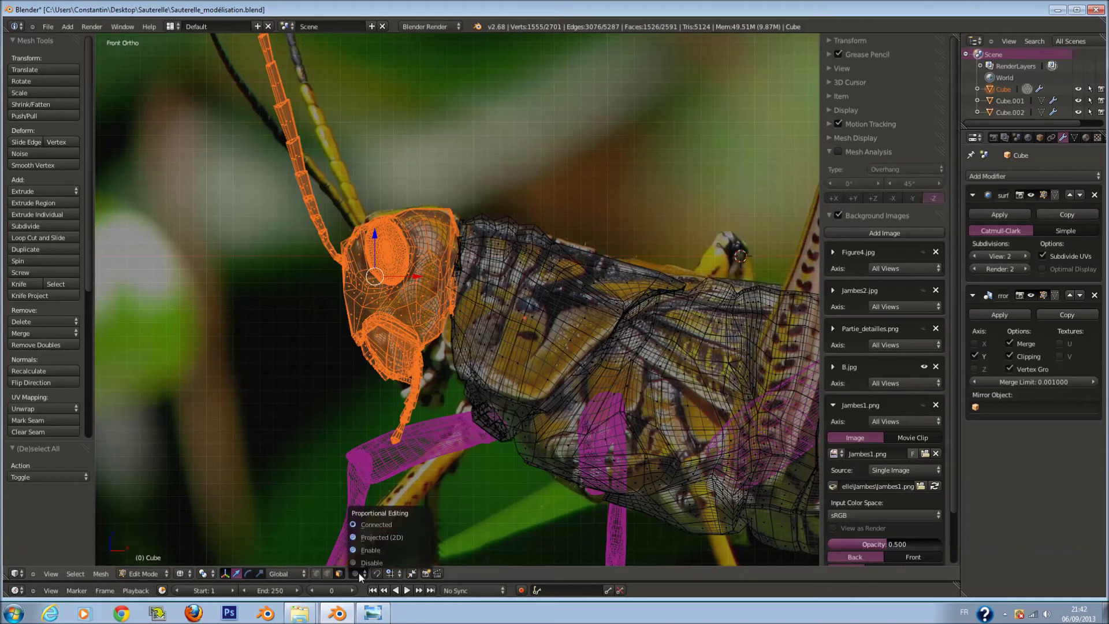
{"action": "left_click", "coordinate": [364, 525]}
{"action": "scroll", "coordinate": [520, 301], "scroll_direction": "up", "scroll_amount": 2}
{"action": "key", "text": "r"}
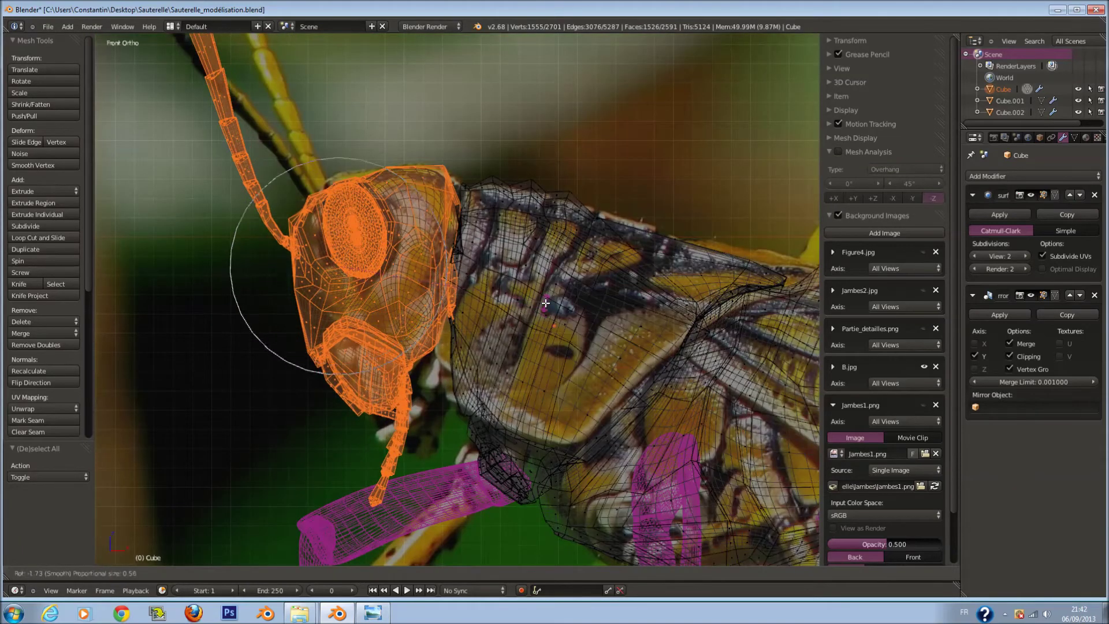
{"action": "scroll", "coordinate": [548, 302], "scroll_direction": "down", "scroll_amount": 3}
{"action": "scroll", "coordinate": [566, 295], "scroll_direction": "down", "scroll_amount": 1}
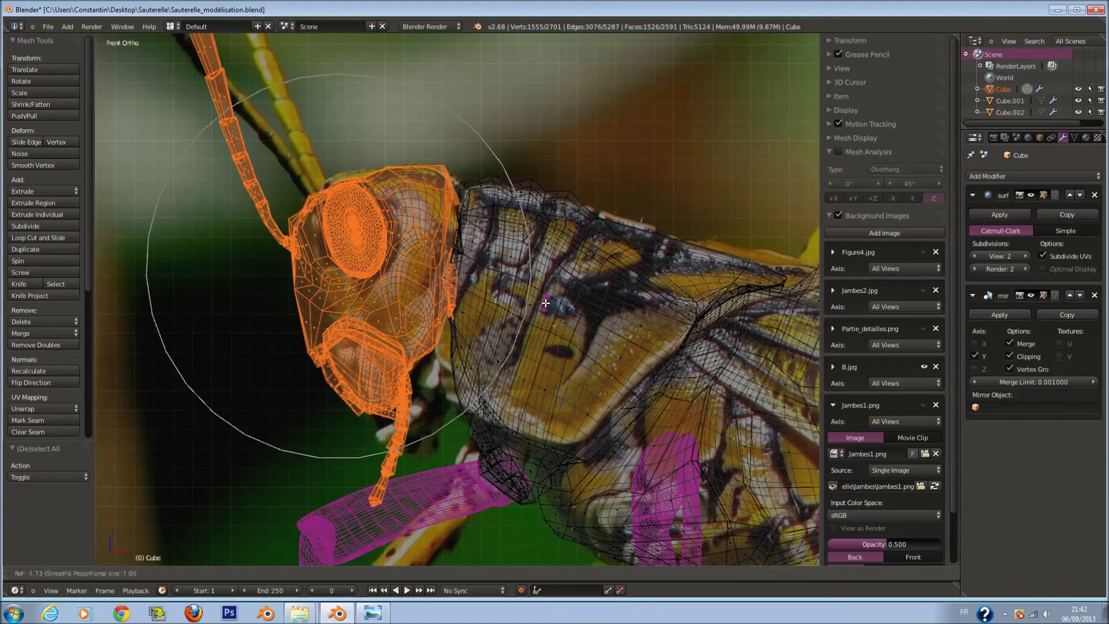
{"action": "left_click", "coordinate": [593, 283]}
{"action": "key", "text": "g"}
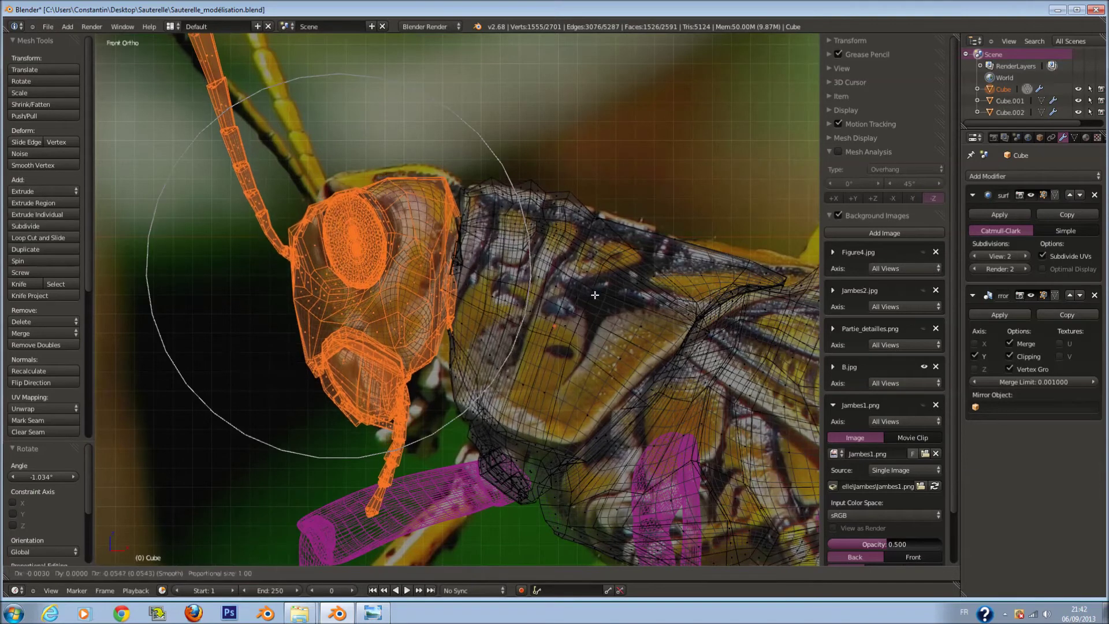
{"action": "scroll", "coordinate": [597, 295], "scroll_direction": "up", "scroll_amount": 2}
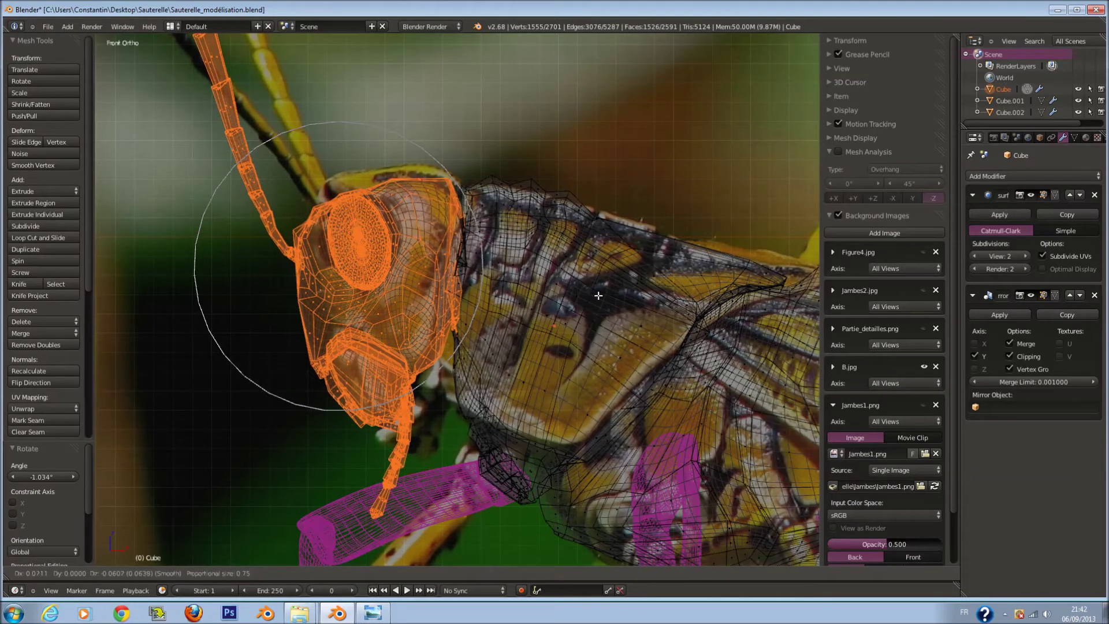
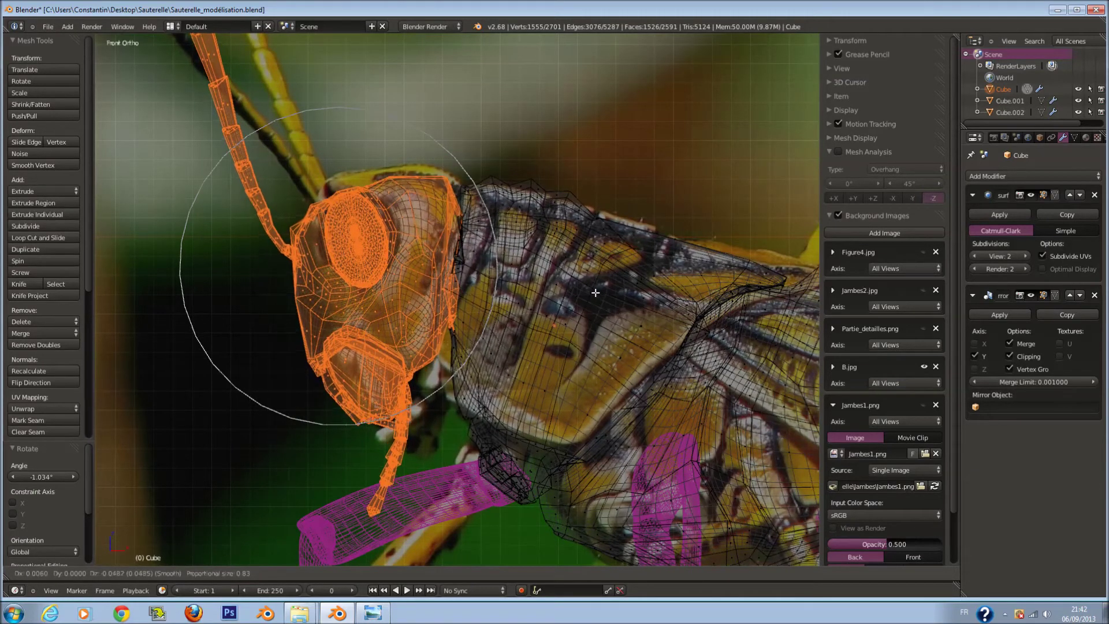
Reselect the front leg-socket vertices and pull them into place with proportional falloff
{"action": "right_click", "coordinate": [548, 315]}
{"action": "key", "text": "a"}
{"action": "scroll", "coordinate": [548, 315], "scroll_direction": "up", "scroll_amount": 2}
{"action": "key", "text": "c"}
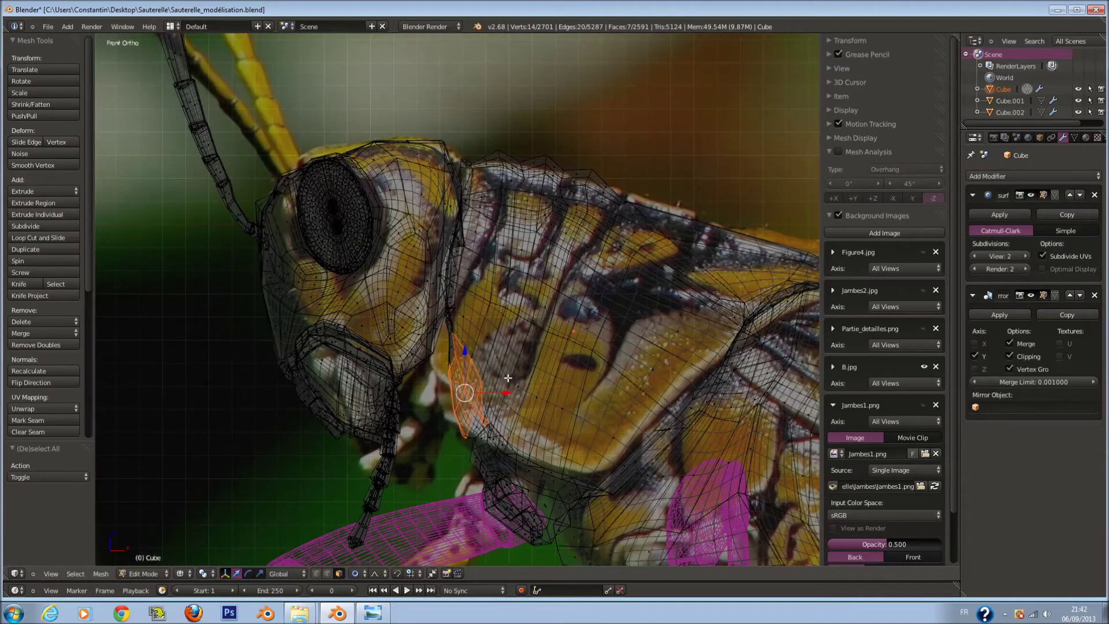
{"action": "key", "text": "g"}
{"action": "scroll", "coordinate": [503, 377], "scroll_direction": "up", "scroll_amount": 2}
{"action": "scroll", "coordinate": [502, 377], "scroll_direction": "up", "scroll_amount": 2}
{"action": "scroll", "coordinate": [501, 377], "scroll_direction": "up", "scroll_amount": 4}
{"action": "scroll", "coordinate": [498, 377], "scroll_direction": "up", "scroll_amount": 1}
{"action": "left_click", "coordinate": [494, 379]}
Soft-move the socket faces again in solid view so they blend into the body
{"action": "key", "text": "z"}
{"action": "mouse_move", "coordinate": [494, 379]}
{"action": "middle_mouse_down"}
{"action": "mouse_move", "coordinate": [534, 379]}
{"action": "mouse_move", "coordinate": [480, 390]}
{"action": "middle_mouse_up"}
{"action": "scroll", "coordinate": [534, 378], "scroll_direction": "up", "scroll_amount": 2}
{"action": "key", "text": "g"}
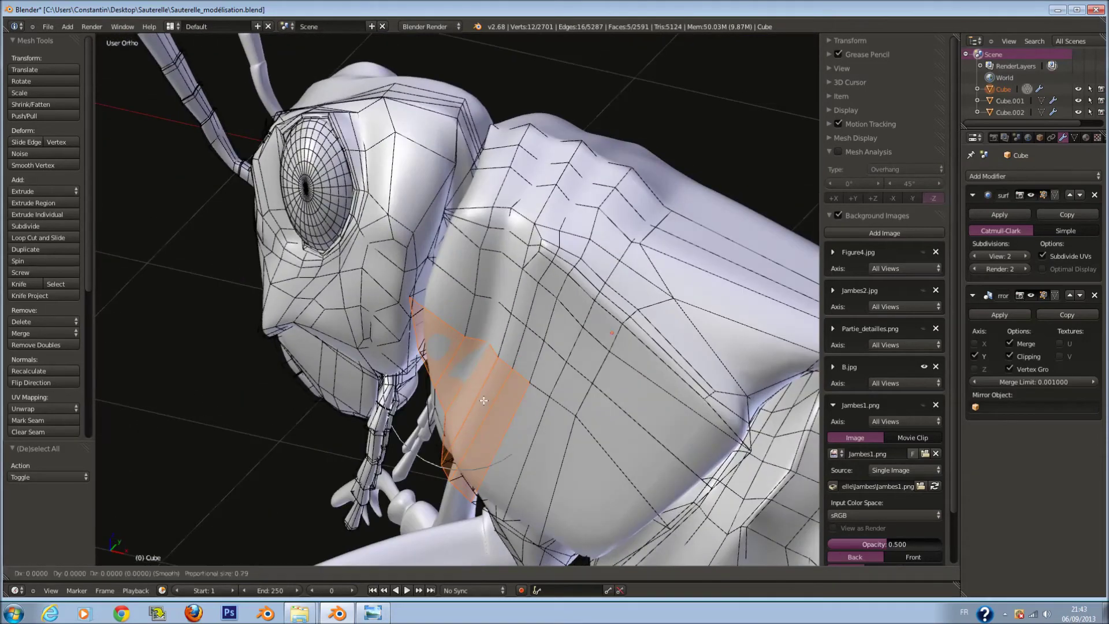
{"action": "scroll", "coordinate": [471, 398], "scroll_direction": "down", "scroll_amount": 1}
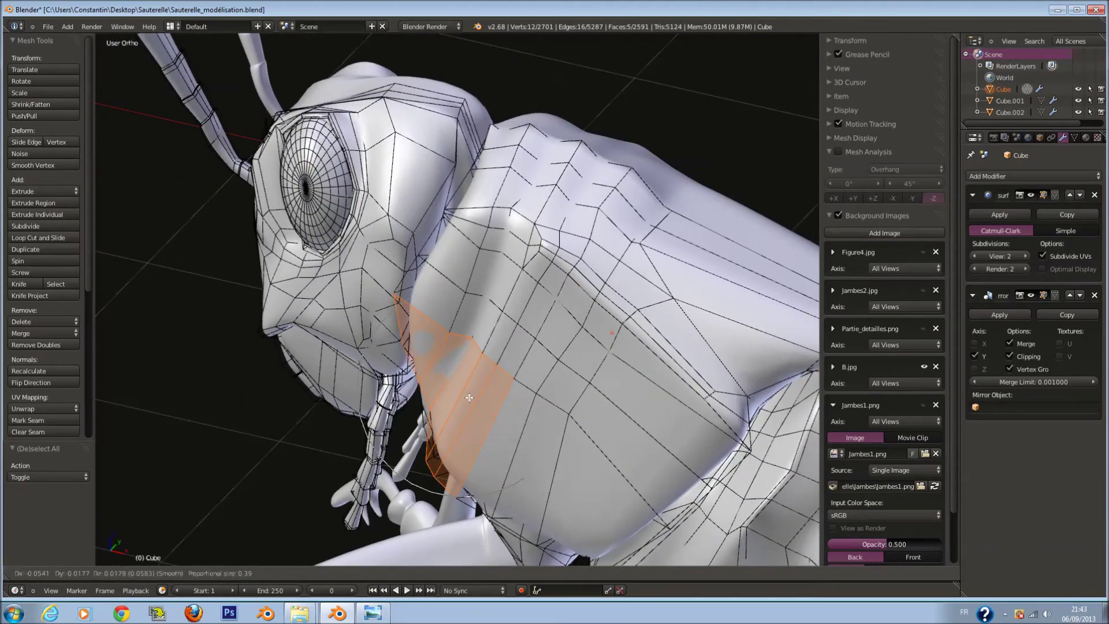
{"action": "left_click", "coordinate": [469, 397]}
Preview the smoothed body, then nudge a strip of leg-socket faces twice
{"action": "key", "text": "Tab"}
{"action": "middle_click_drag", "start_coordinate": [497, 370], "coordinate": [526, 346]}
{"action": "scroll", "coordinate": [526, 347], "scroll_direction": "up", "scroll_amount": 1}
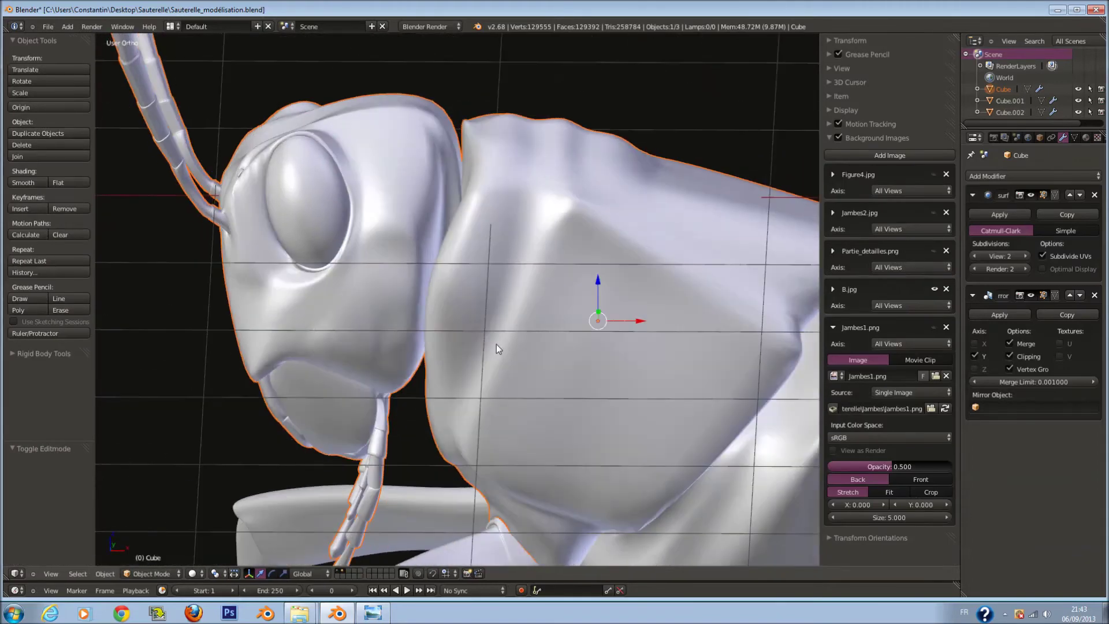
{"action": "key", "text": "Tab"}
{"action": "mouse_move", "coordinate": [501, 189]}
{"action": "middle_mouse_down"}
{"action": "mouse_move", "coordinate": [525, 211]}
{"action": "mouse_move", "coordinate": [475, 243]}
{"action": "mouse_move", "coordinate": [453, 283]}
{"action": "mouse_move", "coordinate": [490, 232]}
{"action": "mouse_move", "coordinate": [529, 269]}
{"action": "mouse_move", "coordinate": [436, 322]}
{"action": "middle_mouse_up"}
{"action": "right_click", "coordinate": [508, 220]}
{"action": "key", "text": "g"}
{"action": "left_click", "coordinate": [469, 248]}
{"action": "key", "text": "g"}
{"action": "left_click", "coordinate": [452, 283]}
Save the blend file and return to front-view mesh editing
{"action": "key", "text": "Tab"}
{"action": "key", "text": "ctrl+s"}
{"action": "key", "text": "KP_1"}
{"action": "key", "text": "Tab"}
{"action": "key", "text": "ctrl+r"}
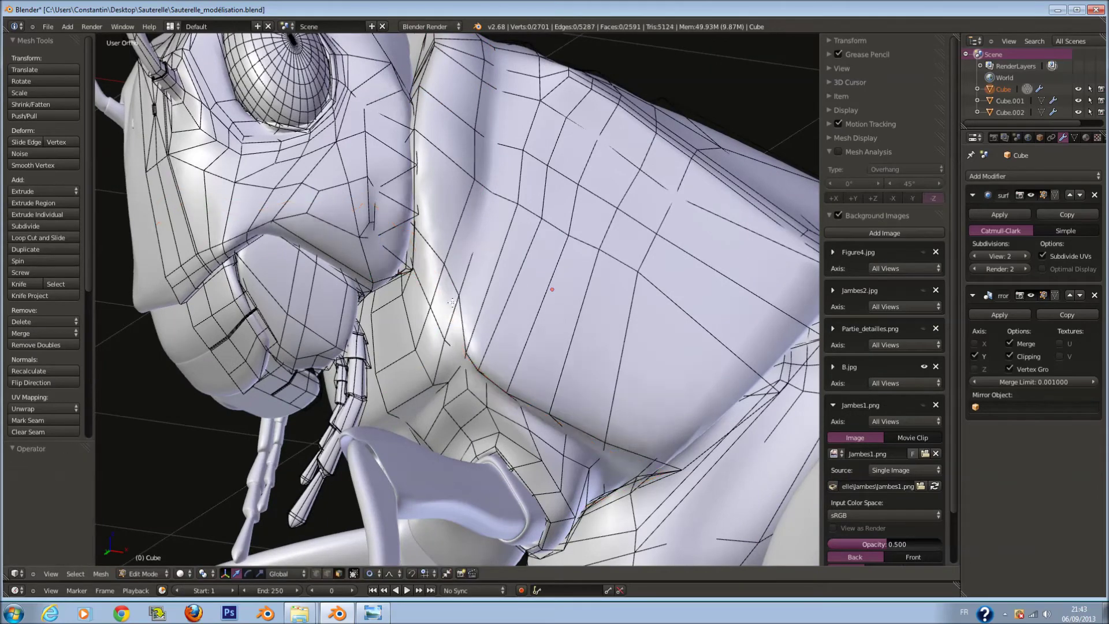
Cancel the loop cut and re-enter mesh editing facing the head from the front
{"action": "middle_click_drag", "start_coordinate": [449, 308], "coordinate": [453, 284], "text": "ctrl"}
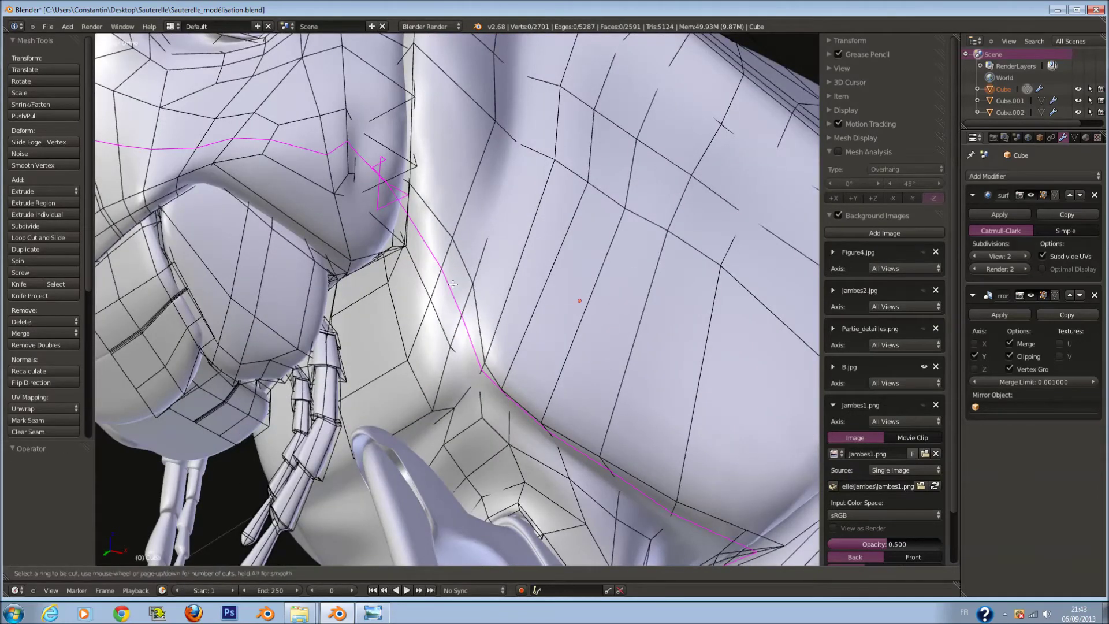
{"action": "key", "text": "Escape"}
{"action": "scroll", "coordinate": [454, 284], "scroll_direction": "down", "scroll_amount": 4}
{"action": "key", "text": "Tab"}
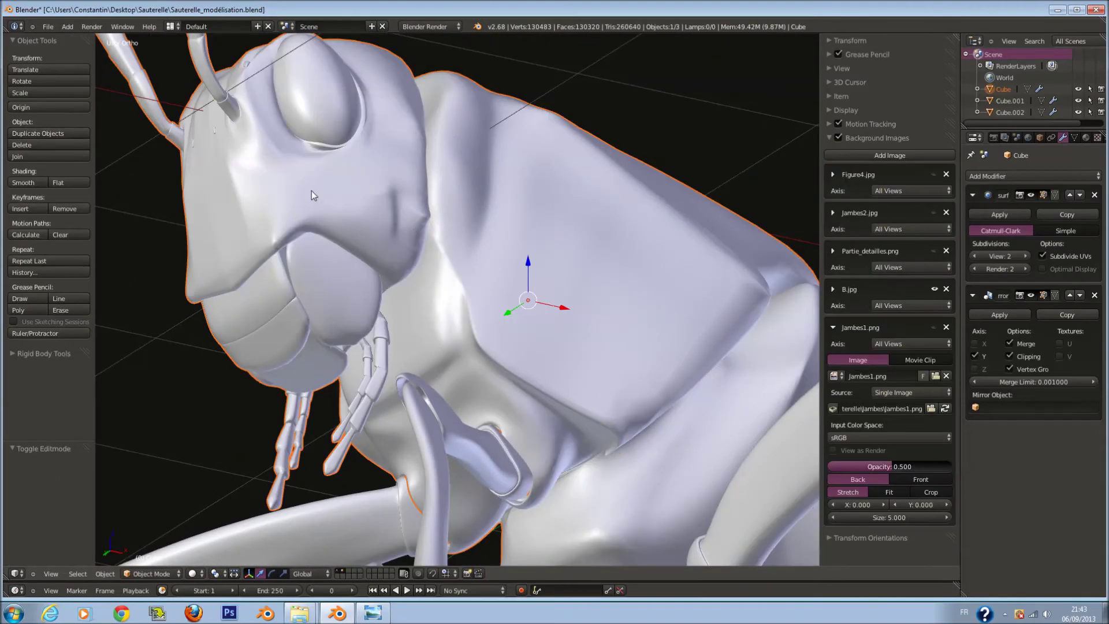
{"action": "mouse_move", "coordinate": [348, 217]}
{"action": "middle_mouse_down"}
{"action": "mouse_move", "coordinate": [380, 238]}
{"action": "mouse_move", "coordinate": [328, 229]}
{"action": "mouse_move", "coordinate": [349, 198]}
{"action": "middle_mouse_up"}
{"action": "key", "text": "Tab"}
{"action": "scroll", "coordinate": [365, 228], "scroll_direction": "up", "scroll_amount": 5}
{"action": "scroll", "coordinate": [328, 229], "scroll_direction": "down", "scroll_amount": 5}
{"action": "scroll", "coordinate": [349, 198], "scroll_direction": "up", "scroll_amount": 5}
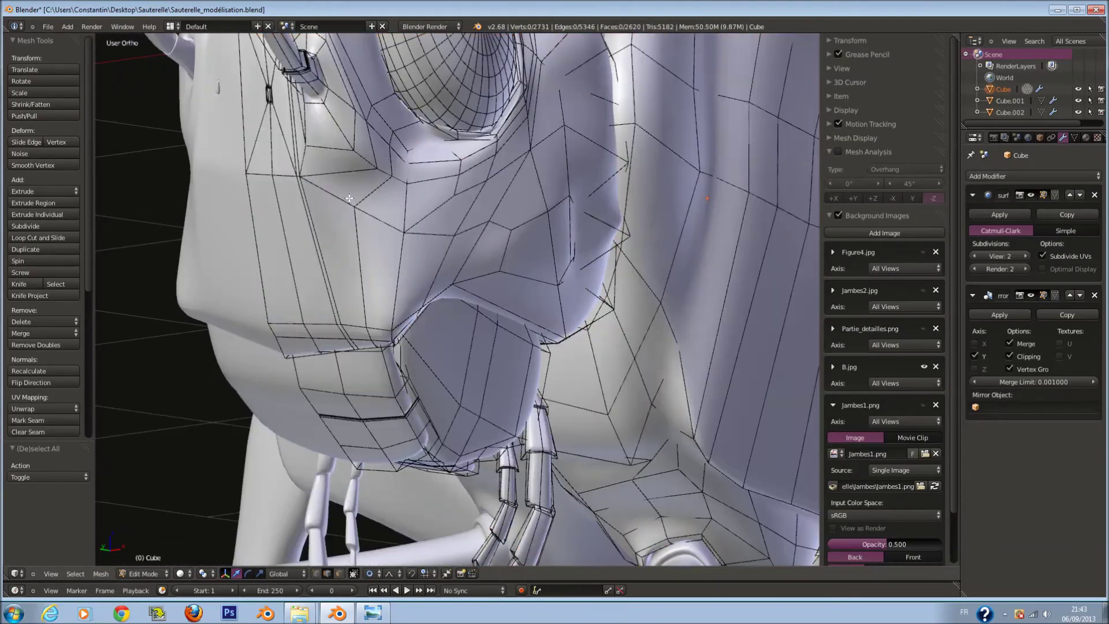
Add cheek vertices to the selection and smooth them with Smooth Vertex
{"action": "left_click_drag", "start_coordinate": [558, 221], "coordinate": [578, 218]}
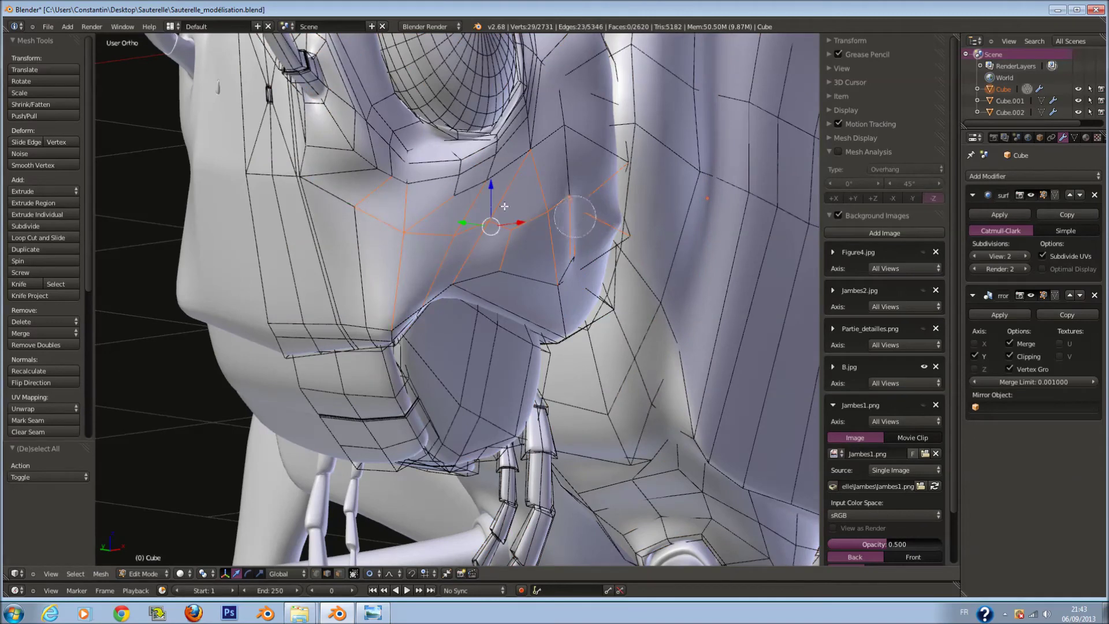
{"action": "scroll", "coordinate": [269, 176], "scroll_direction": "down", "scroll_amount": 4}
{"action": "middle_click_drag", "start_coordinate": [268, 177], "coordinate": [243, 190]}
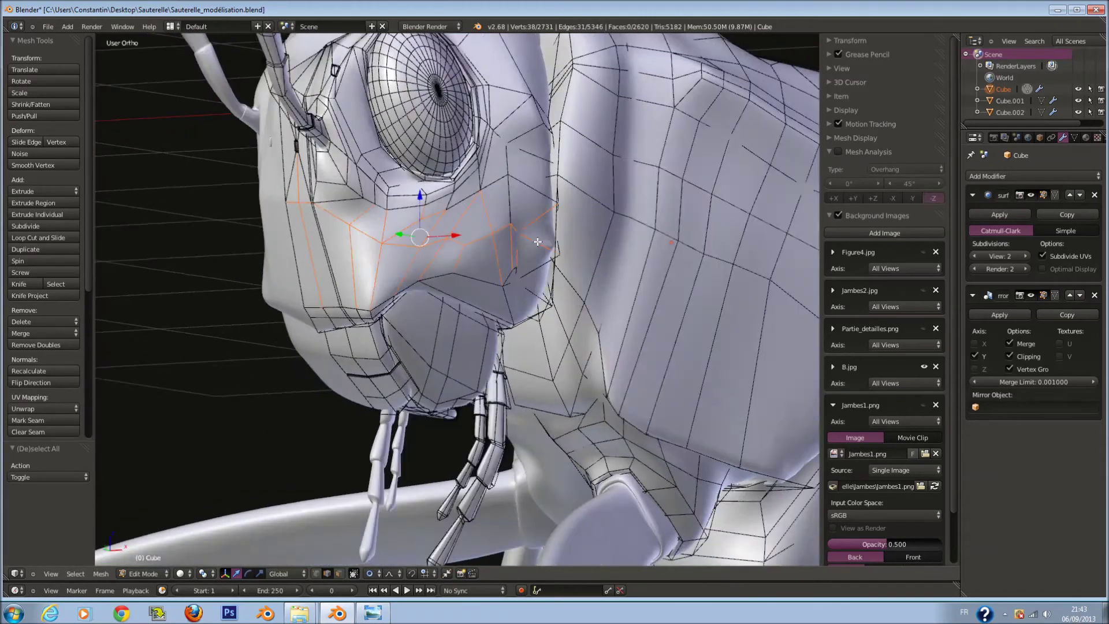
{"action": "scroll", "coordinate": [243, 191], "scroll_direction": "up", "scroll_amount": 4}
{"action": "left_click", "coordinate": [44, 158]}
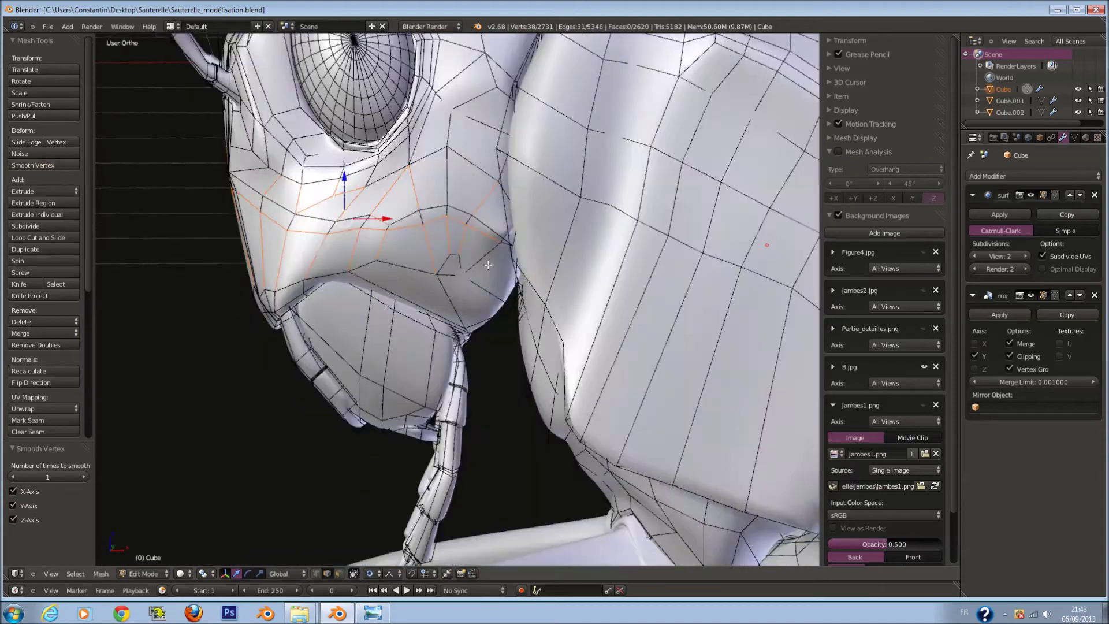
{"action": "middle_click_drag", "start_coordinate": [405, 219], "coordinate": [437, 197]}
{"action": "key", "text": "a"}
{"action": "key", "text": "Tab"}
Inspect the smoothed head from several angles, ending in the top view
{"action": "scroll", "coordinate": [446, 255], "scroll_direction": "down", "scroll_amount": 4}
{"action": "mouse_move", "coordinate": [445, 255]}
{"action": "middle_mouse_down"}
{"action": "mouse_move", "coordinate": [507, 250]}
{"action": "mouse_move", "coordinate": [565, 228]}
{"action": "middle_mouse_up"}
{"action": "scroll", "coordinate": [504, 201], "scroll_direction": "up", "scroll_amount": 3}
{"action": "scroll", "coordinate": [504, 201], "scroll_direction": "down", "scroll_amount": 3}
{"action": "mouse_move", "coordinate": [497, 200]}
{"action": "middle_mouse_down"}
{"action": "mouse_move", "coordinate": [572, 286]}
{"action": "mouse_move", "coordinate": [535, 271]}
{"action": "middle_mouse_up"}
{"action": "scroll", "coordinate": [551, 342], "scroll_direction": "up", "scroll_amount": 3}
{"action": "key", "text": "Tab"}
{"action": "middle_click_drag", "start_coordinate": [551, 342], "coordinate": [667, 312]}
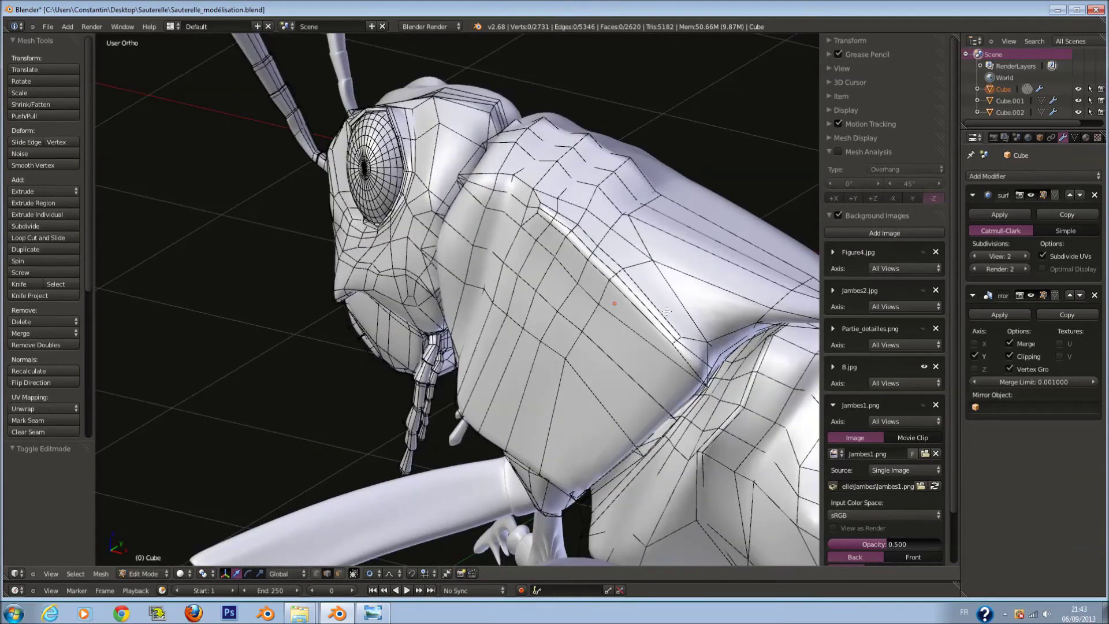
{"action": "key", "text": "a"}
{"action": "key", "text": "Tab"}
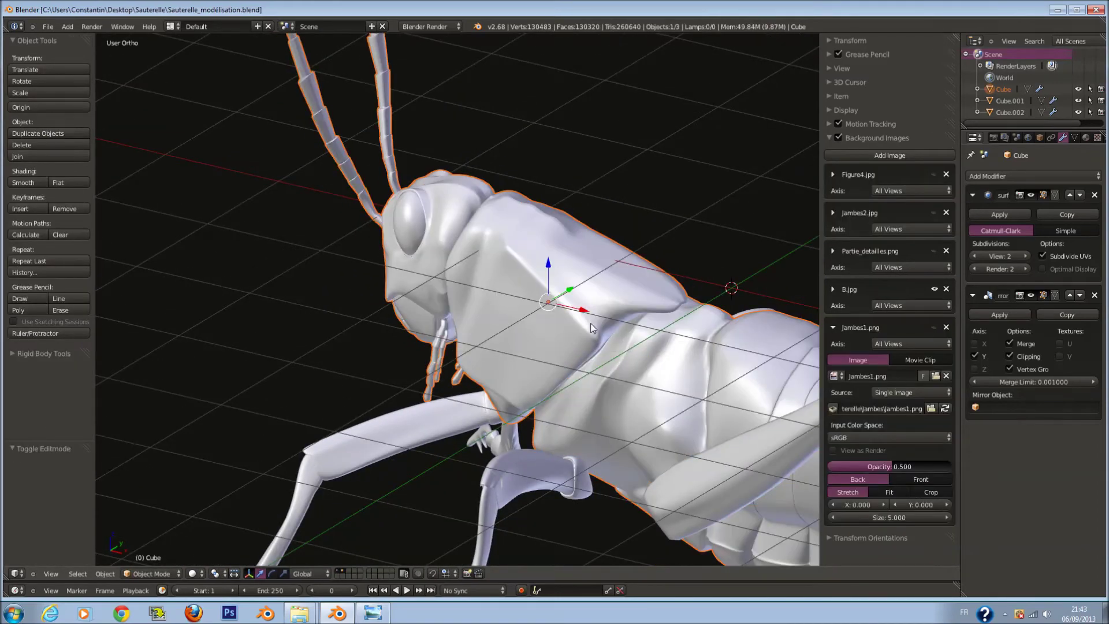
{"action": "key", "text": "KP_7"}
{"action": "scroll", "coordinate": [516, 265], "scroll_direction": "up", "scroll_amount": 3}
{"action": "scroll", "coordinate": [577, 268], "scroll_direction": "up", "scroll_amount": 3}
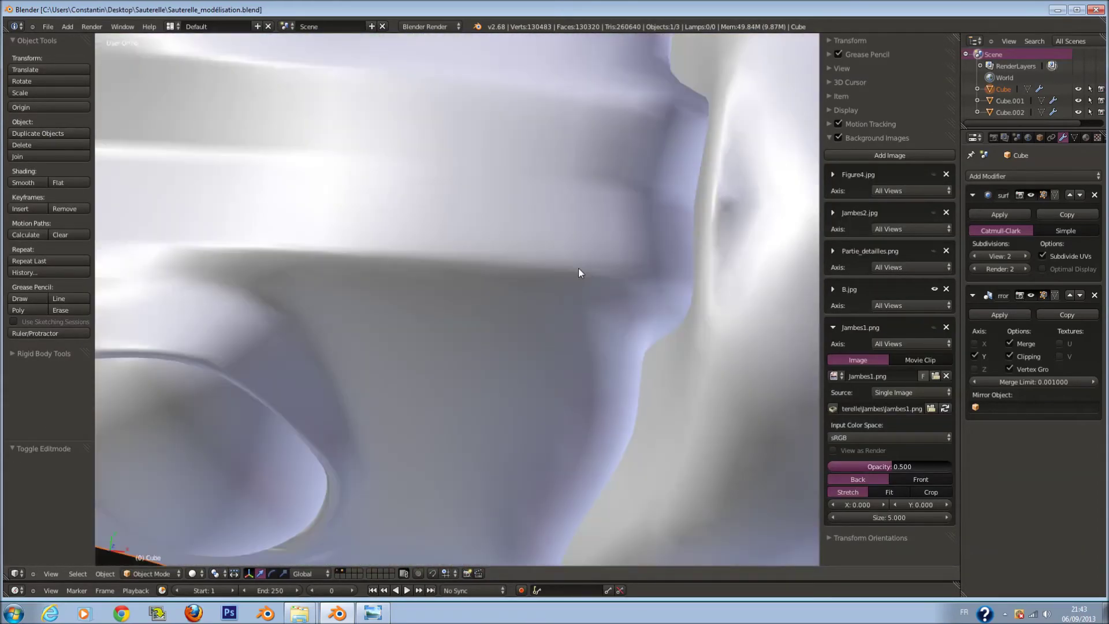
{"action": "scroll", "coordinate": [580, 271], "scroll_direction": "down", "scroll_amount": 5}
{"action": "middle_click_drag", "start_coordinate": [607, 268], "coordinate": [624, 210]}
Add an edge loop along the thorax's front edge and scale it slightly
{"action": "key", "text": "Tab"}
{"action": "scroll", "coordinate": [631, 163], "scroll_direction": "up", "scroll_amount": 3}
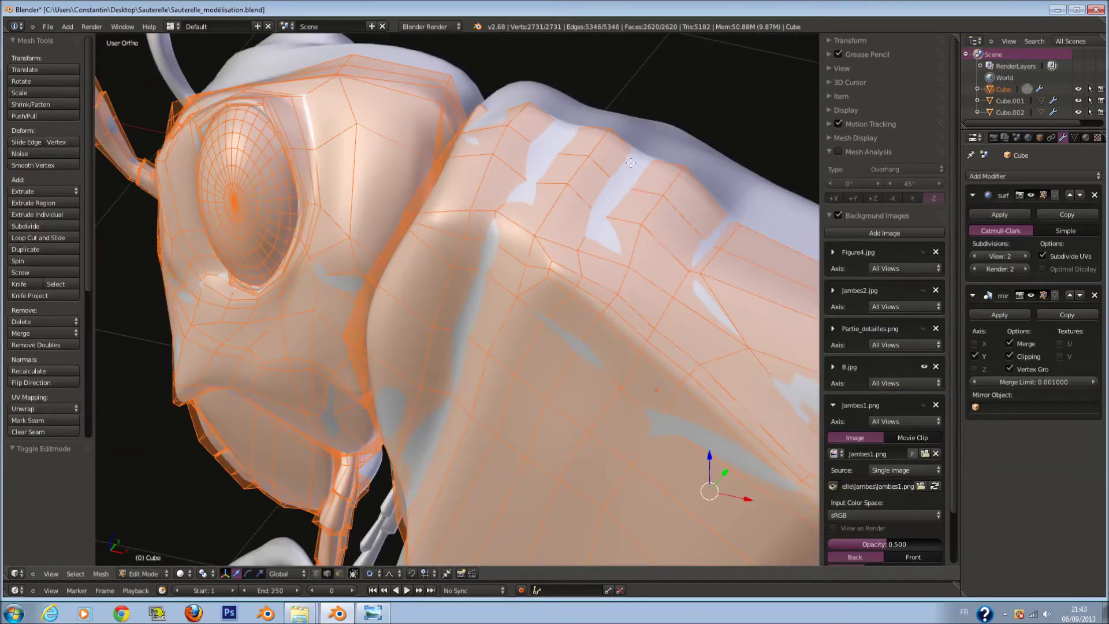
{"action": "scroll", "coordinate": [631, 163], "scroll_direction": "down", "scroll_amount": 2}
{"action": "middle_click_drag", "start_coordinate": [631, 163], "coordinate": [588, 106]}
{"action": "key", "text": "a"}
{"action": "key", "text": "z"}
{"action": "key", "text": "a"}
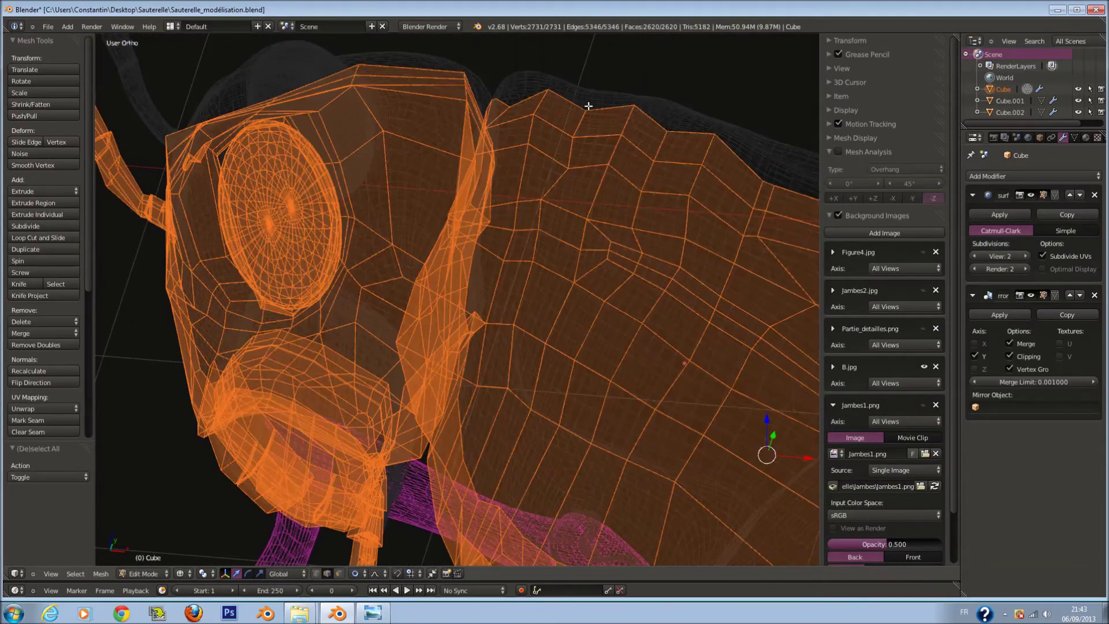
{"action": "key", "text": "a"}
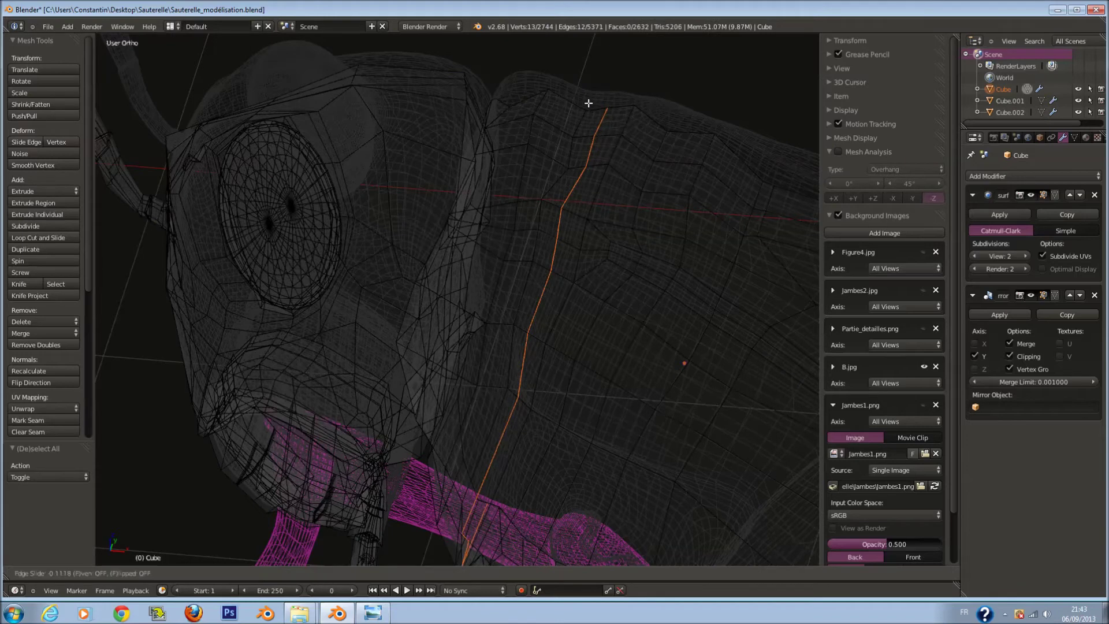
{"action": "left_click", "coordinate": [575, 97]}
{"action": "key", "text": "z"}
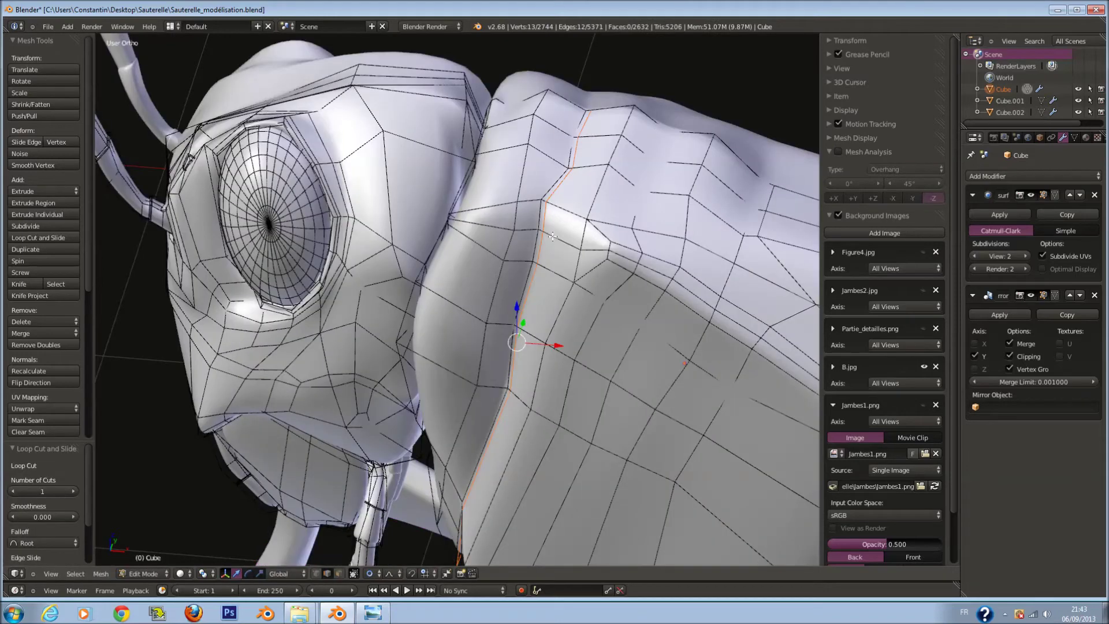
{"action": "key", "text": "s"}
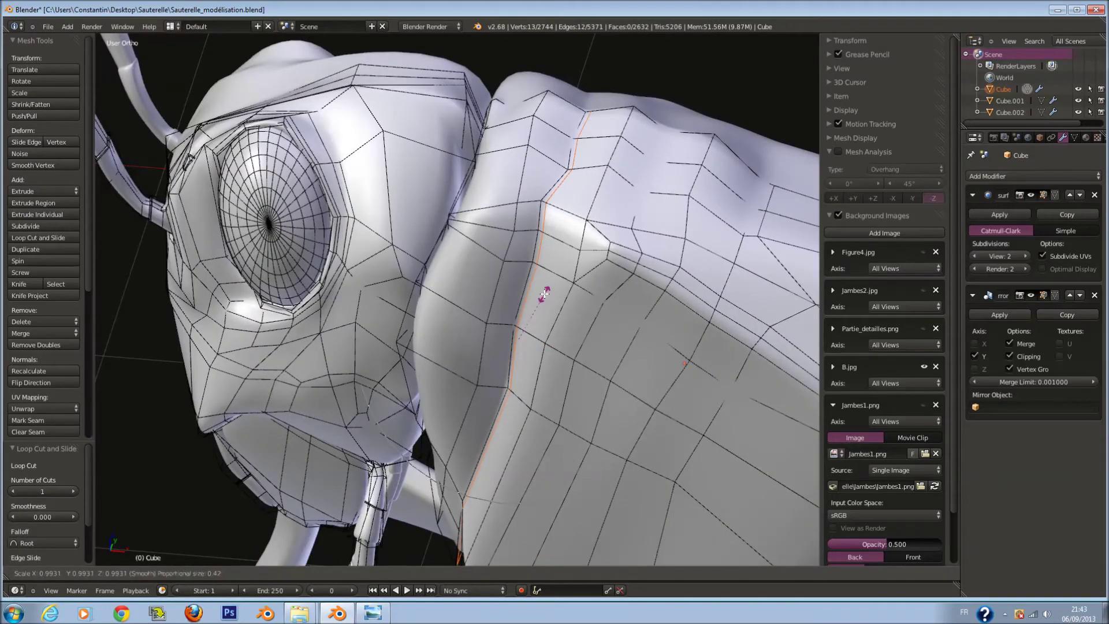
{"action": "left_click", "coordinate": [545, 295]}
Cut a second edge loop across the thorax plate, redoing it once
{"action": "key", "text": "a"}
{"action": "left_click", "coordinate": [689, 124]}
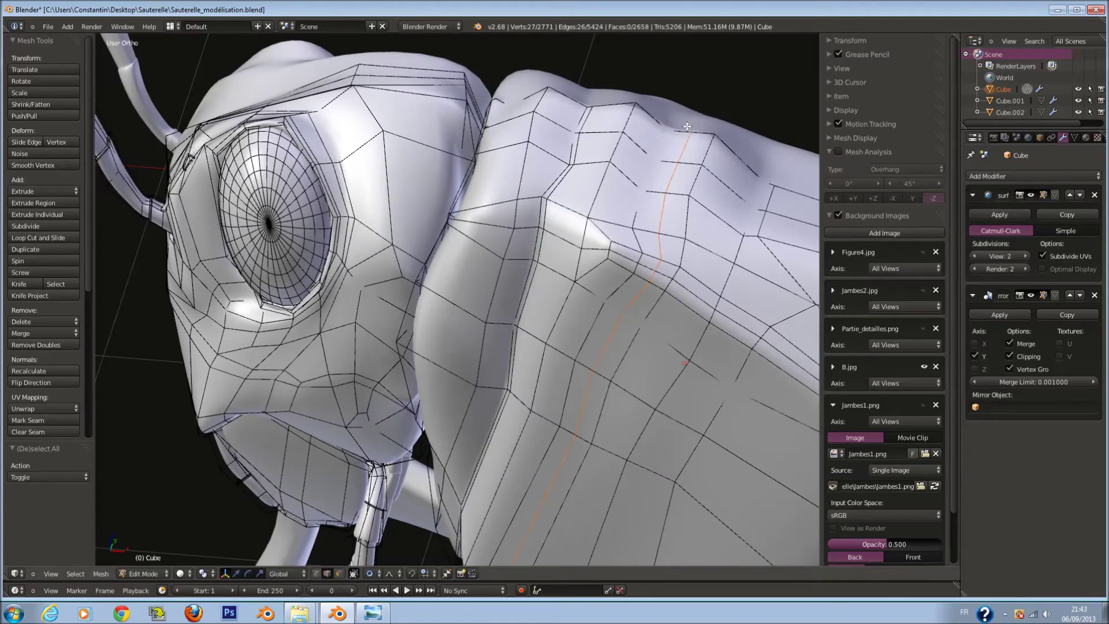
{"action": "left_click", "coordinate": [671, 134]}
{"action": "key", "text": "s"}
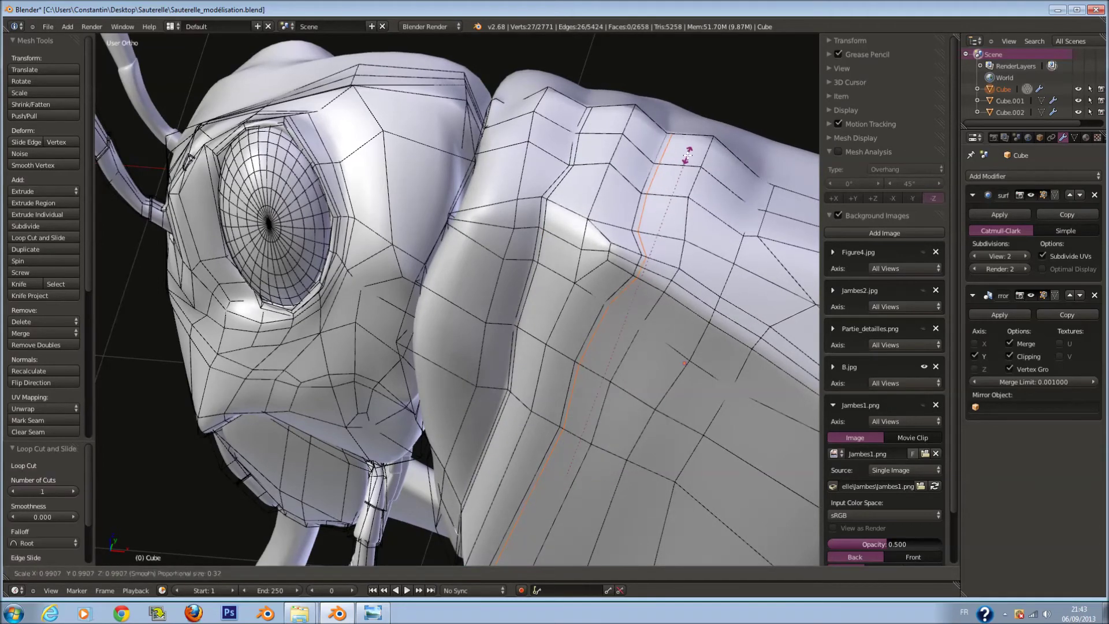
{"action": "left_click", "coordinate": [771, 171]}
{"action": "key", "text": "a"}
{"action": "left_click", "coordinate": [767, 192]}
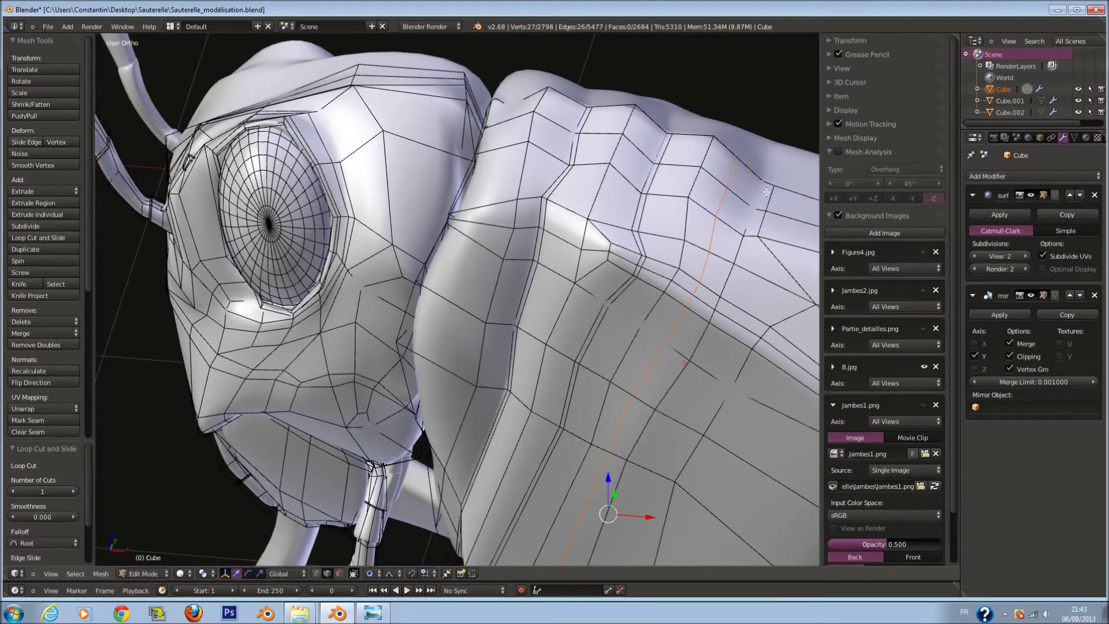
{"action": "key", "text": "ctrl+z"}
{"action": "key", "text": "ctrl+r"}
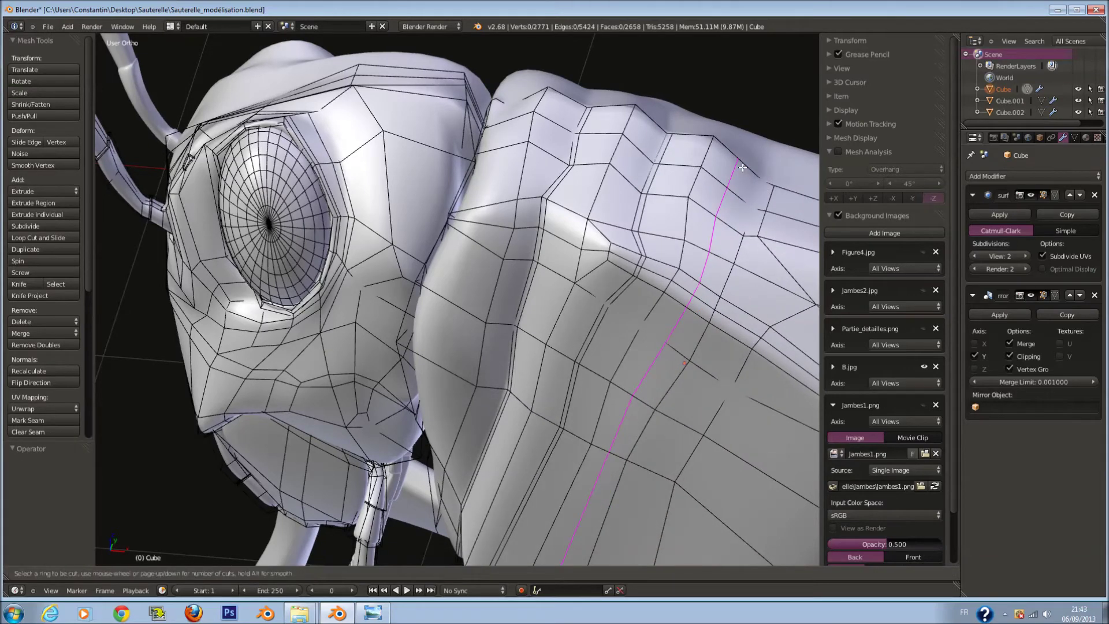
{"action": "left_click", "coordinate": [758, 194]}
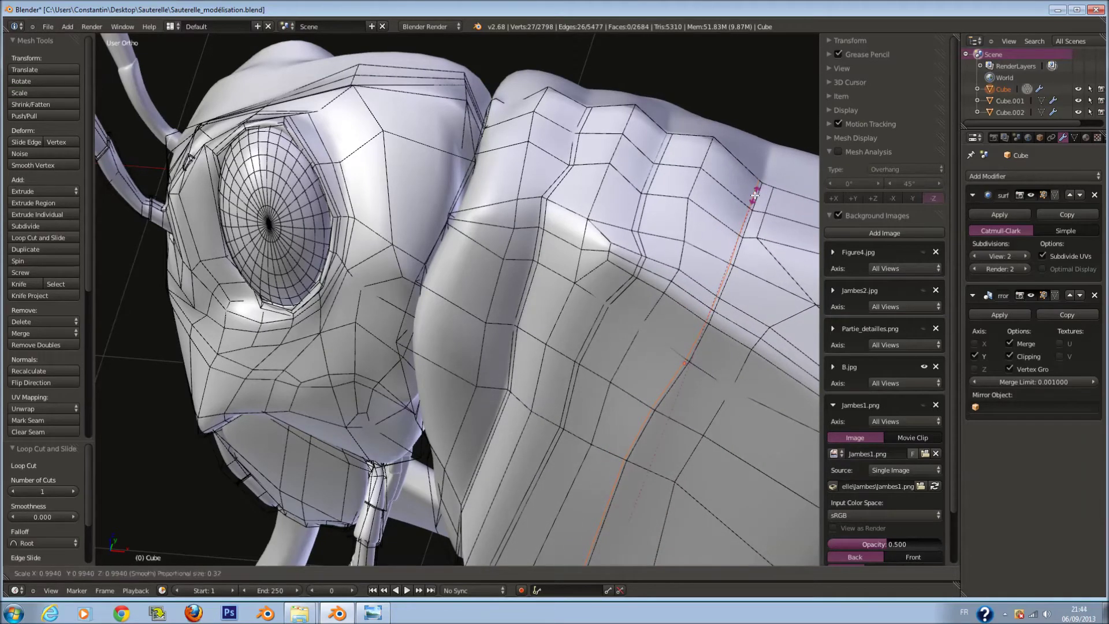
Save over the existing blend file and return to the front view
{"action": "key", "text": "Tab"}
{"action": "scroll", "coordinate": [684, 257], "scroll_direction": "down", "scroll_amount": 3}
{"action": "key", "text": "ctrl+s"}
{"action": "left_click", "coordinate": [685, 257]}
{"action": "key", "text": "KP_1"}
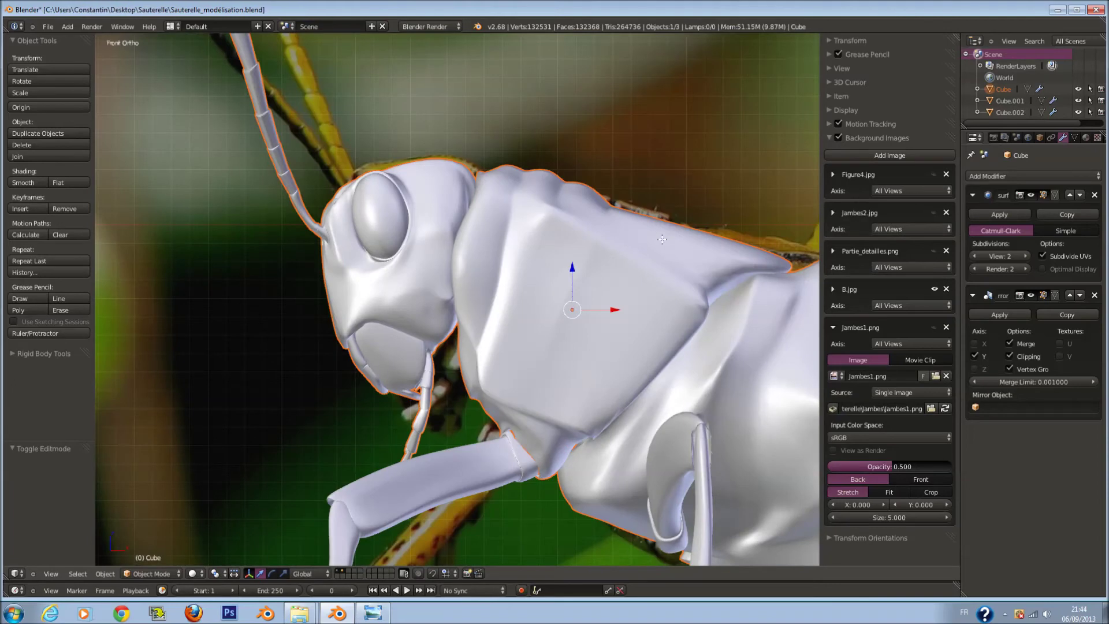
Paint-select a block of faces on the thorax side and smooth them
{"action": "key", "text": "Tab"}
{"action": "key", "text": "a"}
{"action": "key", "text": "a"}
{"action": "key", "text": "a"}
{"action": "key", "text": "c"}
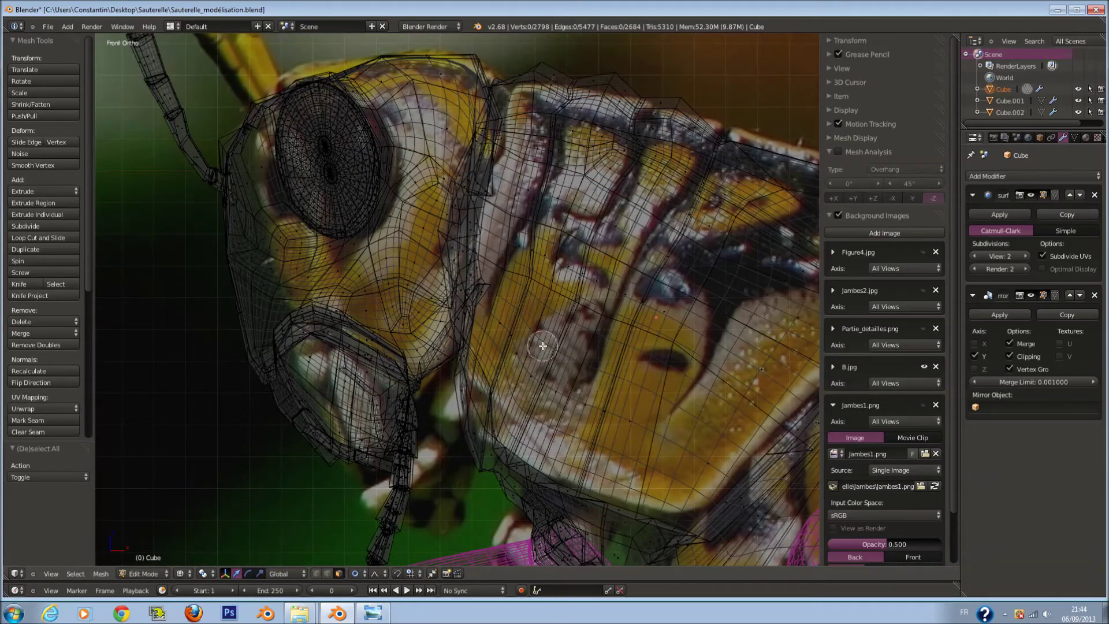
{"action": "mouse_move", "coordinate": [567, 231]}
{"action": "left_mouse_down"}
{"action": "mouse_move", "coordinate": [594, 248]}
{"action": "mouse_move", "coordinate": [635, 323]}
{"action": "mouse_move", "coordinate": [648, 421]}
{"action": "mouse_move", "coordinate": [429, 267]}
{"action": "left_mouse_up"}
{"action": "right_click", "coordinate": [450, 283]}
{"action": "key", "text": "z"}
{"action": "key", "text": "c"}
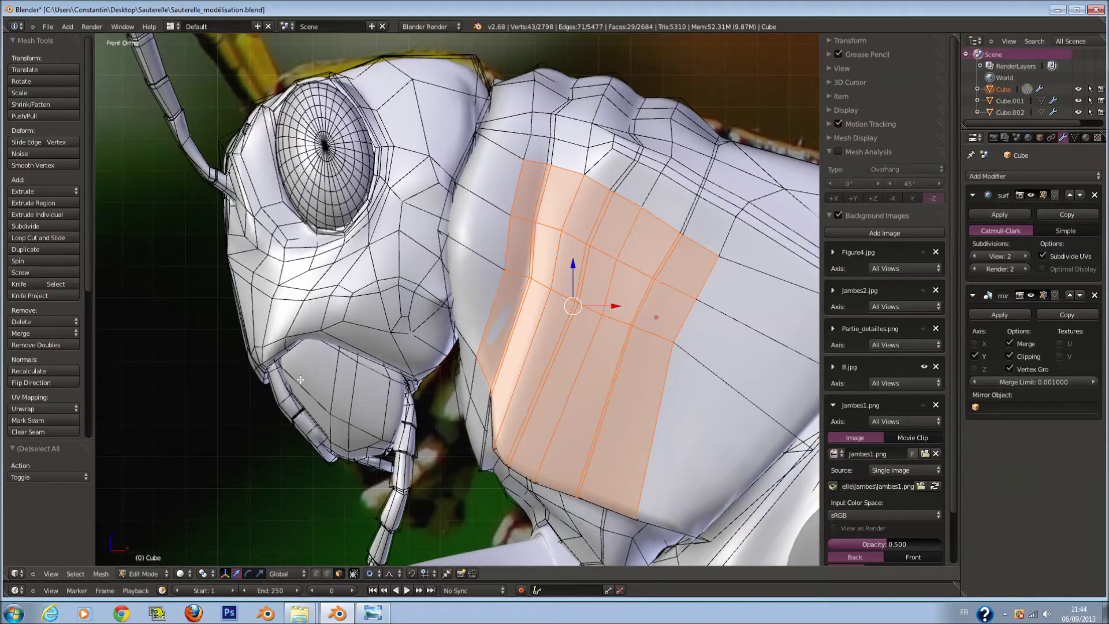
{"action": "left_click", "coordinate": [66, 165]}
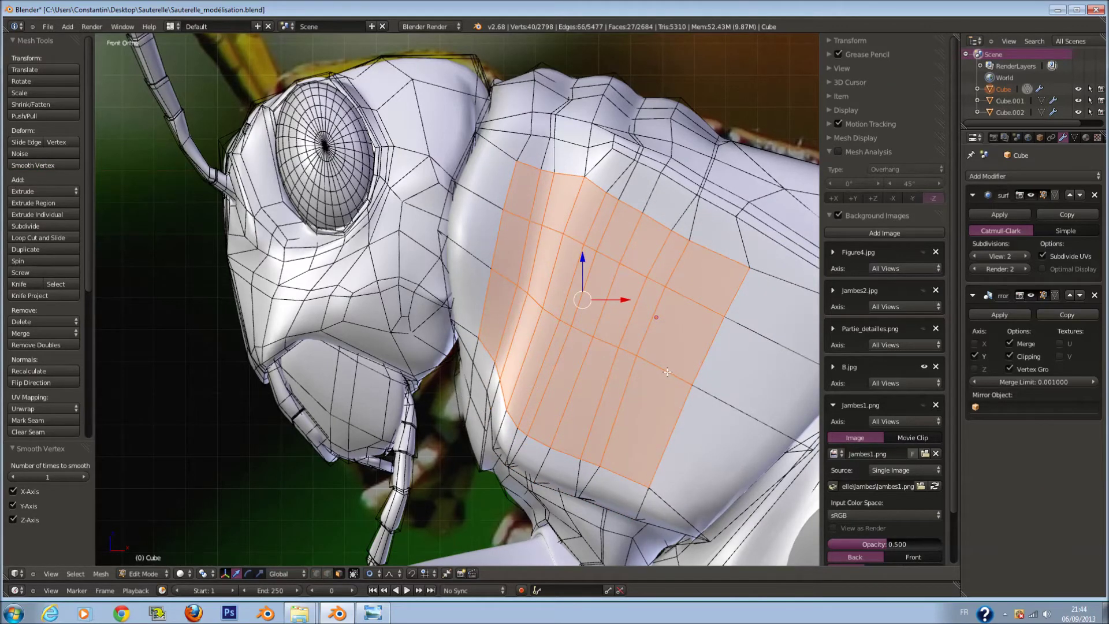
Turn on connected-only proportional editing and change the falloff shape
{"action": "key", "text": "g"}
{"action": "key", "text": "Escape"}
{"action": "left_click", "coordinate": [370, 573]}
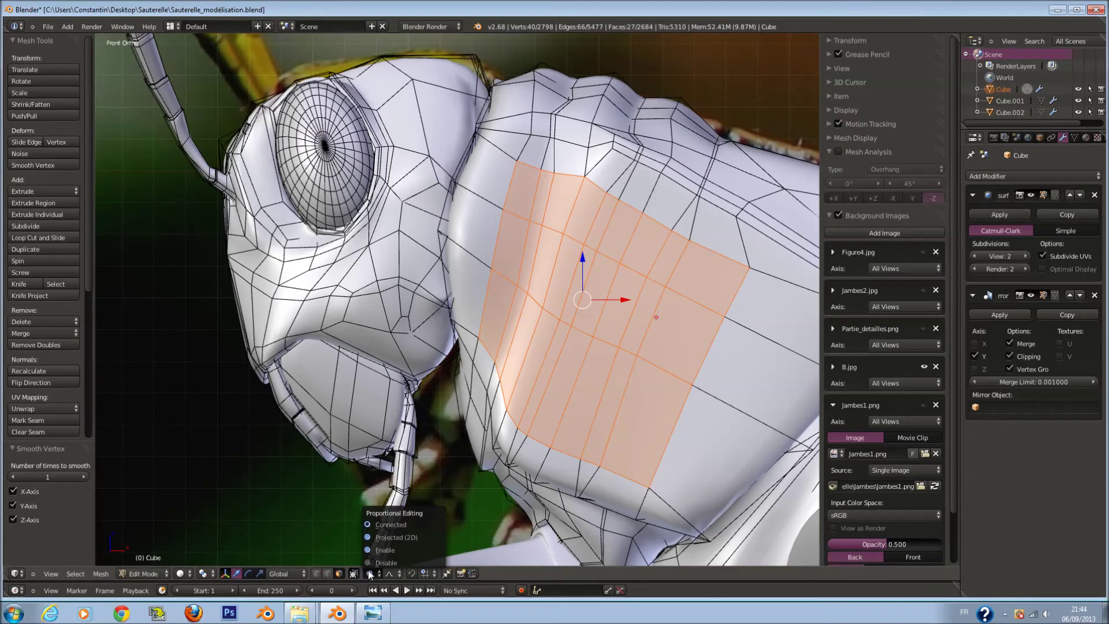
{"action": "left_click", "coordinate": [386, 525]}
{"action": "key", "text": "g"}
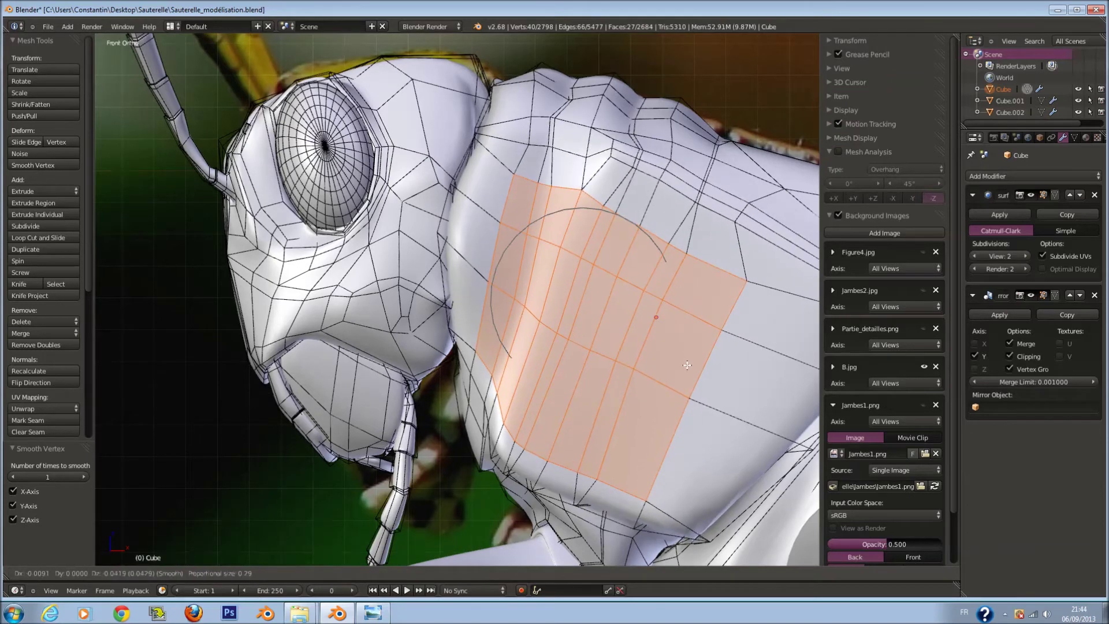
{"action": "key", "text": "Escape"}
{"action": "left_click", "coordinate": [389, 573]}
Soft-move the thorax face patch into place and return to object mode
{"action": "key", "text": "g"}
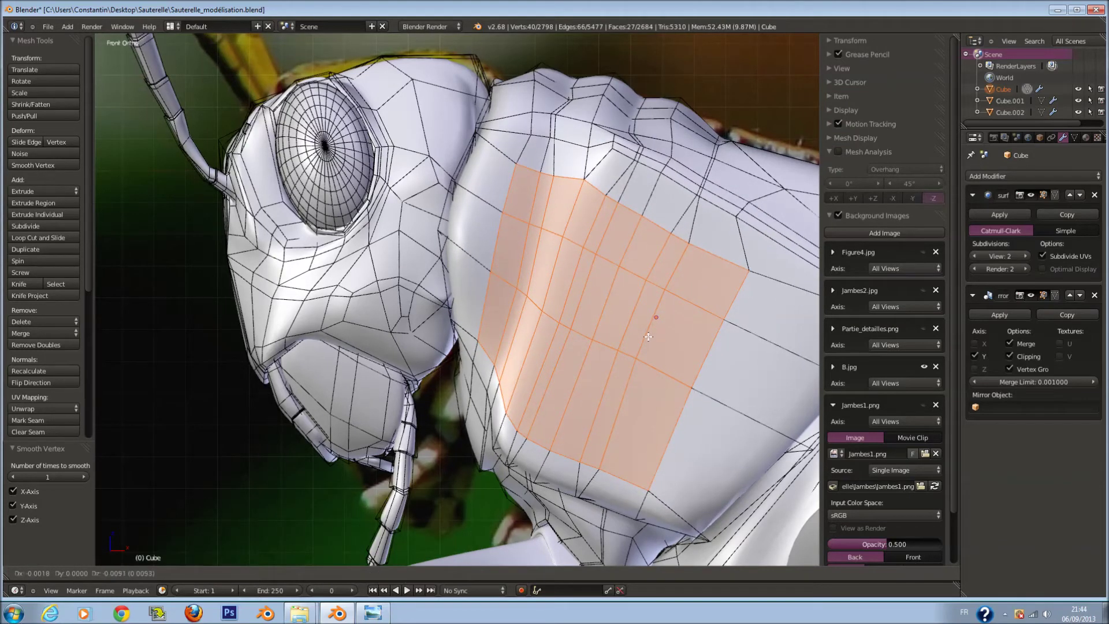
{"action": "left_click", "coordinate": [646, 345]}
{"action": "middle_click_drag", "start_coordinate": [646, 344], "coordinate": [669, 341]}
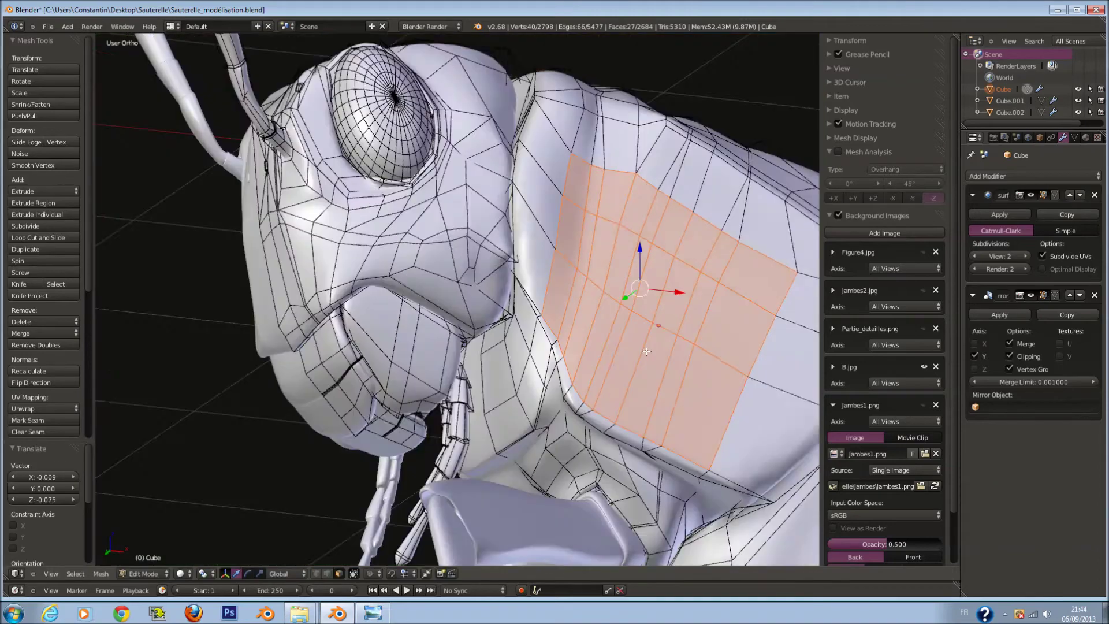
{"action": "key", "text": "Tab"}
{"action": "scroll", "coordinate": [663, 369], "scroll_direction": "down", "scroll_amount": 5}
{"action": "scroll", "coordinate": [668, 370], "scroll_direction": "down", "scroll_amount": 2}
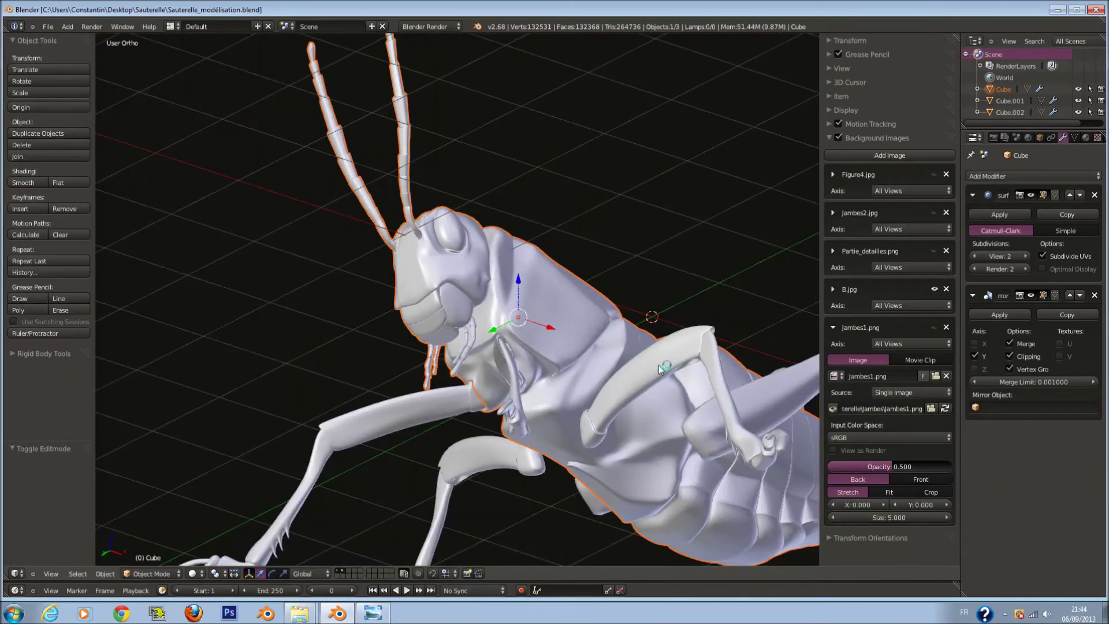
In front view, check all three objects against the reference photo, cancelling the trial moves
{"action": "key", "text": "KP_1"}
{"action": "scroll", "coordinate": [635, 367], "scroll_direction": "up", "scroll_amount": 2}
{"action": "scroll", "coordinate": [546, 370], "scroll_direction": "up", "scroll_amount": 2}
{"action": "scroll", "coordinate": [534, 298], "scroll_direction": "up", "scroll_amount": 4}
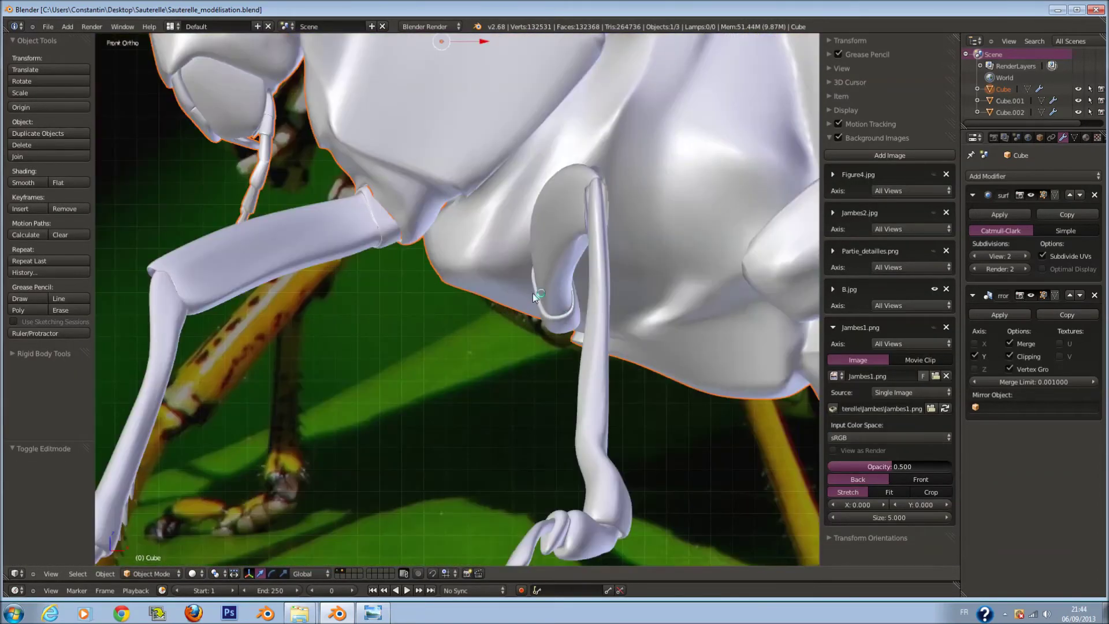
{"action": "scroll", "coordinate": [533, 294], "scroll_direction": "down", "scroll_amount": 5}
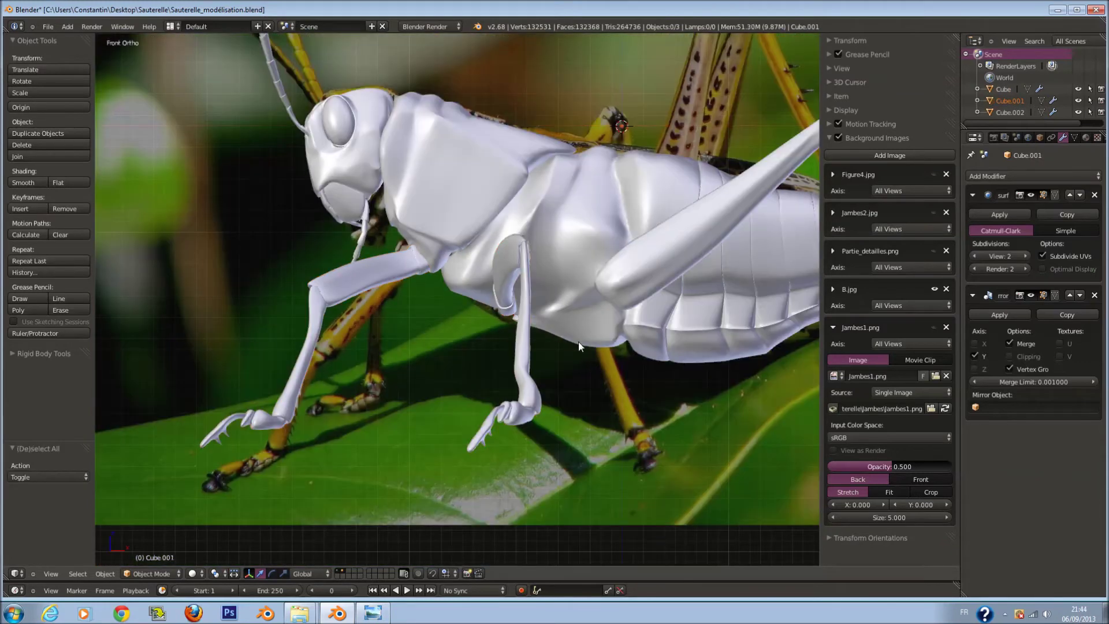
{"action": "key", "text": "a"}
{"action": "key", "text": "g"}
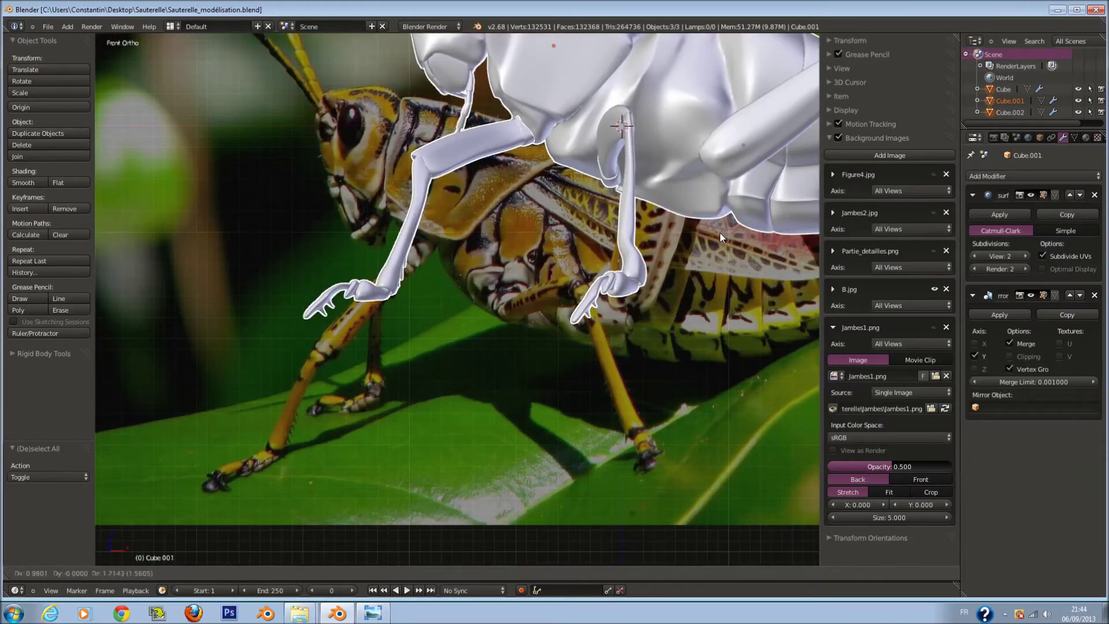
{"action": "right_click", "coordinate": [711, 235]}
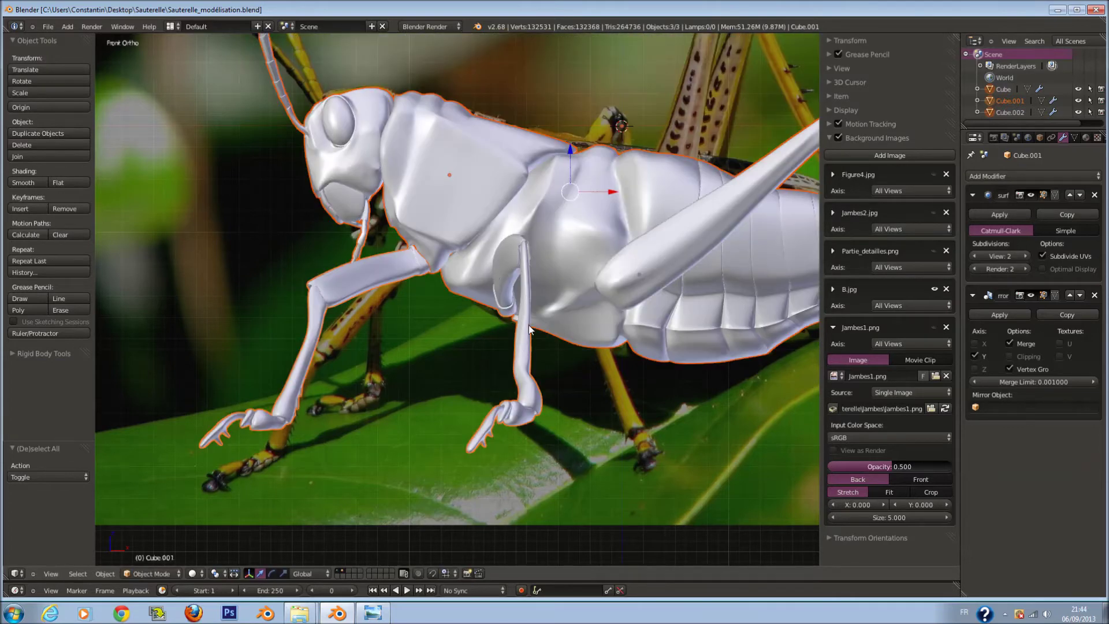
{"action": "scroll", "coordinate": [526, 261], "scroll_direction": "down", "scroll_amount": 2}
{"action": "key", "text": "g"}
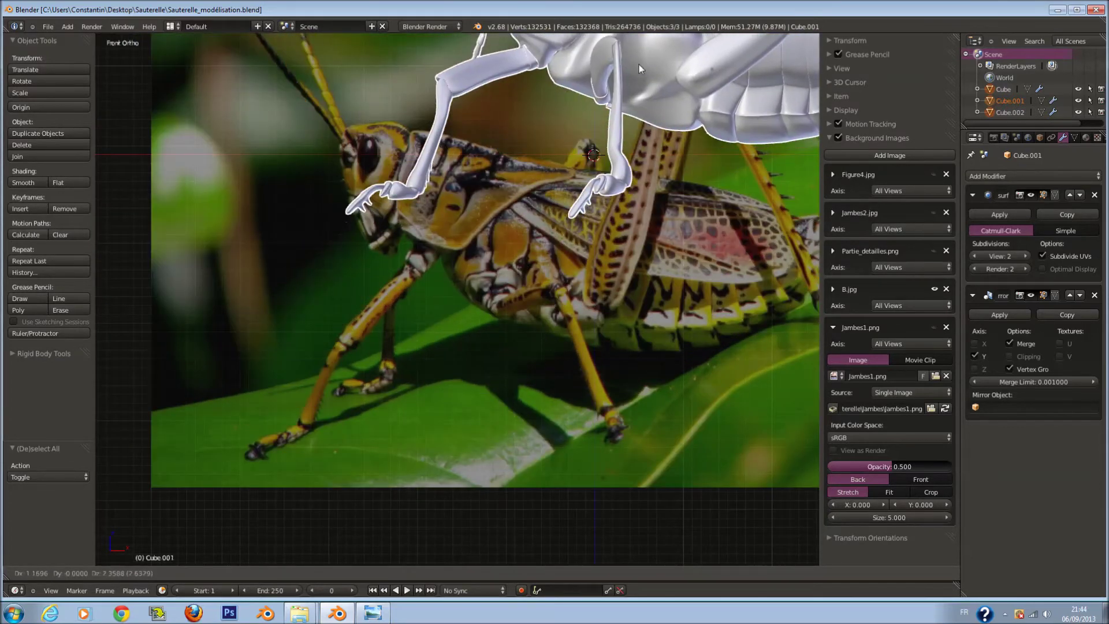
{"action": "key", "text": "Escape"}
Select the body, enter Edit Mode and select the faces around the front leg socket
{"action": "right_click", "coordinate": [639, 64]}
{"action": "mouse_move", "coordinate": [574, 137]}
{"action": "middle_mouse_down"}
{"action": "mouse_move", "coordinate": [608, 207]}
{"action": "mouse_move", "coordinate": [543, 283]}
{"action": "middle_mouse_up"}
{"action": "scroll", "coordinate": [543, 284], "scroll_direction": "up", "scroll_amount": 2}
{"action": "key", "text": "Tab"}
{"action": "scroll", "coordinate": [537, 271], "scroll_direction": "up", "scroll_amount": 2}
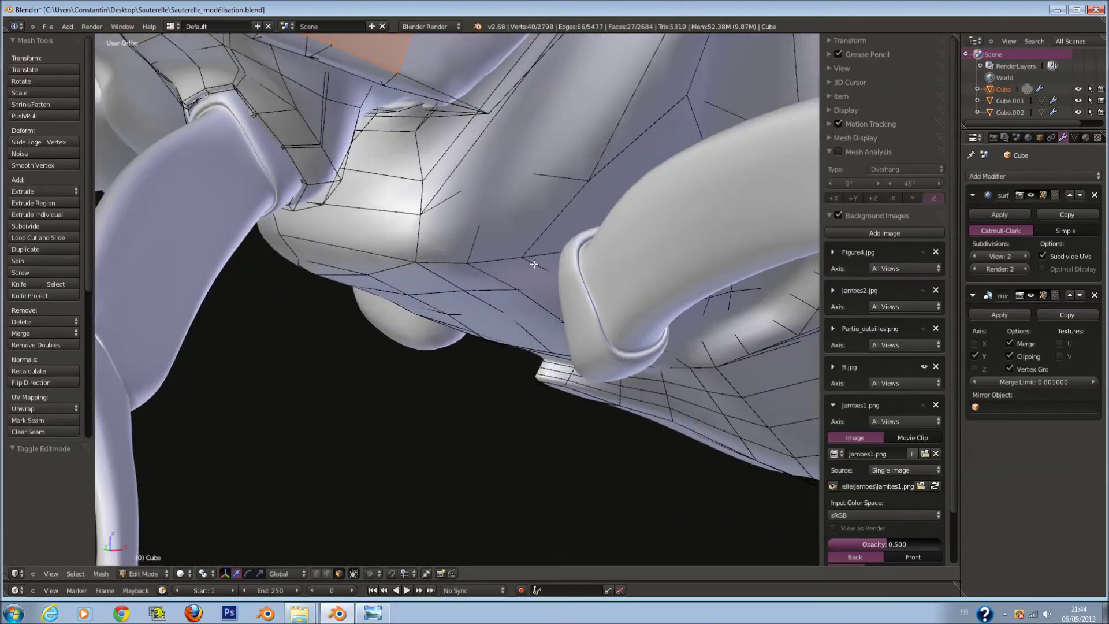
{"action": "right_click", "coordinate": [534, 275], "text": "shift"}
{"action": "mouse_move", "coordinate": [534, 275]}
{"action": "middle_mouse_down"}
{"action": "mouse_move", "coordinate": [512, 227]}
{"action": "mouse_move", "coordinate": [529, 276]}
{"action": "middle_mouse_up"}
{"action": "mouse_move", "coordinate": [534, 208]}
{"action": "middle_mouse_down"}
{"action": "mouse_move", "coordinate": [549, 282]}
{"action": "mouse_move", "coordinate": [654, 293]}
{"action": "mouse_move", "coordinate": [662, 268]}
{"action": "middle_mouse_up"}
Extrude the socket faces, move them down, rotate them about -22 degrees and smooth them
{"action": "key", "text": "e"}
{"action": "left_click", "coordinate": [577, 289]}
{"action": "key", "text": "g"}
{"action": "left_click", "coordinate": [654, 293]}
{"action": "left_click_drag", "start_coordinate": [651, 252], "coordinate": [679, 289]}
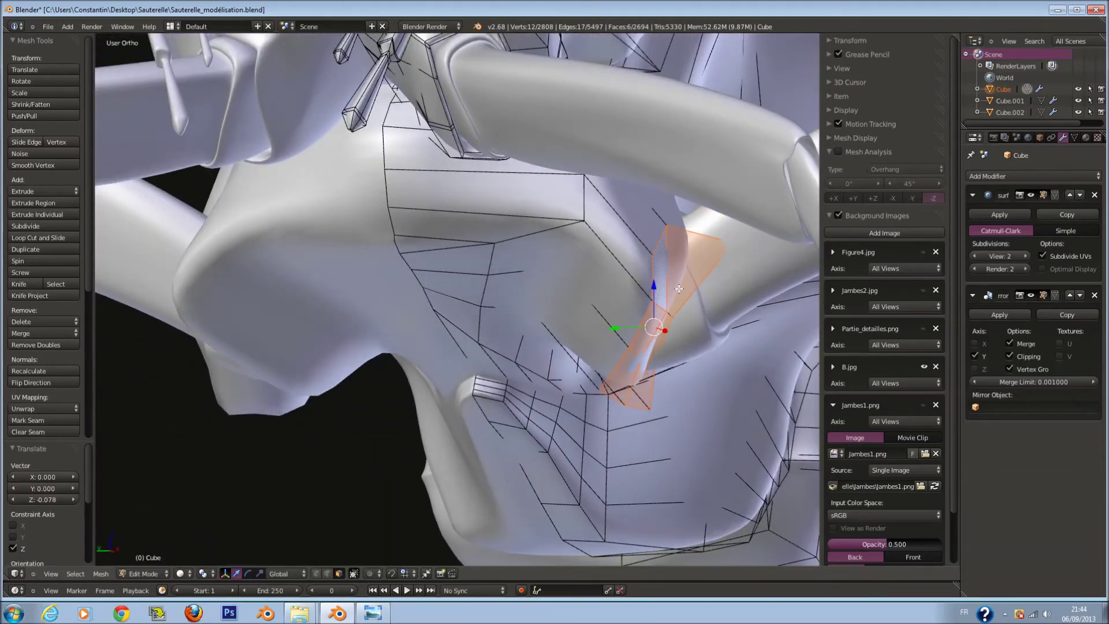
{"action": "left_click", "coordinate": [690, 255]}
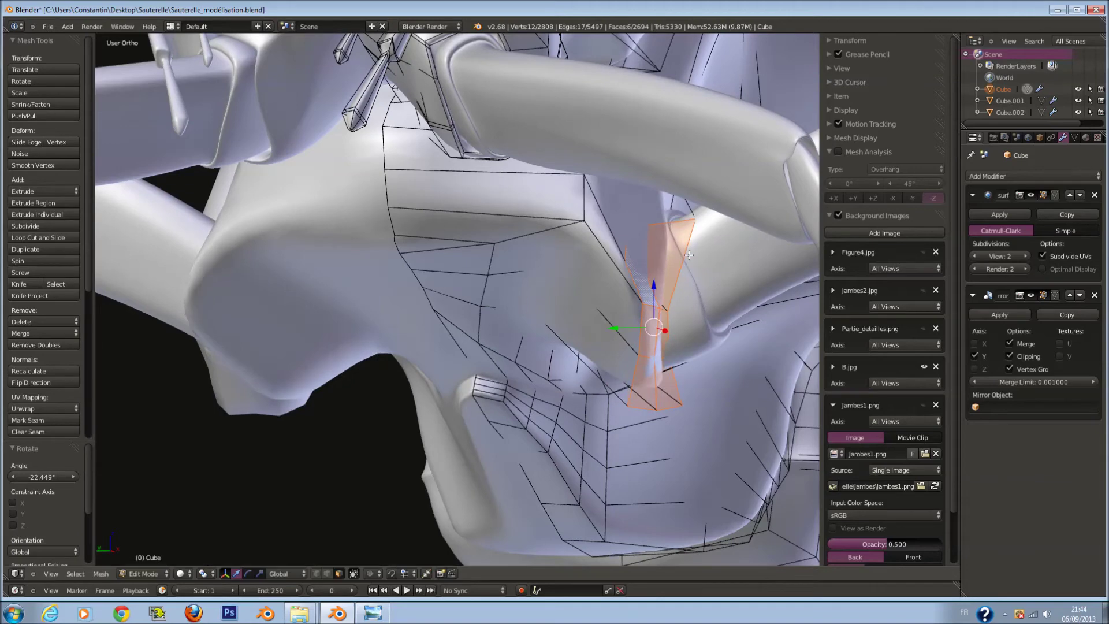
{"action": "key", "text": "r"}
{"action": "left_click", "coordinate": [714, 287]}
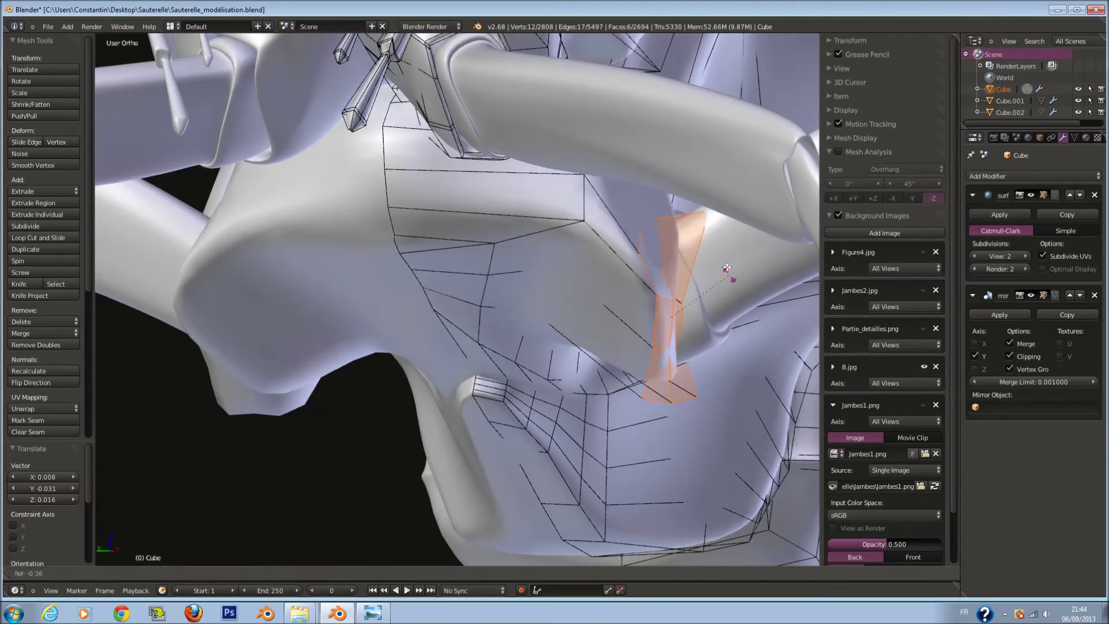
{"action": "left_click", "coordinate": [67, 165]}
Add a centred edge loop through the socket faces, reposition it and smooth its vertices
{"action": "middle_click_drag", "start_coordinate": [578, 272], "coordinate": [662, 266]}
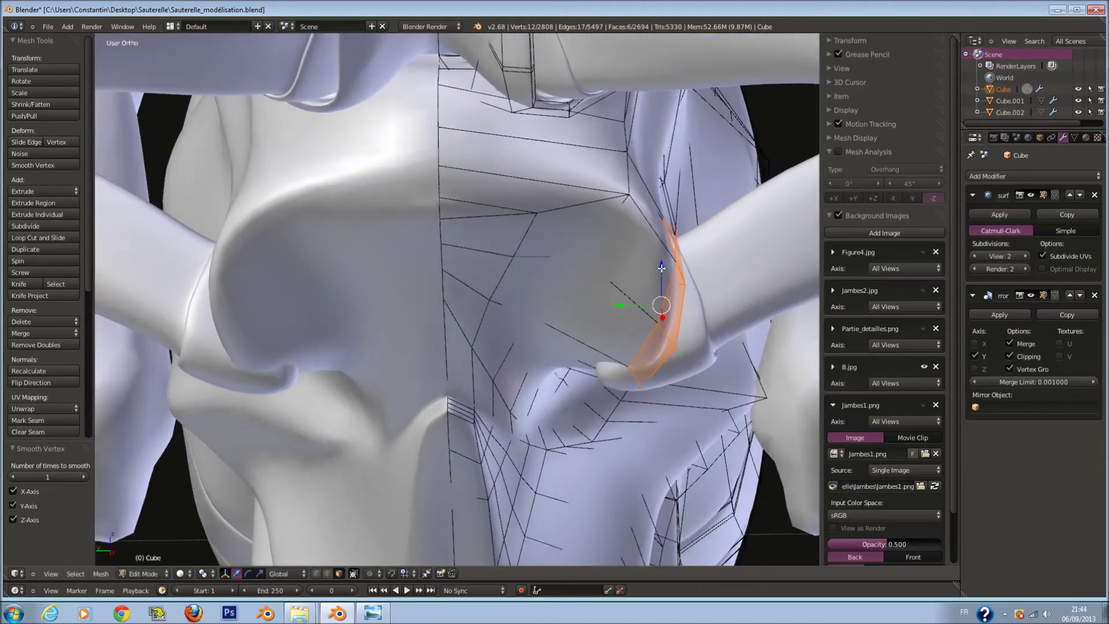
{"action": "key", "text": "ctrl+r"}
{"action": "left_click", "coordinate": [663, 257]}
{"action": "right_click", "coordinate": [664, 254]}
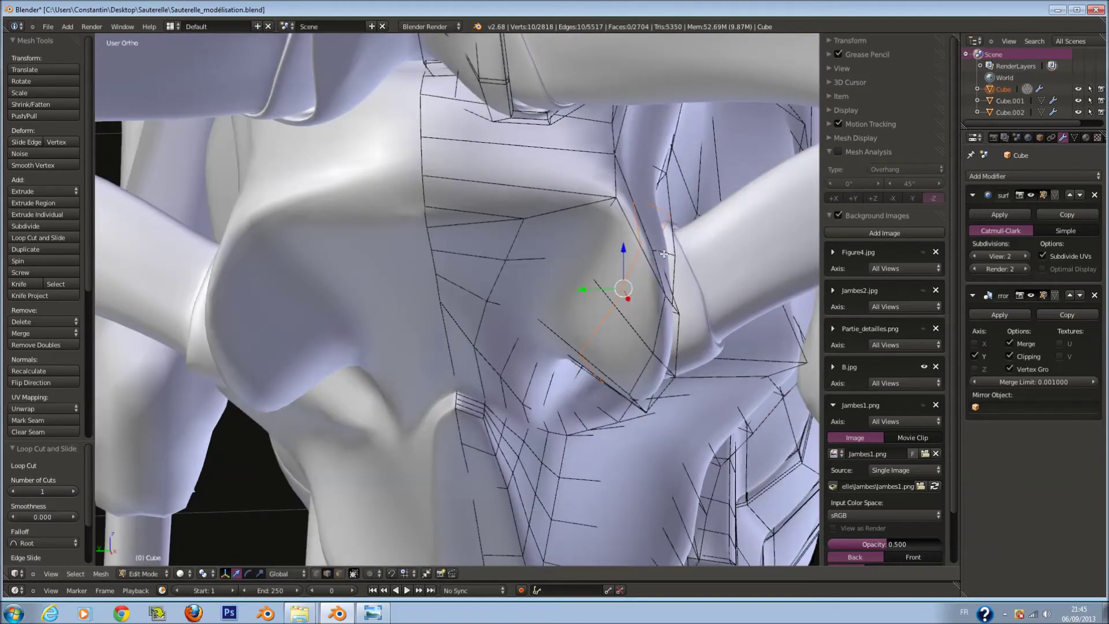
{"action": "middle_click_drag", "start_coordinate": [664, 254], "coordinate": [619, 289]}
{"action": "key", "text": "g"}
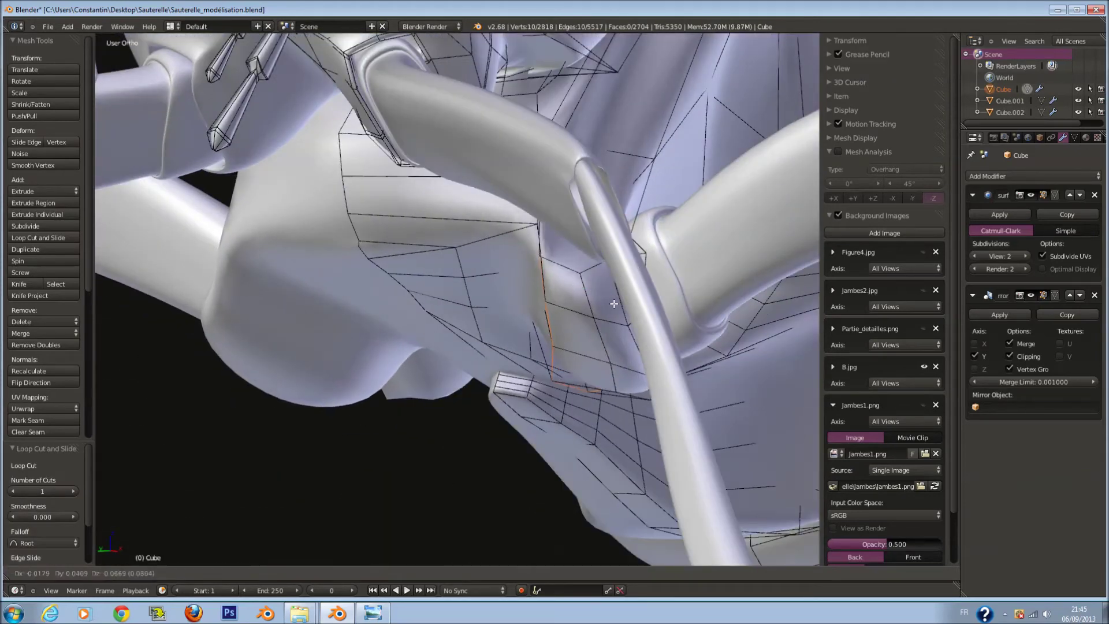
{"action": "left_click", "coordinate": [633, 301]}
{"action": "middle_click_drag", "start_coordinate": [605, 233], "coordinate": [517, 225]}
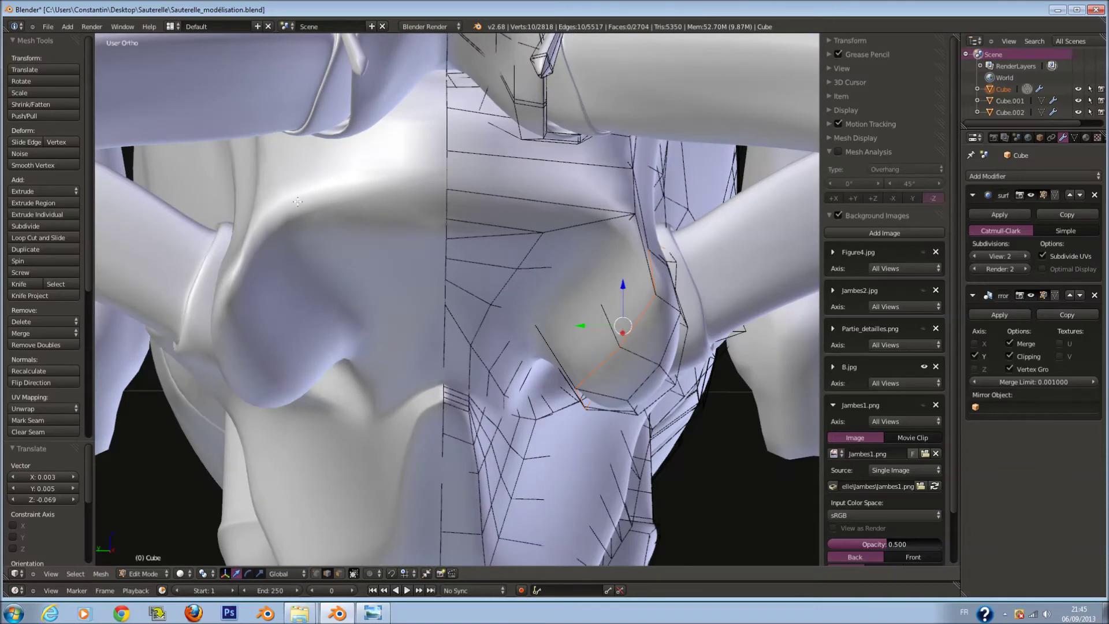
{"action": "left_click", "coordinate": [33, 165]}
Scale the new edge loop and rotate it about 10 degrees
{"action": "middle_click_drag", "start_coordinate": [635, 301], "coordinate": [663, 277]}
{"action": "key", "text": "s"}
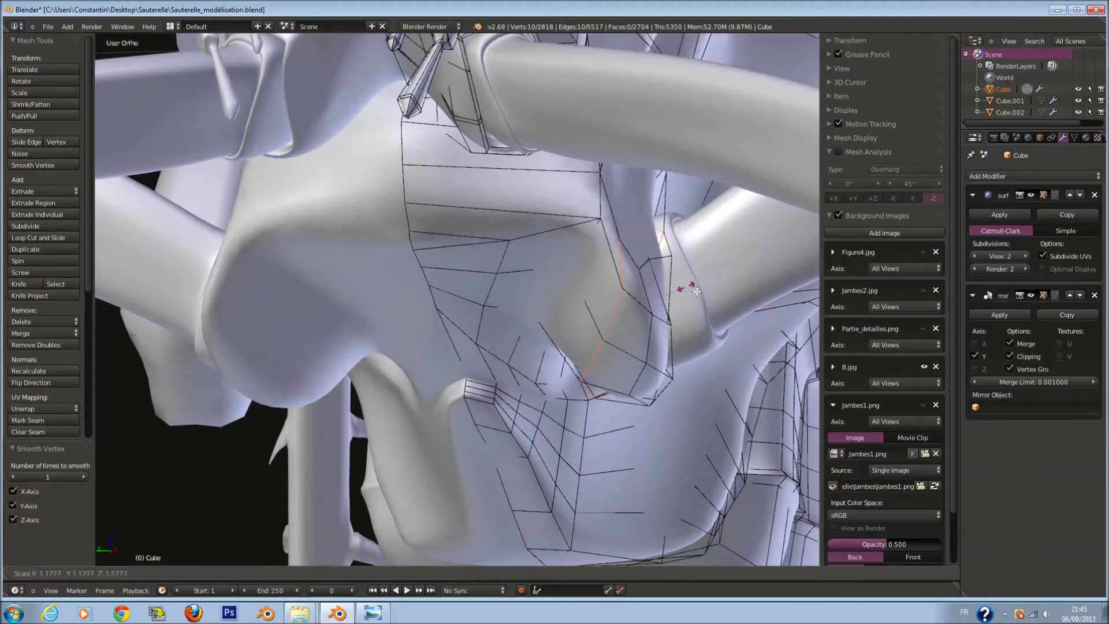
{"action": "left_click", "coordinate": [706, 297]}
{"action": "key", "text": "r"}
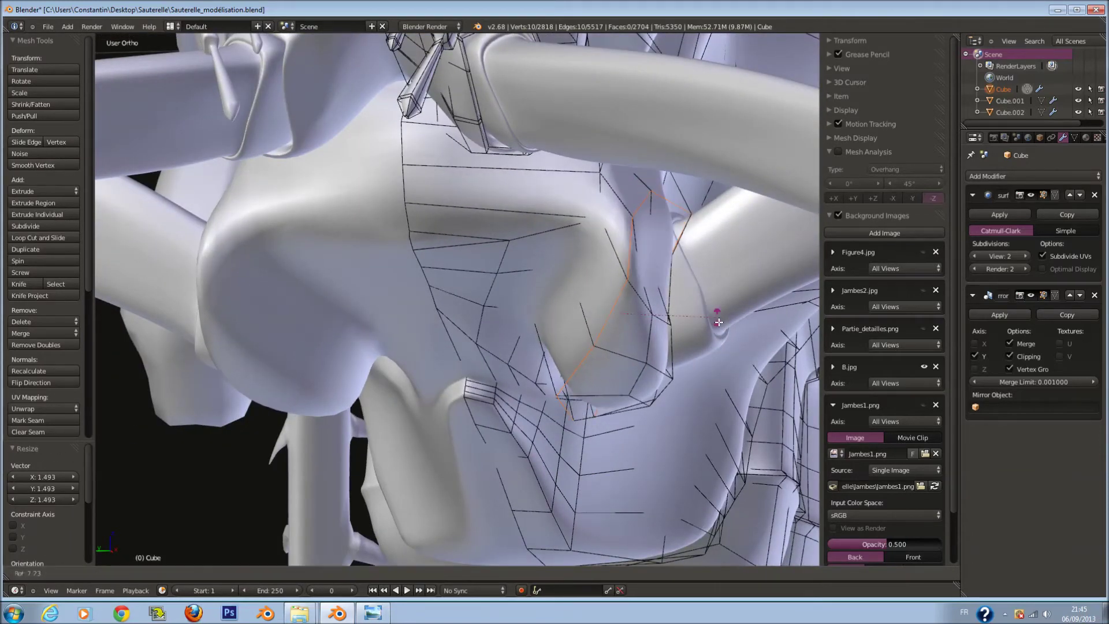
{"action": "left_click", "coordinate": [716, 324]}
{"action": "middle_click_drag", "start_coordinate": [716, 324], "coordinate": [547, 324]}
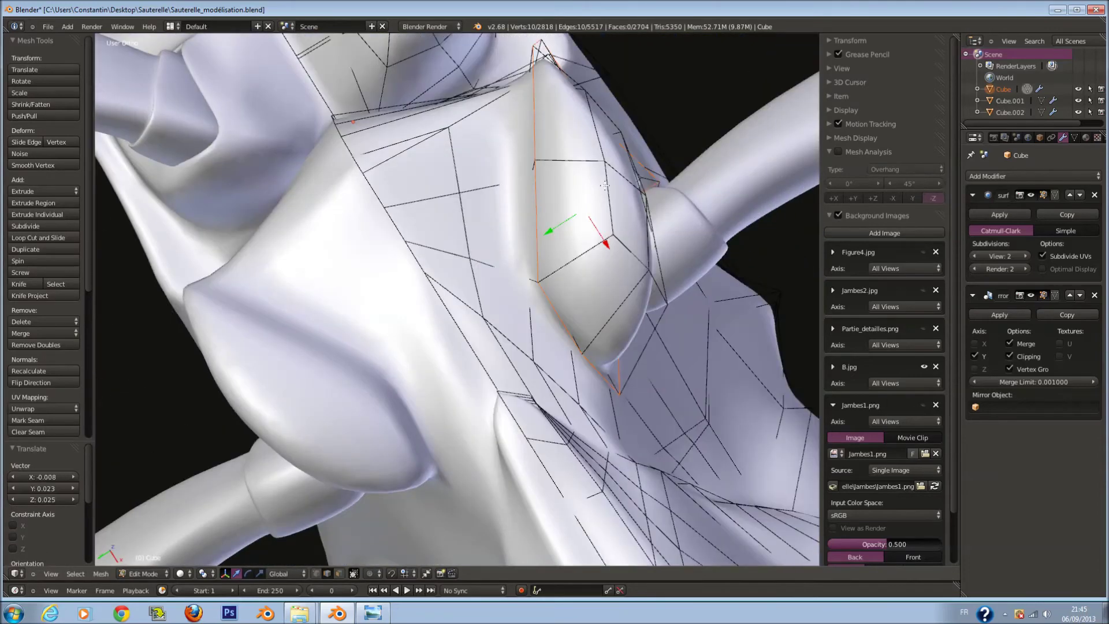
Select the face strips beside the socket, then check the smoothed result outside Edit Mode
{"action": "key", "text": "a"}
{"action": "key", "text": "c"}
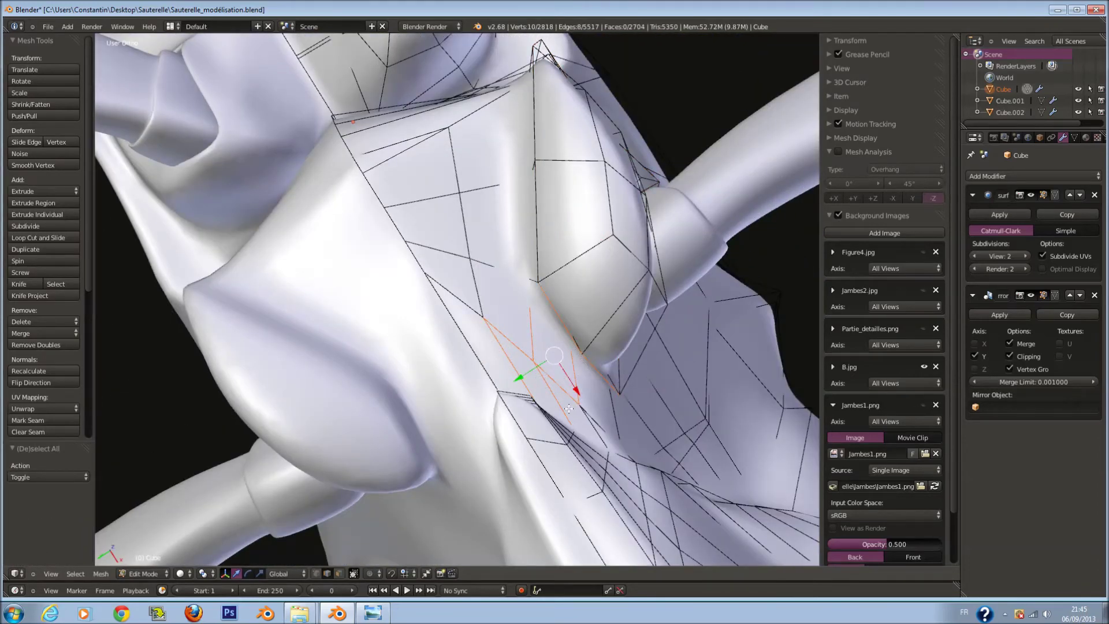
{"action": "left_click", "coordinate": [340, 573]}
{"action": "mouse_move", "coordinate": [520, 359]}
{"action": "middle_mouse_down"}
{"action": "mouse_move", "coordinate": [594, 323]}
{"action": "mouse_move", "coordinate": [554, 285]}
{"action": "middle_mouse_up"}
{"action": "right_click", "coordinate": [555, 284], "text": "alt"}
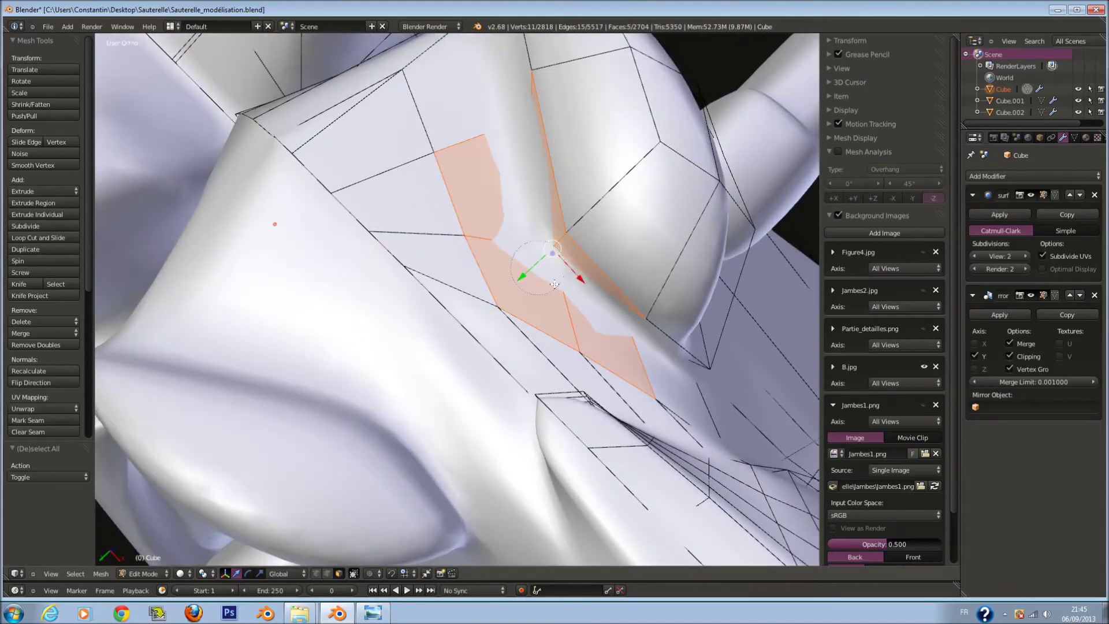
{"action": "left_click_drag", "start_coordinate": [623, 344], "coordinate": [497, 145]}
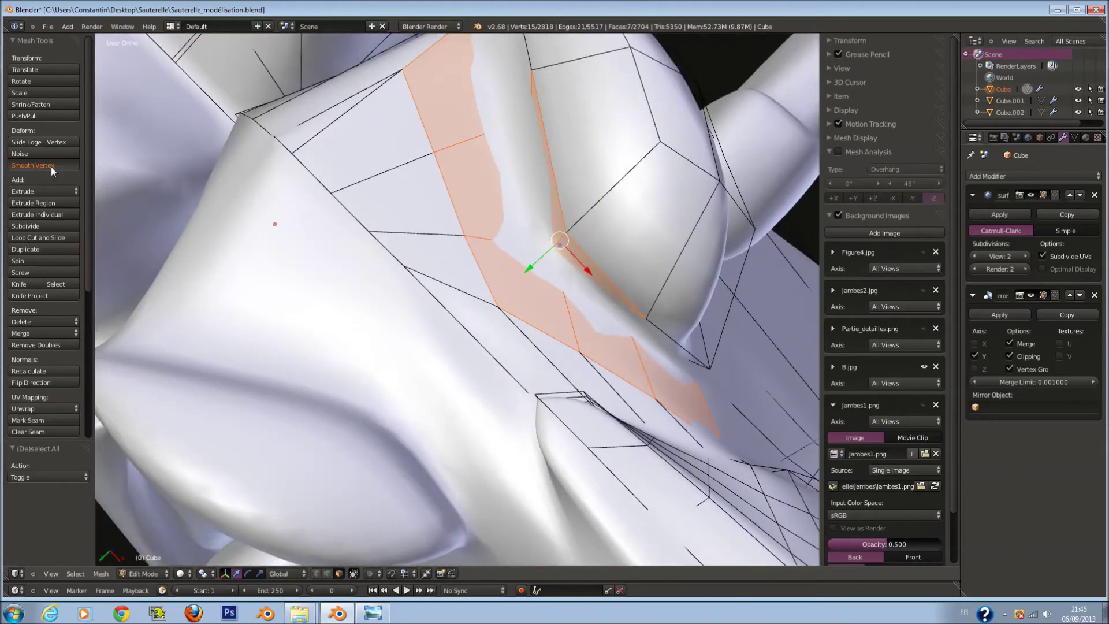
{"action": "mouse_move", "coordinate": [520, 260]}
{"action": "middle_mouse_down"}
{"action": "mouse_move", "coordinate": [575, 290]}
{"action": "mouse_move", "coordinate": [591, 320]}
{"action": "mouse_move", "coordinate": [580, 233]}
{"action": "middle_mouse_up"}
{"action": "key", "text": "a"}
{"action": "key", "text": "Tab"}
{"action": "scroll", "coordinate": [487, 348], "scroll_direction": "up", "scroll_amount": 3}
{"action": "key", "text": "Tab"}
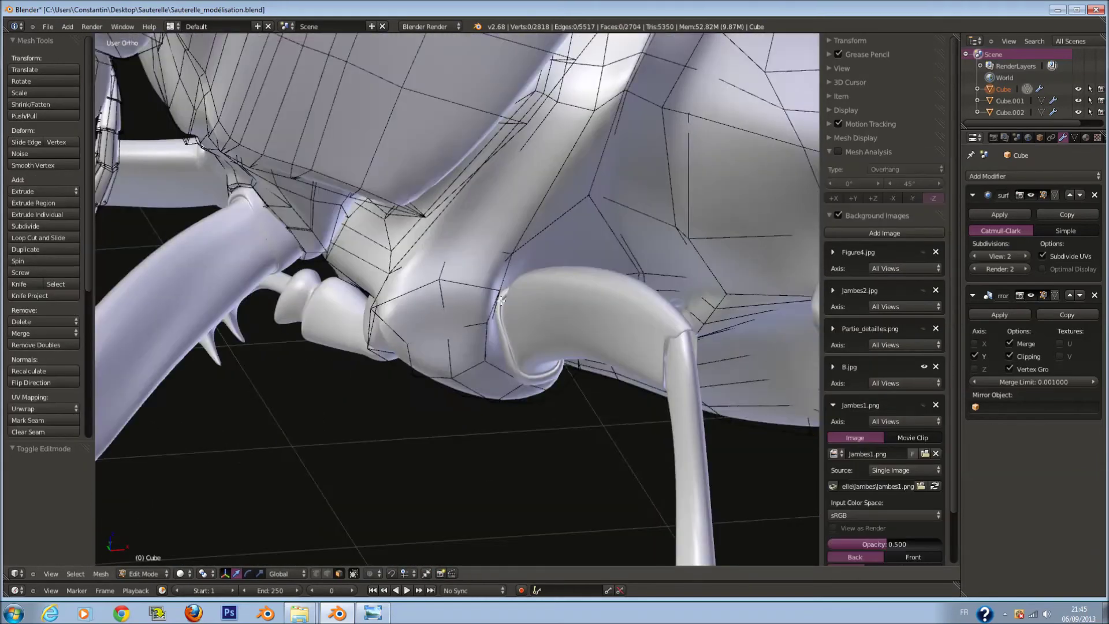
Select a face beside the next leg joint and move it downward
{"action": "middle_click_drag", "start_coordinate": [487, 349], "coordinate": [536, 275]}
{"action": "key", "text": "a"}
{"action": "right_click", "coordinate": [506, 323]}
{"action": "middle_click_drag", "start_coordinate": [505, 323], "coordinate": [518, 351]}
{"action": "key", "text": "g"}
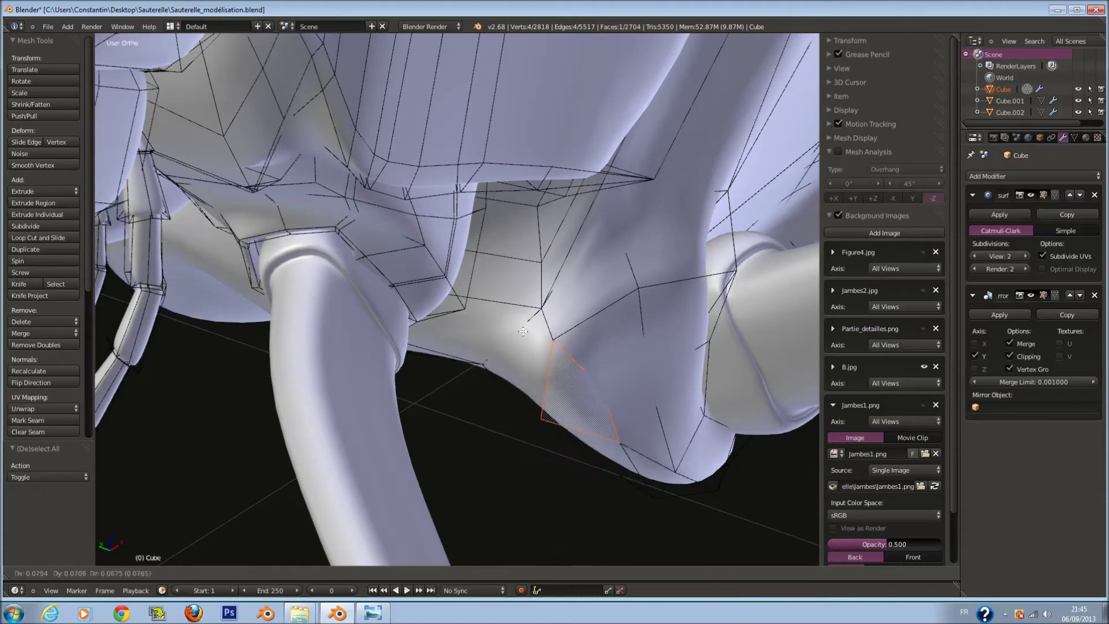
{"action": "left_click", "coordinate": [602, 363]}
{"action": "middle_click_drag", "start_coordinate": [603, 363], "coordinate": [579, 336]}
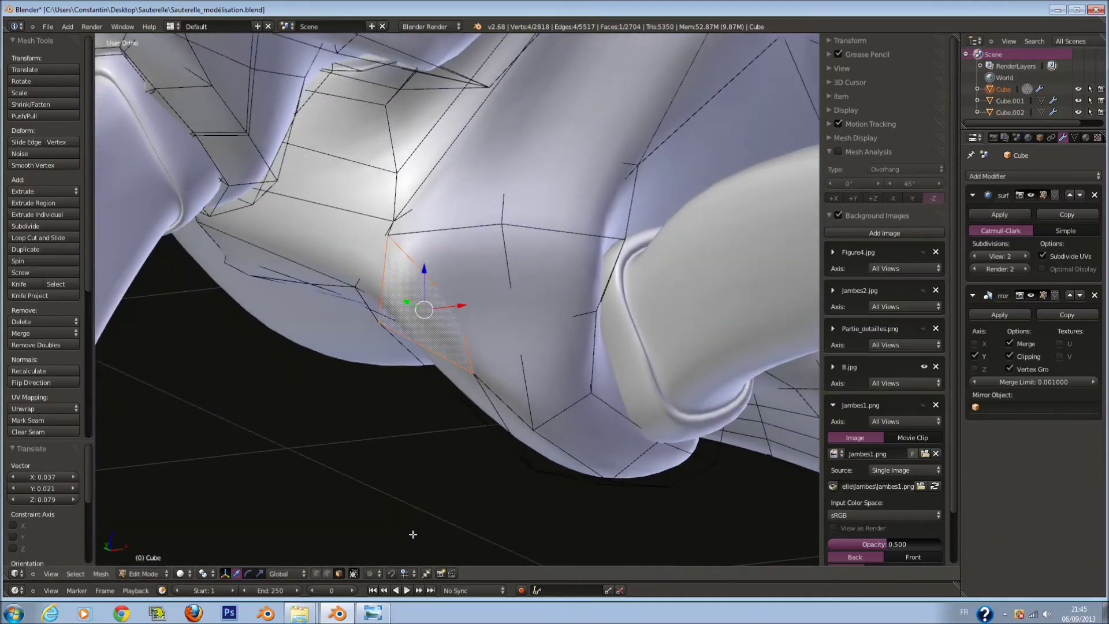
{"action": "middle_click_drag", "start_coordinate": [605, 391], "coordinate": [629, 389]}
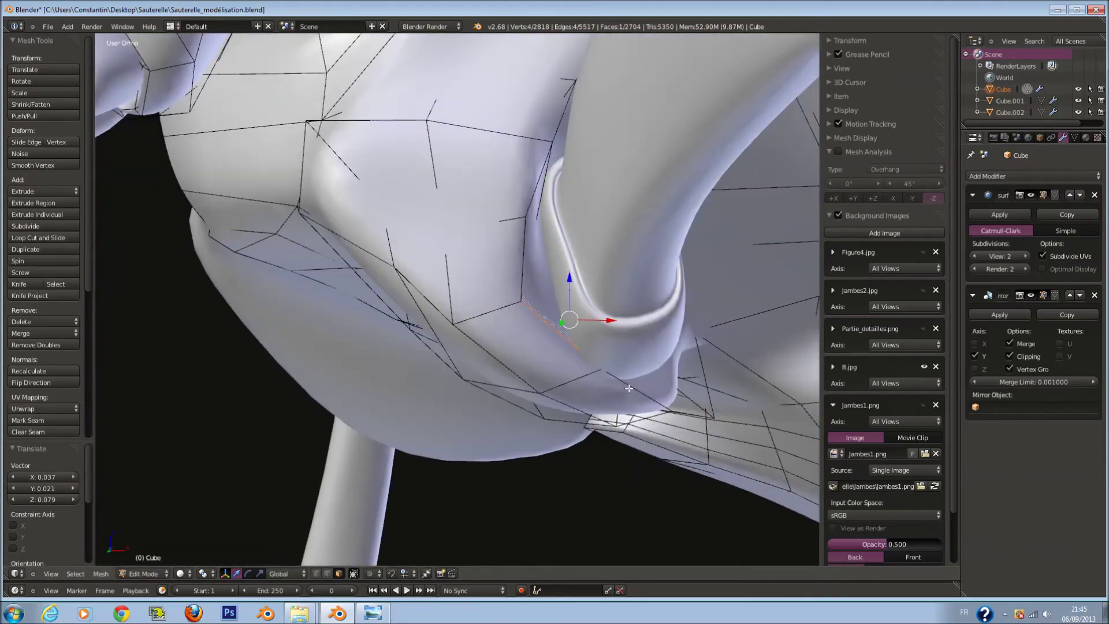
{"action": "key", "text": "g"}
{"action": "left_click", "coordinate": [621, 400]}
Add a hidden face using wireframe view, extrude the faces and scale them to 0.920
{"action": "key", "text": "z"}
{"action": "mouse_move", "coordinate": [547, 206]}
{"action": "middle_mouse_down"}
{"action": "mouse_move", "coordinate": [436, 320]}
{"action": "mouse_move", "coordinate": [578, 341]}
{"action": "middle_mouse_up"}
{"action": "right_click", "coordinate": [526, 330], "text": "shift"}
{"action": "key", "text": "z"}
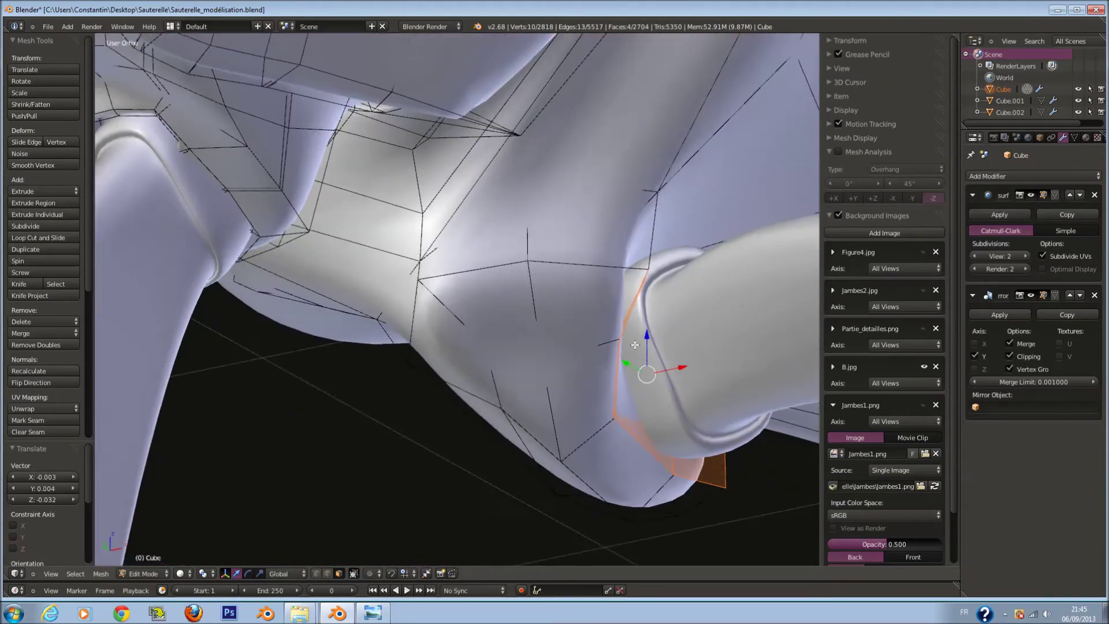
{"action": "key", "text": "e"}
{"action": "left_click", "coordinate": [685, 355]}
{"action": "middle_click_drag", "start_coordinate": [685, 354], "coordinate": [653, 348]}
{"action": "key", "text": "s"}
{"action": "left_click", "coordinate": [642, 344]}
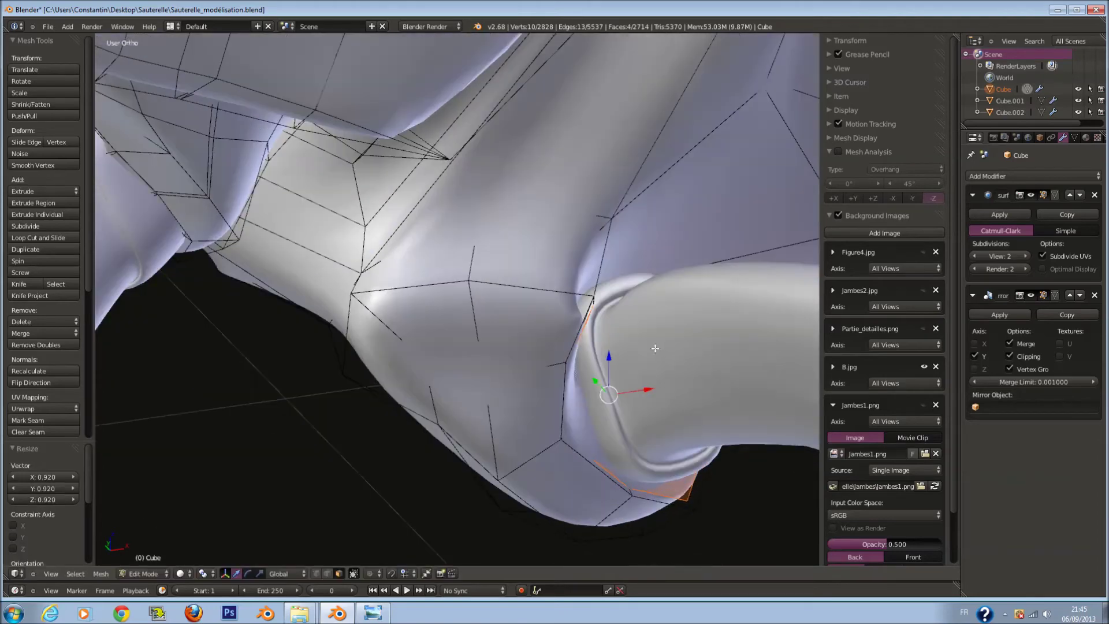
Extrude the faces inward a second time and scale them down
{"action": "key", "text": "e"}
{"action": "left_click", "coordinate": [624, 334]}
{"action": "mouse_move", "coordinate": [624, 334]}
{"action": "middle_mouse_down"}
{"action": "mouse_move", "coordinate": [547, 333]}
{"action": "mouse_move", "coordinate": [527, 405]}
{"action": "middle_mouse_up"}
{"action": "key", "text": "a"}
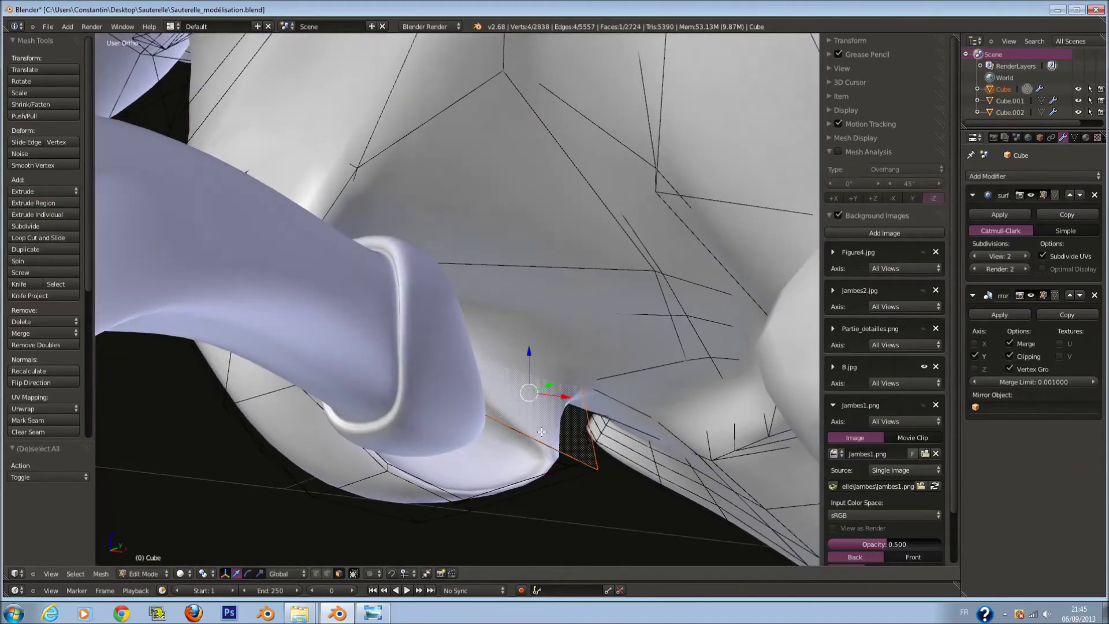
{"action": "left_click", "coordinate": [590, 395]}
Circle-select the lower faces by the socket in wireframe and smooth their vertices
{"action": "key", "text": "z"}
{"action": "key", "text": "c"}
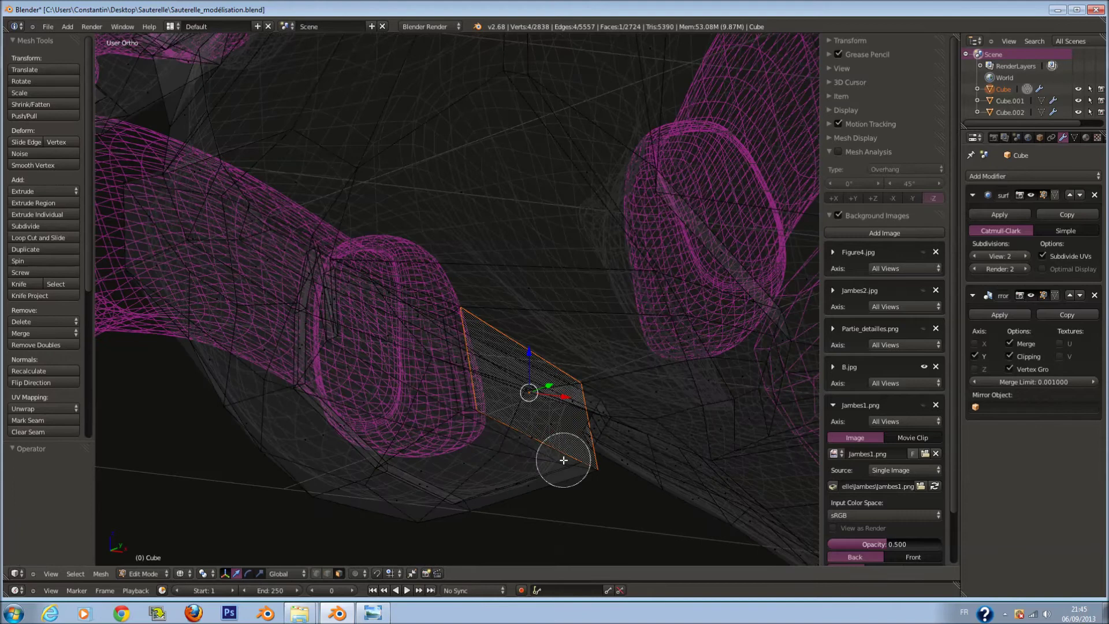
{"action": "left_click_drag", "start_coordinate": [560, 461], "coordinate": [529, 487]}
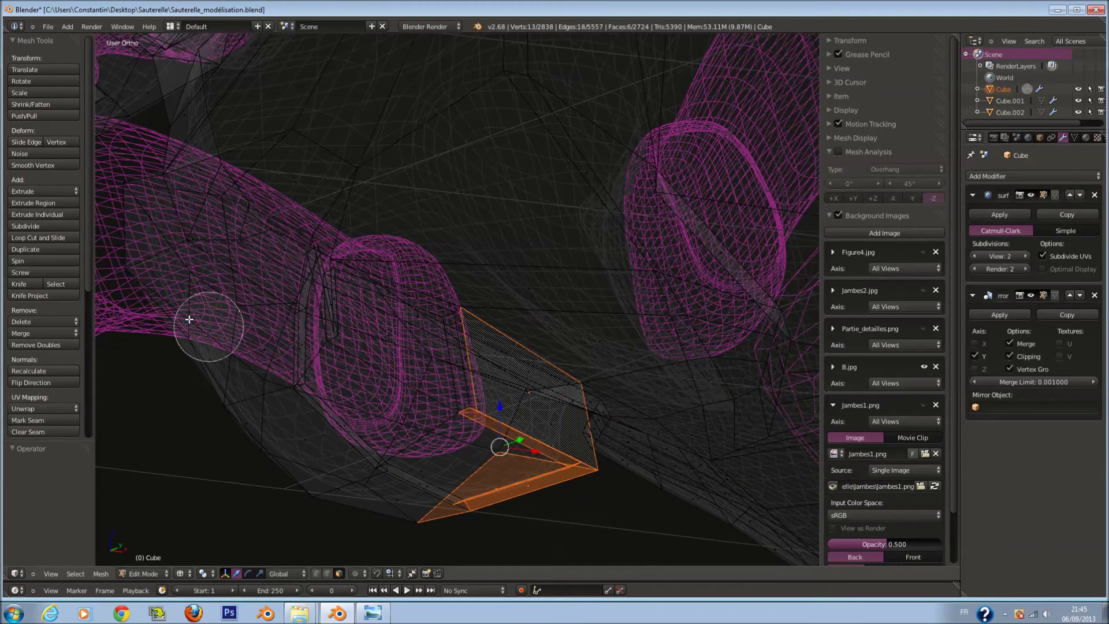
{"action": "key", "text": "Escape"}
{"action": "key", "text": "z"}
{"action": "left_click", "coordinate": [59, 166]}
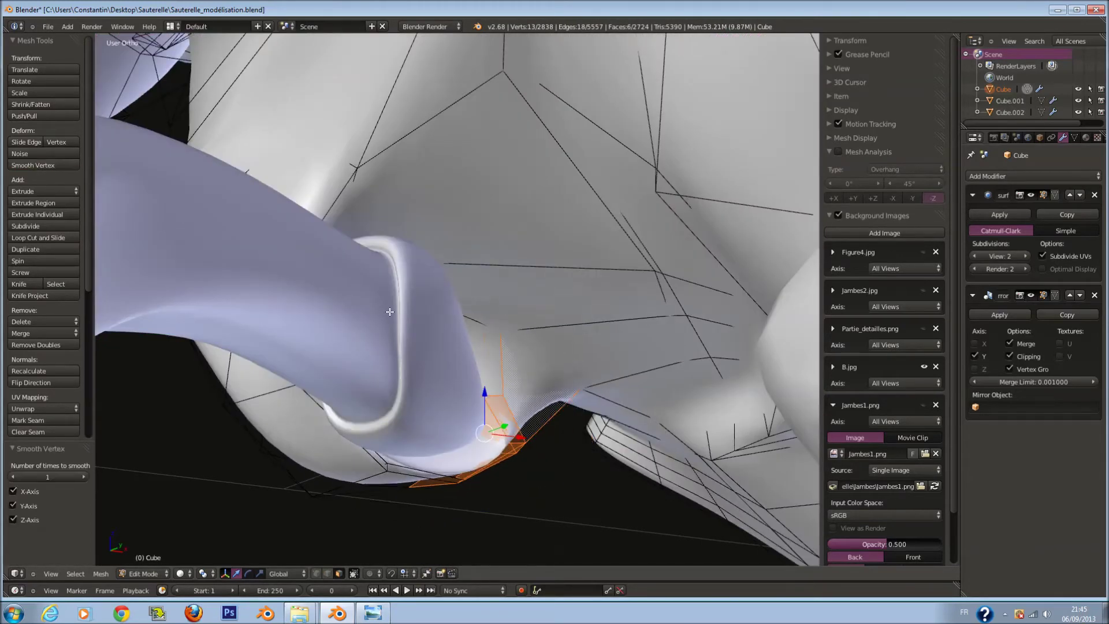
{"action": "mouse_move", "coordinate": [497, 323]}
{"action": "middle_mouse_down"}
{"action": "mouse_move", "coordinate": [534, 351]}
{"action": "mouse_move", "coordinate": [479, 291]}
{"action": "middle_mouse_up"}
{"action": "key", "text": "a"}
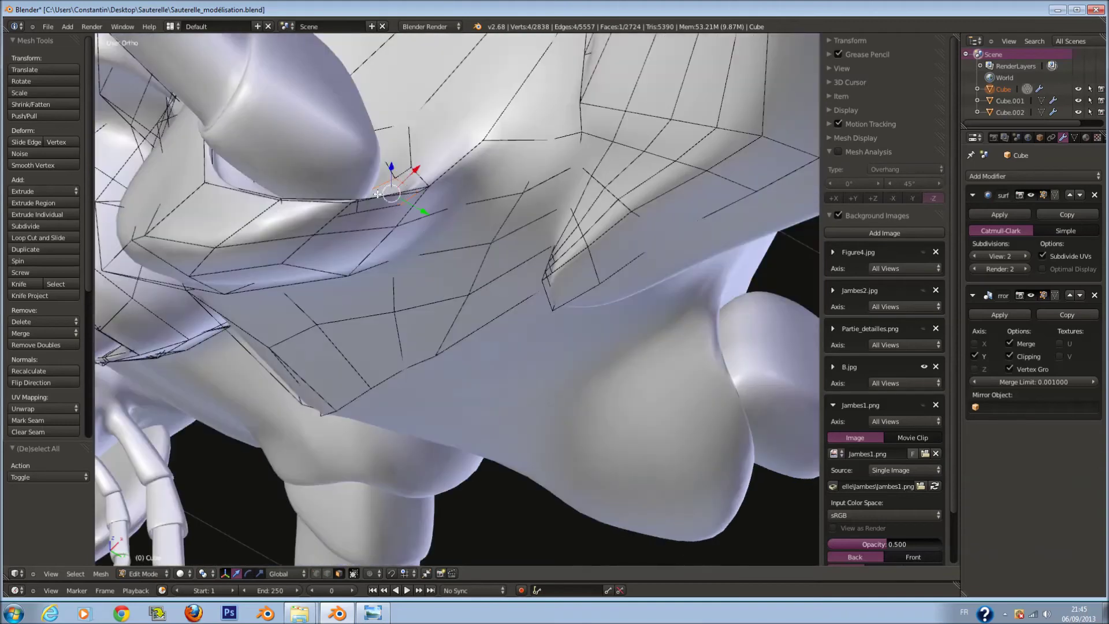
{"action": "key", "text": "a"}
Circle-select the faces below the leg joint and smooth them
{"action": "mouse_move", "coordinate": [513, 238]}
{"action": "middle_mouse_down"}
{"action": "mouse_move", "coordinate": [516, 299]}
{"action": "mouse_move", "coordinate": [436, 383]}
{"action": "middle_mouse_up"}
{"action": "key", "text": "z"}
{"action": "key", "text": "a"}
{"action": "key", "text": "a"}
{"action": "key", "text": "c"}
{"action": "left_click", "coordinate": [445, 441]}
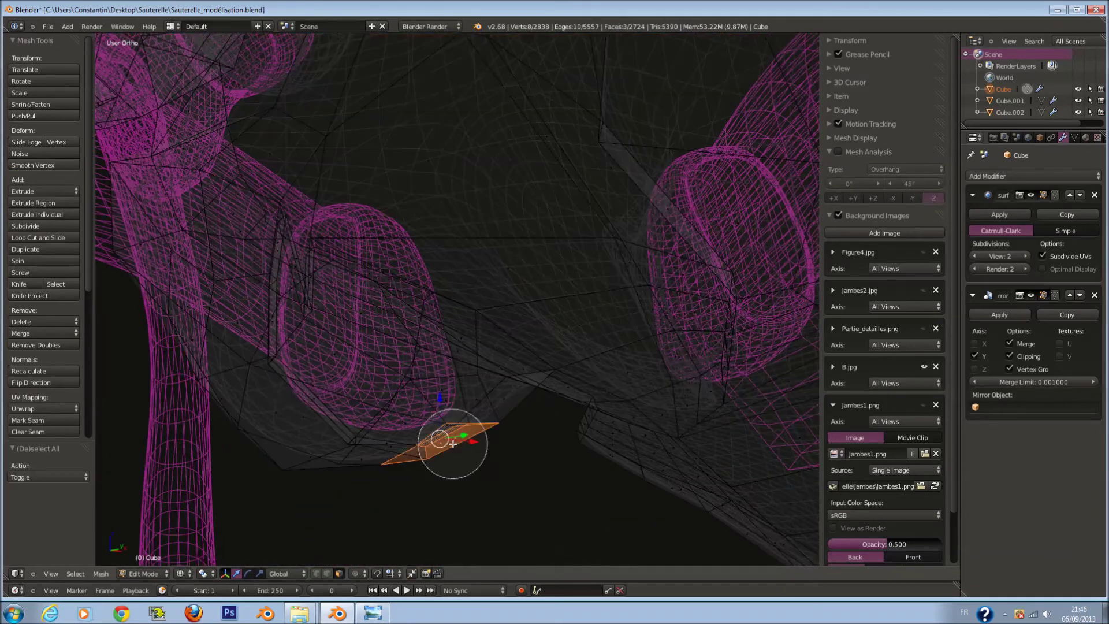
{"action": "key", "text": "Escape"}
{"action": "key", "text": "z"}
{"action": "left_click", "coordinate": [35, 165]}
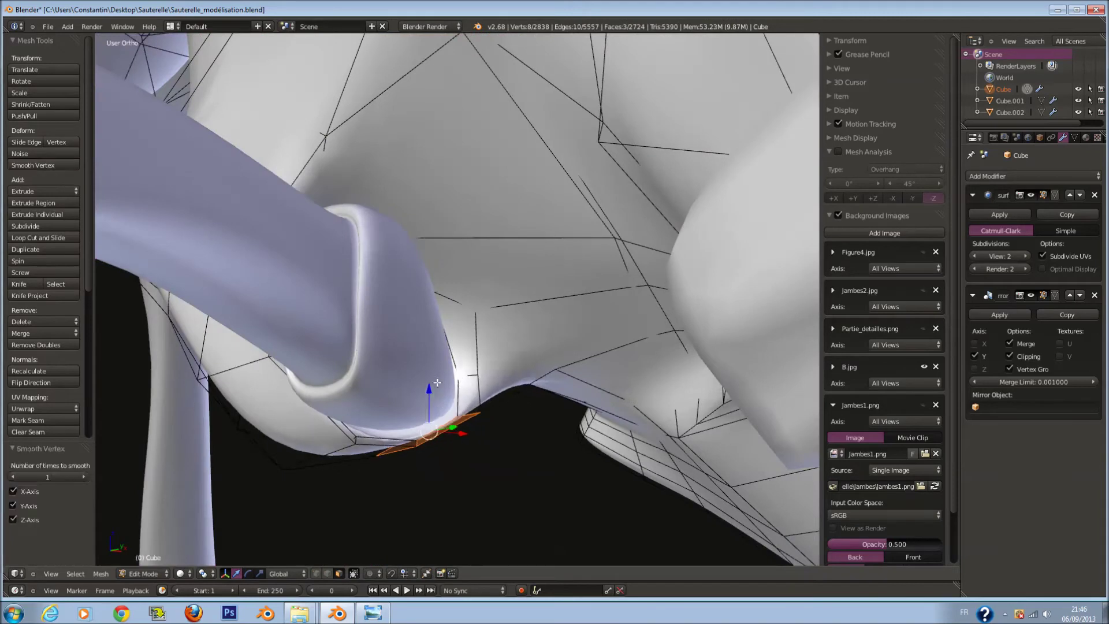
Lower the picked faces, stretch them vertically, tilt, resize and raise them slightly
{"action": "key", "text": "g"}
{"action": "left_click", "coordinate": [508, 425]}
{"action": "key", "text": "s"}
{"action": "key", "text": "z"}
{"action": "left_click", "coordinate": [572, 523]}
{"action": "key", "text": "r"}
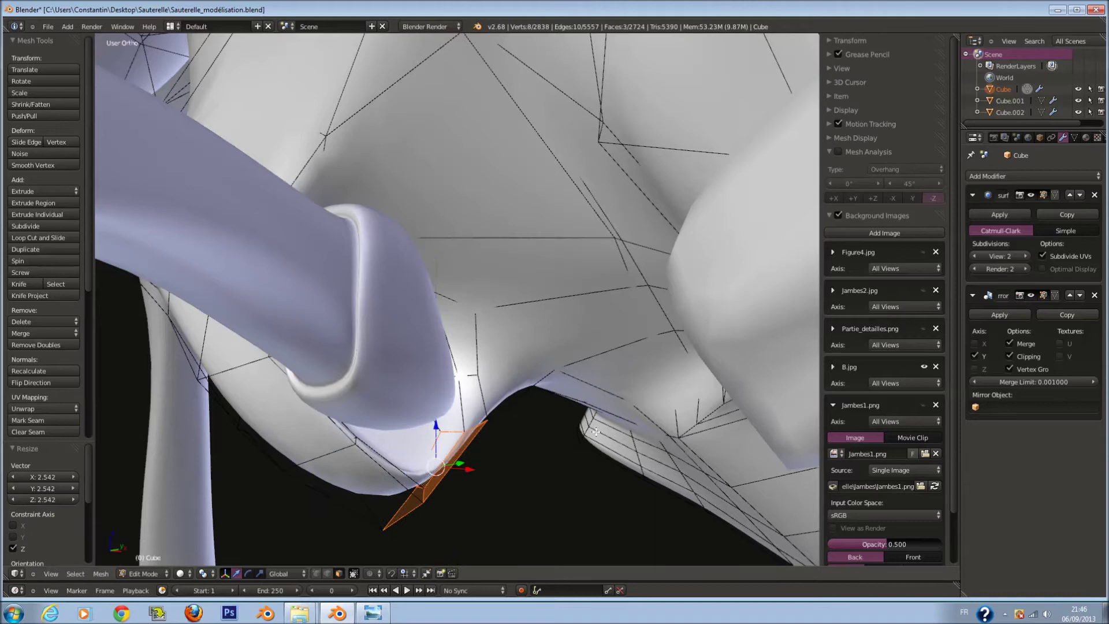
{"action": "scroll", "coordinate": [580, 537], "scroll_direction": "up", "scroll_amount": 2}
{"action": "left_click", "coordinate": [557, 480]}
{"action": "key", "text": "s"}
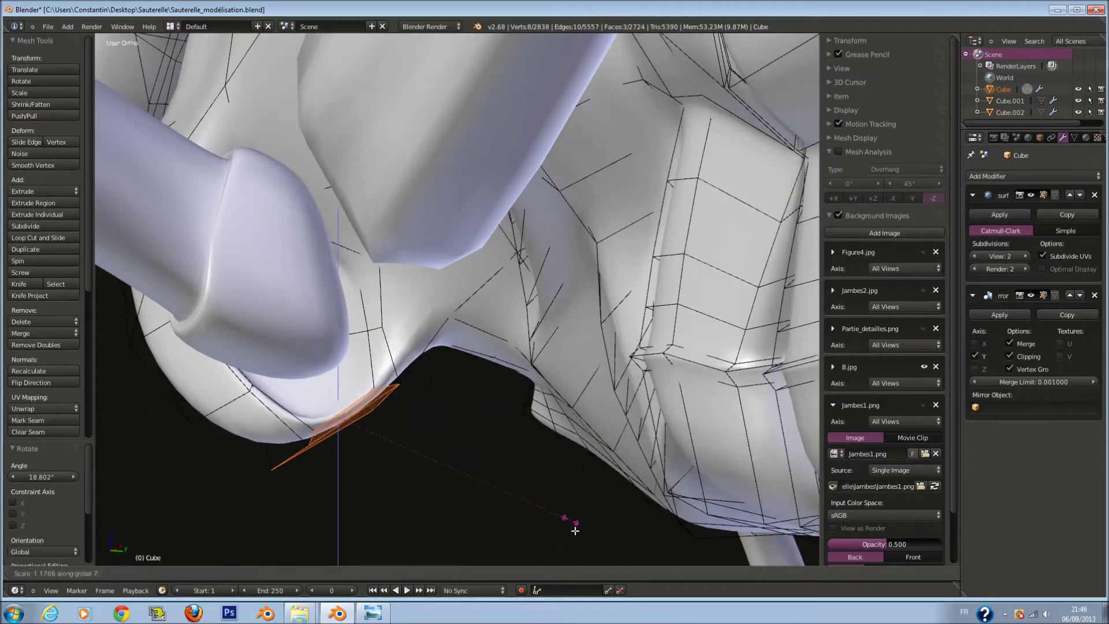
{"action": "left_click", "coordinate": [576, 530]}
{"action": "key", "text": "g"}
{"action": "left_click", "coordinate": [413, 274]}
Leave Edit Mode and save the file
{"action": "mouse_move", "coordinate": [413, 274]}
{"action": "middle_mouse_down"}
{"action": "mouse_move", "coordinate": [495, 327]}
{"action": "mouse_move", "coordinate": [544, 319]}
{"action": "middle_mouse_up"}
{"action": "key", "text": "Tab"}
{"action": "key", "text": "Tab"}
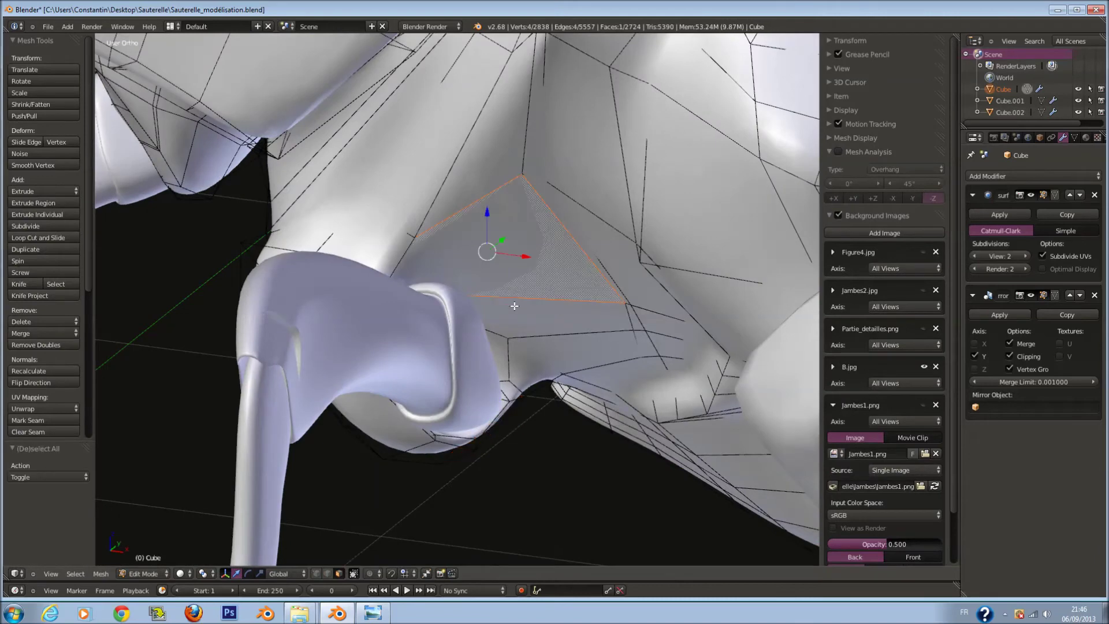
{"action": "key", "text": "ctrl+s"}
Shrink the picked faces slightly, extrude them downward and enlarge the extrusion
{"action": "middle_click_drag", "start_coordinate": [548, 339], "coordinate": [555, 355]}
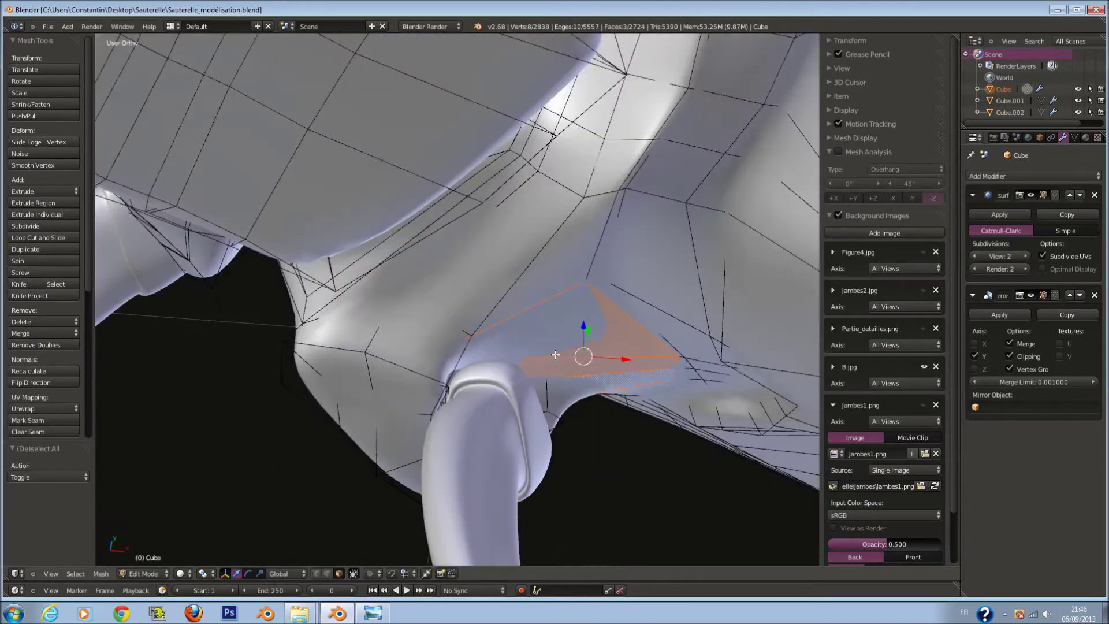
{"action": "key", "text": "s"}
{"action": "left_click", "coordinate": [624, 351]}
{"action": "key", "text": "e"}
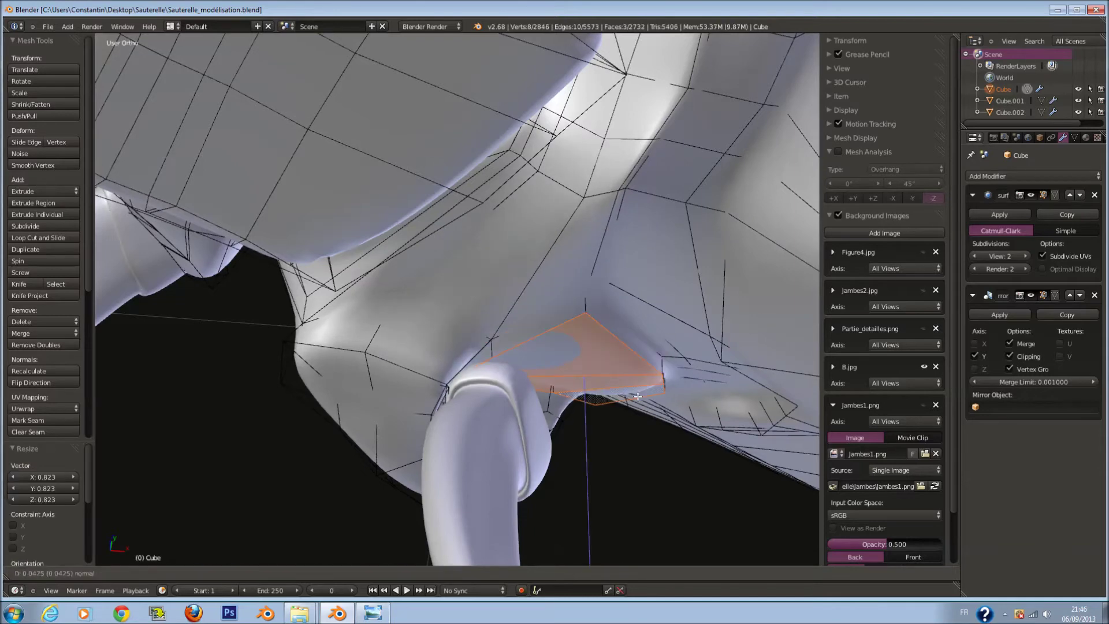
{"action": "left_click", "coordinate": [617, 432]}
{"action": "key", "text": "s"}
{"action": "left_click", "coordinate": [621, 433]}
Tilt the newly extruded flap about the X axis
{"action": "mouse_move", "coordinate": [621, 433]}
{"action": "middle_mouse_down"}
{"action": "mouse_move", "coordinate": [607, 374]}
{"action": "mouse_move", "coordinate": [571, 309]}
{"action": "middle_mouse_up"}
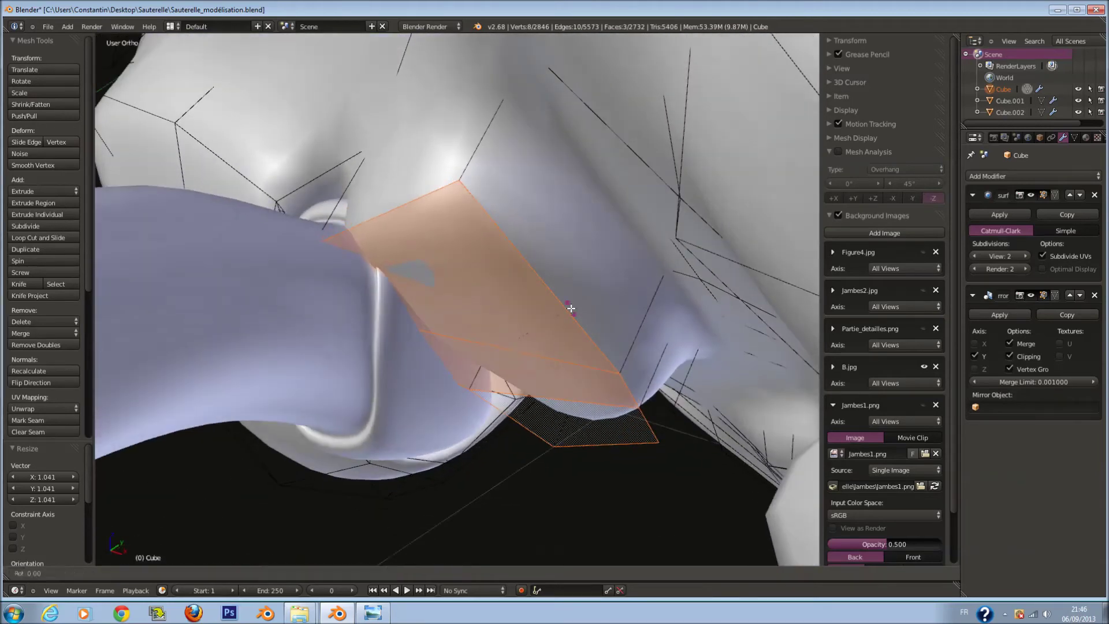
{"action": "key", "text": "z"}
{"action": "right_click", "coordinate": [575, 315]}
{"action": "key", "text": "r"}
{"action": "key", "text": "x"}
{"action": "left_click", "coordinate": [575, 355]}
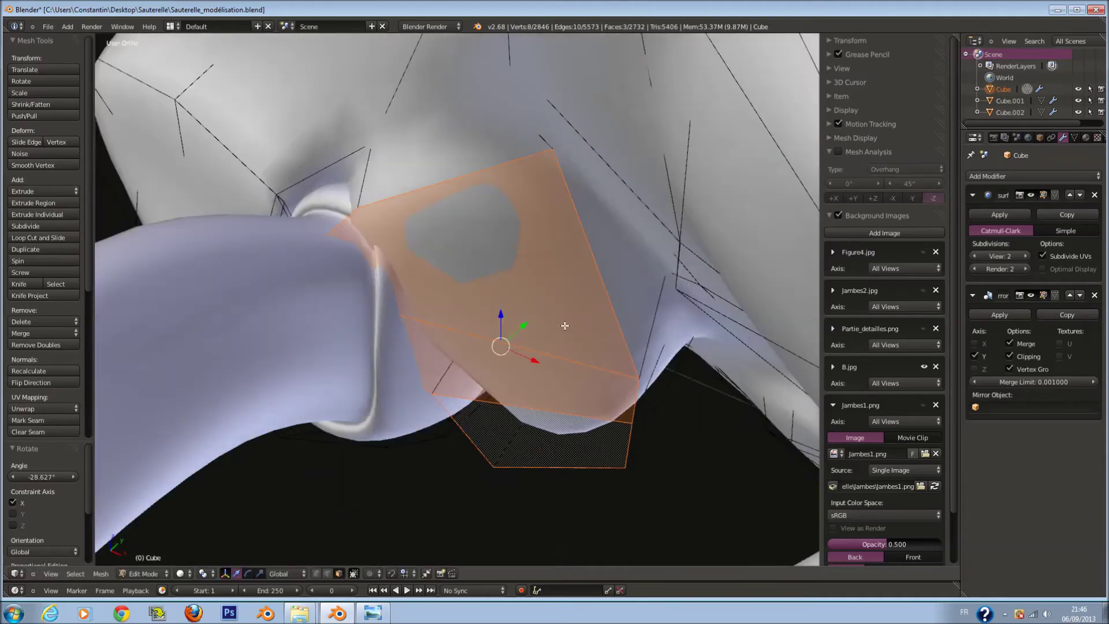
Reposition the flap and tilt it toward the leg joint
{"action": "left_click_drag", "start_coordinate": [520, 328], "coordinate": [490, 354]}
{"action": "mouse_move", "coordinate": [491, 354]}
{"action": "middle_mouse_down"}
{"action": "mouse_move", "coordinate": [477, 239]}
{"action": "mouse_move", "coordinate": [520, 323]}
{"action": "middle_mouse_up"}
{"action": "key", "text": "g"}
{"action": "left_click", "coordinate": [544, 398]}
{"action": "middle_click_drag", "start_coordinate": [544, 397], "coordinate": [532, 302]}
{"action": "key", "text": "r"}
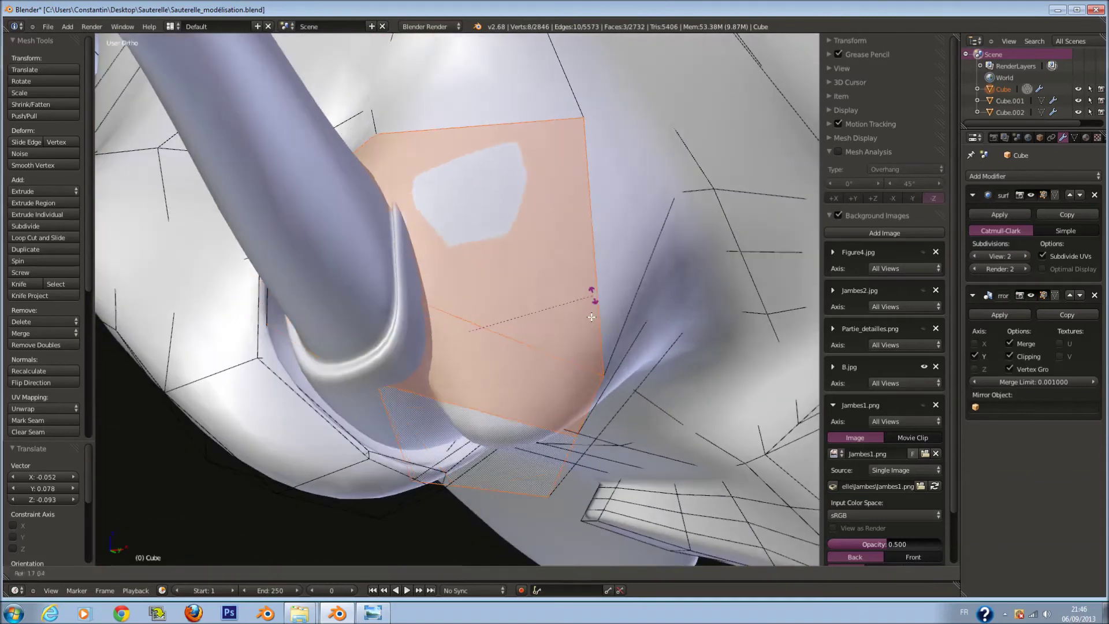
{"action": "left_click", "coordinate": [538, 208]}
Smooth the flap's vertices, stretch it vertically along Z and move it into place
{"action": "left_click", "coordinate": [77, 164]}
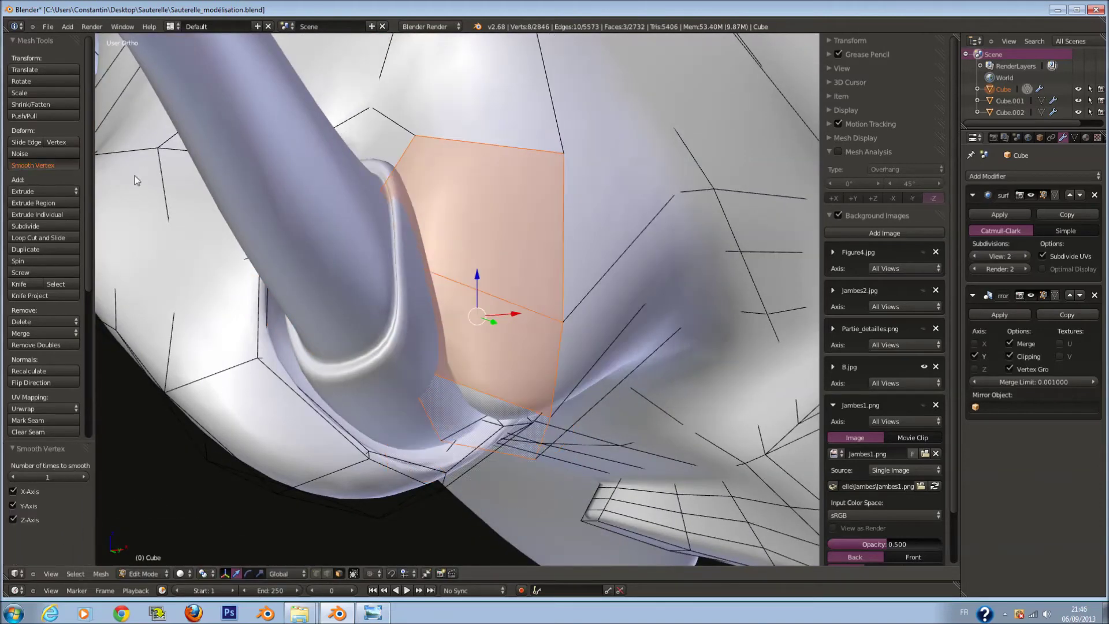
{"action": "key", "text": "s"}
{"action": "key", "text": "z"}
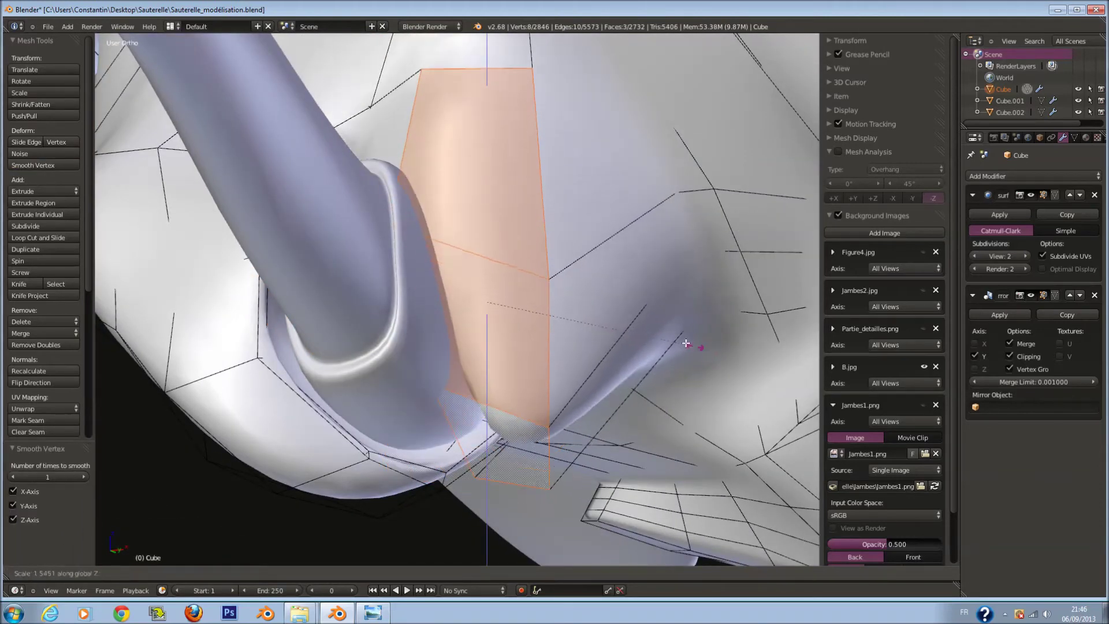
{"action": "left_click", "coordinate": [642, 329]}
{"action": "mouse_move", "coordinate": [641, 329]}
{"action": "middle_mouse_down"}
{"action": "mouse_move", "coordinate": [518, 357]}
{"action": "mouse_move", "coordinate": [511, 247]}
{"action": "mouse_move", "coordinate": [572, 341]}
{"action": "mouse_move", "coordinate": [543, 319]}
{"action": "mouse_move", "coordinate": [513, 337]}
{"action": "mouse_move", "coordinate": [520, 289]}
{"action": "mouse_move", "coordinate": [426, 527]}
{"action": "middle_mouse_up"}
{"action": "key", "text": "g"}
{"action": "left_click", "coordinate": [502, 374]}
{"action": "key", "text": "g"}
{"action": "left_click", "coordinate": [571, 361]}
Add an edge loop across the flap, widen it and nudge it along X
{"action": "key", "text": "ctrl+r"}
{"action": "left_click", "coordinate": [543, 323]}
{"action": "key", "text": "s"}
{"action": "left_click", "coordinate": [552, 318]}
{"action": "key", "text": "z"}
{"action": "key", "text": "g"}
{"action": "key", "text": "x"}
{"action": "left_click", "coordinate": [472, 284]}
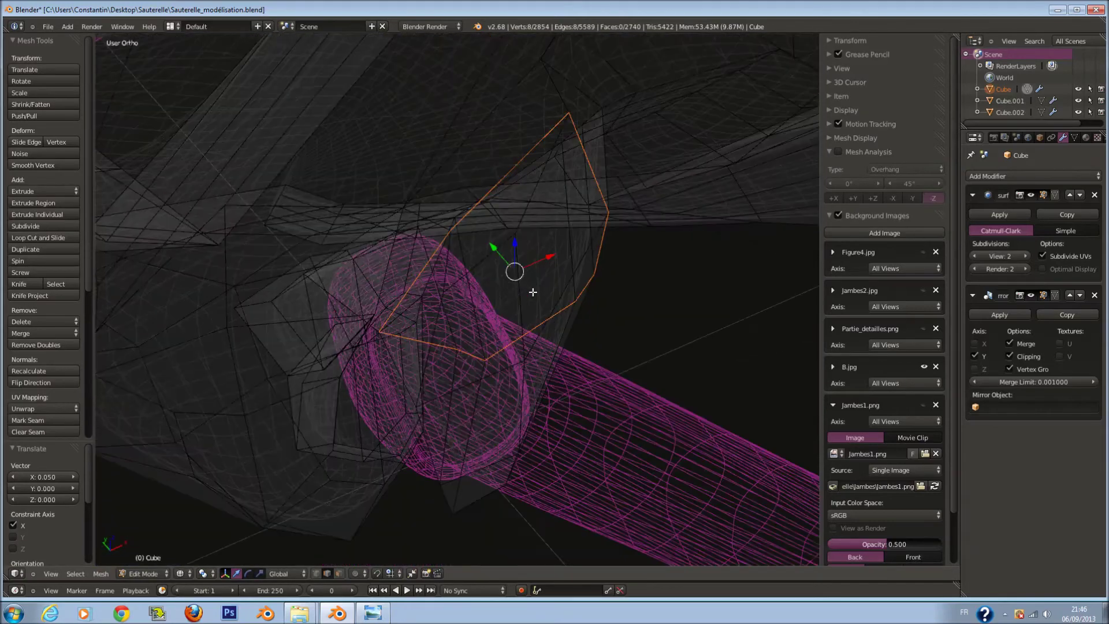
Switch to face selection and move the chosen faces at the leg base
{"action": "key", "text": "a"}
{"action": "left_click", "coordinate": [338, 573]}
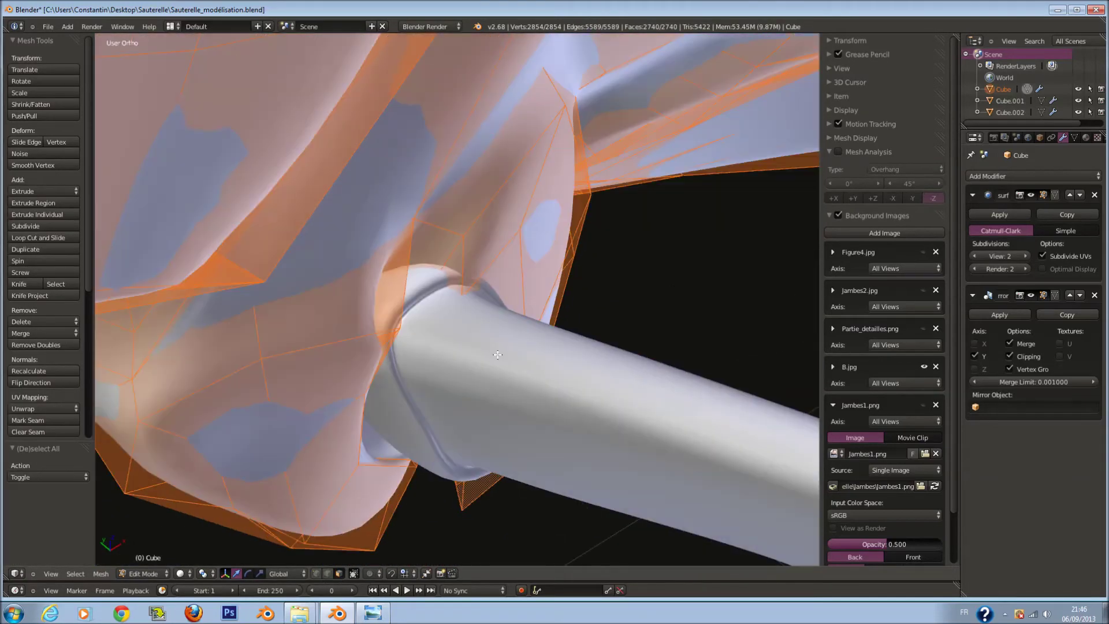
{"action": "key", "text": "a"}
{"action": "mouse_move", "coordinate": [490, 337]}
{"action": "middle_mouse_down"}
{"action": "mouse_move", "coordinate": [453, 318]}
{"action": "mouse_move", "coordinate": [468, 412]}
{"action": "middle_mouse_up"}
{"action": "key", "text": "z"}
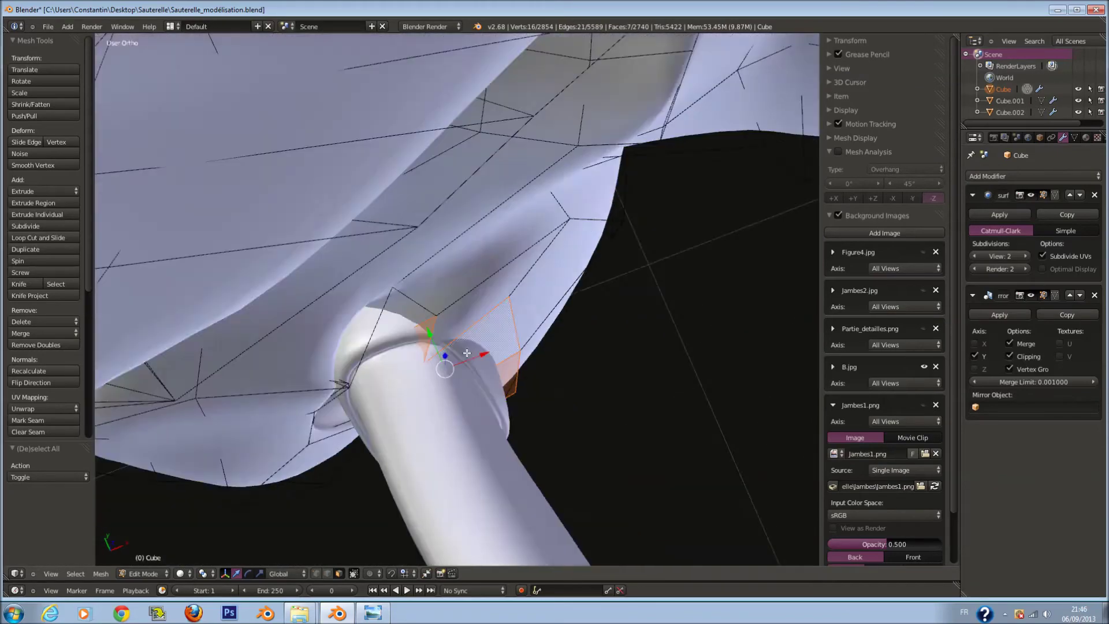
{"action": "scroll", "coordinate": [482, 373], "scroll_direction": "up", "scroll_amount": 4}
{"action": "key", "text": "g"}
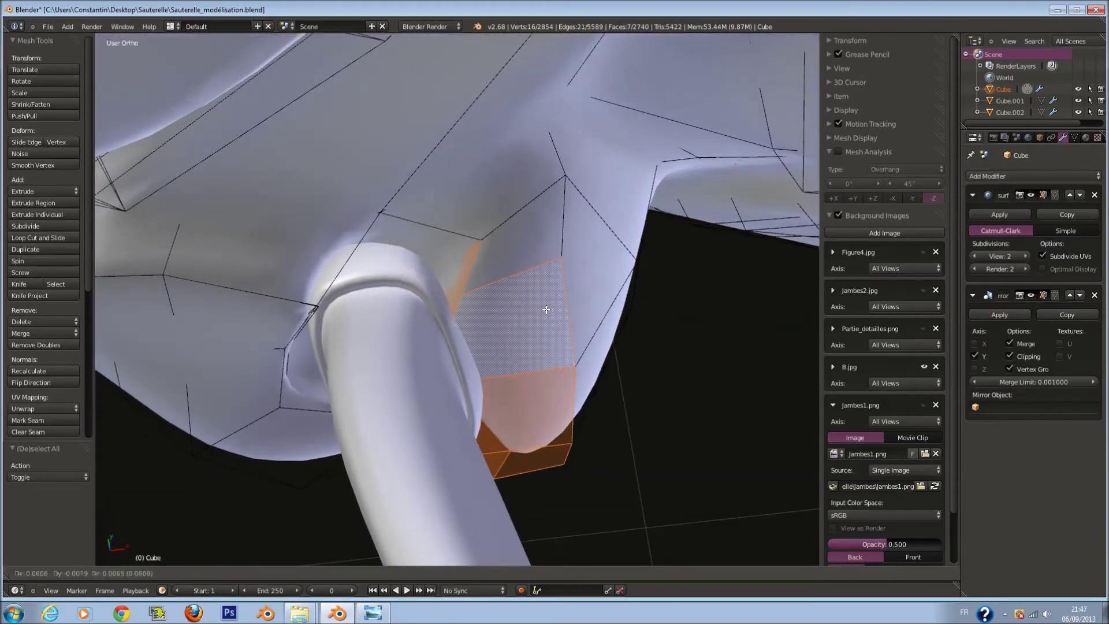
{"action": "left_click", "coordinate": [544, 302]}
Reposition the leg-base faces and thin them along the X axis
{"action": "key", "text": "z"}
{"action": "mouse_move", "coordinate": [543, 302]}
{"action": "middle_mouse_down"}
{"action": "mouse_move", "coordinate": [540, 268]}
{"action": "mouse_move", "coordinate": [508, 372]}
{"action": "mouse_move", "coordinate": [454, 462]}
{"action": "mouse_move", "coordinate": [470, 416]}
{"action": "middle_mouse_up"}
{"action": "key", "text": "Escape"}
{"action": "key", "text": "z"}
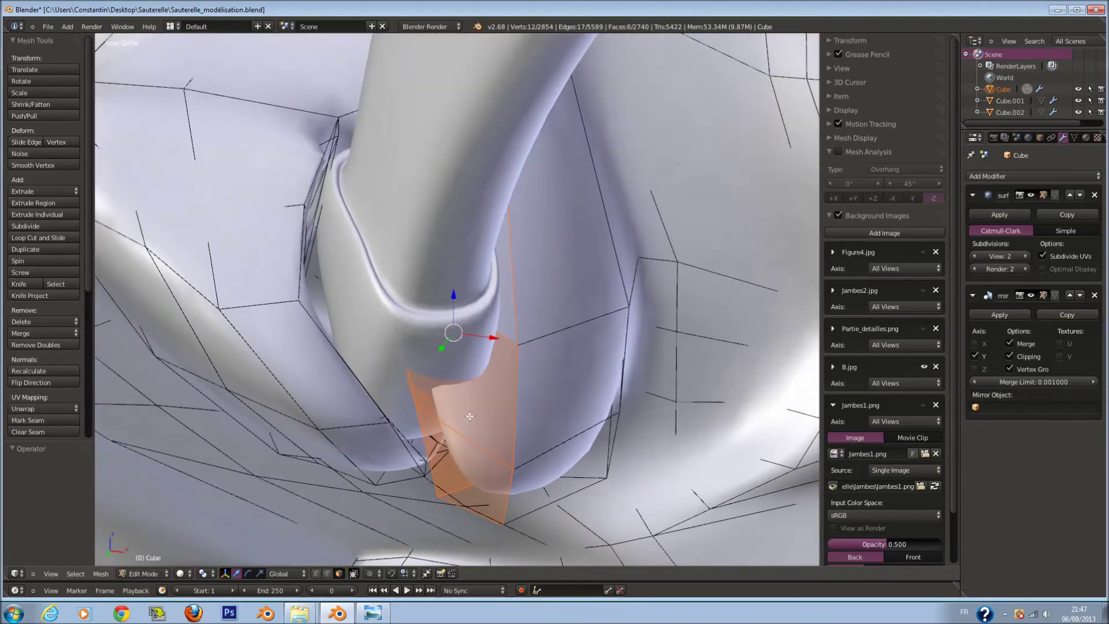
{"action": "left_click", "coordinate": [497, 403]}
{"action": "mouse_move", "coordinate": [532, 396]}
{"action": "middle_mouse_down"}
{"action": "mouse_move", "coordinate": [596, 369]}
{"action": "mouse_move", "coordinate": [532, 416]}
{"action": "mouse_move", "coordinate": [513, 464]}
{"action": "middle_mouse_up"}
{"action": "key", "text": "s"}
{"action": "key", "text": "x"}
{"action": "left_click", "coordinate": [554, 365]}
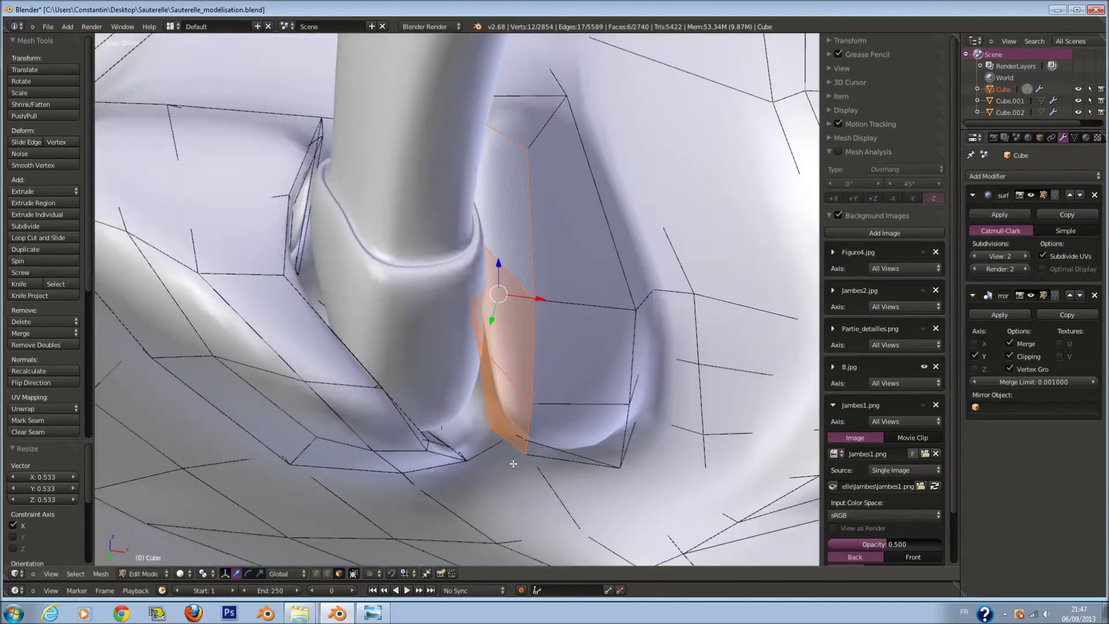
{"action": "left_click", "coordinate": [474, 450]}
{"action": "middle_click_drag", "start_coordinate": [473, 450], "coordinate": [446, 381]}
Try another edge loop on the flap, then undo it
{"action": "key", "text": "ctrl+r"}
{"action": "left_click", "coordinate": [457, 376]}
{"action": "right_click", "coordinate": [457, 376]}
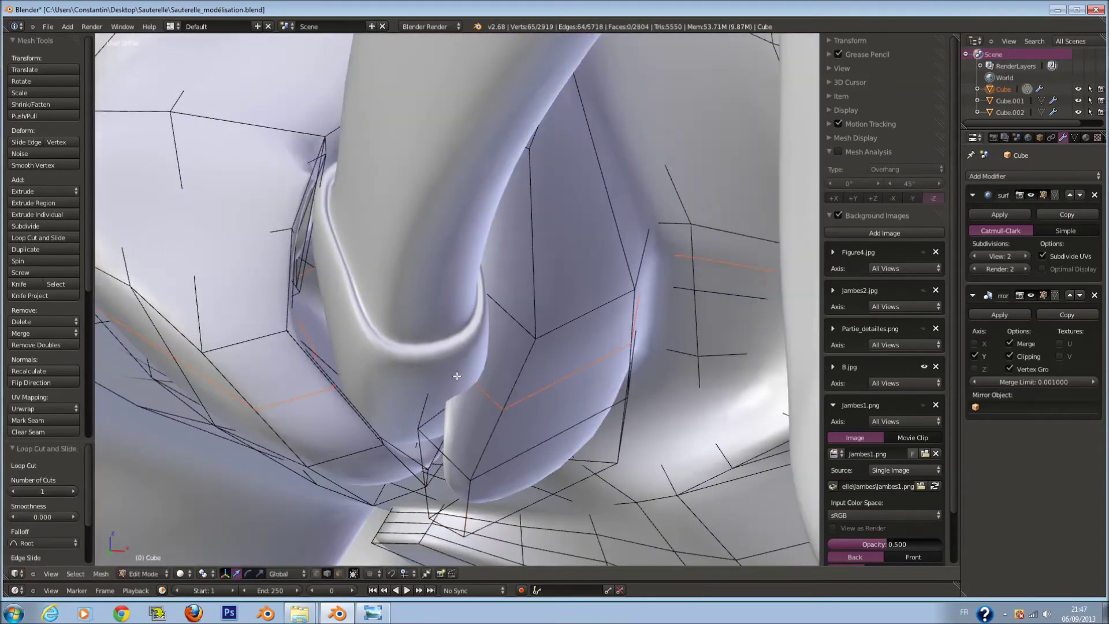
{"action": "key", "text": "ctrl+z"}
{"action": "key", "text": "z"}
{"action": "key", "text": "z"}
{"action": "key", "text": "z"}
{"action": "mouse_move", "coordinate": [444, 379]}
{"action": "middle_mouse_down"}
{"action": "mouse_move", "coordinate": [560, 450]}
{"action": "mouse_move", "coordinate": [509, 399]}
{"action": "mouse_move", "coordinate": [535, 366]}
{"action": "mouse_move", "coordinate": [564, 371]}
{"action": "mouse_move", "coordinate": [578, 350]}
{"action": "mouse_move", "coordinate": [520, 370]}
{"action": "mouse_move", "coordinate": [525, 384]}
{"action": "mouse_move", "coordinate": [523, 353]}
{"action": "middle_mouse_up"}
{"action": "key", "text": "z"}
Rotate and move the face so it wraps around the leg base
{"action": "left_click", "coordinate": [594, 339]}
{"action": "key", "text": "g"}
{"action": "right_click", "coordinate": [552, 360]}
{"action": "key", "text": "r"}
{"action": "left_click", "coordinate": [527, 343]}
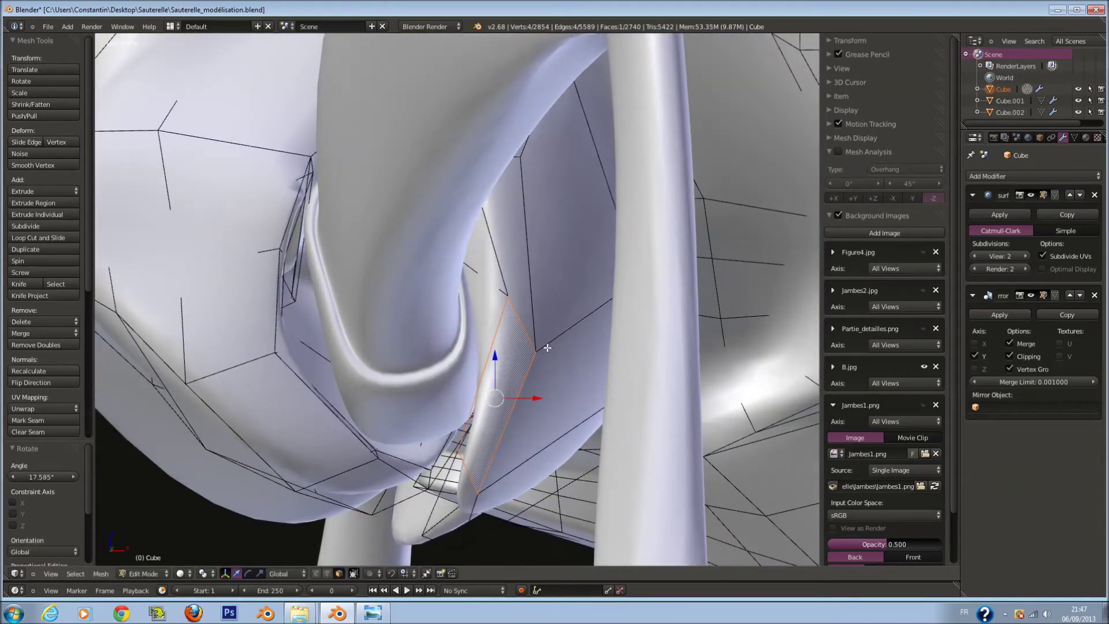
{"action": "left_click", "coordinate": [451, 516]}
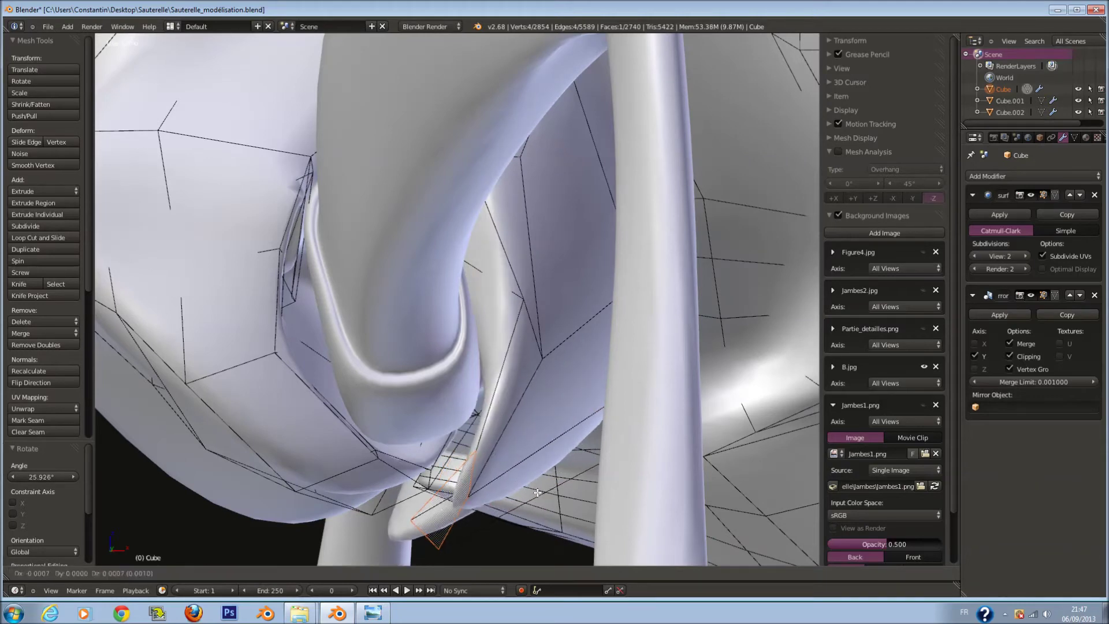
{"action": "left_click", "coordinate": [529, 474]}
Shrink the face slightly and return to Object Mode
{"action": "middle_click_drag", "start_coordinate": [529, 474], "coordinate": [489, 455]}
{"action": "mouse_move", "coordinate": [446, 412]}
{"action": "middle_mouse_down"}
{"action": "mouse_move", "coordinate": [562, 241]}
{"action": "mouse_move", "coordinate": [589, 289]}
{"action": "middle_mouse_up"}
{"action": "key", "text": "s"}
{"action": "left_click", "coordinate": [586, 297]}
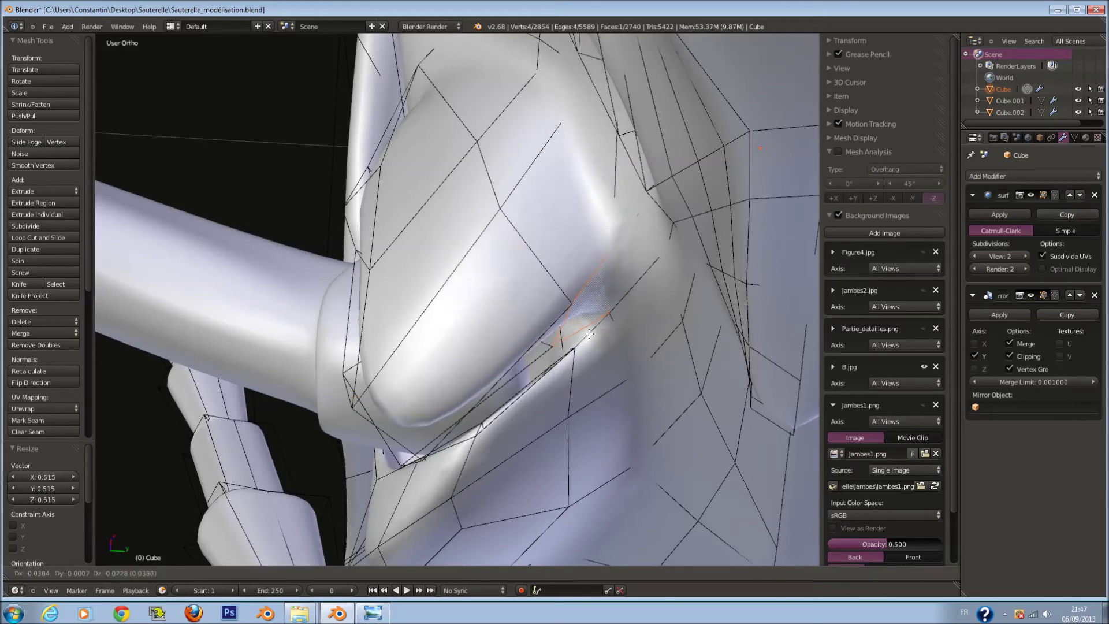
{"action": "key", "text": "Tab"}
Zoom out and save the file, overwriting the existing version
{"action": "scroll", "coordinate": [508, 349], "scroll_direction": "down", "scroll_amount": 3}
{"action": "scroll", "coordinate": [515, 351], "scroll_direction": "down", "scroll_amount": 3}
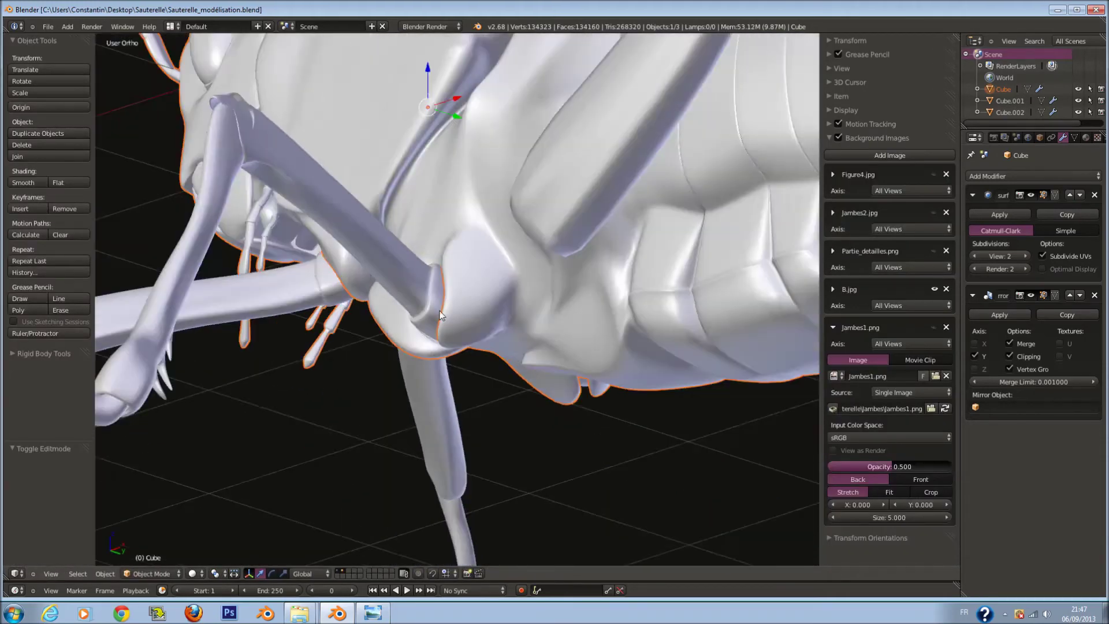
{"action": "scroll", "coordinate": [529, 356], "scroll_direction": "down", "scroll_amount": 3}
{"action": "scroll", "coordinate": [492, 308], "scroll_direction": "down", "scroll_amount": 2}
{"action": "key", "text": "a"}
{"action": "key", "text": "ctrl+s"}
{"action": "left_click", "coordinate": [491, 308]}
Select the leg, enter Edit Mode in top view and pick its top vertices
{"action": "scroll", "coordinate": [414, 262], "scroll_direction": "up", "scroll_amount": 4}
{"action": "scroll", "coordinate": [401, 246], "scroll_direction": "up", "scroll_amount": 2}
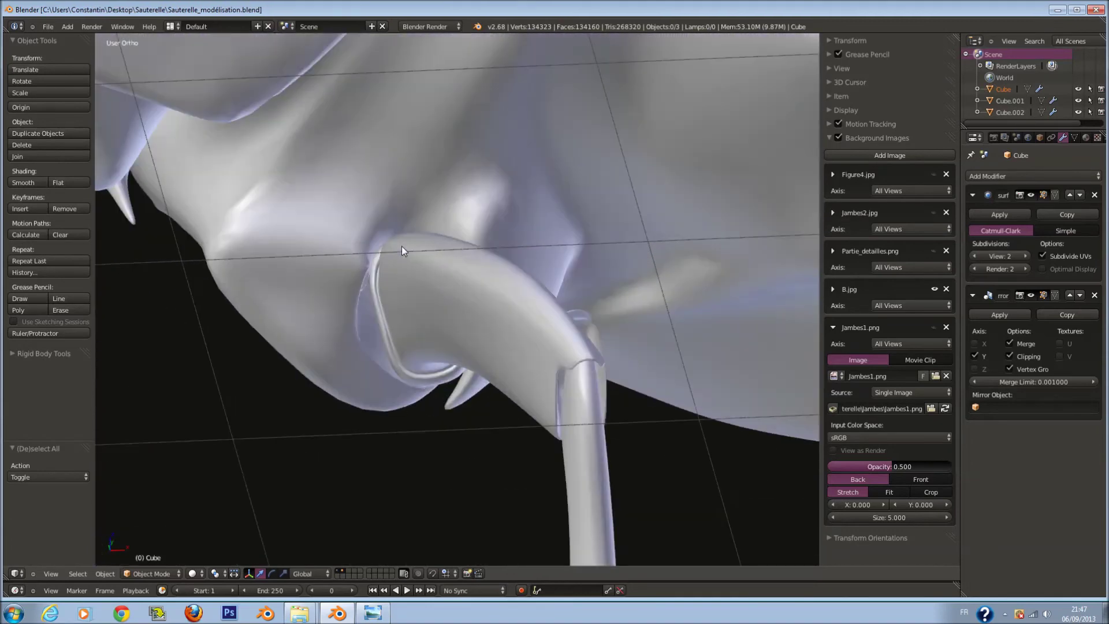
{"action": "right_click", "coordinate": [403, 249]}
{"action": "scroll", "coordinate": [405, 266], "scroll_direction": "down", "scroll_amount": 2}
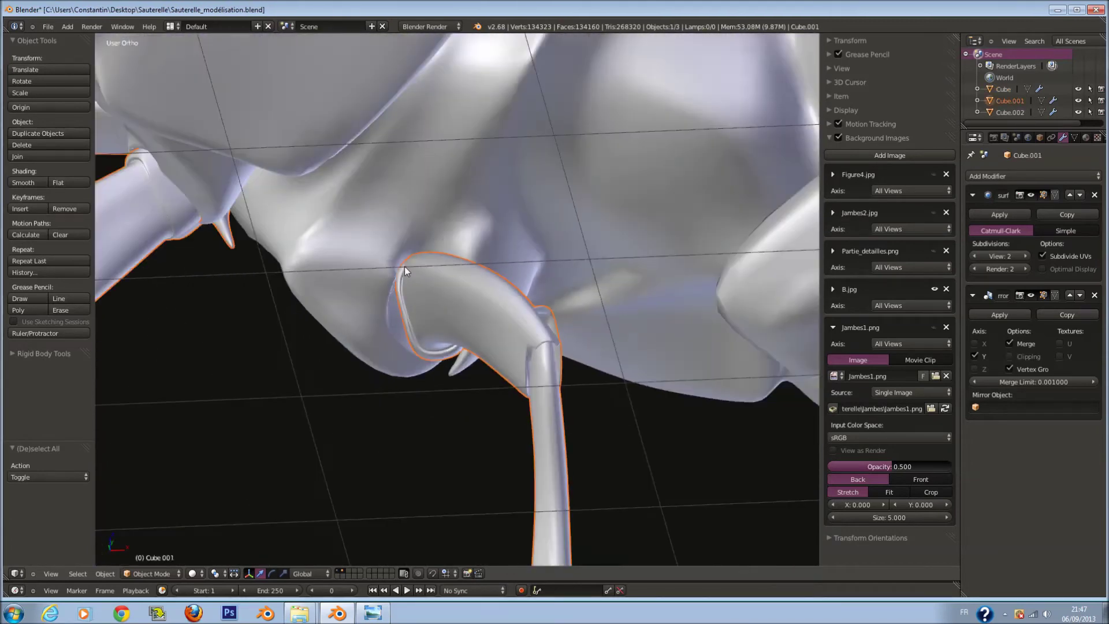
{"action": "key", "text": "KP_7"}
{"action": "key", "text": "Tab"}
{"action": "key", "text": "z"}
{"action": "key", "text": "a"}
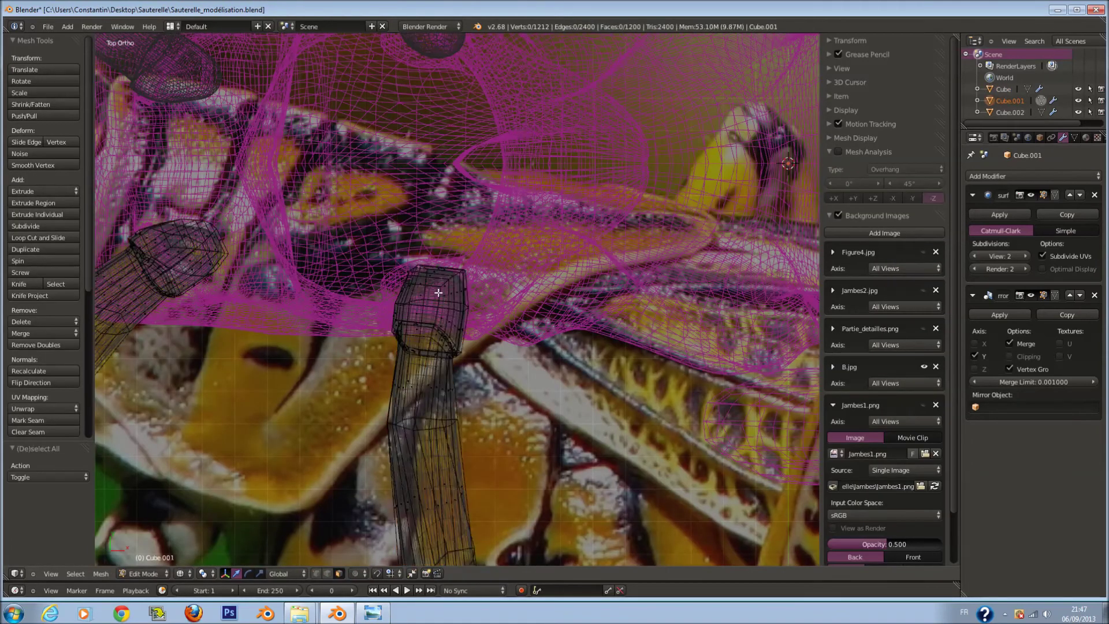
{"action": "left_click", "coordinate": [442, 299]}
{"action": "key", "text": "z"}
{"action": "mouse_move", "coordinate": [442, 298]}
{"action": "middle_mouse_down"}
{"action": "mouse_move", "coordinate": [527, 173]}
{"action": "mouse_move", "coordinate": [508, 216]}
{"action": "middle_mouse_up"}
Tilt, shift and slightly shrink the top of the leg
{"action": "key", "text": "r"}
{"action": "left_click", "coordinate": [514, 205]}
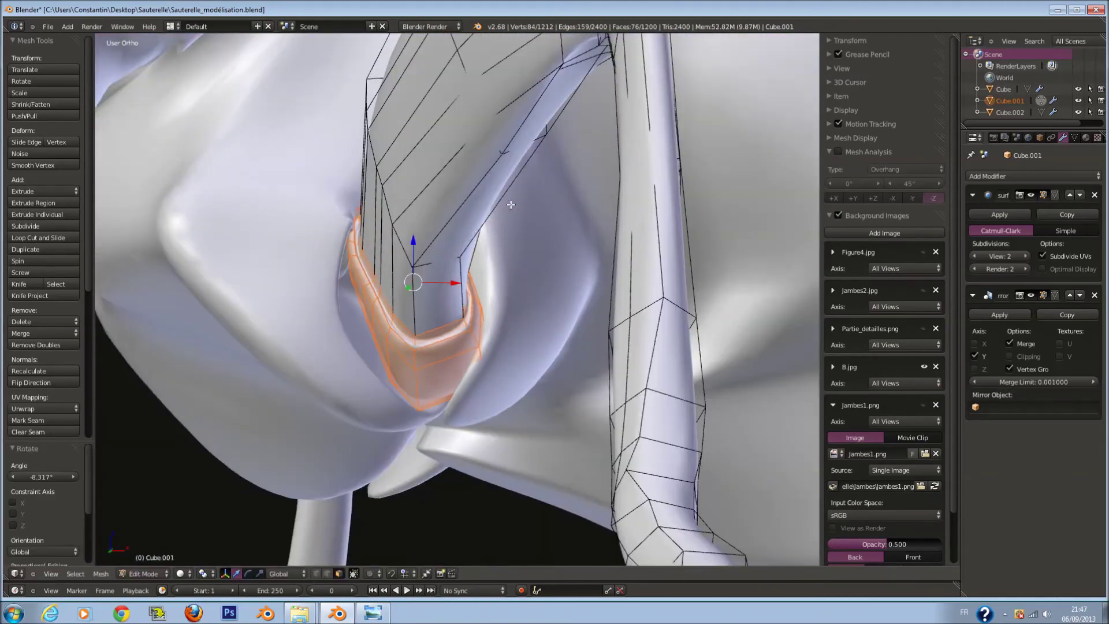
{"action": "key", "text": "g"}
{"action": "left_click", "coordinate": [515, 254]}
{"action": "key", "text": "s"}
{"action": "left_click", "coordinate": [514, 267]}
{"action": "key", "text": "g"}
Rotate the joint faces about Z, nudge them and leave Edit Mode
{"action": "key", "text": "g"}
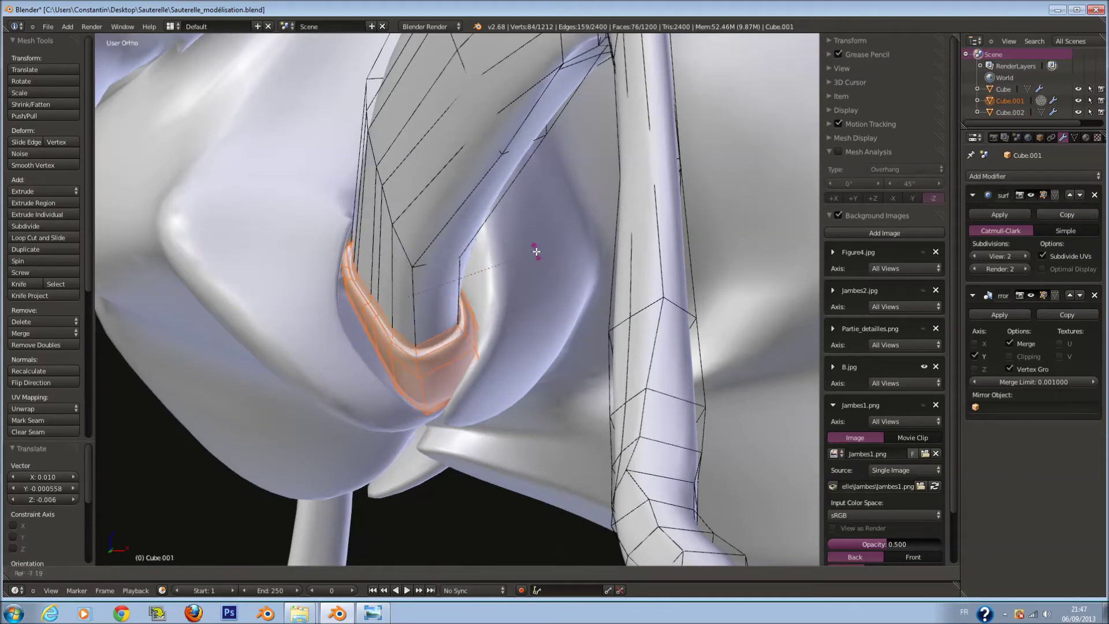
{"action": "left_click", "coordinate": [532, 250]}
{"action": "key", "text": "g"}
{"action": "key", "text": "r"}
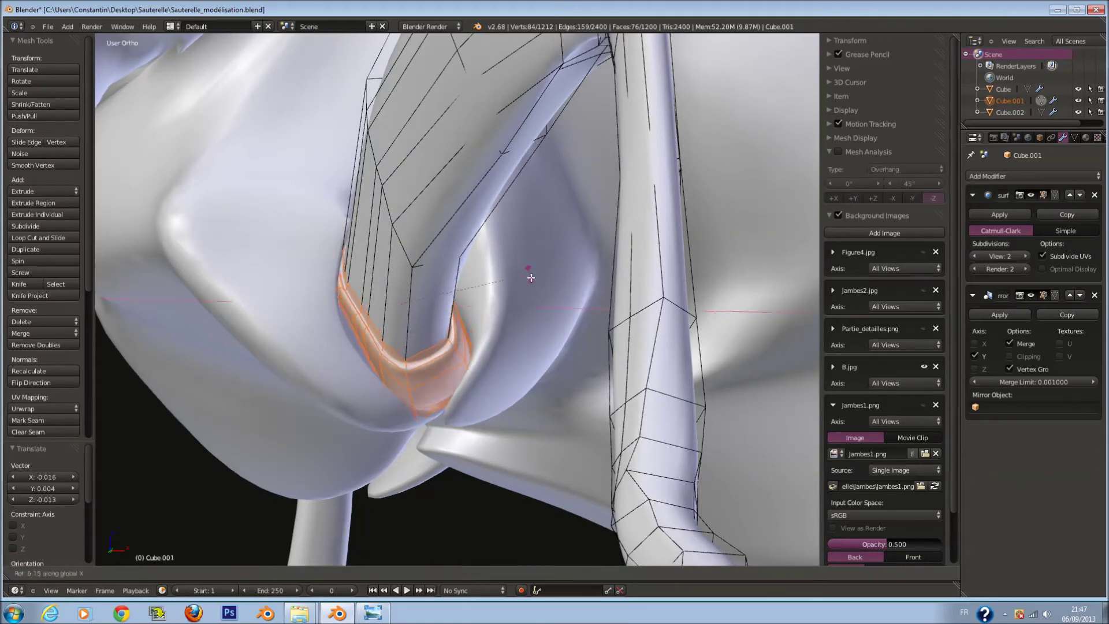
{"action": "key", "text": "z"}
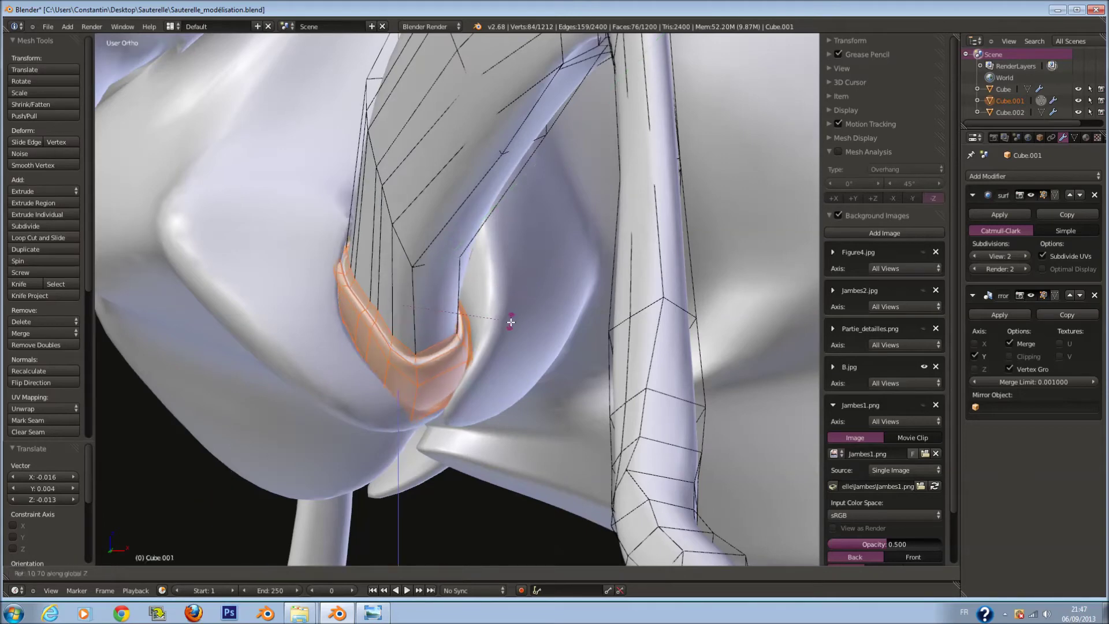
{"action": "left_click", "coordinate": [511, 322]}
{"action": "key", "text": "g"}
{"action": "left_click", "coordinate": [506, 331]}
{"action": "key", "text": "Tab"}
{"action": "mouse_move", "coordinate": [506, 331]}
{"action": "middle_mouse_down"}
{"action": "mouse_move", "coordinate": [510, 310]}
{"action": "mouse_move", "coordinate": [533, 319]}
{"action": "mouse_move", "coordinate": [490, 310]}
{"action": "mouse_move", "coordinate": [452, 255]}
{"action": "middle_mouse_up"}
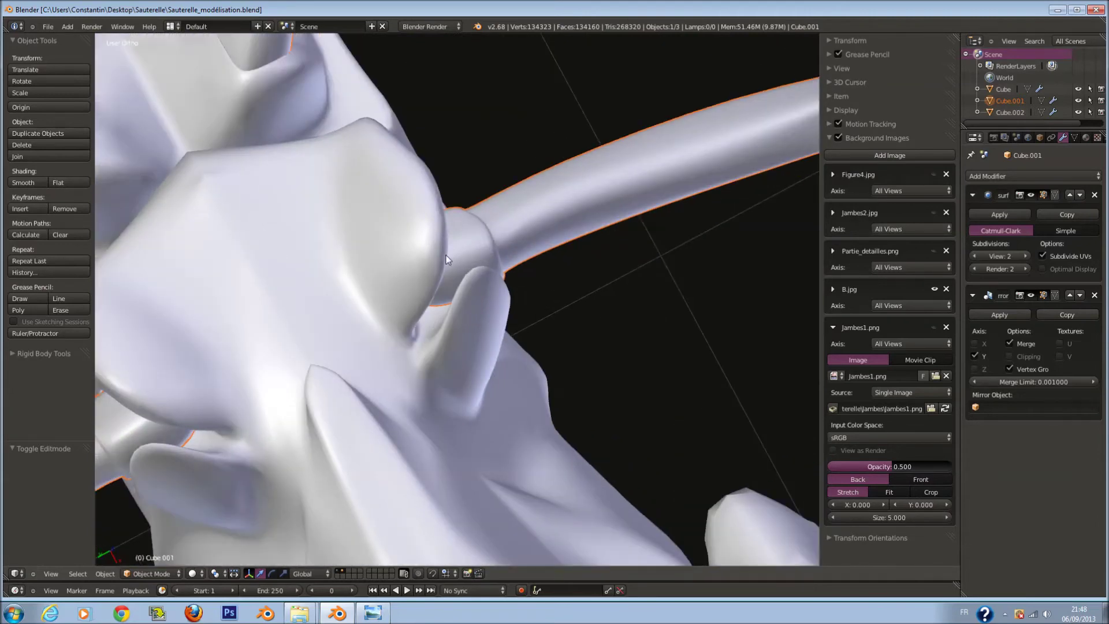
Select the grasshopper body and briefly enter and exit its Edit Mode
{"action": "right_click", "coordinate": [446, 258]}
{"action": "key", "text": "Tab"}
{"action": "scroll", "coordinate": [495, 306], "scroll_direction": "up", "scroll_amount": 2}
{"action": "key", "text": "a"}
{"action": "middle_click_drag", "start_coordinate": [494, 306], "coordinate": [435, 302]}
{"action": "key", "text": "Tab"}
{"action": "scroll", "coordinate": [447, 279], "scroll_direction": "down", "scroll_amount": 4}
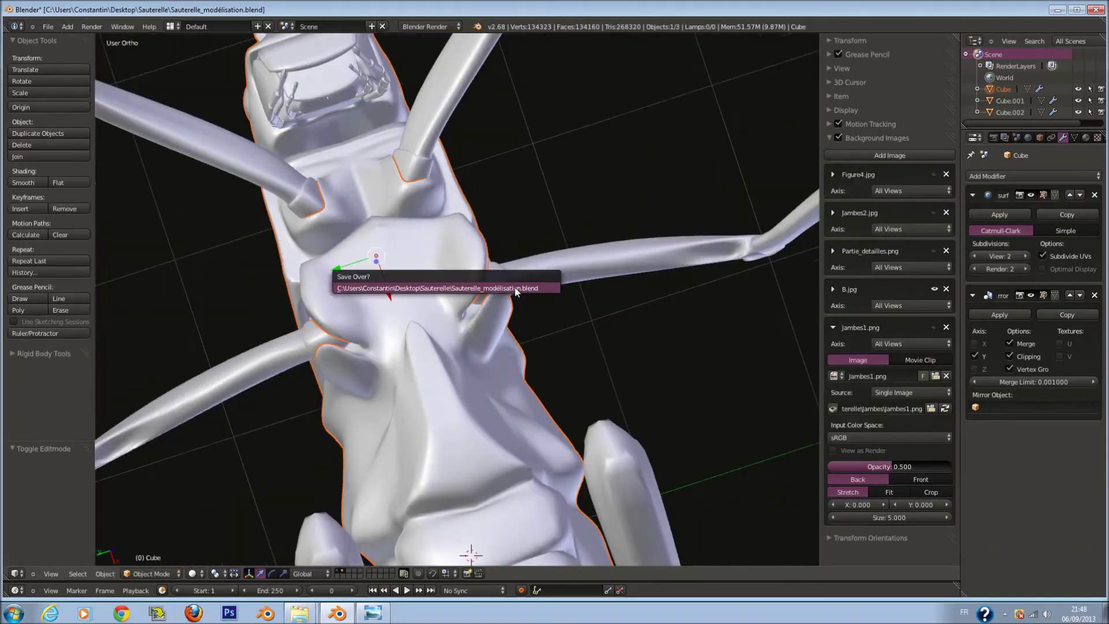
Select all three objects in front view and cancel a trial move
{"action": "key", "text": "KP_1"}
{"action": "key", "text": "a"}
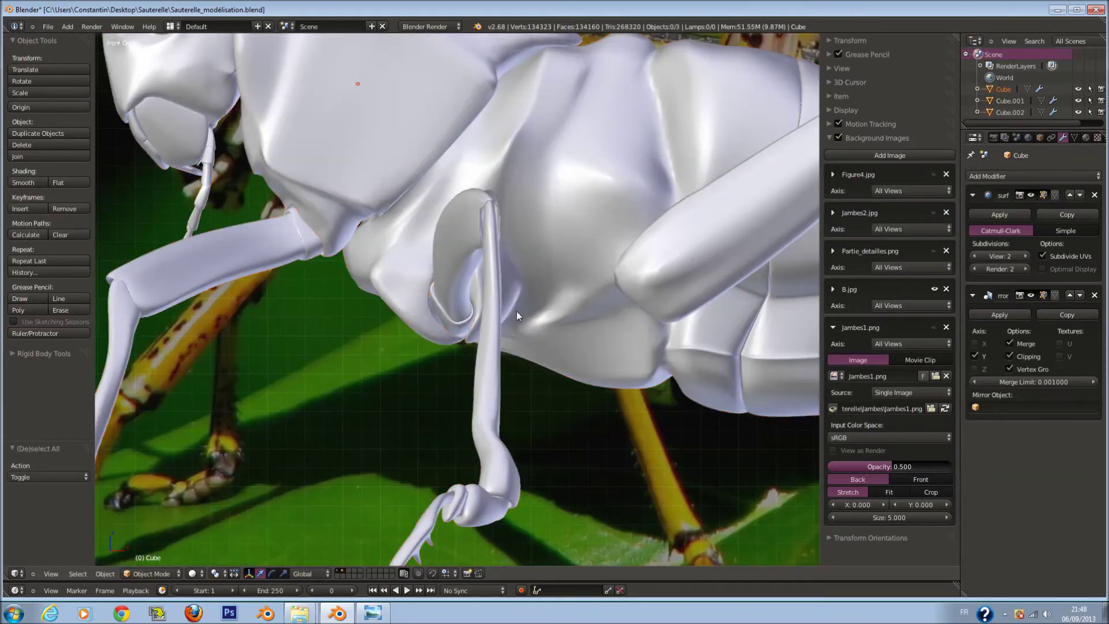
{"action": "scroll", "coordinate": [538, 324], "scroll_direction": "down", "scroll_amount": 2}
{"action": "scroll", "coordinate": [606, 231], "scroll_direction": "up", "scroll_amount": 4}
{"action": "key", "text": "g"}
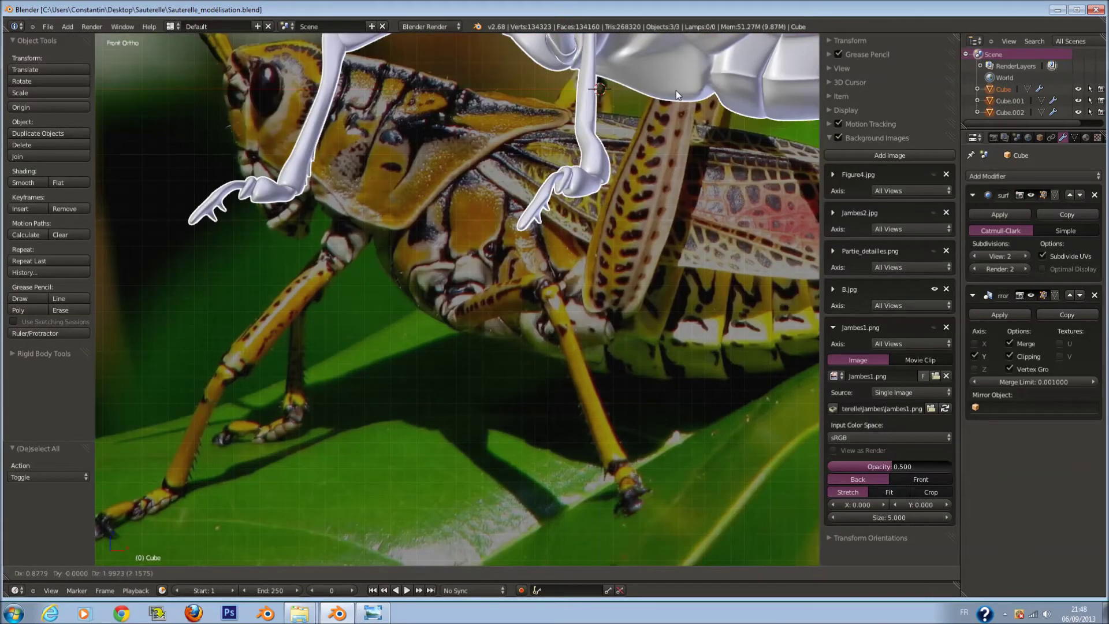
{"action": "right_click", "coordinate": [676, 90]}
{"action": "scroll", "coordinate": [520, 271], "scroll_direction": "up", "scroll_amount": 3, "text": "shift"}
Edit the body mesh and select a face beside the leg base
{"action": "key", "text": "Tab"}
{"action": "middle_click_drag", "start_coordinate": [460, 315], "coordinate": [451, 312]}
{"action": "scroll", "coordinate": [445, 312], "scroll_direction": "up", "scroll_amount": 3}
{"action": "right_click", "coordinate": [459, 318]}
In wireframe view, extrude the selected body face and shrink it to 0.814
{"action": "key", "text": "z"}
{"action": "key", "text": "z"}
{"action": "key", "text": "e"}
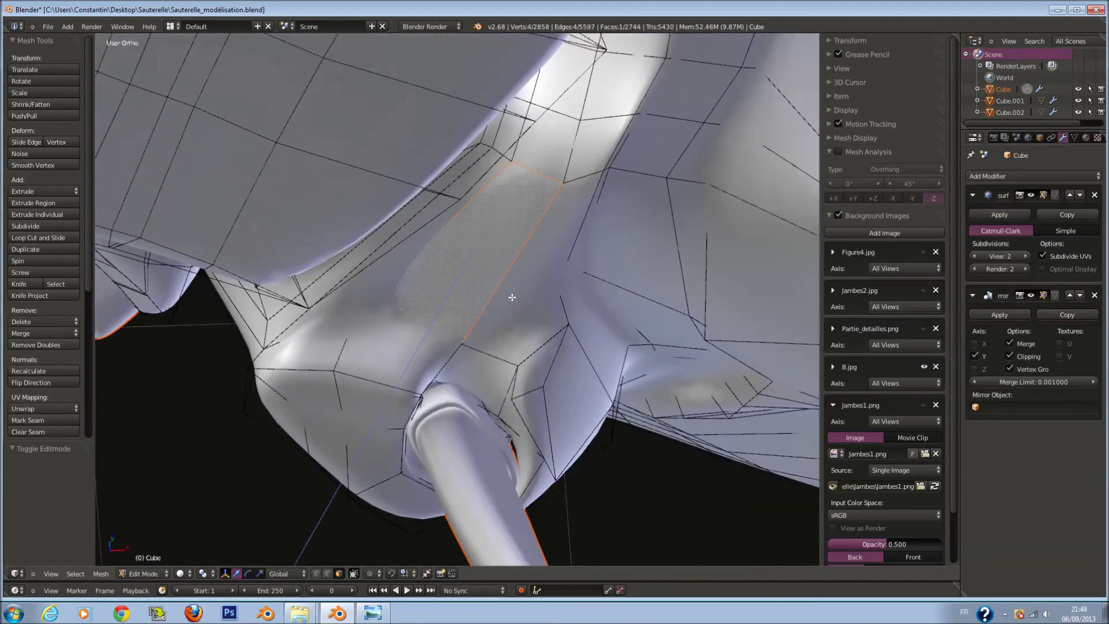
{"action": "left_click", "coordinate": [537, 292]}
{"action": "left_click", "coordinate": [521, 290]}
{"action": "middle_click_drag", "start_coordinate": [521, 290], "coordinate": [480, 324]}
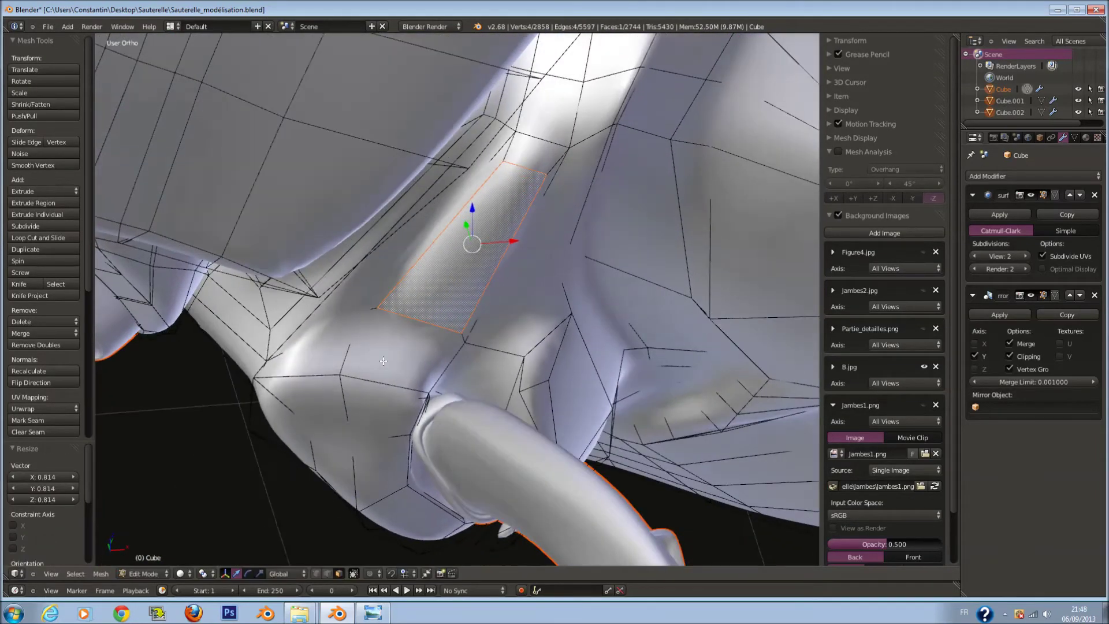
{"action": "scroll", "coordinate": [469, 356], "scroll_direction": "up", "scroll_amount": 2}
Extrude the face again, shrink it, and push it inward
{"action": "key", "text": "e"}
{"action": "left_click", "coordinate": [466, 356]}
{"action": "key", "text": "s"}
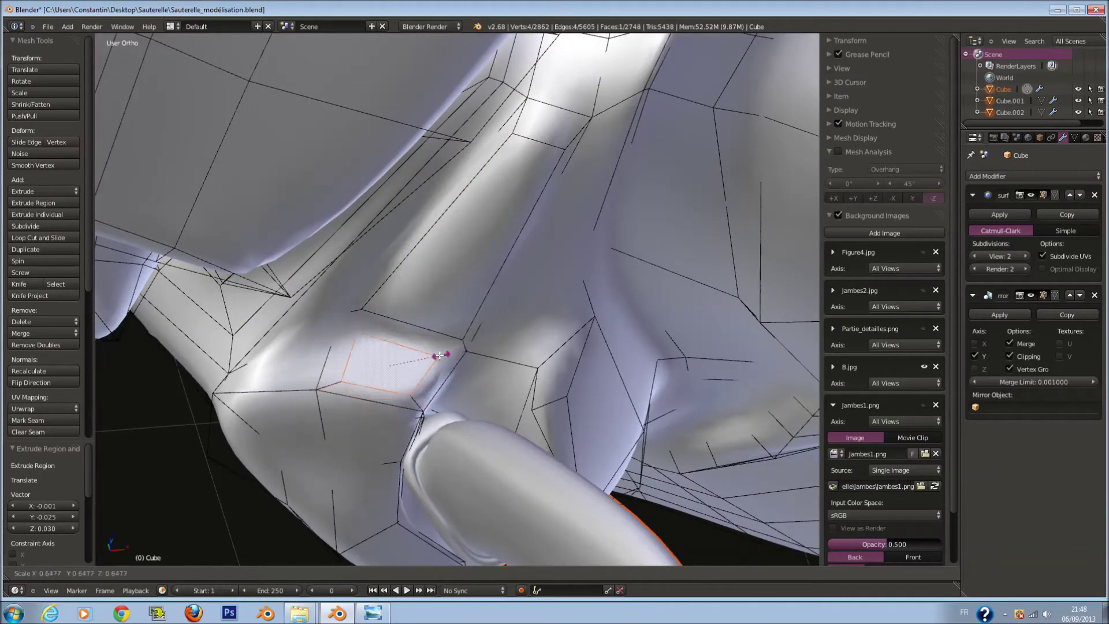
{"action": "left_click", "coordinate": [442, 350]}
{"action": "mouse_move", "coordinate": [442, 350]}
{"action": "middle_mouse_down"}
{"action": "mouse_move", "coordinate": [422, 327]}
{"action": "mouse_move", "coordinate": [450, 375]}
{"action": "mouse_move", "coordinate": [441, 424]}
{"action": "mouse_move", "coordinate": [392, 301]}
{"action": "middle_mouse_up"}
{"action": "left_click", "coordinate": [419, 306]}
Extrude the face once more, narrow it along X, and move it into position
{"action": "key", "text": "e"}
{"action": "left_click", "coordinate": [445, 399]}
{"action": "key", "text": "s"}
{"action": "key", "text": "x"}
{"action": "left_click", "coordinate": [457, 422]}
{"action": "key", "text": "g"}
{"action": "left_click", "coordinate": [438, 407]}
Undo the last extrusion and save the grasshopper file over the existing one
{"action": "key", "text": "z"}
{"action": "key", "text": "ctrl+z"}
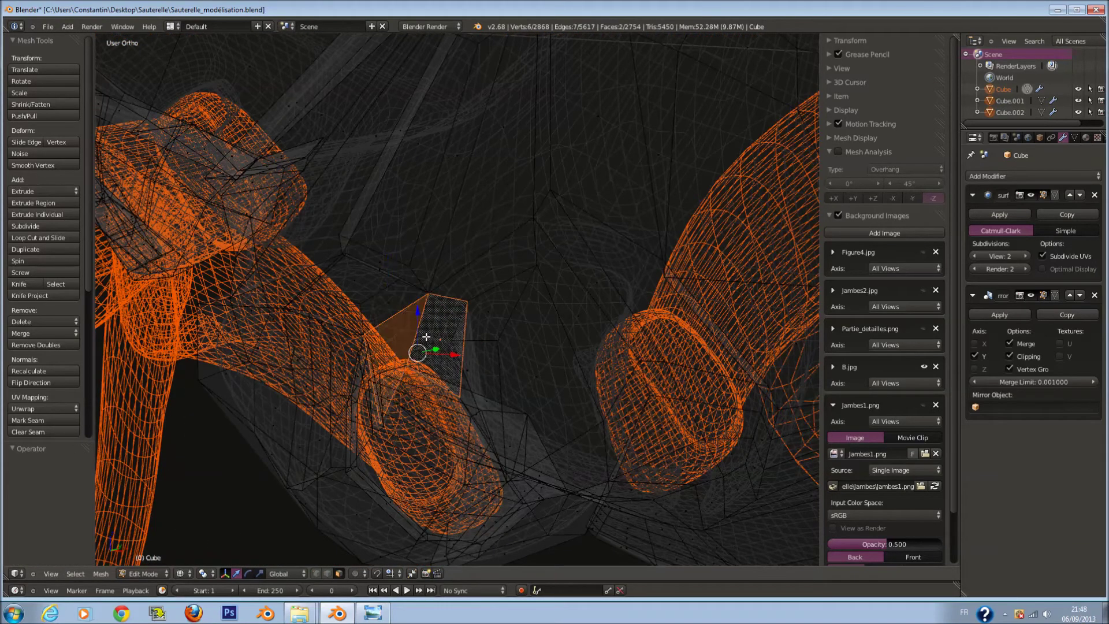
{"action": "key", "text": "z"}
{"action": "key", "text": "ctrl+s"}
{"action": "key", "text": "Return"}
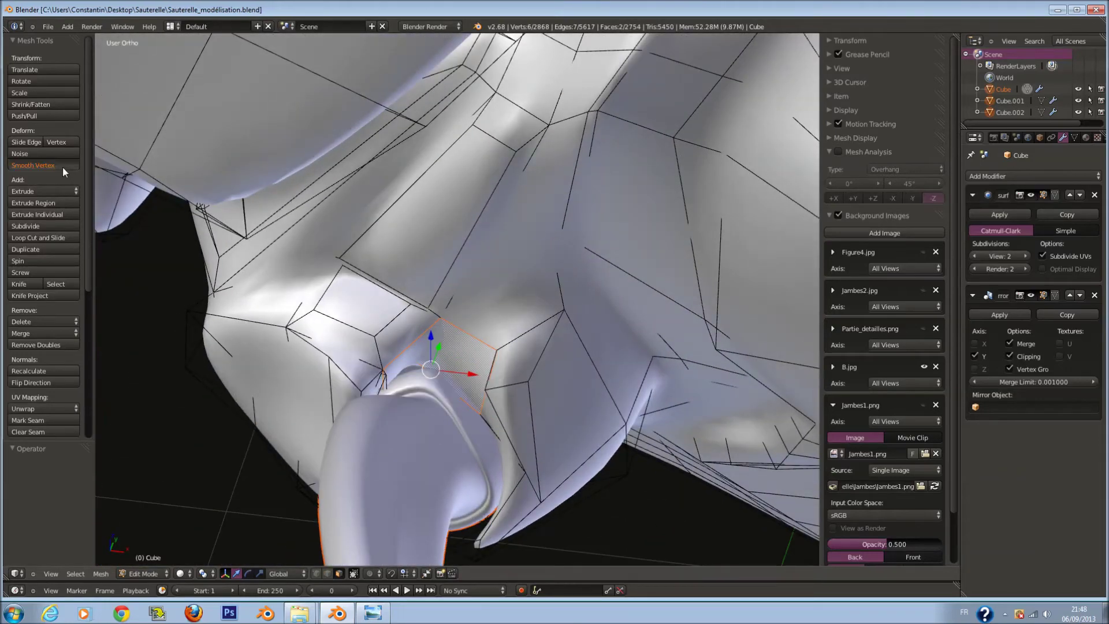
Smooth the socket vertices, then extrude the faces, shrunk to 0.734 and slid along Y
{"action": "left_click", "coordinate": [65, 166]}
{"action": "mouse_move", "coordinate": [439, 346]}
{"action": "middle_mouse_down"}
{"action": "mouse_move", "coordinate": [479, 381]}
{"action": "mouse_move", "coordinate": [483, 404]}
{"action": "middle_mouse_up"}
{"action": "key", "text": "e"}
{"action": "left_click", "coordinate": [484, 406]}
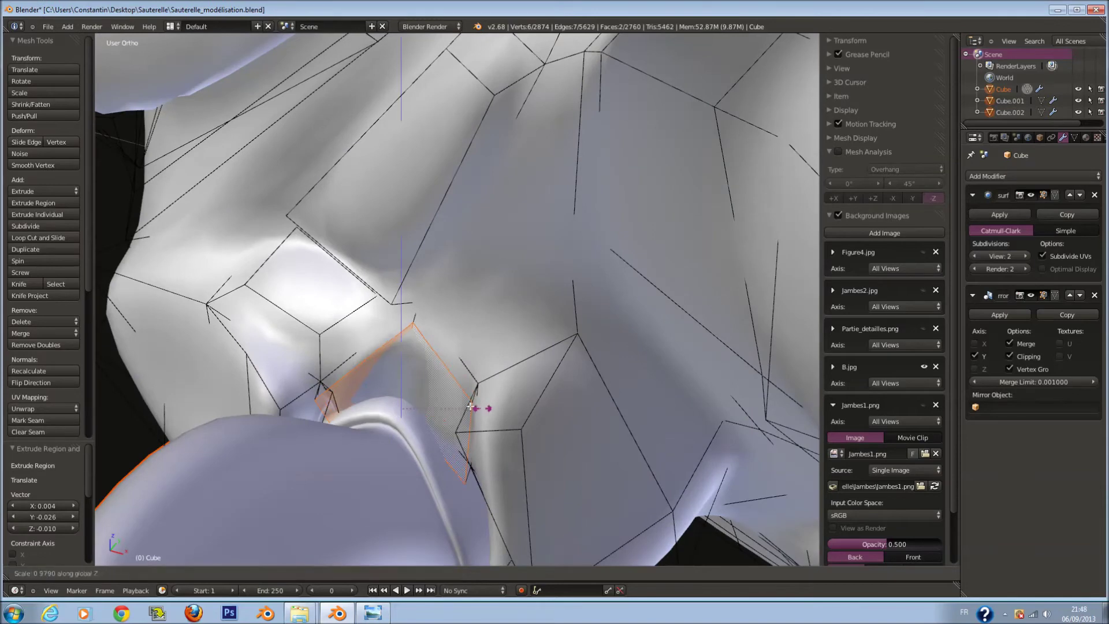
{"action": "left_click", "coordinate": [441, 401]}
{"action": "middle_click_drag", "start_coordinate": [428, 396], "coordinate": [395, 369]}
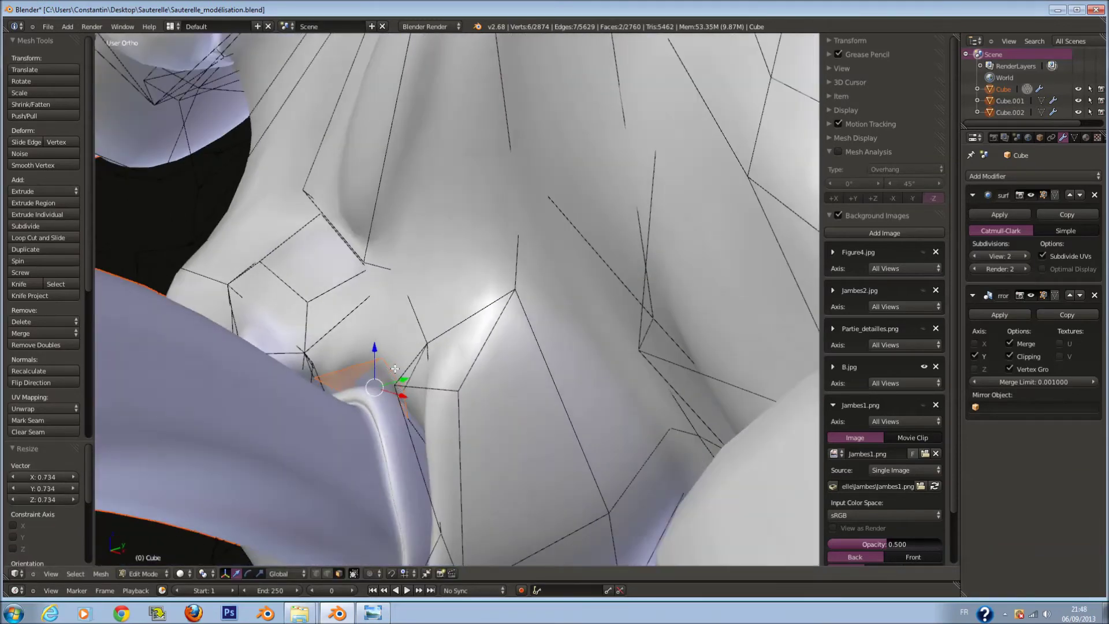
{"action": "left_click_drag", "start_coordinate": [400, 376], "coordinate": [378, 413]}
{"action": "mouse_move", "coordinate": [378, 414]}
{"action": "middle_mouse_down"}
{"action": "mouse_move", "coordinate": [364, 404]}
{"action": "mouse_move", "coordinate": [404, 411]}
{"action": "middle_mouse_up"}
Extrude the socket faces again and shrink them to 0.798
{"action": "key", "text": "e"}
{"action": "left_click", "coordinate": [361, 408]}
{"action": "key", "text": "s"}
{"action": "left_click", "coordinate": [393, 410]}
Add two edge loops near the socket, then undo the second one
{"action": "left_click", "coordinate": [390, 368]}
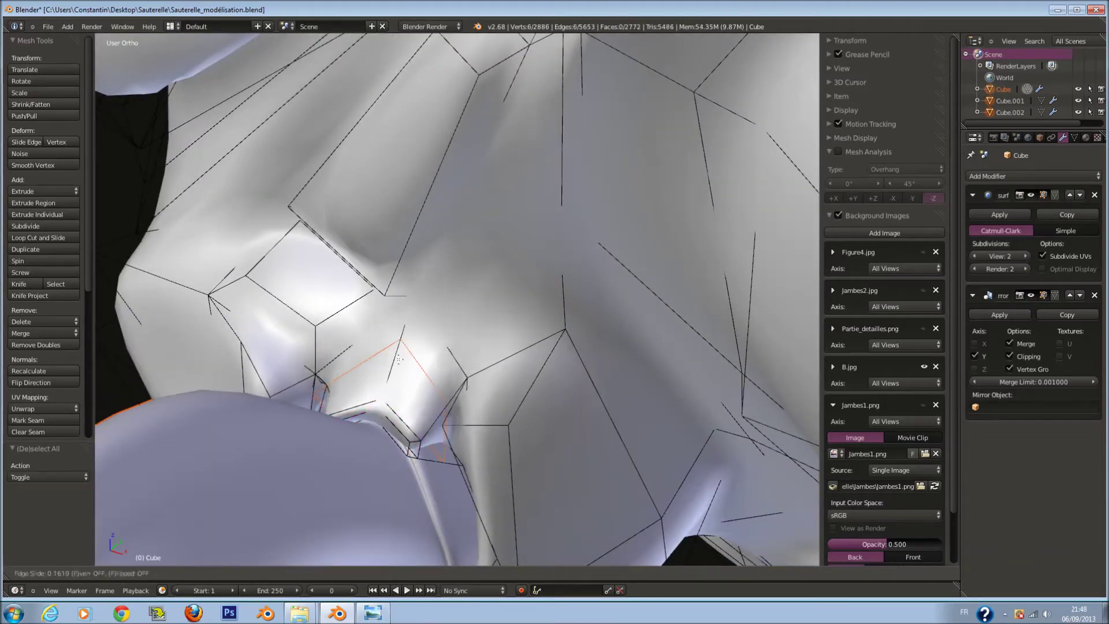
{"action": "left_click", "coordinate": [417, 350]}
{"action": "middle_click_drag", "start_coordinate": [417, 350], "coordinate": [447, 341]}
{"action": "key", "text": "ctrl+r"}
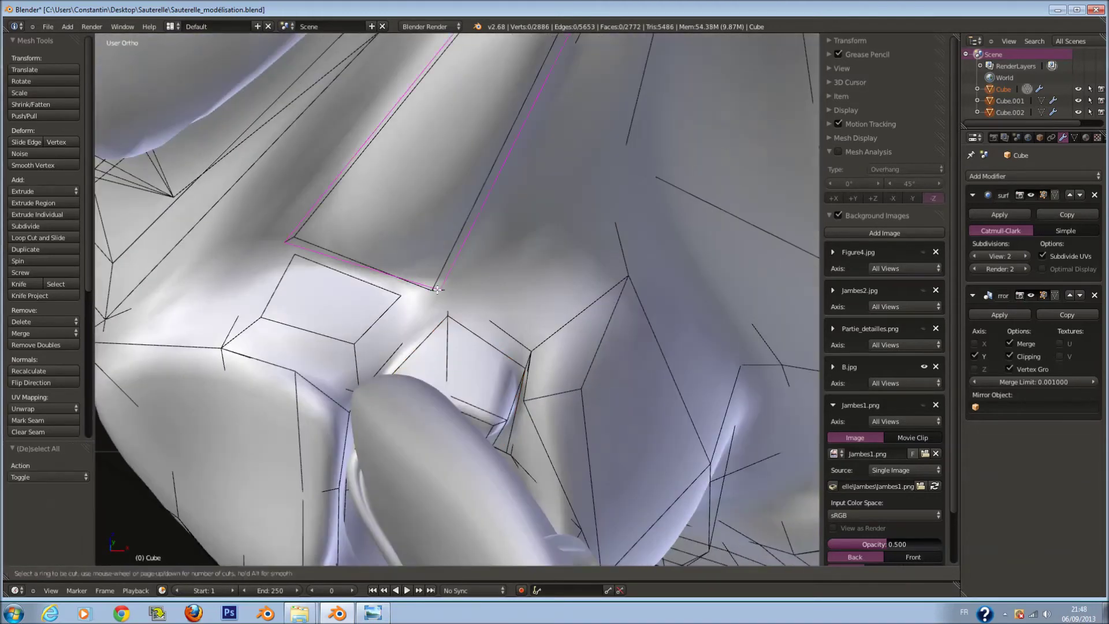
{"action": "left_click", "coordinate": [451, 335]}
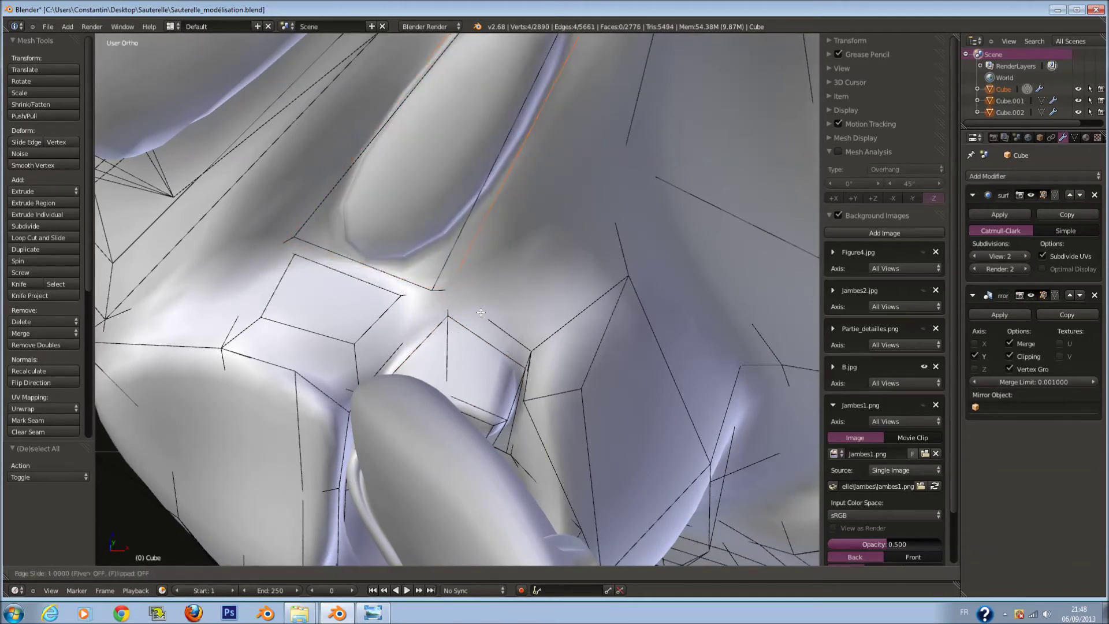
{"action": "left_click", "coordinate": [374, 274]}
{"action": "middle_click_drag", "start_coordinate": [491, 200], "coordinate": [393, 236]}
{"action": "key", "text": "ctrl+z"}
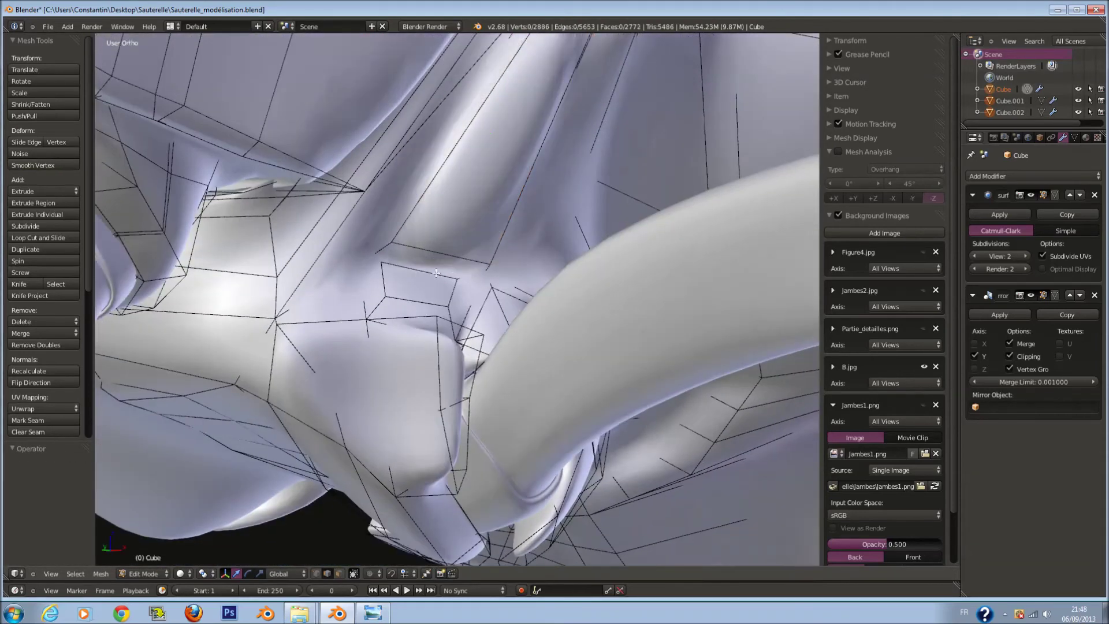
Replace a misplaced loop cut across the body with a centred edge loop near the socket
{"action": "key", "text": "ctrl+r"}
{"action": "left_click", "coordinate": [382, 244]}
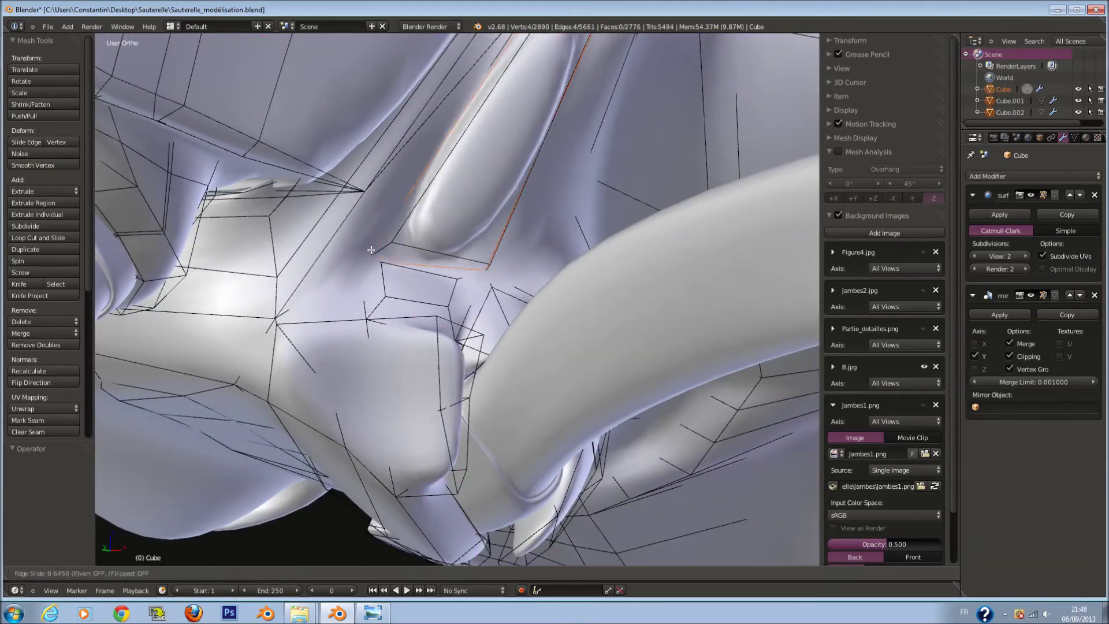
{"action": "right_click", "coordinate": [371, 255]}
{"action": "key", "text": "ctrl+z"}
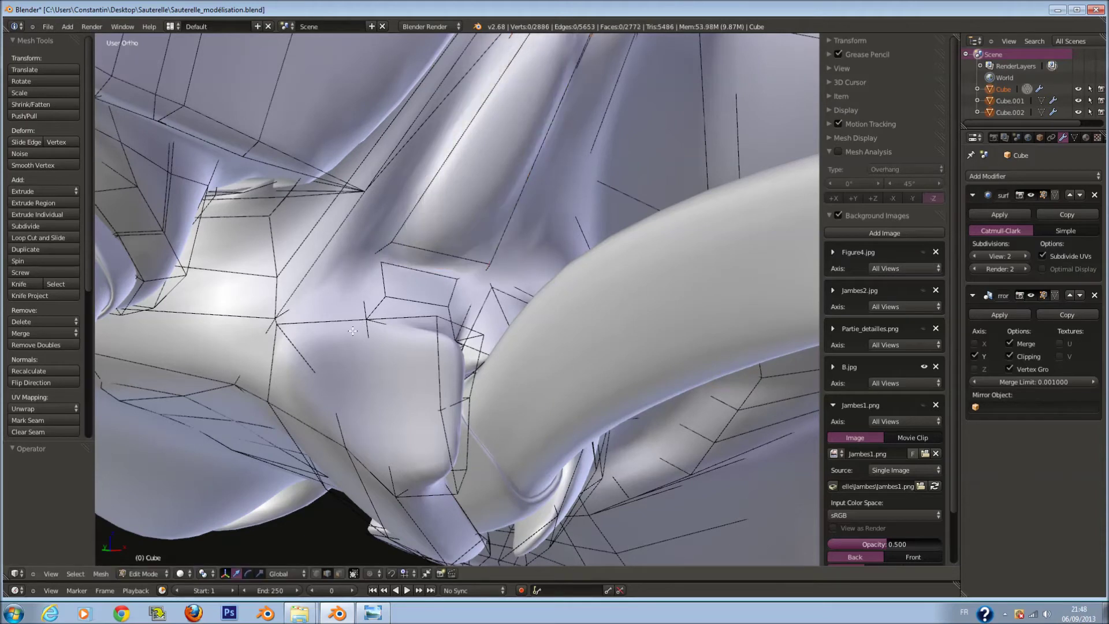
{"action": "left_click", "coordinate": [386, 325]}
{"action": "right_click", "coordinate": [321, 339]}
Add one more centred edge loop around the socket and return to Object Mode
{"action": "key", "text": "a"}
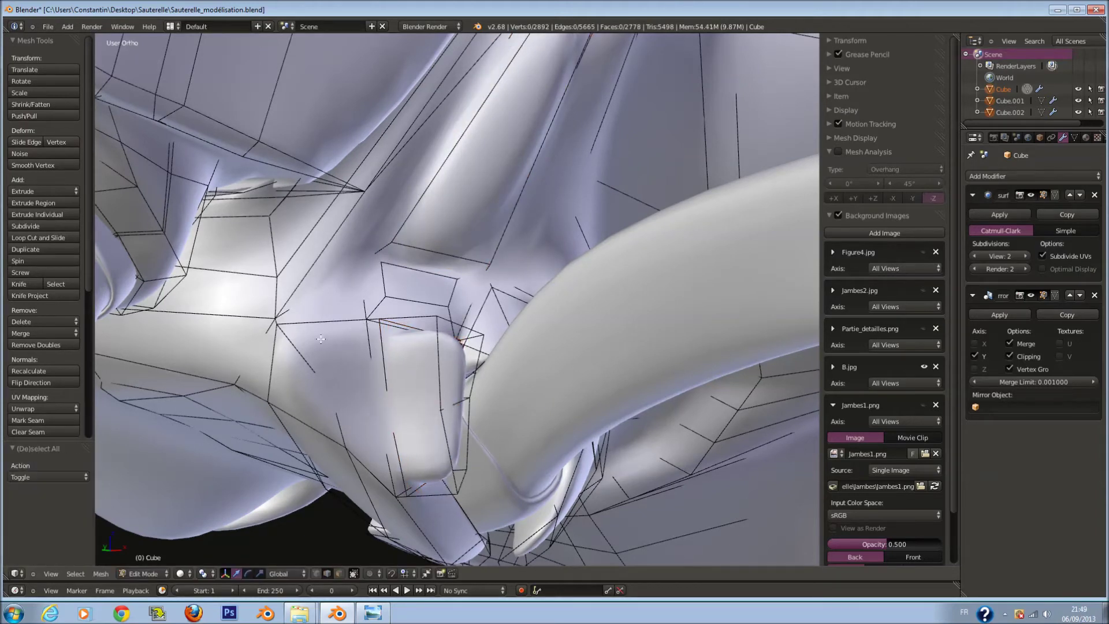
{"action": "left_click", "coordinate": [320, 349]}
{"action": "right_click", "coordinate": [321, 346]}
{"action": "left_click", "coordinate": [332, 314]}
{"action": "key", "text": "Tab"}
{"action": "scroll", "coordinate": [467, 359], "scroll_direction": "down", "scroll_amount": 5}
{"action": "middle_click_drag", "start_coordinate": [467, 359], "coordinate": [516, 293]}
{"action": "scroll", "coordinate": [526, 217], "scroll_direction": "up", "scroll_amount": 6}
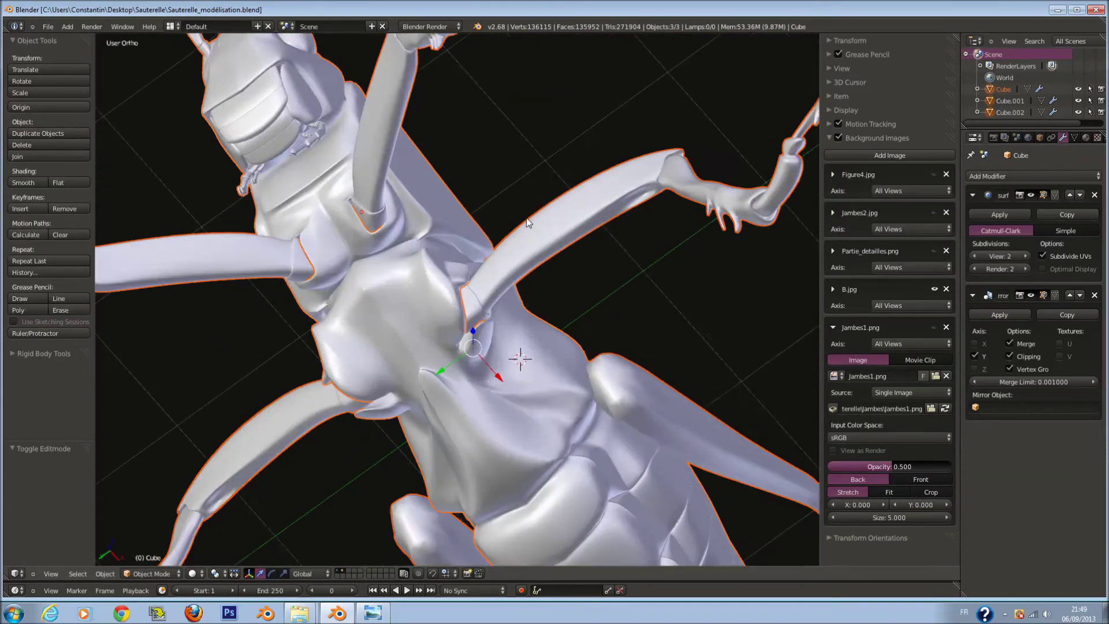
Turn on proportional editing and pull a face at the big leg's base
{"action": "middle_click_drag", "start_coordinate": [526, 217], "coordinate": [459, 322]}
{"action": "key", "text": "Tab"}
{"action": "scroll", "coordinate": [411, 368], "scroll_direction": "up", "scroll_amount": 4}
{"action": "key", "text": "a"}
{"action": "key", "text": "a"}
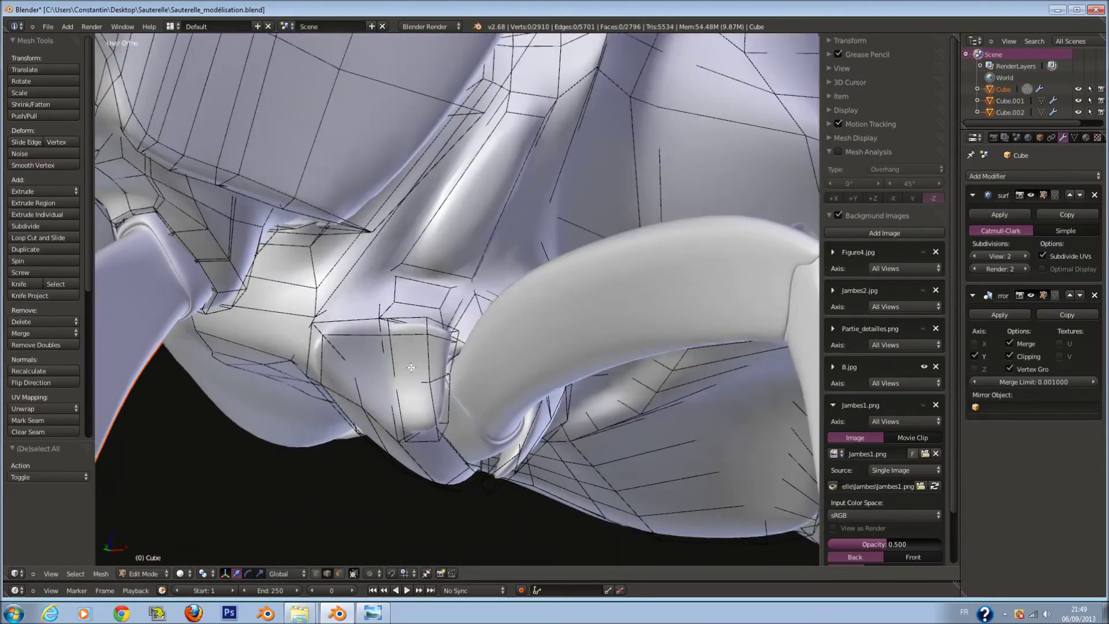
{"action": "middle_click_drag", "start_coordinate": [411, 368], "coordinate": [409, 350]}
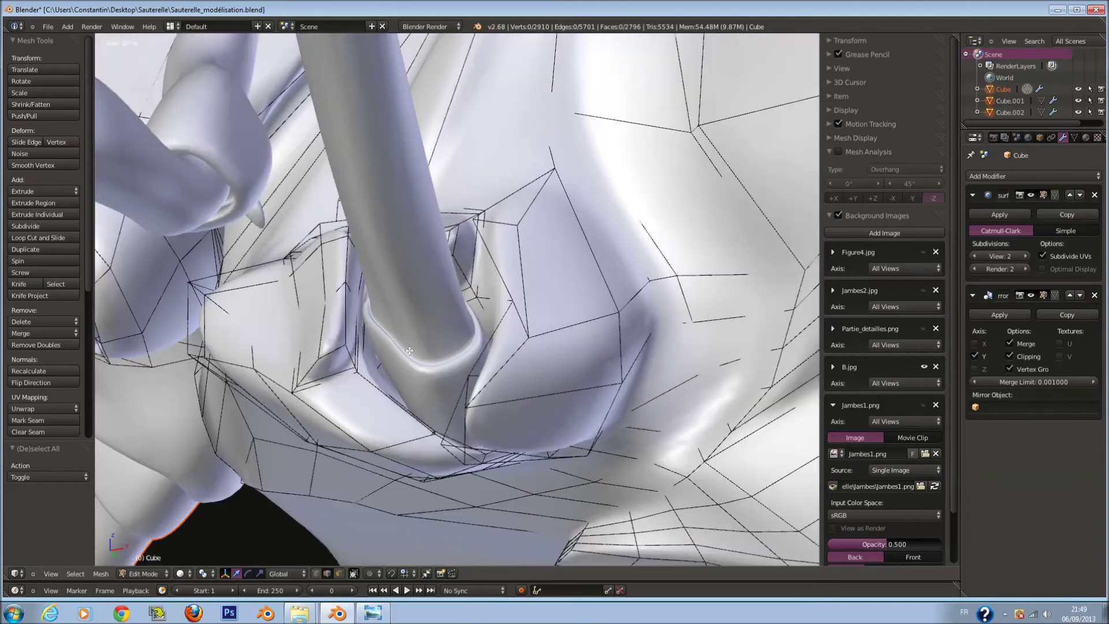
{"action": "right_click", "coordinate": [364, 408]}
{"action": "left_click", "coordinate": [373, 573]}
{"action": "left_click", "coordinate": [384, 525]}
{"action": "key", "text": "g"}
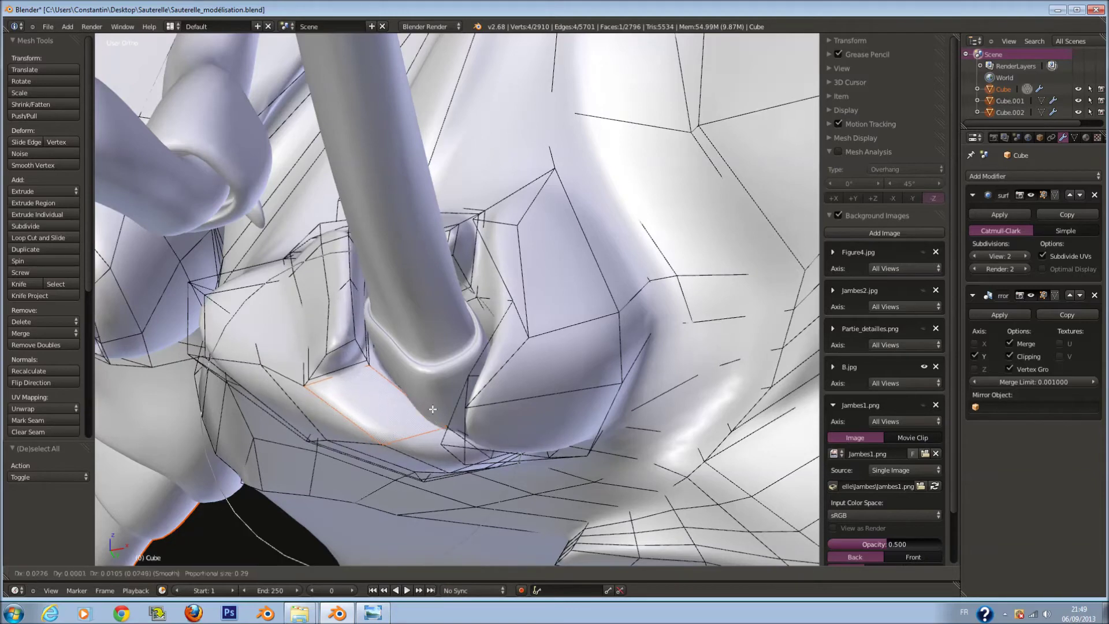
{"action": "left_click", "coordinate": [438, 403]}
Make two more small proportional moves on faces near the leg socket
{"action": "mouse_move", "coordinate": [439, 404]}
{"action": "middle_mouse_down"}
{"action": "mouse_move", "coordinate": [531, 473]}
{"action": "mouse_move", "coordinate": [497, 457]}
{"action": "middle_mouse_up"}
{"action": "key", "text": "g"}
{"action": "left_click", "coordinate": [503, 440]}
{"action": "scroll", "coordinate": [502, 357], "scroll_direction": "up", "scroll_amount": 3}
{"action": "middle_click_drag", "start_coordinate": [503, 357], "coordinate": [557, 398]}
{"action": "key", "text": "a"}
{"action": "right_click", "coordinate": [557, 413]}
{"action": "key", "text": "g"}
{"action": "scroll", "coordinate": [595, 430], "scroll_direction": "up", "scroll_amount": 12}
{"action": "scroll", "coordinate": [592, 426], "scroll_direction": "up", "scroll_amount": 4}
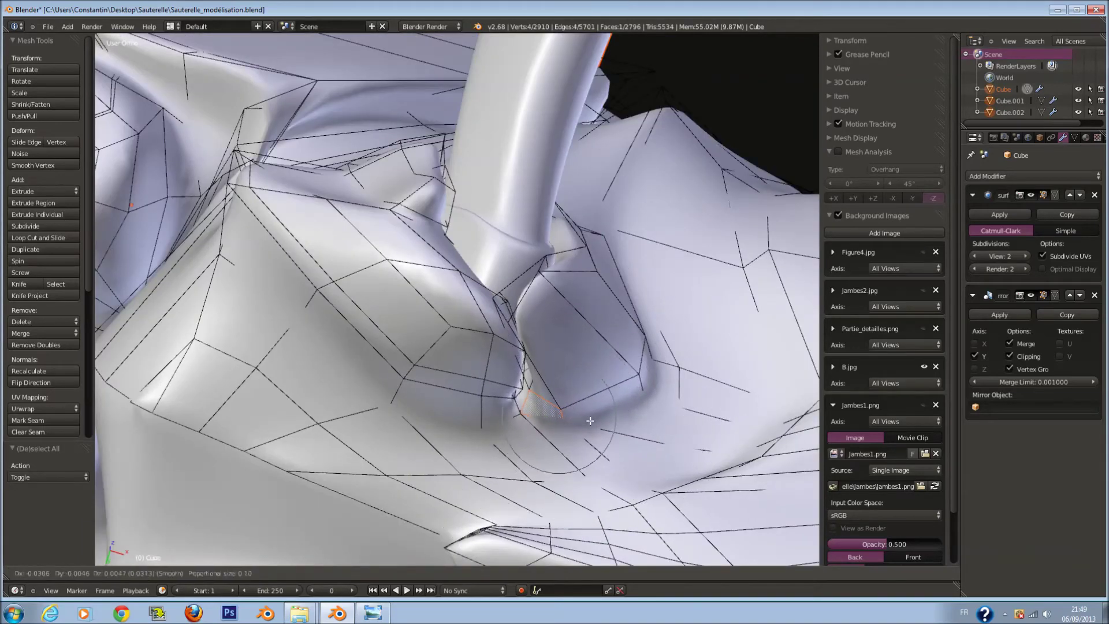
{"action": "scroll", "coordinate": [584, 407], "scroll_direction": "up", "scroll_amount": 1}
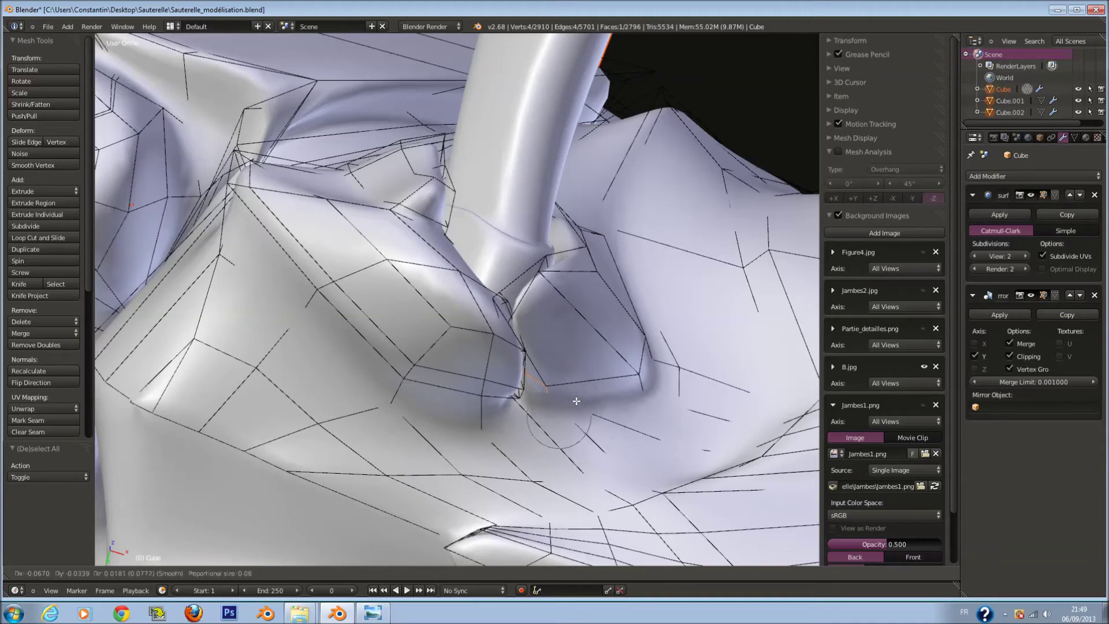
{"action": "left_click", "coordinate": [572, 398]}
{"action": "scroll", "coordinate": [532, 381], "scroll_direction": "down", "scroll_amount": 5}
{"action": "mouse_move", "coordinate": [532, 382]}
{"action": "middle_mouse_down"}
{"action": "mouse_move", "coordinate": [513, 334]}
{"action": "mouse_move", "coordinate": [416, 348]}
{"action": "middle_mouse_up"}
{"action": "scroll", "coordinate": [513, 333], "scroll_direction": "up", "scroll_amount": 4}
Leave Edit Mode and check the body against the reference photo in top view
{"action": "key", "text": "Tab"}
{"action": "scroll", "coordinate": [513, 333], "scroll_direction": "down", "scroll_amount": 4}
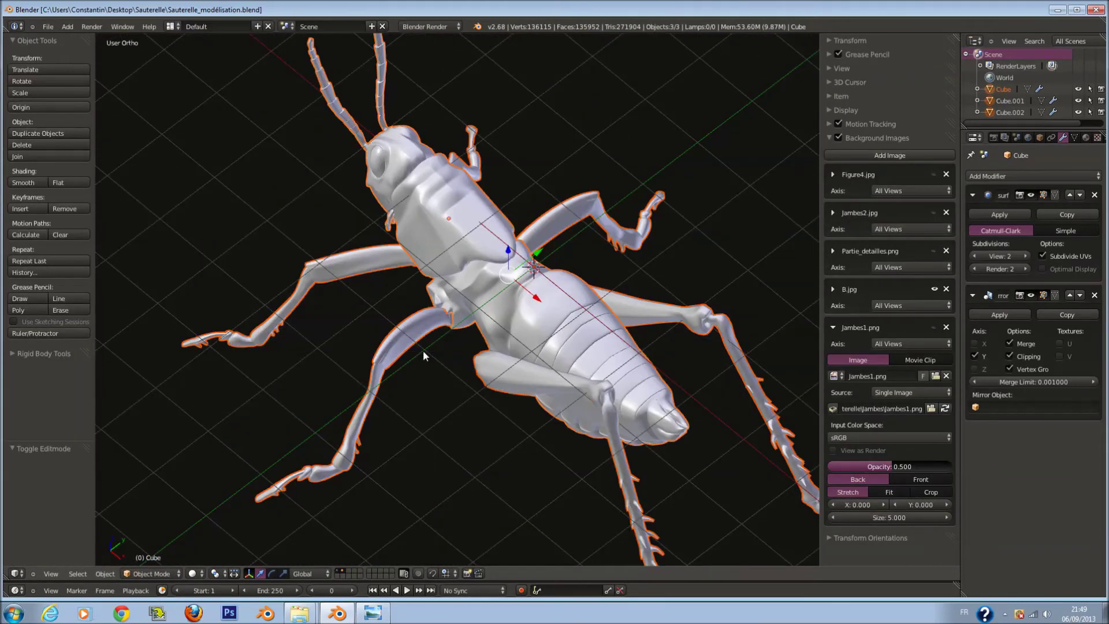
{"action": "key", "text": "KP_7"}
{"action": "key", "text": "a"}
{"action": "scroll", "coordinate": [622, 370], "scroll_direction": "up", "scroll_amount": 1}
{"action": "scroll", "coordinate": [502, 403], "scroll_direction": "up", "scroll_amount": 3}
{"action": "scroll", "coordinate": [502, 404], "scroll_direction": "down", "scroll_amount": 2, "text": "shift"}
{"action": "scroll", "coordinate": [503, 456], "scroll_direction": "up", "scroll_amount": 3}
{"action": "scroll", "coordinate": [519, 444], "scroll_direction": "down", "scroll_amount": 2}
{"action": "mouse_move", "coordinate": [532, 468]}
{"action": "middle_mouse_down"}
{"action": "mouse_move", "coordinate": [481, 246]}
{"action": "mouse_move", "coordinate": [499, 391]}
{"action": "mouse_move", "coordinate": [394, 396]}
{"action": "mouse_move", "coordinate": [449, 366]}
{"action": "middle_mouse_up"}
{"action": "scroll", "coordinate": [434, 376], "scroll_direction": "up", "scroll_amount": 2}
{"action": "scroll", "coordinate": [533, 387], "scroll_direction": "up", "scroll_amount": 3}
Select two body faces near the leg base and save over the grasshopper file
{"action": "key", "text": "Tab"}
{"action": "mouse_move", "coordinate": [533, 386]}
{"action": "middle_mouse_down"}
{"action": "mouse_move", "coordinate": [406, 425]}
{"action": "mouse_move", "coordinate": [436, 393]}
{"action": "middle_mouse_up"}
{"action": "right_click", "coordinate": [436, 393]}
{"action": "right_click", "coordinate": [399, 451], "text": "shift"}
{"action": "key", "text": "ctrl+s"}
{"action": "left_click", "coordinate": [399, 450]}
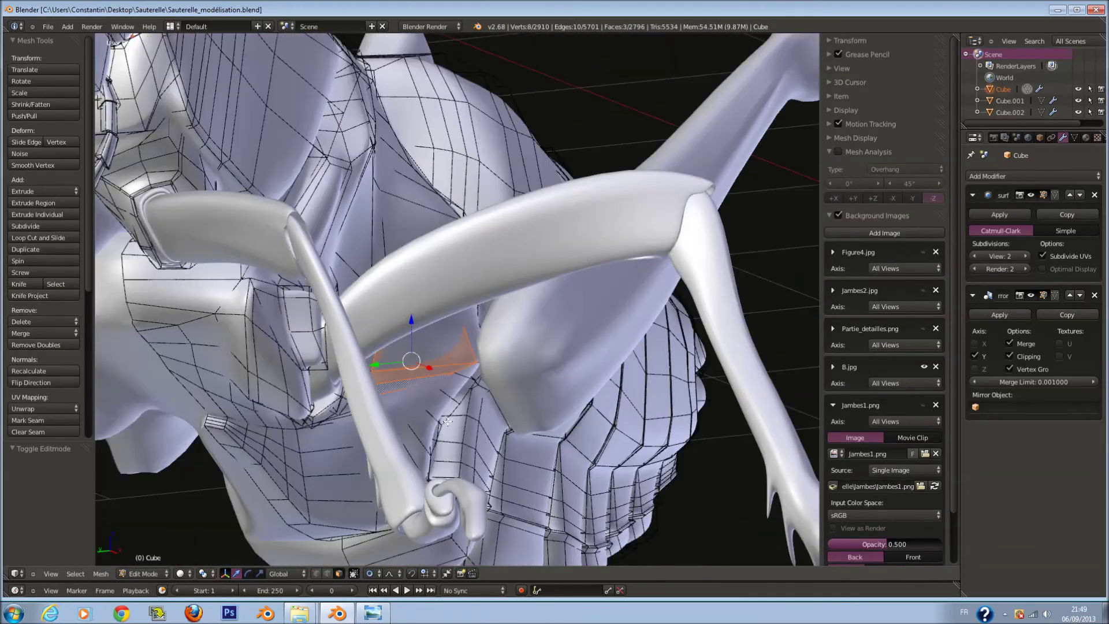
In front view, move the body upward over the reference photo
{"action": "middle_click_drag", "start_coordinate": [399, 451], "coordinate": [452, 343]}
{"action": "key", "text": "KP_1"}
{"action": "key", "text": "Tab"}
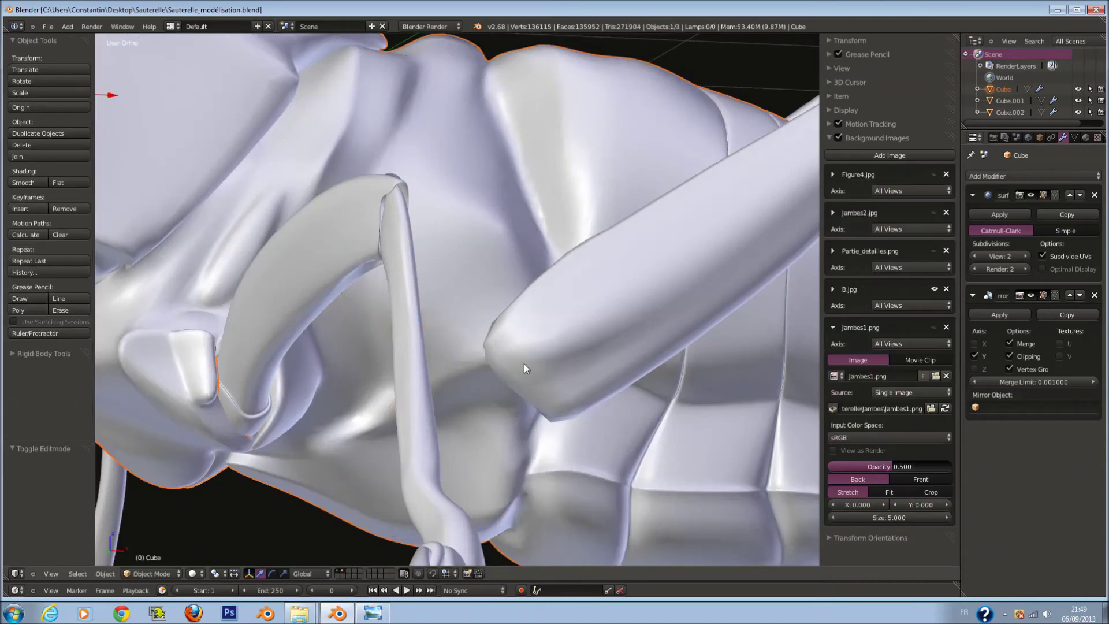
{"action": "scroll", "coordinate": [524, 364], "scroll_direction": "up", "scroll_amount": 3}
{"action": "key", "text": "g"}
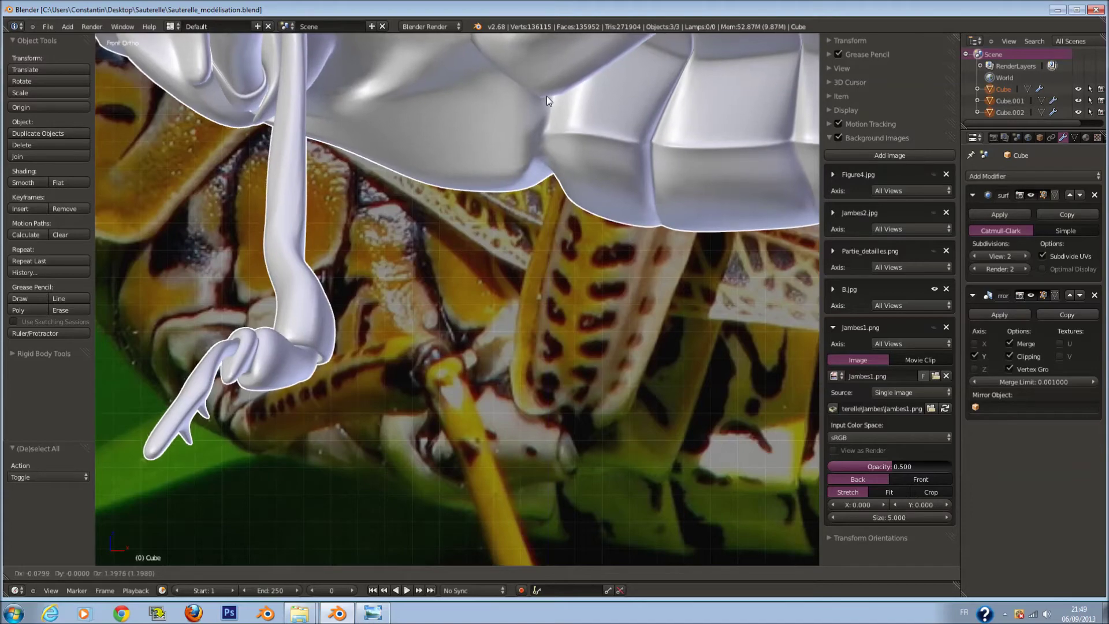
Shrink the socket faces to 0.493, smooth them, and shift them down and right
{"action": "mouse_move", "coordinate": [546, 96]}
{"action": "middle_mouse_down"}
{"action": "mouse_move", "coordinate": [458, 312]}
{"action": "mouse_move", "coordinate": [497, 322]}
{"action": "middle_mouse_up"}
{"action": "key", "text": "Tab"}
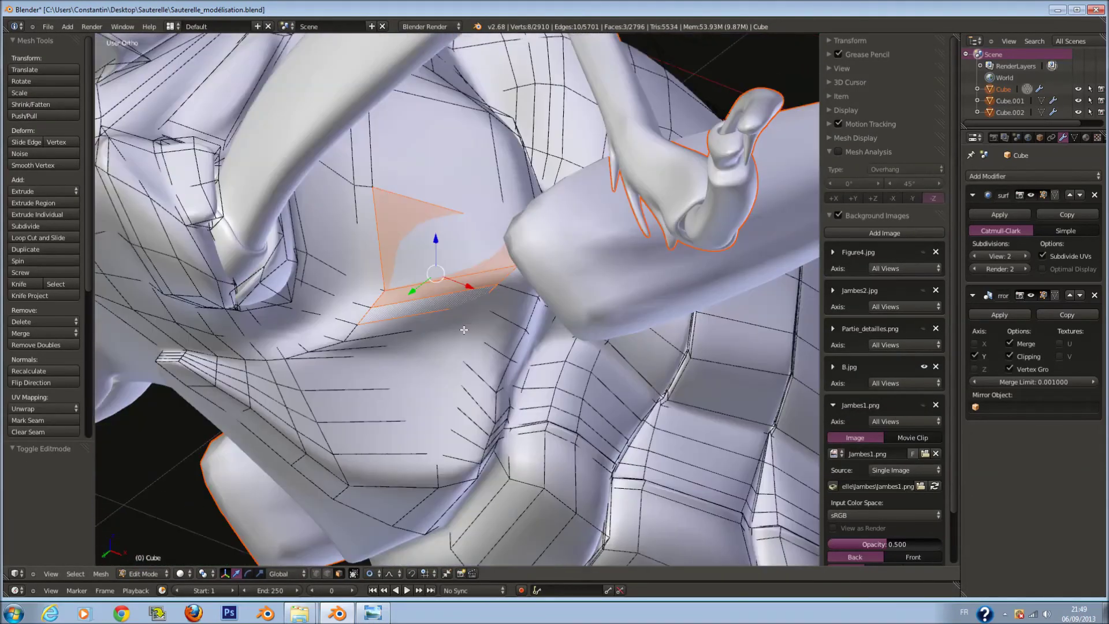
{"action": "key", "text": "s"}
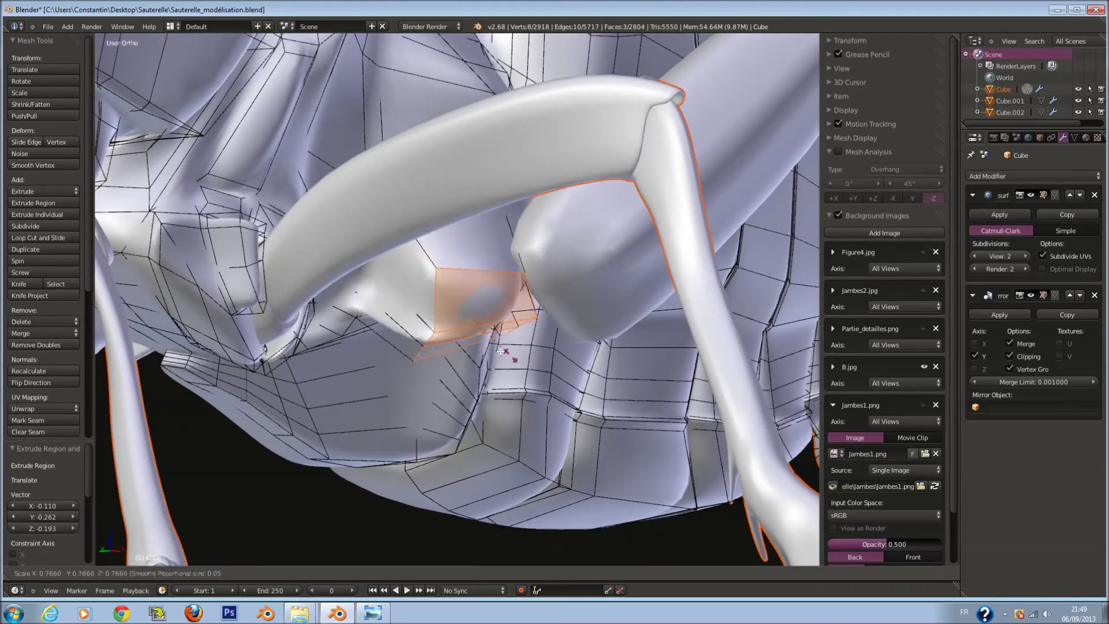
{"action": "left_click", "coordinate": [487, 354]}
{"action": "key", "text": "KP_1"}
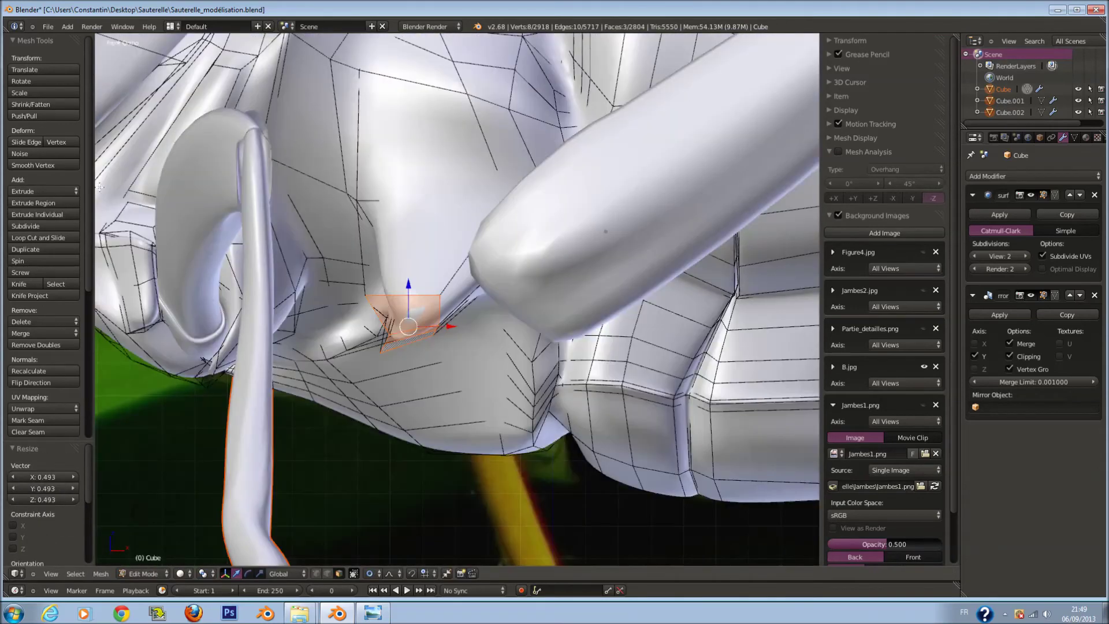
{"action": "left_click", "coordinate": [67, 166]}
{"action": "key", "text": "g"}
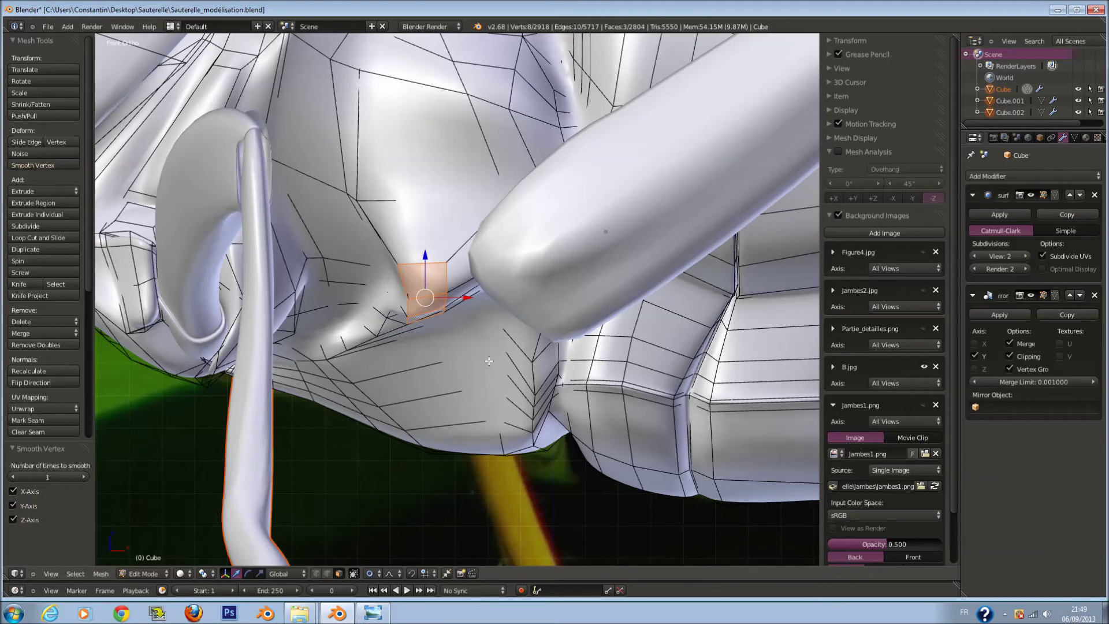
{"action": "left_click", "coordinate": [552, 402]}
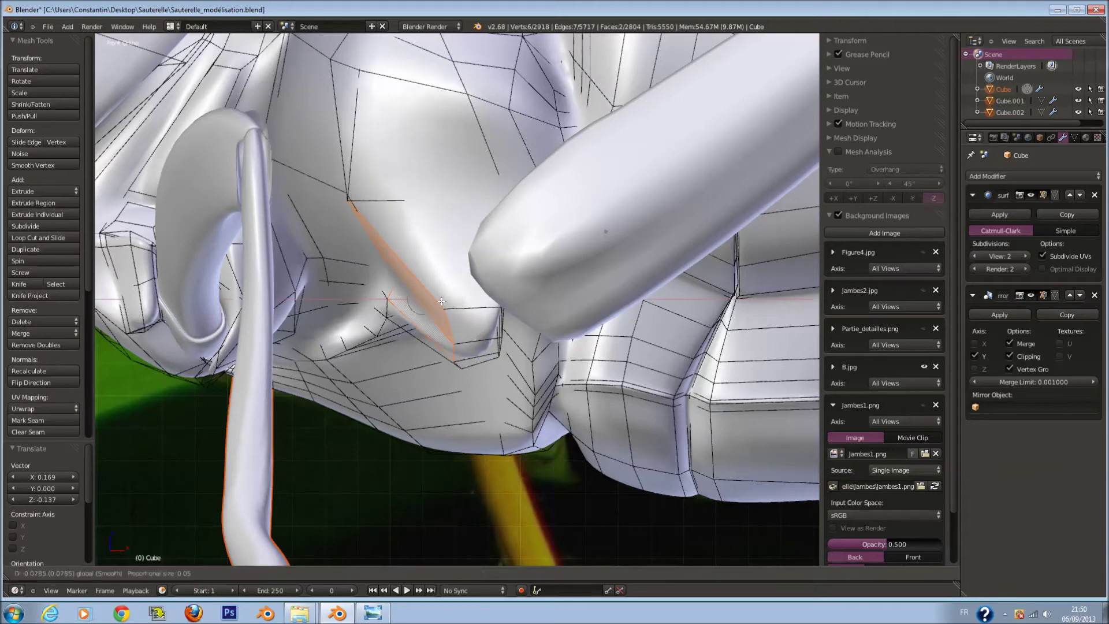
Cancel that move and nudge the selection along X instead
{"action": "right_click", "coordinate": [442, 302]}
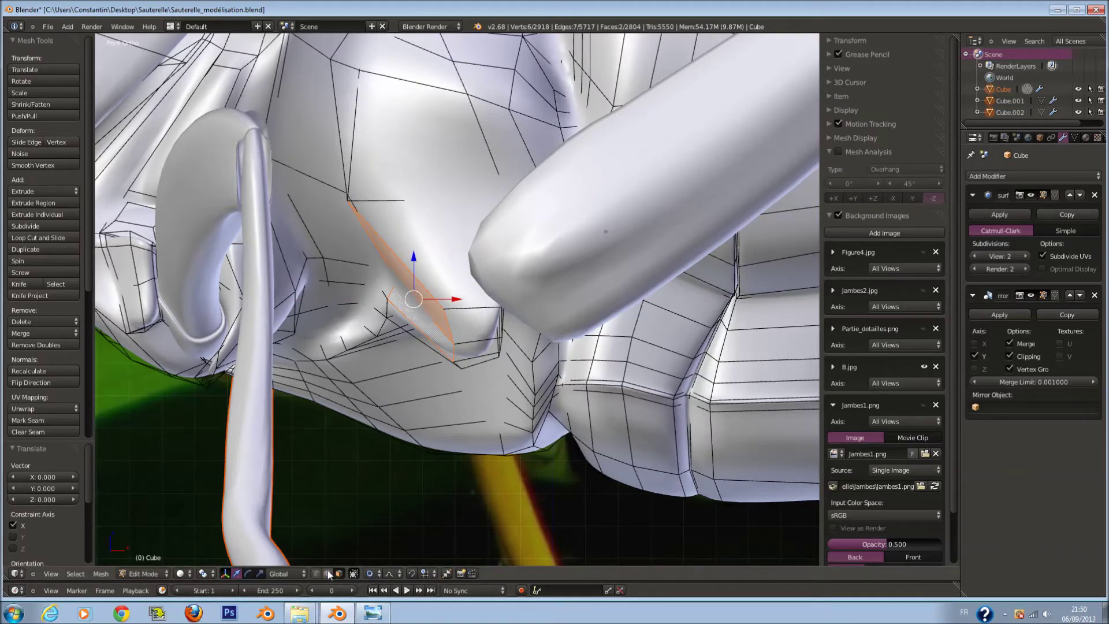
{"action": "key", "text": "z"}
{"action": "key", "text": "z"}
{"action": "key", "text": "g"}
{"action": "key", "text": "x"}
{"action": "left_click", "coordinate": [440, 318]}
{"action": "scroll", "coordinate": [463, 359], "scroll_direction": "down", "scroll_amount": 3}
{"action": "key", "text": "Tab"}
Select the faces at the leg joint and move them with proportional falloff
{"action": "mouse_move", "coordinate": [463, 359]}
{"action": "middle_mouse_down"}
{"action": "mouse_move", "coordinate": [539, 247]}
{"action": "mouse_move", "coordinate": [584, 269]}
{"action": "middle_mouse_up"}
{"action": "key", "text": "Tab"}
{"action": "scroll", "coordinate": [584, 270], "scroll_direction": "up", "scroll_amount": 3}
{"action": "scroll", "coordinate": [584, 269], "scroll_direction": "up", "scroll_amount": 2}
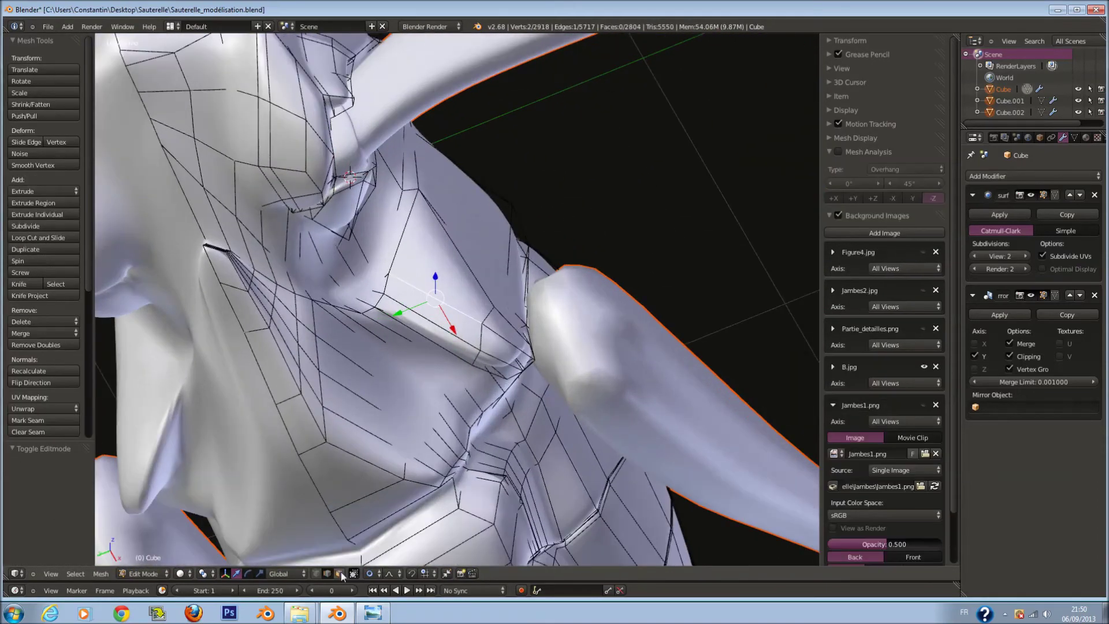
{"action": "mouse_move", "coordinate": [439, 300]}
{"action": "middle_mouse_down"}
{"action": "mouse_move", "coordinate": [512, 255]}
{"action": "mouse_move", "coordinate": [534, 314]}
{"action": "mouse_move", "coordinate": [511, 326]}
{"action": "middle_mouse_up"}
{"action": "key", "text": "a"}
{"action": "left_click", "coordinate": [520, 315]}
{"action": "key", "text": "g"}
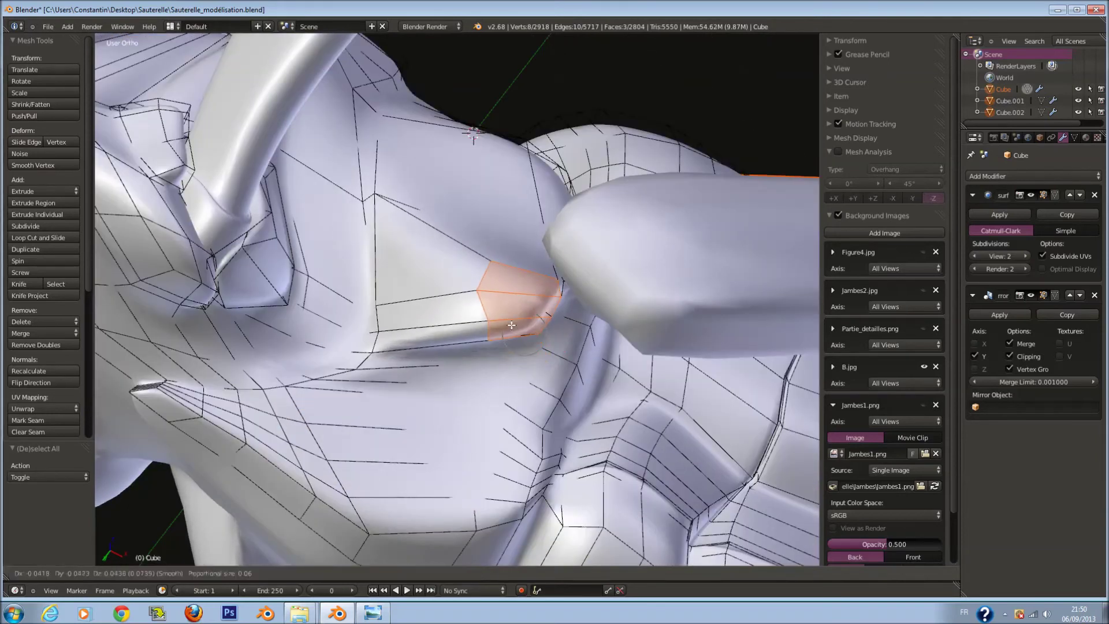
{"action": "left_click", "coordinate": [510, 322]}
Reposition the joint faces in top view and rotate them about 30° around Z
{"action": "key", "text": "KP_7"}
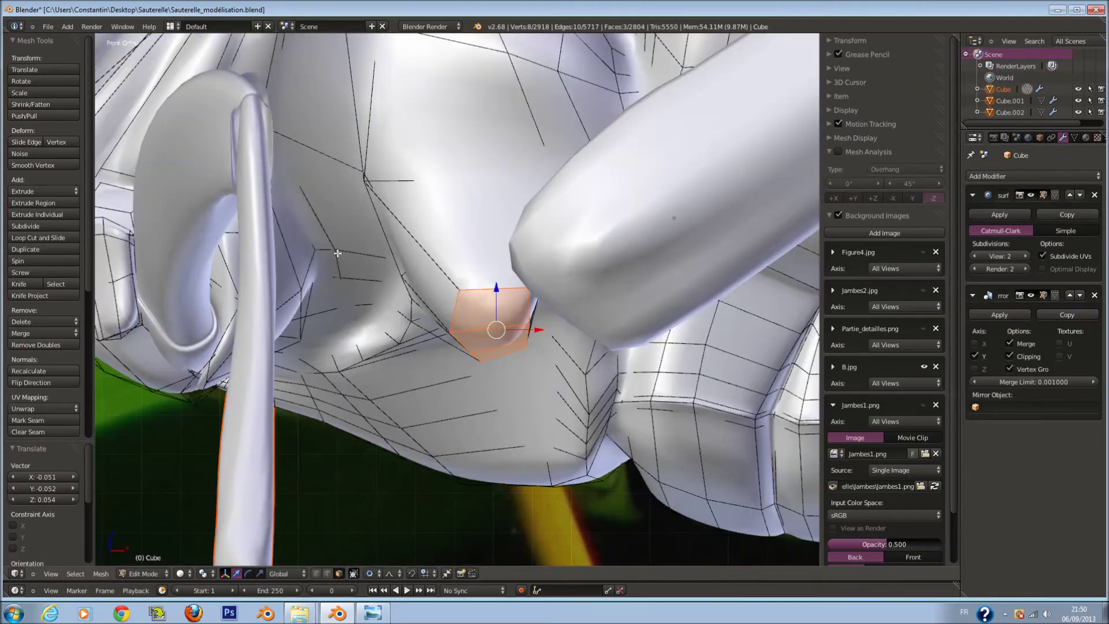
{"action": "scroll", "coordinate": [337, 253], "scroll_direction": "up", "scroll_amount": 2}
{"action": "key", "text": "g"}
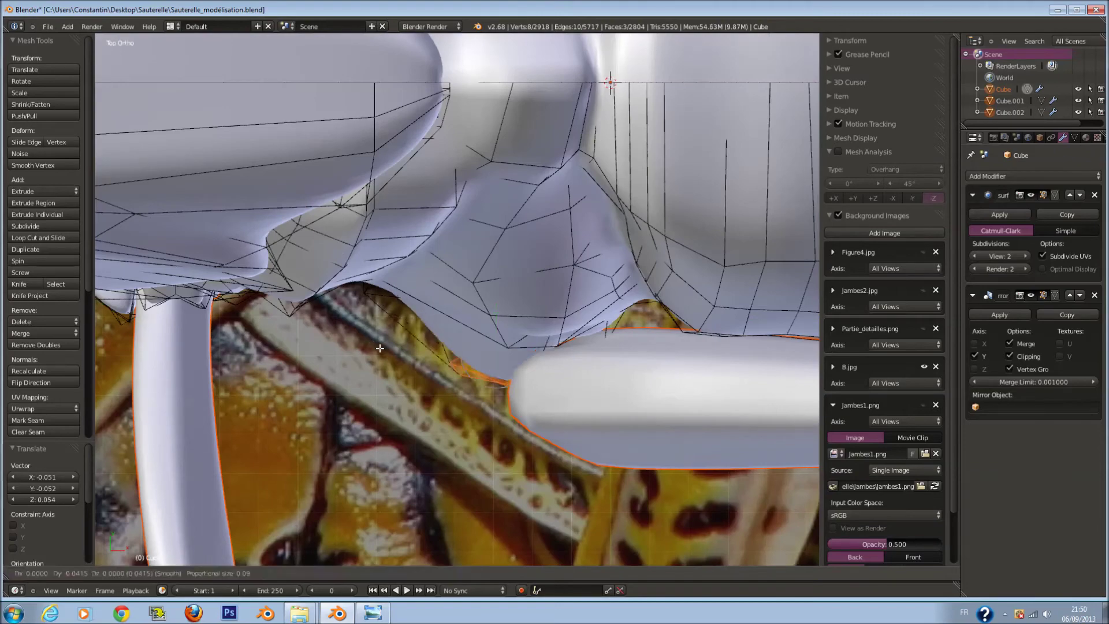
{"action": "left_click", "coordinate": [462, 373]}
{"action": "mouse_move", "coordinate": [462, 373]}
{"action": "middle_mouse_down"}
{"action": "mouse_move", "coordinate": [540, 240]}
{"action": "mouse_move", "coordinate": [578, 242]}
{"action": "mouse_move", "coordinate": [574, 268]}
{"action": "mouse_move", "coordinate": [552, 199]}
{"action": "middle_mouse_up"}
{"action": "left_click", "coordinate": [540, 218]}
{"action": "key", "text": "g"}
{"action": "left_click", "coordinate": [624, 244]}
{"action": "left_click", "coordinate": [563, 239]}
{"action": "key", "text": "g"}
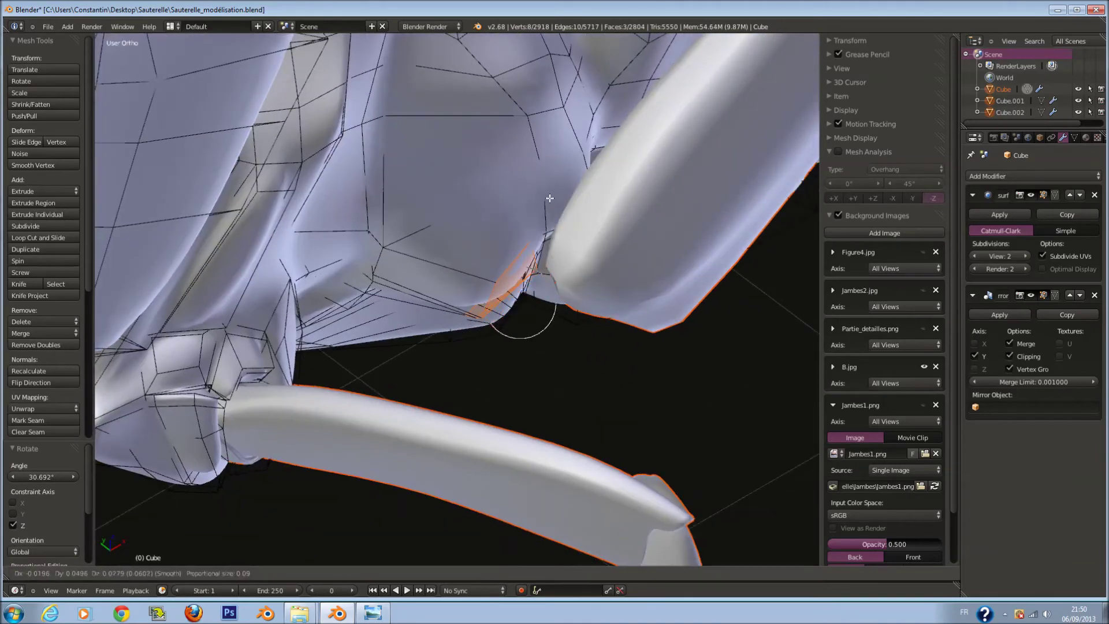
{"action": "left_click", "coordinate": [551, 200]}
Extrude the face toward the leg and position the socket piece along X
{"action": "key", "text": "e"}
{"action": "left_click", "coordinate": [664, 225]}
{"action": "key", "text": "g"}
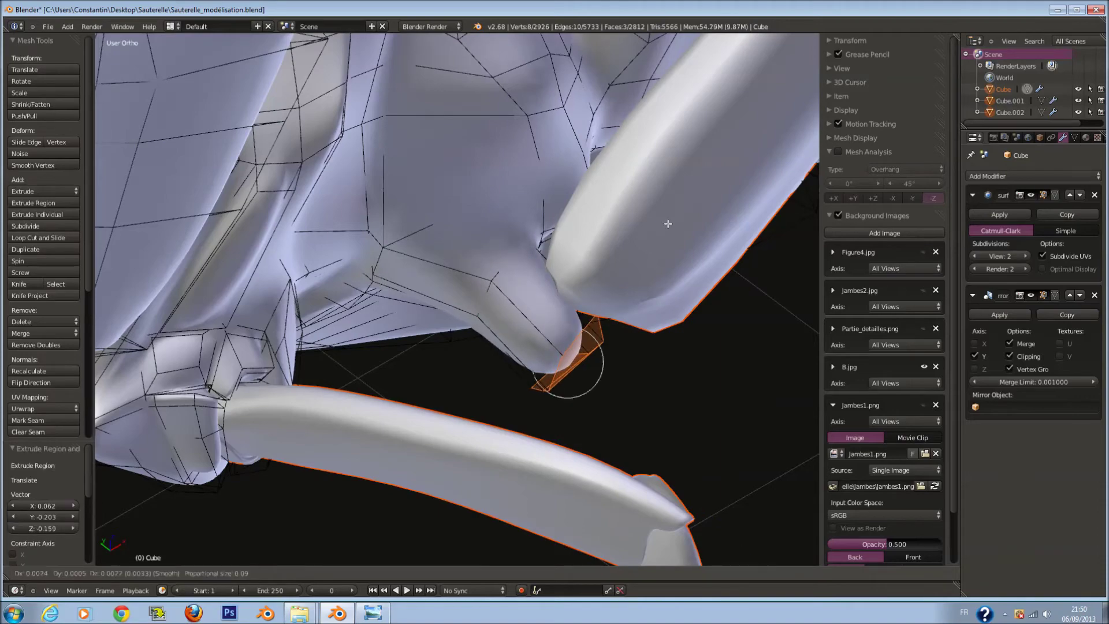
{"action": "left_click", "coordinate": [673, 185]}
{"action": "mouse_move", "coordinate": [674, 186]}
{"action": "middle_mouse_down"}
{"action": "mouse_move", "coordinate": [606, 255]}
{"action": "mouse_move", "coordinate": [638, 180]}
{"action": "middle_mouse_up"}
{"action": "key", "text": "g"}
{"action": "left_click", "coordinate": [636, 221]}
{"action": "mouse_move", "coordinate": [636, 220]}
{"action": "middle_mouse_down"}
{"action": "mouse_move", "coordinate": [598, 352]}
{"action": "mouse_move", "coordinate": [614, 364]}
{"action": "middle_mouse_up"}
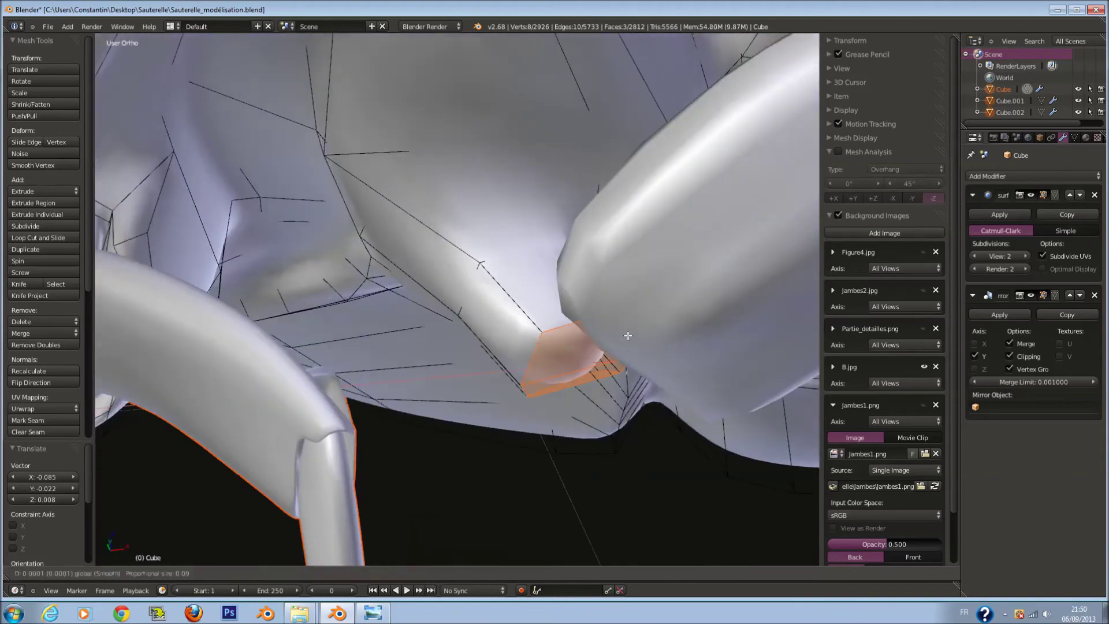
{"action": "key", "text": "x"}
{"action": "left_click", "coordinate": [669, 310]}
Nudge the piece along X once more and add a centred edge loop across the joint
{"action": "mouse_move", "coordinate": [669, 310]}
{"action": "middle_mouse_down"}
{"action": "mouse_move", "coordinate": [664, 253]}
{"action": "mouse_move", "coordinate": [574, 235]}
{"action": "middle_mouse_up"}
{"action": "key", "text": "g"}
{"action": "key", "text": "x"}
{"action": "left_click", "coordinate": [664, 254]}
{"action": "key", "text": "a"}
{"action": "left_click", "coordinate": [558, 214]}
{"action": "right_click", "coordinate": [551, 205]}
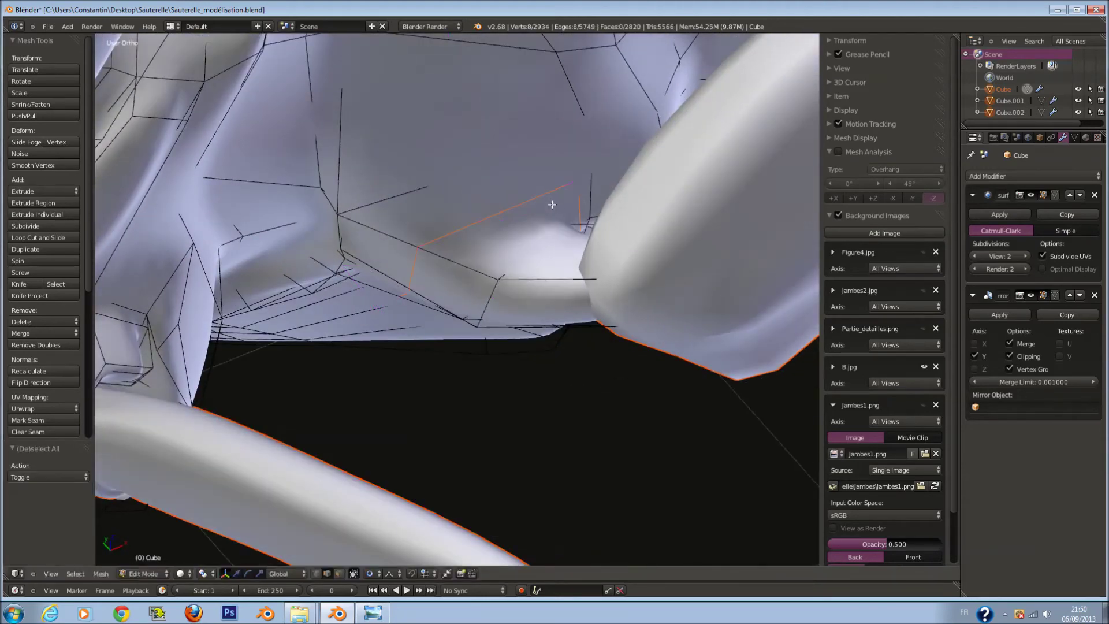
Switch to front view, leave Edit Mode and save over the grasshopper file
{"action": "scroll", "coordinate": [514, 175], "scroll_direction": "down", "scroll_amount": 5}
{"action": "key", "text": "KP_1"}
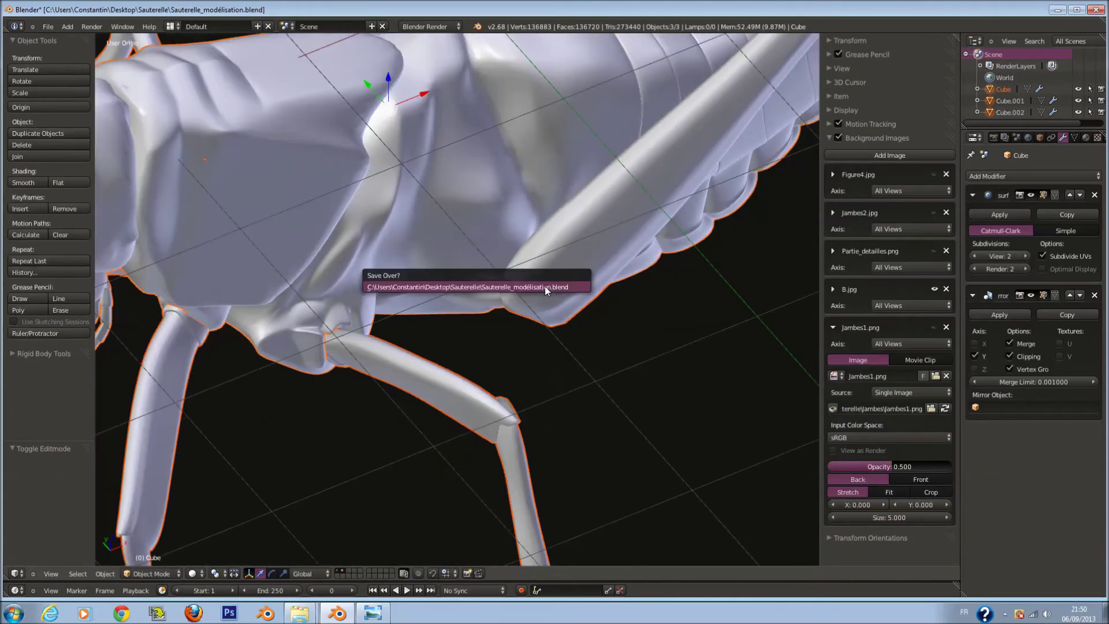
{"action": "key", "text": "Tab"}
{"action": "scroll", "coordinate": [509, 283], "scroll_direction": "down", "scroll_amount": 3}
{"action": "scroll", "coordinate": [480, 272], "scroll_direction": "down", "scroll_amount": 2}
{"action": "key", "text": "a"}
{"action": "key", "text": "a"}
{"action": "scroll", "coordinate": [508, 341], "scroll_direction": "up", "scroll_amount": 2}
Try moving the whole model, cancel it, and return to wireframe editing at the middle leg
{"action": "key", "text": "g"}
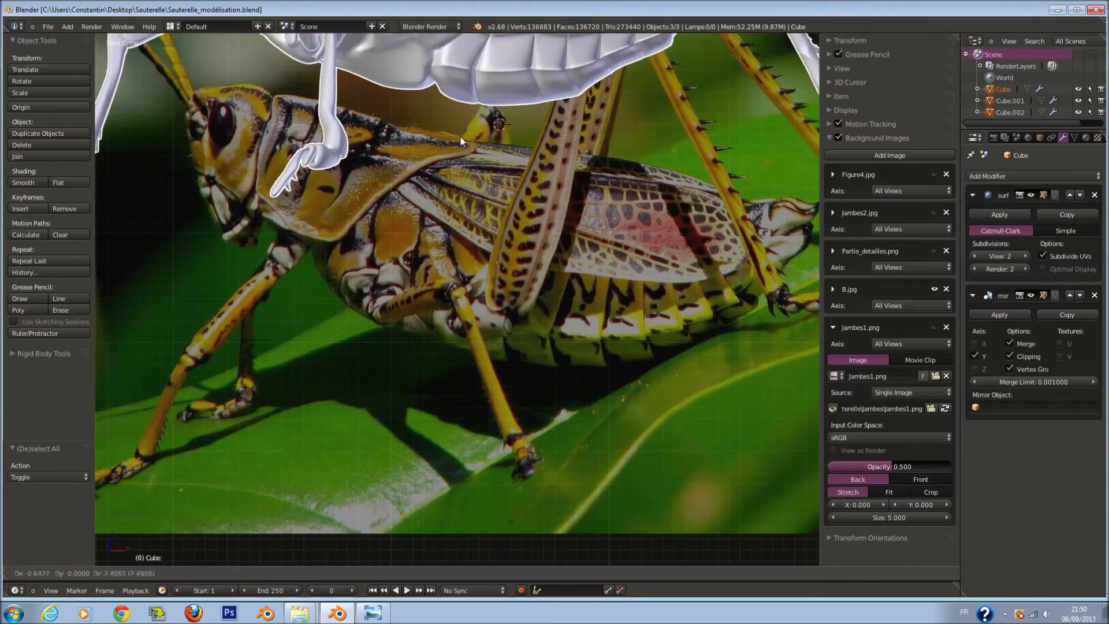
{"action": "right_click", "coordinate": [462, 140]}
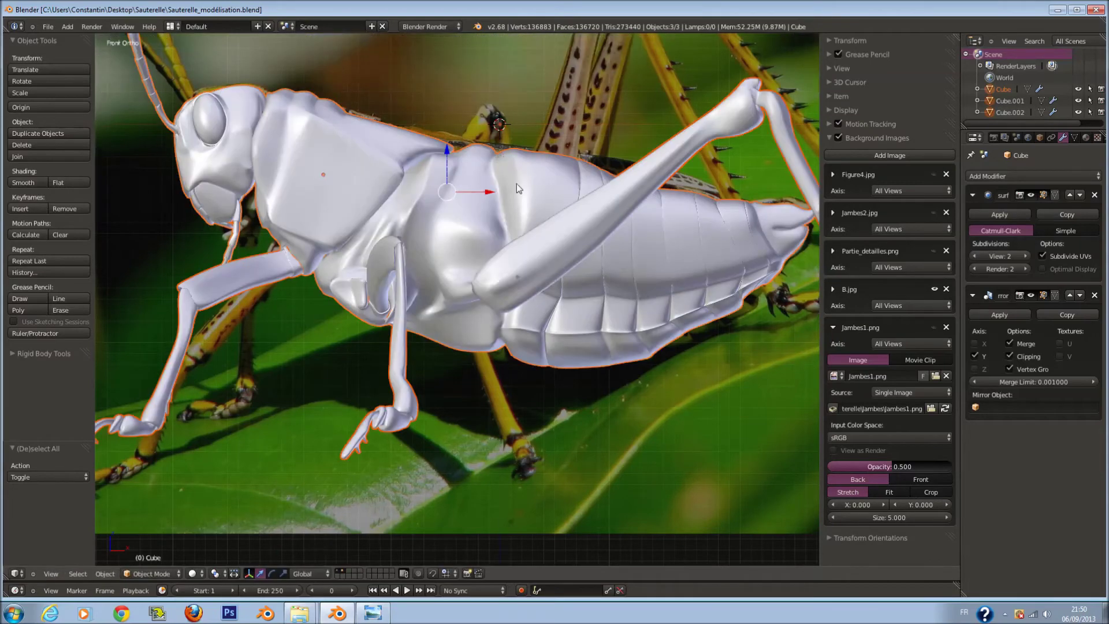
{"action": "key", "text": "Tab"}
{"action": "scroll", "coordinate": [517, 184], "scroll_direction": "up", "scroll_amount": 6}
{"action": "key", "text": "z"}
{"action": "mouse_move", "coordinate": [537, 272]}
{"action": "middle_mouse_down"}
{"action": "mouse_move", "coordinate": [579, 313]}
{"action": "mouse_move", "coordinate": [607, 322]}
{"action": "mouse_move", "coordinate": [388, 554]}
{"action": "middle_mouse_up"}
{"action": "key", "text": "c"}
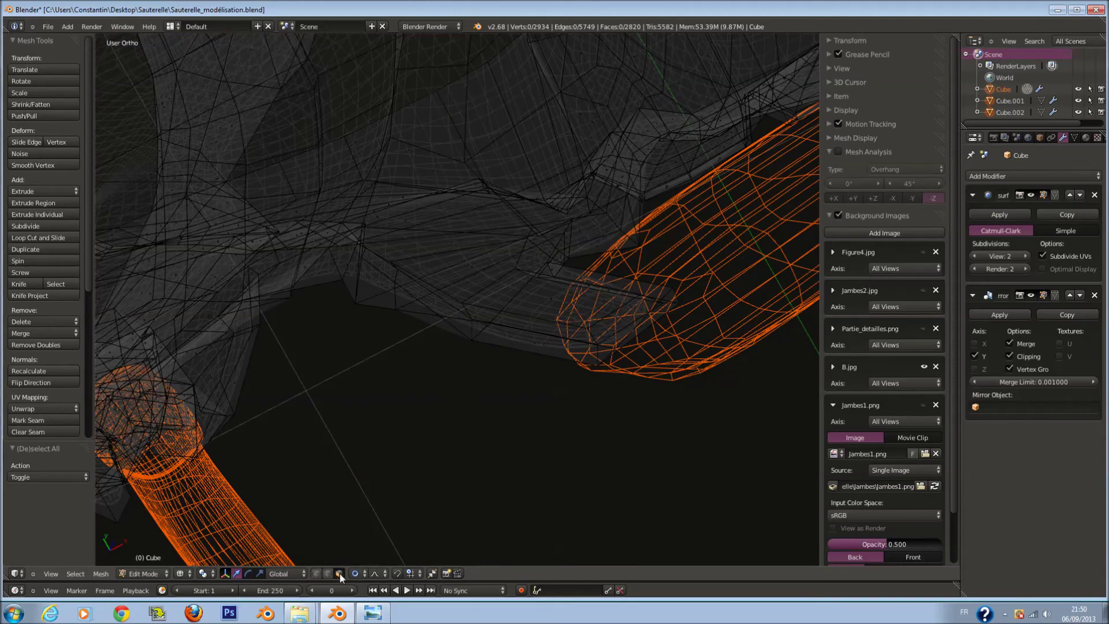
Brush-select the body faces under the middle leg joint
{"action": "scroll", "coordinate": [618, 327], "scroll_direction": "down", "scroll_amount": 4}
{"action": "left_click", "coordinate": [617, 324]}
{"action": "left_click", "coordinate": [588, 334]}
{"action": "middle_click_drag", "start_coordinate": [588, 333], "coordinate": [514, 268]}
{"action": "key", "text": "g"}
{"action": "left_click", "coordinate": [547, 249]}
{"action": "key", "text": "z"}
{"action": "scroll", "coordinate": [547, 250], "scroll_direction": "up", "scroll_amount": 4}
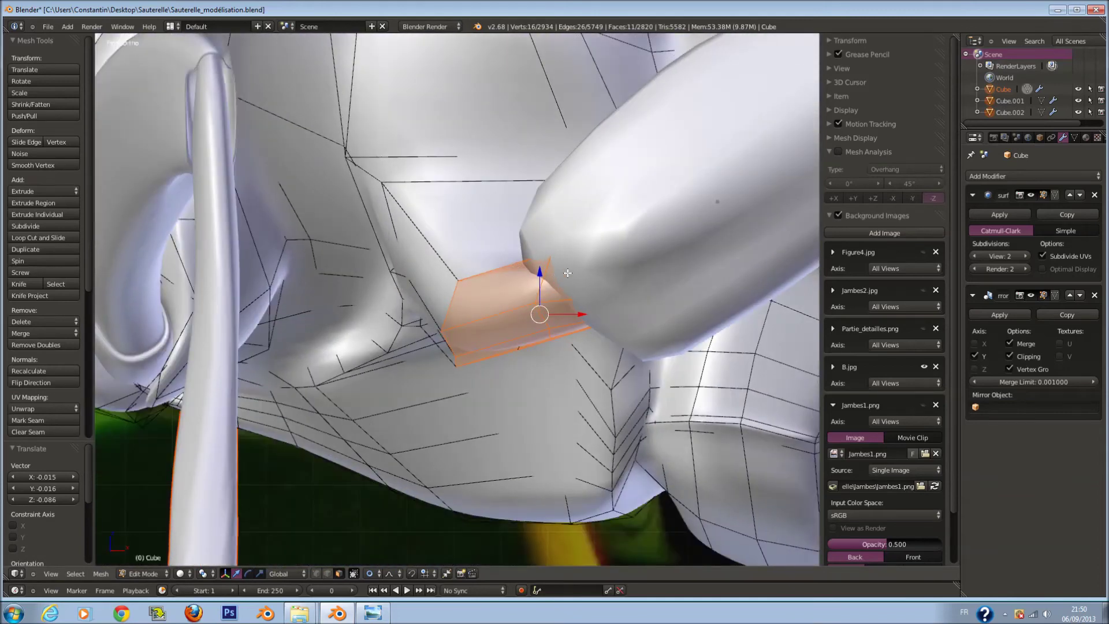
Rotate those faces about 41° and pull them toward the leg with proportional falloff
{"action": "key", "text": "r"}
{"action": "left_click", "coordinate": [564, 318]}
{"action": "key", "text": "g"}
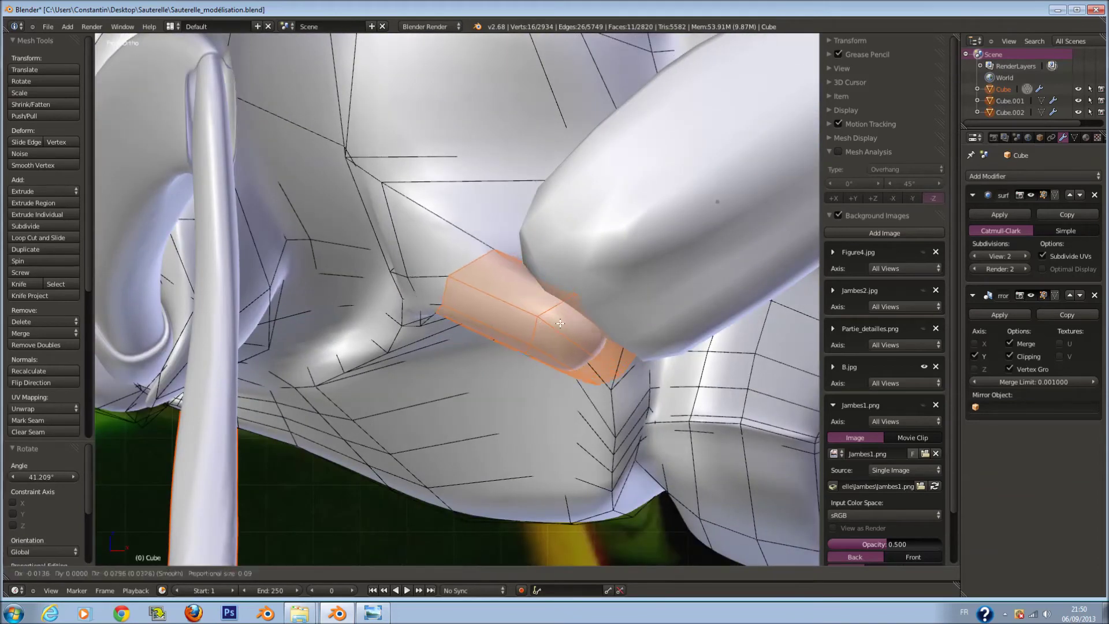
{"action": "left_click", "coordinate": [560, 324]}
{"action": "mouse_move", "coordinate": [561, 323]}
{"action": "middle_mouse_down"}
{"action": "mouse_move", "coordinate": [633, 388]}
{"action": "mouse_move", "coordinate": [571, 276]}
{"action": "middle_mouse_up"}
Inspect the smoothed joint in Object Mode, checking leg Cube.002, then reselect the body Cube for editing
{"action": "key", "text": "Tab"}
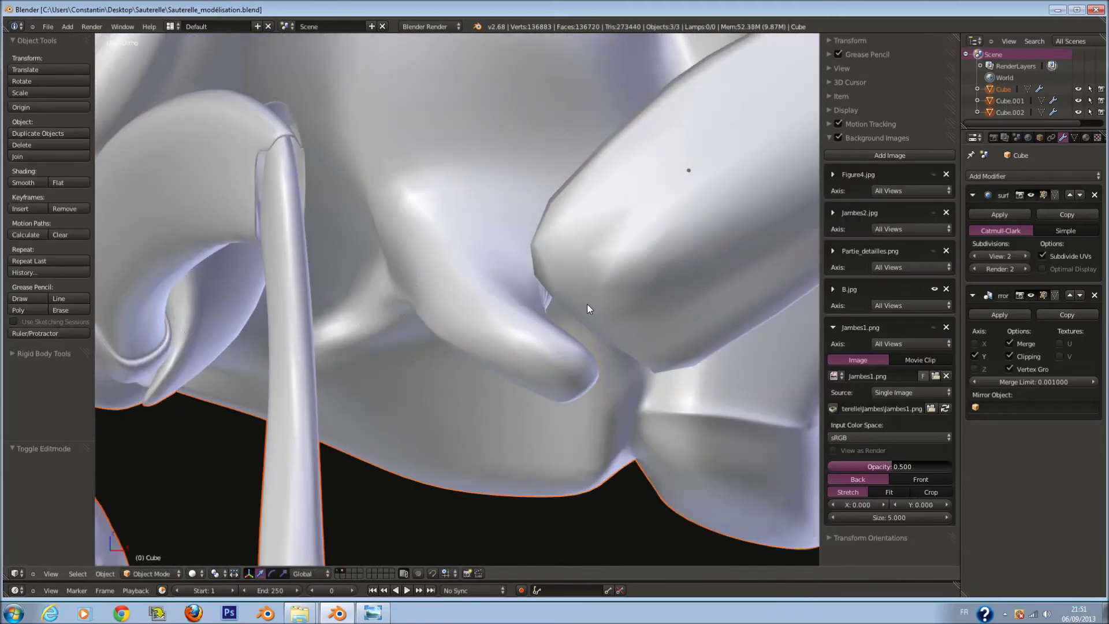
{"action": "key", "text": "KP_1"}
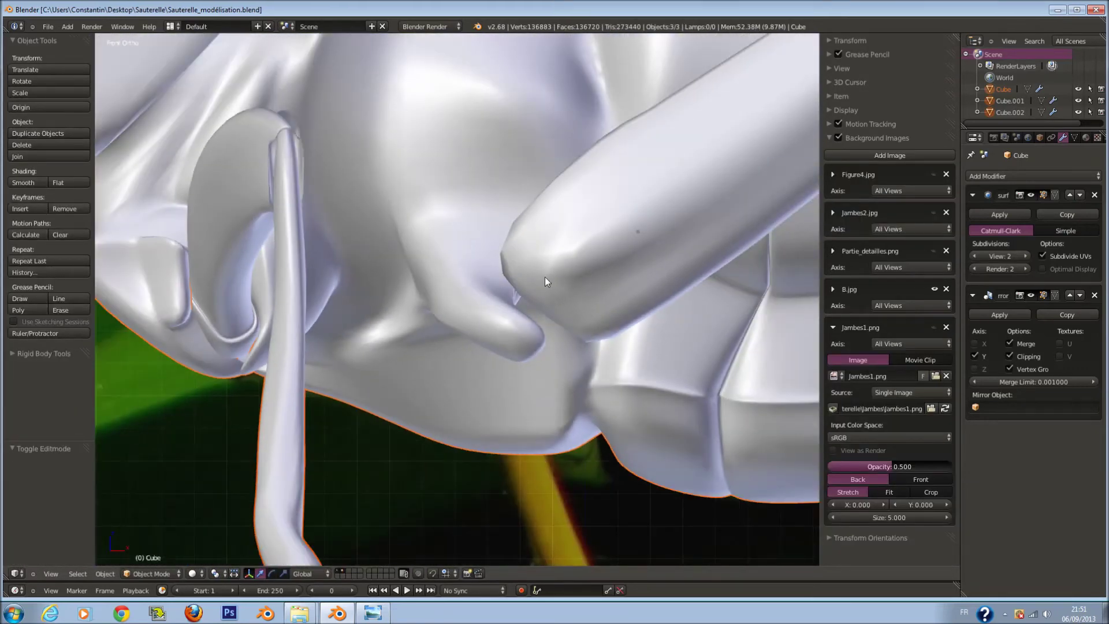
{"action": "right_click", "coordinate": [559, 282]}
{"action": "mouse_move", "coordinate": [477, 216]}
{"action": "middle_mouse_down"}
{"action": "mouse_move", "coordinate": [538, 284]}
{"action": "mouse_move", "coordinate": [577, 265]}
{"action": "middle_mouse_up"}
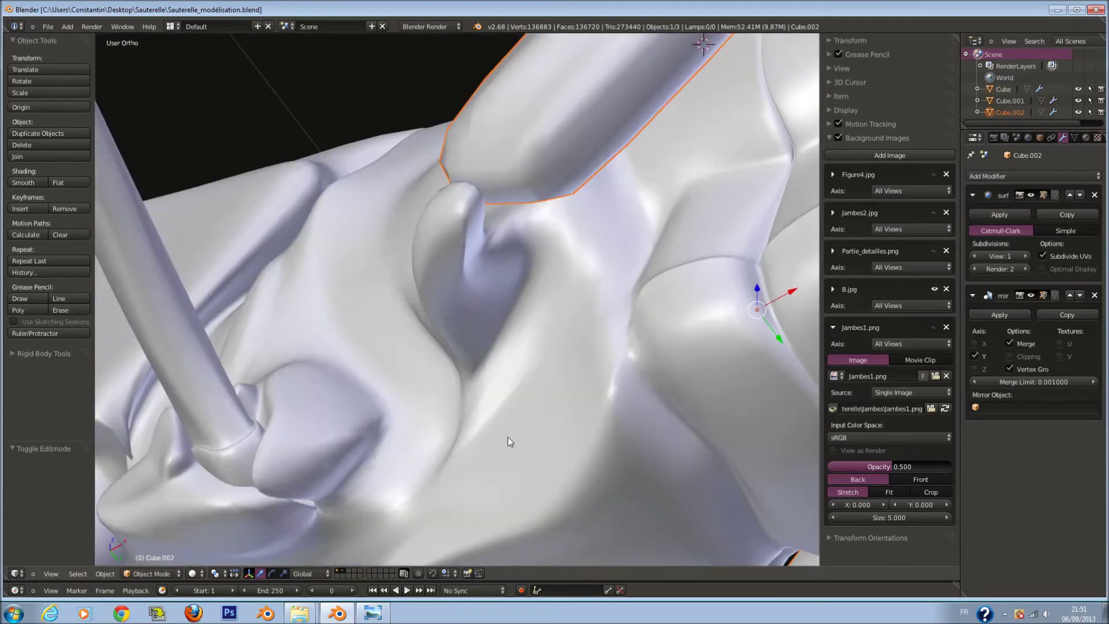
{"action": "middle_click_drag", "start_coordinate": [510, 376], "coordinate": [553, 328]}
{"action": "scroll", "coordinate": [559, 319], "scroll_direction": "up", "scroll_amount": 3}
{"action": "right_click", "coordinate": [559, 319]}
{"action": "key", "text": "Tab"}
{"action": "key", "text": "a"}
{"action": "scroll", "coordinate": [611, 322], "scroll_direction": "up", "scroll_amount": 4}
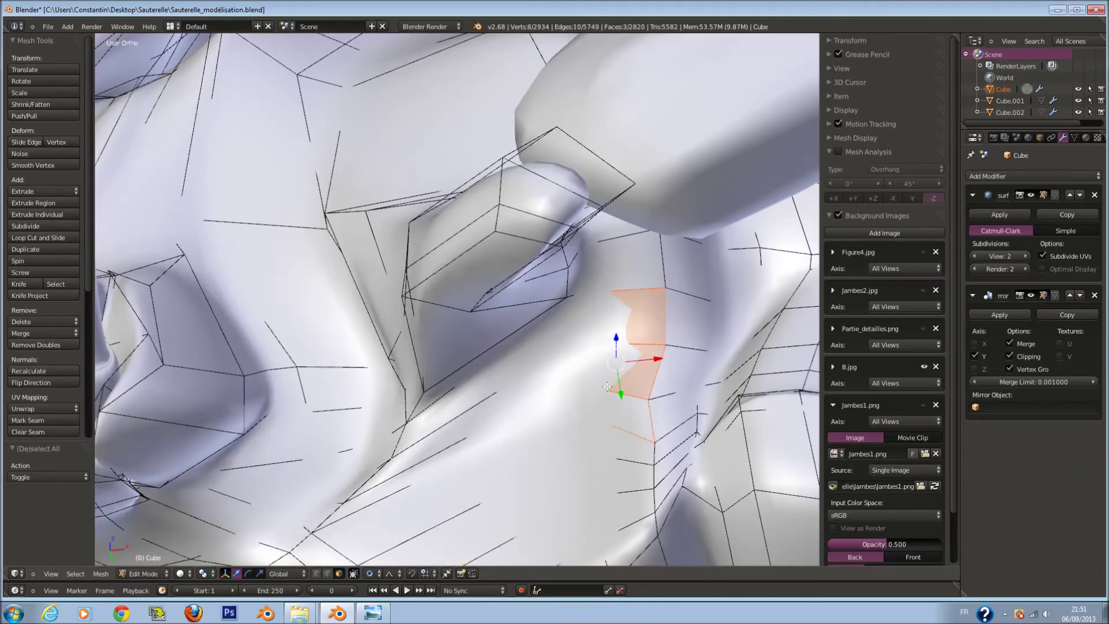
In wireframe, circle-select a ten-face patch of body faces beside the middle leg
{"action": "left_click_drag", "start_coordinate": [670, 359], "coordinate": [674, 352]}
{"action": "right_click", "coordinate": [673, 352]}
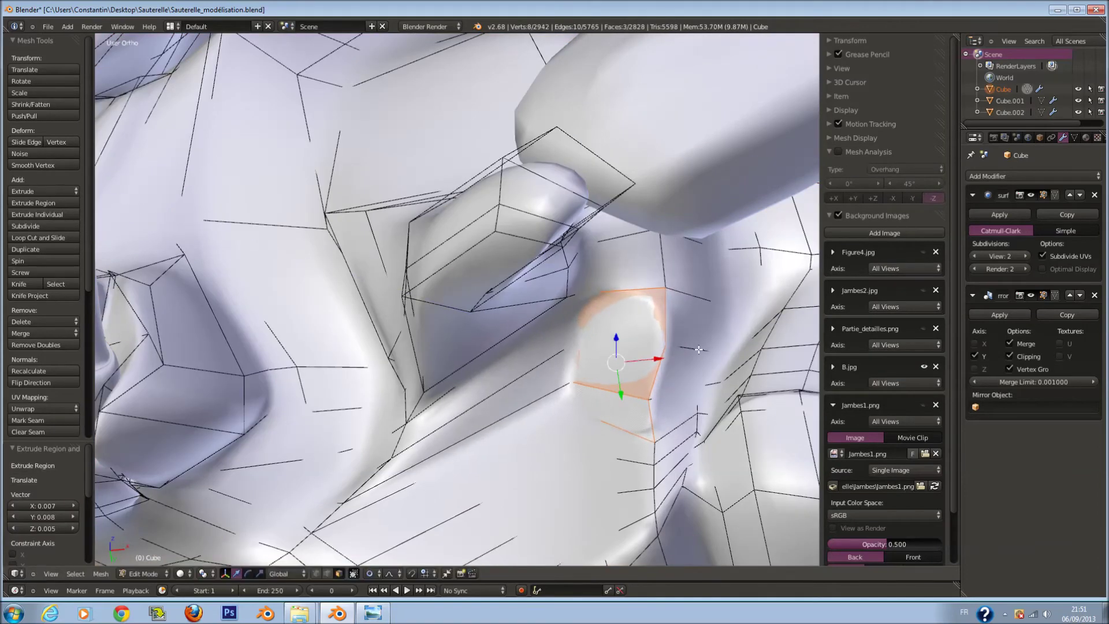
{"action": "key", "text": "z"}
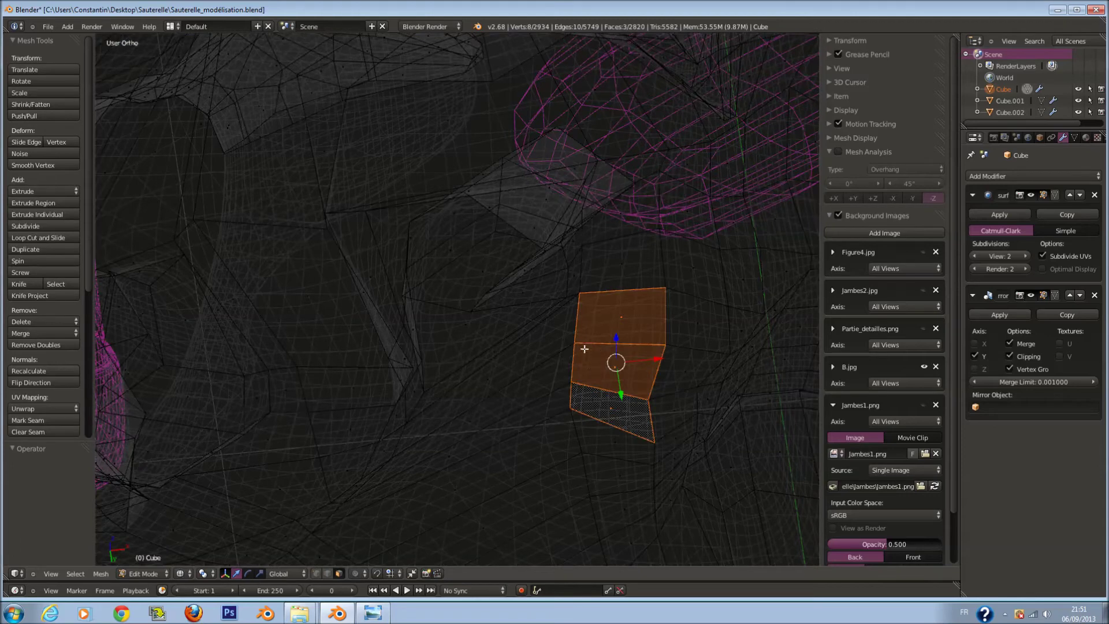
{"action": "right_click", "coordinate": [522, 374]}
{"action": "key", "text": "z"}
{"action": "key", "text": "ctrl+KP_Add"}
{"action": "key", "text": "z"}
{"action": "key", "text": "c"}
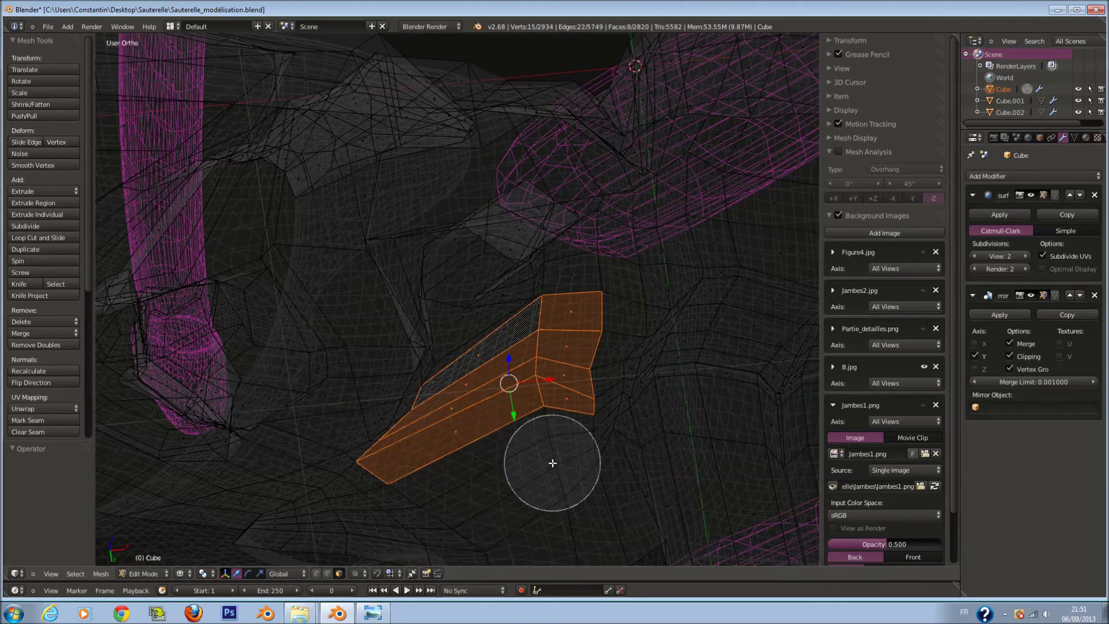
{"action": "key", "text": "z"}
Extrude the patch, reposition it, Smooth Vertex it, and stretch it 1.265 along Z
{"action": "key", "text": "e"}
{"action": "left_click", "coordinate": [659, 369]}
{"action": "key", "text": "g"}
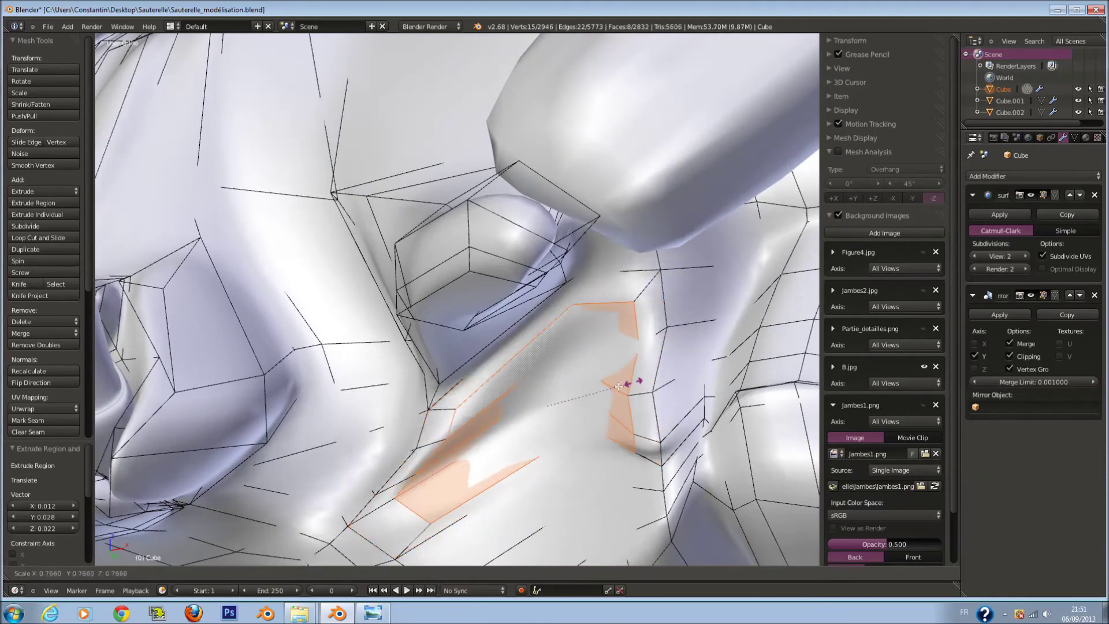
{"action": "left_click", "coordinate": [636, 370]}
{"action": "key", "text": "g"}
{"action": "left_click", "coordinate": [636, 365]}
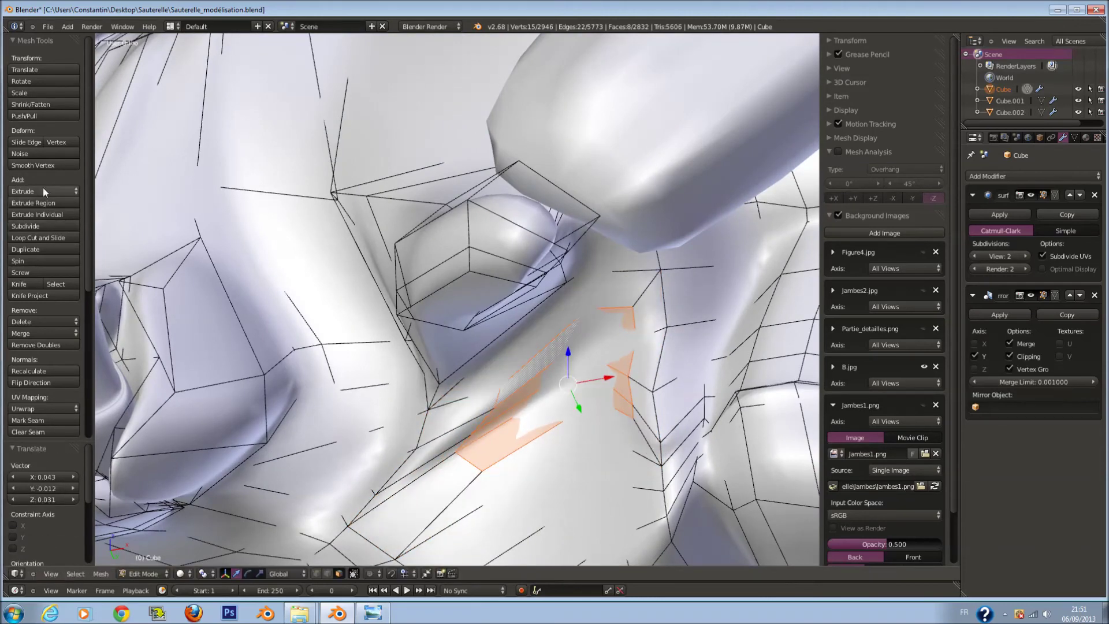
{"action": "left_click", "coordinate": [46, 166]}
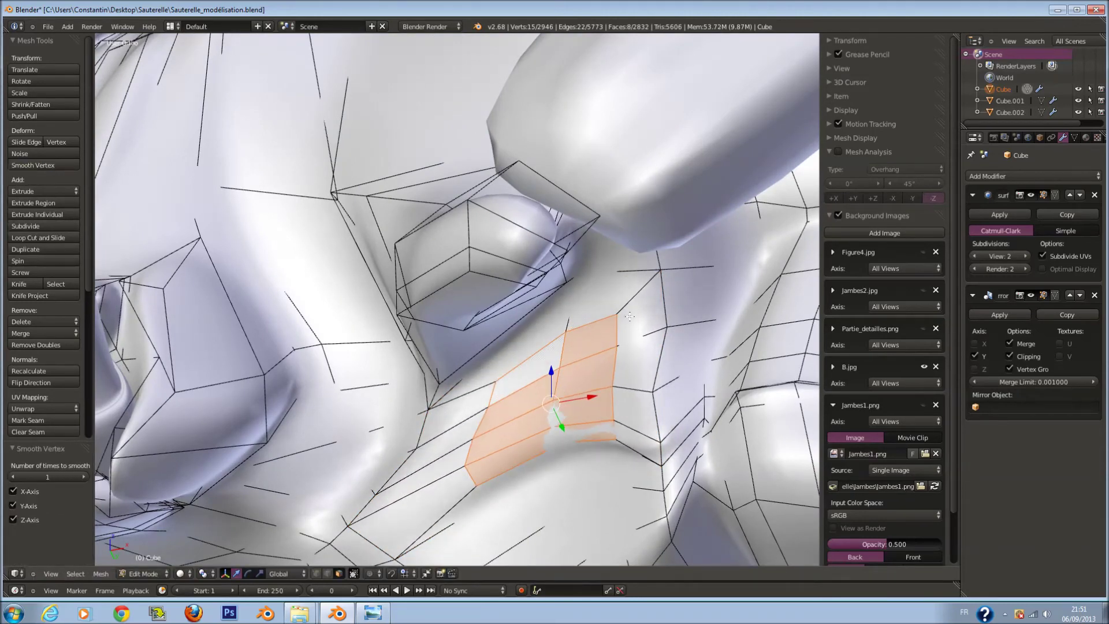
{"action": "key", "text": "g"}
{"action": "left_click", "coordinate": [644, 390]}
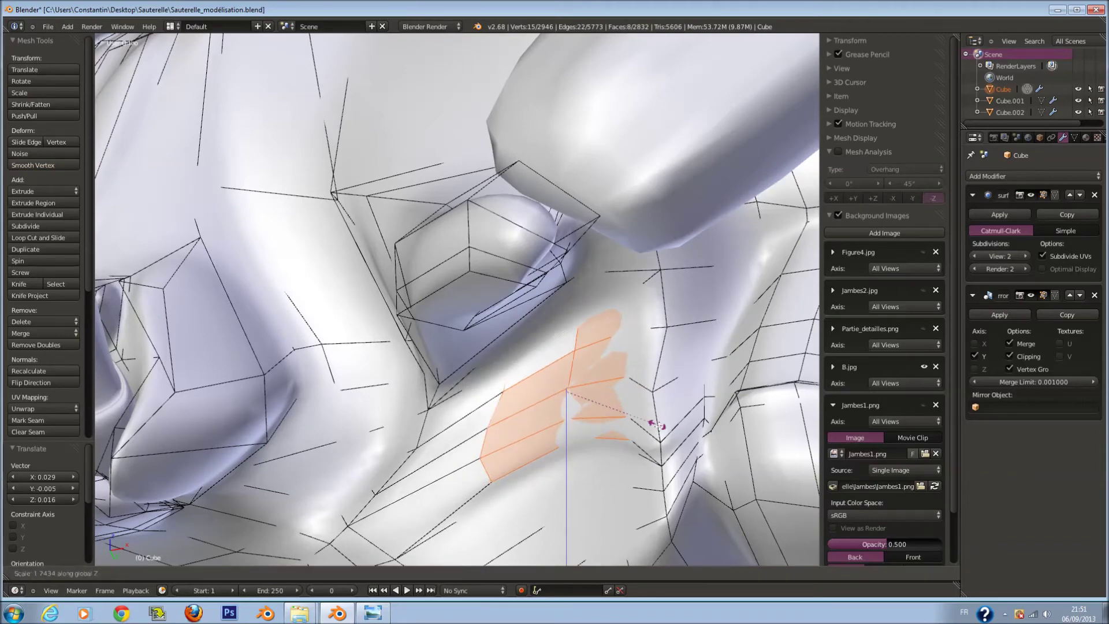
{"action": "left_click", "coordinate": [648, 406]}
{"action": "mouse_move", "coordinate": [648, 406]}
{"action": "middle_mouse_down"}
{"action": "mouse_move", "coordinate": [757, 412]}
{"action": "mouse_move", "coordinate": [585, 359]}
{"action": "middle_mouse_up"}
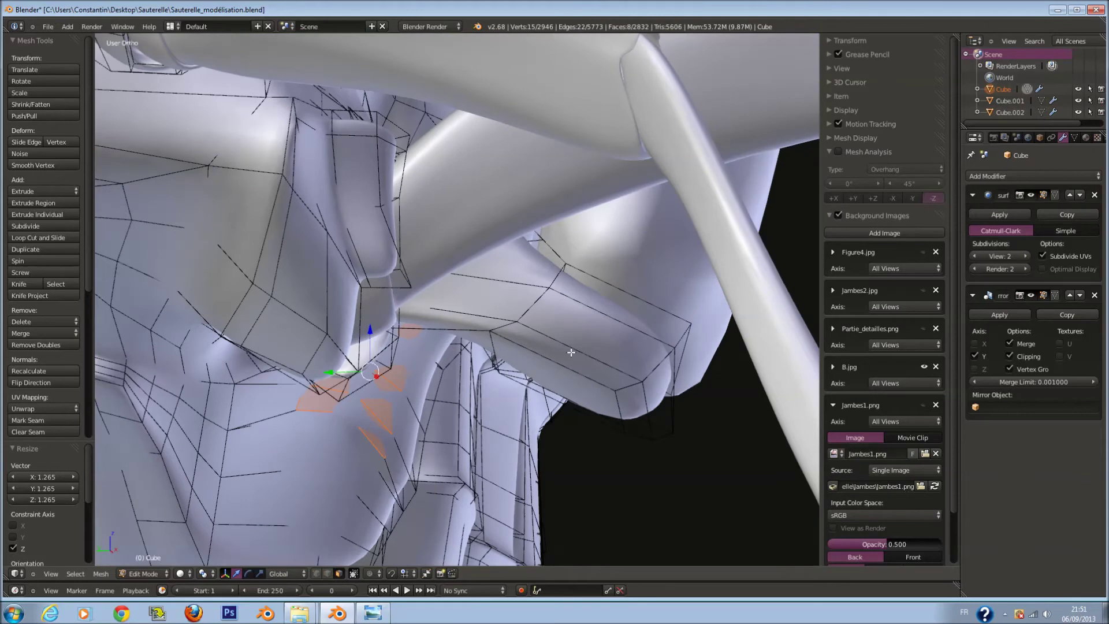
Extrude the socket faces twice and shrink the new ring inward
{"action": "key", "text": "e"}
{"action": "left_click", "coordinate": [570, 352]}
{"action": "middle_click_drag", "start_coordinate": [548, 357], "coordinate": [569, 358]}
{"action": "key", "text": "e"}
{"action": "left_click", "coordinate": [578, 363]}
{"action": "key", "text": "s"}
{"action": "left_click", "coordinate": [594, 374]}
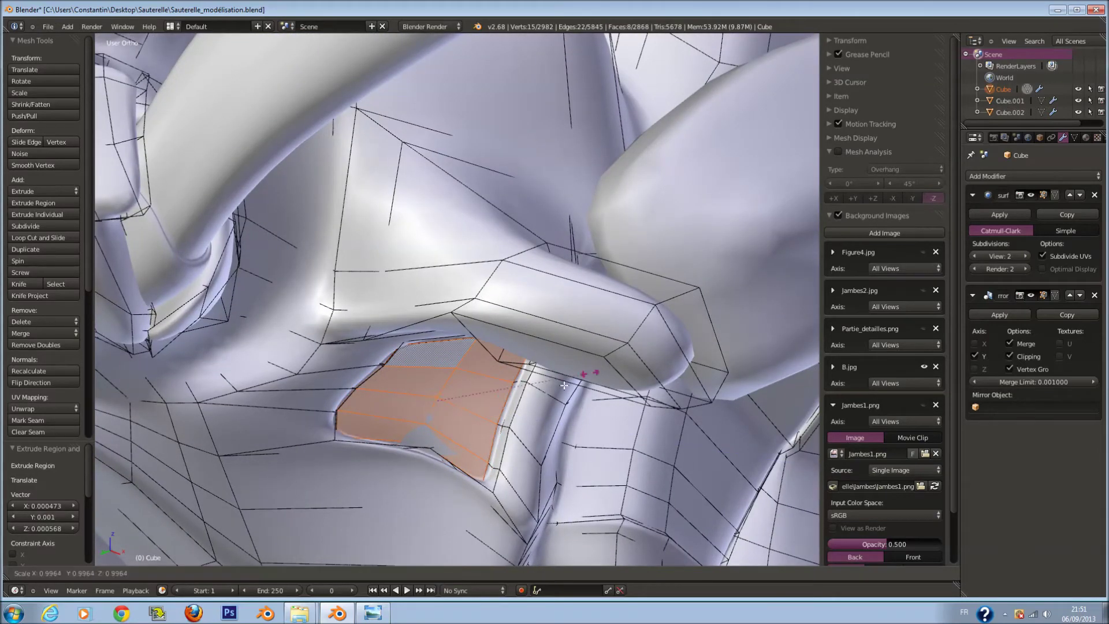
{"action": "left_click", "coordinate": [543, 396]}
{"action": "middle_click_drag", "start_coordinate": [522, 395], "coordinate": [604, 421]}
Extrude the socket faces again, shrink them uniformly and along Z, and reposition them
{"action": "key", "text": "e"}
{"action": "left_click", "coordinate": [577, 410]}
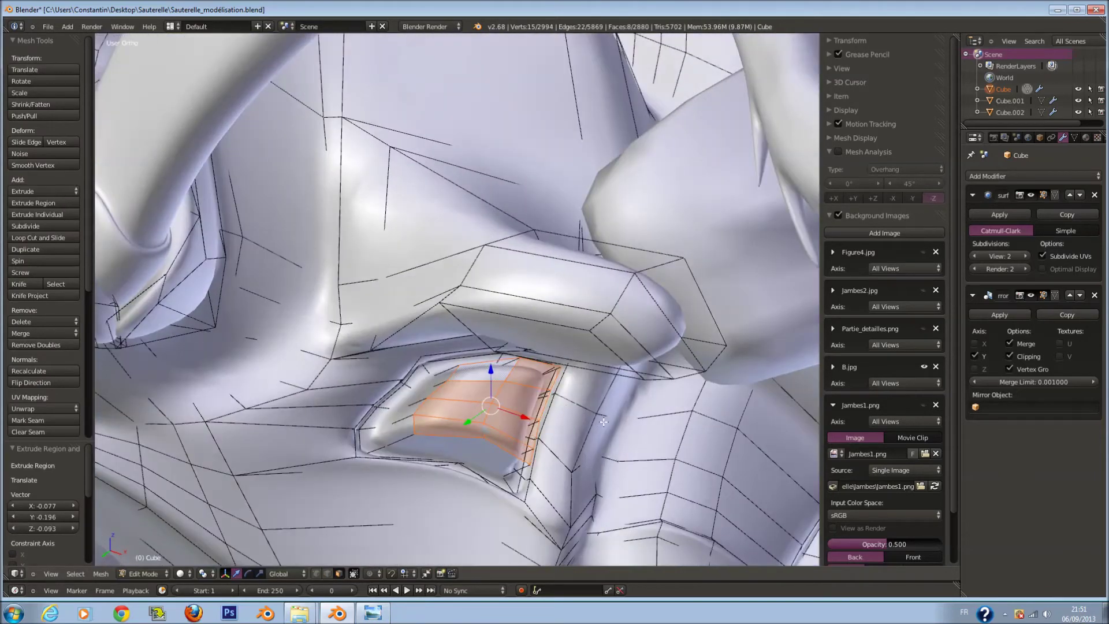
{"action": "left_click", "coordinate": [555, 417]}
{"action": "mouse_move", "coordinate": [555, 417]}
{"action": "middle_mouse_down"}
{"action": "mouse_move", "coordinate": [533, 413]}
{"action": "mouse_move", "coordinate": [582, 409]}
{"action": "middle_mouse_up"}
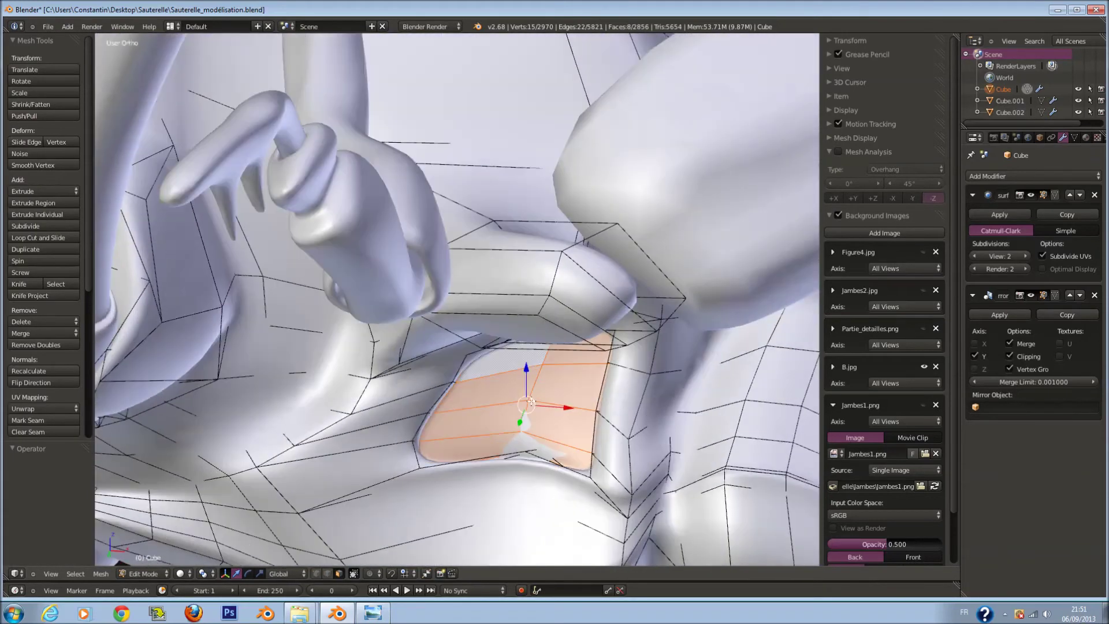
{"action": "key", "text": "s"}
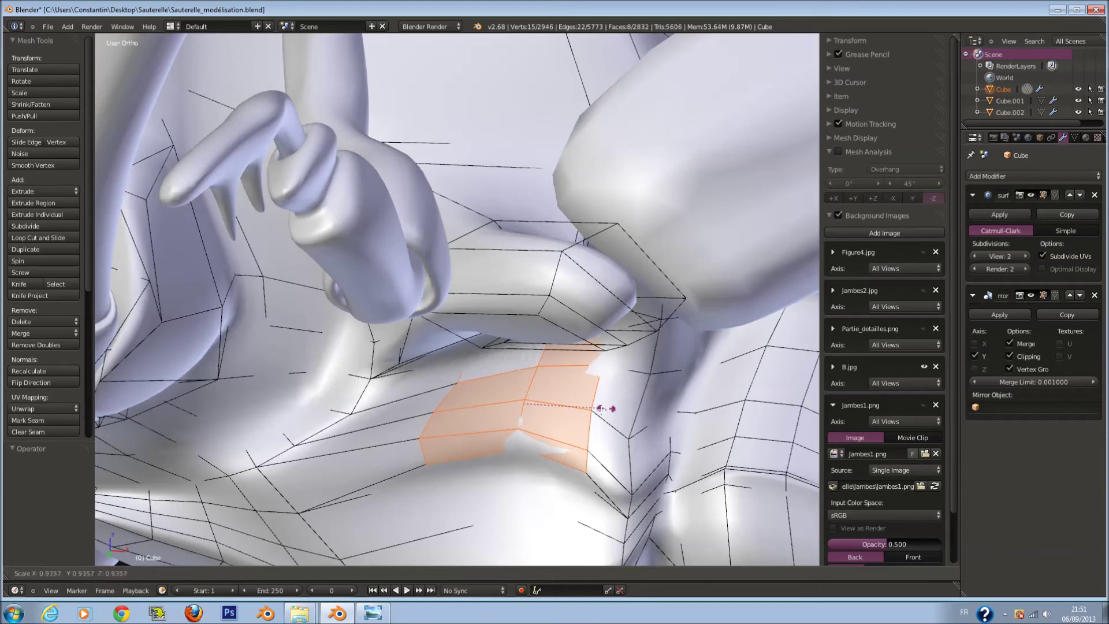
{"action": "left_click", "coordinate": [581, 406]}
{"action": "key", "text": "s"}
{"action": "key", "text": "z"}
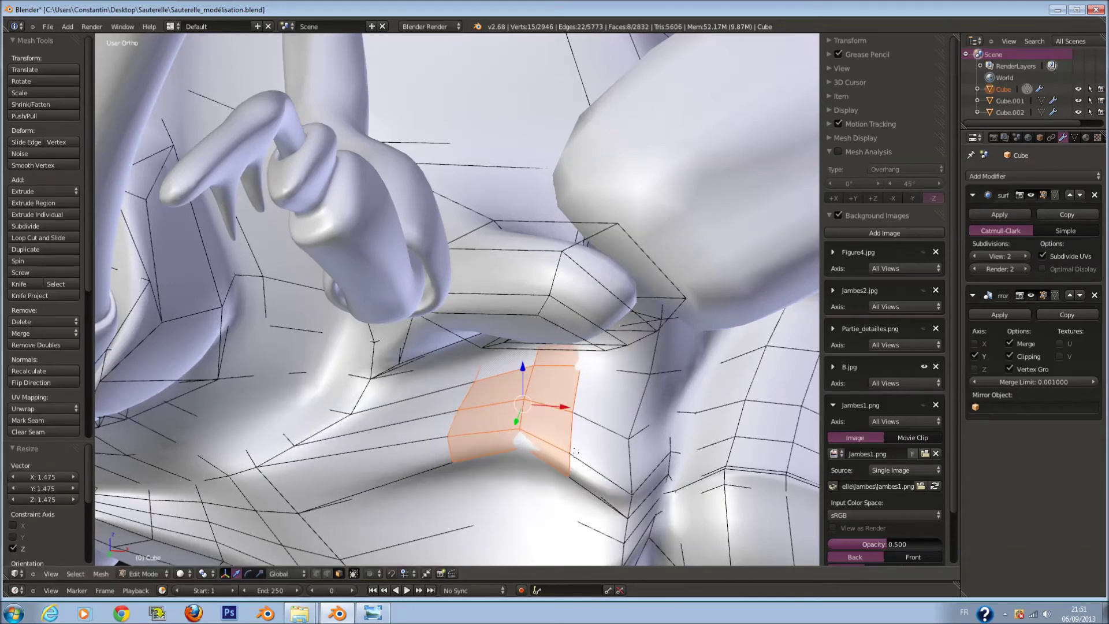
{"action": "key", "text": "g"}
{"action": "left_click", "coordinate": [596, 453]}
{"action": "middle_click_drag", "start_coordinate": [595, 452], "coordinate": [610, 453]}
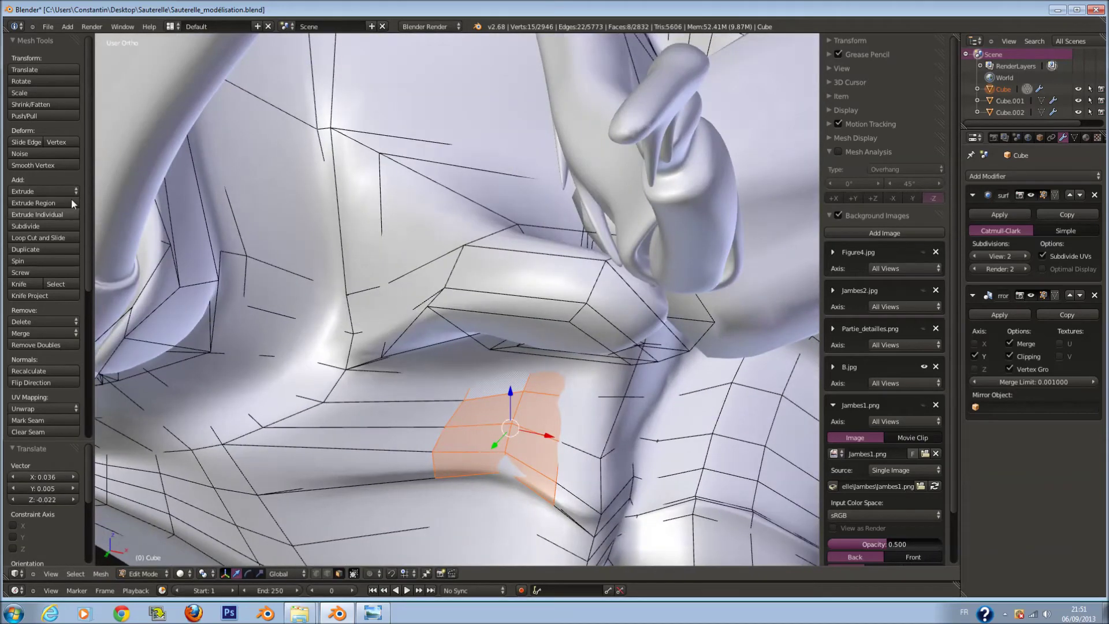
Smooth the socket faces and shift them along Y into the leg joint
{"action": "left_click", "coordinate": [47, 167]}
{"action": "key", "text": "g"}
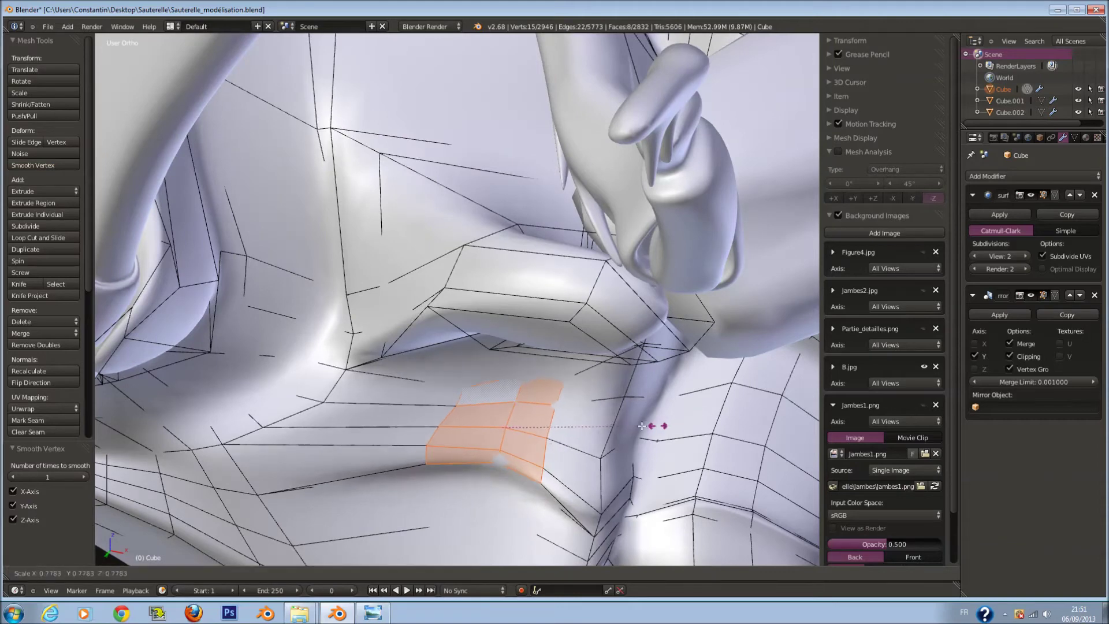
{"action": "left_click", "coordinate": [657, 426]}
{"action": "mouse_move", "coordinate": [656, 426]}
{"action": "middle_mouse_down"}
{"action": "mouse_move", "coordinate": [653, 405]}
{"action": "mouse_move", "coordinate": [463, 404]}
{"action": "mouse_move", "coordinate": [433, 485]}
{"action": "mouse_move", "coordinate": [477, 446]}
{"action": "mouse_move", "coordinate": [526, 305]}
{"action": "middle_mouse_up"}
{"action": "key", "text": "g"}
{"action": "key", "text": "y"}
{"action": "left_click", "coordinate": [434, 436]}
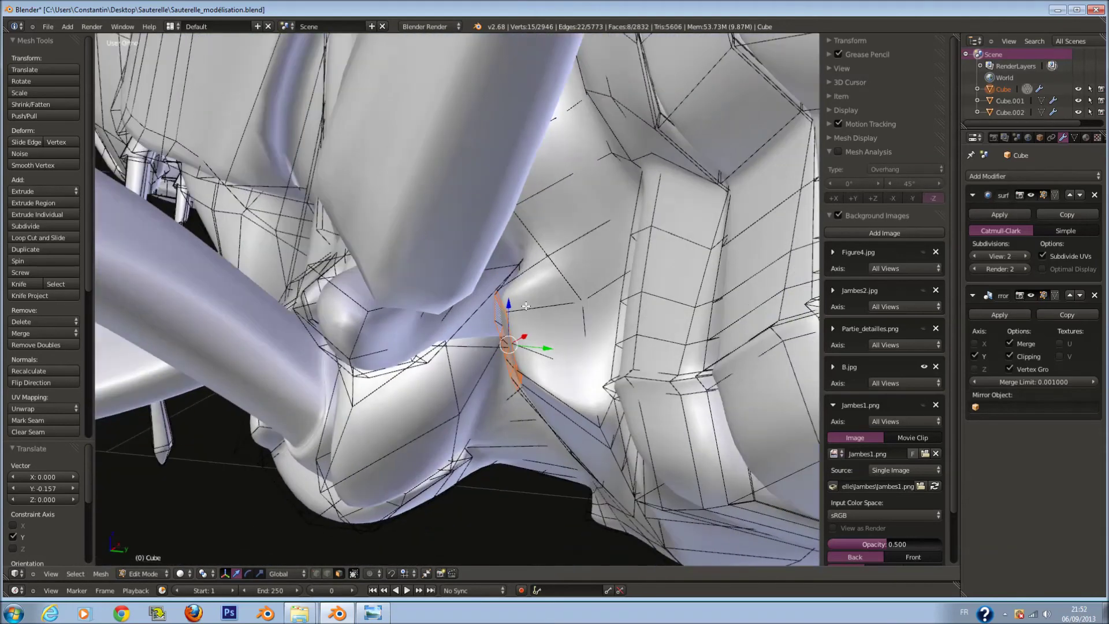
{"action": "middle_click_drag", "start_coordinate": [534, 349], "coordinate": [500, 376]}
{"action": "key", "text": "g"}
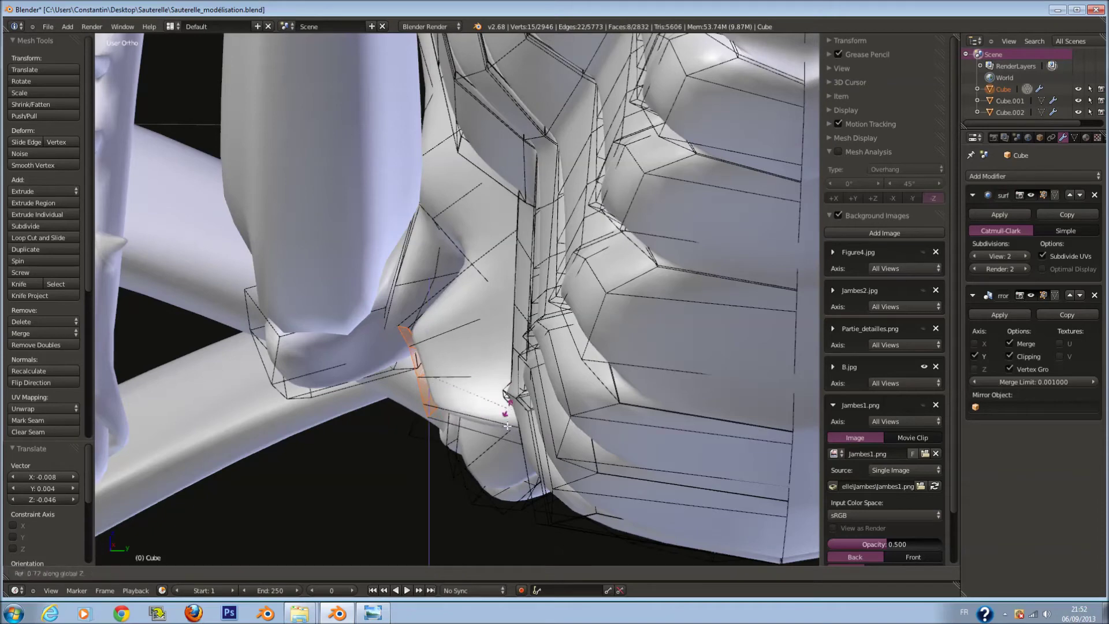
{"action": "left_click", "coordinate": [504, 461]}
{"action": "scroll", "coordinate": [504, 460], "scroll_direction": "up", "scroll_amount": 5}
{"action": "mouse_move", "coordinate": [504, 461]}
{"action": "middle_mouse_down"}
{"action": "mouse_move", "coordinate": [566, 375]}
{"action": "mouse_move", "coordinate": [627, 362]}
{"action": "middle_mouse_up"}
Save the file, then smooth, scale and nudge the socket faces from the front view
{"action": "key", "text": "ctrl+s"}
{"action": "left_click", "coordinate": [627, 362]}
{"action": "key", "text": "KP_1"}
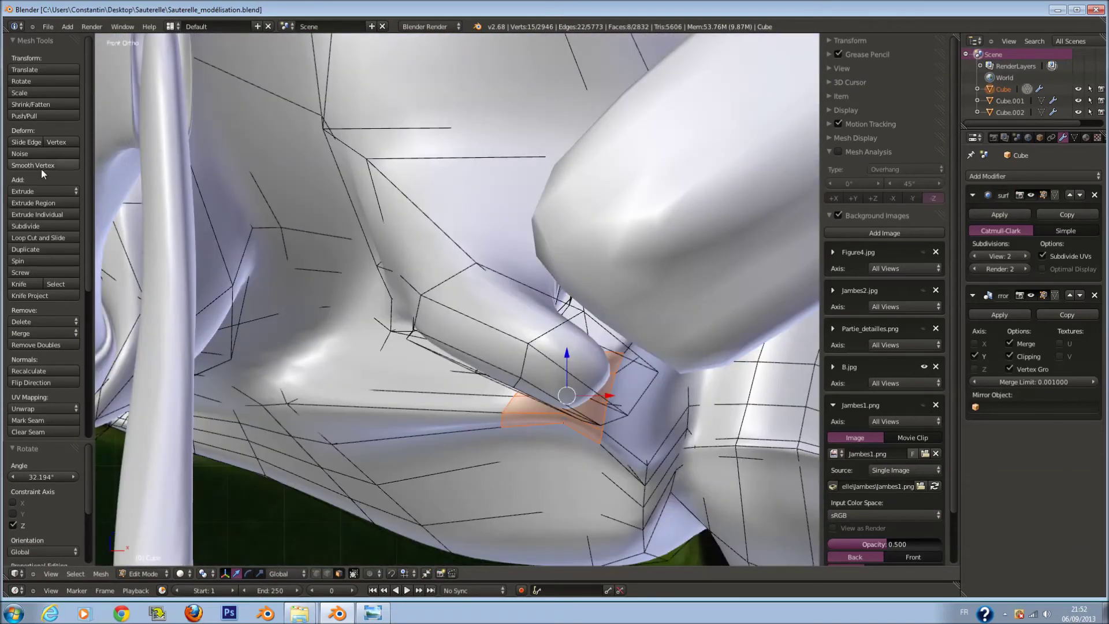
{"action": "left_click", "coordinate": [33, 165]}
{"action": "middle_click_drag", "start_coordinate": [520, 416], "coordinate": [546, 404]}
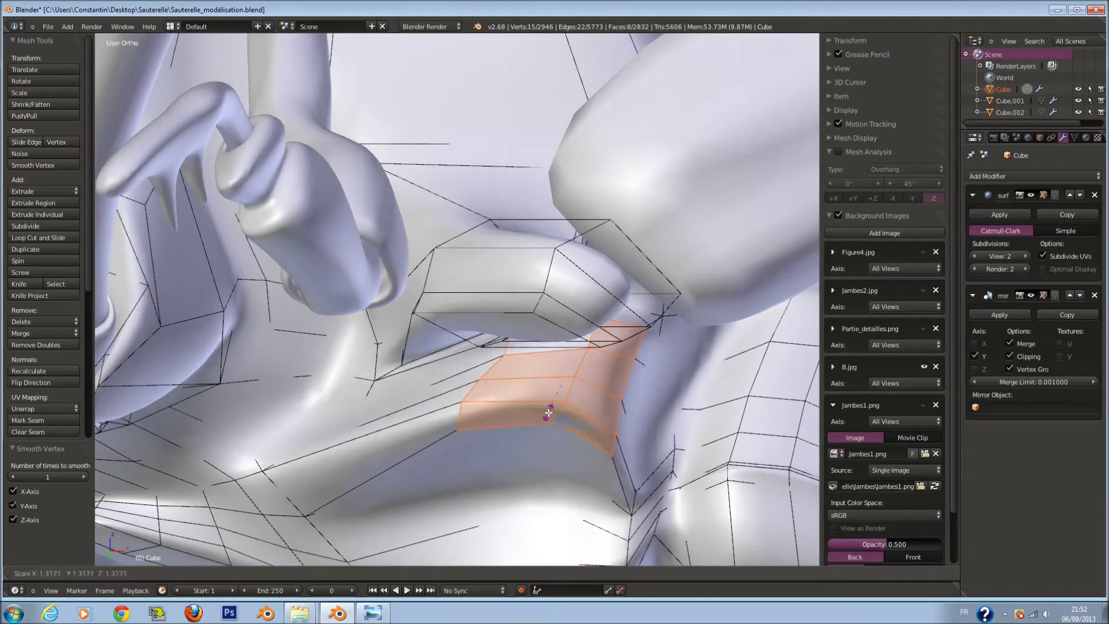
{"action": "left_click", "coordinate": [548, 413]}
{"action": "key", "text": "g"}
{"action": "left_click", "coordinate": [563, 413]}
{"action": "key", "text": "ctrl+s"}
{"action": "mouse_move", "coordinate": [563, 413]}
{"action": "middle_mouse_down"}
{"action": "mouse_move", "coordinate": [598, 373]}
{"action": "mouse_move", "coordinate": [603, 388]}
{"action": "middle_mouse_up"}
Add two more shrinking inward extrusions to the socket, leave Edit Mode, and save
{"action": "key", "text": "e"}
{"action": "left_click", "coordinate": [605, 396]}
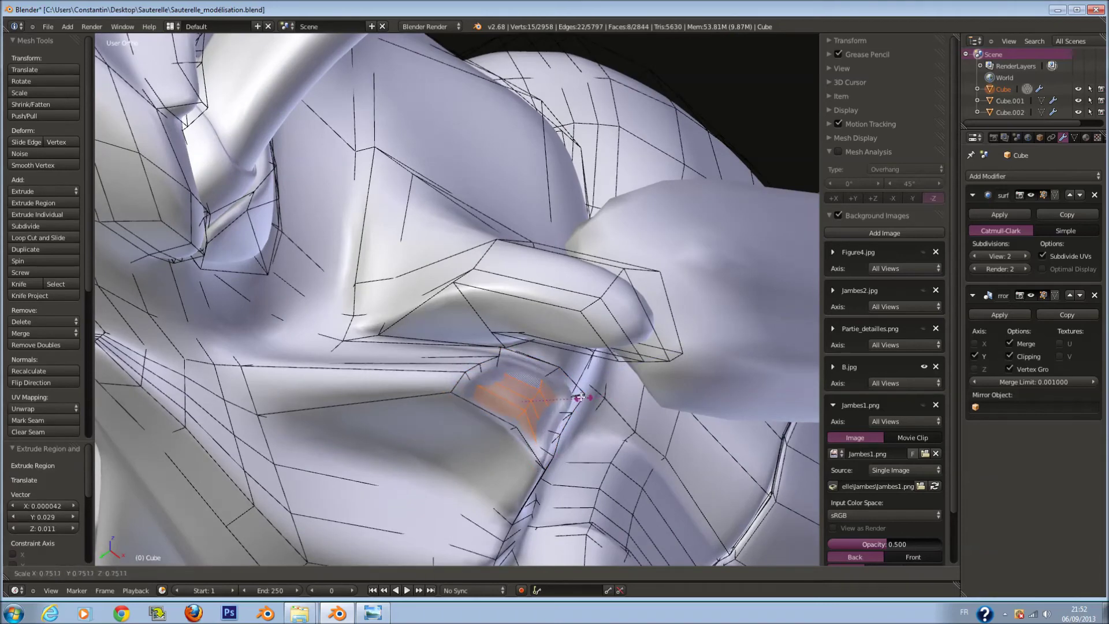
{"action": "left_click", "coordinate": [583, 399]}
{"action": "middle_click_drag", "start_coordinate": [582, 398], "coordinate": [585, 403]}
{"action": "key", "text": "e"}
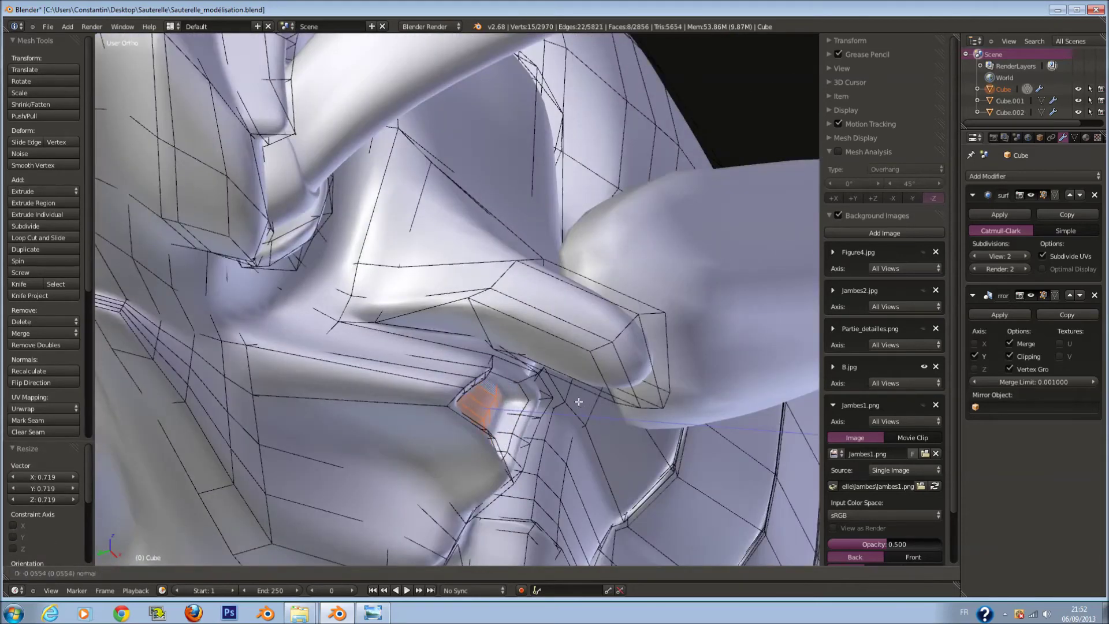
{"action": "left_click", "coordinate": [572, 401]}
{"action": "key", "text": "Tab"}
{"action": "key", "text": "ctrl+s"}
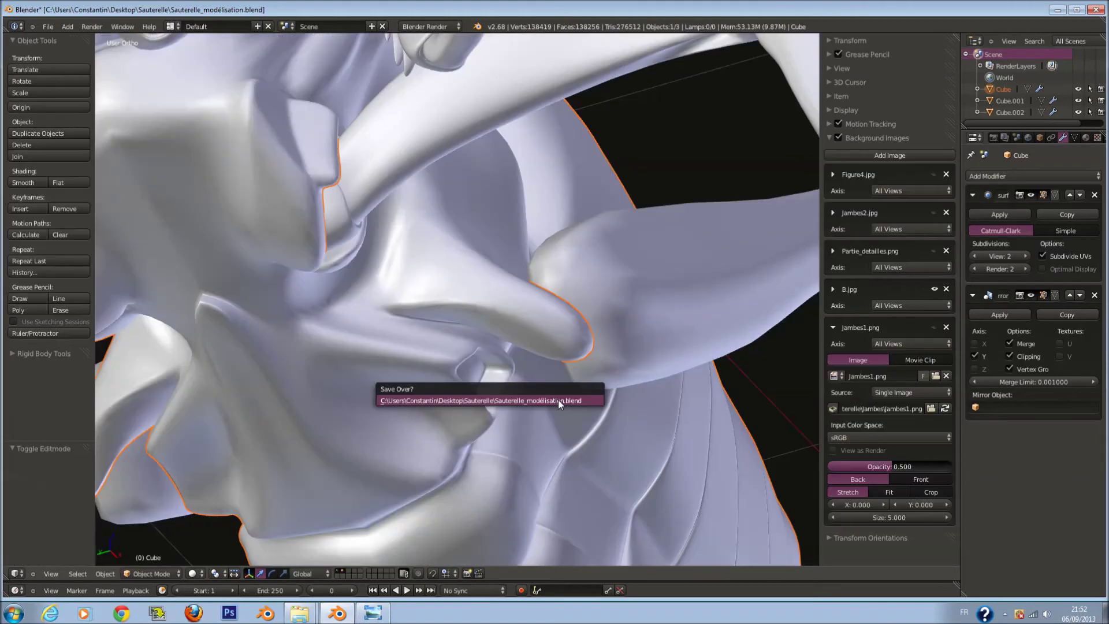
Select the leg object Cube.002 in Edit Mode and zoom in on its top joint
{"action": "scroll", "coordinate": [613, 289], "scroll_direction": "down", "scroll_amount": 4}
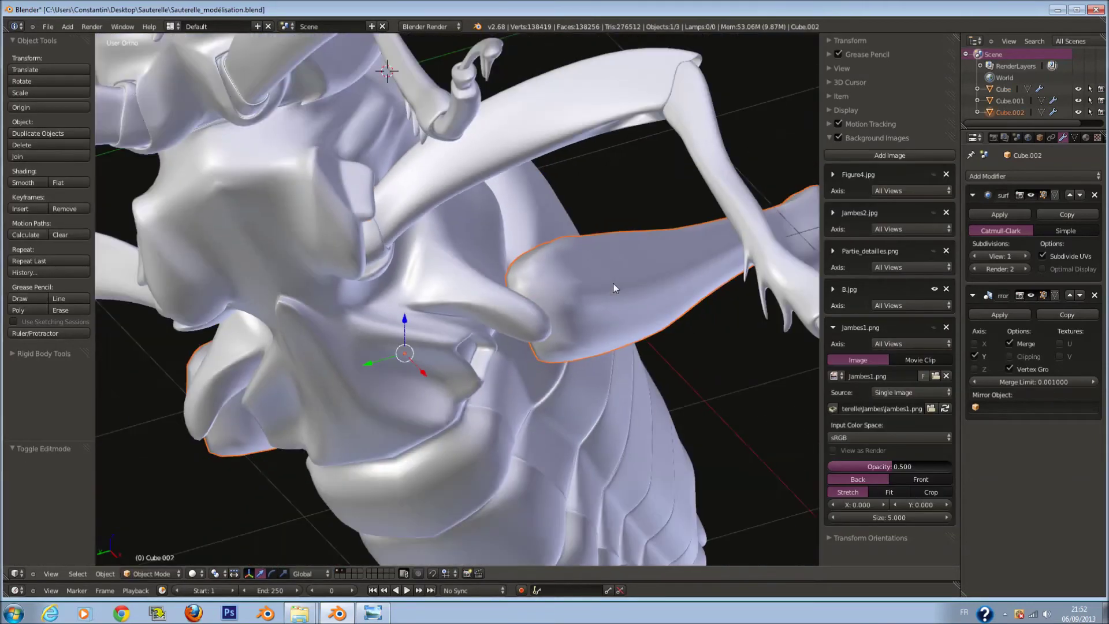
{"action": "scroll", "coordinate": [630, 332], "scroll_direction": "down", "scroll_amount": 4}
{"action": "middle_click_drag", "start_coordinate": [630, 332], "coordinate": [546, 411]}
{"action": "scroll", "coordinate": [546, 411], "scroll_direction": "up", "scroll_amount": 3}
{"action": "right_click", "coordinate": [549, 311]}
{"action": "key", "text": "Tab"}
{"action": "middle_click_drag", "start_coordinate": [548, 311], "coordinate": [539, 309]}
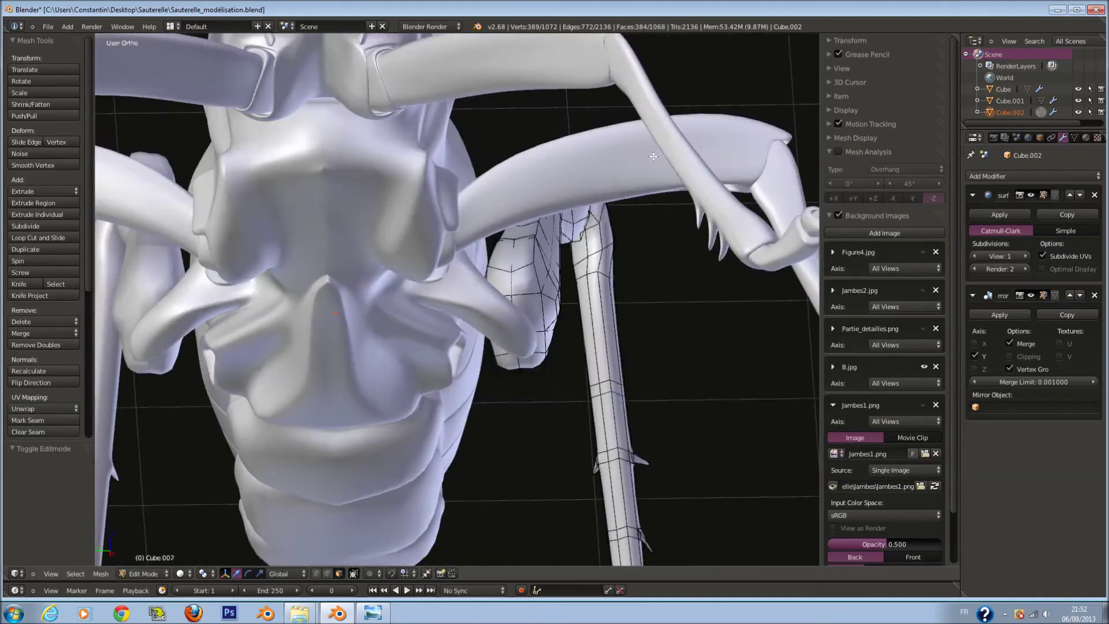
{"action": "scroll", "coordinate": [539, 310], "scroll_direction": "up", "scroll_amount": 3}
{"action": "scroll", "coordinate": [540, 309], "scroll_direction": "up", "scroll_amount": 2}
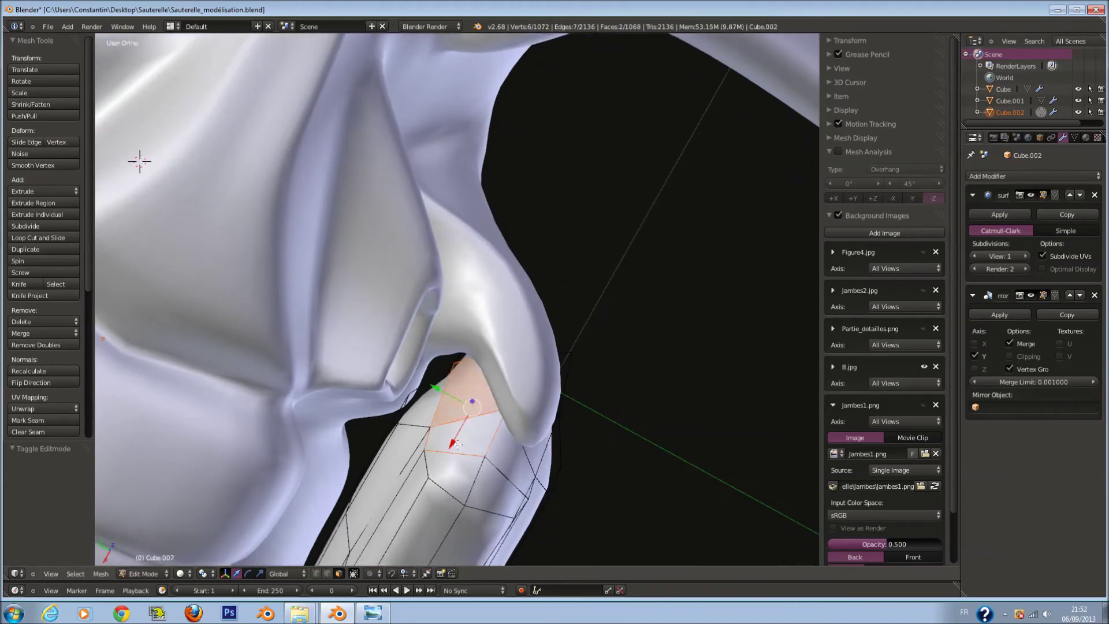
{"action": "scroll", "coordinate": [457, 444], "scroll_direction": "up", "scroll_amount": 2}
{"action": "scroll", "coordinate": [457, 443], "scroll_direction": "up", "scroll_amount": 2}
{"action": "scroll", "coordinate": [456, 444], "scroll_direction": "up", "scroll_amount": 2}
Extrude the leg's end face four times, shrinking each new ring
{"action": "key", "text": "e"}
{"action": "key", "text": "s"}
{"action": "left_click", "coordinate": [553, 406]}
{"action": "middle_click_drag", "start_coordinate": [553, 406], "coordinate": [564, 454]}
{"action": "key", "text": "e"}
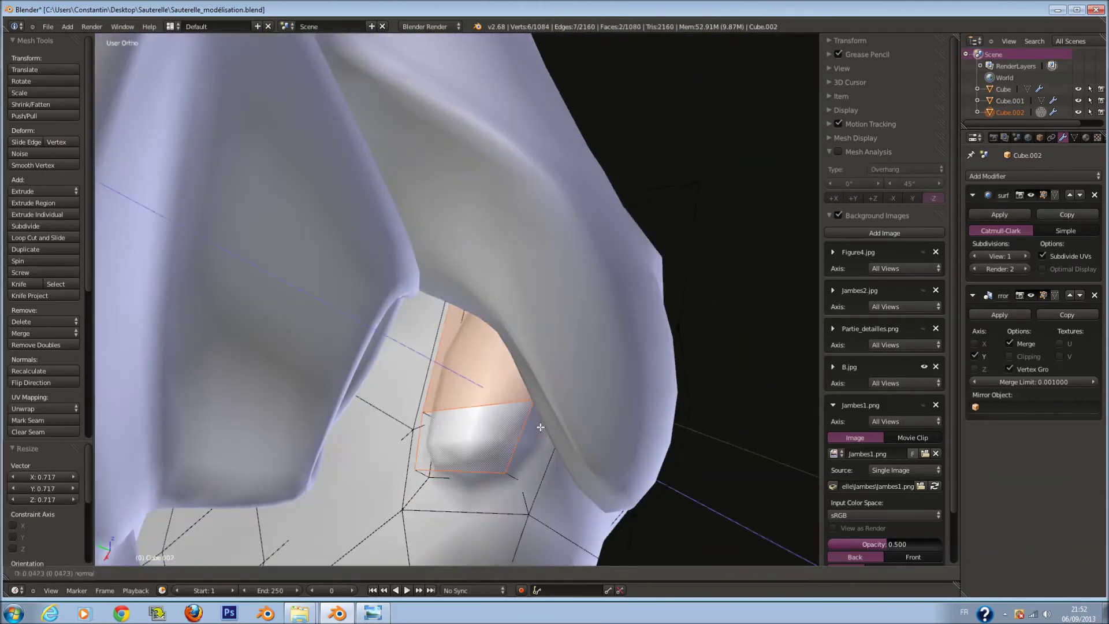
{"action": "left_click", "coordinate": [563, 439]}
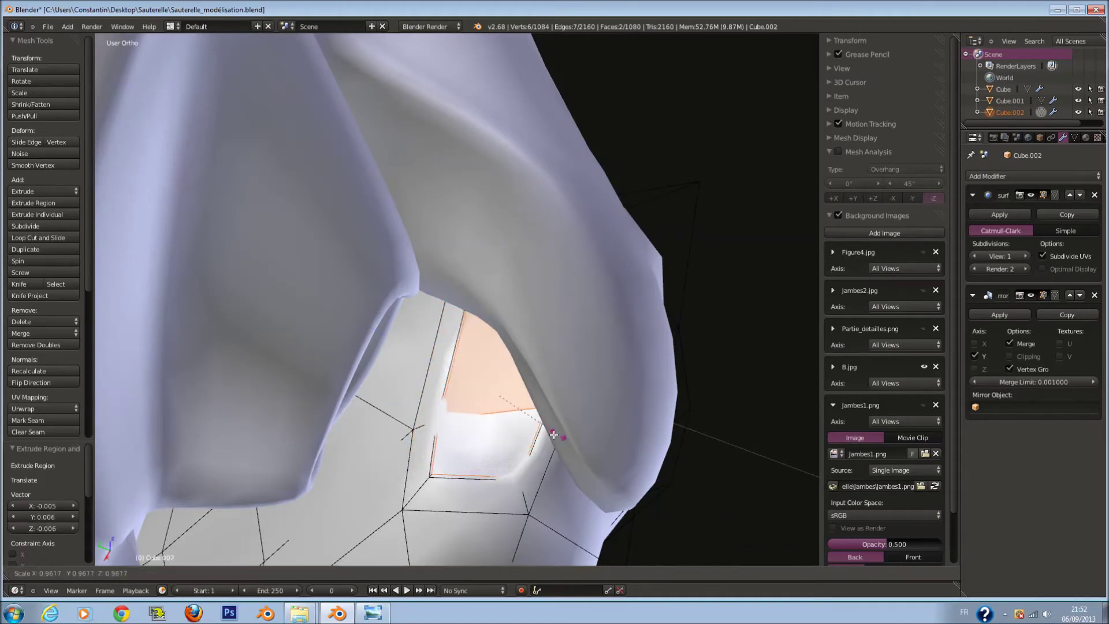
{"action": "left_click", "coordinate": [553, 438]}
{"action": "key", "text": "e"}
{"action": "left_click", "coordinate": [551, 440]}
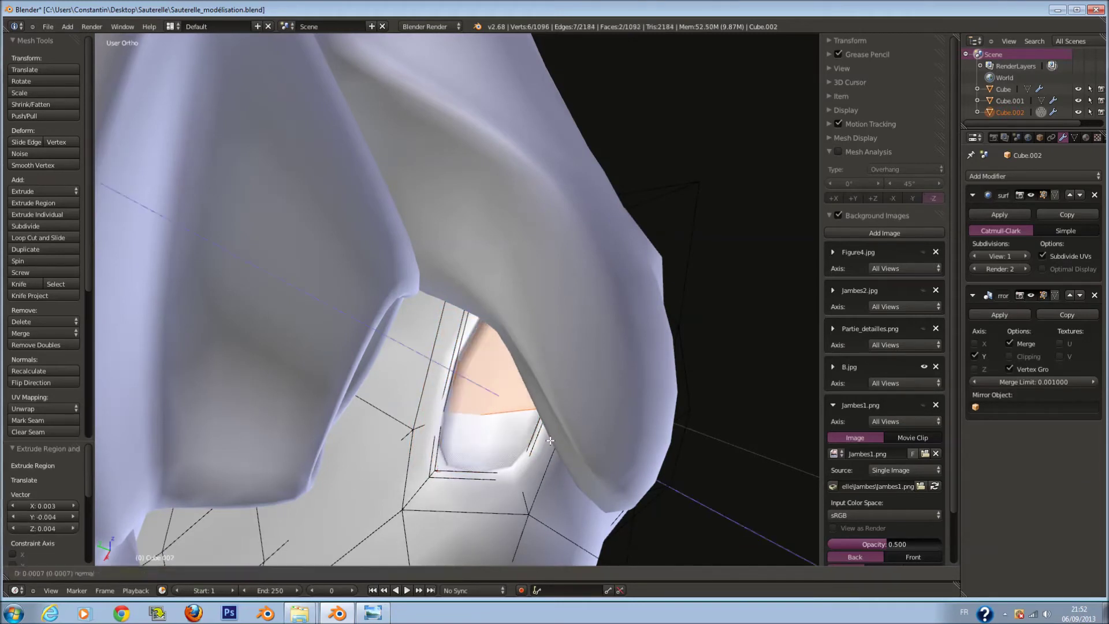
{"action": "left_click", "coordinate": [548, 440]}
{"action": "key", "text": "e"}
{"action": "left_click", "coordinate": [548, 440]}
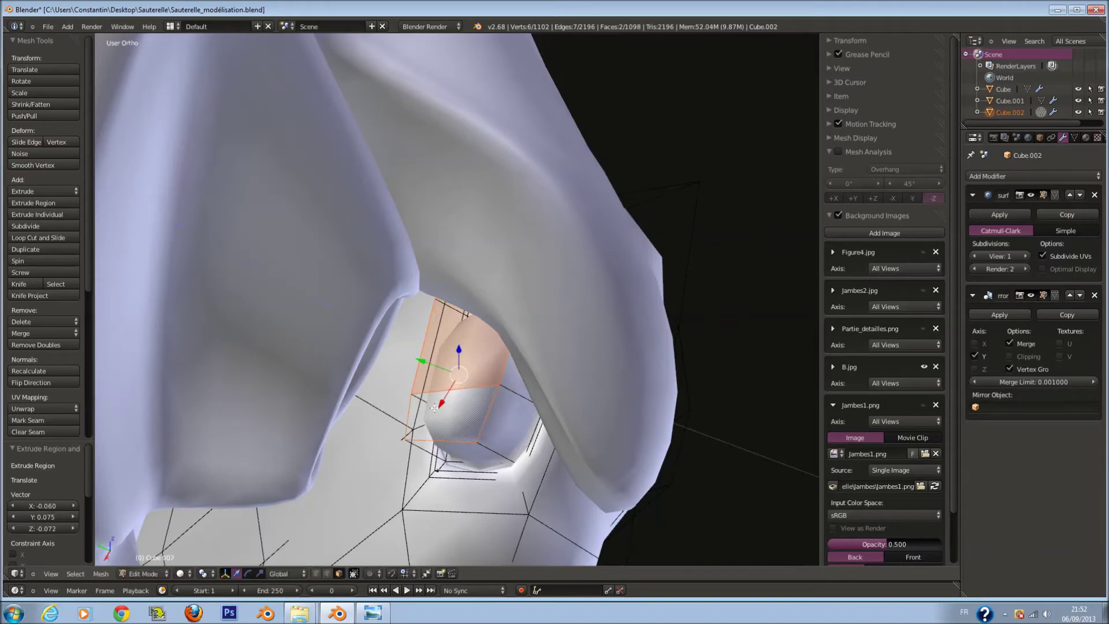
Move the leg's end face along Y and down along Z, then enlarge it
{"action": "key", "text": "KP_7"}
{"action": "key", "text": "z"}
{"action": "key", "text": "g"}
{"action": "left_click", "coordinate": [439, 404]}
{"action": "key", "text": "z"}
{"action": "mouse_move", "coordinate": [439, 405]}
{"action": "middle_mouse_down"}
{"action": "mouse_move", "coordinate": [487, 138]}
{"action": "mouse_move", "coordinate": [497, 300]}
{"action": "middle_mouse_up"}
{"action": "key", "text": "g"}
{"action": "left_click", "coordinate": [463, 520]}
{"action": "mouse_move", "coordinate": [462, 520]}
{"action": "middle_mouse_down"}
{"action": "mouse_move", "coordinate": [545, 455]}
{"action": "mouse_move", "coordinate": [347, 439]}
{"action": "middle_mouse_up"}
{"action": "key", "text": "g"}
{"action": "key", "text": "y"}
{"action": "left_click", "coordinate": [311, 427]}
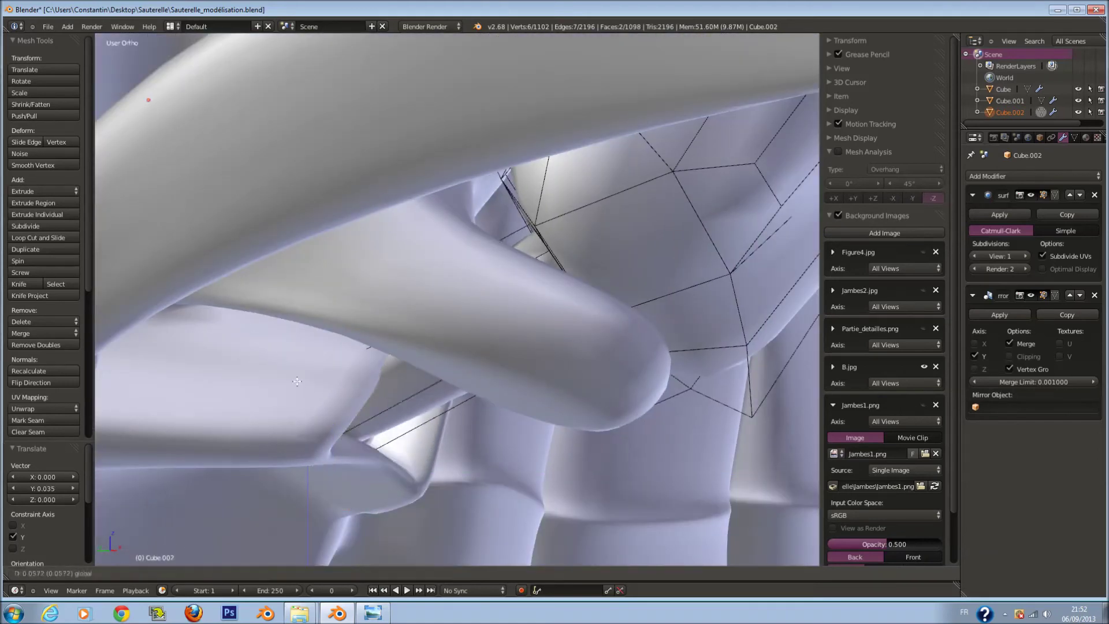
{"action": "left_click", "coordinate": [455, 388]}
{"action": "left_click", "coordinate": [510, 449]}
Rotate the leg end about the X axis and shift it into place
{"action": "middle_click_drag", "start_coordinate": [510, 449], "coordinate": [511, 434]}
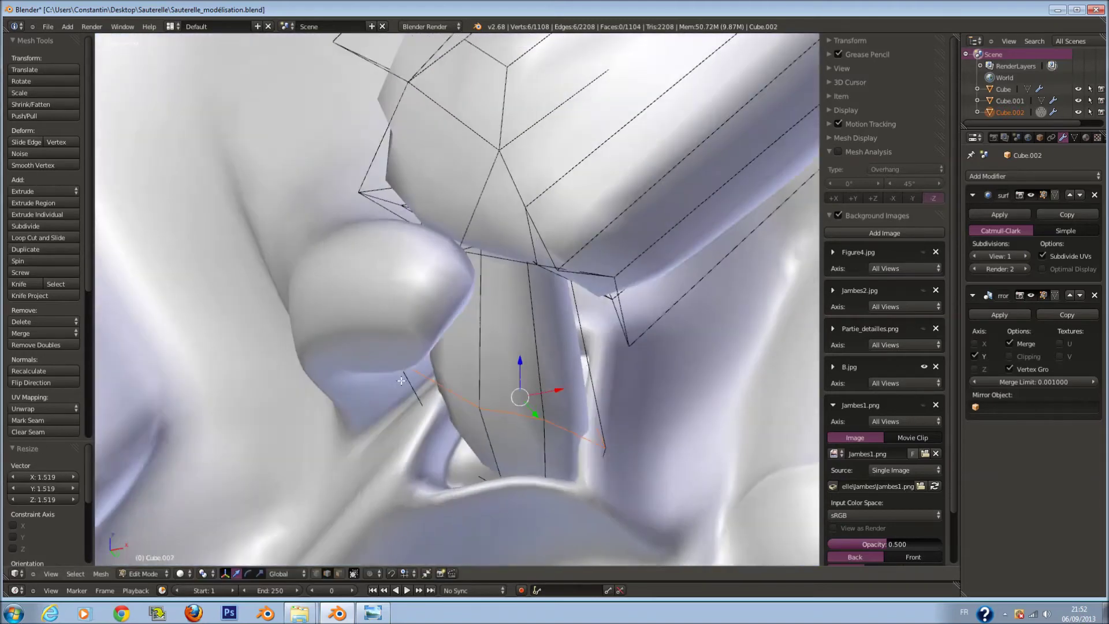
{"action": "middle_click_drag", "start_coordinate": [630, 428], "coordinate": [592, 393]}
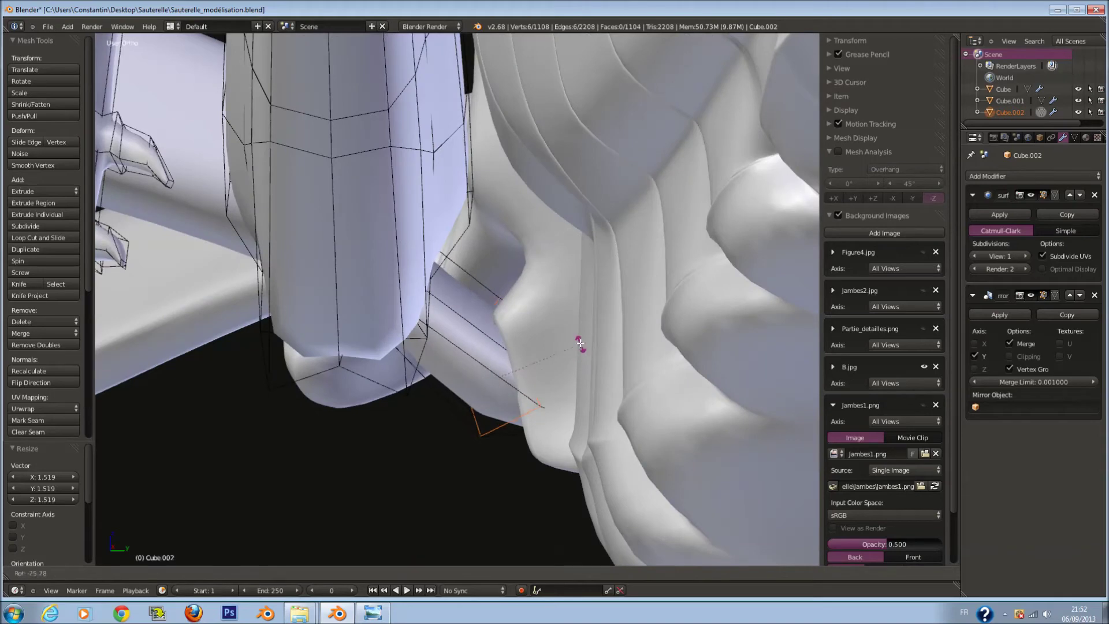
{"action": "key", "text": "x"}
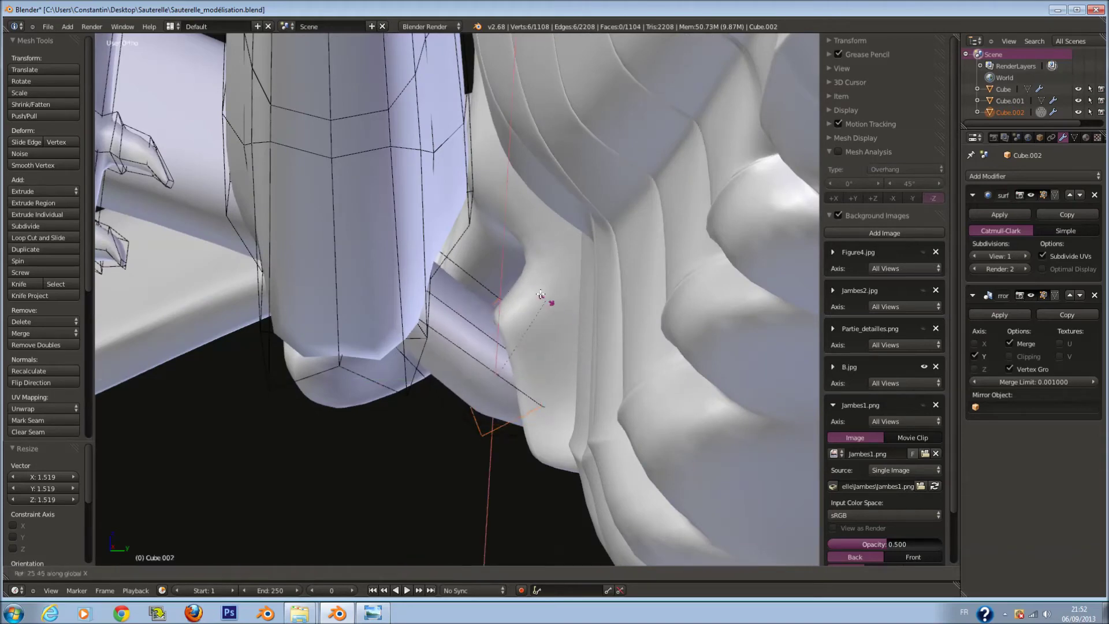
{"action": "left_click", "coordinate": [522, 286]}
{"action": "key", "text": "g"}
{"action": "left_click", "coordinate": [535, 317]}
{"action": "middle_click_drag", "start_coordinate": [535, 317], "coordinate": [552, 308]}
Enlarge and then shrink the selected leg-end vertices to fit the socket
{"action": "key", "text": "s"}
{"action": "left_click", "coordinate": [555, 405]}
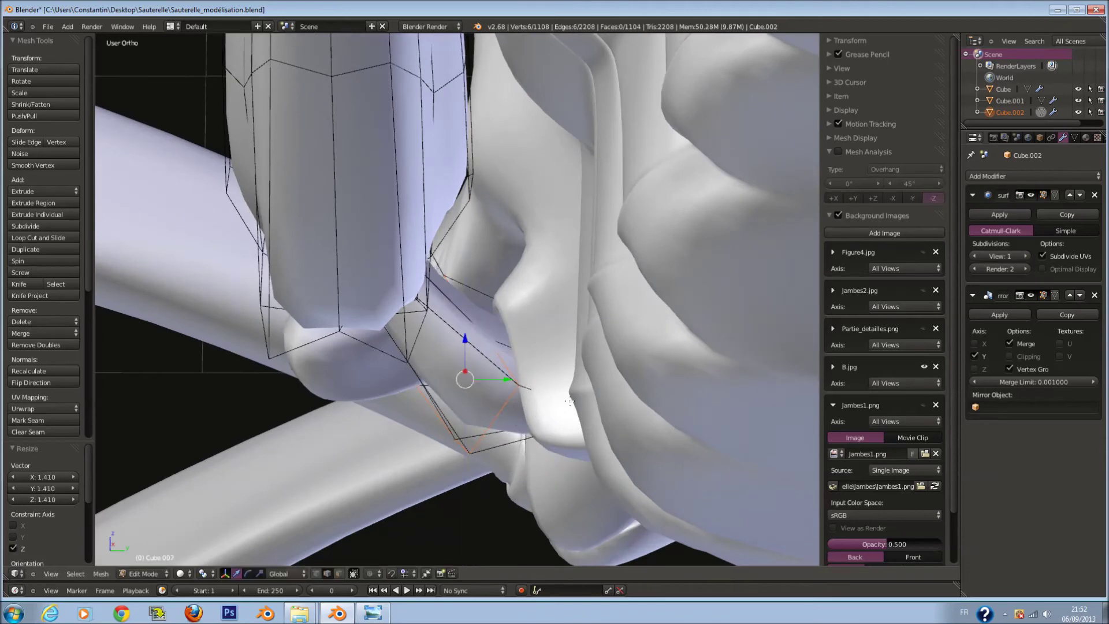
{"action": "middle_click_drag", "start_coordinate": [555, 405], "coordinate": [579, 430]}
{"action": "key", "text": "r"}
{"action": "key", "text": "z"}
{"action": "right_click", "coordinate": [497, 496]}
{"action": "middle_click_drag", "start_coordinate": [497, 496], "coordinate": [584, 393]}
{"action": "key", "text": "s"}
{"action": "left_click", "coordinate": [592, 384]}
Circle-select the leg tip vertices in wireframe and scale them down by 0.808
{"action": "key", "text": "z"}
{"action": "key", "text": "a"}
{"action": "key", "text": "a"}
{"action": "key", "text": "c"}
{"action": "left_click", "coordinate": [365, 419]}
{"action": "key", "text": "r"}
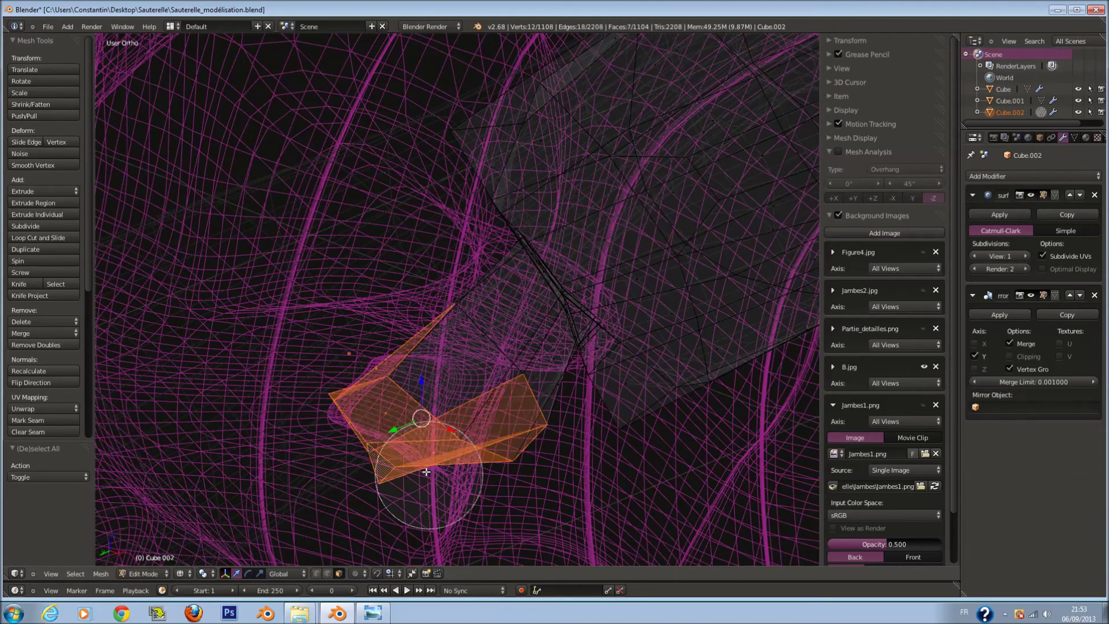
{"action": "key", "text": "s"}
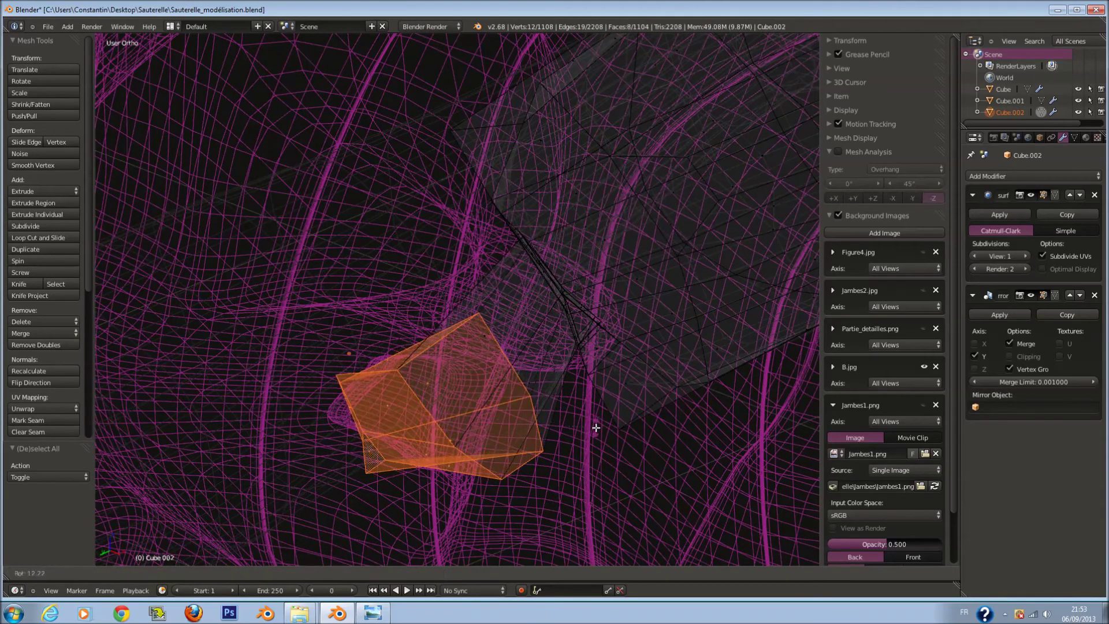
{"action": "left_click", "coordinate": [562, 428]}
{"action": "key", "text": "z"}
{"action": "middle_click_drag", "start_coordinate": [506, 421], "coordinate": [538, 419]}
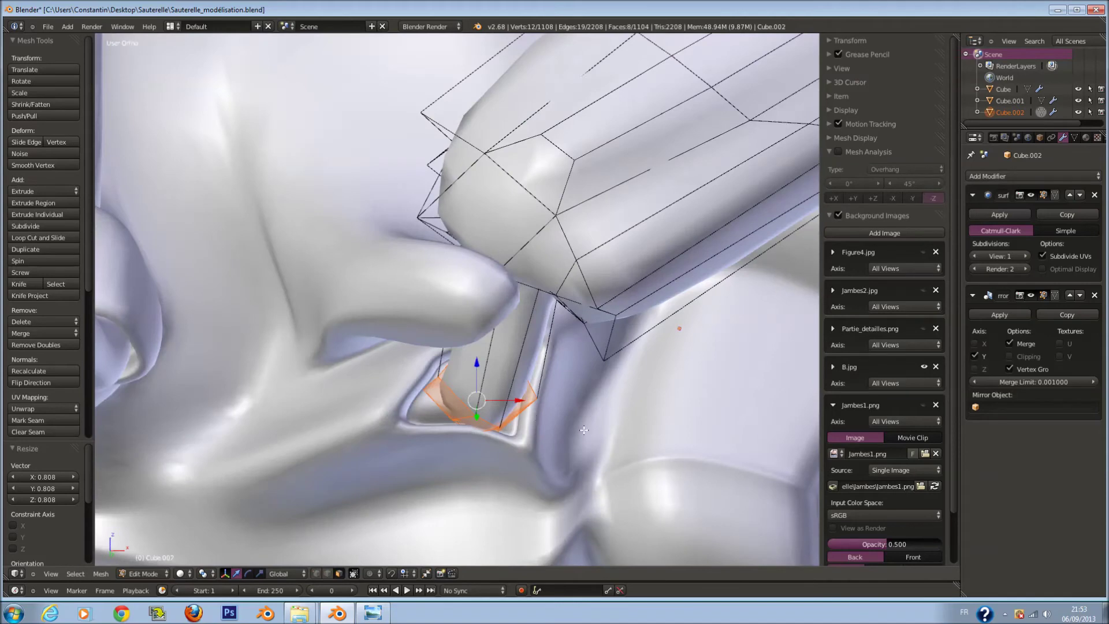
Finish moving the leg tip vertices and select the body object
{"action": "key", "text": "g"}
{"action": "left_click", "coordinate": [579, 431]}
{"action": "key", "text": "Tab"}
{"action": "right_click", "coordinate": [525, 391]}
{"action": "middle_click_drag", "start_coordinate": [525, 390], "coordinate": [362, 383]}
{"action": "scroll", "coordinate": [362, 384], "scroll_direction": "up", "scroll_amount": 2}
Edit the body mesh with connected proportional editing on, in wireframe view
{"action": "key", "text": "Tab"}
{"action": "key", "text": "a"}
Brush-select five faces near the leg socket, then move and rotate them with falloff
{"action": "key", "text": "a"}
{"action": "left_click", "coordinate": [377, 574]}
{"action": "left_click", "coordinate": [384, 523]}
{"action": "key", "text": "z"}
{"action": "key", "text": "a"}
{"action": "key", "text": "a"}
{"action": "key", "text": "c"}
{"action": "left_click_drag", "start_coordinate": [323, 444], "coordinate": [334, 448]}
{"action": "key", "text": "Escape"}
{"action": "key", "text": "g"}
{"action": "left_click", "coordinate": [434, 452]}
{"action": "key", "text": "r"}
{"action": "left_click", "coordinate": [526, 395]}
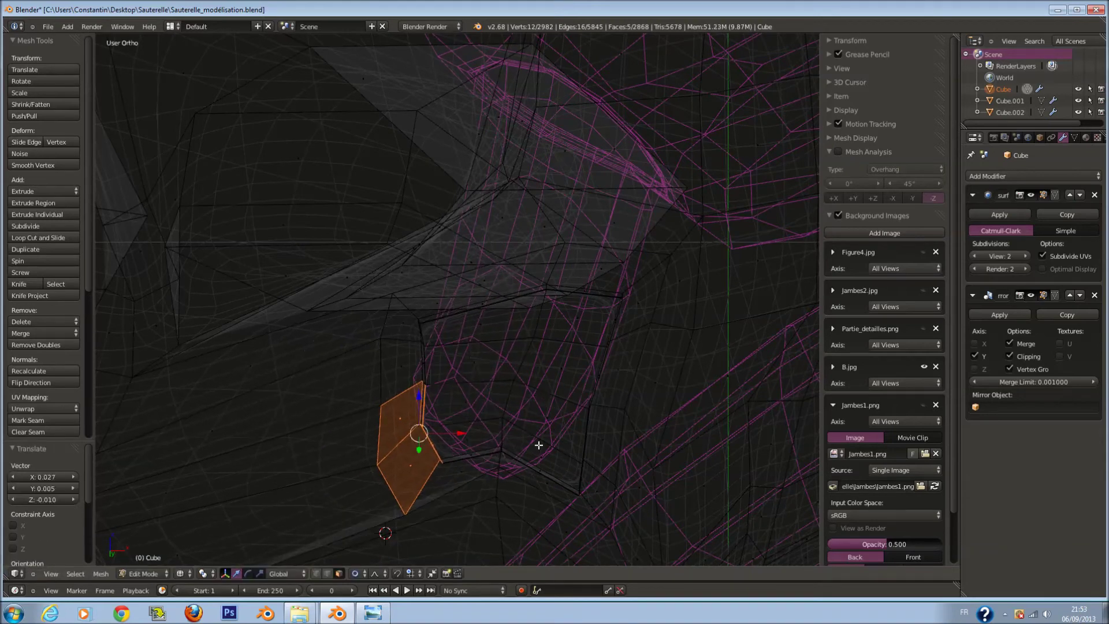
Pick vertices around the leg socket and move them proportionally
{"action": "key", "text": "a"}
{"action": "key", "text": "a"}
{"action": "key", "text": "c"}
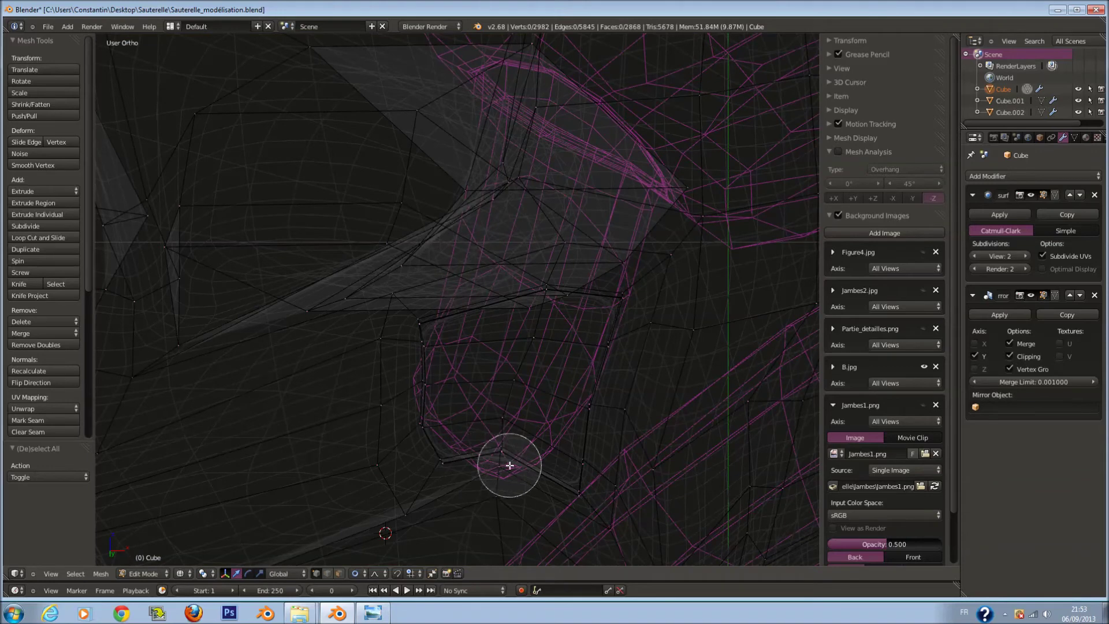
{"action": "key", "text": "c"}
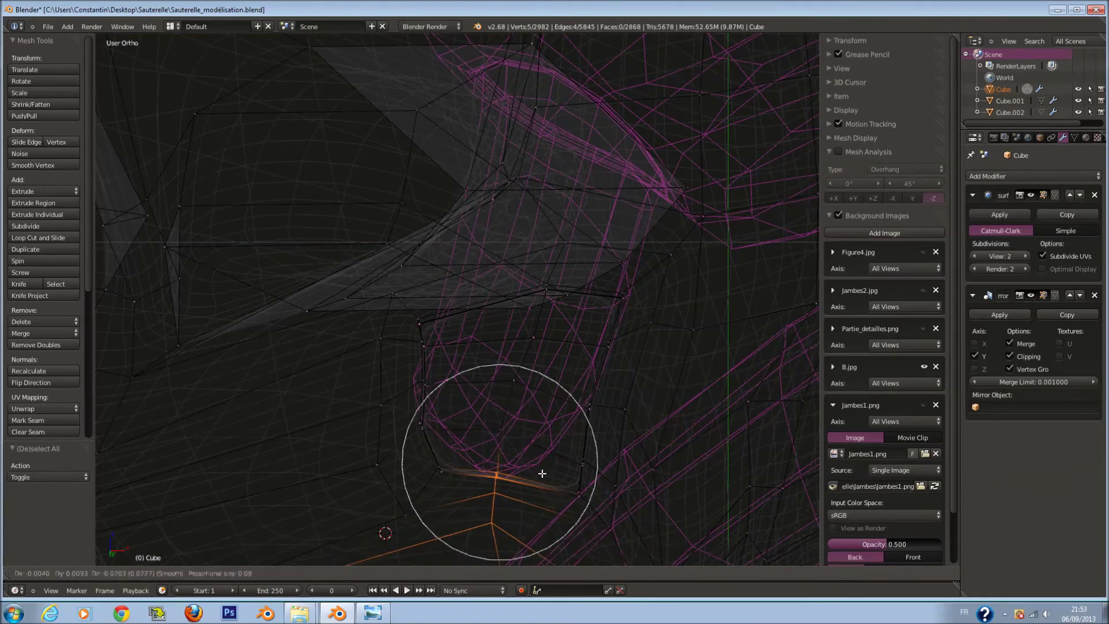
{"action": "middle_click_drag", "start_coordinate": [474, 471], "coordinate": [615, 499]}
{"action": "key", "text": "Escape"}
{"action": "left_click_drag", "start_coordinate": [594, 489], "coordinate": [581, 481]}
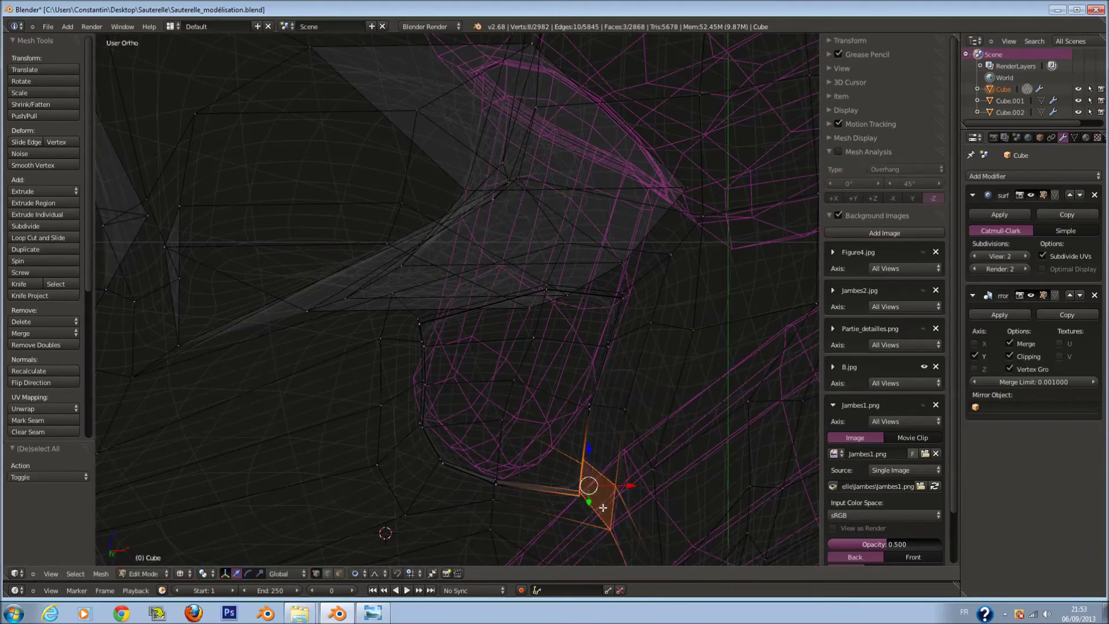
{"action": "mouse_move", "coordinate": [582, 481]}
{"action": "middle_mouse_down"}
{"action": "mouse_move", "coordinate": [555, 478]}
{"action": "mouse_move", "coordinate": [612, 353]}
{"action": "middle_mouse_up"}
{"action": "left_click", "coordinate": [552, 474]}
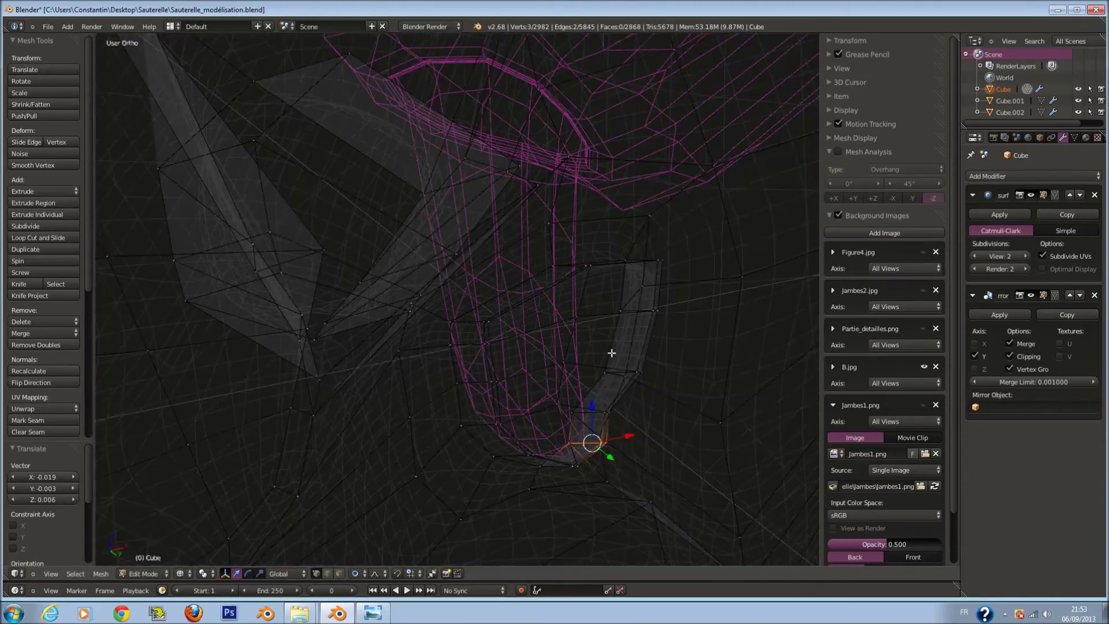
Check the surface in solid shading and soft-move more socket vertices
{"action": "key", "text": "z"}
{"action": "left_click", "coordinate": [647, 294]}
{"action": "key", "text": "g"}
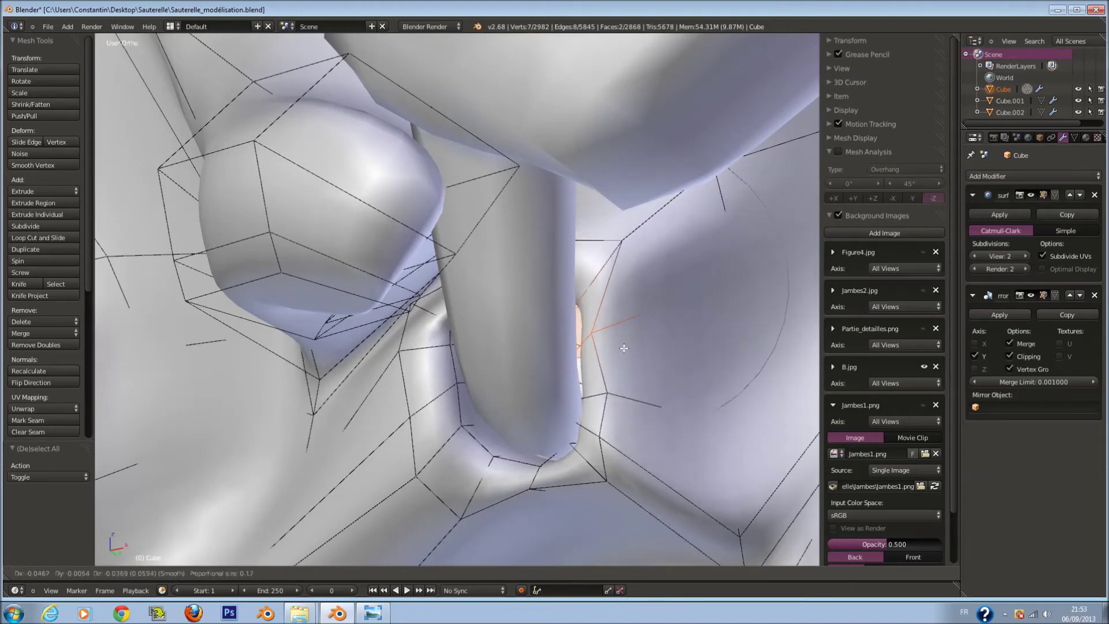
{"action": "left_click", "coordinate": [633, 326]}
{"action": "middle_click_drag", "start_coordinate": [633, 326], "coordinate": [423, 321]}
{"action": "key", "text": "z"}
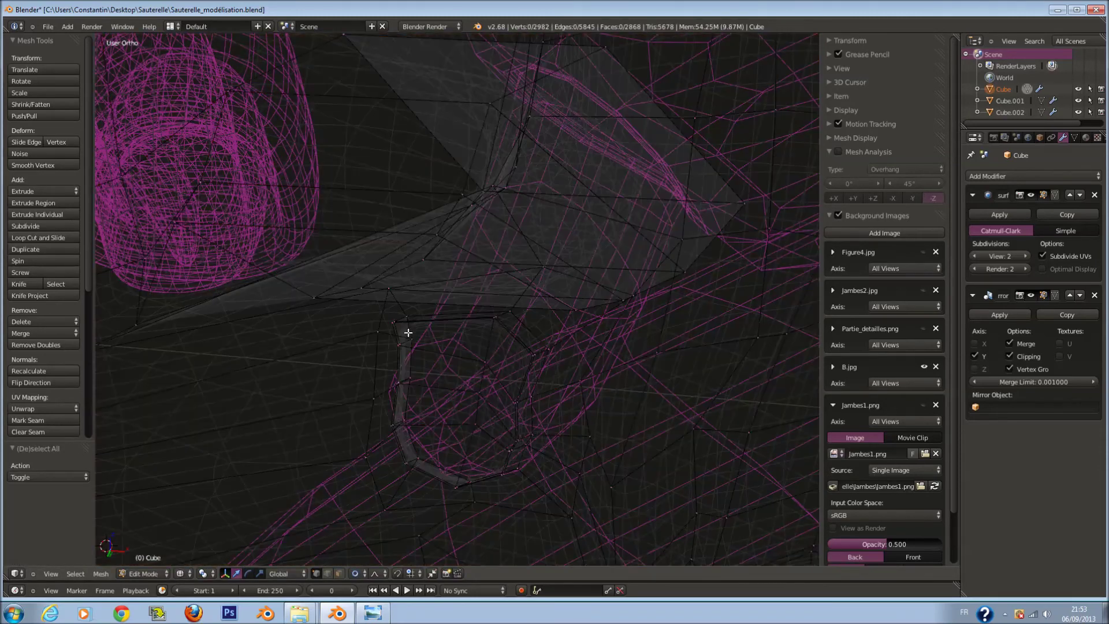
Soft-move the vertices along the leg edge into the body
{"action": "left_click_drag", "start_coordinate": [404, 334], "coordinate": [404, 399]}
{"action": "key", "text": "Escape"}
{"action": "key", "text": "z"}
{"action": "key", "text": "g"}
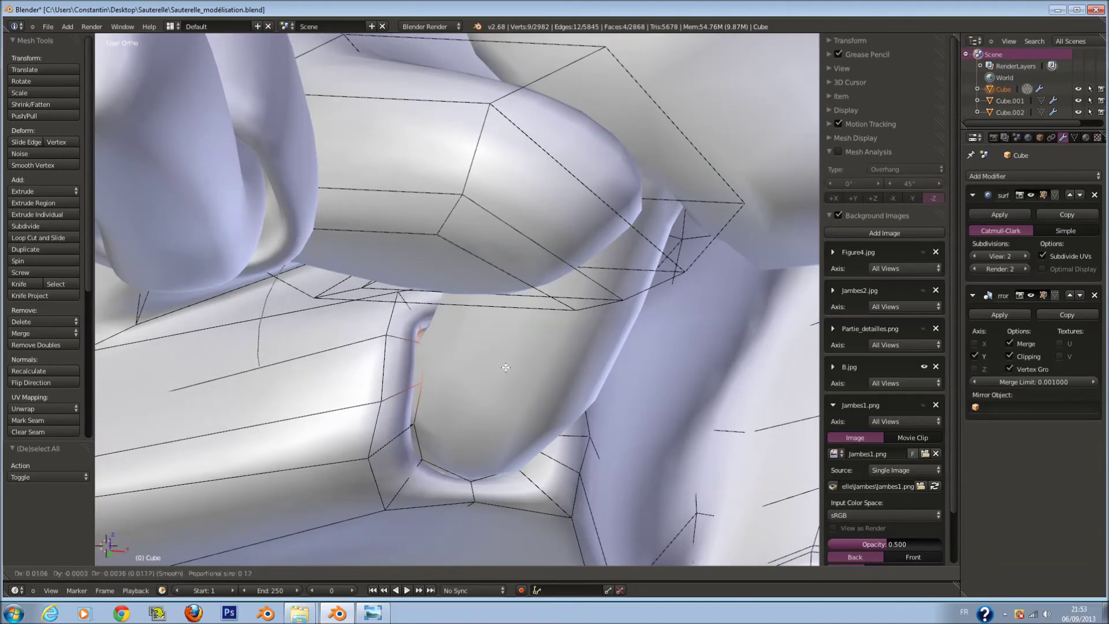
{"action": "left_click", "coordinate": [505, 368]}
{"action": "key", "text": "a"}
{"action": "mouse_move", "coordinate": [506, 367]}
{"action": "middle_mouse_down"}
{"action": "mouse_move", "coordinate": [519, 368]}
{"action": "mouse_move", "coordinate": [416, 345]}
{"action": "middle_mouse_up"}
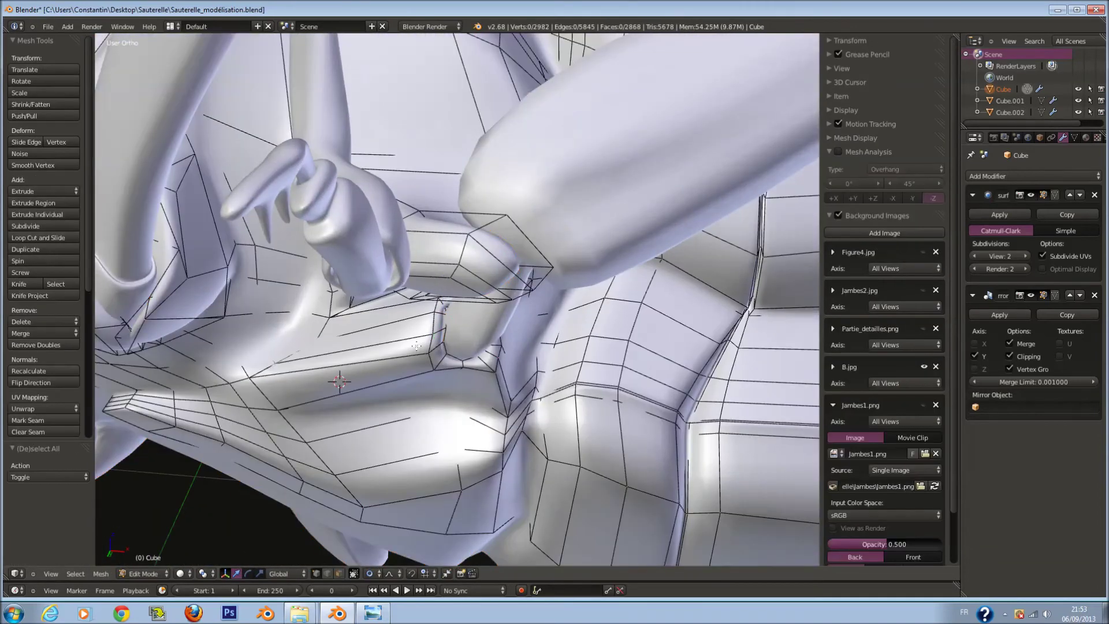
Add two edge loops beside the leg socket, return to object mode and save
{"action": "left_click", "coordinate": [414, 345]}
{"action": "left_click", "coordinate": [494, 395]}
{"action": "key", "text": "a"}
{"action": "left_click", "coordinate": [383, 337]}
{"action": "left_click", "coordinate": [335, 344]}
{"action": "key", "text": "Tab"}
{"action": "key", "text": "ctrl+s"}
Orbit around the model, select all objects and save again
{"action": "mouse_move", "coordinate": [400, 355]}
{"action": "middle_mouse_down"}
{"action": "mouse_move", "coordinate": [539, 264]}
{"action": "mouse_move", "coordinate": [554, 307]}
{"action": "middle_mouse_up"}
{"action": "scroll", "coordinate": [539, 265], "scroll_direction": "down", "scroll_amount": 5}
{"action": "scroll", "coordinate": [531, 264], "scroll_direction": "up", "scroll_amount": 5}
{"action": "key", "text": "a"}
{"action": "key", "text": "ctrl+s"}
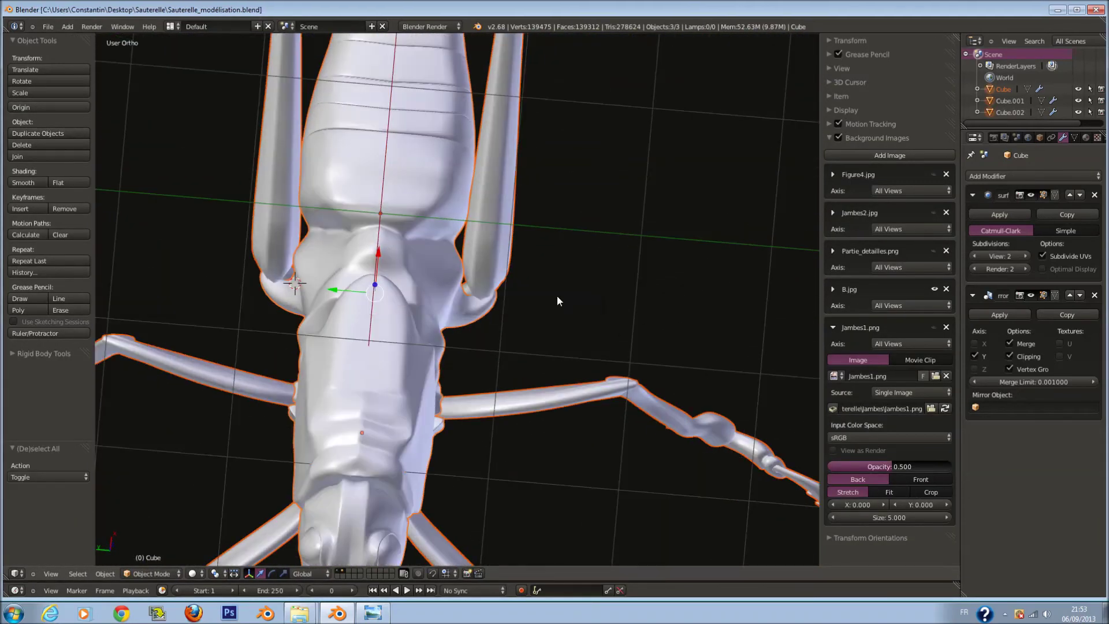
In front view, select all three objects and save, overwriting the file
{"action": "key", "text": "KP_7"}
{"action": "scroll", "coordinate": [537, 295], "scroll_direction": "down", "scroll_amount": 2}
{"action": "key", "text": "a"}
{"action": "mouse_move", "coordinate": [532, 311]}
{"action": "middle_mouse_down"}
{"action": "mouse_move", "coordinate": [404, 205]}
{"action": "mouse_move", "coordinate": [517, 232]}
{"action": "mouse_move", "coordinate": [475, 175]}
{"action": "mouse_move", "coordinate": [384, 220]}
{"action": "mouse_move", "coordinate": [547, 220]}
{"action": "middle_mouse_up"}
{"action": "key", "text": "KP_1"}
{"action": "key", "text": "a"}
{"action": "key", "text": "ctrl+s"}
{"action": "left_click", "coordinate": [552, 342]}
Move the whole three-part model to a new position
{"action": "key", "text": "g"}
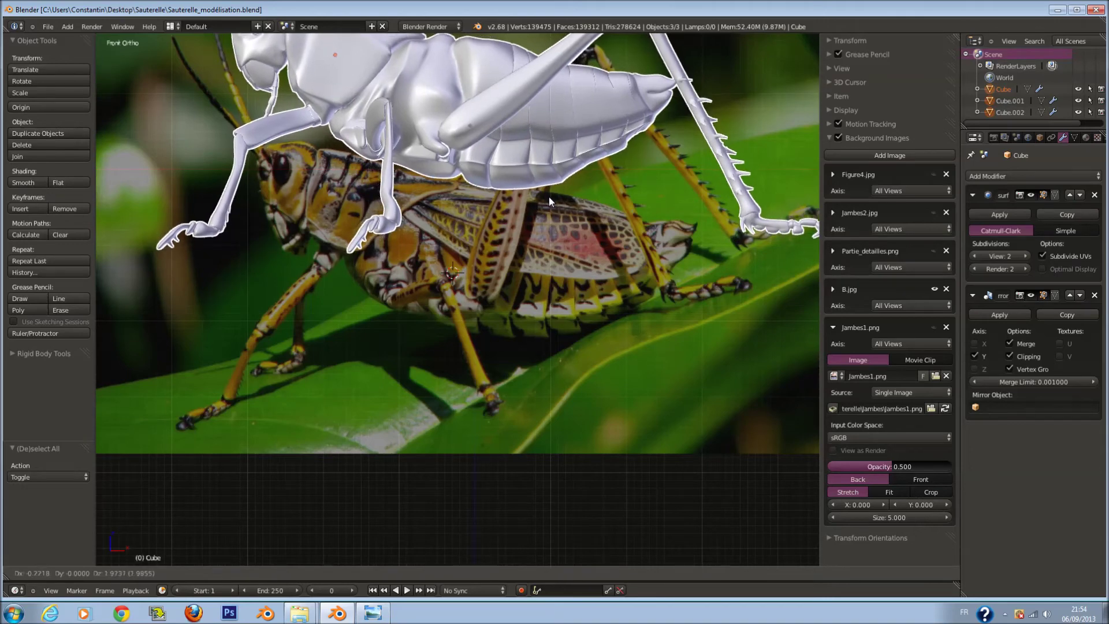
{"action": "key", "text": "Escape"}
{"action": "key", "text": "a"}
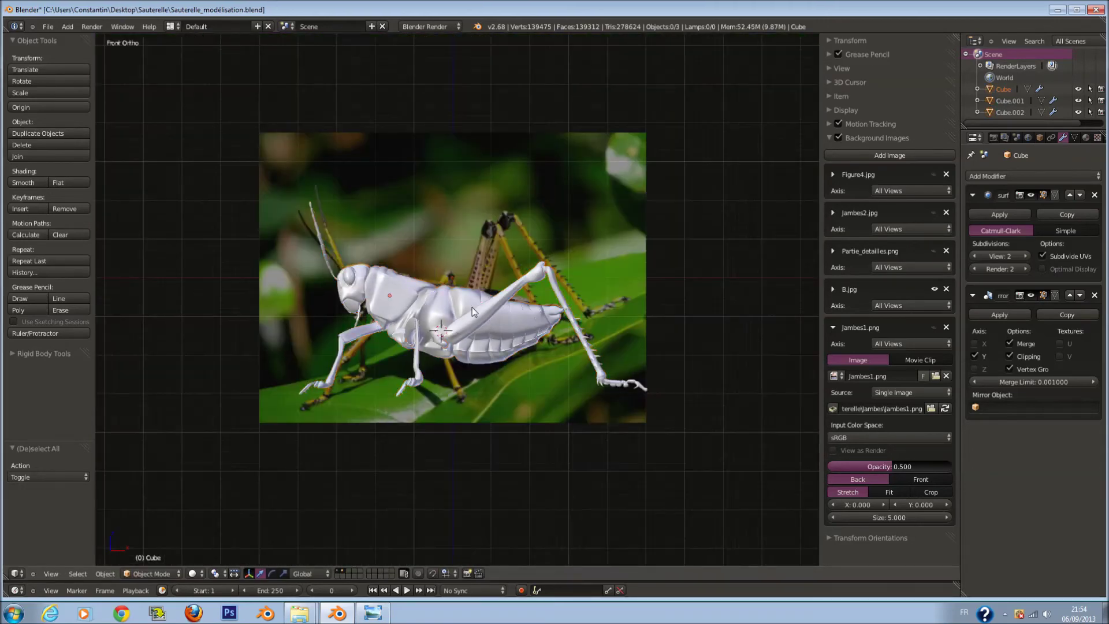
{"action": "scroll", "coordinate": [485, 304], "scroll_direction": "up", "scroll_amount": 2}
{"action": "key", "text": "a"}
{"action": "key", "text": "g"}
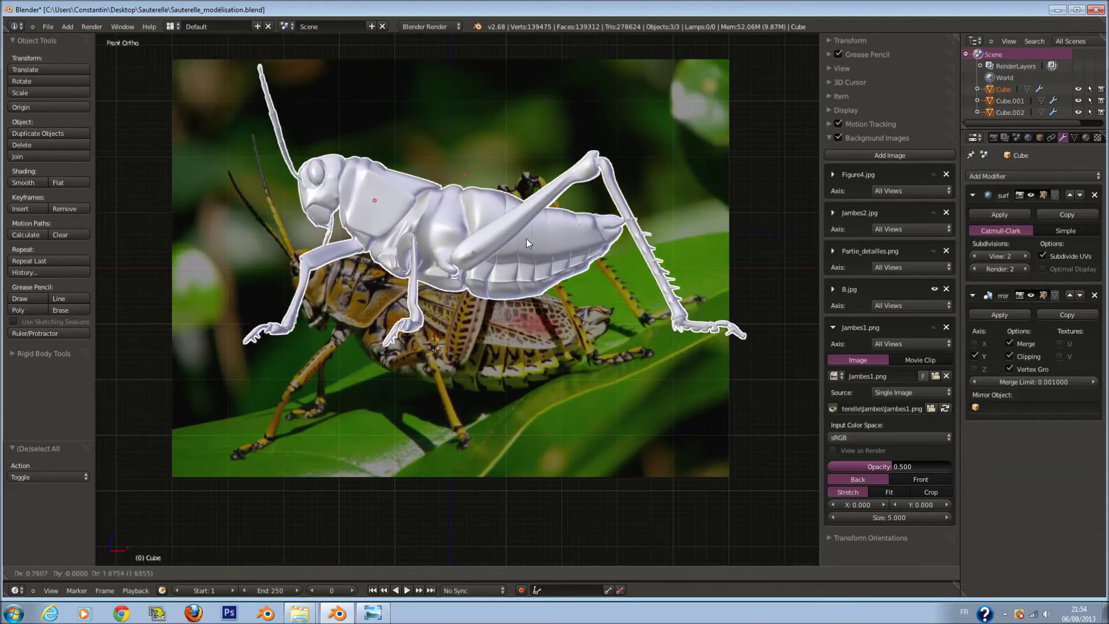
{"action": "left_click", "coordinate": [525, 320]}
Select the hind and front legs and orbit to inspect the model from the side
{"action": "scroll", "coordinate": [469, 289], "scroll_direction": "up", "scroll_amount": 2}
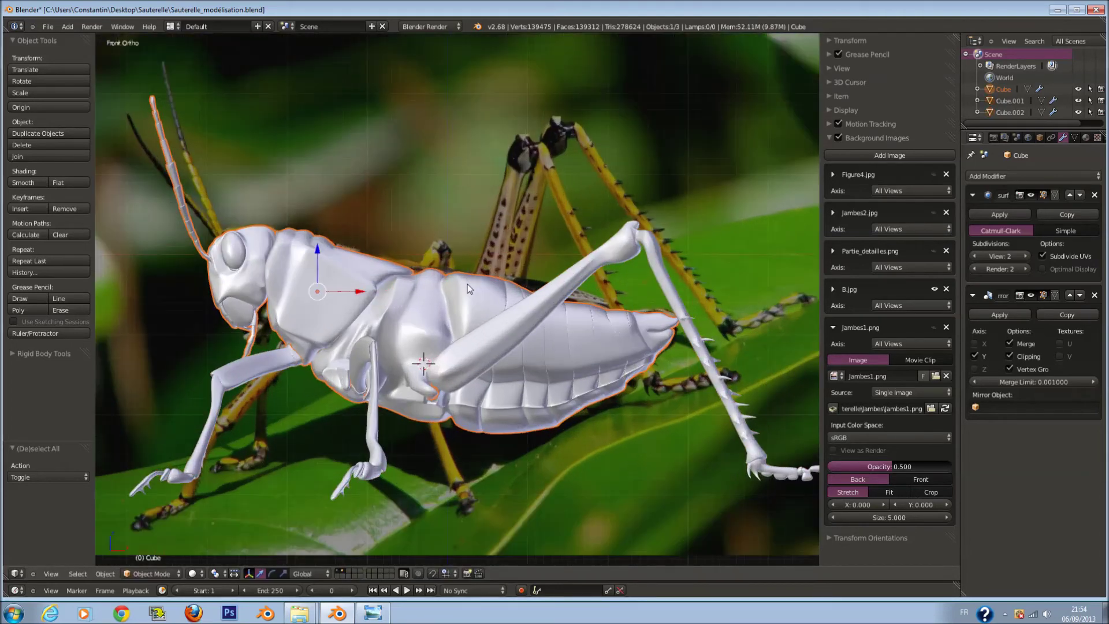
{"action": "right_click", "coordinate": [619, 262]}
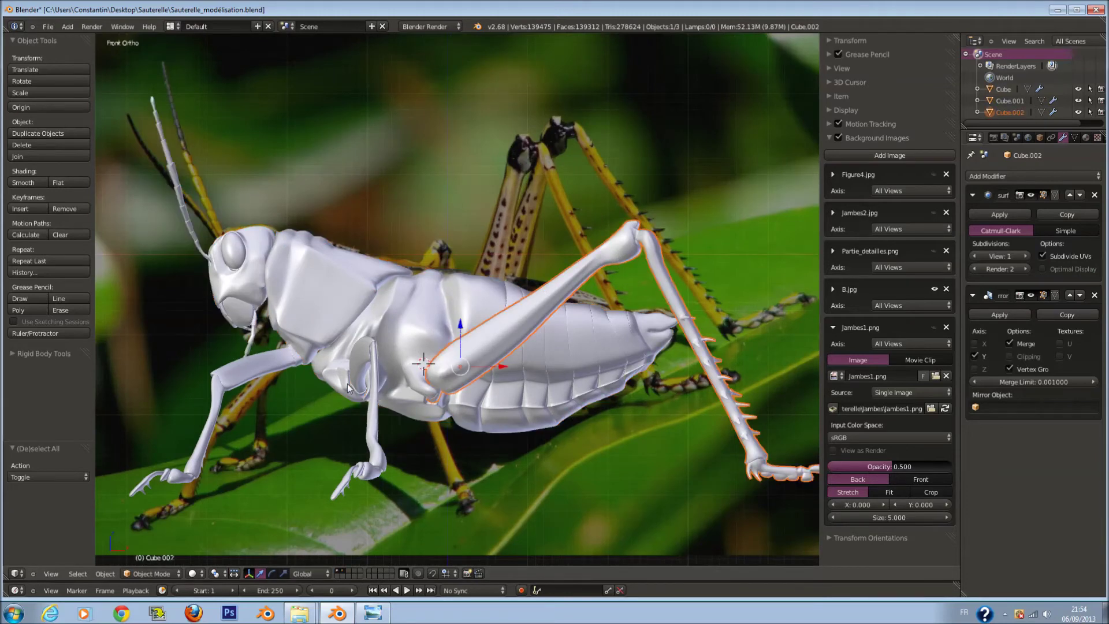
{"action": "right_click", "coordinate": [260, 380]}
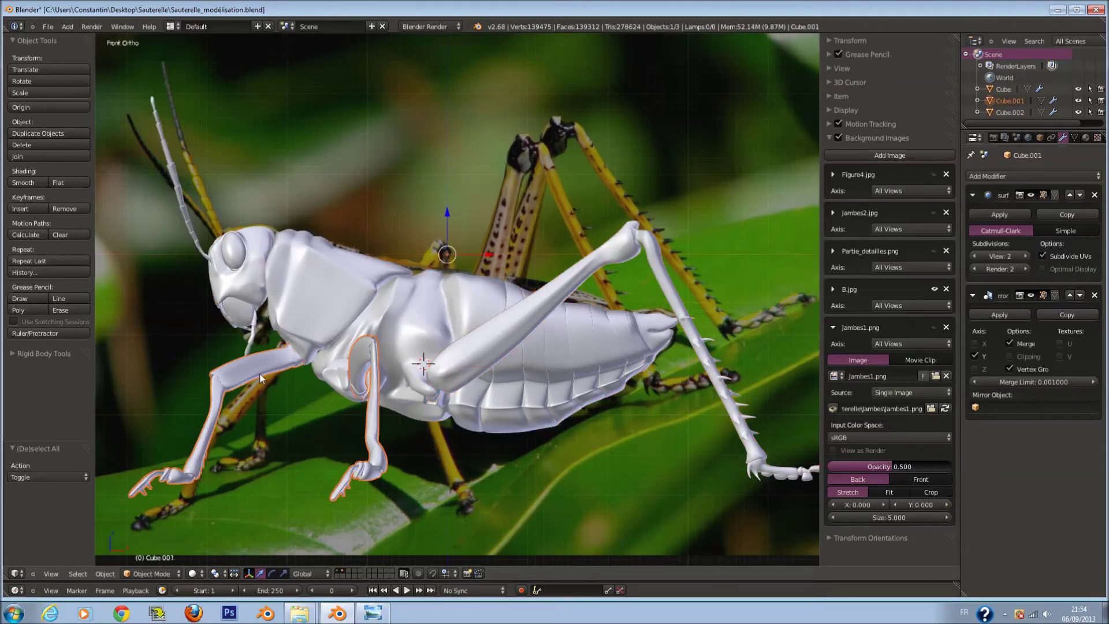
{"action": "scroll", "coordinate": [268, 365], "scroll_direction": "down", "scroll_amount": 2}
{"action": "middle_click_drag", "start_coordinate": [268, 366], "coordinate": [500, 361]}
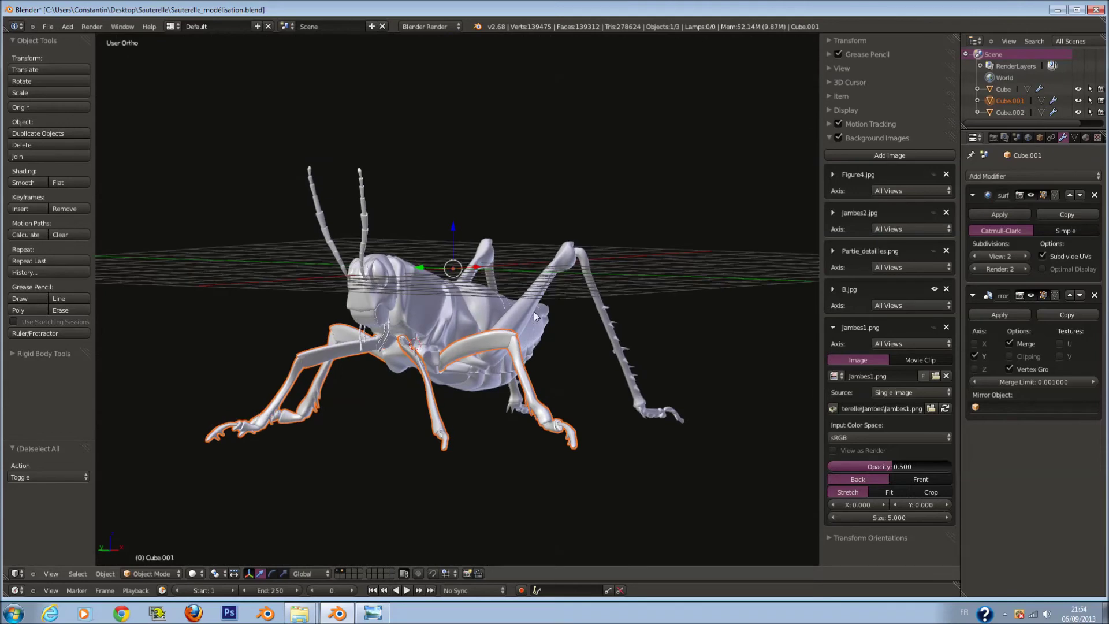
{"action": "right_click", "coordinate": [550, 278]}
{"action": "mouse_move", "coordinate": [550, 278]}
{"action": "middle_mouse_down"}
{"action": "mouse_move", "coordinate": [419, 412]}
{"action": "mouse_move", "coordinate": [404, 379]}
{"action": "middle_mouse_up"}
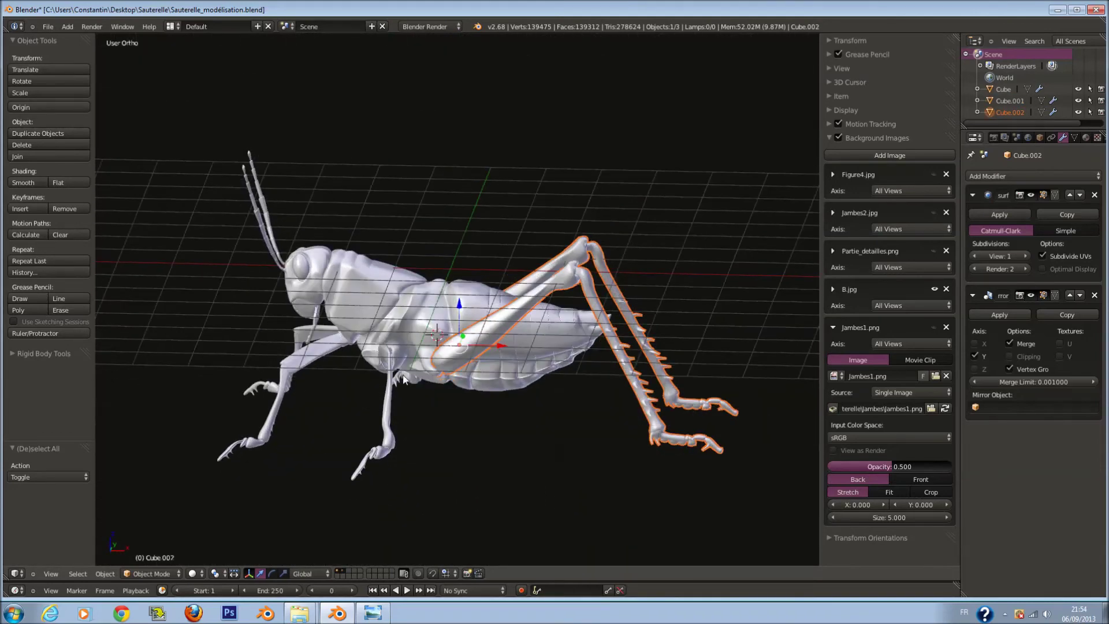
Reposition the whole model again from the front view
{"action": "key", "text": "KP_1"}
{"action": "key", "text": "a"}
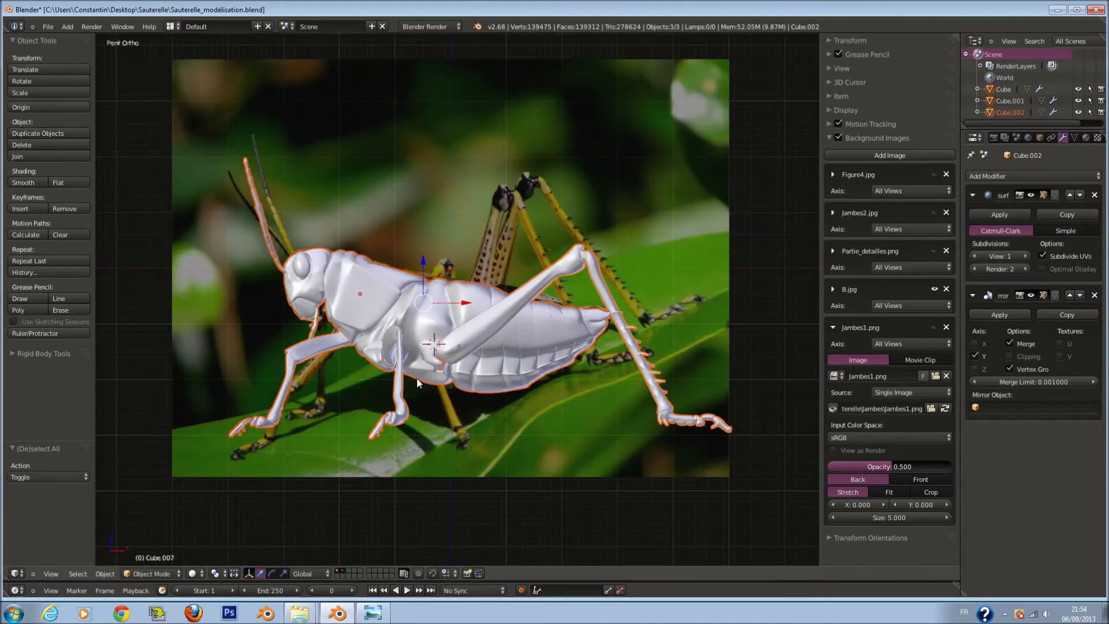
{"action": "key", "text": "g"}
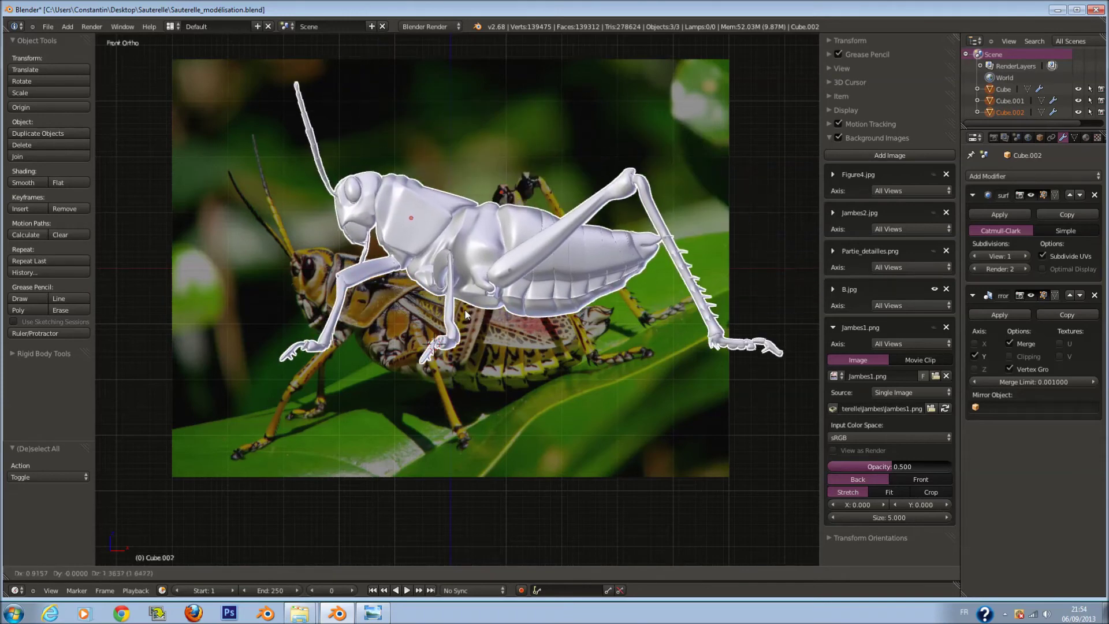
{"action": "left_click", "coordinate": [344, 291]}
{"action": "scroll", "coordinate": [343, 291], "scroll_direction": "up", "scroll_amount": 2}
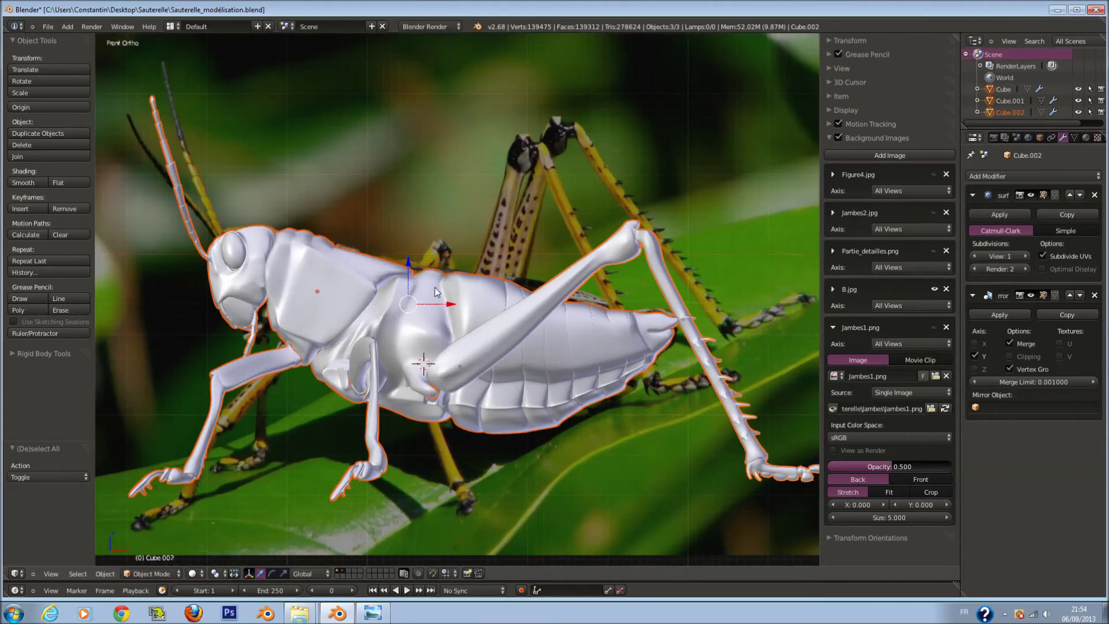
After several cancelled moves, reselect all objects and lift the model above the photo
{"action": "key", "text": "g"}
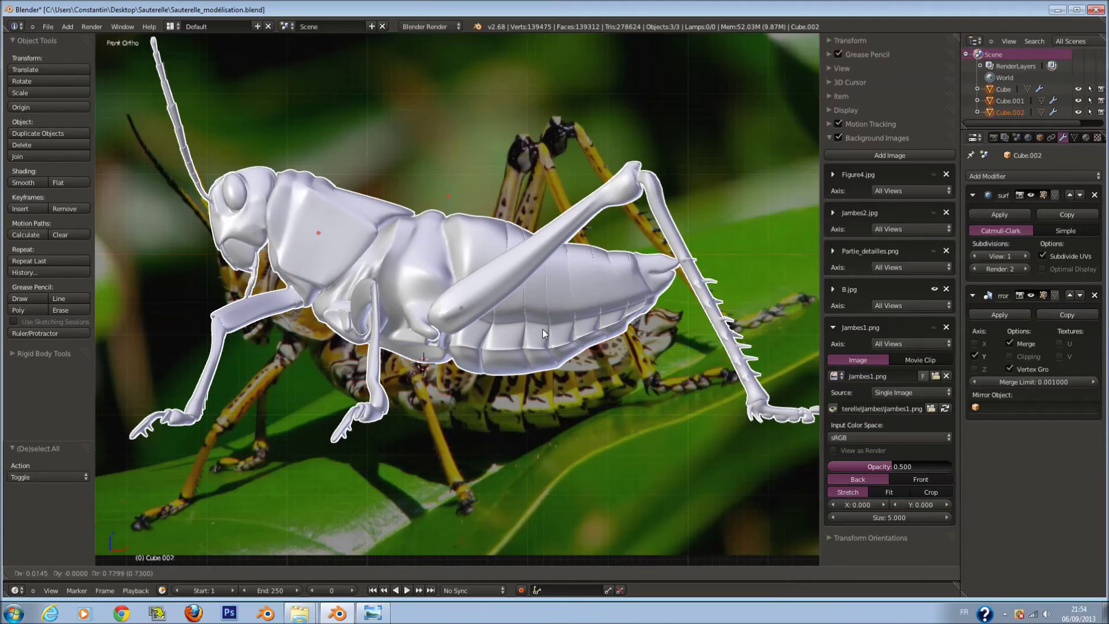
{"action": "right_click", "coordinate": [543, 328]}
{"action": "scroll", "coordinate": [379, 477], "scroll_direction": "down", "scroll_amount": 1}
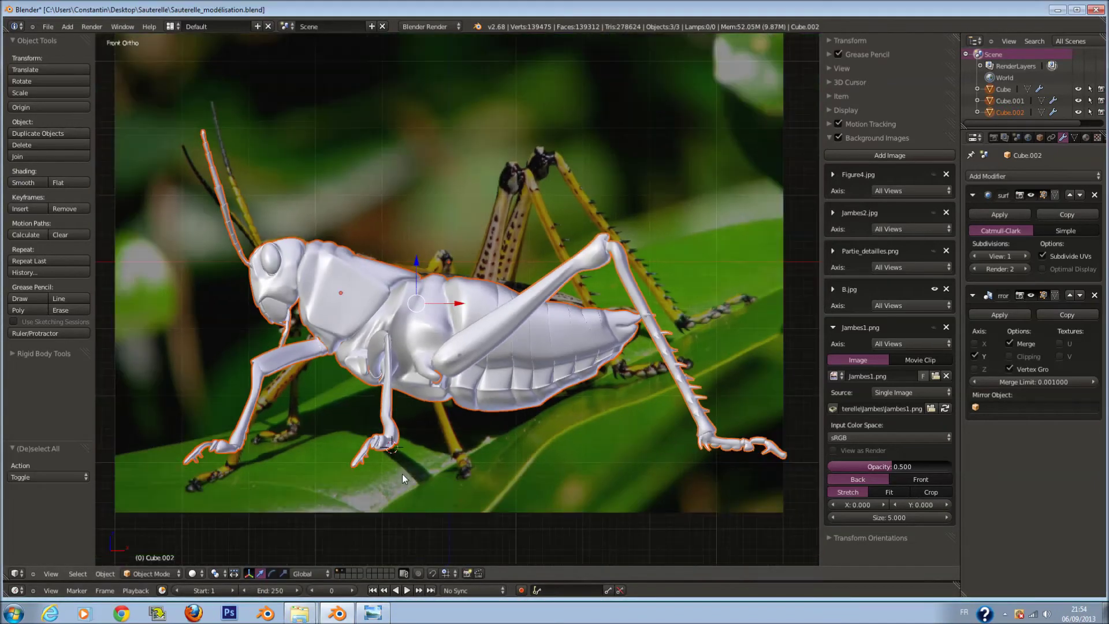
{"action": "scroll", "coordinate": [415, 435], "scroll_direction": "up", "scroll_amount": 2}
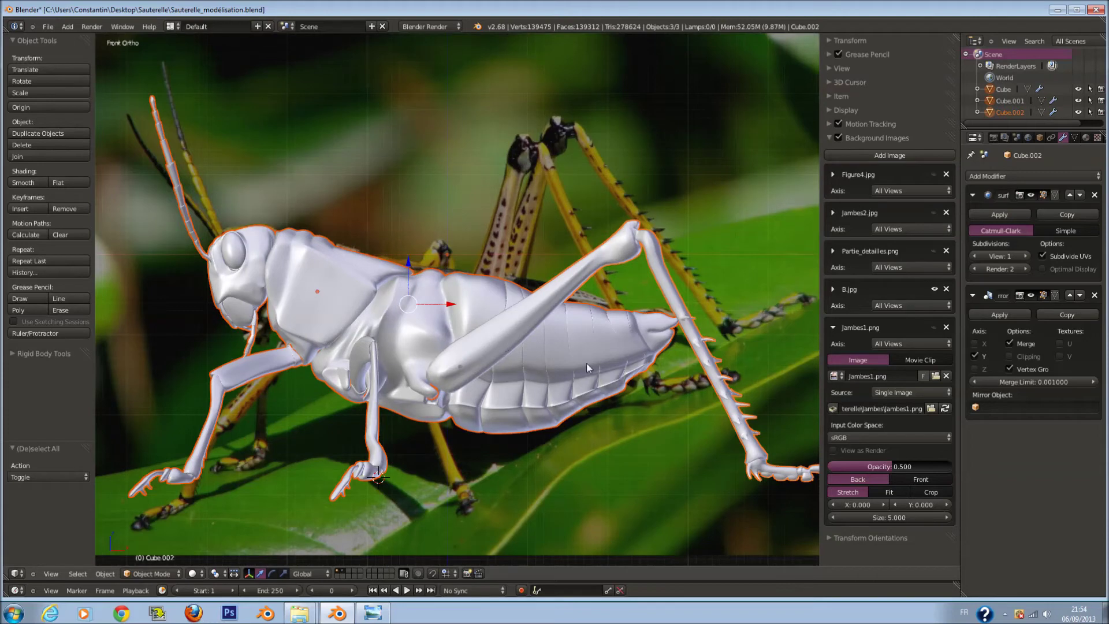
{"action": "key", "text": "g"}
{"action": "right_click", "coordinate": [531, 402]}
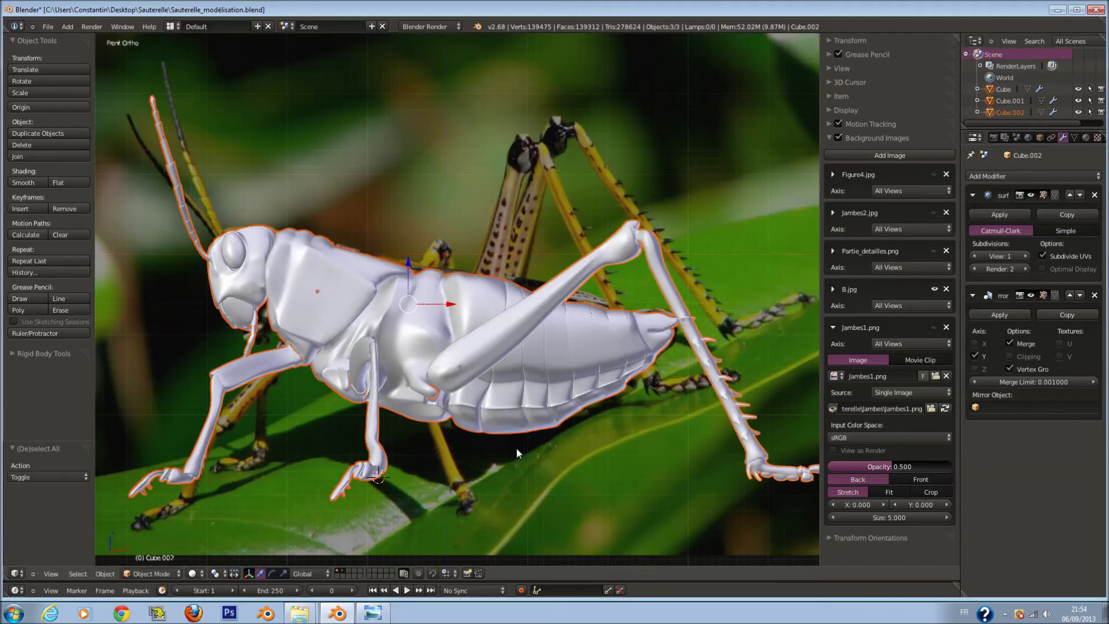
{"action": "key", "text": "g"}
{"action": "right_click", "coordinate": [512, 373]}
{"action": "scroll", "coordinate": [453, 442], "scroll_direction": "down", "scroll_amount": 1}
{"action": "key", "text": "a"}
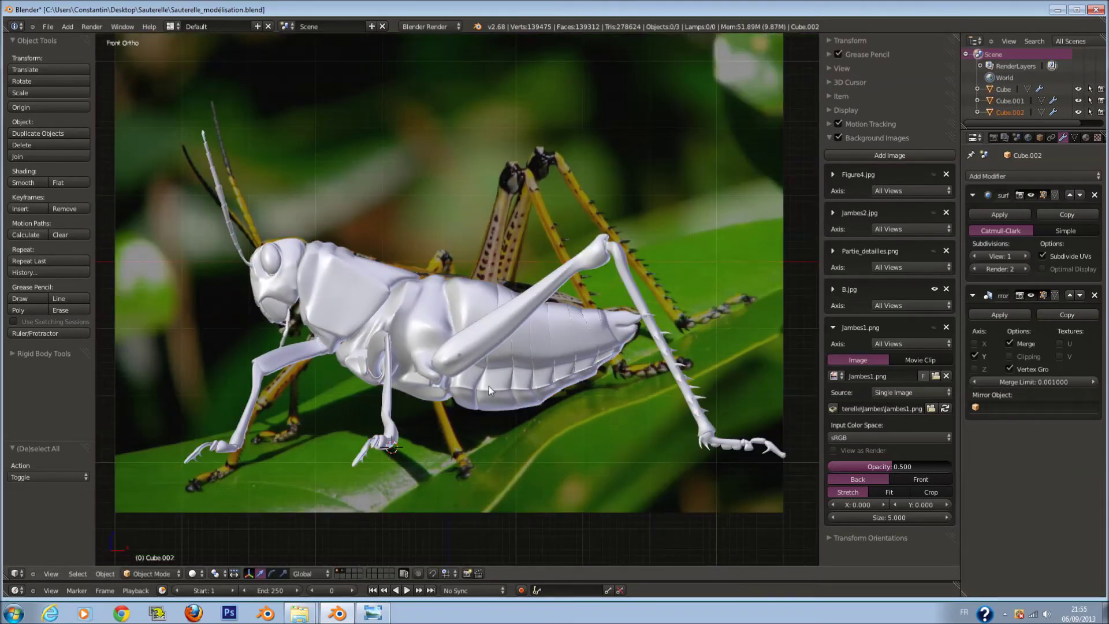
{"action": "scroll", "coordinate": [435, 294], "scroll_direction": "up", "scroll_amount": 1}
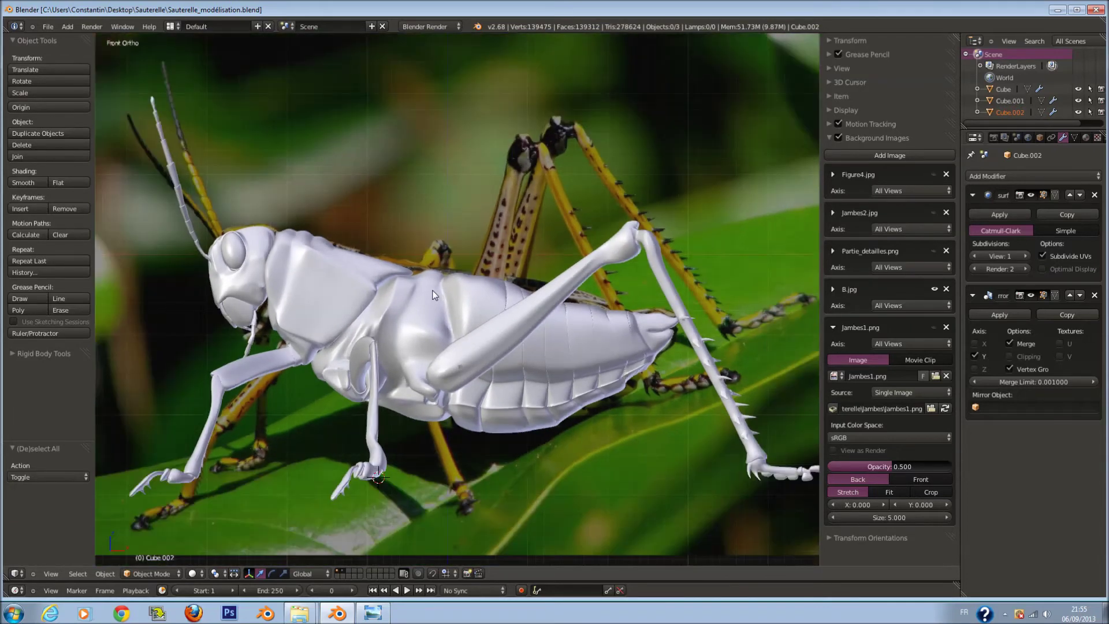
{"action": "key", "text": "a"}
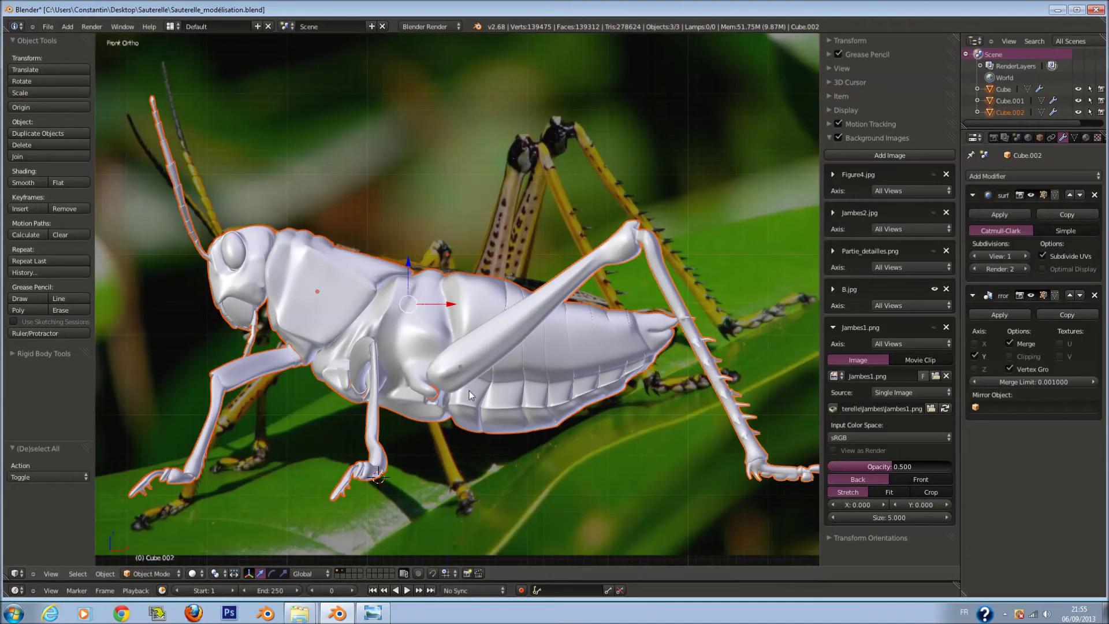
{"action": "key", "text": "g"}
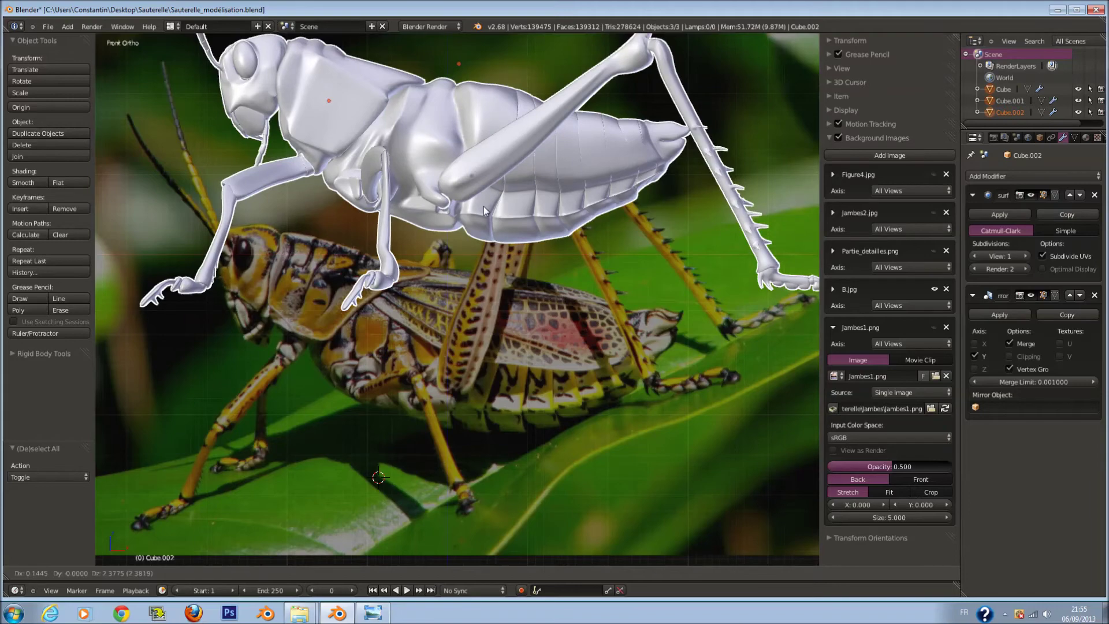
Drop the model in its raised position and save, overwriting the file
{"action": "left_click", "coordinate": [484, 206]}
{"action": "mouse_move", "coordinate": [483, 218]}
{"action": "middle_mouse_down"}
{"action": "mouse_move", "coordinate": [466, 247]}
{"action": "mouse_move", "coordinate": [564, 218]}
{"action": "mouse_move", "coordinate": [591, 168]}
{"action": "mouse_move", "coordinate": [422, 341]}
{"action": "mouse_move", "coordinate": [462, 346]}
{"action": "middle_mouse_up"}
{"action": "key", "text": "a"}
{"action": "mouse_move", "coordinate": [539, 296]}
{"action": "middle_mouse_down"}
{"action": "mouse_move", "coordinate": [576, 337]}
{"action": "mouse_move", "coordinate": [637, 373]}
{"action": "mouse_move", "coordinate": [399, 373]}
{"action": "mouse_move", "coordinate": [470, 358]}
{"action": "middle_mouse_up"}
{"action": "key", "text": "ctrl+s"}
{"action": "key", "text": "Escape"}
{"action": "key", "text": "KP_1"}
{"action": "key", "text": "z"}
{"action": "key", "text": "ctrl+s"}
{"action": "left_click", "coordinate": [512, 316]}
Separate the middle leg's geometry from the legs mesh into its own object
{"action": "mouse_move", "coordinate": [653, 316]}
{"action": "middle_mouse_down"}
{"action": "mouse_move", "coordinate": [612, 264]}
{"action": "mouse_move", "coordinate": [585, 379]}
{"action": "mouse_move", "coordinate": [494, 439]}
{"action": "middle_mouse_up"}
{"action": "scroll", "coordinate": [494, 438], "scroll_direction": "down", "scroll_amount": 2}
{"action": "right_click", "coordinate": [455, 441], "text": "shift"}
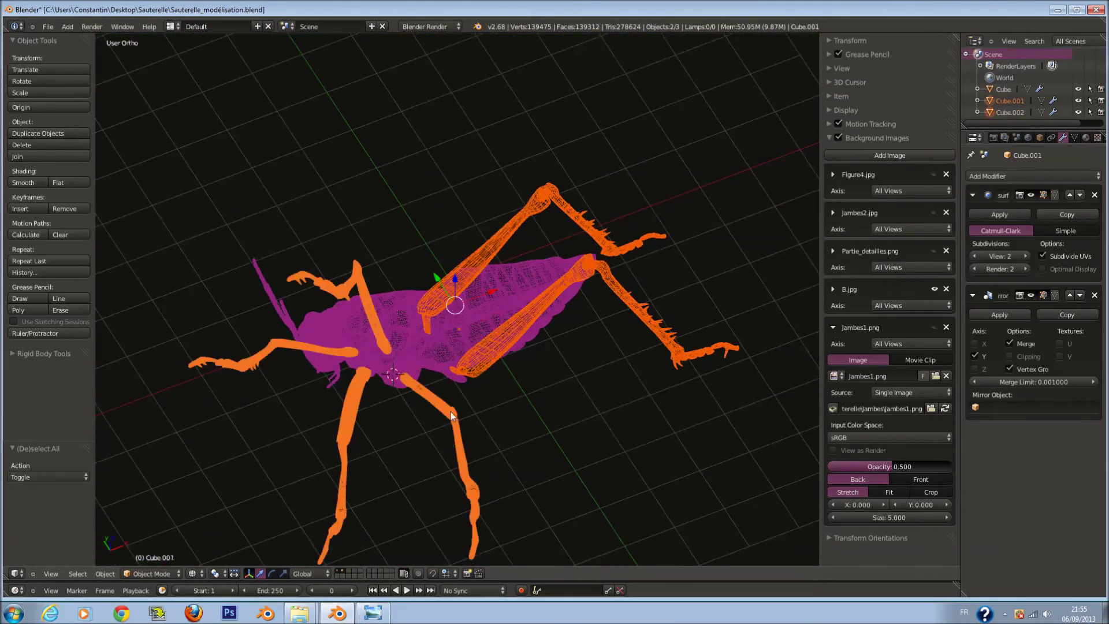
{"action": "key", "text": "KP_7"}
{"action": "key", "text": "Tab"}
{"action": "key", "text": "c"}
{"action": "mouse_move", "coordinate": [379, 326]}
{"action": "left_mouse_down"}
{"action": "mouse_move", "coordinate": [379, 509]}
{"action": "mouse_move", "coordinate": [364, 543]}
{"action": "left_mouse_up"}
{"action": "key", "text": "Escape"}
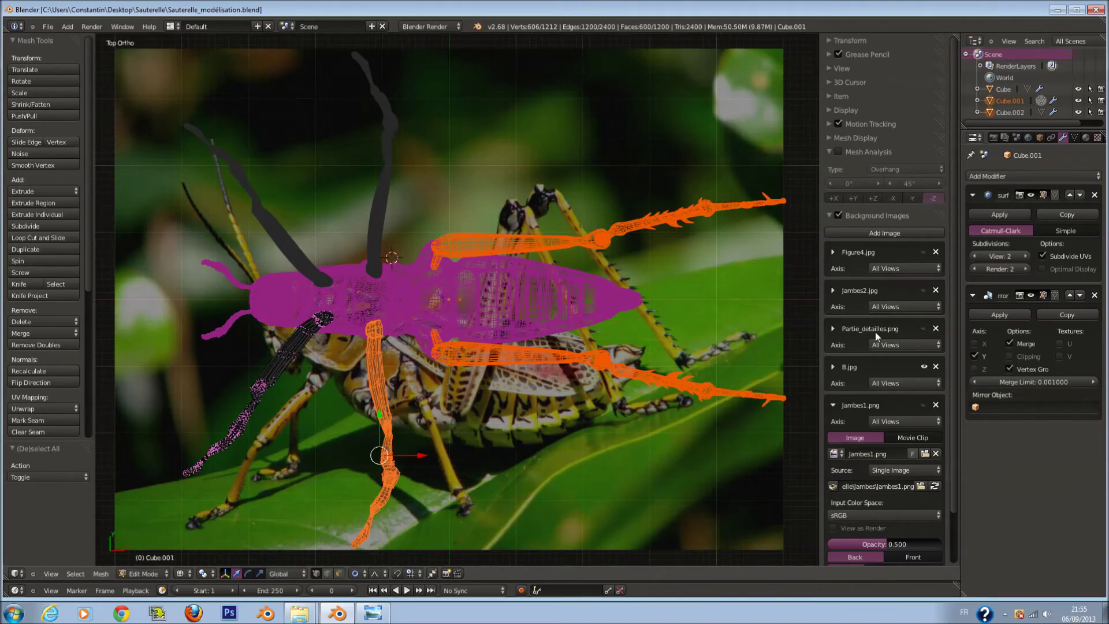
{"action": "key", "text": "p"}
{"action": "left_click", "coordinate": [745, 334]}
{"action": "key", "text": "Tab"}
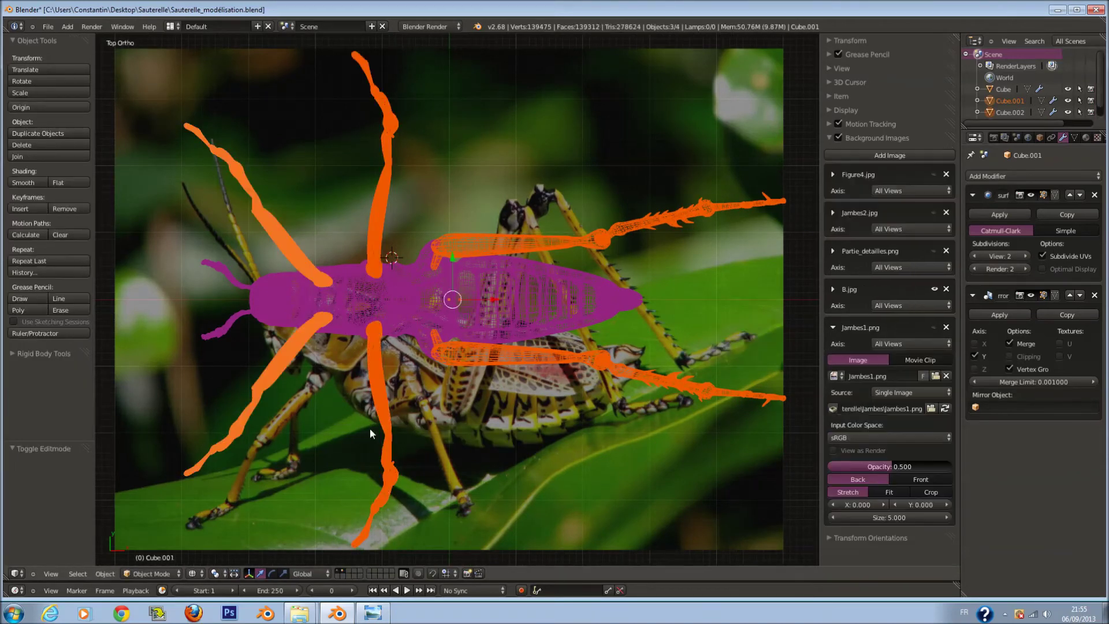
Set the separated middle leg's origin and check the other objects
{"action": "right_click", "coordinate": [374, 424]}
{"action": "left_click", "coordinate": [48, 106]}
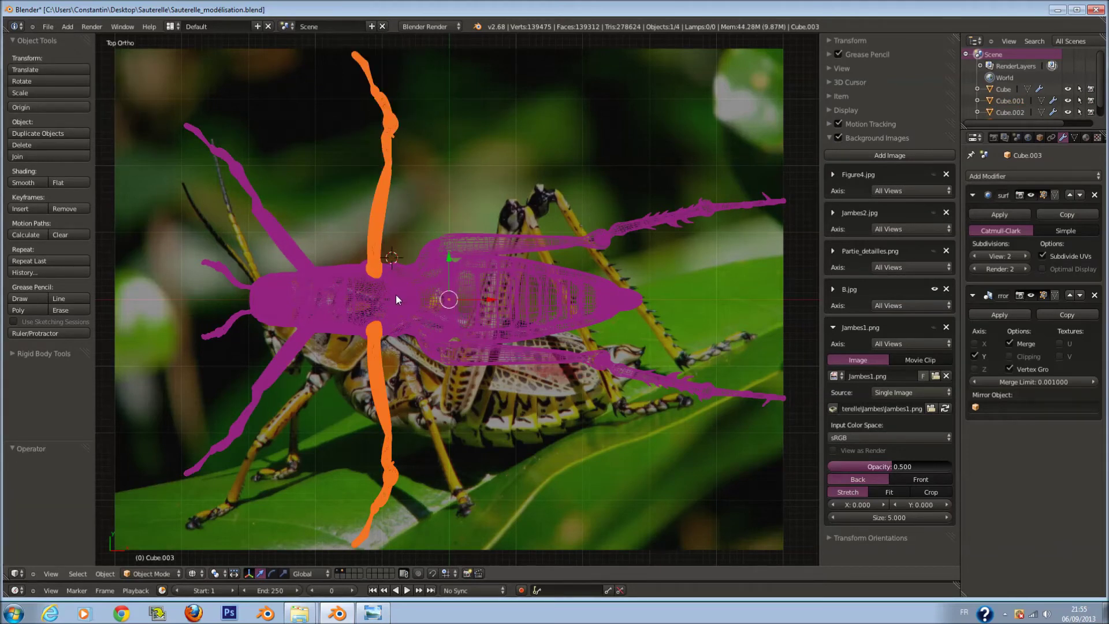
{"action": "right_click", "coordinate": [283, 373]}
{"action": "right_click", "coordinate": [579, 356]}
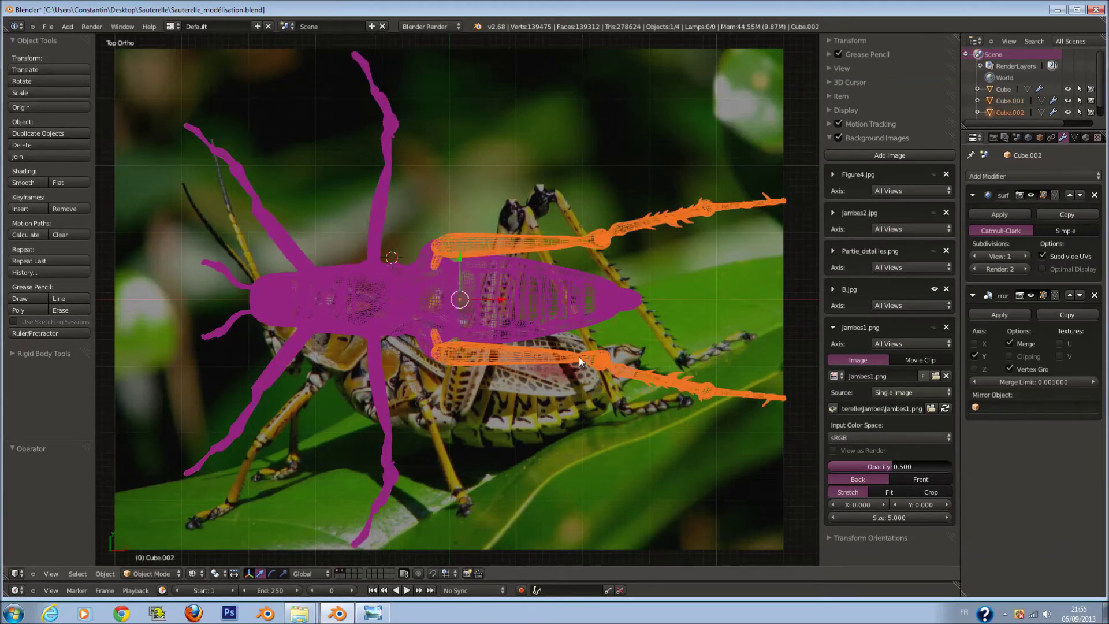
{"action": "right_click", "coordinate": [638, 300]}
In solid front view, select all four objects and save
{"action": "key", "text": "z"}
{"action": "key", "text": "KP_1"}
{"action": "key", "text": "a"}
{"action": "key", "text": "a"}
{"action": "key", "text": "ctrl+s"}
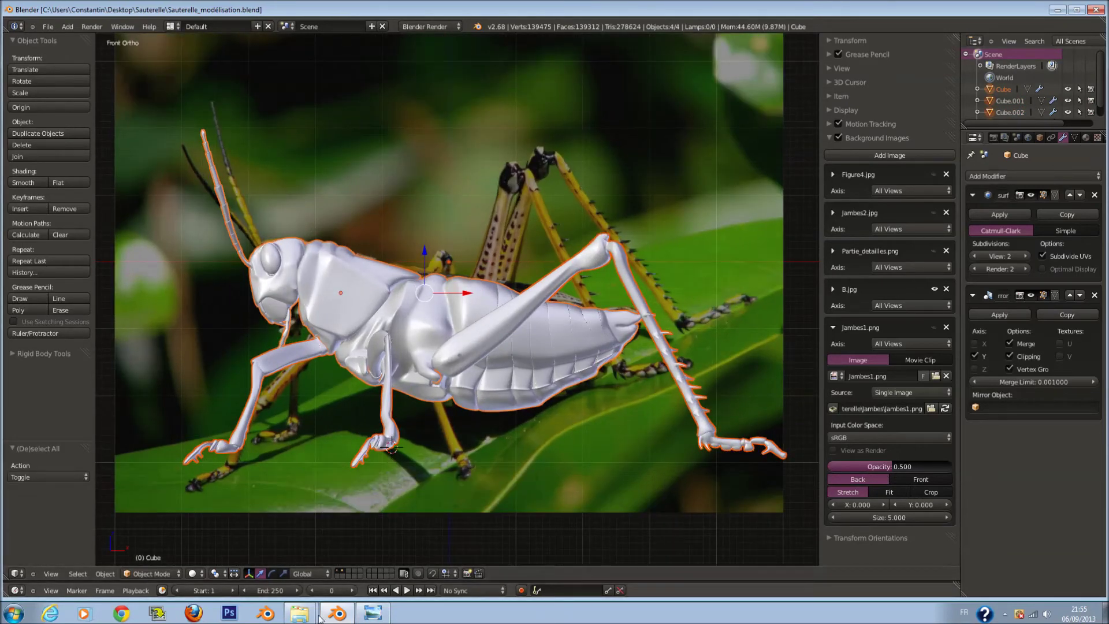
{"action": "mouse_move", "coordinate": [299, 613]}
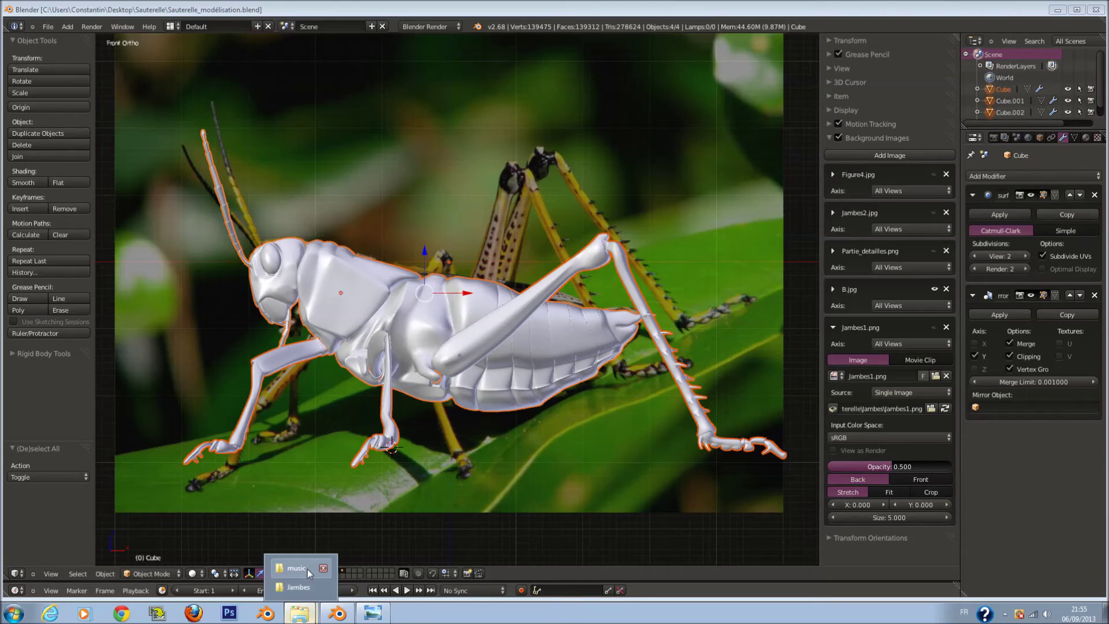
Browse the Yeux and Corps folders and view the Partie_detailles sketch
{"action": "left_click", "coordinate": [309, 587]}
{"action": "left_click", "coordinate": [525, 107]}
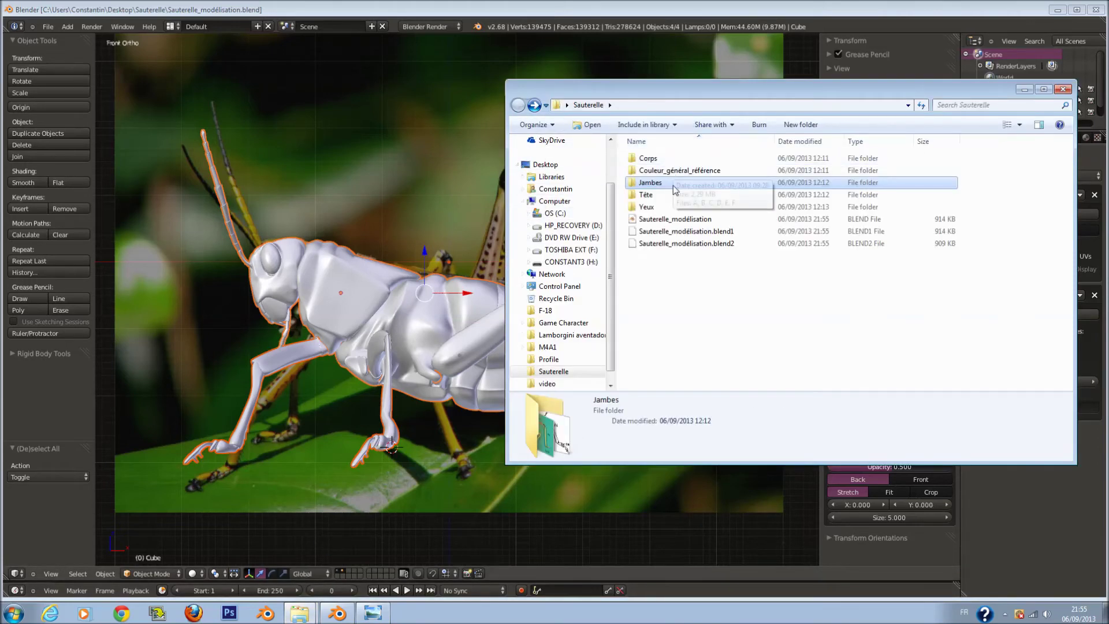
{"action": "double_click", "coordinate": [671, 206]}
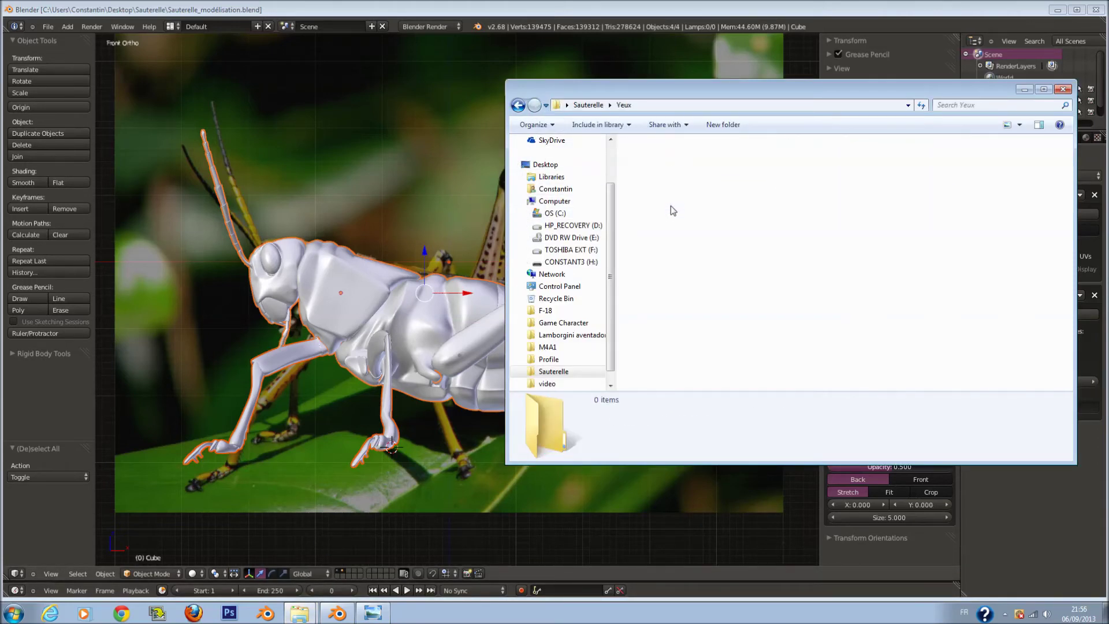
{"action": "left_click", "coordinate": [519, 105]}
{"action": "double_click", "coordinate": [660, 172]}
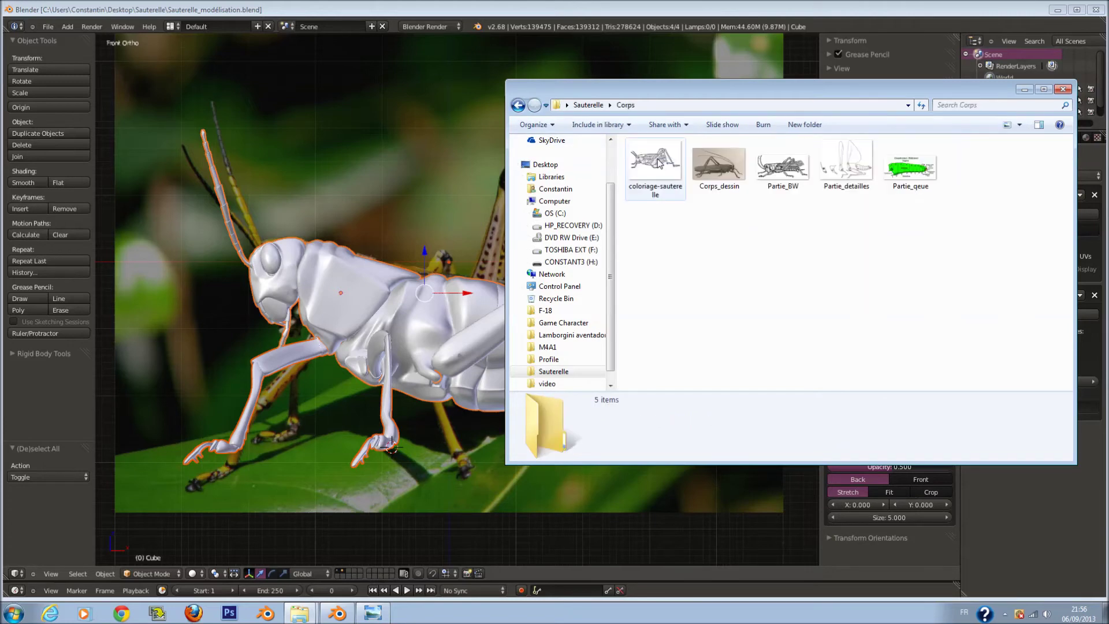
{"action": "double_click", "coordinate": [847, 164]}
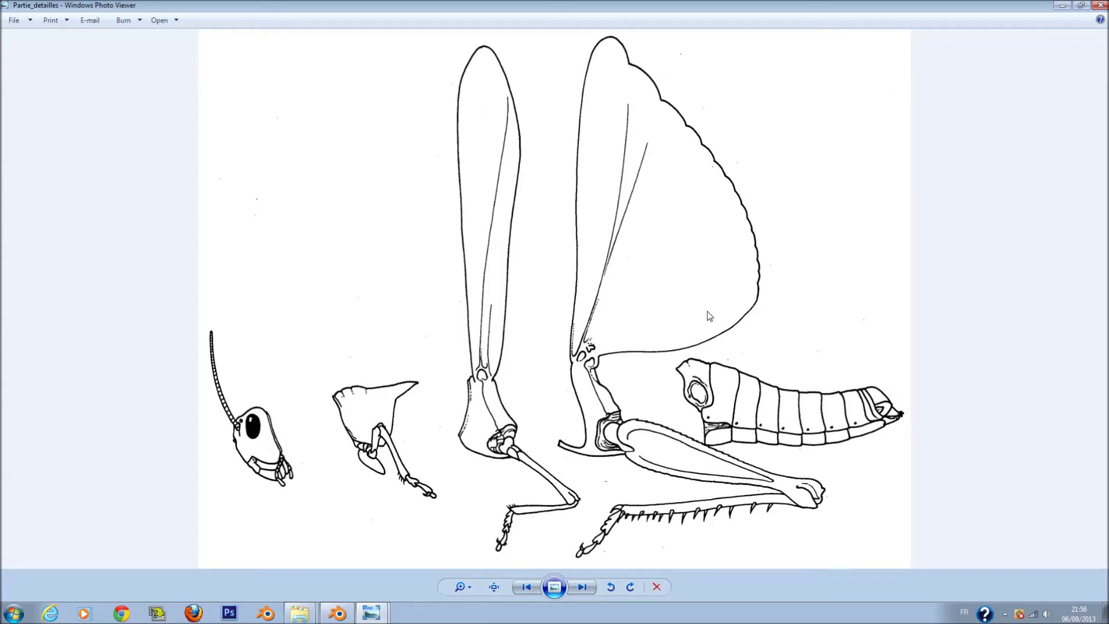
{"action": "key", "text": "alt+F4"}
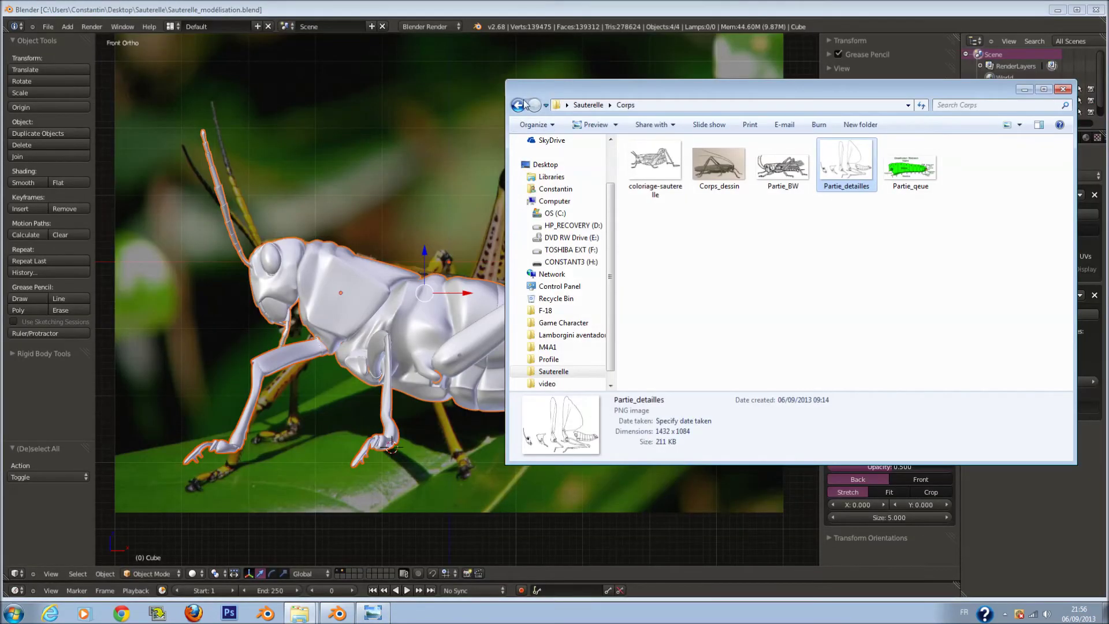
Open colour reference photo A from Couleur_général_référence full screen
{"action": "left_click", "coordinate": [519, 109]}
{"action": "double_click", "coordinate": [636, 166]}
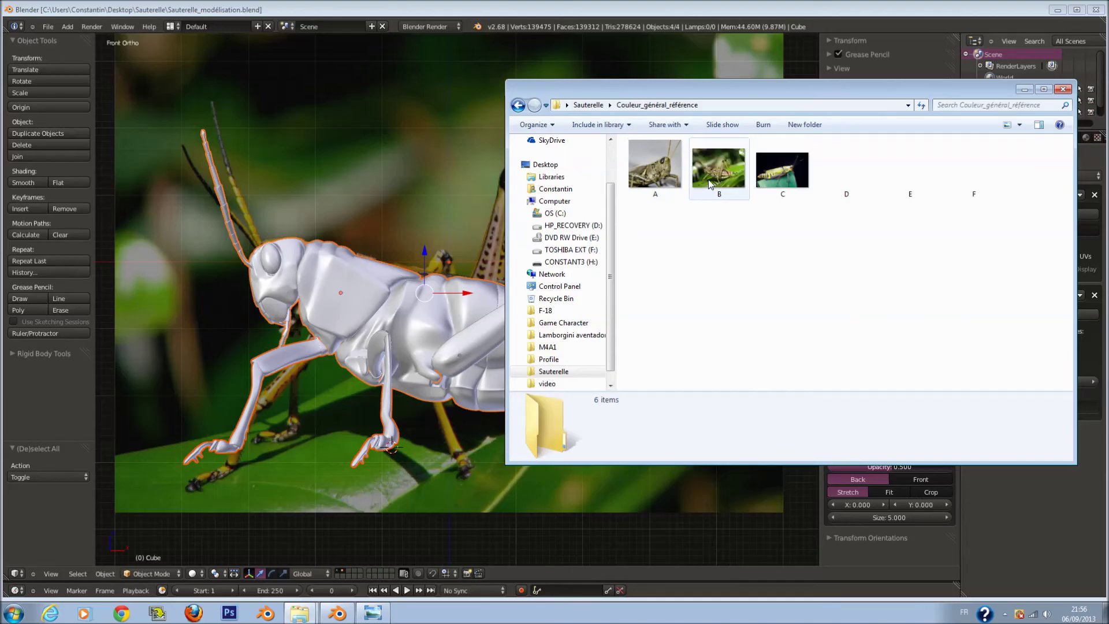
{"action": "double_click", "coordinate": [656, 165]}
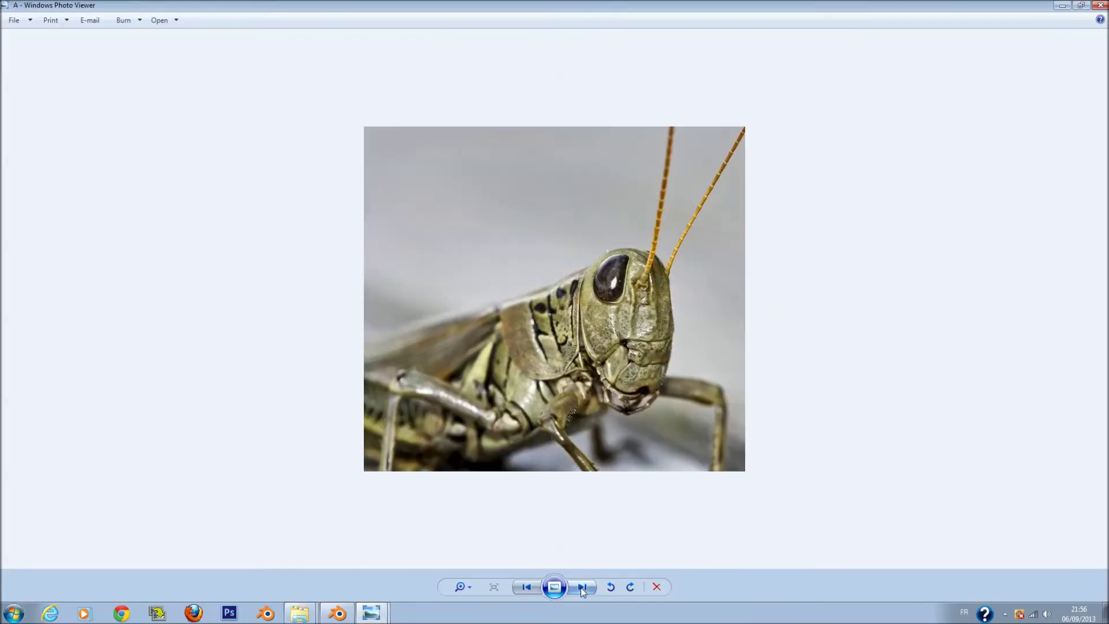
Cycle through colour reference photos B to F and back to A
{"action": "left_click", "coordinate": [581, 588]}
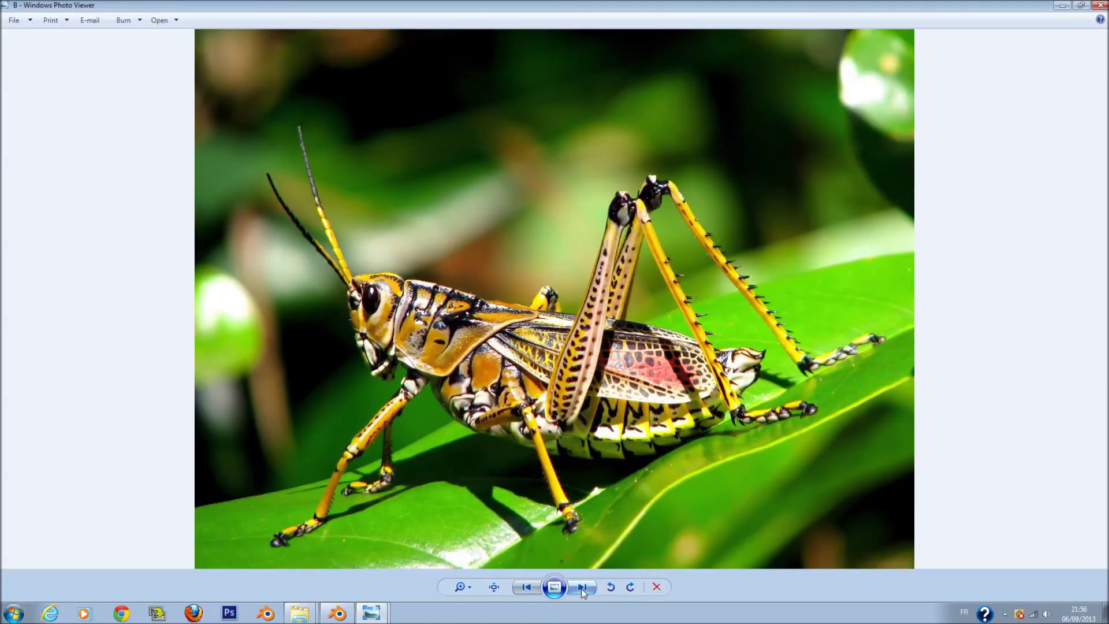
{"action": "left_click", "coordinate": [581, 586]}
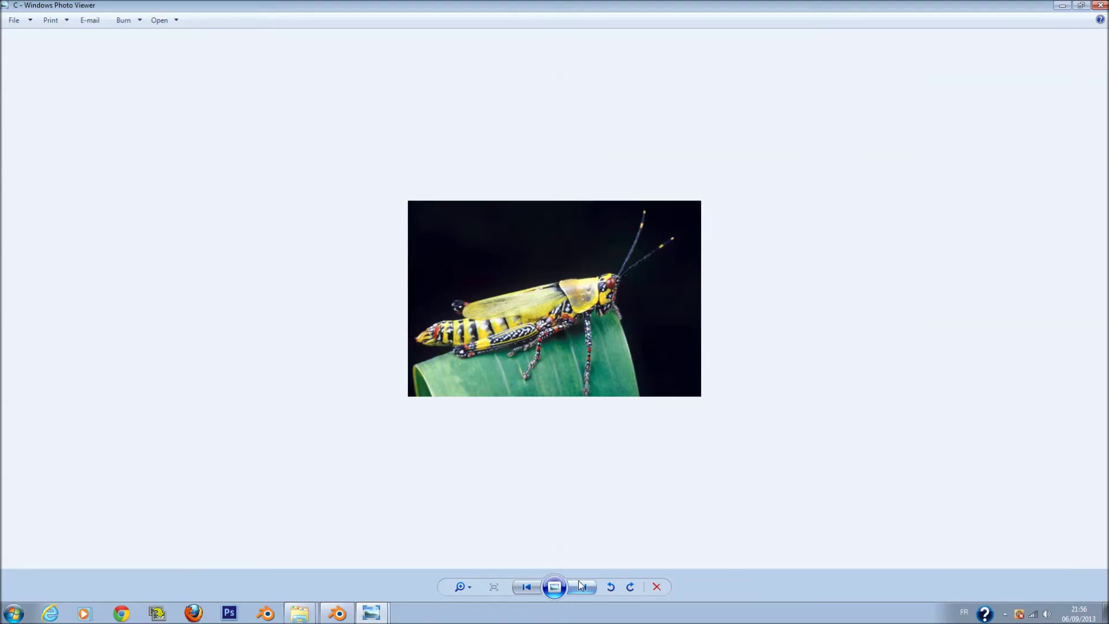
{"action": "left_click", "coordinate": [580, 587]}
{"action": "left_click", "coordinate": [580, 586]}
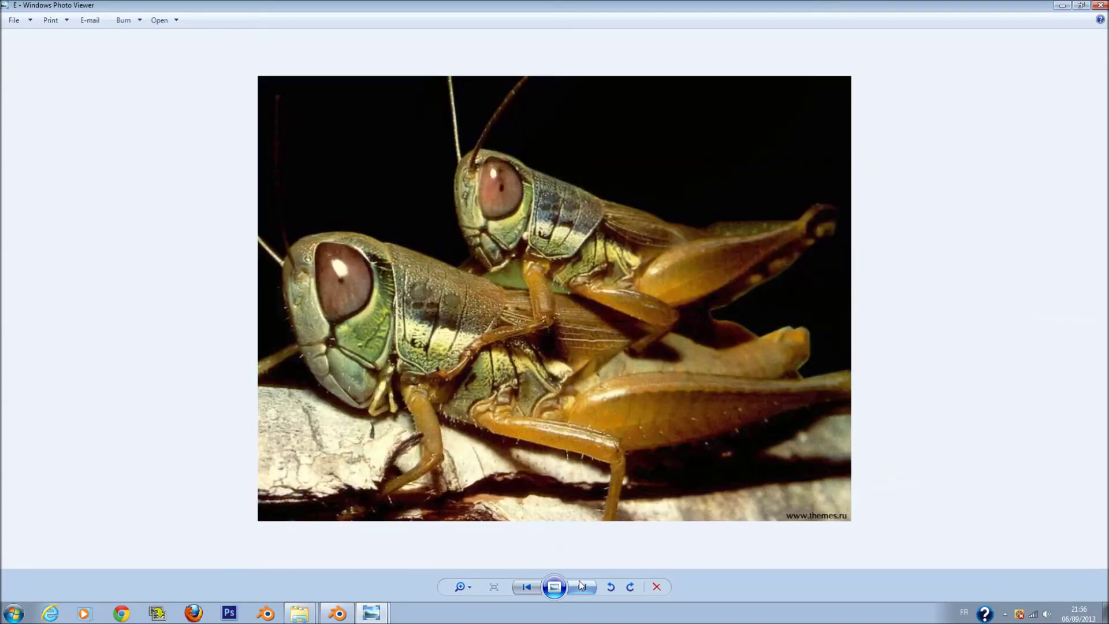
{"action": "left_click", "coordinate": [582, 586]}
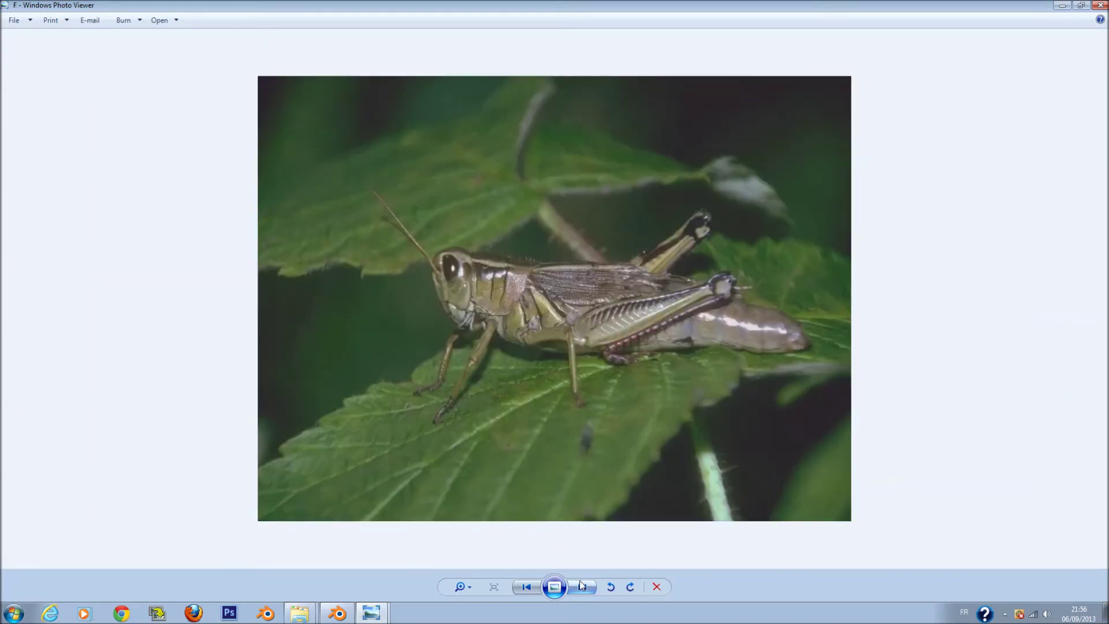
{"action": "left_click", "coordinate": [581, 587]}
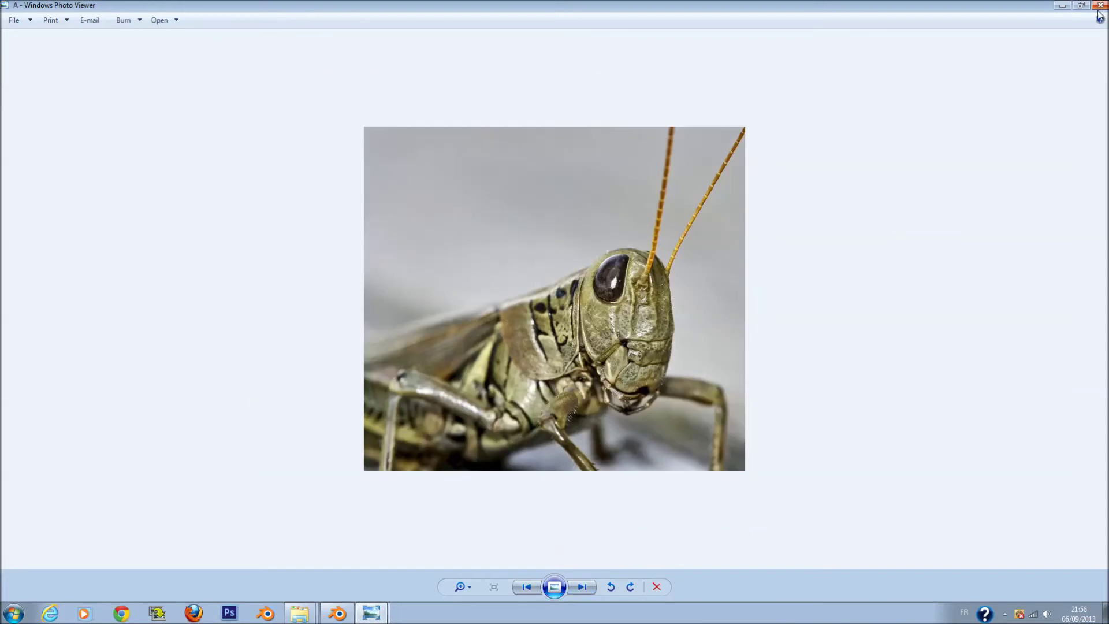
Close the photo viewer, browse the Tête and Jambes folders, then close Explorer
{"action": "left_click", "coordinate": [1099, 12]}
{"action": "left_click", "coordinate": [518, 104]}
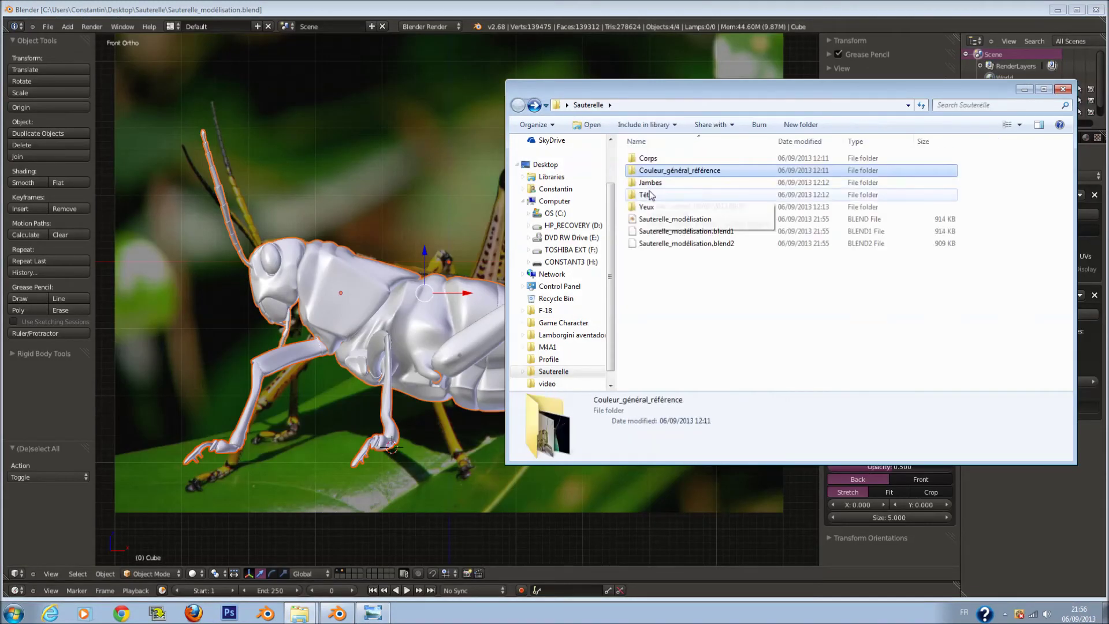
{"action": "double_click", "coordinate": [650, 195]}
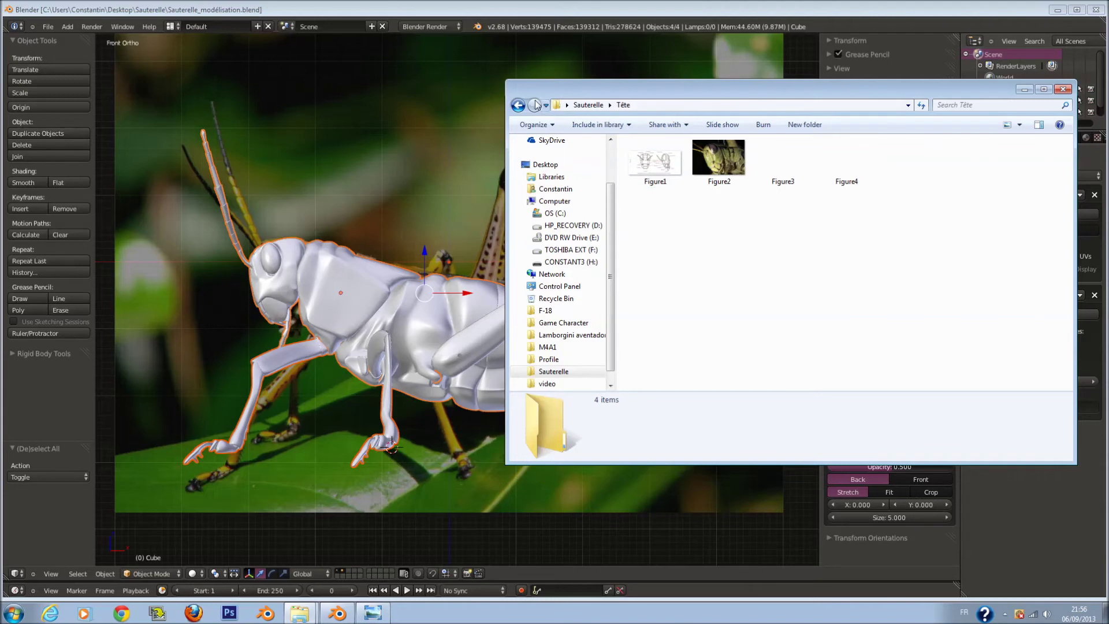
{"action": "left_click", "coordinate": [518, 105]}
{"action": "double_click", "coordinate": [669, 188]}
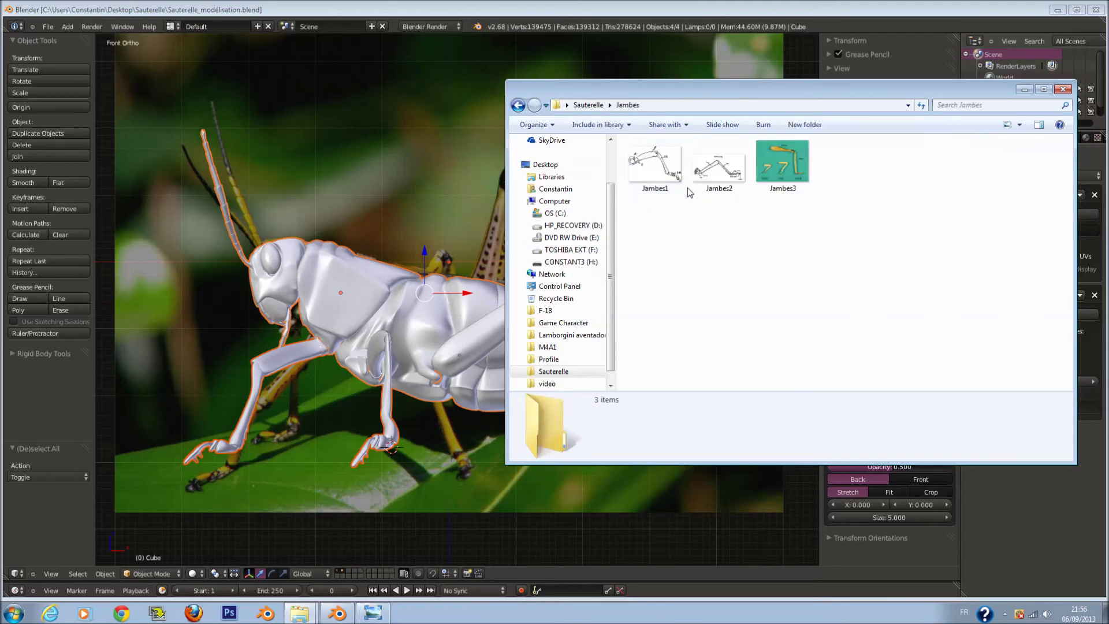
{"action": "left_click", "coordinate": [1065, 89]}
{"action": "key", "text": "KP_7"}
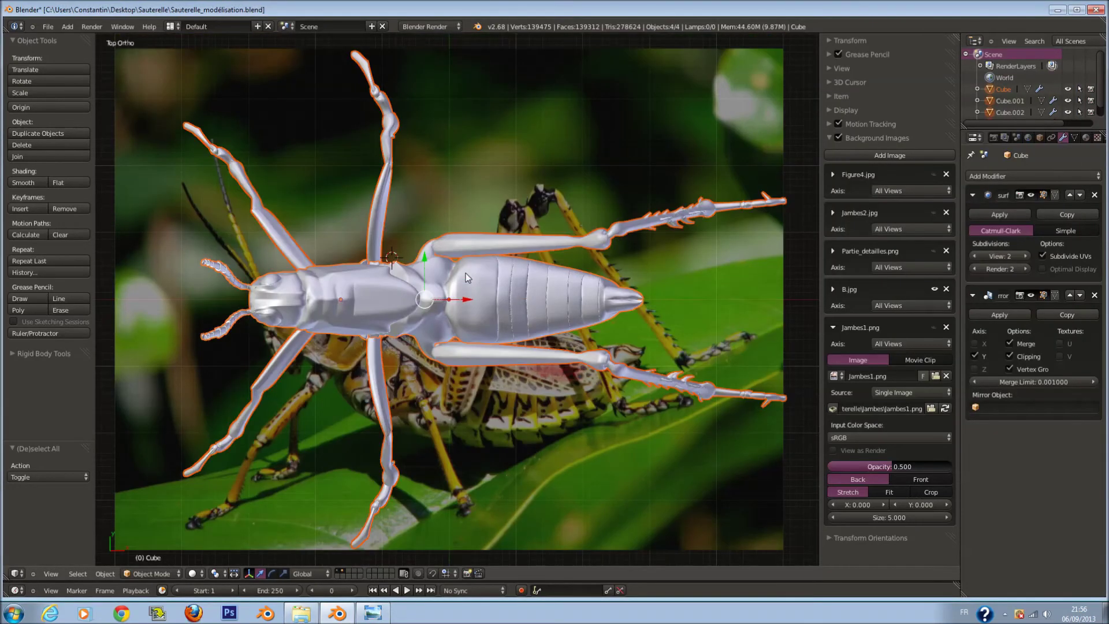
Save the blend file and move the hind legs onto another layer
{"action": "key", "text": "ctrl+s"}
{"action": "left_click", "coordinate": [462, 276]}
{"action": "key", "text": "a"}
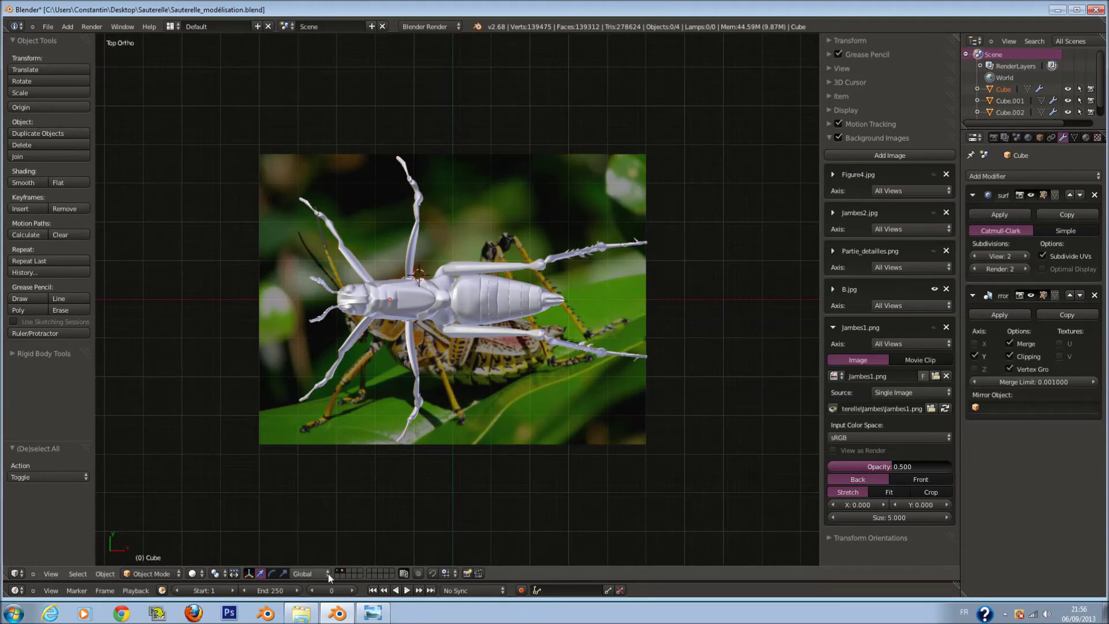
{"action": "left_click", "coordinate": [340, 574]}
{"action": "key", "text": "a"}
{"action": "key", "text": "m"}
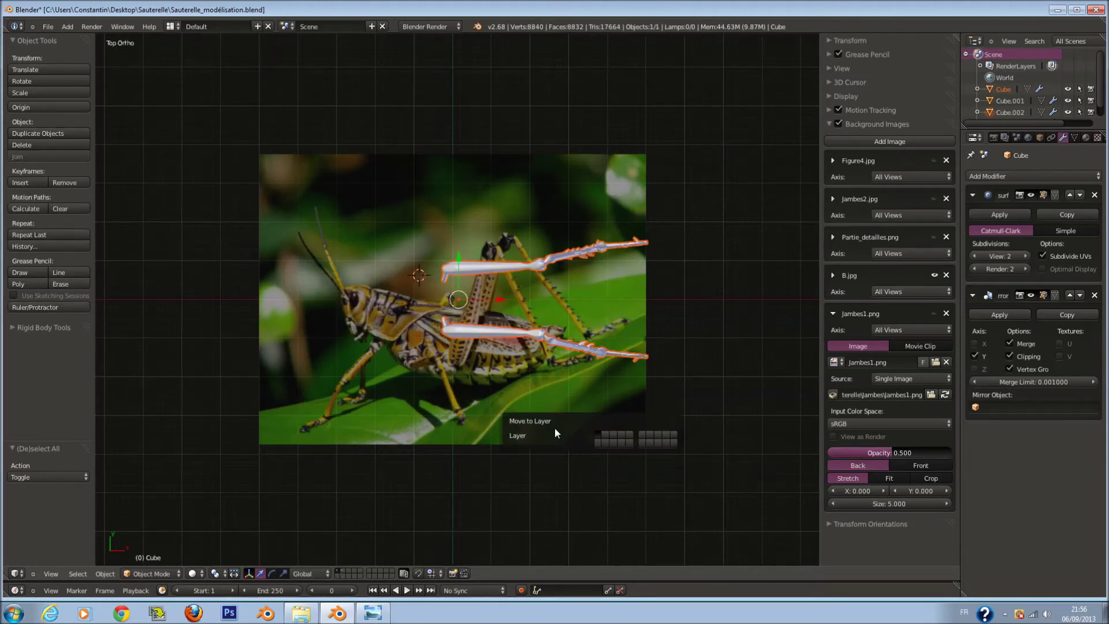
{"action": "left_click", "coordinate": [610, 435]}
{"action": "scroll", "coordinate": [481, 341], "scroll_direction": "up", "scroll_amount": 1}
Add a new cube, Cube.004, at a freshly placed 3D cursor
{"action": "key", "text": "shift+a"}
{"action": "left_click", "coordinate": [450, 297]}
{"action": "key", "text": "shift+a"}
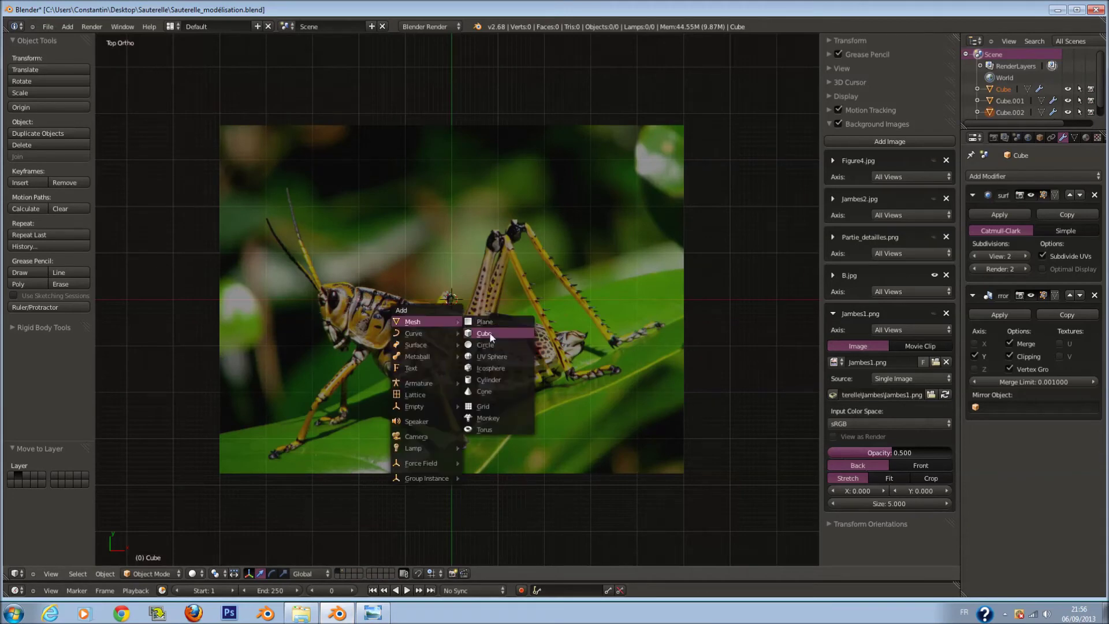
{"action": "left_click", "coordinate": [497, 333]}
{"action": "scroll", "coordinate": [498, 331], "scroll_direction": "up", "scroll_amount": 2}
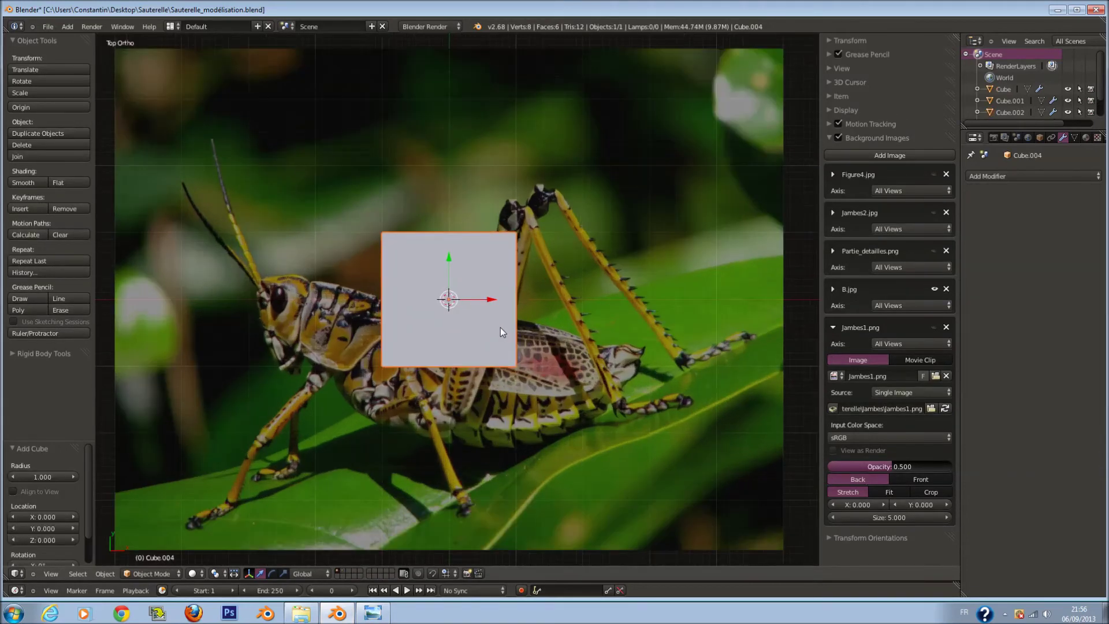
{"action": "key", "text": "KP_1"}
{"action": "scroll", "coordinate": [497, 328], "scroll_direction": "up", "scroll_amount": 3}
Flatten Cube.004 along Z and scale it along Y into a small block
{"action": "key", "text": "s"}
{"action": "key", "text": "z"}
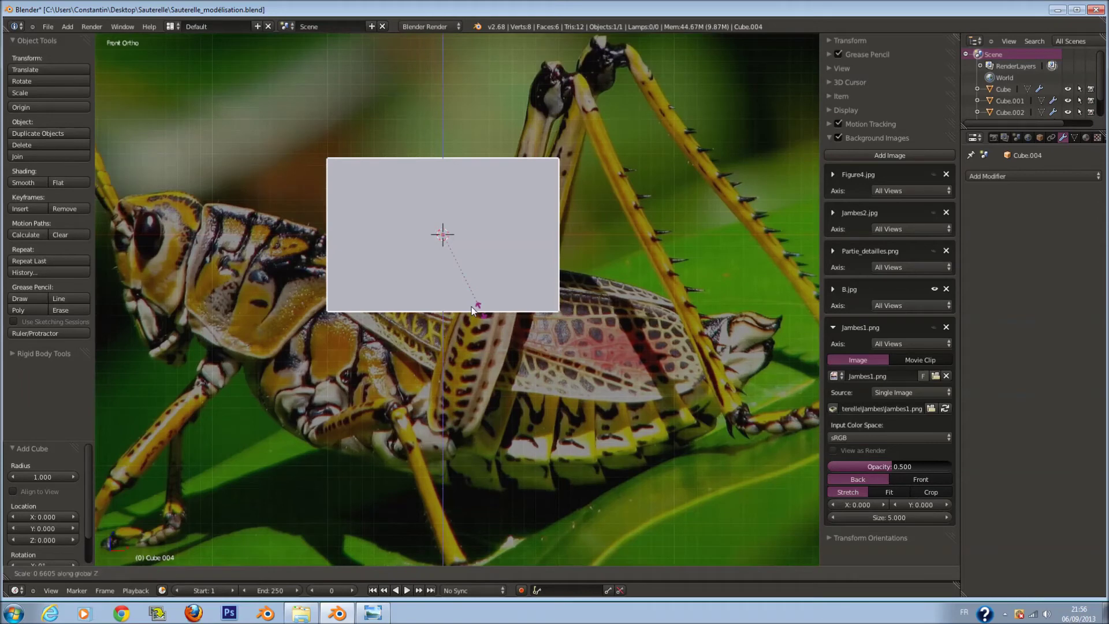
{"action": "left_click", "coordinate": [447, 240]}
{"action": "key", "text": "KP_7"}
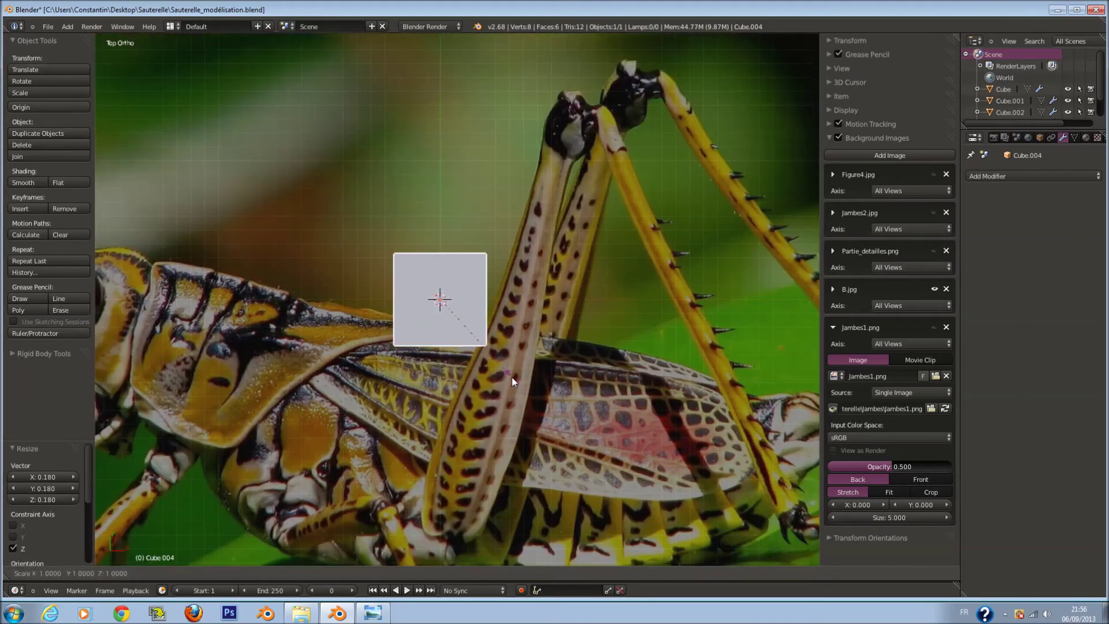
{"action": "key", "text": "s"}
{"action": "key", "text": "y"}
{"action": "left_click", "coordinate": [431, 307]}
{"action": "scroll", "coordinate": [474, 312], "scroll_direction": "down", "scroll_amount": 3}
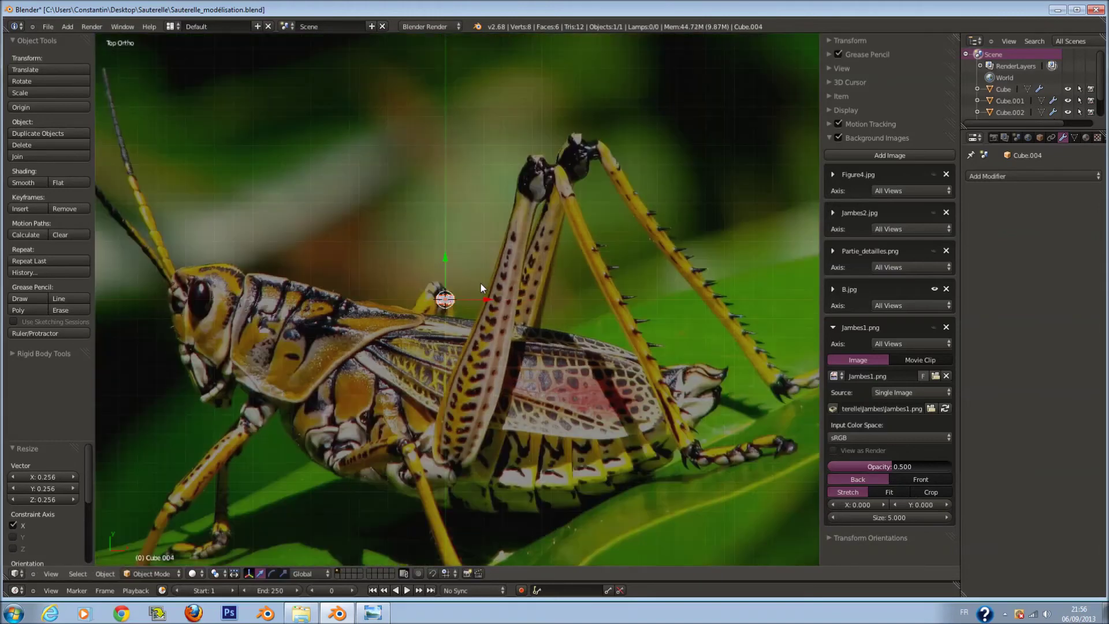
{"action": "key", "text": "a"}
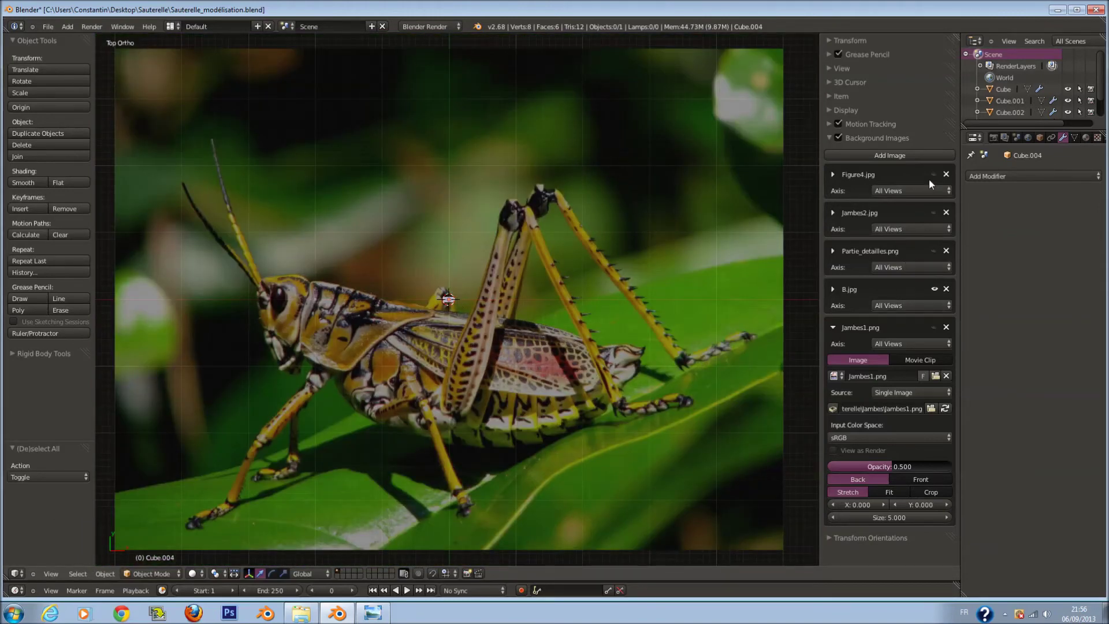
Preview the Figure4, Jambes2 and Jambes1 backgrounds, leaving only Partie_detailles.png visible
{"action": "left_click", "coordinate": [933, 174]}
{"action": "left_click", "coordinate": [933, 174]}
{"action": "left_click", "coordinate": [934, 213]}
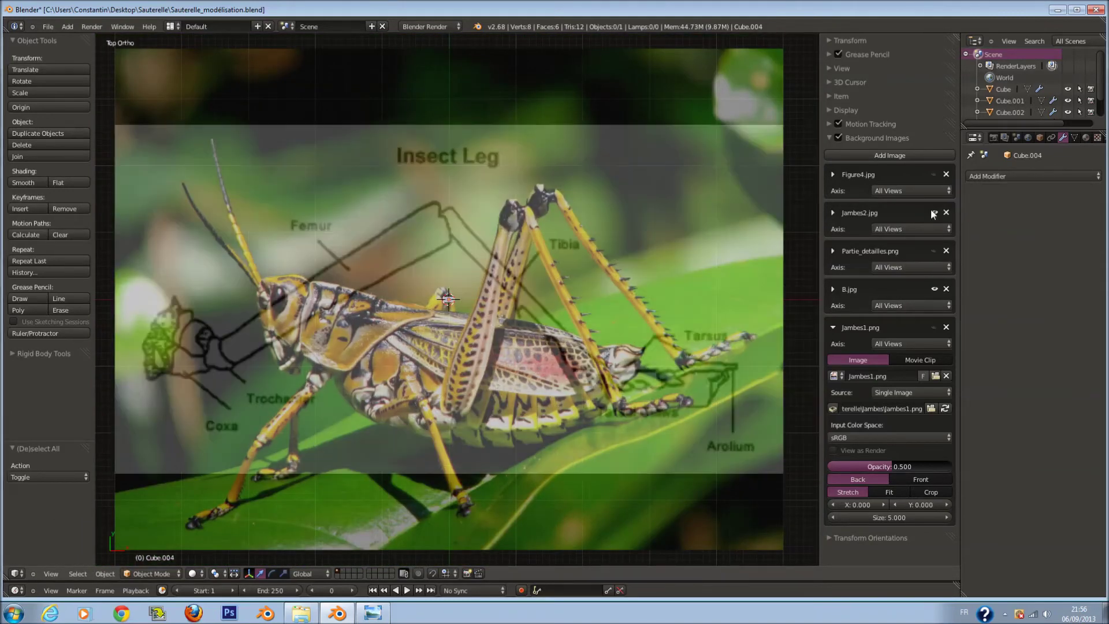
{"action": "left_click", "coordinate": [934, 212]}
{"action": "left_click", "coordinate": [930, 252]}
{"action": "left_click", "coordinate": [931, 252]}
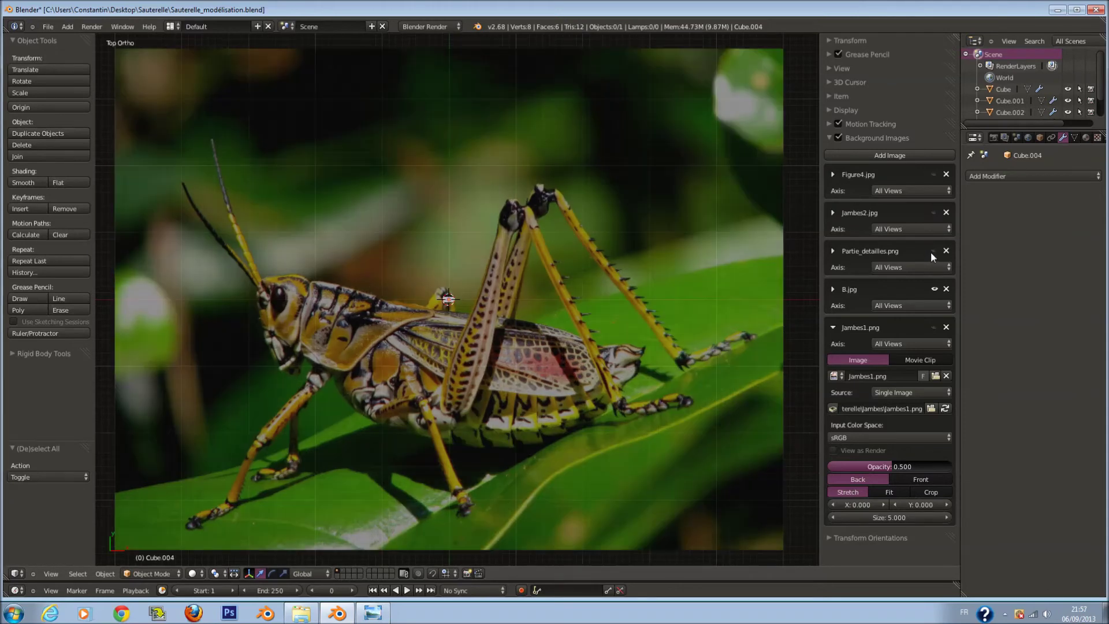
{"action": "left_click", "coordinate": [934, 328]}
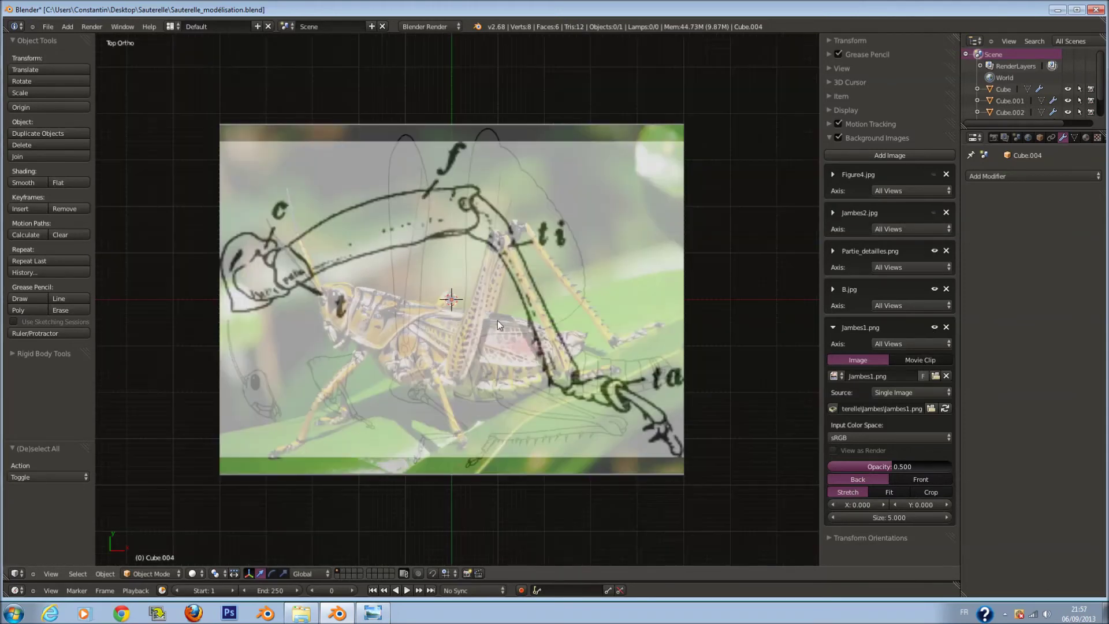
{"action": "left_click", "coordinate": [934, 328]}
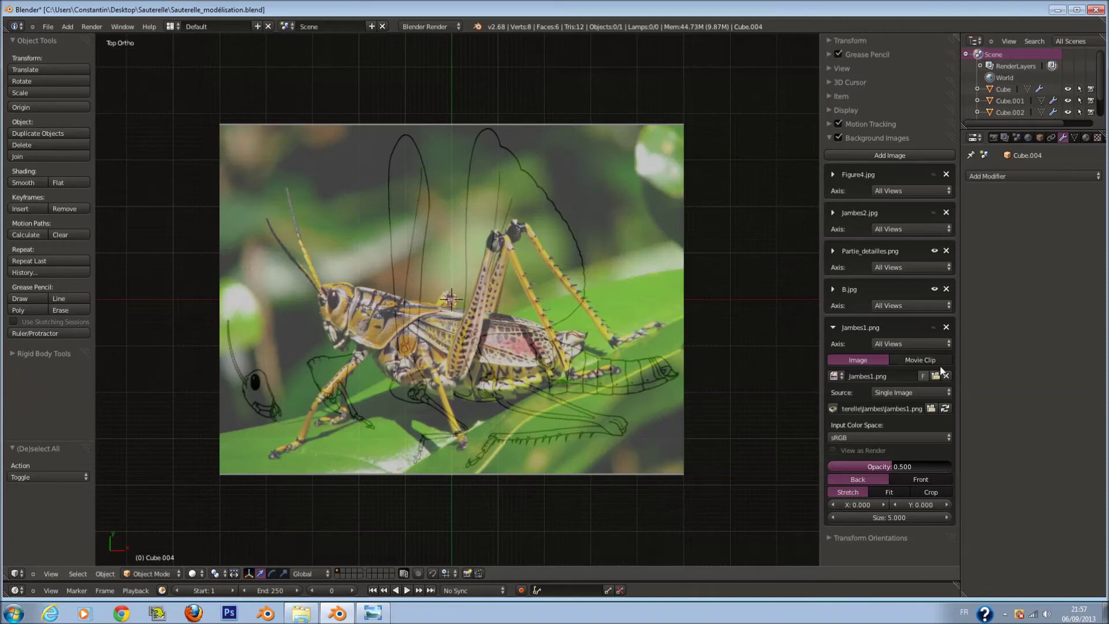
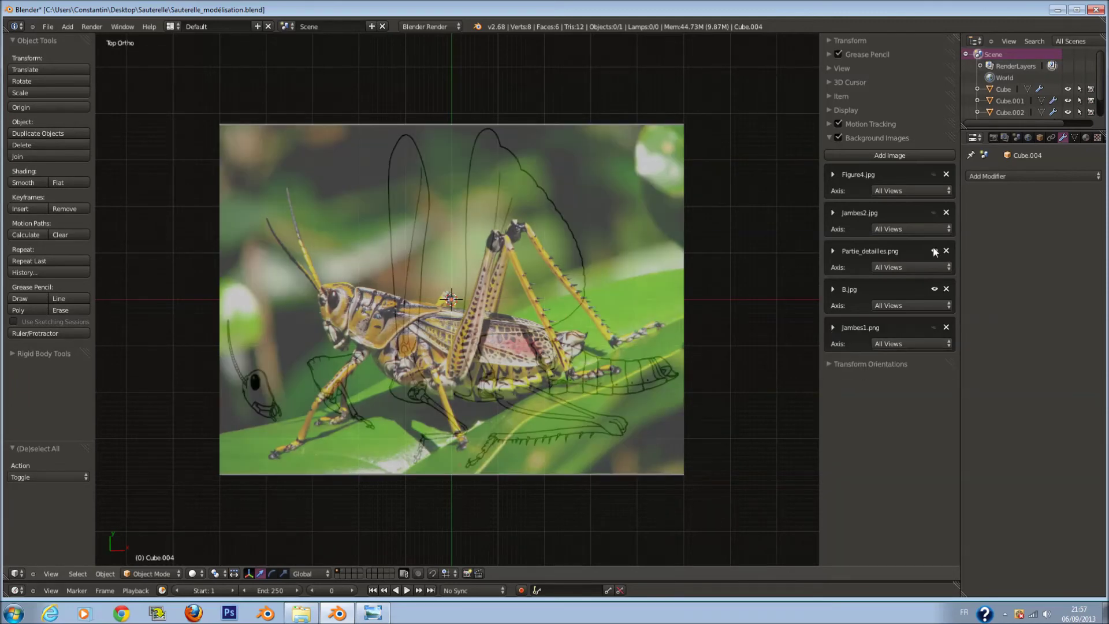
Hide the B.jpg background photo so only the line-drawing reference shows
{"action": "left_click", "coordinate": [935, 288]}
{"action": "scroll", "coordinate": [490, 327], "scroll_direction": "up", "scroll_amount": 1}
{"action": "scroll", "coordinate": [481, 318], "scroll_direction": "up", "scroll_amount": 1}
Move Cube.004 onto the leg joint and narrow it along X
{"action": "right_click", "coordinate": [448, 304]}
{"action": "scroll", "coordinate": [449, 304], "scroll_direction": "up", "scroll_amount": 1}
{"action": "key", "text": "g"}
{"action": "left_click", "coordinate": [351, 470]}
{"action": "key", "text": "s"}
{"action": "key", "text": "x"}
{"action": "left_click", "coordinate": [390, 404]}
{"action": "scroll", "coordinate": [380, 396], "scroll_direction": "up", "scroll_amount": 2, "text": "shift"}
{"action": "scroll", "coordinate": [387, 400], "scroll_direction": "up", "scroll_amount": 2, "text": "ctrl"}
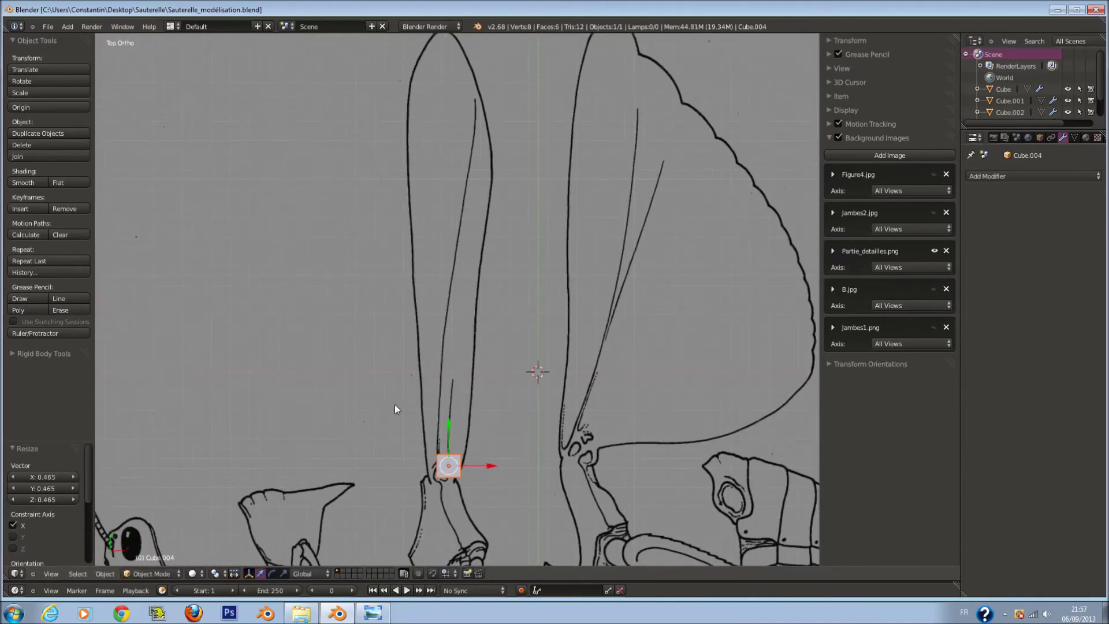
{"action": "scroll", "coordinate": [394, 404], "scroll_direction": "up", "scroll_amount": 1}
{"action": "key", "text": "s"}
{"action": "key", "text": "x"}
{"action": "left_click", "coordinate": [474, 440]}
{"action": "scroll", "coordinate": [474, 441], "scroll_direction": "down", "scroll_amount": 1, "text": "shift"}
{"action": "scroll", "coordinate": [474, 440], "scroll_direction": "up", "scroll_amount": 1}
{"action": "scroll", "coordinate": [474, 440], "scroll_direction": "up", "scroll_amount": 2}
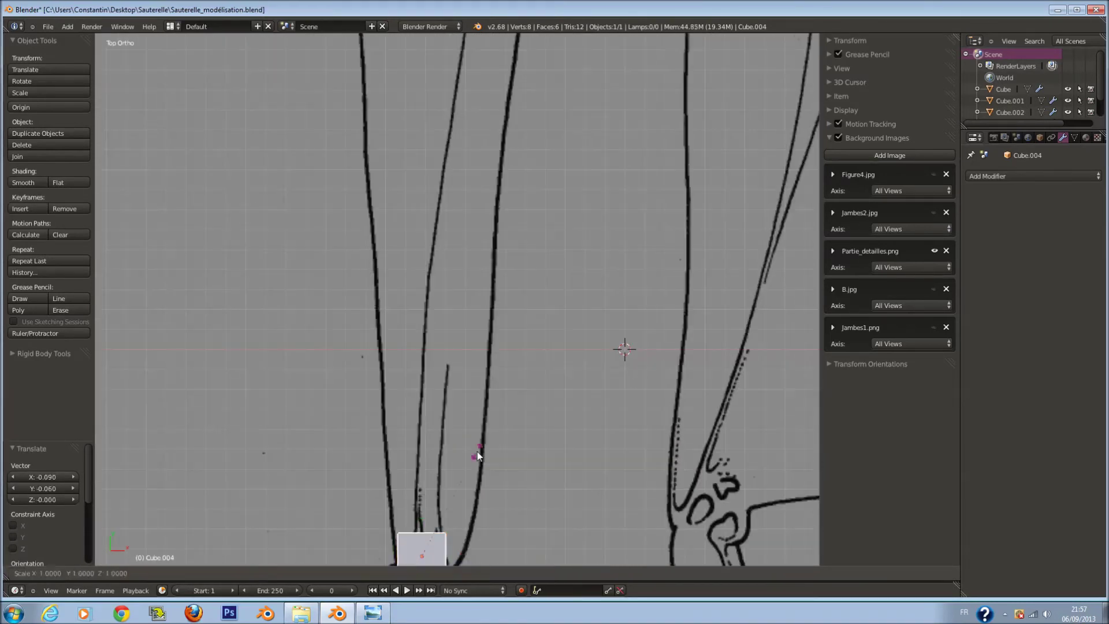
{"action": "scroll", "coordinate": [431, 508], "scroll_direction": "down", "scroll_amount": 1, "text": "shift"}
{"action": "scroll", "coordinate": [451, 480], "scroll_direction": "down", "scroll_amount": 1}
{"action": "scroll", "coordinate": [515, 386], "scroll_direction": "down", "scroll_amount": 2}
Snap the 3D cursor to the selected cube
{"action": "key", "text": "shift+s"}
{"action": "left_click", "coordinate": [461, 413]}
{"action": "key", "text": "shift+a"}
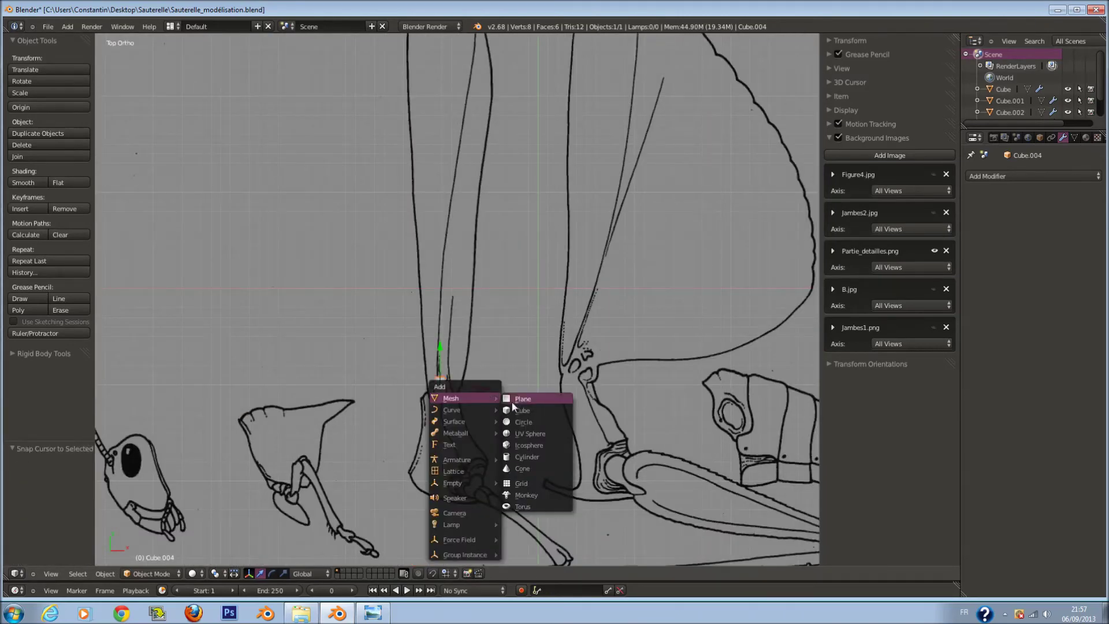
Add a plane at the 3D cursor and scale it to 0.352
{"action": "left_click", "coordinate": [511, 401]}
{"action": "key", "text": "s"}
{"action": "left_click", "coordinate": [466, 394]}
{"action": "key", "text": "KP_1"}
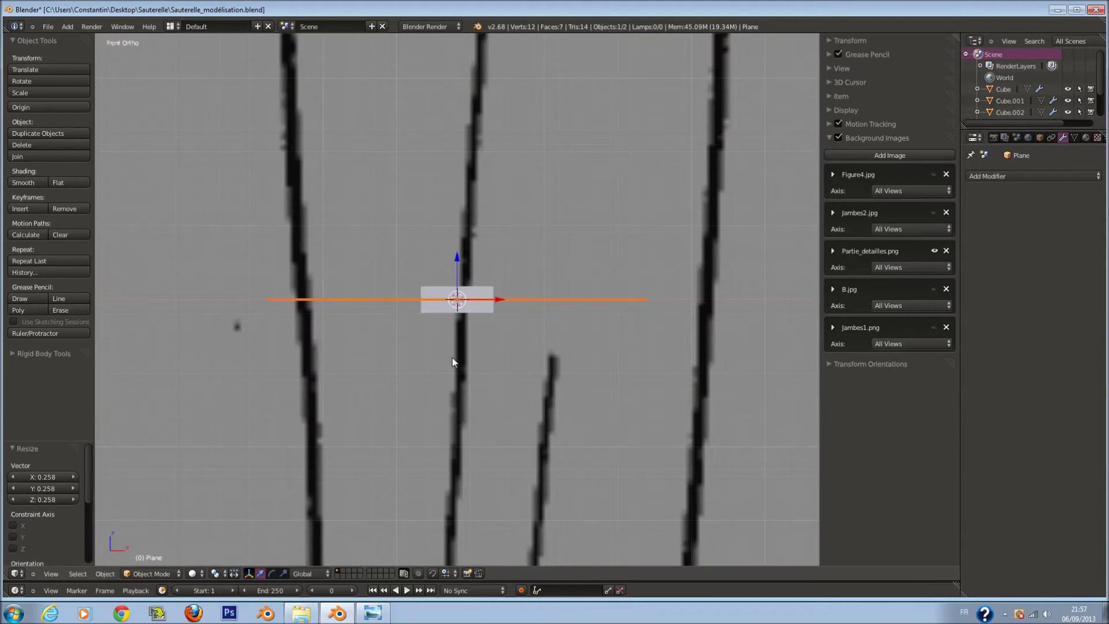
{"action": "scroll", "coordinate": [453, 362], "scroll_direction": "up", "scroll_amount": 1}
{"action": "key", "text": "s"}
{"action": "key", "text": "x"}
{"action": "key", "text": "Escape"}
{"action": "key", "text": "s"}
{"action": "left_click", "coordinate": [504, 316]}
{"action": "key", "text": "KP_7"}
Resize the plane and position it over the leg joint
{"action": "scroll", "coordinate": [500, 307], "scroll_direction": "down", "scroll_amount": 2}
{"action": "key", "text": "s"}
{"action": "left_click", "coordinate": [500, 311]}
{"action": "middle_click_drag", "start_coordinate": [502, 312], "coordinate": [508, 437], "text": "shift"}
{"action": "key", "text": "s"}
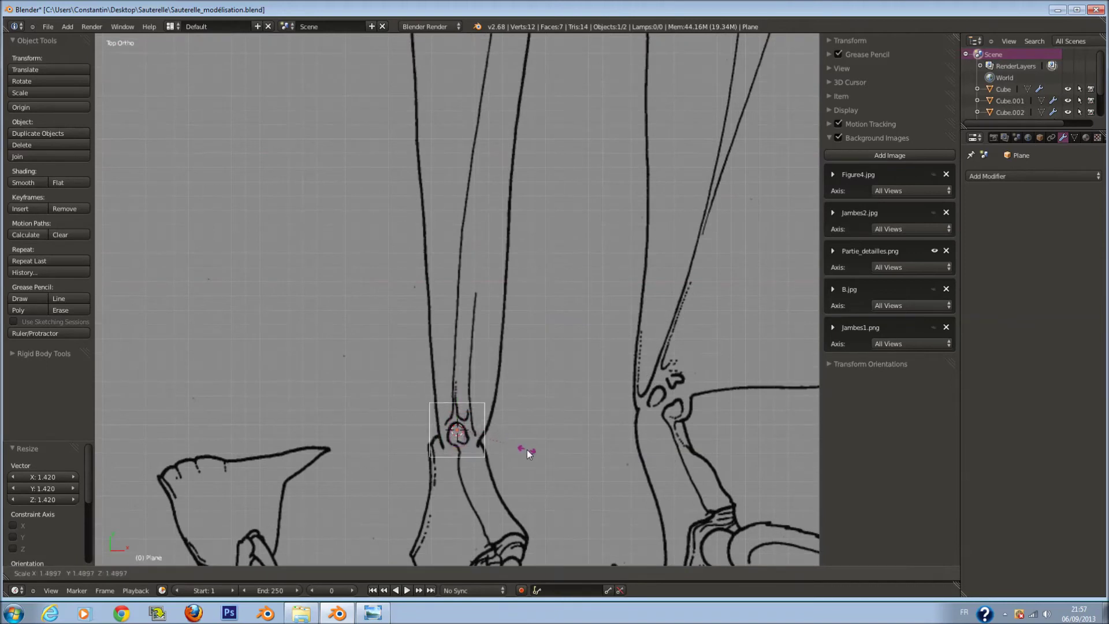
{"action": "left_click", "coordinate": [532, 454]}
{"action": "key", "text": "g"}
{"action": "left_click", "coordinate": [540, 434]}
{"action": "key", "text": "s"}
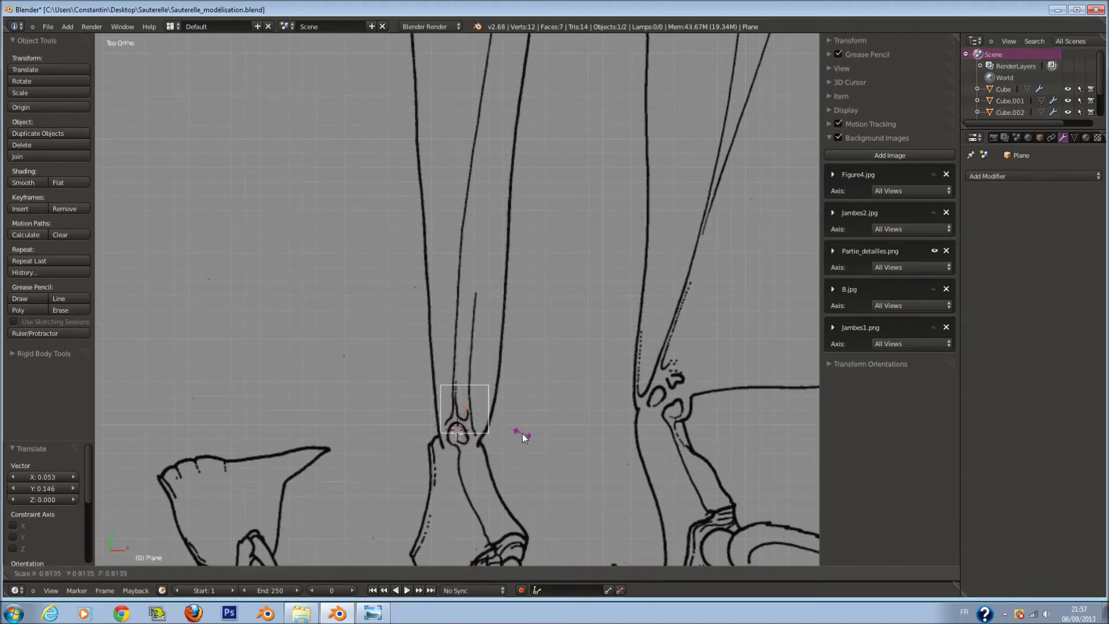
{"action": "left_click", "coordinate": [523, 434]}
In Edit Mode, stretch the top edge along Y to the outline's tip
{"action": "key", "text": "Tab"}
{"action": "scroll", "coordinate": [505, 426], "scroll_direction": "down", "scroll_amount": 2}
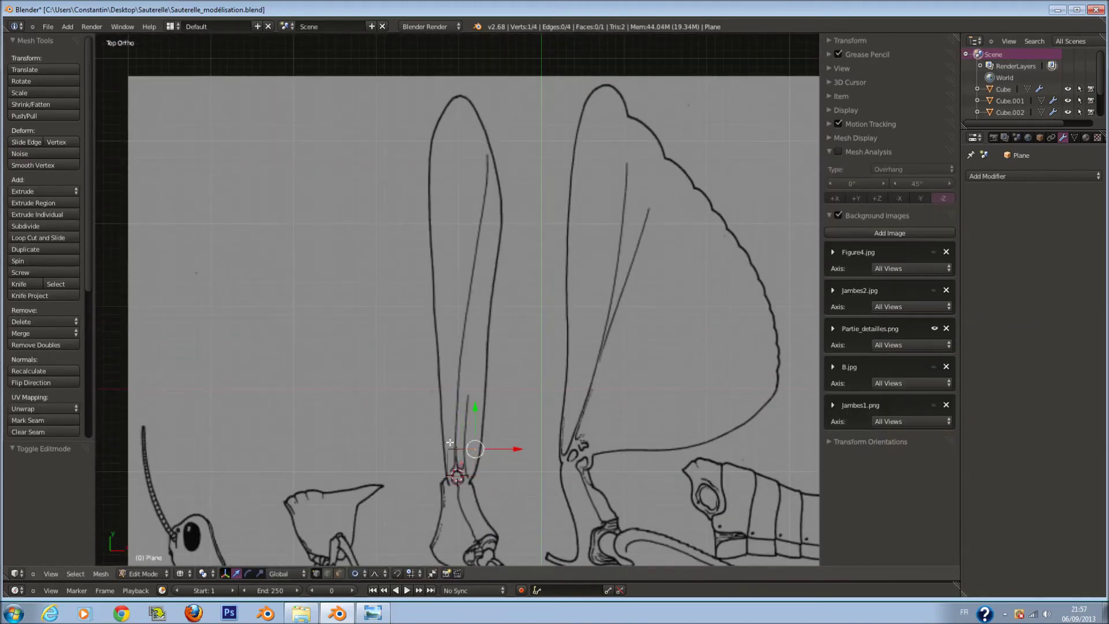
{"action": "key", "text": "g"}
{"action": "key", "text": "y"}
{"action": "left_click", "coordinate": [477, 89]}
Add edge loops, widening the cross loop to match the outline
{"action": "key", "text": "ctrl+r"}
{"action": "left_click", "coordinate": [480, 139]}
{"action": "left_click", "coordinate": [450, 159]}
{"action": "key", "text": "s"}
{"action": "left_click", "coordinate": [617, 261]}
{"action": "key", "text": "a"}
{"action": "key", "text": "ctrl+r"}
{"action": "left_click", "coordinate": [441, 116]}
Fit the top vertex to the outline and add Catmull-Clark subdivision surface
{"action": "key", "text": "g"}
{"action": "left_click", "coordinate": [474, 155]}
{"action": "key", "text": "ctrl+z"}
{"action": "key", "text": "g"}
{"action": "left_click", "coordinate": [462, 106]}
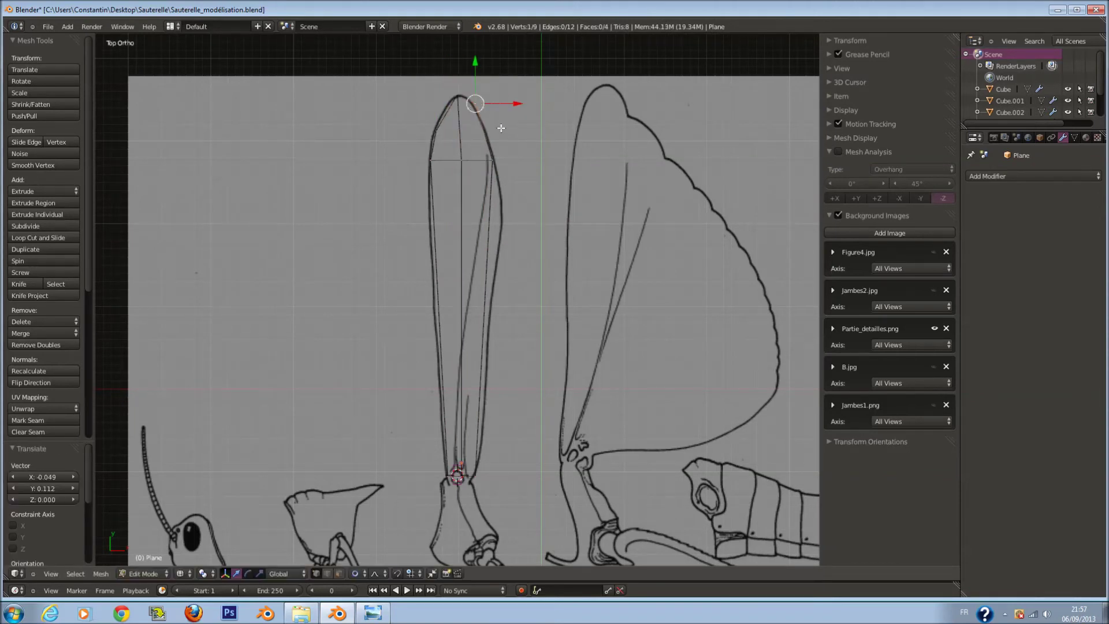
{"action": "key", "text": "a"}
{"action": "key", "text": "Tab"}
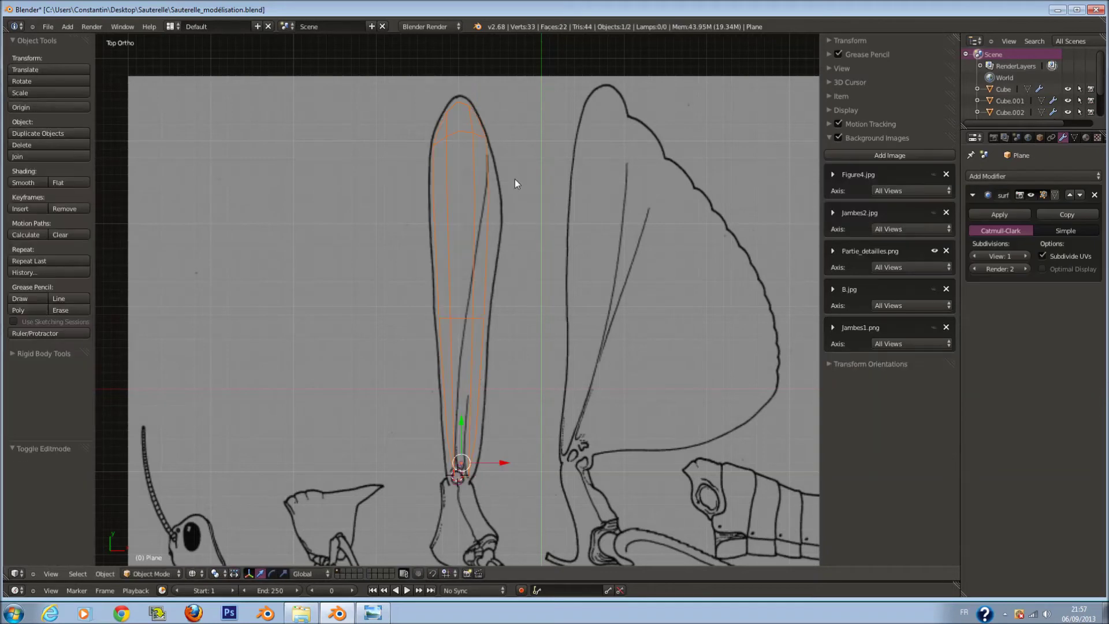
Fit the mesh's tip vertex onto the drawn outline
{"action": "key", "text": "Tab"}
{"action": "key", "text": "a"}
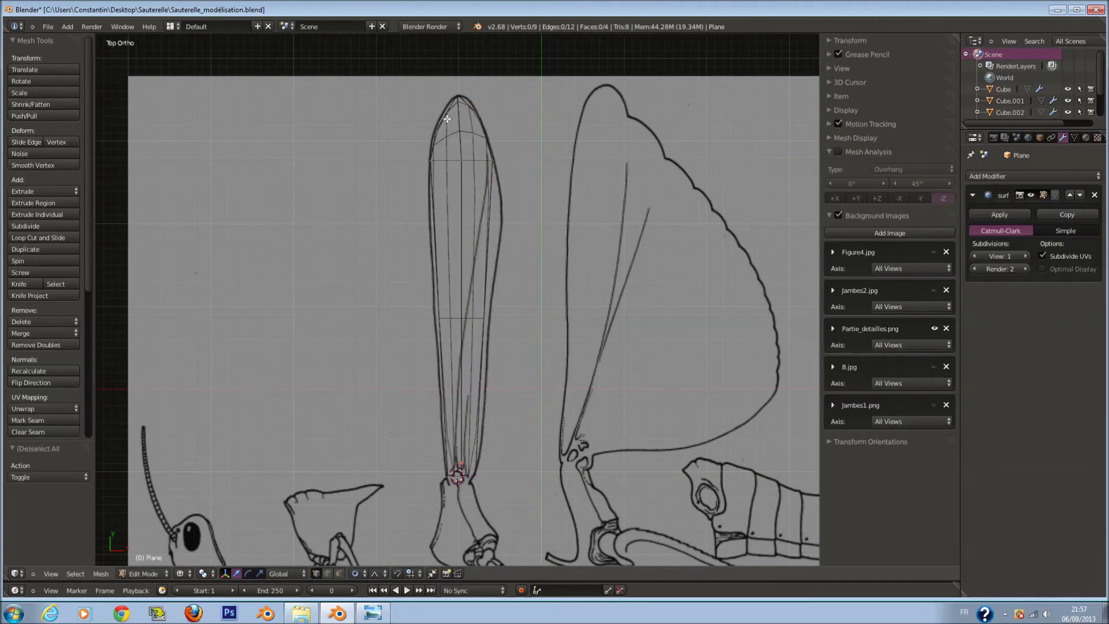
{"action": "key", "text": "g"}
{"action": "left_click", "coordinate": [459, 105]}
{"action": "key", "text": "g"}
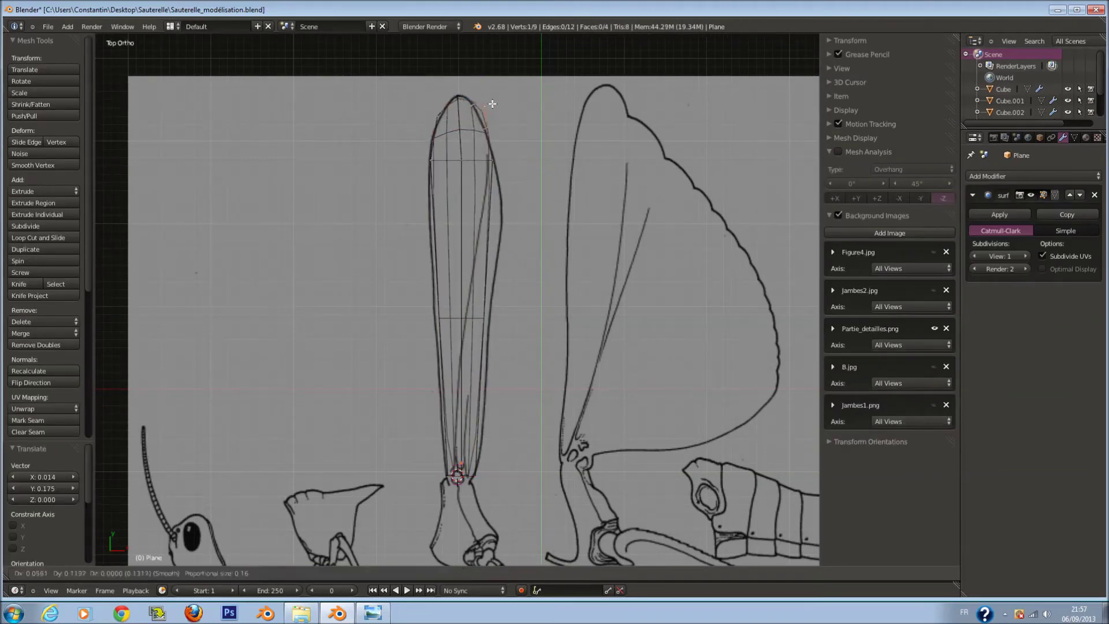
{"action": "left_click", "coordinate": [490, 99]}
Add two more edge loops and fit a side vertex to the outline
{"action": "key", "text": "ctrl+r"}
{"action": "left_click", "coordinate": [497, 215]}
{"action": "key", "text": "a"}
{"action": "key", "text": "ctrl+r"}
{"action": "left_click", "coordinate": [494, 199]}
{"action": "right_click", "coordinate": [497, 213]}
{"action": "key", "text": "g"}
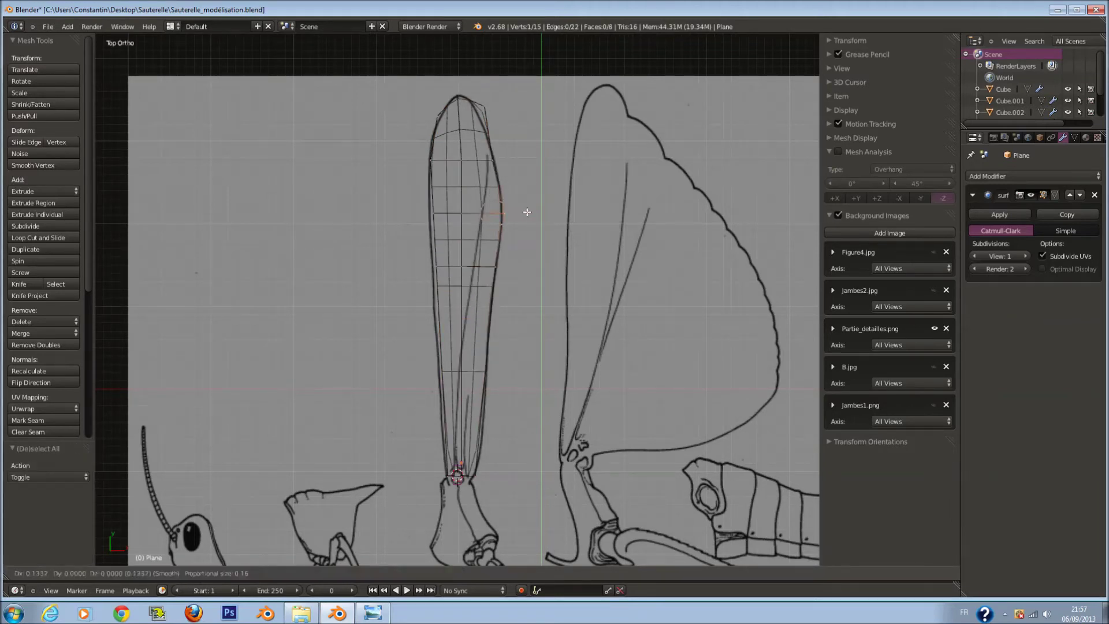
{"action": "left_click", "coordinate": [527, 212]}
{"action": "key", "text": "a"}
{"action": "key", "text": "a"}
In wireframe, add an edge loop near the base and fit the base vertices to the joint
{"action": "scroll", "coordinate": [460, 341], "scroll_direction": "down", "scroll_amount": 2}
{"action": "key", "text": "z"}
{"action": "scroll", "coordinate": [460, 341], "scroll_direction": "up", "scroll_amount": 3}
{"action": "key", "text": "z"}
{"action": "key", "text": "ctrl+r"}
{"action": "left_click", "coordinate": [496, 346]}
{"action": "right_click", "coordinate": [434, 428]}
{"action": "right_click", "coordinate": [484, 434], "text": "shift"}
{"action": "key", "text": "s"}
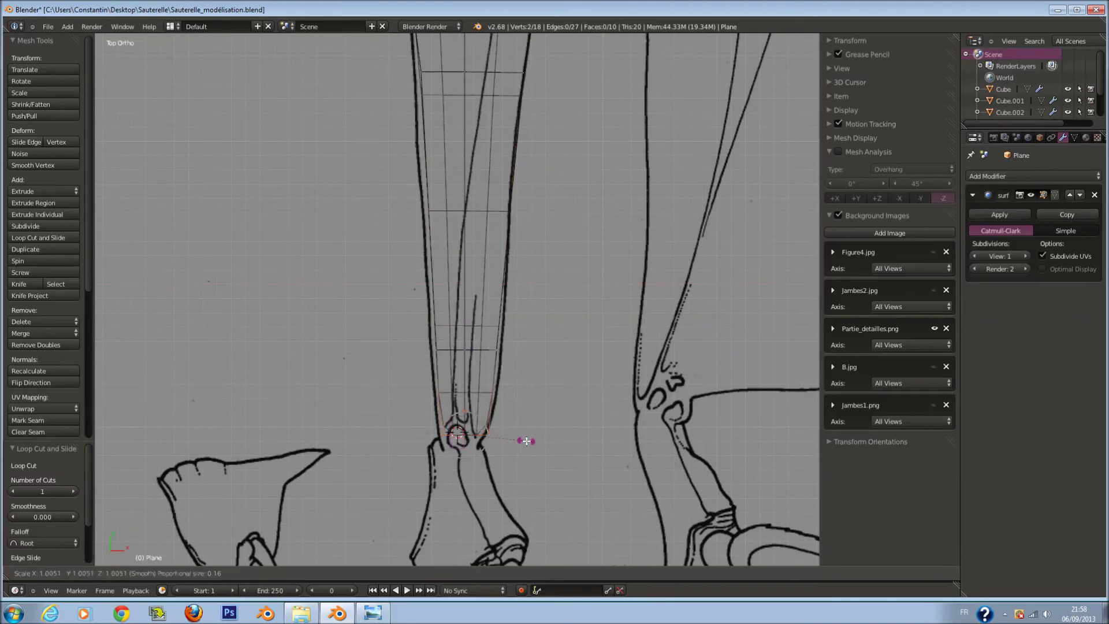
{"action": "left_click", "coordinate": [523, 442]}
{"action": "key", "text": "g"}
{"action": "left_click", "coordinate": [520, 441]}
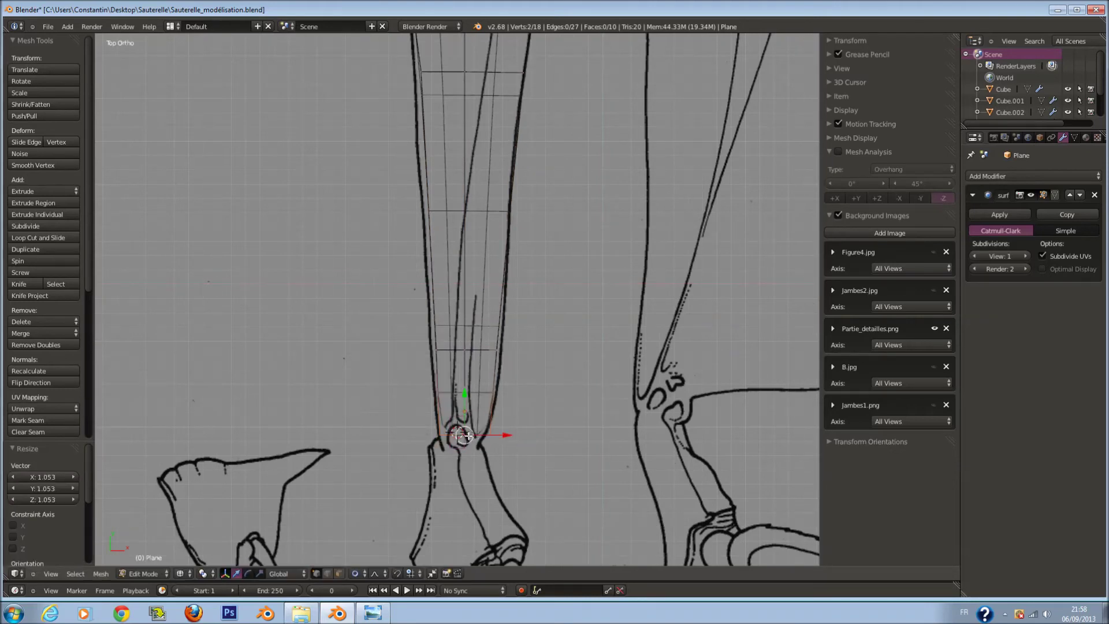
Save the file, overwriting the existing version
{"action": "key", "text": "Tab"}
{"action": "scroll", "coordinate": [525, 372], "scroll_direction": "down", "scroll_amount": 2}
{"action": "key", "text": "ctrl+s"}
{"action": "left_click", "coordinate": [524, 372]}
{"action": "scroll", "coordinate": [533, 272], "scroll_direction": "down", "scroll_amount": 1}
Nudge a side vertex onto the outline and save the file again
{"action": "key", "text": "Tab"}
{"action": "scroll", "coordinate": [544, 209], "scroll_direction": "up", "scroll_amount": 4}
{"action": "key", "text": "g"}
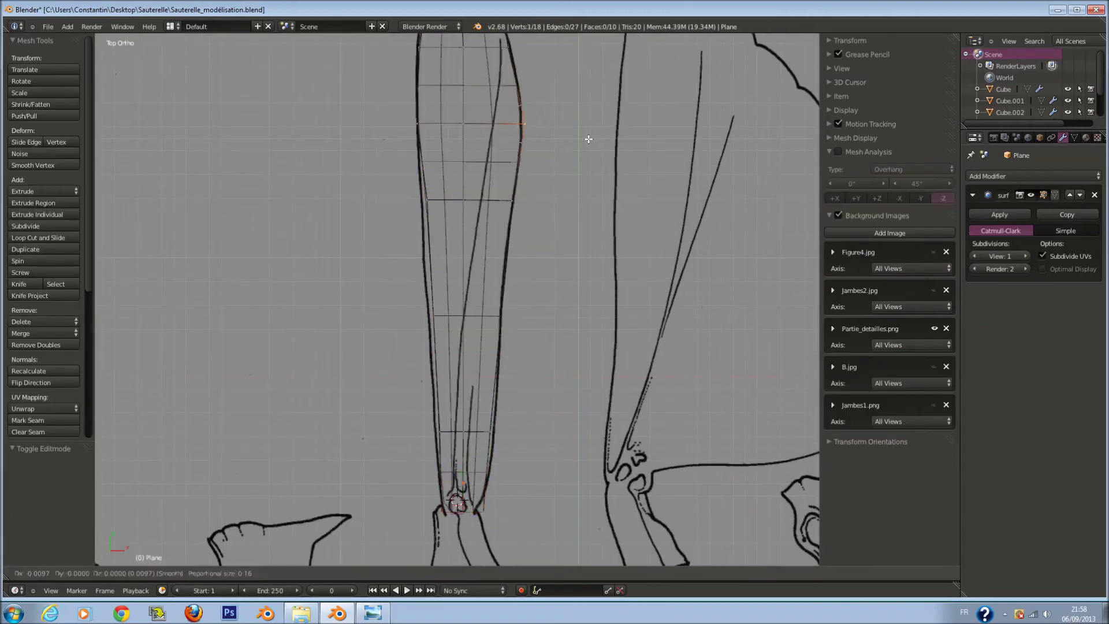
{"action": "left_click", "coordinate": [577, 140]}
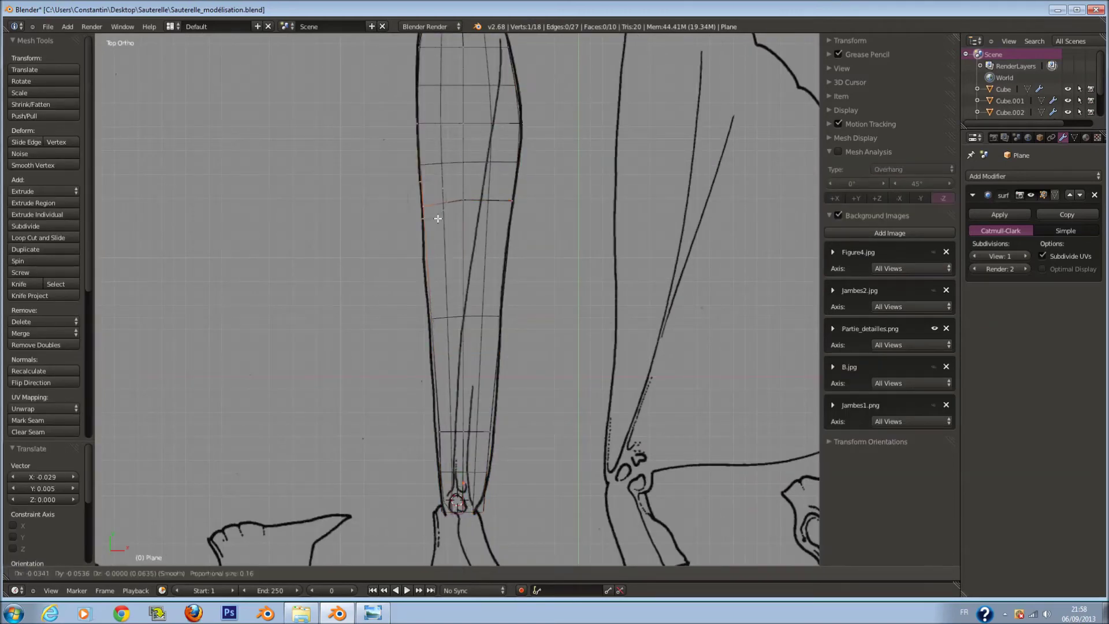
{"action": "key", "text": "Tab"}
{"action": "key", "text": "ctrl+s"}
{"action": "scroll", "coordinate": [476, 427], "scroll_direction": "down", "scroll_amount": 2}
{"action": "scroll", "coordinate": [476, 427], "scroll_direction": "up", "scroll_amount": 2}
{"action": "right_click", "coordinate": [468, 481]}
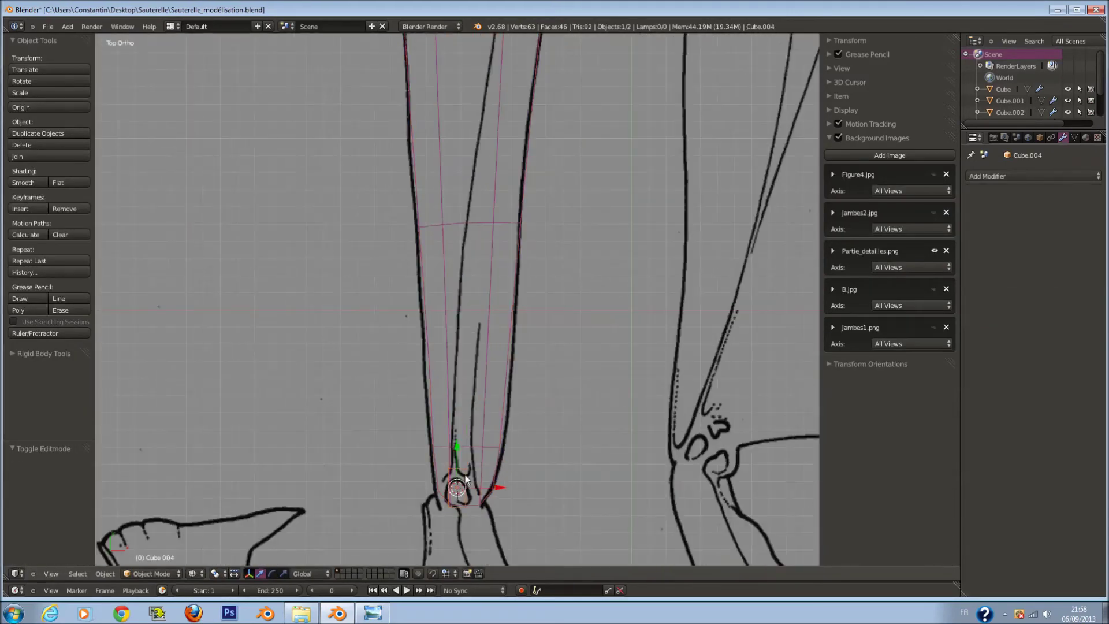
Resize the small knee cube, slide it vertically along the leg, and save the file
{"action": "scroll", "coordinate": [500, 371], "scroll_direction": "up", "scroll_amount": 3}
{"action": "scroll", "coordinate": [549, 366], "scroll_direction": "down", "scroll_amount": 2, "text": "shift"}
{"action": "key", "text": "s"}
{"action": "left_click", "coordinate": [552, 435]}
{"action": "key", "text": "s"}
{"action": "key", "text": "x"}
{"action": "key", "text": "Escape"}
{"action": "key", "text": "g"}
{"action": "key", "text": "y"}
{"action": "left_click", "coordinate": [501, 384]}
{"action": "scroll", "coordinate": [543, 383], "scroll_direction": "up", "scroll_amount": 2}
{"action": "scroll", "coordinate": [543, 383], "scroll_direction": "down", "scroll_amount": 2}
{"action": "key", "text": "ctrl+s"}
{"action": "scroll", "coordinate": [534, 380], "scroll_direction": "up", "scroll_amount": 1}
Inset the cube's top face and delete the inner face to open a square hole
{"action": "key", "text": "Tab"}
{"action": "scroll", "coordinate": [535, 300], "scroll_direction": "up", "scroll_amount": 2}
{"action": "scroll", "coordinate": [535, 300], "scroll_direction": "up", "scroll_amount": 2}
{"action": "key", "text": "a"}
{"action": "key", "text": "a"}
{"action": "key", "text": "e"}
{"action": "left_click", "coordinate": [583, 457]}
{"action": "left_click", "coordinate": [364, 573]}
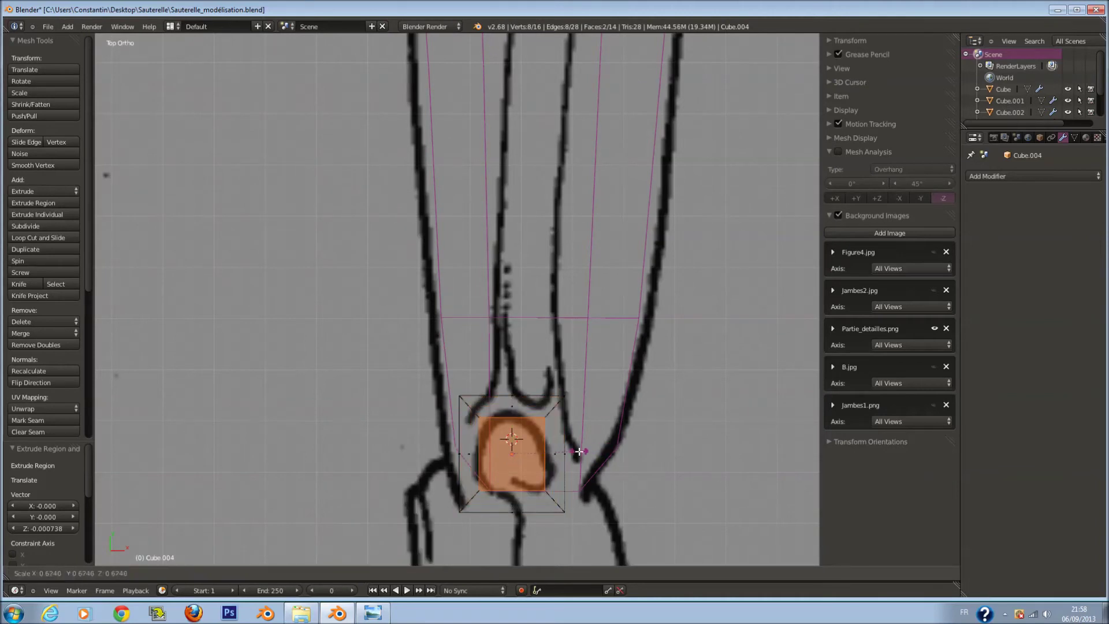
{"action": "key", "text": "s"}
{"action": "left_click", "coordinate": [562, 462]}
{"action": "key", "text": "x"}
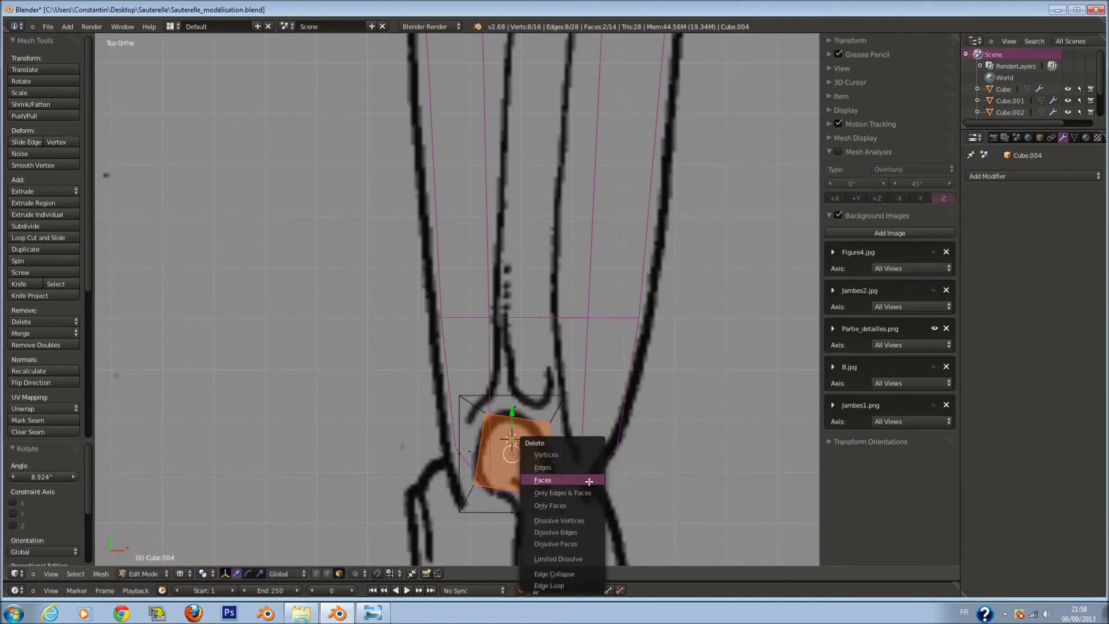
{"action": "left_click", "coordinate": [586, 480]}
{"action": "middle_click_drag", "start_coordinate": [586, 480], "coordinate": [600, 413]}
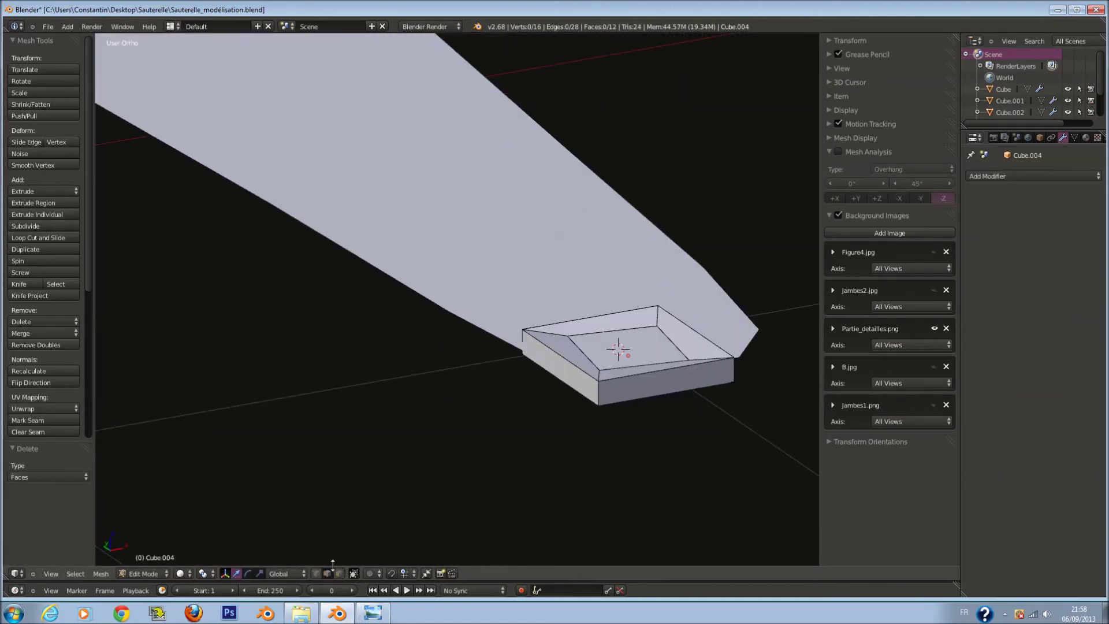
Inspect the hollow square ring in wireframe, checking its inner edges from the top view
{"action": "key", "text": "z"}
{"action": "right_click", "coordinate": [621, 328]}
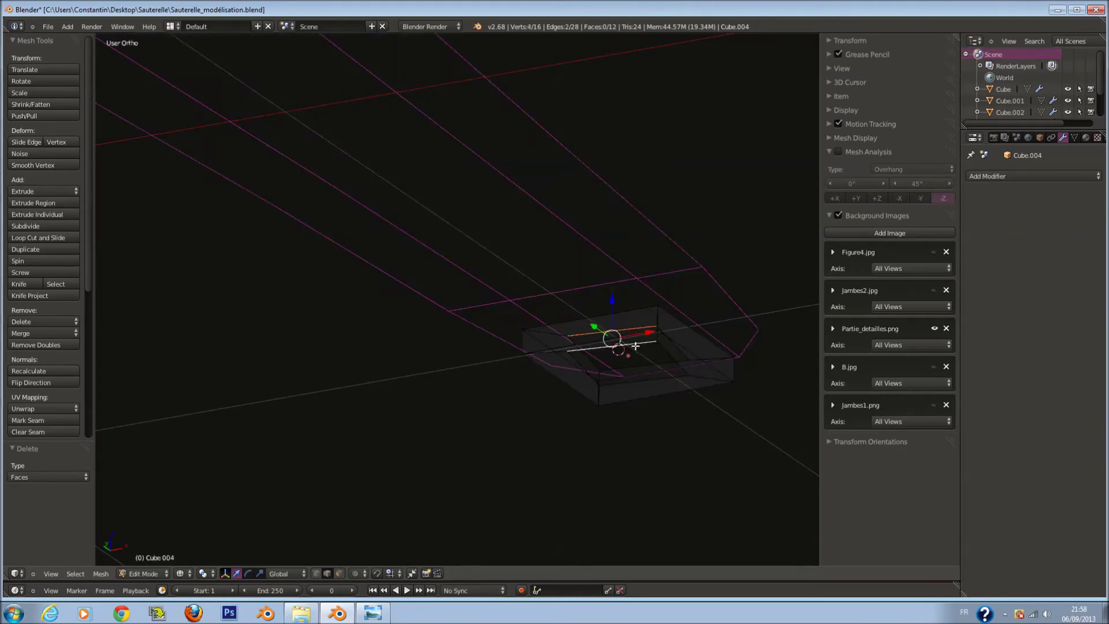
{"action": "right_click", "coordinate": [730, 350]}
{"action": "middle_click_drag", "start_coordinate": [731, 350], "coordinate": [724, 360]}
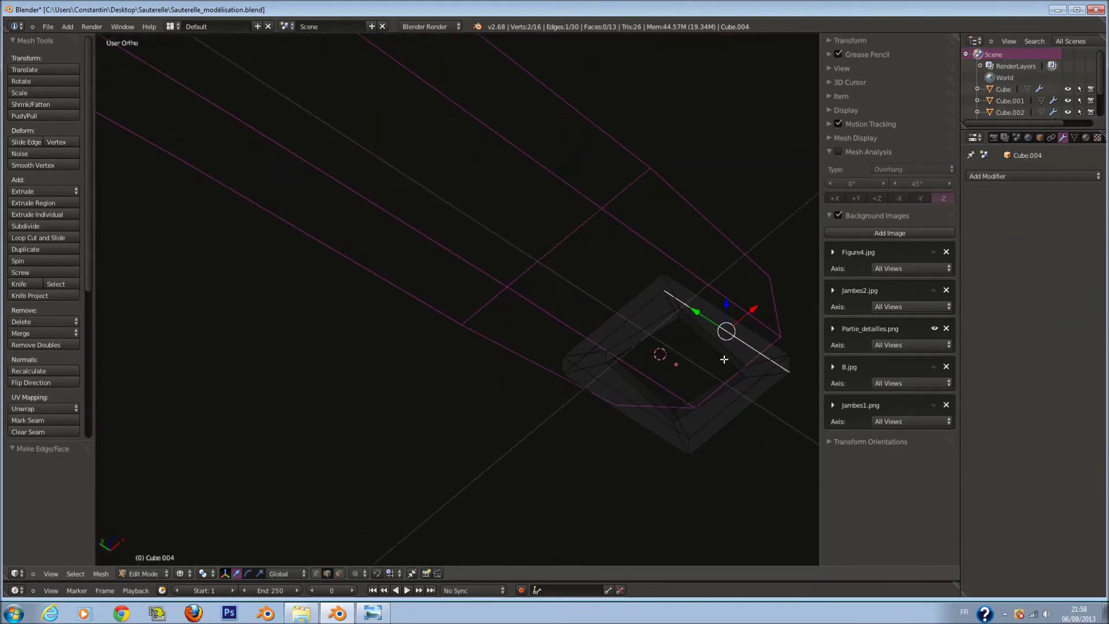
{"action": "key", "text": "z"}
{"action": "key", "text": "z"}
{"action": "right_click", "coordinate": [722, 388]}
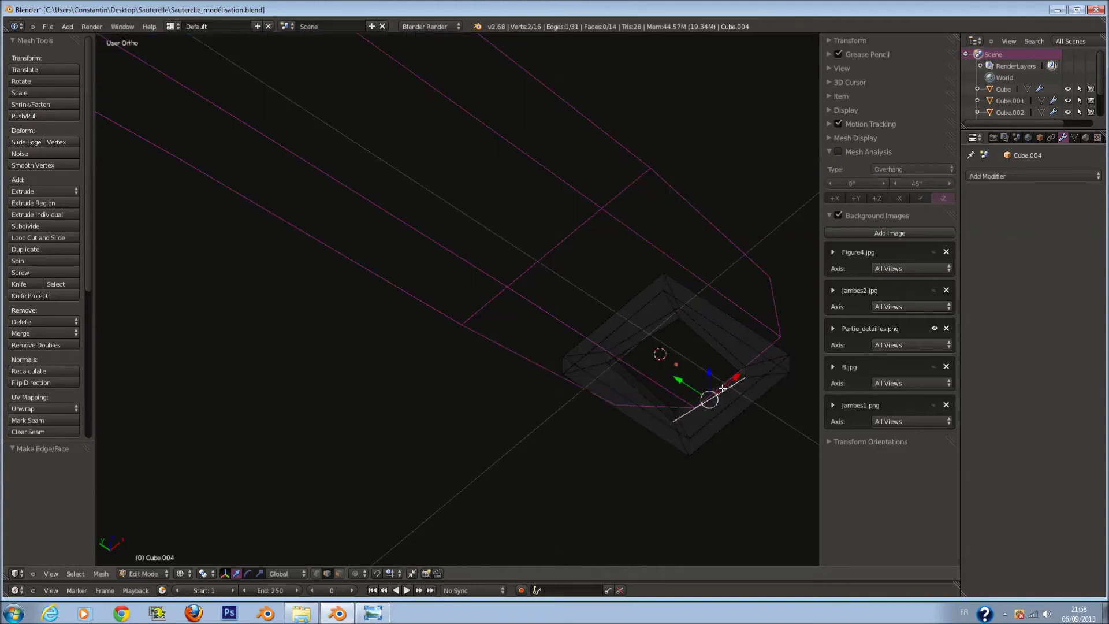
{"action": "key", "text": "Tab"}
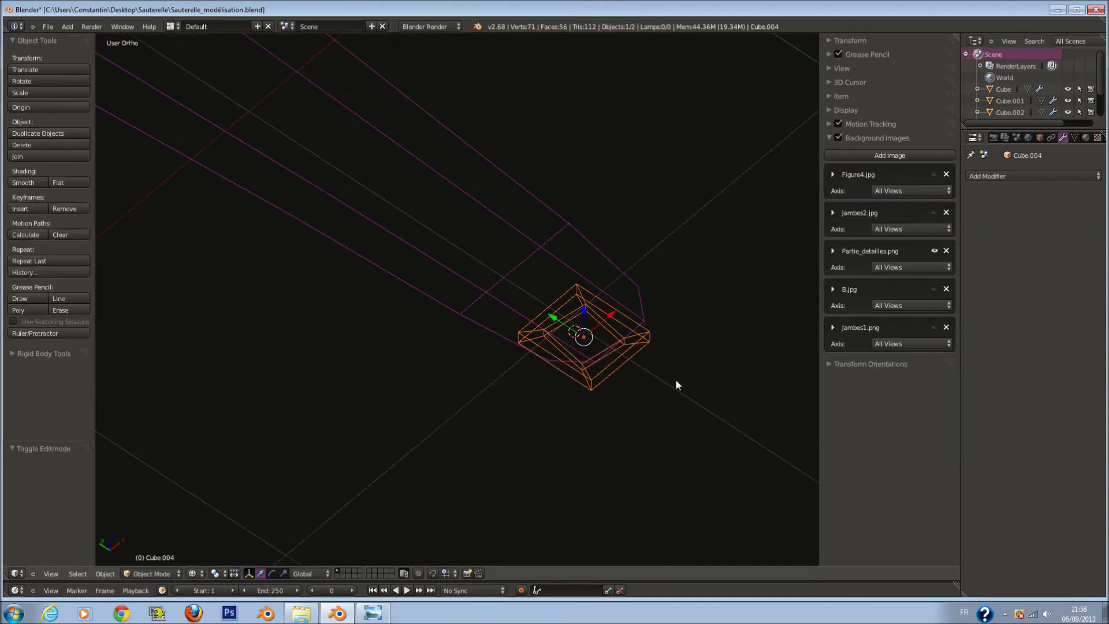
{"action": "key", "text": "KP_7"}
{"action": "key", "text": "z"}
{"action": "key", "text": "Tab"}
{"action": "key", "text": "z"}
{"action": "key", "text": "a"}
{"action": "key", "text": "a"}
{"action": "key", "text": "a"}
{"action": "key", "text": "ctrl+r"}
Place the loop cut on the ring, fit its vertices to the knee outline, and save
{"action": "left_click", "coordinate": [478, 385]}
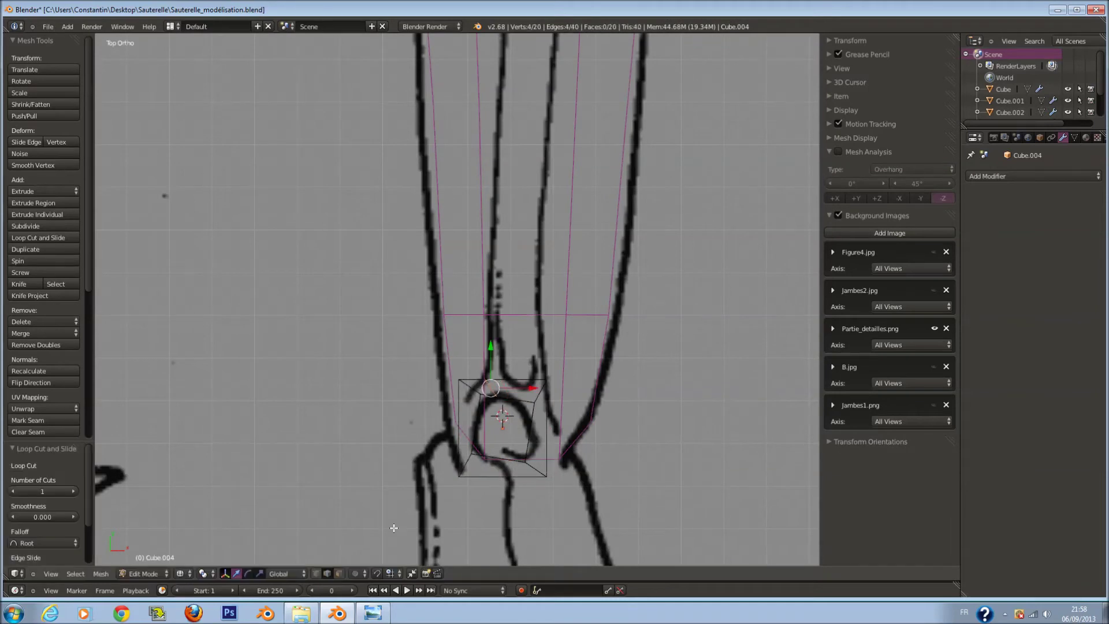
{"action": "key", "text": "a"}
{"action": "key", "text": "g"}
{"action": "left_click", "coordinate": [478, 375]}
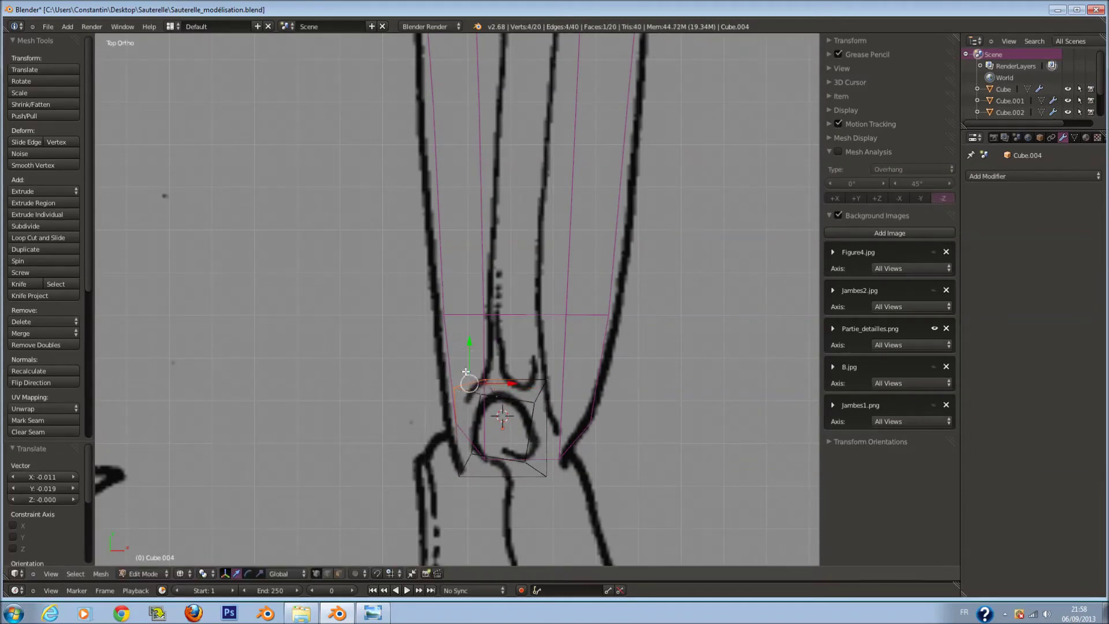
{"action": "key", "text": "ctrl+s"}
{"action": "scroll", "coordinate": [468, 393], "scroll_direction": "up", "scroll_amount": 2, "text": "shift"}
{"action": "scroll", "coordinate": [497, 456], "scroll_direction": "up", "scroll_amount": 3, "text": "shift"}
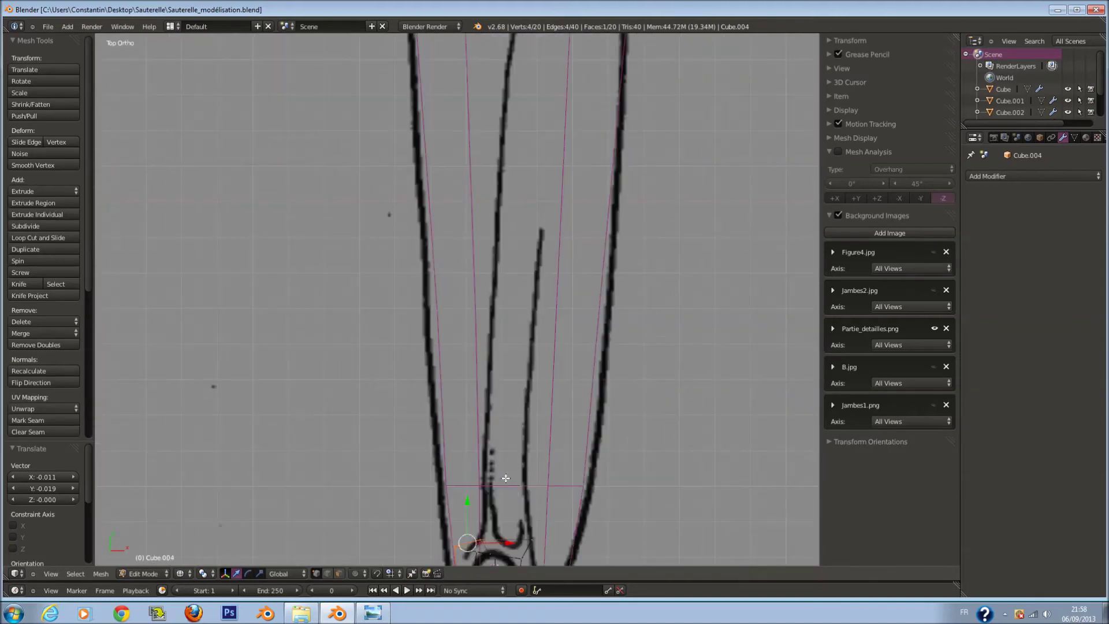
{"action": "scroll", "coordinate": [505, 479], "scroll_direction": "down", "scroll_amount": 1}
Extrude the first section, scale and move it onto the leg outline, and save
{"action": "key", "text": "e"}
{"action": "key", "text": "s"}
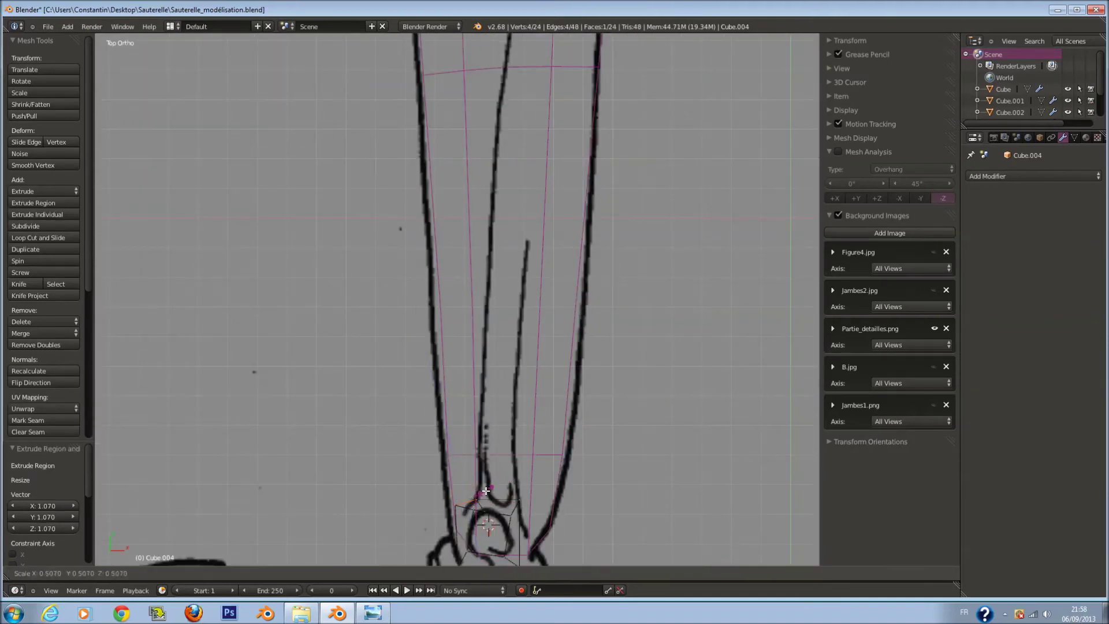
{"action": "left_click", "coordinate": [486, 491]}
{"action": "key", "text": "g"}
{"action": "left_click", "coordinate": [477, 486]}
{"action": "scroll", "coordinate": [472, 467], "scroll_direction": "down", "scroll_amount": 1}
{"action": "key", "text": "ctrl+s"}
{"action": "left_click", "coordinate": [472, 468]}
{"action": "scroll", "coordinate": [462, 405], "scroll_direction": "down", "scroll_amount": 1}
{"action": "scroll", "coordinate": [450, 393], "scroll_direction": "up", "scroll_amount": 3, "text": "shift"}
Extrude two more sections upward, moving each onto the traced outline
{"action": "key", "text": "e"}
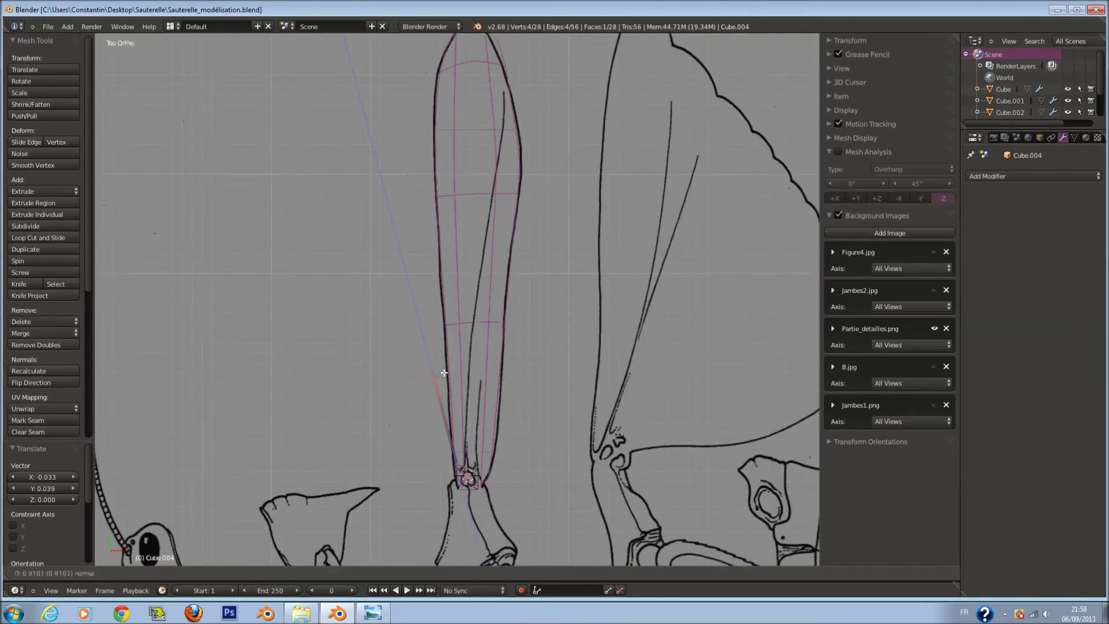
{"action": "left_click", "coordinate": [421, 321]}
{"action": "key", "text": "g"}
{"action": "left_click", "coordinate": [508, 286]}
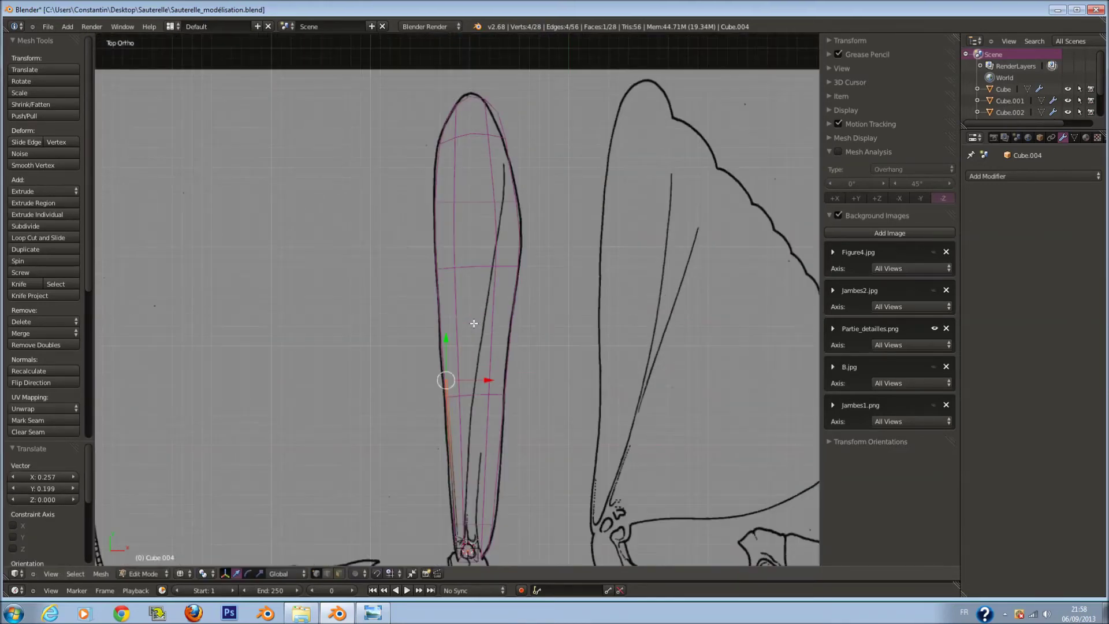
{"action": "scroll", "coordinate": [468, 318], "scroll_direction": "up", "scroll_amount": 3, "text": "shift"}
{"action": "key", "text": "e"}
{"action": "left_click", "coordinate": [463, 106]}
{"action": "key", "text": "g"}
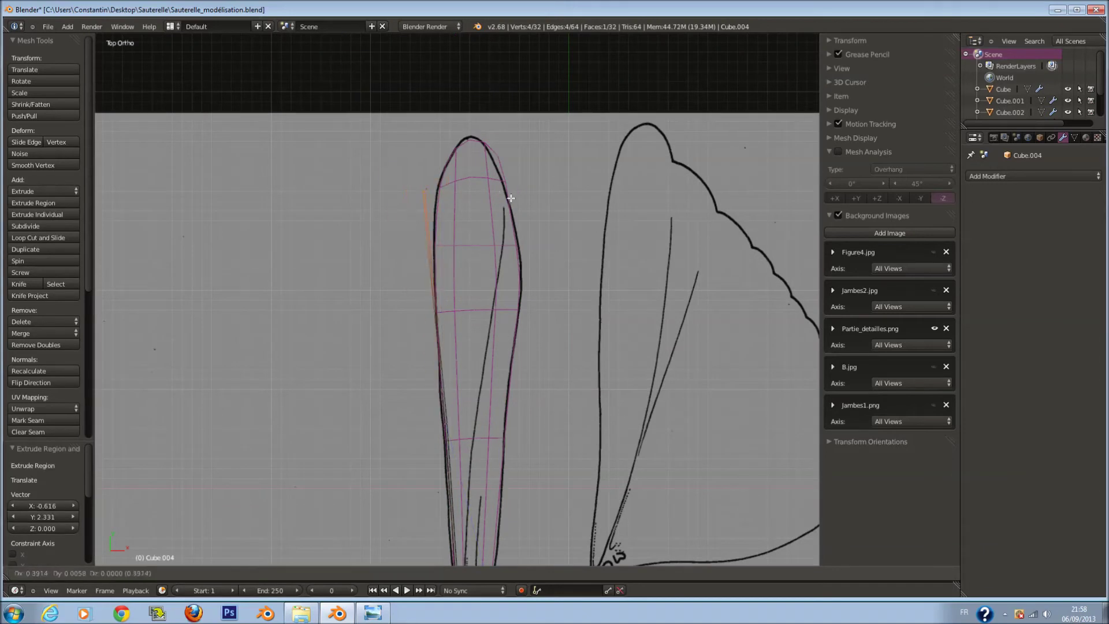
{"action": "left_click", "coordinate": [522, 224]}
Extrude the final sections, shrinking the top face to taper into the rounded tip
{"action": "key", "text": "e"}
{"action": "left_click", "coordinate": [530, 176]}
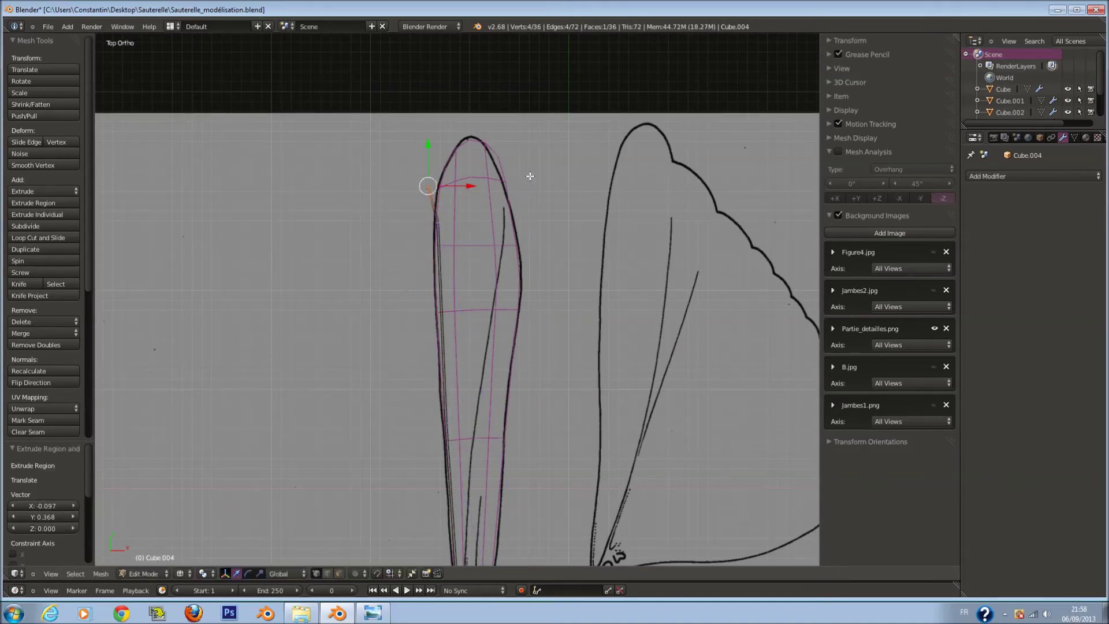
{"action": "key", "text": "g"}
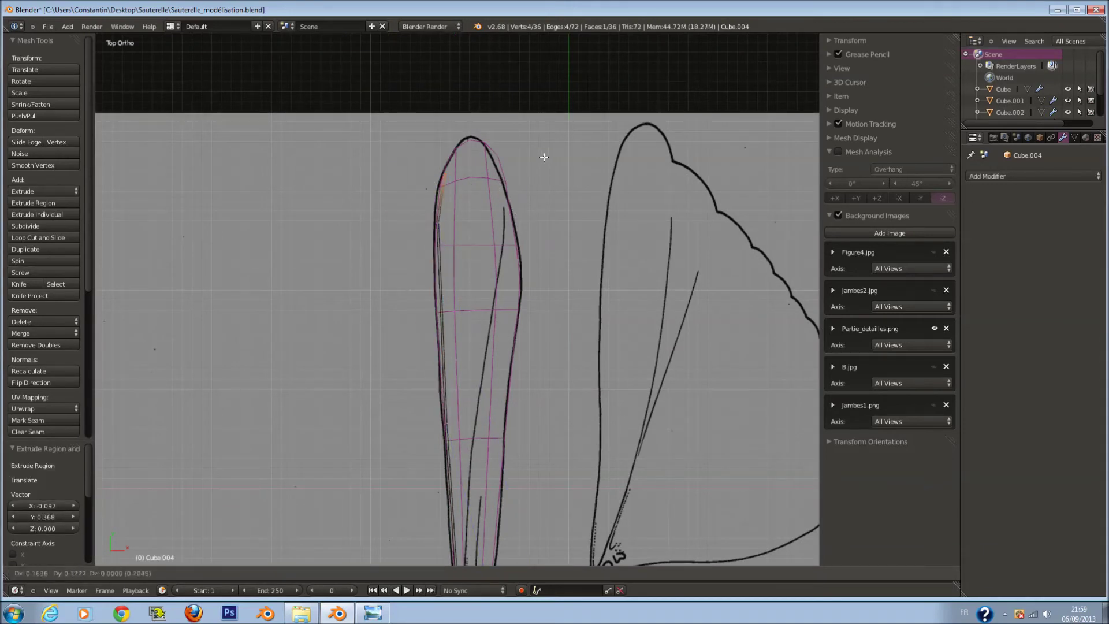
{"action": "left_click", "coordinate": [541, 156]}
{"action": "key", "text": "s"}
{"action": "left_click", "coordinate": [484, 171]}
{"action": "key", "text": "g"}
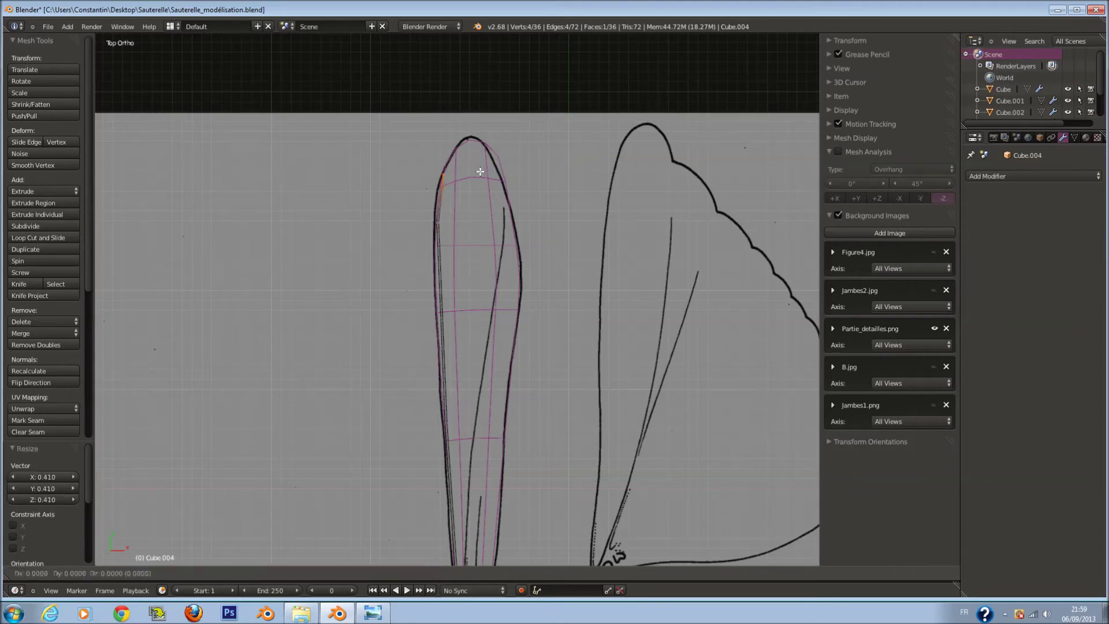
{"action": "key", "text": "e"}
{"action": "left_click", "coordinate": [520, 115]}
{"action": "key", "text": "g"}
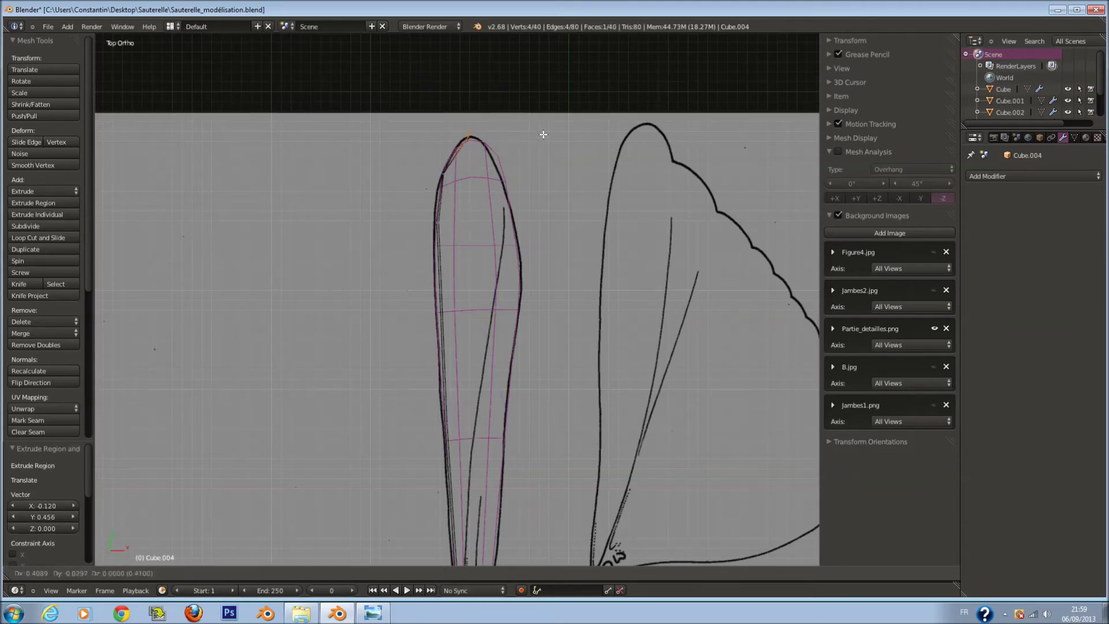
{"action": "left_click", "coordinate": [532, 147]}
{"action": "scroll", "coordinate": [463, 293], "scroll_direction": "down", "scroll_amount": 1}
{"action": "scroll", "coordinate": [456, 324], "scroll_direction": "down", "scroll_amount": 3}
Add two lengthwise edge loops to the wing mesh
{"action": "key", "text": "a"}
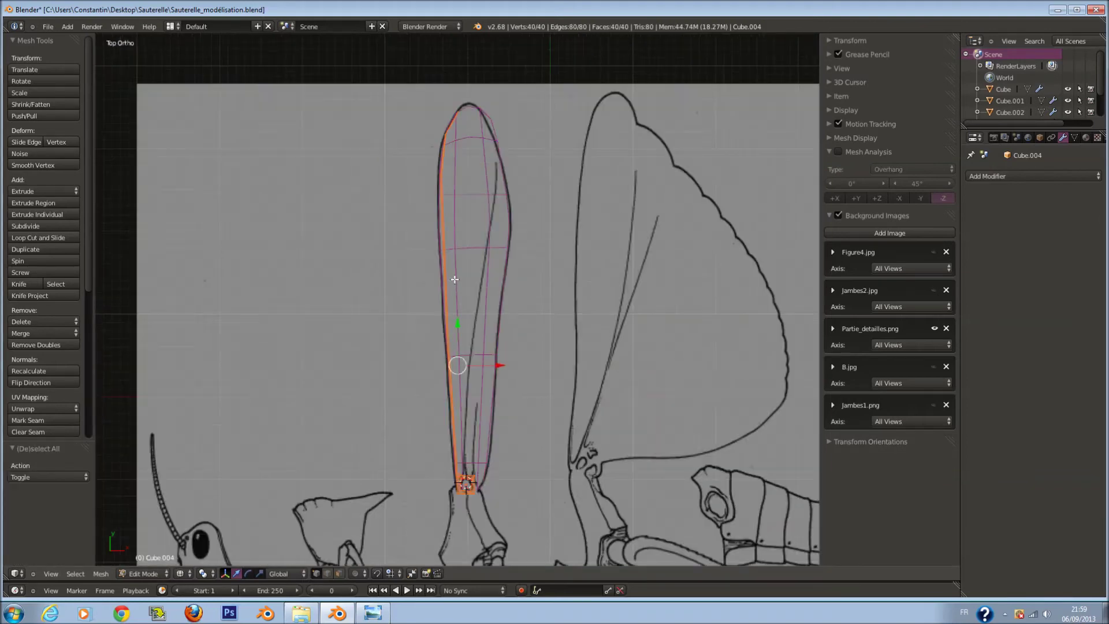
{"action": "scroll", "coordinate": [442, 287], "scroll_direction": "up", "scroll_amount": 6}
{"action": "key", "text": "ctrl+r"}
{"action": "left_click", "coordinate": [442, 287]}
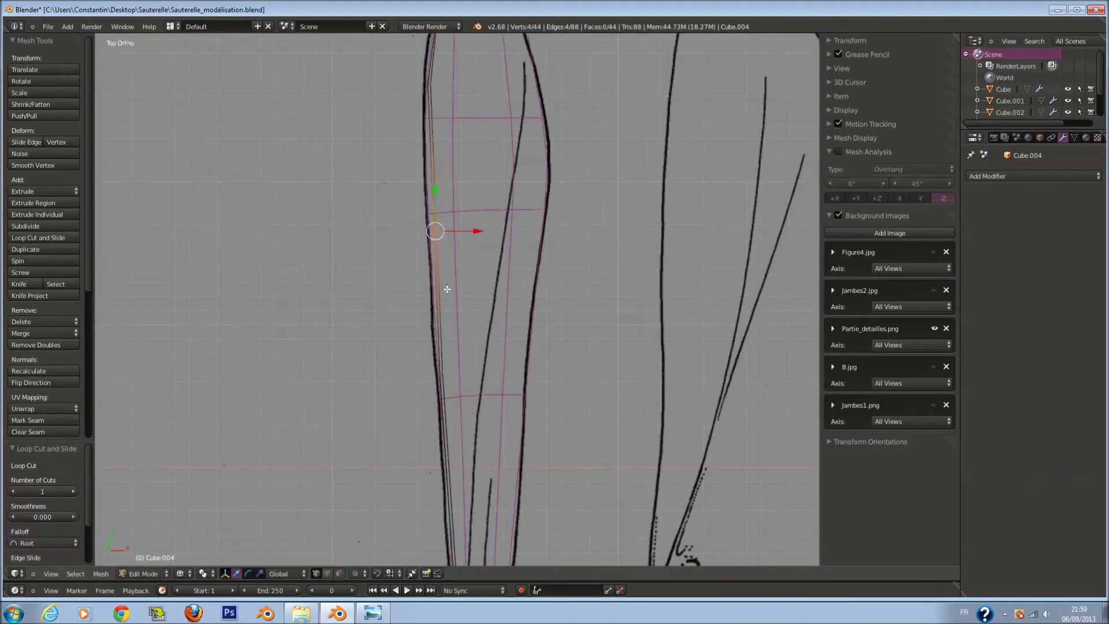
{"action": "left_click", "coordinate": [448, 289]}
{"action": "middle_click_drag", "start_coordinate": [447, 289], "coordinate": [424, 325], "text": "shift"}
{"action": "key", "text": "ctrl+r"}
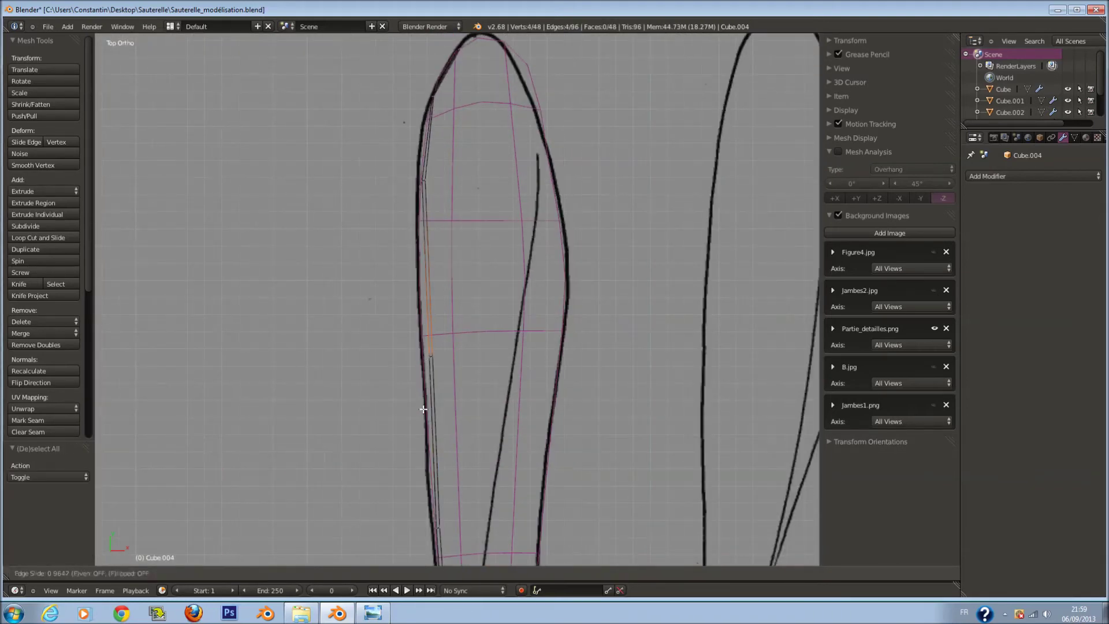
{"action": "left_click", "coordinate": [424, 409]}
Select vertices on the edge strip, extrude a short vein segment and shrink it
{"action": "key", "text": "a"}
{"action": "scroll", "coordinate": [423, 410], "scroll_direction": "up", "scroll_amount": 2}
{"action": "key", "text": "c"}
{"action": "key", "text": "Escape"}
{"action": "key", "text": "e"}
{"action": "key", "text": "Escape"}
{"action": "key", "text": "s"}
{"action": "left_click", "coordinate": [478, 377]}
Rotate and move the vein segment to follow the drawing's branch direction
{"action": "key", "text": "r"}
{"action": "left_click", "coordinate": [484, 334]}
{"action": "key", "text": "g"}
{"action": "left_click", "coordinate": [500, 261]}
{"action": "key", "text": "r"}
{"action": "left_click", "coordinate": [474, 227]}
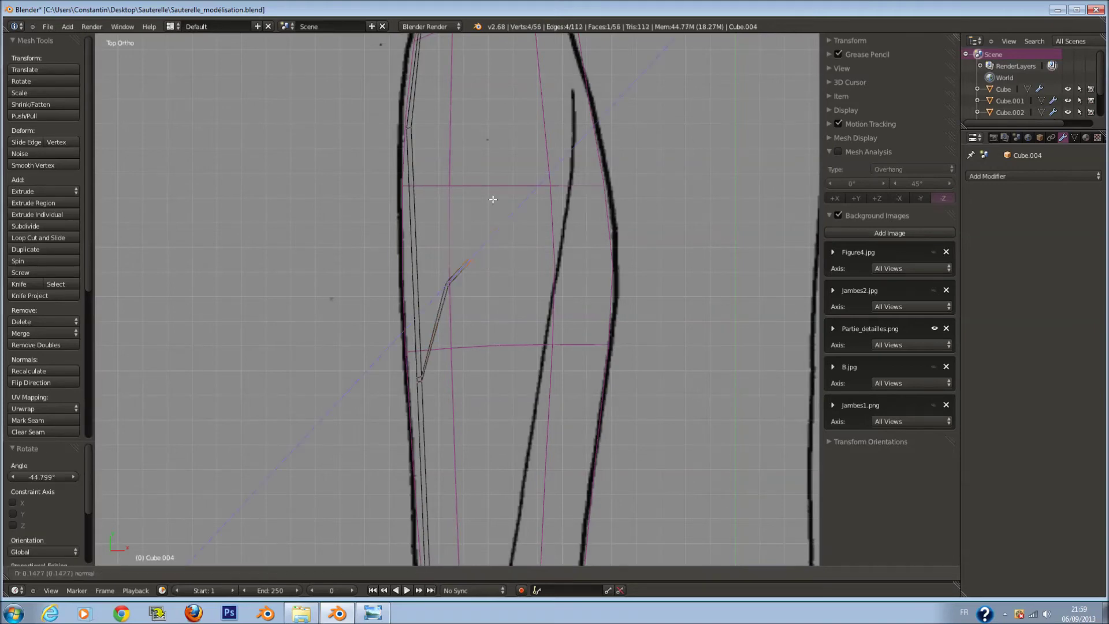
Extend the vein with a new segment whose end sits on the drawn line
{"action": "key", "text": "e"}
{"action": "left_click", "coordinate": [517, 210]}
{"action": "scroll", "coordinate": [534, 279], "scroll_direction": "up", "scroll_amount": 2}
{"action": "scroll", "coordinate": [533, 279], "scroll_direction": "up", "scroll_amount": 1}
{"action": "key", "text": "g"}
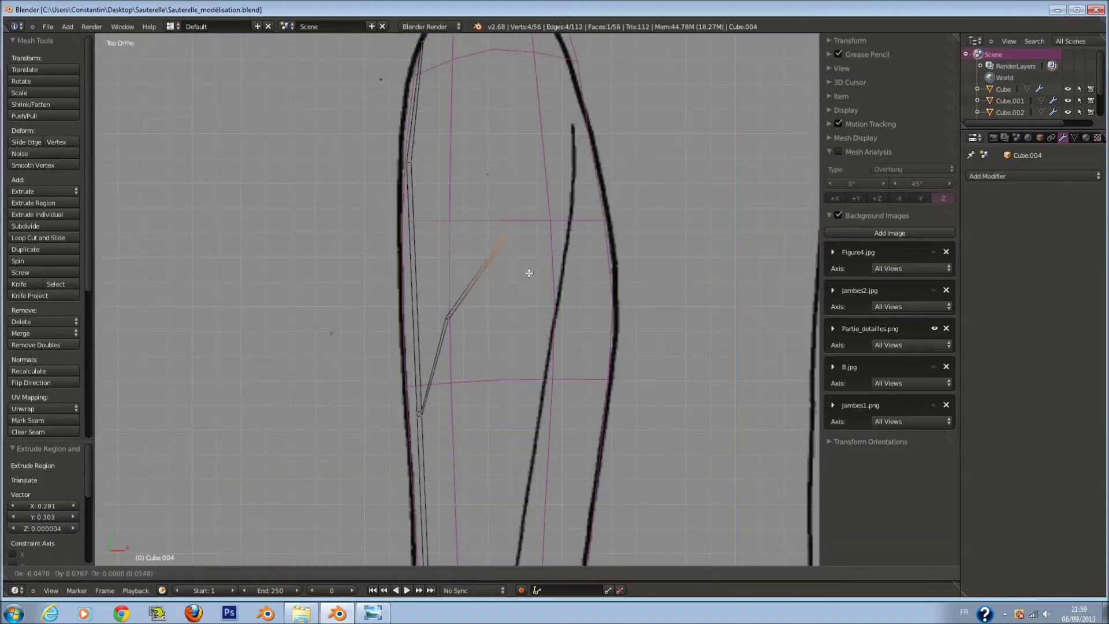
{"action": "left_click", "coordinate": [517, 324]}
Extrude the next vein segment upward along the drawing with a narrower end
{"action": "key", "text": "e"}
{"action": "left_click", "coordinate": [531, 240]}
{"action": "left_click_drag", "start_coordinate": [532, 203], "coordinate": [533, 195]}
{"action": "left_click", "coordinate": [534, 195]}
{"action": "key", "text": "s"}
{"action": "left_click", "coordinate": [546, 194]}
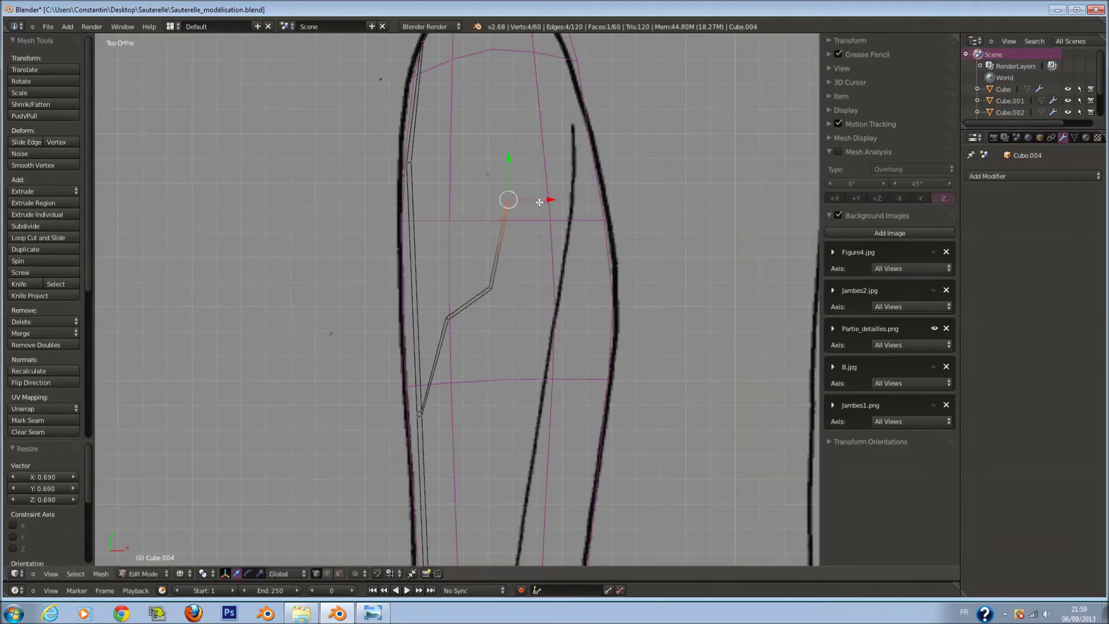
{"action": "scroll", "coordinate": [544, 188], "scroll_direction": "down", "scroll_amount": 2}
{"action": "key", "text": "g"}
{"action": "left_click", "coordinate": [543, 188]}
{"action": "scroll", "coordinate": [475, 316], "scroll_direction": "up", "scroll_amount": 2}
Add a loop cut across the vein strip for a branch point
{"action": "key", "text": "a"}
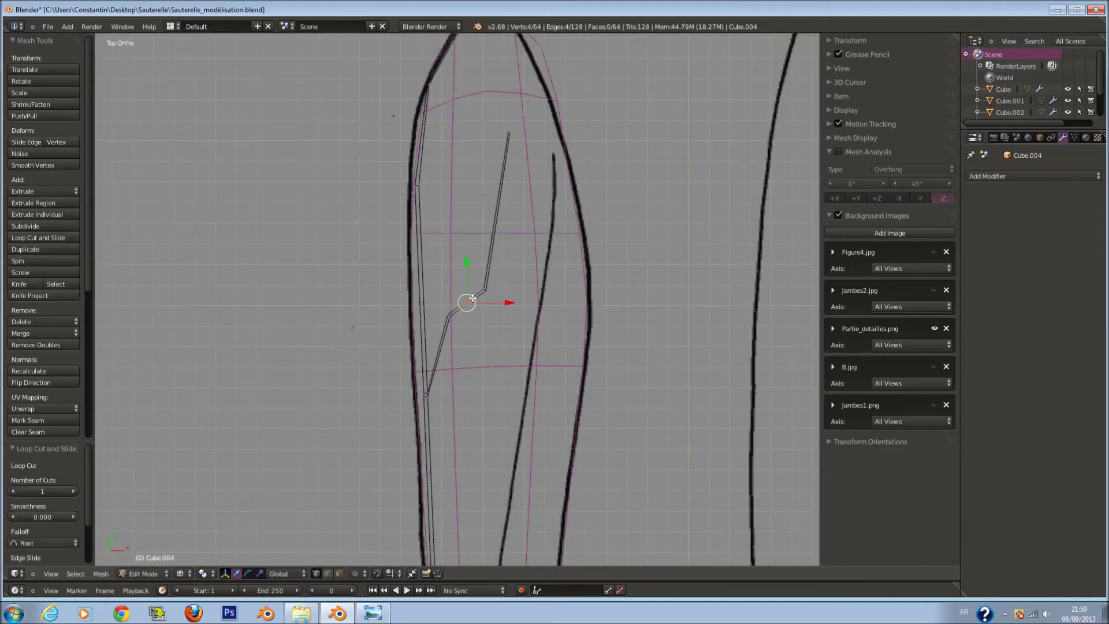
{"action": "scroll", "coordinate": [475, 307], "scroll_direction": "up", "scroll_amount": 1}
{"action": "key", "text": "ctrl+r"}
{"action": "left_click", "coordinate": [476, 308]}
{"action": "left_click", "coordinate": [495, 313]}
Extrude a shrunken branch stub from the new loop, extended up and left
{"action": "key", "text": "a"}
{"action": "key", "text": "c"}
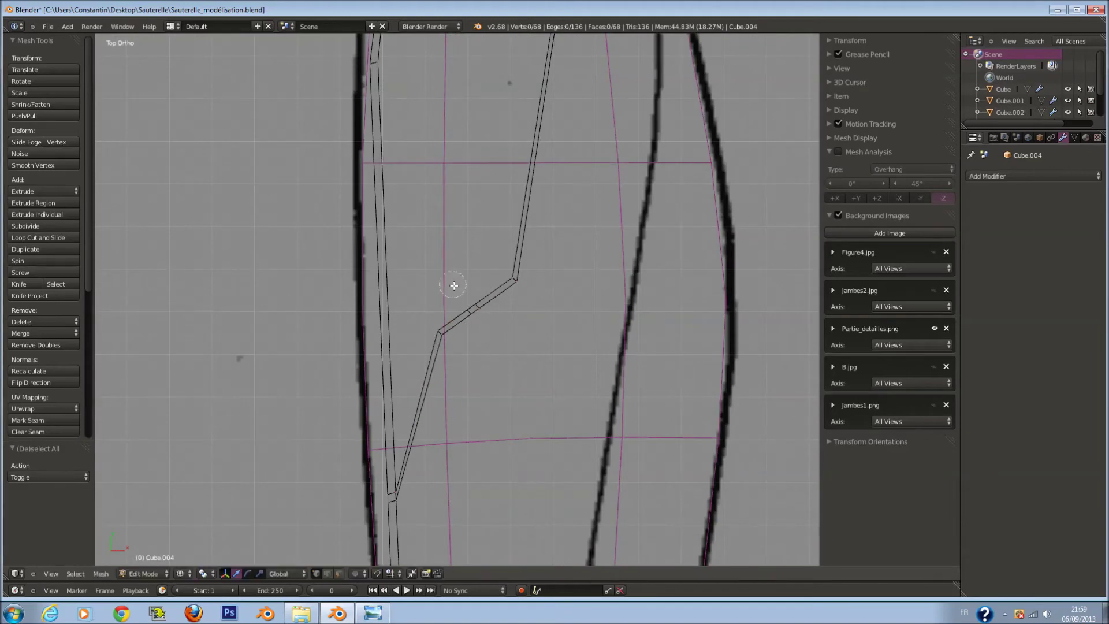
{"action": "scroll", "coordinate": [465, 298], "scroll_direction": "down", "scroll_amount": 1}
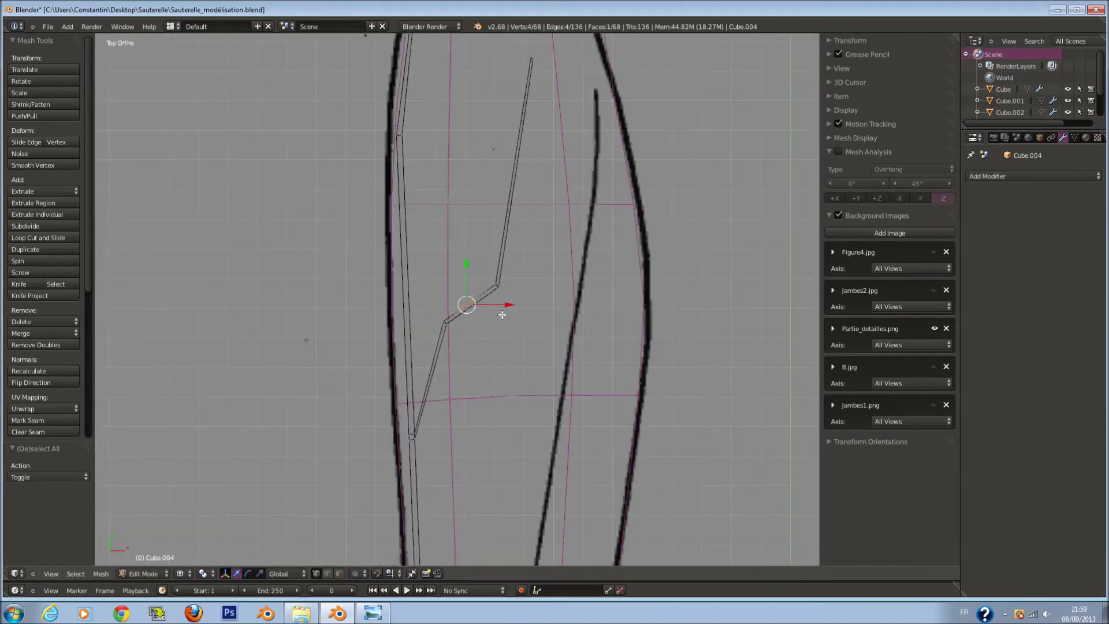
{"action": "key", "text": "e"}
{"action": "left_click", "coordinate": [495, 254]}
{"action": "key", "text": "s"}
{"action": "key", "text": "e"}
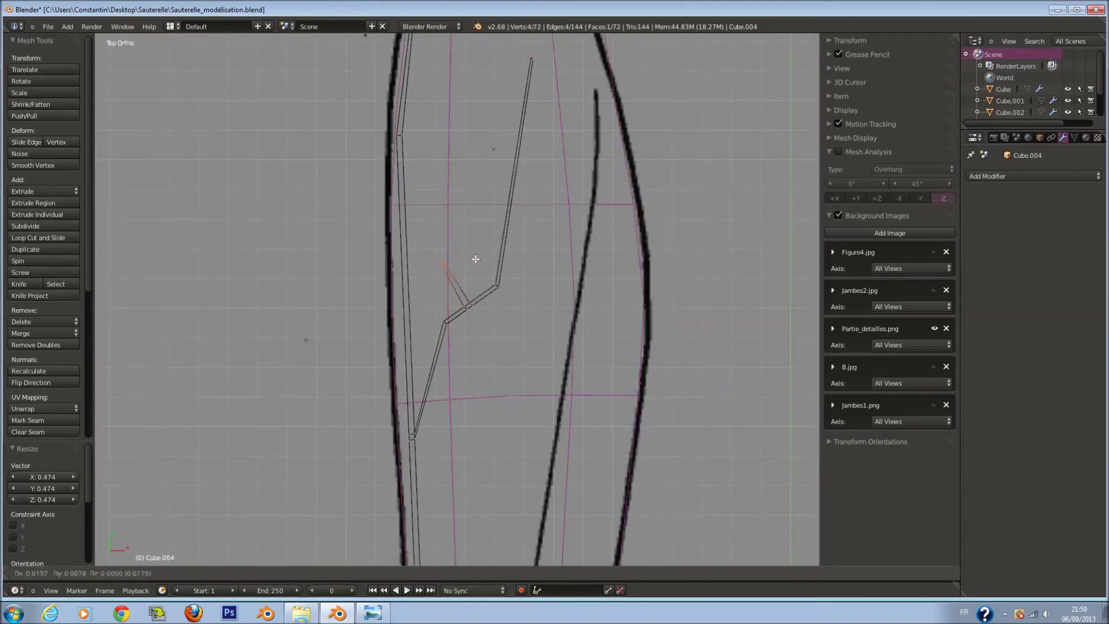
{"action": "scroll", "coordinate": [475, 258], "scroll_direction": "down", "scroll_amount": 2}
{"action": "left_click", "coordinate": [483, 199]}
Move and rotate the branch segment onto the drawing, cancelling an extra extrusion
{"action": "key", "text": "g"}
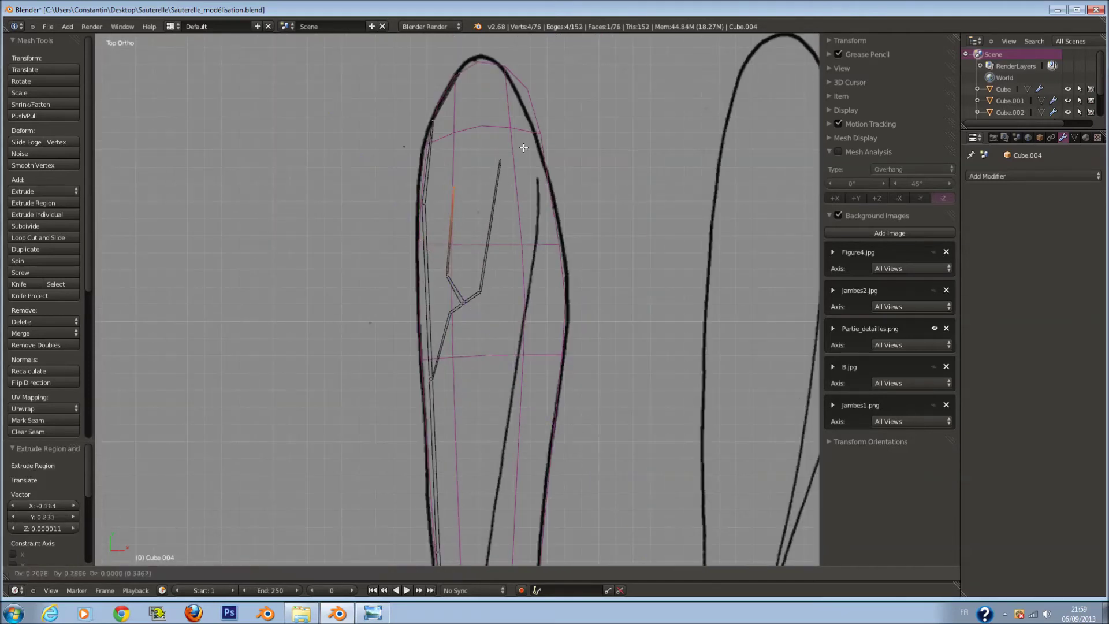
{"action": "left_click", "coordinate": [513, 151]}
{"action": "key", "text": "r"}
{"action": "left_click", "coordinate": [519, 254]}
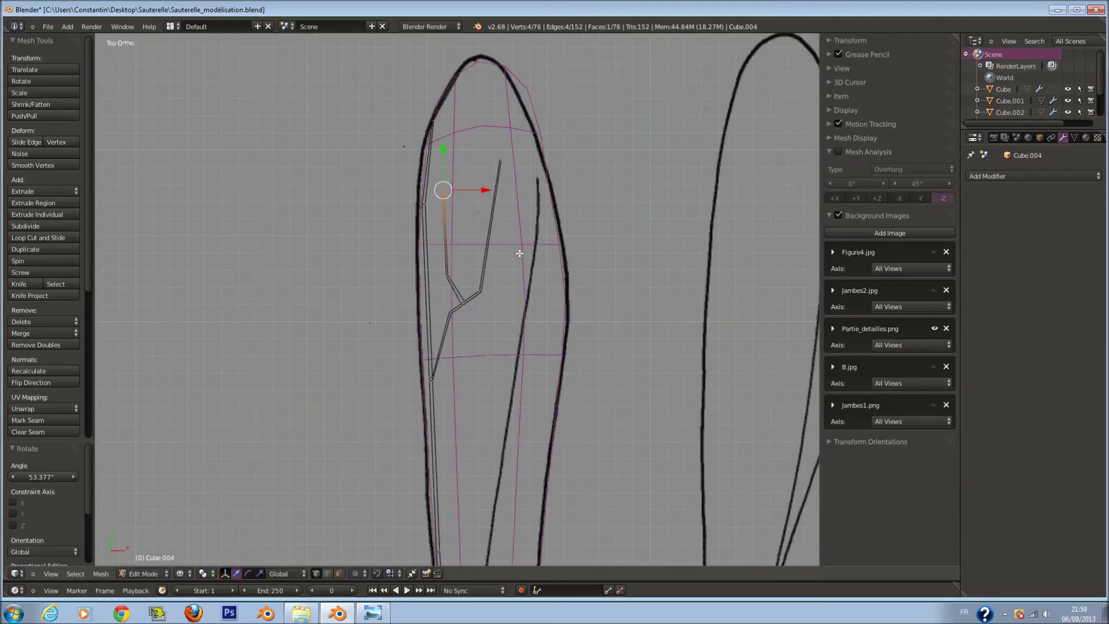
{"action": "key", "text": "g"}
{"action": "left_click", "coordinate": [506, 252]}
{"action": "key", "text": "e"}
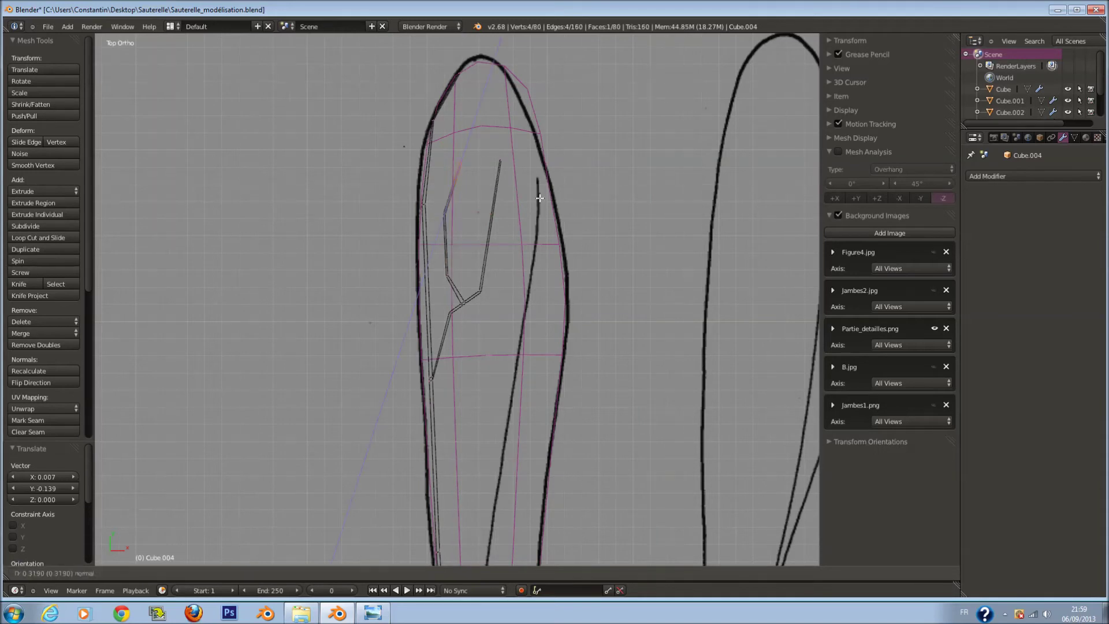
{"action": "right_click", "coordinate": [536, 185]}
Cut a loop across the right vein, discarding one unwanted loop cut
{"action": "key", "text": "a"}
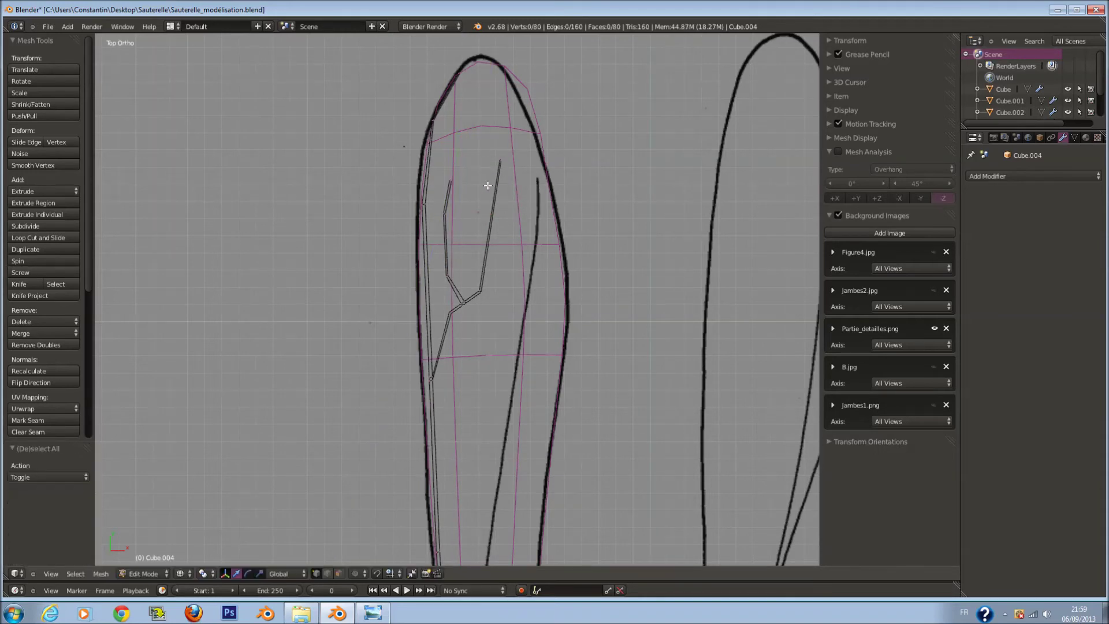
{"action": "key", "text": "ctrl+r"}
{"action": "scroll", "coordinate": [485, 194], "scroll_direction": "up", "scroll_amount": 1}
{"action": "left_click", "coordinate": [499, 204]}
{"action": "key", "text": "a"}
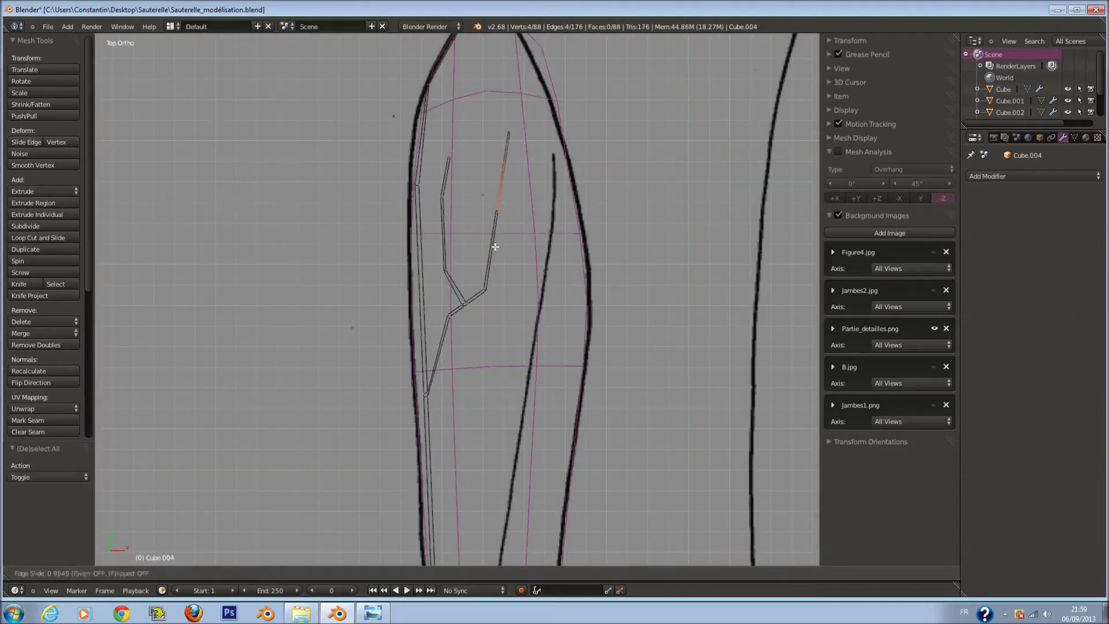
{"action": "right_click", "coordinate": [496, 247]}
{"action": "scroll", "coordinate": [495, 243], "scroll_direction": "up", "scroll_amount": 4}
{"action": "key", "text": "ctrl+r"}
{"action": "left_click", "coordinate": [525, 225]}
{"action": "left_click", "coordinate": [509, 264]}
{"action": "key", "text": "a"}
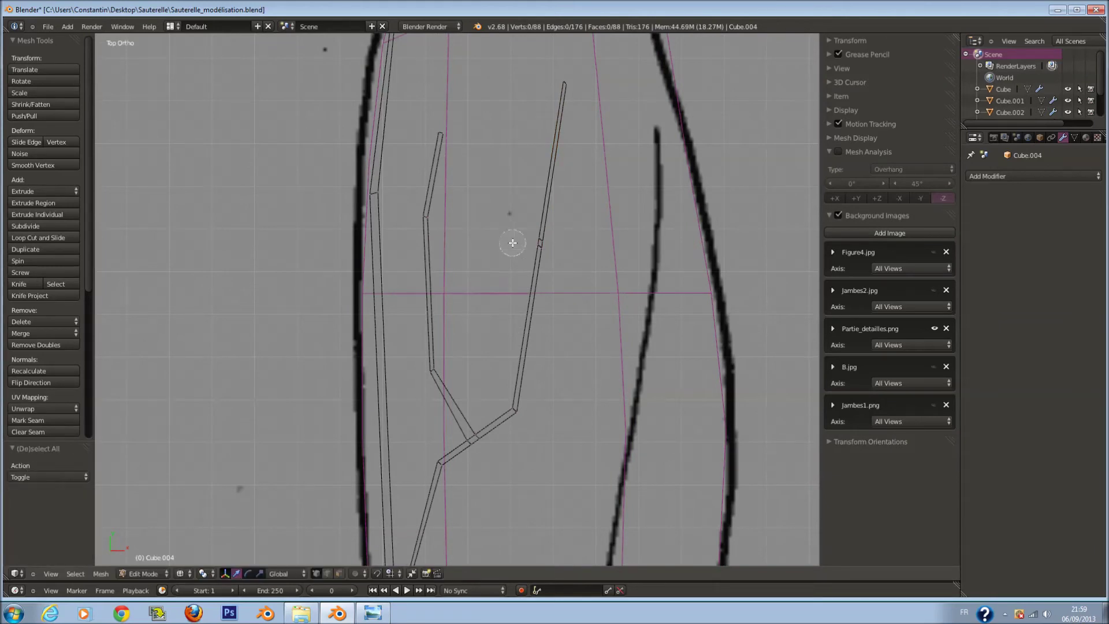
Extrude a side branch upward from the right vein
{"action": "key", "text": "s"}
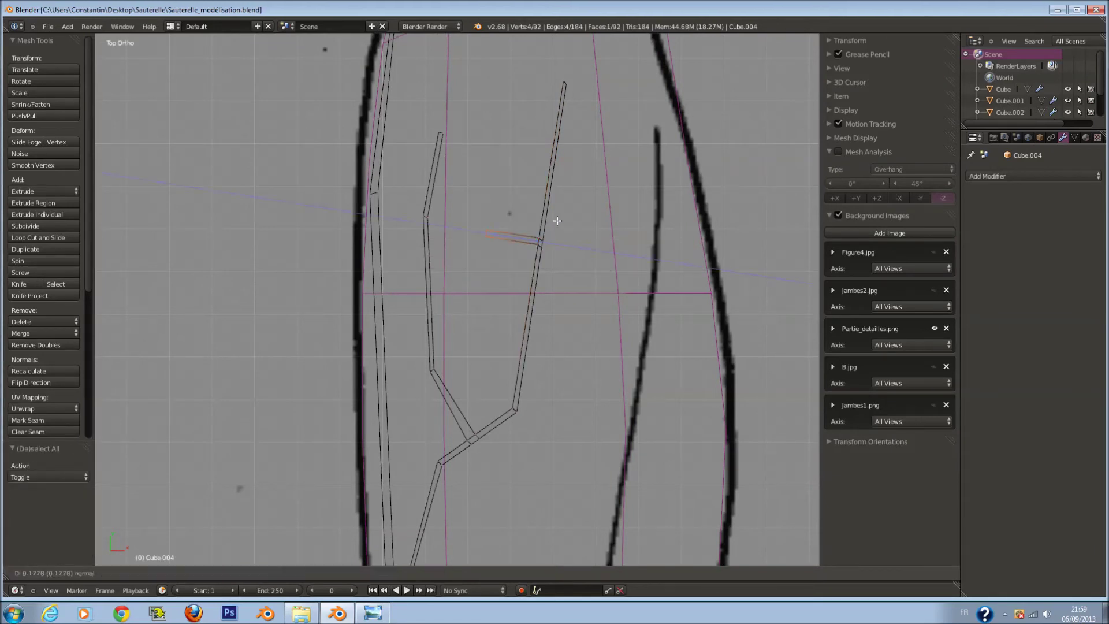
{"action": "left_click", "coordinate": [554, 218]}
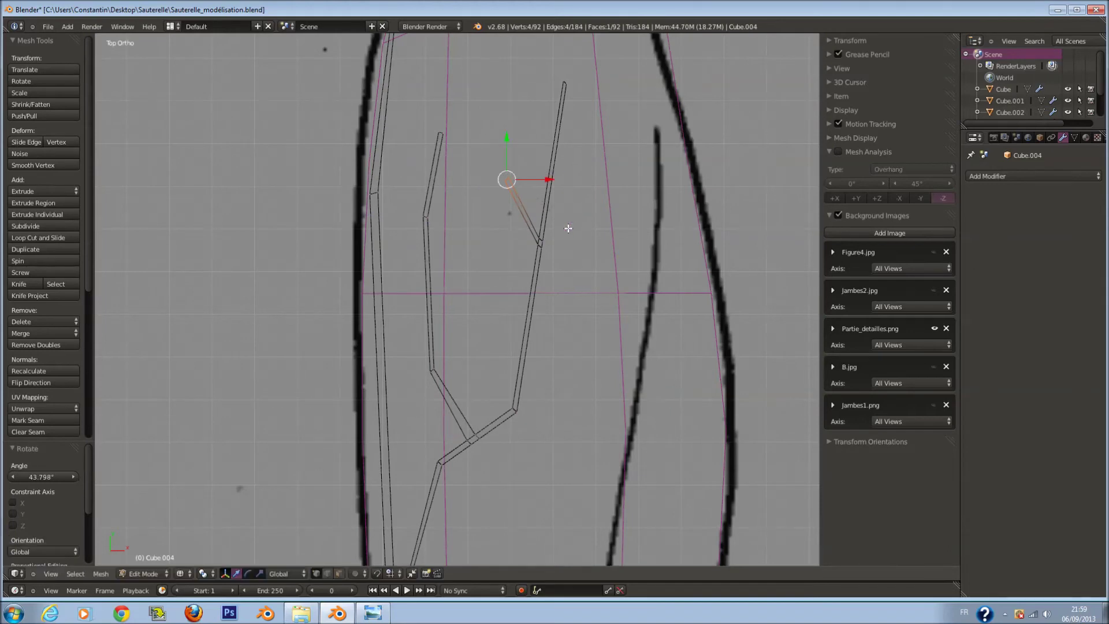
{"action": "scroll", "coordinate": [565, 230], "scroll_direction": "down", "scroll_amount": 3}
{"action": "key", "text": "e"}
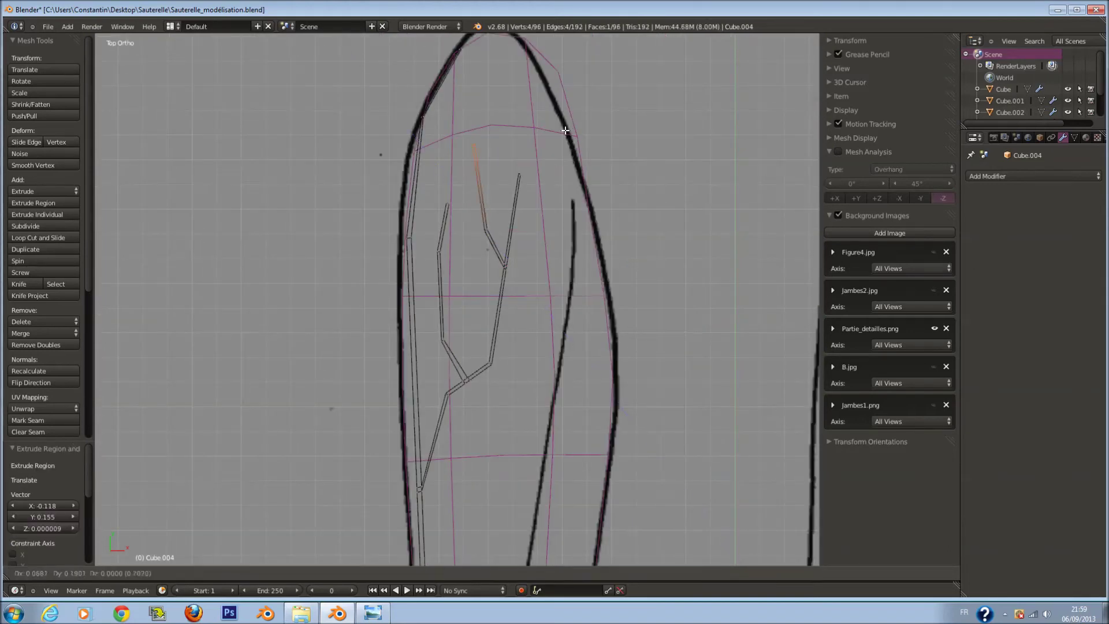
{"action": "left_click", "coordinate": [565, 131]}
Save the file, return to Object Mode, and check the mesh from top and edge-on views
{"action": "key", "text": "z"}
{"action": "mouse_move", "coordinate": [565, 130]}
{"action": "middle_mouse_down"}
{"action": "mouse_move", "coordinate": [507, 256]}
{"action": "mouse_move", "coordinate": [584, 214]}
{"action": "mouse_move", "coordinate": [496, 198]}
{"action": "middle_mouse_up"}
{"action": "key", "text": "Tab"}
{"action": "key", "text": "ctrl+s"}
{"action": "key", "text": "KP_1"}
{"action": "key", "text": "z"}
{"action": "key", "text": "z"}
{"action": "key", "text": "KP_7"}
{"action": "key", "text": "z"}
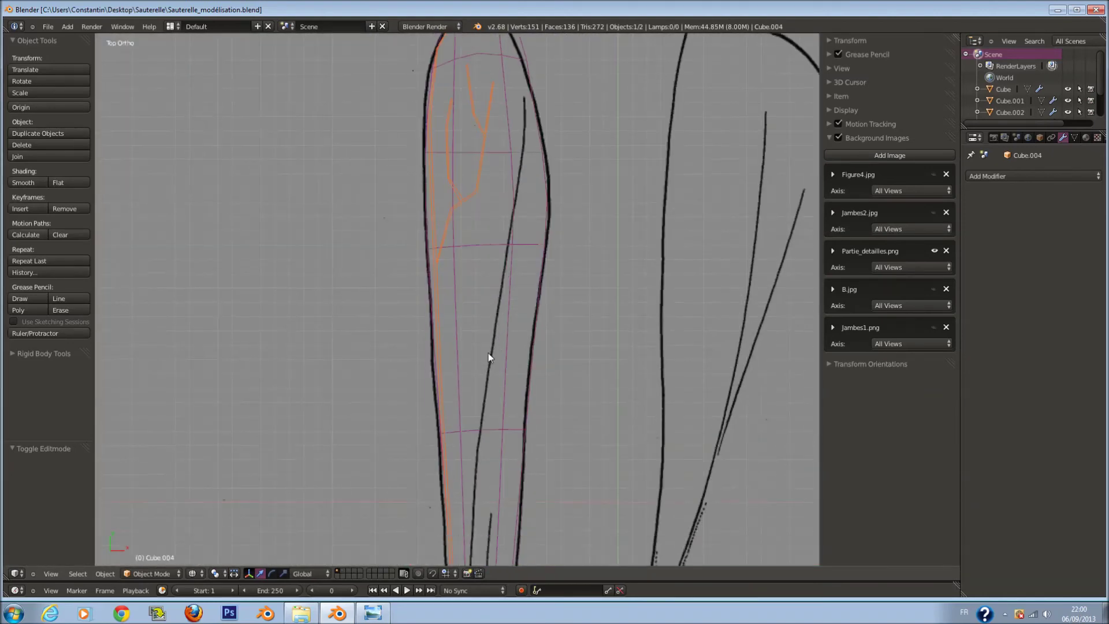
Add an edge loop near the wing's base in Edit Mode and save the file
{"action": "key", "text": "Tab"}
{"action": "scroll", "coordinate": [488, 357], "scroll_direction": "down", "scroll_amount": 3}
{"action": "scroll", "coordinate": [486, 462], "scroll_direction": "up", "scroll_amount": 4}
{"action": "middle_click_drag", "start_coordinate": [480, 566], "coordinate": [480, 452], "text": "shift"}
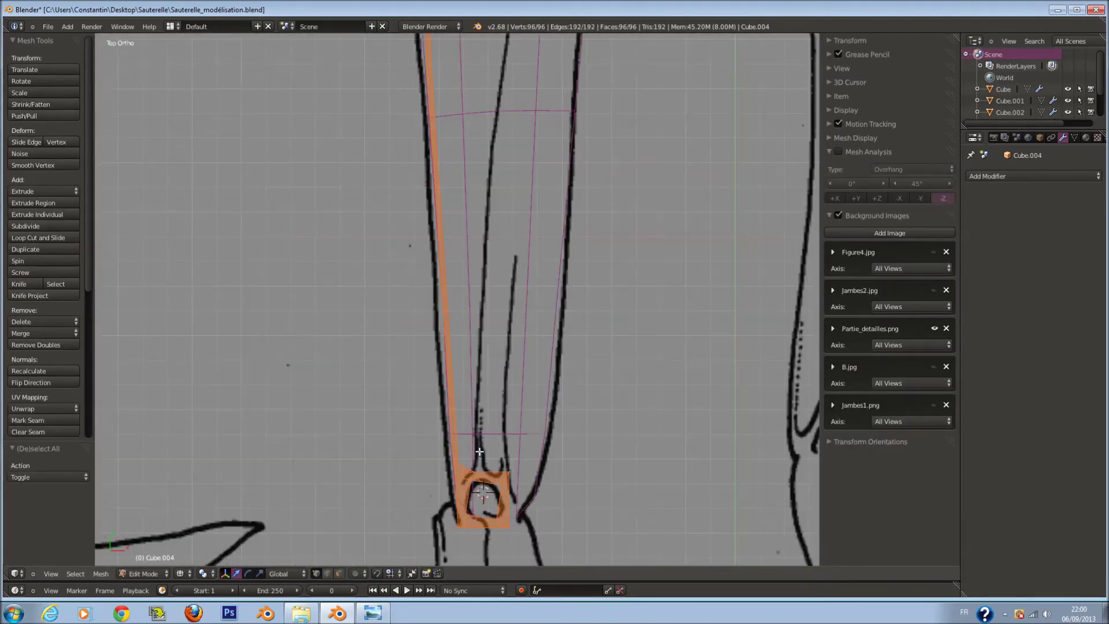
{"action": "key", "text": "ctrl+r"}
{"action": "left_click", "coordinate": [480, 453]}
{"action": "key", "text": "a"}
{"action": "scroll", "coordinate": [489, 494], "scroll_direction": "up", "scroll_amount": 2}
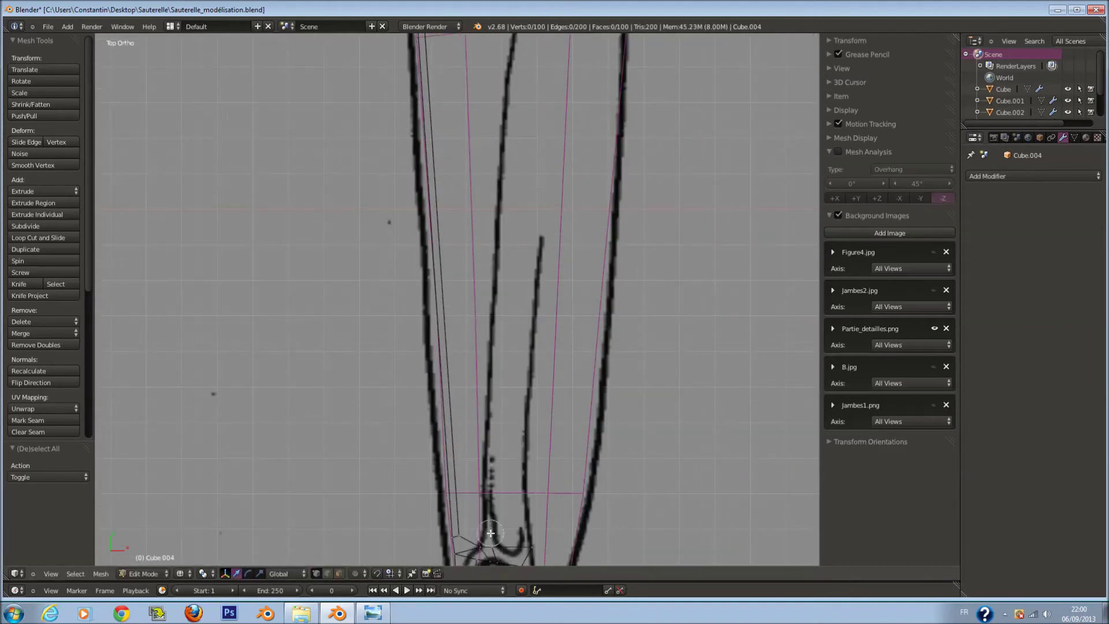
{"action": "key", "text": "ctrl+s"}
{"action": "scroll", "coordinate": [485, 537], "scroll_direction": "down", "scroll_amount": 4}
{"action": "scroll", "coordinate": [527, 470], "scroll_direction": "up", "scroll_amount": 2}
Extrude the strip's end face, scale it to 0.7 and reposition it along the vein
{"action": "key", "text": "e"}
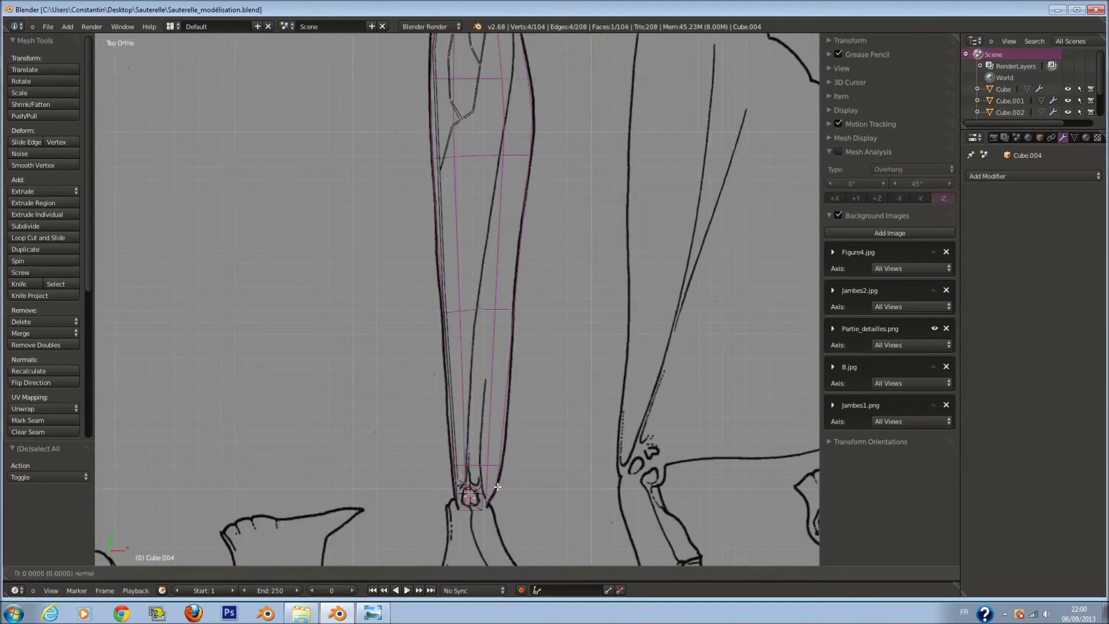
{"action": "left_click", "coordinate": [526, 339]}
{"action": "scroll", "coordinate": [523, 324], "scroll_direction": "up", "scroll_amount": 2}
{"action": "key", "text": "ctrl+s"}
{"action": "left_click", "coordinate": [516, 304]}
{"action": "key", "text": "g"}
{"action": "left_click", "coordinate": [502, 270]}
{"action": "type", "text": "s0.7"}
{"action": "key", "text": "Return"}
{"action": "key", "text": "g"}
{"action": "left_click", "coordinate": [522, 267]}
Extrude the end face again and add two edge loops along the strip
{"action": "key", "text": "e"}
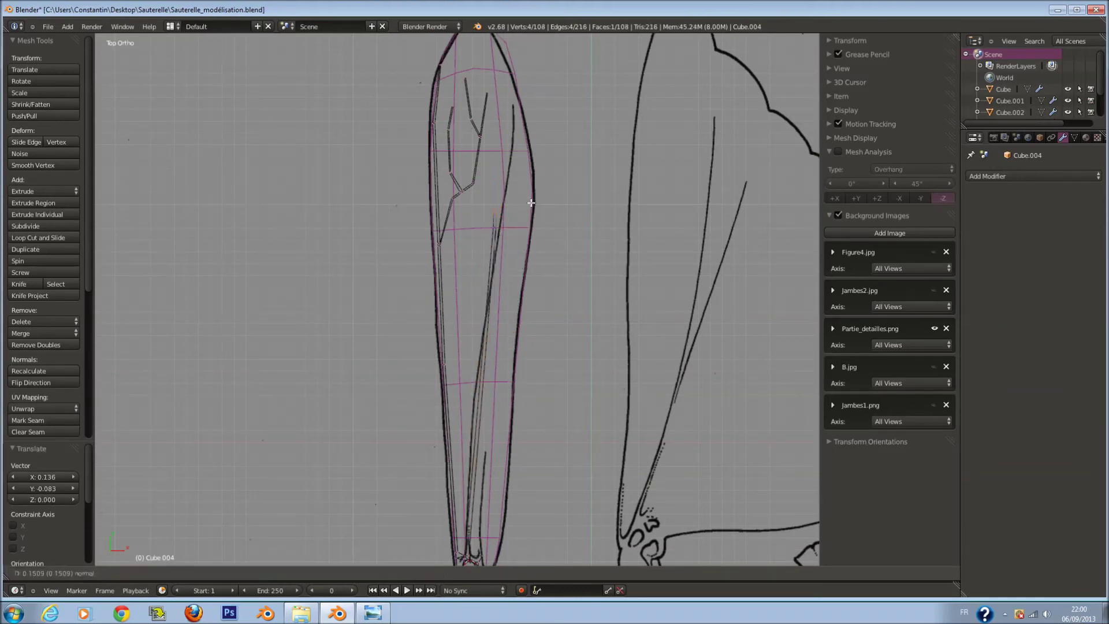
{"action": "left_click", "coordinate": [531, 168]}
{"action": "key", "text": "ctrl+r"}
{"action": "left_click", "coordinate": [471, 309]}
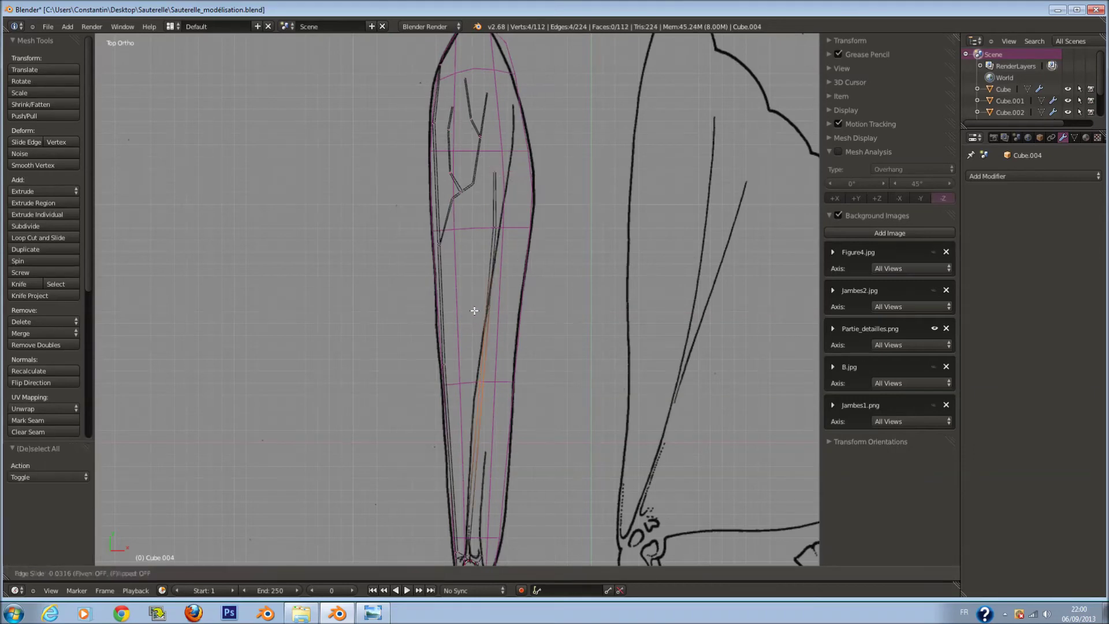
{"action": "scroll", "coordinate": [482, 321], "scroll_direction": "up", "scroll_amount": 2}
{"action": "key", "text": "a"}
{"action": "key", "text": "ctrl+r"}
{"action": "left_click", "coordinate": [502, 452]}
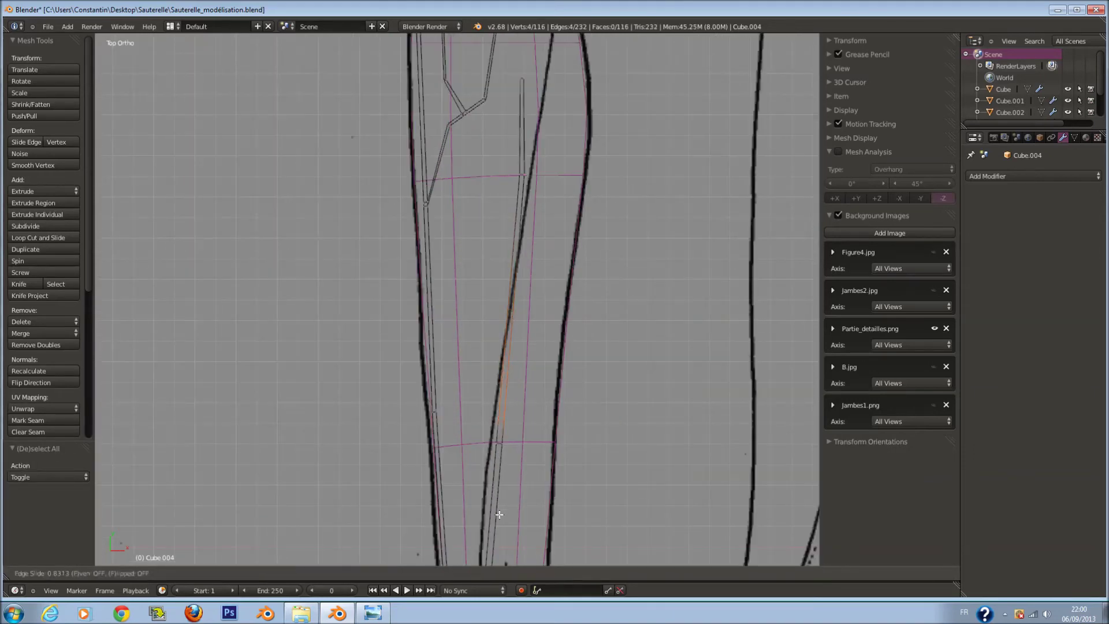
{"action": "left_click", "coordinate": [501, 531]}
{"action": "key", "text": "a"}
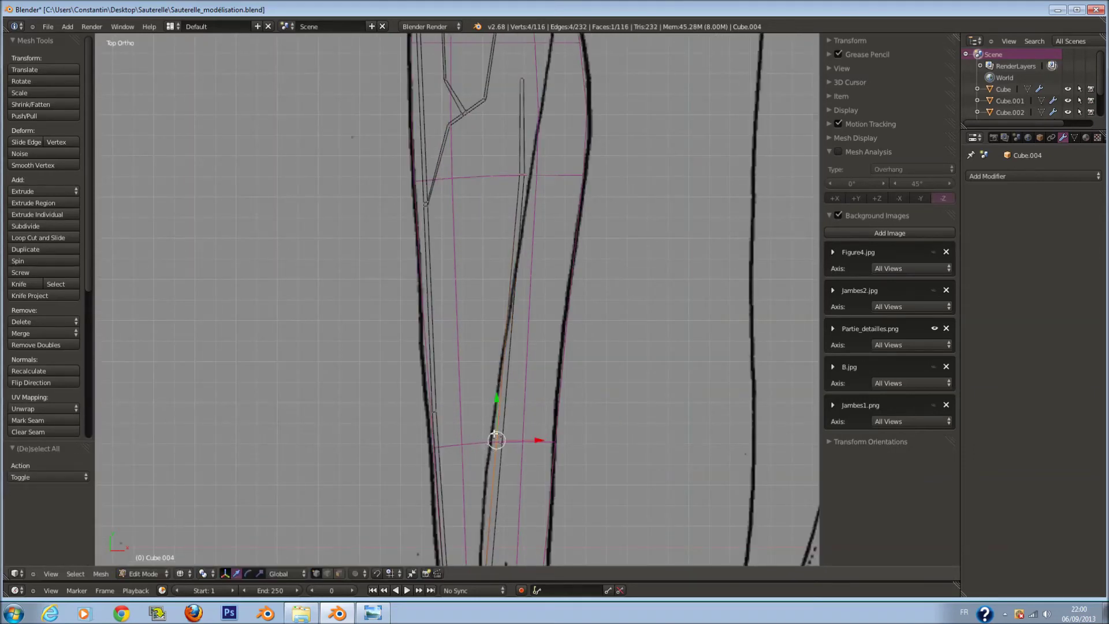
{"action": "scroll", "coordinate": [488, 441], "scroll_direction": "down", "scroll_amount": 3}
Extrude two new edges upward, rotating each to follow the vein
{"action": "key", "text": "e"}
{"action": "left_click", "coordinate": [530, 350]}
{"action": "key", "text": "r"}
{"action": "left_click", "coordinate": [532, 393]}
{"action": "key", "text": "ctrl+s"}
{"action": "key", "text": "e"}
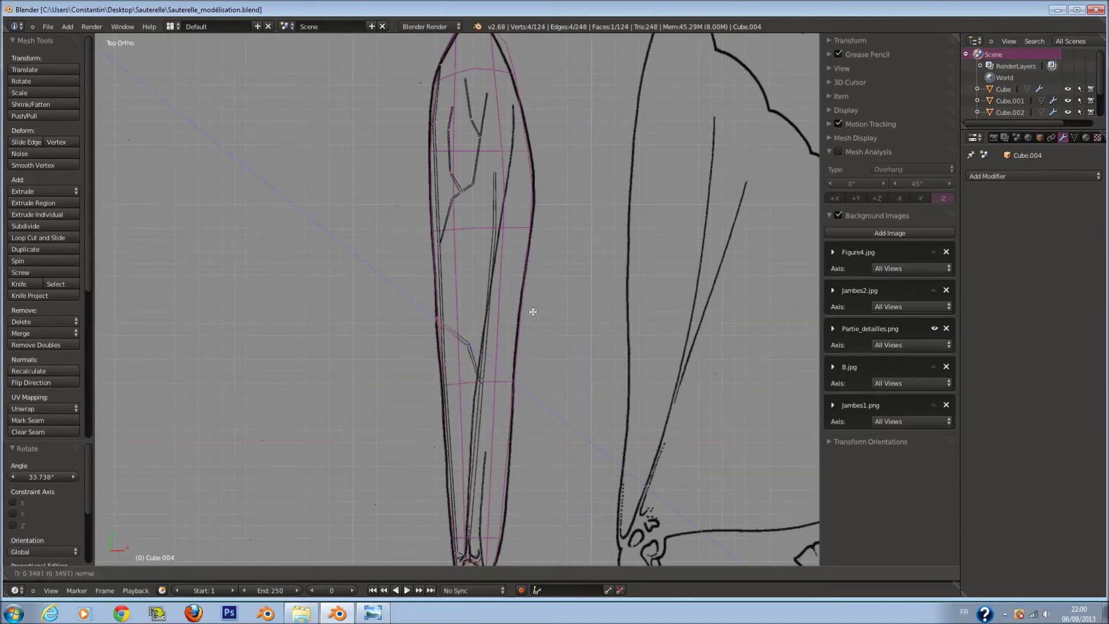
{"action": "left_click", "coordinate": [532, 312]}
{"action": "key", "text": "g"}
{"action": "left_click", "coordinate": [551, 245]}
{"action": "key", "text": "r"}
{"action": "left_click", "coordinate": [555, 292]}
{"action": "key", "text": "a"}
Select the edge at the vein's end and rotate it into line with the drawing
{"action": "scroll", "coordinate": [532, 287], "scroll_direction": "down", "scroll_amount": 2}
{"action": "scroll", "coordinate": [505, 267], "scroll_direction": "up", "scroll_amount": 4}
{"action": "key", "text": "ctrl+r"}
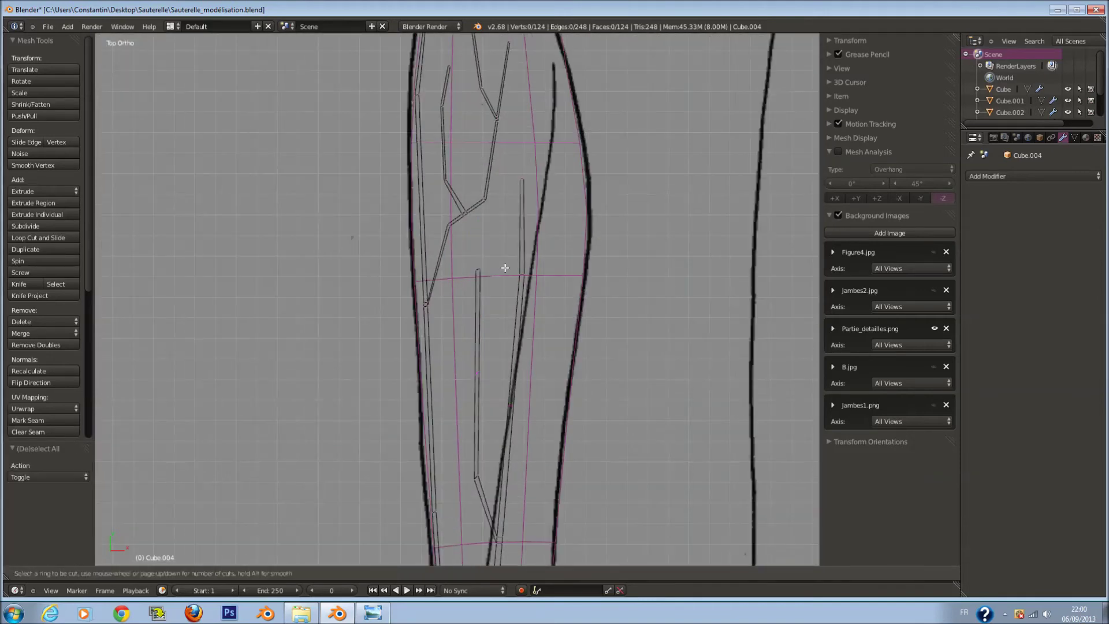
{"action": "key", "text": "Escape"}
{"action": "right_click", "coordinate": [477, 324]}
{"action": "key", "text": "r"}
{"action": "left_click", "coordinate": [508, 280]}
{"action": "key", "text": "r"}
{"action": "left_click", "coordinate": [519, 320]}
Extrude that edge further upward and shrink it slightly
{"action": "key", "text": "e"}
{"action": "left_click", "coordinate": [526, 272]}
{"action": "key", "text": "s"}
{"action": "left_click", "coordinate": [552, 256]}
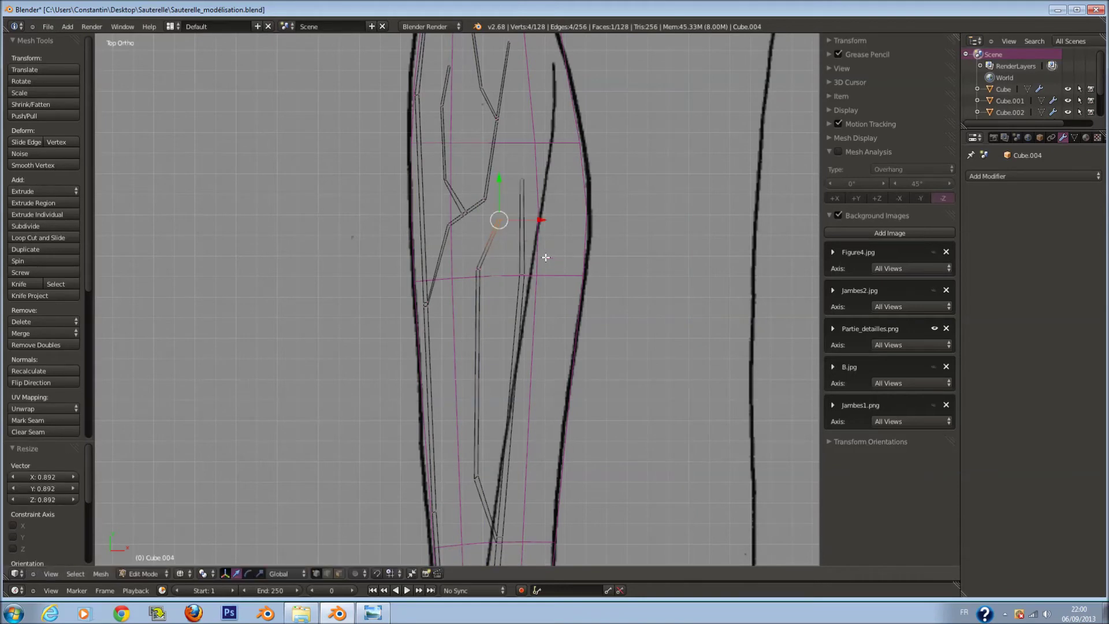
{"action": "key", "text": "e"}
{"action": "key", "text": "Escape"}
{"action": "key", "text": "a"}
{"action": "scroll", "coordinate": [520, 289], "scroll_direction": "down", "scroll_amount": 3, "text": "shift"}
Branch new segments from a vein tip edge, scaling and rotating them
{"action": "right_click", "coordinate": [475, 376]}
{"action": "key", "text": "e"}
{"action": "key", "text": "Escape"}
{"action": "key", "text": "a"}
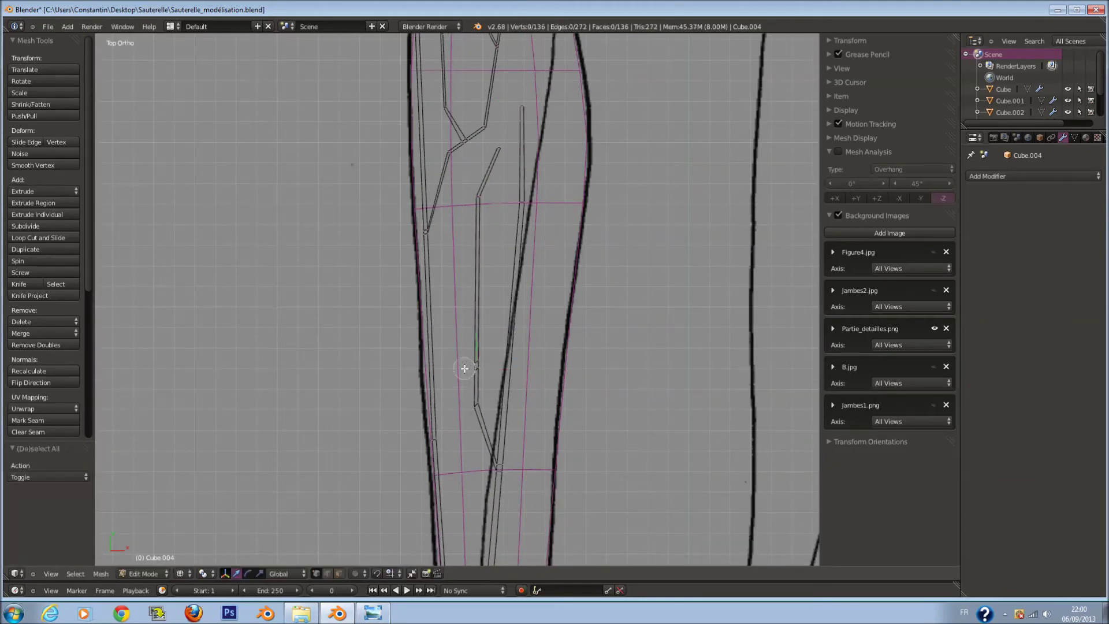
{"action": "key", "text": "e"}
{"action": "key", "text": "Escape"}
{"action": "key", "text": "s"}
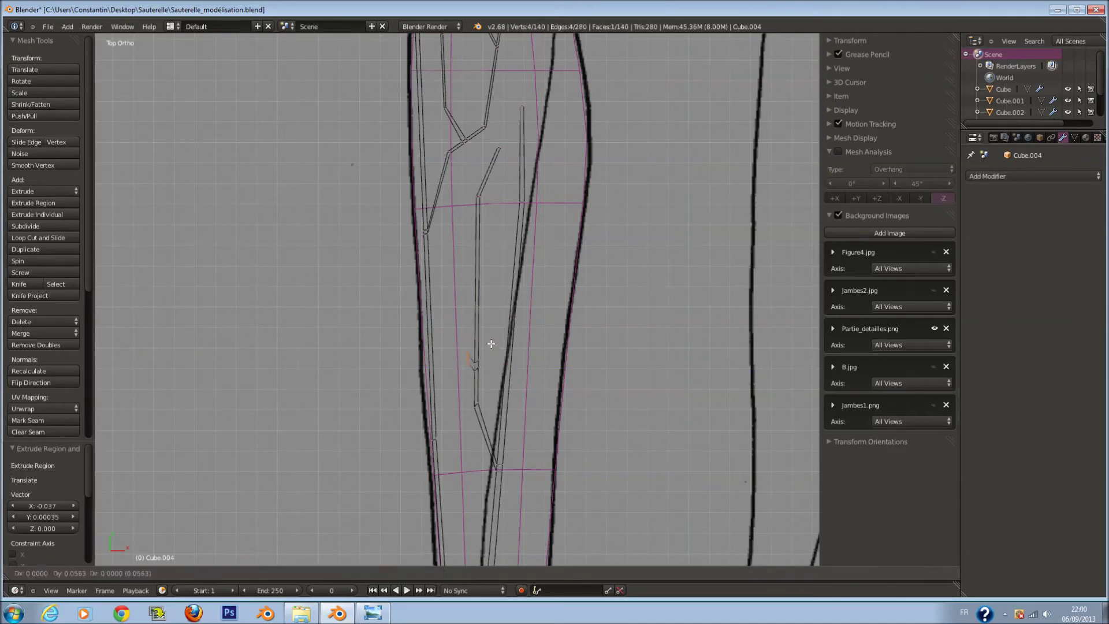
{"action": "left_click", "coordinate": [485, 345]}
{"action": "key", "text": "r"}
{"action": "left_click", "coordinate": [508, 363]}
Reposition the new branch segment and scale its tip edge down
{"action": "key", "text": "e"}
{"action": "left_click", "coordinate": [492, 283]}
{"action": "key", "text": "g"}
{"action": "left_click", "coordinate": [508, 196]}
{"action": "key", "text": "s"}
{"action": "left_click", "coordinate": [523, 283]}
{"action": "key", "text": "s"}
Cut two more edge loops along the vein strip
{"action": "key", "text": "ctrl+r"}
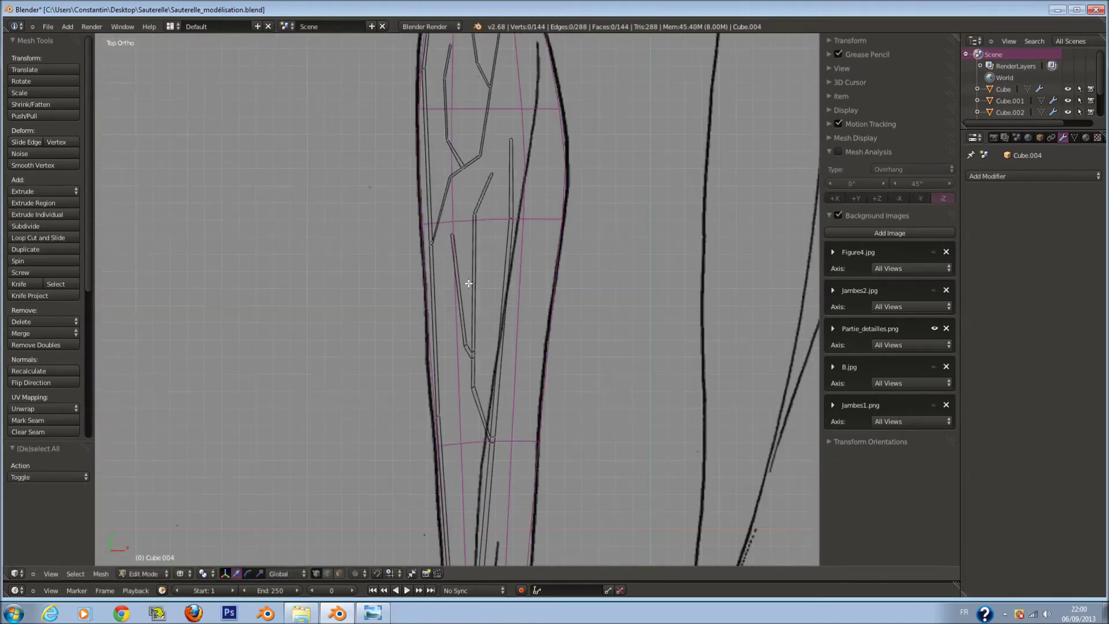
{"action": "left_click", "coordinate": [465, 280]}
{"action": "left_click", "coordinate": [513, 320]}
{"action": "scroll", "coordinate": [503, 317], "scroll_direction": "down", "scroll_amount": 3, "text": "shift"}
{"action": "scroll", "coordinate": [482, 243], "scroll_direction": "up", "scroll_amount": 2, "text": "shift"}
{"action": "key", "text": "a"}
{"action": "scroll", "coordinate": [486, 240], "scroll_direction": "down", "scroll_amount": 3, "text": "shift"}
{"action": "scroll", "coordinate": [486, 298], "scroll_direction": "down", "scroll_amount": 3, "text": "shift"}
{"action": "scroll", "coordinate": [489, 323], "scroll_direction": "down", "scroll_amount": 3, "text": "shift"}
{"action": "key", "text": "ctrl+r"}
{"action": "scroll", "coordinate": [489, 359], "scroll_direction": "down", "scroll_amount": 4, "text": "shift"}
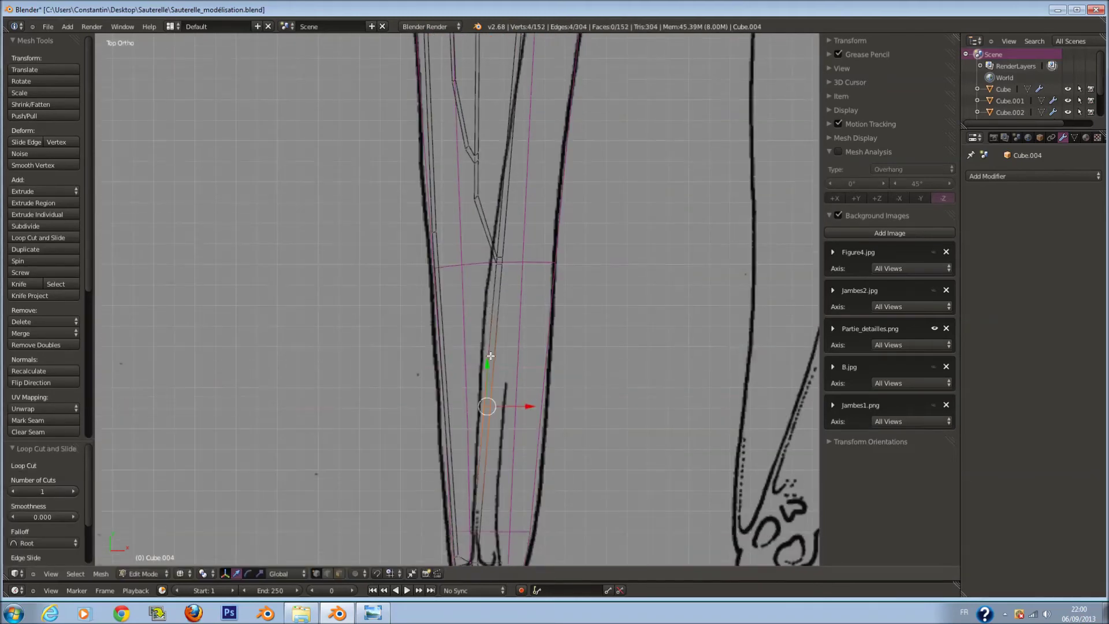
{"action": "left_click", "coordinate": [486, 398]}
{"action": "left_click", "coordinate": [485, 411]}
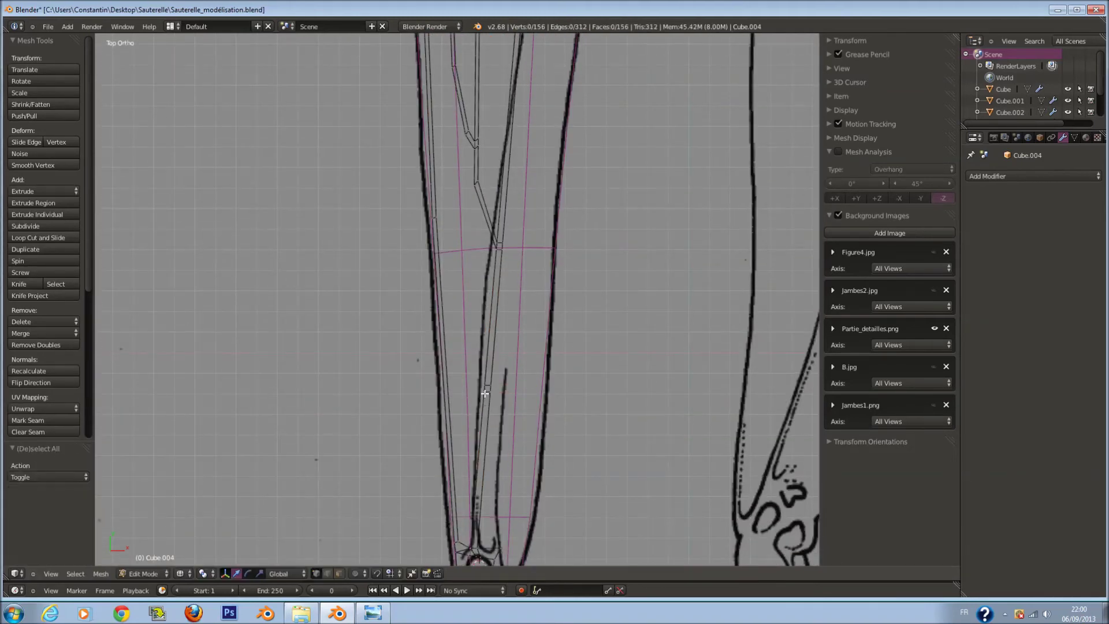
{"action": "key", "text": "a"}
{"action": "scroll", "coordinate": [491, 399], "scroll_direction": "up", "scroll_amount": 1}
{"action": "left_click", "coordinate": [481, 400]}
{"action": "scroll", "coordinate": [486, 406], "scroll_direction": "down", "scroll_amount": 4}
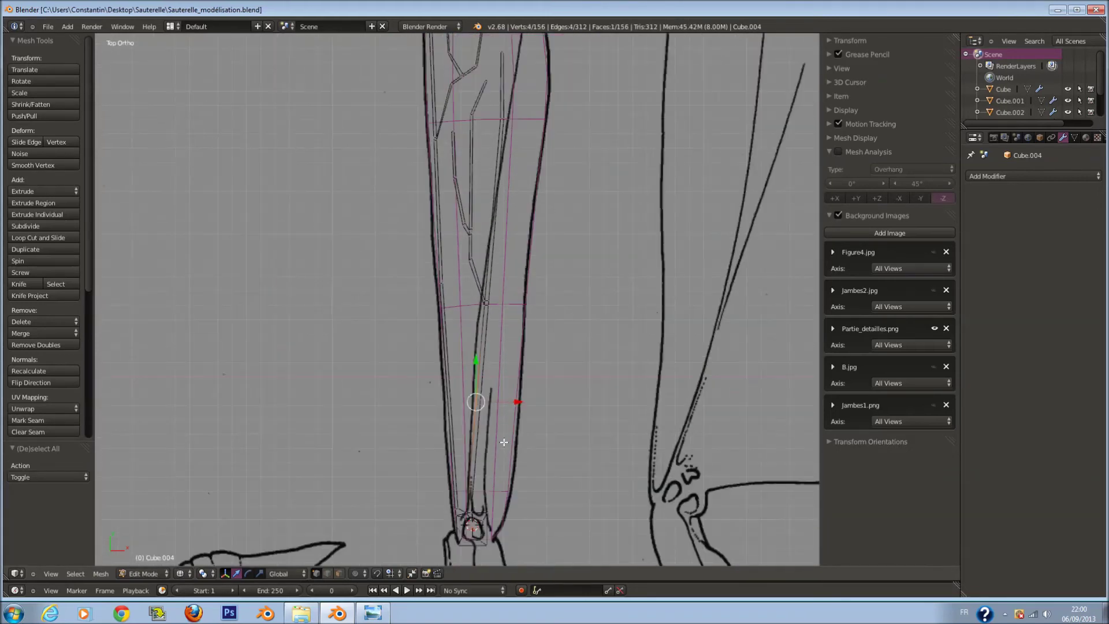
{"action": "scroll", "coordinate": [502, 347], "scroll_direction": "up", "scroll_amount": 1}
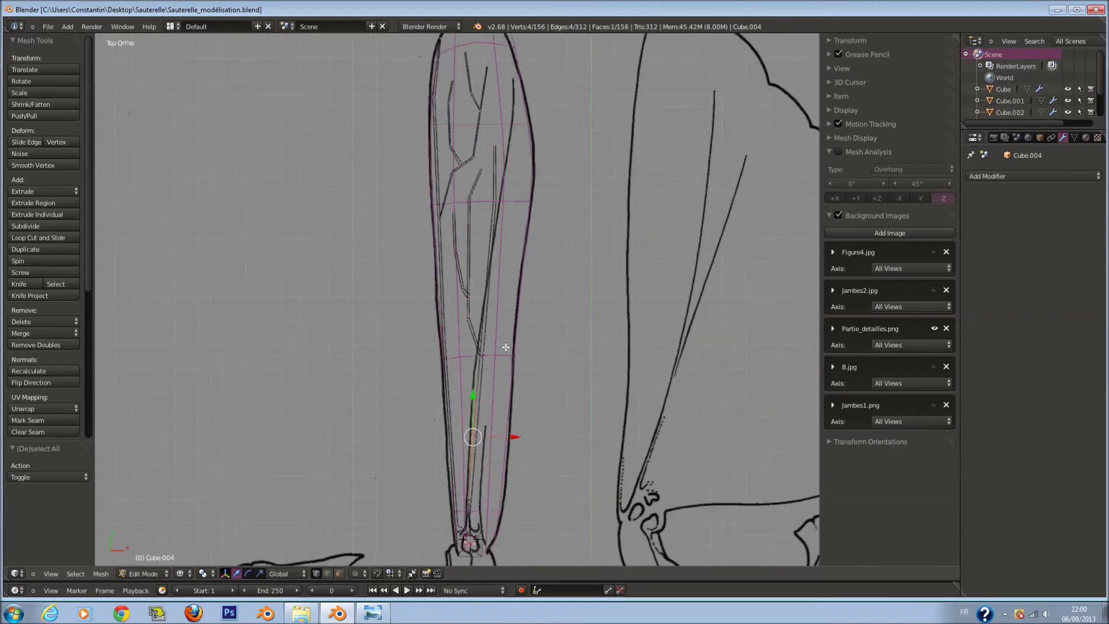
{"action": "scroll", "coordinate": [502, 393], "scroll_direction": "up", "scroll_amount": 1}
Extrude, rotate and scale a new segment at the vein's end, then extrude one more
{"action": "key", "text": "e"}
{"action": "left_click", "coordinate": [490, 347]}
{"action": "key", "text": "r"}
{"action": "left_click", "coordinate": [516, 421]}
{"action": "key", "text": "s"}
{"action": "left_click", "coordinate": [495, 421]}
{"action": "scroll", "coordinate": [495, 421], "scroll_direction": "down", "scroll_amount": 1}
{"action": "key", "text": "e"}
{"action": "left_click", "coordinate": [512, 272]}
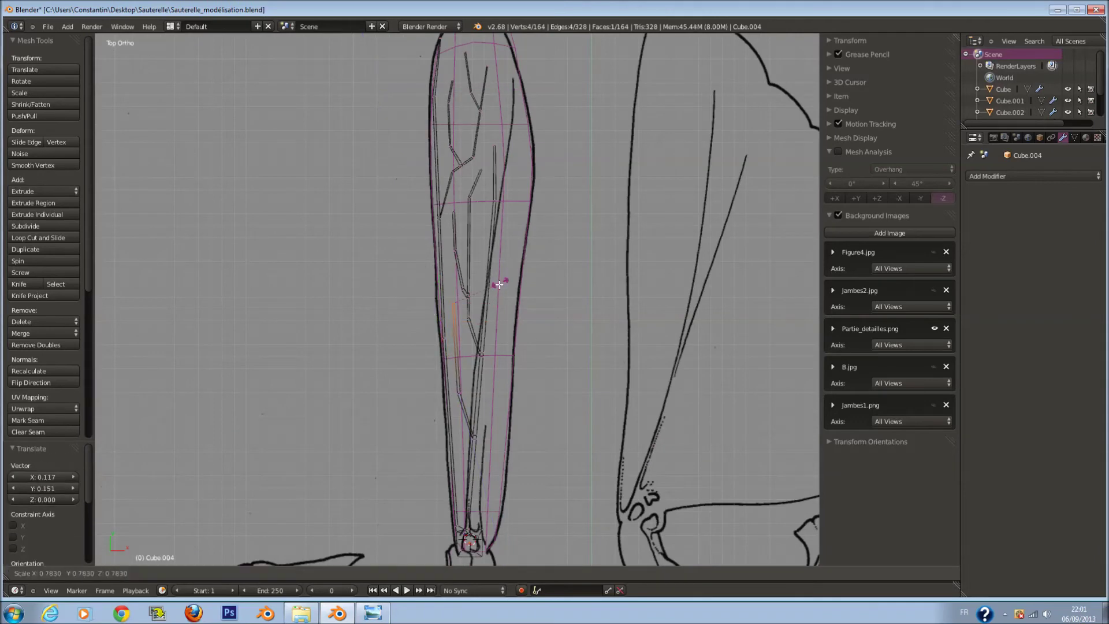
{"action": "scroll", "coordinate": [509, 386], "scroll_direction": "down", "scroll_amount": 6}
Return to Object Mode and show the B.jpg grasshopper photo reference again
{"action": "key", "text": "Tab"}
{"action": "left_click", "coordinate": [935, 327]}
{"action": "left_click", "coordinate": [934, 289]}
{"action": "left_click", "coordinate": [934, 289]}
{"action": "scroll", "coordinate": [505, 360], "scroll_direction": "up", "scroll_amount": 4}
Save the file and toggle the Jambes1 and B.jpg references, hiding the photo
{"action": "scroll", "coordinate": [553, 306], "scroll_direction": "up", "scroll_amount": 3}
{"action": "key", "text": "ctrl+s"}
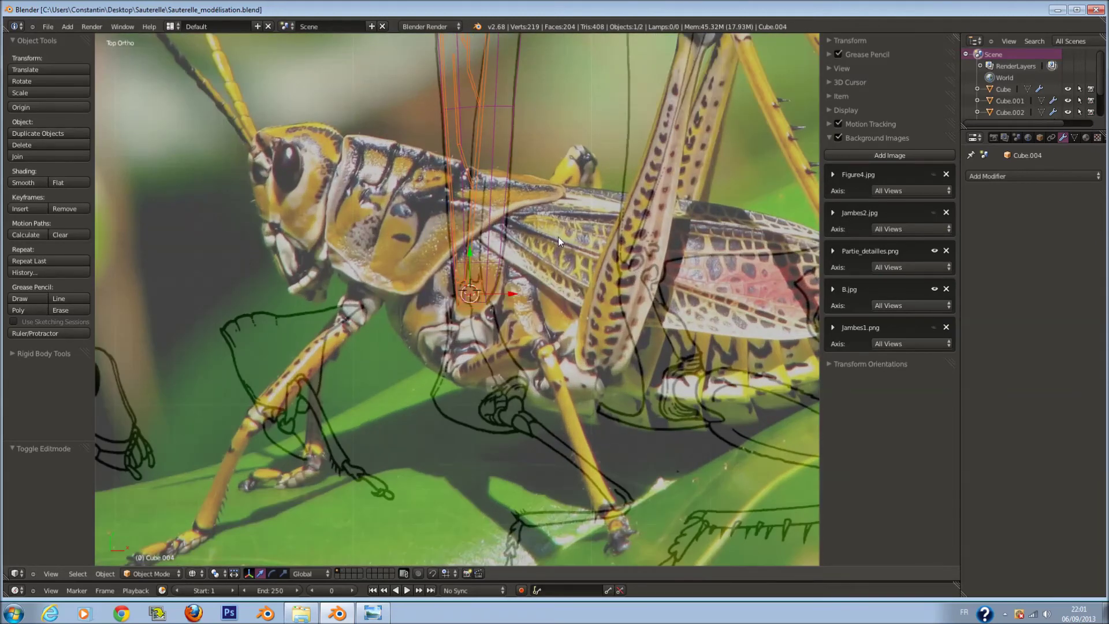
{"action": "scroll", "coordinate": [753, 310], "scroll_direction": "down", "scroll_amount": 1, "text": "ctrl"}
{"action": "scroll", "coordinate": [753, 310], "scroll_direction": "down", "scroll_amount": 1, "text": "ctrl"}
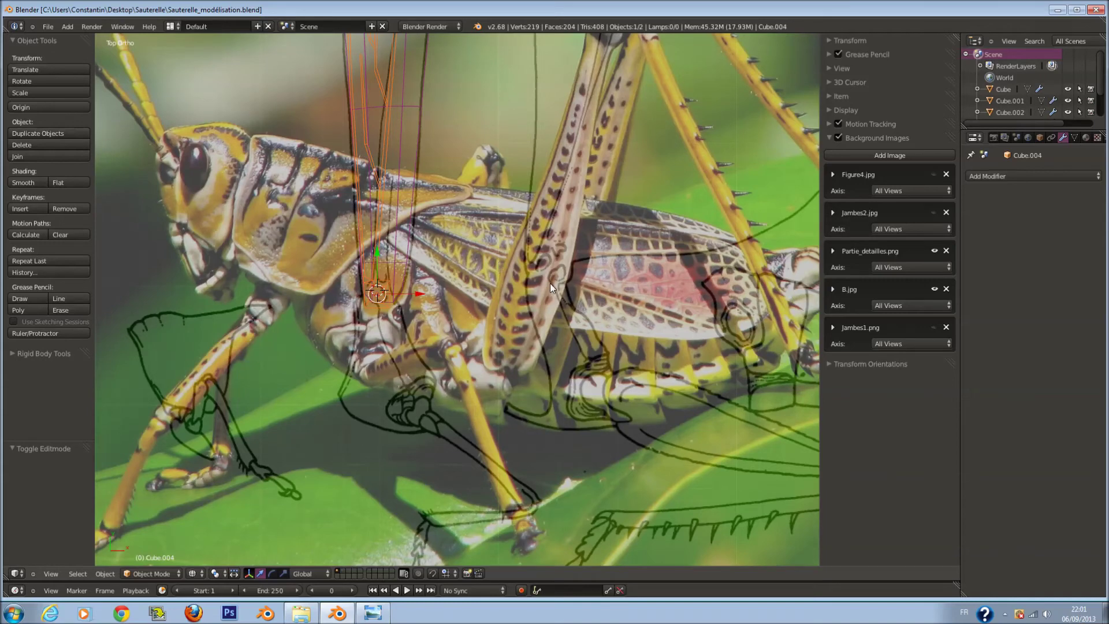
{"action": "left_click", "coordinate": [935, 327]}
{"action": "left_click", "coordinate": [935, 289]}
{"action": "scroll", "coordinate": [580, 276], "scroll_direction": "down", "scroll_amount": 3}
{"action": "scroll", "coordinate": [441, 300], "scroll_direction": "up", "scroll_amount": 3}
{"action": "scroll", "coordinate": [441, 300], "scroll_direction": "down", "scroll_amount": 2}
Select the wing mesh object and return to Edit Mode
{"action": "key", "text": "a"}
{"action": "scroll", "coordinate": [449, 309], "scroll_direction": "up", "scroll_amount": 3}
{"action": "right_click", "coordinate": [449, 309]}
{"action": "key", "text": "Tab"}
{"action": "scroll", "coordinate": [473, 430], "scroll_direction": "up", "scroll_amount": 3}
Cut a new edge loop across the mesh near the wing base
{"action": "key", "text": "a"}
{"action": "key", "text": "ctrl+r"}
{"action": "left_click", "coordinate": [446, 448]}
{"action": "key", "text": "a"}
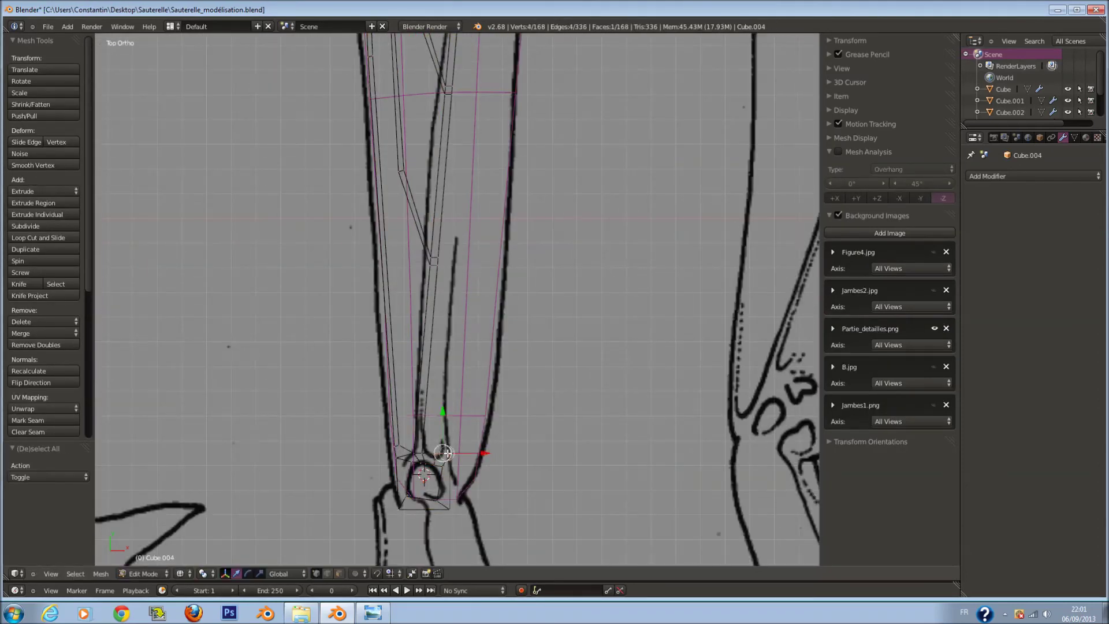
{"action": "scroll", "coordinate": [446, 454], "scroll_direction": "down", "scroll_amount": 1}
Extrude and shrink the base face, then extrude again and shift it up and right
{"action": "key", "text": "e"}
{"action": "key", "text": "s"}
{"action": "left_click", "coordinate": [457, 471]}
{"action": "key", "text": "e"}
{"action": "left_click", "coordinate": [454, 414]}
{"action": "key", "text": "g"}
{"action": "left_click", "coordinate": [523, 392]}
Extrude a further vein face upward and save the blend file
{"action": "key", "text": "s"}
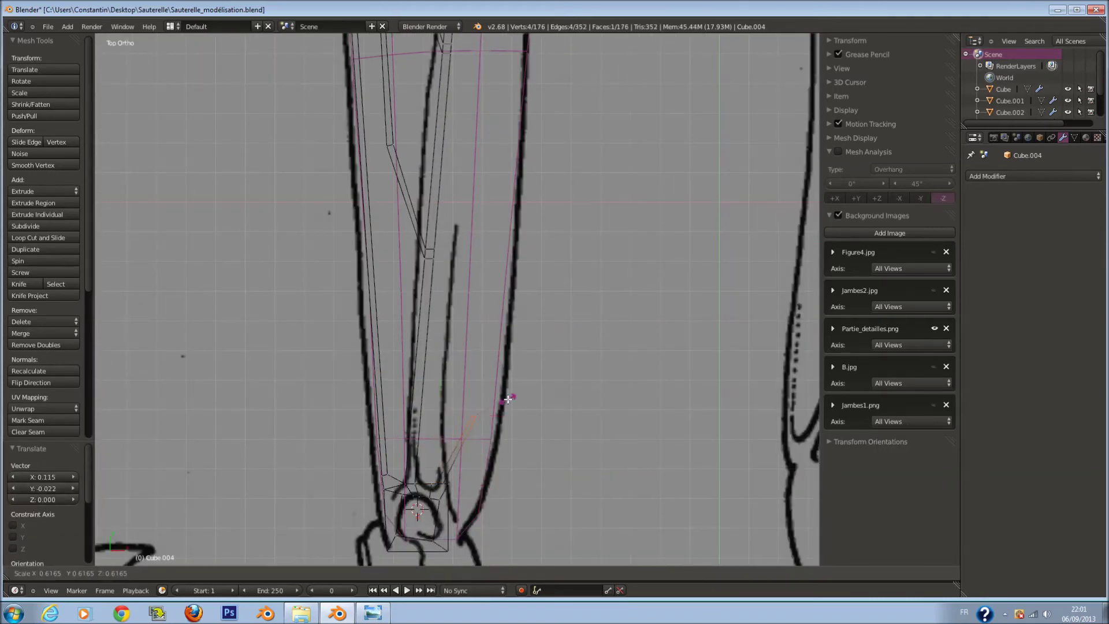
{"action": "scroll", "coordinate": [478, 472], "scroll_direction": "up", "scroll_amount": 2, "text": "shift"}
{"action": "key", "text": "e"}
{"action": "left_click", "coordinate": [490, 264]}
{"action": "scroll", "coordinate": [490, 278], "scroll_direction": "up", "scroll_amount": 2, "text": "shift"}
{"action": "key", "text": "ctrl+s"}
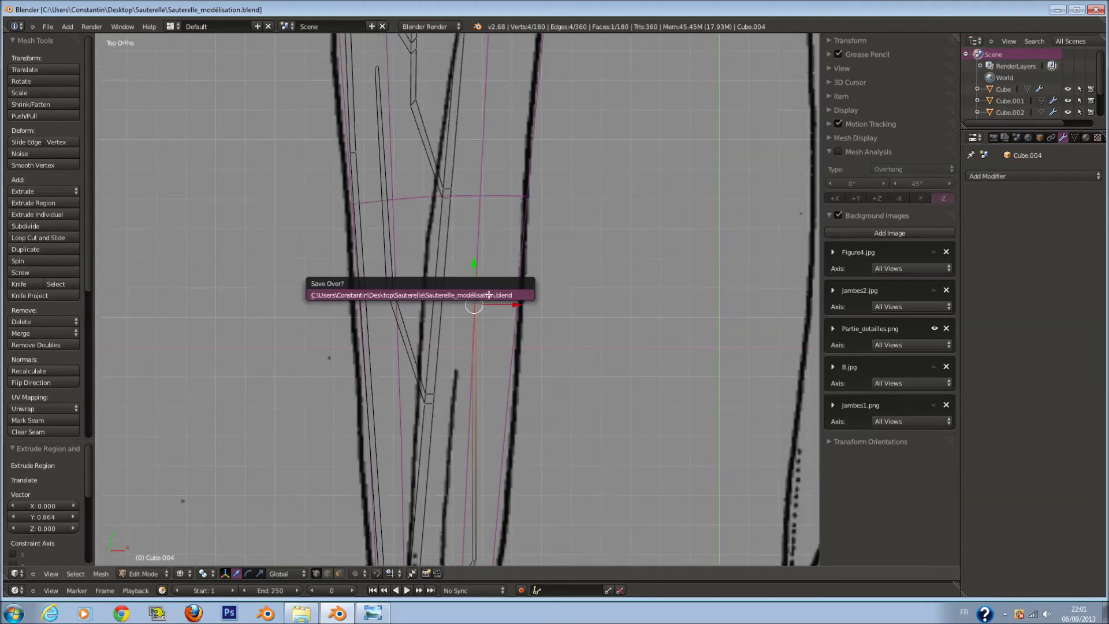
{"action": "left_click", "coordinate": [489, 294]}
Move the selected vertices toward the tip and extrude a segment there
{"action": "scroll", "coordinate": [497, 266], "scroll_direction": "down", "scroll_amount": 2}
{"action": "key", "text": "g"}
{"action": "left_click", "coordinate": [541, 94]}
{"action": "scroll", "coordinate": [535, 104], "scroll_direction": "up", "scroll_amount": 2, "text": "shift"}
{"action": "scroll", "coordinate": [535, 174], "scroll_direction": "up", "scroll_amount": 2, "text": "shift"}
{"action": "scroll", "coordinate": [535, 231], "scroll_direction": "up", "scroll_amount": 2, "text": "shift"}
{"action": "key", "text": "e"}
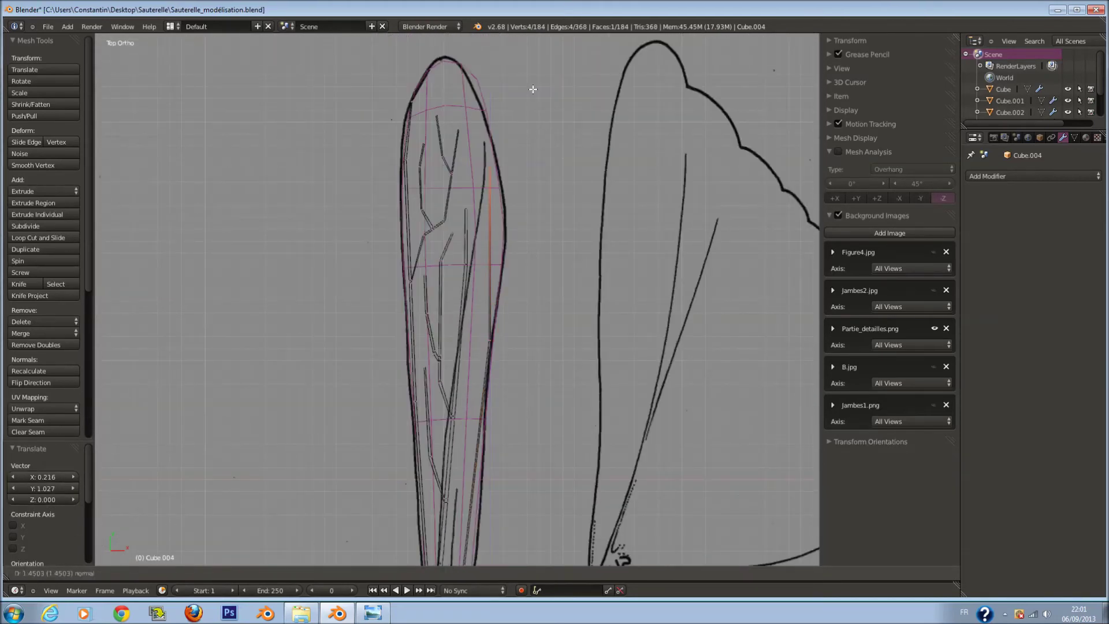
{"action": "left_click", "coordinate": [533, 89]}
Extrude more tip segments and place the last vertex onto the wing outline
{"action": "key", "text": "g"}
{"action": "left_click", "coordinate": [557, 304]}
{"action": "key", "text": "e"}
{"action": "left_click", "coordinate": [545, 252]}
{"action": "key", "text": "e"}
{"action": "left_click", "coordinate": [521, 156]}
{"action": "key", "text": "g"}
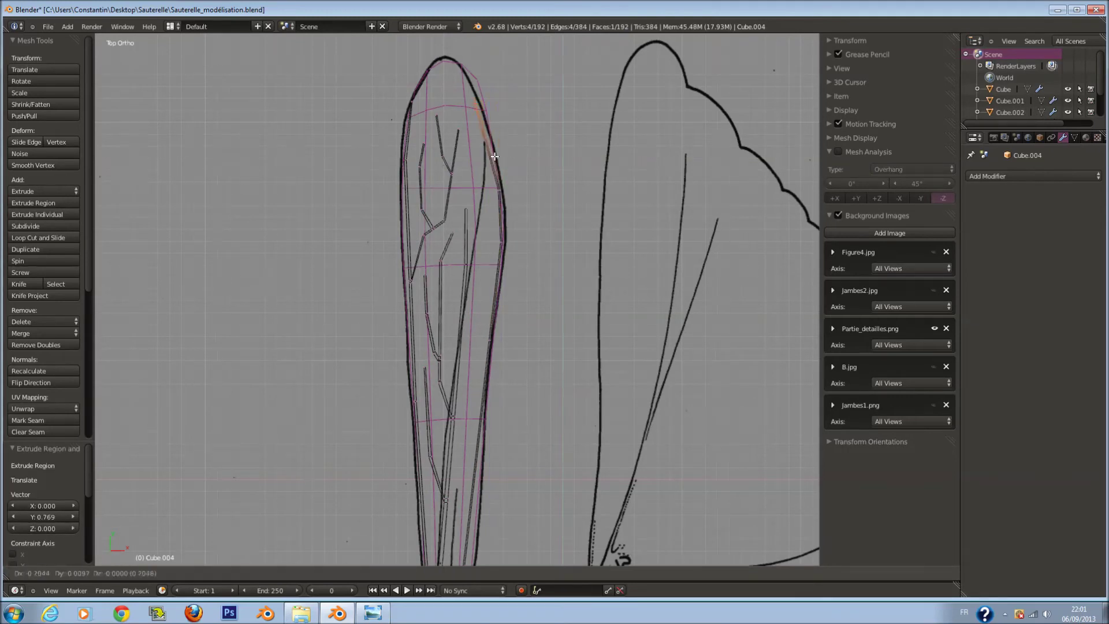
{"action": "left_click", "coordinate": [495, 156]}
Leave Edit Mode and return to Object Mode
{"action": "key", "text": "Tab"}
{"action": "scroll", "coordinate": [498, 220], "scroll_direction": "down", "scroll_amount": 3}
{"action": "scroll", "coordinate": [713, 263], "scroll_direction": "down", "scroll_amount": 2}
{"action": "scroll", "coordinate": [553, 284], "scroll_direction": "up", "scroll_amount": 6}
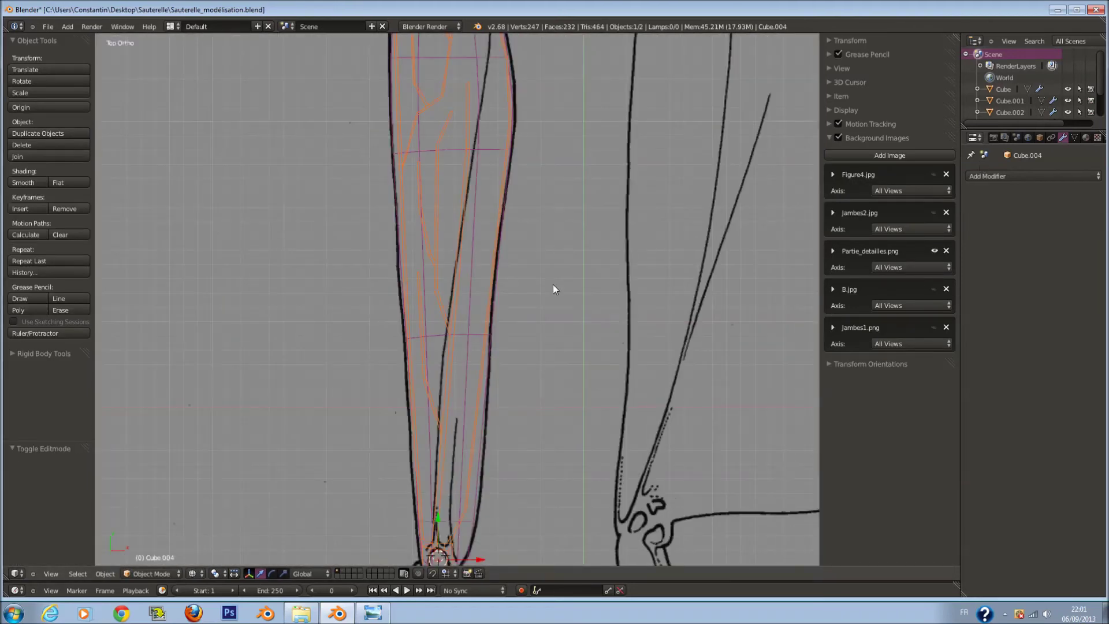
Add subdivision smoothing with smooth shading to the wing mesh
{"action": "key", "text": "ctrl+1"}
{"action": "key", "text": "z"}
{"action": "scroll", "coordinate": [468, 308], "scroll_direction": "down", "scroll_amount": 3, "text": "shift"}
{"action": "left_click", "coordinate": [23, 182]}
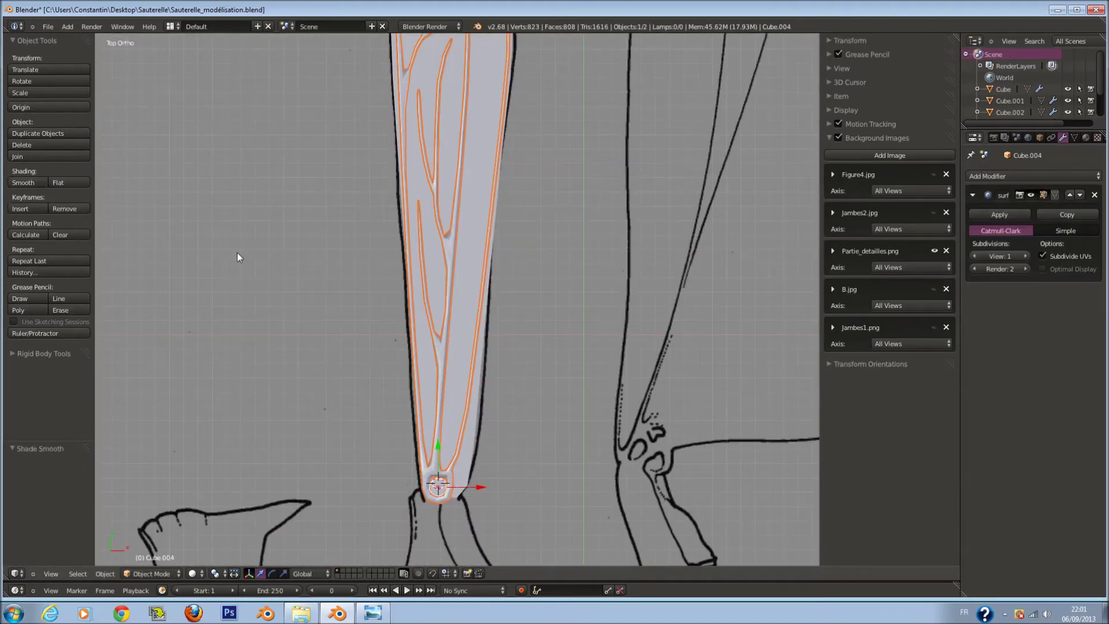
{"action": "left_click", "coordinate": [1025, 256]}
{"action": "scroll", "coordinate": [581, 259], "scroll_direction": "up", "scroll_amount": 2}
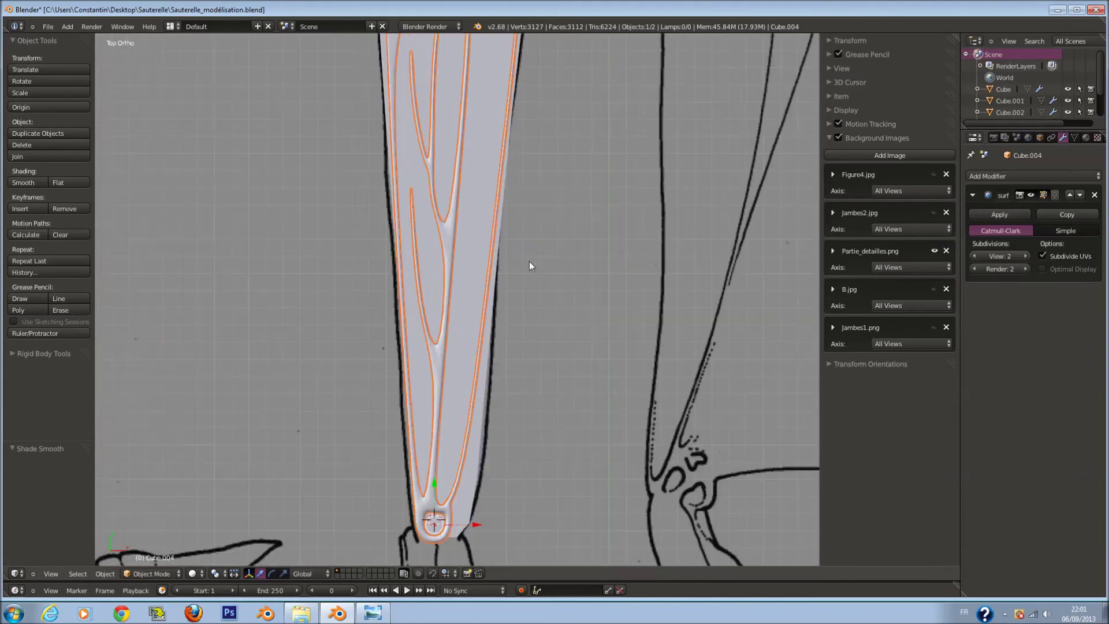
Back in Edit Mode, add loop cuts to the upper mesh and the left strip
{"action": "key", "text": "Tab"}
{"action": "key", "text": "ctrl+r"}
{"action": "left_click", "coordinate": [456, 242]}
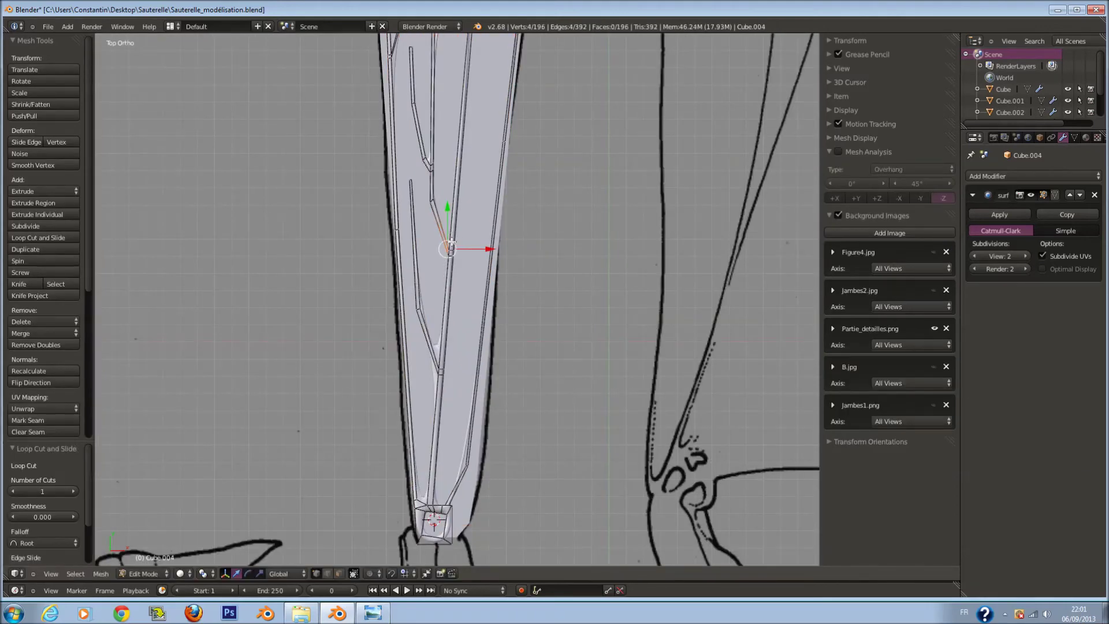
{"action": "scroll", "coordinate": [439, 357], "scroll_direction": "down", "scroll_amount": 2, "text": "shift"}
{"action": "scroll", "coordinate": [439, 357], "scroll_direction": "down", "scroll_amount": 2, "text": "shift"}
{"action": "scroll", "coordinate": [438, 357], "scroll_direction": "up", "scroll_amount": 2}
{"action": "key", "text": "a"}
{"action": "key", "text": "ctrl+r"}
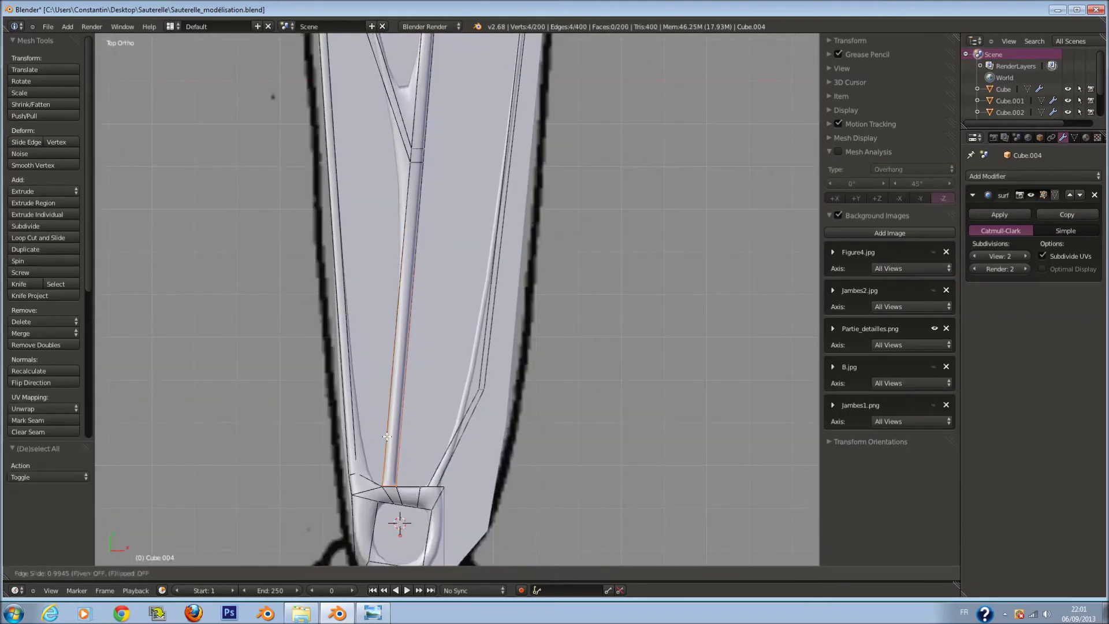
{"action": "left_click", "coordinate": [339, 436]}
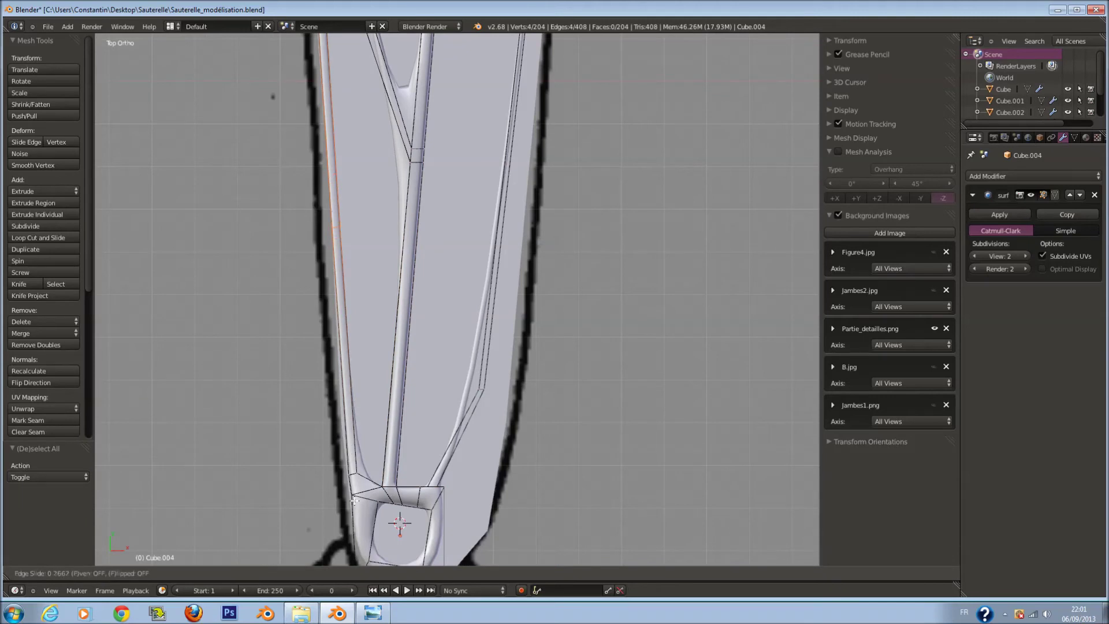
{"action": "left_click", "coordinate": [495, 594]}
Add two edge loops across the central vein strut, cancelling a misplaced cut
{"action": "key", "text": "a"}
{"action": "key", "text": "ctrl+r"}
{"action": "left_click", "coordinate": [409, 80]}
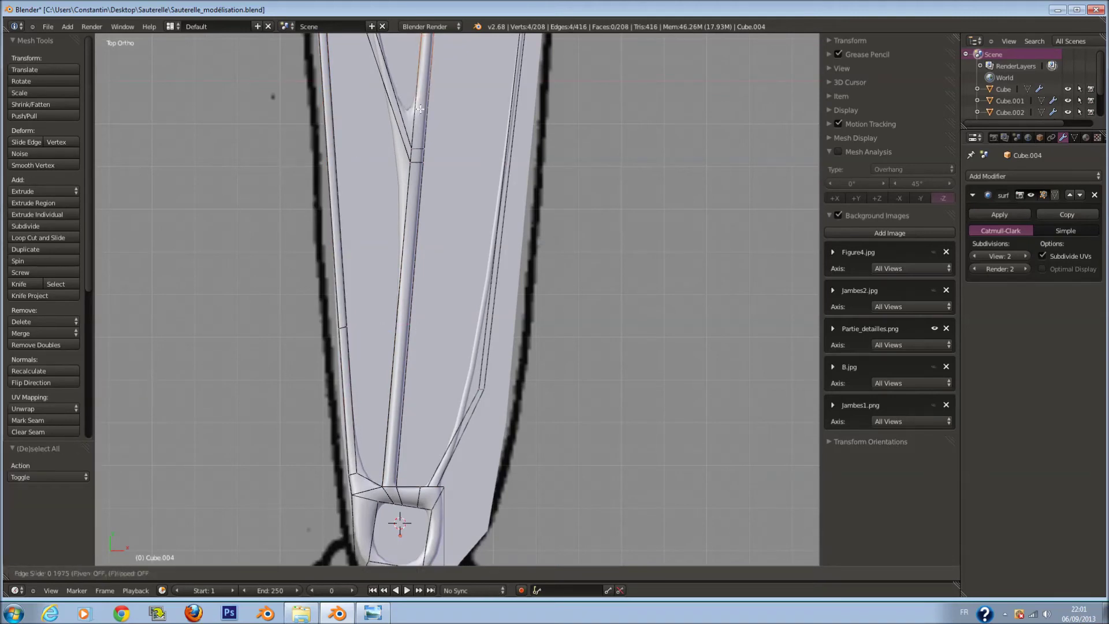
{"action": "left_click", "coordinate": [433, 221]}
{"action": "key", "text": "z"}
{"action": "key", "text": "ctrl+r"}
{"action": "left_click", "coordinate": [379, 89]}
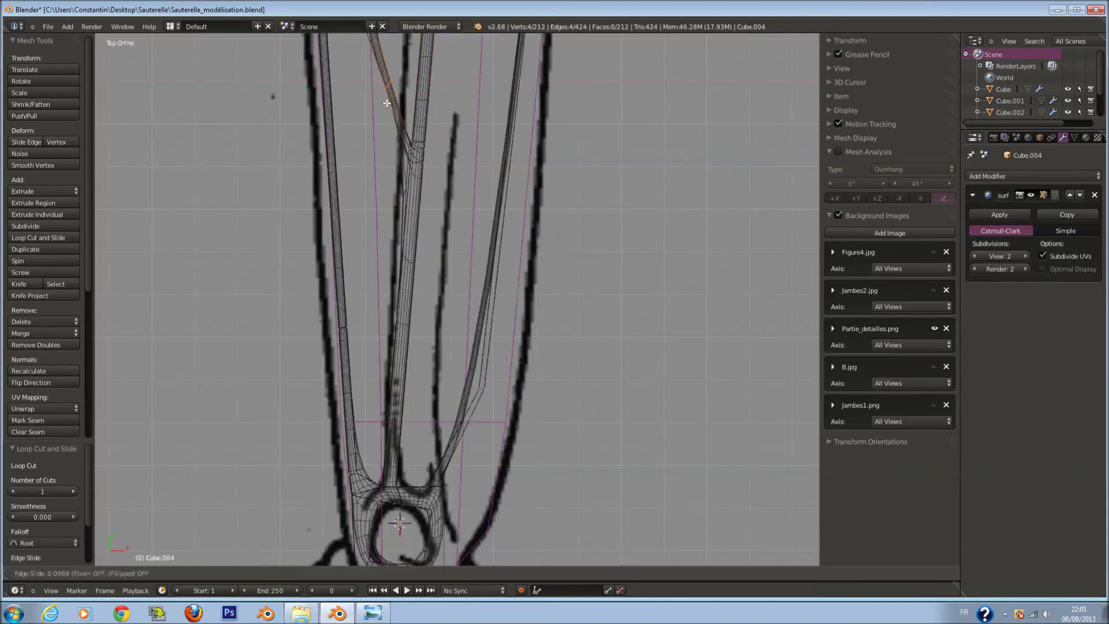
{"action": "left_click", "coordinate": [405, 147]}
{"action": "key", "text": "z"}
{"action": "key", "text": "ctrl+r"}
{"action": "left_click", "coordinate": [473, 373]}
{"action": "right_click", "coordinate": [477, 437]}
Add two edge loops along the right vein strut in wireframe view
{"action": "key", "text": "z"}
{"action": "key", "text": "ctrl+r"}
{"action": "left_click", "coordinate": [524, 349]}
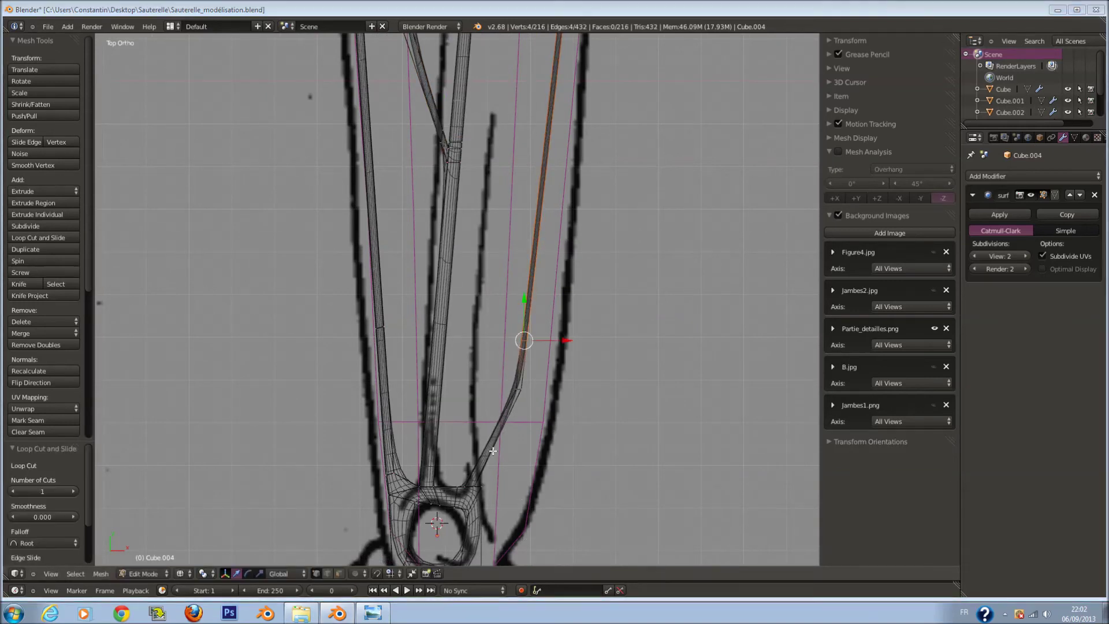
{"action": "left_click", "coordinate": [494, 432]}
{"action": "key", "text": "a"}
{"action": "key", "text": "ctrl+r"}
{"action": "left_click", "coordinate": [527, 280]}
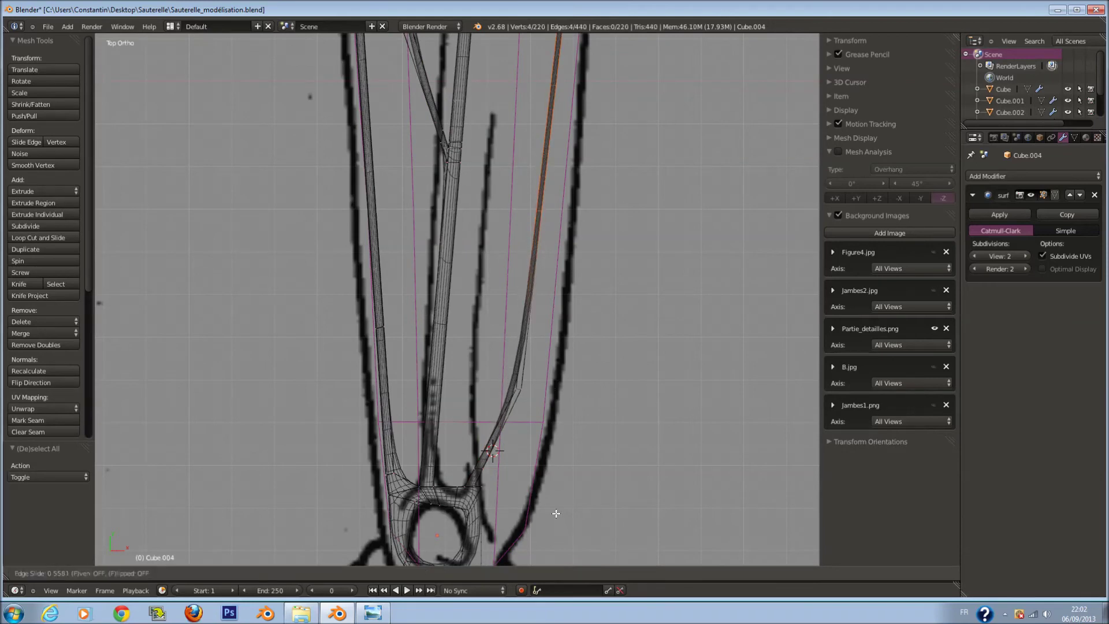
{"action": "left_click", "coordinate": [575, 573]}
{"action": "scroll", "coordinate": [527, 277], "scroll_direction": "up", "scroll_amount": 2}
{"action": "scroll", "coordinate": [555, 289], "scroll_direction": "up", "scroll_amount": 2}
{"action": "scroll", "coordinate": [525, 324], "scroll_direction": "up", "scroll_amount": 2}
{"action": "scroll", "coordinate": [523, 330], "scroll_direction": "up", "scroll_amount": 3, "text": "shift"}
{"action": "scroll", "coordinate": [517, 321], "scroll_direction": "up", "scroll_amount": 2, "text": "shift"}
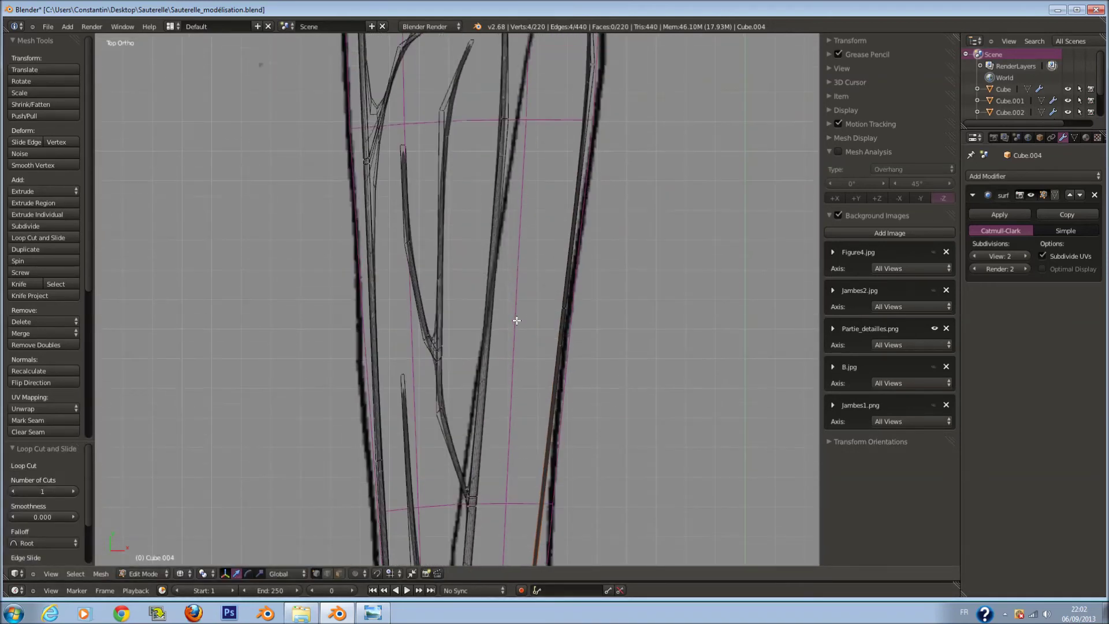
Add an edge loop along the left strut, discarding an unwanted extra cut
{"action": "key", "text": "ctrl+r"}
{"action": "left_click", "coordinate": [451, 118]}
{"action": "left_click", "coordinate": [454, 44]}
{"action": "key", "text": "a"}
{"action": "scroll", "coordinate": [458, 111], "scroll_direction": "down", "scroll_amount": 2}
{"action": "key", "text": "ctrl+r"}
{"action": "key", "text": "Escape"}
{"action": "scroll", "coordinate": [488, 168], "scroll_direction": "up", "scroll_amount": 1}
{"action": "scroll", "coordinate": [470, 174], "scroll_direction": "up", "scroll_amount": 2, "text": "shift"}
Add edge loops on the vein, its upper branch and its lower branch
{"action": "key", "text": "ctrl+r"}
{"action": "left_click", "coordinate": [449, 178]}
{"action": "key", "text": "ctrl+r"}
{"action": "left_click", "coordinate": [451, 165]}
{"action": "left_click", "coordinate": [457, 75]}
{"action": "key", "text": "a"}
{"action": "key", "text": "ctrl+r"}
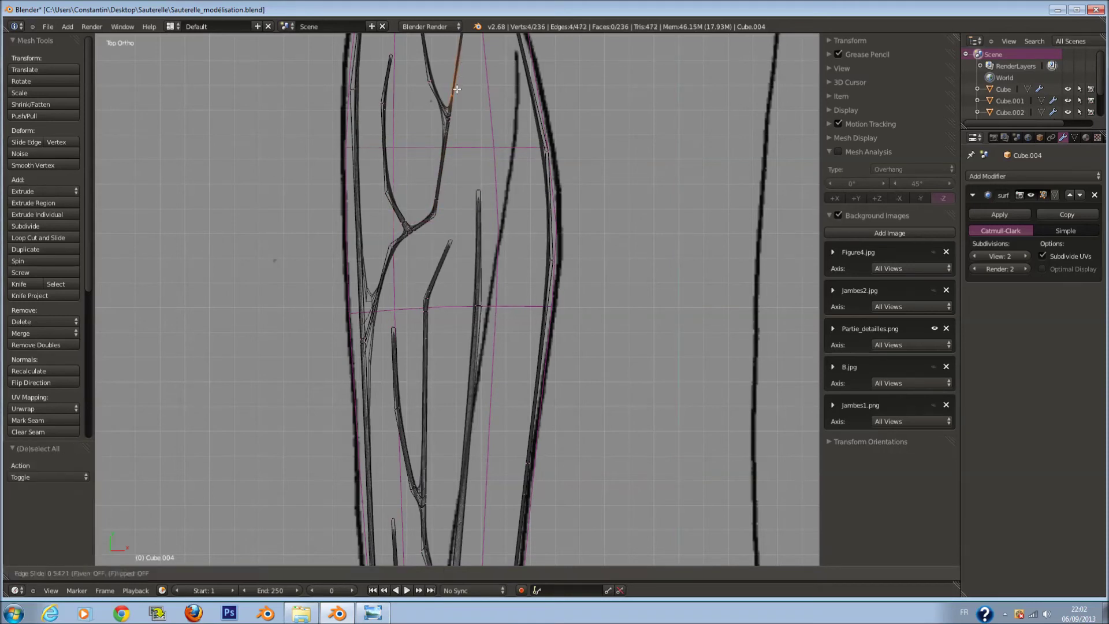
{"action": "left_click", "coordinate": [446, 81]}
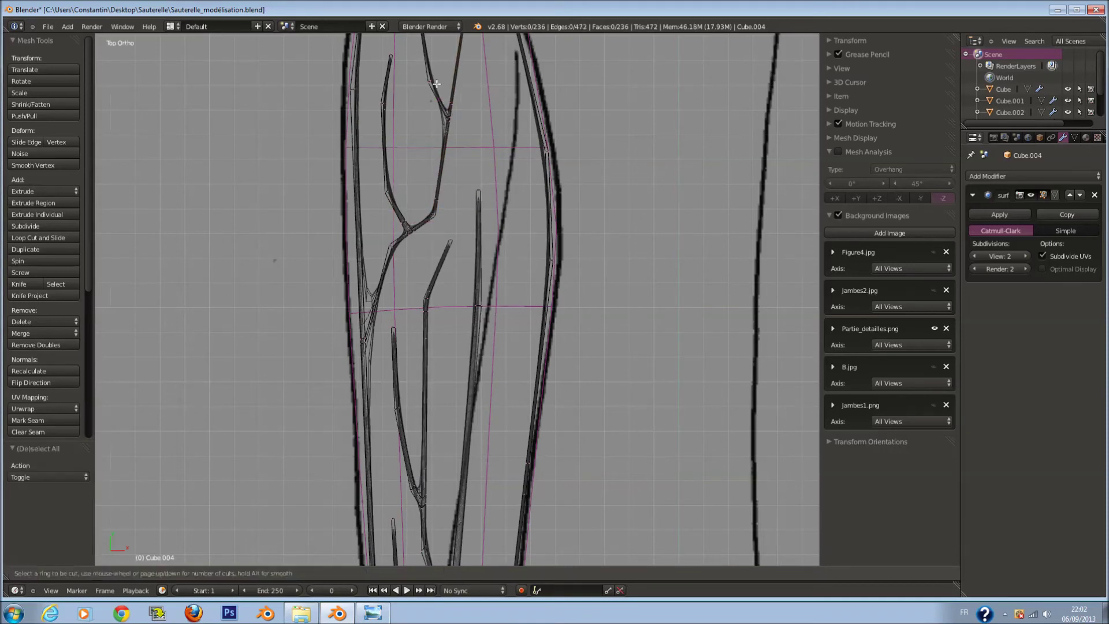
{"action": "left_click", "coordinate": [439, 117]}
{"action": "scroll", "coordinate": [438, 117], "scroll_direction": "down", "scroll_amount": 2, "text": "shift"}
{"action": "key", "text": "ctrl+r"}
{"action": "left_click", "coordinate": [376, 220]}
{"action": "left_click", "coordinate": [375, 238]}
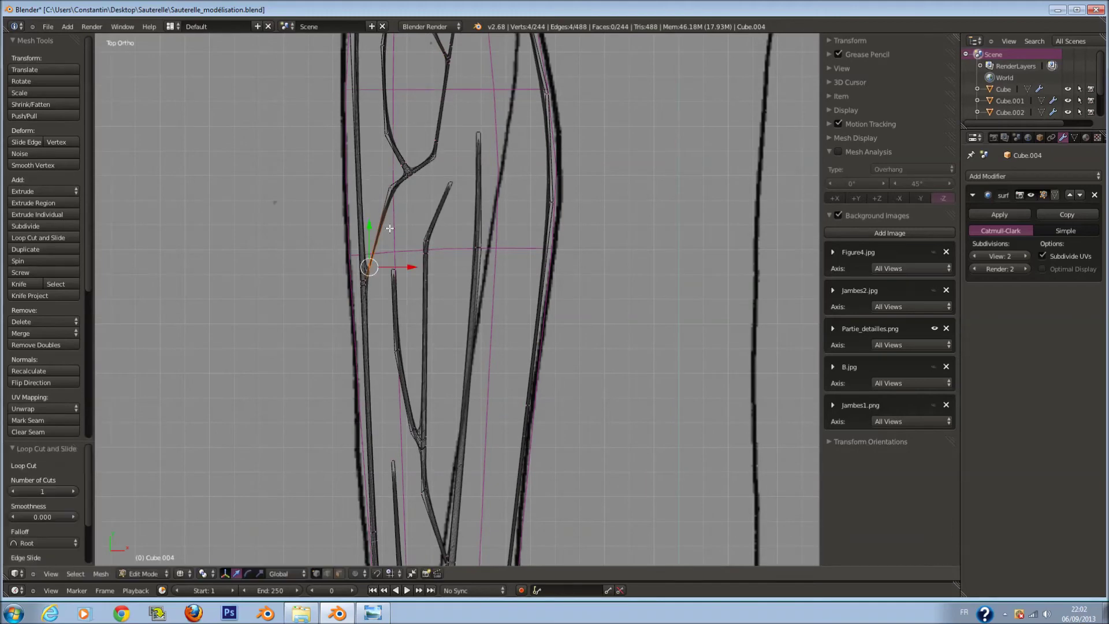
Return to Object Mode and select the leg mesh object
{"action": "key", "text": "Tab"}
{"action": "scroll", "coordinate": [438, 192], "scroll_direction": "down", "scroll_amount": 3}
{"action": "scroll", "coordinate": [553, 233], "scroll_direction": "down", "scroll_amount": 3}
{"action": "scroll", "coordinate": [533, 240], "scroll_direction": "up", "scroll_amount": 4}
{"action": "scroll", "coordinate": [522, 199], "scroll_direction": "up", "scroll_amount": 2, "text": "shift"}
{"action": "right_click", "coordinate": [478, 104]}
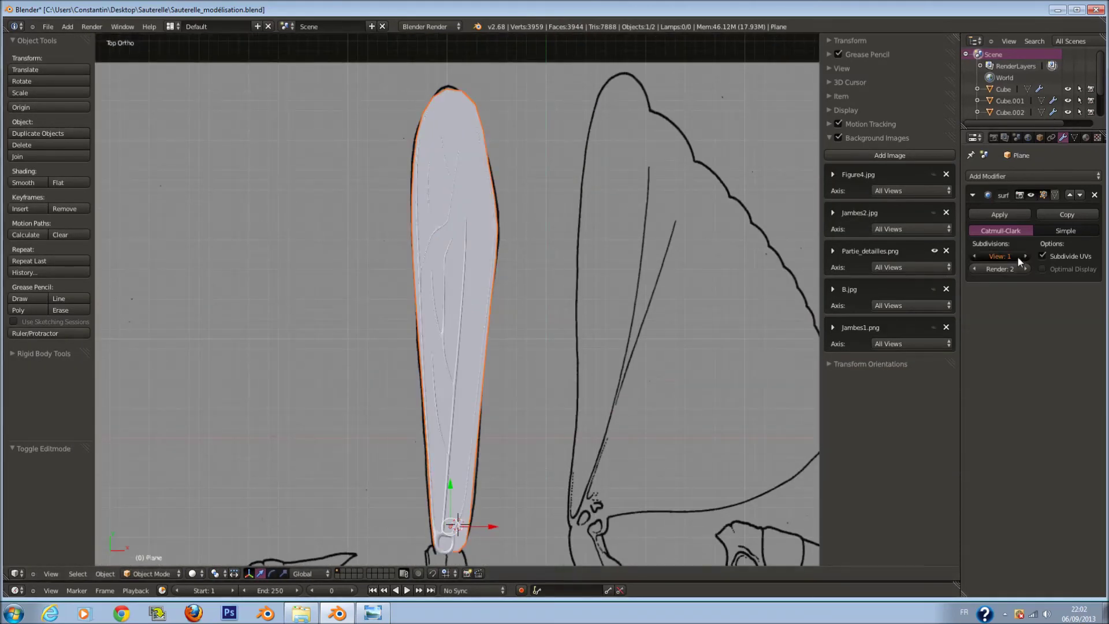
Save the file and enter Edit Mode on the leg mesh in wireframe view
{"action": "key", "text": "ctrl+s"}
{"action": "scroll", "coordinate": [508, 158], "scroll_direction": "up", "scroll_amount": 2}
{"action": "scroll", "coordinate": [509, 158], "scroll_direction": "down", "scroll_amount": 3, "text": "shift"}
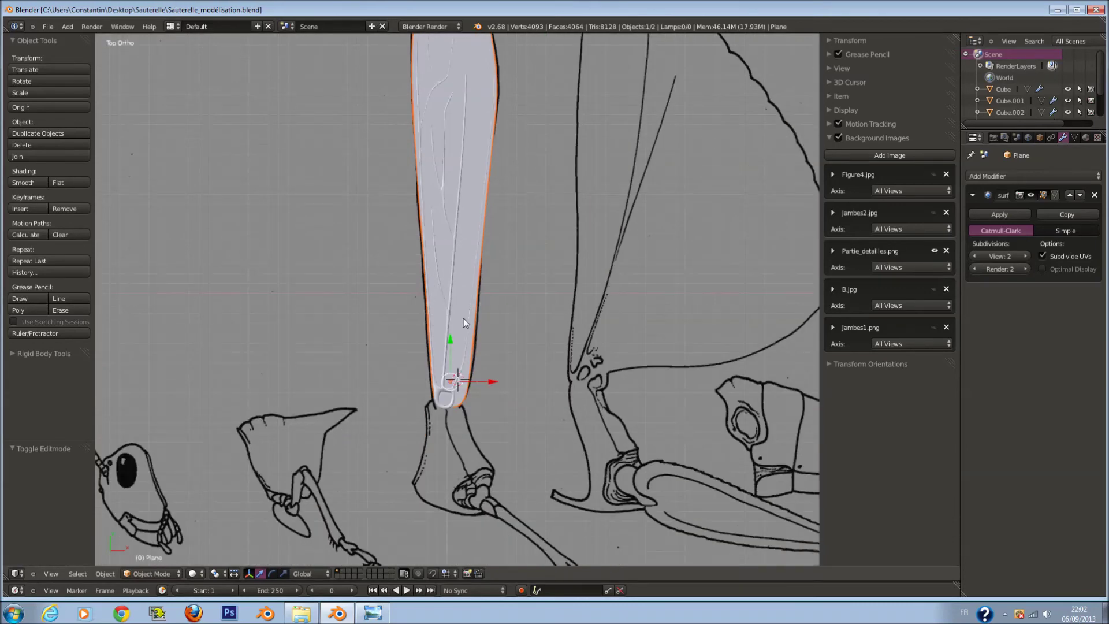
{"action": "key", "text": "z"}
{"action": "scroll", "coordinate": [452, 331], "scroll_direction": "up", "scroll_amount": 2}
{"action": "scroll", "coordinate": [451, 383], "scroll_direction": "up", "scroll_amount": 2}
{"action": "key", "text": "Tab"}
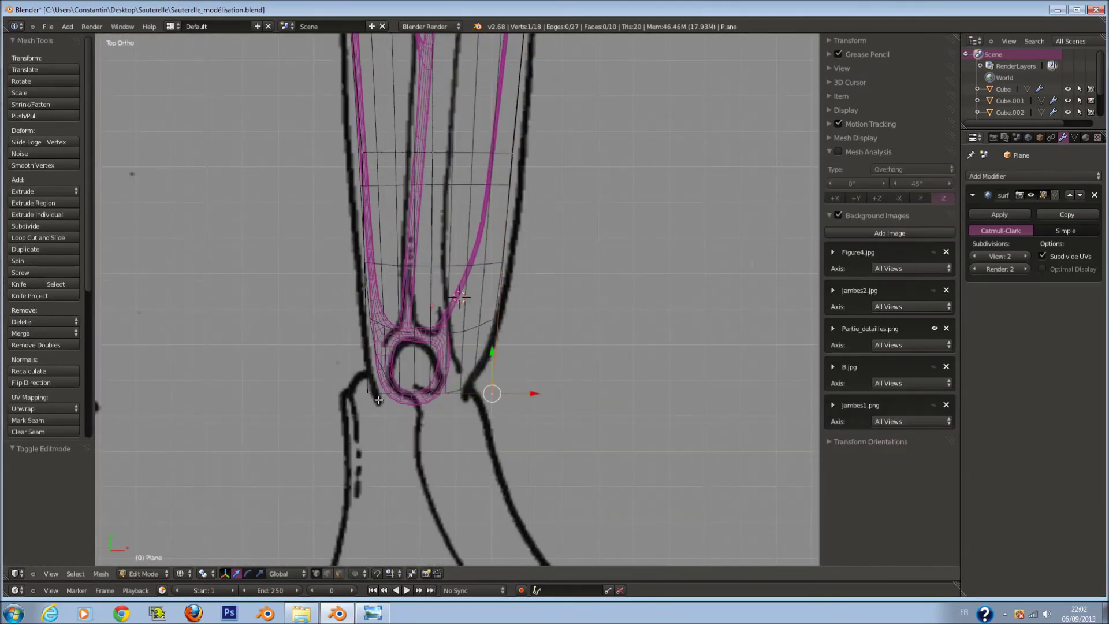
Select the leg's bottom vertices and extrude them into a new ring
{"action": "right_click", "coordinate": [383, 400], "text": "shift"}
{"action": "scroll", "coordinate": [383, 400], "scroll_direction": "down", "scroll_amount": 3}
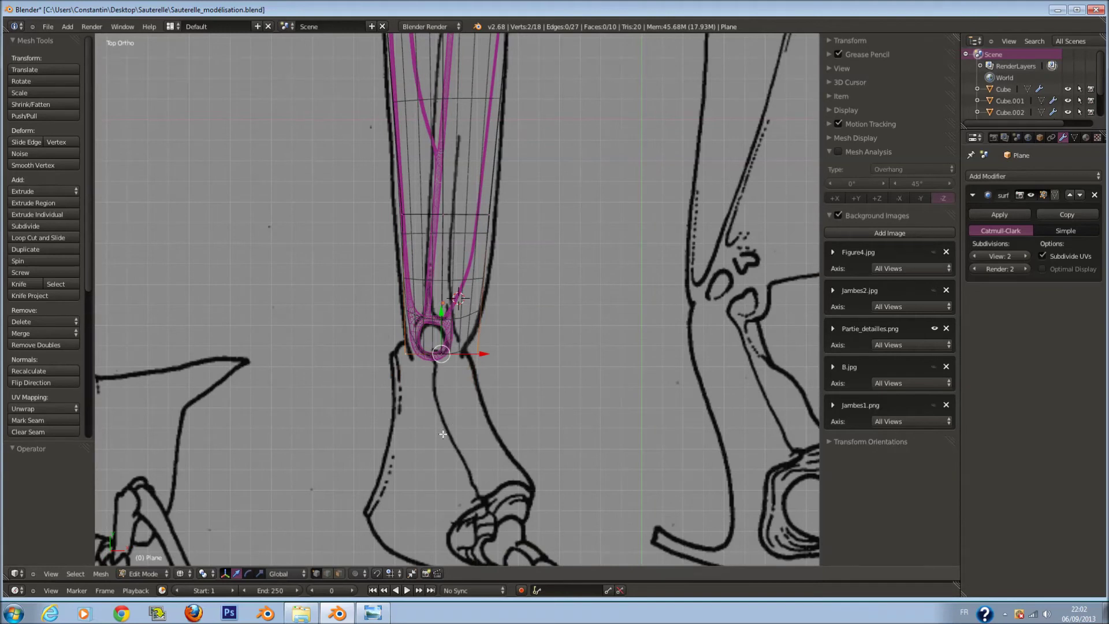
{"action": "right_click", "coordinate": [425, 355], "text": "shift"}
{"action": "key", "text": "e"}
{"action": "left_click", "coordinate": [347, 348]}
{"action": "left_click", "coordinate": [456, 361]}
Scale the bottom ring to 0.856 and move it down to the knee joint
{"action": "key", "text": "s"}
{"action": "left_click", "coordinate": [476, 391]}
{"action": "key", "text": "g"}
{"action": "left_click", "coordinate": [465, 397]}
{"action": "key", "text": "s"}
{"action": "left_click", "coordinate": [476, 388]}
{"action": "key", "text": "Tab"}
Select vein object Cube.004 with the leg mesh and duplicate them beside the original
{"action": "scroll", "coordinate": [492, 363], "scroll_direction": "down", "scroll_amount": 4}
{"action": "scroll", "coordinate": [490, 341], "scroll_direction": "down", "scroll_amount": 2}
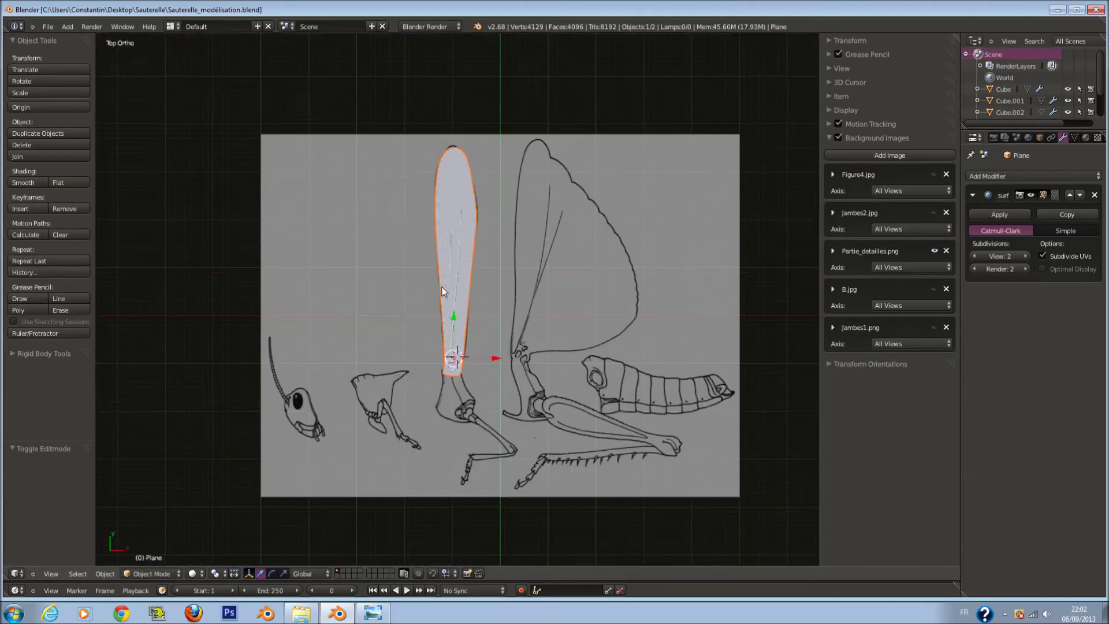
{"action": "scroll", "coordinate": [463, 308], "scroll_direction": "up", "scroll_amount": 3}
{"action": "right_click", "coordinate": [459, 288]}
{"action": "middle_click_drag", "start_coordinate": [478, 311], "coordinate": [474, 295], "text": "shift"}
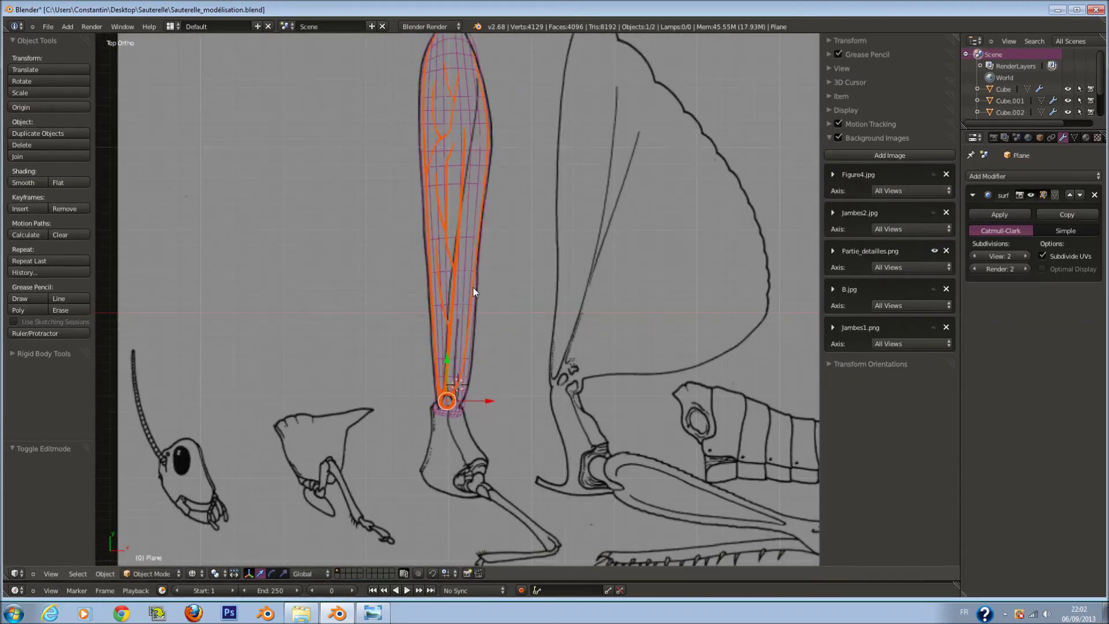
{"action": "right_click", "coordinate": [483, 284], "text": "shift"}
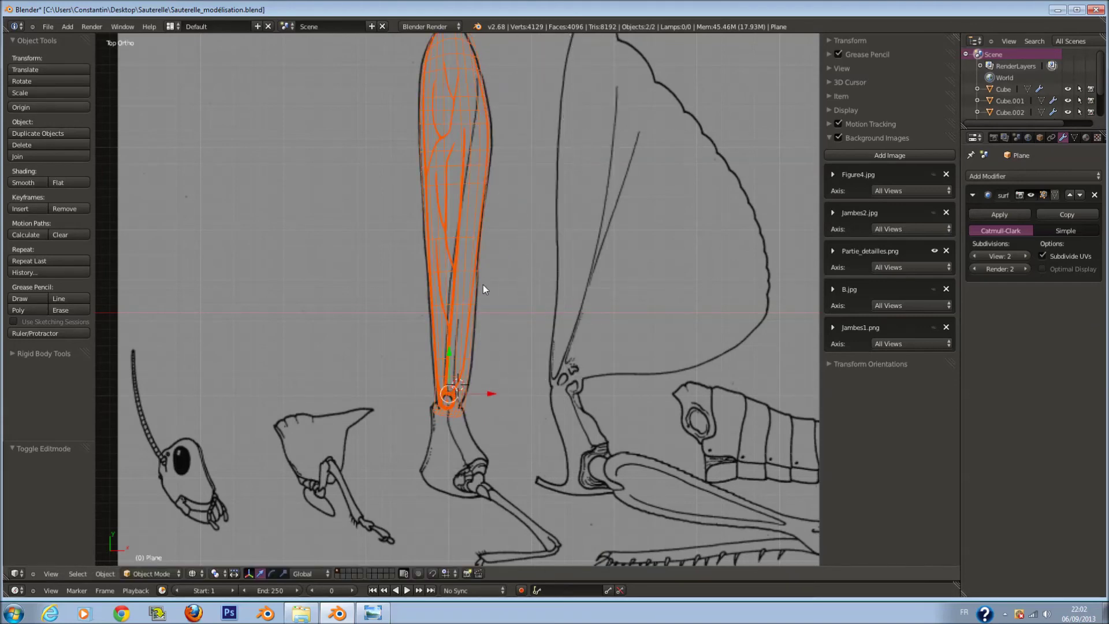
{"action": "scroll", "coordinate": [478, 304], "scroll_direction": "down", "scroll_amount": 2}
{"action": "key", "text": "shift+d"}
{"action": "left_click", "coordinate": [535, 317]}
Shift the leg-and-veins copy along X, then along Y, so it sits over the hind wing drawing
{"action": "middle_click_drag", "start_coordinate": [535, 317], "coordinate": [486, 337], "text": "shift"}
{"action": "key", "text": "g"}
{"action": "key", "text": "x"}
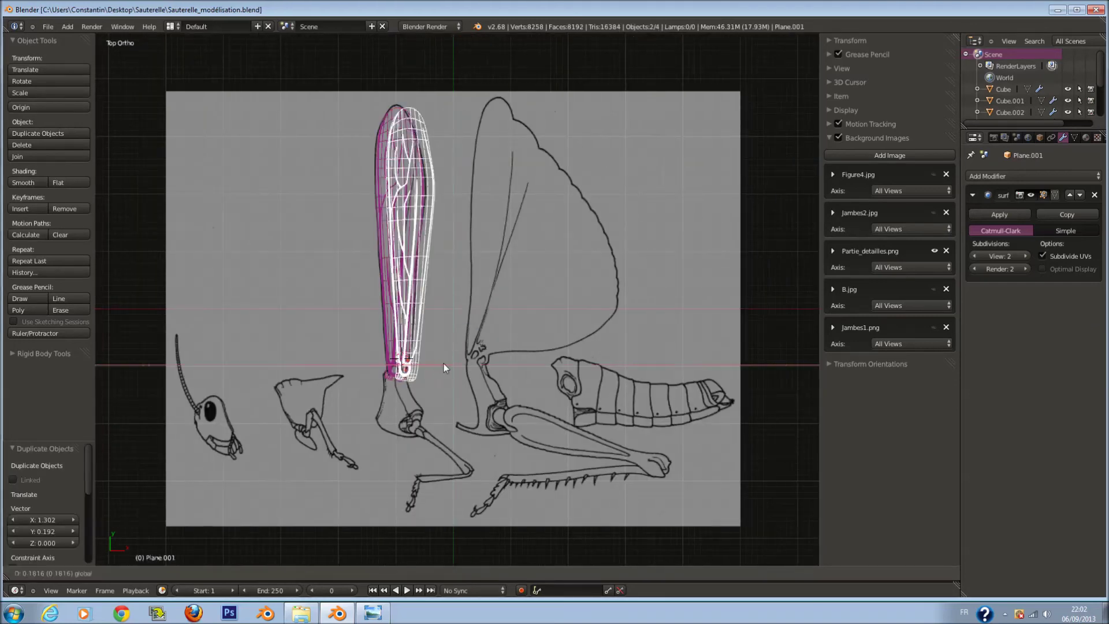
{"action": "left_click", "coordinate": [508, 376]}
{"action": "scroll", "coordinate": [508, 377], "scroll_direction": "up", "scroll_amount": 3}
{"action": "scroll", "coordinate": [501, 387], "scroll_direction": "up", "scroll_amount": 2}
{"action": "scroll", "coordinate": [504, 405], "scroll_direction": "down", "scroll_amount": 3}
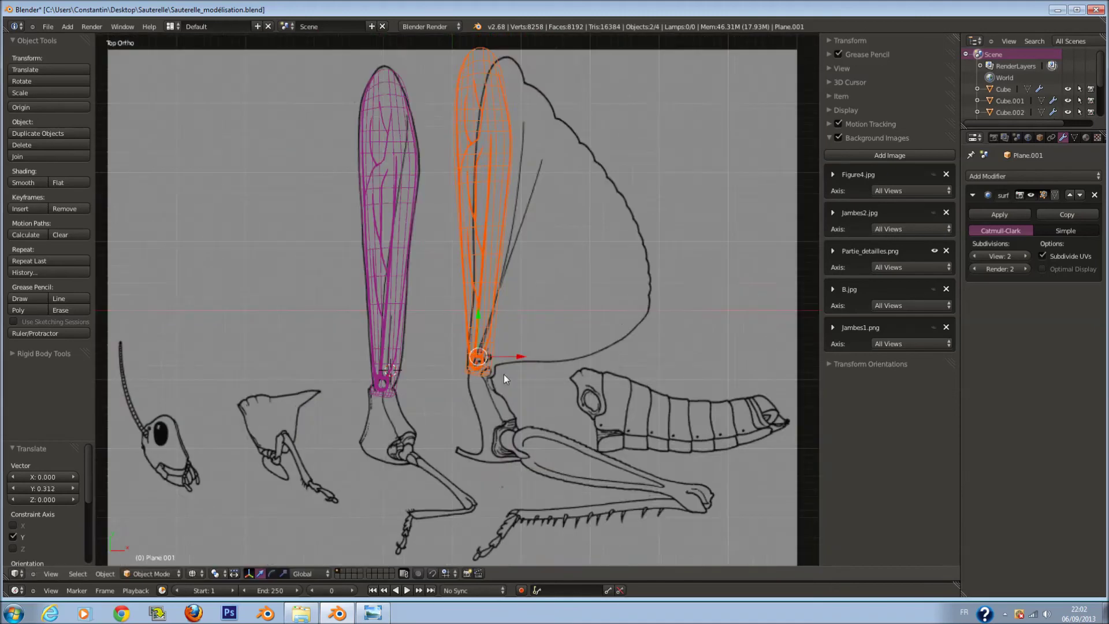
{"action": "scroll", "coordinate": [504, 375], "scroll_direction": "down", "scroll_amount": 2}
{"action": "key", "text": "g"}
{"action": "key", "text": "y"}
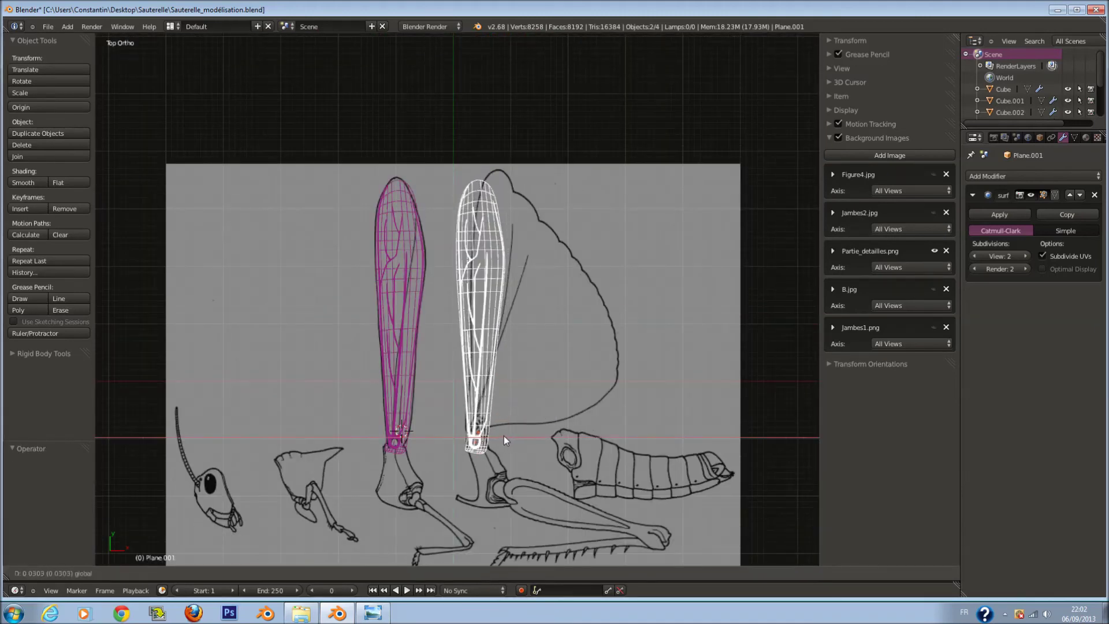
{"action": "left_click", "coordinate": [504, 436]}
{"action": "scroll", "coordinate": [497, 425], "scroll_direction": "up", "scroll_amount": 3}
In Edit Mode, move the copy's top faces right and rotate them toward the wing outline
{"action": "key", "text": "Tab"}
{"action": "key", "text": "Tab"}
{"action": "key", "text": "Tab"}
{"action": "key", "text": "a"}
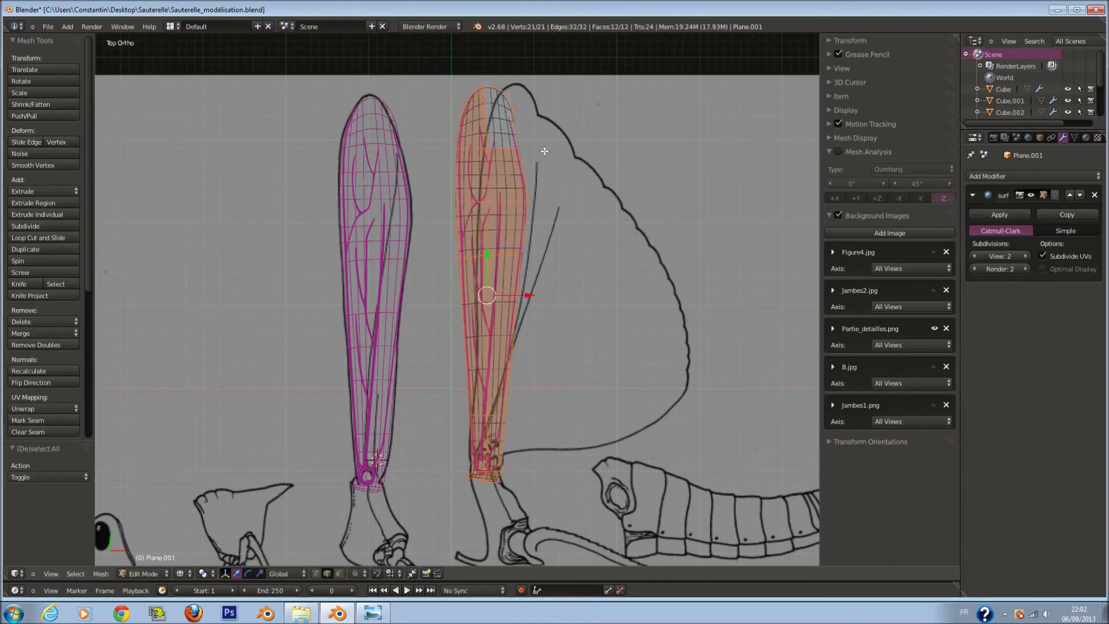
{"action": "key", "text": "a"}
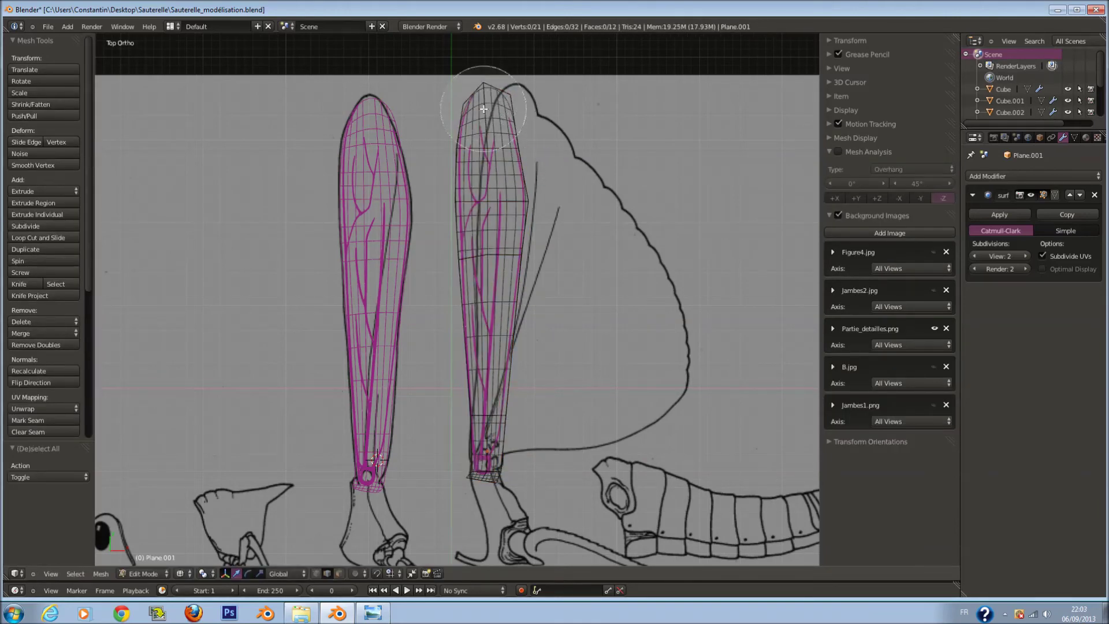
{"action": "key", "text": "g"}
{"action": "left_click", "coordinate": [549, 123]}
{"action": "key", "text": "r"}
{"action": "left_click", "coordinate": [428, 364]}
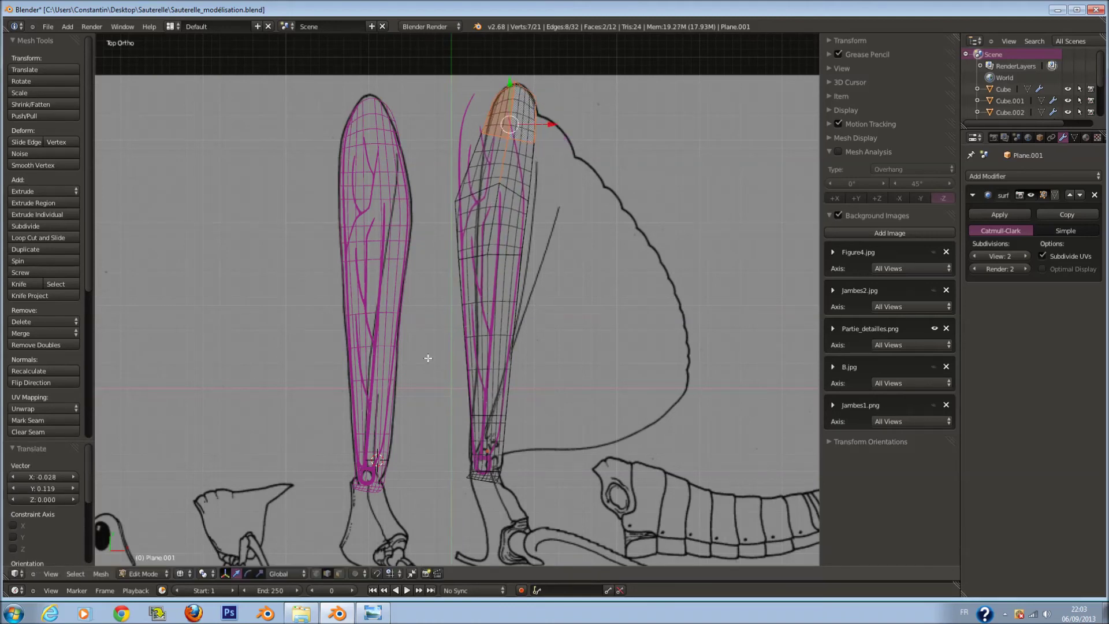
Scale the upper wing faces outward, then try pulling an edge and vertices outward, cancelling both
{"action": "key", "text": "a"}
{"action": "left_click_drag", "start_coordinate": [468, 211], "coordinate": [500, 223]}
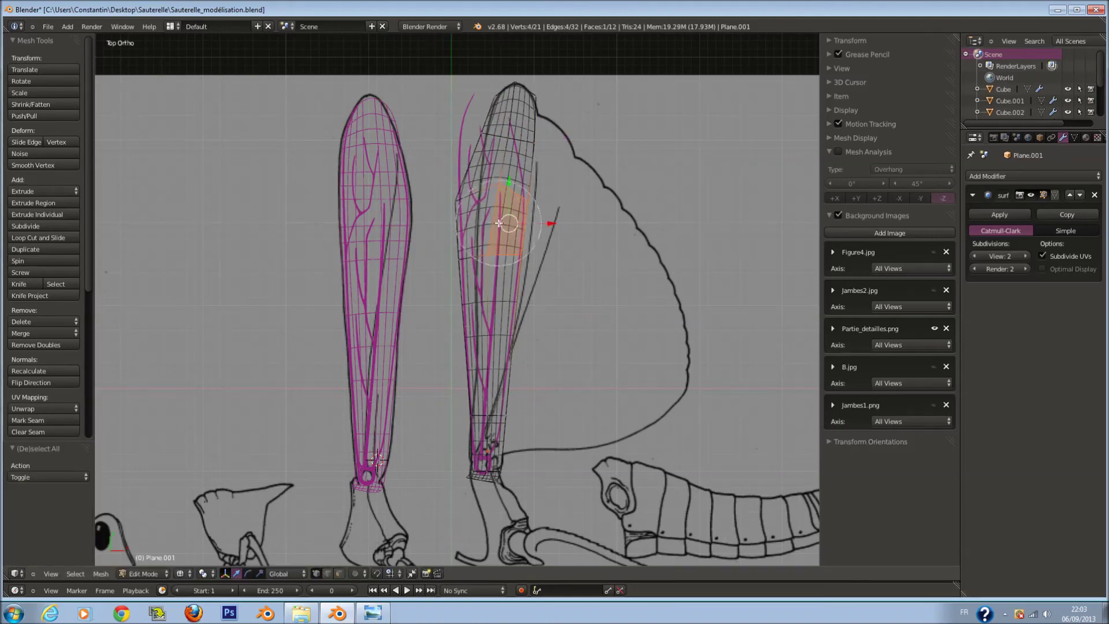
{"action": "key", "text": "s"}
{"action": "left_click", "coordinate": [554, 240]}
{"action": "key", "text": "a"}
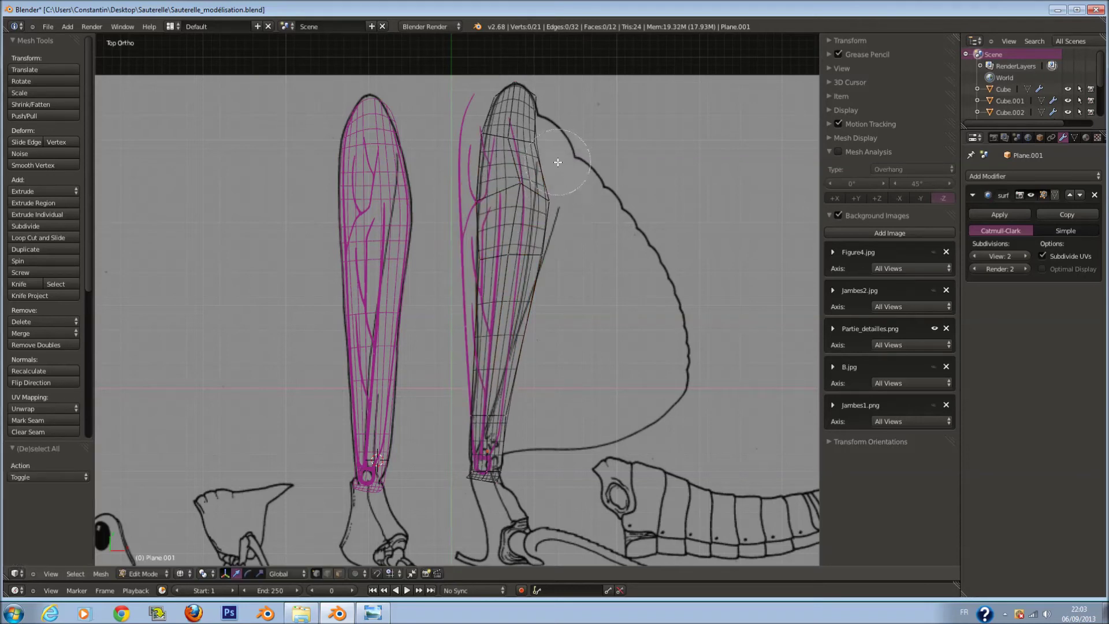
{"action": "key", "text": "g"}
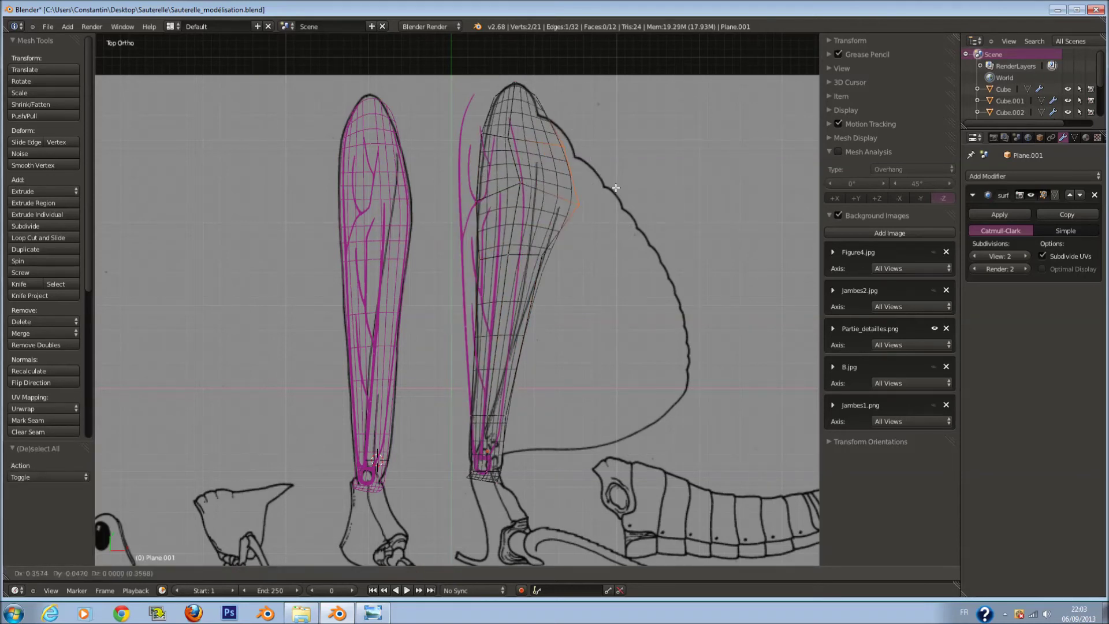
{"action": "right_click", "coordinate": [629, 198]}
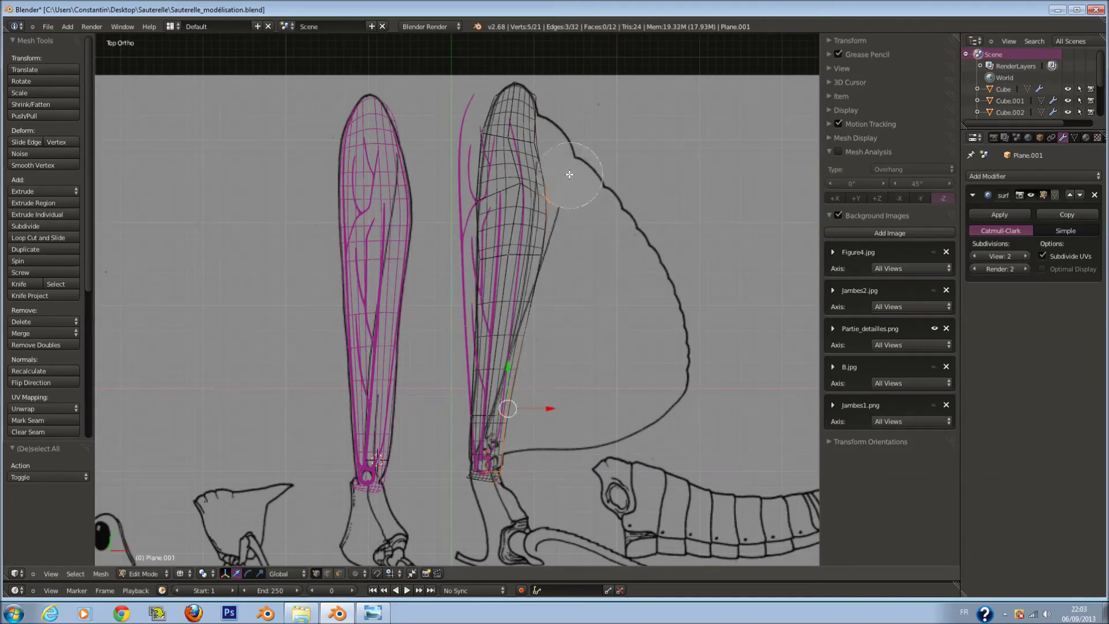
{"action": "key", "text": "g"}
{"action": "right_click", "coordinate": [644, 298]}
Rotate the selected vertices out toward the wing and move them into the wing shape
{"action": "key", "text": "g"}
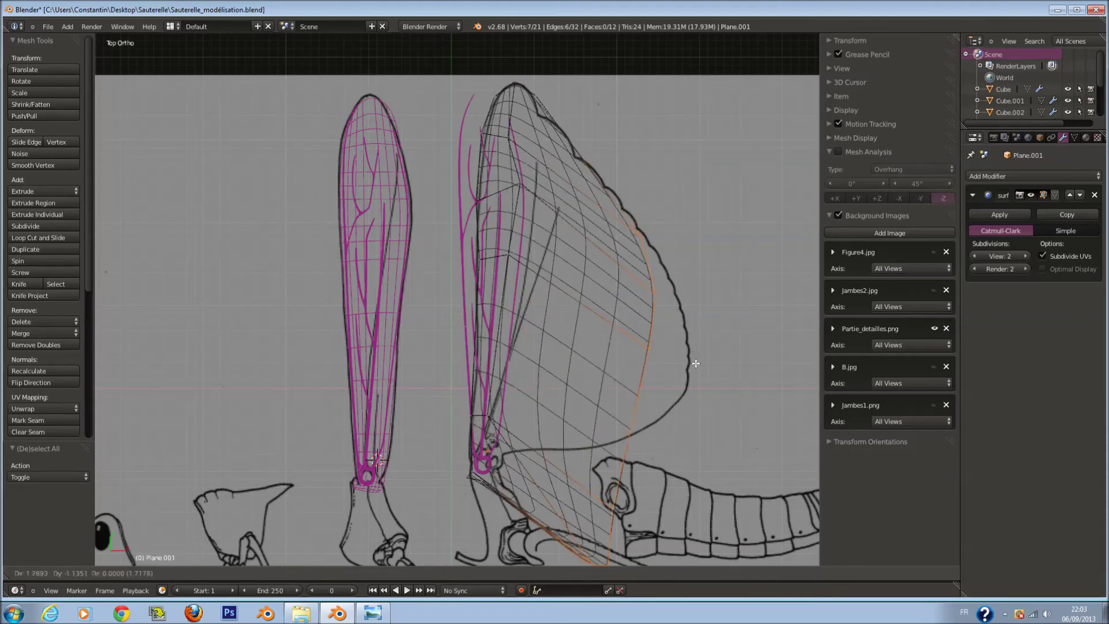
{"action": "right_click", "coordinate": [704, 263]}
{"action": "scroll", "coordinate": [556, 429], "scroll_direction": "up", "scroll_amount": 4}
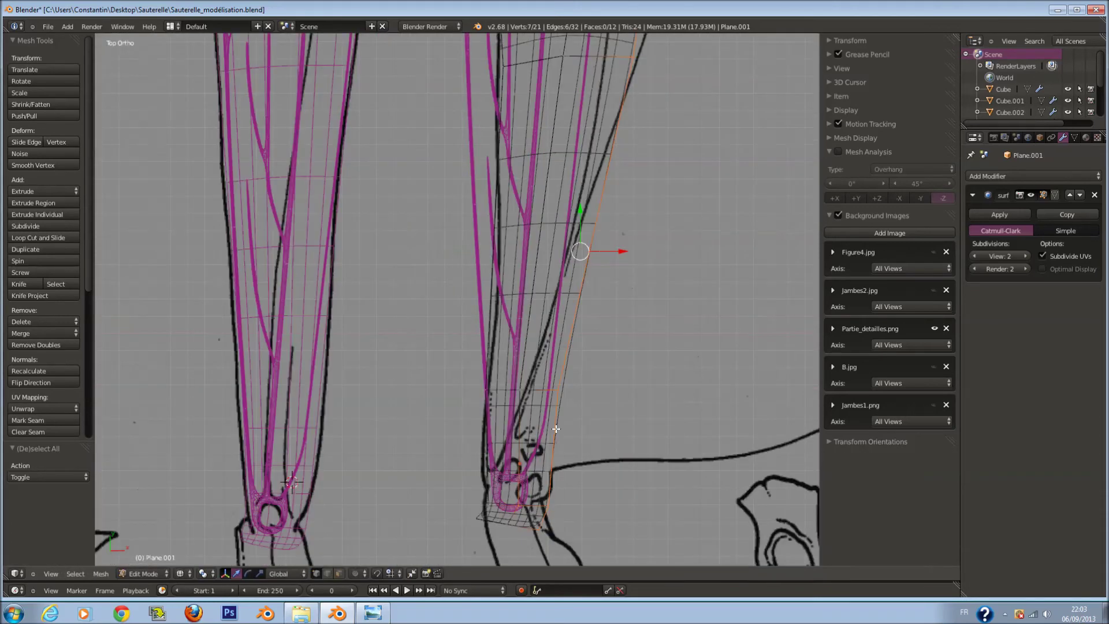
{"action": "scroll", "coordinate": [516, 494], "scroll_direction": "down", "scroll_amount": 4}
{"action": "key", "text": "r"}
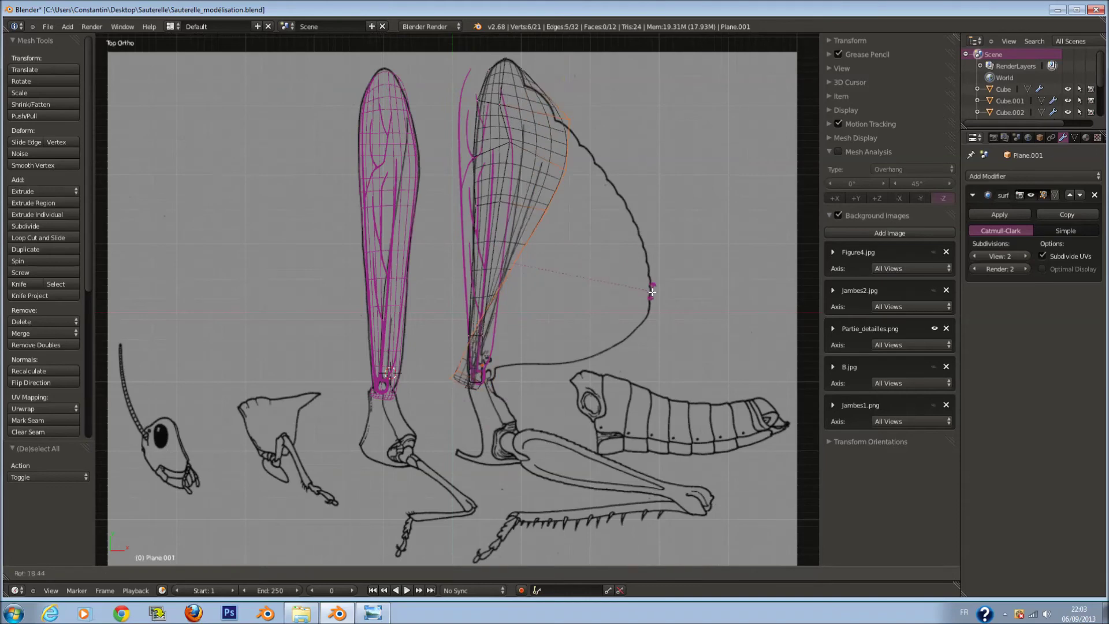
{"action": "left_click", "coordinate": [682, 296]}
{"action": "key", "text": "g"}
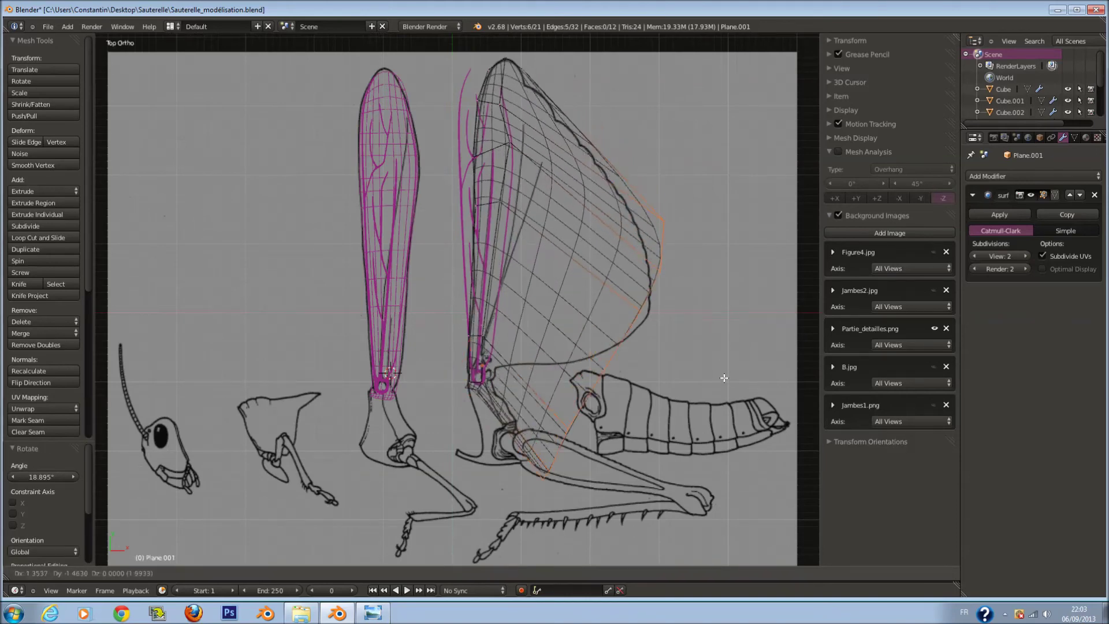
{"action": "left_click", "coordinate": [543, 426]}
{"action": "key", "text": "a"}
Reshape the wing's lower edge and move a wing vertex left onto the drawn outline
{"action": "scroll", "coordinate": [531, 514], "scroll_direction": "up", "scroll_amount": 2}
{"action": "key", "text": "g"}
{"action": "left_click", "coordinate": [512, 295]}
{"action": "right_click", "coordinate": [601, 541]}
{"action": "key", "text": "g"}
{"action": "left_click", "coordinate": [550, 326]}
{"action": "key", "text": "a"}
{"action": "key", "text": "g"}
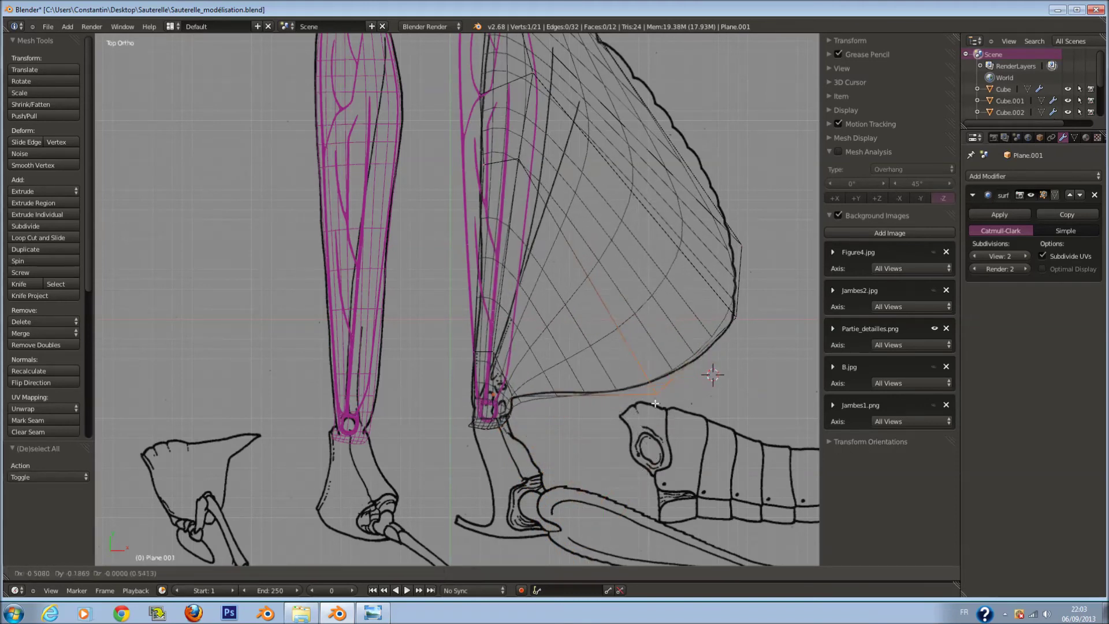
{"action": "left_click", "coordinate": [633, 384]}
{"action": "middle_click_drag", "start_coordinate": [738, 254], "coordinate": [738, 366], "text": "shift"}
{"action": "key", "text": "a"}
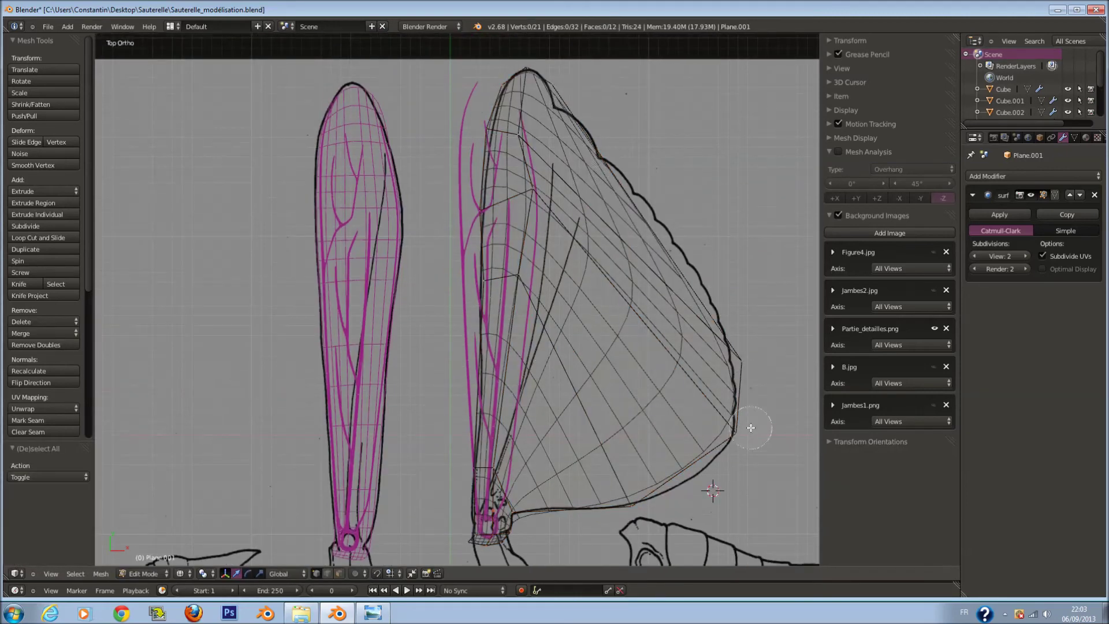
Add an edge loop across the wing and slide it to the wing's upper edge
{"action": "key", "text": "a"}
{"action": "key", "text": "c"}
{"action": "key", "text": "ctrl+r"}
{"action": "left_click", "coordinate": [688, 322]}
{"action": "left_click", "coordinate": [644, 227]}
{"action": "key", "text": "a"}
{"action": "key", "text": "a"}
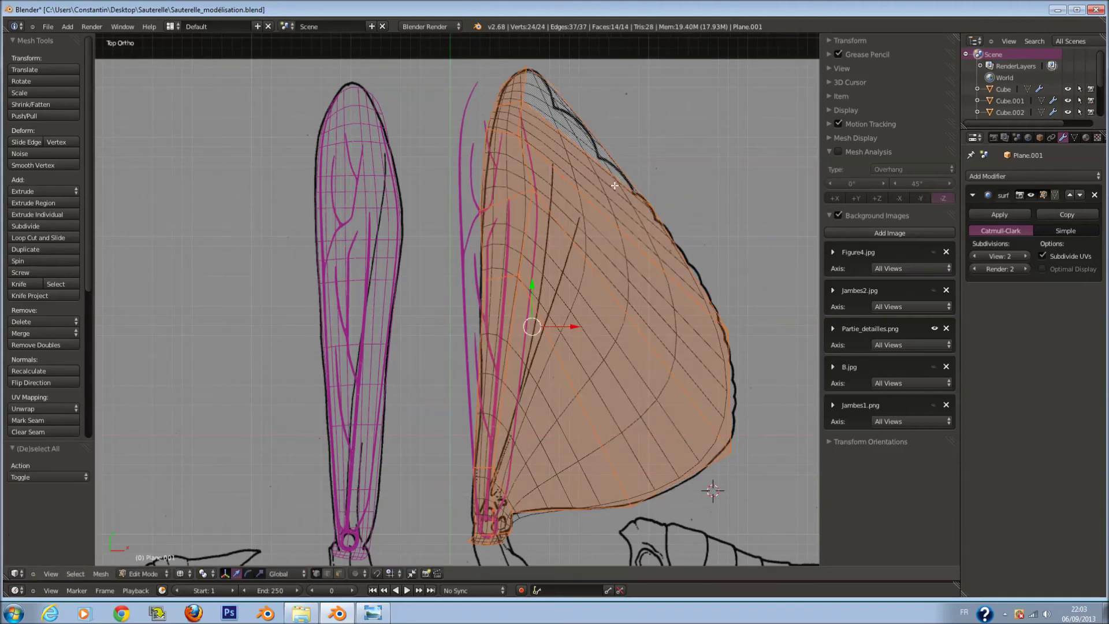
Pan the view and circle-select the vertices on the wing's right part
{"action": "key", "text": "ctrl+KP_6"}
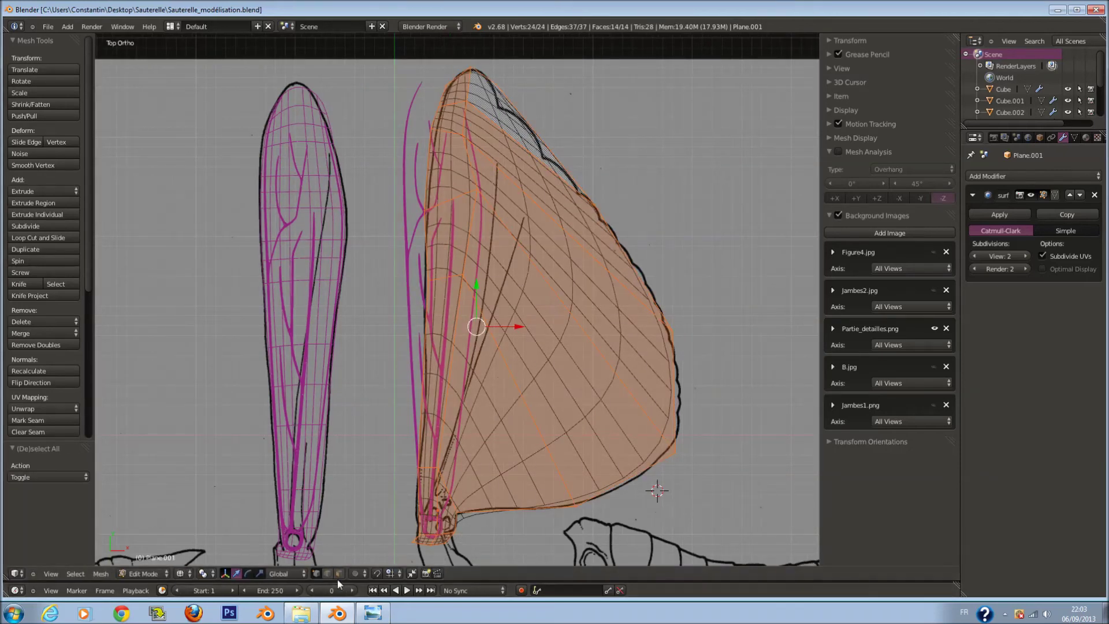
{"action": "key", "text": "a"}
{"action": "key", "text": "c"}
{"action": "mouse_move", "coordinate": [560, 164]}
{"action": "left_mouse_down"}
{"action": "mouse_move", "coordinate": [543, 442]}
{"action": "mouse_move", "coordinate": [496, 468]}
{"action": "left_mouse_up"}
{"action": "key", "text": "ctrl+r"}
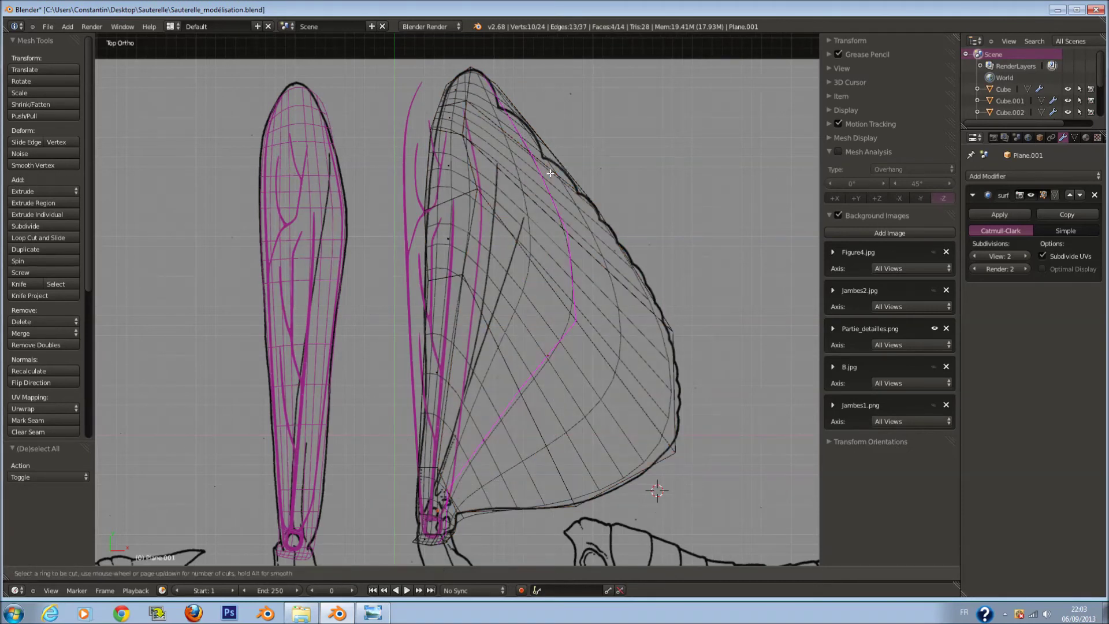
Confirm the loop cut, apply a W-menu operation, then add another edge loop running down the wing
{"action": "left_click", "coordinate": [554, 178]}
{"action": "key", "text": "a"}
{"action": "key", "text": "w"}
{"action": "left_click", "coordinate": [507, 116]}
{"action": "key", "text": "a"}
{"action": "key", "text": "ctrl+r"}
{"action": "scroll", "coordinate": [563, 183], "scroll_direction": "down", "scroll_amount": 1}
{"action": "left_click", "coordinate": [563, 184]}
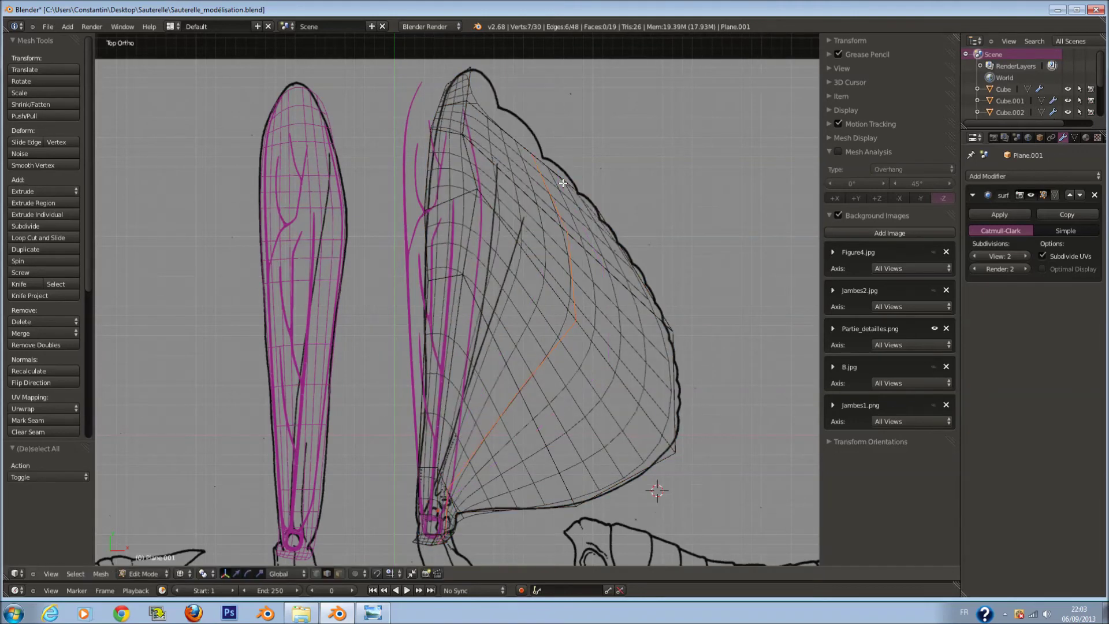
{"action": "left_click", "coordinate": [594, 358]}
{"action": "key", "text": "a"}
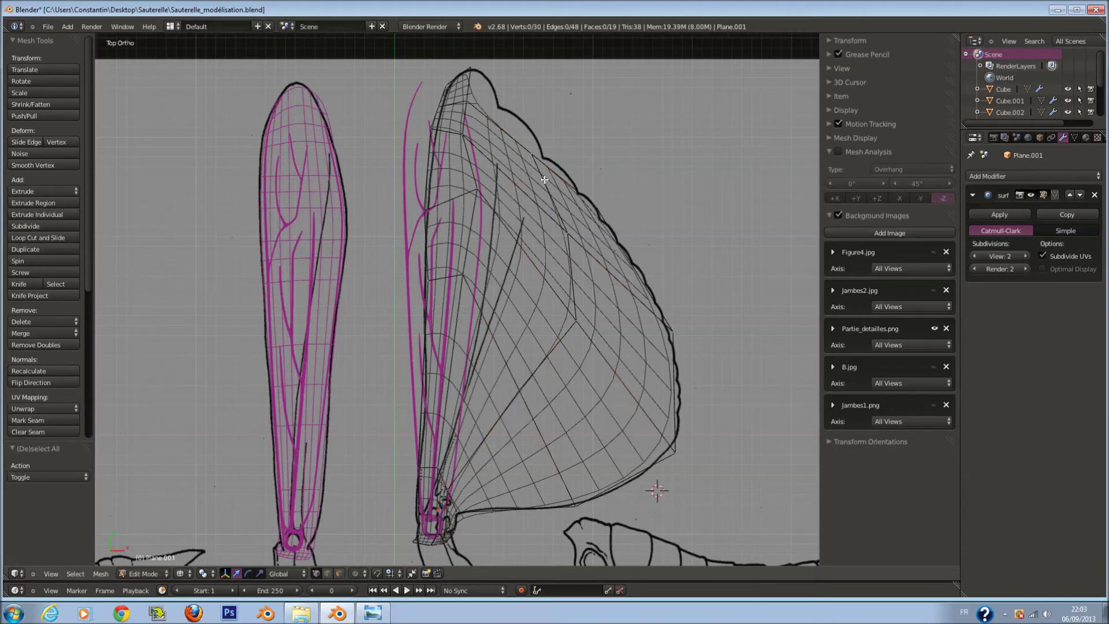
Move the new wing vertices onto the wing outline and adjust a central wing vertex
{"action": "key", "text": "g"}
{"action": "right_click", "coordinate": [650, 238]}
{"action": "key", "text": "g"}
{"action": "left_click", "coordinate": [688, 319]}
{"action": "key", "text": "g"}
{"action": "left_click", "coordinate": [635, 298]}
{"action": "key", "text": "g"}
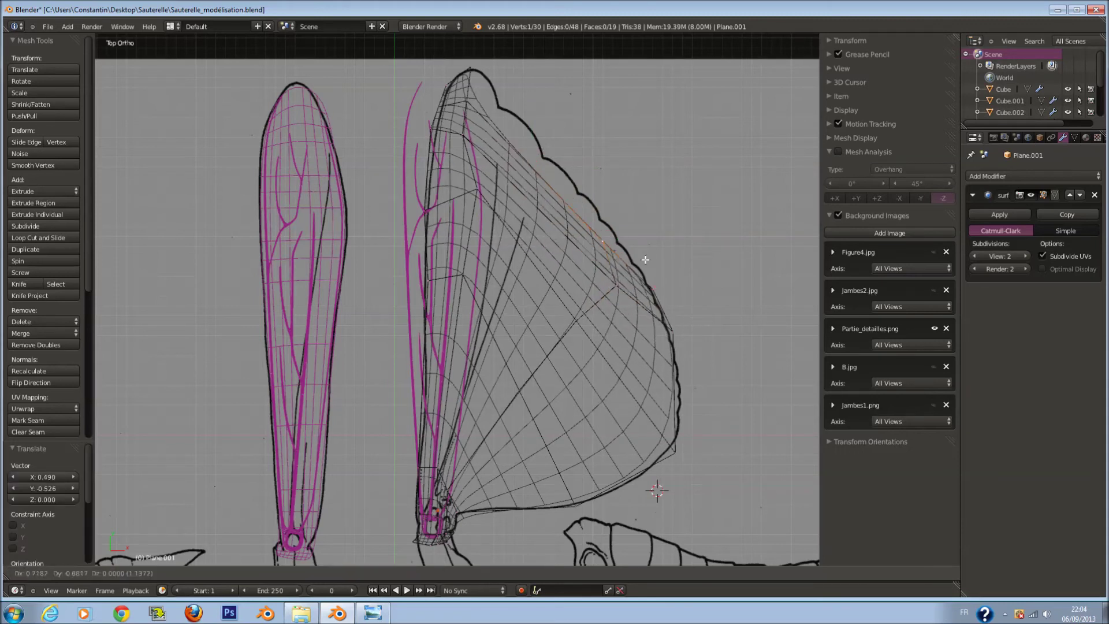
{"action": "left_click", "coordinate": [666, 270]}
{"action": "key", "text": "a"}
{"action": "key", "text": "a"}
{"action": "key", "text": "a"}
{"action": "right_click", "coordinate": [578, 321]}
{"action": "key", "text": "g"}
{"action": "left_click", "coordinate": [579, 340]}
Cut two more edge loops across the hind wing
{"action": "key", "text": "ctrl+r"}
{"action": "left_click", "coordinate": [572, 200]}
{"action": "key", "text": "ctrl+r"}
{"action": "left_click", "coordinate": [523, 152]}
{"action": "right_click", "coordinate": [508, 131]}
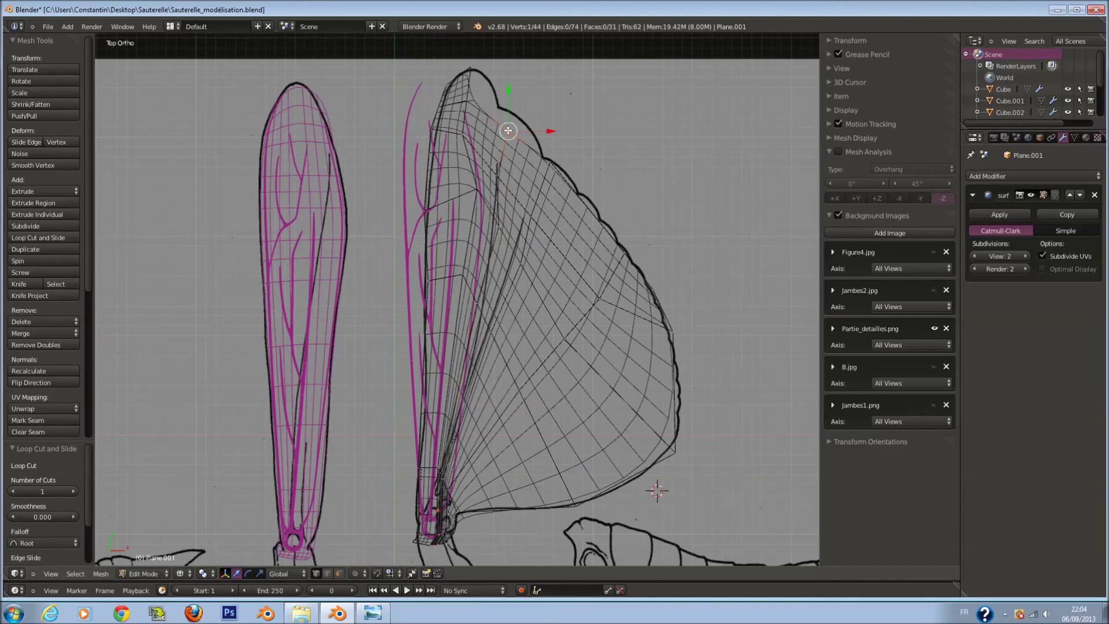
{"action": "key", "text": "a"}
Cut one more edge loop, slide it toward the top, and move it onto the wing outline
{"action": "key", "text": "ctrl+r"}
{"action": "left_click", "coordinate": [545, 163]}
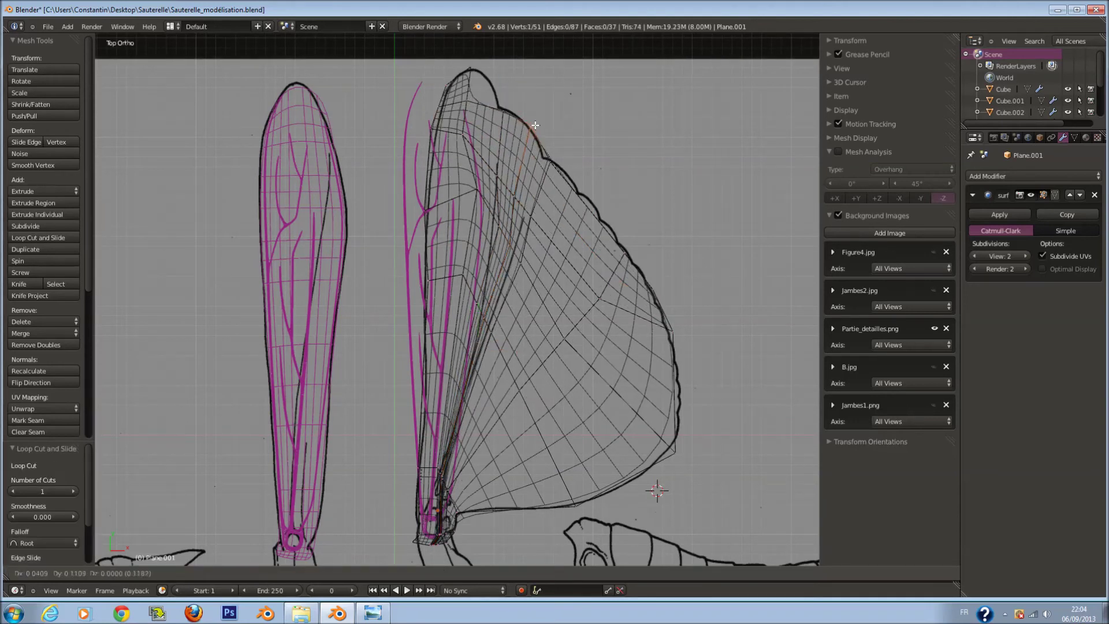
{"action": "left_click", "coordinate": [531, 122]}
{"action": "key", "text": "g"}
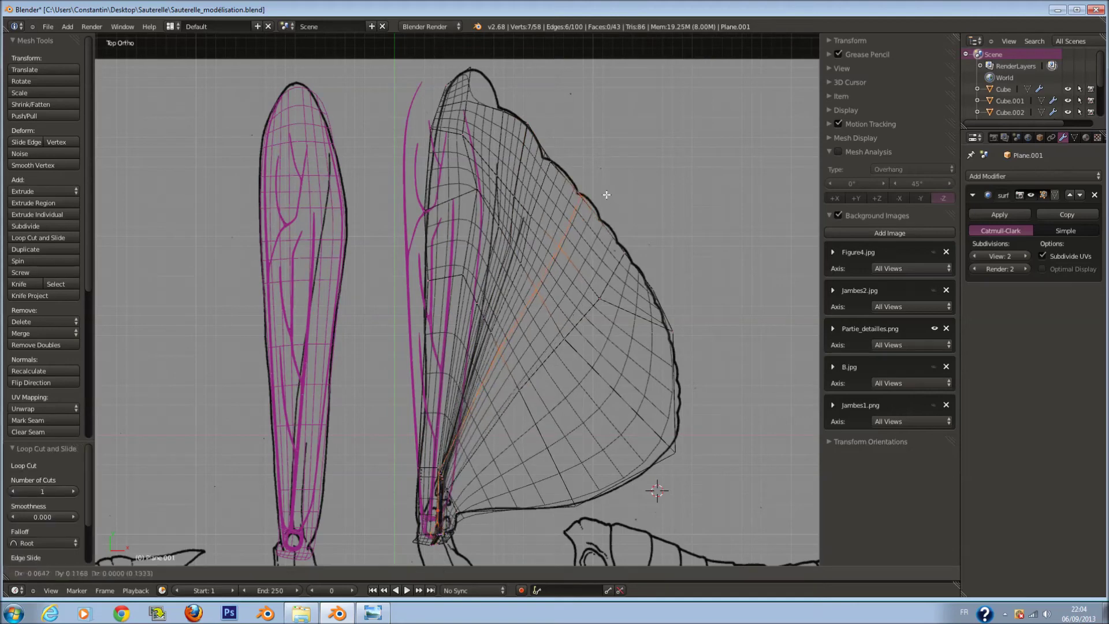
{"action": "left_click", "coordinate": [601, 194]}
{"action": "key", "text": "a"}
Brush-select the vertices at the wing base and smooth them
{"action": "key", "text": "a"}
{"action": "scroll", "coordinate": [490, 399], "scroll_direction": "up", "scroll_amount": 2}
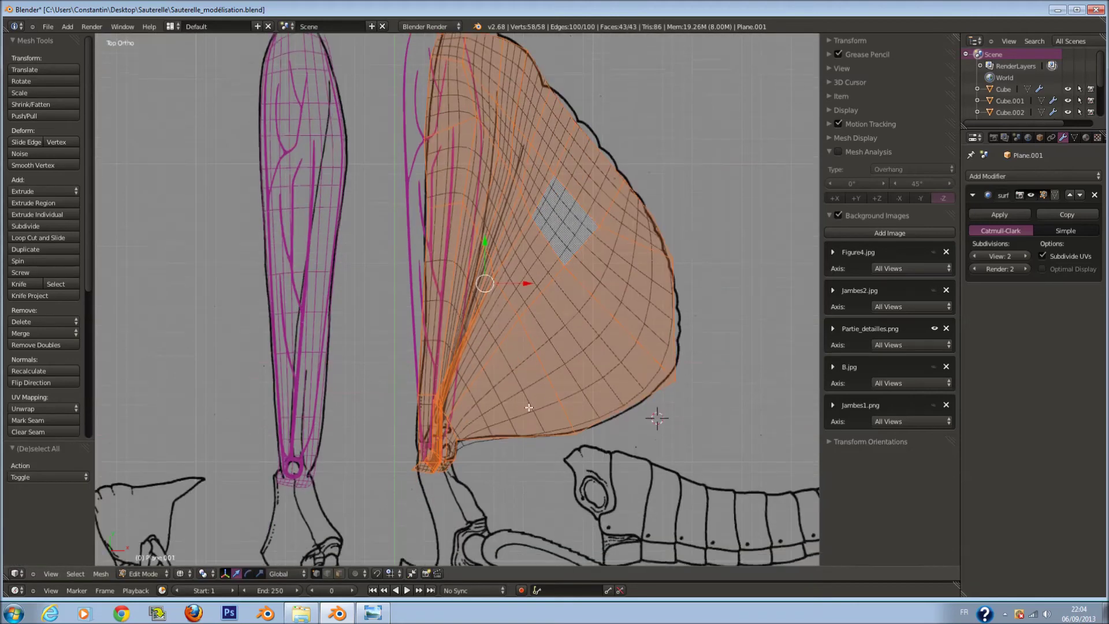
{"action": "scroll", "coordinate": [491, 391], "scroll_direction": "up", "scroll_amount": 4}
{"action": "key", "text": "a"}
{"action": "key", "text": "c"}
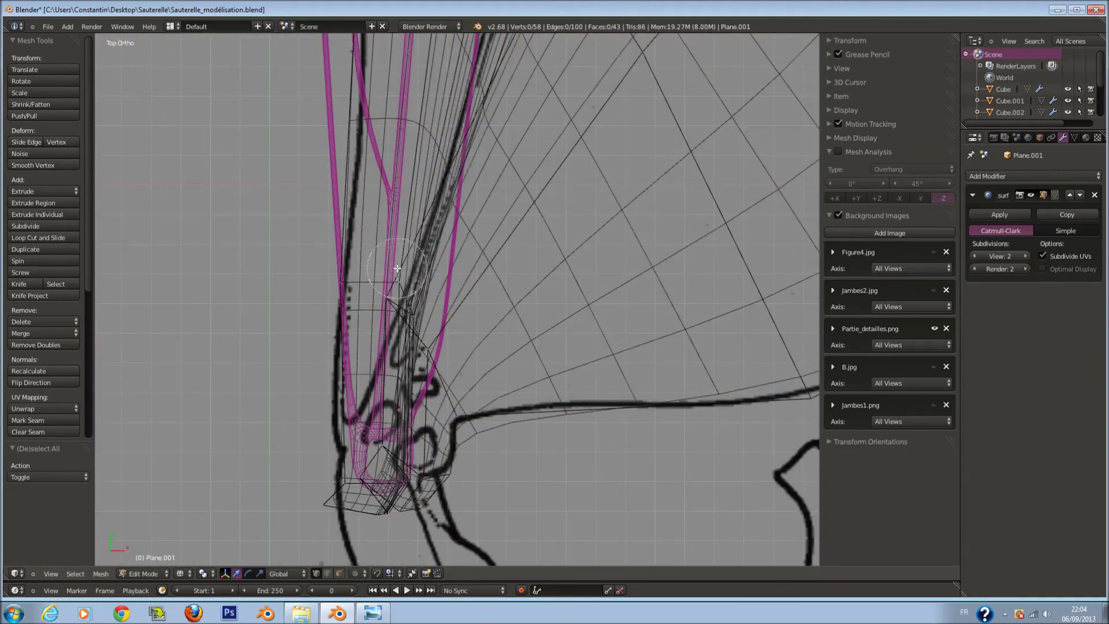
{"action": "left_click_drag", "start_coordinate": [397, 268], "coordinate": [393, 440]}
{"action": "scroll", "coordinate": [372, 483], "scroll_direction": "down", "scroll_amount": 5}
{"action": "left_click_drag", "start_coordinate": [372, 482], "coordinate": [393, 347]}
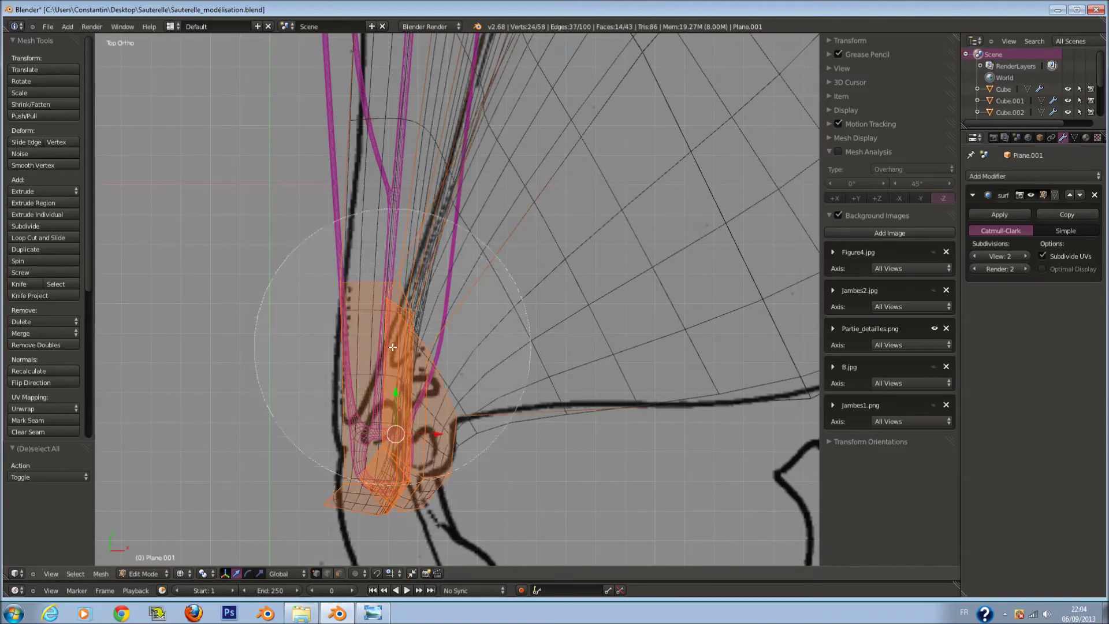
{"action": "right_click", "coordinate": [393, 347]}
{"action": "scroll", "coordinate": [393, 347], "scroll_direction": "down", "scroll_amount": 3}
{"action": "left_click", "coordinate": [60, 161]}
In wireframe, brush-select the vertices around the wing hinge and smooth them twice
{"action": "key", "text": "a"}
{"action": "key", "text": "a"}
{"action": "scroll", "coordinate": [497, 386], "scroll_direction": "up", "scroll_amount": 3}
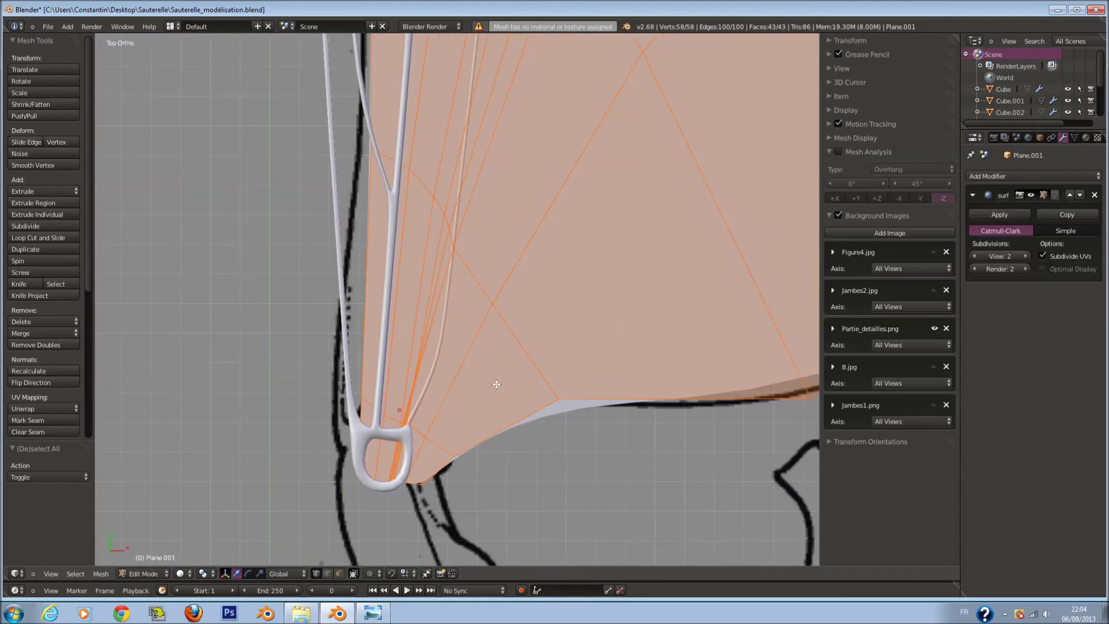
{"action": "key", "text": "z"}
{"action": "key", "text": "a"}
{"action": "key", "text": "c"}
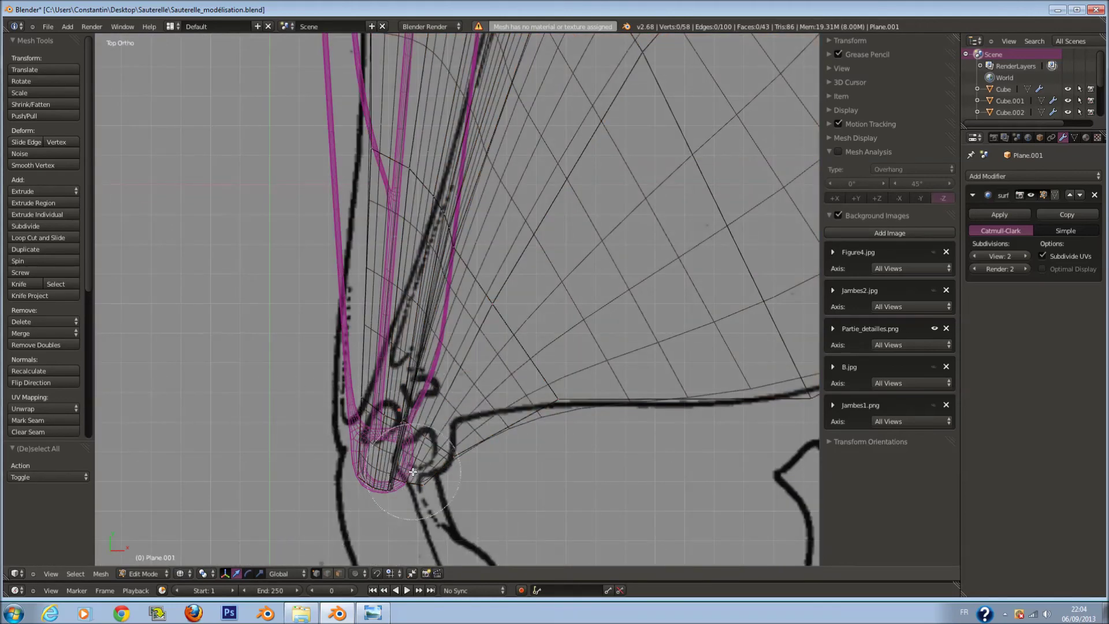
{"action": "left_click_drag", "start_coordinate": [413, 472], "coordinate": [405, 439]}
{"action": "key", "text": "Escape"}
{"action": "left_click", "coordinate": [68, 166]}
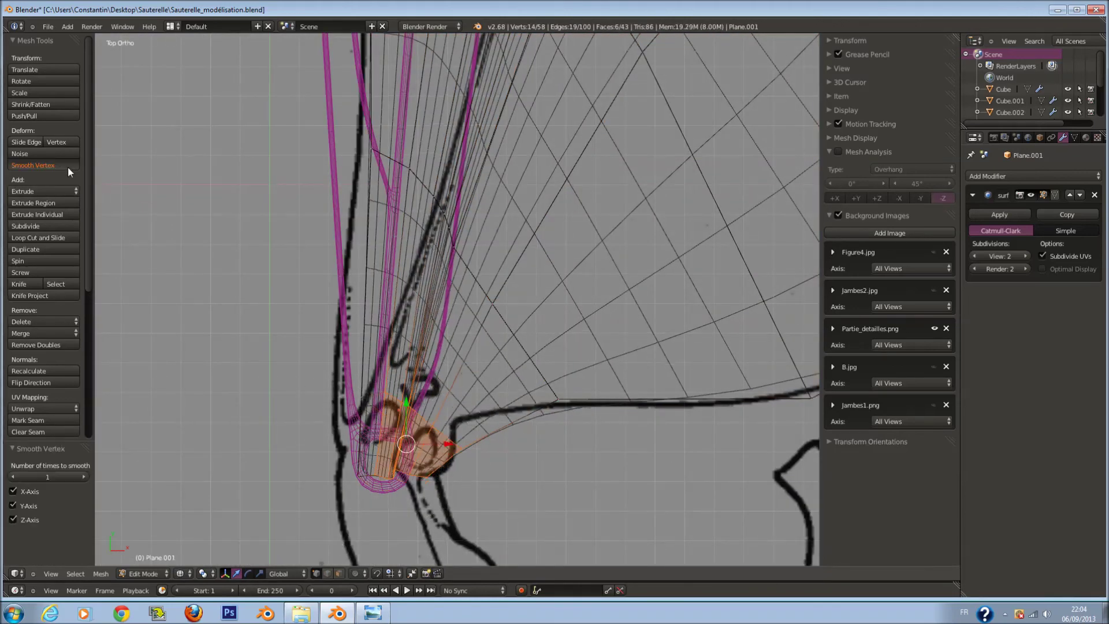
{"action": "left_click", "coordinate": [67, 167]}
Flatten the selected vertices to zero scale along Y and move them into place
{"action": "key", "text": "a"}
{"action": "key", "text": "z"}
{"action": "scroll", "coordinate": [483, 398], "scroll_direction": "down", "scroll_amount": 1}
{"action": "key", "text": "z"}
{"action": "scroll", "coordinate": [435, 428], "scroll_direction": "up", "scroll_amount": 1}
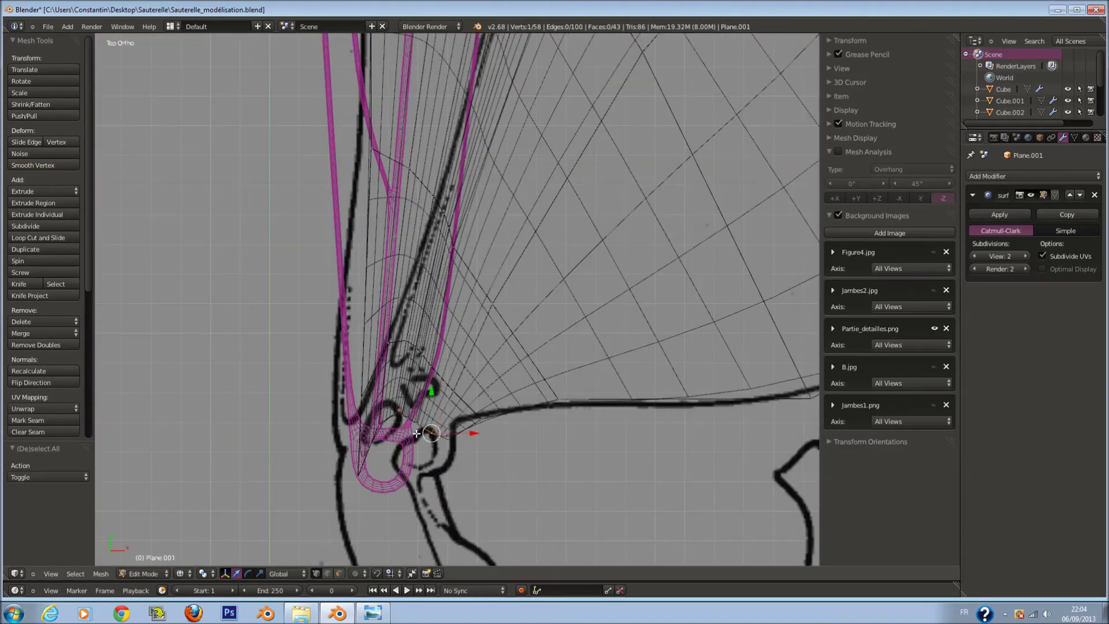
{"action": "key", "text": "s"}
{"action": "key", "text": "x"}
{"action": "key", "text": "0"}
{"action": "key", "text": "y"}
{"action": "key", "text": "Return"}
{"action": "key", "text": "g"}
{"action": "left_click", "coordinate": [456, 481]}
Move a single wing-base vertex slightly to the left
{"action": "scroll", "coordinate": [456, 462], "scroll_direction": "down", "scroll_amount": 1}
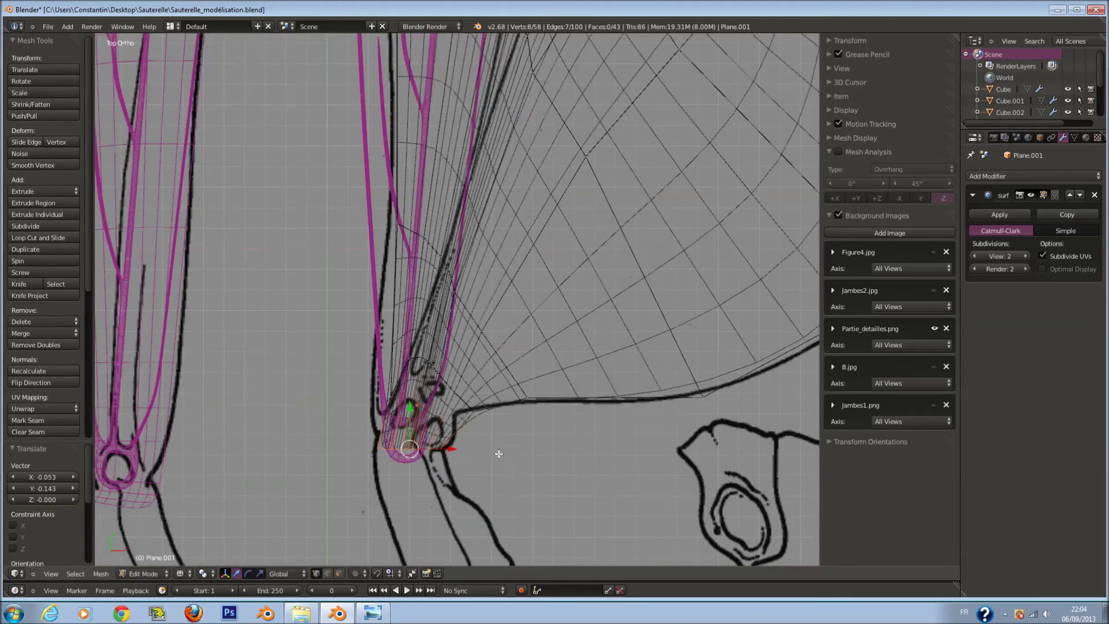
{"action": "key", "text": "a"}
{"action": "right_click", "coordinate": [473, 439]}
{"action": "key", "text": "g"}
{"action": "left_click", "coordinate": [531, 449]}
{"action": "scroll", "coordinate": [537, 468], "scroll_direction": "down", "scroll_amount": 2, "text": "shift"}
{"action": "scroll", "coordinate": [538, 468], "scroll_direction": "up", "scroll_amount": 2, "text": "shift"}
Cut a new edge loop near the wing base and shift its vertices
{"action": "key", "text": "ctrl+r"}
{"action": "left_click", "coordinate": [454, 437]}
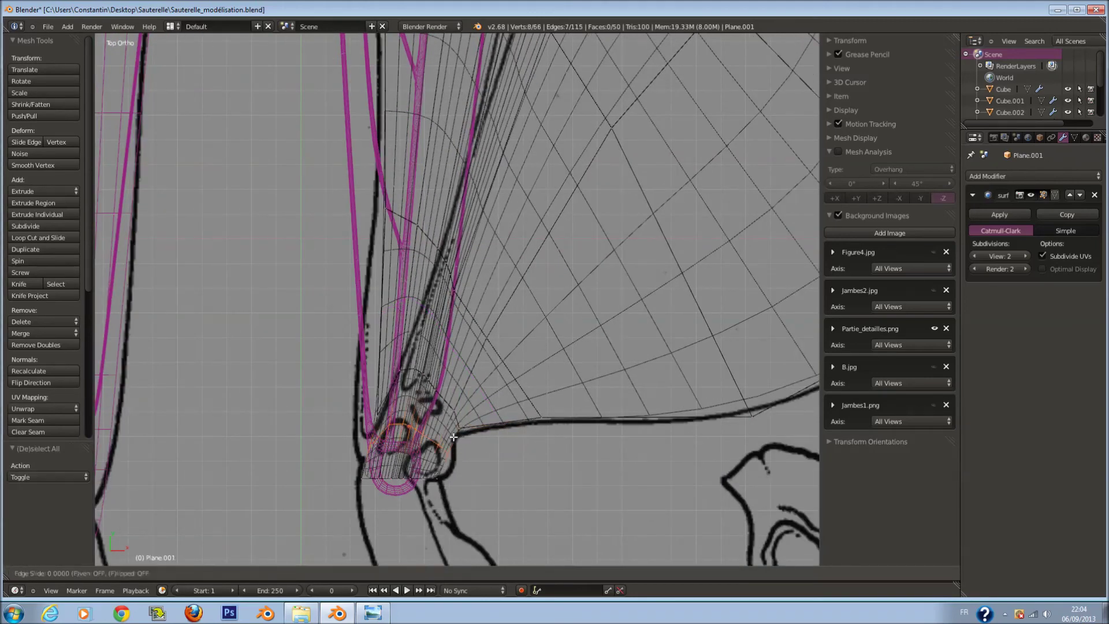
{"action": "left_click", "coordinate": [457, 422]}
{"action": "scroll", "coordinate": [387, 461], "scroll_direction": "down", "scroll_amount": 3}
{"action": "scroll", "coordinate": [527, 426], "scroll_direction": "up", "scroll_amount": 4}
{"action": "key", "text": "g"}
{"action": "left_click", "coordinate": [529, 427]}
Extrude a new vertex from the wing's upper edge and join it to a neighbouring vertex with an edge
{"action": "key", "text": "a"}
{"action": "key", "text": "a"}
{"action": "key", "text": "a"}
{"action": "key", "text": "a"}
{"action": "key", "text": "a"}
{"action": "key", "text": "c"}
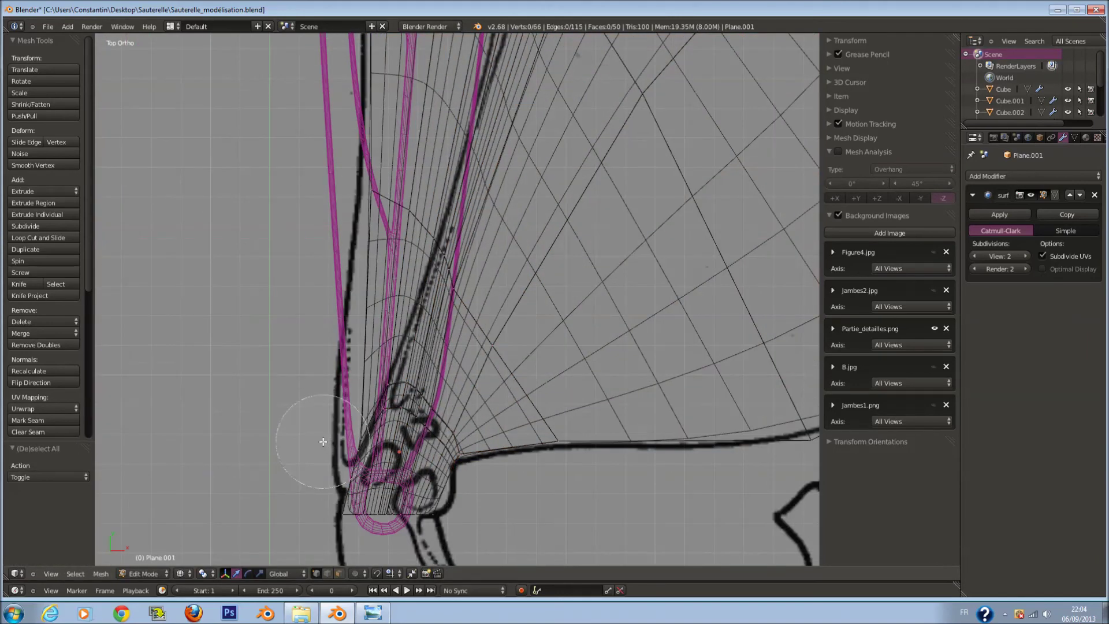
{"action": "scroll", "coordinate": [370, 324], "scroll_direction": "down", "scroll_amount": 1}
{"action": "key", "text": "a"}
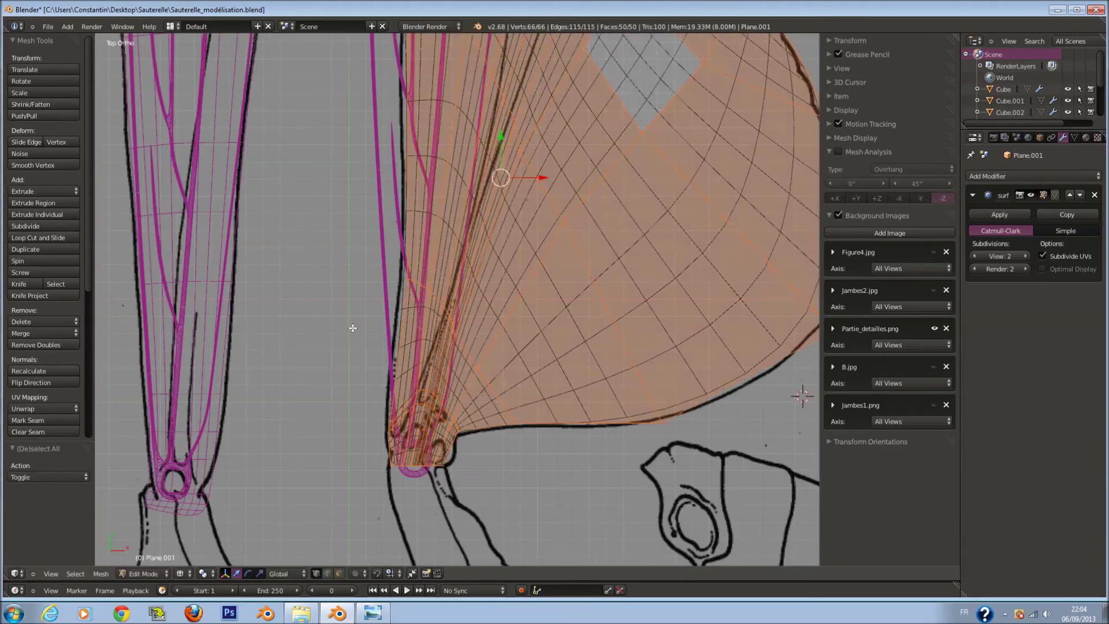
{"action": "key", "text": "a"}
{"action": "key", "text": "c"}
{"action": "scroll", "coordinate": [493, 286], "scroll_direction": "down", "scroll_amount": 3}
{"action": "key", "text": "a"}
{"action": "scroll", "coordinate": [577, 143], "scroll_direction": "down", "scroll_amount": 1}
{"action": "scroll", "coordinate": [516, 187], "scroll_direction": "up", "scroll_amount": 3}
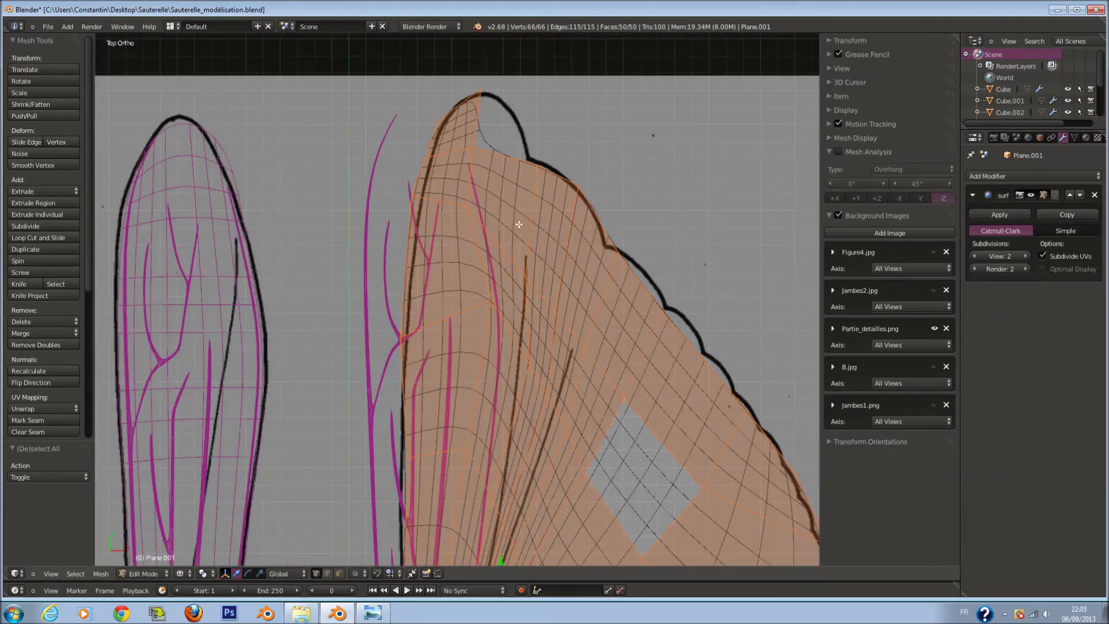
{"action": "right_click", "coordinate": [537, 164]}
{"action": "key", "text": "e"}
{"action": "left_click", "coordinate": [532, 90]}
{"action": "right_click", "coordinate": [480, 92], "text": "shift"}
{"action": "key", "text": "f"}
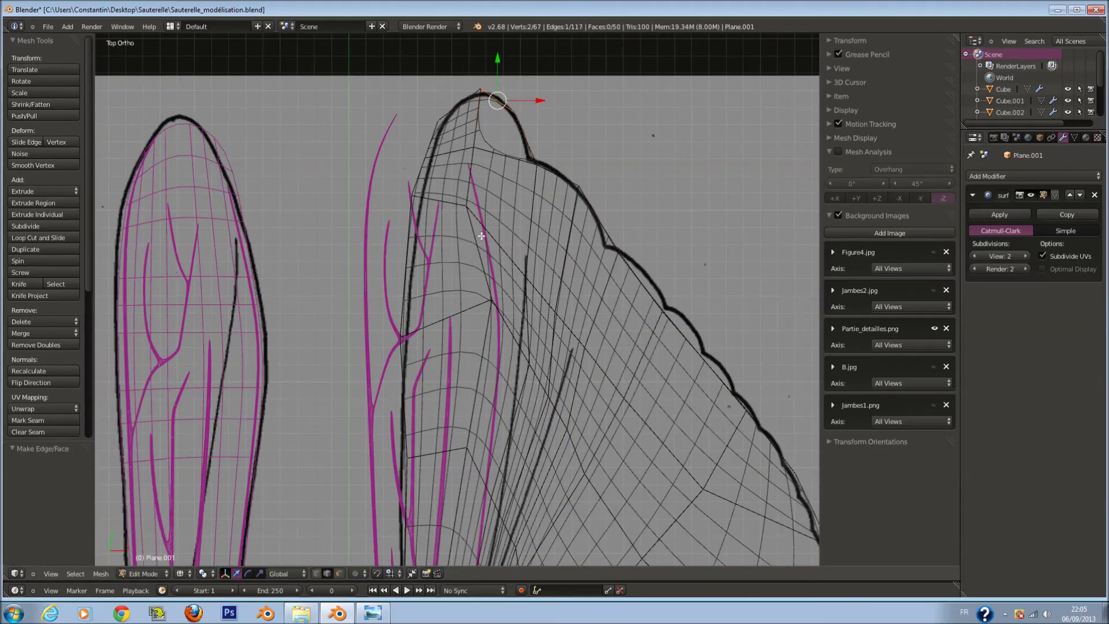
{"action": "scroll", "coordinate": [504, 126], "scroll_direction": "down", "scroll_amount": 8}
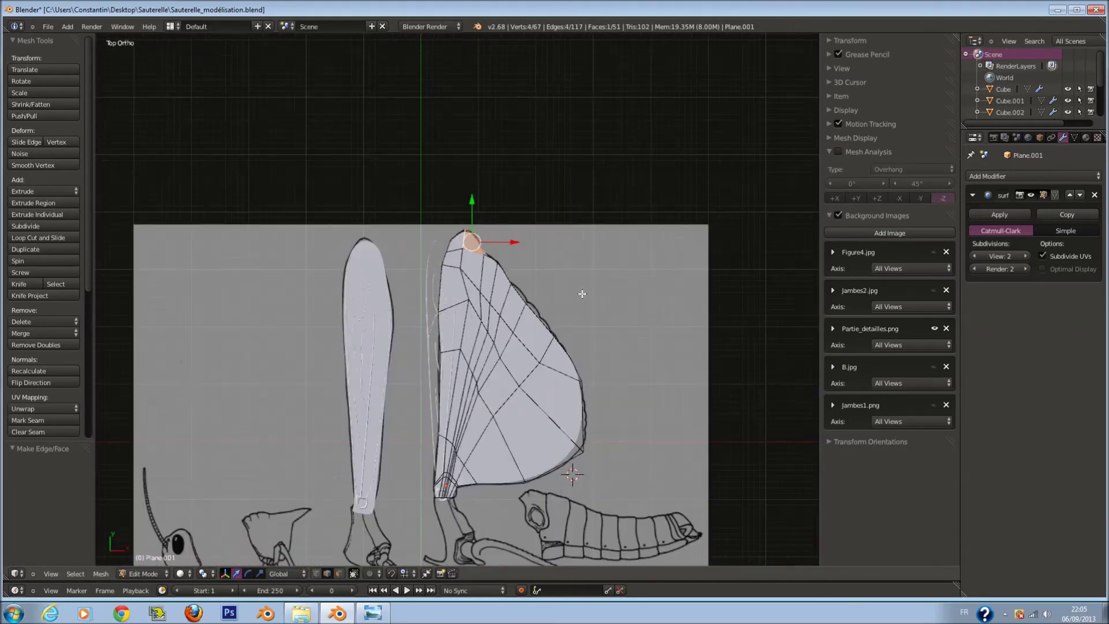
Check the whole object, then add four edge loops across the wing
{"action": "key", "text": "Tab"}
{"action": "scroll", "coordinate": [524, 347], "scroll_direction": "up", "scroll_amount": 3}
{"action": "key", "text": "Tab"}
{"action": "scroll", "coordinate": [594, 350], "scroll_direction": "up", "scroll_amount": 3}
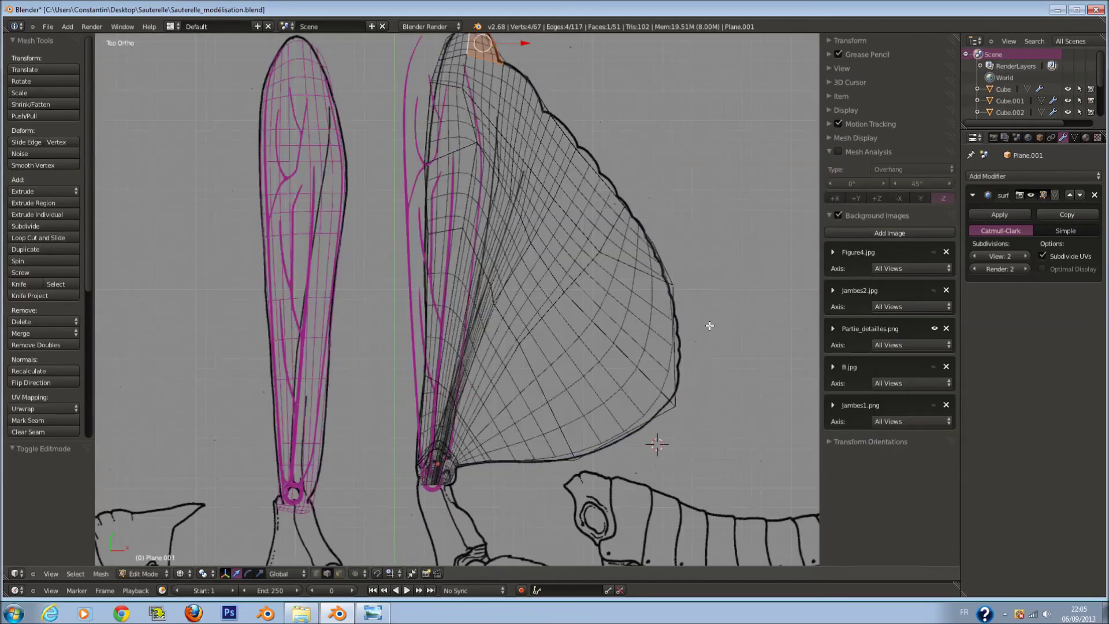
{"action": "key", "text": "a"}
{"action": "key", "text": "ctrl+r"}
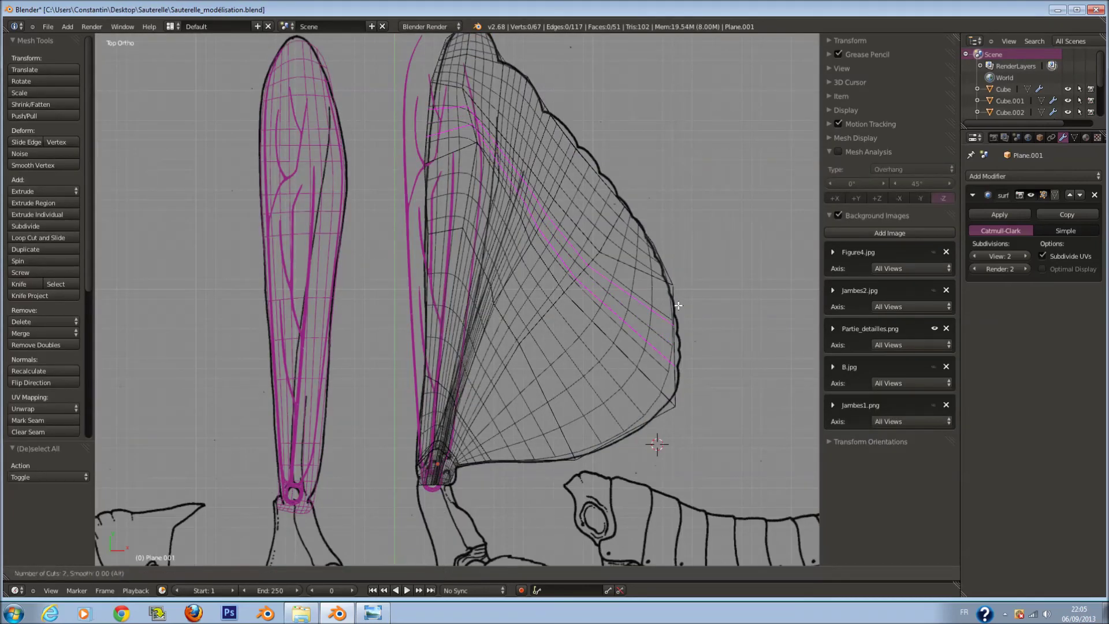
{"action": "left_click", "coordinate": [678, 306]}
{"action": "right_click", "coordinate": [679, 306]}
{"action": "scroll", "coordinate": [674, 307], "scroll_direction": "up", "scroll_amount": 1}
{"action": "scroll", "coordinate": [635, 346], "scroll_direction": "up", "scroll_amount": 1}
Move an edge up and left until it sits on the wing outline
{"action": "right_click", "coordinate": [664, 385]}
{"action": "key", "text": "g"}
{"action": "left_click", "coordinate": [682, 389]}
{"action": "key", "text": "g"}
{"action": "left_click", "coordinate": [664, 328]}
{"action": "key", "text": "z"}
{"action": "key", "text": "g"}
{"action": "left_click", "coordinate": [652, 269]}
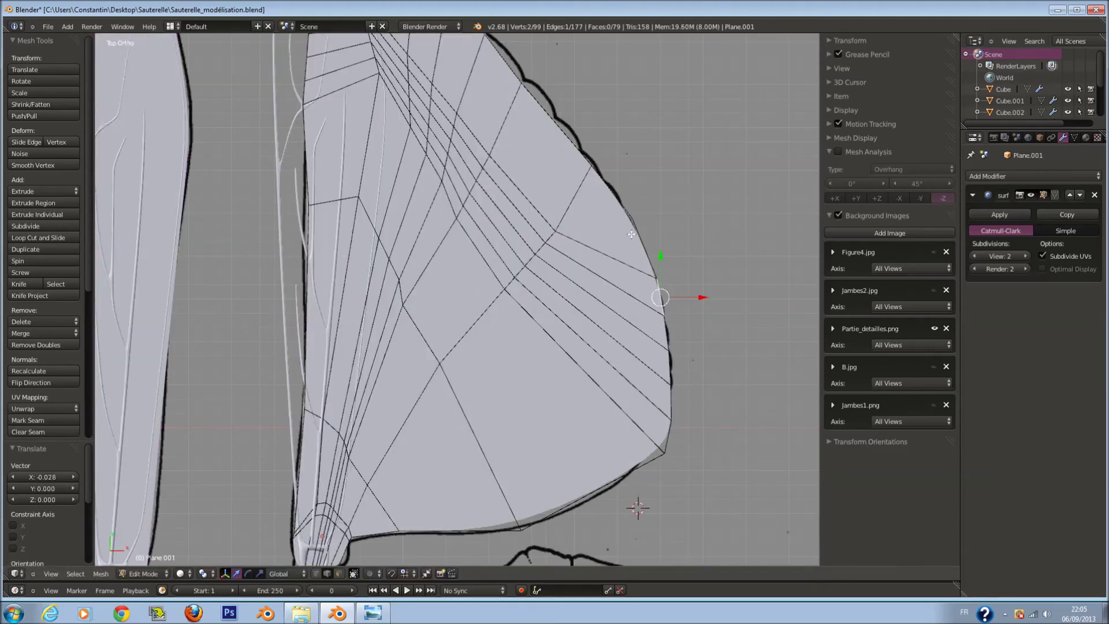
Cut another edge loop and nudge its outline edge up onto the wing edge
{"action": "key", "text": "ctrl+r"}
{"action": "left_click", "coordinate": [575, 137]}
{"action": "right_click", "coordinate": [575, 137]}
{"action": "key", "text": "g"}
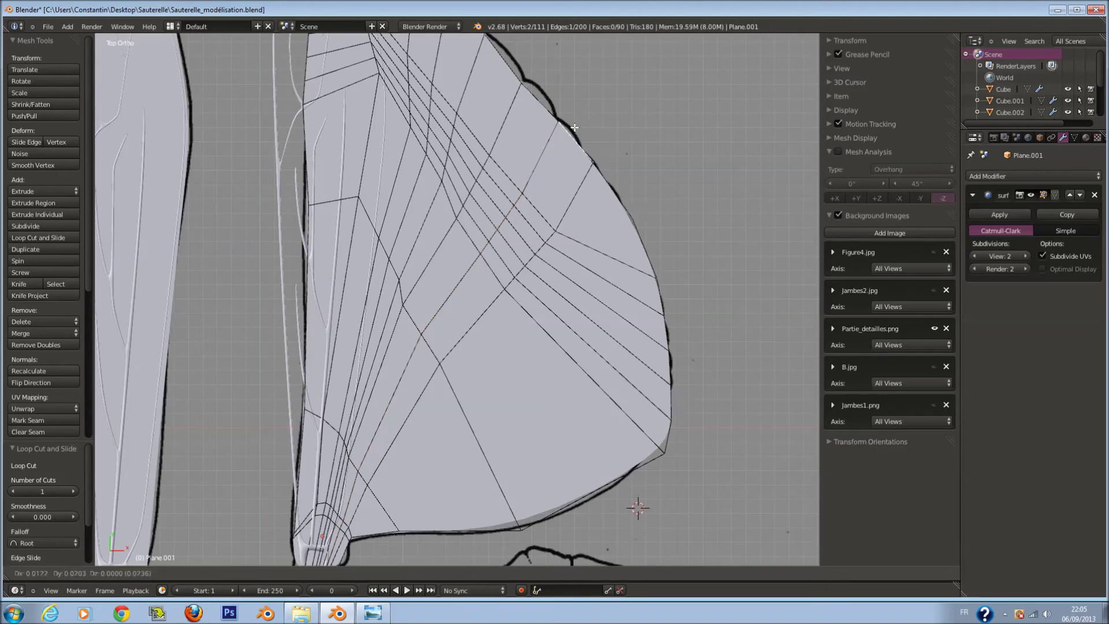
{"action": "left_click", "coordinate": [572, 125]}
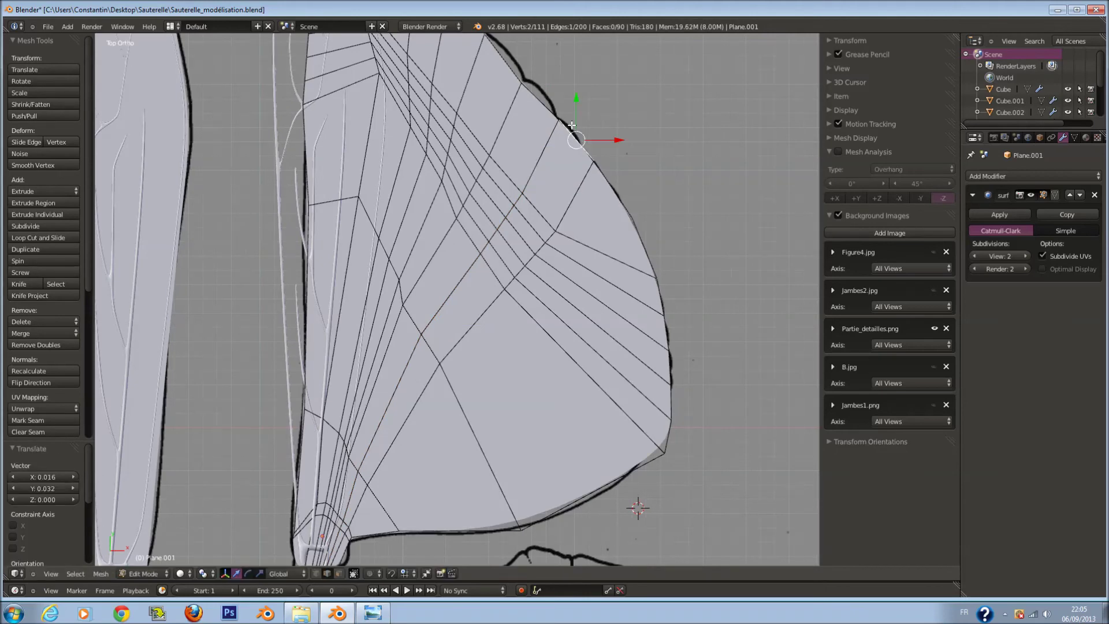
{"action": "key", "text": "g"}
{"action": "left_click", "coordinate": [540, 102]}
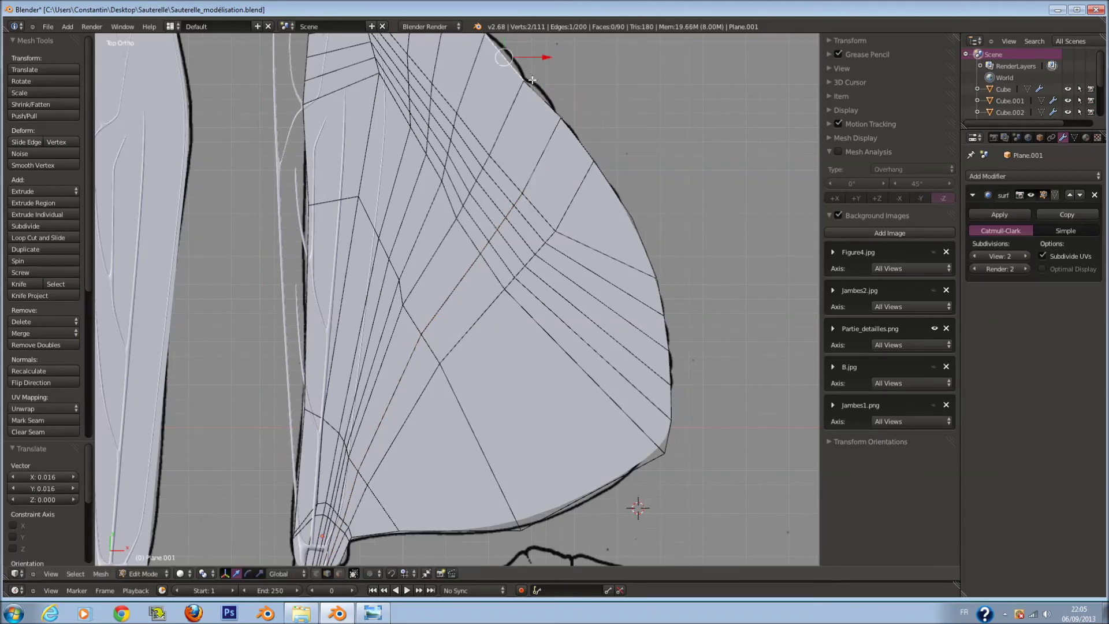
{"action": "scroll", "coordinate": [539, 77], "scroll_direction": "down", "scroll_amount": 4}
Save over the existing file and enter Edit Mode on the vein mesh Cube.005
{"action": "key", "text": "Tab"}
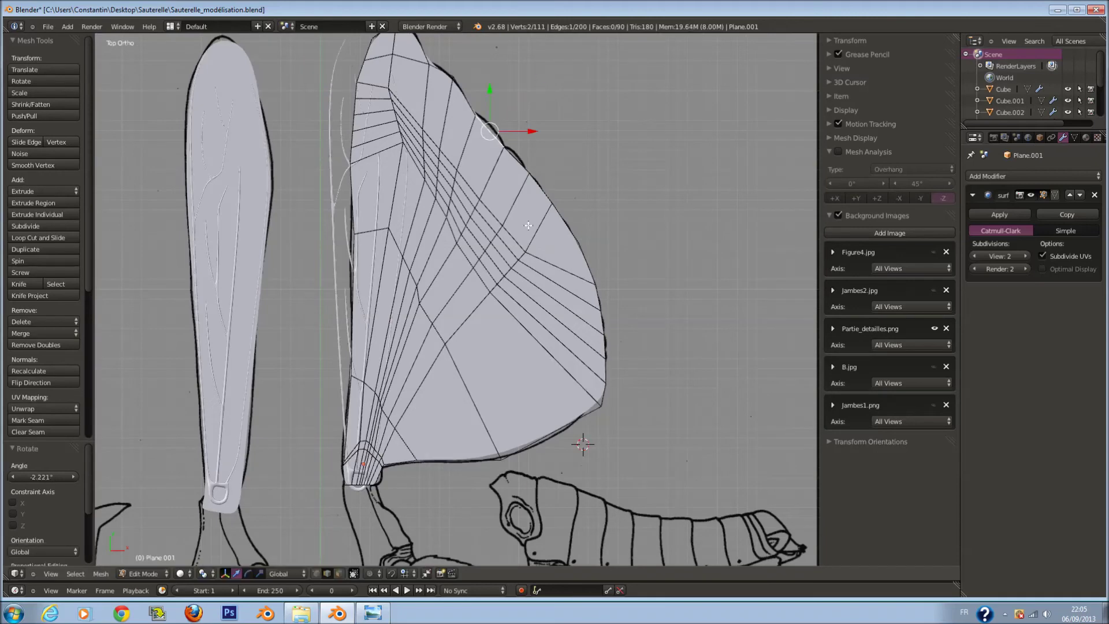
{"action": "key", "text": "ctrl+s"}
{"action": "left_click", "coordinate": [535, 268]}
{"action": "right_click", "coordinate": [398, 225]}
{"action": "key", "text": "Tab"}
{"action": "key", "text": "ctrl+s"}
{"action": "left_click", "coordinate": [427, 214]}
{"action": "scroll", "coordinate": [495, 258], "scroll_direction": "up", "scroll_amount": 1, "text": "shift"}
Switch to wireframe view and set Proportional Editing to Connected
{"action": "key", "text": "z"}
{"action": "key", "text": "a"}
{"action": "key", "text": "a"}
{"action": "key", "text": "c"}
{"action": "mouse_move", "coordinate": [451, 248]}
{"action": "left_mouse_down"}
{"action": "mouse_move", "coordinate": [460, 200]}
{"action": "mouse_move", "coordinate": [456, 320]}
{"action": "left_mouse_up"}
{"action": "left_click", "coordinate": [361, 575]}
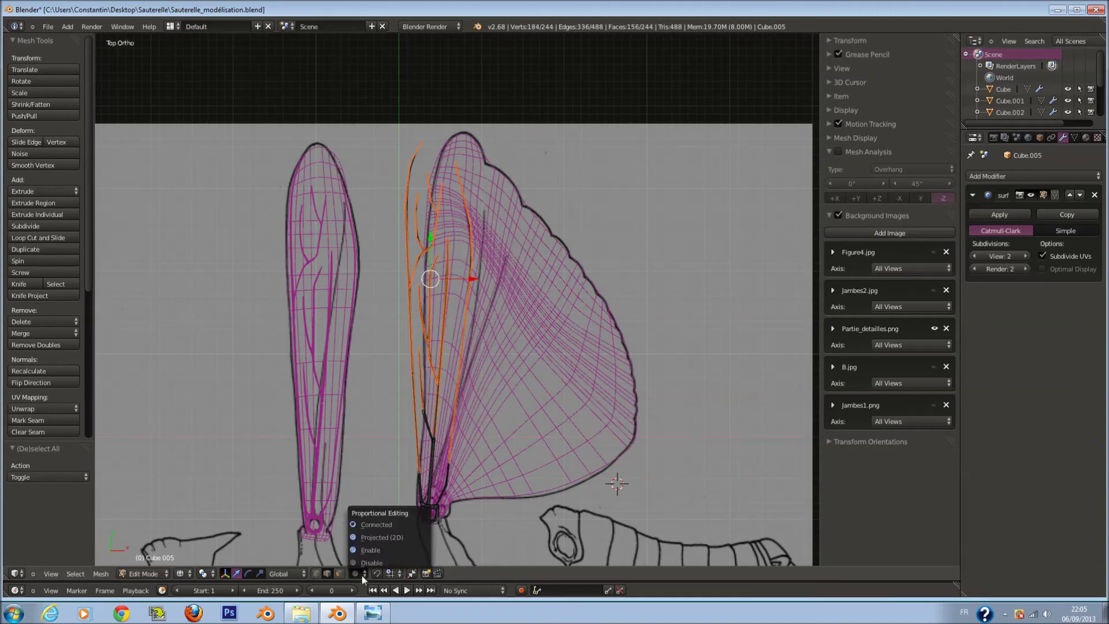
{"action": "left_click", "coordinate": [369, 525]}
Circle-select the vein vertices down the wing, then rotate and move them onto the reference
{"action": "key", "text": "a"}
{"action": "key", "text": "a"}
{"action": "key", "text": "a"}
{"action": "key", "text": "c"}
{"action": "left_click_drag", "start_coordinate": [440, 144], "coordinate": [472, 316]}
{"action": "key", "text": "r"}
{"action": "left_click", "coordinate": [570, 265]}
{"action": "key", "text": "g"}
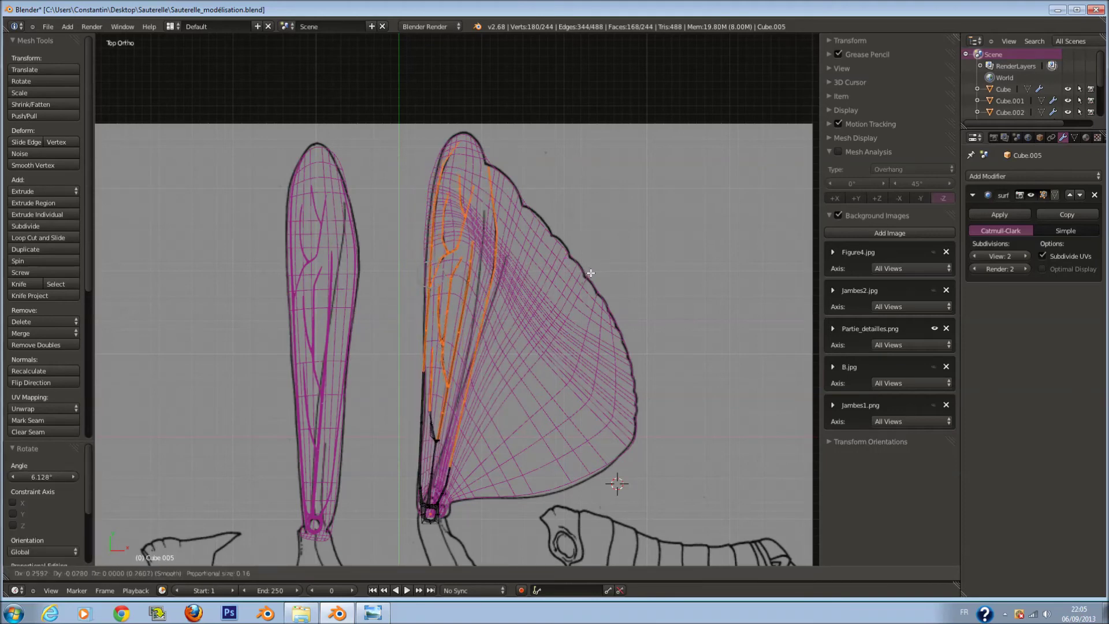
{"action": "left_click", "coordinate": [591, 272]}
Select a single vein, undo an accidental extrusion, and move the vein into place
{"action": "key", "text": "a"}
{"action": "scroll", "coordinate": [527, 168], "scroll_direction": "up", "scroll_amount": 2}
{"action": "left_click_drag", "start_coordinate": [547, 78], "coordinate": [541, 286]}
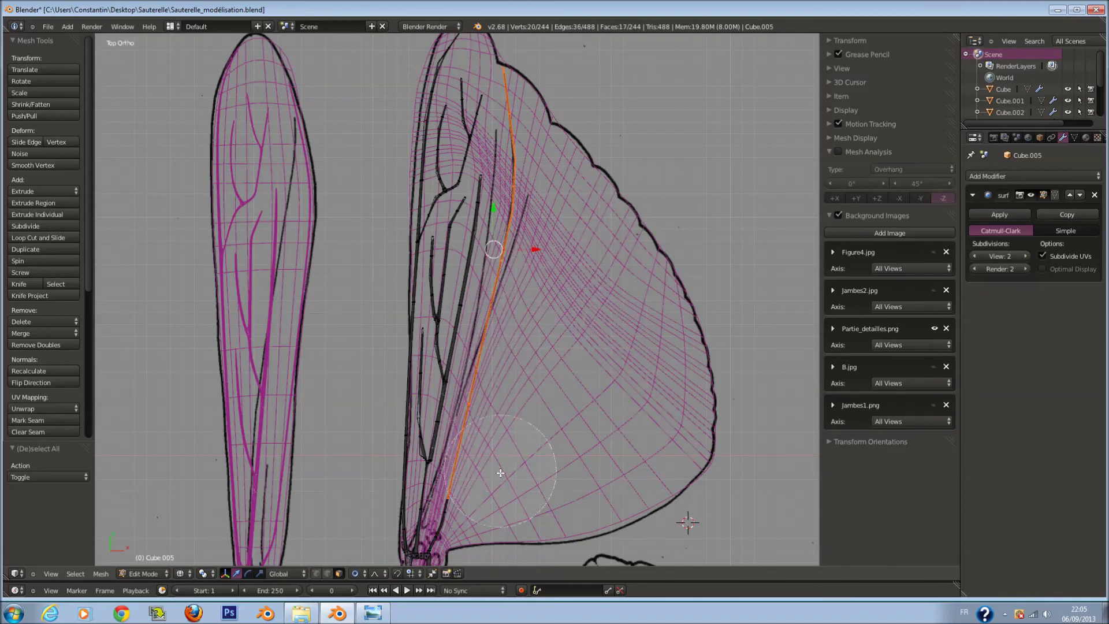
{"action": "key", "text": "Escape"}
{"action": "scroll", "coordinate": [520, 375], "scroll_direction": "down", "scroll_amount": 2}
{"action": "key", "text": "e"}
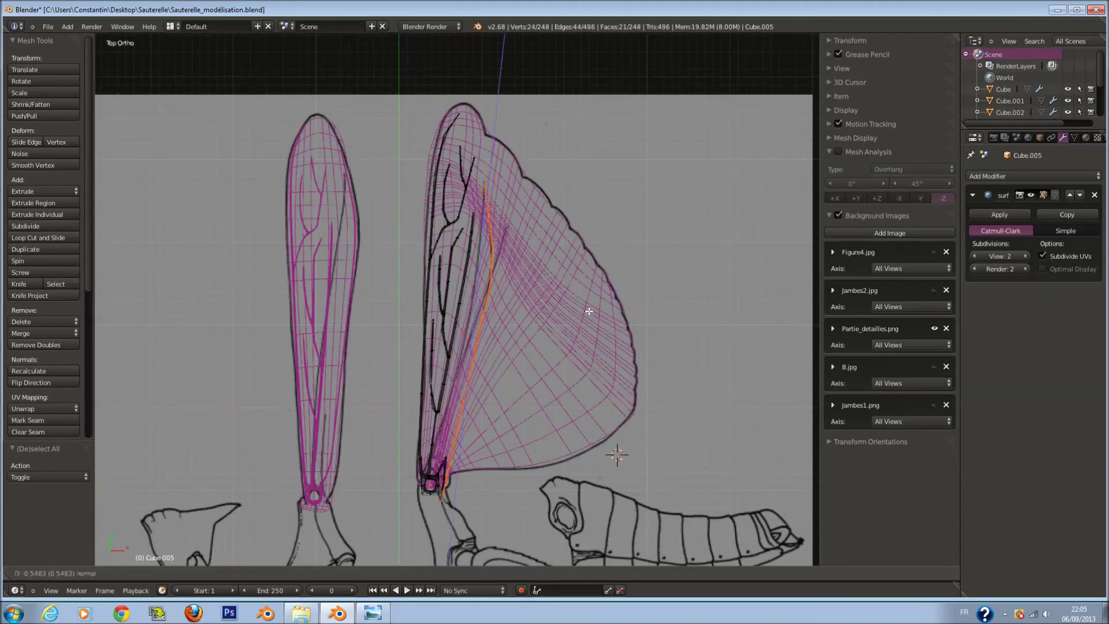
{"action": "key", "text": "Escape"}
{"action": "key", "text": "ctrl+z"}
{"action": "scroll", "coordinate": [618, 242], "scroll_direction": "up", "scroll_amount": 2}
{"action": "key", "text": "g"}
{"action": "left_click", "coordinate": [581, 285]}
{"action": "scroll", "coordinate": [581, 285], "scroll_direction": "down", "scroll_amount": 1, "text": "shift"}
Rotate the vein, scale it to about 0.6, and move it onto the reference line
{"action": "key", "text": "r"}
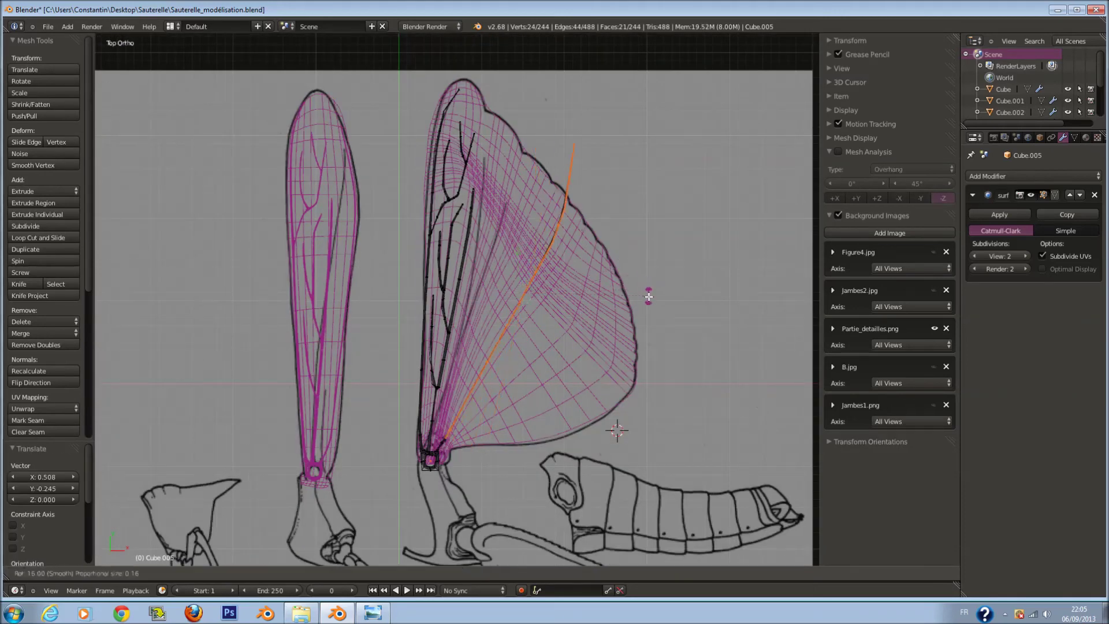
{"action": "left_click", "coordinate": [646, 294]}
{"action": "scroll", "coordinate": [646, 295], "scroll_direction": "up", "scroll_amount": 2}
{"action": "key", "text": "s"}
{"action": "left_click", "coordinate": [607, 257]}
{"action": "key", "text": "g"}
{"action": "left_click", "coordinate": [646, 382]}
{"action": "key", "text": "r"}
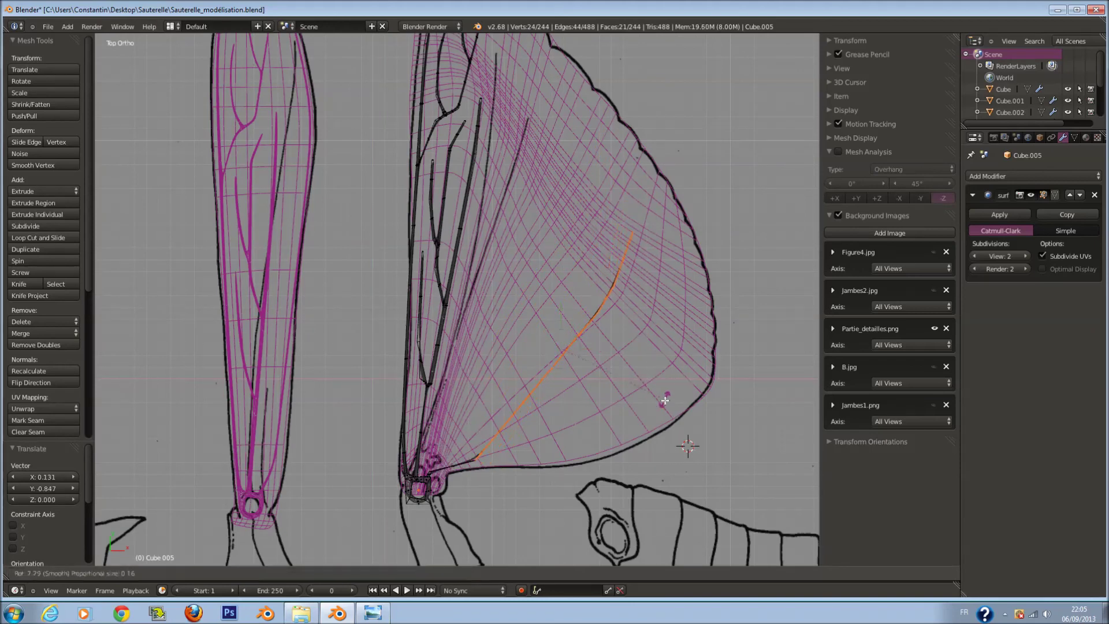
{"action": "left_click", "coordinate": [668, 413]}
Rotate the vein again and shift its edge with proportional falloff
{"action": "scroll", "coordinate": [685, 396], "scroll_direction": "up", "scroll_amount": 2}
{"action": "scroll", "coordinate": [700, 332], "scroll_direction": "up", "scroll_amount": 1}
{"action": "key", "text": "r"}
{"action": "left_click", "coordinate": [708, 370]}
{"action": "key", "text": "g"}
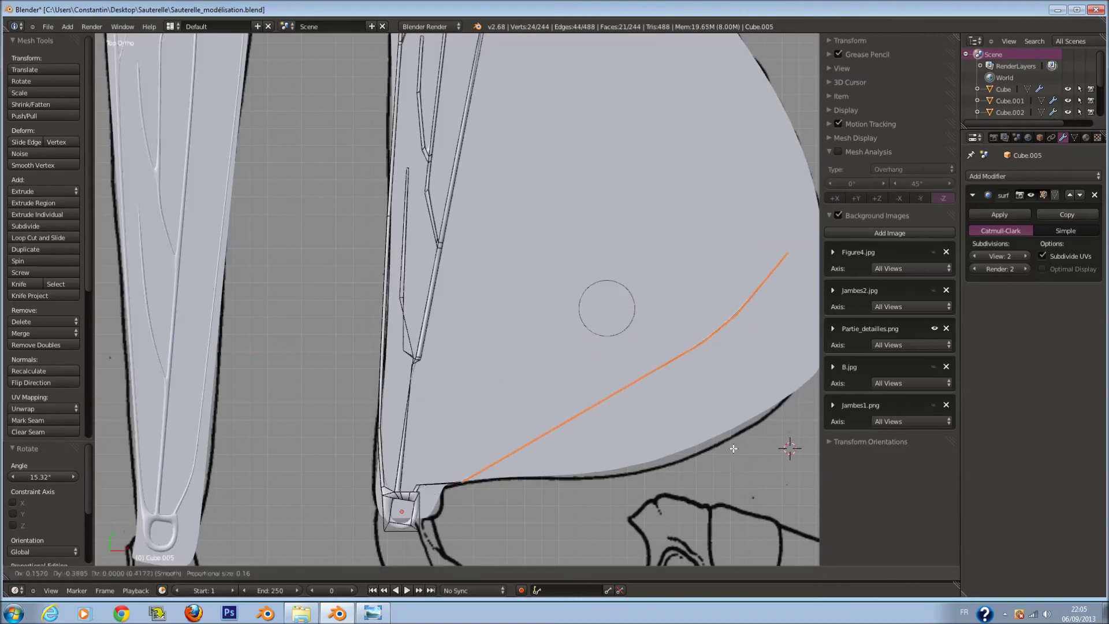
{"action": "left_click", "coordinate": [722, 432]}
Move and rotate the lower vein toward the wing edge
{"action": "key", "text": "z"}
{"action": "key", "text": "a"}
{"action": "scroll", "coordinate": [669, 355], "scroll_direction": "down", "scroll_amount": 2, "text": "ctrl"}
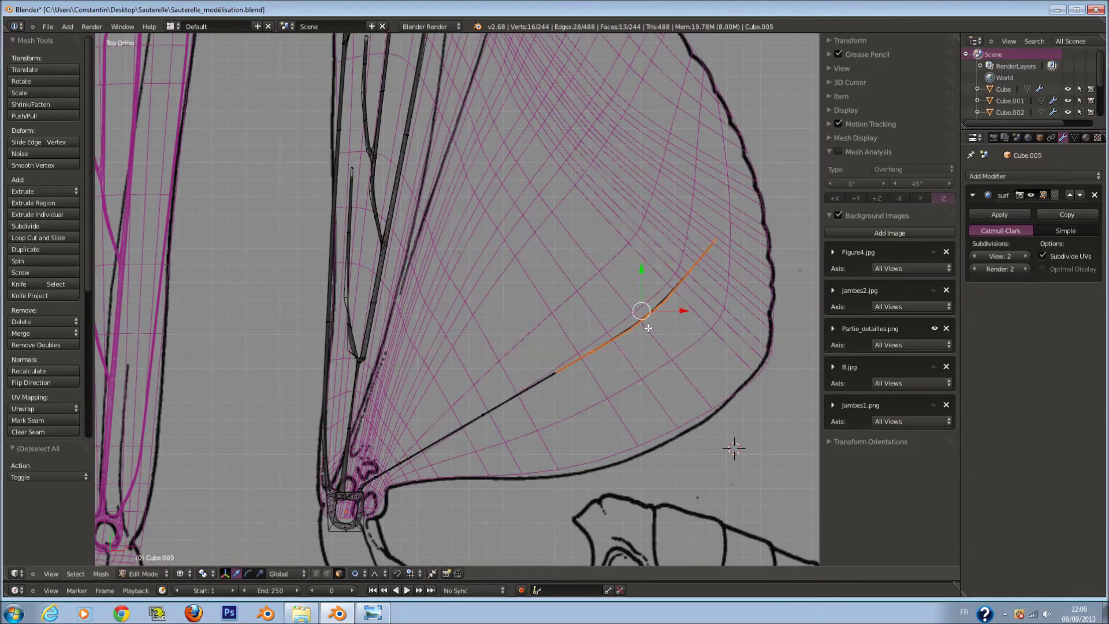
{"action": "key", "text": "g"}
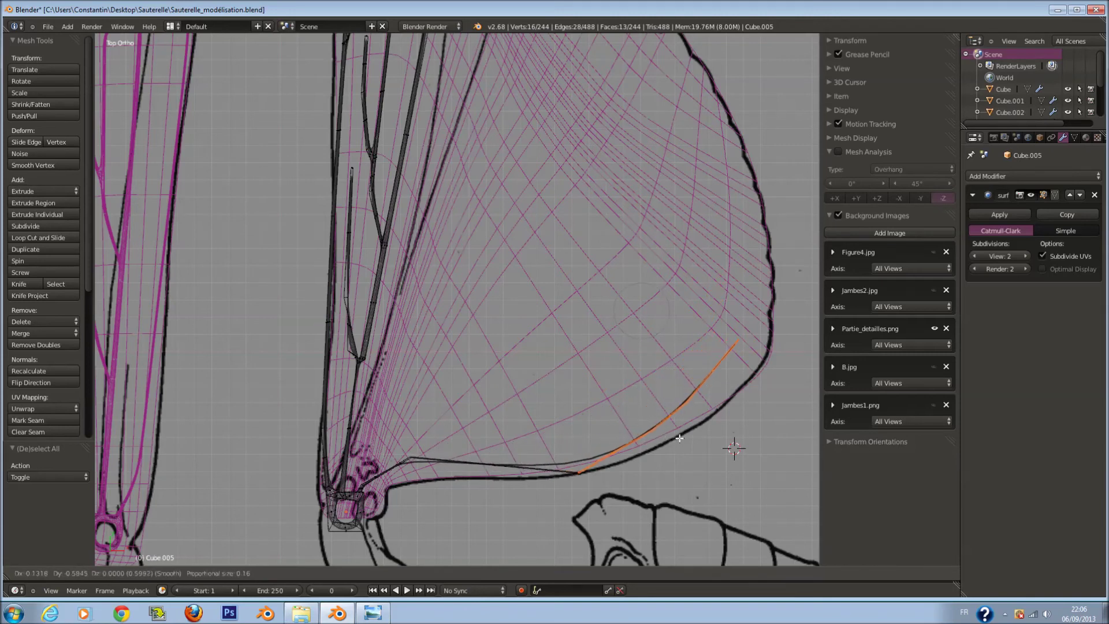
{"action": "left_click", "coordinate": [732, 395]}
{"action": "key", "text": "r"}
{"action": "left_click", "coordinate": [733, 394]}
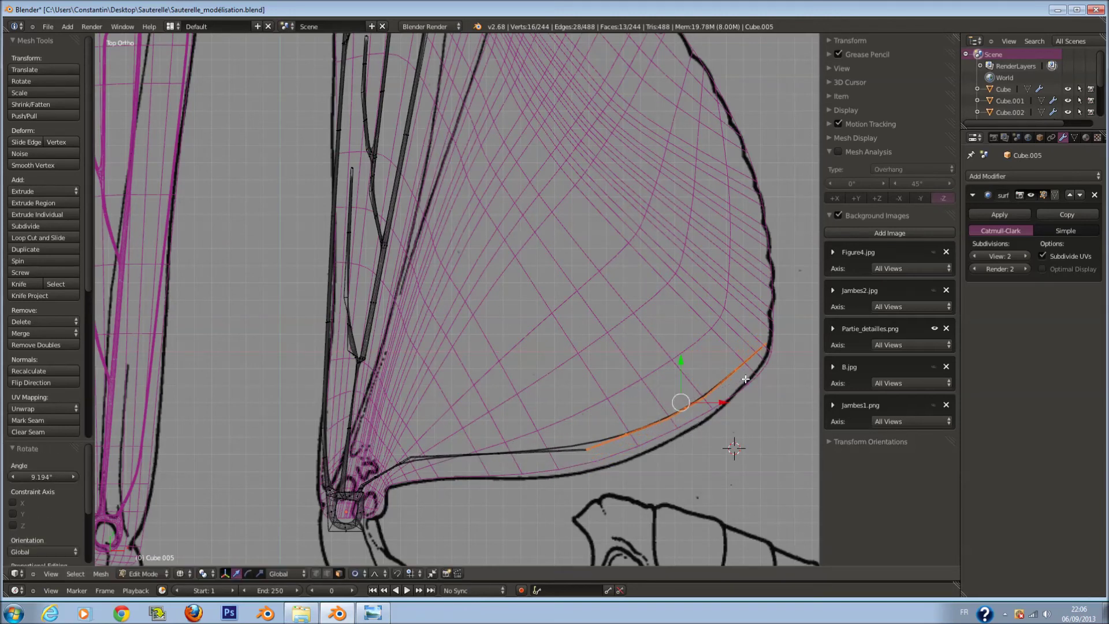
{"action": "key", "text": "g"}
{"action": "left_click", "coordinate": [739, 379]}
Switch to edge selection and move and rotate the edge near the wing base
{"action": "key", "text": "a"}
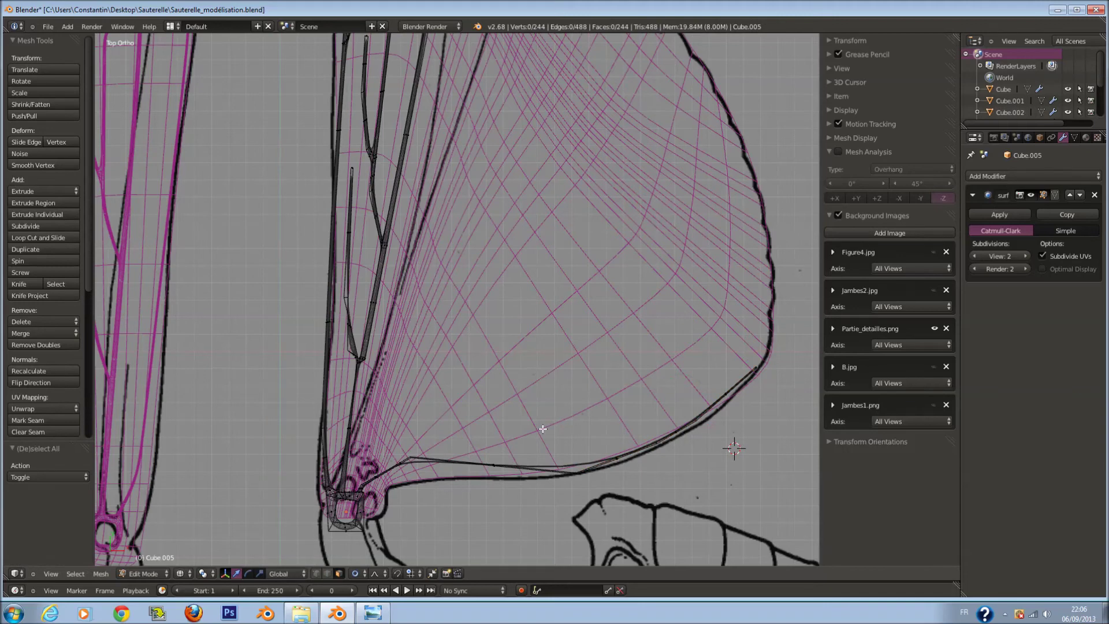
{"action": "key", "text": "ctrl+Tab"}
{"action": "key", "text": "2"}
{"action": "key", "text": "a"}
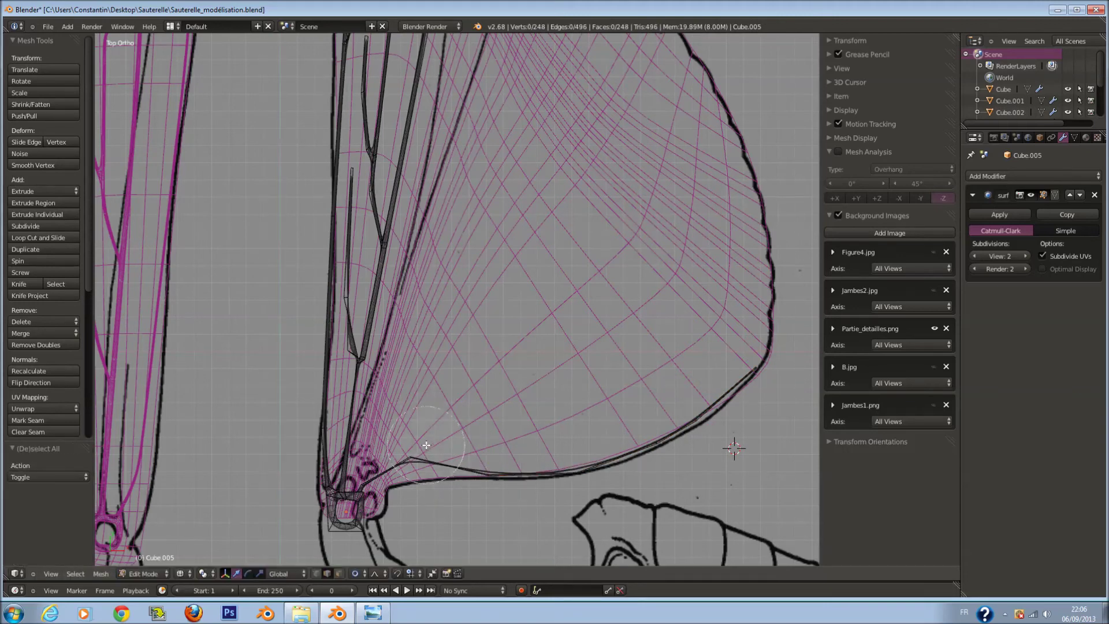
{"action": "key", "text": "g"}
{"action": "left_click", "coordinate": [520, 452]}
{"action": "key", "text": "r"}
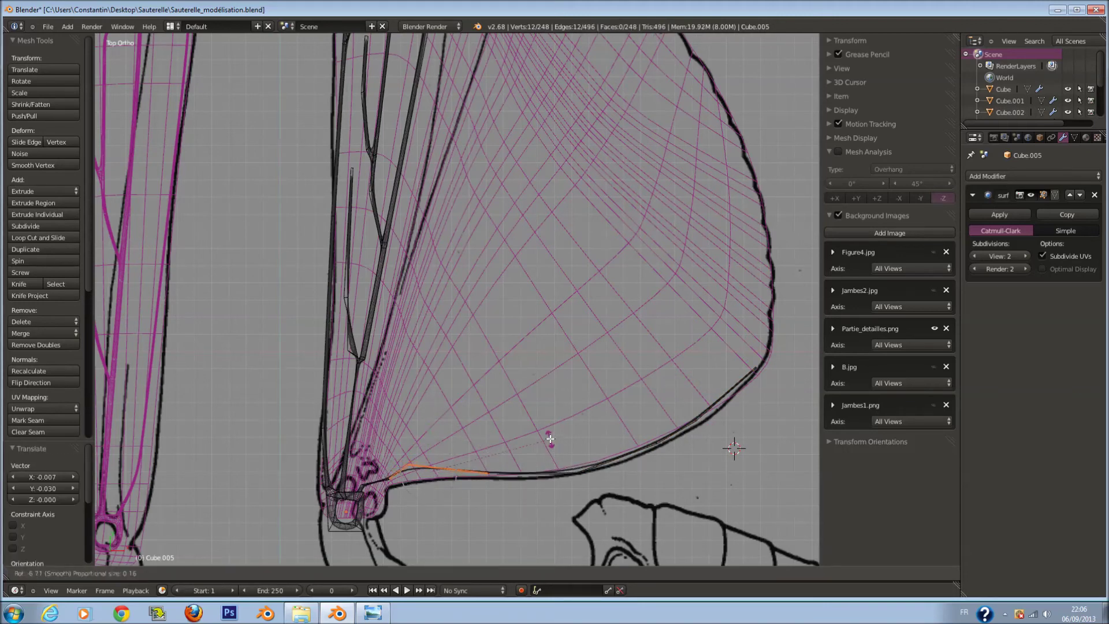
{"action": "left_click", "coordinate": [545, 431]}
Select the branching vein strips and rotate them toward the outer wing edge
{"action": "key", "text": "a"}
{"action": "scroll", "coordinate": [545, 436], "scroll_direction": "down", "scroll_amount": 2}
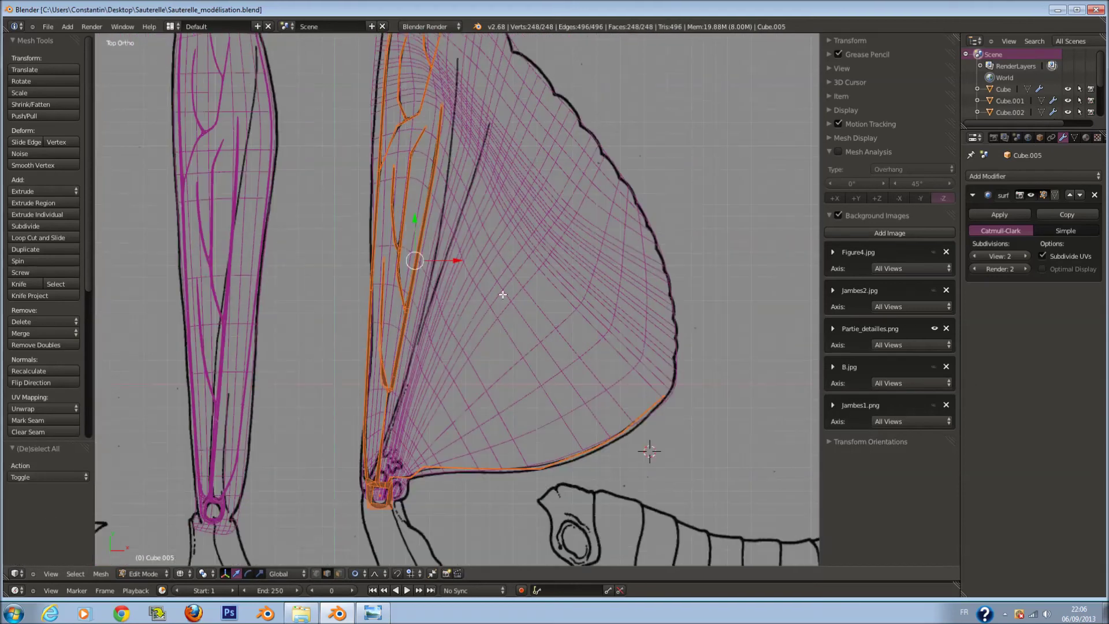
{"action": "scroll", "coordinate": [463, 141], "scroll_direction": "up", "scroll_amount": 2}
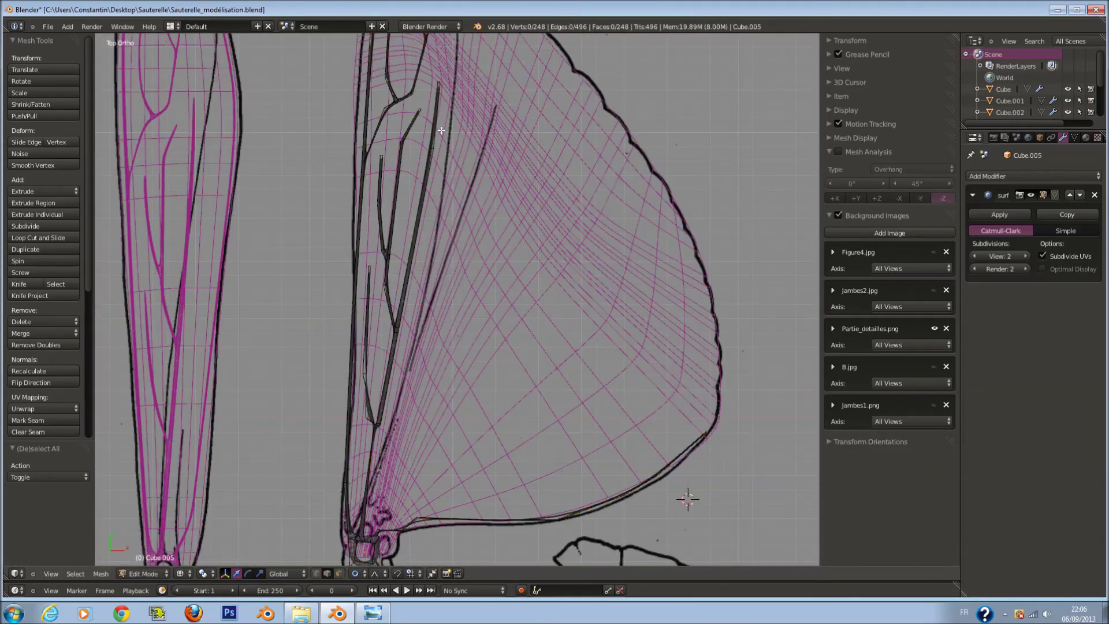
{"action": "left_click_drag", "start_coordinate": [450, 108], "coordinate": [425, 149]}
{"action": "left_click_drag", "start_coordinate": [405, 208], "coordinate": [341, 446]}
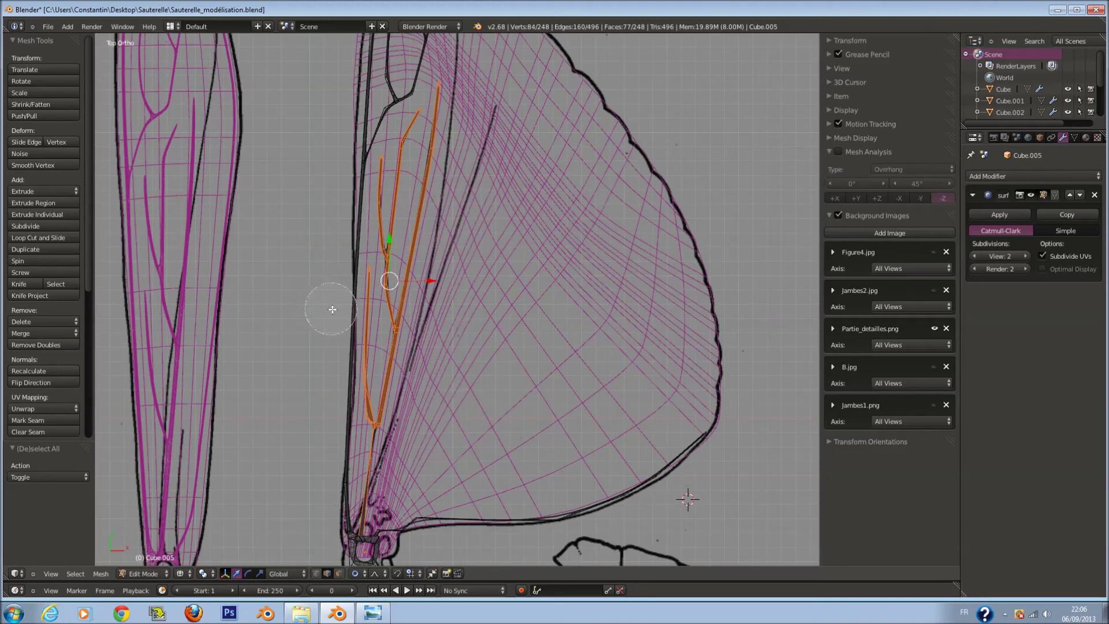
{"action": "key", "text": "r"}
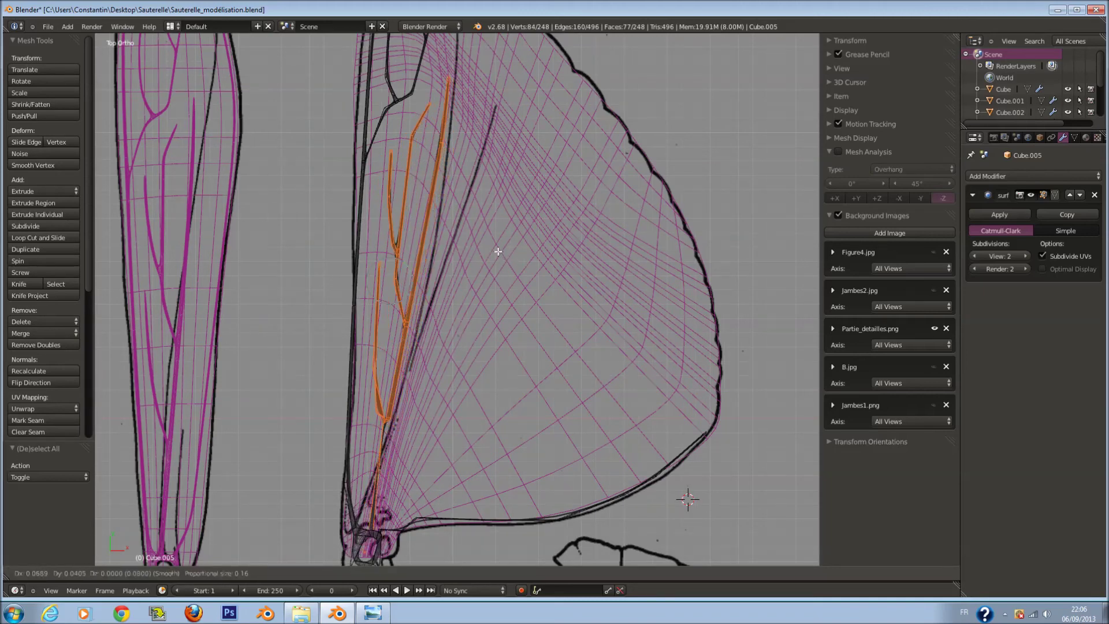
{"action": "left_click", "coordinate": [377, 429]}
{"action": "key", "text": "r"}
{"action": "left_click", "coordinate": [659, 290]}
Fine-tune the branching veins' position and angle along the drawn veins
{"action": "key", "text": "g"}
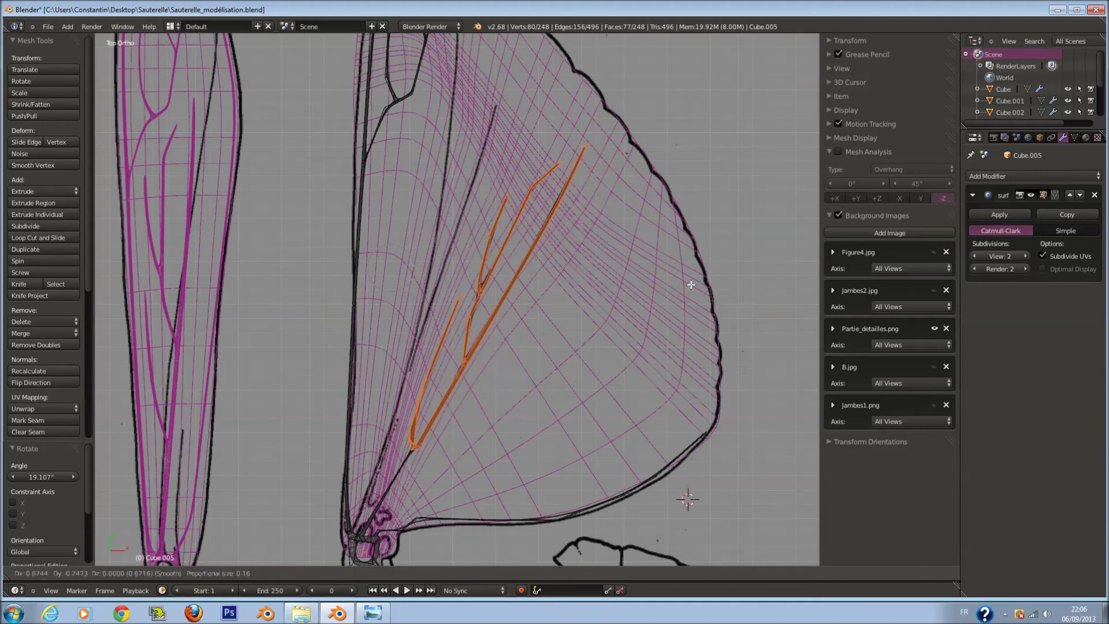
{"action": "key", "text": "r"}
{"action": "left_click", "coordinate": [676, 338]}
{"action": "key", "text": "g"}
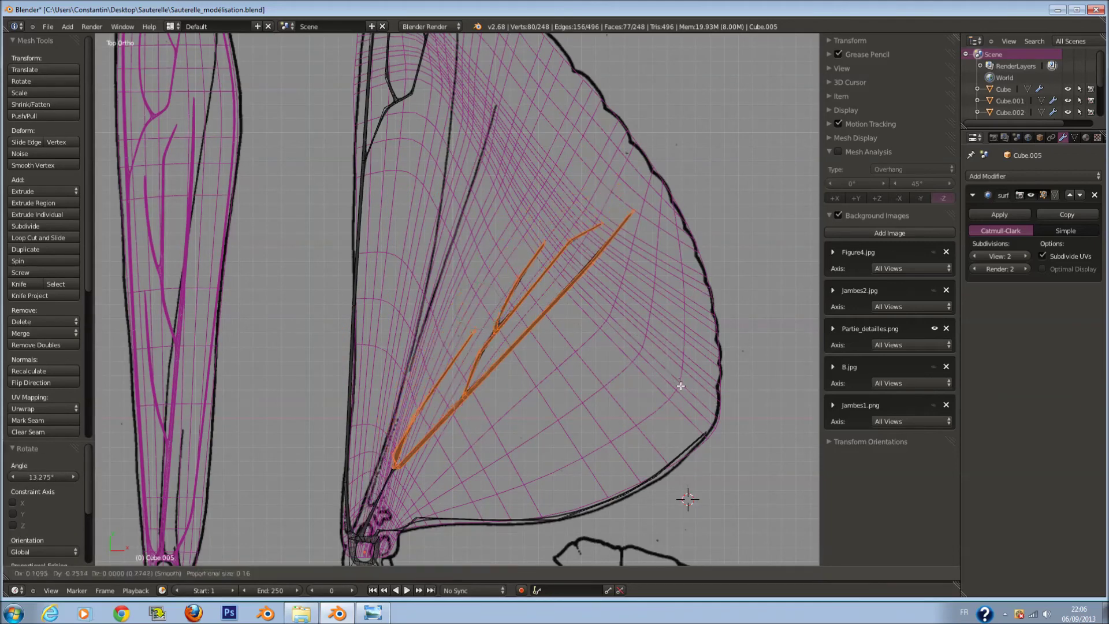
{"action": "left_click", "coordinate": [665, 389]}
Move and rotate the lower branch vein onto its reference line
{"action": "key", "text": "a"}
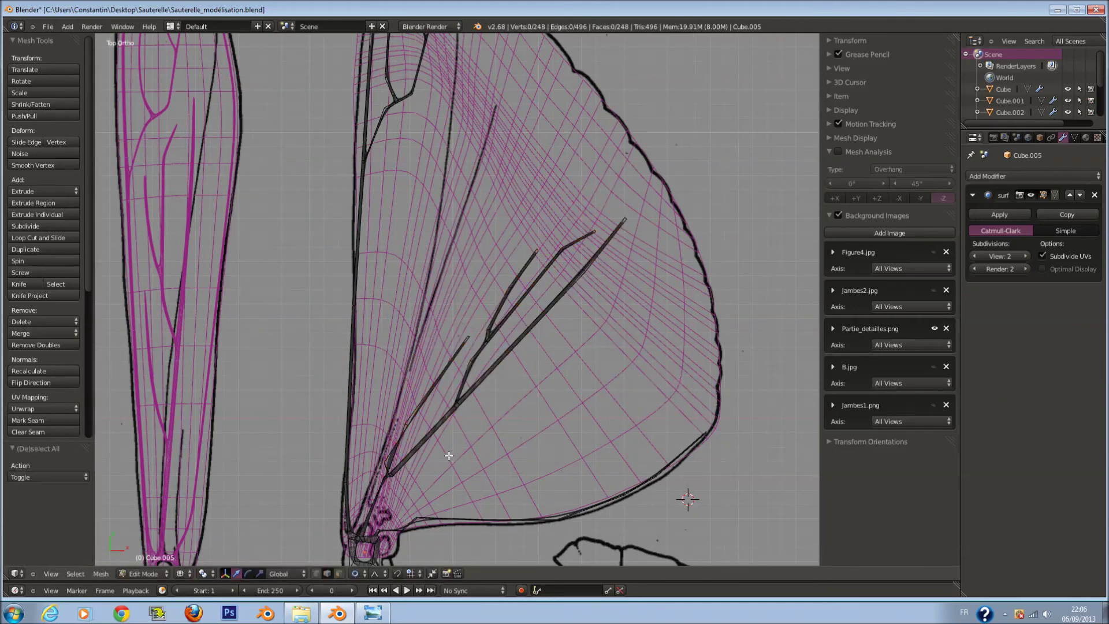
{"action": "left_click_drag", "start_coordinate": [591, 298], "coordinate": [525, 365]}
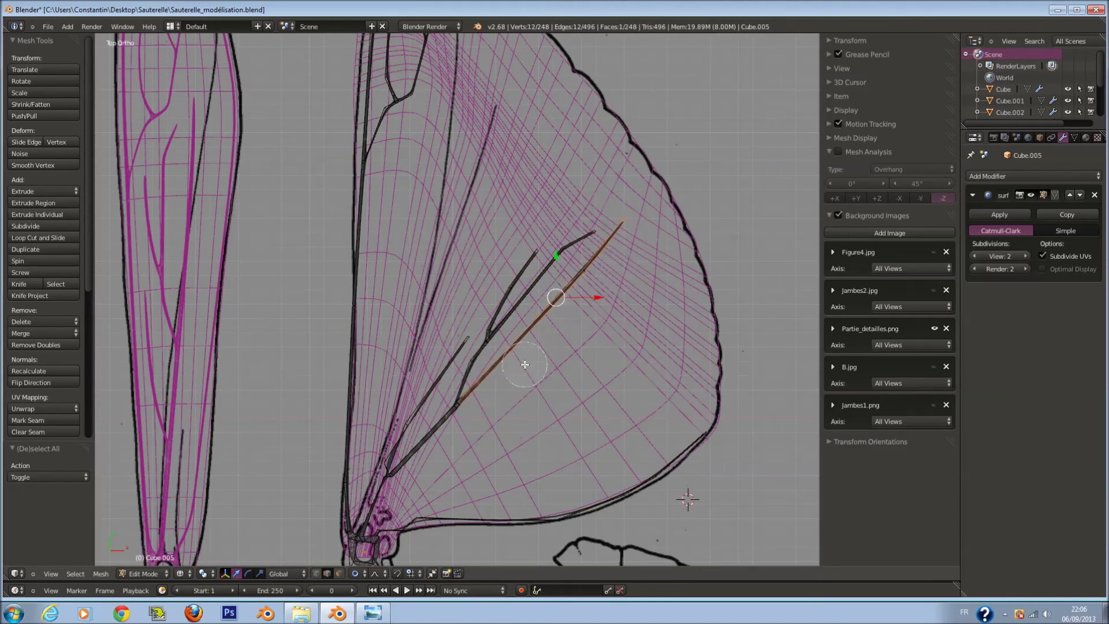
{"action": "key", "text": "g"}
{"action": "left_click", "coordinate": [609, 401]}
{"action": "key", "text": "r"}
{"action": "left_click", "coordinate": [670, 380]}
{"action": "key", "text": "a"}
{"action": "key", "text": "c"}
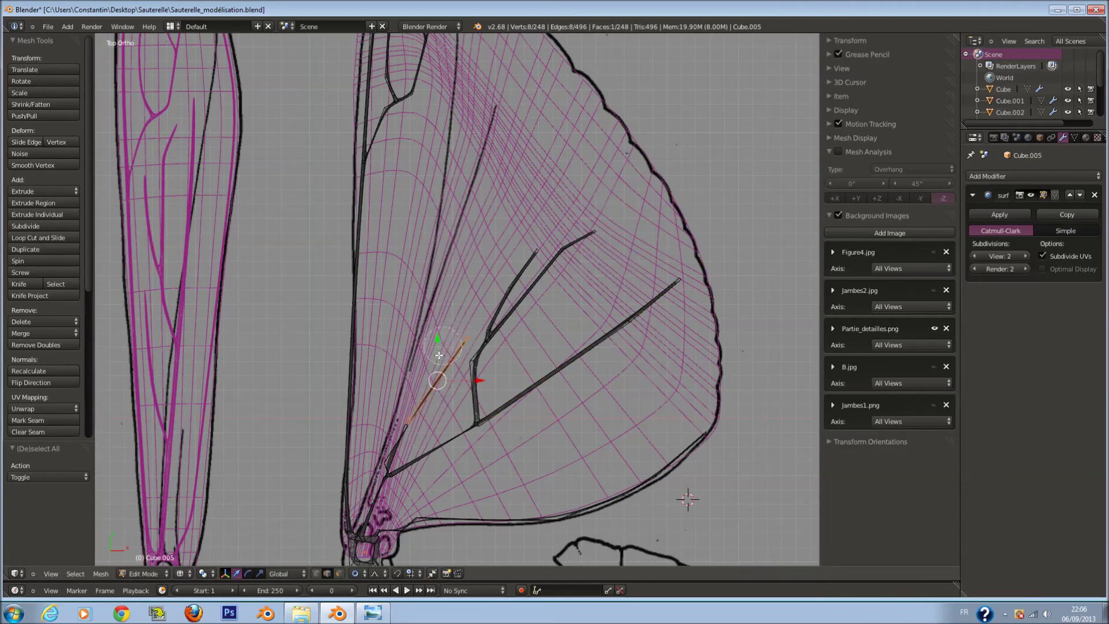
{"action": "scroll", "coordinate": [487, 361], "scroll_direction": "down", "scroll_amount": 5, "text": "shift"}
{"action": "scroll", "coordinate": [509, 347], "scroll_direction": "up", "scroll_amount": 5}
Delete the selected stray vein faces while viewing in solid shading
{"action": "scroll", "coordinate": [523, 329], "scroll_direction": "up", "scroll_amount": 1}
{"action": "scroll", "coordinate": [567, 297], "scroll_direction": "down", "scroll_amount": 2, "text": "ctrl"}
{"action": "key", "text": "z"}
{"action": "scroll", "coordinate": [618, 243], "scroll_direction": "down", "scroll_amount": 1}
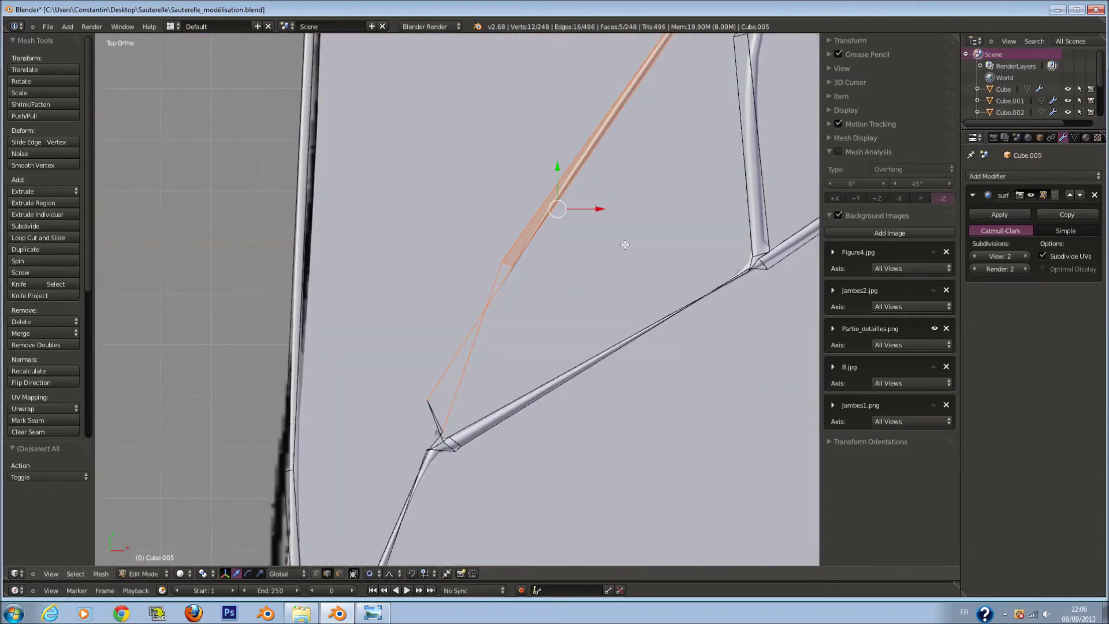
{"action": "scroll", "coordinate": [490, 255], "scroll_direction": "down", "scroll_amount": 2}
{"action": "scroll", "coordinate": [498, 249], "scroll_direction": "up", "scroll_amount": 1, "text": "shift"}
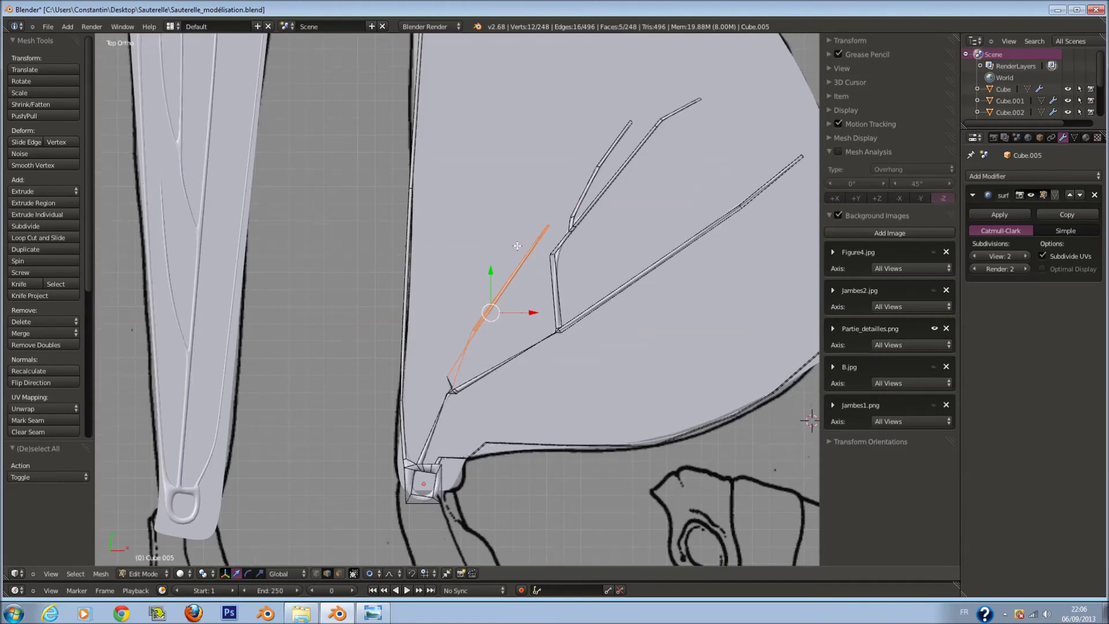
{"action": "scroll", "coordinate": [520, 271], "scroll_direction": "up", "scroll_amount": 1}
{"action": "key", "text": "x"}
{"action": "scroll", "coordinate": [543, 308], "scroll_direction": "down", "scroll_amount": 2}
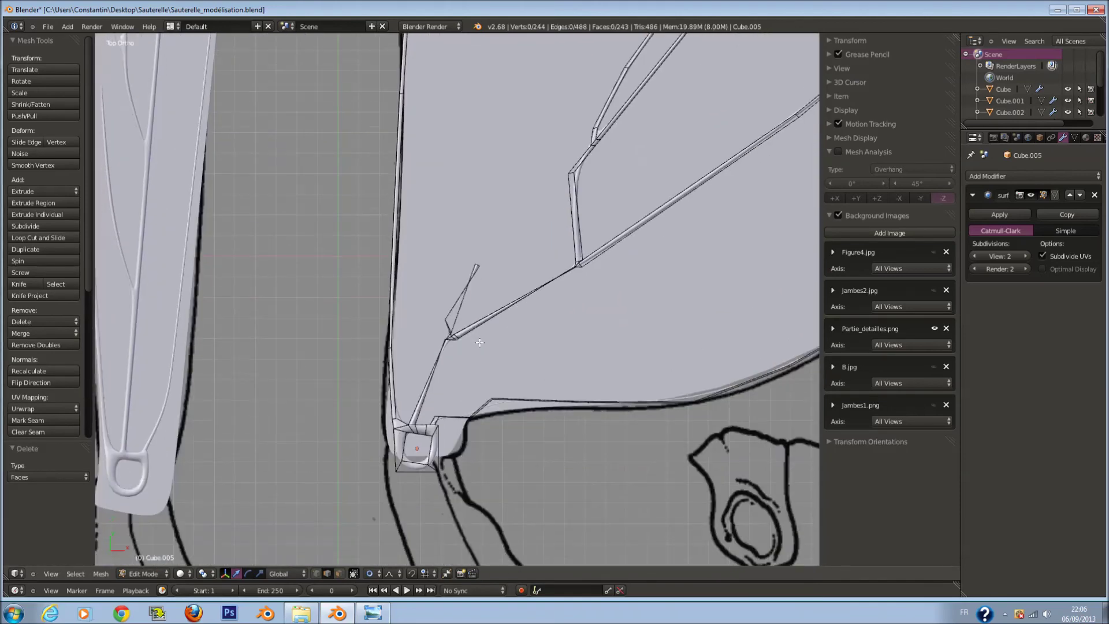
{"action": "key", "text": "x"}
{"action": "left_click", "coordinate": [404, 290]}
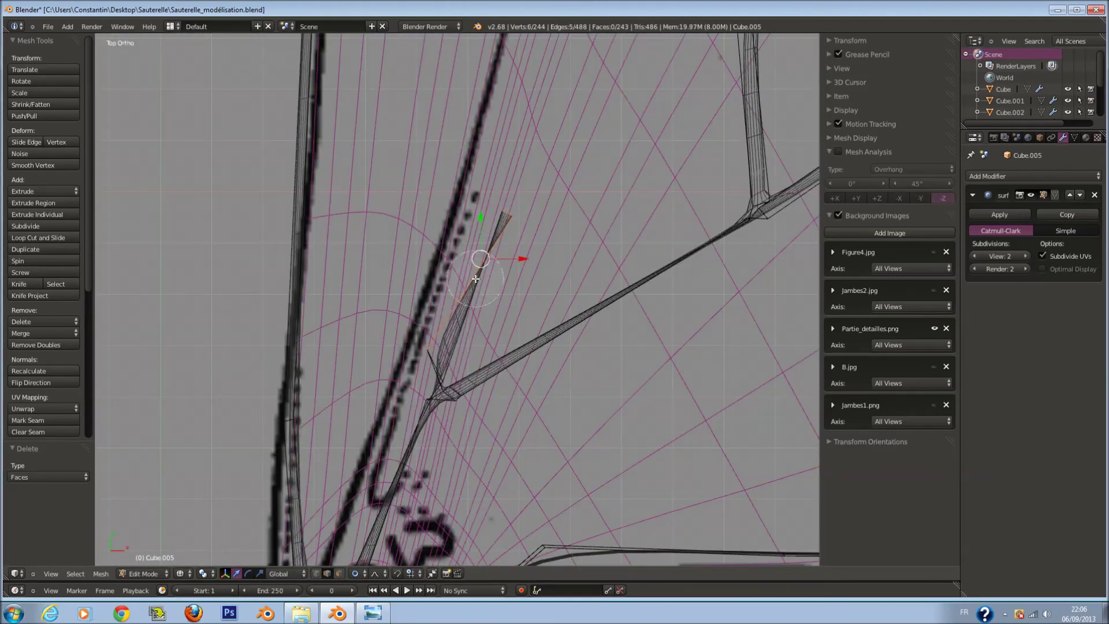
Remove the leftover vertices and faces at the vein junction
{"action": "left_click_drag", "start_coordinate": [455, 318], "coordinate": [462, 309]}
{"action": "key", "text": "x"}
{"action": "left_click", "coordinate": [463, 310]}
{"action": "scroll", "coordinate": [465, 379], "scroll_direction": "up", "scroll_amount": 2}
{"action": "key", "text": "a"}
{"action": "key", "text": "a"}
{"action": "left_click_drag", "start_coordinate": [424, 392], "coordinate": [439, 433]}
{"action": "key", "text": "x"}
{"action": "left_click", "coordinate": [439, 444]}
Tilt the view away from the top view to inspect the junction
{"action": "scroll", "coordinate": [433, 408], "scroll_direction": "down", "scroll_amount": 3}
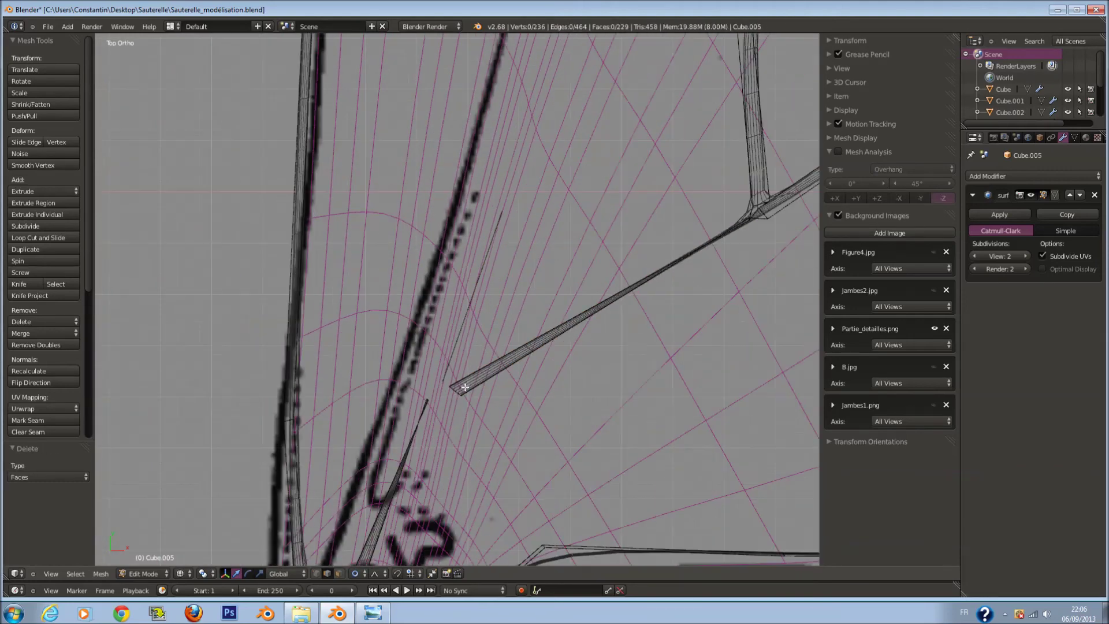
{"action": "key", "text": "x"}
{"action": "key", "text": "Escape"}
{"action": "key", "text": "x"}
{"action": "key", "text": "Escape"}
{"action": "key", "text": "a"}
{"action": "middle_click_drag", "start_coordinate": [433, 420], "coordinate": [496, 412]}
{"action": "key", "text": "x"}
{"action": "key", "text": "Escape"}
Delete the stray edge at the junction and its attached faces
{"action": "right_click", "coordinate": [461, 414]}
{"action": "key", "text": "x"}
{"action": "left_click", "coordinate": [449, 407]}
{"action": "key", "text": "x"}
{"action": "left_click", "coordinate": [442, 437]}
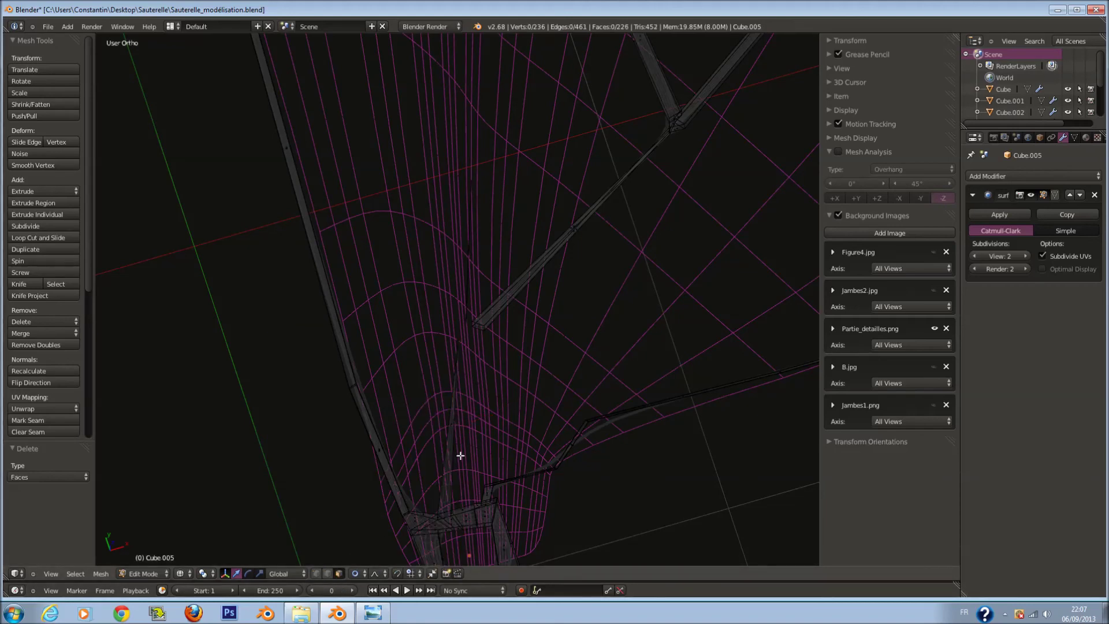
Find and delete the unwanted face, toggling between solid and wireframe shading
{"action": "key", "text": "z"}
{"action": "key", "text": "z"}
{"action": "middle_click_drag", "start_coordinate": [507, 331], "coordinate": [431, 229]}
{"action": "key", "text": "x"}
{"action": "left_click", "coordinate": [450, 261]}
{"action": "key", "text": "z"}
{"action": "scroll", "coordinate": [509, 315], "scroll_direction": "up", "scroll_amount": 3}
{"action": "scroll", "coordinate": [520, 327], "scroll_direction": "up", "scroll_amount": 2}
{"action": "scroll", "coordinate": [610, 298], "scroll_direction": "up", "scroll_amount": 1}
{"action": "key", "text": "z"}
Remove two duplicate vertices from the whole mesh
{"action": "mouse_move", "coordinate": [511, 309]}
{"action": "middle_mouse_down"}
{"action": "mouse_move", "coordinate": [587, 313]}
{"action": "mouse_move", "coordinate": [566, 269]}
{"action": "middle_mouse_up"}
{"action": "key", "text": "a"}
{"action": "key", "text": "a"}
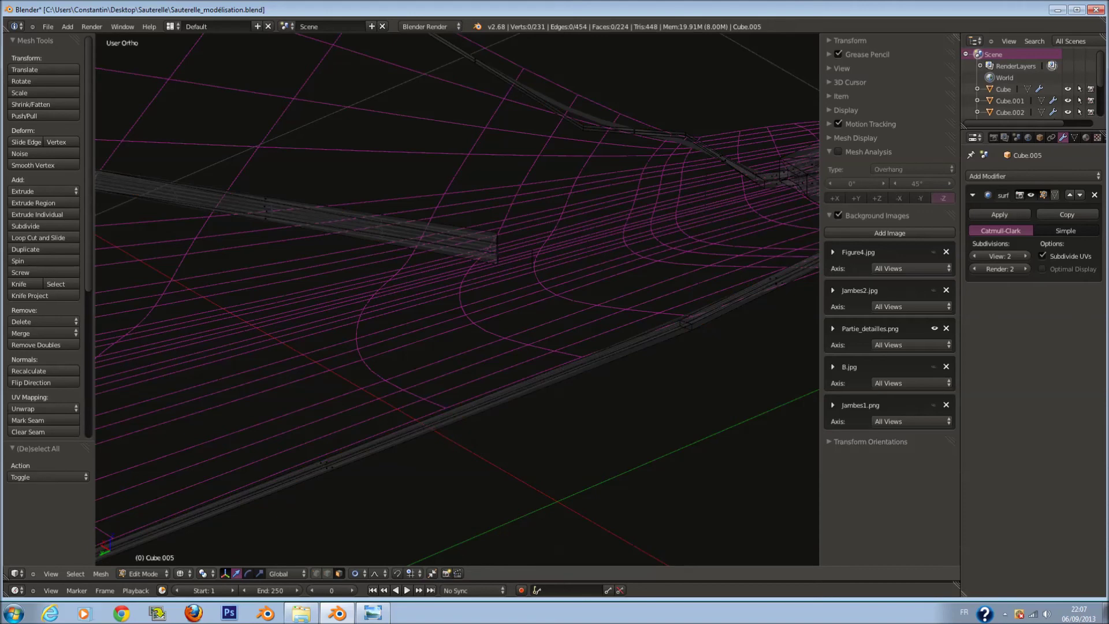
{"action": "key", "text": "w"}
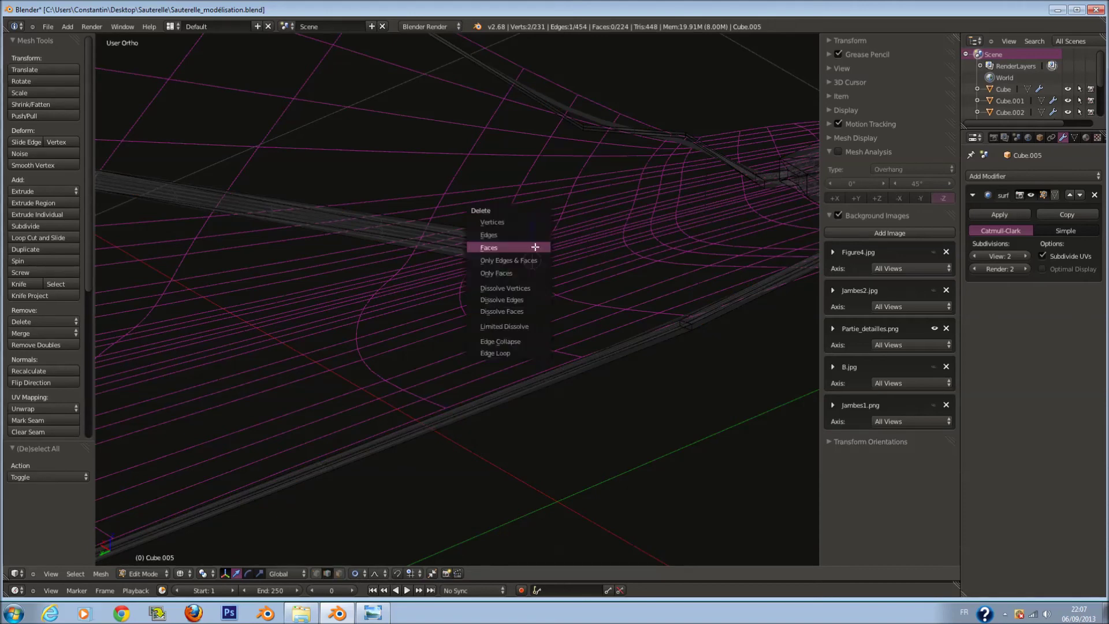
{"action": "key", "text": "a"}
Circle-select the stray vein strands inside the wing and delete them
{"action": "mouse_move", "coordinate": [565, 246]}
{"action": "middle_mouse_down"}
{"action": "mouse_move", "coordinate": [615, 272]}
{"action": "mouse_move", "coordinate": [543, 382]}
{"action": "middle_mouse_up"}
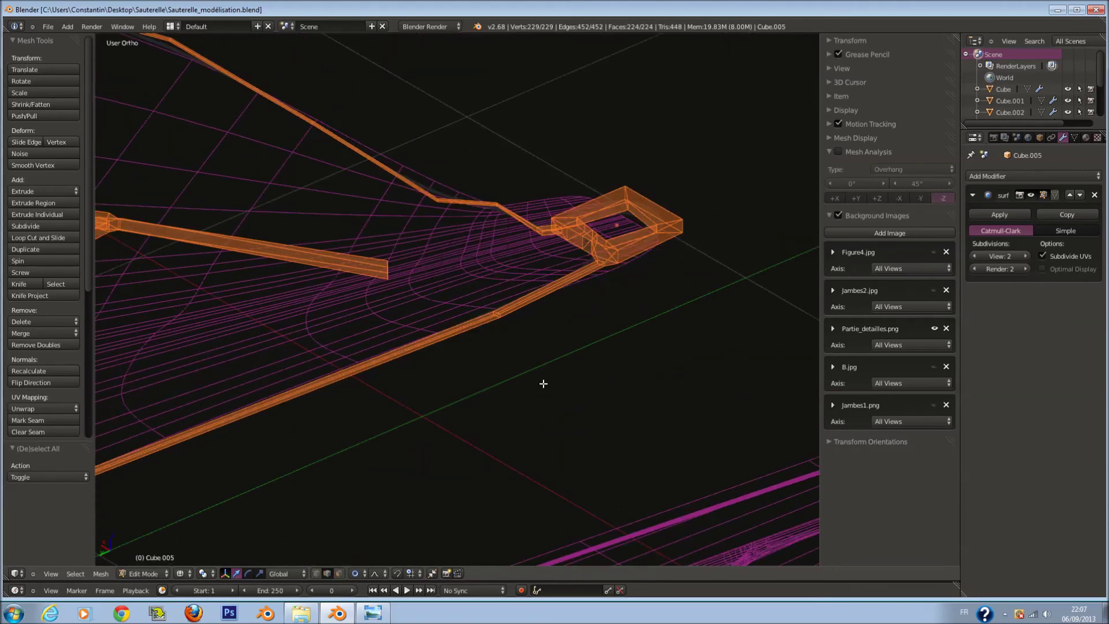
{"action": "middle_click_drag", "start_coordinate": [333, 555], "coordinate": [435, 379]}
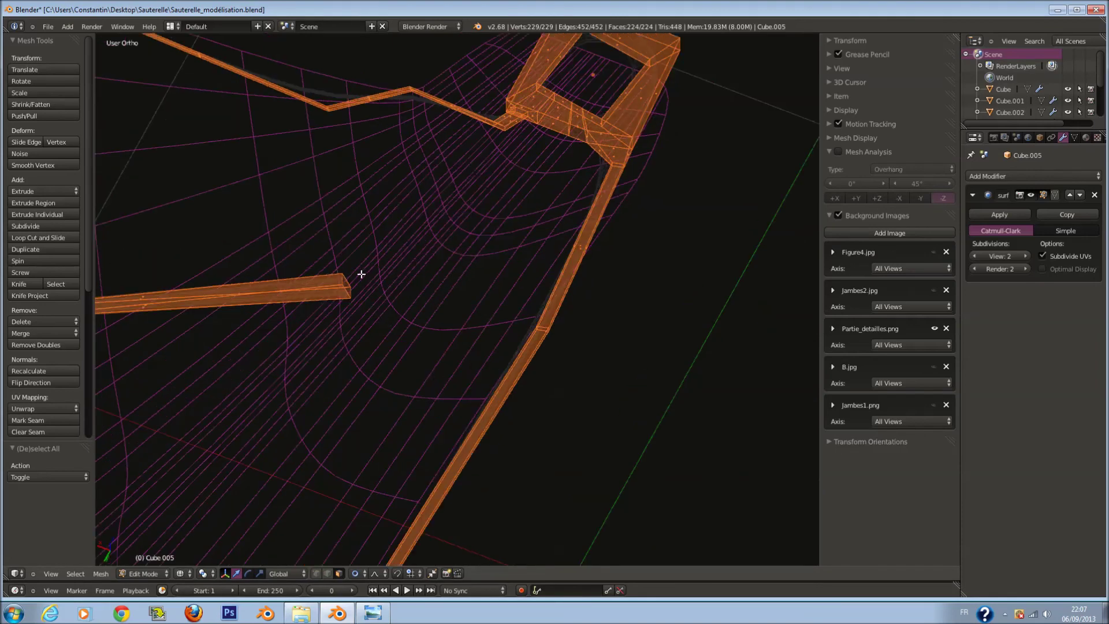
{"action": "mouse_move", "coordinate": [381, 377]}
{"action": "middle_mouse_down"}
{"action": "mouse_move", "coordinate": [389, 433]}
{"action": "mouse_move", "coordinate": [389, 339]}
{"action": "mouse_move", "coordinate": [407, 389]}
{"action": "middle_mouse_up"}
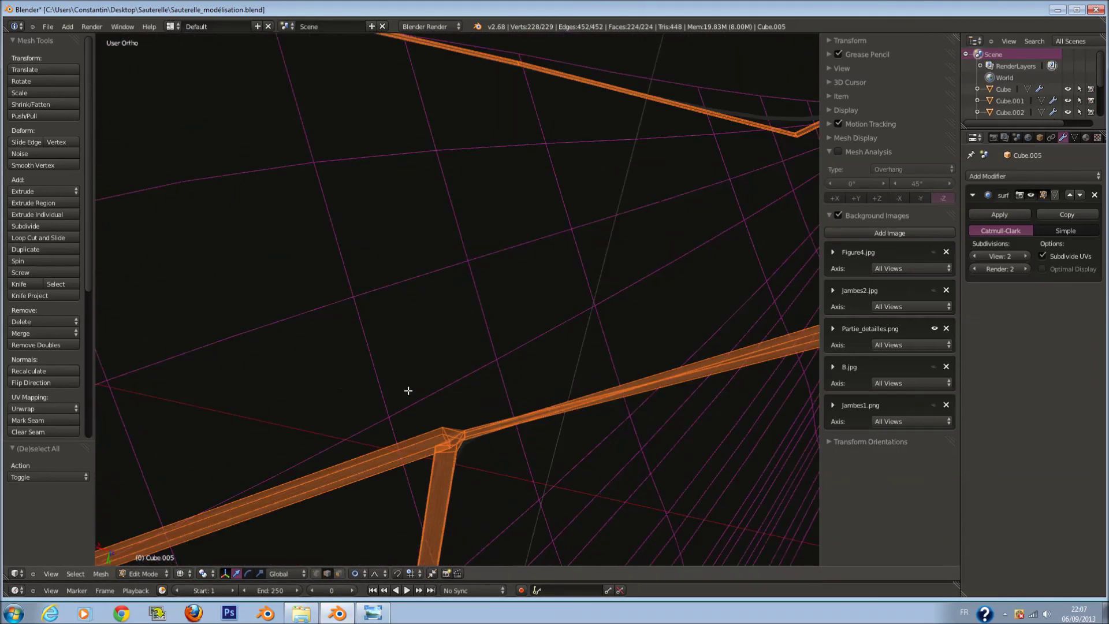
{"action": "key", "text": "a"}
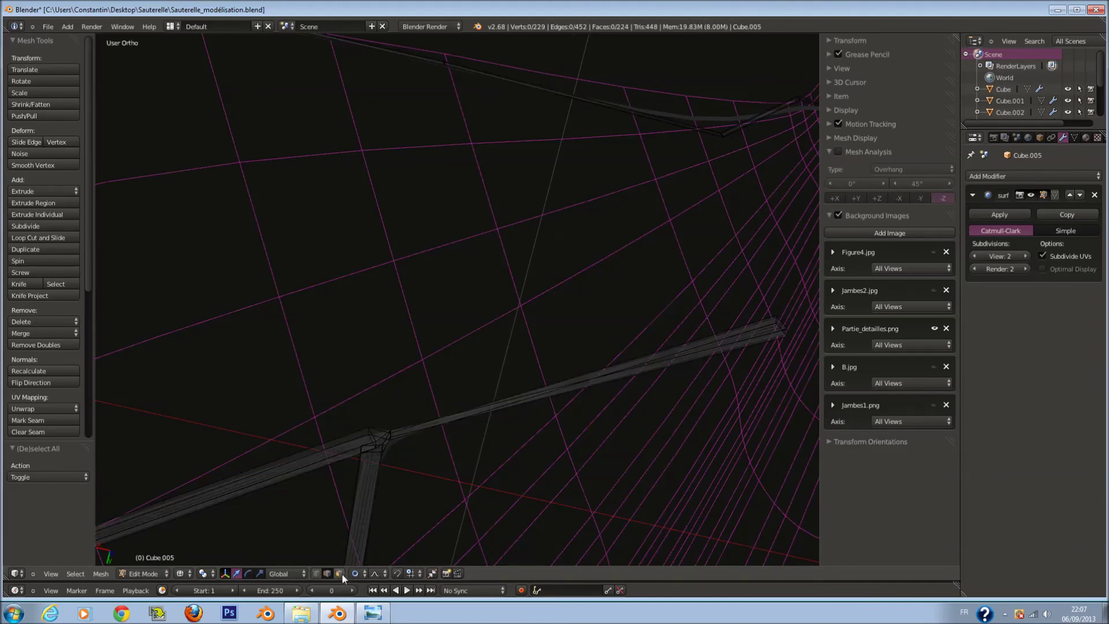
{"action": "scroll", "coordinate": [405, 404], "scroll_direction": "down", "scroll_amount": 5}
{"action": "key", "text": "c"}
{"action": "scroll", "coordinate": [367, 392], "scroll_direction": "down", "scroll_amount": 3}
{"action": "left_click_drag", "start_coordinate": [364, 389], "coordinate": [408, 361]}
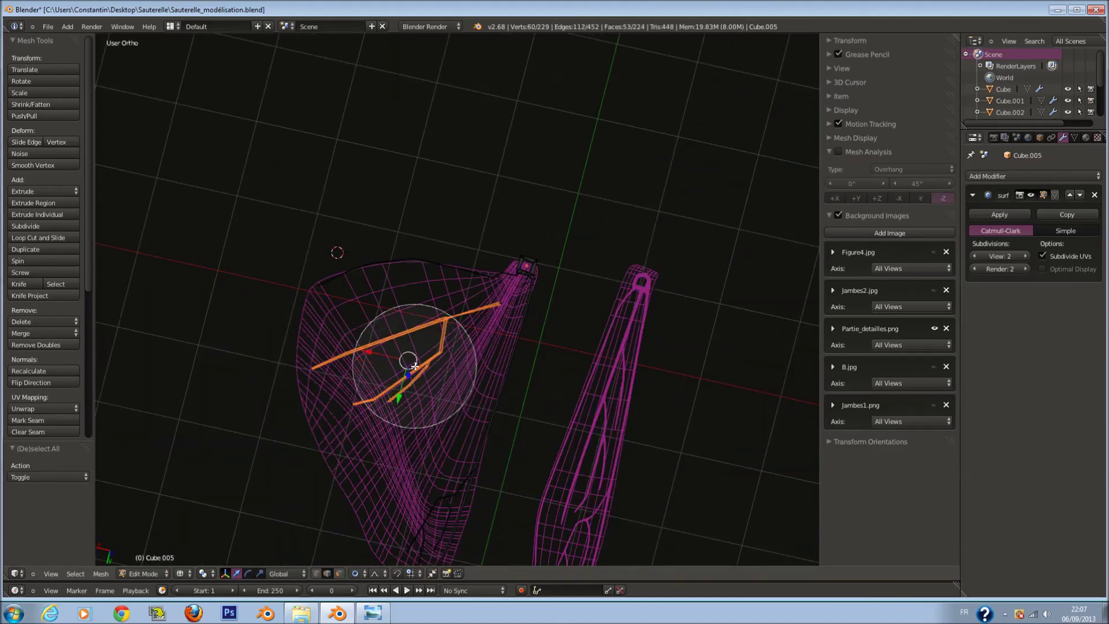
{"action": "scroll", "coordinate": [451, 332], "scroll_direction": "up", "scroll_amount": 4}
{"action": "key", "text": "x"}
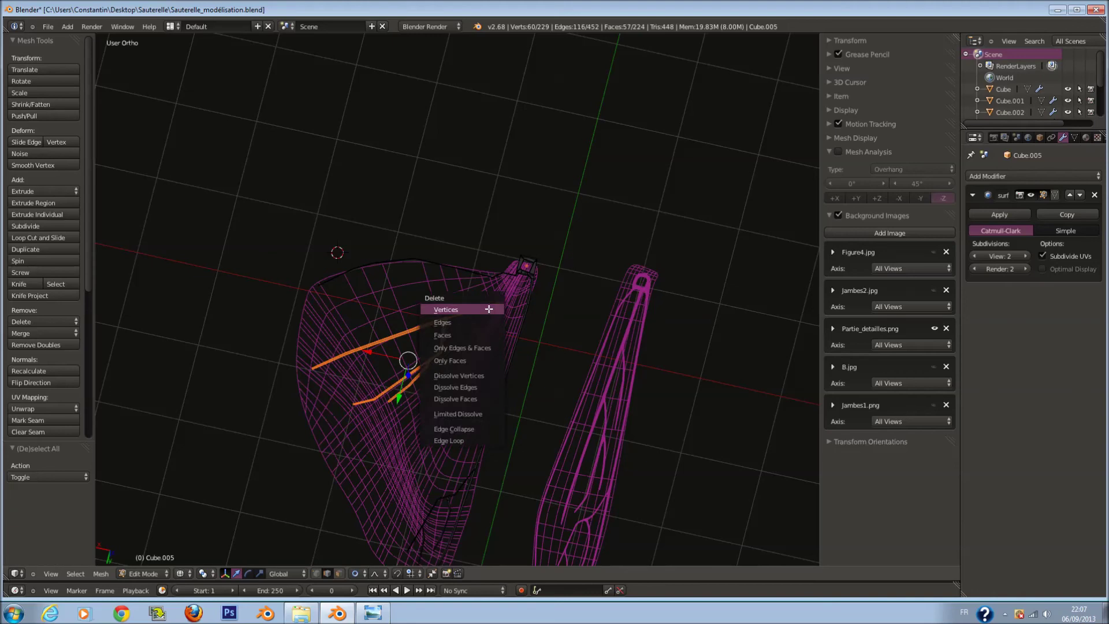
{"action": "left_click", "coordinate": [462, 335]}
Check the smoothed subdivision result from the top view, then orbit to the joint
{"action": "key", "text": "KP_7"}
{"action": "key", "text": "Tab"}
{"action": "scroll", "coordinate": [439, 340], "scroll_direction": "up", "scroll_amount": 4}
{"action": "scroll", "coordinate": [468, 355], "scroll_direction": "up", "scroll_amount": 4}
{"action": "key", "text": "Tab"}
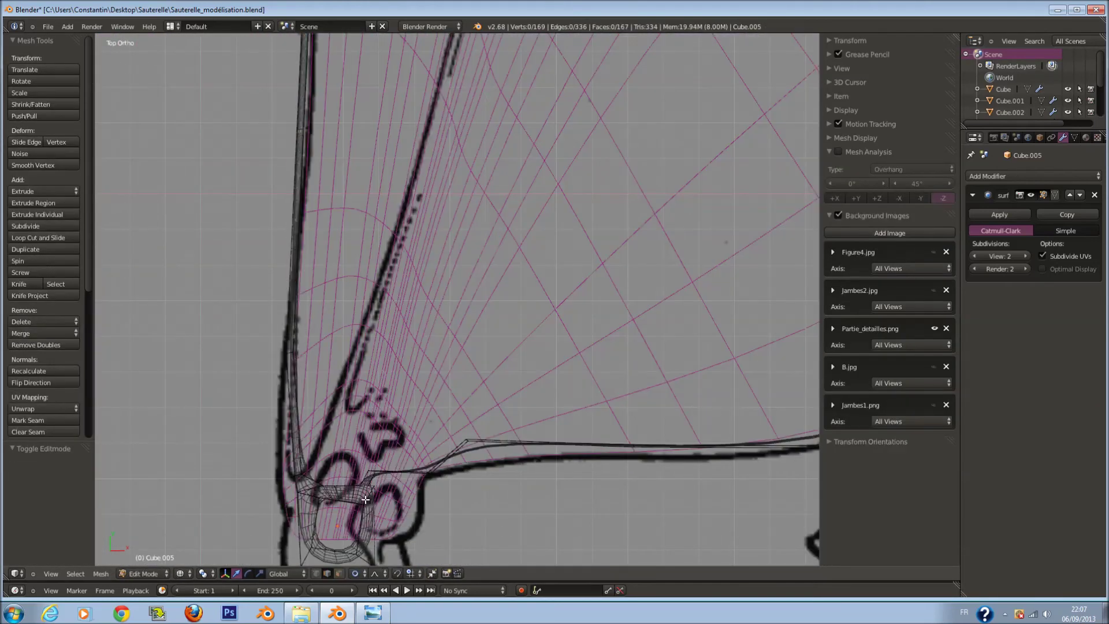
{"action": "key", "text": "a"}
{"action": "key", "text": "a"}
{"action": "mouse_move", "coordinate": [329, 518]}
{"action": "middle_mouse_down"}
{"action": "mouse_move", "coordinate": [535, 423]}
{"action": "mouse_move", "coordinate": [768, 259]}
{"action": "mouse_move", "coordinate": [710, 283]}
{"action": "mouse_move", "coordinate": [754, 242]}
{"action": "middle_mouse_up"}
{"action": "scroll", "coordinate": [784, 278], "scroll_direction": "down", "scroll_amount": 3}
{"action": "scroll", "coordinate": [743, 266], "scroll_direction": "up", "scroll_amount": 3}
Select a joint edge in wireframe and save the file
{"action": "key", "text": "z"}
{"action": "key", "text": "z"}
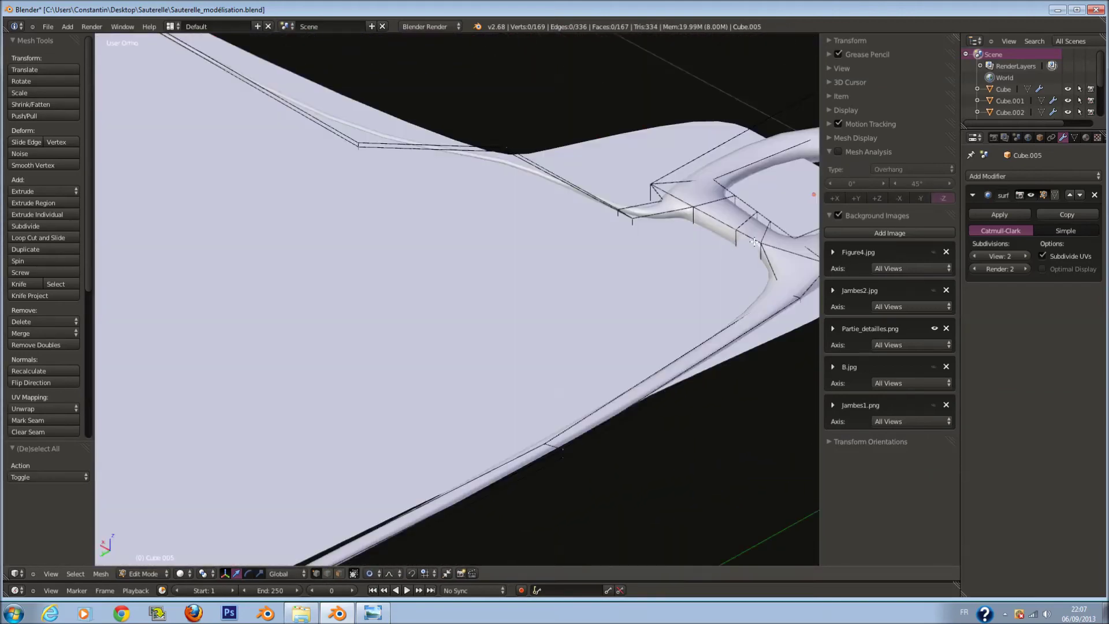
{"action": "right_click", "coordinate": [747, 234]}
{"action": "key", "text": "z"}
{"action": "key", "text": "ctrl+s"}
{"action": "left_click", "coordinate": [764, 272]}
{"action": "key", "text": "KP_7"}
{"action": "key", "text": "z"}
{"action": "key", "text": "z"}
{"action": "scroll", "coordinate": [466, 493], "scroll_direction": "down", "scroll_amount": 3}
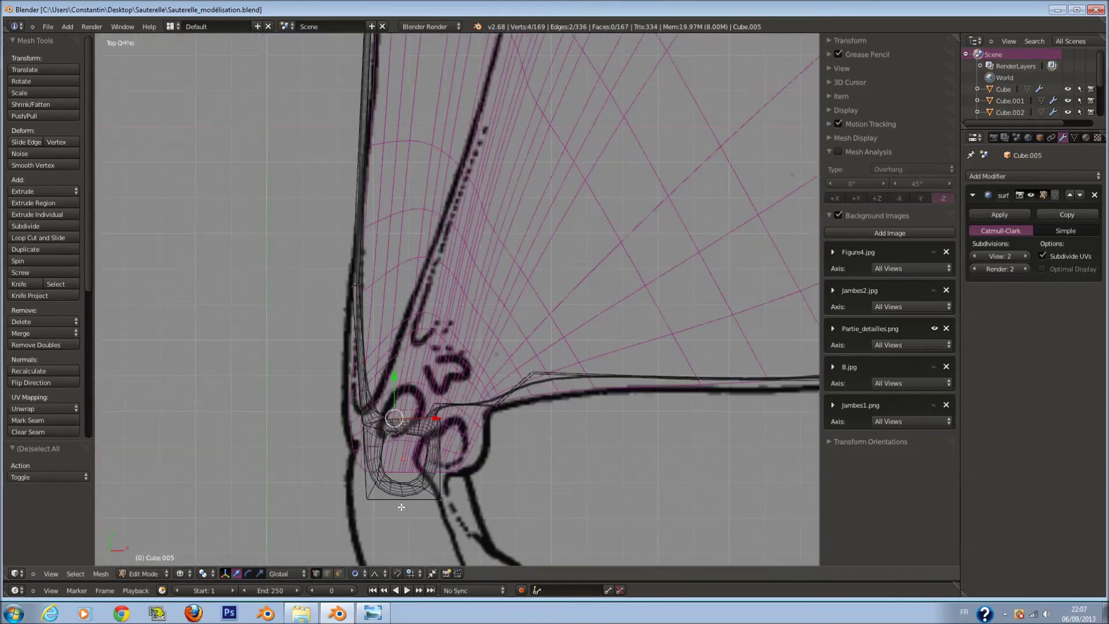
Change the proportional editing setting and save the file
{"action": "left_click", "coordinate": [354, 574]}
{"action": "left_click", "coordinate": [393, 538]}
{"action": "key", "text": "ctrl+s"}
{"action": "scroll", "coordinate": [393, 538], "scroll_direction": "down", "scroll_amount": 3}
{"action": "scroll", "coordinate": [578, 376], "scroll_direction": "up", "scroll_amount": 2}
{"action": "scroll", "coordinate": [486, 329], "scroll_direction": "up", "scroll_amount": 1}
{"action": "scroll", "coordinate": [468, 393], "scroll_direction": "up", "scroll_amount": 2}
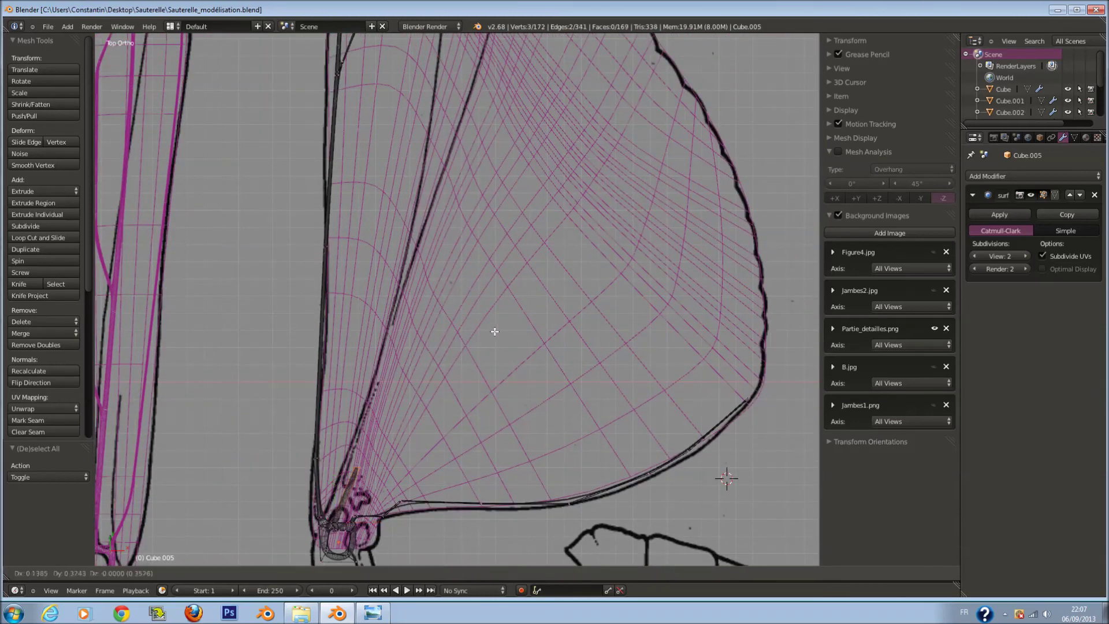
Extrude the selected edge twice up the wing to start the long vein
{"action": "key", "text": "e"}
{"action": "left_click", "coordinate": [535, 108]}
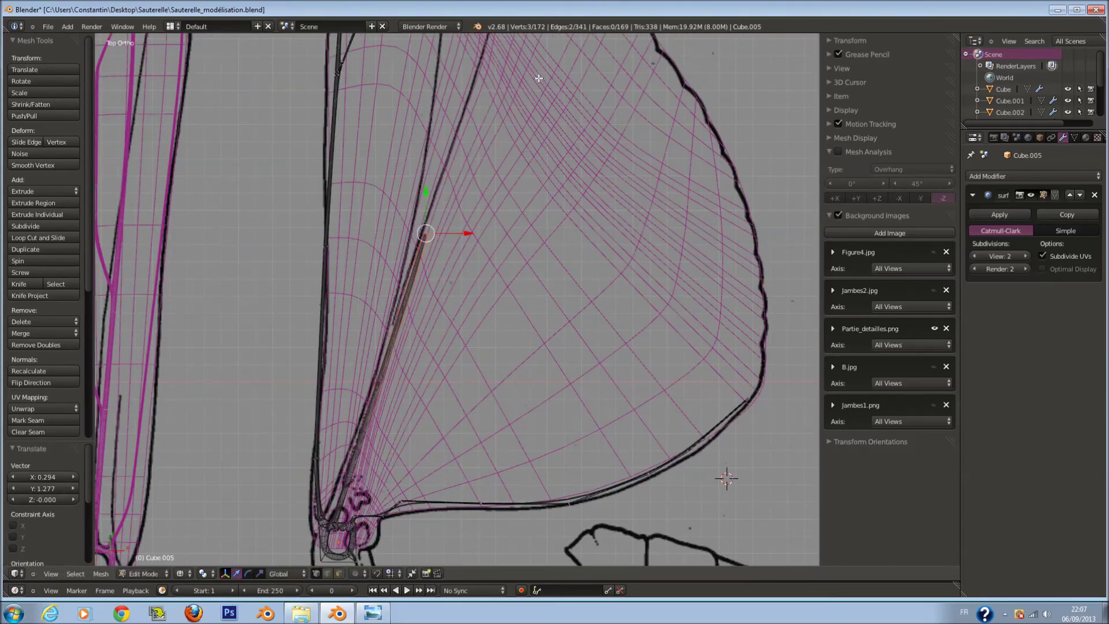
{"action": "scroll", "coordinate": [506, 289], "scroll_direction": "down", "scroll_amount": 3}
{"action": "key", "text": "g"}
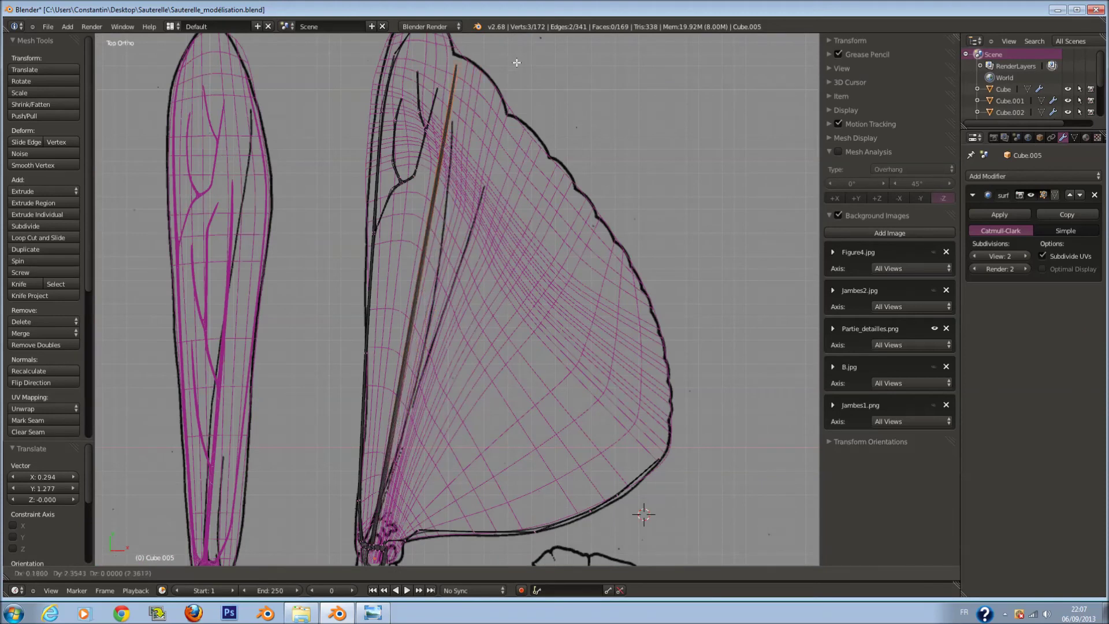
{"action": "left_click", "coordinate": [557, 114]}
{"action": "key", "text": "e"}
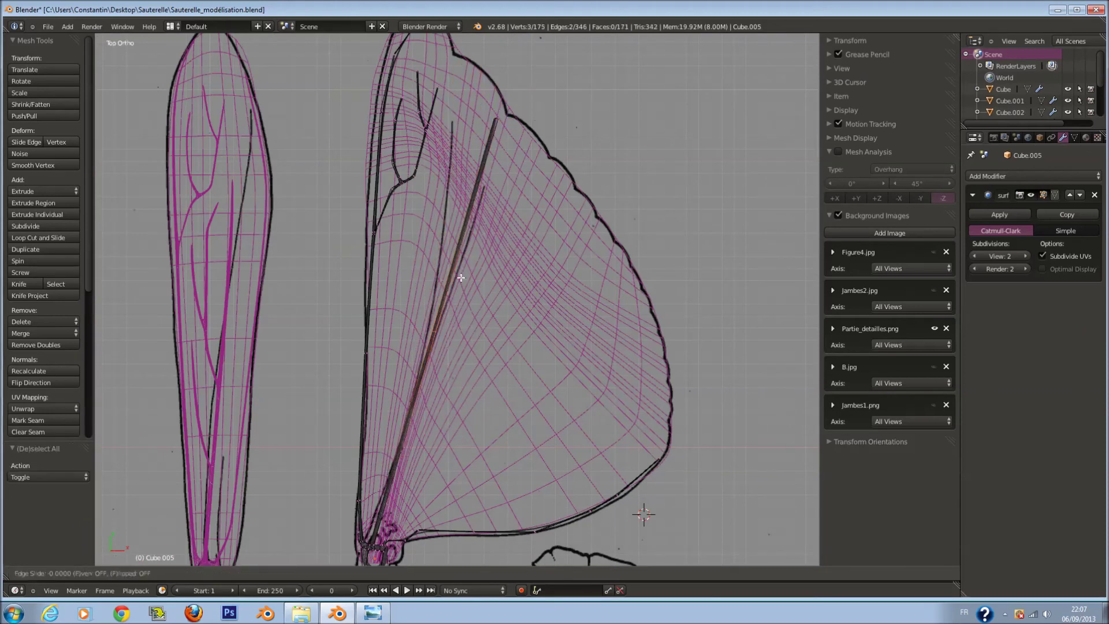
{"action": "left_click", "coordinate": [516, 308]}
{"action": "scroll", "coordinate": [516, 308], "scroll_direction": "down", "scroll_amount": 1}
{"action": "scroll", "coordinate": [583, 289], "scroll_direction": "up", "scroll_amount": 6}
Add a loop cut across the vein and select the branch-point vertices
{"action": "key", "text": "ctrl+r"}
{"action": "left_click", "coordinate": [630, 249]}
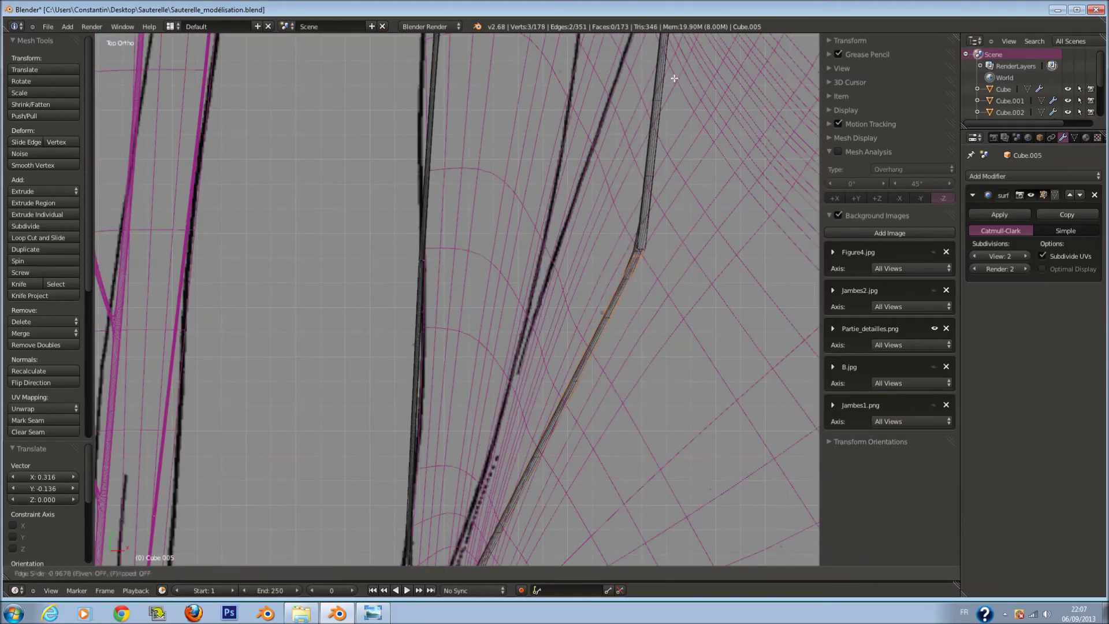
{"action": "left_click", "coordinate": [674, 83]}
{"action": "key", "text": "a"}
{"action": "key", "text": "c"}
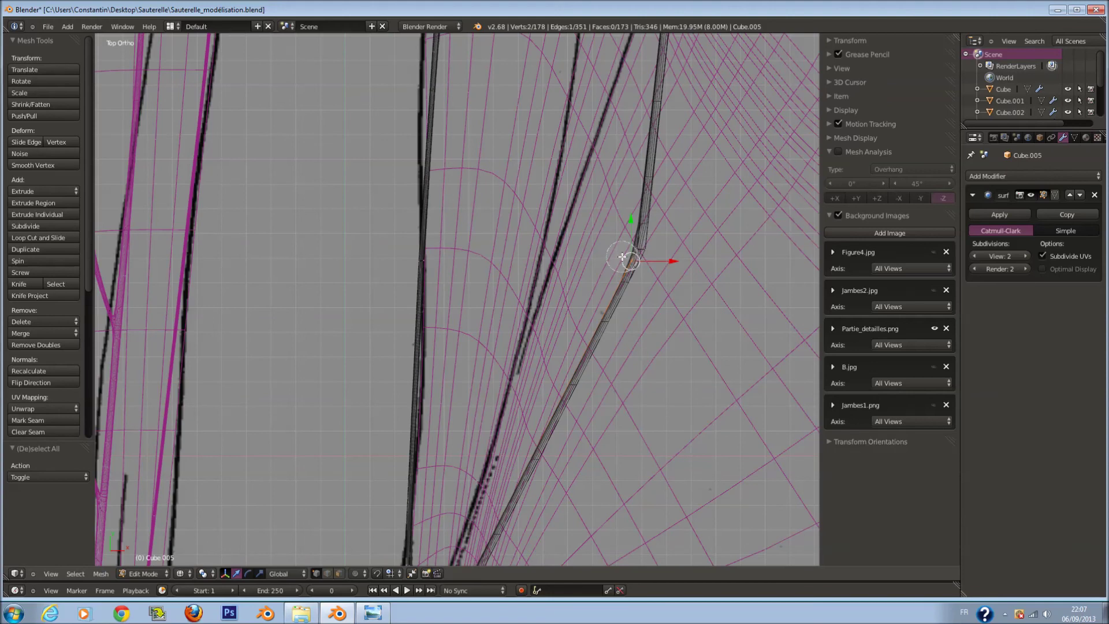
{"action": "scroll", "coordinate": [624, 254], "scroll_direction": "down", "scroll_amount": 3}
Extrude the side branch, scale and reposition its end, then extend it further
{"action": "key", "text": "e"}
{"action": "right_click", "coordinate": [589, 223]}
{"action": "key", "text": "s"}
{"action": "left_click", "coordinate": [585, 188]}
{"action": "key", "text": "g"}
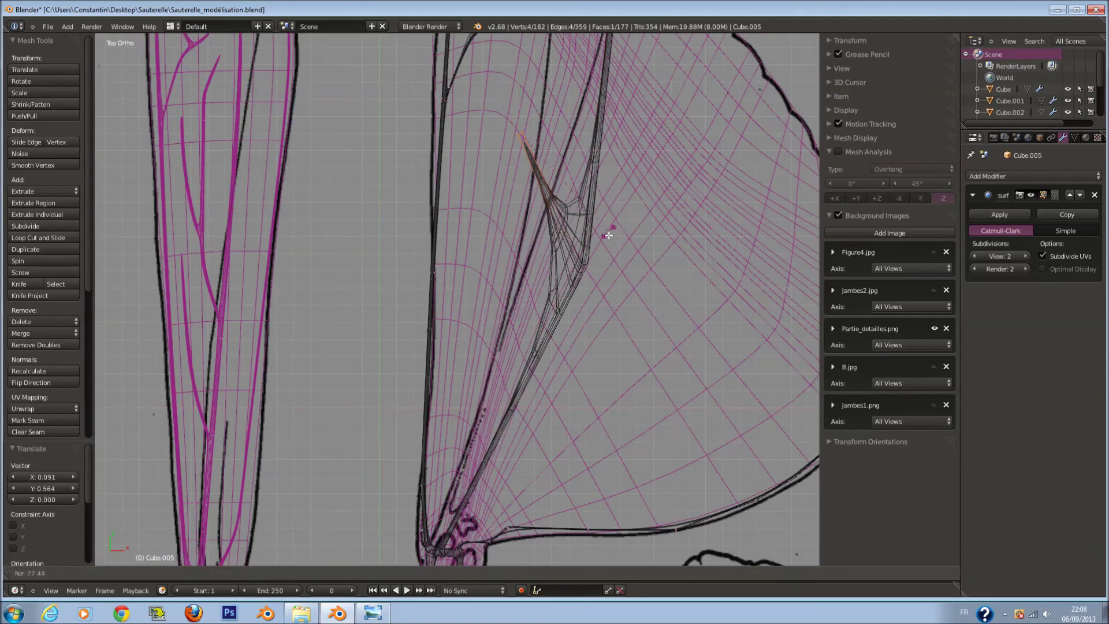
{"action": "left_click", "coordinate": [611, 211]}
{"action": "middle_click_drag", "start_coordinate": [612, 210], "coordinate": [613, 332], "text": "shift"}
{"action": "key", "text": "e"}
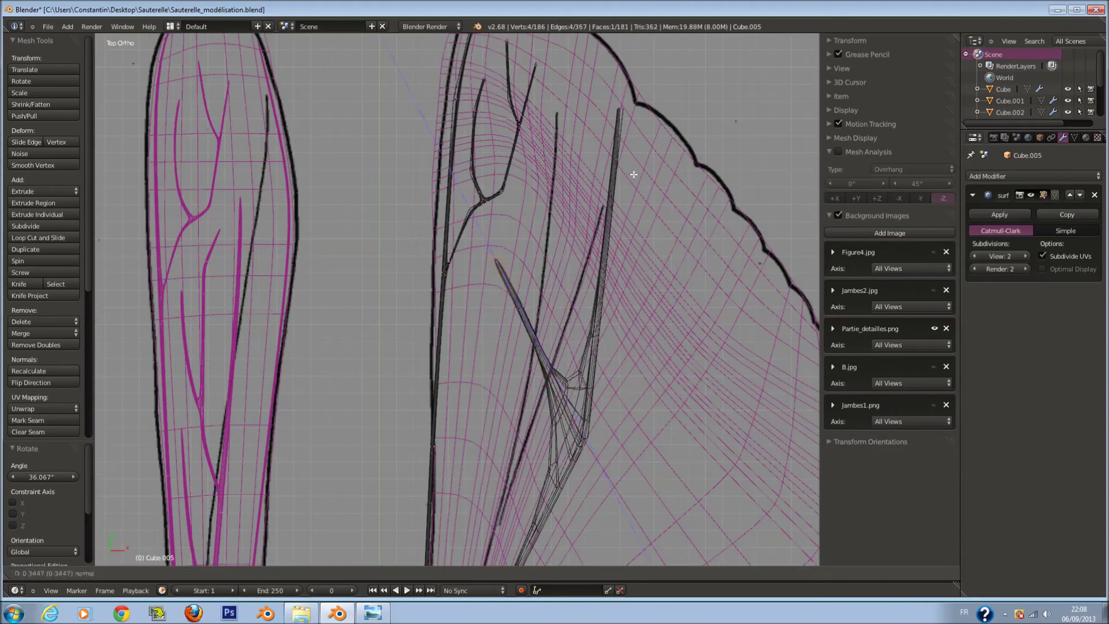
{"action": "left_click", "coordinate": [635, 174]}
Add a loop cut along the side branch
{"action": "key", "text": "a"}
{"action": "key", "text": "ctrl+r"}
{"action": "middle_click_drag", "start_coordinate": [545, 203], "coordinate": [584, 323], "text": "shift"}
{"action": "left_click", "coordinate": [587, 335]}
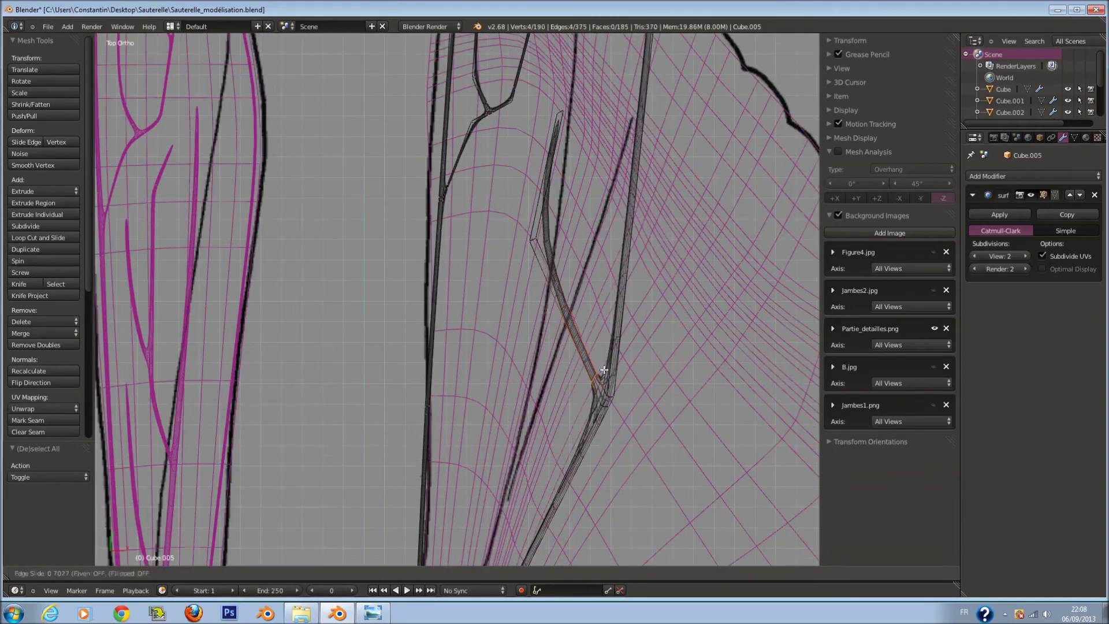
{"action": "left_click", "coordinate": [607, 389]}
Fill a face from three selected vertices and check the smoothed wing in solid shading
{"action": "key", "text": "a"}
{"action": "scroll", "coordinate": [658, 232], "scroll_direction": "up", "scroll_amount": 5, "text": "shift"}
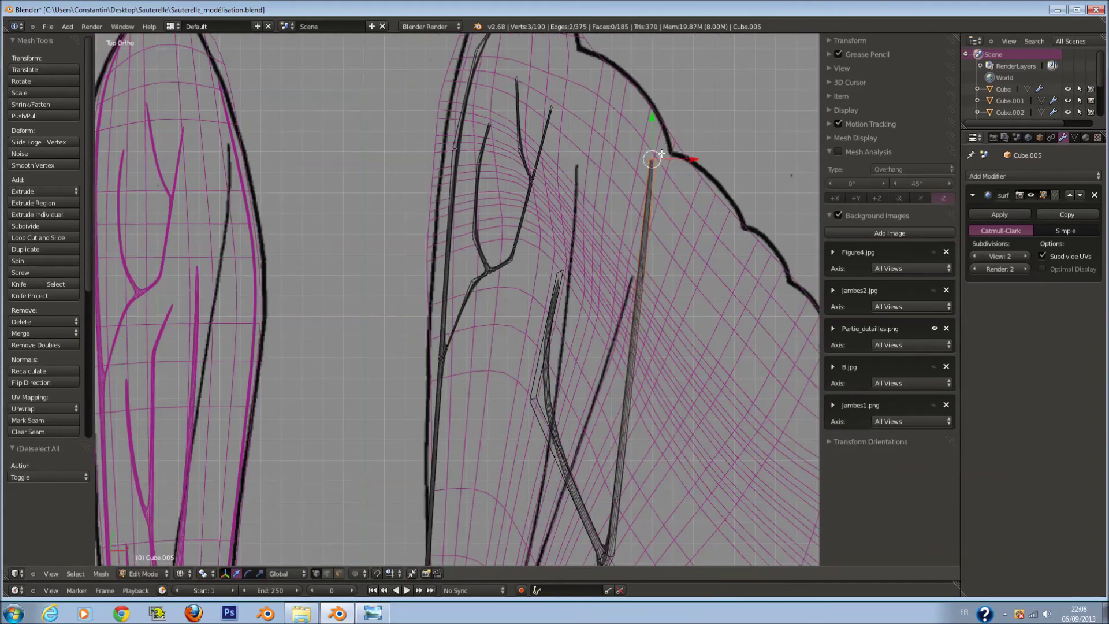
{"action": "scroll", "coordinate": [688, 176], "scroll_direction": "up", "scroll_amount": 2}
{"action": "key", "text": "f"}
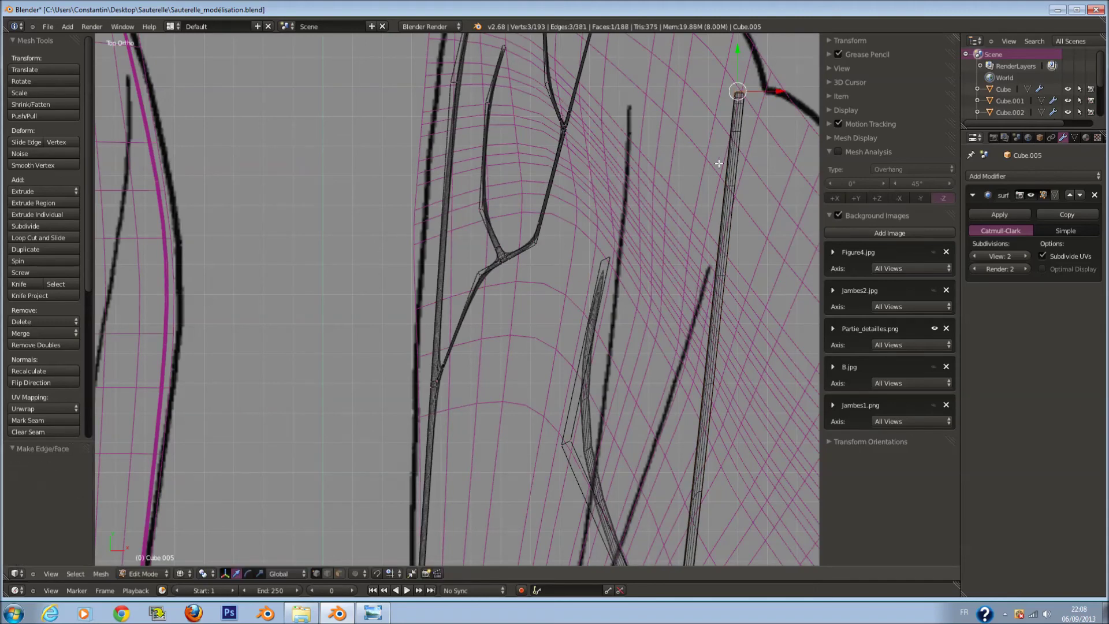
{"action": "scroll", "coordinate": [719, 163], "scroll_direction": "down", "scroll_amount": 3}
{"action": "key", "text": "Tab"}
{"action": "scroll", "coordinate": [668, 191], "scroll_direction": "down", "scroll_amount": 1}
{"action": "key", "text": "z"}
{"action": "scroll", "coordinate": [578, 314], "scroll_direction": "up", "scroll_amount": 3}
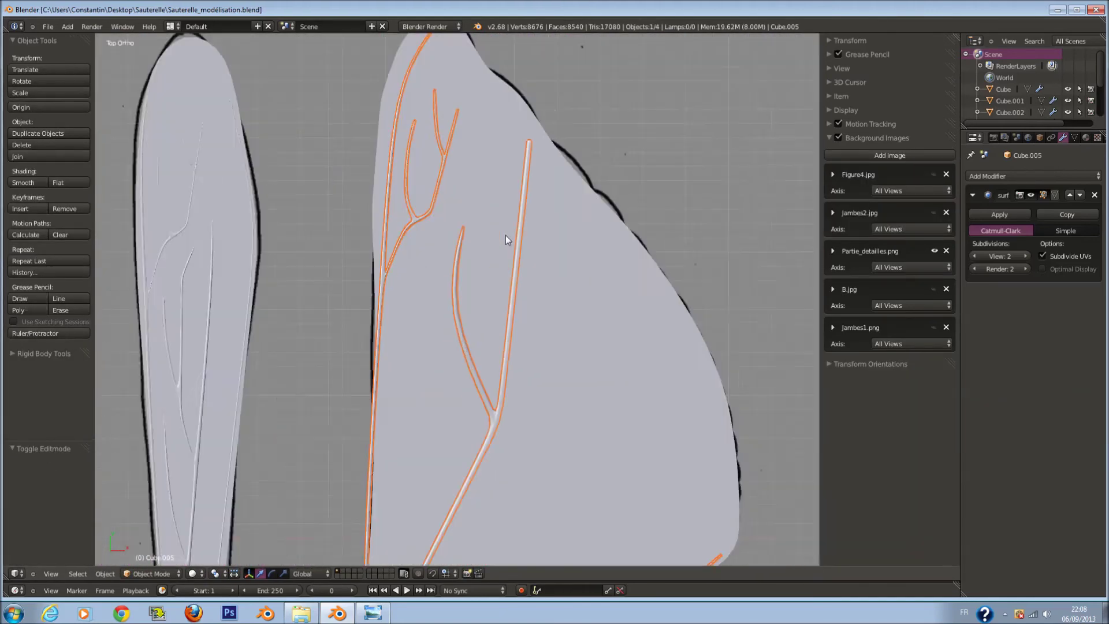
In wireframe edit mode, scale the wing-tip vein vertices and reposition a tip vertex
{"action": "key", "text": "Tab"}
{"action": "key", "text": "z"}
{"action": "key", "text": "a"}
{"action": "scroll", "coordinate": [565, 79], "scroll_direction": "up", "scroll_amount": 2}
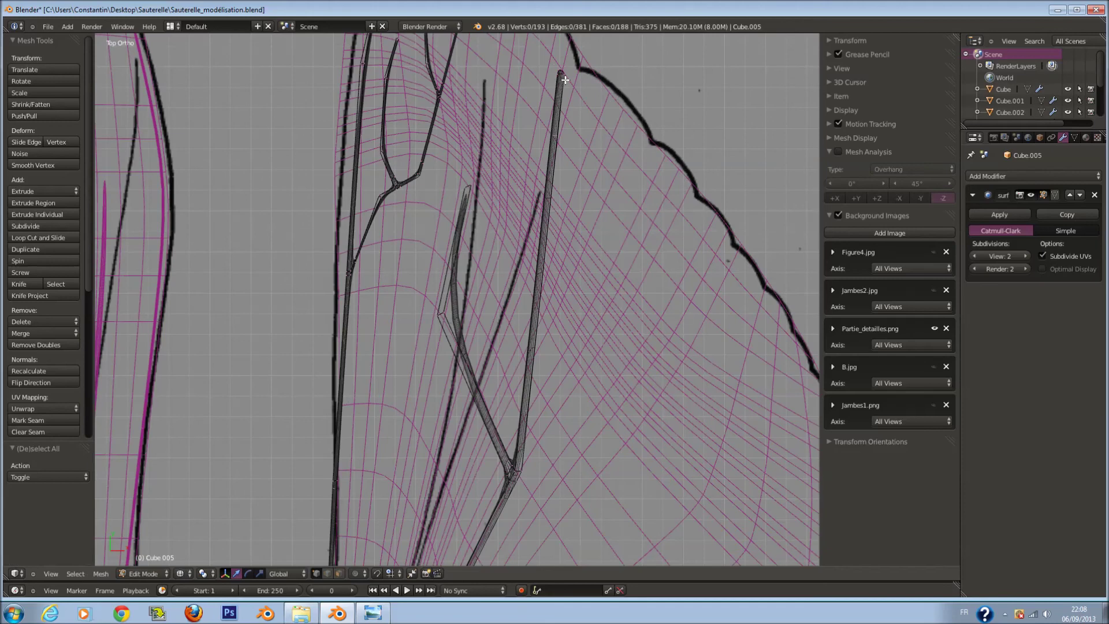
{"action": "key", "text": "s"}
{"action": "left_click", "coordinate": [576, 127]}
{"action": "key", "text": "g"}
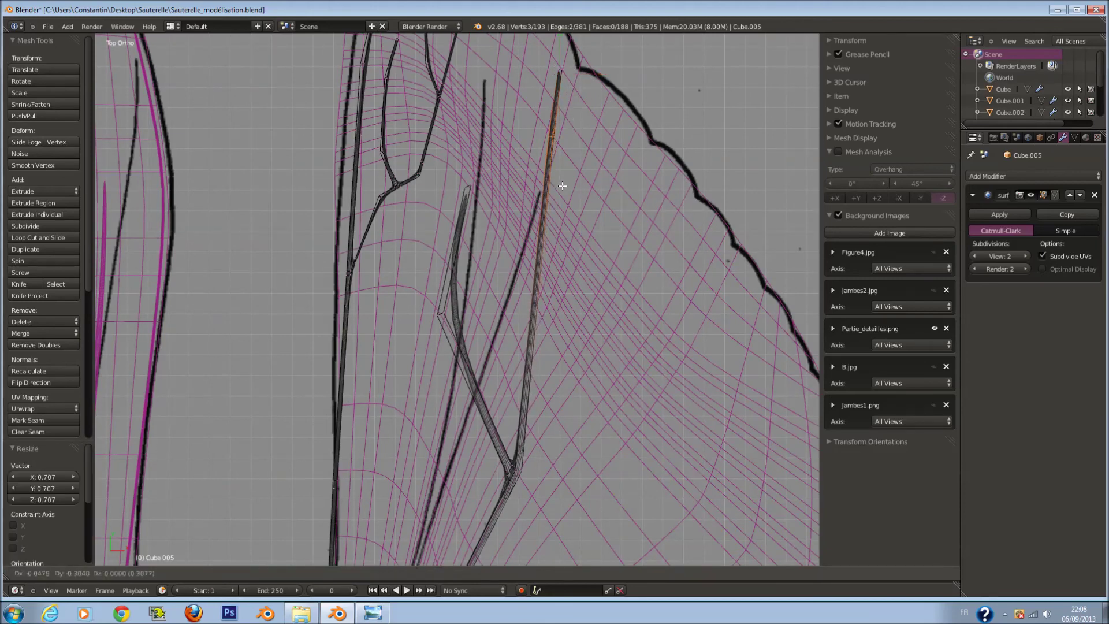
{"action": "left_click", "coordinate": [539, 215]}
{"action": "key", "text": "z"}
{"action": "scroll", "coordinate": [539, 214], "scroll_direction": "down", "scroll_amount": 2}
Add a loop cut across the vein strand and scale its four vertices
{"action": "key", "text": "z"}
{"action": "scroll", "coordinate": [539, 215], "scroll_direction": "up", "scroll_amount": 3}
{"action": "key", "text": "a"}
{"action": "key", "text": "ctrl+r"}
{"action": "left_click", "coordinate": [451, 270]}
{"action": "left_click", "coordinate": [442, 311]}
{"action": "scroll", "coordinate": [479, 191], "scroll_direction": "up", "scroll_amount": 1}
{"action": "key", "text": "a"}
{"action": "key", "text": "a"}
{"action": "key", "text": "s"}
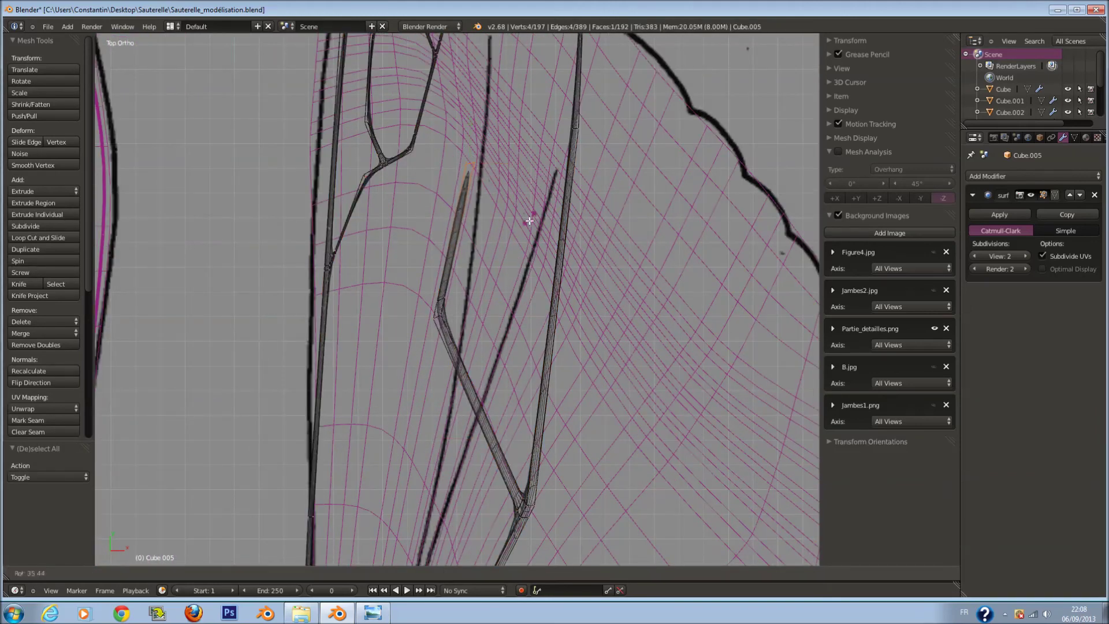
{"action": "left_click", "coordinate": [529, 221]}
Add two more loop cuts along the upper vein strip
{"action": "key", "text": "ctrl+r"}
{"action": "left_click", "coordinate": [560, 260]}
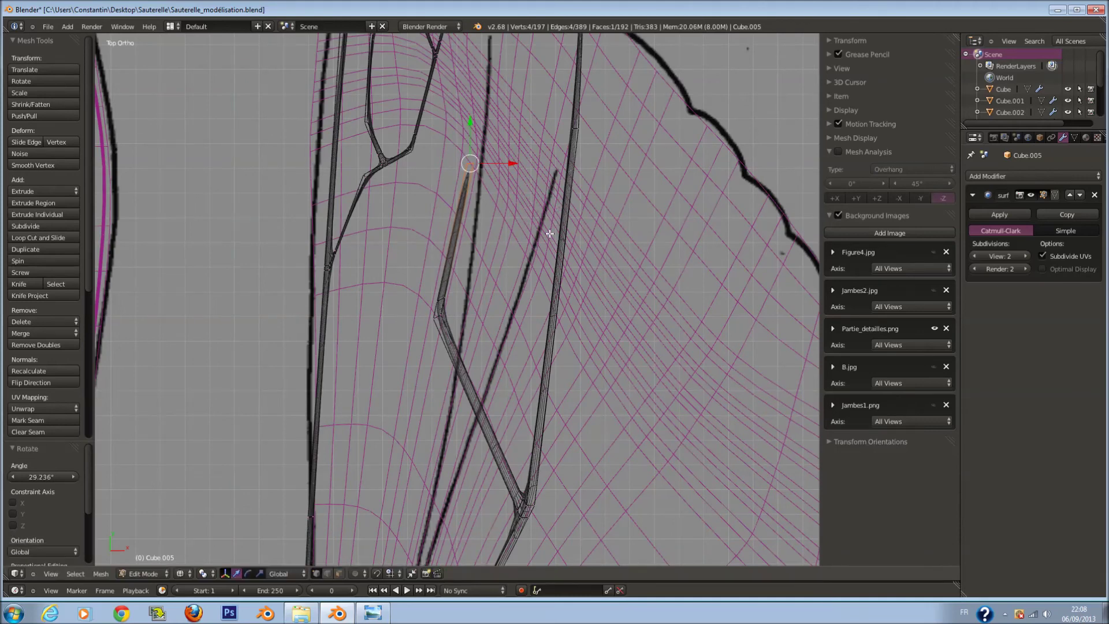
{"action": "middle_click_drag", "start_coordinate": [583, 255], "coordinate": [527, 220], "text": "shift"}
{"action": "key", "text": "a"}
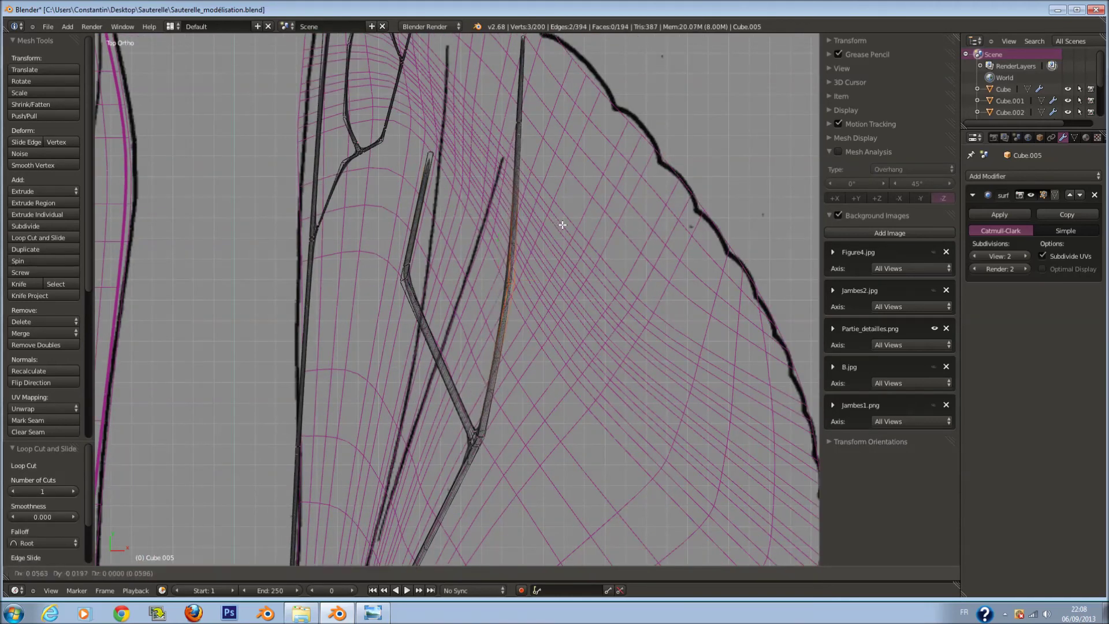
{"action": "key", "text": "ctrl+r"}
{"action": "left_click", "coordinate": [520, 247]}
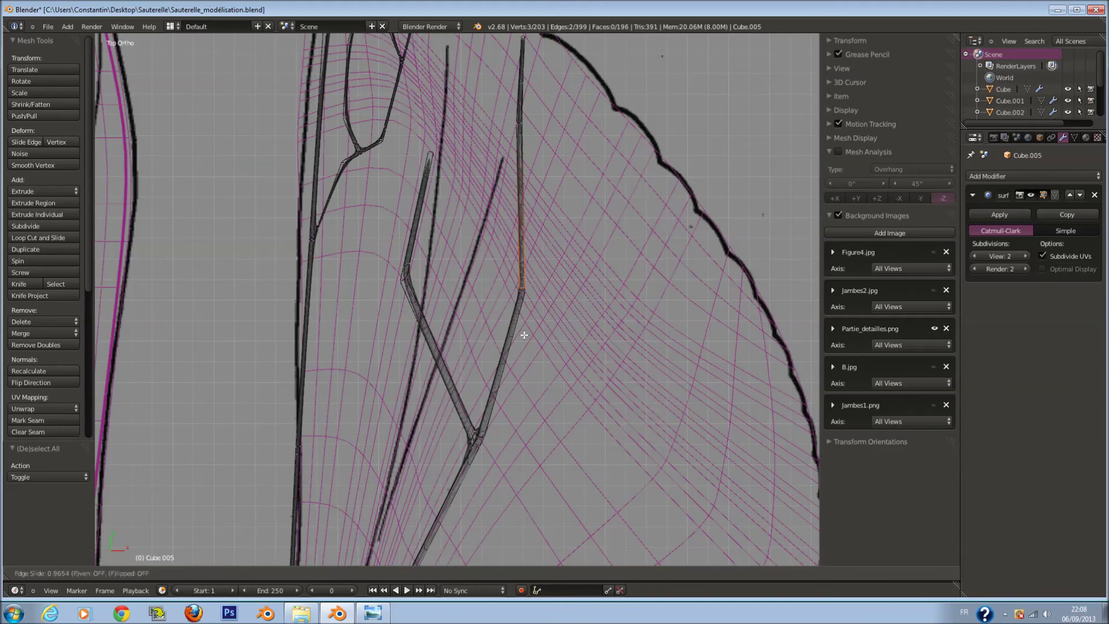
{"action": "left_click", "coordinate": [522, 289]}
{"action": "scroll", "coordinate": [584, 272], "scroll_direction": "up", "scroll_amount": 4}
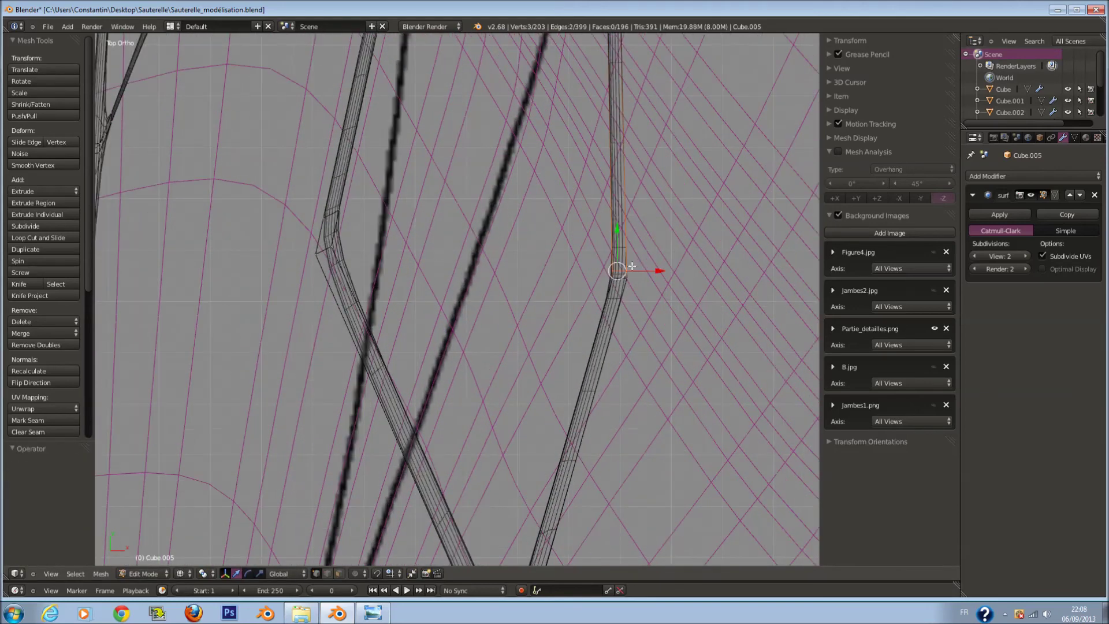
{"action": "key", "text": "a"}
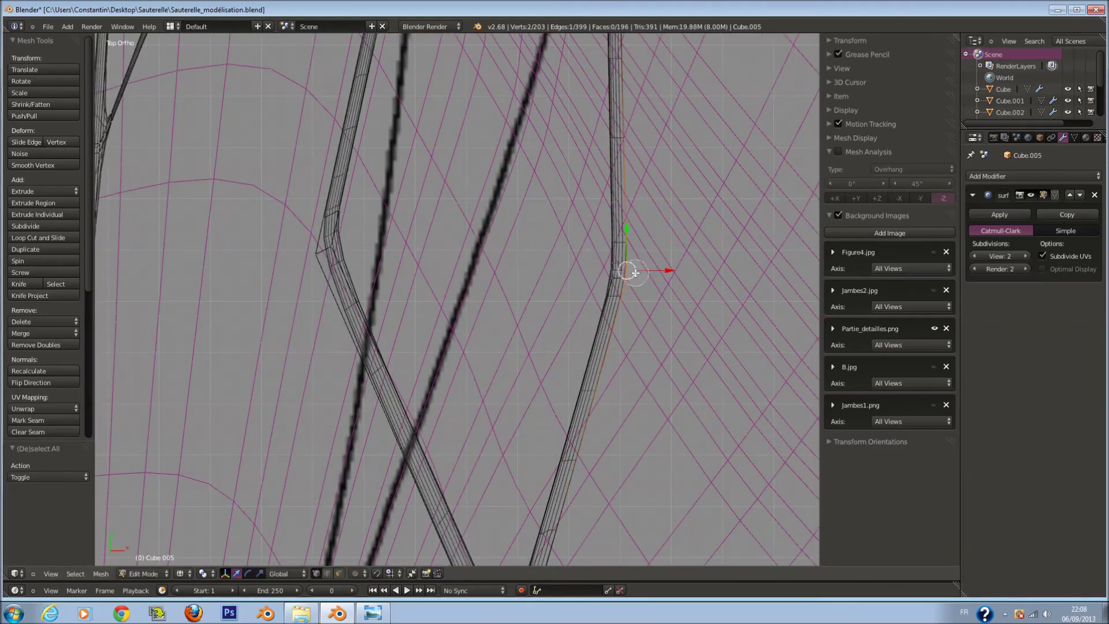
Extrude a first branch from a vein edge, narrowed and rotated, reaching the wing edge
{"action": "left_click", "coordinate": [636, 269], "text": "shift"}
{"action": "scroll", "coordinate": [655, 268], "scroll_direction": "down", "scroll_amount": 2}
{"action": "scroll", "coordinate": [633, 272], "scroll_direction": "up", "scroll_amount": 2, "text": "shift"}
{"action": "key", "text": "e"}
{"action": "left_click", "coordinate": [674, 268]}
{"action": "key", "text": "s"}
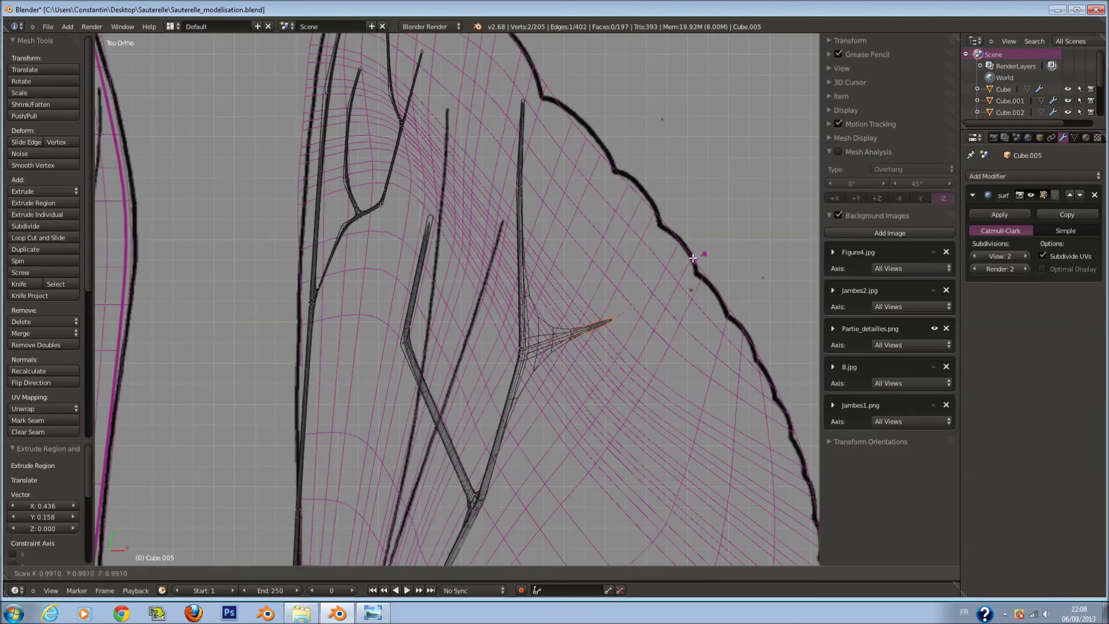
{"action": "left_click", "coordinate": [664, 244]}
{"action": "key", "text": "r"}
{"action": "left_click", "coordinate": [606, 190]}
{"action": "key", "text": "g"}
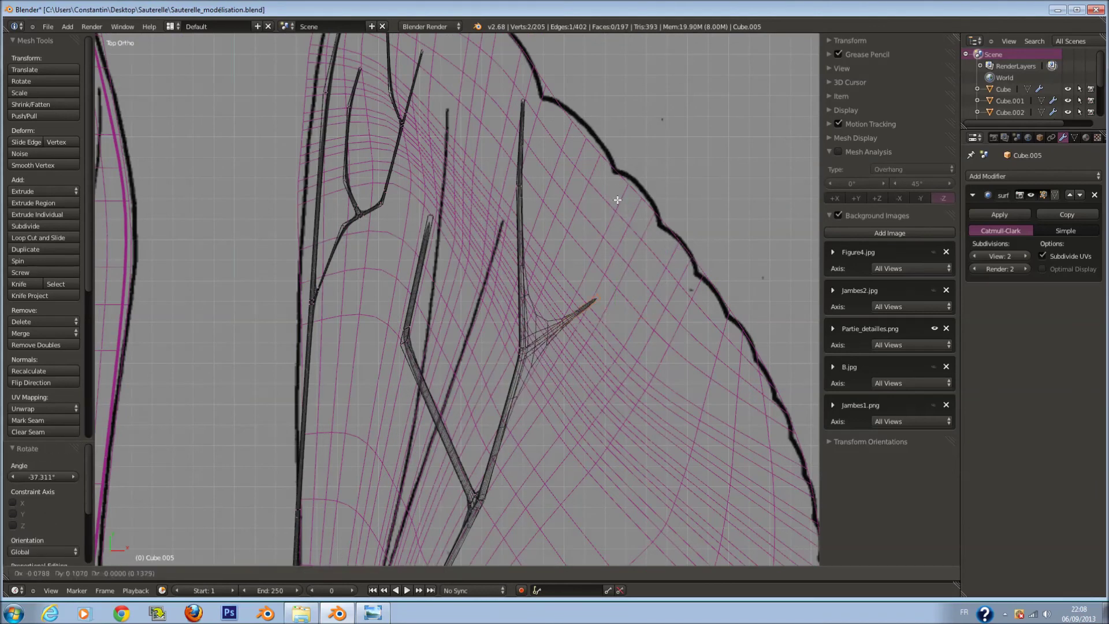
{"action": "left_click", "coordinate": [676, 157]}
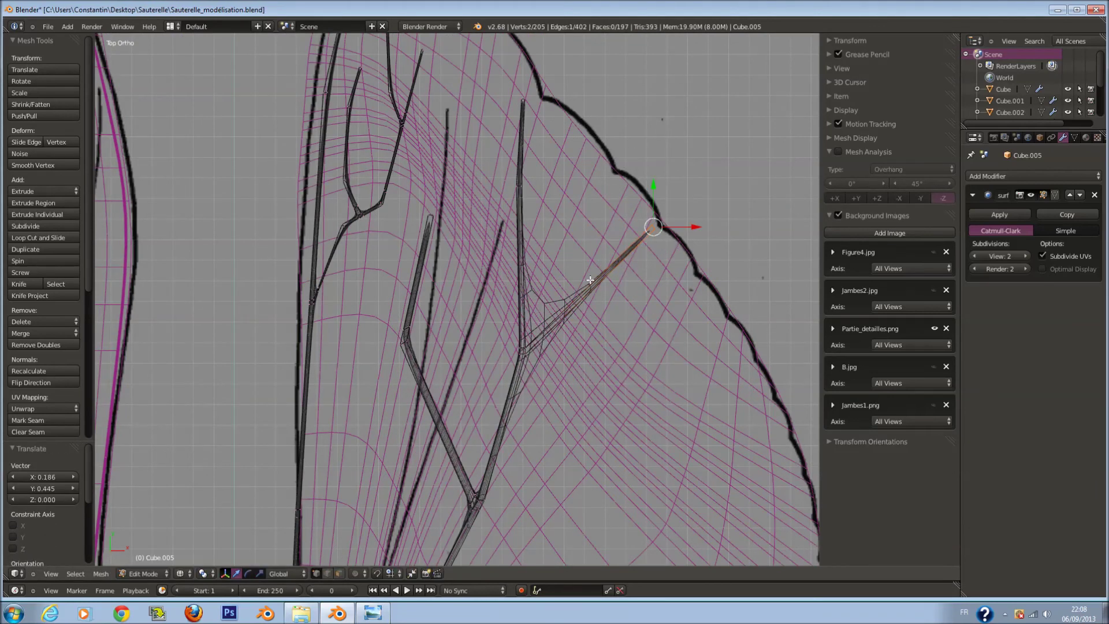
Add and slide loops across the first branch, including a two-loop cut
{"action": "key", "text": "e"}
{"action": "key", "text": "g"}
{"action": "key", "text": "g"}
{"action": "left_click", "coordinate": [541, 336]}
{"action": "key", "text": "a"}
{"action": "key", "text": "ctrl+r"}
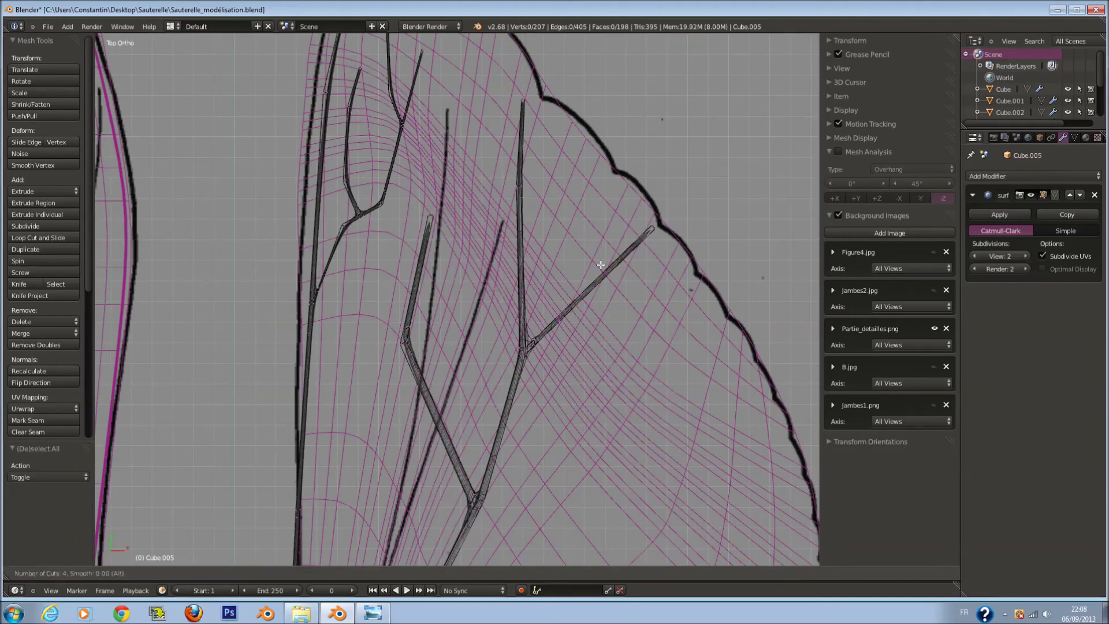
{"action": "scroll", "coordinate": [598, 272], "scroll_direction": "down", "scroll_amount": 1}
{"action": "scroll", "coordinate": [587, 284], "scroll_direction": "down", "scroll_amount": 1}
{"action": "left_click", "coordinate": [587, 283]}
Add another loop on the first branch and move it into position
{"action": "key", "text": "a"}
{"action": "scroll", "coordinate": [614, 279], "scroll_direction": "up", "scroll_amount": 3}
{"action": "key", "text": "ctrl+r"}
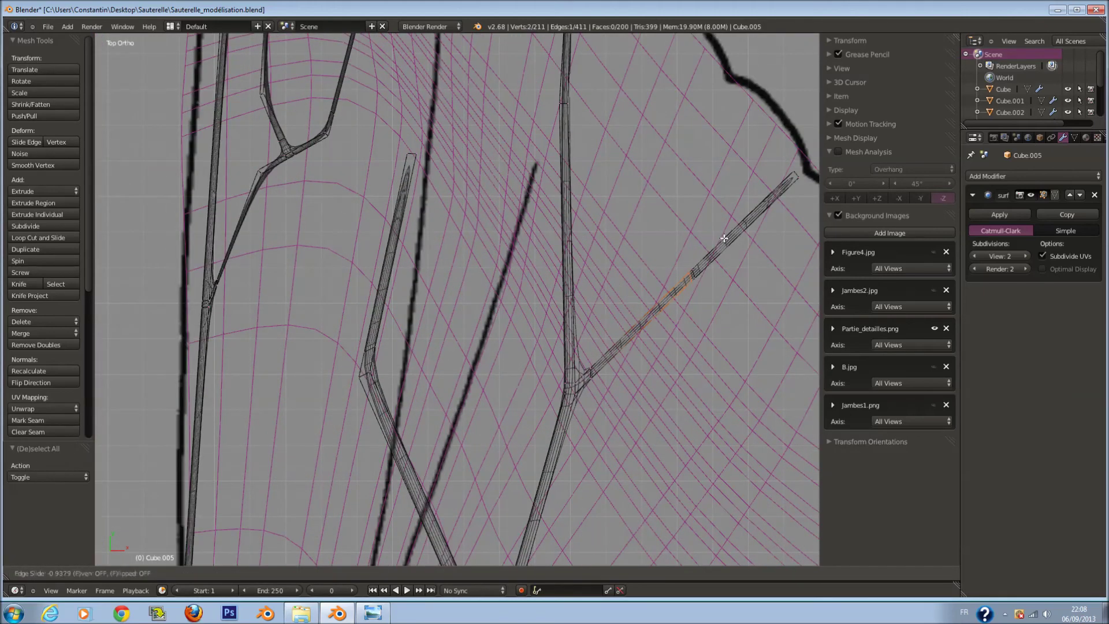
{"action": "left_click", "coordinate": [724, 239]}
{"action": "key", "text": "g"}
{"action": "left_click", "coordinate": [703, 269]}
{"action": "key", "text": "a"}
Extrude a second branch tip toward the wing edge, rotating and resizing it
{"action": "scroll", "coordinate": [670, 280], "scroll_direction": "down", "scroll_amount": 3}
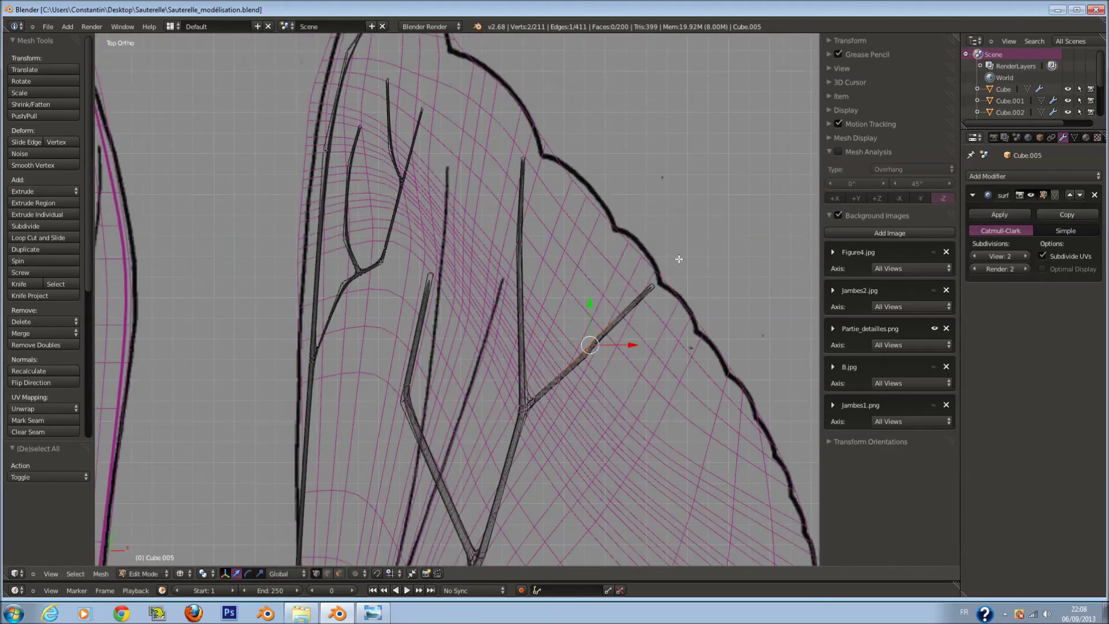
{"action": "scroll", "coordinate": [673, 257], "scroll_direction": "up", "scroll_amount": 3}
{"action": "key", "text": "e"}
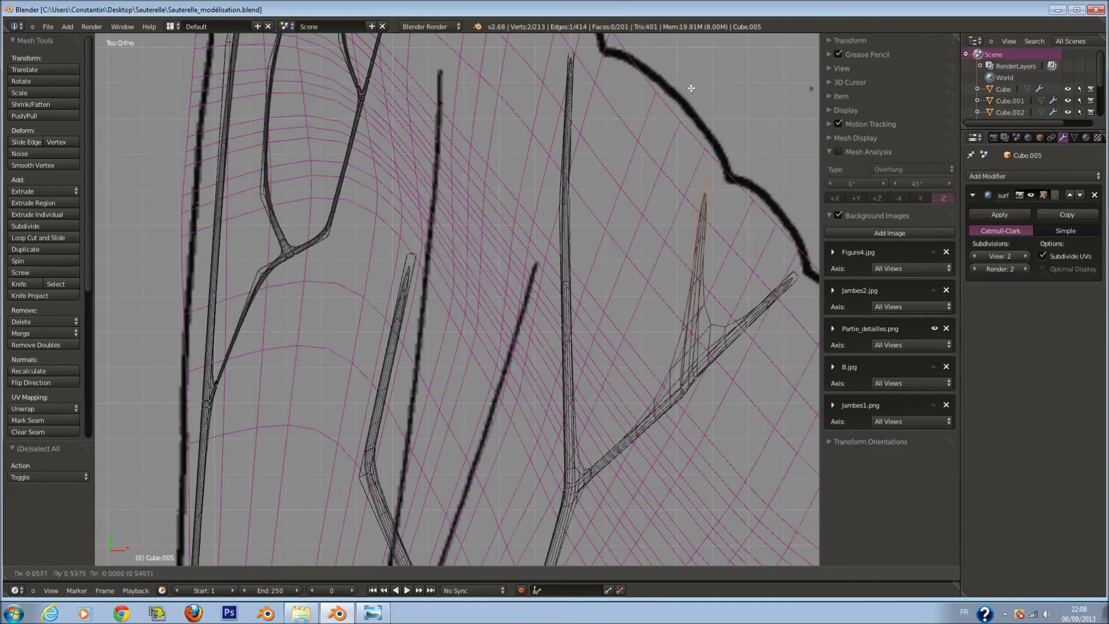
{"action": "left_click", "coordinate": [718, 179]}
{"action": "key", "text": "r"}
{"action": "left_click", "coordinate": [746, 239]}
{"action": "key", "text": "s"}
{"action": "left_click", "coordinate": [736, 220]}
Add a loop across the second branch, check shading, and return to object mode
{"action": "key", "text": "a"}
{"action": "key", "text": "ctrl+r"}
{"action": "left_click", "coordinate": [710, 299]}
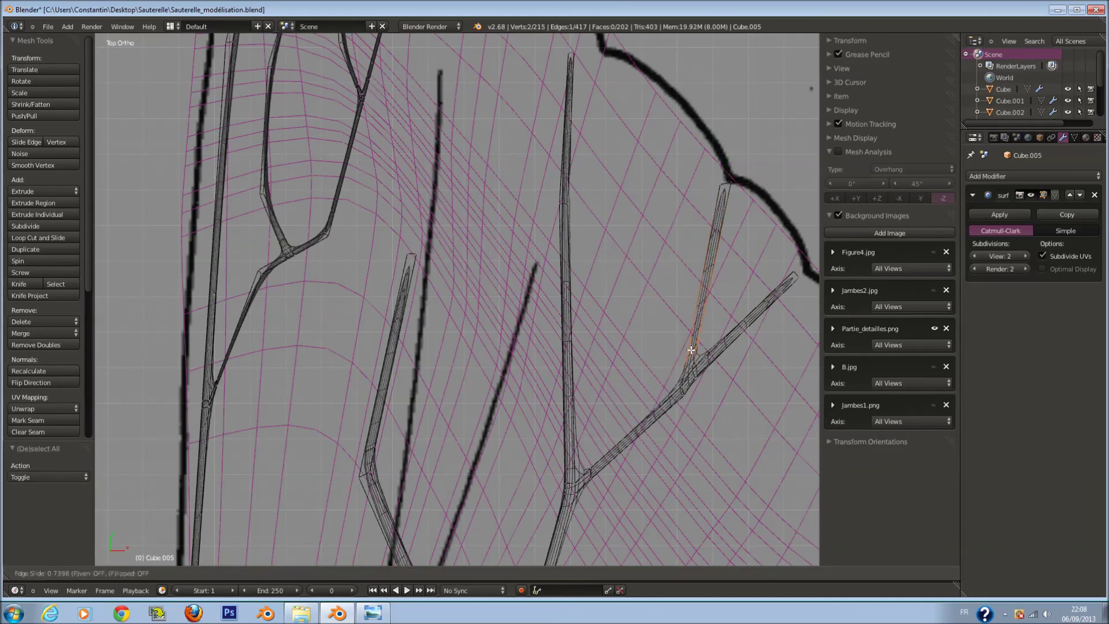
{"action": "left_click", "coordinate": [692, 350]}
{"action": "scroll", "coordinate": [688, 341], "scroll_direction": "down", "scroll_amount": 1}
{"action": "key", "text": "z"}
{"action": "key", "text": "z"}
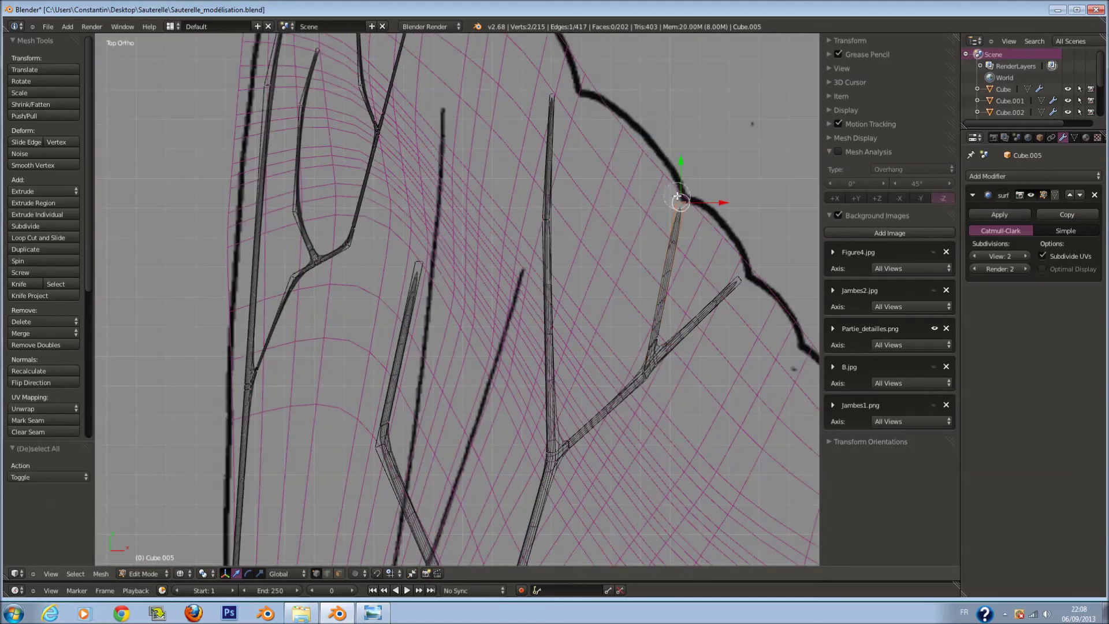
{"action": "key", "text": "a"}
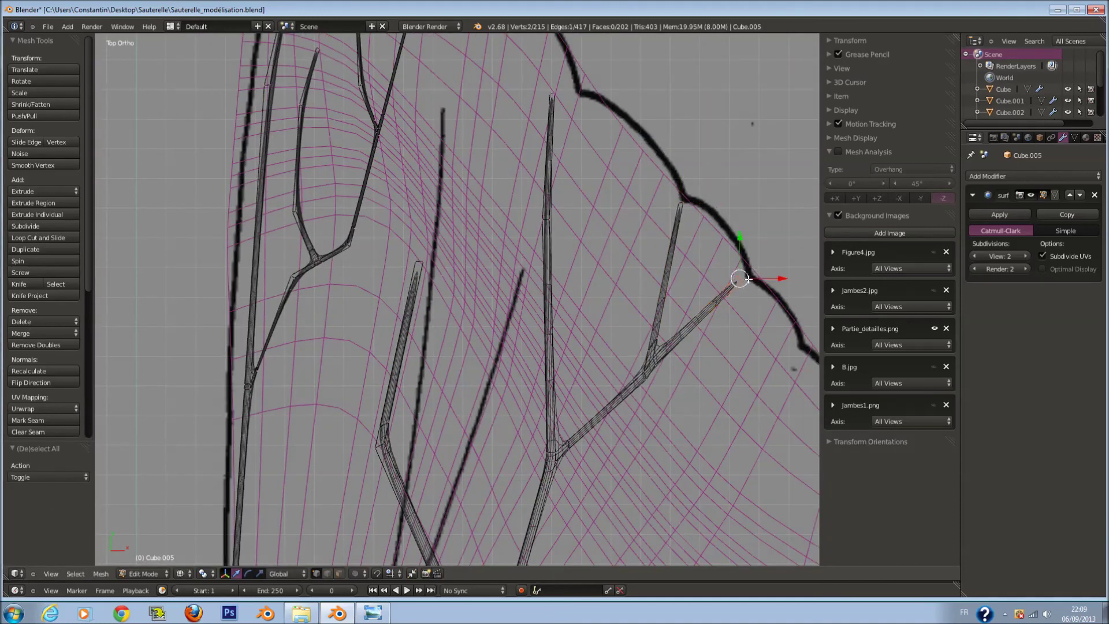
{"action": "key", "text": "z"}
{"action": "scroll", "coordinate": [594, 344], "scroll_direction": "down", "scroll_amount": 5}
{"action": "key", "text": "Tab"}
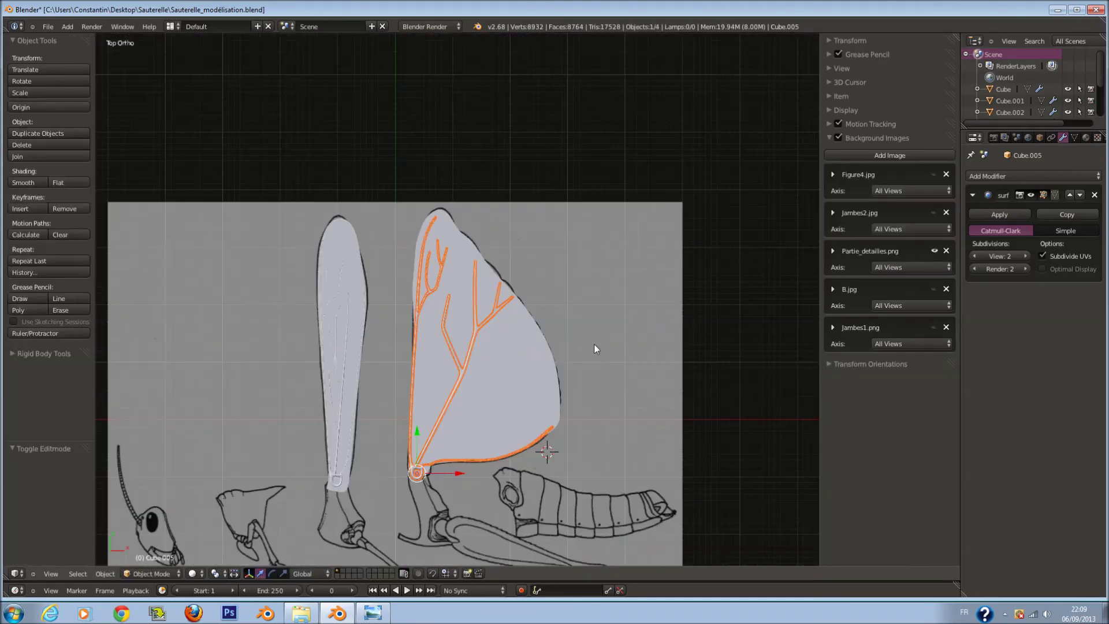
Re-enter edit mode in wireframe and zoom in on the wing base
{"action": "key", "text": "Tab"}
{"action": "scroll", "coordinate": [560, 358], "scroll_direction": "up", "scroll_amount": 5}
{"action": "key", "text": "z"}
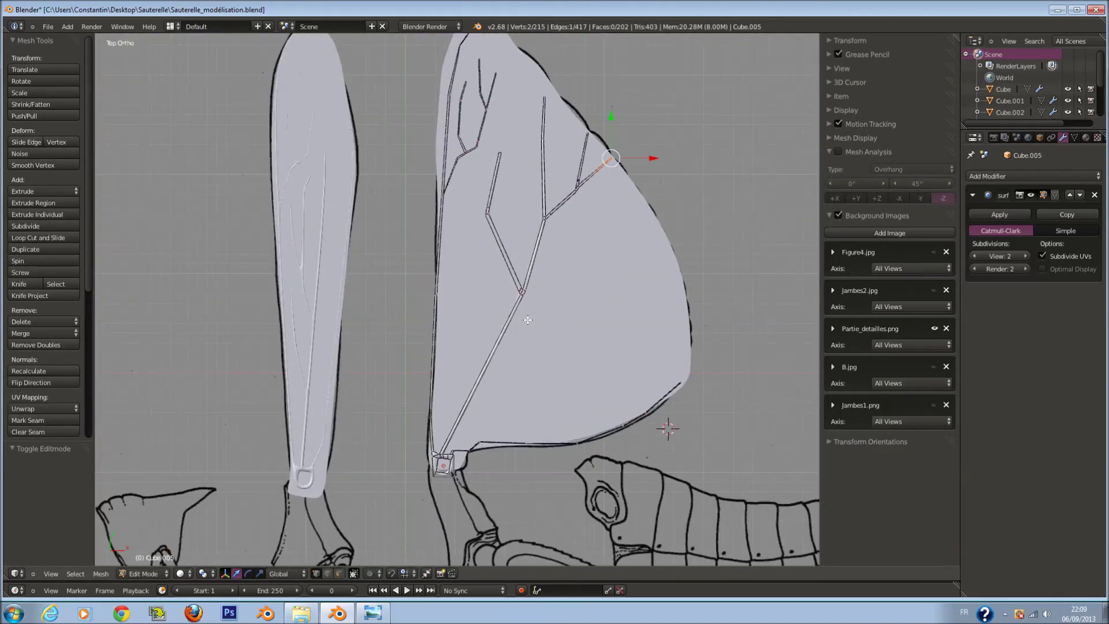
{"action": "scroll", "coordinate": [462, 428], "scroll_direction": "up", "scroll_amount": 2}
{"action": "key", "text": "z"}
{"action": "key", "text": "a"}
{"action": "scroll", "coordinate": [460, 430], "scroll_direction": "up", "scroll_amount": 1}
{"action": "scroll", "coordinate": [459, 433], "scroll_direction": "up", "scroll_amount": 1}
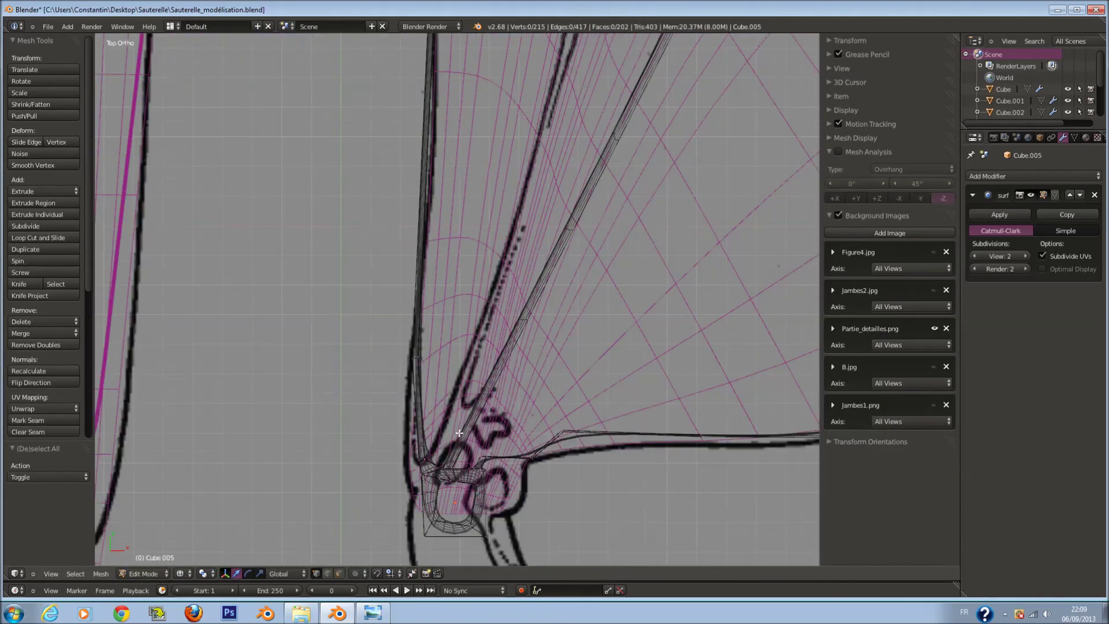
{"action": "key", "text": "a"}
{"action": "scroll", "coordinate": [450, 457], "scroll_direction": "up", "scroll_amount": 1}
{"action": "key", "text": "a"}
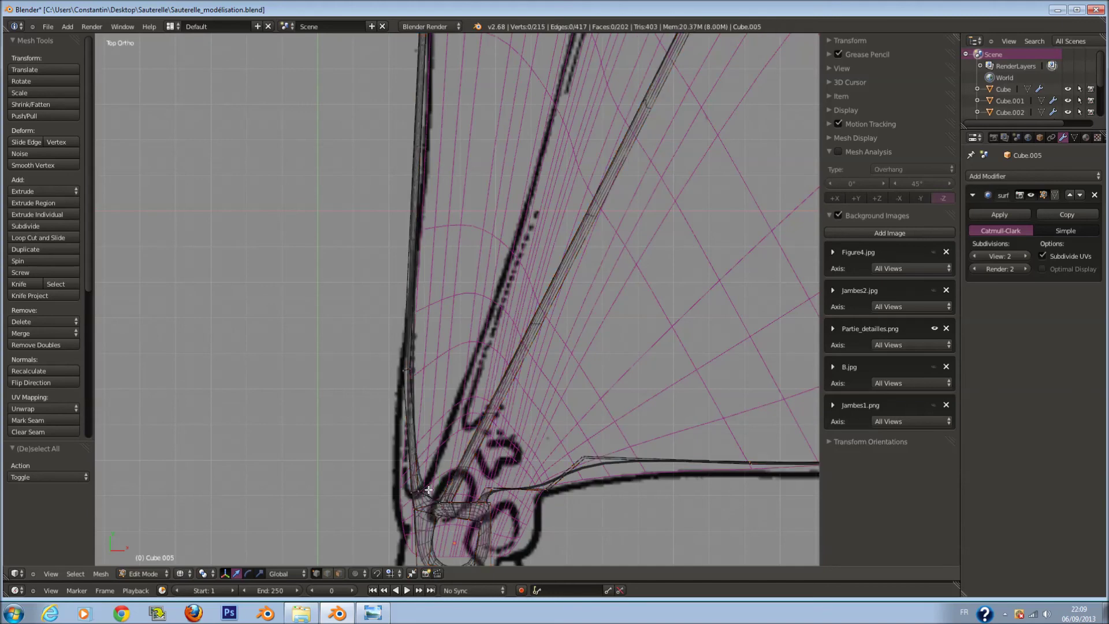
Copy the base vein cross-section, shrink it, and place it beside the main vein
{"action": "scroll", "coordinate": [454, 490], "scroll_direction": "down", "scroll_amount": 2}
{"action": "scroll", "coordinate": [462, 463], "scroll_direction": "up", "scroll_amount": 2, "text": "shift"}
{"action": "key", "text": "e"}
{"action": "key", "text": "s"}
{"action": "left_click", "coordinate": [477, 449]}
{"action": "key", "text": "g"}
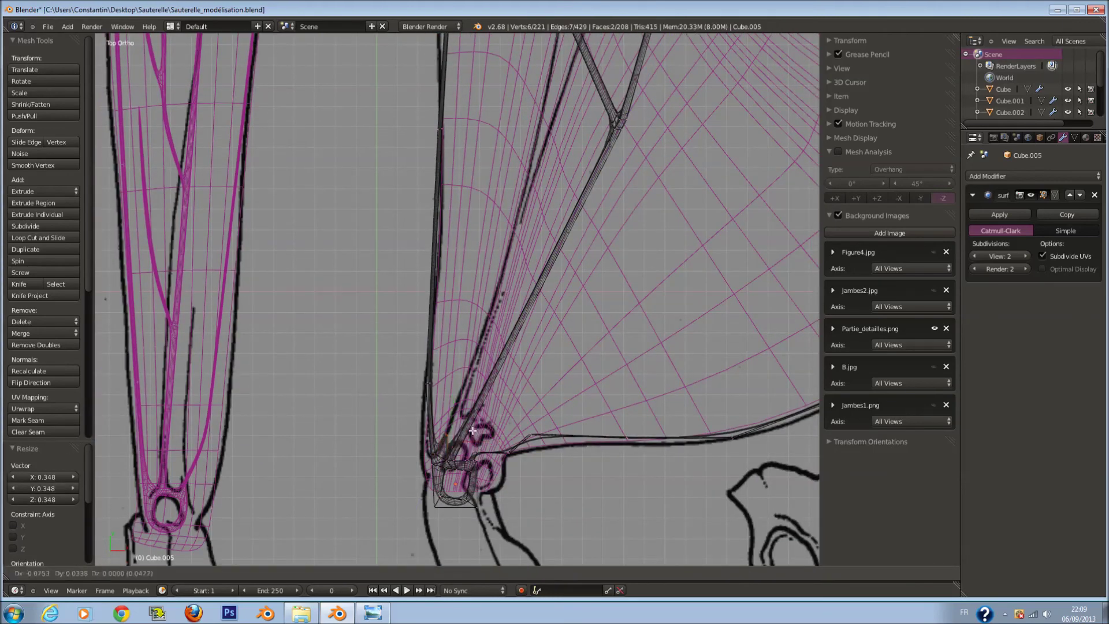
{"action": "left_click", "coordinate": [472, 426]}
{"action": "scroll", "coordinate": [491, 393], "scroll_direction": "up", "scroll_amount": 2, "text": "shift"}
{"action": "scroll", "coordinate": [509, 352], "scroll_direction": "up", "scroll_amount": 1, "text": "shift"}
Extrude the new thin vein upward in two segments along the drawn vein
{"action": "key", "text": "e"}
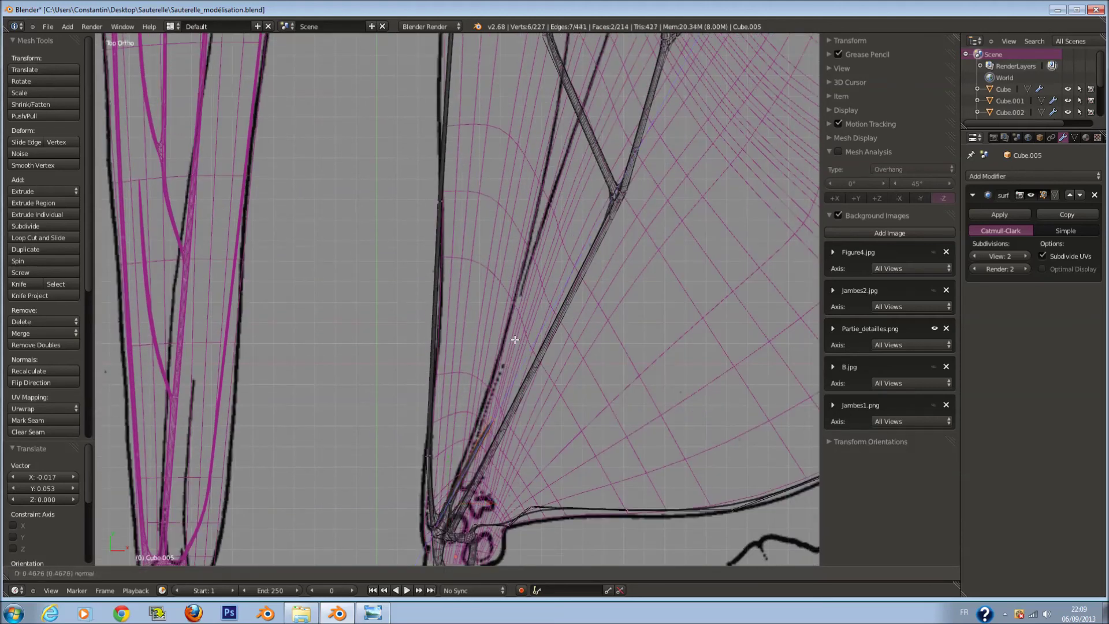
{"action": "left_click", "coordinate": [555, 312]}
{"action": "scroll", "coordinate": [572, 323], "scroll_direction": "up", "scroll_amount": 1, "text": "shift"}
{"action": "scroll", "coordinate": [566, 375], "scroll_direction": "up", "scroll_amount": 2, "text": "shift"}
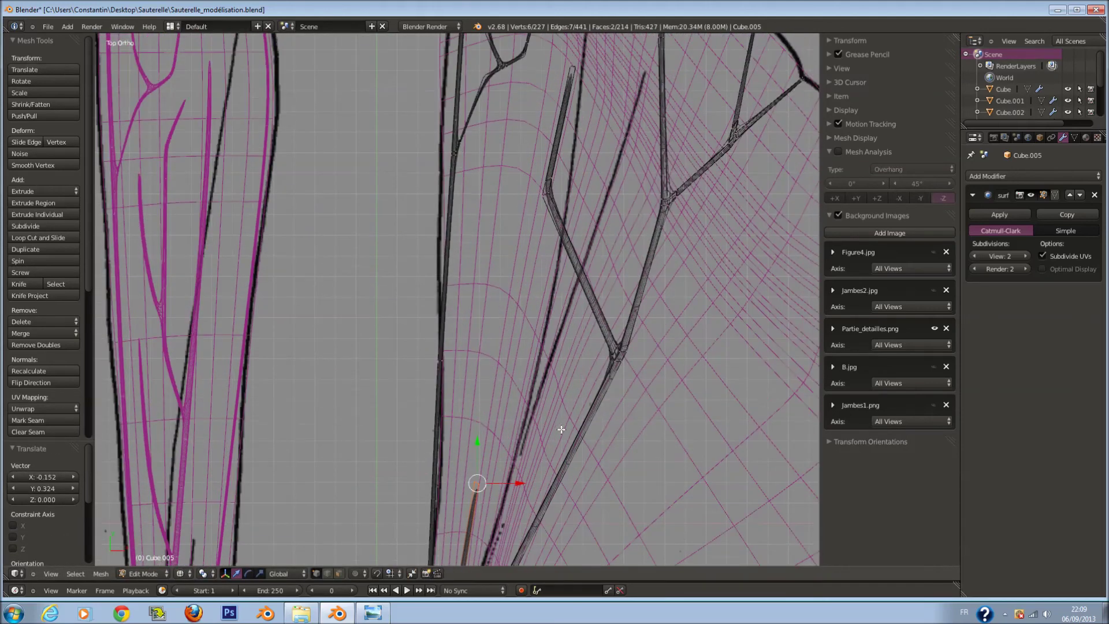
{"action": "scroll", "coordinate": [567, 437], "scroll_direction": "down", "scroll_amount": 1}
{"action": "key", "text": "e"}
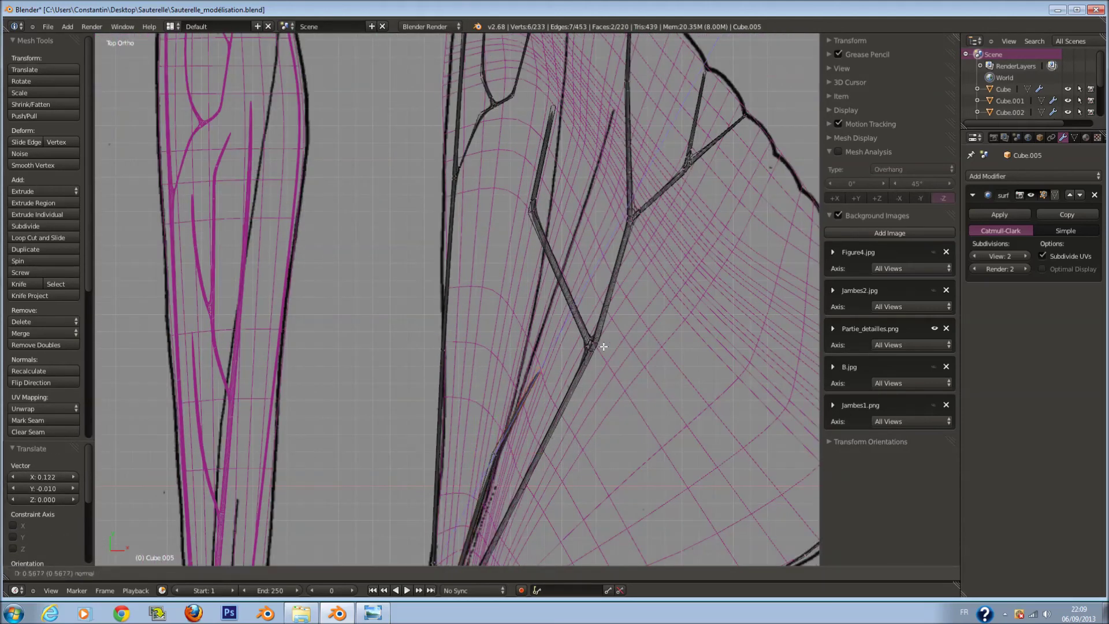
{"action": "left_click", "coordinate": [611, 340]}
Add a loop across the new vein and position it
{"action": "key", "text": "a"}
{"action": "key", "text": "g"}
{"action": "key", "text": "g"}
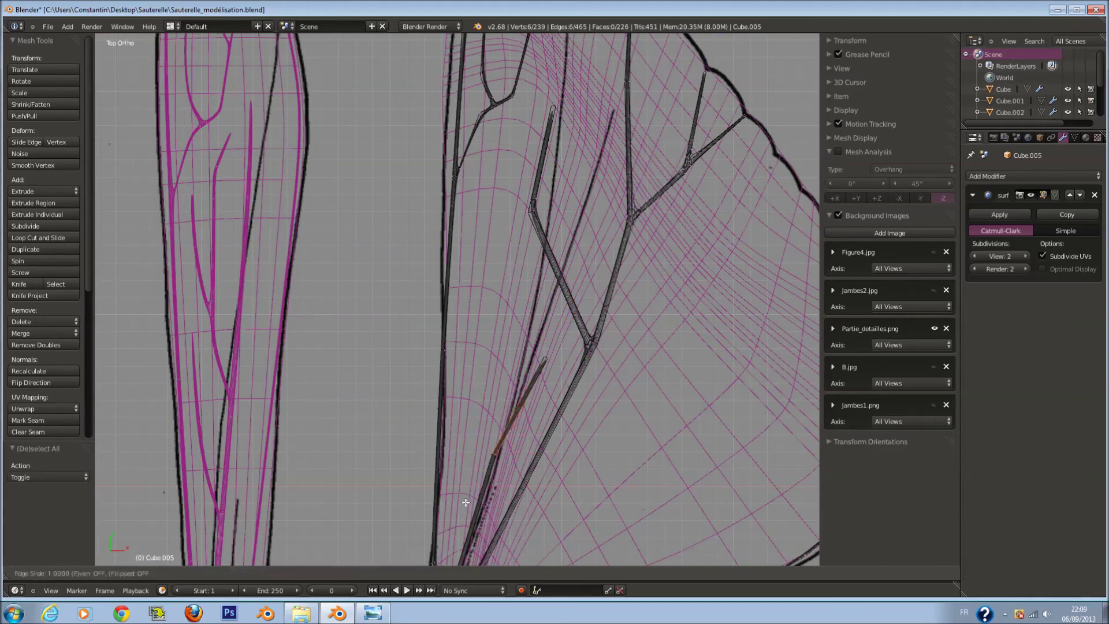
{"action": "left_click", "coordinate": [494, 442]}
{"action": "key", "text": "a"}
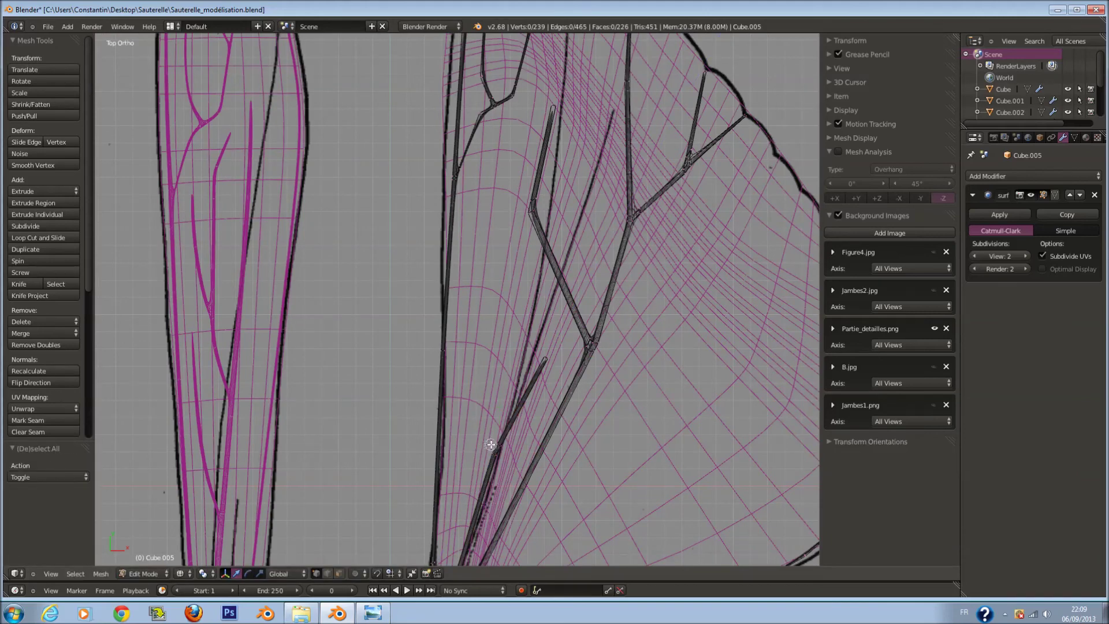
{"action": "scroll", "coordinate": [536, 457], "scroll_direction": "down", "scroll_amount": 5}
{"action": "scroll", "coordinate": [576, 413], "scroll_direction": "up", "scroll_amount": 8}
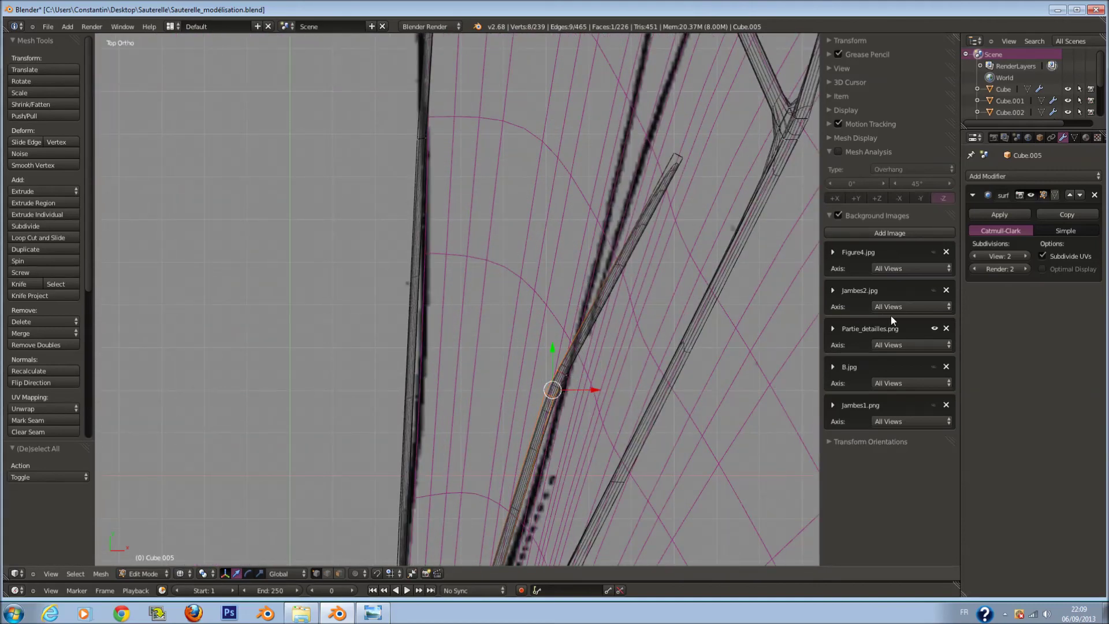
Hide the Partie_detailles.png reference, then extrude and taper a vein segment, undoing its rotation
{"action": "left_click", "coordinate": [935, 329]}
{"action": "scroll", "coordinate": [590, 332], "scroll_direction": "down", "scroll_amount": 2}
{"action": "key", "text": "e"}
{"action": "left_click", "coordinate": [528, 409]}
{"action": "key", "text": "s"}
{"action": "key", "text": "r"}
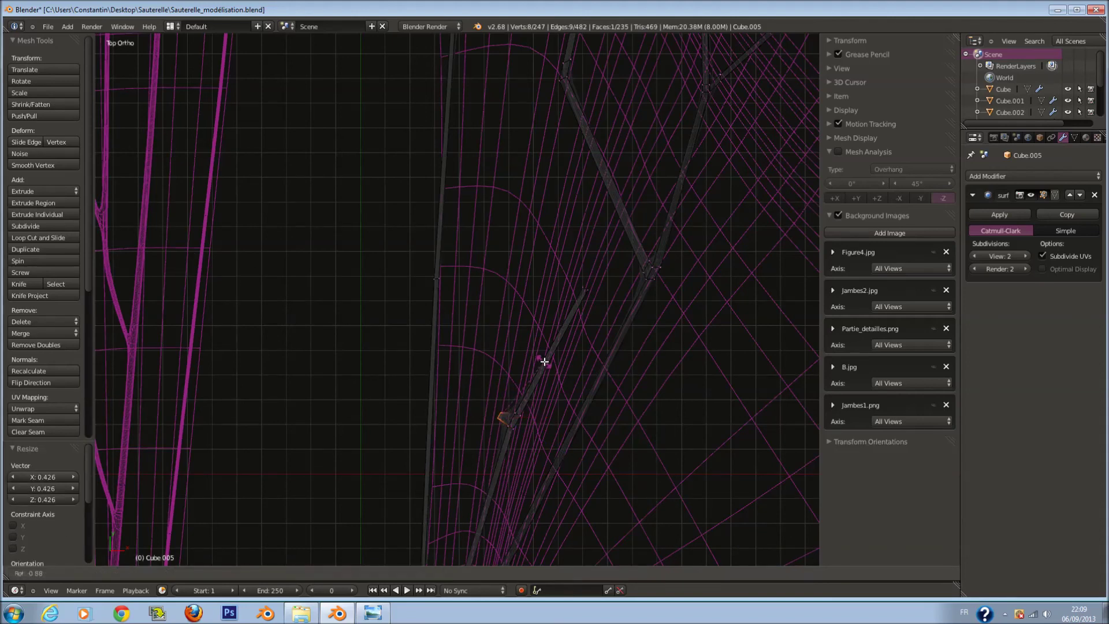
{"action": "right_click", "coordinate": [552, 340]}
{"action": "key", "text": "r"}
{"action": "left_click", "coordinate": [565, 381]}
{"action": "scroll", "coordinate": [564, 389], "scroll_direction": "up", "scroll_amount": 3}
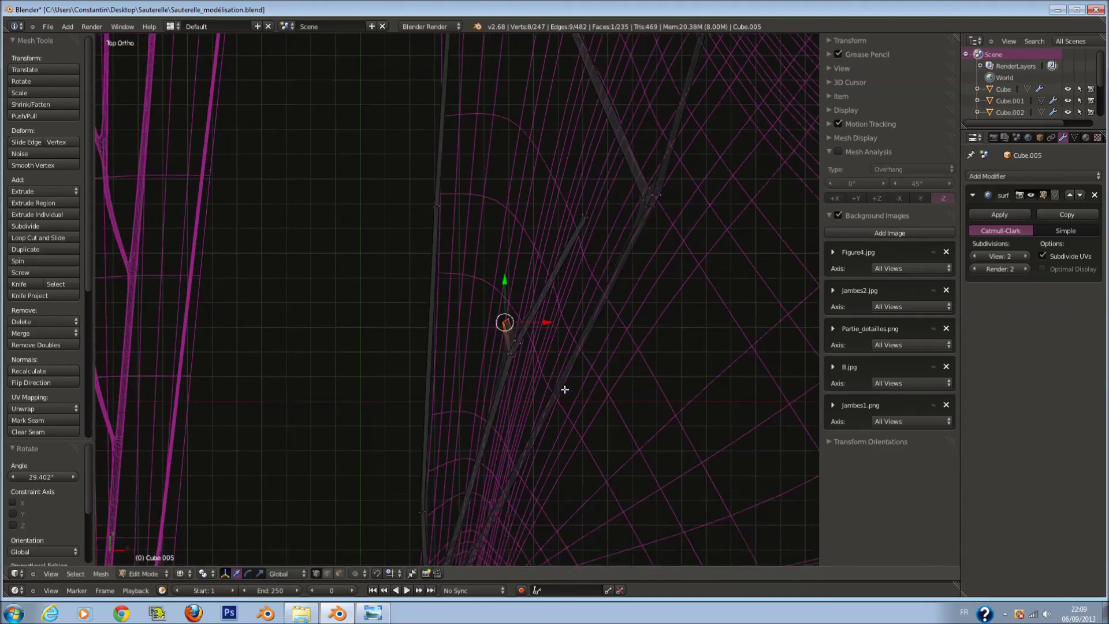
{"action": "key", "text": "ctrl+z"}
{"action": "key", "text": "ctrl+z"}
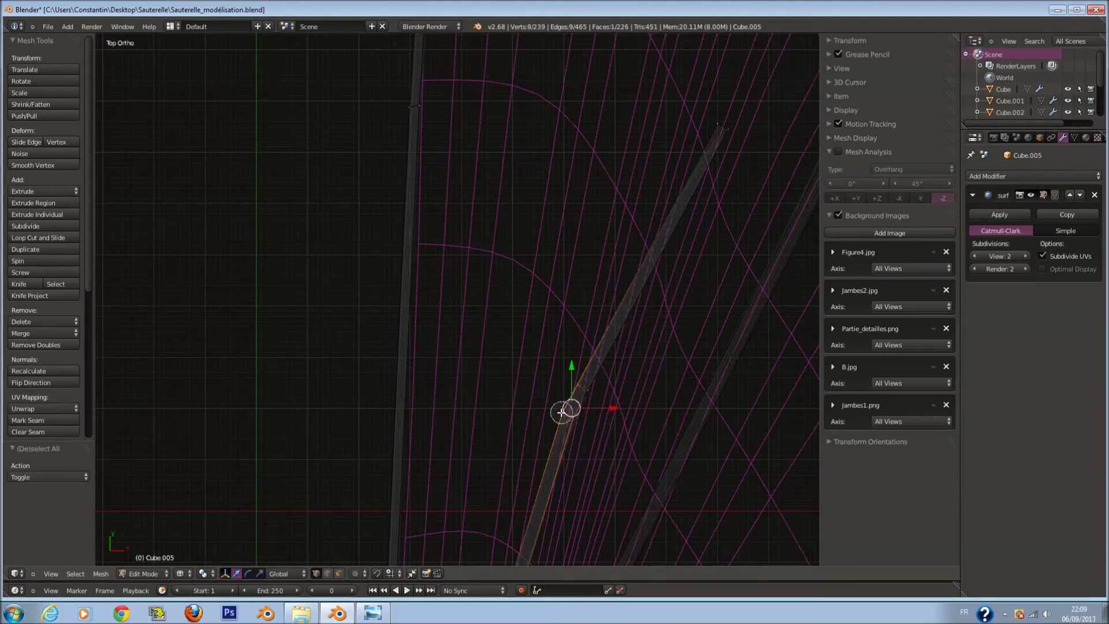
Extrude the vein tip into a smaller new segment rotated along the reference vein
{"action": "scroll", "coordinate": [575, 418], "scroll_direction": "down", "scroll_amount": 2}
{"action": "key", "text": "e"}
{"action": "left_click", "coordinate": [578, 381]}
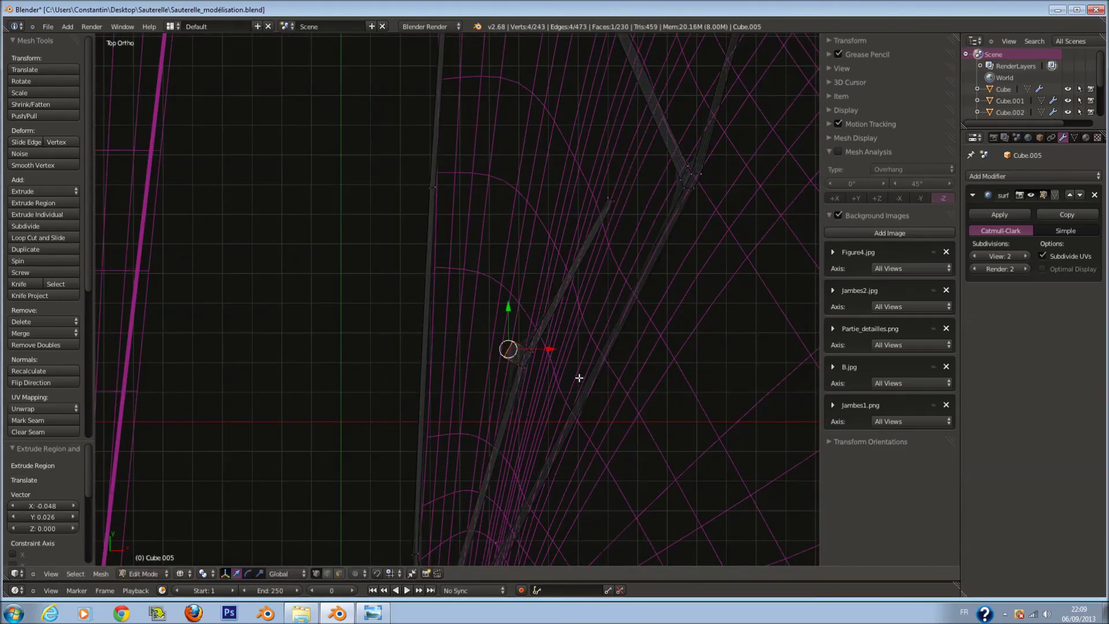
{"action": "key", "text": "s"}
{"action": "left_click", "coordinate": [543, 377]}
{"action": "key", "text": "r"}
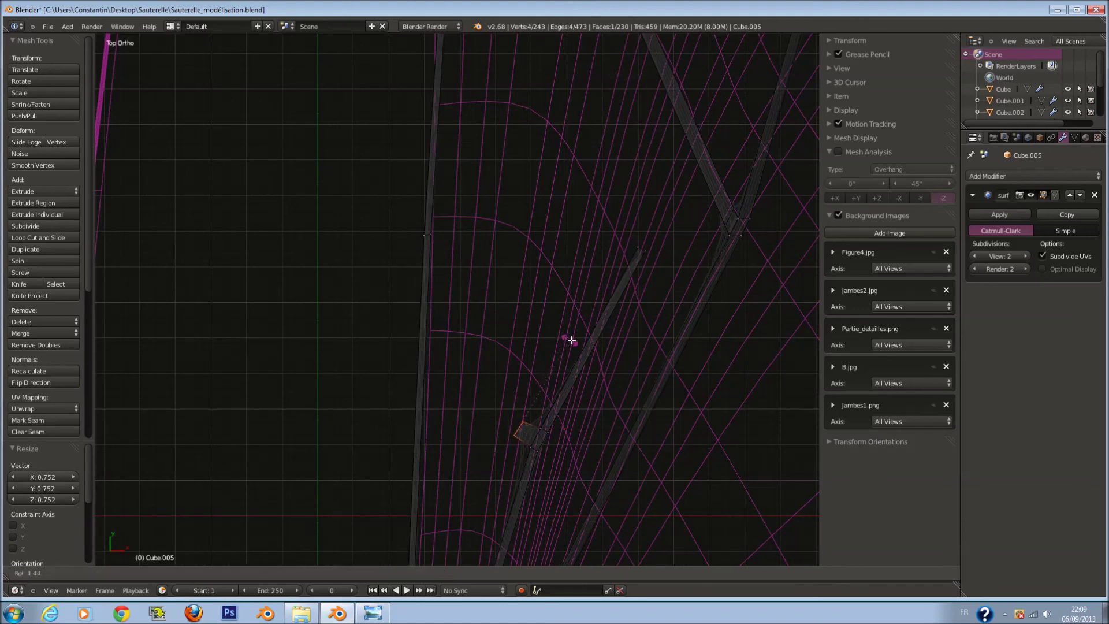
{"action": "left_click", "coordinate": [624, 403]}
{"action": "scroll", "coordinate": [597, 401], "scroll_direction": "down", "scroll_amount": 3}
Extrude another tapered vein segment upward
{"action": "key", "text": "e"}
{"action": "left_click", "coordinate": [593, 270]}
{"action": "key", "text": "s"}
{"action": "left_click", "coordinate": [607, 264]}
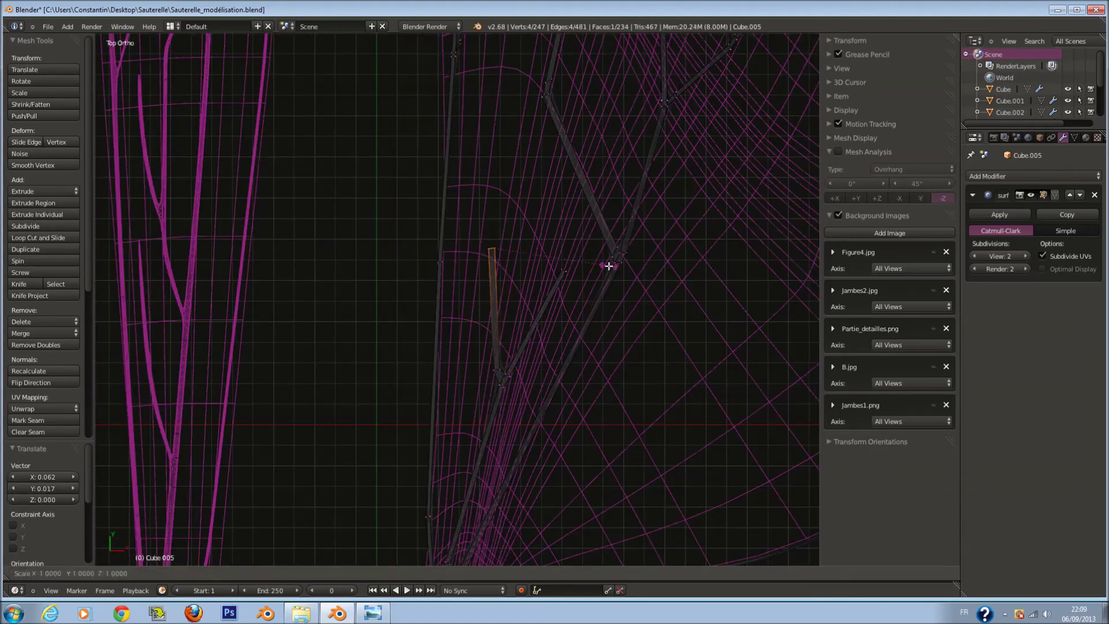
{"action": "scroll", "coordinate": [555, 268], "scroll_direction": "up", "scroll_amount": 3, "text": "shift"}
Extrude a further rescaled segment and move it onto the reference vein line
{"action": "key", "text": "e"}
{"action": "left_click", "coordinate": [593, 174]}
{"action": "key", "text": "s"}
{"action": "left_click", "coordinate": [622, 161]}
{"action": "key", "text": "g"}
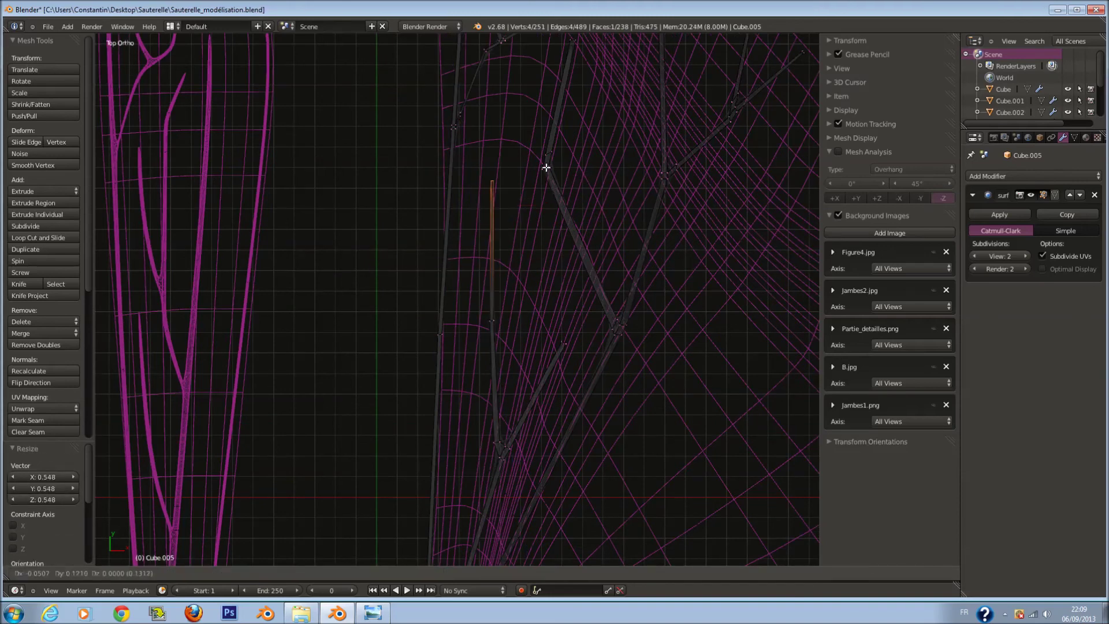
{"action": "left_click", "coordinate": [553, 132]}
{"action": "key", "text": "a"}
{"action": "scroll", "coordinate": [508, 322], "scroll_direction": "up", "scroll_amount": 2}
Add an edge loop on the vein and extrude a side branch from it
{"action": "key", "text": "ctrl+r"}
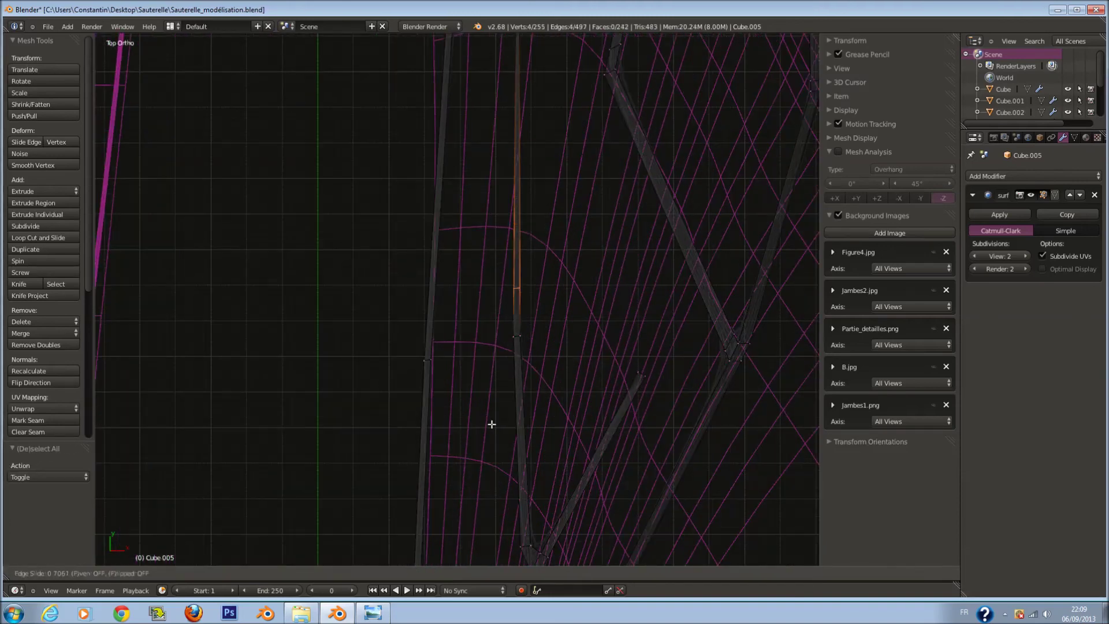
{"action": "left_click", "coordinate": [486, 462]}
{"action": "key", "text": "a"}
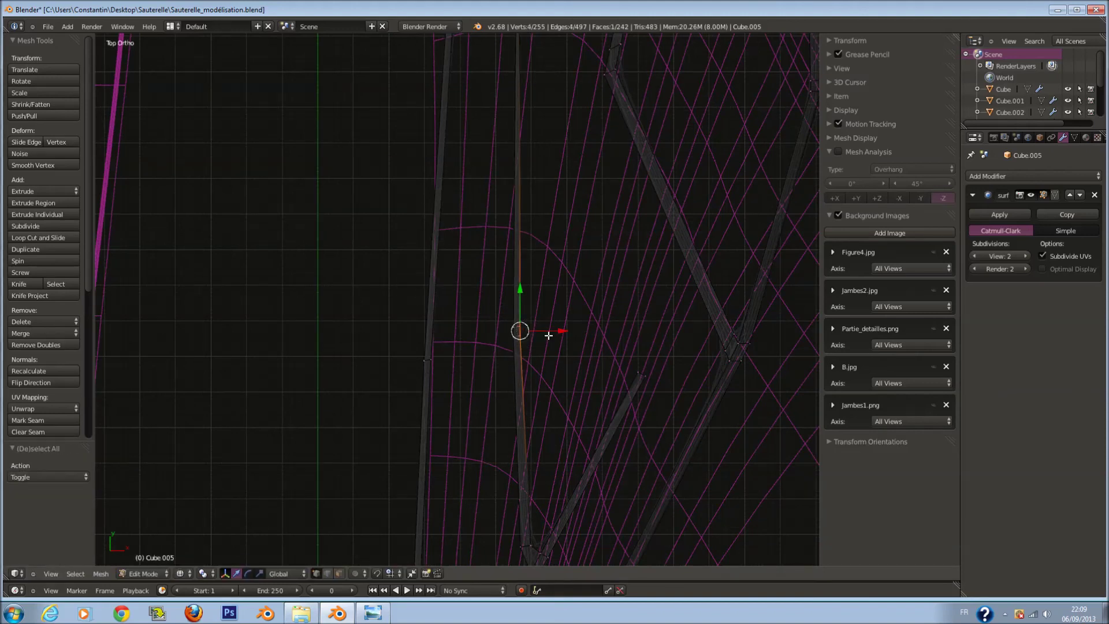
{"action": "key", "text": "e"}
{"action": "left_click", "coordinate": [586, 323]}
{"action": "left_click", "coordinate": [569, 325]}
{"action": "key", "text": "g"}
{"action": "left_click", "coordinate": [577, 274]}
Move and rotate the branch end, then extrude the branch higher up
{"action": "key", "text": "g"}
{"action": "left_click", "coordinate": [592, 262]}
{"action": "key", "text": "r"}
{"action": "left_click", "coordinate": [622, 166]}
{"action": "key", "text": "e"}
{"action": "left_click", "coordinate": [670, 94]}
{"action": "key", "text": "a"}
Slide an edge along the vein and briefly check the mesh in Object Mode
{"action": "key", "text": "g"}
{"action": "key", "text": "g"}
{"action": "left_click", "coordinate": [509, 397]}
{"action": "key", "text": "Tab"}
{"action": "scroll", "coordinate": [556, 327], "scroll_direction": "down", "scroll_amount": 5}
{"action": "key", "text": "Tab"}
{"action": "scroll", "coordinate": [558, 329], "scroll_direction": "up", "scroll_amount": 3}
{"action": "scroll", "coordinate": [558, 329], "scroll_direction": "up", "scroll_amount": 2}
{"action": "scroll", "coordinate": [578, 341], "scroll_direction": "up", "scroll_amount": 2}
Move a vein end and extrude a new branch up-right, adjusting its tip
{"action": "key", "text": "a"}
{"action": "key", "text": "g"}
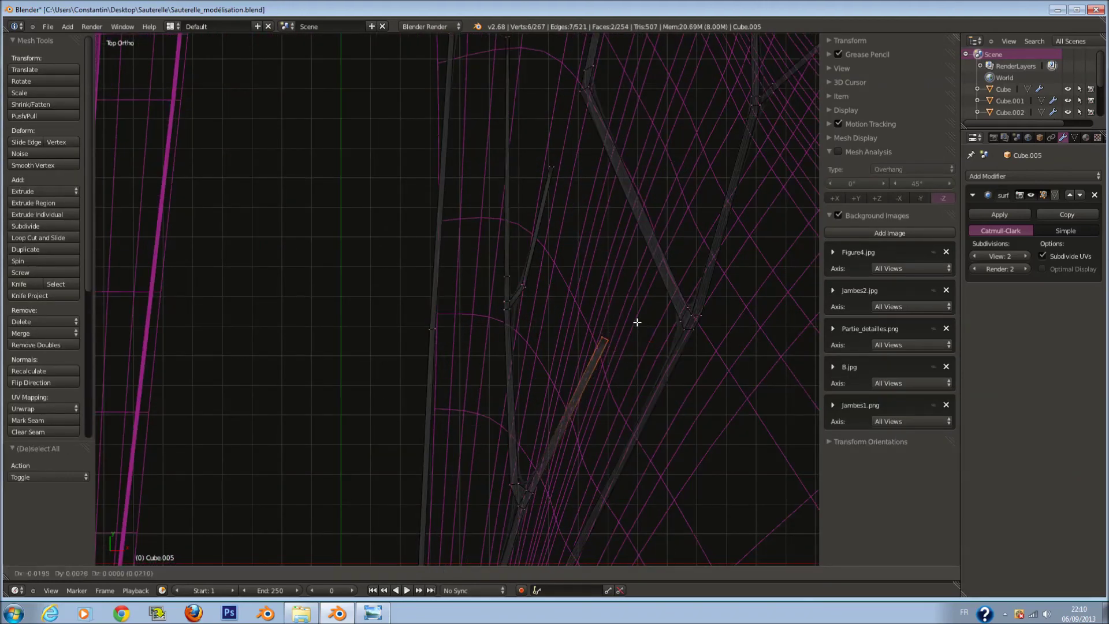
{"action": "left_click", "coordinate": [625, 318]}
{"action": "key", "text": "e"}
{"action": "left_click", "coordinate": [631, 174]}
{"action": "key", "text": "g"}
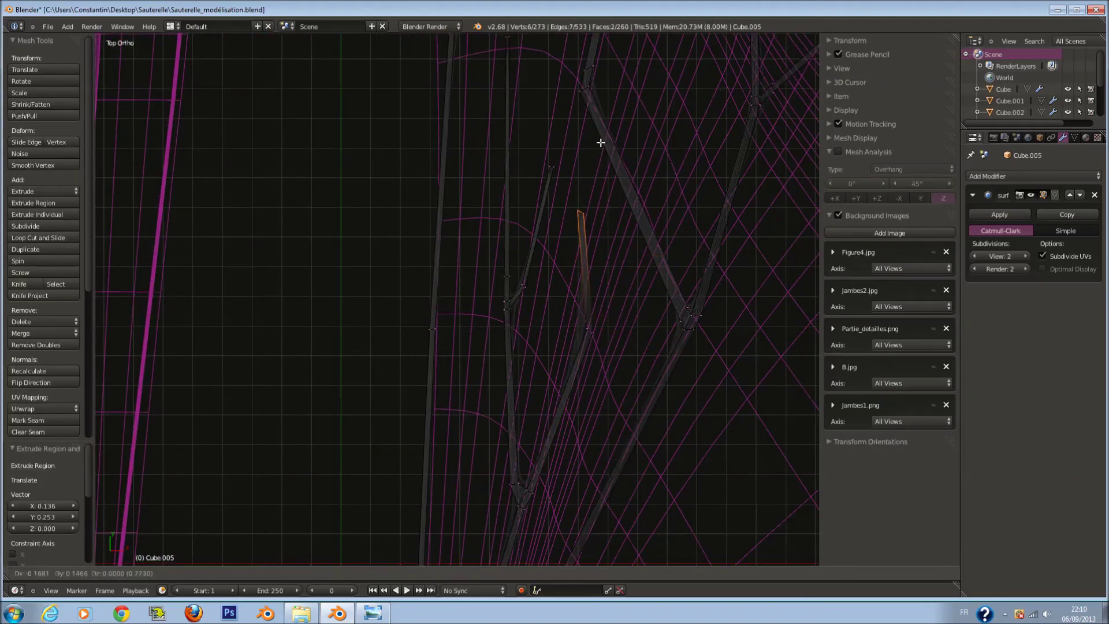
{"action": "left_click", "coordinate": [650, 181]}
{"action": "scroll", "coordinate": [660, 268], "scroll_direction": "down", "scroll_amount": 2}
Save the Blender file, overwriting the existing version
{"action": "scroll", "coordinate": [628, 339], "scroll_direction": "down", "scroll_amount": 2}
{"action": "key", "text": "a"}
{"action": "scroll", "coordinate": [628, 340], "scroll_direction": "up", "scroll_amount": 1}
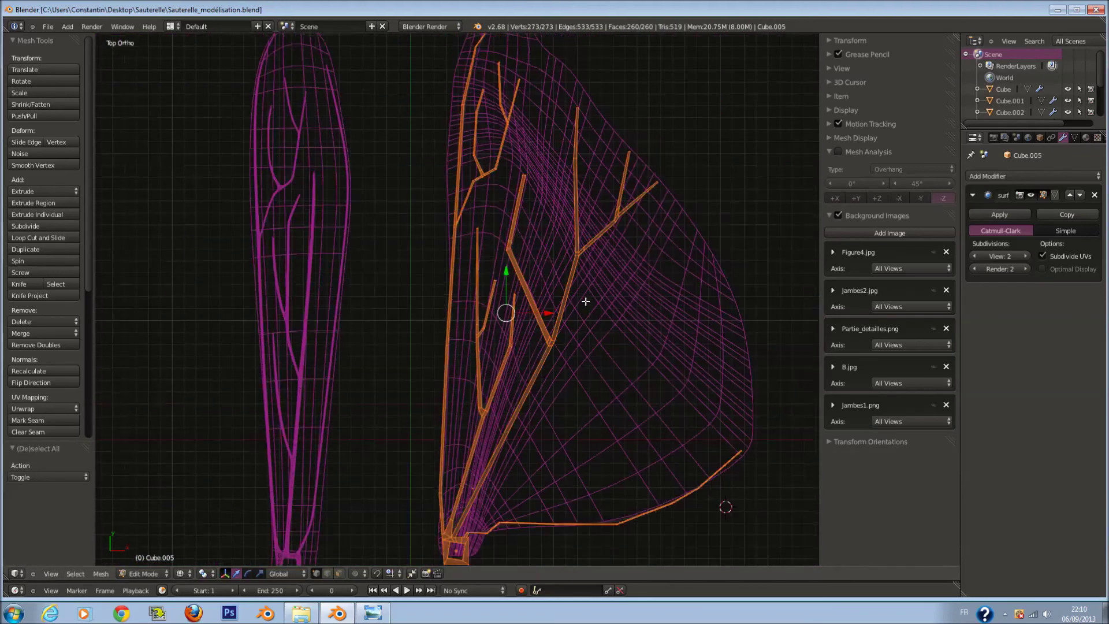
{"action": "scroll", "coordinate": [584, 303], "scroll_direction": "up", "scroll_amount": 2}
{"action": "scroll", "coordinate": [577, 203], "scroll_direction": "up", "scroll_amount": 2}
{"action": "key", "text": "a"}
{"action": "key", "text": "ctrl+s"}
{"action": "left_click", "coordinate": [613, 224]}
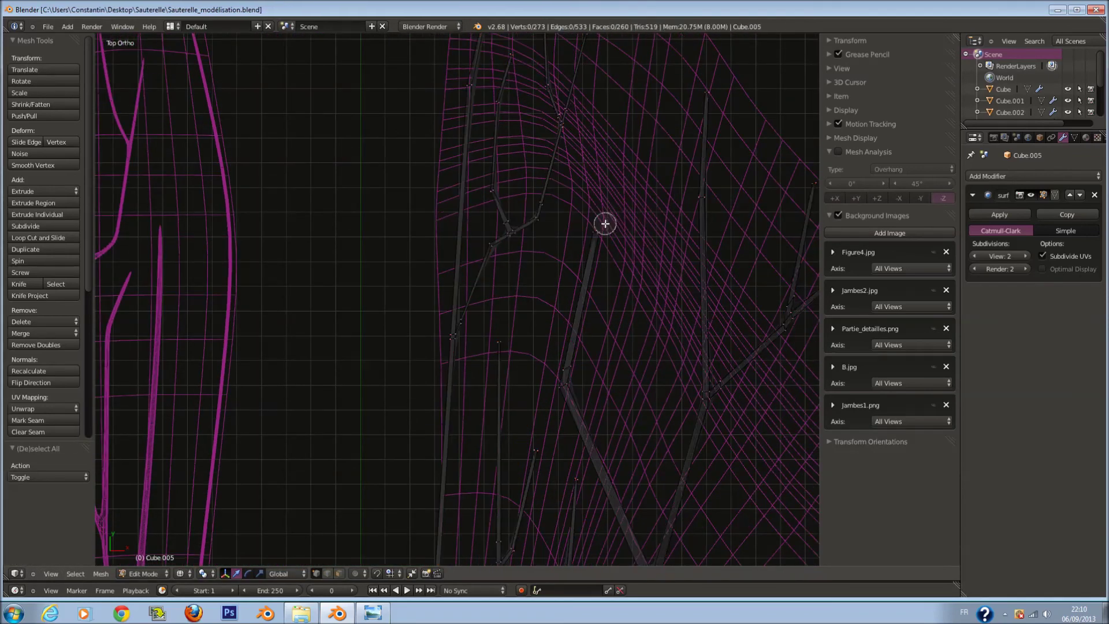
Reposition a vein edge and extrude it further along the vein
{"action": "scroll", "coordinate": [635, 243], "scroll_direction": "down", "scroll_amount": 1}
{"action": "scroll", "coordinate": [657, 278], "scroll_direction": "down", "scroll_amount": 1}
{"action": "scroll", "coordinate": [614, 281], "scroll_direction": "down", "scroll_amount": 1}
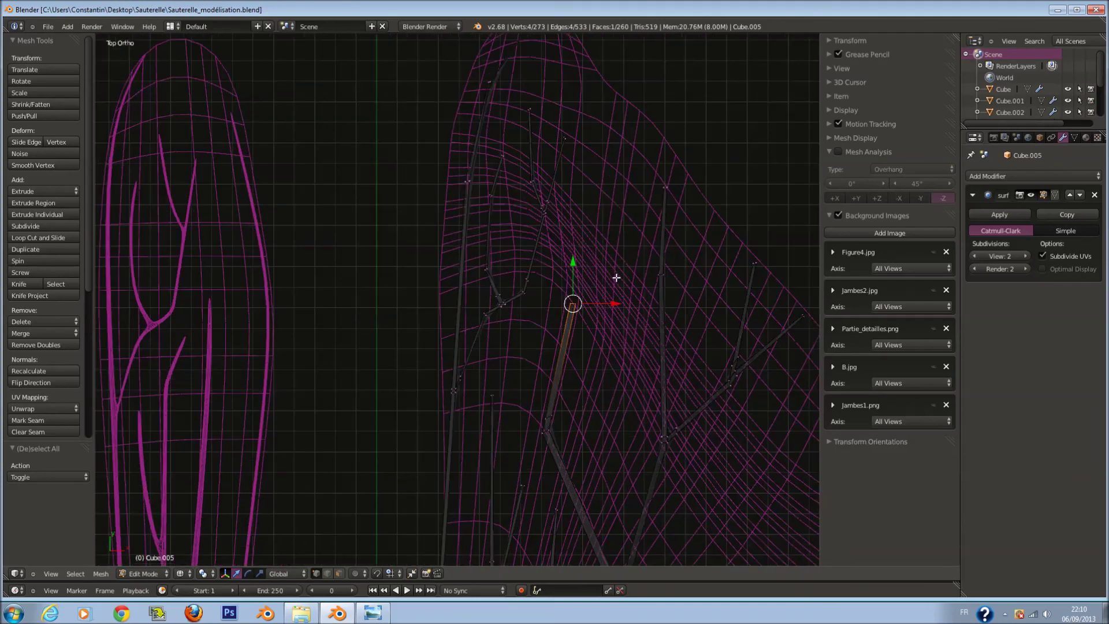
{"action": "key", "text": "g"}
{"action": "left_click", "coordinate": [663, 70]}
{"action": "key", "text": "e"}
{"action": "left_click", "coordinate": [588, 315]}
Extrude a new vein face, scale it down and move it upward into place
{"action": "scroll", "coordinate": [578, 405], "scroll_direction": "up", "scroll_amount": 1}
{"action": "key", "text": "a"}
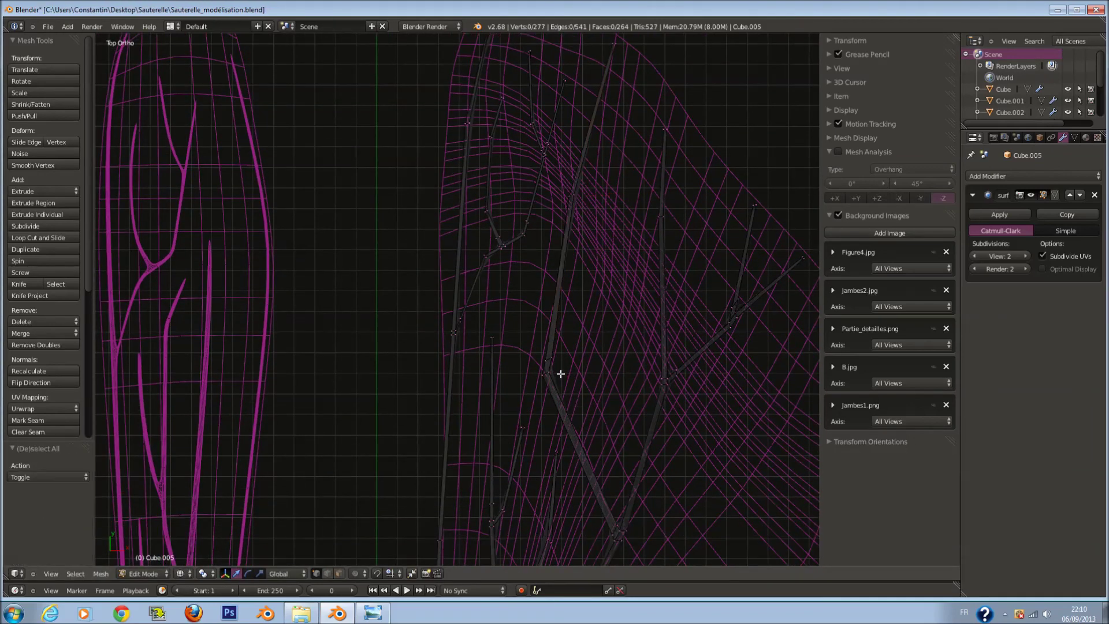
{"action": "scroll", "coordinate": [561, 375], "scroll_direction": "up", "scroll_amount": 1}
{"action": "left_click", "coordinate": [591, 385]}
{"action": "key", "text": "e"}
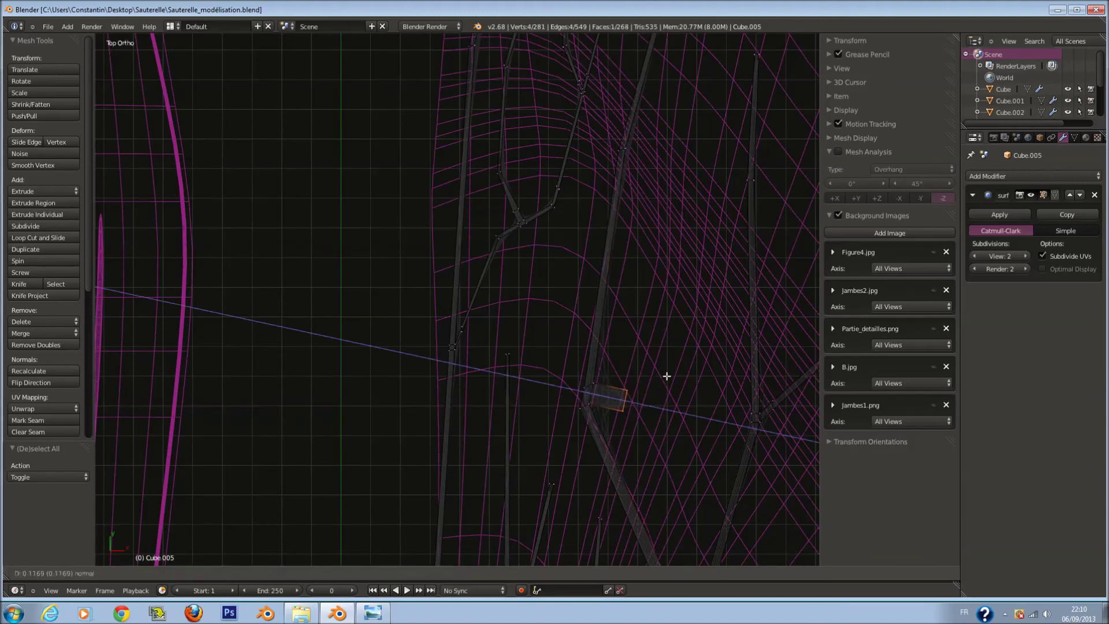
{"action": "left_click", "coordinate": [650, 385]}
{"action": "key", "text": "s"}
{"action": "left_click", "coordinate": [647, 401]}
{"action": "key", "text": "g"}
{"action": "left_click", "coordinate": [696, 389]}
{"action": "key", "text": "g"}
{"action": "left_click", "coordinate": [694, 330]}
Extrude a further vein segment, rotate it, and extrude its edge upward
{"action": "scroll", "coordinate": [680, 333], "scroll_direction": "down", "scroll_amount": 1}
{"action": "key", "text": "e"}
{"action": "left_click", "coordinate": [819, 278]}
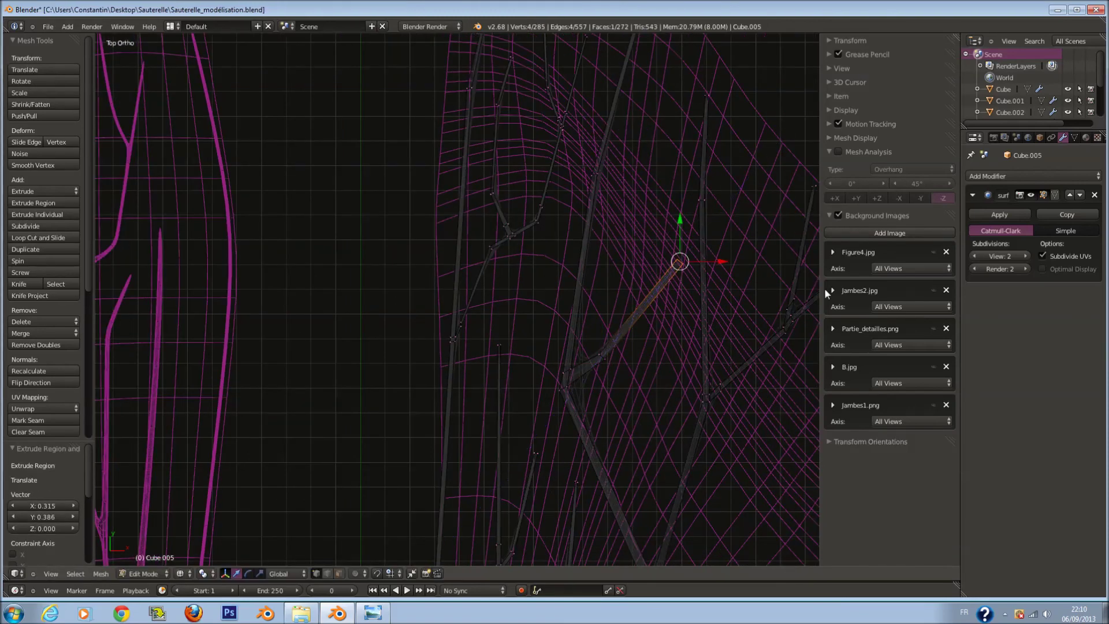
{"action": "key", "text": "g"}
{"action": "left_click", "coordinate": [776, 245]}
{"action": "left_click", "coordinate": [706, 197]}
{"action": "key", "text": "e"}
{"action": "left_click", "coordinate": [661, 144]}
{"action": "key", "text": "a"}
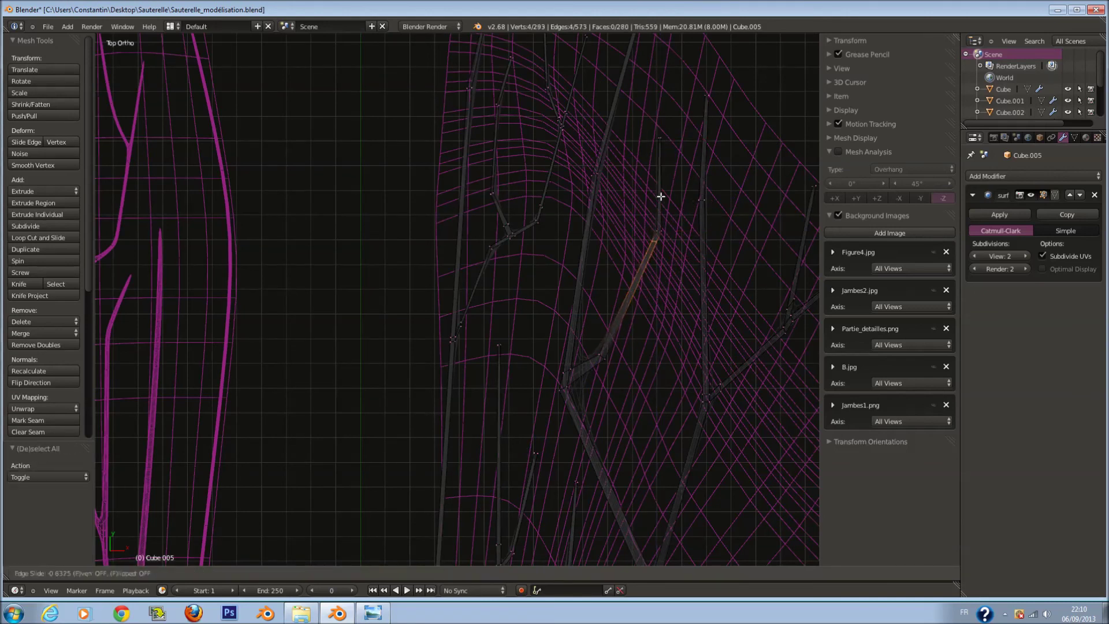
Extrude four vertices into a branch rotated about -60°, then add a tapered end segment
{"action": "key", "text": "e"}
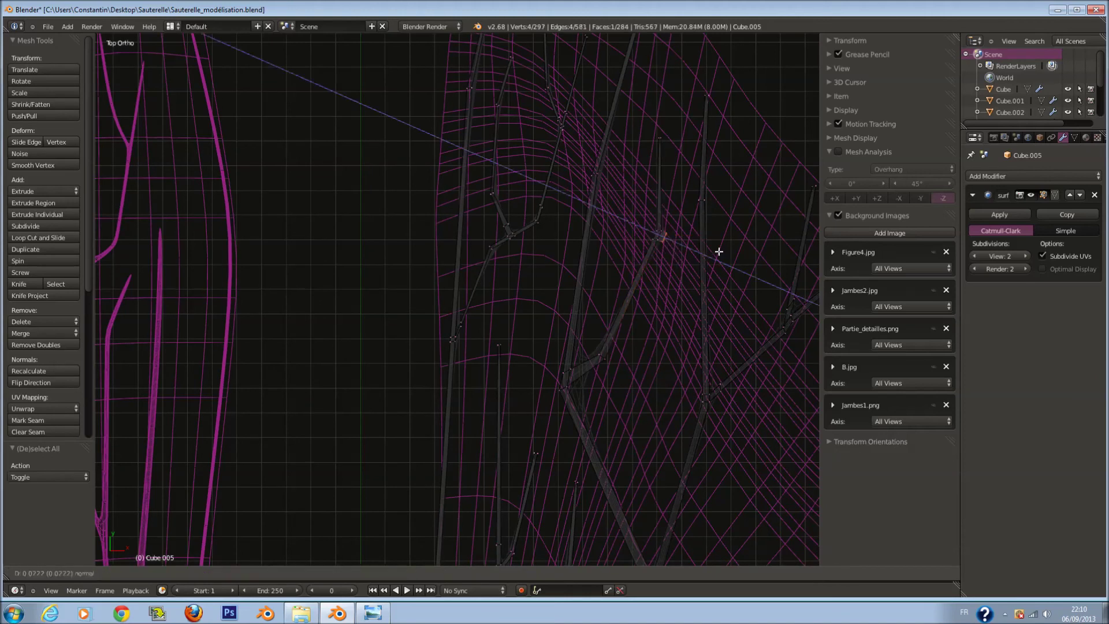
{"action": "left_click", "coordinate": [705, 240]}
{"action": "key", "text": "r"}
{"action": "left_click", "coordinate": [722, 224]}
{"action": "key", "text": "e"}
{"action": "key", "text": "s"}
{"action": "left_click", "coordinate": [729, 180]}
{"action": "key", "text": "g"}
{"action": "left_click", "coordinate": [699, 146]}
{"action": "scroll", "coordinate": [627, 347], "scroll_direction": "down", "scroll_amount": 5}
Review the vein pattern on both wings in Object Mode and wireframe view
{"action": "key", "text": "Tab"}
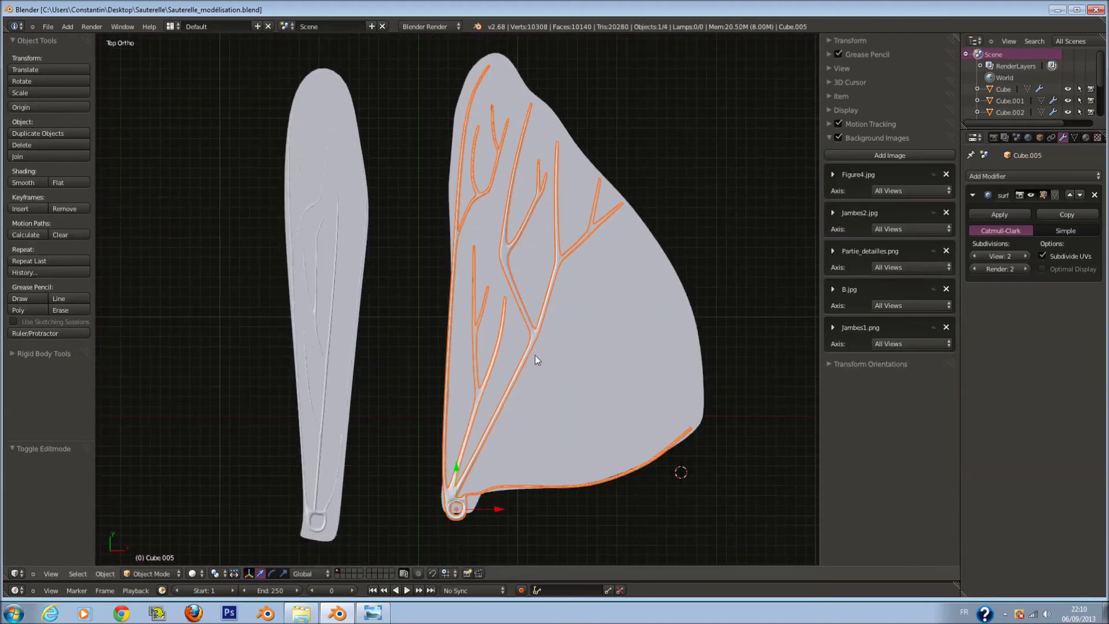
{"action": "scroll", "coordinate": [535, 359], "scroll_direction": "up", "scroll_amount": 4}
{"action": "key", "text": "Tab"}
{"action": "key", "text": "ctrl+r"}
{"action": "key", "text": "Escape"}
{"action": "key", "text": "Tab"}
{"action": "key", "text": "z"}
{"action": "scroll", "coordinate": [595, 312], "scroll_direction": "down", "scroll_amount": 4}
{"action": "scroll", "coordinate": [602, 349], "scroll_direction": "down", "scroll_amount": 2}
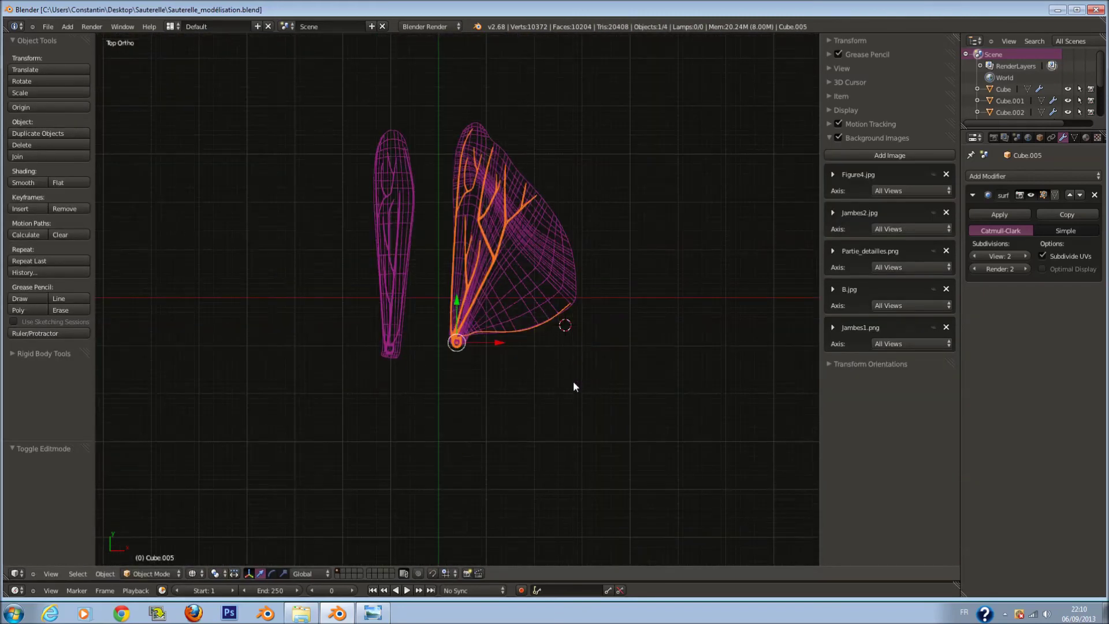
{"action": "key", "text": "Tab"}
{"action": "scroll", "coordinate": [595, 335], "scroll_direction": "up", "scroll_amount": 3}
{"action": "scroll", "coordinate": [602, 322], "scroll_direction": "up", "scroll_amount": 2}
Brush-select the wing's curved trailing edge and move it into a new position
{"action": "scroll", "coordinate": [664, 323], "scroll_direction": "up", "scroll_amount": 2}
{"action": "key", "text": "a"}
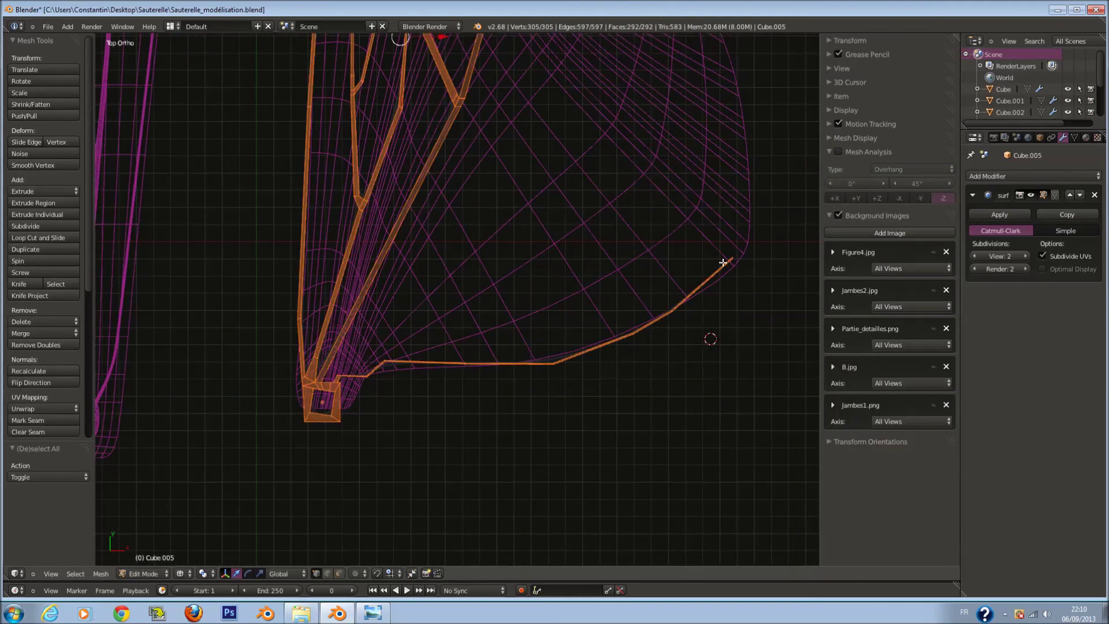
{"action": "scroll", "coordinate": [723, 263], "scroll_direction": "up", "scroll_amount": 2}
{"action": "key", "text": "a"}
{"action": "key", "text": "ctrl+r"}
{"action": "key", "text": "Escape"}
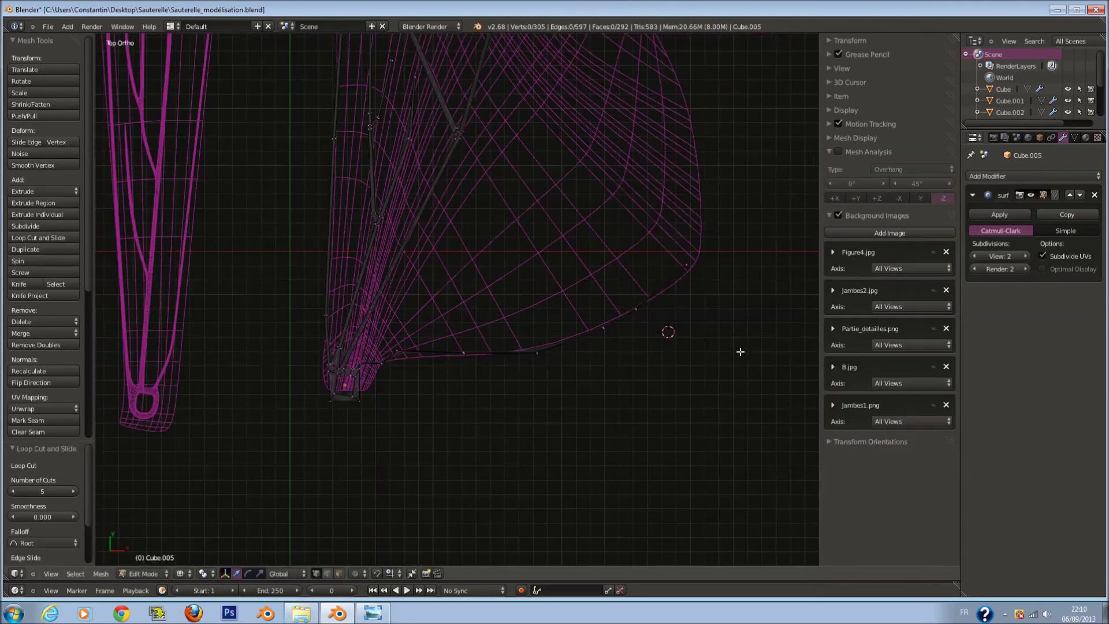
{"action": "key", "text": "a"}
{"action": "key", "text": "c"}
{"action": "left_click_drag", "start_coordinate": [748, 326], "coordinate": [629, 371]}
{"action": "key", "text": "Escape"}
{"action": "key", "text": "g"}
{"action": "left_click", "coordinate": [614, 361]}
Add a loop cut near the wing base, redoing it once to fix its placement
{"action": "scroll", "coordinate": [615, 362], "scroll_direction": "down", "scroll_amount": 3}
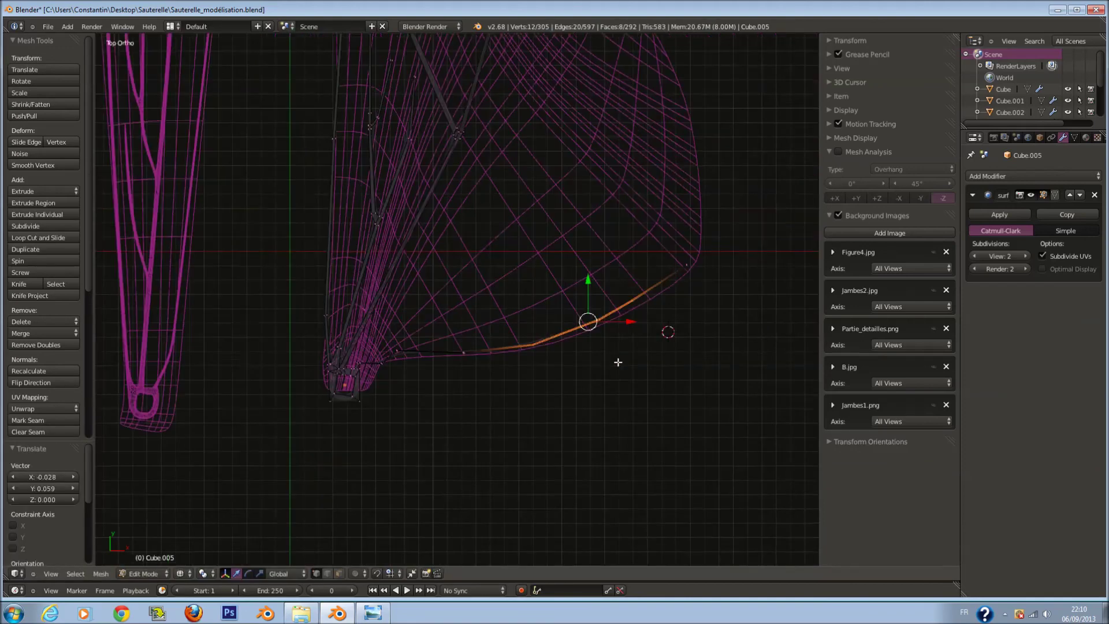
{"action": "scroll", "coordinate": [549, 414], "scroll_direction": "up", "scroll_amount": 1}
{"action": "scroll", "coordinate": [406, 438], "scroll_direction": "down", "scroll_amount": 1}
{"action": "scroll", "coordinate": [404, 463], "scroll_direction": "down", "scroll_amount": 1}
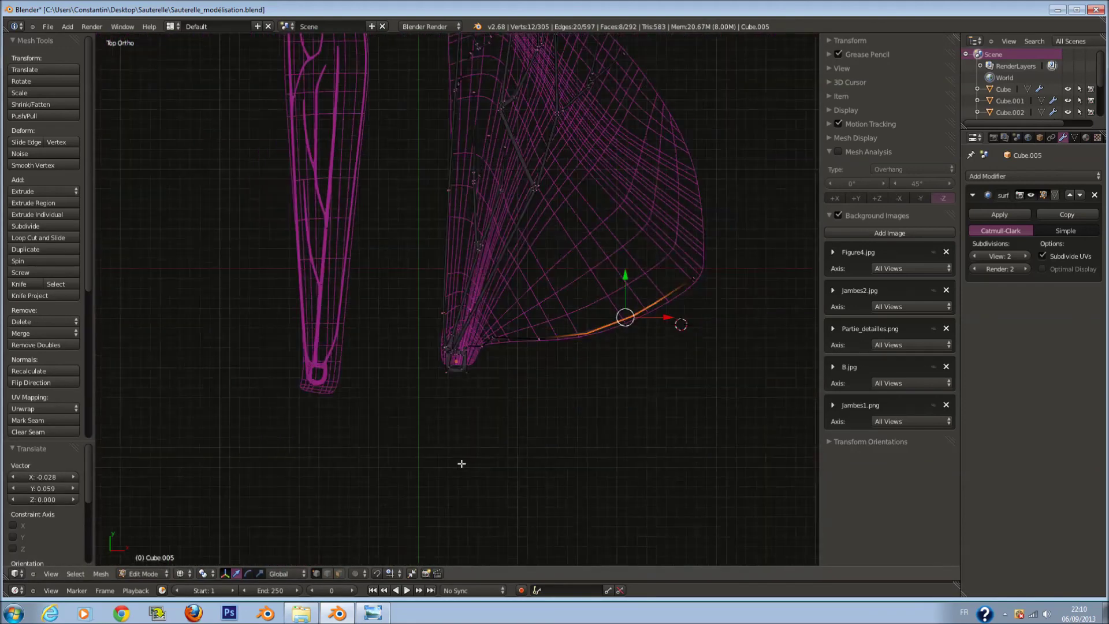
{"action": "scroll", "coordinate": [497, 445], "scroll_direction": "up", "scroll_amount": 3}
{"action": "scroll", "coordinate": [590, 425], "scroll_direction": "up", "scroll_amount": 2}
{"action": "key", "text": "a"}
{"action": "key", "text": "ctrl+r"}
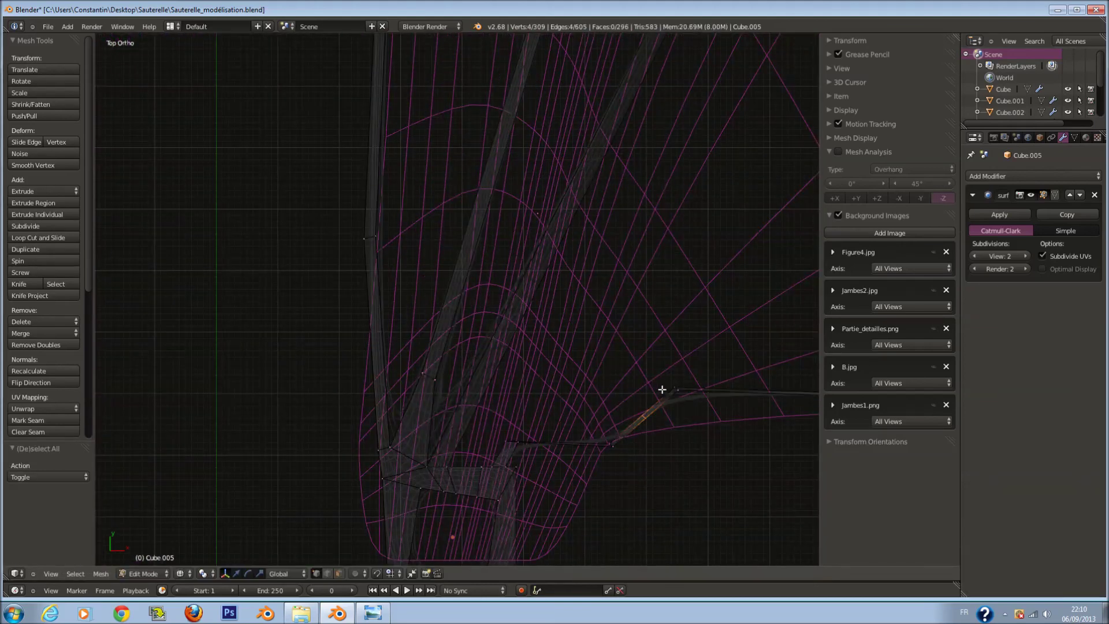
{"action": "left_click", "coordinate": [670, 384]}
{"action": "key", "text": "ctrl+z"}
{"action": "key", "text": "ctrl+r"}
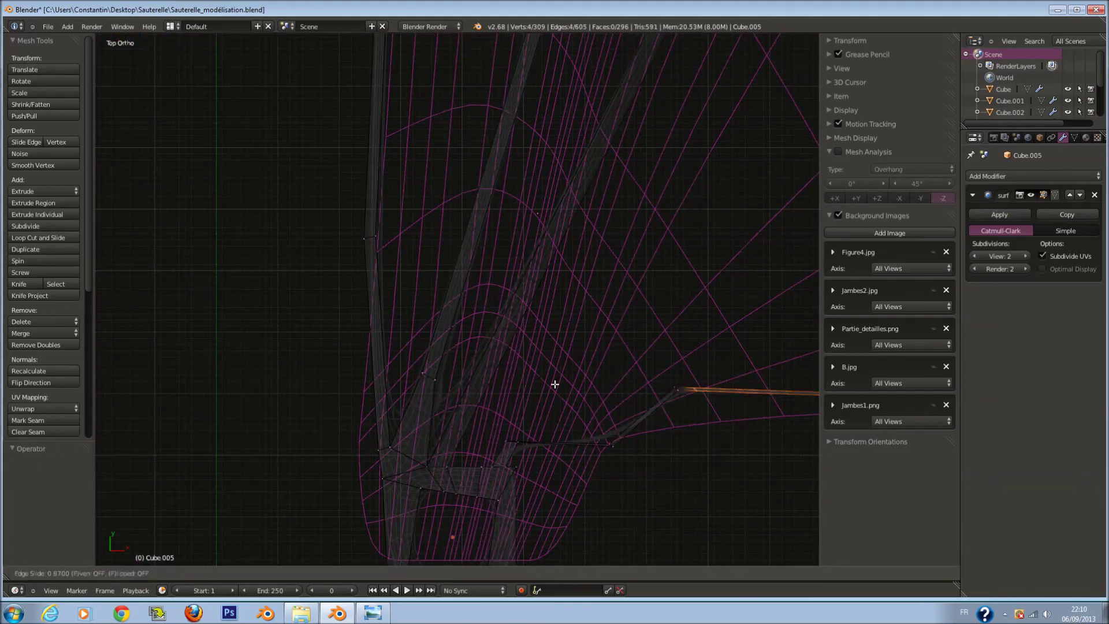
{"action": "left_click", "coordinate": [557, 388]}
{"action": "scroll", "coordinate": [623, 384], "scroll_direction": "down", "scroll_amount": 4, "text": "ctrl"}
Extrude a new vein up and to the right toward the wing tip
{"action": "key", "text": "a"}
{"action": "key", "text": "c"}
{"action": "right_click", "coordinate": [497, 354]}
{"action": "scroll", "coordinate": [574, 359], "scroll_direction": "down", "scroll_amount": 5}
{"action": "scroll", "coordinate": [574, 359], "scroll_direction": "up", "scroll_amount": 2, "text": "shift"}
{"action": "scroll", "coordinate": [572, 379], "scroll_direction": "up", "scroll_amount": 2}
{"action": "scroll", "coordinate": [511, 386], "scroll_direction": "up", "scroll_amount": 2, "text": "shift"}
{"action": "scroll", "coordinate": [512, 386], "scroll_direction": "up", "scroll_amount": 1, "text": "shift"}
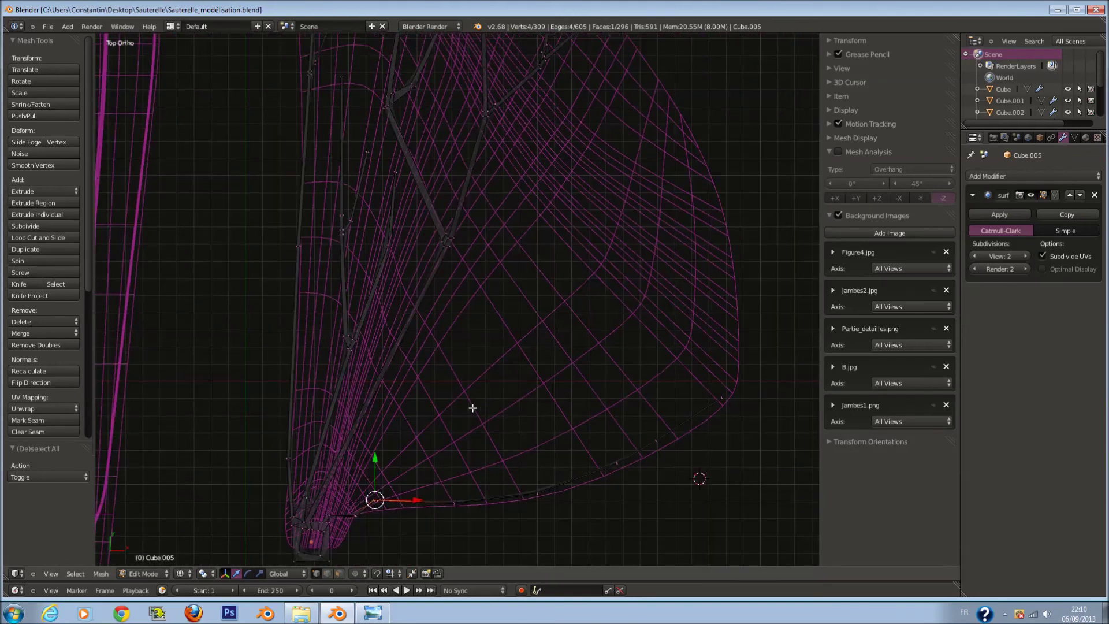
{"action": "key", "text": "e"}
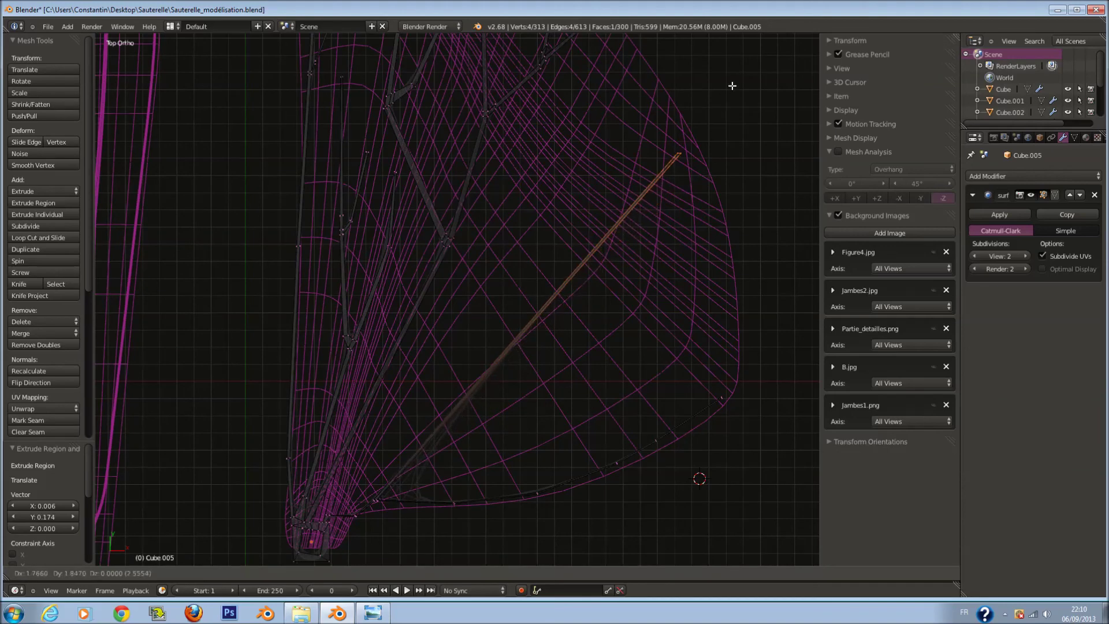
{"action": "left_click", "coordinate": [763, 193]}
Add an edge loop along the new vein and try rotating that vein section
{"action": "scroll", "coordinate": [613, 341], "scroll_direction": "up", "scroll_amount": 2, "text": "shift"}
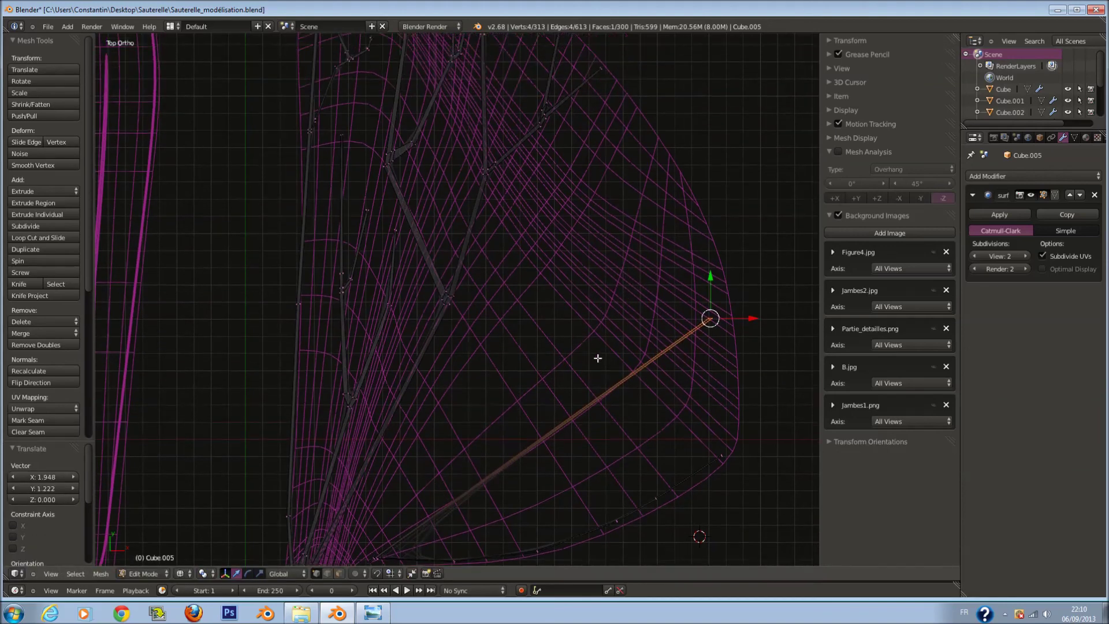
{"action": "key", "text": "a"}
{"action": "key", "text": "ctrl+r"}
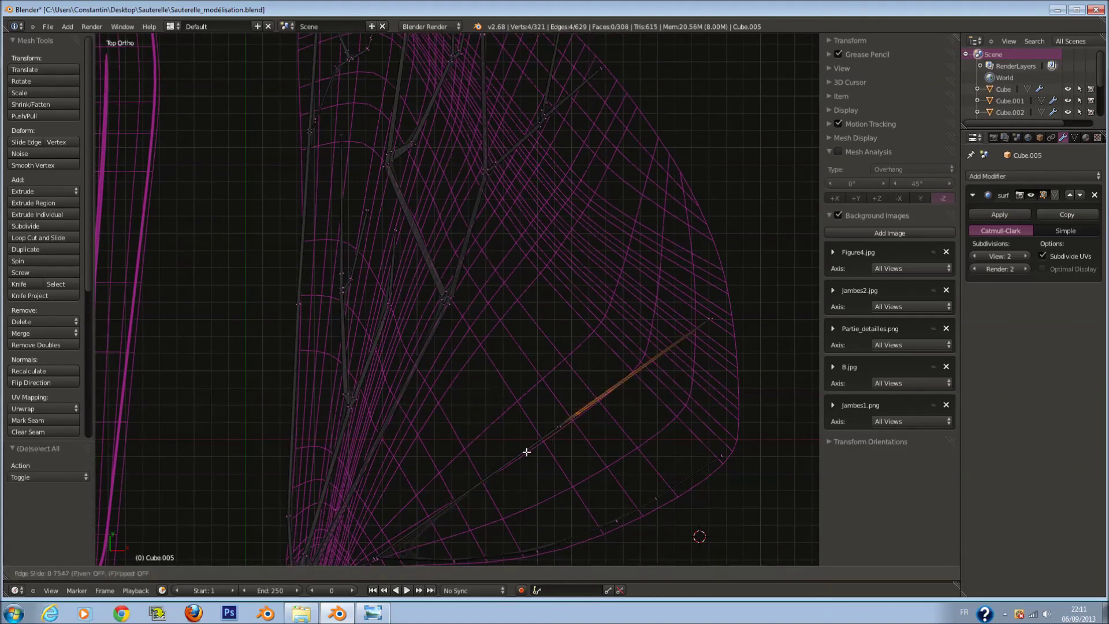
{"action": "left_click", "coordinate": [511, 462]}
{"action": "scroll", "coordinate": [639, 409], "scroll_direction": "up", "scroll_amount": 3}
{"action": "key", "text": "r"}
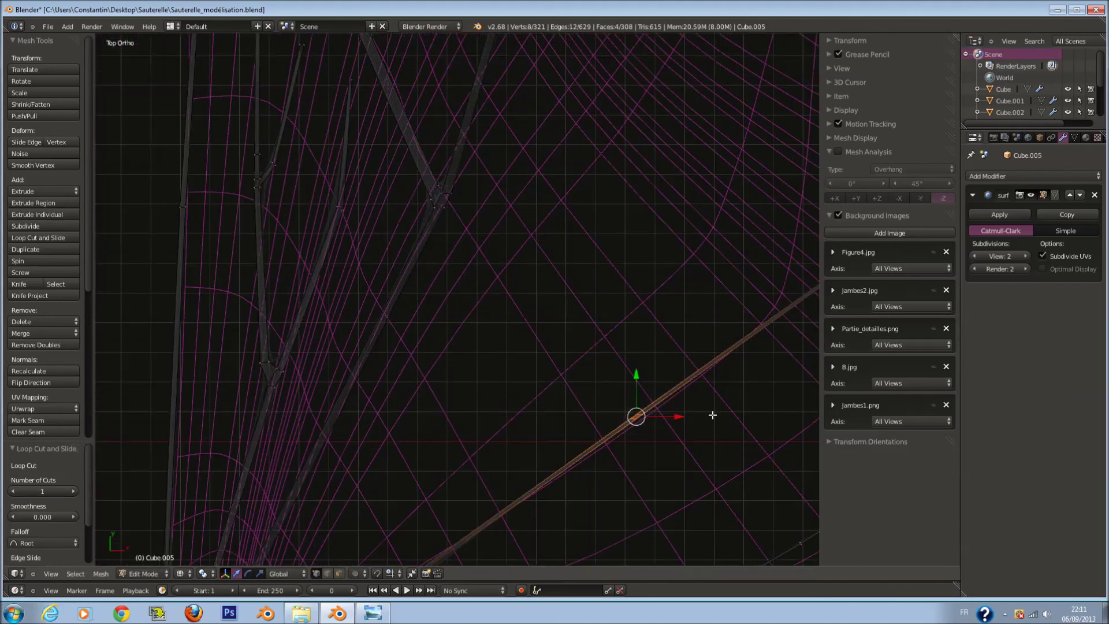
{"action": "key", "text": "Escape"}
Select the long diagonal vein face and extrude it into a new branch
{"action": "key", "text": "a"}
{"action": "key", "text": "c"}
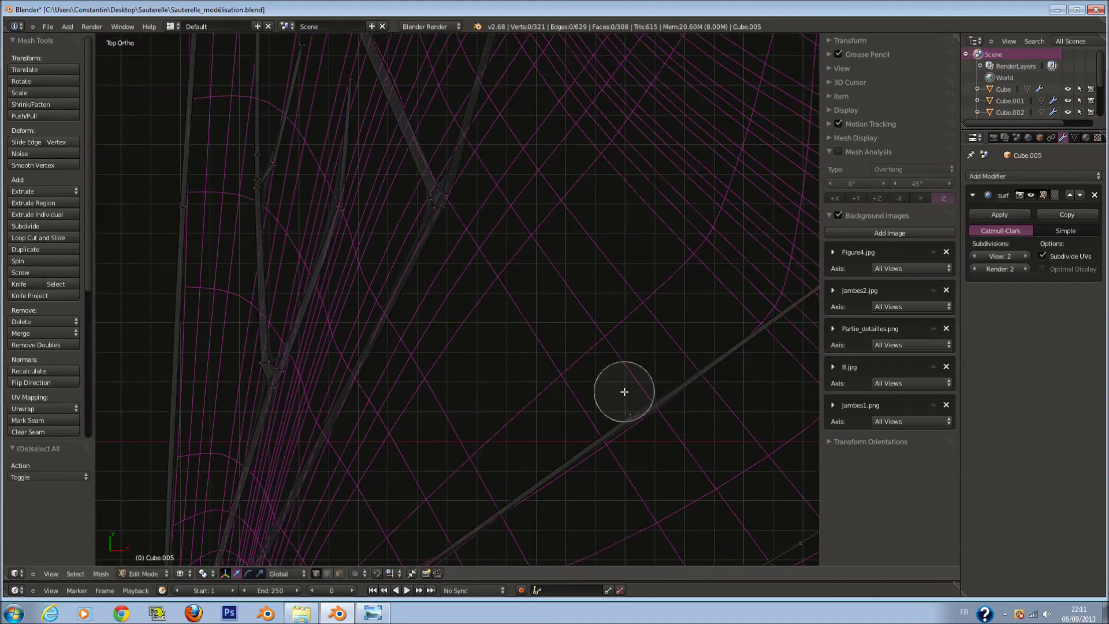
{"action": "right_click", "coordinate": [623, 389]}
{"action": "scroll", "coordinate": [646, 388], "scroll_direction": "down", "scroll_amount": 3}
{"action": "right_click", "coordinate": [606, 372]}
{"action": "scroll", "coordinate": [635, 382], "scroll_direction": "down", "scroll_amount": 3}
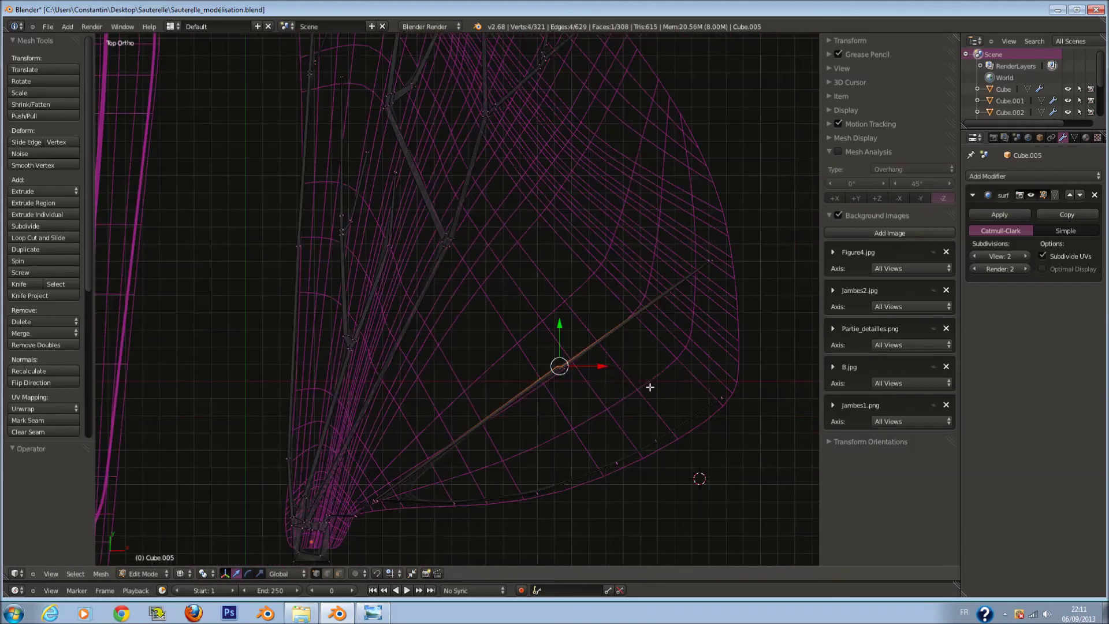
{"action": "scroll", "coordinate": [660, 386], "scroll_direction": "up", "scroll_amount": 2}
{"action": "key", "text": "e"}
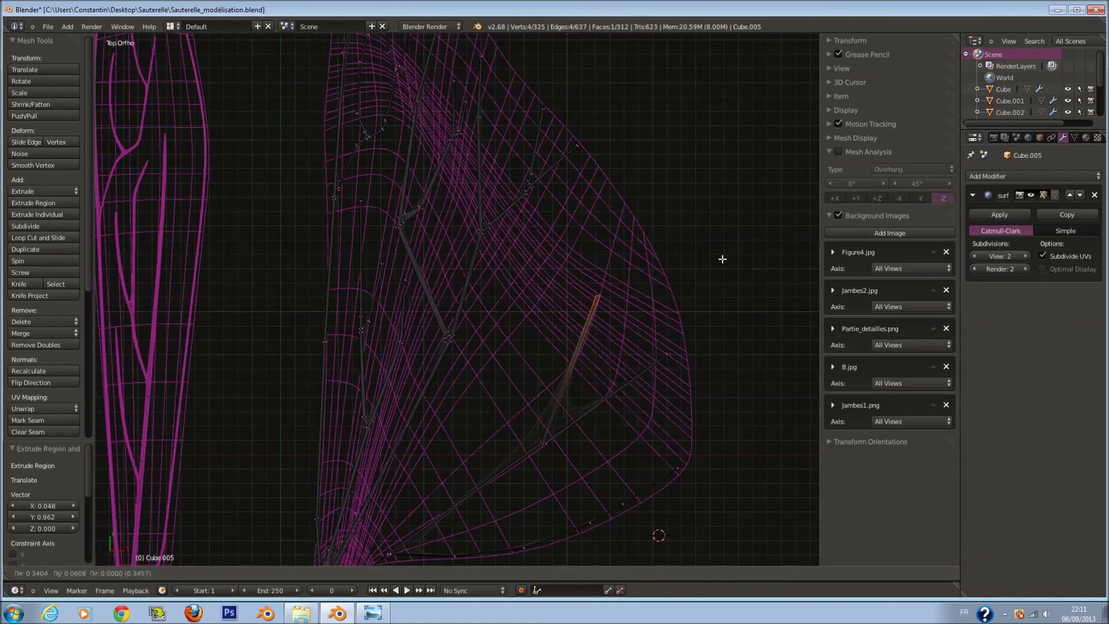
{"action": "left_click", "coordinate": [757, 203]}
Cut and slide new edge loops into place across the vein
{"action": "key", "text": "a"}
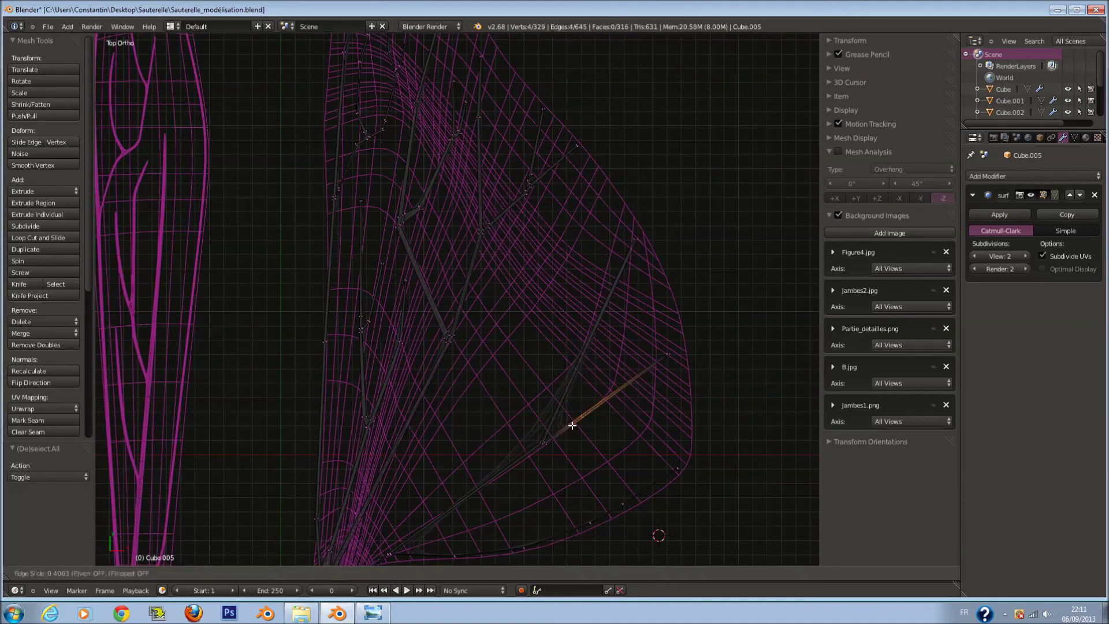
{"action": "left_click", "coordinate": [548, 446]}
{"action": "key", "text": "a"}
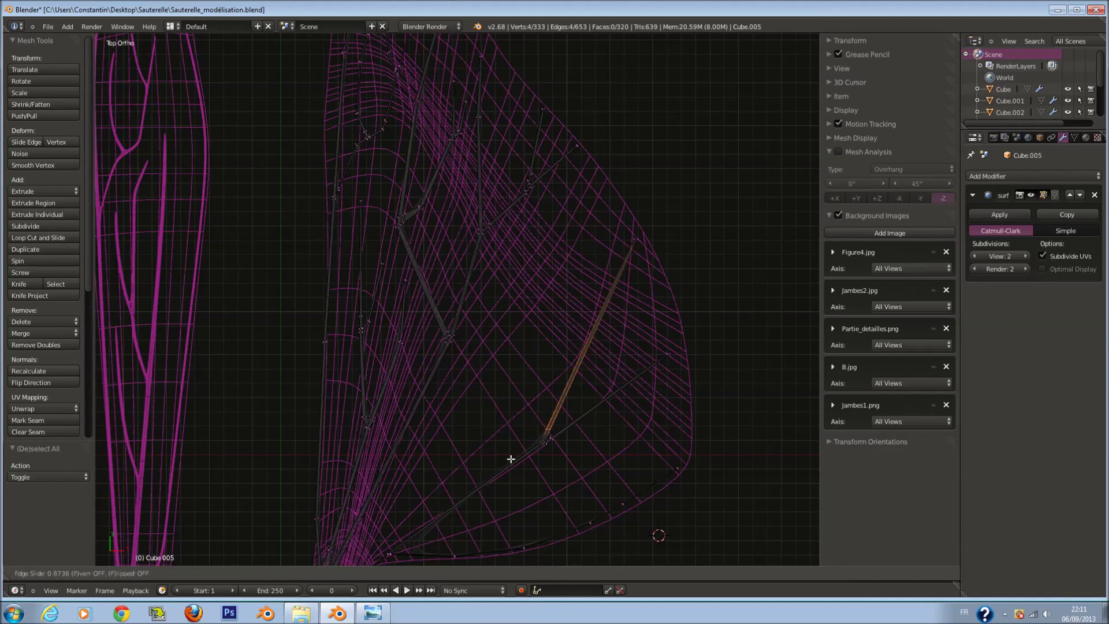
{"action": "left_click", "coordinate": [511, 459]}
{"action": "key", "text": "a"}
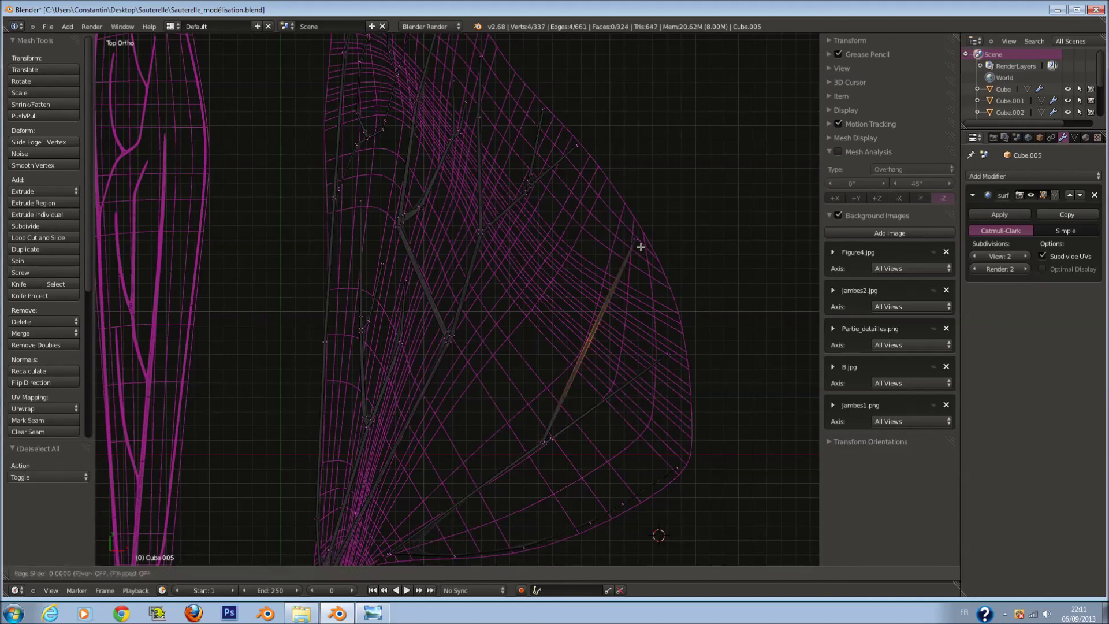
{"action": "left_click", "coordinate": [641, 252]}
{"action": "left_click", "coordinate": [640, 275]}
{"action": "key", "text": "a"}
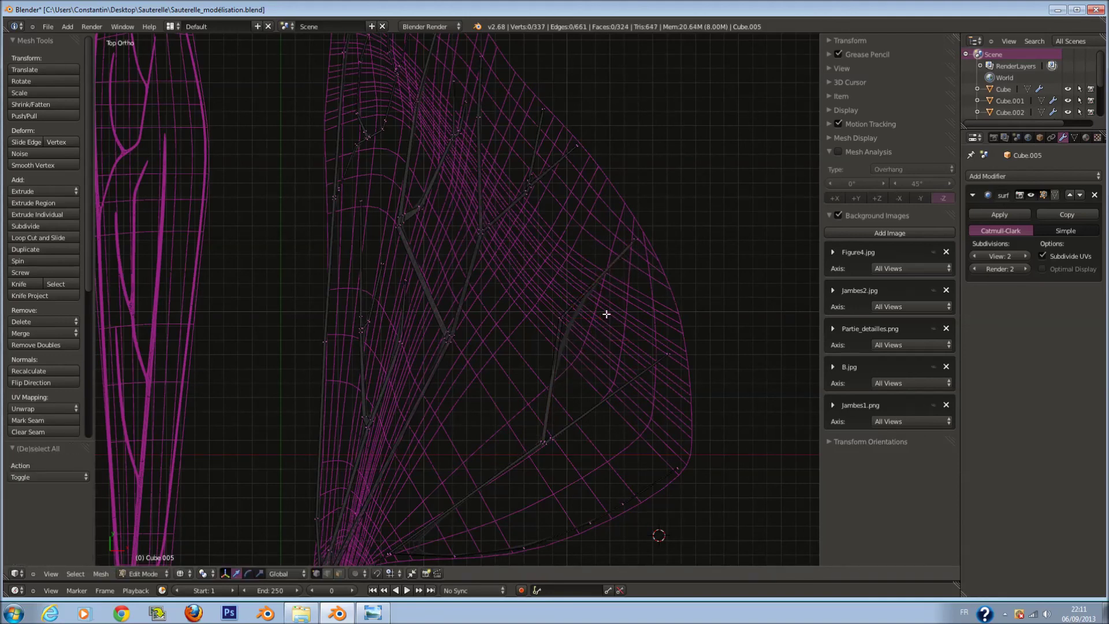
Add another edge loop, then extrude the vein end outward and narrow it
{"action": "scroll", "coordinate": [601, 324], "scroll_direction": "up", "scroll_amount": 3}
{"action": "key", "text": "ctrl+r"}
{"action": "left_click", "coordinate": [655, 301]}
{"action": "key", "text": "a"}
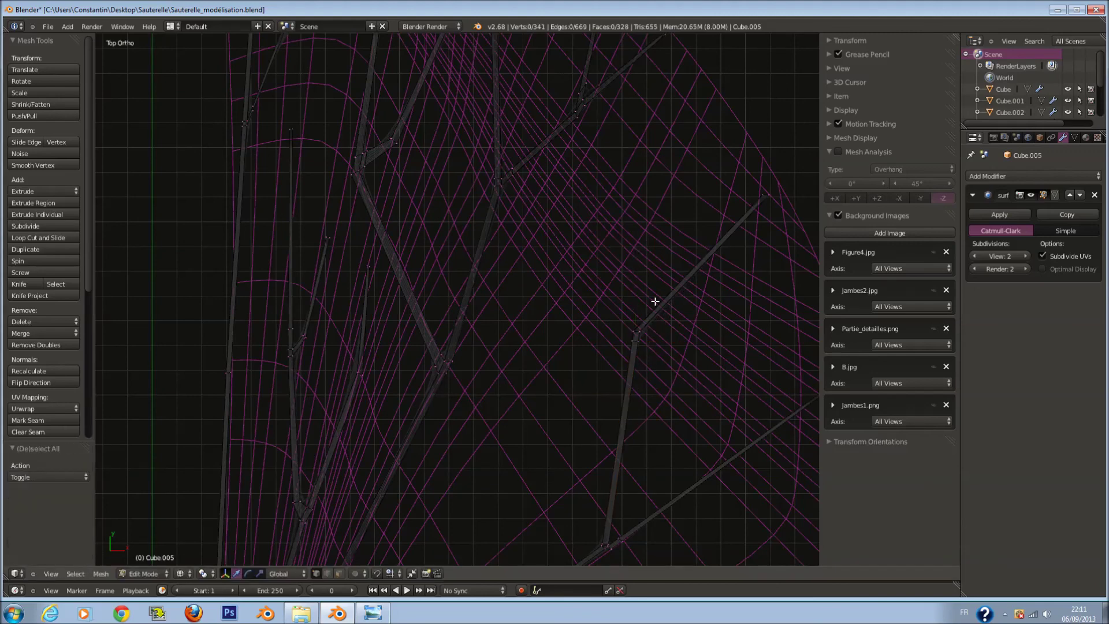
{"action": "key", "text": "ctrl+KP_6"}
{"action": "key", "text": "e"}
{"action": "left_click", "coordinate": [739, 372]}
{"action": "key", "text": "s"}
{"action": "left_click", "coordinate": [693, 364]}
Angle the new vein segment and extend it further toward the upper right
{"action": "key", "text": "r"}
{"action": "left_click", "coordinate": [691, 285]}
{"action": "key", "text": "g"}
{"action": "left_click", "coordinate": [718, 267]}
{"action": "key", "text": "e"}
{"action": "left_click", "coordinate": [810, 246]}
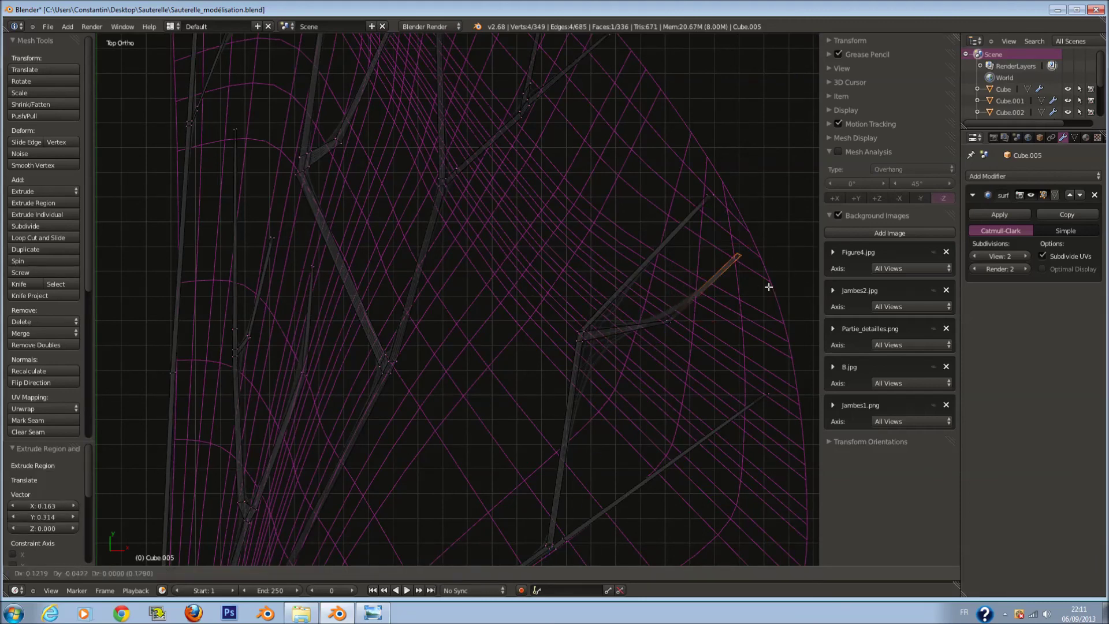
{"action": "key", "text": "a"}
{"action": "left_click", "coordinate": [602, 330]}
{"action": "key", "text": "a"}
Add two edge loops across the new branch for extra divisions
{"action": "key", "text": "ctrl+r"}
{"action": "left_click", "coordinate": [776, 327]}
{"action": "scroll", "coordinate": [764, 325], "scroll_direction": "down", "scroll_amount": 5, "text": "shift"}
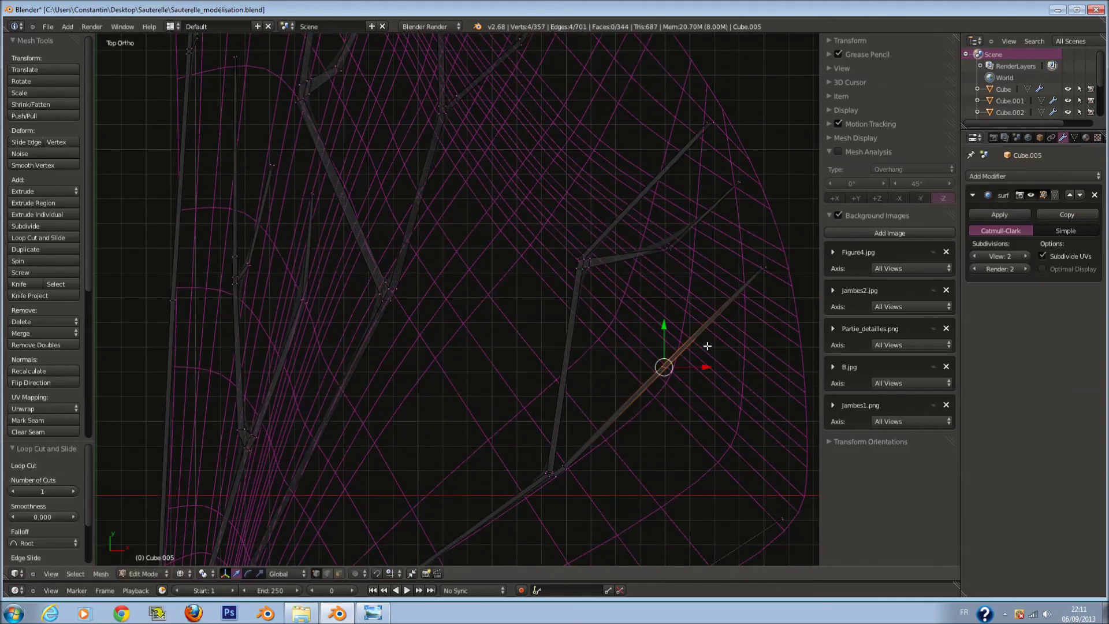
{"action": "key", "text": "a"}
{"action": "key", "text": "ctrl+r"}
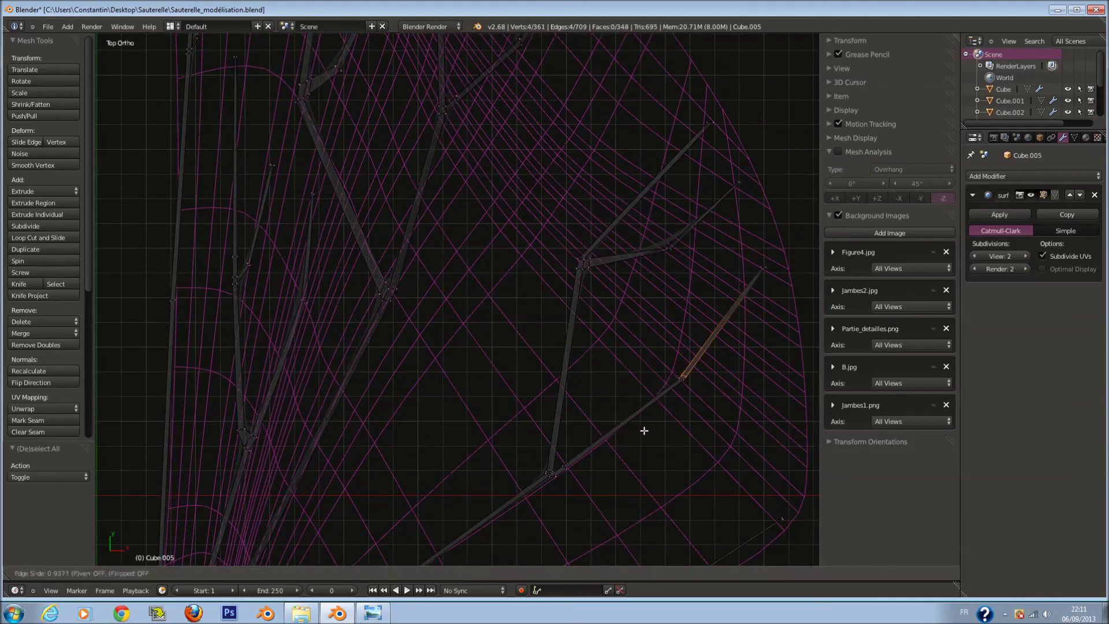
{"action": "left_click", "coordinate": [644, 430]}
{"action": "key", "text": "a"}
Extrude a side branch from the vein, angle it, and extend it toward the wing edge
{"action": "key", "text": "e"}
{"action": "left_click", "coordinate": [731, 397]}
{"action": "key", "text": "r"}
{"action": "left_click", "coordinate": [742, 326]}
{"action": "key", "text": "g"}
{"action": "left_click", "coordinate": [766, 299]}
{"action": "key", "text": "e"}
{"action": "left_click", "coordinate": [818, 295]}
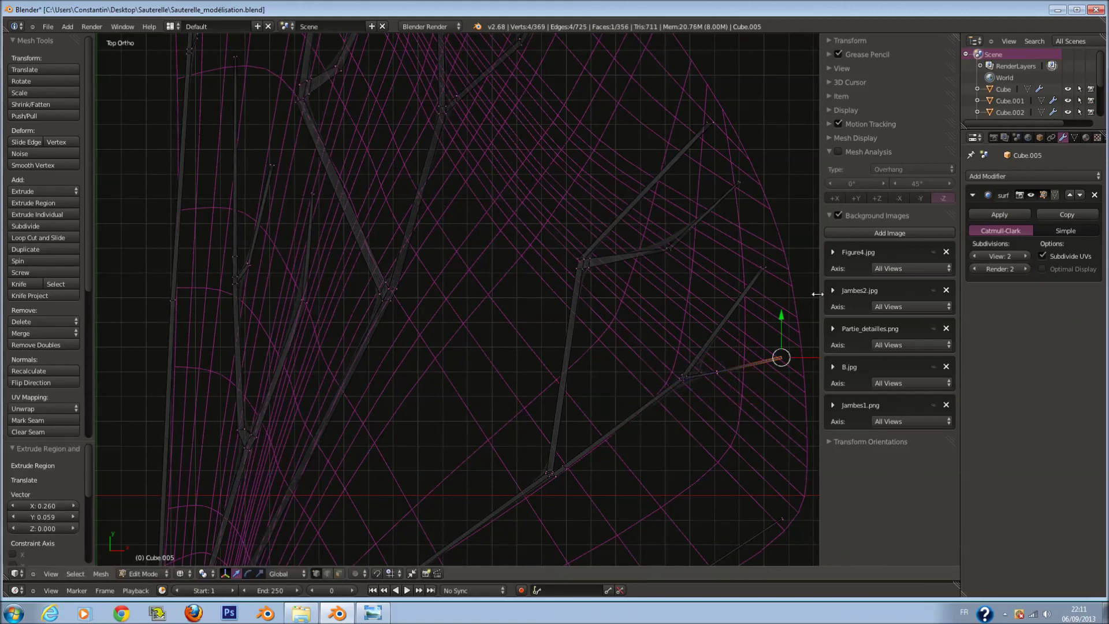
Finalize the vein loop and briefly check the whole wing in Object Mode
{"action": "key", "text": "a"}
{"action": "left_click", "coordinate": [692, 375]}
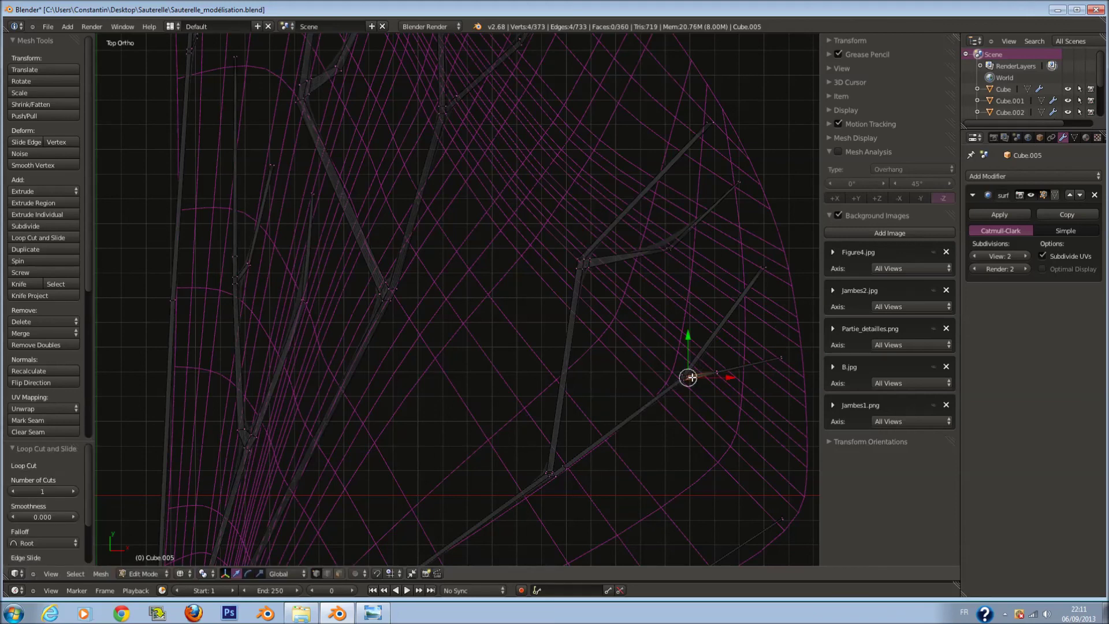
{"action": "key", "text": "Tab"}
{"action": "scroll", "coordinate": [681, 379], "scroll_direction": "down", "scroll_amount": 5}
{"action": "scroll", "coordinate": [640, 364], "scroll_direction": "up", "scroll_amount": 2, "text": "ctrl"}
{"action": "key", "text": "Tab"}
{"action": "scroll", "coordinate": [632, 426], "scroll_direction": "up", "scroll_amount": 2}
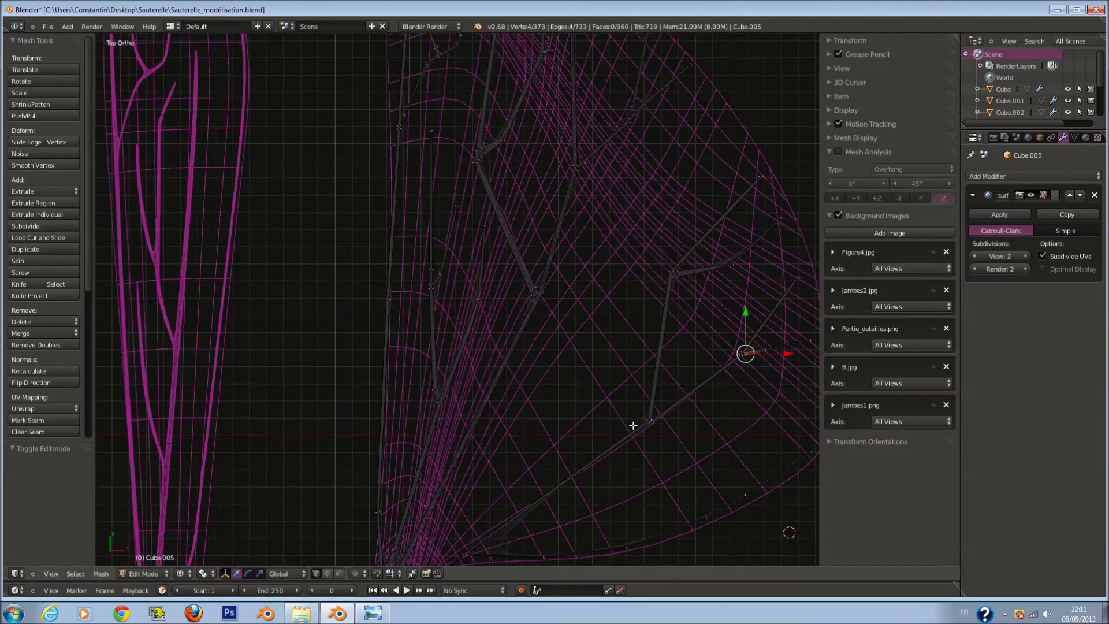
Reposition a vein vertex where the veins meet at the wing root
{"action": "key", "text": "a"}
{"action": "scroll", "coordinate": [505, 470], "scroll_direction": "up", "scroll_amount": 2}
{"action": "scroll", "coordinate": [534, 468], "scroll_direction": "up", "scroll_amount": 3}
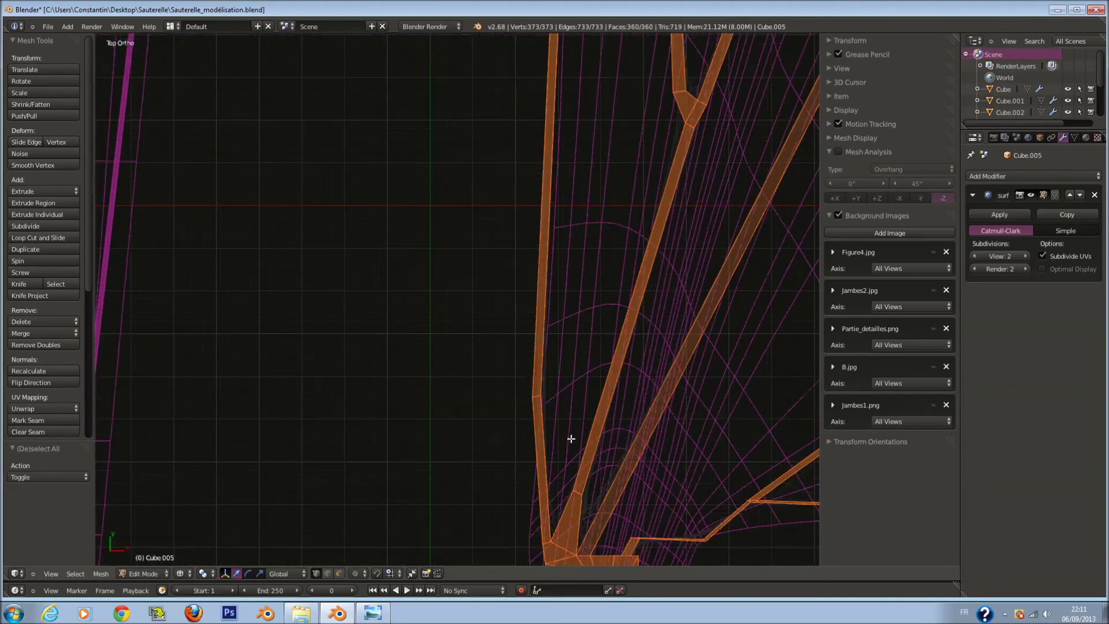
{"action": "scroll", "coordinate": [650, 448], "scroll_direction": "up", "scroll_amount": 1}
{"action": "scroll", "coordinate": [641, 441], "scroll_direction": "up", "scroll_amount": 2}
{"action": "scroll", "coordinate": [642, 441], "scroll_direction": "down", "scroll_amount": 3}
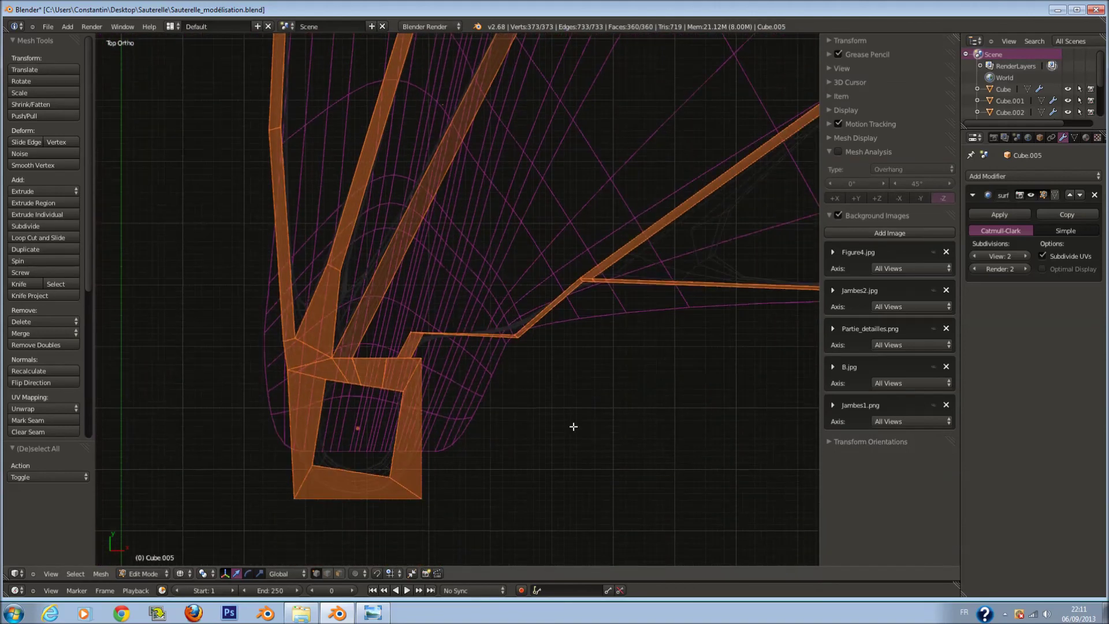
{"action": "key", "text": "a"}
{"action": "scroll", "coordinate": [527, 334], "scroll_direction": "up", "scroll_amount": 4}
{"action": "key", "text": "g"}
{"action": "left_click", "coordinate": [563, 310]}
{"action": "key", "text": "a"}
Move another root vertex upward and rotate an edge at the wing root
{"action": "key", "text": "g"}
{"action": "left_click", "coordinate": [597, 357]}
{"action": "key", "text": "a"}
{"action": "key", "text": "a"}
{"action": "key", "text": "a"}
{"action": "right_click", "coordinate": [376, 372]}
{"action": "key", "text": "r"}
{"action": "left_click", "coordinate": [463, 463]}
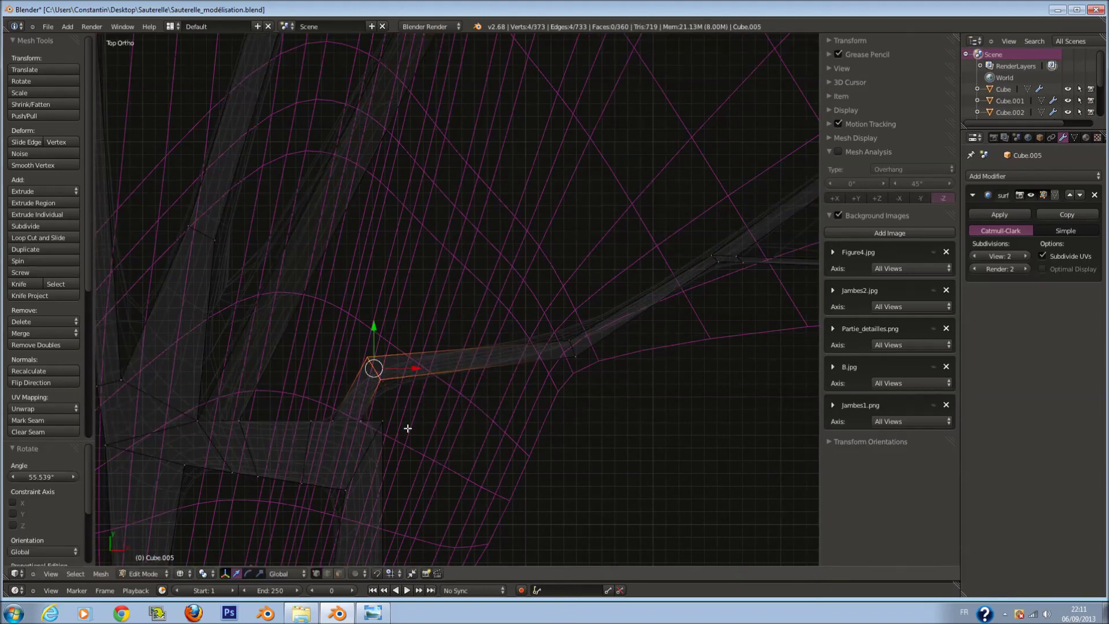
Add a centred edge loop near the wing root
{"action": "key", "text": "a"}
{"action": "key", "text": "a"}
{"action": "key", "text": "ctrl+r"}
{"action": "left_click", "coordinate": [412, 488]}
{"action": "right_click", "coordinate": [412, 488]}
{"action": "scroll", "coordinate": [412, 489], "scroll_direction": "down", "scroll_amount": 3, "text": "shift"}
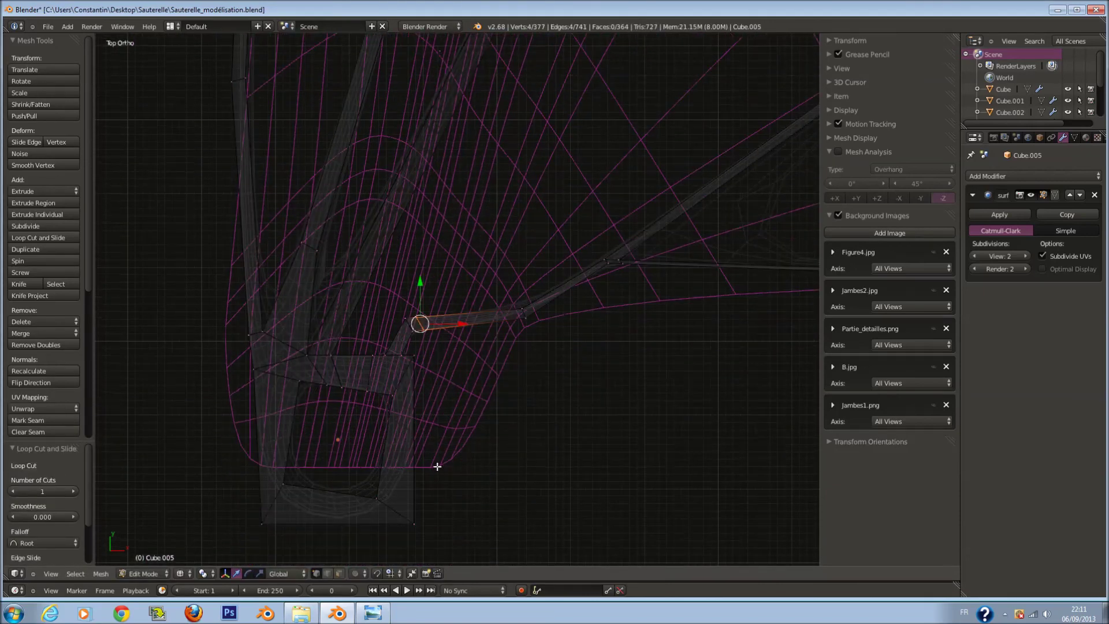
Reposition the root edge and push a root corner vertex outward
{"action": "key", "text": "a"}
{"action": "key", "text": "a"}
{"action": "key", "text": "c"}
{"action": "left_click", "coordinate": [416, 382]}
{"action": "key", "text": "g"}
{"action": "left_click", "coordinate": [490, 438]}
{"action": "scroll", "coordinate": [457, 480], "scroll_direction": "down", "scroll_amount": 3, "text": "shift"}
{"action": "right_click", "coordinate": [410, 495]}
{"action": "key", "text": "g"}
{"action": "left_click", "coordinate": [506, 529]}
Add another edge loop and shift one of its vertices
{"action": "key", "text": "a"}
{"action": "key", "text": "ctrl+r"}
{"action": "left_click", "coordinate": [270, 379]}
{"action": "key", "text": "c"}
{"action": "left_click", "coordinate": [232, 389]}
{"action": "key", "text": "g"}
{"action": "left_click", "coordinate": [322, 401]}
{"action": "key", "text": "a"}
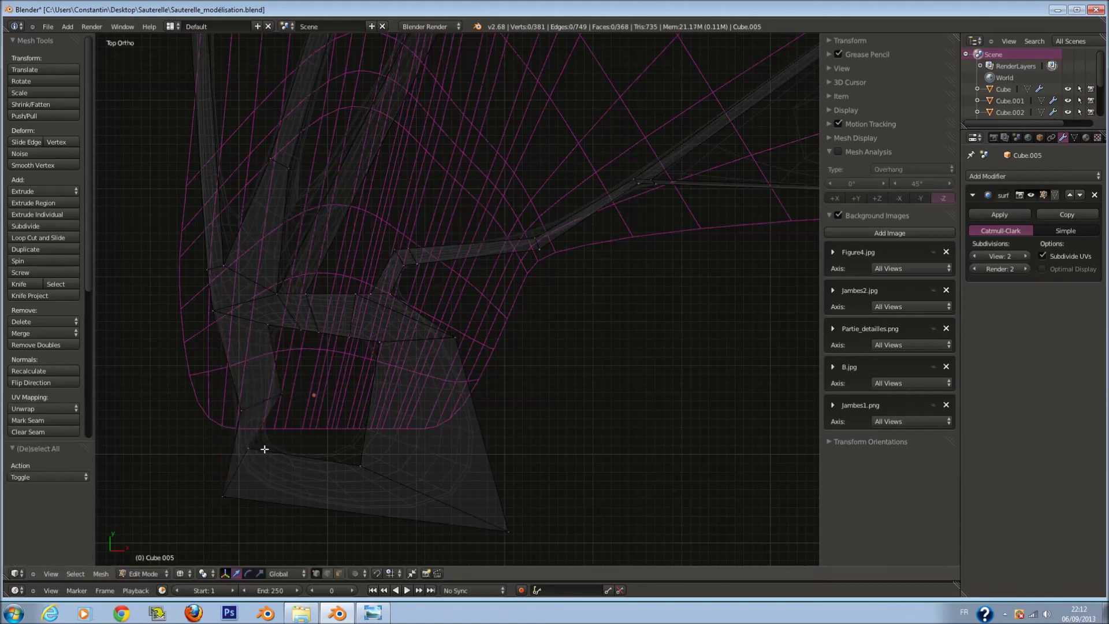
Preview the smoothed wing root outside Edit Mode, then return to editing
{"action": "key", "text": "Tab"}
{"action": "scroll", "coordinate": [346, 427], "scroll_direction": "down", "scroll_amount": 3}
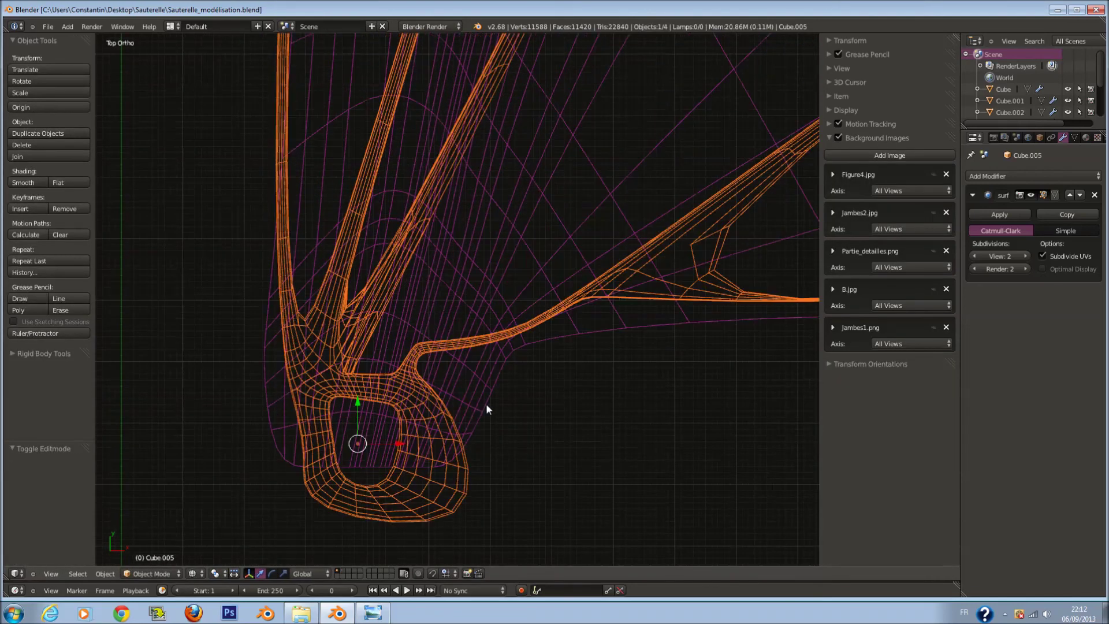
{"action": "scroll", "coordinate": [486, 403], "scroll_direction": "up", "scroll_amount": 5}
{"action": "key", "text": "Tab"}
{"action": "key", "text": "a"}
Add a centred edge loop across the root vein
{"action": "key", "text": "ctrl+r"}
{"action": "left_click", "coordinate": [412, 434]}
{"action": "right_click", "coordinate": [412, 433]}
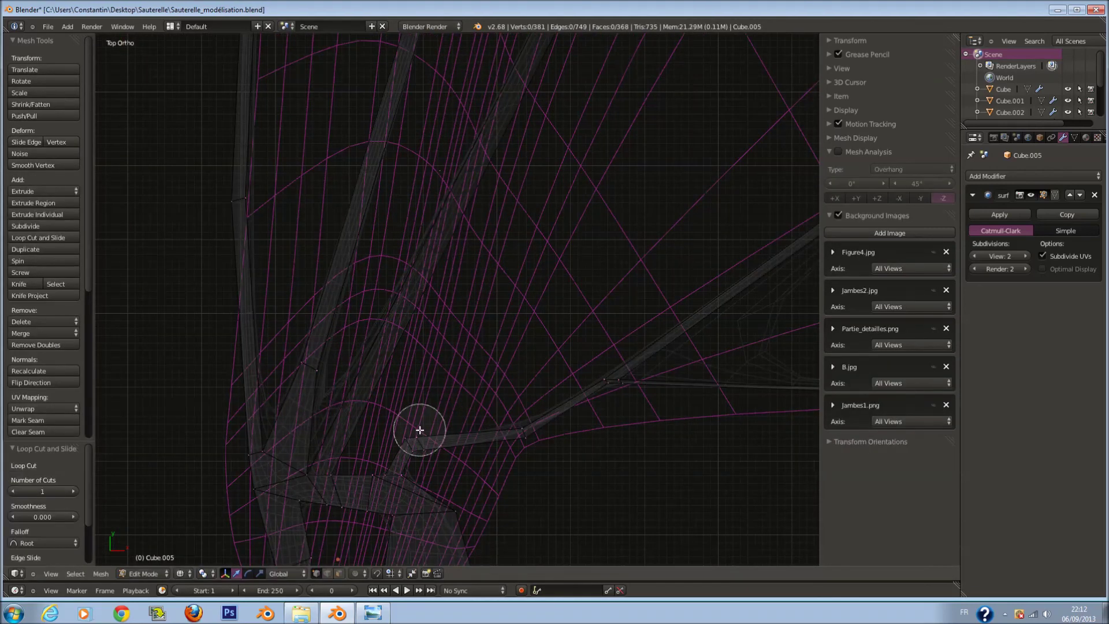
{"action": "scroll", "coordinate": [422, 472], "scroll_direction": "down", "scroll_amount": 4}
{"action": "scroll", "coordinate": [505, 438], "scroll_direction": "up", "scroll_amount": 2}
{"action": "scroll", "coordinate": [468, 478], "scroll_direction": "up", "scroll_amount": 2}
{"action": "scroll", "coordinate": [513, 450], "scroll_direction": "down", "scroll_amount": 2}
Extrude a new vein segment and move it into place
{"action": "key", "text": "e"}
{"action": "left_click", "coordinate": [520, 412]}
{"action": "key", "text": "g"}
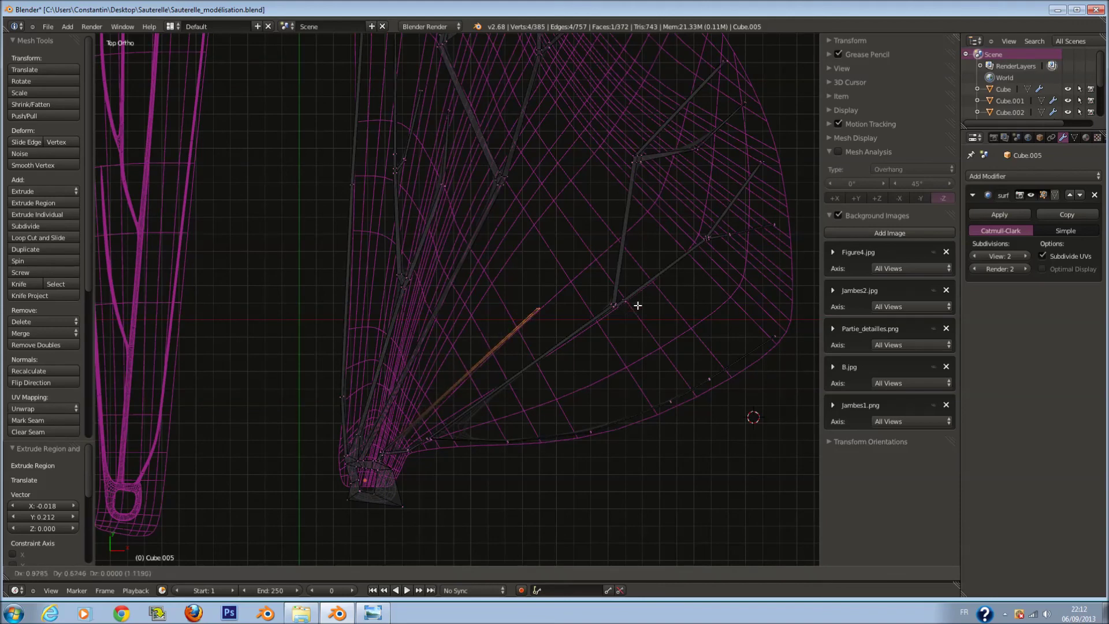
{"action": "left_click", "coordinate": [638, 305]}
{"action": "scroll", "coordinate": [630, 289], "scroll_direction": "up", "scroll_amount": 2}
Extend the vein one step further and split it with an edge loop
{"action": "key", "text": "e"}
{"action": "left_click", "coordinate": [636, 251]}
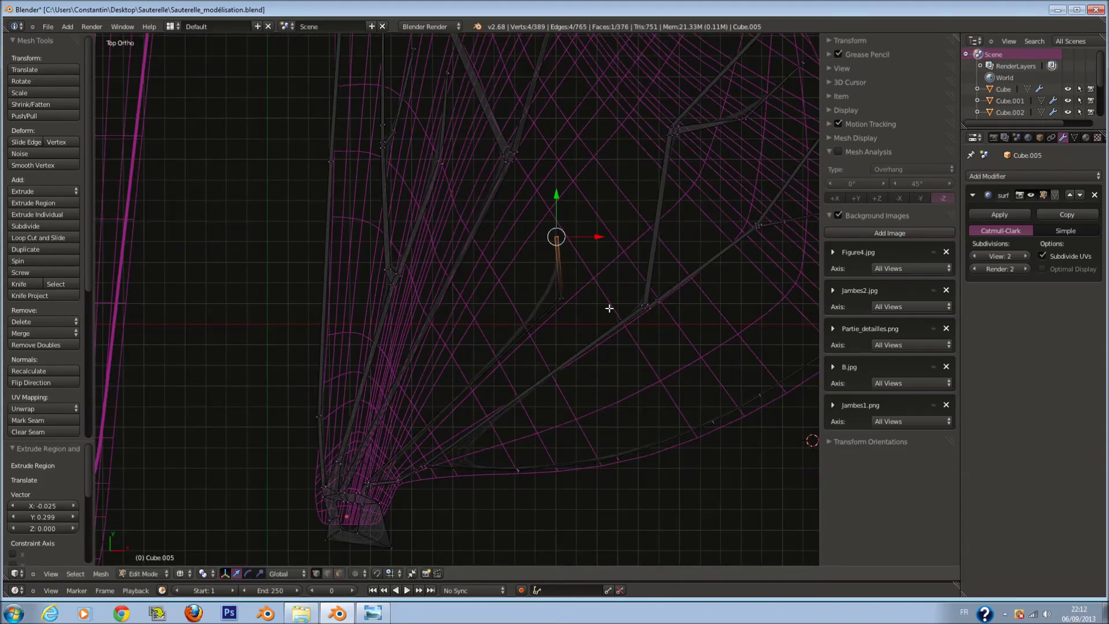
{"action": "key", "text": "a"}
{"action": "key", "text": "ctrl+r"}
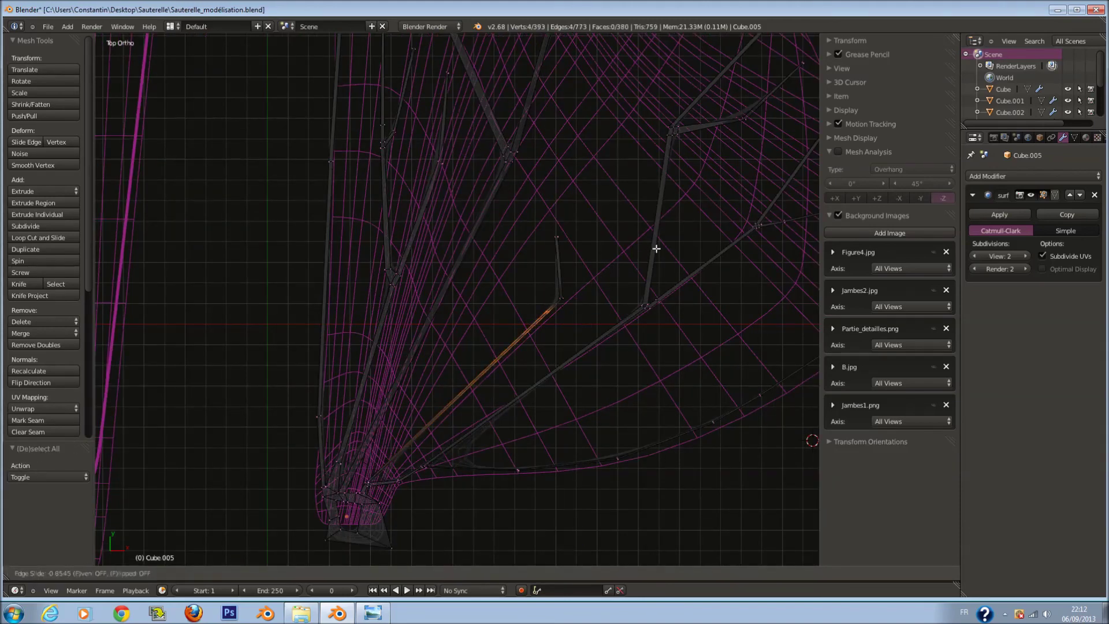
{"action": "left_click", "coordinate": [671, 246]}
{"action": "key", "text": "a"}
{"action": "scroll", "coordinate": [590, 305], "scroll_direction": "up", "scroll_amount": 2}
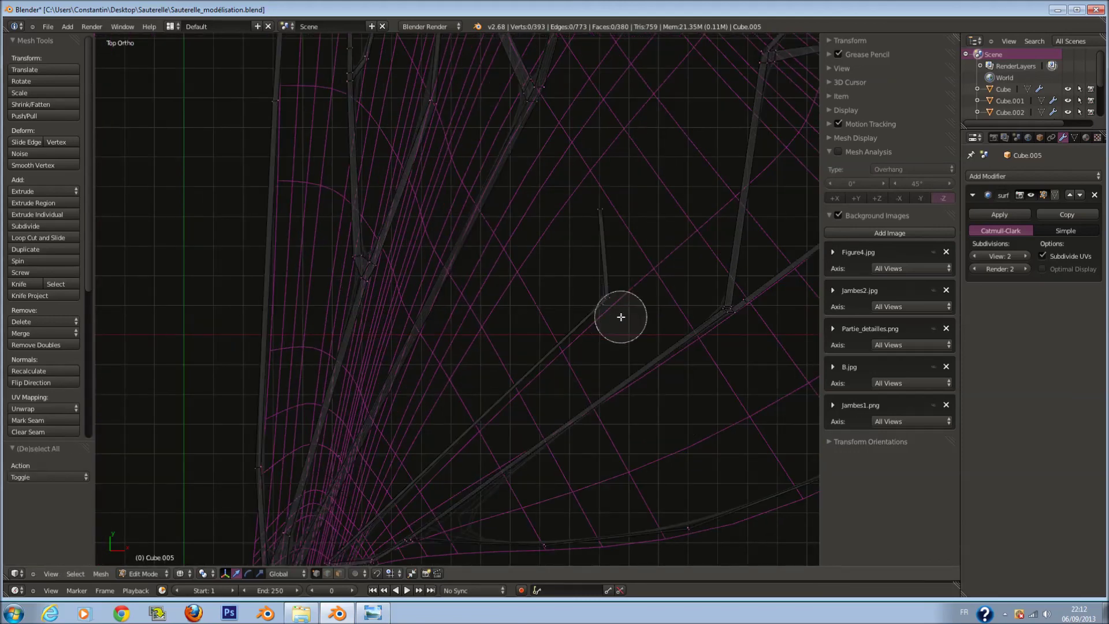
Try extruding and scaling the vein end, then undo it
{"action": "key", "text": "e"}
{"action": "left_click", "coordinate": [652, 327]}
{"action": "key", "text": "s"}
{"action": "scroll", "coordinate": [647, 312], "scroll_direction": "down", "scroll_amount": 3}
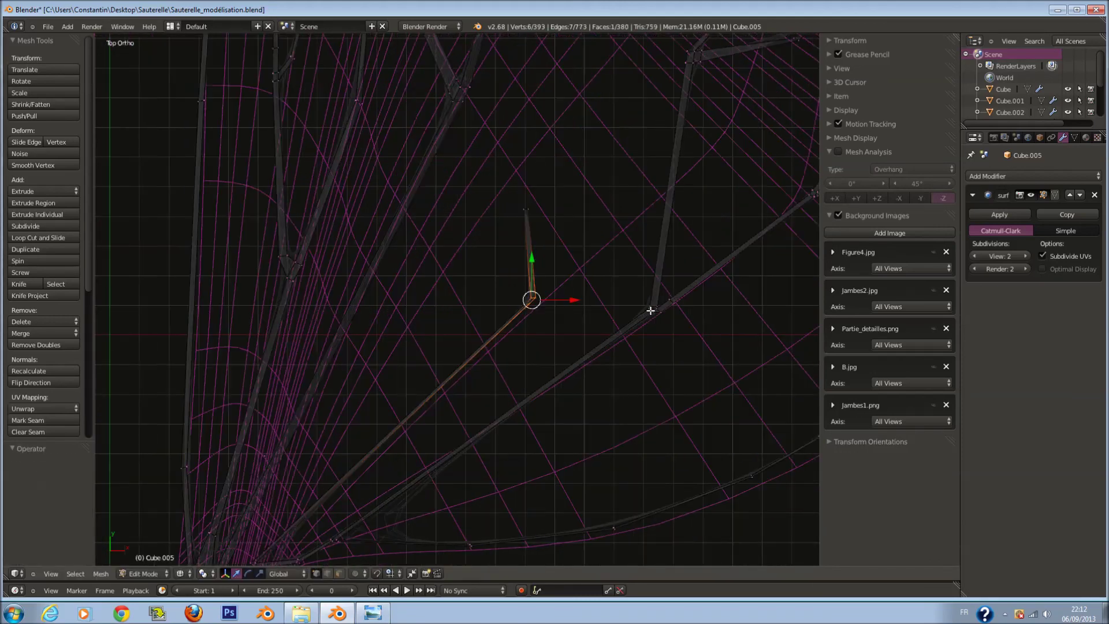
{"action": "key", "text": "ctrl+z"}
{"action": "scroll", "coordinate": [619, 287], "scroll_direction": "up", "scroll_amount": 5}
Extrude a narrower segment from the vein end, position it, and save
{"action": "key", "text": "c"}
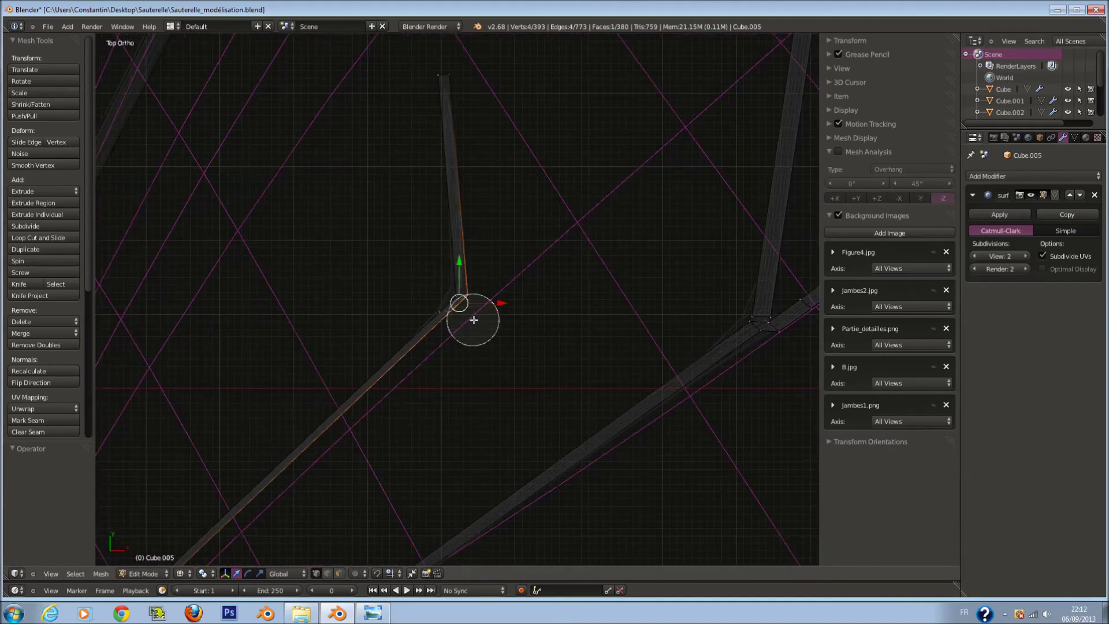
{"action": "key", "text": "Escape"}
{"action": "scroll", "coordinate": [477, 323], "scroll_direction": "down", "scroll_amount": 2}
{"action": "scroll", "coordinate": [480, 329], "scroll_direction": "down", "scroll_amount": 2}
{"action": "key", "text": "e"}
{"action": "key", "text": "s"}
{"action": "left_click", "coordinate": [515, 327]}
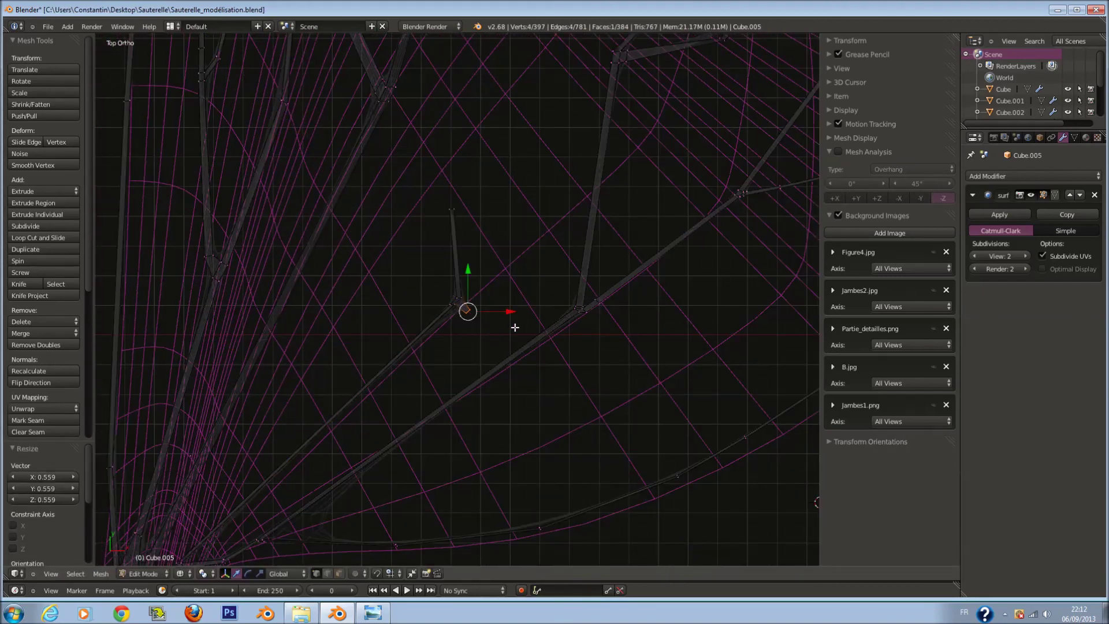
{"action": "key", "text": "g"}
{"action": "left_click", "coordinate": [541, 228]}
{"action": "key", "text": "ctrl+s"}
Extrude a further vein segment with a narrower tip and save
{"action": "scroll", "coordinate": [537, 289], "scroll_direction": "up", "scroll_amount": 1}
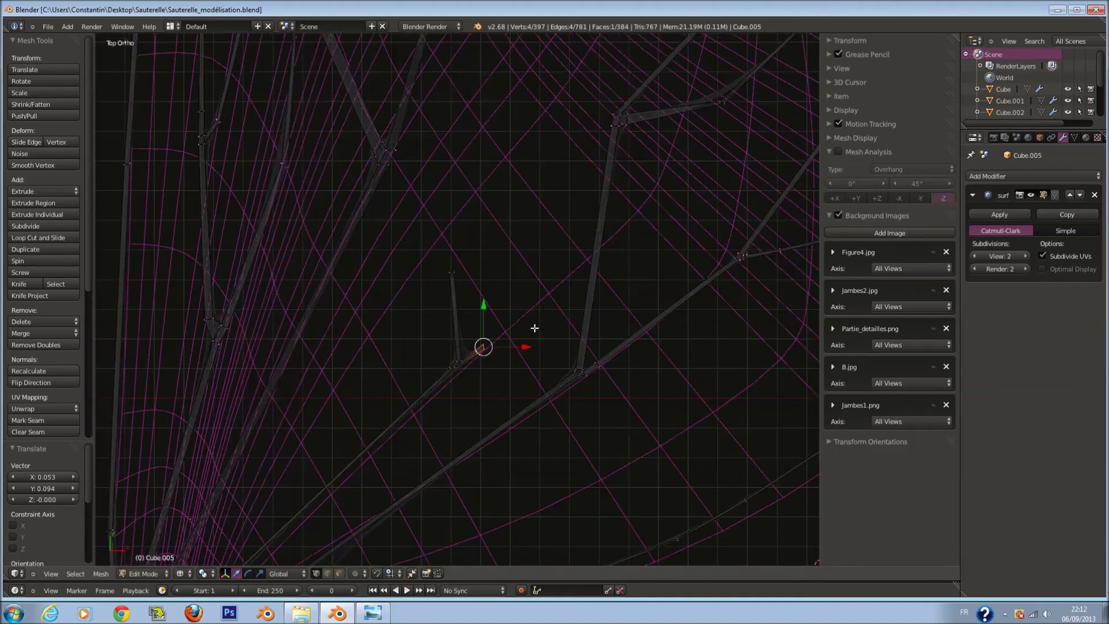
{"action": "scroll", "coordinate": [578, 335], "scroll_direction": "up", "scroll_amount": 1}
{"action": "key", "text": "e"}
{"action": "left_click", "coordinate": [569, 318]}
{"action": "key", "text": "s"}
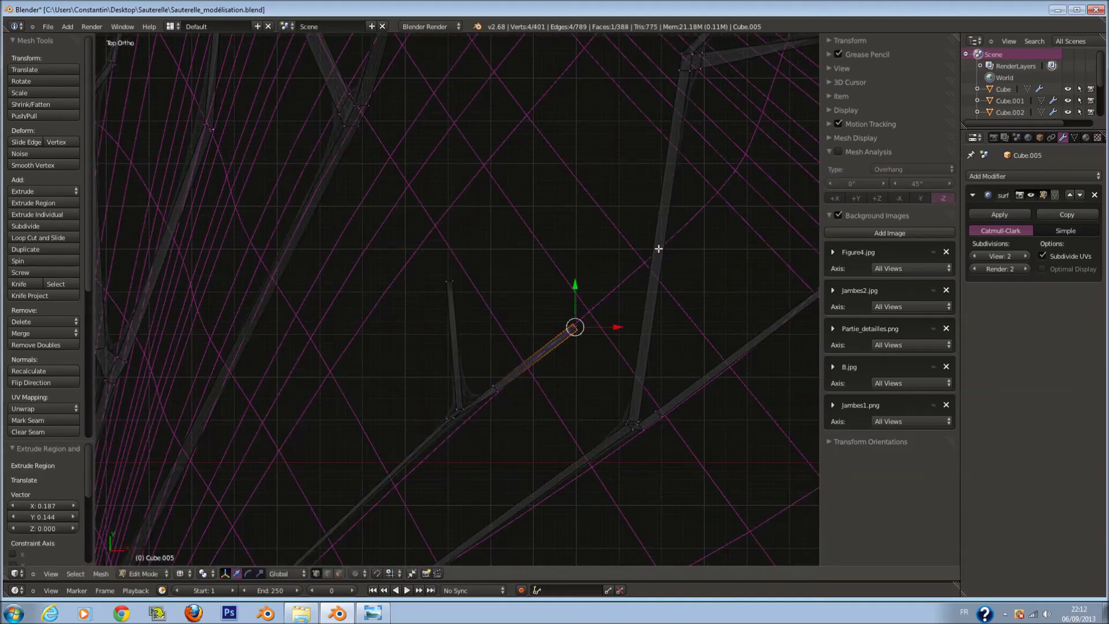
{"action": "left_click", "coordinate": [644, 265]}
{"action": "key", "text": "ctrl+s"}
Move the vein tip and extrude a segment up and to the right
{"action": "key", "text": "g"}
{"action": "left_click", "coordinate": [646, 258]}
{"action": "scroll", "coordinate": [578, 339], "scroll_direction": "up", "scroll_amount": 1}
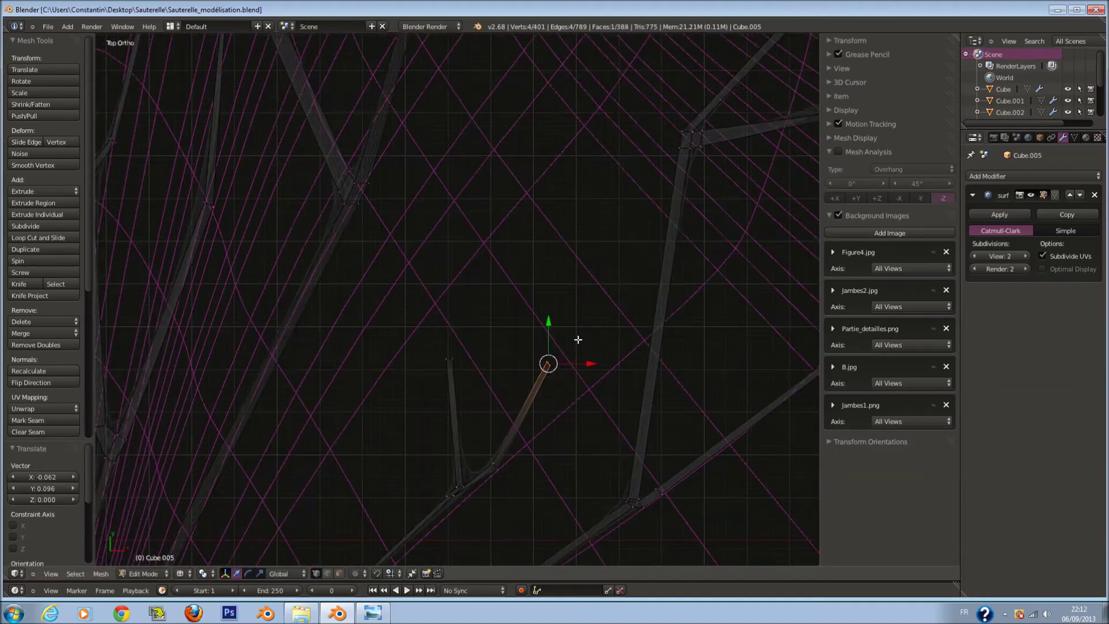
{"action": "scroll", "coordinate": [609, 356], "scroll_direction": "up", "scroll_amount": 1}
{"action": "key", "text": "e"}
{"action": "left_click", "coordinate": [742, 243]}
Cut an edge loop into the up-right segment
{"action": "key", "text": "a"}
{"action": "key", "text": "ctrl+r"}
{"action": "left_click", "coordinate": [633, 363]}
{"action": "key", "text": "a"}
{"action": "scroll", "coordinate": [464, 323], "scroll_direction": "down", "scroll_amount": 2}
Shift the vein tip right, extrude it upward and tilt it about 30°
{"action": "key", "text": "c"}
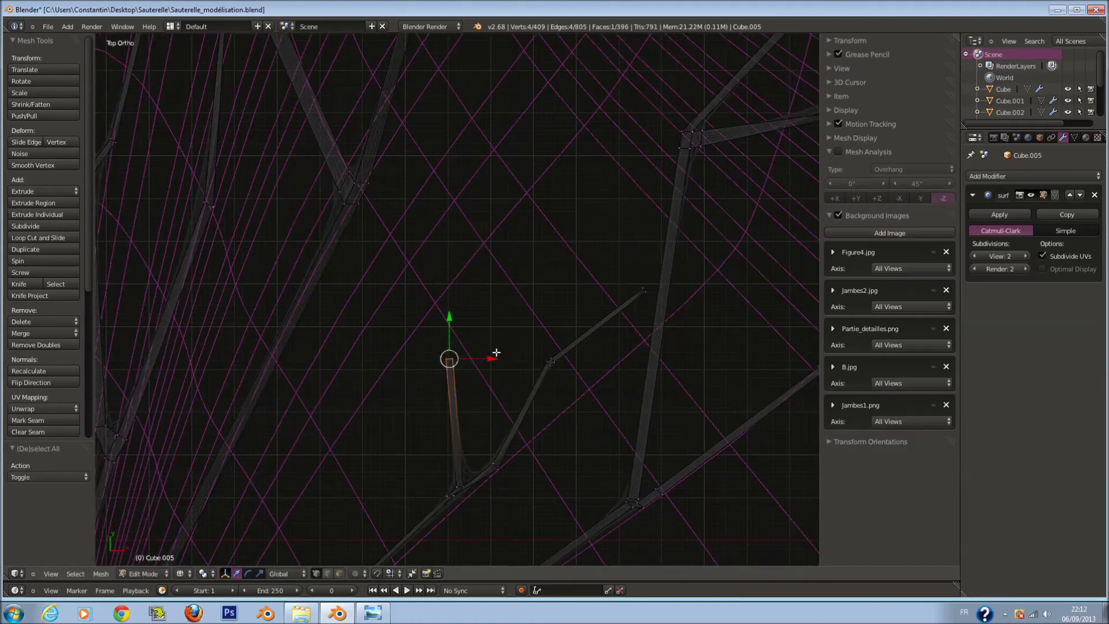
{"action": "key", "text": "g"}
{"action": "left_click", "coordinate": [525, 362]}
{"action": "key", "text": "e"}
{"action": "left_click", "coordinate": [582, 237]}
{"action": "key", "text": "r"}
{"action": "left_click", "coordinate": [665, 240]}
{"action": "scroll", "coordinate": [641, 304], "scroll_direction": "down", "scroll_amount": 2}
{"action": "scroll", "coordinate": [570, 275], "scroll_direction": "up", "scroll_amount": 1}
Extrude another upward vein segment and add an edge loop
{"action": "key", "text": "e"}
{"action": "left_click", "coordinate": [568, 184]}
{"action": "key", "text": "a"}
{"action": "left_click", "coordinate": [557, 255]}
{"action": "key", "text": "a"}
{"action": "key", "text": "c"}
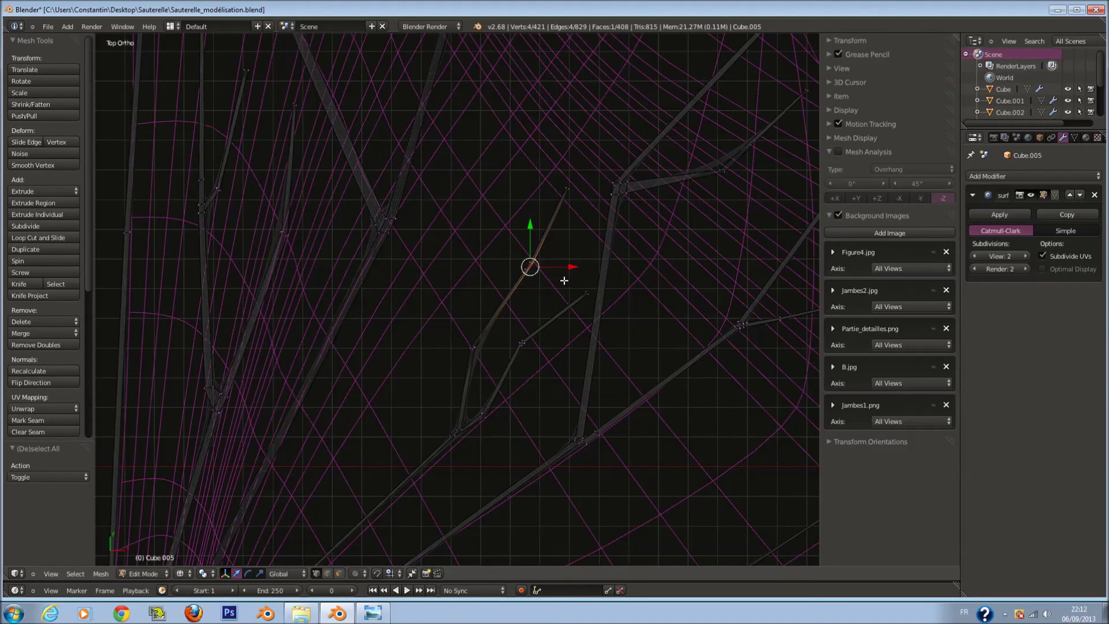
Sprout a tapered branch from the tip, rotated about 51° and moved up-right
{"action": "key", "text": "e"}
{"action": "left_click", "coordinate": [581, 286]}
{"action": "key", "text": "s"}
{"action": "scroll", "coordinate": [600, 287], "scroll_direction": "up", "scroll_amount": 2}
{"action": "key", "text": "r"}
{"action": "left_click", "coordinate": [640, 284]}
{"action": "key", "text": "g"}
{"action": "left_click", "coordinate": [673, 208]}
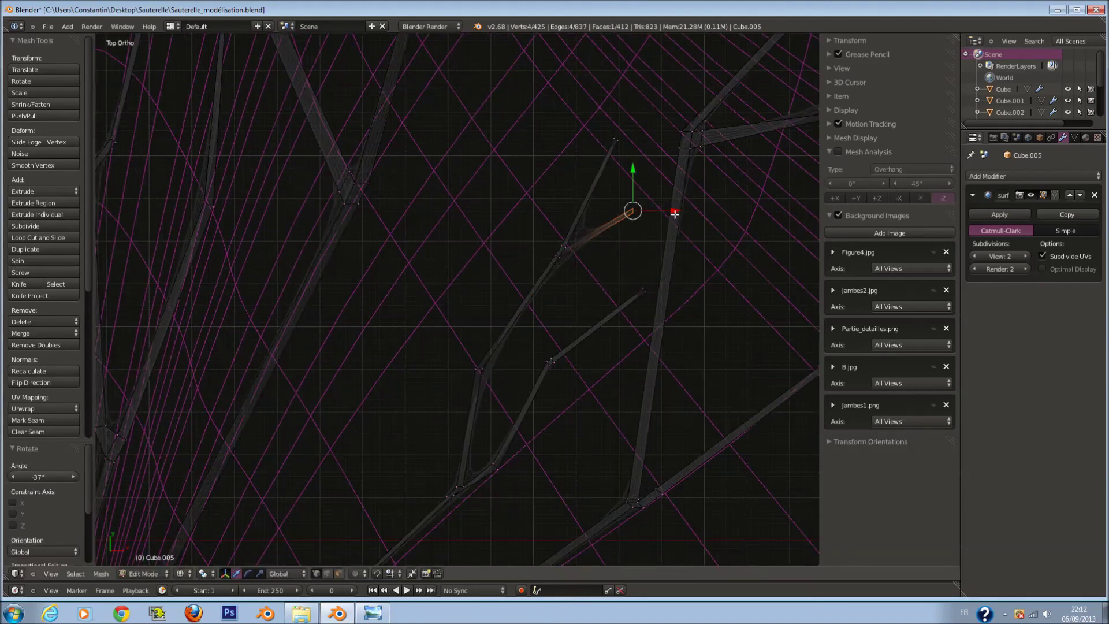
Cut an edge loop into the new branch and check the whole wing
{"action": "key", "text": "a"}
{"action": "key", "text": "ctrl+r"}
{"action": "left_click", "coordinate": [555, 275]}
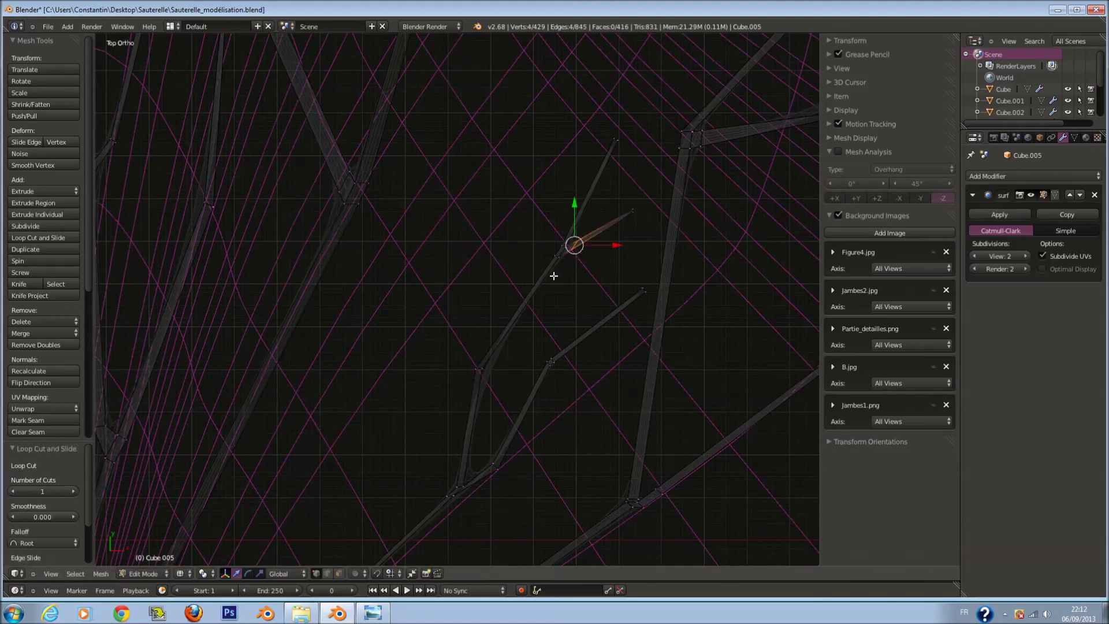
{"action": "key", "text": "Tab"}
{"action": "scroll", "coordinate": [514, 414], "scroll_direction": "down", "scroll_amount": 5}
{"action": "scroll", "coordinate": [491, 434], "scroll_direction": "down", "scroll_amount": 2}
{"action": "scroll", "coordinate": [466, 447], "scroll_direction": "down", "scroll_amount": 2, "text": "shift"}
{"action": "scroll", "coordinate": [461, 342], "scroll_direction": "up", "scroll_amount": 3}
{"action": "scroll", "coordinate": [462, 376], "scroll_direction": "up", "scroll_amount": 3}
{"action": "key", "text": "Tab"}
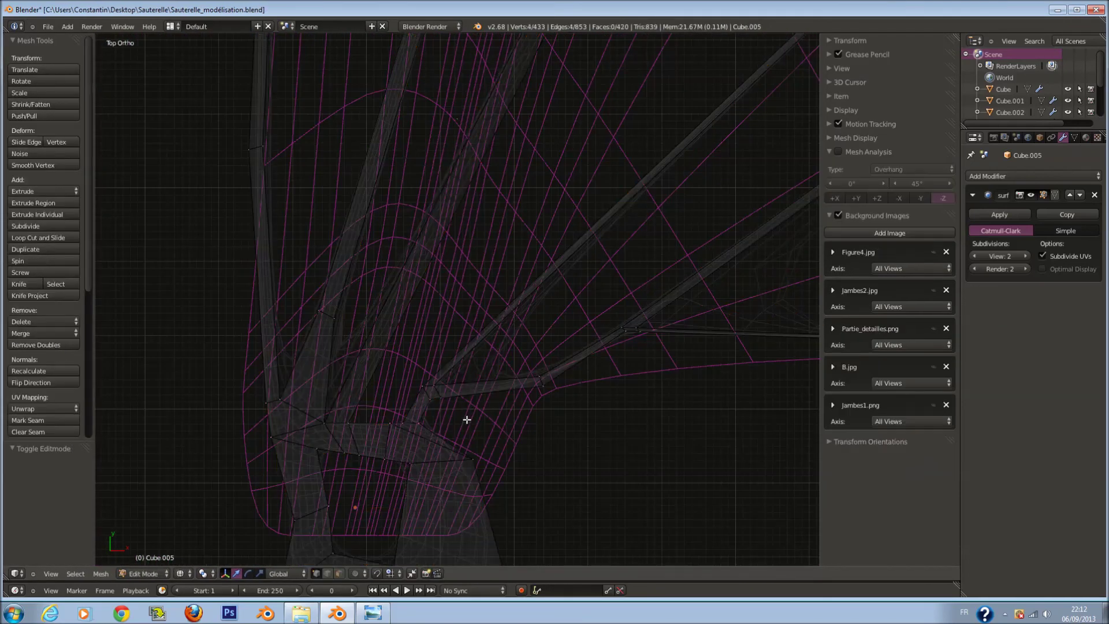
Add an edge loop across a vein near the wing base and save the model
{"action": "key", "text": "a"}
{"action": "left_click", "coordinate": [448, 442]}
{"action": "left_click", "coordinate": [395, 451]}
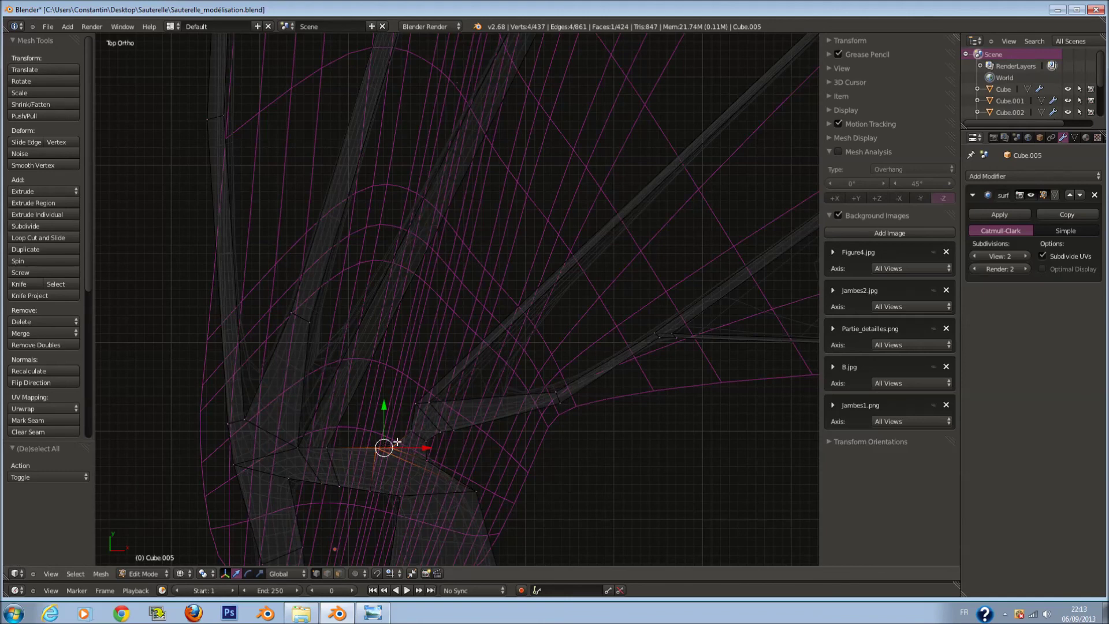
{"action": "scroll", "coordinate": [386, 445], "scroll_direction": "down", "scroll_amount": 4}
{"action": "key", "text": "a"}
{"action": "scroll", "coordinate": [408, 446], "scroll_direction": "up", "scroll_amount": 3}
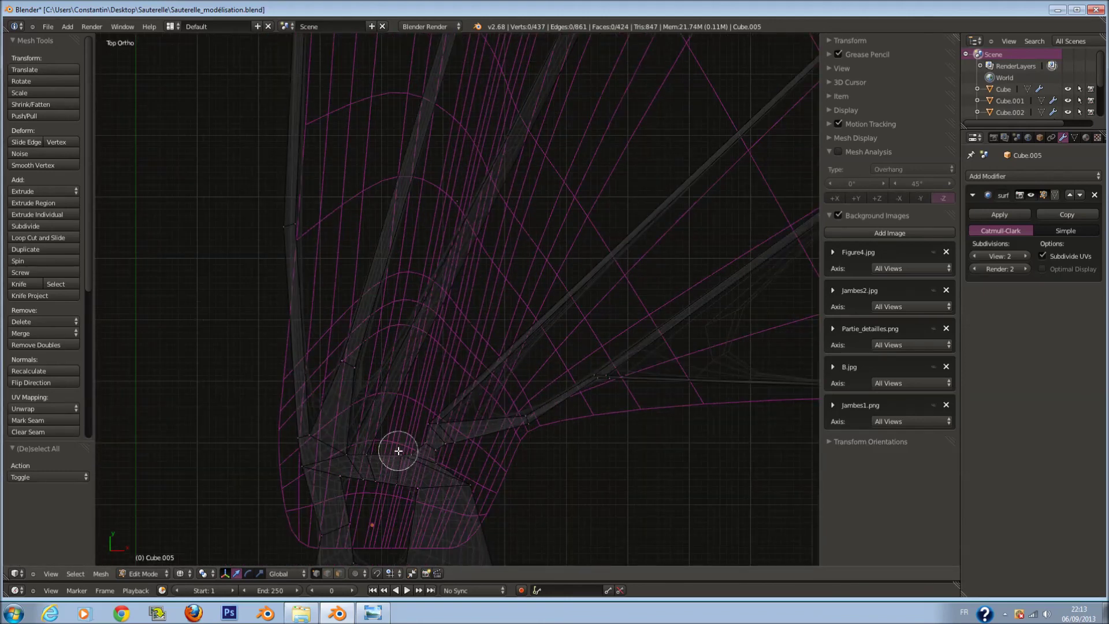
{"action": "key", "text": "ctrl+s"}
Extrude a new vein segment near the wing base and nudge it into place
{"action": "key", "text": "e"}
{"action": "left_click", "coordinate": [436, 385]}
{"action": "scroll", "coordinate": [437, 386], "scroll_direction": "down", "scroll_amount": 3}
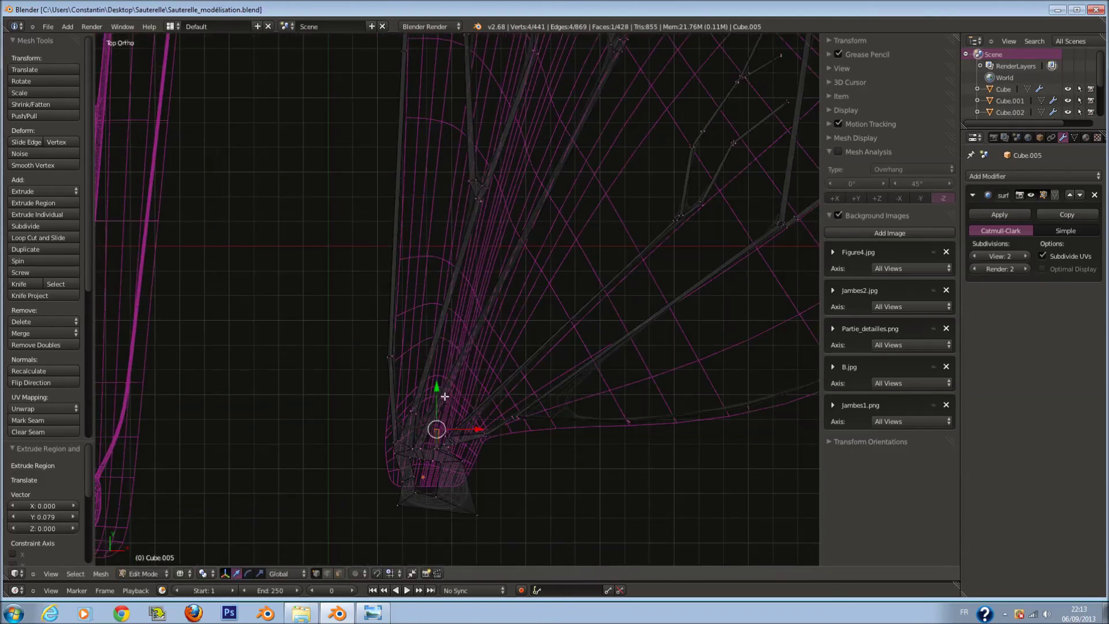
{"action": "scroll", "coordinate": [474, 429], "scroll_direction": "up", "scroll_amount": 3}
{"action": "key", "text": "g"}
{"action": "left_click", "coordinate": [485, 426]}
{"action": "middle_click_drag", "start_coordinate": [485, 426], "coordinate": [498, 471], "text": "shift"}
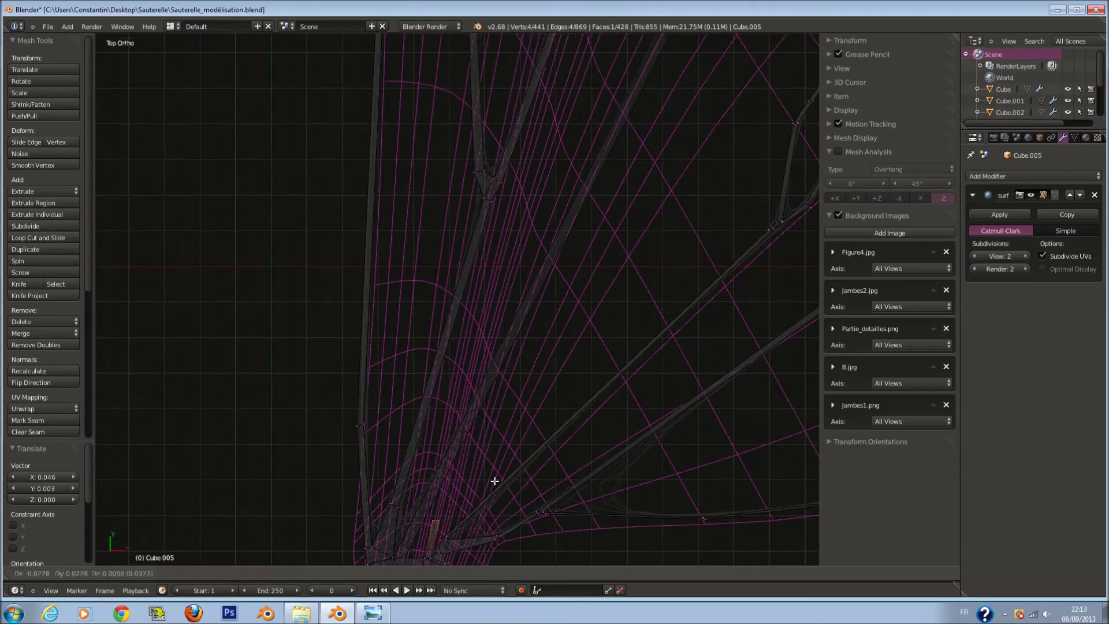
{"action": "middle_click_drag", "start_coordinate": [515, 490], "coordinate": [480, 477], "text": "shift"}
{"action": "scroll", "coordinate": [479, 477], "scroll_direction": "down", "scroll_amount": 1}
Extrude a vein segment upward, tilt it about 16.7°, and save
{"action": "key", "text": "e"}
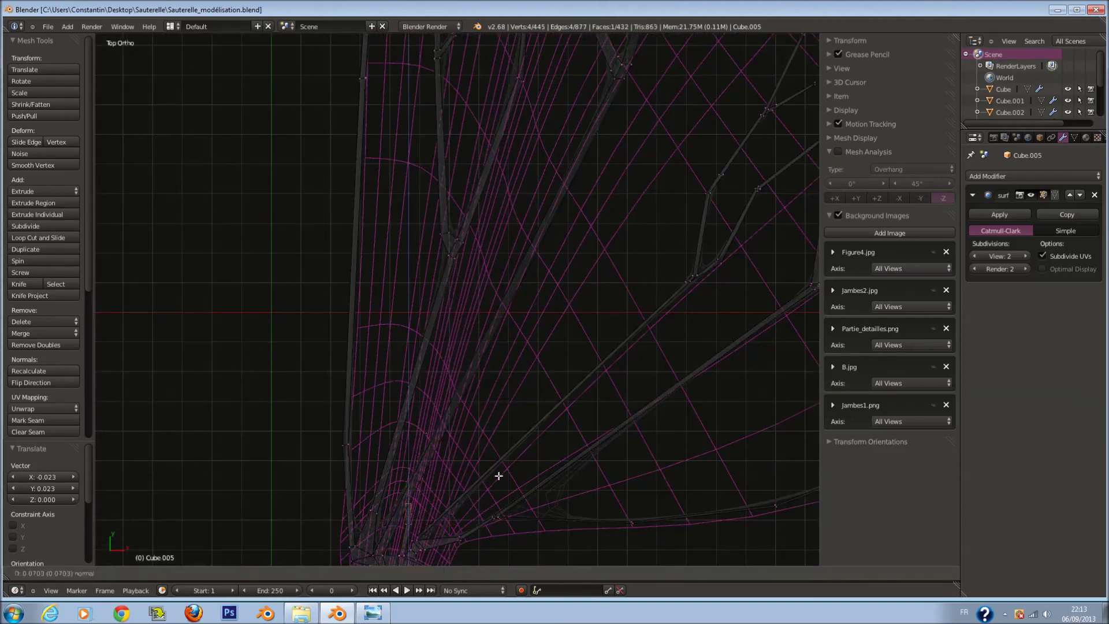
{"action": "left_click", "coordinate": [511, 464]}
{"action": "key", "text": "r"}
{"action": "left_click", "coordinate": [550, 452]}
{"action": "key", "text": "r"}
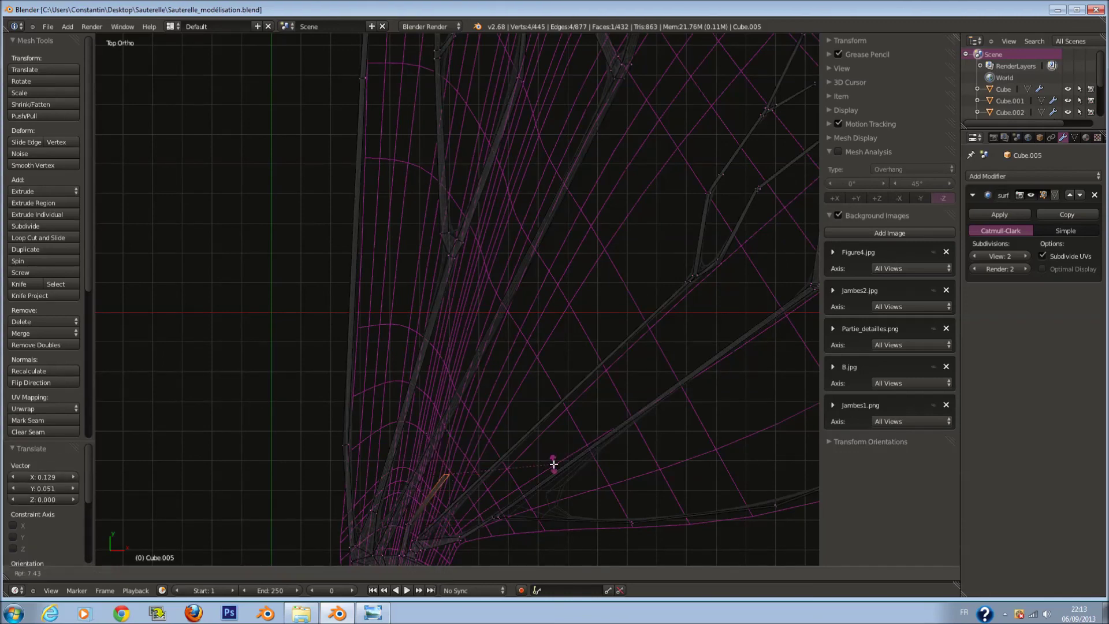
{"action": "left_click", "coordinate": [556, 486]}
{"action": "key", "text": "ctrl+s"}
{"action": "scroll", "coordinate": [556, 485], "scroll_direction": "up", "scroll_amount": 1}
{"action": "scroll", "coordinate": [527, 475], "scroll_direction": "down", "scroll_amount": 2, "text": "ctrl"}
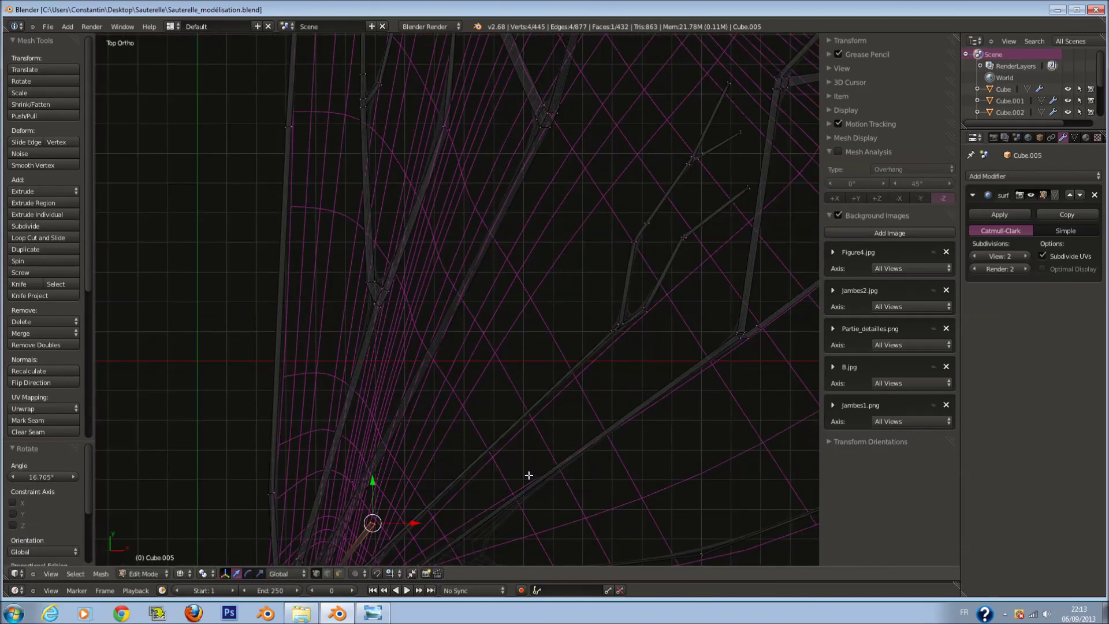
Extrude another vein segment, move it up the wing, and save
{"action": "key", "text": "e"}
{"action": "left_click", "coordinate": [630, 349]}
{"action": "key", "text": "g"}
{"action": "left_click", "coordinate": [622, 350]}
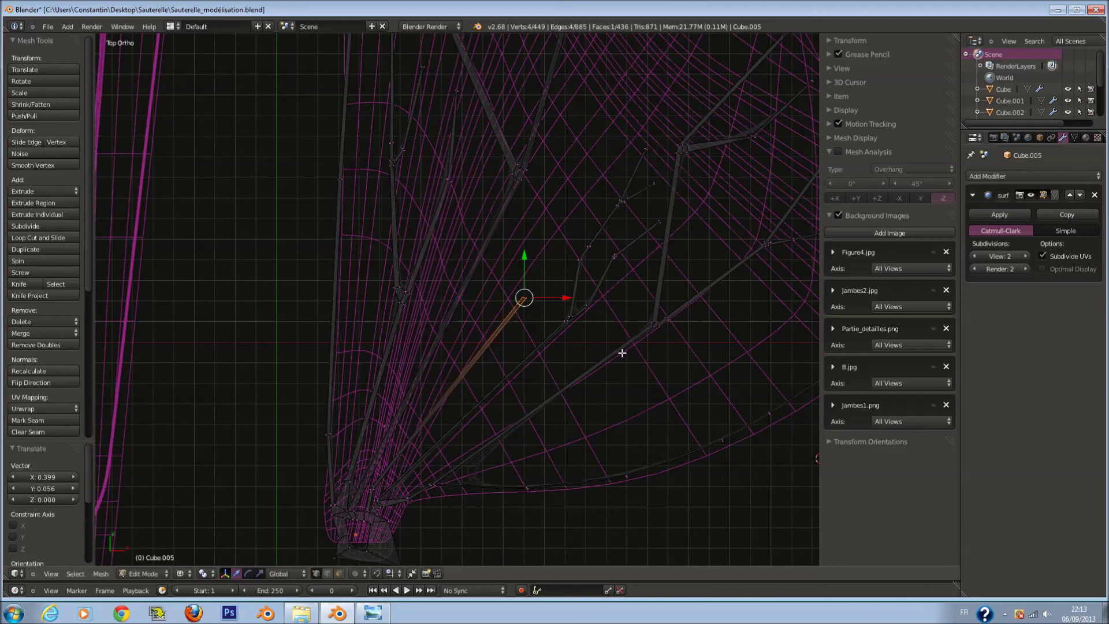
{"action": "scroll", "coordinate": [618, 354], "scroll_direction": "up", "scroll_amount": 2}
{"action": "scroll", "coordinate": [613, 360], "scroll_direction": "down", "scroll_amount": 2, "text": "ctrl"}
{"action": "key", "text": "ctrl+s"}
{"action": "scroll", "coordinate": [597, 367], "scroll_direction": "down", "scroll_amount": 3}
{"action": "scroll", "coordinate": [567, 364], "scroll_direction": "up", "scroll_amount": 2, "text": "shift"}
Extrude two more vein segments, placing the tip toward the upper right
{"action": "key", "text": "e"}
{"action": "left_click", "coordinate": [625, 248]}
{"action": "key", "text": "e"}
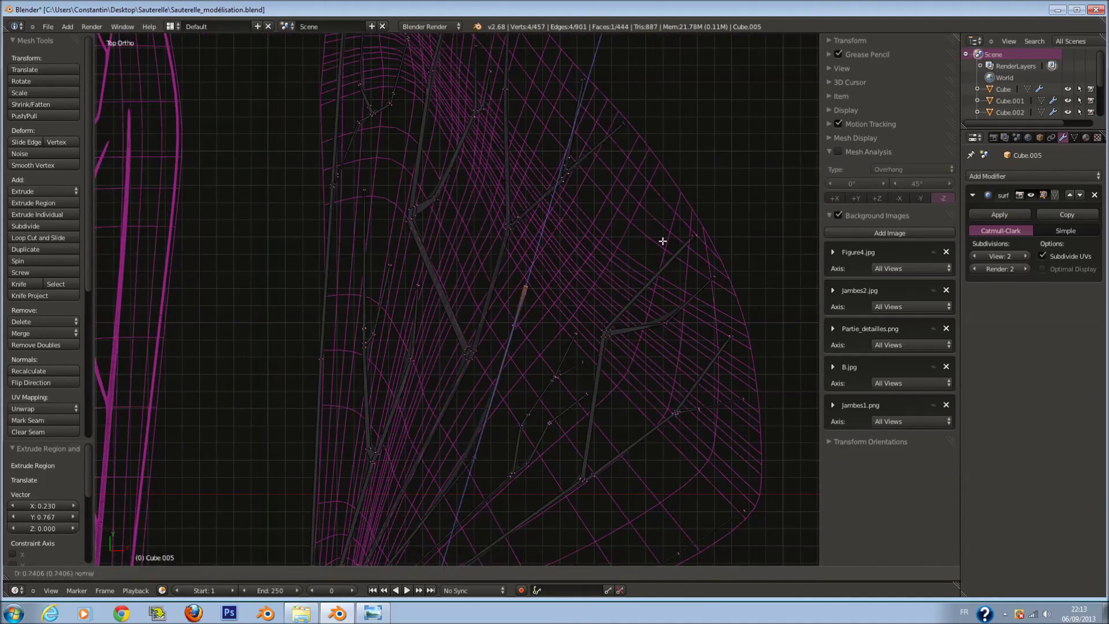
{"action": "left_click", "coordinate": [676, 232]}
{"action": "key", "text": "g"}
{"action": "left_click", "coordinate": [732, 172]}
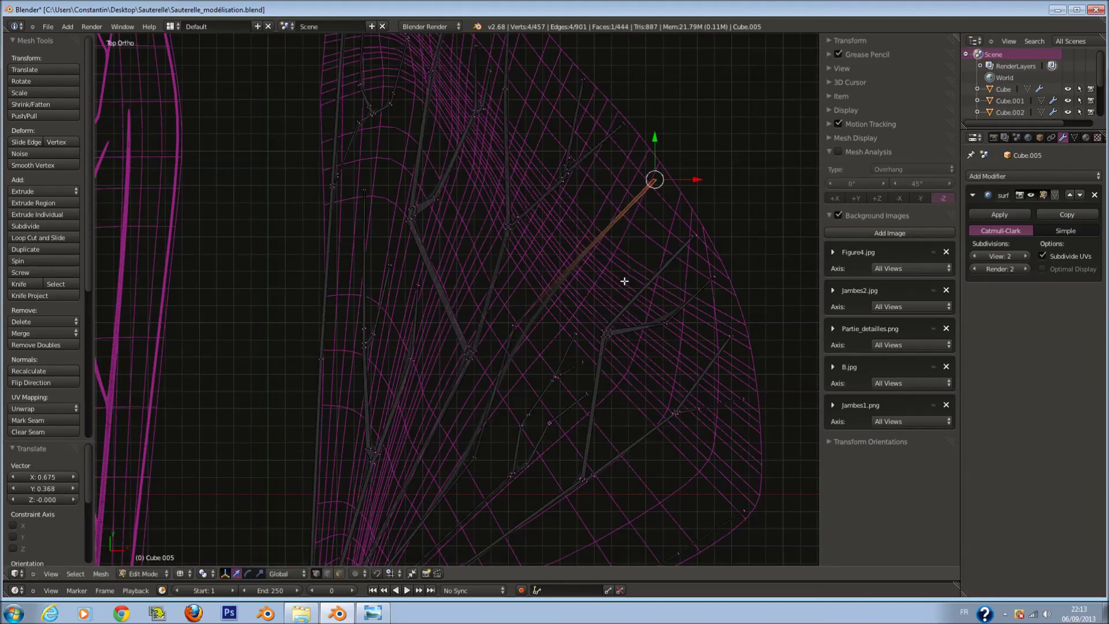
{"action": "scroll", "coordinate": [578, 289], "scroll_direction": "down", "scroll_amount": 3, "text": "shift"}
Cut several edge loops into the veins with Ctrl+R
{"action": "key", "text": "a"}
{"action": "key", "text": "ctrl+r"}
{"action": "left_click", "coordinate": [508, 289]}
{"action": "left_click", "coordinate": [526, 259]}
{"action": "key", "text": "ctrl+r"}
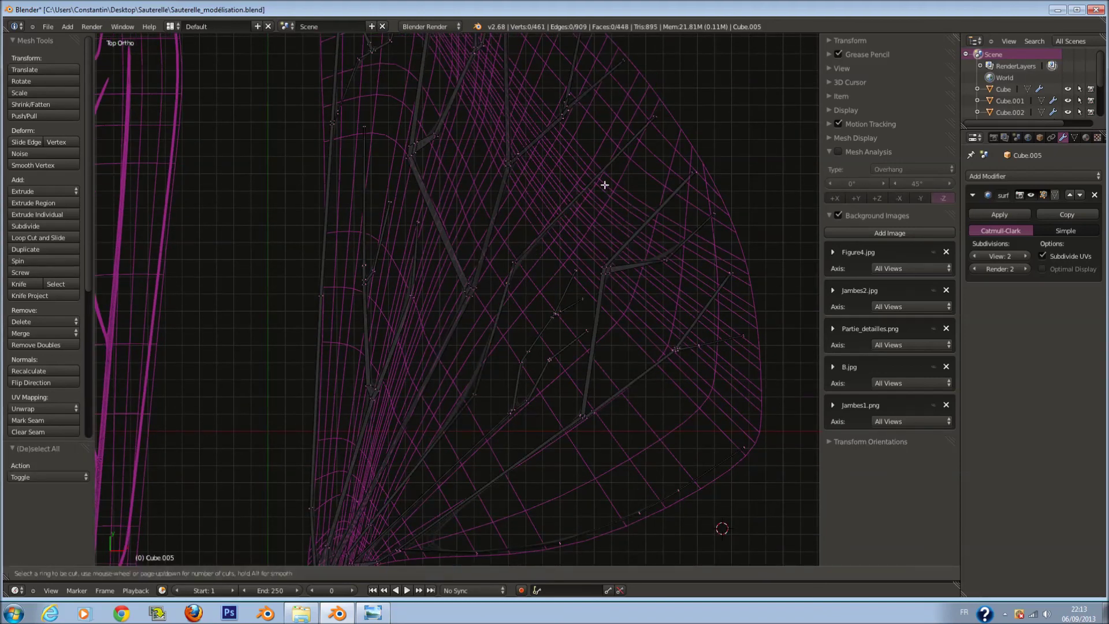
{"action": "left_click", "coordinate": [609, 179]}
{"action": "scroll", "coordinate": [609, 179], "scroll_direction": "up", "scroll_amount": 2}
{"action": "scroll", "coordinate": [578, 196], "scroll_direction": "up", "scroll_amount": 2}
{"action": "key", "text": "ctrl+r"}
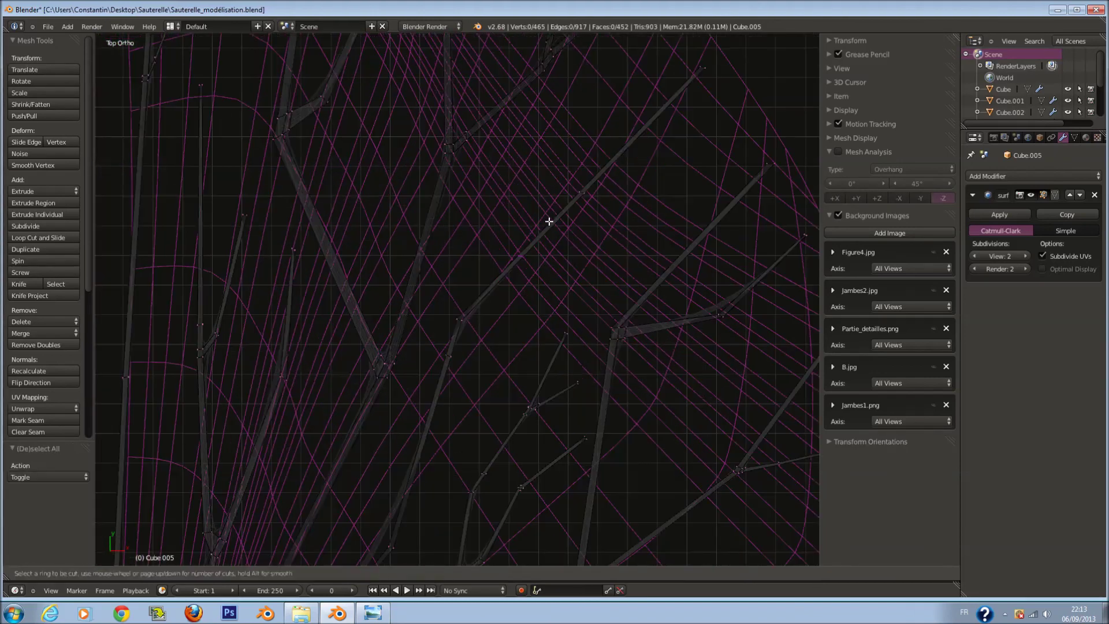
{"action": "left_click", "coordinate": [613, 184]}
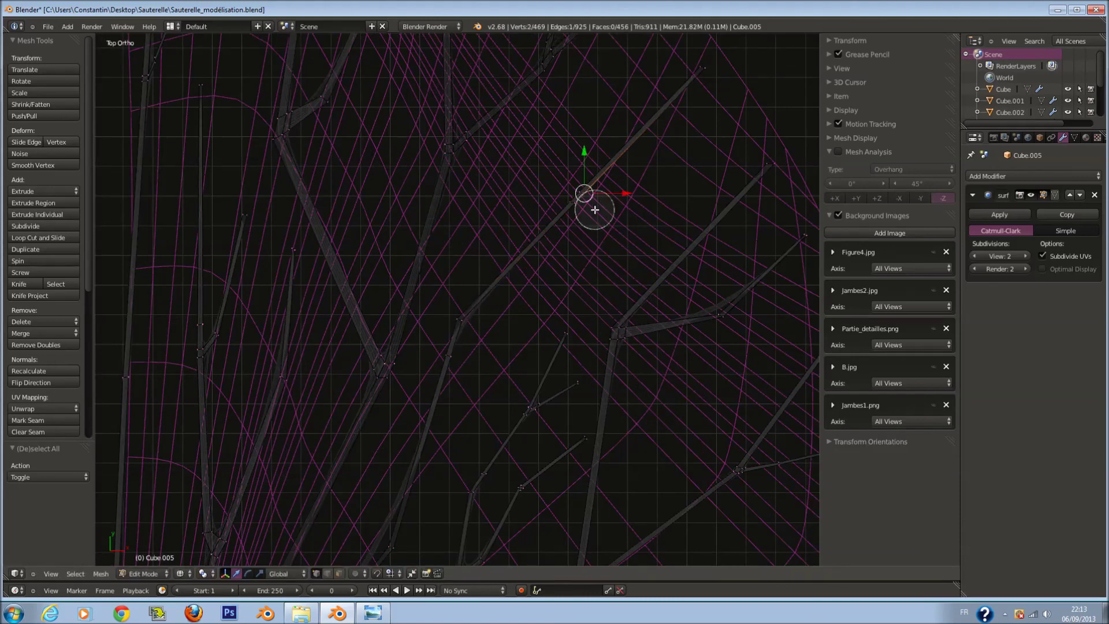
{"action": "scroll", "coordinate": [592, 210], "scroll_direction": "up", "scroll_amount": 1}
Add a new edge loop on the vein, then shrink and rotate it
{"action": "left_click", "coordinate": [609, 250]}
{"action": "key", "text": "s"}
{"action": "left_click", "coordinate": [565, 264]}
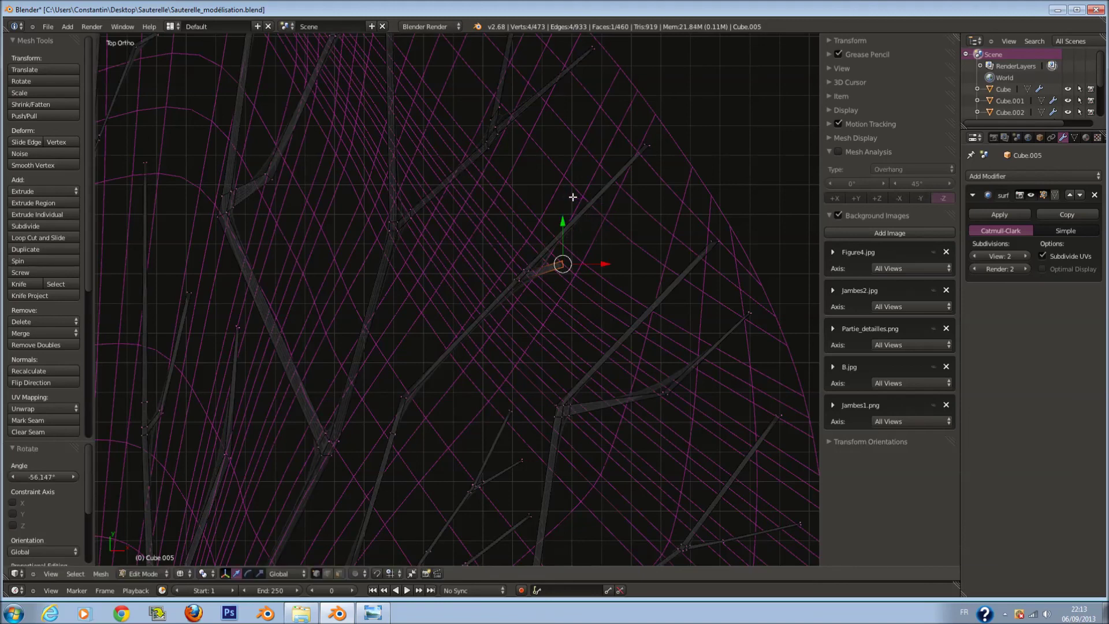
{"action": "left_click", "coordinate": [573, 197]}
{"action": "scroll", "coordinate": [615, 265], "scroll_direction": "down", "scroll_amount": 1}
Extrude a side branch from the loop toward the upper edge and narrow its tip
{"action": "key", "text": "e"}
{"action": "left_click", "coordinate": [687, 250]}
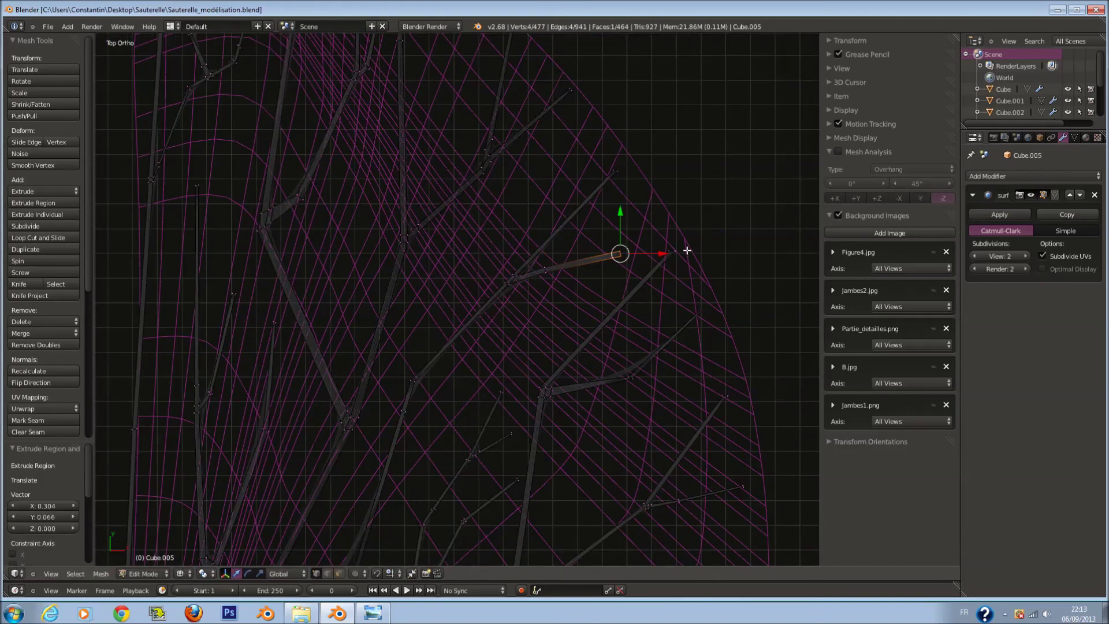
{"action": "key", "text": "g"}
{"action": "left_click", "coordinate": [686, 205]}
{"action": "key", "text": "s"}
{"action": "left_click", "coordinate": [479, 318]}
{"action": "scroll", "coordinate": [462, 331], "scroll_direction": "up", "scroll_amount": 1}
Add an edge loop, select vertices, and extrude a segment rotated about 67.6°
{"action": "key", "text": "ctrl+r"}
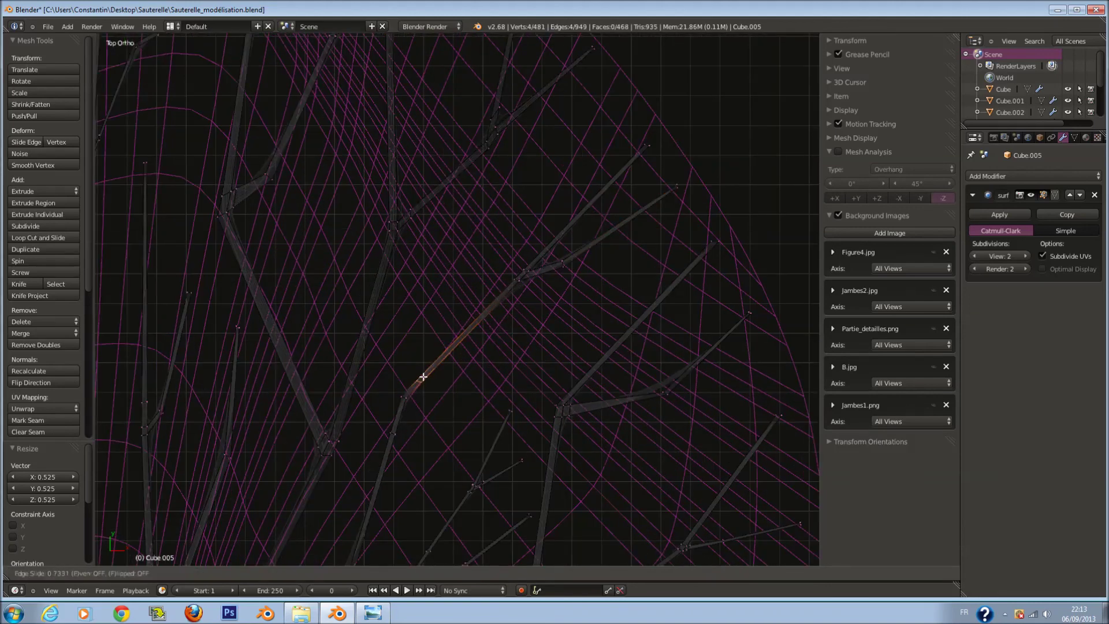
{"action": "left_click", "coordinate": [415, 390]}
{"action": "key", "text": "a"}
{"action": "key", "text": "c"}
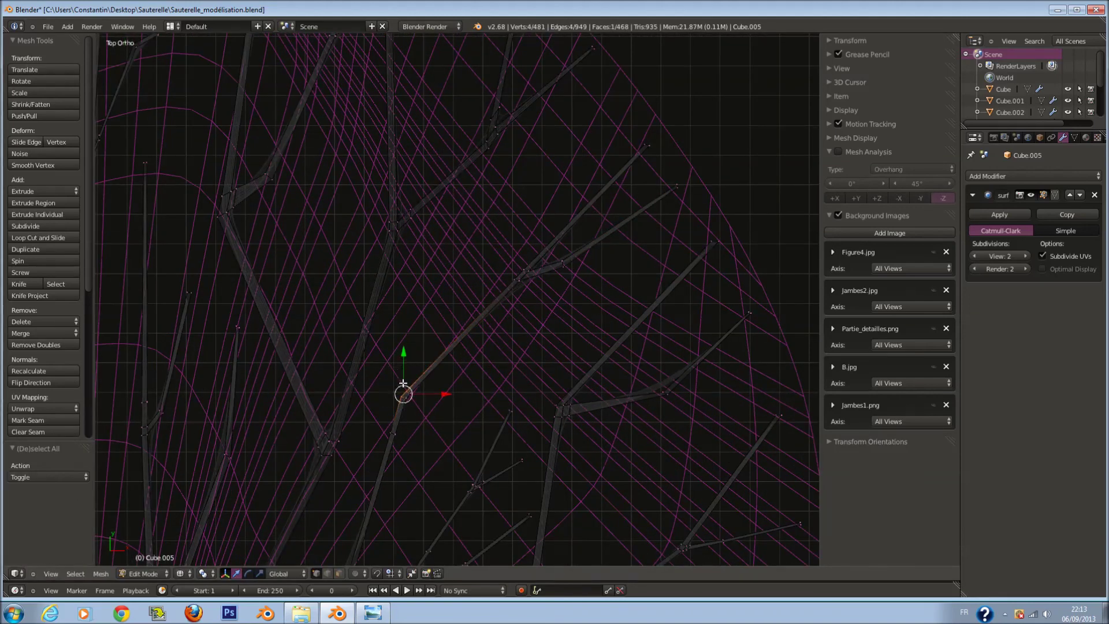
{"action": "key", "text": "e"}
{"action": "left_click", "coordinate": [473, 290]}
{"action": "key", "text": "r"}
{"action": "left_click", "coordinate": [474, 380]}
Extrude another vein segment and scale it narrower
{"action": "scroll", "coordinate": [473, 333], "scroll_direction": "down", "scroll_amount": 1}
{"action": "key", "text": "e"}
{"action": "left_click", "coordinate": [543, 250]}
{"action": "key", "text": "s"}
{"action": "left_click", "coordinate": [543, 249]}
Extrude the final segment up and right, place the vein tip, and exit Edit Mode
{"action": "key", "text": "e"}
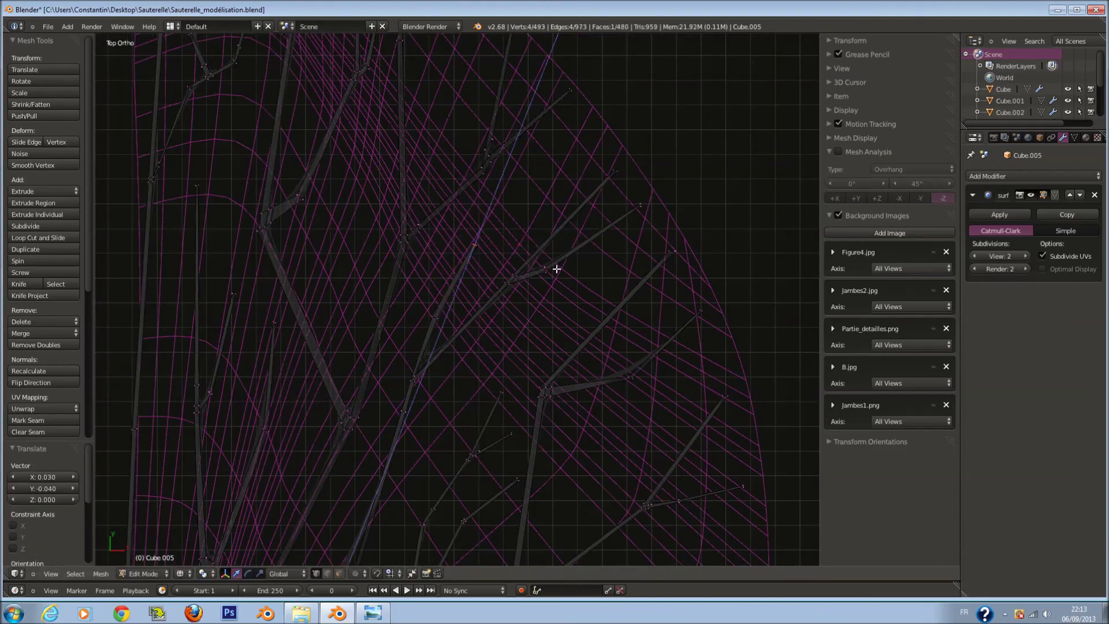
{"action": "left_click", "coordinate": [612, 205]}
{"action": "key", "text": "g"}
{"action": "left_click", "coordinate": [618, 211]}
{"action": "key", "text": "Tab"}
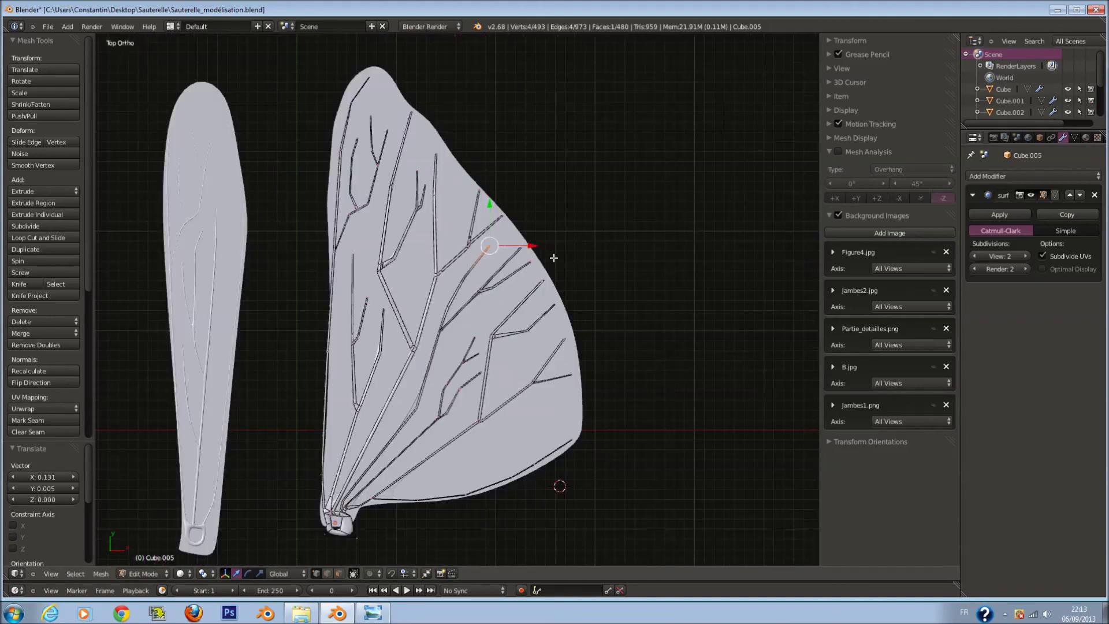
Save the wing model, then select the wing membrane plane in front view
{"action": "key", "text": "ctrl+s"}
{"action": "middle_click_drag", "start_coordinate": [474, 372], "coordinate": [483, 228]}
{"action": "scroll", "coordinate": [483, 222], "scroll_direction": "up", "scroll_amount": 5}
{"action": "scroll", "coordinate": [481, 286], "scroll_direction": "up", "scroll_amount": 2}
{"action": "mouse_move", "coordinate": [550, 304]}
{"action": "middle_mouse_down"}
{"action": "mouse_move", "coordinate": [546, 258]}
{"action": "mouse_move", "coordinate": [494, 314]}
{"action": "middle_mouse_up"}
{"action": "scroll", "coordinate": [545, 263], "scroll_direction": "down", "scroll_amount": 3}
{"action": "right_click", "coordinate": [564, 364]}
{"action": "key", "text": "KP_1"}
{"action": "scroll", "coordinate": [566, 332], "scroll_direction": "up", "scroll_amount": 3}
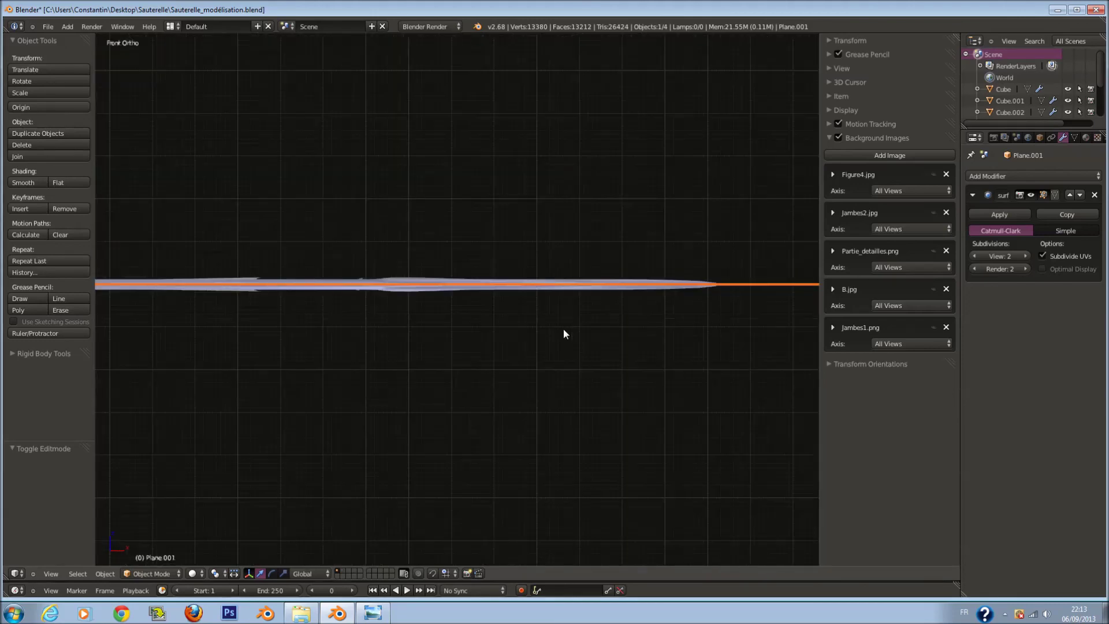
{"action": "key", "text": "Tab"}
{"action": "key", "text": "Tab"}
Select both wings, then narrow the selection to only the Plane wing membrane
{"action": "mouse_move", "coordinate": [510, 279]}
{"action": "middle_mouse_down"}
{"action": "mouse_move", "coordinate": [390, 278]}
{"action": "mouse_move", "coordinate": [383, 296]}
{"action": "mouse_move", "coordinate": [312, 283]}
{"action": "mouse_move", "coordinate": [325, 365]}
{"action": "middle_mouse_up"}
{"action": "right_click", "coordinate": [295, 347], "text": "shift"}
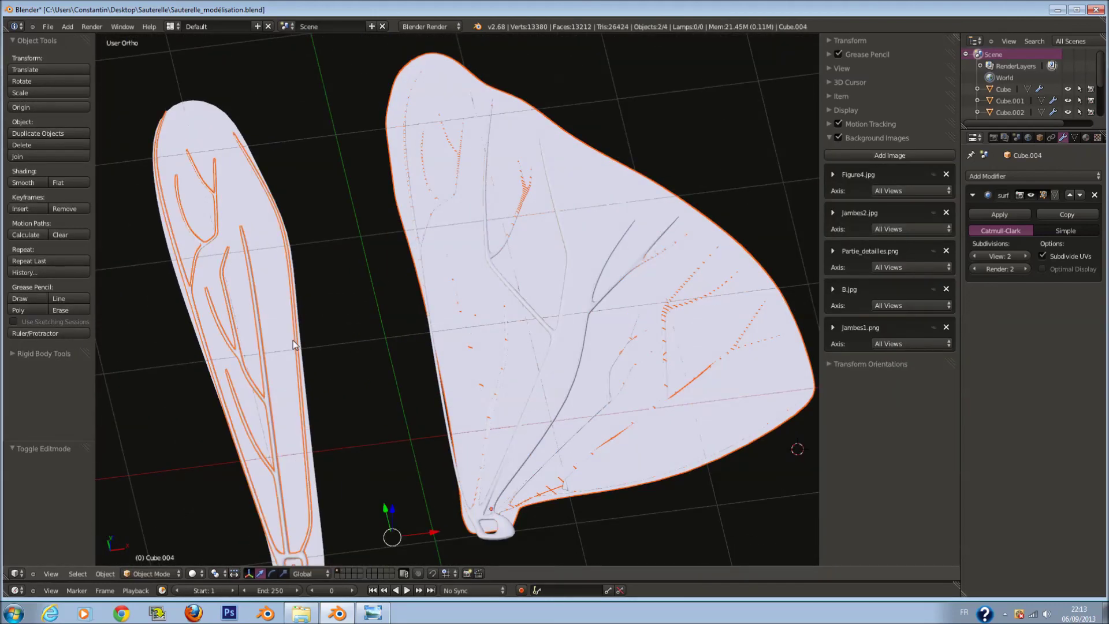
{"action": "key", "text": "KP_1"}
{"action": "scroll", "coordinate": [293, 343], "scroll_direction": "up", "scroll_amount": 3}
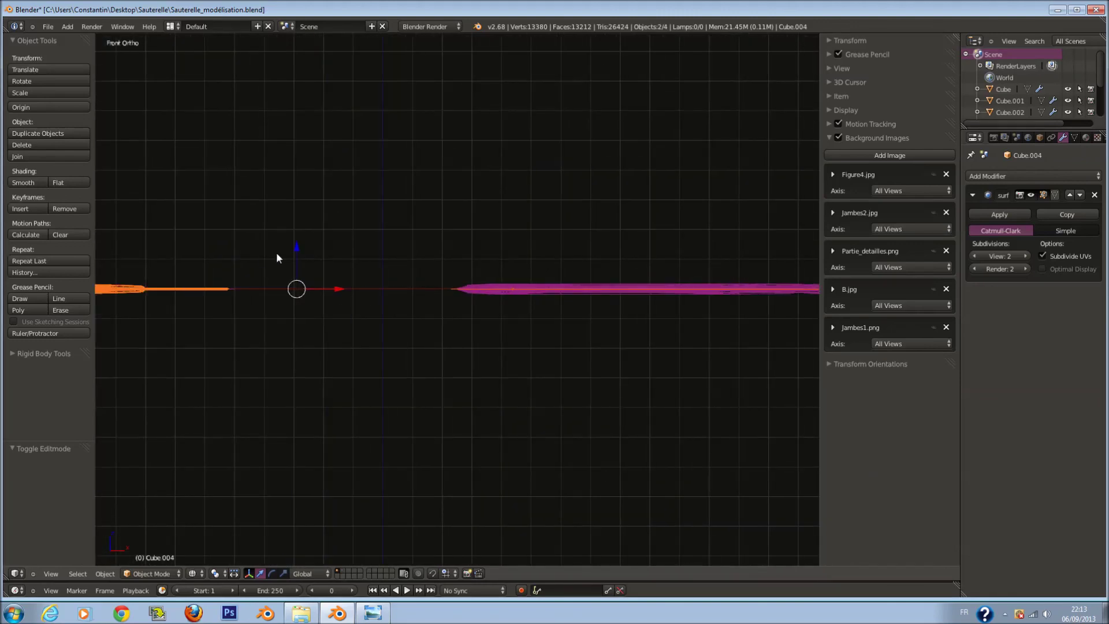
{"action": "scroll", "coordinate": [292, 251], "scroll_direction": "up", "scroll_amount": 3, "text": "ctrl"}
{"action": "scroll", "coordinate": [324, 277], "scroll_direction": "up", "scroll_amount": 6}
{"action": "key", "text": "KP_3"}
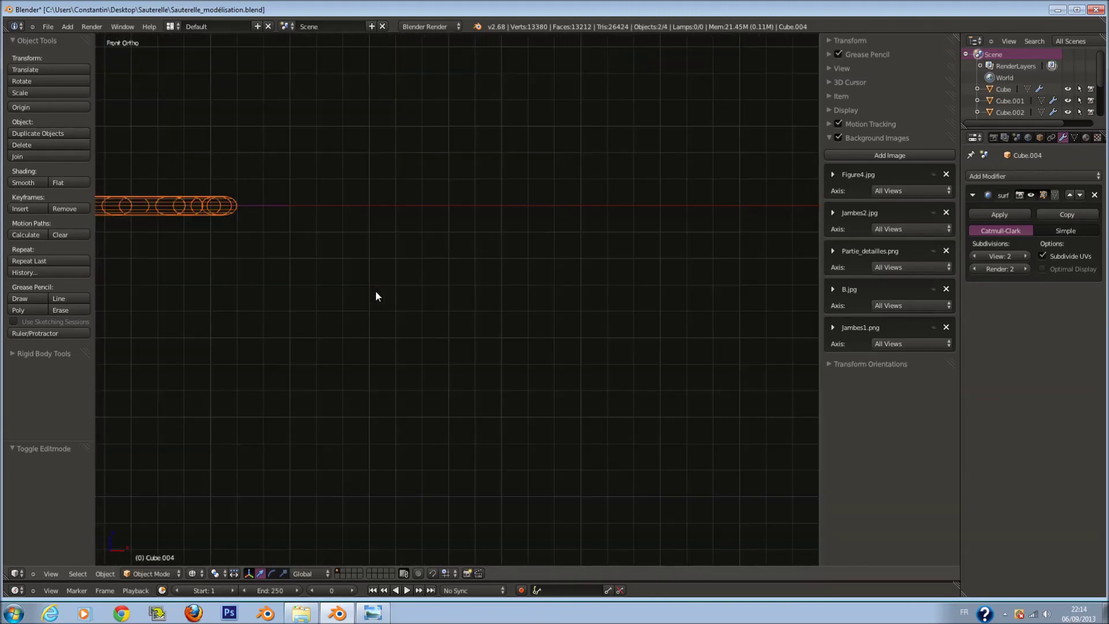
{"action": "right_click", "coordinate": [279, 204]}
{"action": "key", "text": "KP_1"}
{"action": "scroll", "coordinate": [682, 323], "scroll_direction": "down", "scroll_amount": 3, "text": "ctrl"}
{"action": "scroll", "coordinate": [684, 321], "scroll_direction": "up", "scroll_amount": 8, "text": "ctrl"}
{"action": "scroll", "coordinate": [682, 317], "scroll_direction": "up", "scroll_amount": 3, "text": "ctrl"}
{"action": "scroll", "coordinate": [553, 275], "scroll_direction": "up", "scroll_amount": 2}
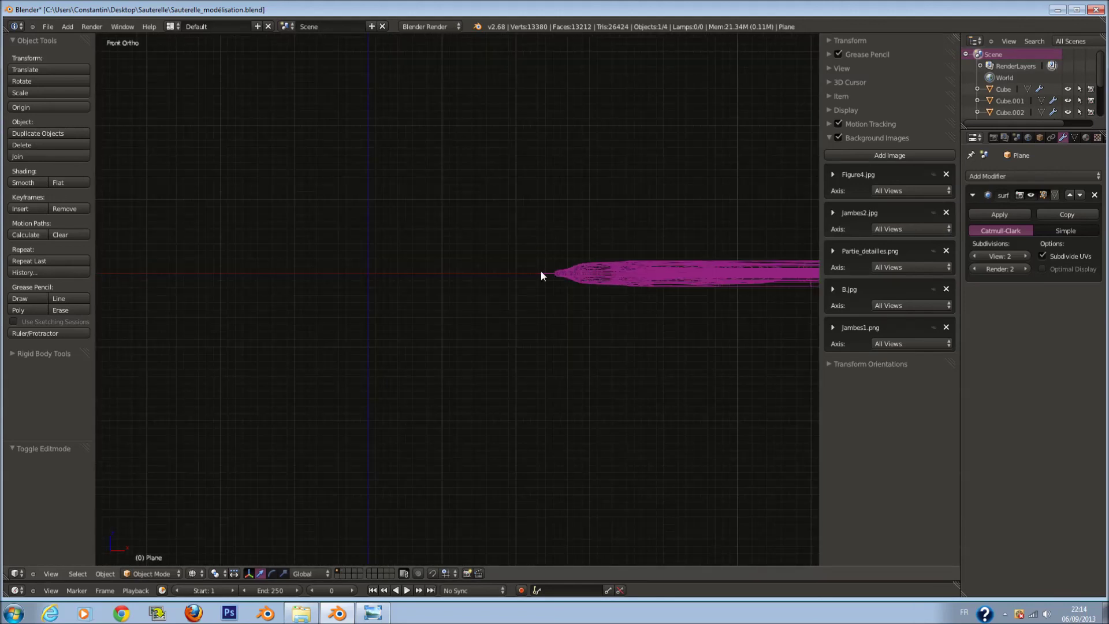
{"action": "scroll", "coordinate": [541, 275], "scroll_direction": "down", "scroll_amount": 3}
{"action": "scroll", "coordinate": [388, 333], "scroll_direction": "up", "scroll_amount": 3, "text": "ctrl"}
{"action": "scroll", "coordinate": [411, 335], "scroll_direction": "up", "scroll_amount": 3}
Duplicate the Plane membrane slightly above the original and select all its vertices
{"action": "key", "text": "shift+d"}
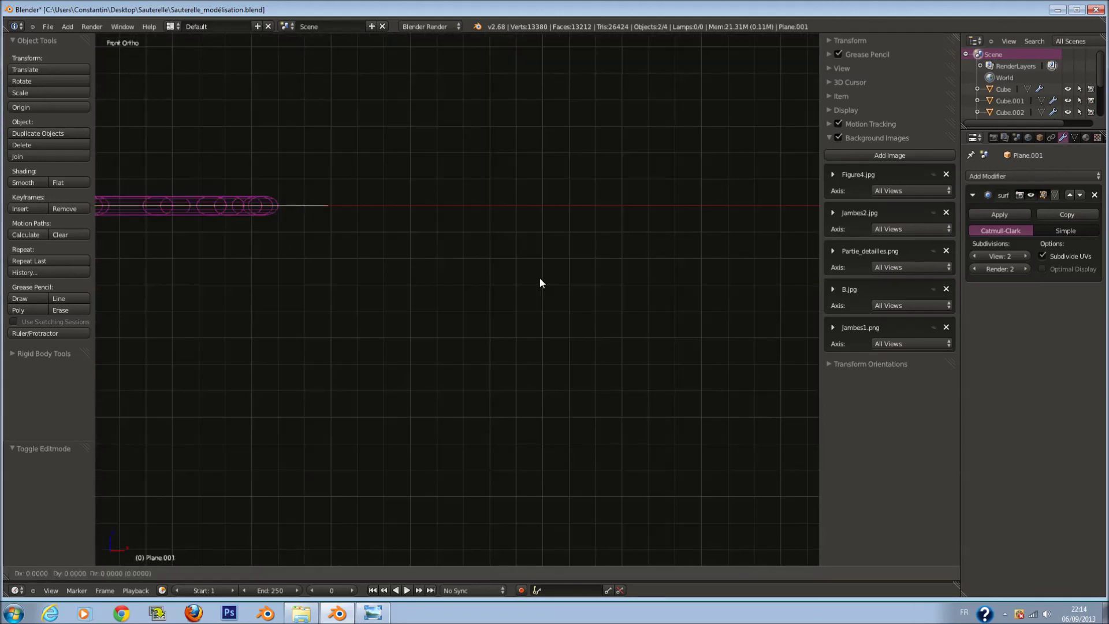
{"action": "left_click", "coordinate": [542, 274]}
{"action": "key", "text": "KP_Decimal"}
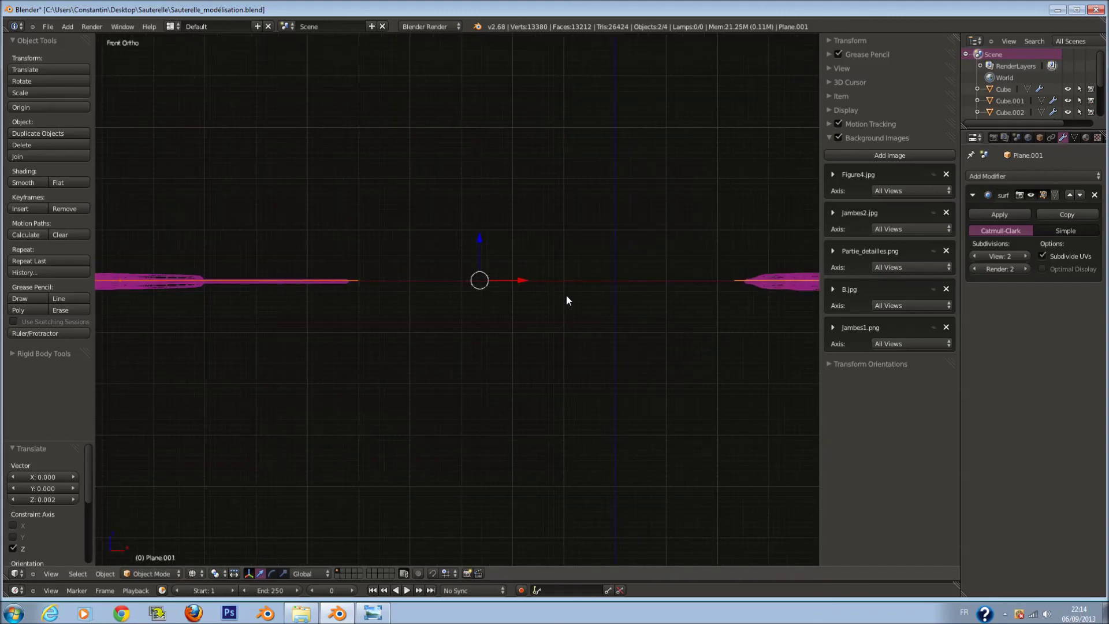
{"action": "mouse_move", "coordinate": [567, 300]}
{"action": "middle_mouse_down"}
{"action": "mouse_move", "coordinate": [568, 349]}
{"action": "mouse_move", "coordinate": [553, 359]}
{"action": "middle_mouse_up"}
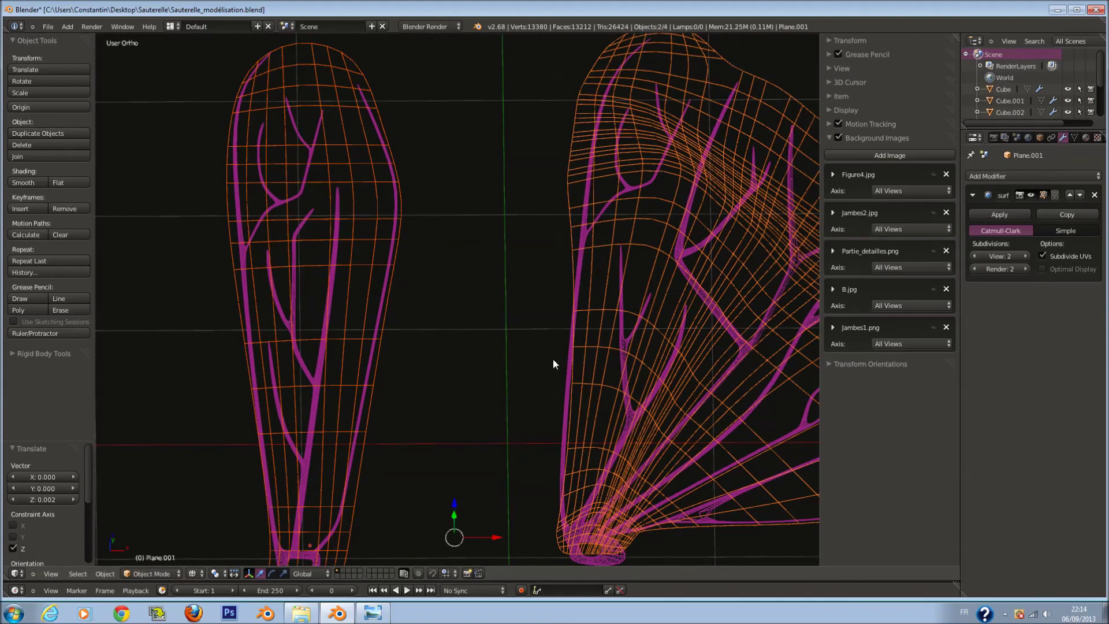
{"action": "key", "text": "Tab"}
{"action": "scroll", "coordinate": [516, 371], "scroll_direction": "down", "scroll_amount": 1}
{"action": "key", "text": "KP_1"}
{"action": "key", "text": "a"}
{"action": "scroll", "coordinate": [515, 302], "scroll_direction": "up", "scroll_amount": 3}
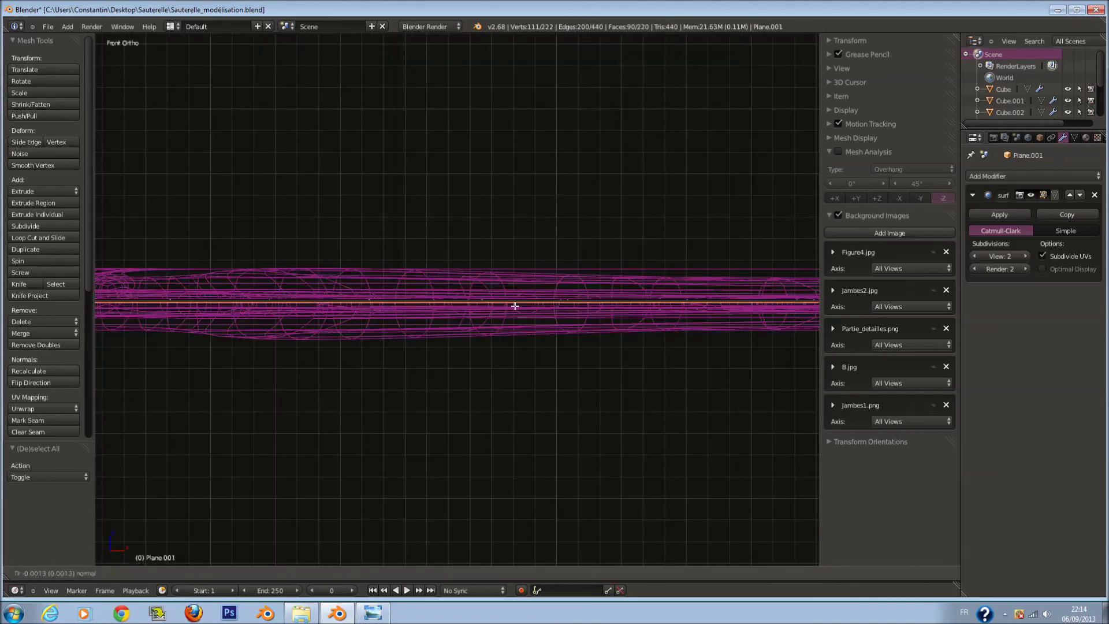
{"action": "key", "text": "Tab"}
Extrude the duplicated membrane along its normals to give it thickness
{"action": "key", "text": "z"}
{"action": "scroll", "coordinate": [408, 339], "scroll_direction": "down", "scroll_amount": 4}
{"action": "scroll", "coordinate": [362, 330], "scroll_direction": "up", "scroll_amount": 3, "text": "ctrl"}
{"action": "scroll", "coordinate": [466, 308], "scroll_direction": "up", "scroll_amount": 2}
{"action": "scroll", "coordinate": [461, 306], "scroll_direction": "up", "scroll_amount": 2}
{"action": "scroll", "coordinate": [461, 309], "scroll_direction": "up", "scroll_amount": 5}
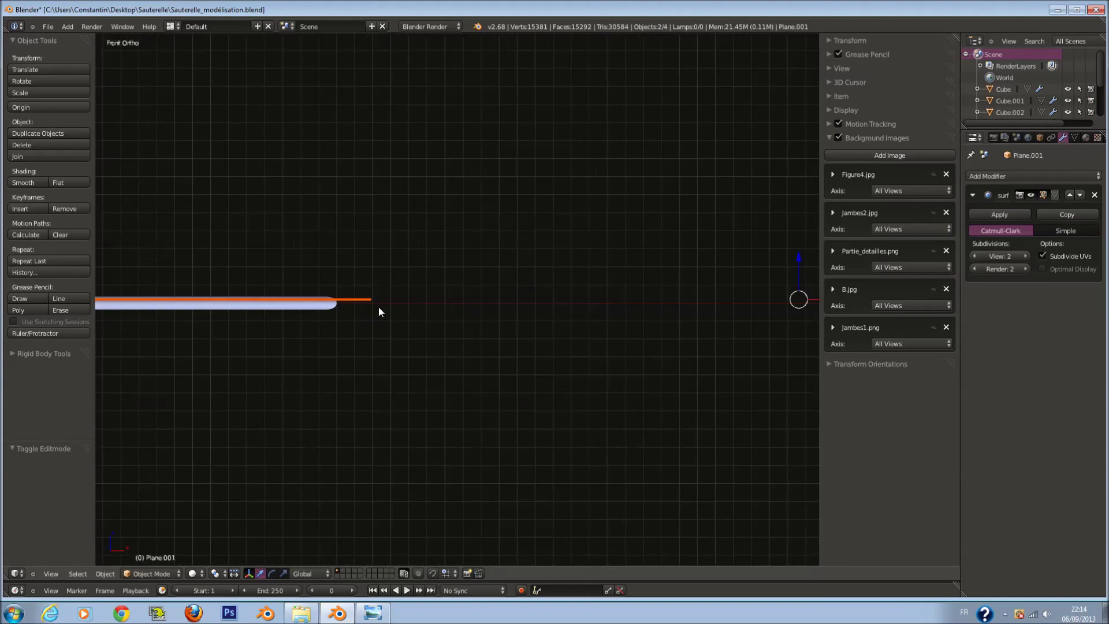
{"action": "key", "text": "Tab"}
{"action": "key", "text": "e"}
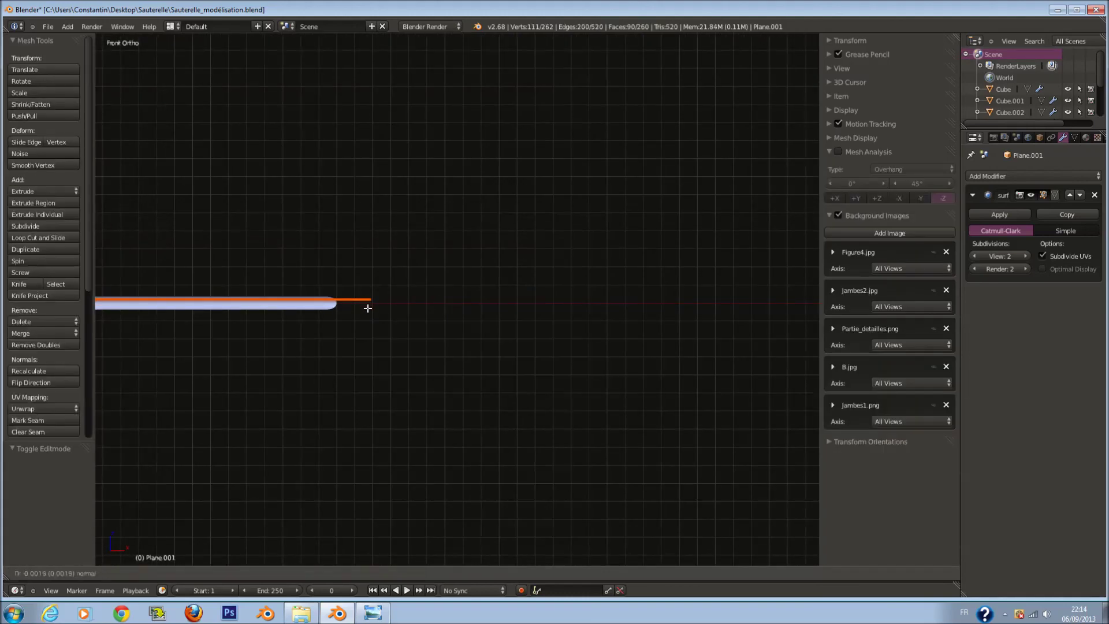
{"action": "left_click", "coordinate": [385, 315]}
{"action": "key", "text": "Tab"}
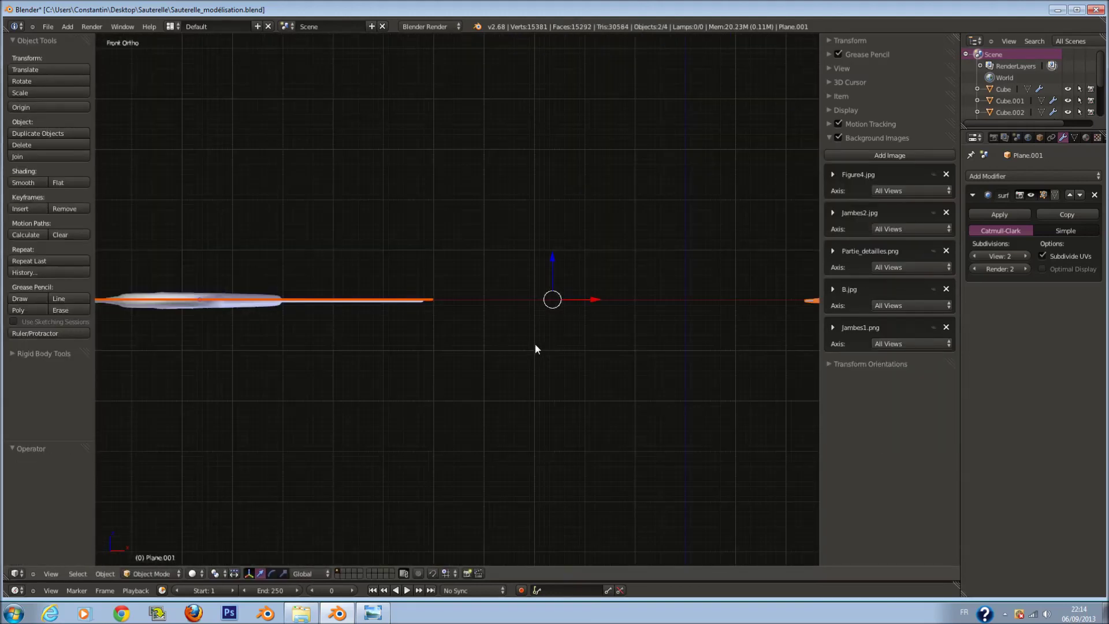
{"action": "scroll", "coordinate": [595, 324], "scroll_direction": "down", "scroll_amount": 5, "text": "ctrl"}
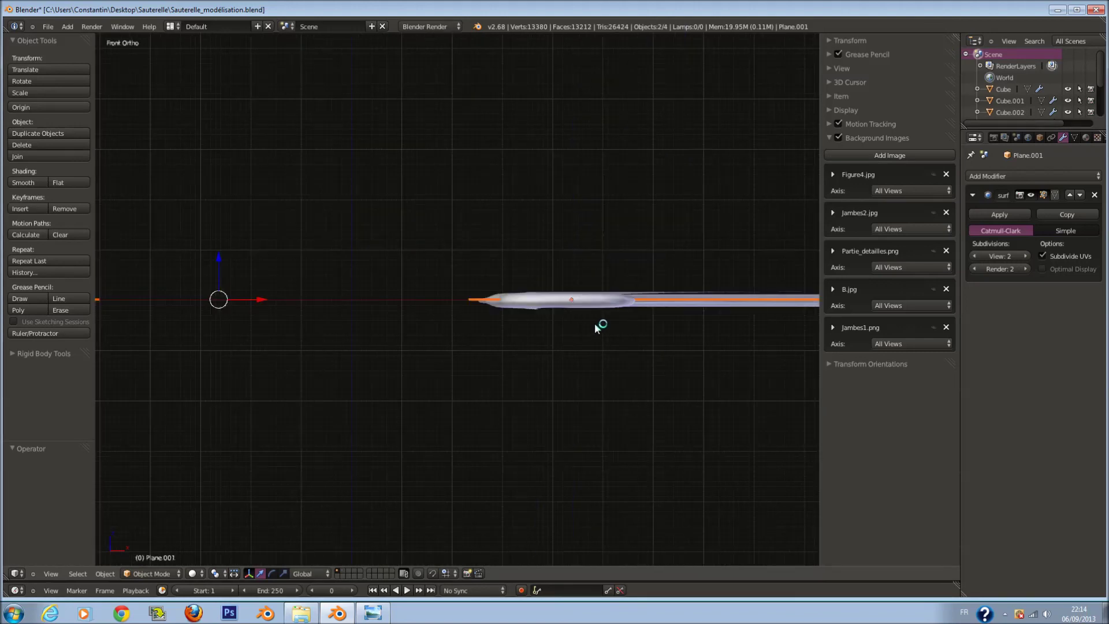
{"action": "scroll", "coordinate": [595, 323], "scroll_direction": "up", "scroll_amount": 8}
Re-extrude the whole membrane mesh to adjust its depth, then view in wireframe
{"action": "key", "text": "Tab"}
{"action": "key", "text": "a"}
Thicken the other wing membrane and inspect both wings in solid shading
{"action": "key", "text": "a"}
{"action": "key", "text": "e"}
{"action": "left_click", "coordinate": [573, 319]}
{"action": "key", "text": "Tab"}
{"action": "scroll", "coordinate": [473, 318], "scroll_direction": "down", "scroll_amount": 3}
{"action": "scroll", "coordinate": [473, 318], "scroll_direction": "up", "scroll_amount": 5, "text": "ctrl"}
{"action": "scroll", "coordinate": [400, 324], "scroll_direction": "up", "scroll_amount": 5, "text": "ctrl"}
{"action": "scroll", "coordinate": [364, 304], "scroll_direction": "up", "scroll_amount": 2, "text": "ctrl"}
{"action": "scroll", "coordinate": [403, 321], "scroll_direction": "up", "scroll_amount": 5, "text": "ctrl"}
{"action": "scroll", "coordinate": [453, 300], "scroll_direction": "up", "scroll_amount": 3}
{"action": "scroll", "coordinate": [450, 301], "scroll_direction": "up", "scroll_amount": 4}
{"action": "key", "text": "z"}
{"action": "scroll", "coordinate": [439, 300], "scroll_direction": "down", "scroll_amount": 1}
{"action": "right_click", "coordinate": [408, 300]}
{"action": "key", "text": "Tab"}
{"action": "key", "text": "a"}
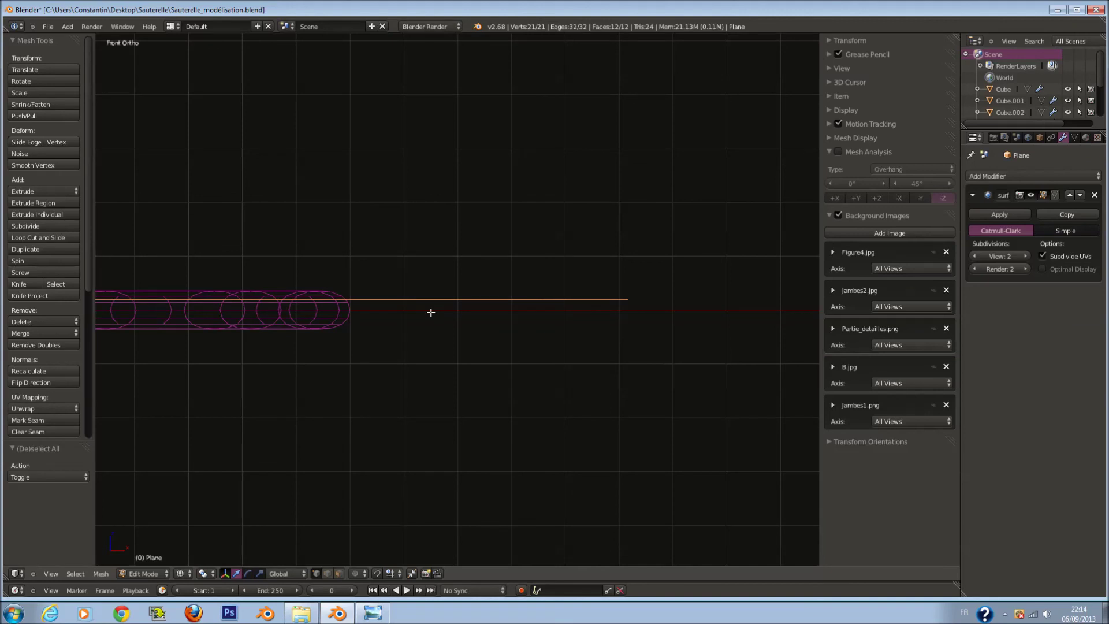
{"action": "key", "text": "s"}
{"action": "left_click", "coordinate": [435, 337]}
{"action": "key", "text": "Tab"}
{"action": "scroll", "coordinate": [454, 331], "scroll_direction": "down", "scroll_amount": 2}
{"action": "scroll", "coordinate": [483, 309], "scroll_direction": "down", "scroll_amount": 2}
{"action": "key", "text": "z"}
{"action": "middle_click_drag", "start_coordinate": [488, 317], "coordinate": [490, 407]}
{"action": "scroll", "coordinate": [491, 407], "scroll_direction": "up", "scroll_amount": 5}
{"action": "key", "text": "a"}
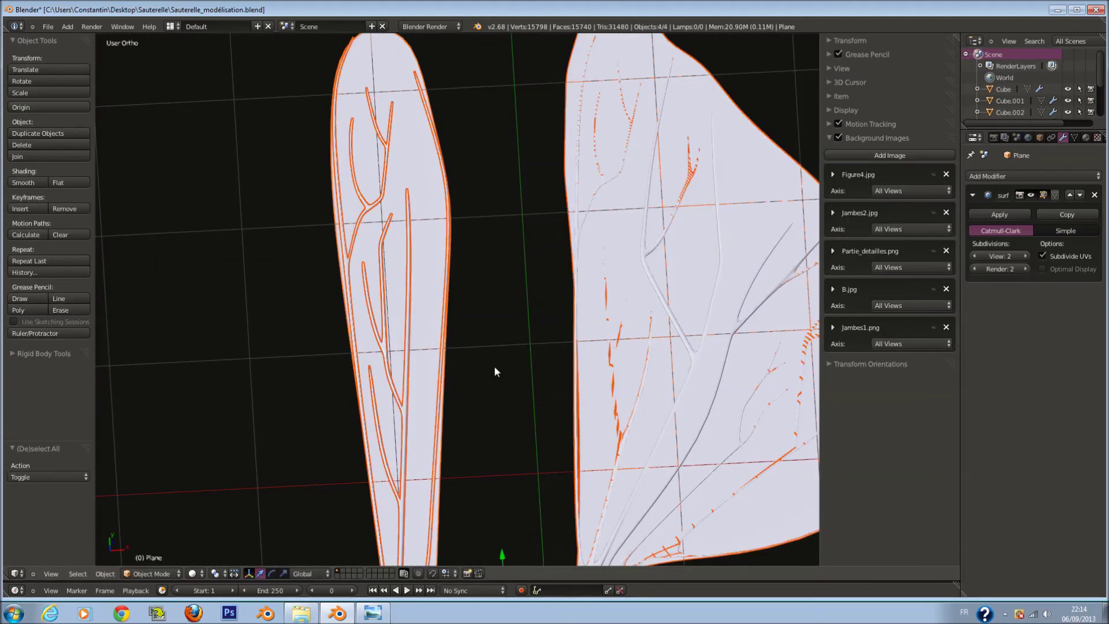
{"action": "scroll", "coordinate": [408, 242], "scroll_direction": "down", "scroll_amount": 3}
{"action": "scroll", "coordinate": [520, 289], "scroll_direction": "down", "scroll_amount": 2}
{"action": "key", "text": "a"}
Save the blend file, overwriting the existing version
{"action": "key", "text": "ctrl+s"}
{"action": "left_click", "coordinate": [658, 331]}
{"action": "key", "text": "KP_7"}
Join the broad wing's veins and membrane into one object and save
{"action": "key", "text": "z"}
{"action": "right_click", "coordinate": [502, 428]}
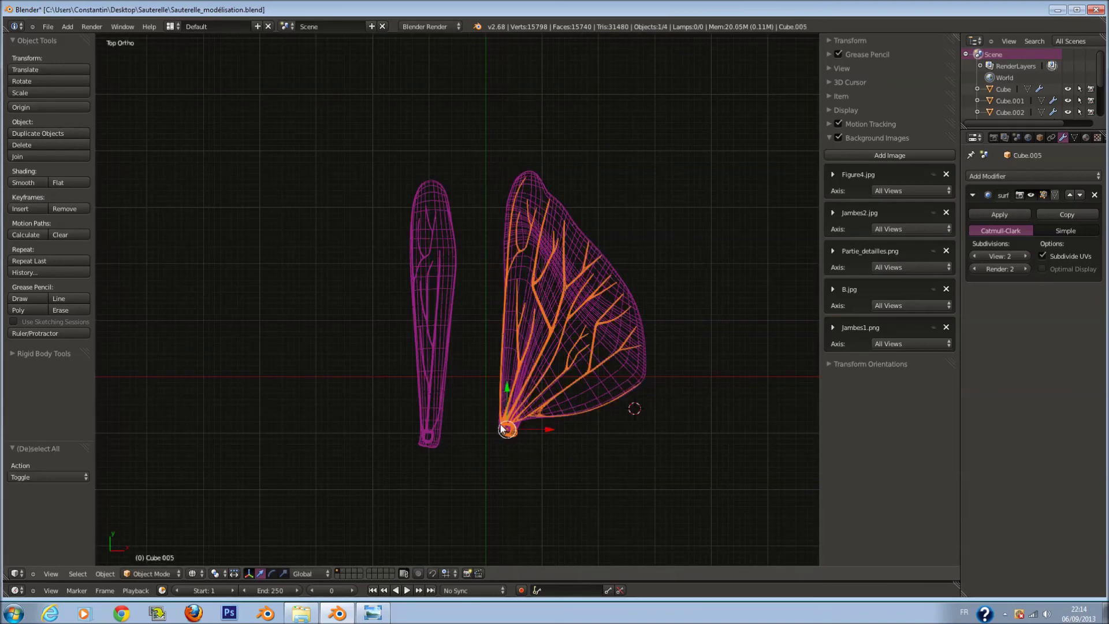
{"action": "right_click", "coordinate": [573, 353]}
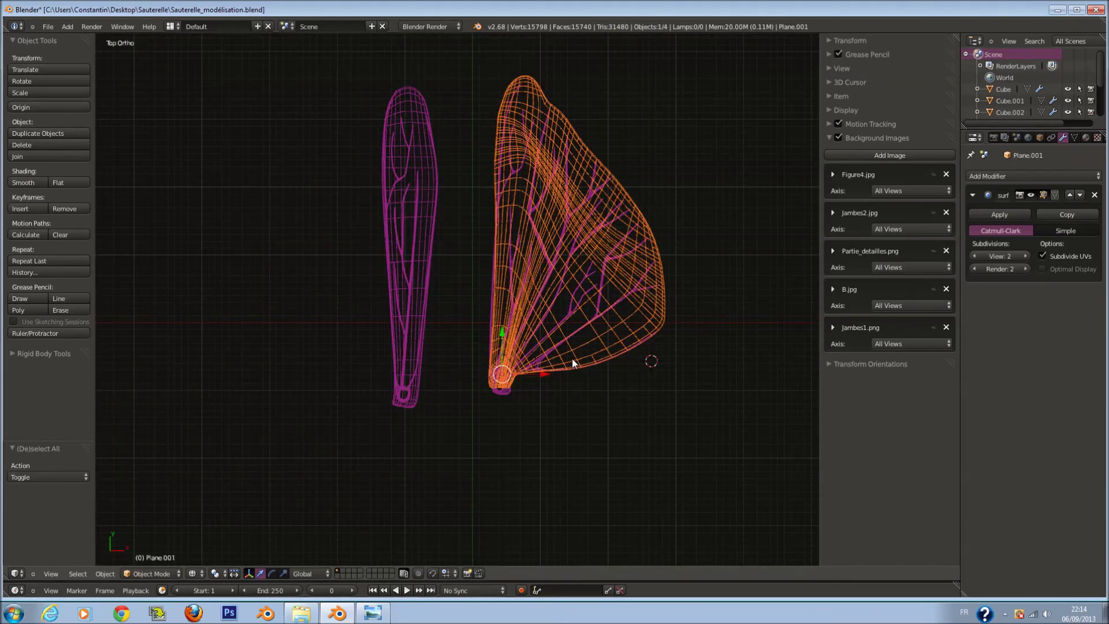
{"action": "scroll", "coordinate": [572, 359], "scroll_direction": "up", "scroll_amount": 2}
{"action": "right_click", "coordinate": [593, 347], "text": "shift"}
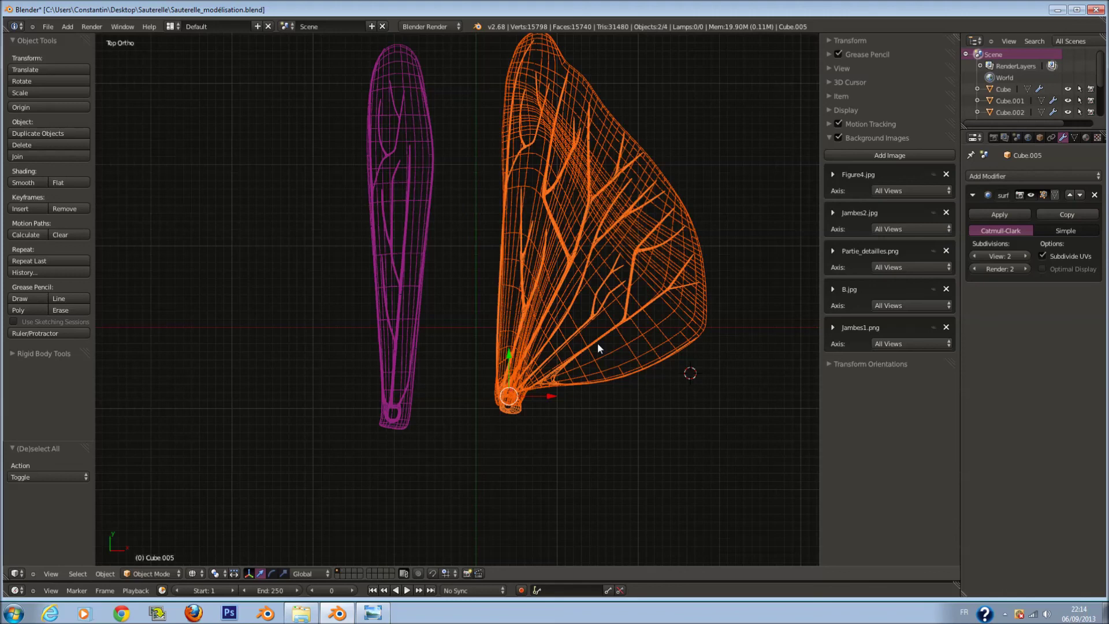
{"action": "scroll", "coordinate": [598, 345], "scroll_direction": "up", "scroll_amount": 1}
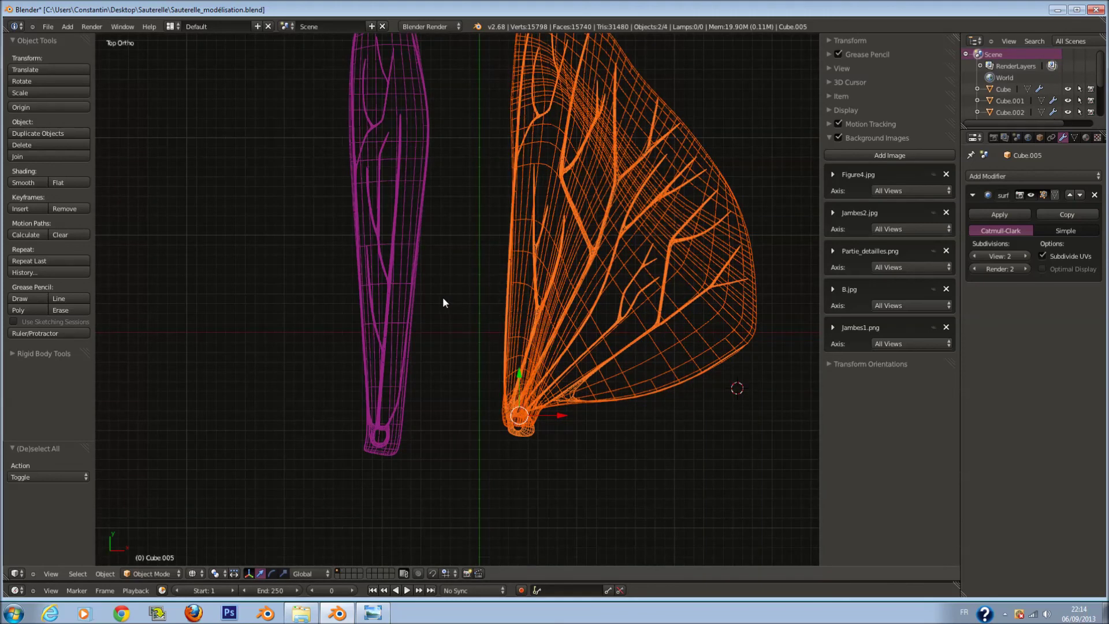
{"action": "scroll", "coordinate": [443, 301], "scroll_direction": "down", "scroll_amount": 1}
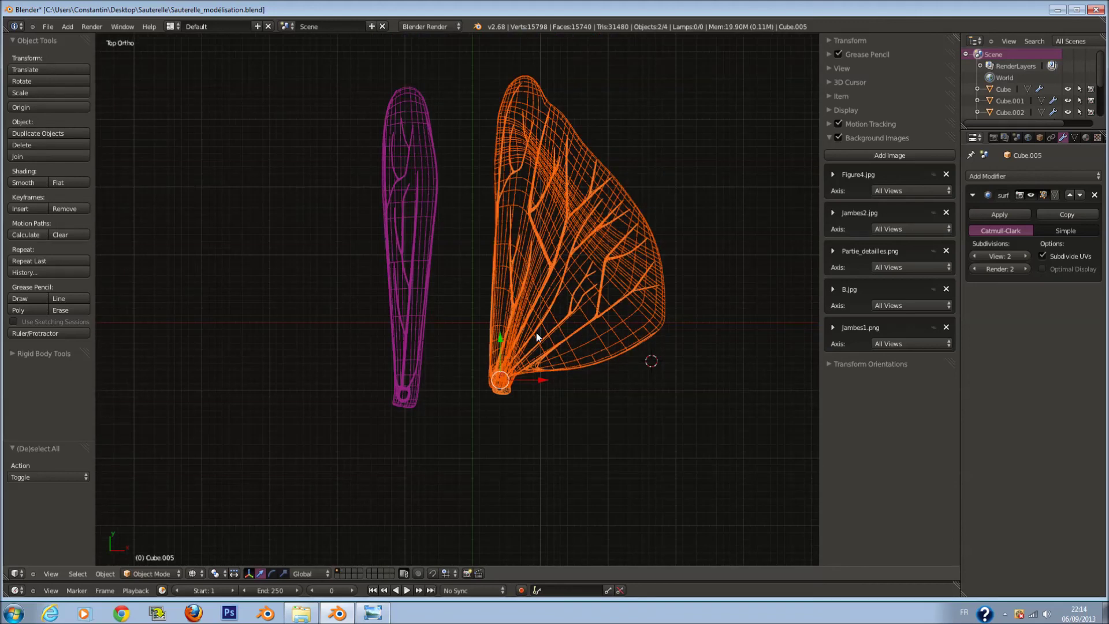
{"action": "scroll", "coordinate": [536, 331], "scroll_direction": "up", "scroll_amount": 1}
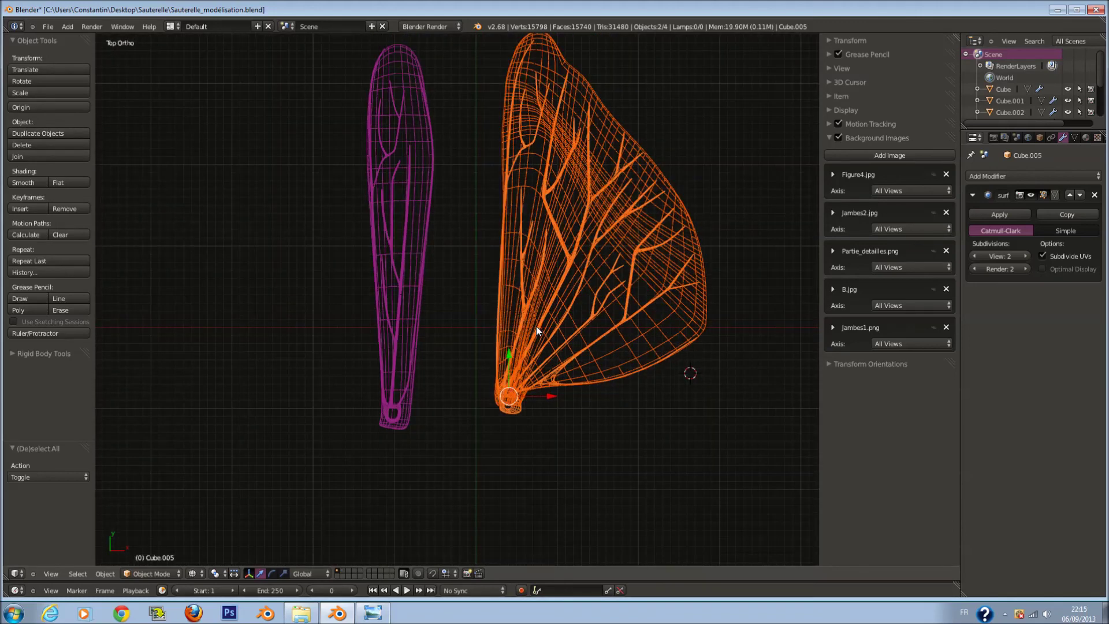
{"action": "key", "text": "ctrl+j"}
{"action": "key", "text": "ctrl+s"}
{"action": "left_click", "coordinate": [483, 333]}
Join the narrow wing's veins and membrane, then select both wings and save
{"action": "key", "text": "a"}
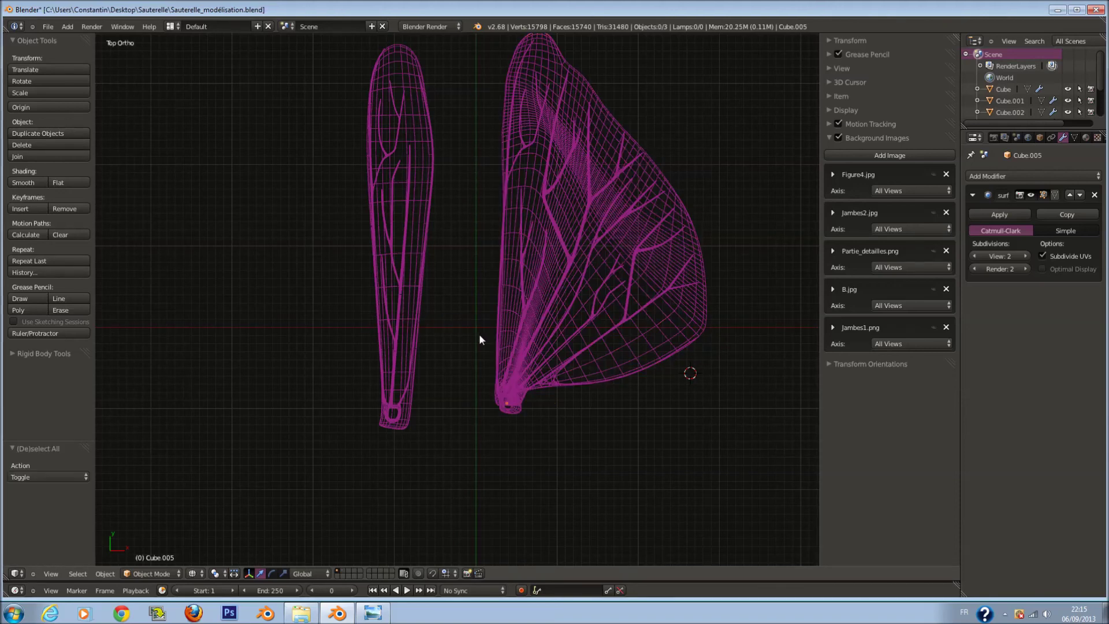
{"action": "right_click", "coordinate": [411, 333]}
{"action": "scroll", "coordinate": [415, 338], "scroll_direction": "up", "scroll_amount": 2}
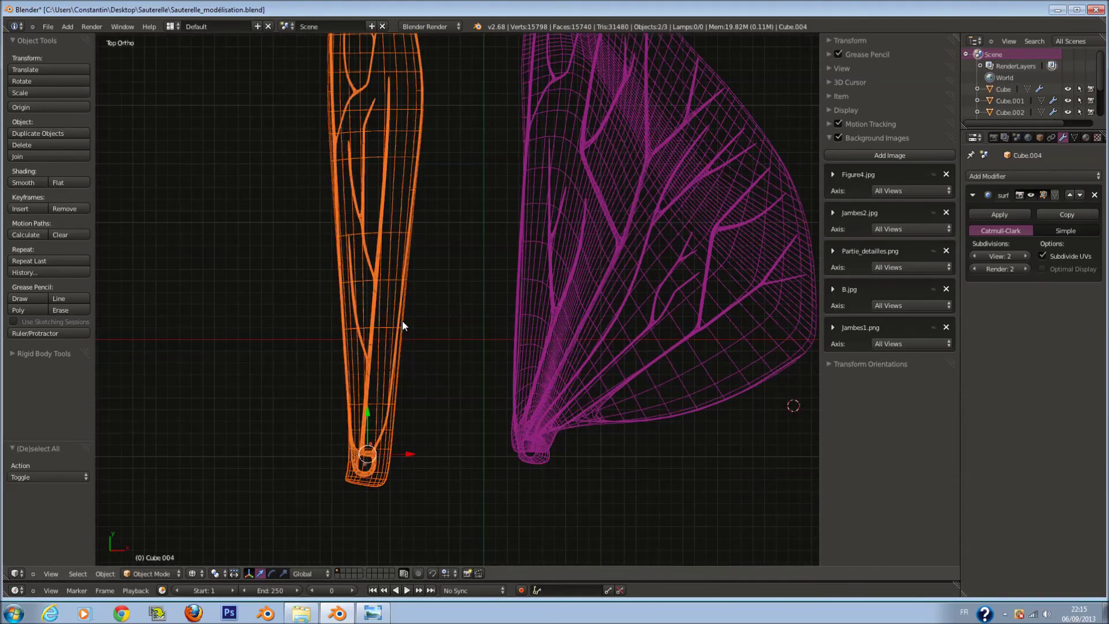
{"action": "key", "text": "ctrl+z"}
{"action": "key", "text": "ctrl+z"}
{"action": "key", "text": "ctrl+z"}
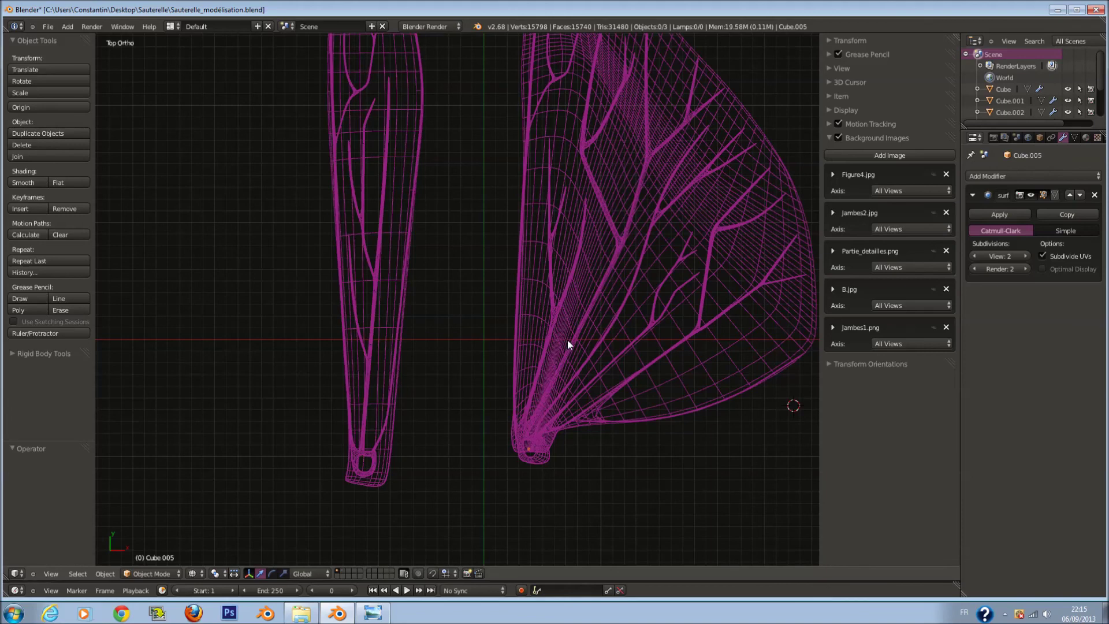
{"action": "right_click", "coordinate": [393, 341]}
{"action": "key", "text": "ctrl+j"}
{"action": "scroll", "coordinate": [424, 331], "scroll_direction": "down", "scroll_amount": 4}
{"action": "key", "text": "ctrl+s"}
{"action": "key", "text": "a"}
{"action": "key", "text": "a"}
{"action": "key", "text": "ctrl+s"}
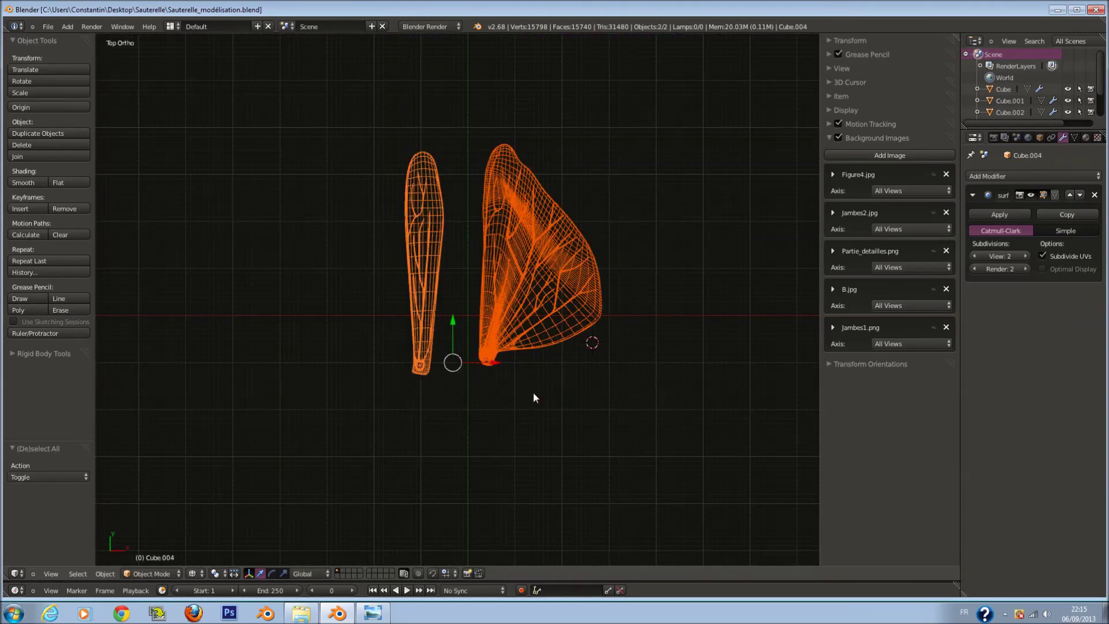
{"action": "left_click", "coordinate": [533, 393]}
Move both wings onto the grasshopper body's layer
{"action": "key", "text": "m"}
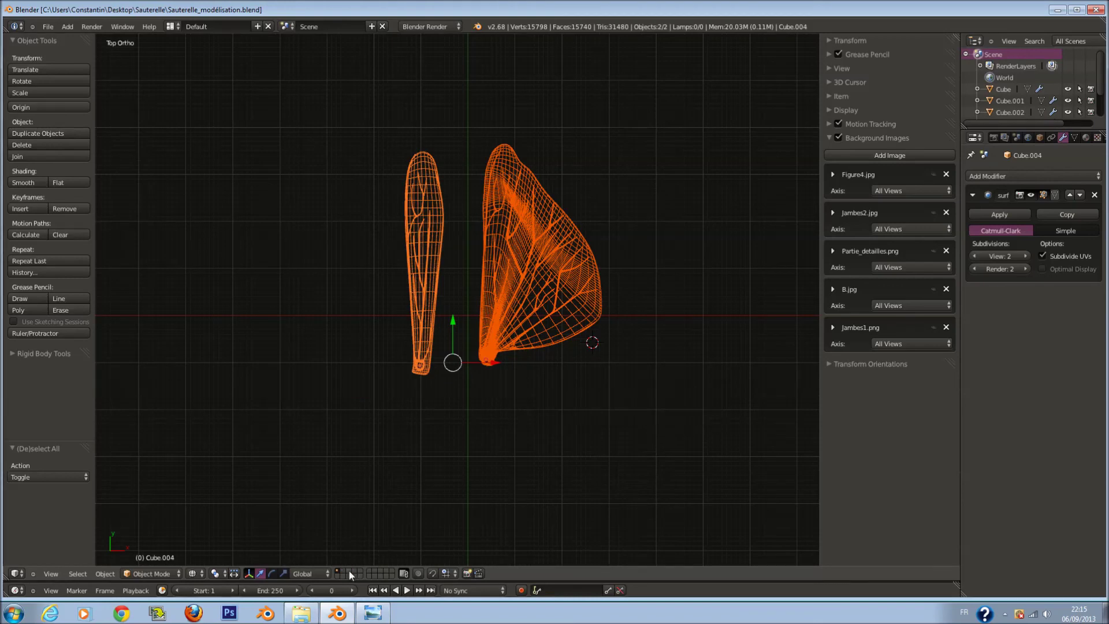
{"action": "left_click", "coordinate": [343, 572], "text": "shift"}
{"action": "scroll", "coordinate": [520, 411], "scroll_direction": "down", "scroll_amount": 1}
Slide the wings along the body's length onto the grasshopper's thorax
{"action": "scroll", "coordinate": [476, 356], "scroll_direction": "up", "scroll_amount": 5}
{"action": "key", "text": "z"}
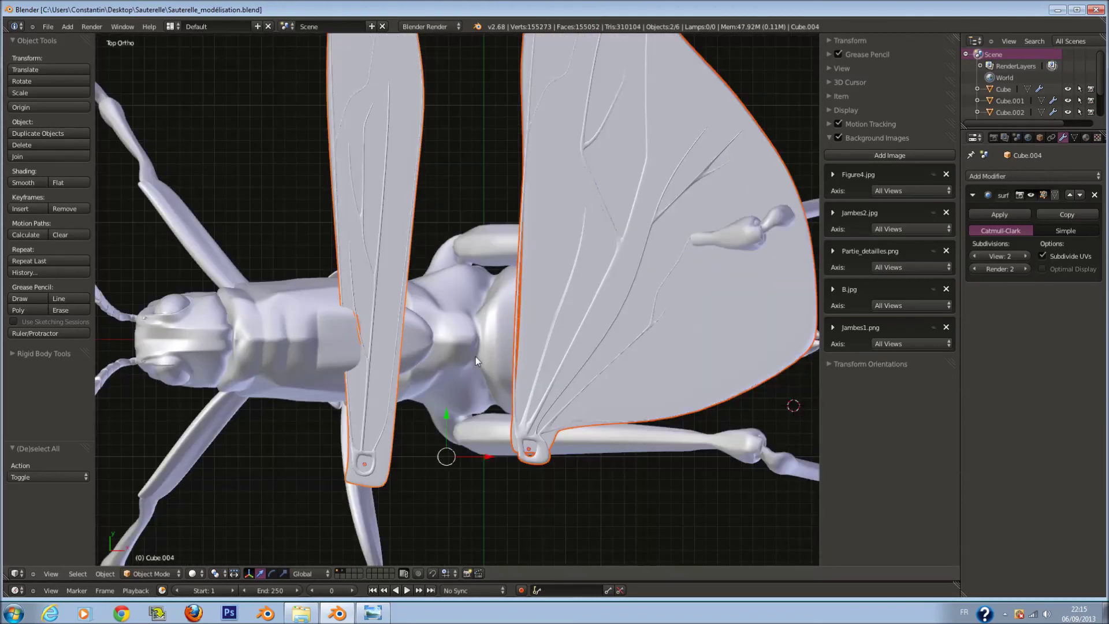
{"action": "scroll", "coordinate": [429, 271], "scroll_direction": "down", "scroll_amount": 3}
{"action": "key", "text": "z"}
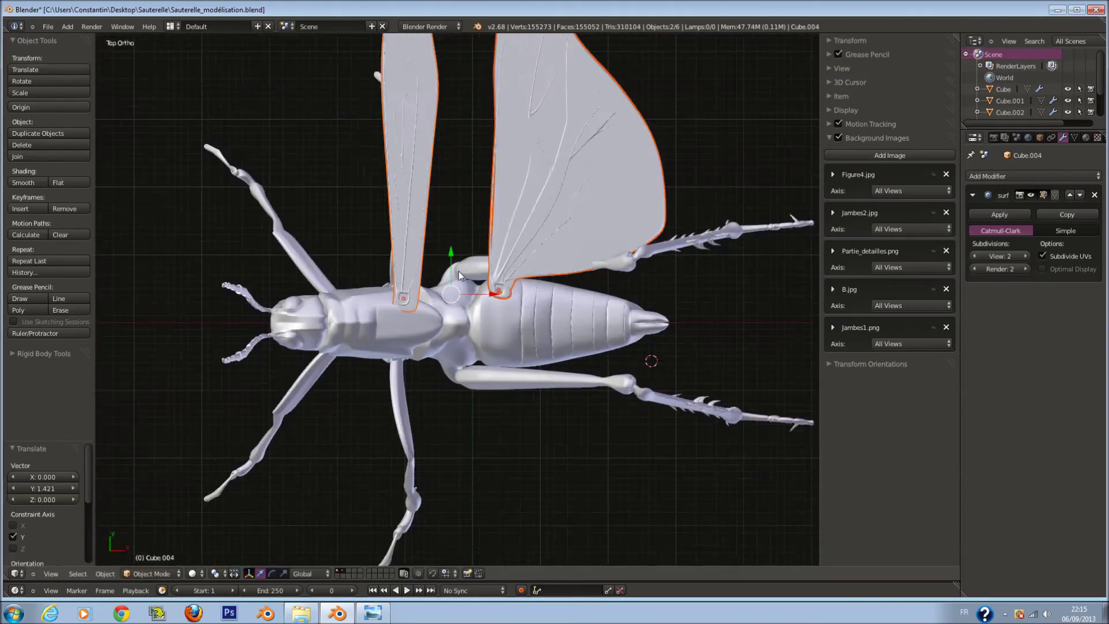
{"action": "scroll", "coordinate": [459, 271], "scroll_direction": "down", "scroll_amount": 2}
{"action": "left_click_drag", "start_coordinate": [494, 283], "coordinate": [468, 358]}
{"action": "scroll", "coordinate": [456, 369], "scroll_direction": "up", "scroll_amount": 2}
{"action": "key", "text": "ctrl+z"}
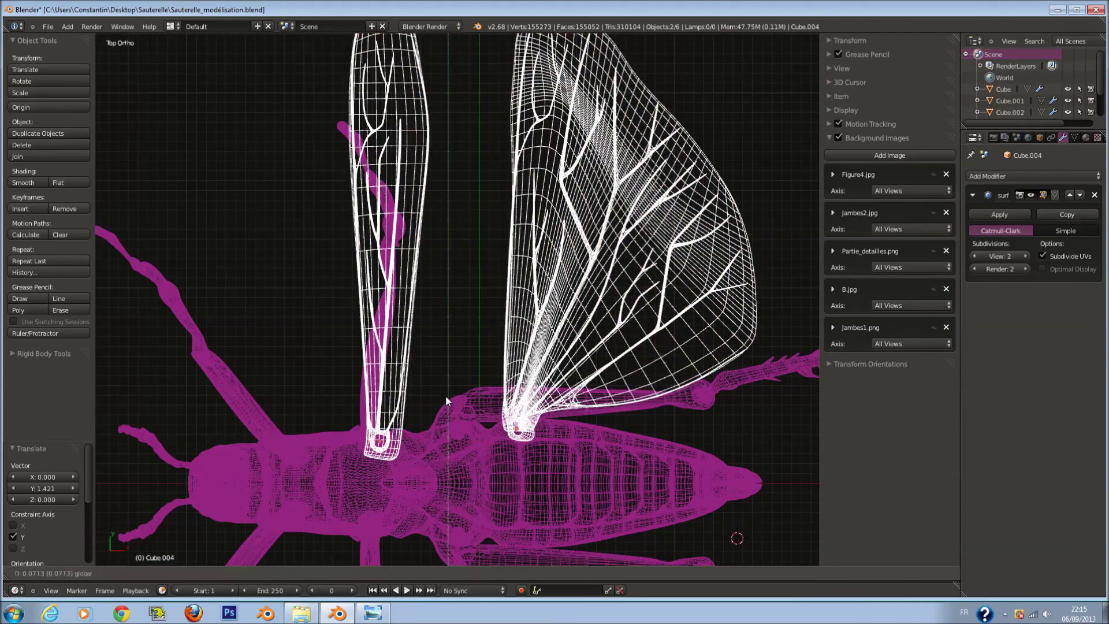
{"action": "key", "text": "z"}
{"action": "scroll", "coordinate": [529, 360], "scroll_direction": "up", "scroll_amount": 3}
Shift the broad wing sideways and along Y toward the narrow wing's base
{"action": "key", "text": "z"}
{"action": "key", "text": "g"}
{"action": "key", "text": "x"}
{"action": "left_click", "coordinate": [470, 426]}
{"action": "key", "text": "z"}
{"action": "mouse_move", "coordinate": [465, 399]}
{"action": "middle_mouse_down", "text": "shift"}
{"action": "mouse_move", "coordinate": [456, 343]}
{"action": "mouse_move", "coordinate": [413, 320]}
{"action": "middle_mouse_up", "text": "shift"}
{"action": "key", "text": "g"}
{"action": "key", "text": "y"}
{"action": "left_click", "coordinate": [442, 370]}
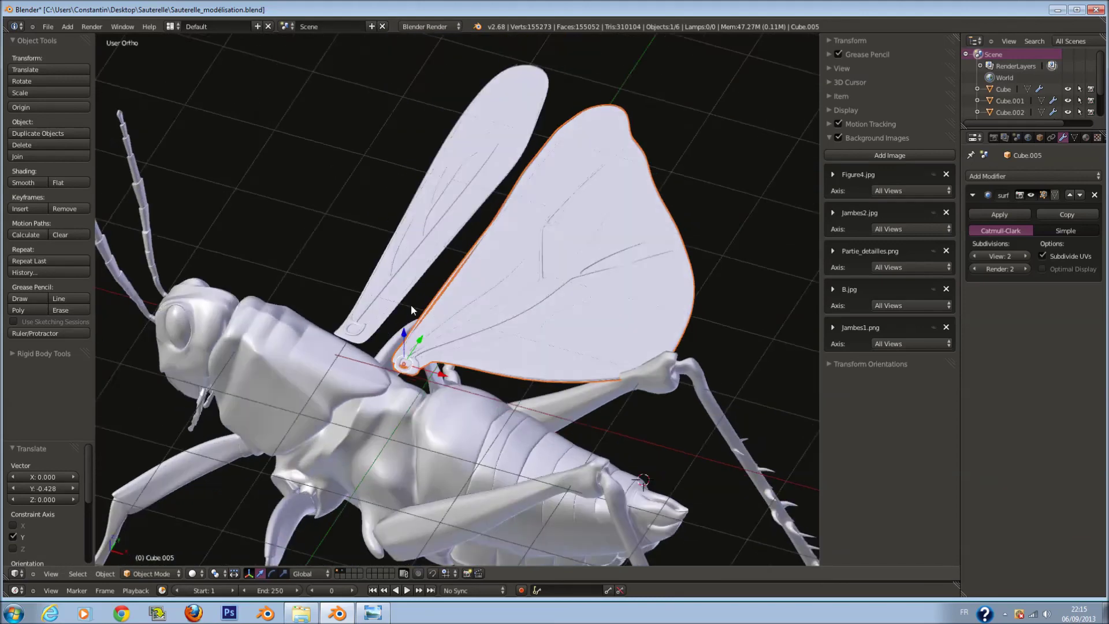
In front view, lower both wings vertically so their roots sit on the body
{"action": "key", "text": "KP_1"}
{"action": "key", "text": "z"}
{"action": "right_click", "coordinate": [401, 296]}
{"action": "right_click", "coordinate": [439, 299], "text": "shift"}
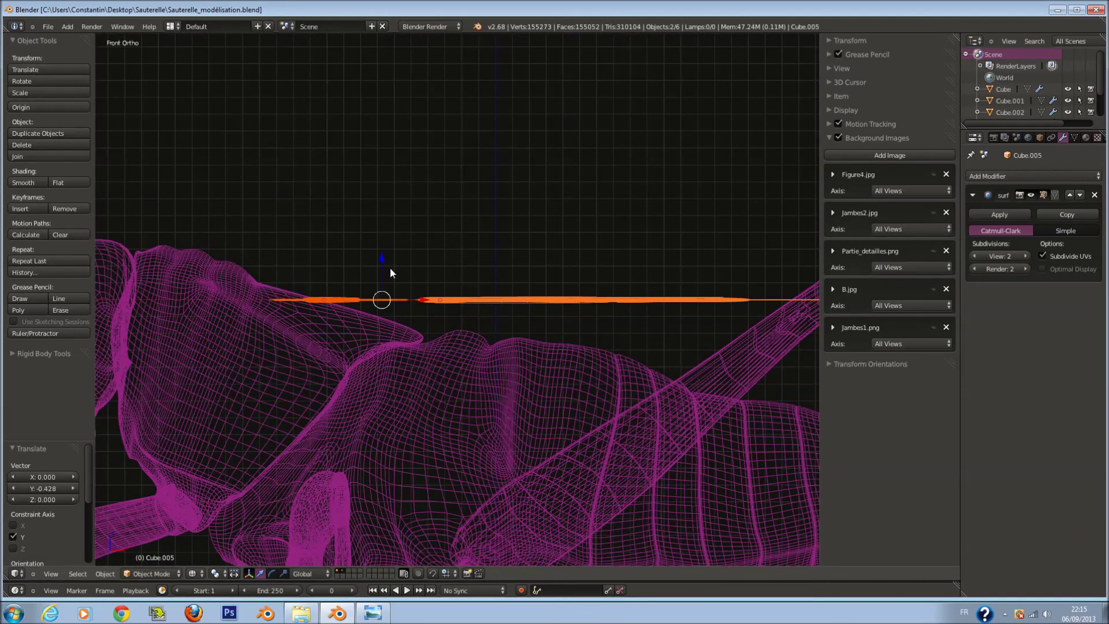
{"action": "key", "text": "z"}
{"action": "key", "text": "g"}
{"action": "key", "text": "z"}
{"action": "left_click", "coordinate": [387, 297]}
{"action": "scroll", "coordinate": [500, 300], "scroll_direction": "down", "scroll_amount": 4}
{"action": "middle_click_drag", "start_coordinate": [500, 300], "coordinate": [482, 334]}
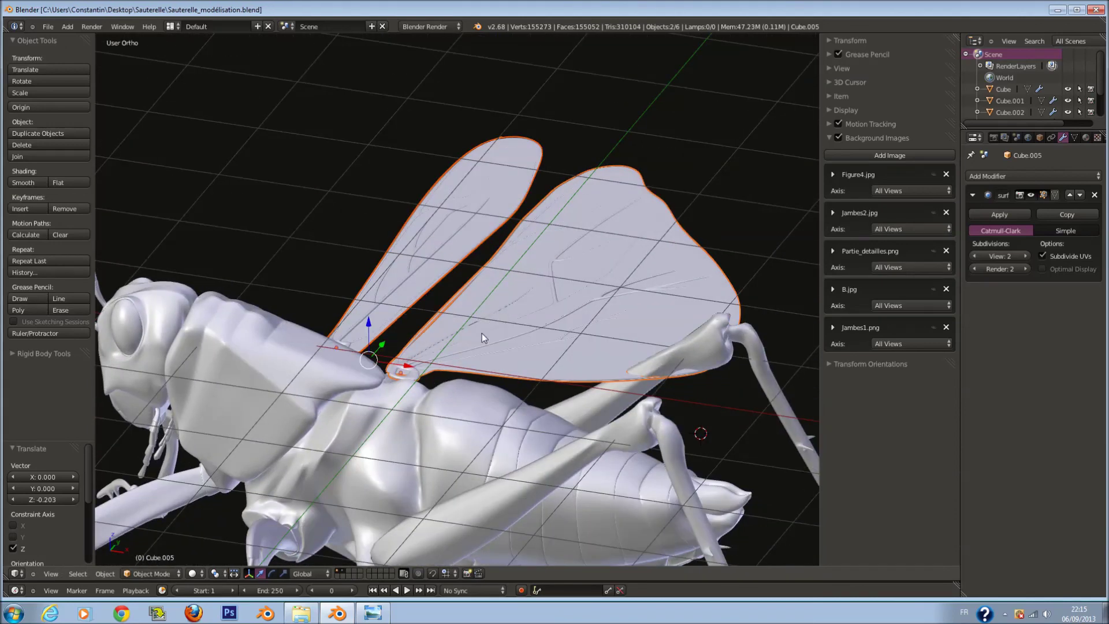
{"action": "key", "text": "a"}
{"action": "scroll", "coordinate": [585, 350], "scroll_direction": "down", "scroll_amount": 2}
{"action": "key", "text": "KP_7"}
{"action": "scroll", "coordinate": [595, 347], "scroll_direction": "down", "scroll_amount": 3}
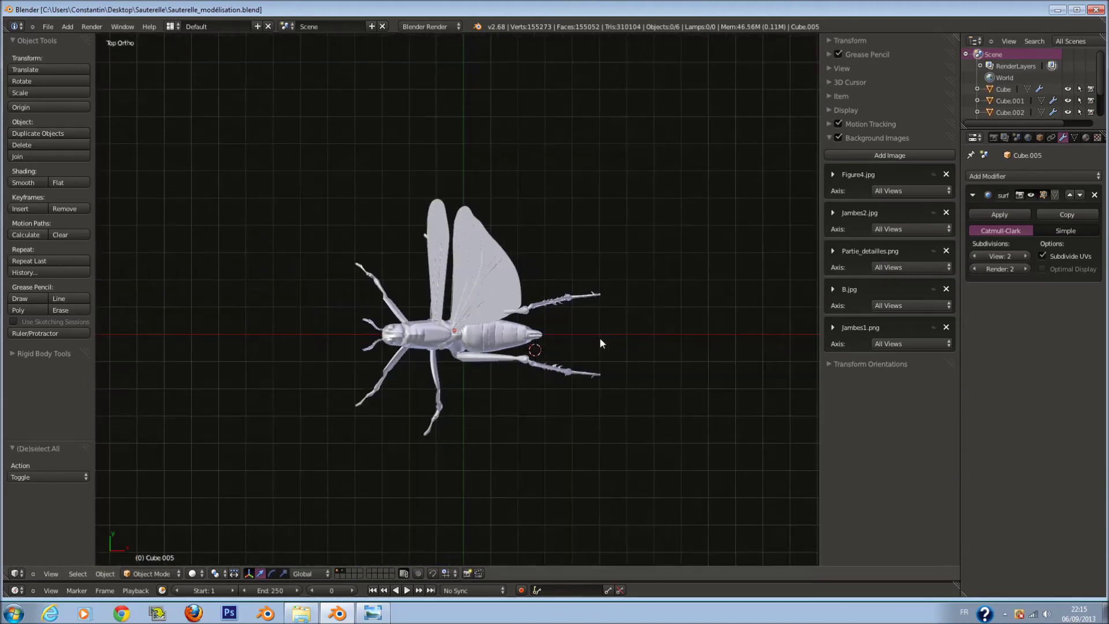